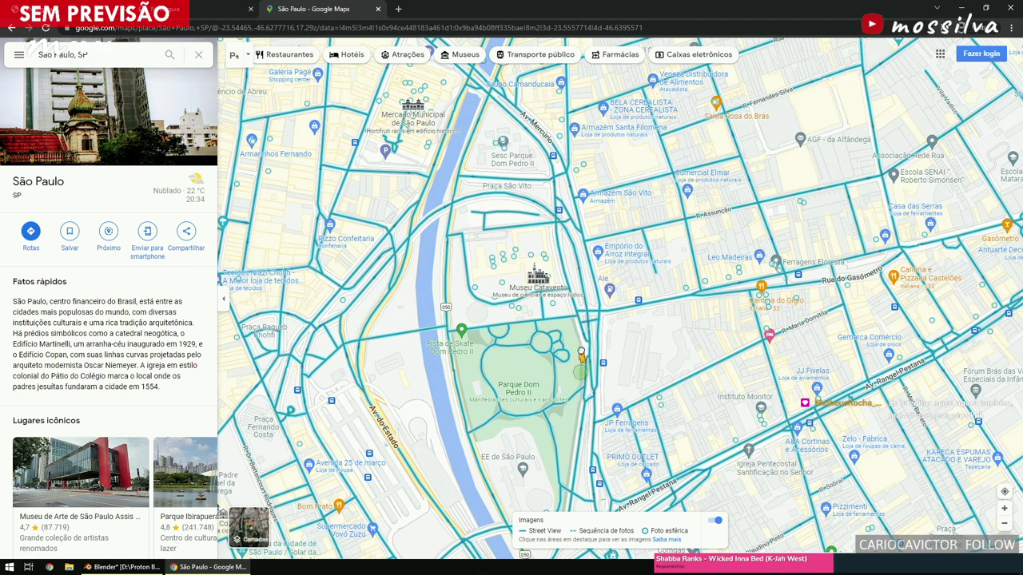
Enter Street View beside Parque Dom Pedro II and walk past the Praça Cívica Ulysses Guimarães crosswalk.
drag(582, 393, 582, 394)
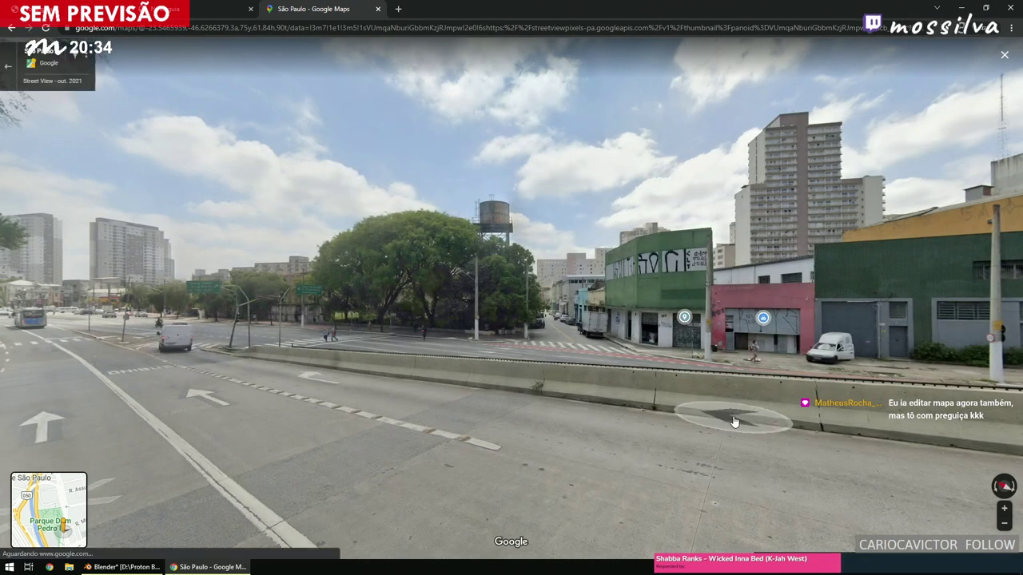
drag(733, 422, 731, 293)
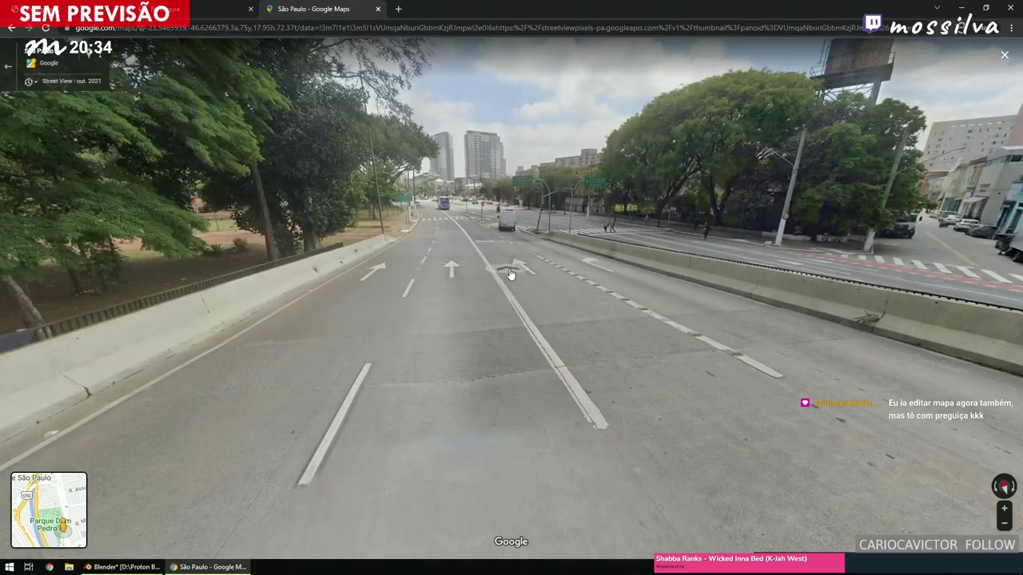
click(510, 274)
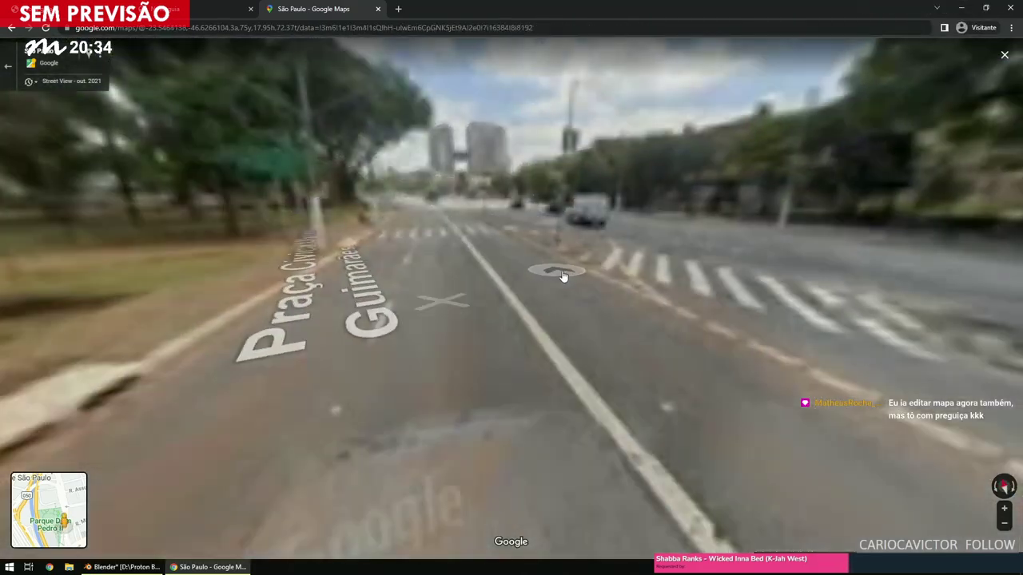
click(540, 268)
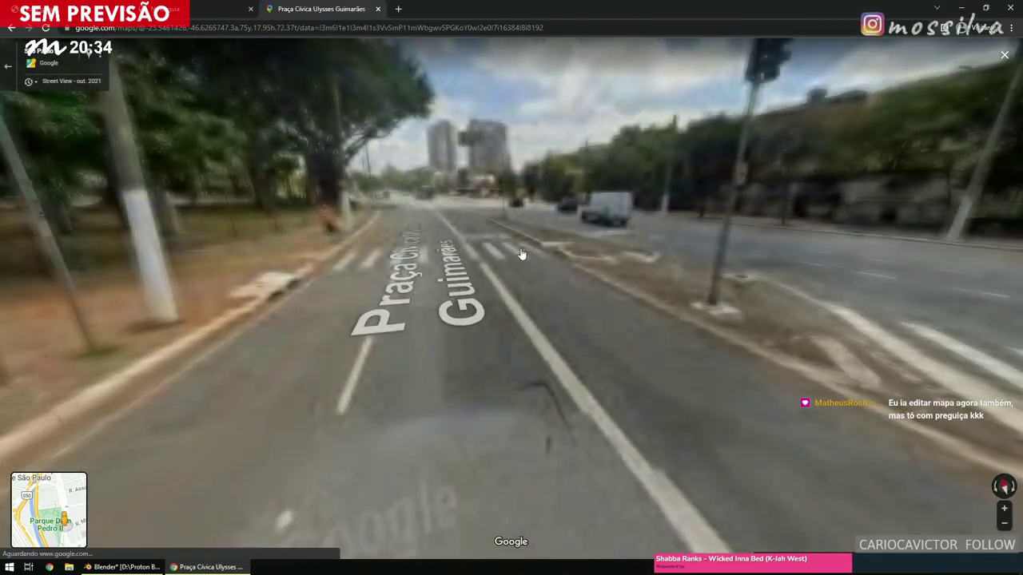
click(517, 257)
click(513, 250)
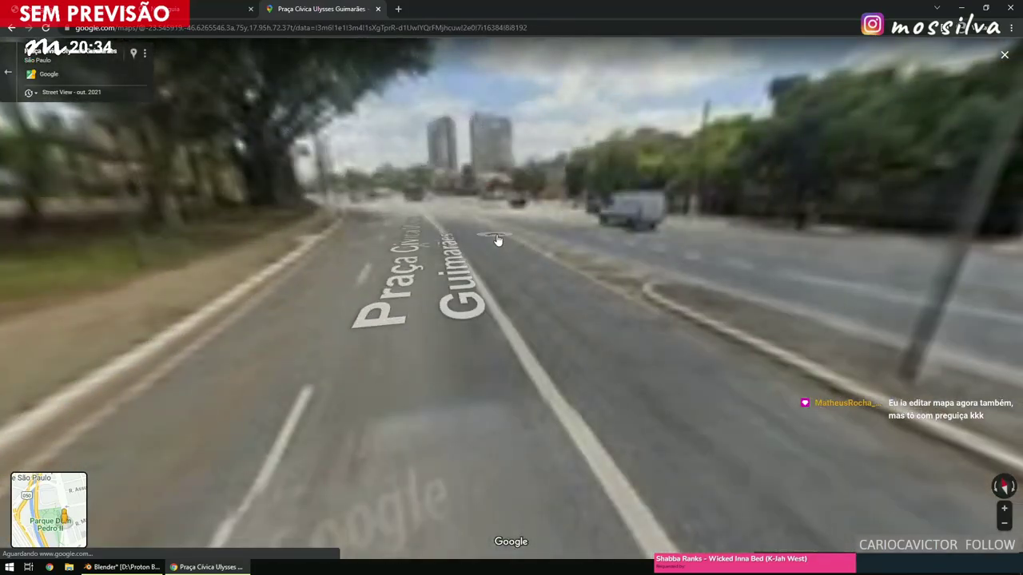
click(497, 241)
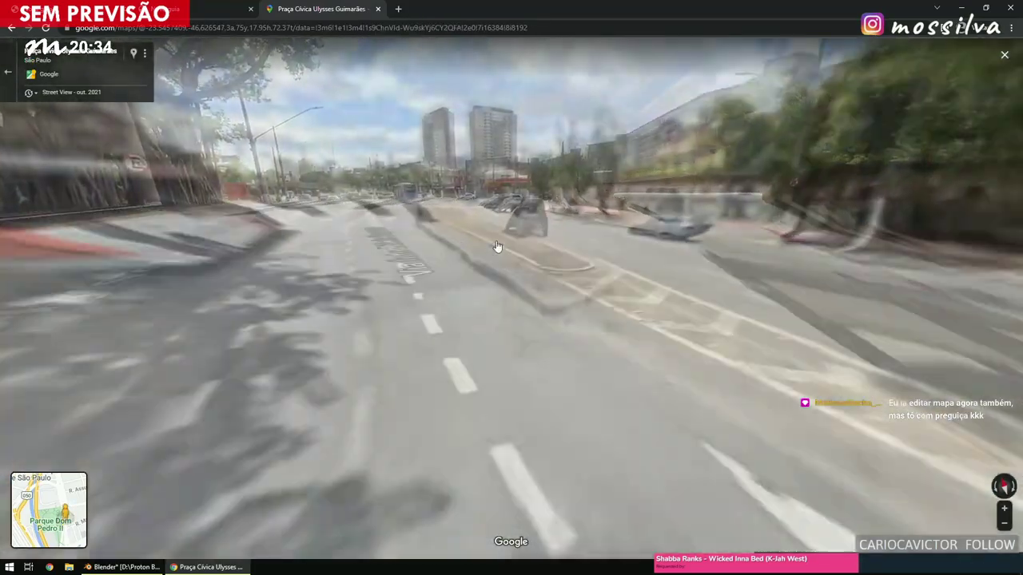
Continue along Viaduto Diário Popular to the R. da Figueira intersection, then jump to Av. Mercúrio.
click(498, 247)
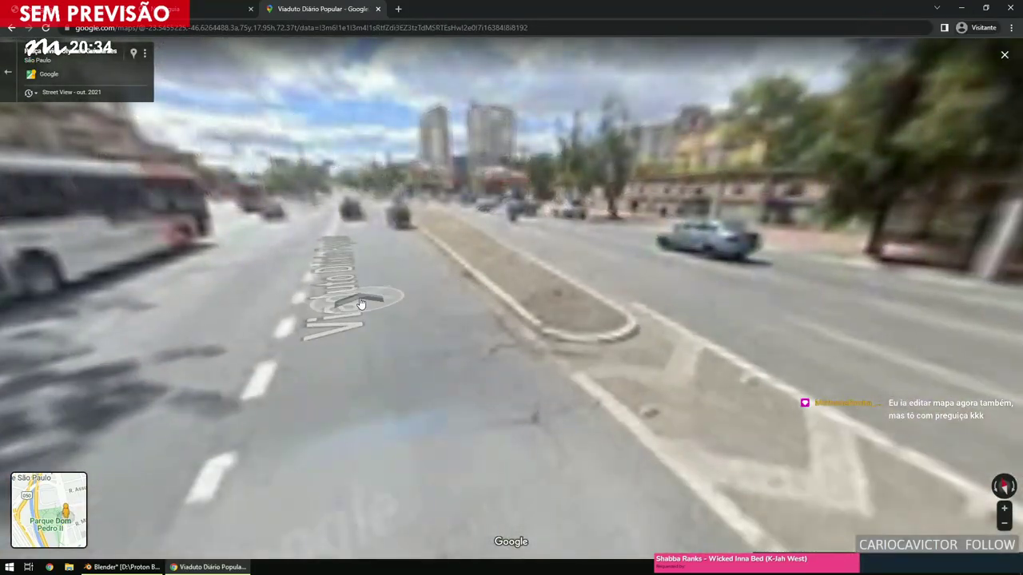
click(590, 291)
click(592, 290)
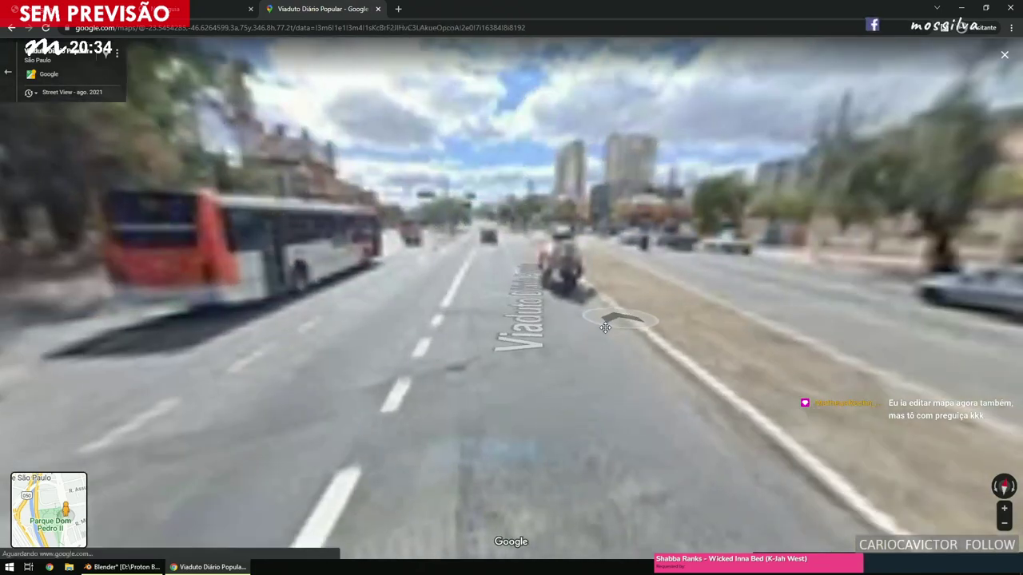
click(577, 275)
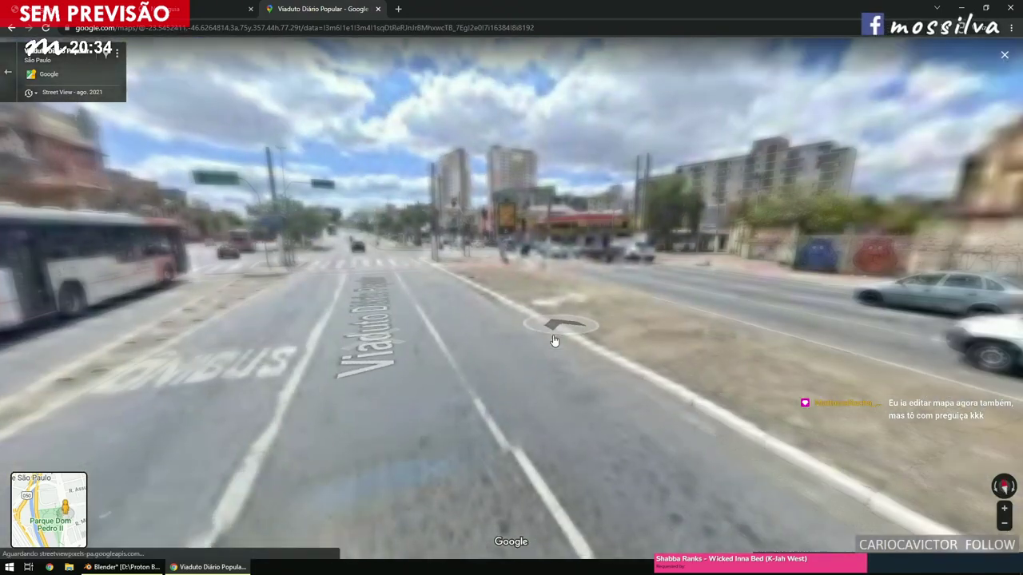
click(651, 286)
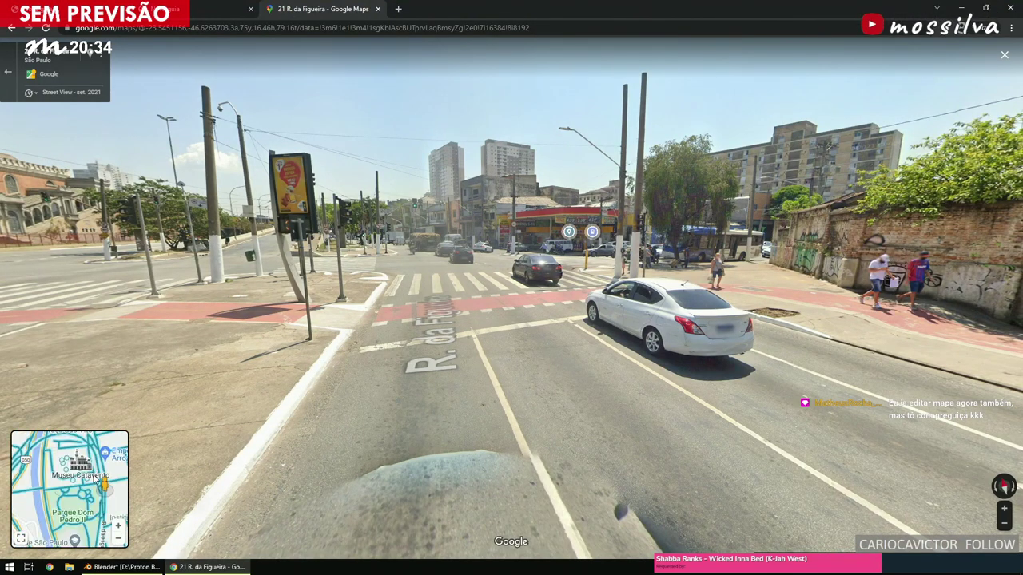
click(95, 478)
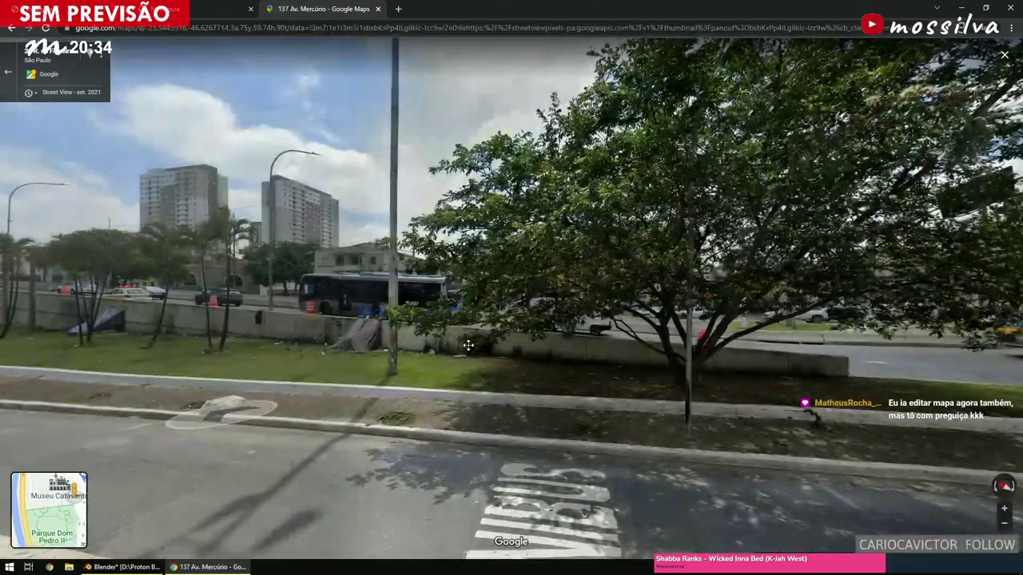
Walk Street View down Av. Mercúrio, then onto Praça Cívica Ulysses Guimarães toward the crosswalk.
drag(468, 345, 468, 338)
click(468, 338)
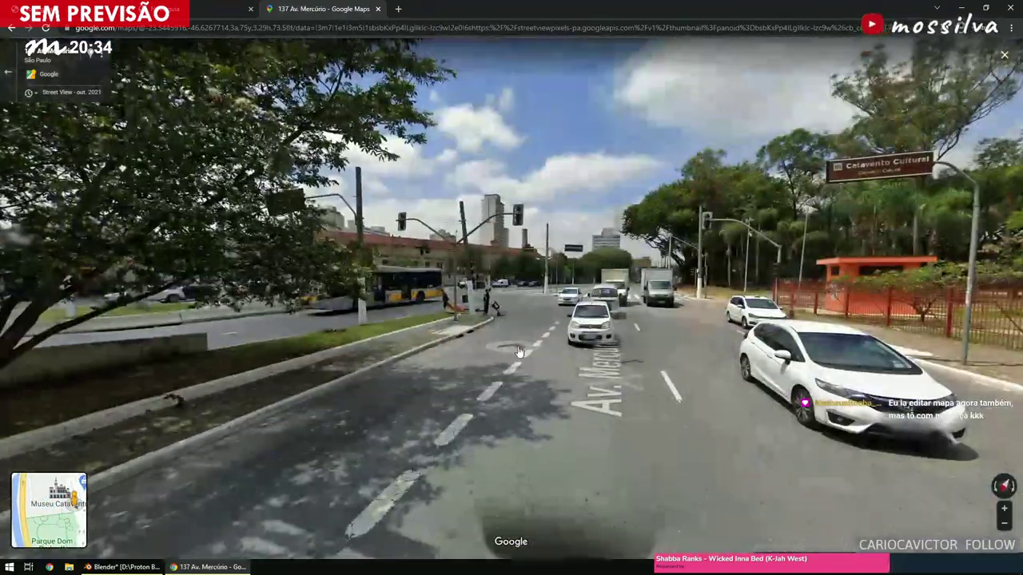
click(519, 350)
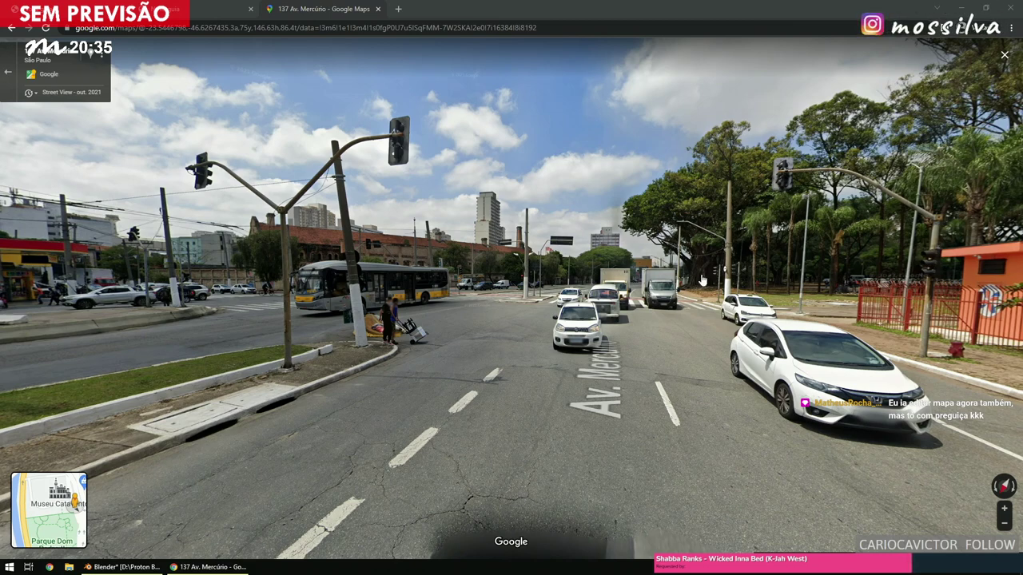
click(632, 349)
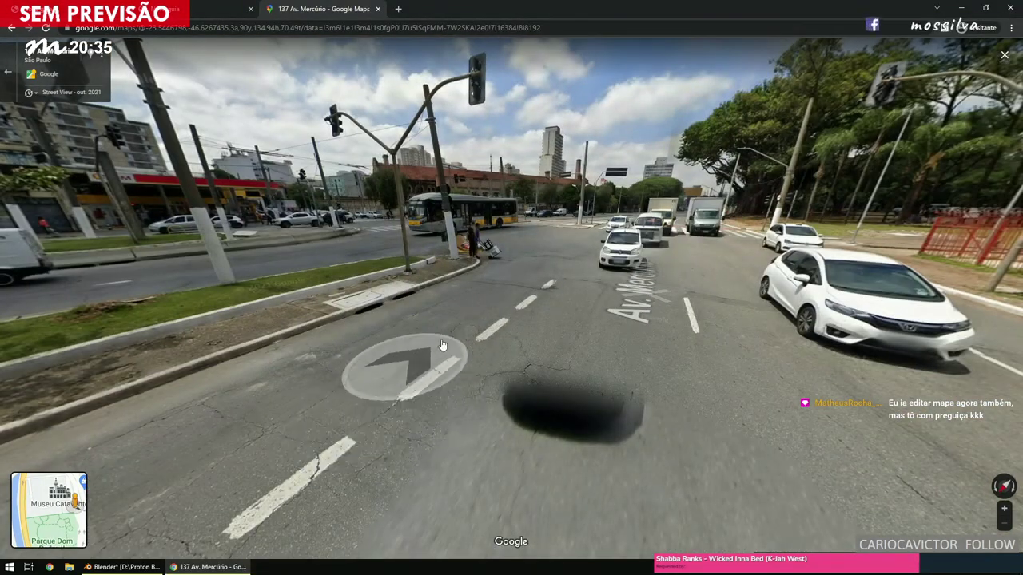
click(679, 227)
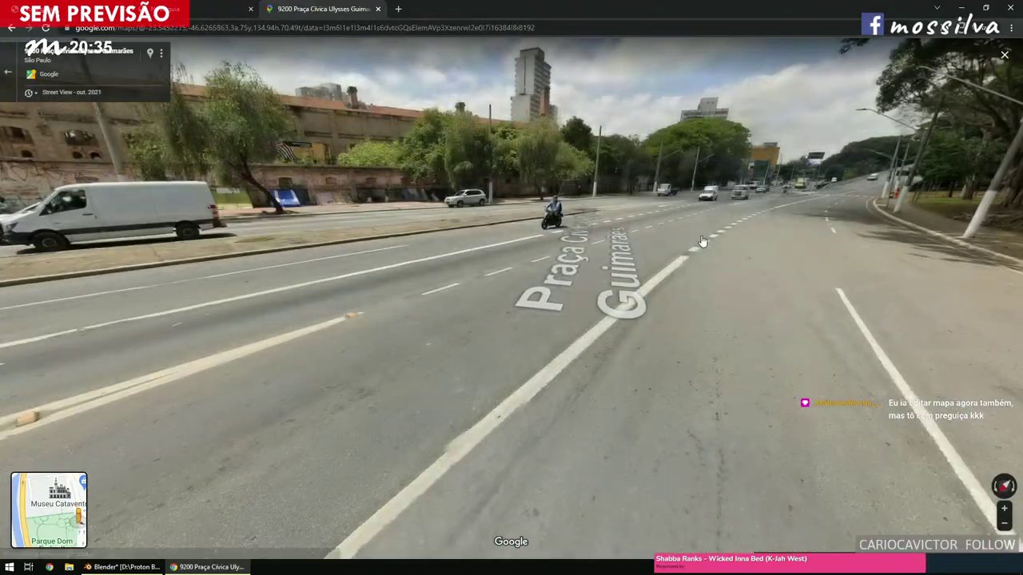
click(729, 254)
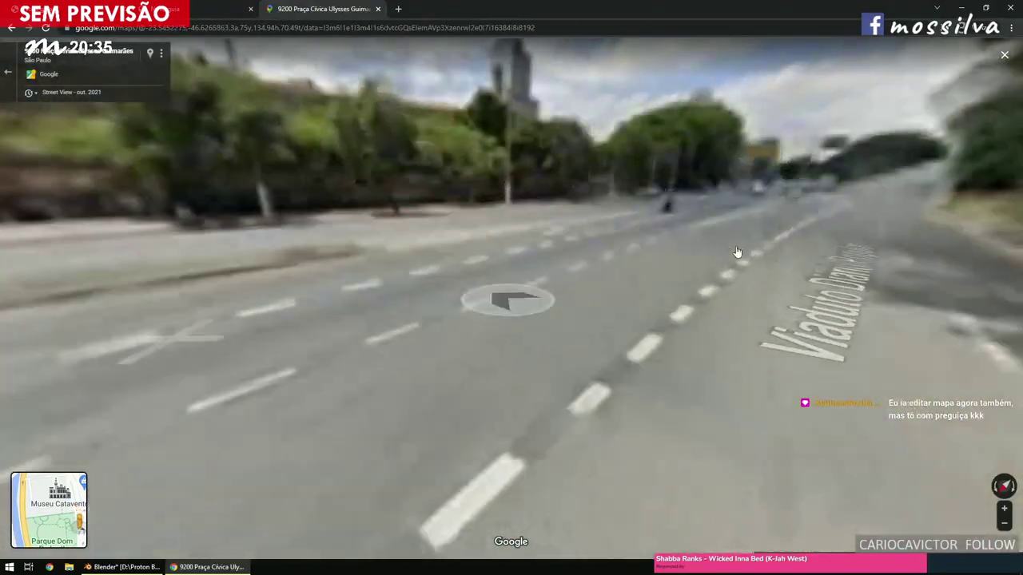
click(784, 232)
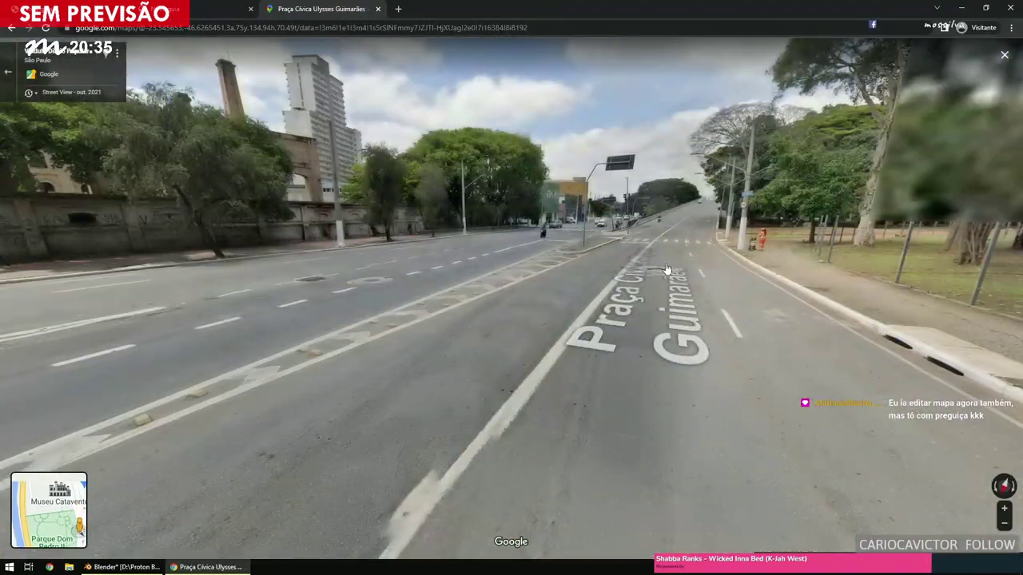
click(667, 269)
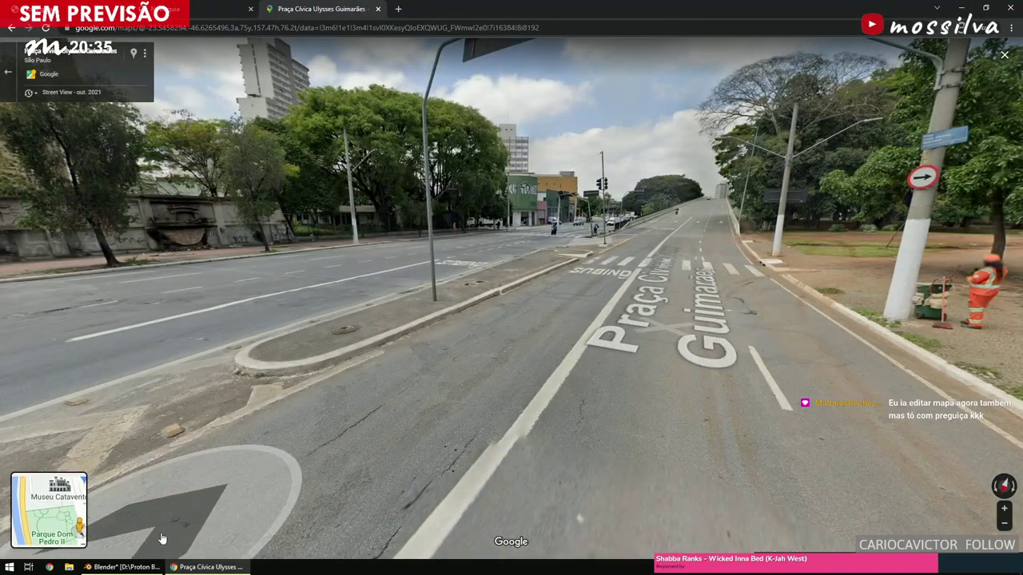
Back in Blender, select the long road face, move it, and centre the view on it.
click(127, 567)
scroll(490, 244, down, 4)
scroll(491, 244, up, 6)
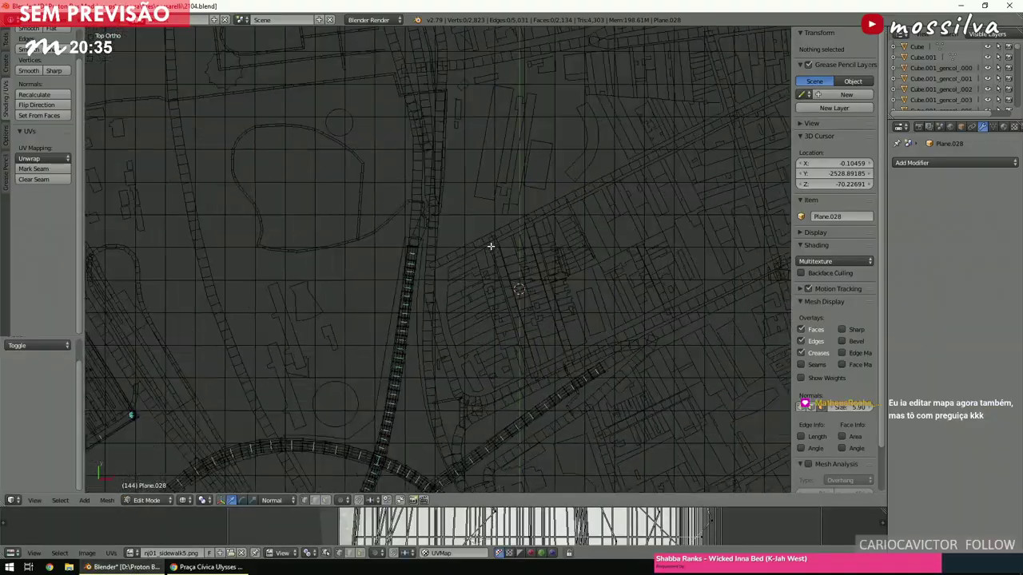
scroll(491, 246, down, 4)
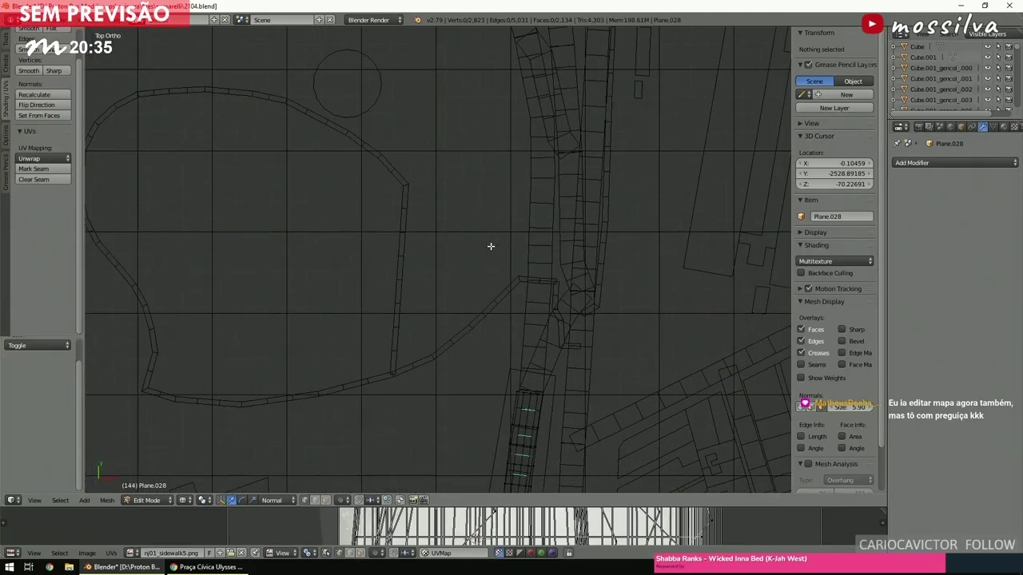
scroll(490, 246, up, 6)
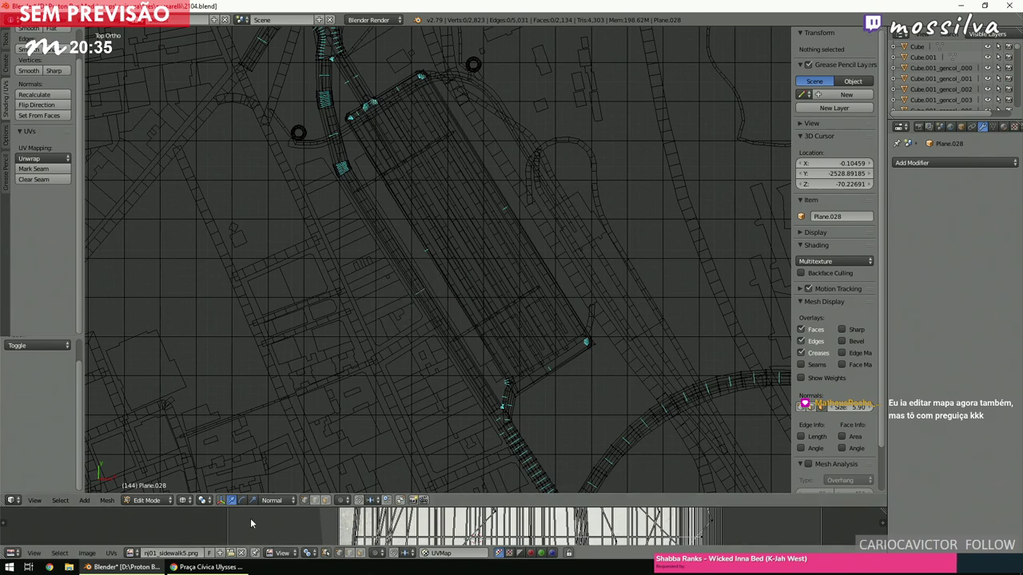
click(421, 295)
key(Escape)
scroll(421, 296, down, 4)
key(g)
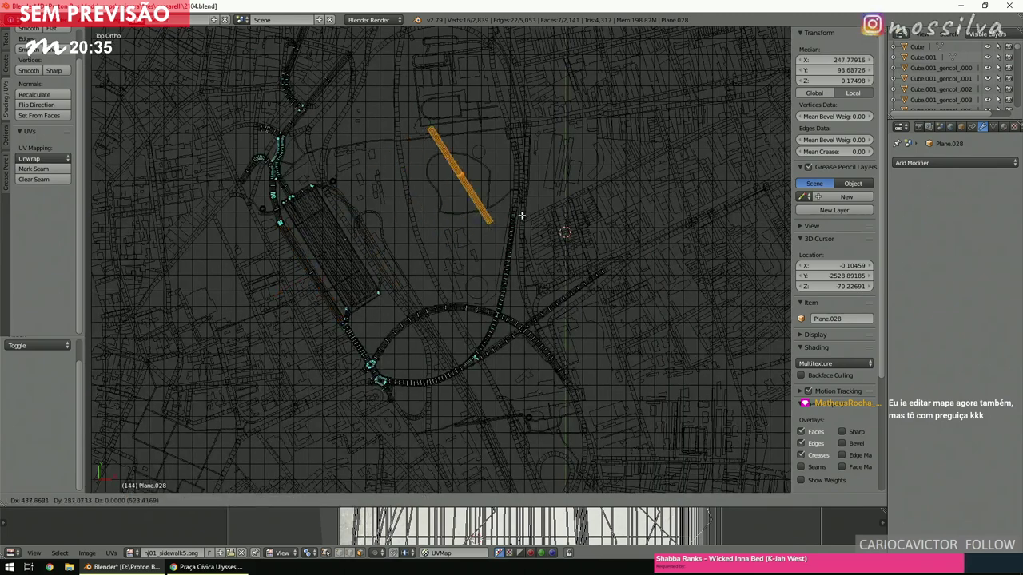
click(532, 206)
key(KP_Decimal)
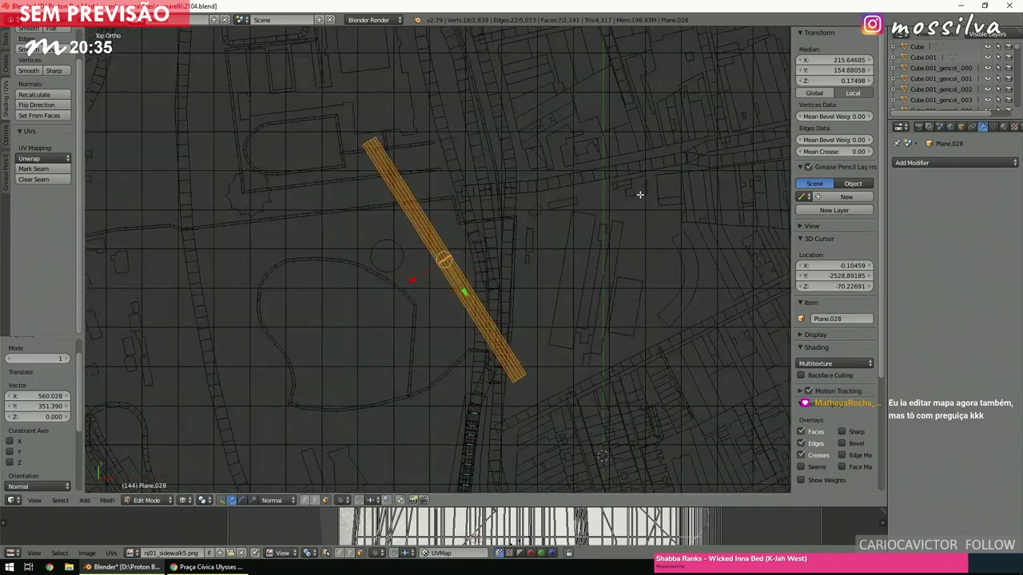
Rotate the road face 30.7° upright, slide it over the street by the park, and deselect.
key(r)
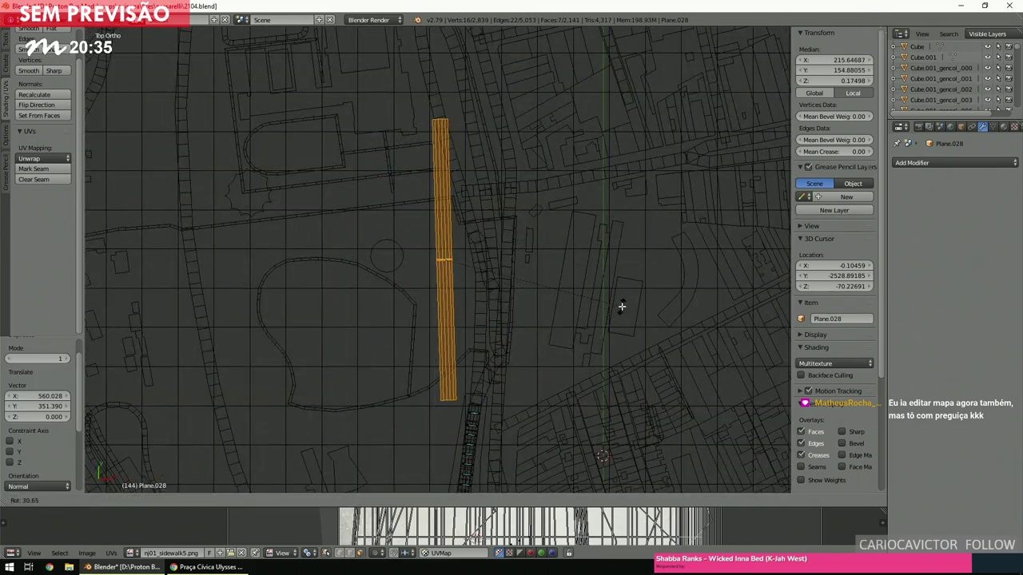
click(622, 306)
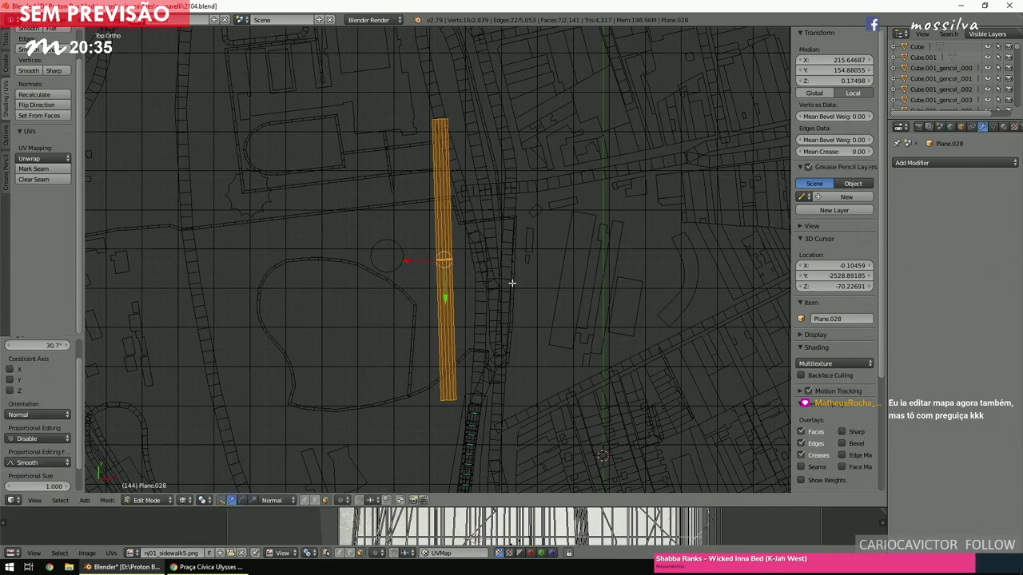
key(g)
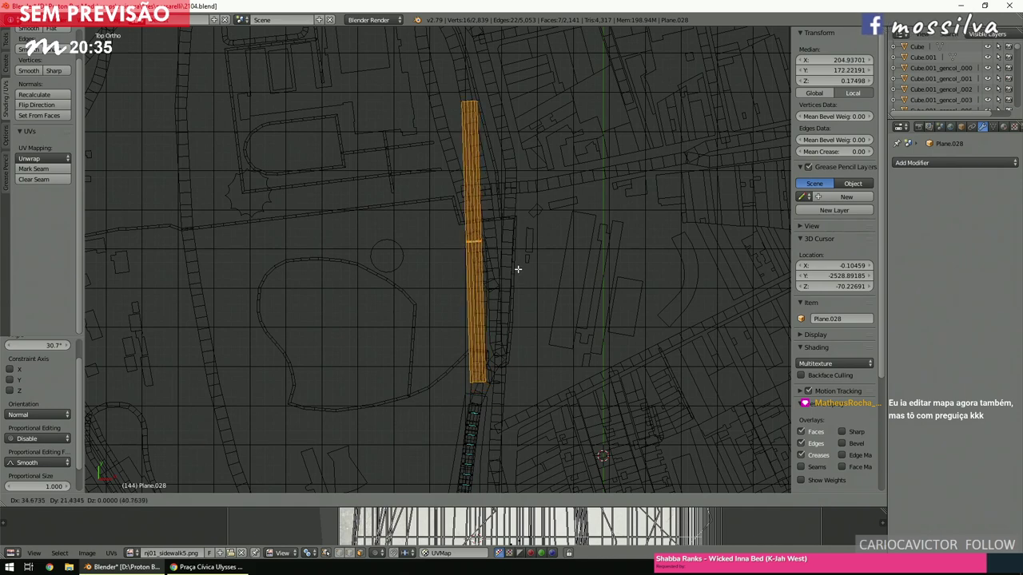
click(520, 264)
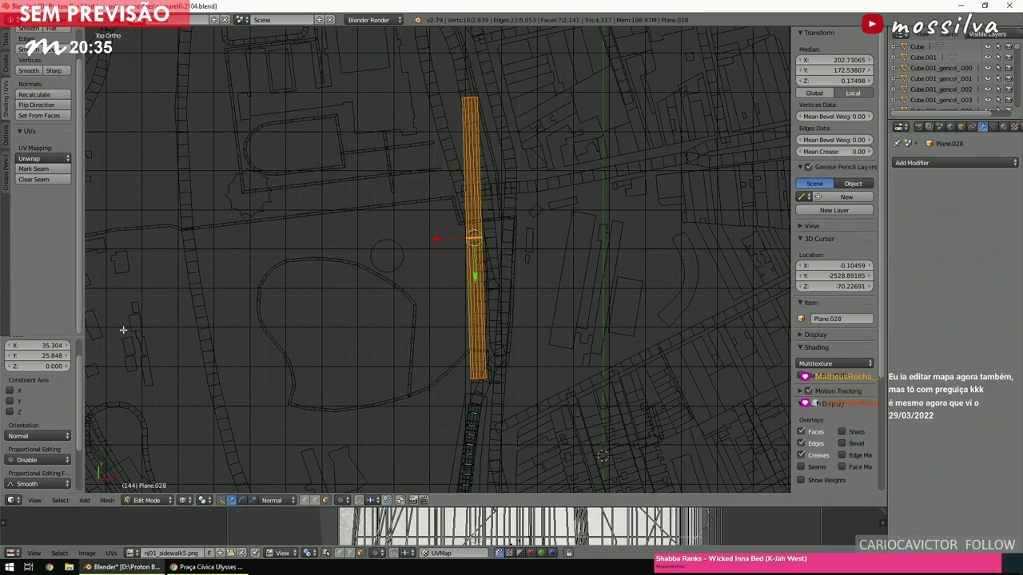
key(a)
scroll(511, 250, up, 1)
shift+scroll(511, 250, up, 5)
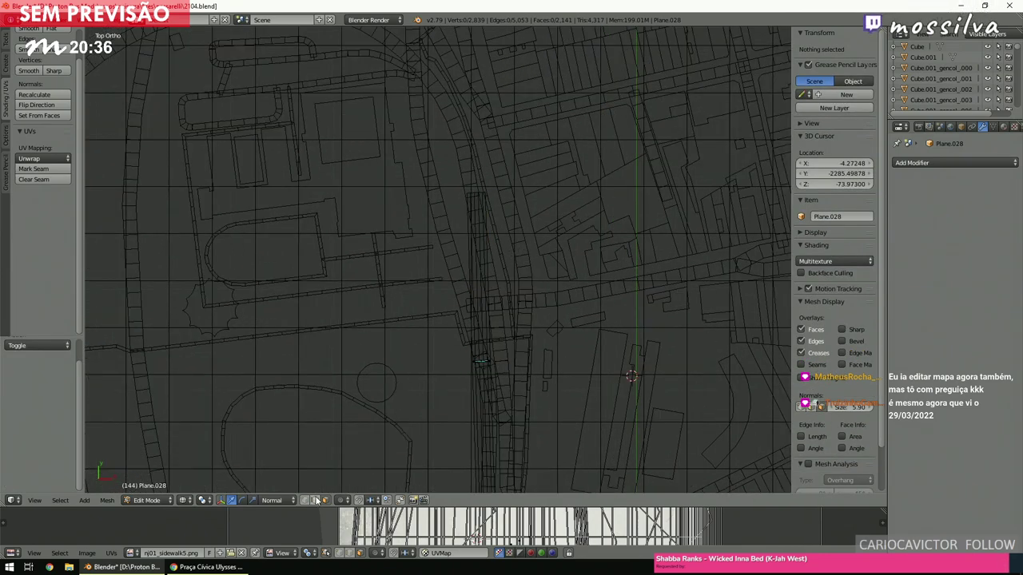
Box-select the vertices at the strip's top end and extrude that edge.
key(b)
drag(429, 152, 575, 220)
shift+scroll(542, 173, down, 5)
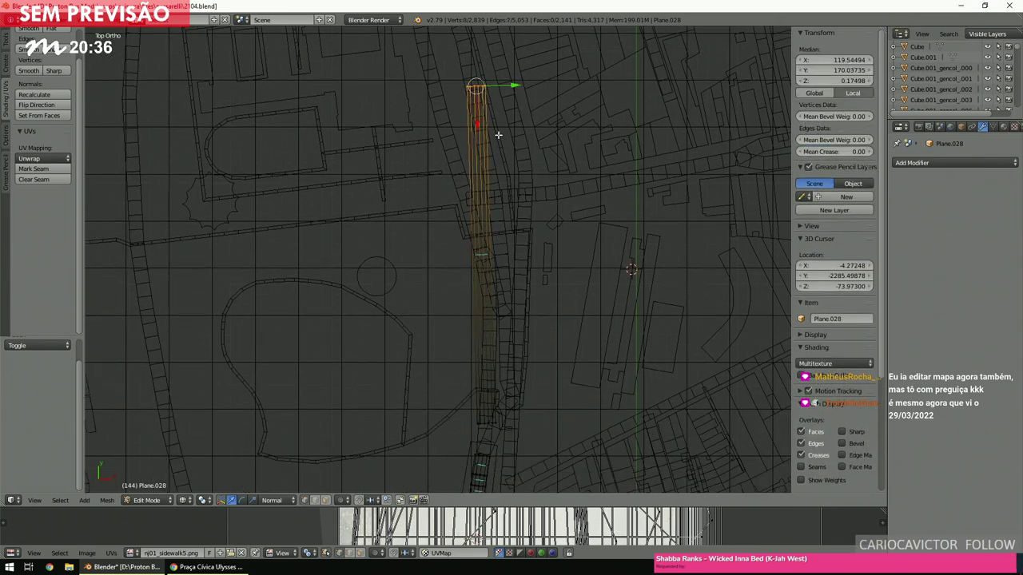
key(e)
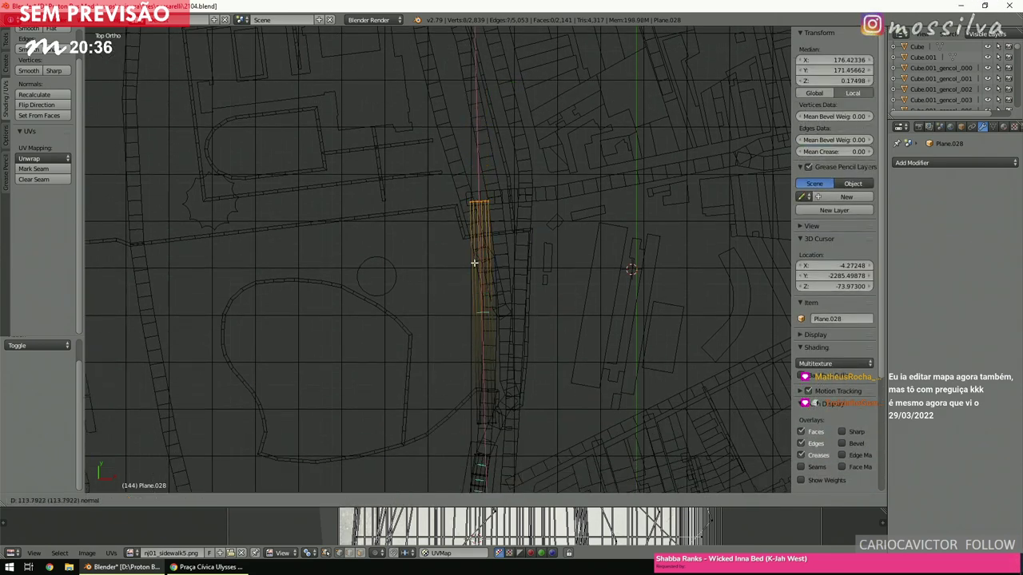
click(471, 348)
key(a)
scroll(475, 333, up, 4)
ctrl+scroll(476, 330, down, 3)
shift+scroll(476, 330, down, 2)
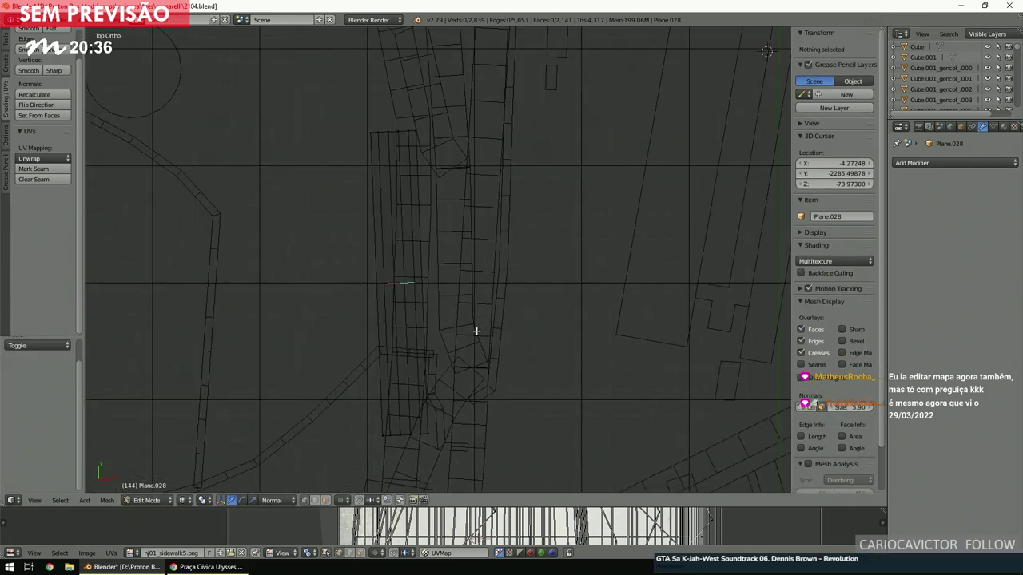
Select the linked sidewalk strip, rotate it about 1.9° and nudge it into line.
right_click(451, 342)
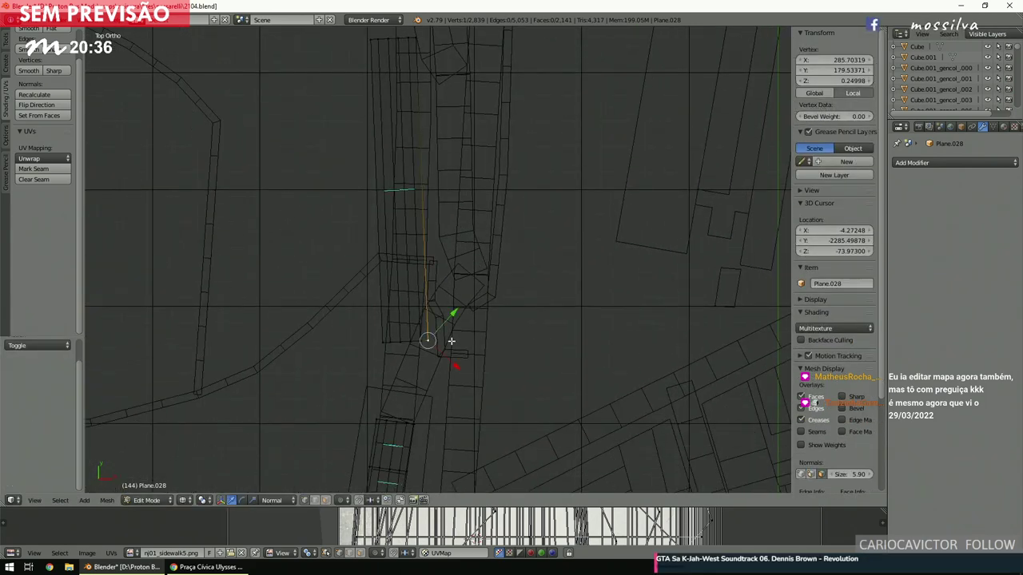
key(ctrl+l)
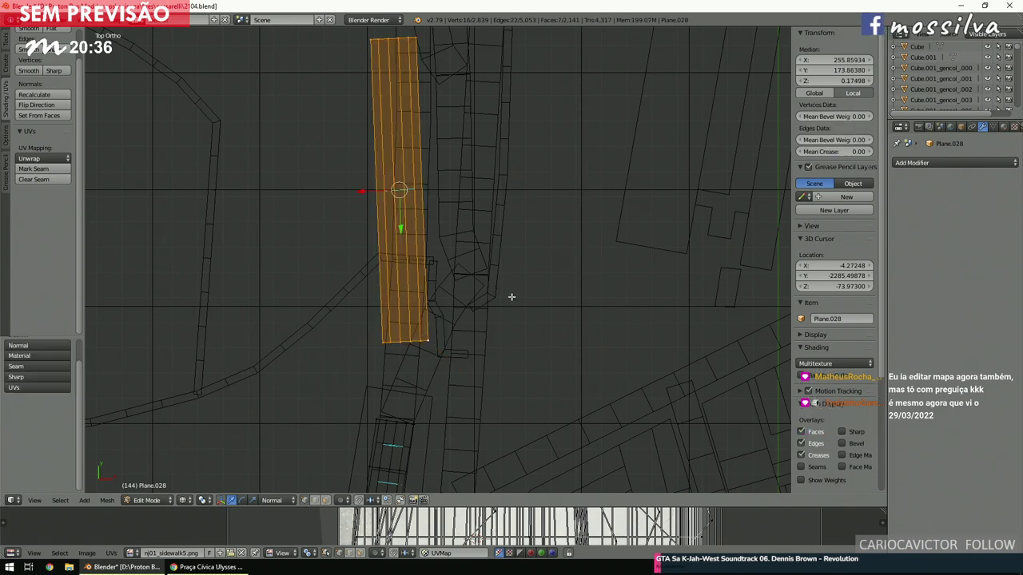
key(r)
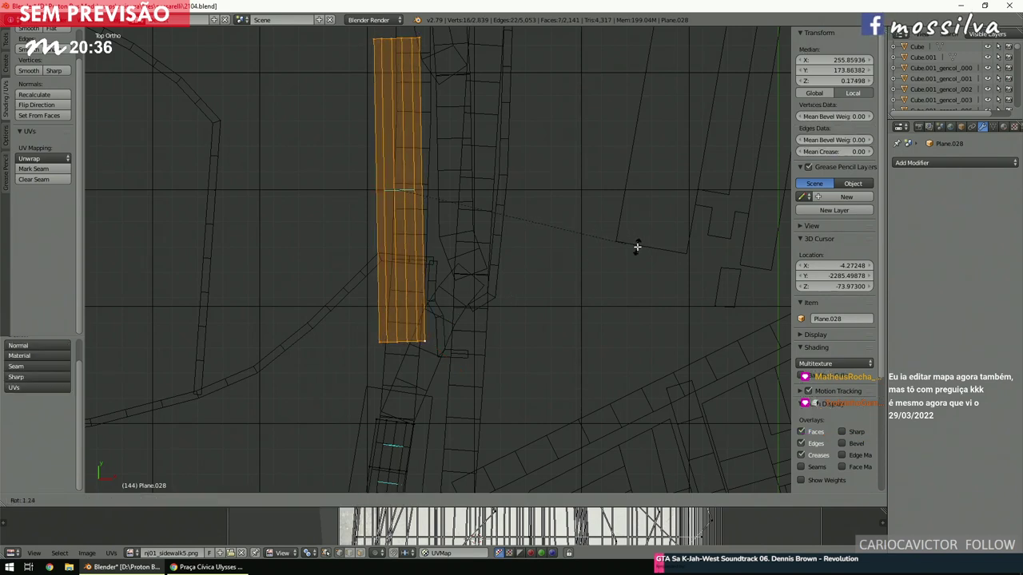
click(636, 247)
key(g)
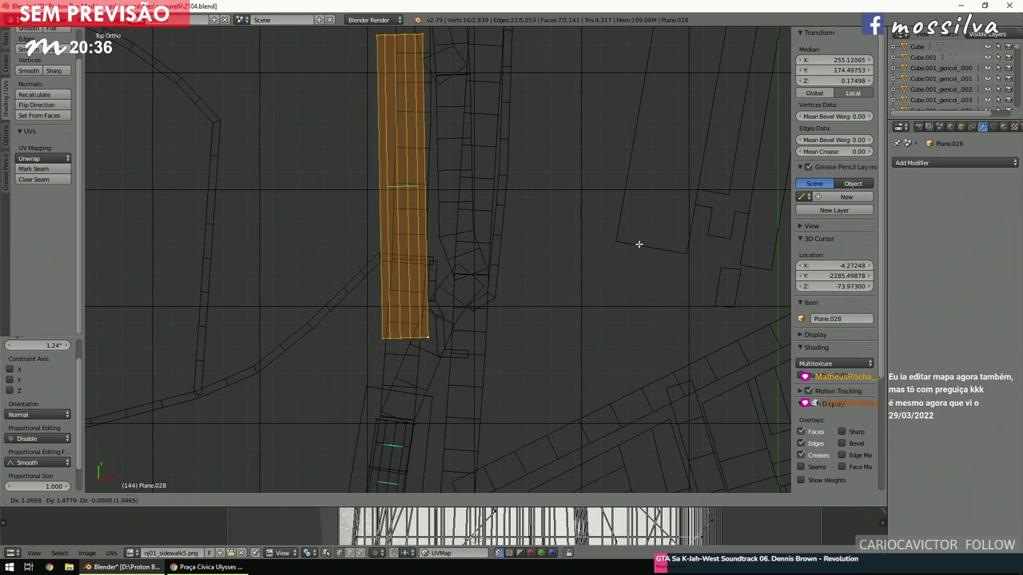
click(639, 237)
key(r)
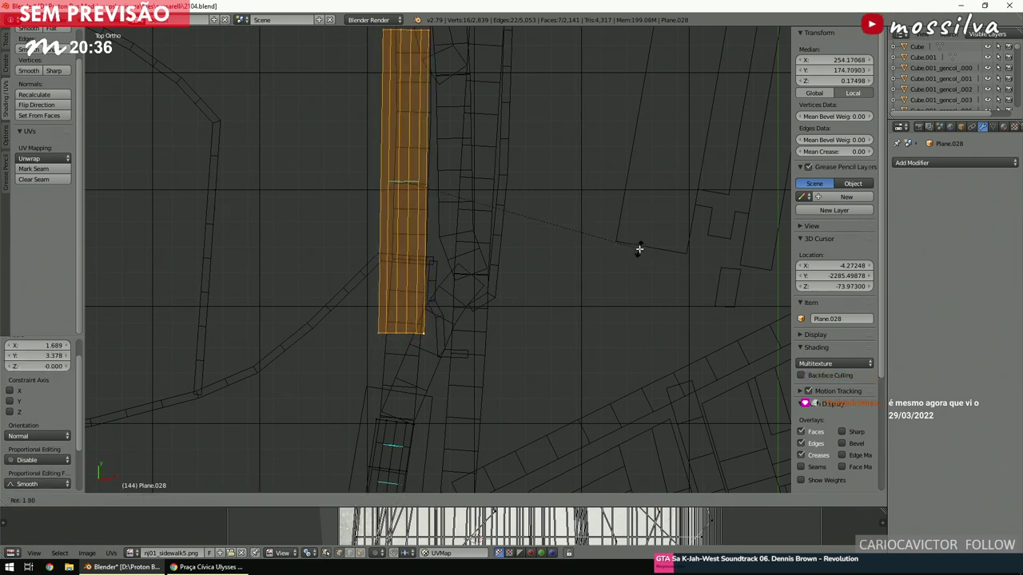
click(639, 249)
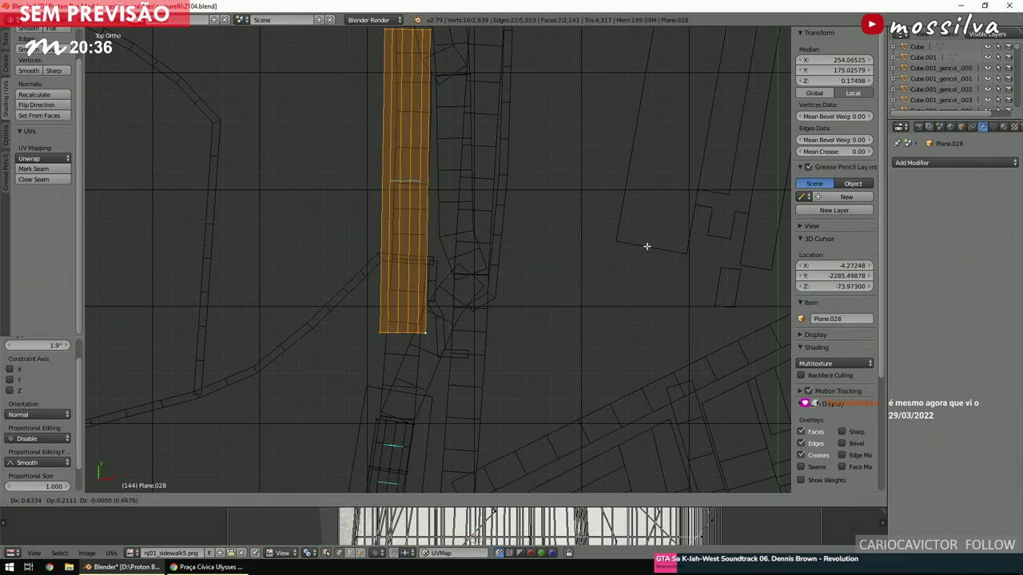
key(a)
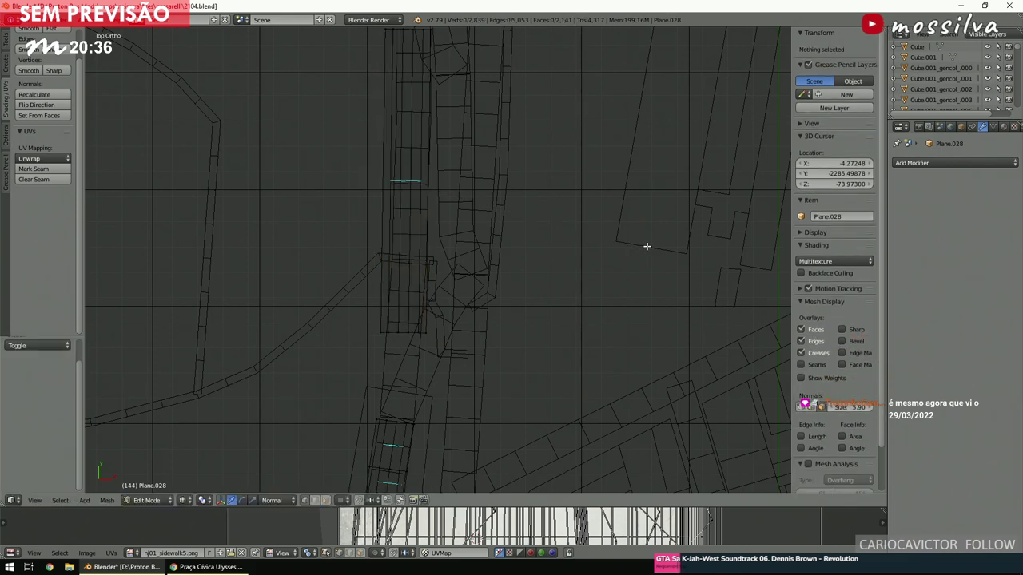
Box-select the edge loops on both sides of the gap and bridge them with 6 cuts.
shift+scroll(636, 256, down, 4)
scroll(625, 267, up, 3)
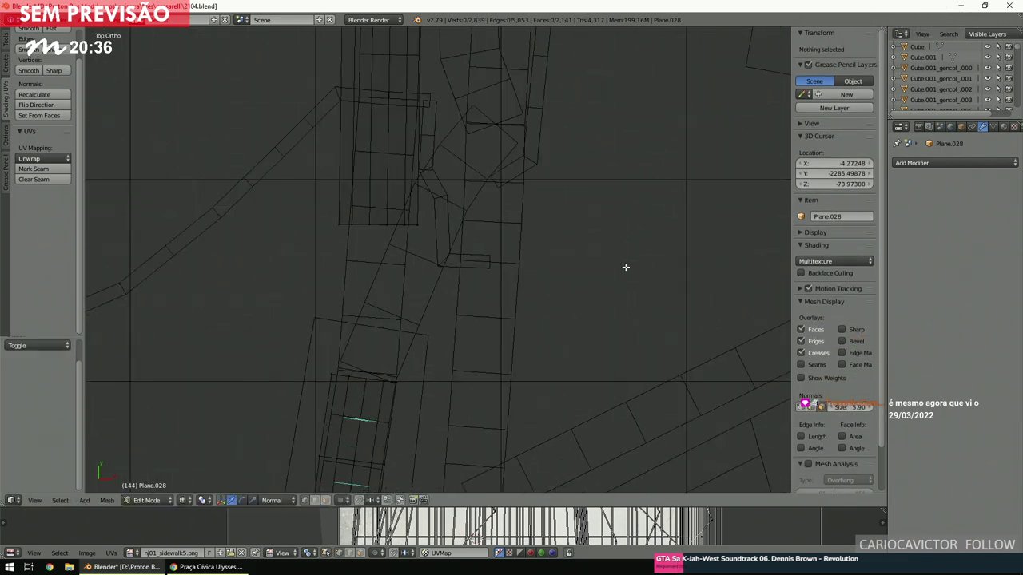
ctrl+scroll(626, 266, left, 4)
key(b)
drag(388, 197, 442, 386)
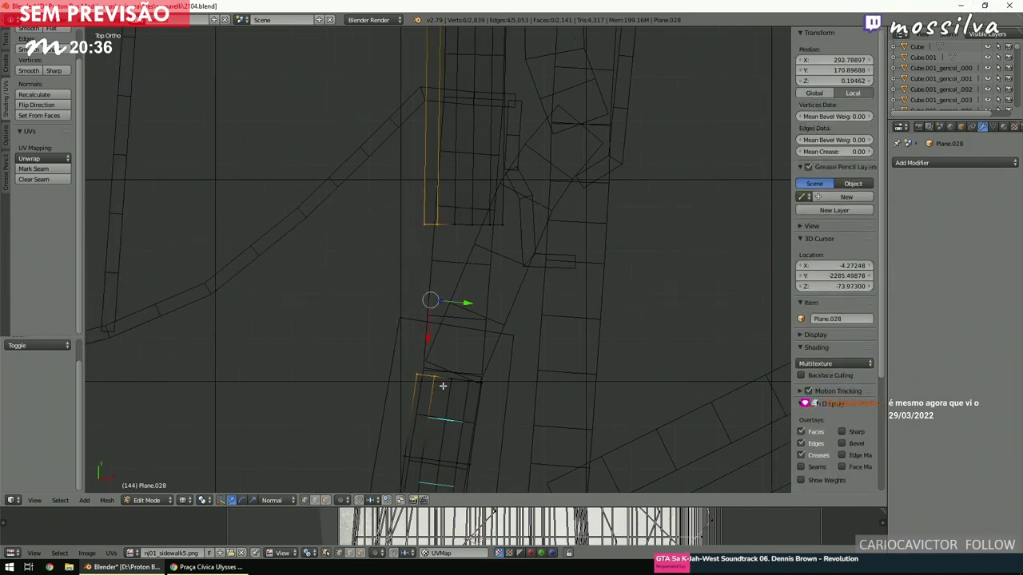
key(space)
text(bridge)
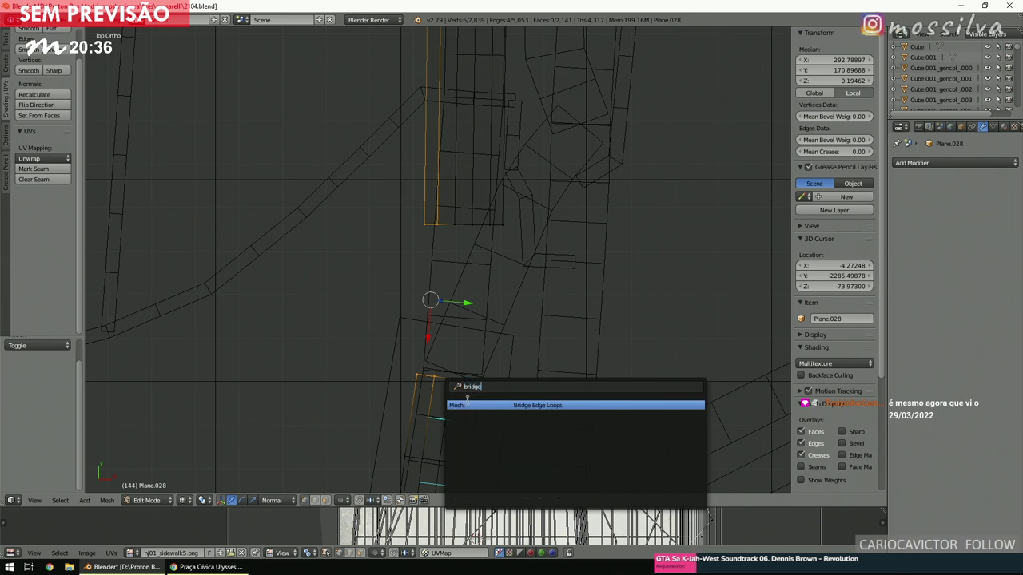
key(Return)
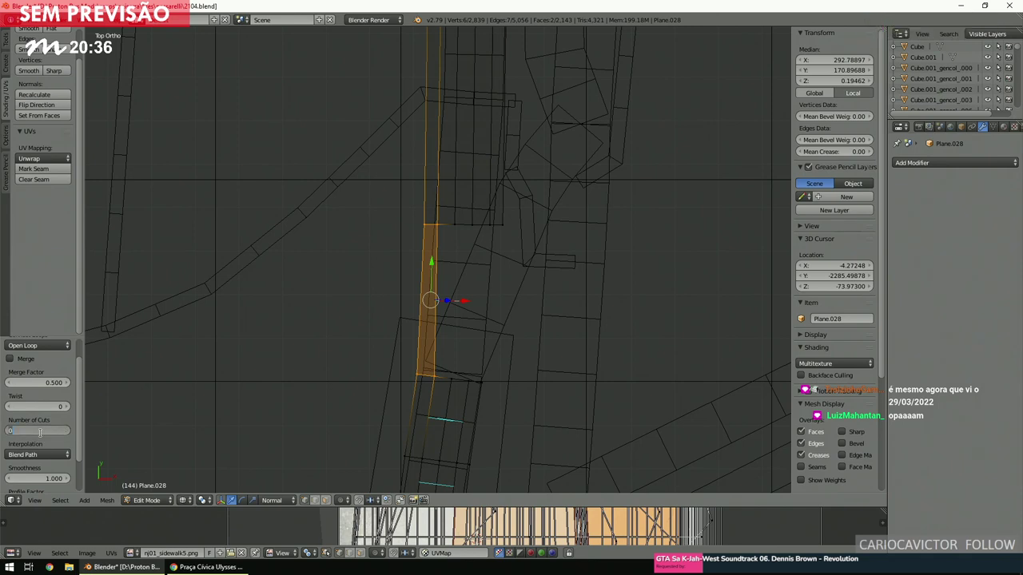
key(Return)
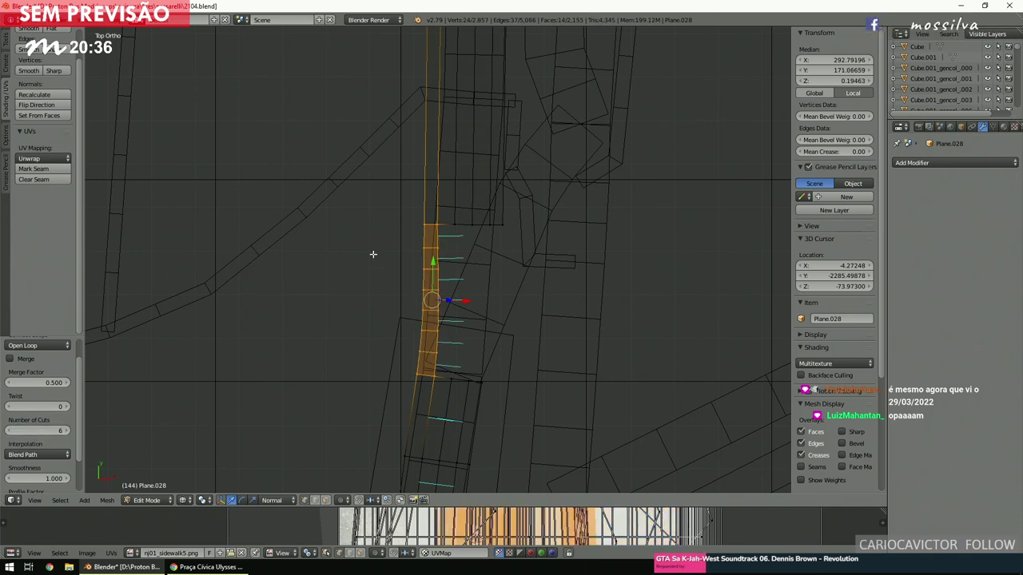
key(a)
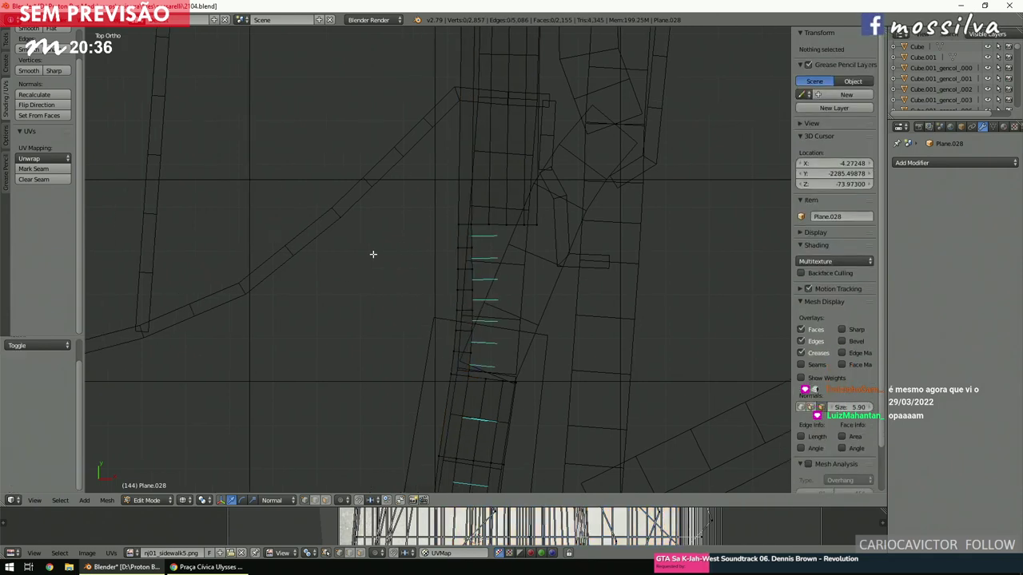
scroll(372, 254, up, 2)
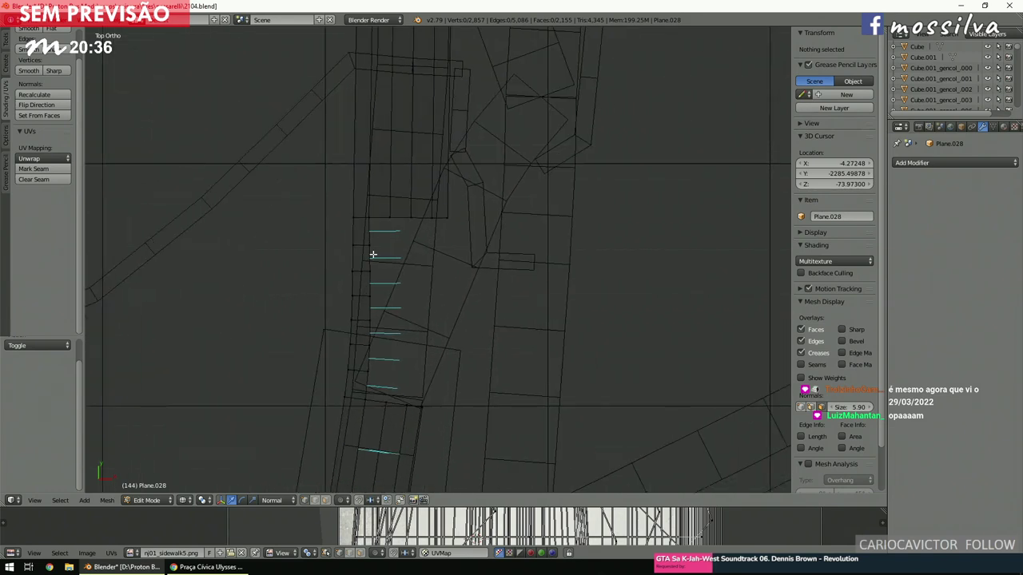
shift+scroll(372, 254, up, 2)
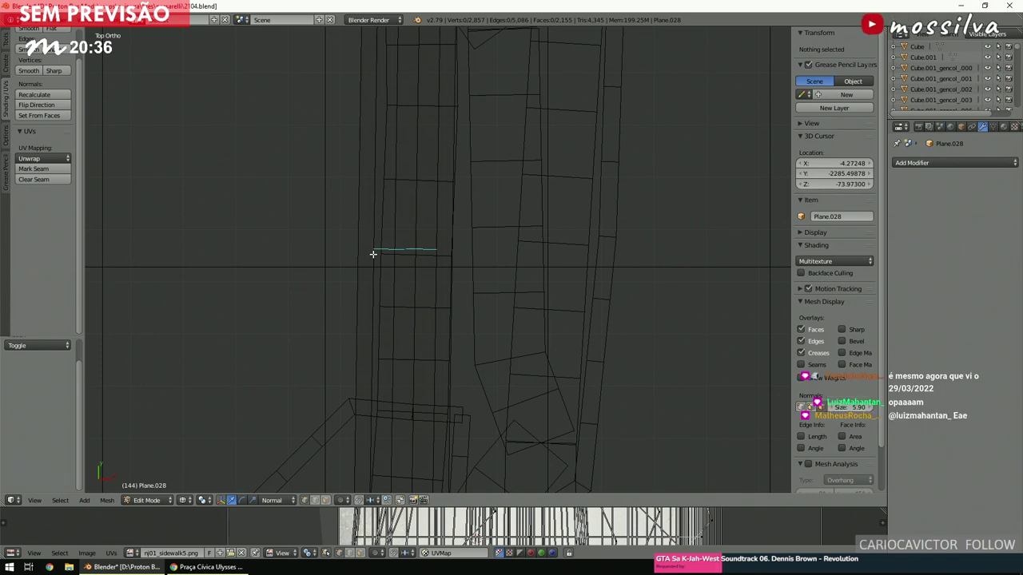
scroll(364, 262, down, 3)
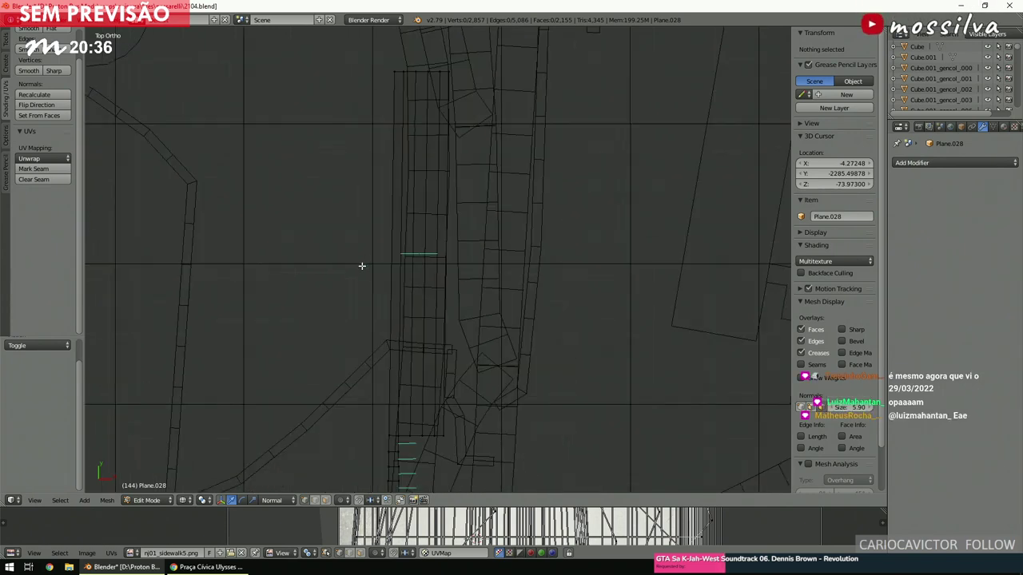
scroll(362, 266, up, 3)
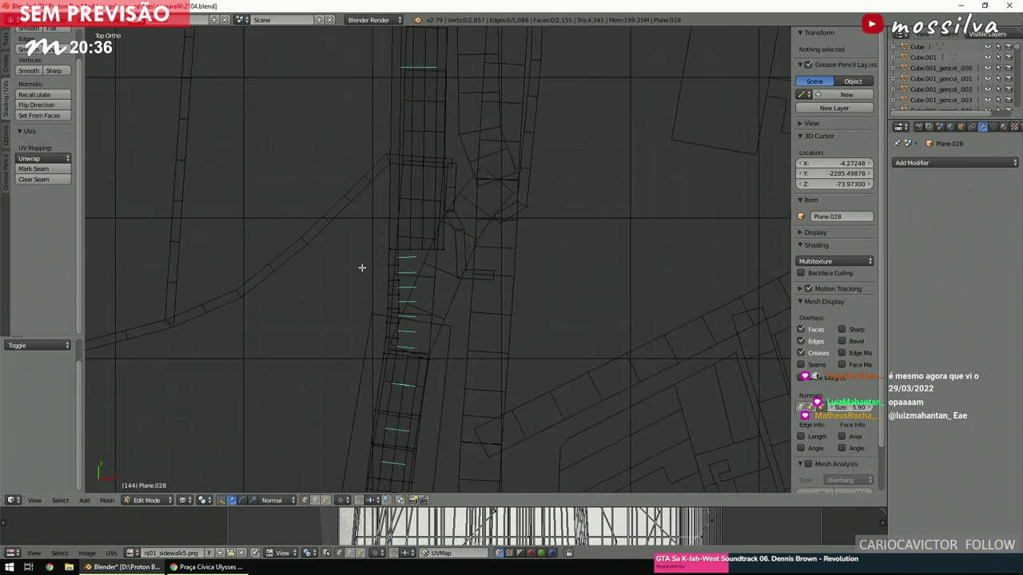
shift+scroll(362, 267, down, 2)
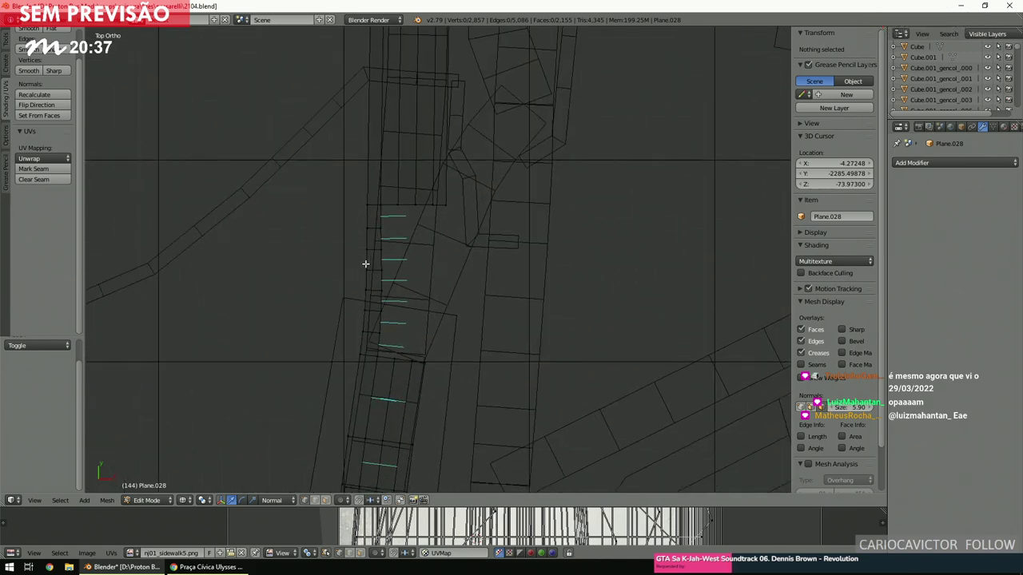
In Chrome, step Street View forward along the road and turn toward the crosswalk and buildings.
click(206, 567)
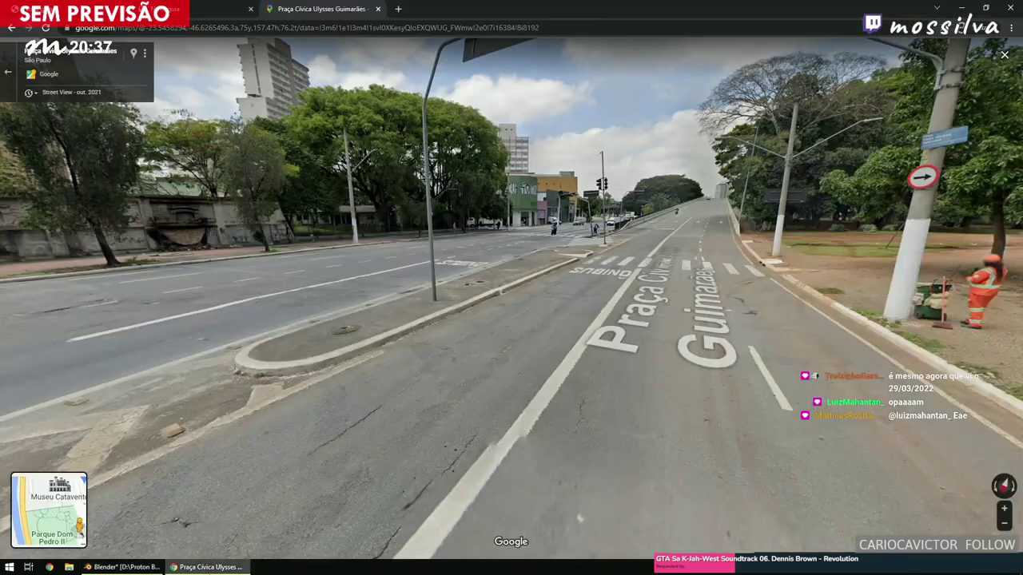
click(627, 256)
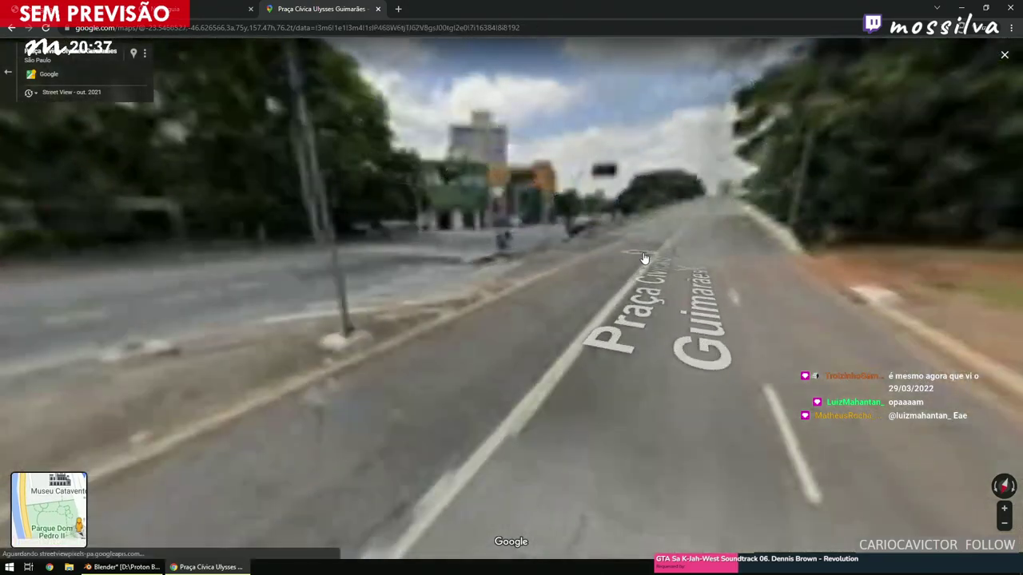
click(642, 252)
click(559, 331)
click(607, 296)
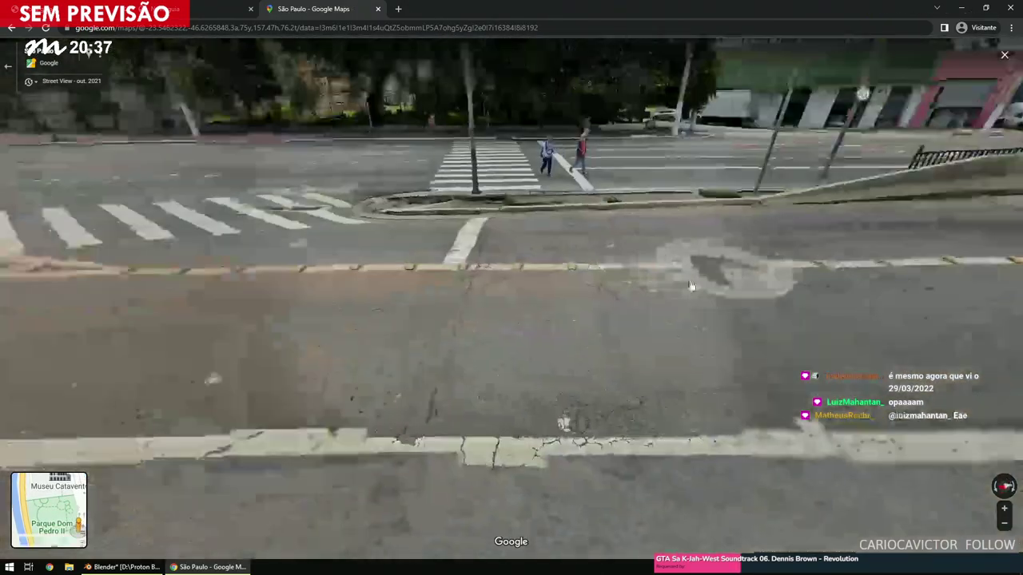
click(651, 289)
drag(319, 372, 407, 412)
Advance further along Praça Guimarães, then Alt+Tab back to Blender.
click(735, 338)
click(407, 412)
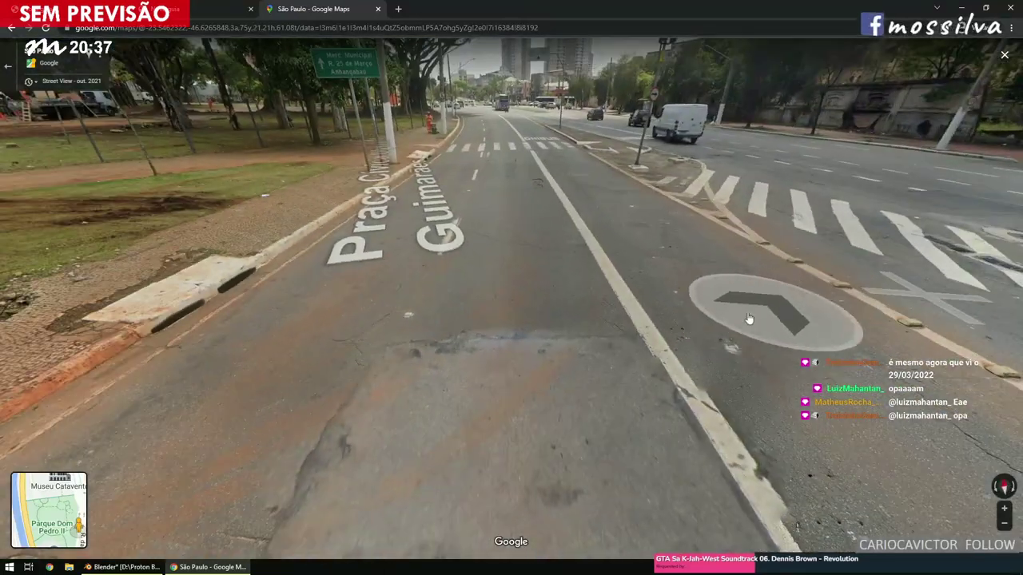
click(748, 318)
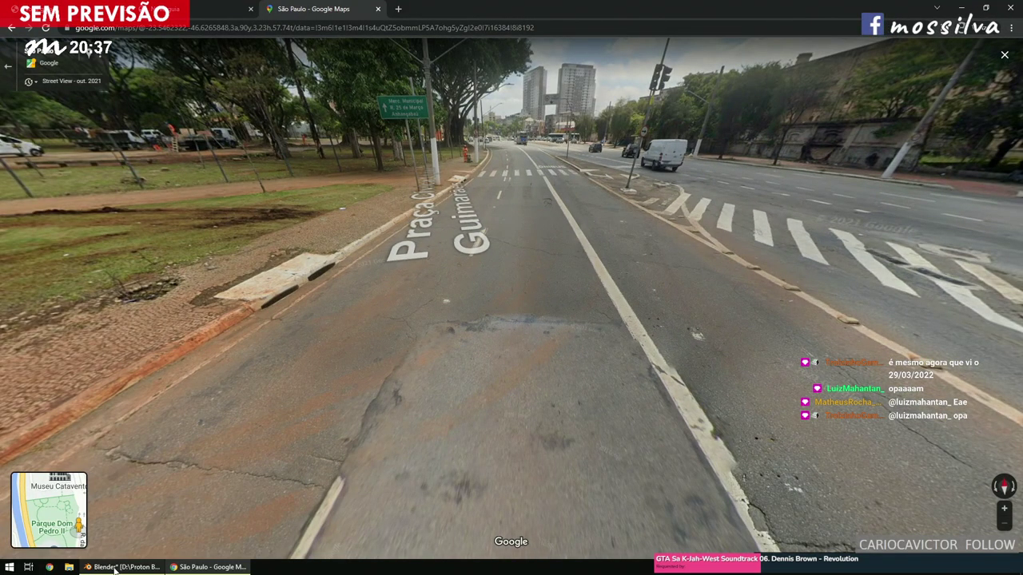
key(alt+Tab)
shift+scroll(451, 286, up, 10)
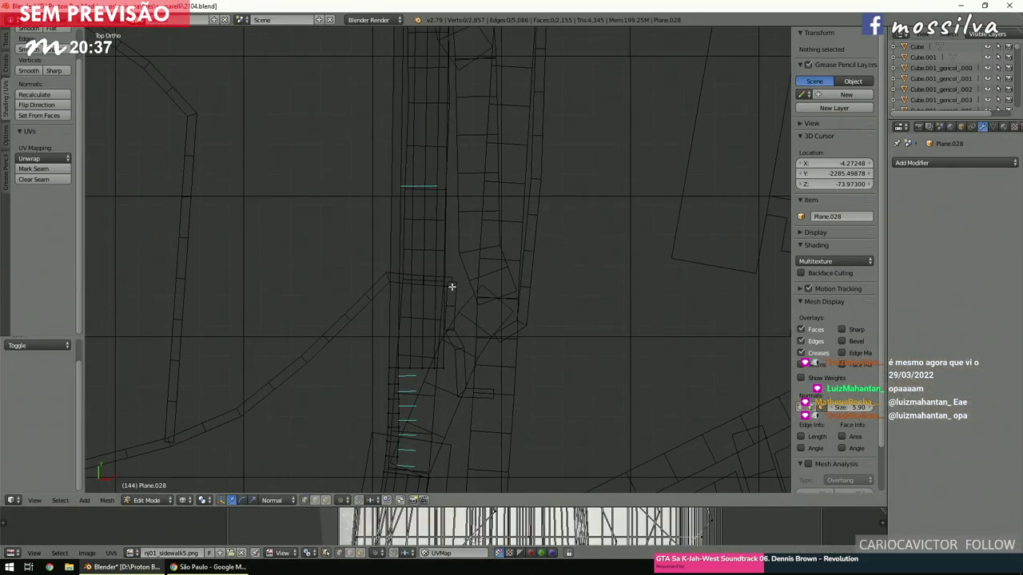
Box-select the whole centre road strip and duplicate it in place.
shift+scroll(452, 286, up, 8)
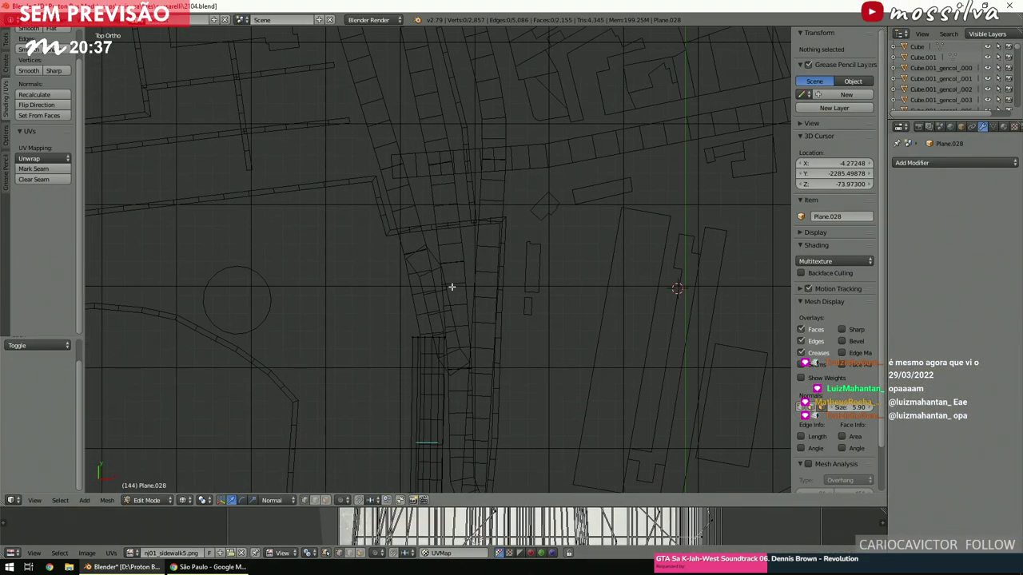
shift+scroll(452, 286, up, 8)
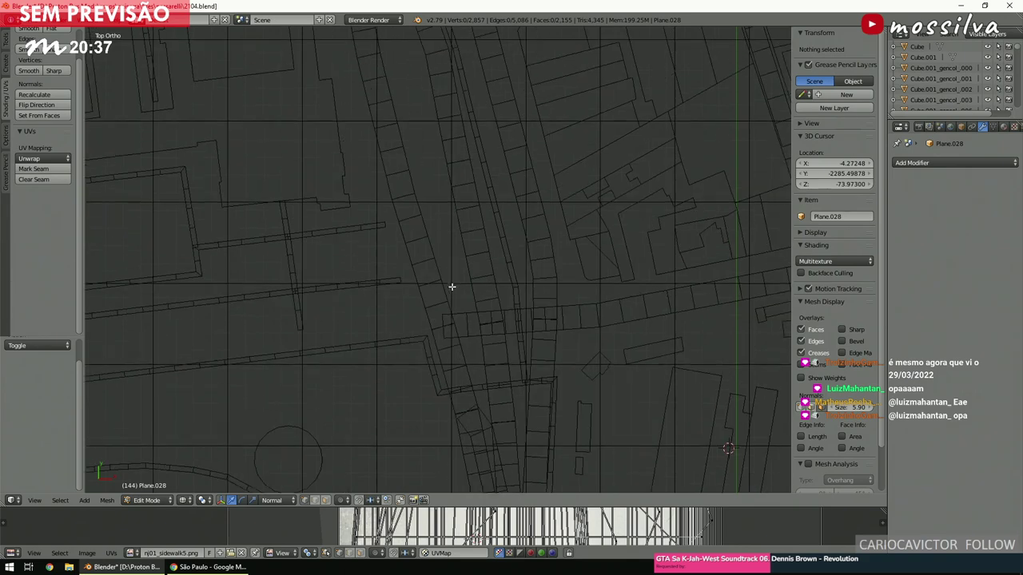
shift+scroll(452, 286, down, 10)
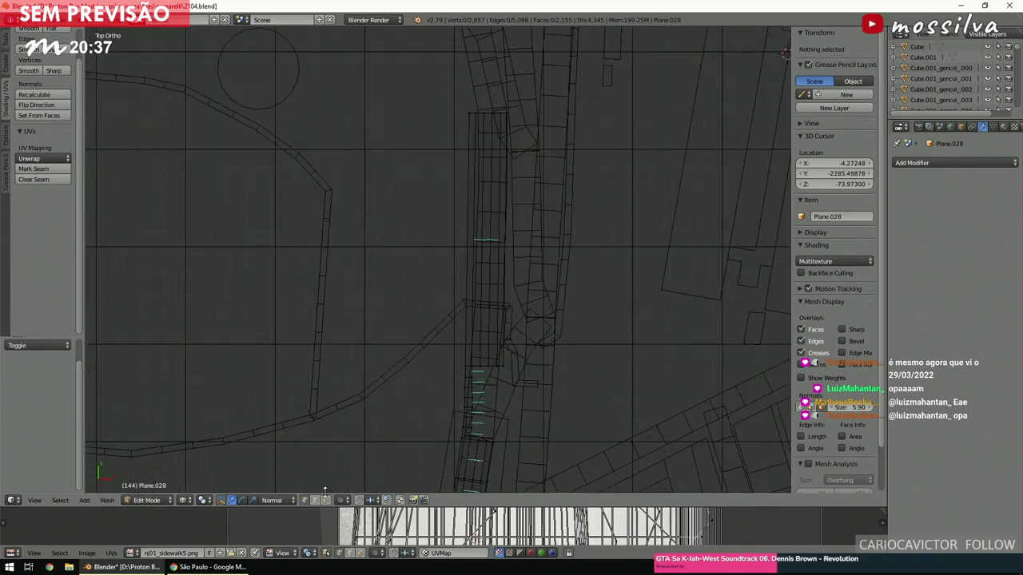
scroll(628, 196, up, 5)
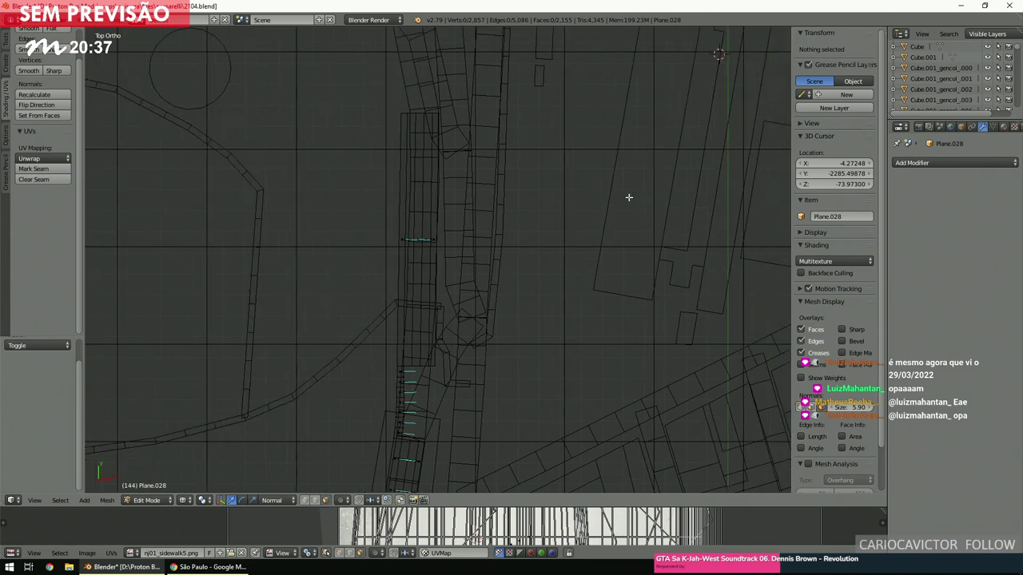
key(b)
drag(392, 235, 518, 305)
key(ctrl+l)
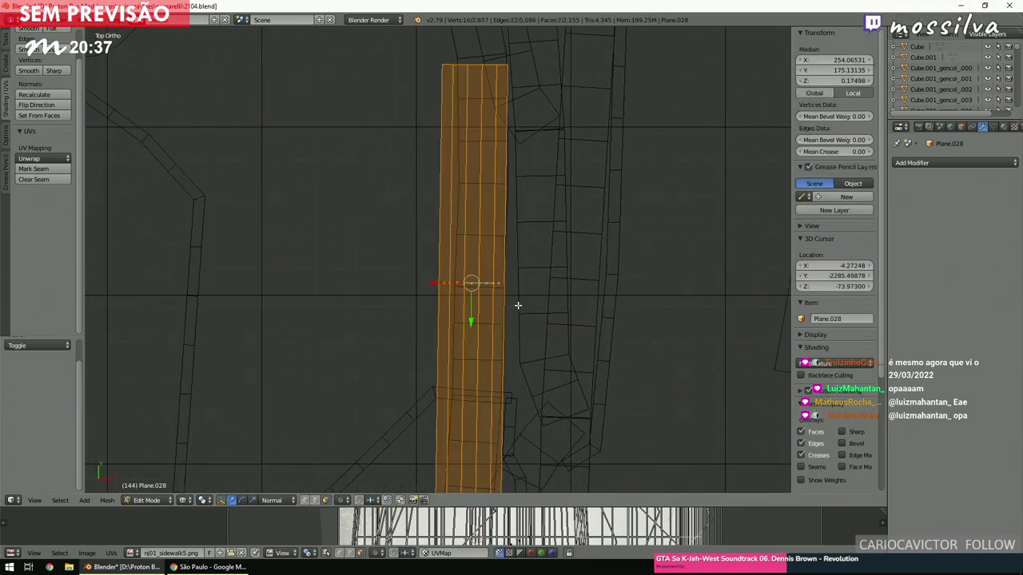
key(shift+d)
key(Escape)
scroll(528, 300, down, 4)
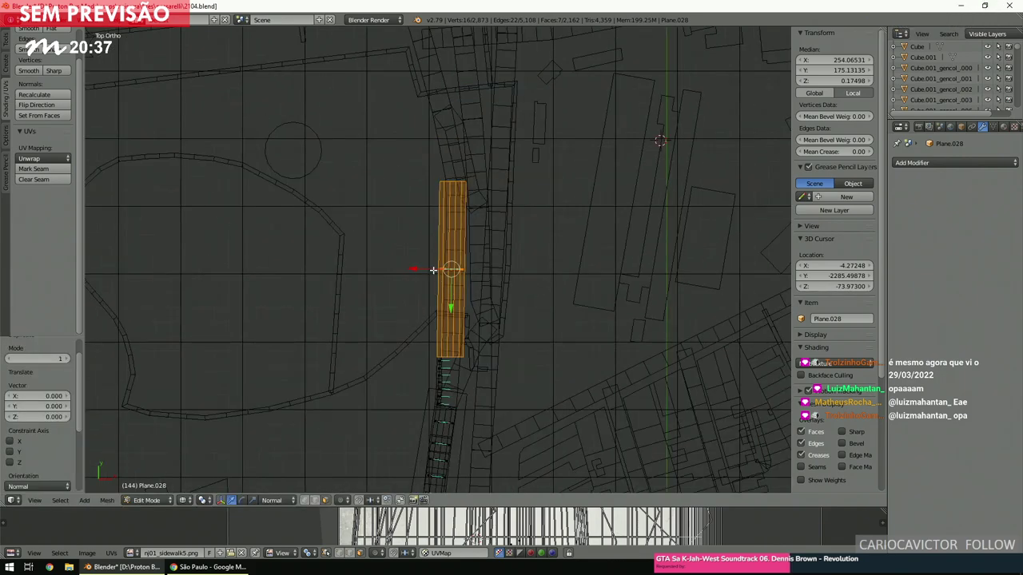
Move the copy -16.752 along X so it sits beside the original, then deselect.
key(g)
key(x)
click(460, 275)
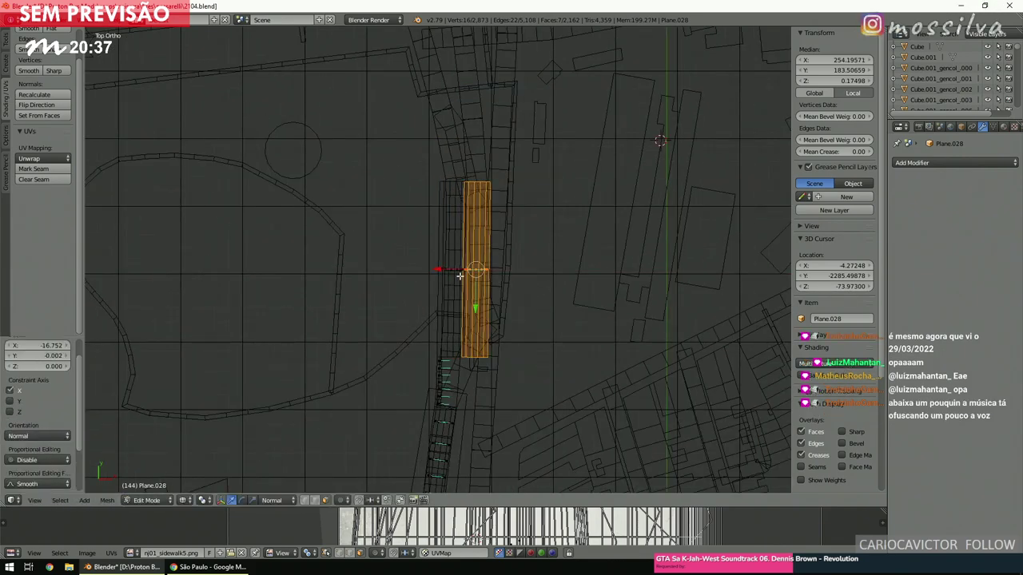
scroll(460, 275, up, 5)
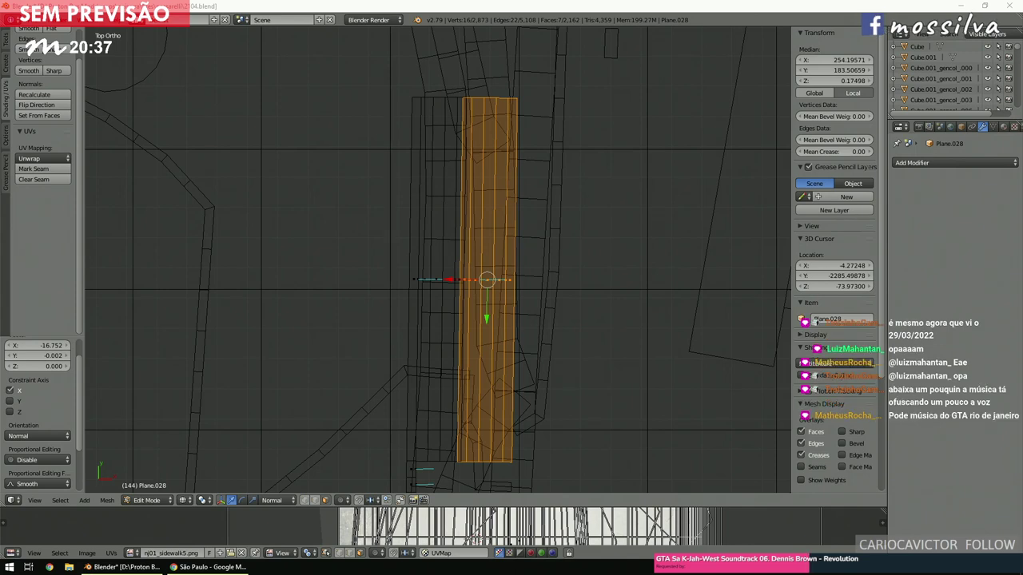
click(562, 292)
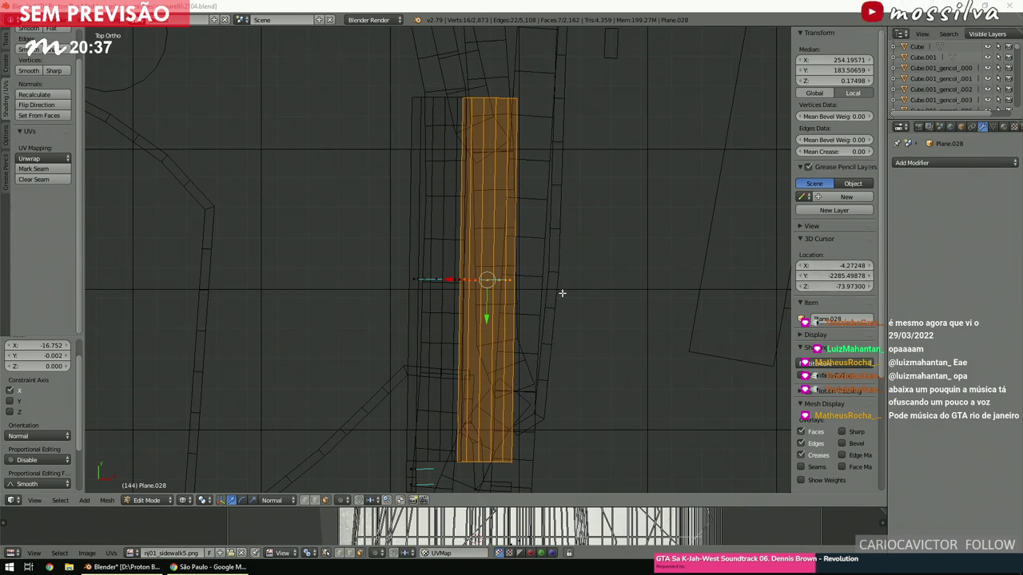
scroll(457, 314, down, 5)
key(a)
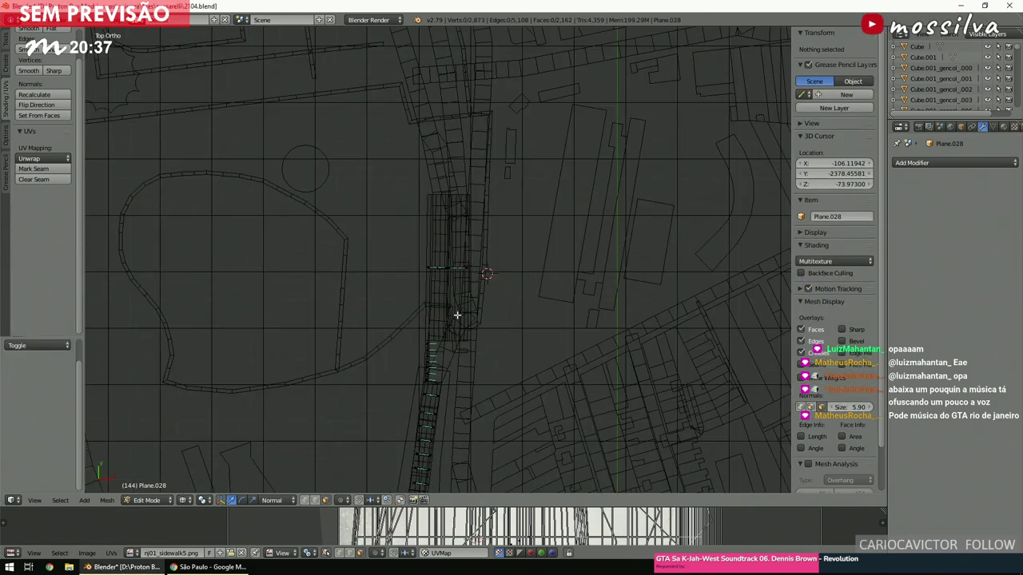
right_click(436, 278)
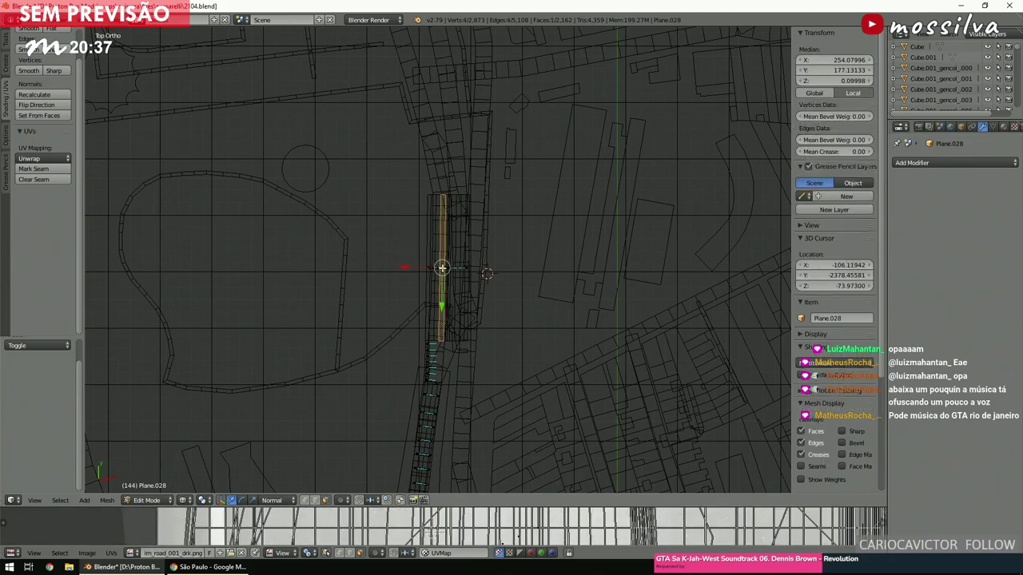
scroll(438, 272, up, 3)
key(KP_5)
scroll(441, 268, up, 4)
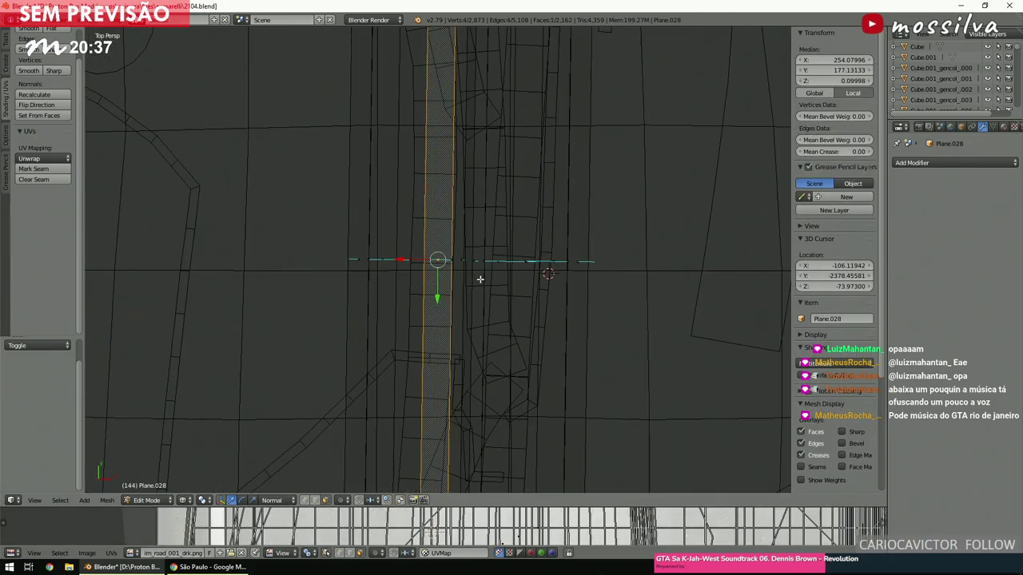
key(z)
mouse_move(548, 280)
middle_down()
mouse_move(434, 224)
mouse_move(503, 237)
mouse_move(478, 222)
mouse_move(365, 253)
mouse_move(683, 268)
middle_up()
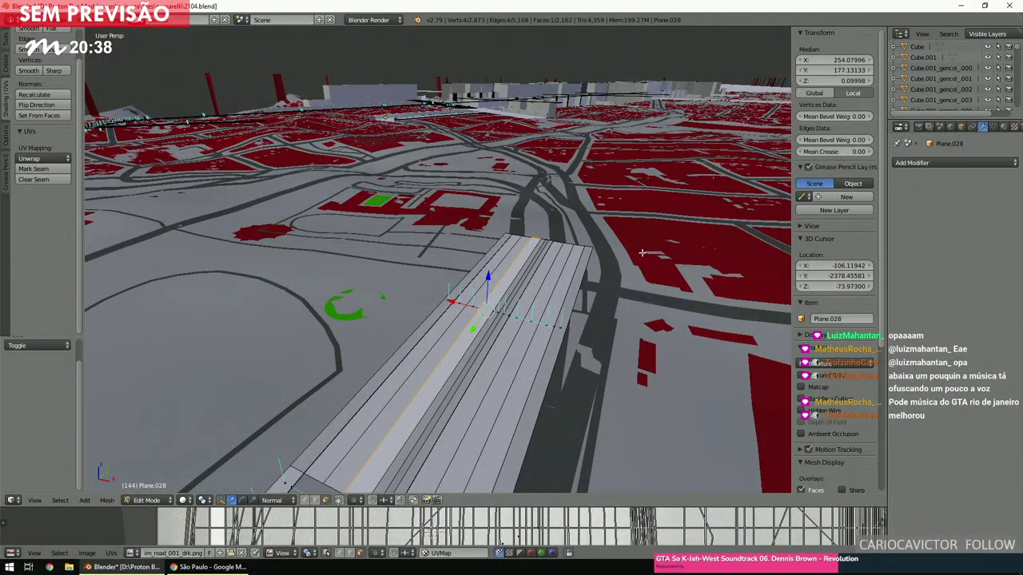
middle_drag(570, 263, 569, 273)
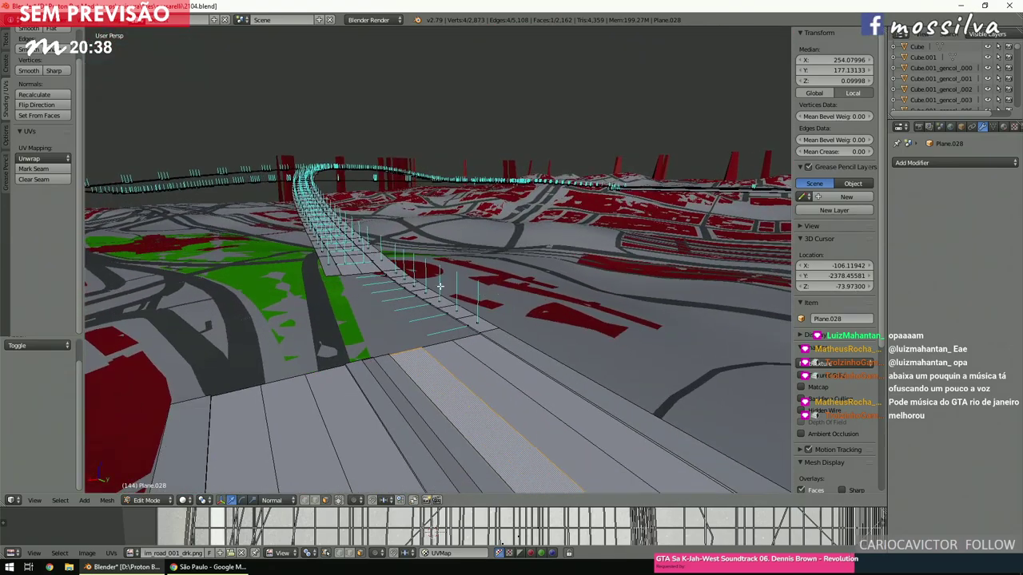
right_click(408, 272)
key(KP_Decimal)
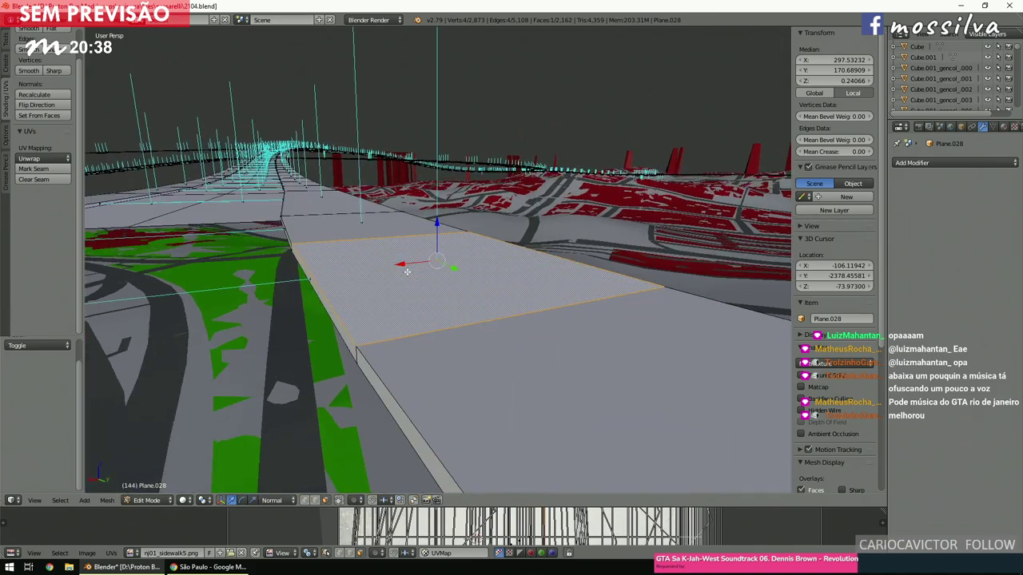
middle_drag(406, 271, 505, 345)
key(a)
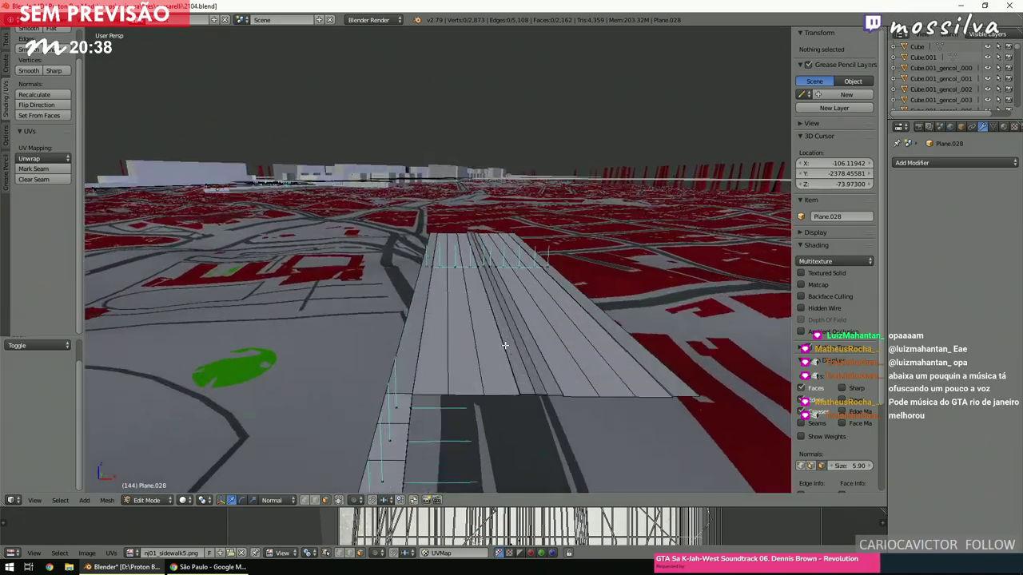
scroll(504, 345, up, 3)
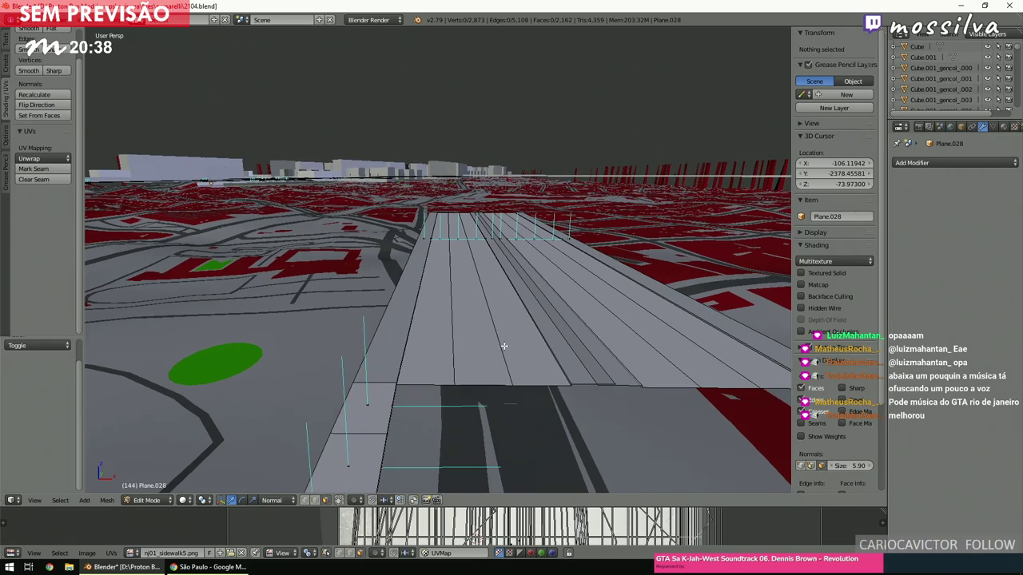
ctrl+scroll(503, 346, down, 5)
ctrl+scroll(503, 346, down, 2)
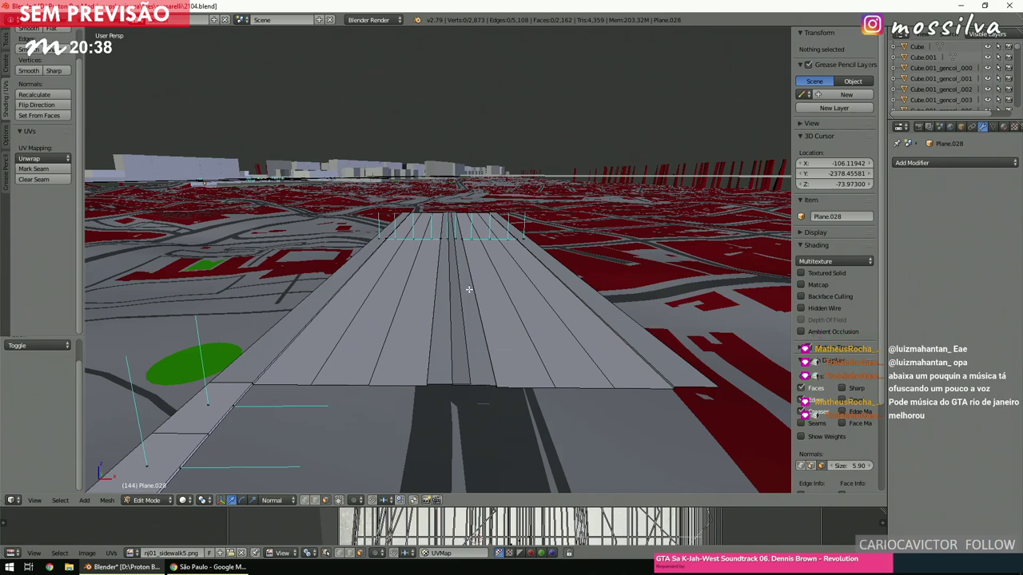
shift+scroll(452, 303, down, 5)
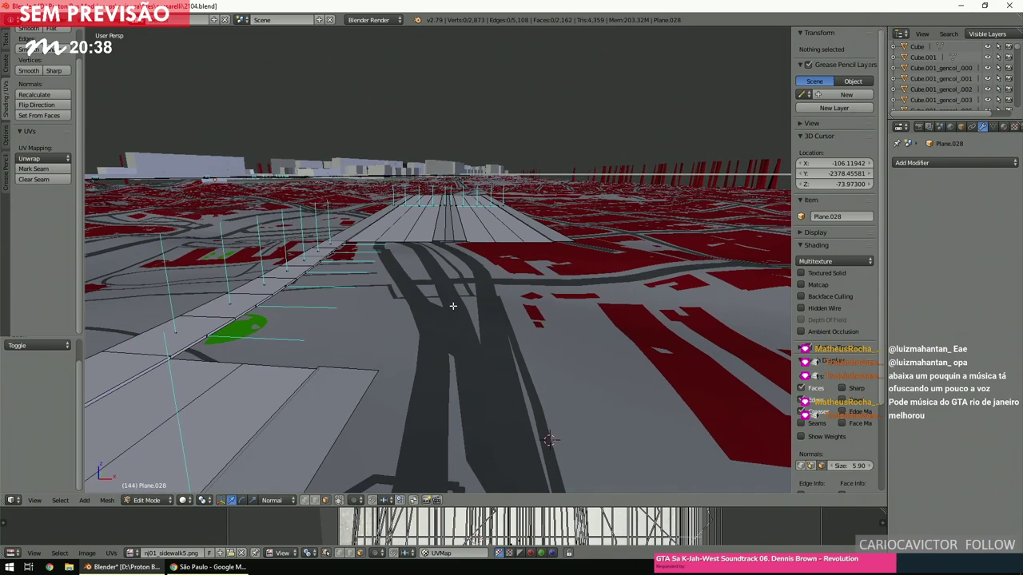
middle_drag(452, 306, 459, 321)
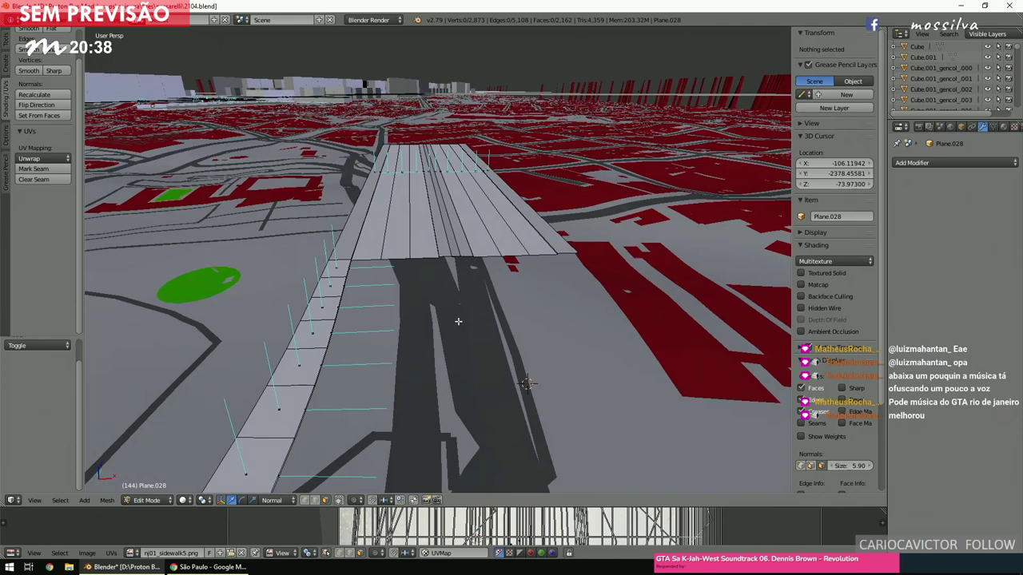
shift+scroll(456, 323, down, 4)
shift+scroll(465, 321, down, 4)
key(KP_7)
key(z)
scroll(496, 318, up, 5)
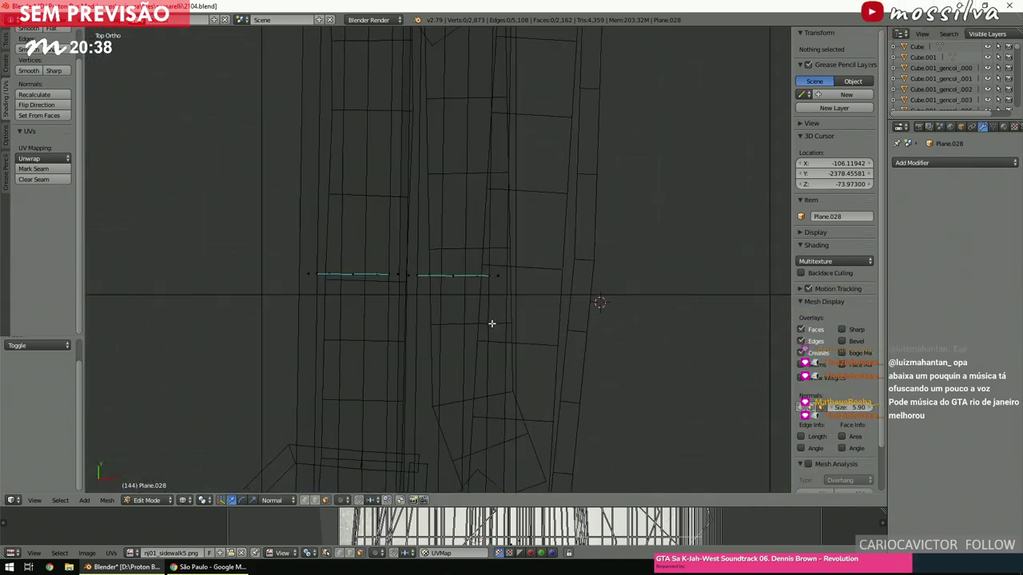
Box-select the road strip faces and drop a duplicate further down the street.
scroll(490, 324, up, 2)
key(b)
drag(588, 317, 392, 260)
key(KP_Decimal)
scroll(456, 228, down, 5)
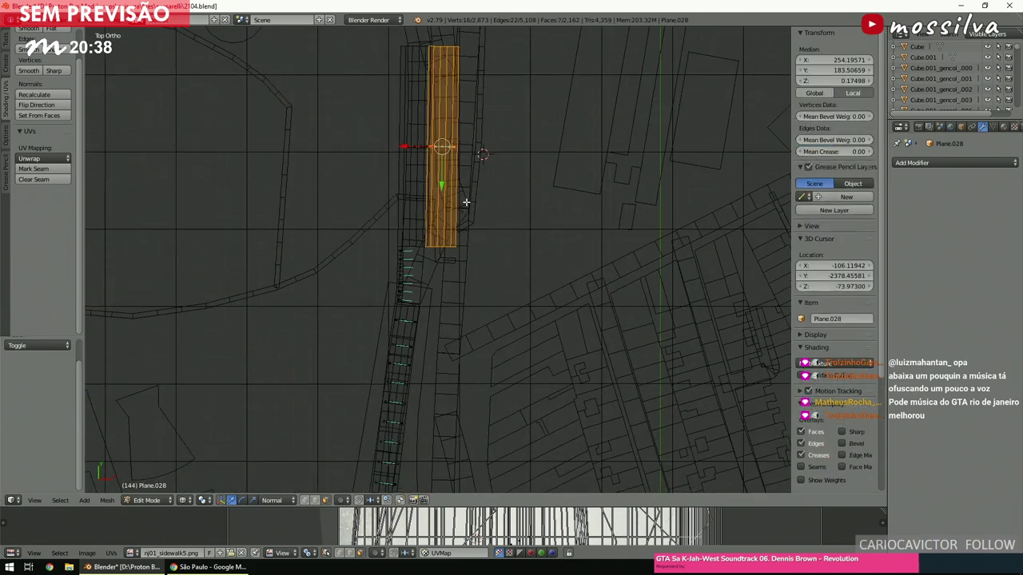
key(shift+d)
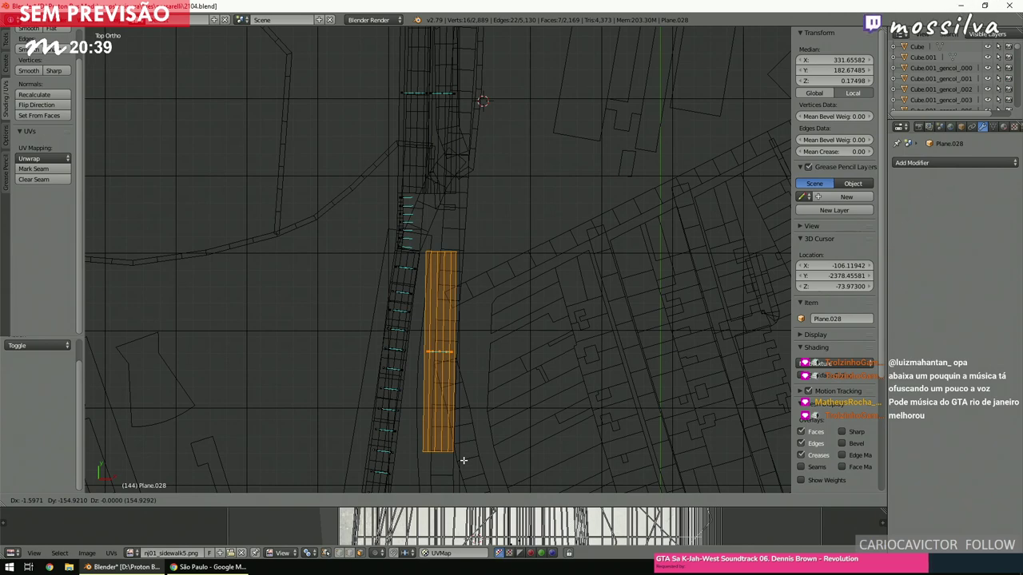
click(463, 460)
Nudge the copy into line with the road below (net -1.597 X, -154.921 Y) and deselect.
scroll(481, 343, up, 2)
shift+middle_drag(481, 343, 513, 327)
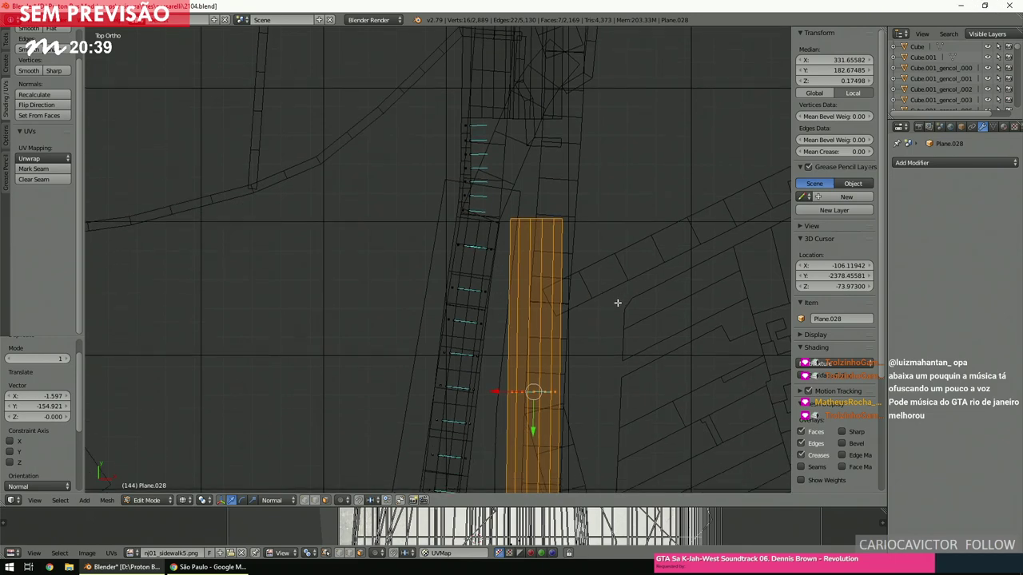
key(g)
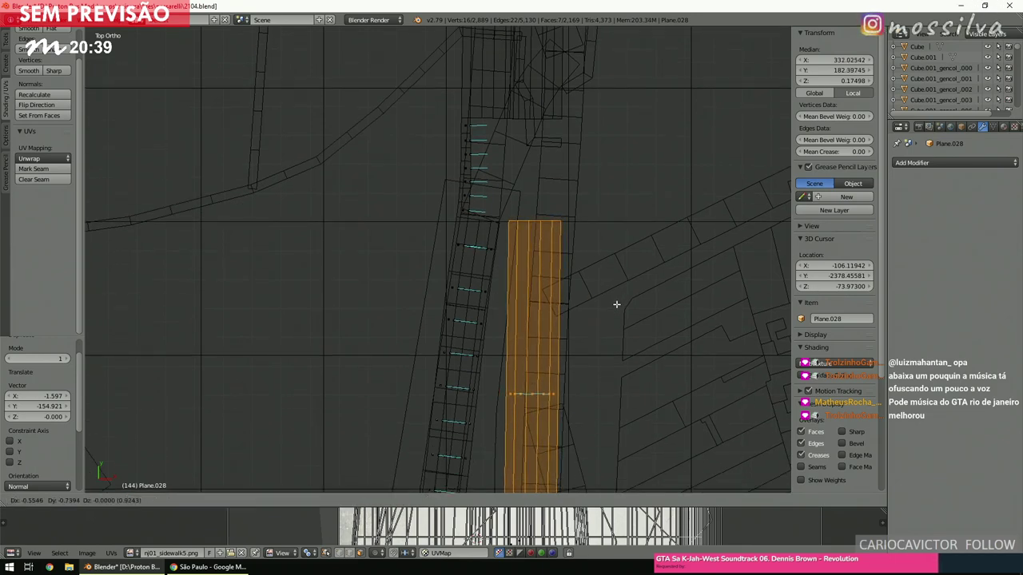
click(616, 303)
key(a)
shift+scroll(576, 286, up, 3)
shift+scroll(575, 286, up, 6)
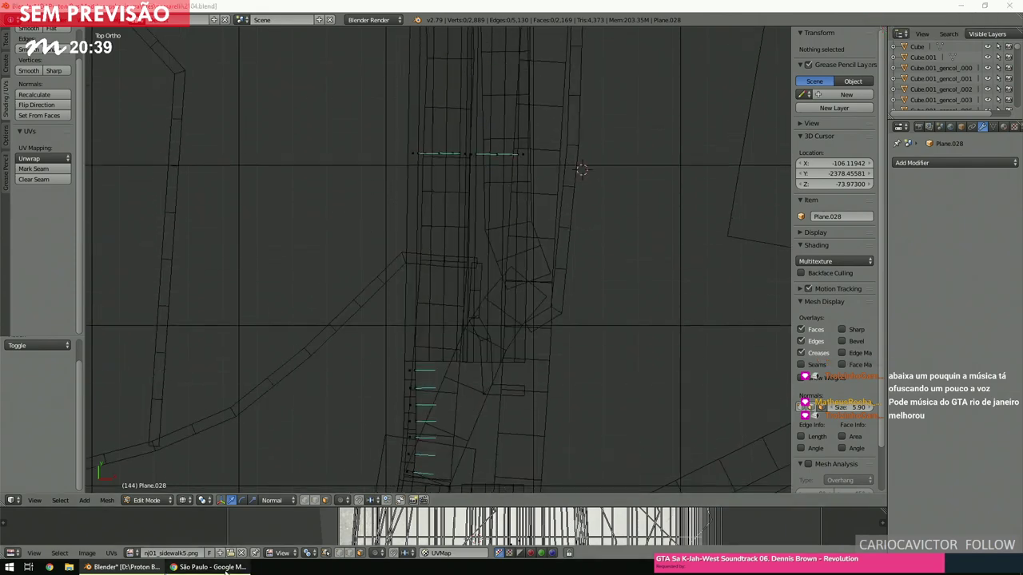
click(226, 570)
Walk Street View past Praça Cívica Ulysses Guimarães and along Viaduto Diário Popular, then return to Blender.
click(638, 258)
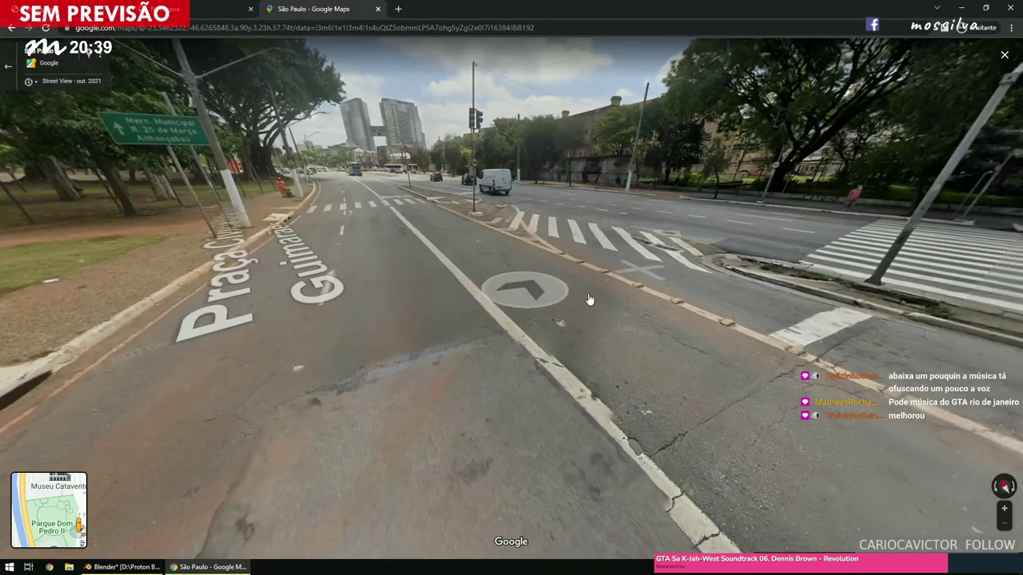
click(759, 324)
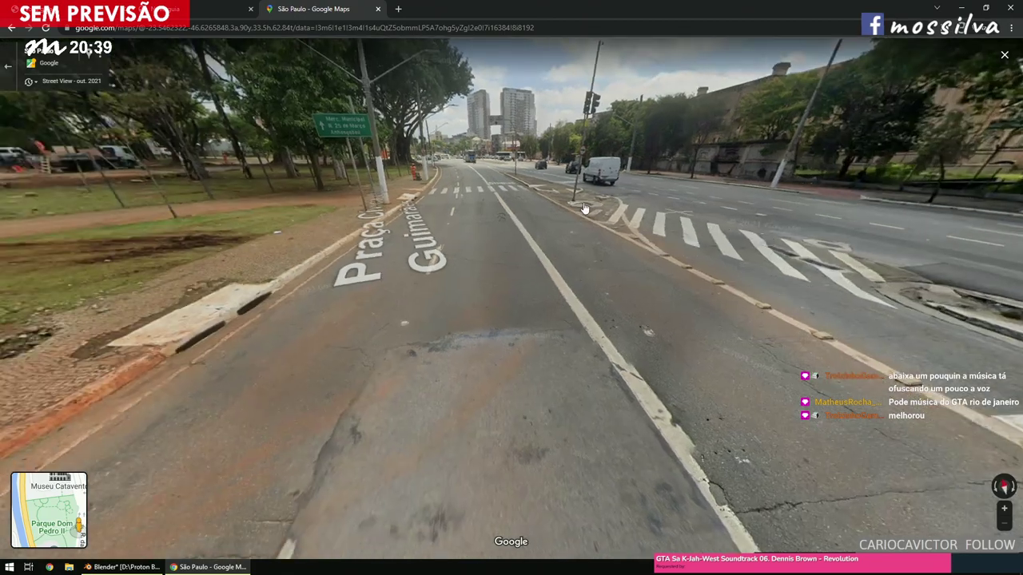
click(525, 203)
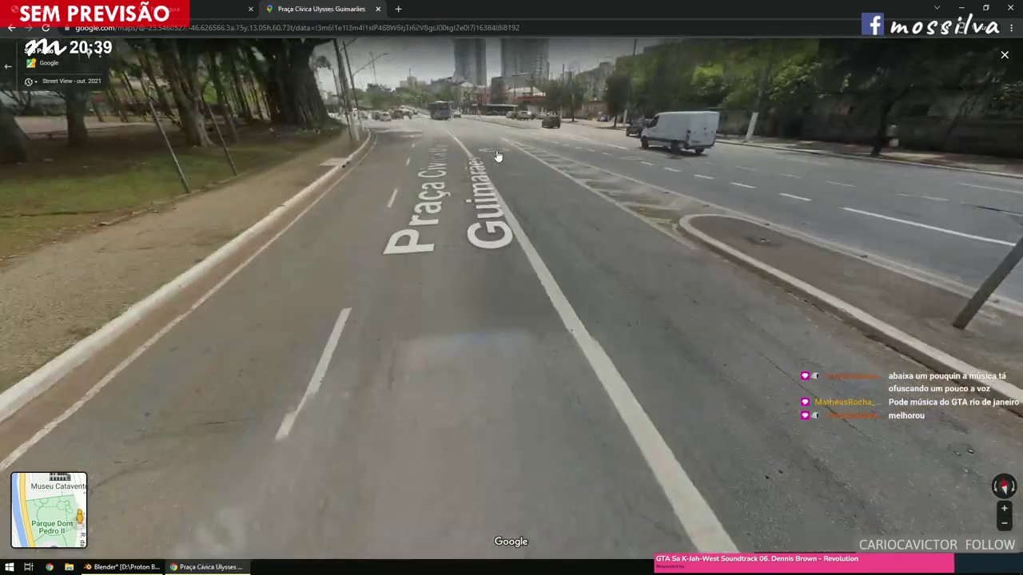
click(497, 155)
click(497, 155)
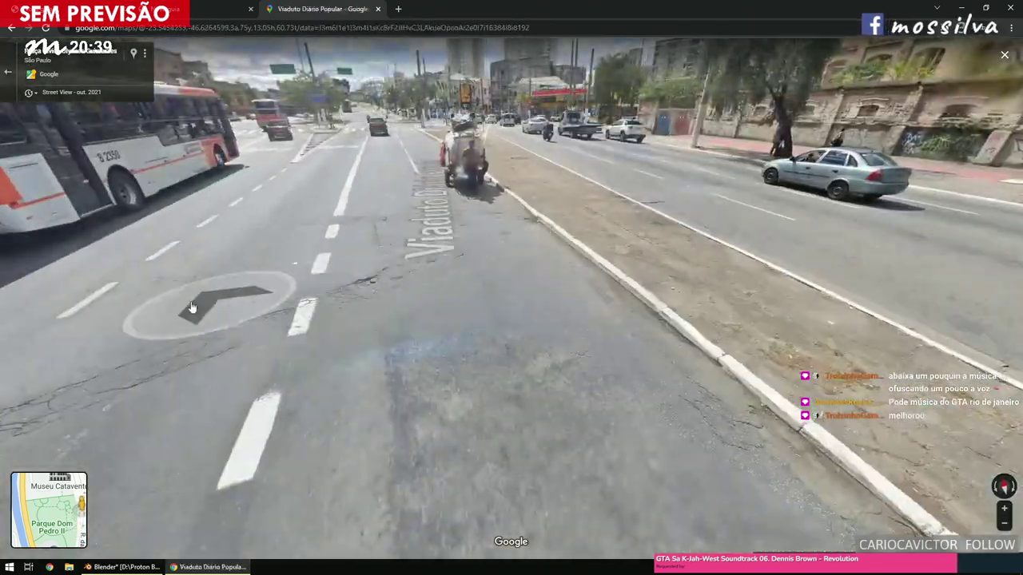
click(236, 302)
click(423, 164)
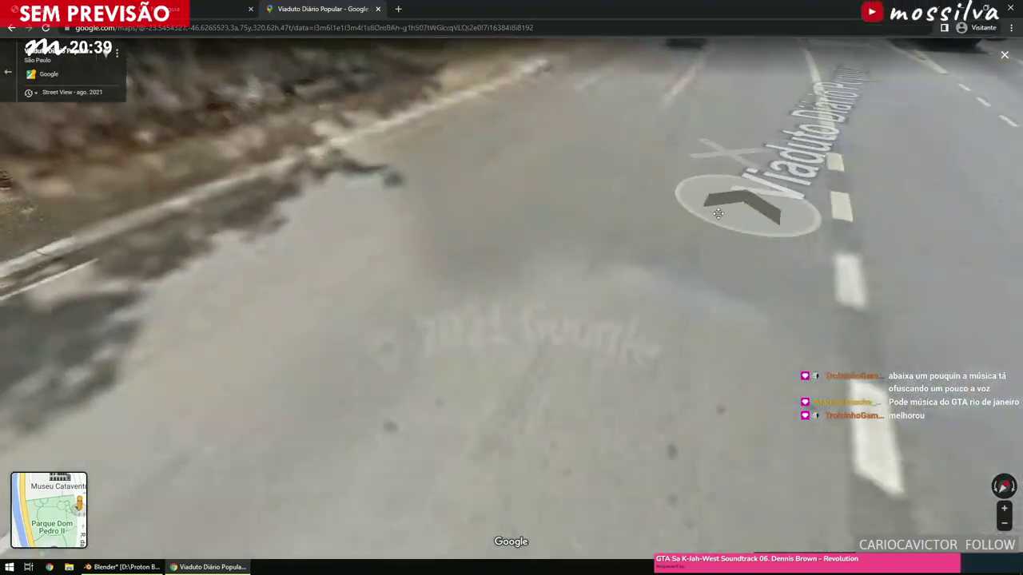
click(740, 211)
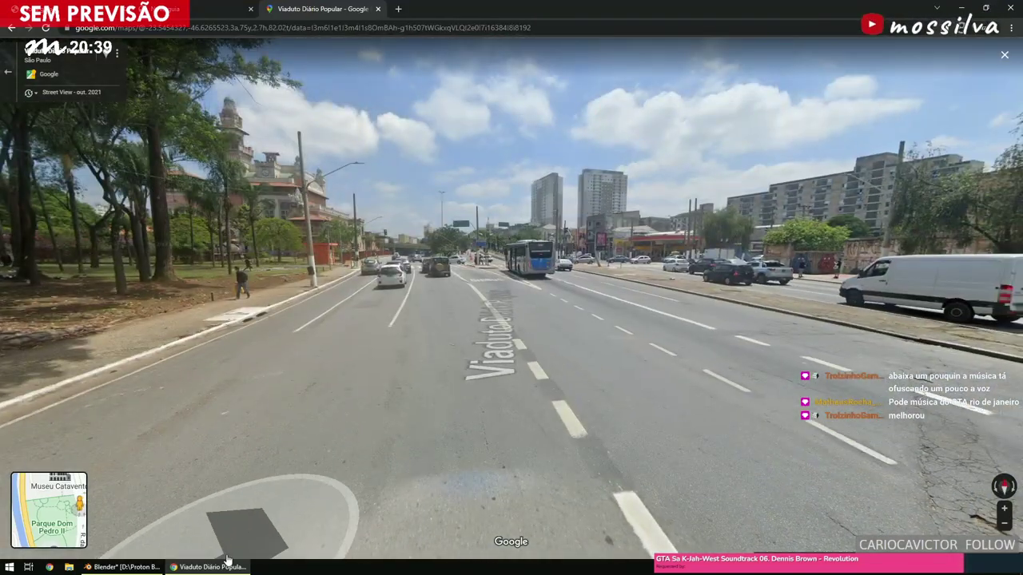
mouse_move(161, 569)
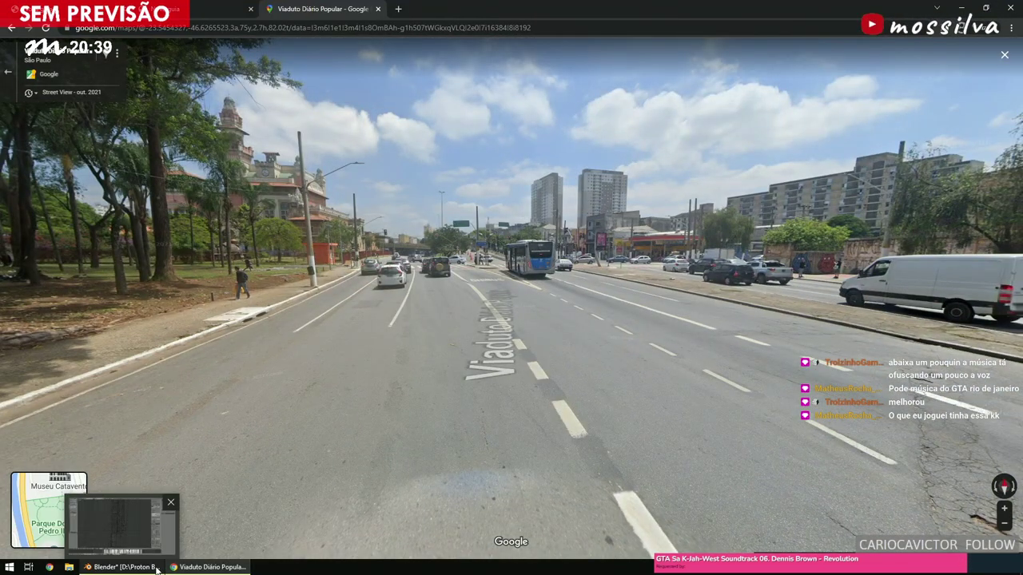
click(156, 569)
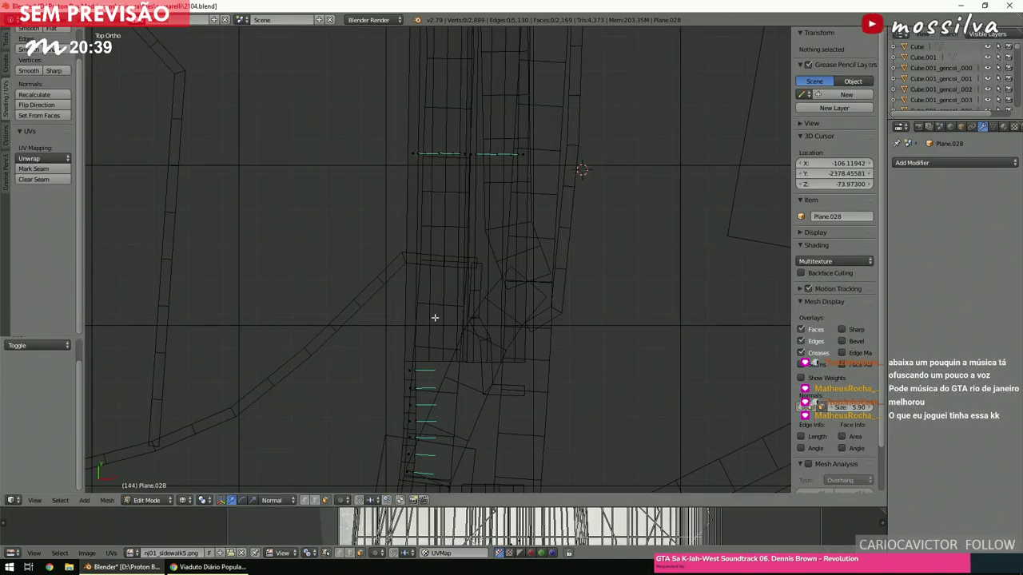
scroll(435, 319, up, 4)
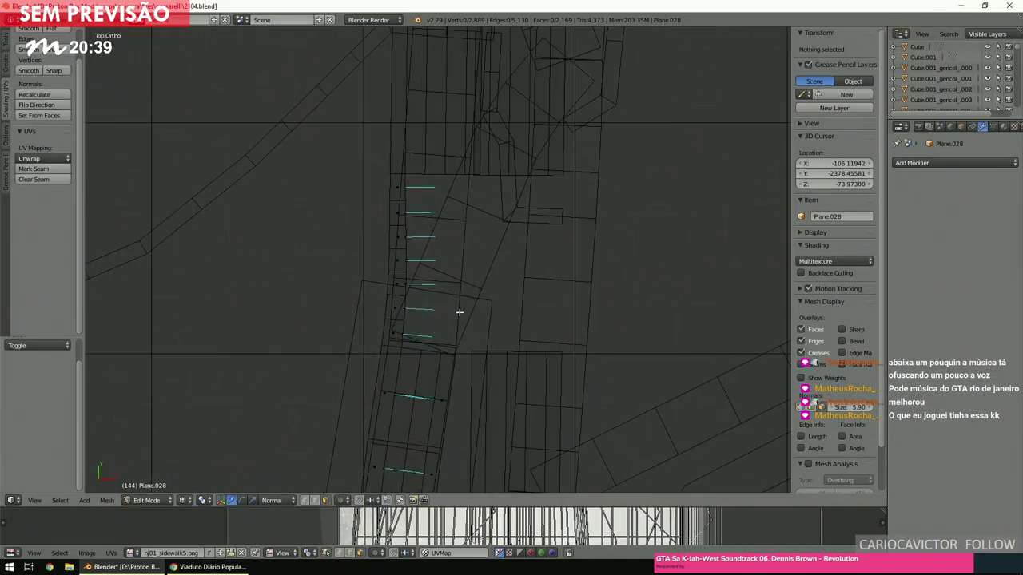
scroll(459, 312, up, 2)
key(z)
scroll(459, 312, up, 3)
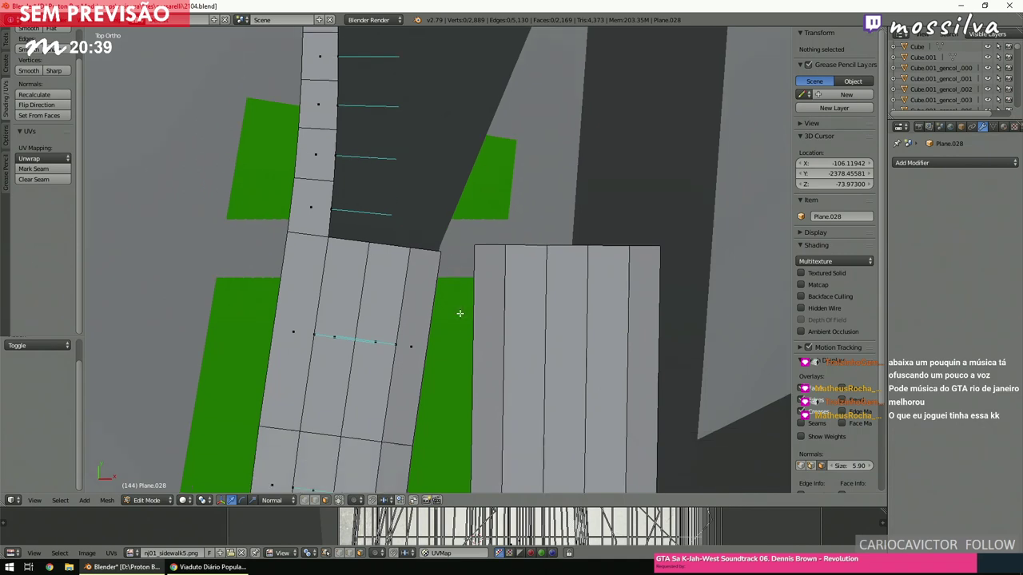
shift+scroll(459, 312, up, 4)
scroll(459, 312, down, 5)
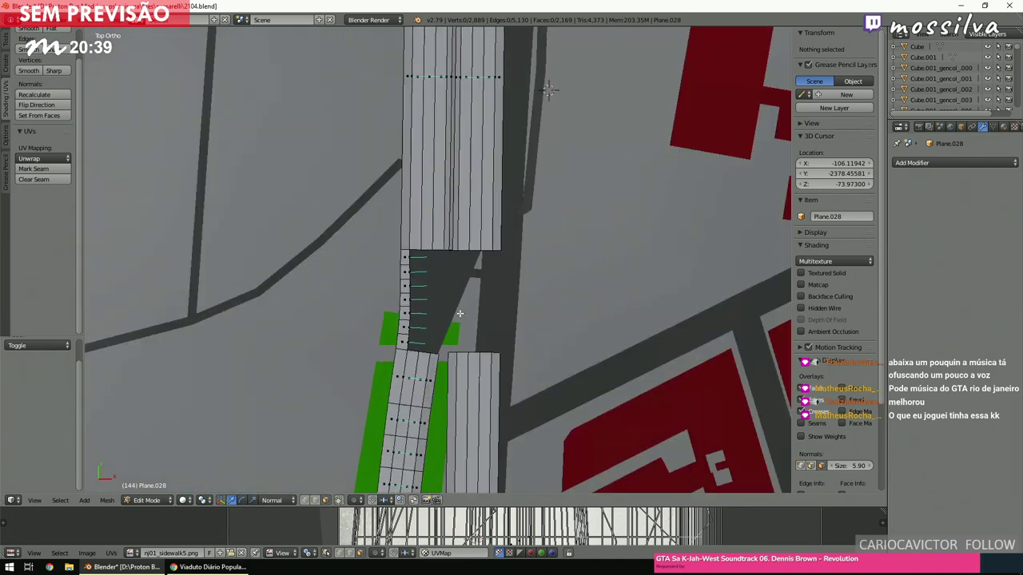
shift+scroll(460, 313, up, 2)
shift+scroll(460, 313, up, 4)
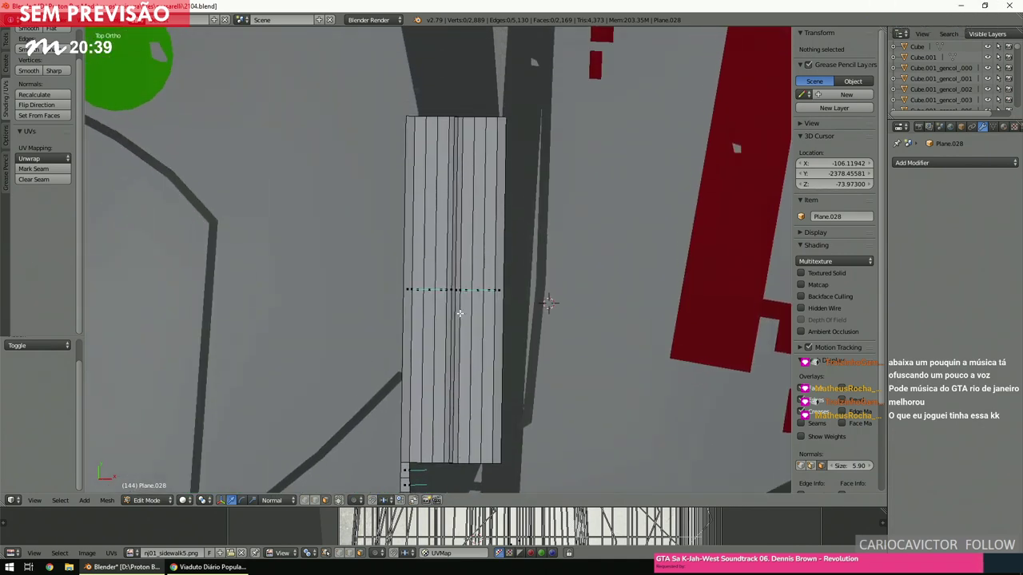
shift+scroll(459, 312, up, 3)
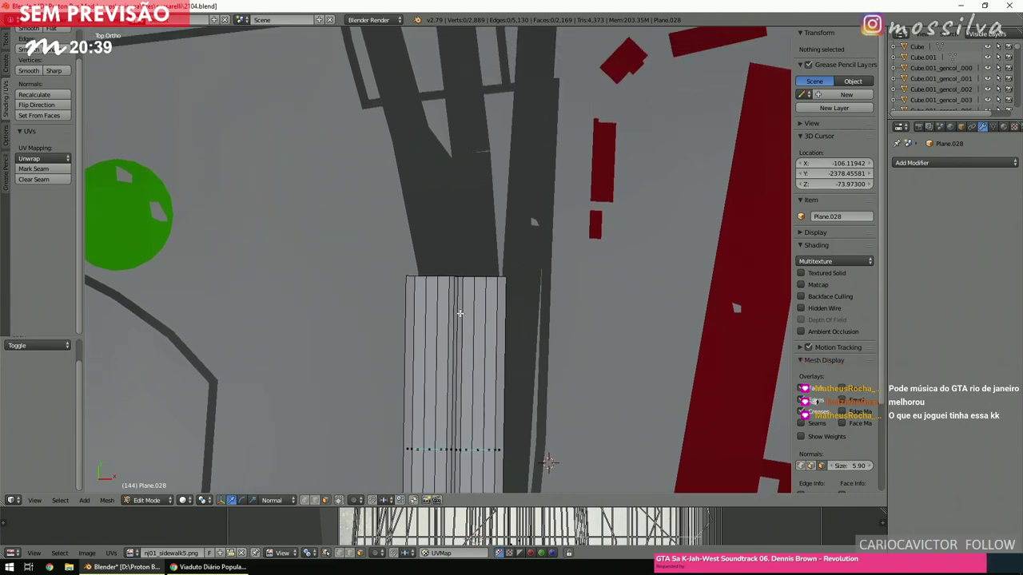
shift+scroll(460, 312, down, 9)
shift+scroll(459, 314, down, 4)
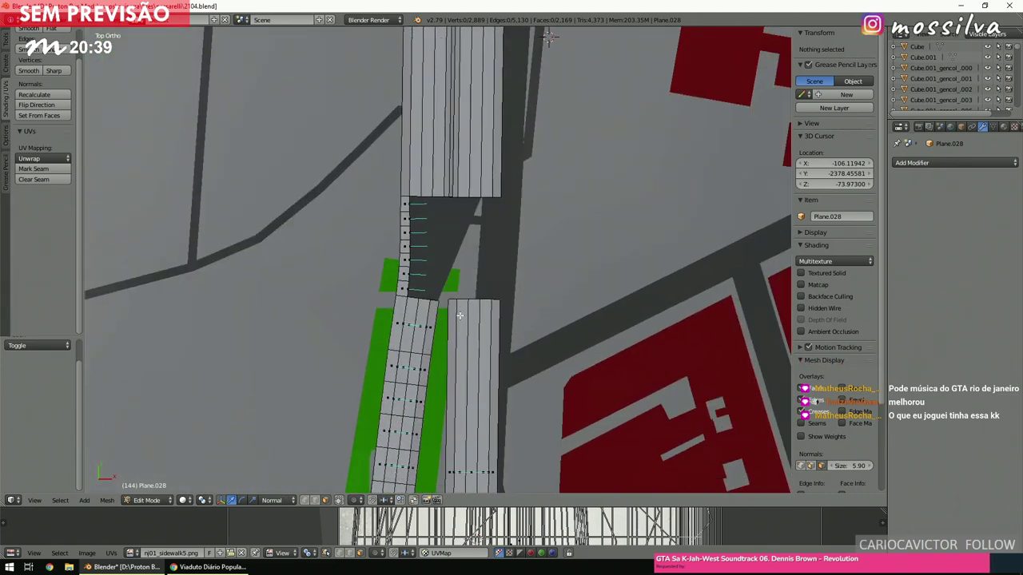
scroll(459, 314, up, 7)
key(z)
shift+scroll(460, 316, down, 3)
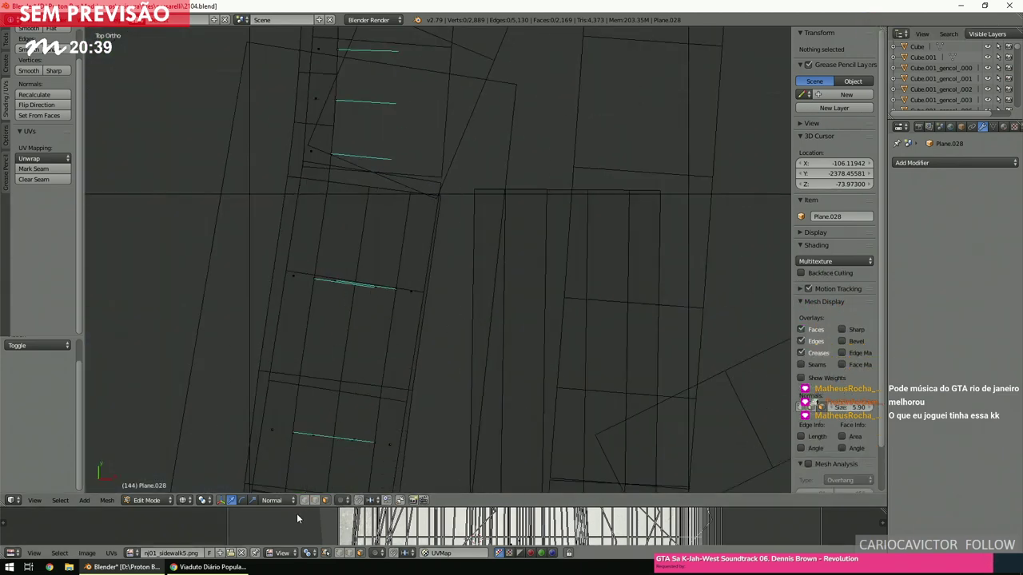
shift+scroll(459, 320, up, 3)
drag(404, 265, 516, 309)
key(space)
text(bridge)
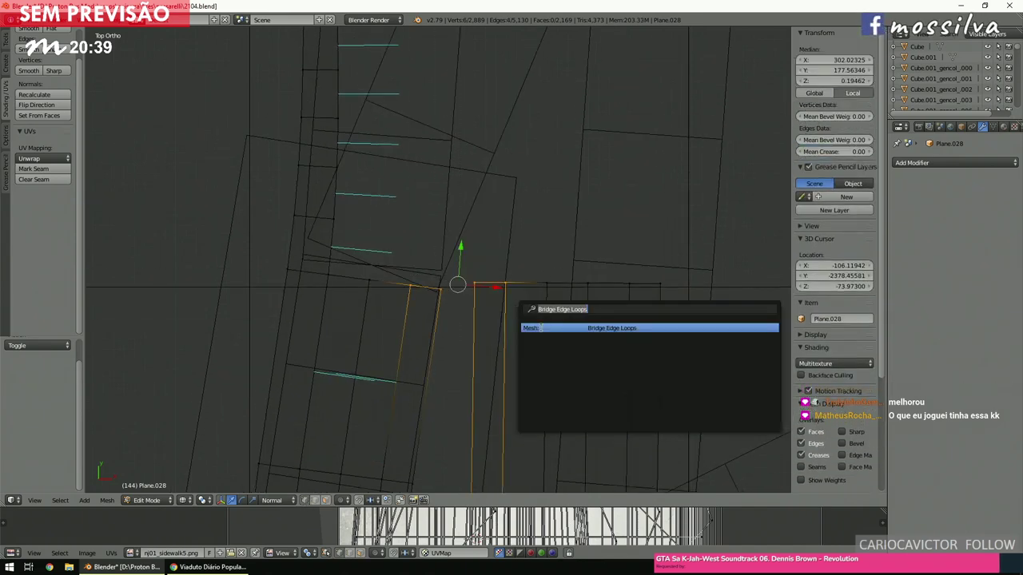
key(Return)
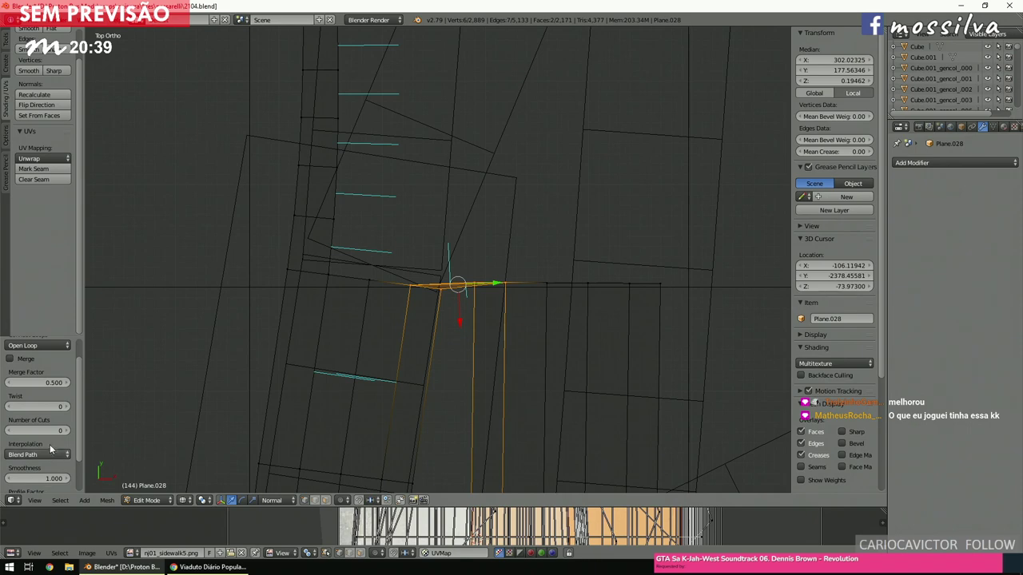
text(9)
key(Return)
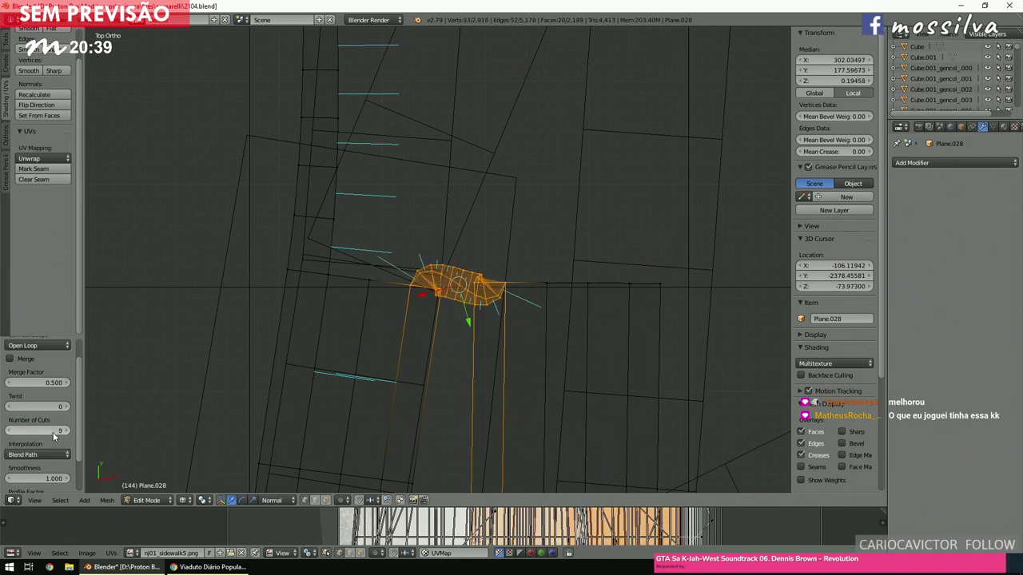
click(44, 454)
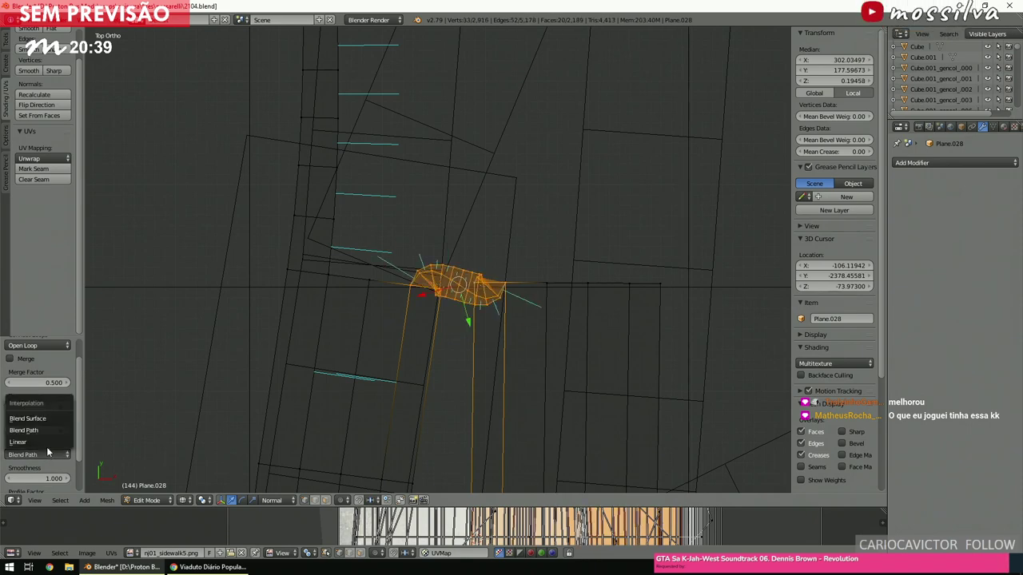
click(43, 419)
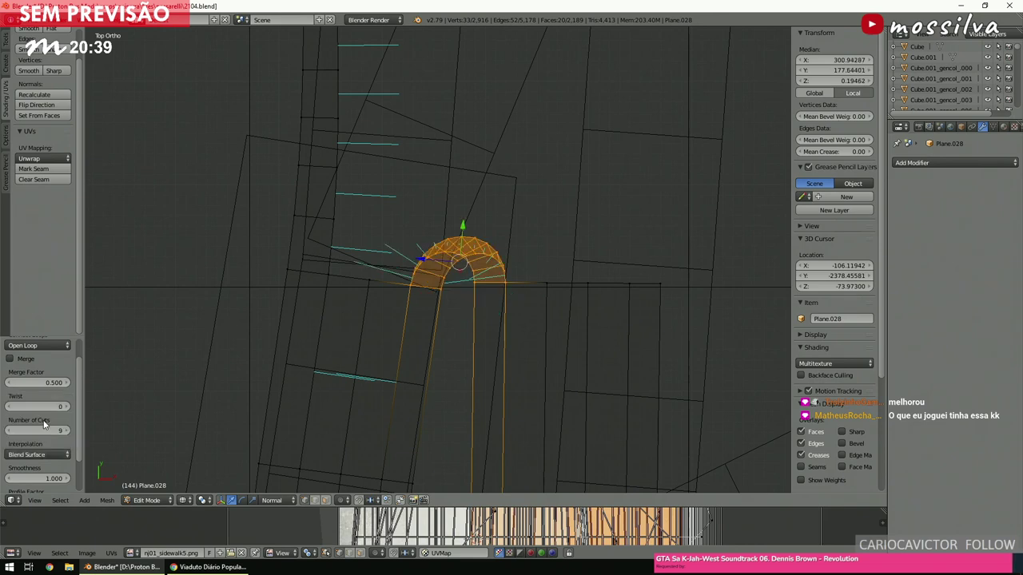
click(43, 455)
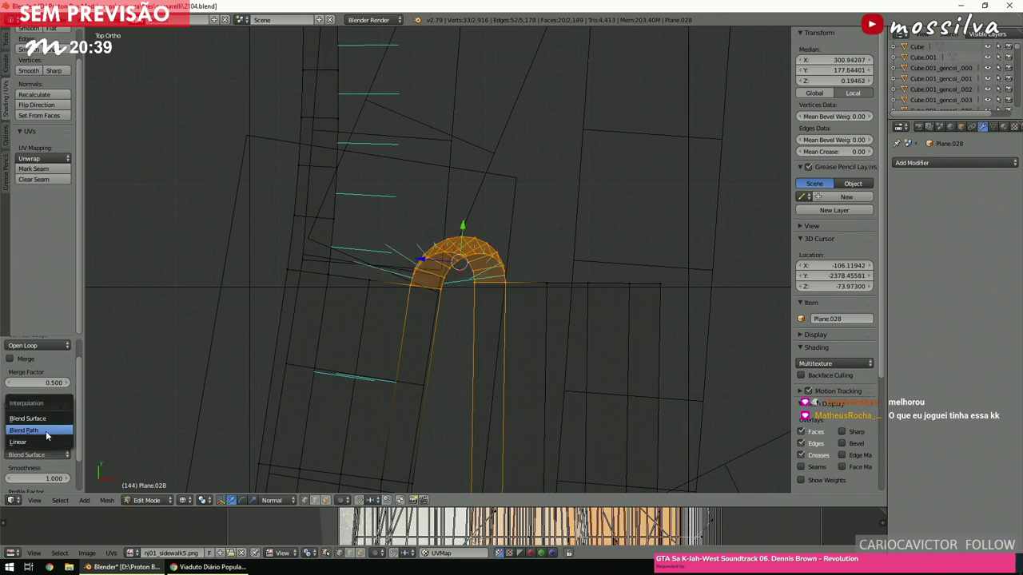
click(46, 431)
scroll(48, 436, down, 3)
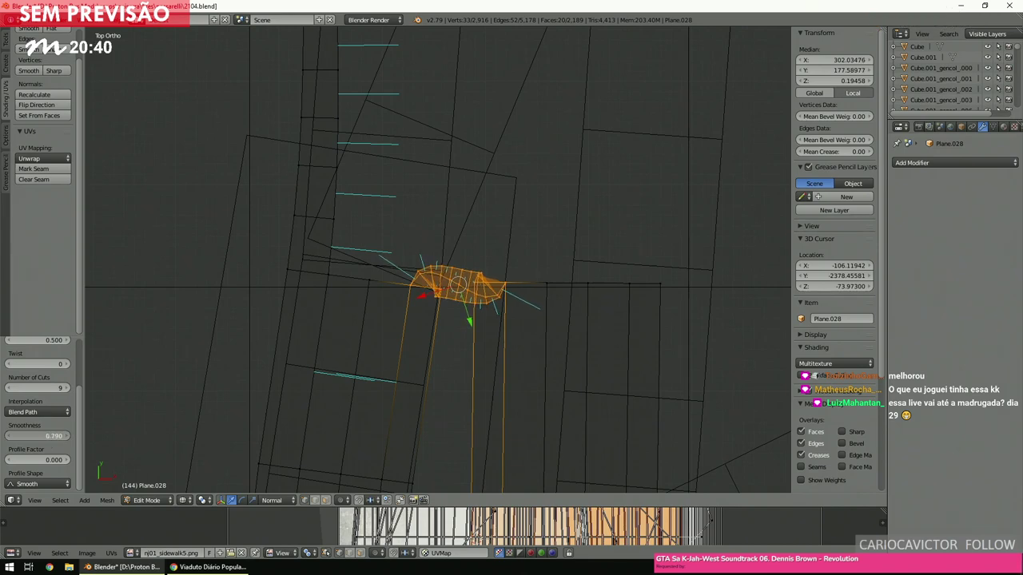
drag(50, 436, 49, 438)
key(Return)
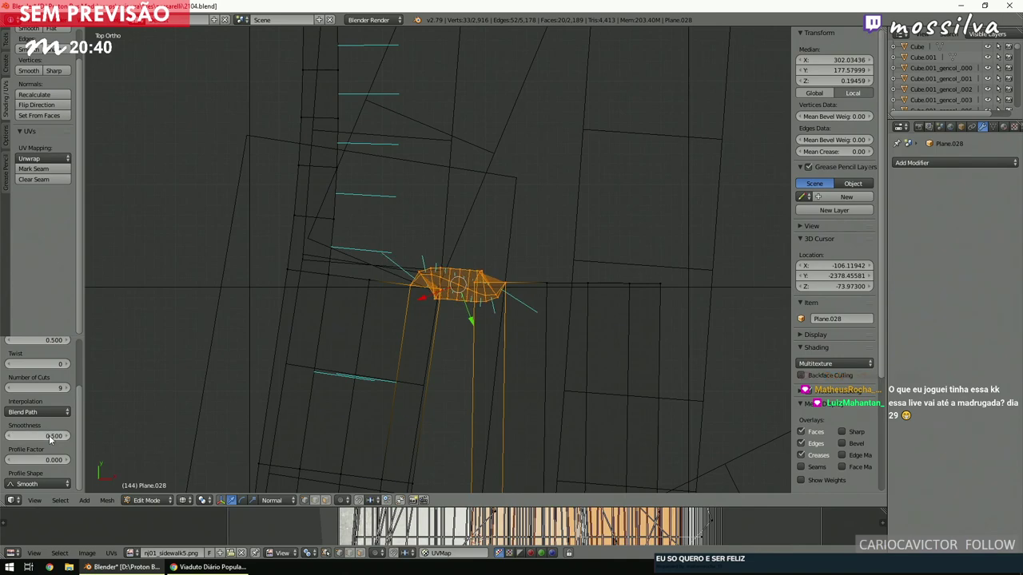
mouse_move(600, 228)
middle_down()
mouse_move(524, 265)
mouse_move(551, 270)
mouse_move(504, 261)
mouse_move(436, 272)
middle_up()
scroll(523, 265, up, 5)
key(z)
scroll(523, 266, down, 4)
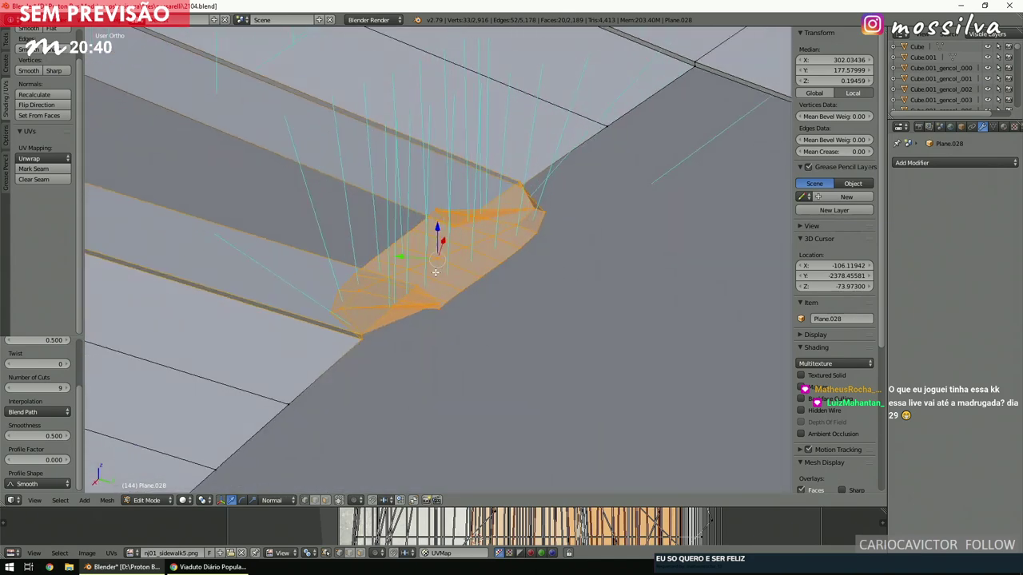
key(ctrl+z)
middle_drag(527, 239, 448, 238)
key(a)
In top view, snap the 3D cursor between the two sidewalk corner vertices.
key(KP_7)
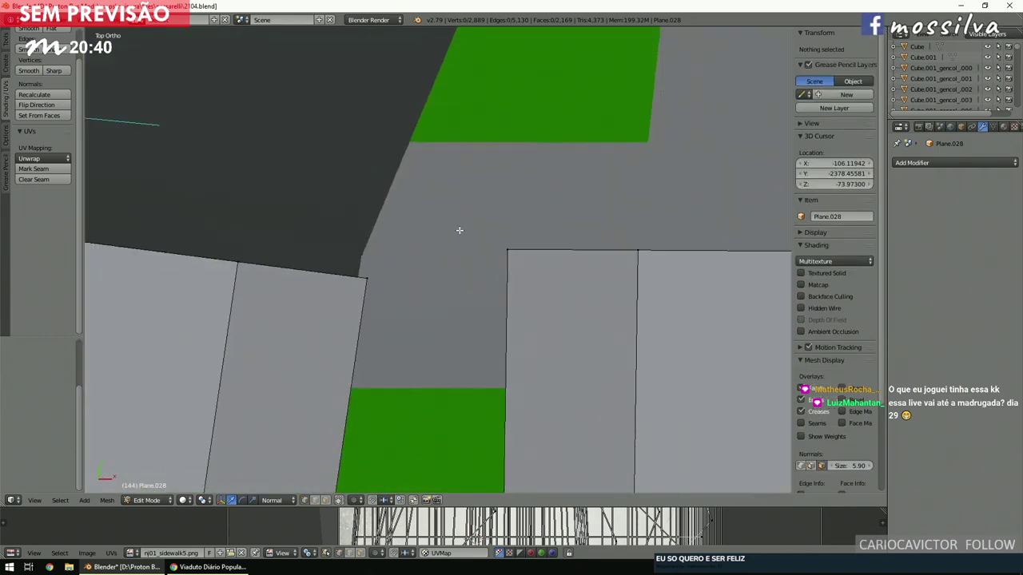
scroll(448, 237, down, 2)
right_click(466, 258)
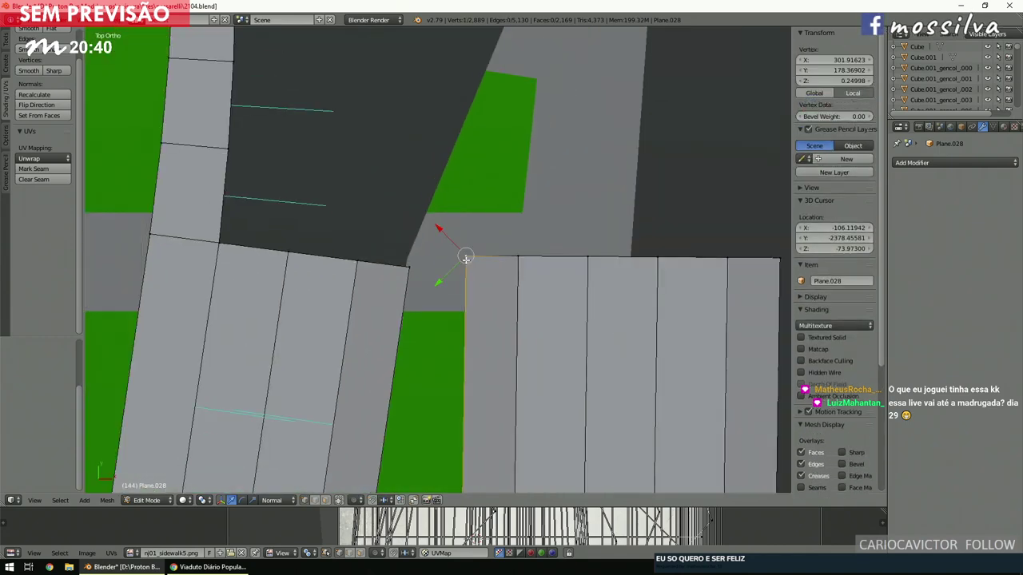
shift+right_click(419, 276)
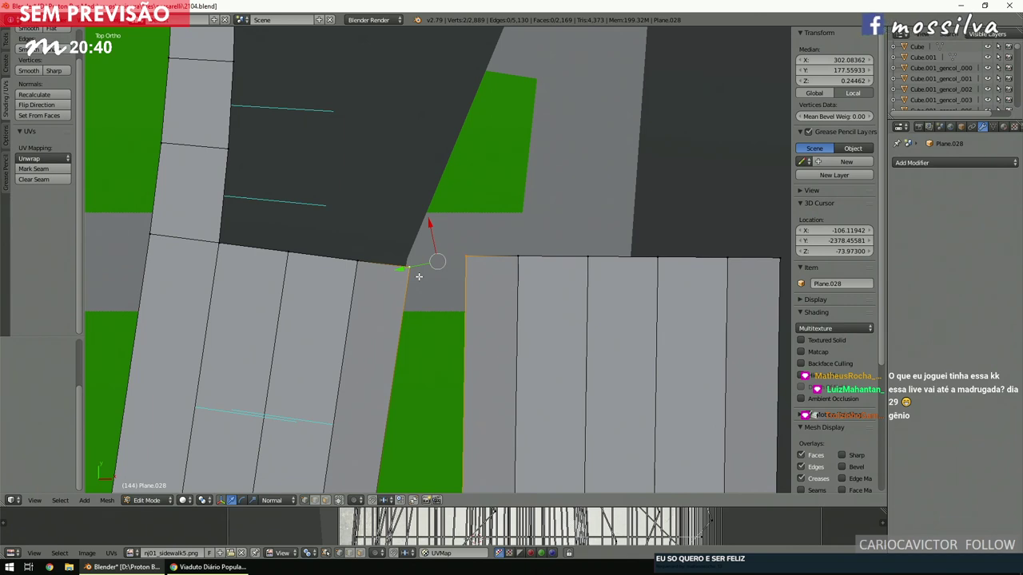
key(shift+s)
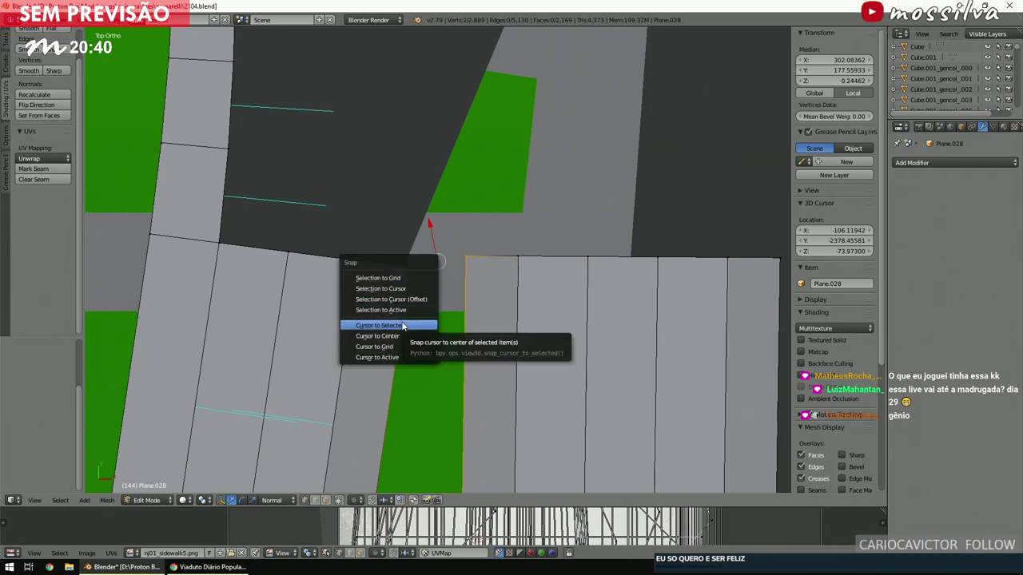
click(404, 325)
key(a)
Select the left sidewalk's end edge in wireframe and spin it 90° around the cursor.
key(ctrl+KP_4)
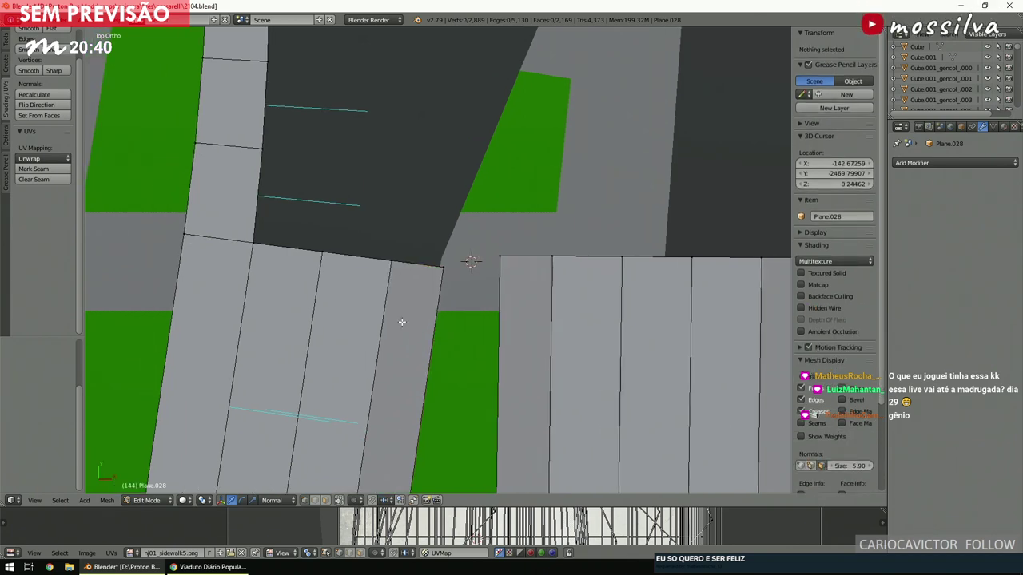
key(Escape)
drag(426, 262, 458, 285)
key(z)
key(b)
scroll(21, 180, up, 1)
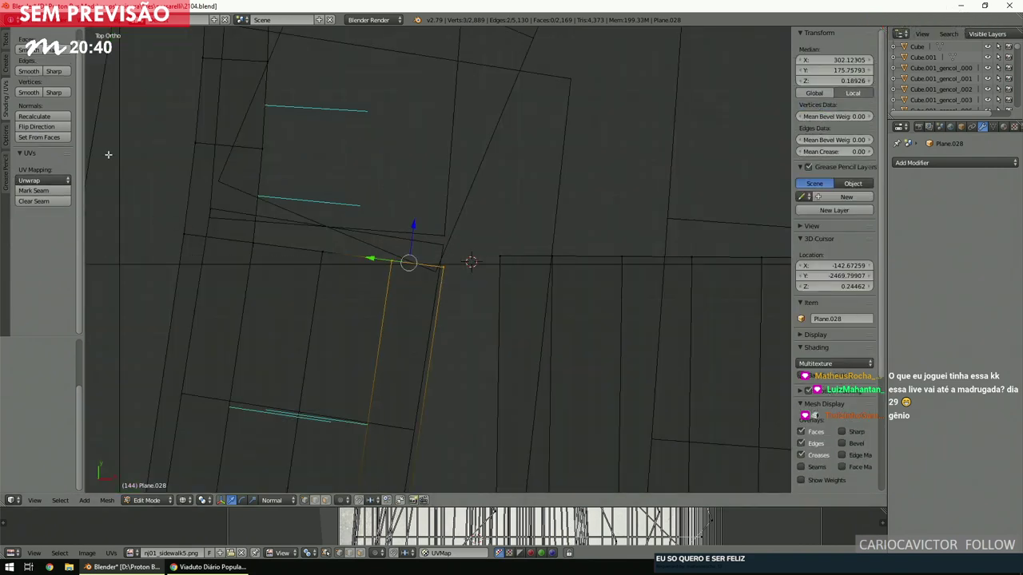
ctrl+scroll(4, 151, up, 1)
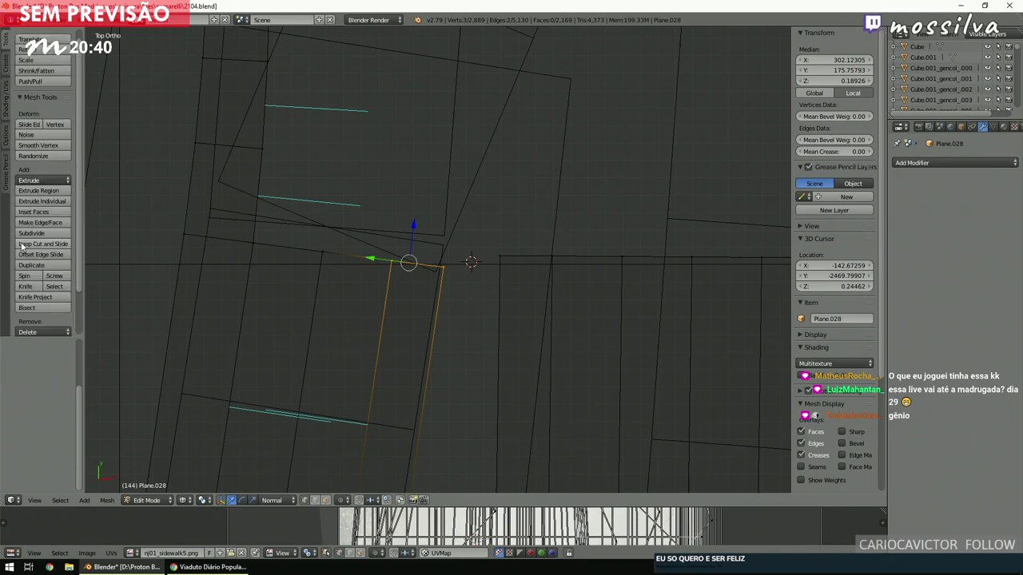
click(25, 277)
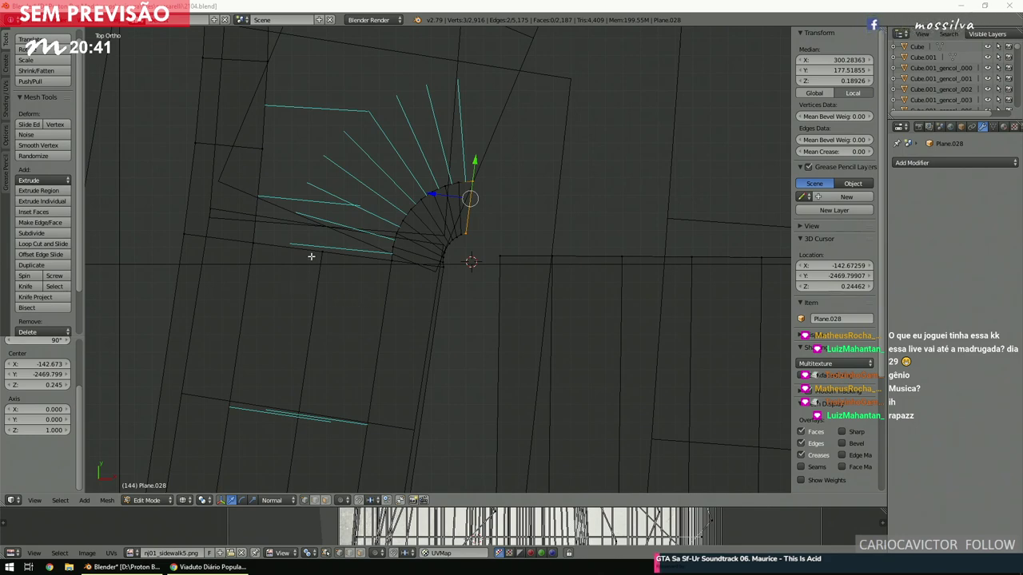
Bridge the arc end to the right sidewalk edge with 6 cuts, then deselect all.
scroll(436, 187, up, 4)
scroll(468, 271, down, 3)
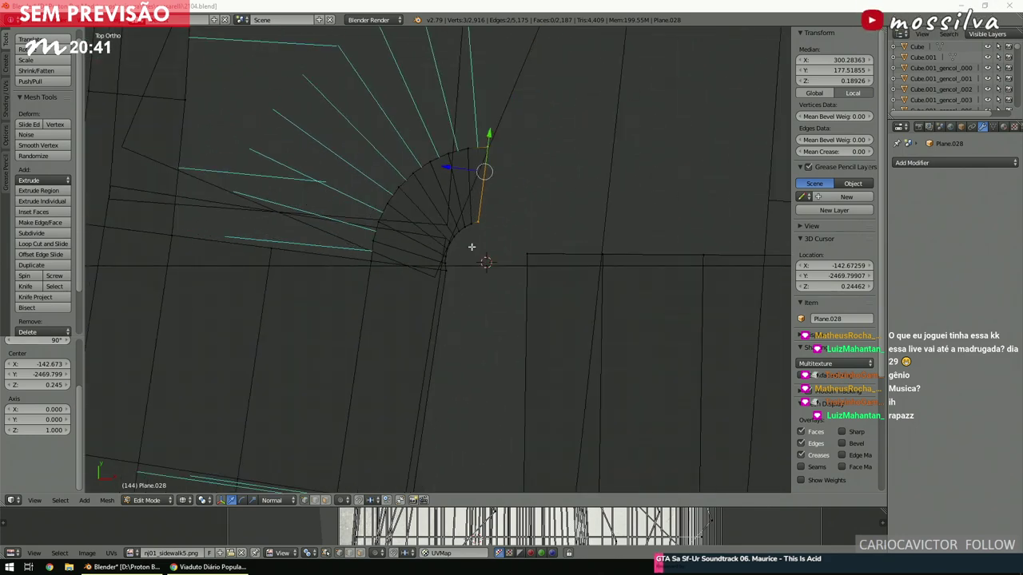
ctrl+scroll(468, 271, down, 5)
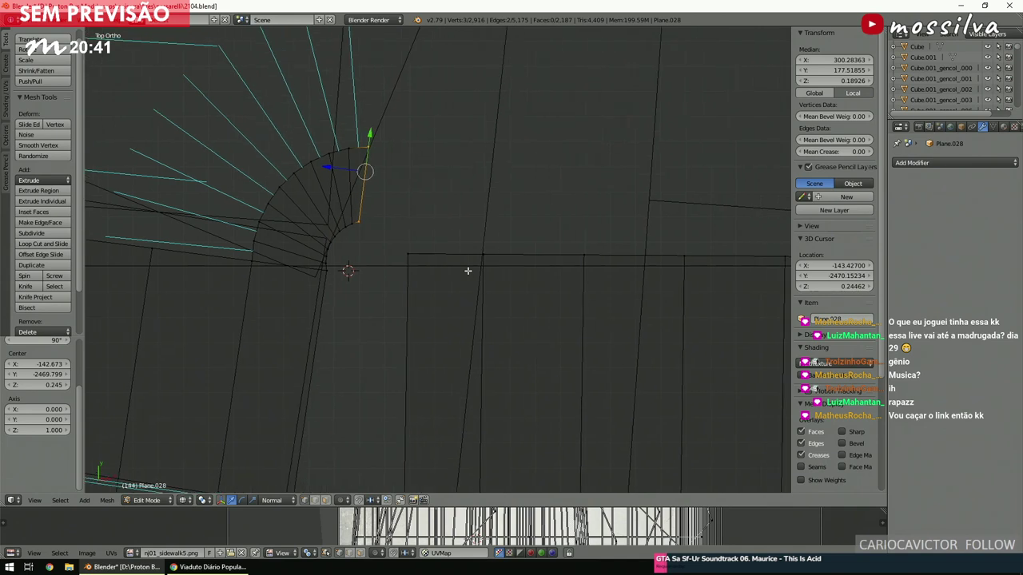
drag(388, 238, 486, 263)
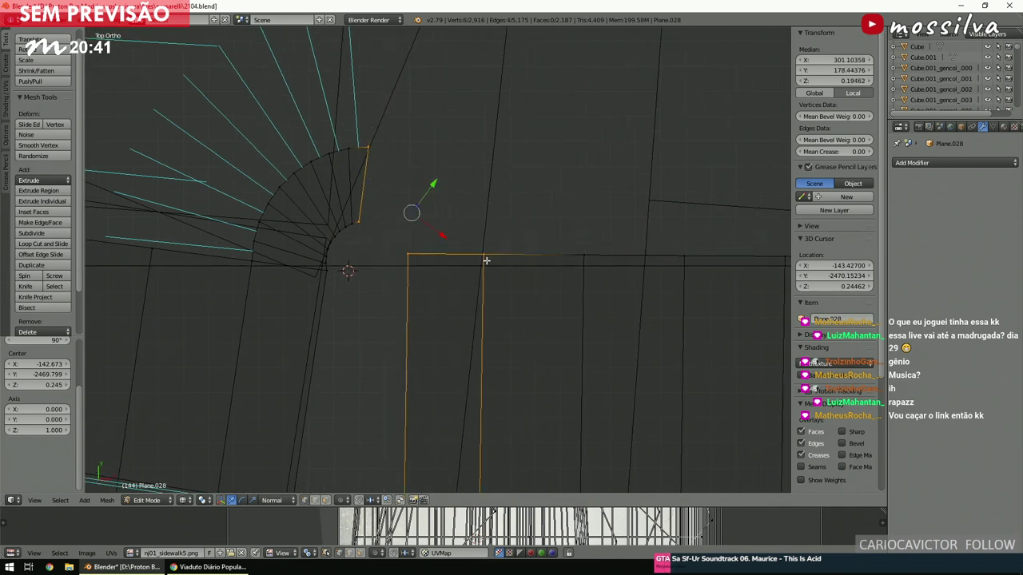
key(space)
key(Return)
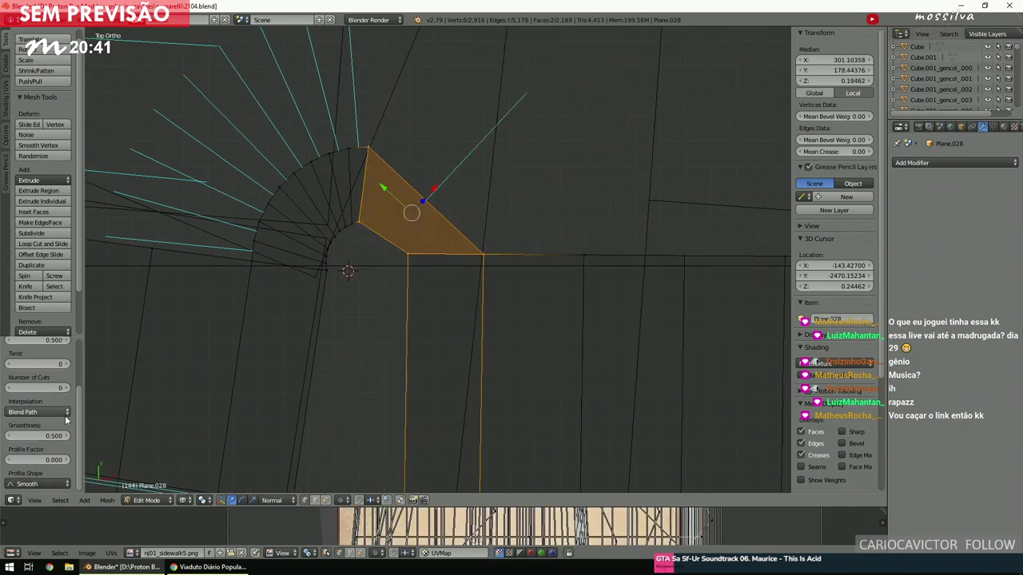
drag(35, 389, 49, 389)
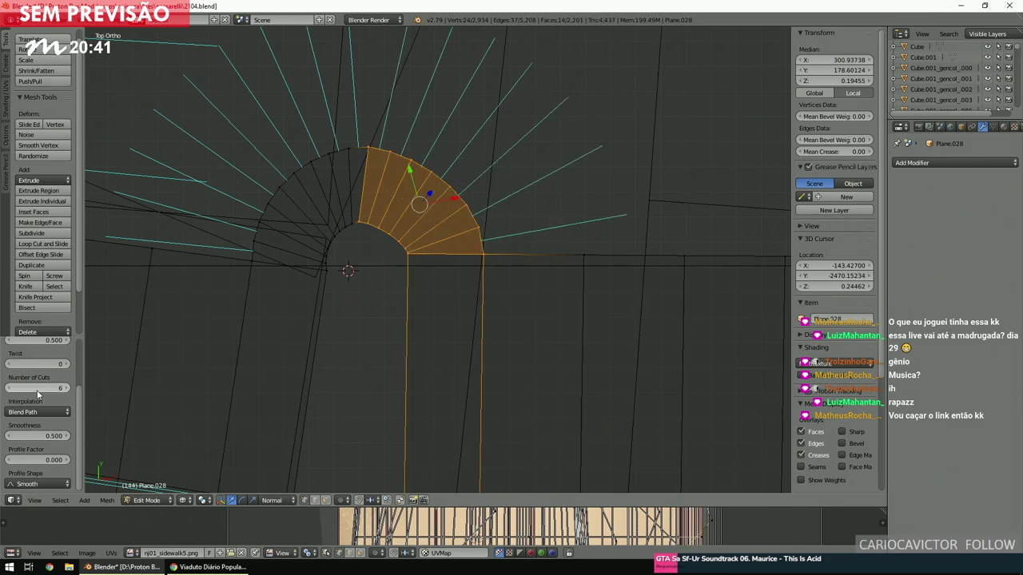
scroll(472, 207, down, 3)
key(a)
middle_drag(472, 207, 320, 171)
scroll(418, 263, up, 2)
Check the fan faces in solid shading, then return to a wireframe top view.
right_click(407, 276)
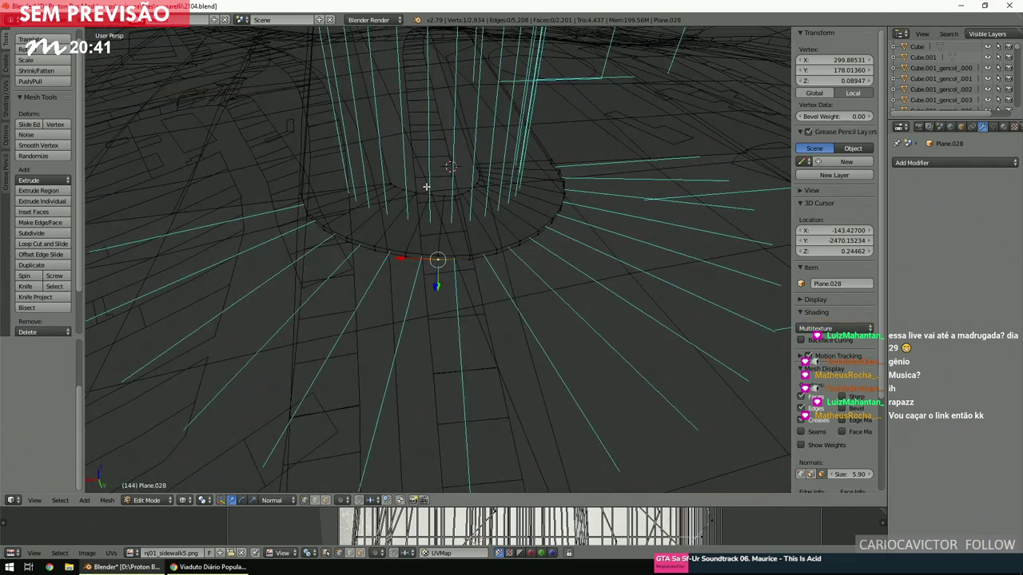
key(z)
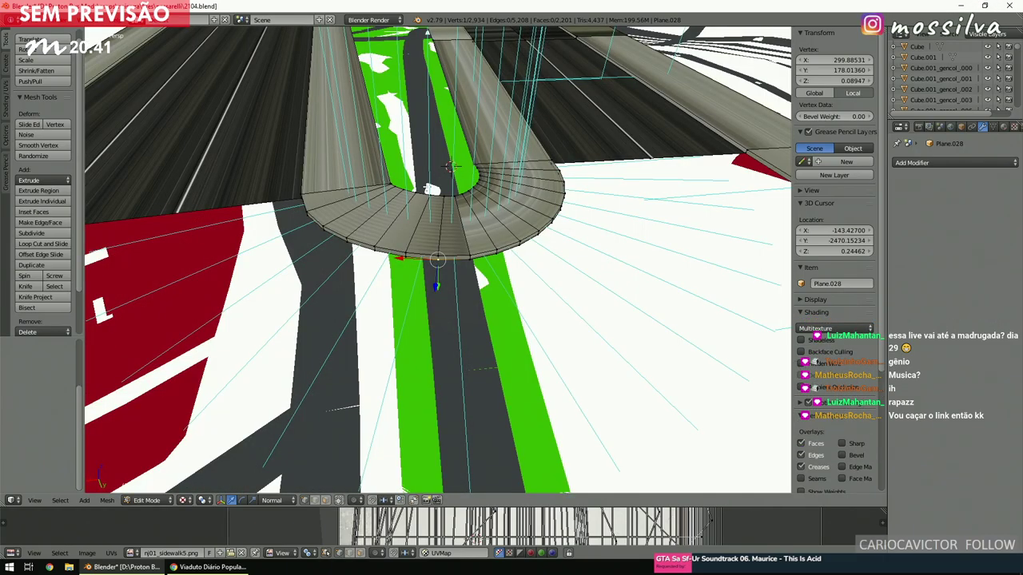
key(z)
scroll(424, 188, down, 2)
key(KP_7)
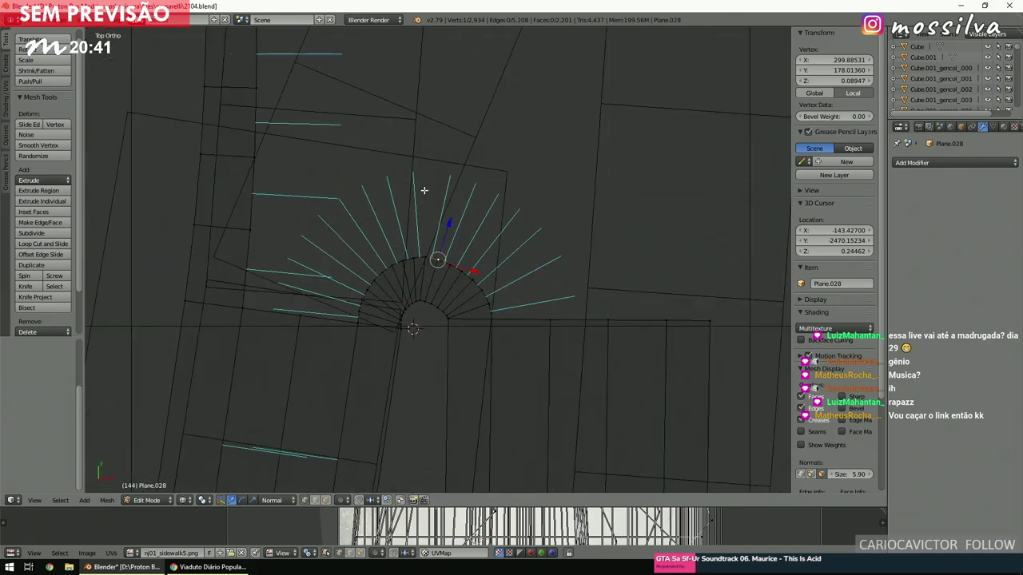
scroll(424, 196, down, 2)
scroll(441, 276, down, 2)
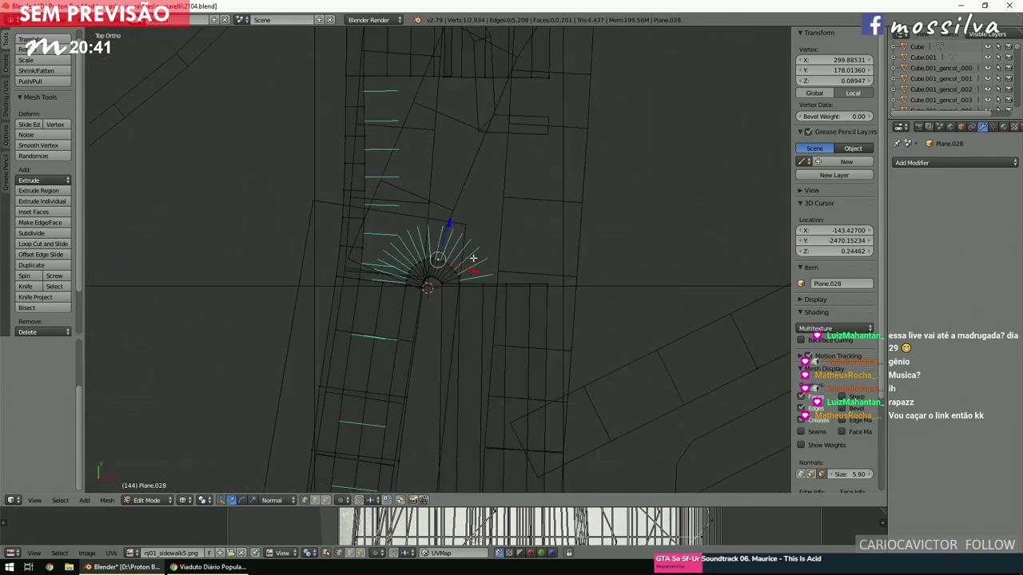
shift+scroll(473, 258, up, 3)
Box-select the edges along the straight gap and bridge them into a strip.
key(b)
drag(571, 363, 522, 129)
key(space)
text(bridge)
key(Return)
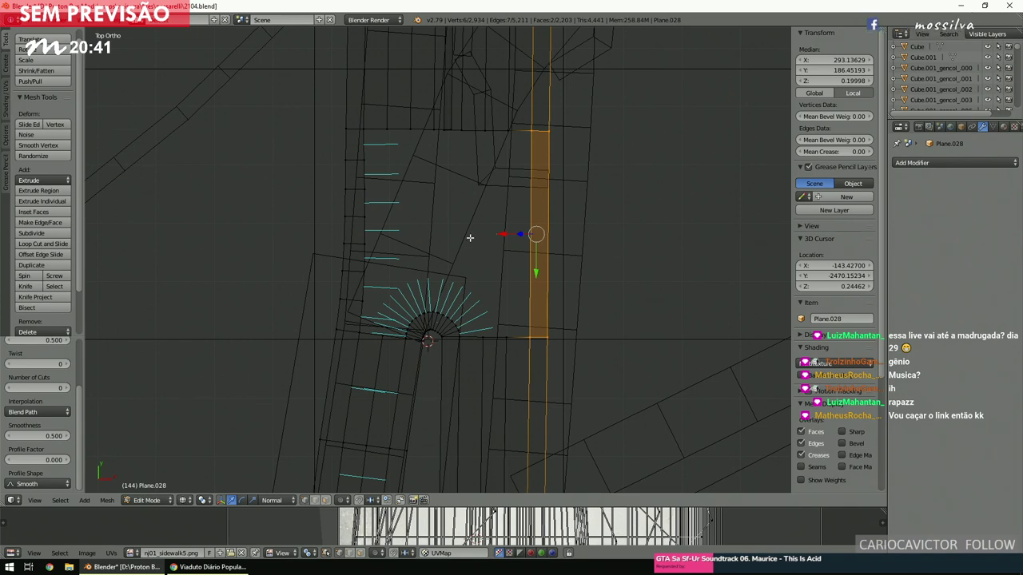
Delete the two misplaced strips of faces in the gap.
key(a)
shift+scroll(468, 235, up, 8)
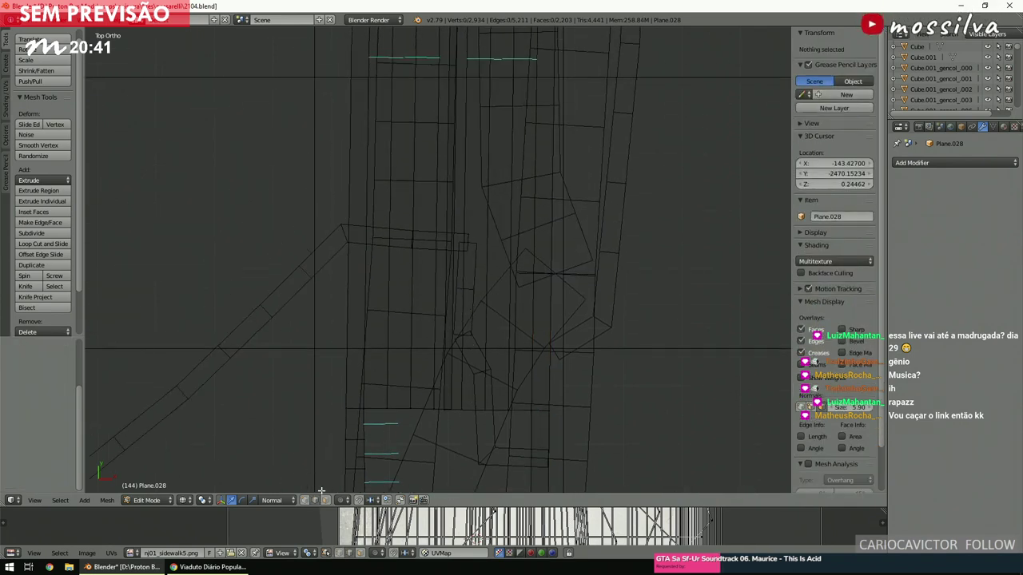
shift+scroll(506, 209, up, 5)
scroll(504, 210, up, 4)
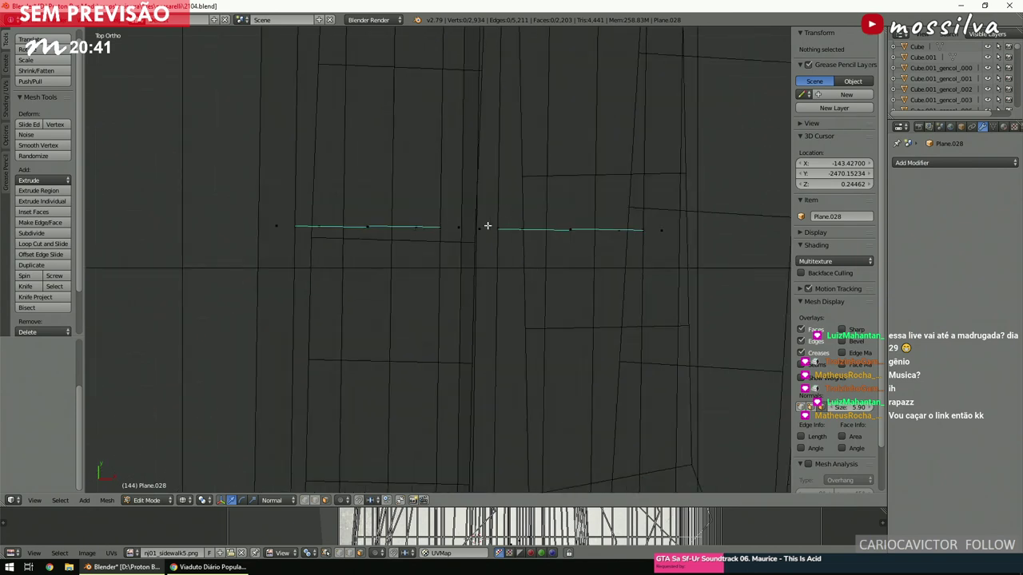
right_click(459, 230)
shift+right_click(470, 230)
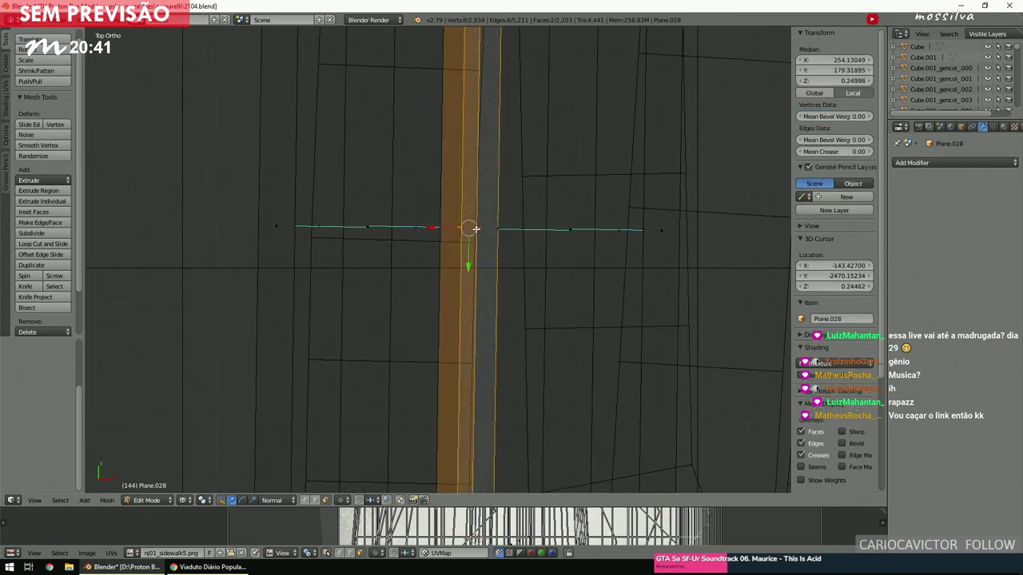
key(x)
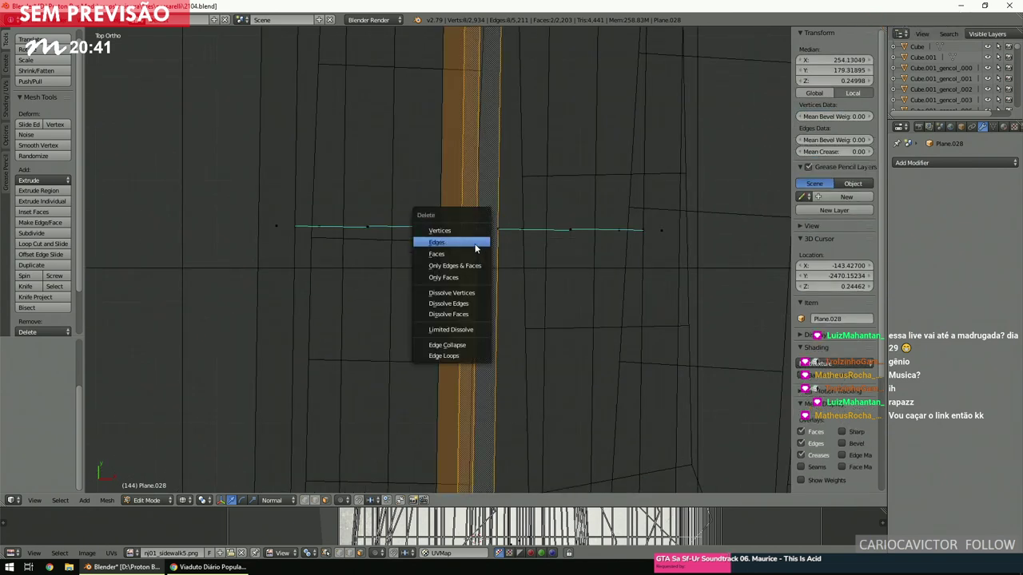
click(477, 250)
Delete the two leftover vertical edges.
right_click(457, 234)
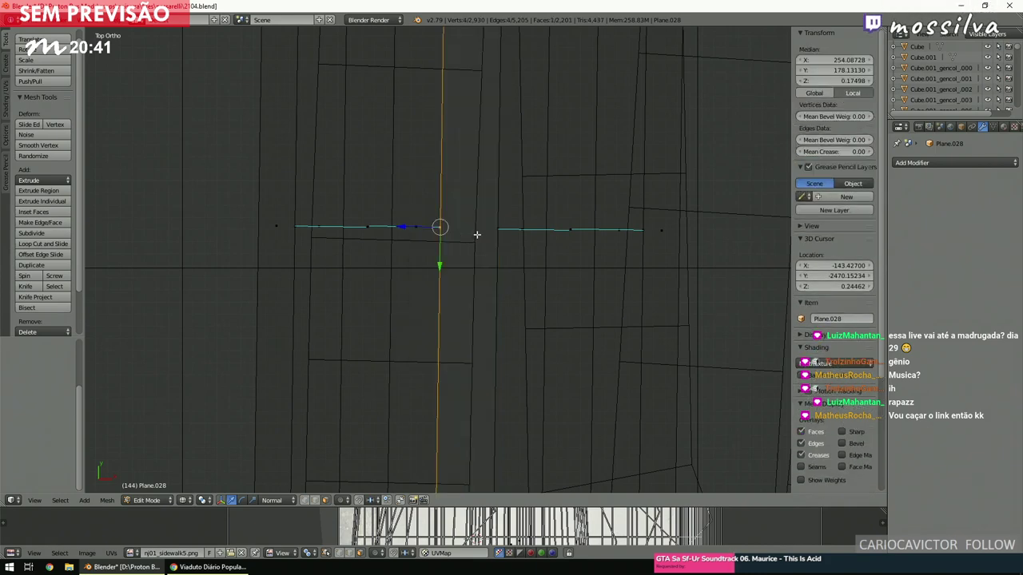
shift+right_click(491, 234)
key(x)
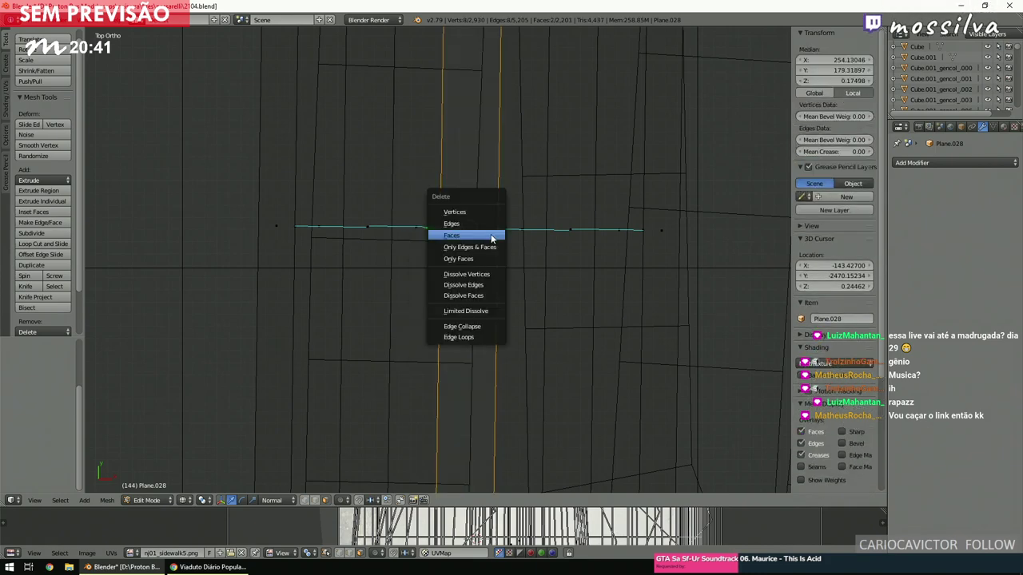
click(491, 235)
scroll(480, 240, down, 3)
shift+scroll(468, 251, down, 2)
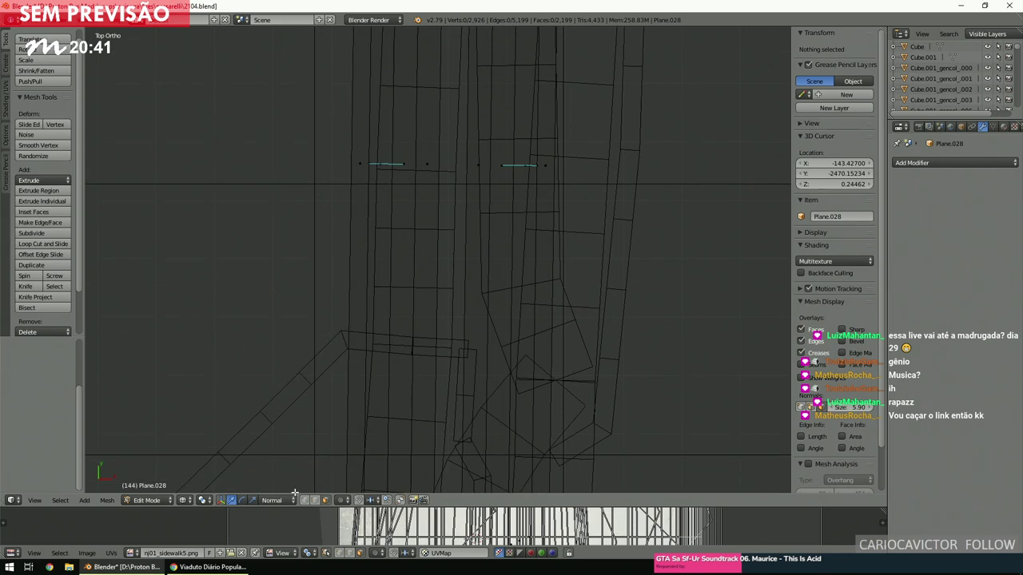
In edge mode, select the gap's opposite border edges and fill a face between them.
click(313, 501)
right_click(479, 243)
right_click(447, 244)
right_click(461, 242)
shift+right_click(441, 239)
key(f)
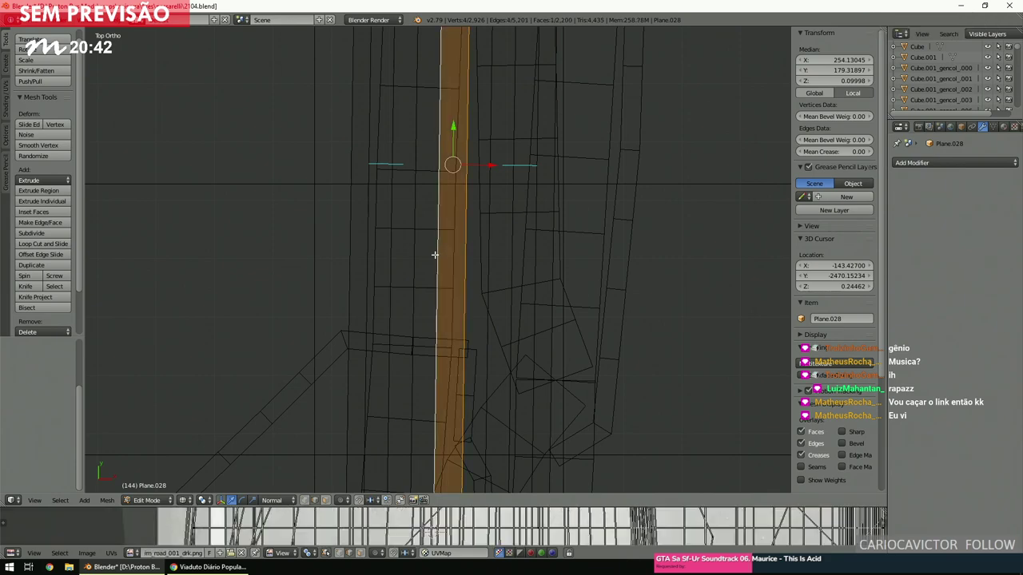
Inspect the new face in shaded view from the top and at an angle.
key(a)
mouse_move(445, 263)
middle_down()
mouse_move(461, 194)
mouse_move(456, 233)
middle_up()
key(z)
key(z)
key(KP_7)
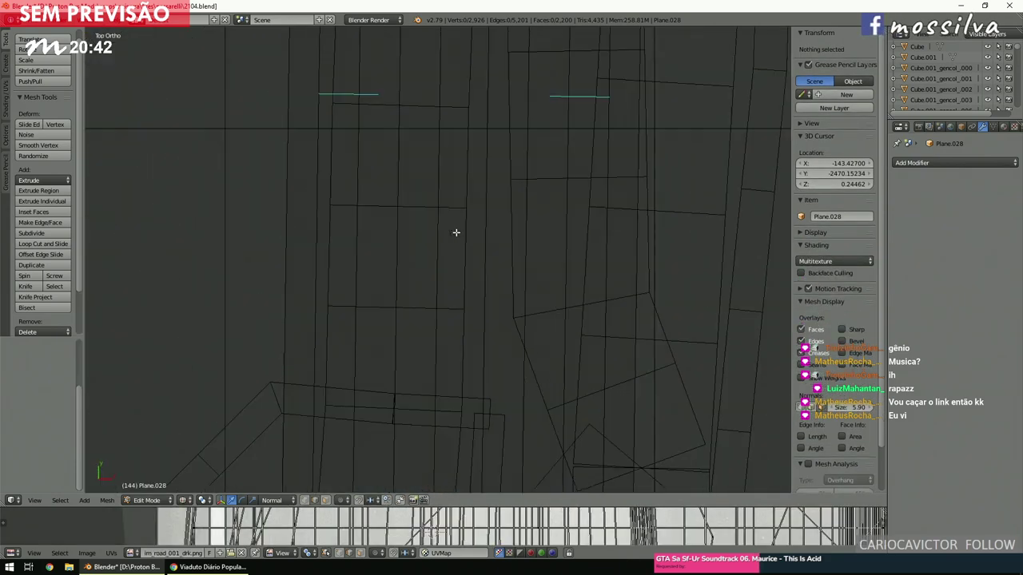
scroll(463, 232, down, 3)
scroll(472, 233, down, 1)
scroll(438, 331, up, 4)
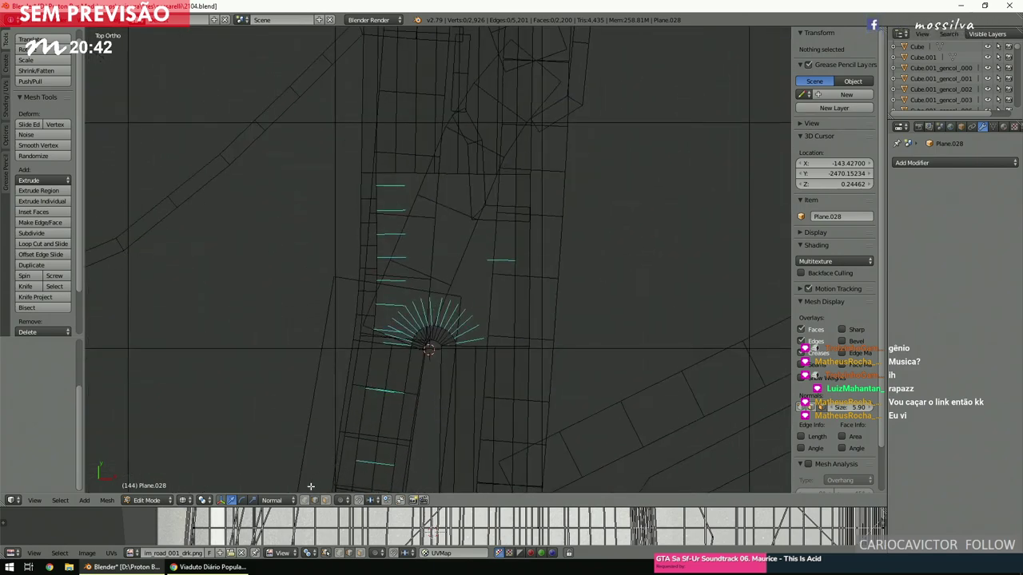
middle_drag(376, 411, 484, 366)
Select the curved ring vertices and an edge bordering the large empty block.
right_click(485, 365)
scroll(456, 357, up, 3)
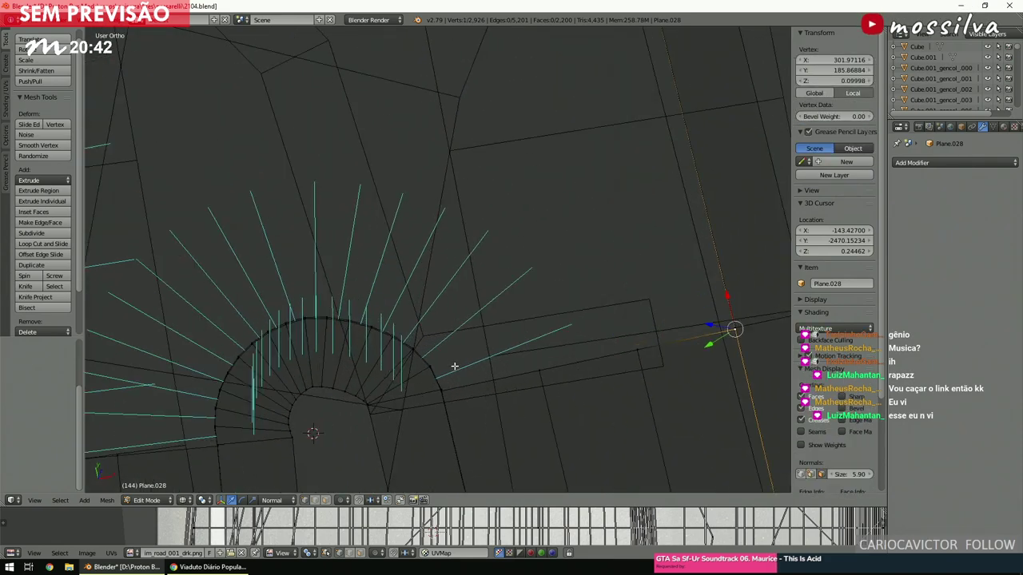
middle_drag(437, 397, 407, 303)
shift+right_click(462, 334)
scroll(461, 336, down, 3)
shift+right_click(363, 237)
middle_drag(362, 237, 446, 188)
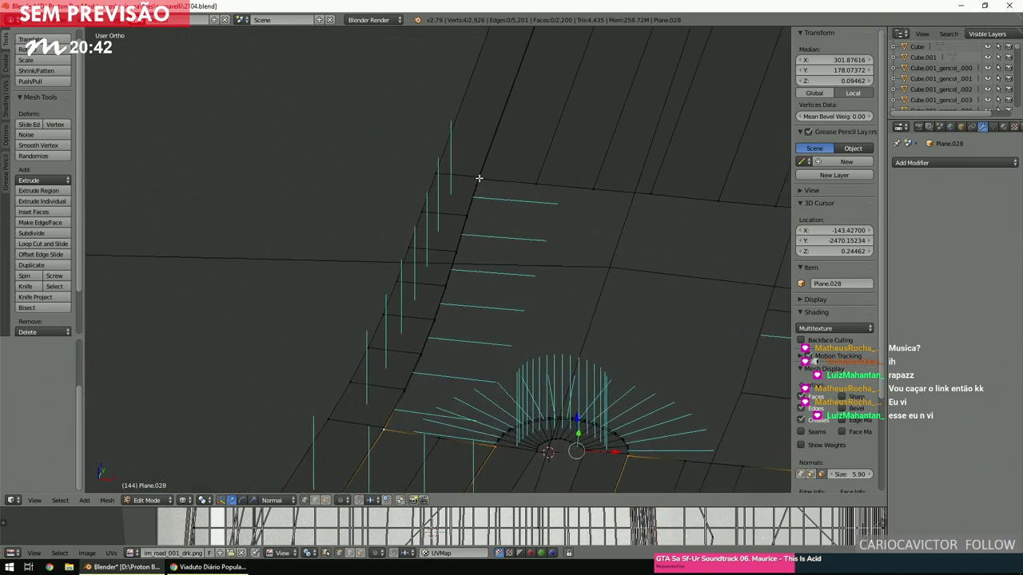
middle_drag(517, 198, 518, 209)
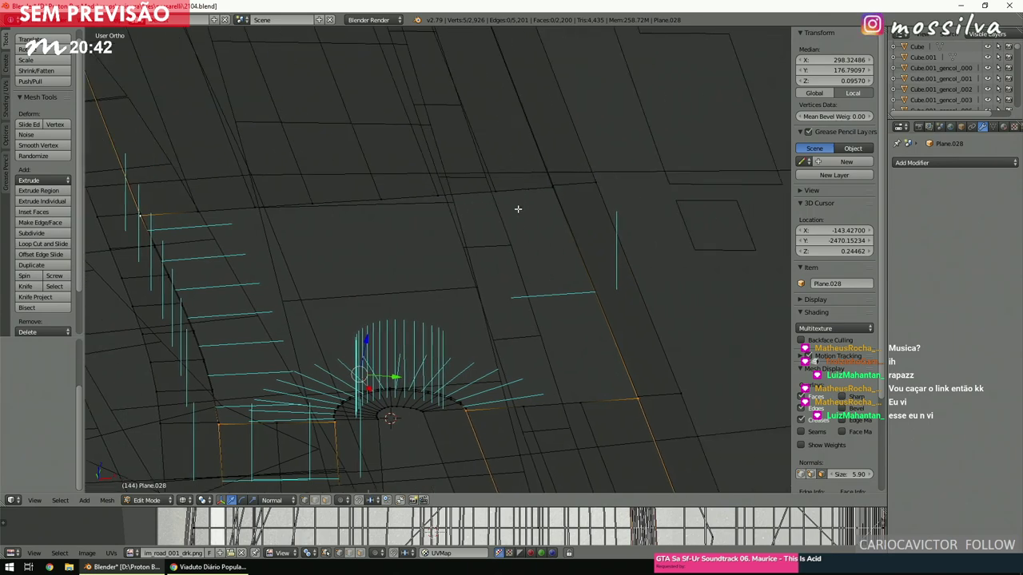
scroll(514, 208, up, 5)
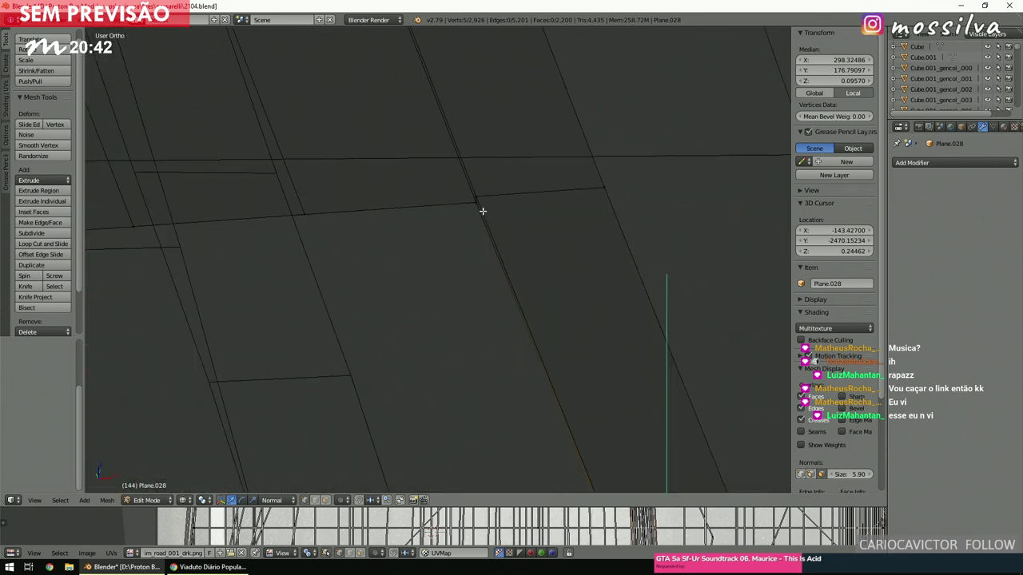
click(483, 211)
scroll(479, 216, down, 3)
key(ctrl+l)
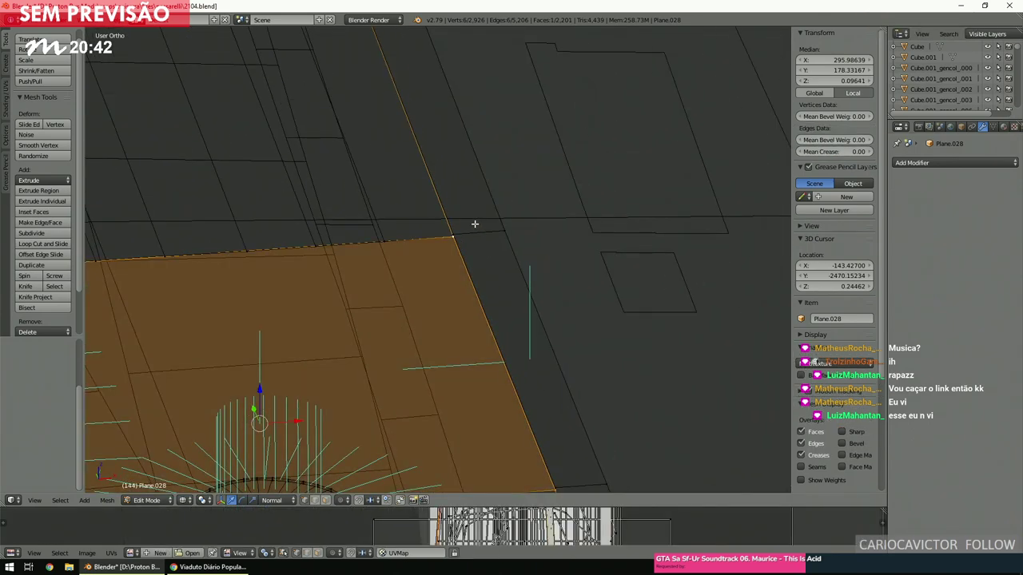
scroll(474, 224, down, 3)
key(KP_7)
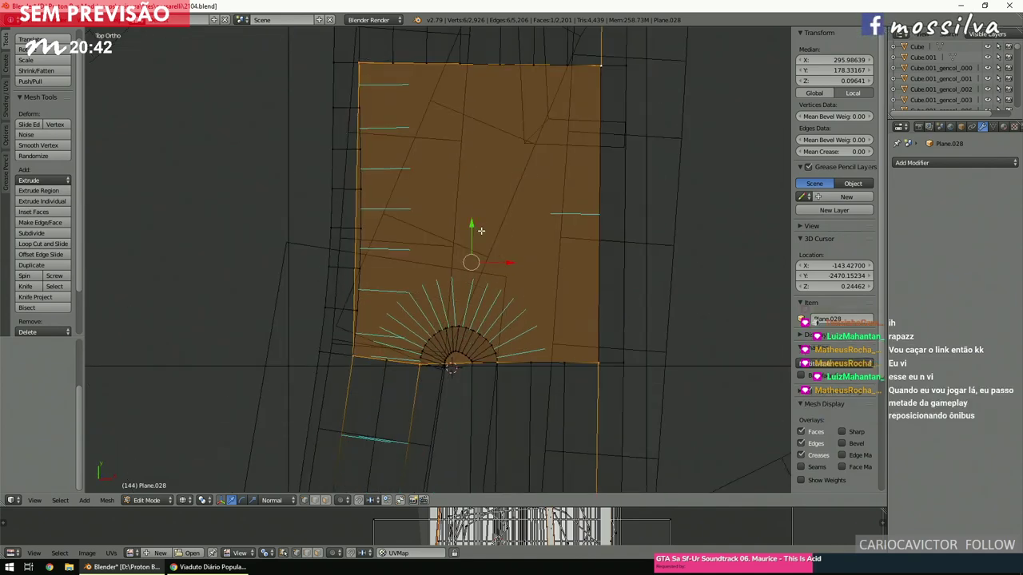
key(z)
scroll(481, 231, up, 1)
shift+scroll(481, 231, up, 3)
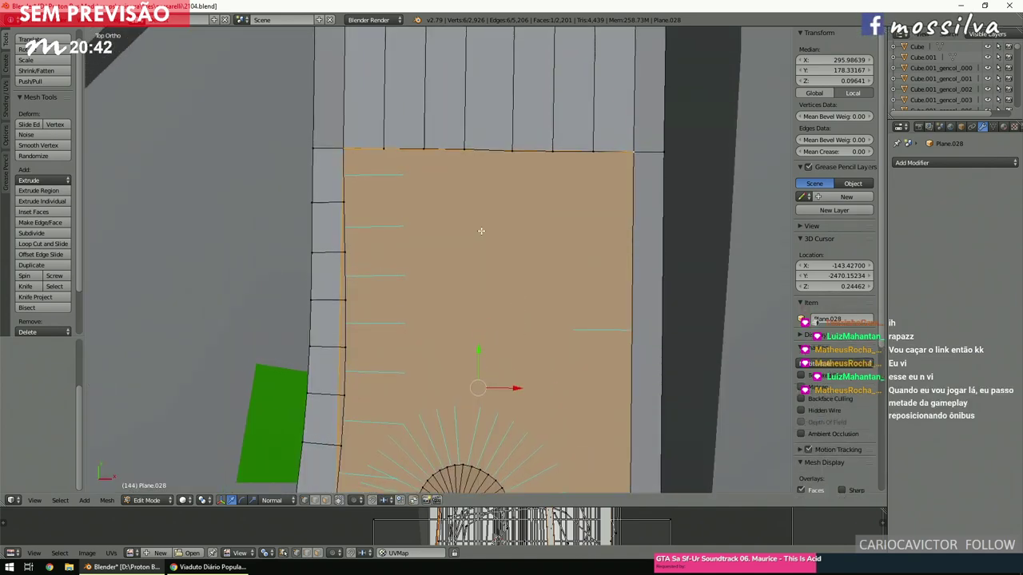
key(a)
shift+scroll(481, 231, up, 3)
shift+scroll(482, 234, down, 8)
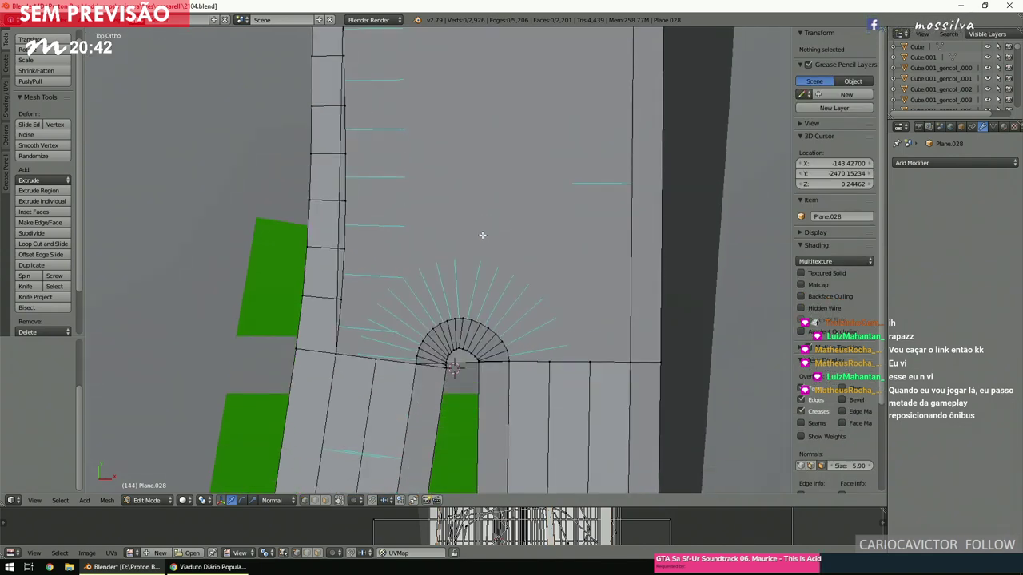
shift+scroll(481, 234, up, 8)
scroll(482, 234, up, 2)
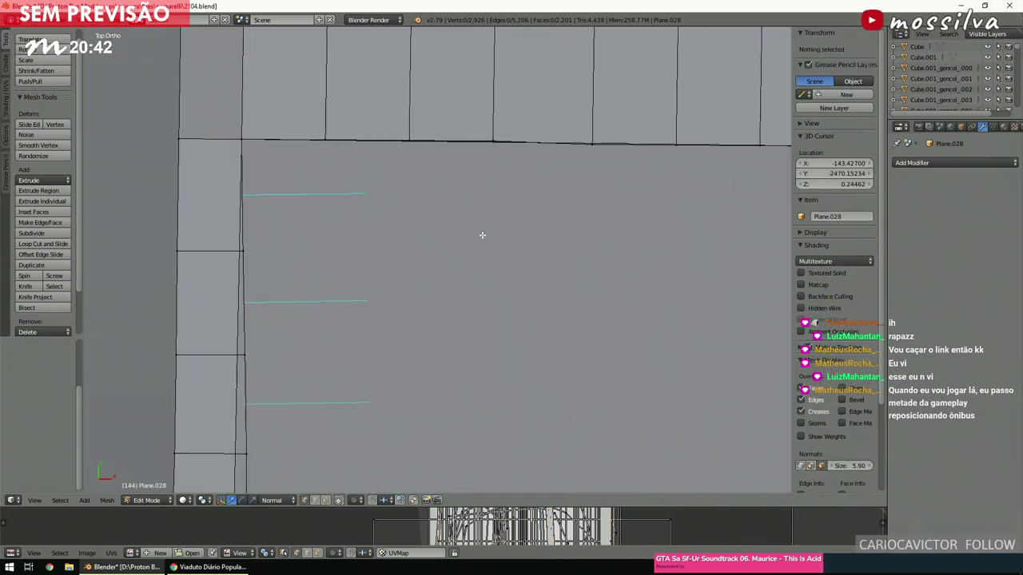
shift+scroll(482, 234, up, 2)
scroll(482, 234, up, 4)
shift+scroll(482, 234, up, 4)
scroll(482, 234, down, 2)
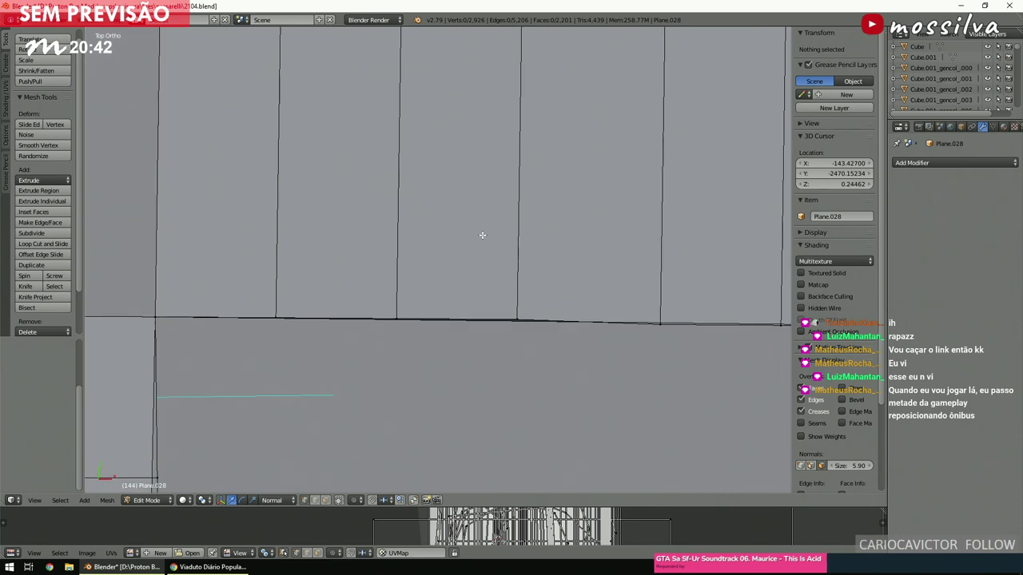
scroll(481, 234, down, 3)
shift+scroll(482, 234, down, 1)
ctrl+scroll(482, 234, down, 3)
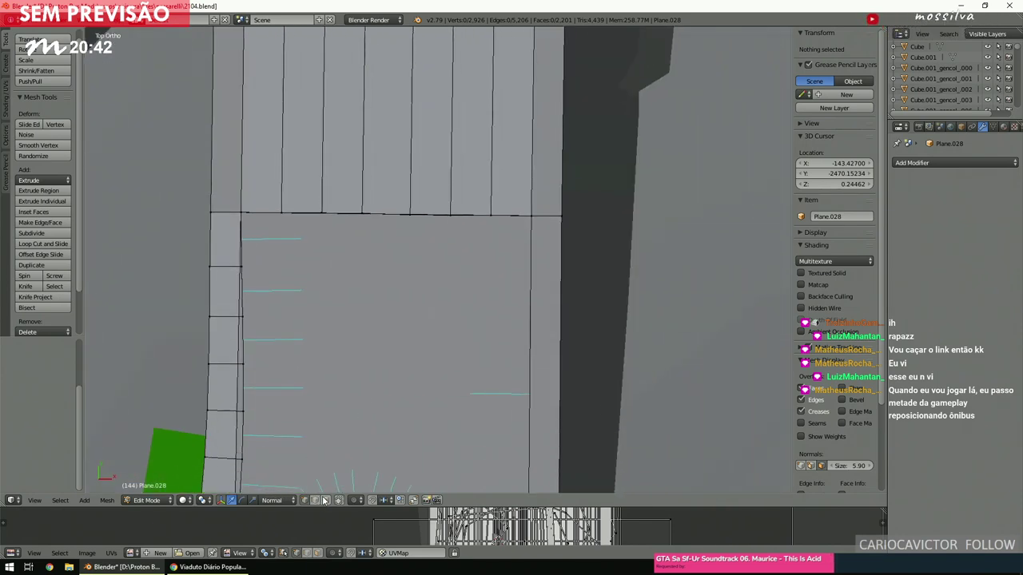
right_click(427, 303)
shift+scroll(426, 303, down, 5)
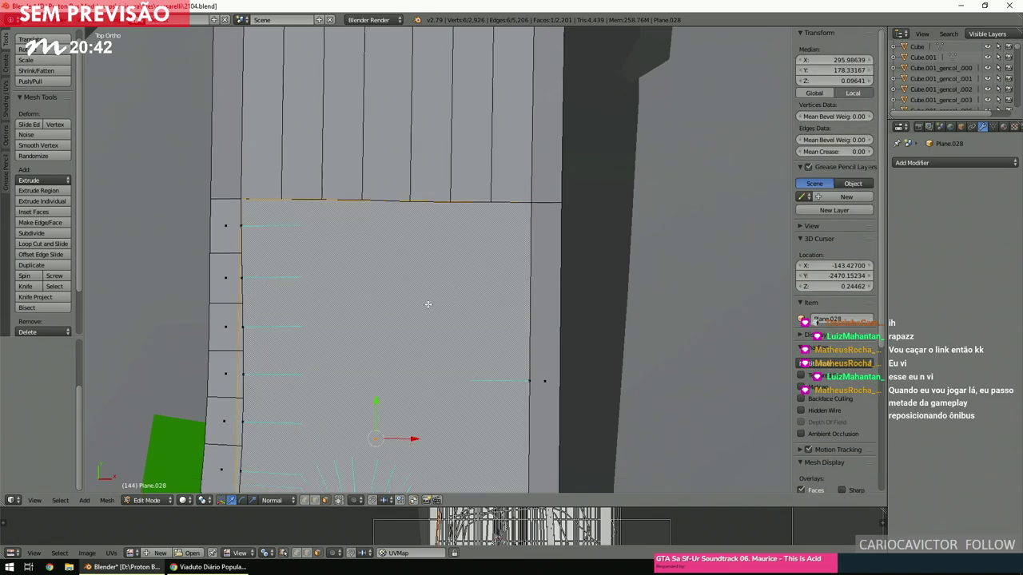
key(x)
click(426, 304)
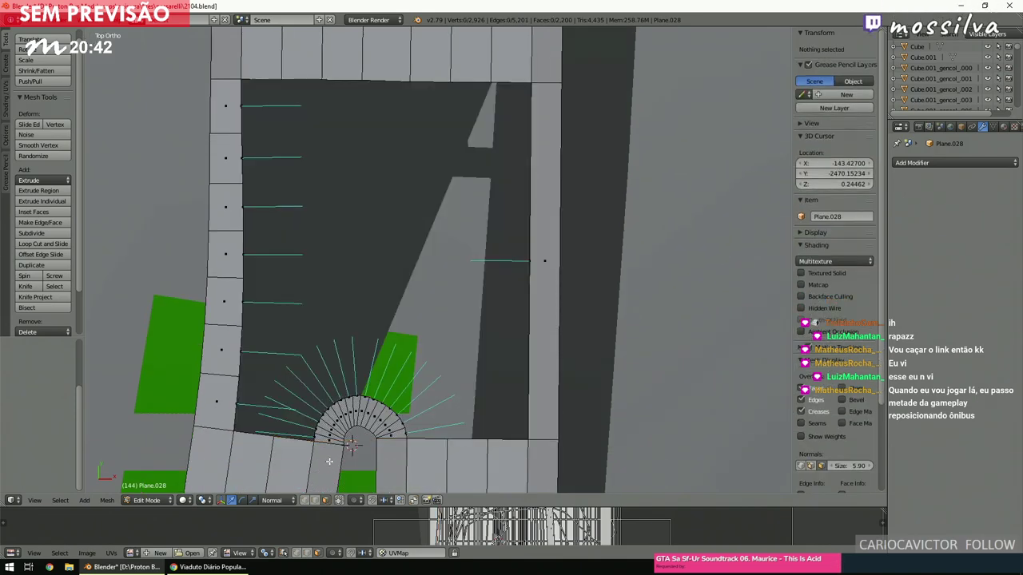
key(z)
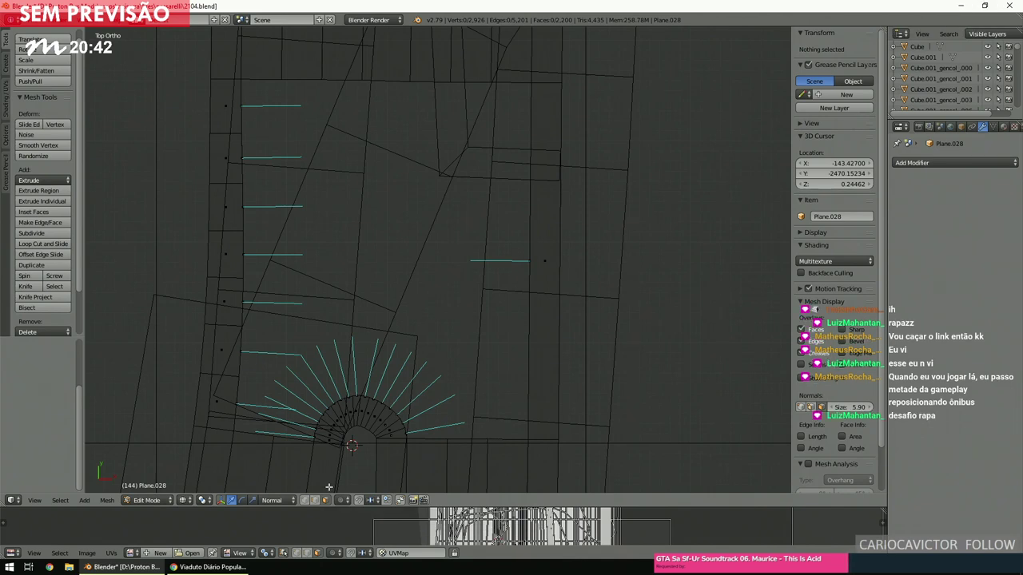
Select the long edge beside the fan, try Bridge Edge Loops, and undo it.
right_click(491, 438)
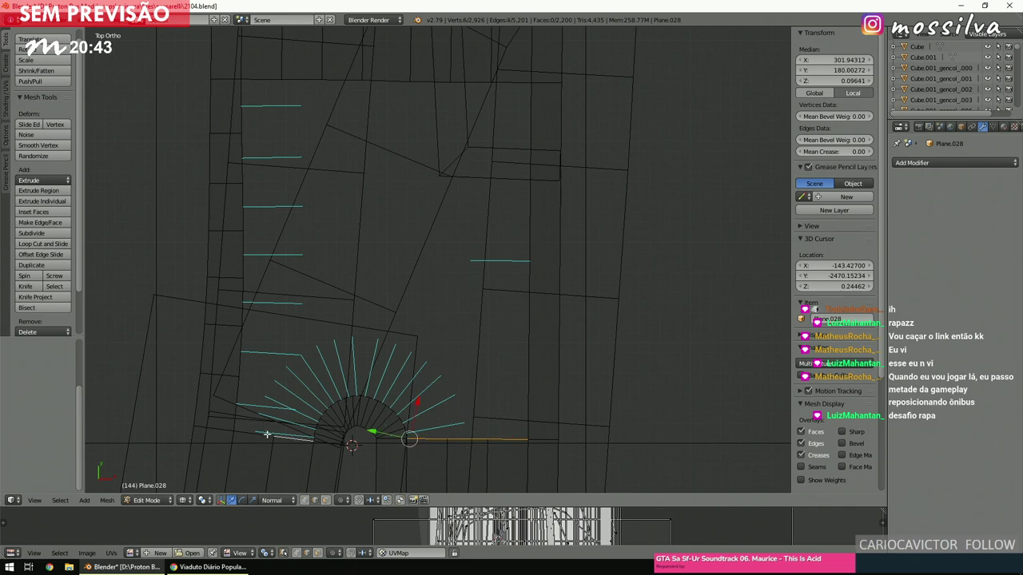
shift+scroll(310, 391, up, 5)
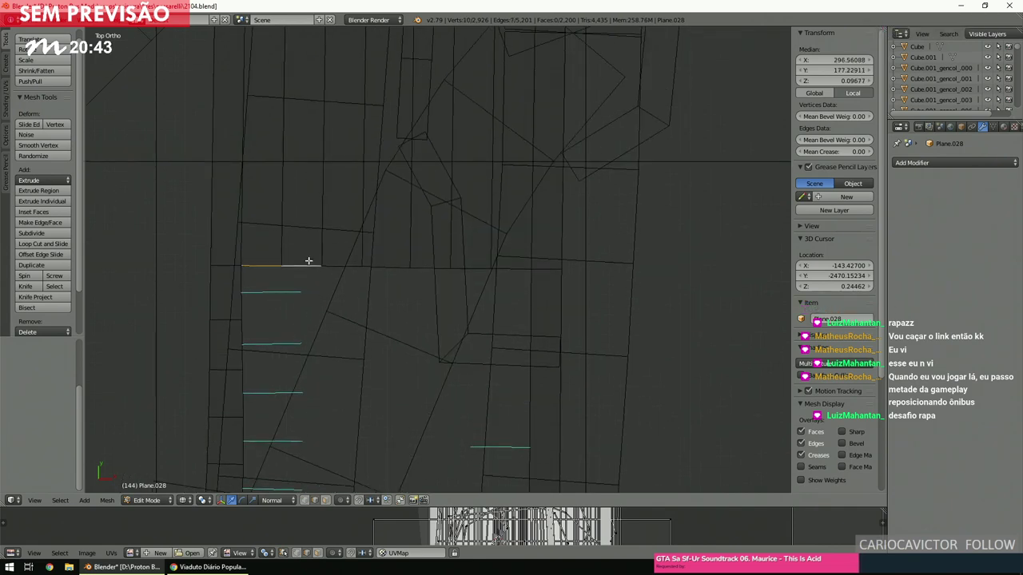
shift+right_click(437, 259)
shift+right_click(504, 269)
key(space)
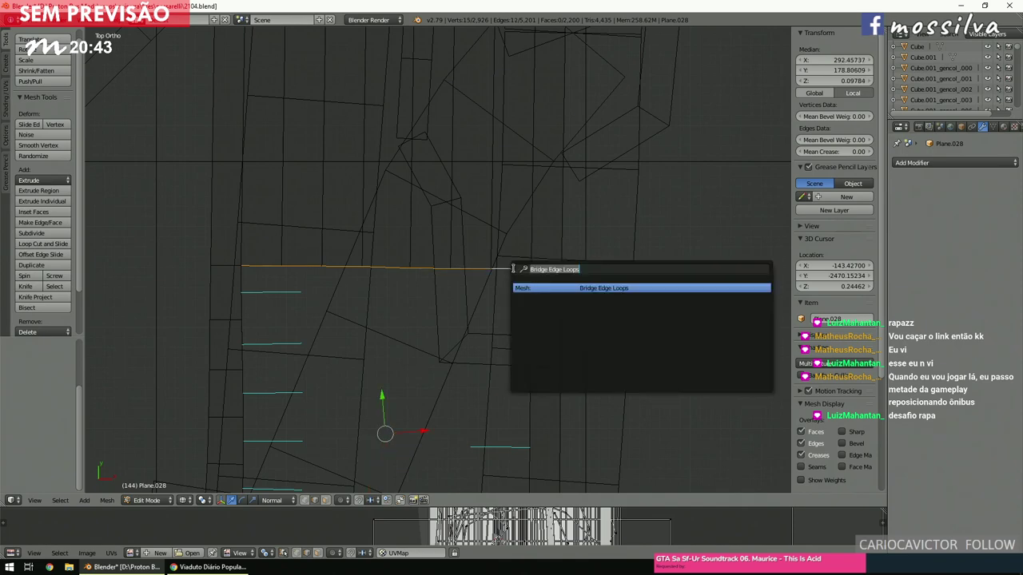
click(546, 292)
shift+scroll(507, 263, down, 6)
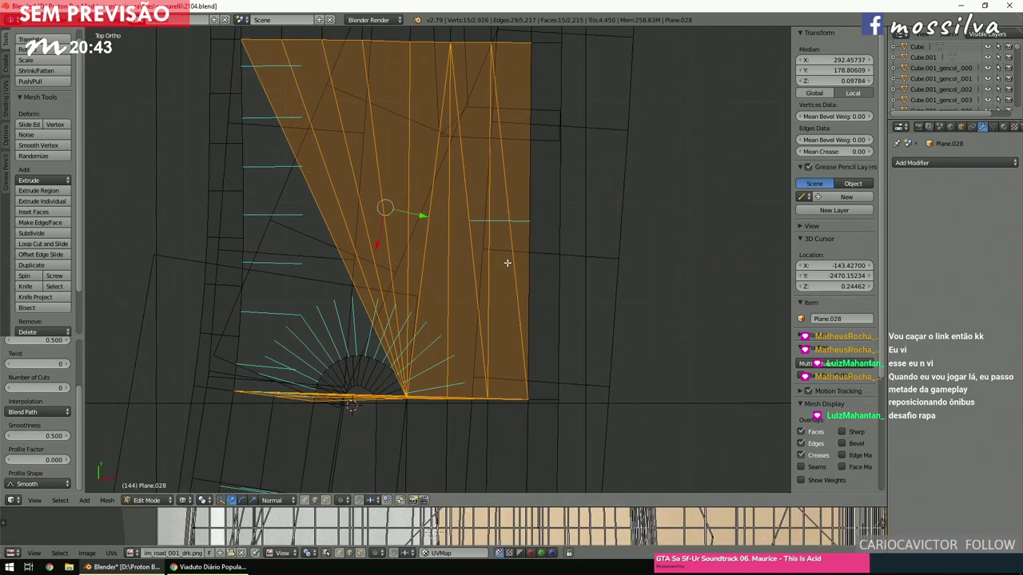
key(ctrl+z)
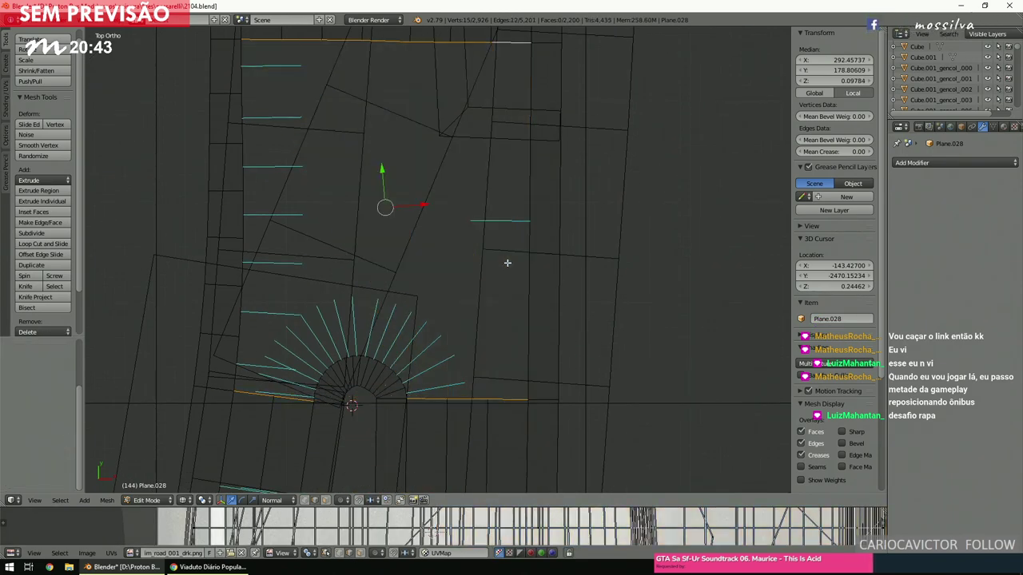
Box-deselect the extra edges and vertices, then fill the gap with a triangular face.
key(f)
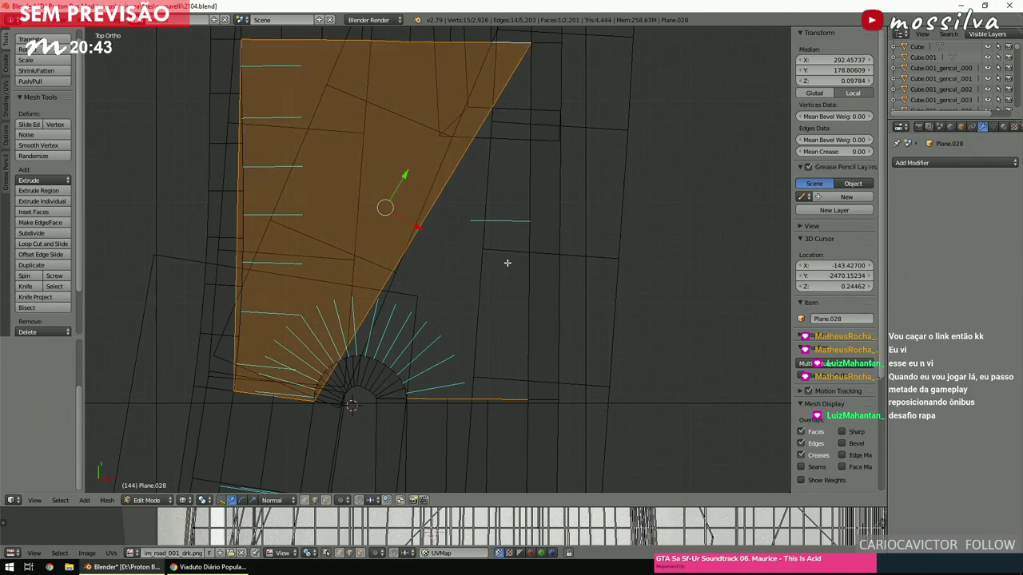
scroll(374, 341, down, 3)
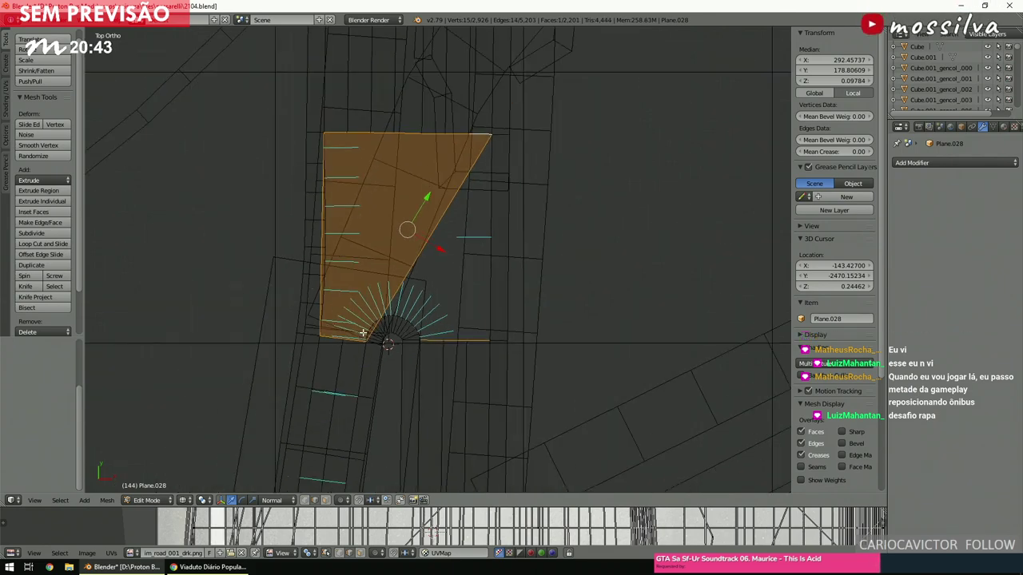
key(b)
middle_drag(306, 106, 340, 377)
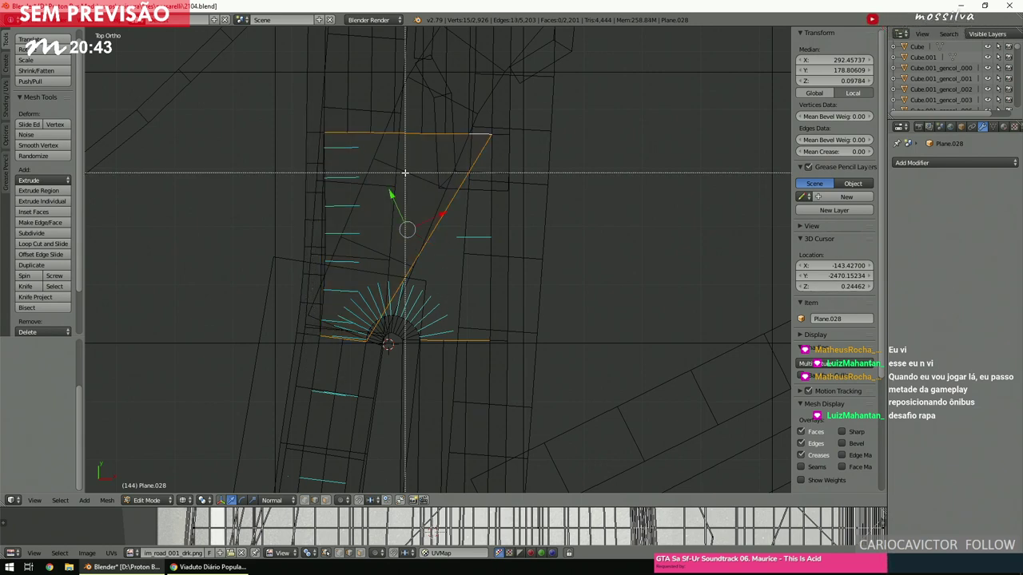
middle_drag(308, 76, 485, 145)
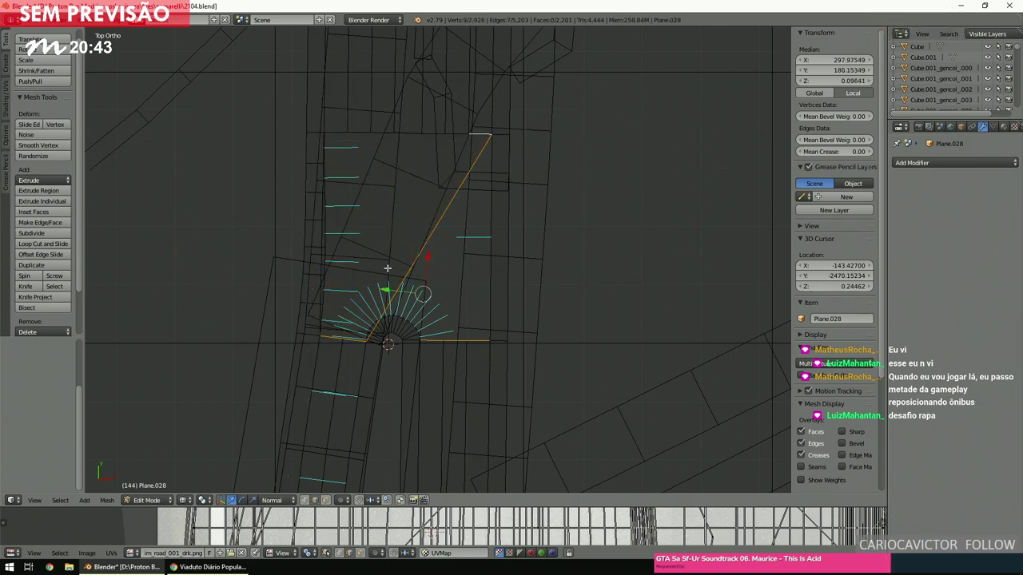
key(b)
middle_drag(468, 91, 511, 144)
key(b)
middle_drag(276, 300, 369, 374)
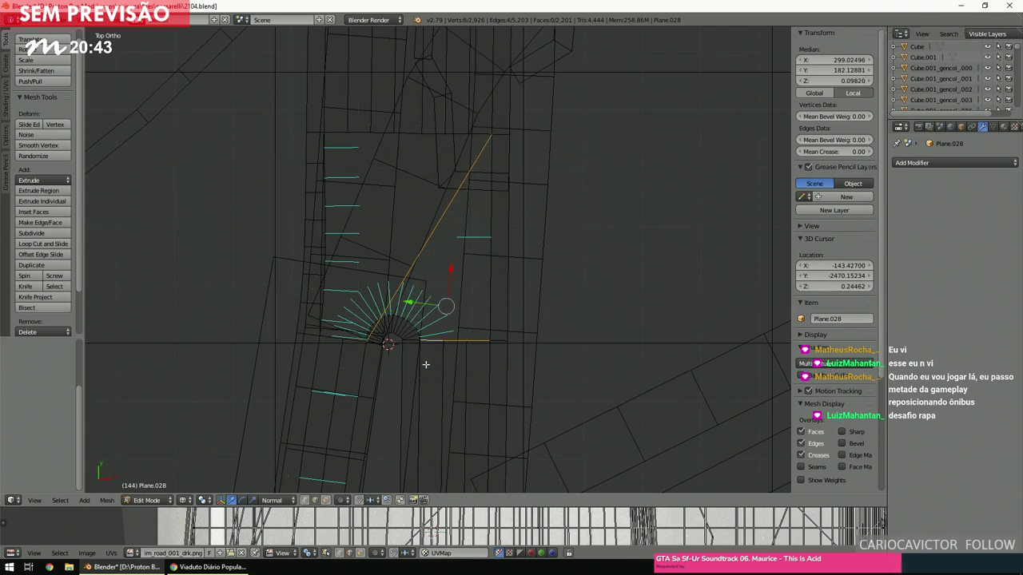
key(f)
Switch to solid shading and deselect all to inspect the new face.
scroll(495, 328, up, 5)
key(z)
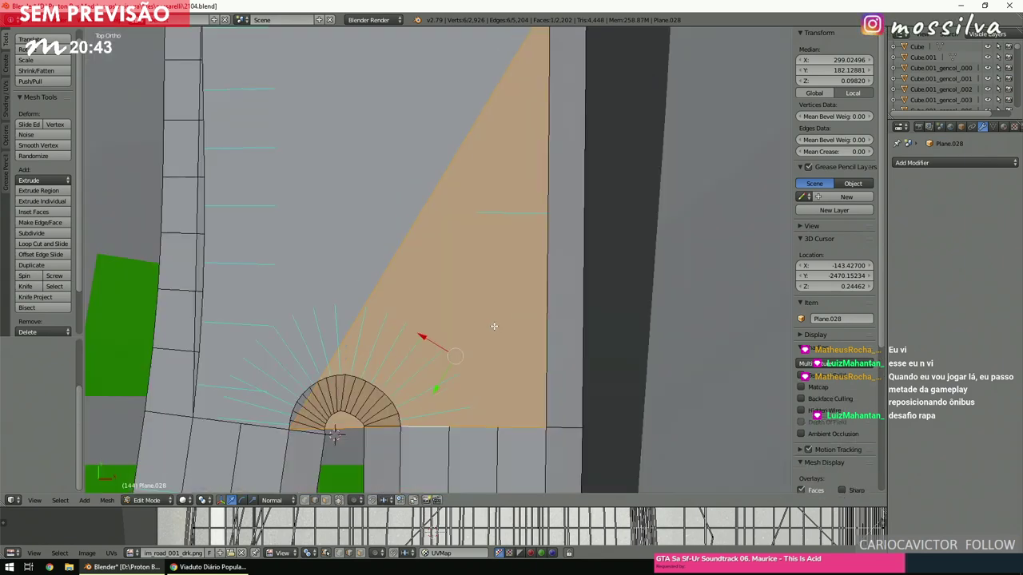
key(a)
scroll(496, 327, down, 5)
scroll(493, 326, up, 4)
scroll(493, 326, down, 4)
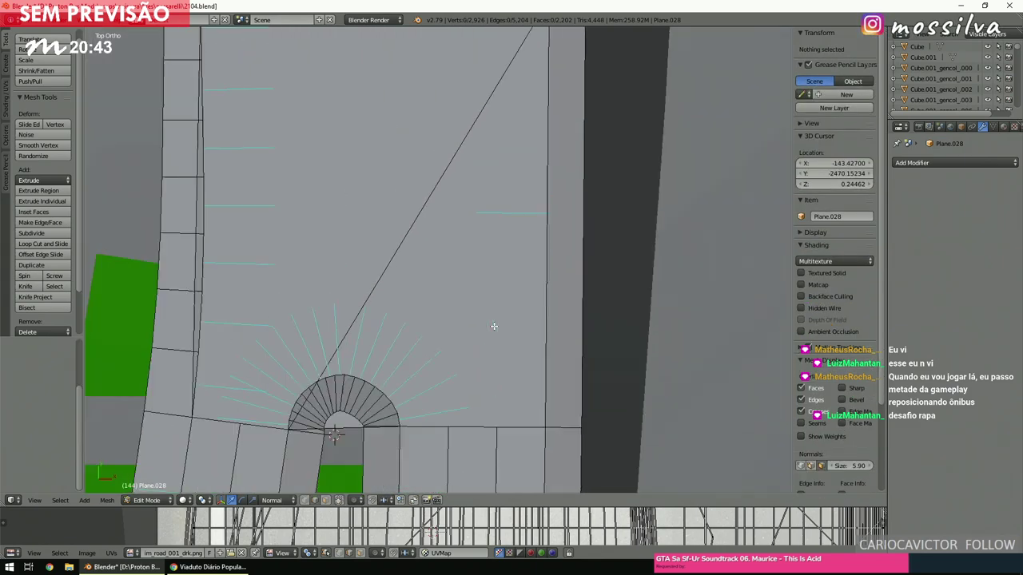
scroll(494, 326, down, 6)
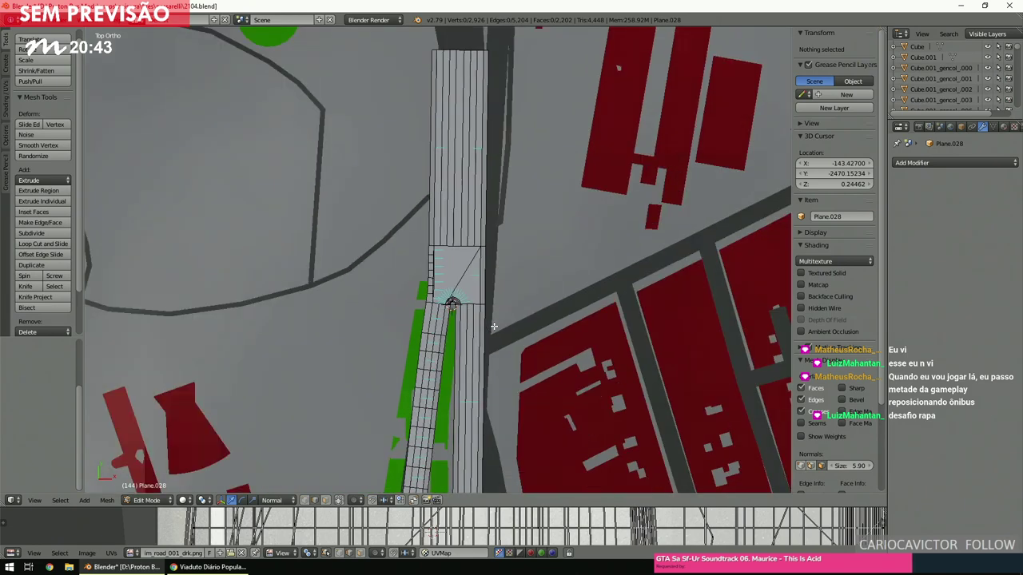
Place the 3D cursor beside the plane's new faces and zoom out.
scroll(494, 325, up, 5)
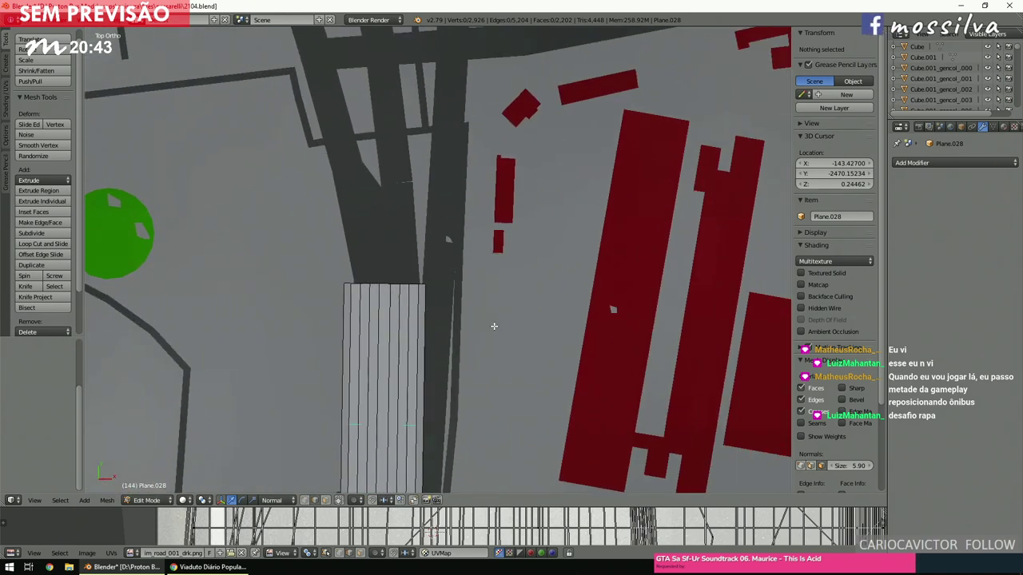
scroll(493, 326, down, 5)
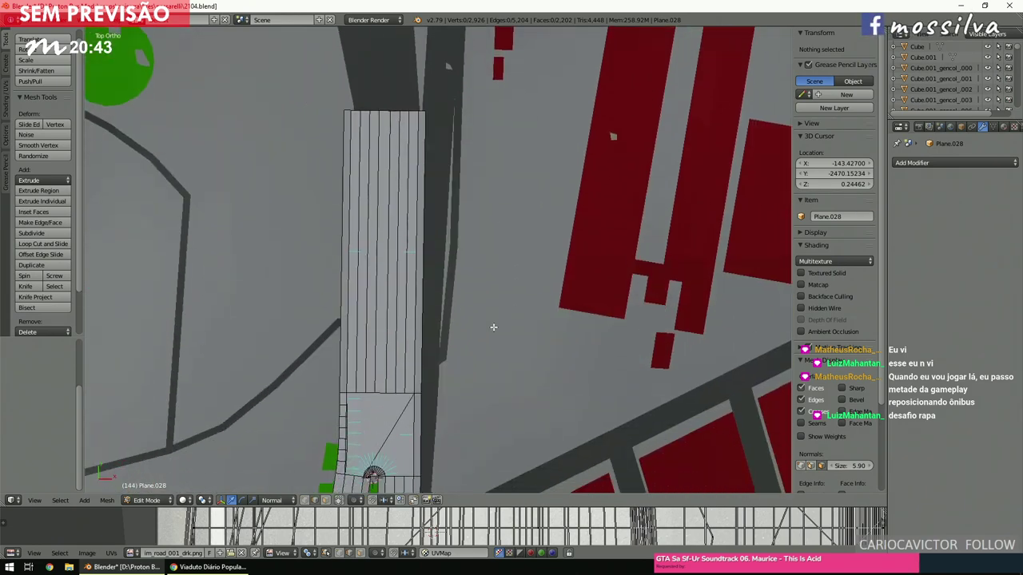
shift+scroll(493, 326, up, 1)
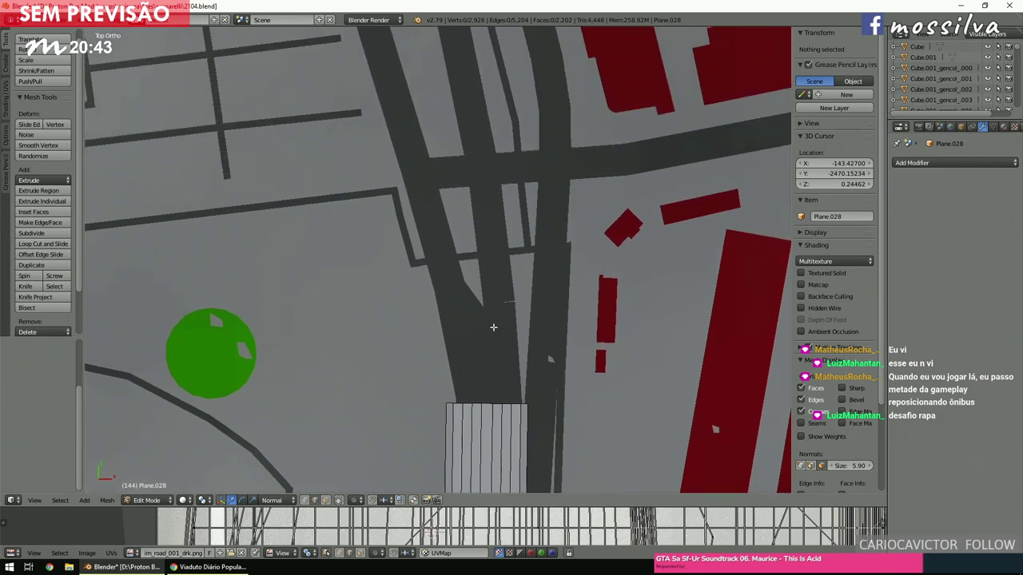
scroll(493, 326, down, 1)
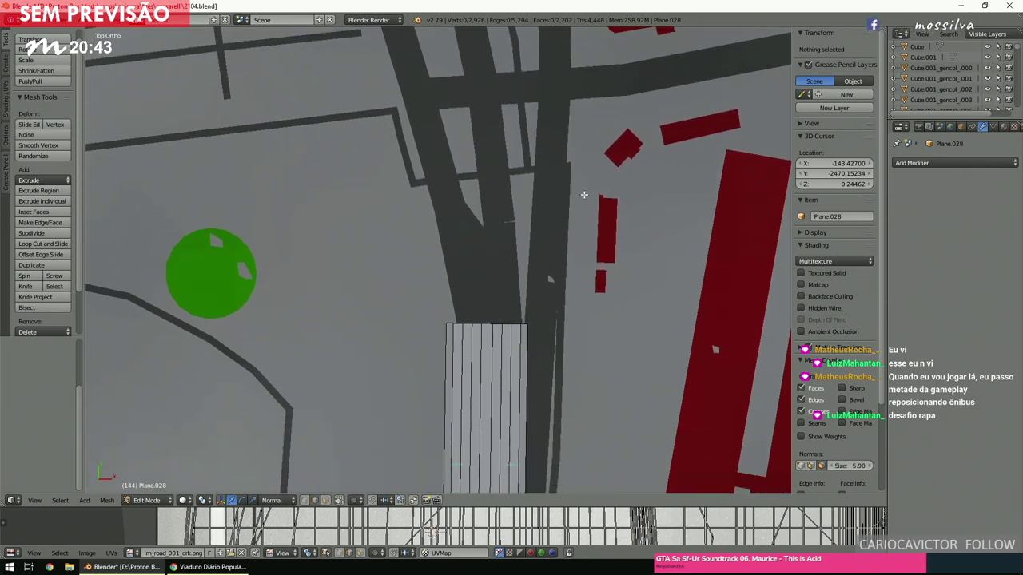
scroll(547, 192, down, 3)
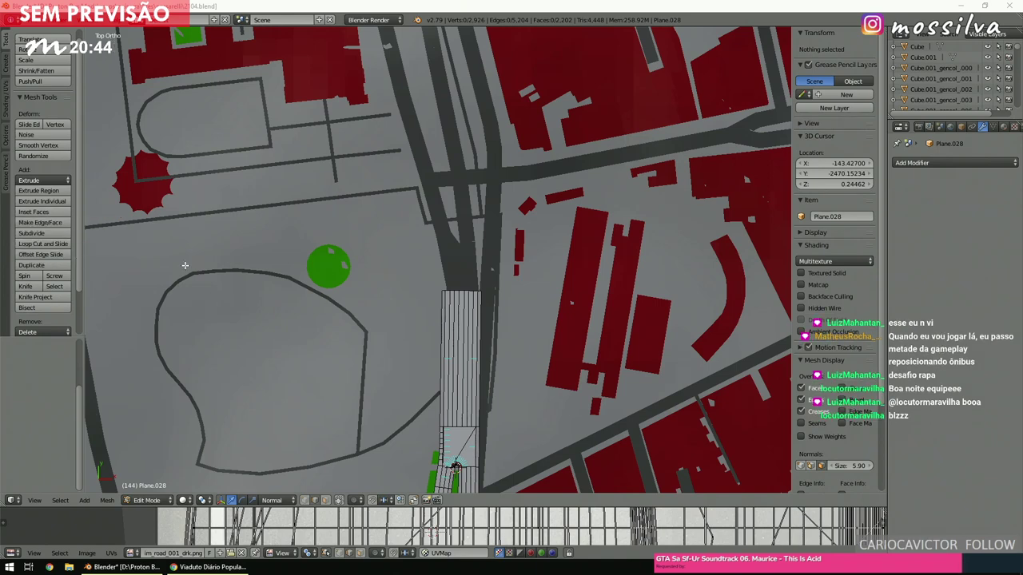
click(504, 292)
scroll(463, 303, up, 5)
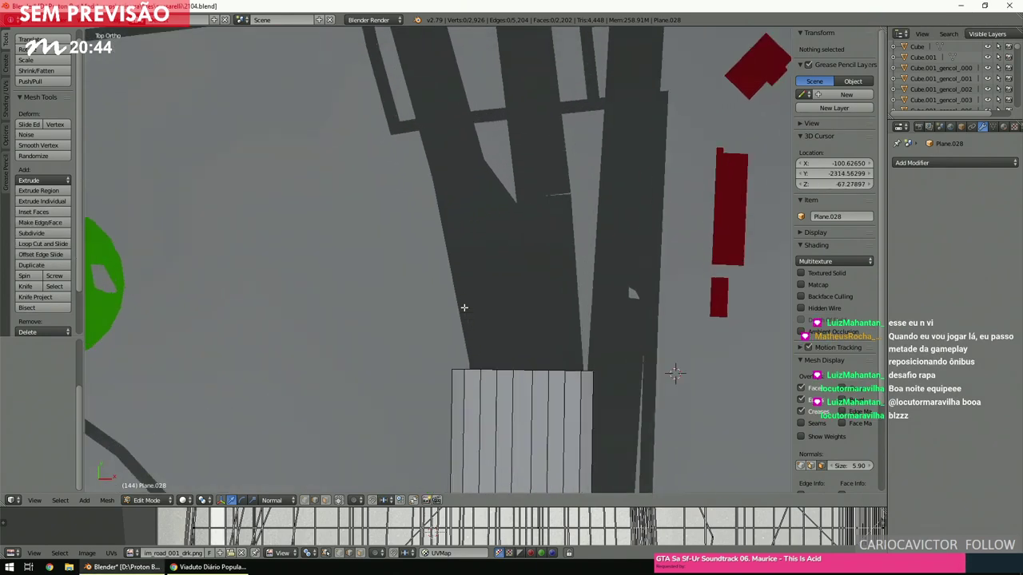
ctrl+scroll(463, 304, right, 2)
shift+scroll(463, 304, down, 3)
scroll(464, 307, down, 10)
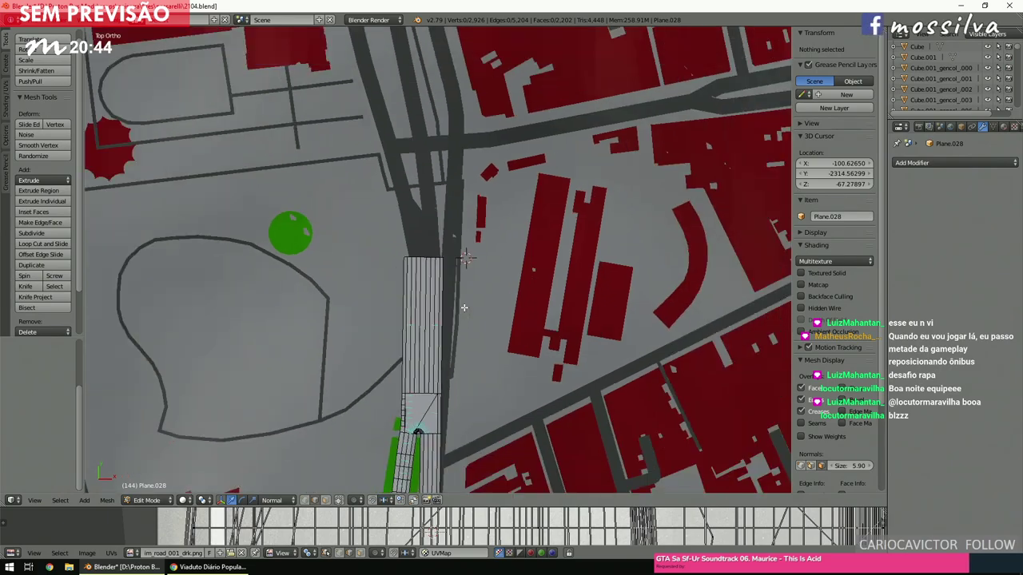
In wireframe with hidden faces selectable, box-select the faces of the new road strip.
key(z)
scroll(463, 306, up, 3)
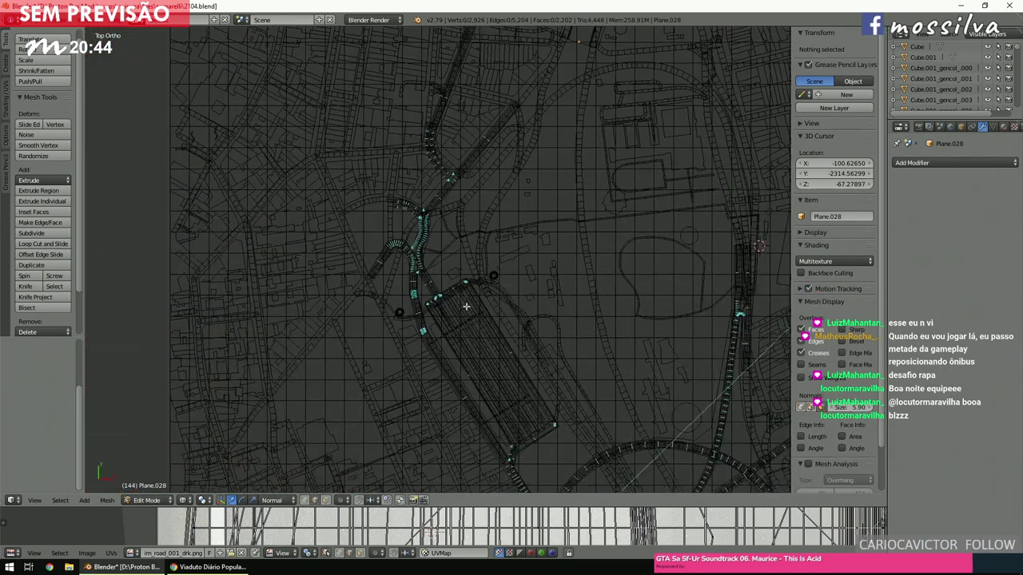
key(a)
key(a)
scroll(466, 306, up, 7)
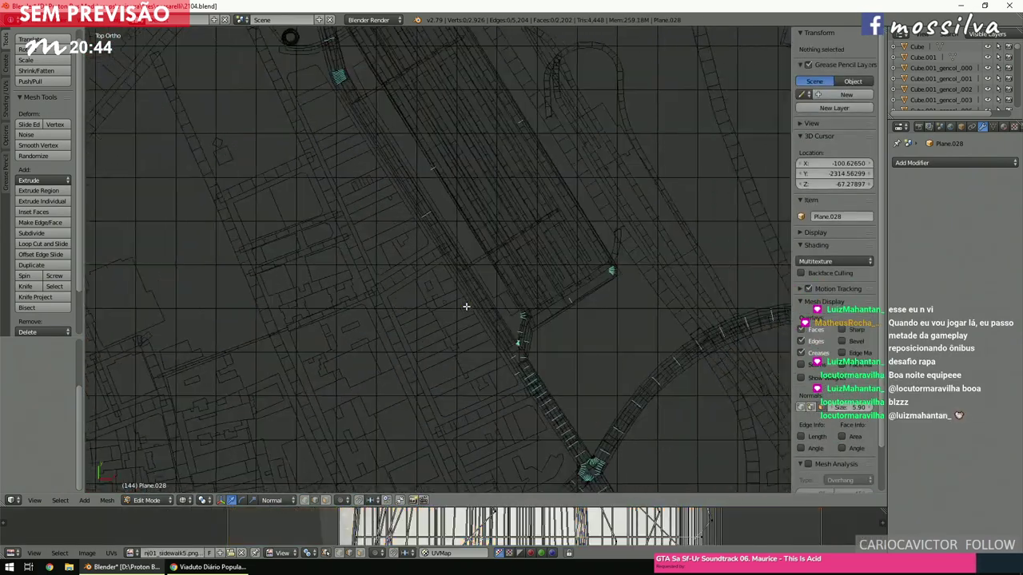
scroll(466, 306, up, 3)
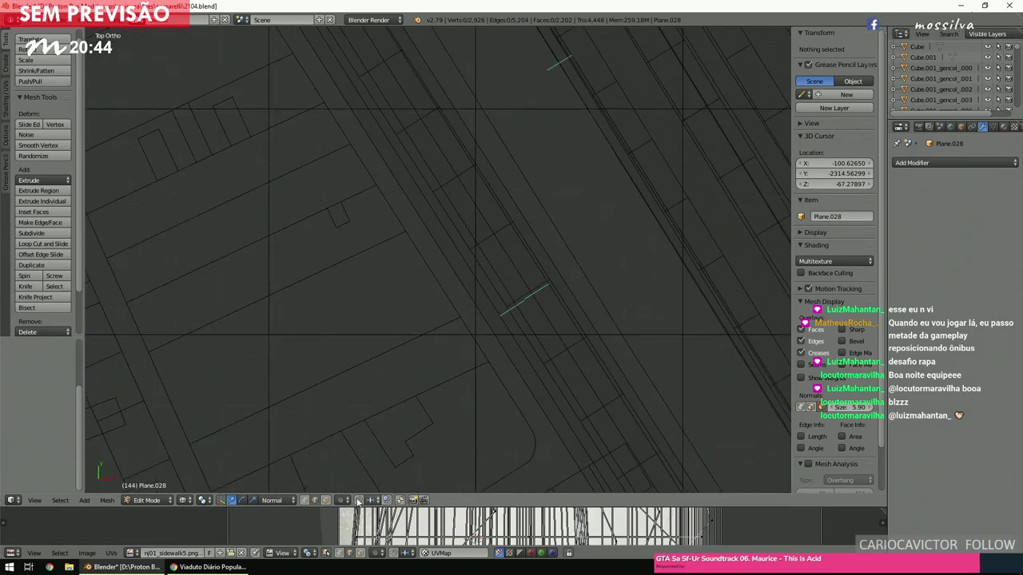
click(326, 501)
key(b)
drag(418, 365, 591, 247)
scroll(287, 345, down, 10)
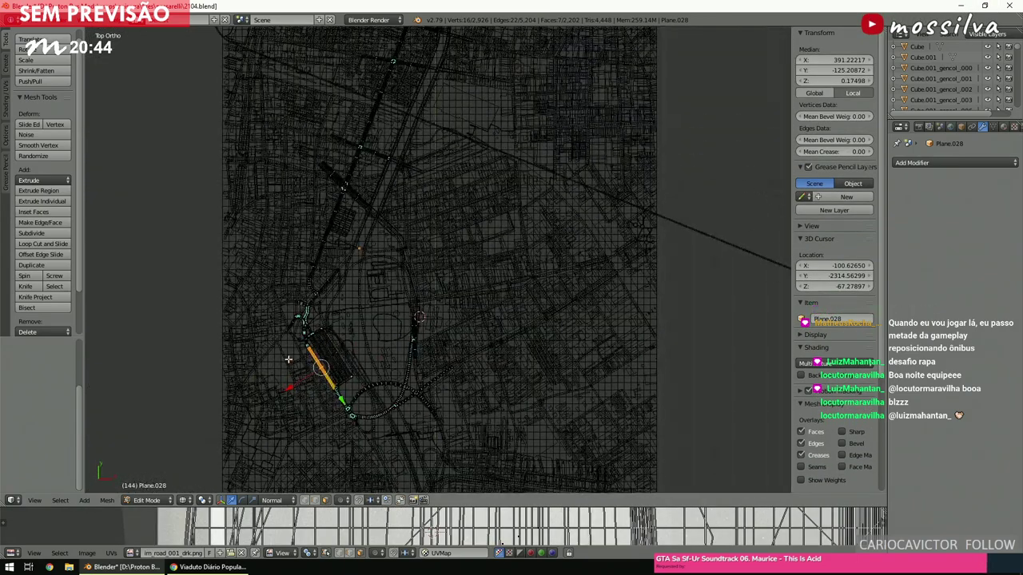
Move and rotate the road strip along the diagonal street, then centre the view on it.
key(g)
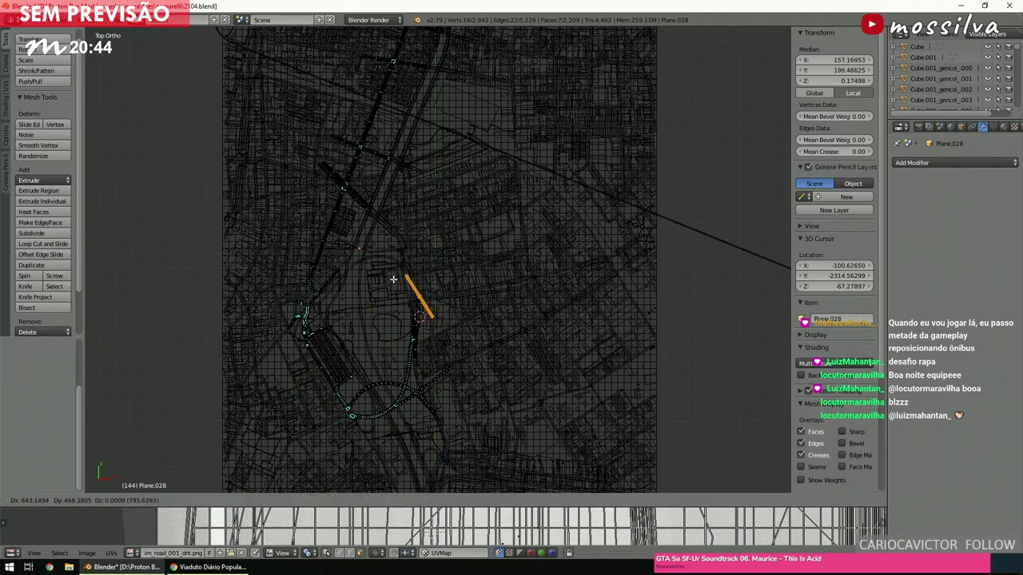
click(382, 281)
scroll(382, 281, up, 6)
key(r)
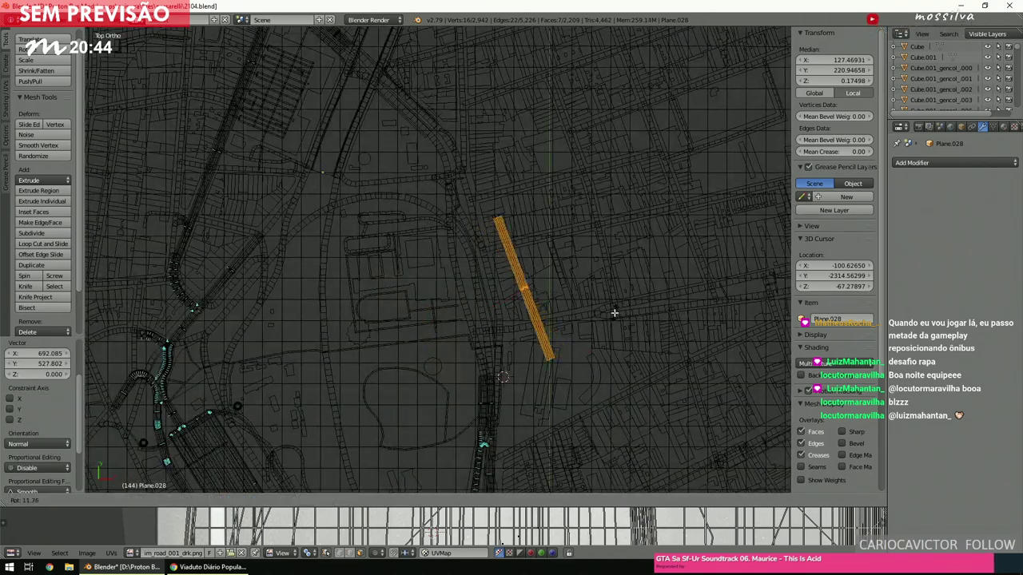
click(608, 316)
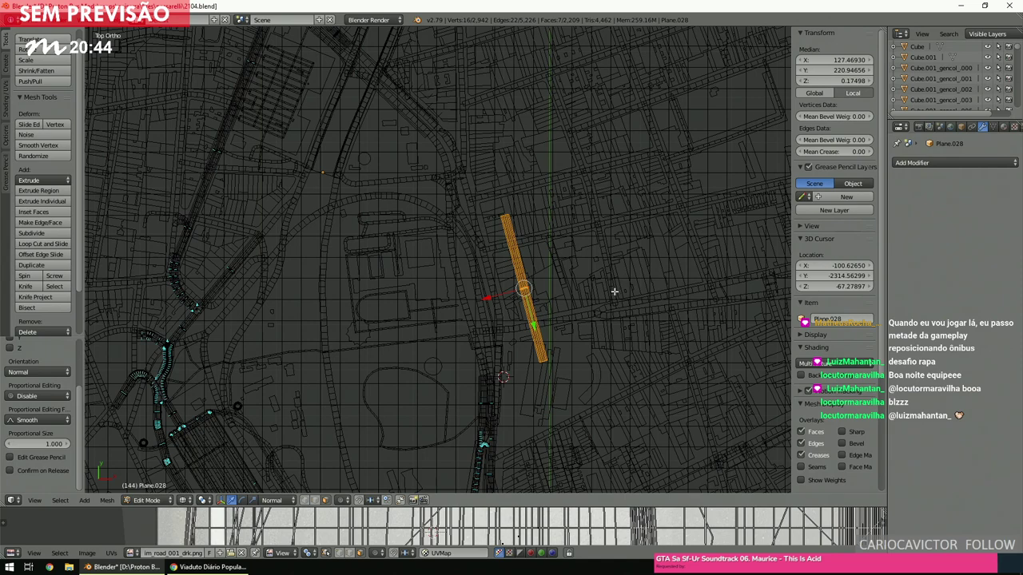
key(g)
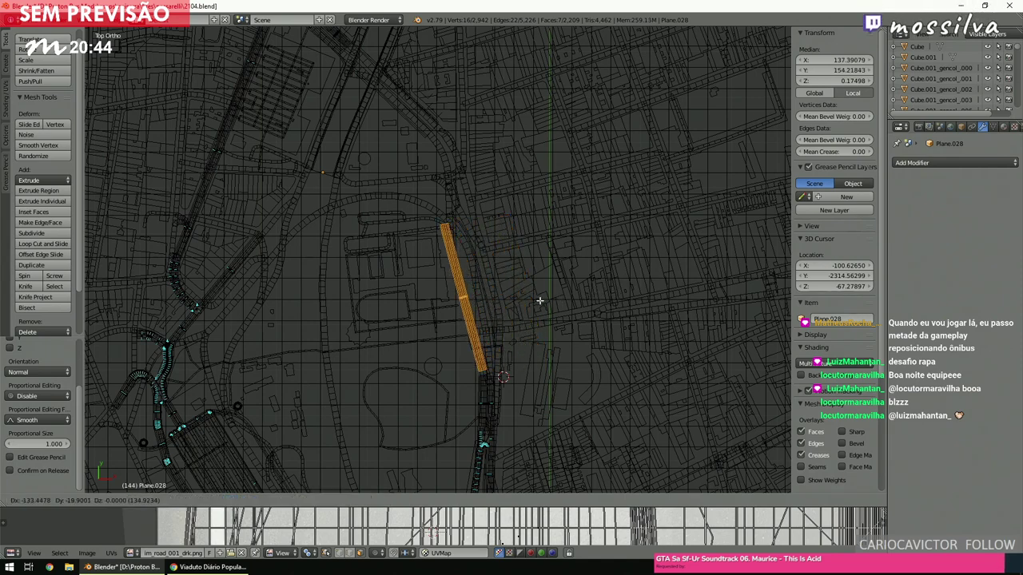
click(539, 301)
key(KP_Decimal)
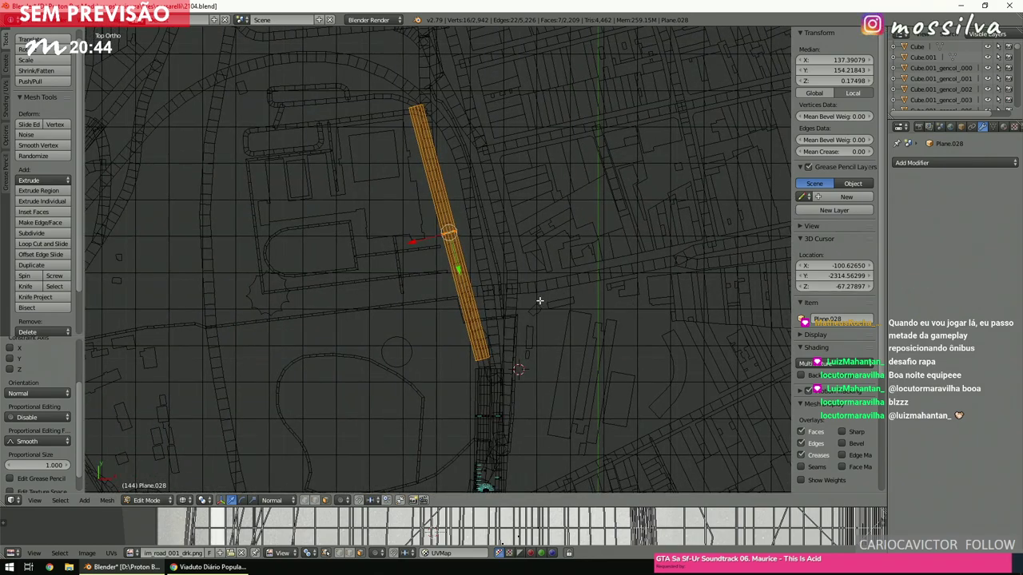
Slide the strip's top end down short of the existing road, then reselect its end vertices.
key(a)
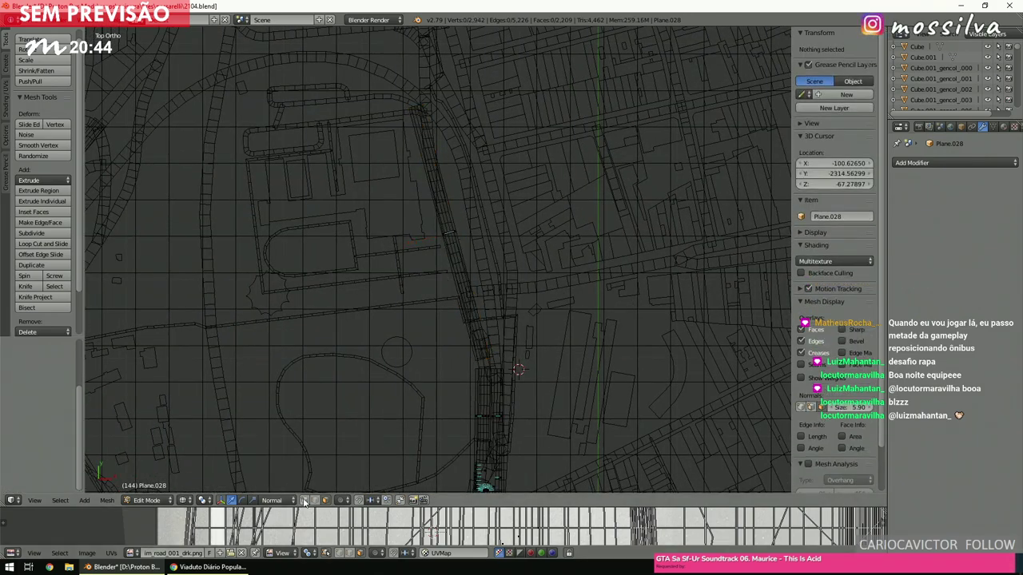
right_click(416, 106)
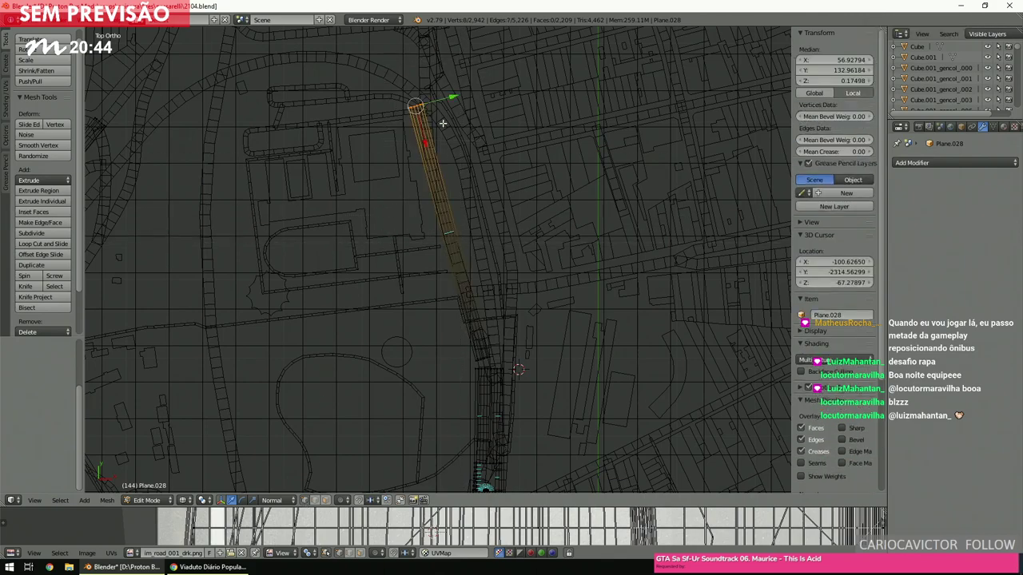
drag(421, 124, 445, 199)
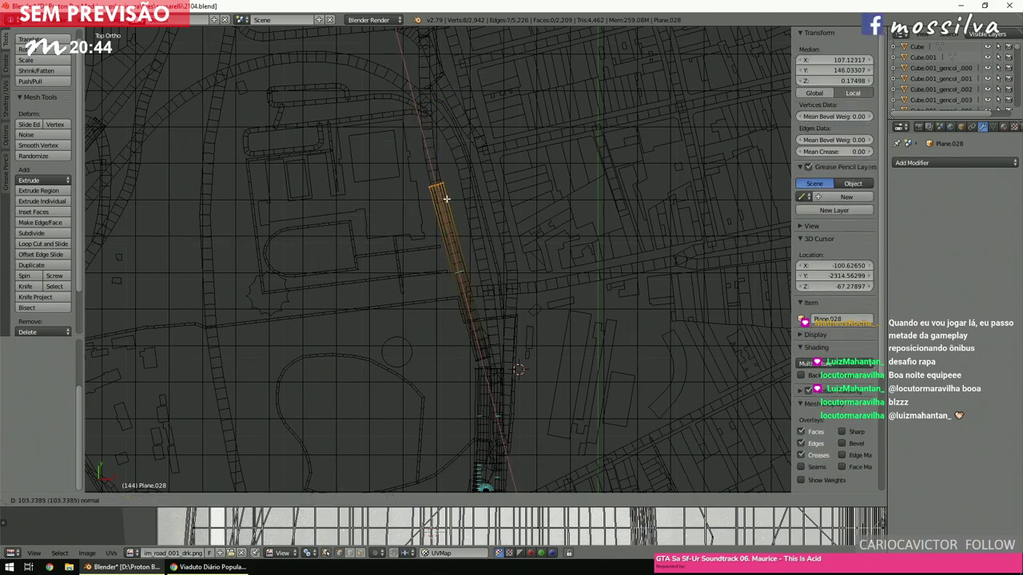
key(a)
scroll(447, 200, up, 5)
key(b)
drag(362, 262, 389, 153)
Box-select the facing end edge loops of the two road strips across the gap.
key(a)
scroll(388, 190, up, 4)
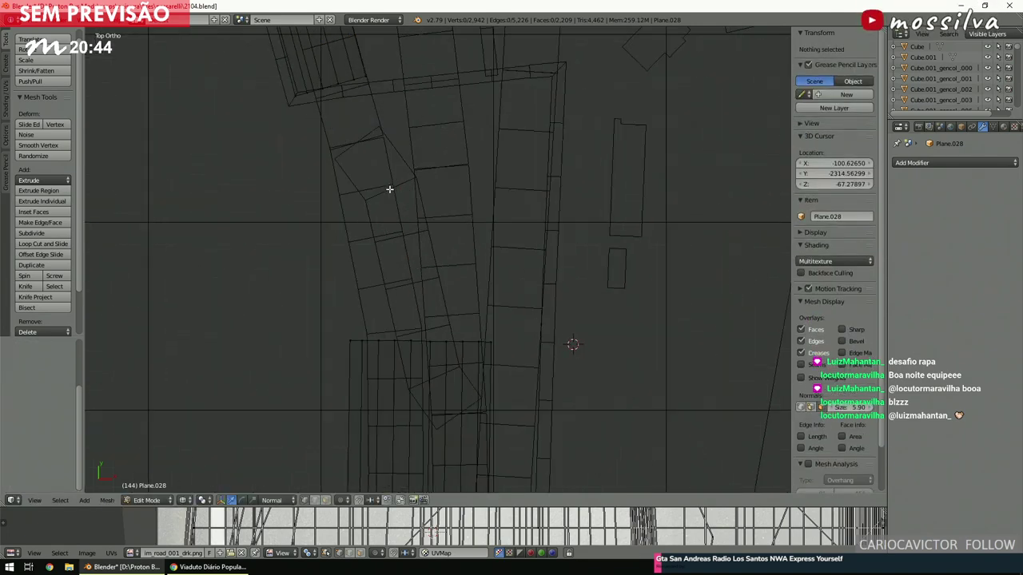
key(b)
drag(286, 250, 421, 365)
key(b)
drag(251, 147, 352, 80)
scroll(392, 126, up, 5)
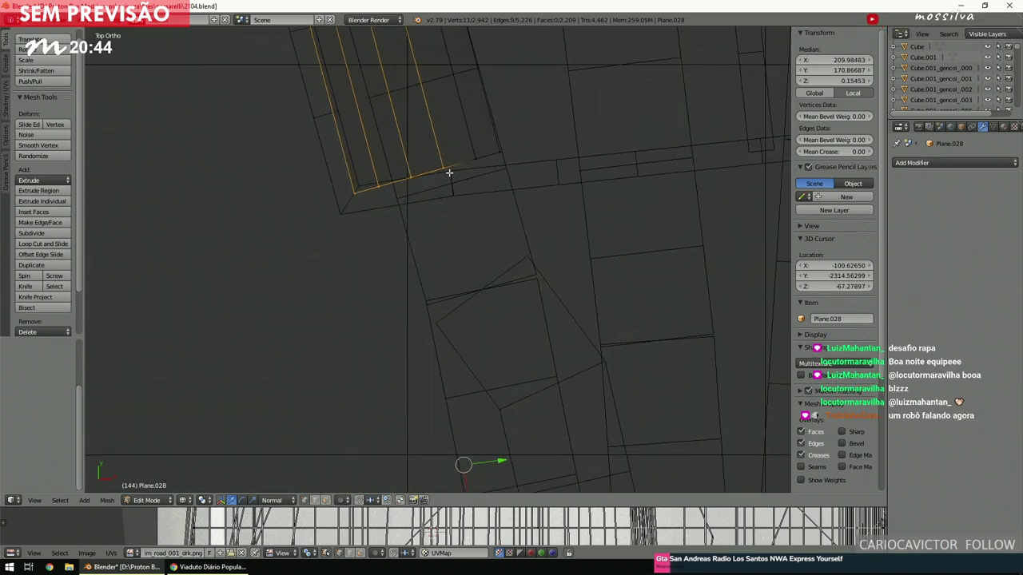
middle_drag(540, 212, 543, 176)
scroll(541, 175, up, 4)
scroll(540, 177, up, 2)
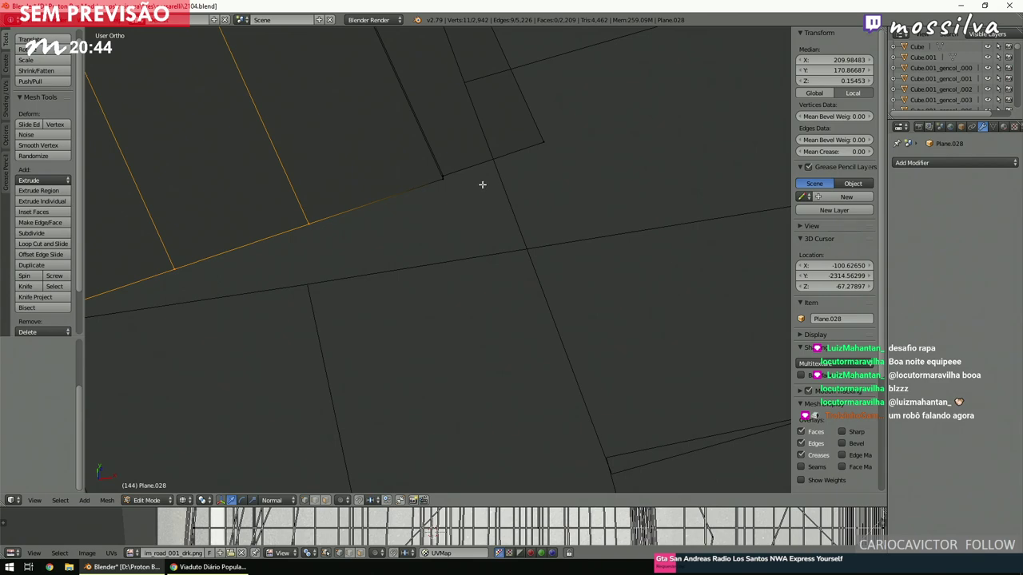
scroll(452, 183, down, 4)
Bridge the two selected edge loops and set the bridge to 6 cuts.
key(space)
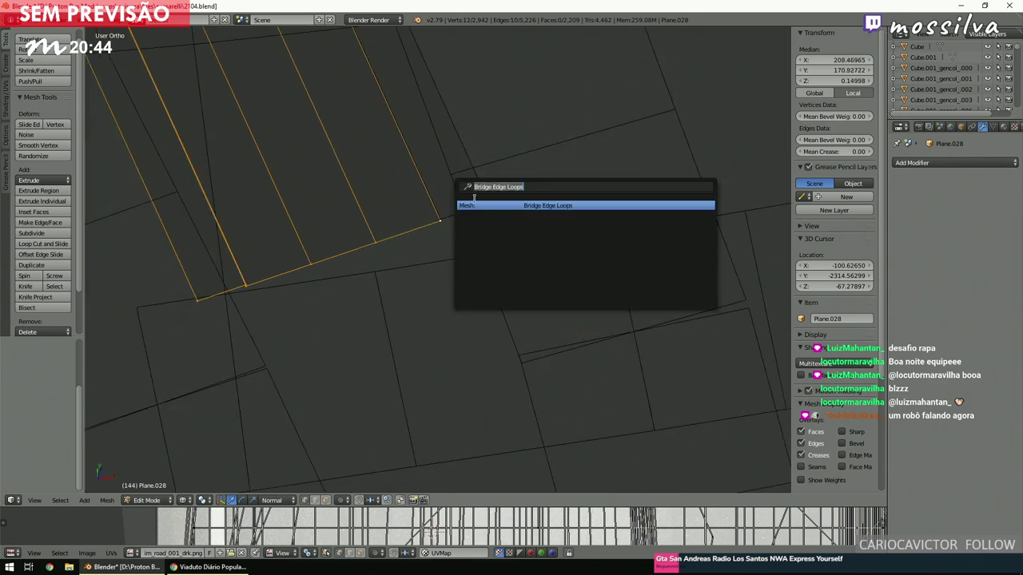
click(480, 207)
key(KP_7)
scroll(480, 207, down, 3)
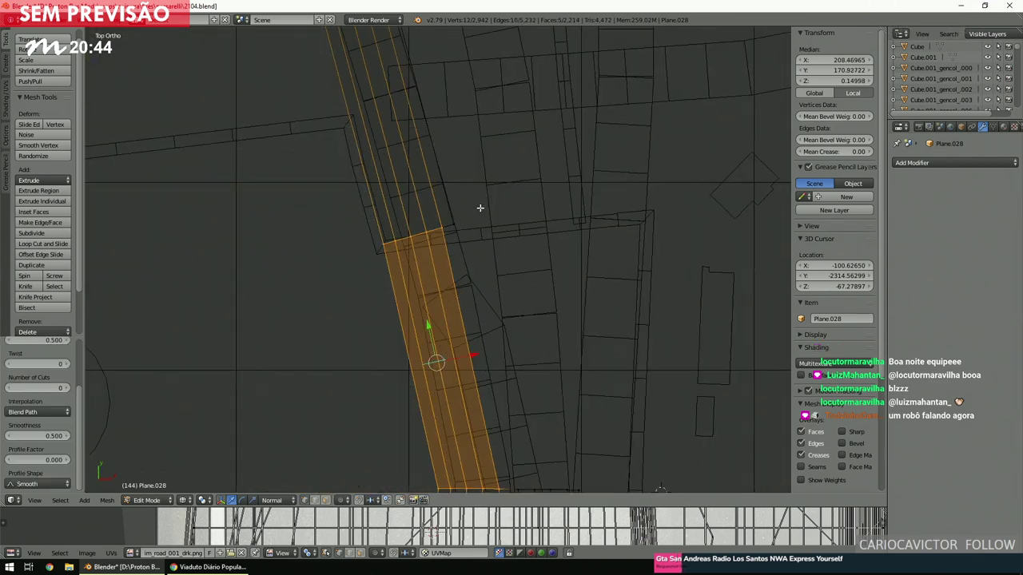
shift+middle_drag(479, 208, 514, 101)
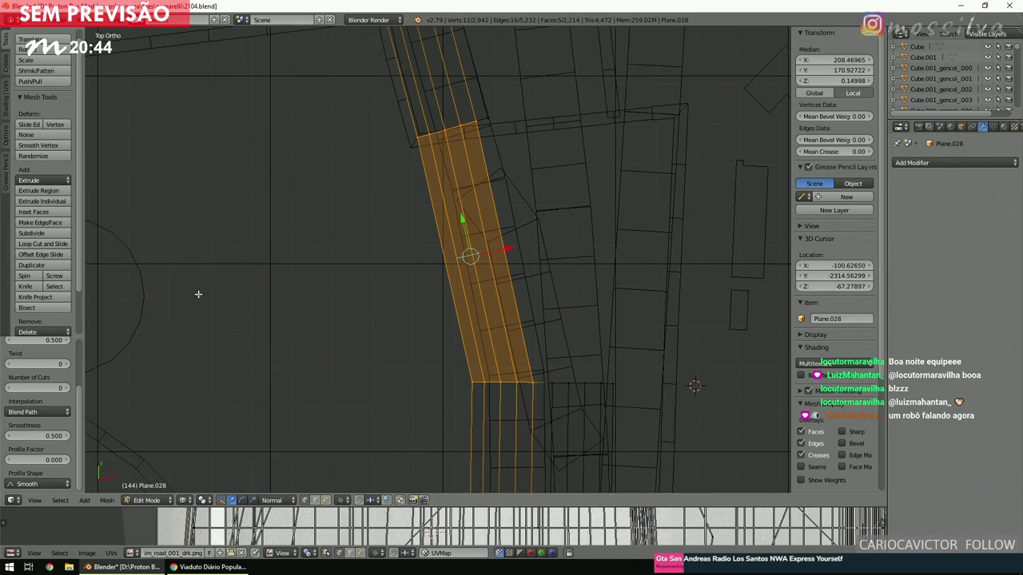
click(48, 389)
text(6)
key(Return)
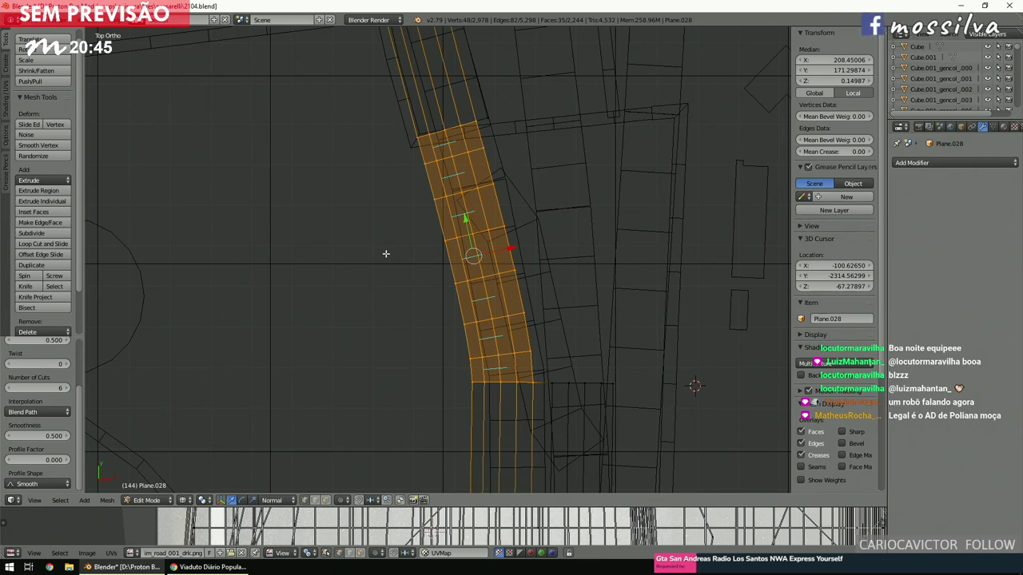
key(a)
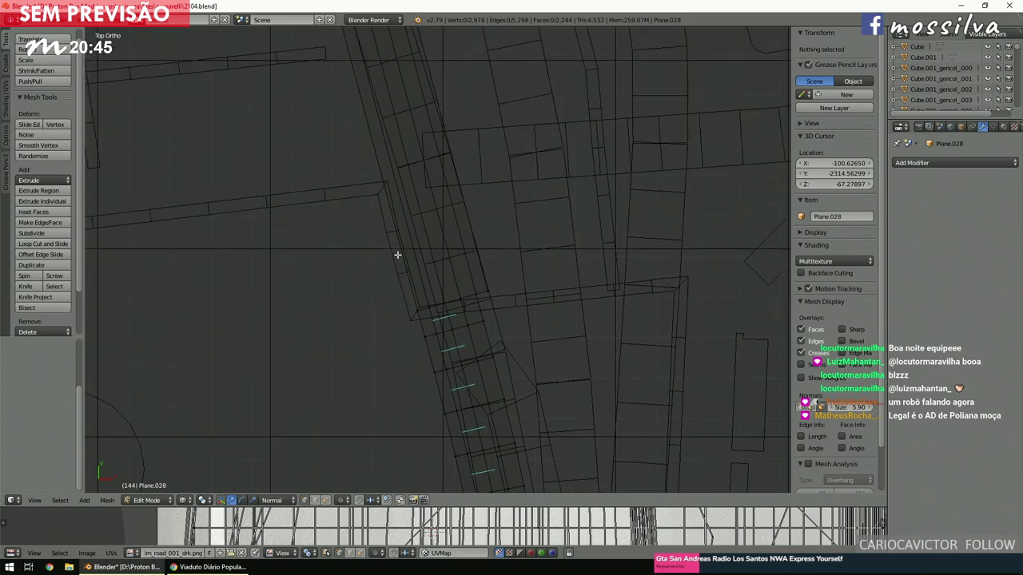
key(z)
key(z)
scroll(397, 255, down, 6)
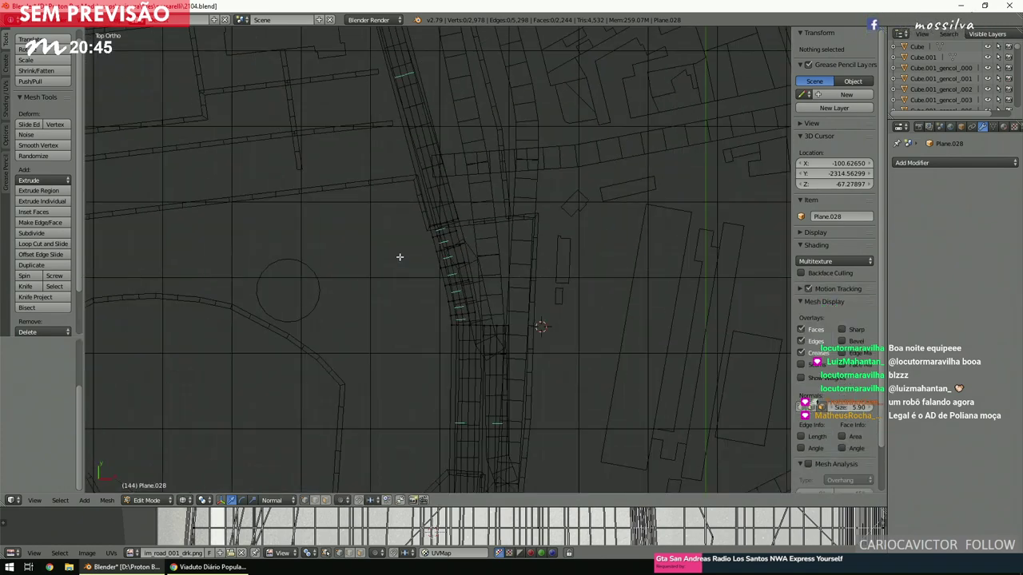
scroll(399, 258, up, 4)
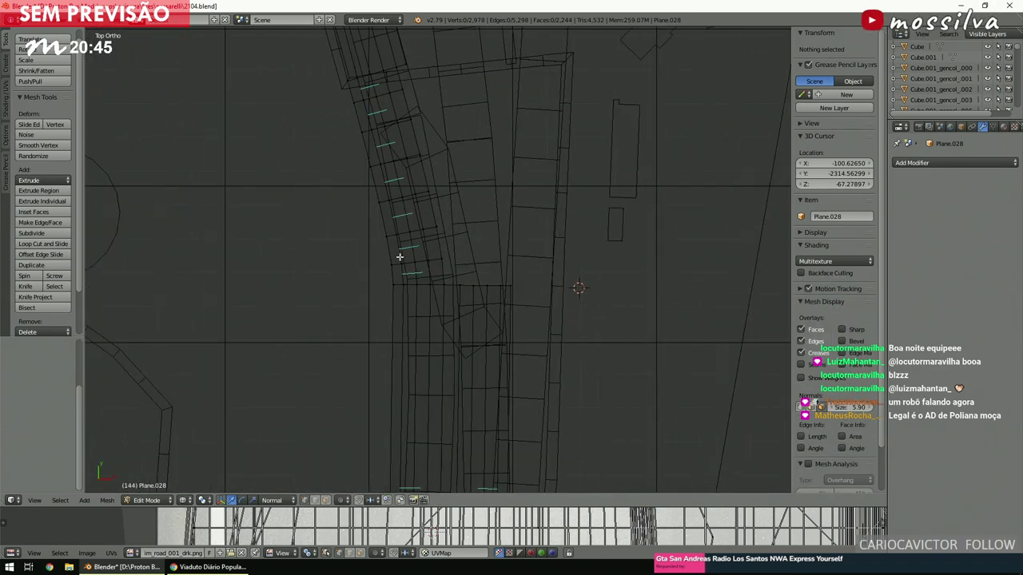
scroll(402, 256, down, 6)
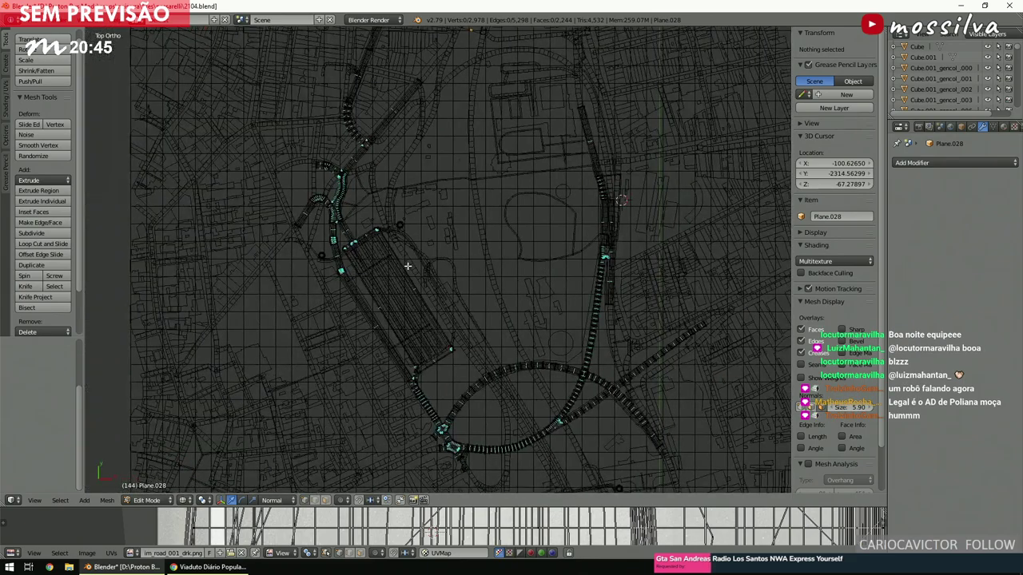
scroll(408, 266, up, 8)
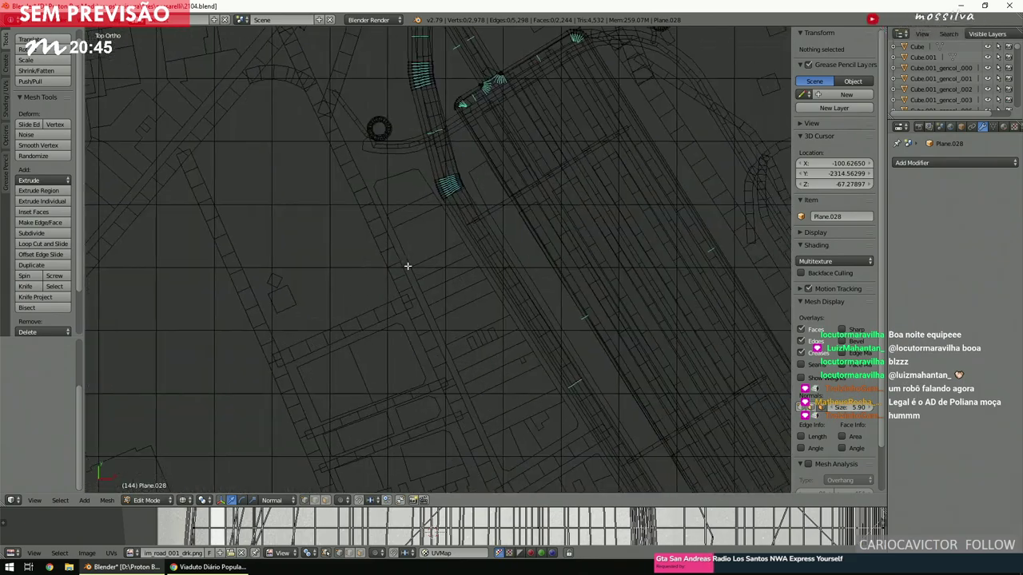
scroll(407, 266, up, 2)
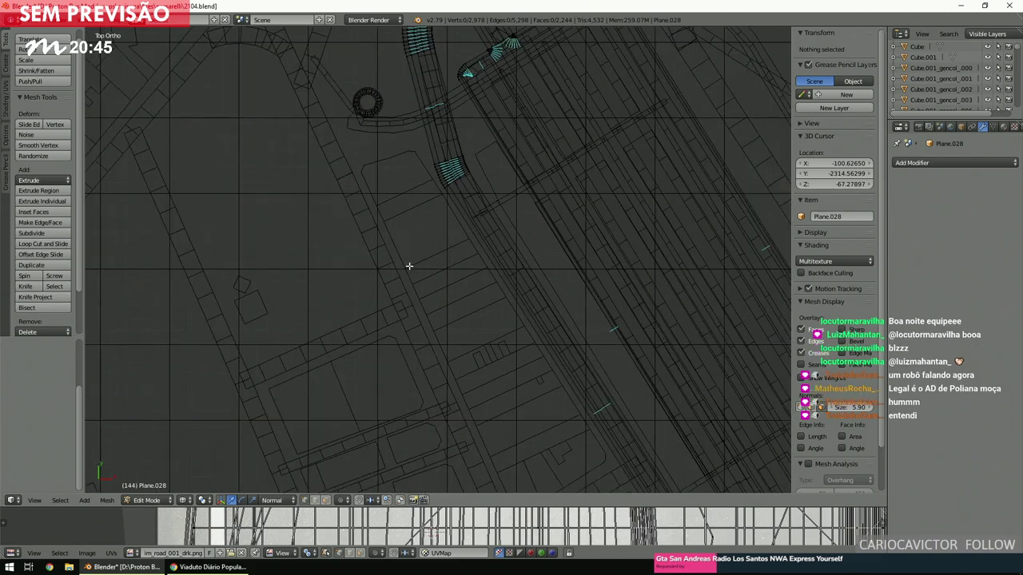
scroll(409, 266, down, 3)
scroll(409, 266, up, 5)
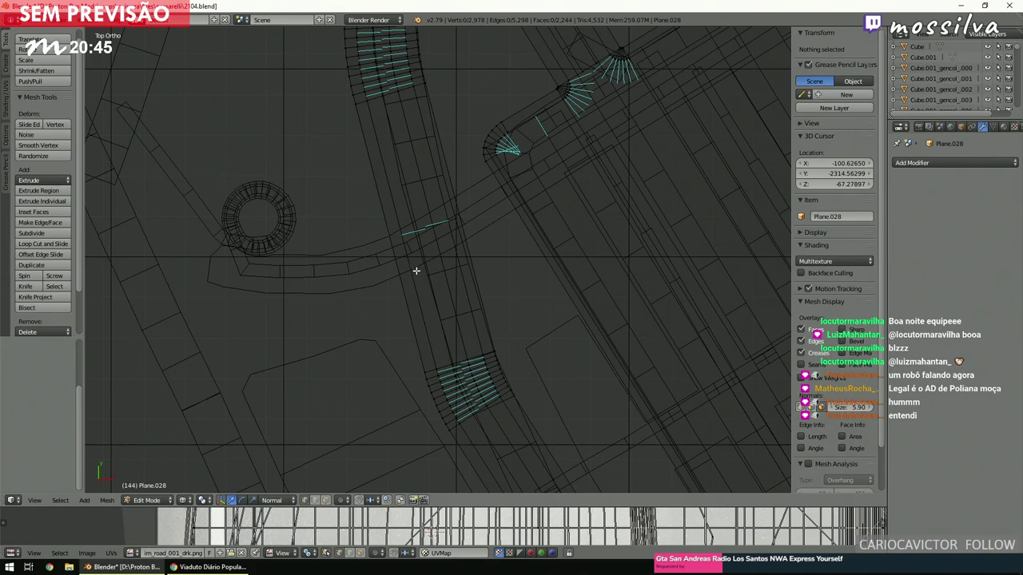
key(b)
drag(379, 203, 479, 250)
scroll(466, 279, down, 4)
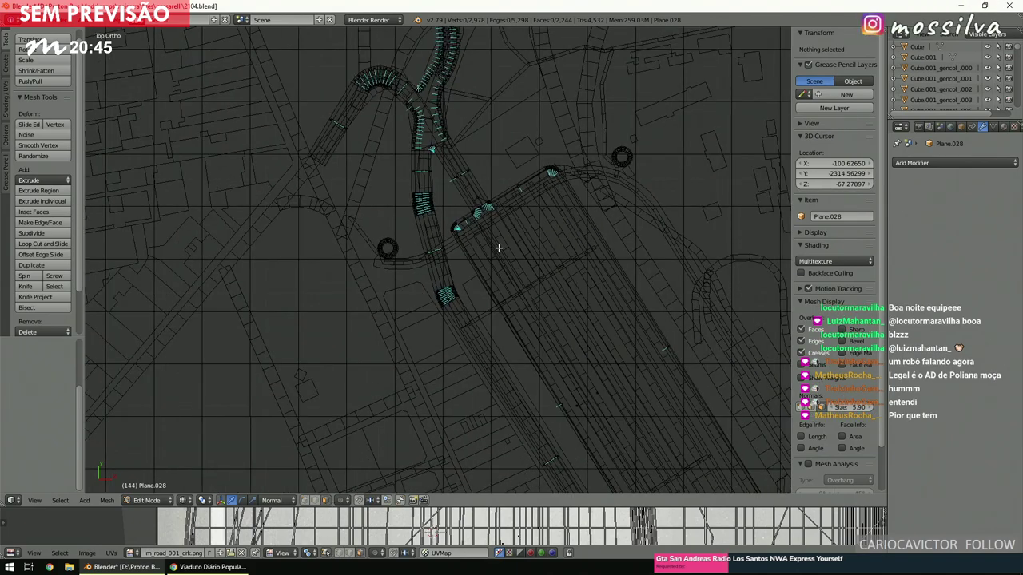
scroll(498, 247, up, 7)
scroll(498, 248, up, 2)
key(b)
drag(319, 156, 492, 261)
scroll(491, 261, down, 4)
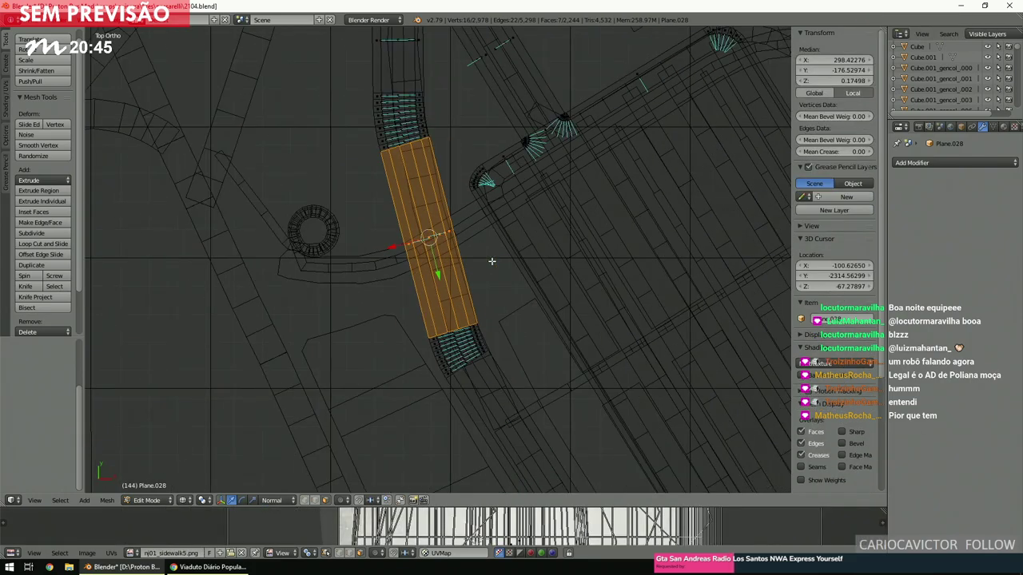
Box-select the long straight road strip in the mesh.
scroll(492, 261, up, 2)
key(a)
scroll(491, 261, down, 5)
shift+scroll(491, 261, down, 2)
key(b)
drag(468, 340, 550, 277)
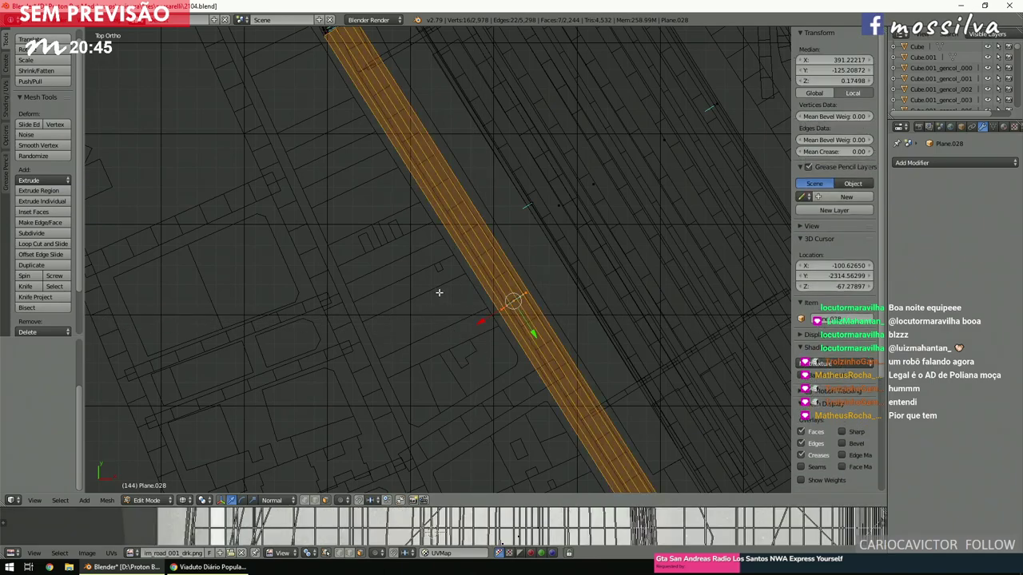
scroll(438, 293, down, 4)
ctrl+scroll(438, 293, down, 2)
shift+scroll(438, 292, down, 3)
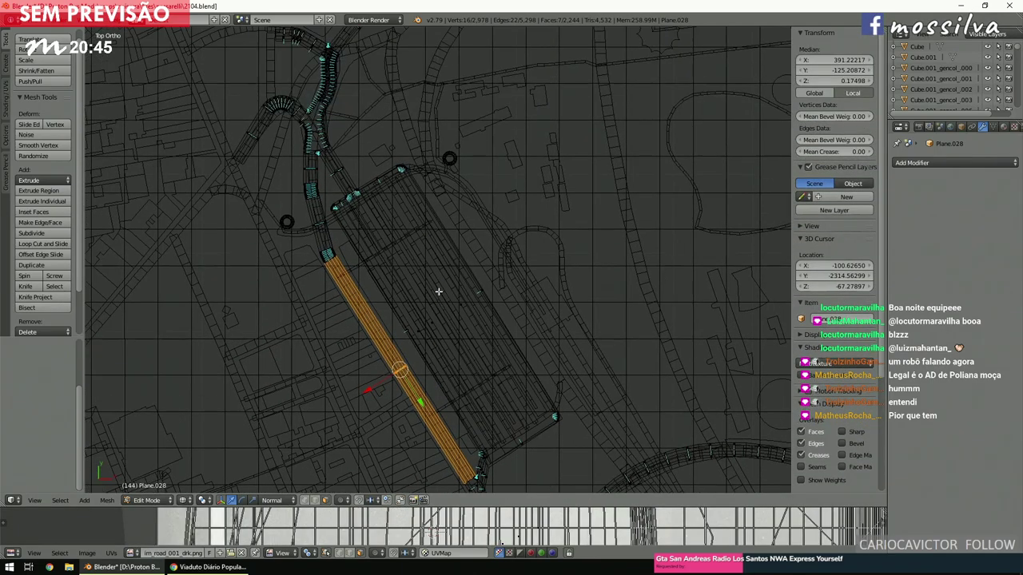
scroll(437, 292, down, 4)
ctrl+scroll(438, 292, down, 3)
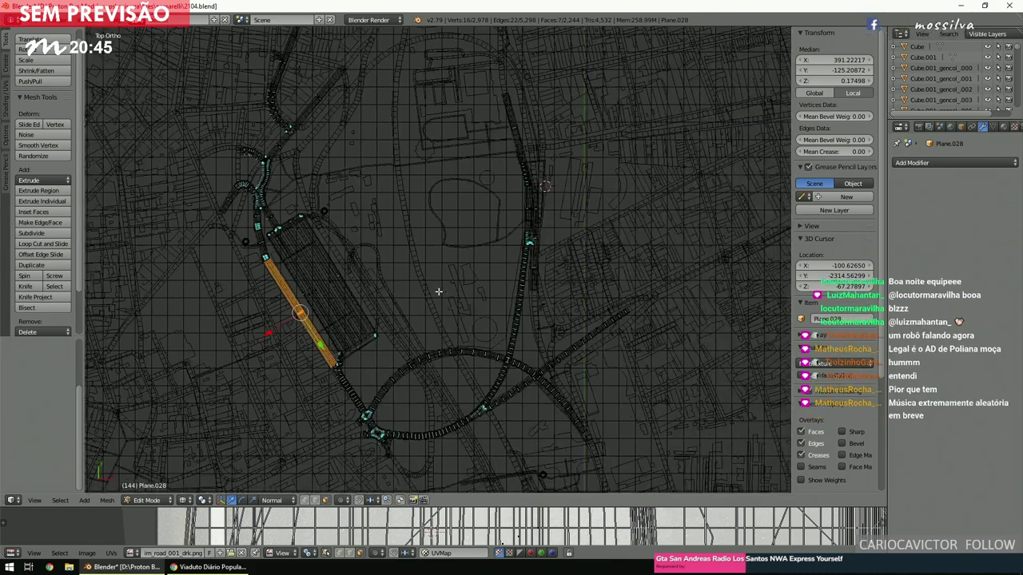
Place a copy of the strip by the northern street, rotated vertical and aligned with the road.
key(g)
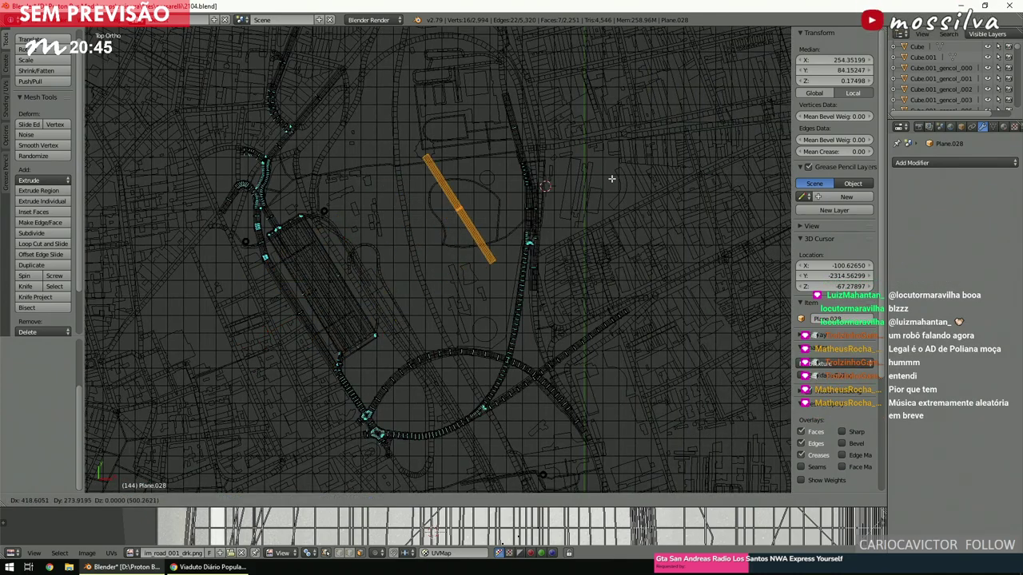
click(667, 130)
scroll(669, 130, up, 5)
key(r)
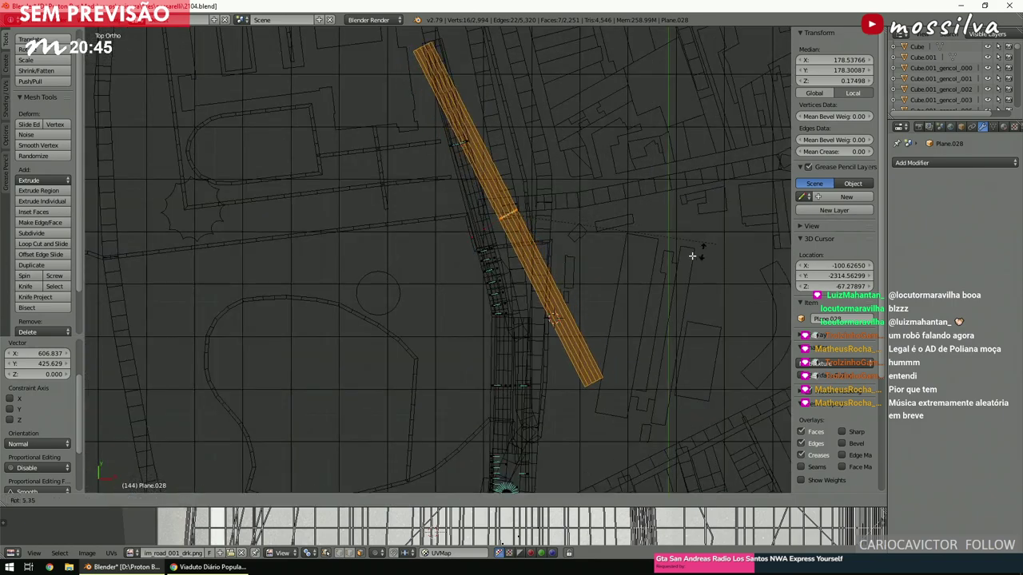
click(631, 280)
key(g)
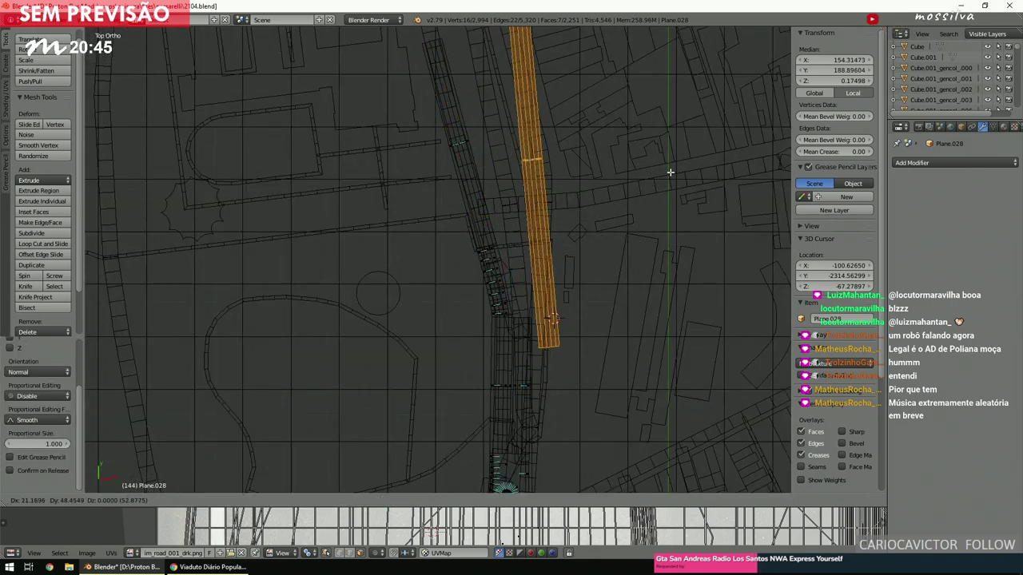
click(637, 132)
key(a)
scroll(602, 155, down, 3)
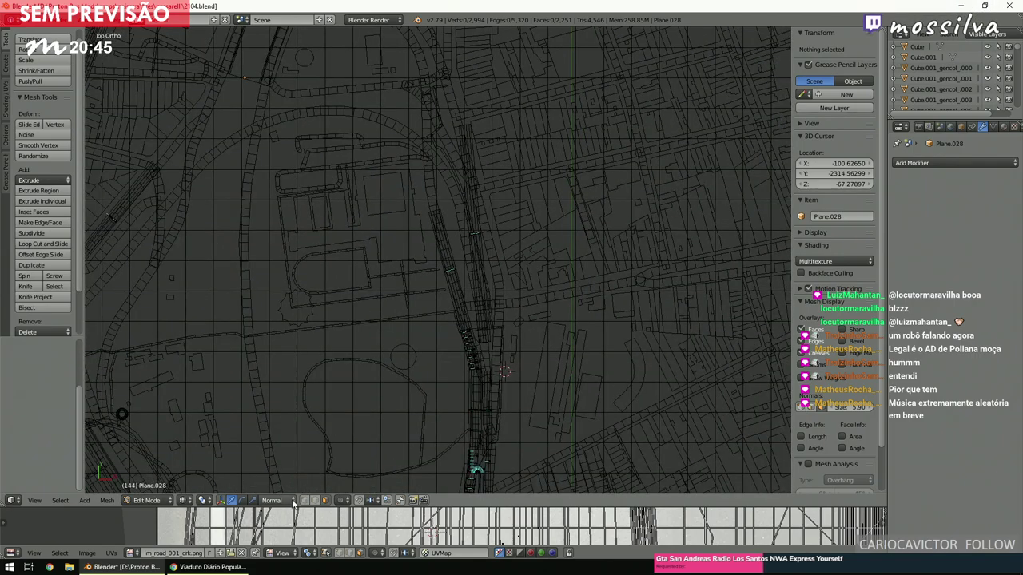
Box-select the new strip's top vertices and slide them about 190 units along Y.
key(b)
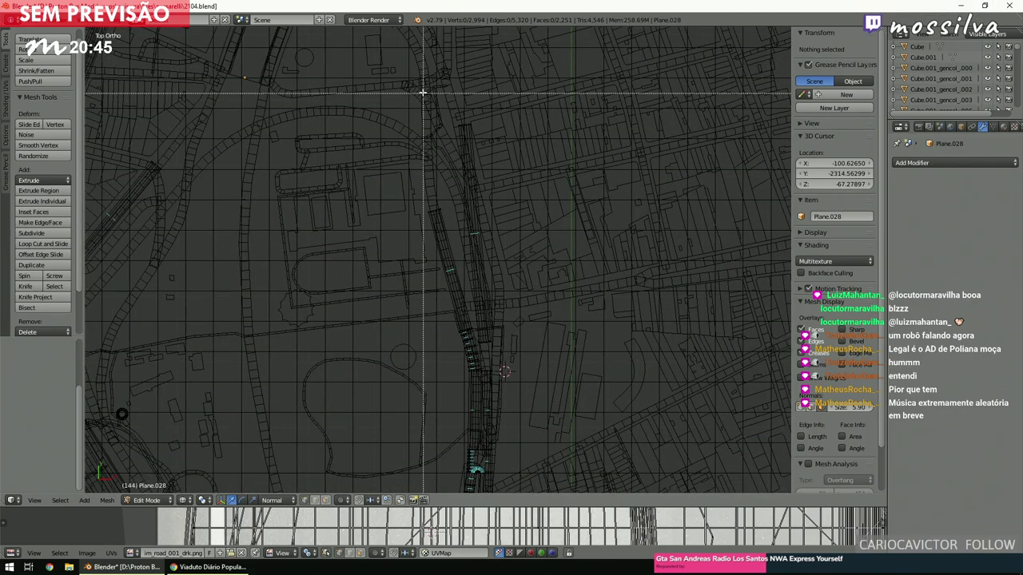
drag(425, 93, 532, 148)
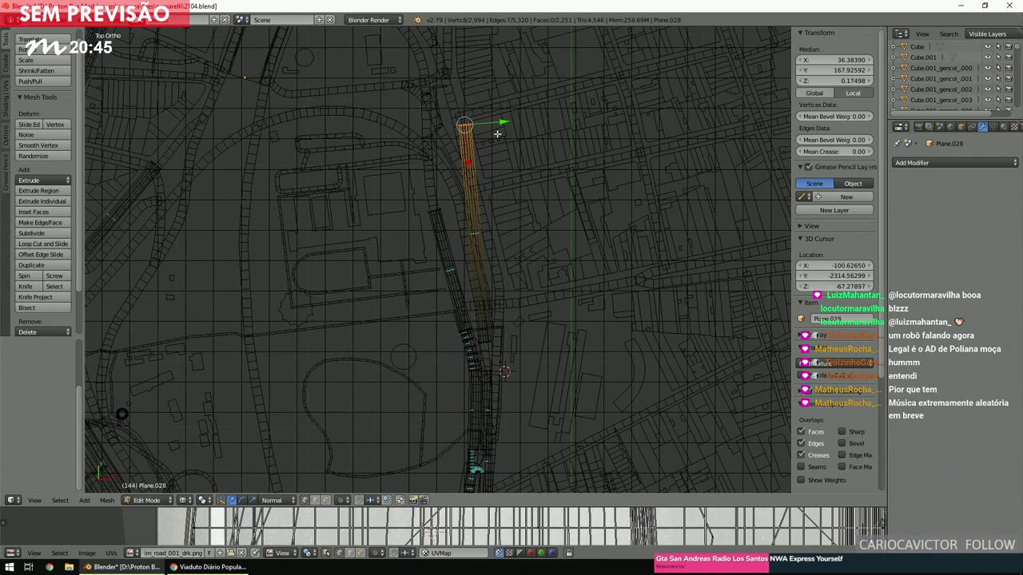
key(g)
key(y)
key(y)
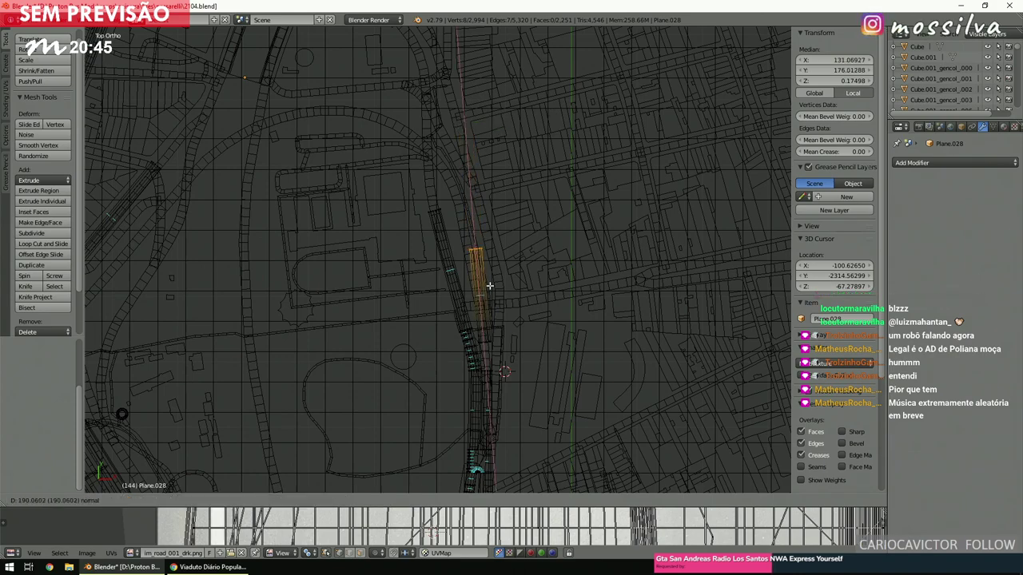
click(494, 331)
scroll(496, 336, up, 5)
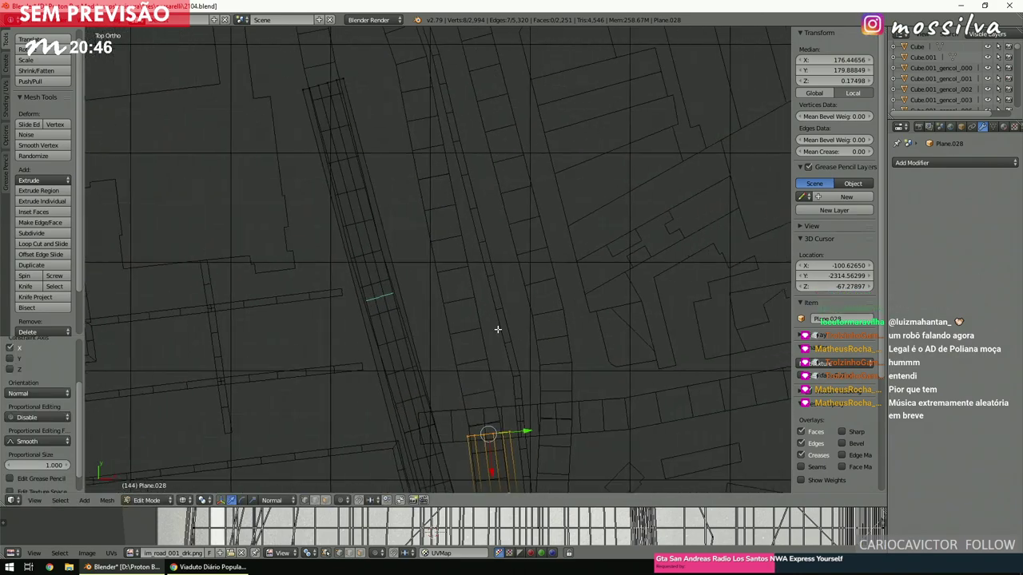
scroll(511, 263, up, 4)
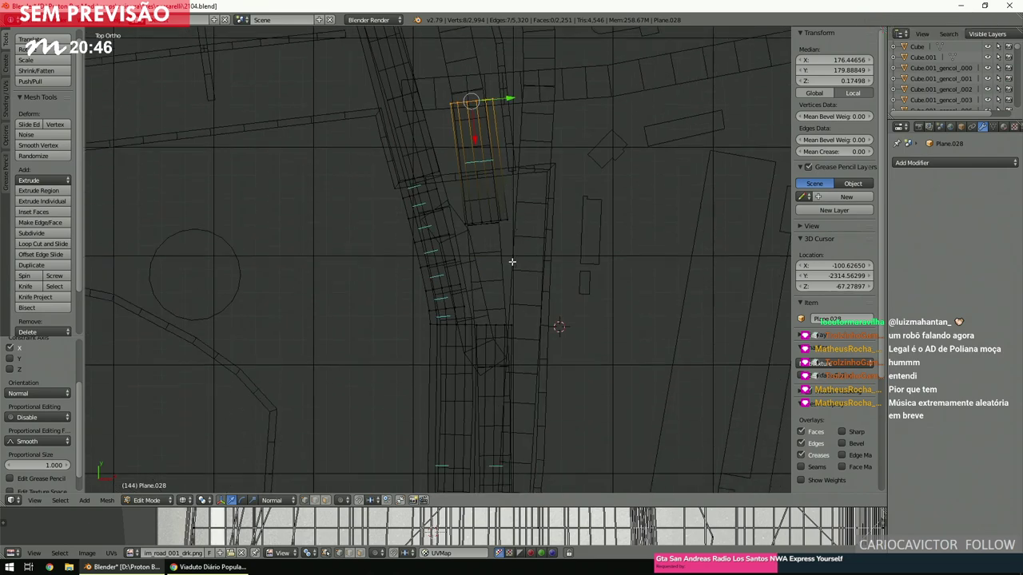
ctrl+scroll(512, 261, up, 3)
shift+scroll(512, 261, up, 2)
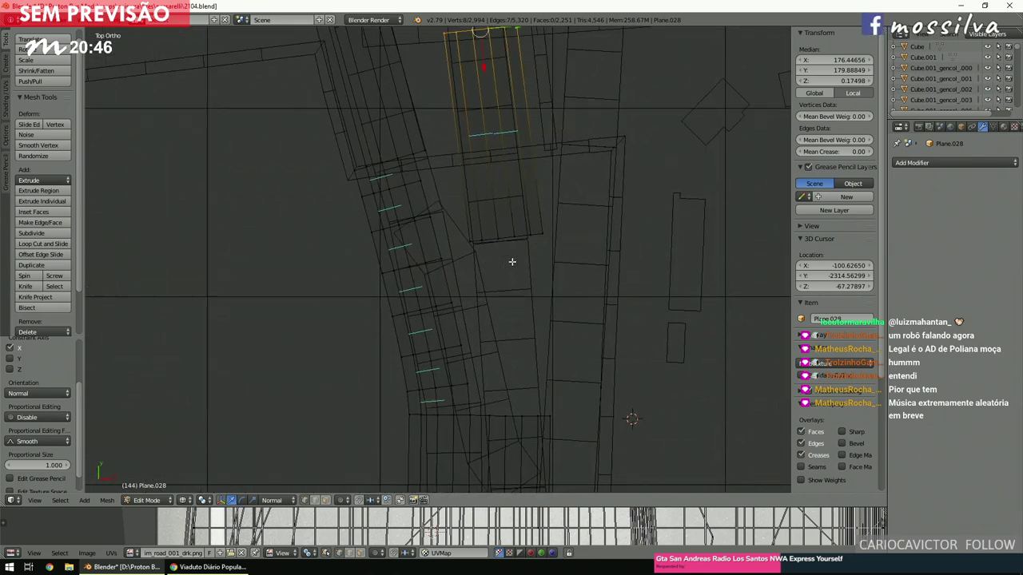
ctrl+scroll(512, 261, down, 1)
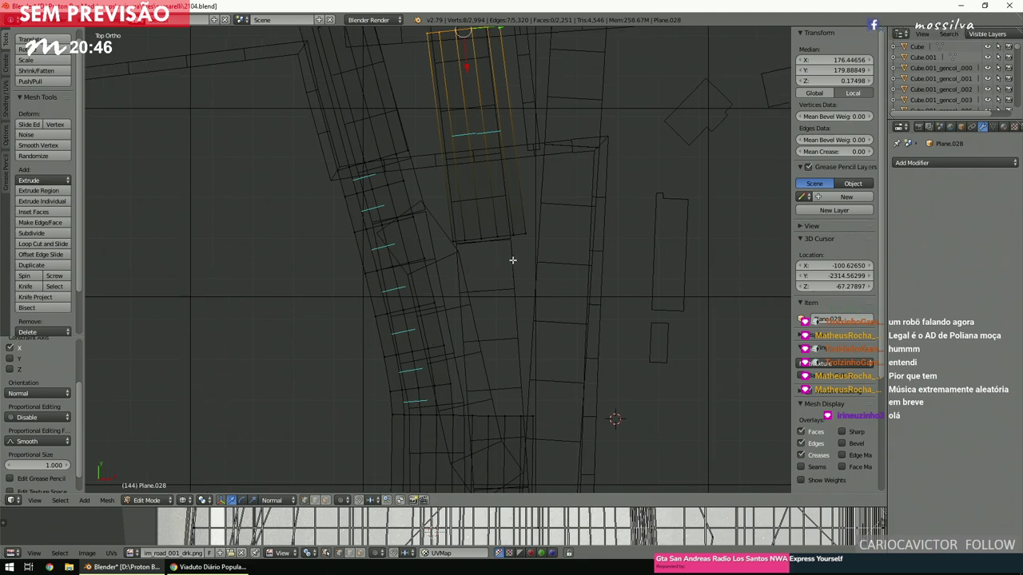
key(a)
shift+scroll(512, 260, up, 2)
scroll(512, 259, up, 3)
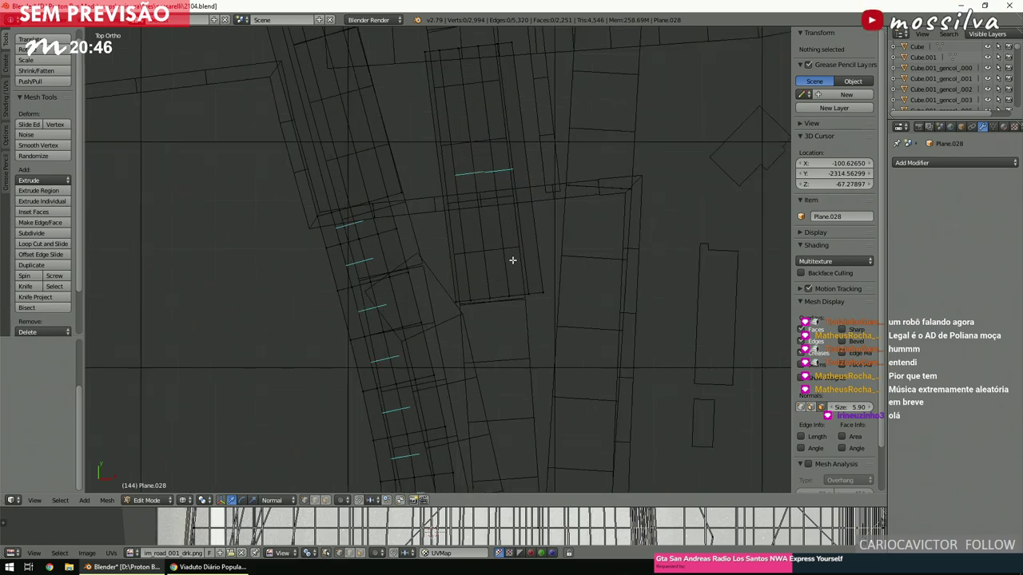
From top view, place the 3D cursor on the road and select the rectangular face strip beside the curved sidewalk.
middle_drag(510, 263, 496, 166)
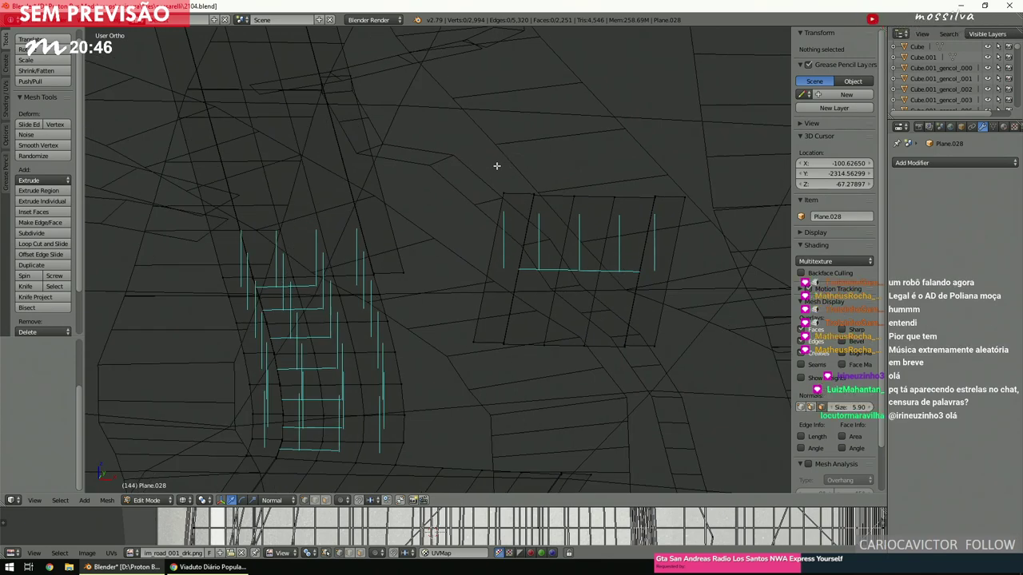
key(KP_7)
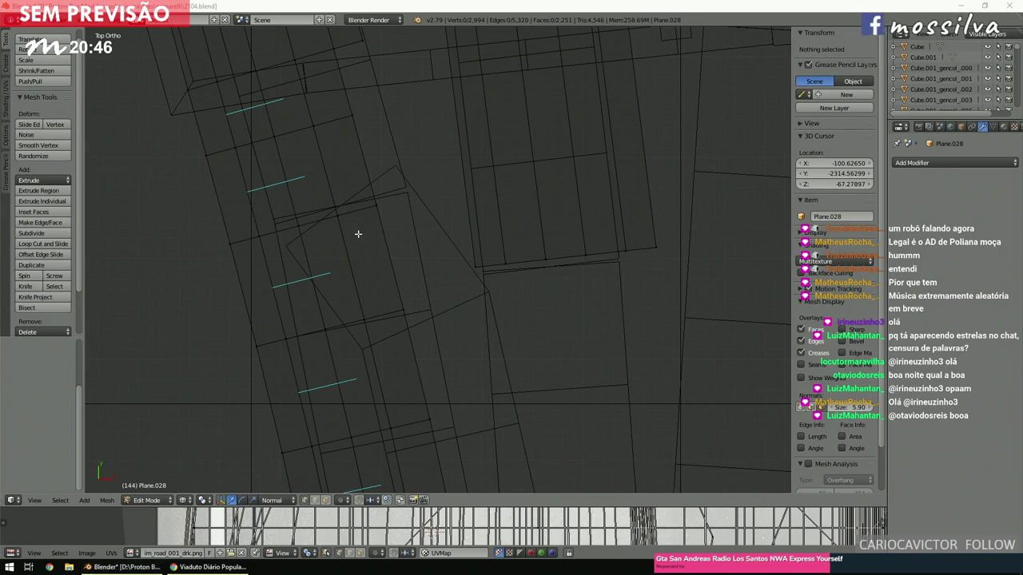
click(452, 256)
shift+scroll(452, 256, up, 5)
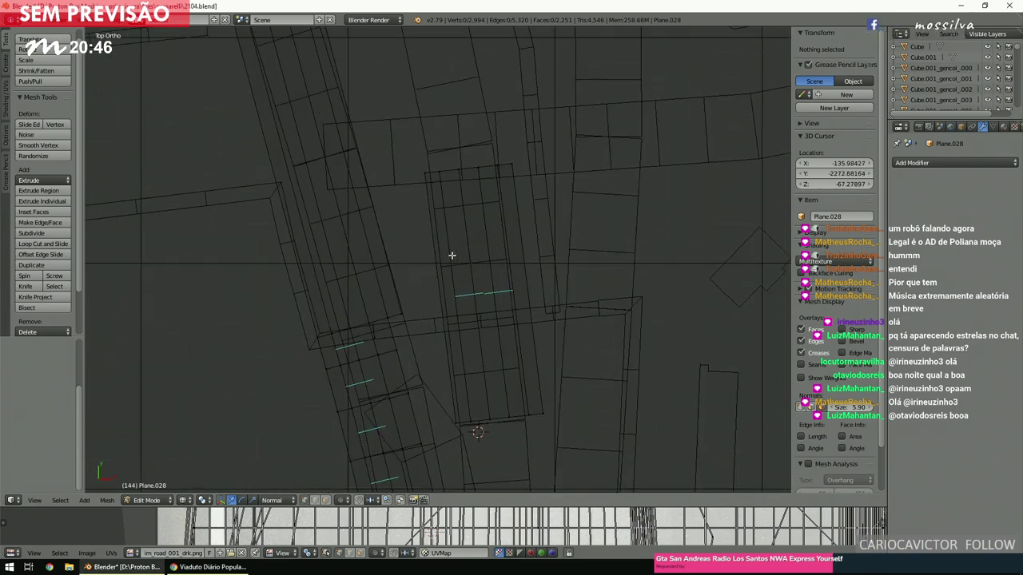
shift+scroll(450, 259, down, 8)
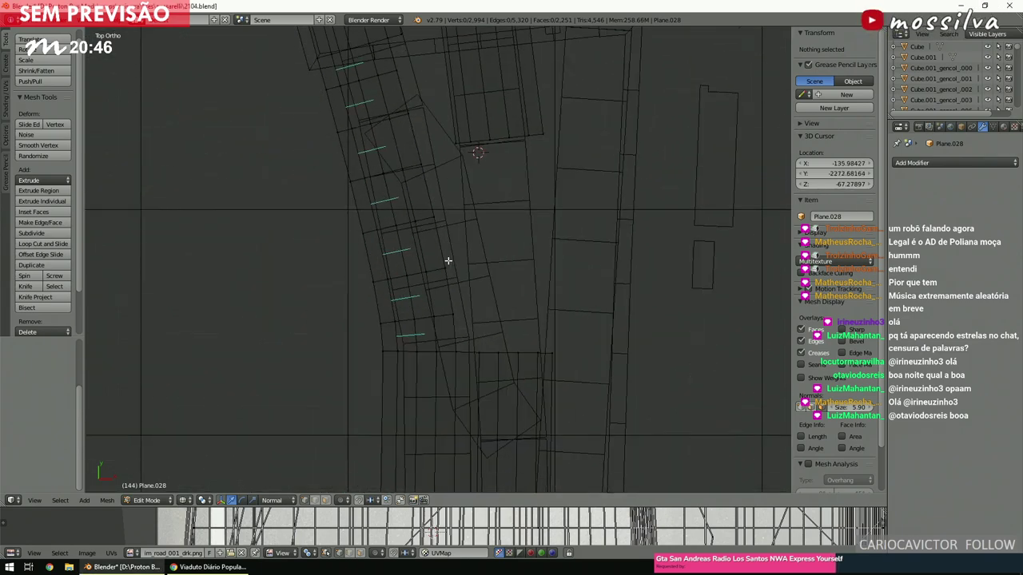
scroll(445, 262, down, 6)
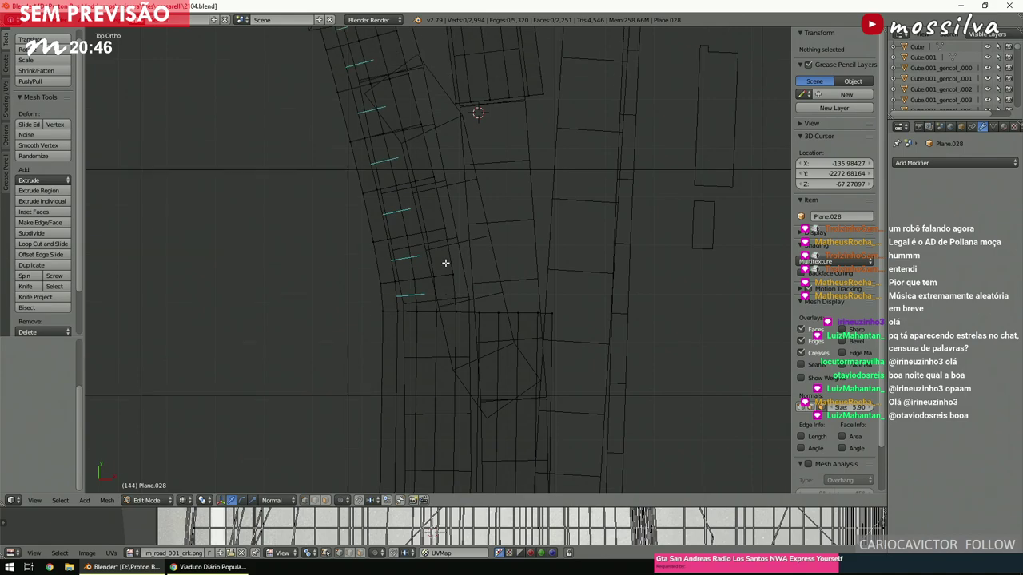
scroll(447, 264, up, 5)
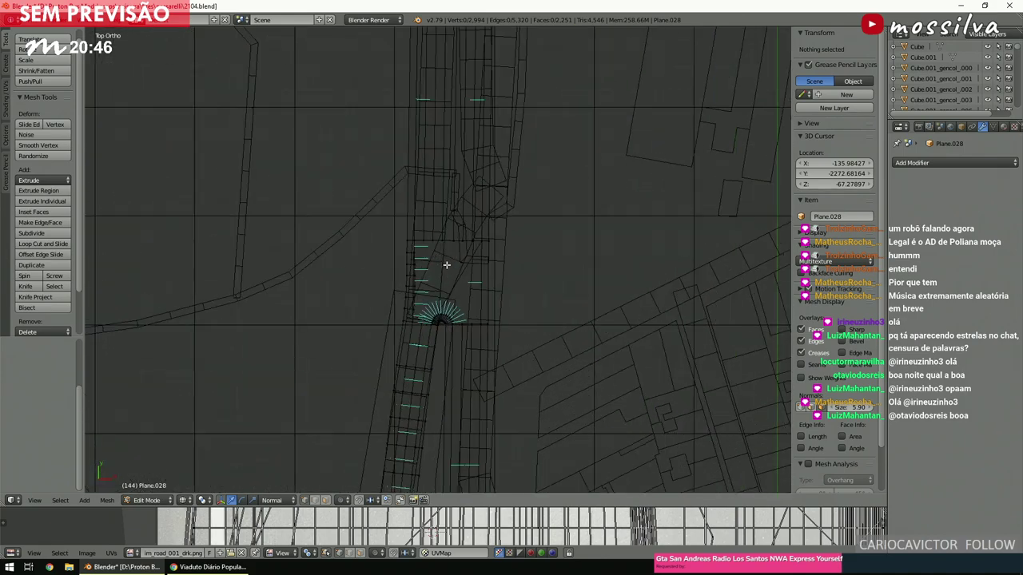
scroll(447, 264, up, 5)
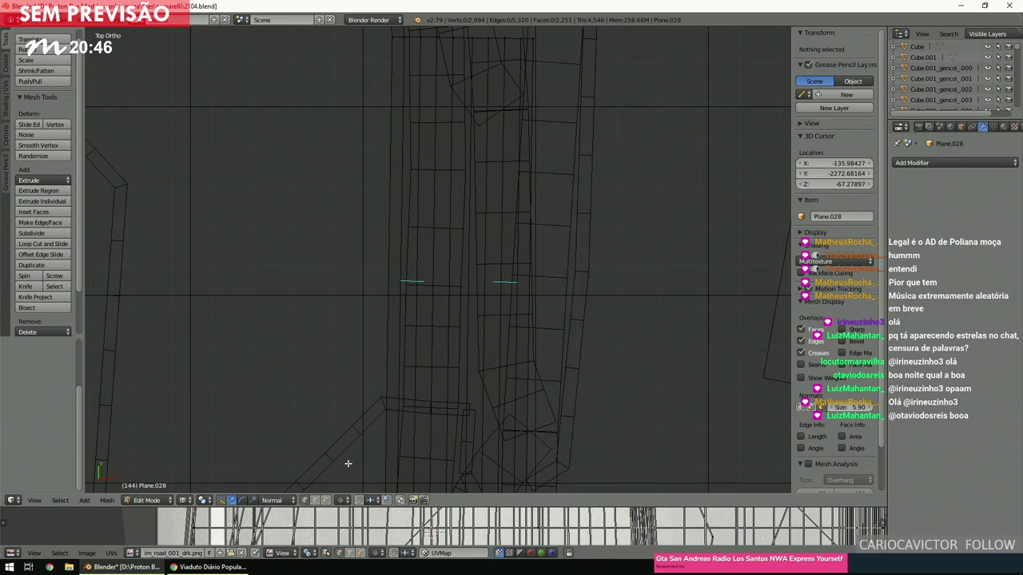
scroll(397, 264, down, 5)
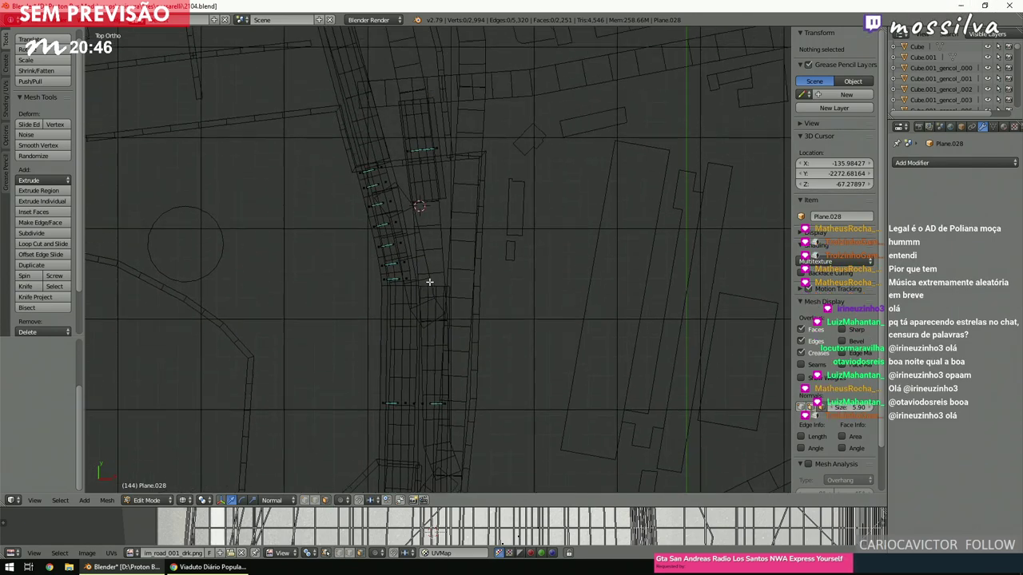
scroll(429, 281, up, 6)
scroll(430, 283, down, 1)
mouse_move(436, 264)
mouse_down()
mouse_move(416, 226)
mouse_move(517, 189)
mouse_up()
scroll(480, 208, down, 5)
scroll(428, 228, up, 4)
Move the face strip right, rotate it slightly, nudge it onto the road, and deselect.
key(g)
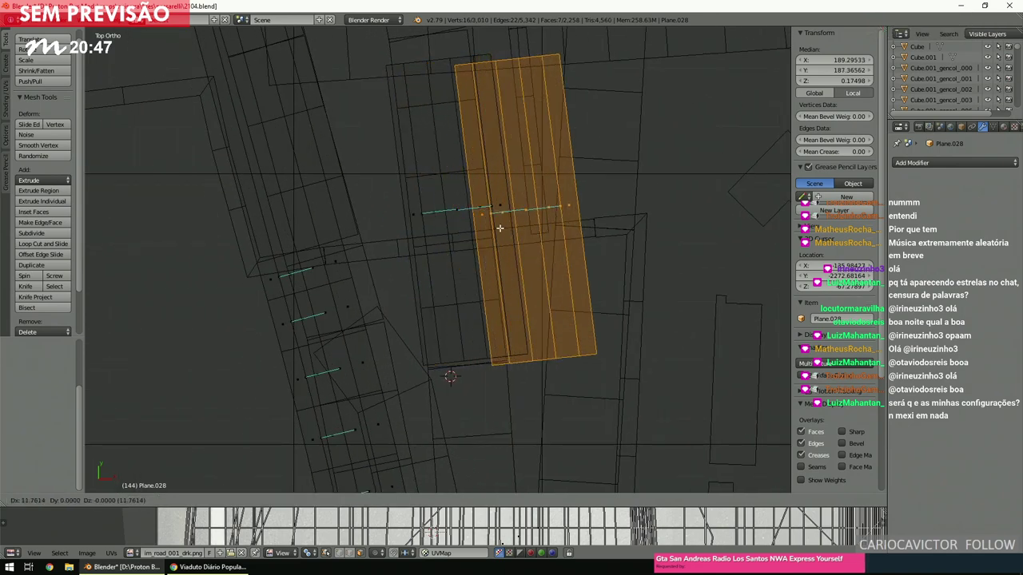
click(559, 224)
shift+middle_drag(587, 228, 508, 281)
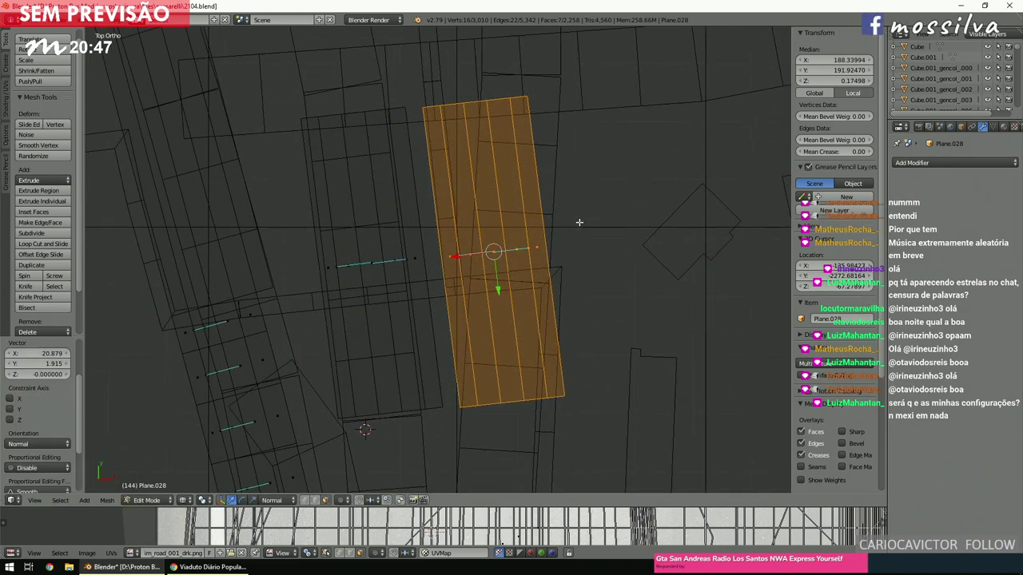
key(r)
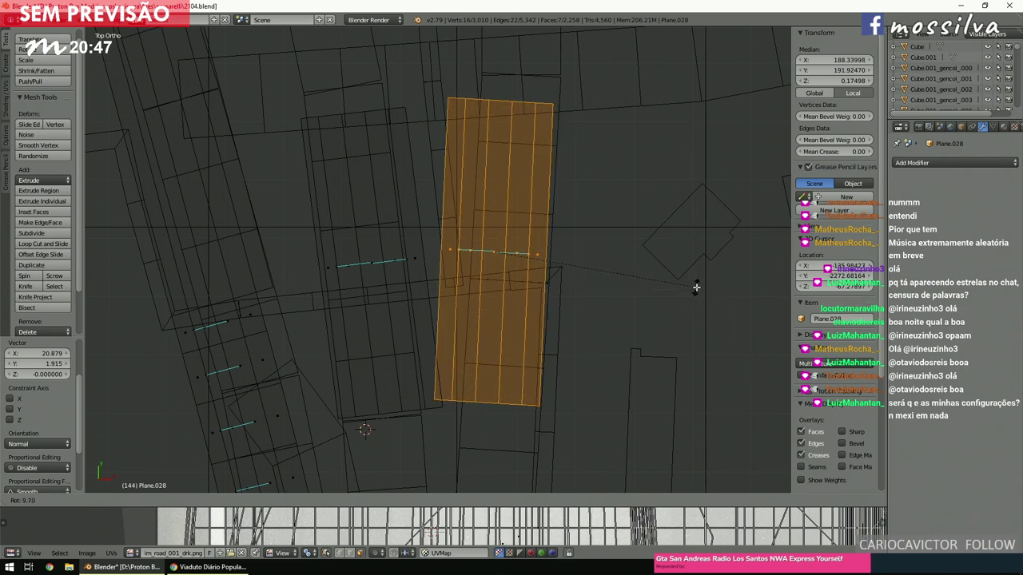
click(696, 288)
key(g)
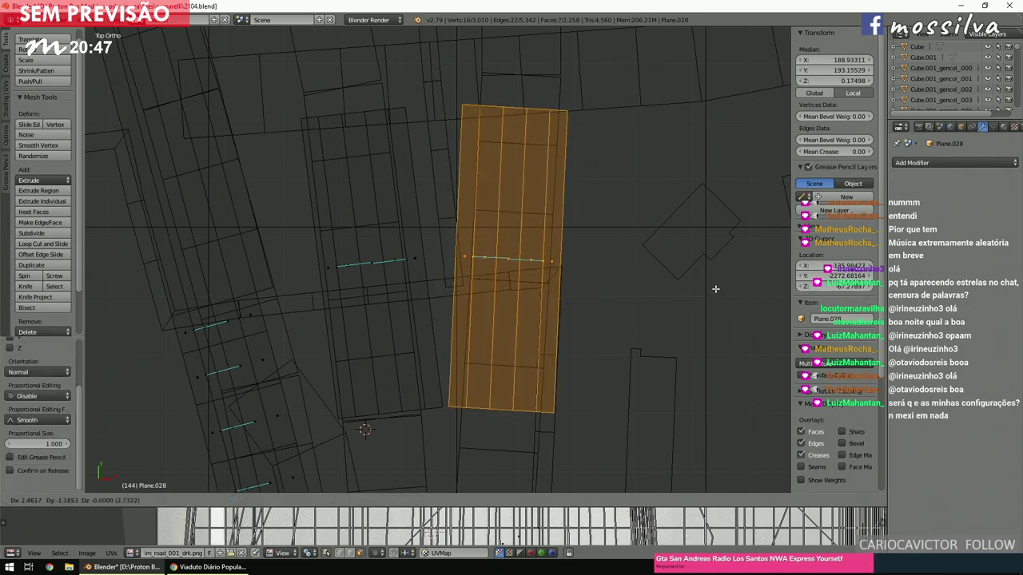
click(719, 287)
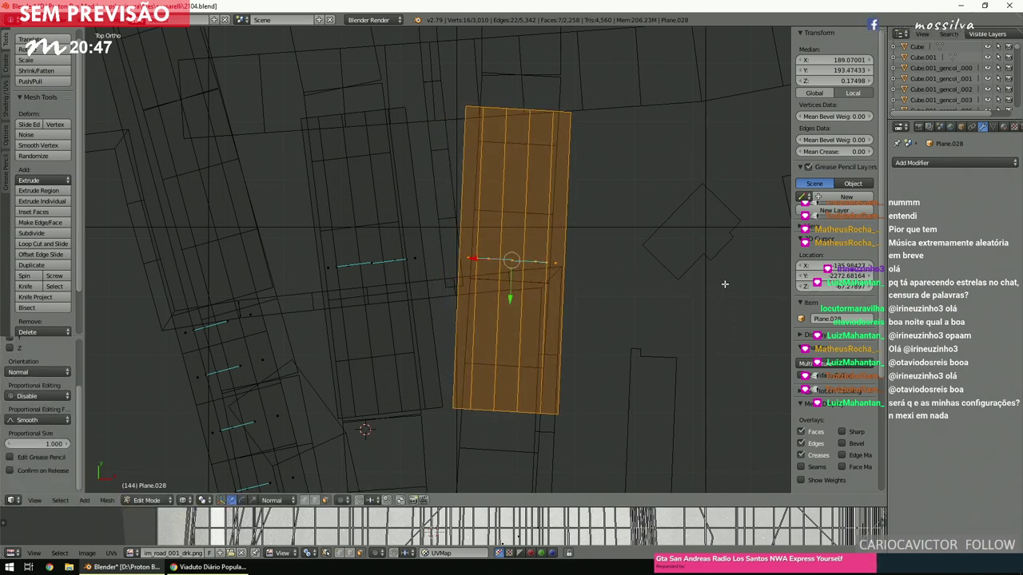
key(a)
shift+scroll(624, 197, down, 8)
shift+scroll(624, 196, down, 2)
Select the long diagonal face strip and delete its faces, returning to top view.
middle_drag(516, 244, 484, 257)
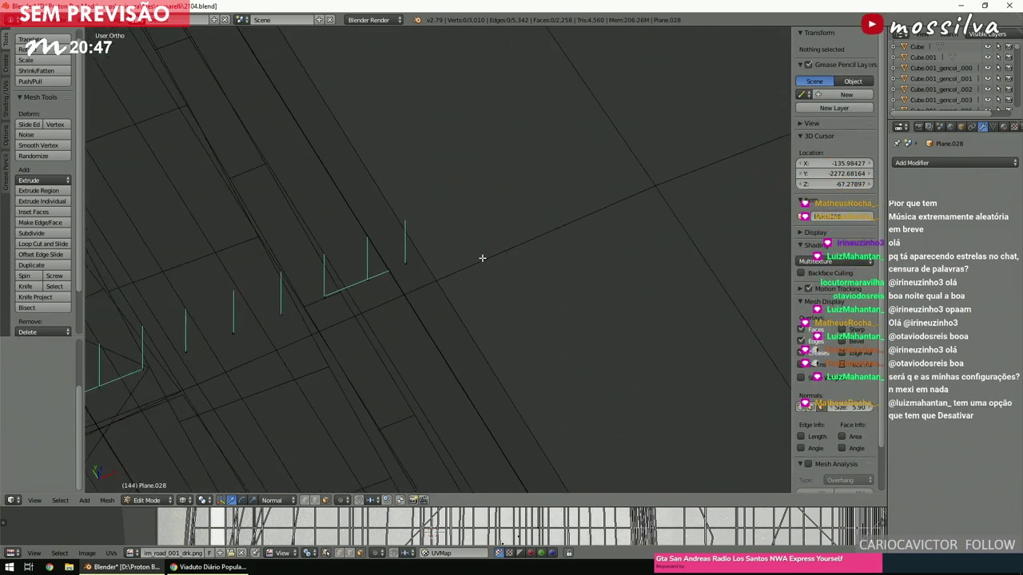
right_click(391, 279)
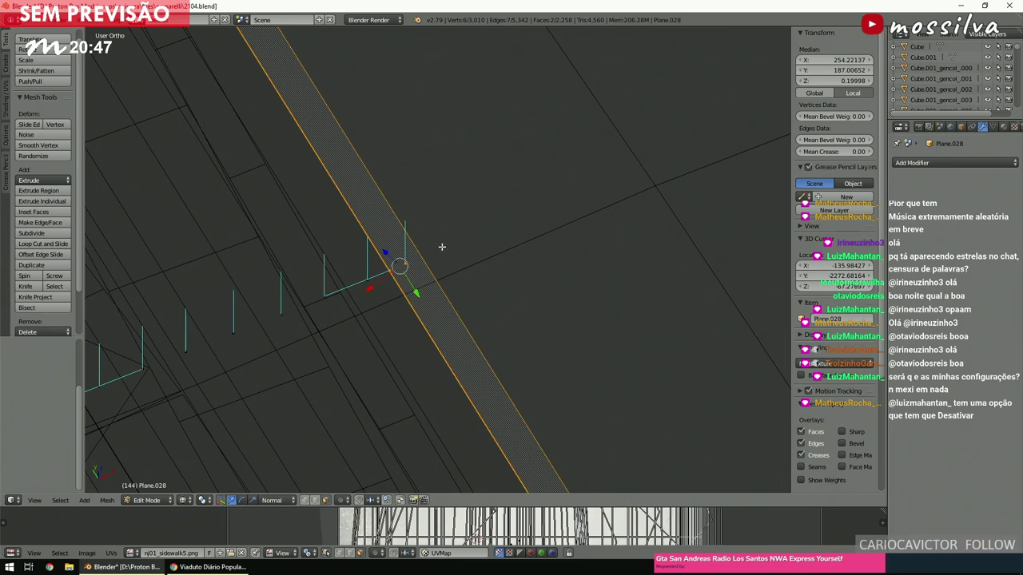
scroll(441, 246, down, 3)
shift+middle_drag(445, 244, 468, 223)
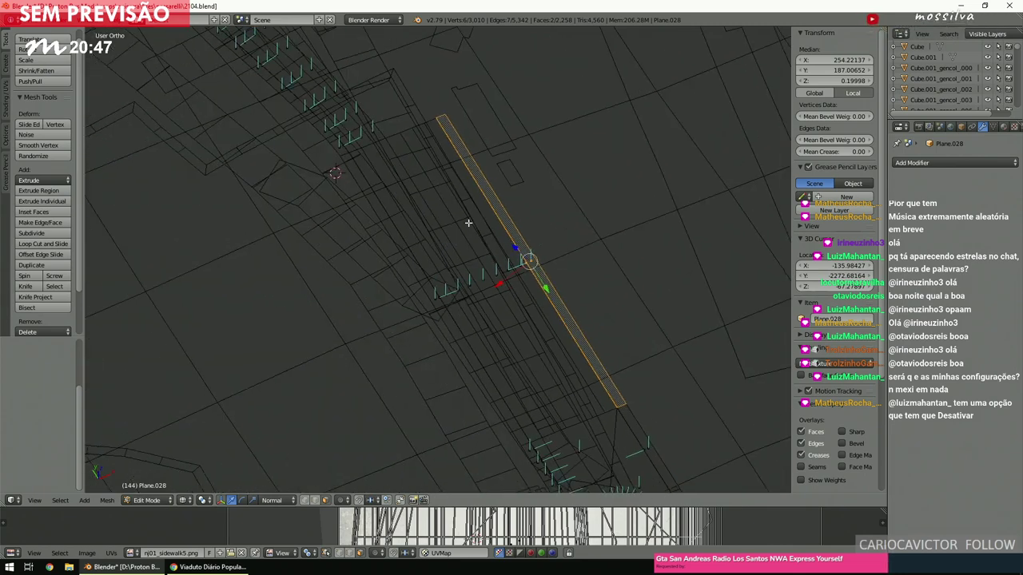
key(x)
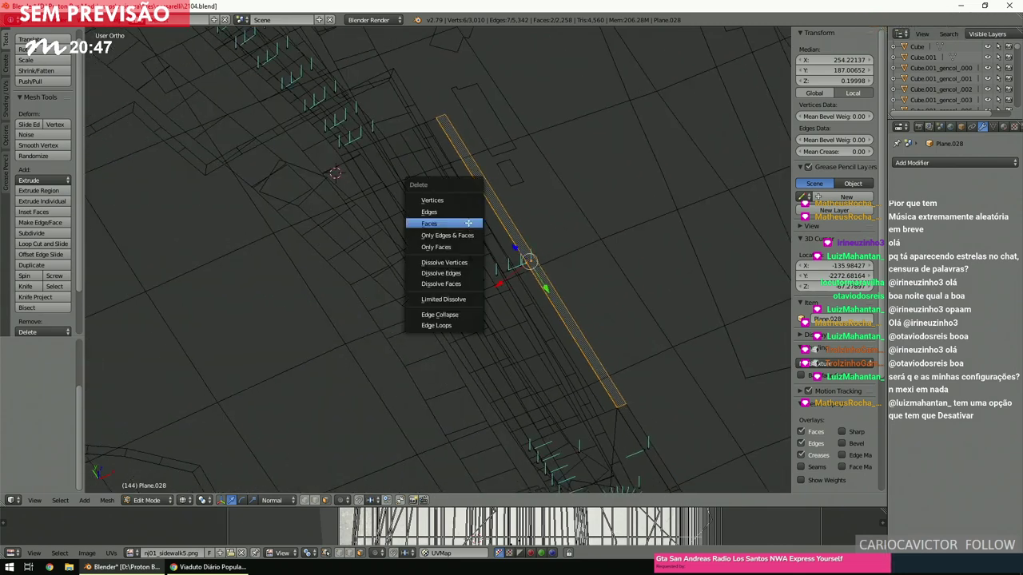
click(468, 223)
key(KP_7)
Bring the marked road edges into view and select a face on the road mesh.
scroll(466, 232, down, 3)
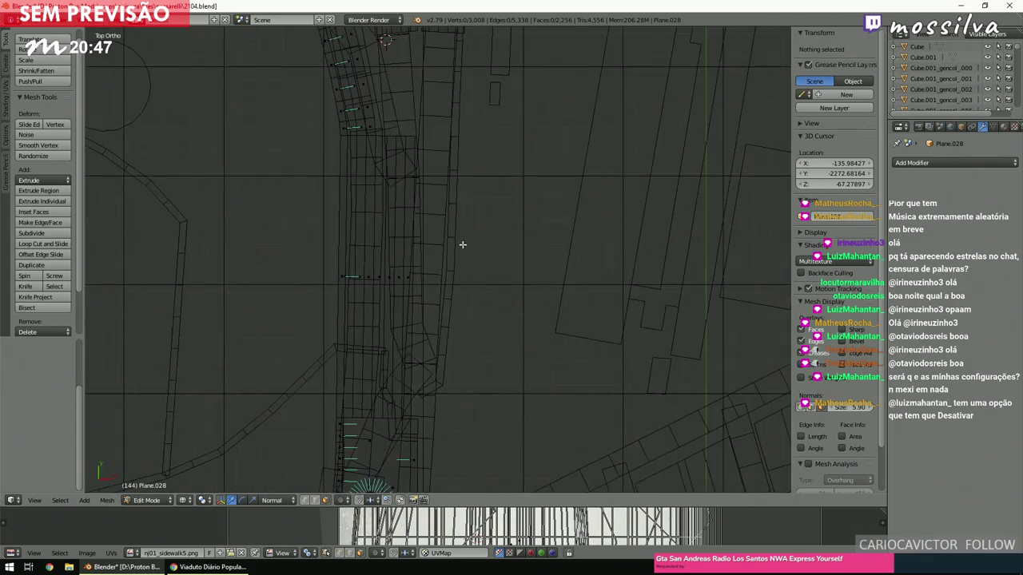
shift+middle_drag(443, 163, 438, 292)
scroll(424, 328, up, 6)
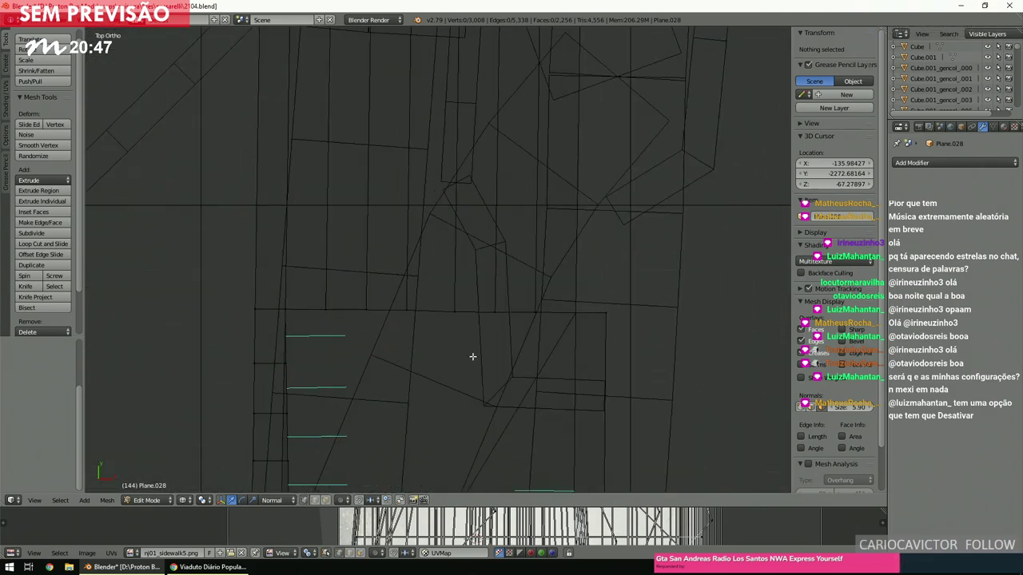
right_click(592, 315)
scroll(474, 326, down, 5)
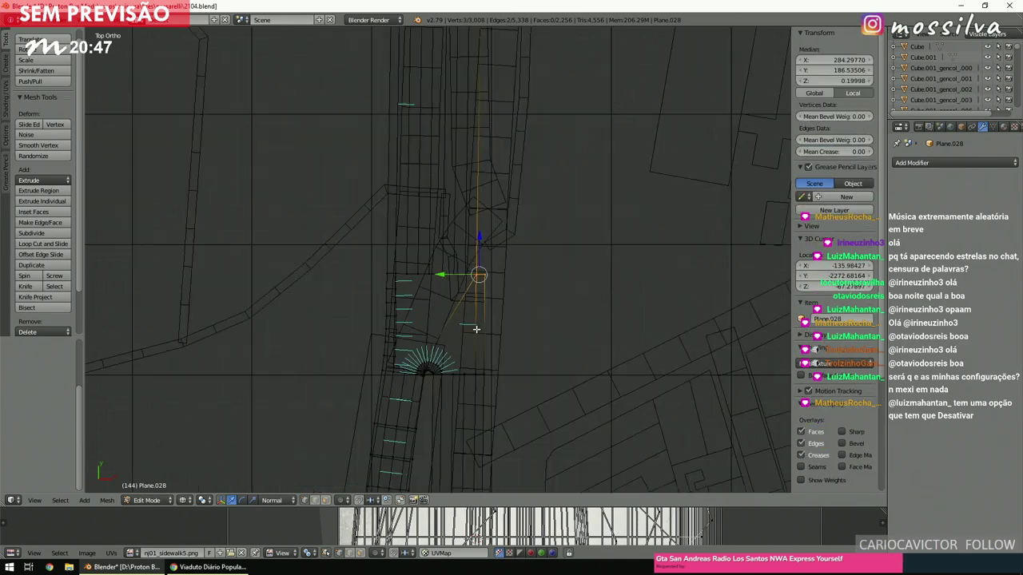
scroll(476, 329, up, 8)
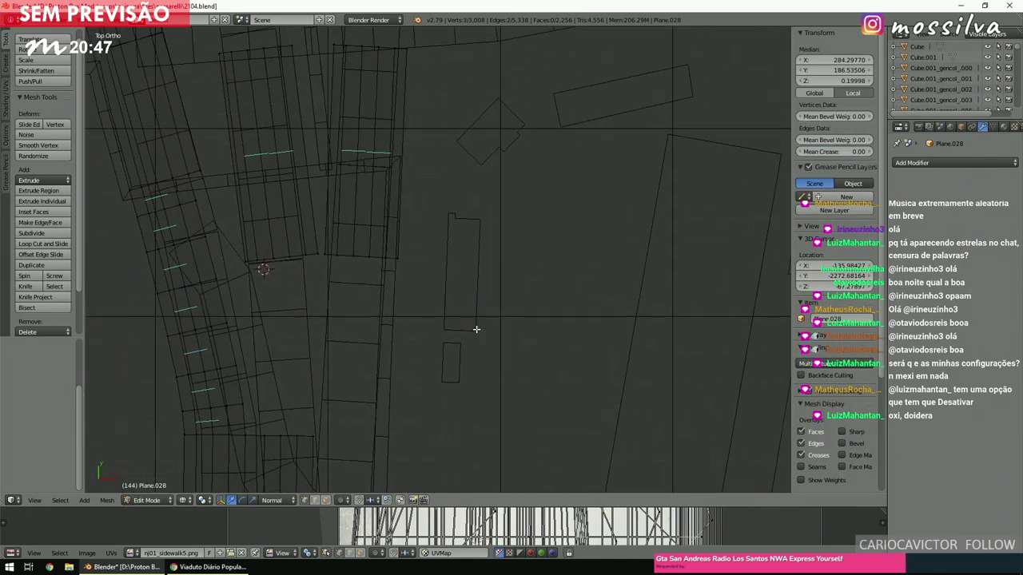
Box-select the gap's edge vertices and bridge them with Bridge Edge Loops using 3 cuts.
scroll(476, 330, up, 2)
key(b)
drag(503, 272, 400, 236)
key(space)
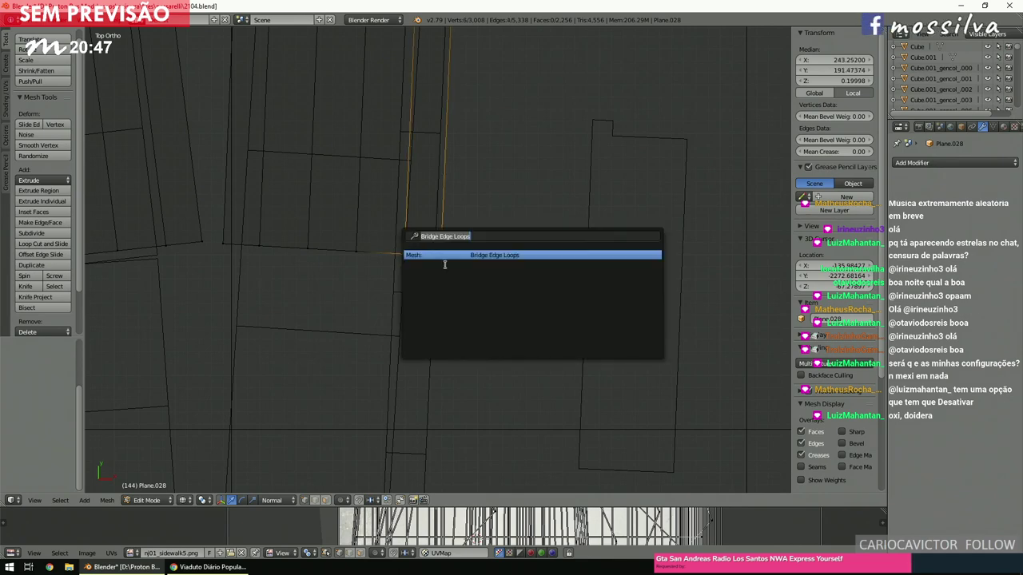
key(Return)
scroll(440, 251, down, 4)
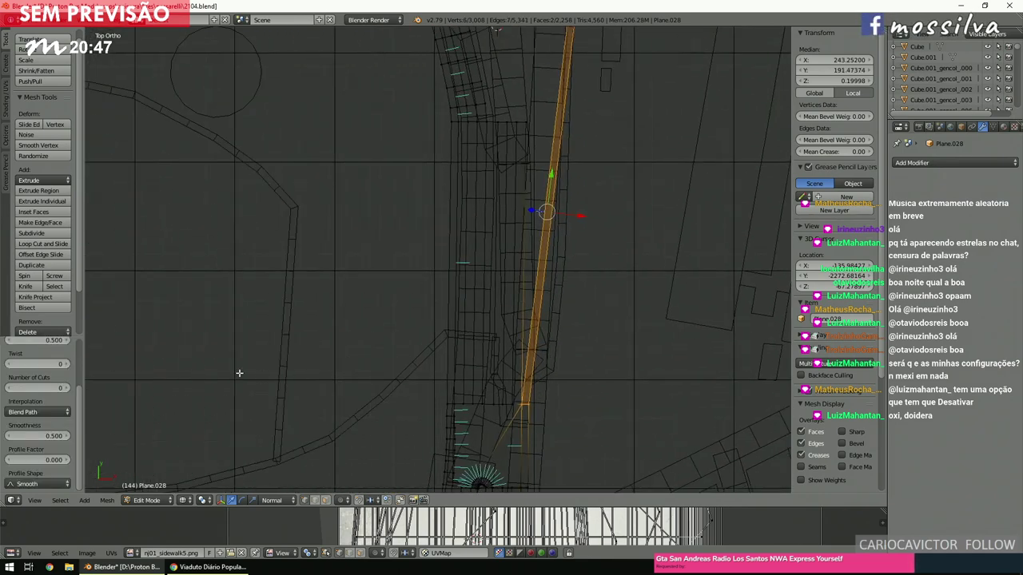
click(46, 388)
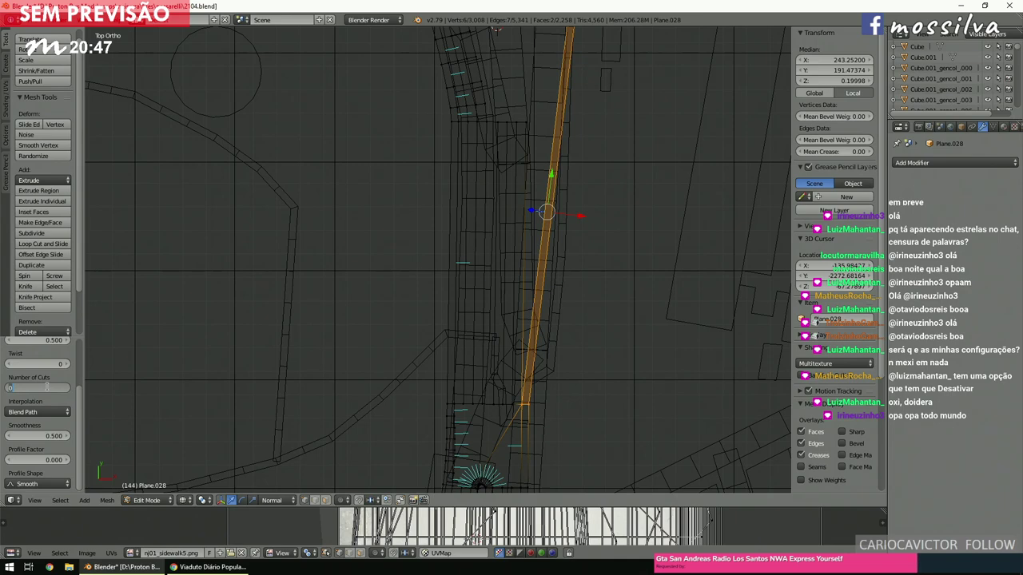
text(3)
key(Return)
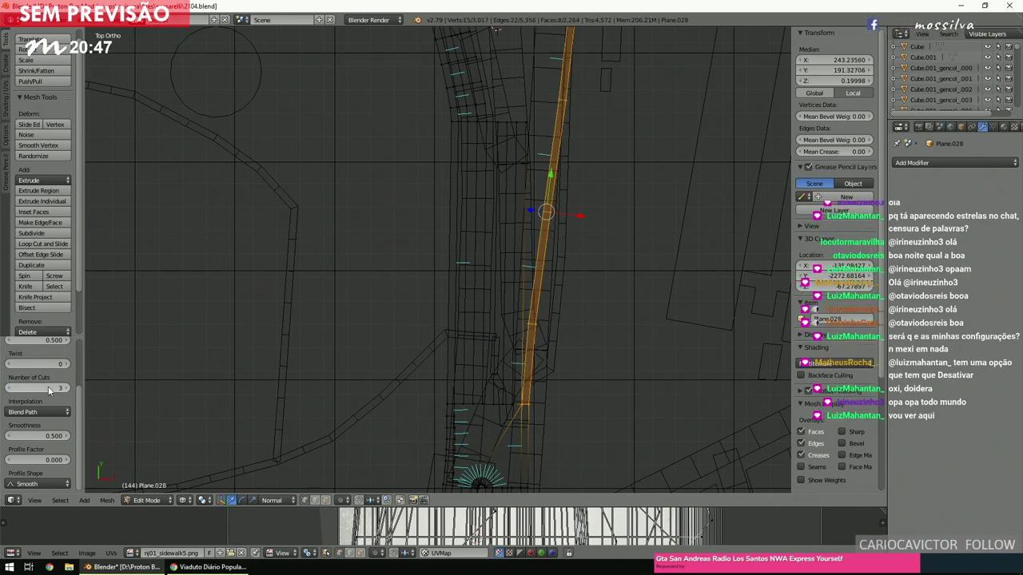
Inspect the bridged strip in perspective with map textures shown, then return to top view.
ctrl+scroll(48, 389, up, 3)
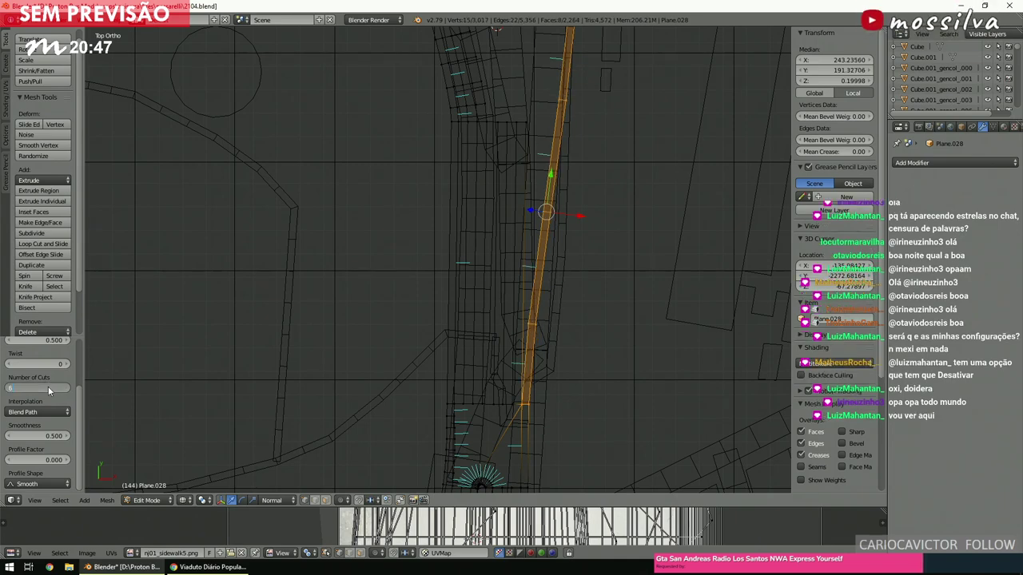
scroll(444, 290, up, 3)
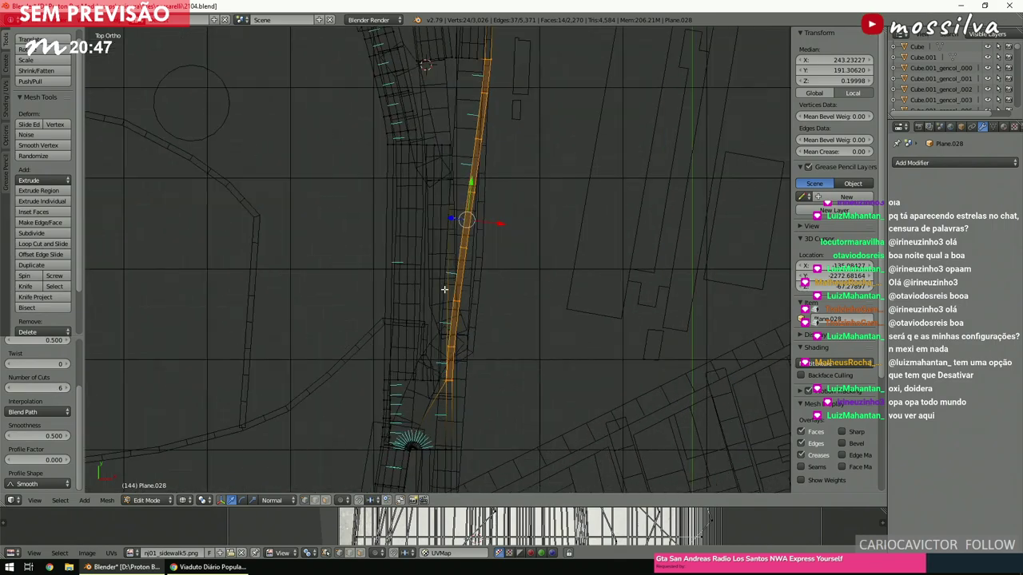
scroll(445, 290, up, 2)
middle_drag(459, 309, 461, 222)
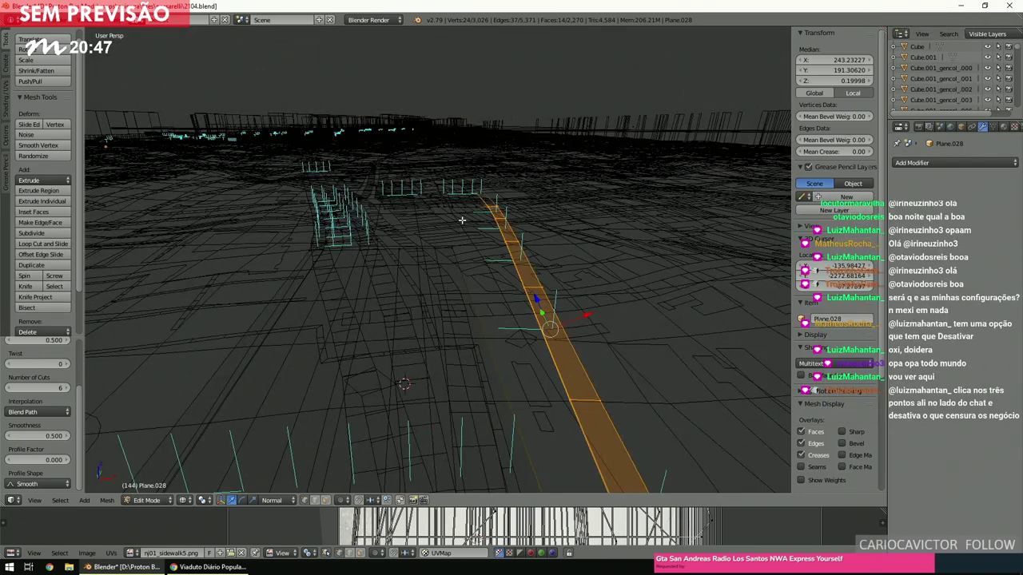
key(z)
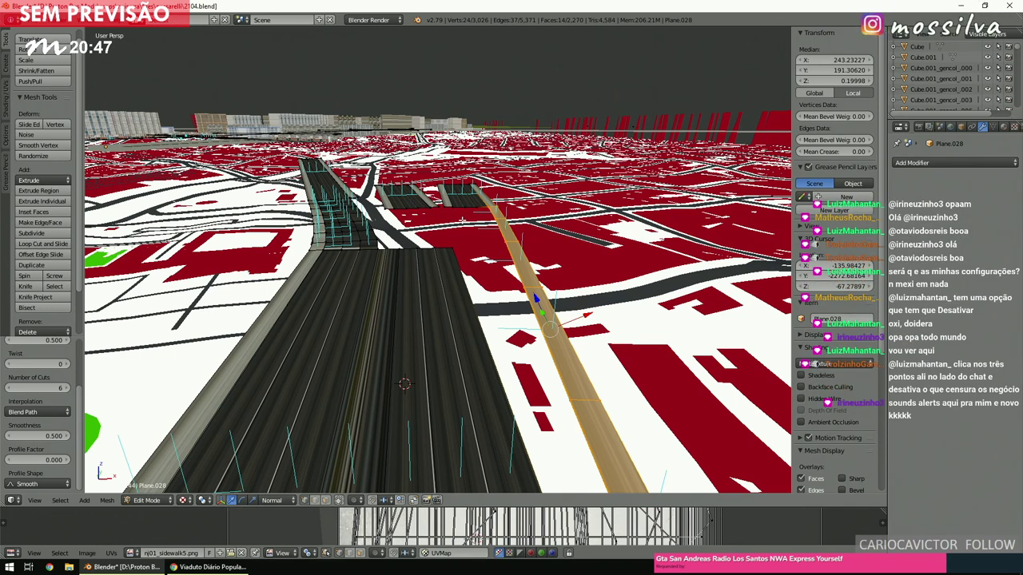
key(z)
key(KP_7)
scroll(460, 224, up, 4)
Clear the selection and select the lower and upper edges on either side of the gap.
key(a)
scroll(461, 226, up, 2)
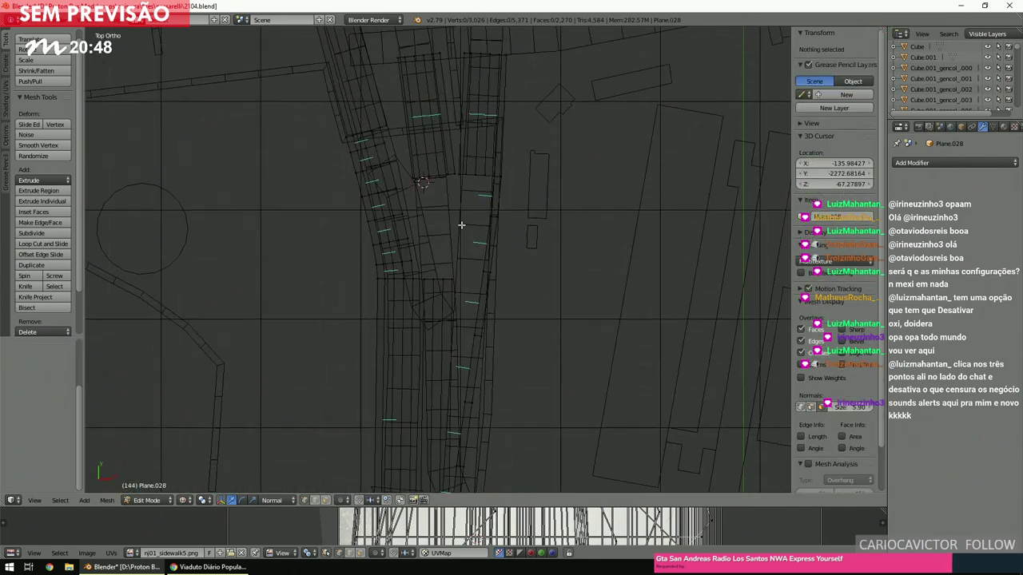
shift+scroll(461, 226, up, 3)
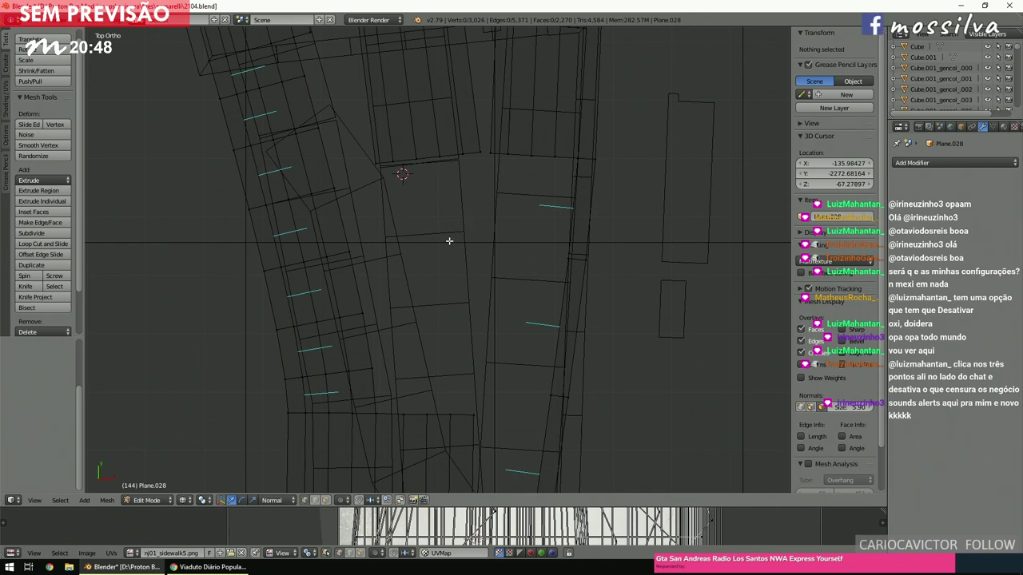
ctrl+scroll(414, 402, left, 2)
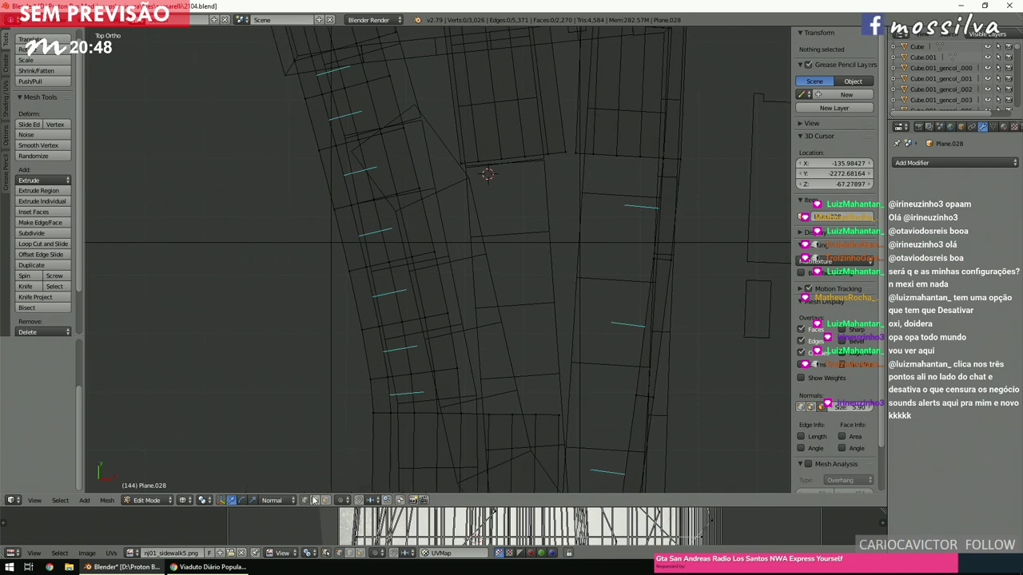
ctrl+scroll(460, 328, right, 4)
shift+scroll(460, 328, down, 1)
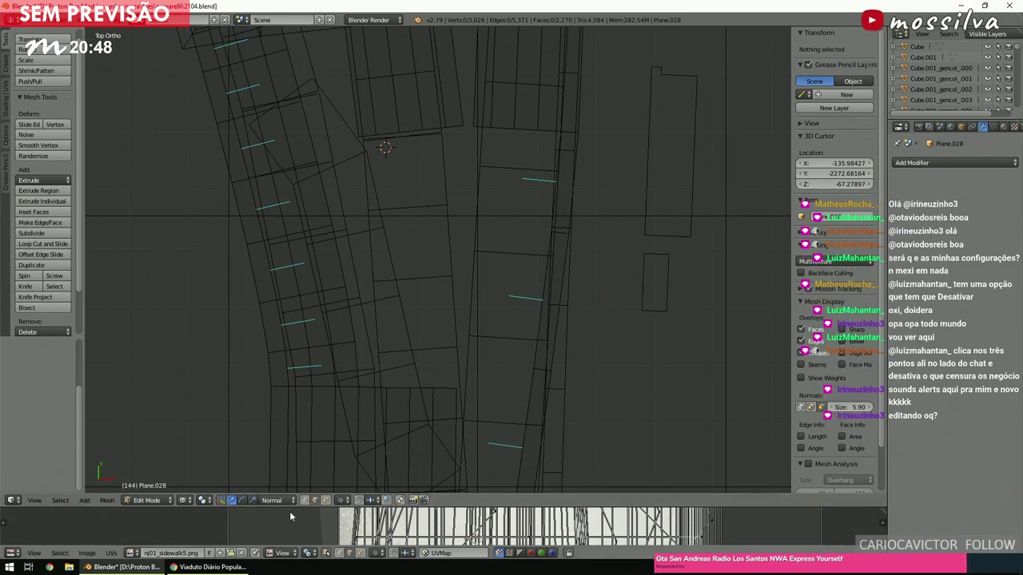
right_click(446, 387)
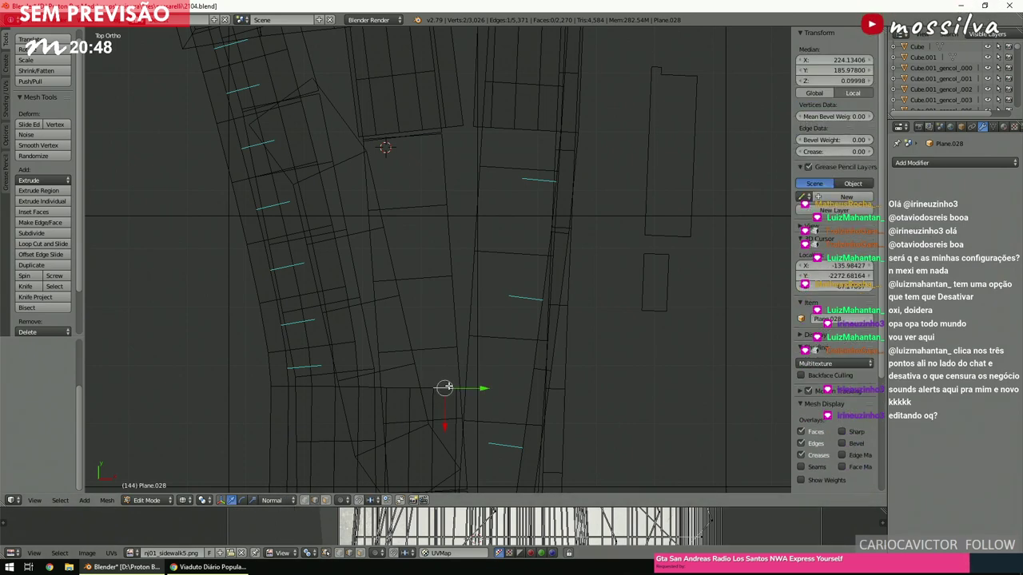
shift+scroll(392, 389, up, 3)
shift+right_click(435, 198)
shift+right_click(392, 199)
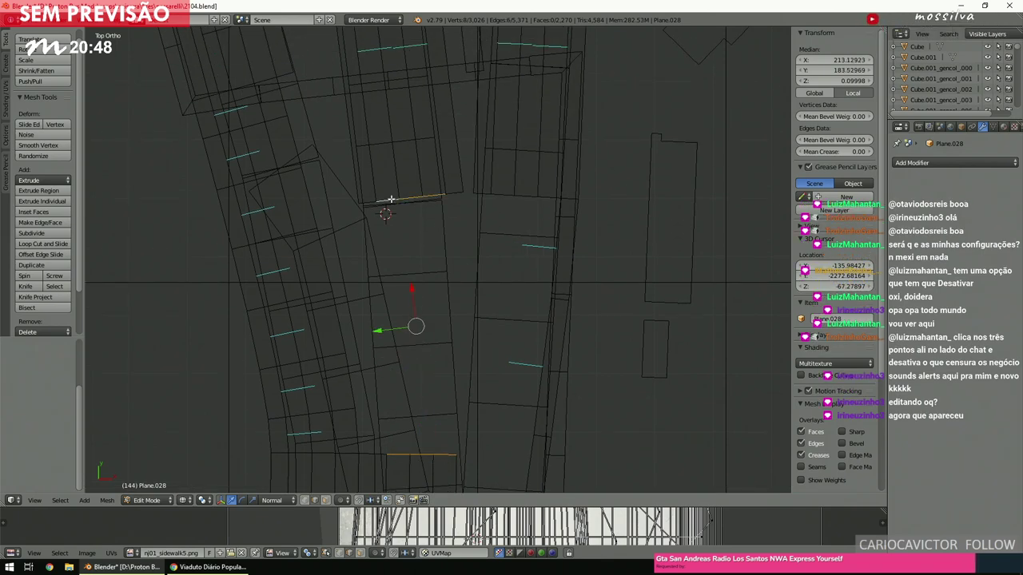
Bridge the selected edges with Bridge Edge Loops using 3 cuts.
key(space)
click(468, 219)
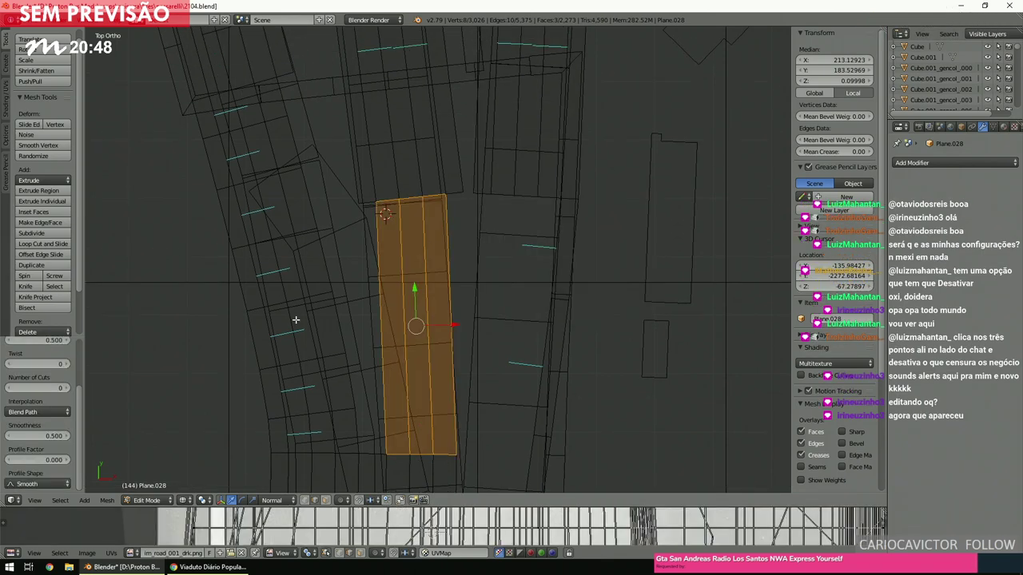
click(58, 387)
text(3)
key(Return)
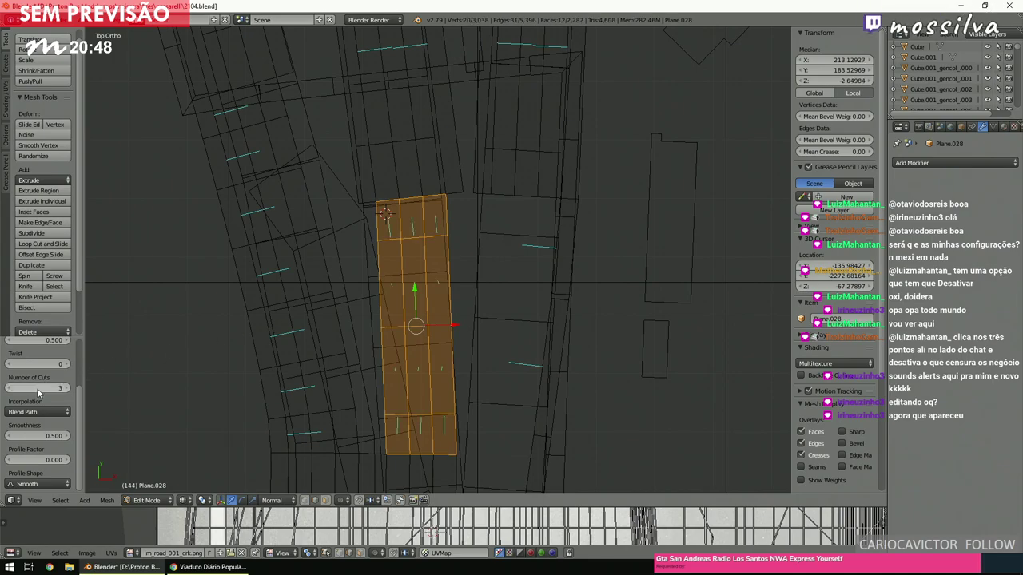
Set the bridge interpolation to Blend Surface with smoothness 0.650, then return to top view.
middle_drag(423, 318, 359, 295)
click(42, 406)
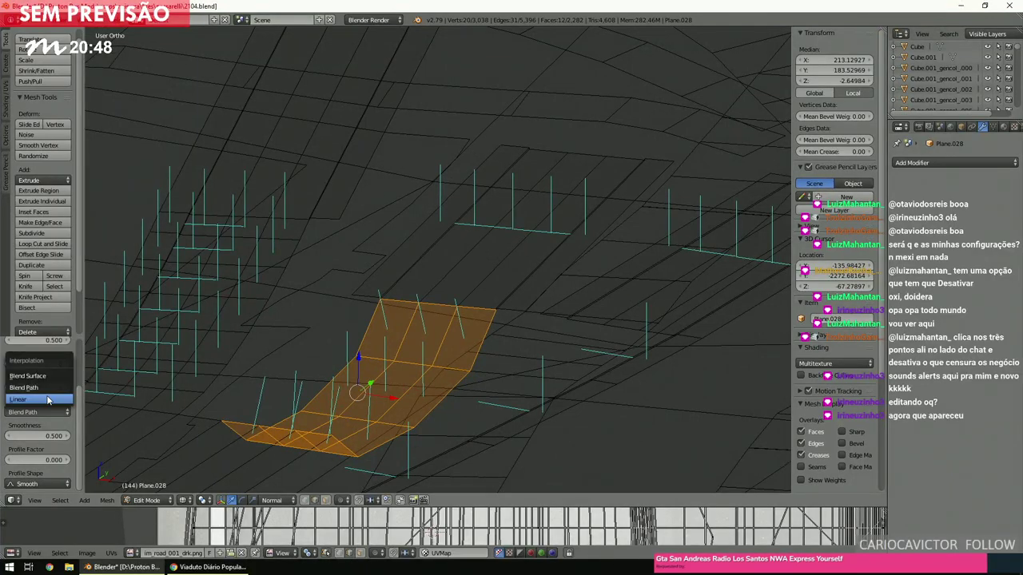
click(46, 381)
middle_drag(551, 304, 602, 291)
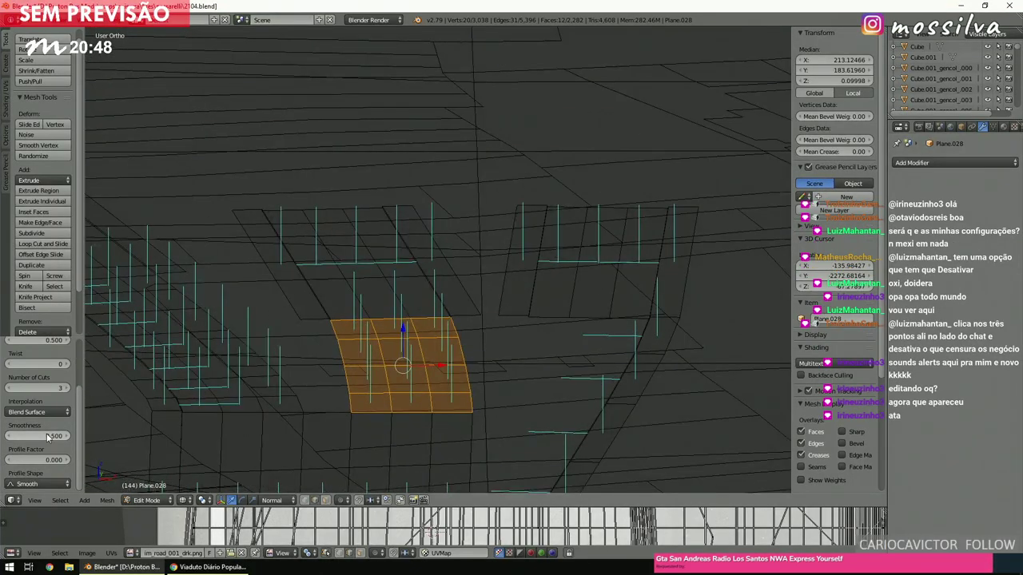
drag(44, 435, 54, 435)
middle_drag(395, 363, 392, 360)
scroll(506, 336, up, 6)
scroll(478, 317, down, 4)
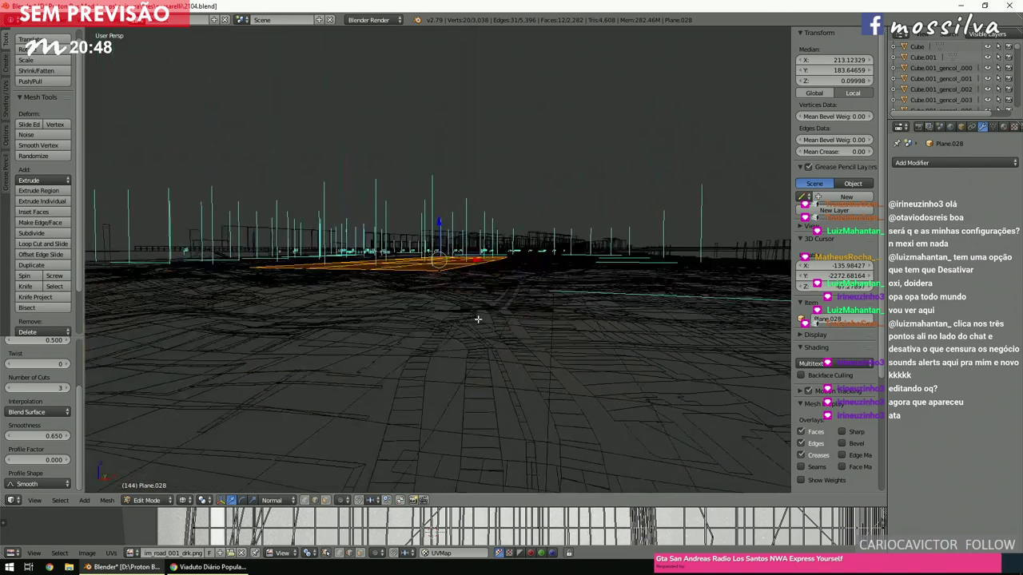
key(KP_7)
Select the edges bordering the gap along the right-hand street and fill them with one face.
key(a)
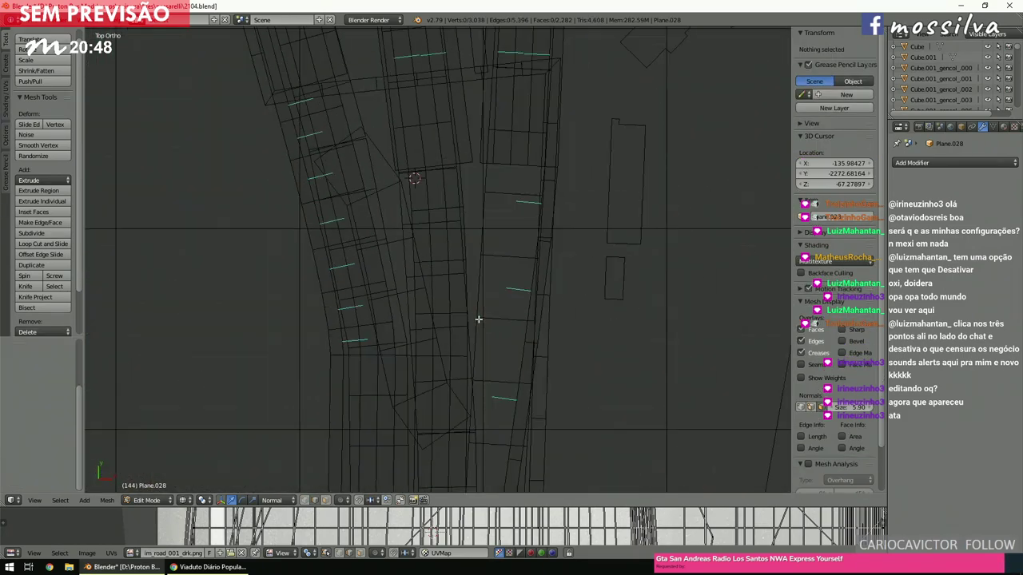
ctrl+scroll(479, 319, up, 5)
shift+scroll(481, 323, down, 3)
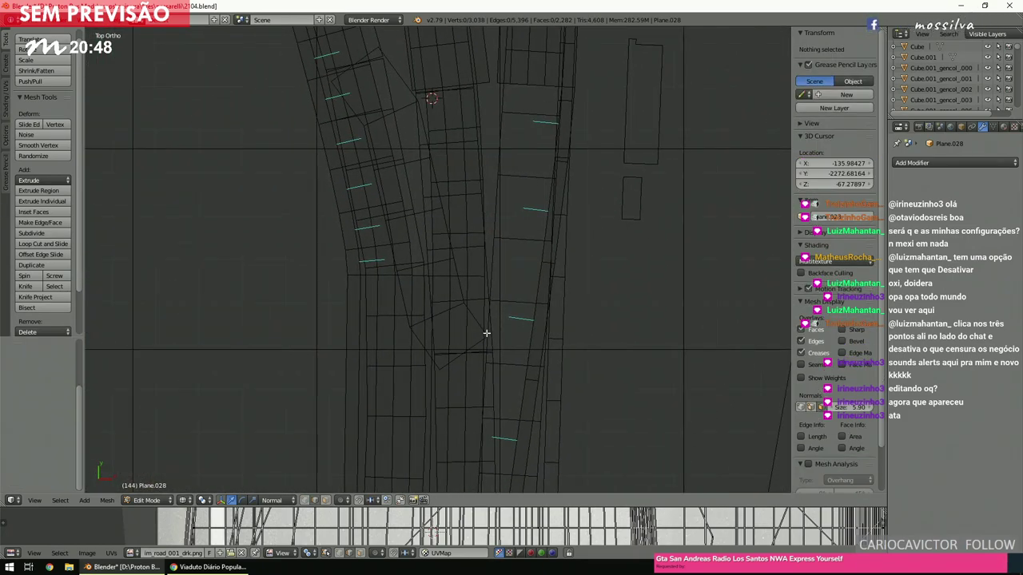
right_click(484, 334)
scroll(486, 335, up, 3)
shift+scroll(486, 335, up, 3)
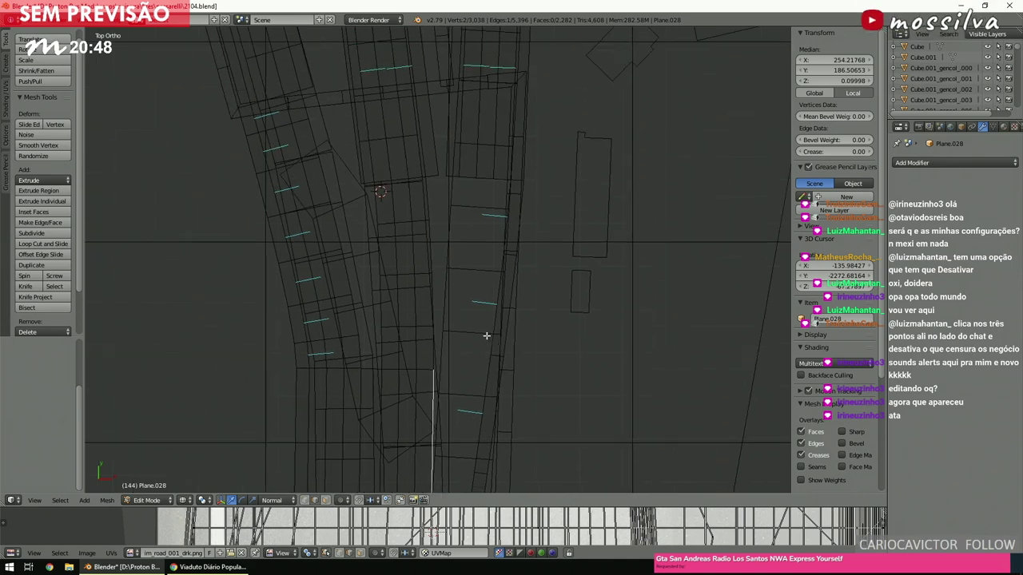
scroll(486, 336, up, 2)
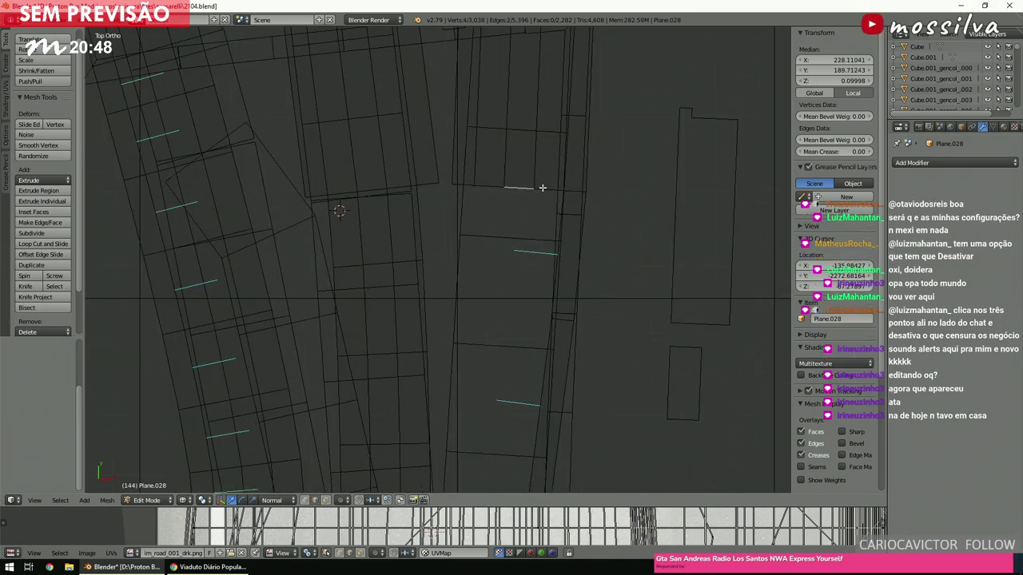
key(f)
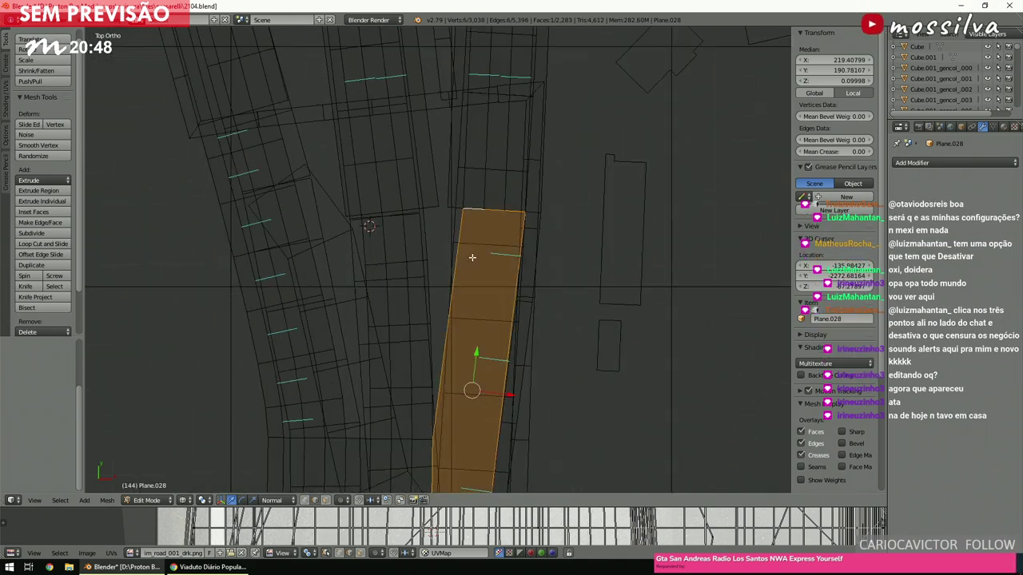
Frame the new six-vertex face, check it in textured shading, then return to wireframe and deselect.
scroll(471, 259, down, 4)
scroll(472, 266, up, 4)
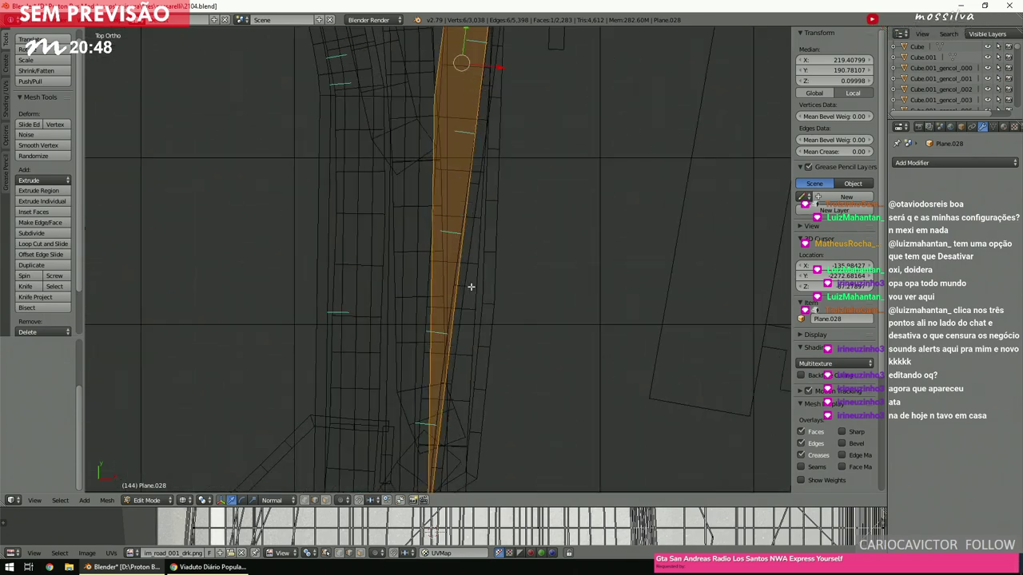
key(KP_Decimal)
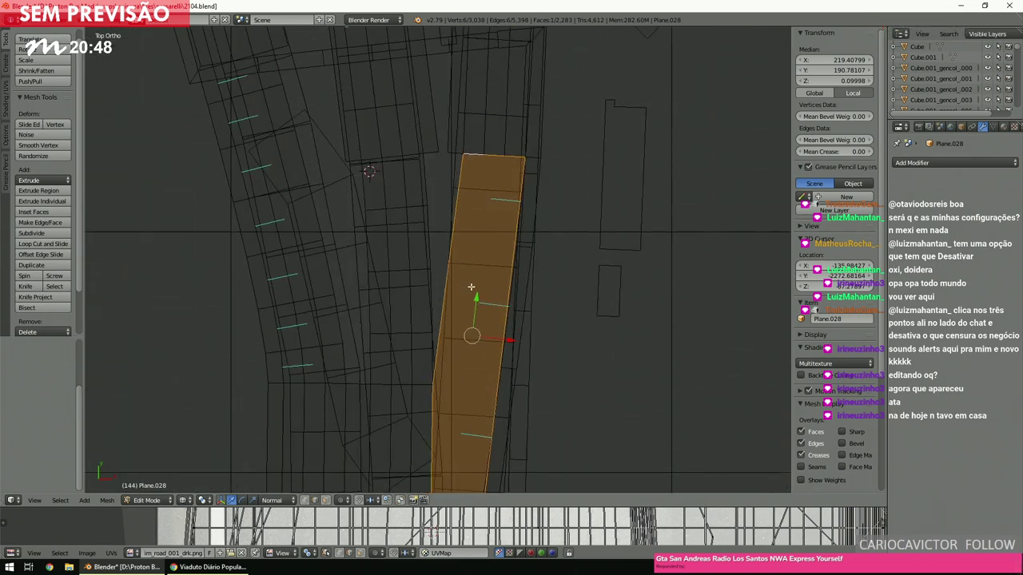
key(alt+z)
key(z)
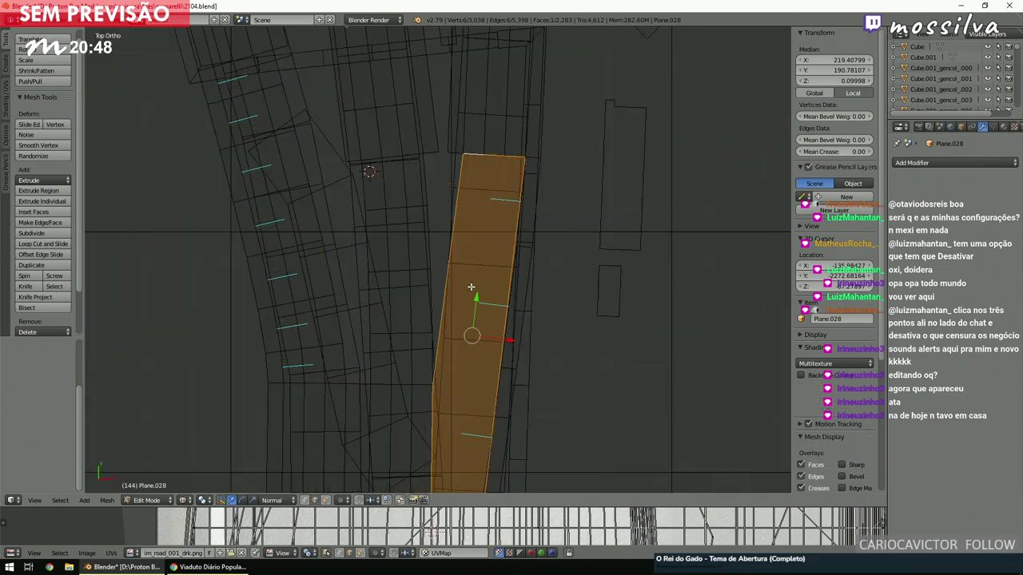
key(a)
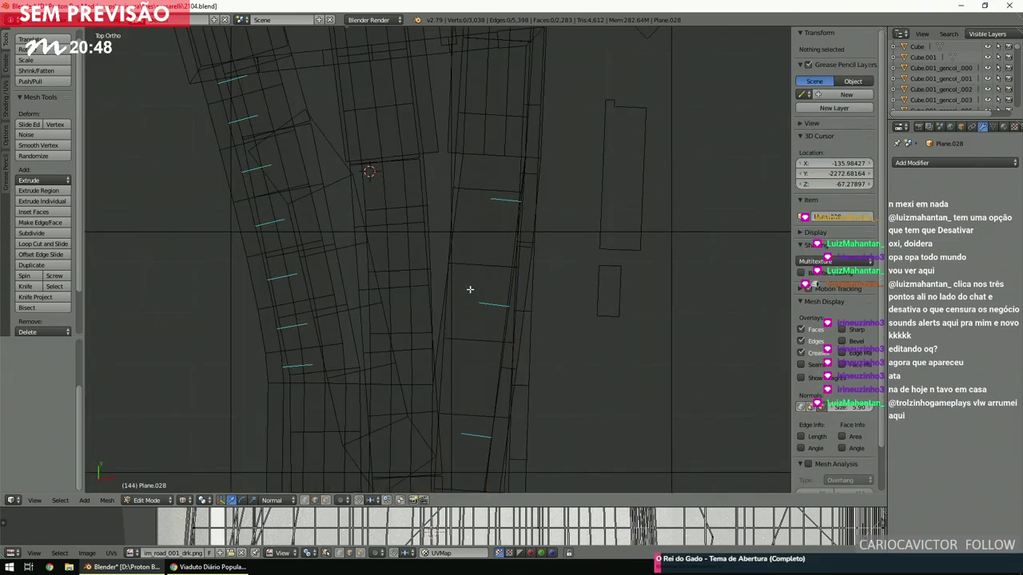
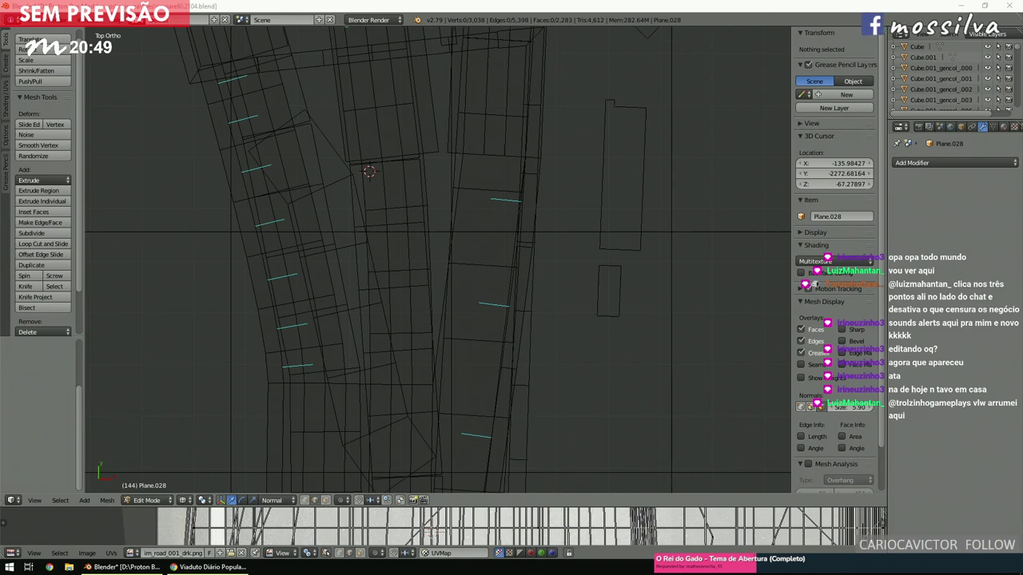
Extrude the edge along the road strip's side to add one new face.
click(445, 347)
scroll(418, 340, down, 5)
scroll(419, 343, up, 5)
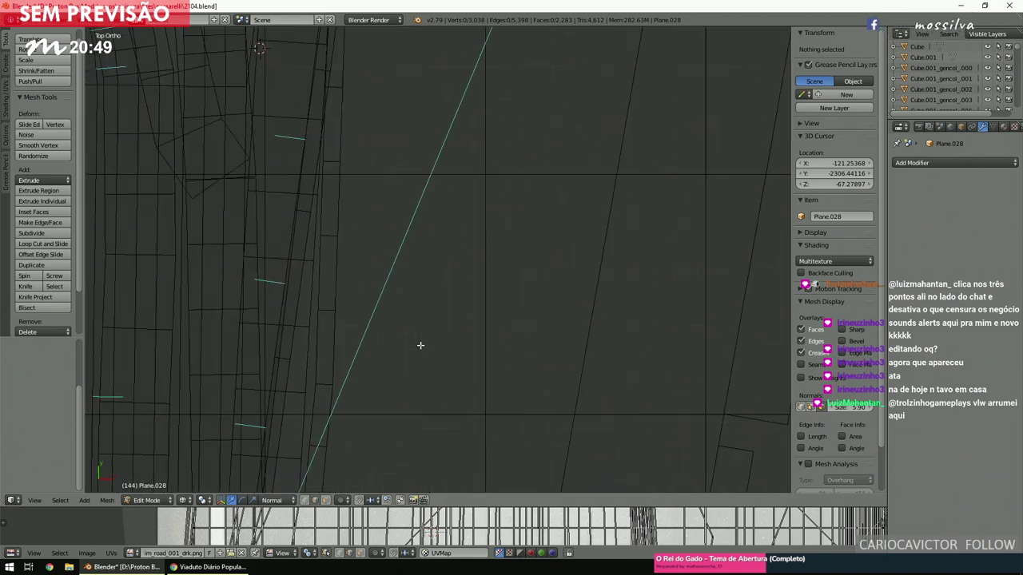
scroll(419, 345, up, 4)
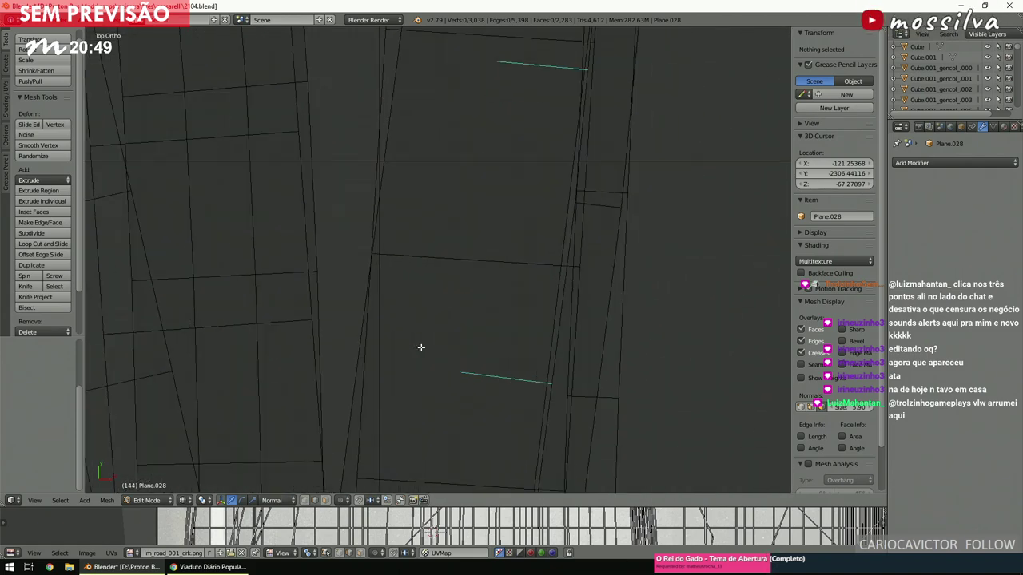
right_click(495, 303)
scroll(497, 305, down, 5)
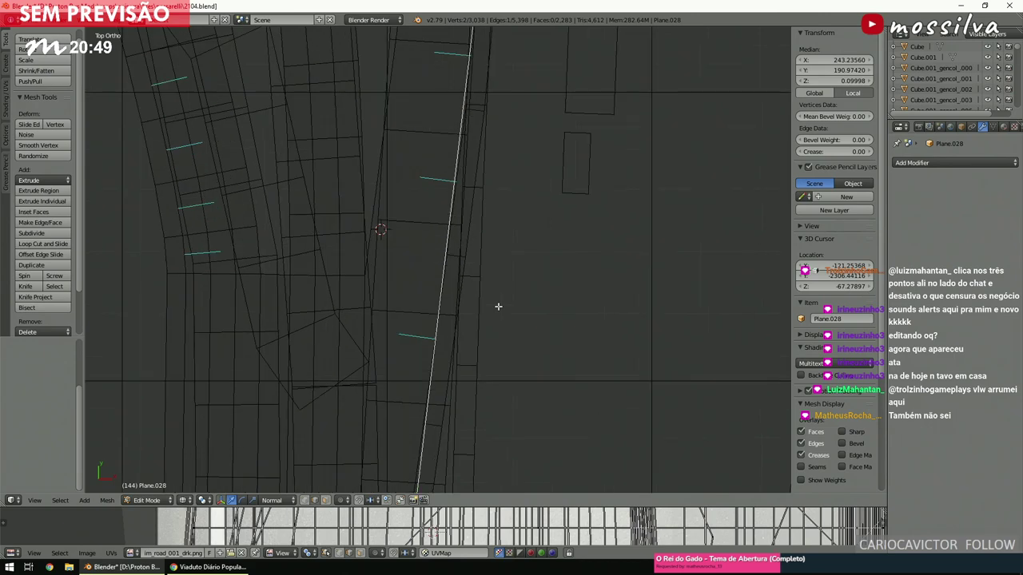
key(e)
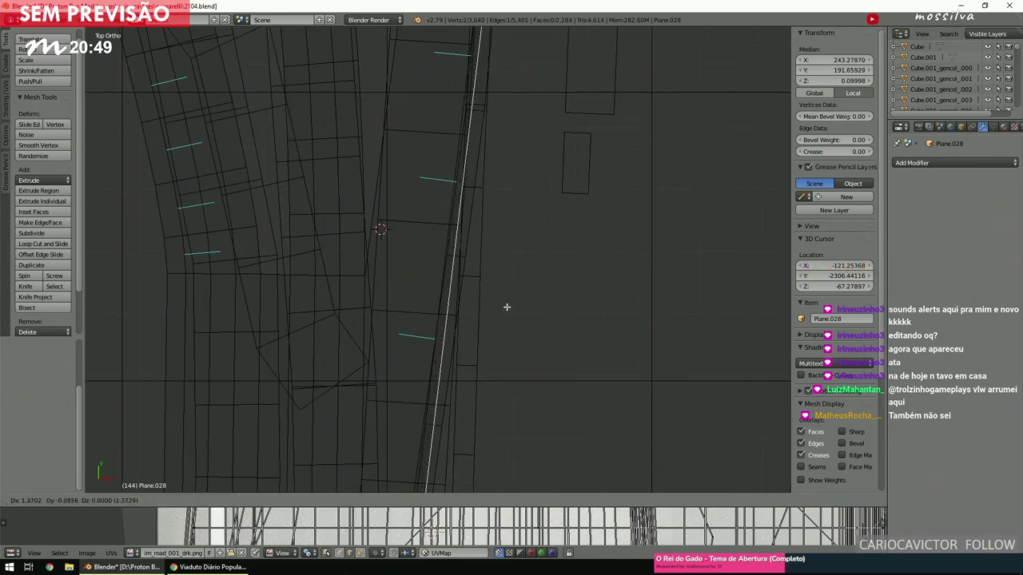
click(506, 307)
scroll(506, 307, up, 5)
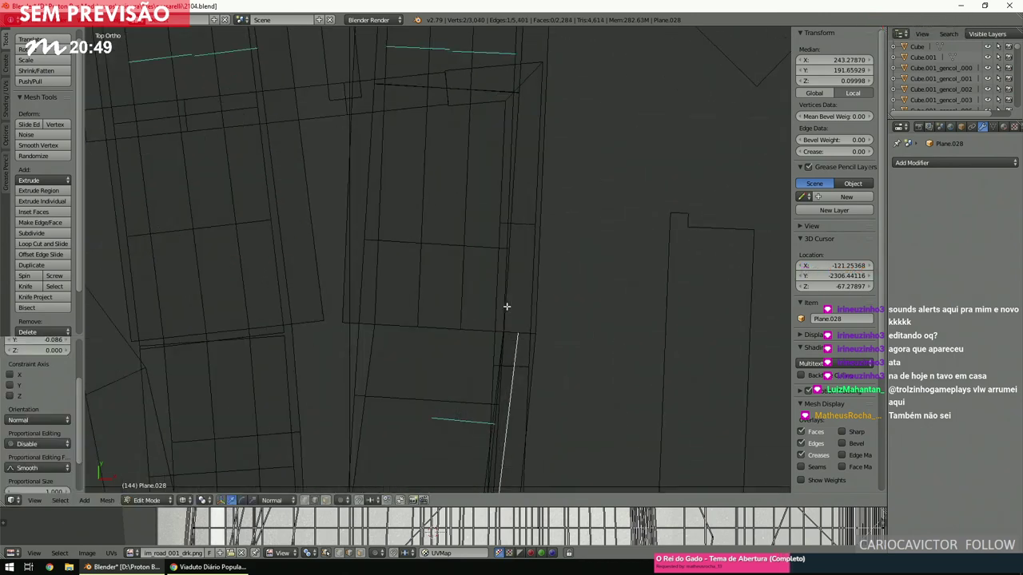
ctrl+scroll(507, 307, left, 3)
shift+scroll(506, 307, down, 1)
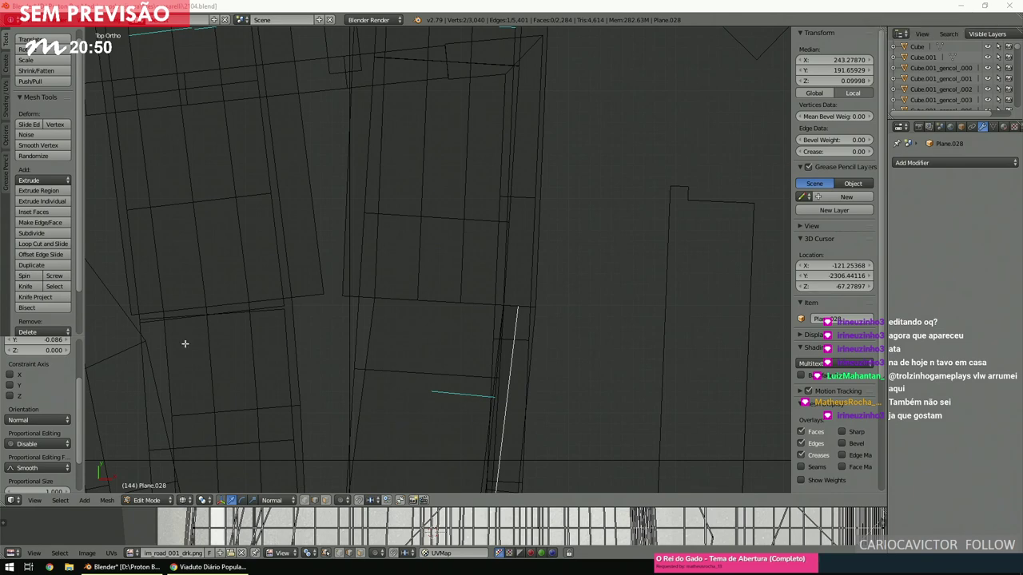
Select the neighbouring edge to the left, then clear the mesh selection.
scroll(336, 297, down, 3)
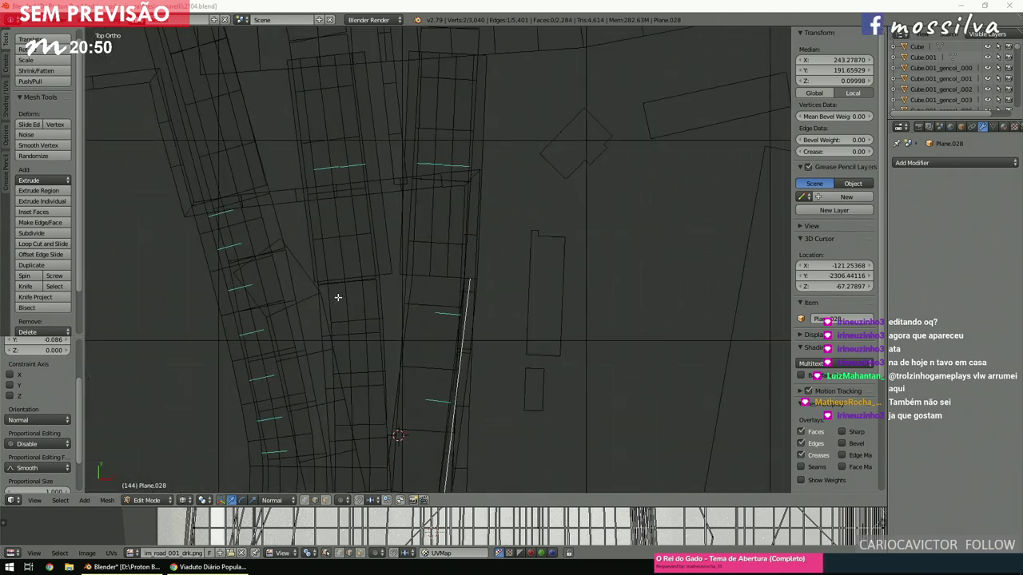
right_click(399, 306)
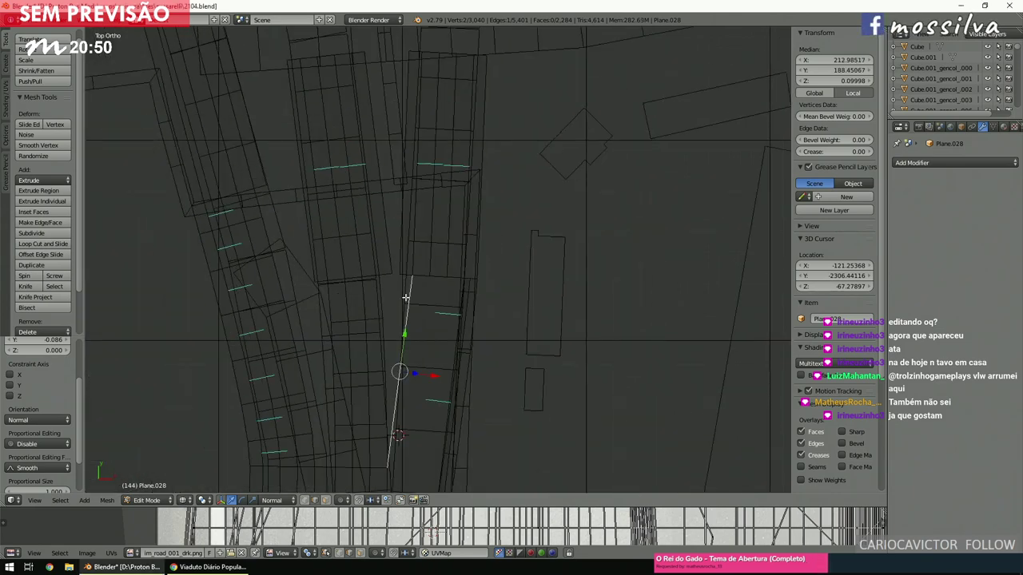
key(a)
scroll(405, 298, up, 3)
key(a)
key(a)
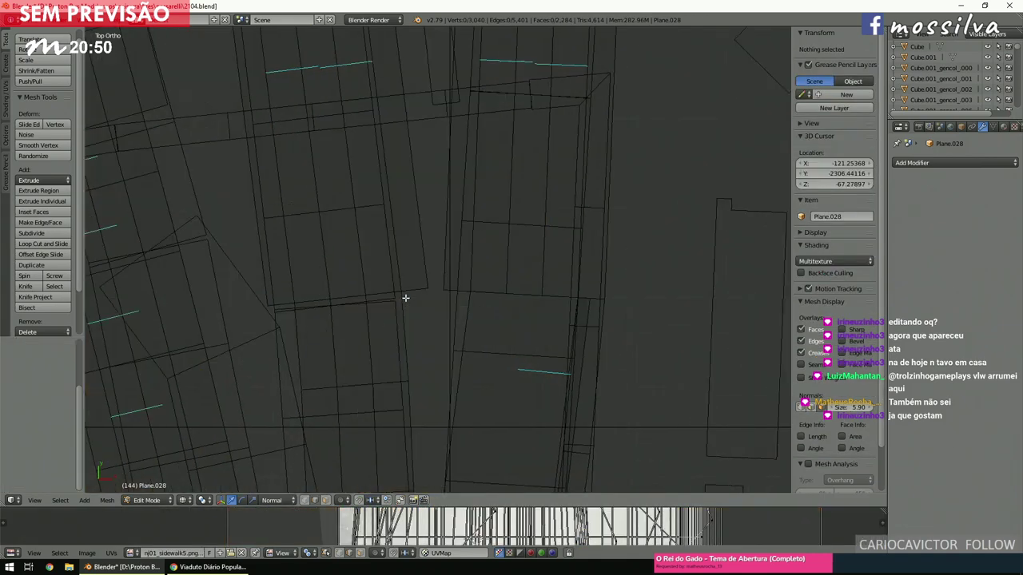
ctrl+scroll(406, 297, up, 3)
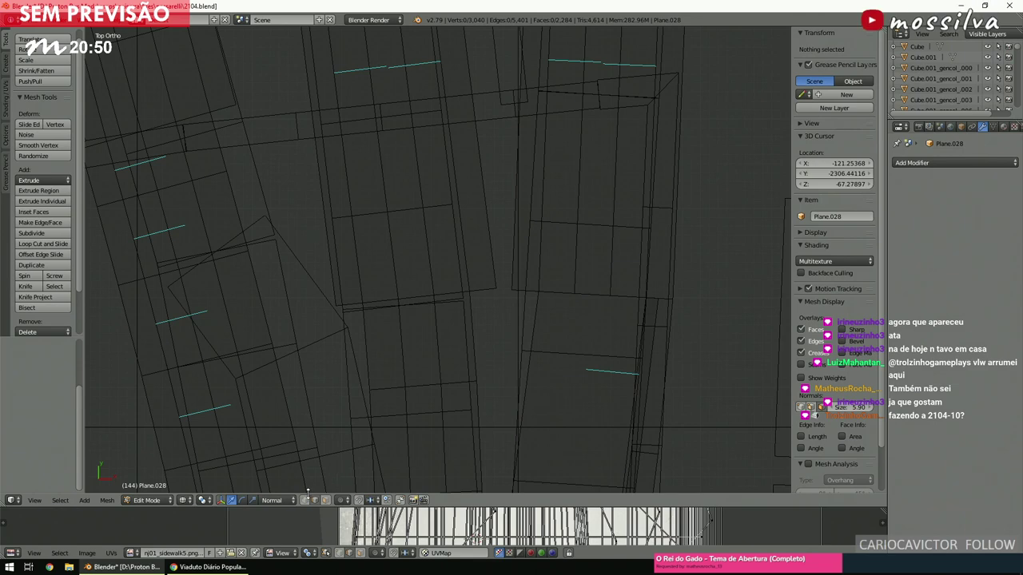
scroll(439, 349, up, 4)
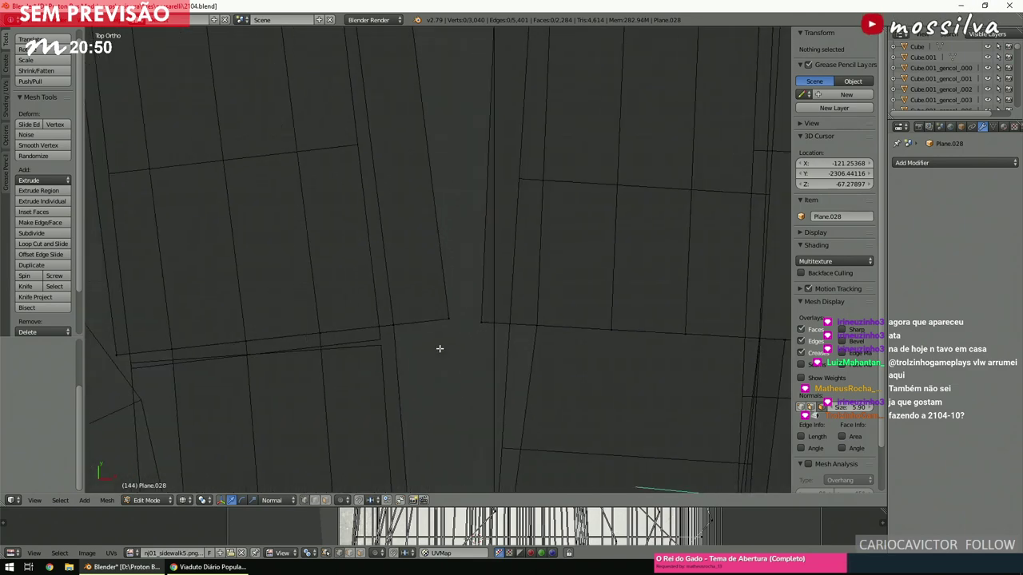
Bridge the two junction strip ends with Bridge Edge Loops, raising the cuts for a smooth curve.
key(v)
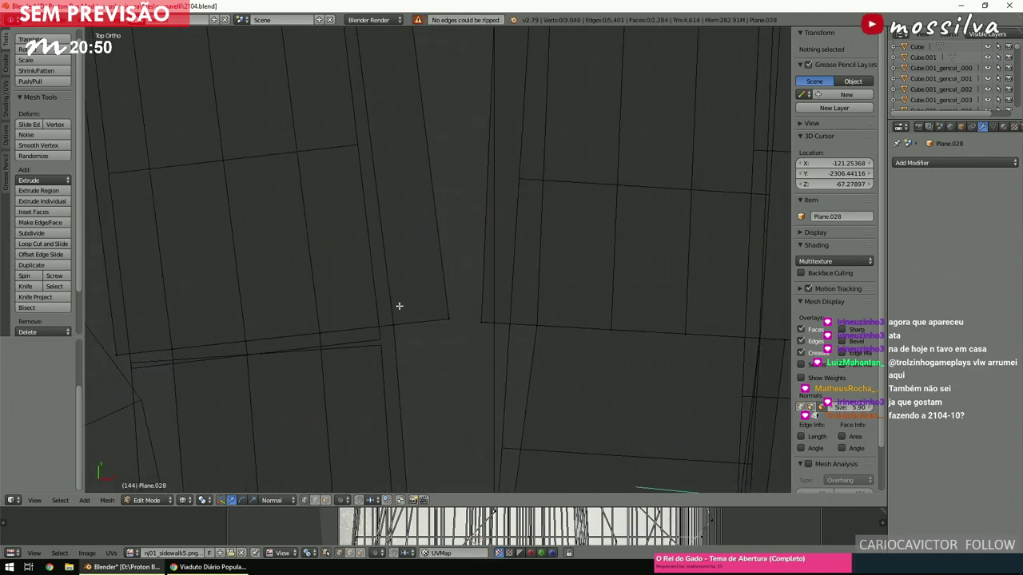
key(b)
drag(363, 267, 564, 354)
key(space)
click(582, 370)
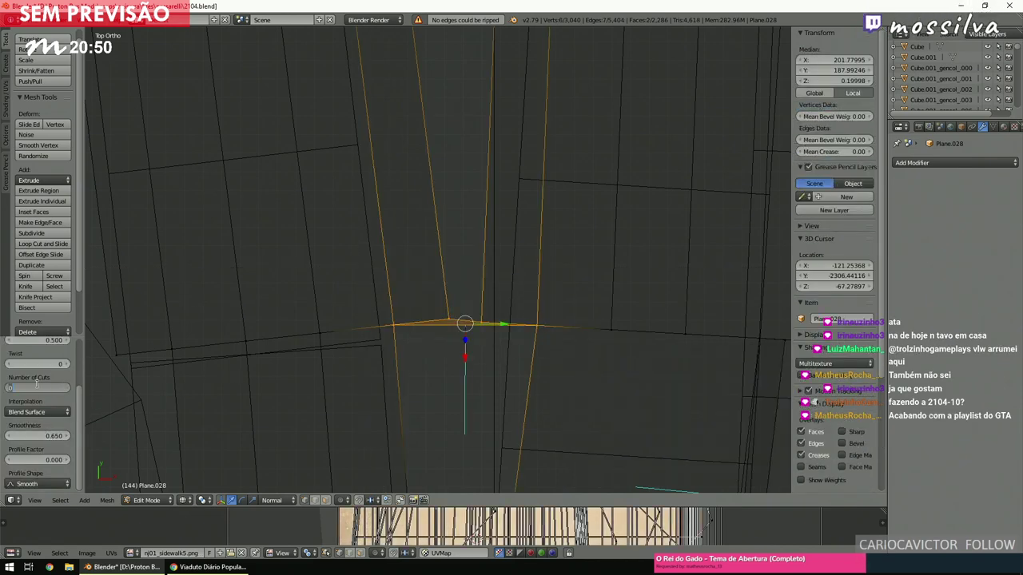
text(3)
key(Return)
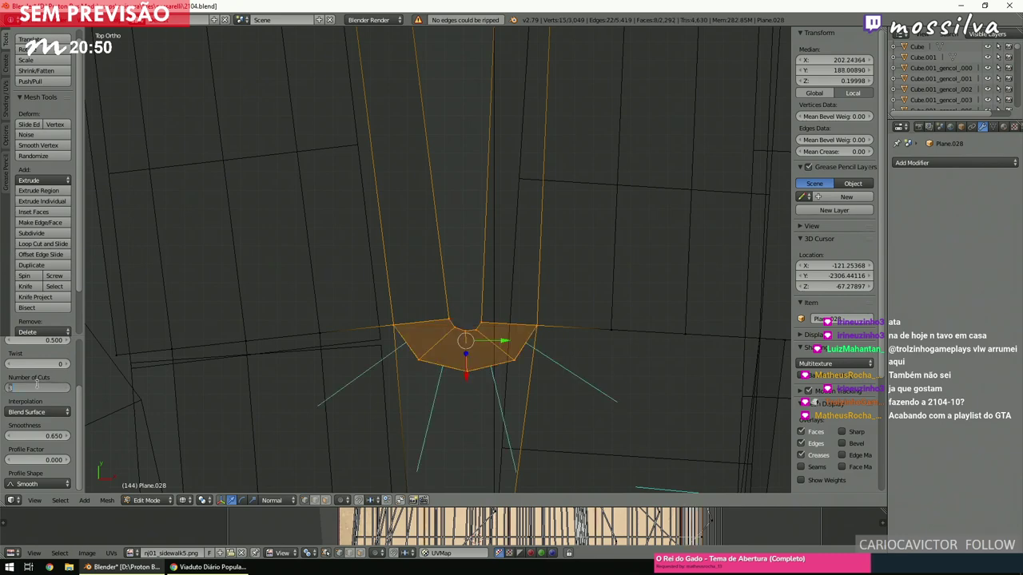
key(Return)
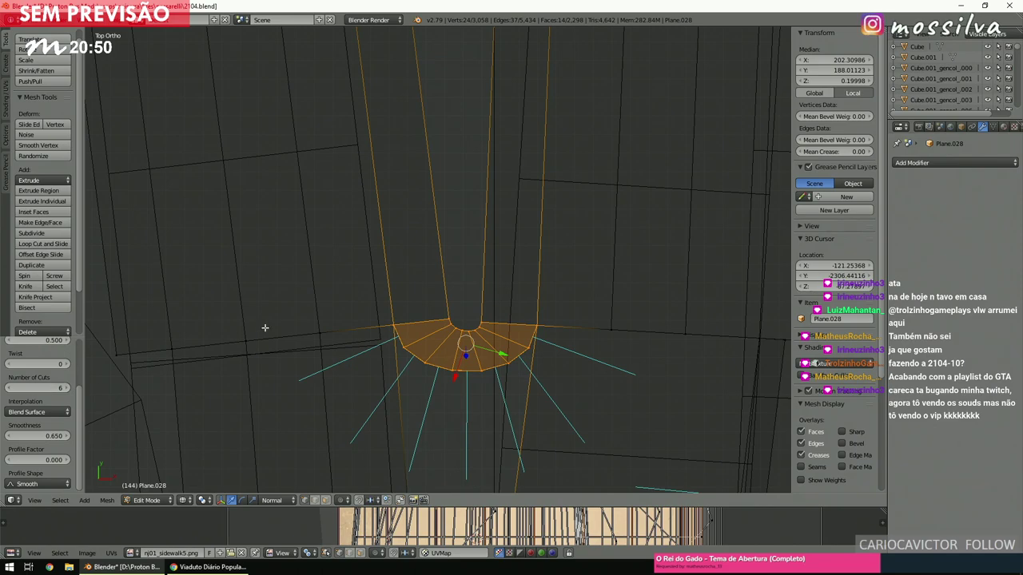
key(a)
In solid shading, select the triangle's vertices and fill the gap with a face.
mouse_move(461, 343)
middle_down()
mouse_move(460, 244)
mouse_move(462, 252)
middle_up()
key(z)
scroll(468, 247, down, 3)
scroll(463, 252, up, 6)
scroll(461, 279, up, 2)
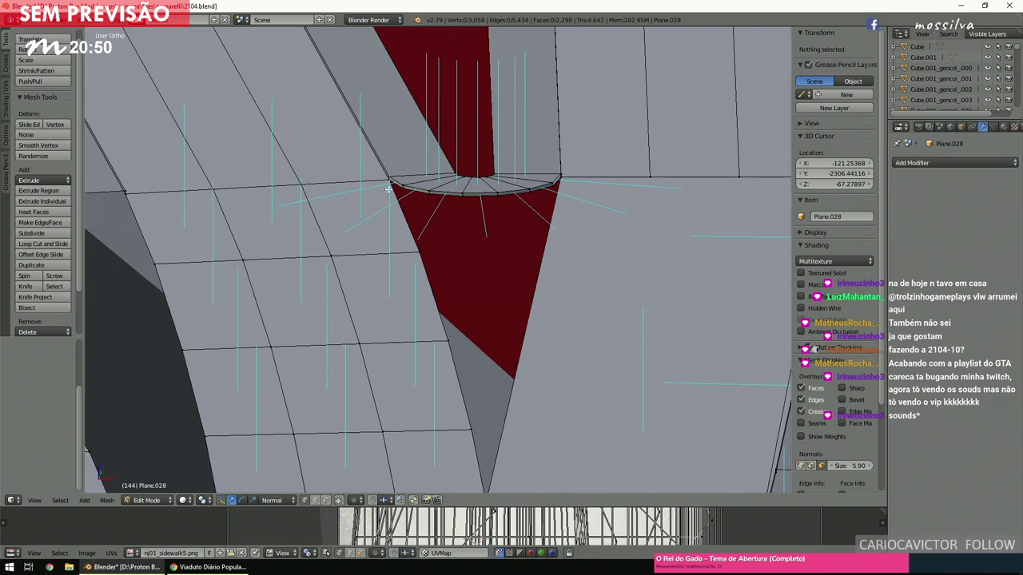
right_click(415, 235)
scroll(480, 338, down, 2)
ctrl+right_click(484, 389)
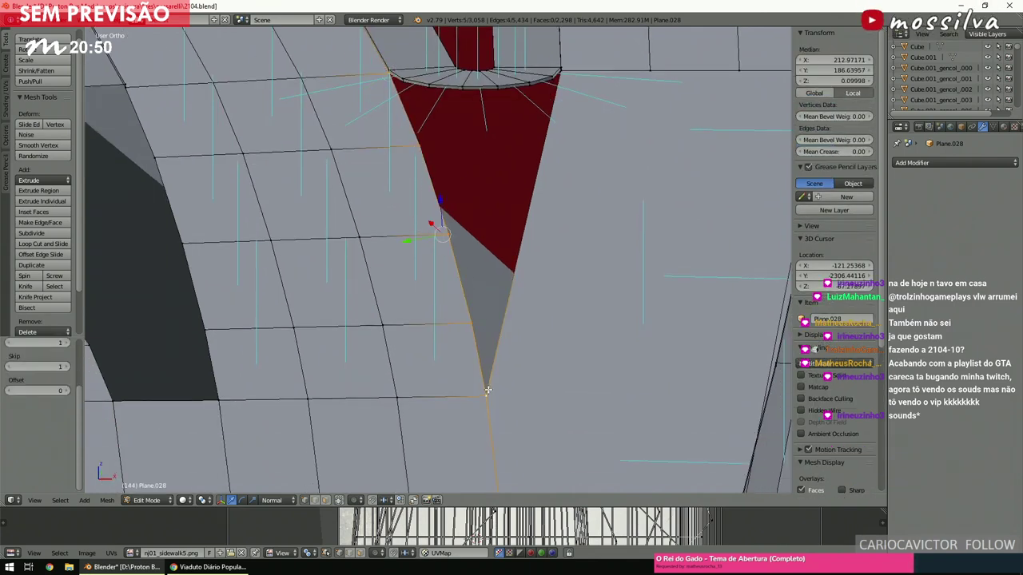
scroll(544, 254, up, 2)
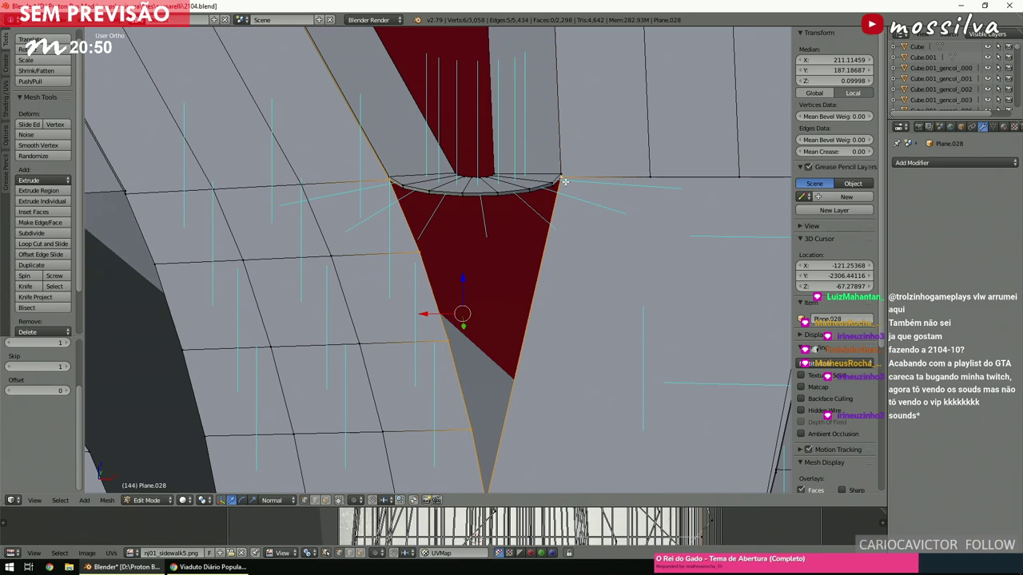
key(f)
key(a)
scroll(565, 182, down, 4)
Return to the top orthographic view and switch to the Street View browser window.
middle_drag(565, 182, 520, 217)
key(KP_7)
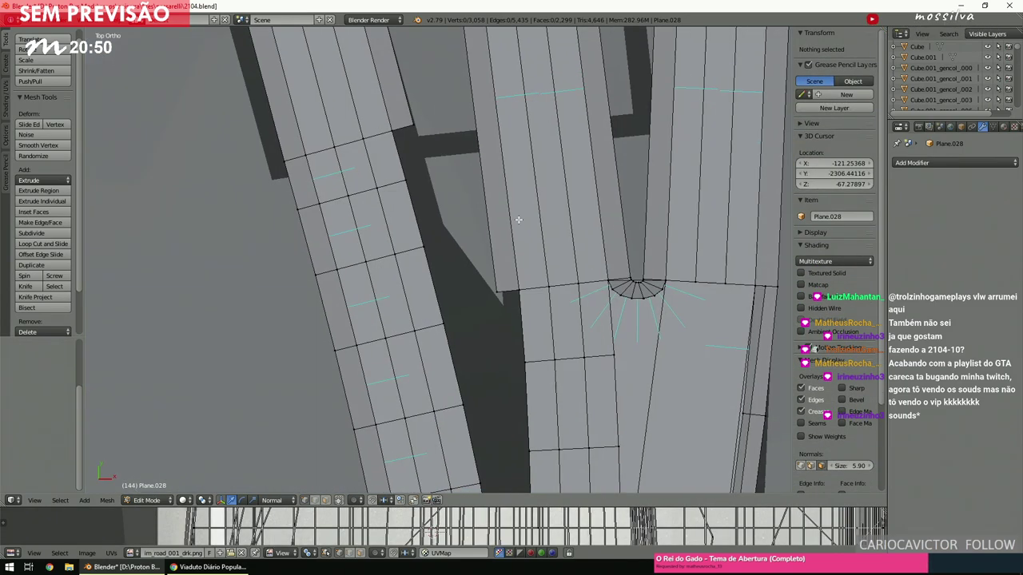
scroll(470, 249, down, 8)
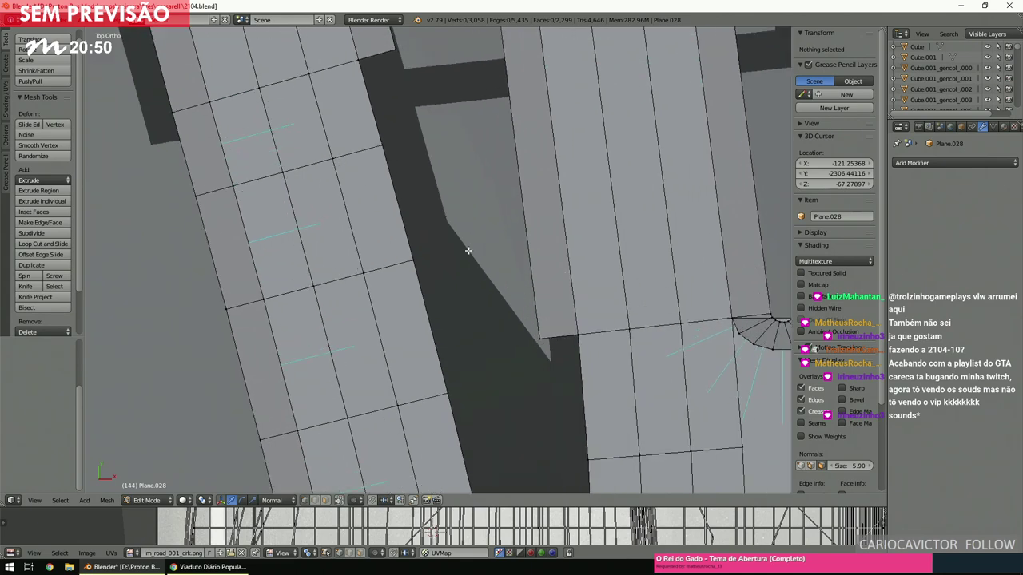
scroll(468, 250, up, 3)
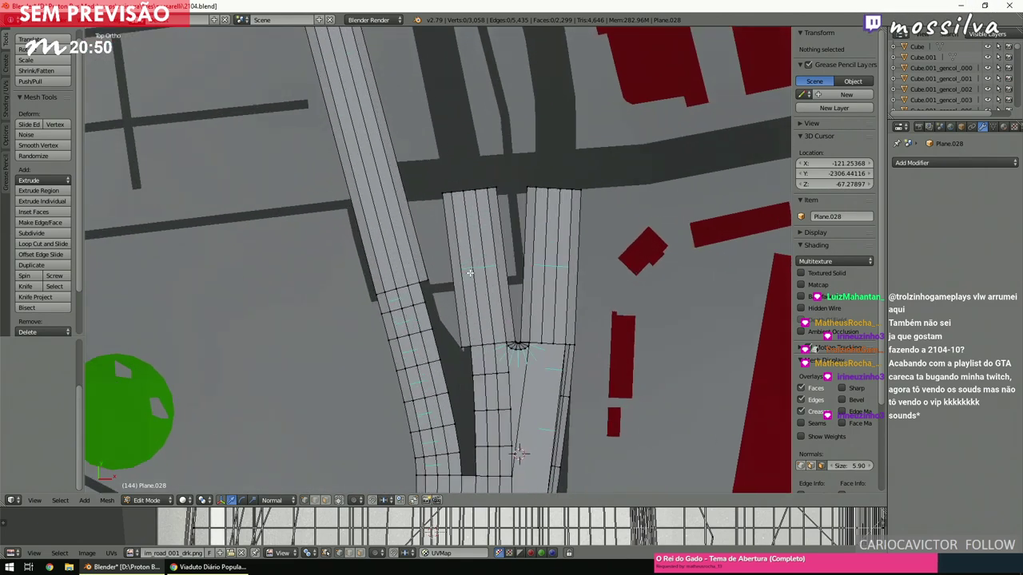
key(alt+Tab)
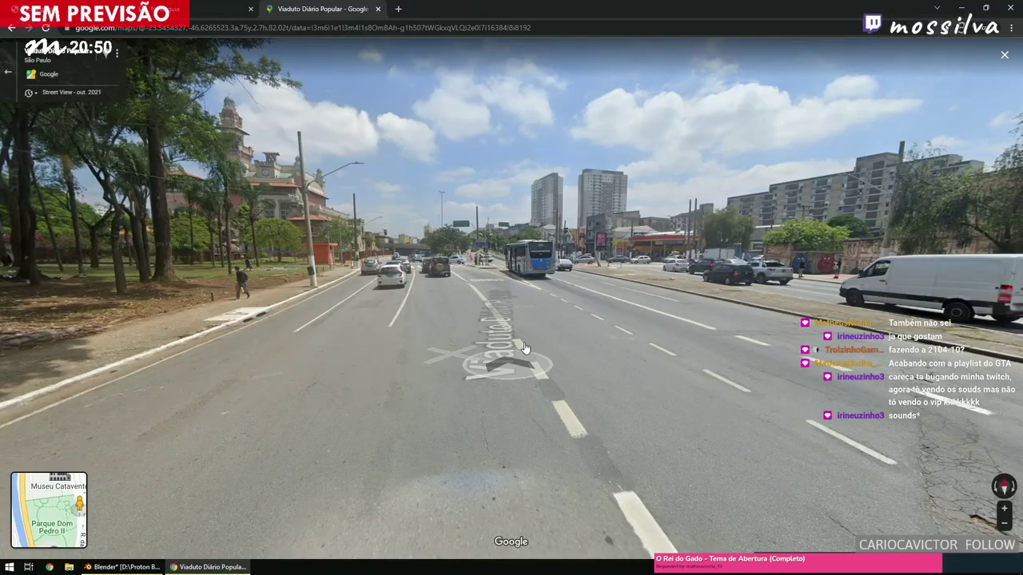
Step along Viaduto Diário Popular to the intersection crosswalk, then switch back to Blender.
click(546, 326)
click(503, 329)
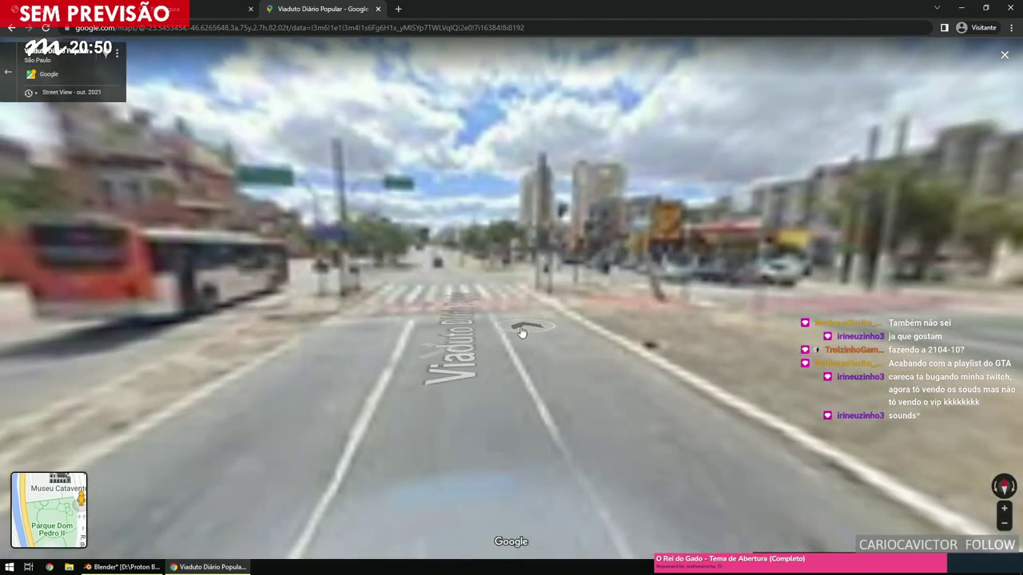
click(502, 331)
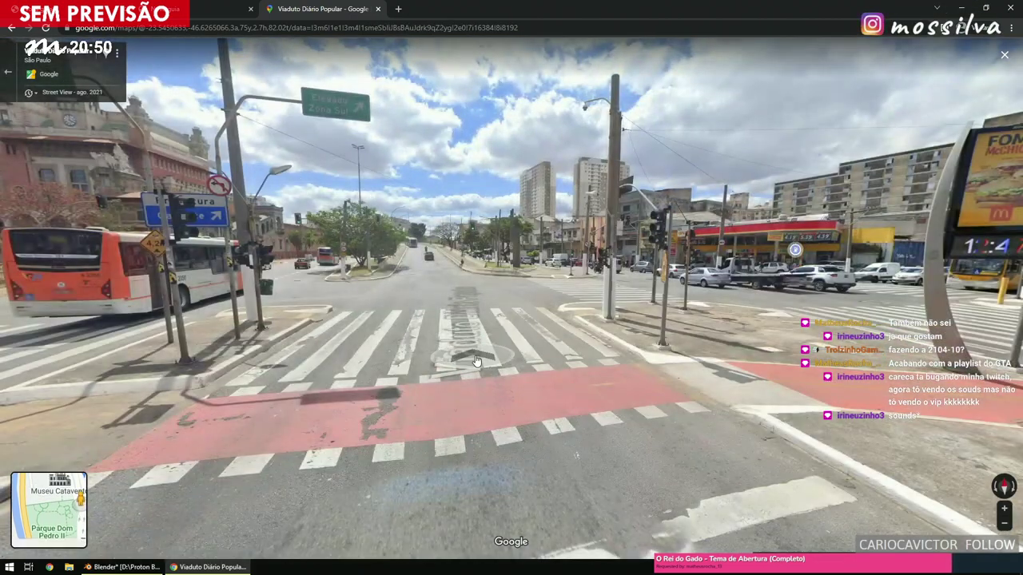
click(476, 361)
click(609, 354)
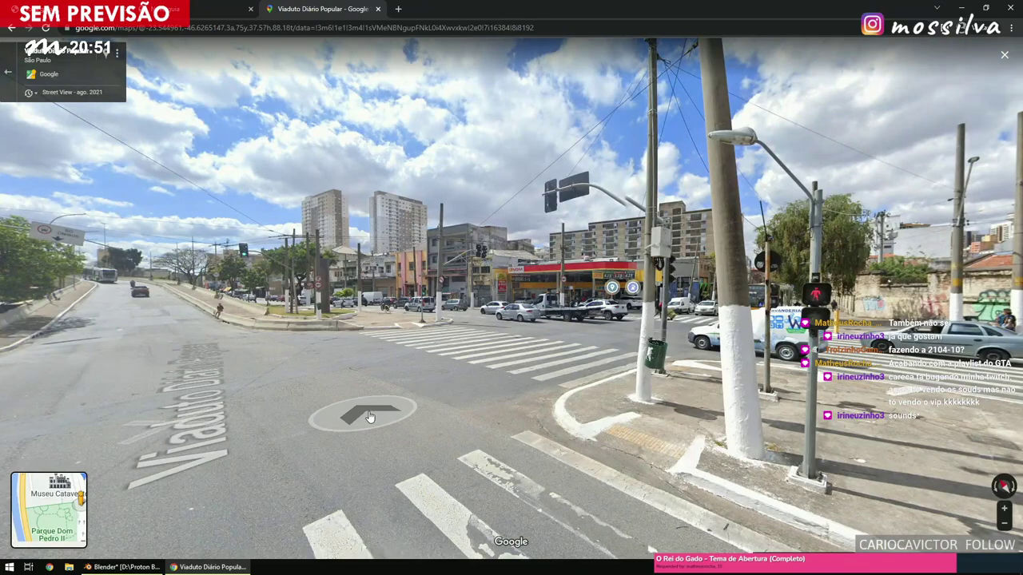
click(367, 417)
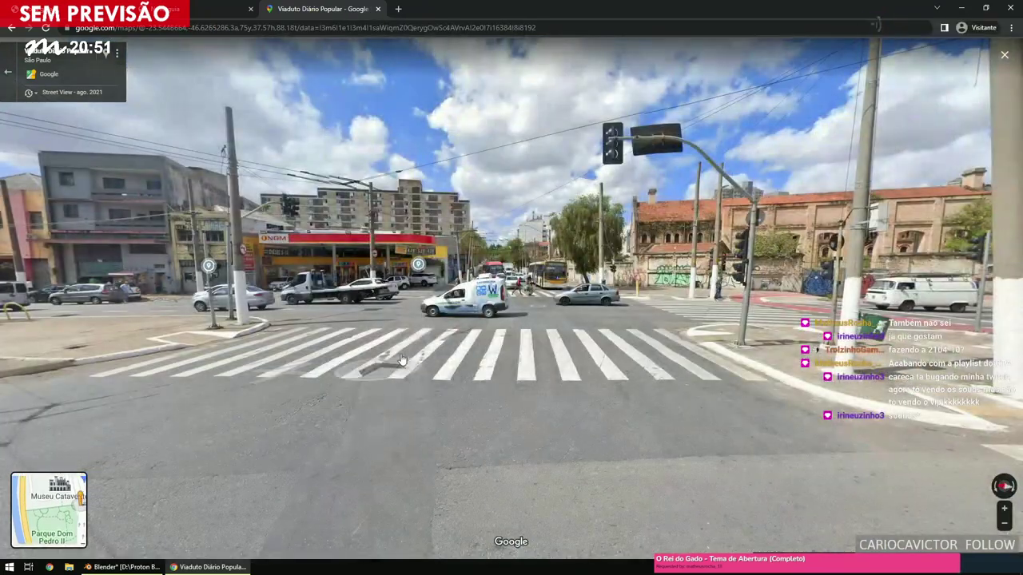
click(474, 343)
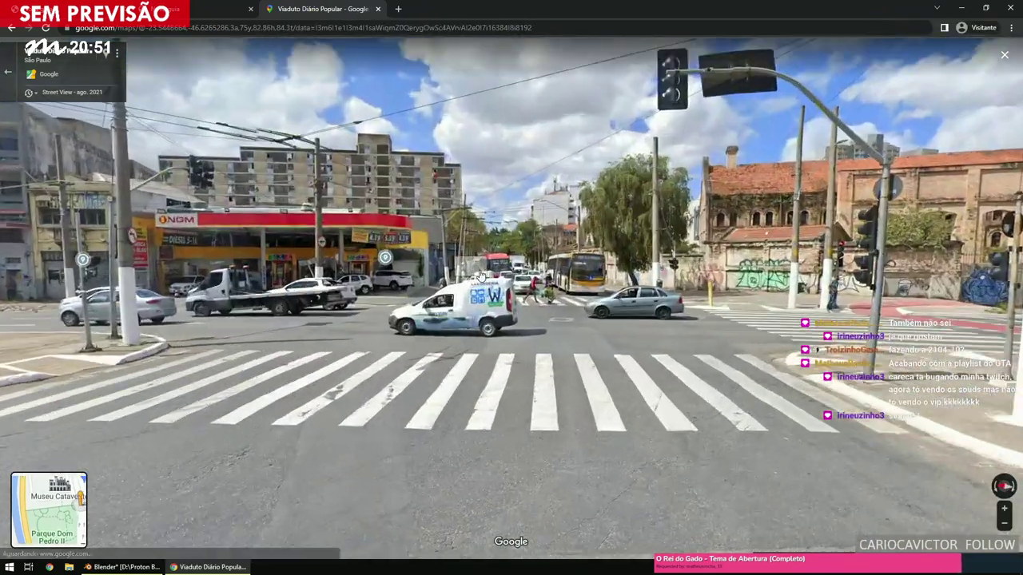
scroll(521, 318, up, 3)
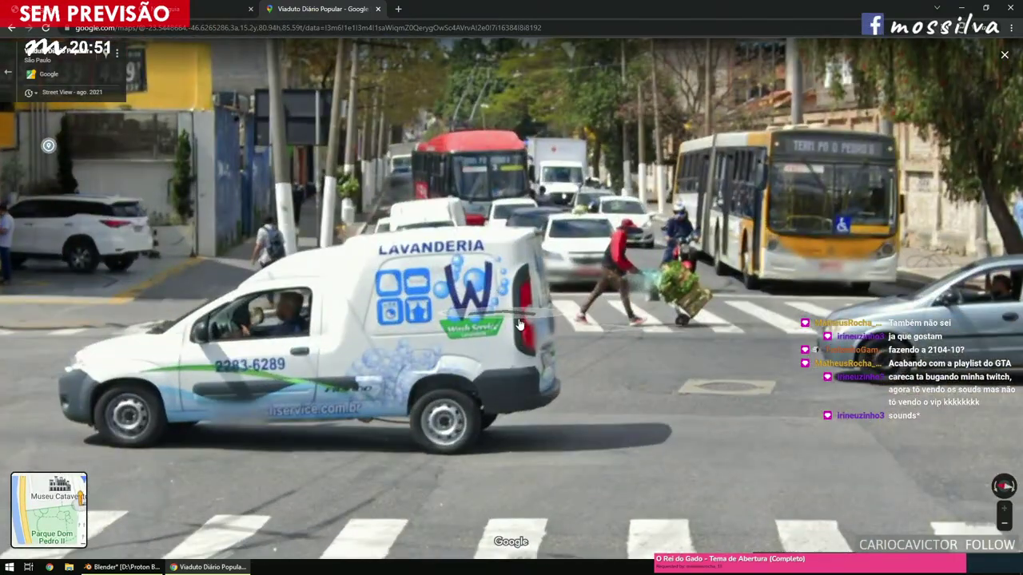
scroll(521, 318, down, 3)
scroll(202, 486, up, 2)
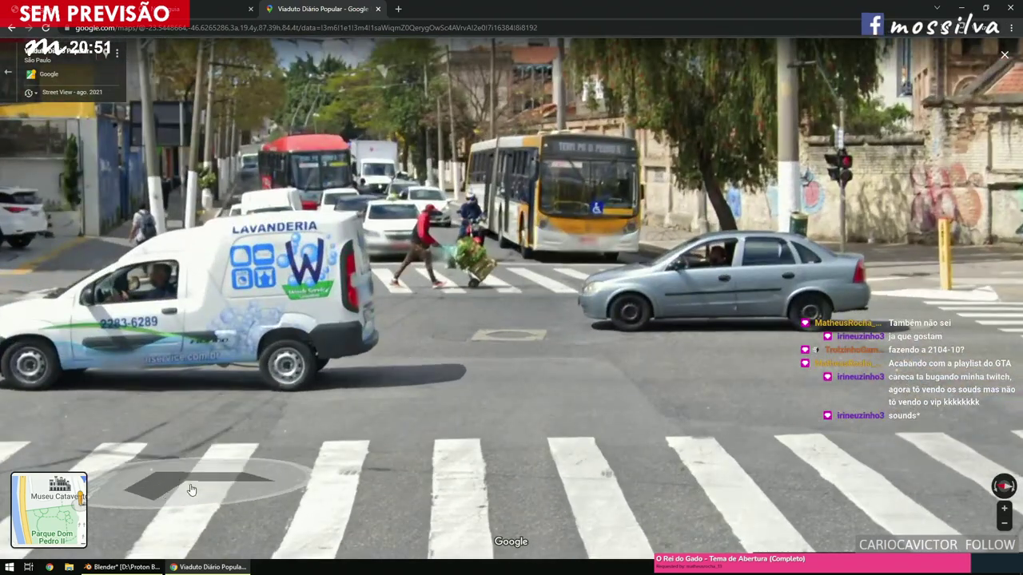
key(alt+Tab)
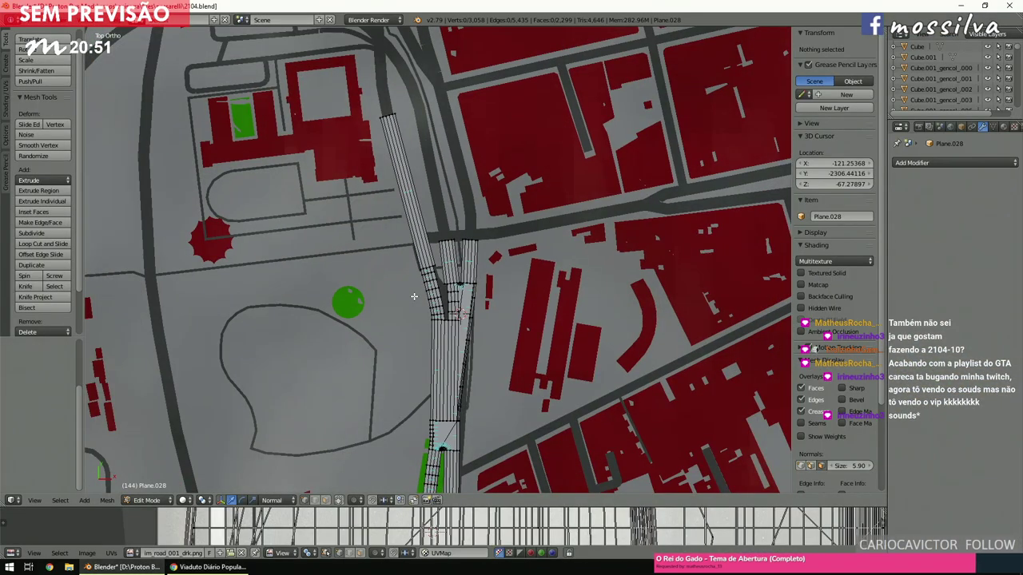
Switch to wireframe and brush-select the vertices at the road strip's north end.
key(z)
scroll(414, 297, up, 5)
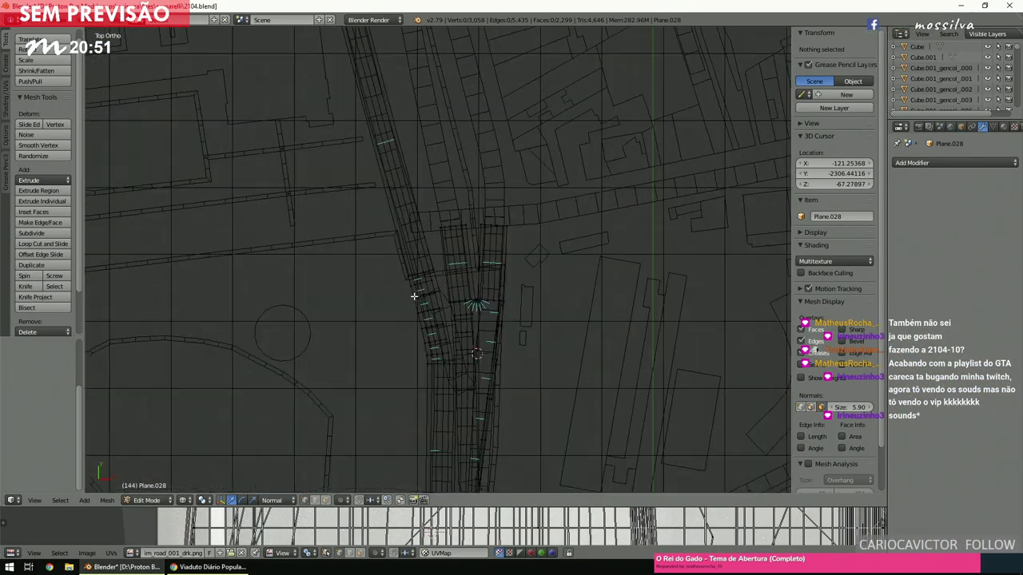
key(c)
scroll(343, 178, down, 5)
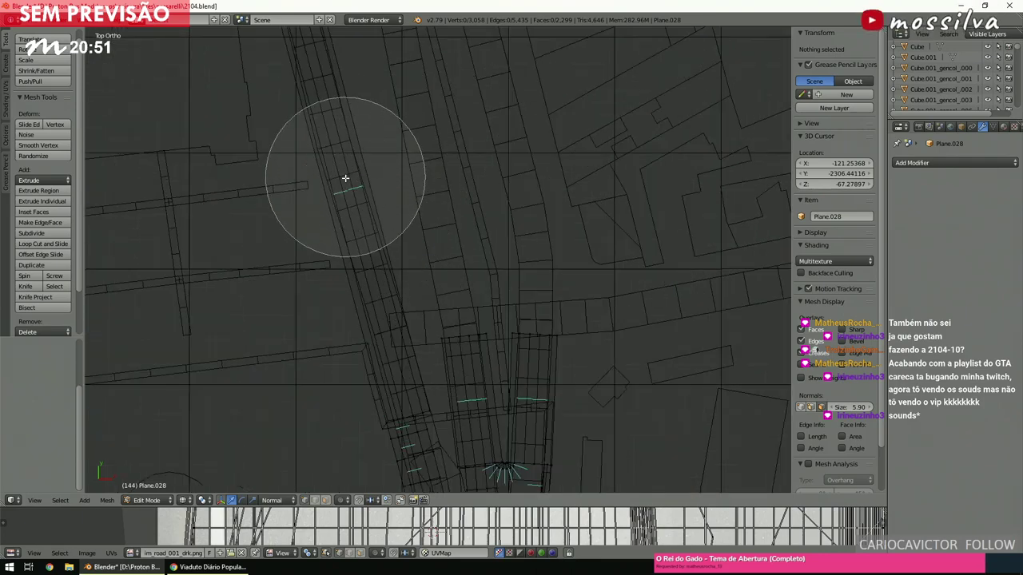
key(Escape)
scroll(343, 178, down, 5)
key(c)
click(393, 168)
key(Escape)
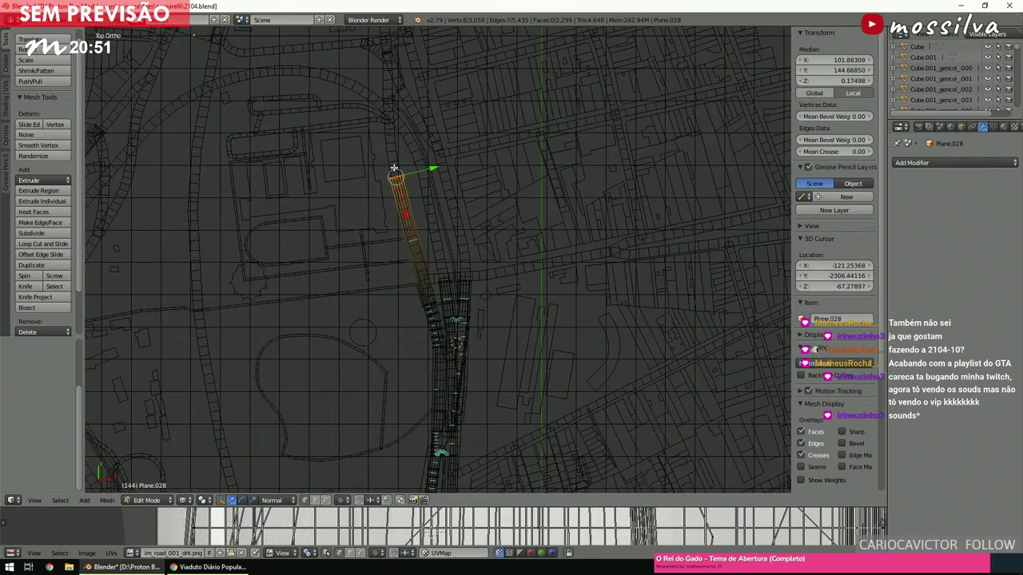
Slide those end vertices down along Y toward the junction, shortening the strip.
key(g)
key(y)
key(y)
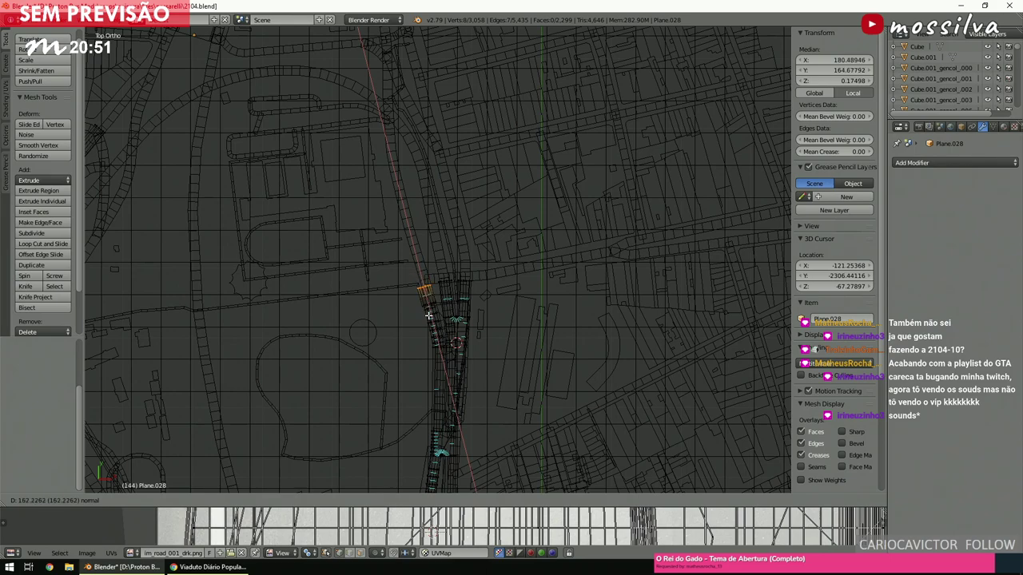
click(429, 315)
scroll(425, 316, up, 5)
shift+scroll(425, 314, down, 4)
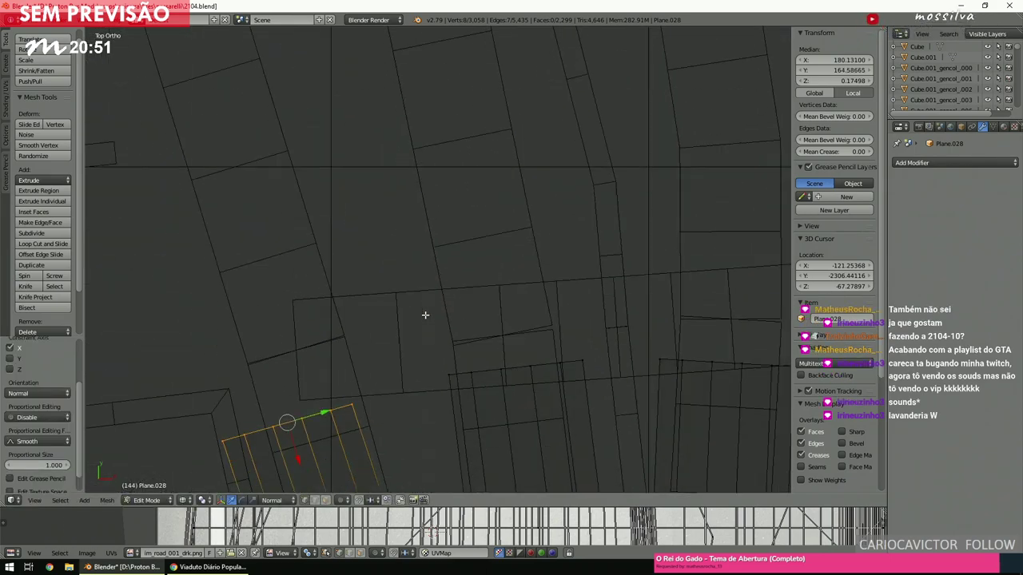
key(a)
scroll(415, 292, down, 4)
shift+scroll(416, 292, down, 2)
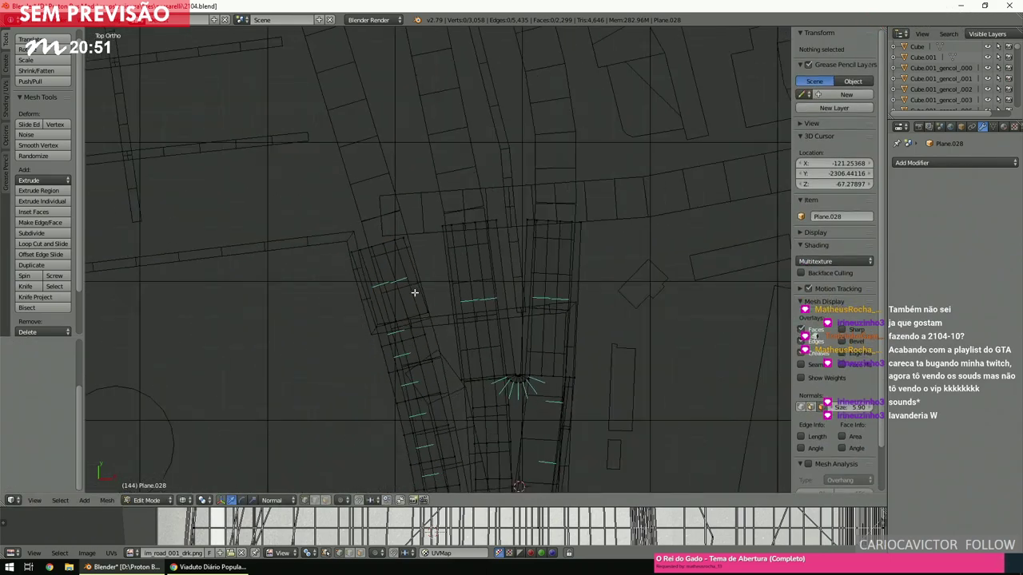
scroll(413, 292, down, 5)
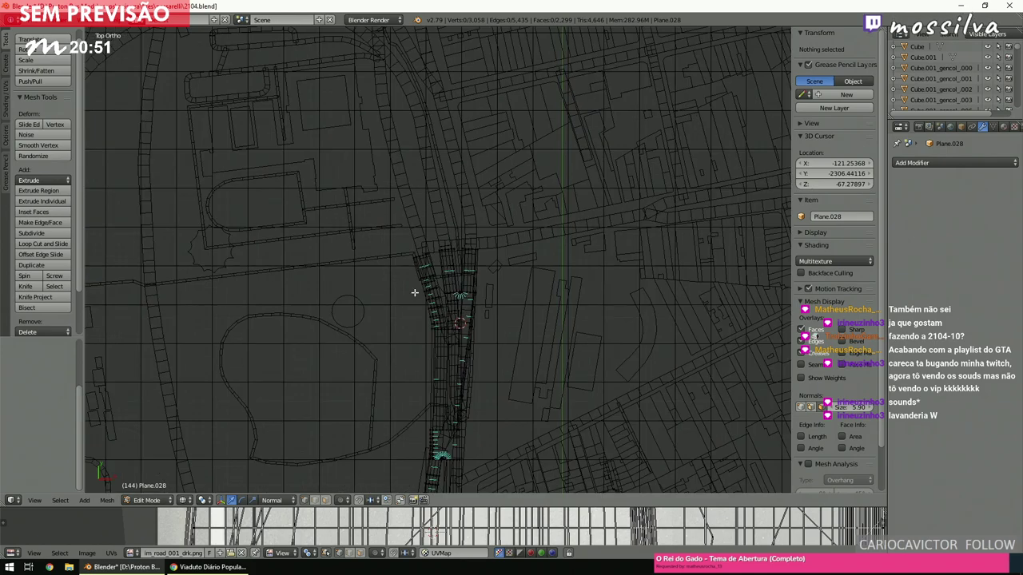
ctrl+scroll(414, 292, down, 4)
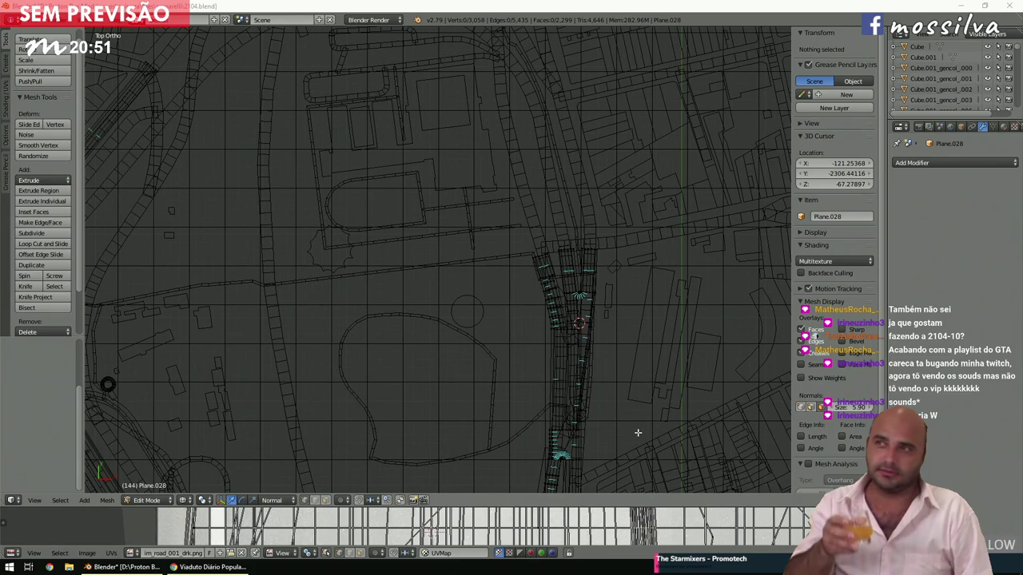
Select the long diagonal strip by the rail yard and move it 800 across, 400 up.
click(542, 336)
scroll(541, 335, down, 4)
scroll(528, 345, up, 3)
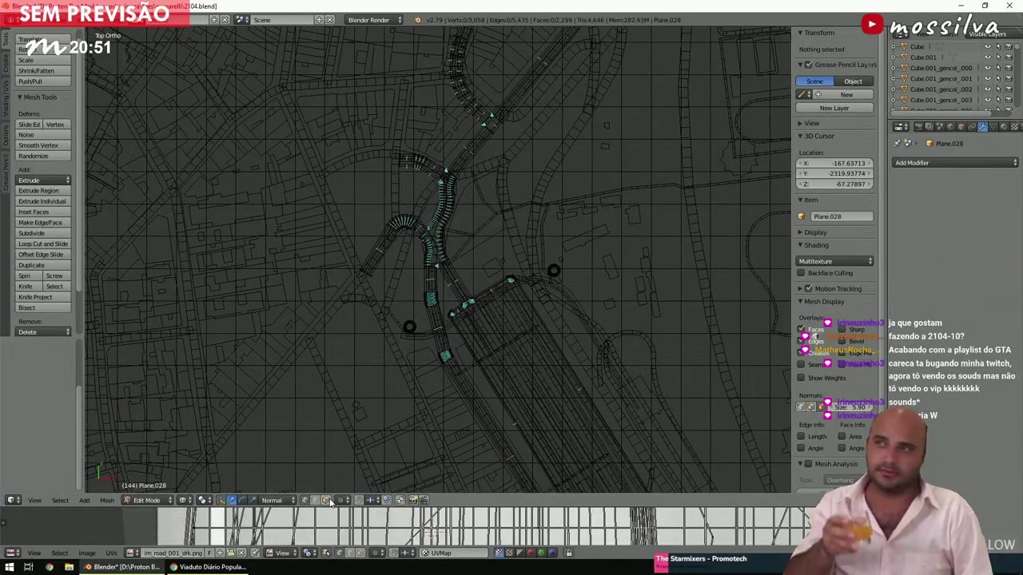
scroll(357, 423, up, 5)
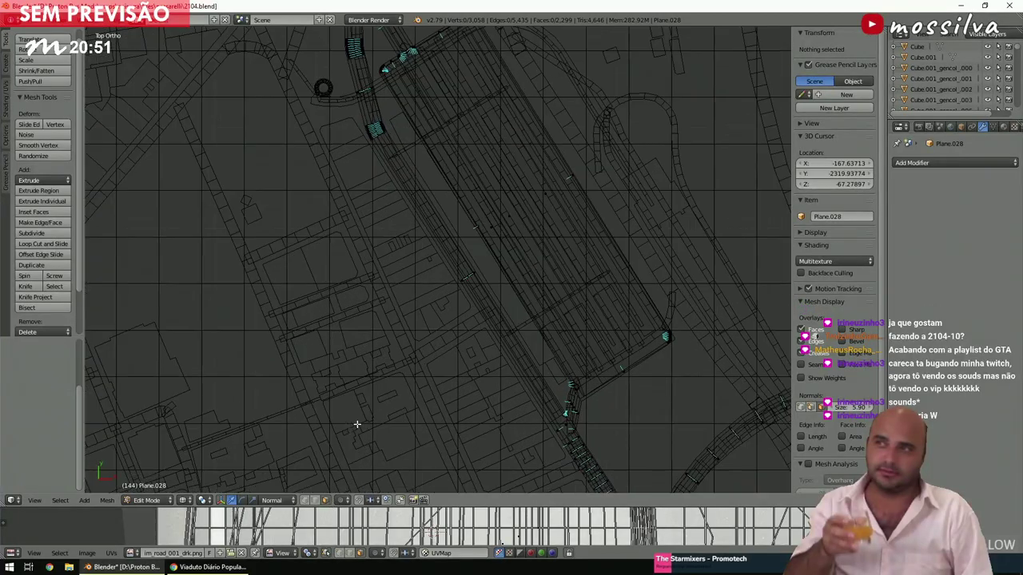
key(c)
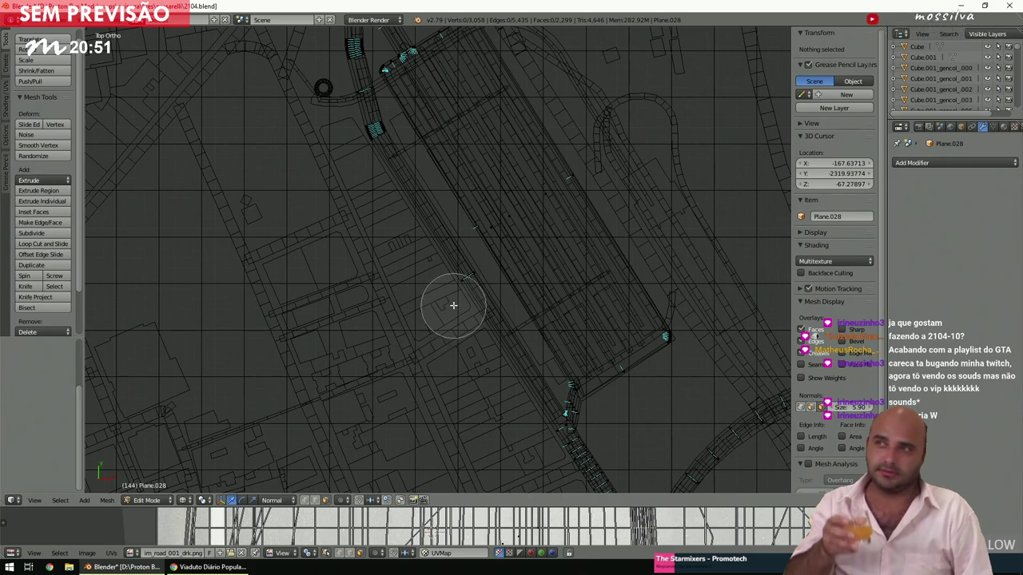
click(464, 286)
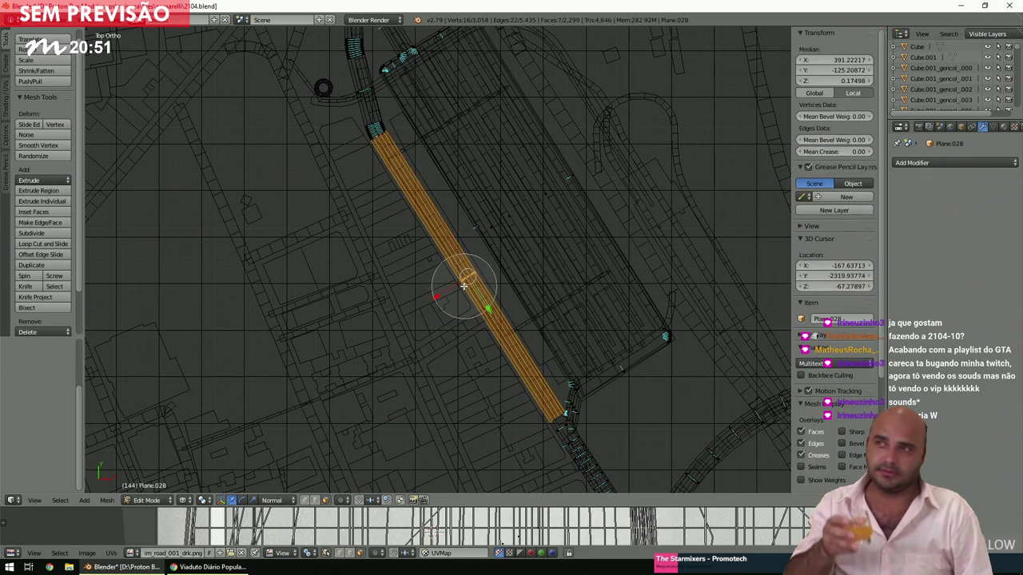
right_click(457, 289)
scroll(451, 296, down, 5)
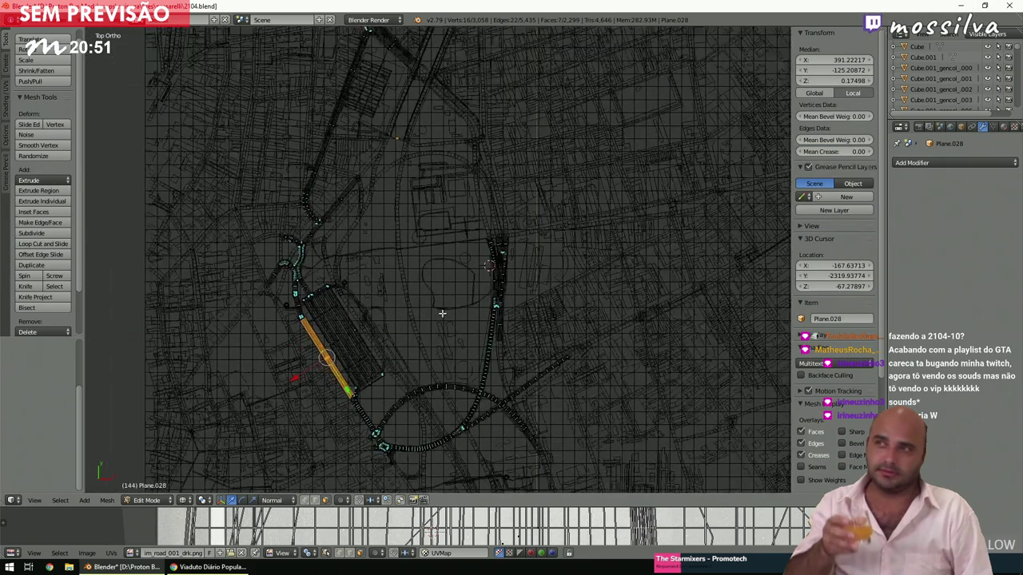
text(g800)
key(Tab)
text(400)
key(Return)
shift+scroll(629, 293, up, 2)
scroll(629, 294, up, 5)
Rotate the strip near-horizontal and move it onto the east-west street.
key(r)
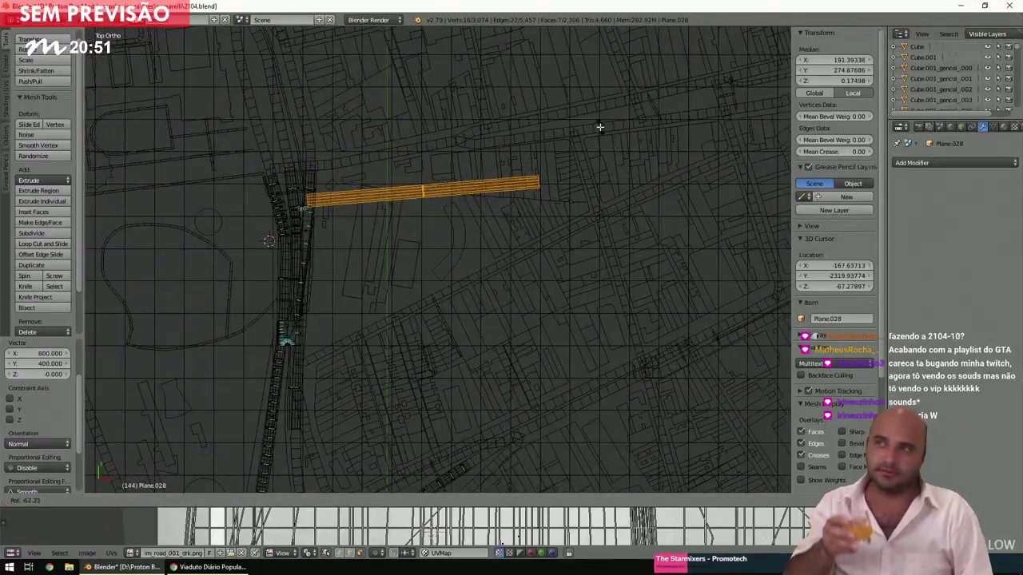
click(593, 123)
key(g)
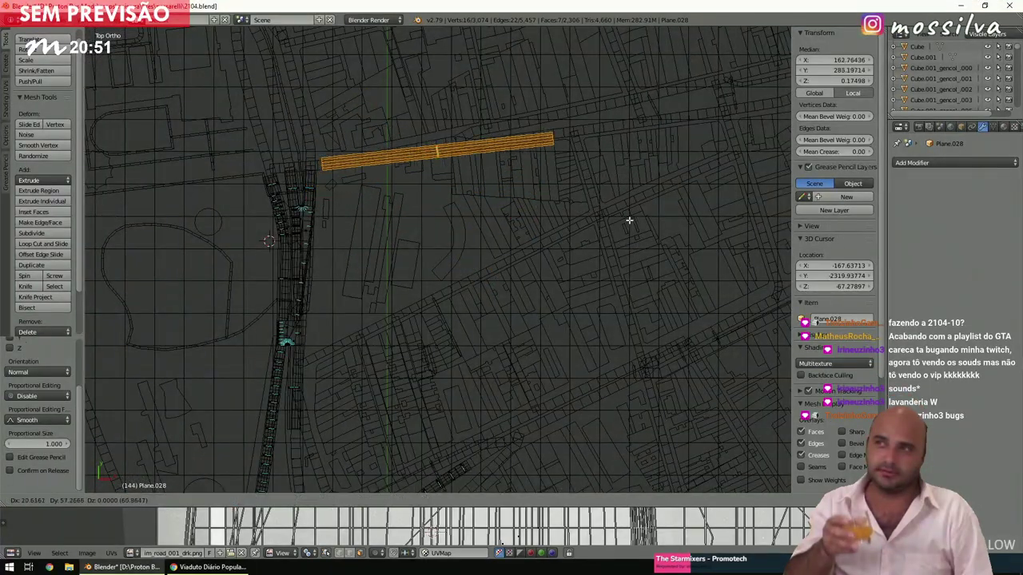
click(625, 219)
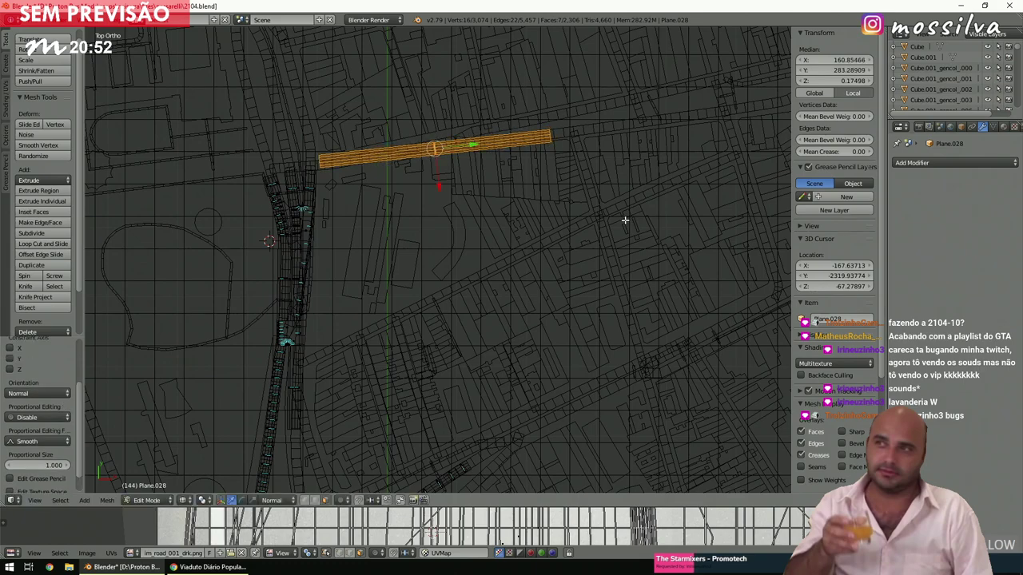
scroll(625, 219, up, 4)
scroll(625, 219, up, 1)
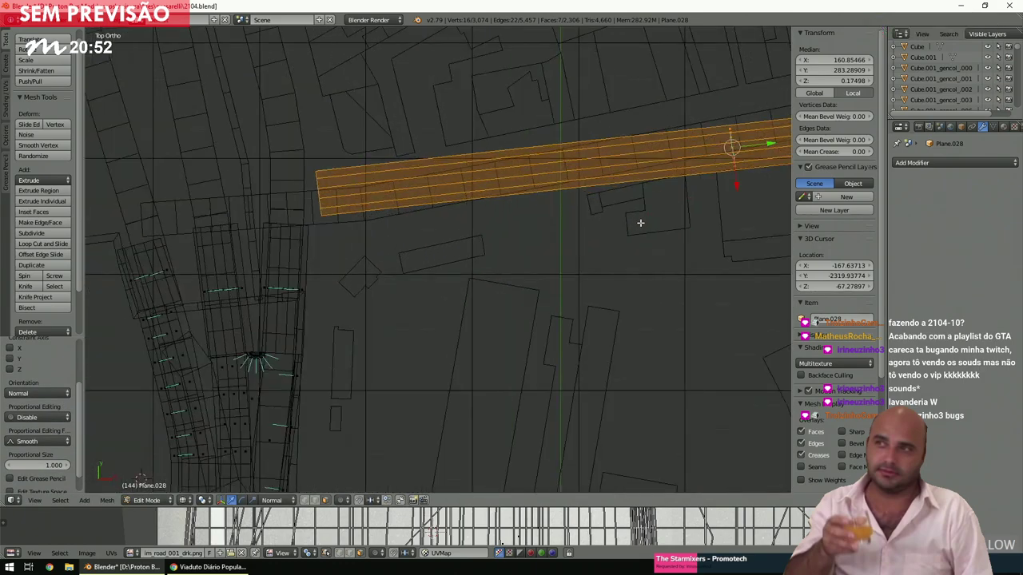
Fine-tune the strip's position beside the junction and deselect it.
key(g)
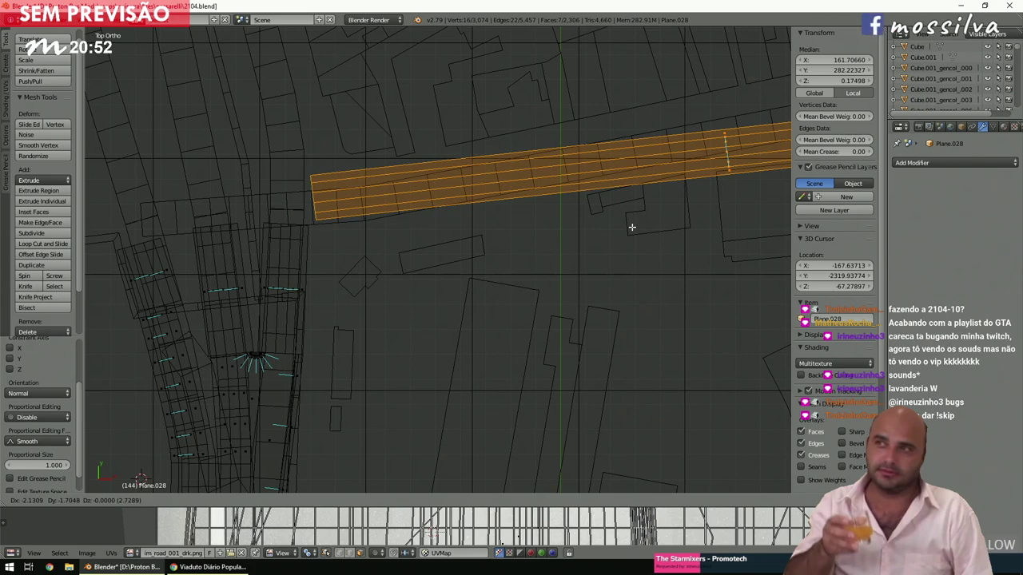
click(632, 227)
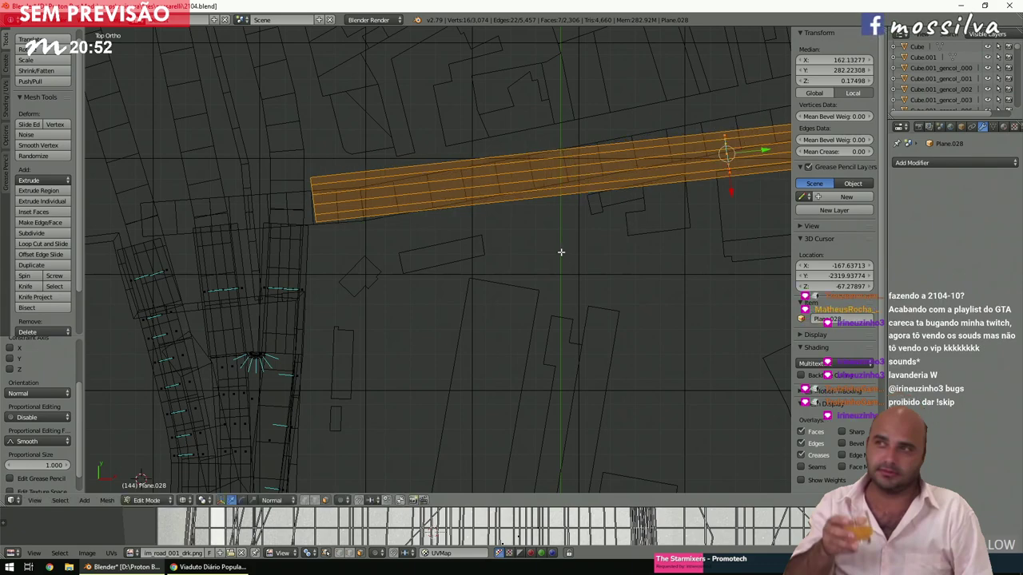
scroll(566, 240, down, 2)
shift+middle_drag(610, 216, 559, 254)
scroll(671, 280, up, 2)
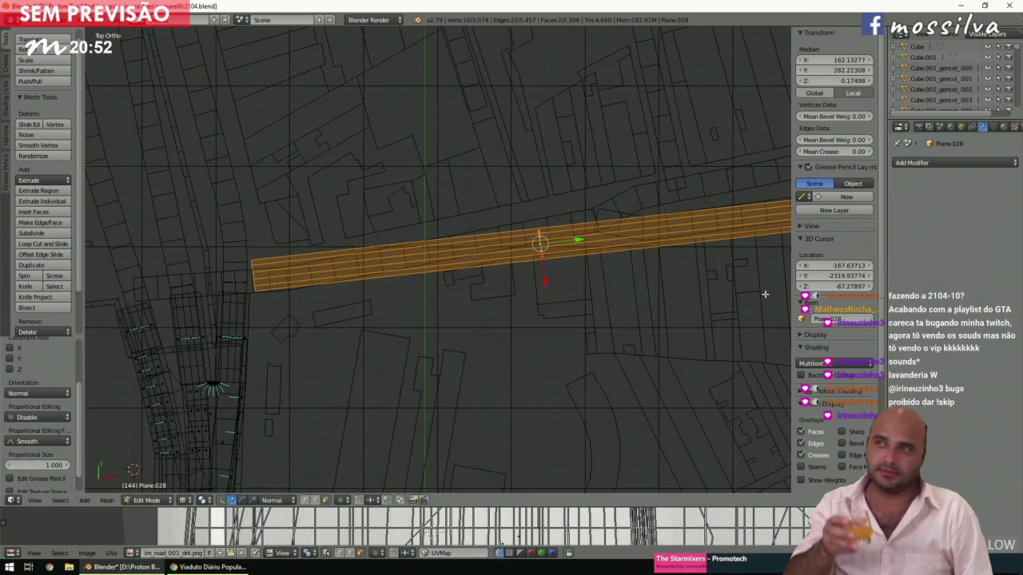
key(a)
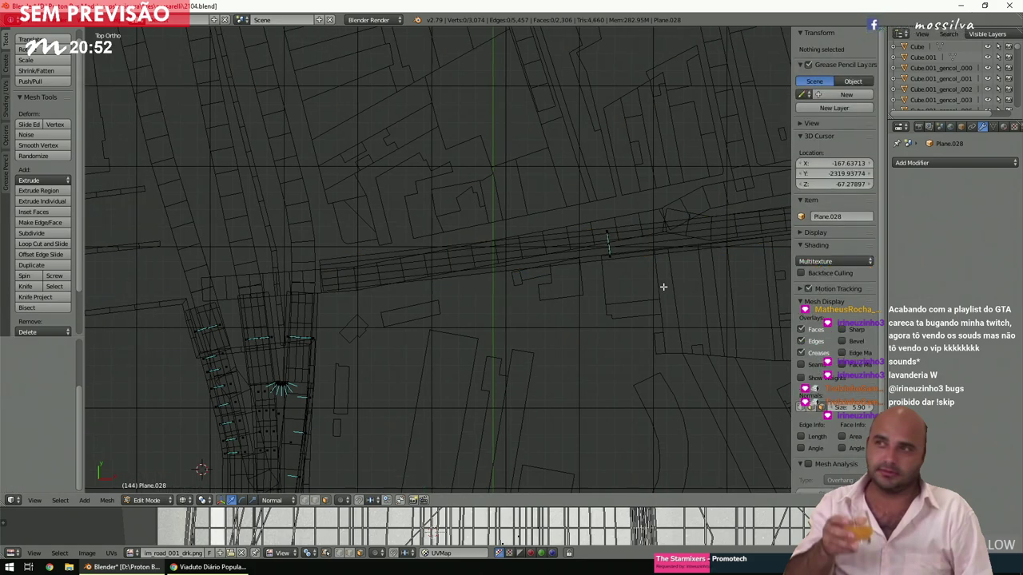
shift+scroll(662, 286, up, 2)
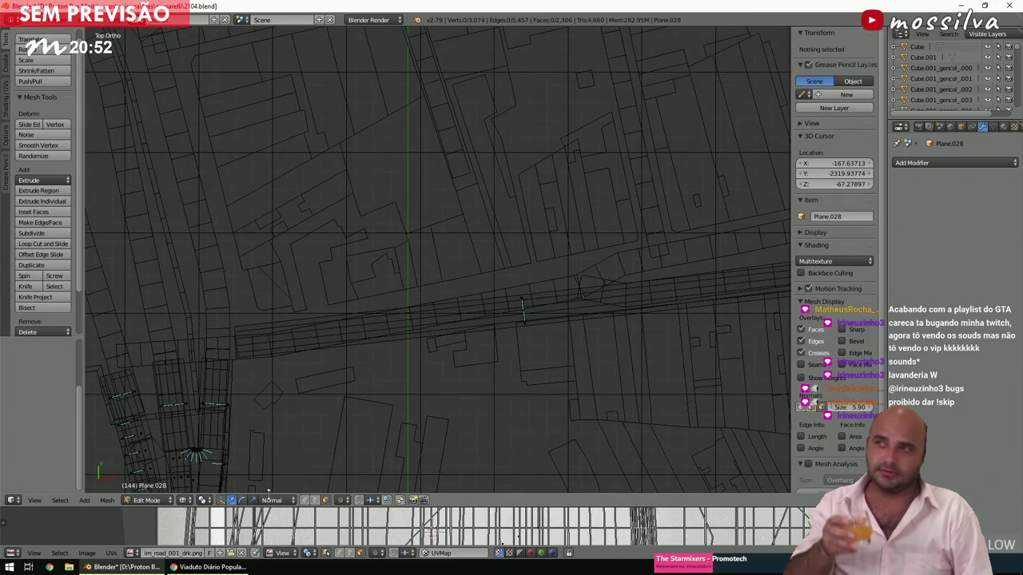
scroll(418, 358, down, 3)
ctrl+scroll(515, 328, down, 2)
Box-select the strip's eastern end and slide it along X to shorten the strip.
key(b)
drag(616, 346, 472, 171)
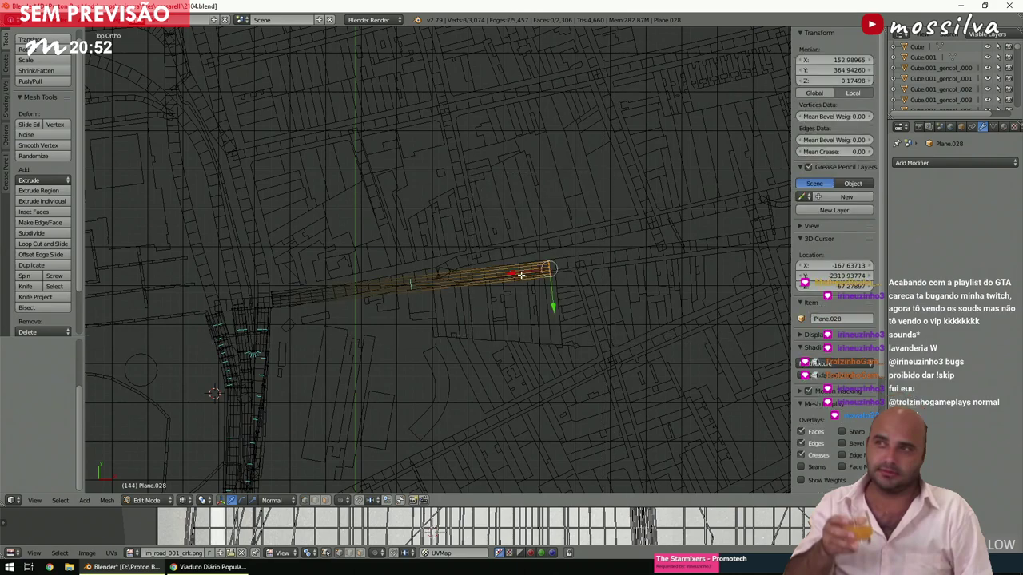
key(g)
key(x)
key(x)
click(409, 292)
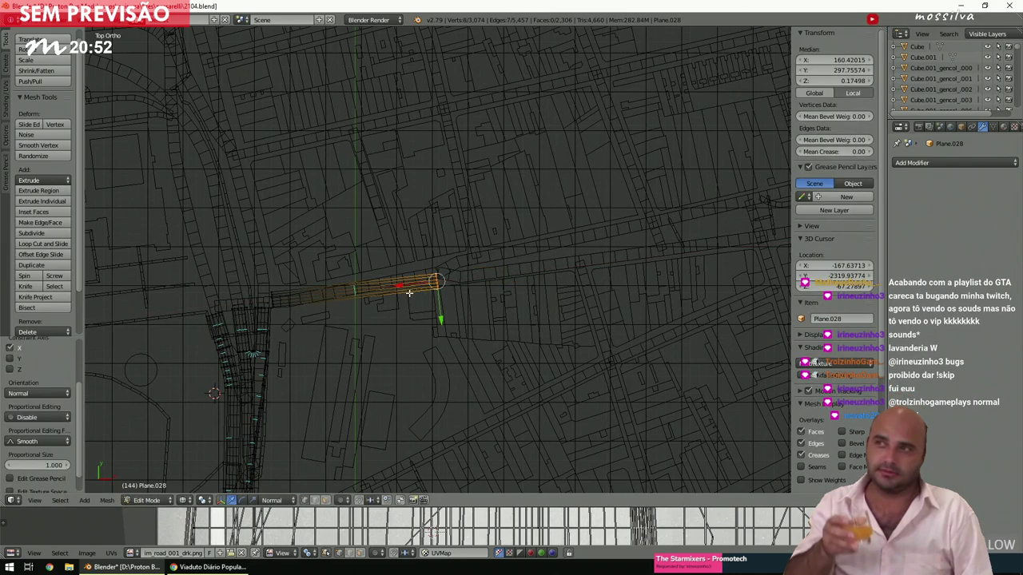
key(a)
scroll(409, 292, up, 2)
shift+middle_drag(408, 293, 543, 296)
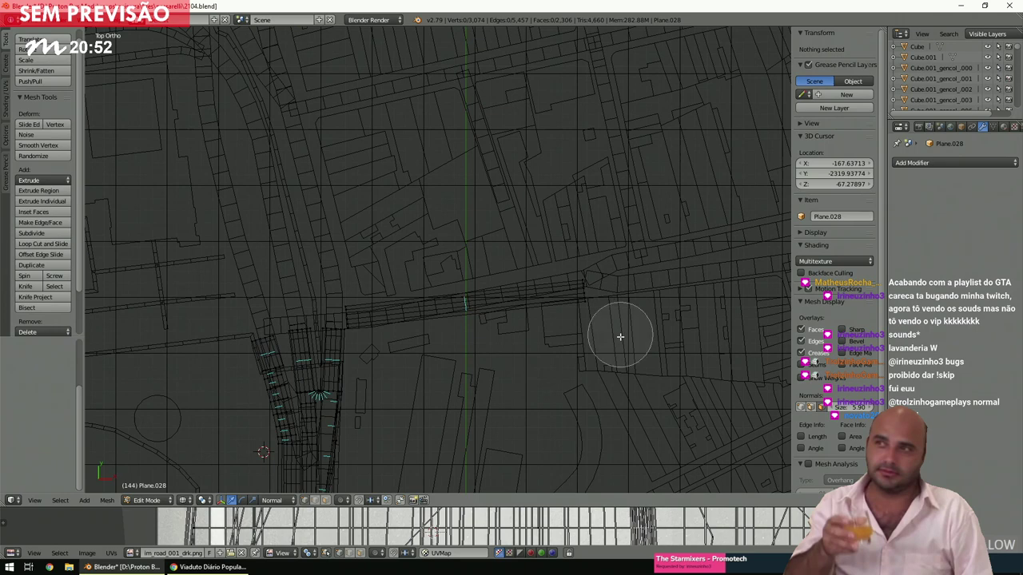
Brush-select the eastern end again and slide it further along X to shorten it more.
key(c)
drag(620, 333, 548, 247)
right_click(555, 270)
key(g)
key(x)
key(x)
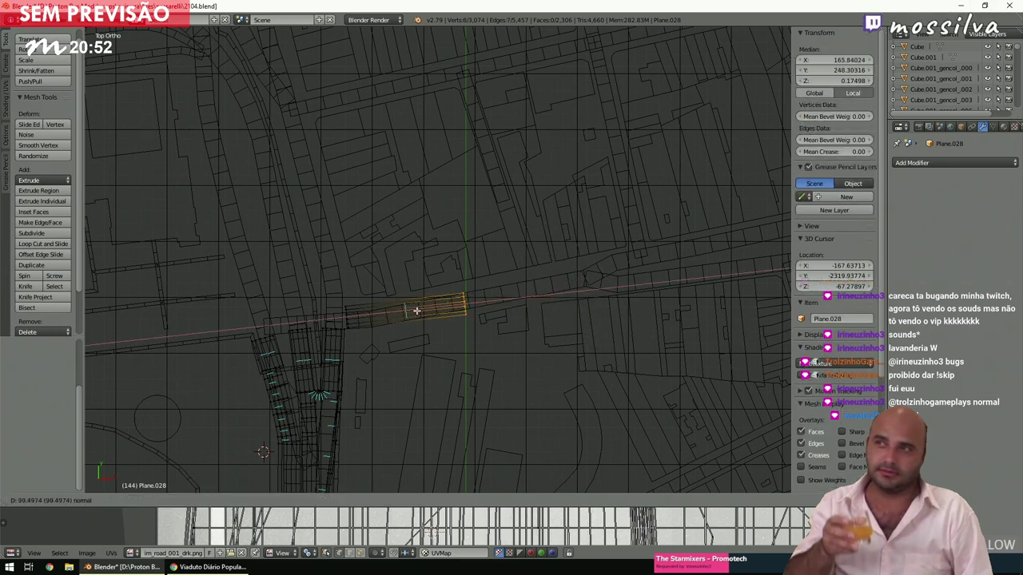
click(428, 311)
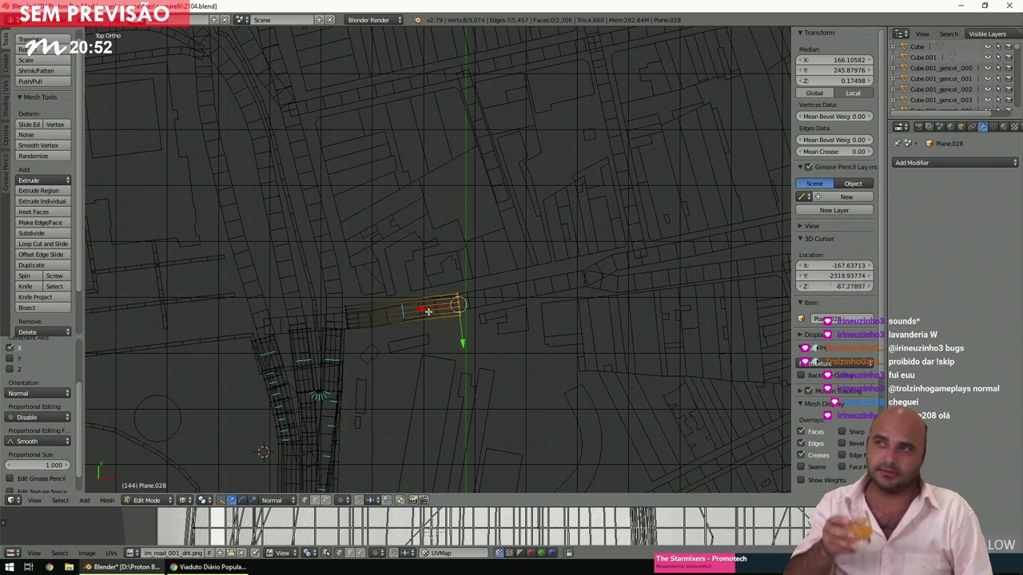
key(a)
ctrl+scroll(429, 312, up, 2)
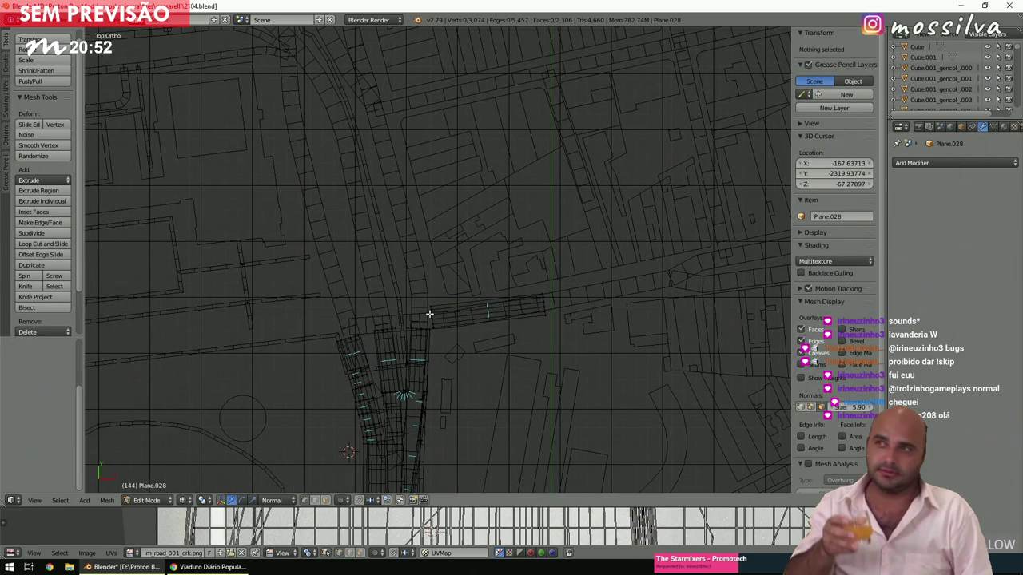
Zoom into the junction, check the linked horizontal road strip with Ctrl+L, then bring up Chrome's Street View.
shift+scroll(429, 314, up, 1)
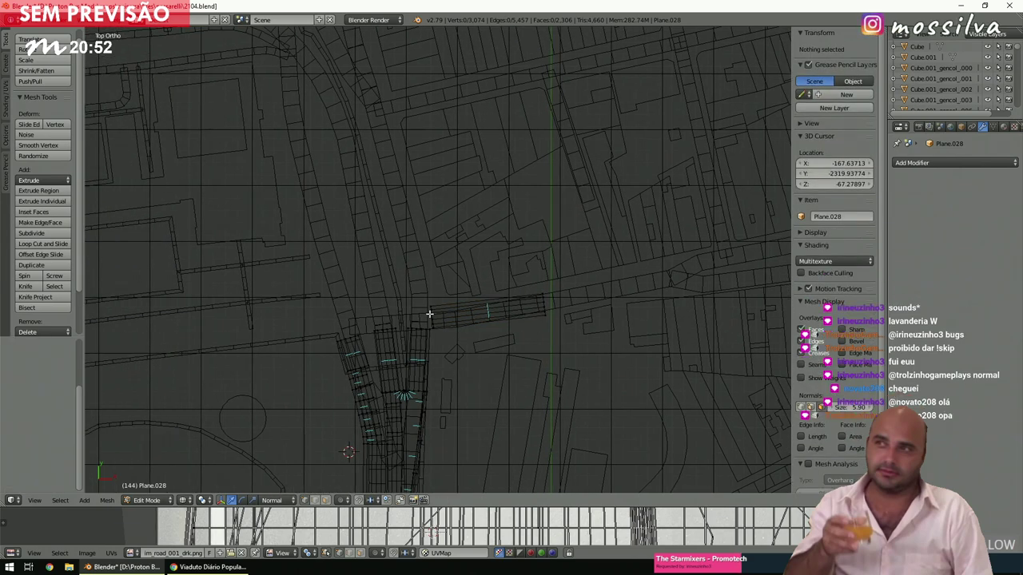
scroll(429, 315, up, 3)
scroll(429, 317, up, 4)
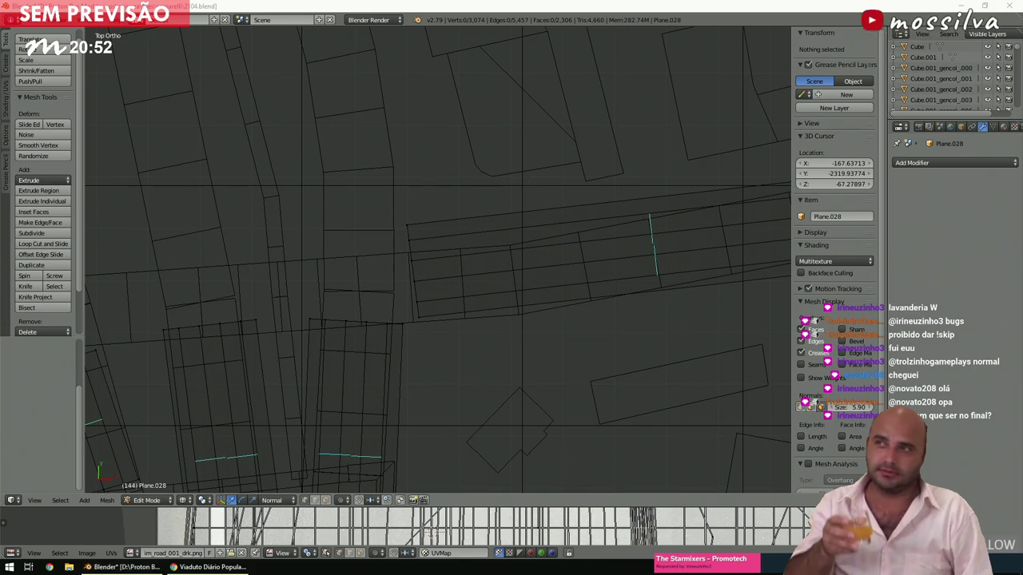
scroll(498, 282, down, 2)
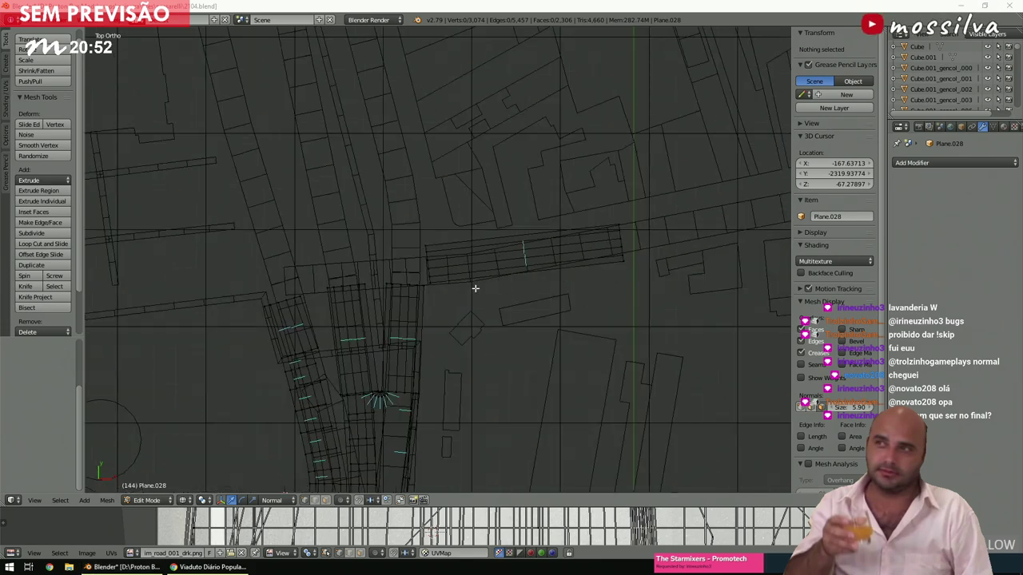
scroll(475, 288, up, 5)
scroll(434, 306, down, 3)
scroll(432, 310, up, 1)
right_click(432, 310)
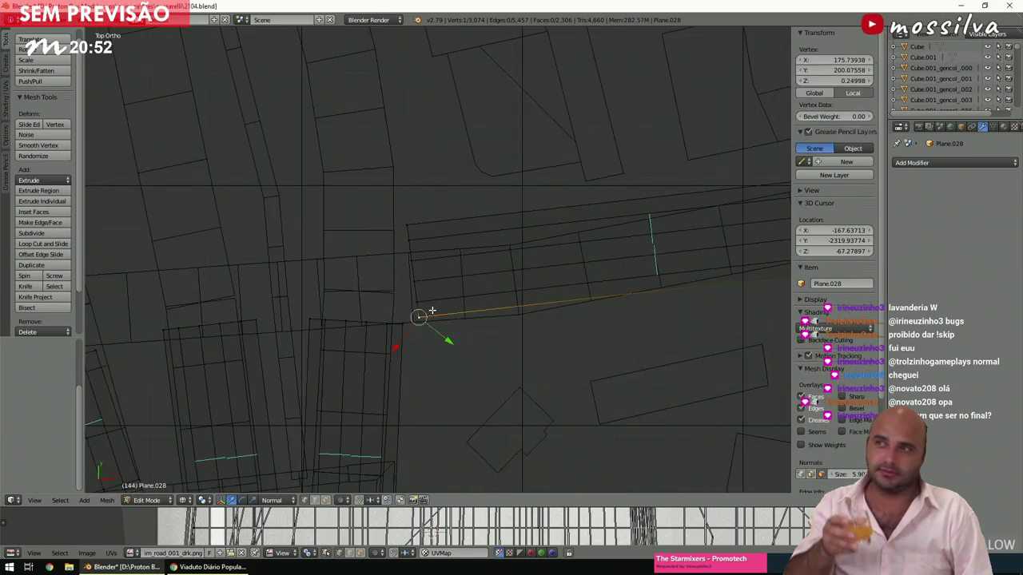
key(ctrl+l)
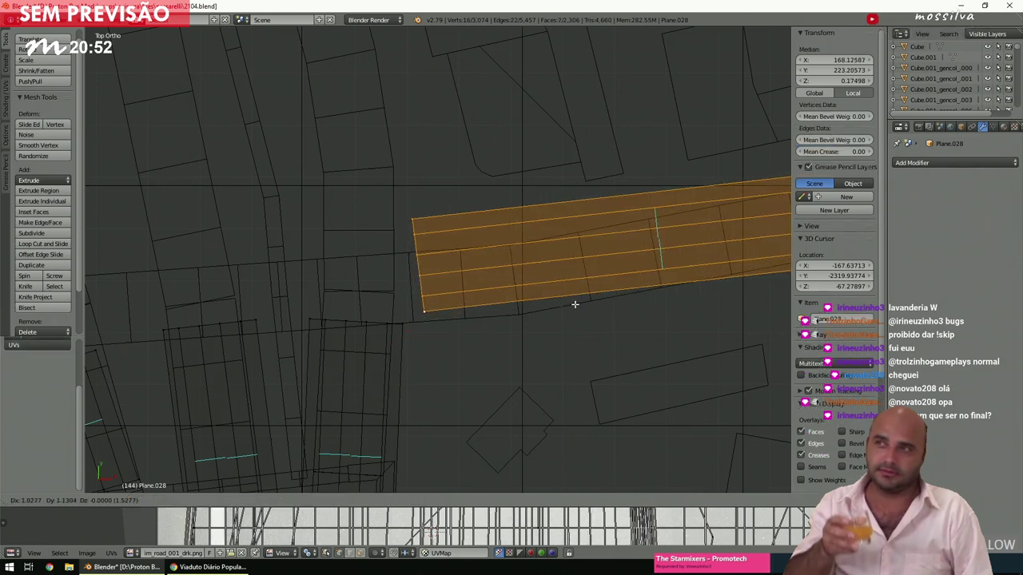
key(a)
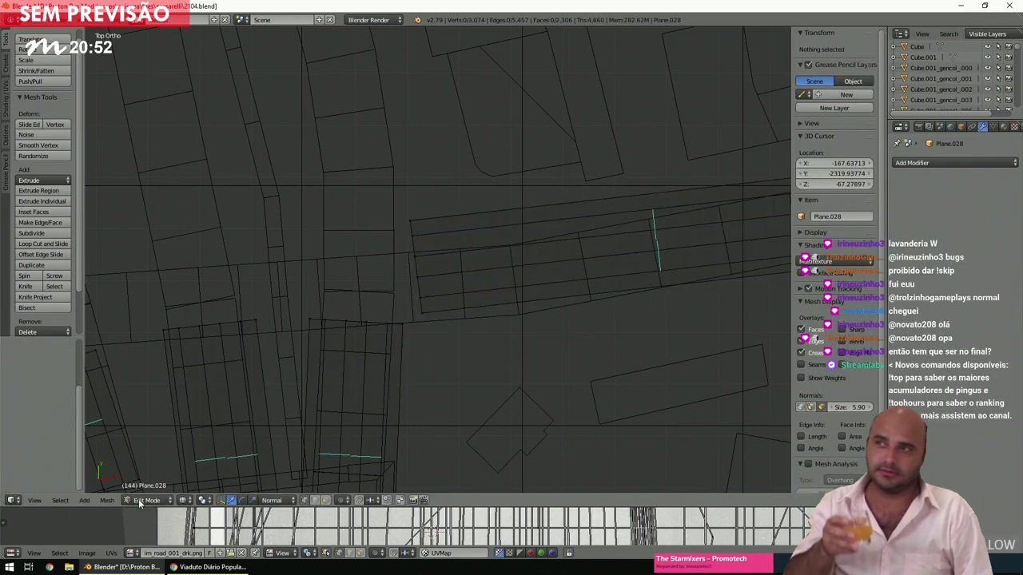
click(208, 567)
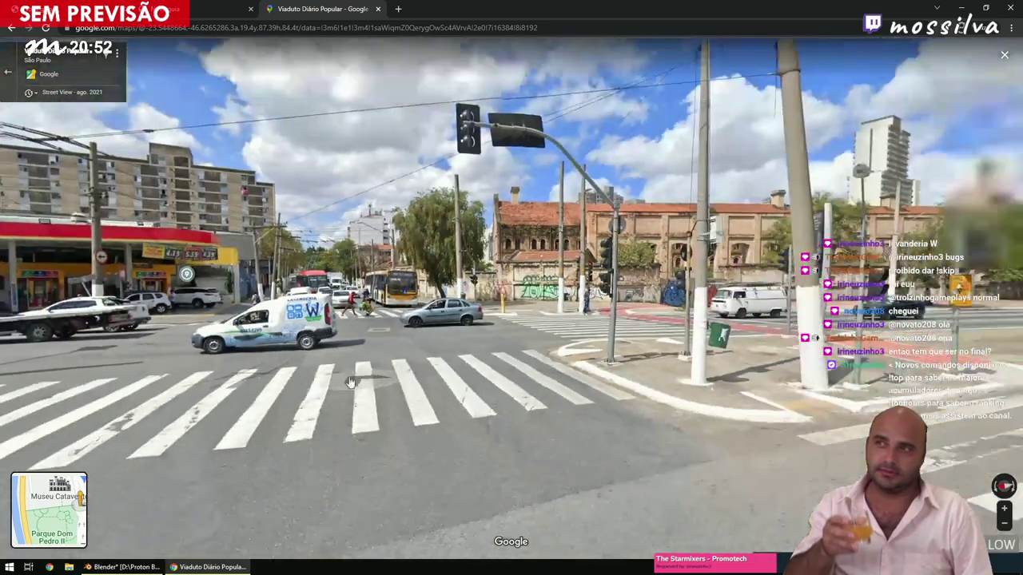
Zoom around the intersection in Street View and turn the view toward the gas station.
scroll(423, 375, up, 4)
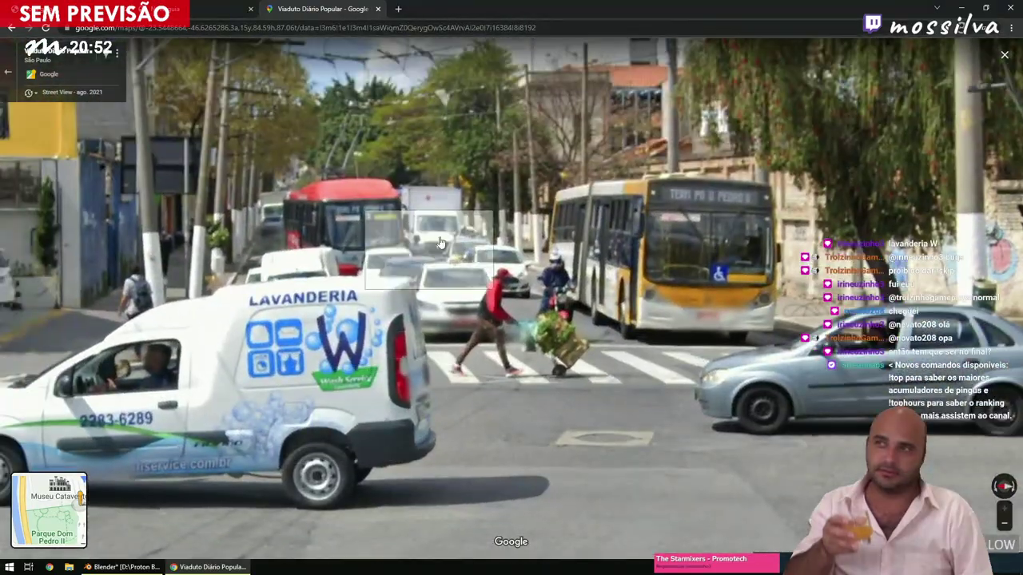
scroll(398, 350, down, 4)
scroll(398, 350, down, 3)
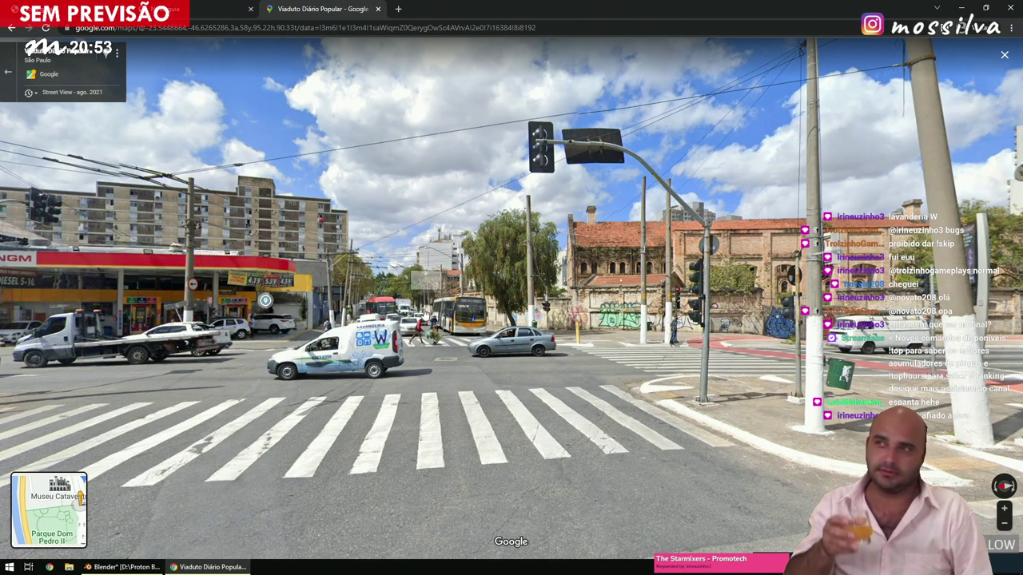
scroll(421, 320, up, 3)
scroll(421, 320, down, 3)
drag(421, 321, 627, 328)
Pull the horizontal road strip's right-end vertices back to the left to shorten it.
click(124, 566)
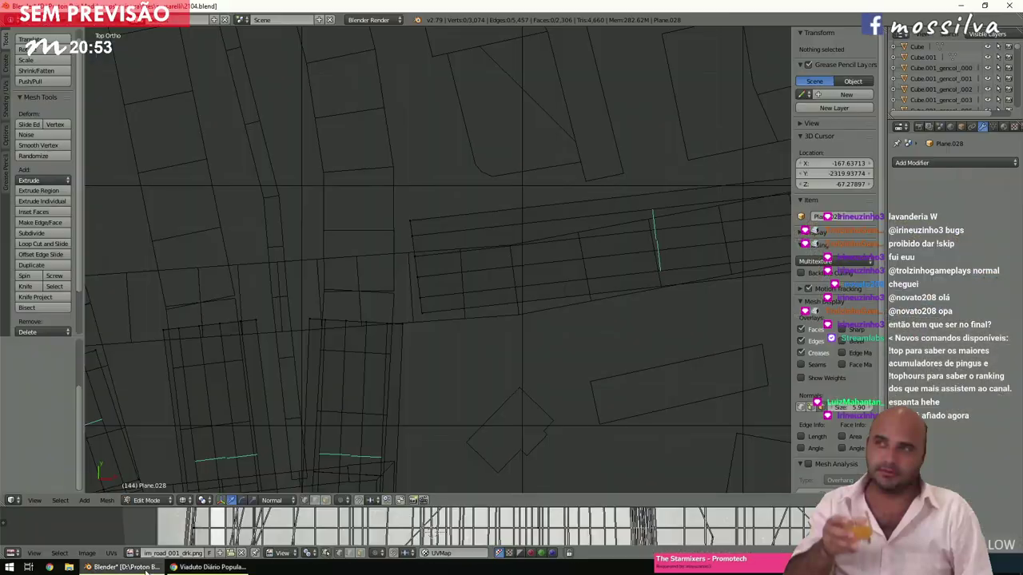
scroll(431, 310, down, 4)
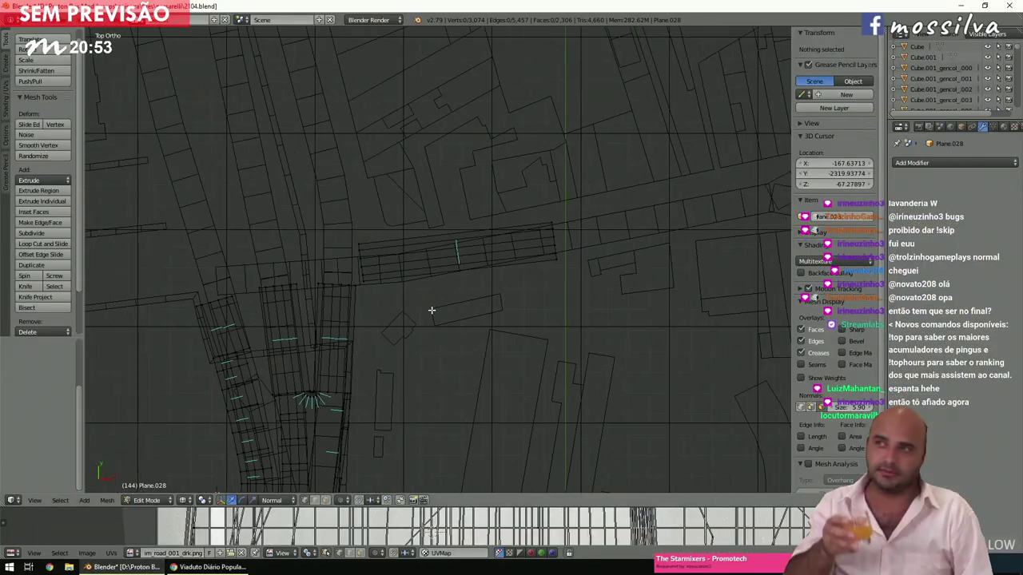
key(c)
drag(598, 242, 616, 228)
key(Escape)
key(g)
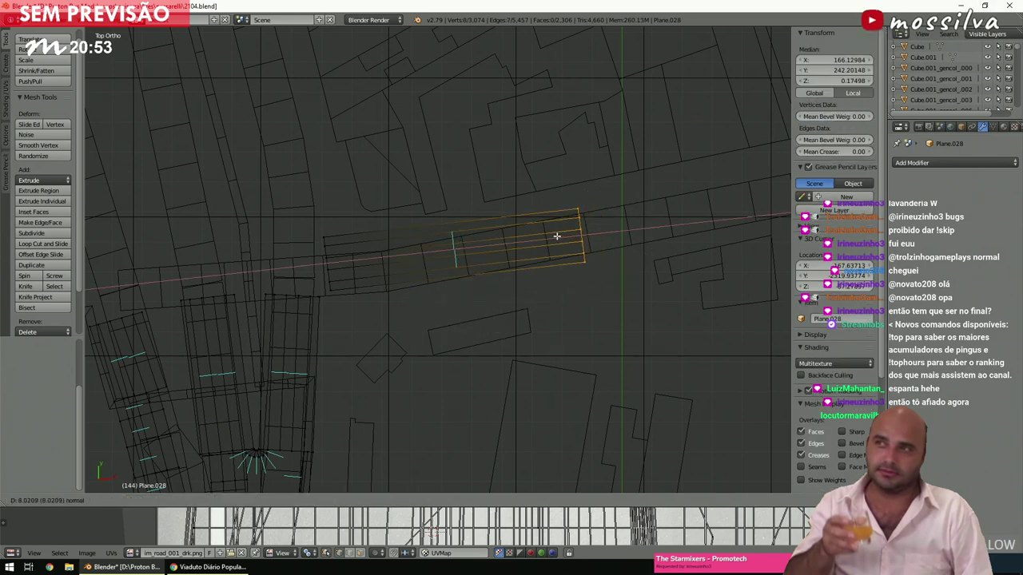
click(507, 248)
key(a)
Duplicate the whole road strip, then rotate and move the copy up and left.
ctrl+scroll(507, 248, down, 5)
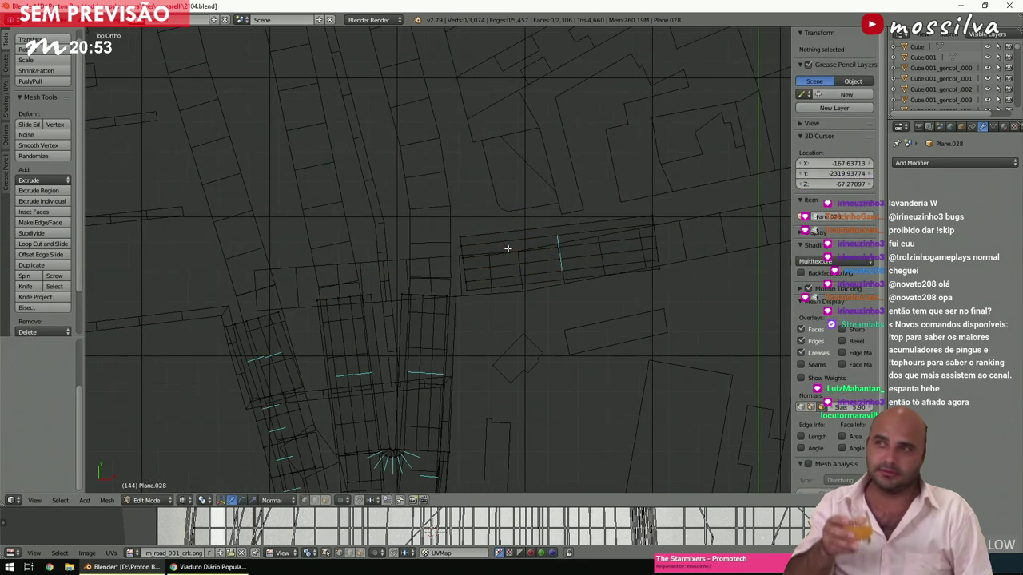
shift+scroll(507, 248, down, 2)
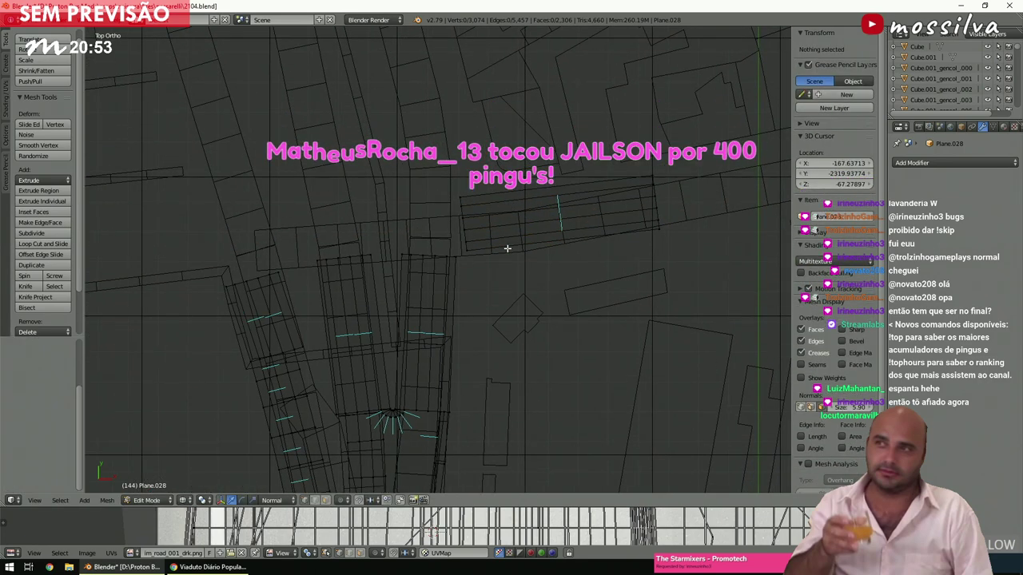
right_click(659, 228)
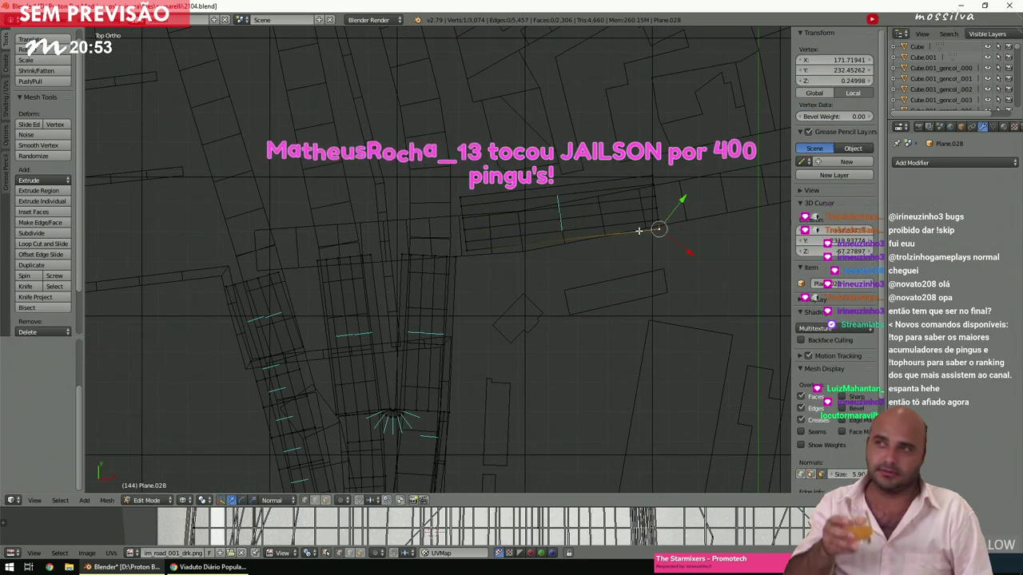
key(ctrl+l)
key(shift+d)
click(611, 192)
shift+scroll(611, 191, up, 4)
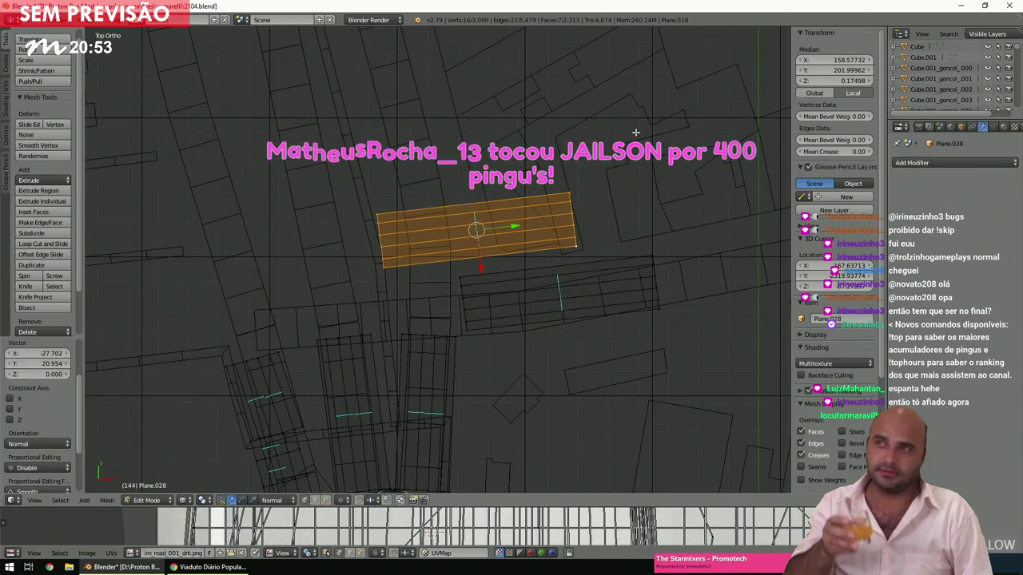
key(r)
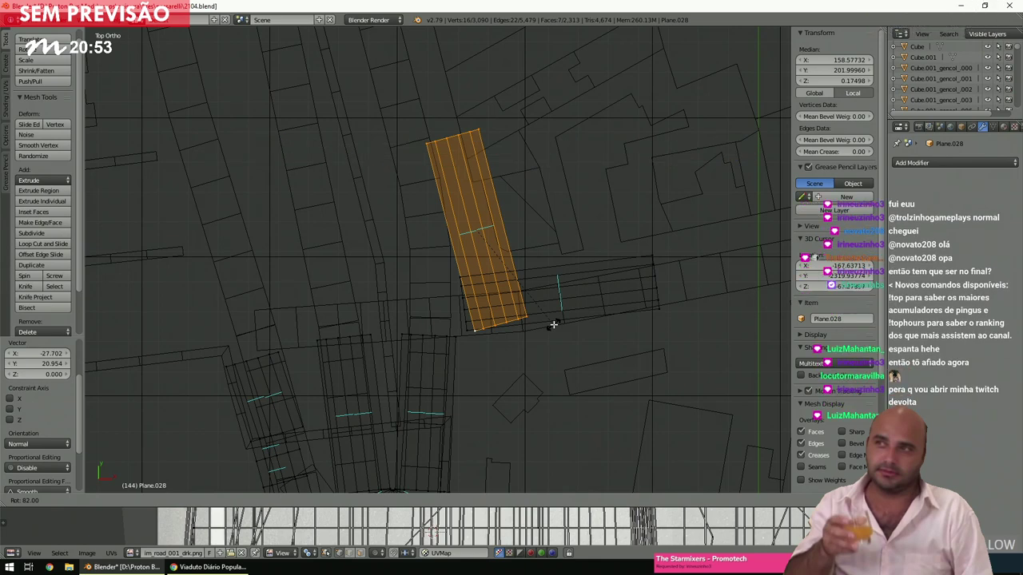
click(553, 325)
key(g)
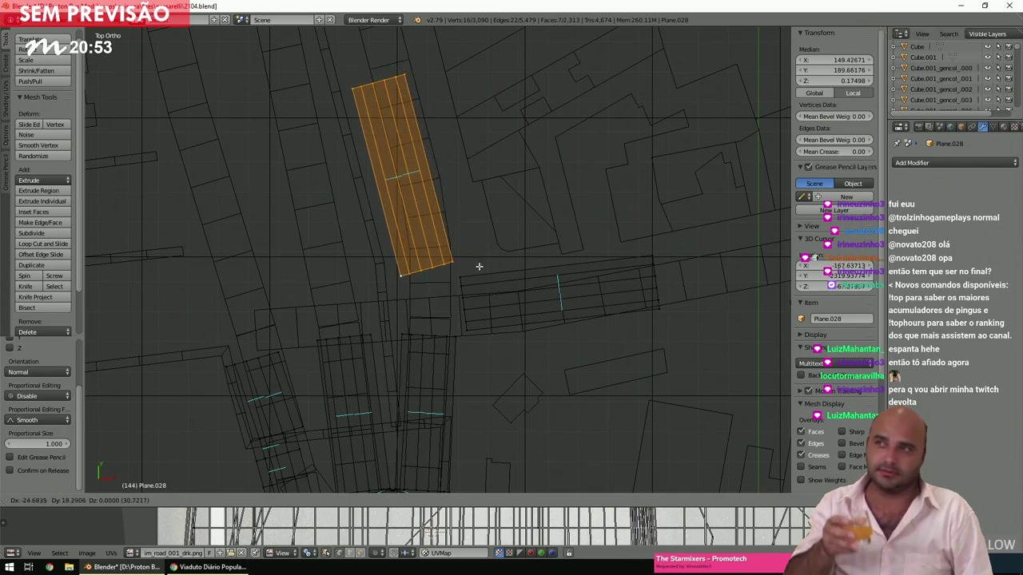
click(479, 266)
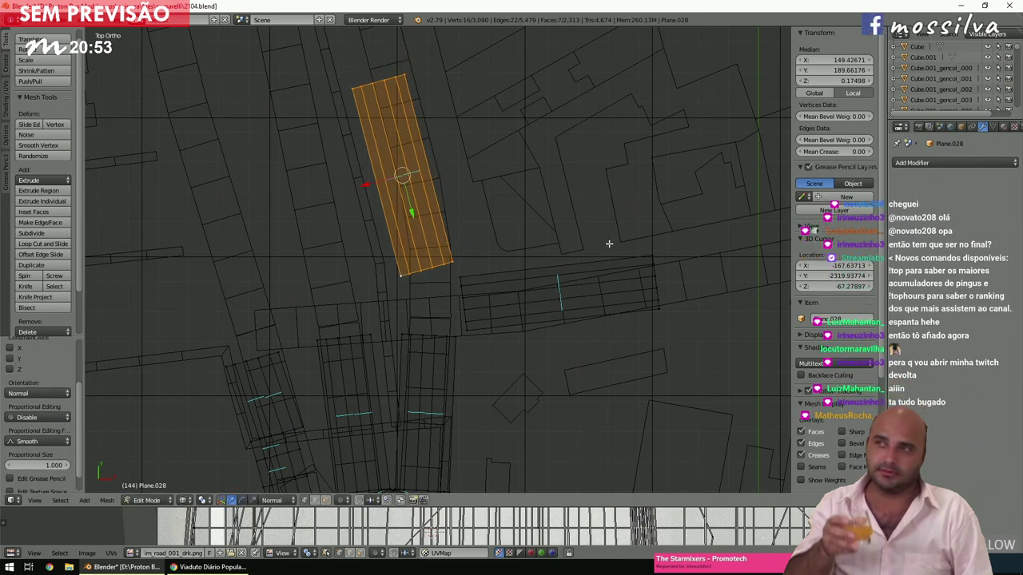
Turn the copied strip more upright and nudge it into place north of the junction.
key(r)
click(588, 270)
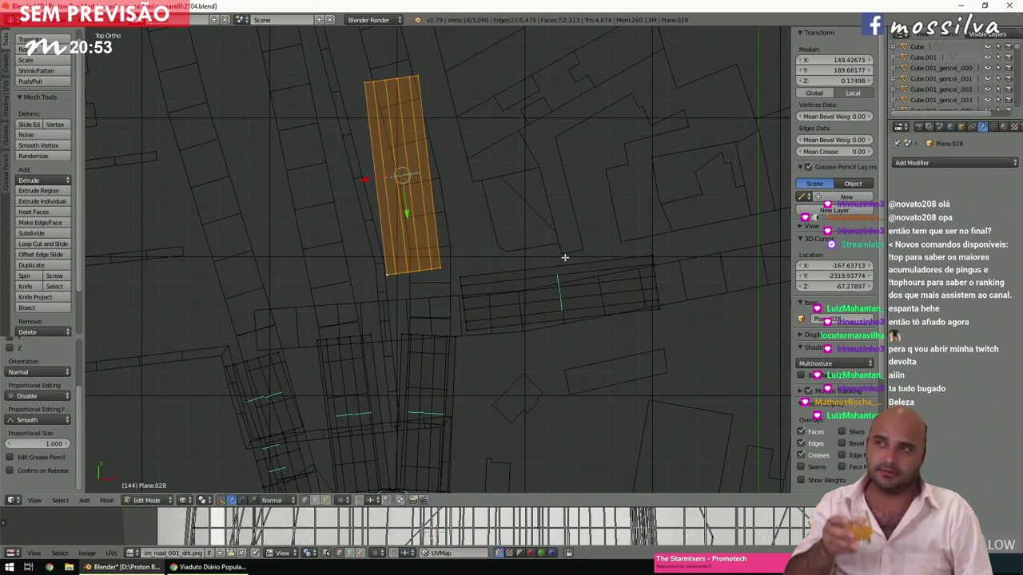
key(g)
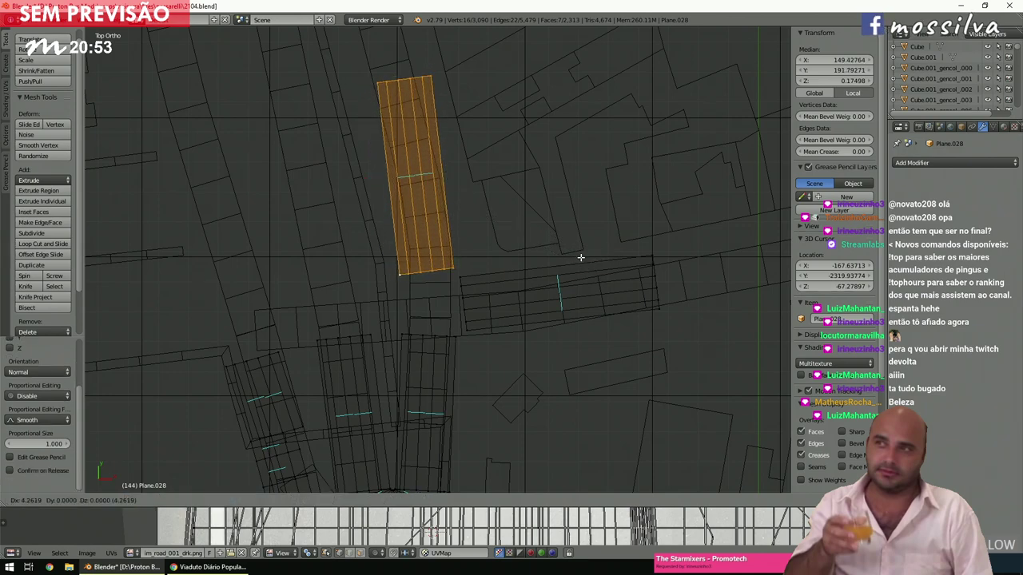
click(581, 257)
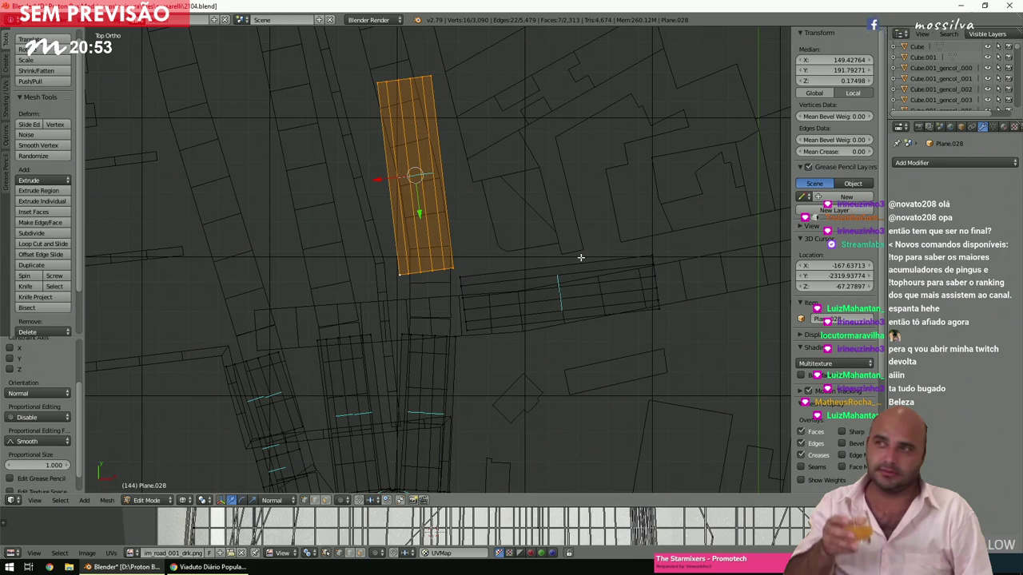
key(g)
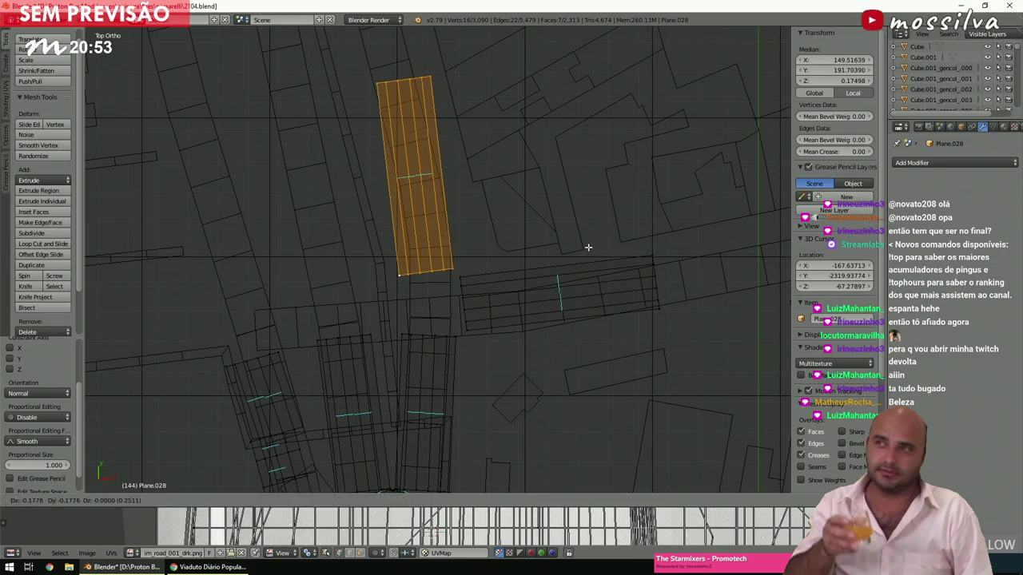
click(589, 247)
key(a)
scroll(523, 227, down, 5)
Select the linked upright road strip, move it left and rotate it.
ctrl+scroll(523, 227, right, 2)
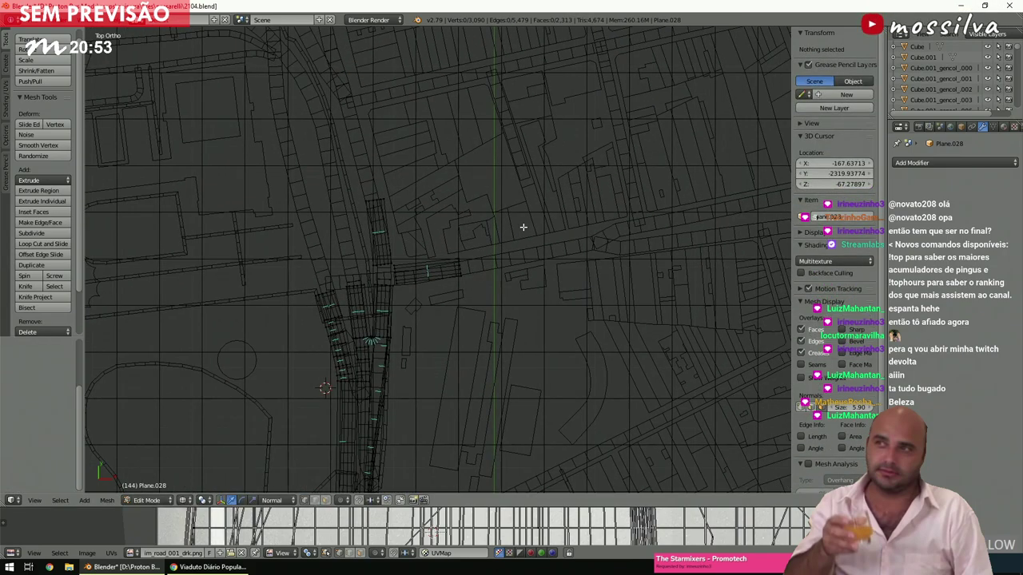
scroll(515, 238, up, 3)
scroll(514, 237, up, 3)
shift+scroll(527, 258, down, 4)
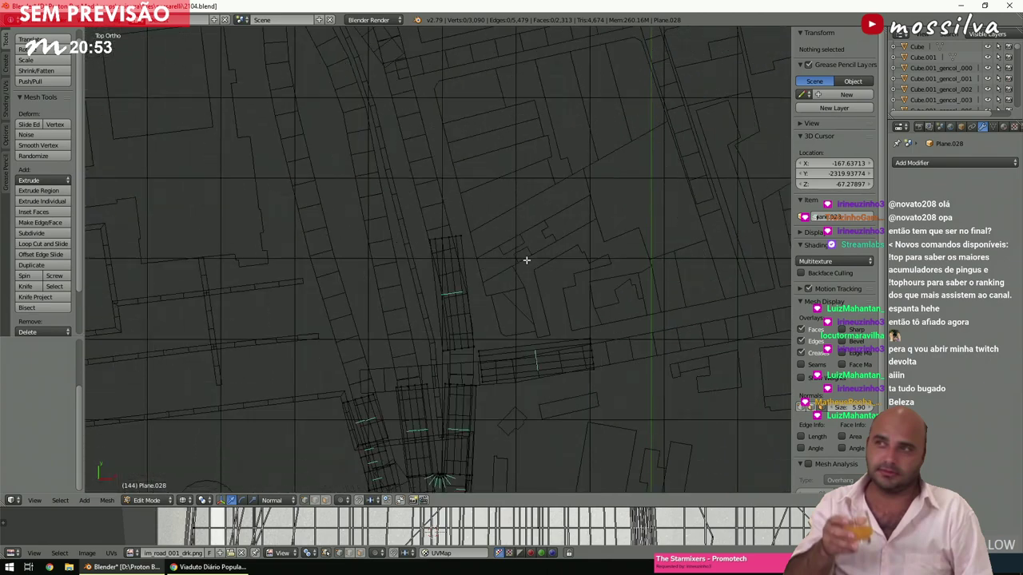
key(l)
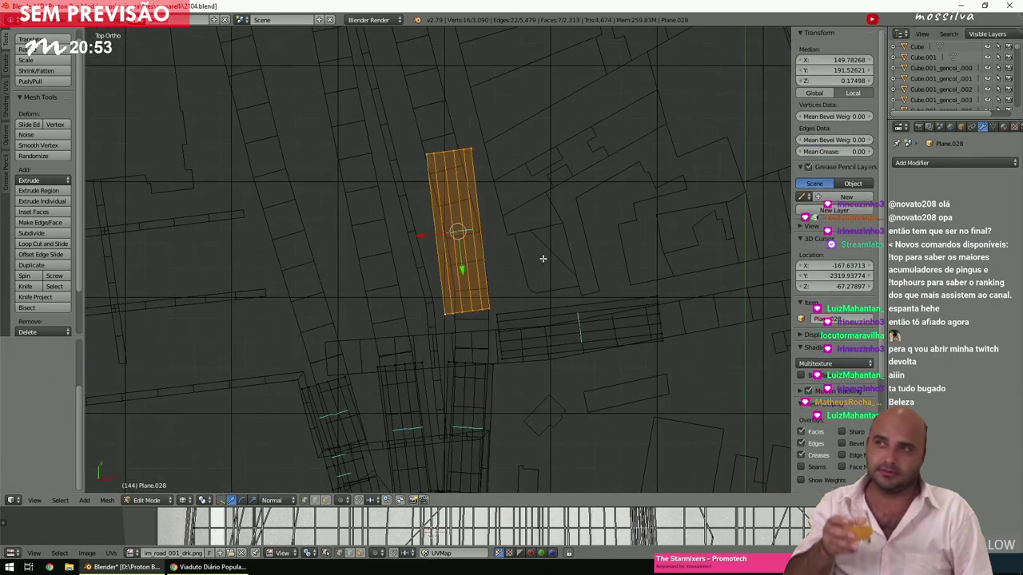
key(g)
click(471, 265)
scroll(470, 266, up, 2)
key(r)
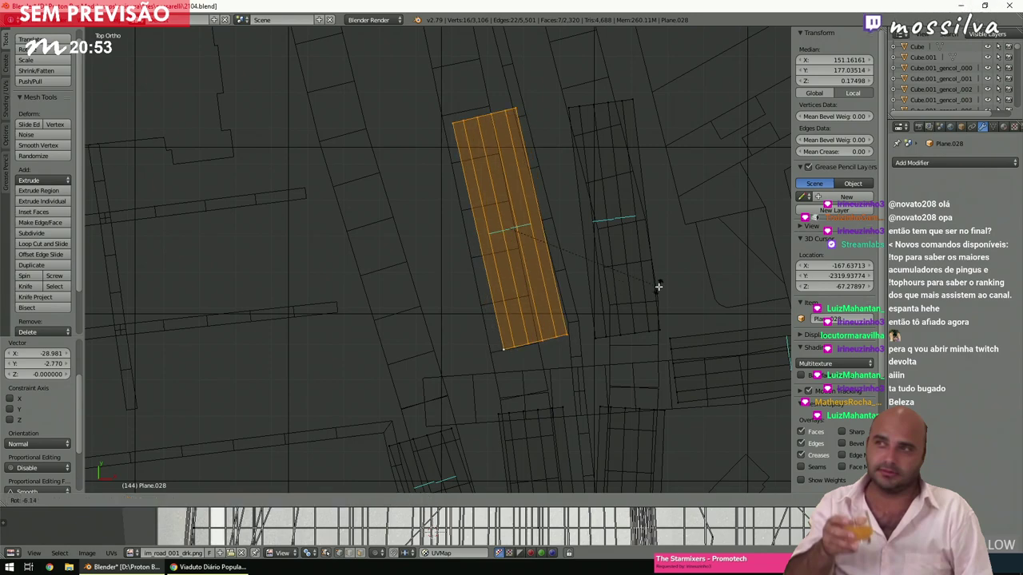
click(658, 286)
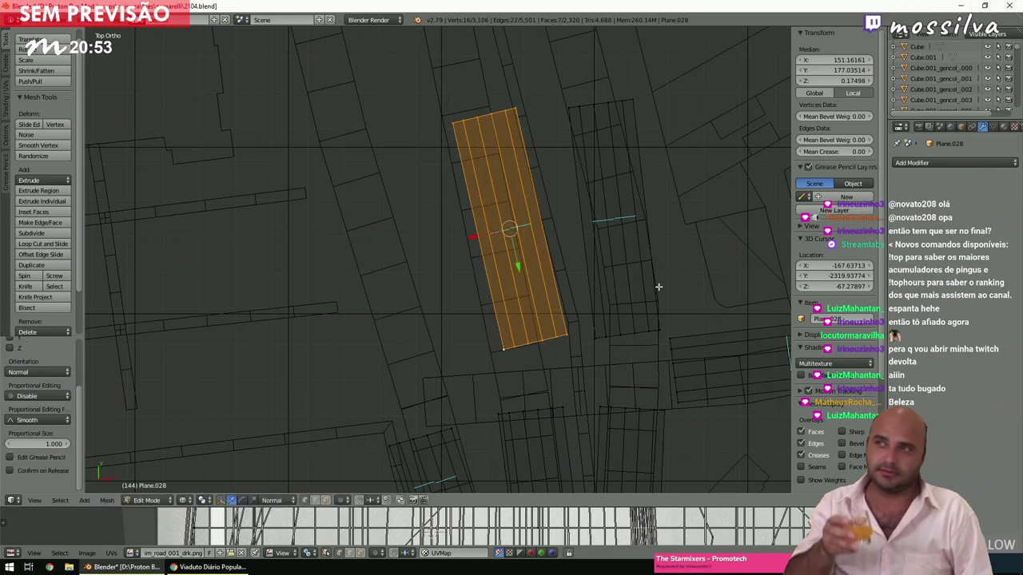
Fine-tune the upright strip's position and angle with a small shift and several slight rotations.
key(g)
click(641, 288)
key(r)
click(674, 309)
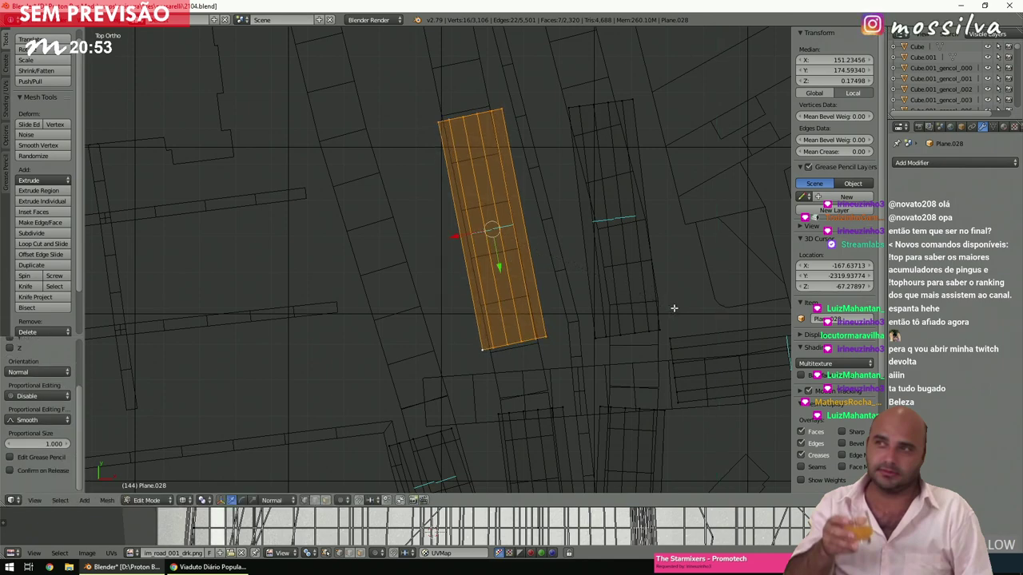
key(r)
click(673, 307)
key(r)
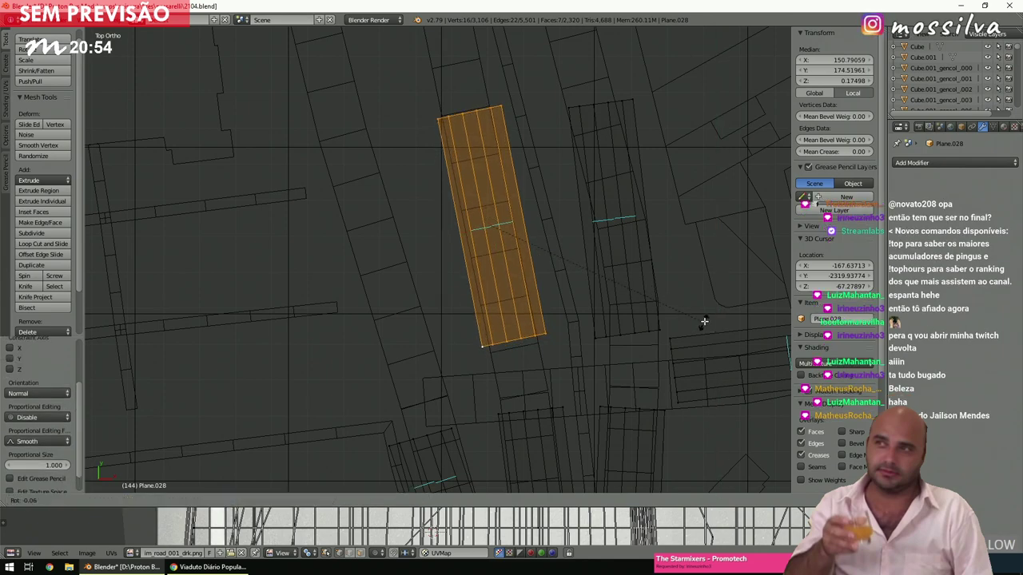
click(703, 322)
key(a)
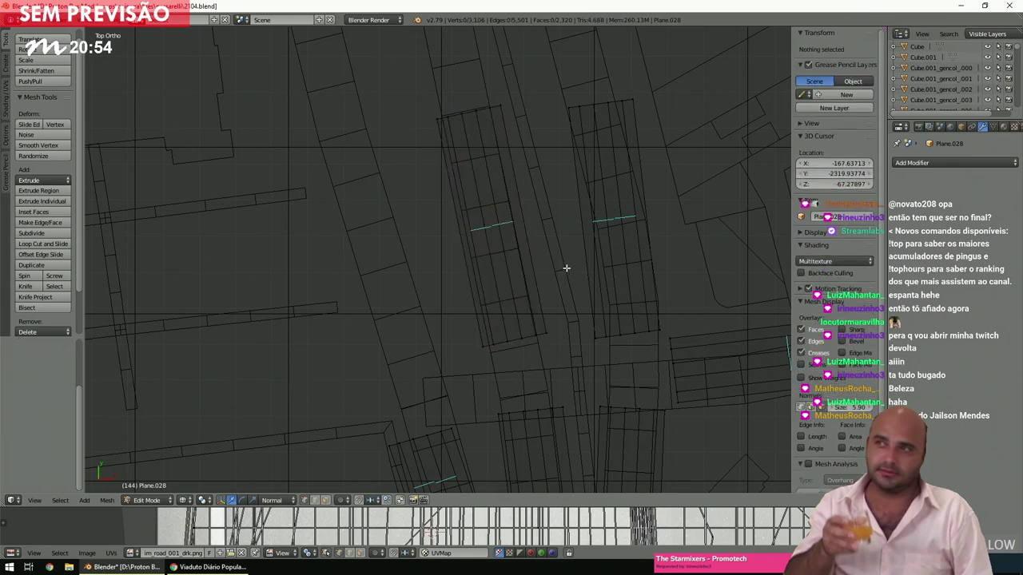
Shorten the angled strip by sliding its top vertices along X, then nudge it left.
key(c)
drag(502, 135, 387, 141)
right_click(387, 141)
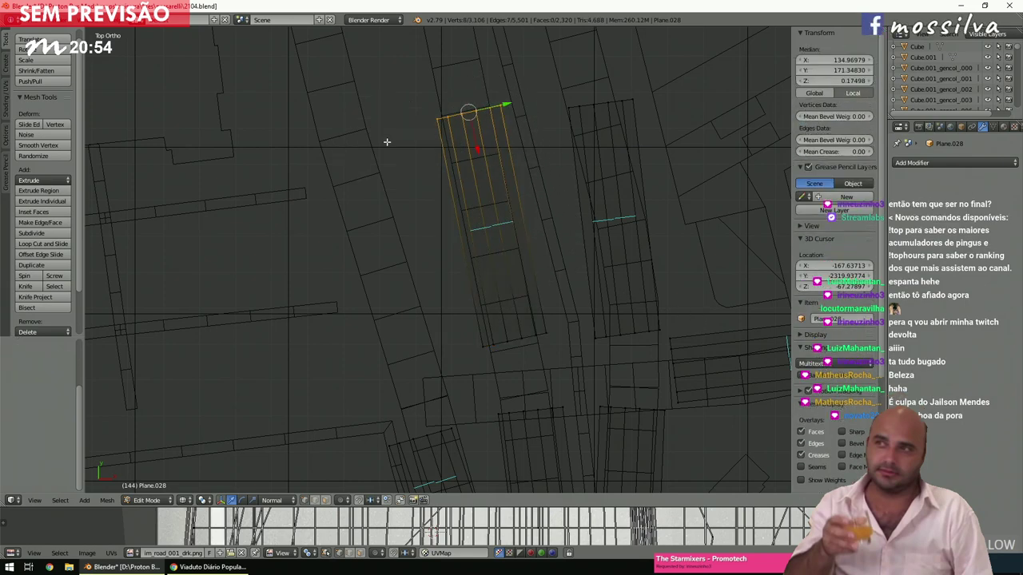
key(g)
key(x)
key(x)
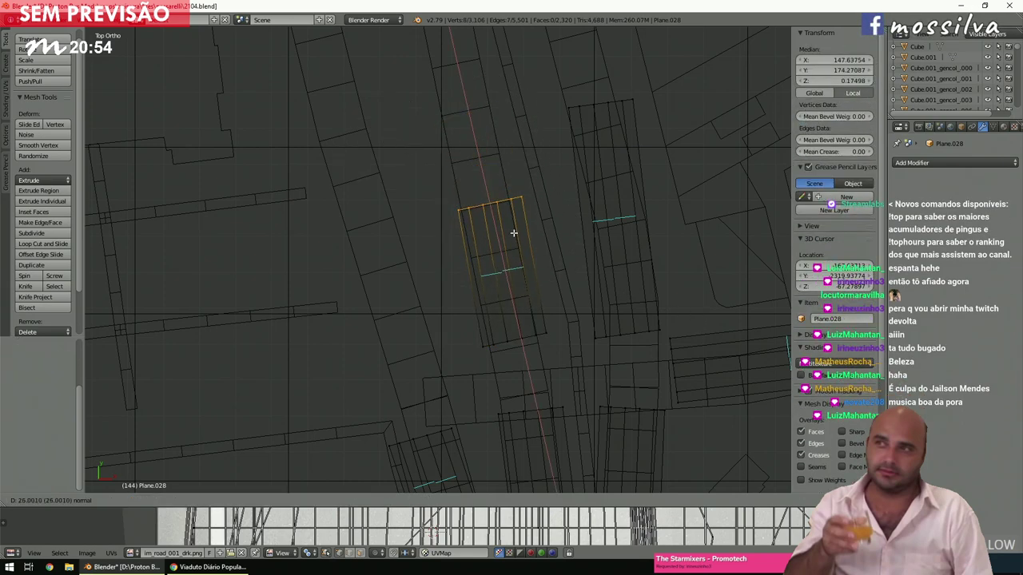
click(516, 246)
scroll(543, 244, up, 3)
key(g)
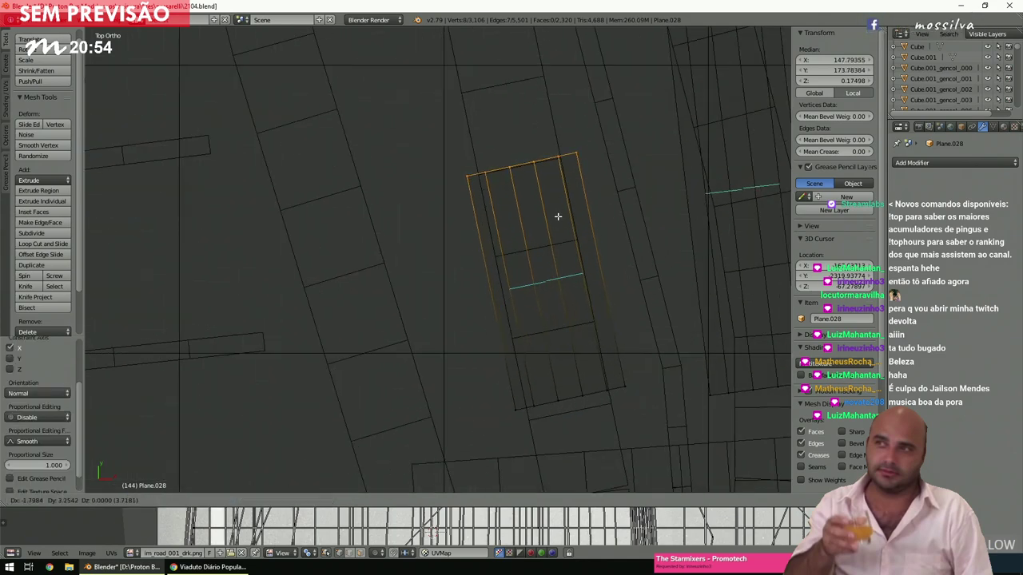
click(558, 217)
key(a)
Extrude a copy of a strip's faces, slide it up the street along Y, then show Street View.
scroll(538, 233, down, 3)
scroll(528, 246, up, 2)
scroll(519, 250, down, 2)
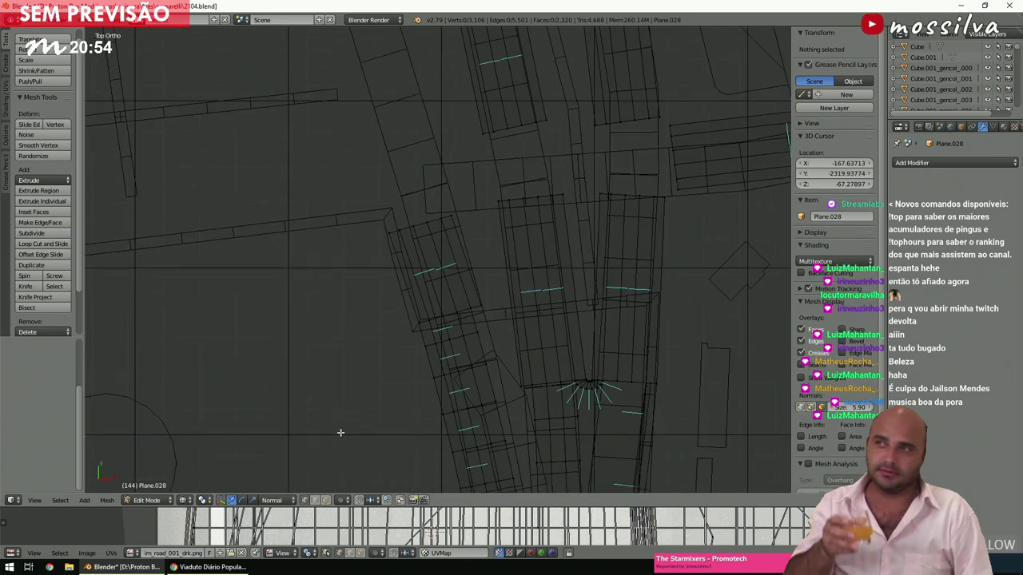
shift+scroll(381, 383, up, 3)
key(c)
mouse_move(399, 347)
mouse_down()
mouse_move(448, 327)
mouse_move(442, 318)
mouse_up()
right_click(441, 318)
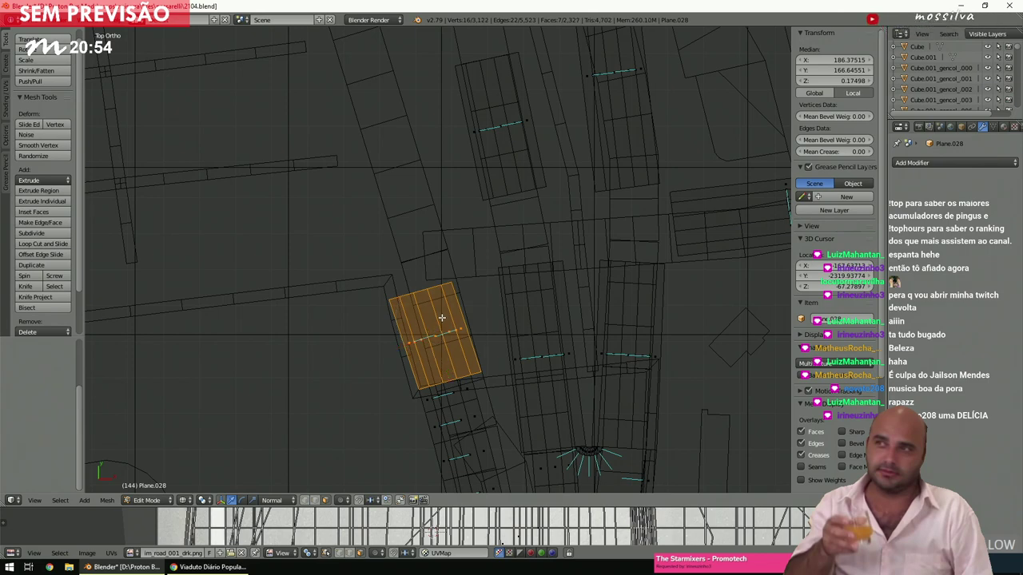
key(e)
right_click(442, 318)
key(g)
key(y)
key(y)
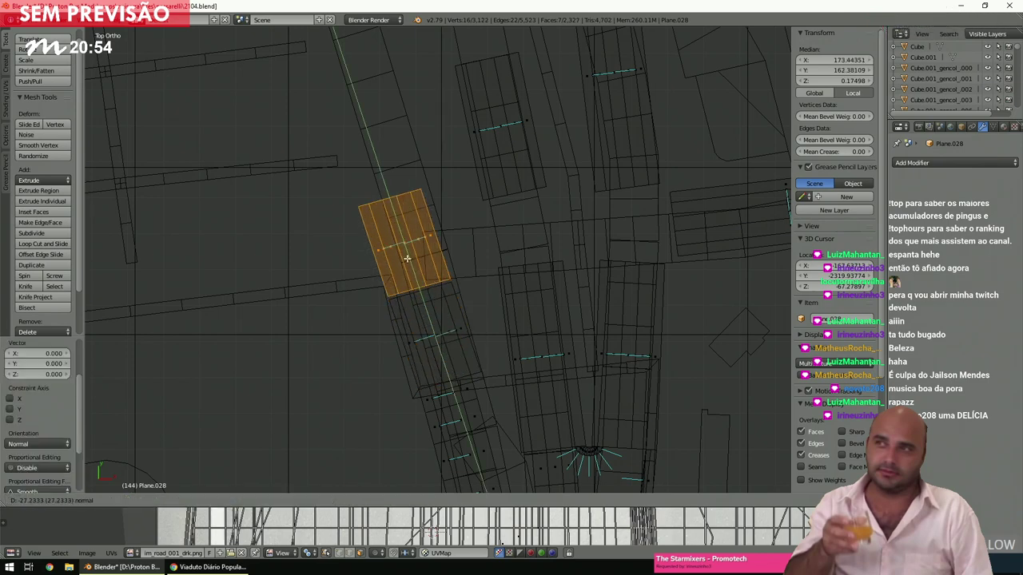
click(393, 205)
click(210, 567)
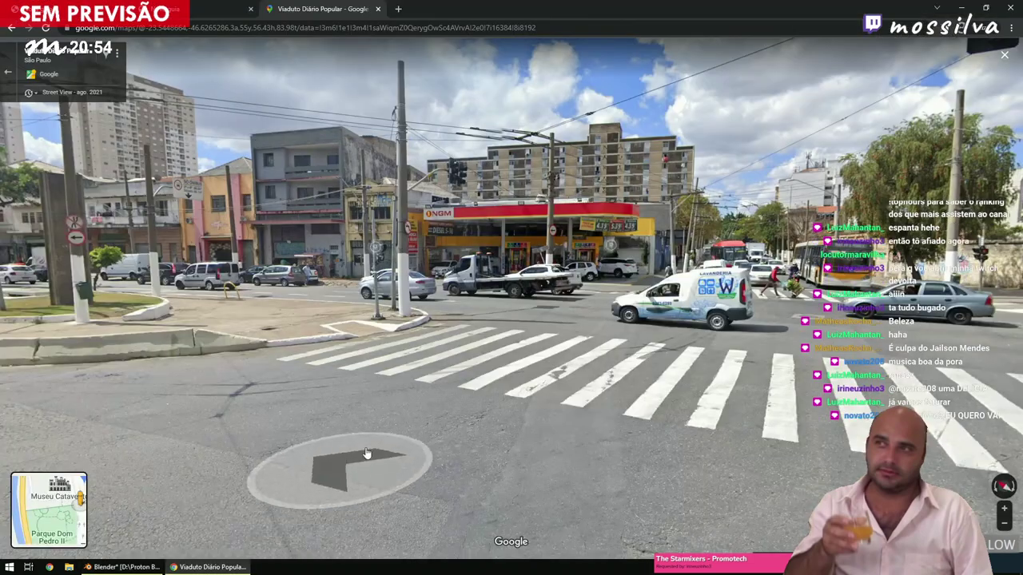
Move along the avenue in Street View and turn to look across the junction.
click(559, 355)
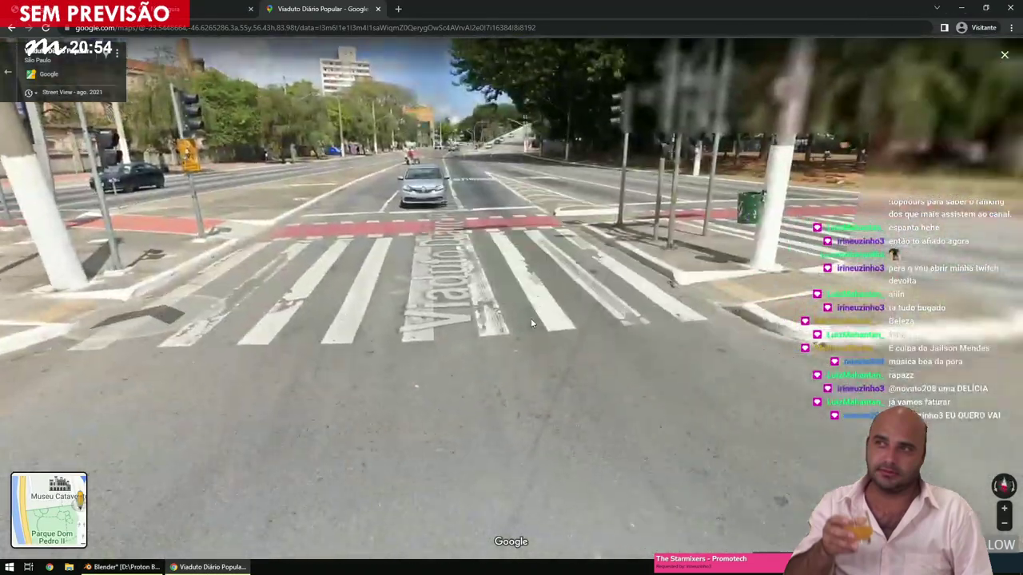
drag(531, 318, 382, 317)
drag(270, 301, 96, 307)
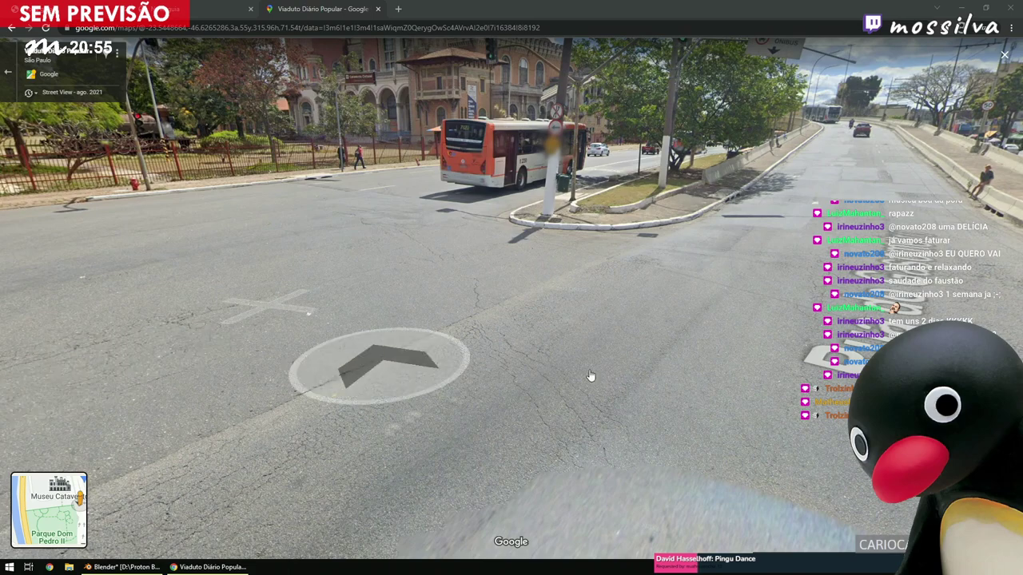
Step forward to view the crosswalk, then return to the Blender model.
click(695, 383)
drag(344, 397, 275, 359)
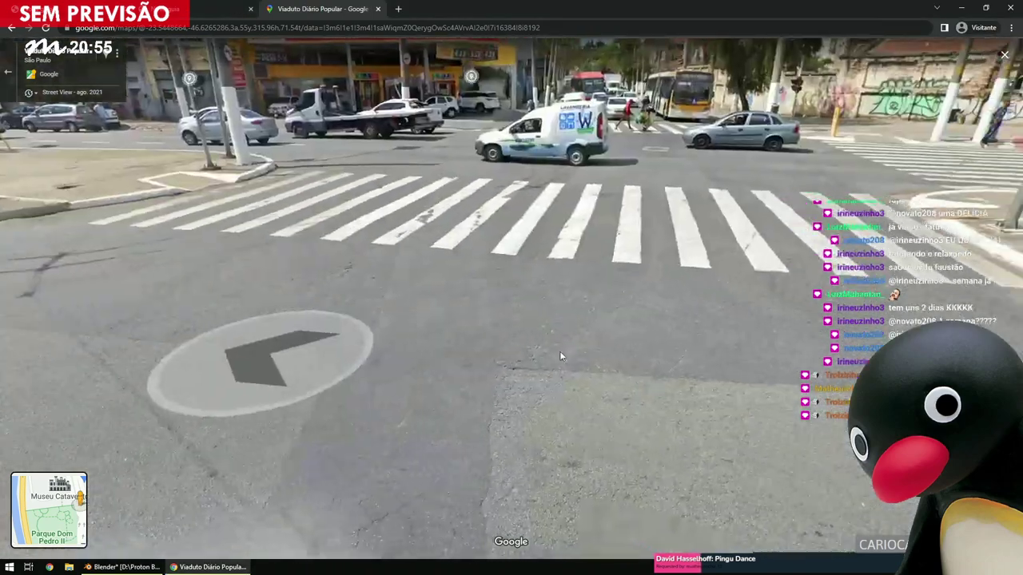
click(183, 569)
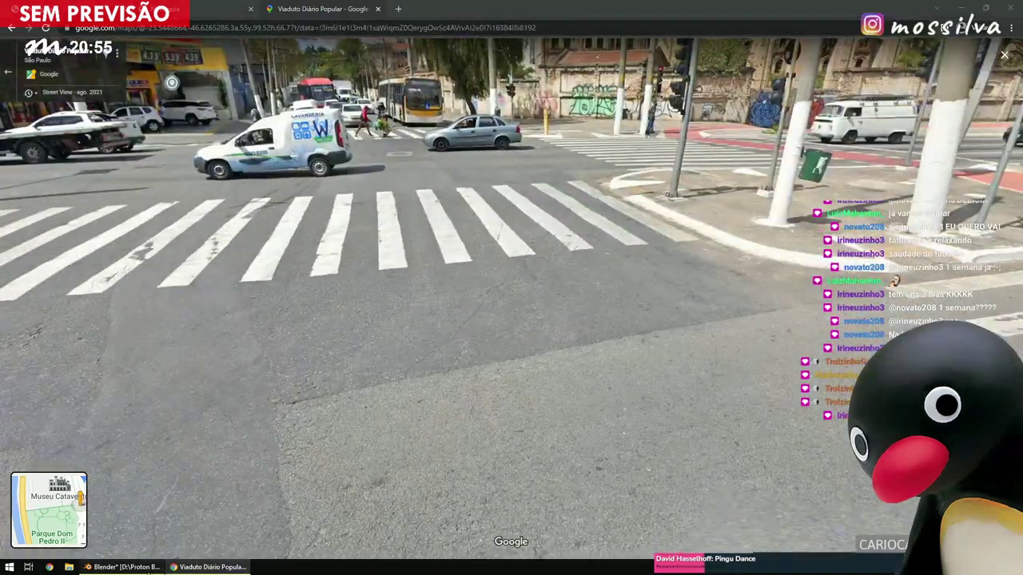
scroll(425, 342, down, 2)
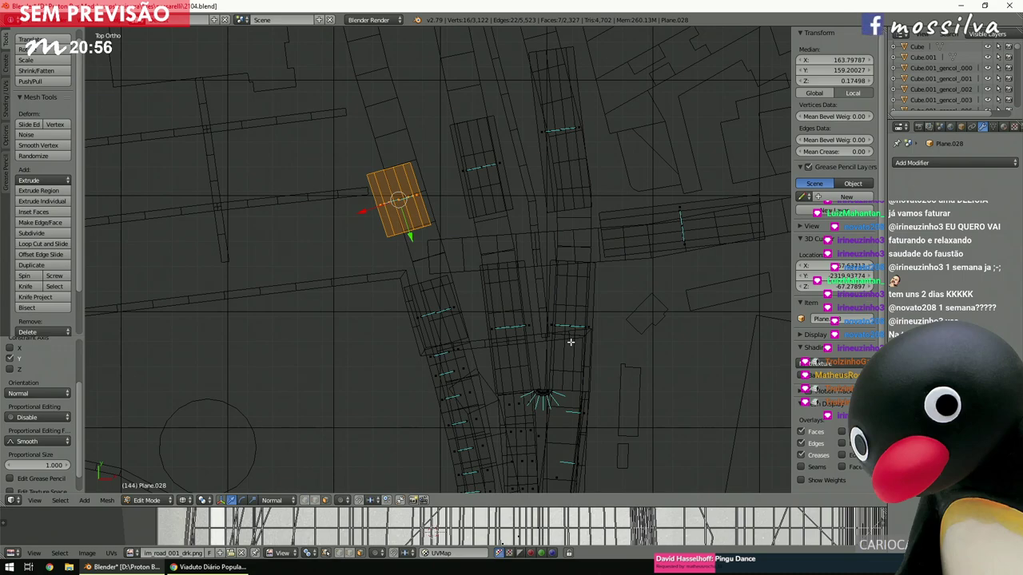
Box-select both sidewalk strip ends at the corner and bridge them with Bridge Edge Loops.
key(a)
ctrl+scroll(570, 342, up, 2)
scroll(569, 342, up, 4)
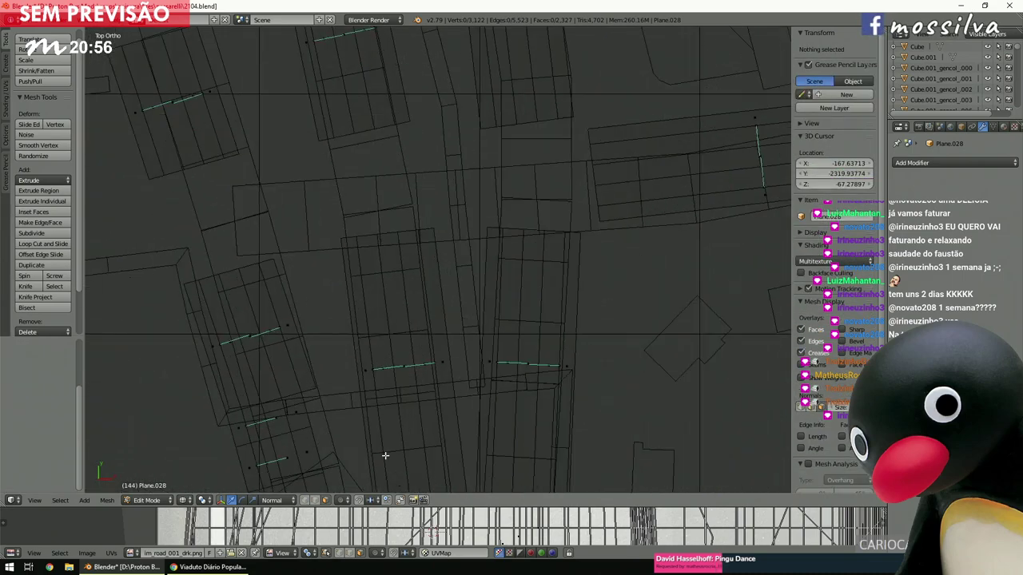
scroll(618, 199, up, 4)
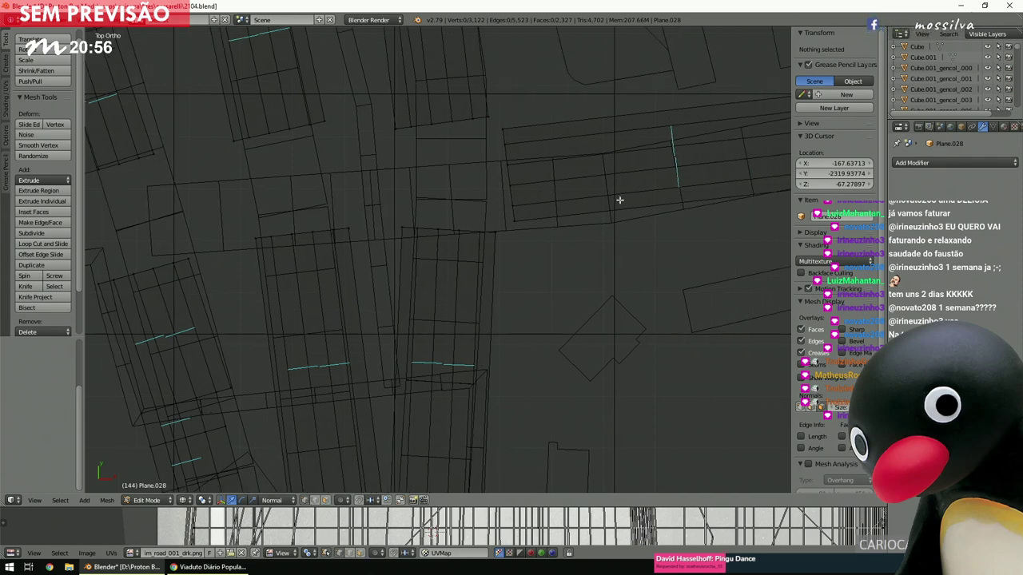
scroll(619, 202, up, 3)
key(b)
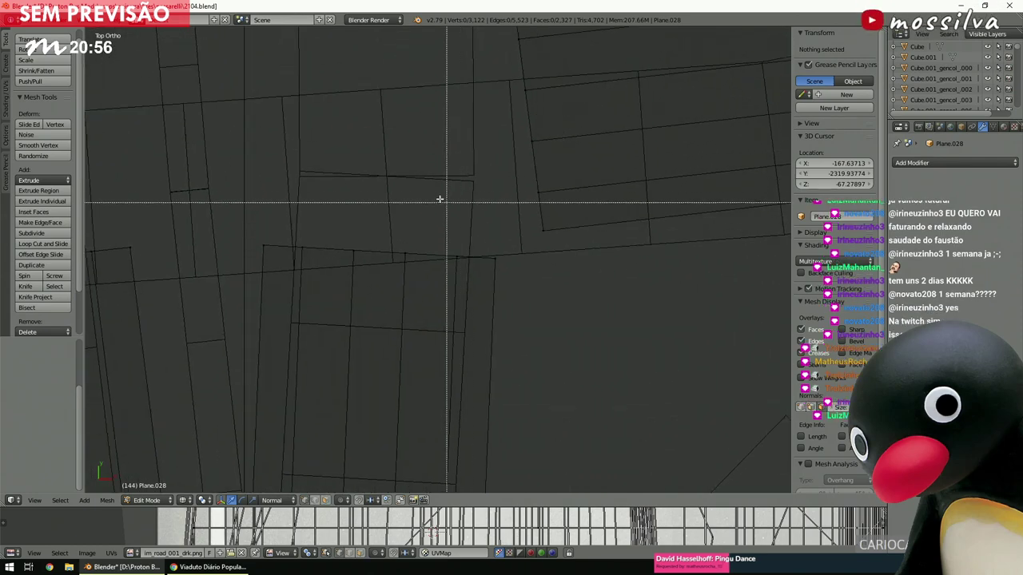
drag(457, 181, 438, 222)
key(space)
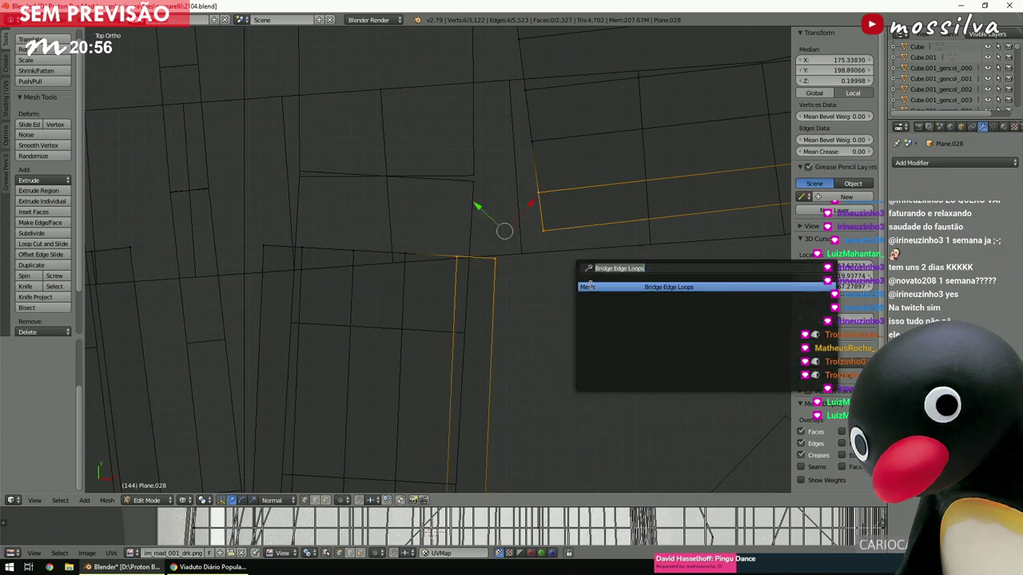
click(587, 286)
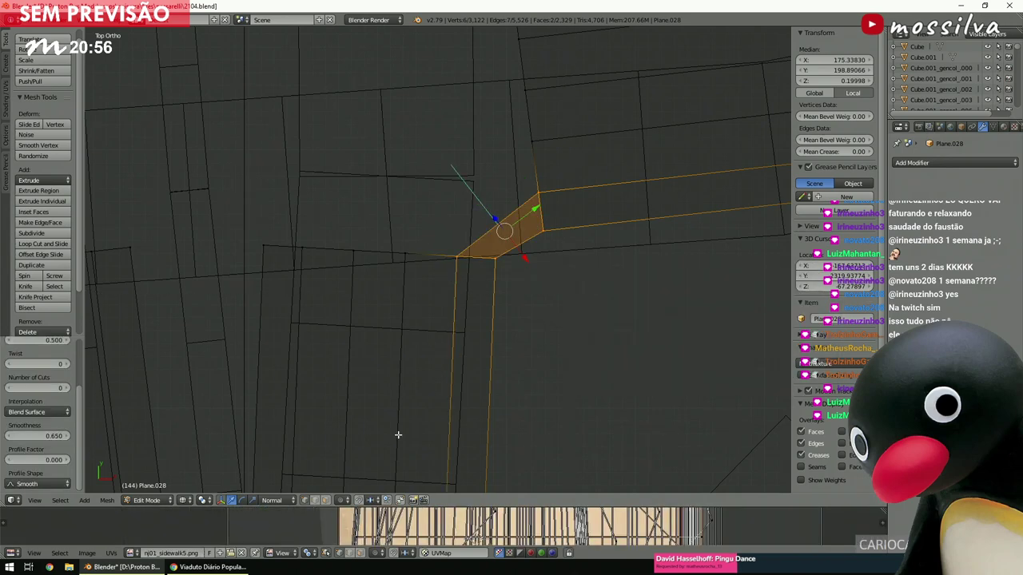
Give the bridge 6 cuts with Blend Path interpolation so the corner curves.
click(49, 389)
text(6)
key(Return)
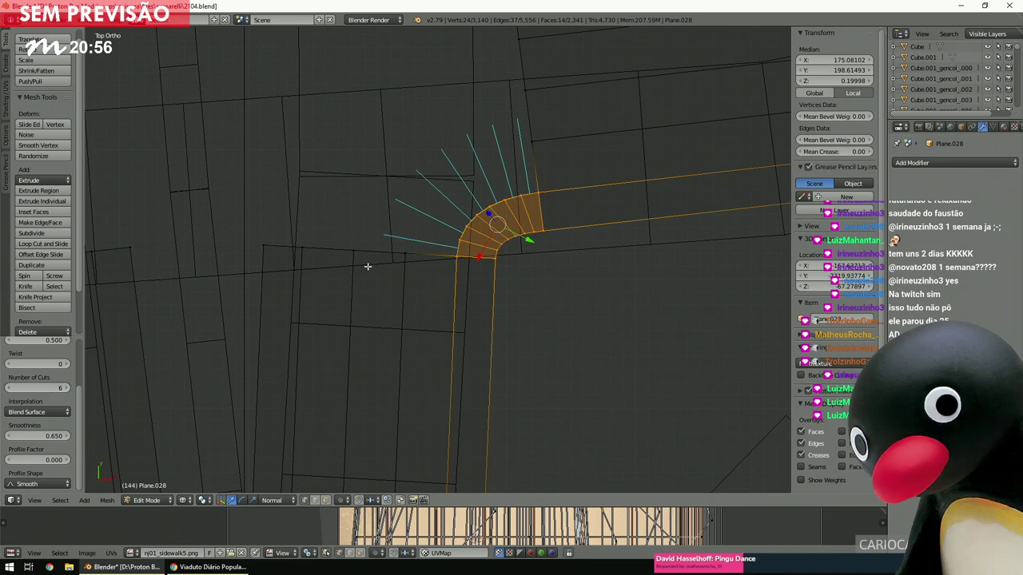
scroll(455, 244, up, 4)
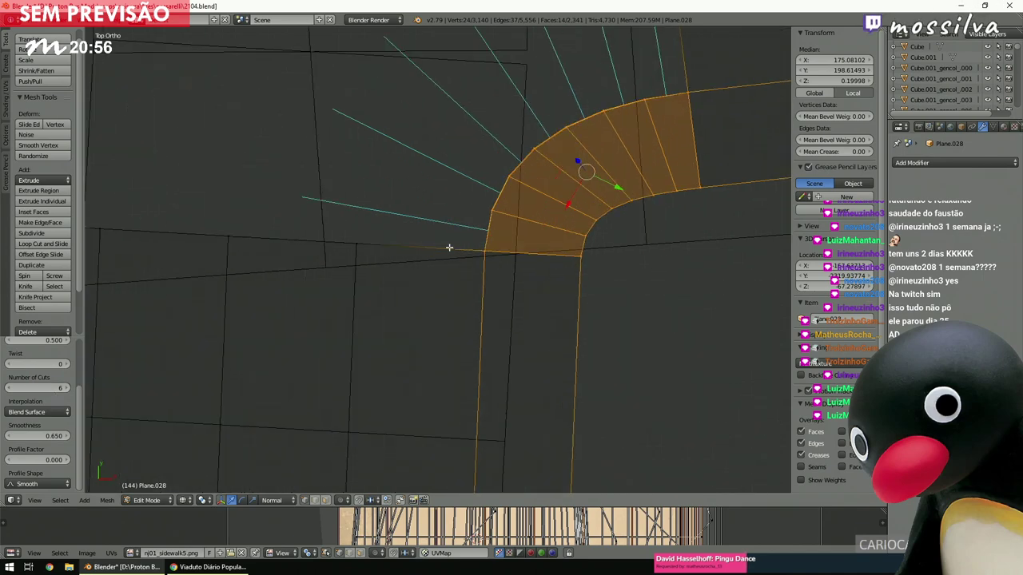
click(44, 412)
click(42, 387)
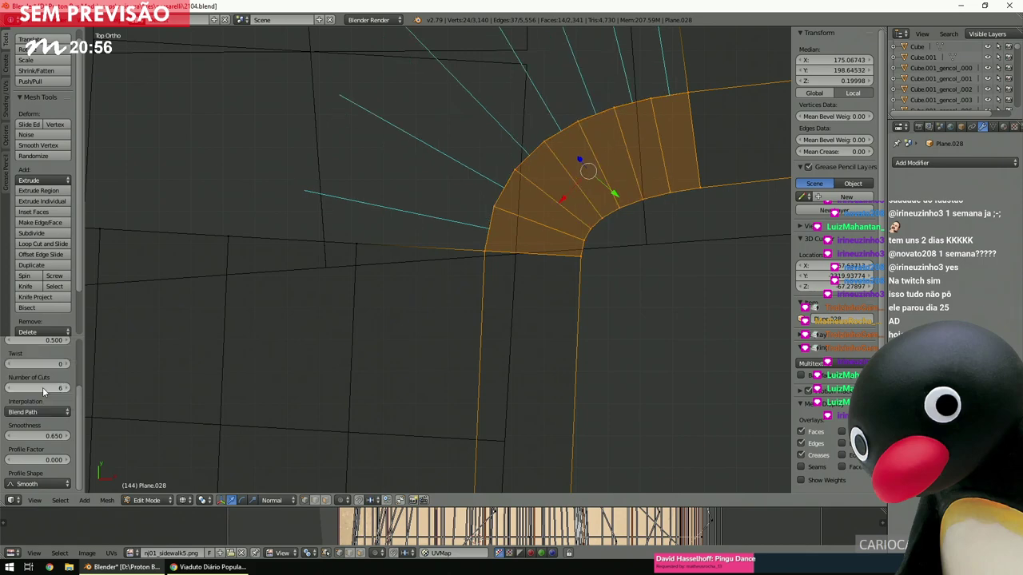
scroll(554, 247, down, 4)
key(a)
shift+scroll(555, 192, up, 3)
Bridge the strip ends at the next corner into a curved fan with 8 cuts.
scroll(551, 256, up, 3)
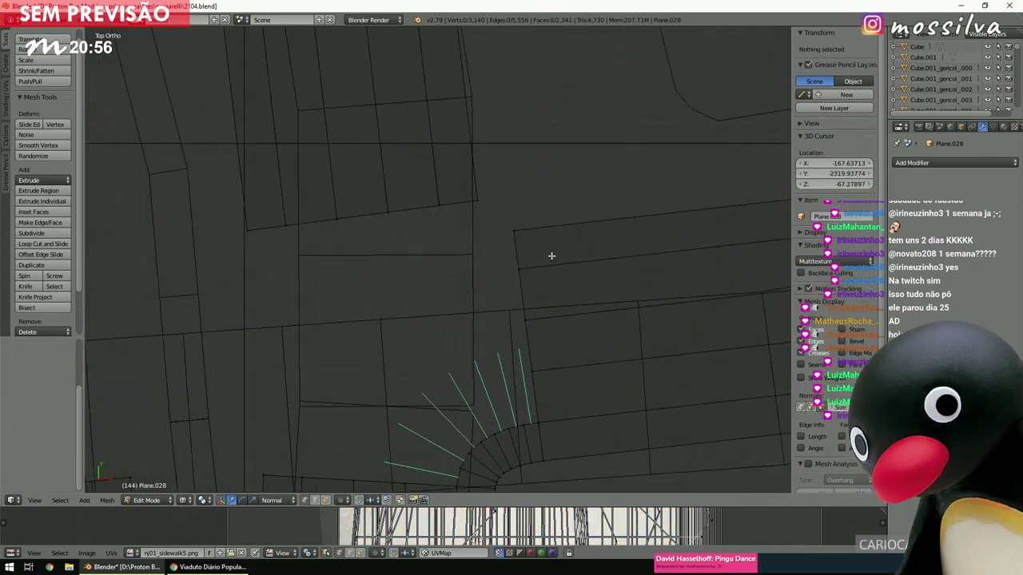
key(b)
drag(429, 176, 544, 282)
key(space)
click(565, 302)
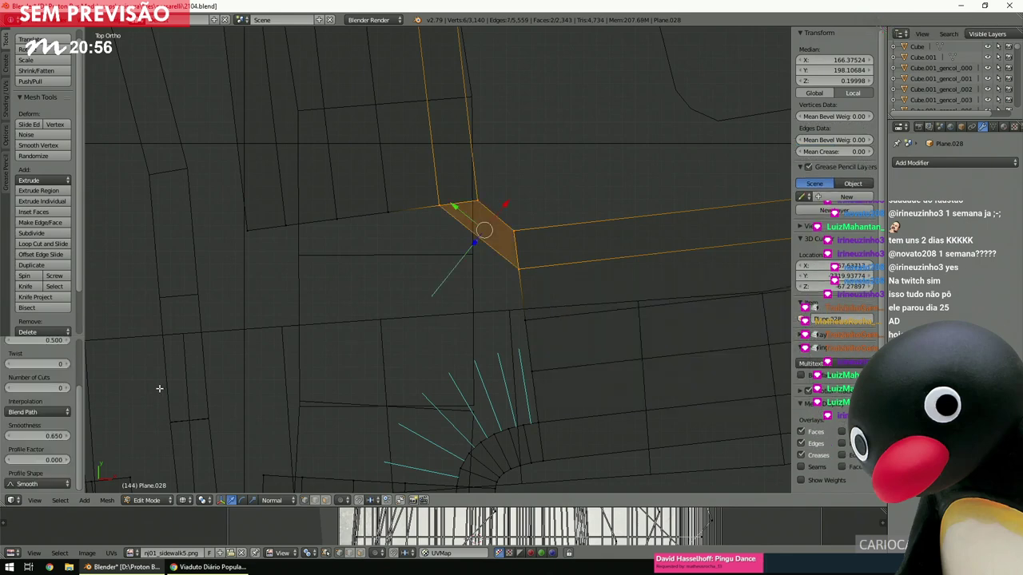
click(41, 389)
text(8)
key(Return)
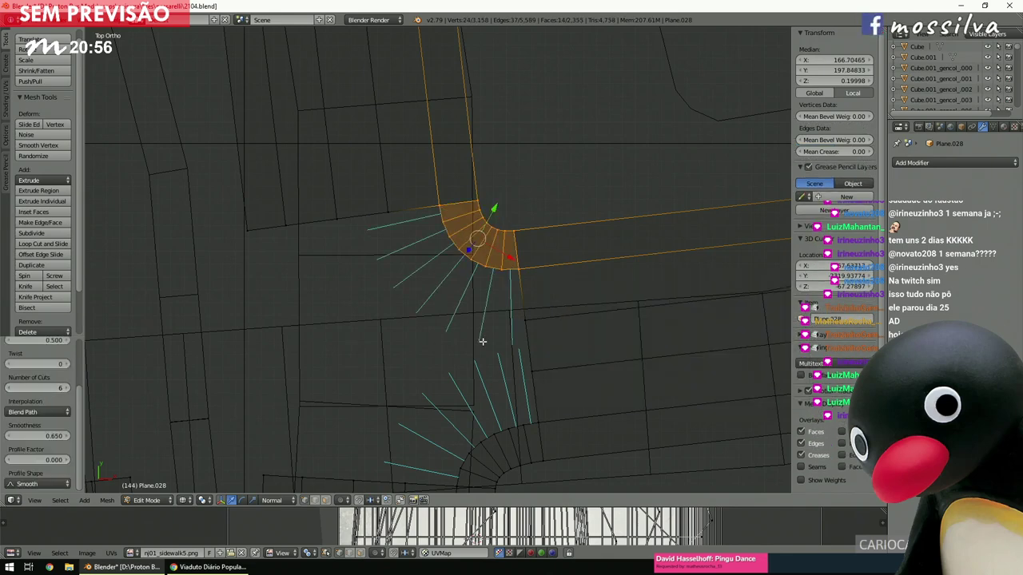
key(a)
shift+scroll(509, 325, down, 4)
ctrl+scroll(509, 324, up, 5)
shift+scroll(508, 324, down, 3)
Try bridging two strip ends across the street with extra cuts and Blend Surface, then undo it.
key(b)
drag(284, 126, 583, 226)
key(space)
click(595, 242)
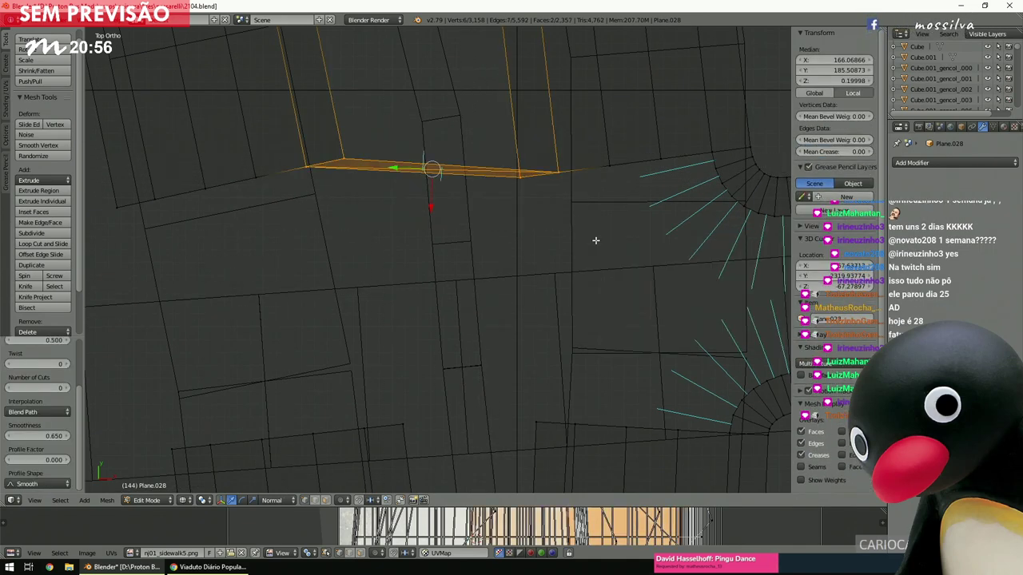
drag(38, 388, 64, 387)
click(40, 409)
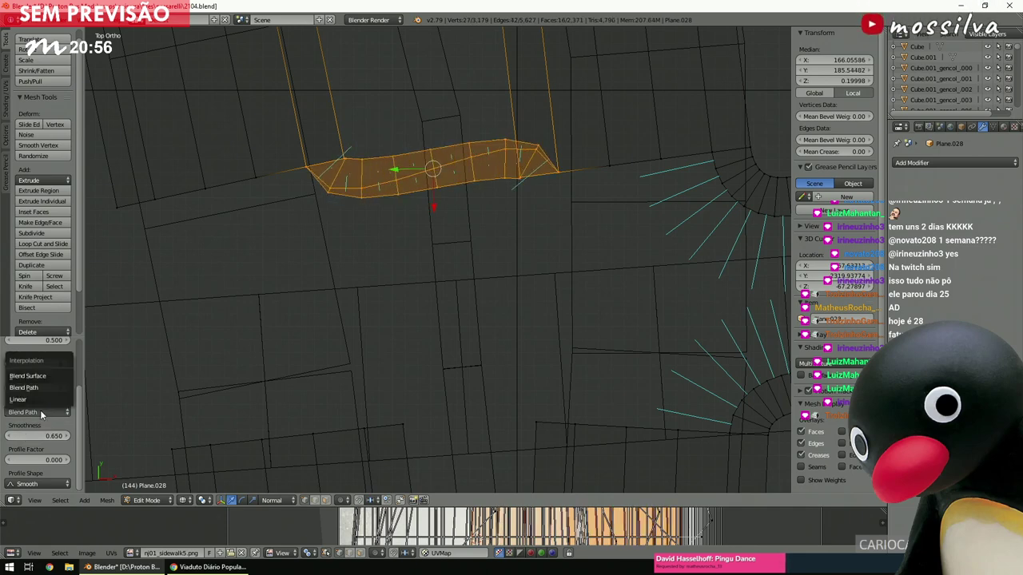
click(40, 380)
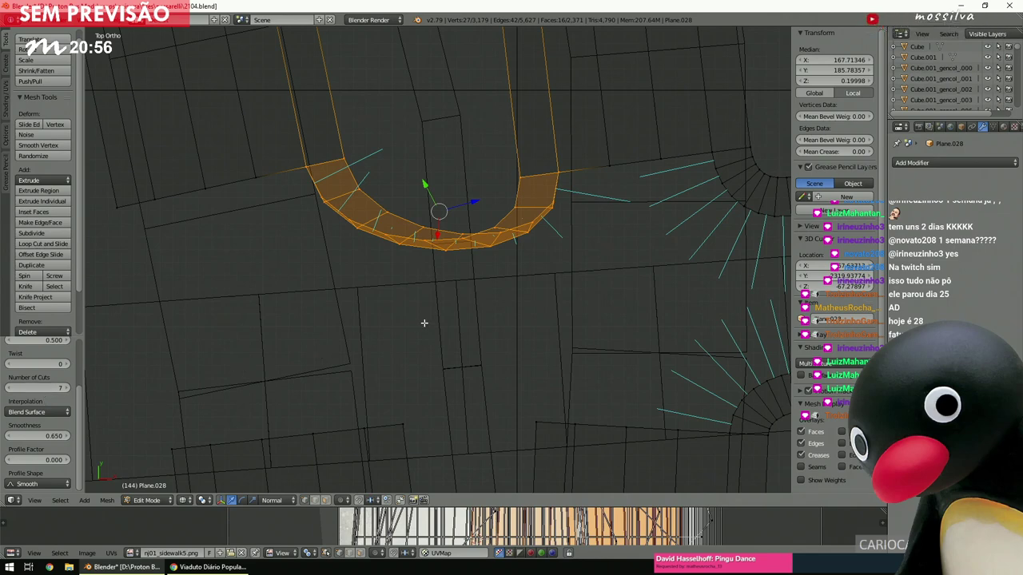
key(ctrl+z)
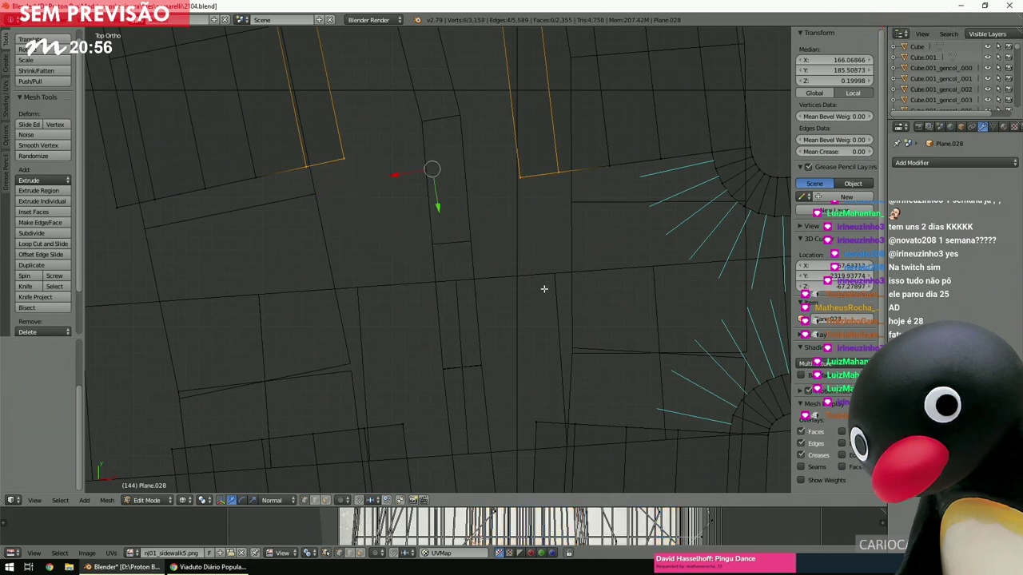
Undo a stray extrusion of the strip end edges and a premature corner spin.
key(e)
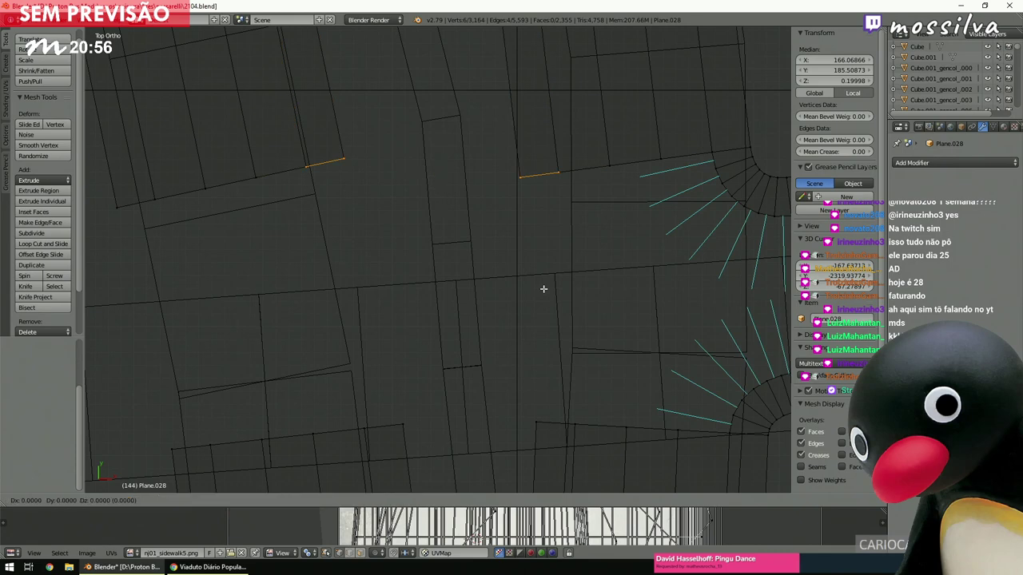
right_click(543, 290)
key(ctrl+z)
key(ctrl+alt+z)
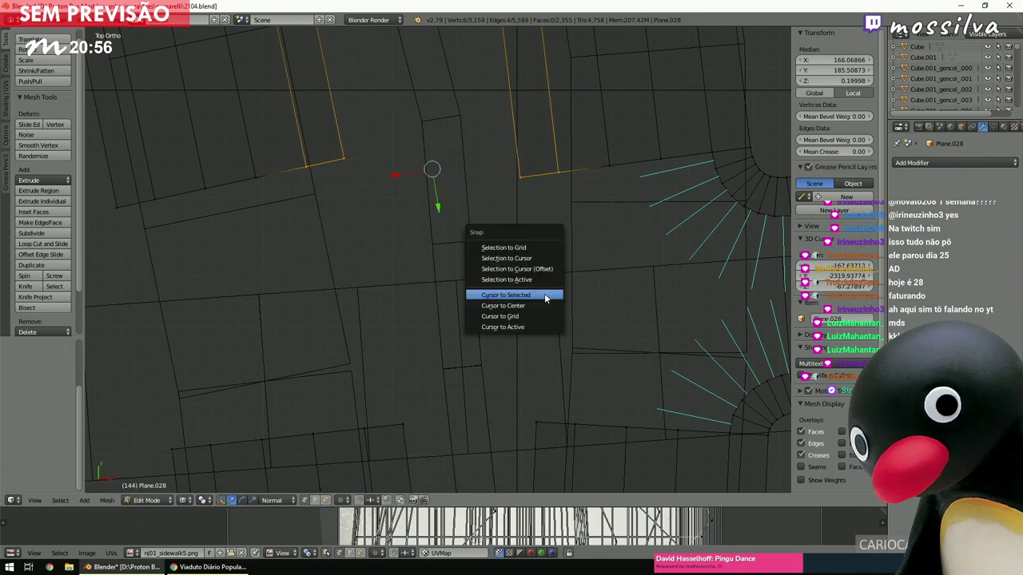
key(Escape)
key(a)
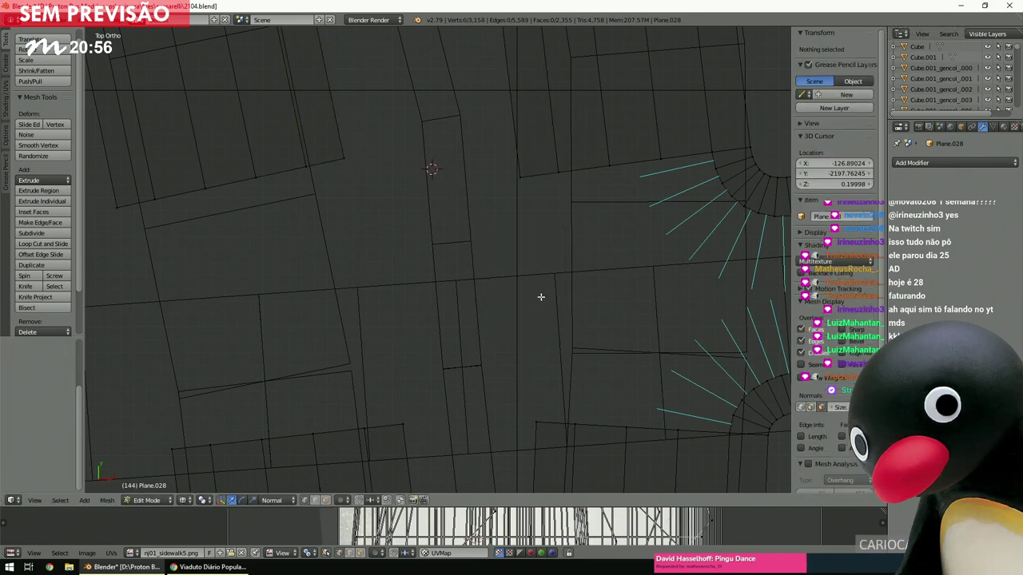
key(b)
drag(500, 149, 566, 196)
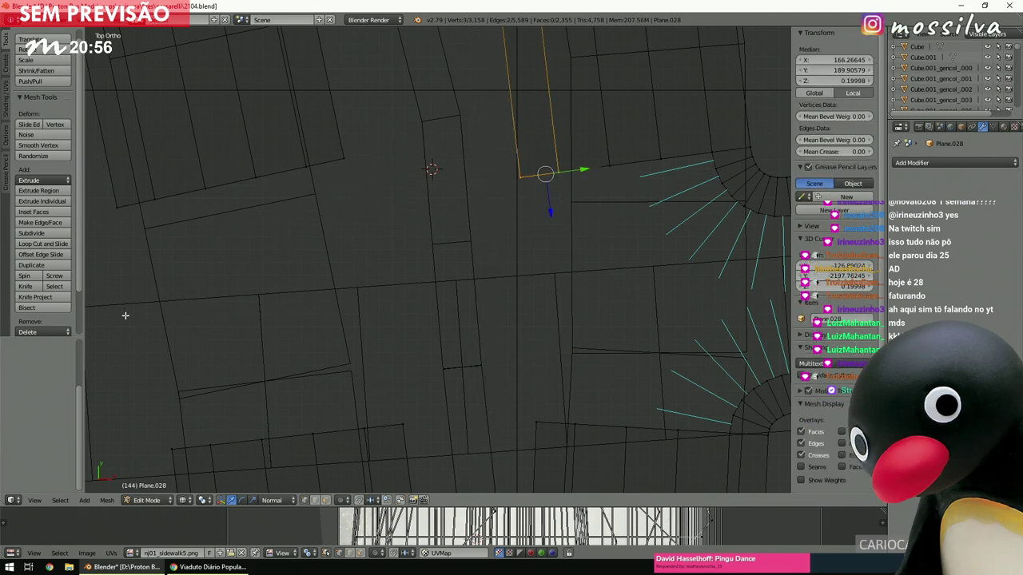
click(25, 276)
key(ctrl+z)
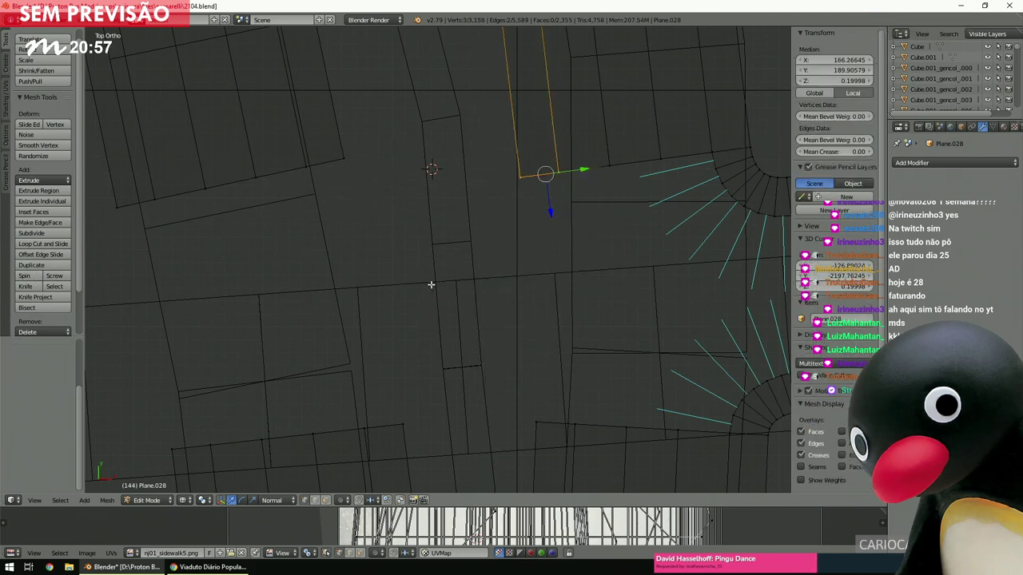
Snap the 3D cursor to the first corner vertex and spin its edge into a curved fan.
right_click(519, 177)
key(shift+s)
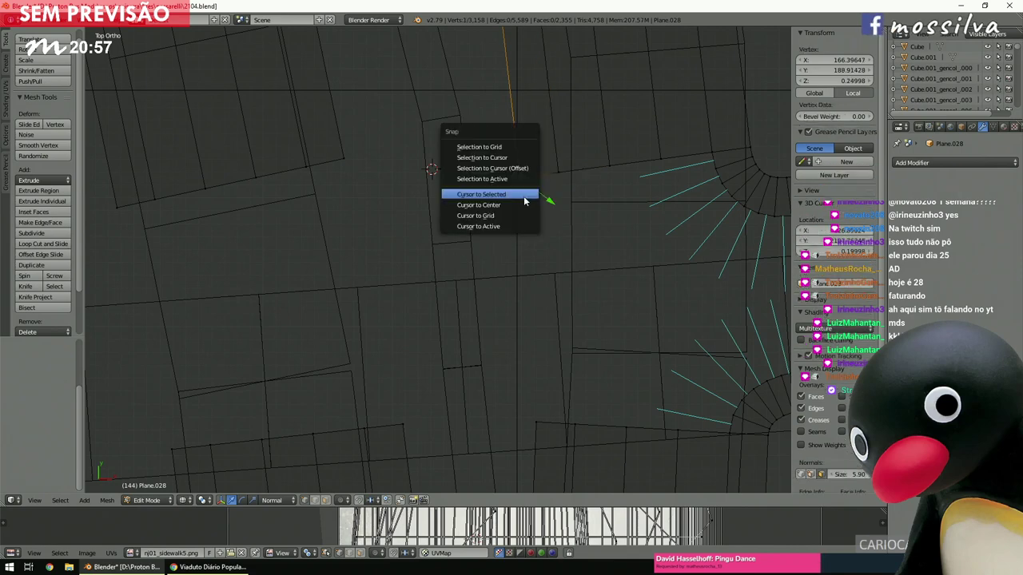
click(524, 196)
key(b)
drag(479, 130, 580, 212)
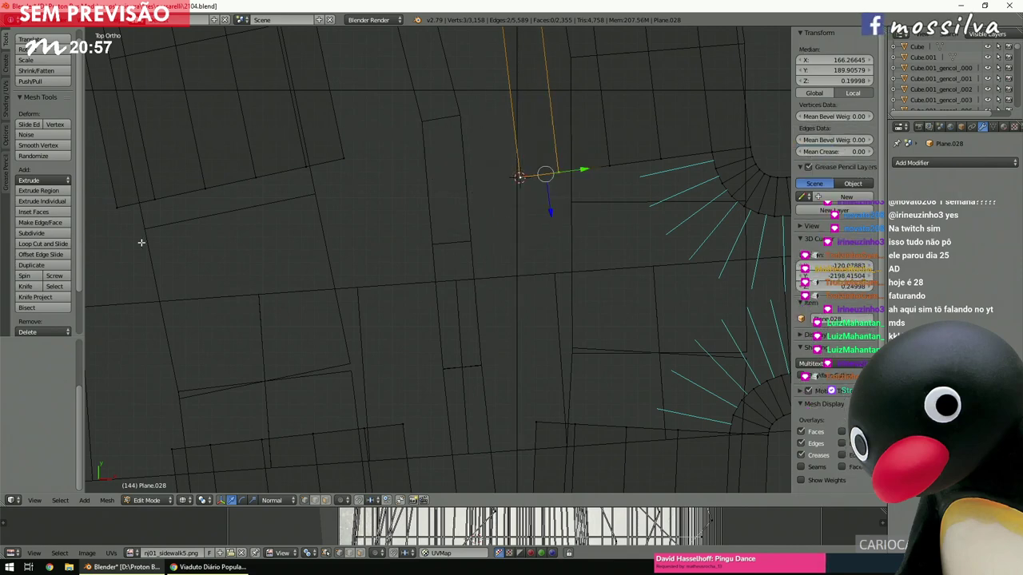
click(36, 278)
Extrude new edges from the left mesh corner vertices and move them into position.
key(a)
key(b)
drag(287, 183, 354, 155)
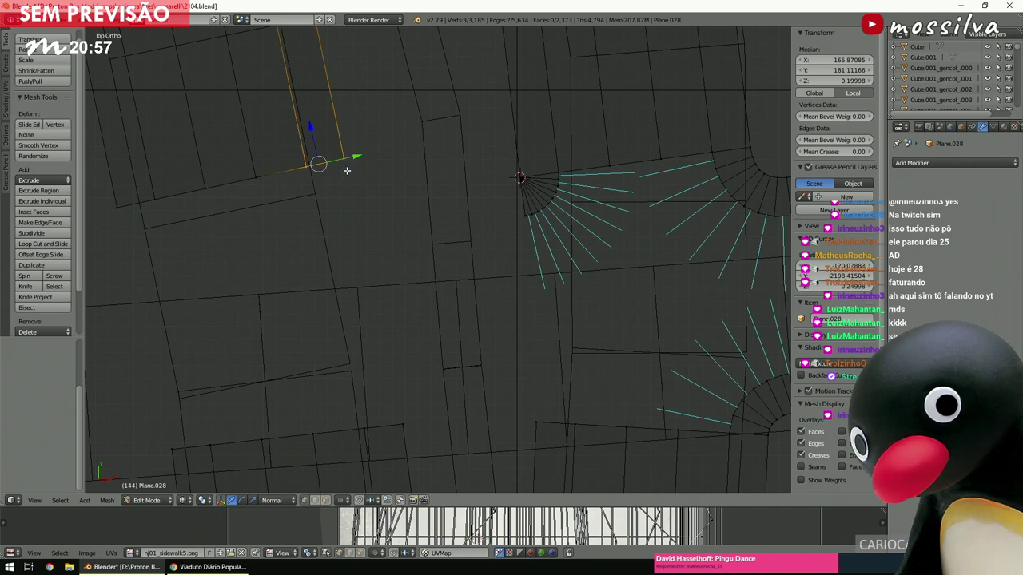
key(e)
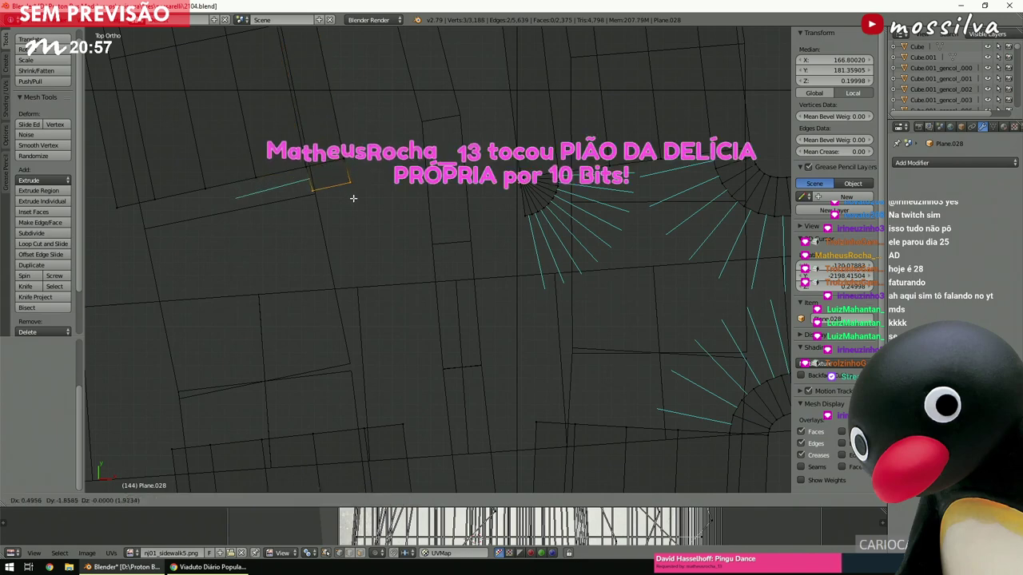
click(354, 199)
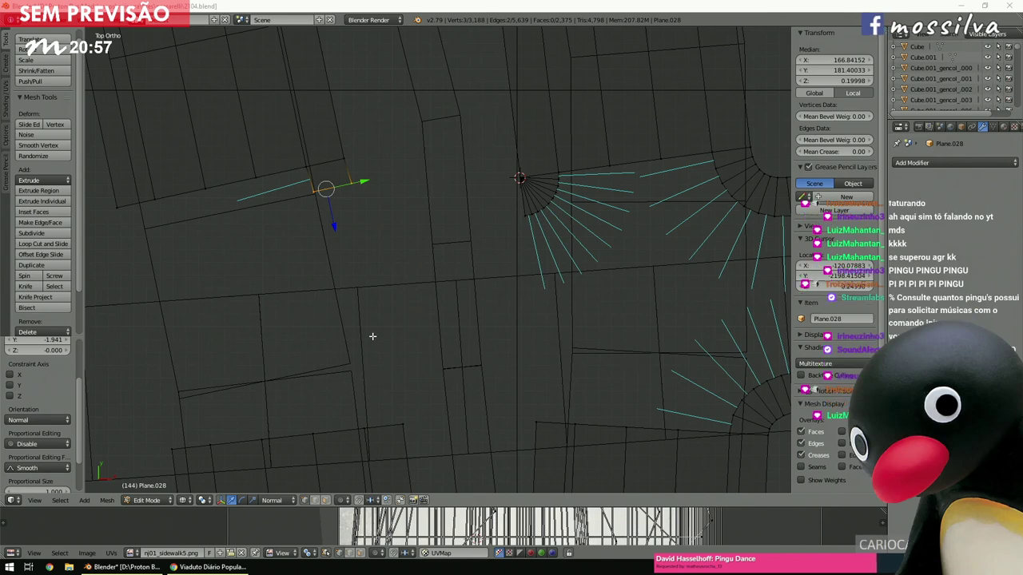
click(414, 278)
key(g)
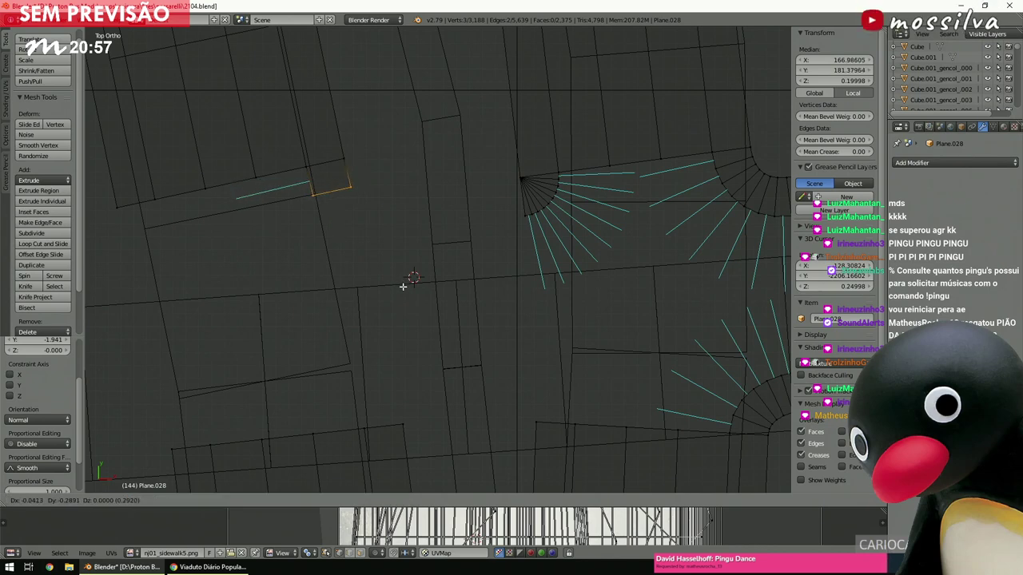
click(407, 283)
scroll(399, 283, up, 2)
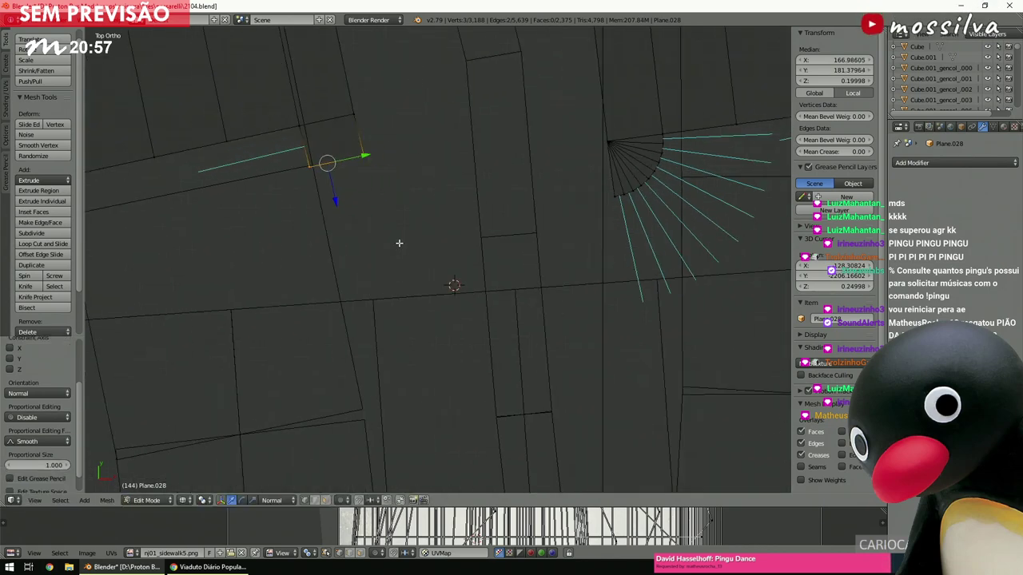
Spin the left corner edge around its snapped vertex through -90° into an opposite fan.
right_click(365, 157)
key(shift+s)
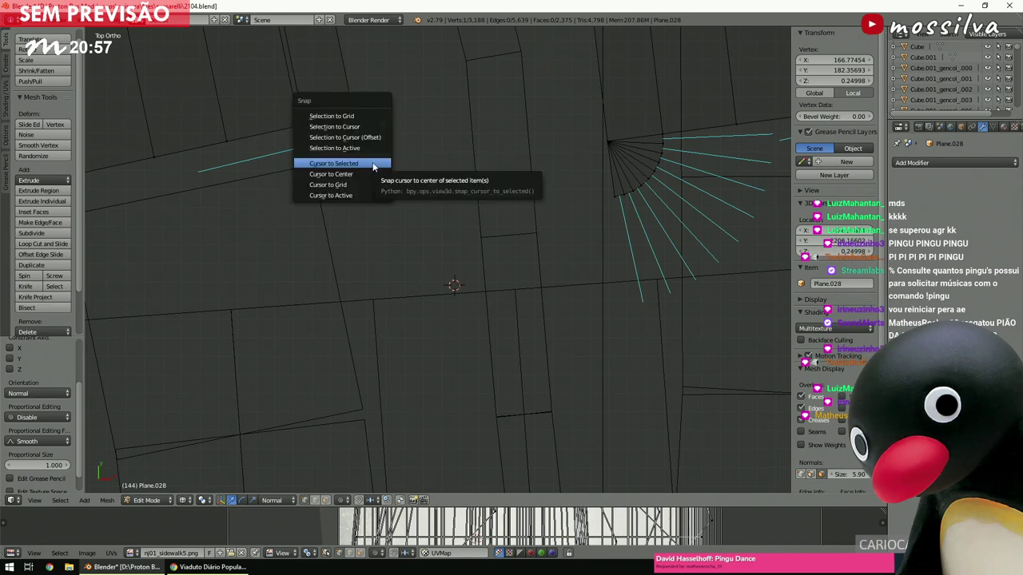
click(359, 166)
drag(245, 227, 366, 154)
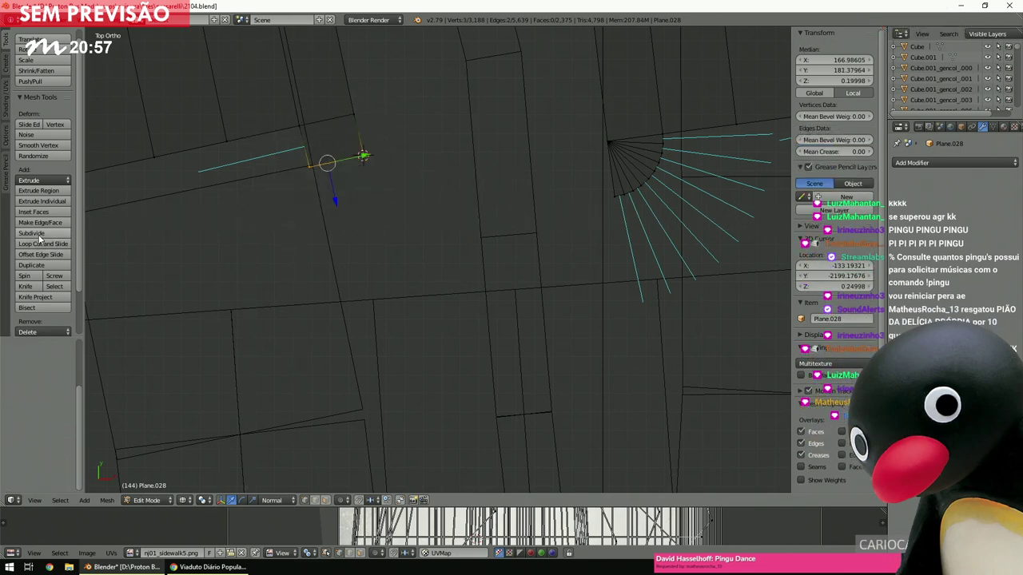
click(35, 277)
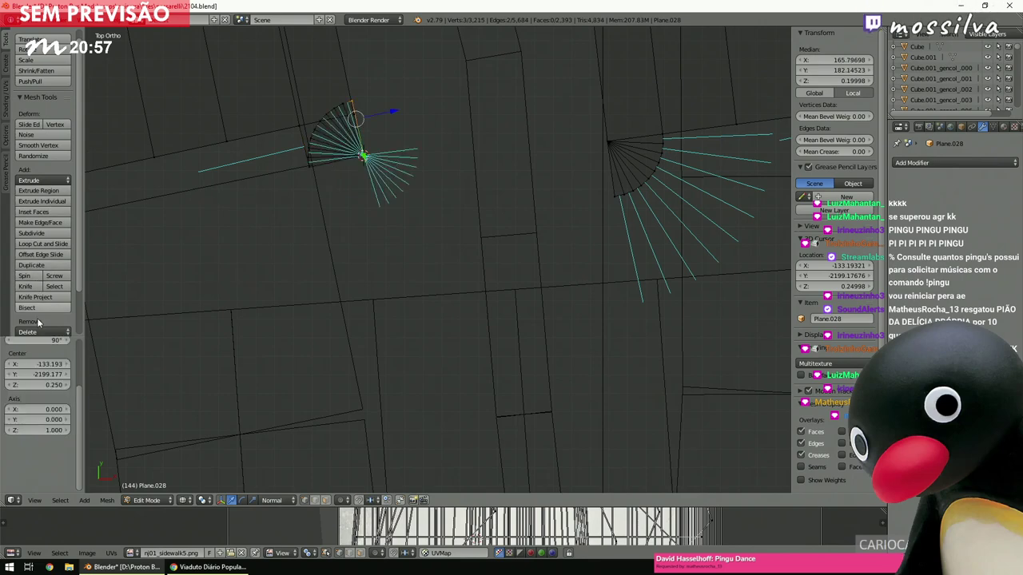
key(minus)
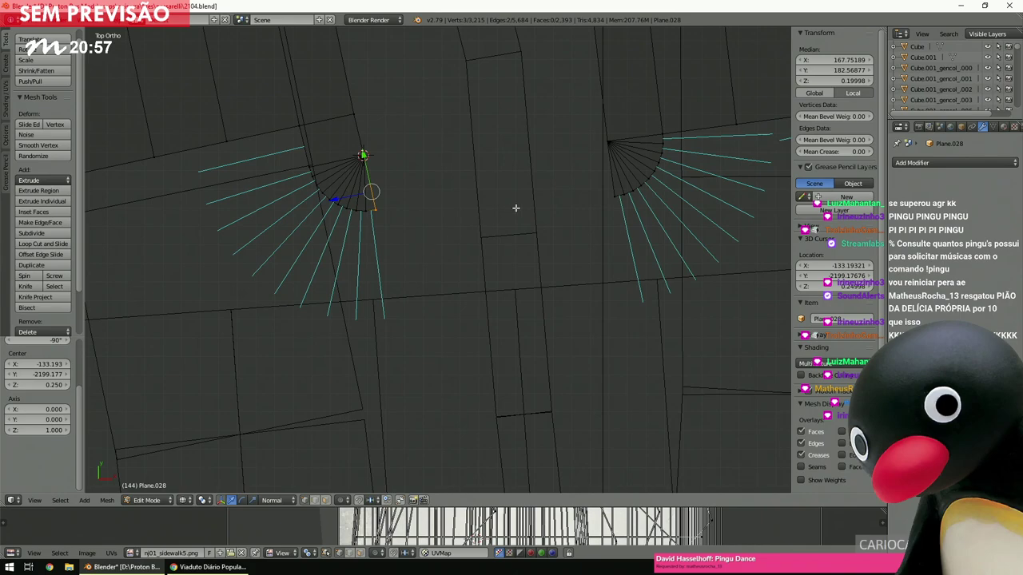
Add the right fan's edge to the selection and view both fans at an angle.
key(b)
drag(620, 192, 611, 202)
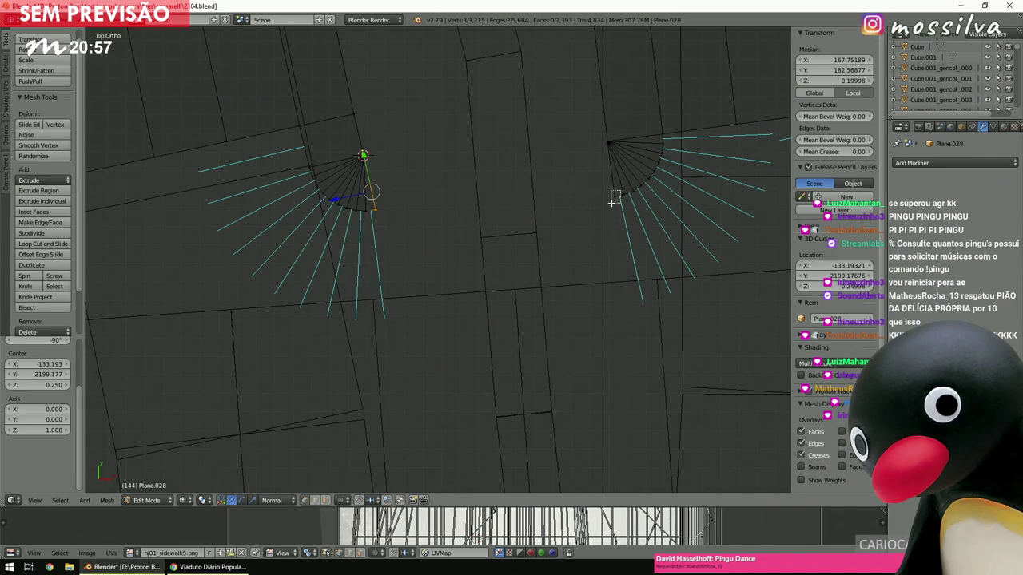
middle_drag(611, 203, 548, 232)
scroll(548, 232, up, 10)
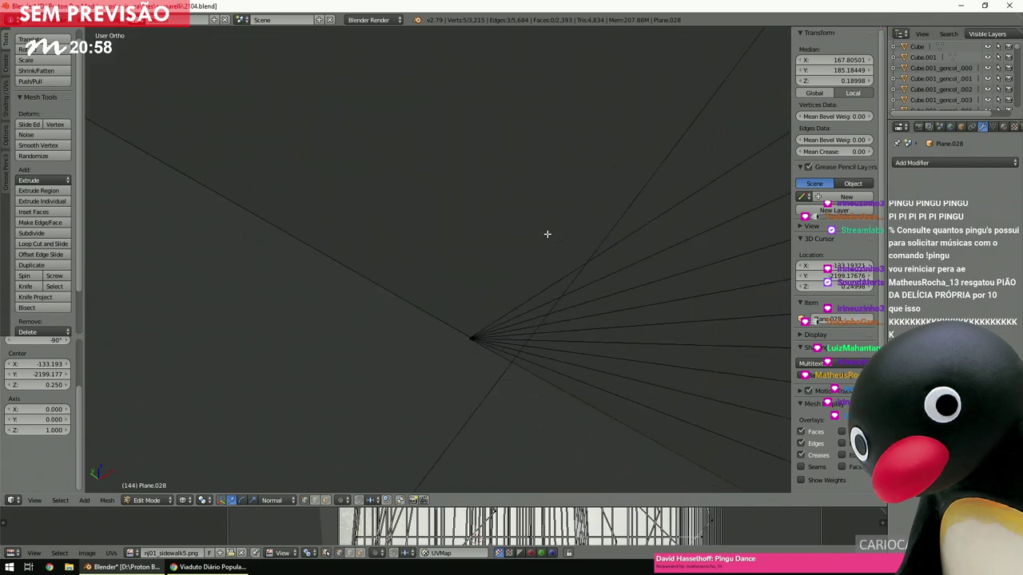
Join the two fan edge loops with Bridge Edge Loops and check the strip in solid shading.
scroll(505, 313, down, 6)
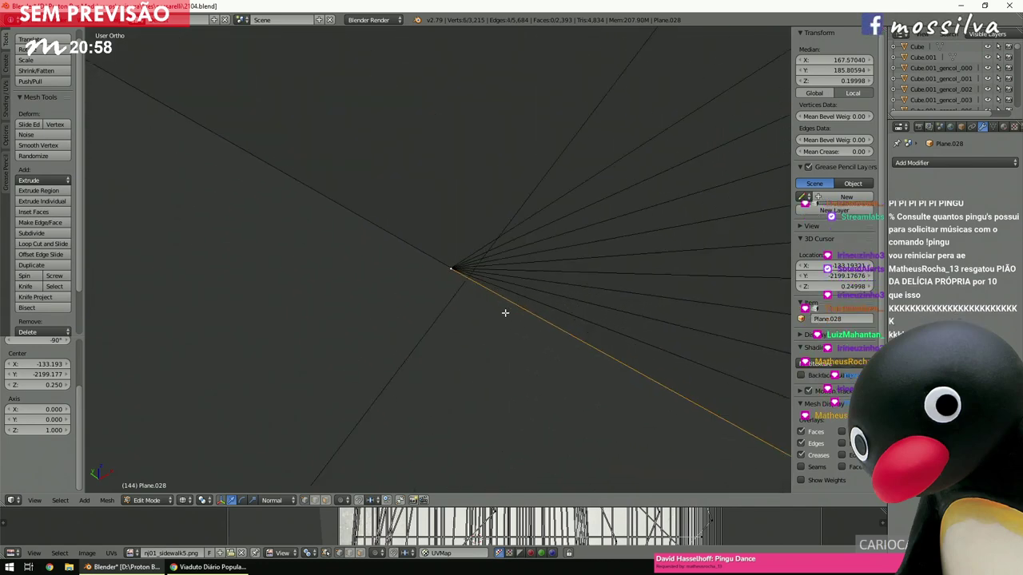
key(space)
click(520, 333)
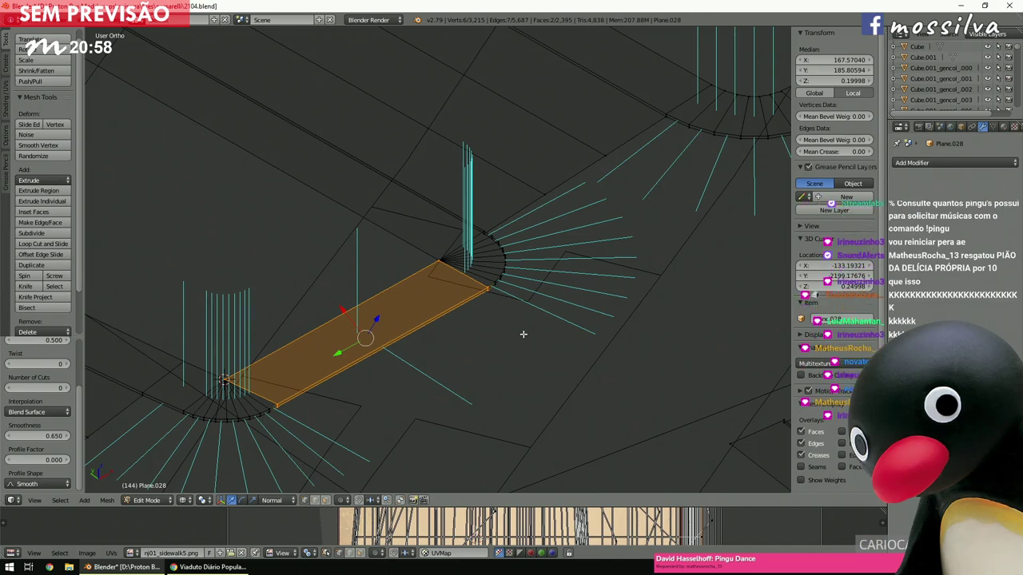
key(z)
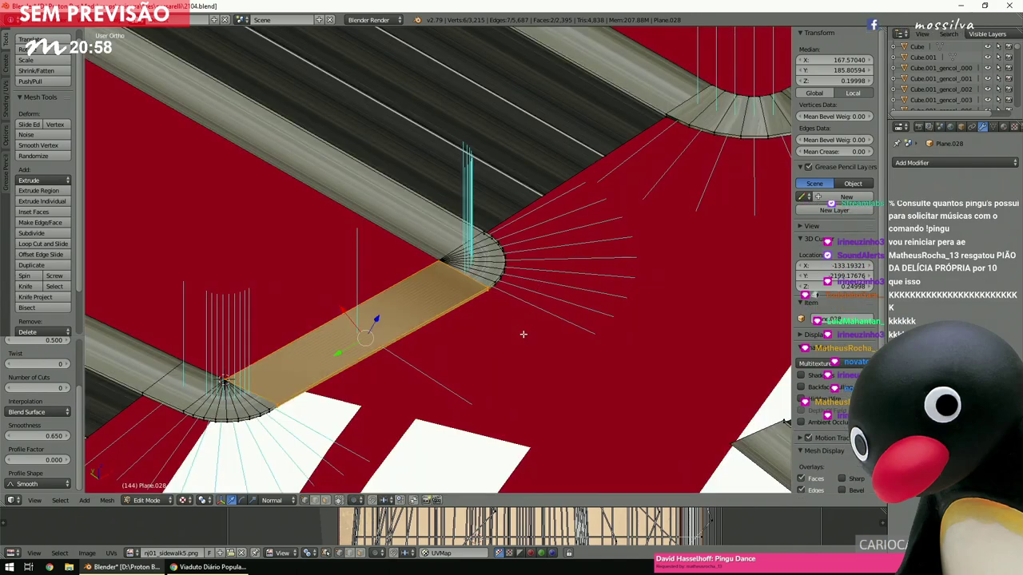
key(z)
scroll(523, 330, down, 4)
middle_drag(525, 328, 450, 314)
Deselect everything and return to the top orthographic view of the junction.
key(a)
key(KP_7)
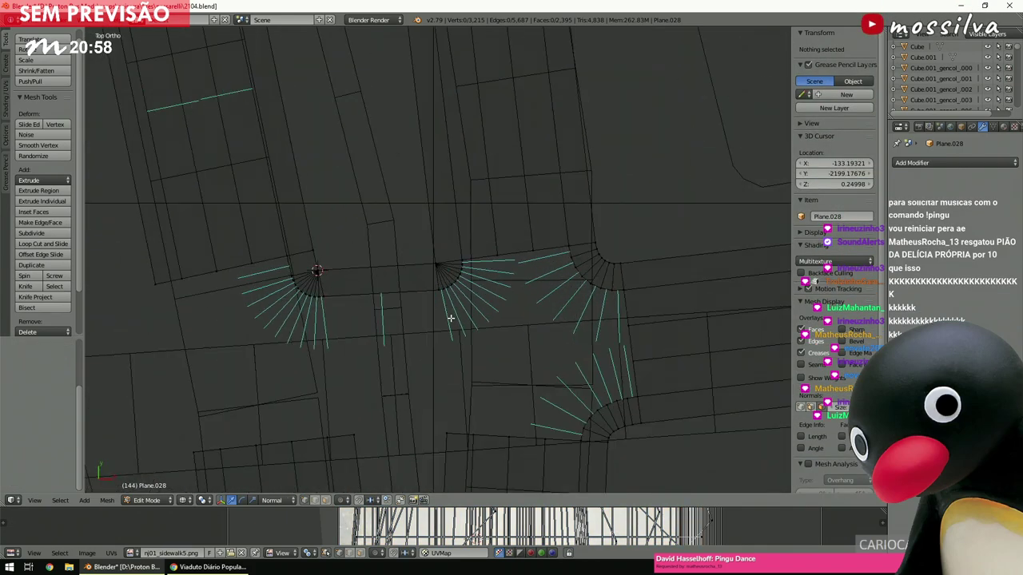
shift+scroll(457, 312, down, 2)
ctrl+scroll(456, 313, up, 2)
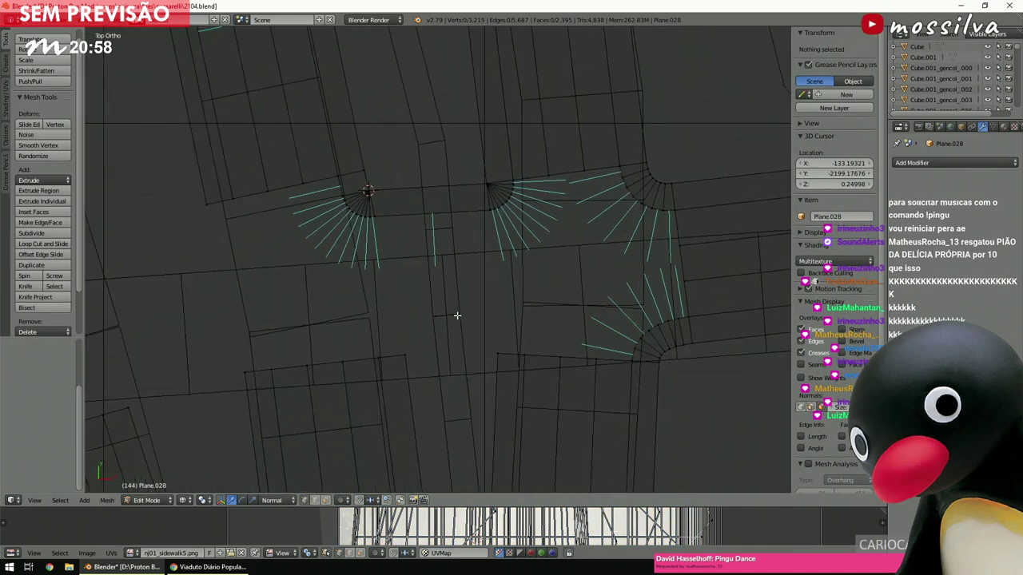
scroll(456, 313, down, 3)
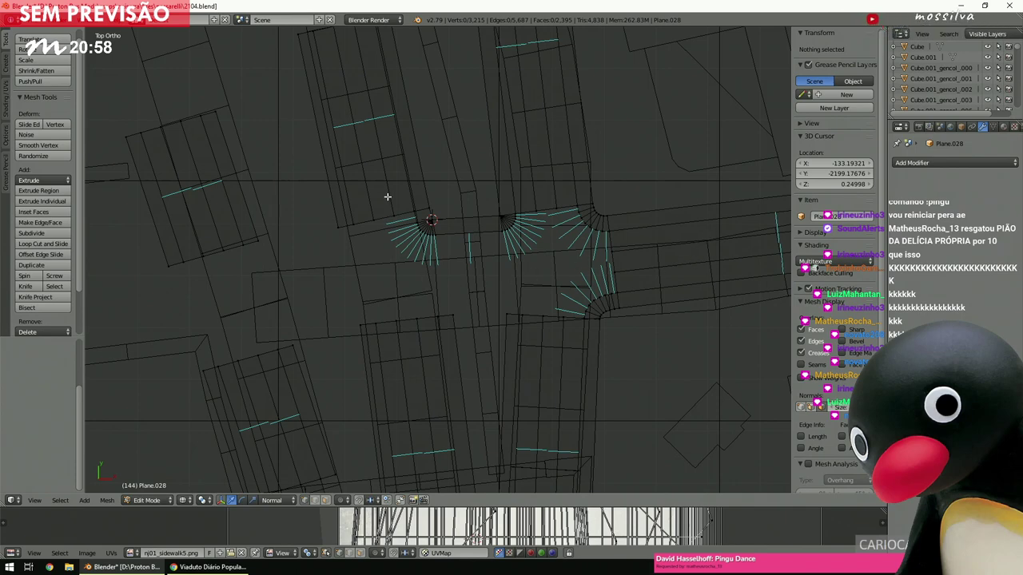
ctrl+scroll(397, 247, down, 2)
shift+scroll(398, 247, down, 2)
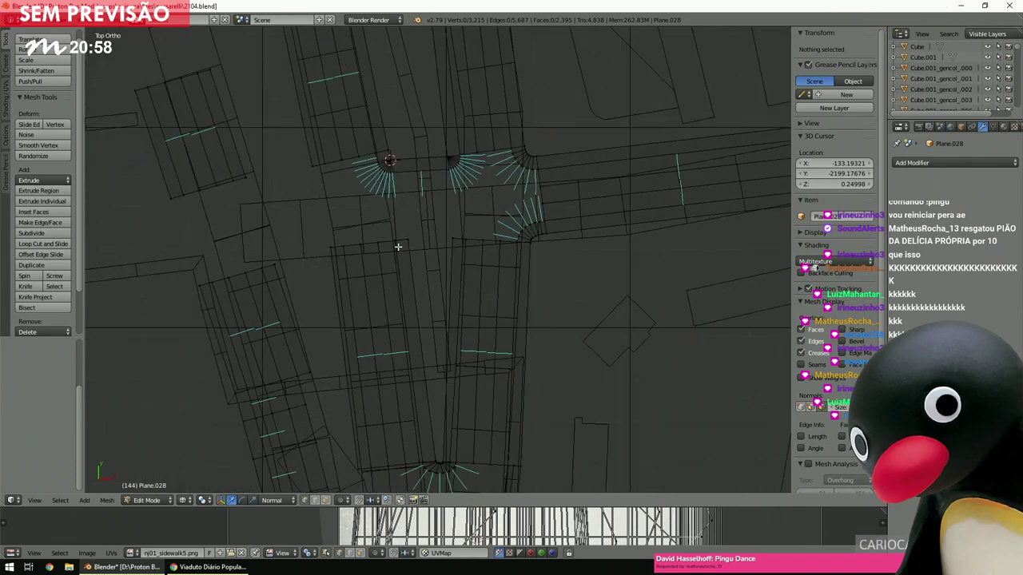
shift+scroll(398, 246, down, 2)
ctrl+scroll(398, 246, down, 2)
scroll(398, 247, up, 2)
scroll(398, 247, down, 1)
scroll(398, 247, up, 2)
shift+scroll(398, 247, up, 2)
shift+scroll(398, 247, down, 1)
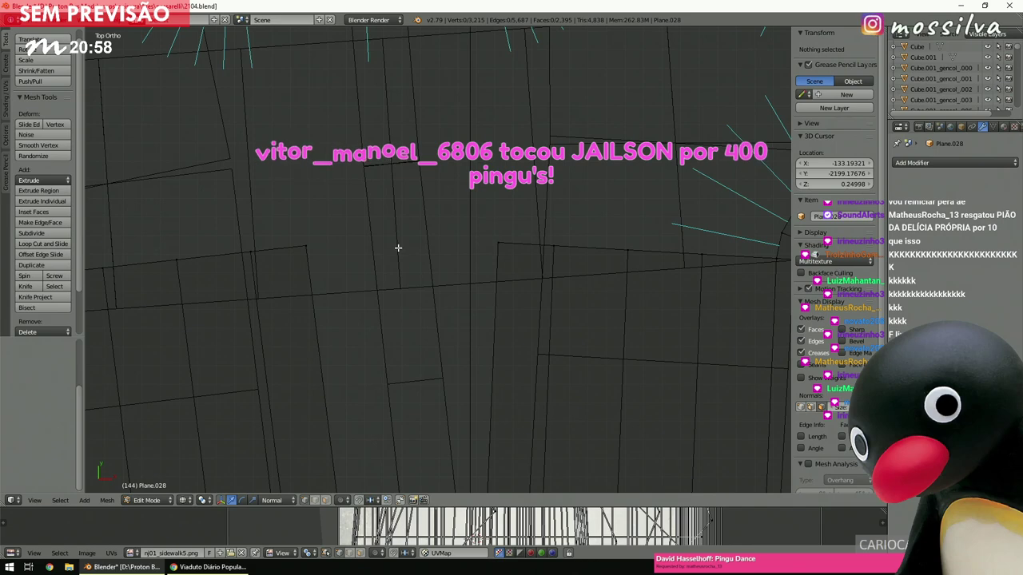
shift+scroll(396, 248, up, 4)
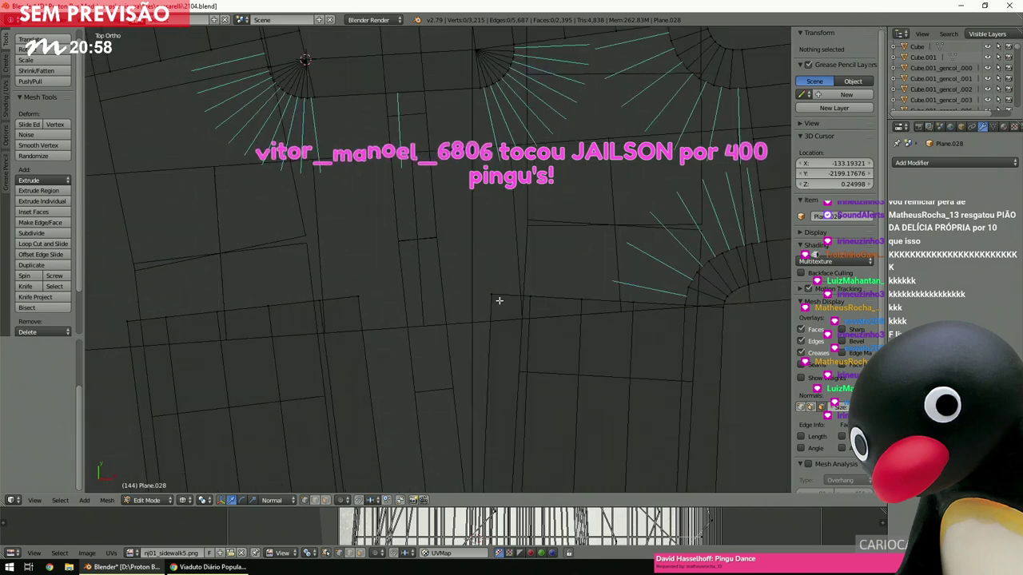
Snap the 3D cursor to the next street corner vertex and spin its edge into a fan.
right_click(492, 294)
key(b)
key(Escape)
key(shift+s)
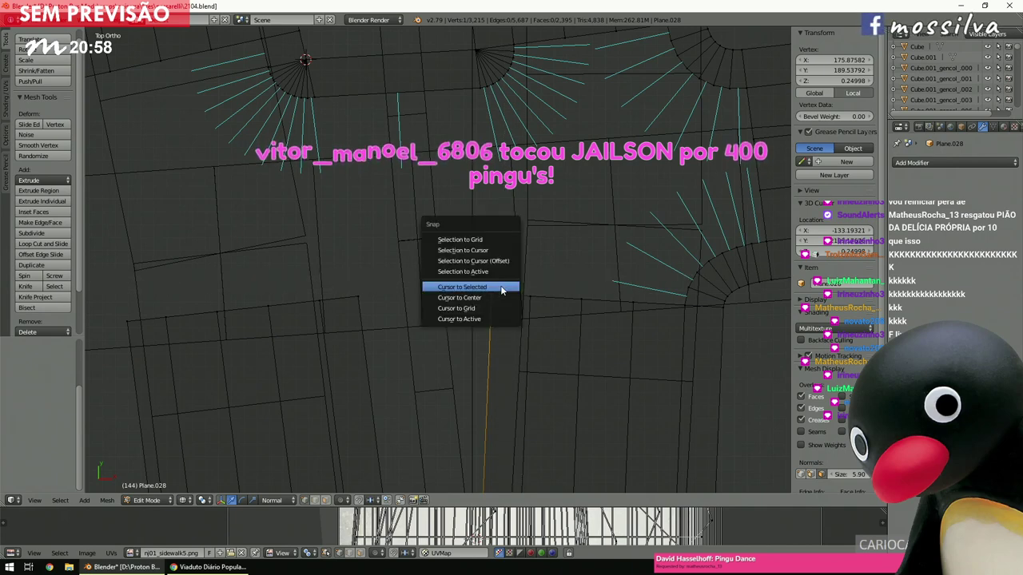
click(502, 285)
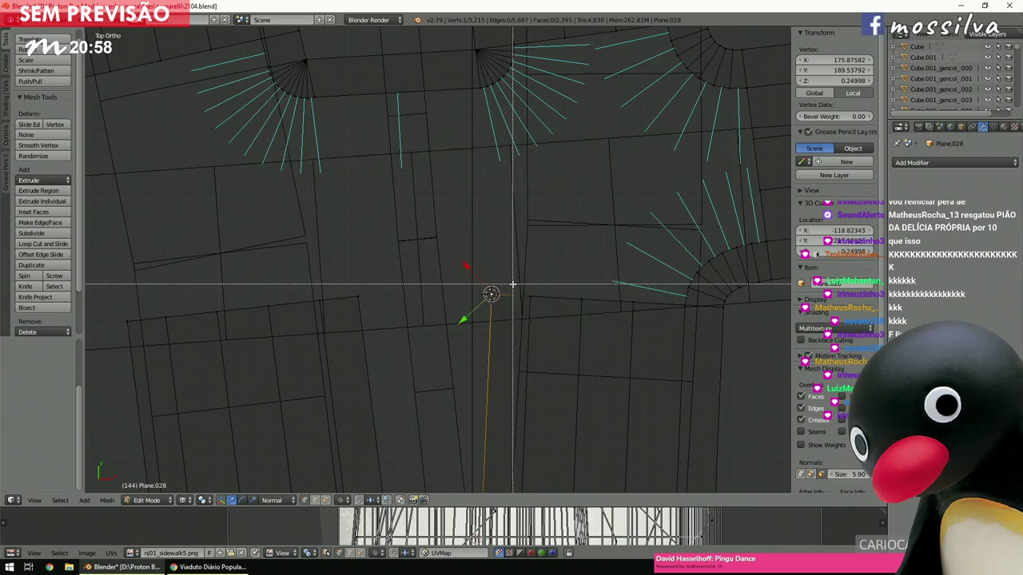
shift+right_click(525, 297)
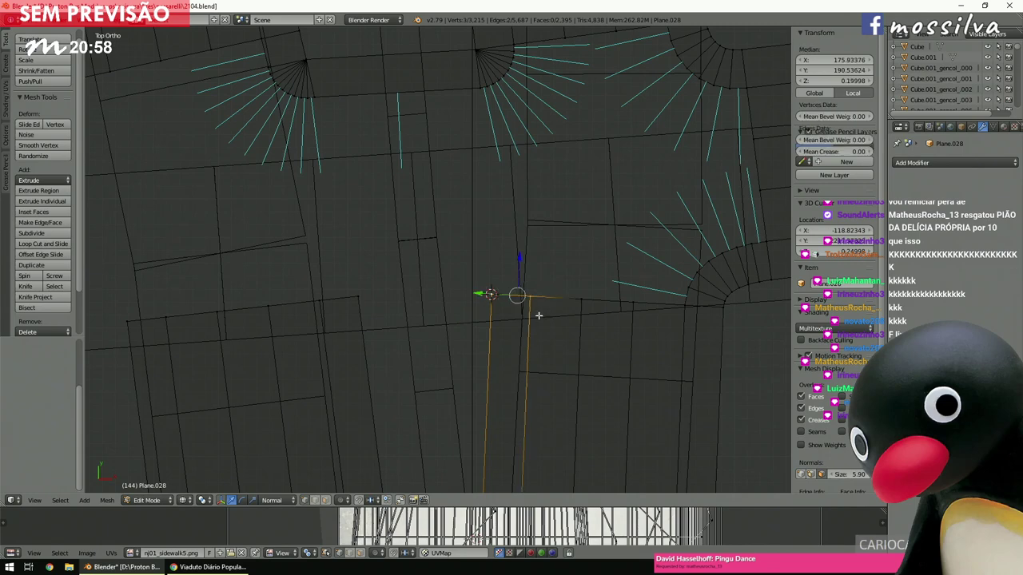
click(28, 276)
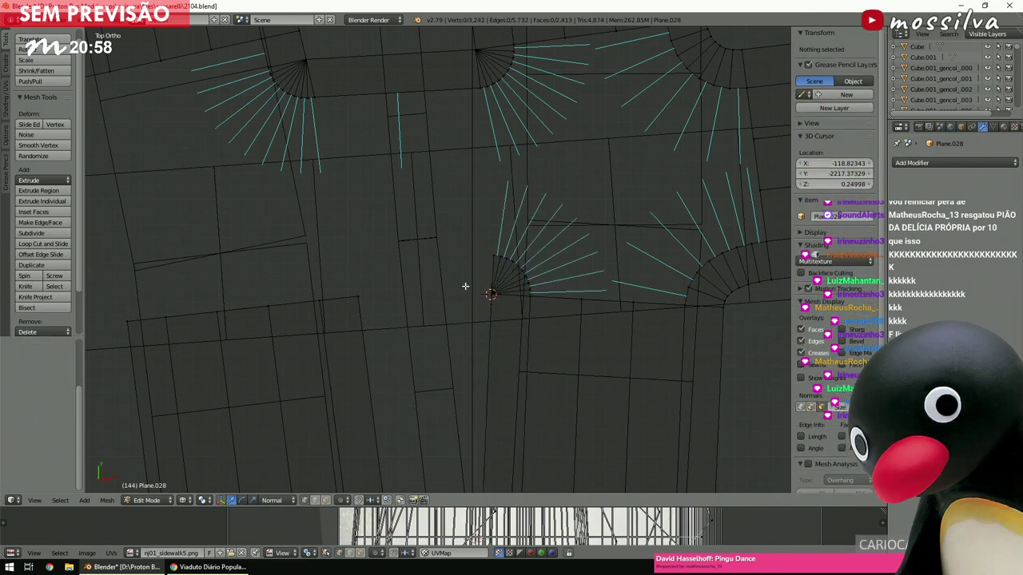
Spin the neighbouring corner's edge into a fan with a 90° angle.
ctrl+scroll(465, 288, up, 5)
right_click(444, 298)
key(shift+s)
click(452, 307)
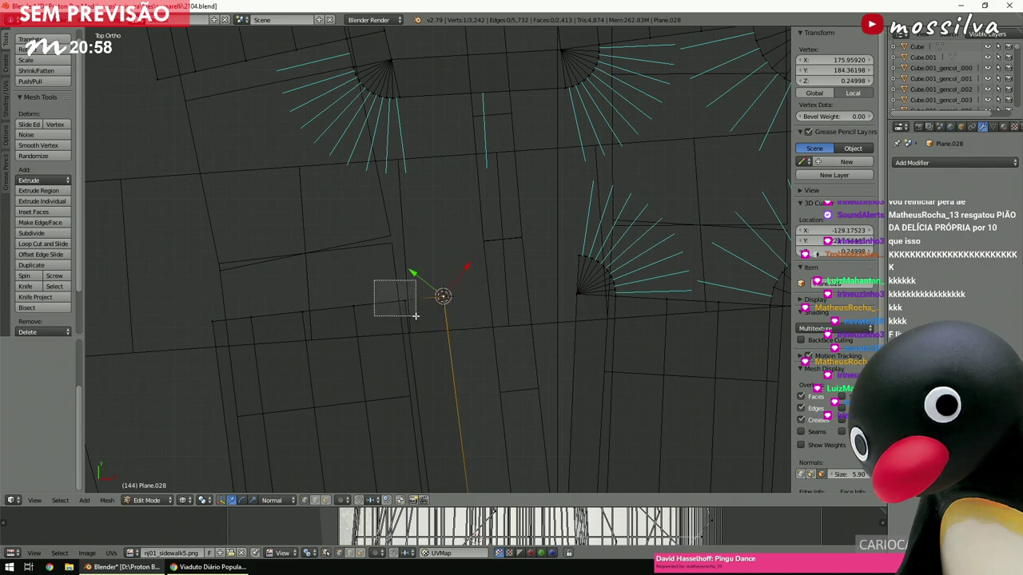
shift+right_click(415, 299)
click(37, 280)
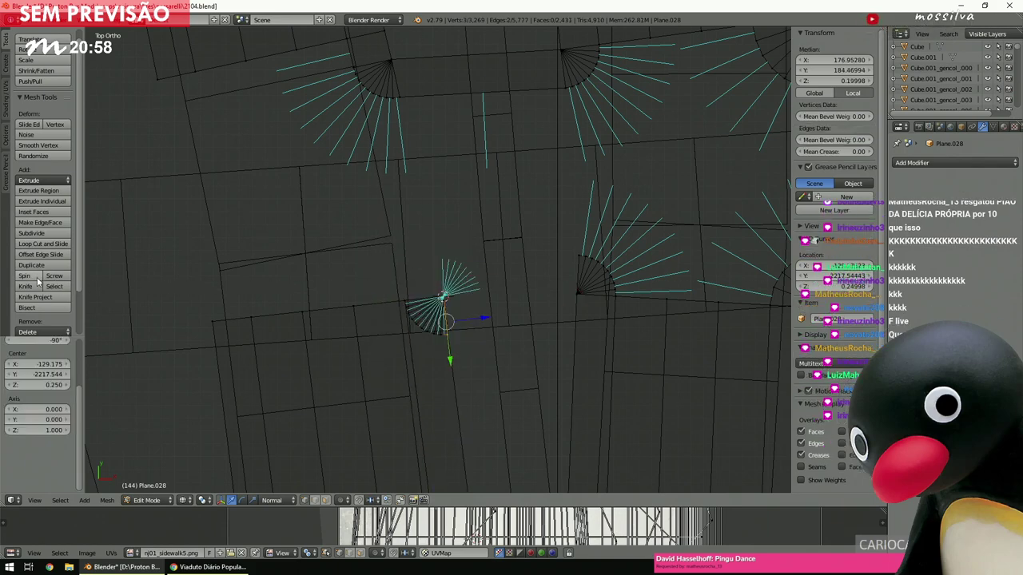
click(46, 339)
text(90)
key(Return)
Fill a face between the arcs of the two neighbouring fans and inspect it.
scroll(419, 298, up, 3)
ctrl+scroll(418, 297, up, 3)
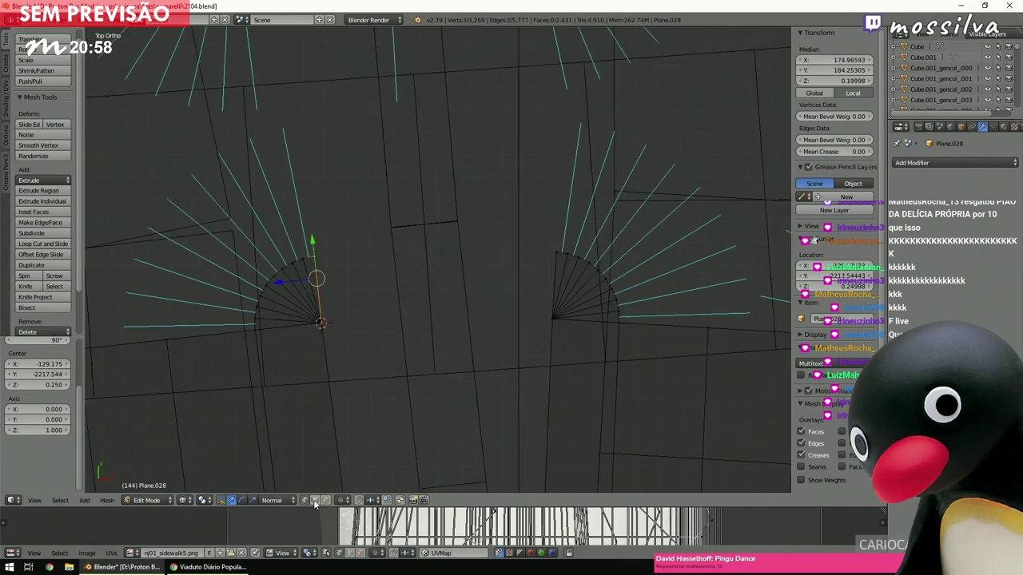
middle_drag(379, 300, 591, 205)
scroll(591, 205, up, 5)
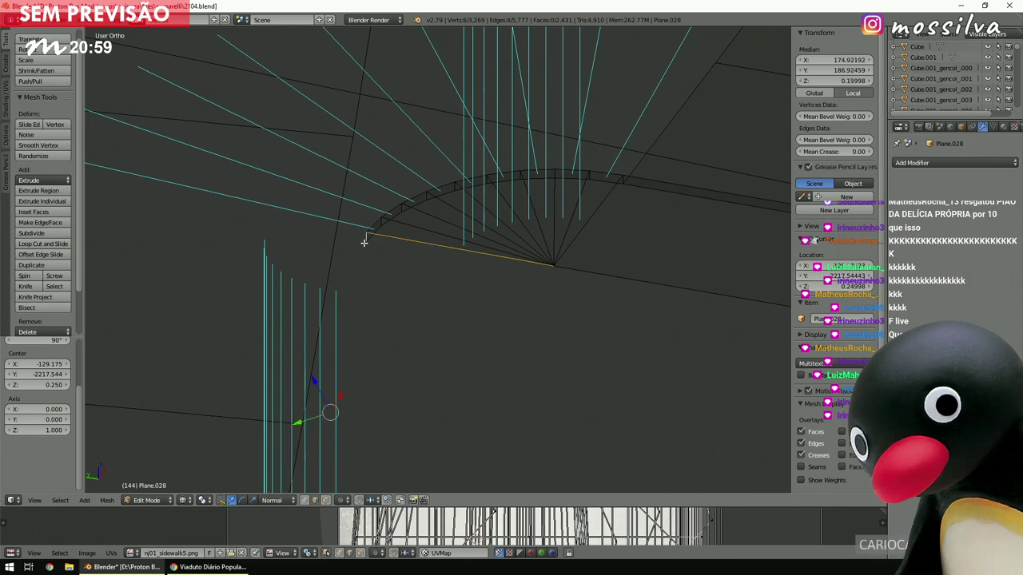
key(f)
middle_drag(361, 237, 394, 449)
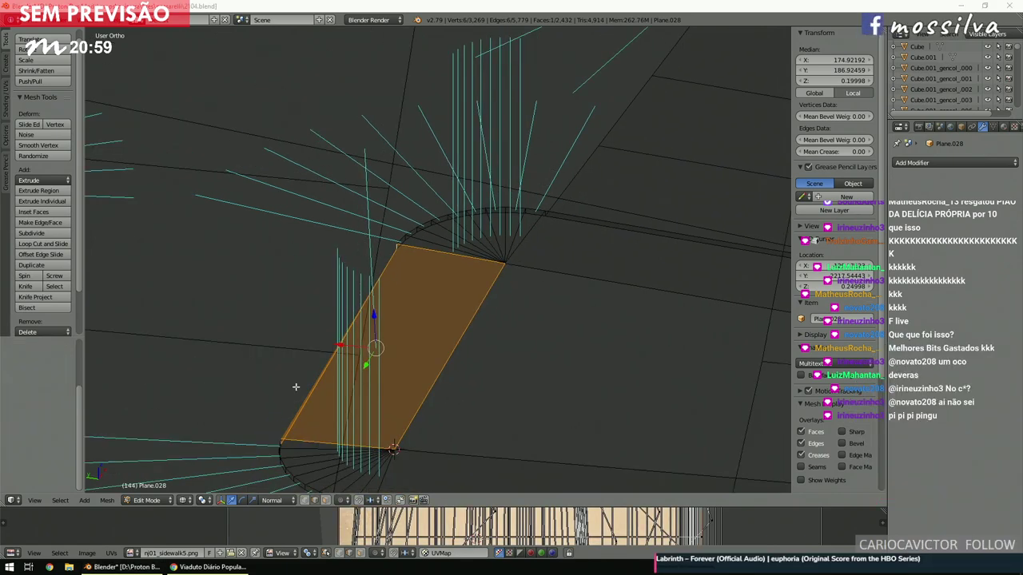
scroll(772, 338, down, 1)
scroll(719, 329, down, 2)
middle_drag(521, 301, 566, 272)
key(a)
scroll(484, 317, down, 3)
scroll(498, 315, up, 3)
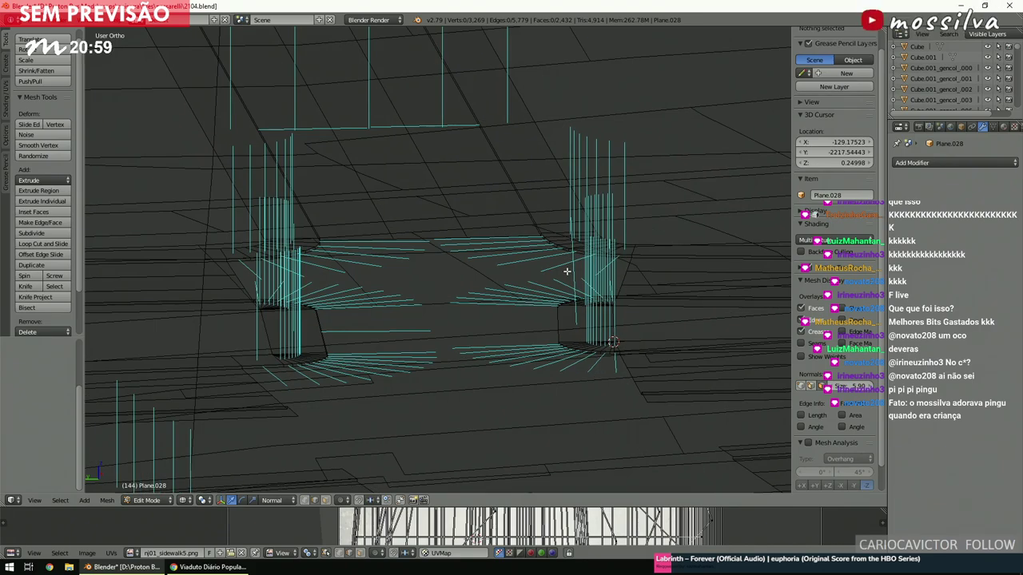
key(z)
key(z)
key(KP_7)
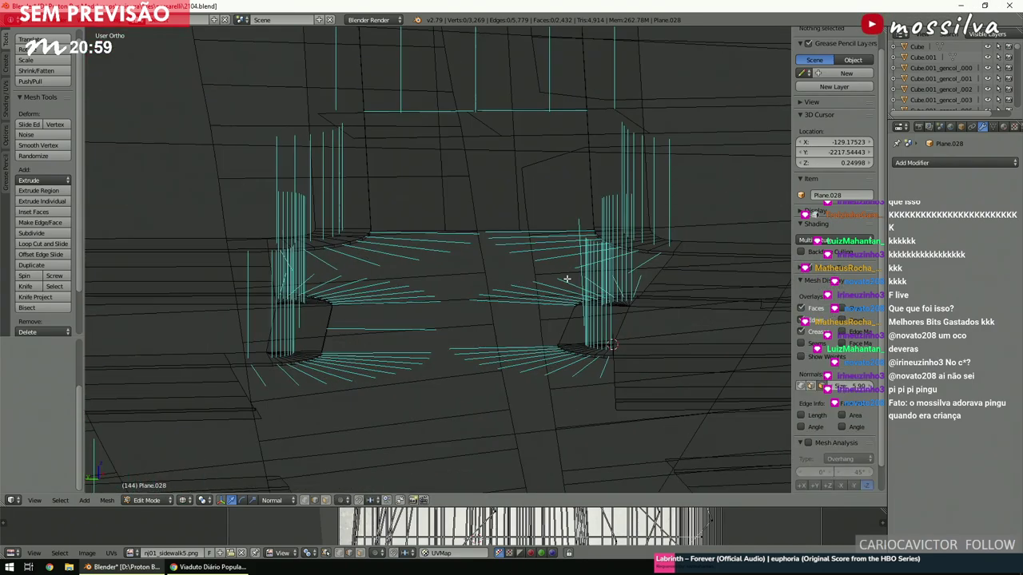
key(z)
key(z)
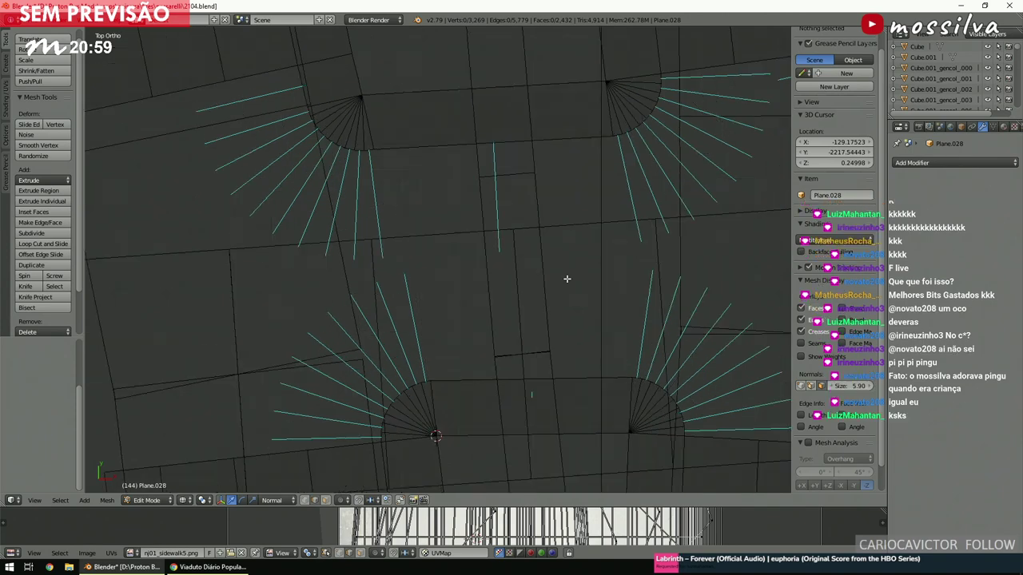
scroll(567, 279, down, 5)
ctrl+scroll(569, 283, up, 5)
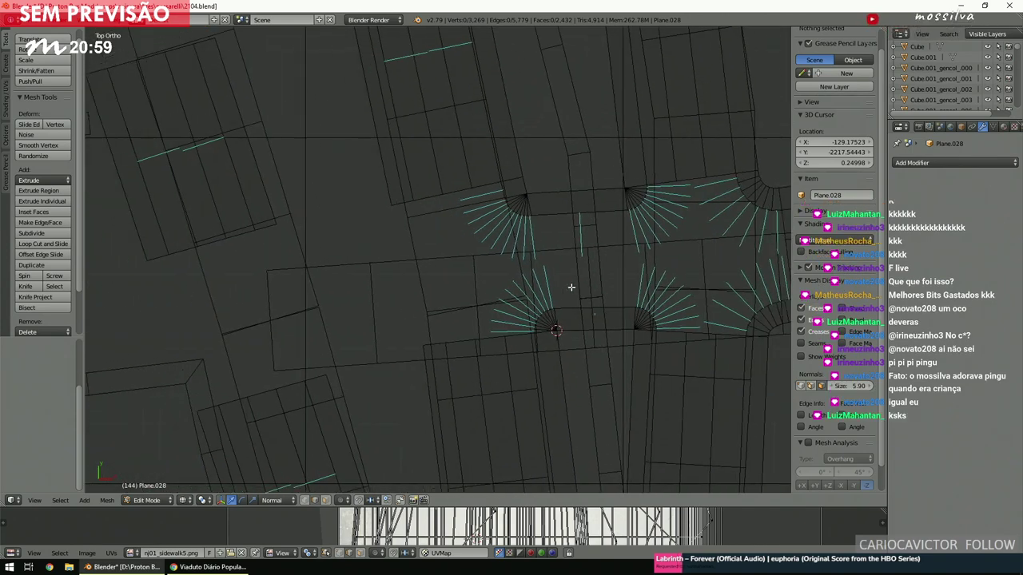
ctrl+scroll(571, 288, up, 2)
shift+scroll(572, 288, down, 1)
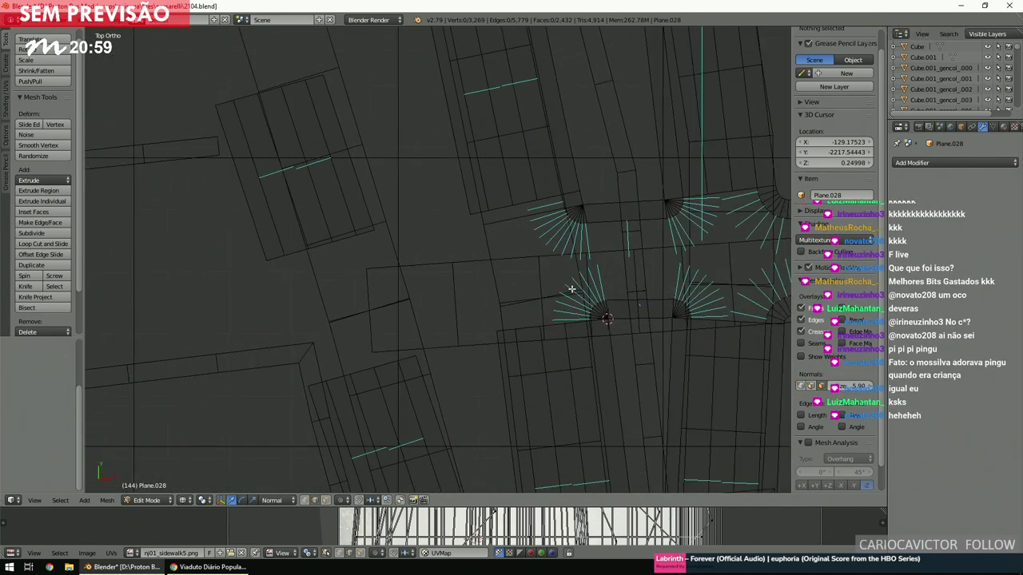
ctrl+scroll(571, 288, down, 2)
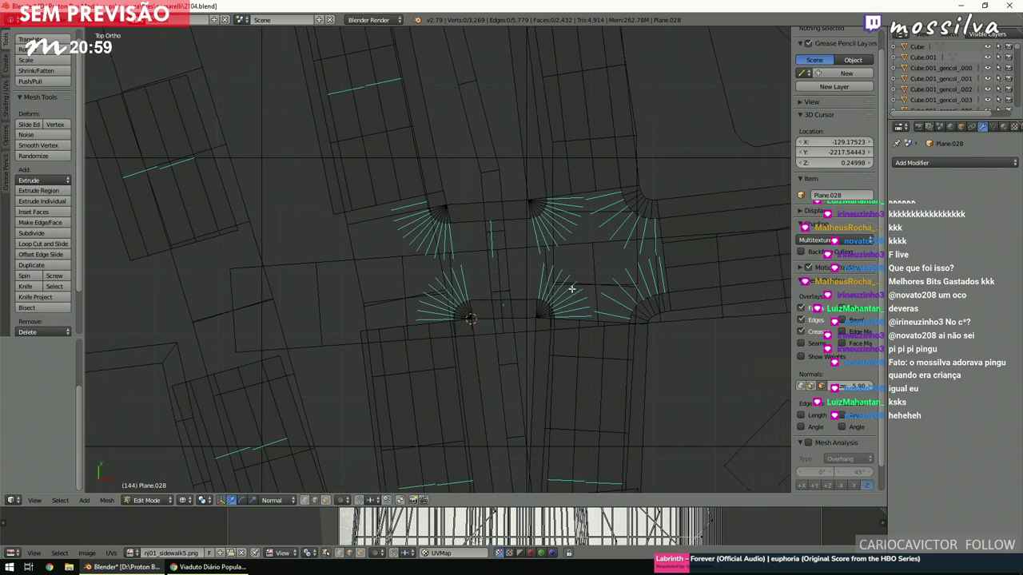
ctrl+scroll(571, 290, down, 3)
ctrl+scroll(571, 290, up, 4)
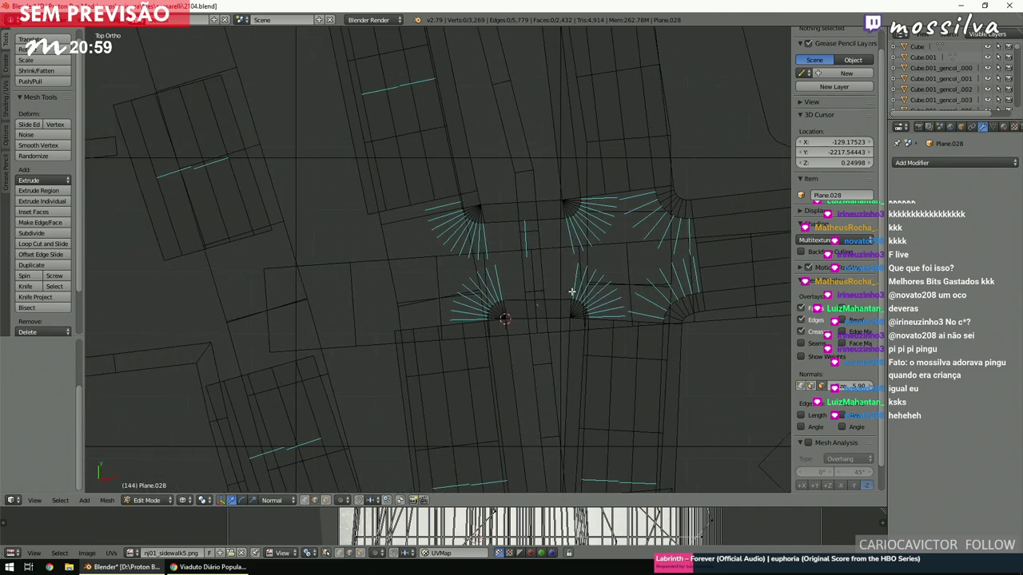
shift+scroll(571, 292, down, 2)
scroll(571, 291, up, 3)
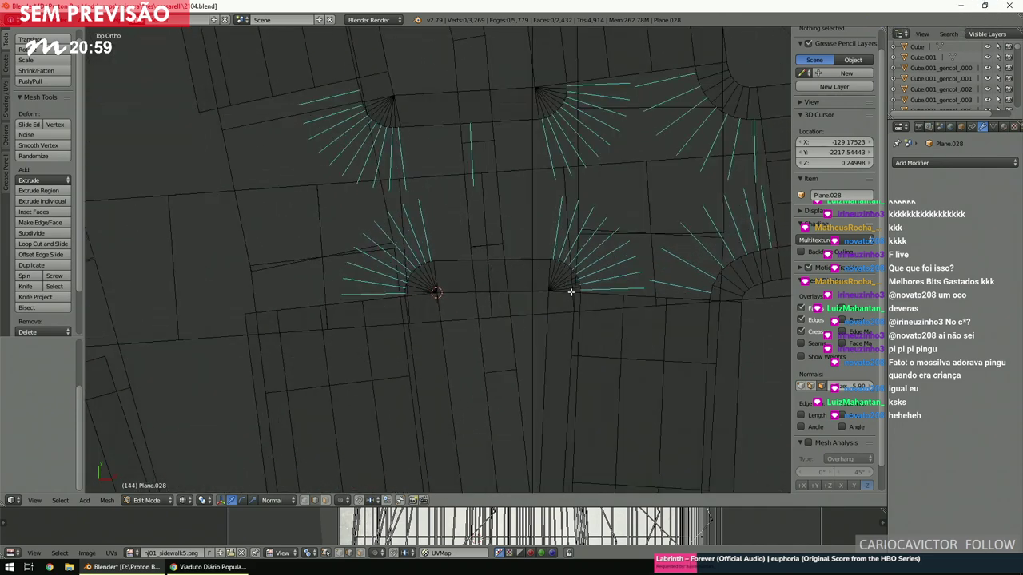
key(z)
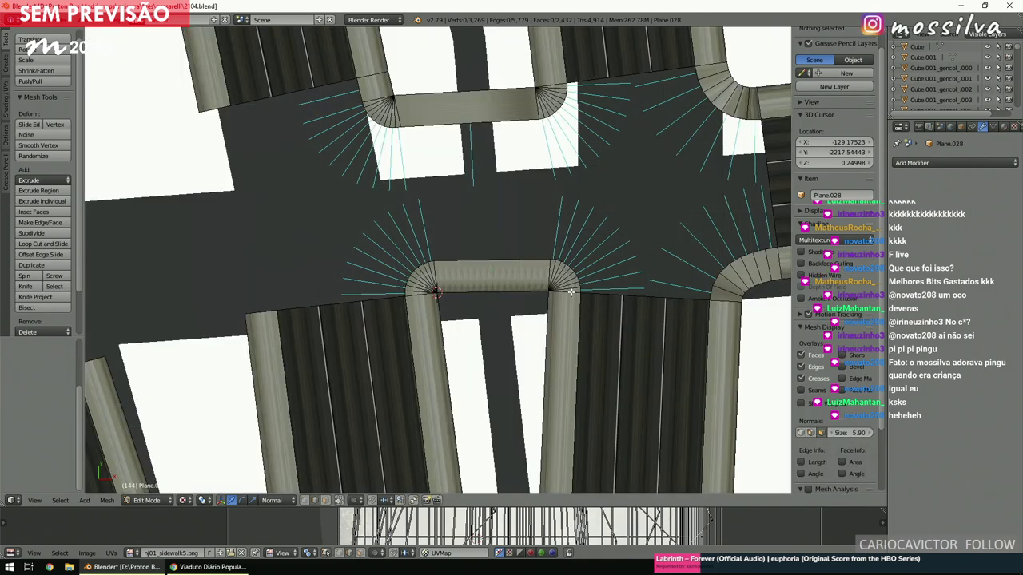
key(z)
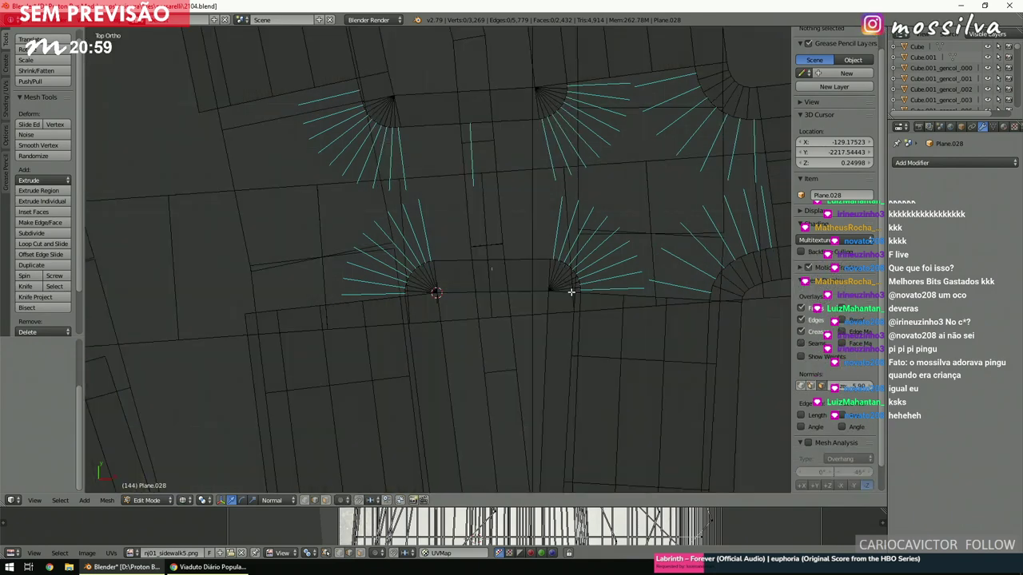
key(KP_7)
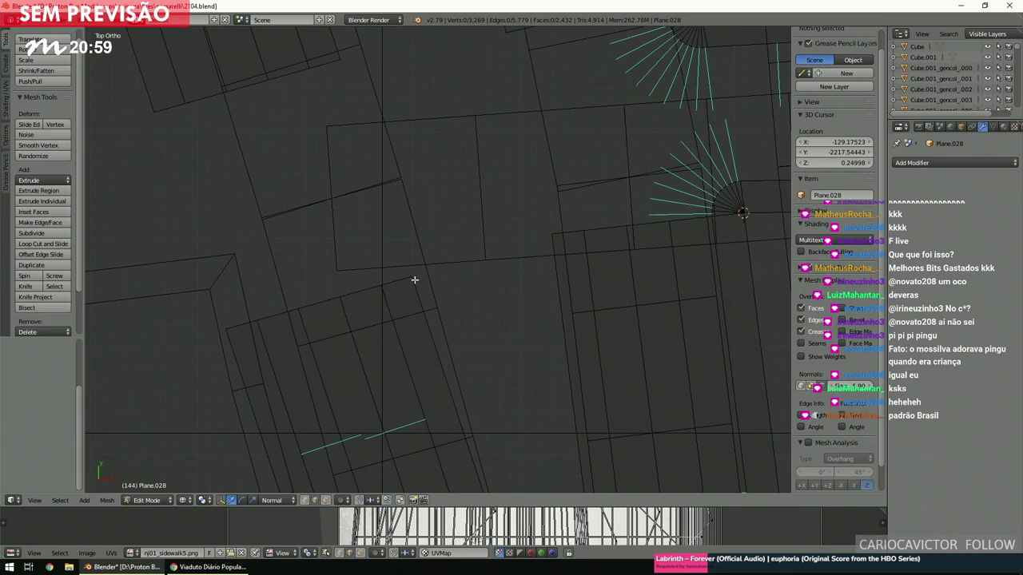
scroll(407, 279, down, 3)
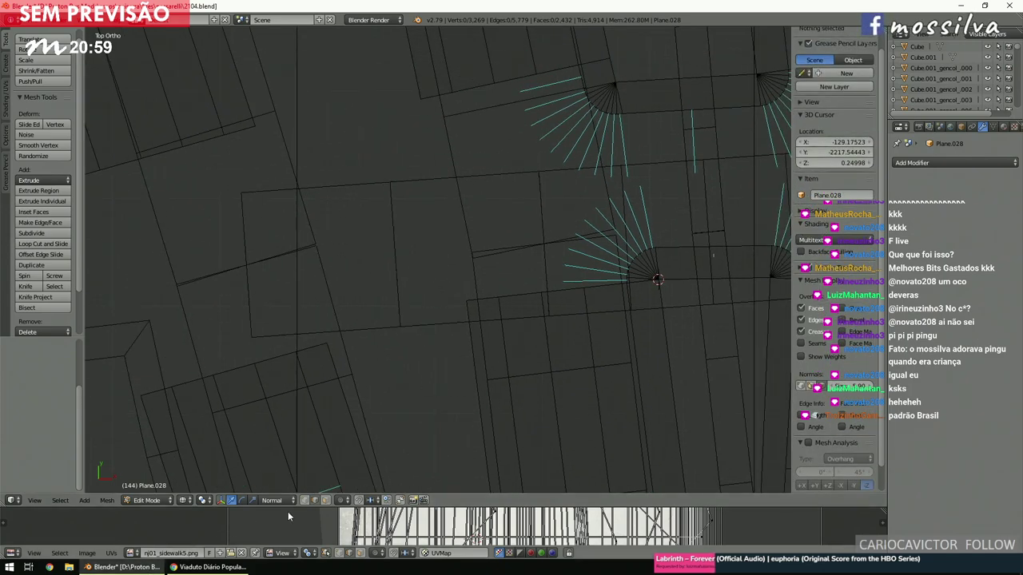
ctrl+scroll(536, 268, left, 4)
shift+scroll(535, 268, up, 1)
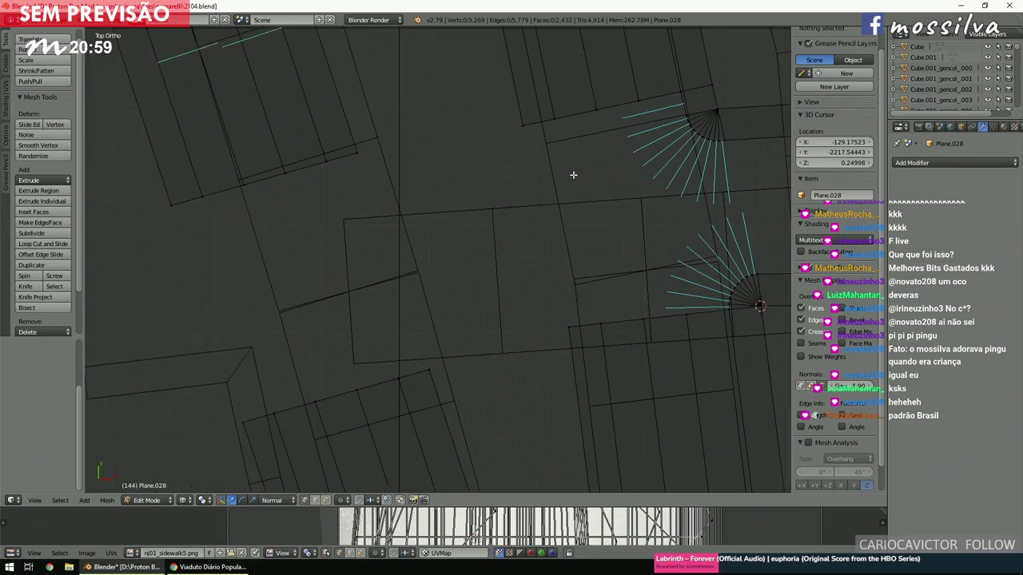
Snap the 3D cursor to the next corner vertex and spin its edge into a fan.
right_click(526, 128)
shift+scroll(532, 175, up, 3)
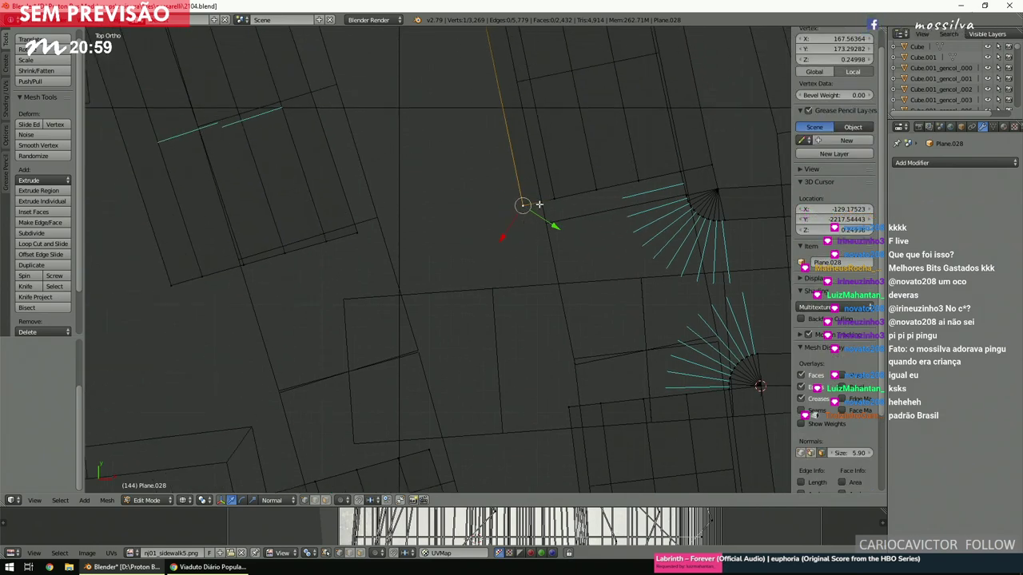
key(shift+s)
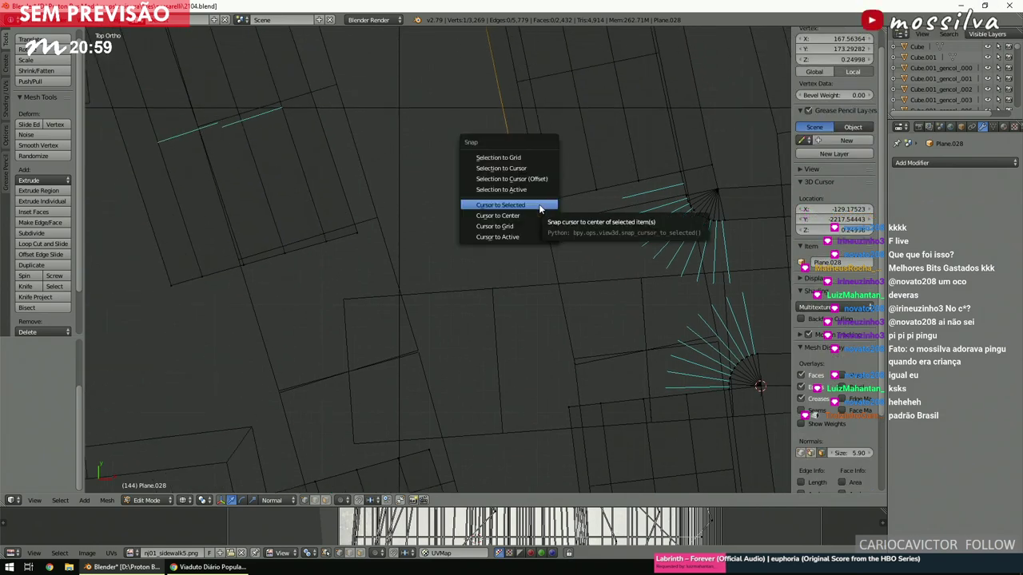
click(540, 207)
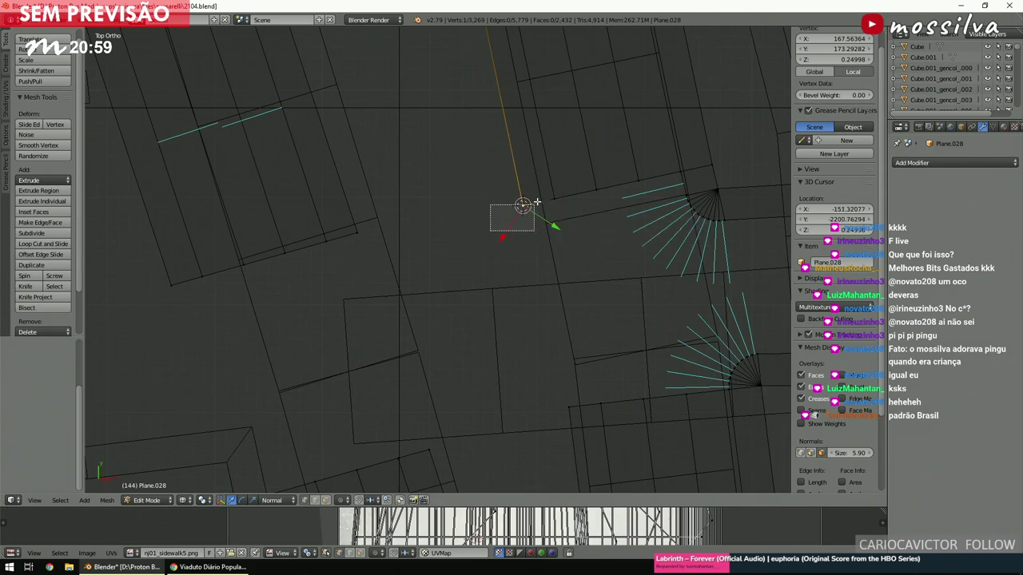
shift+right_click(551, 193)
key(space)
text(brid)
click(595, 214)
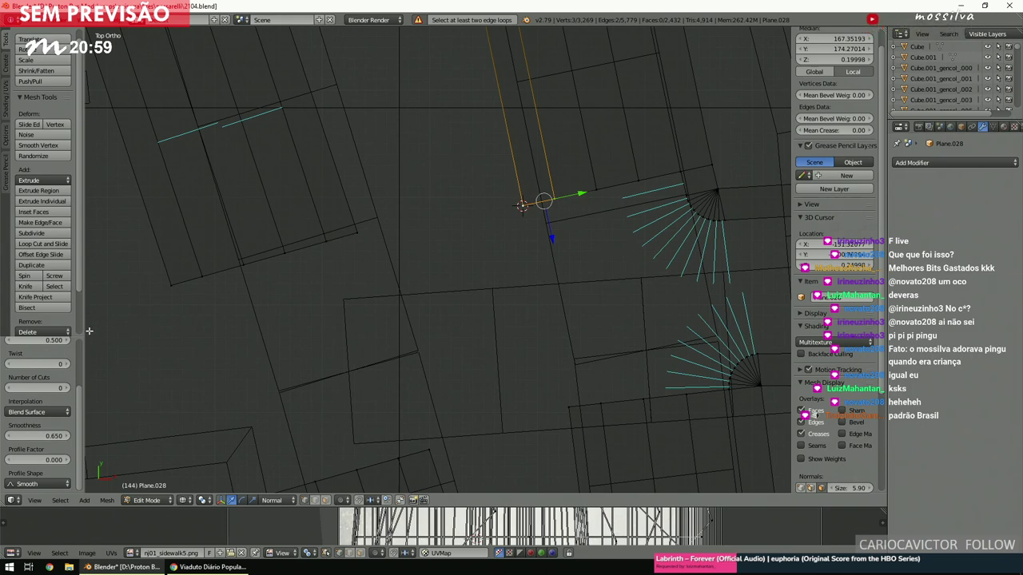
click(36, 278)
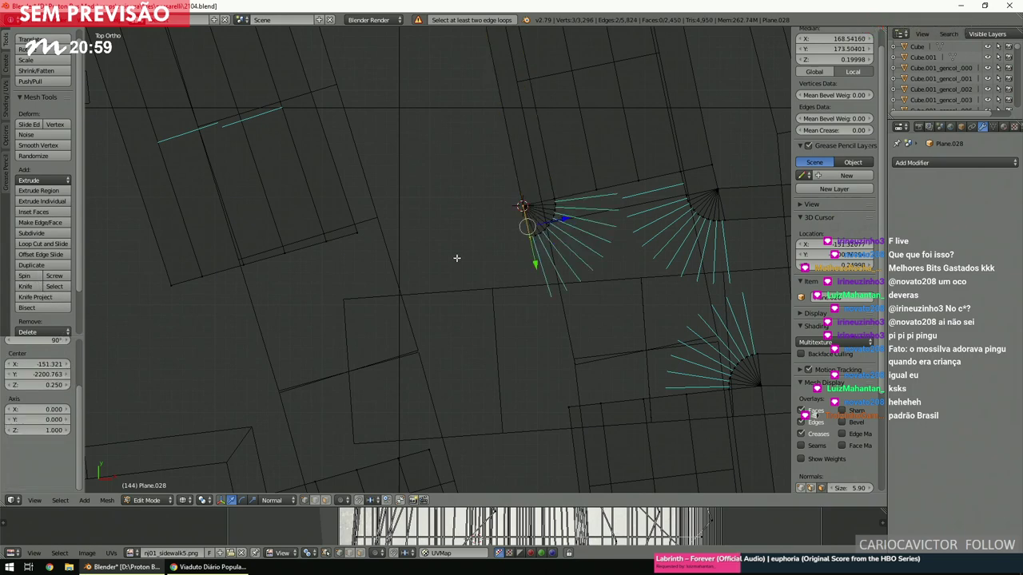
Spin the edge at the neighbouring corner into a fan with a -90° angle.
key(a)
key(b)
drag(347, 242, 359, 231)
key(shift+s)
click(357, 239)
key(b)
drag(315, 200, 422, 244)
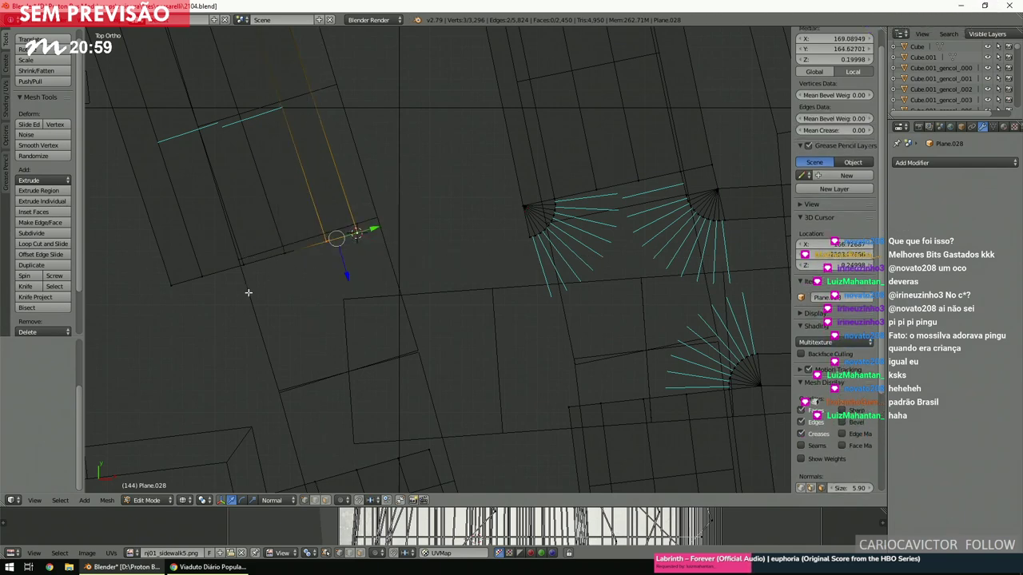
click(25, 276)
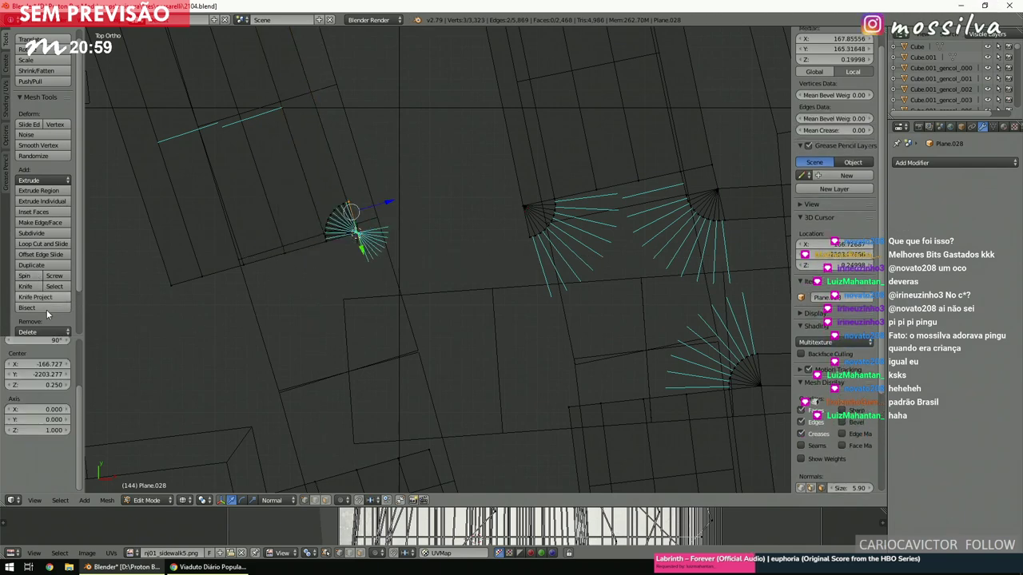
click(52, 342)
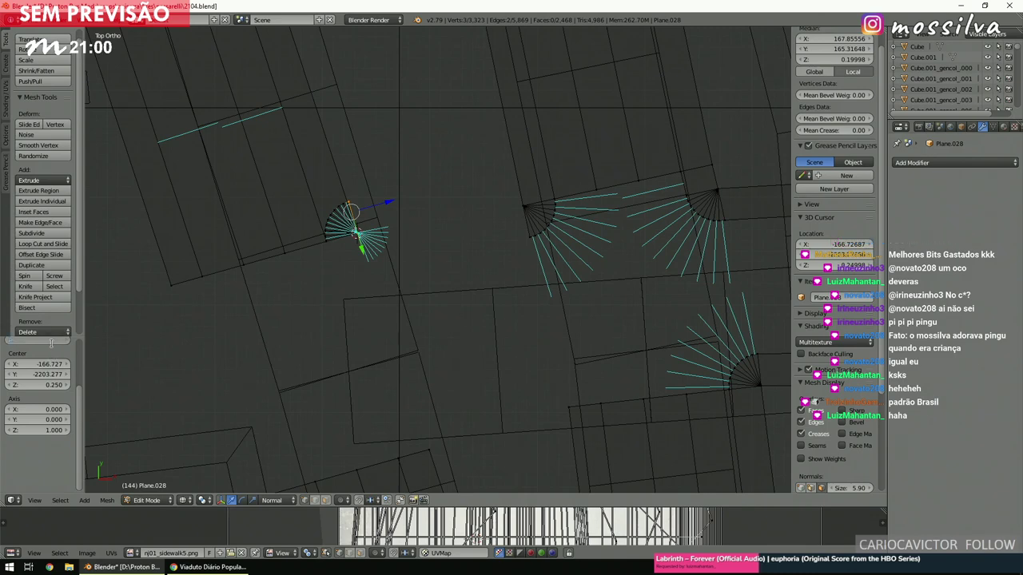
text(-90)
key(Return)
Select the fans' end vertices and fill a face between them.
scroll(445, 270, up, 1)
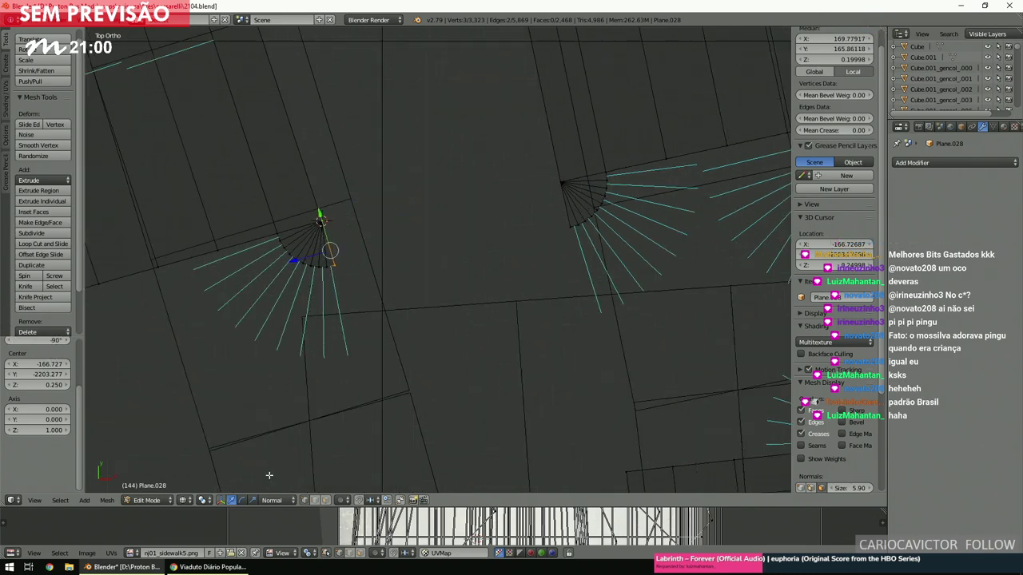
middle_drag(496, 278, 549, 245)
scroll(549, 244, up, 4)
scroll(549, 245, up, 3)
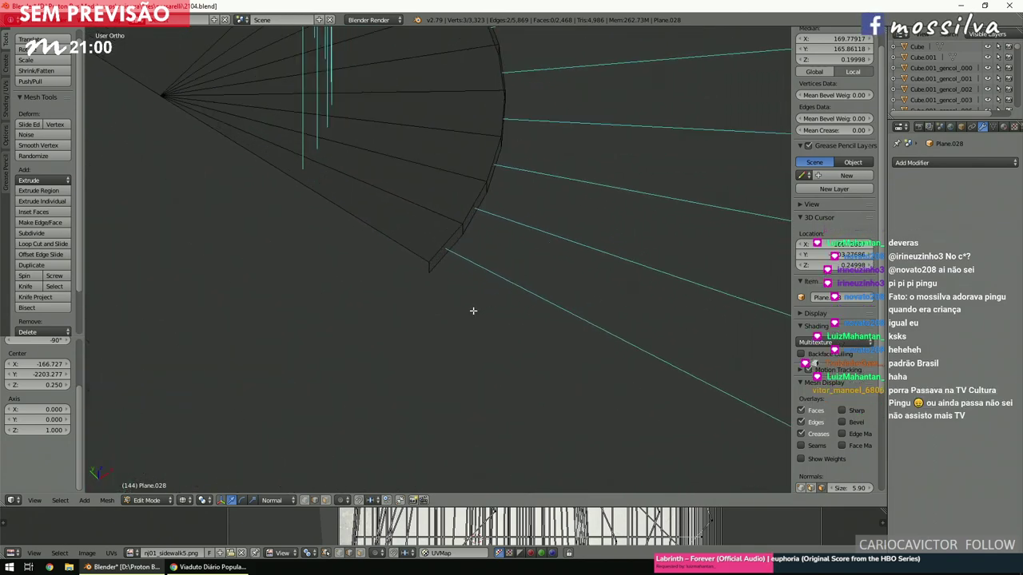
right_click(423, 267)
shift+right_click(413, 256)
scroll(411, 256, down, 5)
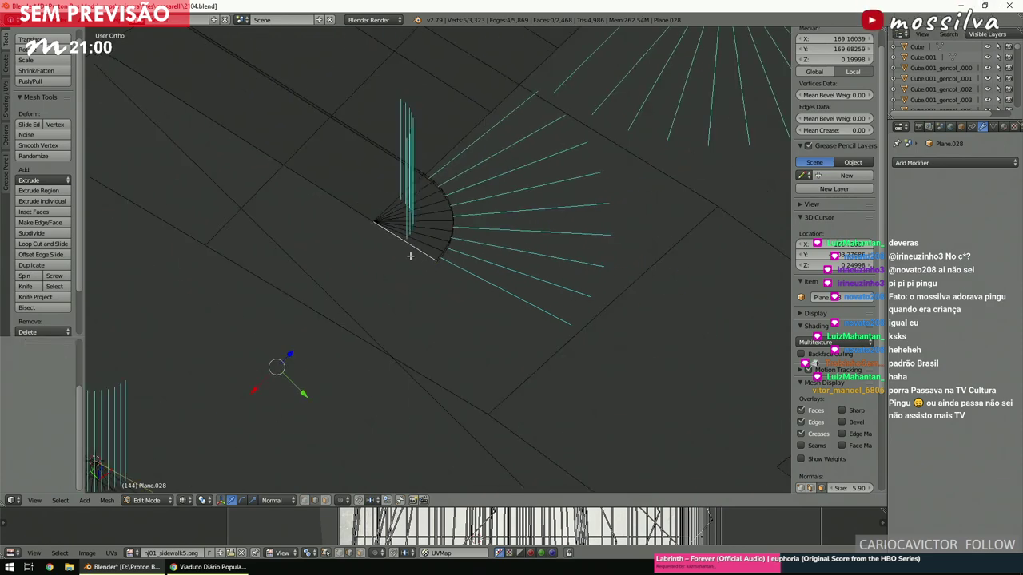
shift+scroll(410, 255, down, 4)
key(f)
scroll(410, 255, down, 3)
scroll(410, 256, down, 1)
scroll(410, 256, up, 4)
middle_drag(410, 256, 586, 224)
Replace the filled face with a Bridge Edge Loops strip between the fans, then deselect.
key(ctrl+z)
key(space)
text(bridge)
key(Return)
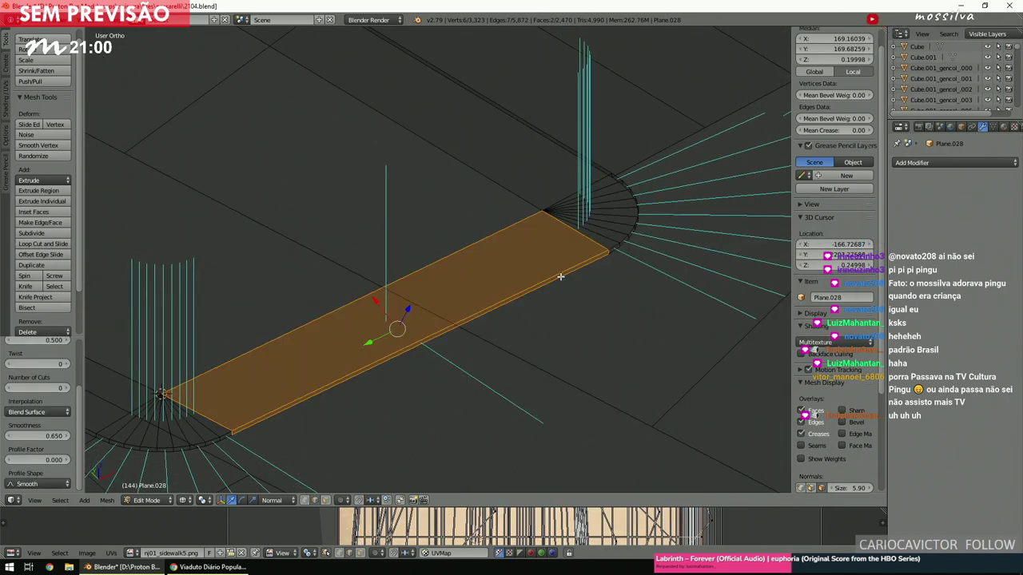
scroll(561, 276, down, 3)
key(a)
shift+middle_drag(561, 277, 585, 254)
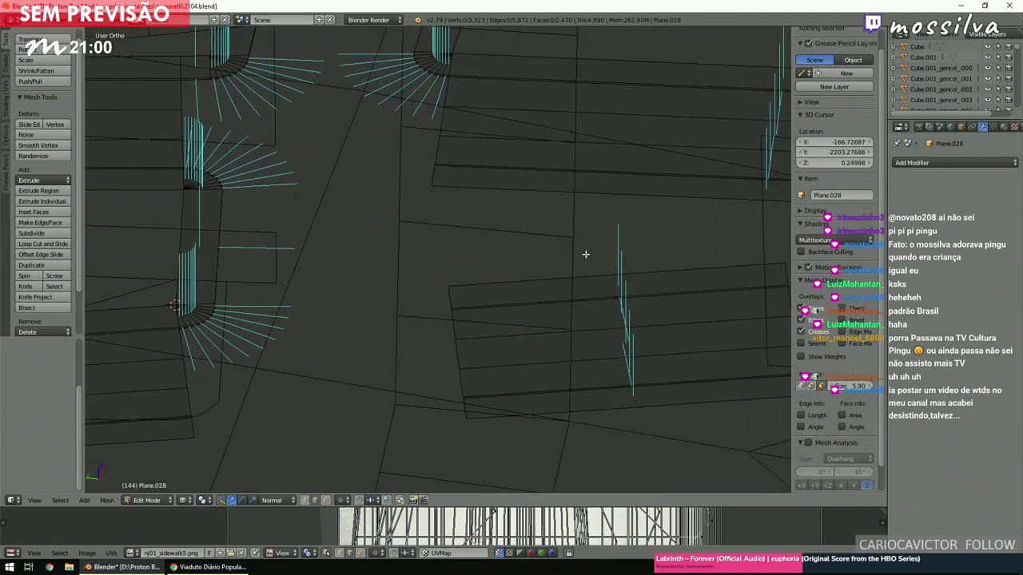
In top view, spin a 90° corner fan around the first street-corner vertex.
key(KP_7)
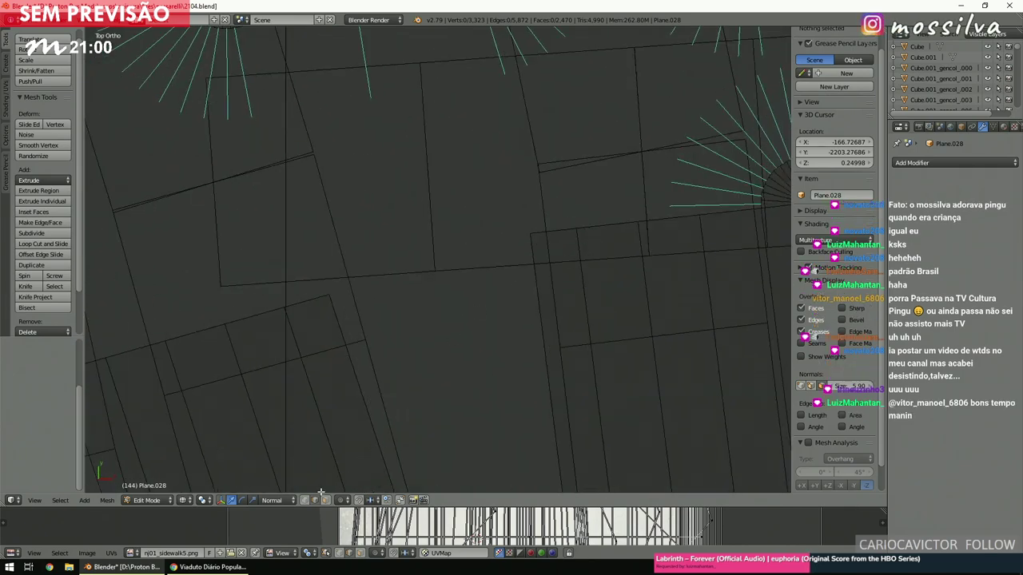
right_click(548, 238)
key(shift+s)
click(549, 236)
key(b)
drag(563, 205, 585, 237)
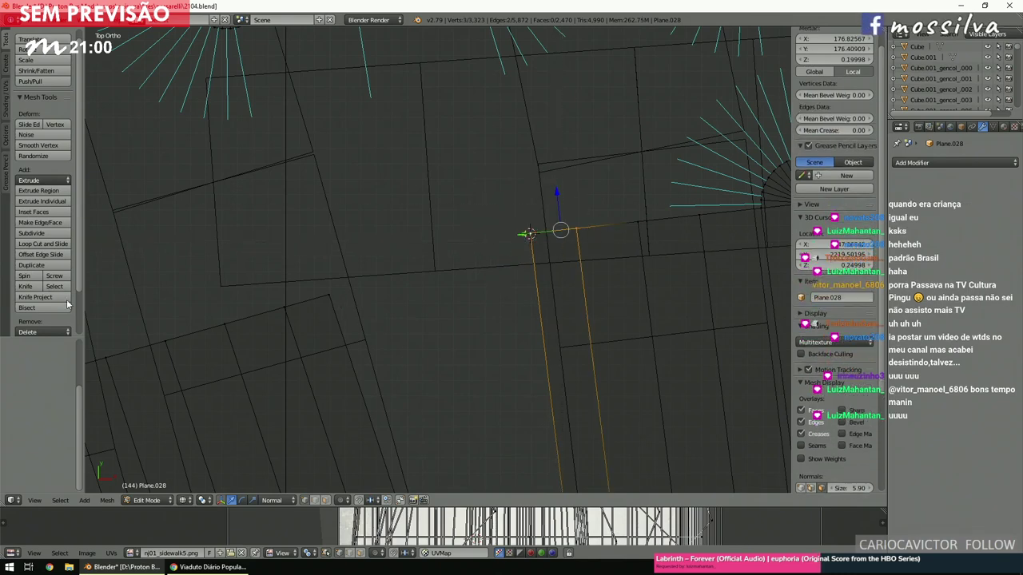
click(37, 278)
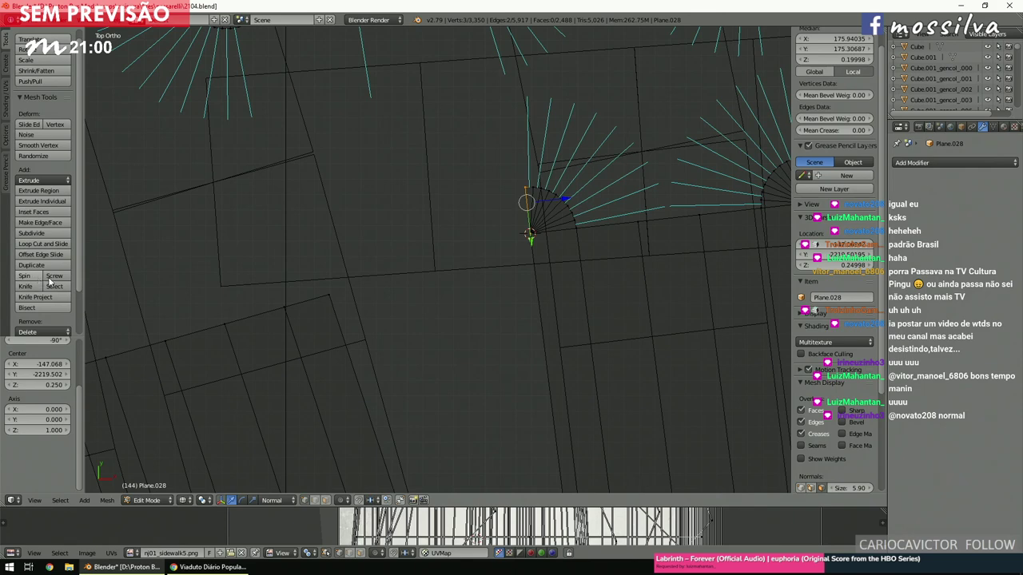
Spin a second 90° fan around the next corner vertex and adjust its sweep angle.
shift+middle_drag(372, 285, 420, 290)
right_click(438, 292)
key(shift+s)
click(435, 295)
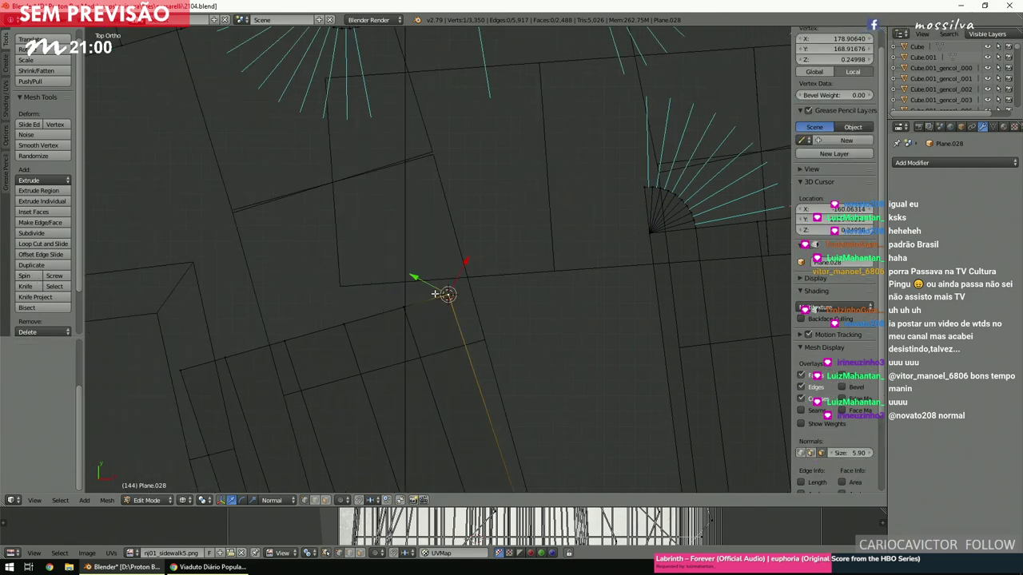
key(b)
drag(441, 291, 388, 322)
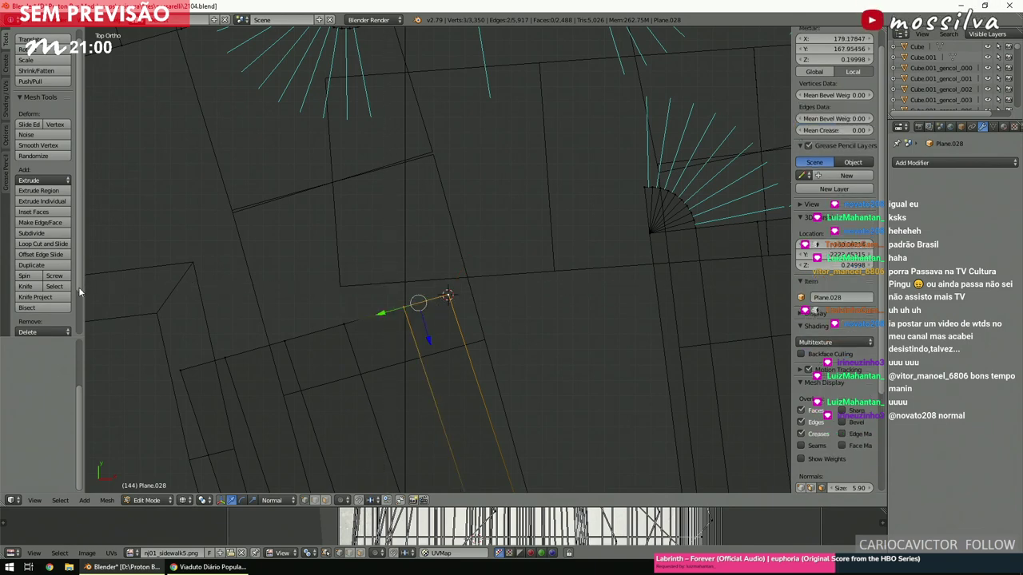
click(24, 274)
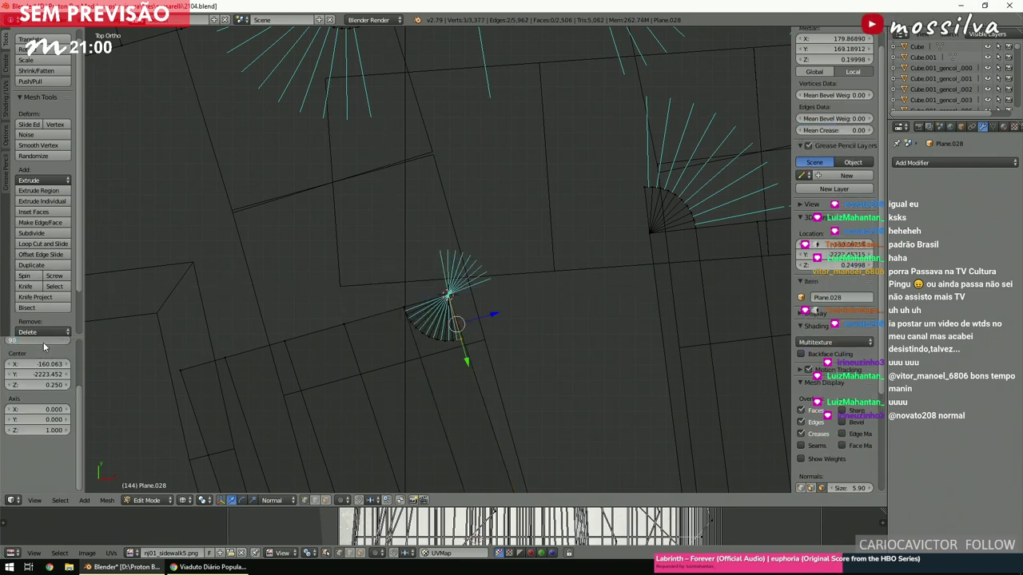
shift+middle_drag(368, 454, 282, 503)
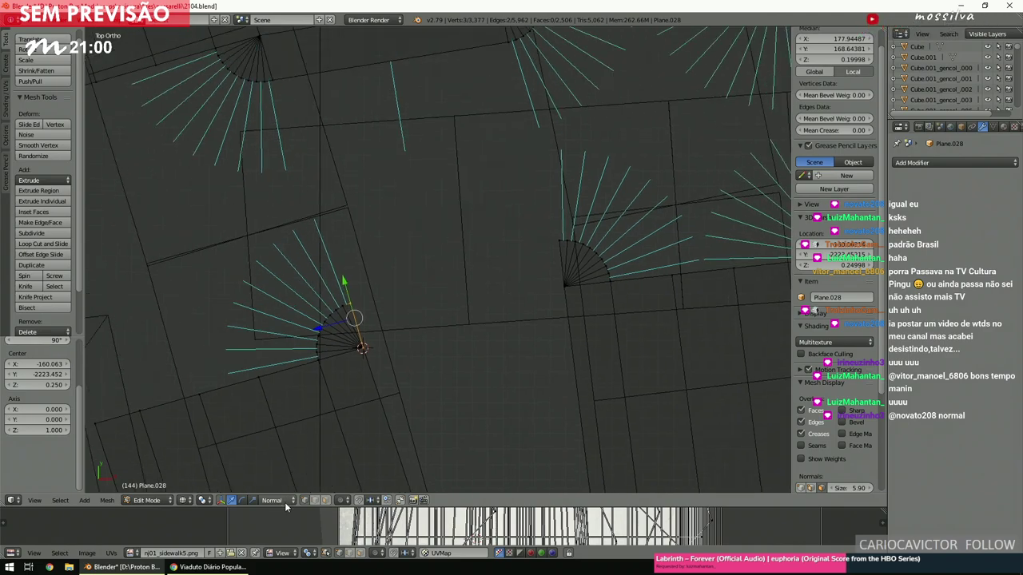
middle_drag(550, 280, 562, 106)
scroll(563, 107, up, 4)
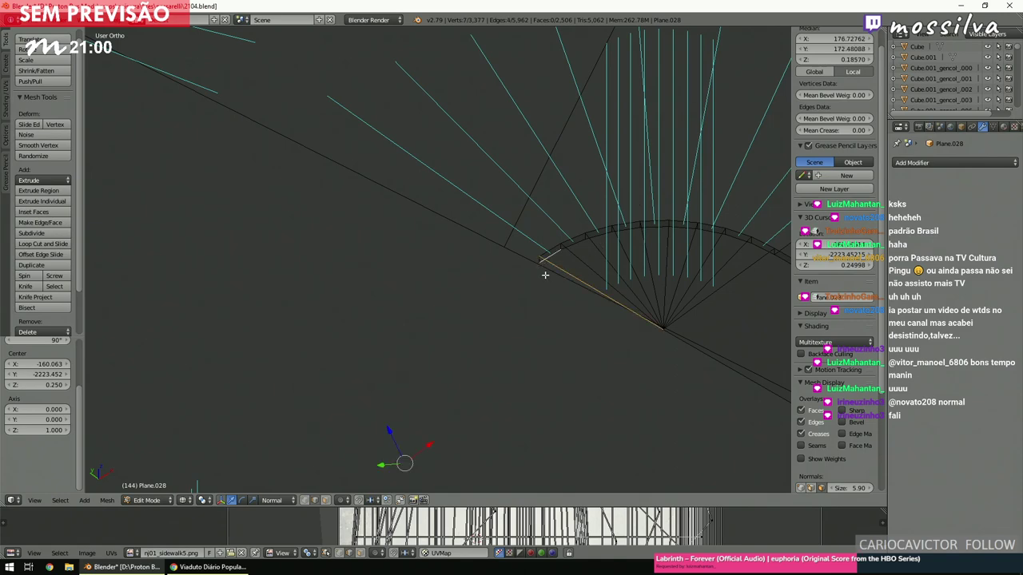
Move the vertex into place and bridge the edges into a face between the two fans.
key(g)
scroll(523, 303, down, 5)
key(space)
text(bridge)
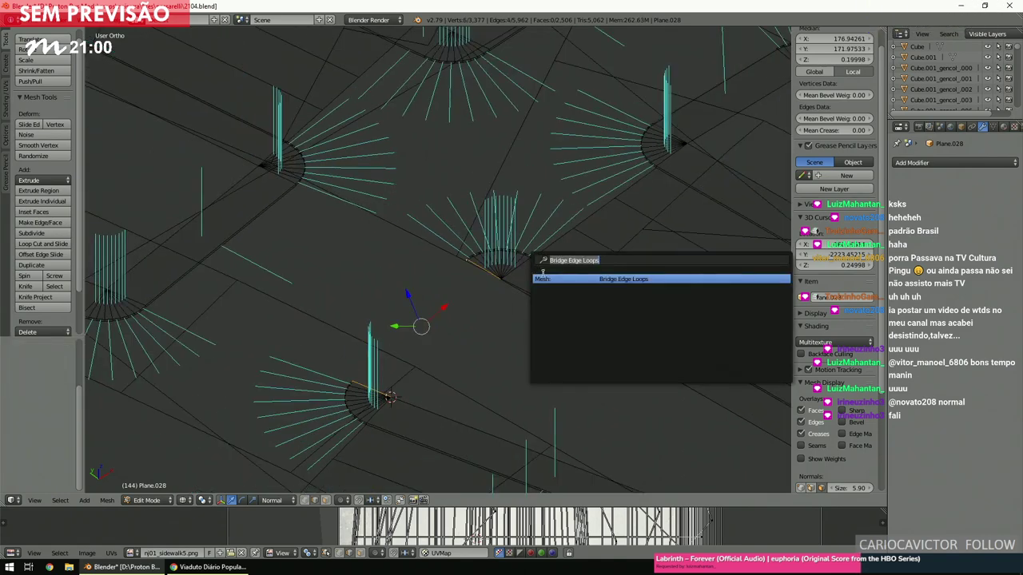
key(Return)
Inspect the bridged face from several angles, then deselect and return to top view.
middle_drag(482, 261, 520, 215)
middle_drag(427, 280, 434, 256)
scroll(433, 253, up, 3)
key(KP_8)
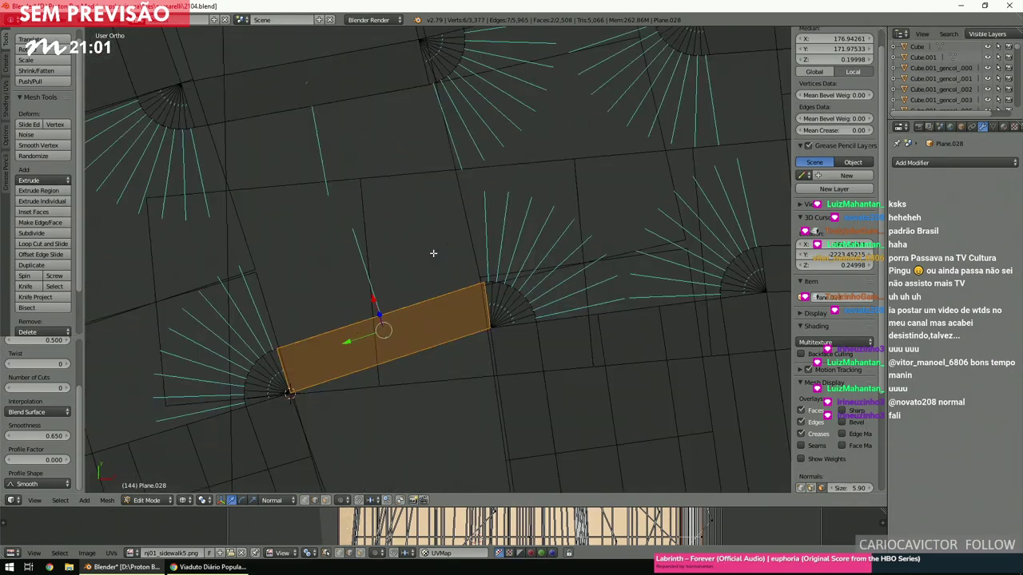
key(KP_4)
key(a)
key(KP_7)
key(ctrl+KP_4)
scroll(433, 253, up, 1)
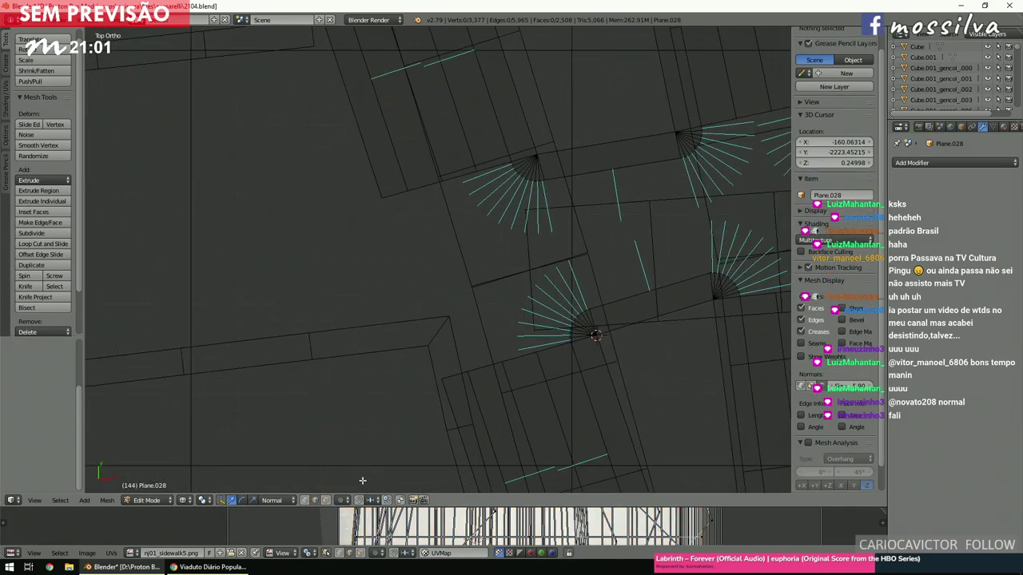
Box-select the lower and upper edges of the gap and bridge them into two faces.
key(b)
drag(377, 341, 470, 397)
key(b)
drag(393, 296, 440, 173)
key(space)
text(bridge)
key(Return)
key(a)
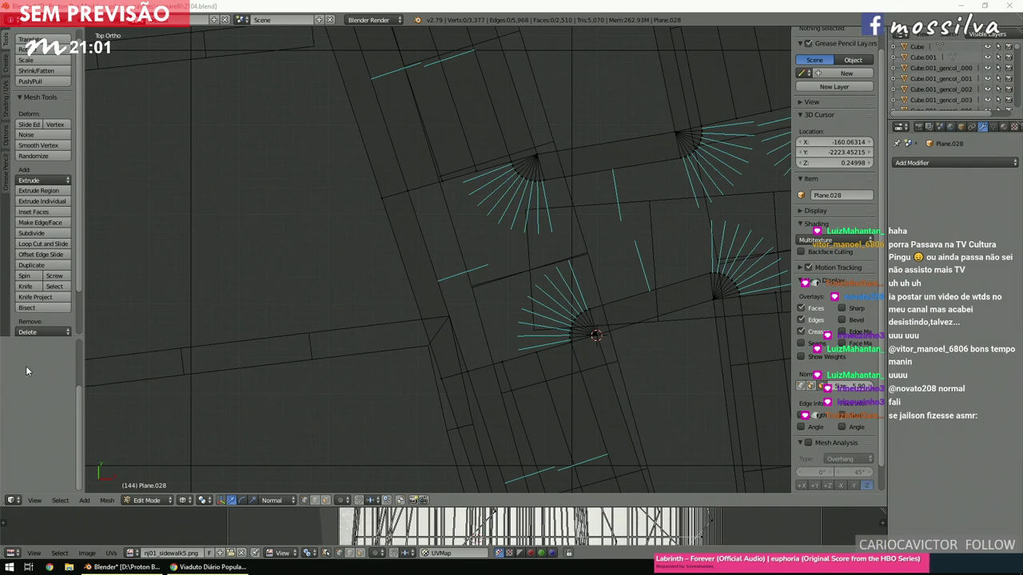
Select two fan vertices, reposition one, and bridge them into a face strip.
click(447, 253)
scroll(447, 252, down, 3)
scroll(447, 252, up, 3)
scroll(447, 253, down, 3)
scroll(448, 252, up, 2)
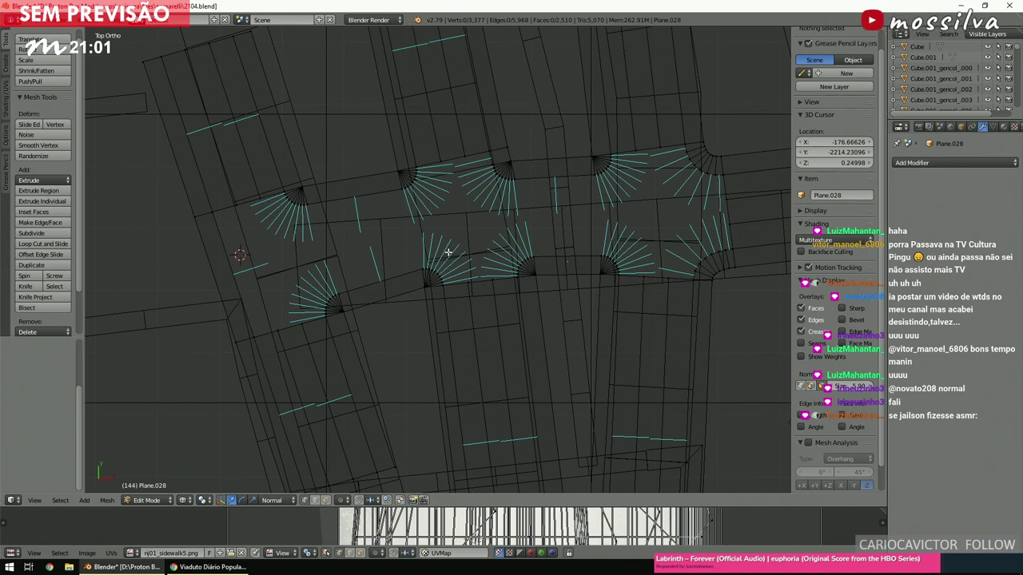
ctrl+scroll(447, 252, up, 2)
ctrl+scroll(448, 253, up, 2)
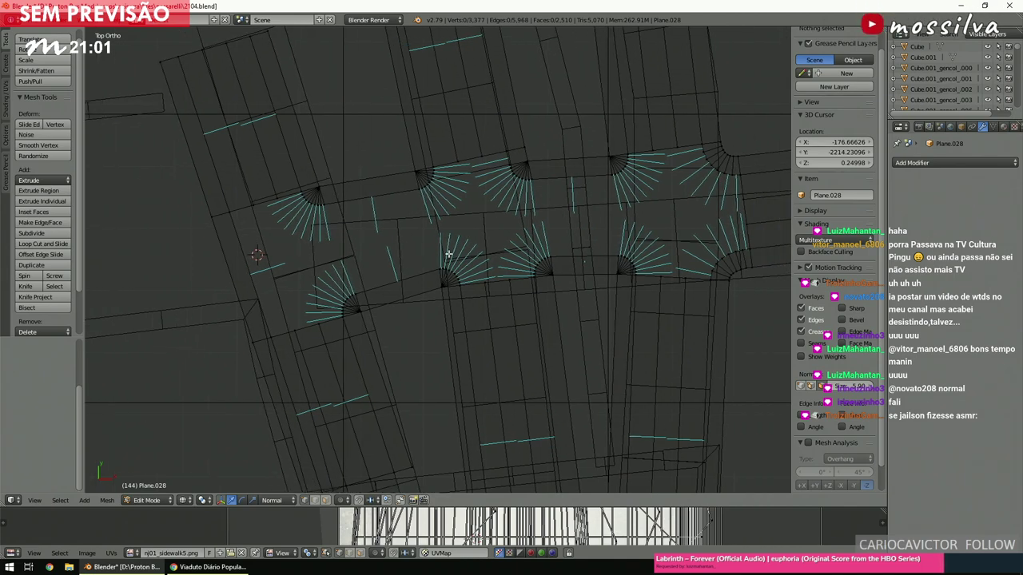
scroll(452, 264, up, 3)
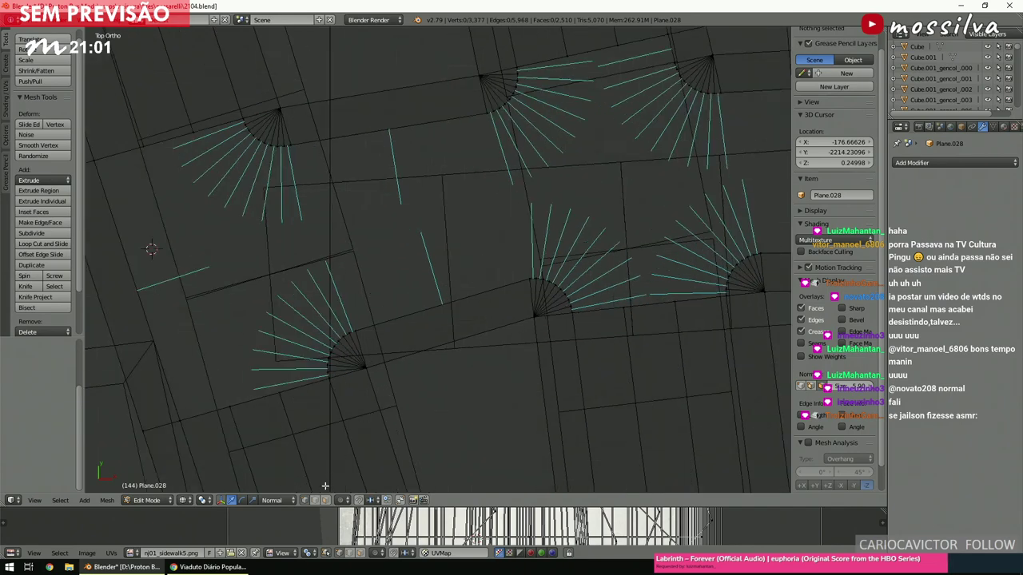
right_click(304, 386)
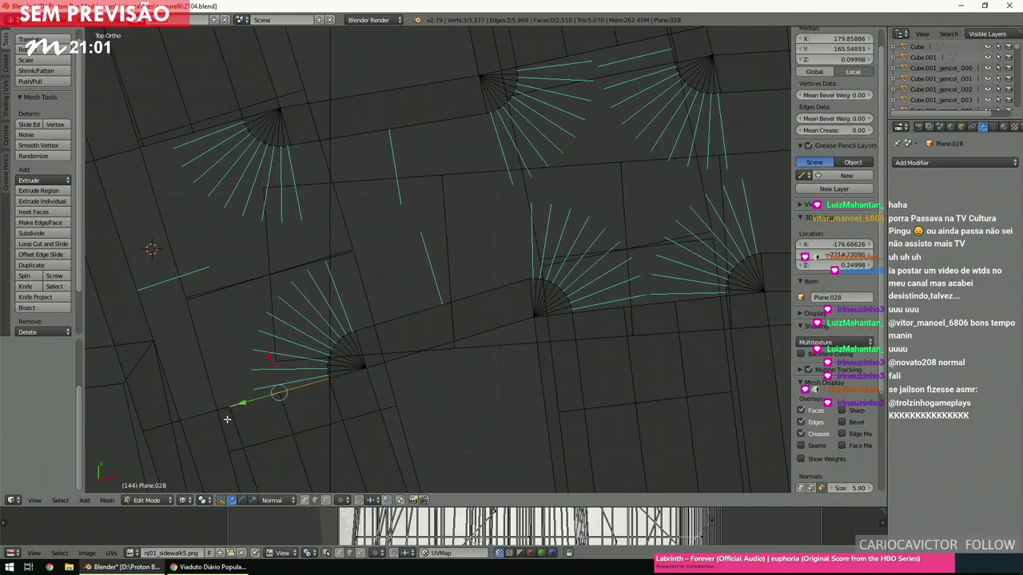
shift+right_click(147, 150)
key(g)
click(211, 126)
key(space)
text(bridge)
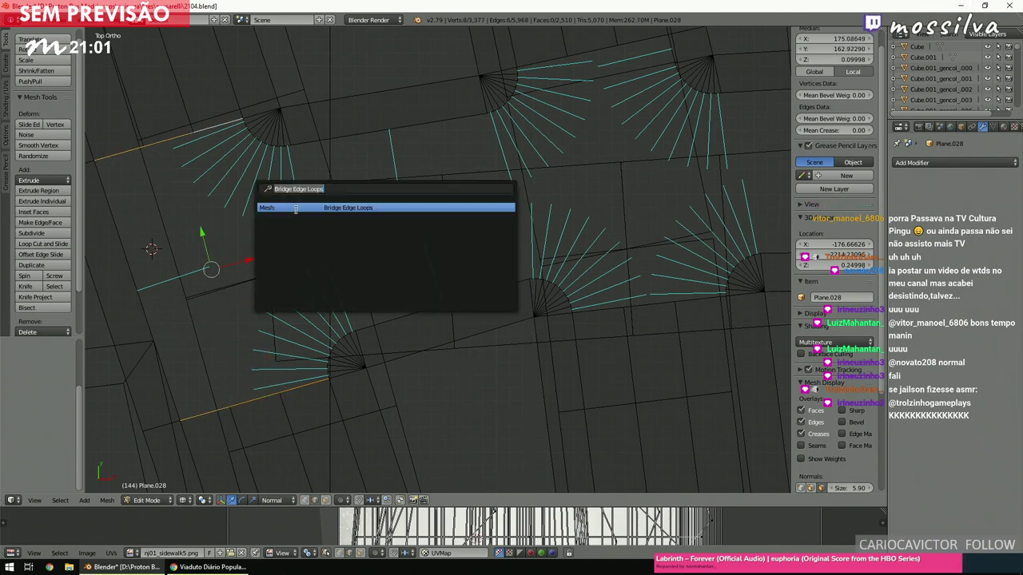
key(Return)
Bridge two adjacent edges at the gap into a face.
ctrl+scroll(348, 253, down, 4)
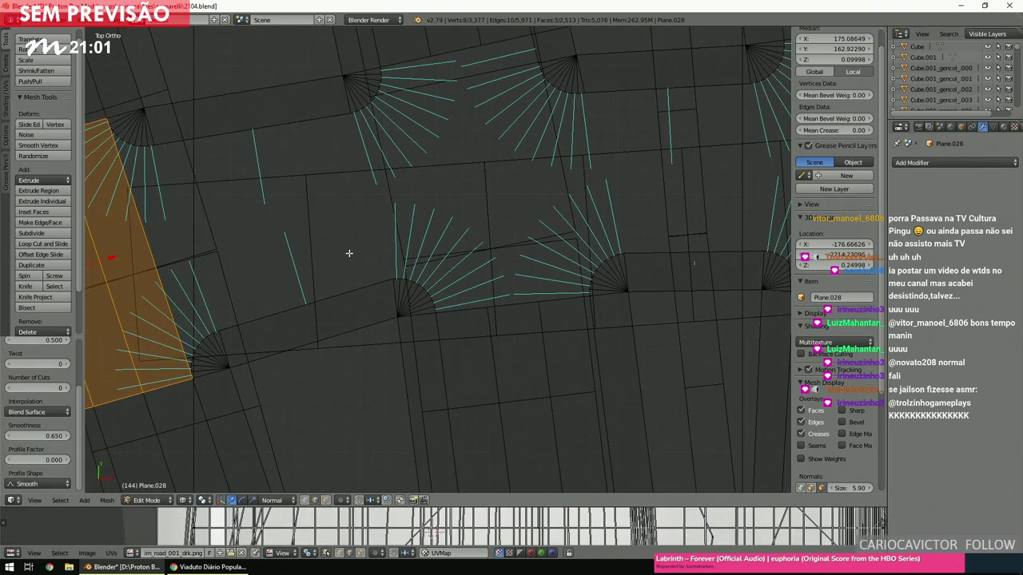
right_click(489, 304)
shift+right_click(542, 300)
shift+scroll(511, 142, up, 3)
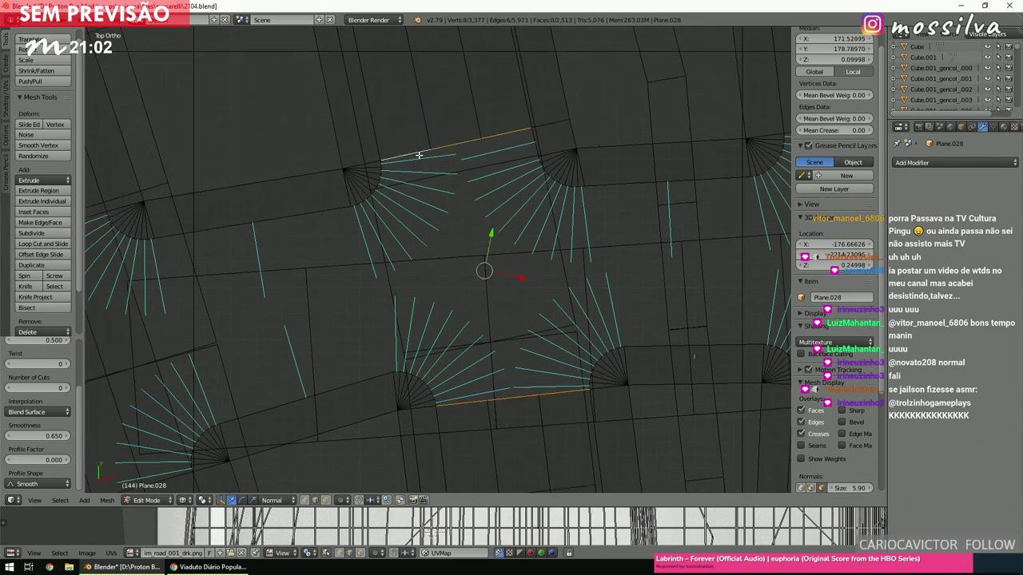
key(space)
click(449, 175)
Bridge the lower edges to the upper edge across the junction, then close the right side.
ctrl+scroll(423, 244, down, 6)
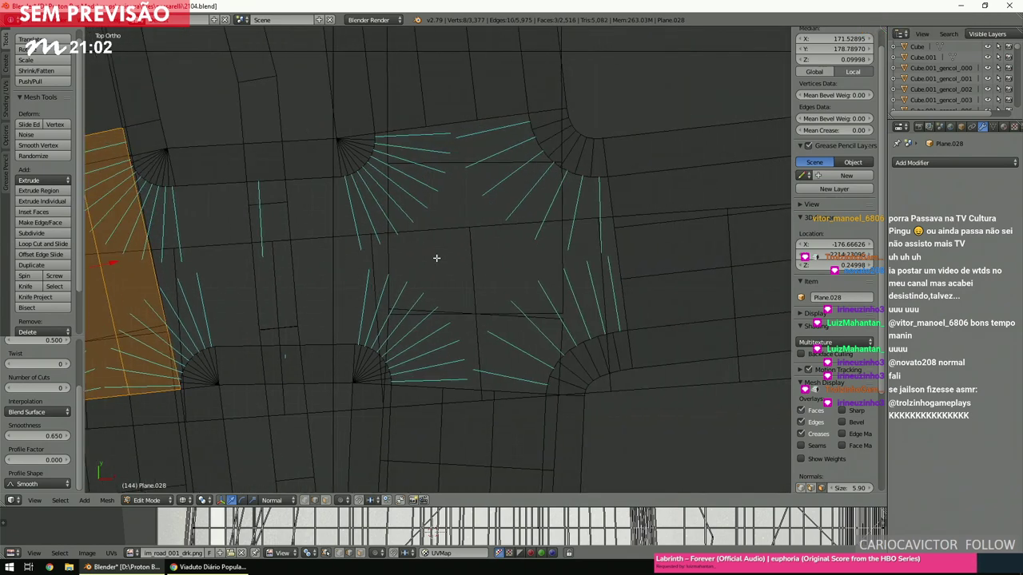
right_click(511, 393)
shift+right_click(475, 390)
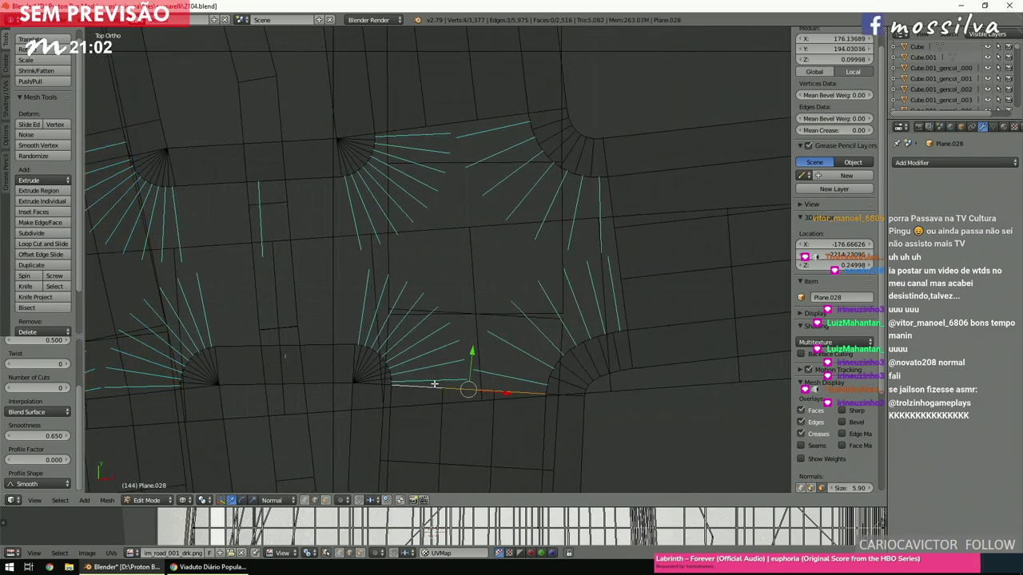
shift+right_click(406, 131)
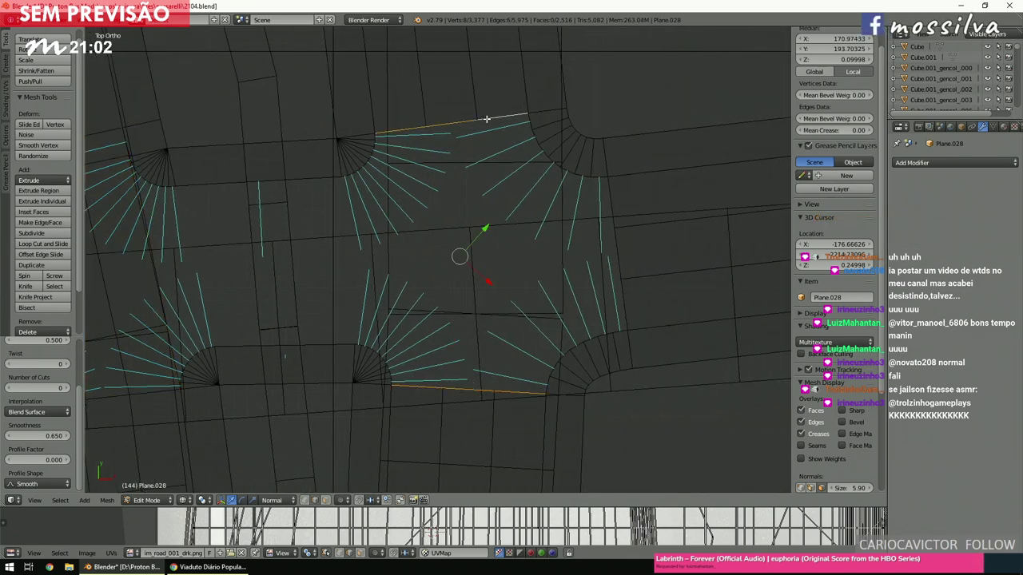
key(space)
click(499, 232)
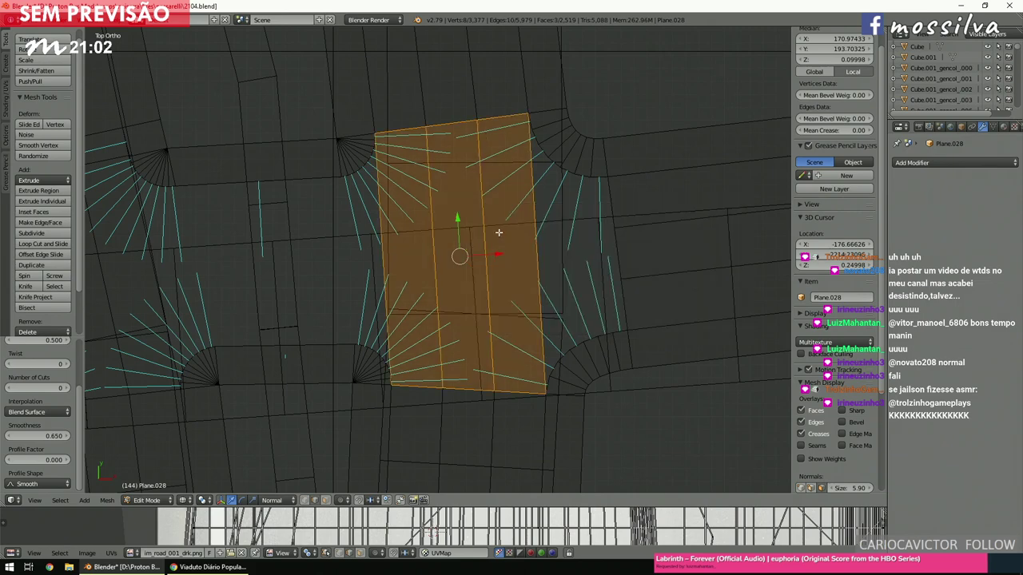
right_click(544, 257)
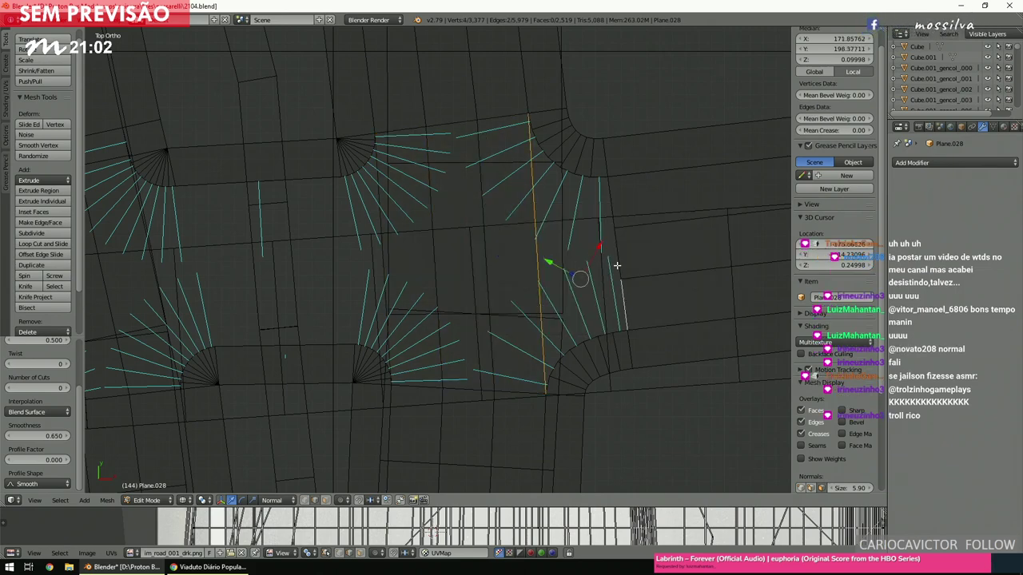
key(space)
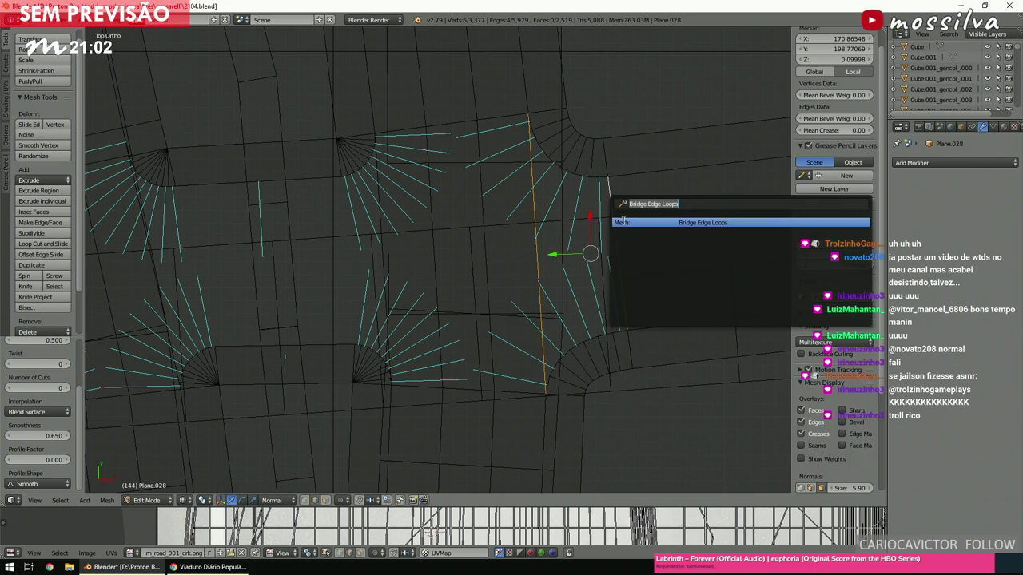
click(625, 222)
key(a)
Bridge the edges at the next corner into a face.
ctrl+scroll(613, 237, down, 5)
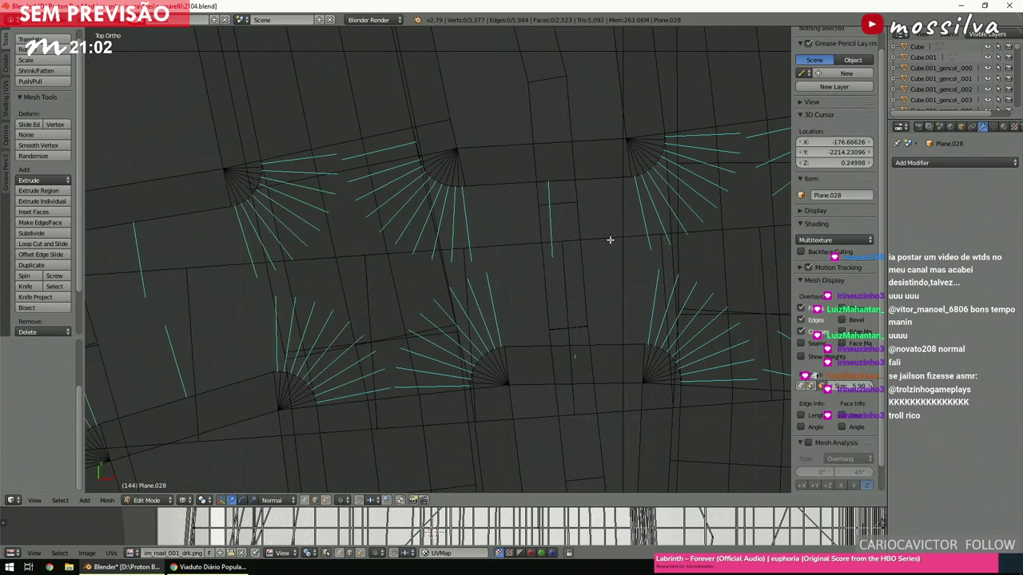
right_click(662, 269)
shift+right_click(464, 269)
key(space)
click(484, 294)
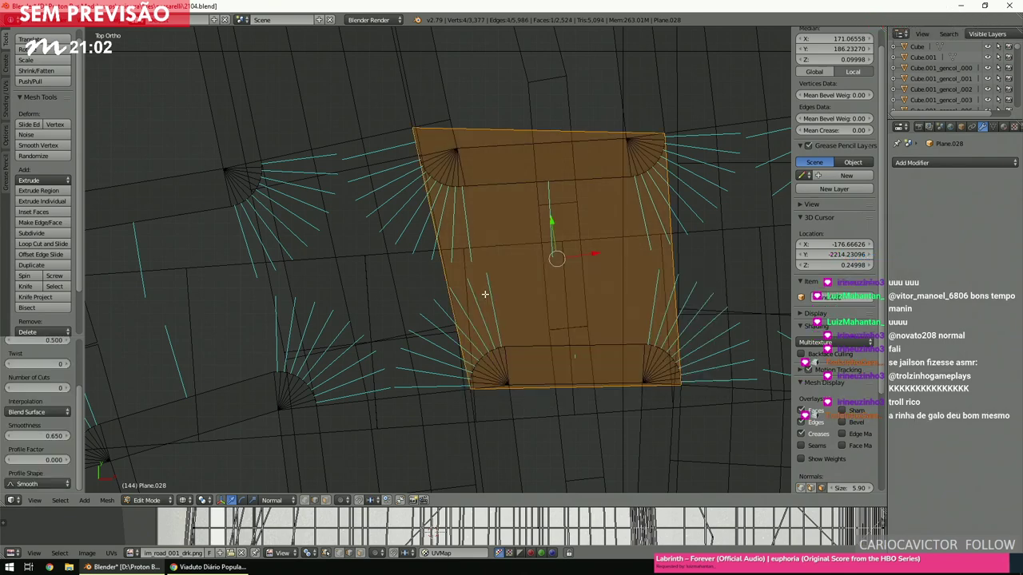
scroll(484, 294, up, 4)
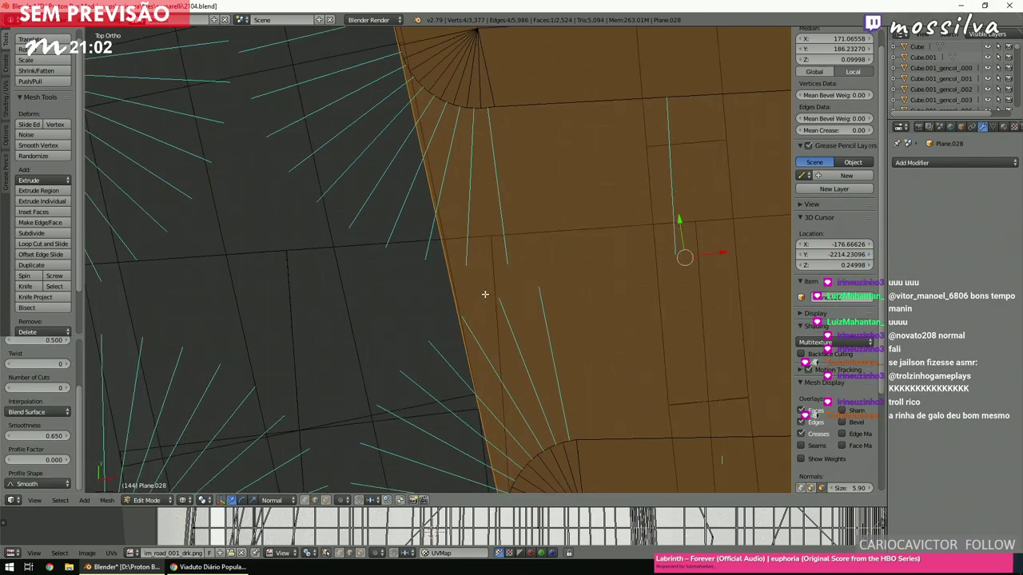
key(a)
Bridge the two opposite edges bounding the empty centre, then view it angled in solid shading.
scroll(484, 294, down, 4)
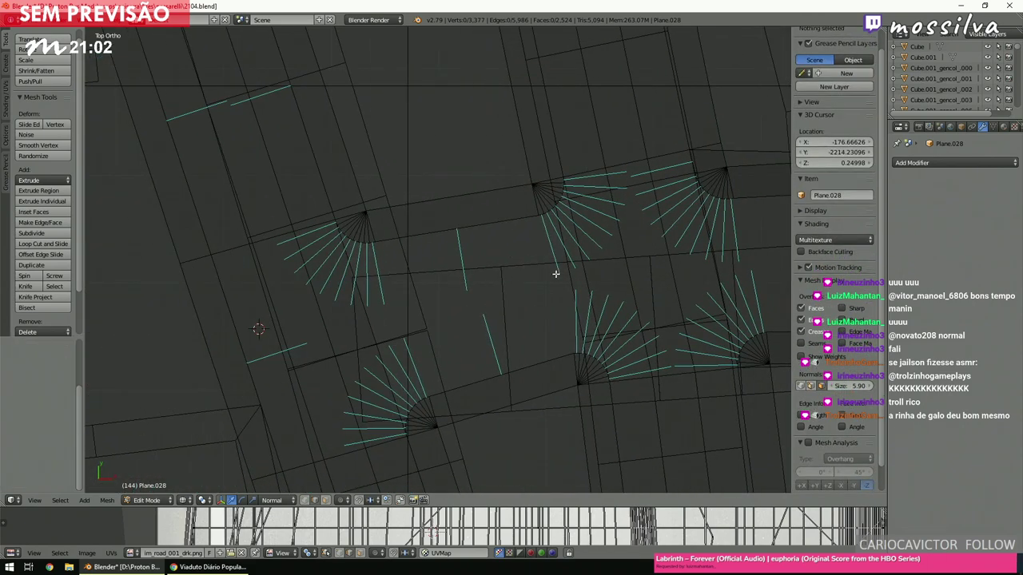
right_click(553, 276)
shift+right_click(390, 325)
key(space)
text(bridge)
click(420, 346)
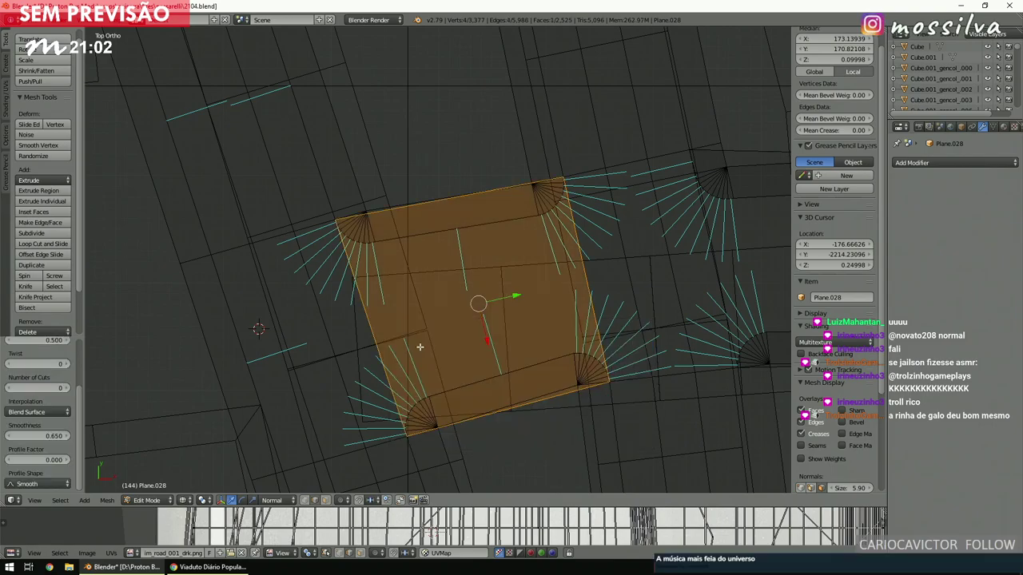
key(a)
mouse_move(468, 304)
middle_down()
mouse_move(525, 235)
mouse_move(576, 205)
mouse_move(572, 216)
middle_up()
key(z)
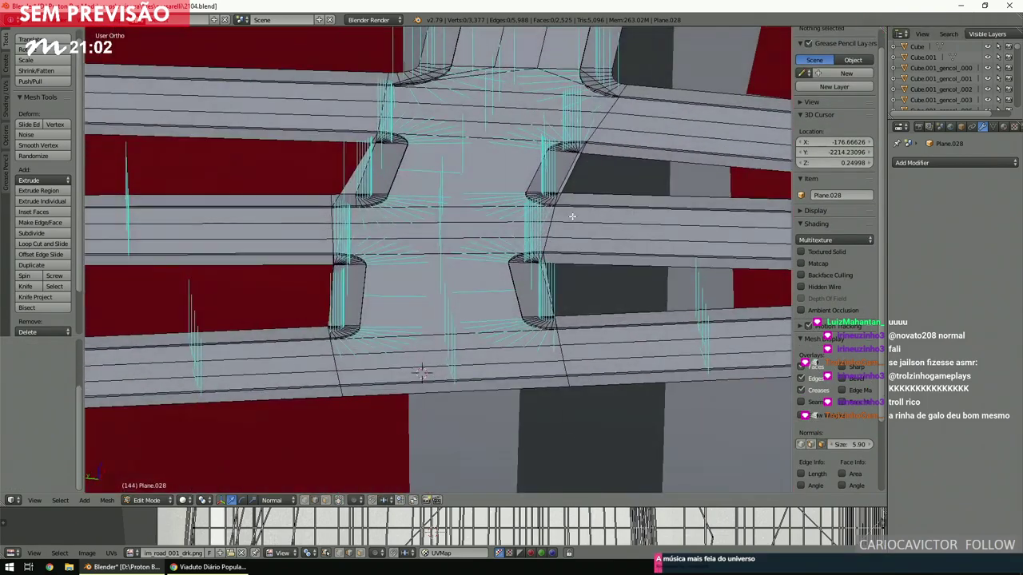
key(KP_7)
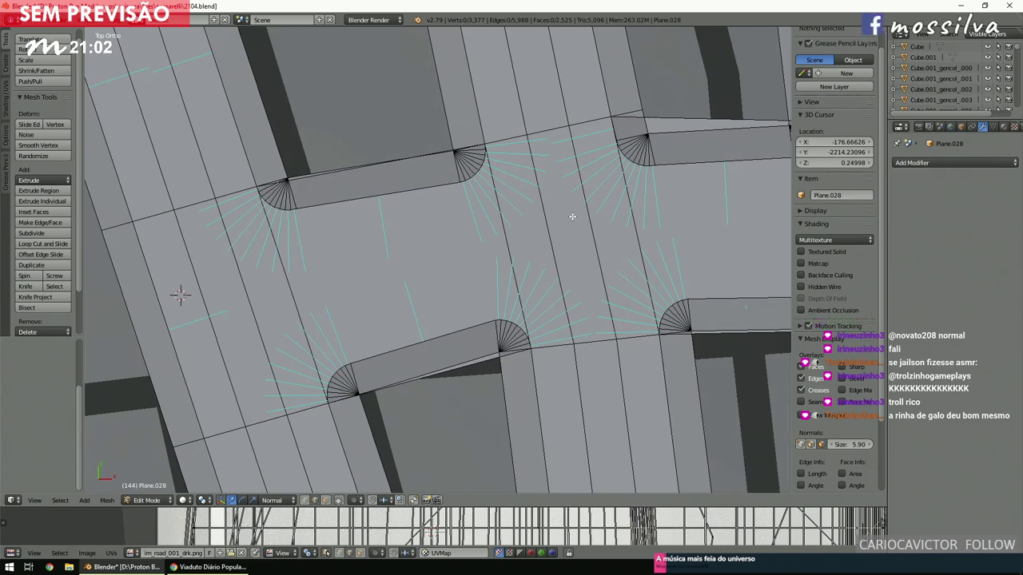
scroll(572, 216, down, 5)
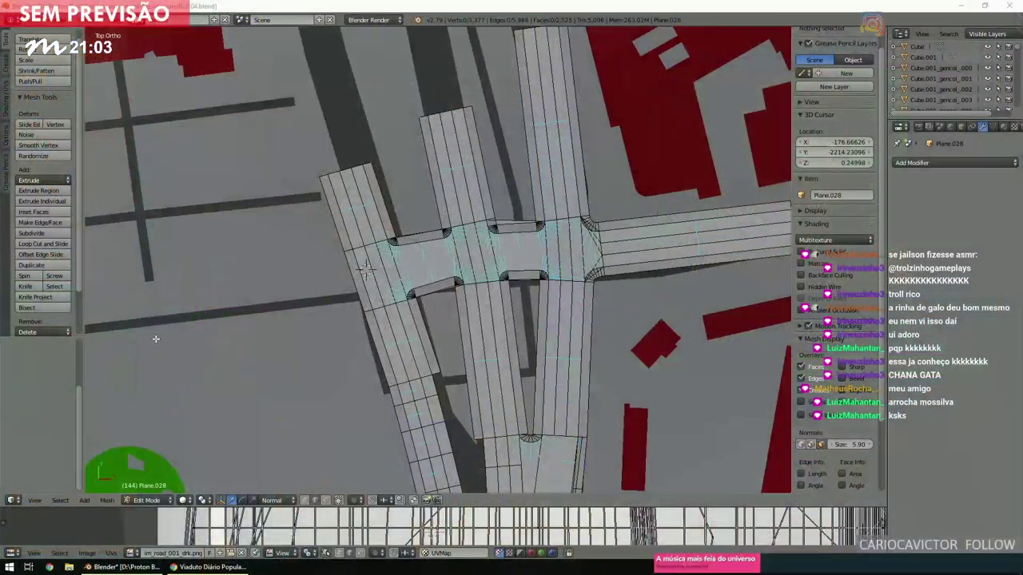
Place the 3D cursor on the map and switch the viewport to wireframe.
scroll(285, 308, down, 2)
scroll(394, 265, down, 3)
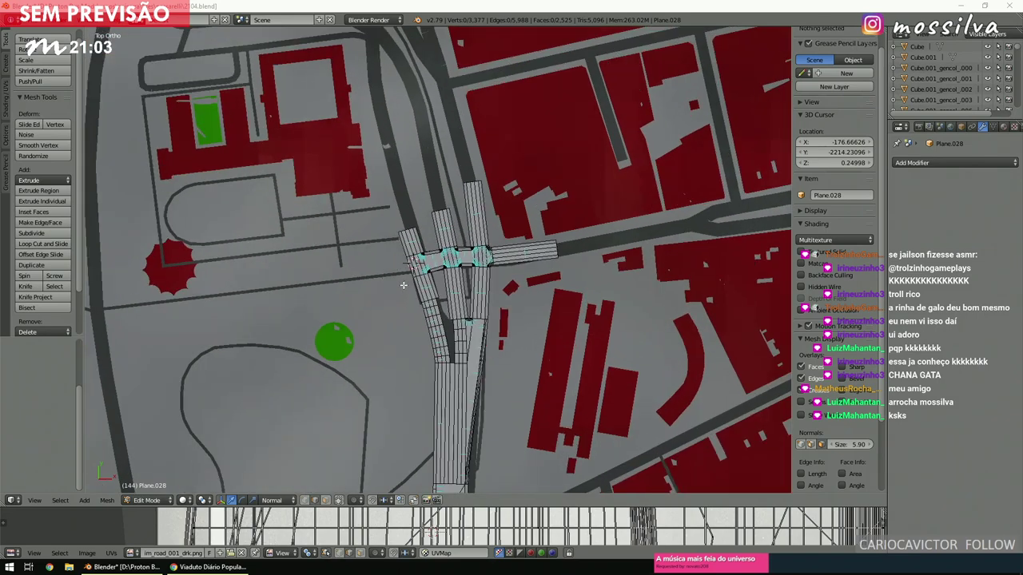
click(404, 289)
key(z)
scroll(411, 286, up, 3)
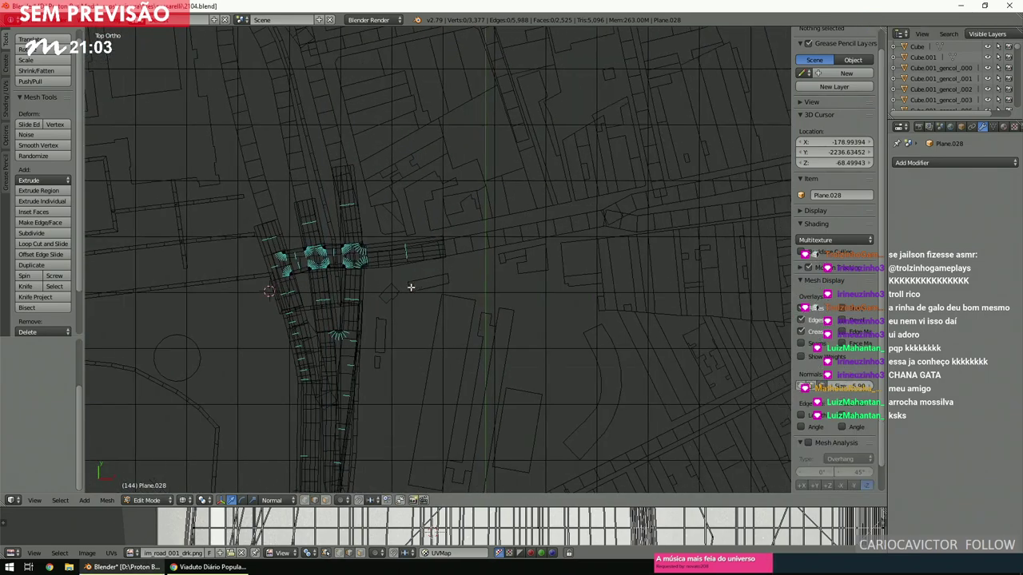
scroll(411, 287, up, 2)
scroll(411, 288, down, 4)
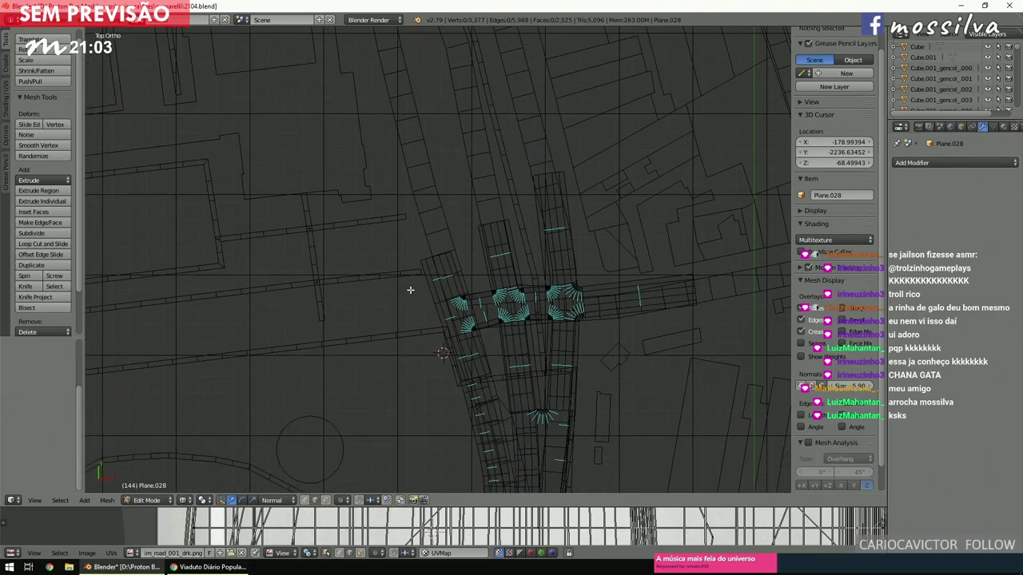
scroll(409, 291, up, 3)
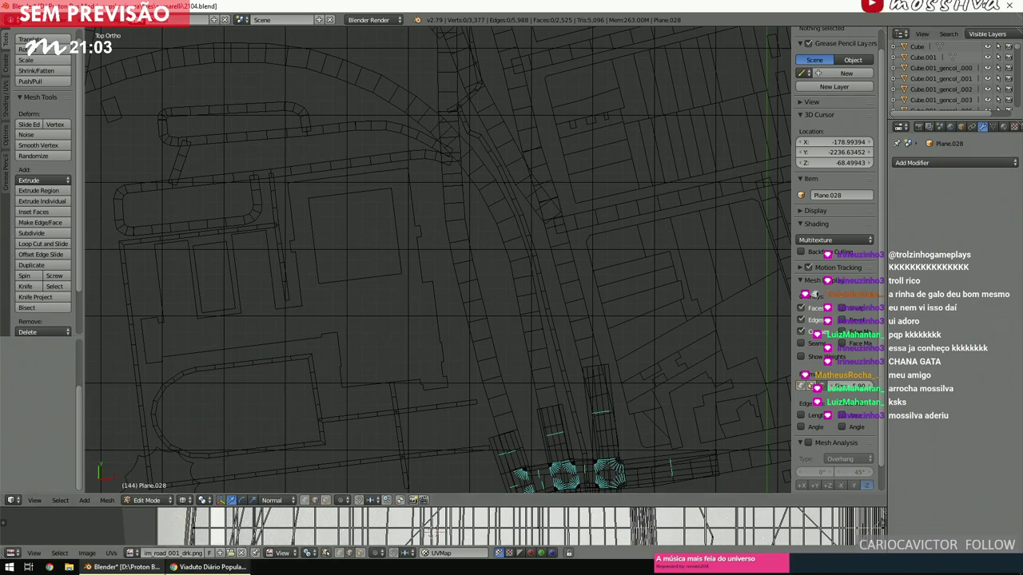
Walk along Rua do Gasômetro in Street View toward the bus, then return to Blender.
click(210, 566)
click(292, 347)
click(392, 333)
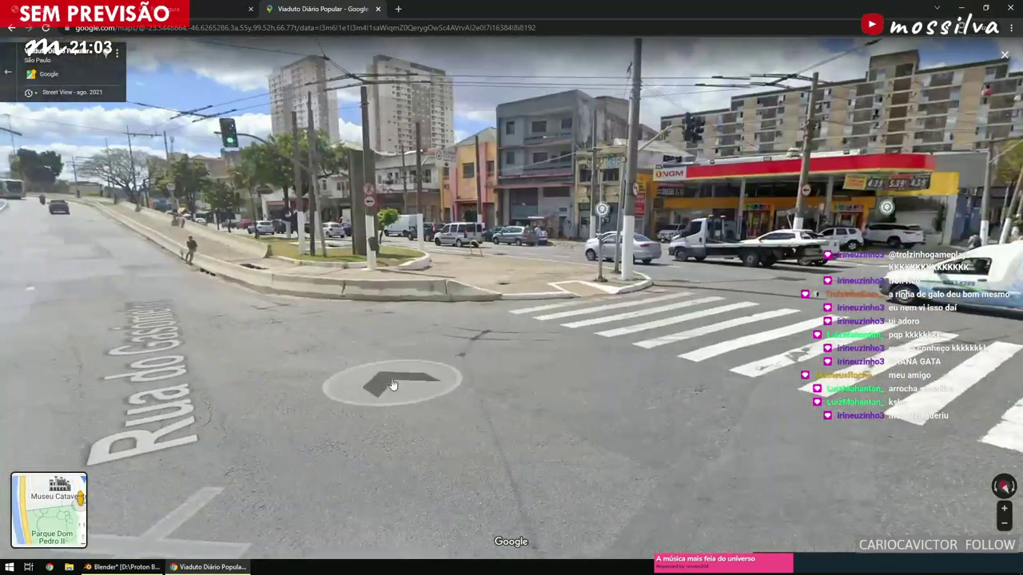
key(Left)
click(425, 254)
click(426, 254)
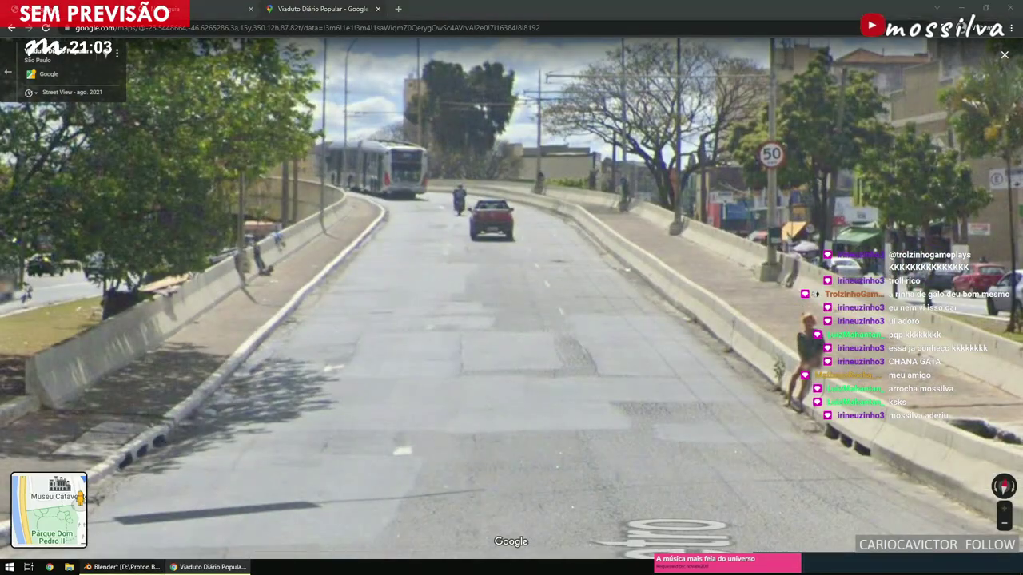
click(123, 567)
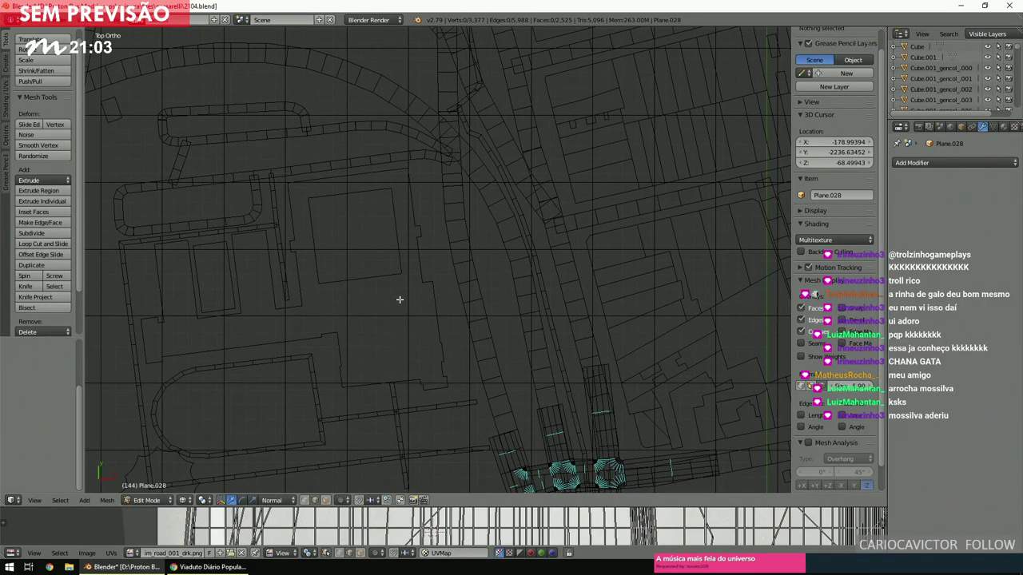
Circle-select the faces of the road strip north of the junction's left side.
scroll(399, 300, up, 6)
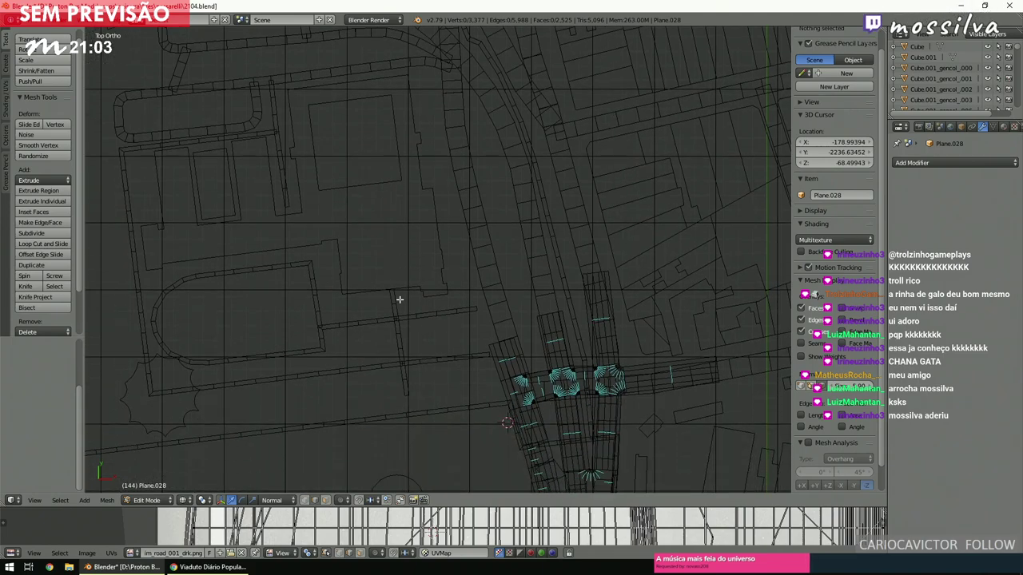
scroll(399, 299, up, 1)
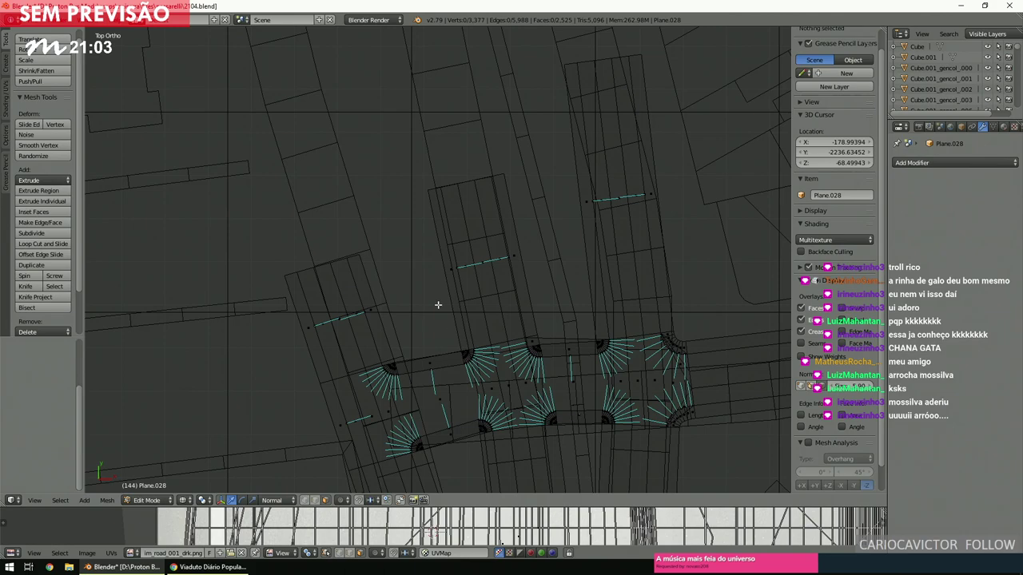
key(c)
click(485, 262)
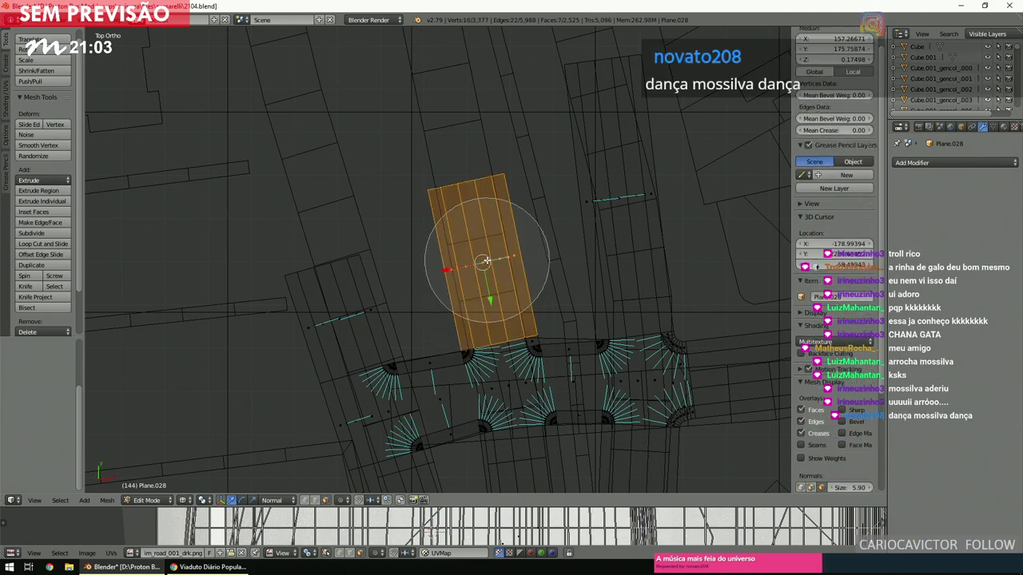
right_click(486, 262)
scroll(487, 261, down, 5)
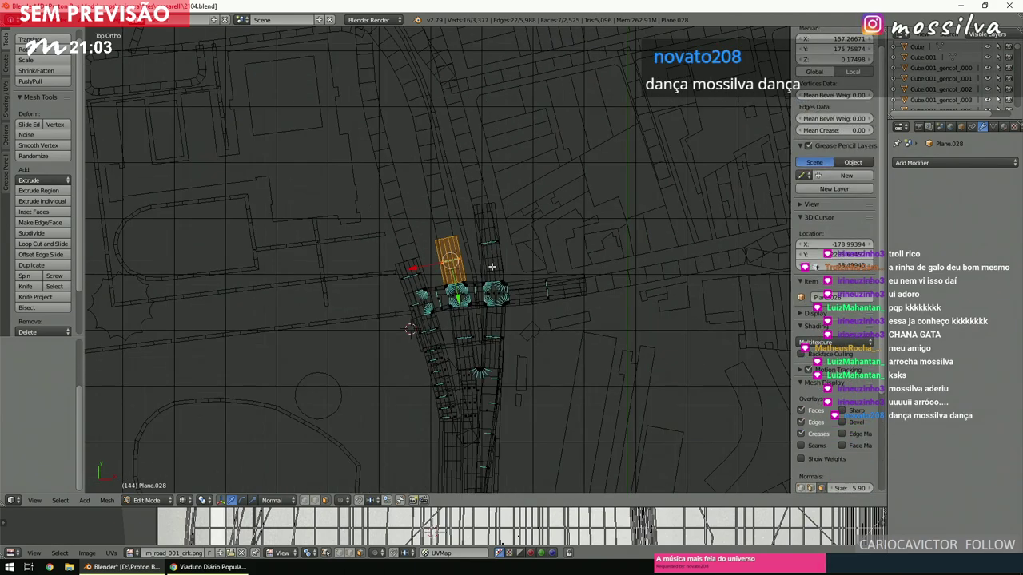
ctrl+scroll(490, 274, left, 3)
shift+scroll(491, 271, up, 2)
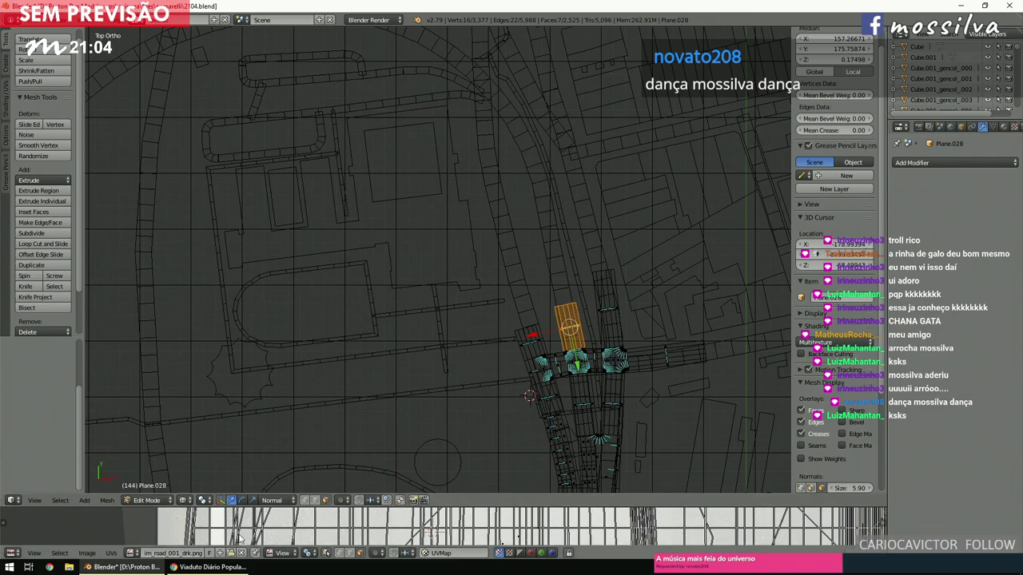
Step along Viaduto Diário Popular to the curve overlooking the construction site.
click(211, 566)
click(485, 376)
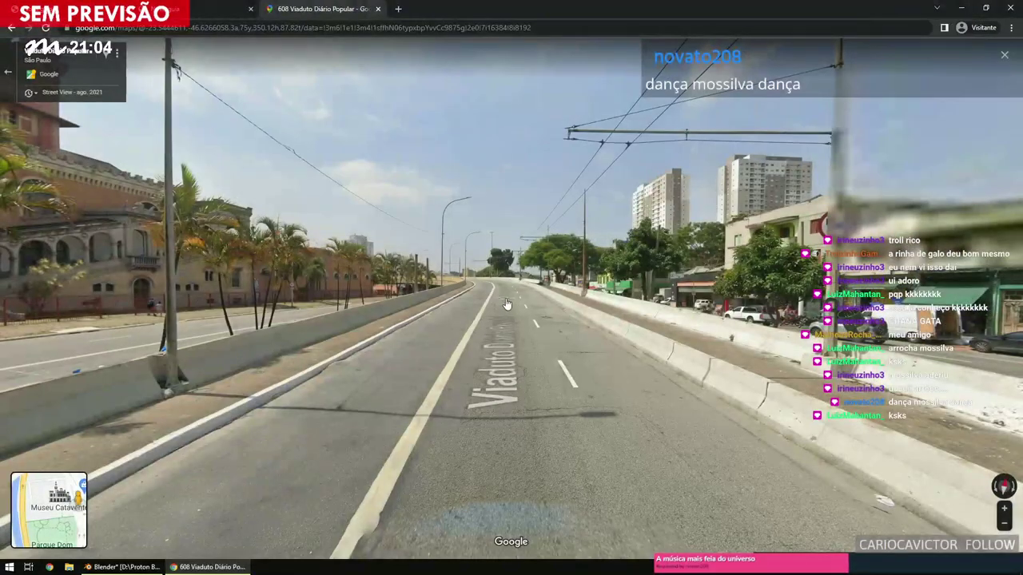
click(505, 304)
click(489, 279)
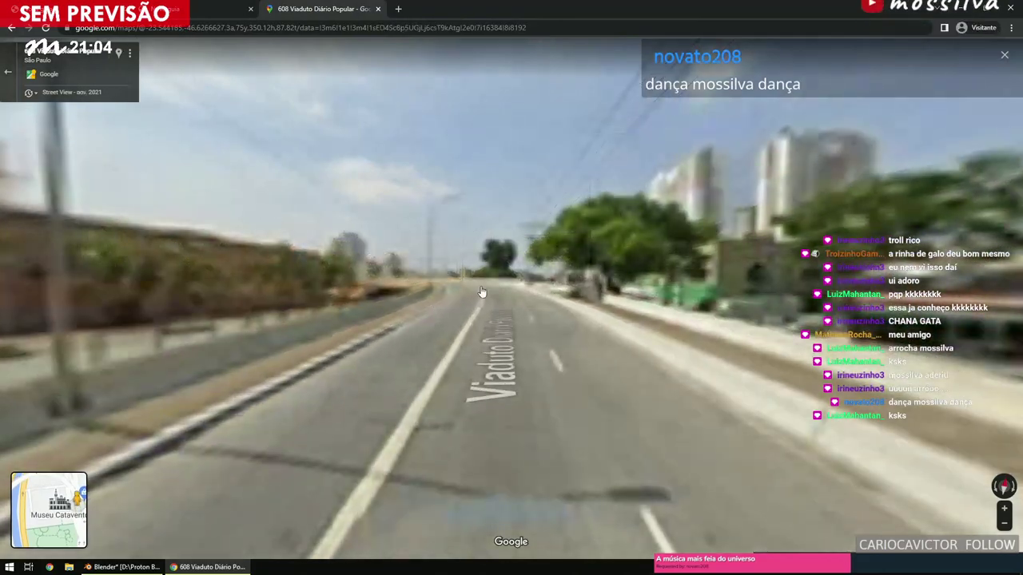
click(483, 289)
click(479, 292)
click(448, 297)
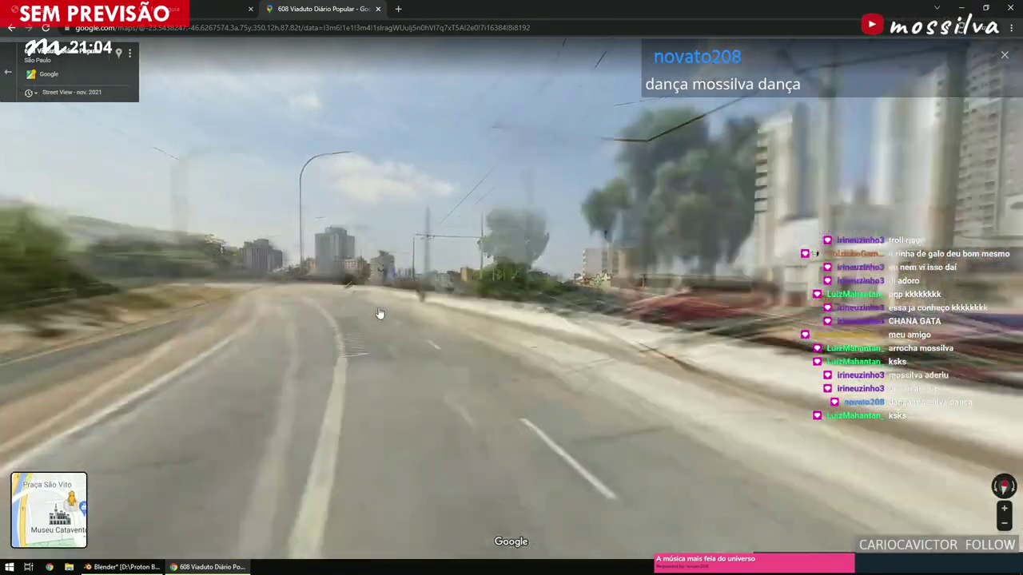
click(475, 316)
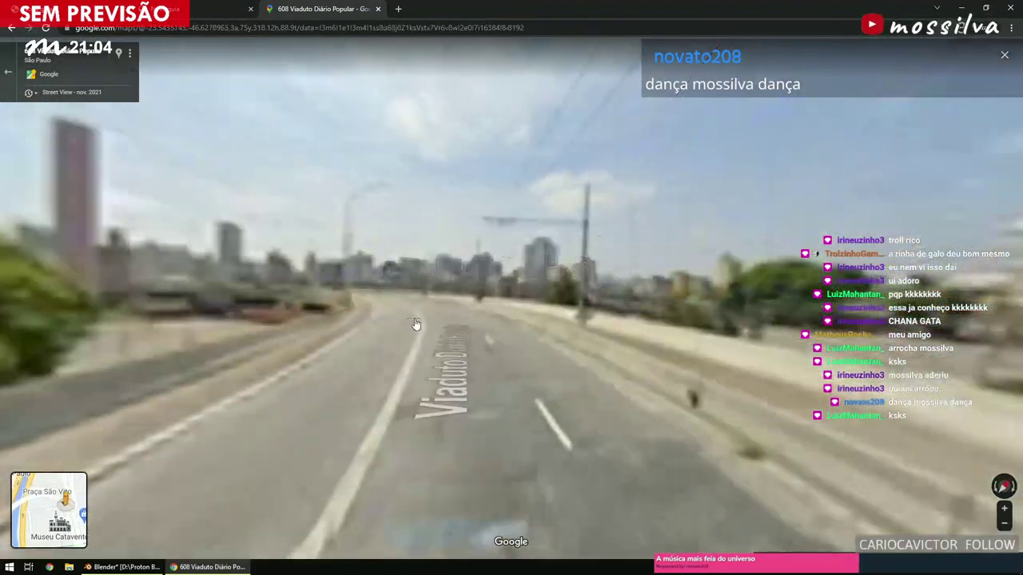
click(420, 327)
click(322, 331)
click(310, 342)
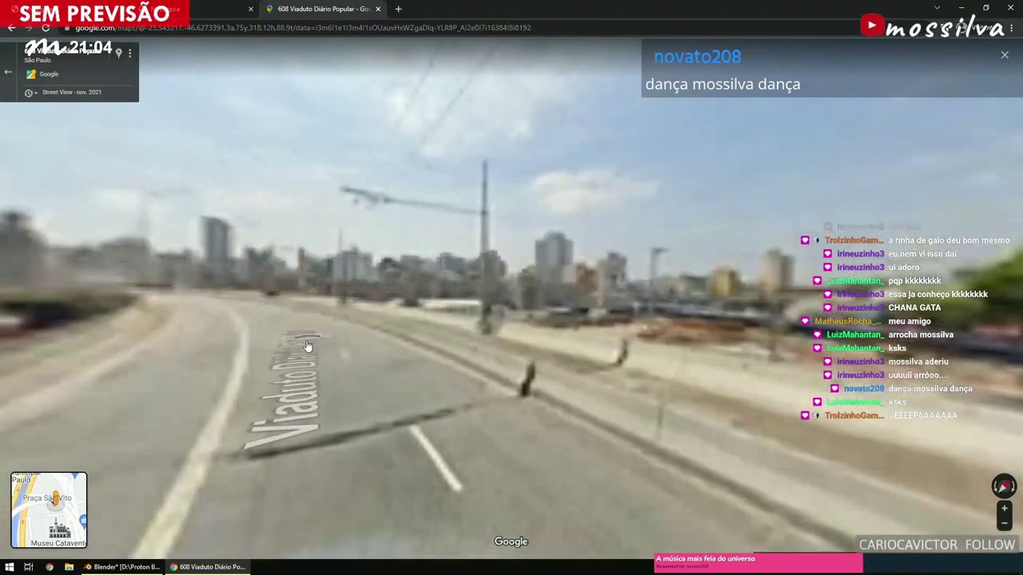
click(295, 353)
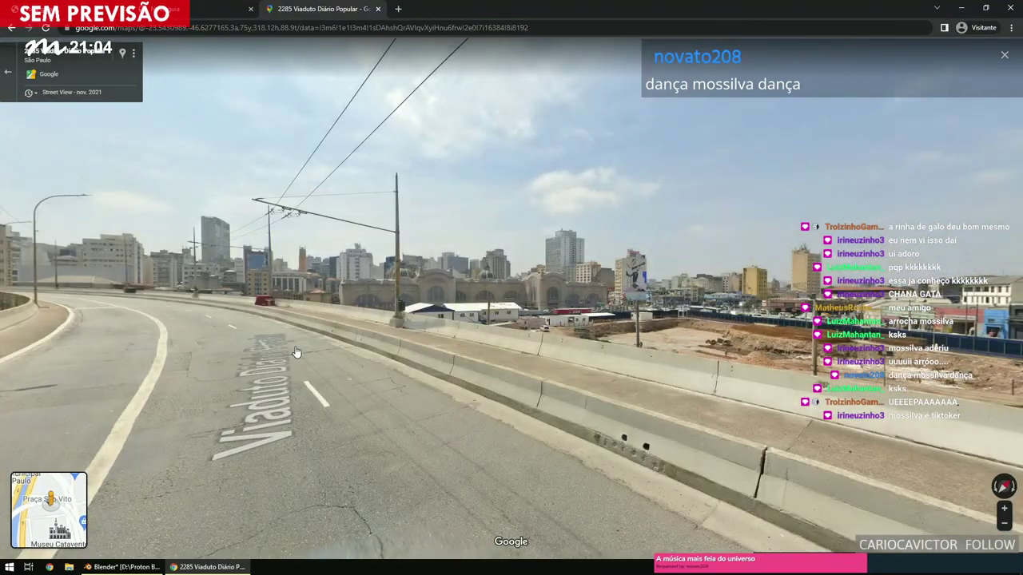
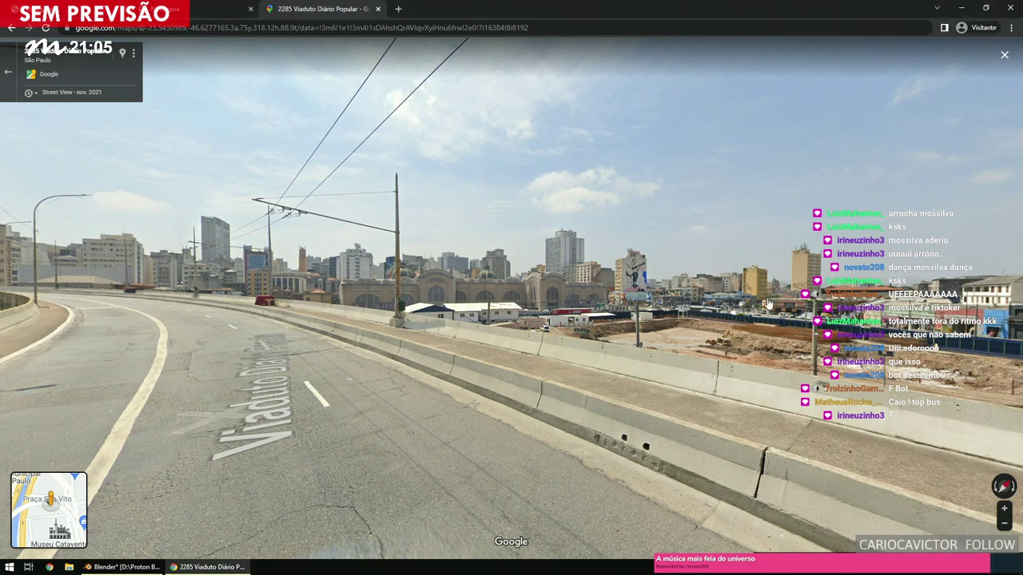
Walk forward along Viaduto Diário Popular in Street View to study its curve, then go back to Blender.
click(527, 392)
click(647, 351)
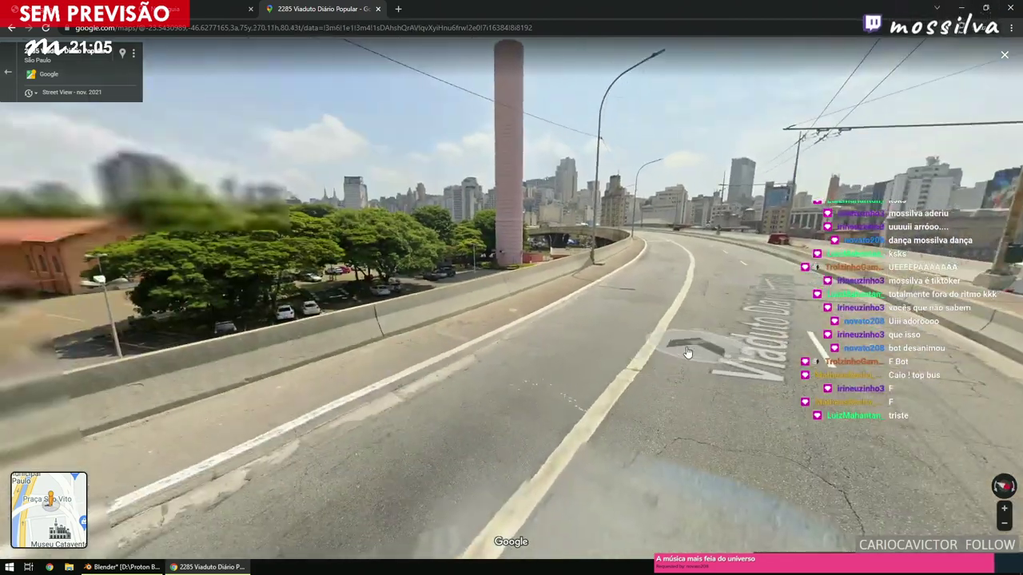
click(696, 352)
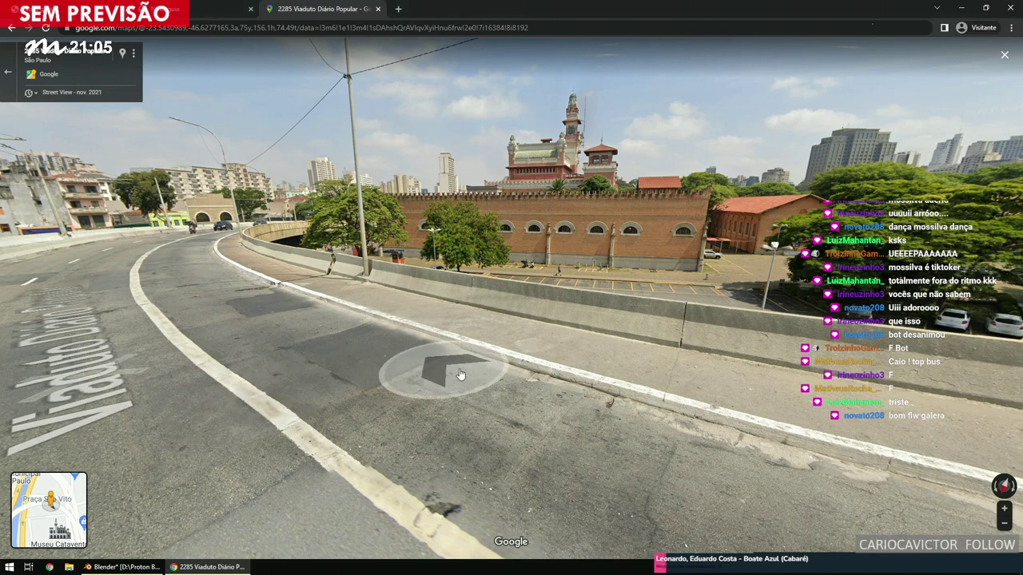
click(498, 372)
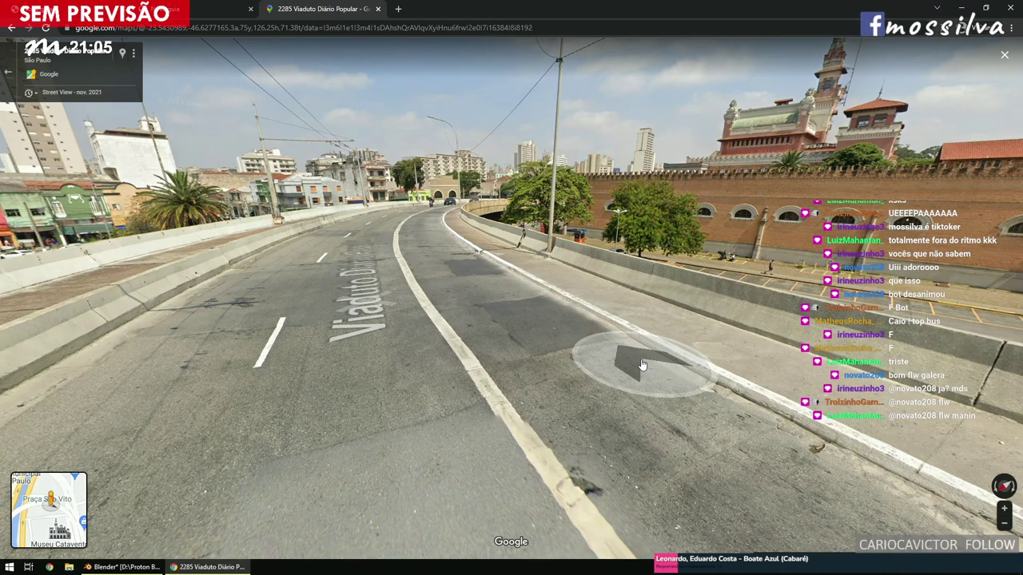
click(491, 254)
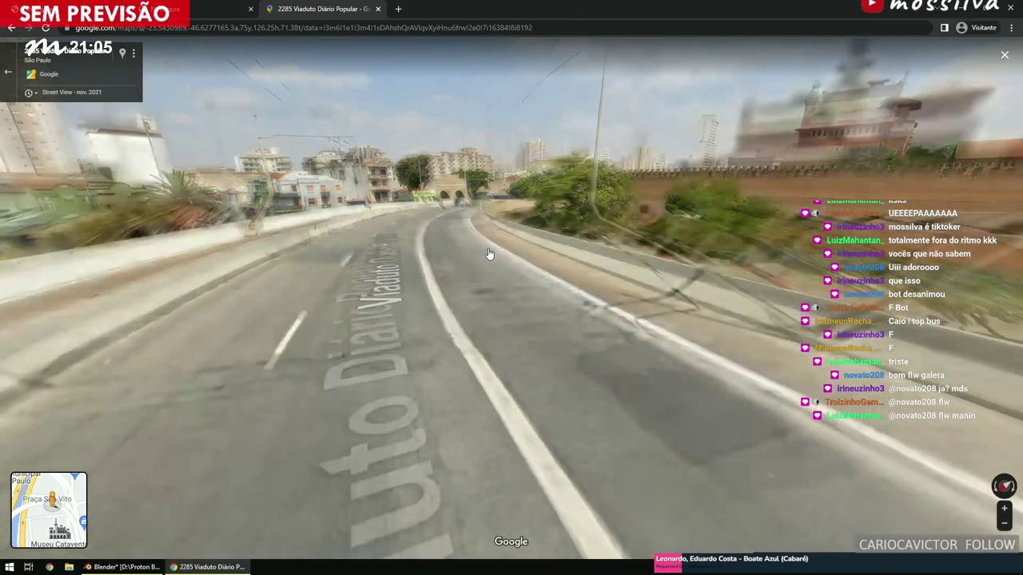
click(628, 361)
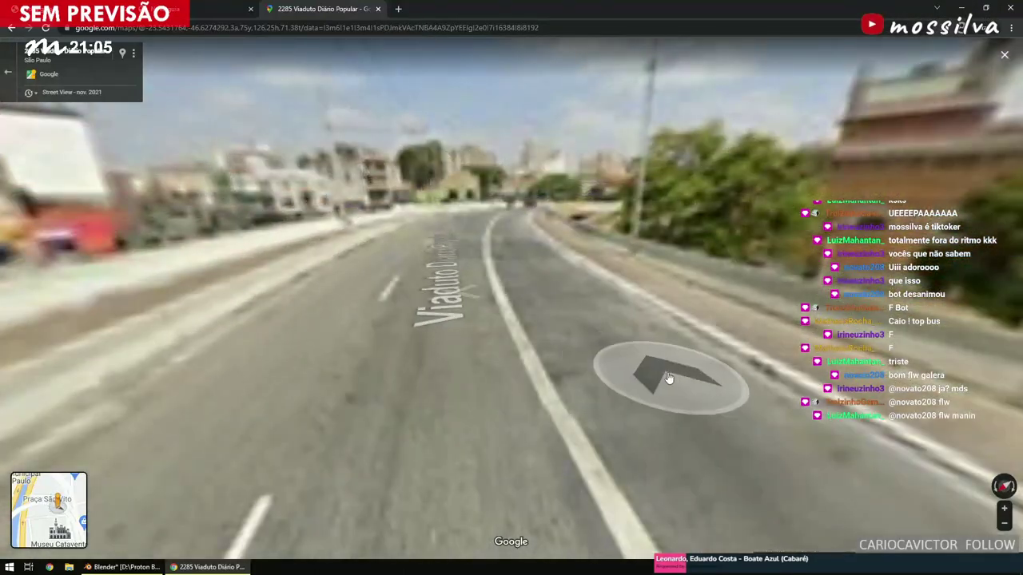
click(667, 378)
click(684, 354)
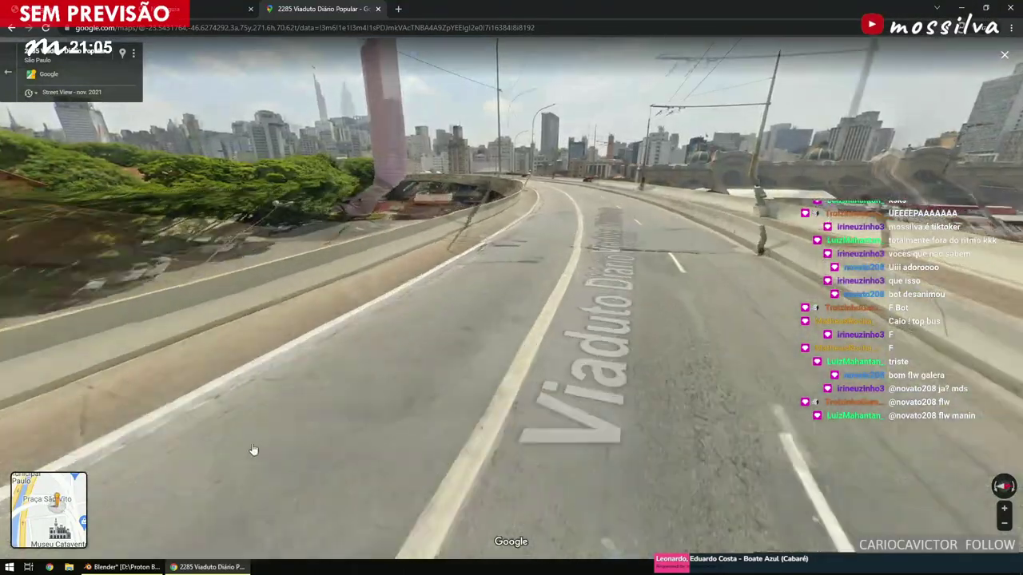
key(alt+Tab)
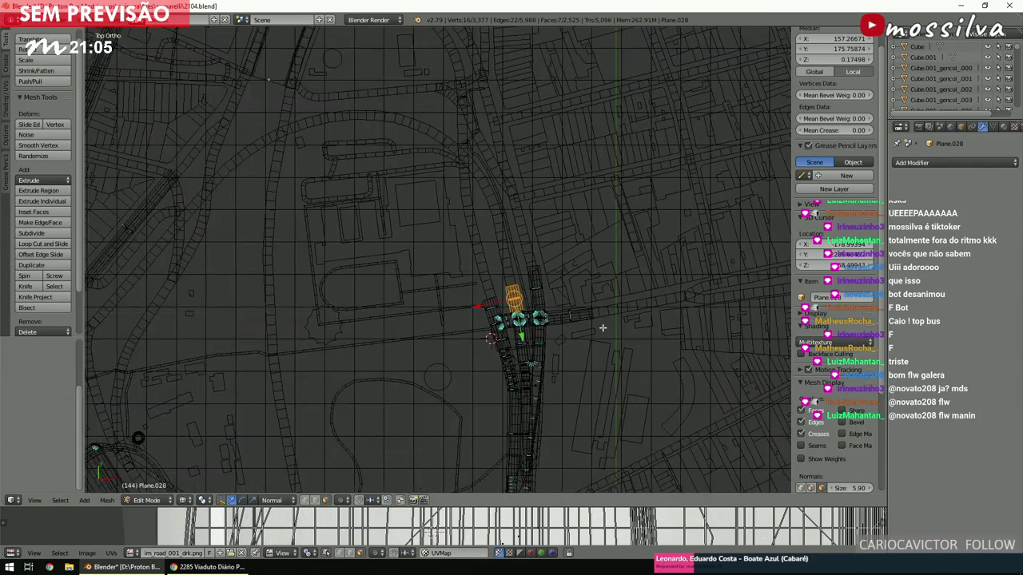
Move and rotate the deck piece to lie flat over the curved road at the viaduct's far end.
key(g)
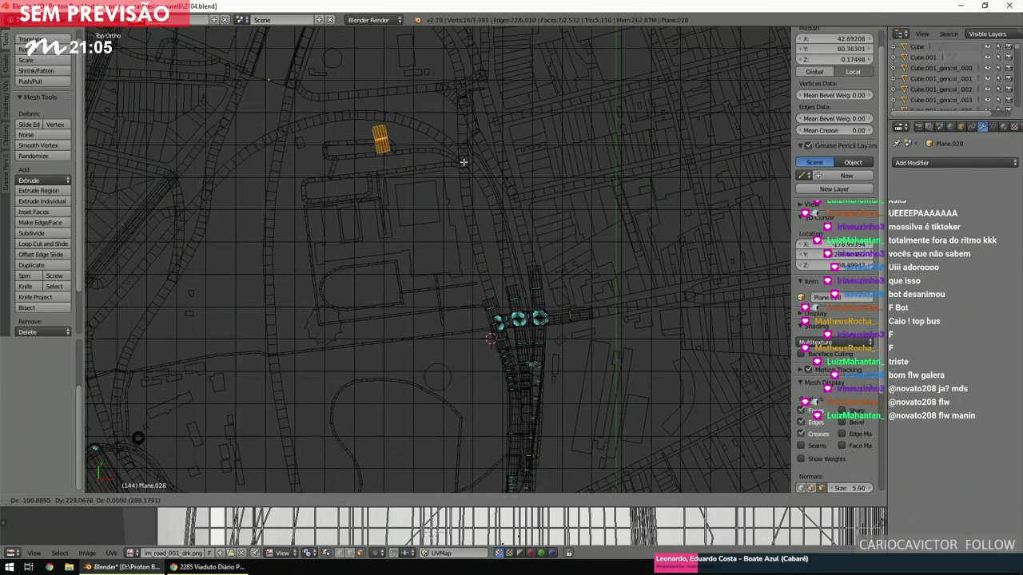
click(460, 157)
scroll(472, 192, up, 3)
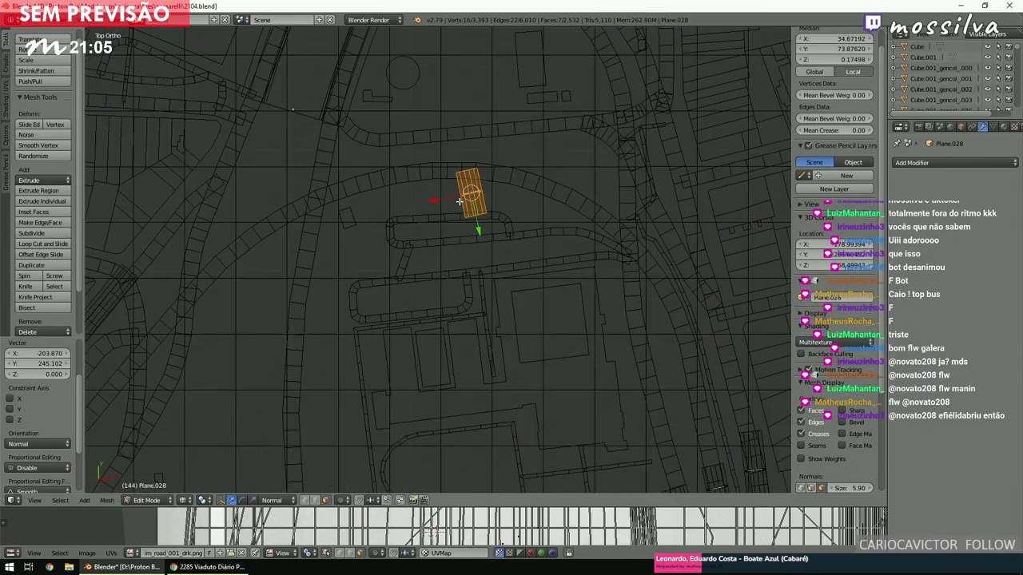
scroll(485, 216, up, 3)
key(r)
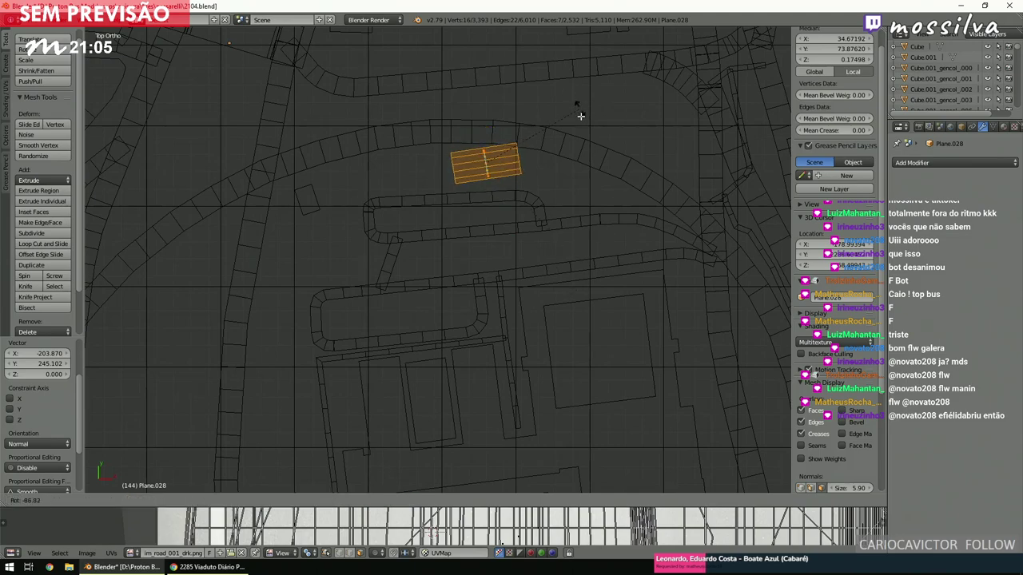
click(602, 166)
key(g)
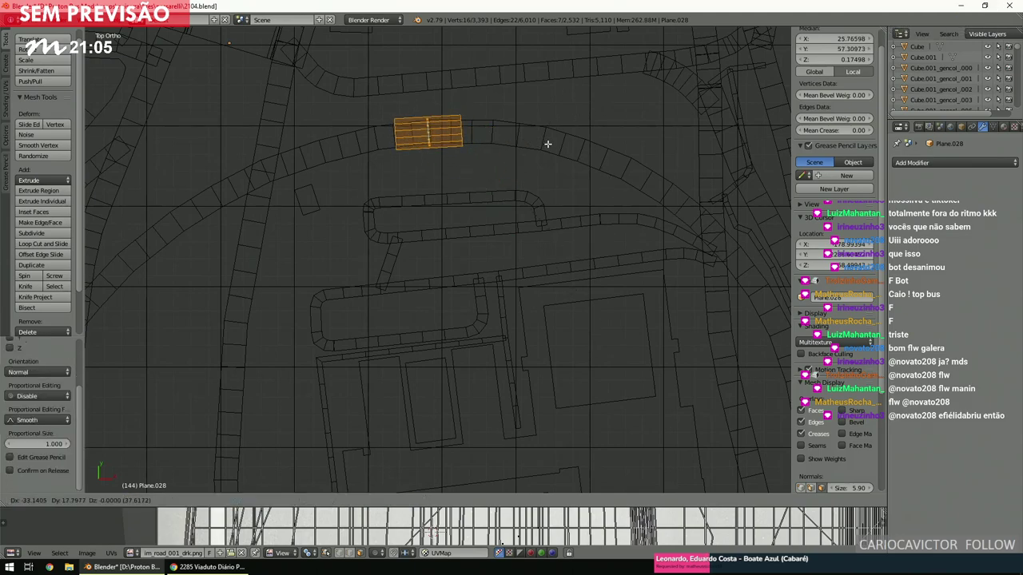
click(547, 144)
Try lifting the deck piece 10 units on Z, then undo the lift.
middle_drag(578, 189, 497, 188)
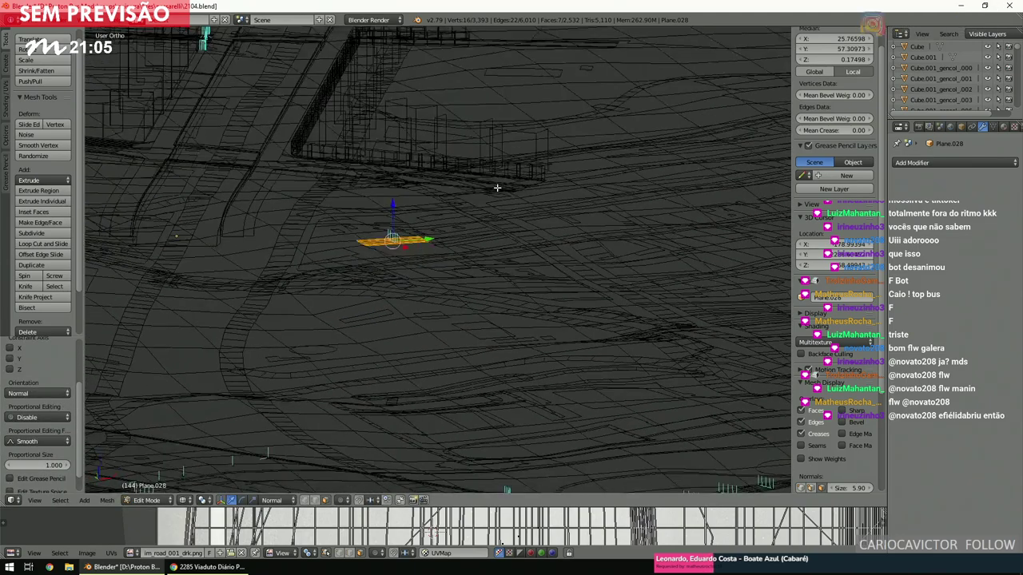
key(g)
key(z)
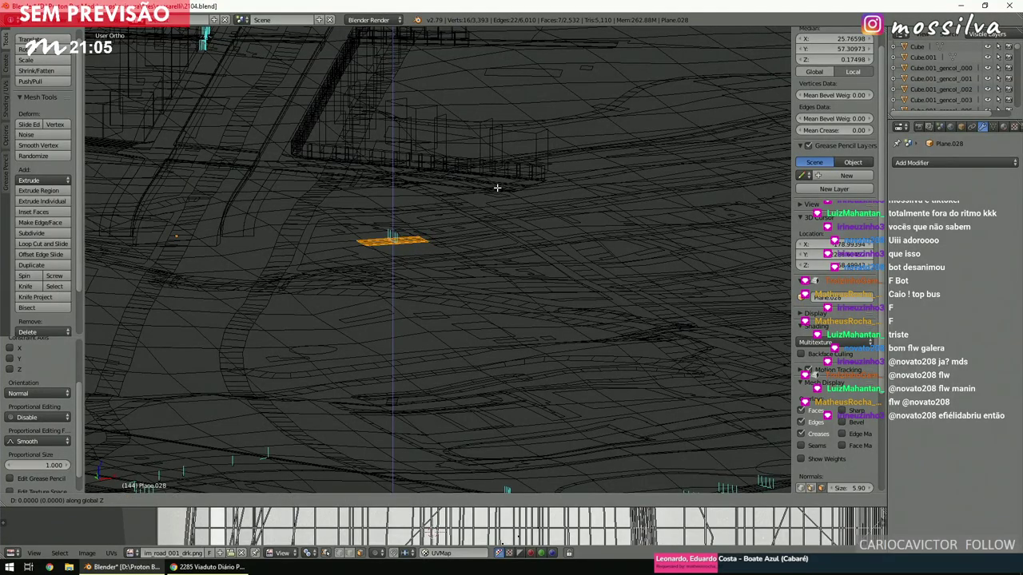
key(0)
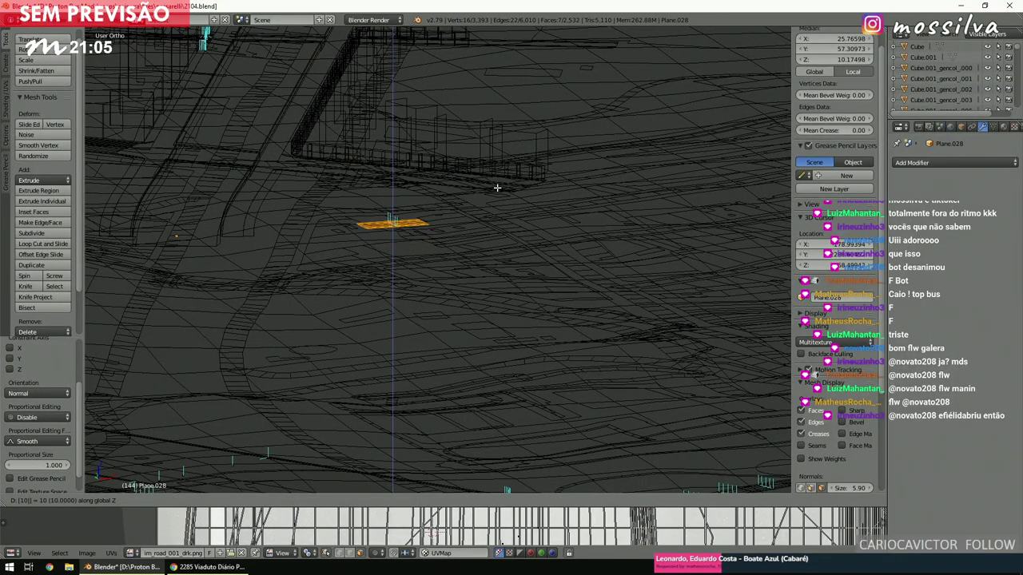
key(Return)
middle_drag(497, 187, 437, 371)
key(ctrl+z)
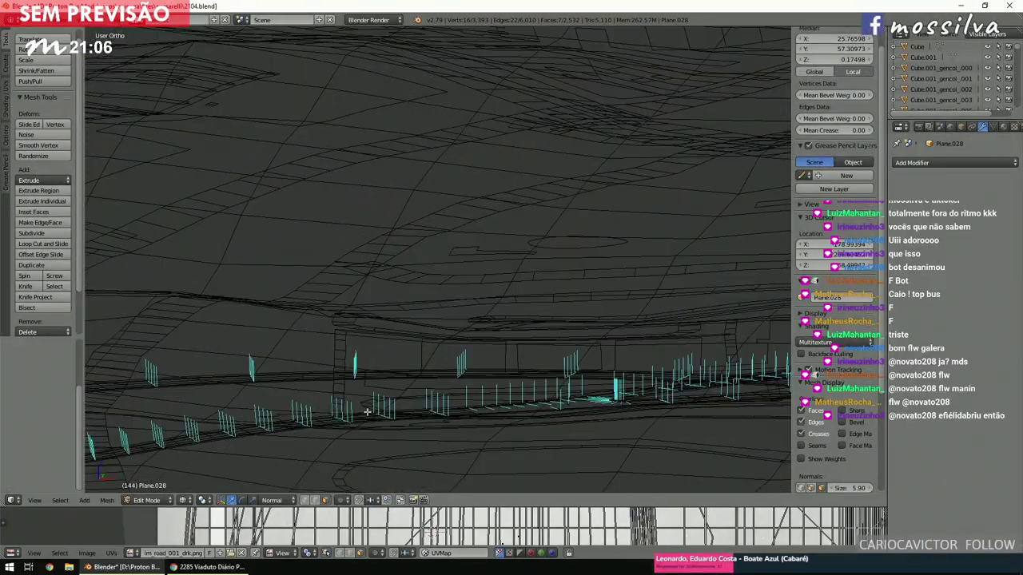
Restore the deck piece selection and raise it 25 units with GZ25.
right_click(361, 417)
key(ctrl+z)
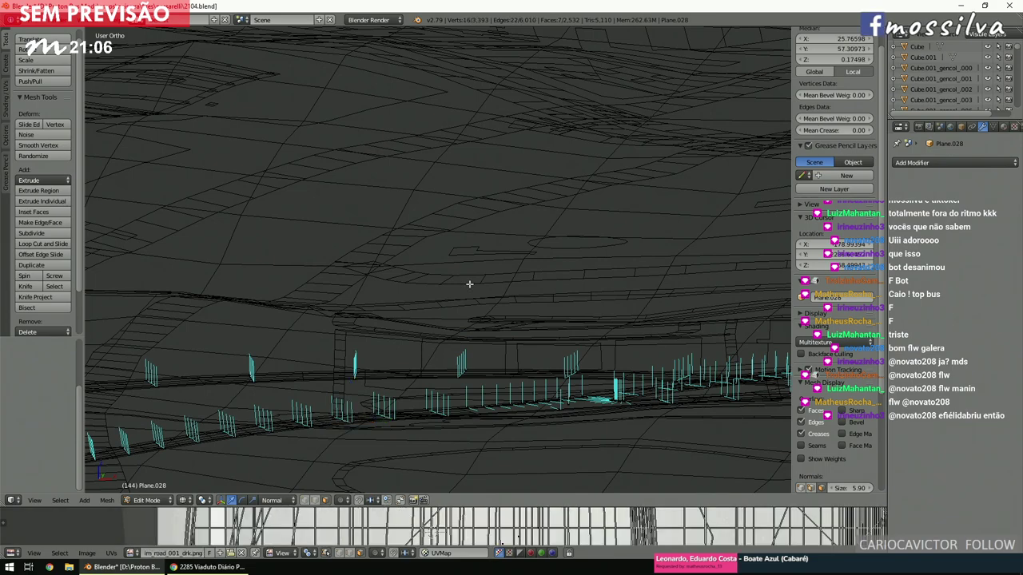
scroll(468, 284, down, 2)
text(gz)
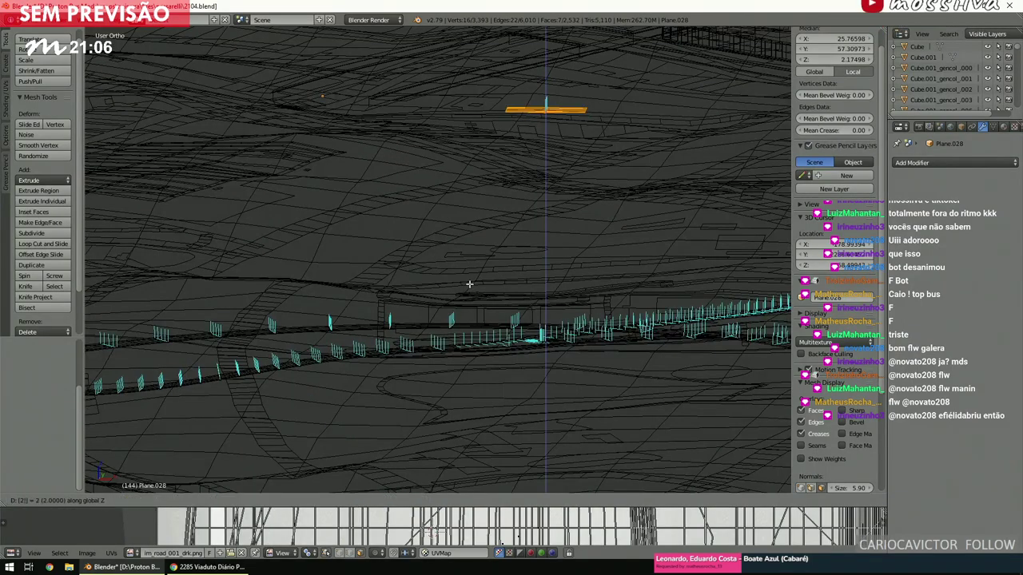
text(25)
key(Return)
middle_drag(525, 281, 530, 265)
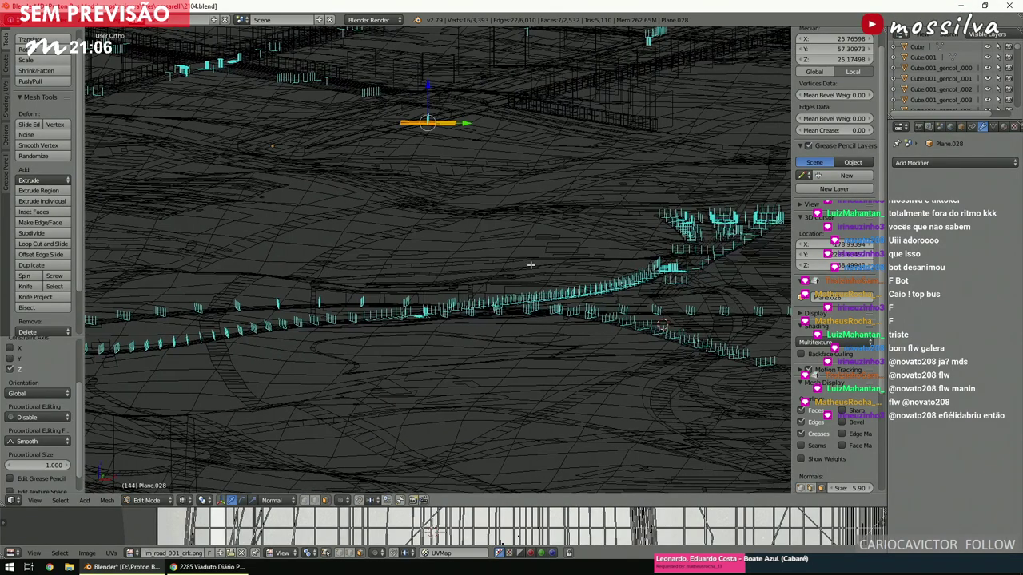
In top view, box-select the road end beside the corner meshes plus the raised deck piece.
key(KP_7)
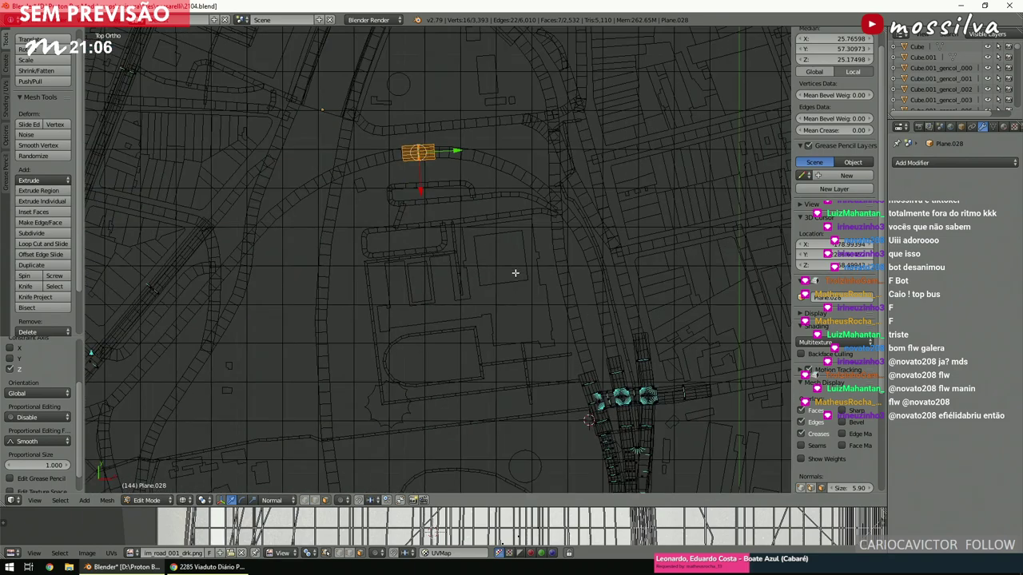
shift+middle_drag(515, 273, 394, 304)
key(z)
scroll(456, 336, up, 2)
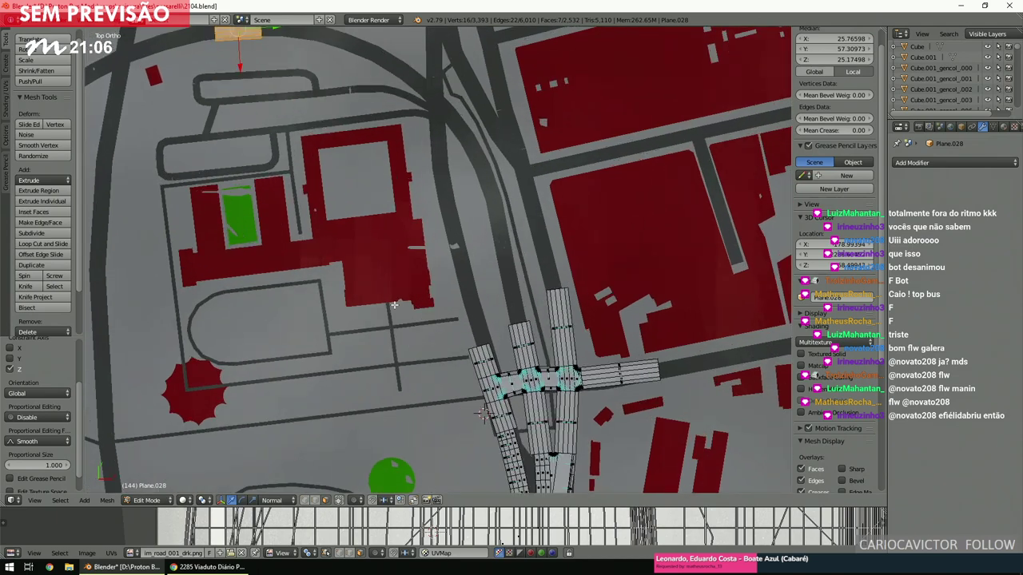
key(z)
scroll(357, 461, up, 2)
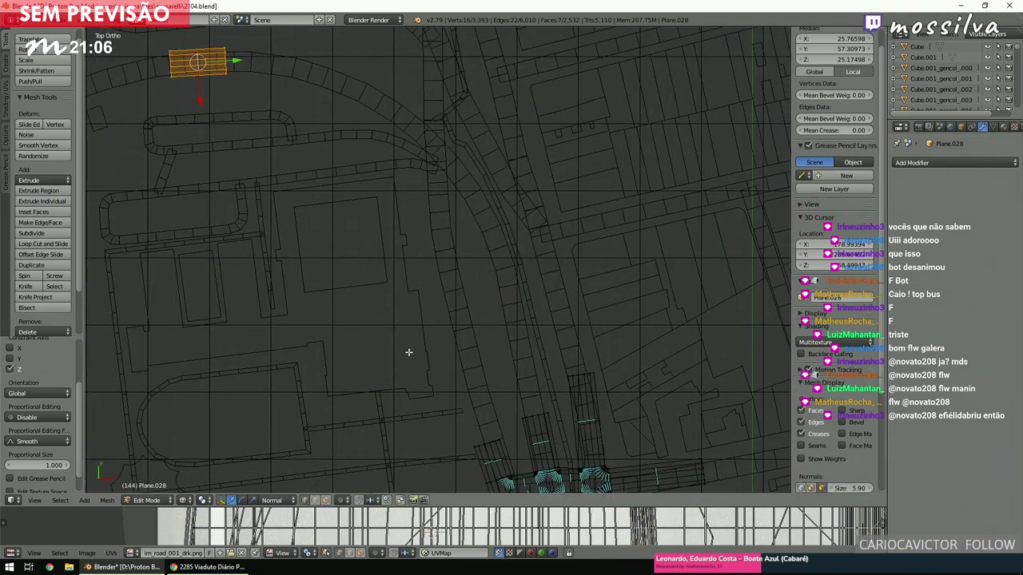
key(a)
key(b)
drag(511, 401, 555, 425)
key(b)
drag(299, 131, 223, 45)
Join the two selected ends with Bridge Edge Loops.
key(space)
text(bridge)
key(Return)
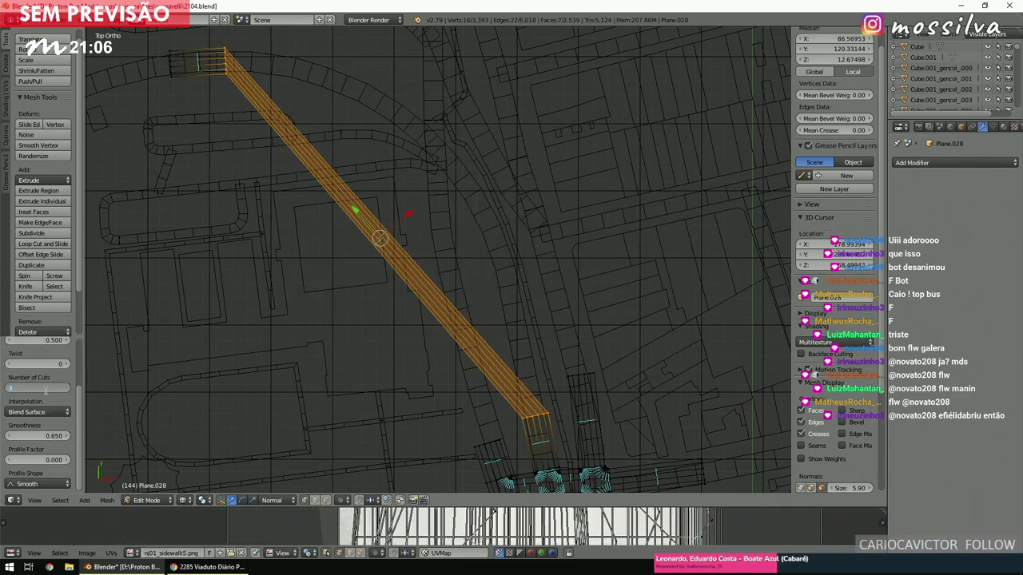
Set the bridge's Number of Cuts to 36.
text(6)
key(Return)
scroll(397, 297, up, 3)
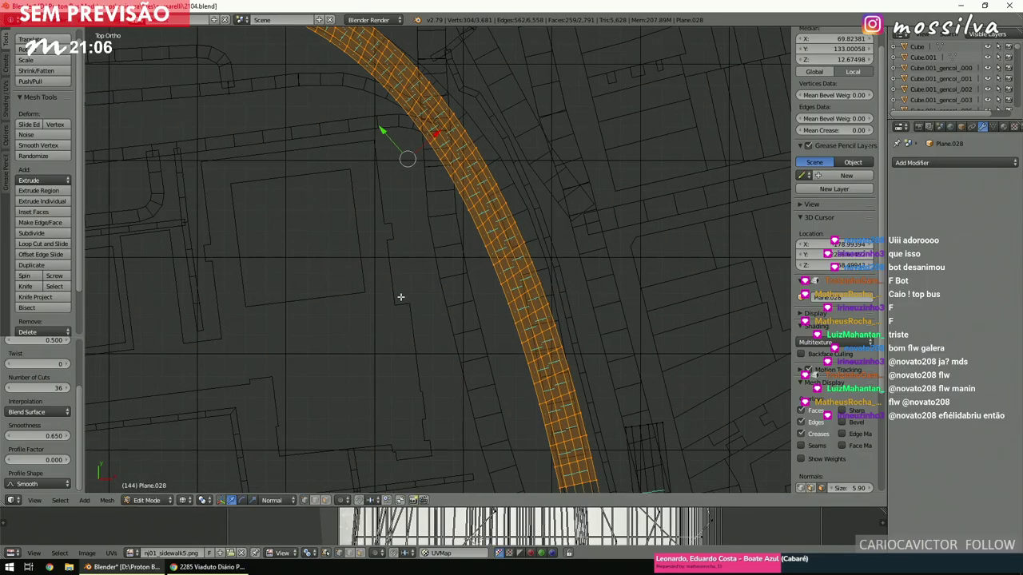
scroll(447, 217, up, 2)
middle_drag(447, 217, 434, 174)
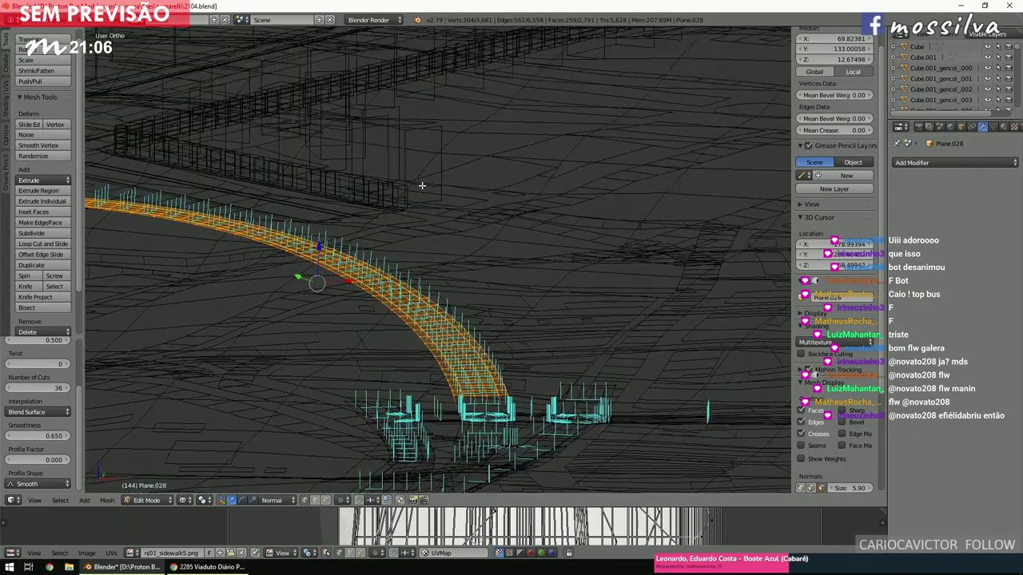
Change the bridge interpolation to Blend Path so the strip curves along the viaduct.
click(48, 411)
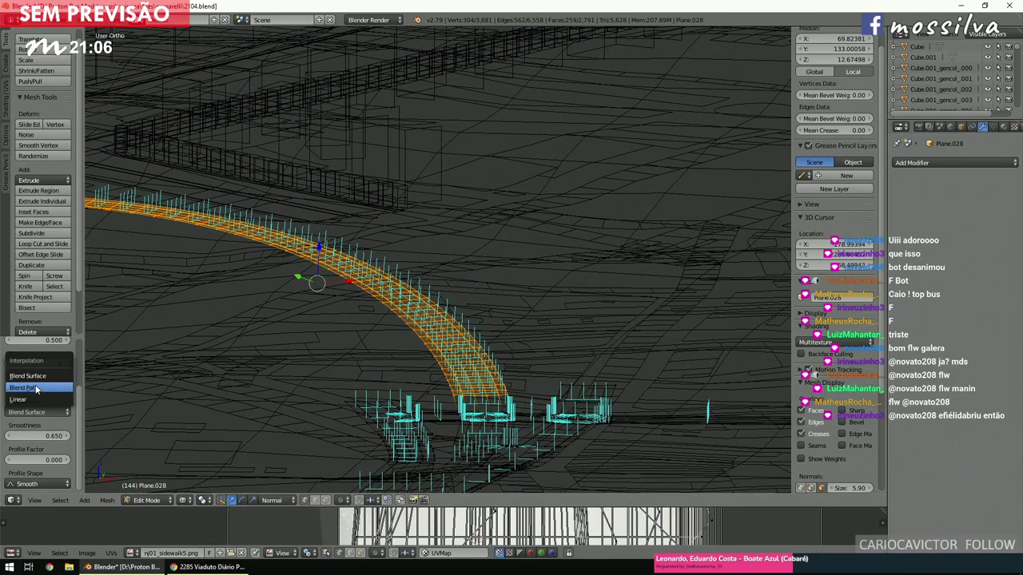
click(36, 389)
scroll(406, 299, up, 4)
middle_drag(405, 298, 377, 311)
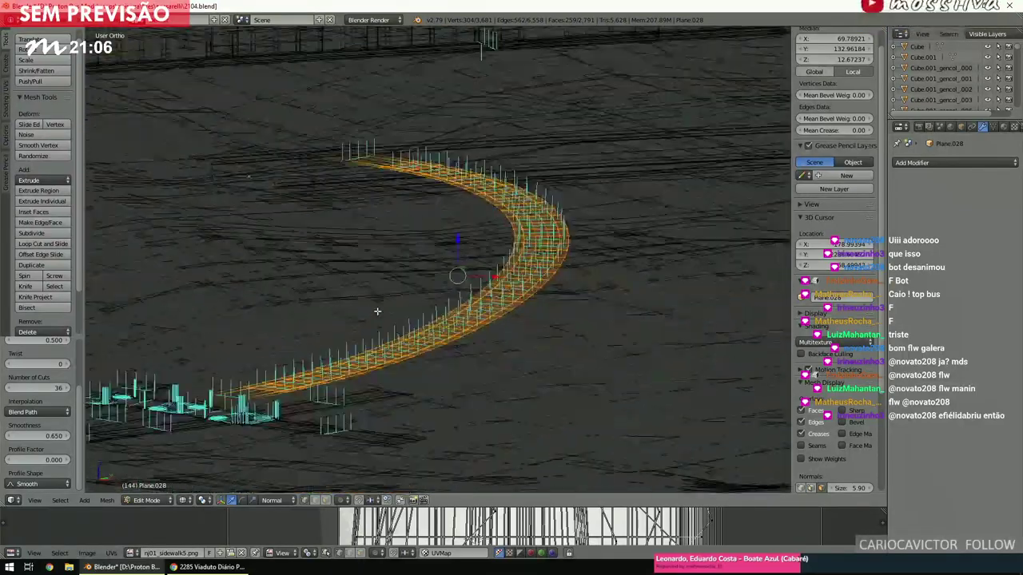
scroll(377, 311, up, 3)
mouse_move(427, 333)
middle_down()
mouse_move(412, 303)
mouse_move(392, 324)
middle_up()
Check the curved strip in solid shading, then return to a wireframe Top Ortho view.
key(z)
key(KP_7)
key(z)
key(KP_5)
scroll(398, 327, down, 8)
scroll(398, 330, up, 4)
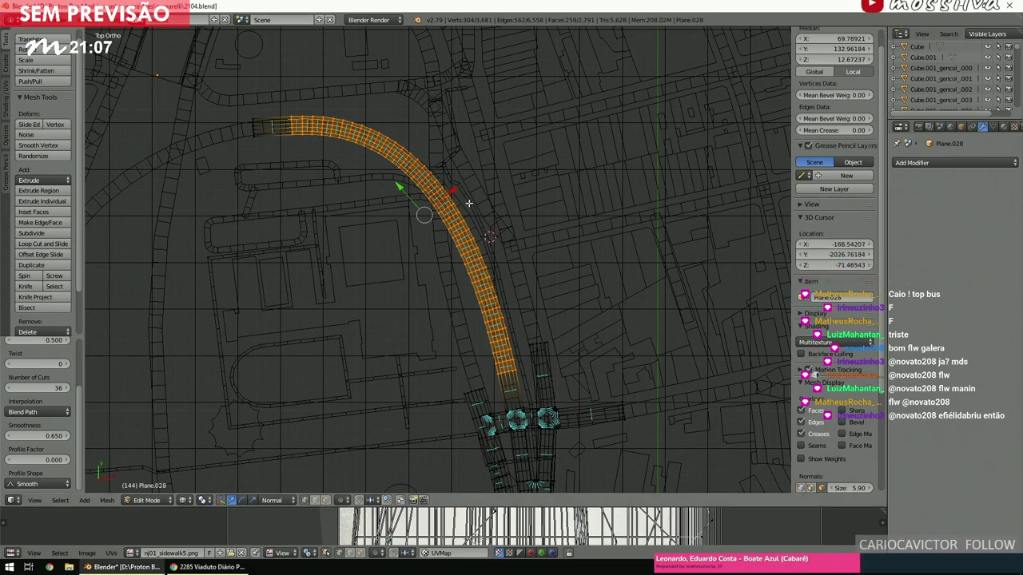
Select a vertex at the deck's end and center a low perspective view on it.
scroll(493, 237, down, 4)
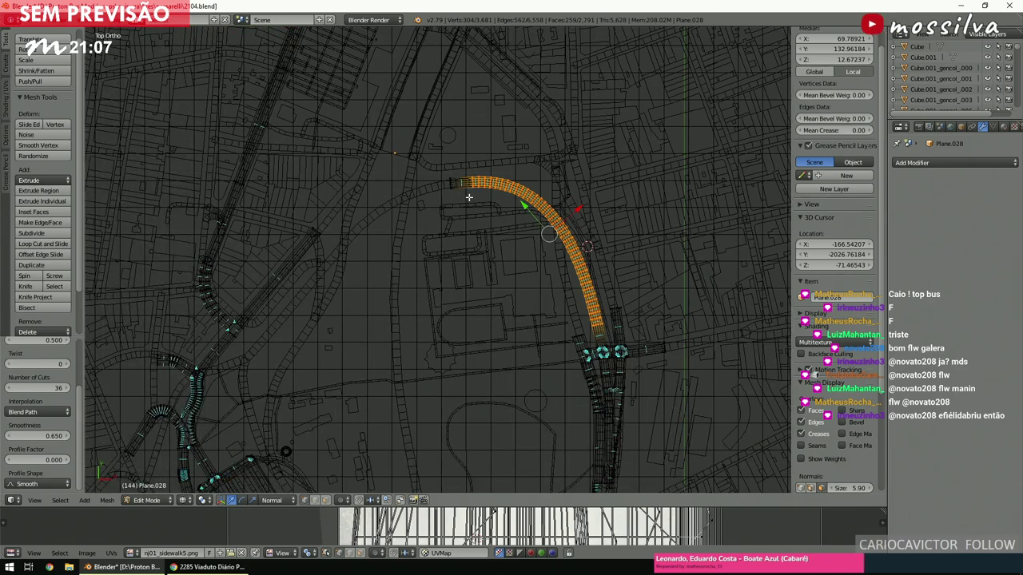
key(a)
scroll(472, 203, up, 6)
middle_drag(531, 251, 466, 201)
right_click(390, 179)
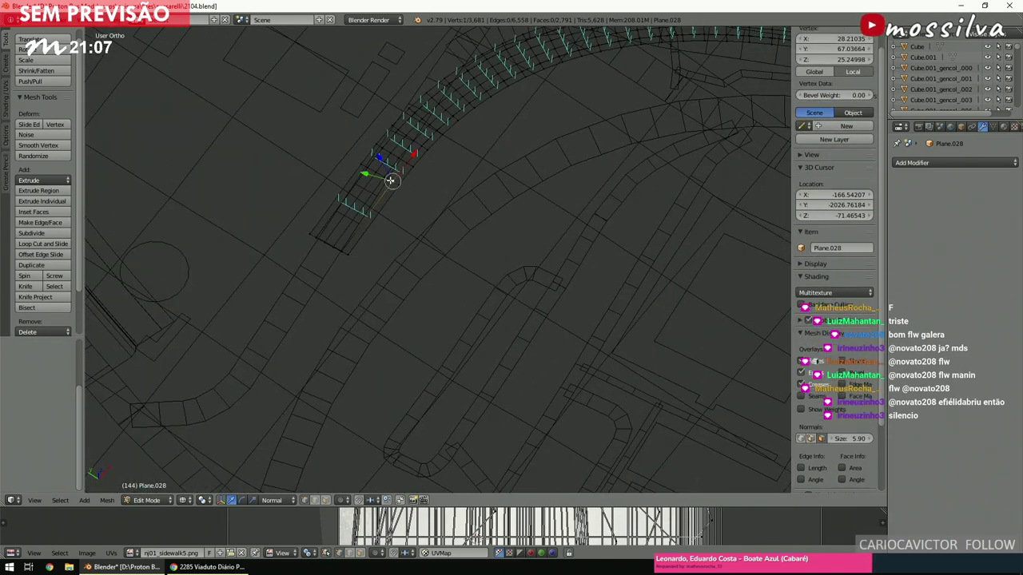
right_click(383, 167)
key(KP_Decimal)
key(KP_5)
middle_drag(382, 168, 538, 186)
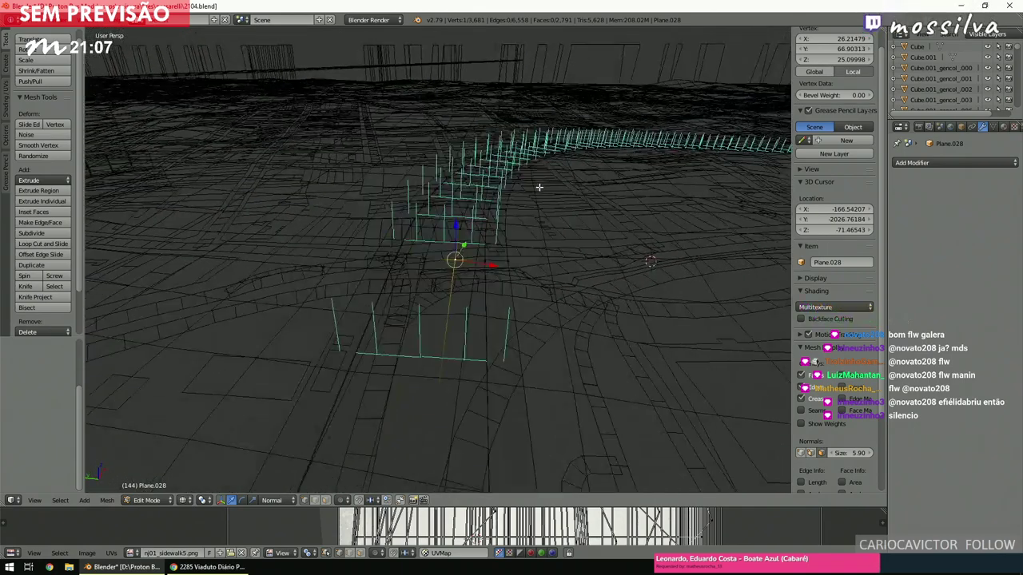
Inspect the curved road deck in solid shading around the selected vertex.
key(z)
scroll(531, 200, up, 5)
middle_drag(514, 232, 462, 187)
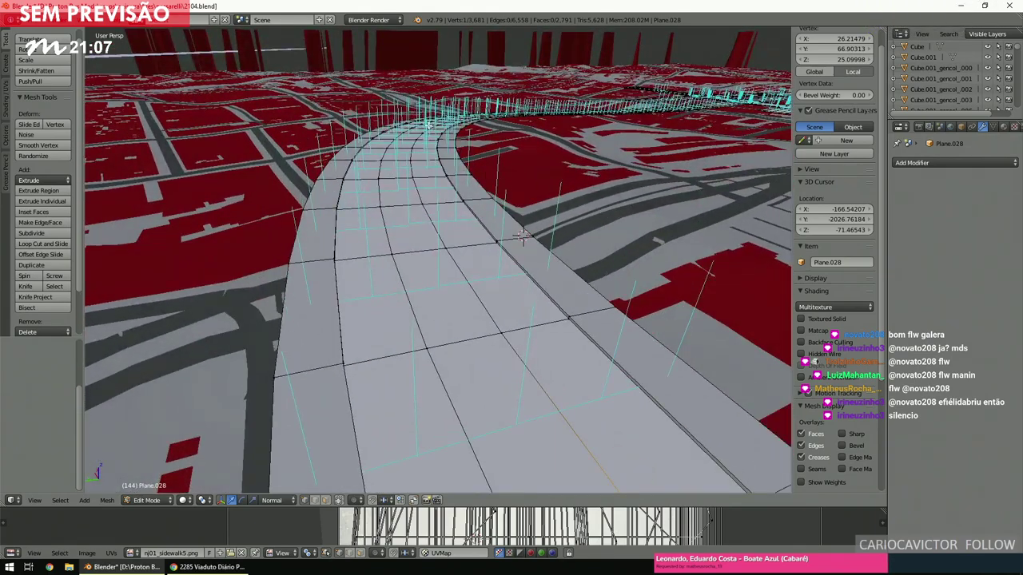
key(KP_Decimal)
scroll(437, 132, up, 5)
scroll(438, 136, down, 3)
scroll(442, 144, down, 6)
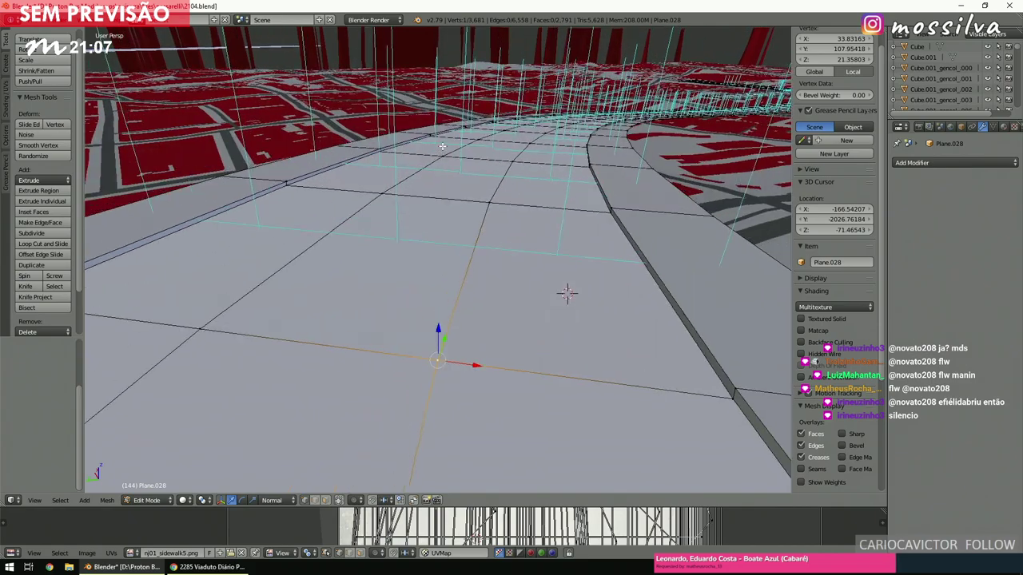
scroll(448, 150, down, 3)
Return to a top-down orthographic wireframe view over the long straight road strip.
key(KP_7)
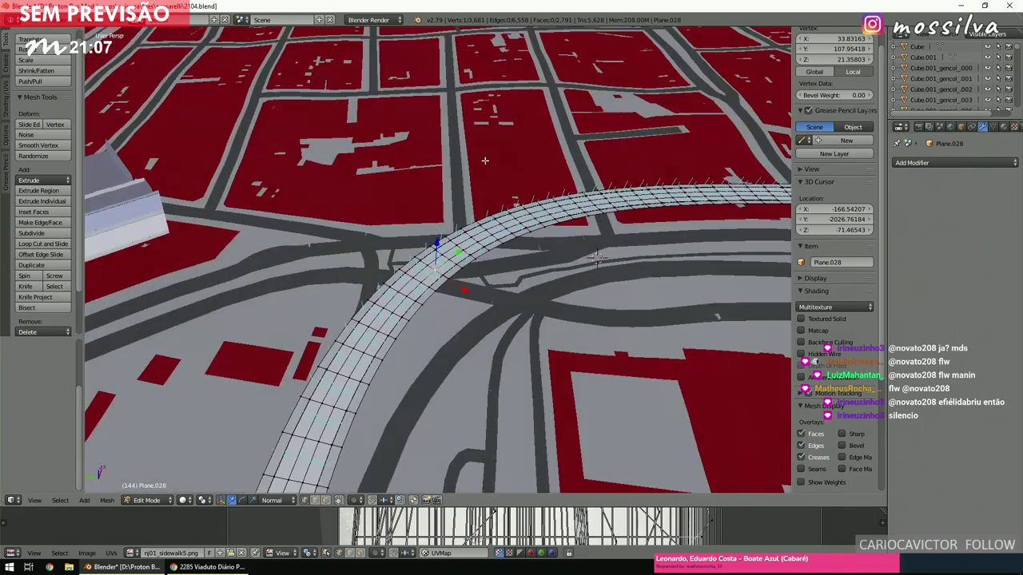
scroll(484, 161, up, 4)
scroll(484, 160, down, 5)
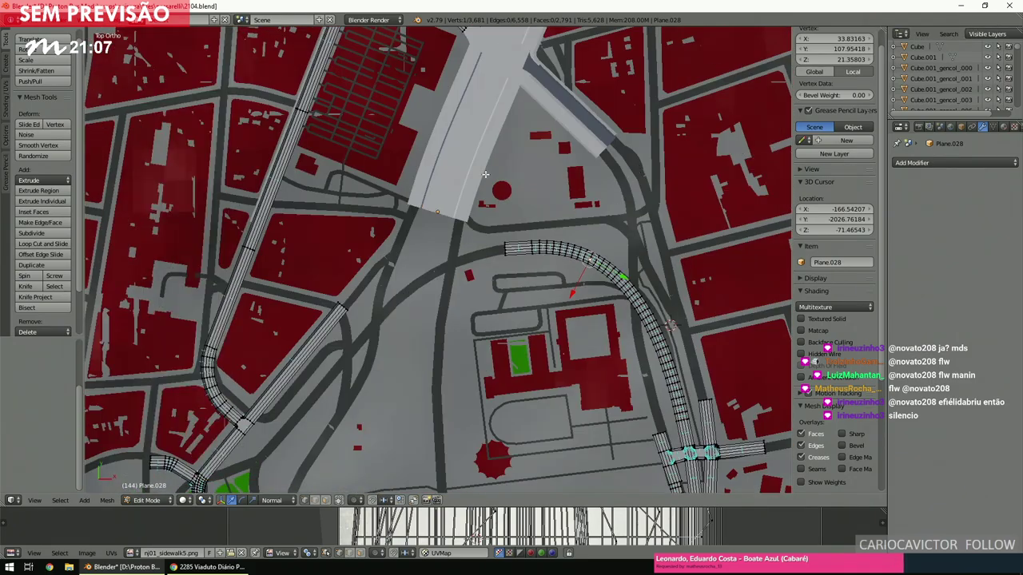
scroll(485, 176, up, 2)
key(z)
ctrl+scroll(484, 177, left, 6)
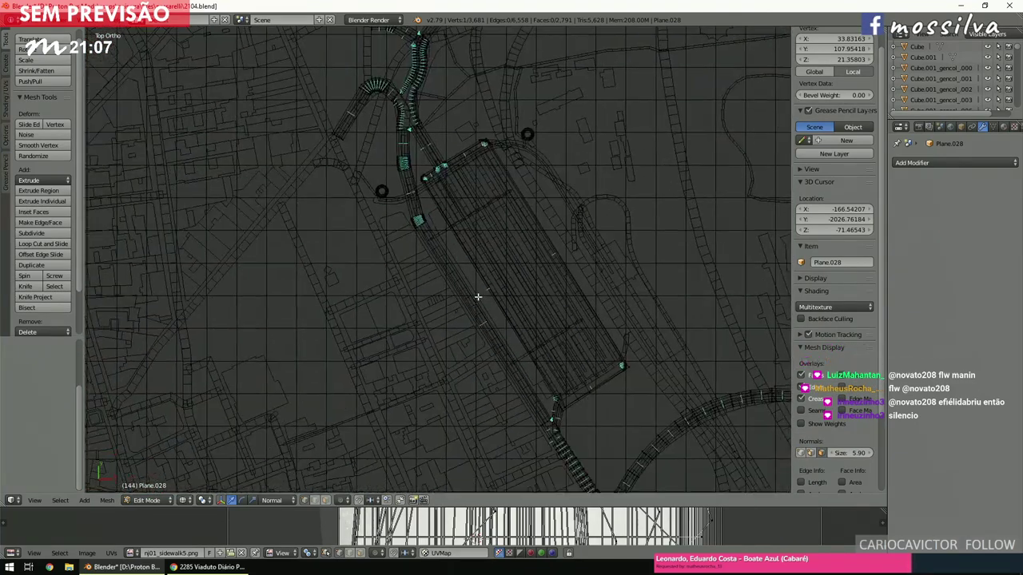
scroll(471, 319, up, 4)
key(c)
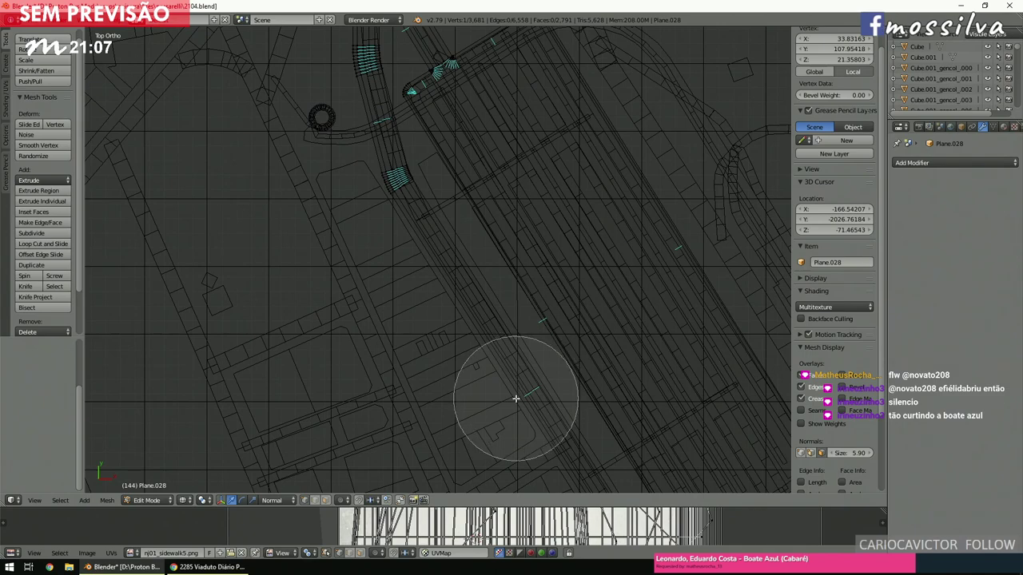
key(Escape)
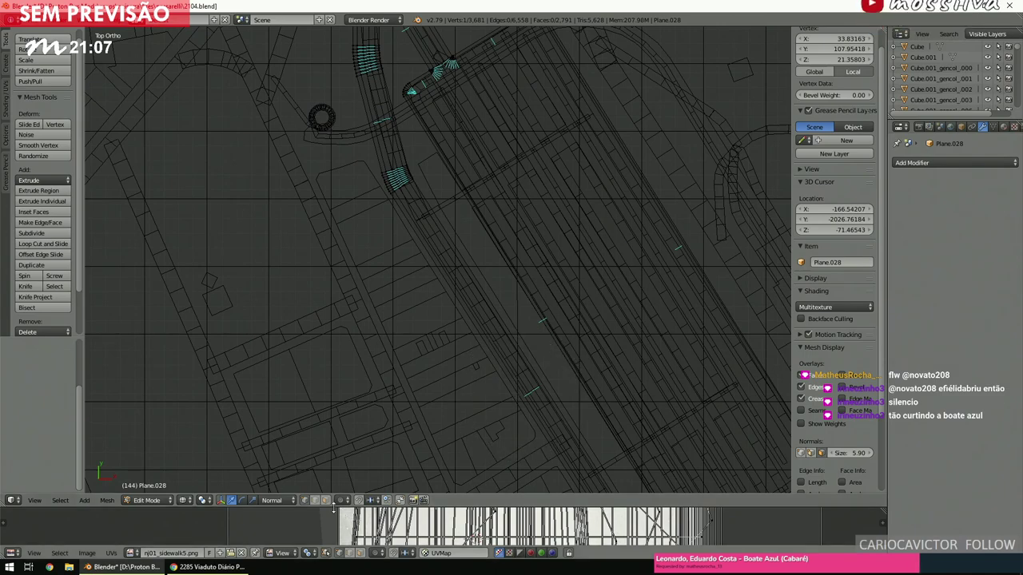
Circle-select the long road strip and move it to a new position.
key(c)
click(497, 392)
key(Escape)
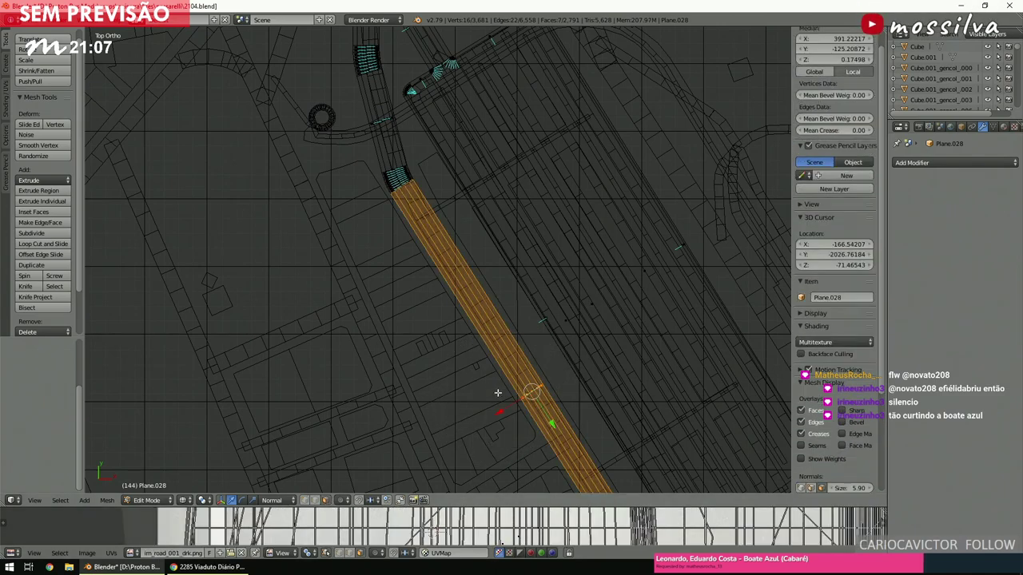
scroll(479, 375, down, 6)
key(g)
scroll(503, 239, up, 3)
click(500, 242)
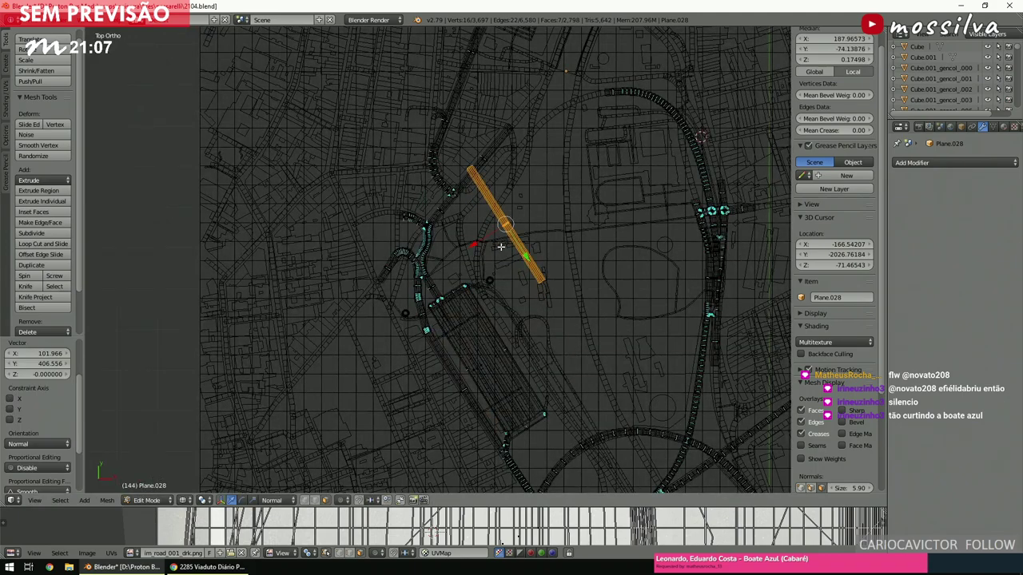
scroll(592, 249, up, 2)
Rotate the strip about 80° onto the diagonal street, then bring up the viaduct's Street View.
key(r)
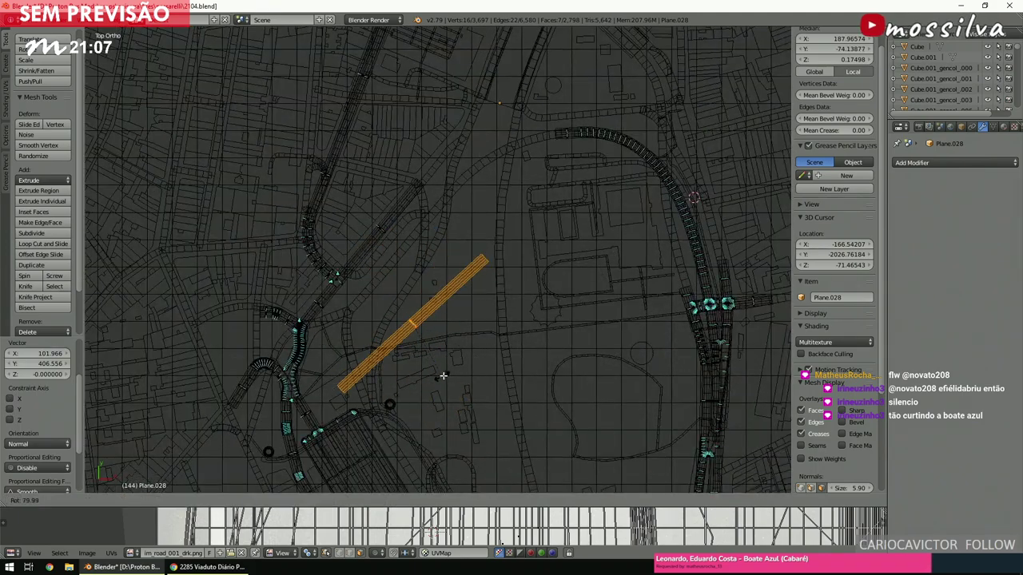
click(449, 370)
scroll(543, 331, up, 3)
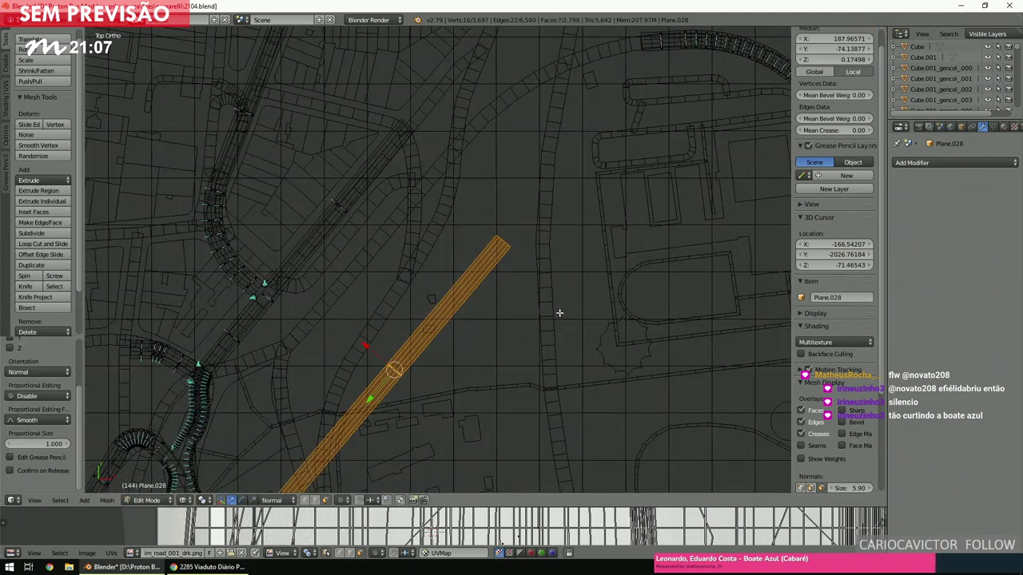
key(g)
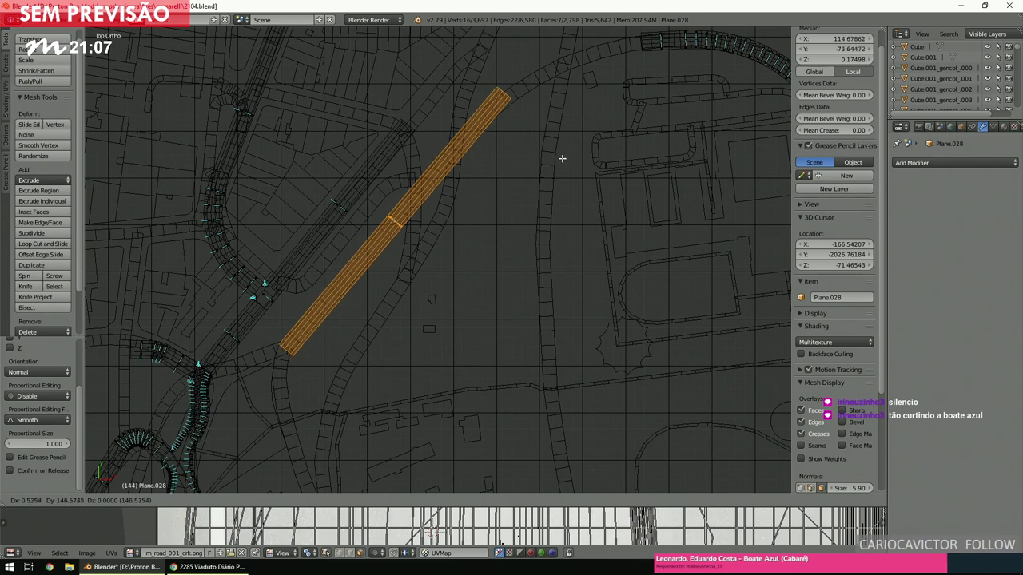
click(563, 155)
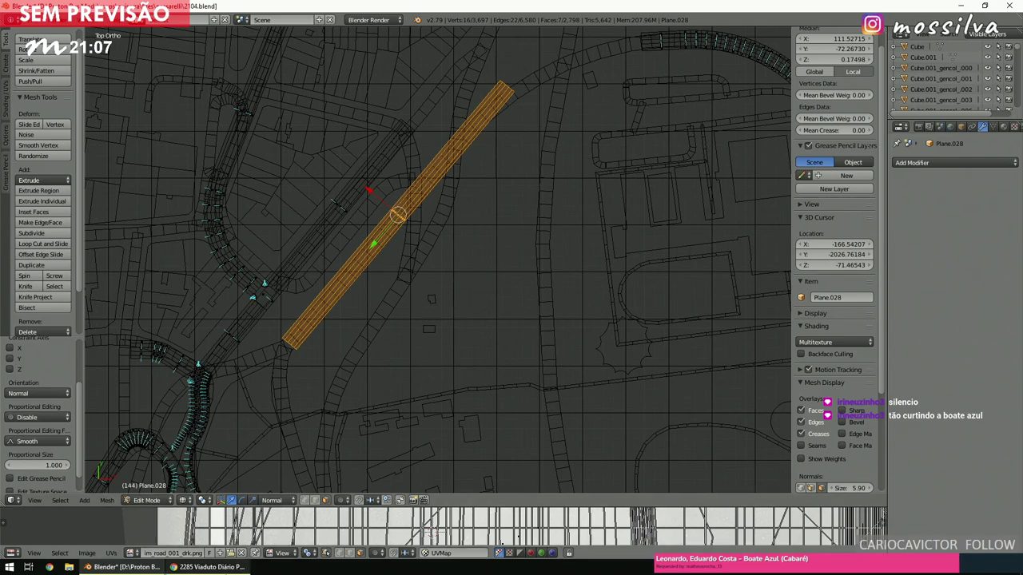
key(alt+Tab)
click(567, 222)
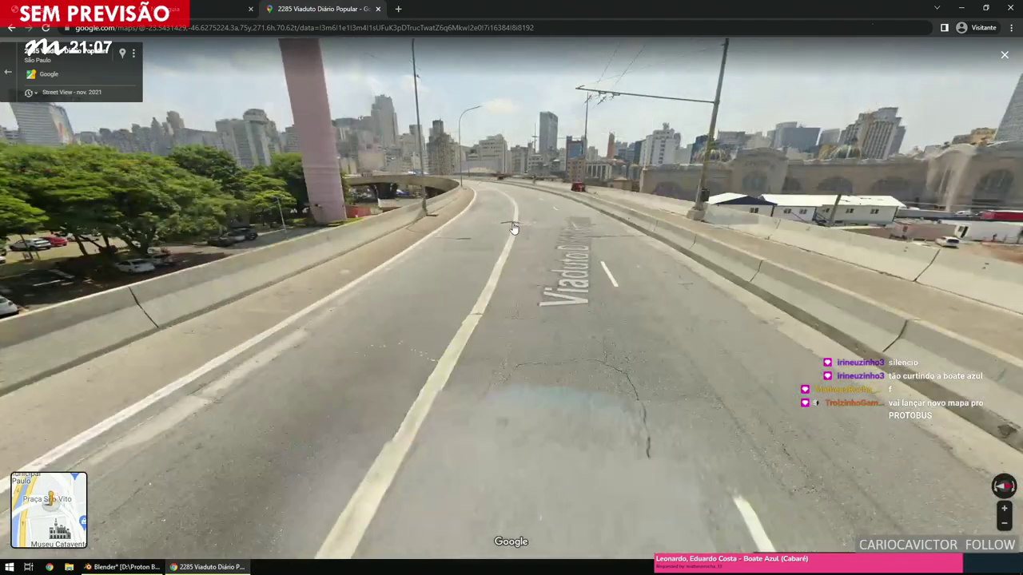
Advance through the Street View panoramas along Viaduto Diário Popular toward its end.
click(439, 214)
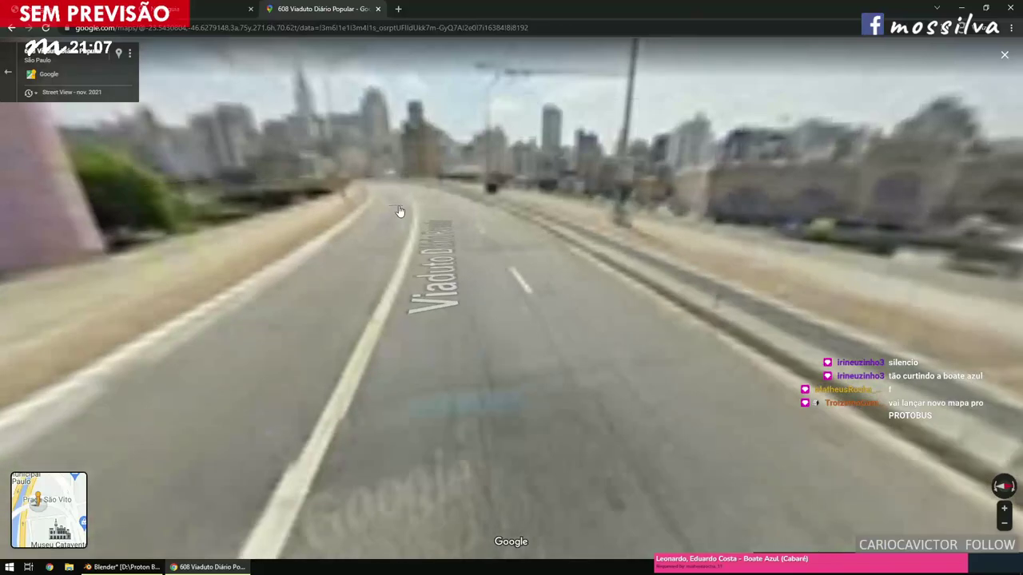
click(400, 211)
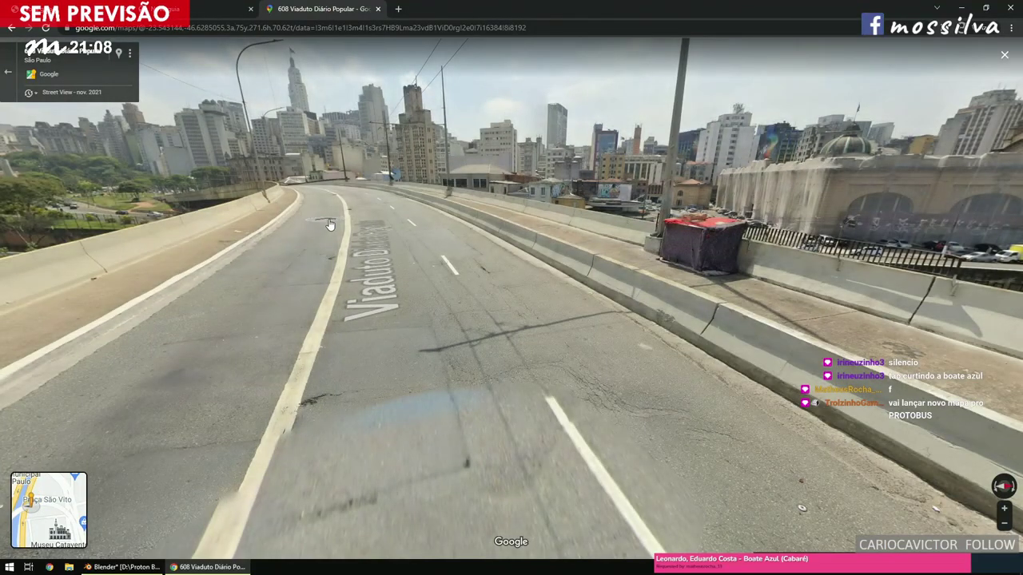
click(294, 230)
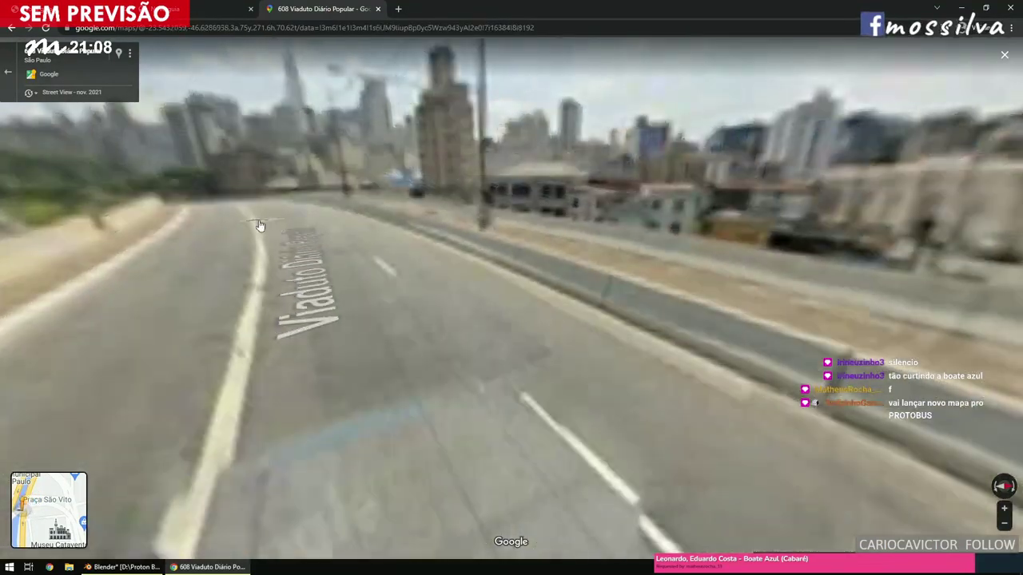
click(192, 231)
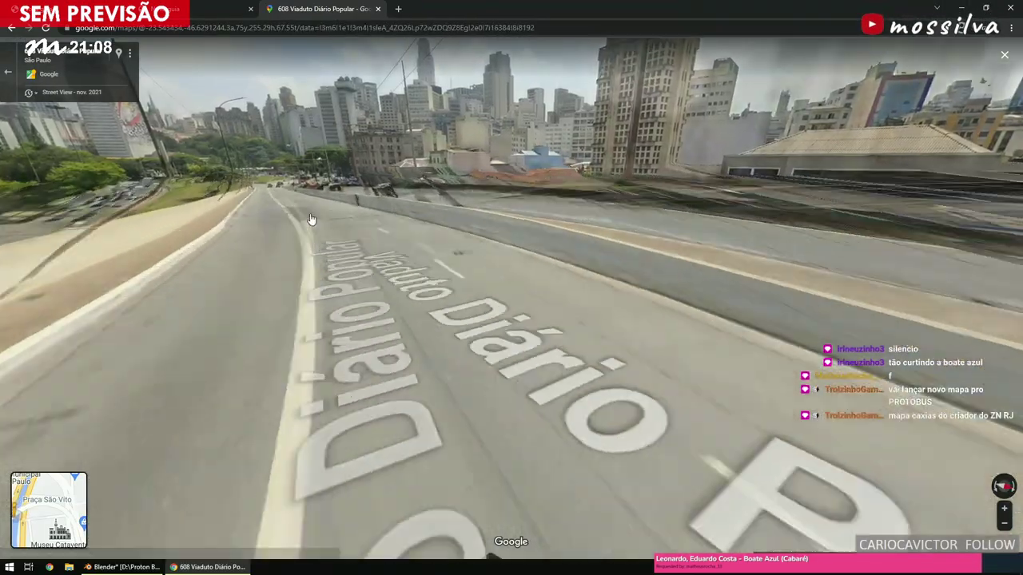
click(311, 220)
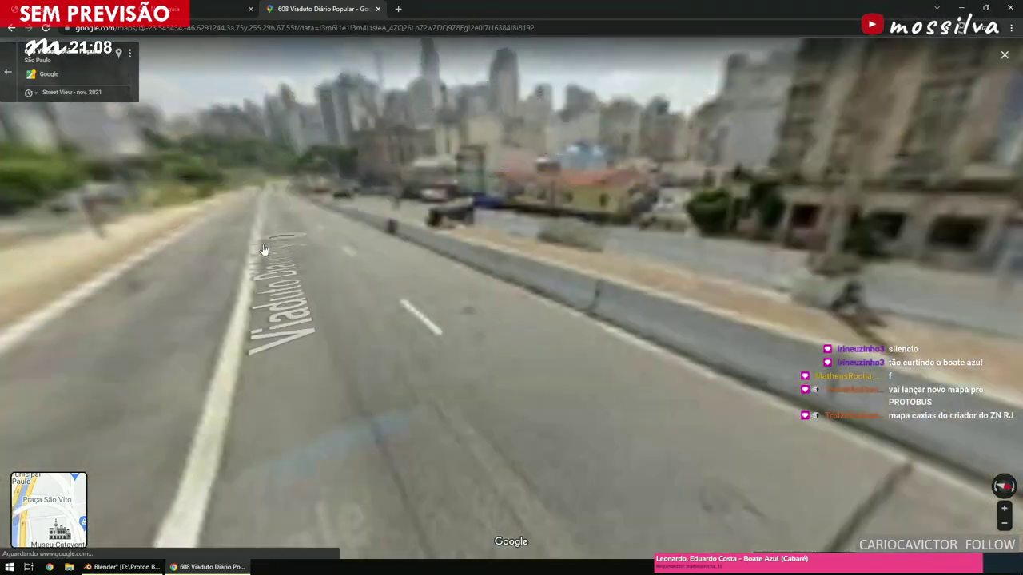
click(595, 139)
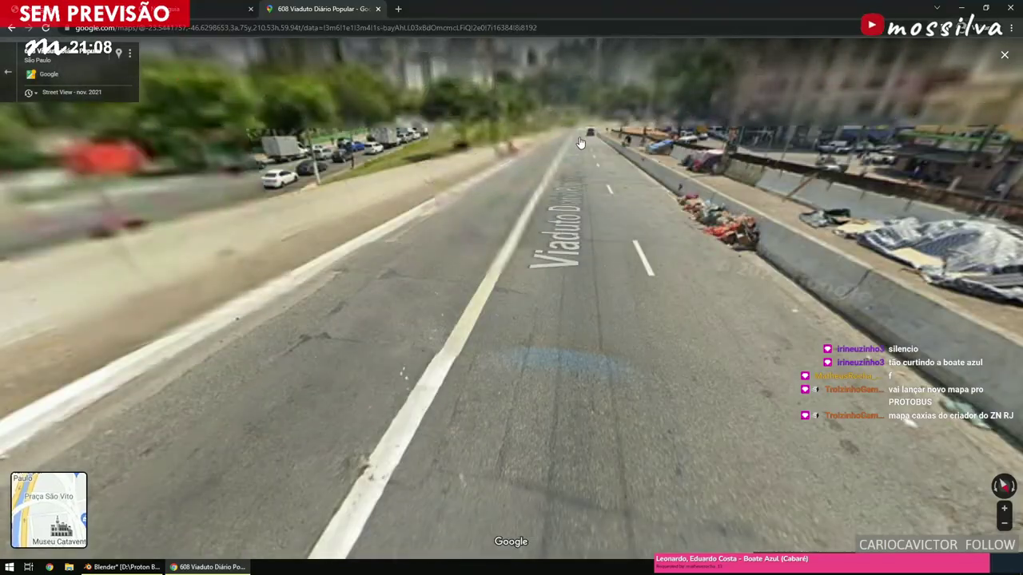
click(581, 142)
click(580, 143)
click(579, 144)
click(578, 145)
Continue along Parque Dom Pedro II and the viaduct in Street View, then return to Blender.
click(578, 145)
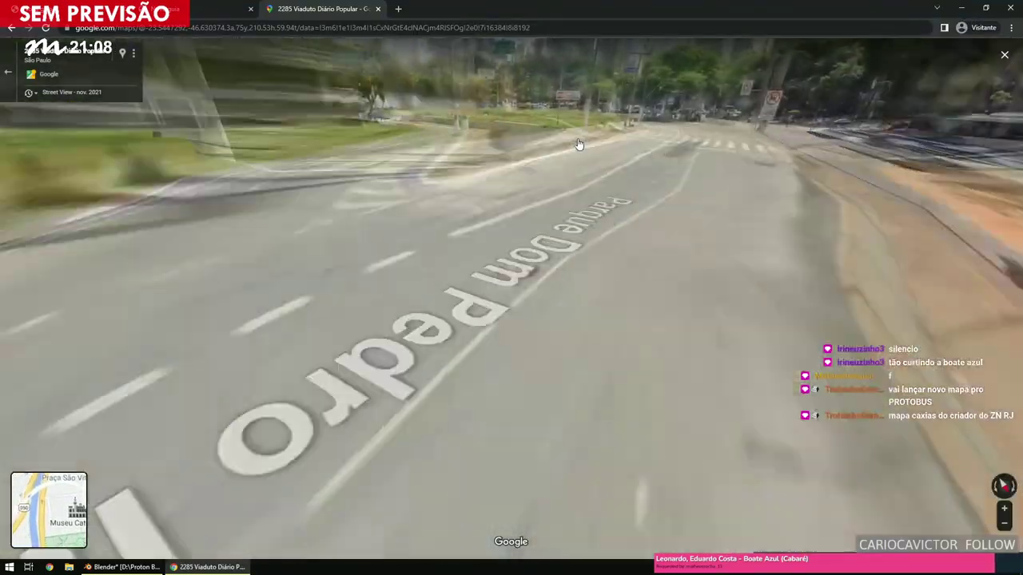
click(399, 247)
click(377, 254)
click(378, 254)
click(378, 254)
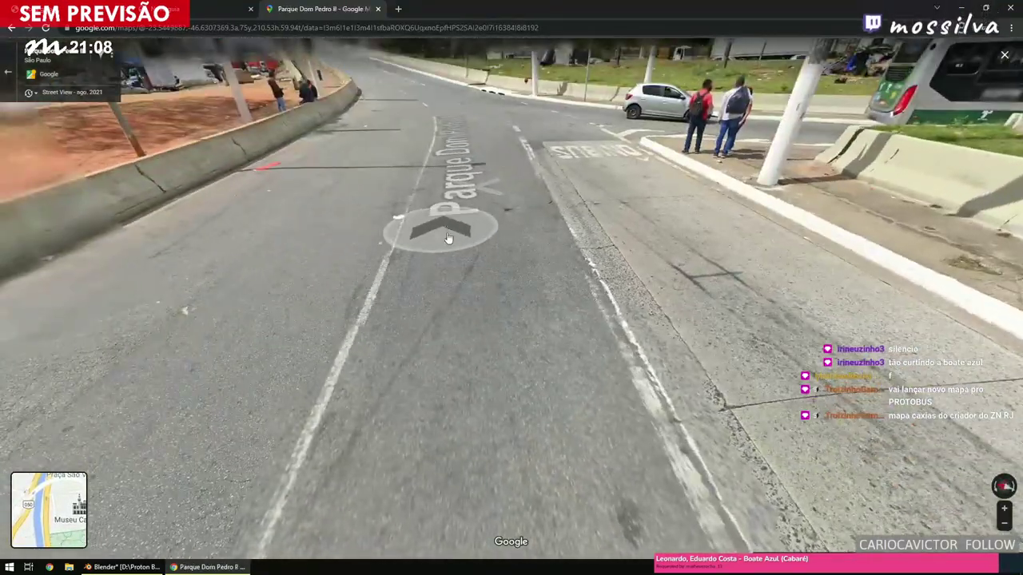
click(475, 256)
click(476, 258)
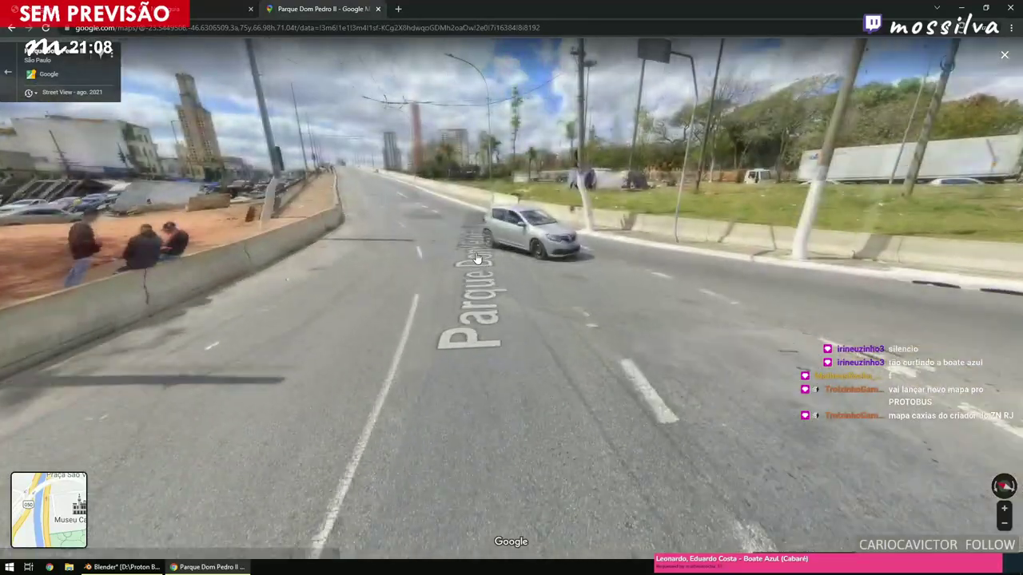
click(393, 280)
click(393, 280)
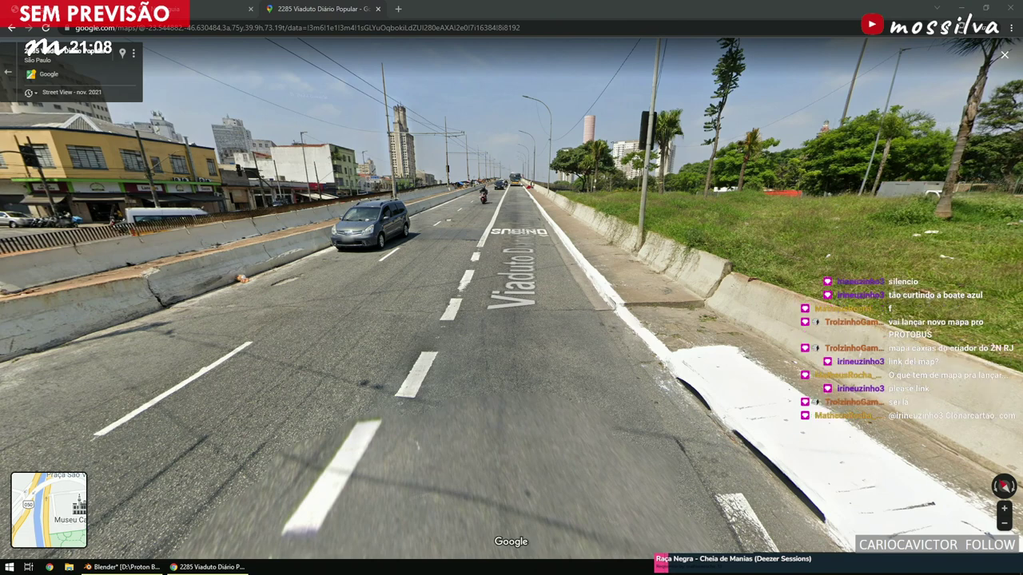
click(639, 303)
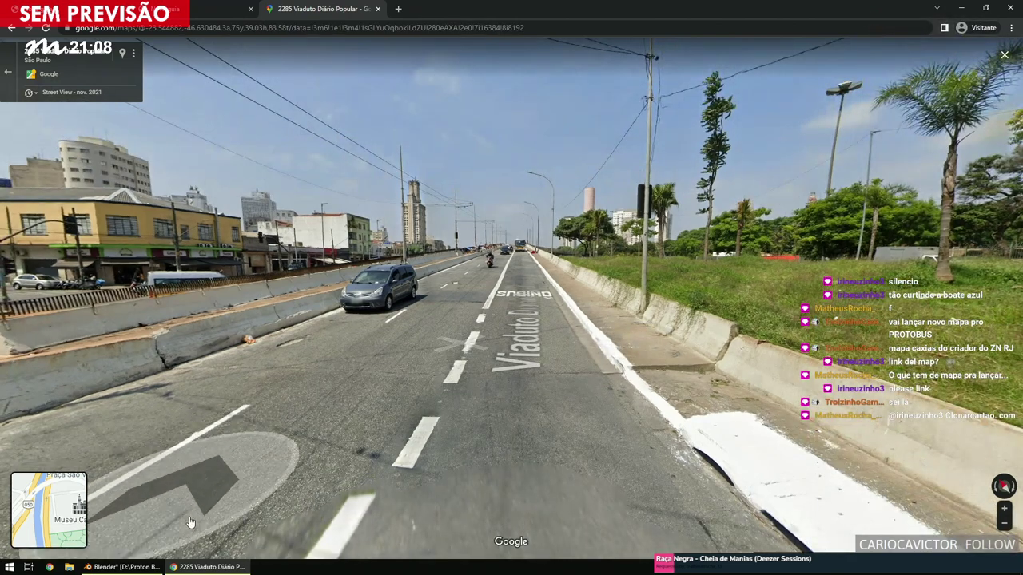
click(119, 567)
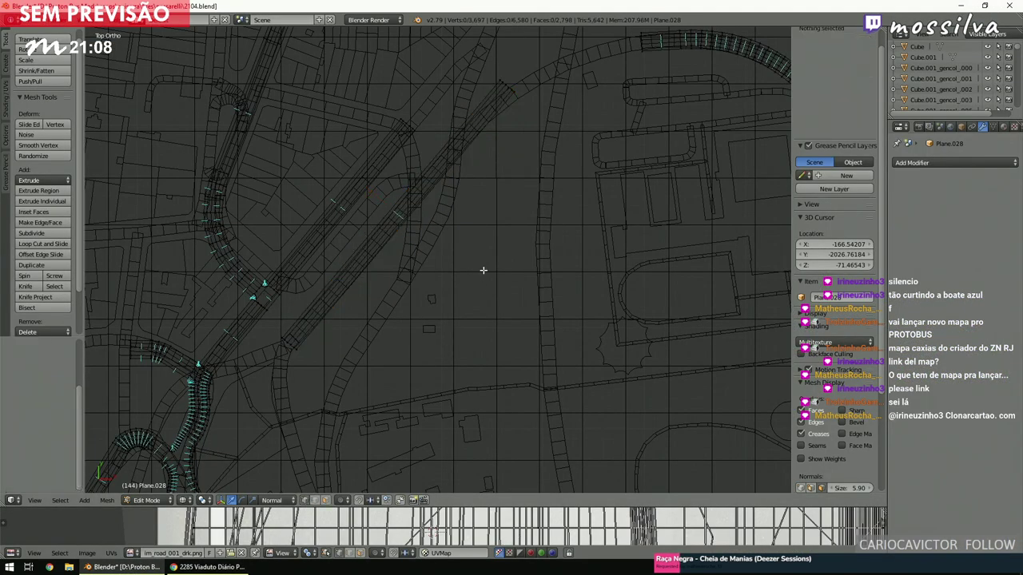
Extrude the strip's top-end edge further along the road.
alt+right_click(503, 88)
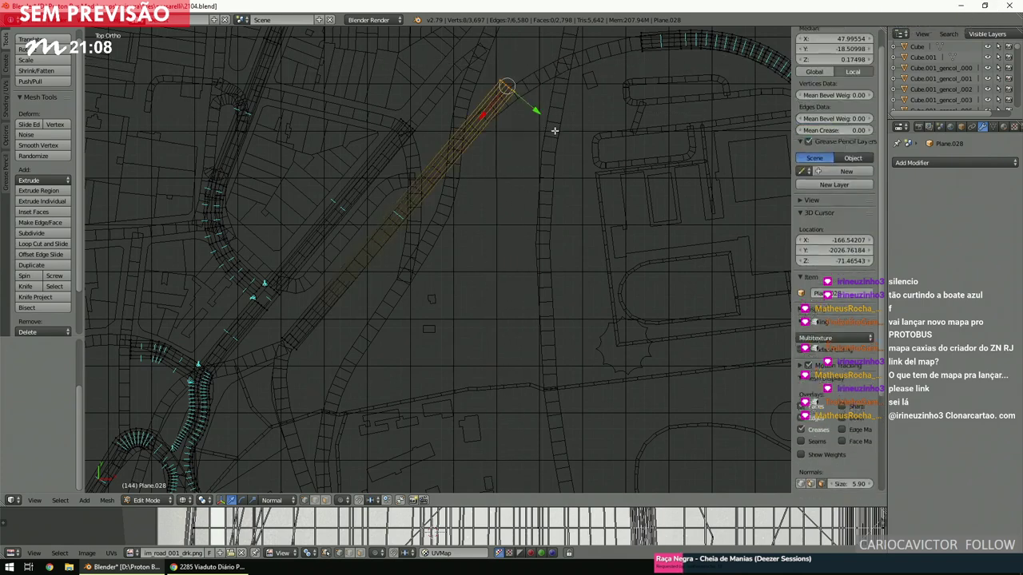
key(e)
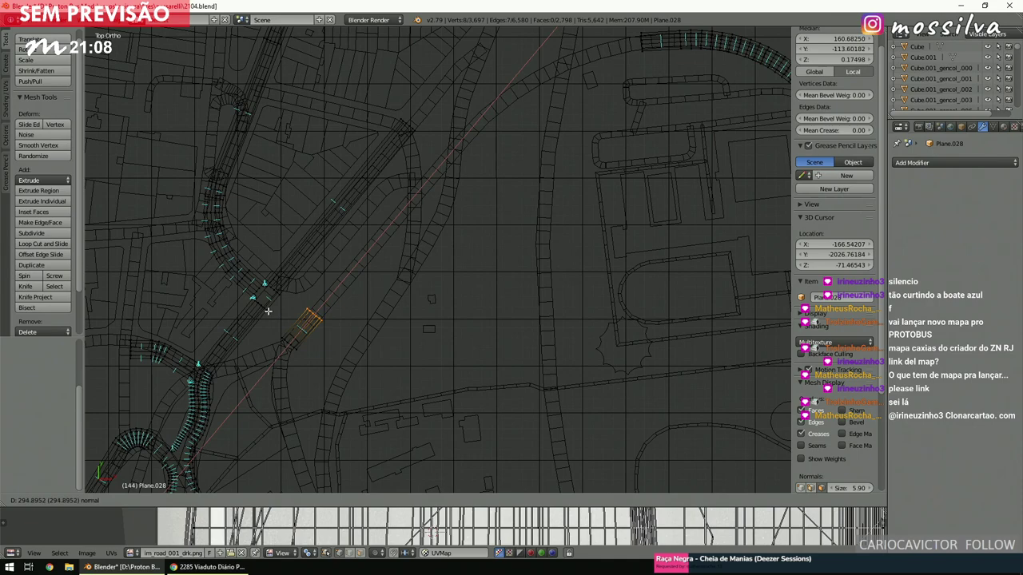
click(268, 311)
key(a)
Zoom out, place the 3D cursor beside the diagonal road, and start circle-selecting the curved track.
shift+scroll(406, 349, down, 6)
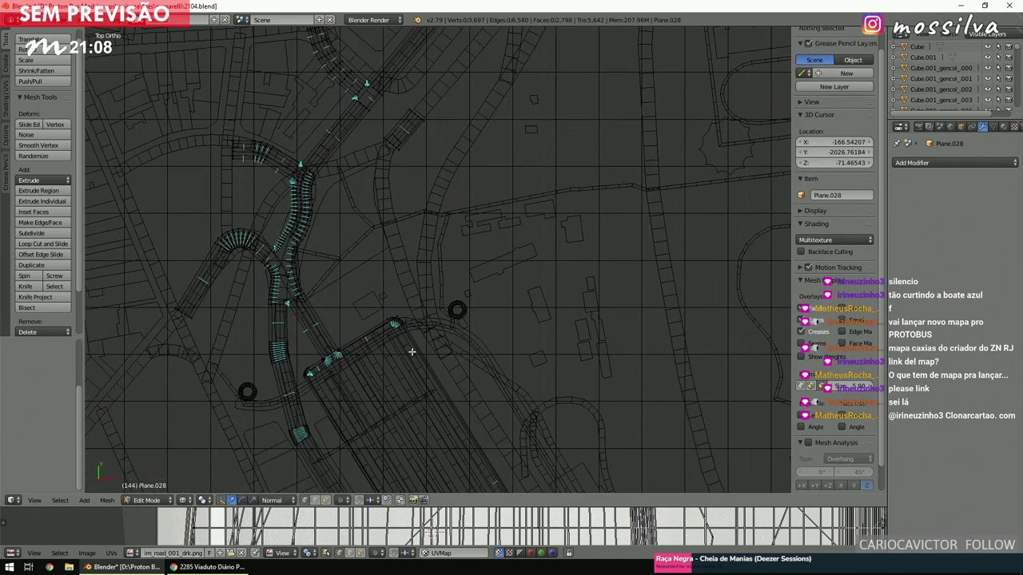
shift+scroll(411, 352, down, 2)
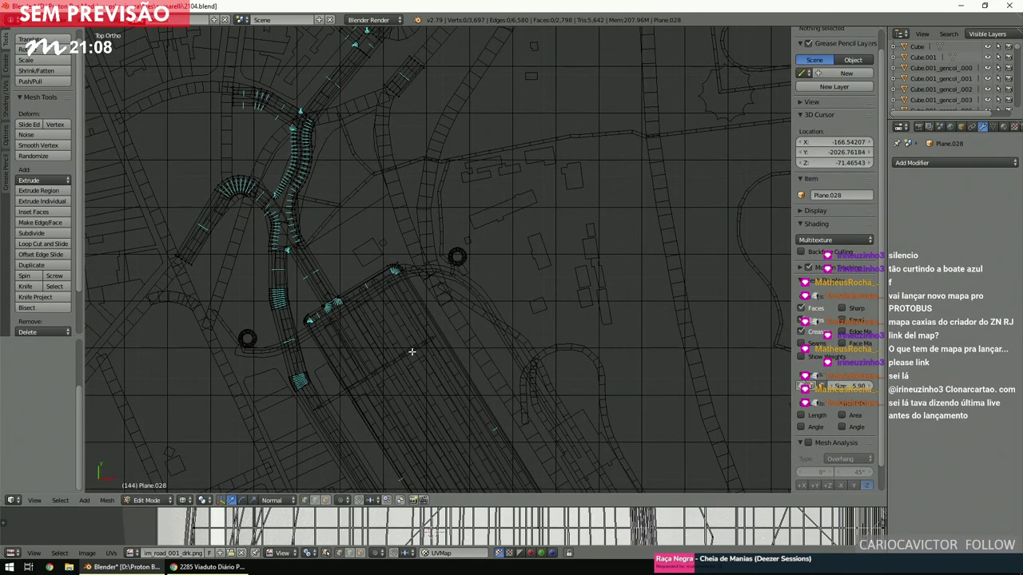
scroll(411, 352, down, 4)
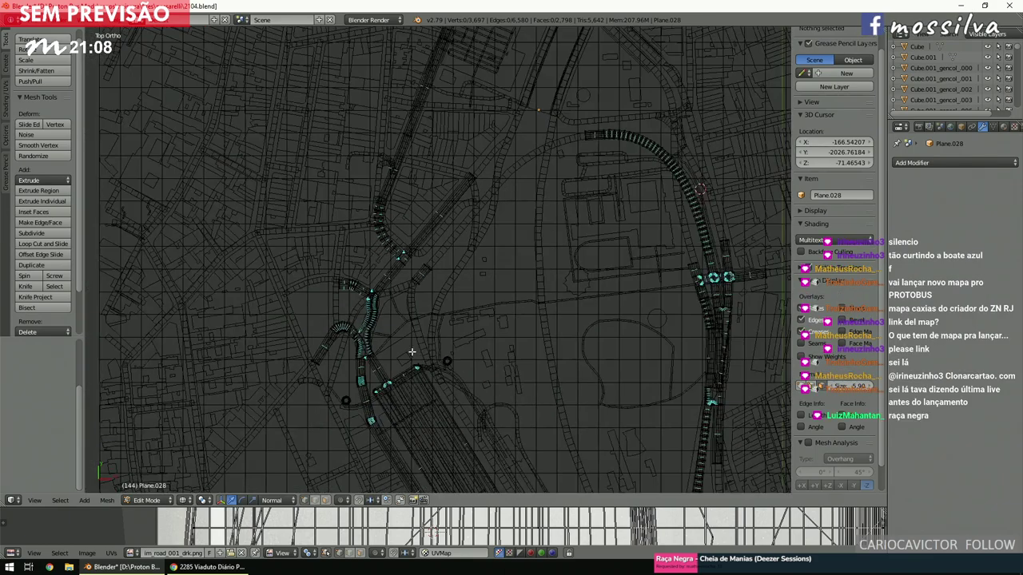
shift+scroll(411, 352, down, 5)
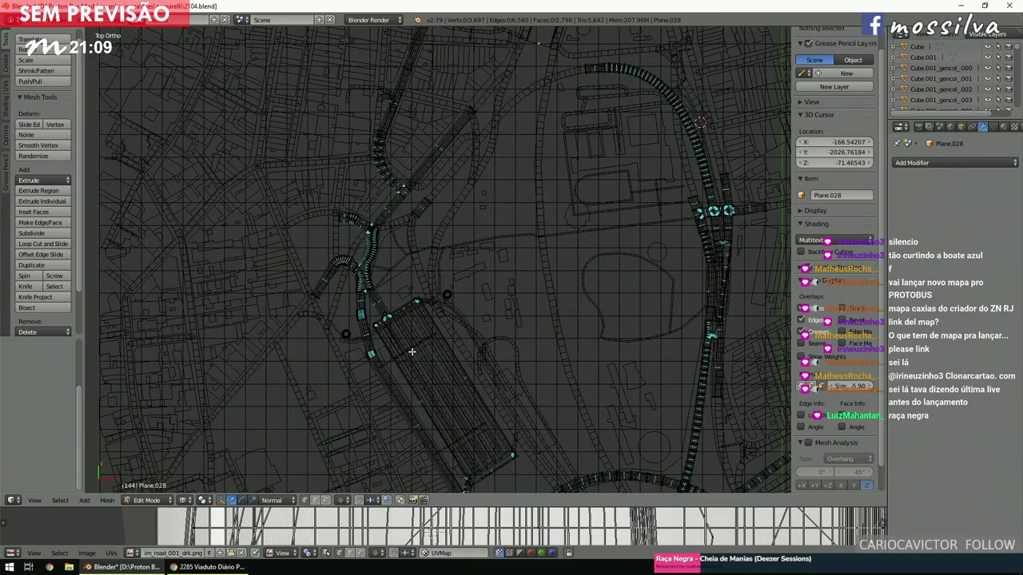
ctrl+scroll(412, 352, down, 5)
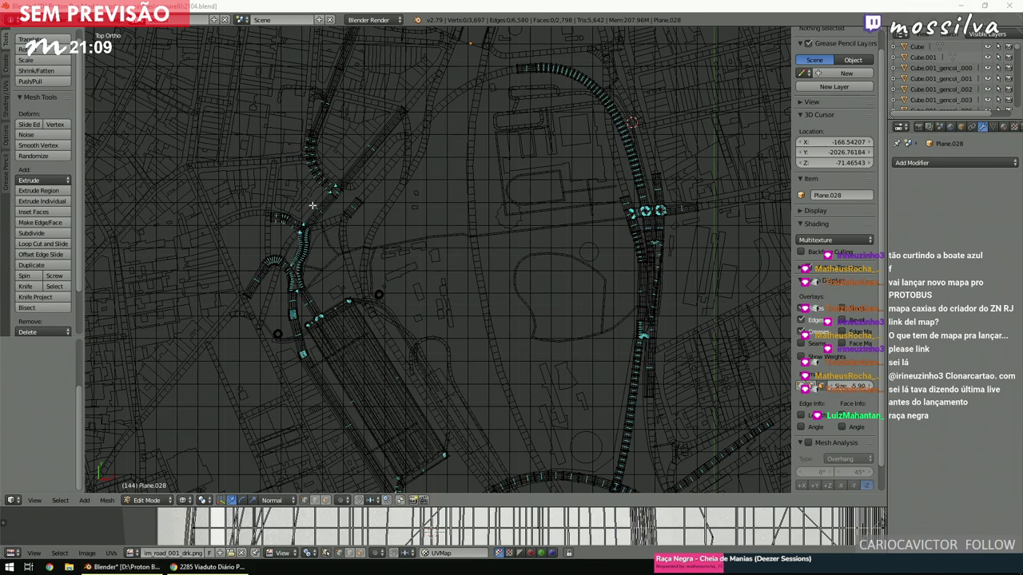
click(371, 198)
scroll(402, 176, up, 4)
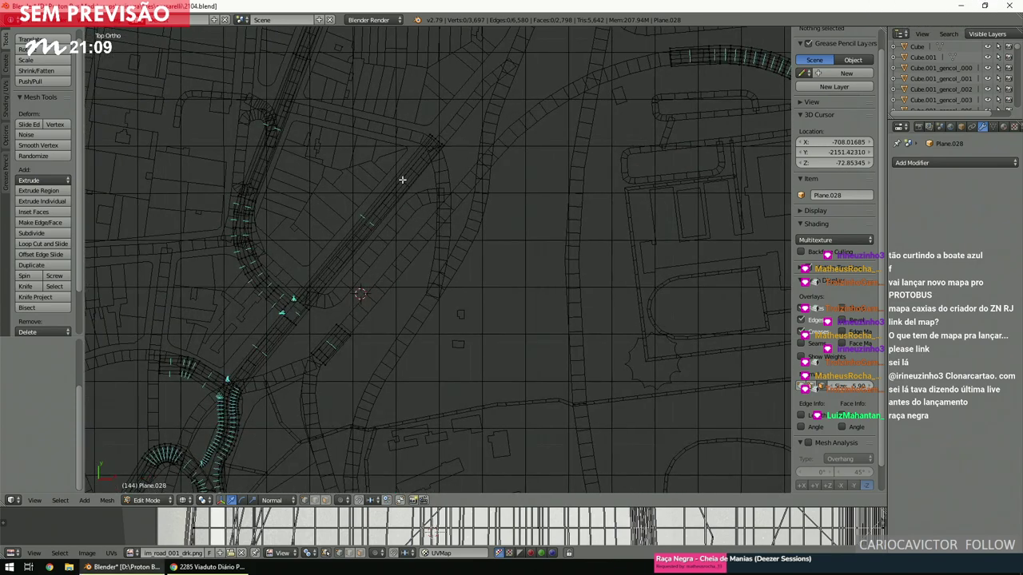
ctrl+scroll(401, 179, down, 5)
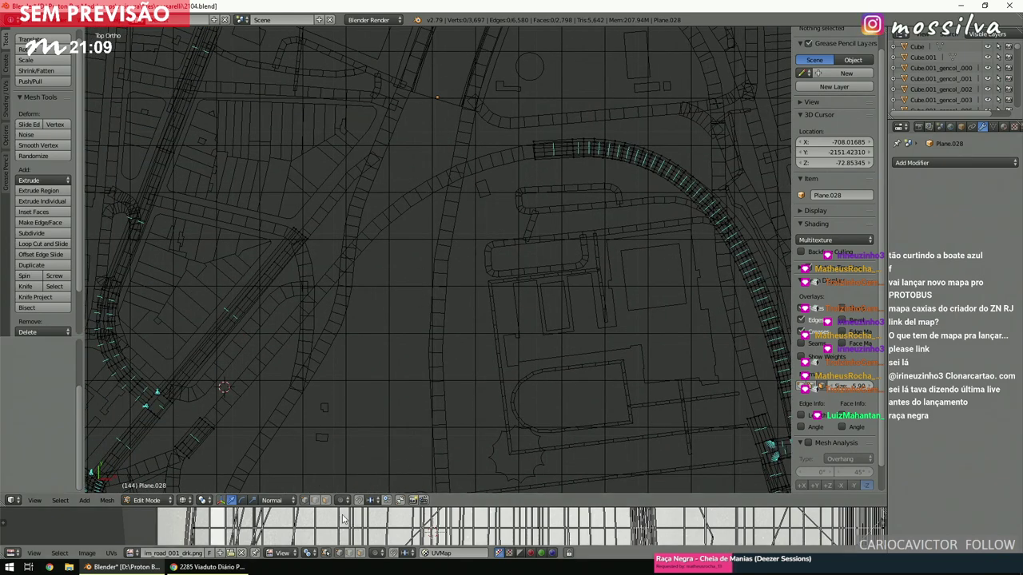
key(c)
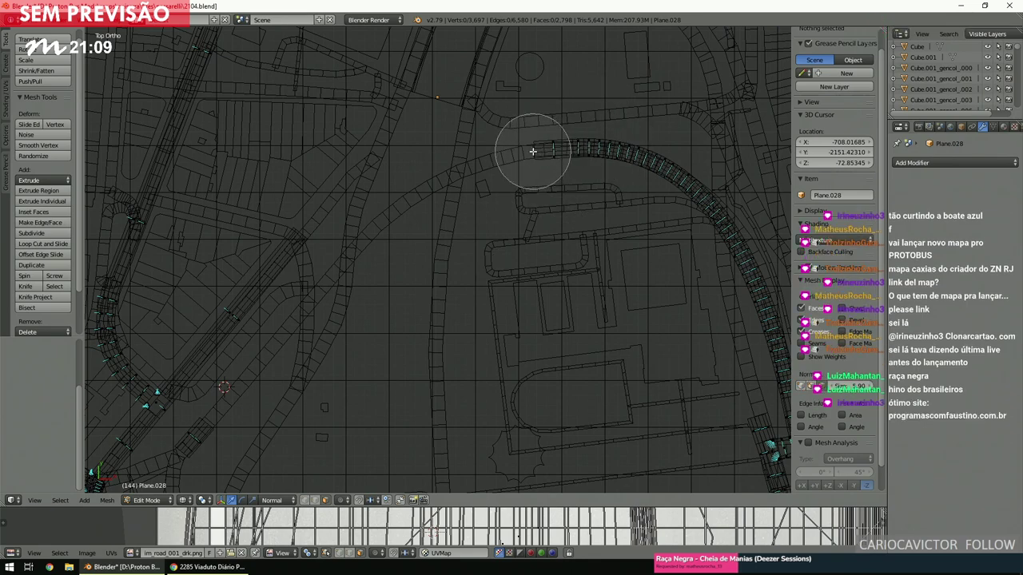
Select the curved track's end faces, nudge them slightly, and restore the selection with undo.
click(533, 151)
right_click(533, 151)
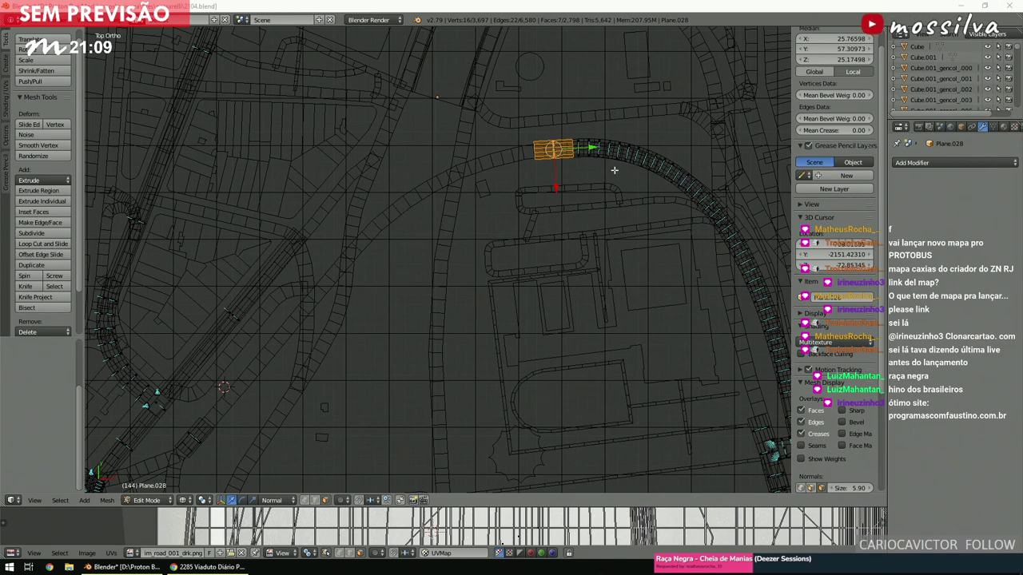
key(g)
click(594, 202)
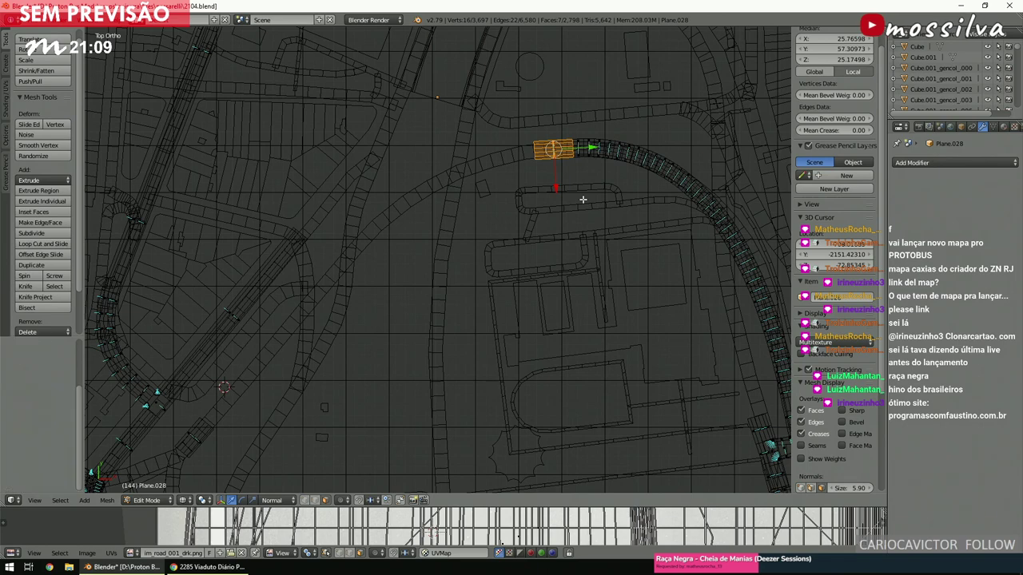
key(a)
key(ctrl+z)
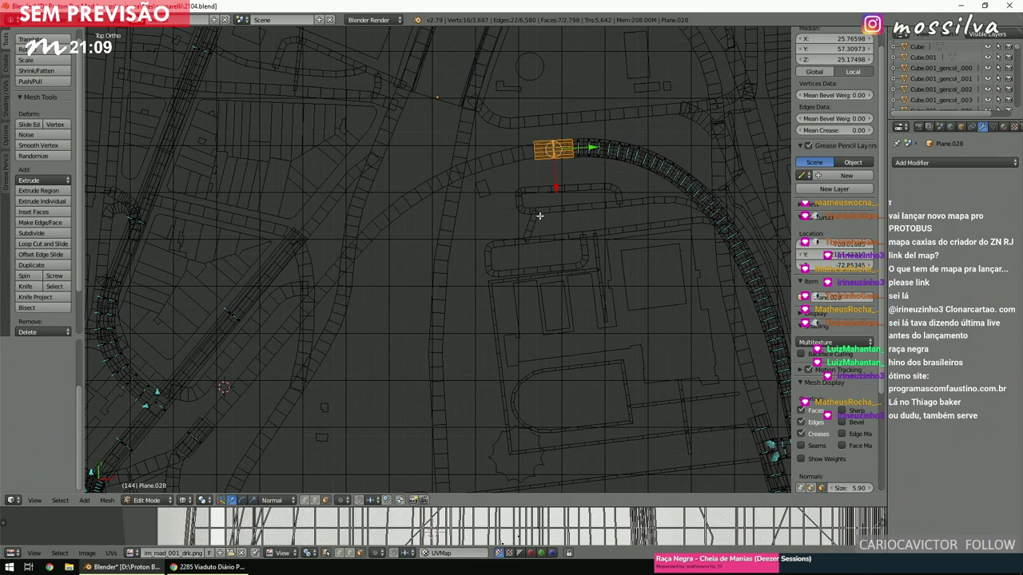
Place and rotate a copy of the end section down-left along the road, then delete it.
key(g)
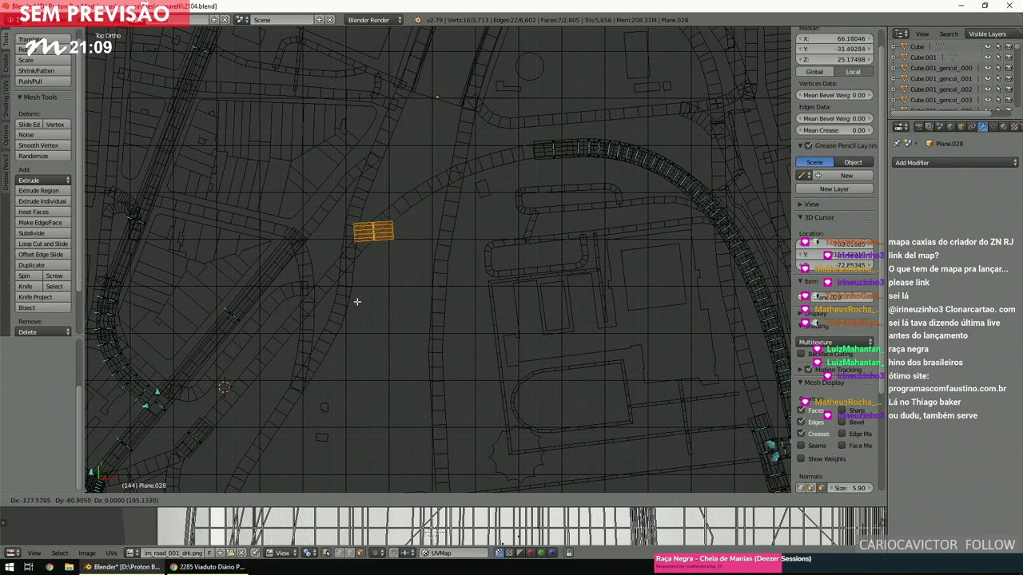
click(364, 294)
scroll(365, 293, up, 3)
key(r)
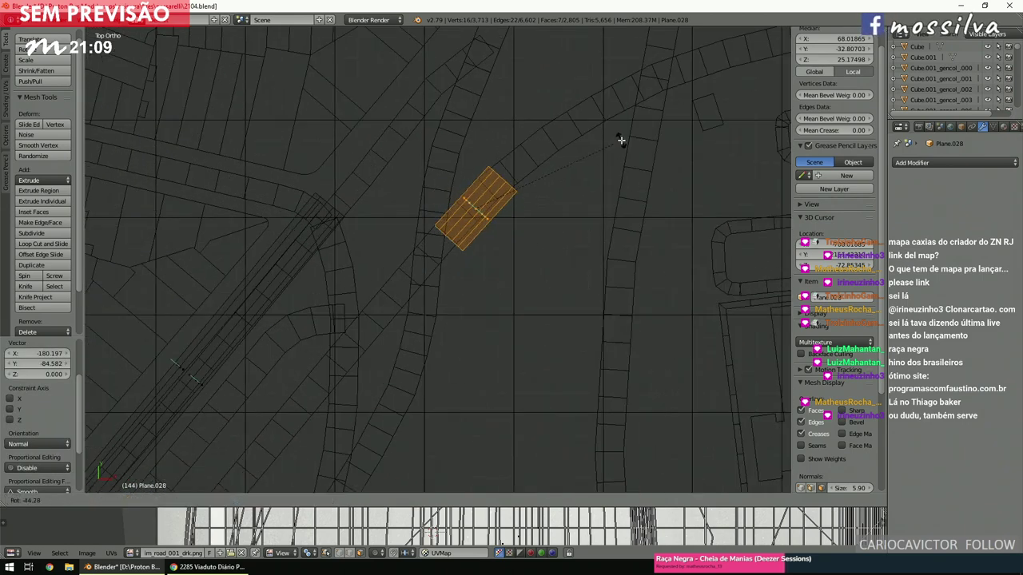
click(621, 139)
key(g)
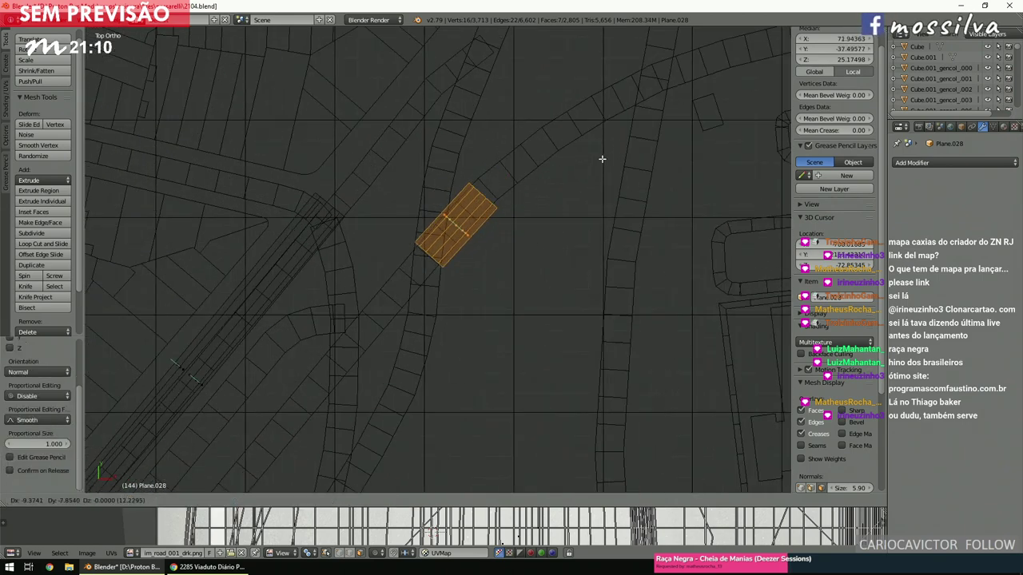
click(603, 156)
scroll(603, 157, down, 4)
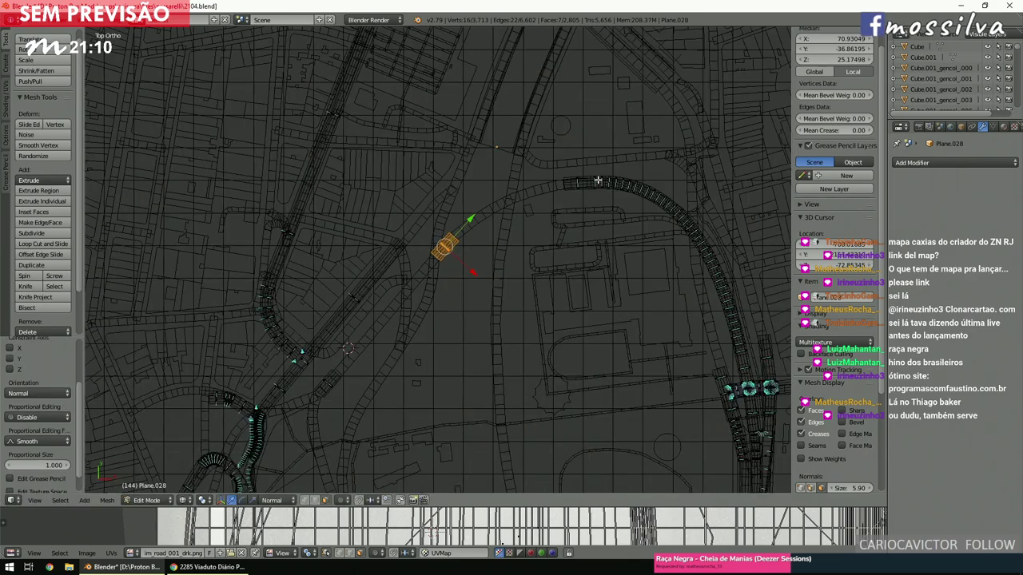
scroll(587, 200, up, 4)
scroll(584, 201, down, 3)
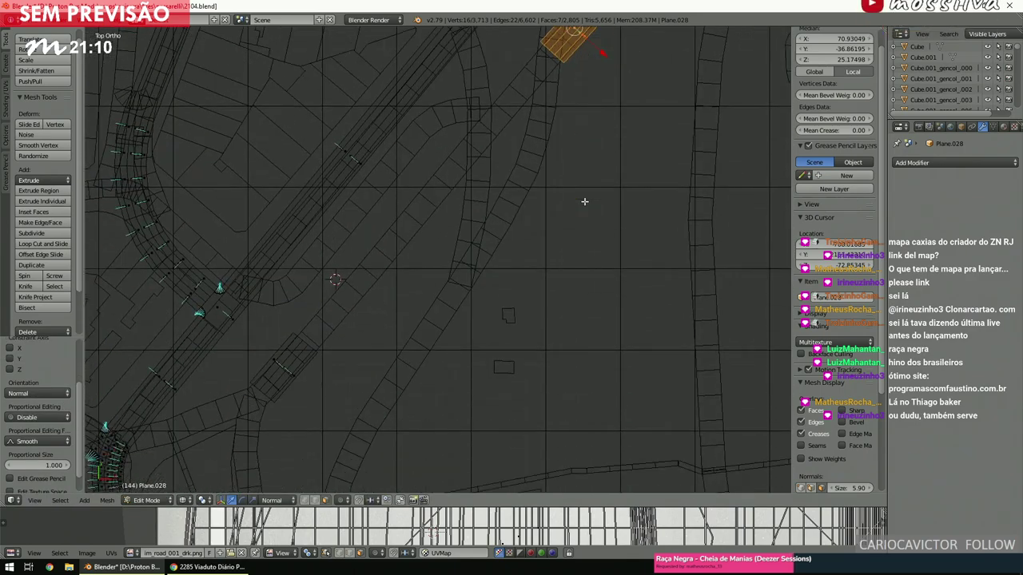
scroll(584, 202, up, 2)
ctrl+scroll(584, 201, up, 1)
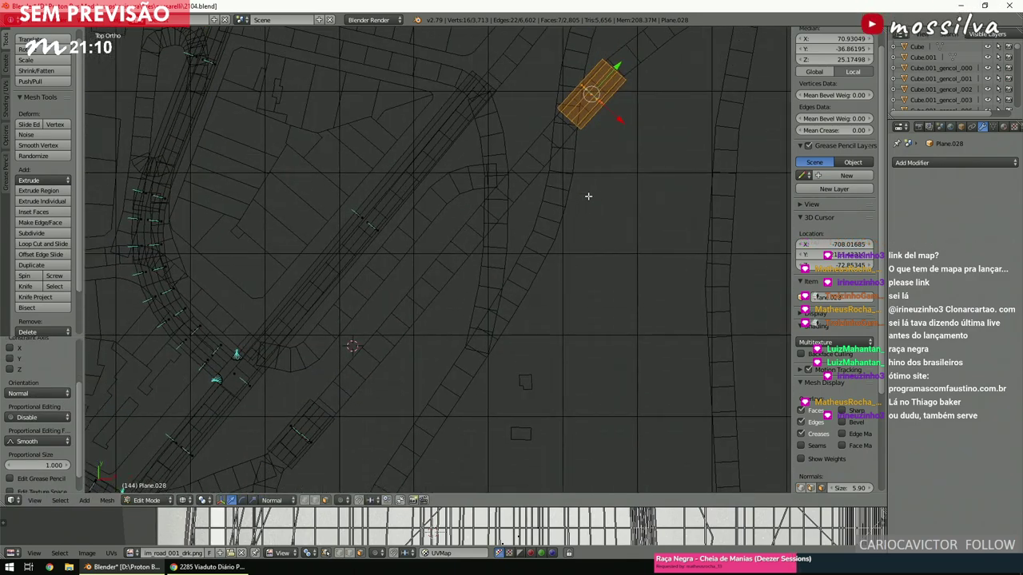
key(x)
click(618, 126)
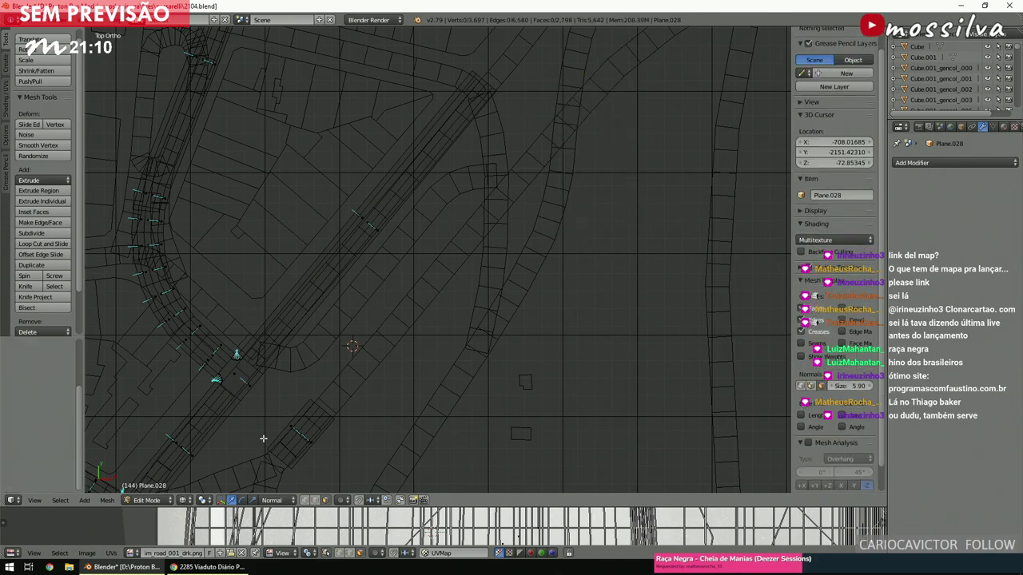
Extrude the lower road strip's end faces, slide them up the street along Y, and raise them 25 units.
key(c)
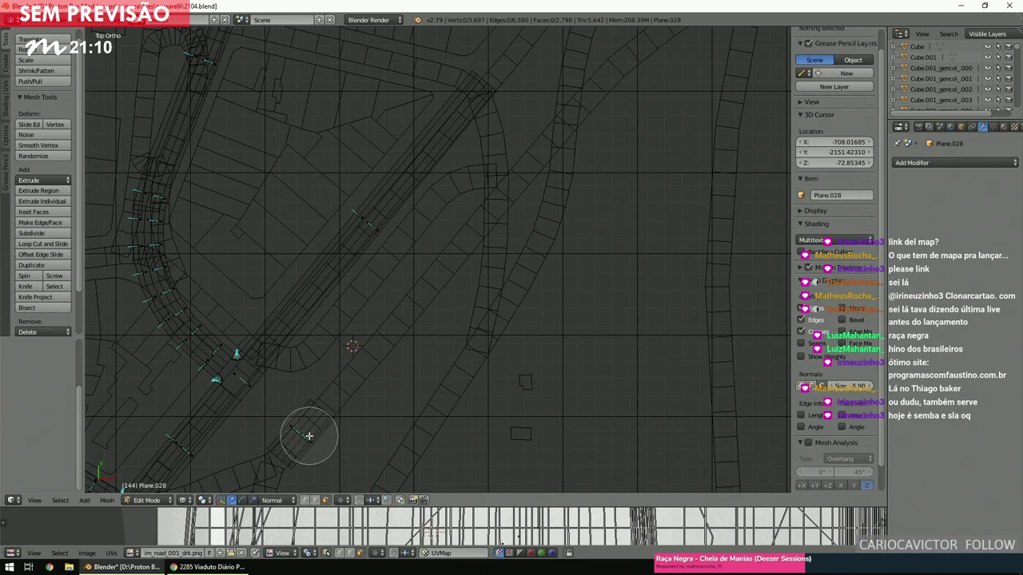
click(303, 434)
right_click(302, 435)
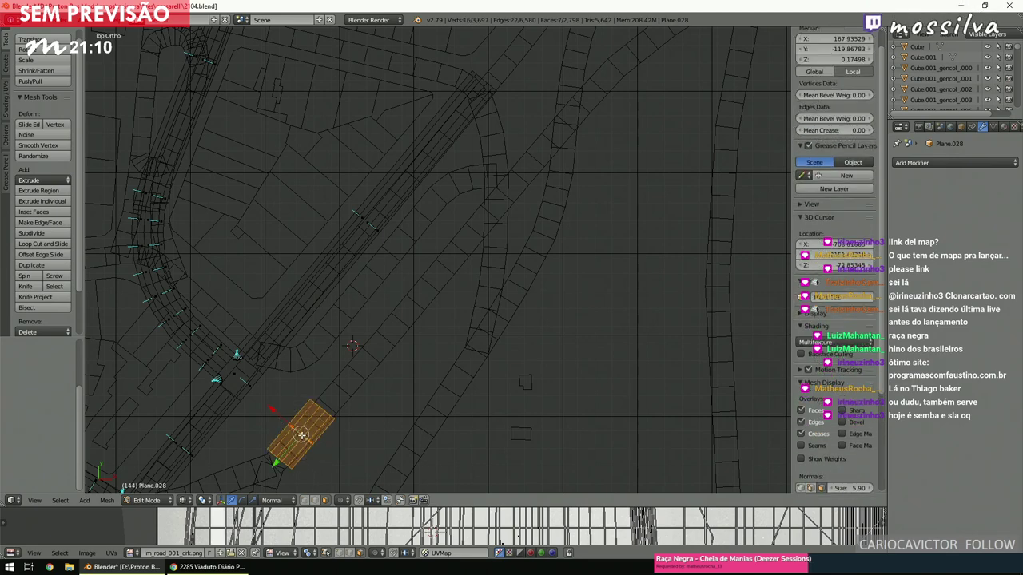
key(e)
right_click(301, 434)
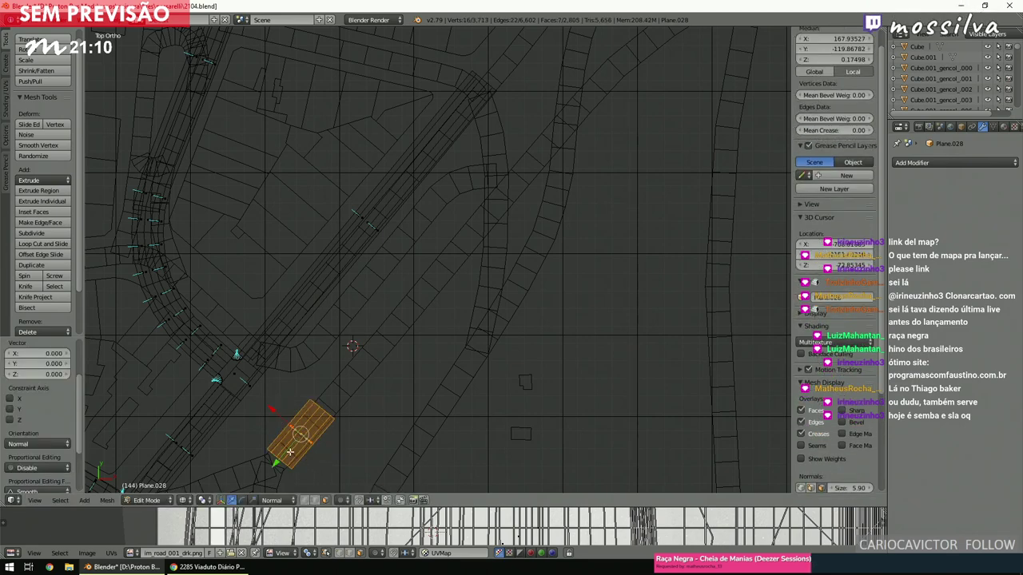
key(g)
key(y)
key(y)
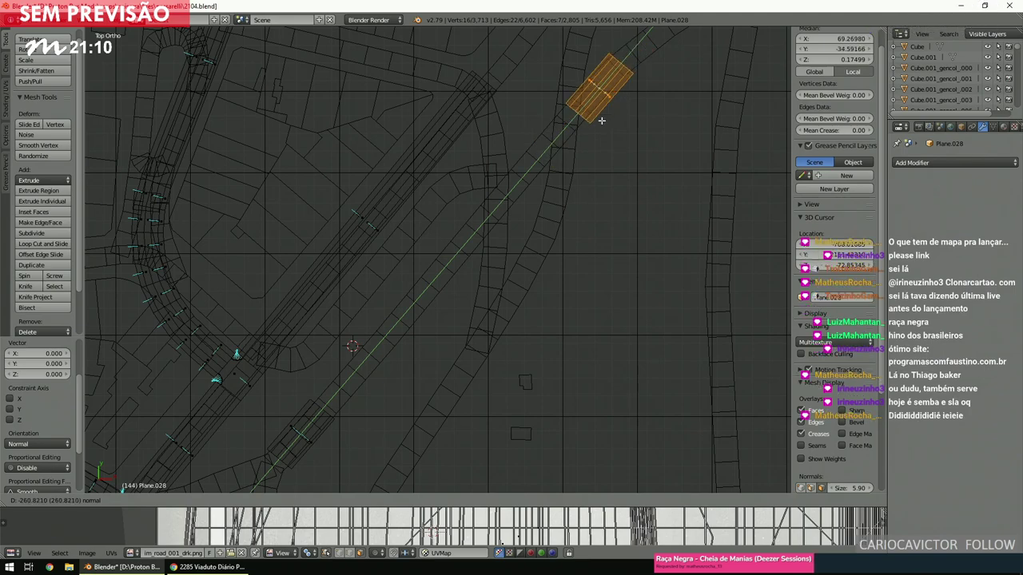
click(600, 121)
text(gz25)
key(Return)
Check the raised section's height from an angle, then return to top view and deselect.
middle_drag(580, 265, 617, 183)
key(KP_7)
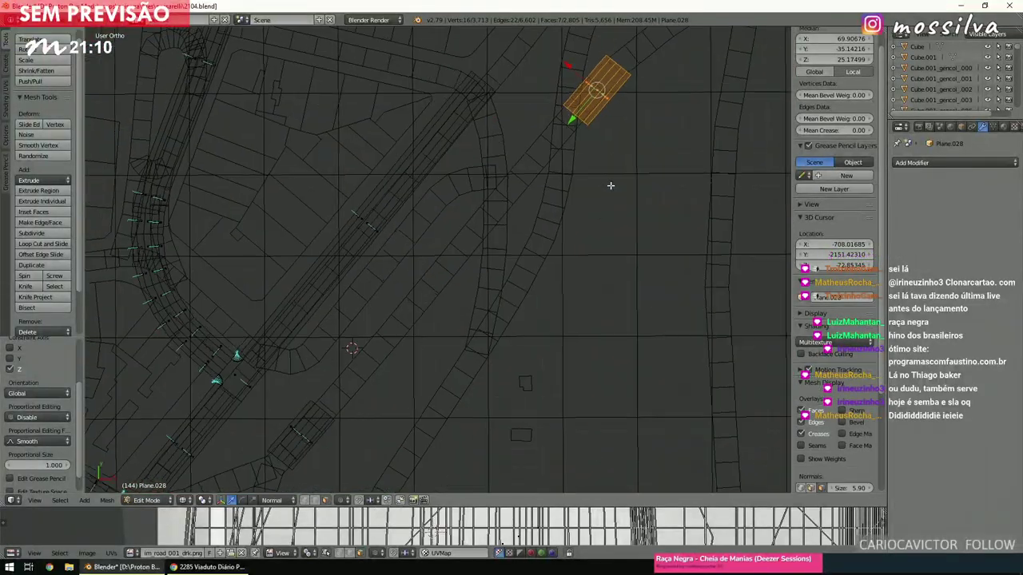
key(a)
scroll(623, 192, down, 3)
scroll(605, 222, up, 3)
scroll(605, 221, down, 1)
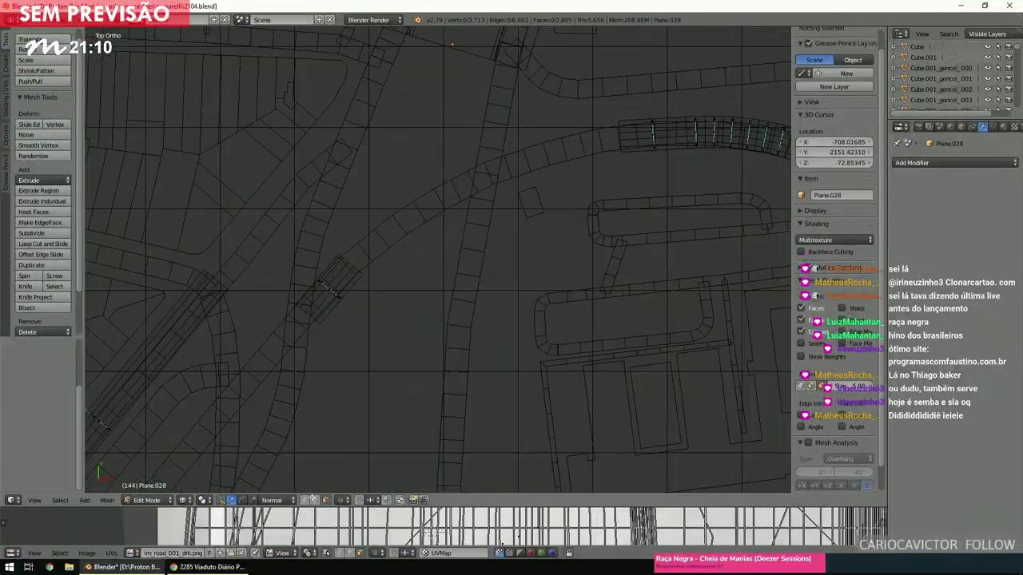
Bridge the new section's end faces to the curved track's end with 6 cuts.
key(c)
click(352, 267)
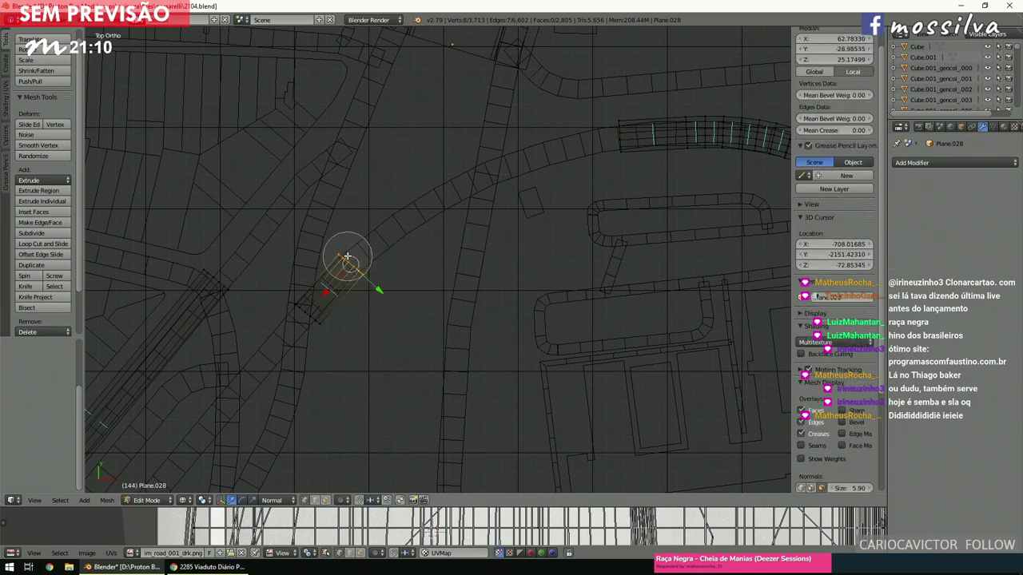
click(631, 135)
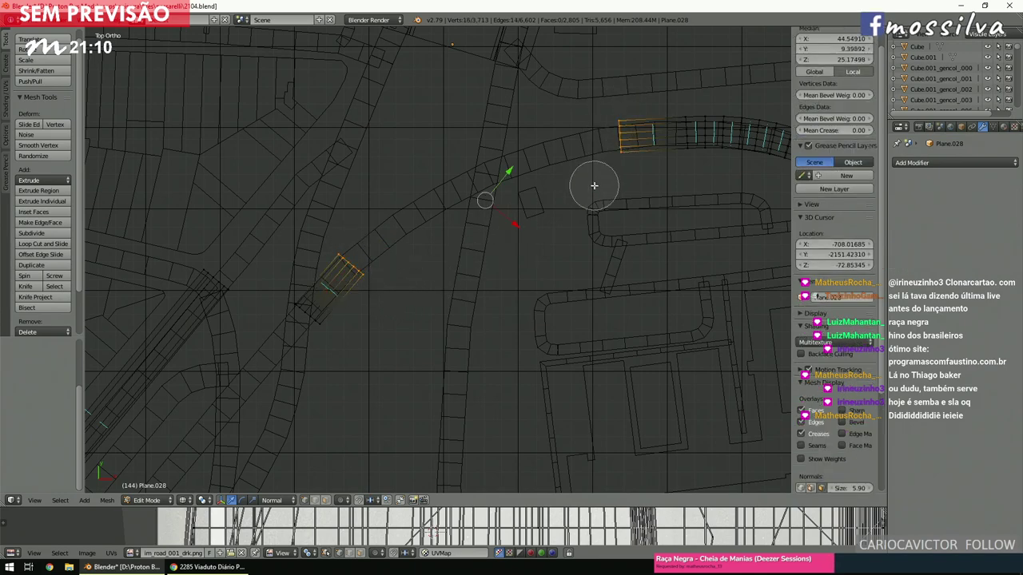
key(Escape)
key(space)
click(606, 204)
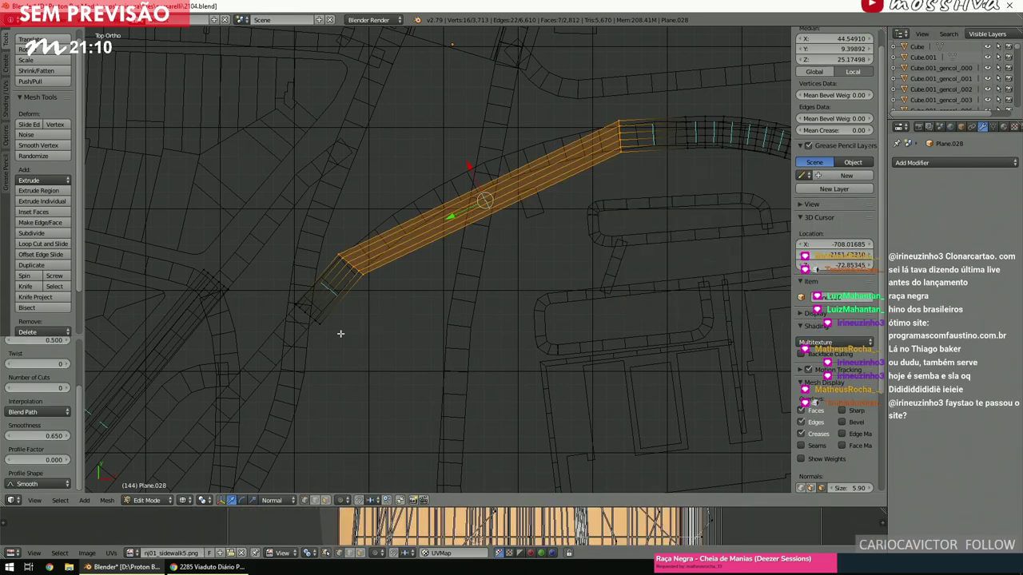
click(57, 388)
text(6)
key(Return)
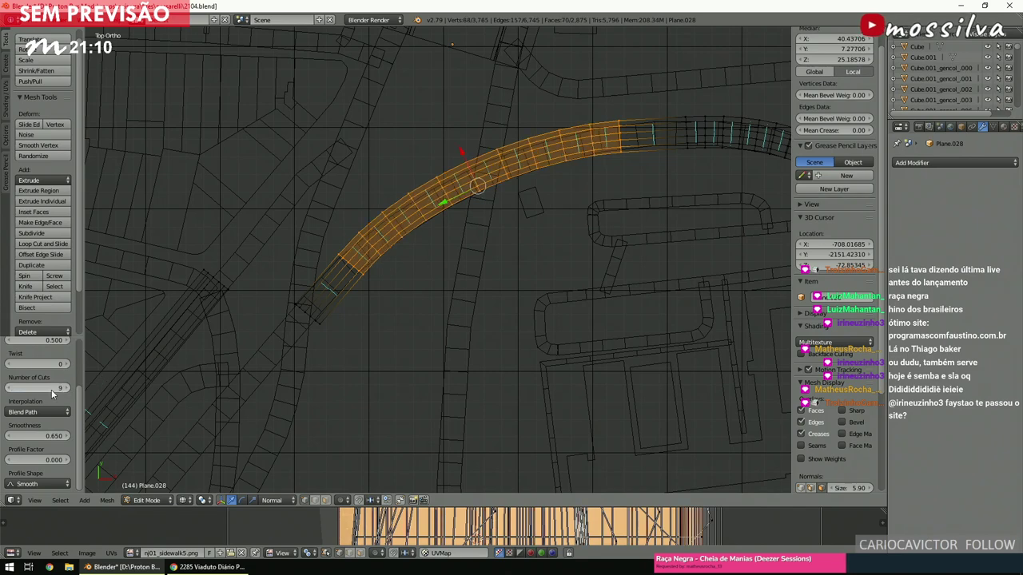
Inspect the bridged strip over the map texture, then return to a deselected top ortho wireframe view.
ctrl+scroll(38, 389, up, 3)
scroll(497, 153, up, 2)
key(z)
mouse_move(497, 153)
shift+middle_down()
mouse_move(566, 217)
mouse_move(588, 198)
mouse_move(446, 229)
mouse_move(556, 132)
mouse_move(525, 208)
mouse_move(453, 228)
mouse_move(646, 233)
mouse_move(289, 305)
shift+middle_up()
scroll(447, 230, down, 3)
scroll(447, 229, up, 4)
scroll(556, 132, down, 4)
scroll(289, 304, up, 3)
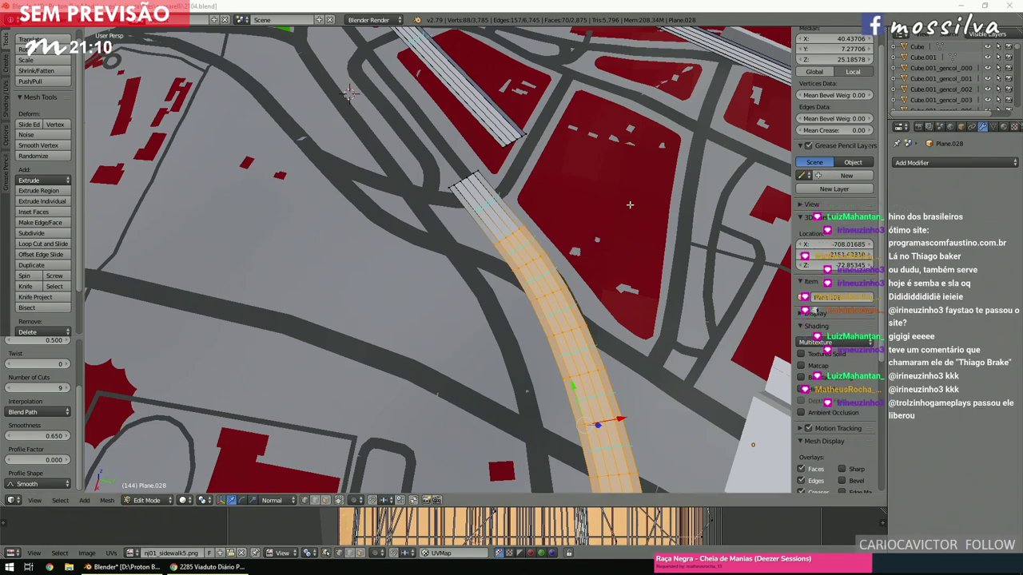
key(KP_7)
key(z)
shift+scroll(602, 203, down, 6)
shift+scroll(603, 203, up, 3)
scroll(603, 204, down, 2)
key(a)
key(KP_5)
ctrl+scroll(601, 211, up, 6)
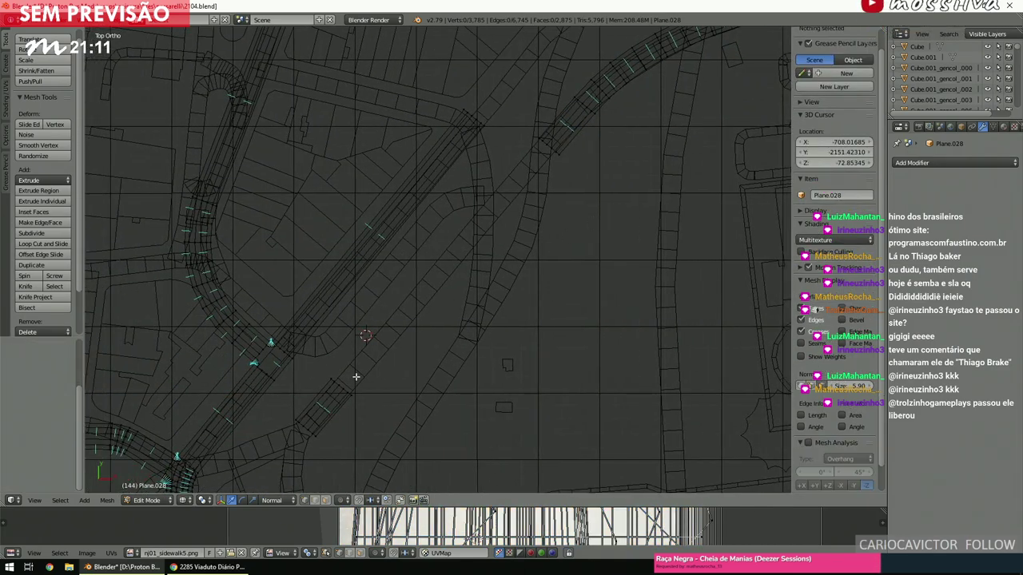
Bridge the next road section's end to the curved strip's end with 18 cuts.
key(c)
drag(315, 411, 339, 389)
mouse_move(573, 126)
mouse_down()
mouse_move(549, 152)
mouse_move(554, 176)
mouse_up()
key(space)
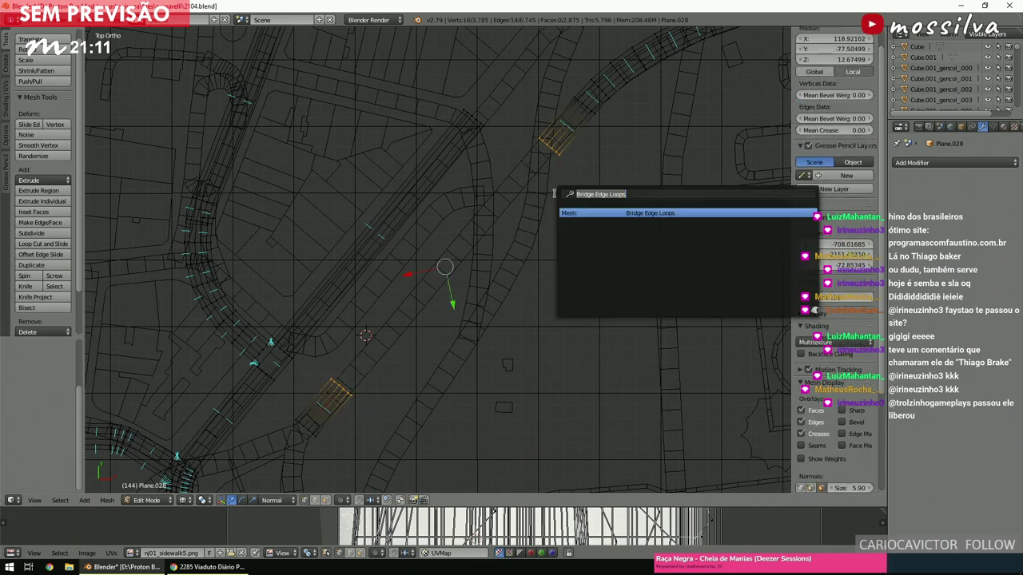
key(Return)
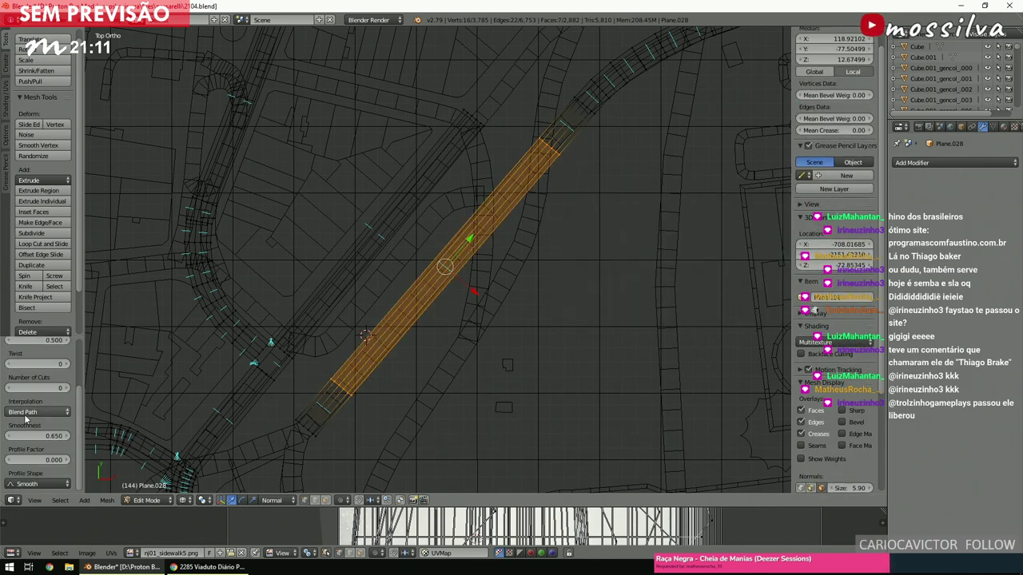
click(42, 386)
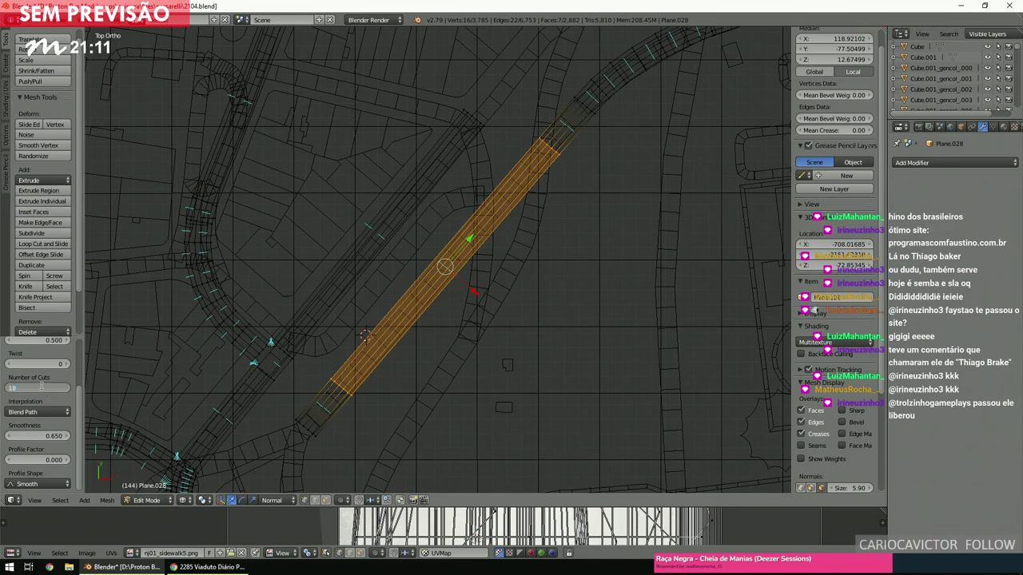
Set the bridge smoothness to 0.750, inspecting the strip in textured shading.
scroll(448, 264, up, 3)
middle_drag(447, 264, 543, 218)
key(alt+z)
scroll(525, 261, up, 2)
mouse_move(525, 260)
middle_down()
mouse_move(543, 275)
mouse_move(506, 292)
mouse_move(532, 320)
mouse_move(534, 306)
mouse_move(488, 324)
middle_up()
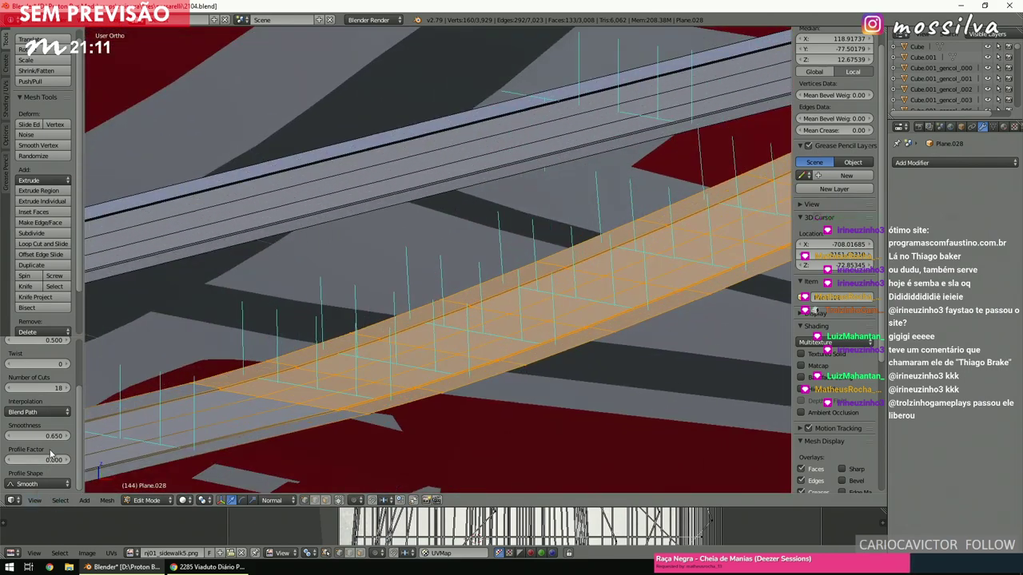
drag(38, 435, 32, 435)
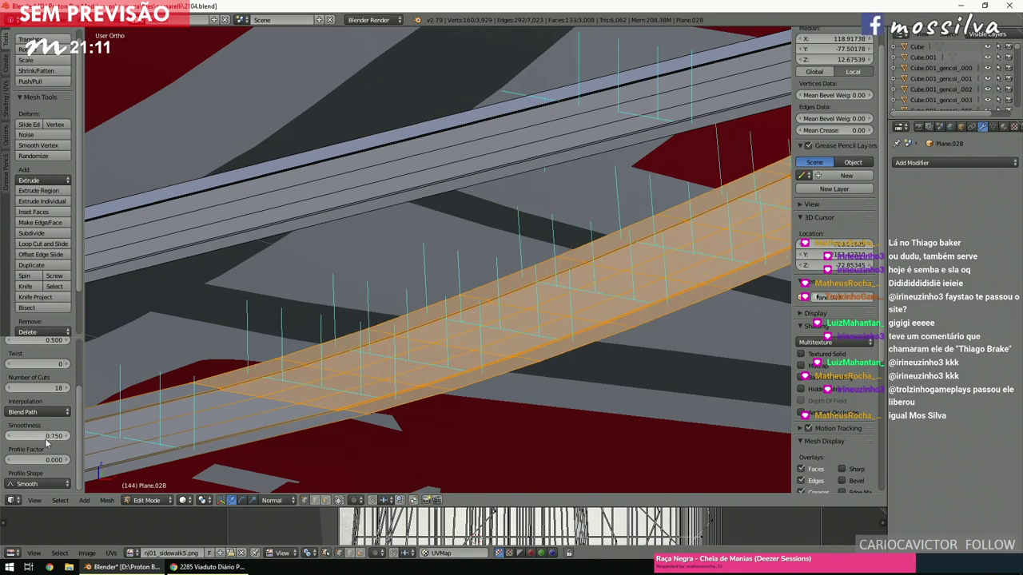
middle_drag(339, 305, 549, 249)
scroll(461, 329, up, 5)
Frame a vertex at the strip's end to view the deck, then bring up the Street View reference.
key(a)
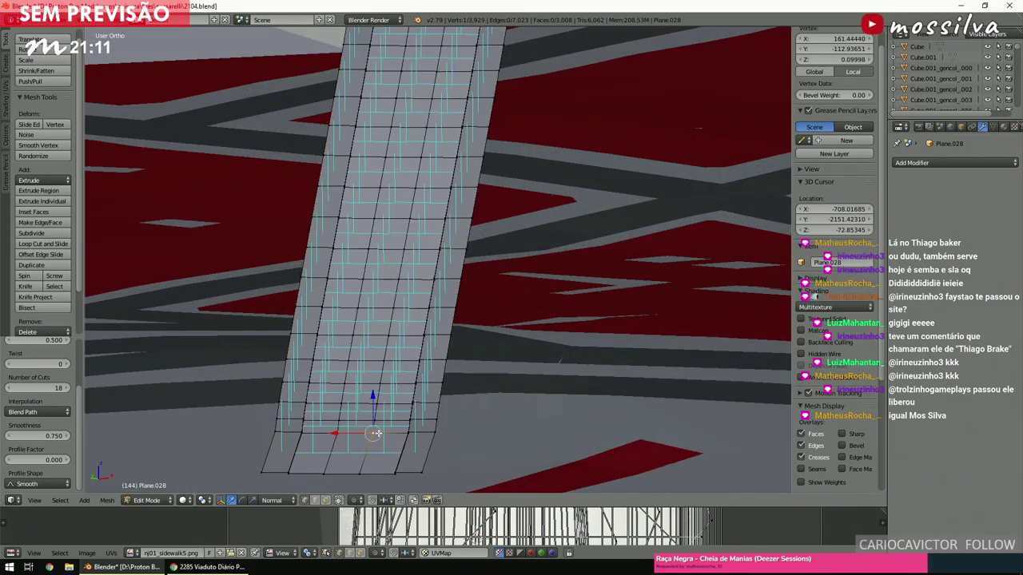
right_click(378, 433)
key(KP_Decimal)
middle_drag(381, 432, 448, 431)
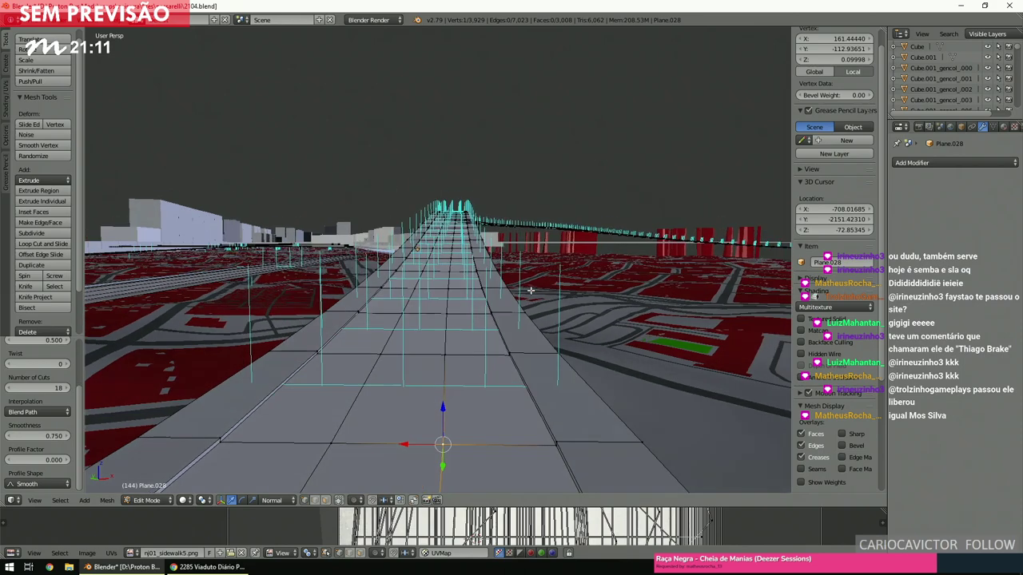
click(192, 566)
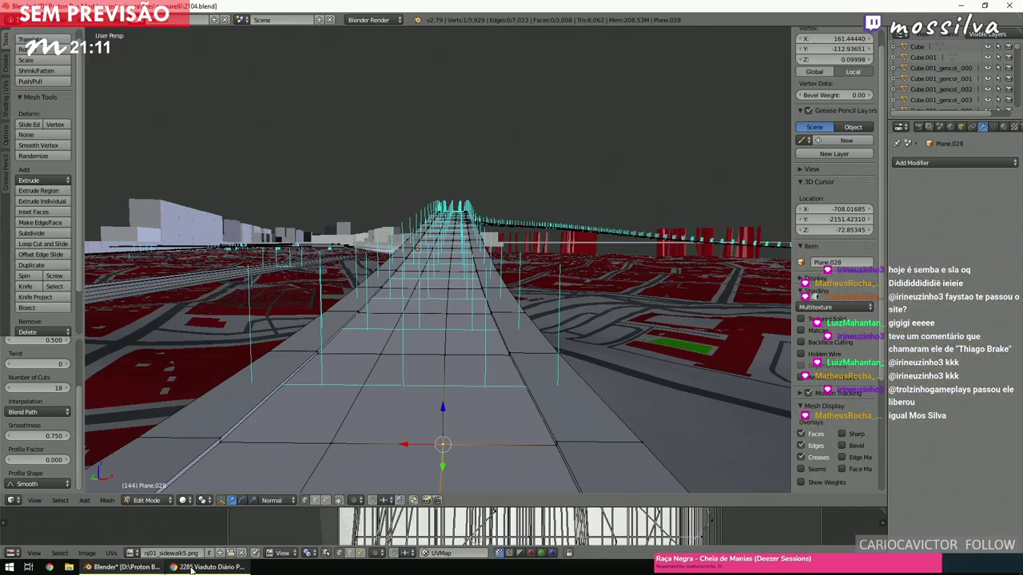
click(192, 567)
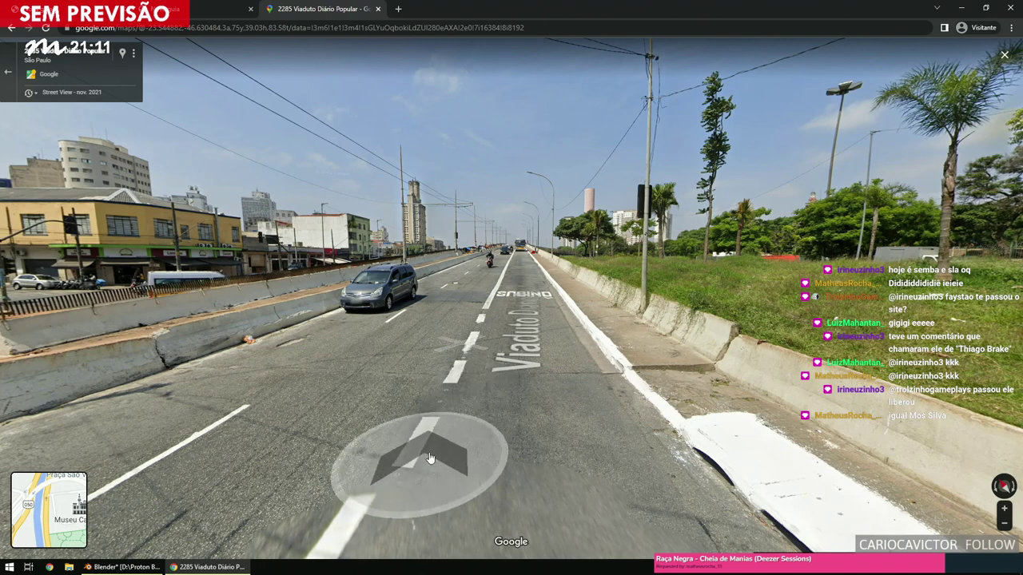
Return from Street View to Blender and orbit over the road model.
click(216, 567)
middle_drag(495, 263, 393, 306)
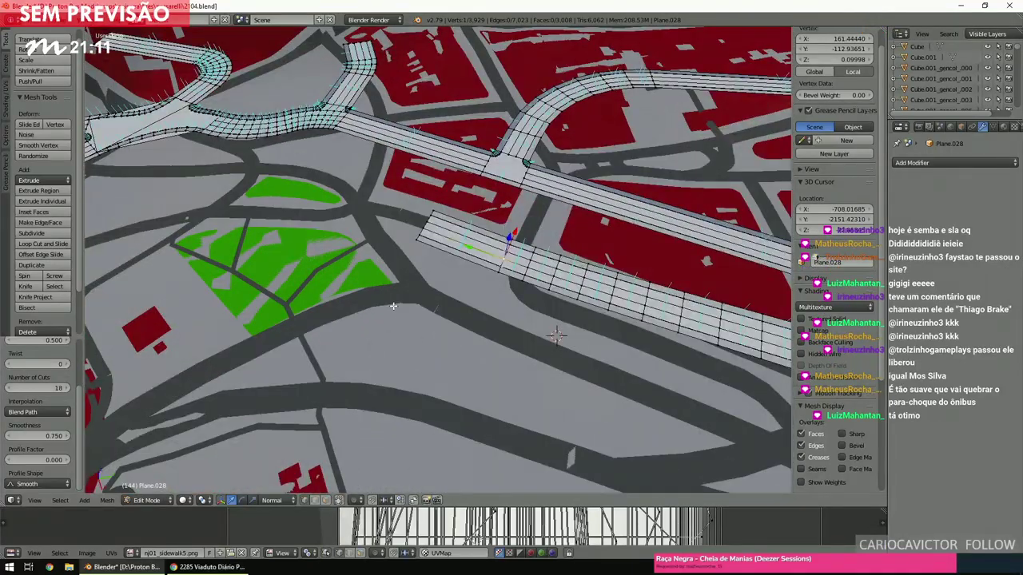
Switch to a top-down wireframe view with nothing selected and zoom to the map centre.
key(KP_7)
scroll(393, 305, up, 4)
scroll(396, 307, down, 3)
scroll(397, 309, up, 3)
key(z)
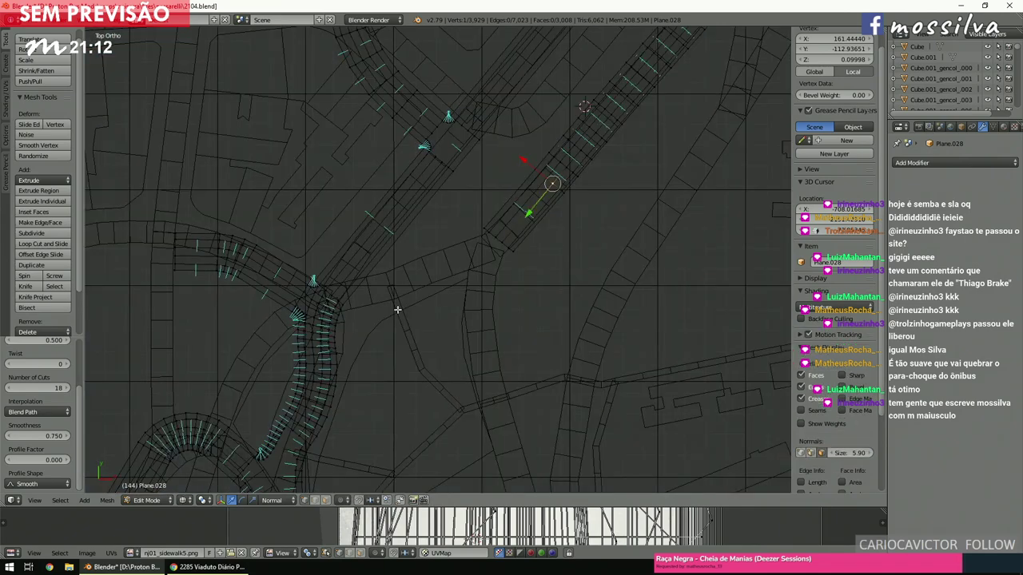
key(a)
scroll(397, 310, up, 2)
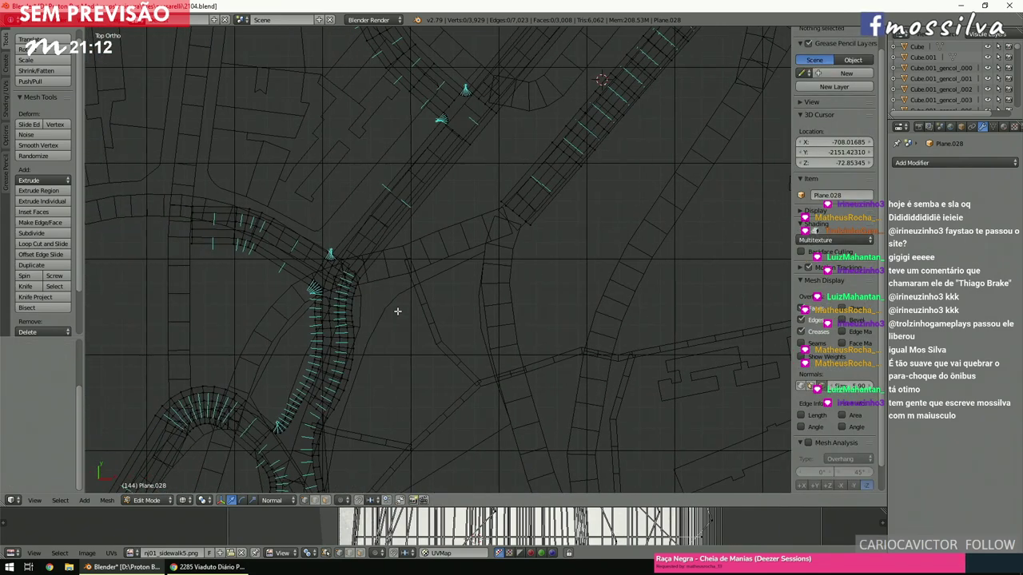
ctrl+scroll(397, 310, down, 1)
shift+scroll(397, 311, down, 2)
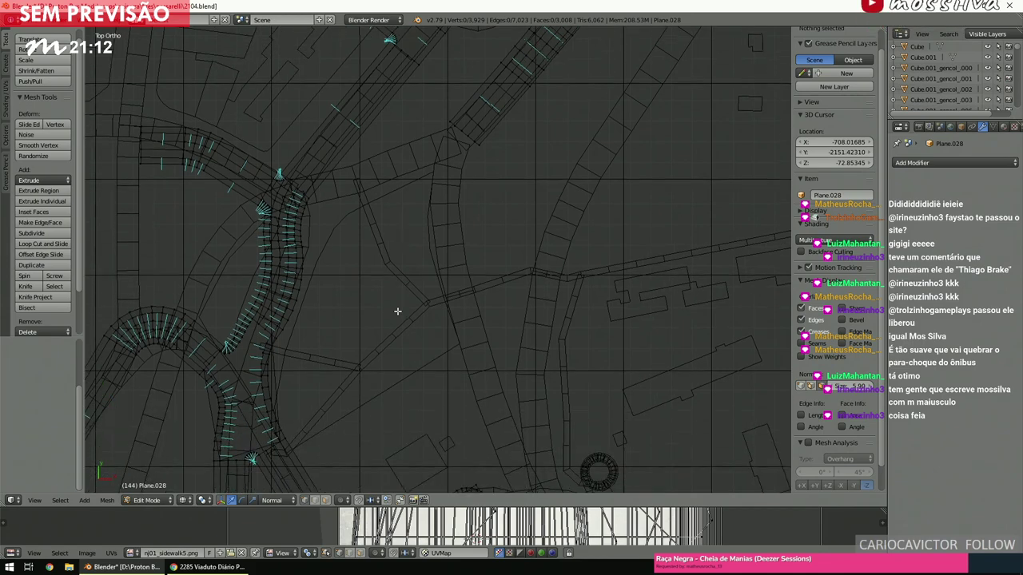
ctrl+scroll(398, 311, up, 2)
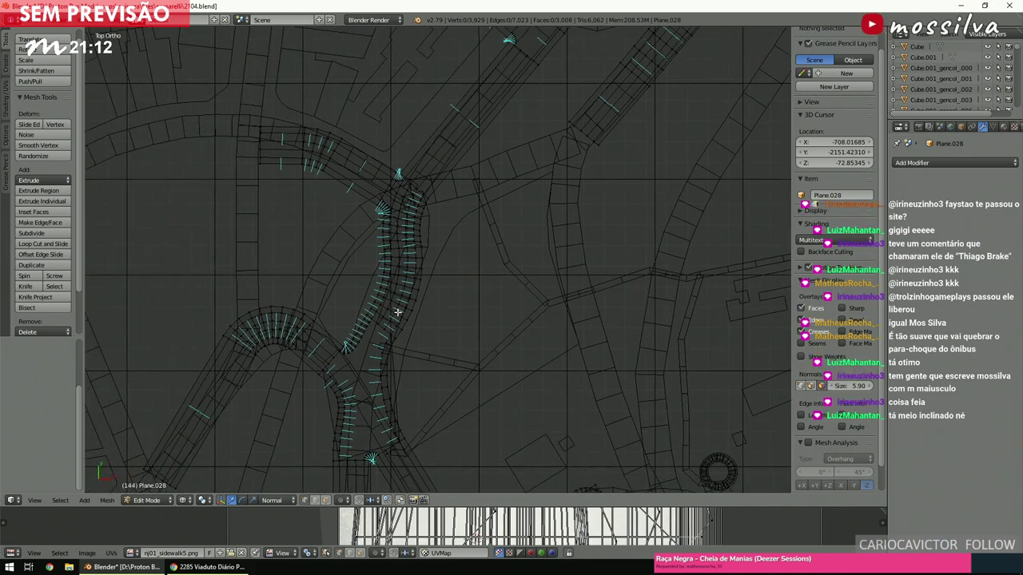
shift+scroll(397, 312, up, 2)
ctrl+scroll(398, 311, down, 2)
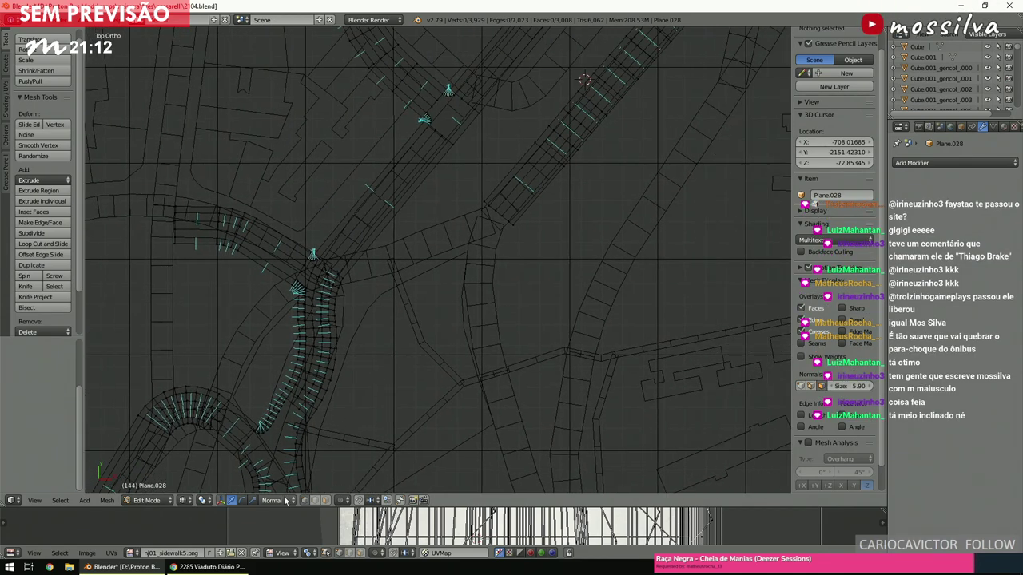
shift+scroll(434, 333, up, 1)
ctrl+scroll(434, 333, down, 1)
Select a small block of road faces and move and rotate it toward the short street.
key(c)
mouse_move(484, 269)
mouse_down()
mouse_move(484, 256)
mouse_move(451, 274)
mouse_up()
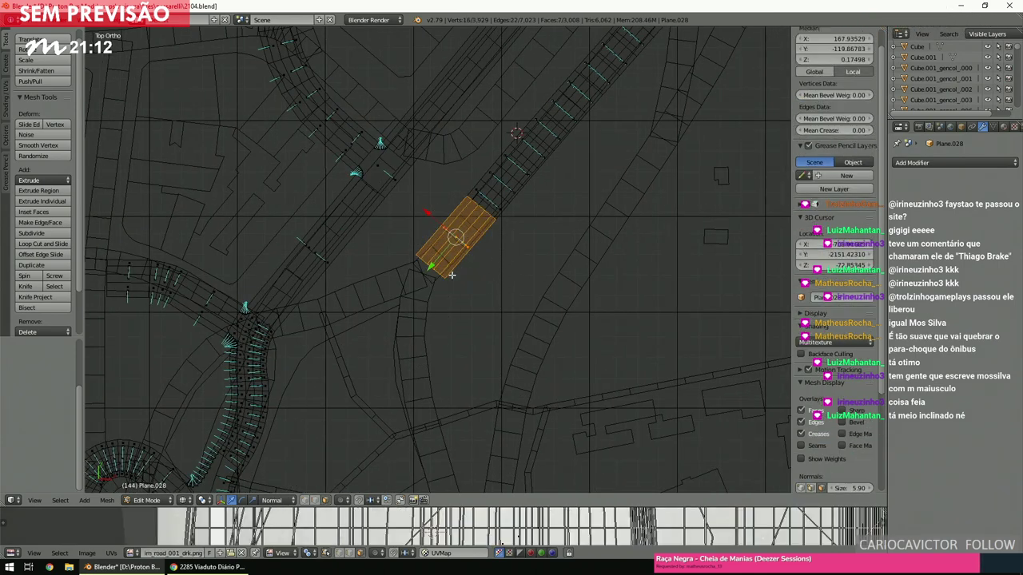
key(g)
click(351, 375)
key(KP_Decimal)
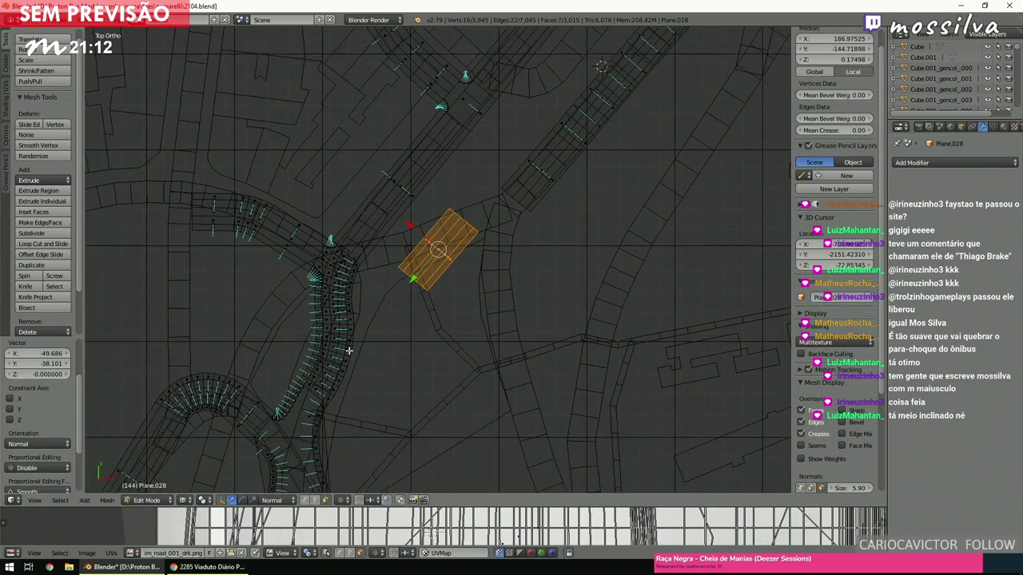
key(r)
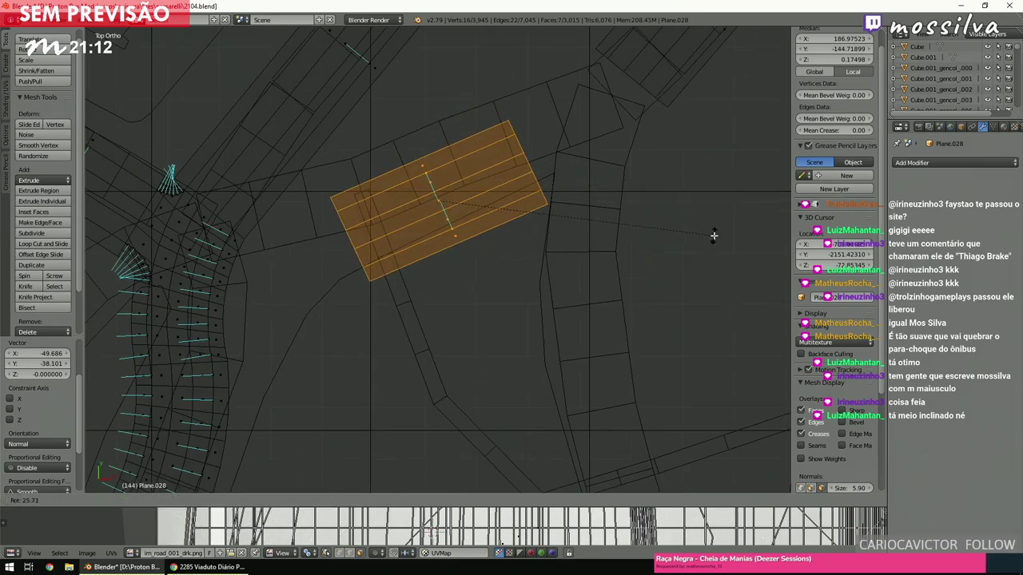
click(713, 235)
key(g)
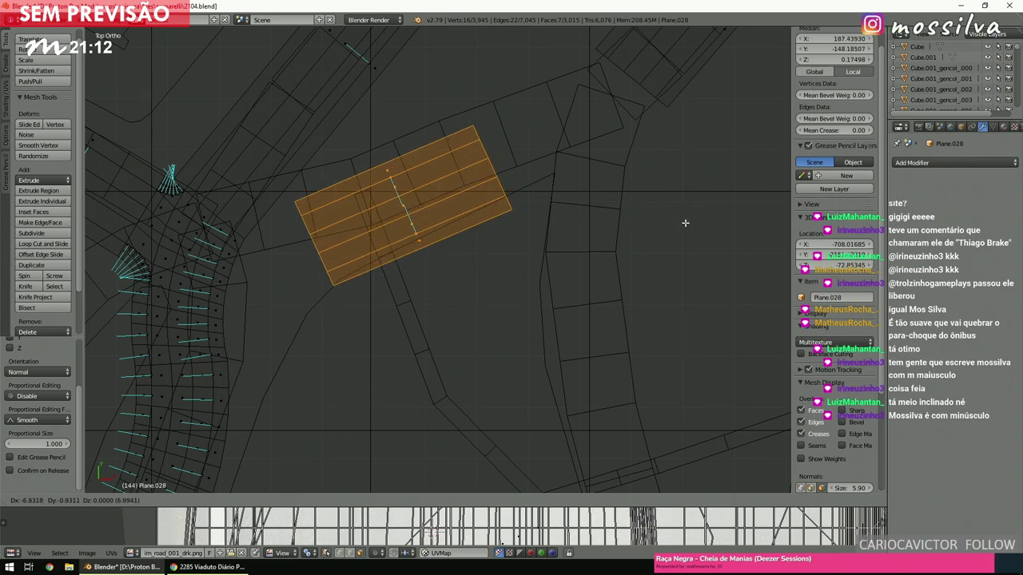
click(651, 264)
key(r)
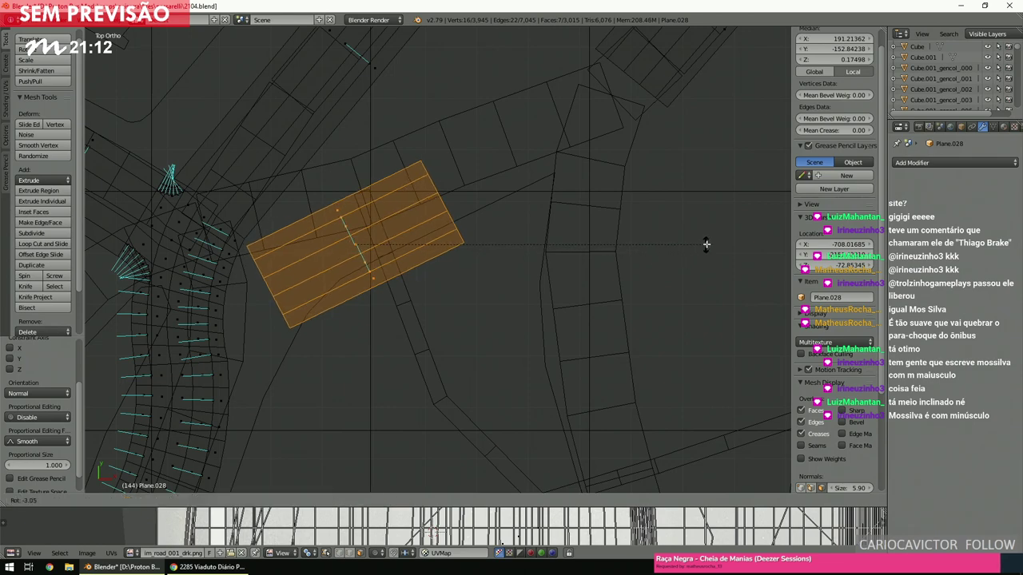
click(706, 244)
key(g)
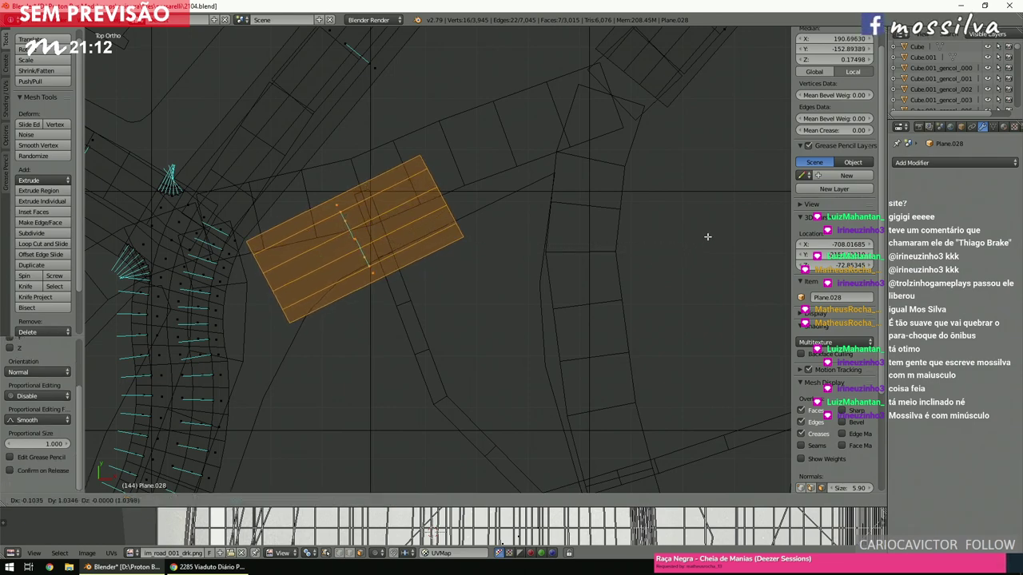
click(707, 236)
Move and rotate the block again so it lies across the street crossing.
ctrl+scroll(679, 237, left, 3)
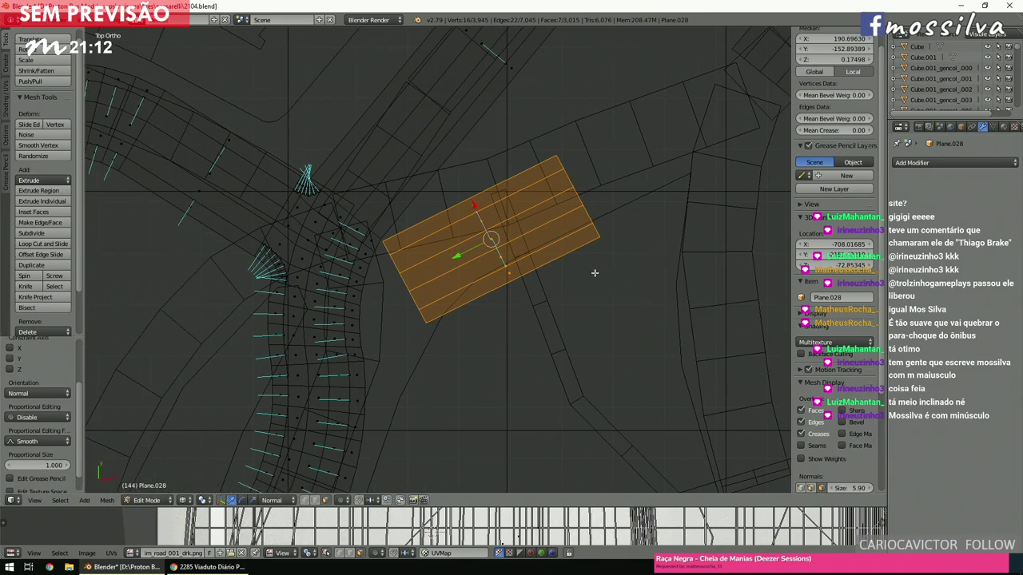
ctrl+scroll(590, 273, left, 2)
shift+scroll(590, 274, down, 2)
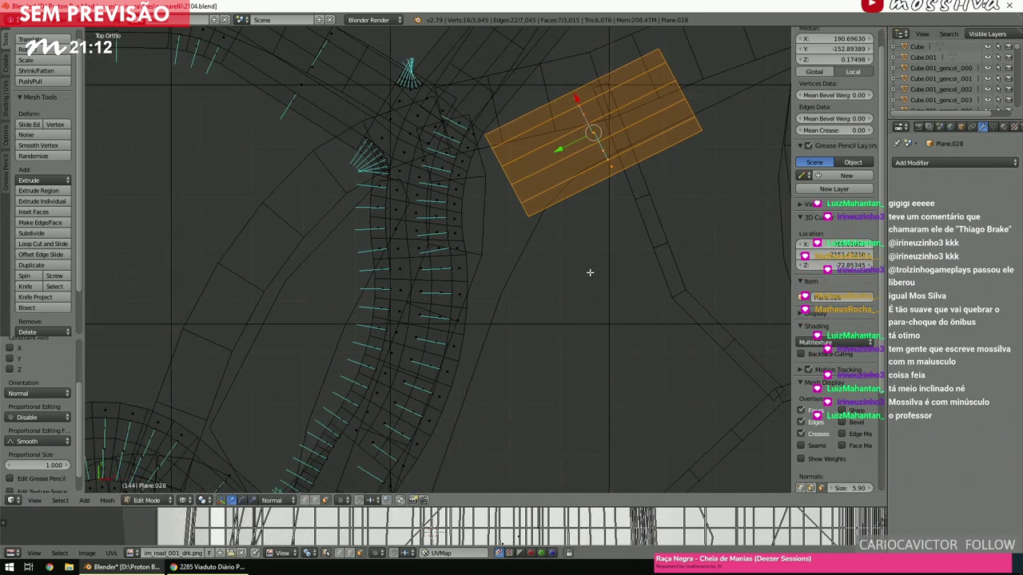
ctrl+scroll(590, 273, right, 3)
shift+scroll(590, 273, down, 1)
scroll(590, 273, down, 4)
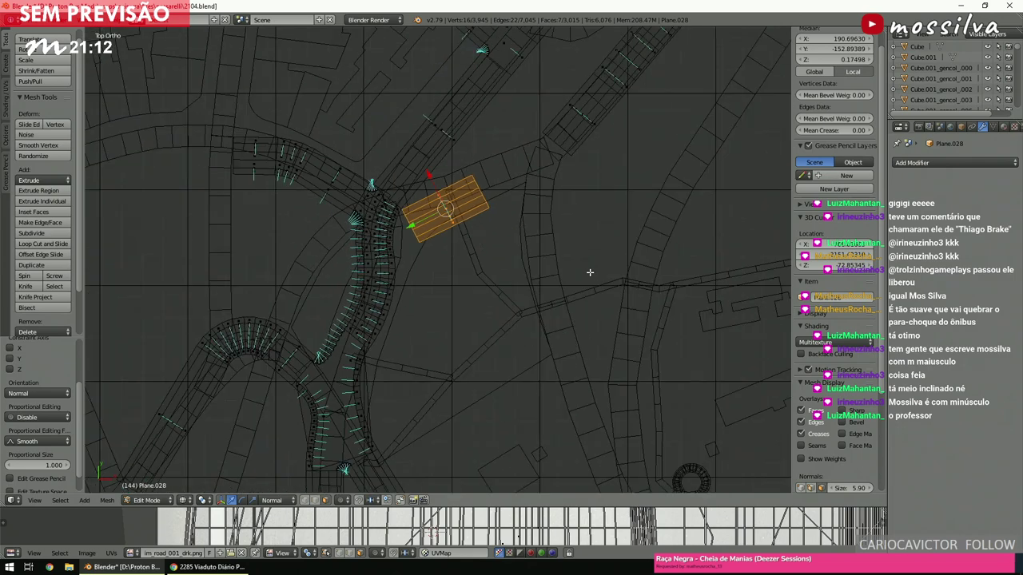
key(g)
click(607, 389)
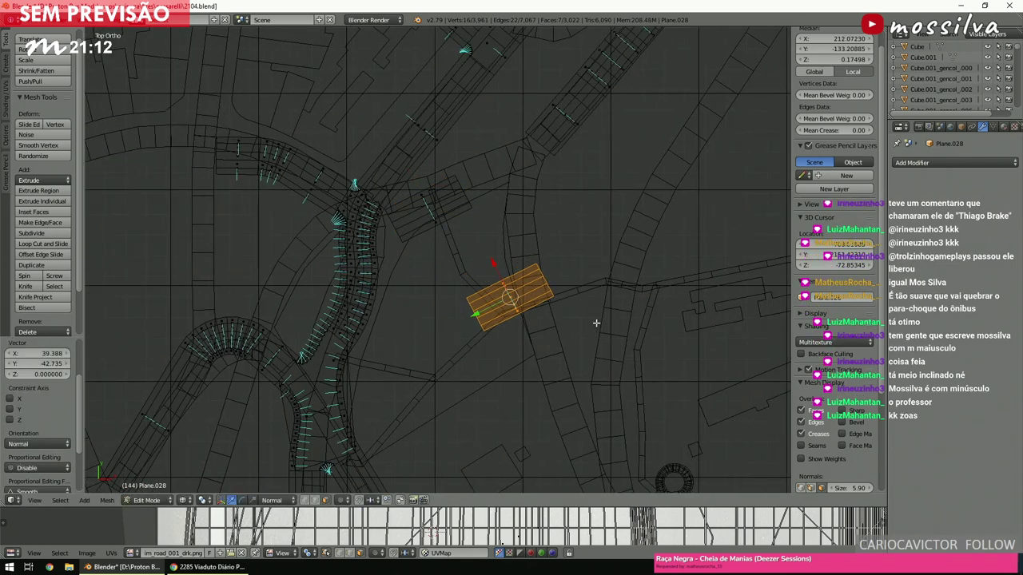
ctrl+scroll(674, 322, right, 1)
key(r)
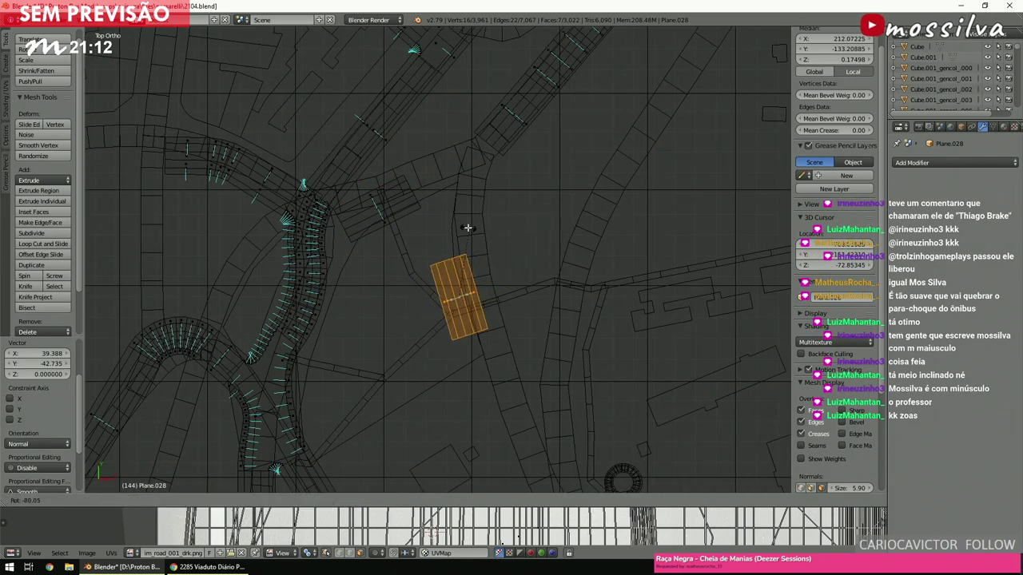
click(467, 227)
scroll(495, 236, down, 4)
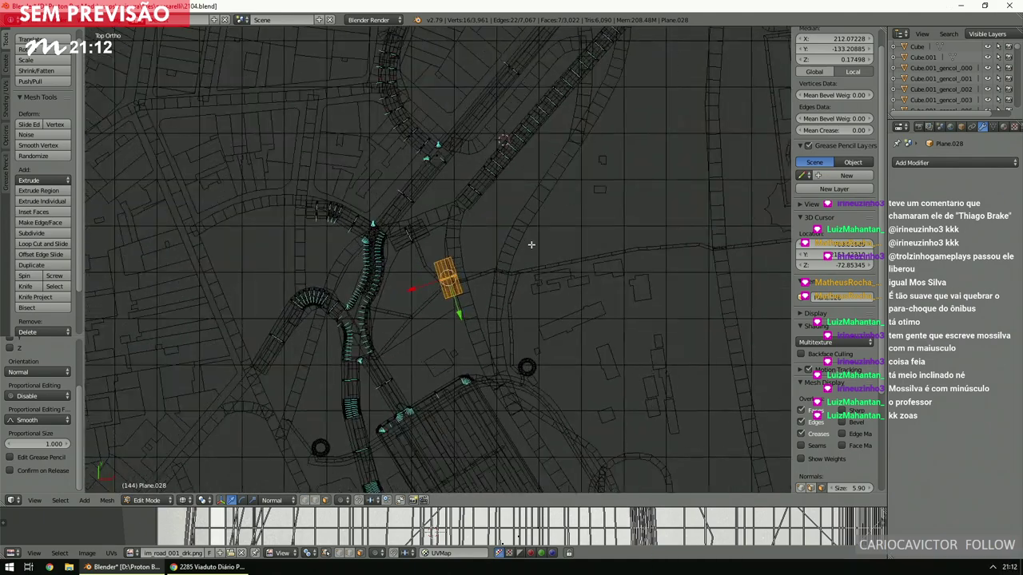
scroll(527, 244, up, 4)
key(g)
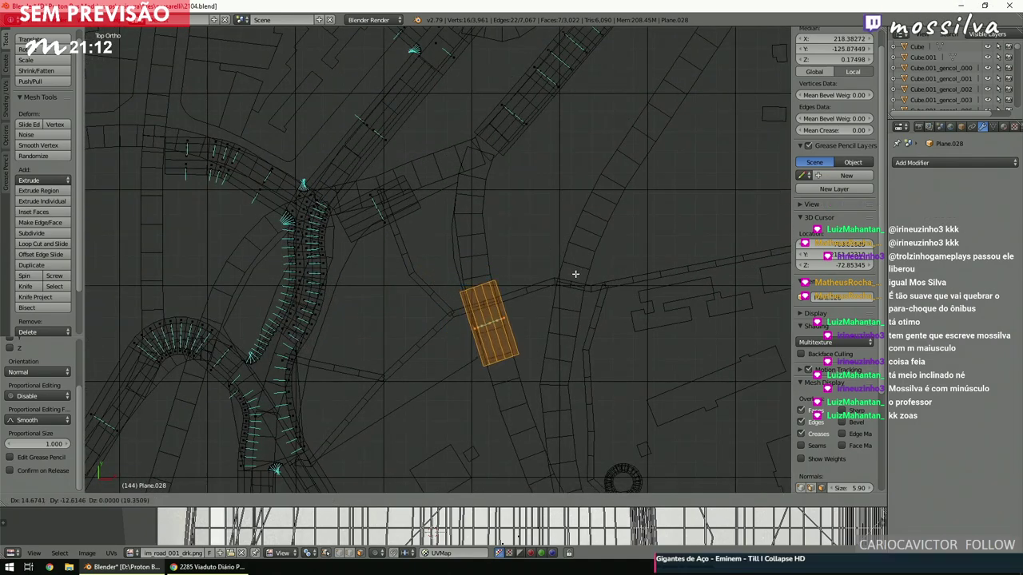
click(575, 274)
Box-select the block's lower vertices together with the upper road edge.
key(a)
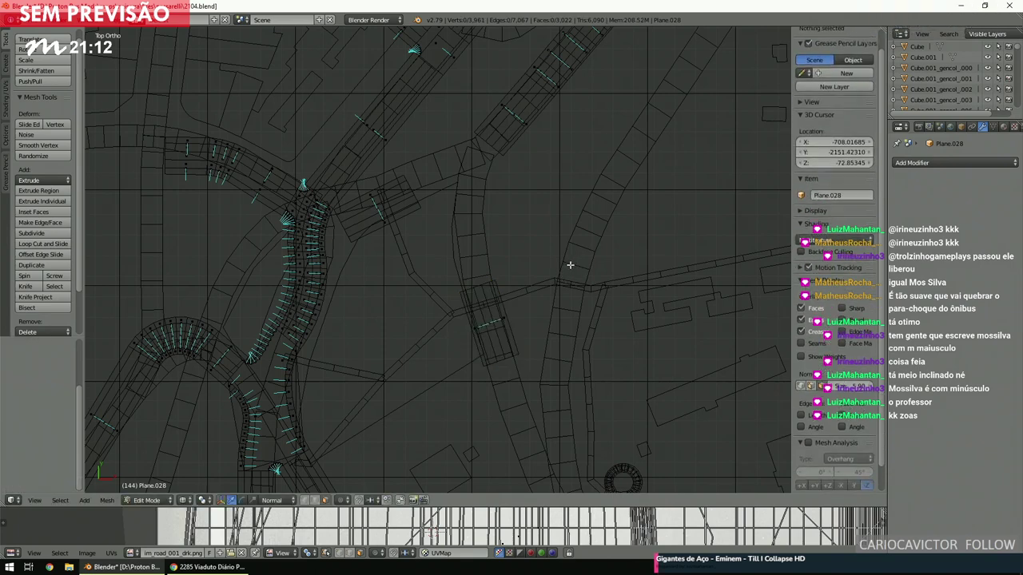
ctrl+scroll(568, 266, down, 1)
scroll(568, 266, up, 3)
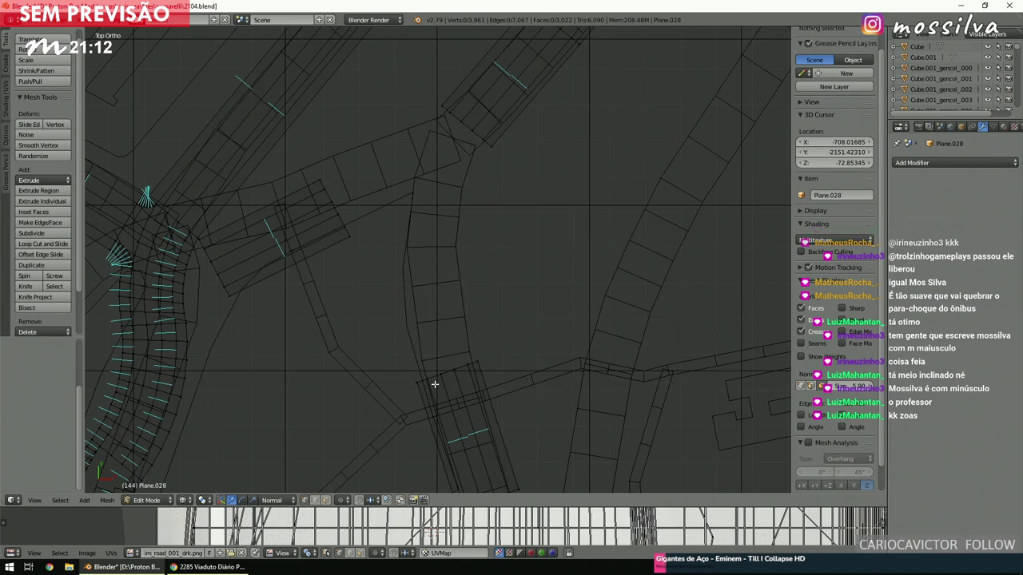
key(b)
drag(435, 385, 512, 305)
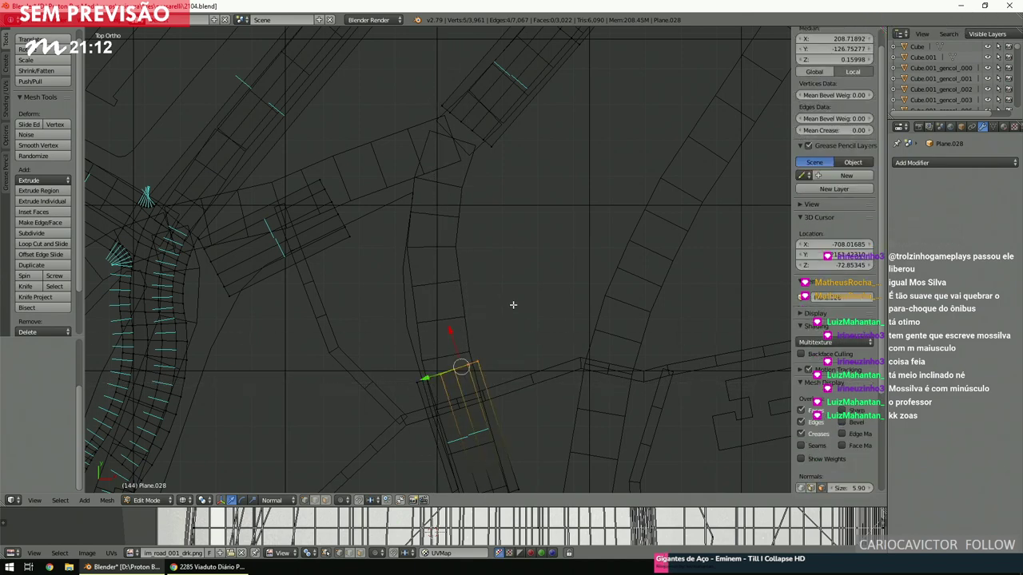
key(b)
drag(533, 236, 456, 119)
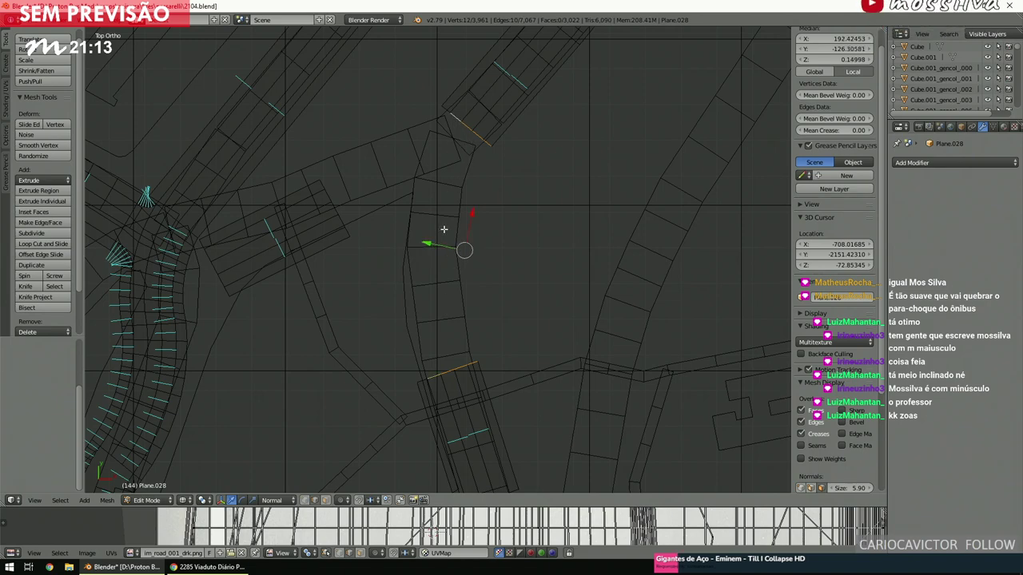
Bridge the selected edges with Bridge Edge Loops using 6 cuts.
key(space)
text(bridge)
key(Return)
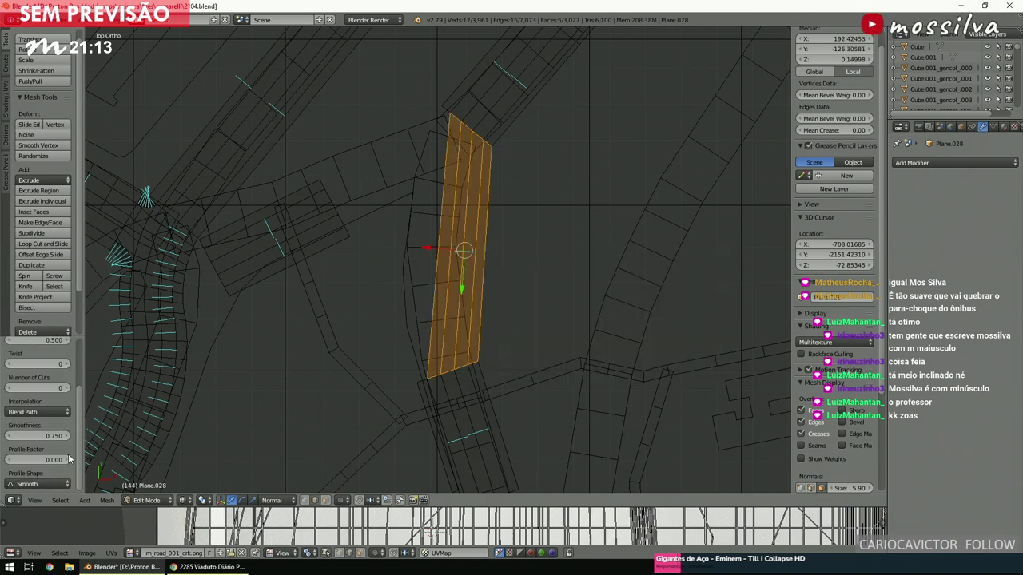
click(48, 389)
text(6)
key(Return)
Inspect the curved strip in perspective with textured shading, then return to Top Ortho.
scroll(447, 275, up, 3)
mouse_move(448, 276)
middle_down()
mouse_move(522, 183)
mouse_move(540, 234)
mouse_move(605, 261)
mouse_move(331, 217)
middle_up()
scroll(520, 186, down, 5)
key(KP_5)
key(z)
key(z)
scroll(399, 263, down, 3)
scroll(455, 296, down, 2)
key(KP_7)
Select the diagonal road's end edge and the curved road's facing edge.
key(a)
key(ctrl+KP_4)
key(ctrl+KP_8)
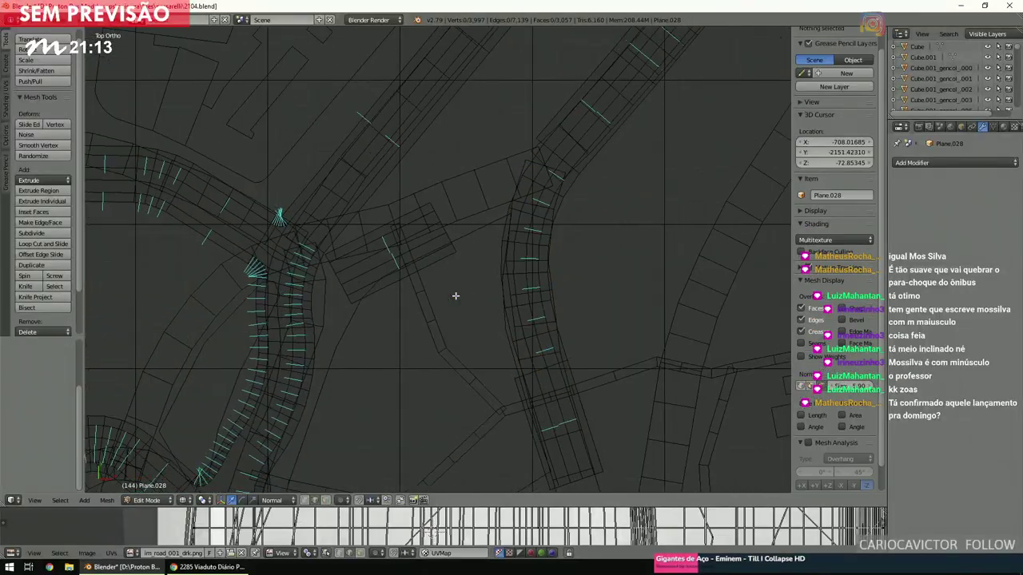
scroll(455, 297, up, 3)
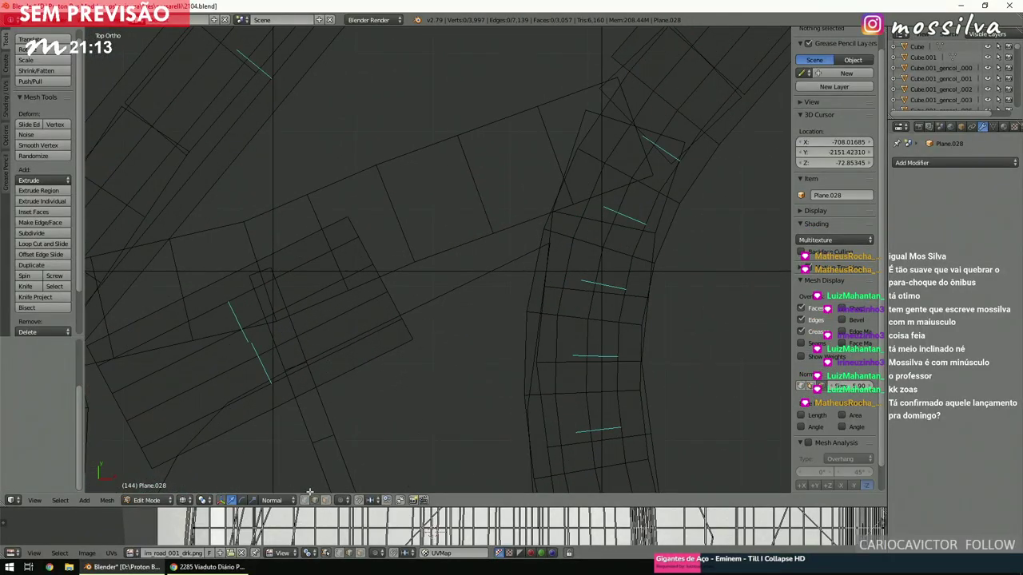
scroll(331, 338, down, 3)
scroll(392, 338, up, 1)
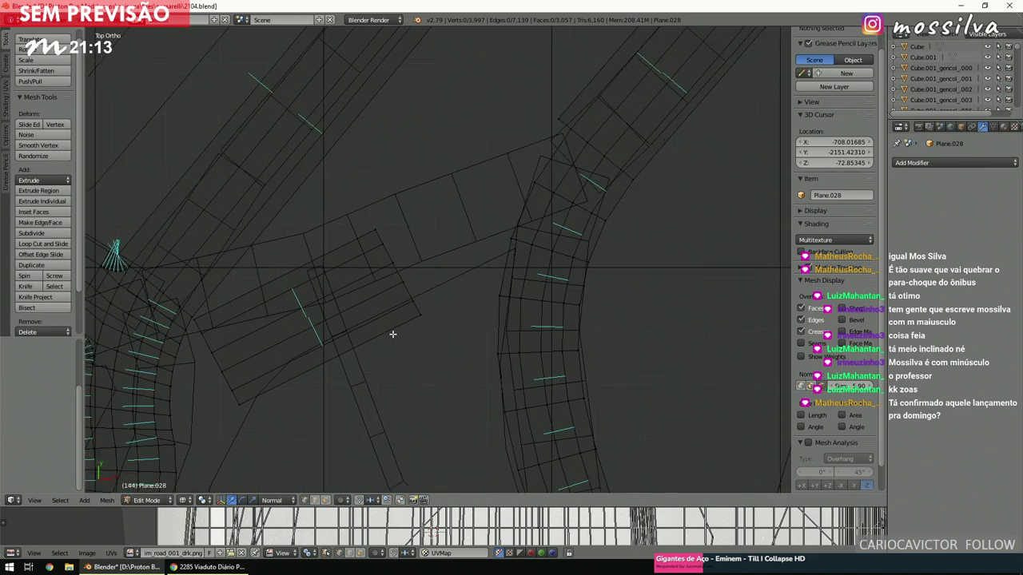
scroll(371, 229, up, 2)
right_click(372, 232)
key(b)
drag(563, 93, 577, 139)
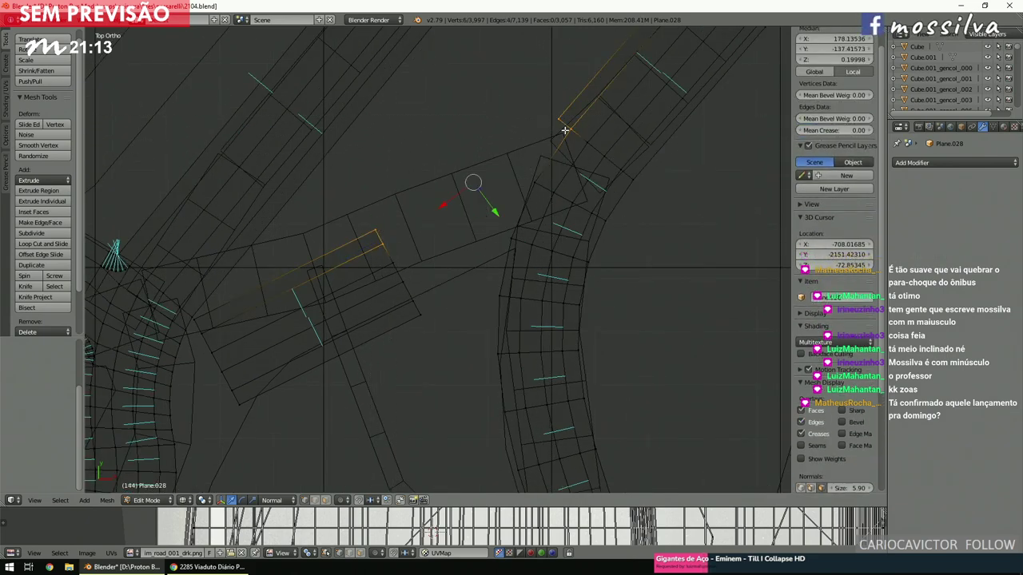
Bridge those two edges into a 6-cut curved strip and deselect it.
key(space)
click(578, 149)
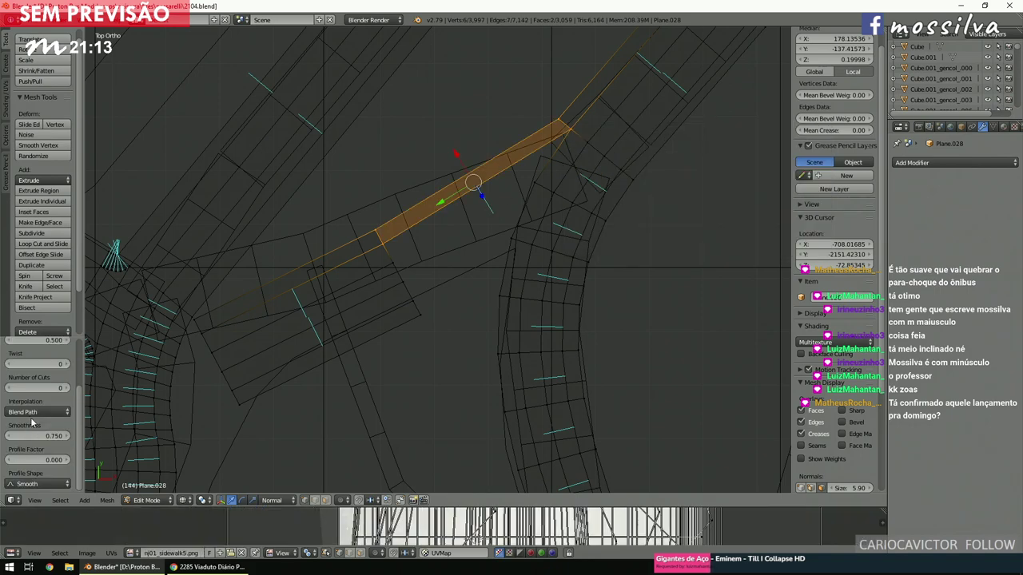
key(Return)
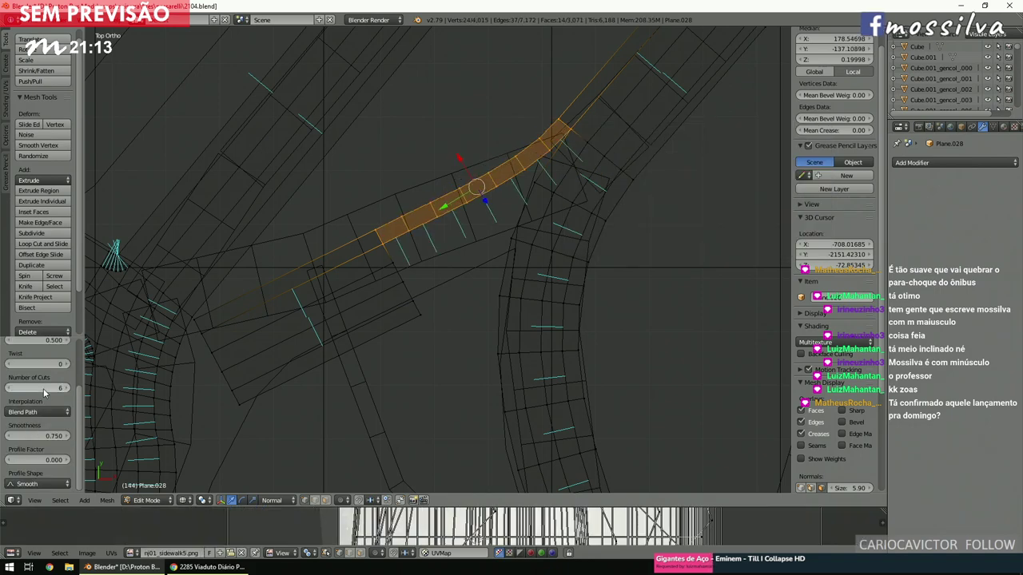
key(a)
shift+scroll(404, 224, down, 5)
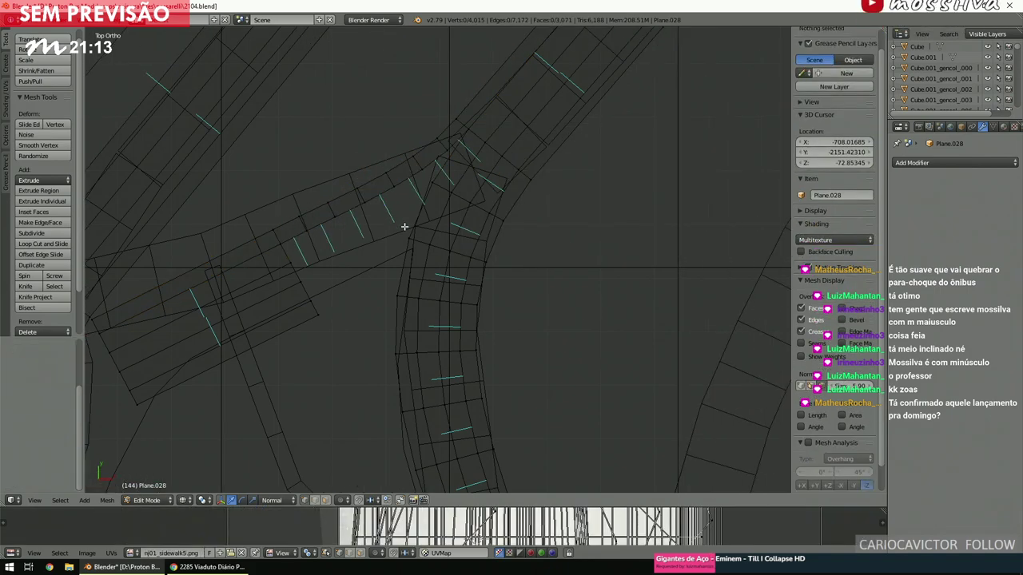
ctrl+scroll(404, 227, down, 3)
shift+scroll(405, 227, down, 3)
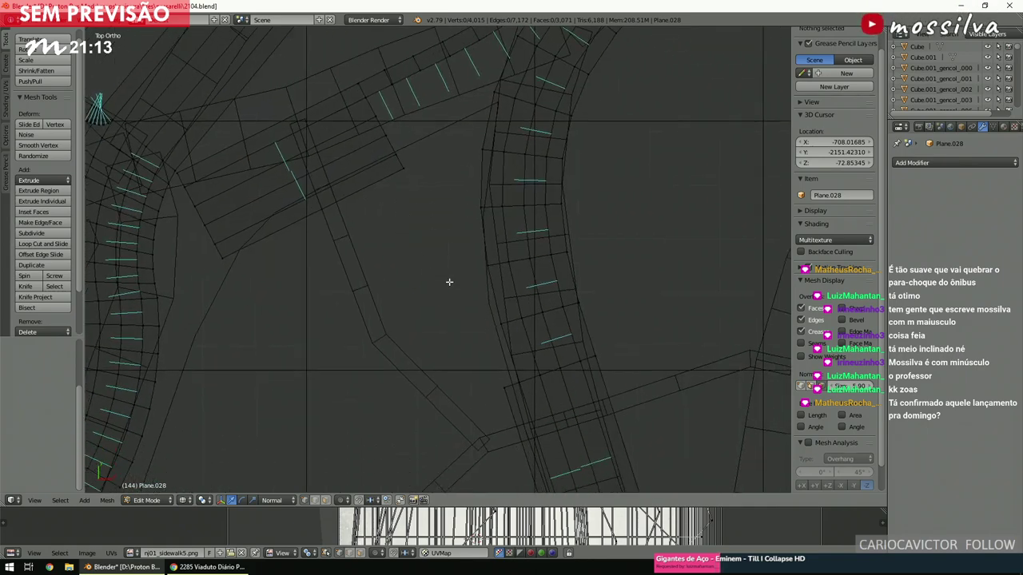
Select a second pair of edges and bridge them with 6 cuts.
key(b)
drag(437, 413, 528, 370)
key(b)
drag(437, 205, 392, 151)
key(space)
key(Return)
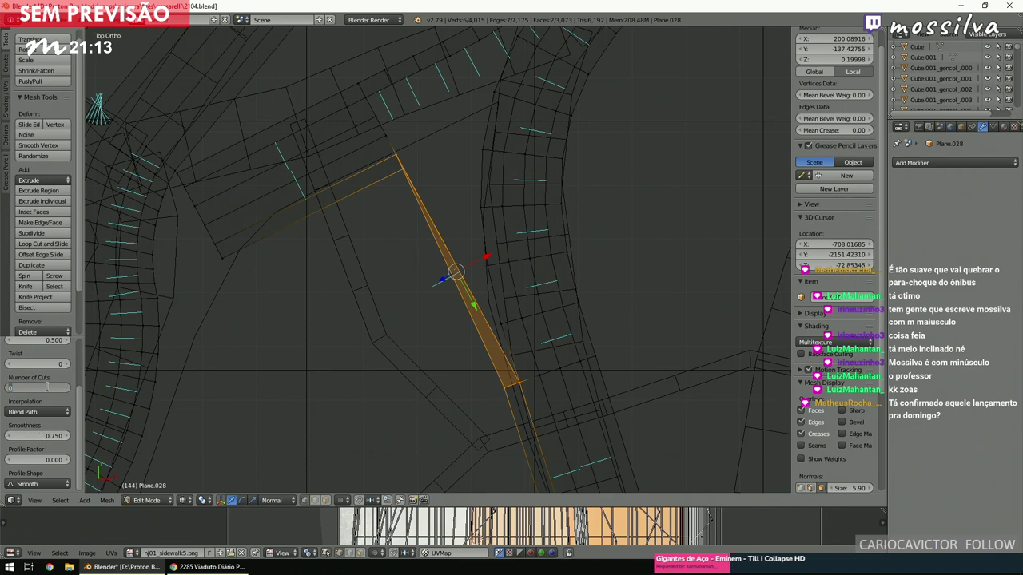
text(6)
key(Return)
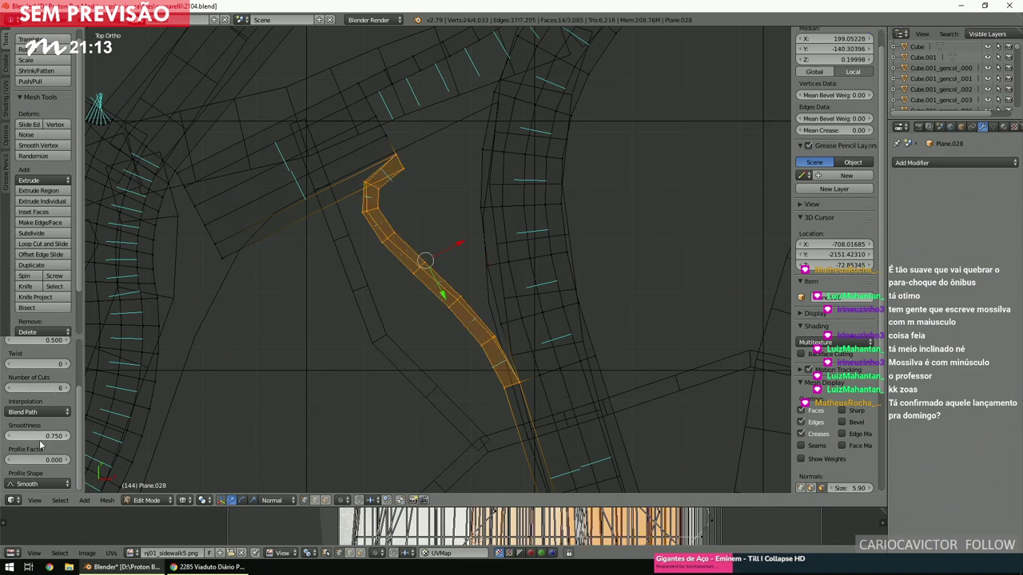
Raise the bridge smoothness to 1.210, then undo the second strip and deselect.
drag(38, 437, 69, 437)
key(ctrl+z)
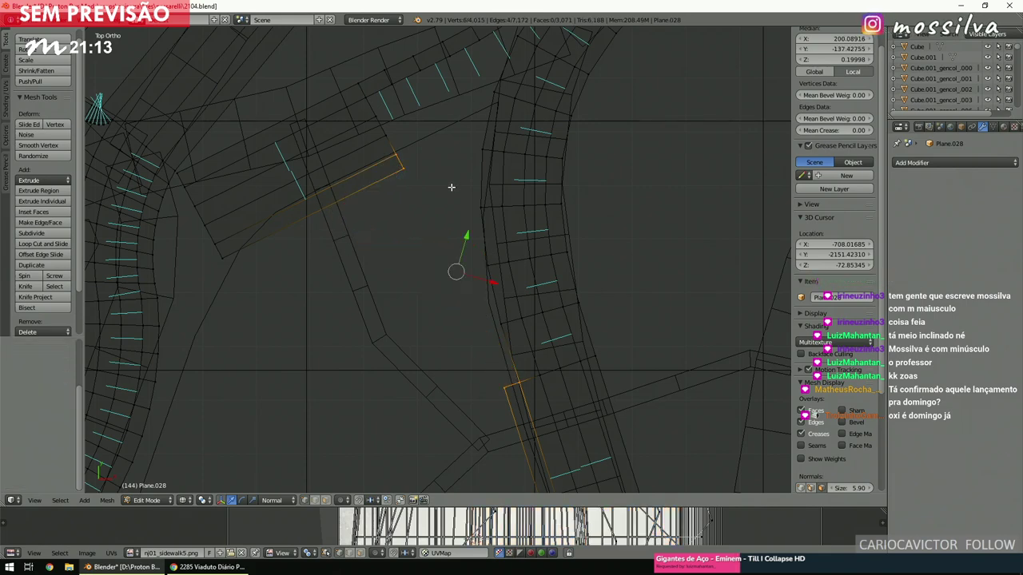
key(a)
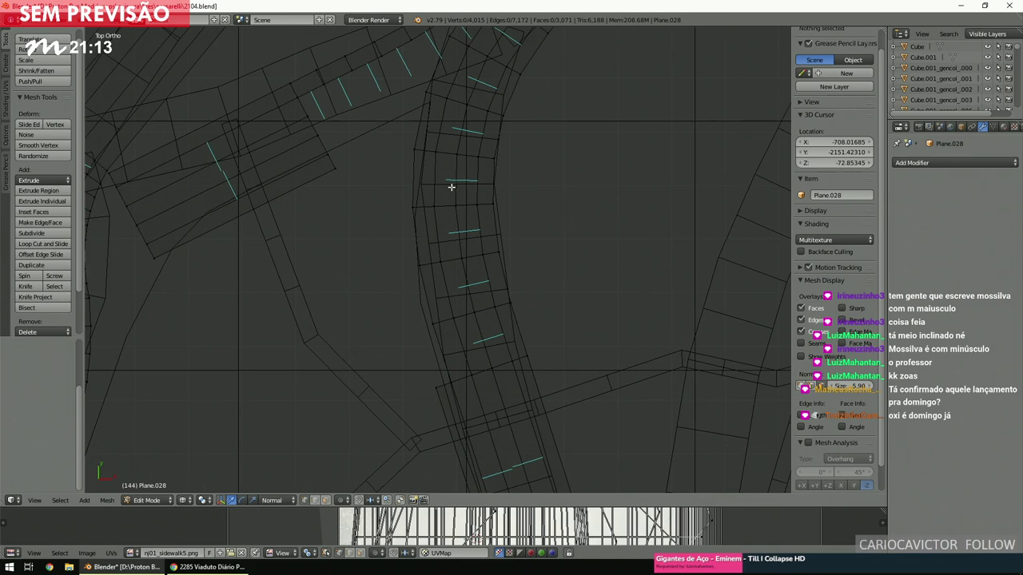
shift+scroll(451, 187, up, 5)
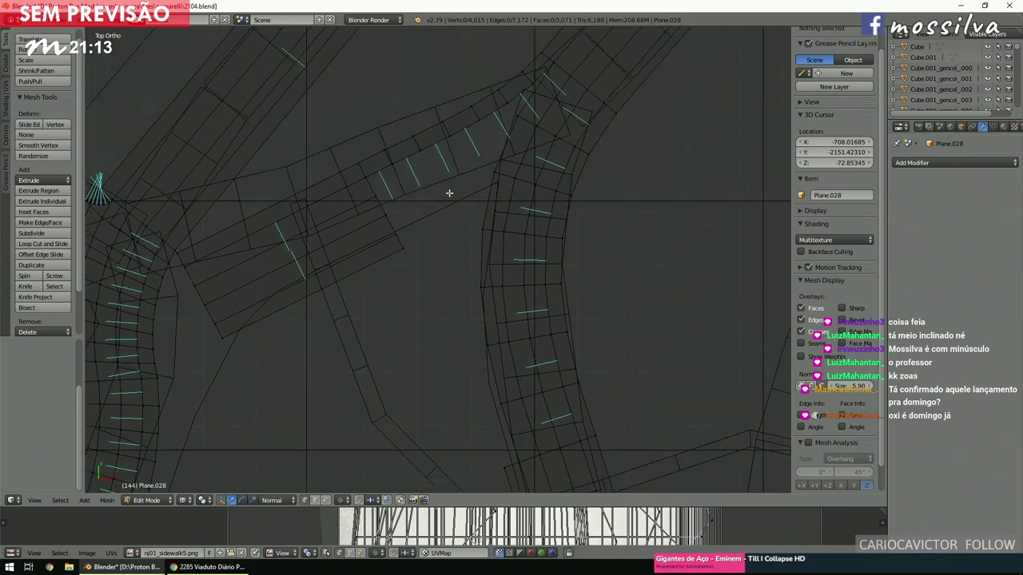
scroll(449, 192, up, 4)
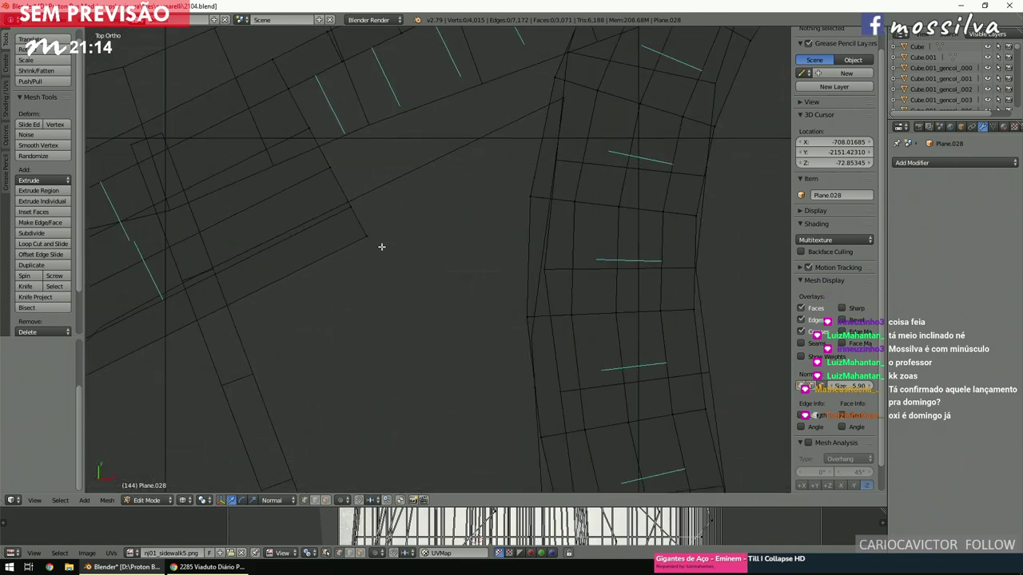
Snap the 3D cursor to the road corner vertex and spin the corner vertices 90°.
right_click(365, 236)
key(shift+s)
click(372, 246)
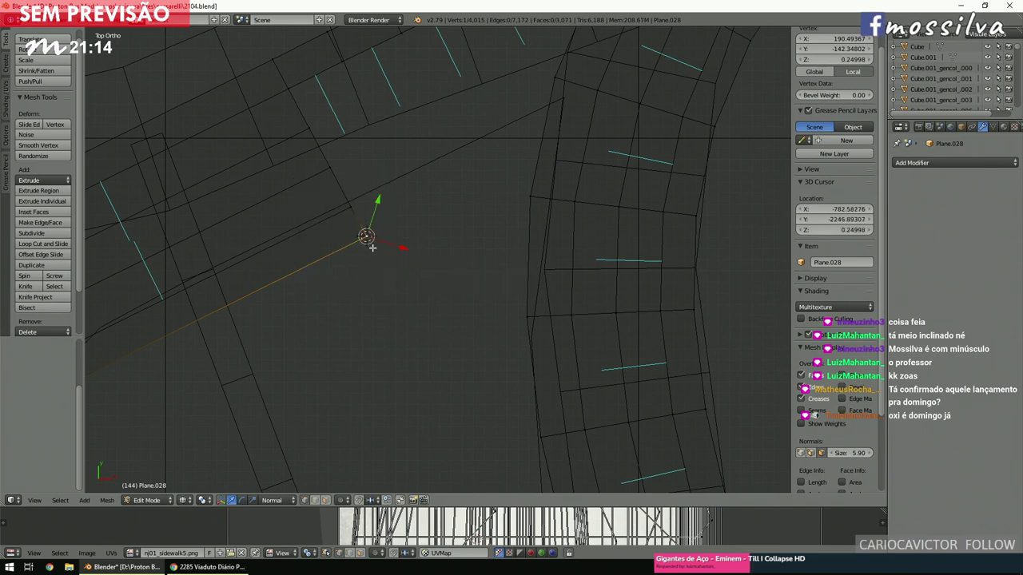
key(b)
drag(386, 257, 334, 198)
click(35, 276)
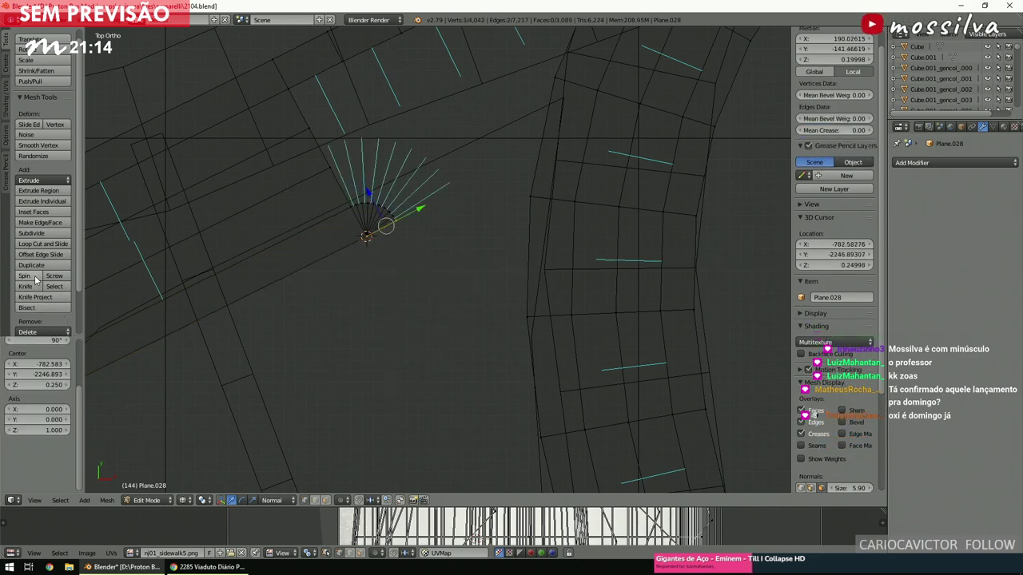
scroll(495, 224, down, 3)
shift+scroll(495, 224, down, 3)
scroll(545, 248, up, 4)
Box-select nearby edges and bridge them into plain uncut faces.
key(b)
drag(513, 376, 596, 335)
key(space)
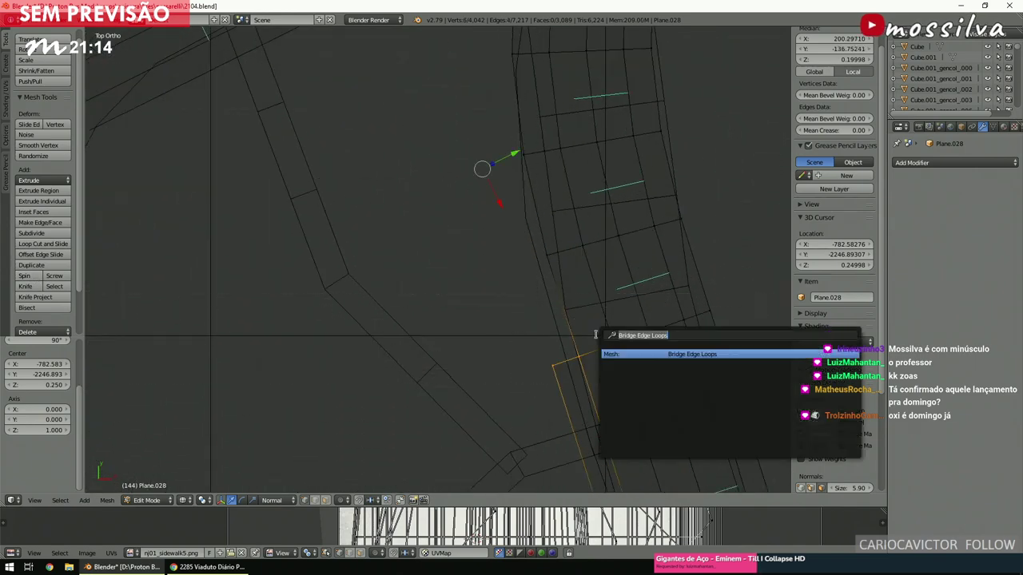
key(Return)
scroll(475, 246, down, 3)
scroll(475, 247, up, 4)
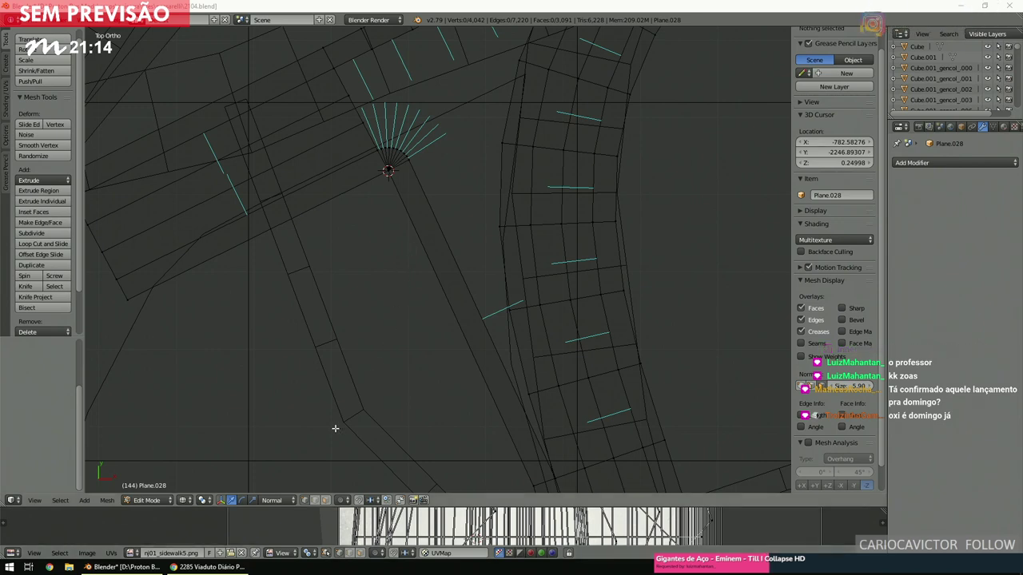
Advance along the road past the blue bus and turn toward the bus-lane curb.
click(210, 566)
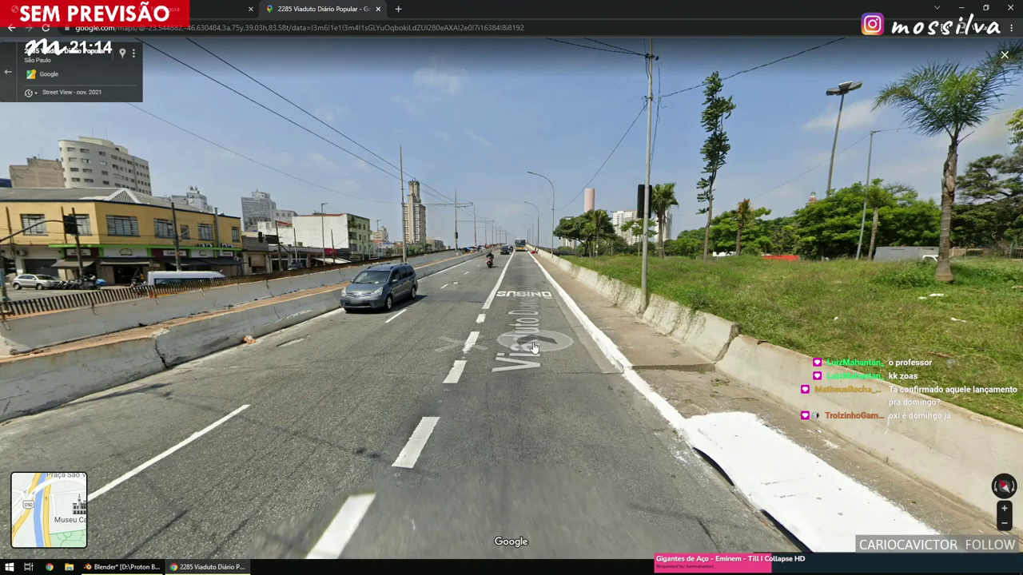
click(361, 374)
drag(361, 373, 382, 216)
click(382, 216)
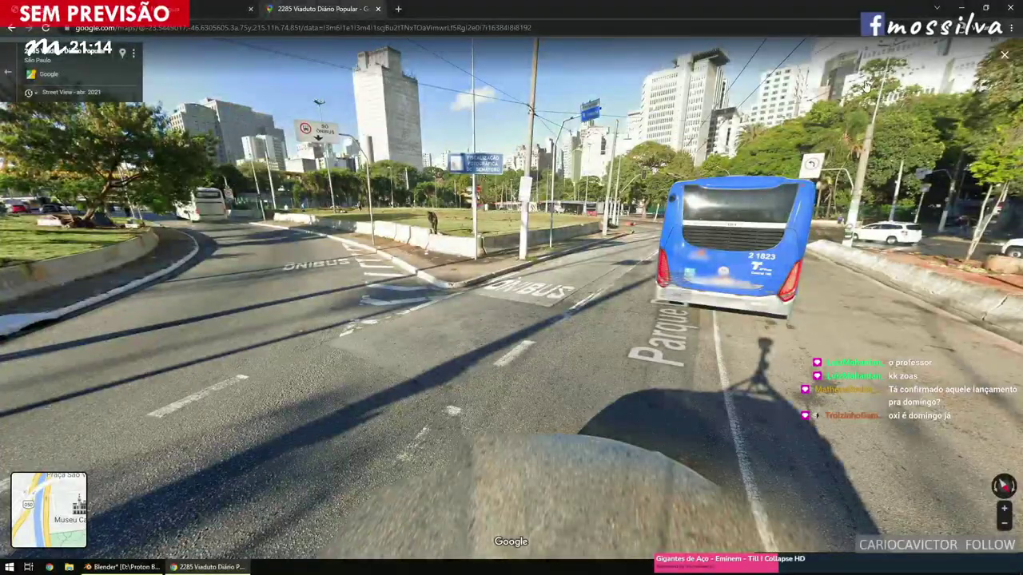
click(735, 256)
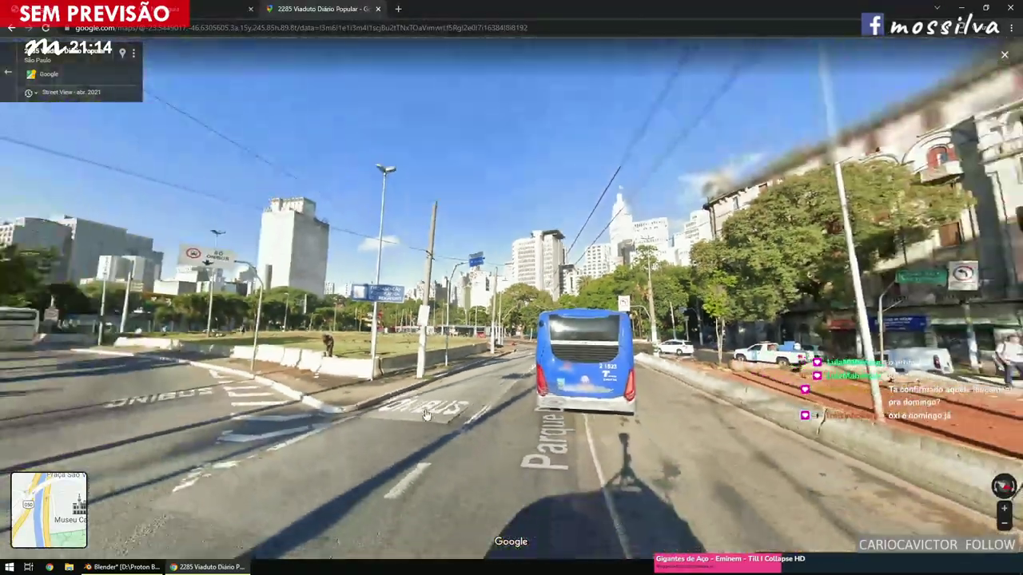
drag(609, 357, 719, 351)
click(464, 329)
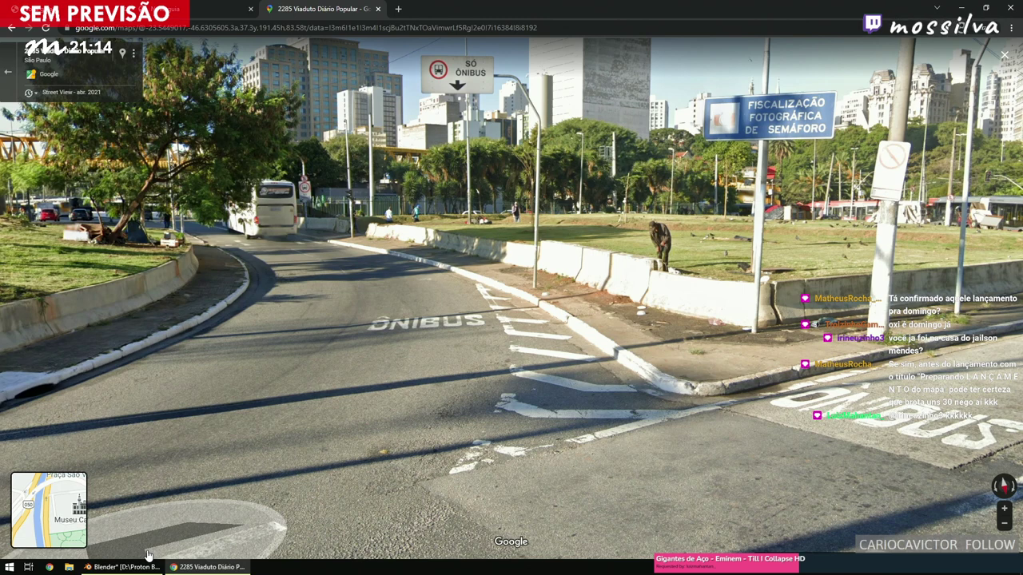
Back in Blender, select the chain of five vertices around the corner wedge gap.
click(147, 554)
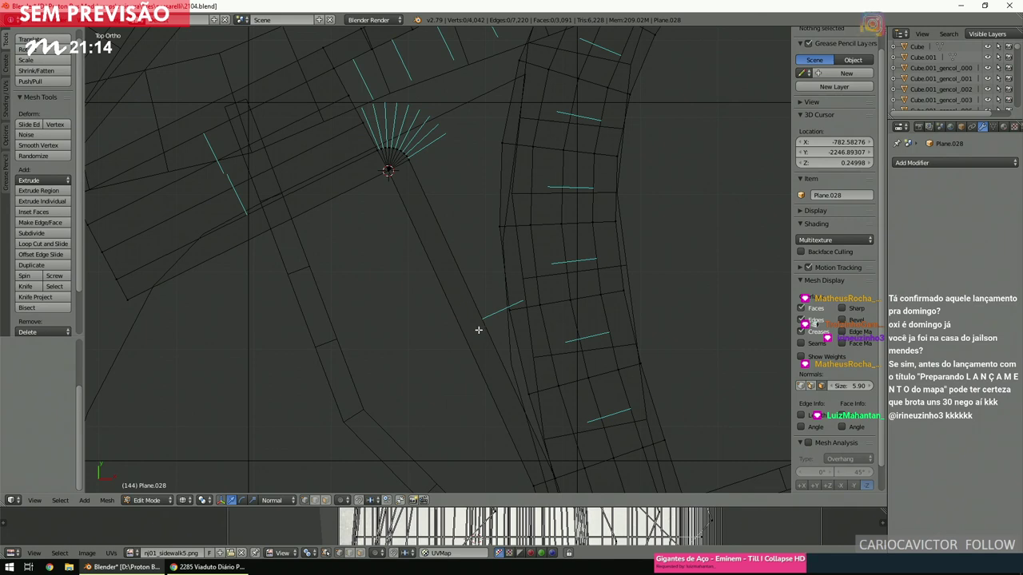
ctrl+scroll(479, 321, down, 3)
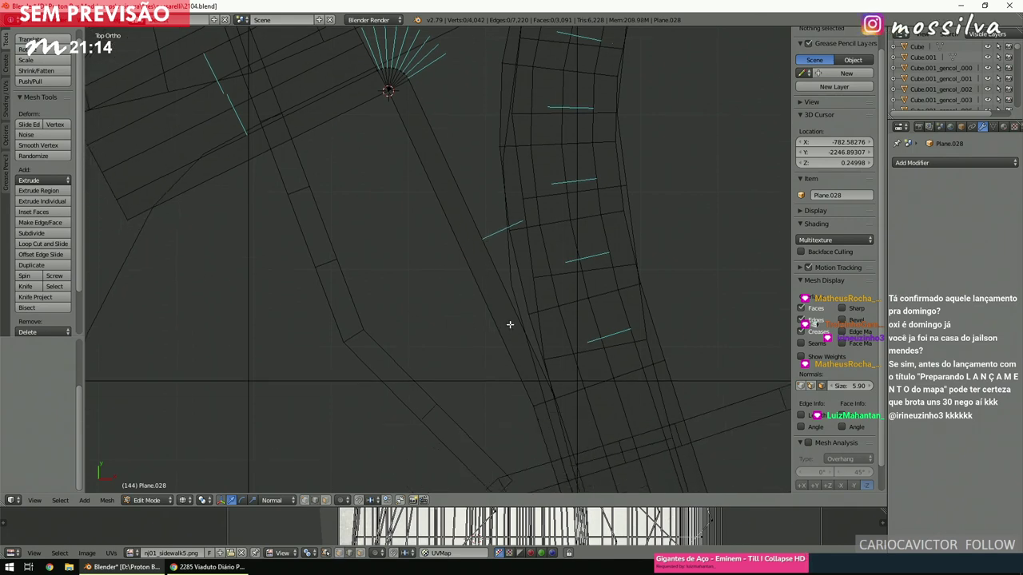
ctrl+right_click(531, 334)
shift+scroll(519, 272, up, 5)
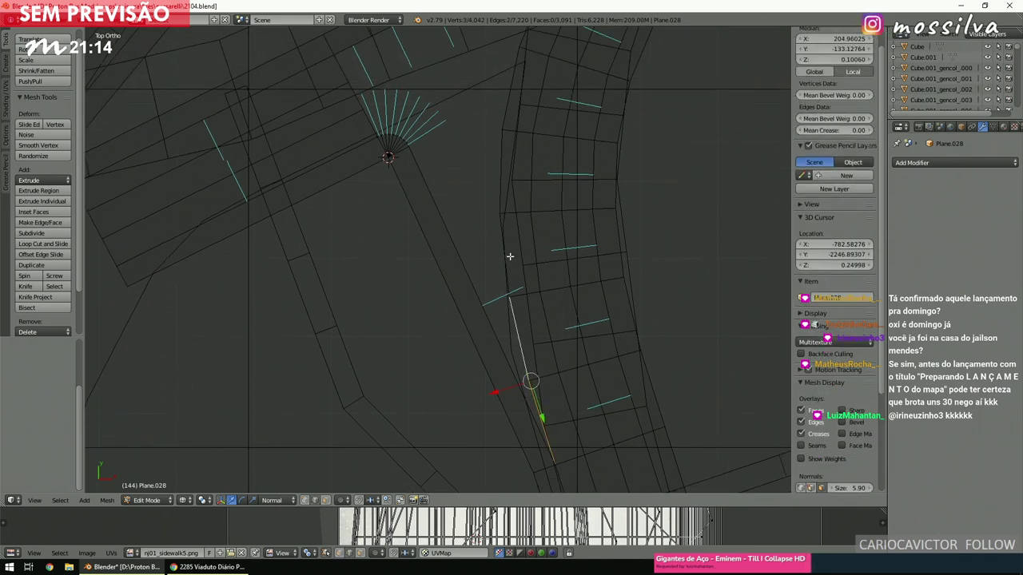
ctrl+right_click(506, 237)
shift+scroll(506, 237, up, 3)
ctrl+right_click(530, 146)
shift+scroll(532, 178, up, 3)
ctrl+right_click(573, 142)
ctrl+scroll(569, 147, up, 5)
ctrl+scroll(568, 147, up, 2)
shift+scroll(559, 176, down, 4)
ctrl+right_click(542, 219)
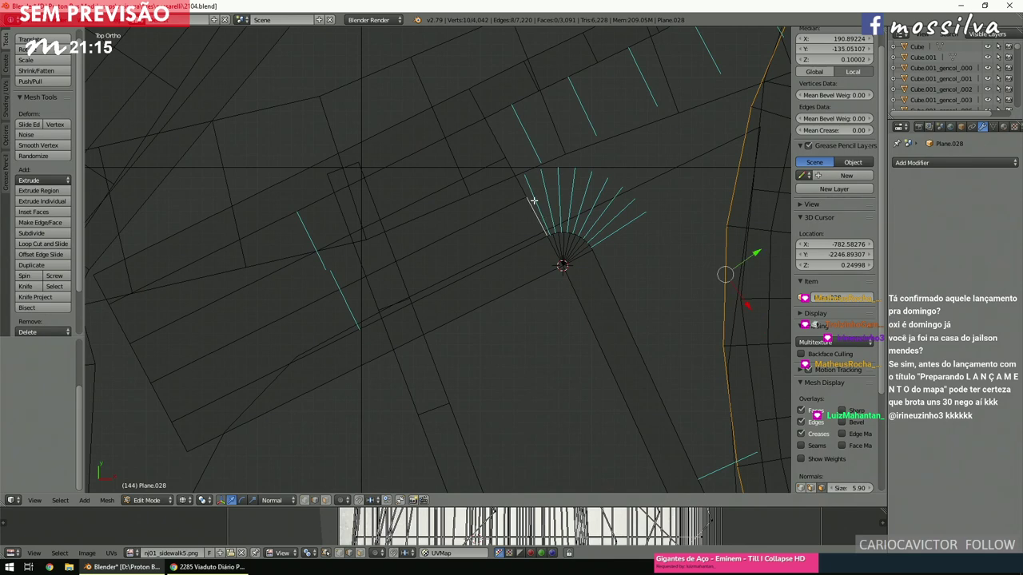
scroll(506, 219, down, 2)
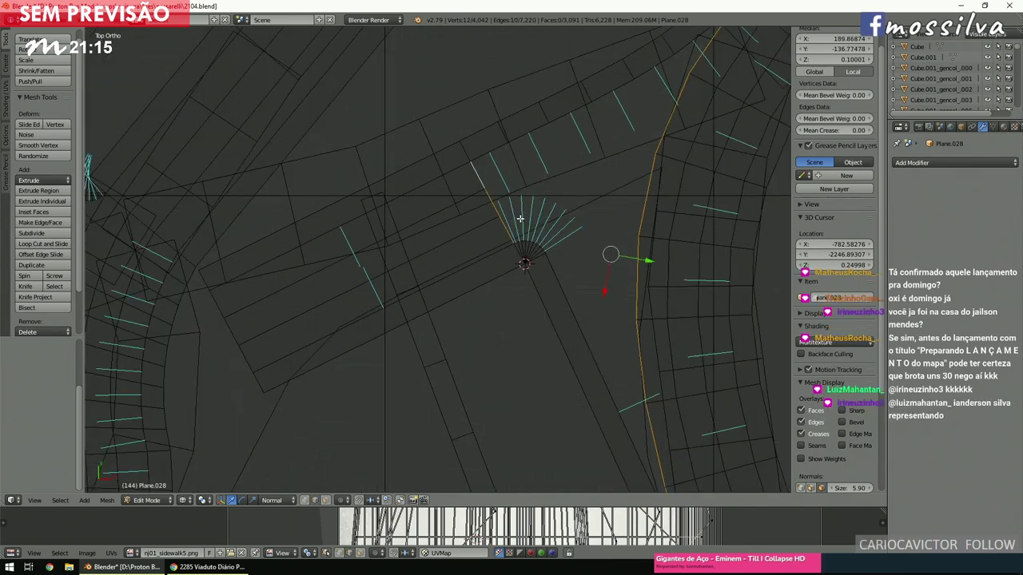
Fill the vertex chain with a face and check it in solid shading.
key(f)
ctrl+scroll(520, 218, down, 4)
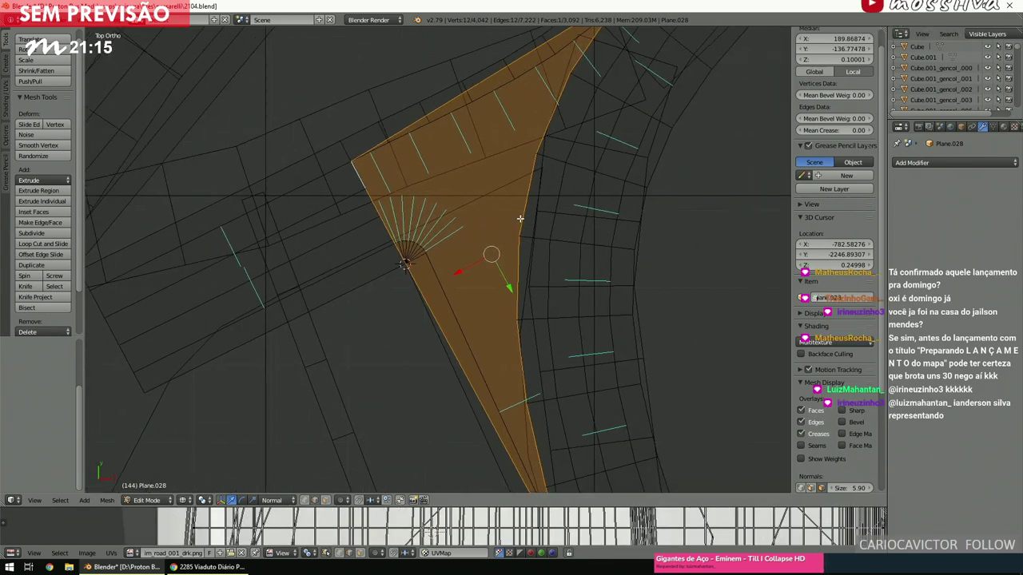
key(a)
key(z)
scroll(520, 220, down, 3)
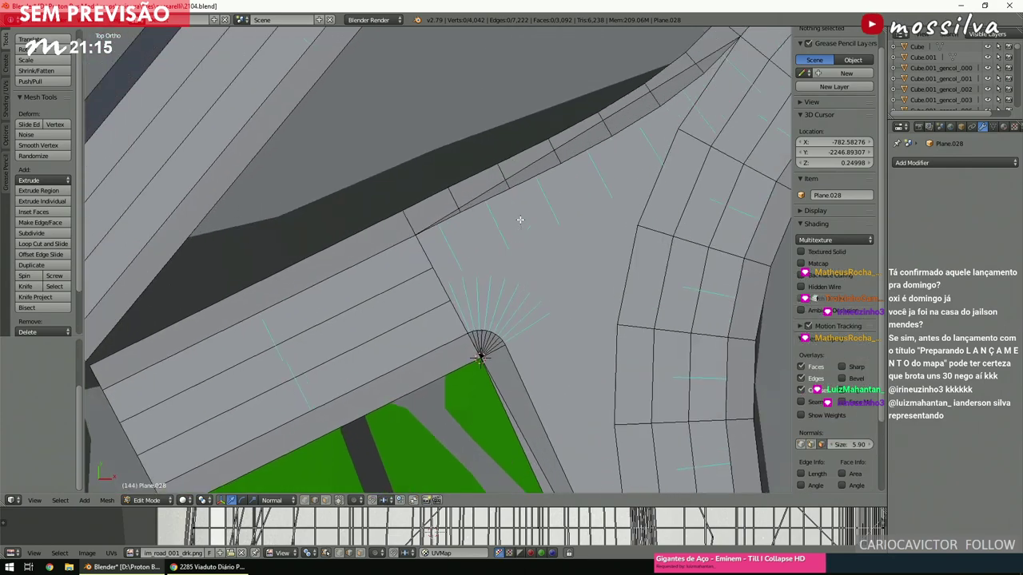
key(z)
scroll(520, 219, up, 3)
ctrl+scroll(518, 223, down, 3)
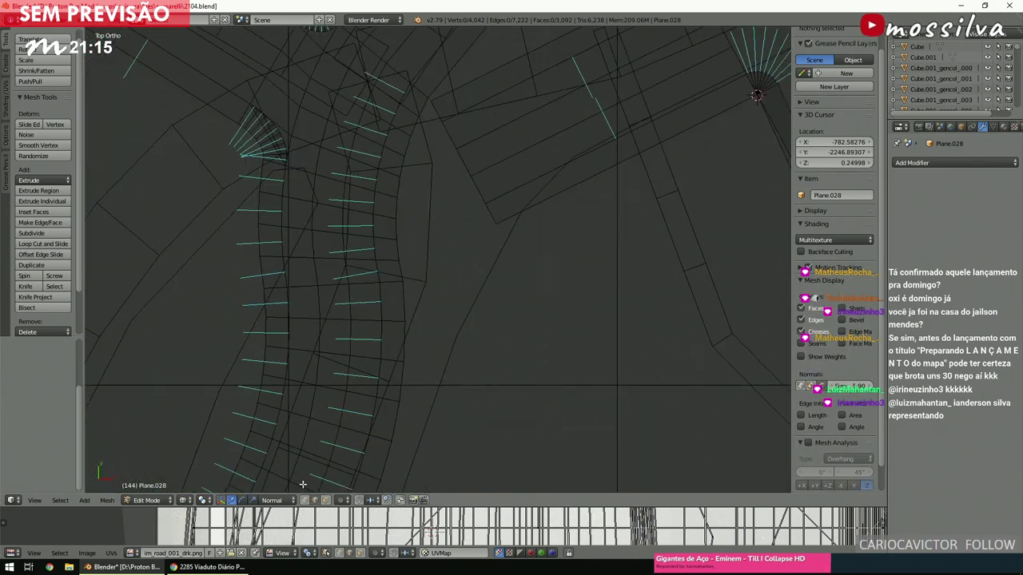
Select the sidewalk strip's faces and delete them.
click(326, 500)
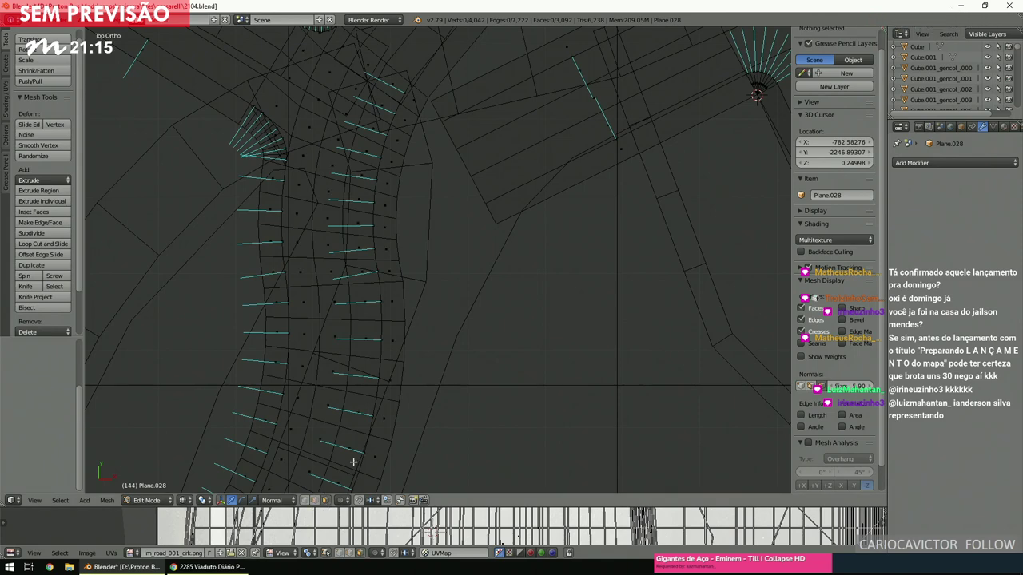
right_click(401, 278)
key(c)
mouse_move(399, 315)
mouse_down()
mouse_move(388, 285)
mouse_move(399, 269)
mouse_move(408, 100)
mouse_up()
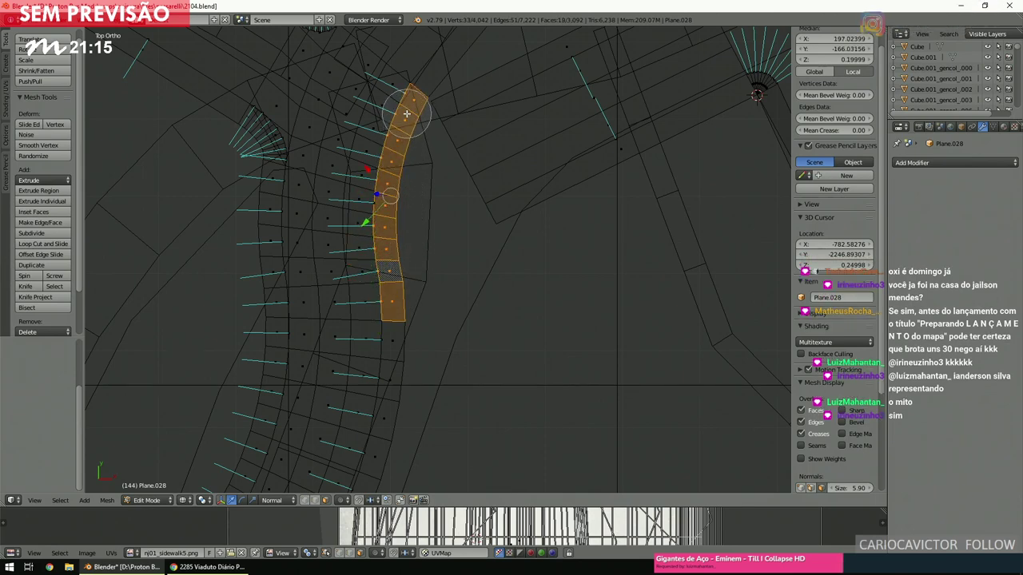
key(x)
click(393, 217)
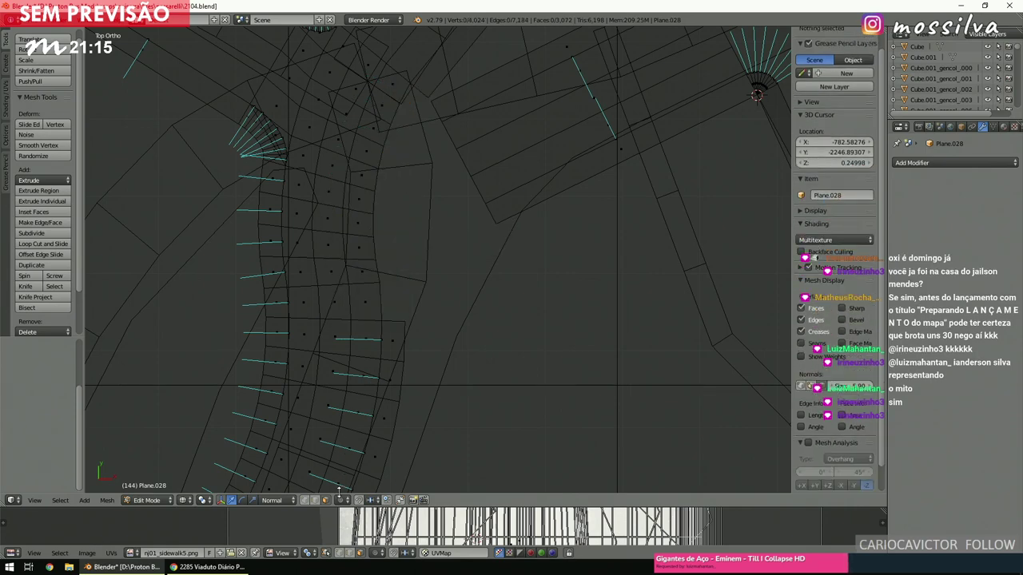
Select the open edges at both ends of the gap.
click(314, 500)
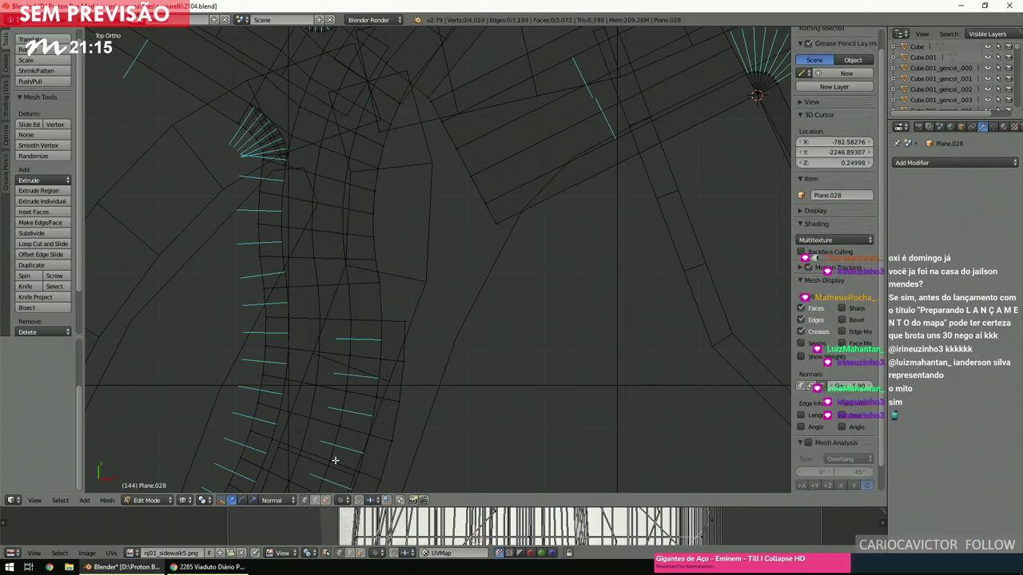
key(b)
drag(388, 315, 450, 321)
drag(540, 245, 480, 205)
key(b)
Bridge the gap edges into a curved strip with 6 cuts.
key(space)
text(bridge)
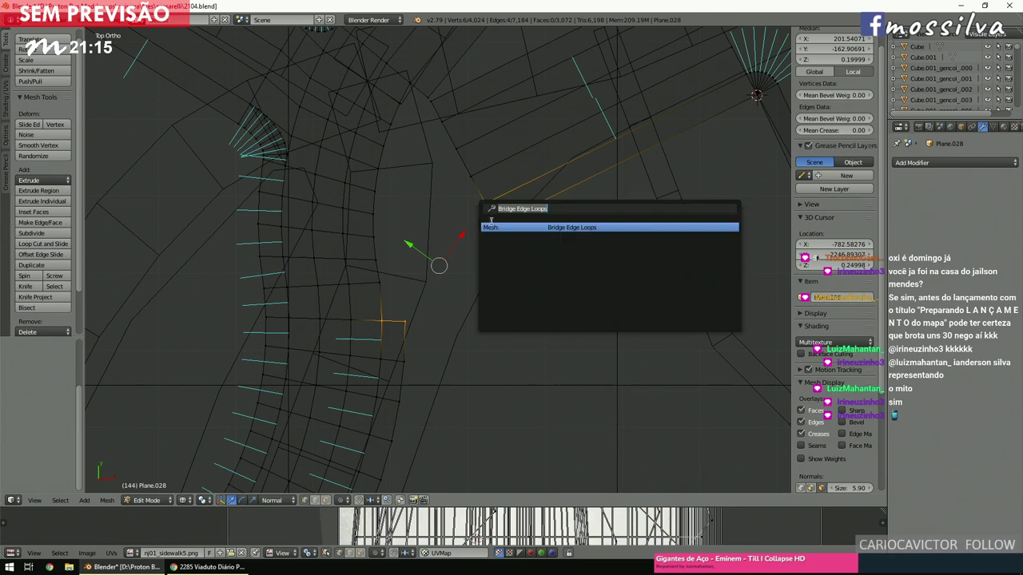
key(Return)
click(47, 388)
text(6)
key(Return)
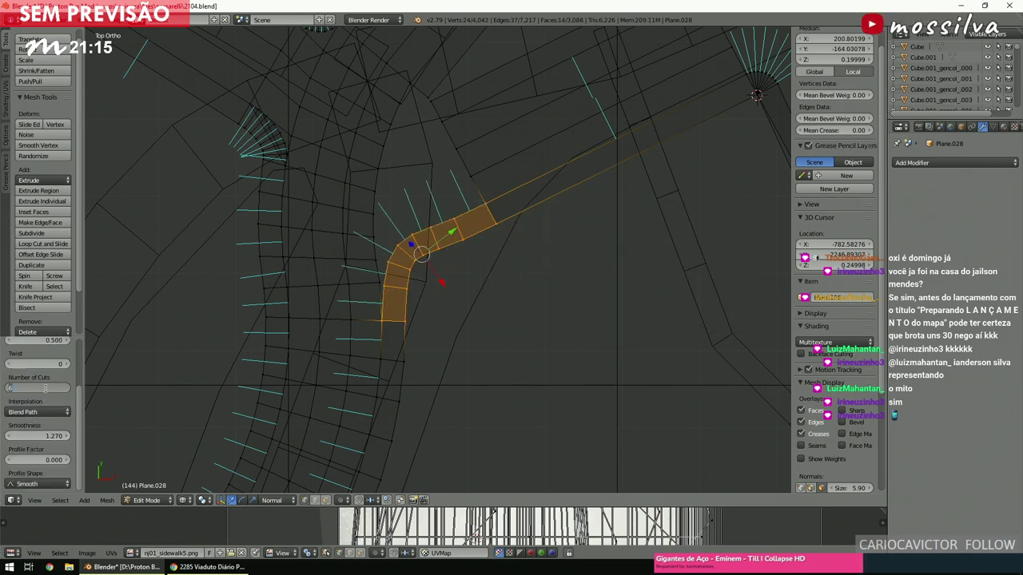
key(Return)
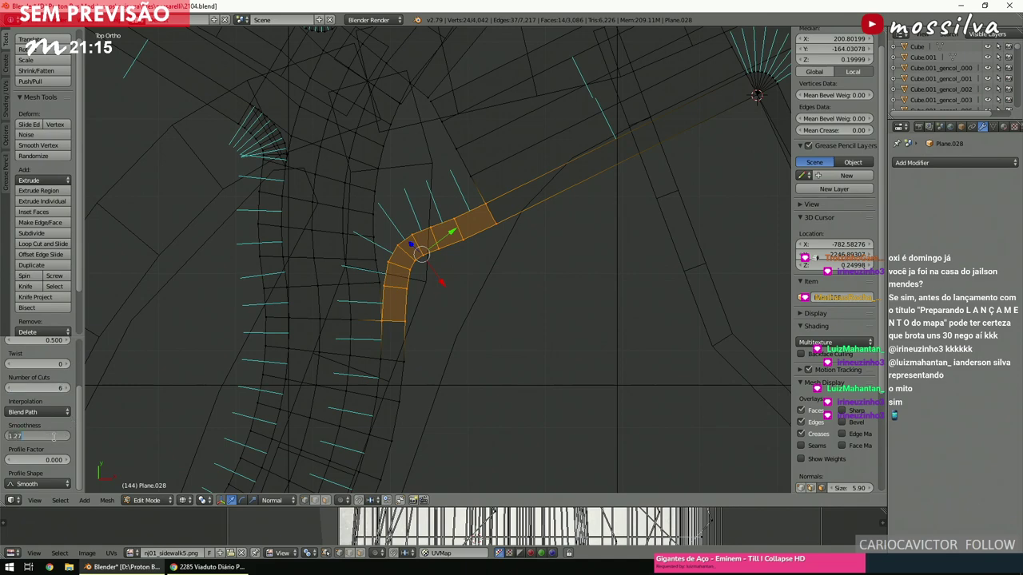
key(Return)
key(a)
Bridge the corner gap edges into a smoothly curved 6-cut strip.
shift+scroll(534, 174, up, 5)
scroll(535, 174, up, 2)
key(b)
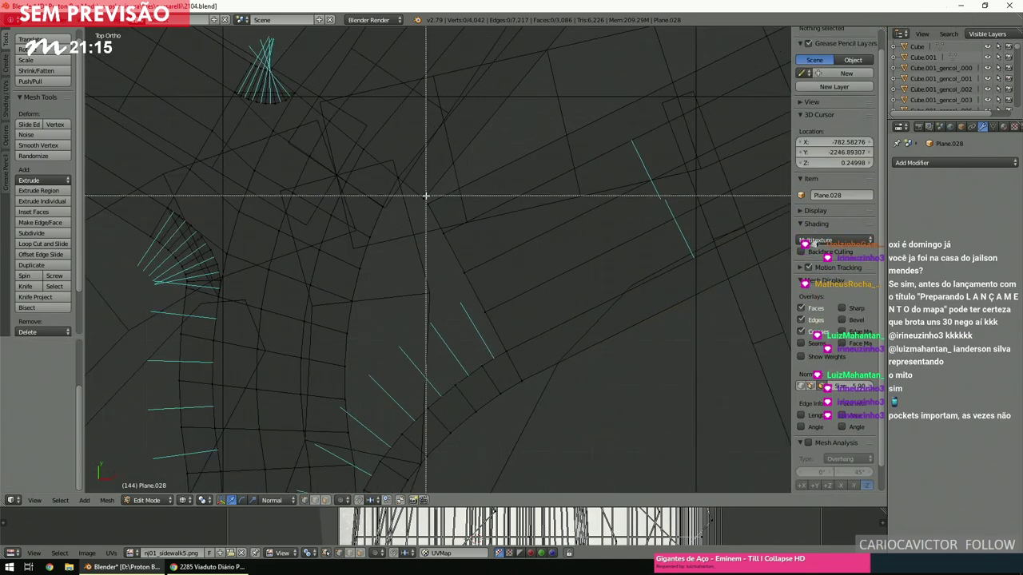
drag(457, 237, 393, 166)
key(space)
click(438, 250)
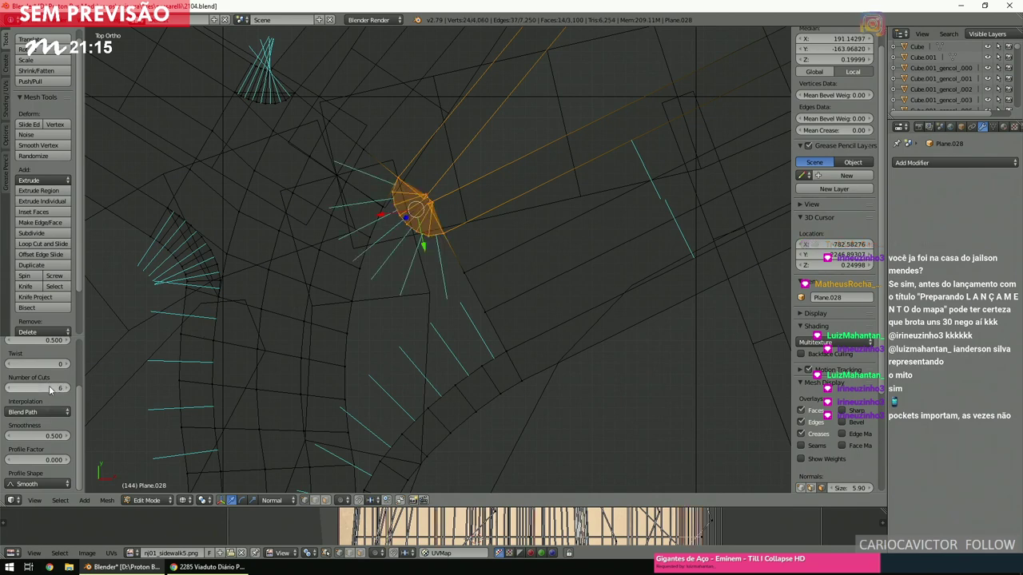
text(3)
key(Return)
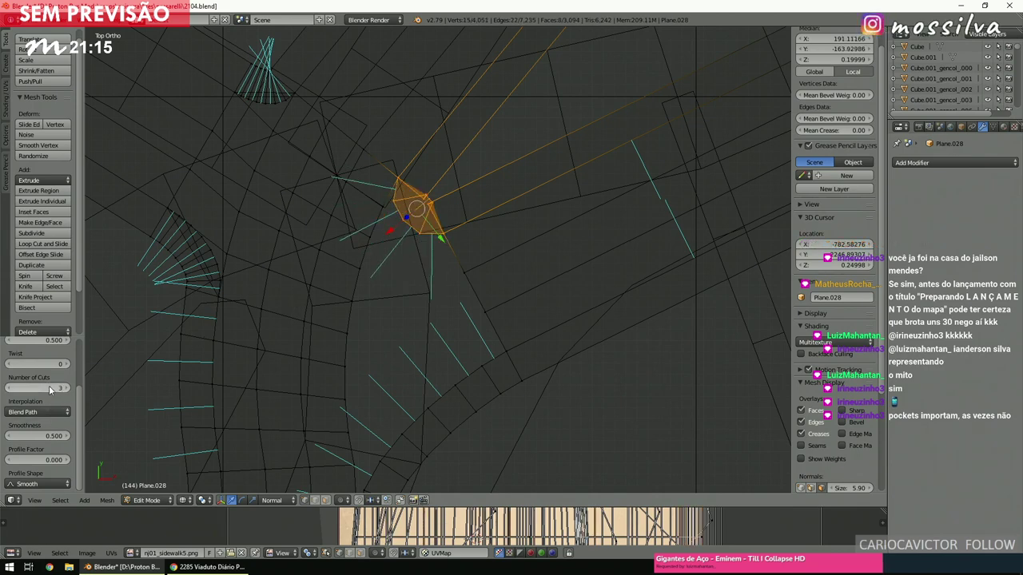
text(6)
key(Return)
key(a)
scroll(468, 200, down, 5)
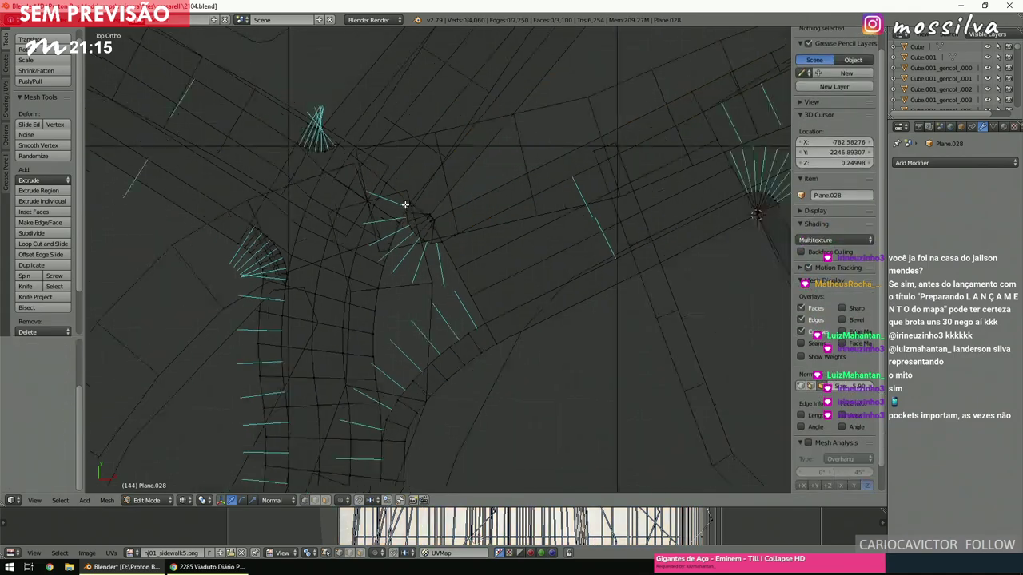
In solid shading, select the curved road edge loop and move it up against the curb.
mouse_move(467, 208)
middle_down()
mouse_move(467, 175)
mouse_move(469, 278)
mouse_move(496, 244)
mouse_move(550, 210)
mouse_move(543, 221)
mouse_move(356, 249)
mouse_move(396, 239)
mouse_move(526, 295)
middle_up()
right_click(468, 272)
key(z)
key(a)
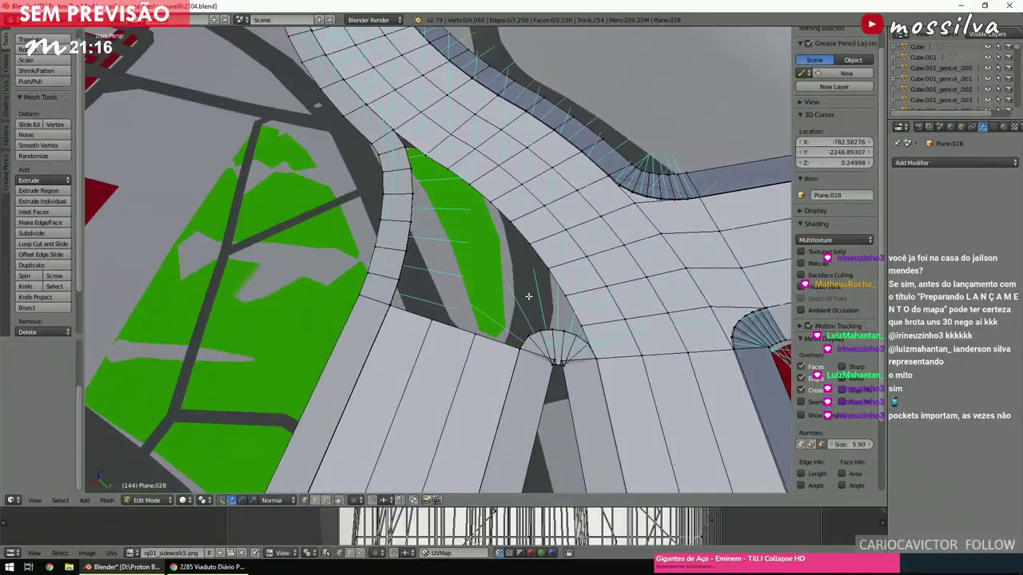
right_click(586, 351)
middle_drag(586, 350, 530, 298)
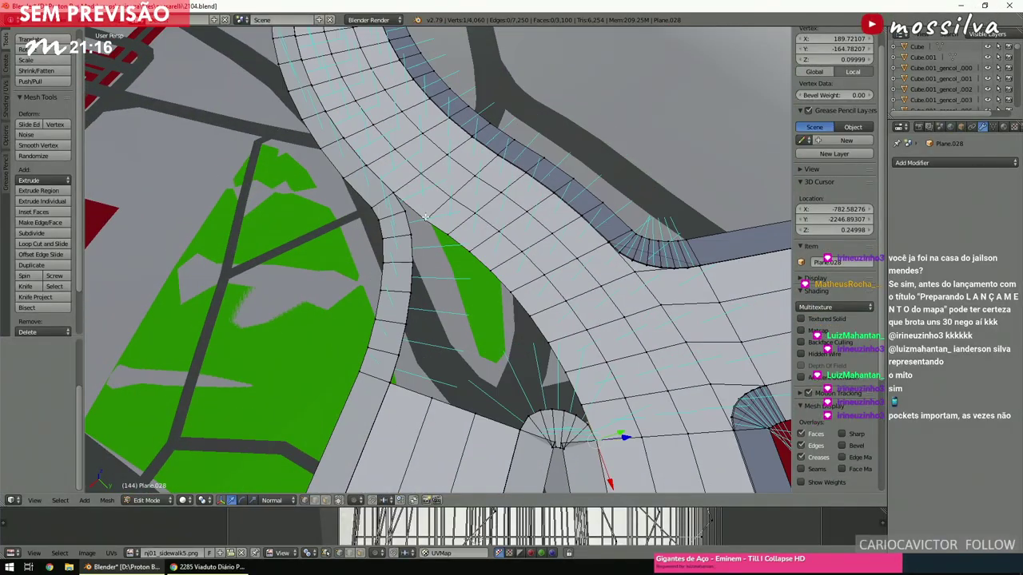
alt+right_click(401, 198)
middle_drag(401, 198, 516, 329)
key(g)
click(324, 505)
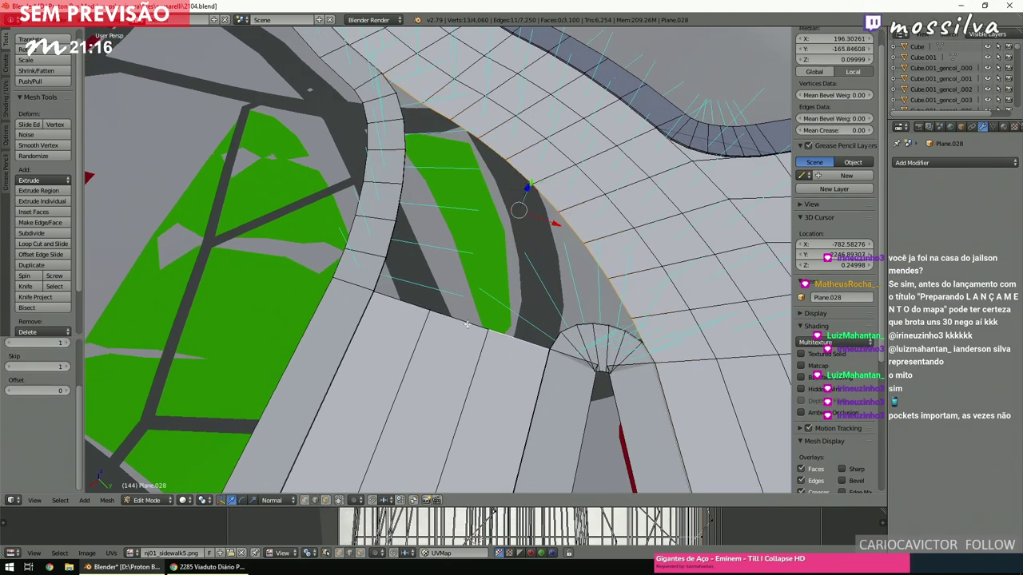
Fill the wedge-shaped gap at the junction with one new face, then return to top view.
scroll(413, 303, down, 2)
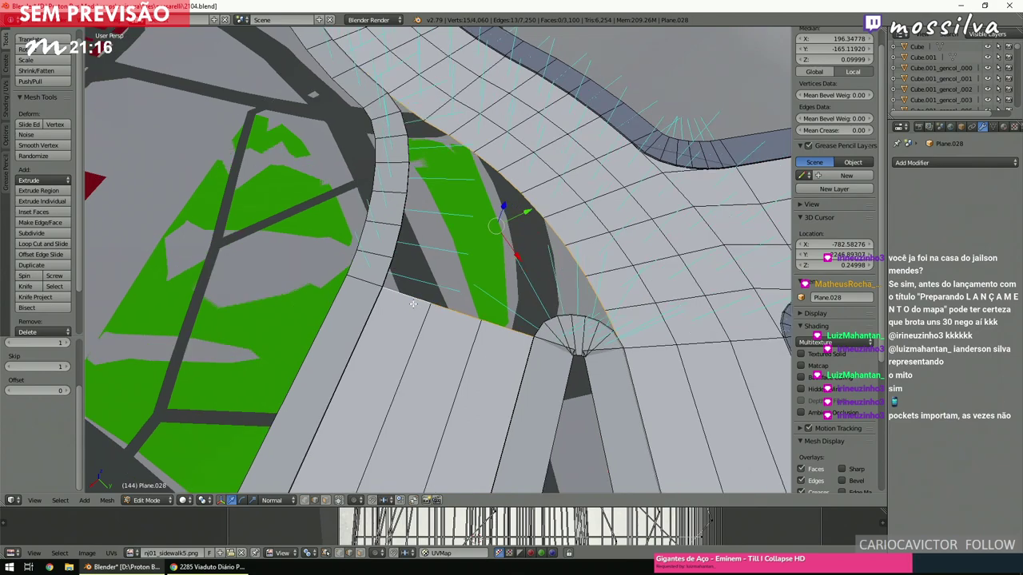
key(f)
scroll(414, 304, down, 1)
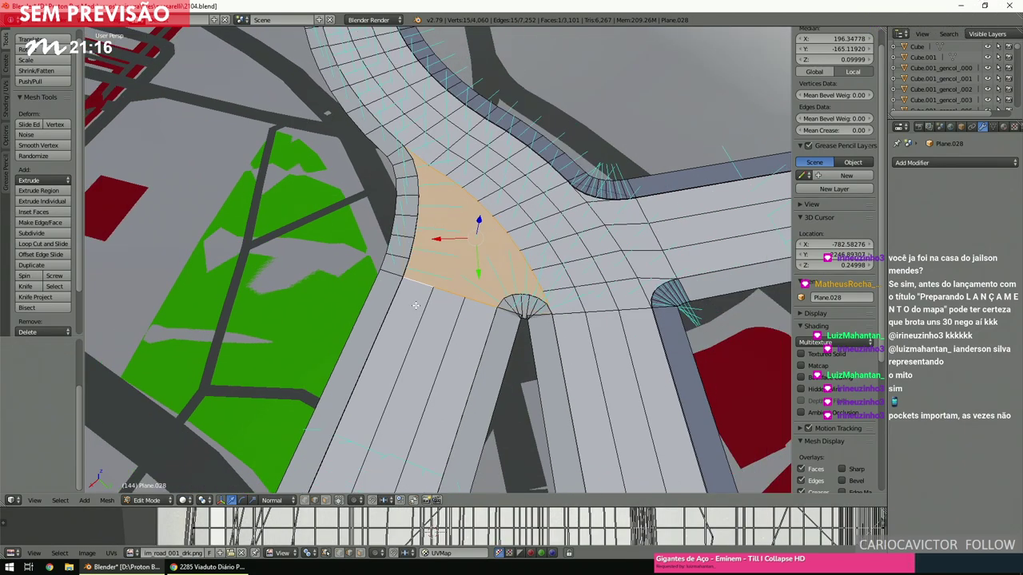
scroll(414, 306, down, 2)
key(a)
middle_drag(415, 306, 571, 195)
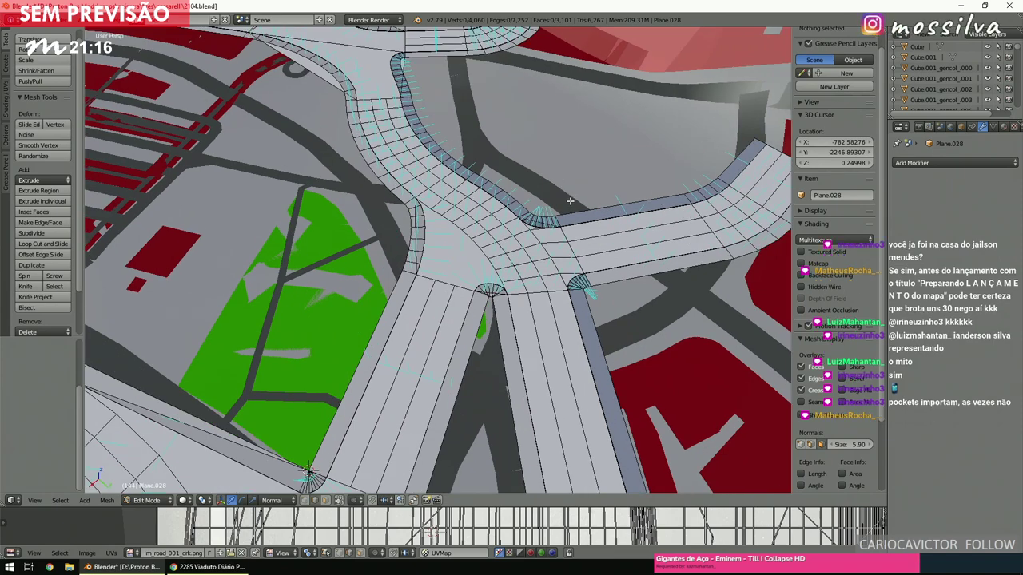
ctrl+scroll(487, 256, down, 3)
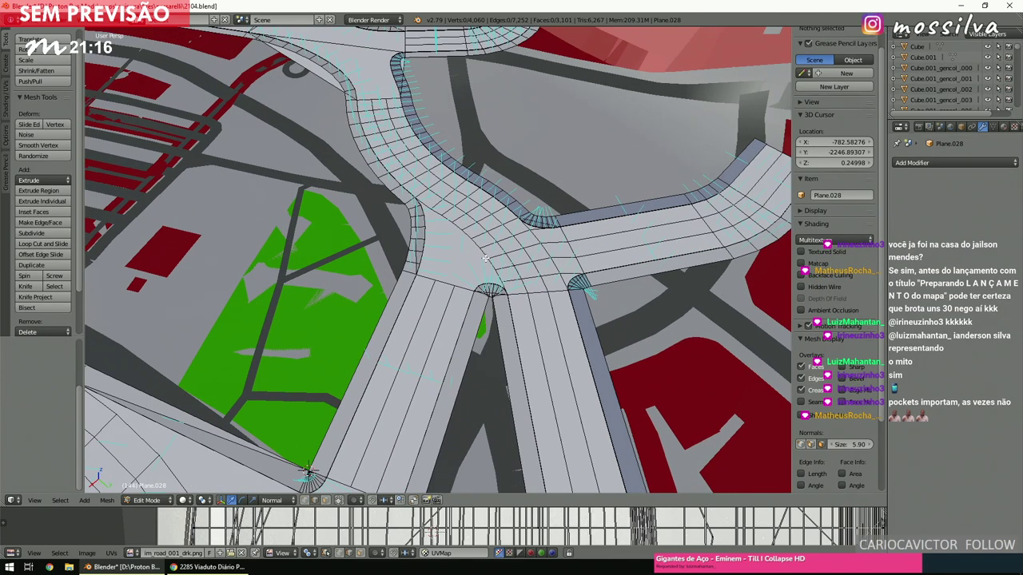
ctrl+scroll(462, 308, up, 6)
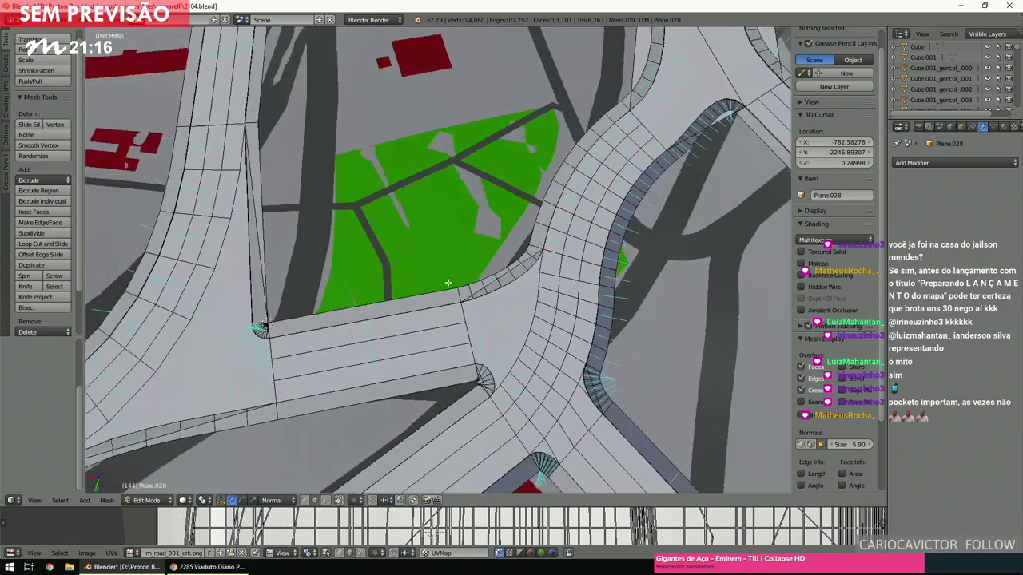
key(KP_7)
scroll(448, 286, up, 2)
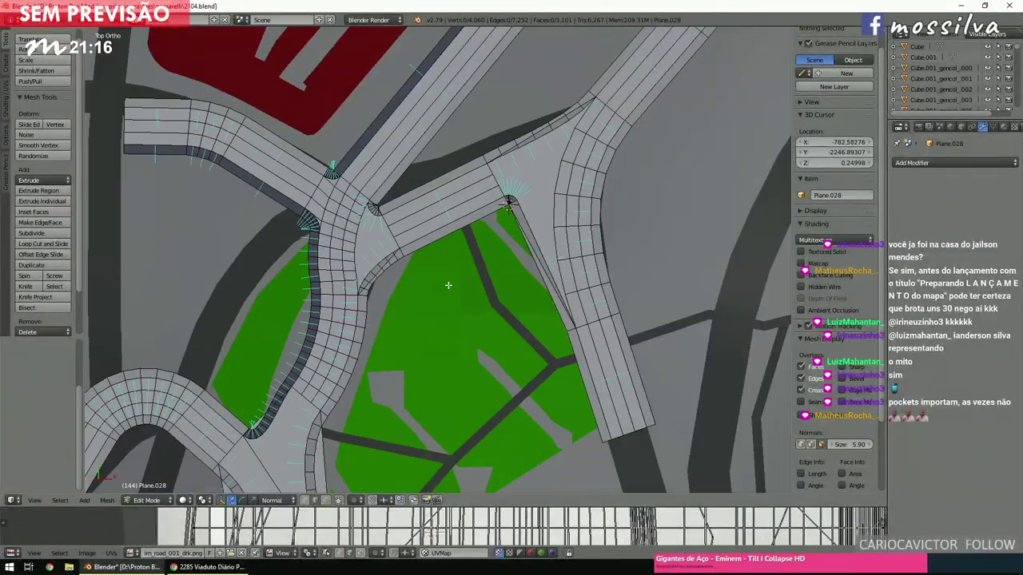
scroll(448, 285, down, 6)
ctrl+scroll(448, 287, down, 2)
scroll(448, 290, up, 2)
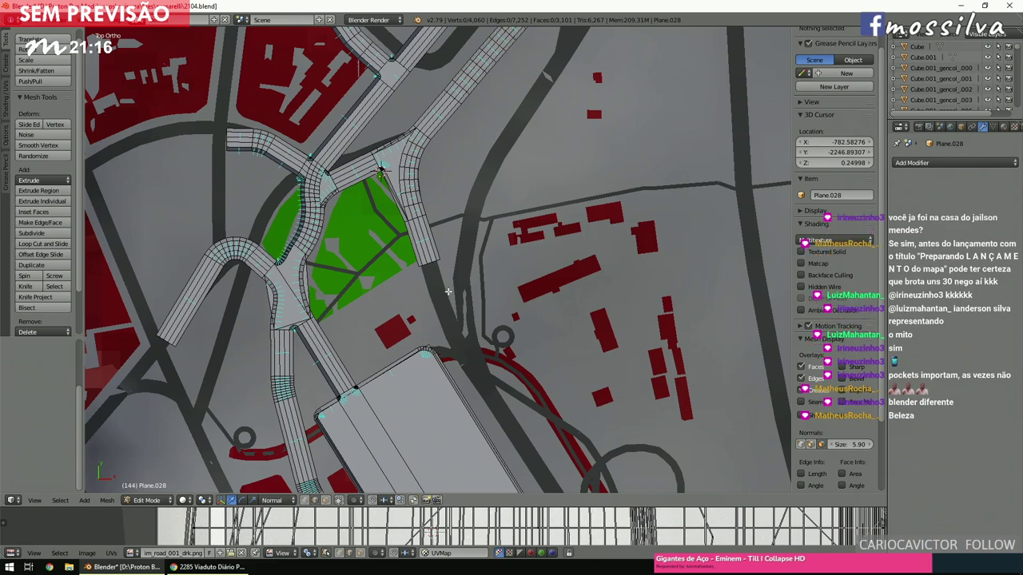
Switch back to wireframe and save the road-model .blend with Ctrl+S, raising the Save Over? prompt.
key(z)
ctrl+scroll(447, 293, down, 3)
scroll(447, 293, down, 2)
ctrl+scroll(446, 293, down, 3)
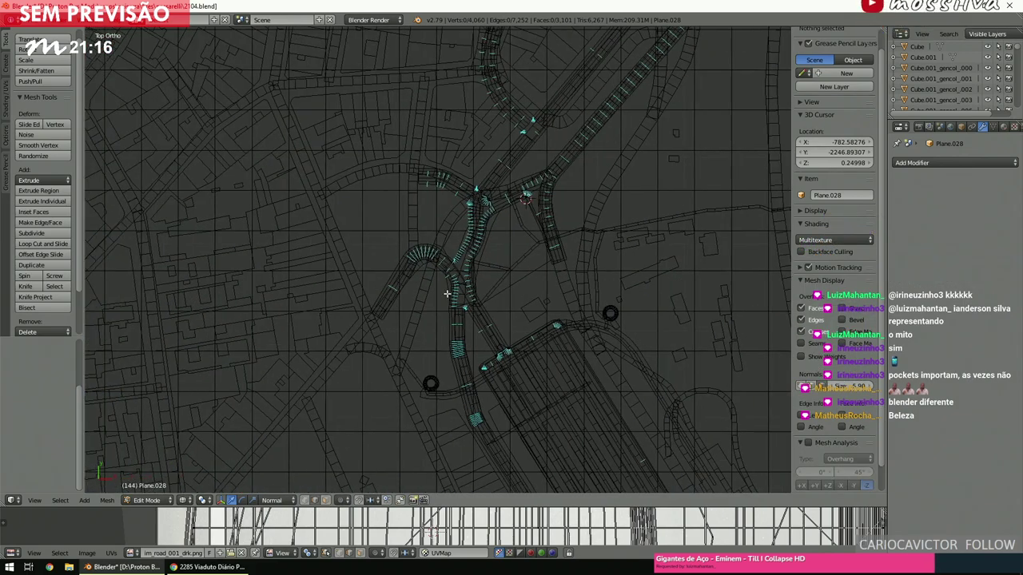
shift+scroll(447, 293, up, 3)
shift+scroll(446, 293, up, 3)
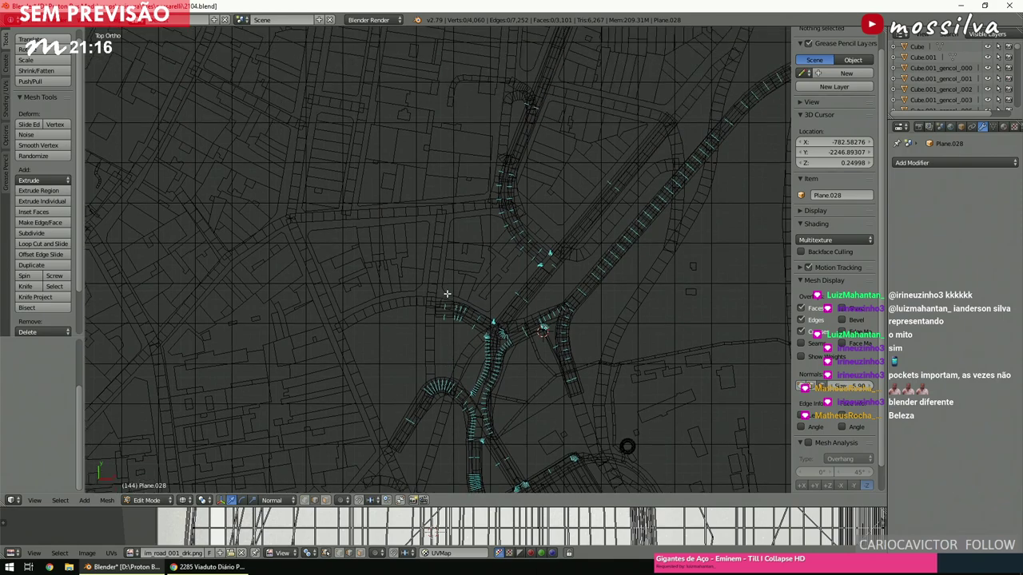
ctrl+scroll(447, 294, up, 3)
shift+scroll(446, 293, up, 2)
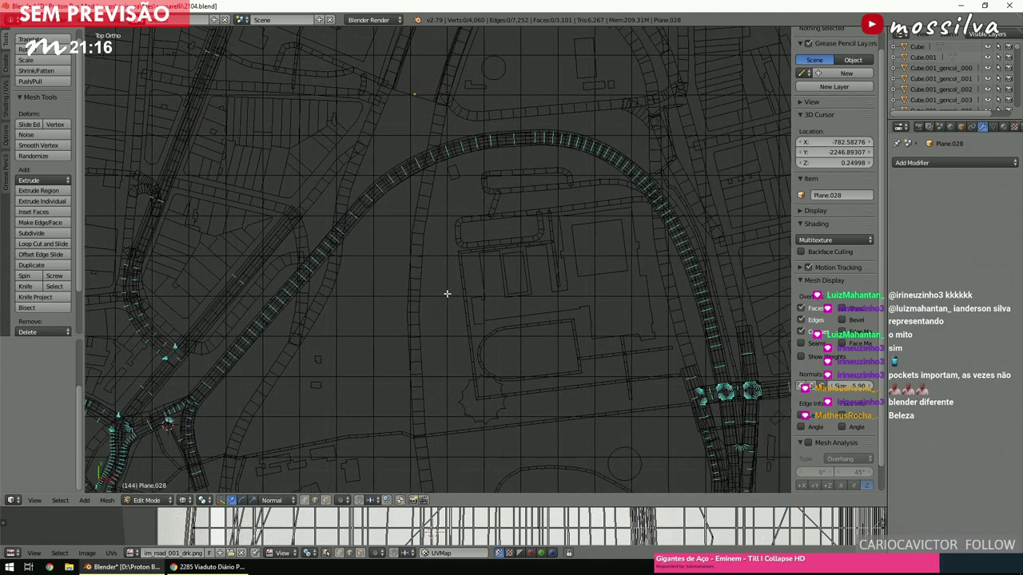
shift+scroll(446, 293, down, 2)
scroll(447, 293, up, 2)
ctrl+scroll(446, 293, up, 2)
shift+scroll(446, 293, down, 2)
ctrl+scroll(447, 294, down, 4)
shift+scroll(447, 294, down, 2)
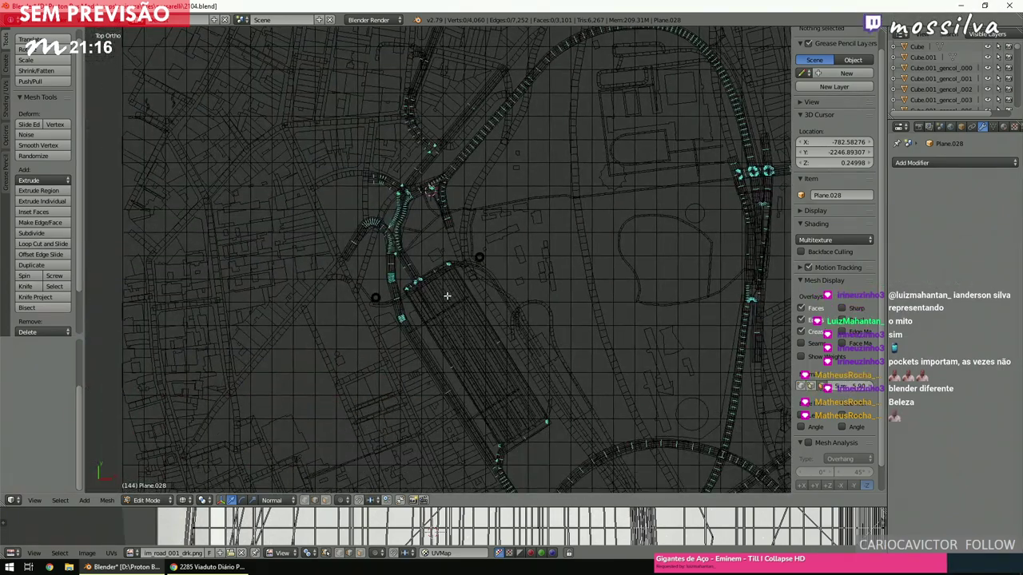
shift+scroll(446, 296, down, 3)
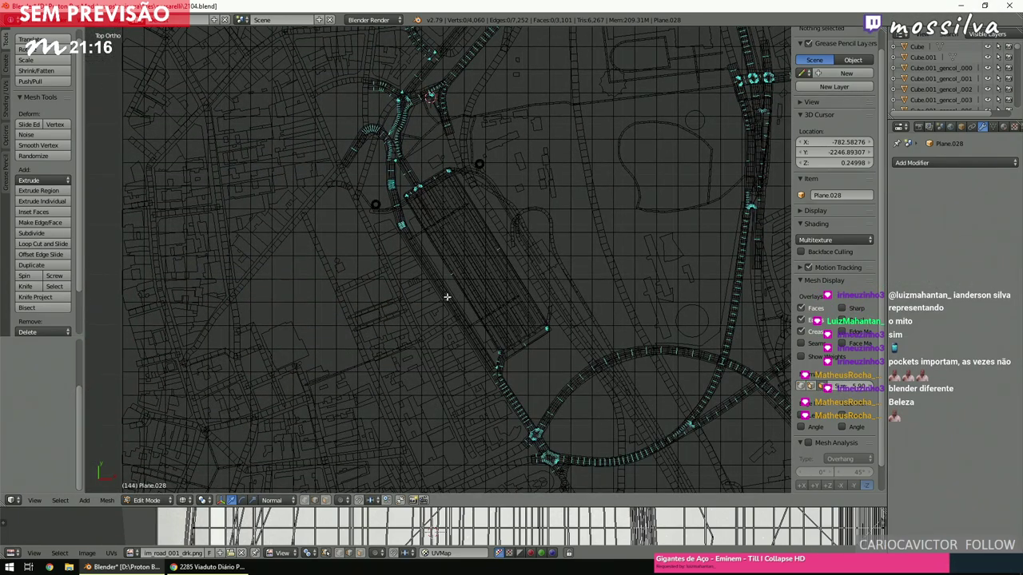
scroll(446, 297, up, 2)
shift+scroll(447, 297, up, 2)
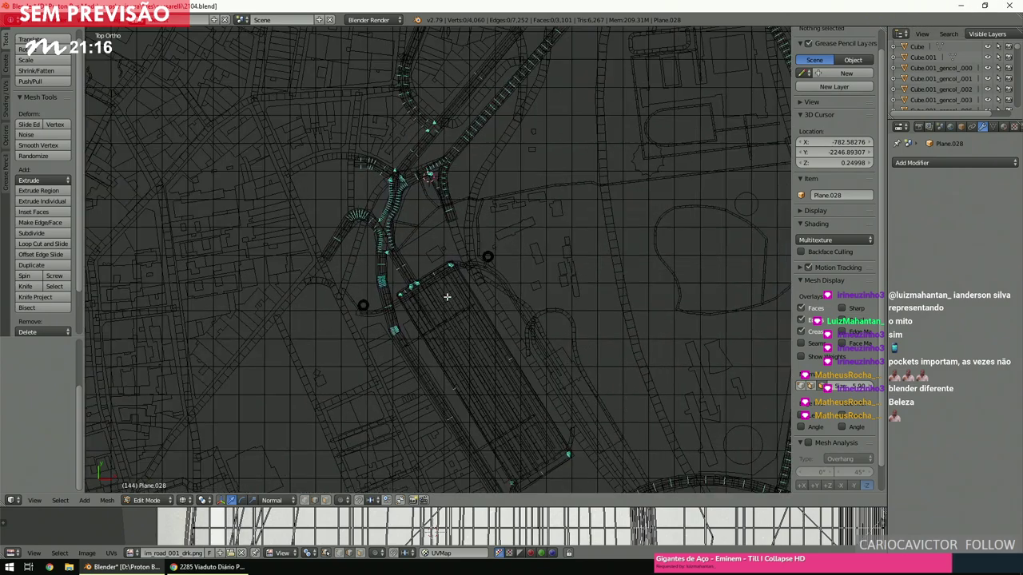
scroll(447, 297, up, 1)
scroll(446, 296, up, 2)
ctrl+scroll(447, 296, up, 2)
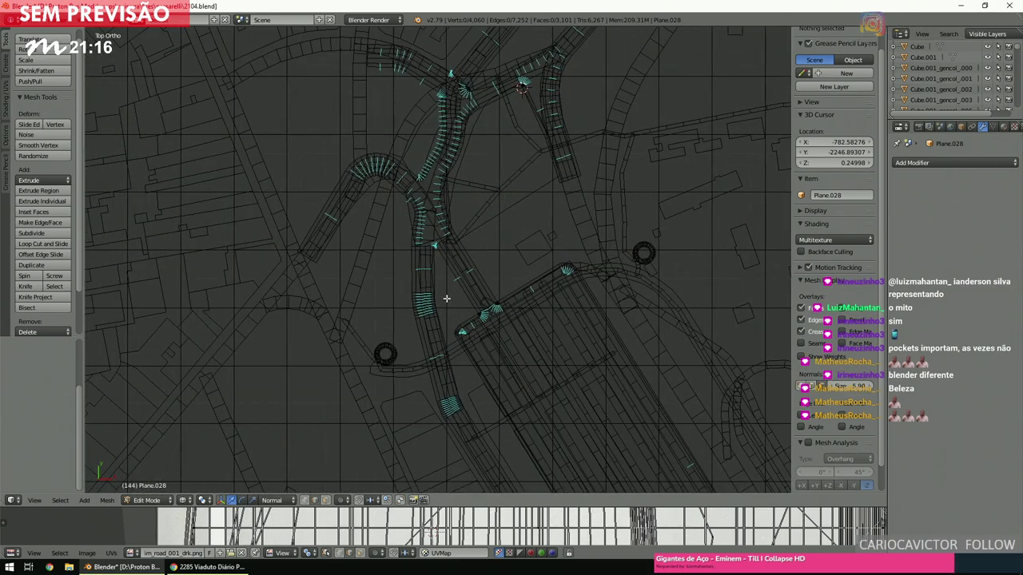
scroll(446, 296, up, 4)
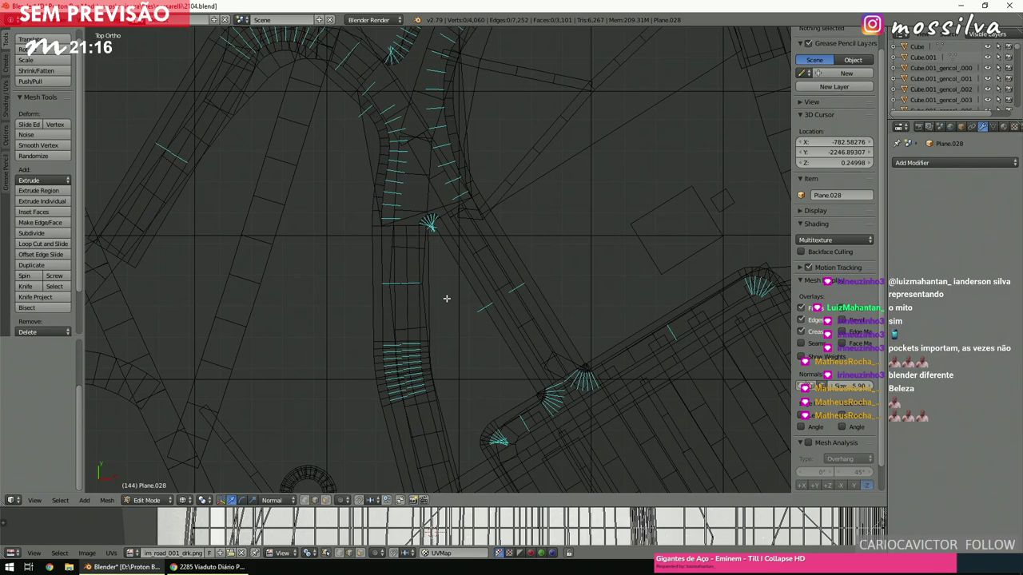
scroll(446, 298, down, 2)
shift+scroll(447, 298, down, 1)
scroll(446, 298, down, 5)
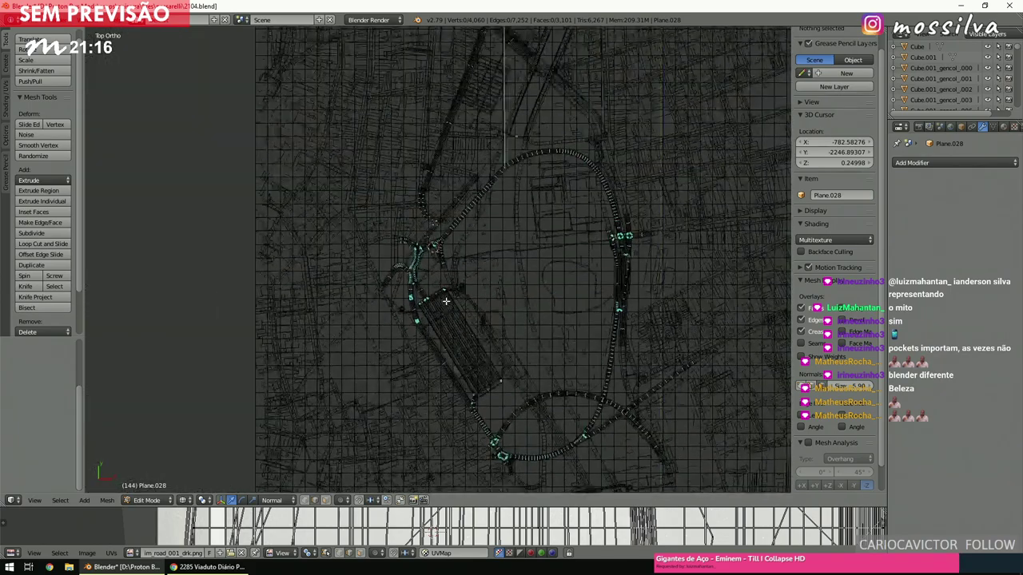
scroll(446, 301, up, 5)
key(ctrl+s)
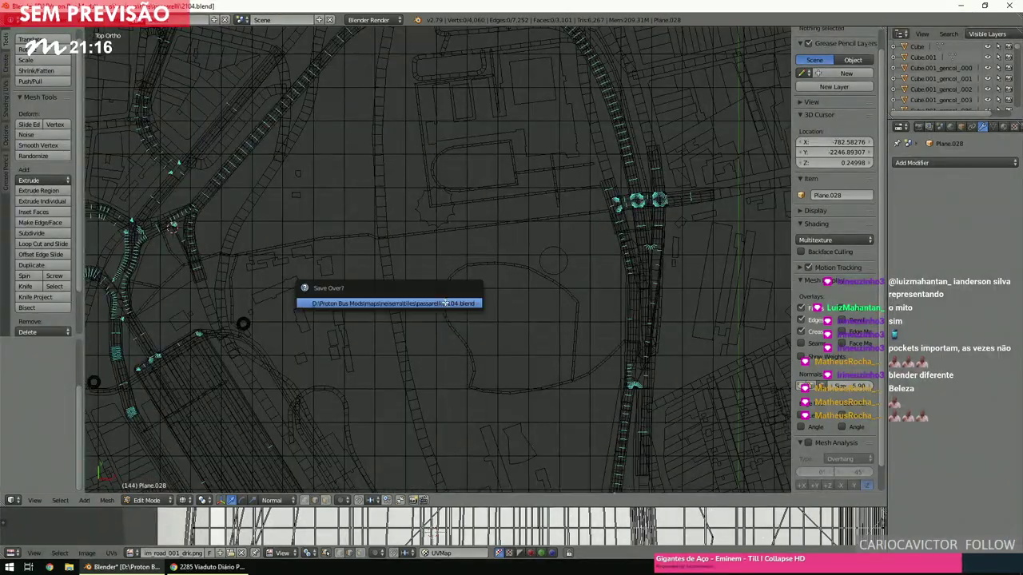
Confirm the Save Over? prompt to overwrite the road-model .blend file.
click(445, 302)
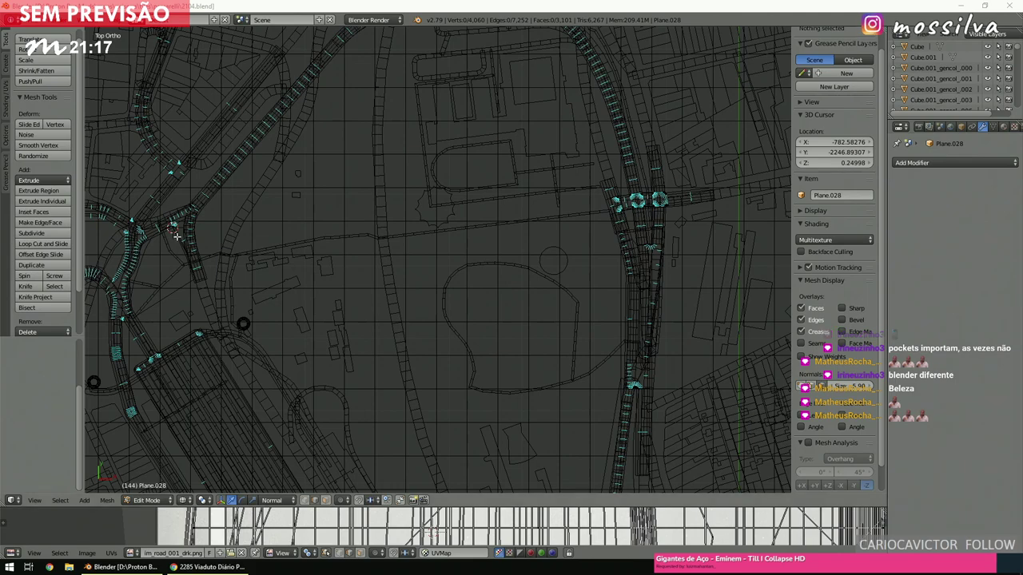
Brush-select the top vertices of the short road strip and place the 3D cursor beside it.
click(398, 260)
scroll(326, 292, down, 4)
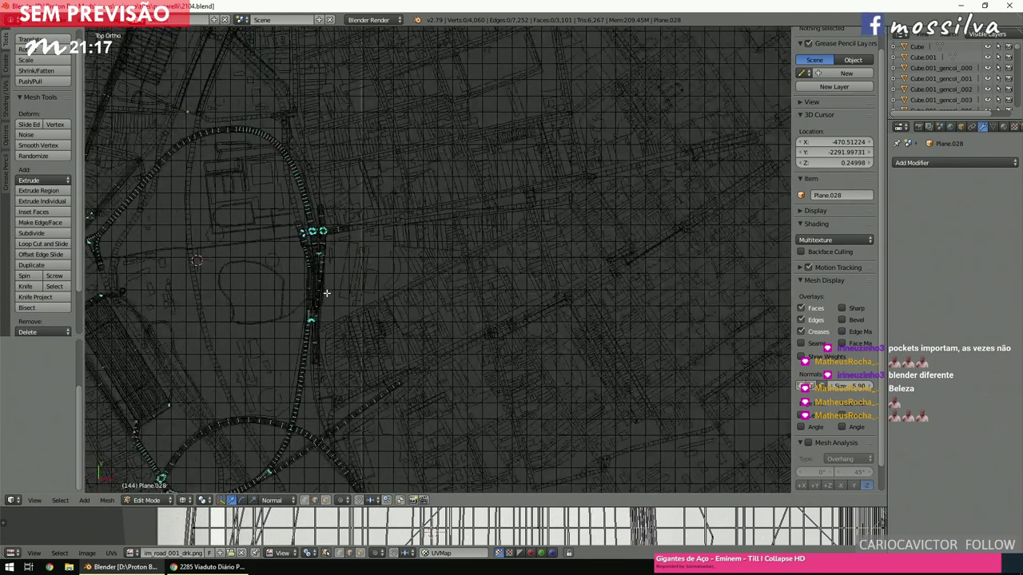
scroll(327, 293, up, 6)
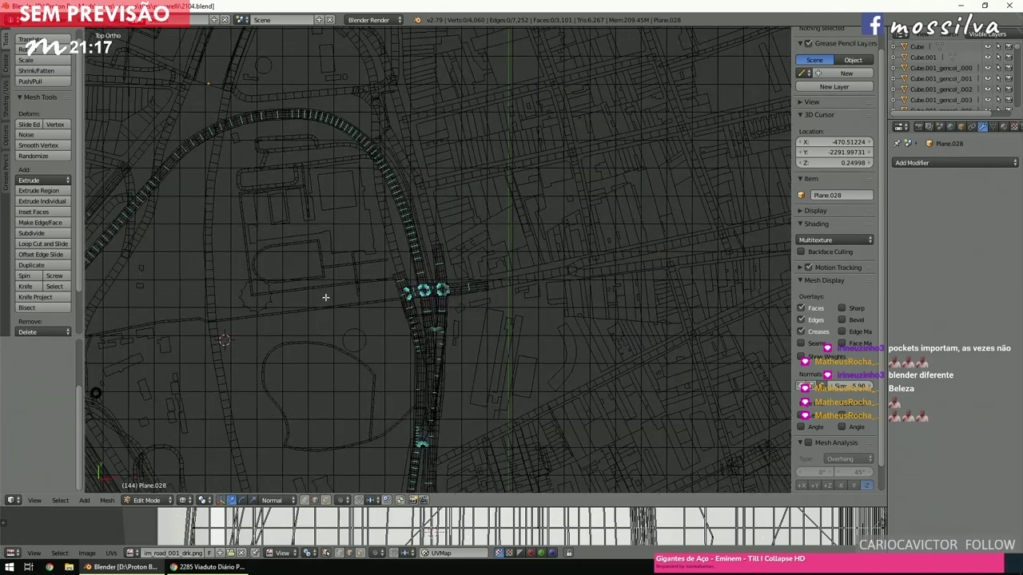
scroll(326, 295, up, 4)
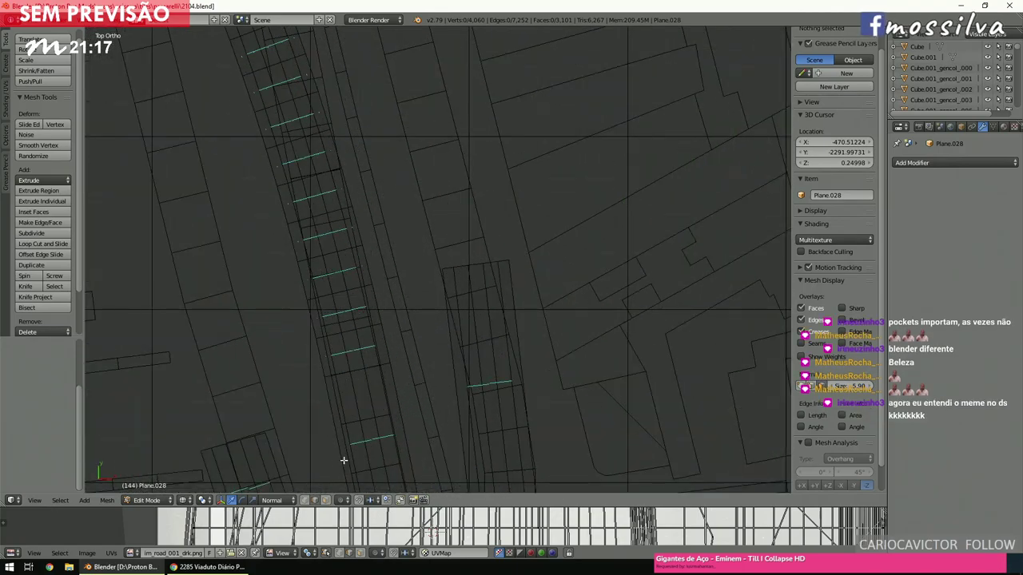
shift+scroll(495, 227, down, 3)
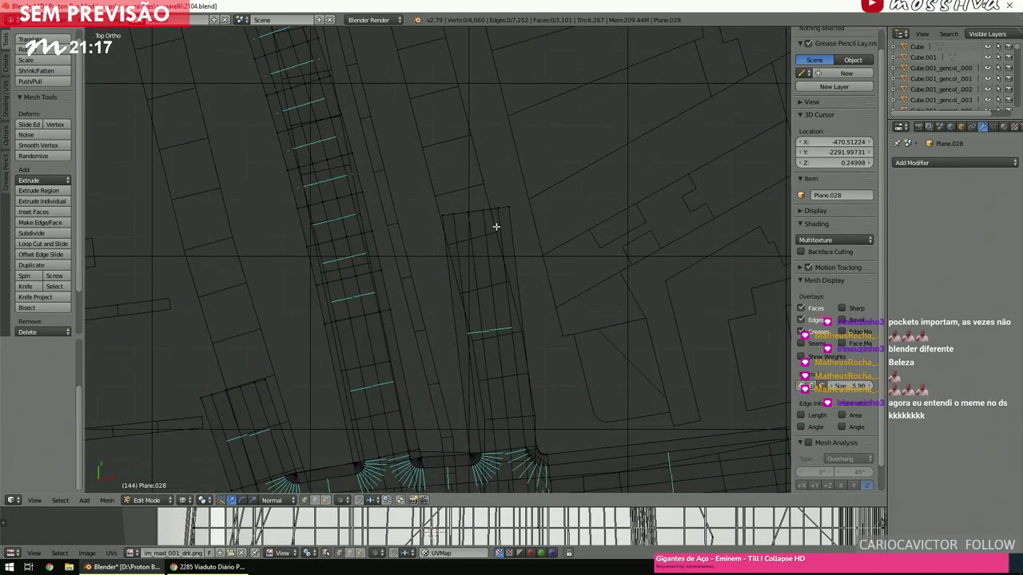
key(c)
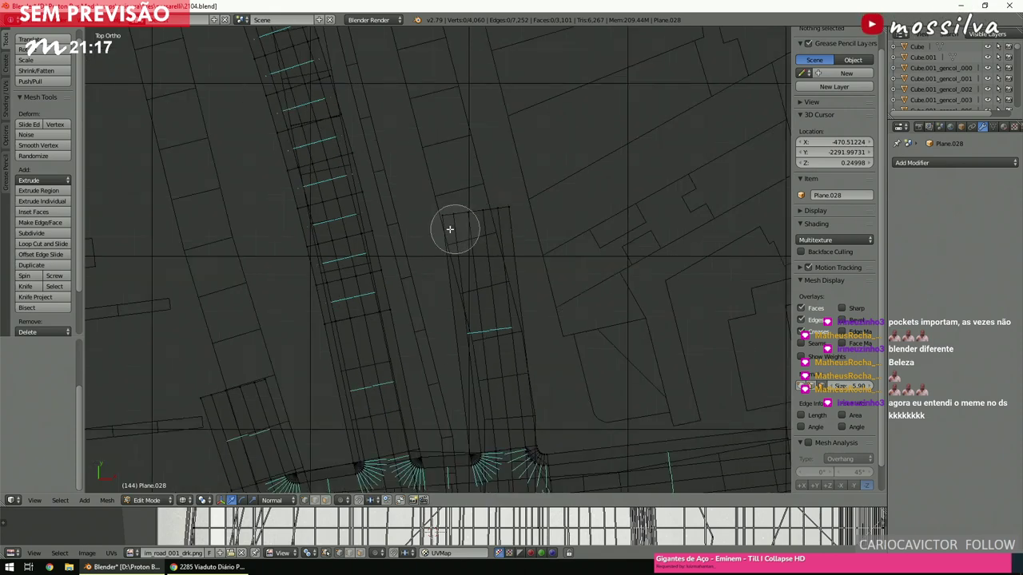
drag(455, 229, 540, 196)
right_click(541, 194)
scroll(529, 221, down, 6)
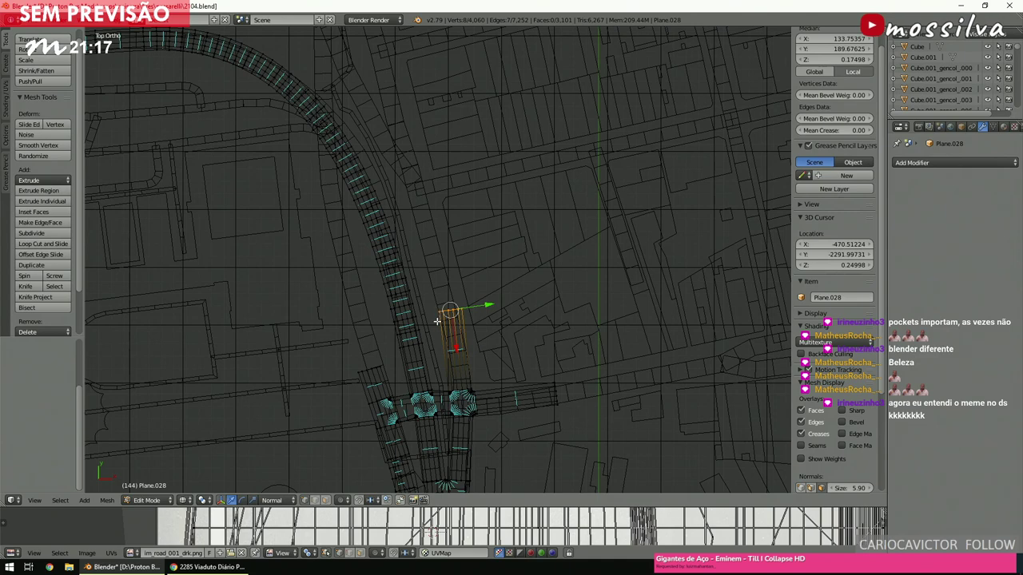
click(424, 316)
scroll(424, 316, up, 4)
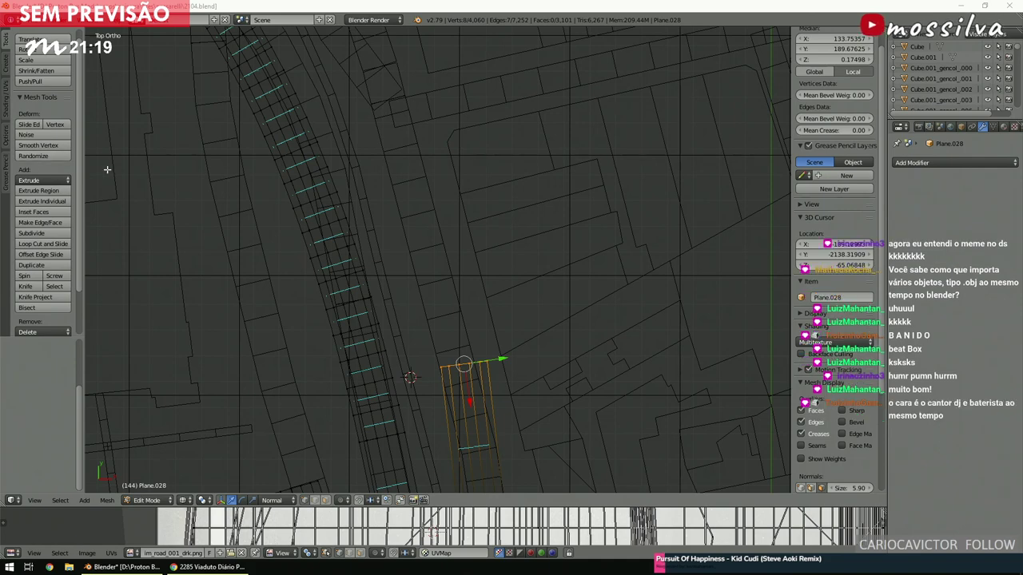
Set the 3D cursor on the strip end and extrude its end edges northward once.
click(478, 392)
scroll(487, 371, up, 3)
key(e)
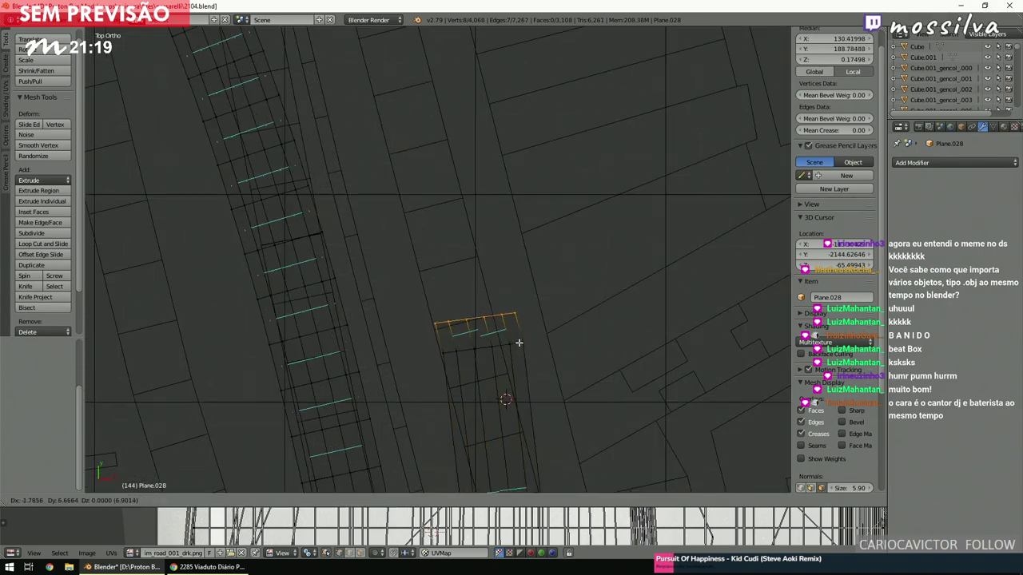
click(521, 342)
scroll(521, 342, down, 1)
scroll(521, 342, down, 3)
Extrude the strip twice more until it reaches the next street, then deselect everything.
key(e)
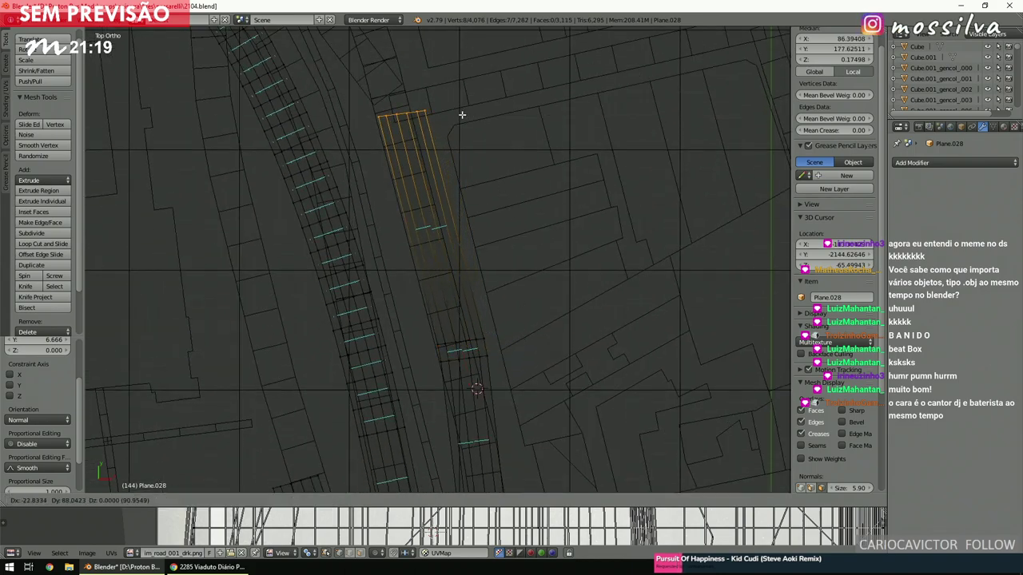
click(461, 114)
scroll(458, 171, down, 4)
ctrl+scroll(458, 173, left, 3)
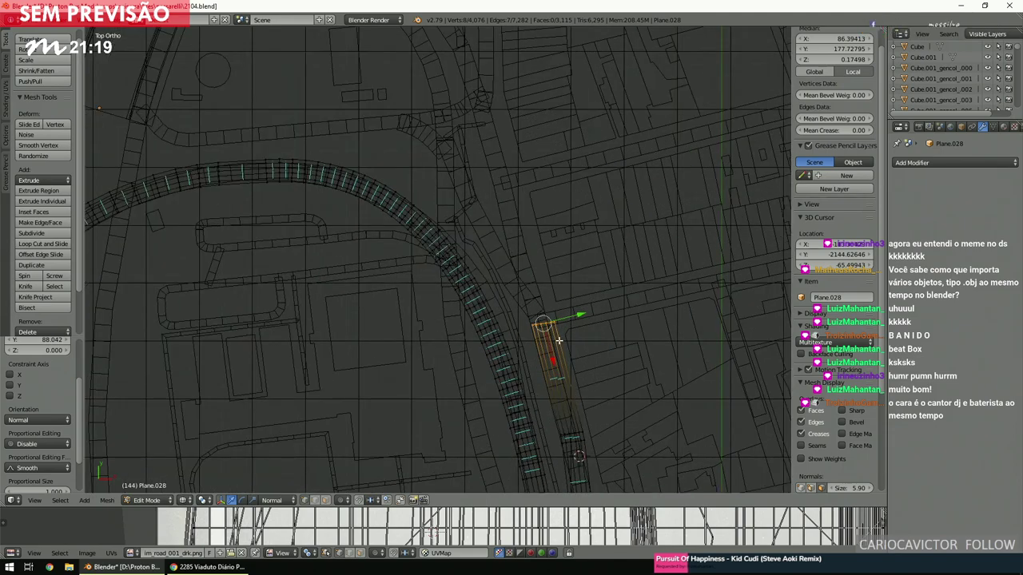
key(e)
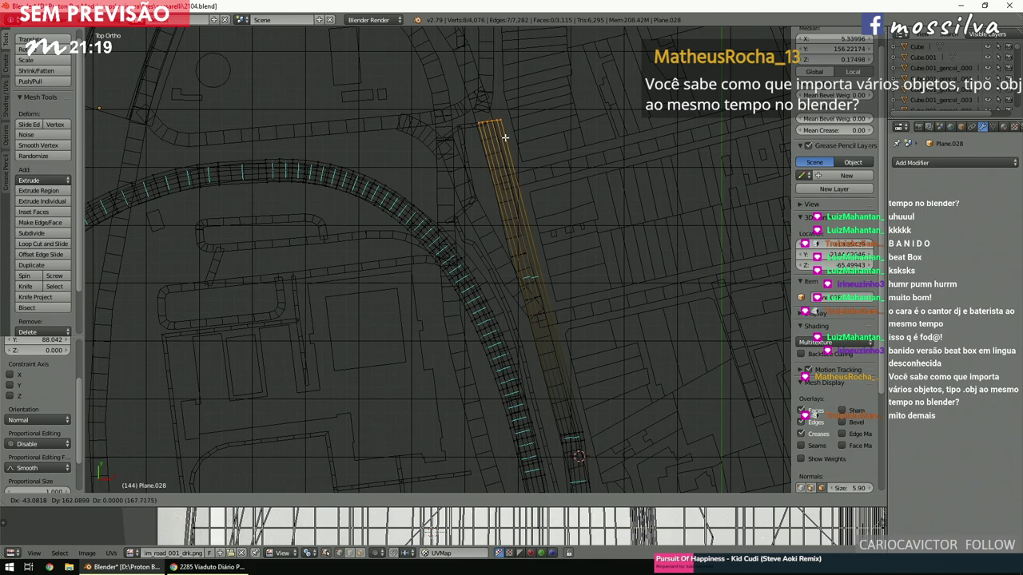
click(504, 137)
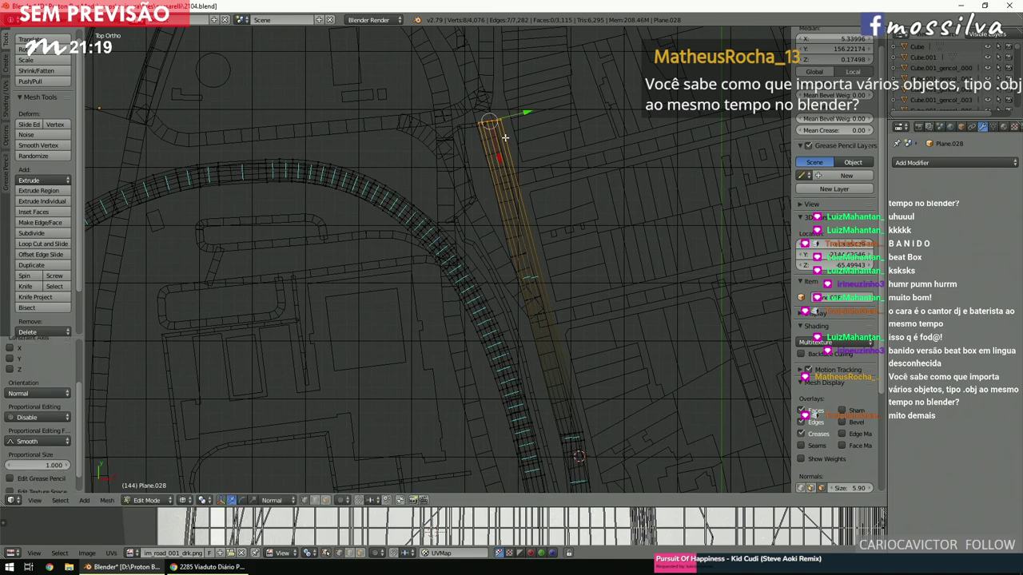
key(a)
shift+scroll(505, 137, down, 5)
scroll(470, 310, up, 3)
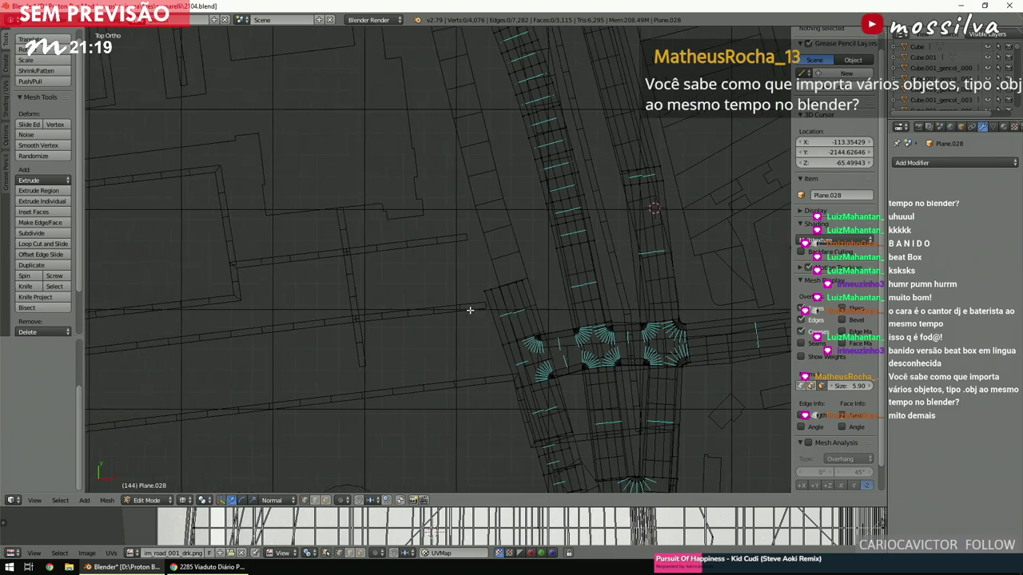
Brush-select the small road piece left of the junction.
key(c)
drag(470, 303, 507, 276)
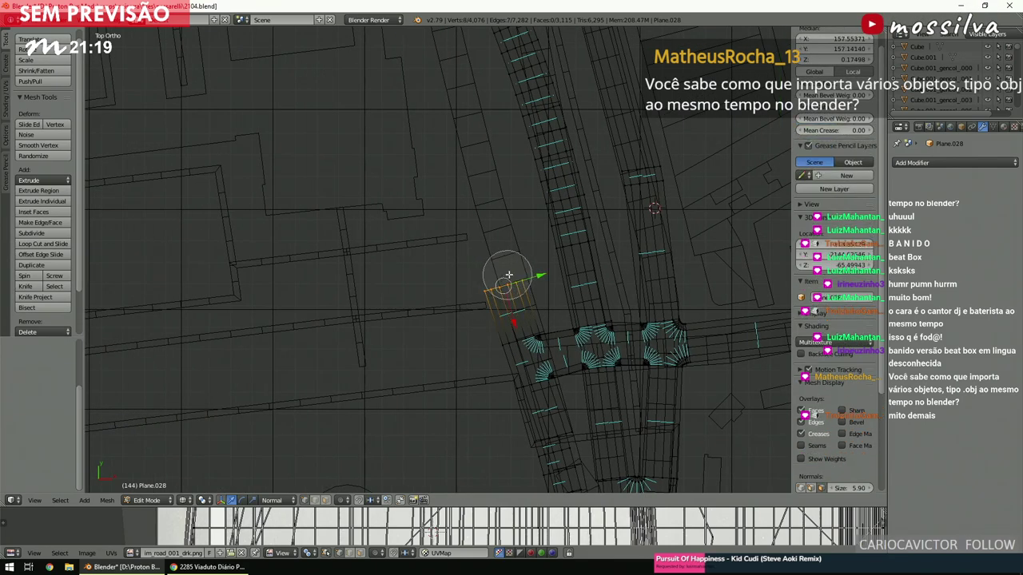
key(Escape)
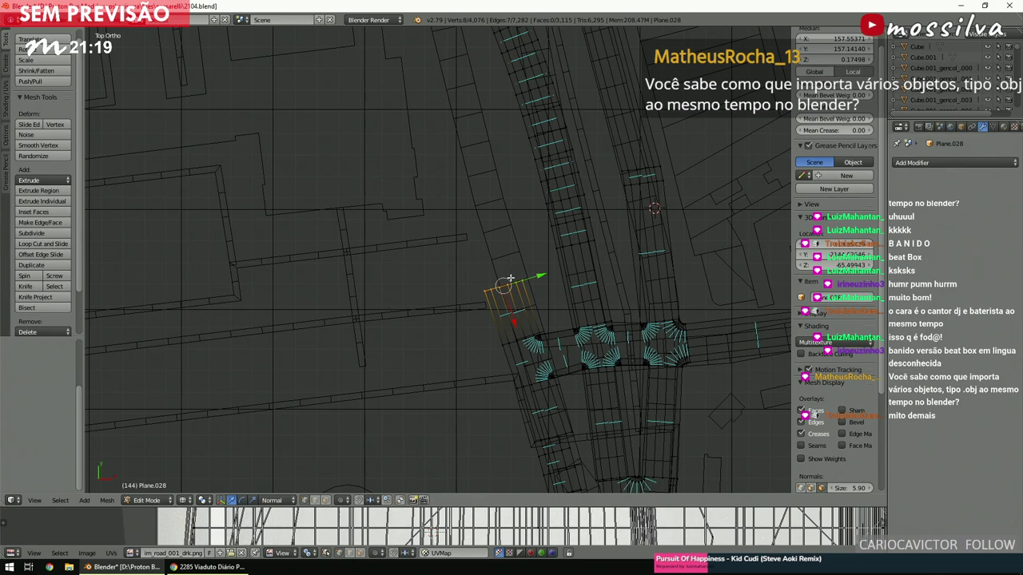
scroll(510, 277, down, 3)
shift+scroll(510, 278, up, 4)
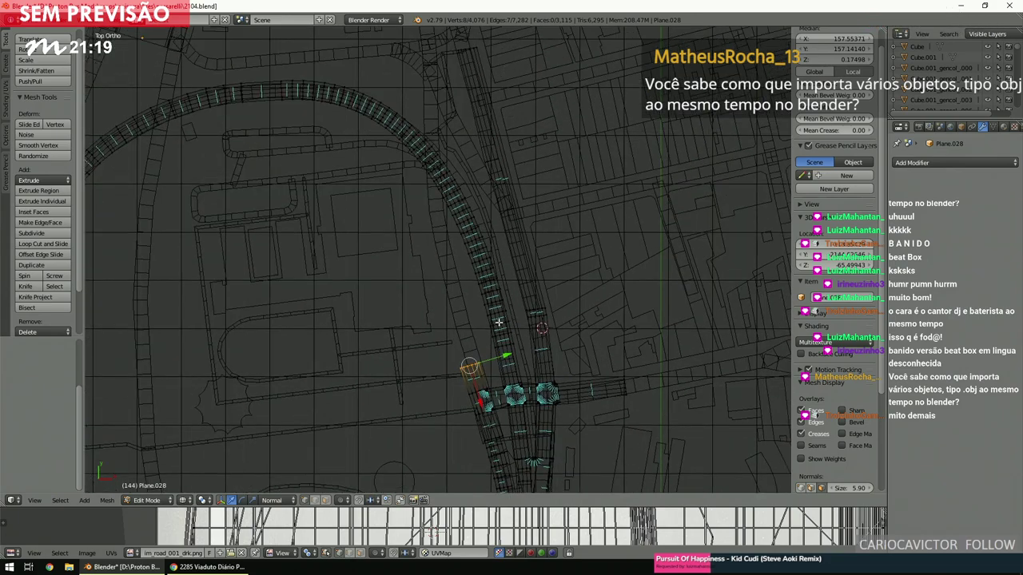
scroll(498, 322, up, 1)
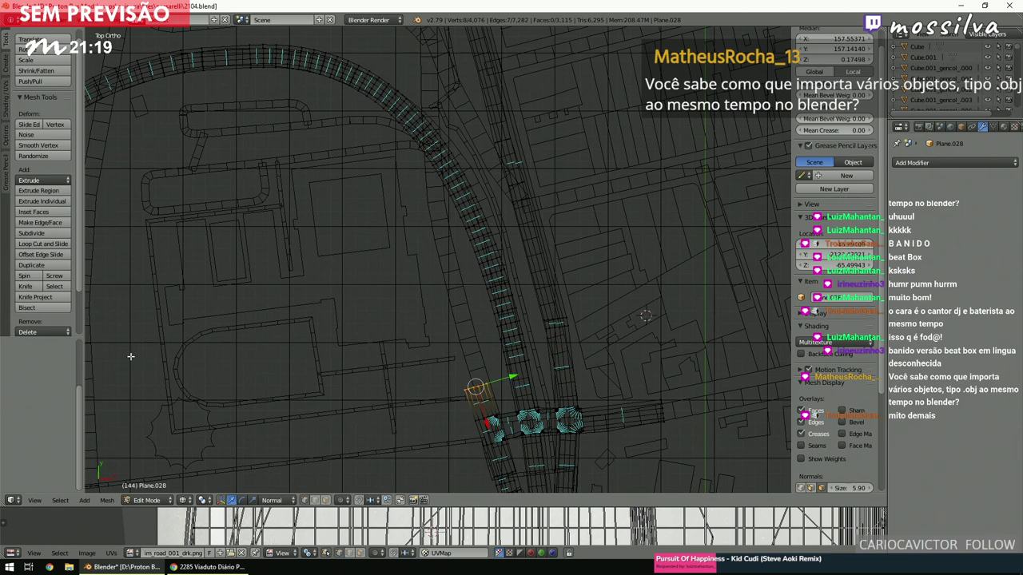
Try spinning the piece 90° into a corner, including a 32-step version, and undo it.
click(41, 277)
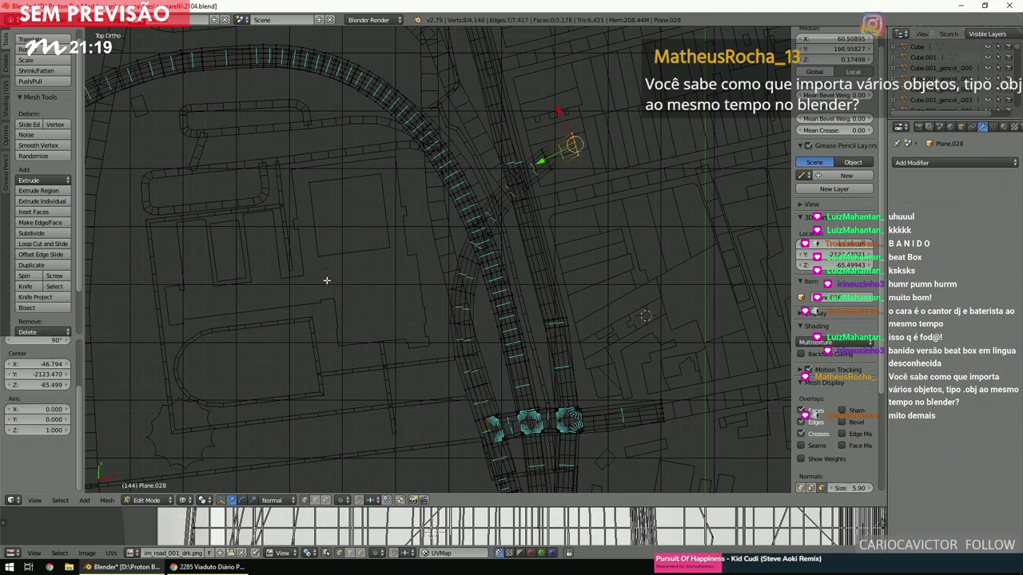
scroll(323, 282, down, 3)
key(ctrl+z)
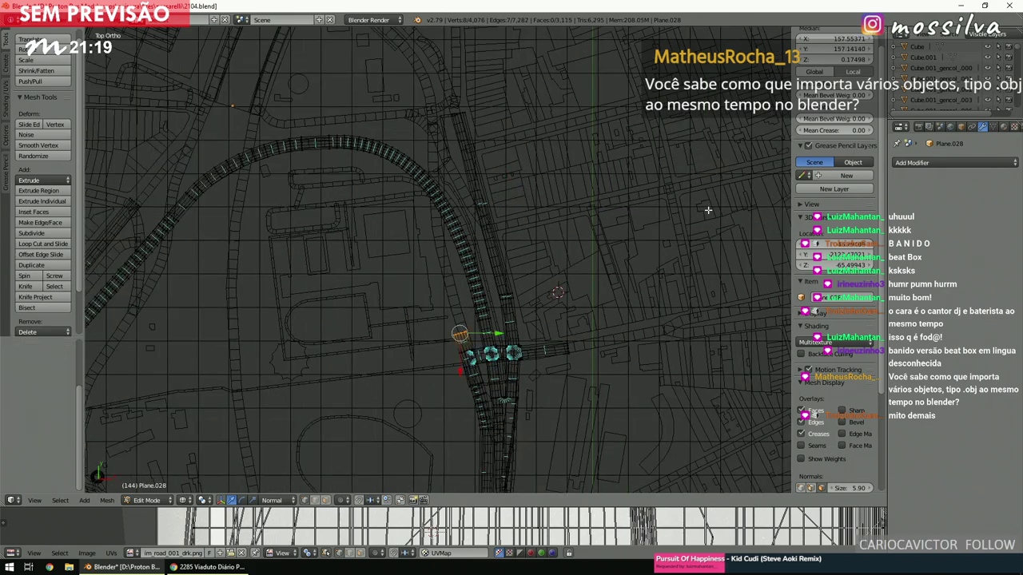
click(36, 275)
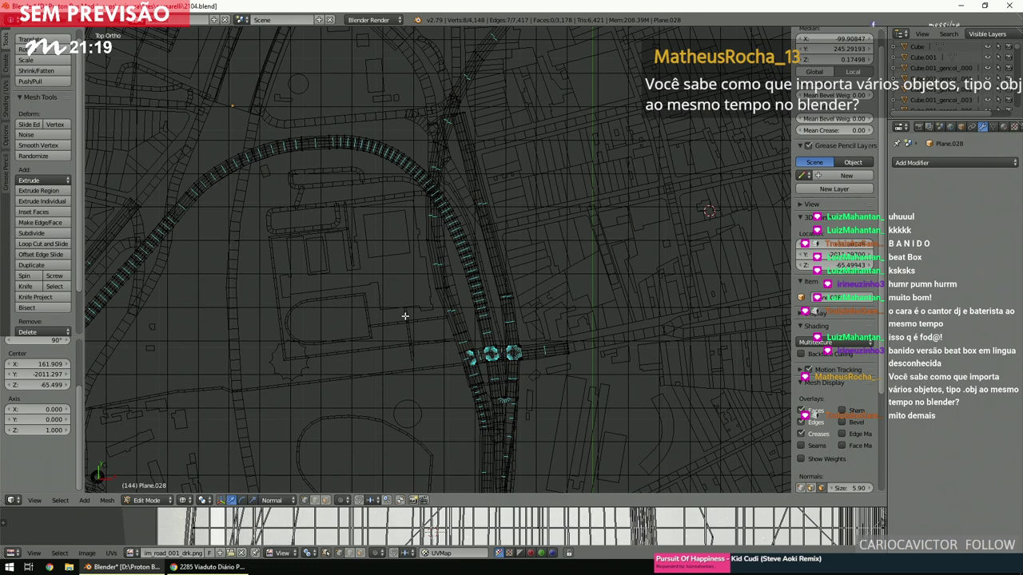
scroll(404, 315, down, 2)
scroll(404, 313, up, 4)
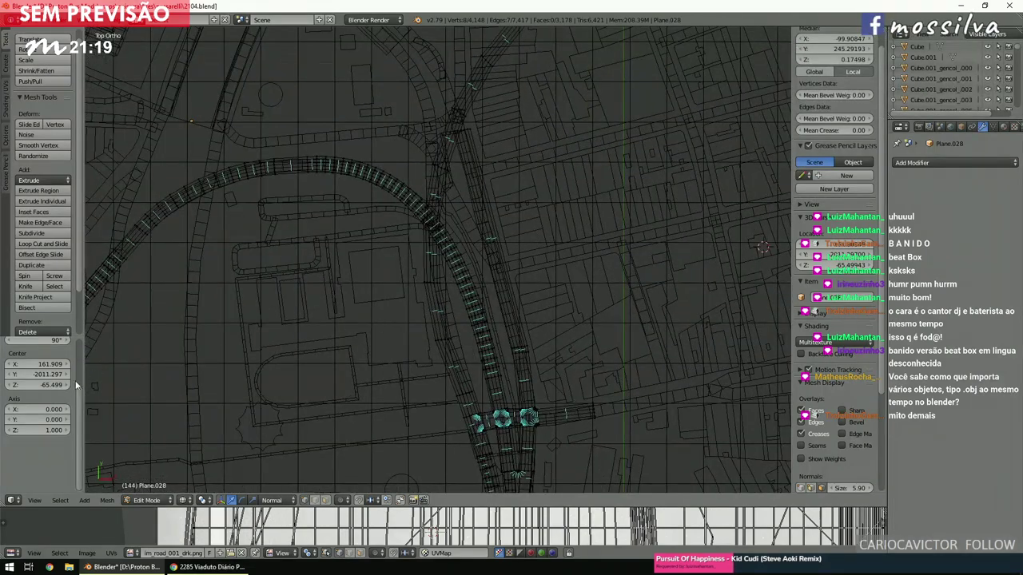
scroll(42, 394, up, 3)
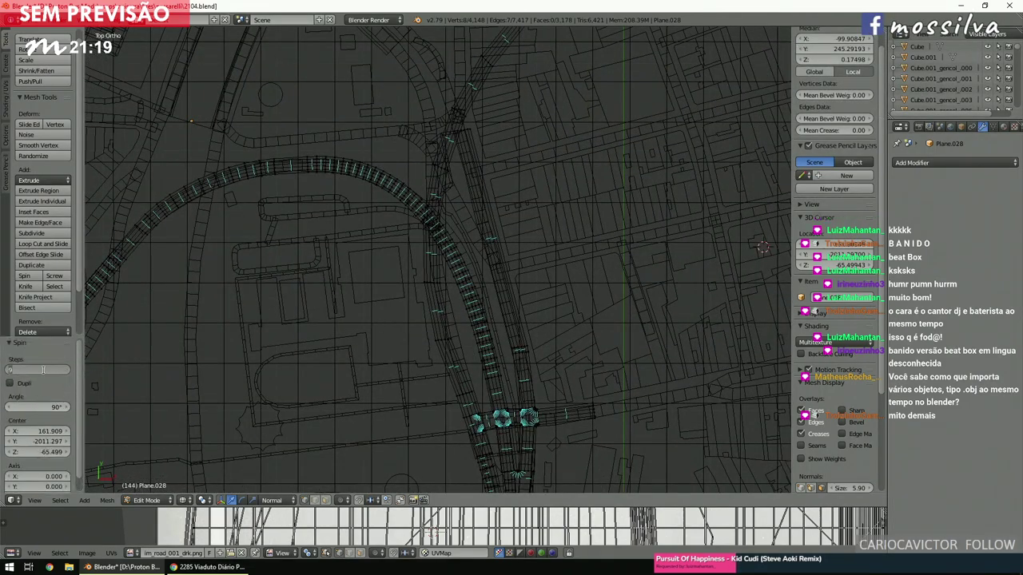
text(32)
key(Return)
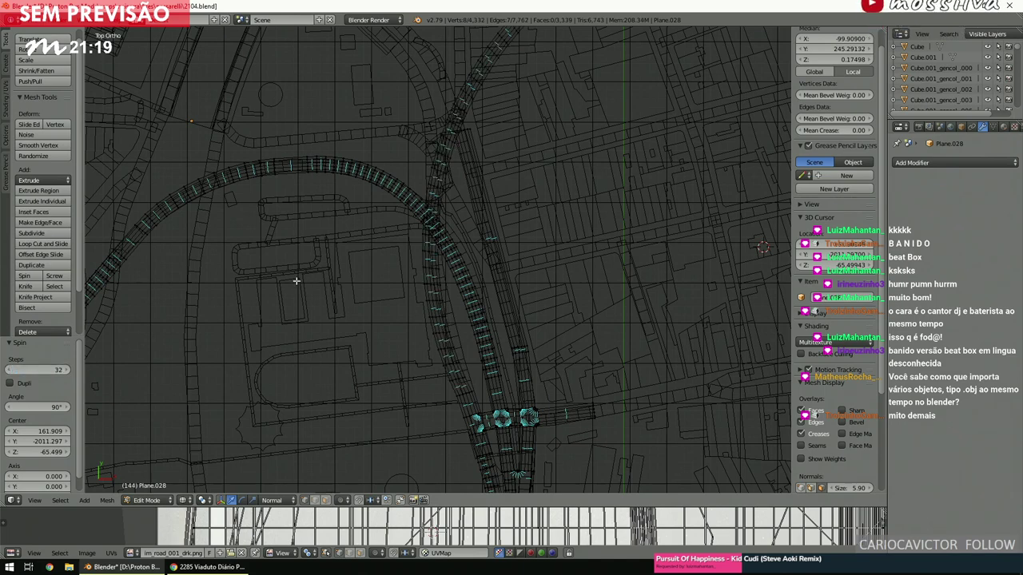
scroll(486, 195, down, 1)
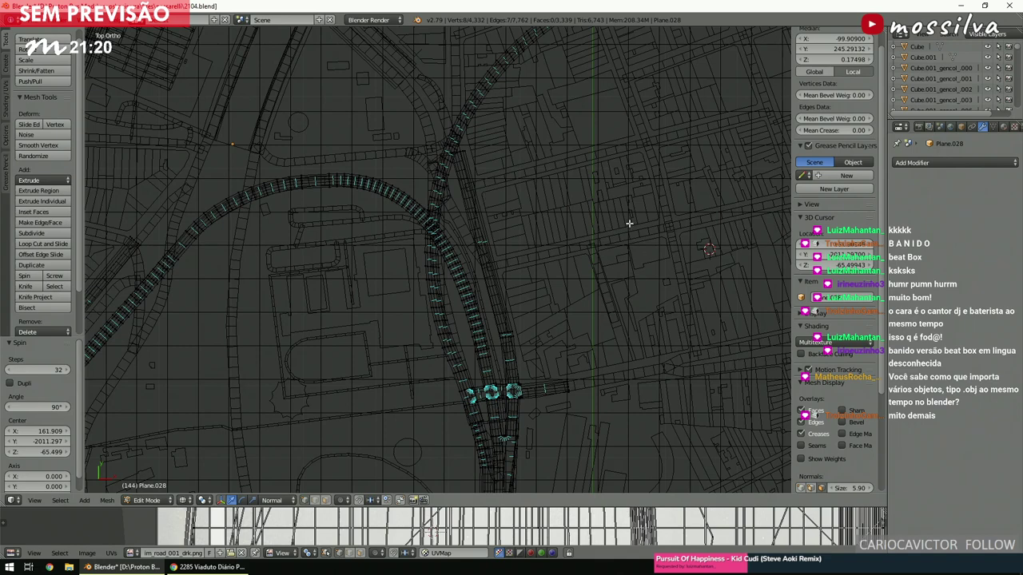
key(ctrl+z)
Move the 3D cursor to a new pivot, retry the spin, and undo the extra spins.
click(716, 254)
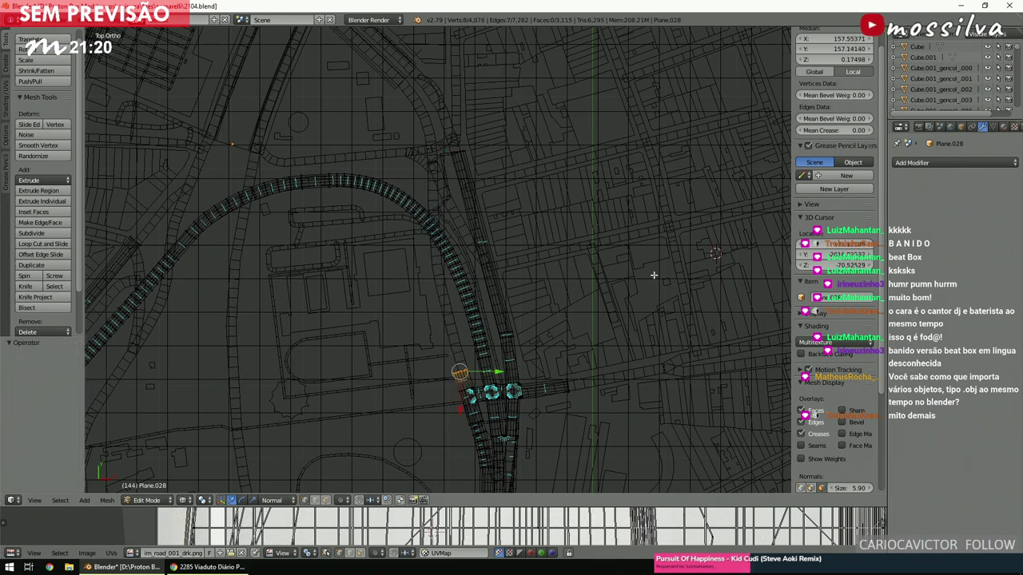
click(38, 276)
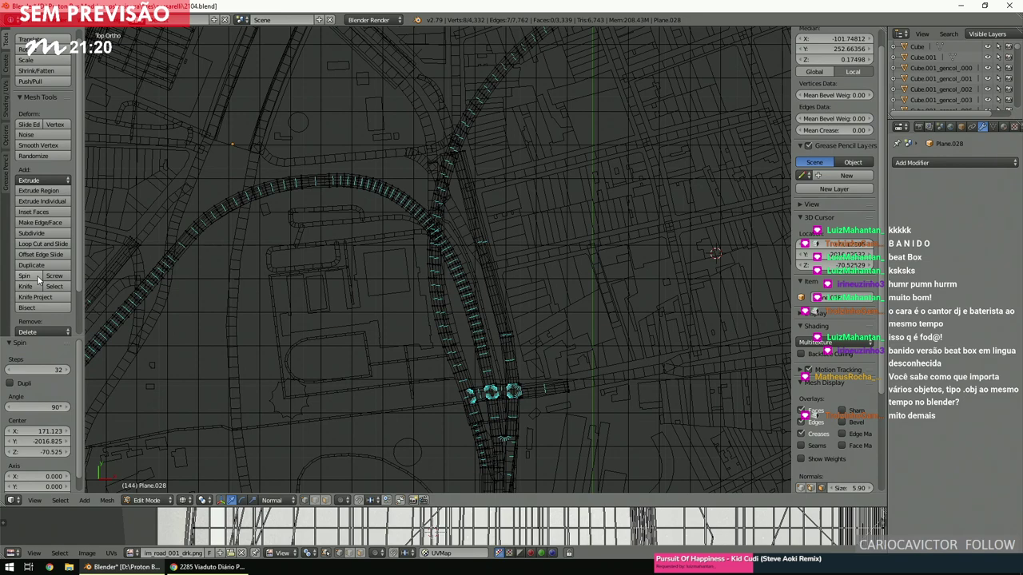
key(ctrl+z)
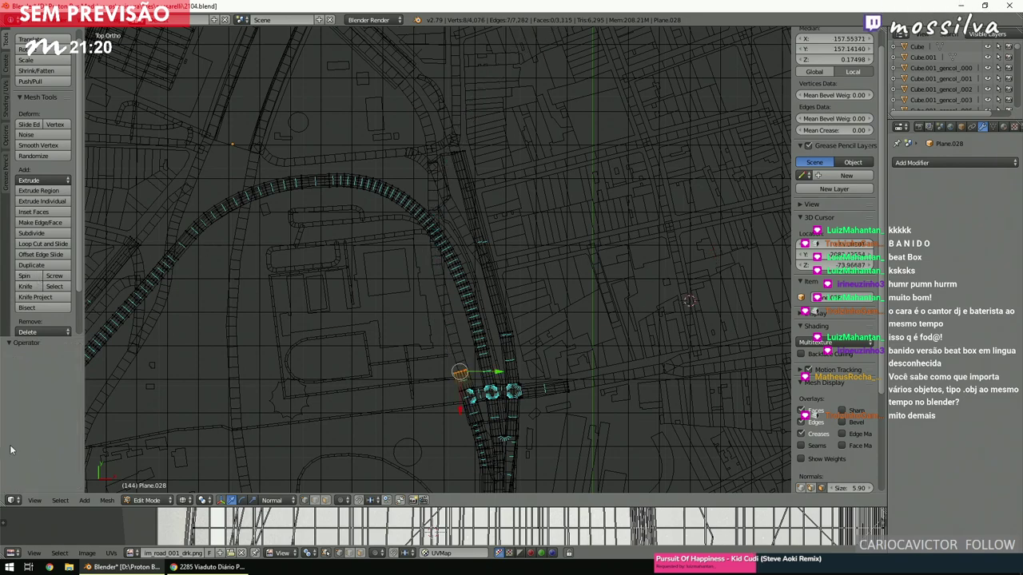
click(29, 277)
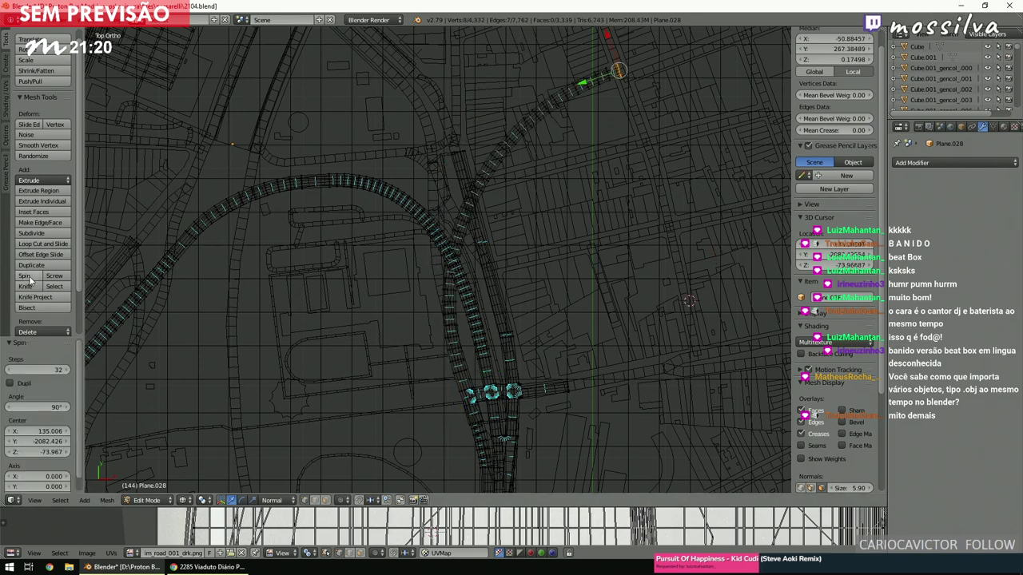
scroll(337, 261, up, 4)
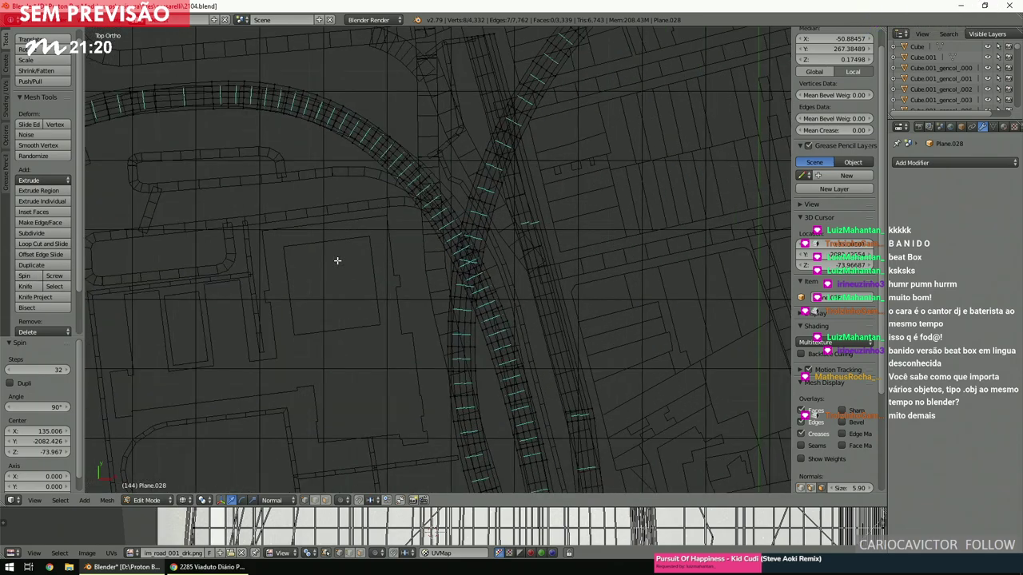
scroll(337, 261, down, 4)
key(ctrl+z)
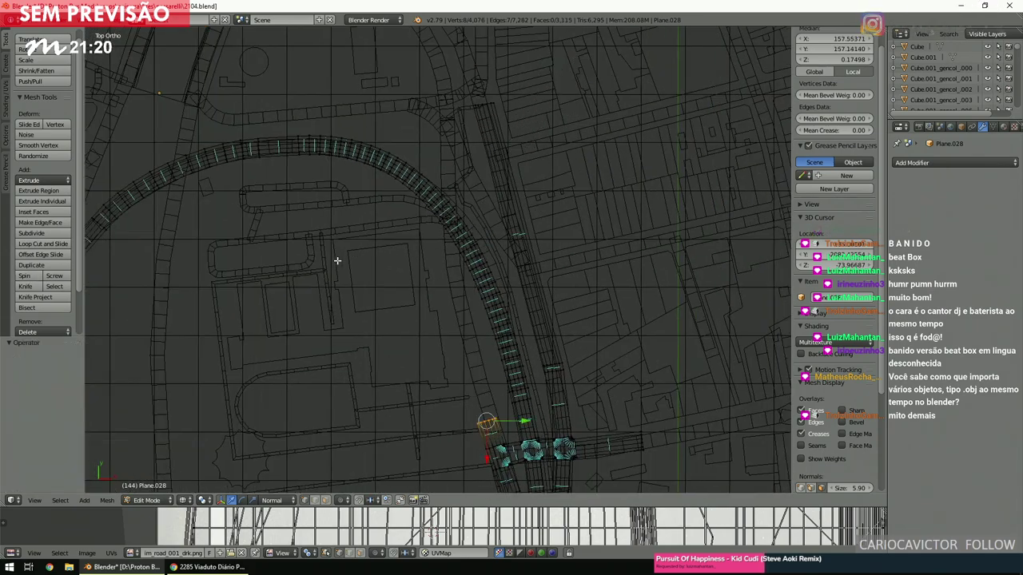
Paint-select the strip of faces at the sidewalk end.
shift+scroll(336, 255, down, 2)
scroll(349, 253, up, 2)
ctrl+scroll(354, 255, down, 2)
ctrl+scroll(343, 266, right, 1)
shift+scroll(344, 269, up, 4)
shift+scroll(346, 273, up, 2)
scroll(342, 397, up, 3)
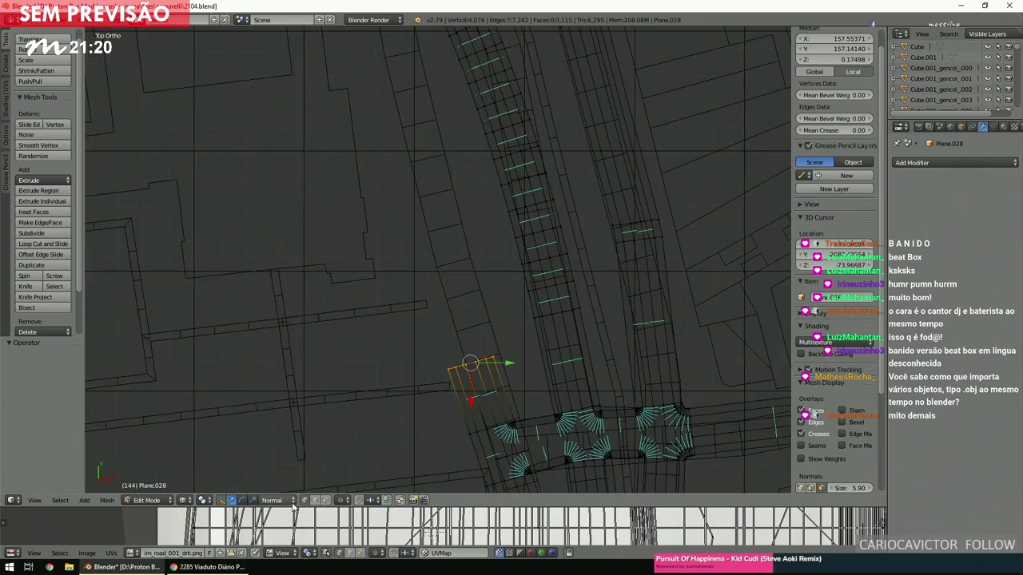
key(a)
key(c)
mouse_move(450, 391)
mouse_down()
mouse_move(473, 393)
mouse_move(513, 367)
mouse_up()
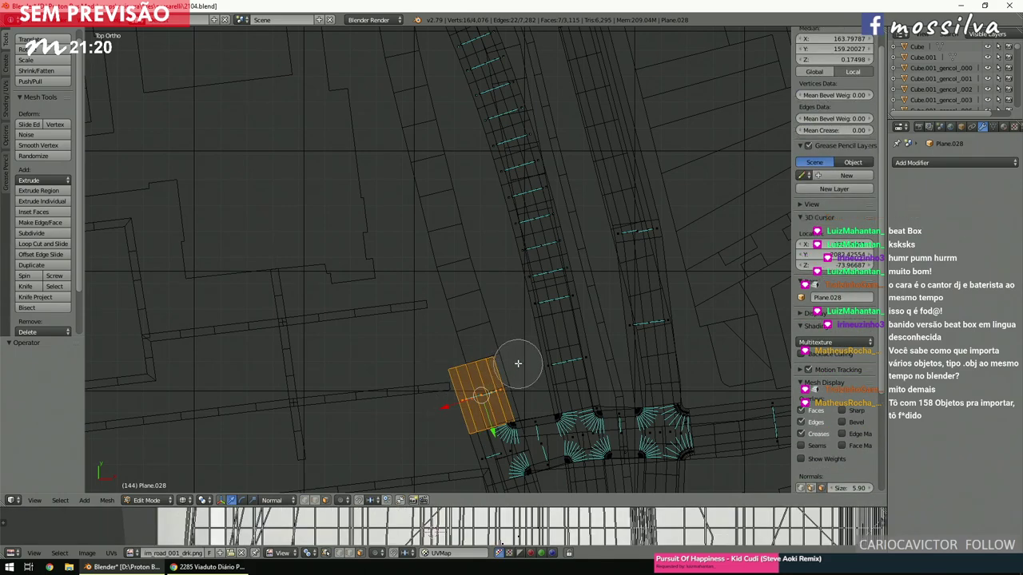
right_click(452, 406)
scroll(452, 406, down, 5)
Duplicate the strip piece, rotate it 5.38°, and move it up alongside the road.
key(shift+d)
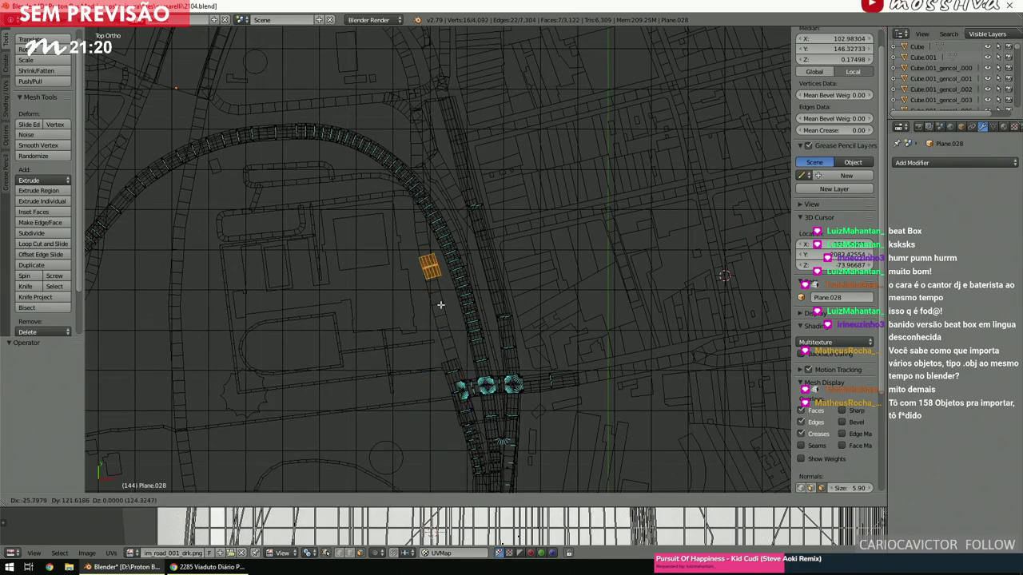
click(437, 301)
scroll(437, 300, up, 5)
key(r)
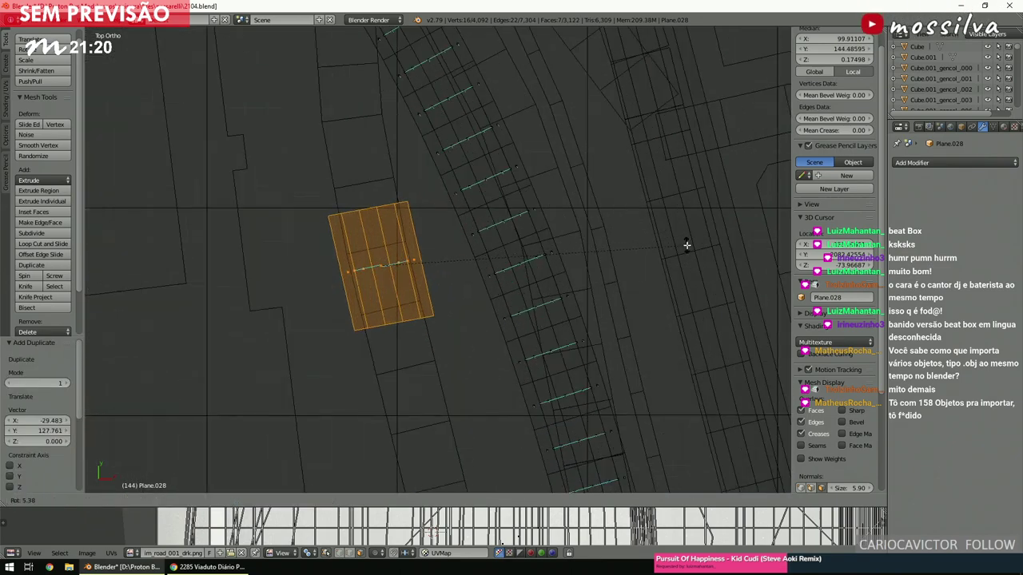
click(686, 244)
key(g)
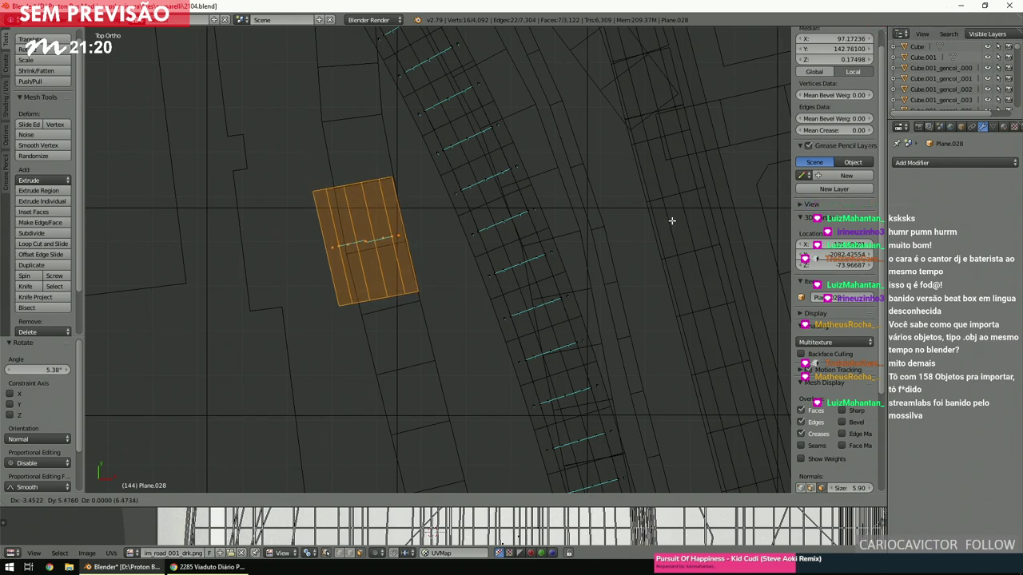
click(671, 220)
scroll(669, 219, down, 5)
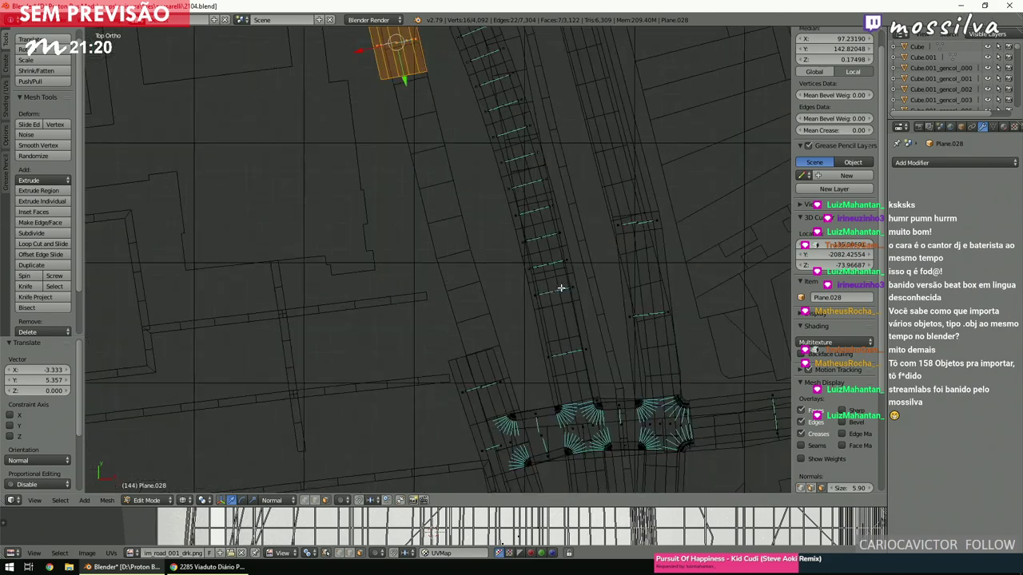
Box-select the vertices at the lower strip end and on the duplicated piece.
key(a)
scroll(561, 287, up, 4)
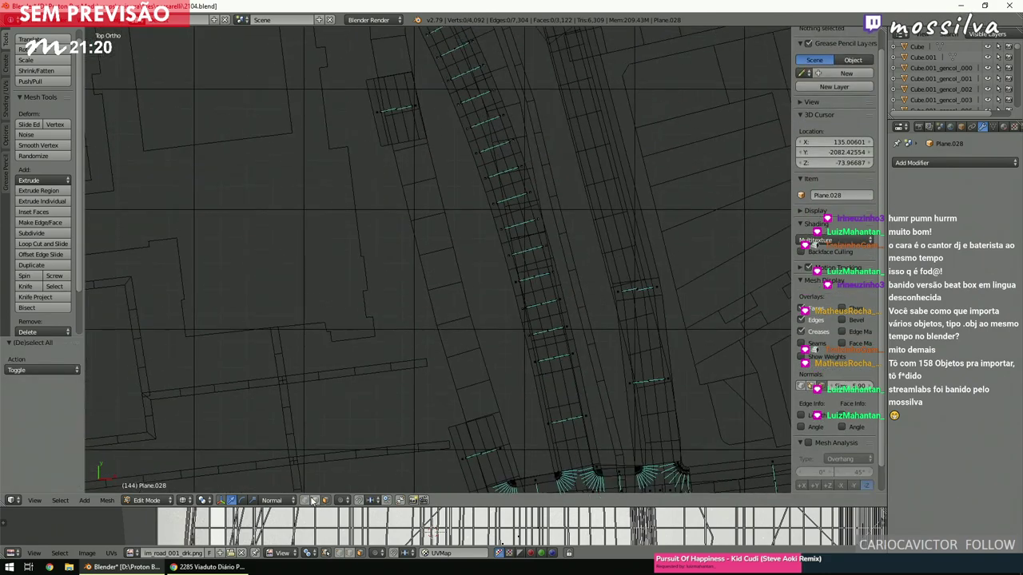
shift+middle_drag(335, 426, 335, 334)
key(b)
drag(427, 277, 505, 342)
key(b)
drag(377, 112, 454, 27)
Bridge the two edge loops into a connecting strip with 6 cuts.
key(space)
key(Return)
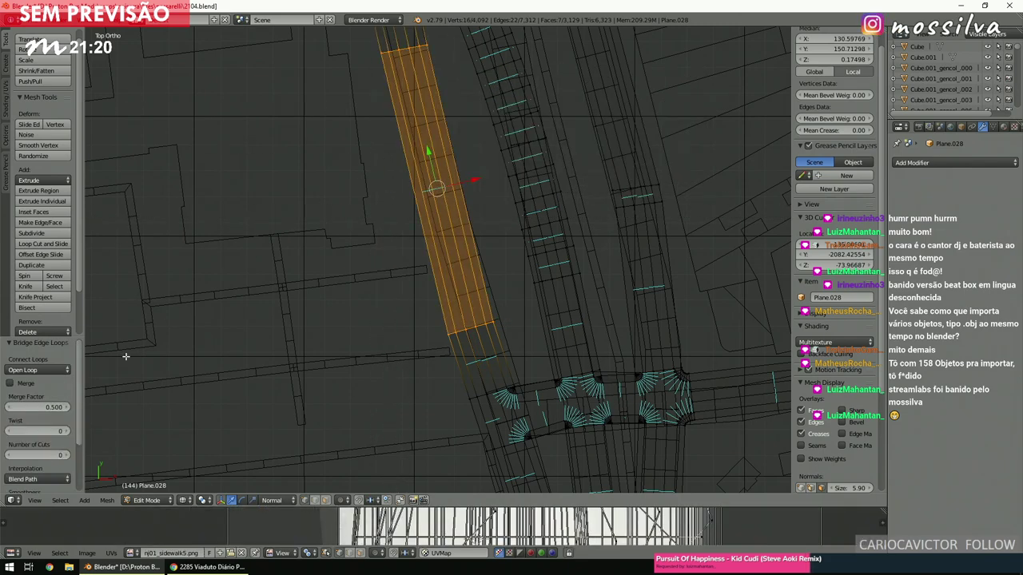
key(Return)
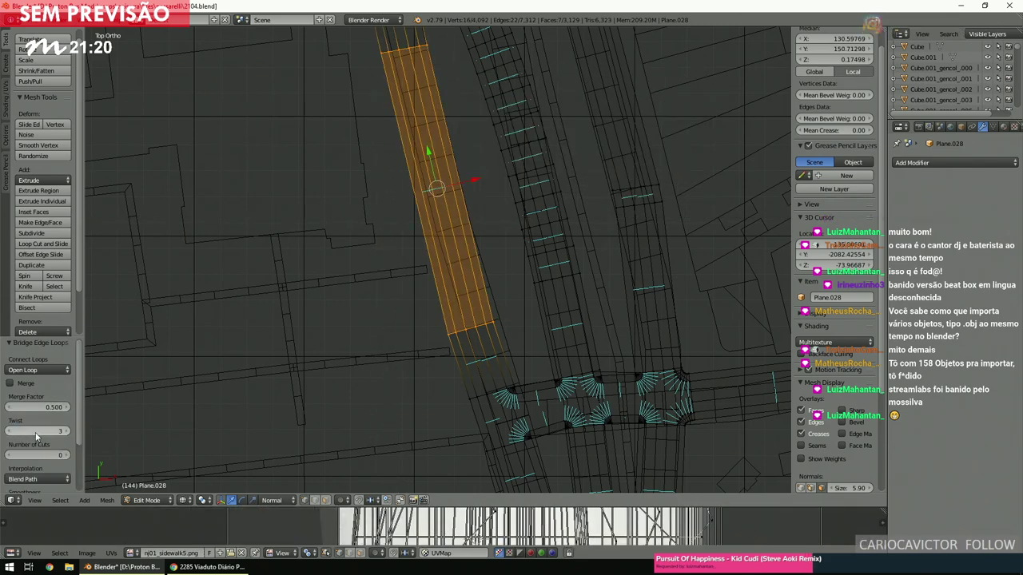
double_click(38, 454)
text(3)
key(Return)
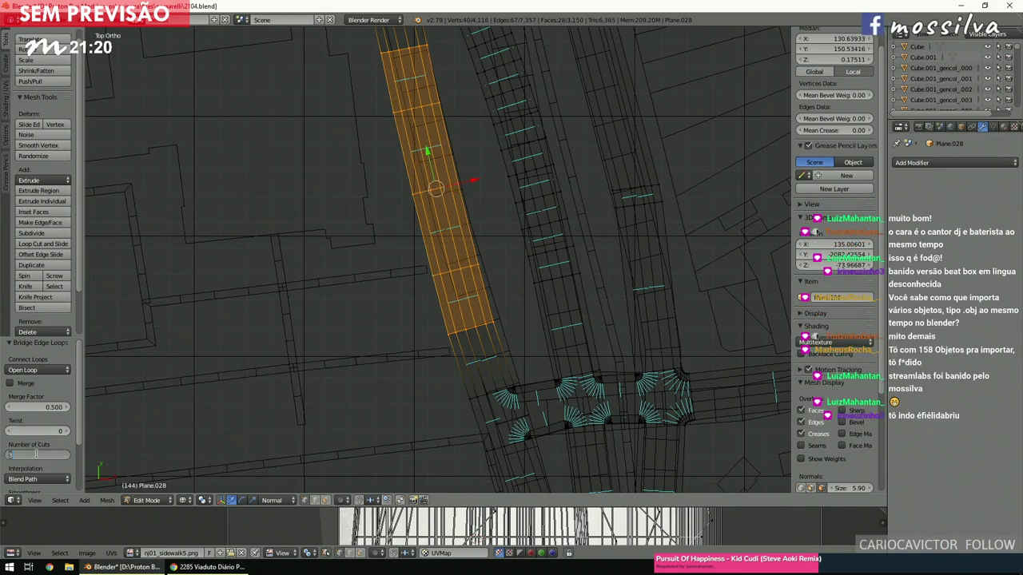
key(Return)
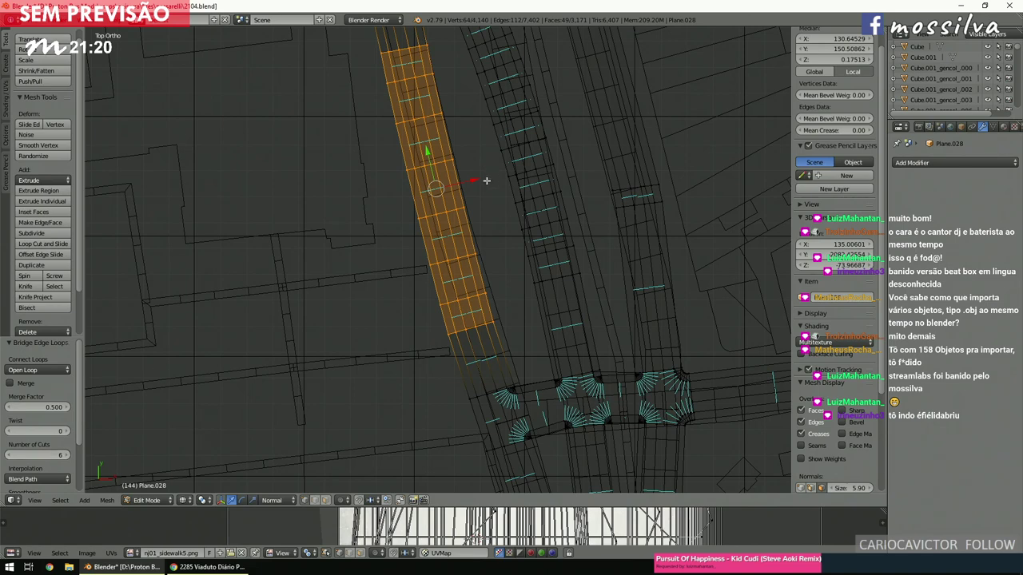
Select the faces at the end of the existing sidewalk strip.
key(a)
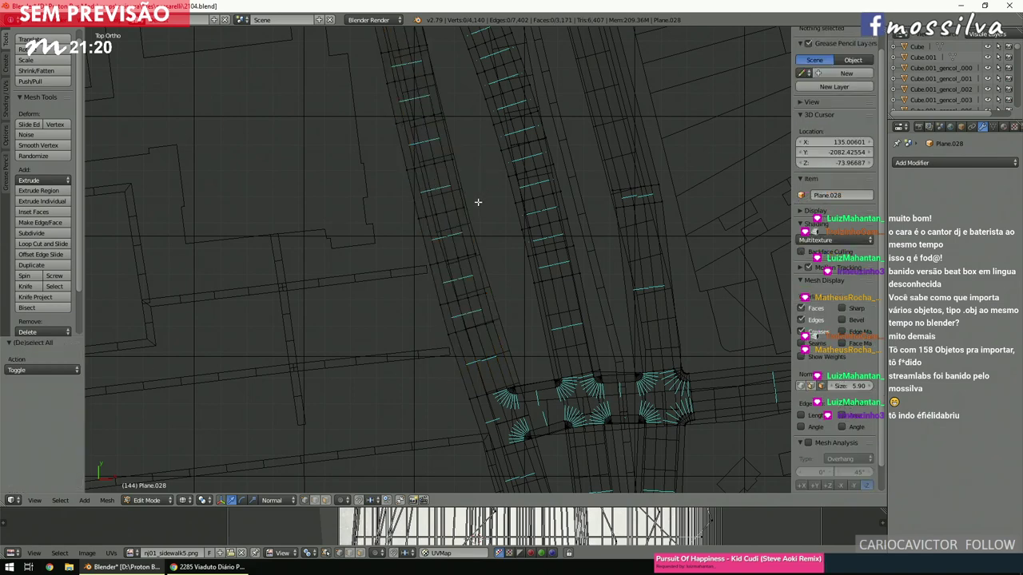
shift+scroll(478, 202, up, 3)
shift+scroll(477, 203, up, 5)
ctrl+scroll(482, 219, left, 2)
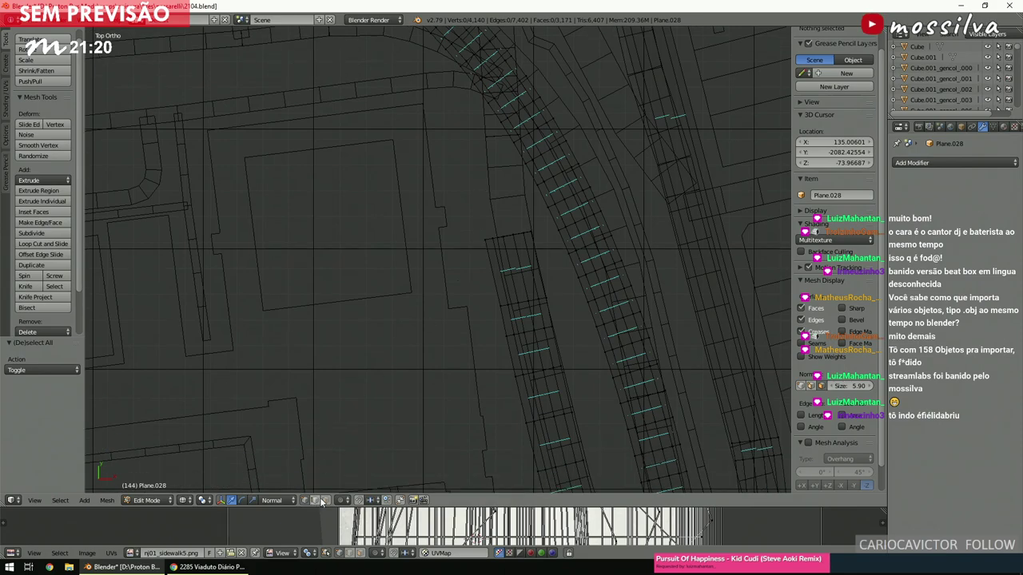
drag(477, 247, 546, 286)
ctrl+scroll(546, 286, right, 2)
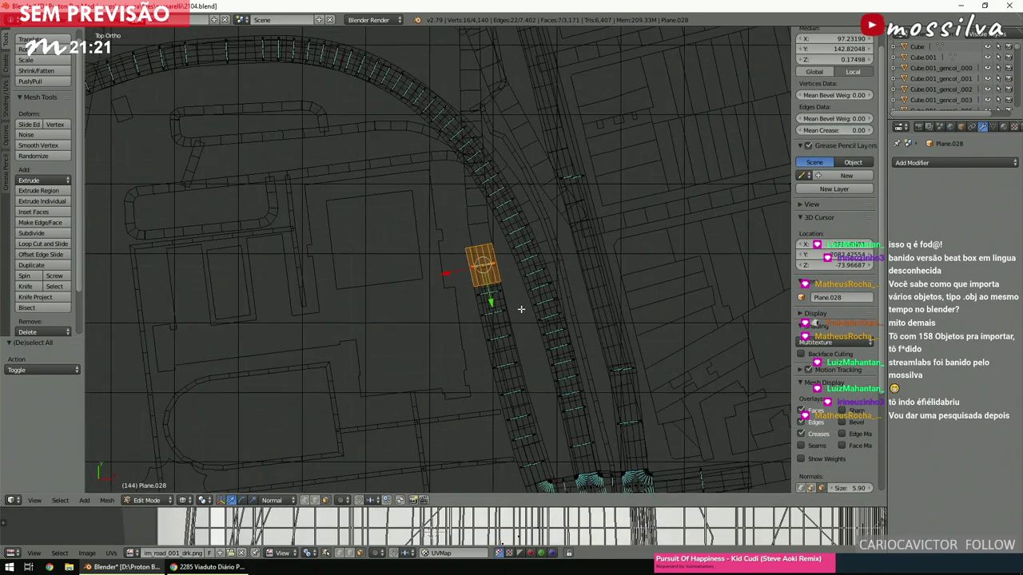
shift+scroll(522, 303, up, 4)
Duplicate the strip-end piece, rotate it 9.4° and move it north up the road.
key(g)
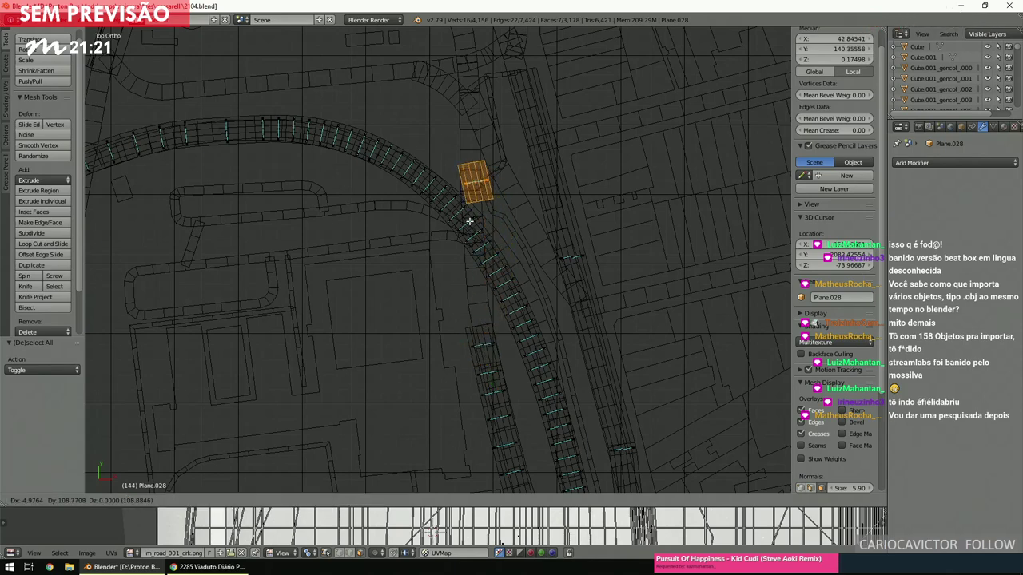
click(463, 224)
shift+scroll(464, 225, up, 4)
key(r)
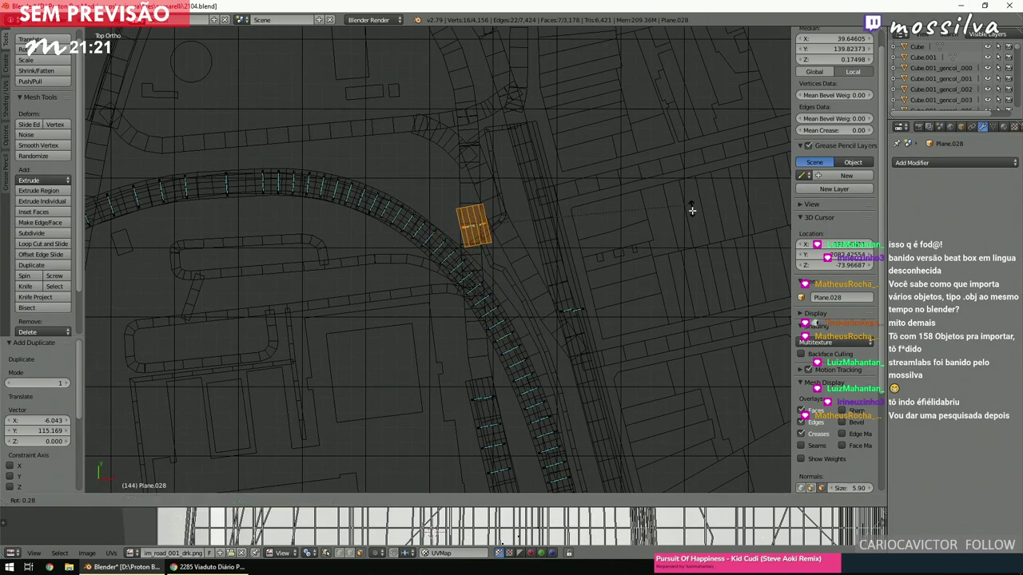
click(679, 237)
key(g)
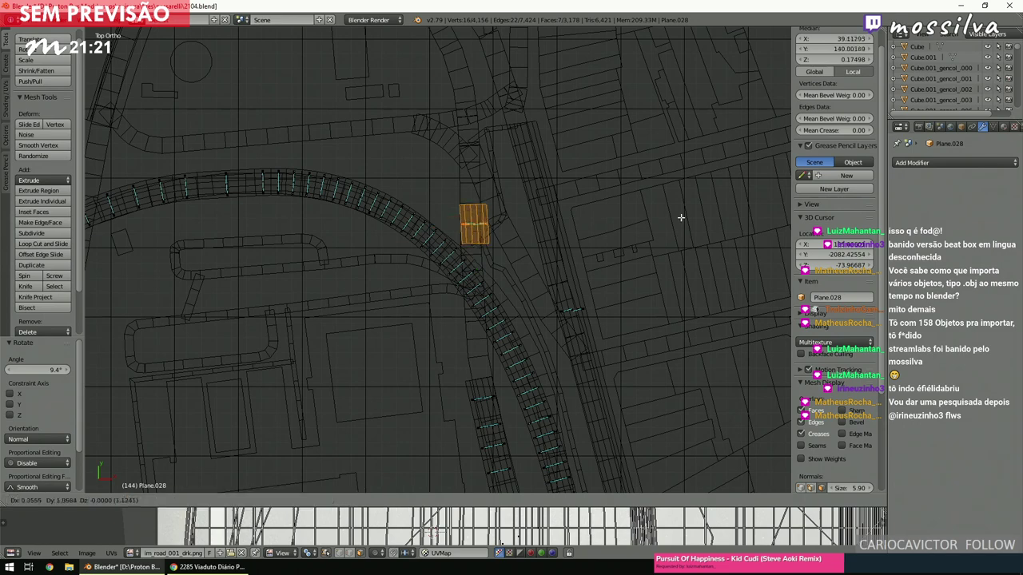
click(677, 163)
Select the edge loops at the strip end and on the new upper piece.
key(a)
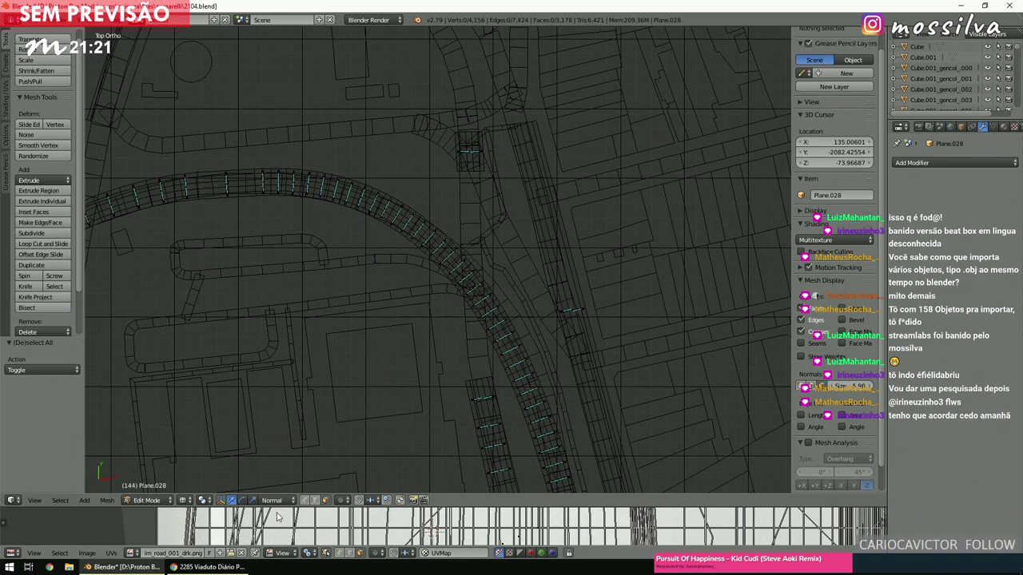
scroll(484, 365, up, 4)
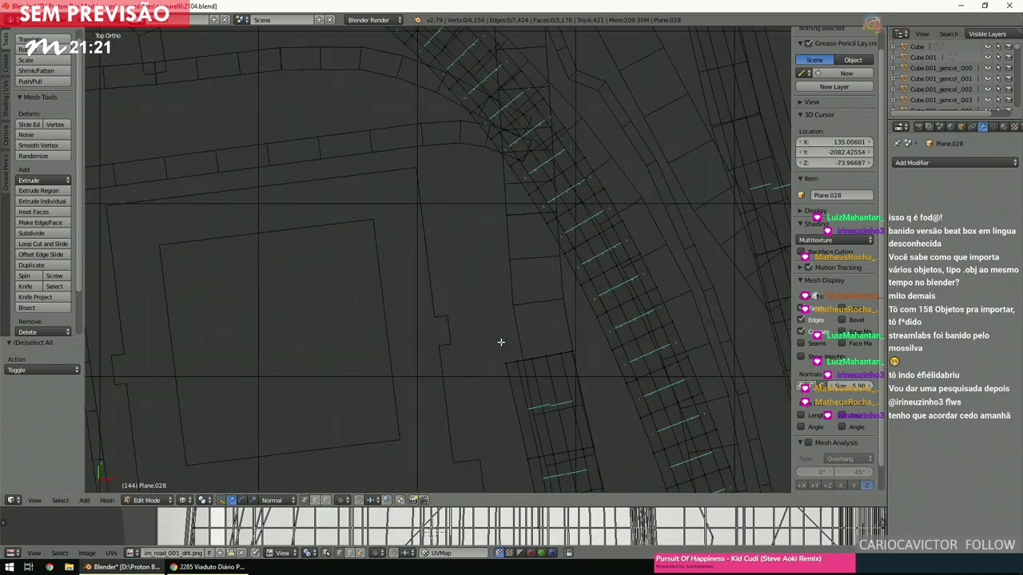
key(b)
drag(498, 330, 550, 365)
scroll(543, 205, down, 4)
key(b)
drag(446, 78, 505, 97)
Bridge the two edge loops into a strip with 6 cuts.
key(space)
click(547, 133)
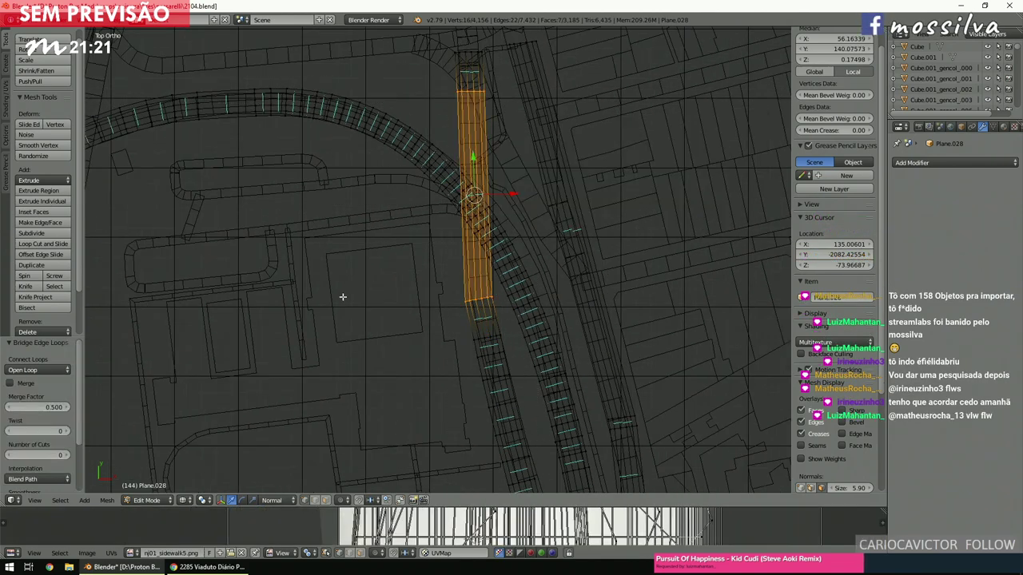
click(32, 456)
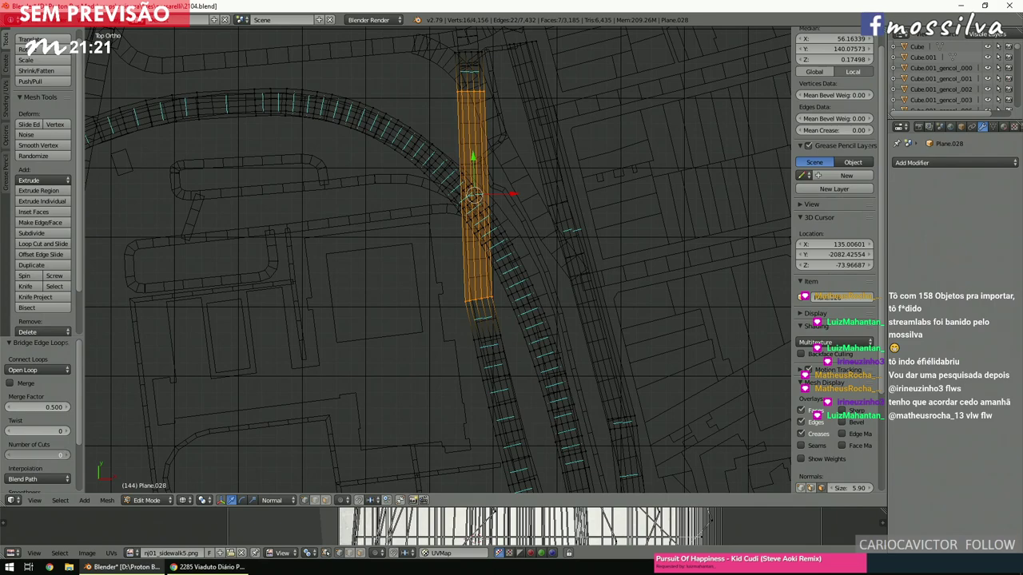
text(6)
key(Return)
key(a)
shift+scroll(414, 214, up, 5)
shift+scroll(414, 214, up, 5)
ctrl+scroll(414, 214, left, 5)
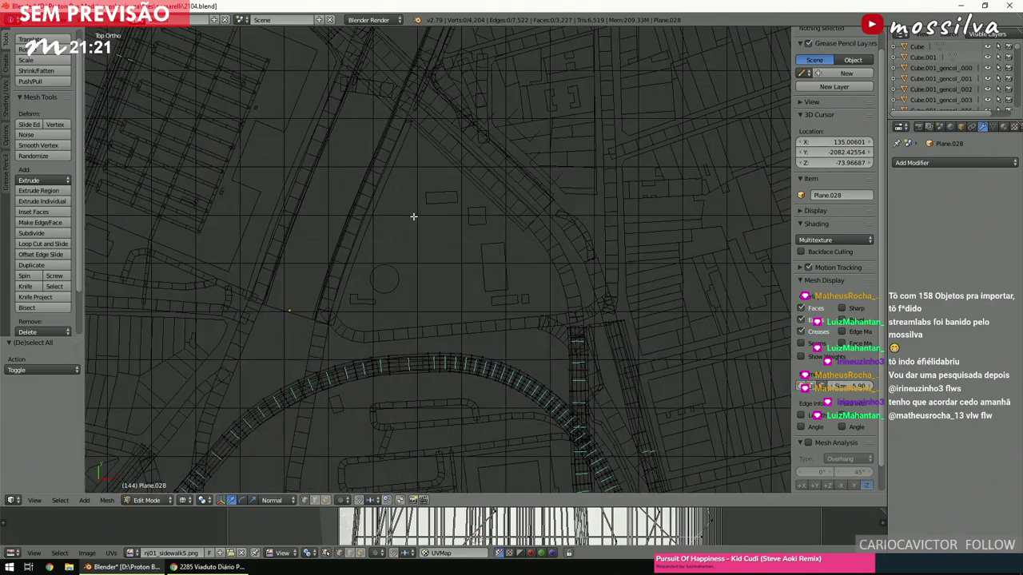
scroll(413, 216, up, 6)
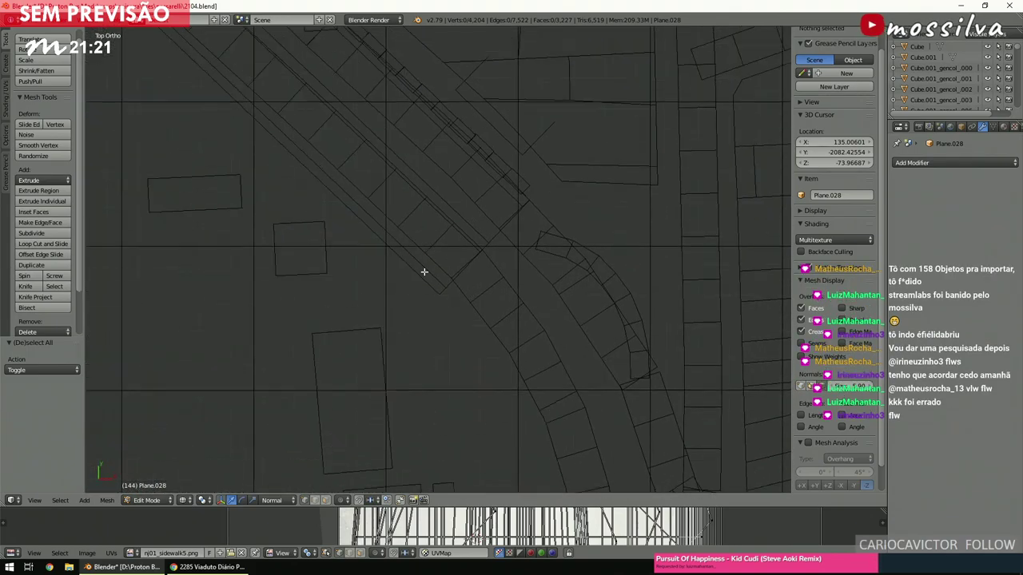
scroll(461, 261, down, 6)
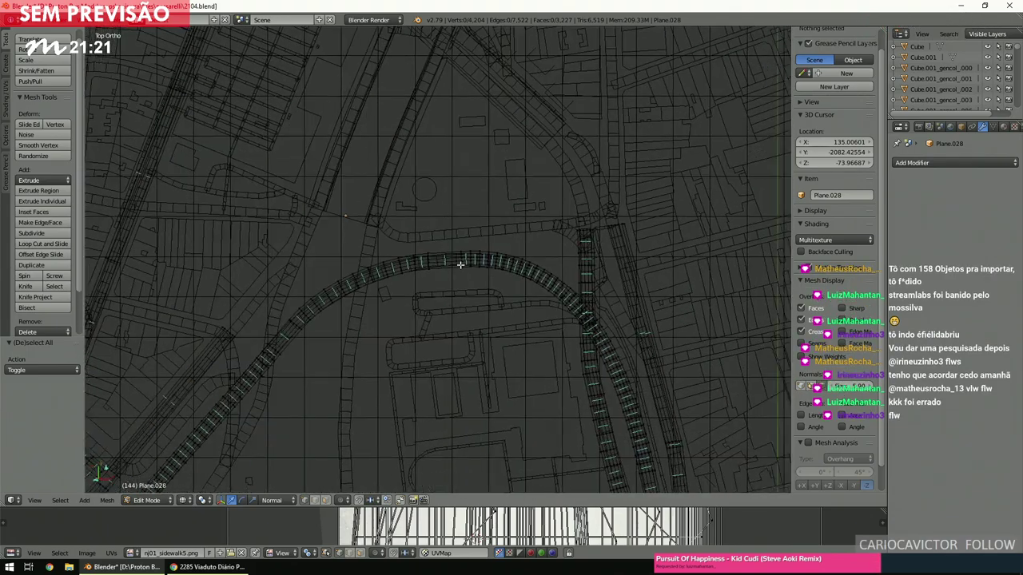
scroll(460, 264, up, 2)
ctrl+scroll(460, 264, right, 2)
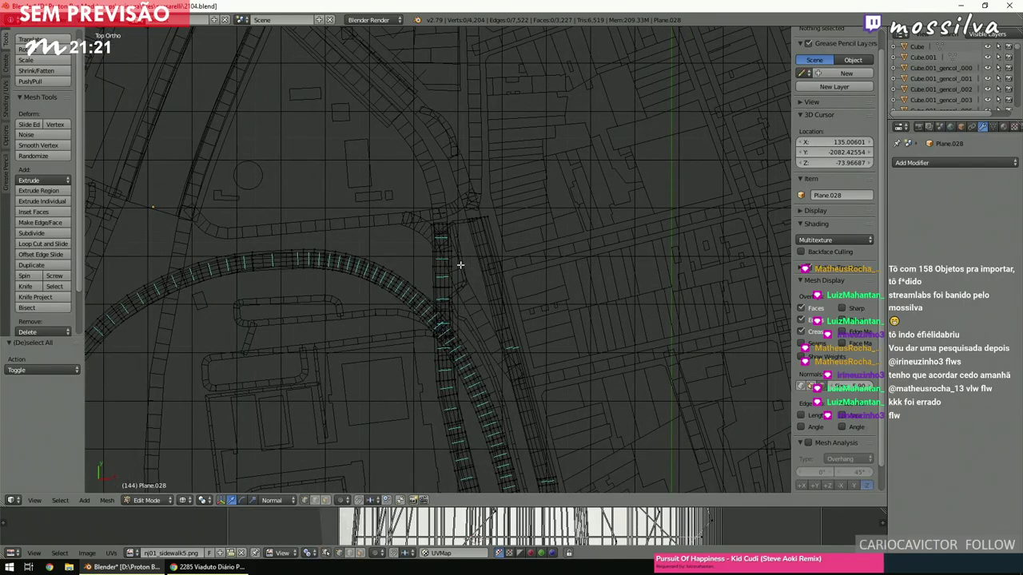
ctrl+scroll(461, 264, left, 3)
scroll(420, 272, up, 5)
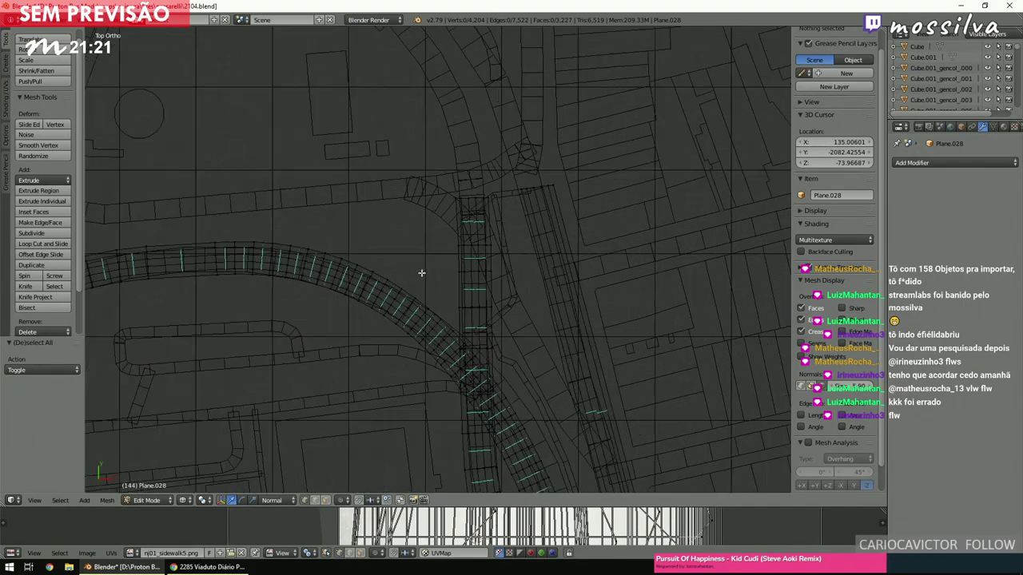
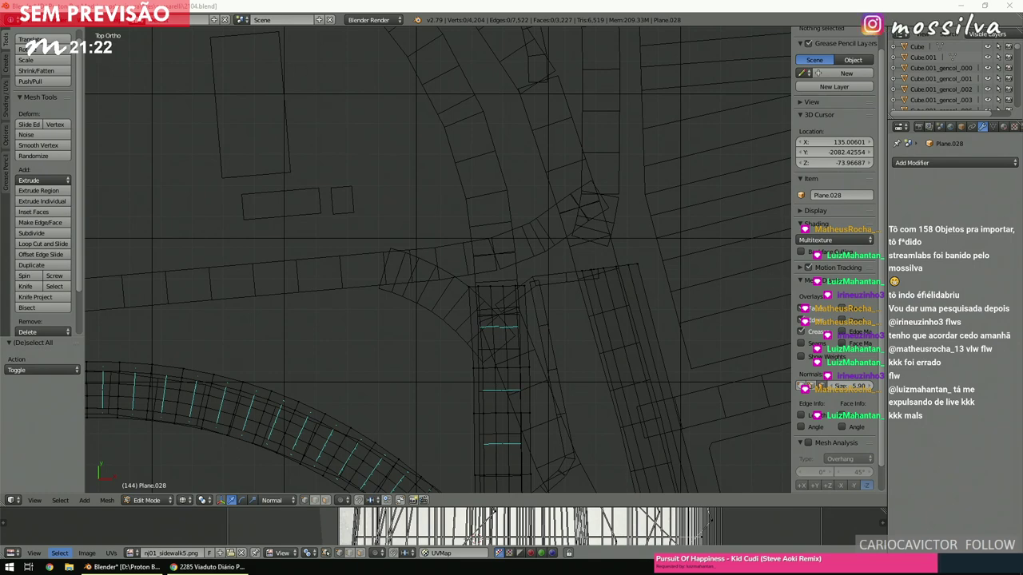
Orbit the view in solid shading to inspect the elevated curved road, then return to top view.
scroll(495, 195, down, 3)
click(485, 214)
key(z)
mouse_move(484, 213)
middle_down()
mouse_move(450, 159)
mouse_move(481, 157)
middle_up()
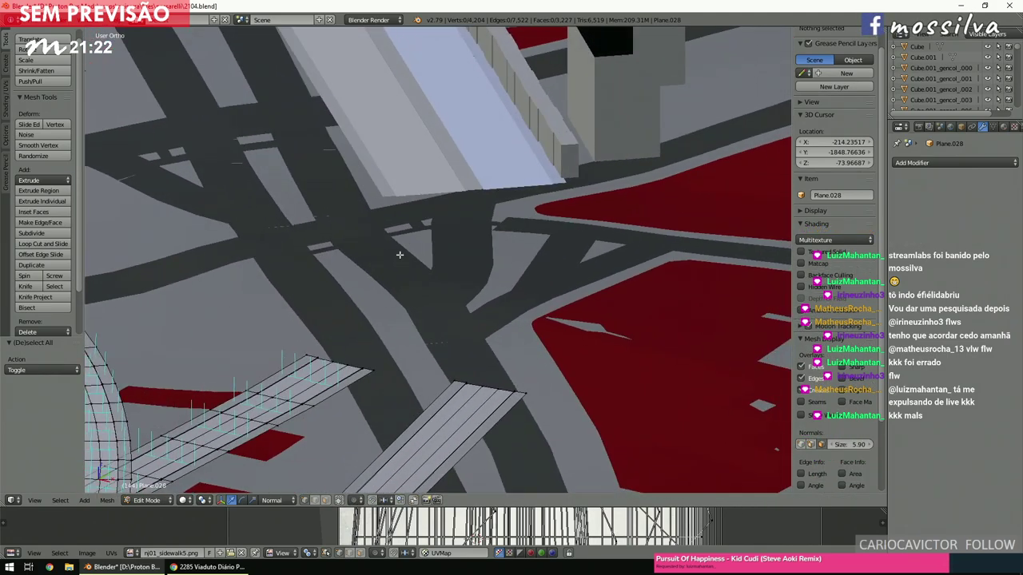
scroll(400, 254, down, 5)
middle_drag(400, 254, 346, 237)
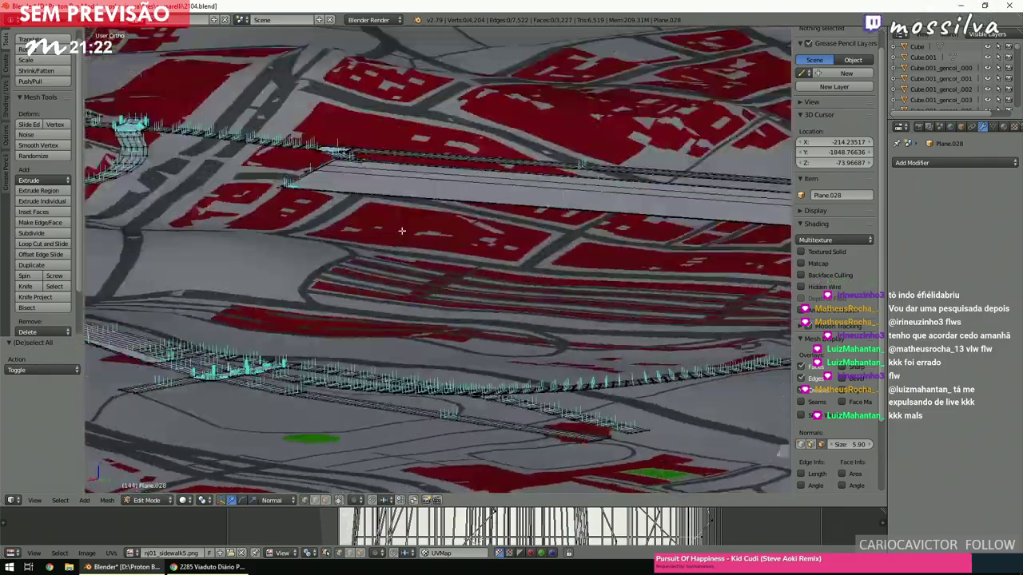
middle_drag(402, 231, 522, 235)
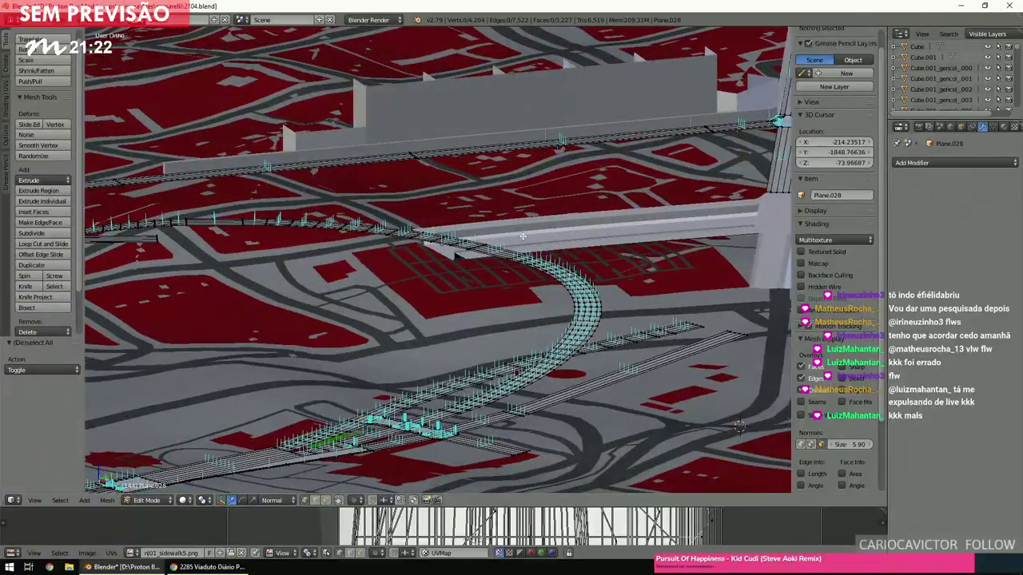
key(KP_7)
In wireframe, circle-select the end-edge vertices of the short road strip.
scroll(523, 237, up, 2)
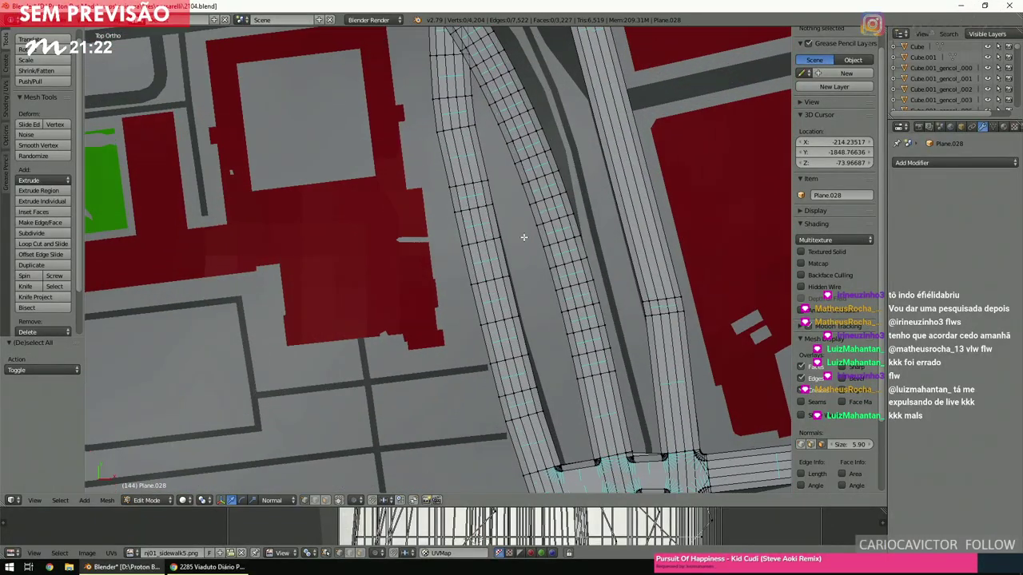
key(z)
scroll(521, 240, up, 1)
scroll(522, 239, up, 4)
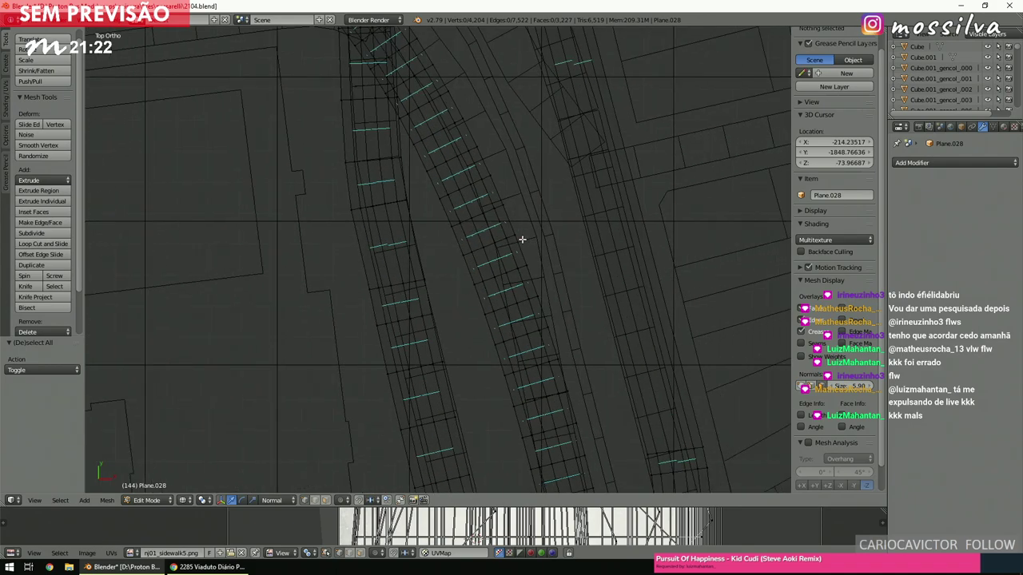
shift+scroll(522, 238, up, 4)
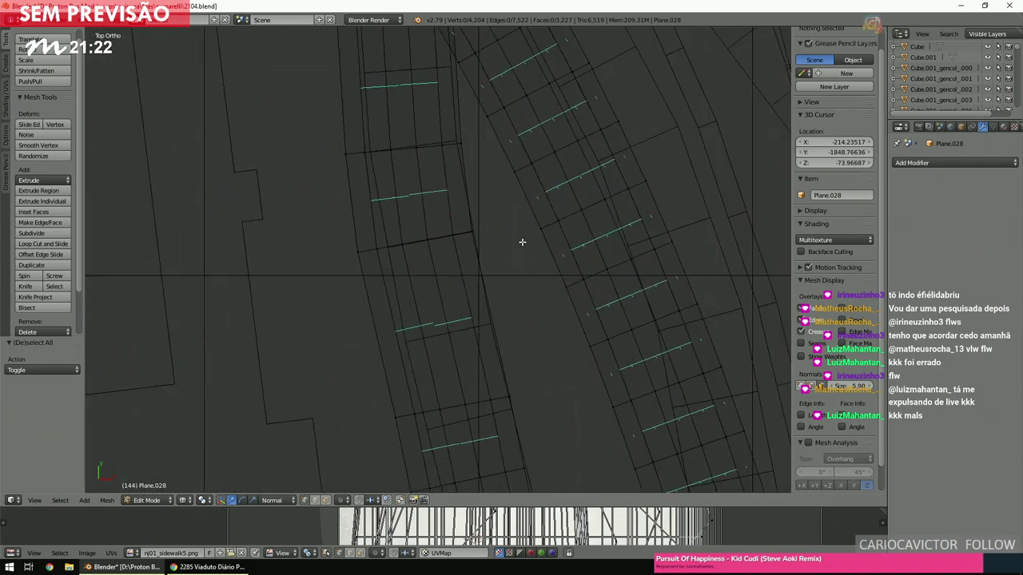
key(c)
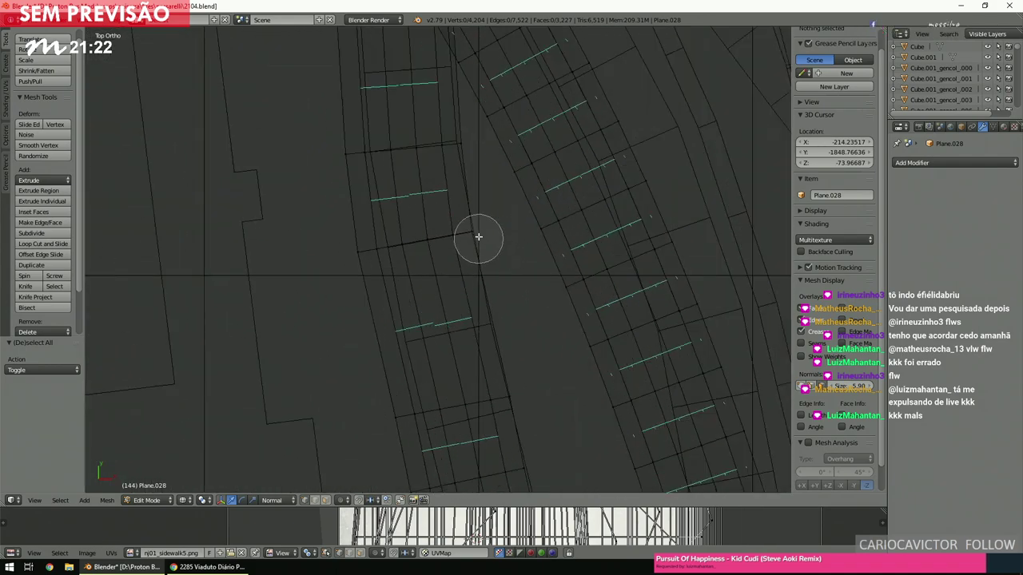
click(477, 235)
click(357, 247)
click(431, 220)
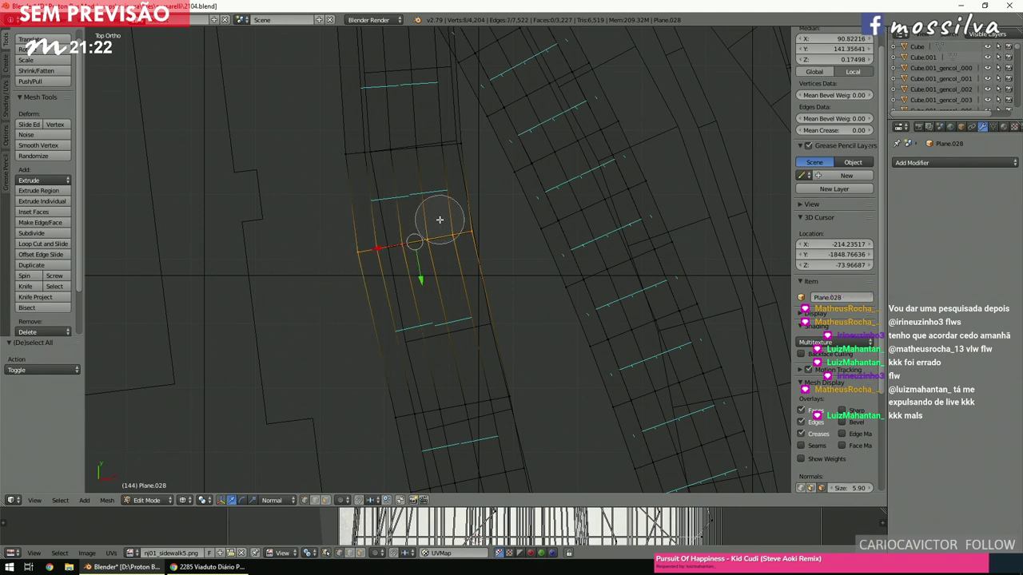
right_click(441, 218)
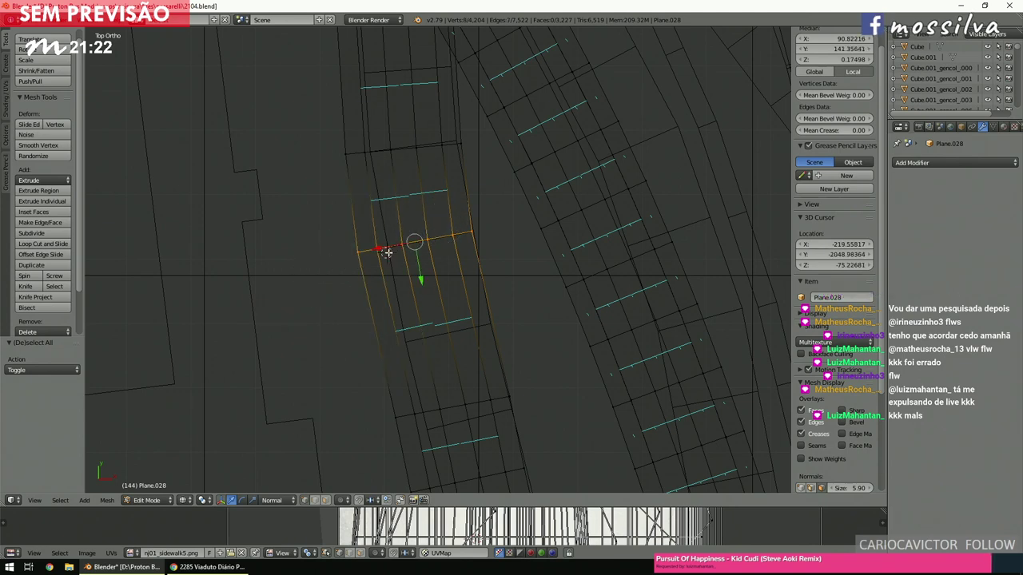
Nudge the selected vertices -0.2443 along the constrained axis, then deselect all.
key(g)
key(x)
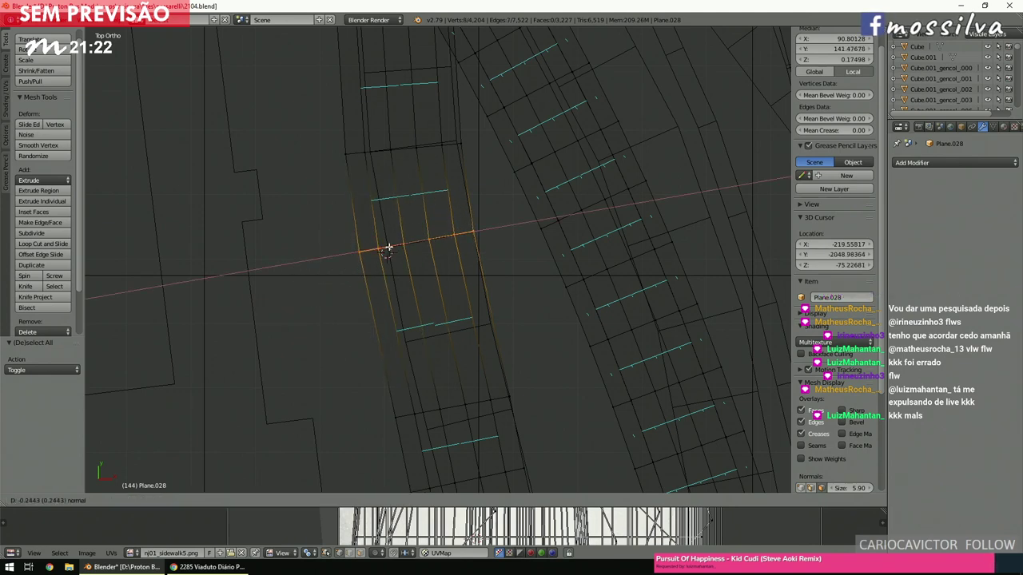
click(387, 248)
key(a)
scroll(397, 244, down, 4)
scroll(397, 245, down, 2)
scroll(397, 245, up, 2)
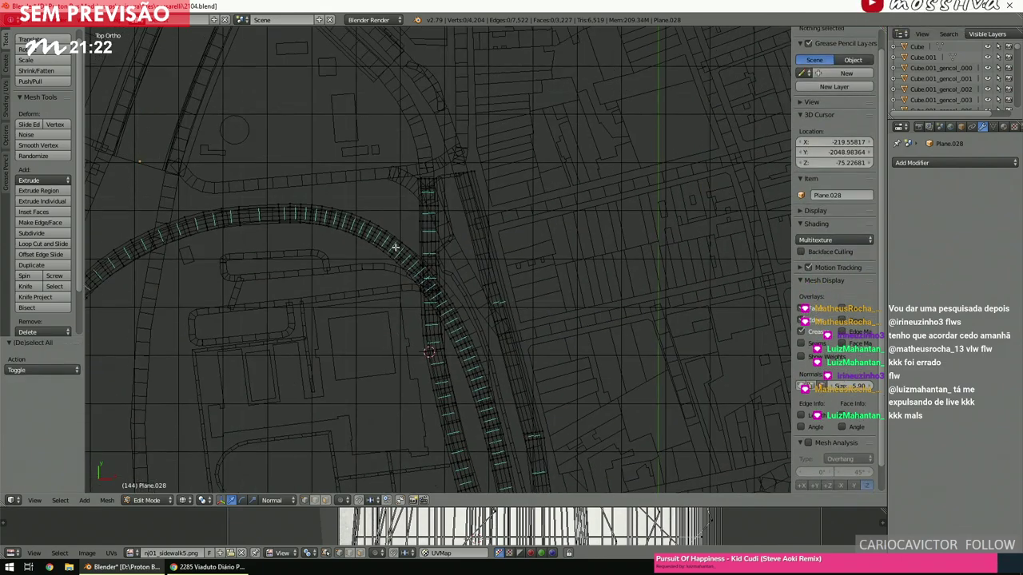
shift+scroll(397, 244, up, 3)
shift+scroll(395, 249, up, 1)
scroll(395, 248, up, 4)
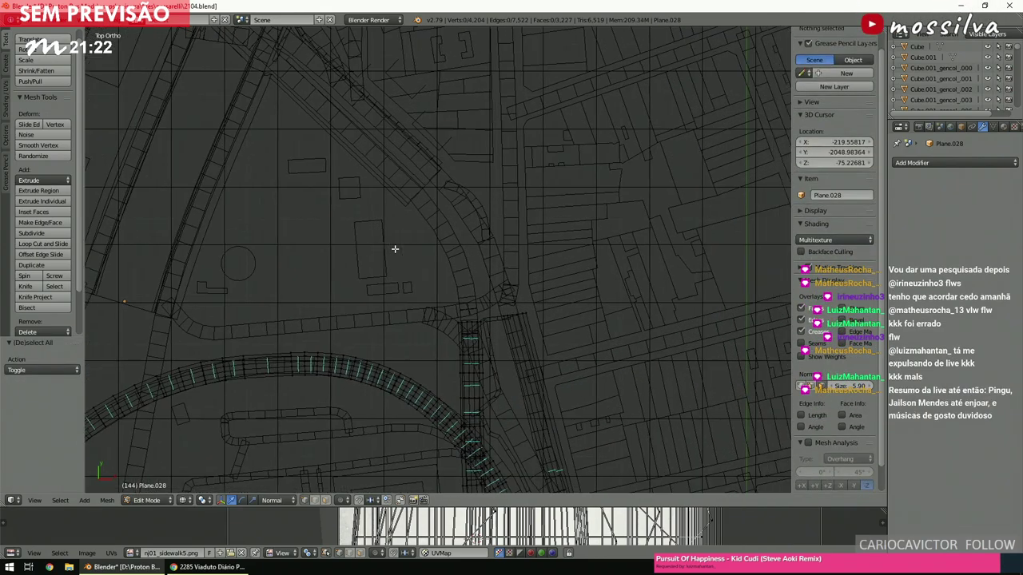
shift+scroll(395, 248, up, 1)
scroll(395, 248, up, 2)
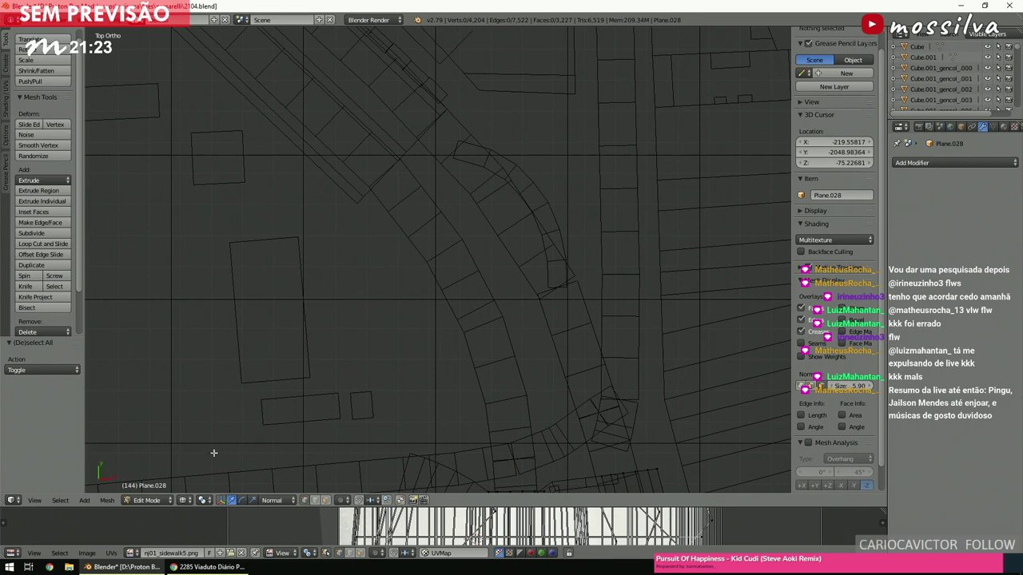
click(169, 501)
Return to Object Mode and briefly inspect the diagonal strip Plane.024's vertices in Edit Mode.
click(164, 485)
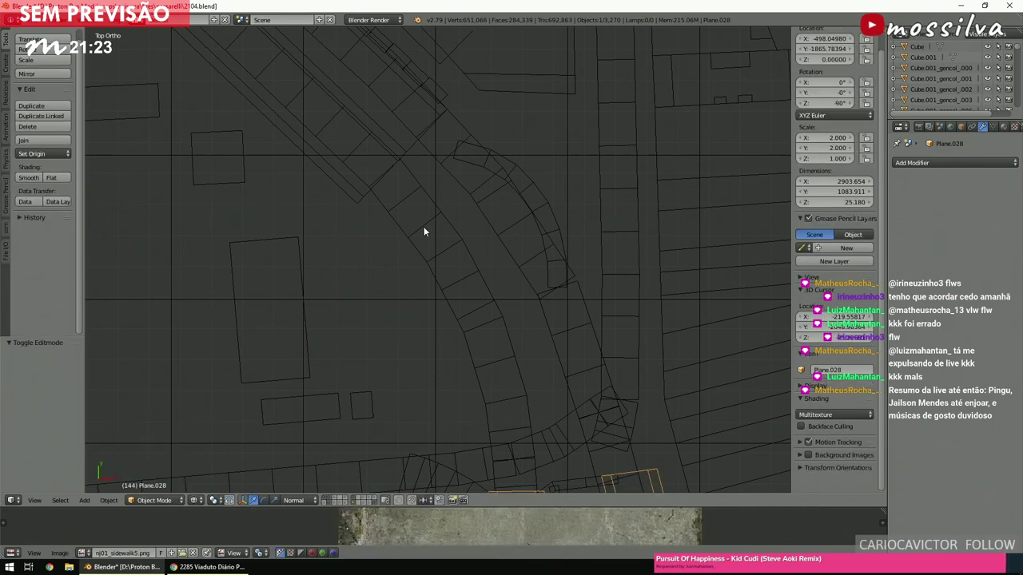
right_click(412, 154)
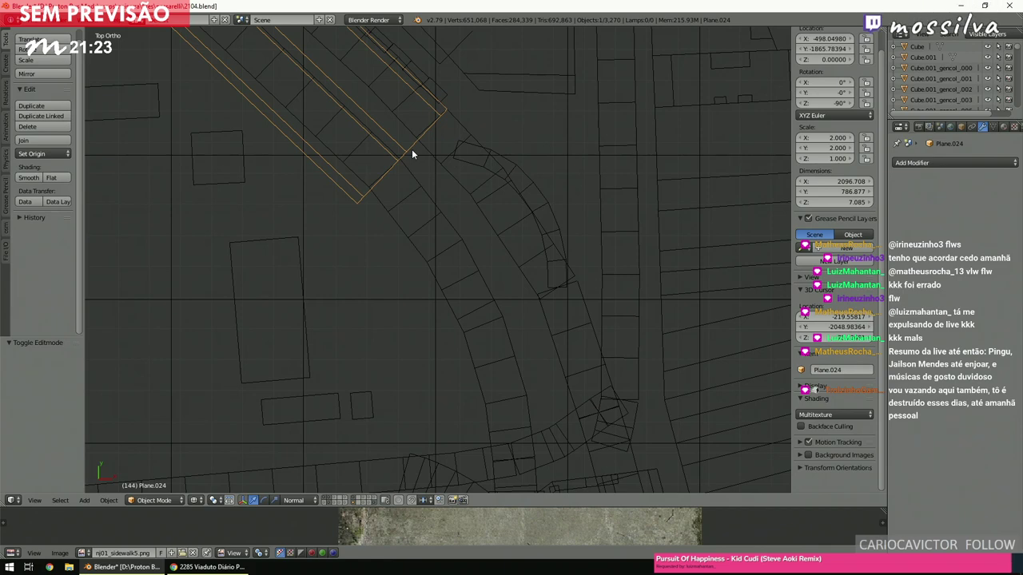
click(137, 502)
click(168, 480)
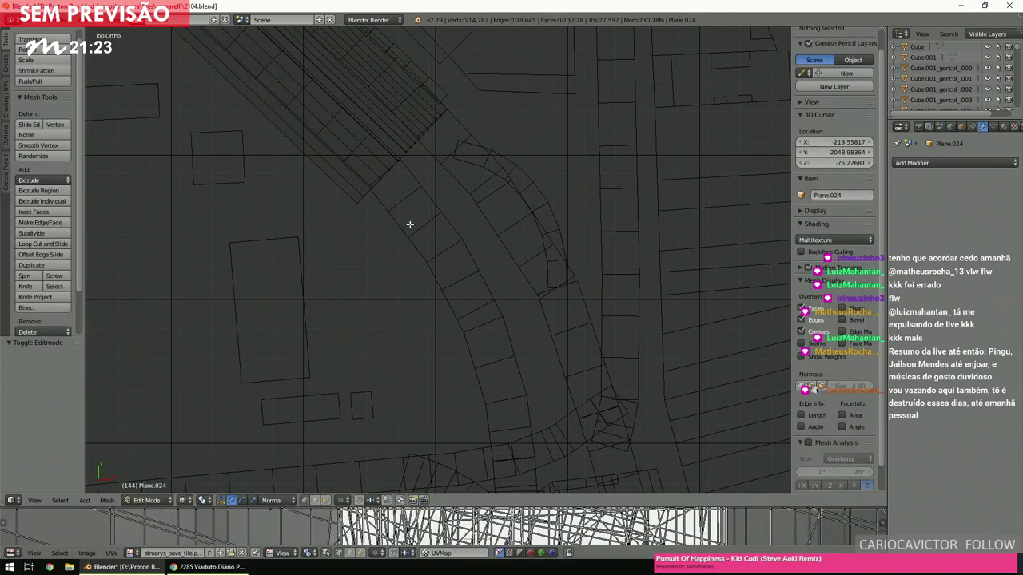
key(c)
scroll(431, 132, down, 2)
drag(434, 128, 376, 171)
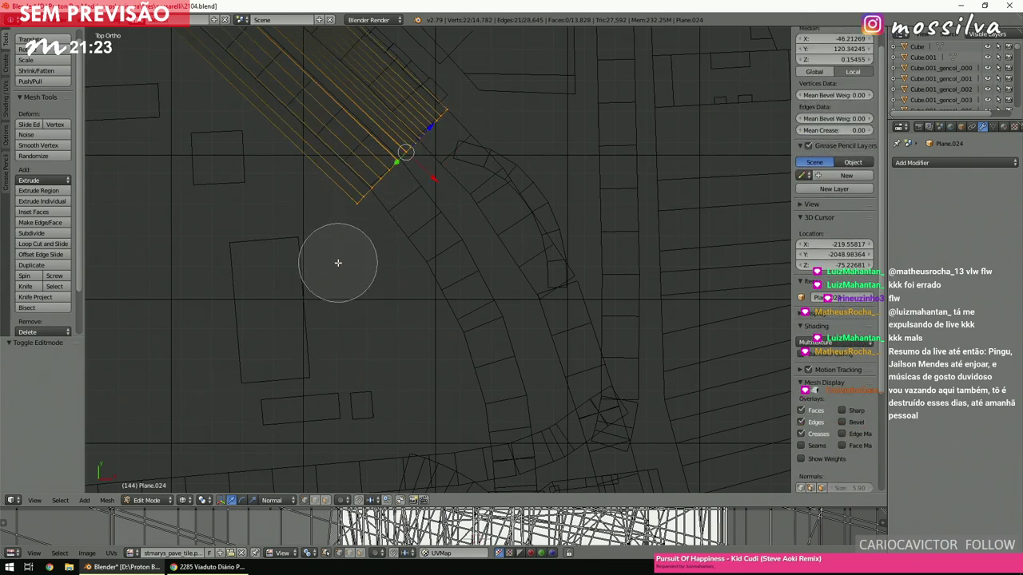
right_click(337, 262)
scroll(339, 262, down, 1)
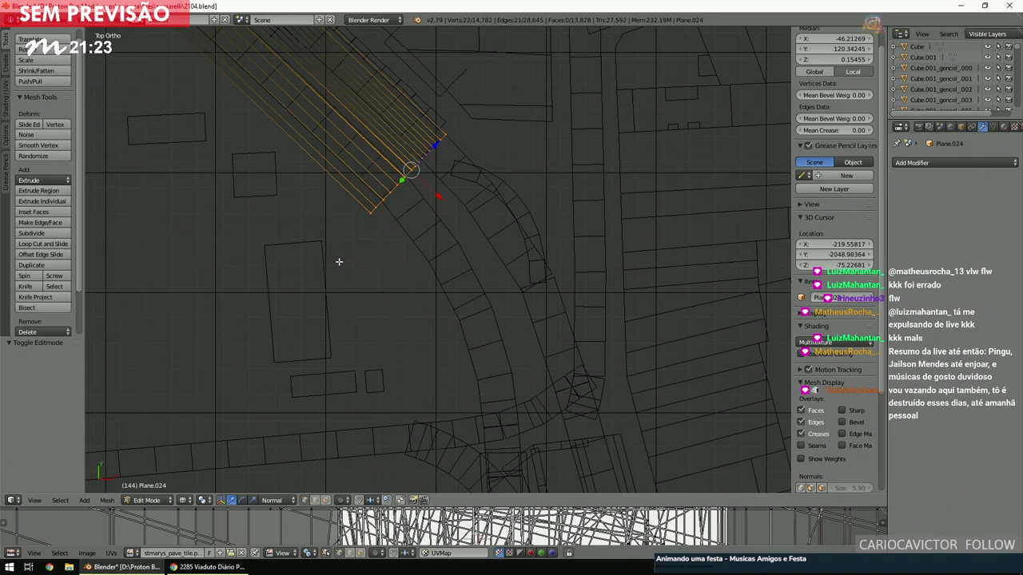
key(a)
click(146, 500)
click(152, 487)
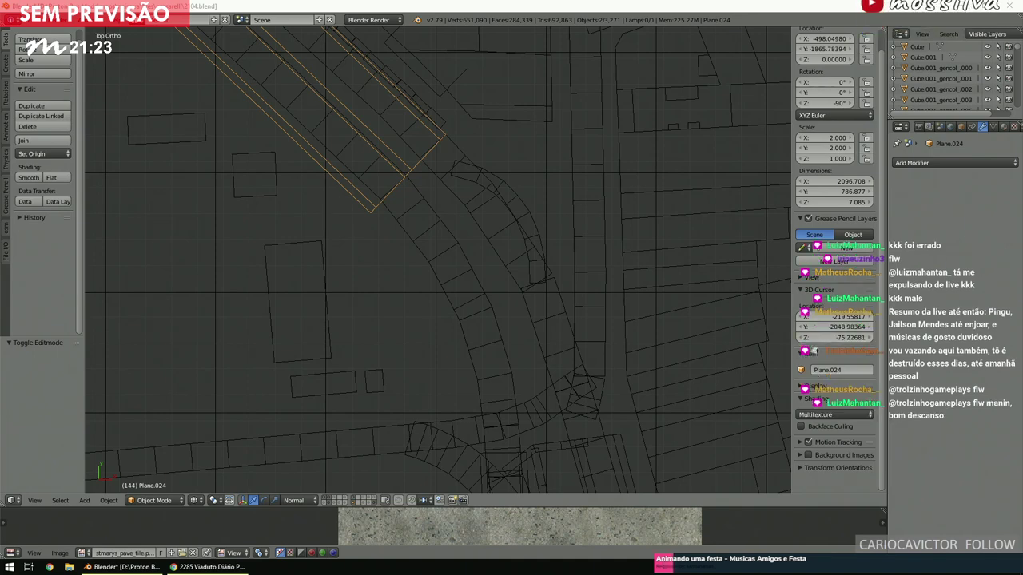
Select Plane.029, add Plane.028 as active, and join them with Ctrl+J.
right_click(414, 166)
shift+scroll(414, 166, down, 5)
scroll(487, 262, up, 4)
scroll(453, 250, down, 2)
right_click(444, 244)
scroll(444, 245, down, 4)
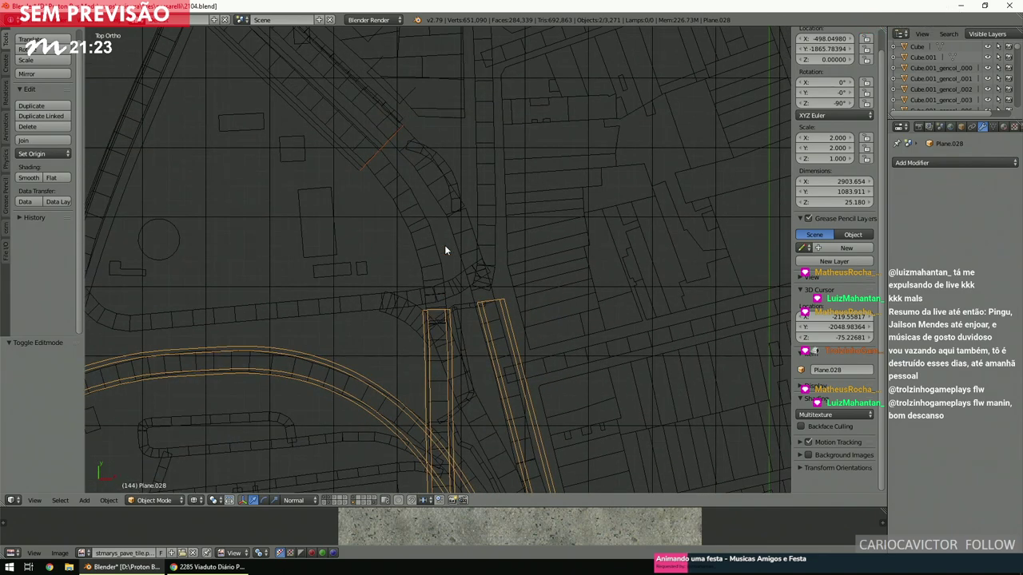
key(ctrl+j)
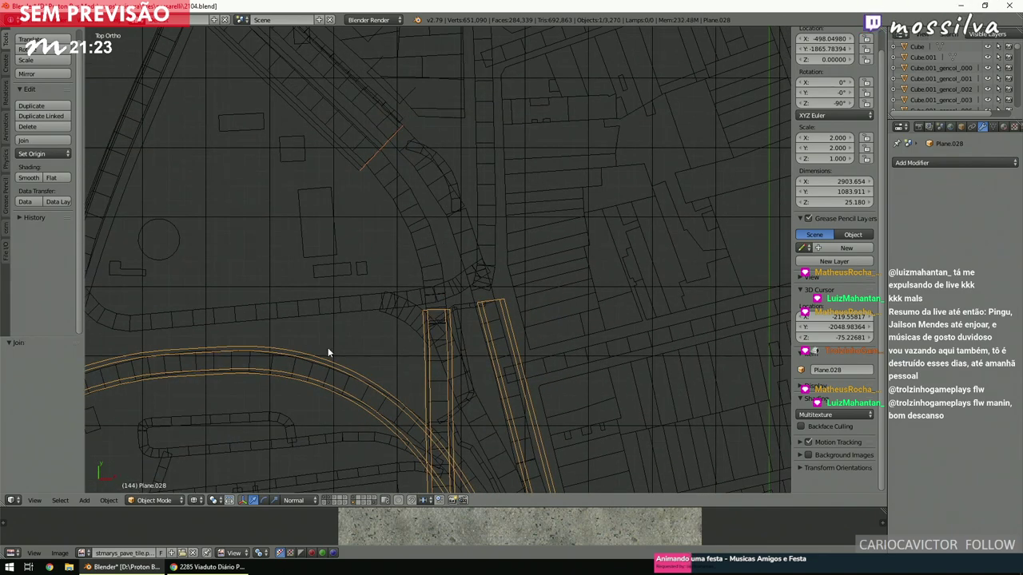
Switch the joined road object Plane.028 into Edit Mode.
click(162, 502)
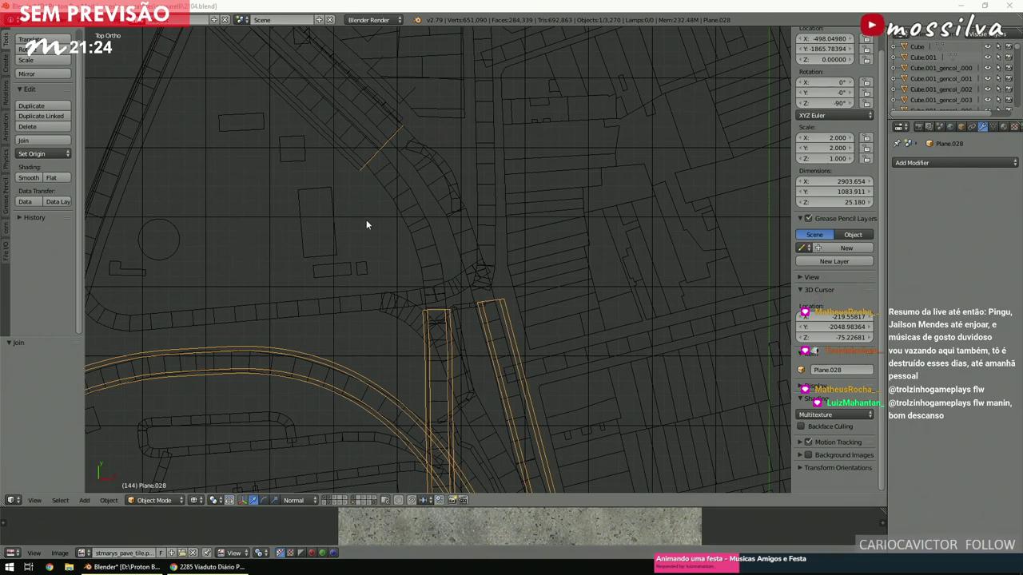
scroll(412, 270, up, 3)
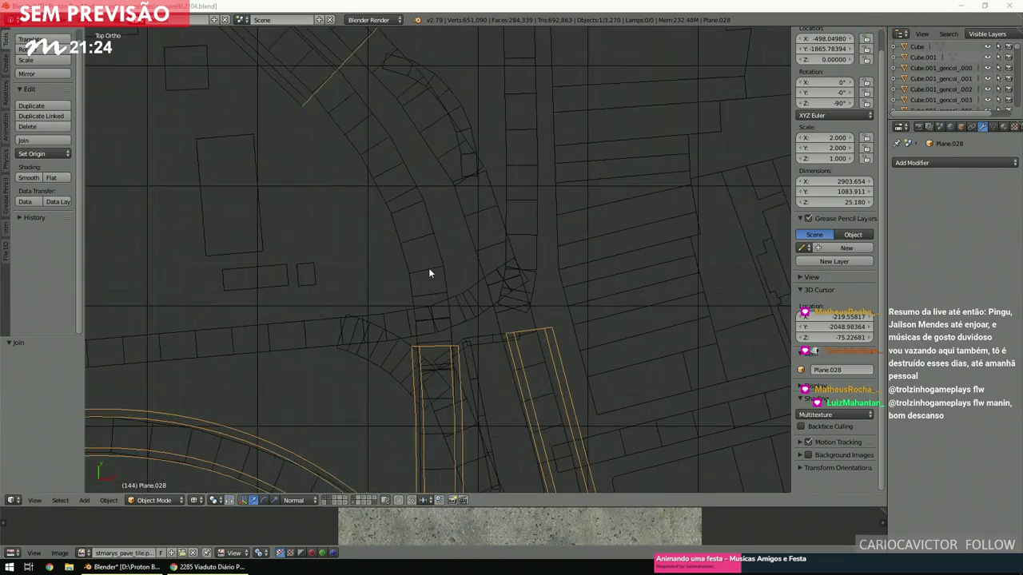
click(150, 499)
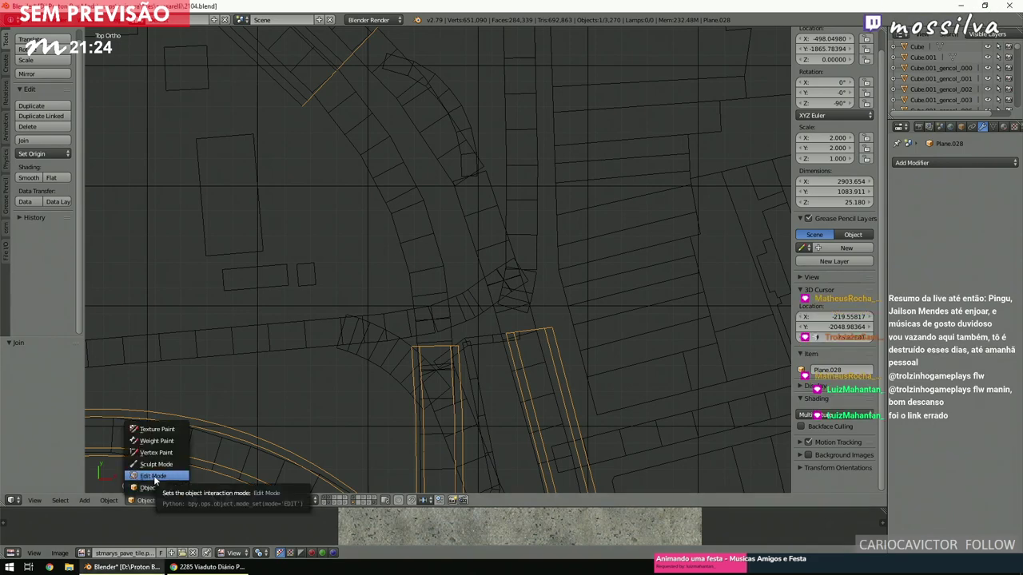
click(154, 477)
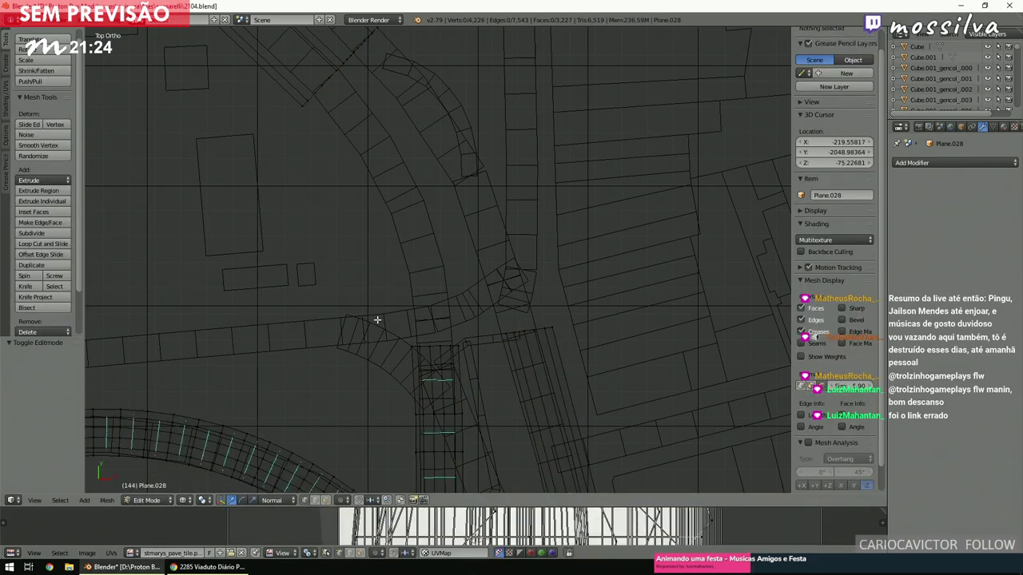
Select the short strip's top end edge together with the diagonal edge above it.
scroll(377, 320, up, 2)
key(b)
drag(373, 328, 443, 373)
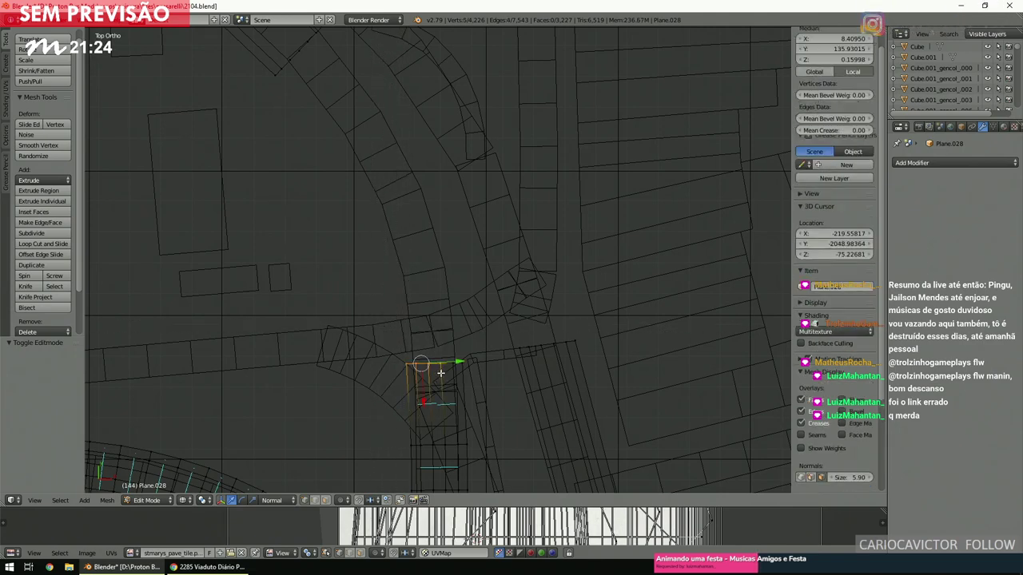
key(b)
drag(243, 127, 300, 50)
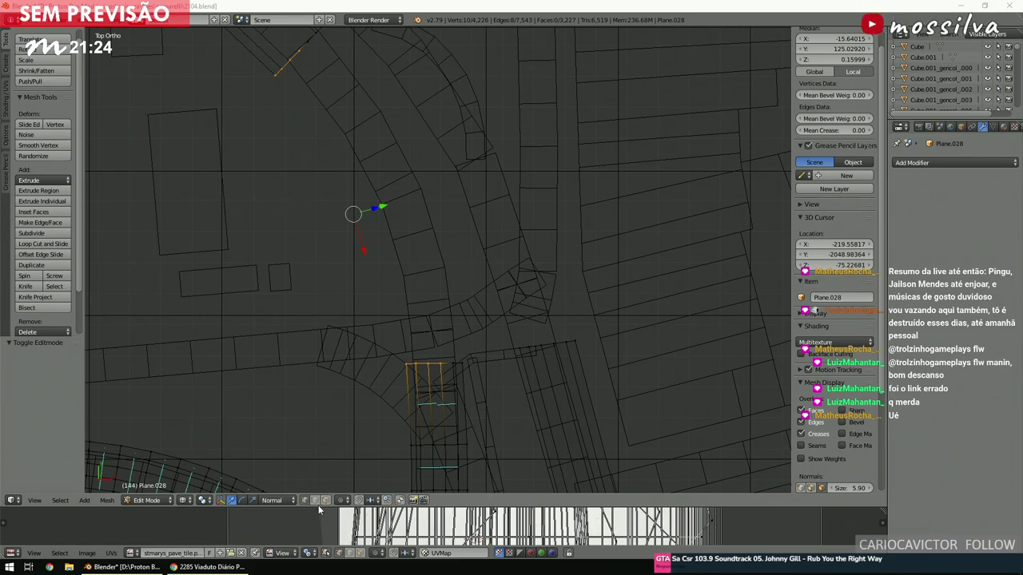
click(452, 364)
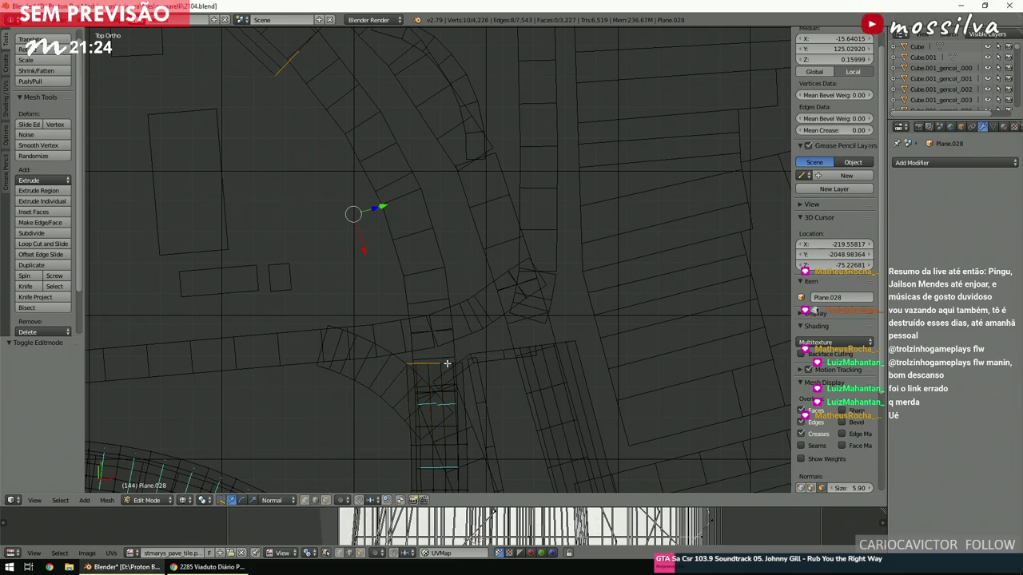
shift+scroll(343, 283, up, 5)
ctrl+scroll(343, 283, up, 3)
scroll(343, 285, up, 4)
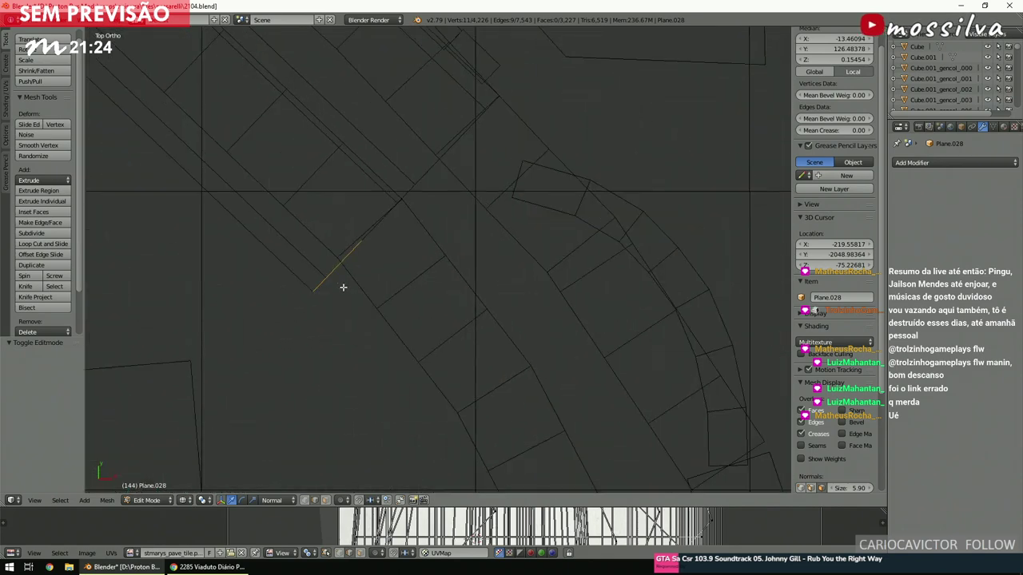
shift+click(370, 236)
scroll(376, 240, down, 4)
Bridge the two edges with Bridge Edge Loops at 9 cuts, then deselect everything.
key(space)
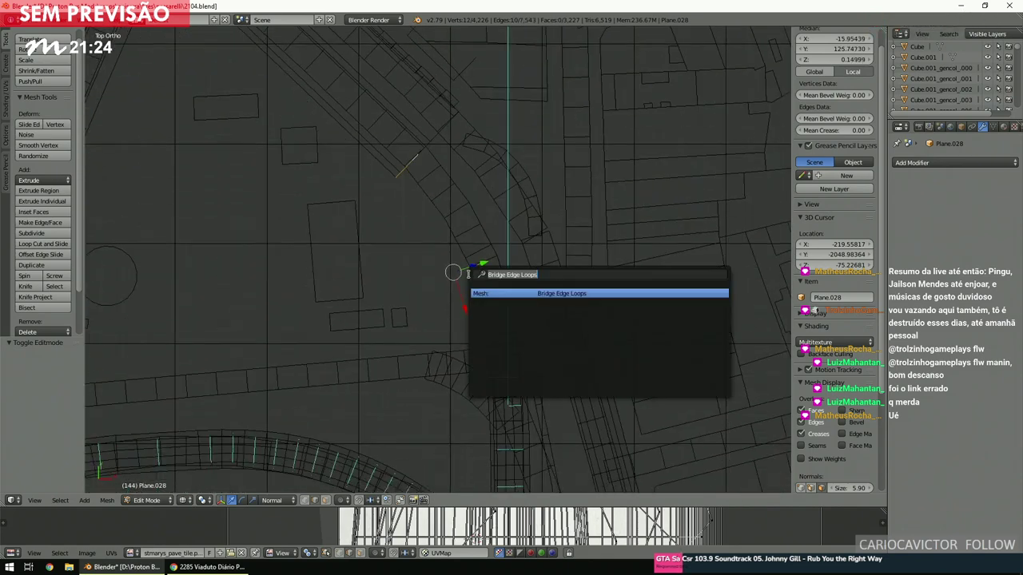
key(Return)
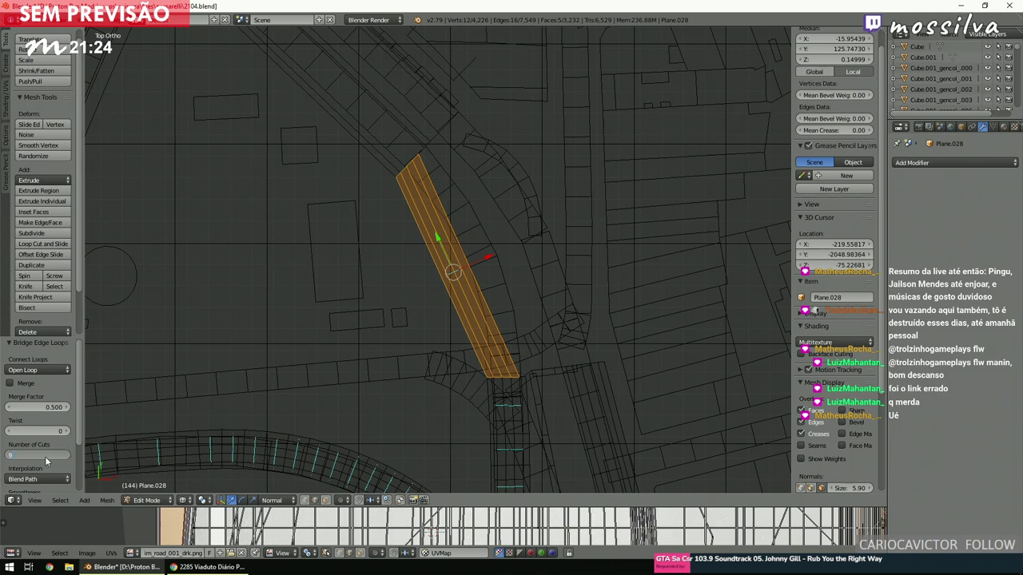
text(9)
key(Return)
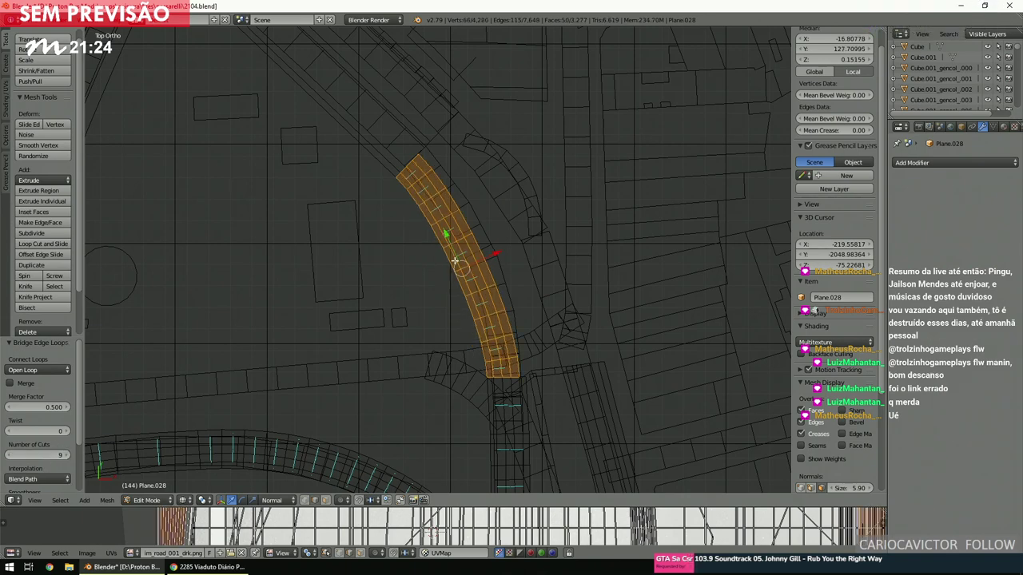
key(a)
ctrl+scroll(453, 261, down, 2)
shift+scroll(454, 261, down, 1)
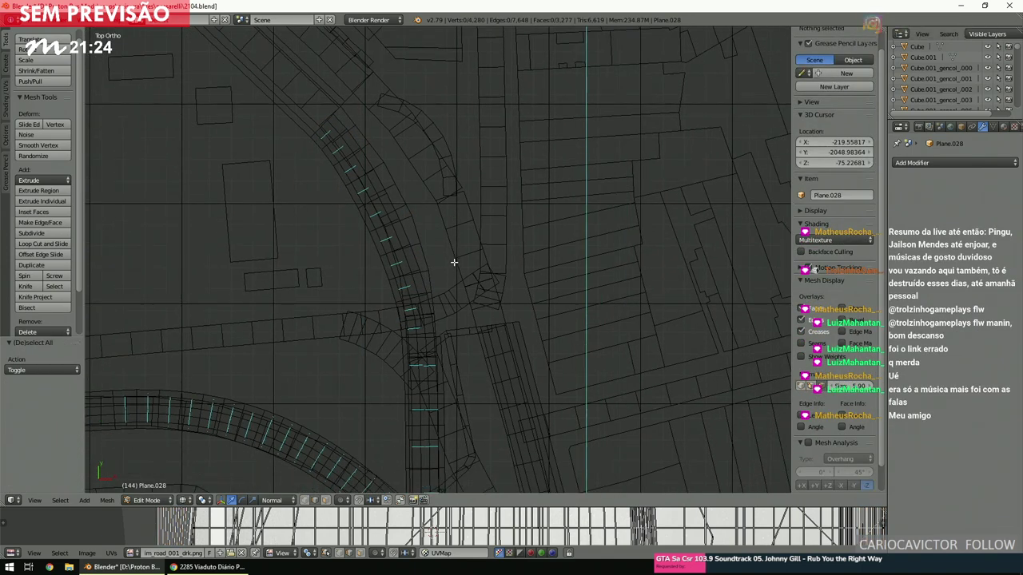
Zoom in and try box-selecting the road's end points in vertex select mode.
scroll(453, 262, up, 2)
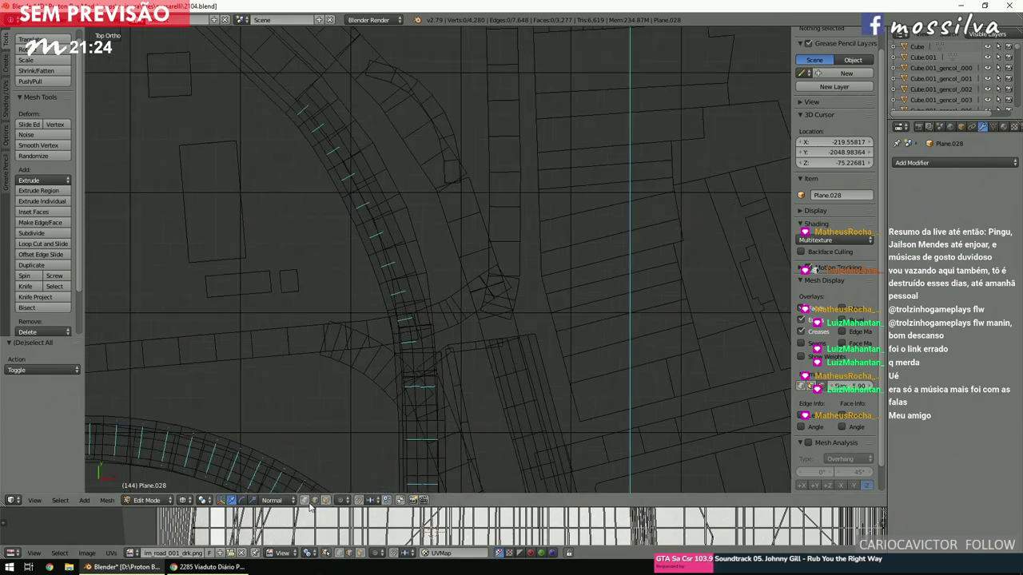
key(b)
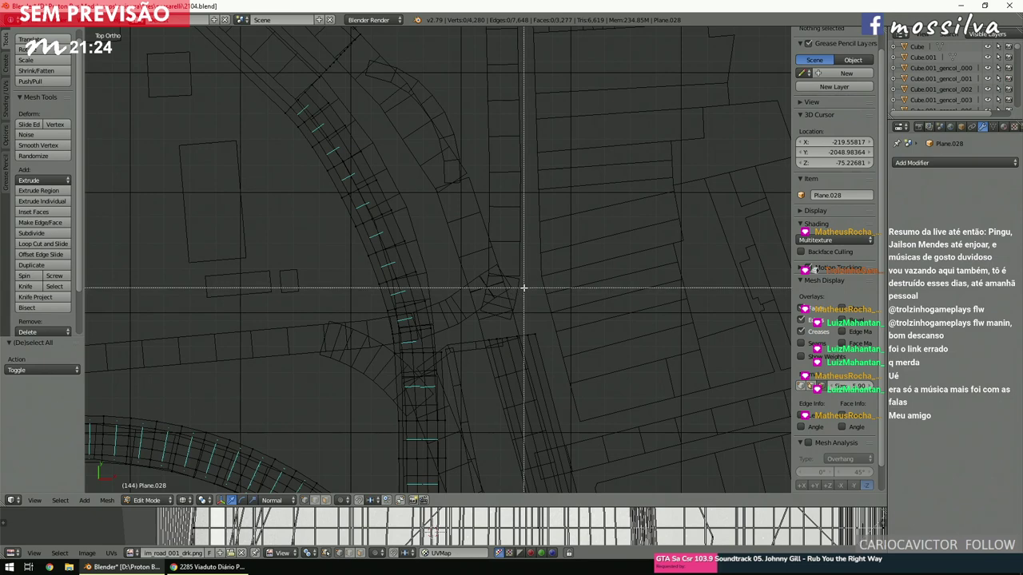
key(Escape)
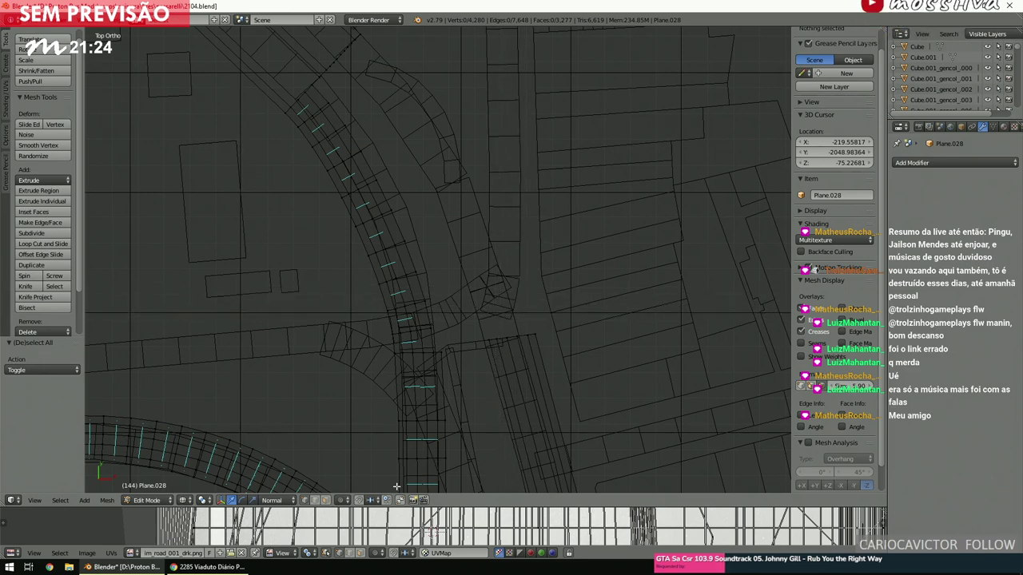
click(328, 502)
scroll(471, 344, up, 5)
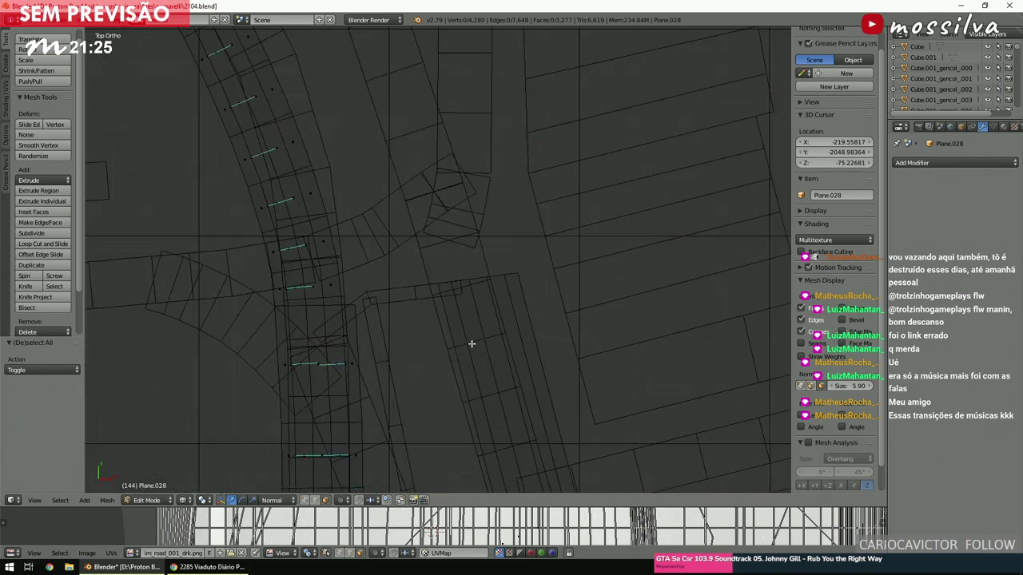
key(b)
drag(577, 289, 460, 273)
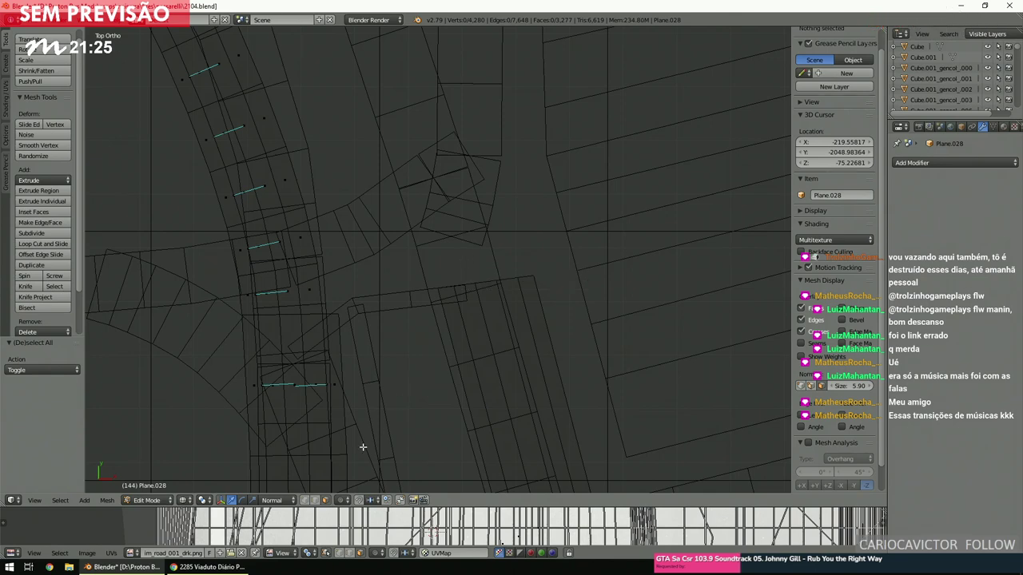
In edge select mode, box-select both end edges of the next sidewalk stretch.
click(315, 500)
key(b)
drag(461, 257, 546, 294)
scroll(488, 312, up, 5)
scroll(464, 320, down, 5)
ctrl+scroll(463, 320, left, 3)
shift+scroll(463, 319, up, 4)
scroll(464, 322, up, 4)
scroll(464, 322, down, 3)
scroll(464, 322, up, 5)
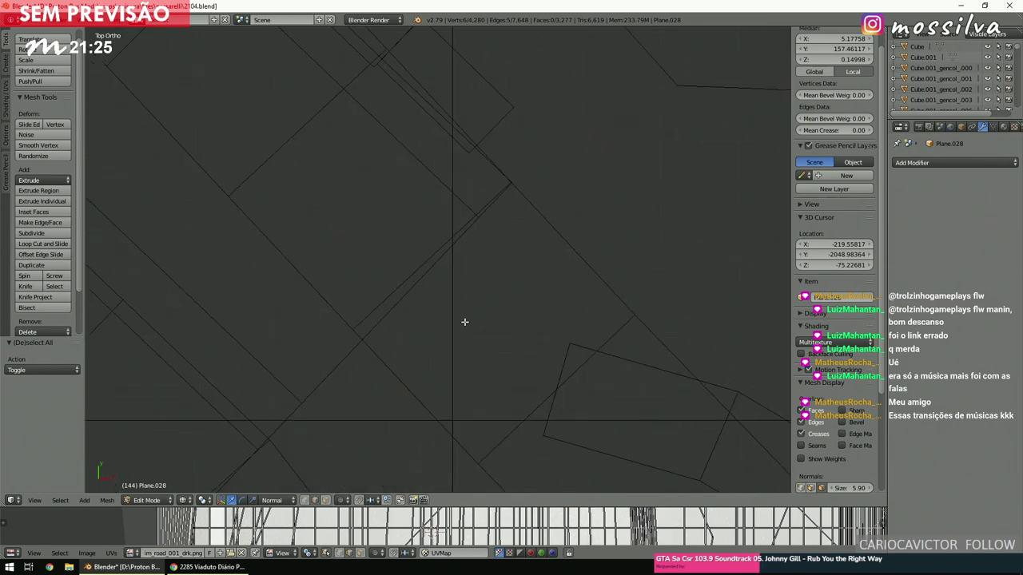
key(b)
drag(555, 146, 422, 312)
scroll(432, 278, down, 3)
key(space)
key(Return)
scroll(481, 329, down, 5)
scroll(448, 324, up, 5)
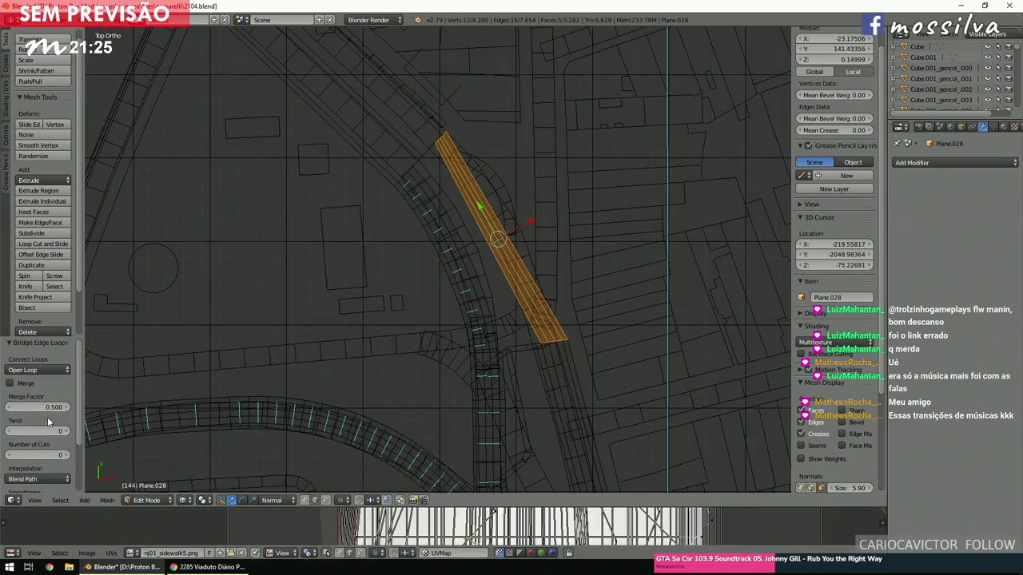
click(37, 455)
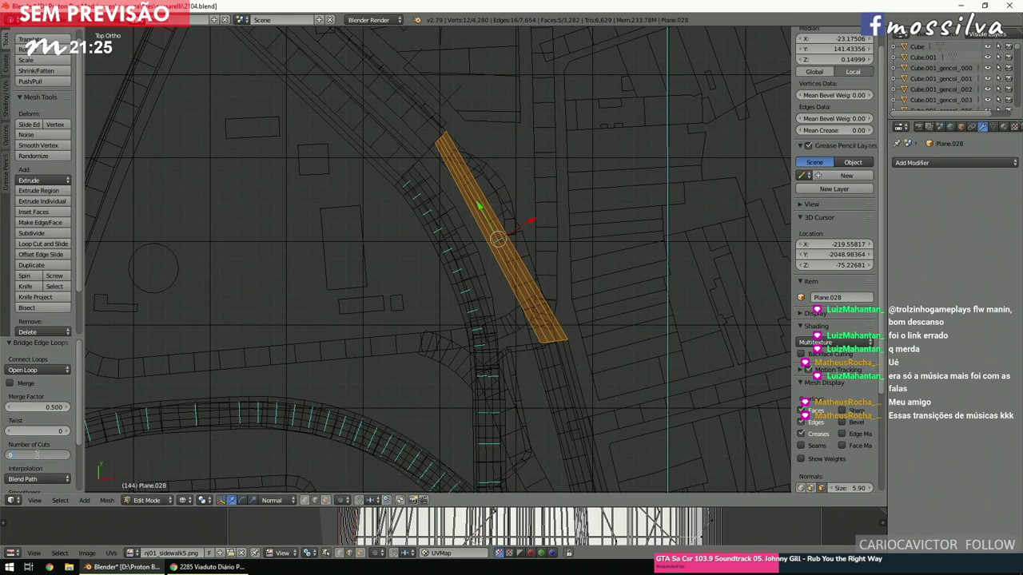
text(9)
key(Return)
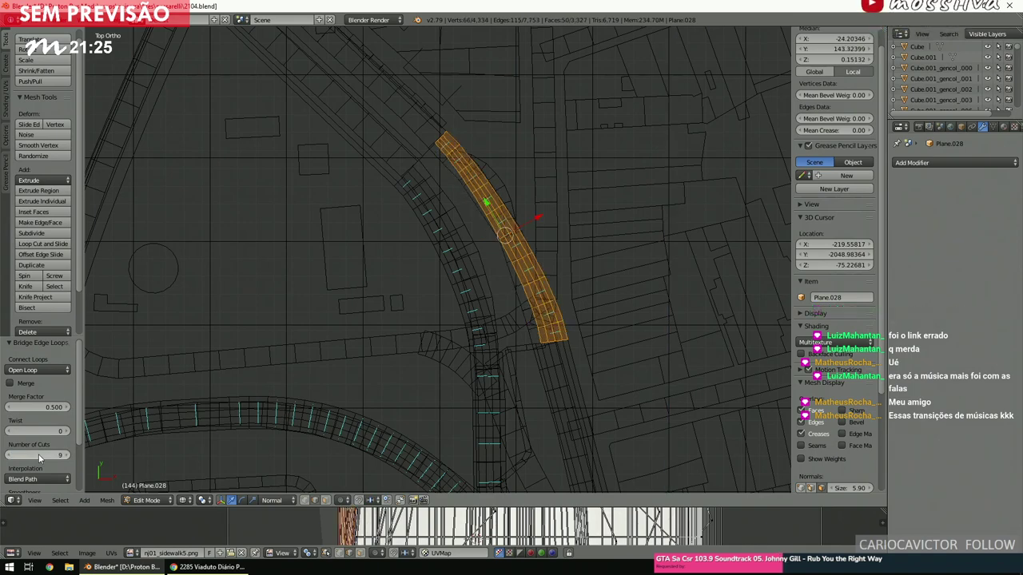
scroll(560, 239, up, 3)
middle_drag(560, 240, 609, 189)
middle_drag(615, 237, 519, 234)
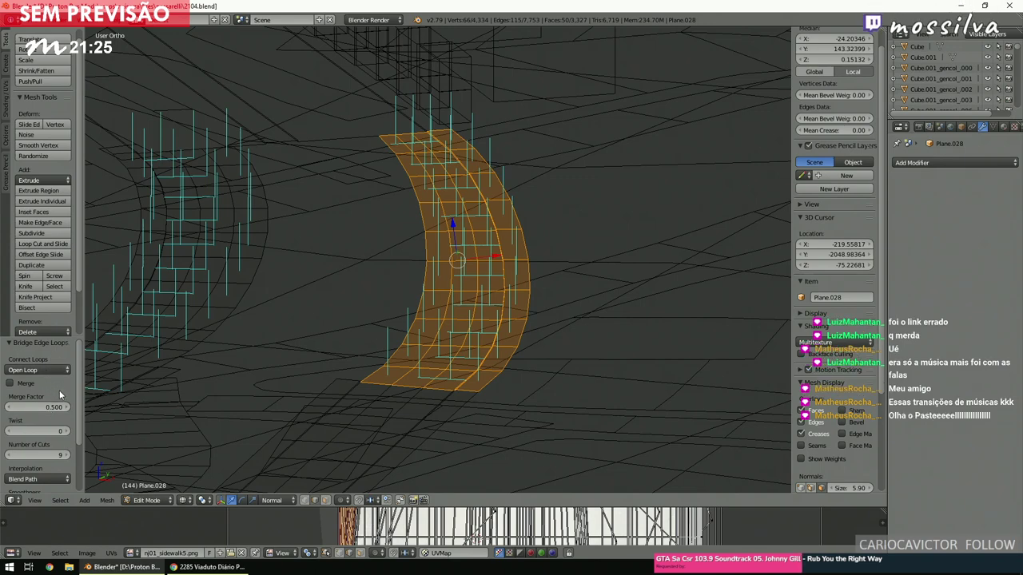
scroll(61, 402, down, 4)
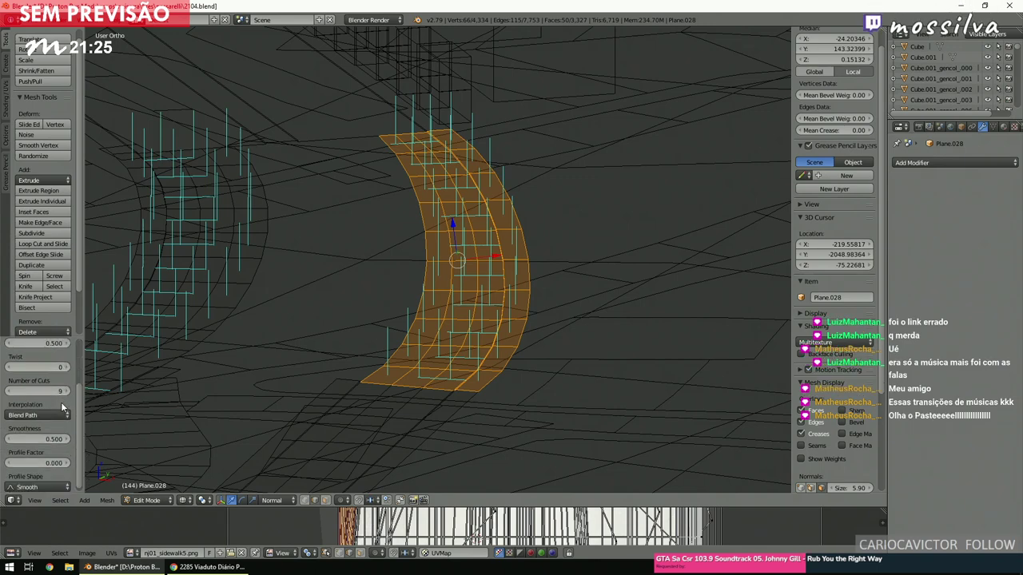
click(46, 413)
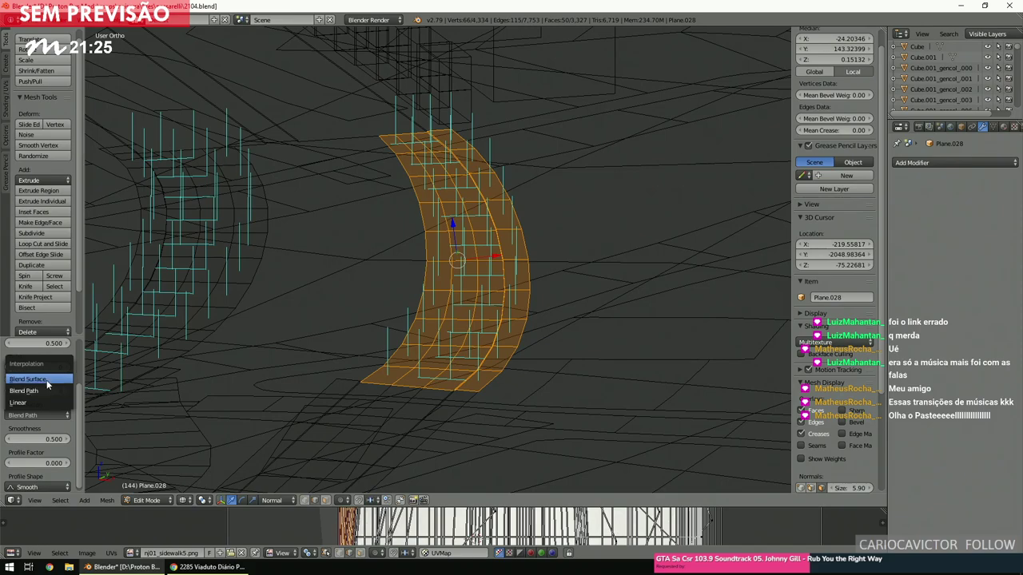
click(47, 381)
key(shift+f)
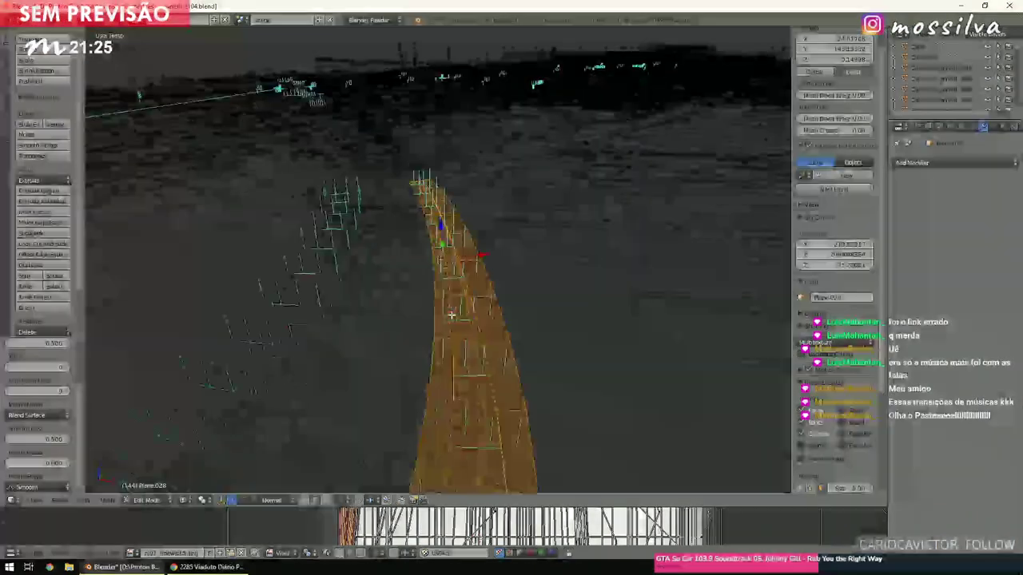
click(451, 315)
key(shift+f)
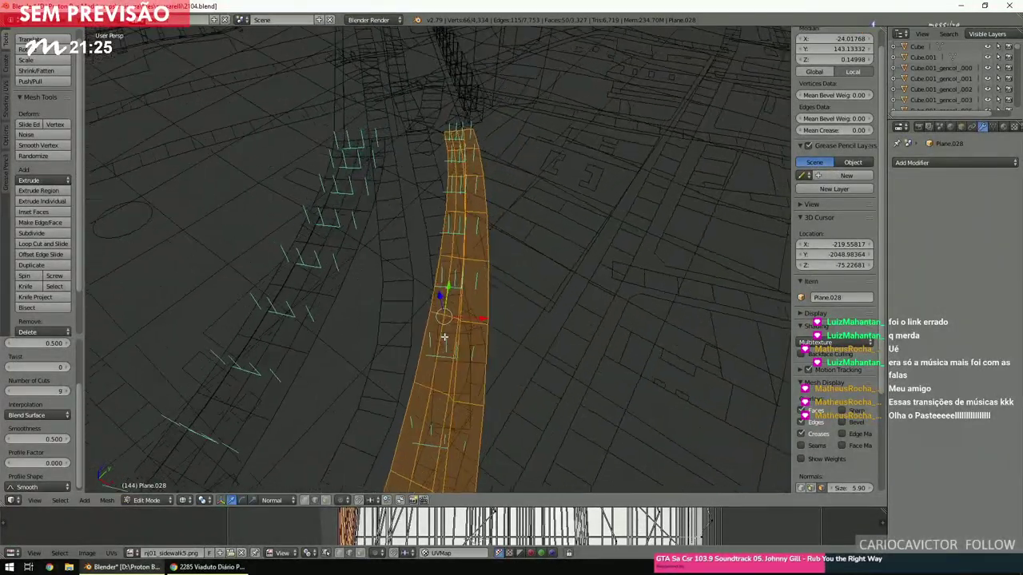
key(x)
click(442, 340)
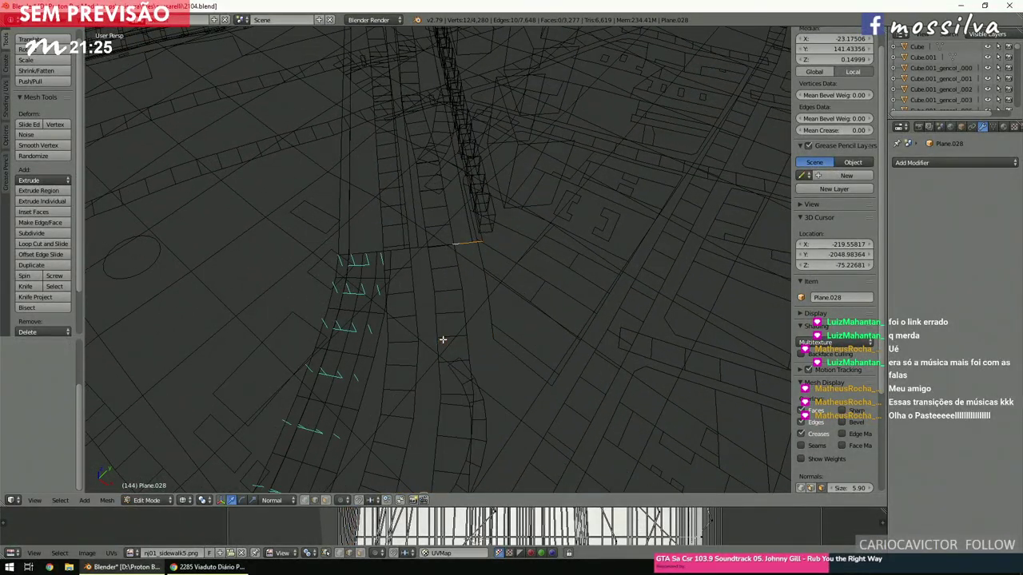
scroll(443, 340, up, 5)
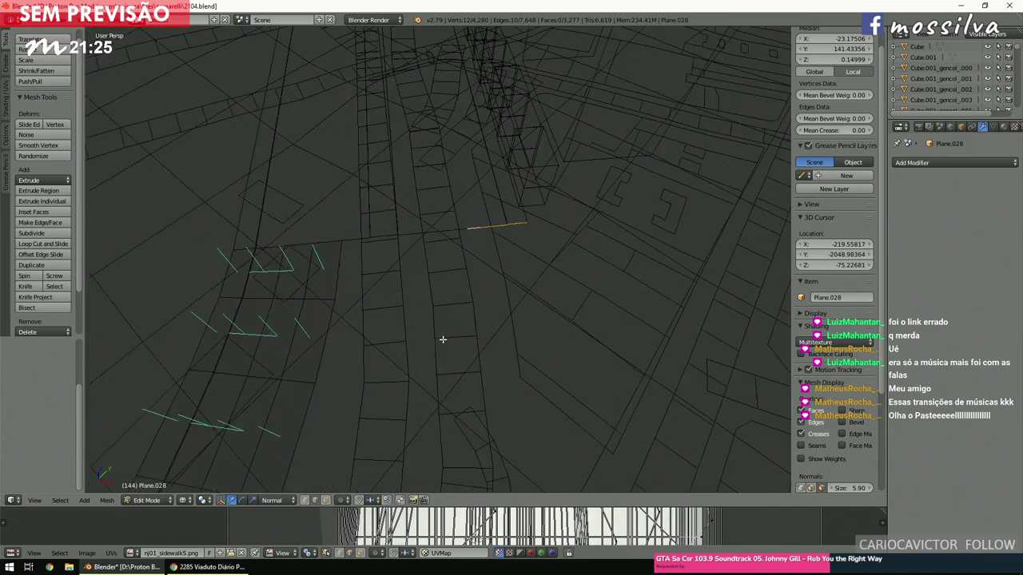
shift+right_click(503, 216)
shift+right_click(470, 219)
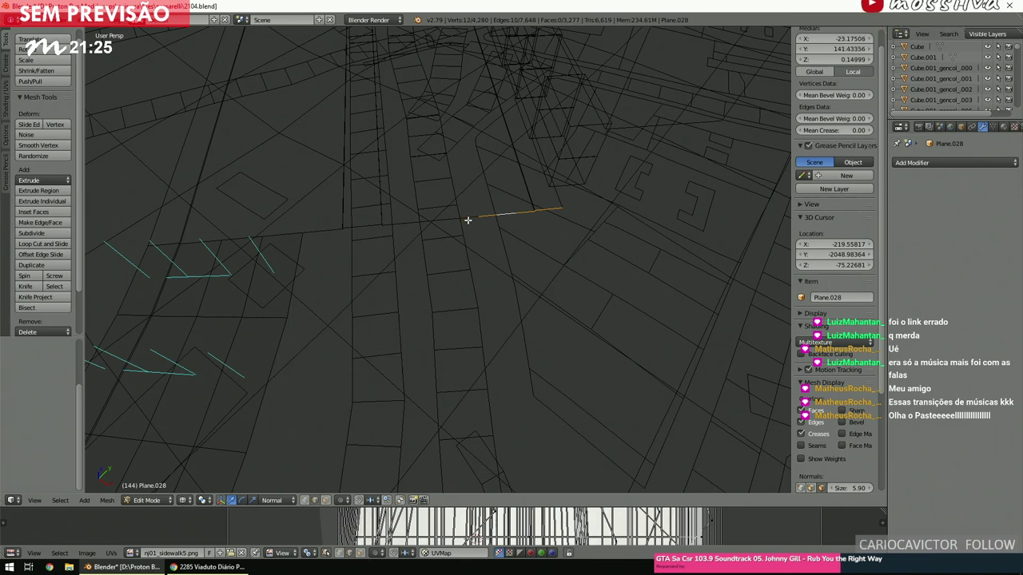
middle_drag(466, 221, 460, 235)
key(space)
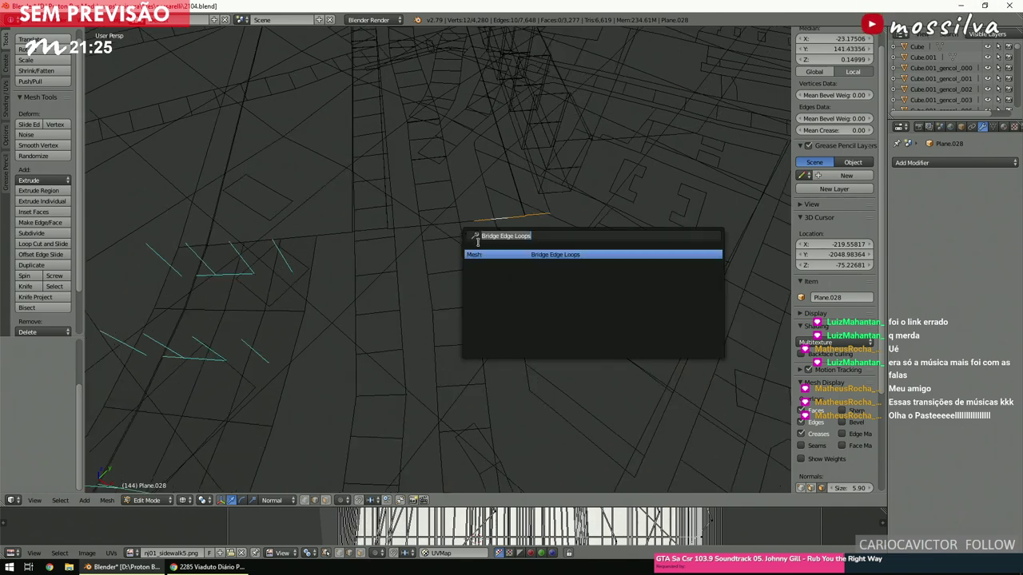
key(Return)
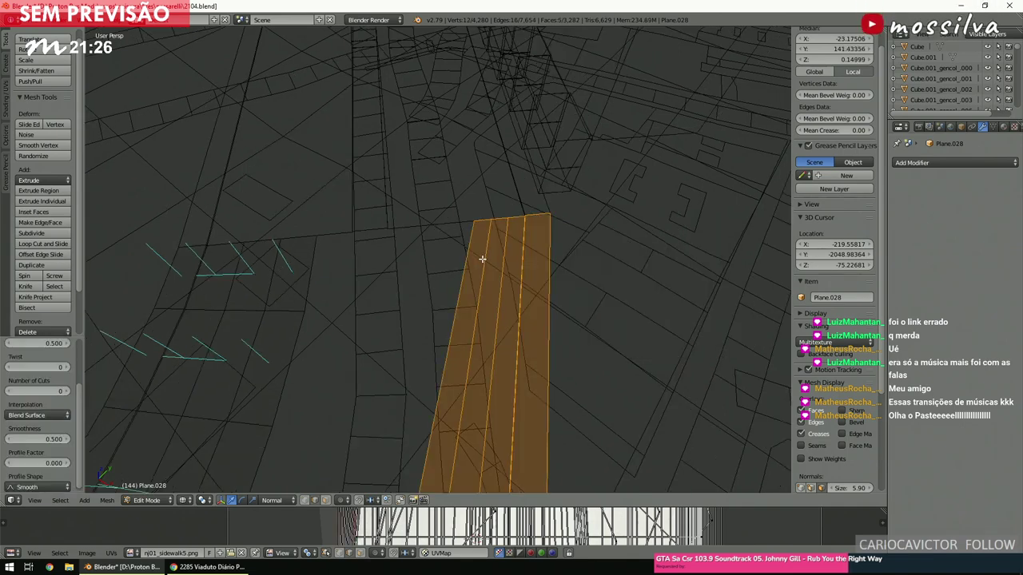
shift+scroll(380, 291, down, 2)
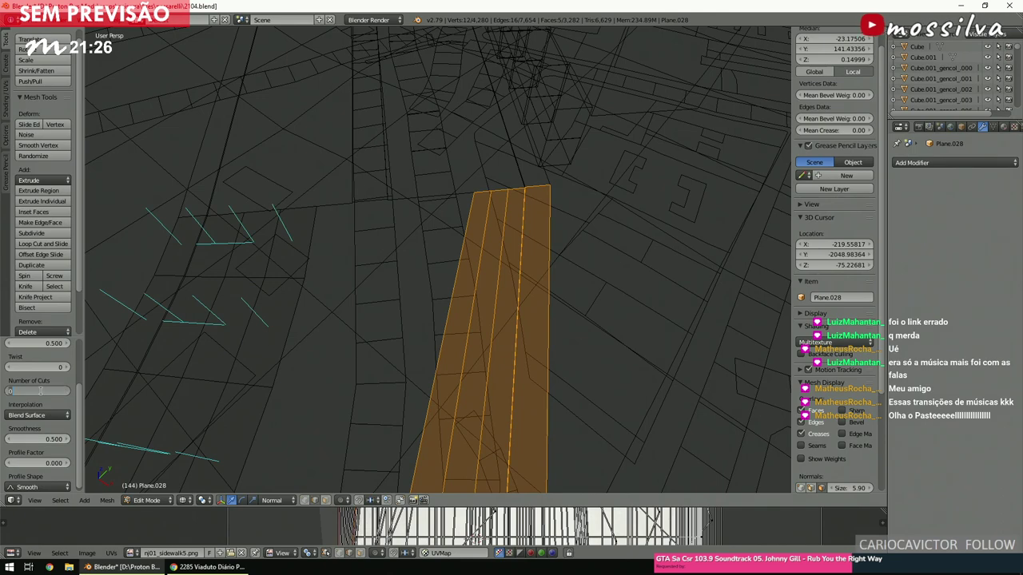
text(9)
key(Return)
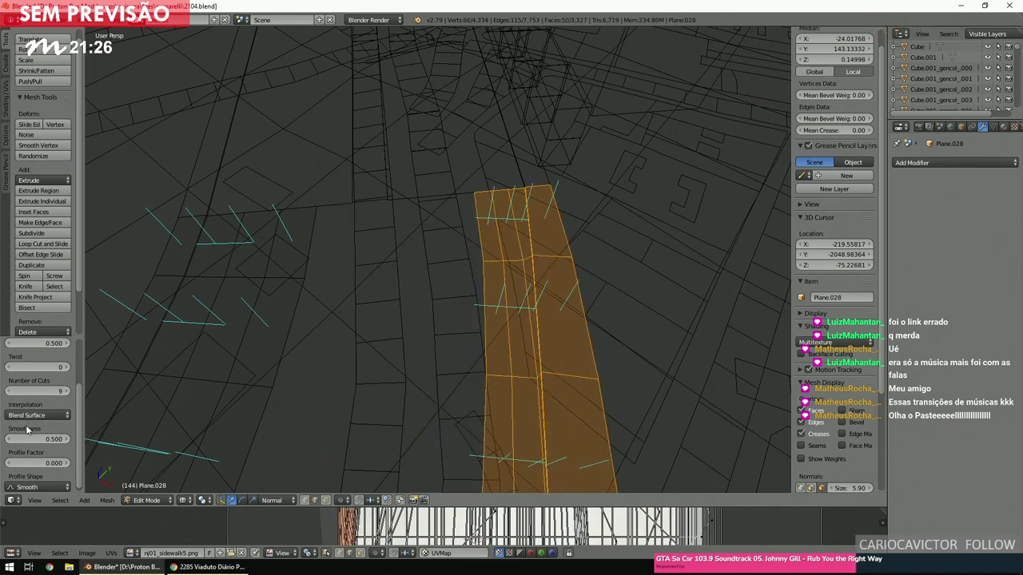
click(35, 415)
click(41, 391)
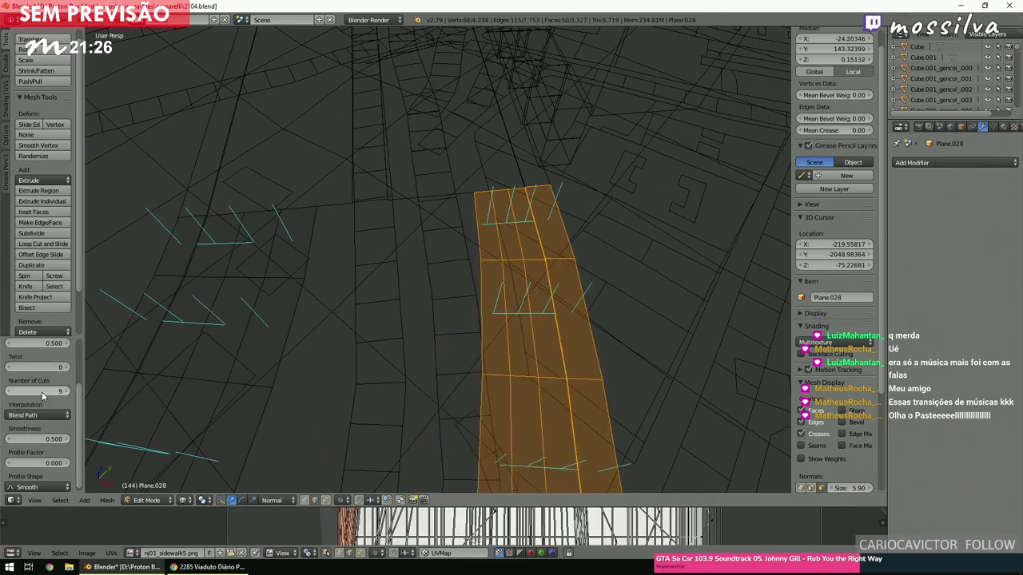
shift+scroll(413, 268, down, 5)
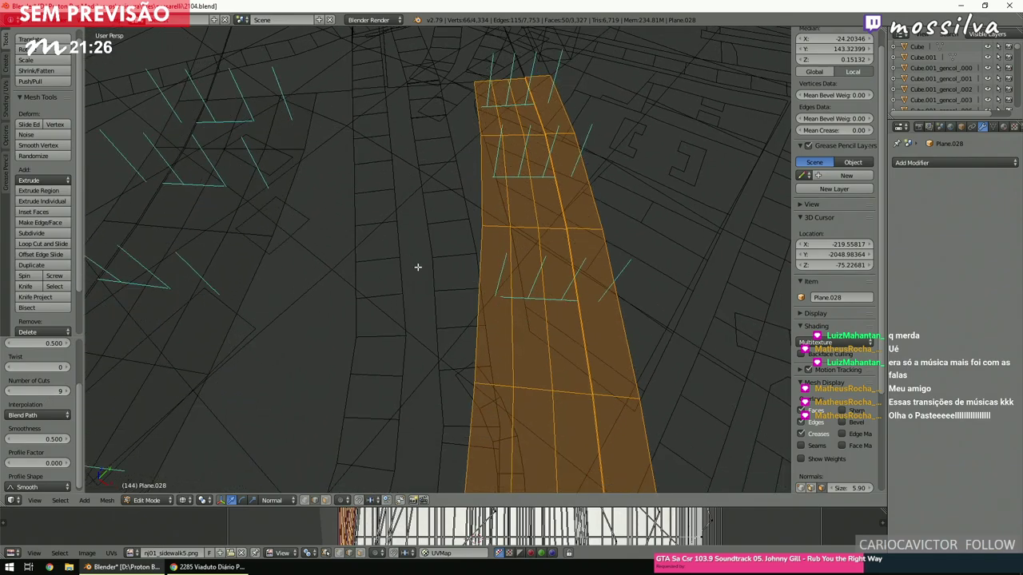
scroll(414, 267, down, 8)
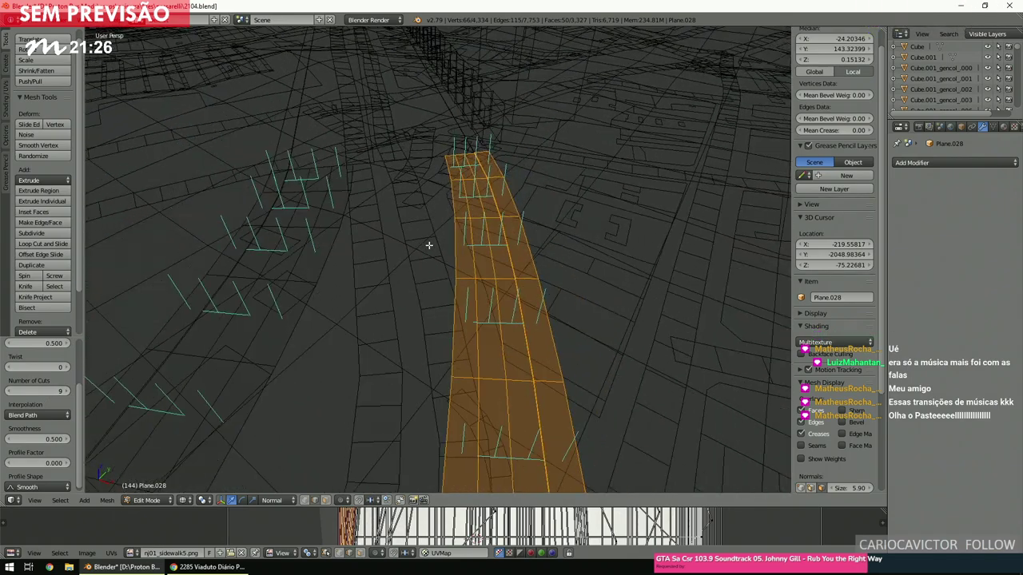
scroll(428, 246, down, 8)
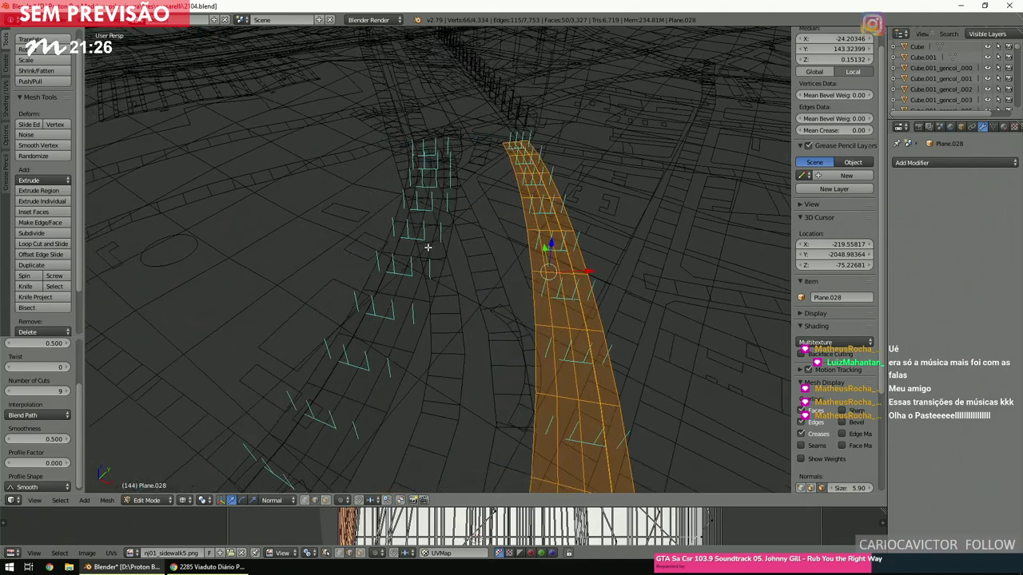
scroll(428, 247, up, 3)
scroll(427, 247, up, 3)
key(ctrl+z)
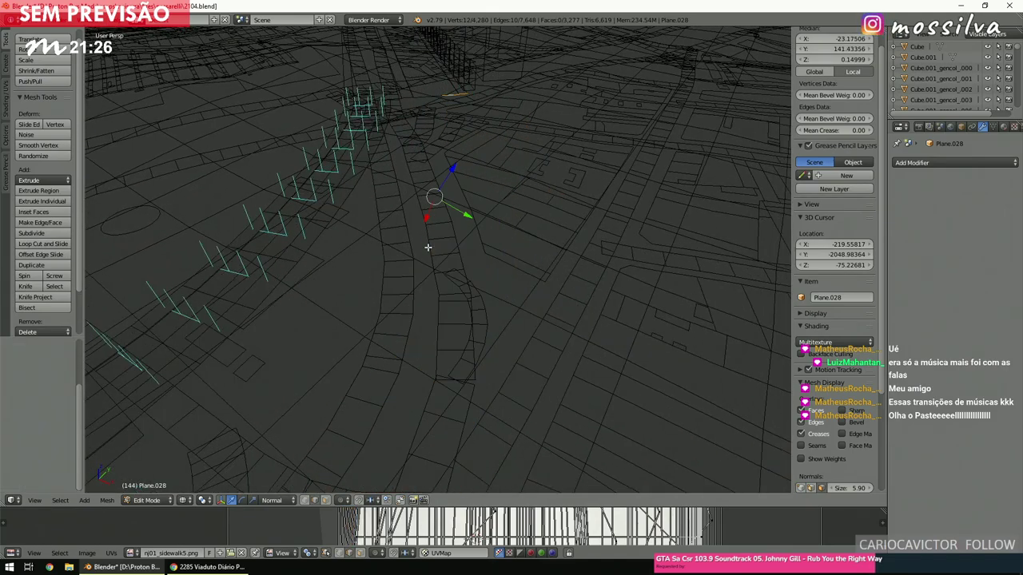
scroll(426, 249, down, 6)
scroll(425, 249, up, 5)
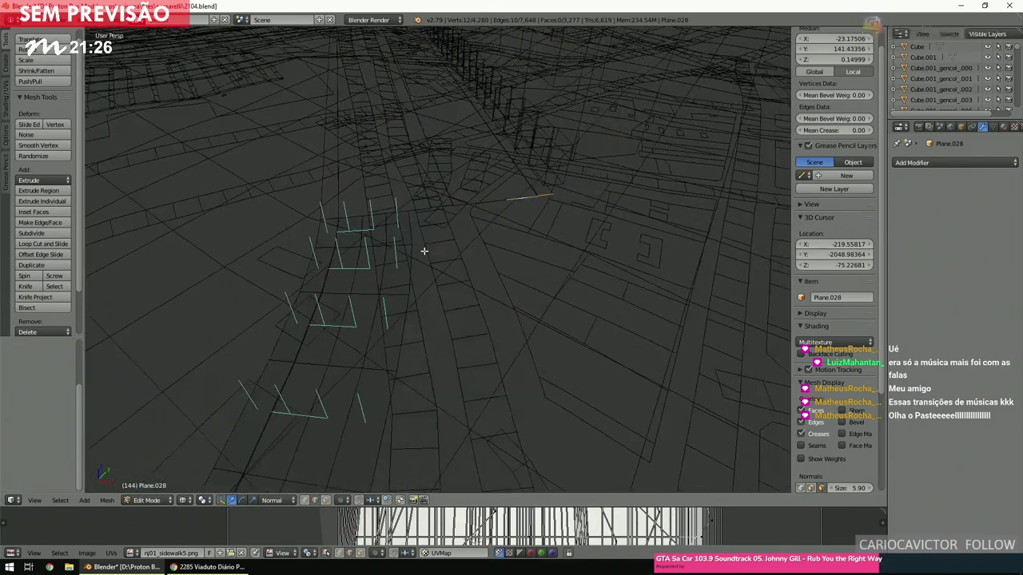
shift+scroll(423, 250, up, 2)
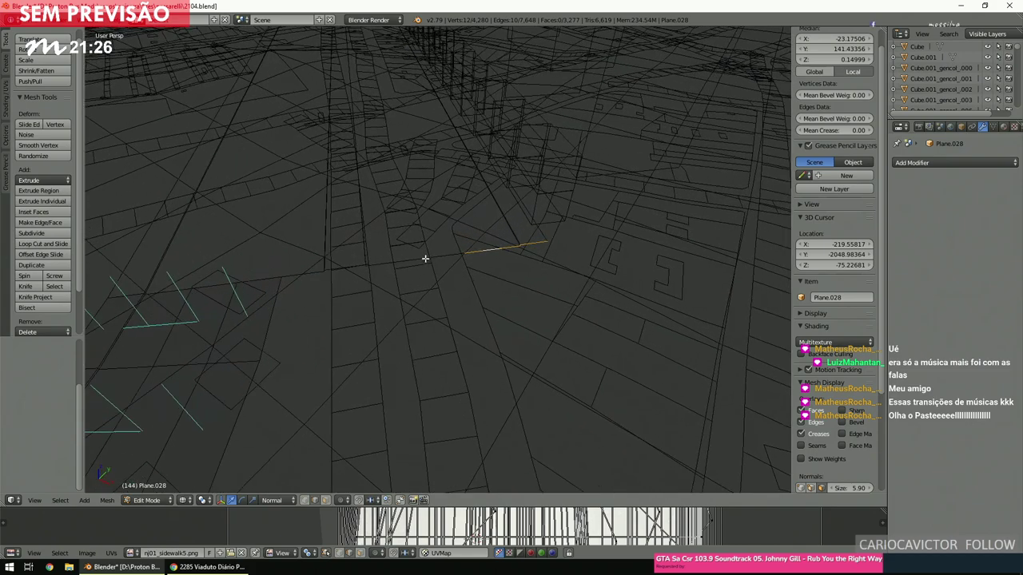
shift+right_click(449, 257)
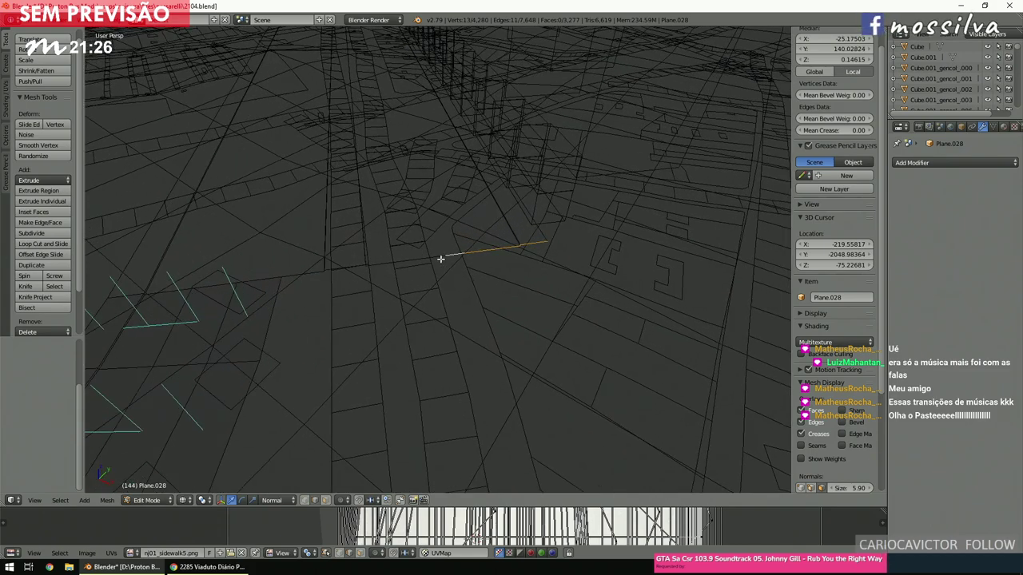
click(464, 279)
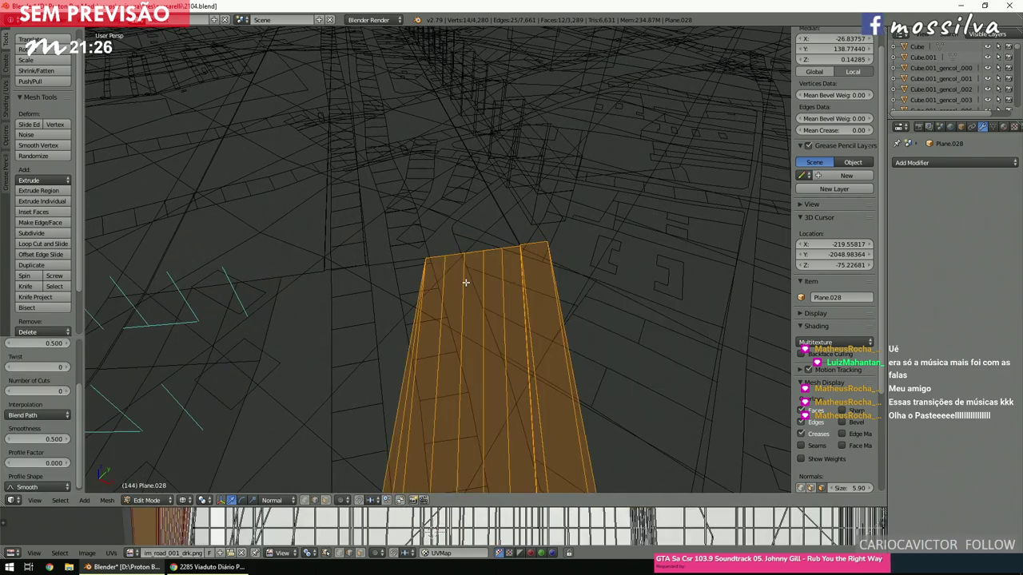
click(46, 392)
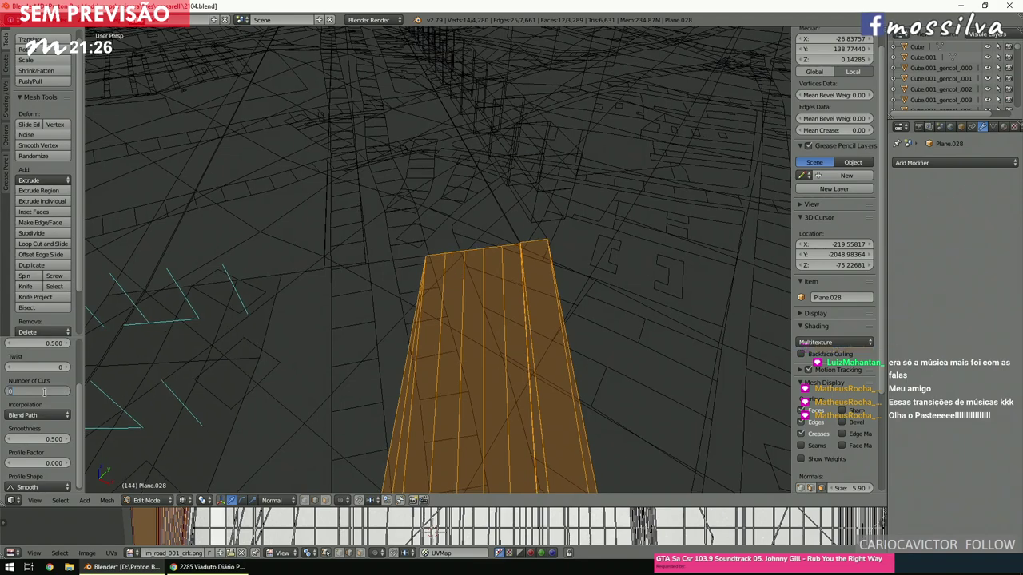
text(6)
key(Return)
middle_drag(372, 226, 556, 199)
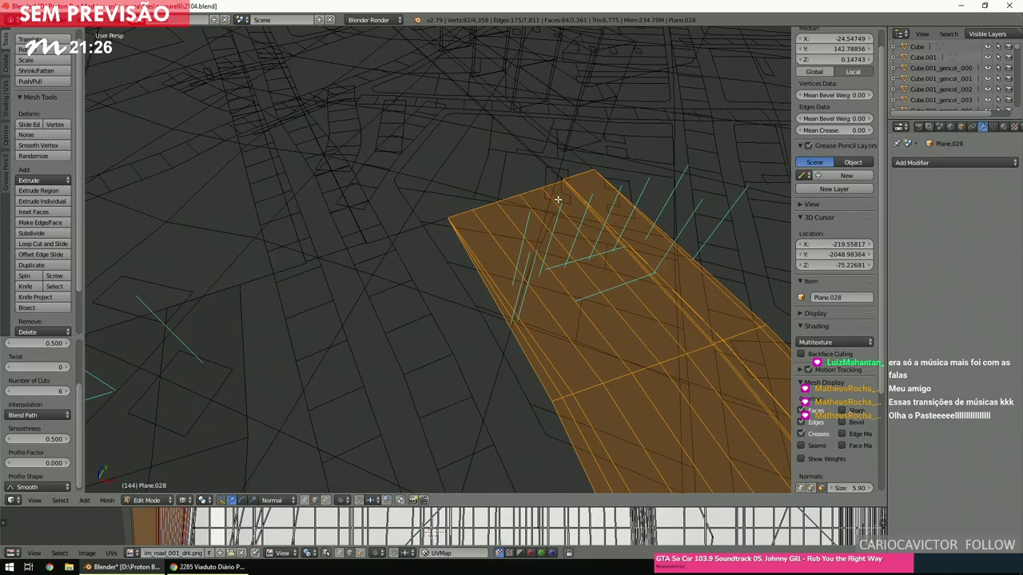
key(ctrl+z)
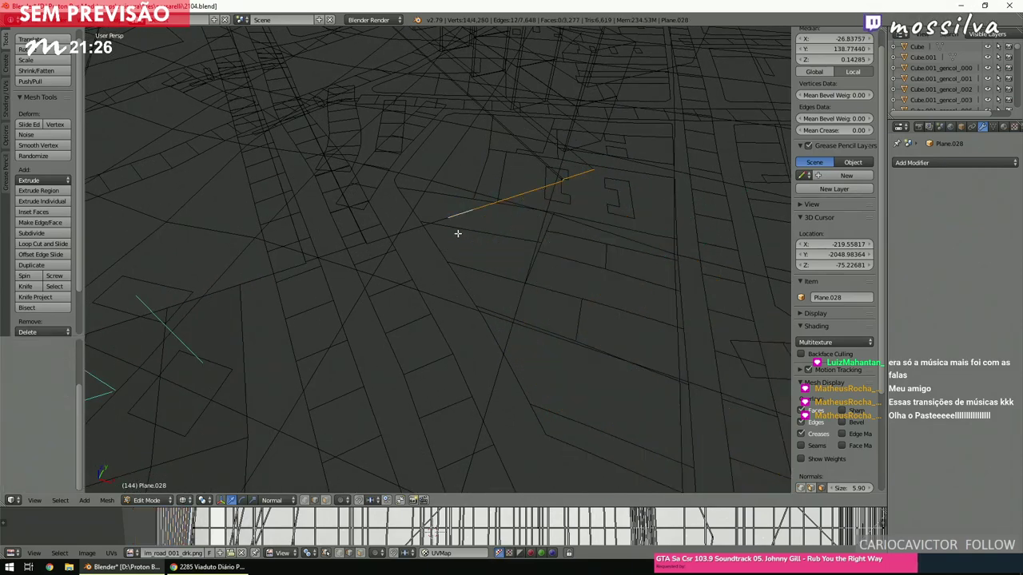
Bridge the edge loops with 9 cuts and convert the strip's triangles to quads.
key(space)
text(bridge)
key(Return)
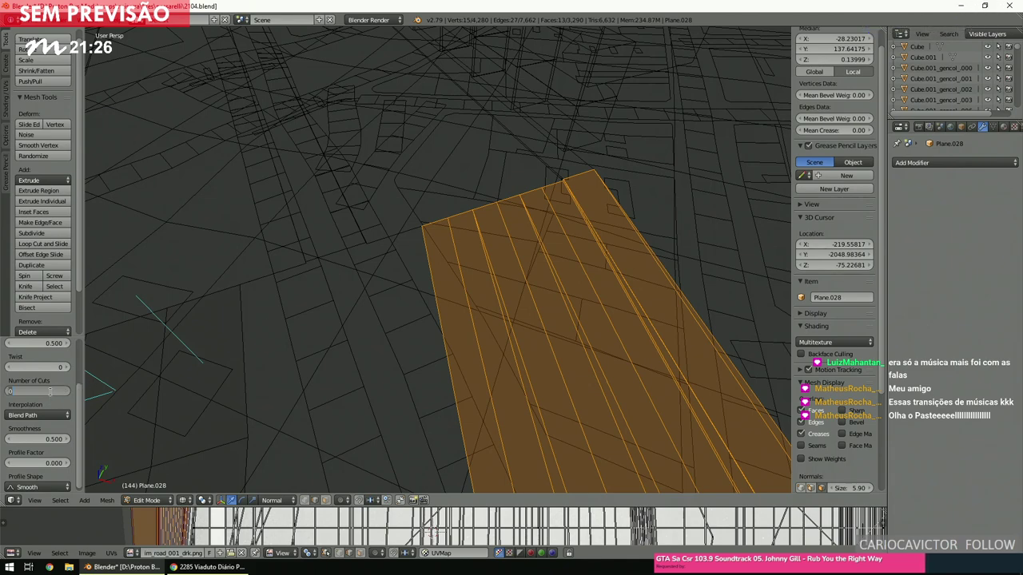
key(Return)
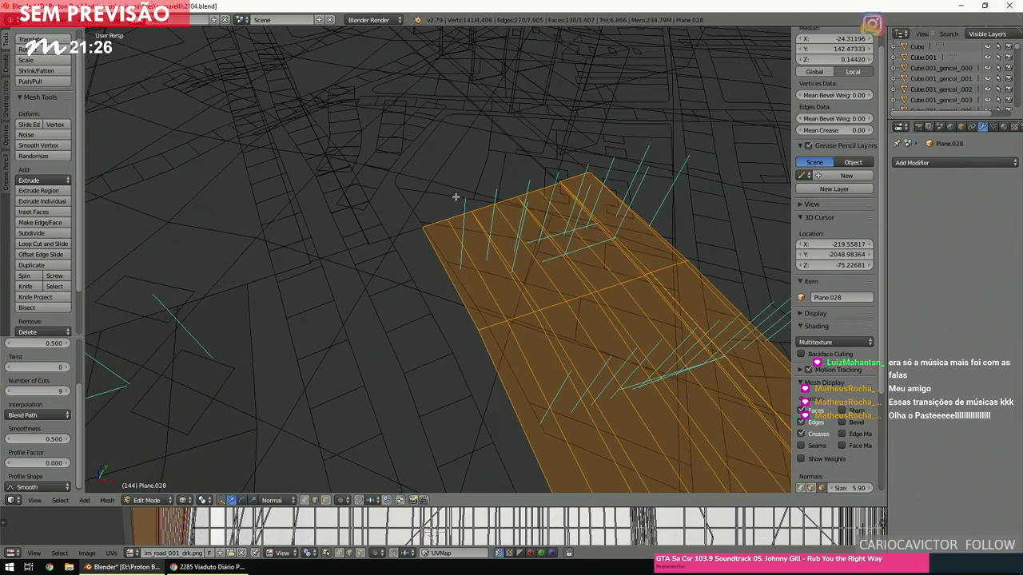
key(alt+j)
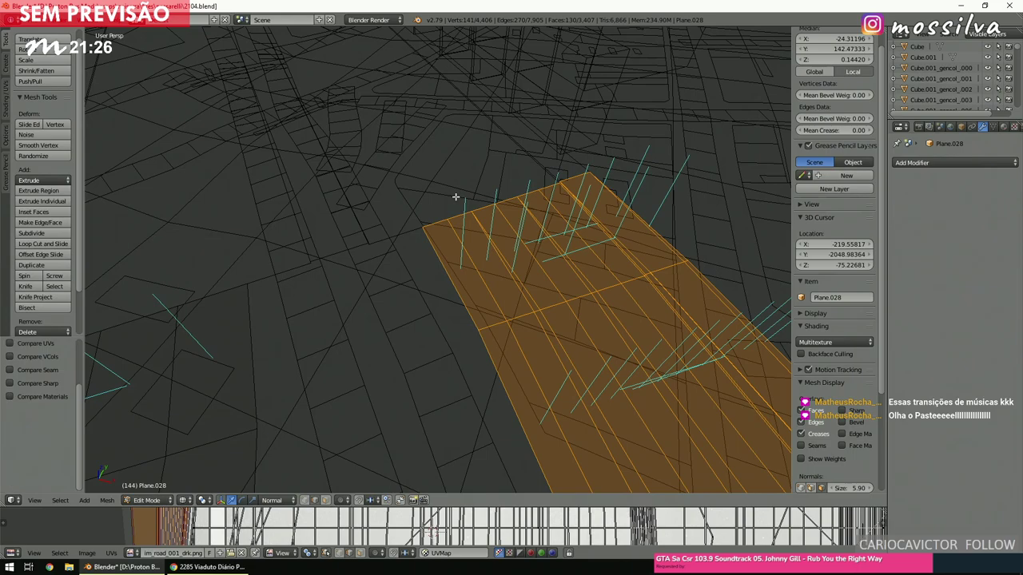
Check the new curved strip over the map in textured and solid shading, then return to top view.
scroll(486, 211, down, 5)
middle_drag(486, 213, 500, 212)
scroll(488, 216, up, 5)
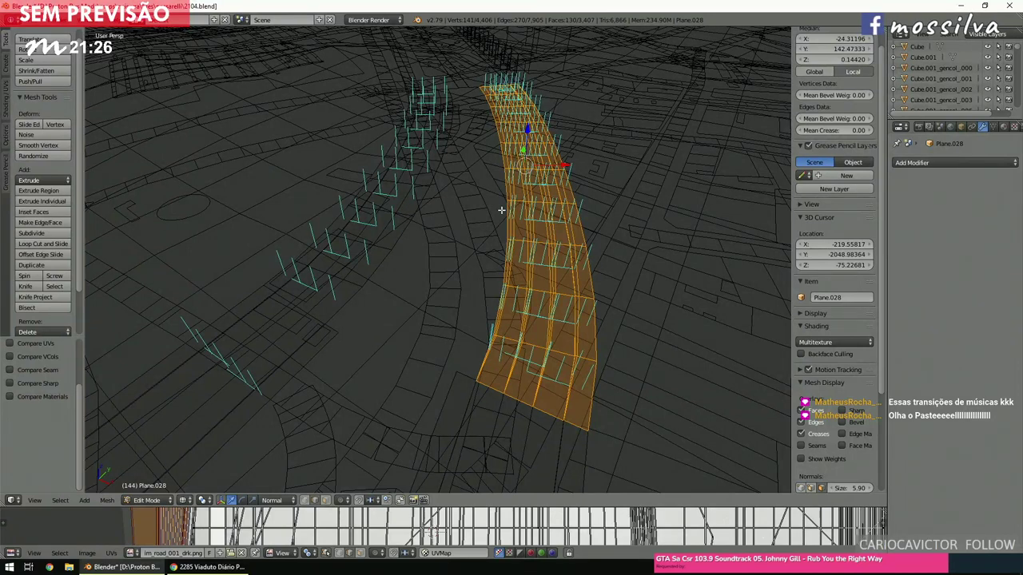
key(alt+z)
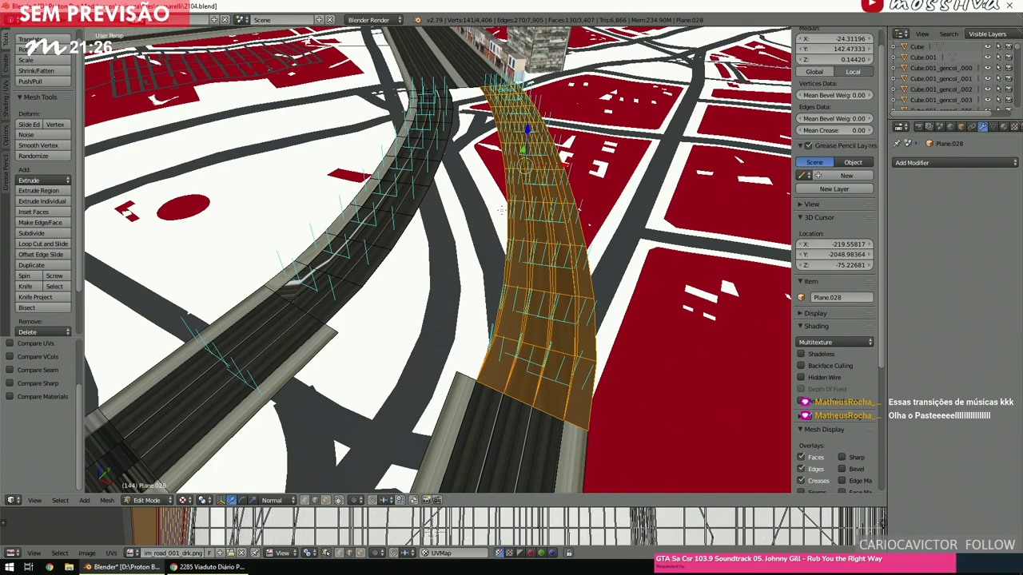
key(z)
scroll(500, 212, up, 6)
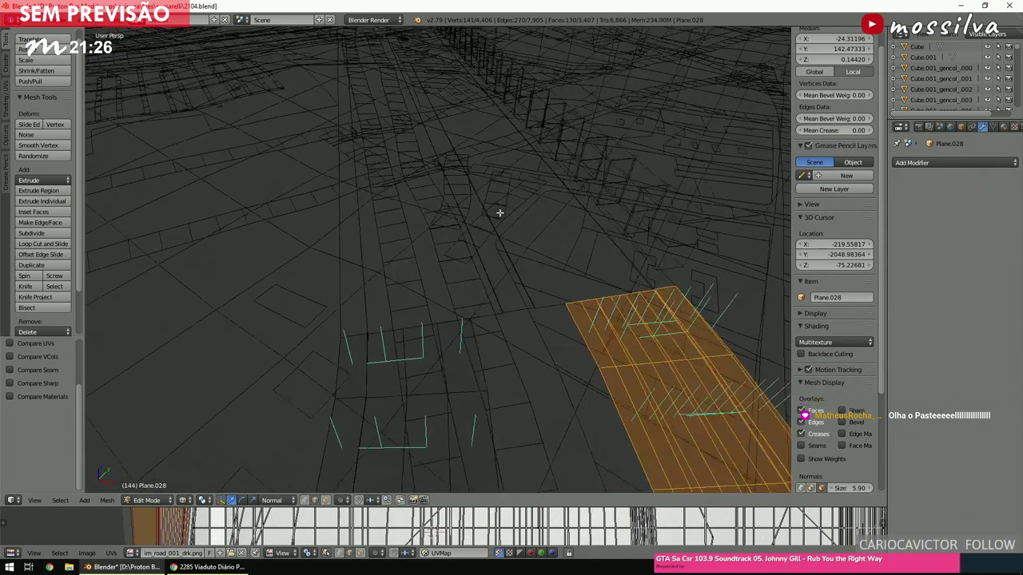
key(z)
scroll(500, 217, up, 3)
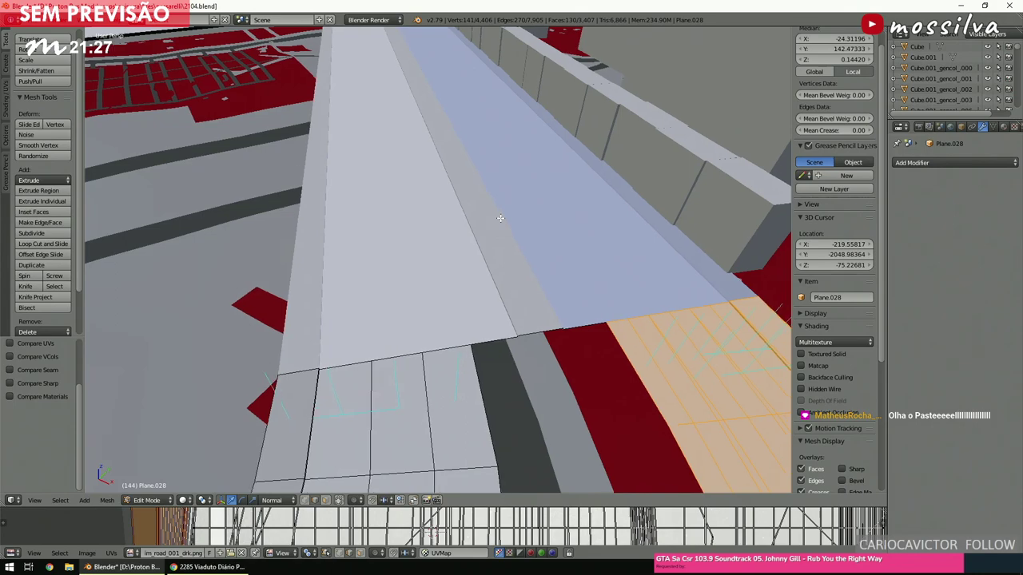
scroll(500, 219, up, 2)
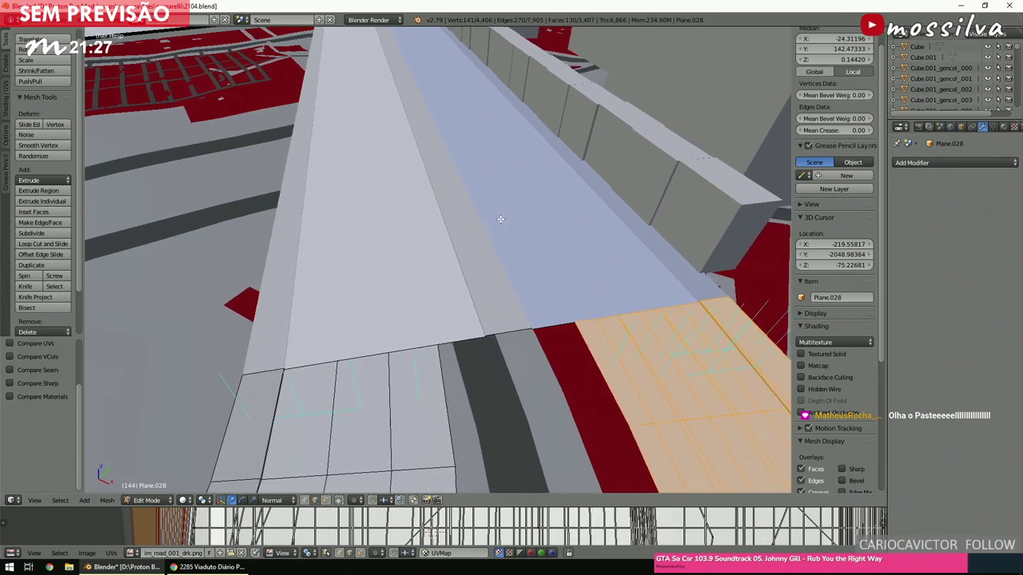
key(z)
scroll(499, 222, down, 2)
scroll(499, 222, up, 1)
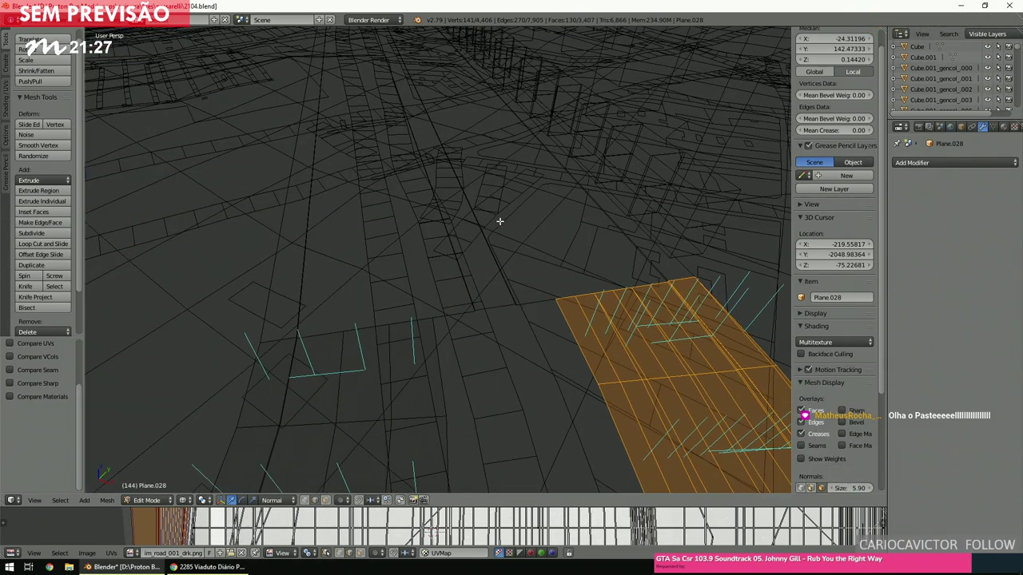
key(KP_7)
scroll(499, 222, up, 3)
scroll(501, 231, down, 3)
scroll(500, 231, down, 4)
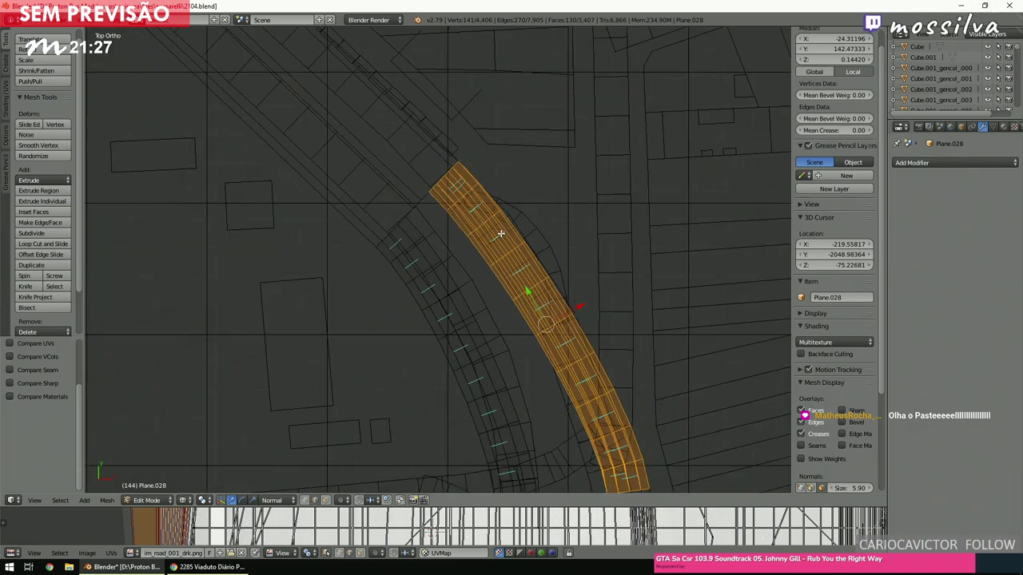
Deselect all and select a shortest edge path along the road's border.
key(a)
scroll(496, 239, up, 4)
scroll(481, 221, up, 3)
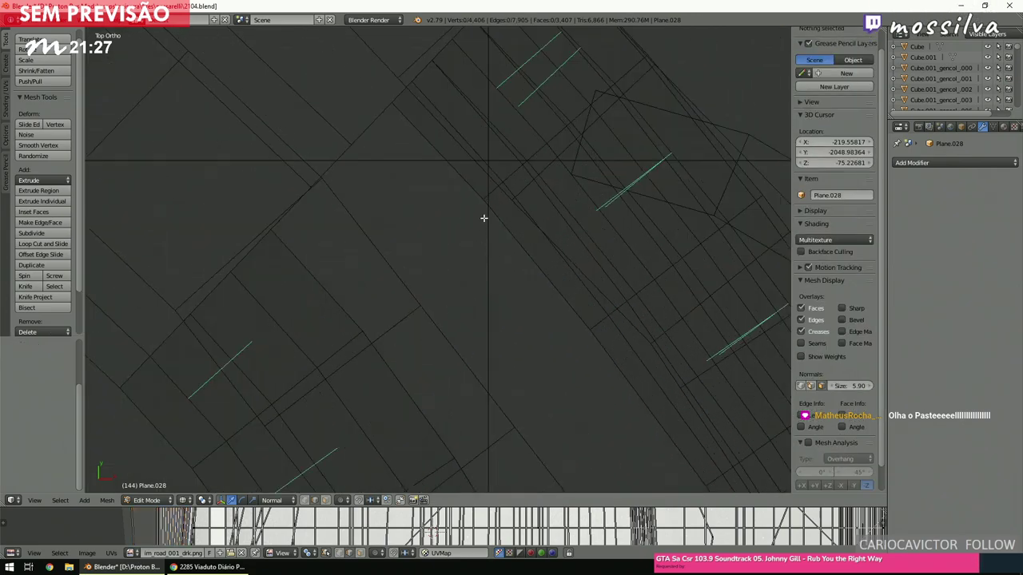
right_click(469, 188)
scroll(507, 288, down, 5)
scroll(510, 293, up, 5)
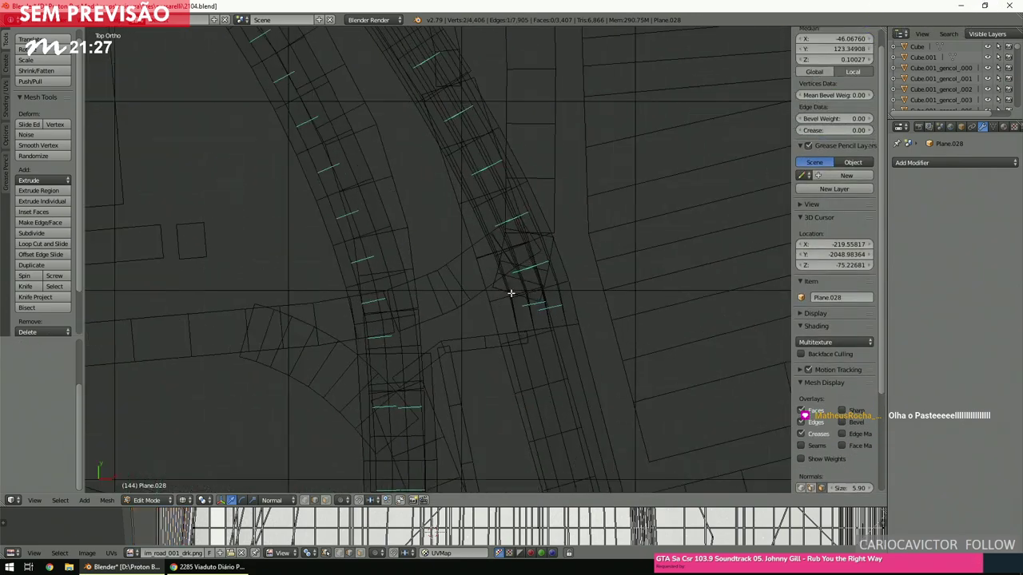
ctrl+right_click(695, 297)
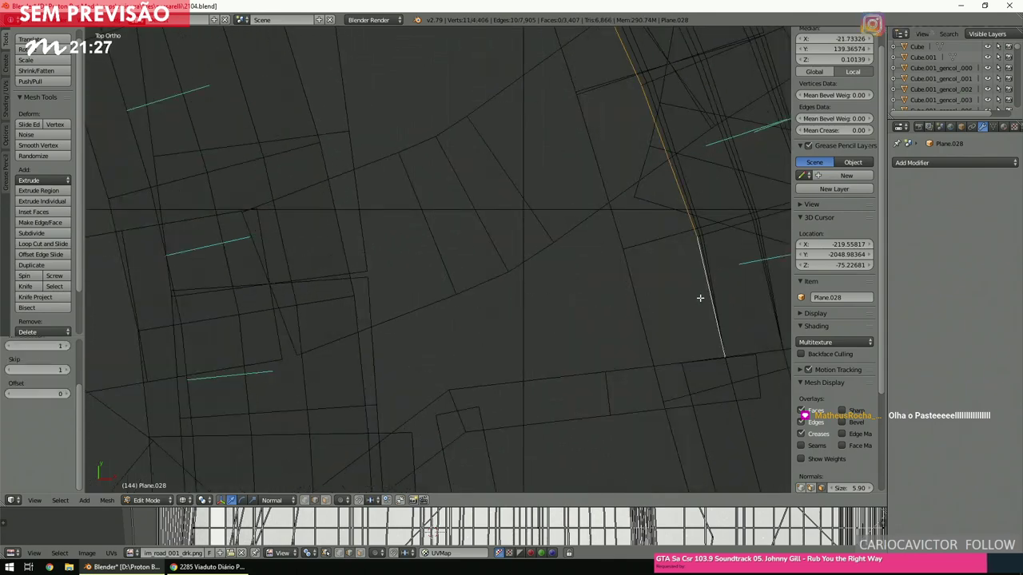
scroll(358, 389, down, 5)
scroll(359, 389, up, 6)
Extend the edge path to the next border edge, fill it with a face, and inspect it in solid view.
scroll(358, 389, up, 2)
ctrl+right_click(494, 317)
key(f)
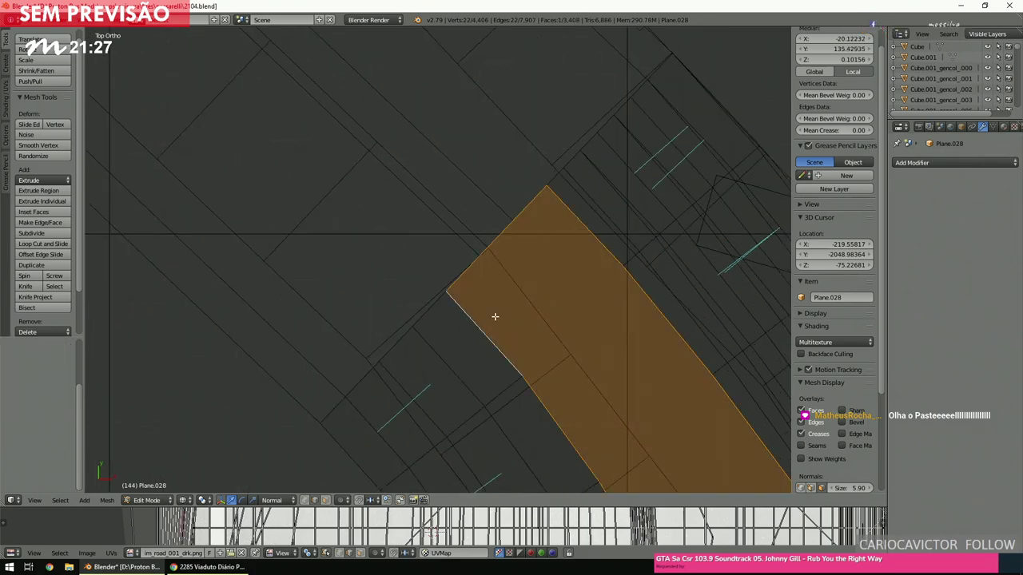
key(a)
scroll(495, 316, down, 4)
scroll(495, 316, up, 2)
key(z)
mouse_move(495, 316)
middle_down()
mouse_move(526, 310)
mouse_move(489, 318)
middle_up()
key(KP_7)
key(z)
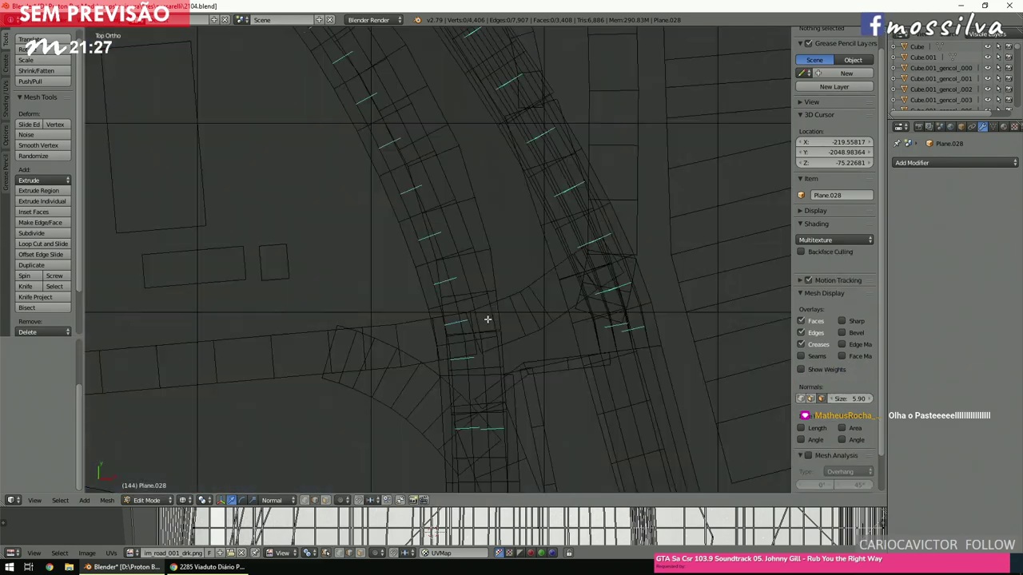
Try bridging the vertices on either side of the road gap.
scroll(487, 319, up, 8)
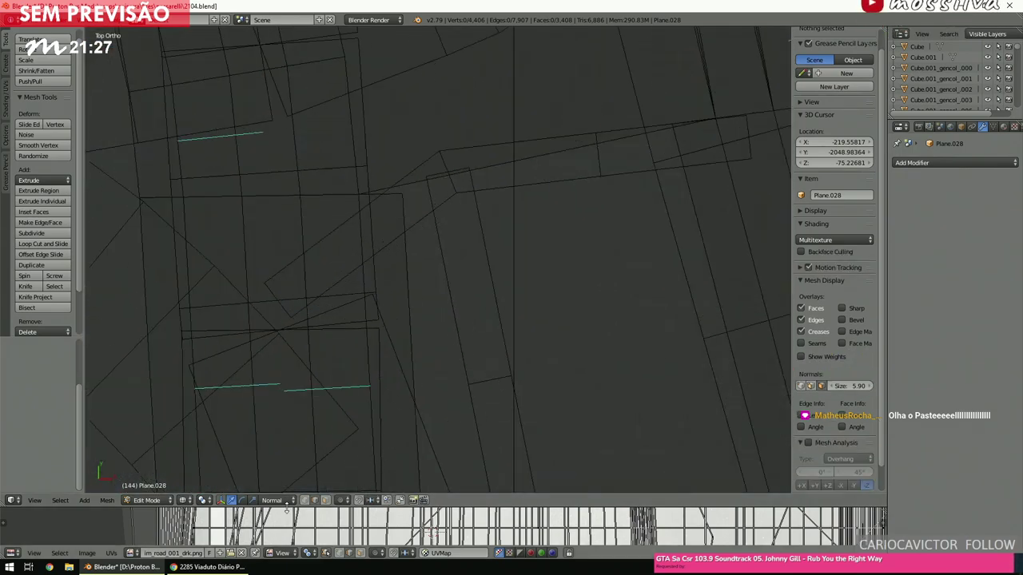
shift+middle_drag(445, 327, 465, 290)
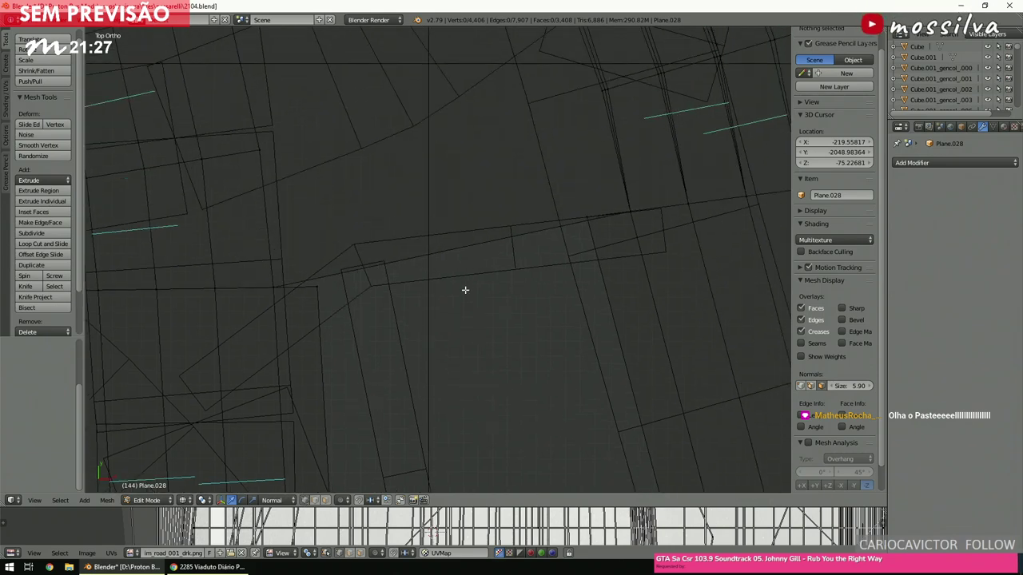
right_click(286, 286)
key(b)
drag(515, 240, 632, 190)
key(space)
click(647, 210)
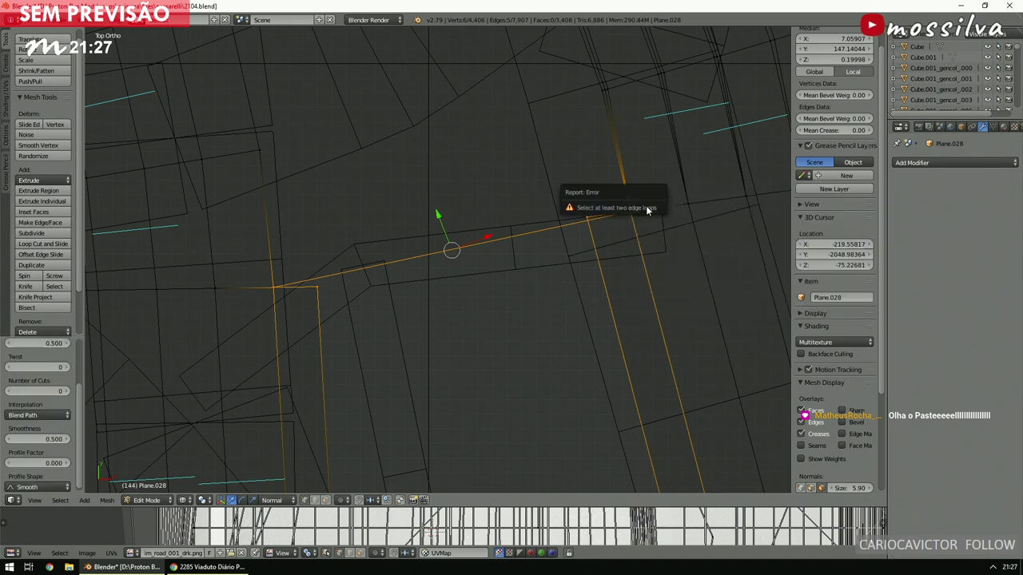
key(a)
scroll(421, 326, down, 3)
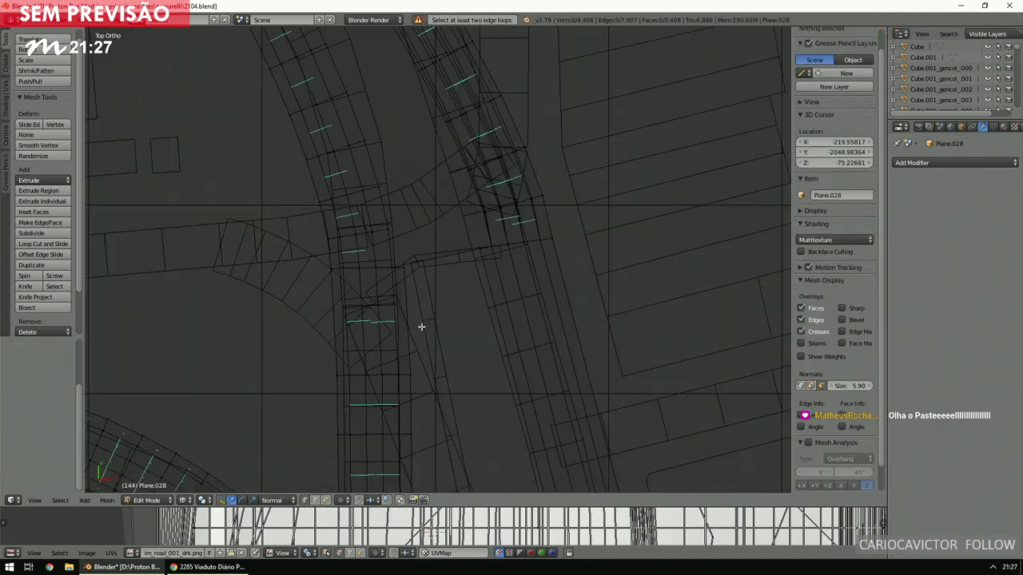
shift+scroll(421, 326, up, 3)
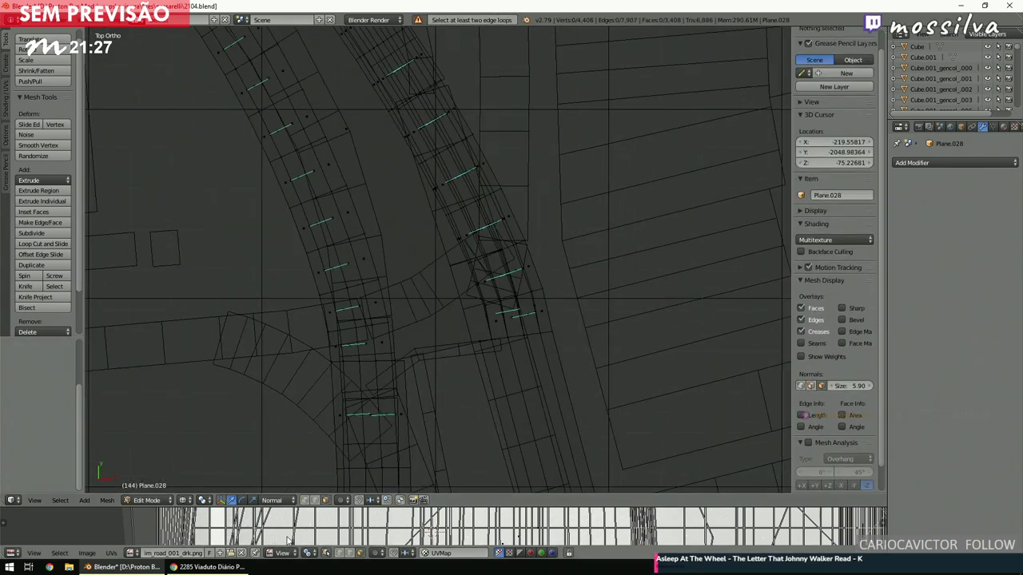
Raise the long curved road face 20 units.
right_click(349, 139)
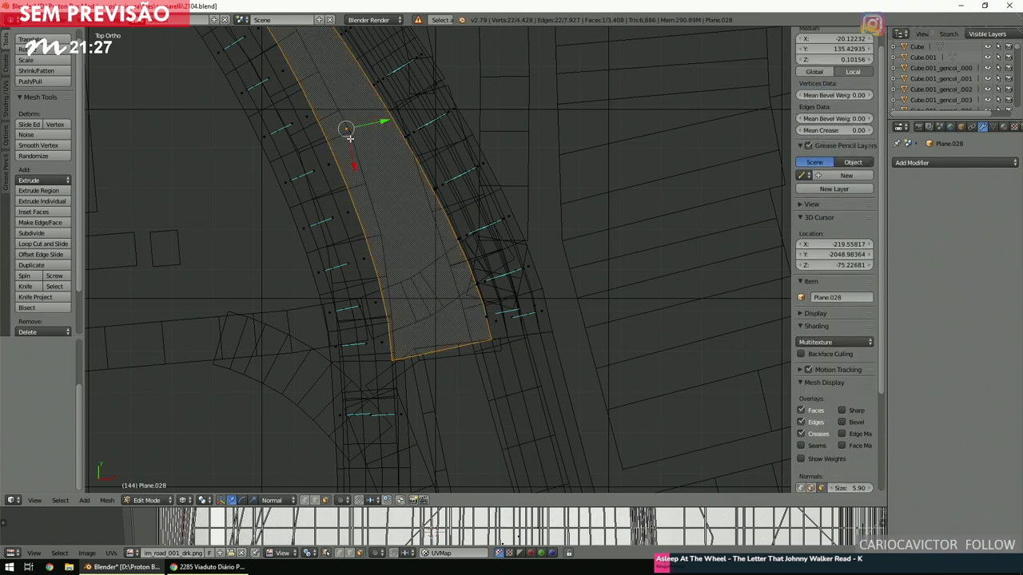
key(g)
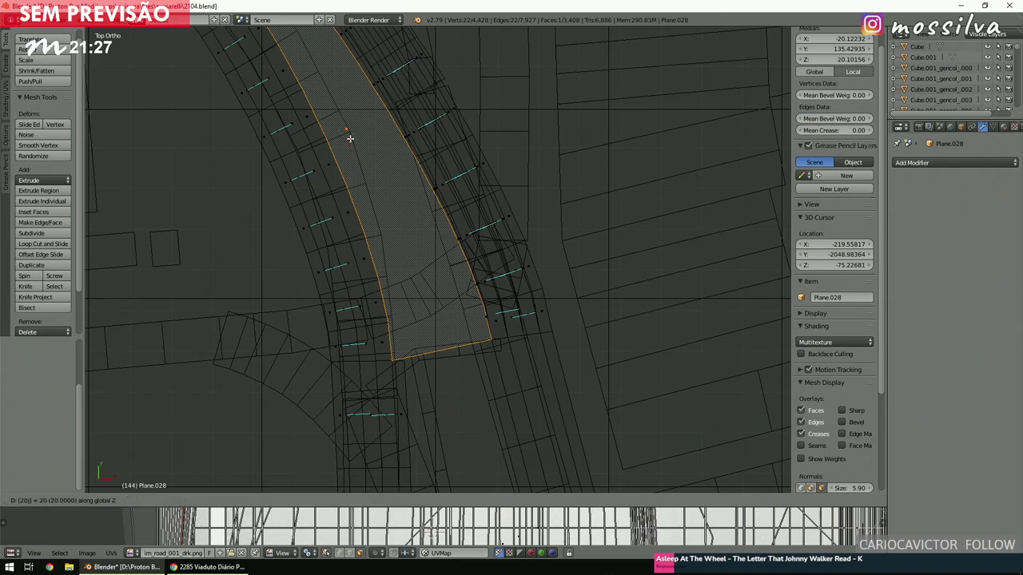
key(Return)
key(a)
middle_drag(346, 130, 456, 294)
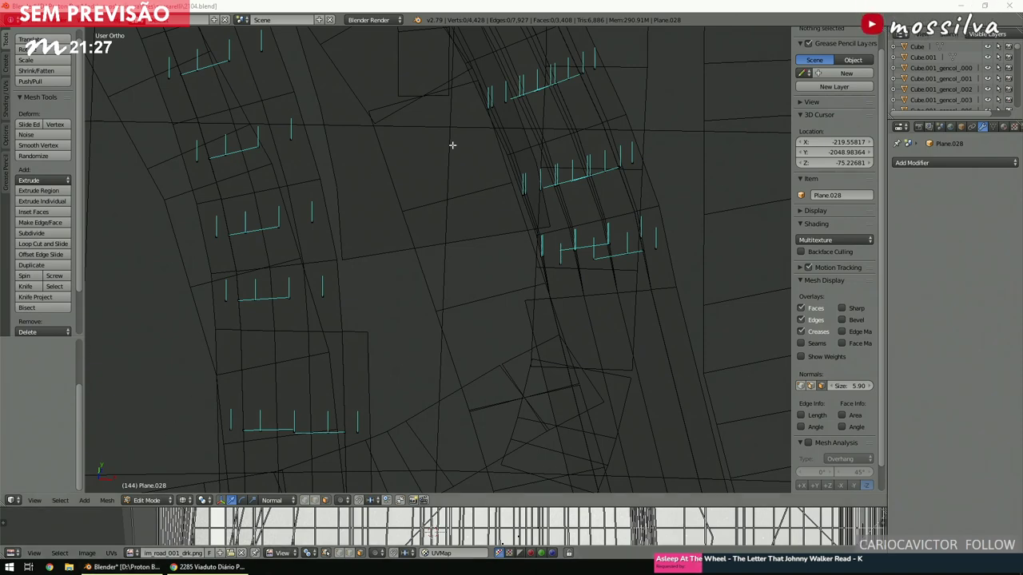
Box-select the gap edges and bridge them into a strip with 9 cuts.
scroll(500, 350, up, 2)
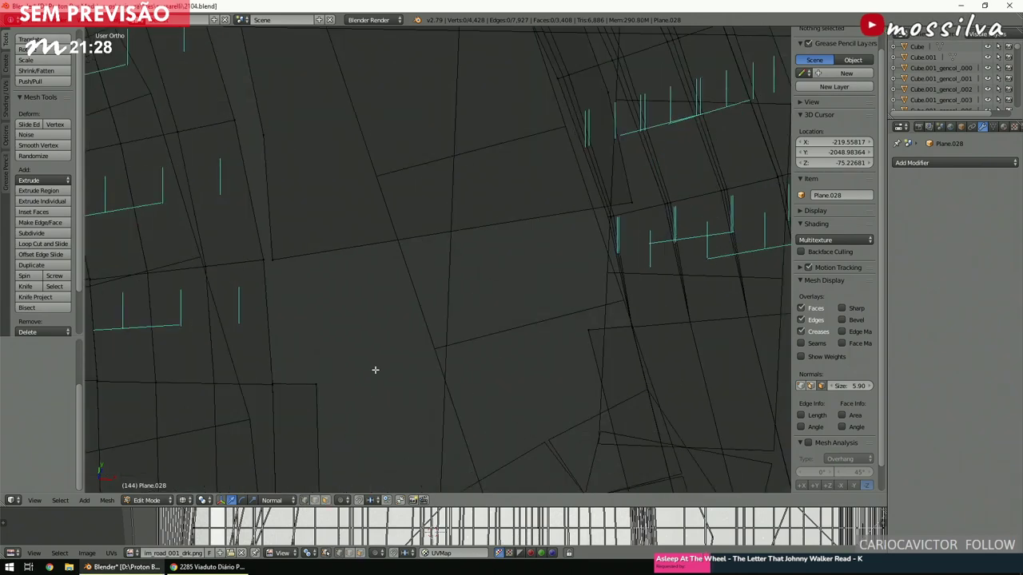
key(b)
drag(251, 372, 319, 409)
key(b)
drag(572, 307, 641, 343)
key(space)
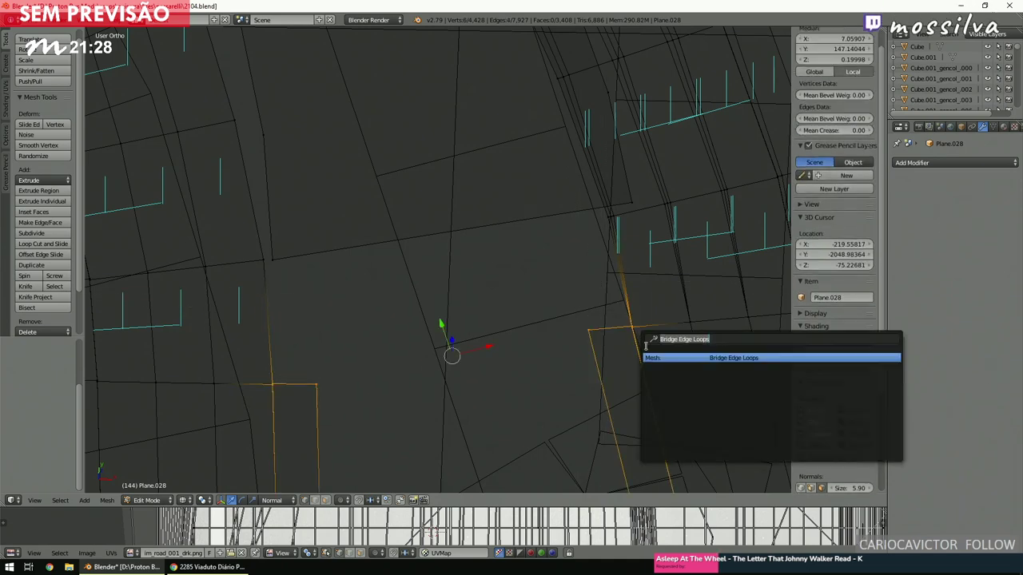
click(653, 358)
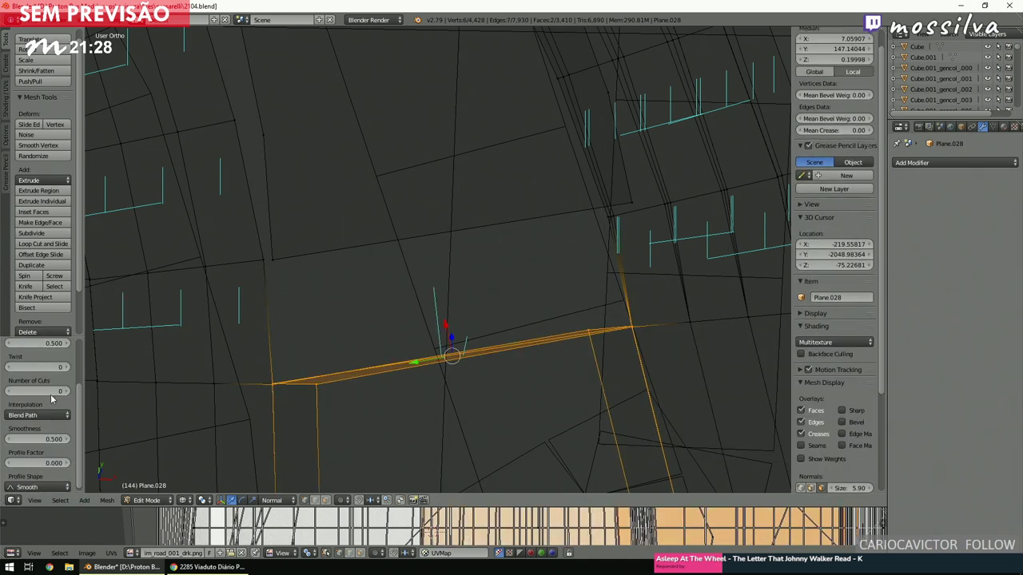
text(9)
key(Return)
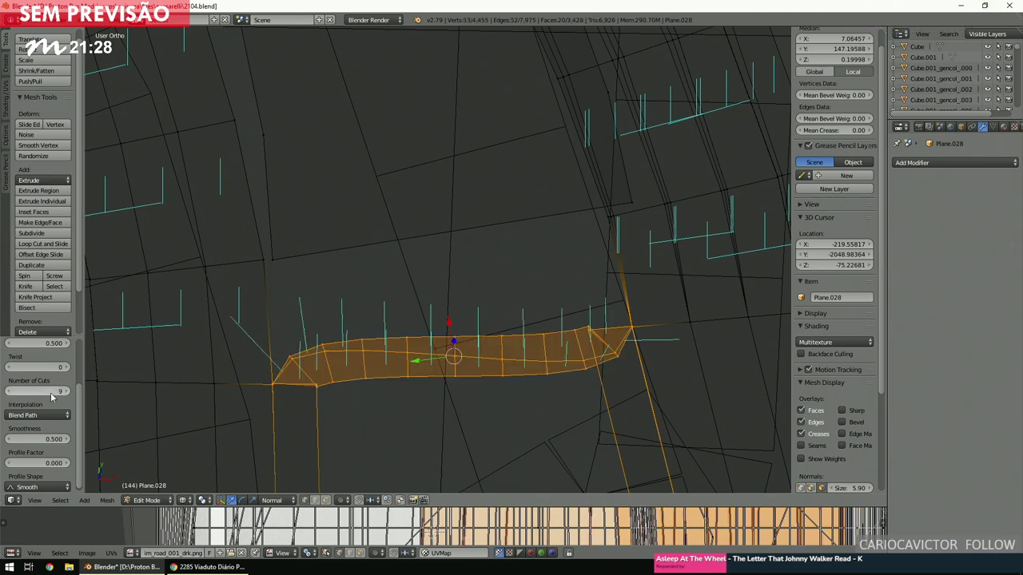
Undo the nine-cut bridge from the top view and deselect everything.
key(KP_7)
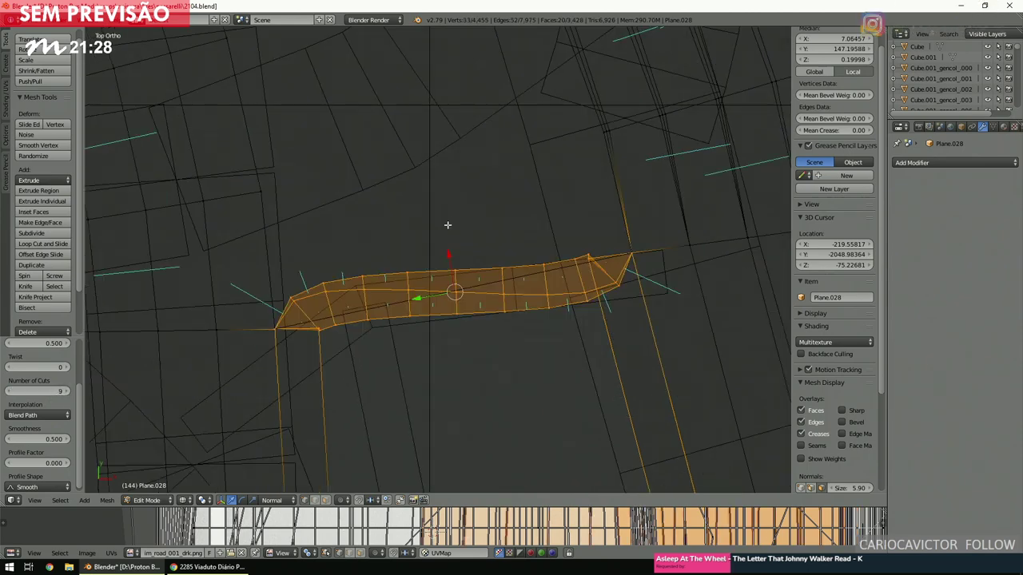
key(ctrl+z)
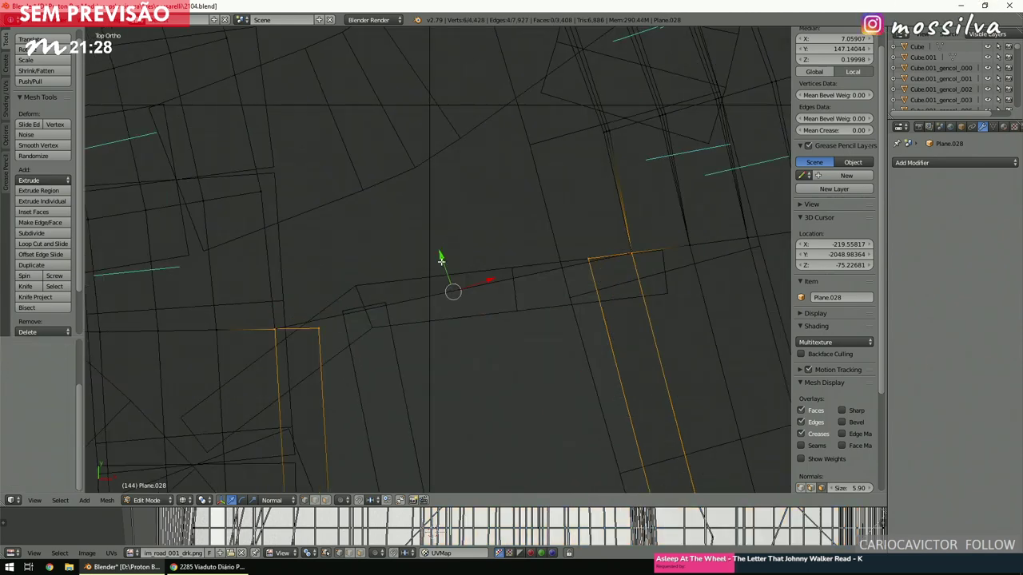
key(a)
ctrl+scroll(399, 327, up, 4)
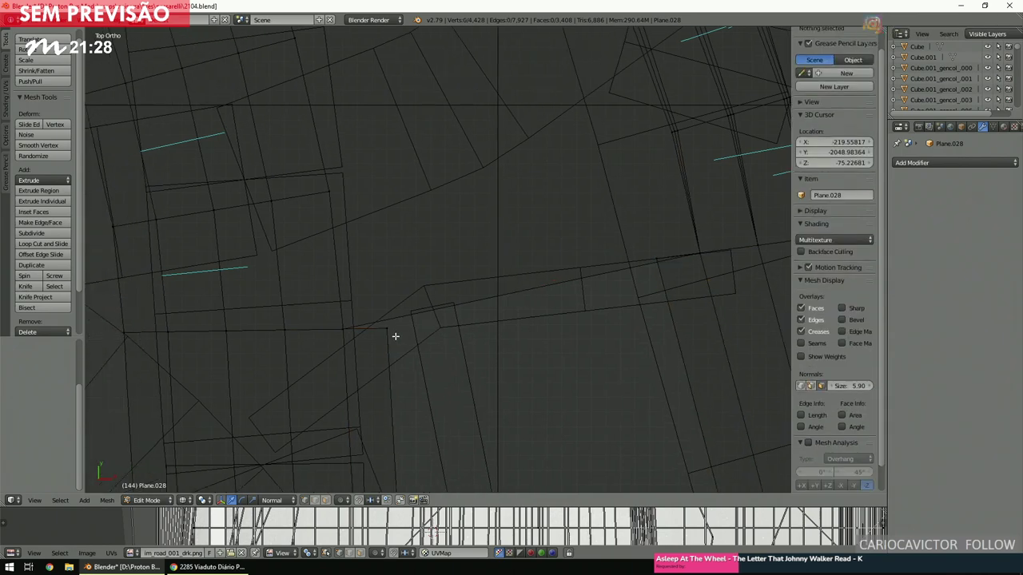
Snap the 3D cursor to the first corner vertex and spin the road-end edges 90° in 6 steps.
right_click(389, 330)
key(shift+s)
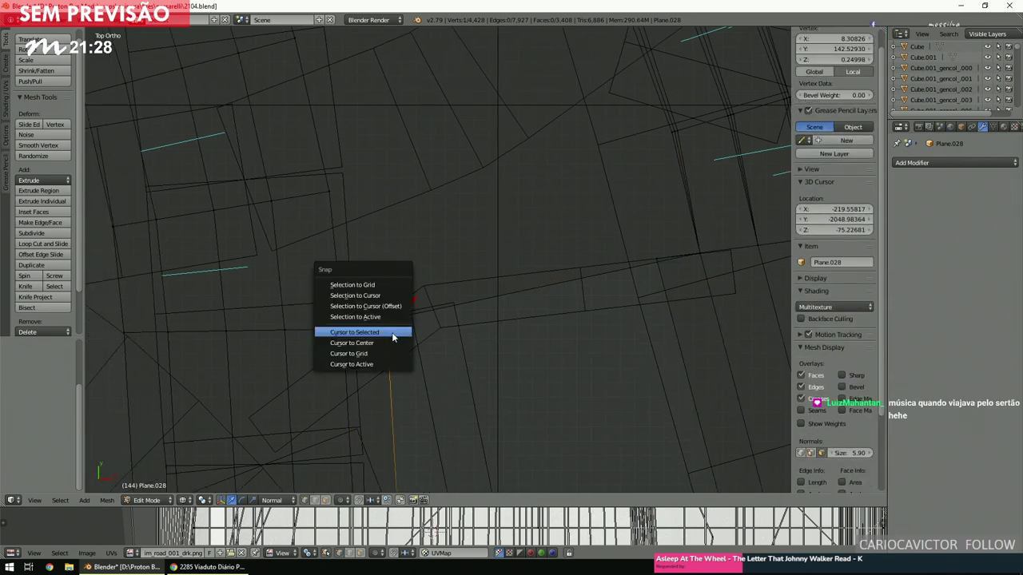
click(391, 333)
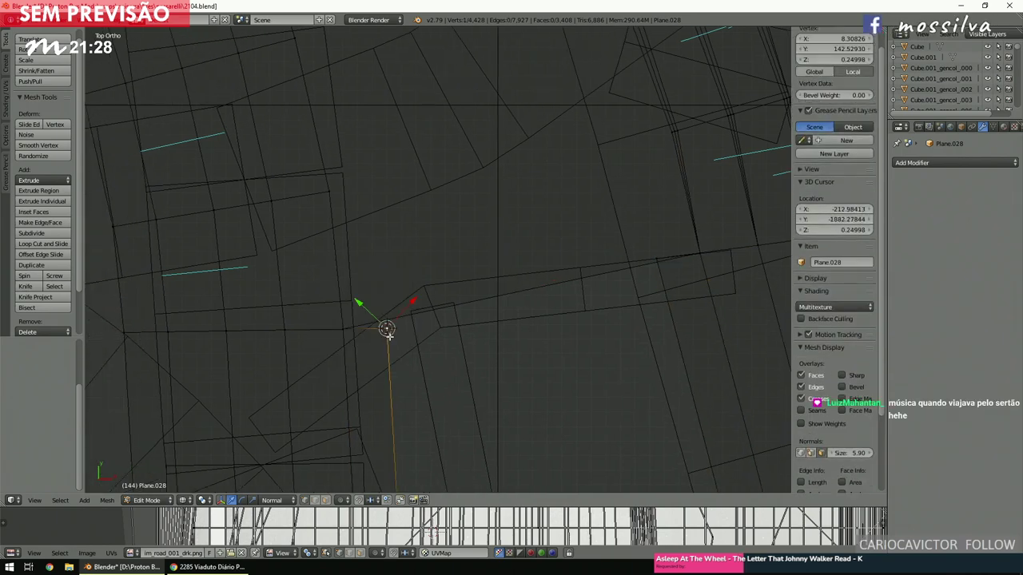
shift+right_click(343, 329)
middle_drag(348, 343, 409, 276)
shift+right_click(374, 237)
key(KP_7)
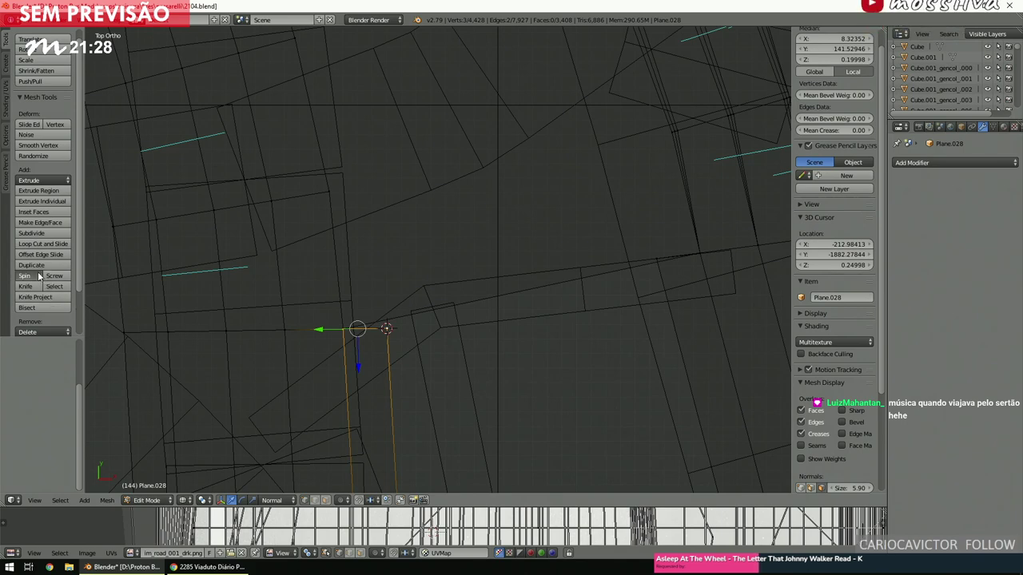
click(25, 276)
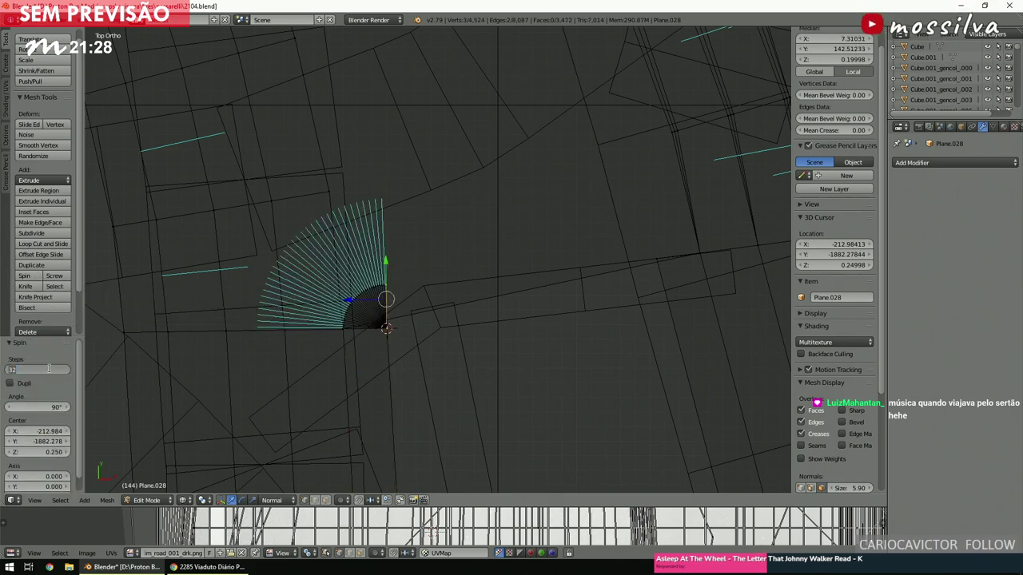
key(Return)
ctrl+scroll(452, 230, down, 3)
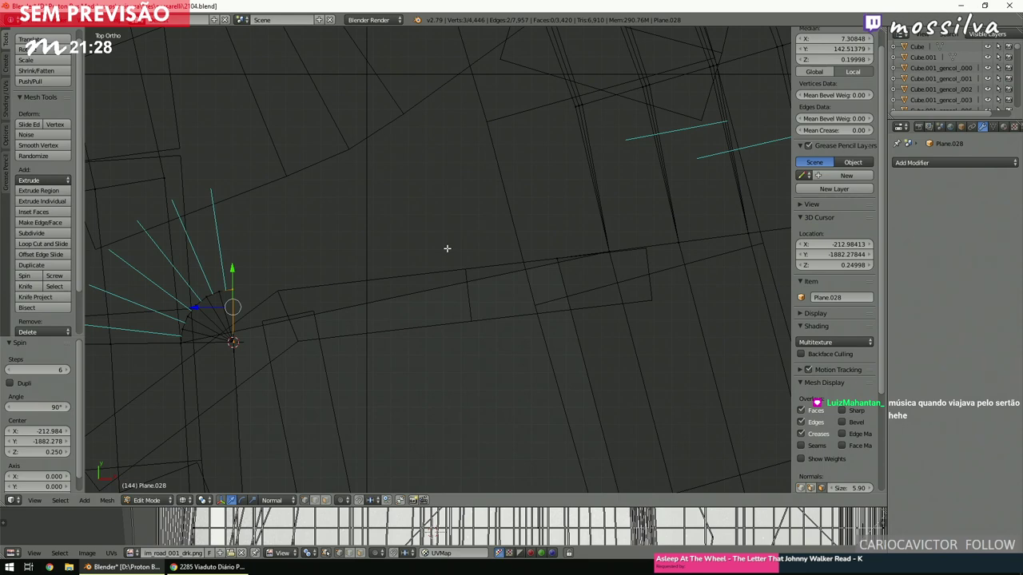
Select the edges at the other road end and snap the 3D cursor to the second junction's corner.
key(a)
middle_drag(444, 253, 442, 253)
middle_drag(536, 265, 550, 214)
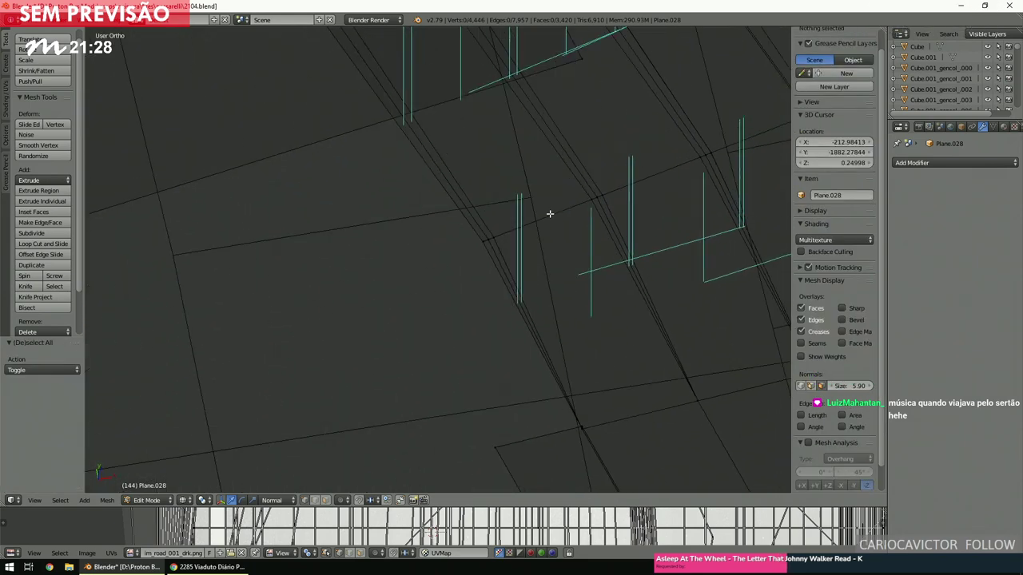
key(b)
drag(459, 468, 608, 388)
key(KP_7)
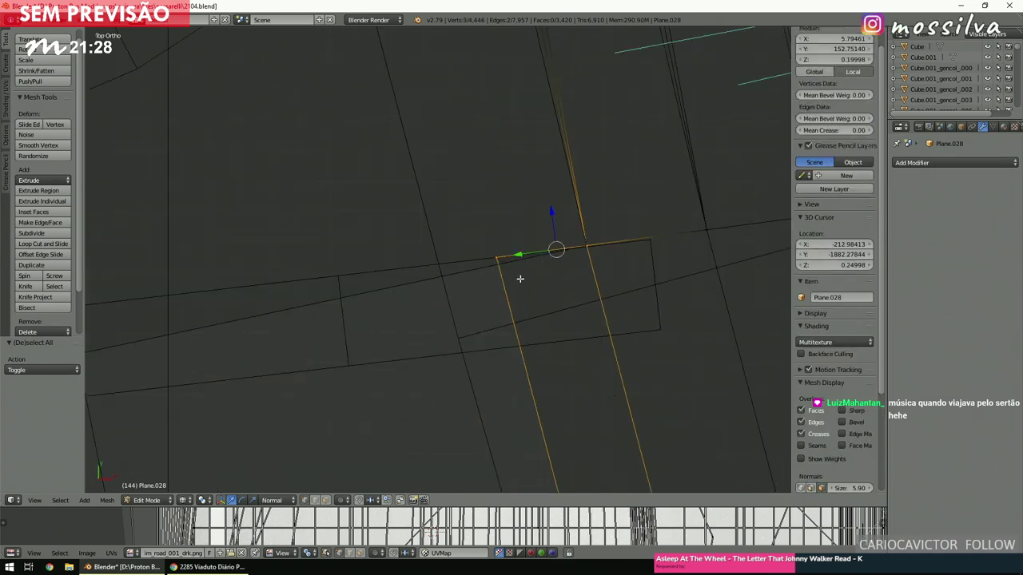
right_click(498, 258)
key(shift+s)
click(506, 267)
Spin the second junction's edges -90° around the cursor so the fan turns back.
middle_drag(507, 267, 560, 330)
shift+right_click(564, 412)
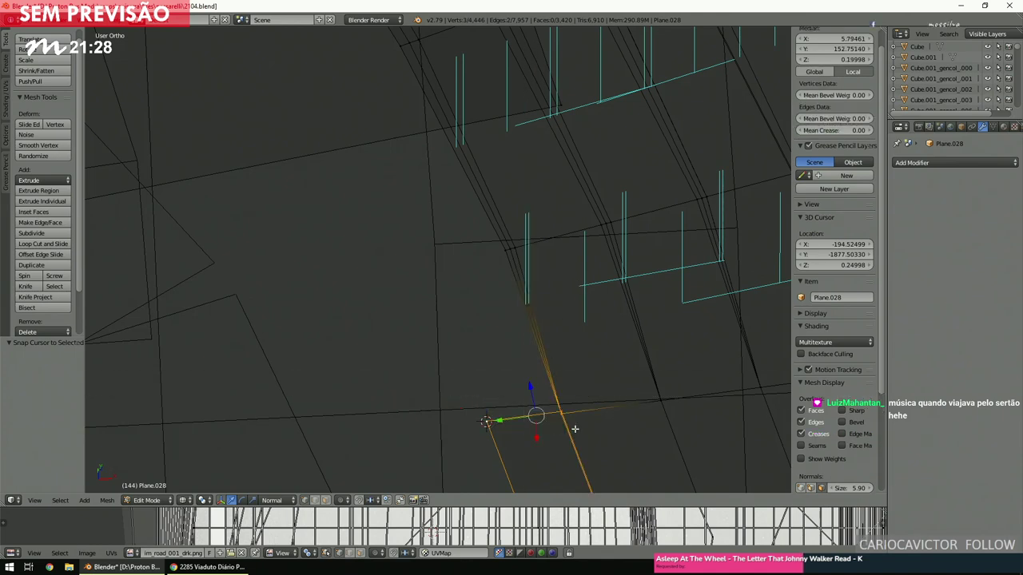
key(KP_7)
key(space)
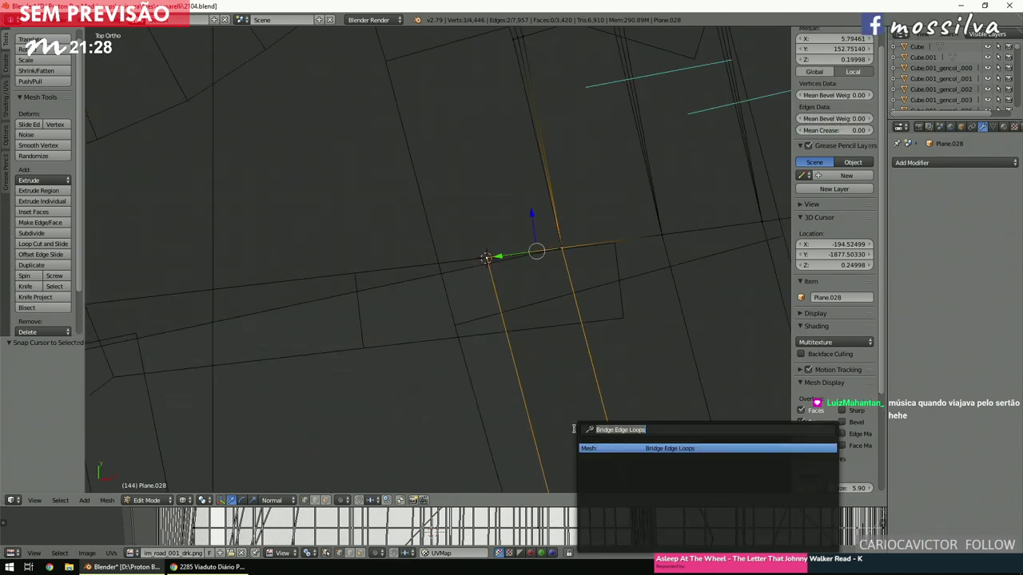
click(596, 448)
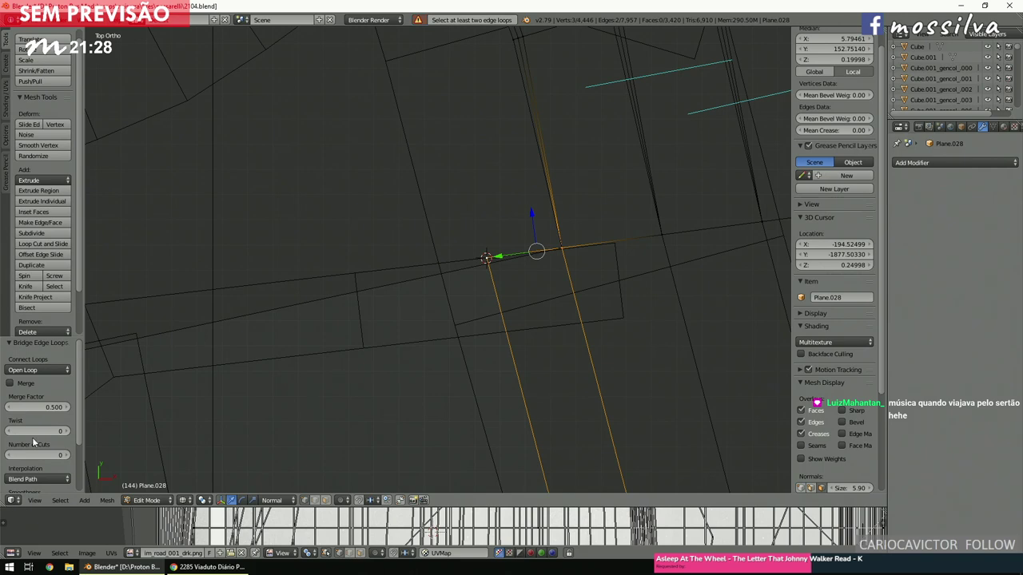
click(37, 278)
click(32, 406)
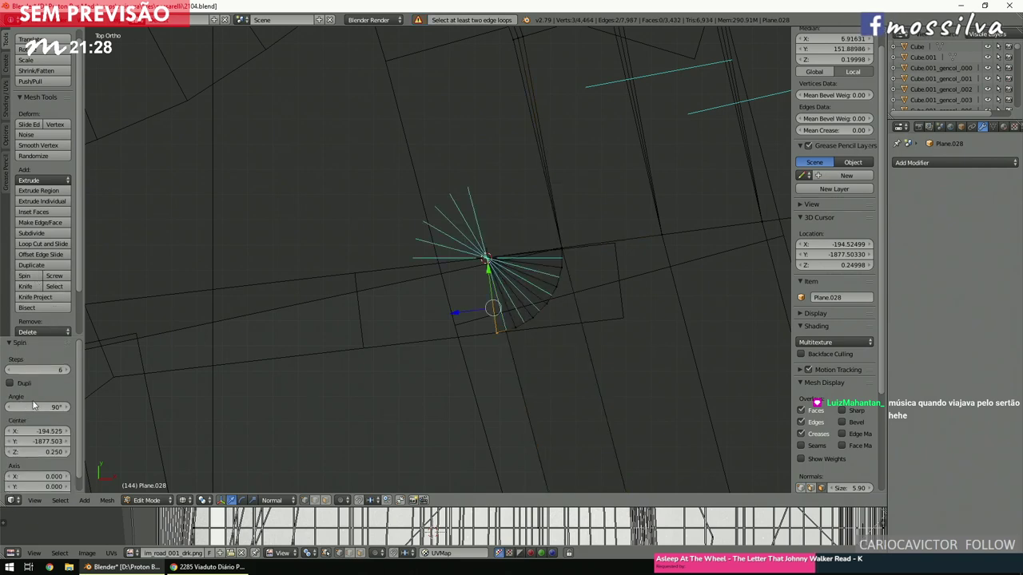
text(-90)
key(Return)
scroll(450, 224, down, 3)
scroll(404, 312, up, 4)
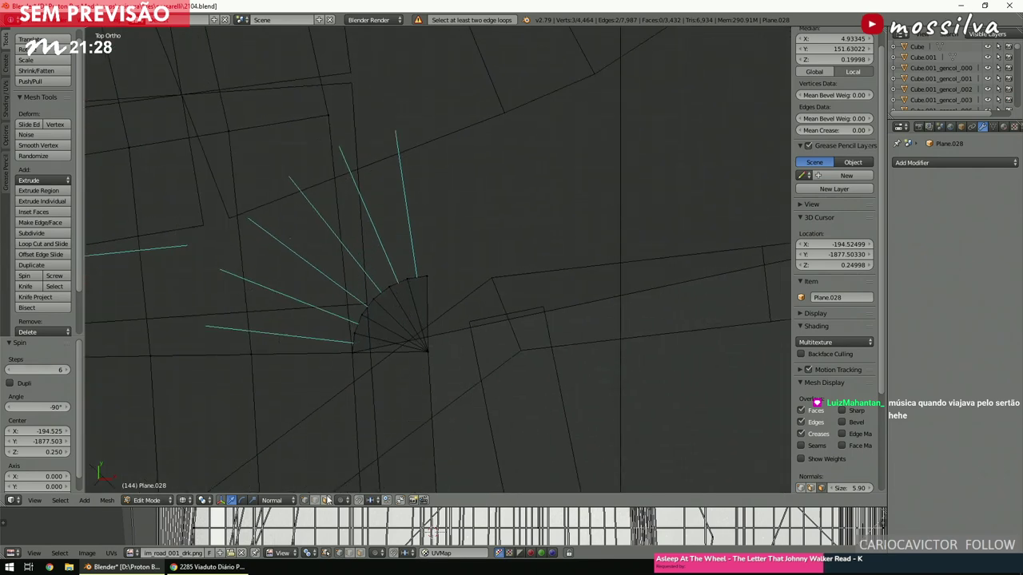
Bridge the two curved edge fans into a single road face.
middle_drag(478, 348, 413, 381)
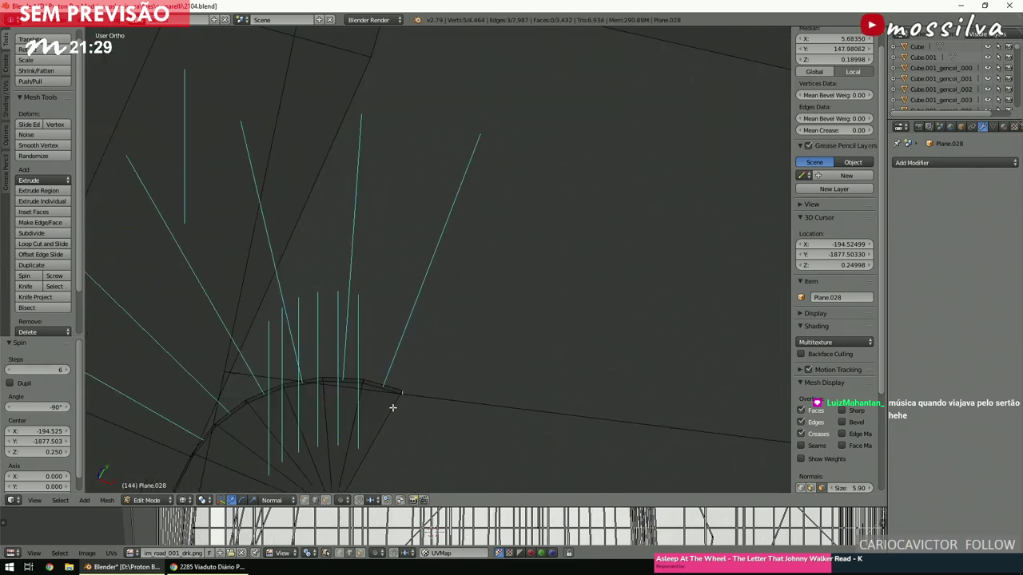
scroll(427, 376, down, 5)
key(space)
click(457, 395)
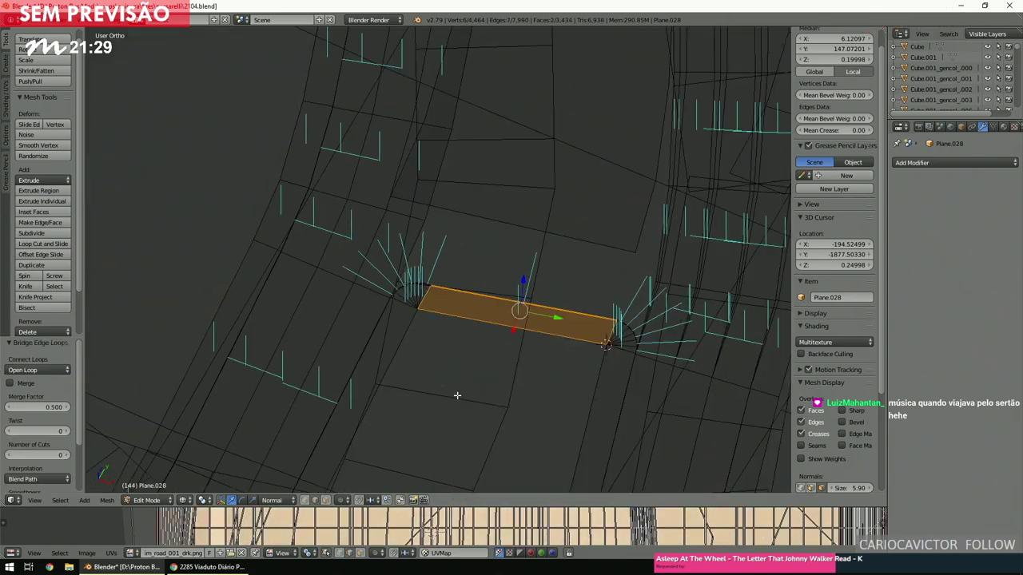
middle_drag(461, 384, 426, 365)
key(KP_7)
key(a)
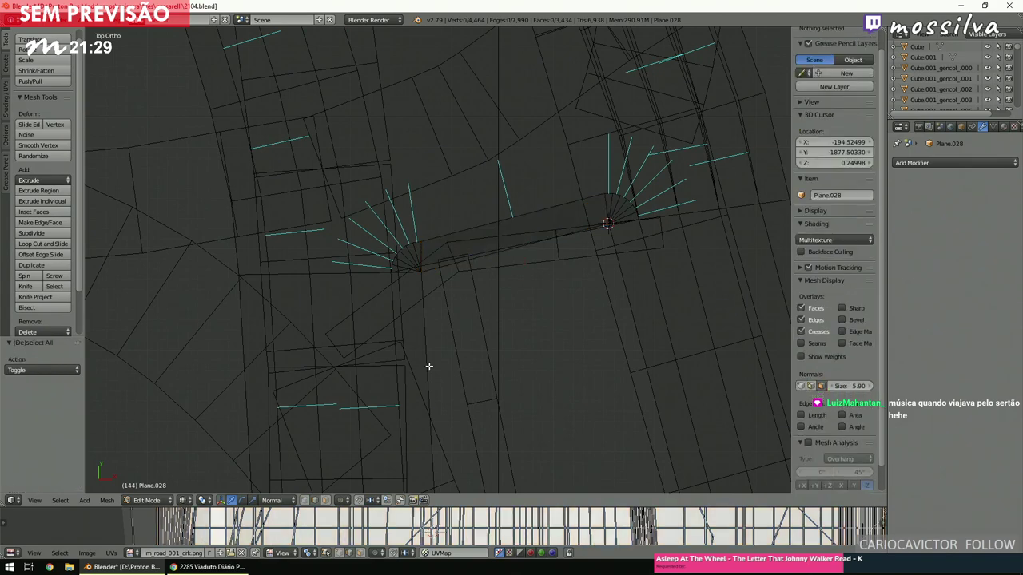
scroll(429, 360, down, 4)
scroll(429, 360, up, 3)
Raise the curved road face along Z to road height and check it with textures.
click(325, 501)
right_click(391, 182)
middle_drag(410, 243, 424, 200)
key(g)
key(z)
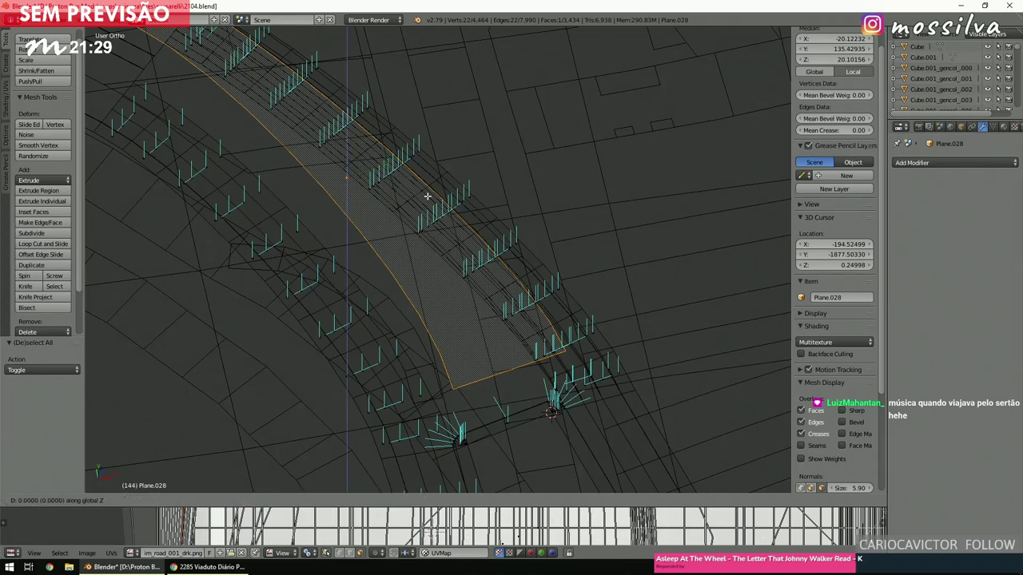
key(Return)
key(a)
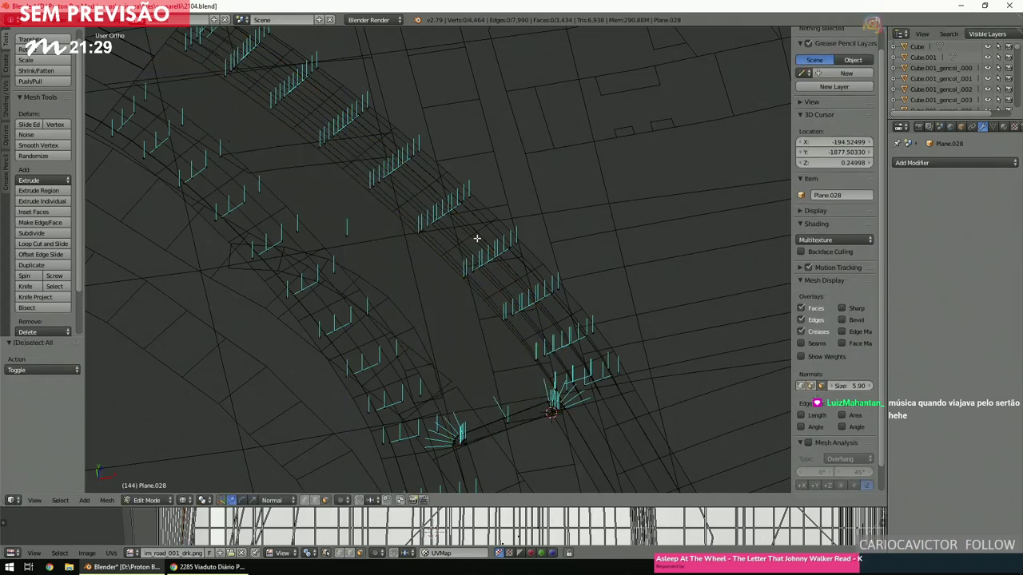
key(alt+z)
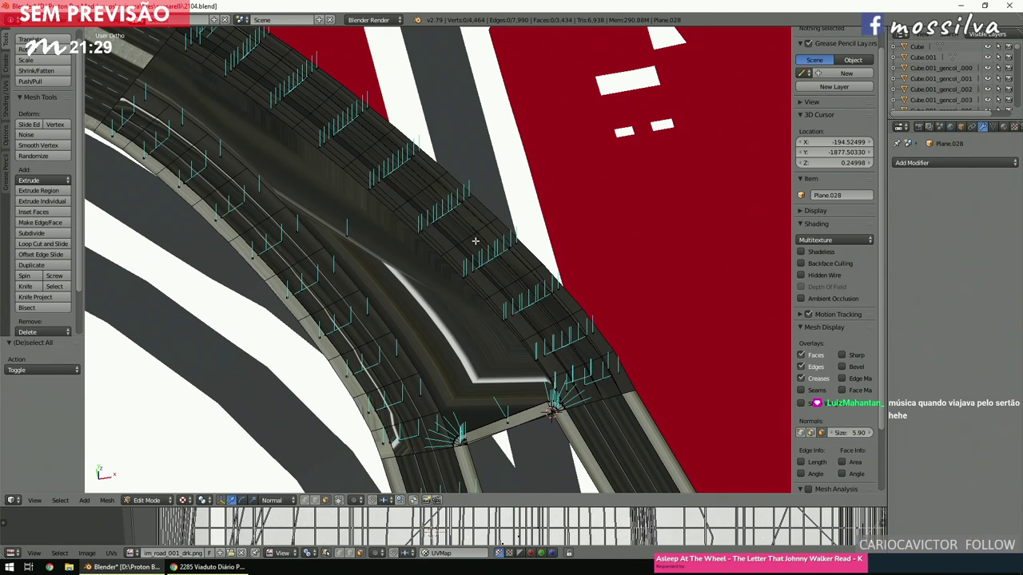
key(z)
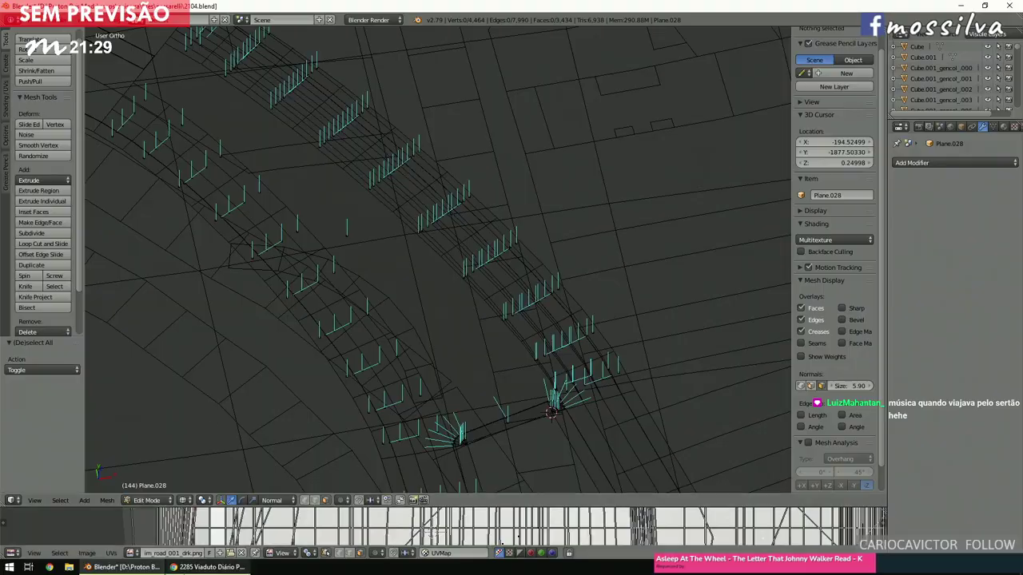
click(206, 567)
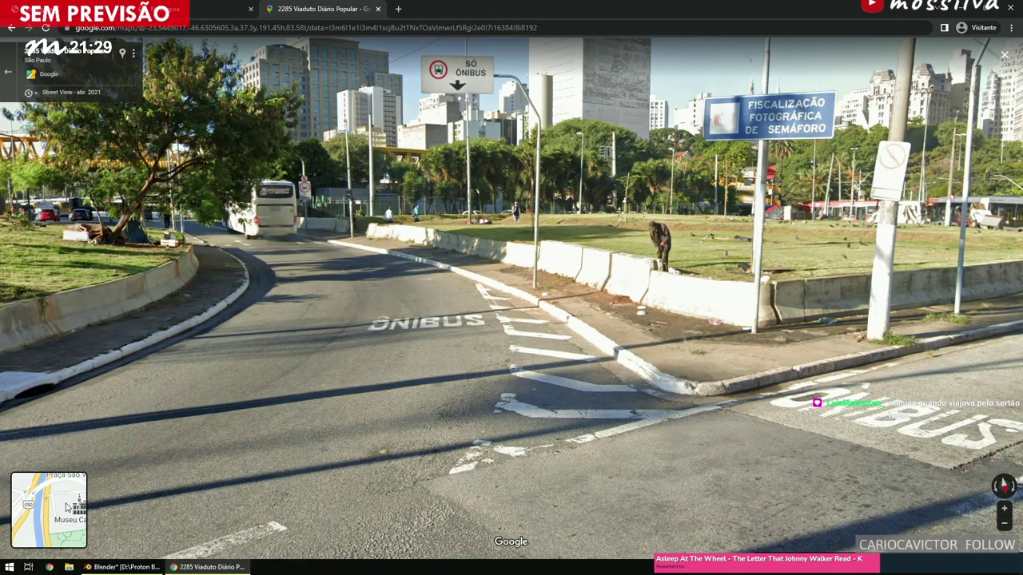
Step forward along the road past the grass median in Street View.
mouse_move(70, 484)
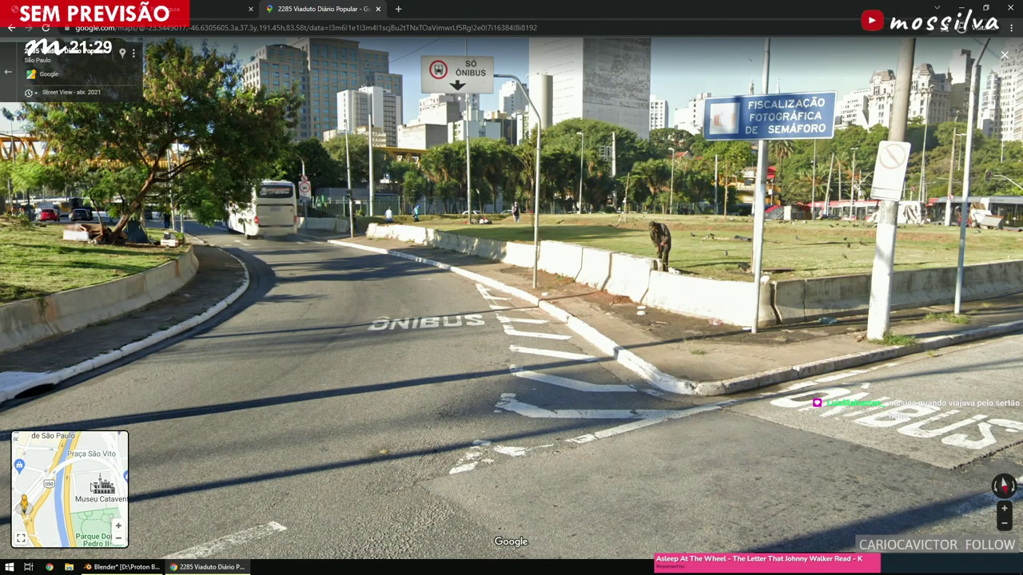
click(72, 493)
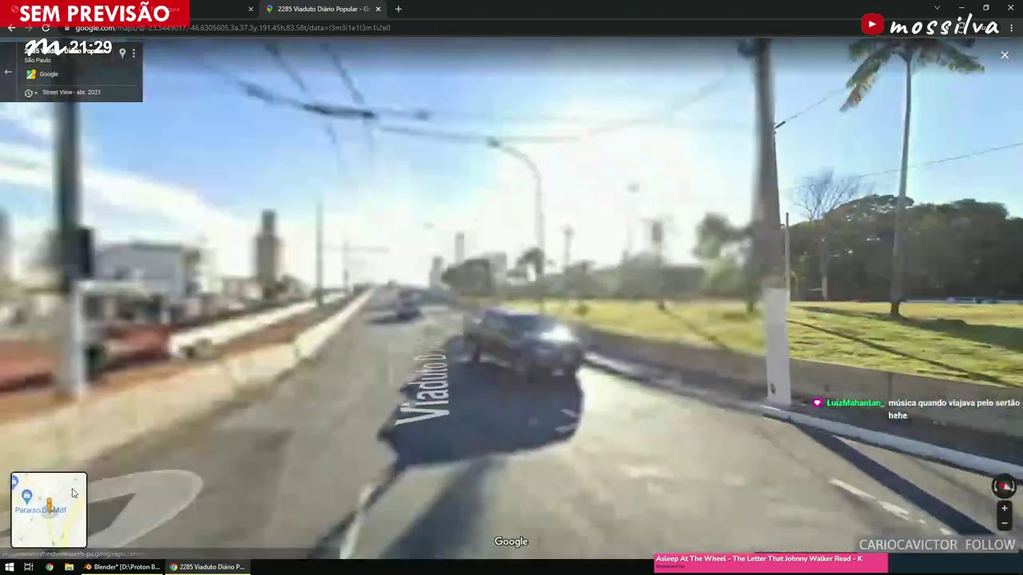
drag(216, 422, 624, 278)
click(625, 279)
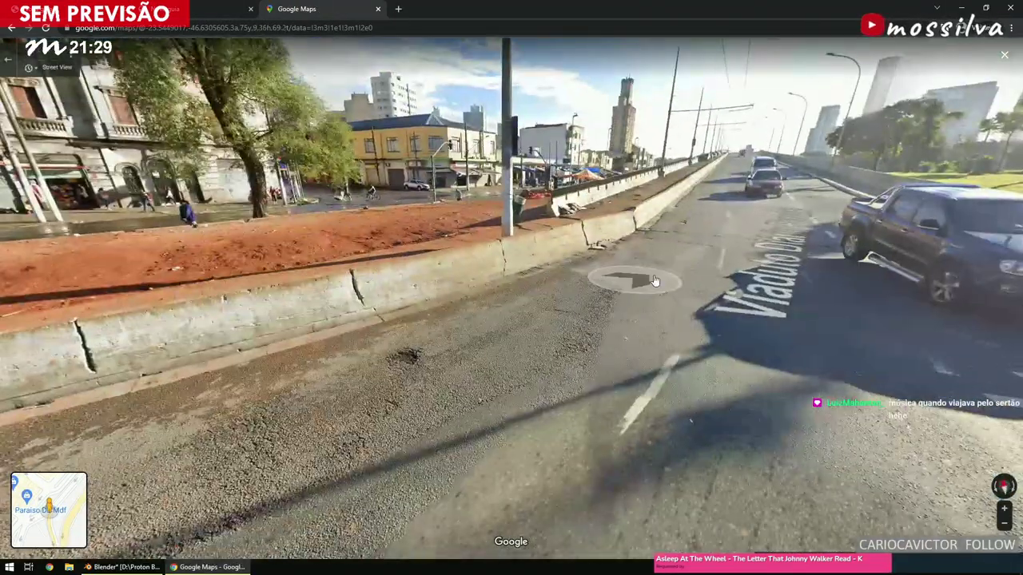
click(474, 282)
click(239, 291)
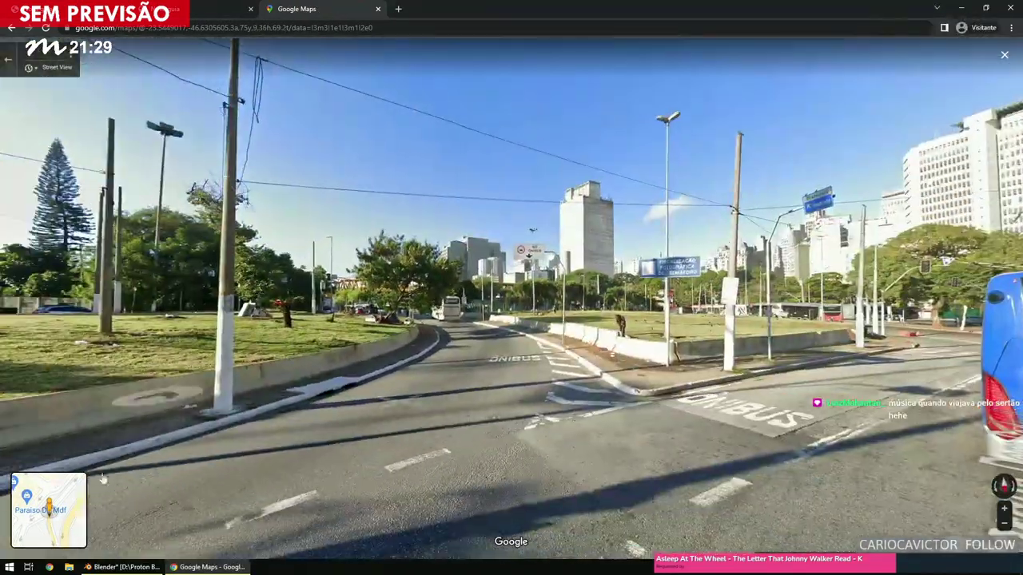
Use the minimap to jump from the viaduct and Av. do Estado over to Av. Mercúrio.
mouse_move(83, 517)
drag(83, 517, 48, 529)
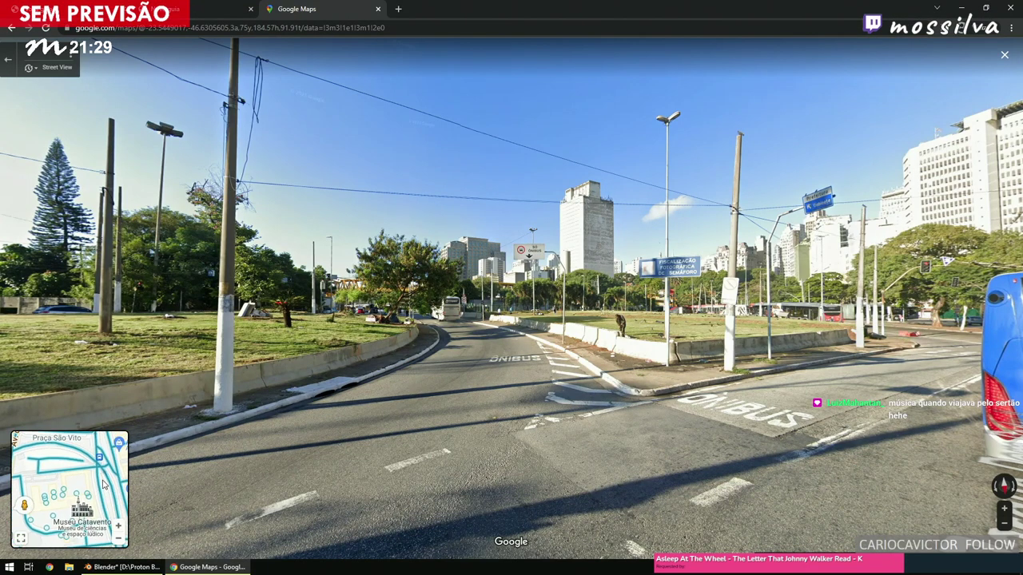
click(99, 485)
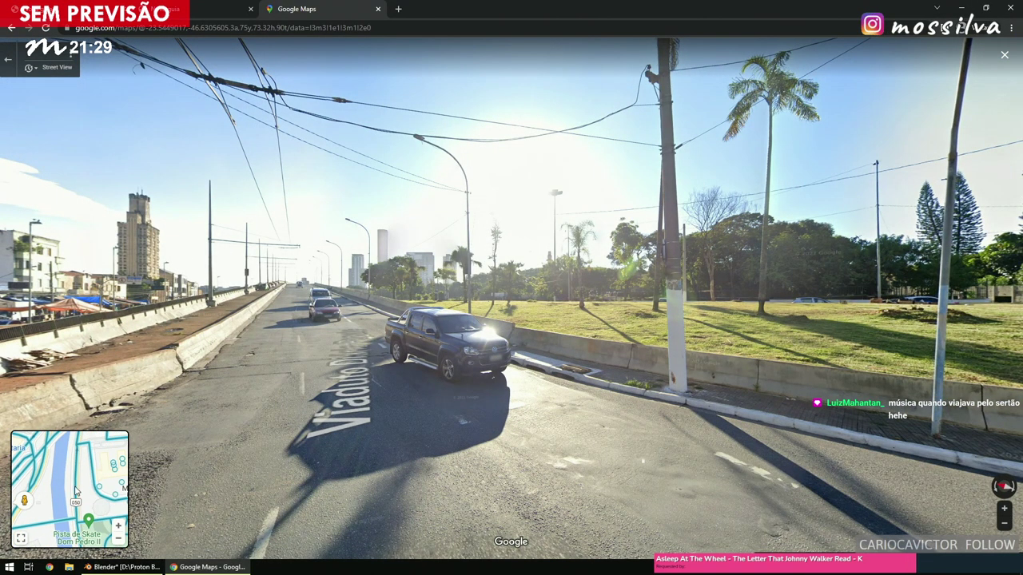
click(74, 486)
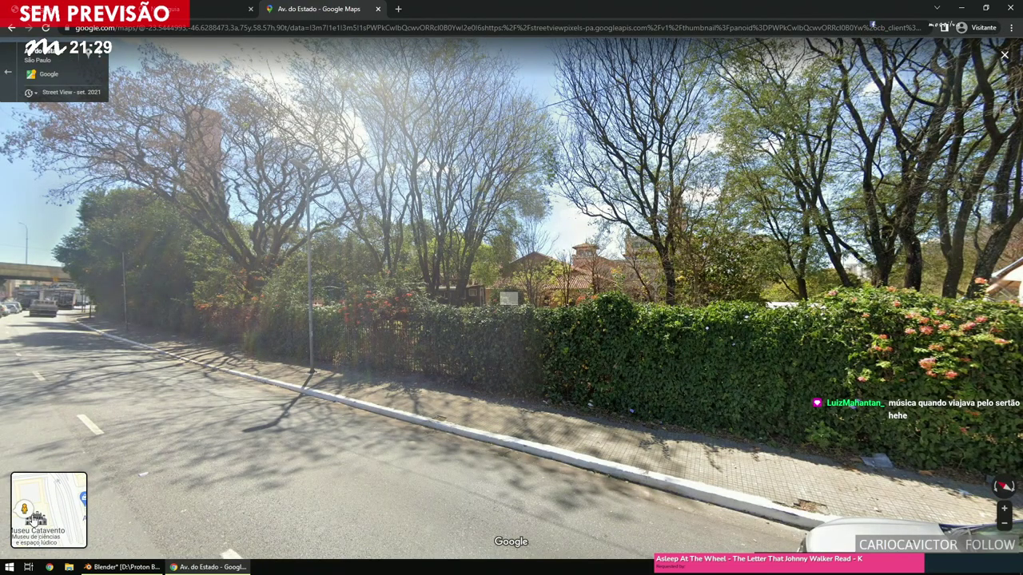
mouse_move(56, 511)
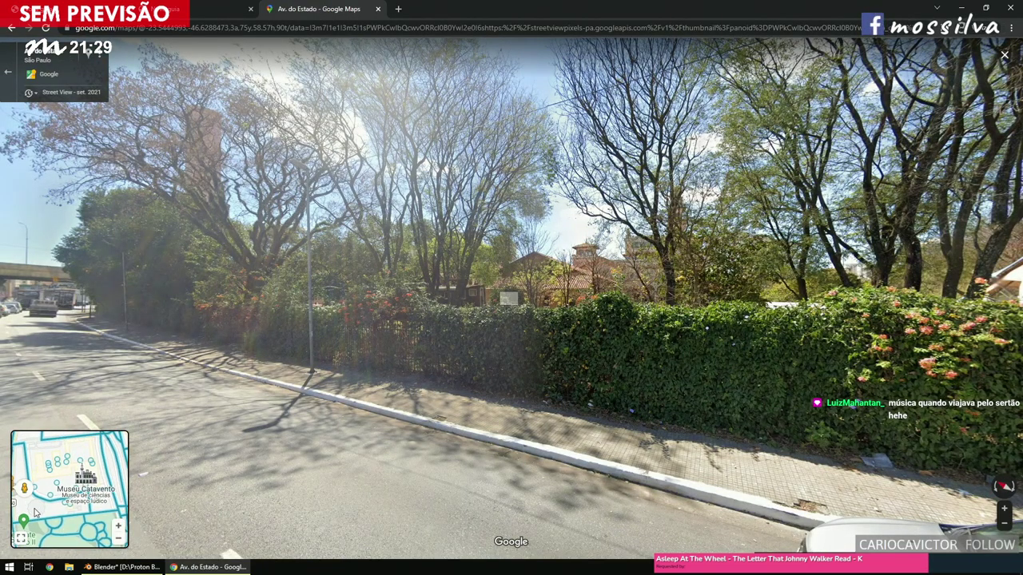
click(113, 499)
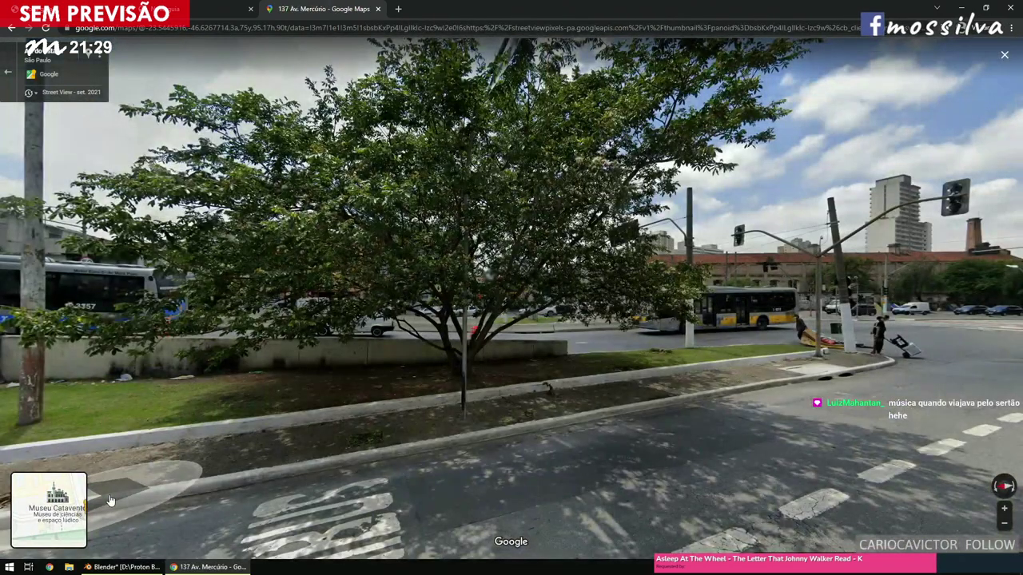
Travel along Av. Mercúrio under the overpass up to the bus.
click(546, 293)
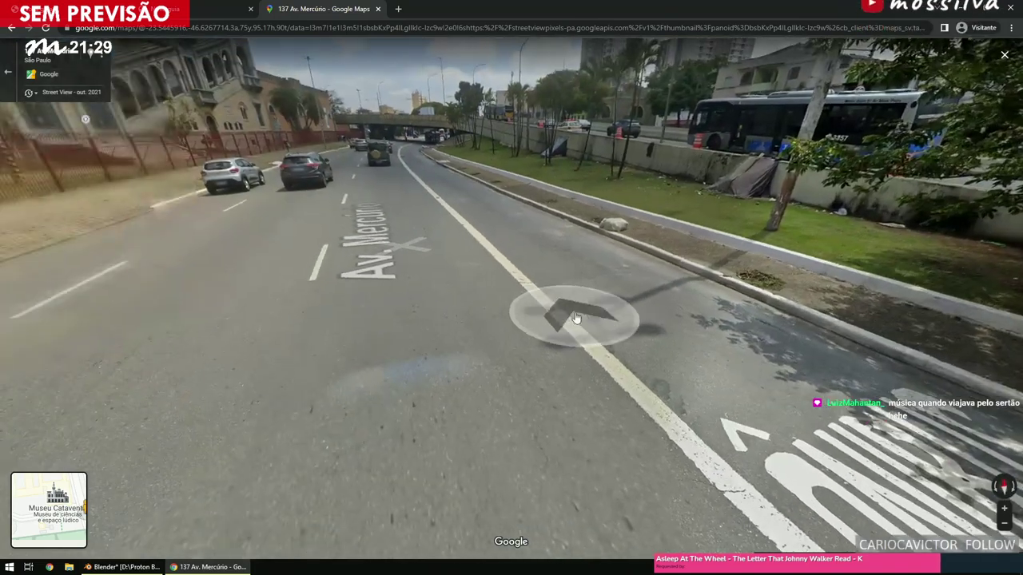
click(445, 231)
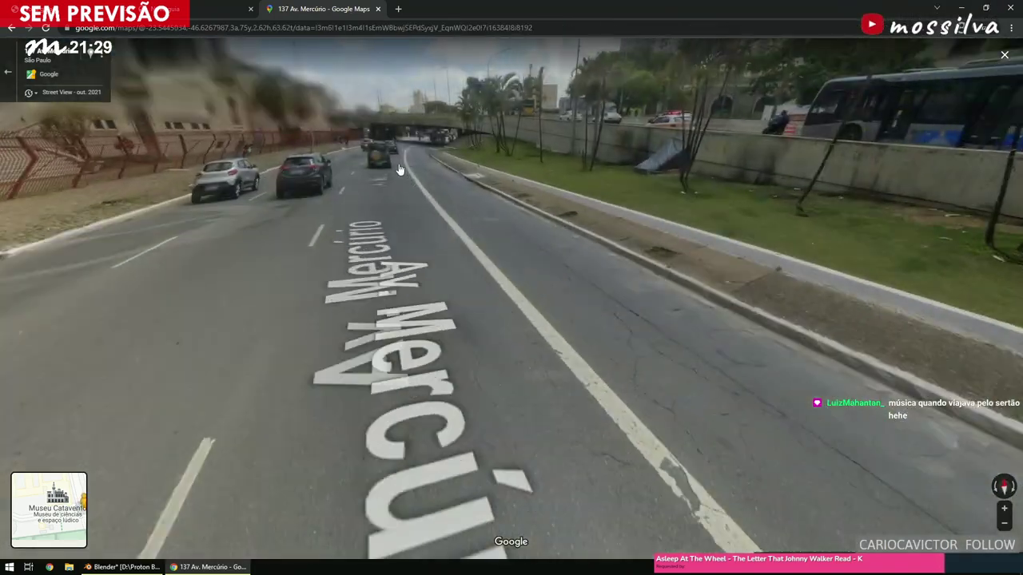
click(401, 173)
click(415, 176)
click(426, 178)
click(427, 178)
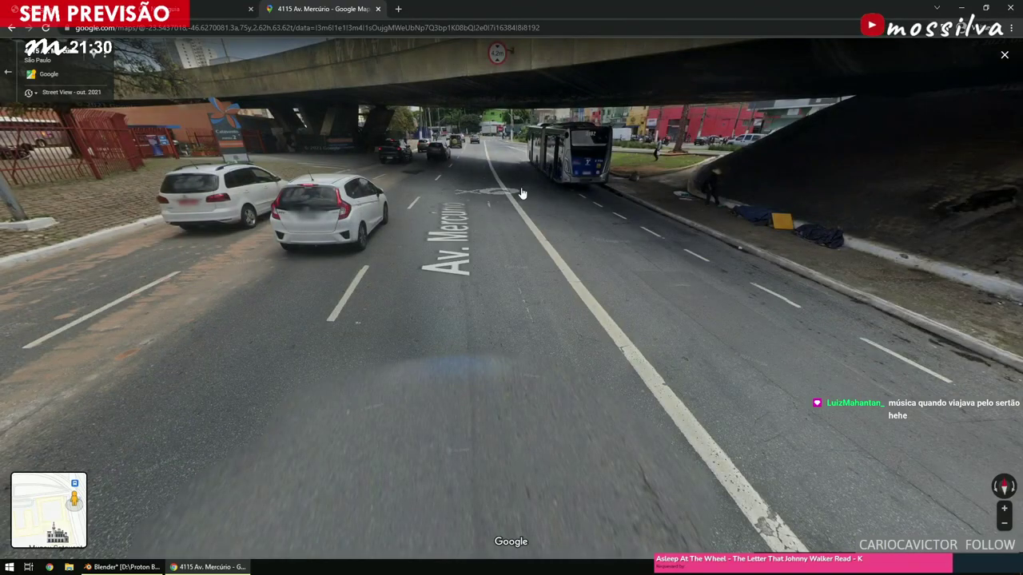
click(610, 116)
double_click(516, 208)
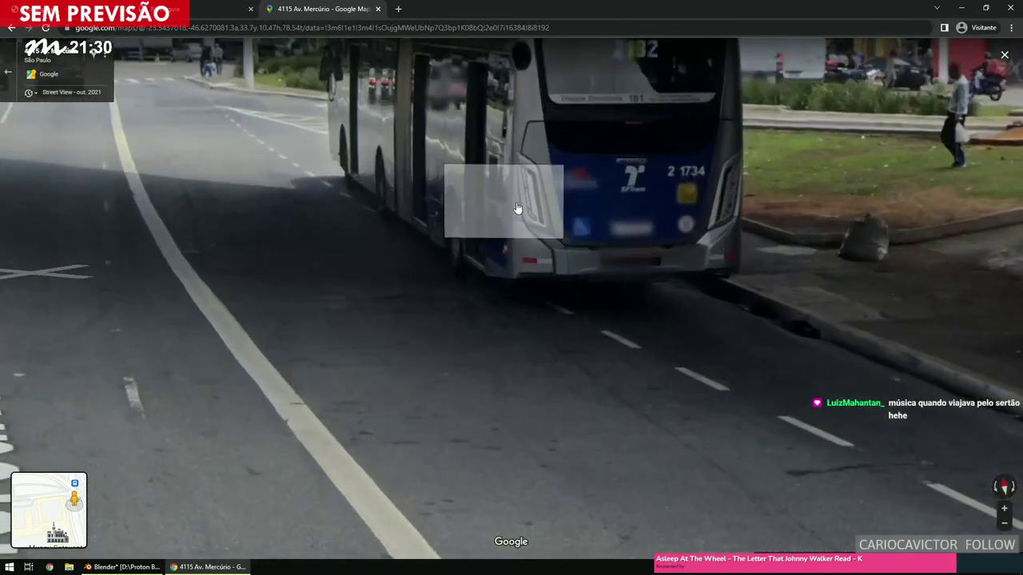
scroll(485, 215, down, 3)
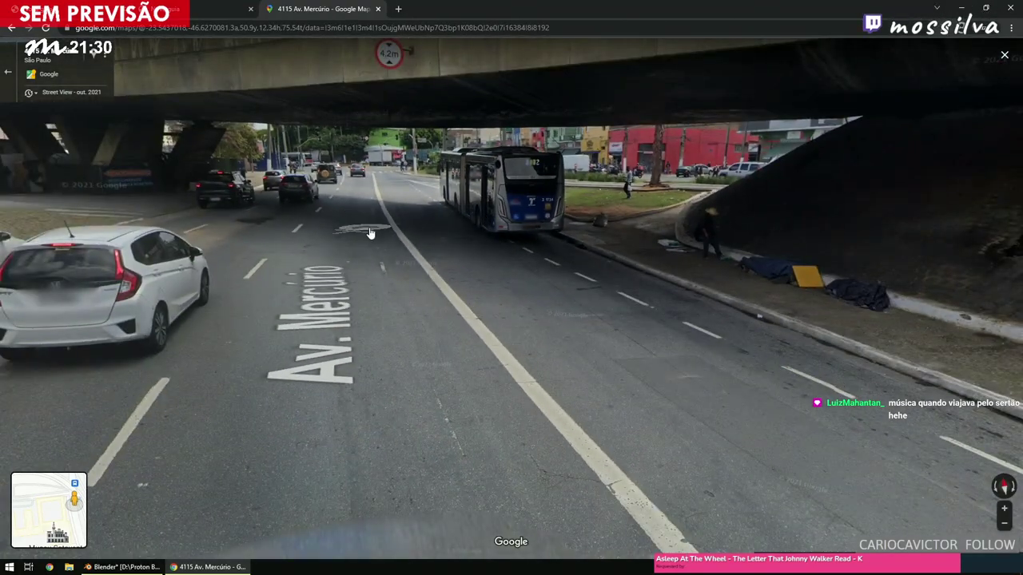
click(370, 232)
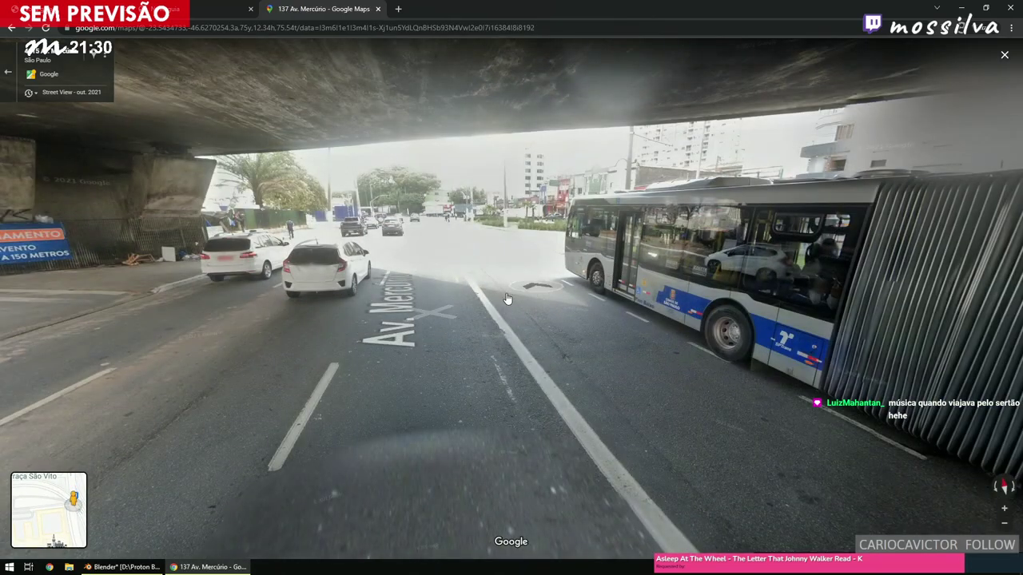
click(532, 293)
click(438, 256)
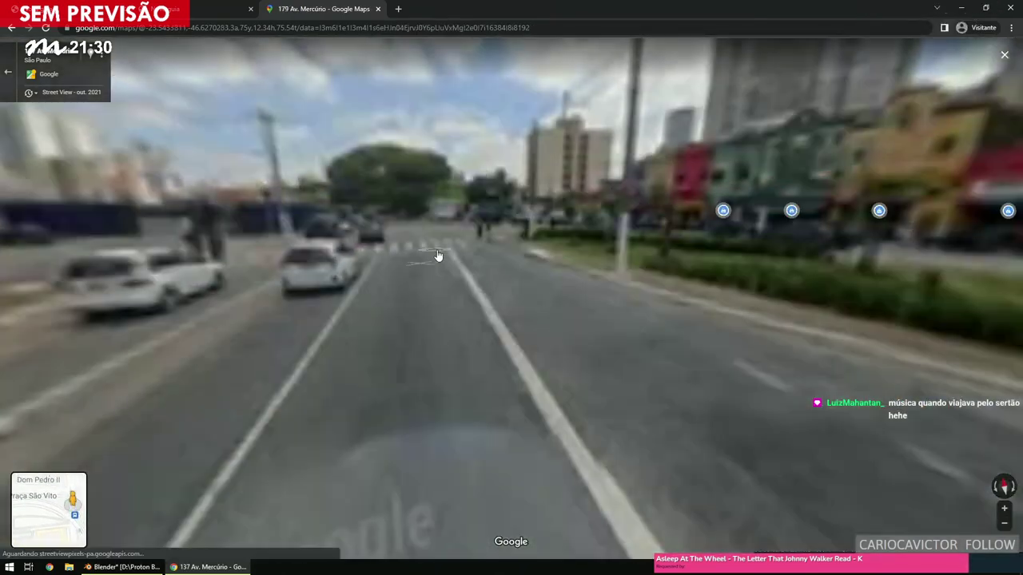
click(438, 256)
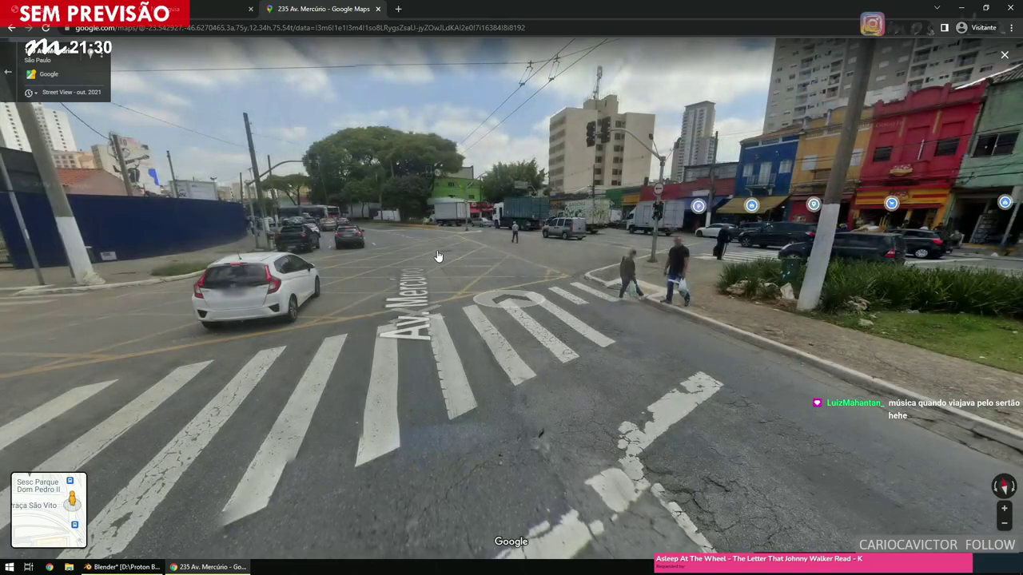
click(428, 256)
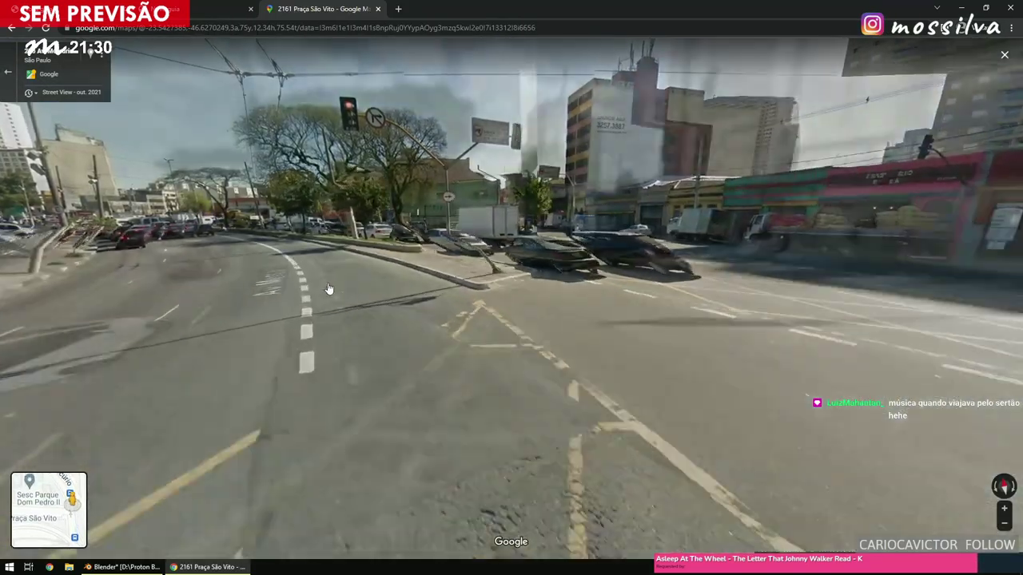
click(326, 284)
click(321, 277)
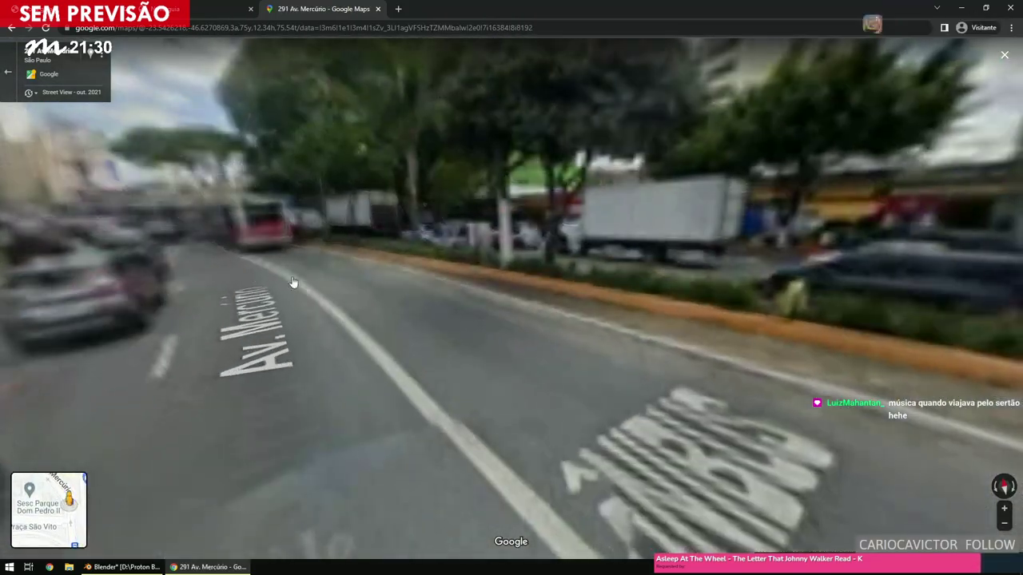
click(260, 279)
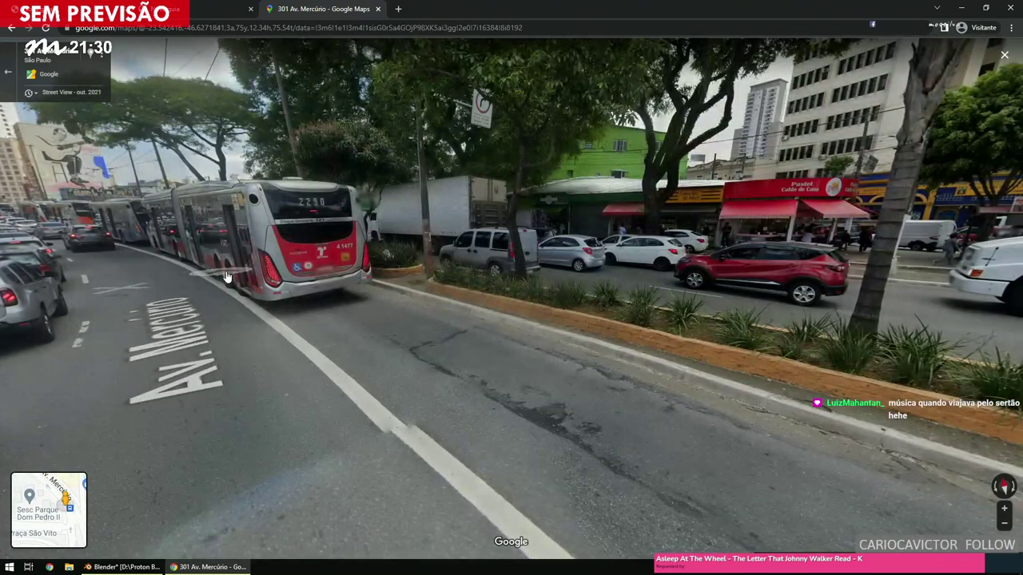
click(226, 277)
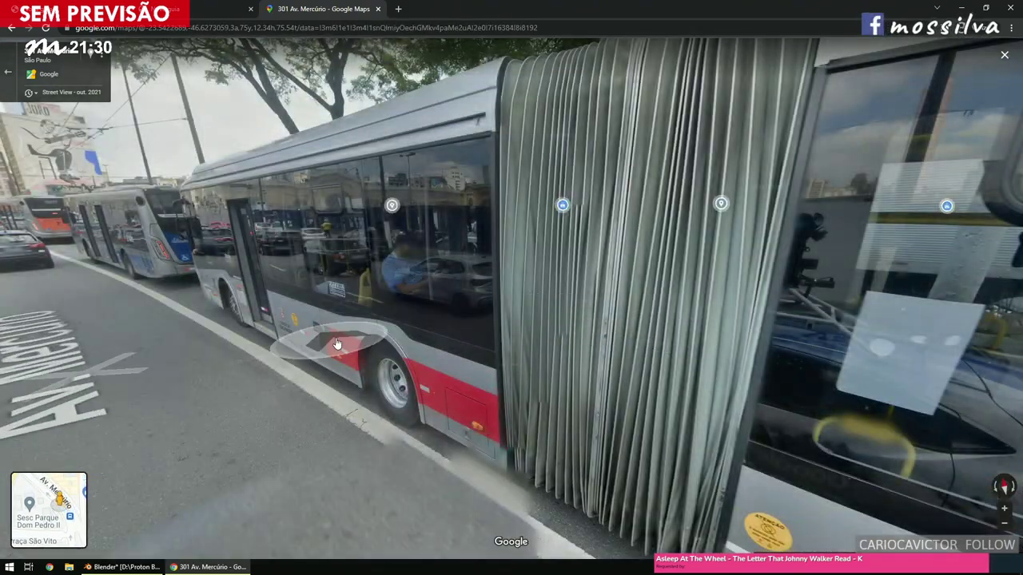
drag(268, 304, 448, 257)
click(449, 256)
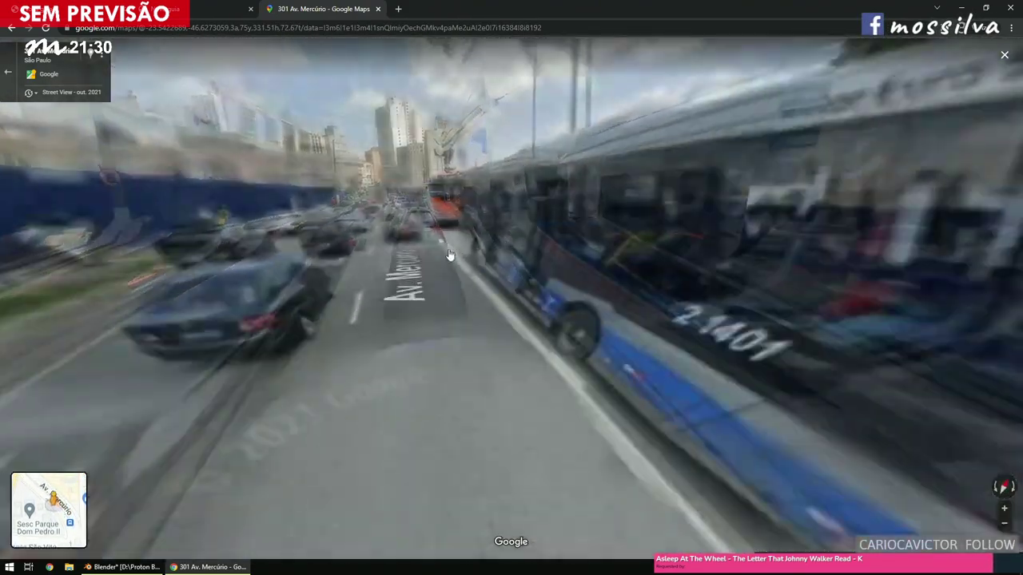
click(441, 251)
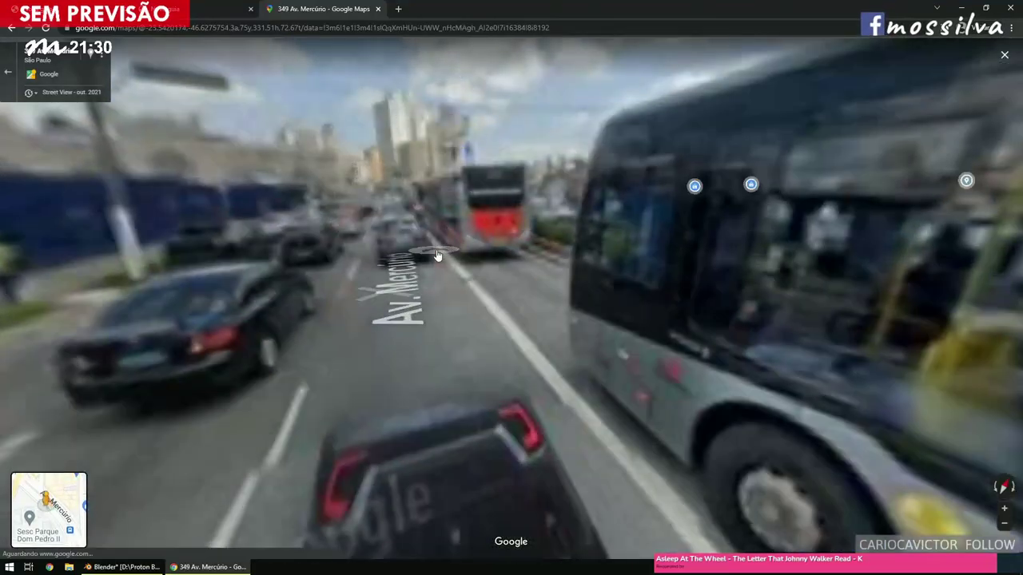
click(431, 248)
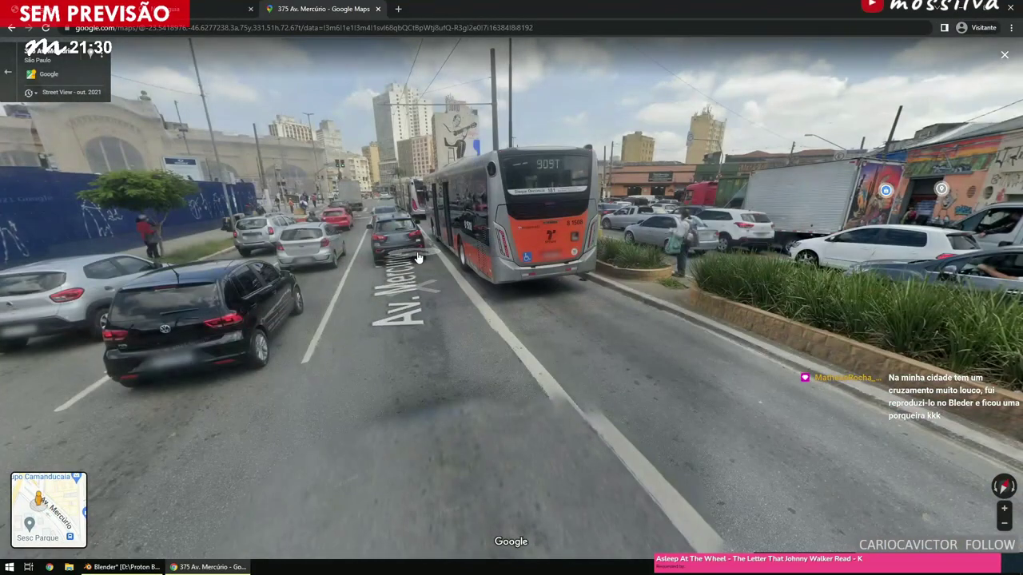
click(417, 266)
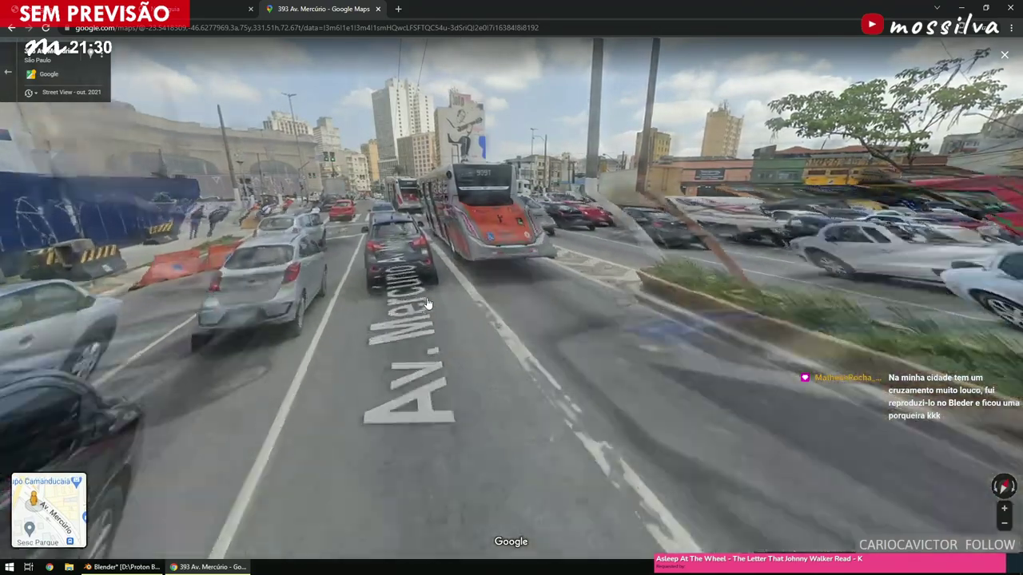
click(428, 303)
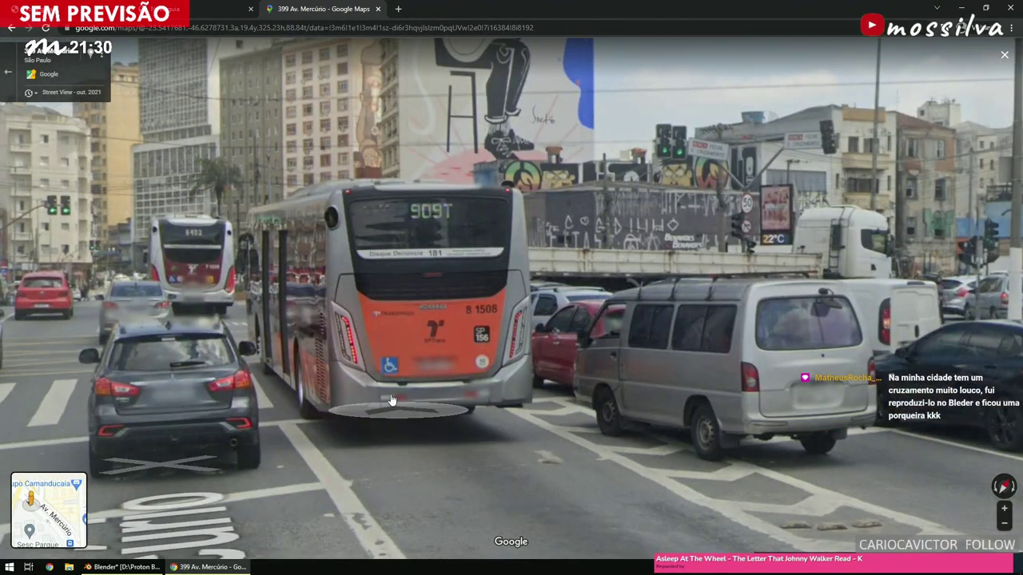
scroll(367, 360, down, 2)
scroll(348, 340, down, 3)
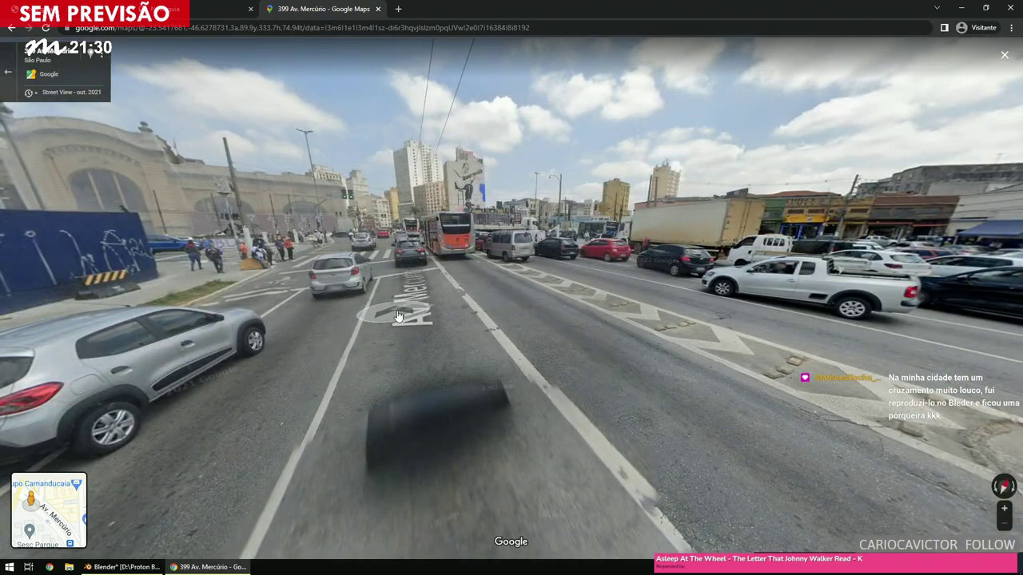
click(398, 317)
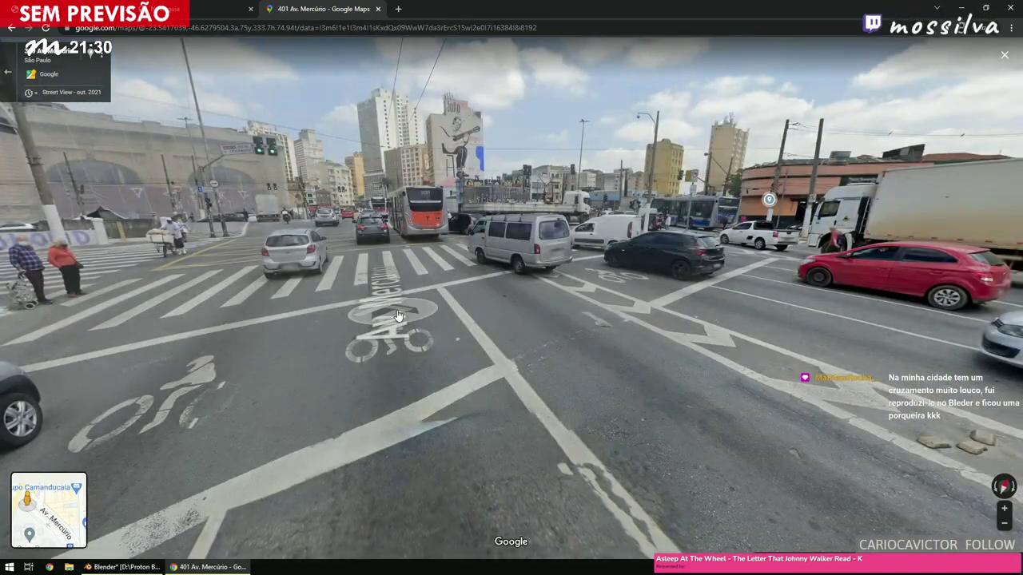
key(Right)
key(Right)
key(Right)
key(Right)
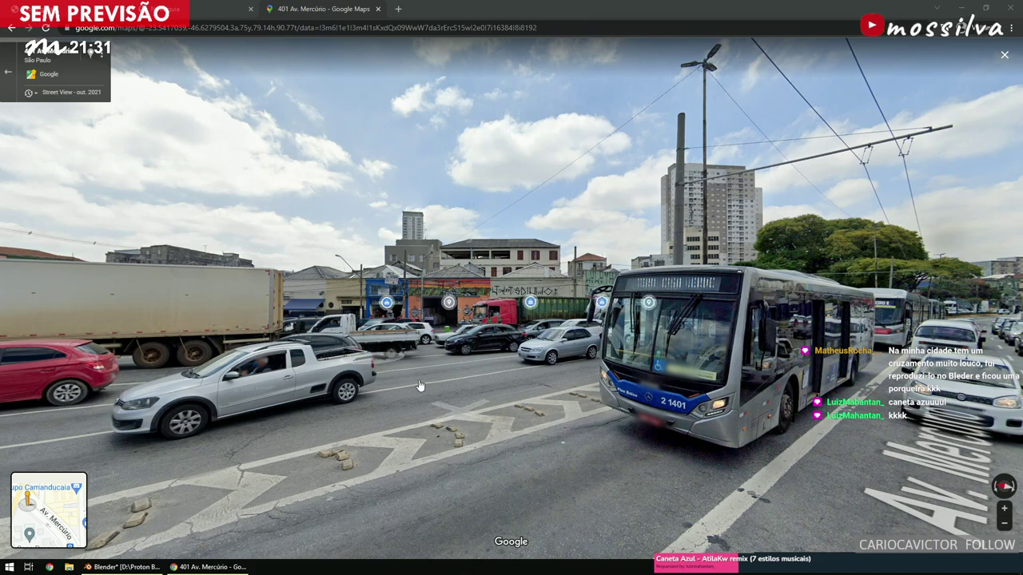
Advance Street View toward the bus and turn to face the construction wall and intersection.
click(208, 387)
drag(951, 352, 377, 347)
key(Right)
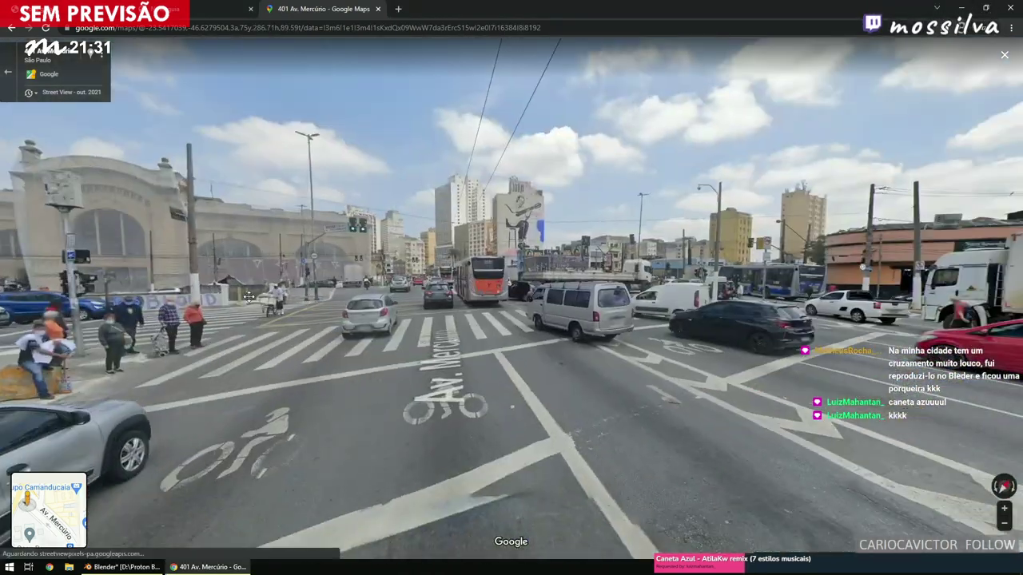
scroll(700, 294, up, 4)
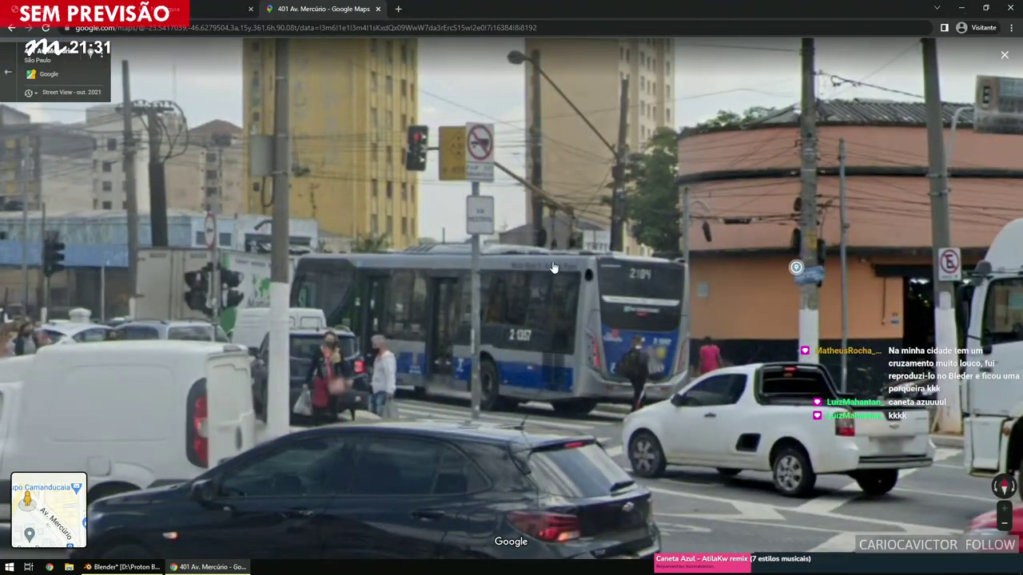
scroll(550, 272, down, 4)
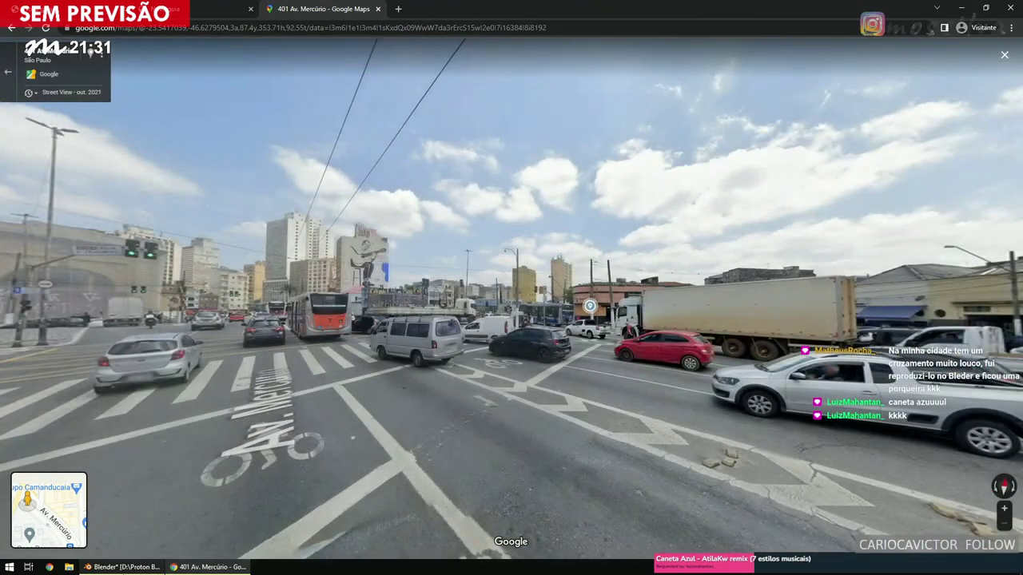
Glance at the Blender road mesh from another angle, then return to Street View.
key(alt+Tab)
scroll(486, 247, down, 5)
middle_drag(462, 244, 384, 404)
key(alt+Tab)
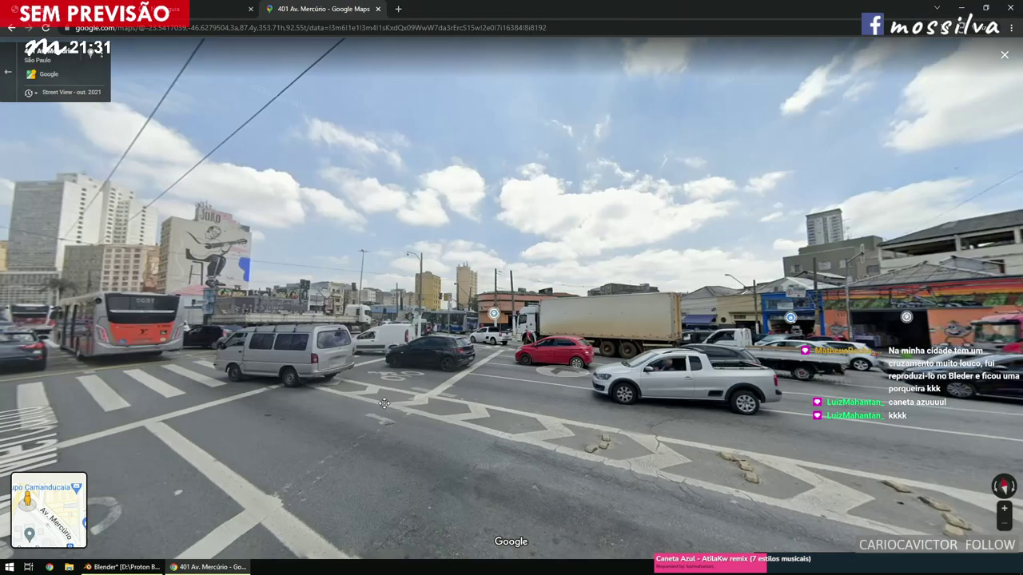
Face the bus, move forward along Av. Mercúrio, and open a new blank browser tab.
drag(384, 403, 96, 399)
click(687, 345)
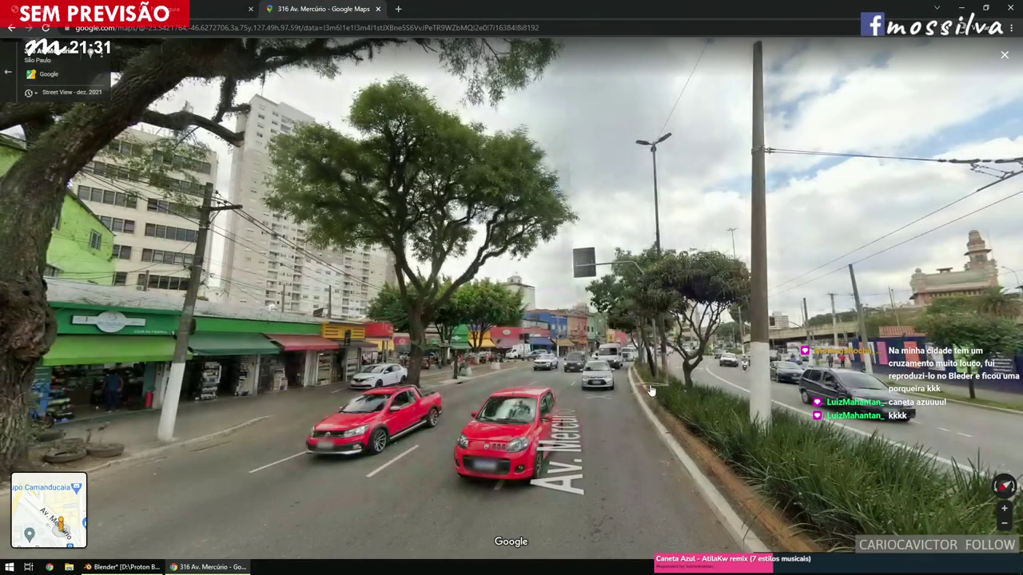
click(650, 390)
click(713, 395)
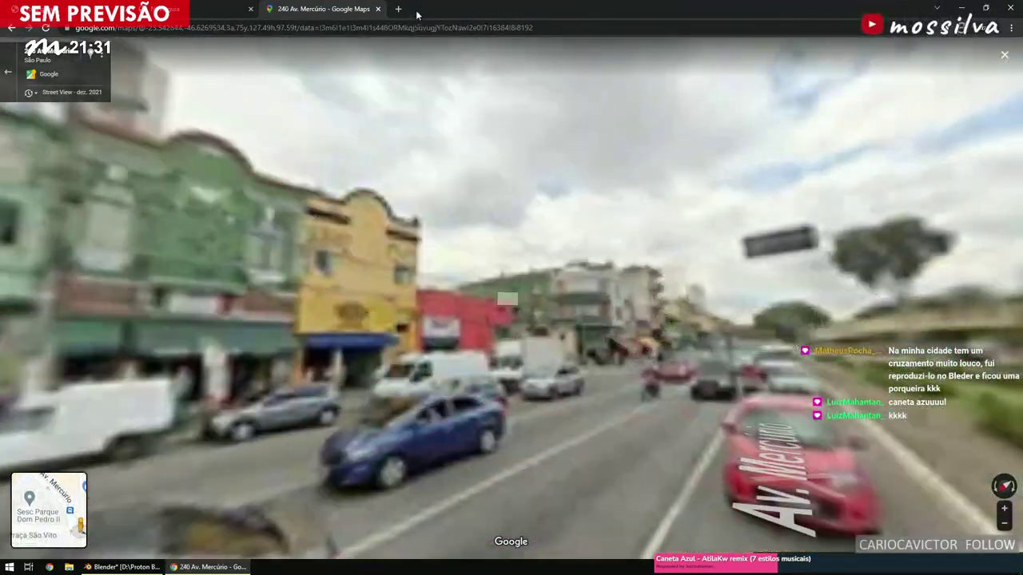
click(397, 9)
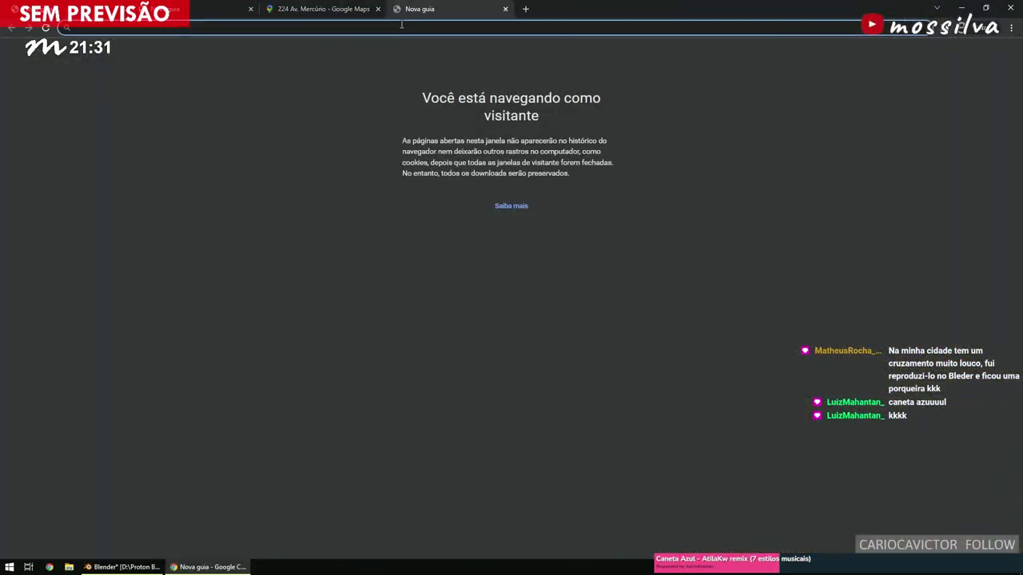
Search for bus route 2104 and open its Trafi page for line 2104-10.
text(2104-10)
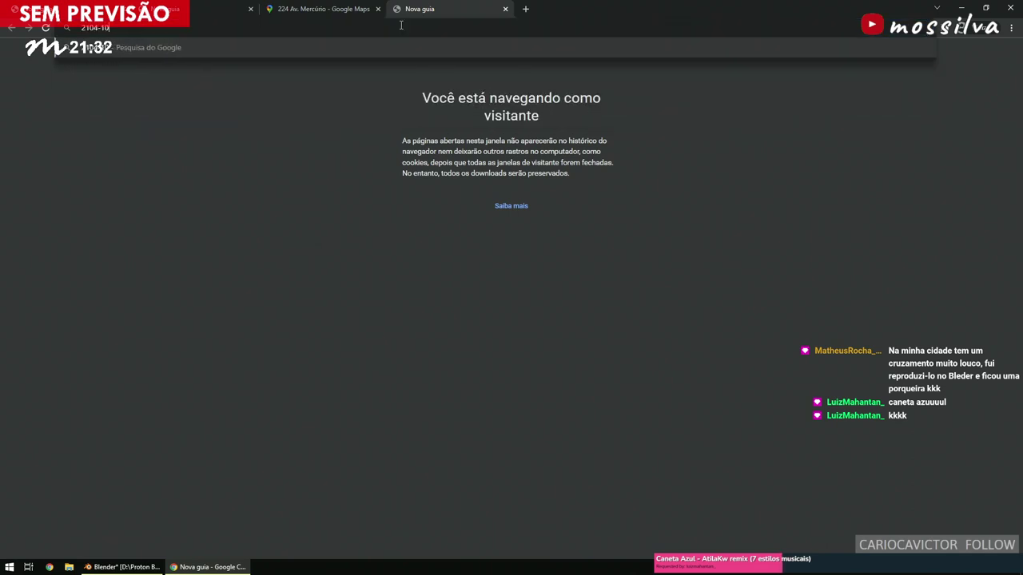
key(Return)
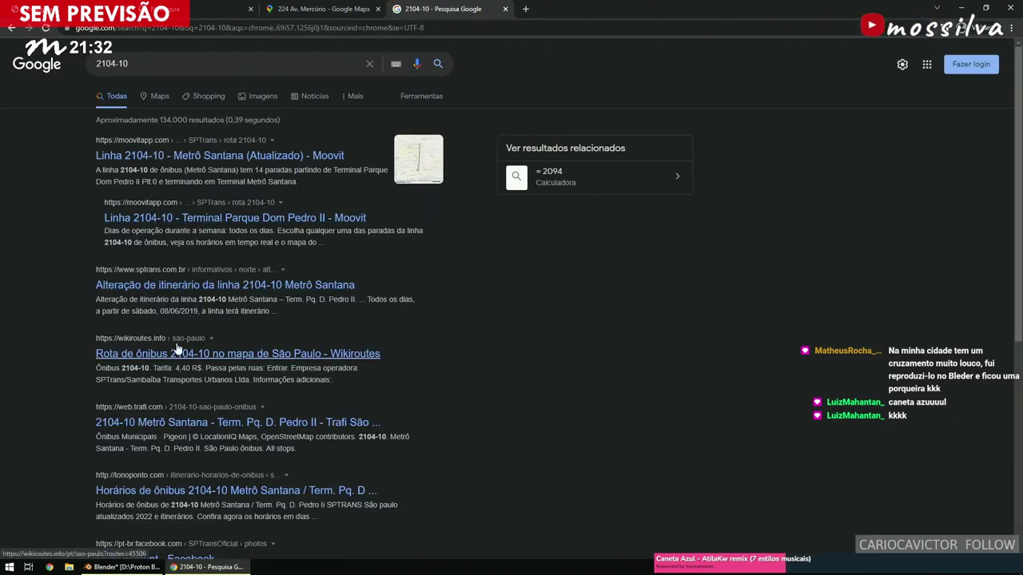
click(159, 423)
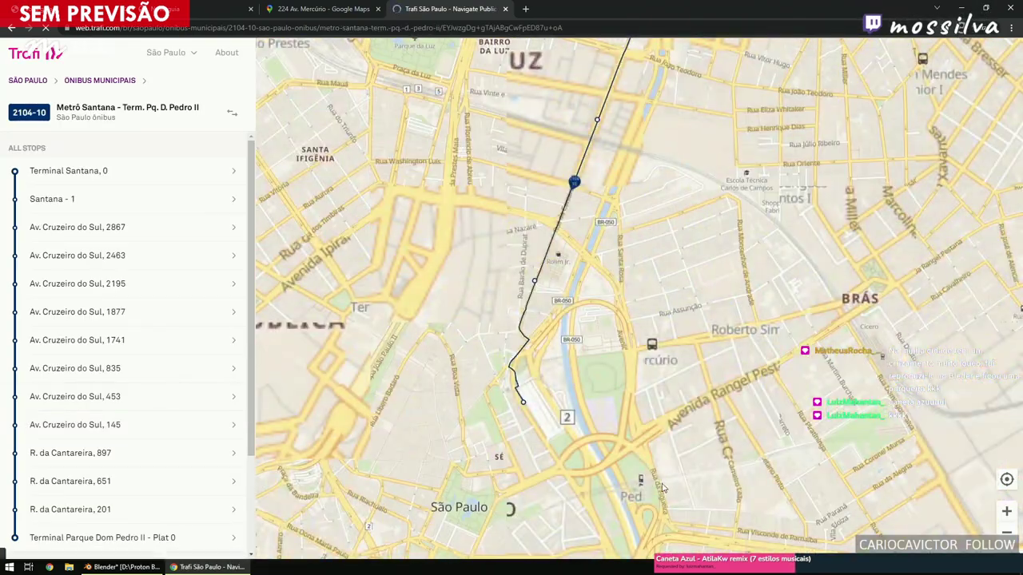
Reverse the route to Term. Pq. D. Pedro II - Metrô Santana, inspect the river loop, then return to Blender.
click(232, 114)
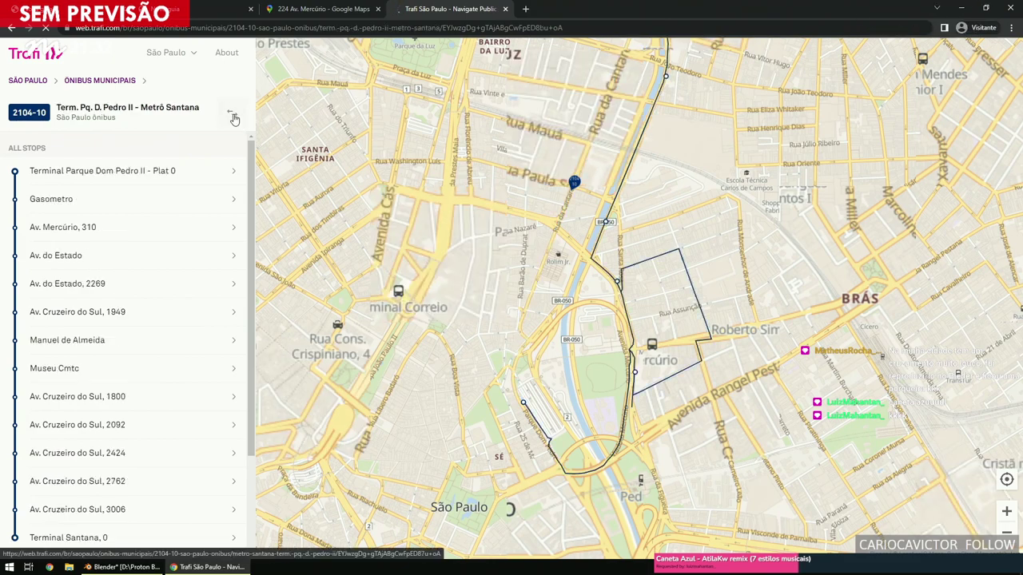
scroll(655, 336, up, 4)
drag(571, 325, 543, 186)
drag(565, 357, 581, 314)
drag(810, 221, 824, 313)
drag(588, 264, 611, 393)
scroll(521, 193, down, 3)
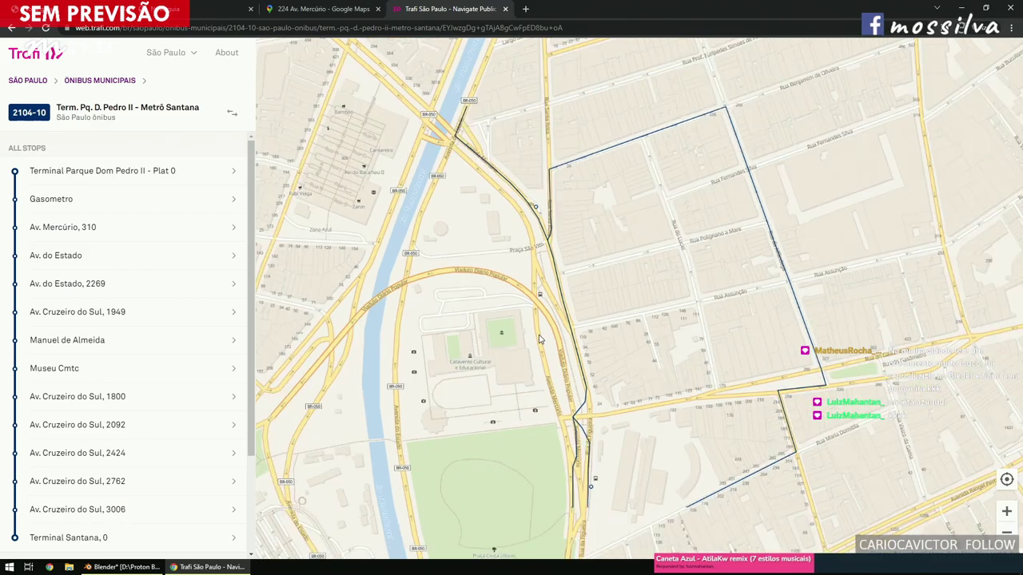
click(128, 567)
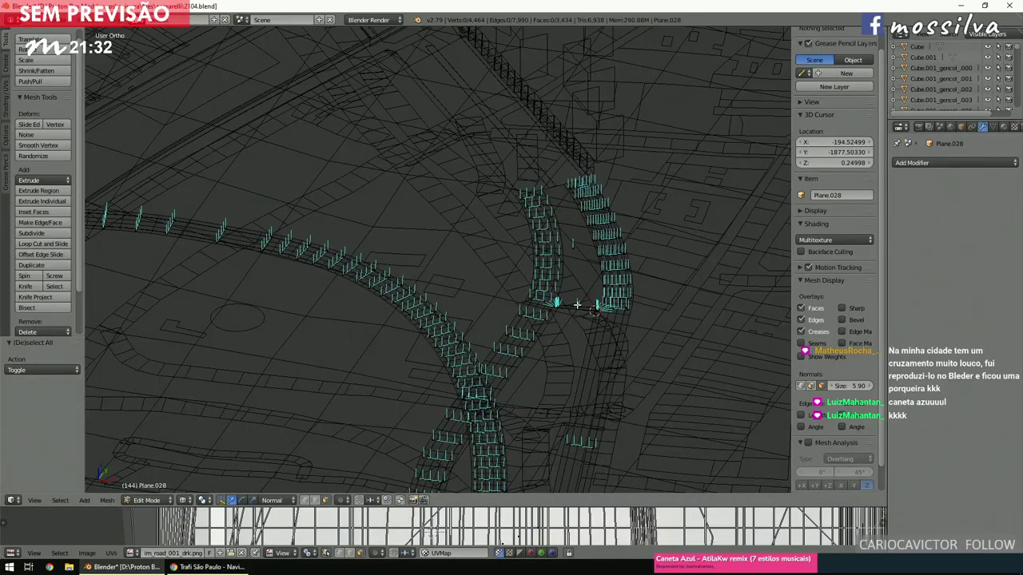
Zoom and orbit around the road curves and select an edge on the road mesh.
scroll(577, 304, down, 4)
shift+scroll(575, 303, down, 8)
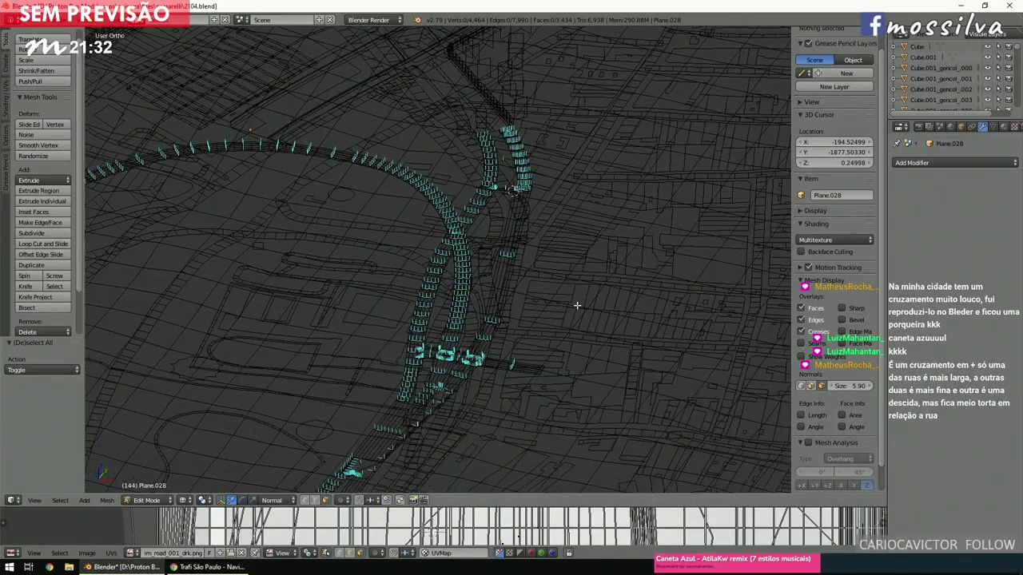
scroll(571, 286, up, 3)
ctrl+scroll(594, 290, down, 3)
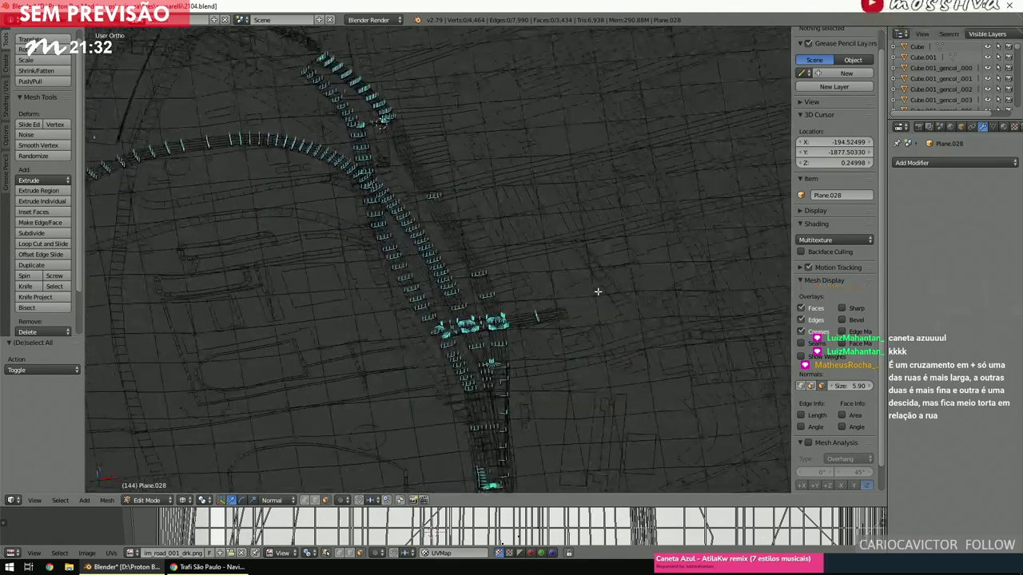
scroll(594, 290, up, 3)
scroll(595, 293, up, 1)
shift+scroll(595, 294, down, 3)
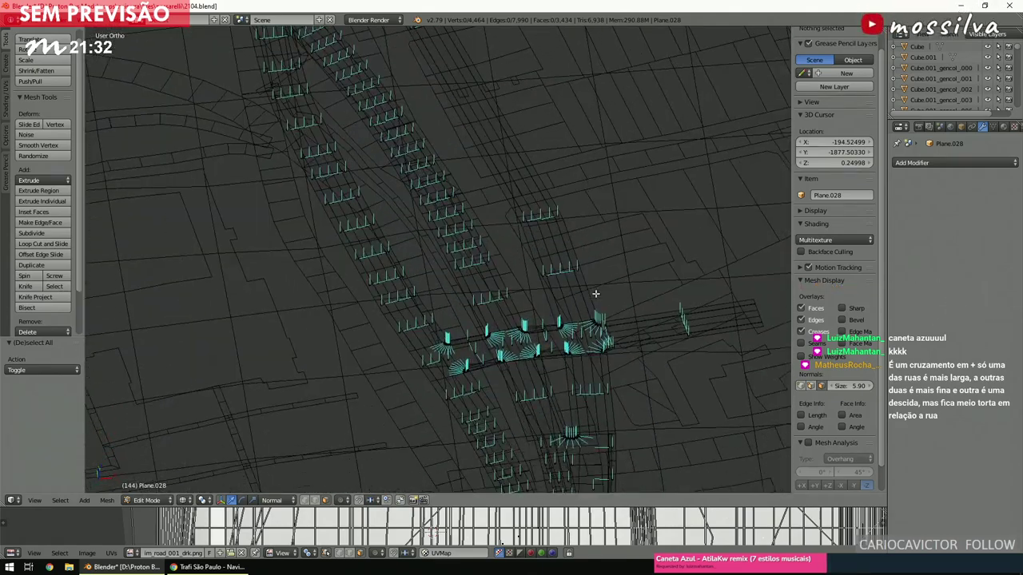
scroll(595, 293, down, 5)
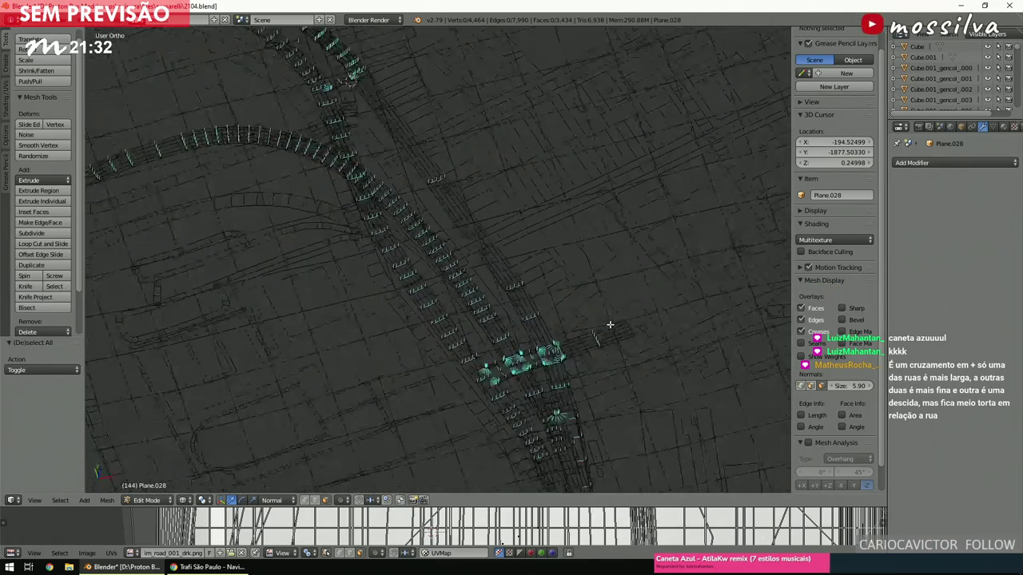
middle_drag(609, 323, 576, 193)
right_click(587, 190)
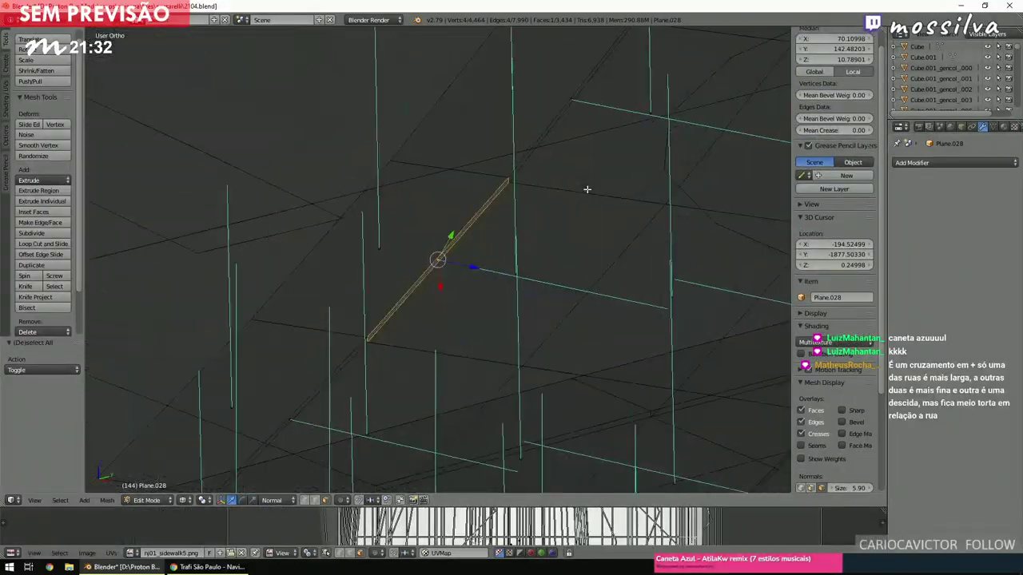
Switch to solid shading, deselect everything, and pull back to a wider view of the interchange.
key(z)
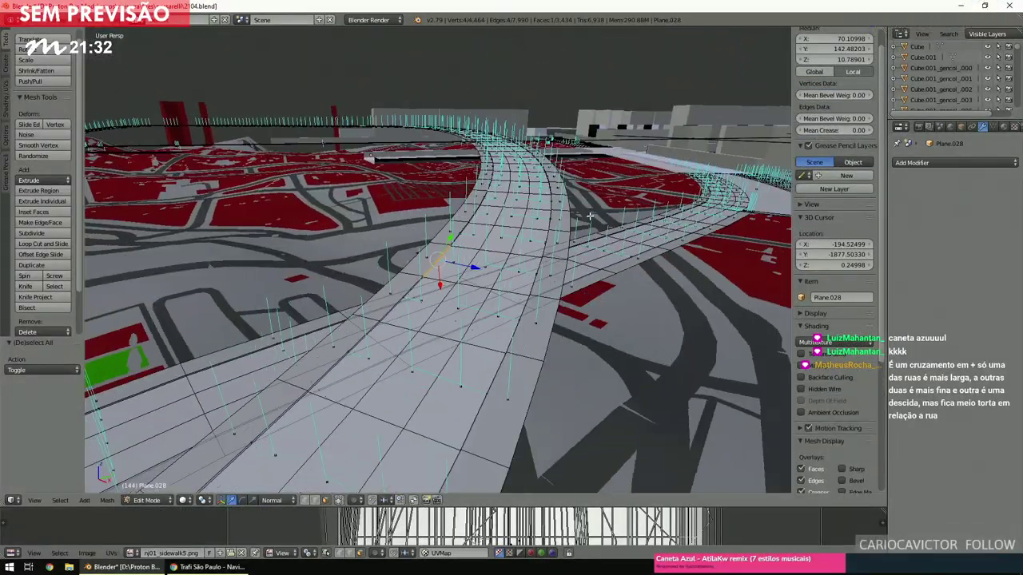
key(a)
scroll(603, 212, up, 3)
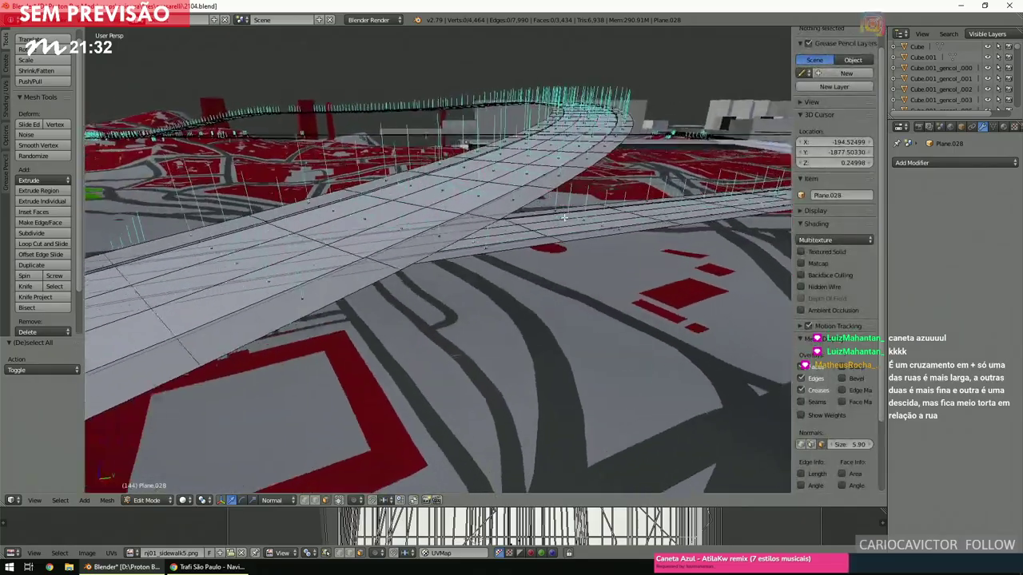
middle_drag(564, 216, 442, 266)
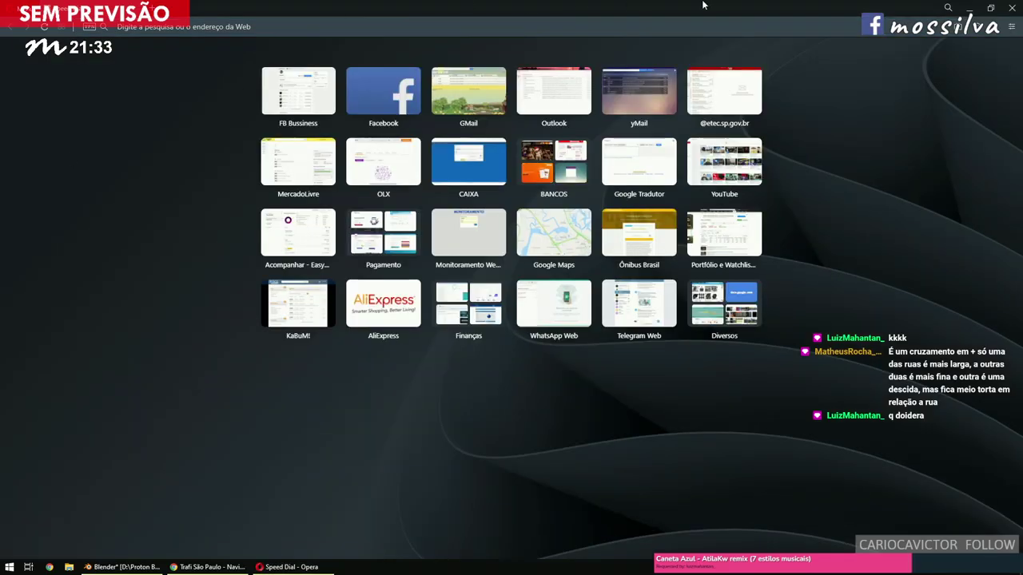
Close the Opera speed dial and Meta Business Suite windows to get back to Blender.
double_click(700, 5)
key(alt+F4)
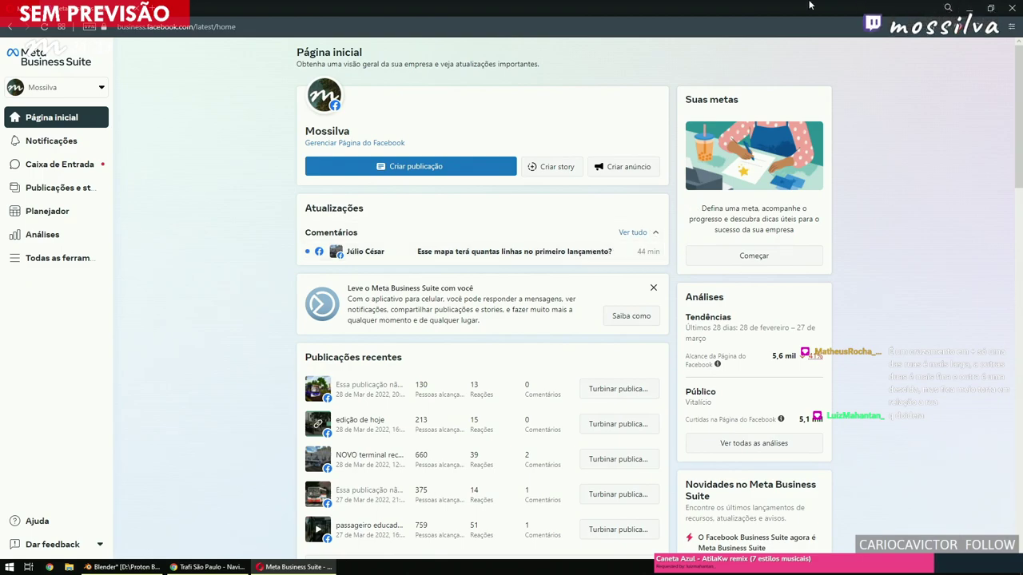
click(1011, 8)
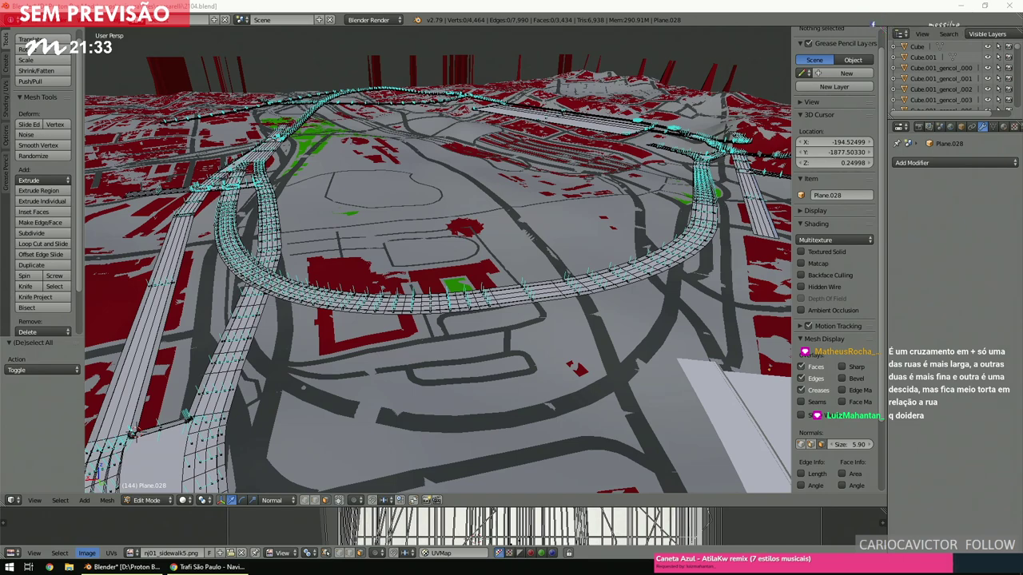
Orbit and zoom around the ring-road meshes over the city map.
middle_drag(183, 268, 453, 125)
scroll(369, 185, down, 3)
scroll(499, 164, up, 2)
scroll(499, 164, down, 3)
scroll(453, 126, up, 2)
scroll(449, 129, down, 1)
scroll(448, 131, up, 1)
scroll(448, 130, up, 2)
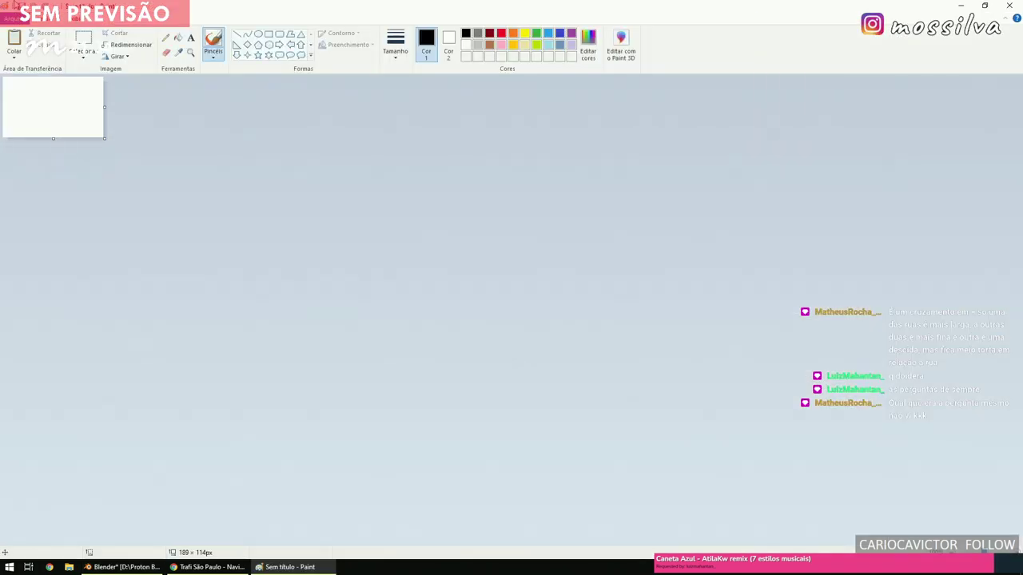
Restore and close the empty untitled Paint window.
double_click(354, 5)
key(alt+F4)
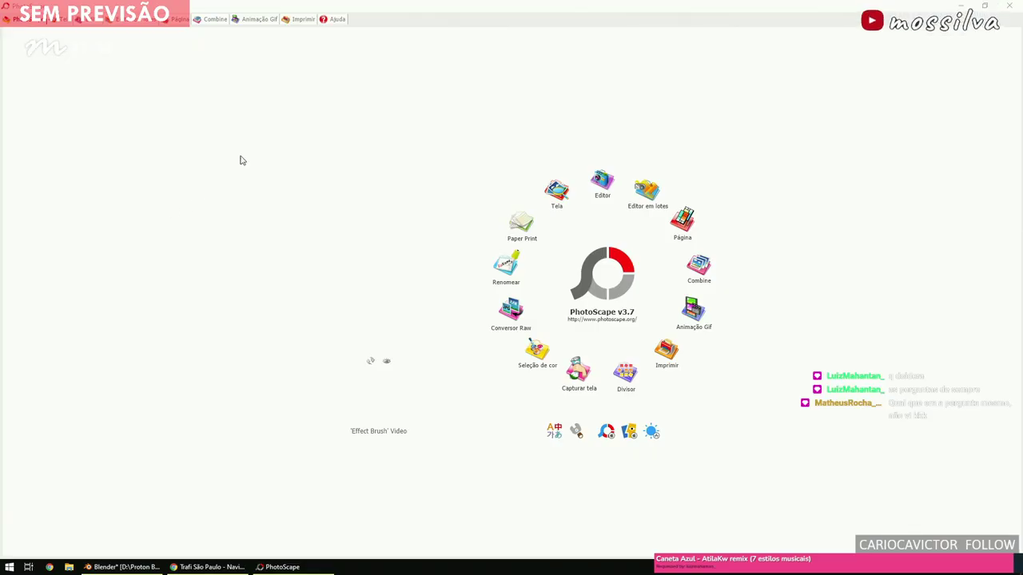
double_click(458, 6)
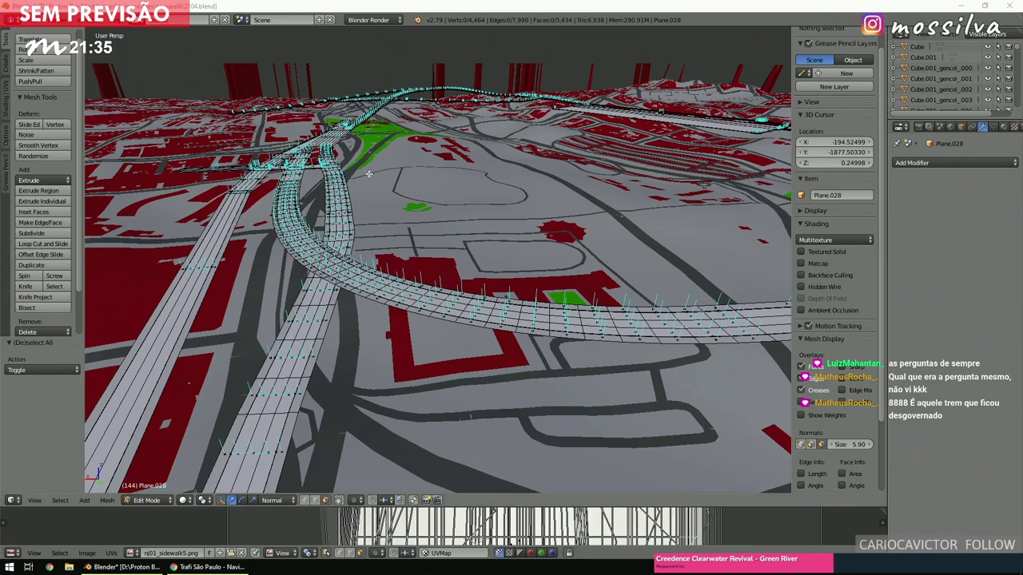
middle_drag(529, 261, 526, 268)
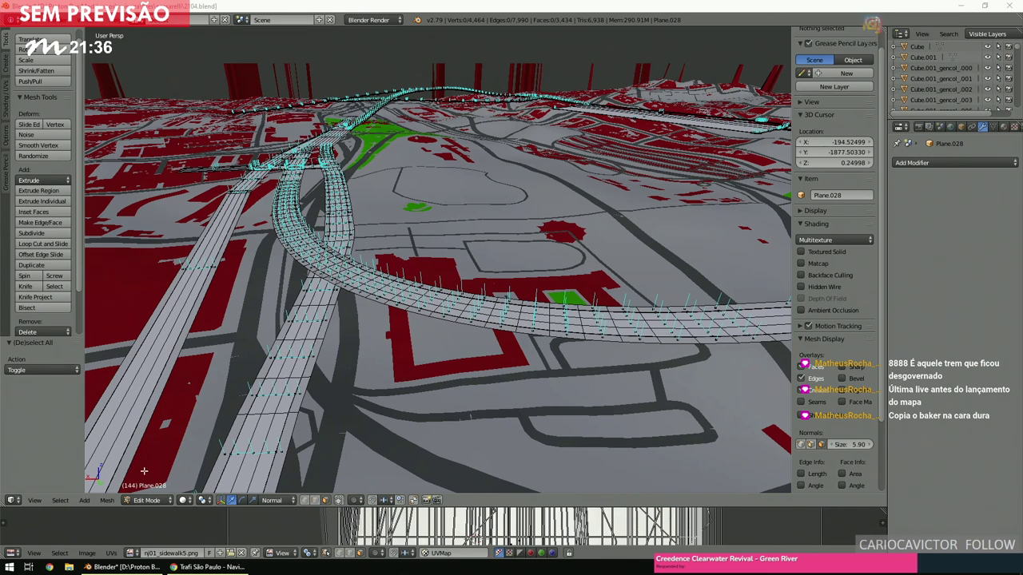
click(208, 566)
scroll(492, 326, down, 5)
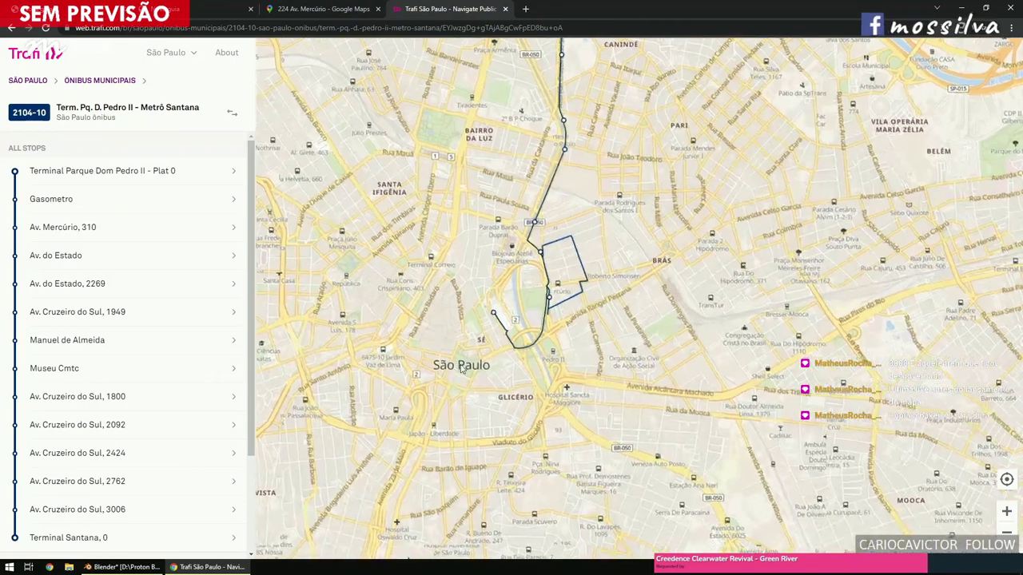
scroll(464, 368, up, 3)
scroll(472, 353, down, 4)
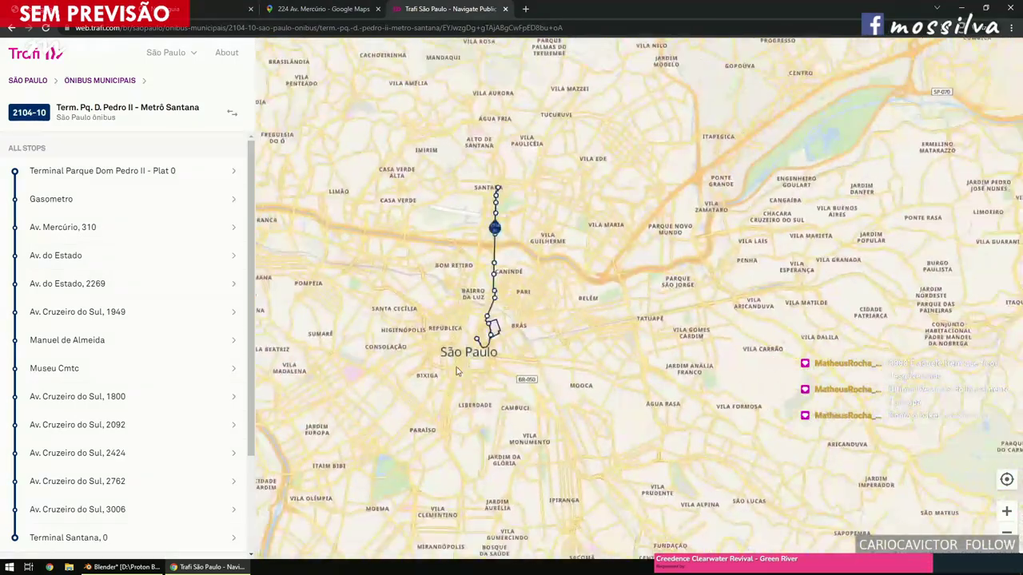
scroll(502, 316, up, 2)
drag(503, 316, 541, 330)
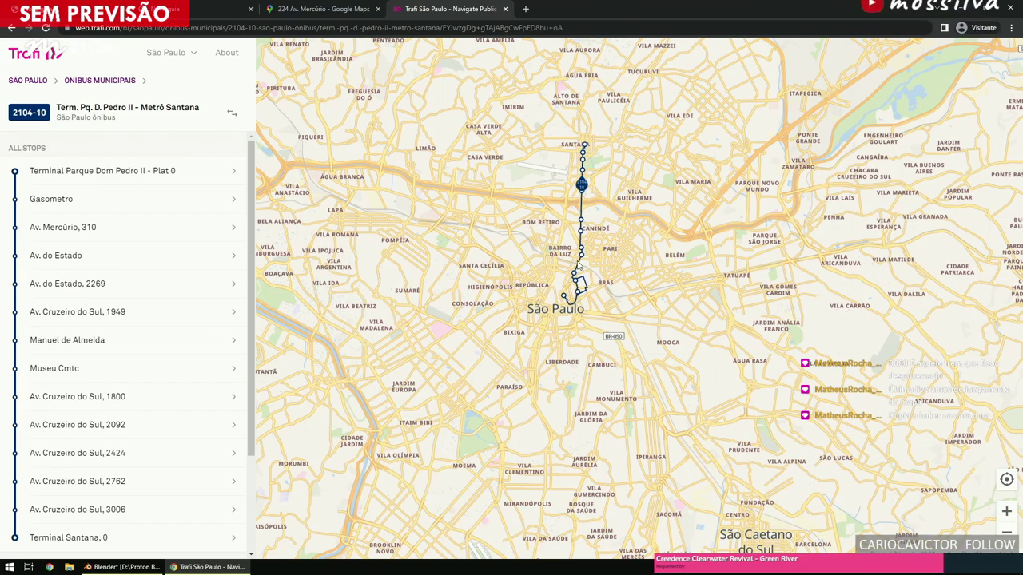
scroll(576, 320, up, 3)
scroll(481, 280, up, 5)
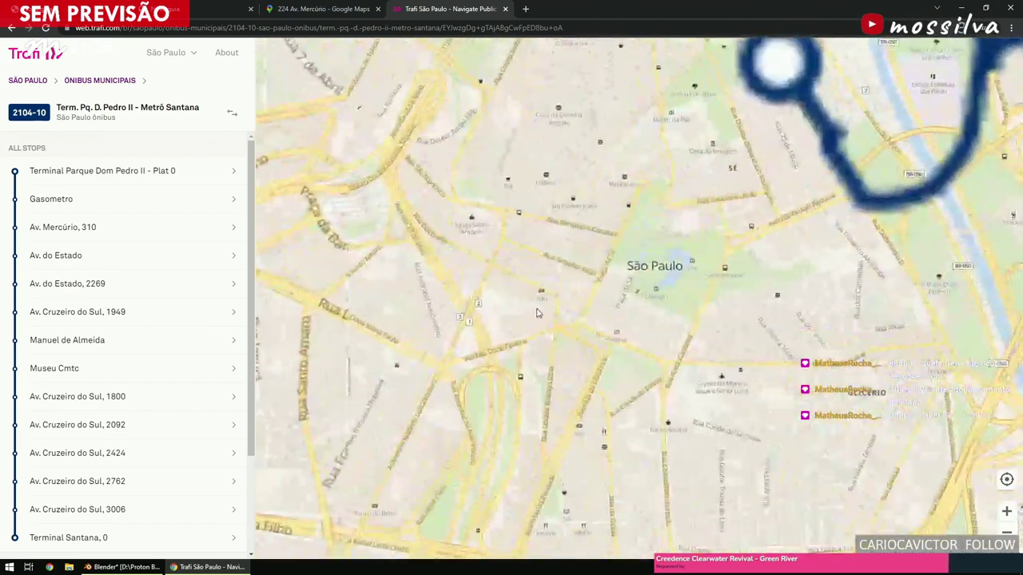
scroll(527, 279, down, 2)
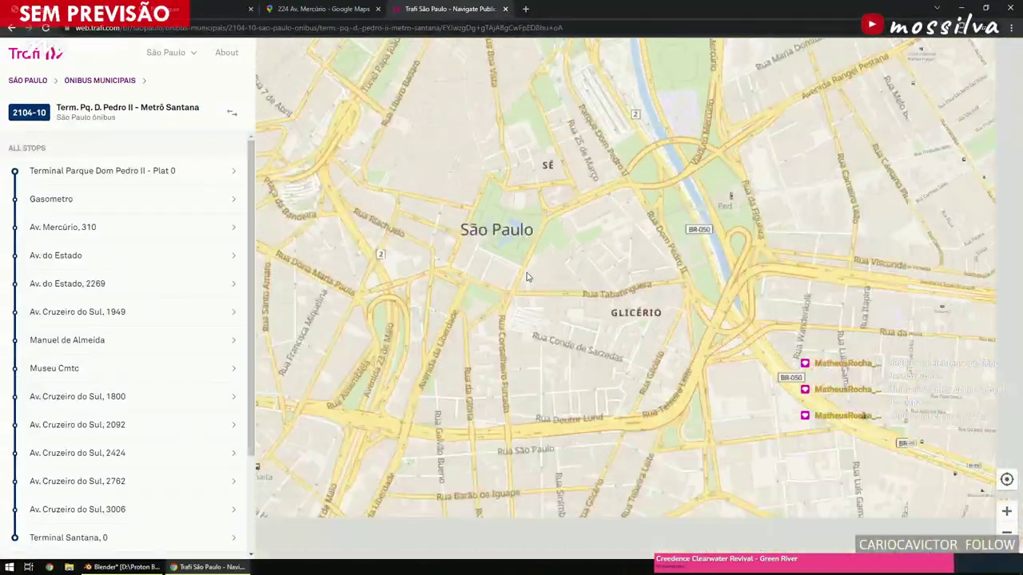
scroll(526, 262, down, 3)
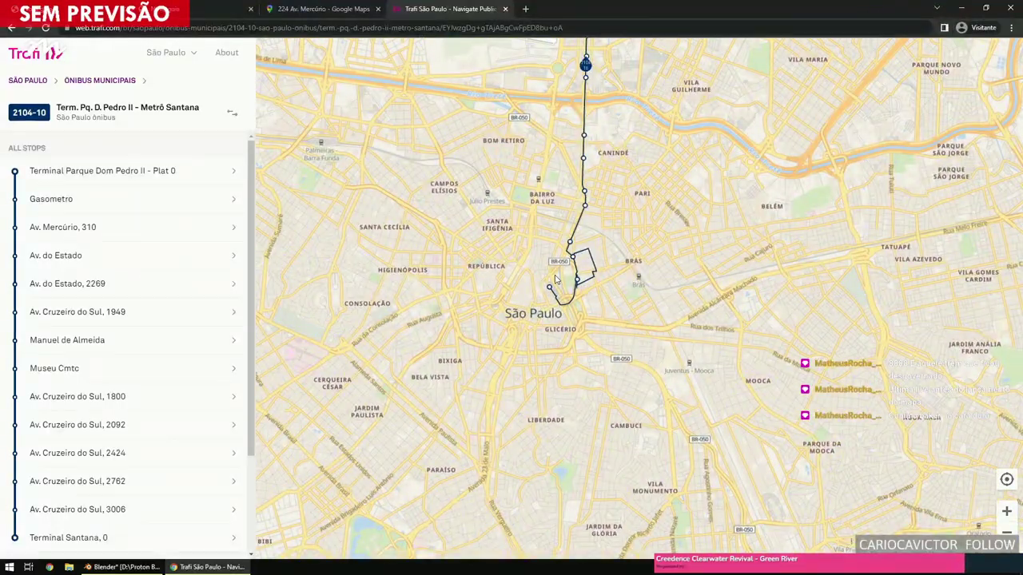
scroll(559, 278, up, 4)
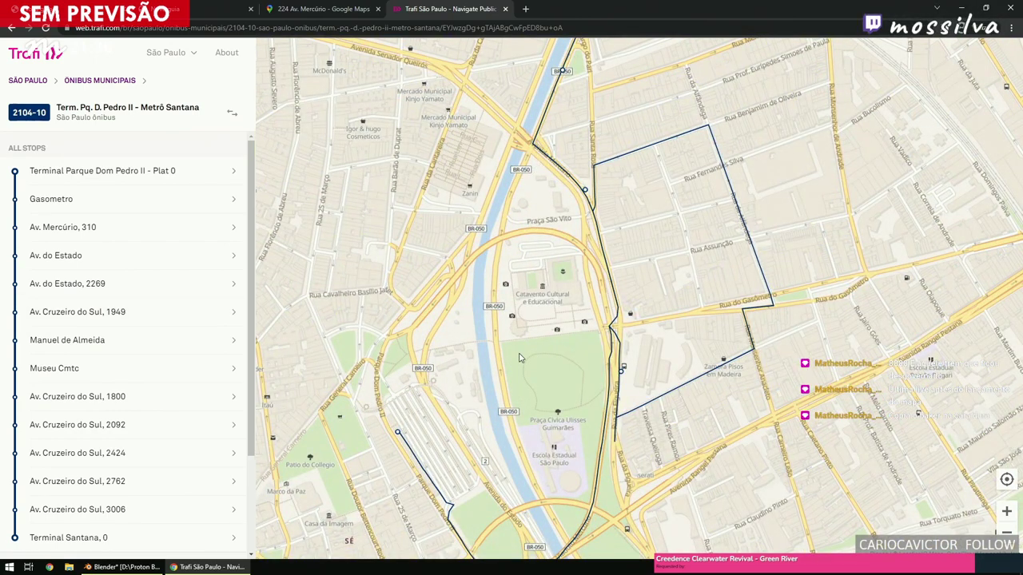
scroll(519, 358, down, 2)
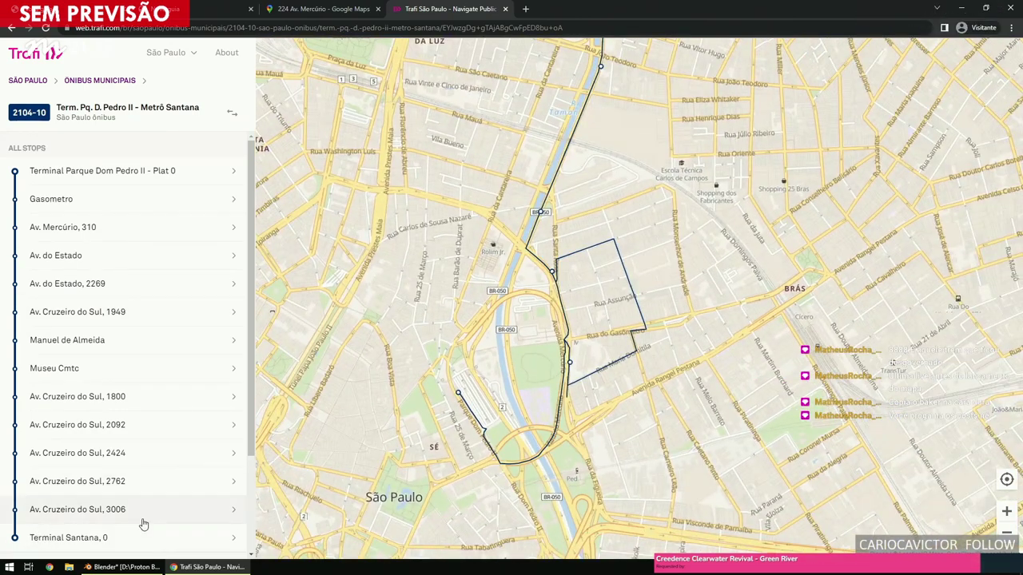
scroll(569, 295, down, 2)
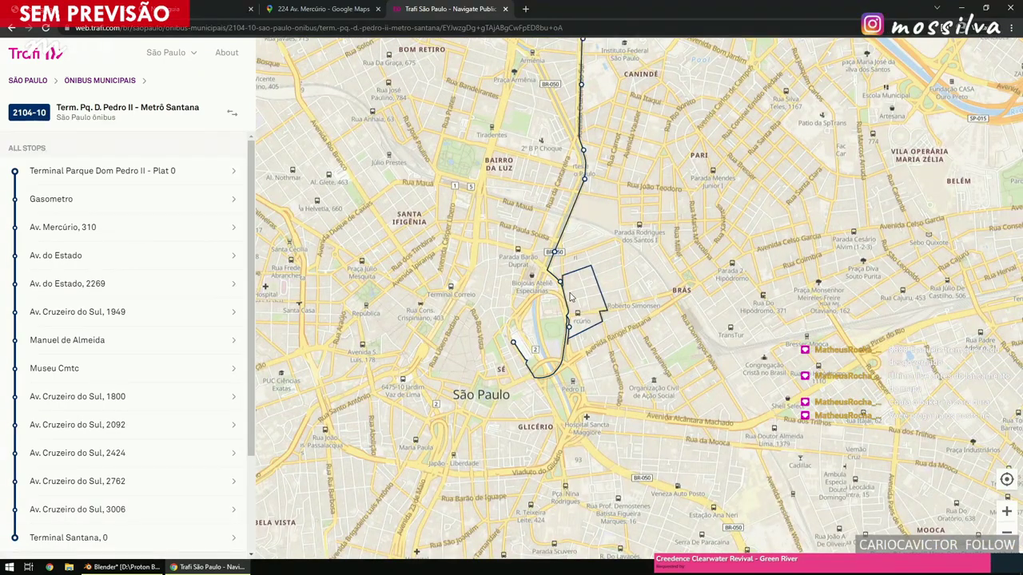
click(124, 566)
middle_drag(221, 406, 349, 308)
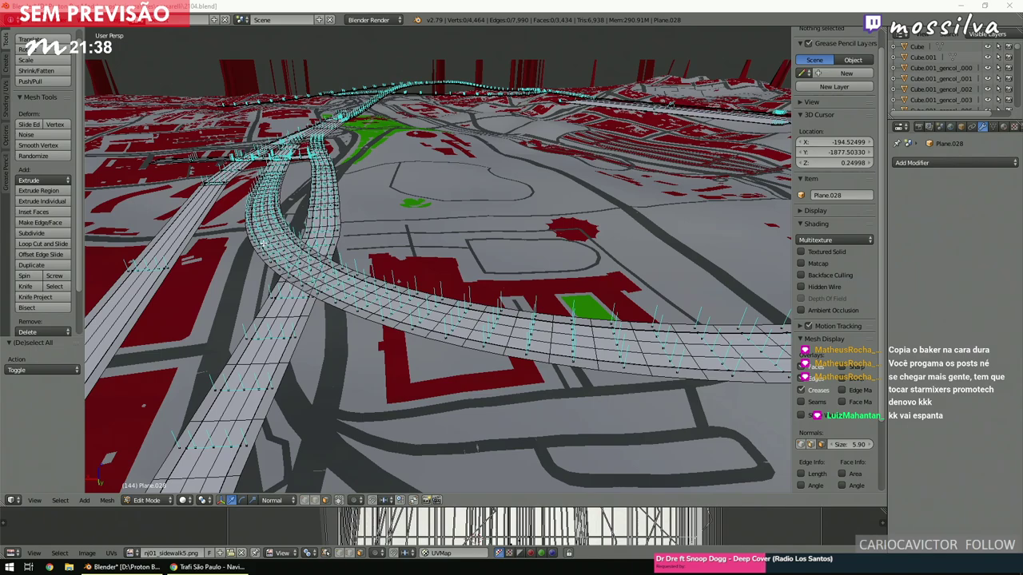
Orbit and zoom around the map to inspect the road curves at the junction.
middle_drag(591, 232, 479, 304)
scroll(430, 322, up, 4)
scroll(430, 322, down, 5)
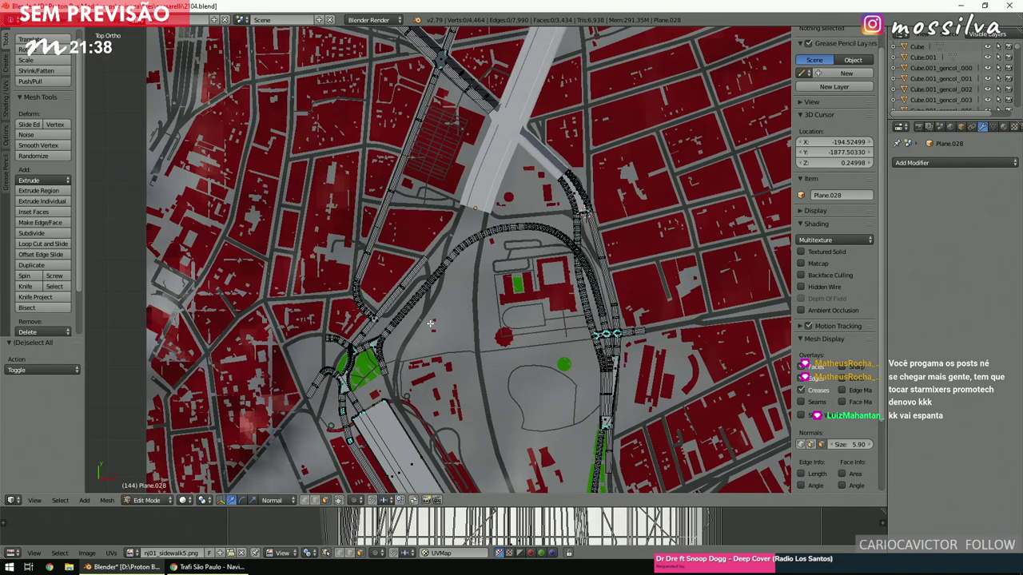
shift+scroll(430, 322, down, 4)
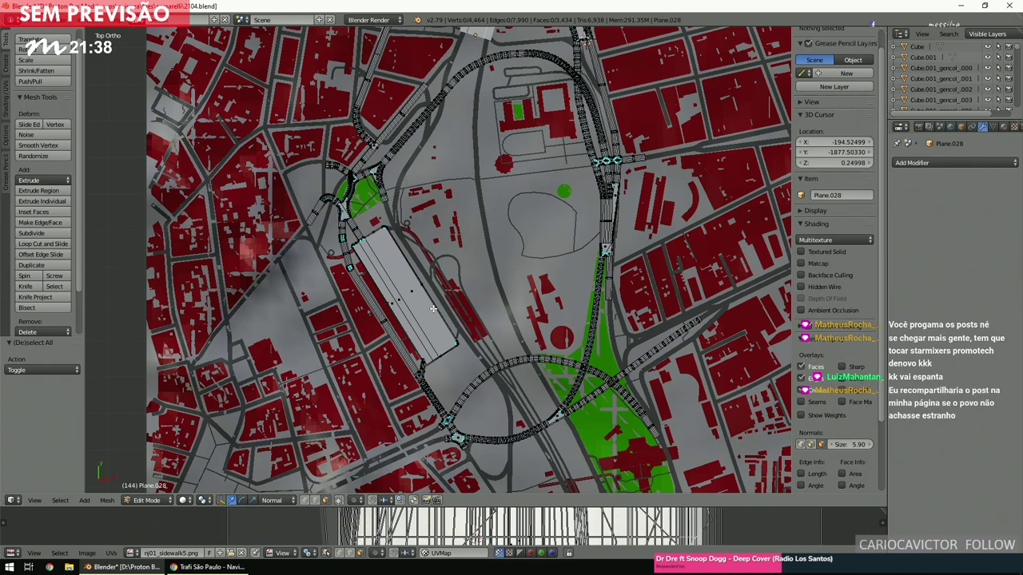
ctrl+scroll(433, 309, right, 2)
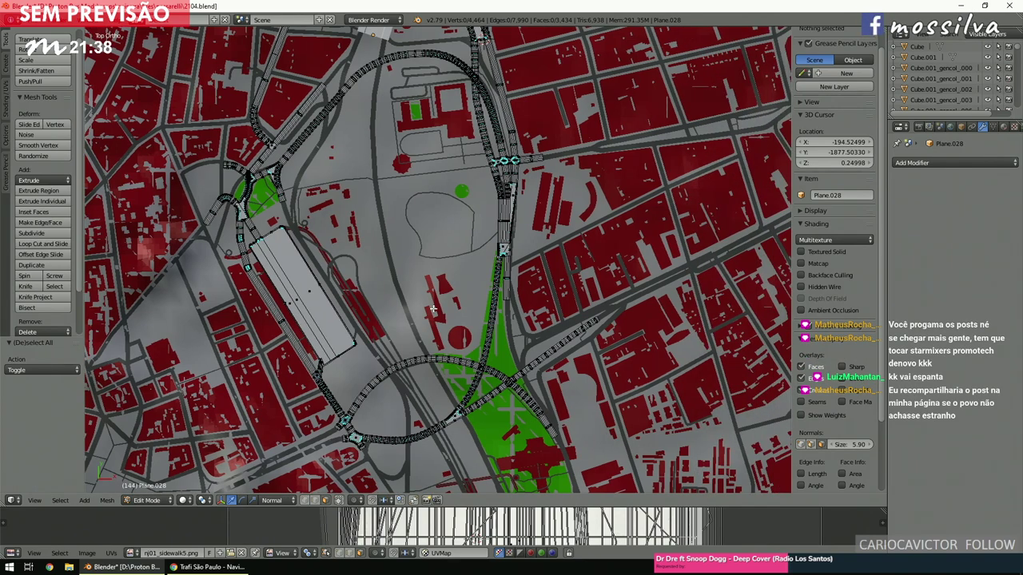
ctrl+scroll(432, 309, right, 3)
shift+scroll(432, 308, down, 2)
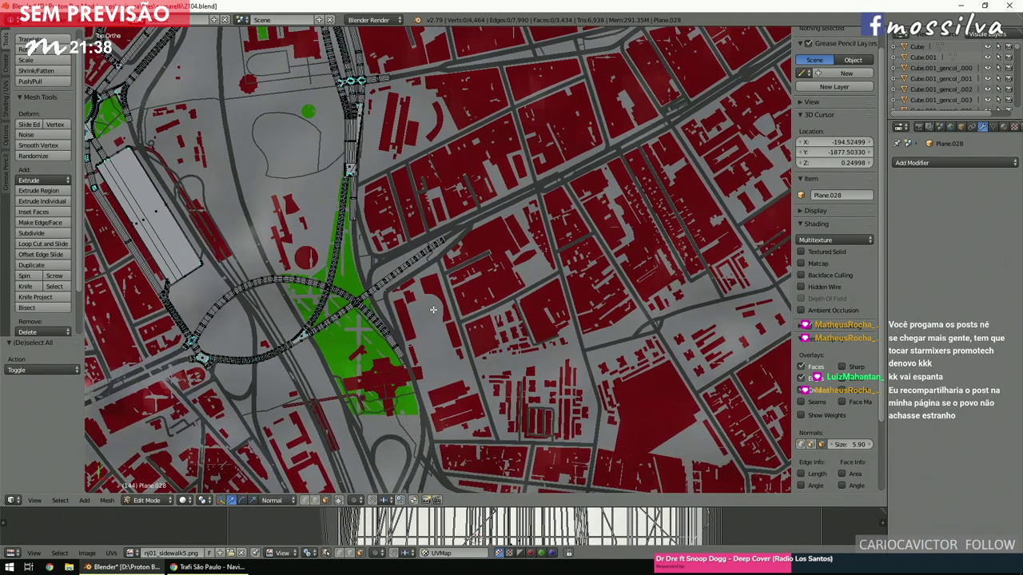
scroll(432, 308, up, 6)
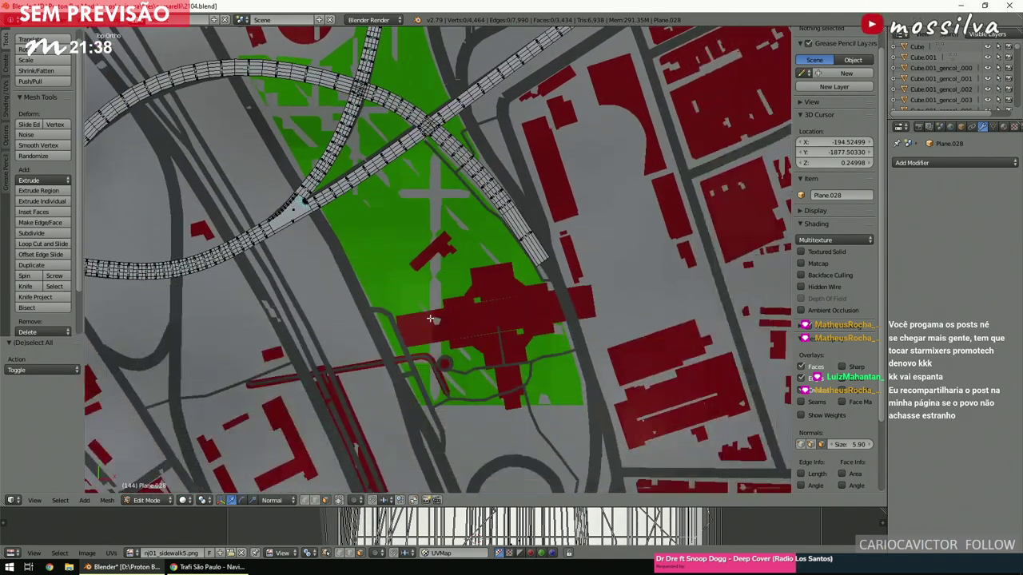
middle_drag(431, 319, 522, 204)
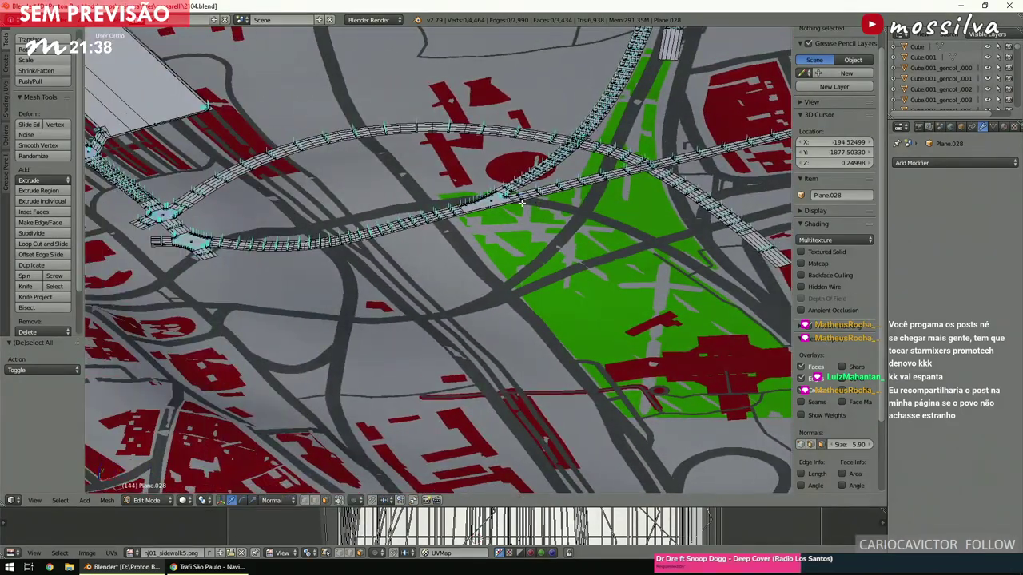
Switch to Top Ortho view, zoom into the junction, and select the dark strip face.
key(KP_7)
scroll(468, 301, up, 4)
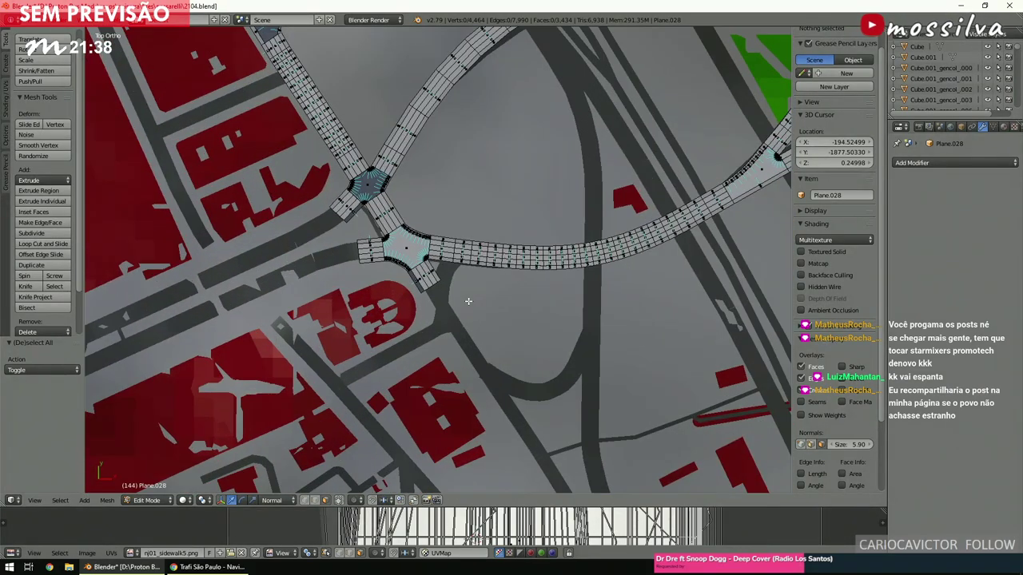
scroll(469, 308, up, 6)
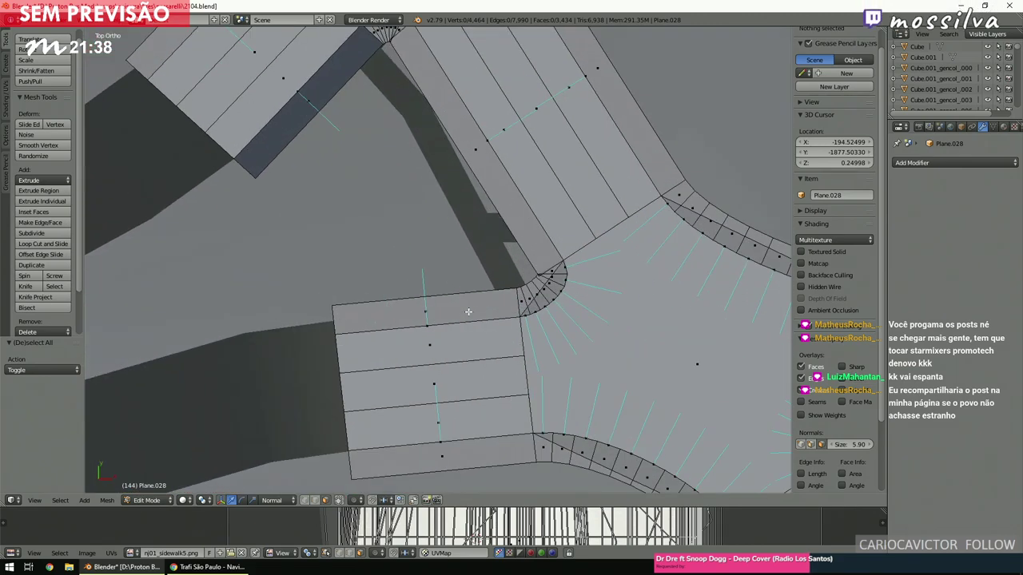
scroll(468, 312, down, 3)
shift+middle_drag(468, 312, 448, 296)
scroll(399, 251, up, 4)
right_click(408, 266)
right_click(409, 272)
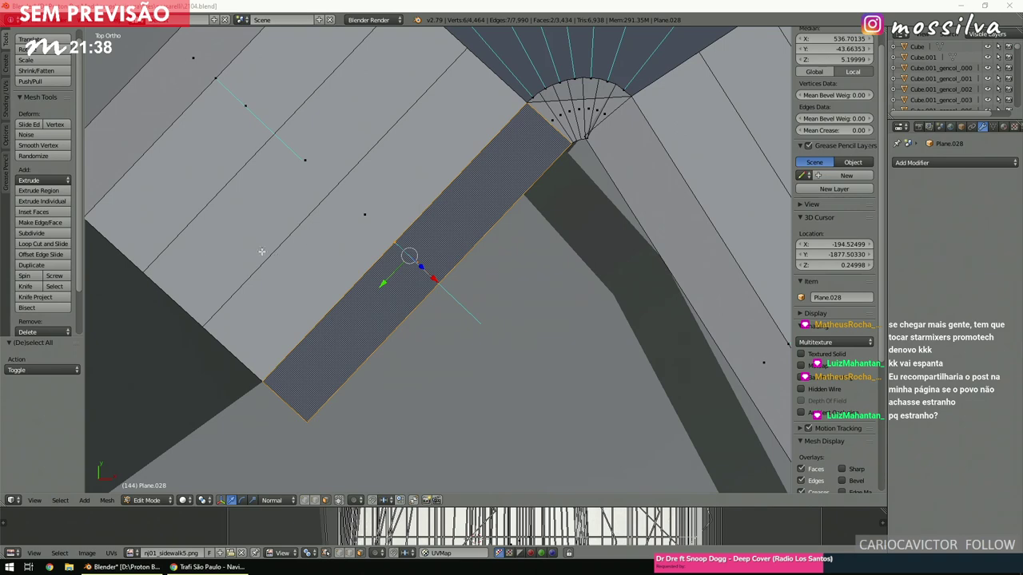
Flip the selected dark strip face's normals from the Shading/UVs tools, then deselect.
click(6, 102)
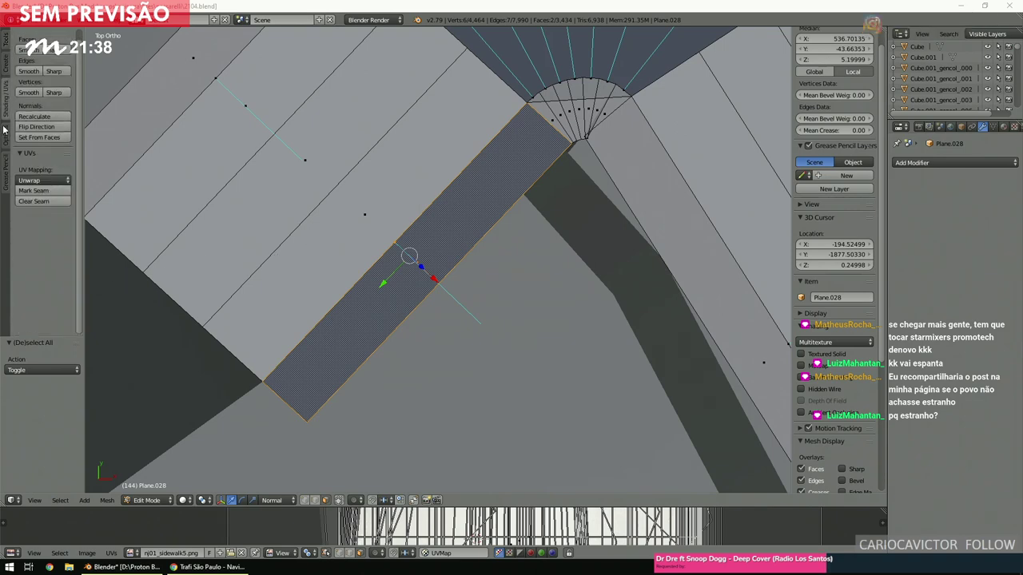
click(36, 126)
key(a)
shift+scroll(447, 285, up, 6)
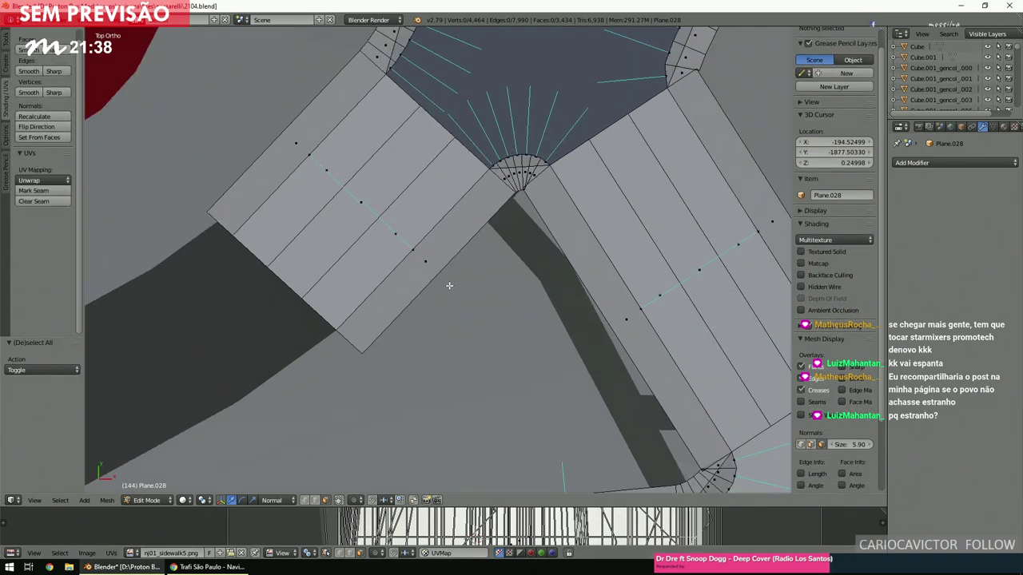
ctrl+scroll(447, 285, down, 5)
Check the central intersection face, then flip the normals of the dark corner face.
right_click(453, 252)
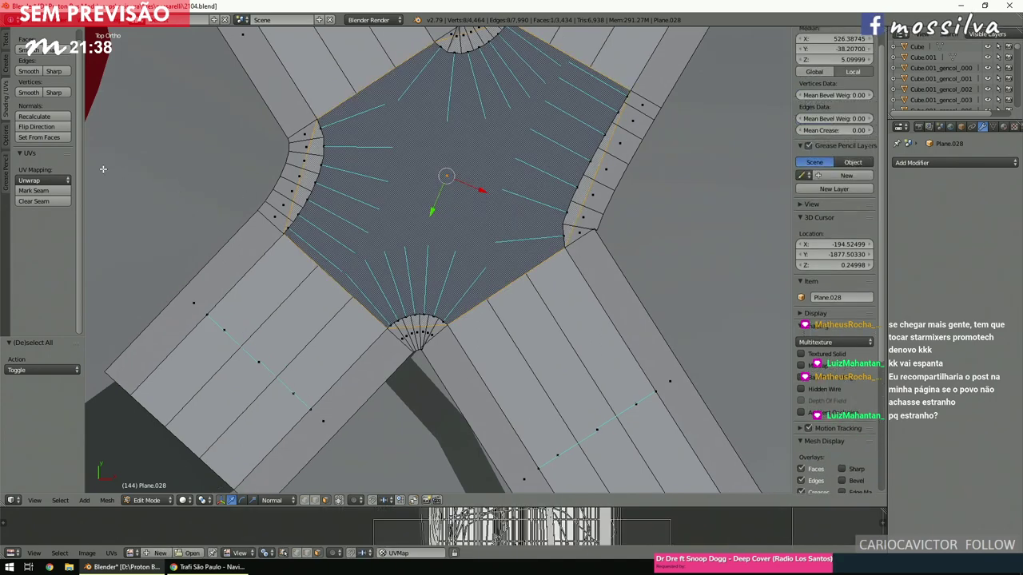
key(a)
scroll(439, 285, down, 5)
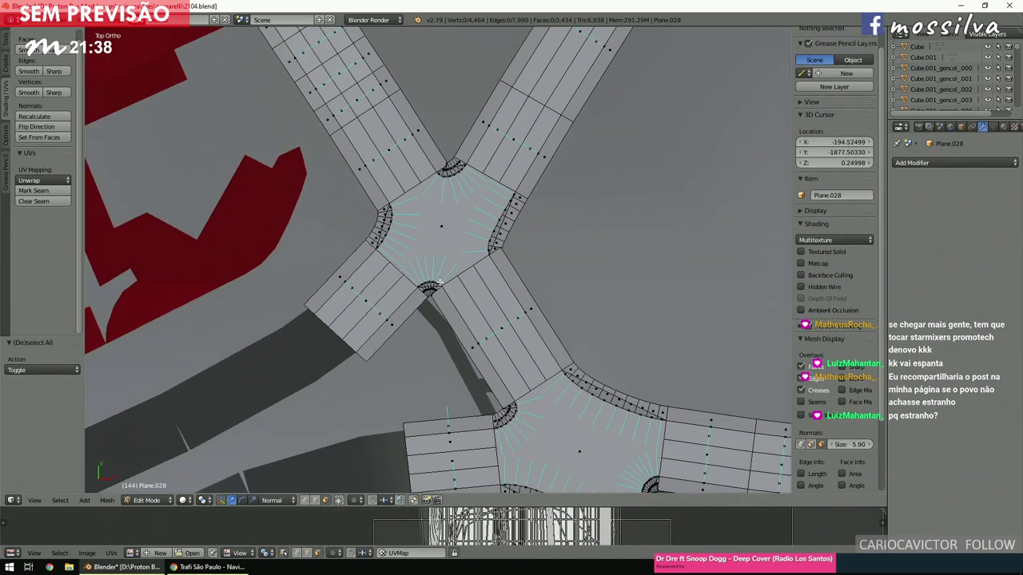
shift+scroll(439, 286, up, 4)
shift+scroll(439, 285, up, 5)
ctrl+scroll(439, 286, up, 3)
scroll(438, 288, up, 6)
right_click(436, 290)
Select the dark curb strip with a face path and grow it up the strip.
scroll(436, 290, up, 5)
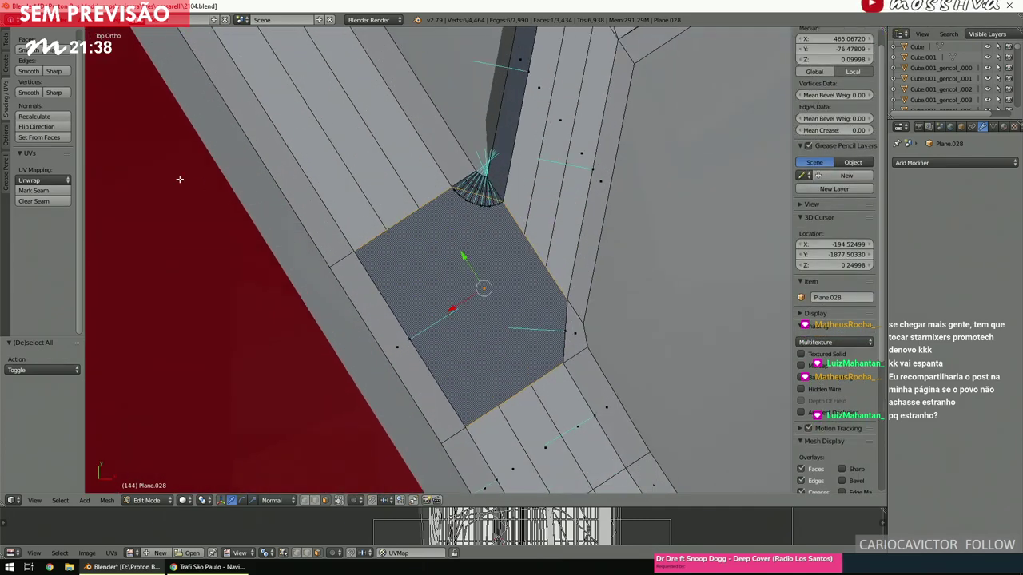
click(67, 127)
key(a)
shift+scroll(427, 192, up, 5)
ctrl+scroll(428, 192, down, 3)
right_click(430, 204)
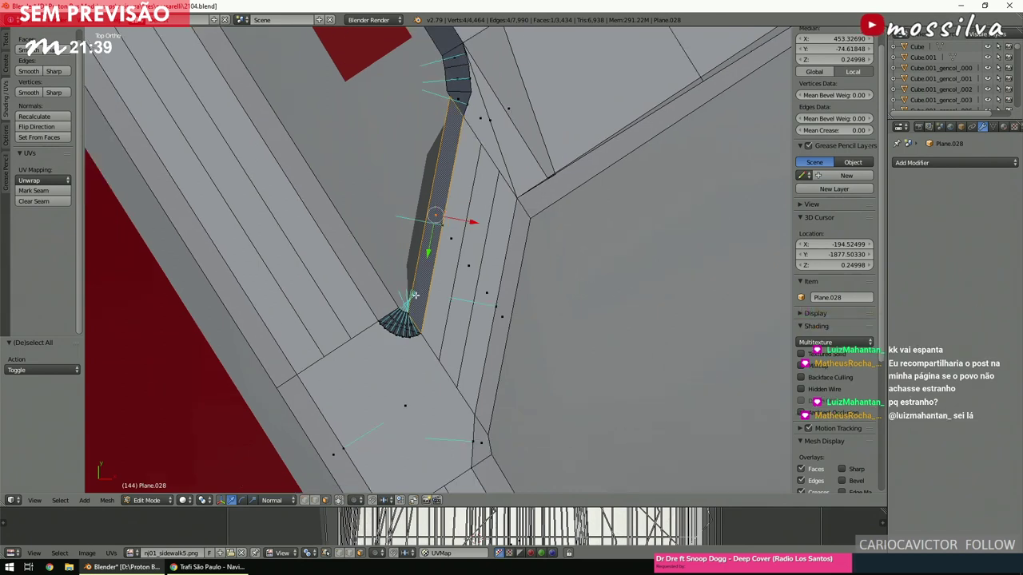
key(a)
scroll(415, 297, up, 5)
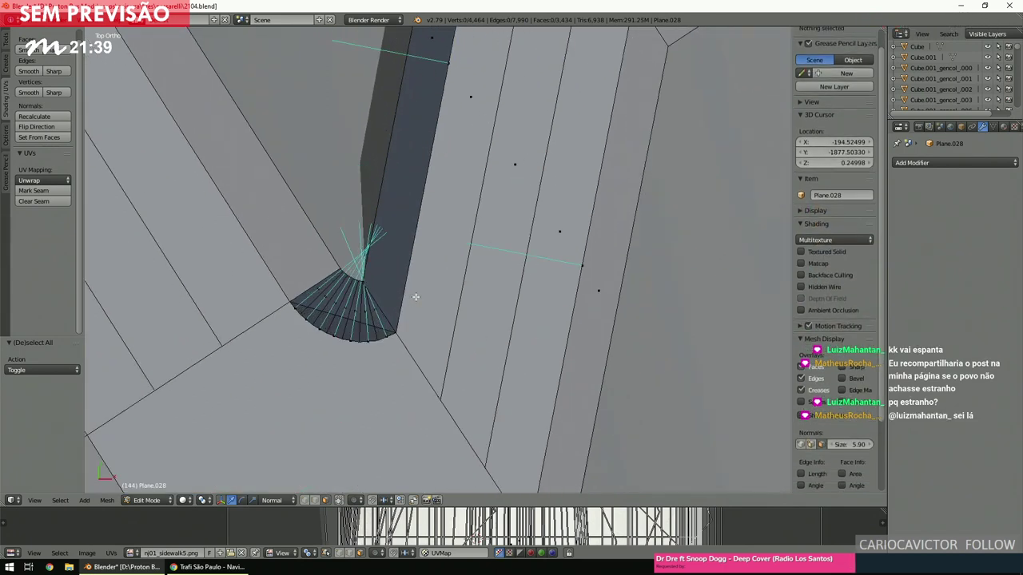
right_click(314, 319)
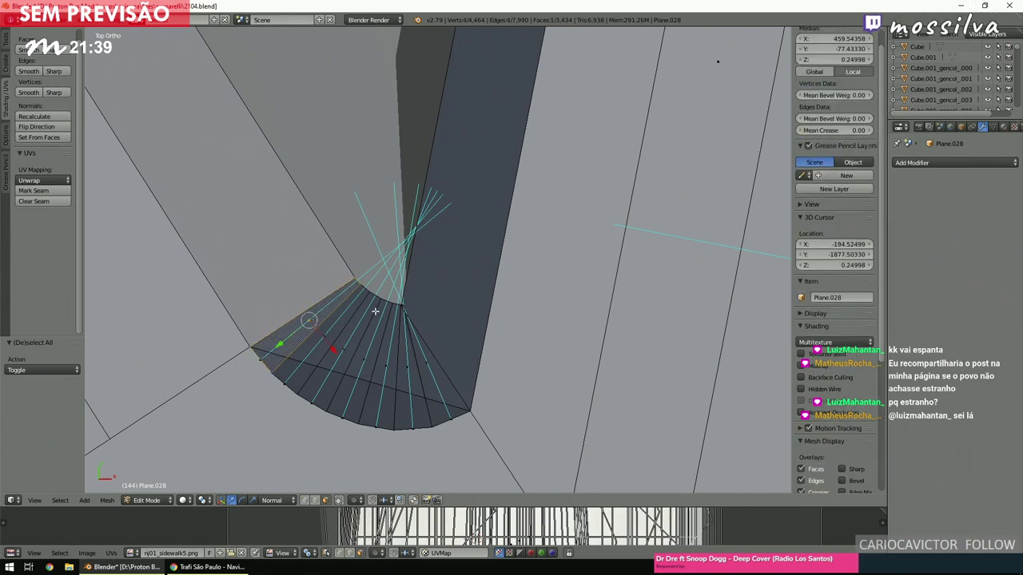
right_click(329, 332)
scroll(329, 331, down, 3)
shift+middle_drag(329, 331, 492, 222)
scroll(492, 222, up, 4)
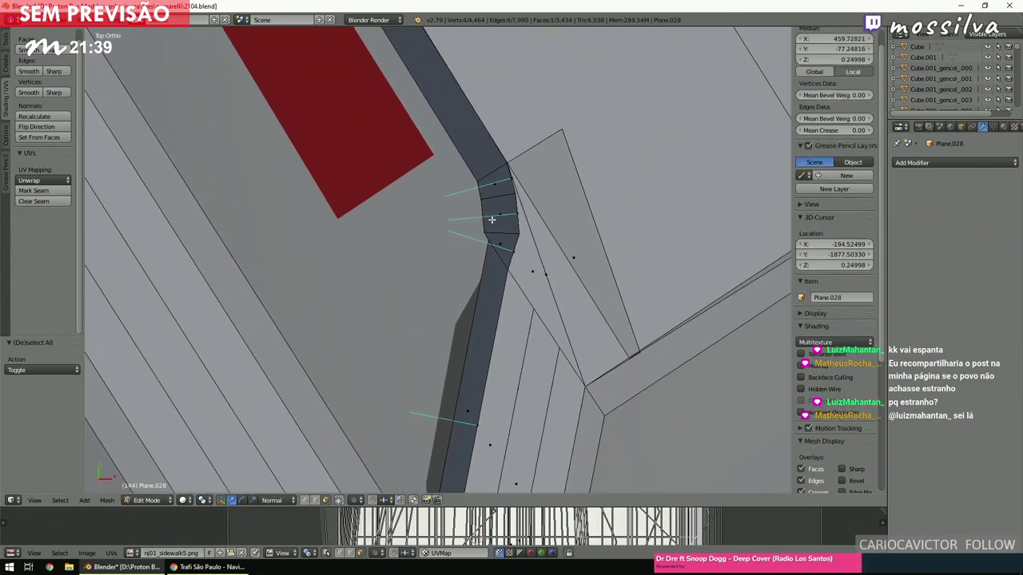
ctrl+right_click(497, 185)
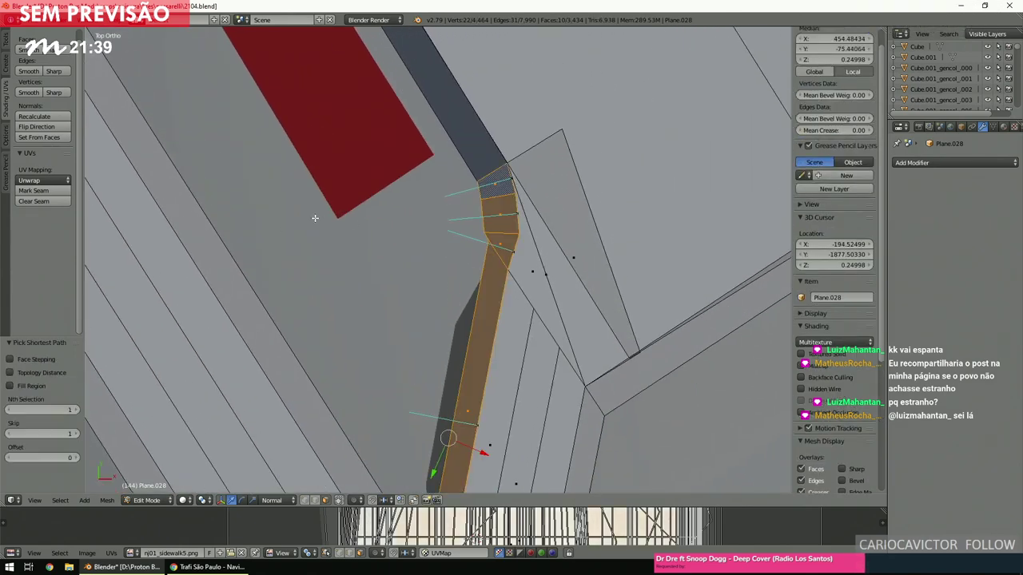
key(ctrl+KP_Add)
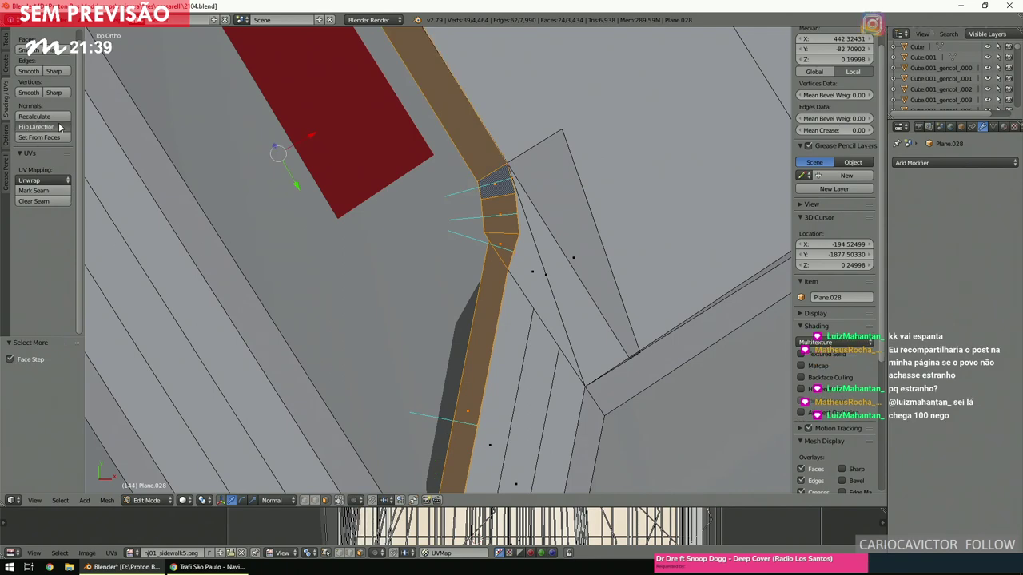
click(59, 128)
key(a)
scroll(397, 247, up, 6)
scroll(397, 247, down, 6)
scroll(397, 250, down, 3)
scroll(397, 250, up, 5)
scroll(397, 250, down, 4)
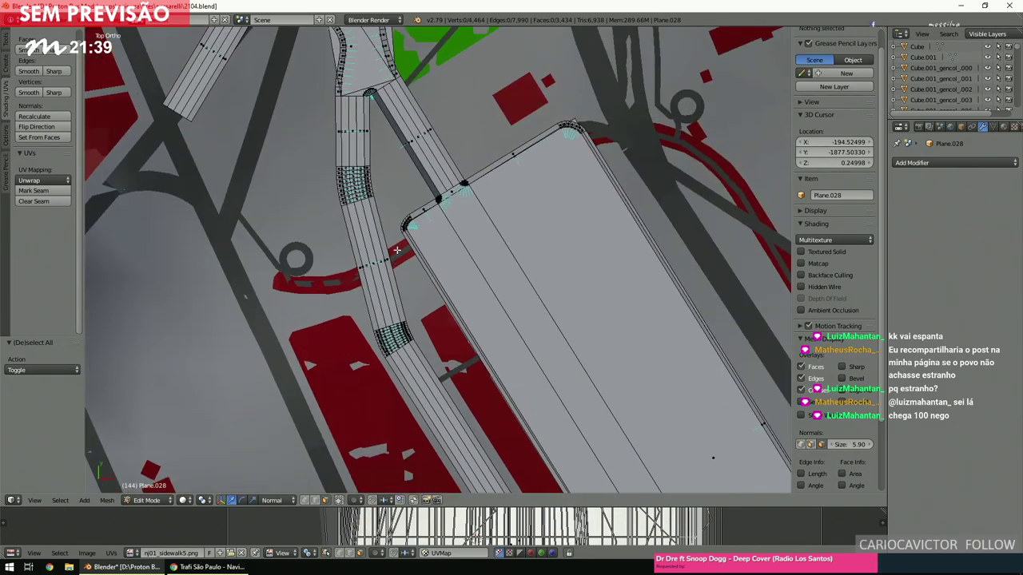
scroll(397, 250, up, 5)
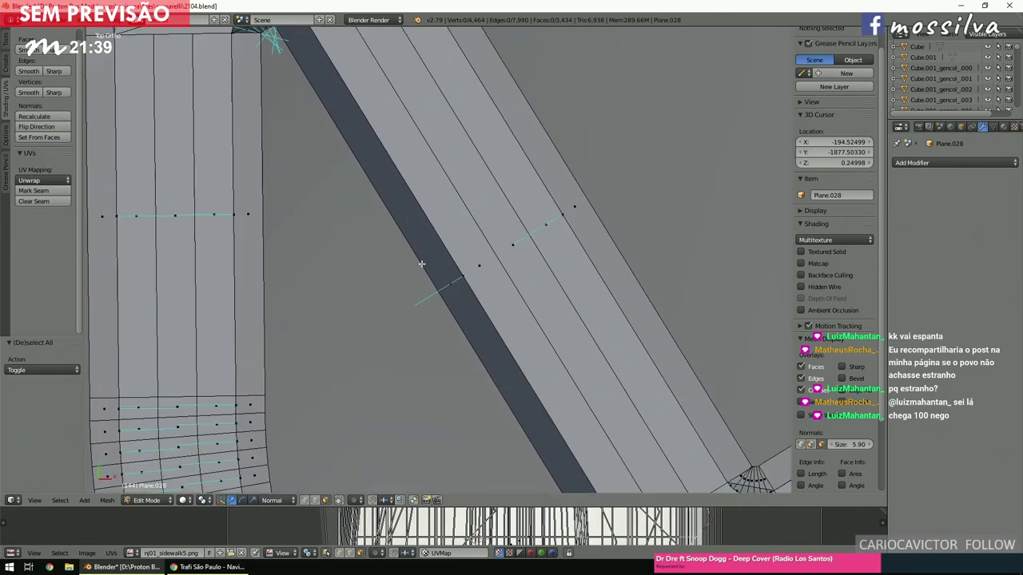
right_click(415, 260)
scroll(427, 303, down, 3)
scroll(359, 205, up, 4)
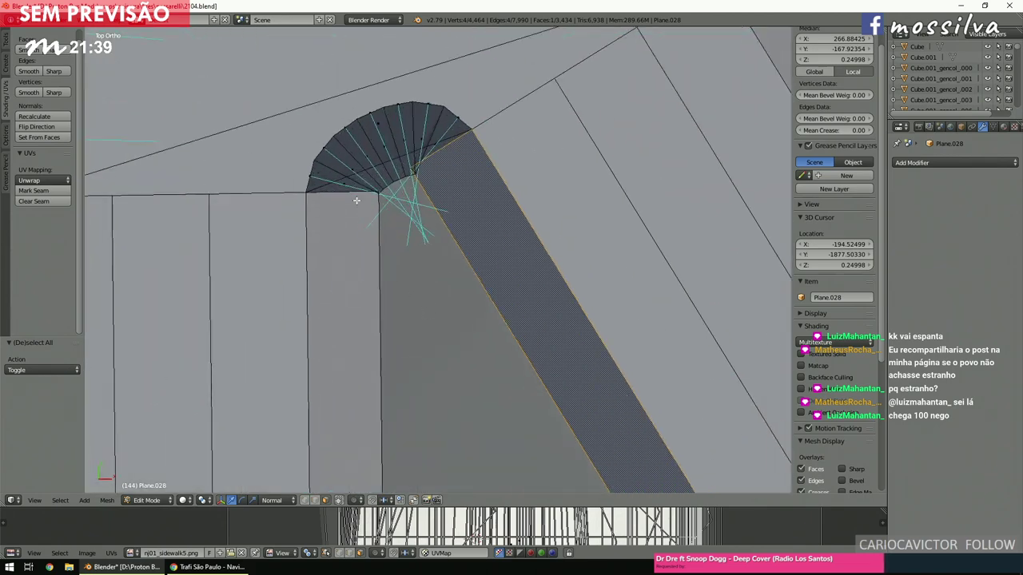
ctrl+right_click(348, 185)
right_click(350, 177)
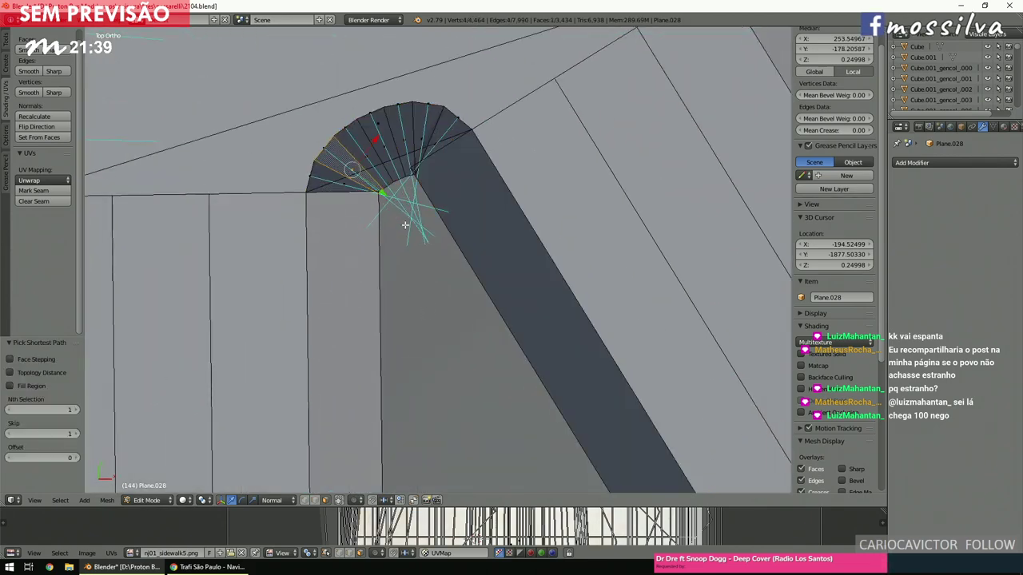
scroll(546, 311, down, 3)
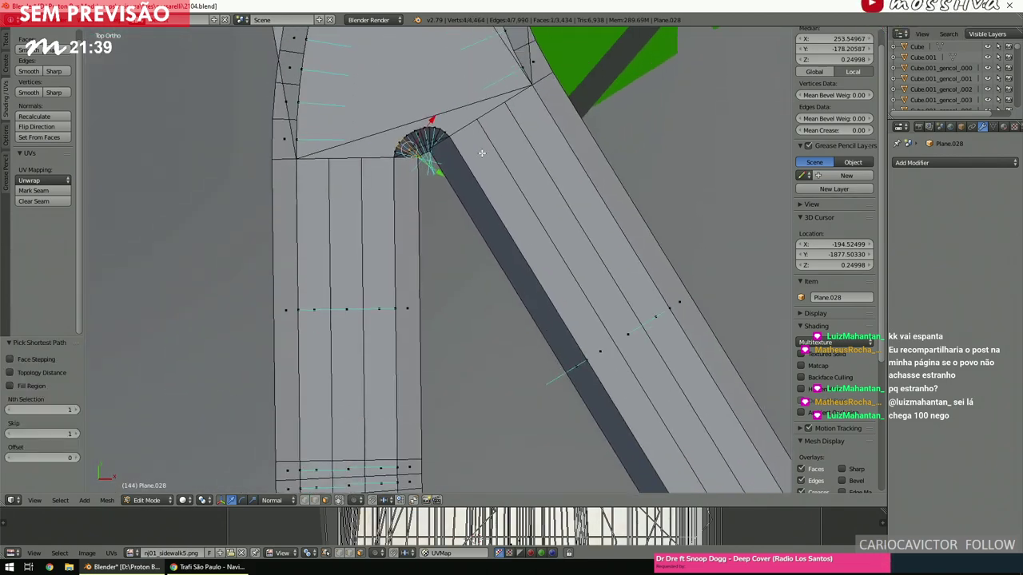
scroll(427, 120, up, 3)
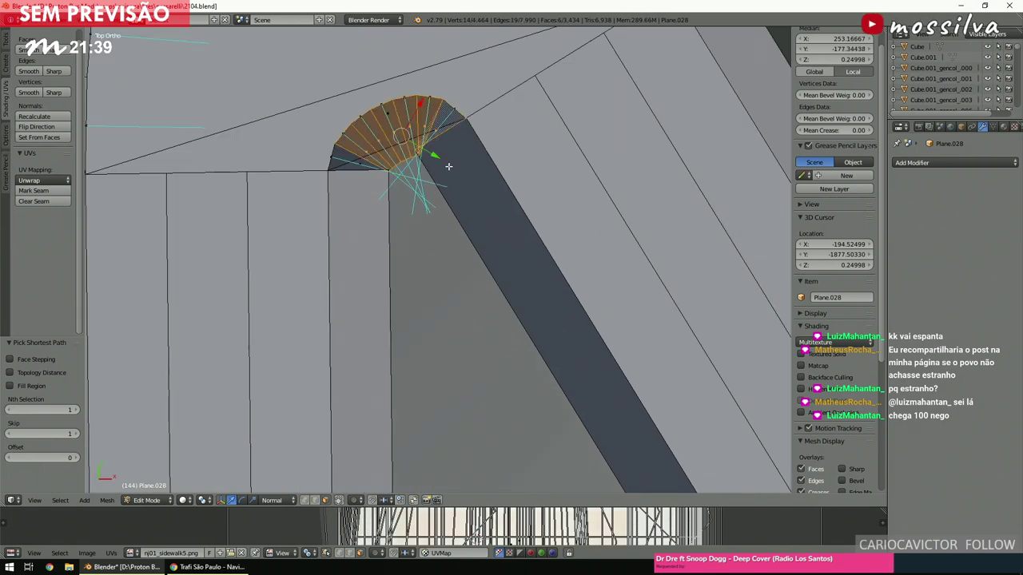
key(ctrl+KP_Add)
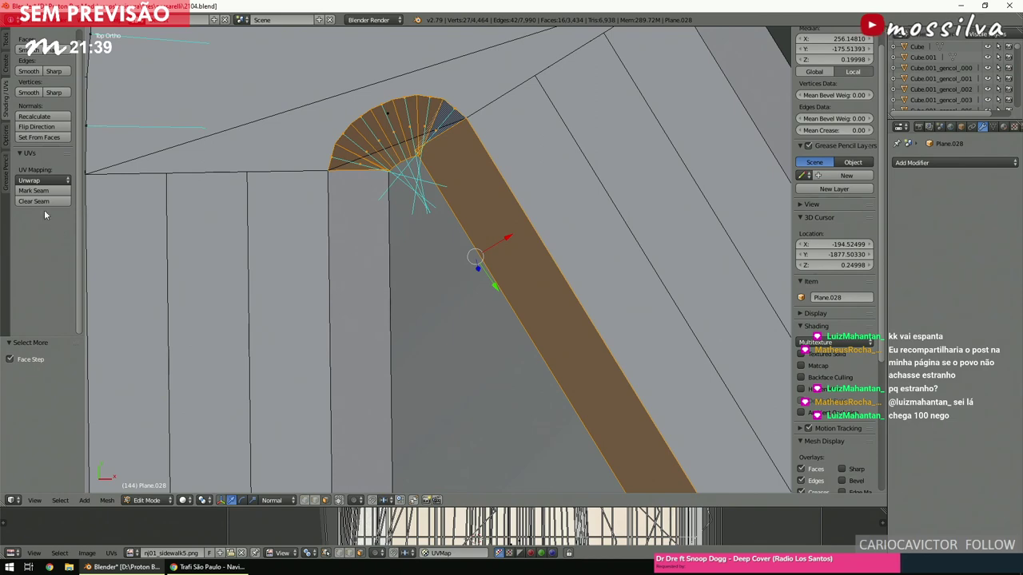
key(a)
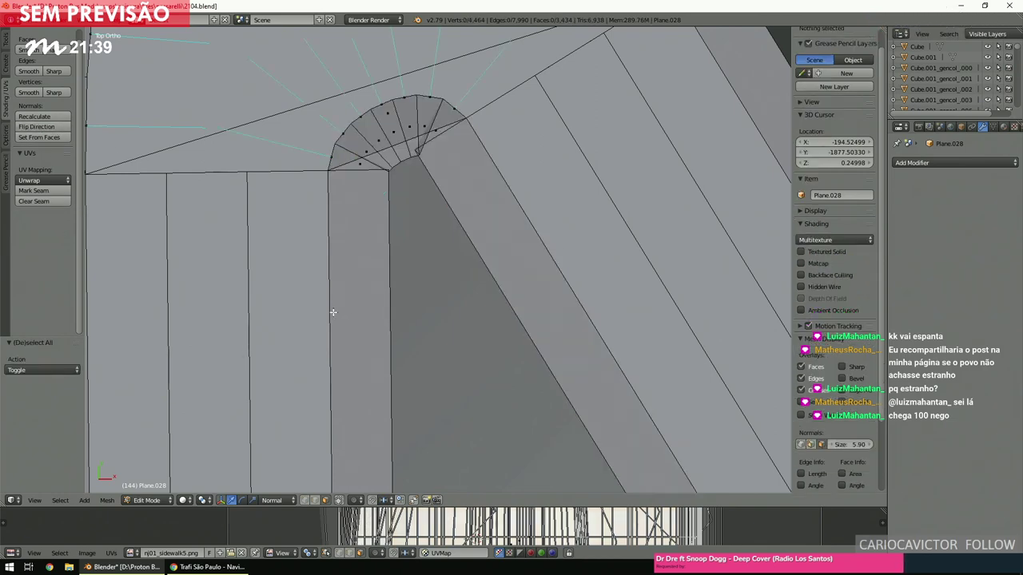
scroll(333, 312, down, 6)
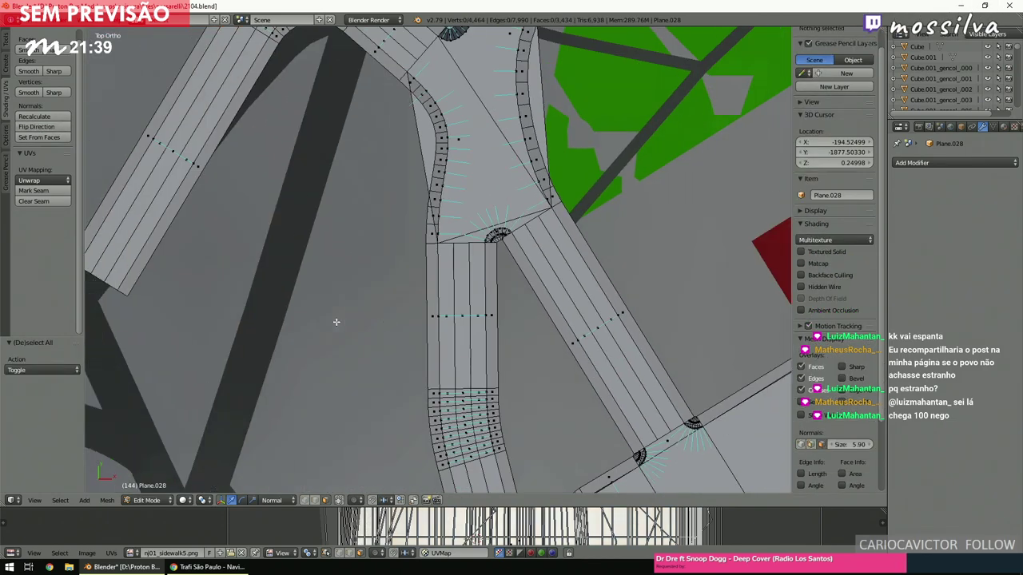
scroll(336, 322, up, 2)
scroll(337, 322, down, 4)
scroll(337, 322, up, 3)
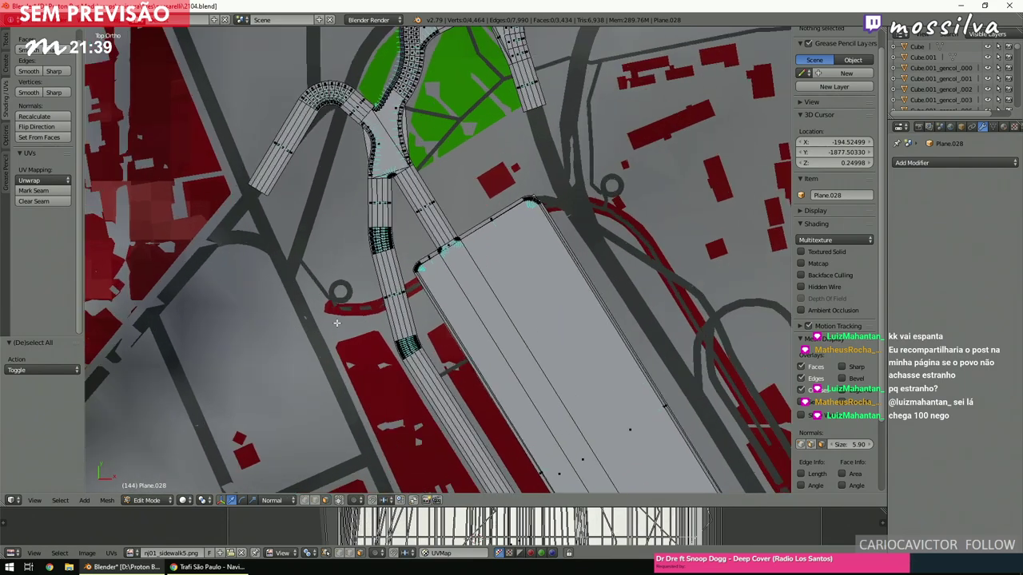
scroll(336, 322, up, 8)
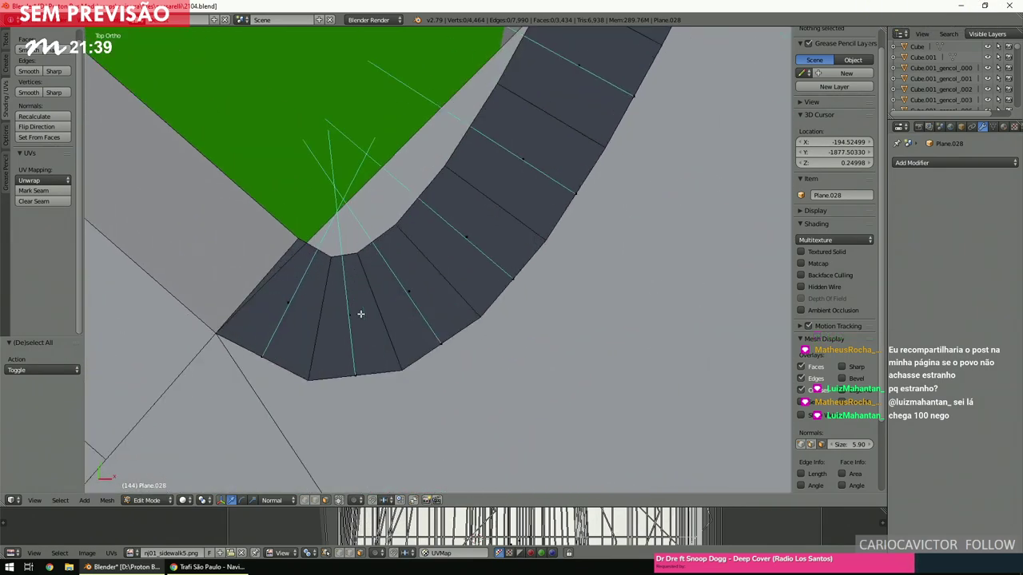
right_click(361, 314)
scroll(364, 312, down, 5)
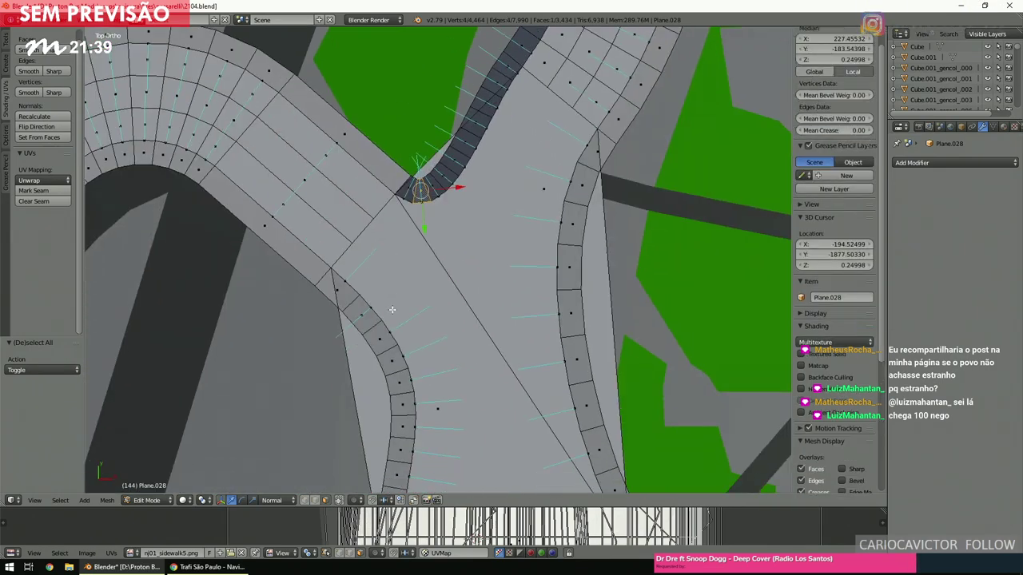
scroll(392, 311, up, 3)
scroll(392, 311, down, 2)
scroll(391, 312, up, 4)
shift+scroll(391, 314, up, 3)
ctrl+right_click(454, 265)
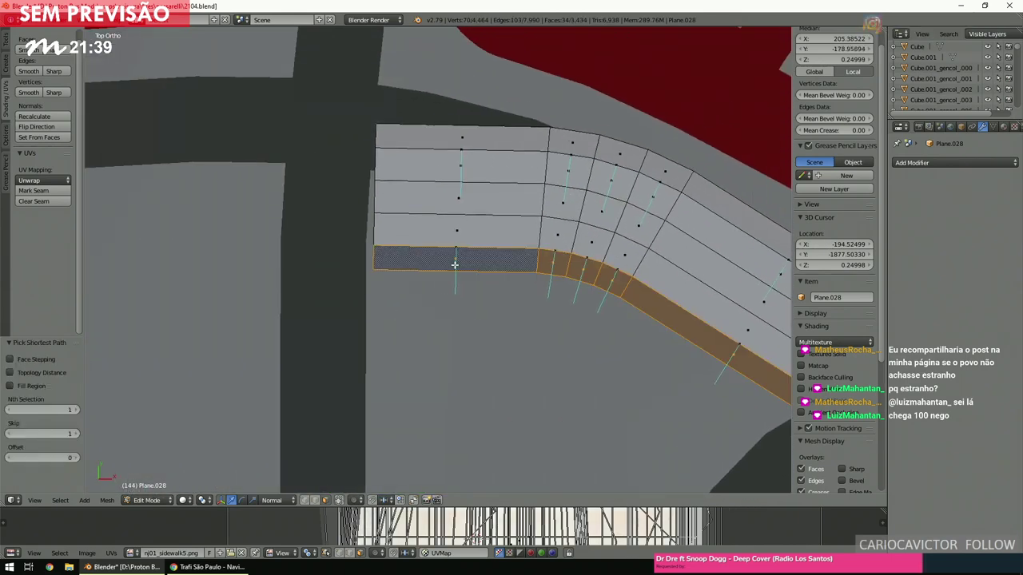
key(ctrl+KP_Add)
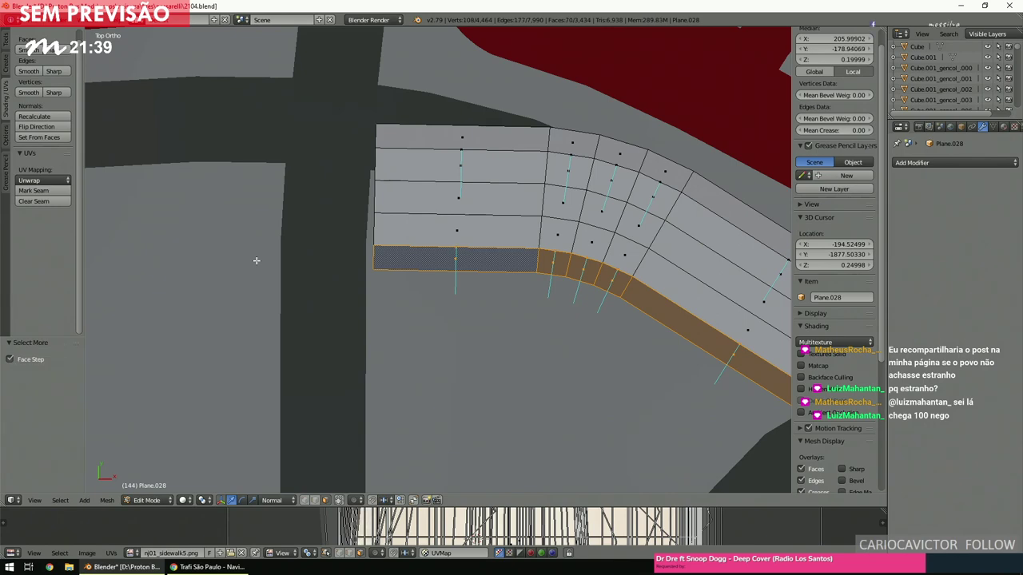
key(a)
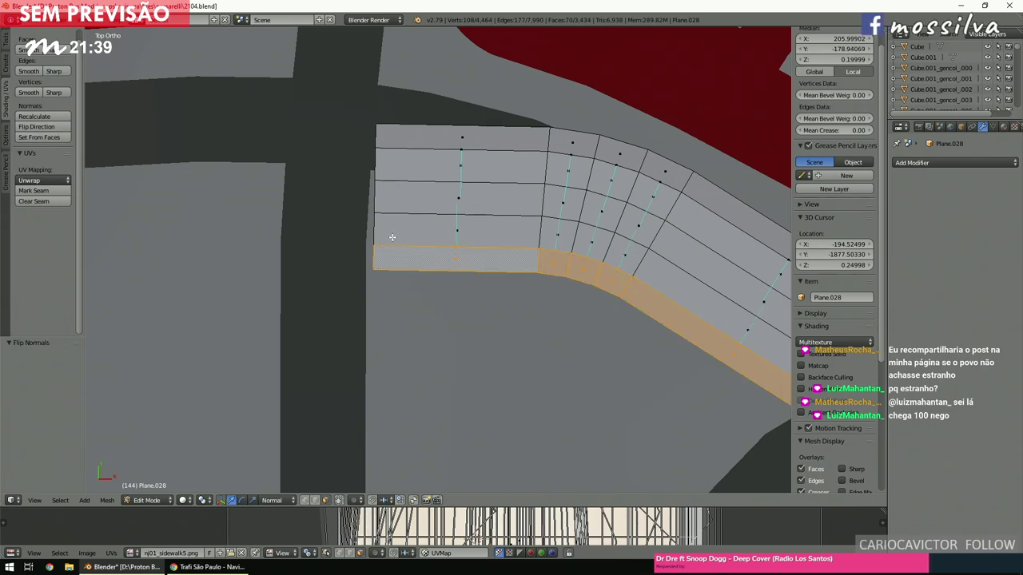
scroll(386, 246, down, 3)
ctrl+scroll(386, 246, down, 6)
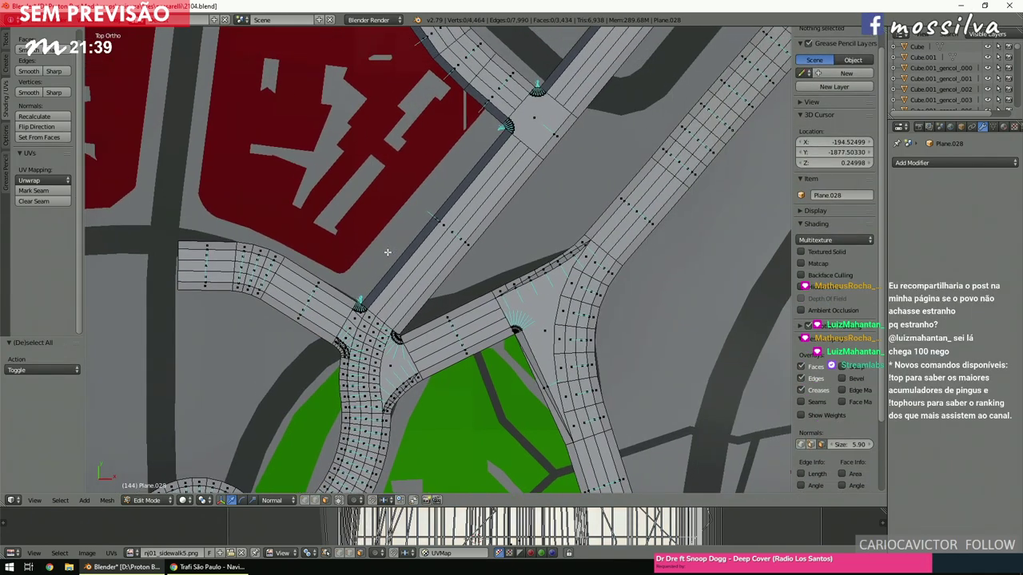
scroll(388, 254, up, 4)
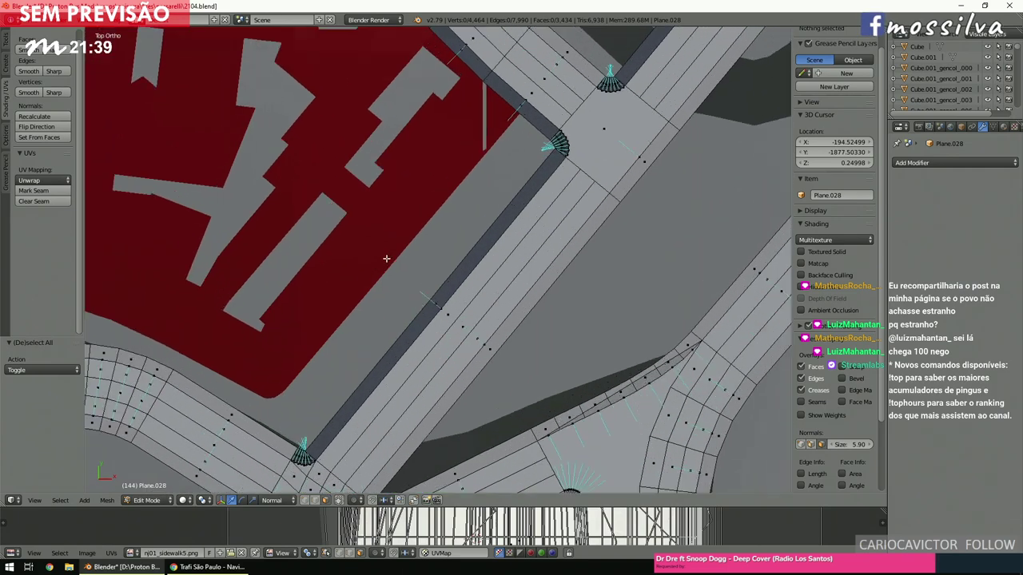
scroll(395, 236, down, 3)
shift+scroll(395, 240, down, 3)
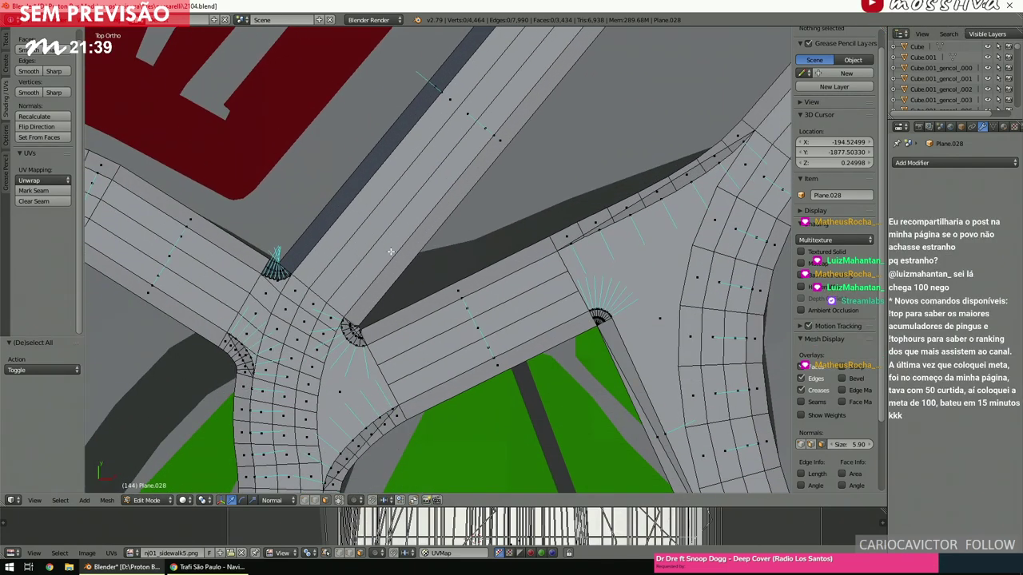
ctrl+scroll(396, 243, up, 4)
scroll(389, 263, up, 3)
scroll(389, 263, up, 7)
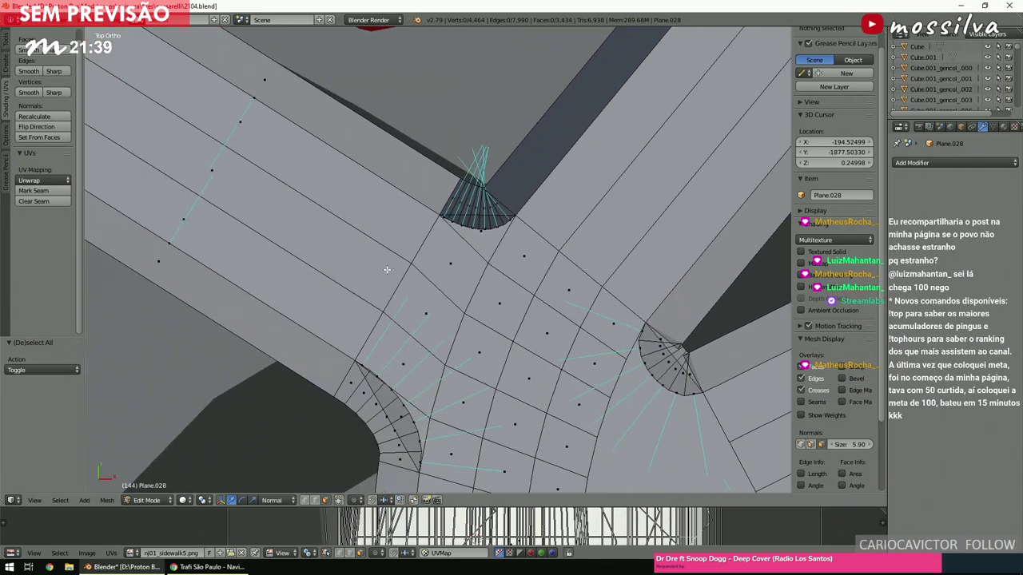
Path-select and grow the curved road strip from the corner fan, then clear the selection.
right_click(488, 185)
scroll(394, 261, down, 8)
shift+scroll(394, 261, up, 5)
scroll(398, 267, down, 4)
scroll(403, 278, up, 2)
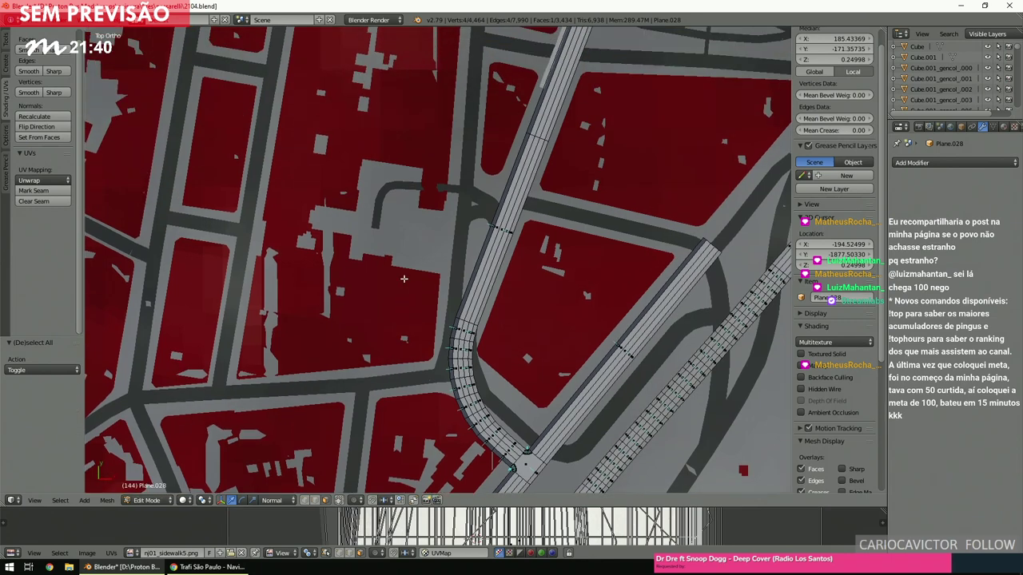
scroll(453, 375, up, 4)
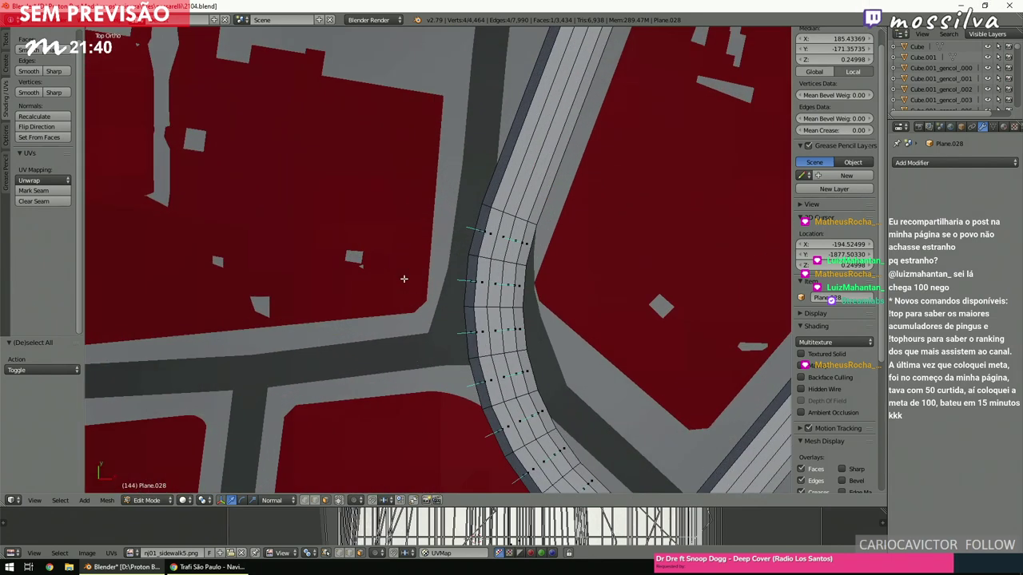
ctrl+right_click(477, 227)
key(ctrl+KP_Add)
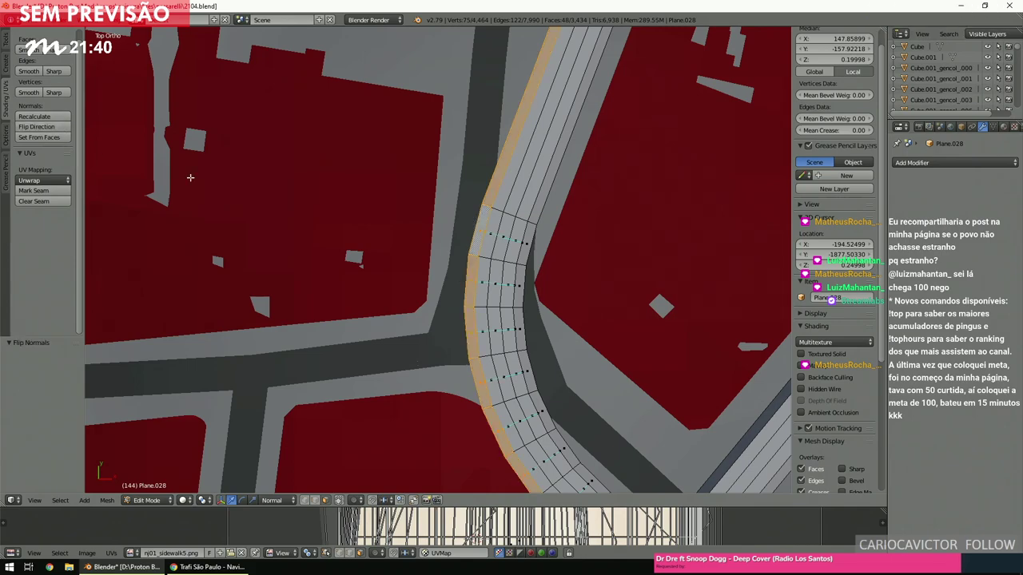
key(a)
Zoom in on the intersection corner and pick an edge along the railway.
scroll(339, 300, down, 4)
scroll(339, 300, up, 4)
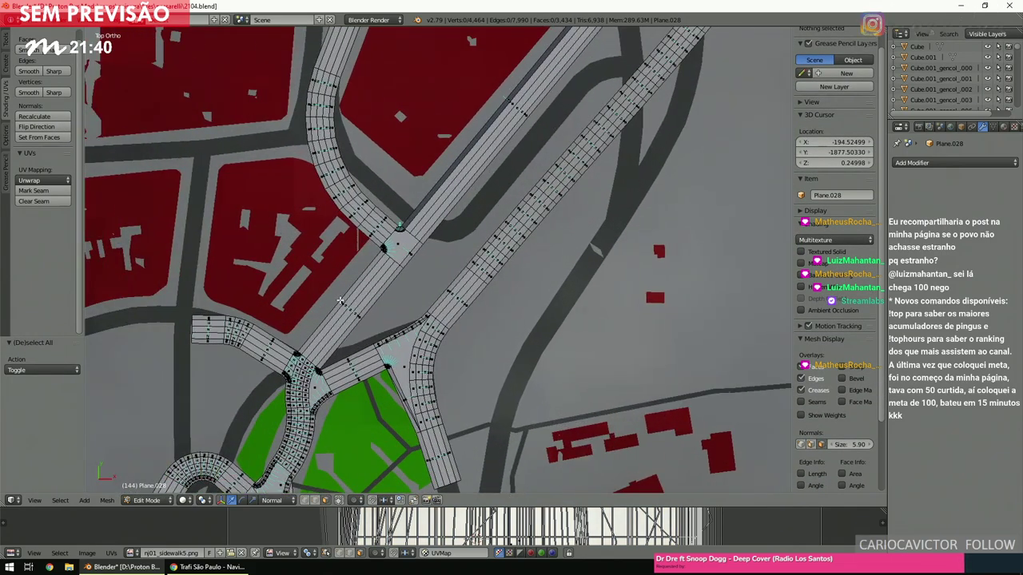
scroll(340, 300, down, 3)
scroll(339, 300, up, 3)
scroll(339, 300, down, 4)
scroll(340, 300, up, 4)
scroll(340, 301, up, 5)
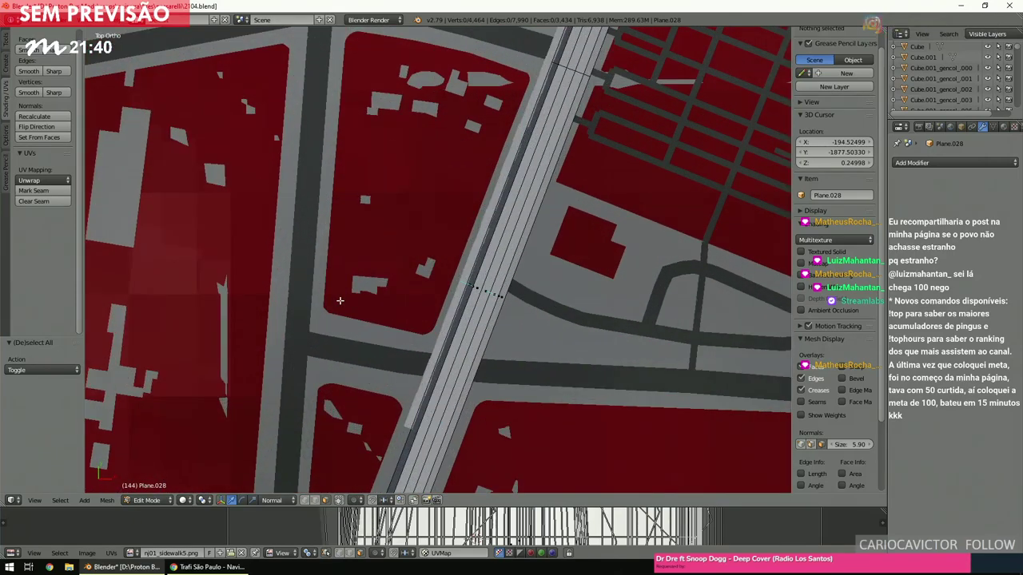
scroll(373, 288, up, 3)
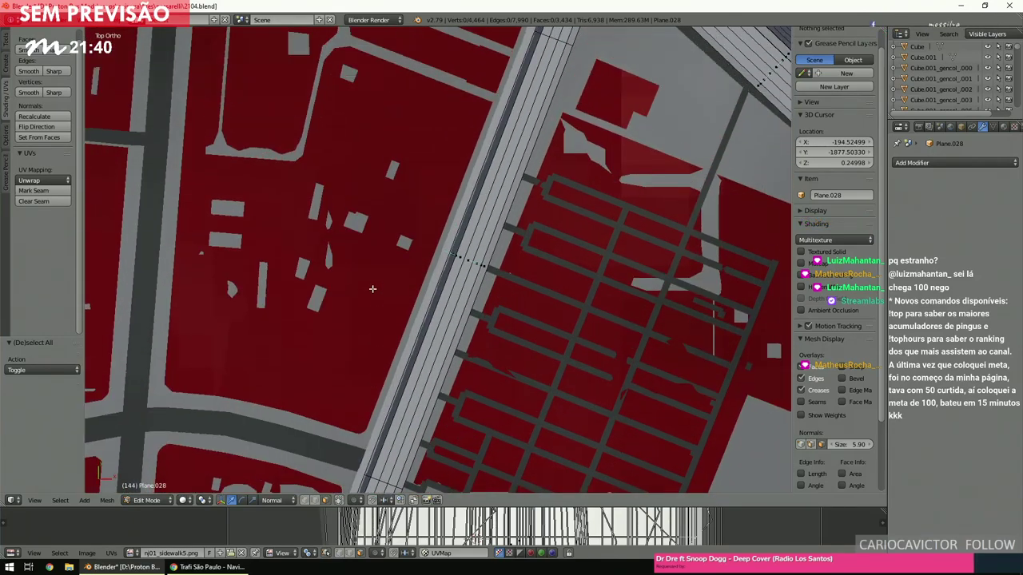
right_click(443, 282)
Select and grow the curb faces at the intersection corner, flip their normals, and deselect.
scroll(444, 282, down, 4)
shift+scroll(443, 282, up, 5)
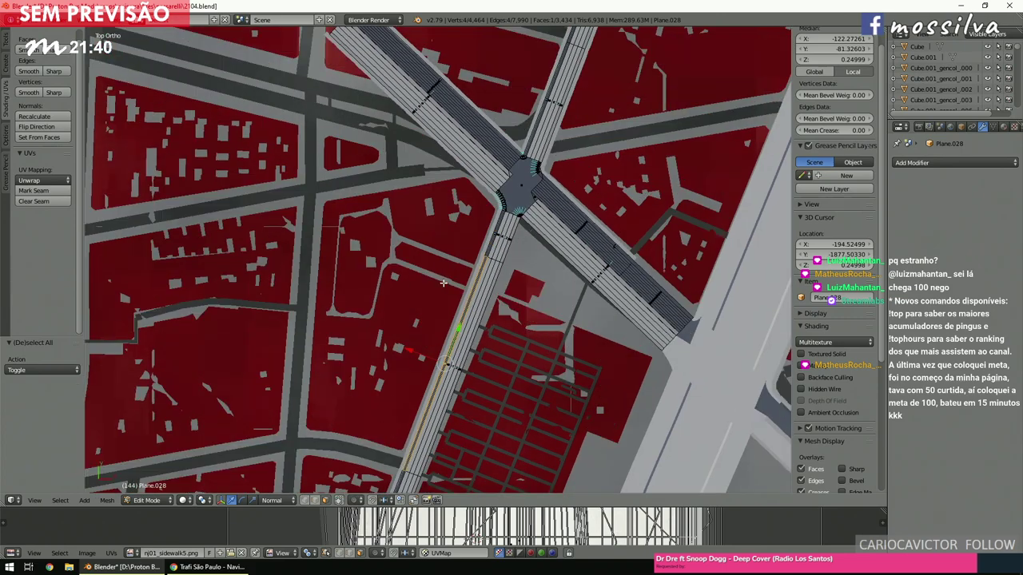
scroll(443, 282, up, 5)
scroll(442, 286, down, 2)
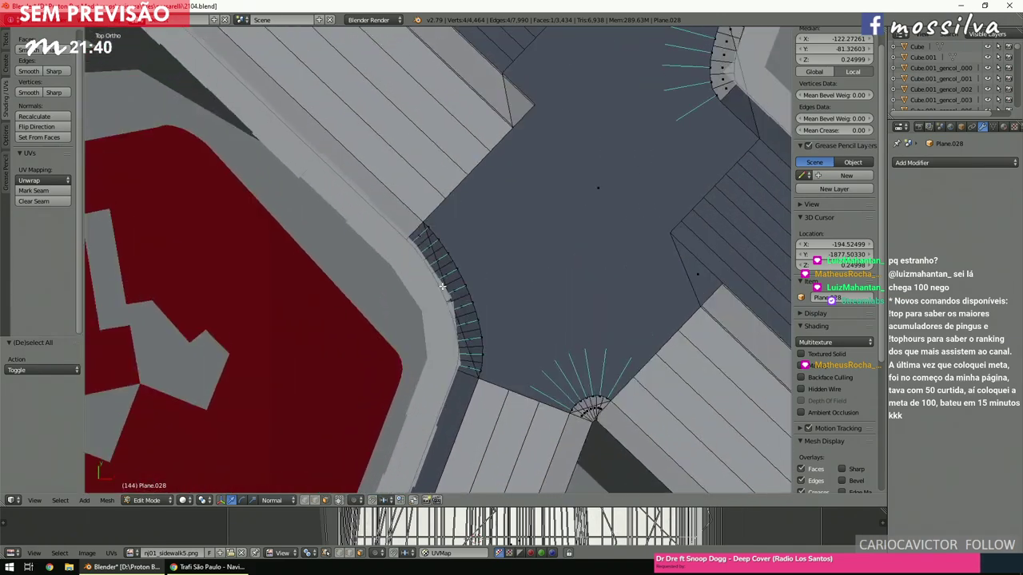
scroll(427, 237, up, 4)
ctrl+right_click(426, 238)
key(ctrl+KP_Add)
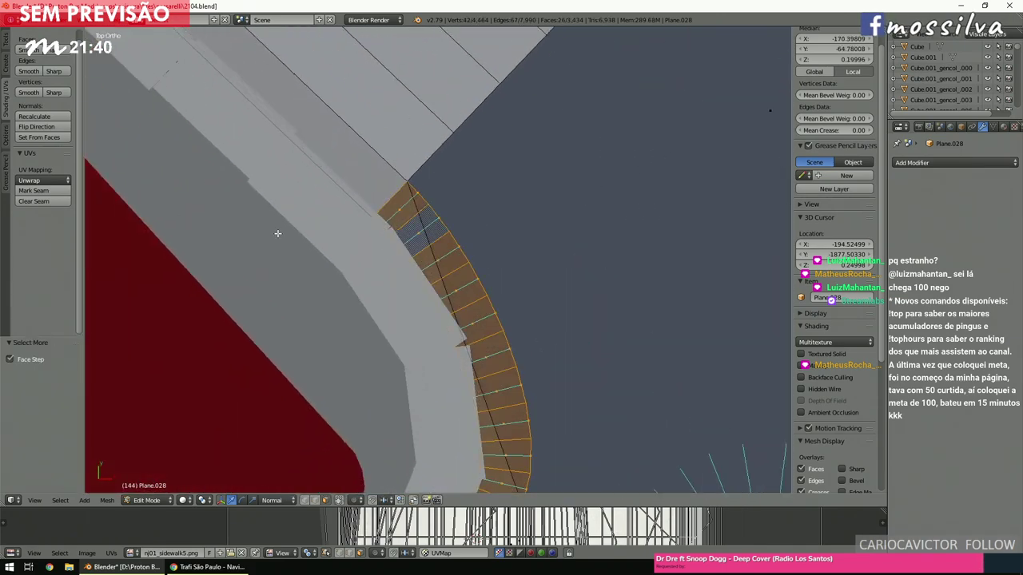
click(64, 127)
scroll(342, 289, down, 2)
key(a)
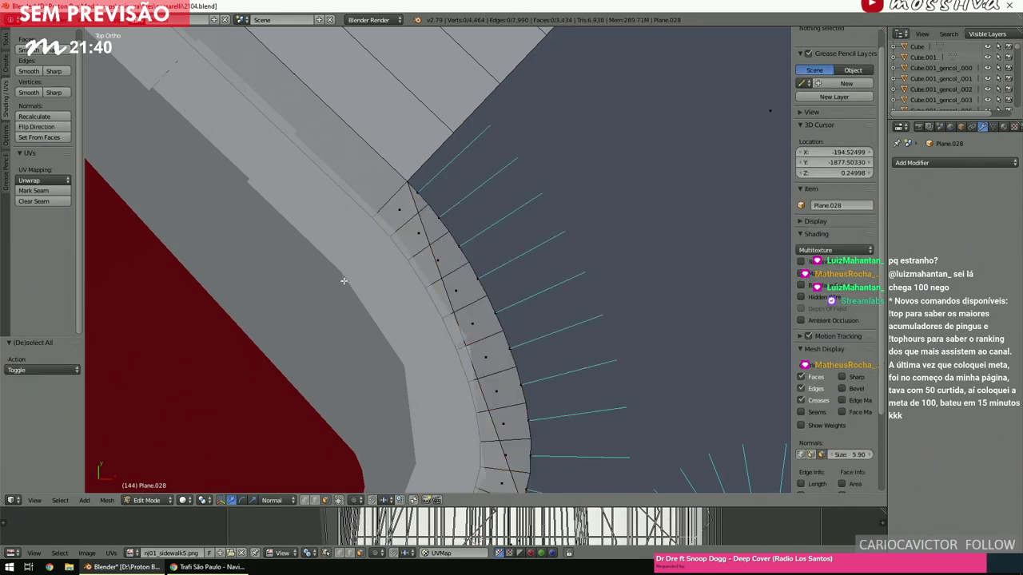
scroll(343, 289, down, 3)
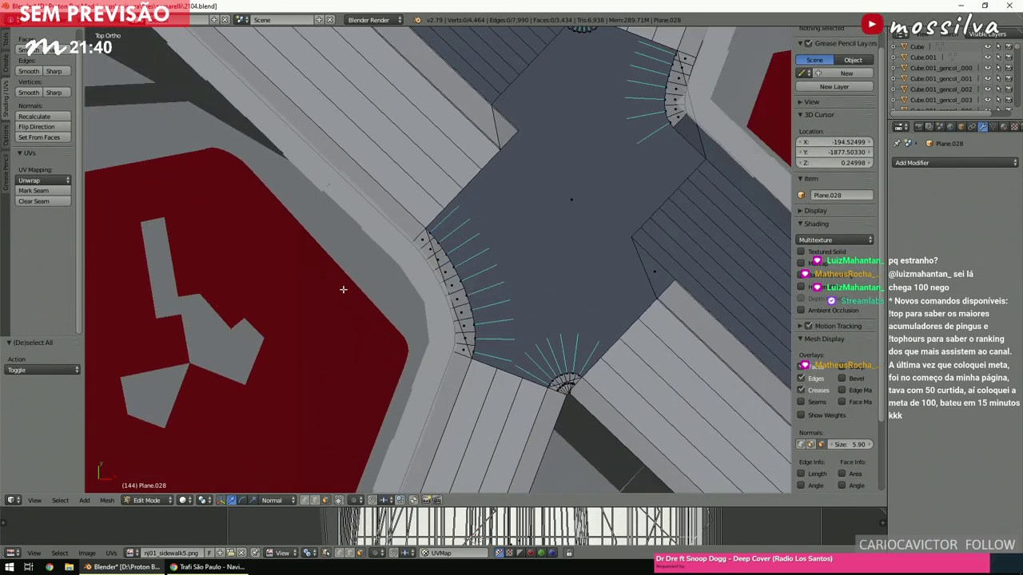
scroll(388, 281, down, 3)
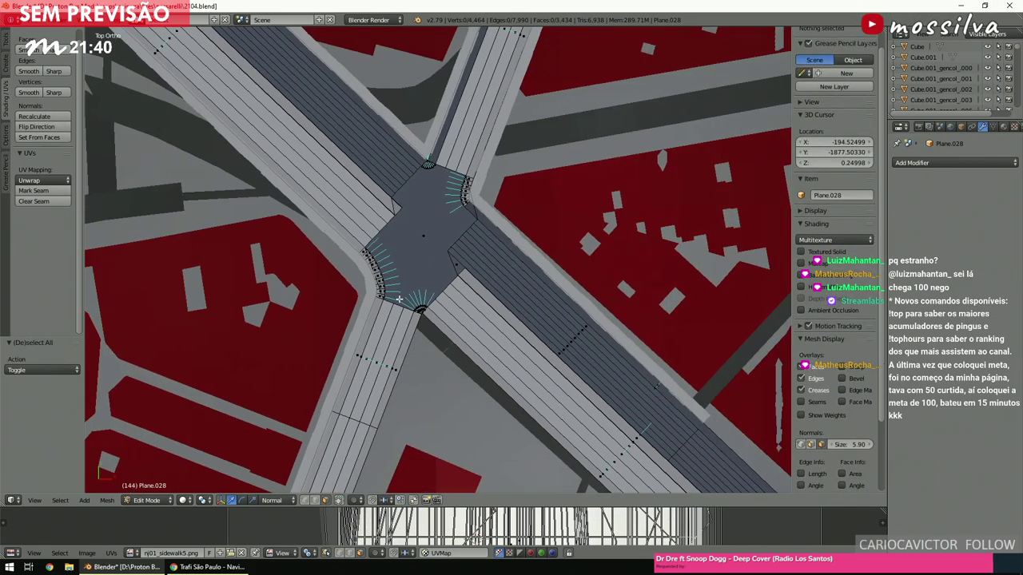
scroll(375, 283, up, 2)
Unwrap the intersection face so it shows the road texture.
right_click(367, 283)
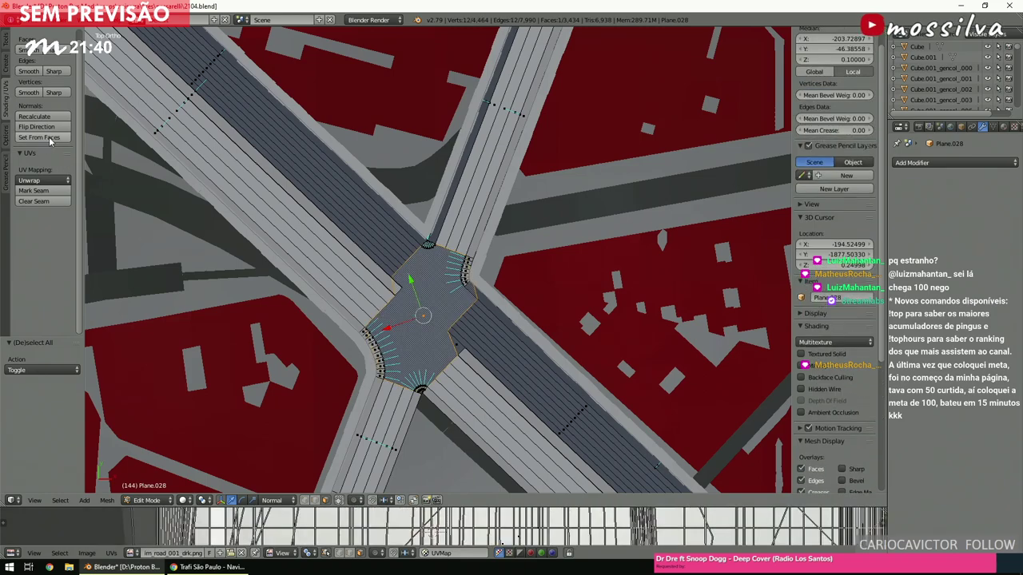
click(44, 181)
key(a)
Shortest-path select the strip of faces along the diagonal road and flip its normals.
shift+middle_drag(394, 232, 412, 232)
scroll(412, 232, up, 5)
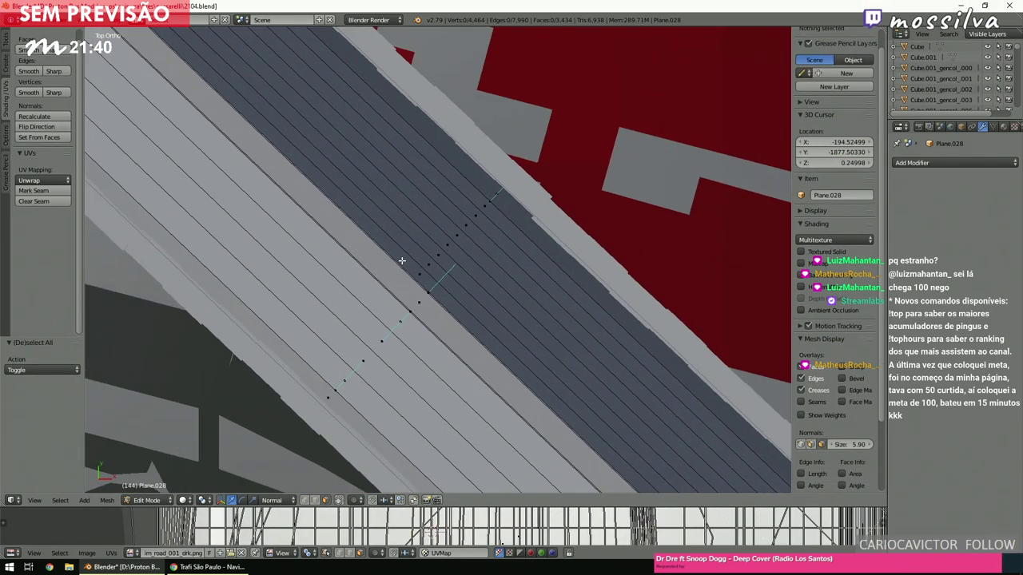
right_click(403, 264)
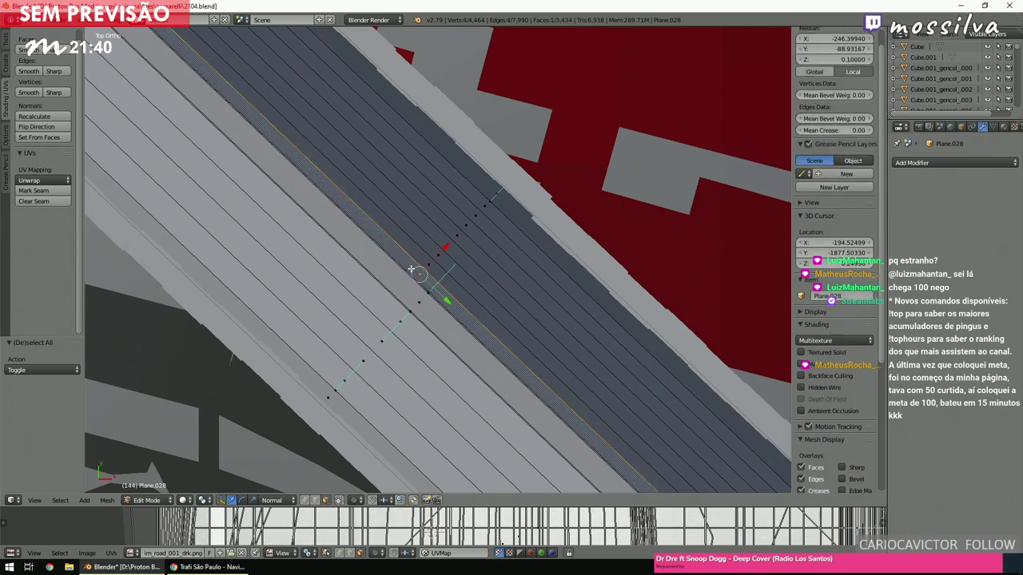
scroll(411, 275, up, 3)
ctrl+right_click(536, 194)
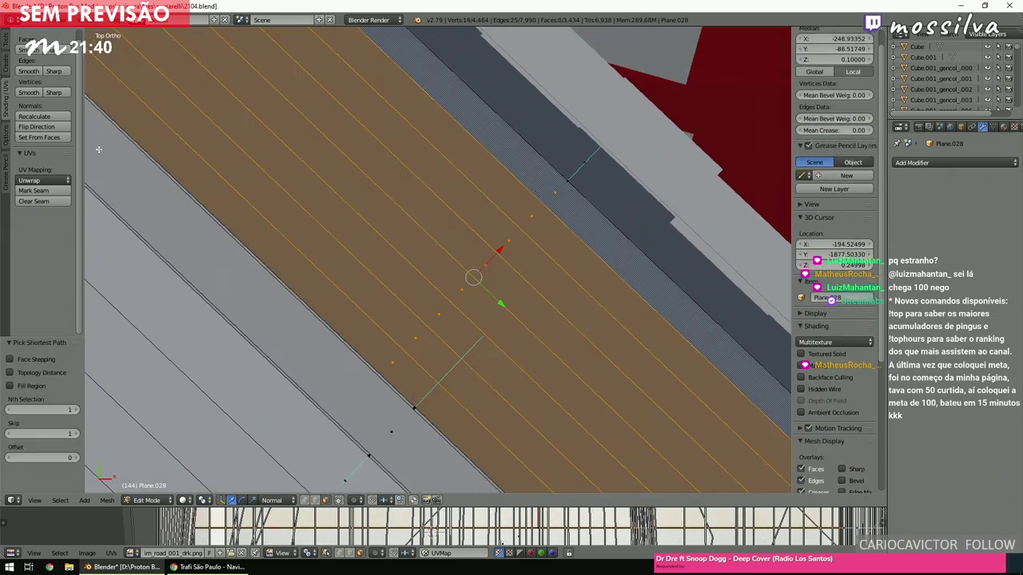
click(44, 181)
key(a)
Flip the normal of a face along the diagonal road's edge.
scroll(506, 261, up, 6)
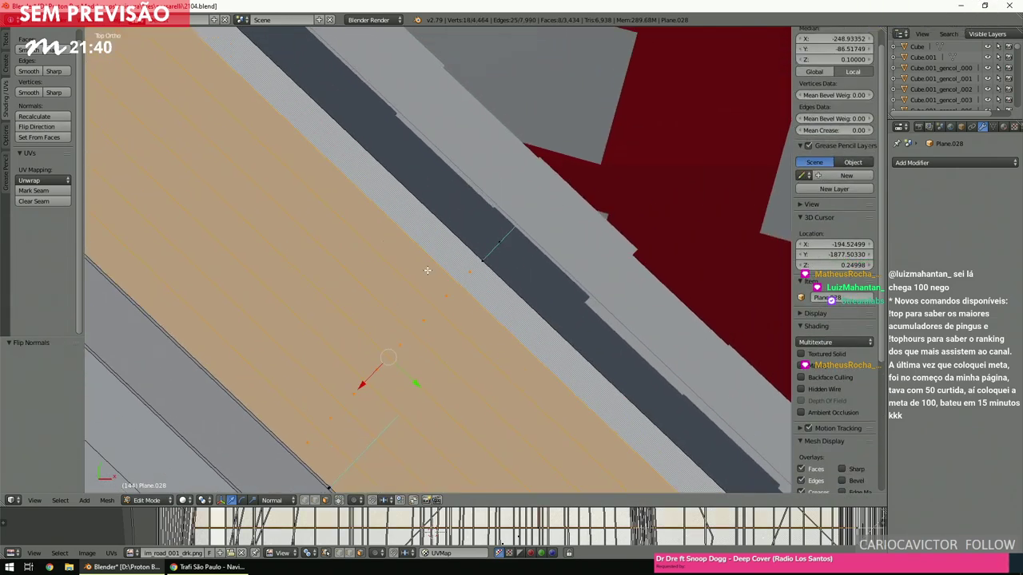
right_click(524, 254)
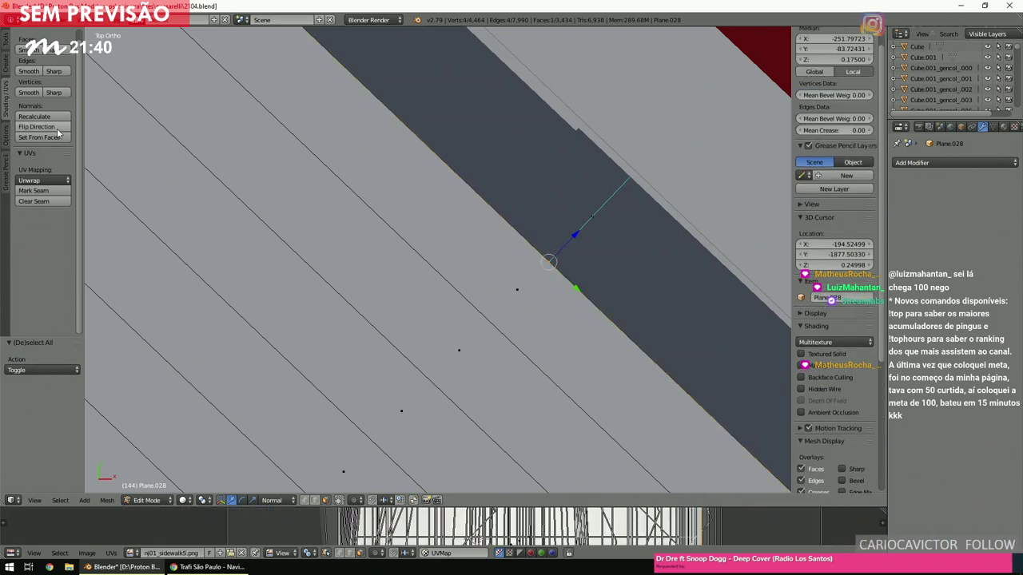
click(57, 129)
right_click(576, 218)
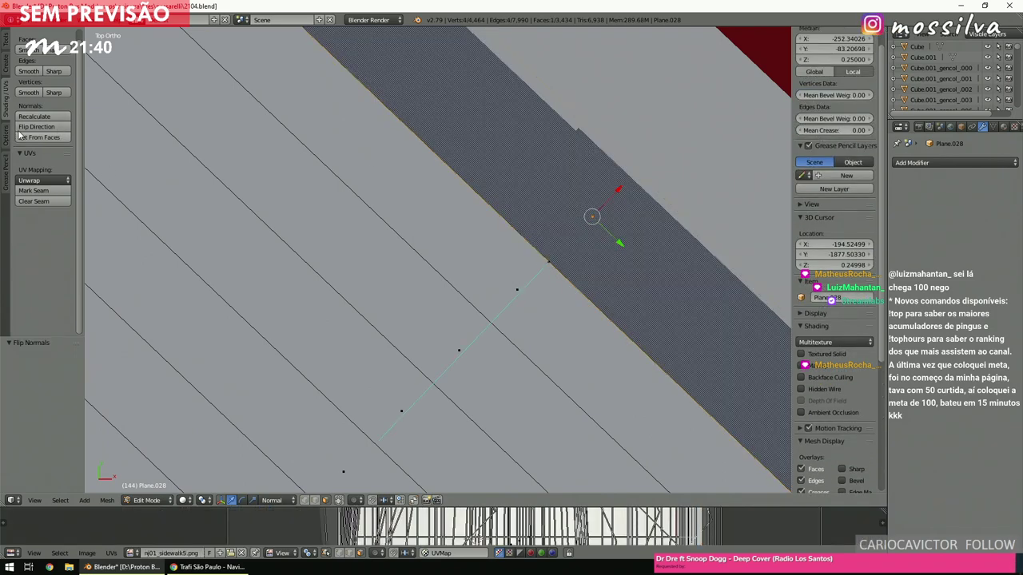
key(a)
Select the long dark lane strip faces on the diagonal road and flip their normals.
scroll(402, 196, down, 6)
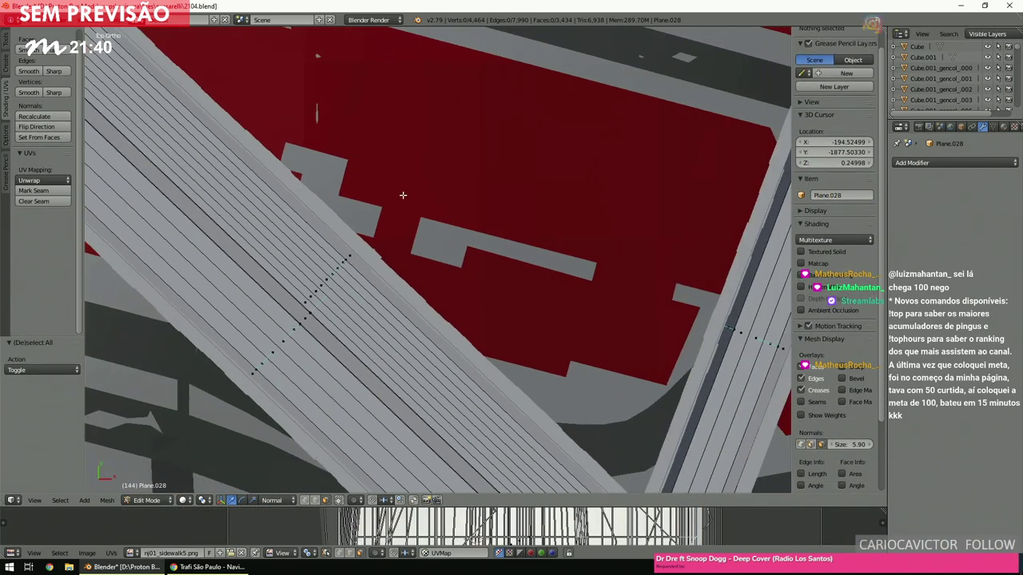
scroll(403, 196, down, 4)
ctrl+scroll(402, 196, down, 3)
scroll(403, 199, up, 6)
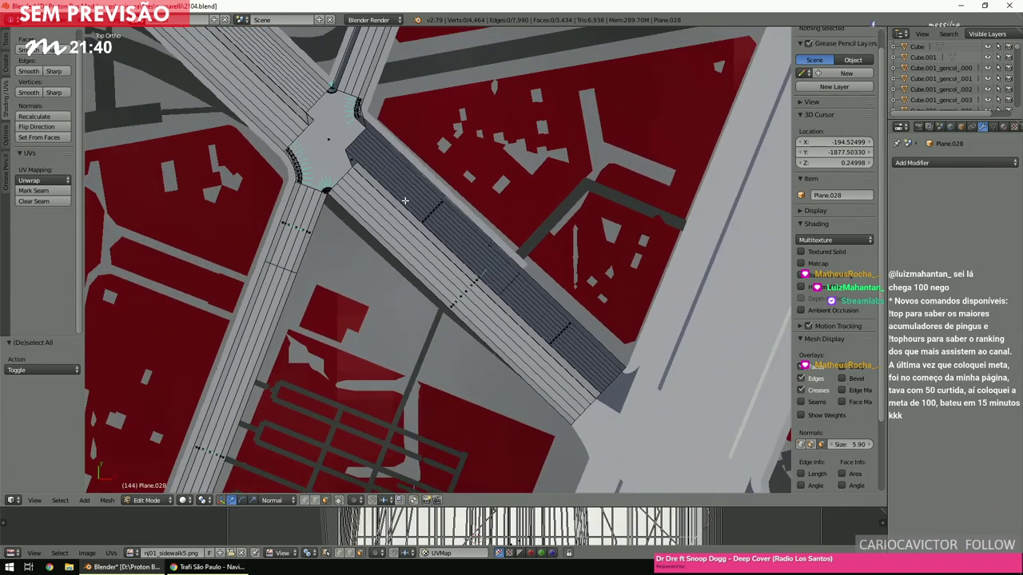
scroll(405, 201, up, 5)
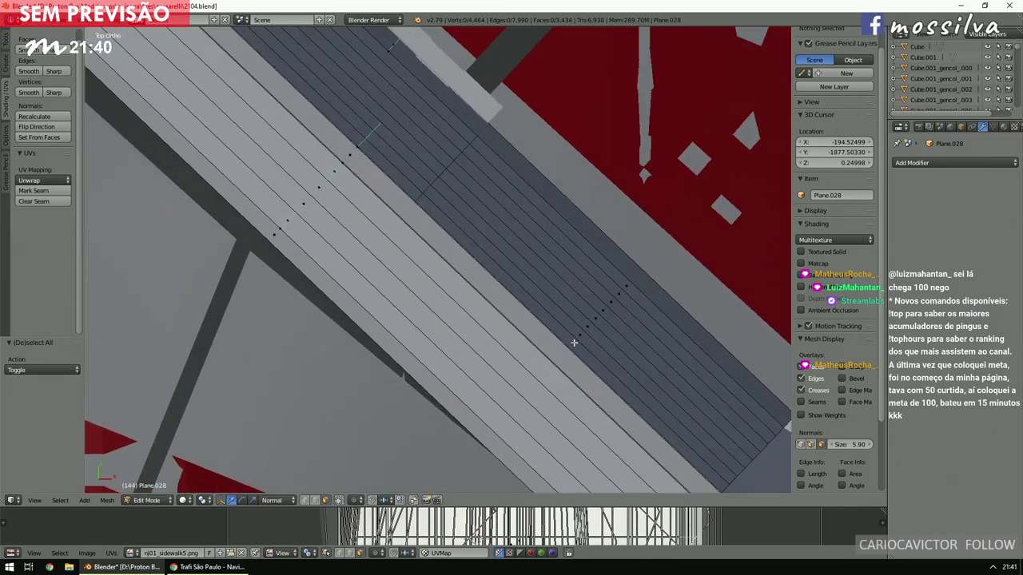
right_click(573, 341)
ctrl+shift+right_click(626, 279)
shift+scroll(445, 168, up, 5)
ctrl+scroll(445, 168, up, 4)
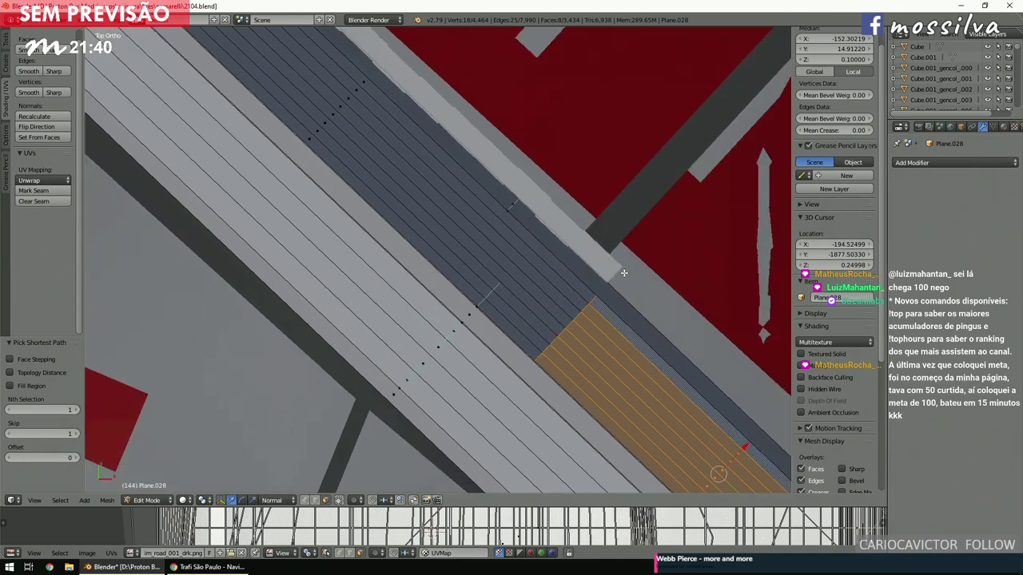
ctrl+right_click(369, 121)
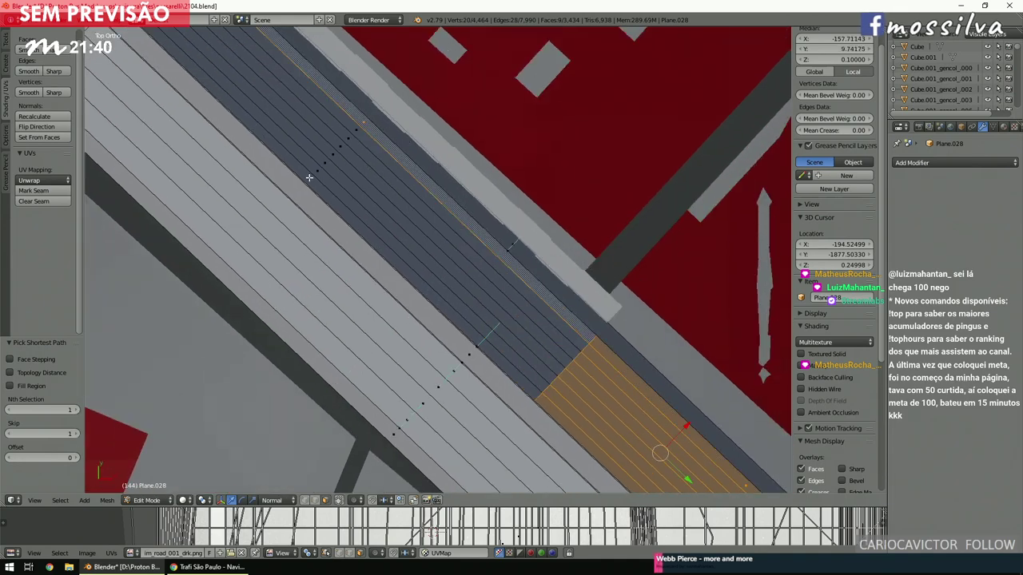
ctrl+right_click(309, 177)
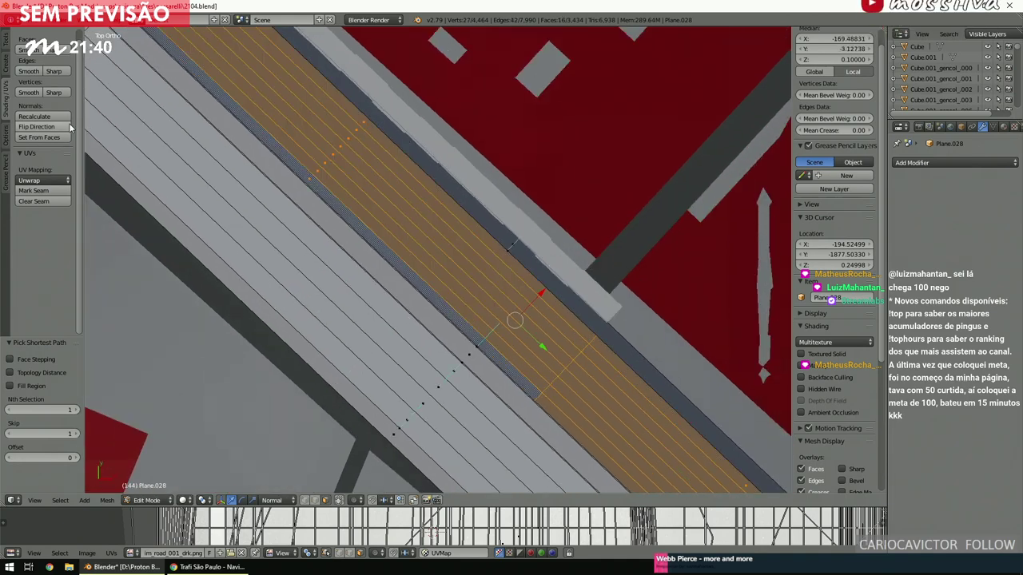
click(40, 126)
key(a)
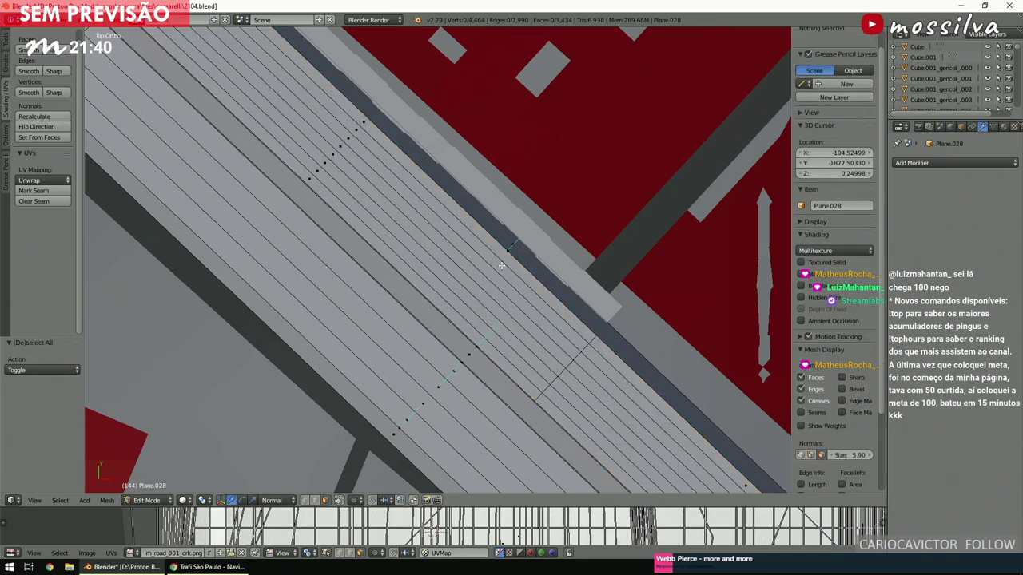
Mark the edges of one dark strip face as a UV seam.
scroll(503, 268, up, 2)
right_click(398, 222)
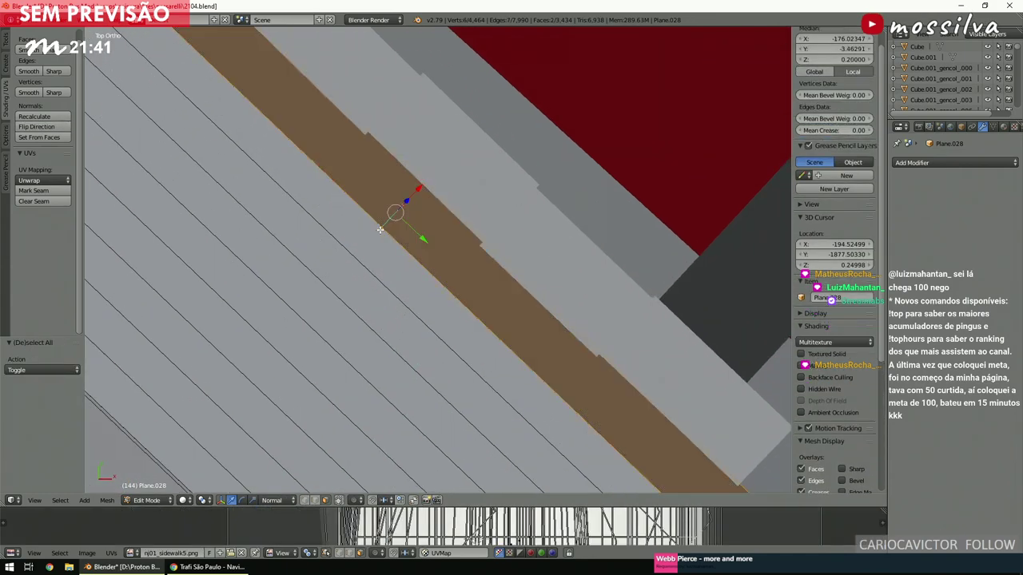
click(24, 191)
Select the central intersection piece plus the dark edge strips around it.
key(a)
scroll(445, 307, down, 5)
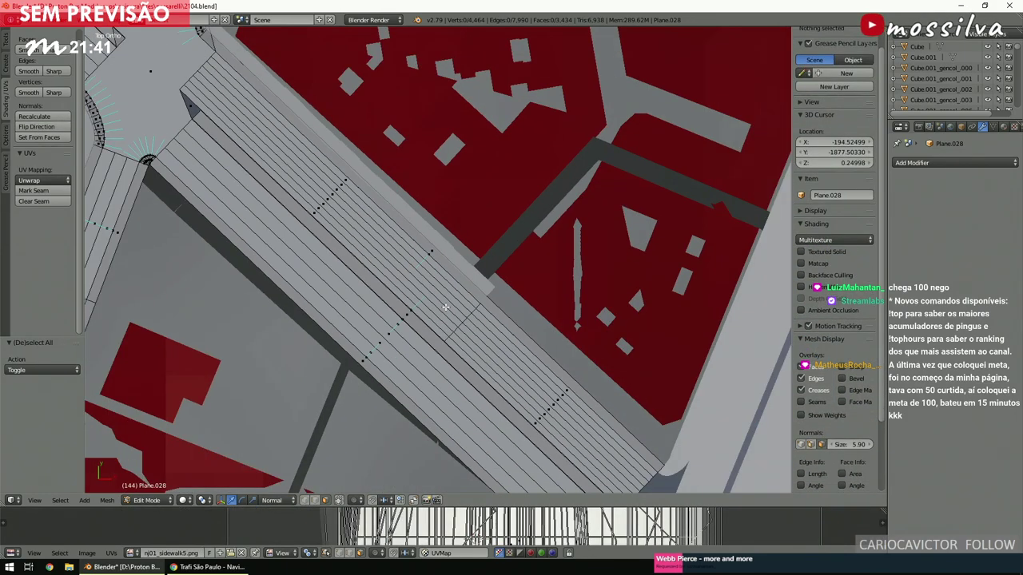
shift+scroll(445, 308, up, 5)
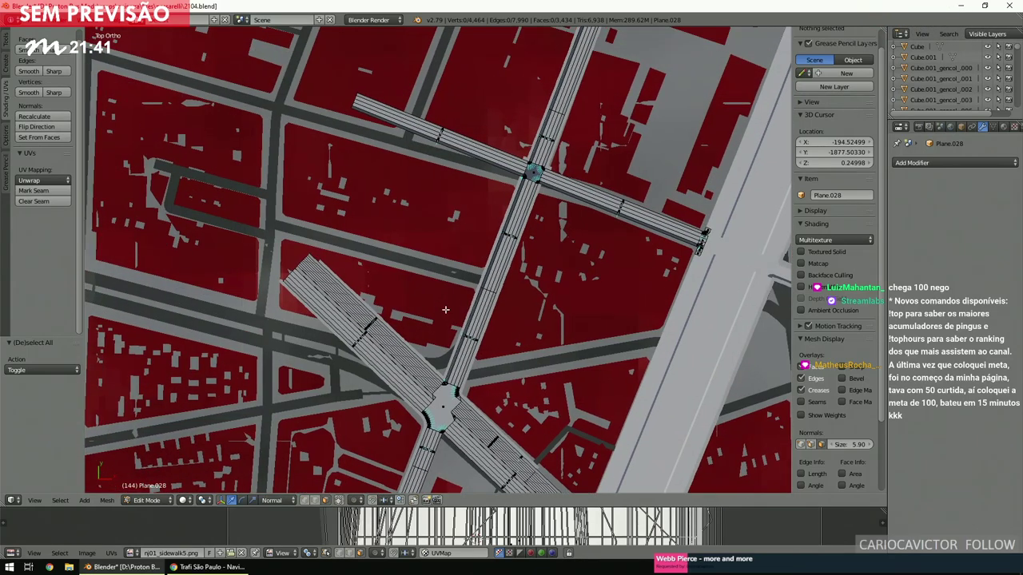
scroll(445, 309, up, 6)
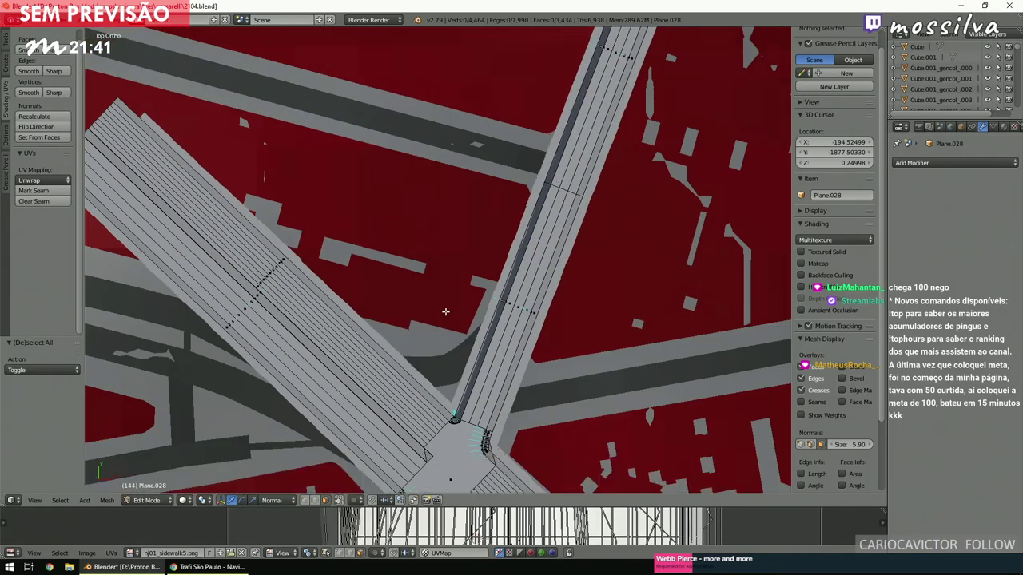
shift+scroll(445, 311, down, 2)
ctrl+scroll(445, 312, down, 2)
scroll(445, 311, down, 1)
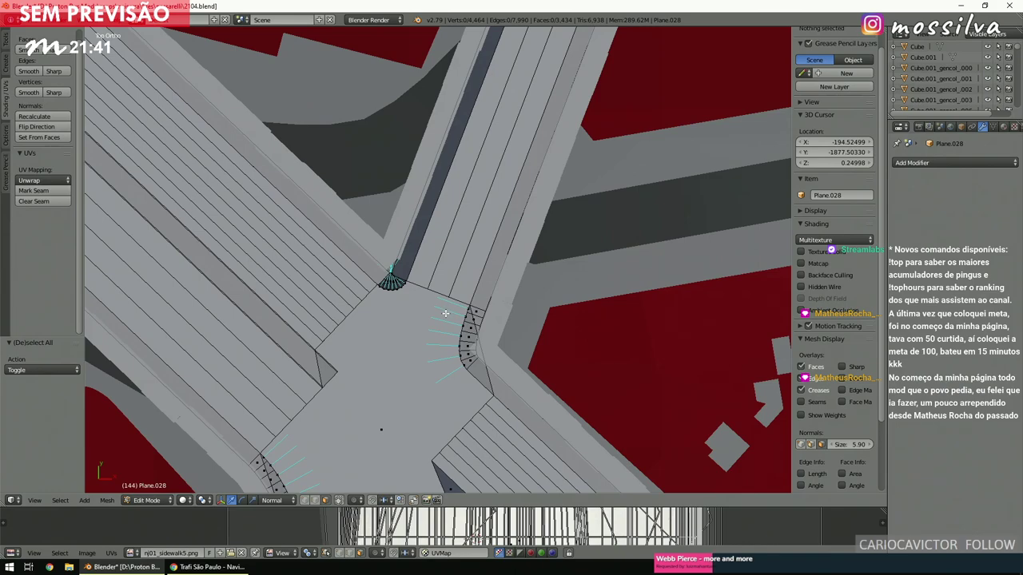
key(l)
scroll(413, 317, down, 6)
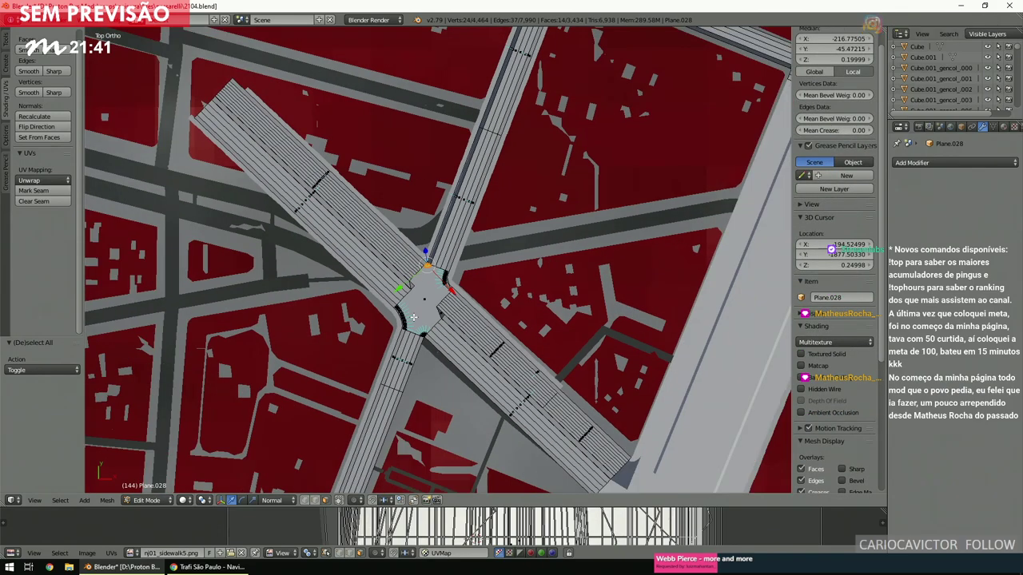
shift+scroll(414, 317, up, 2)
scroll(466, 289, up, 10)
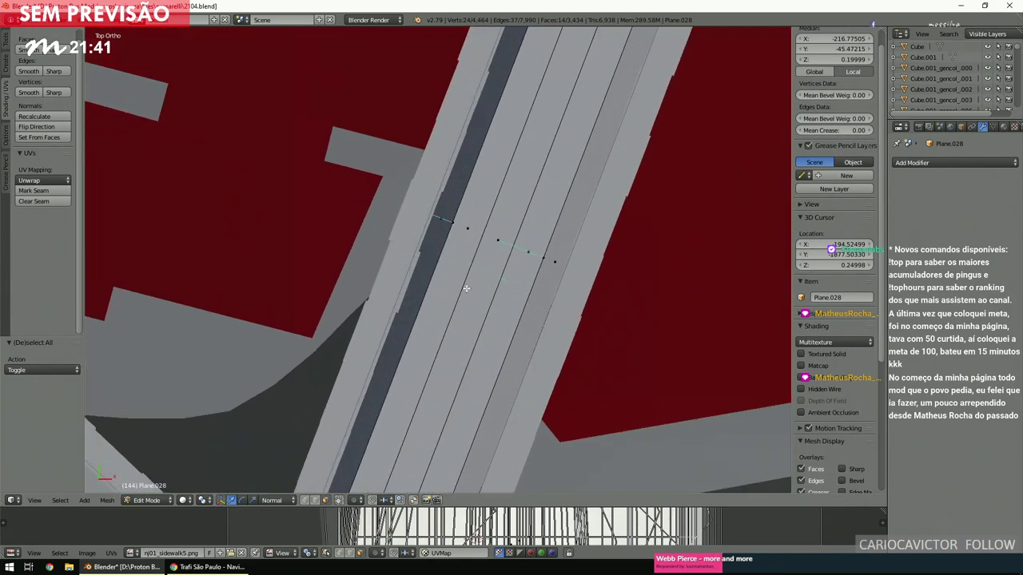
alt+shift+click(444, 226)
scroll(441, 326, down, 3)
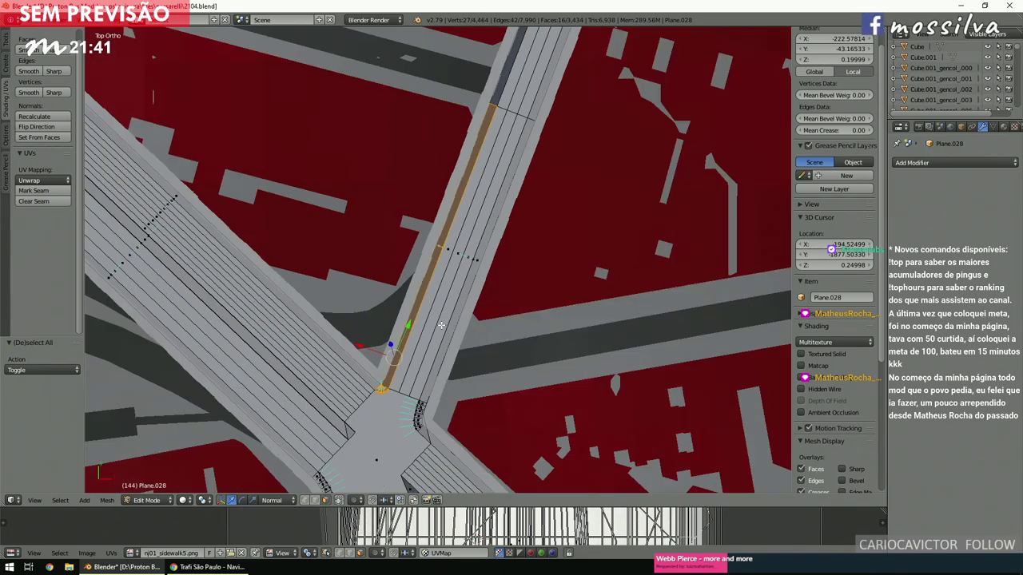
shift+scroll(441, 325, down, 2)
shift+scroll(441, 325, up, 2)
scroll(441, 325, up, 8)
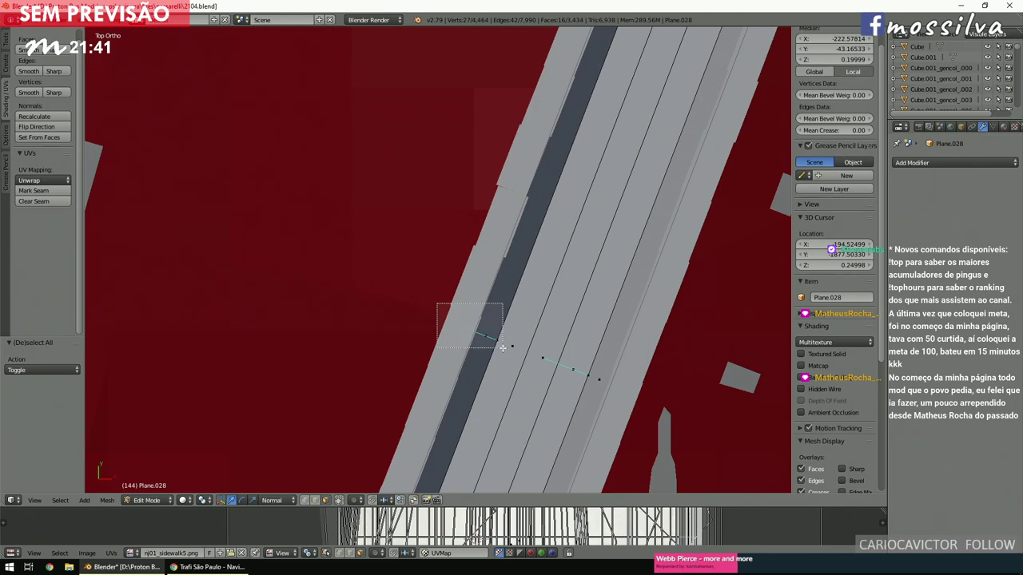
alt+shift+click(491, 343)
Add the curved corner fan and top-left edge strip, then flip all selected normals.
scroll(490, 343, down, 3)
shift+scroll(501, 348, up, 2)
scroll(502, 347, up, 2)
scroll(501, 347, up, 6)
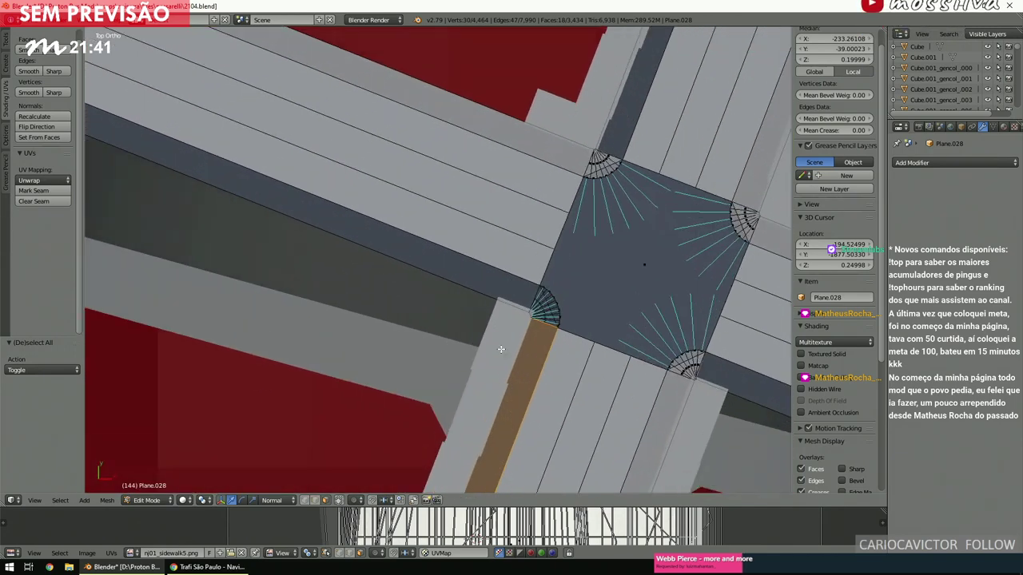
alt+shift+click(552, 334)
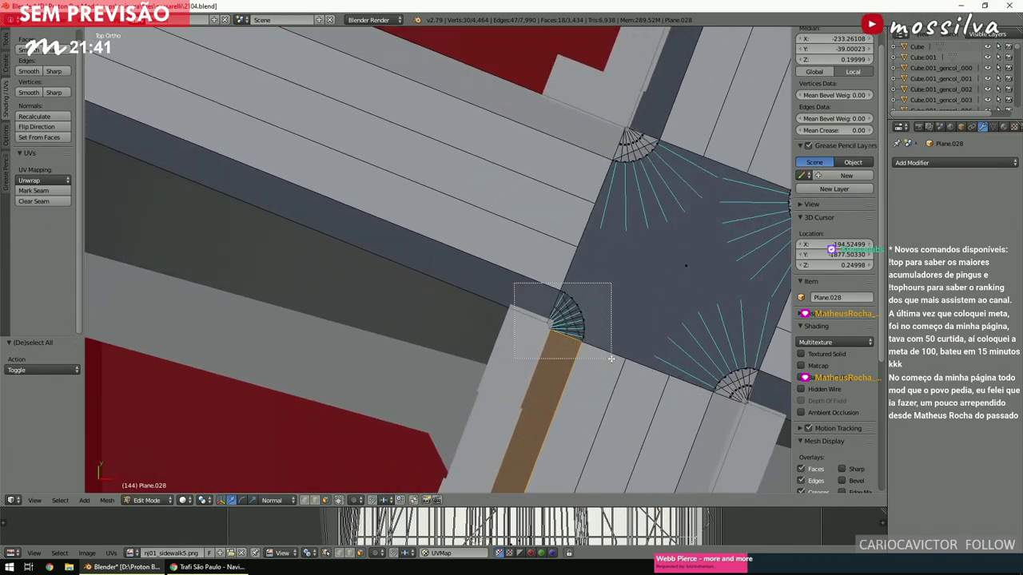
scroll(603, 354, down, 4)
key(b)
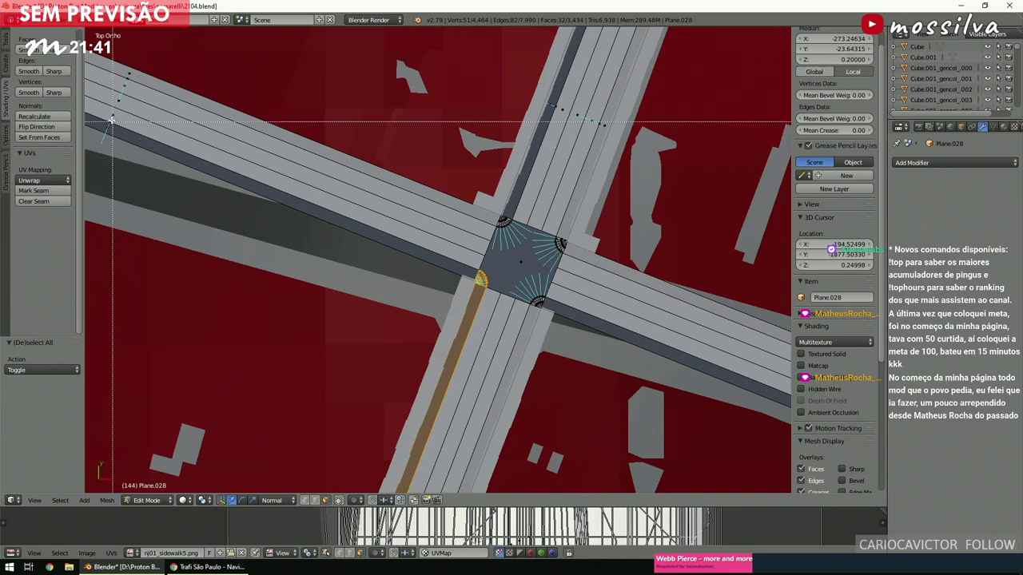
drag(105, 118, 80, 136)
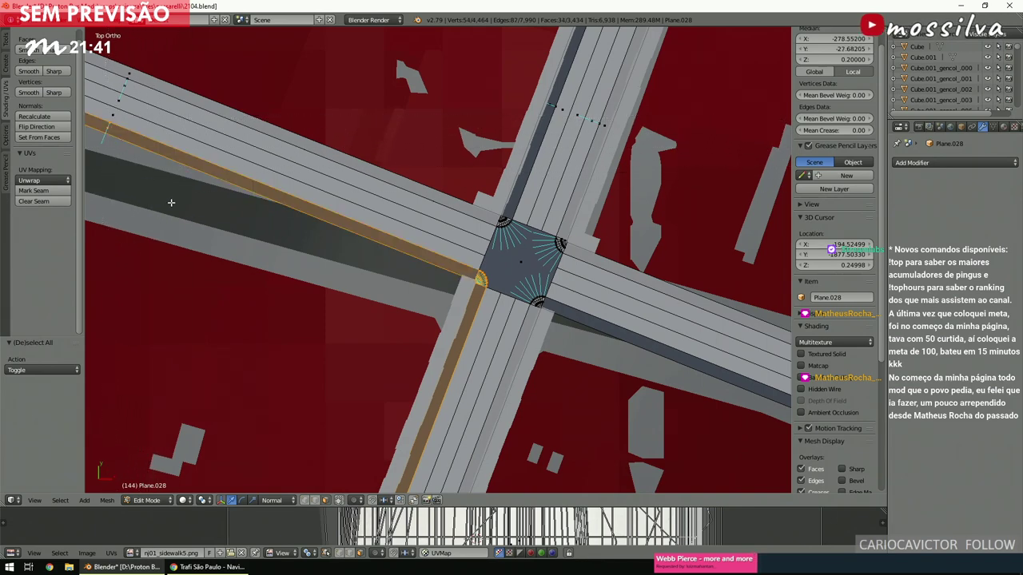
click(57, 130)
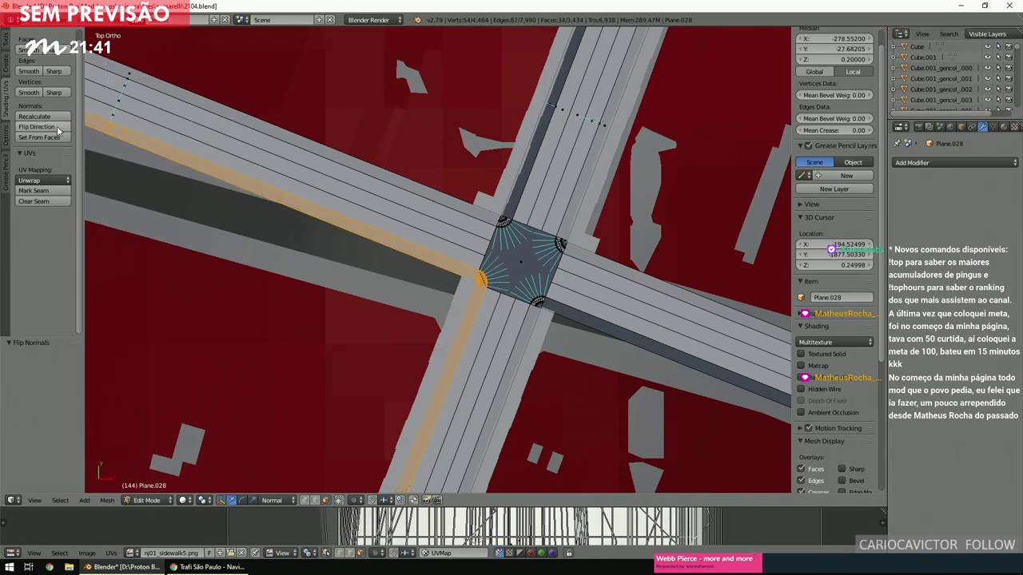
key(a)
Box-select the dark strip on the road running north from the junction and flip its normals.
scroll(448, 252, up, 4)
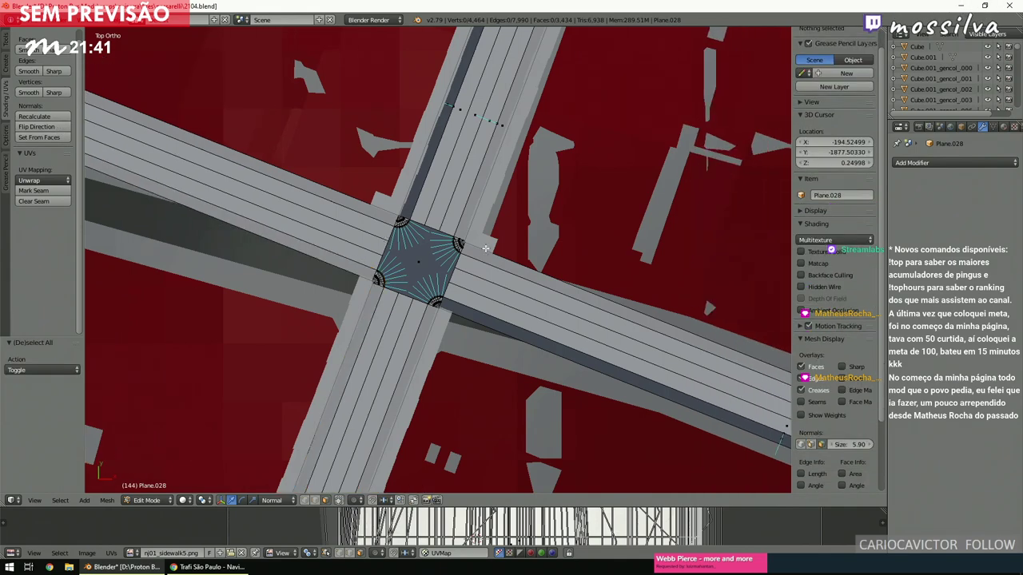
right_click(389, 264)
key(a)
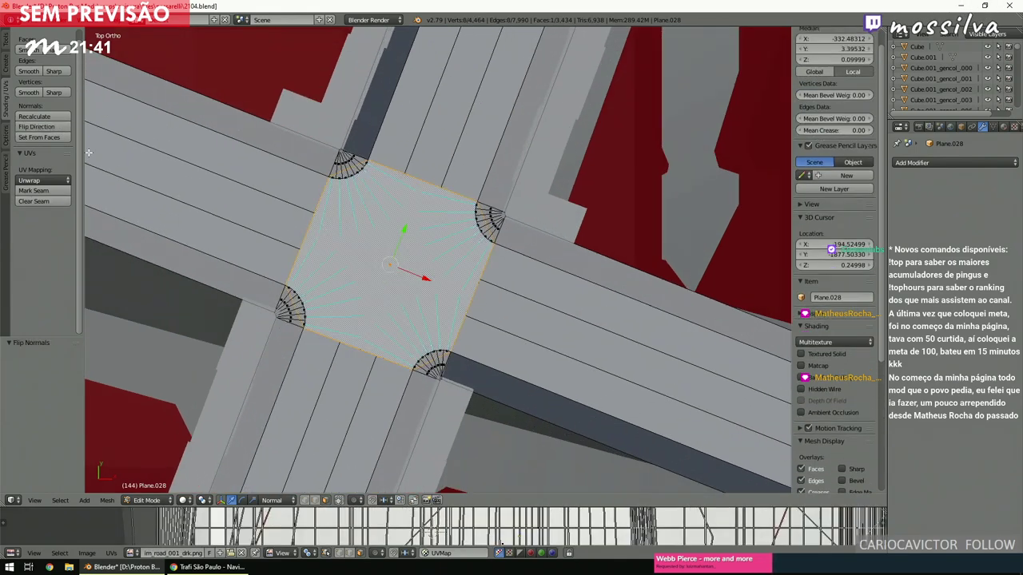
scroll(612, 388, down, 4)
shift+middle_drag(612, 388, 377, 277)
scroll(384, 282, up, 5)
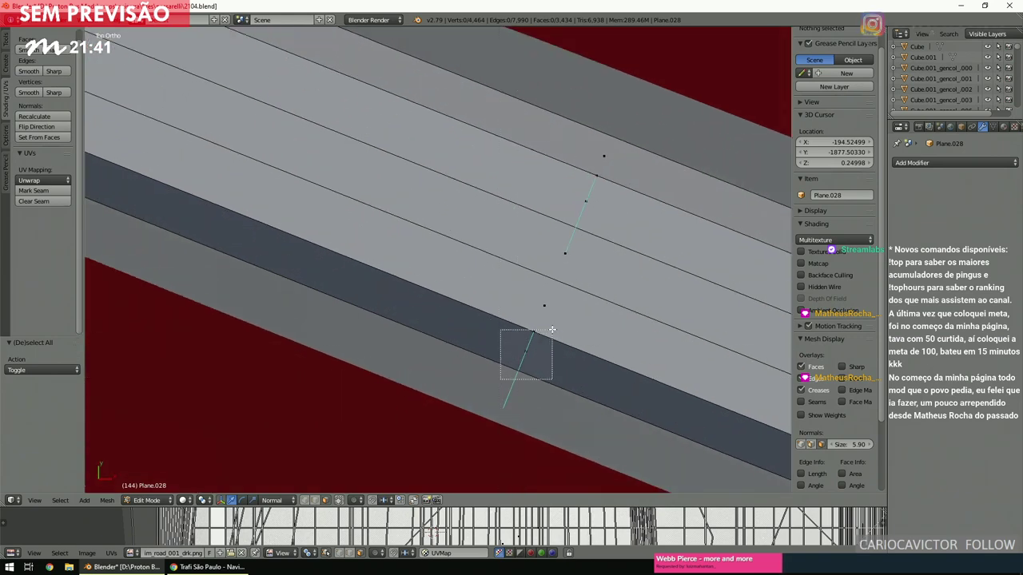
right_click(520, 343)
scroll(448, 271, down, 8)
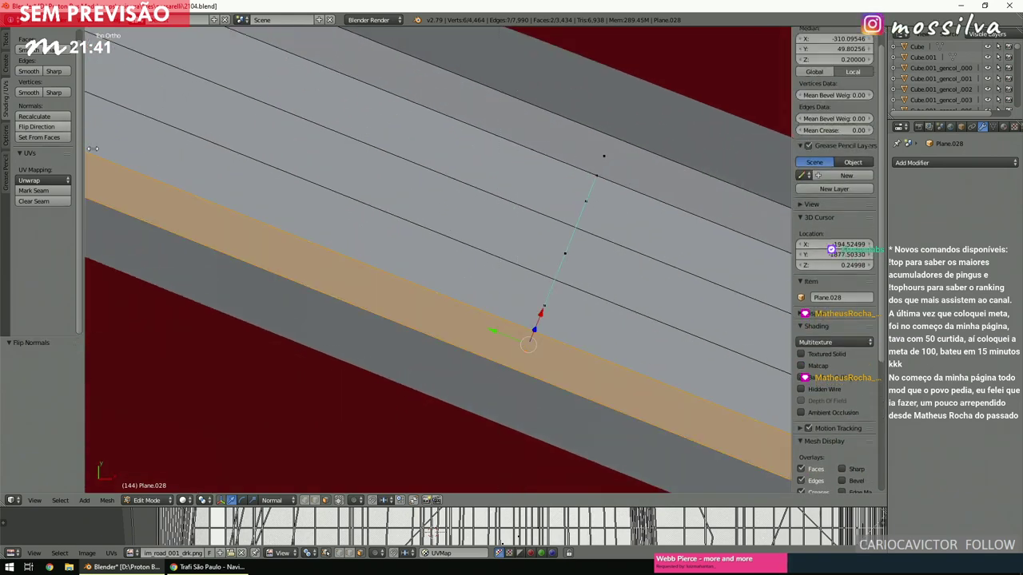
key(a)
scroll(448, 272, up, 8)
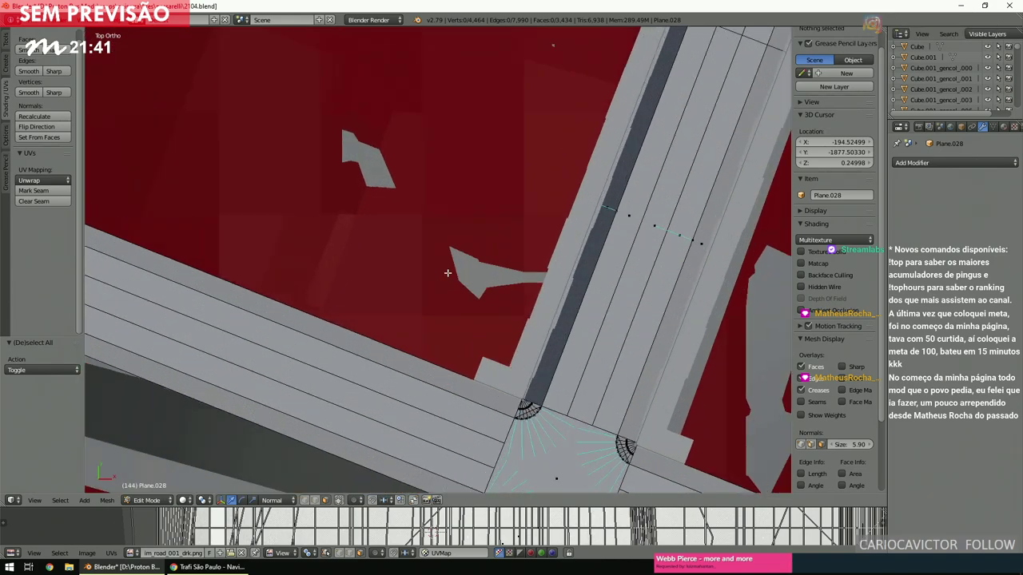
scroll(448, 274, up, 2)
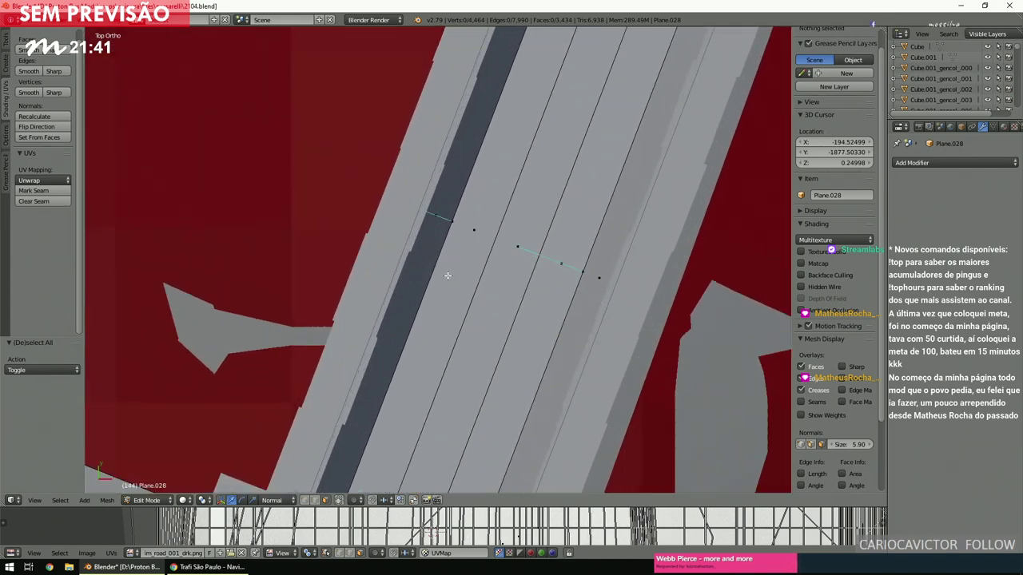
key(b)
drag(412, 185, 467, 246)
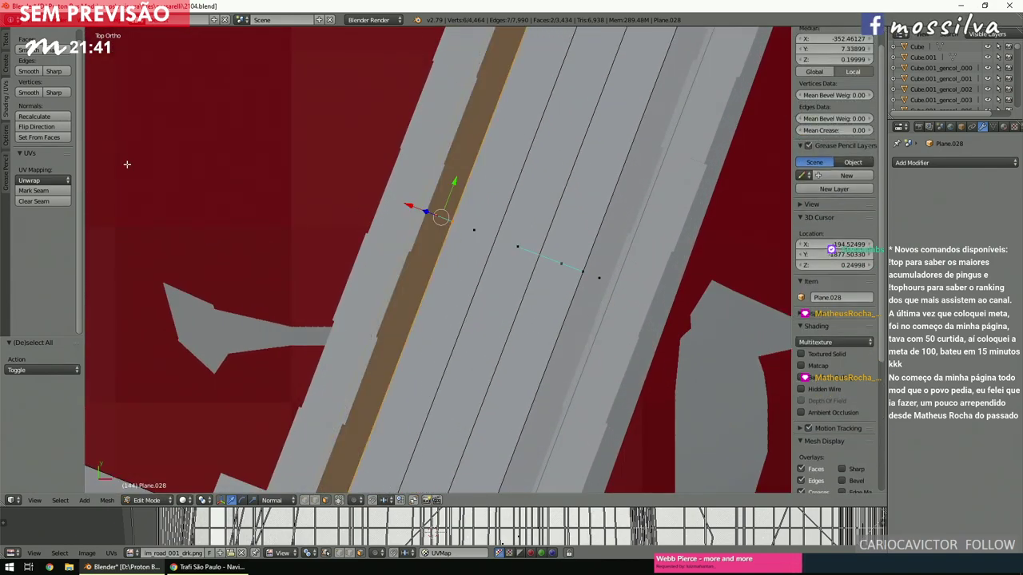
click(64, 127)
Box-select a dark road strip and flip its normals.
key(a)
scroll(393, 258, down, 5)
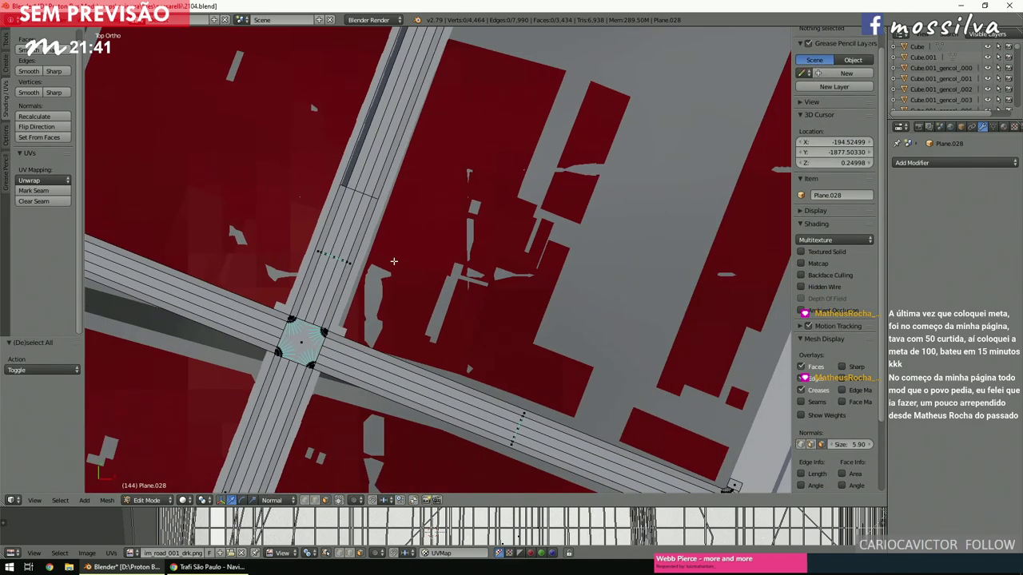
scroll(392, 262, up, 5)
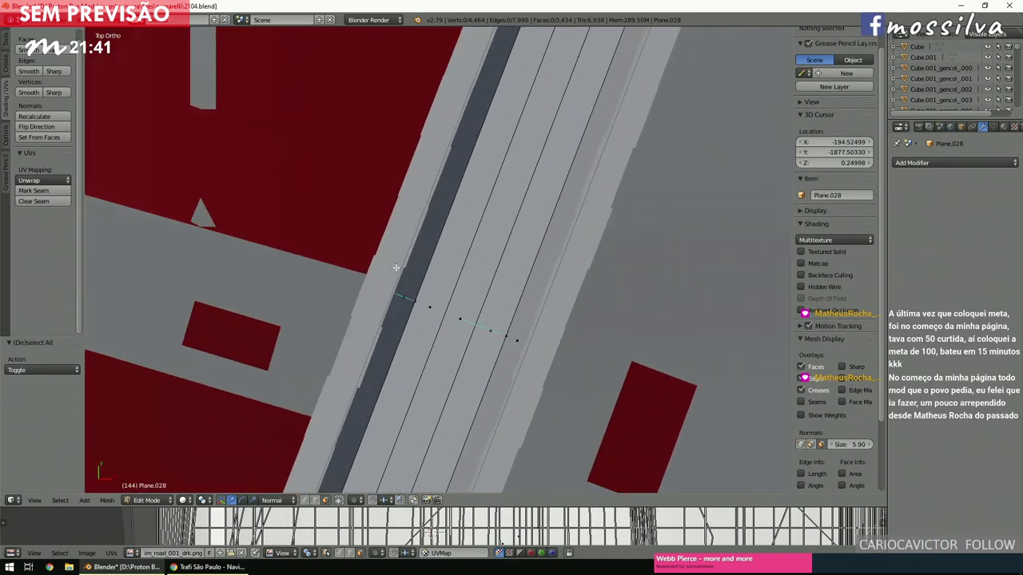
key(b)
drag(377, 274, 411, 325)
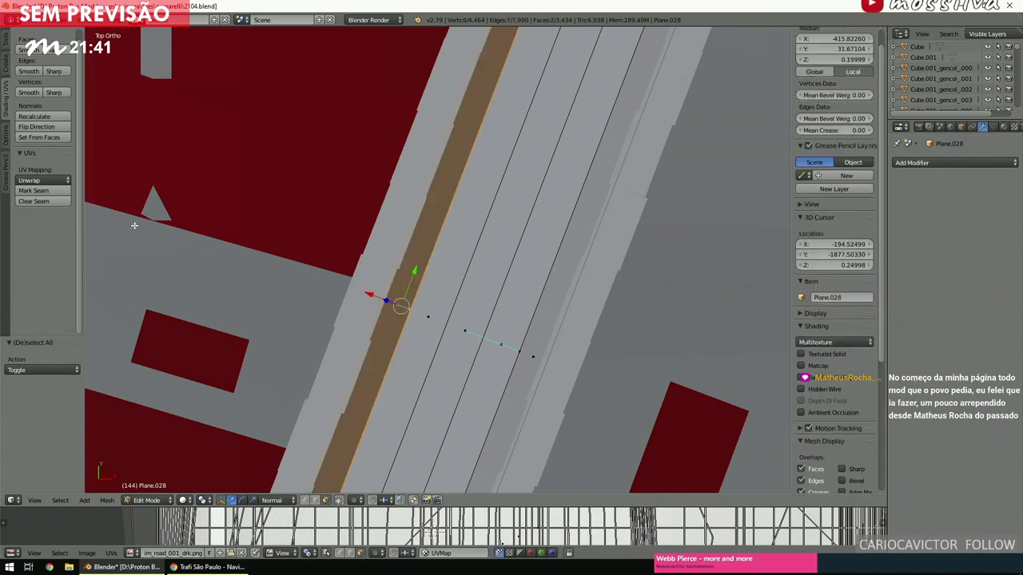
click(48, 126)
Box-select the next dark road strip, then clear the selection.
key(a)
scroll(422, 285, down, 5)
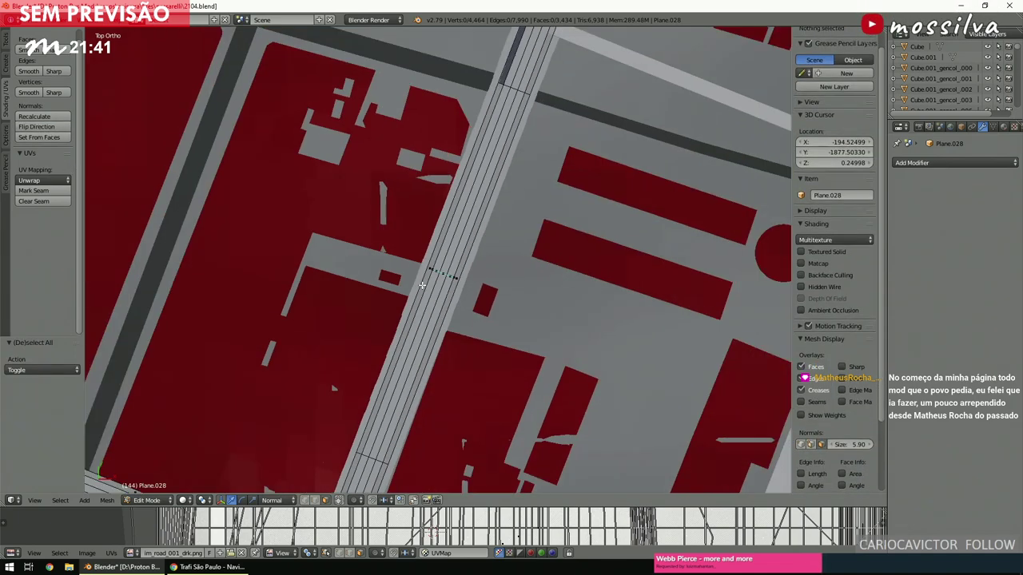
scroll(421, 285, up, 4)
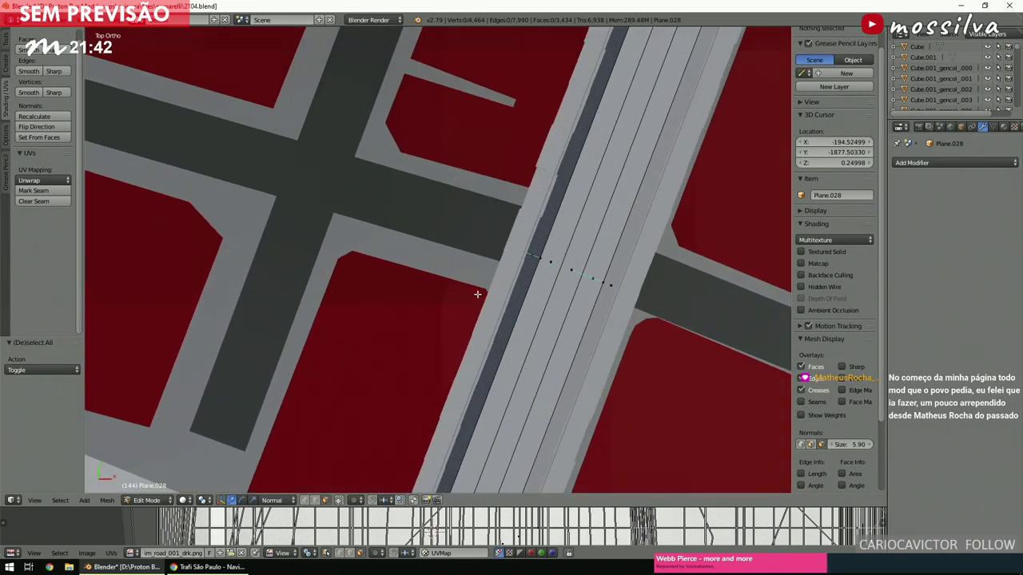
key(b)
drag(486, 230, 540, 279)
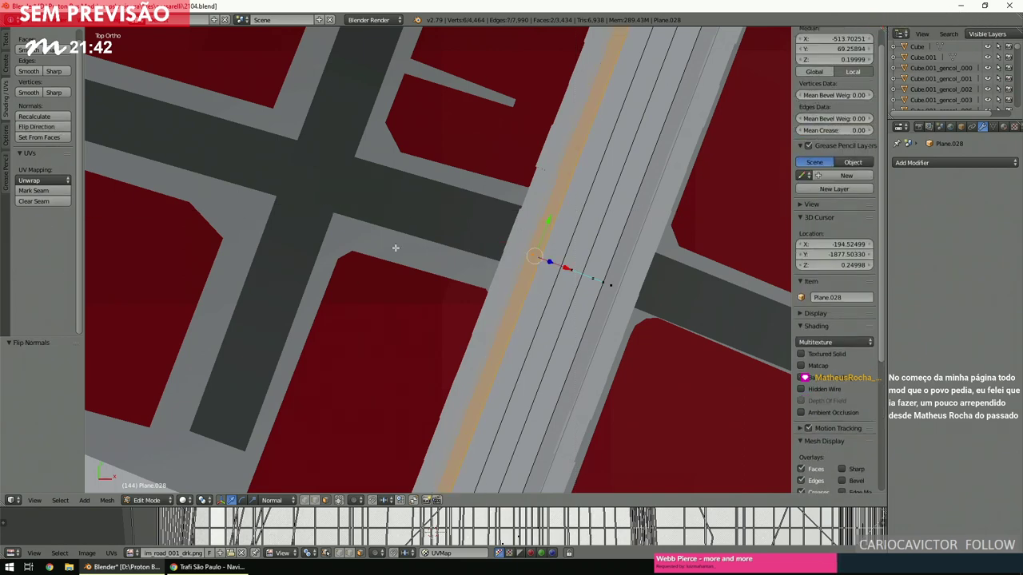
key(a)
At another intersection, select the lower-edge and curved road-end faces, then clear the selection.
scroll(418, 262, down, 8)
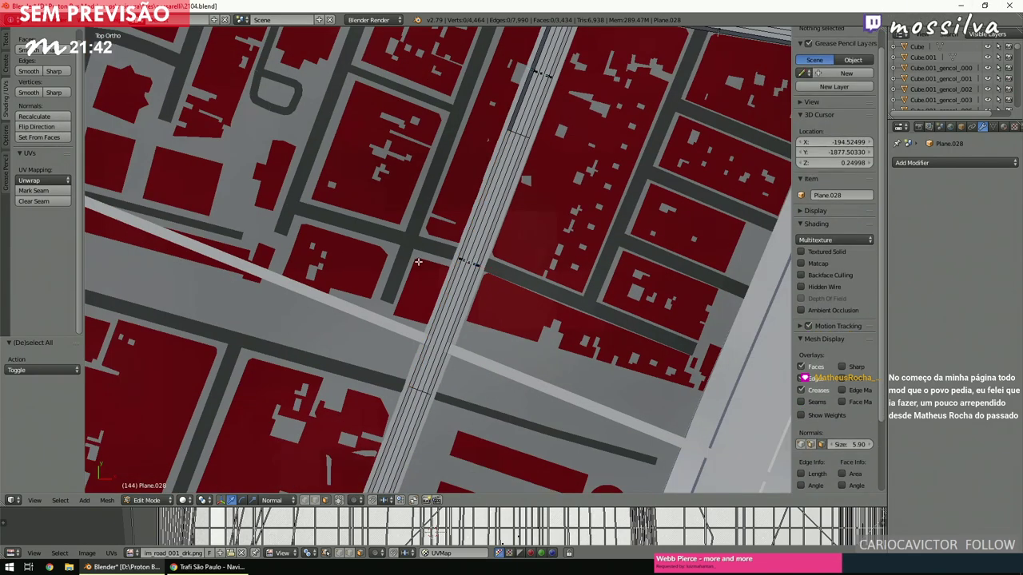
scroll(432, 264, down, 3)
shift+middle_drag(433, 263, 458, 280)
scroll(447, 276, up, 5)
scroll(459, 279, up, 4)
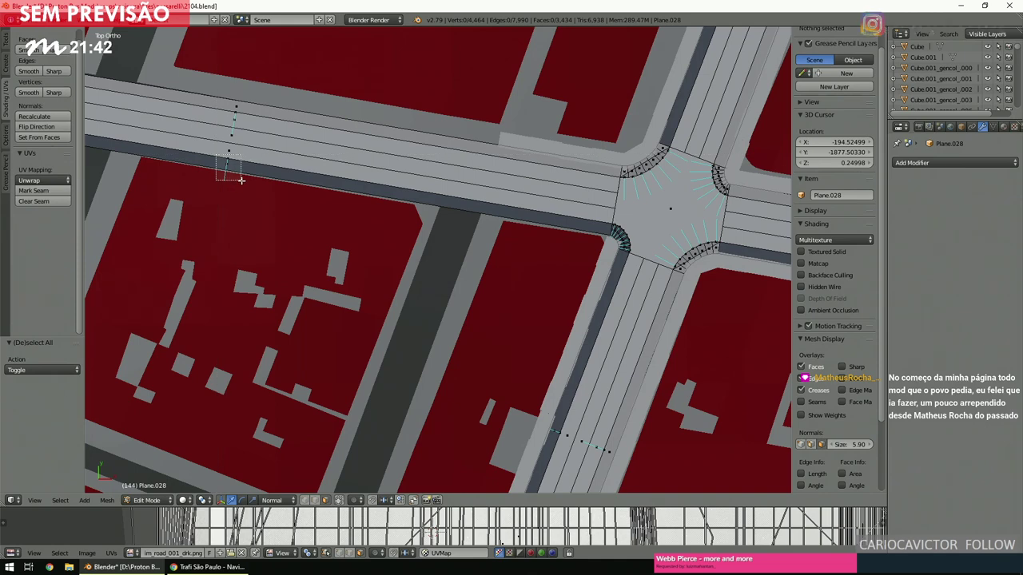
alt+right_click(551, 211)
key(b)
drag(557, 213, 634, 254)
key(b)
drag(491, 387, 563, 455)
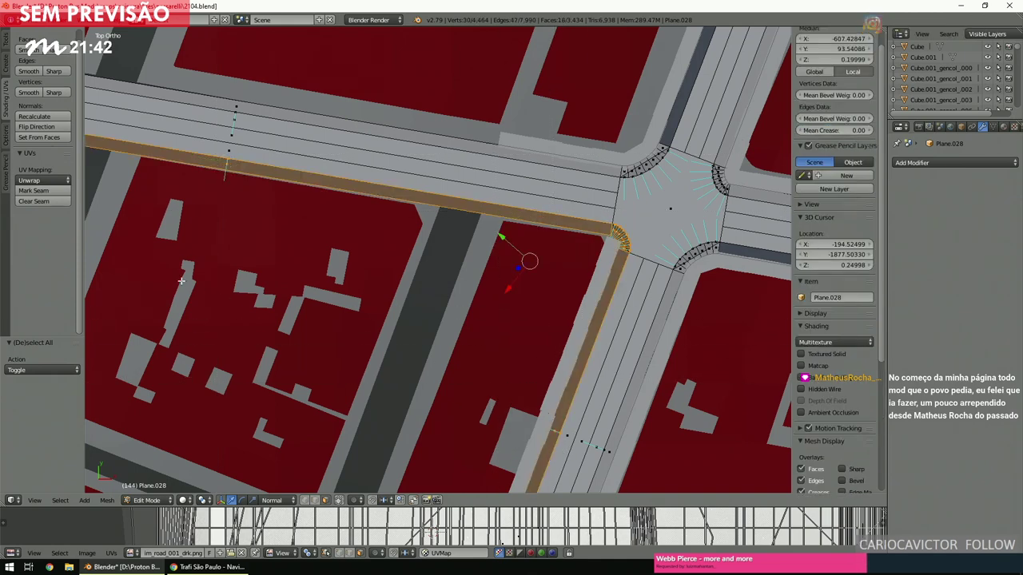
key(a)
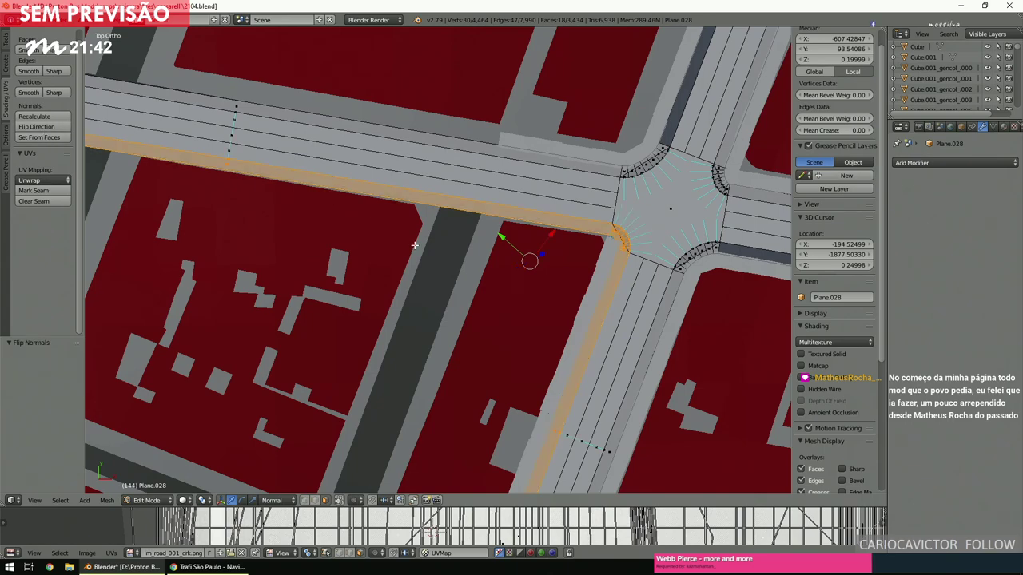
Box-select the long strip along the road's lower edge and flip its normals.
scroll(437, 293, down, 3)
shift+middle_drag(655, 240, 440, 240)
scroll(438, 293, up, 3)
shift+middle_drag(438, 293, 431, 227)
scroll(431, 228, up, 2)
key(b)
drag(428, 230, 472, 260)
click(52, 126)
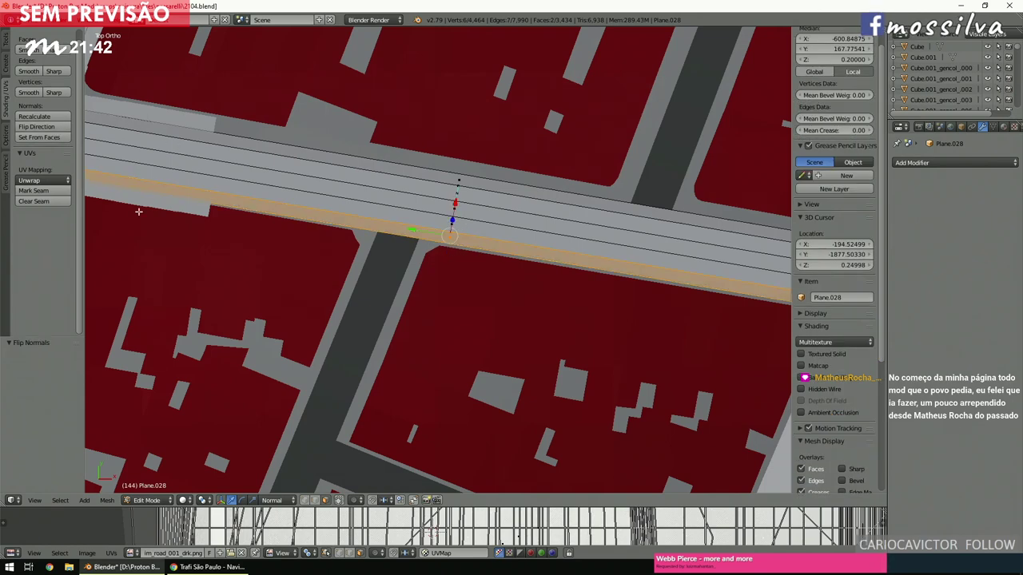
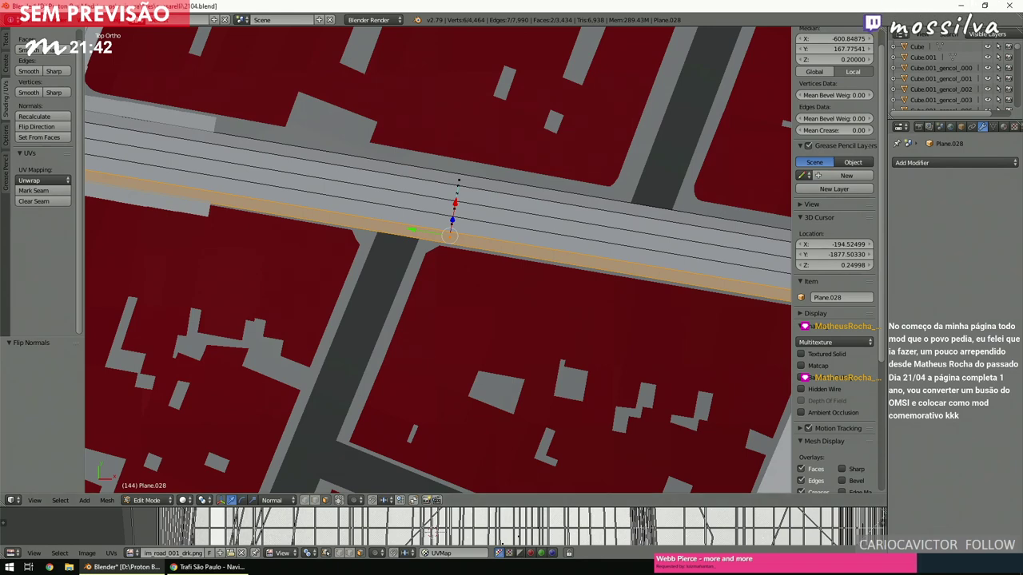
Clear the selection, zoom in on the diagonal road and select its edge strip.
click(470, 273)
scroll(417, 232, down, 3)
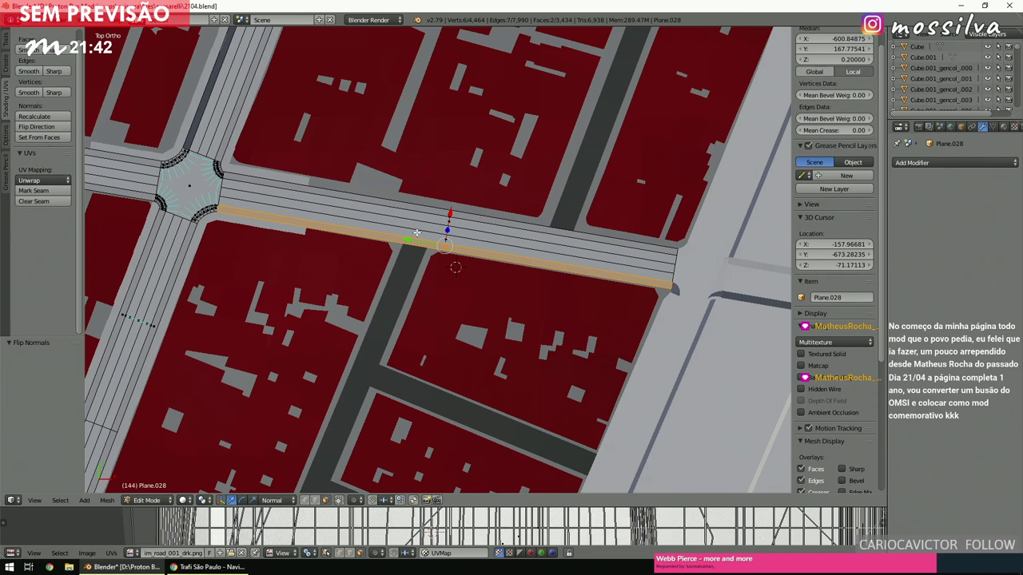
key(a)
shift+middle_drag(416, 233, 424, 254)
shift+scroll(425, 254, up, 5)
scroll(420, 264, up, 6)
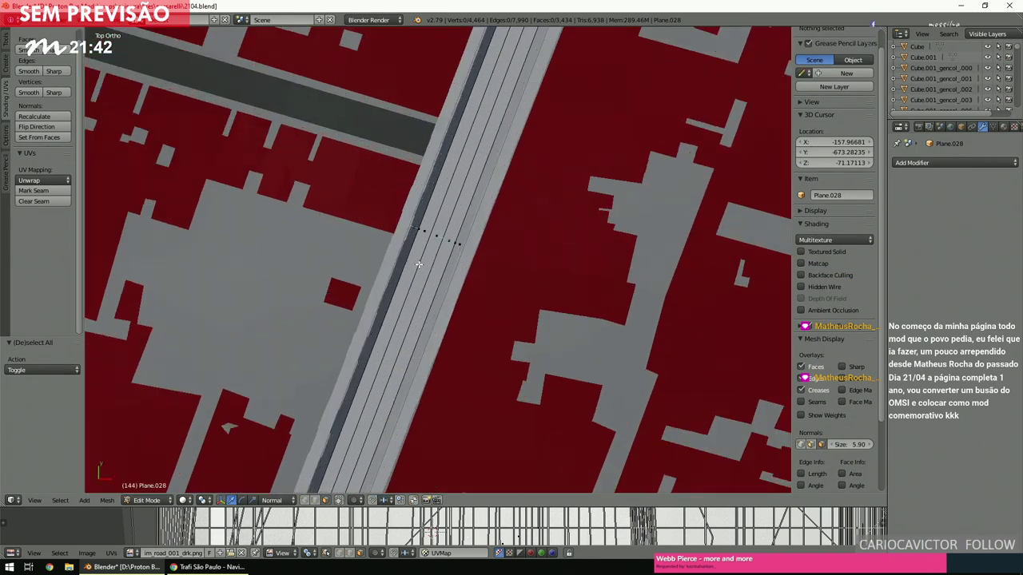
scroll(416, 269, up, 4)
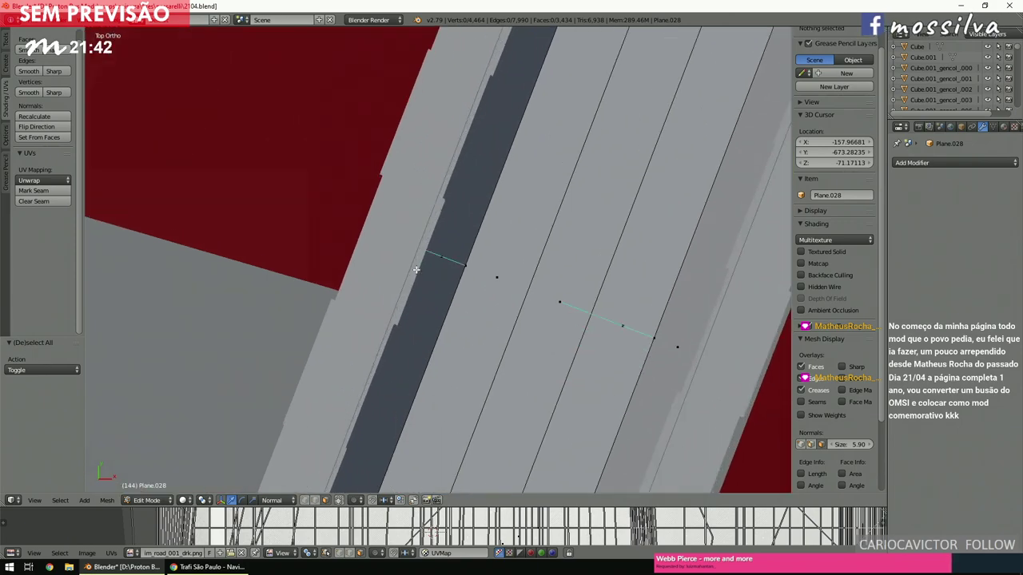
drag(421, 270, 466, 206)
scroll(429, 270, down, 8)
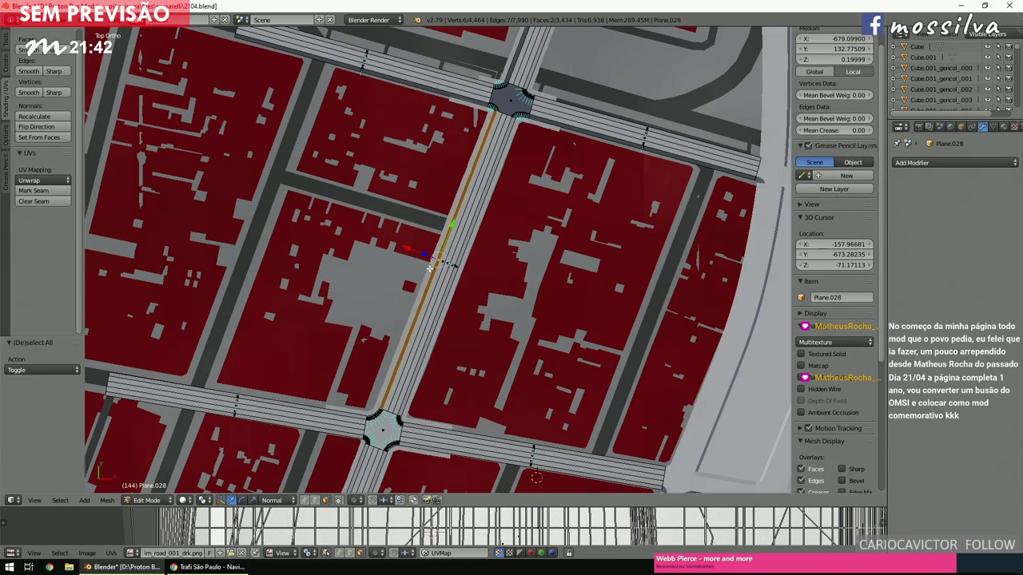
shift+scroll(429, 269, up, 3)
scroll(429, 269, up, 4)
shift+scroll(429, 270, down, 3)
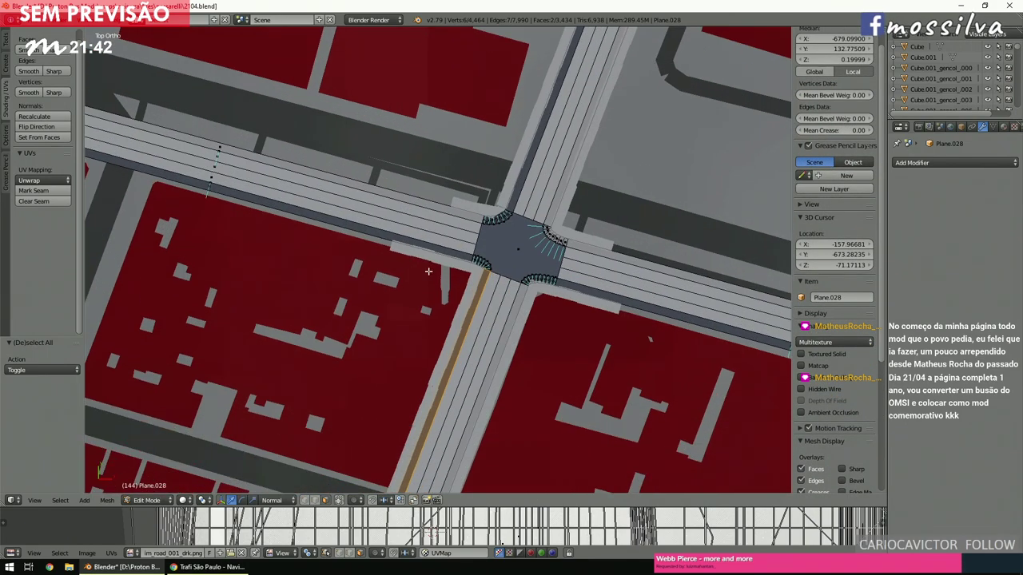
scroll(428, 272, up, 2)
scroll(428, 271, up, 2)
scroll(428, 271, down, 2)
Try box-selecting the crosswalk corner, west edge strip, intersection centre and north-west curb, then deselect.
drag(420, 236, 483, 295)
scroll(490, 308, down, 3)
scroll(490, 308, down, 2)
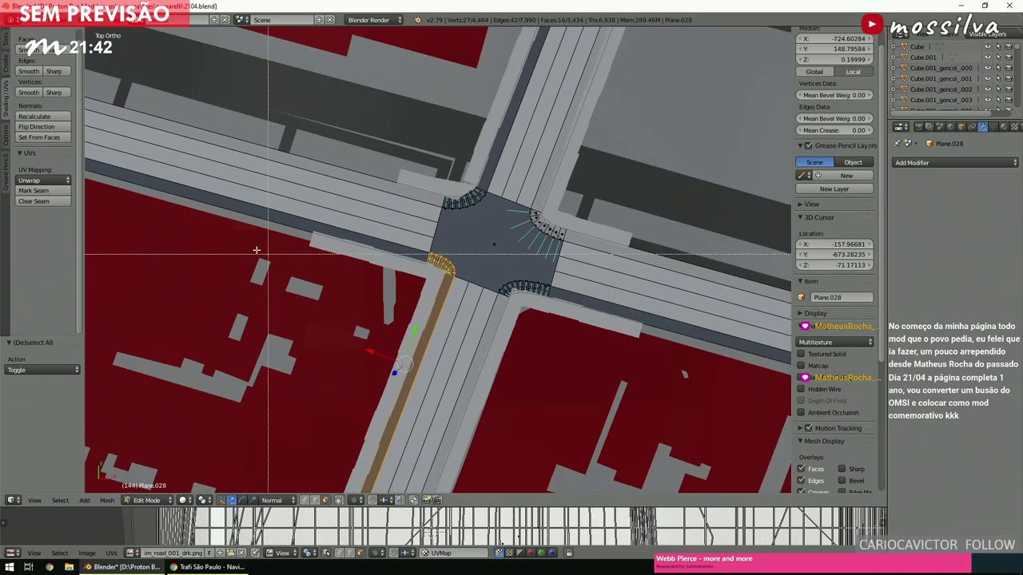
scroll(270, 255, up, 2)
key(b)
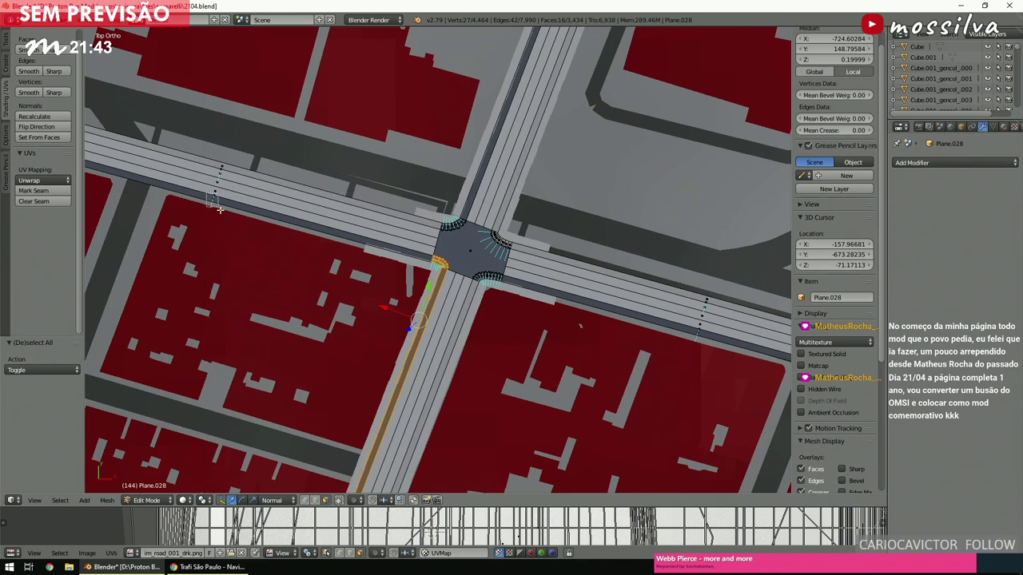
drag(207, 196, 224, 218)
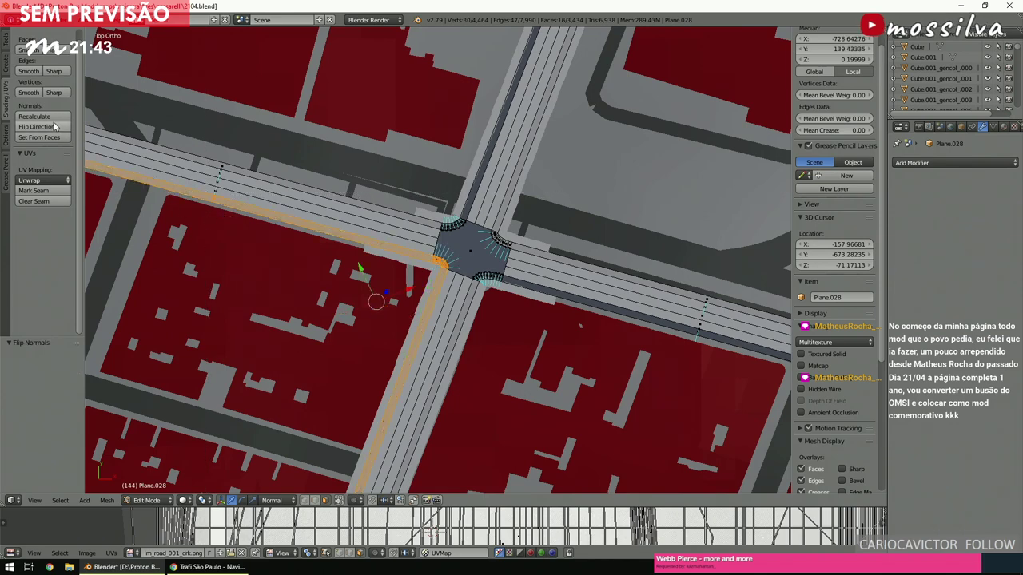
key(a)
scroll(453, 234, up, 2)
scroll(453, 234, up, 6)
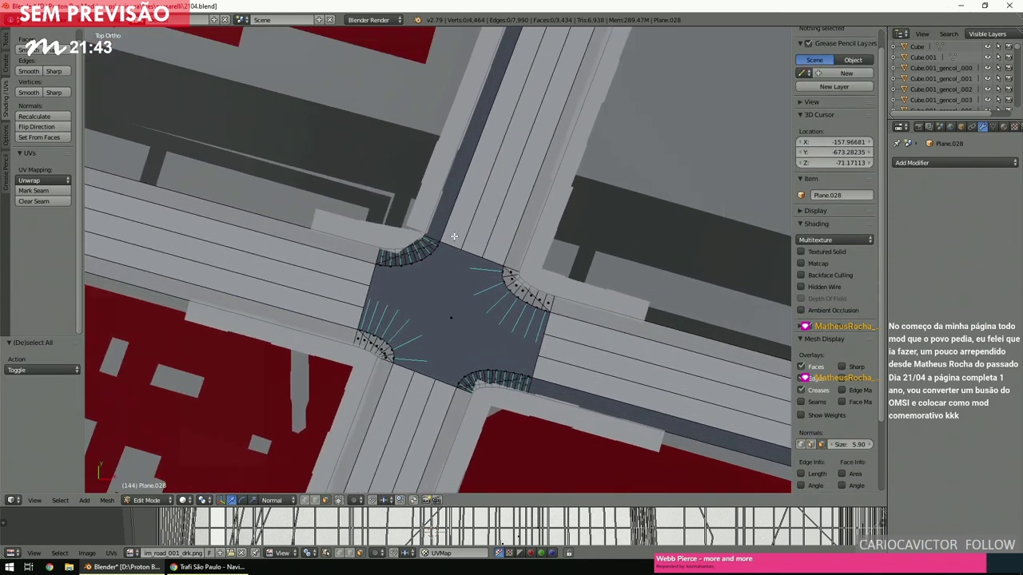
key(b)
drag(482, 306, 521, 371)
key(b)
drag(390, 287, 508, 204)
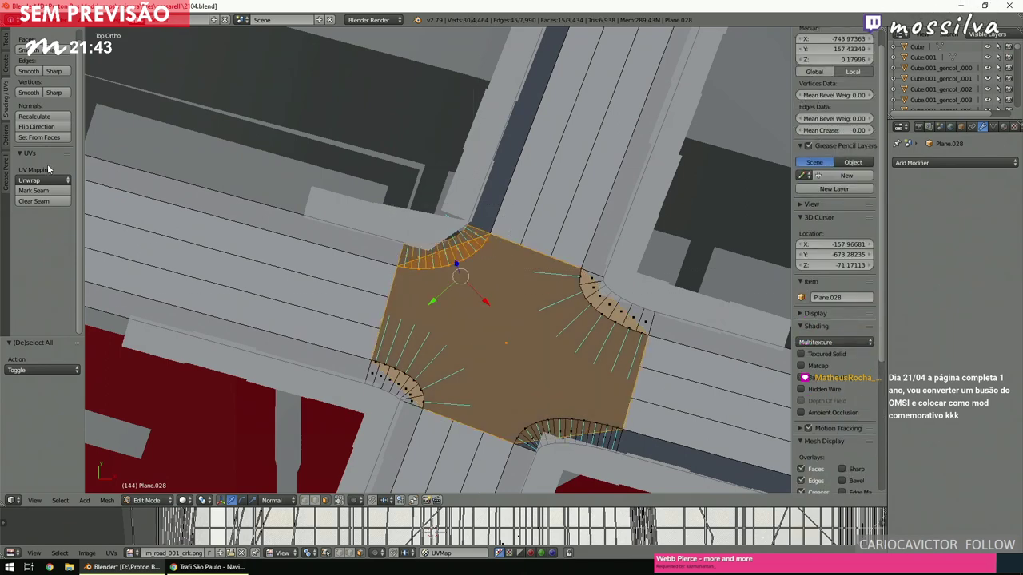
key(a)
Box-select the south curb corner and a road edge strip, then deselect again.
scroll(354, 226, down, 4)
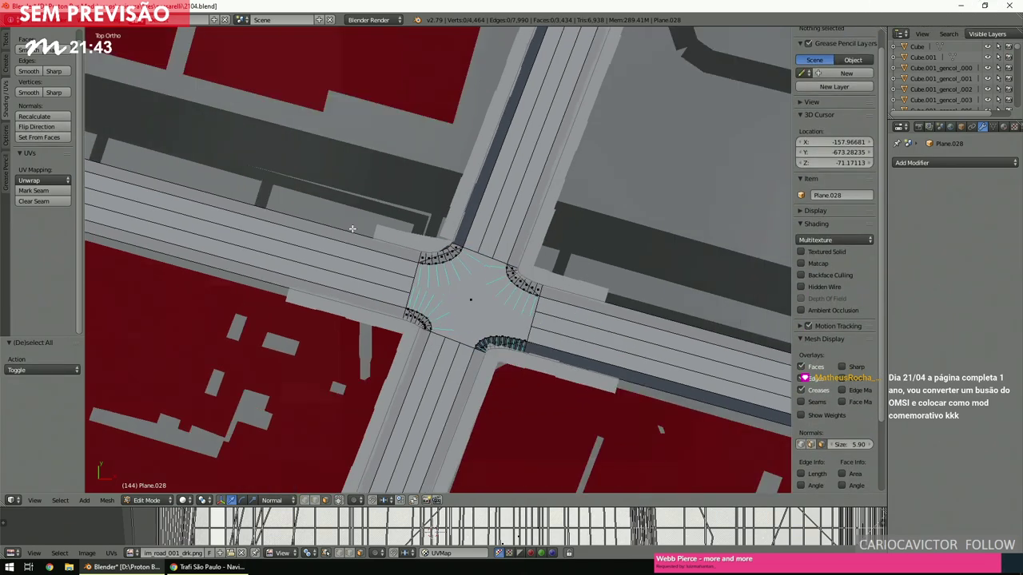
scroll(352, 231, up, 2)
shift+scroll(349, 239, down, 3)
key(b)
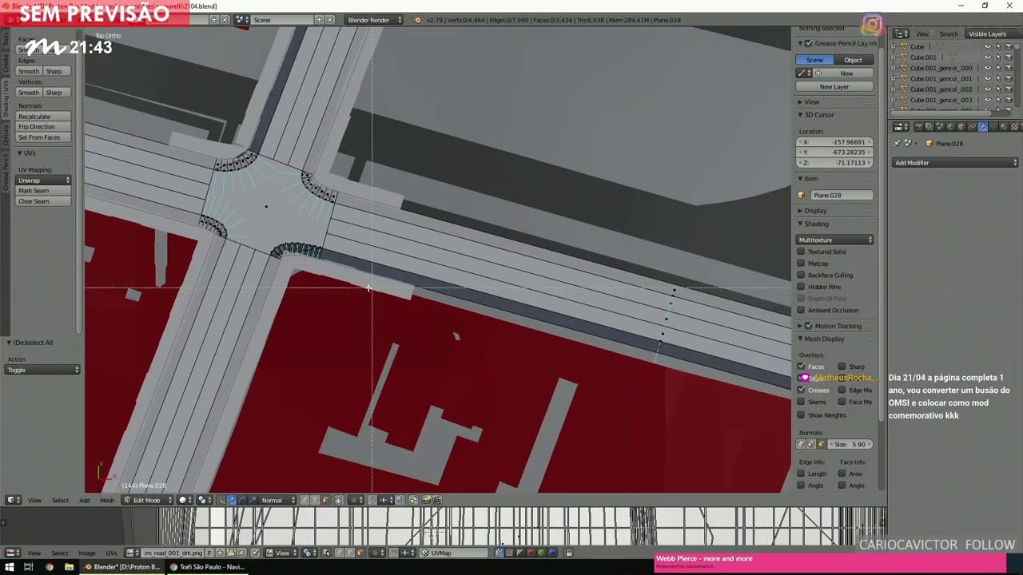
drag(267, 238, 336, 275)
key(b)
drag(605, 384, 675, 338)
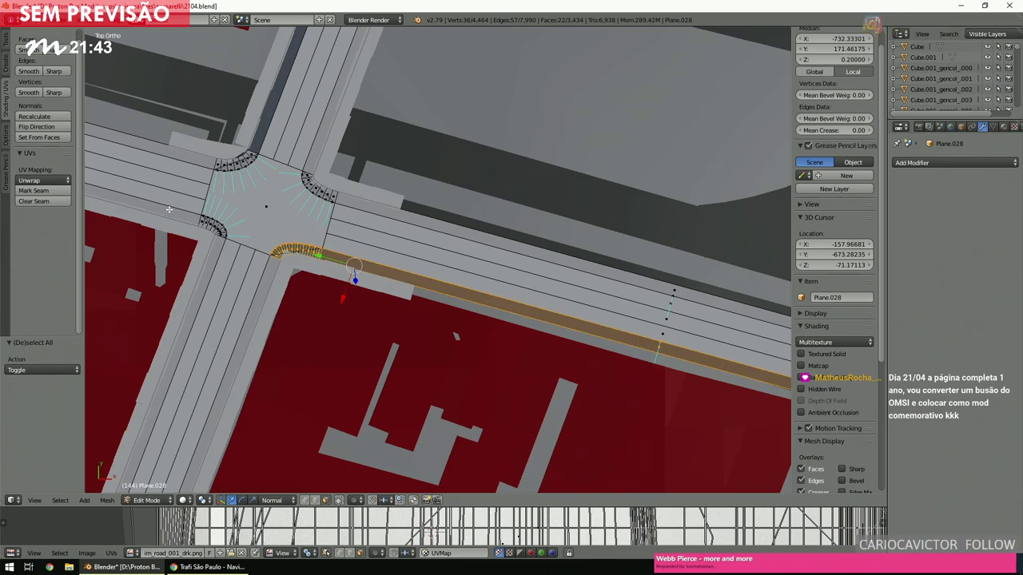
scroll(271, 199, down, 3)
key(a)
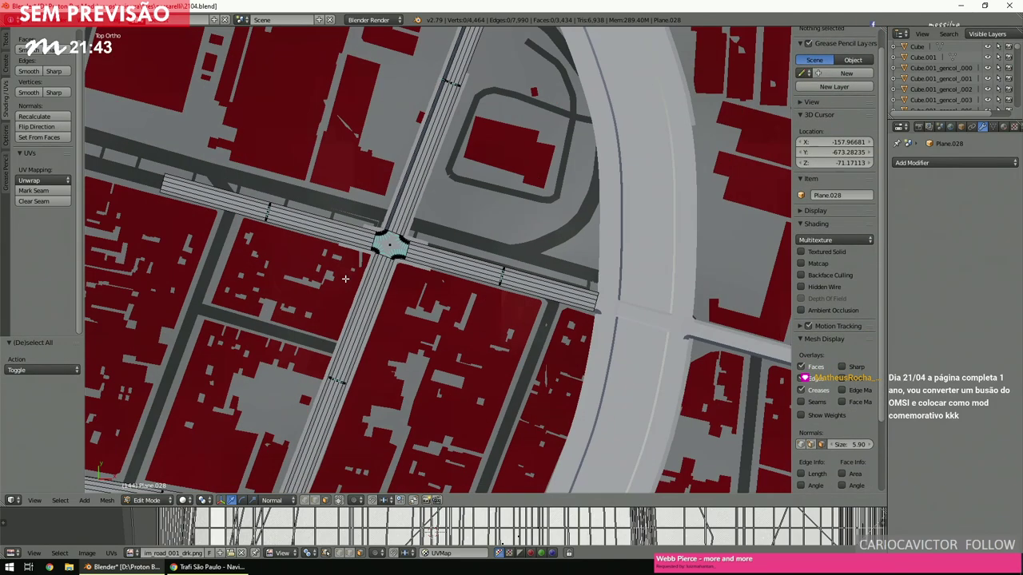
scroll(345, 281, up, 5)
scroll(345, 280, up, 4)
Box-select the sidewalk strip along the road, flip its normals, and deselect all.
key(b)
drag(342, 271, 401, 357)
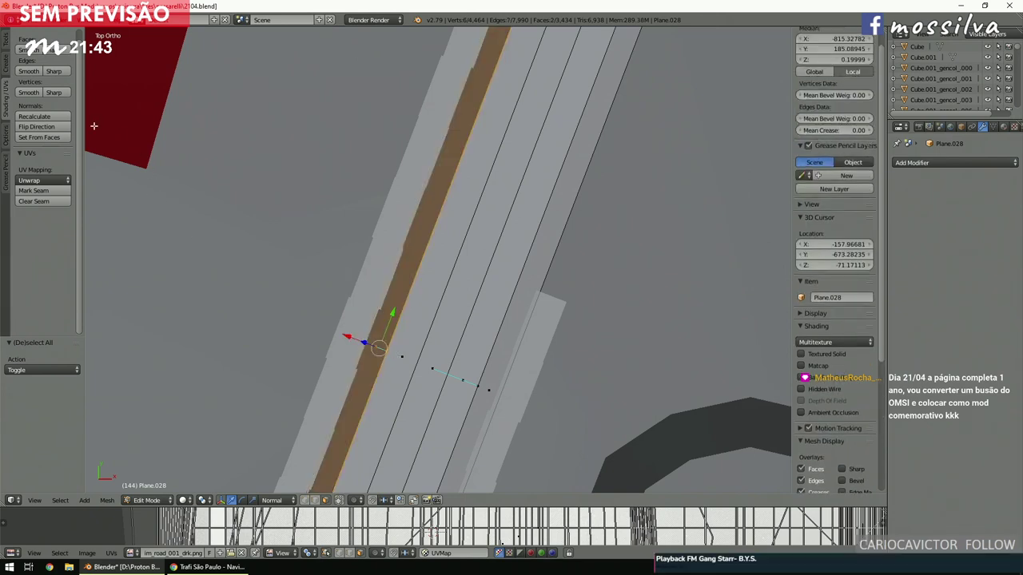
click(61, 127)
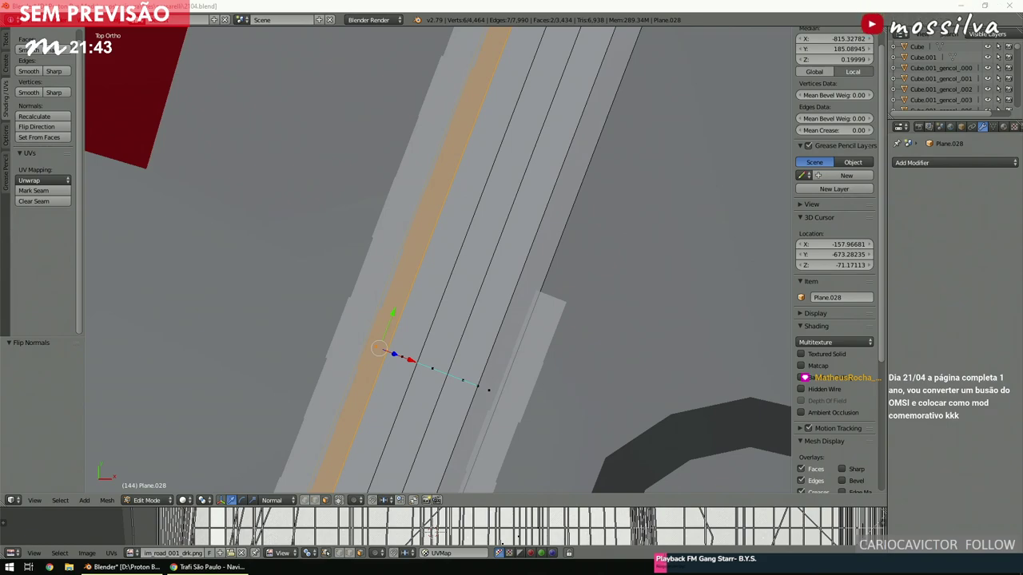
key(a)
scroll(358, 303, down, 6)
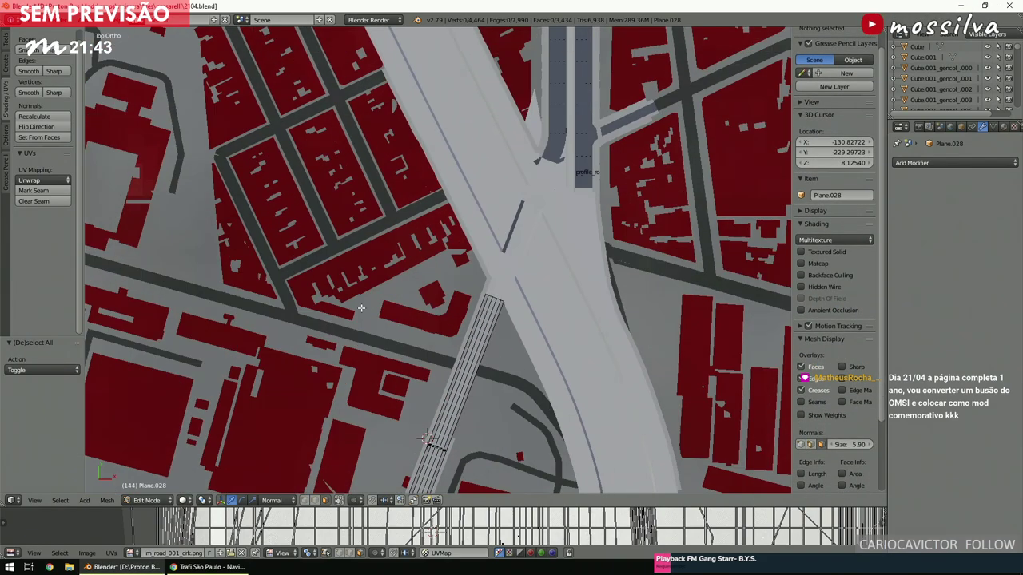
scroll(361, 308, down, 5)
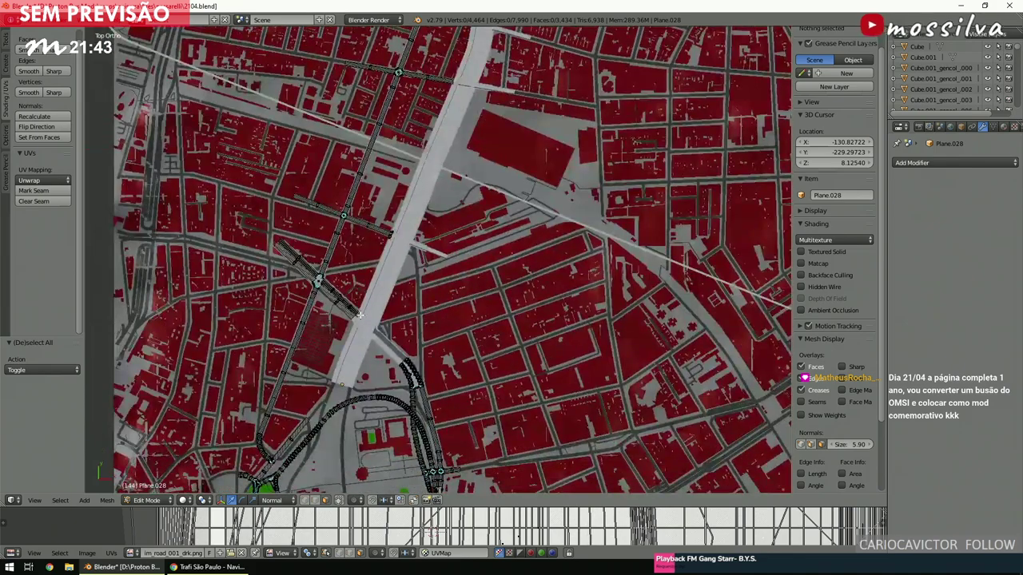
scroll(360, 316, up, 2)
scroll(360, 316, up, 6)
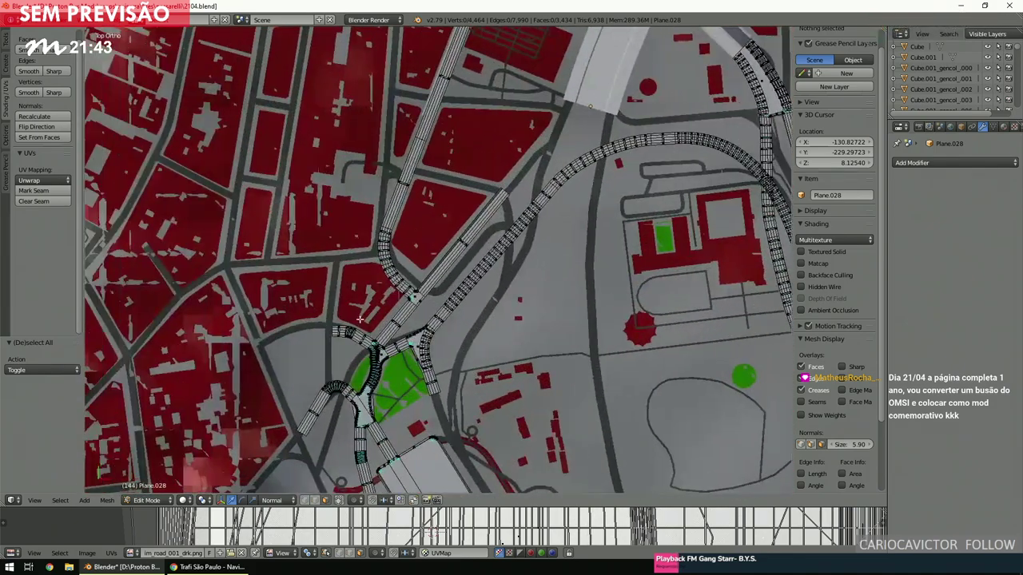
shift+scroll(361, 316, down, 4)
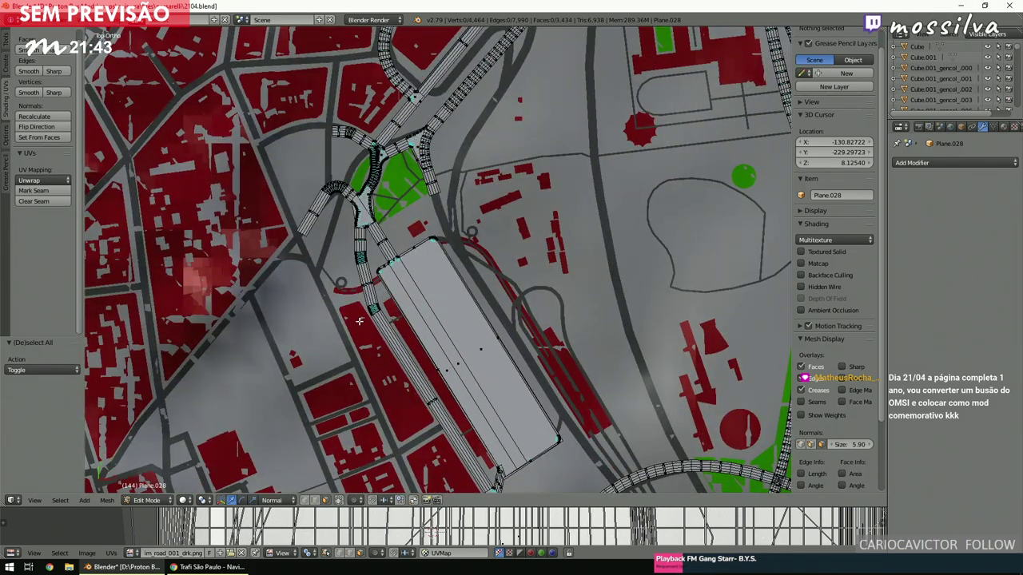
shift+scroll(360, 321, up, 8)
shift+scroll(361, 323, down, 2)
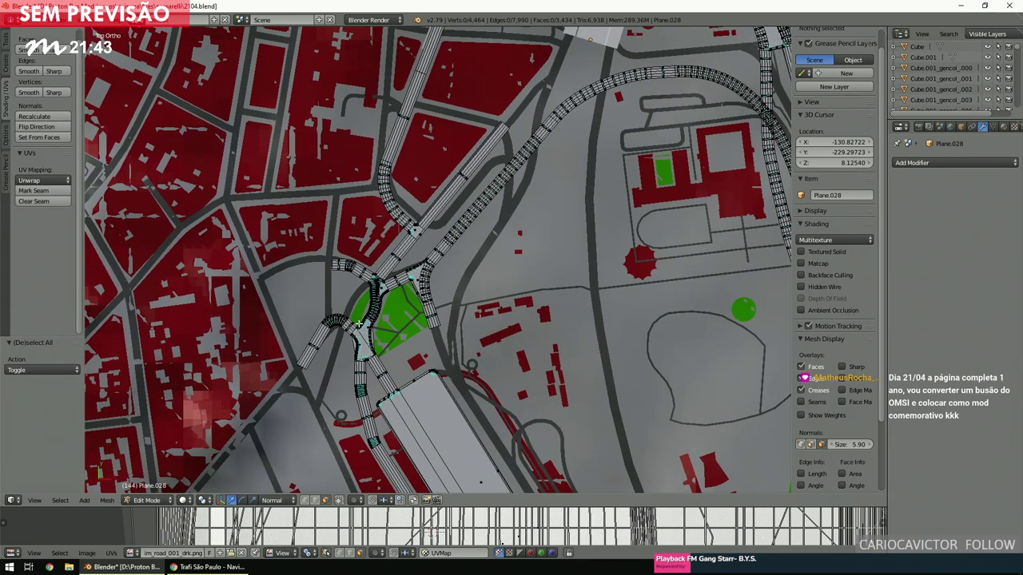
shift+scroll(360, 323, down, 6)
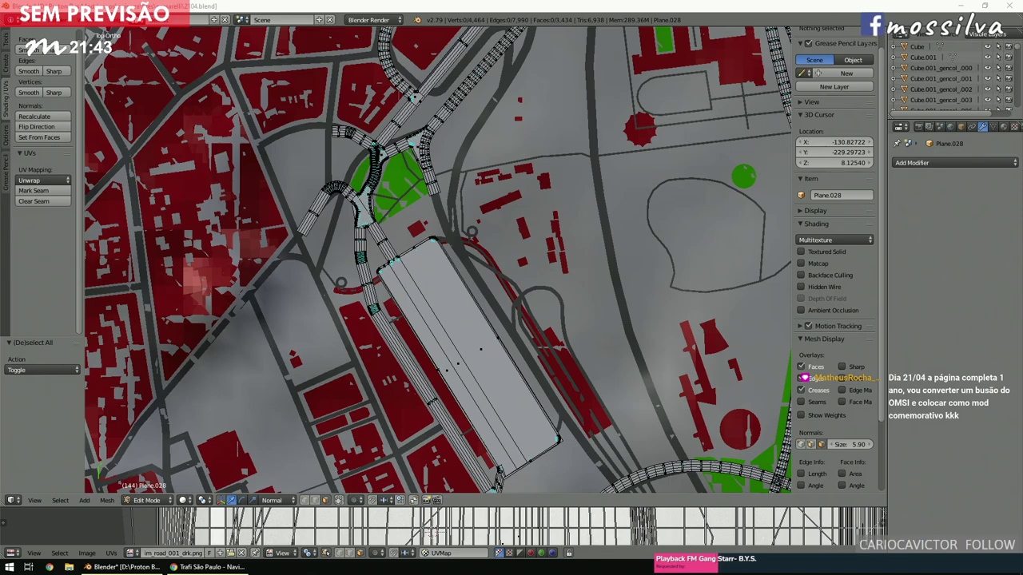
scroll(460, 219, down, 3)
scroll(439, 256, up, 5)
click(418, 290)
ctrl+scroll(417, 290, down, 4)
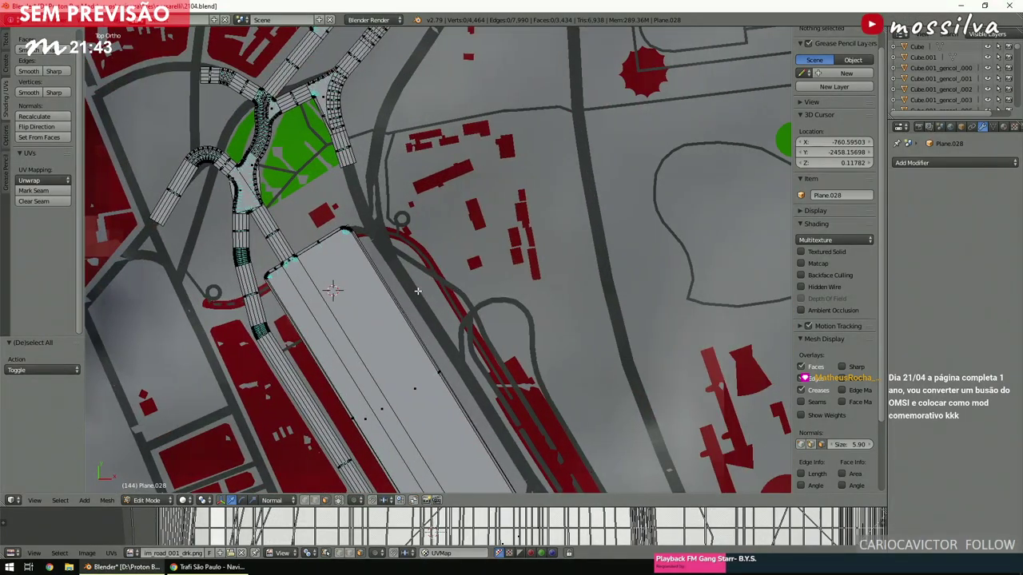
shift+scroll(417, 291, down, 4)
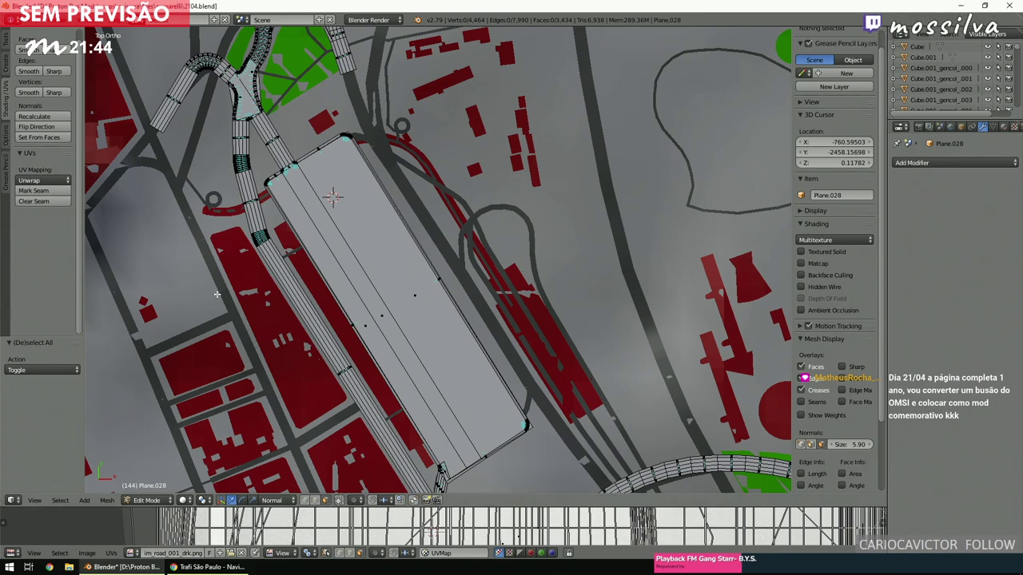
click(417, 306)
shift+scroll(417, 303, down, 3)
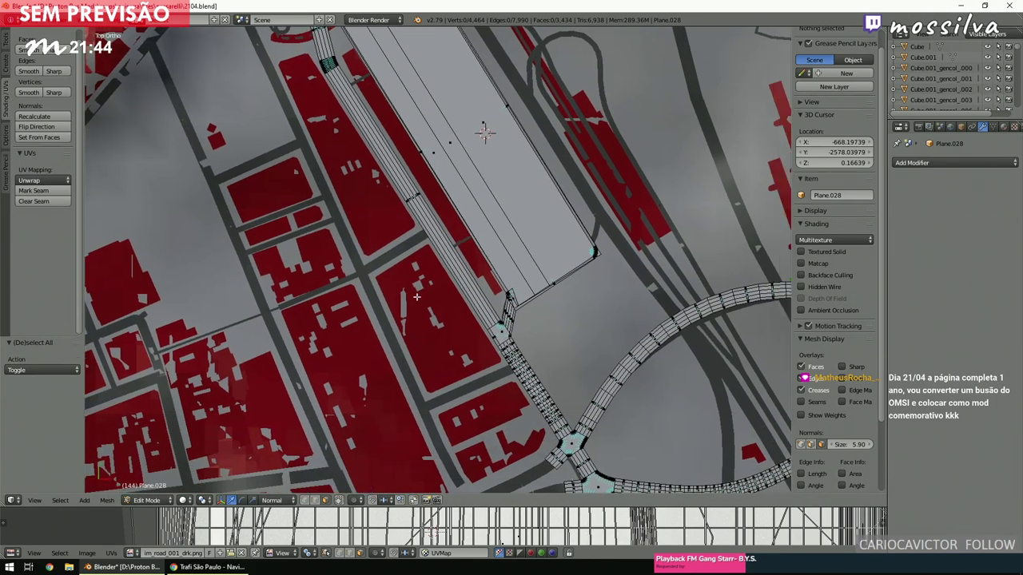
shift+scroll(417, 297, up, 3)
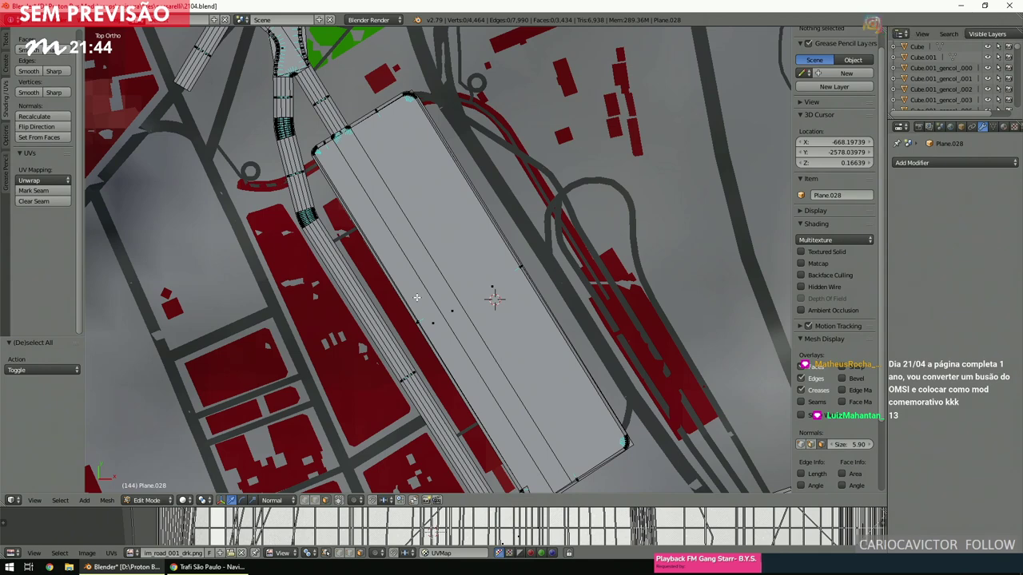
shift+scroll(416, 297, up, 3)
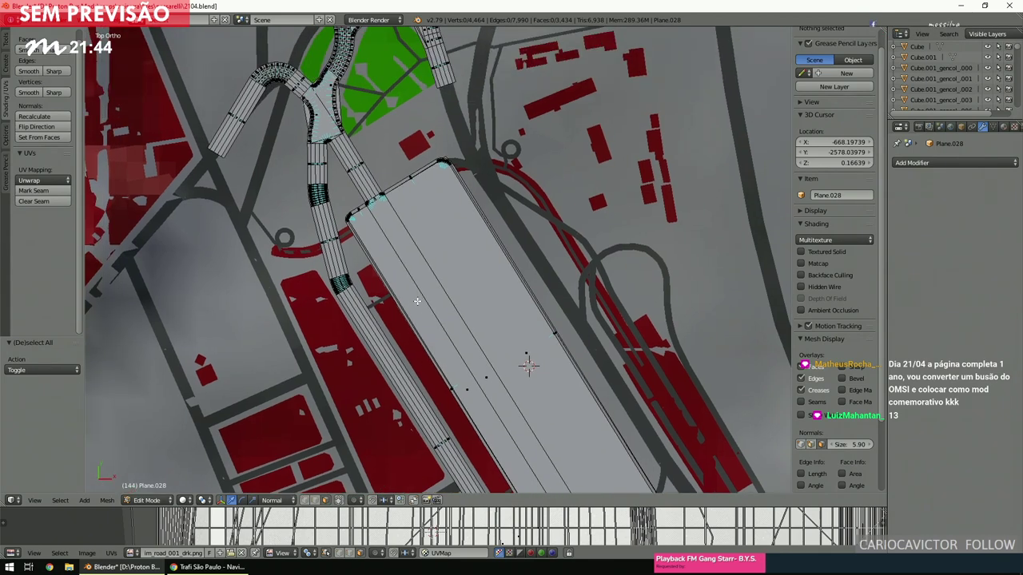
shift+scroll(448, 292, down, 3)
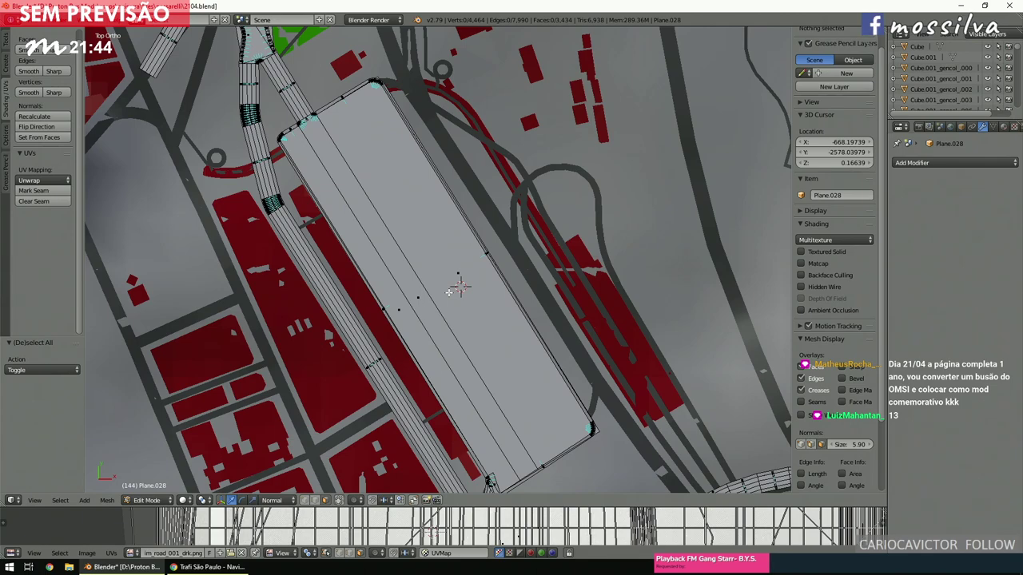
click(210, 566)
In a new tab, search Google for 'terminal parque dom pedro'.
click(527, 10)
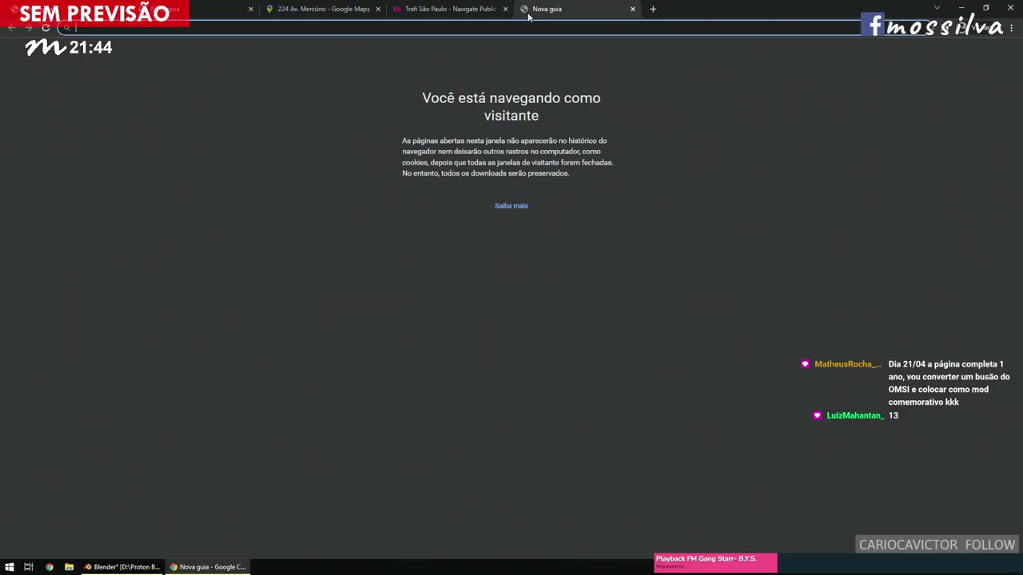
text(terminal parque)
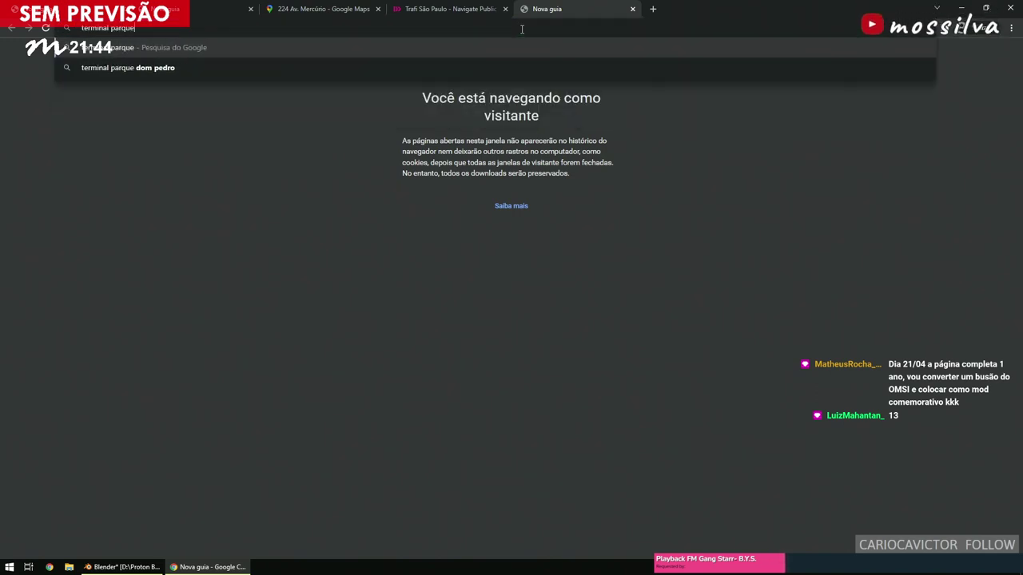
key(Down)
key(Return)
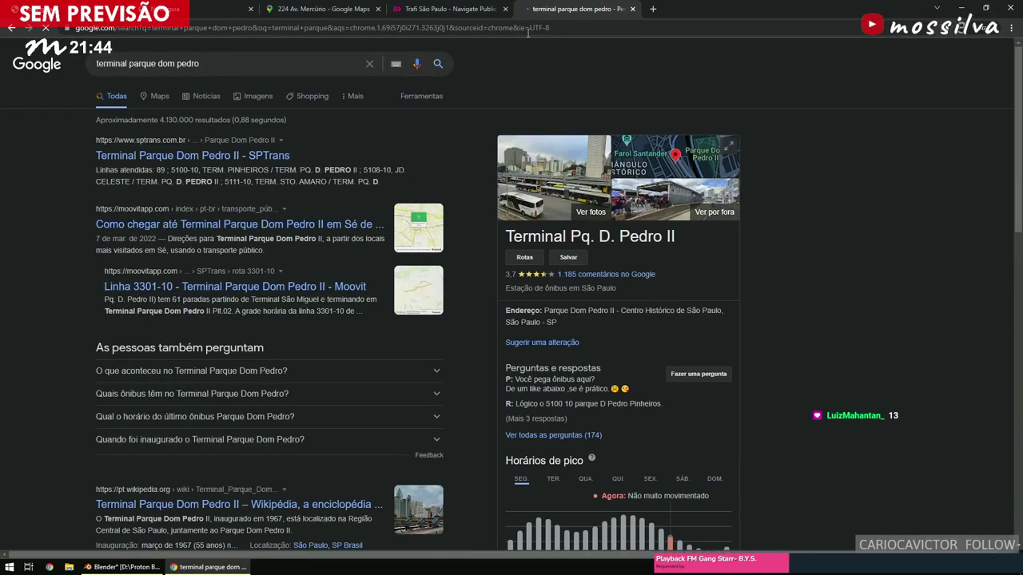
Switch to image results and open the SPTrans altera pontos article thumbnail.
click(242, 96)
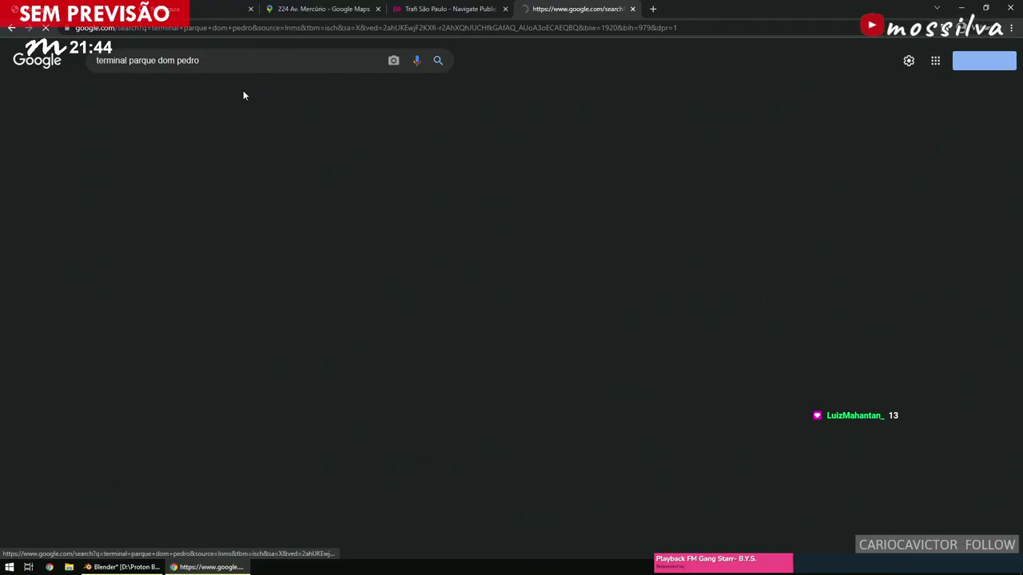
scroll(344, 196, down, 5)
scroll(344, 198, down, 10)
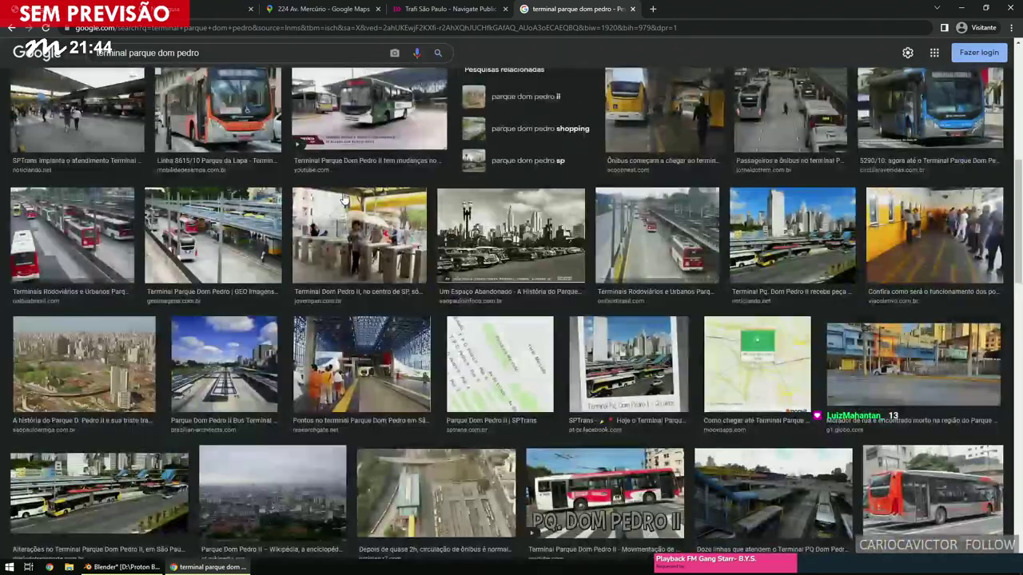
scroll(343, 198, down, 8)
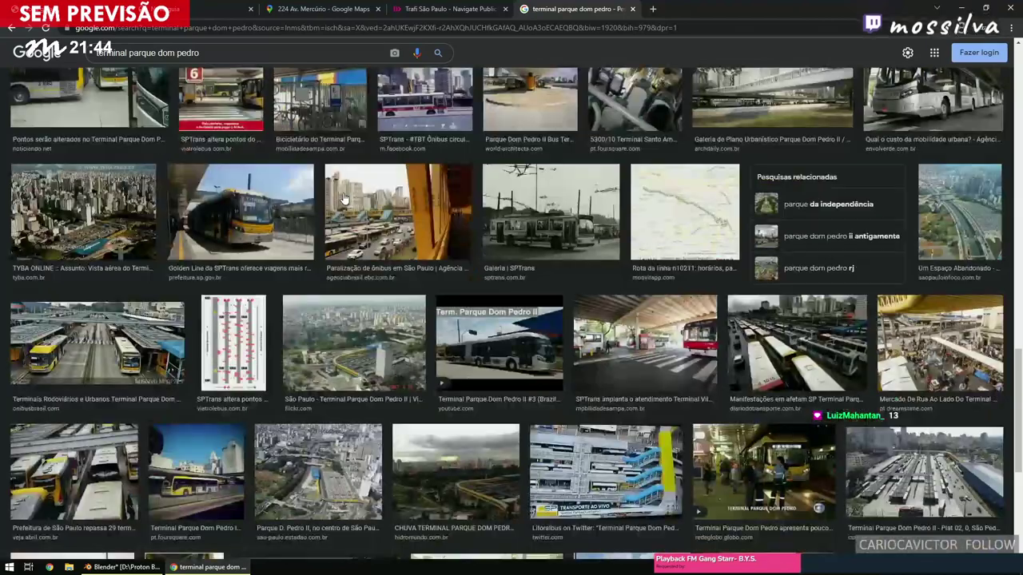
scroll(252, 262, up, 7)
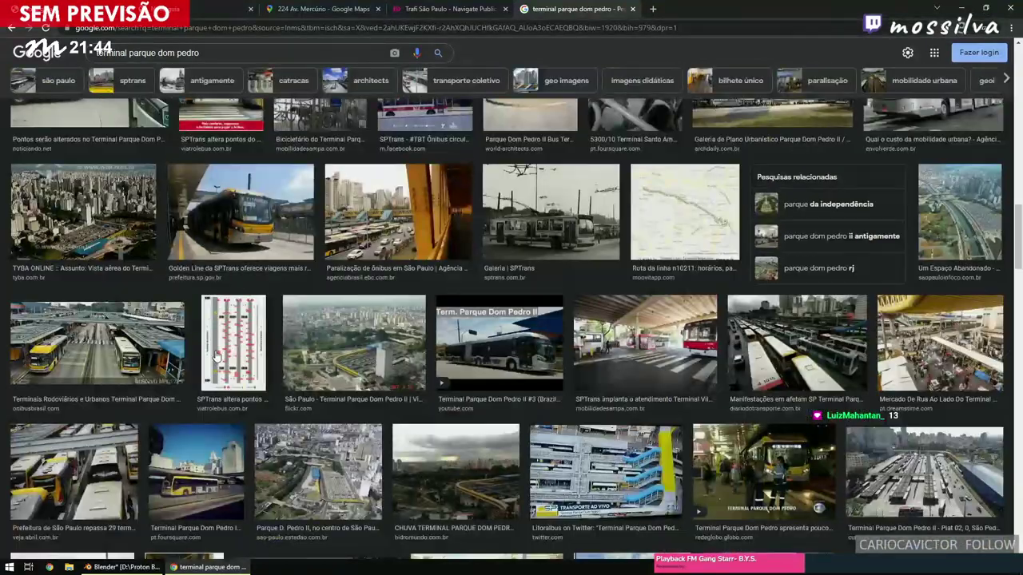
click(213, 352)
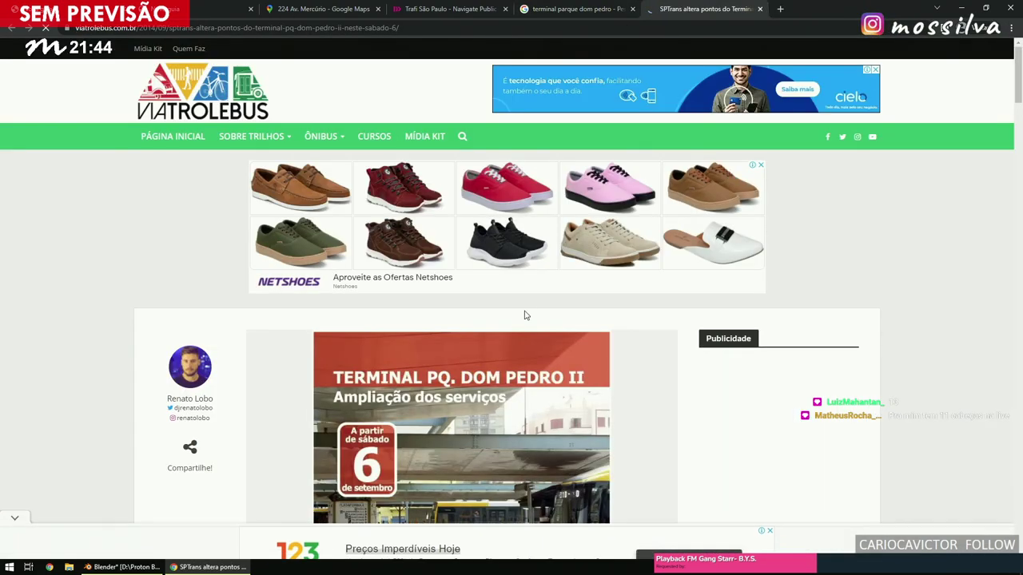
Dismiss the vignette ad and open the 04a.png PLATAFORMAS diagram on its own.
scroll(525, 312, down, 20)
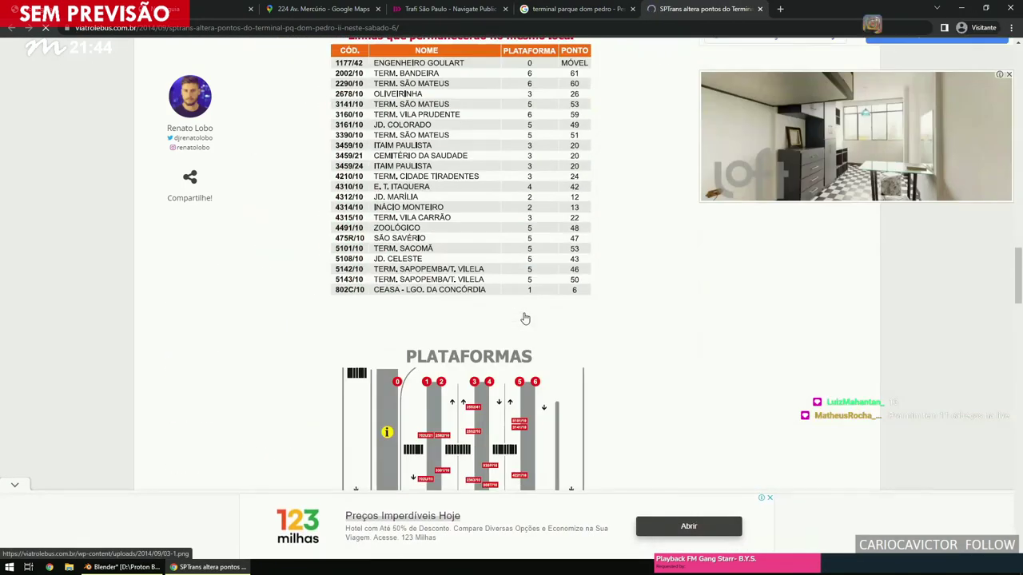
scroll(525, 319, down, 5)
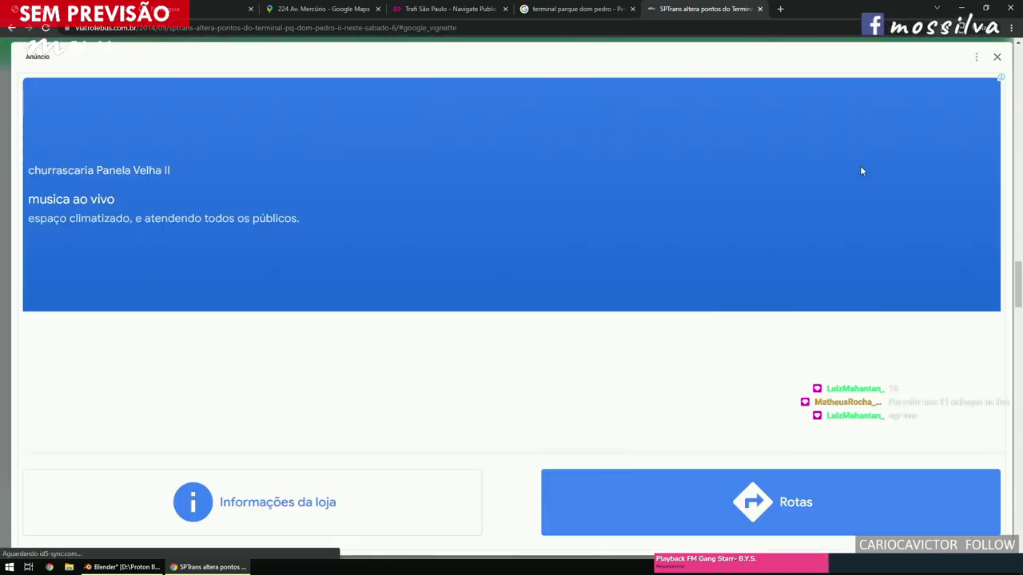
click(996, 60)
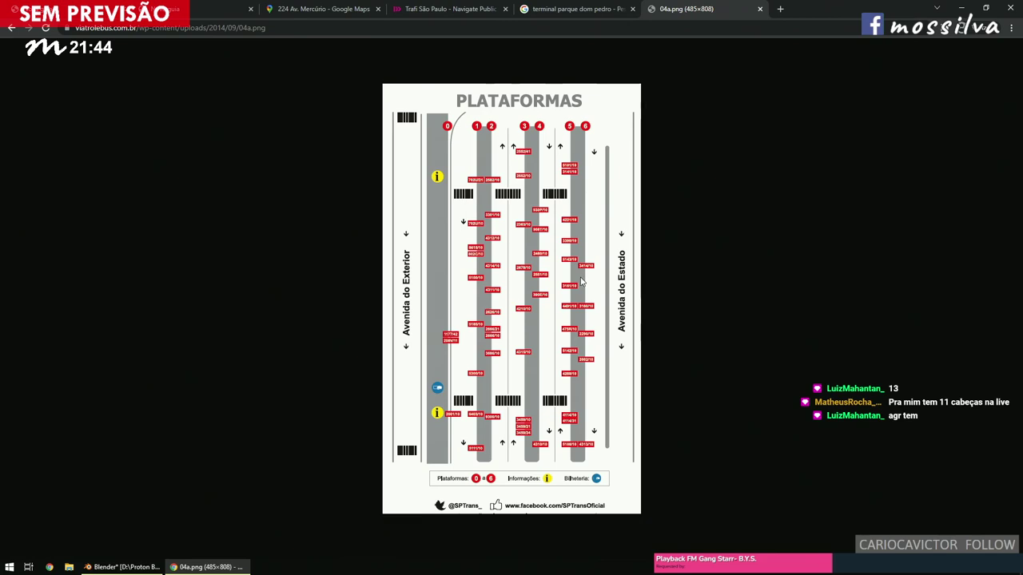
ctrl+scroll(578, 294, up, 5)
drag(595, 313, 603, 319)
Scroll through the enlarged diagram to read the lines for platforms 0–6.
scroll(603, 318, down, 3)
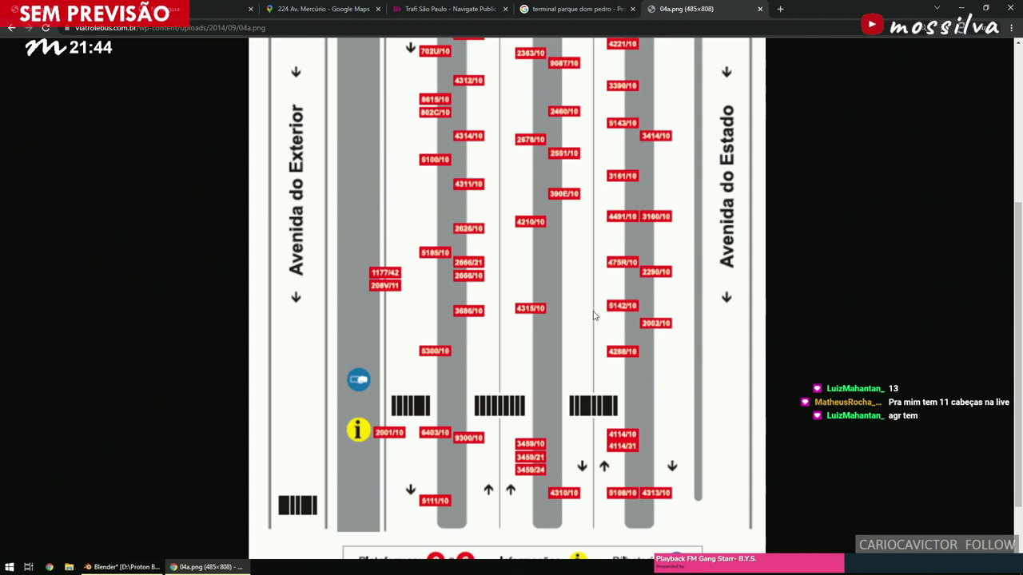
scroll(593, 316, up, 1)
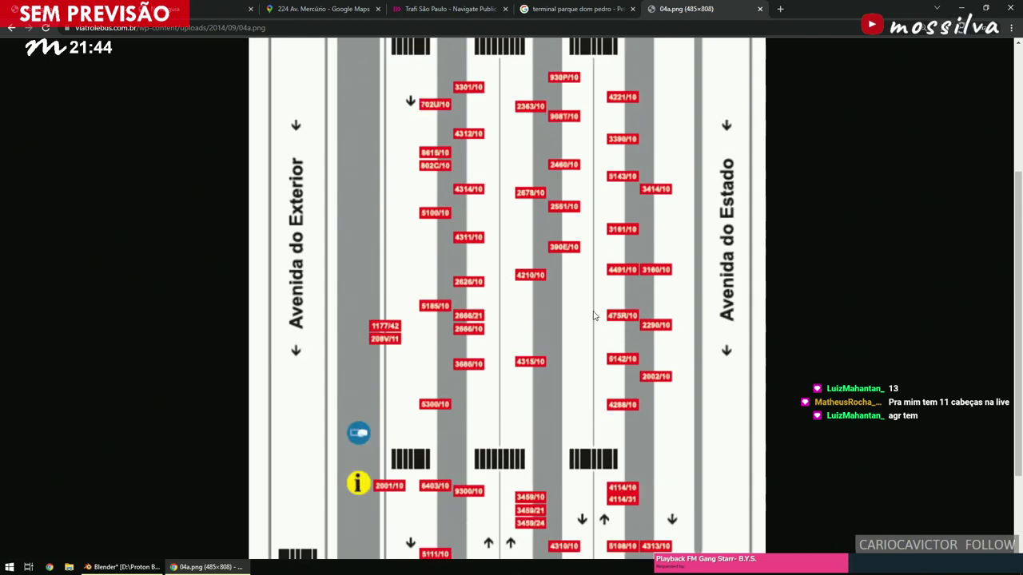
scroll(593, 316, up, 1)
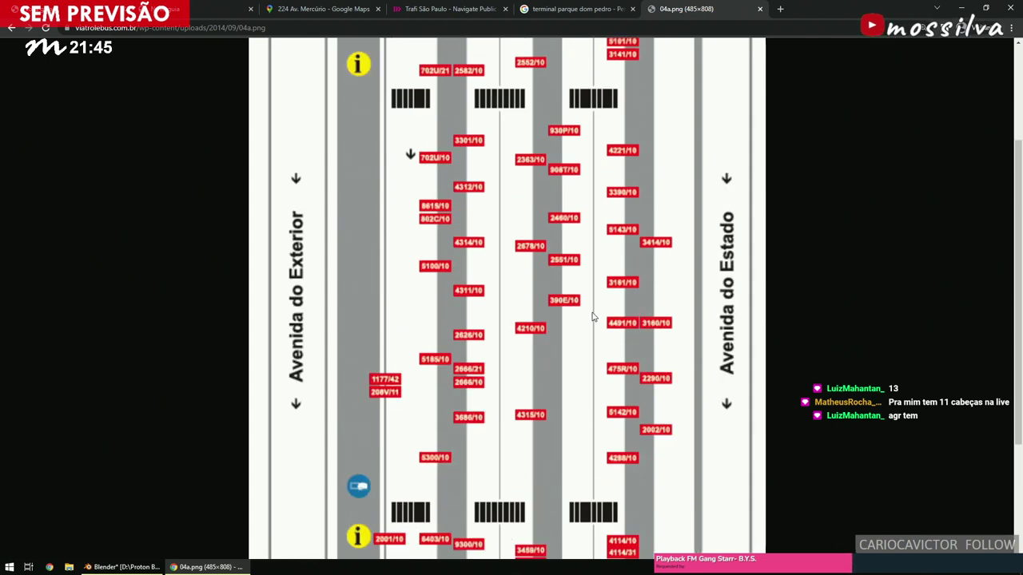
scroll(593, 317, up, 1)
scroll(592, 317, up, 2)
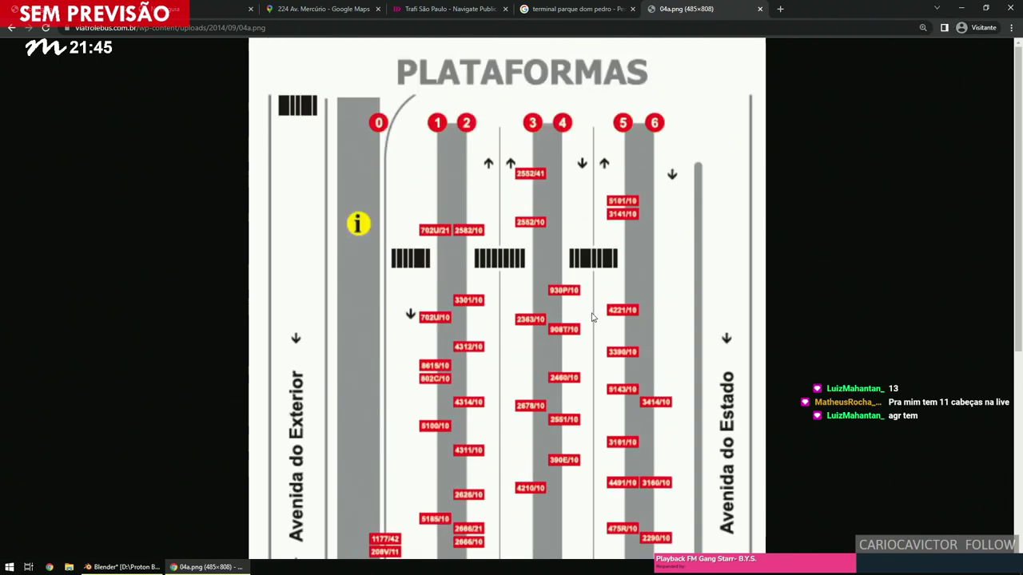
scroll(592, 317, down, 2)
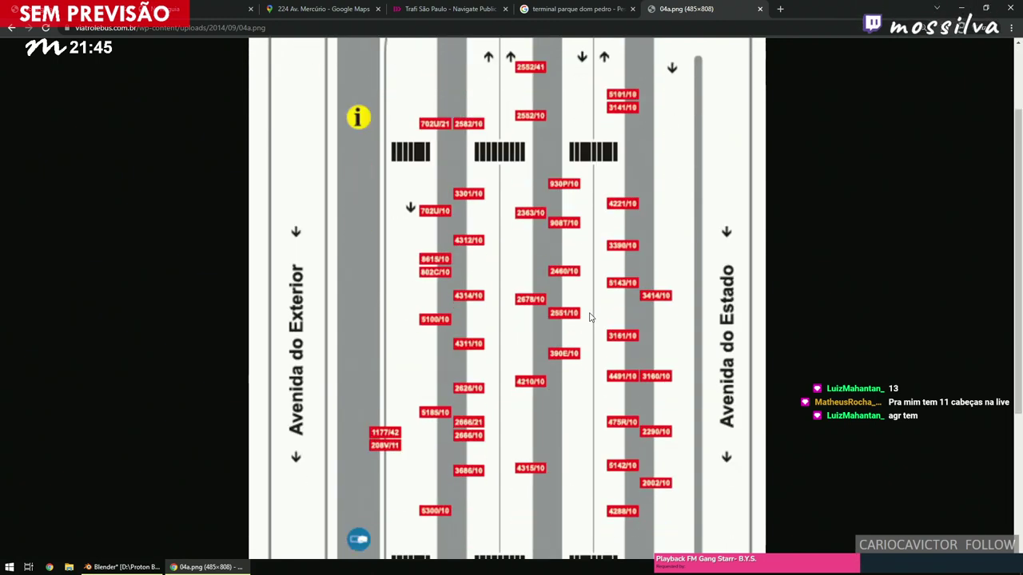
scroll(586, 318, down, 3)
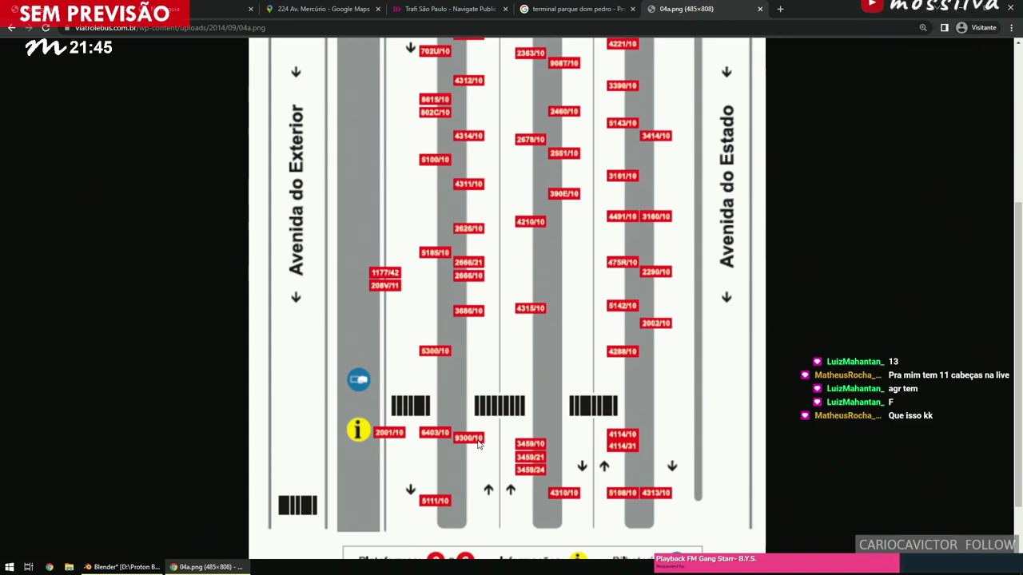
scroll(478, 445, up, 3)
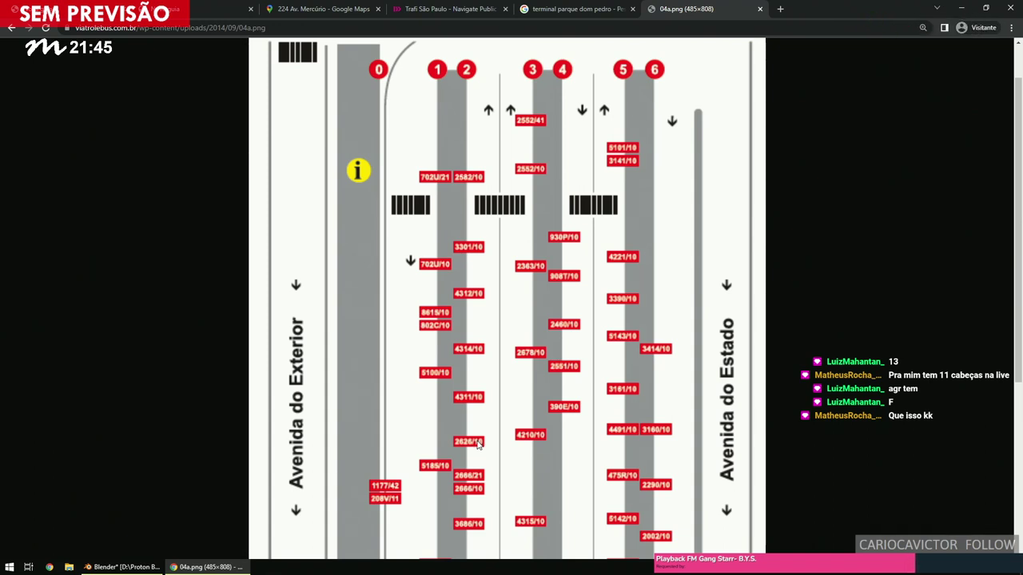
scroll(478, 445, down, 4)
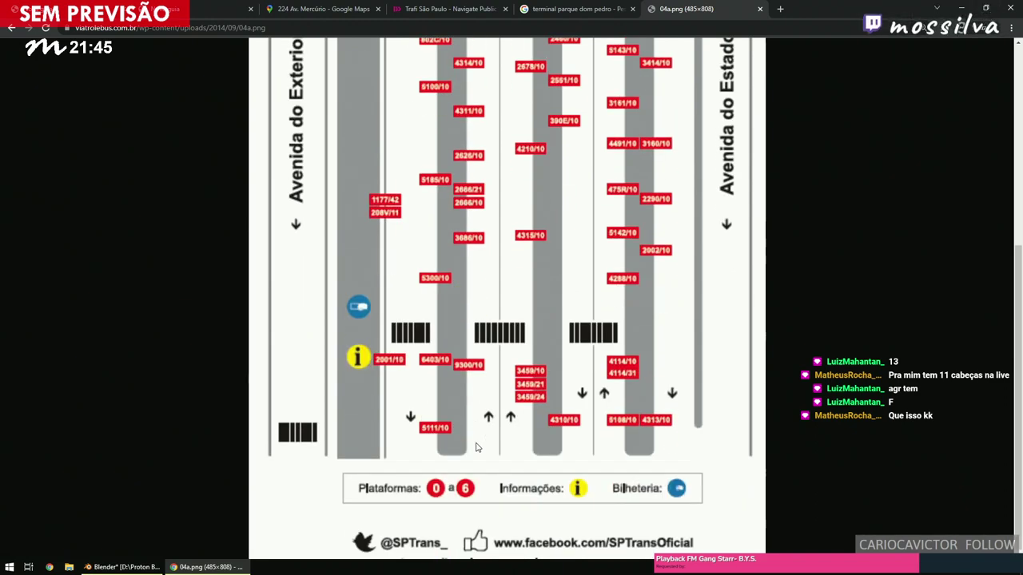
scroll(644, 421, up, 1)
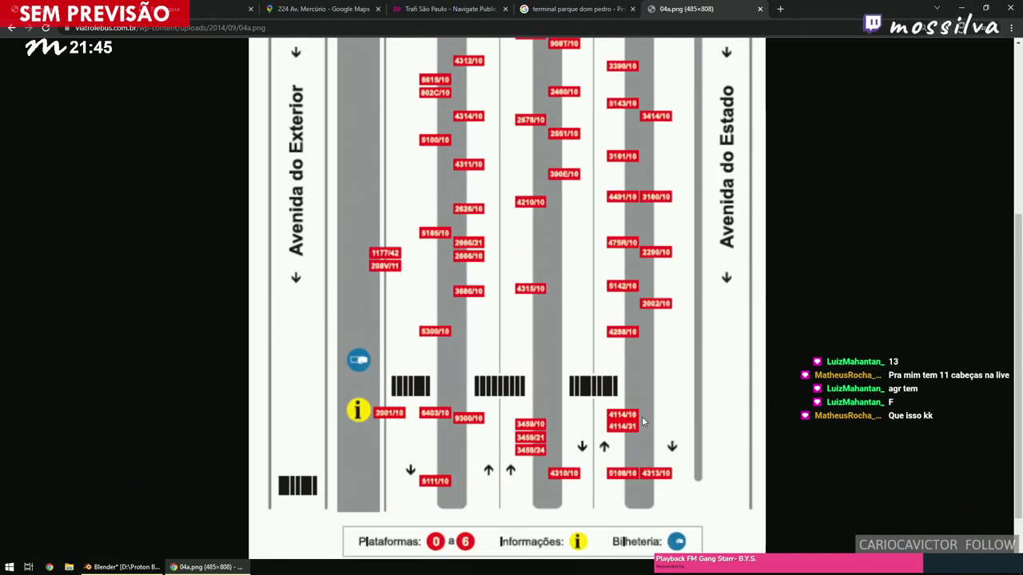
scroll(643, 421, up, 4)
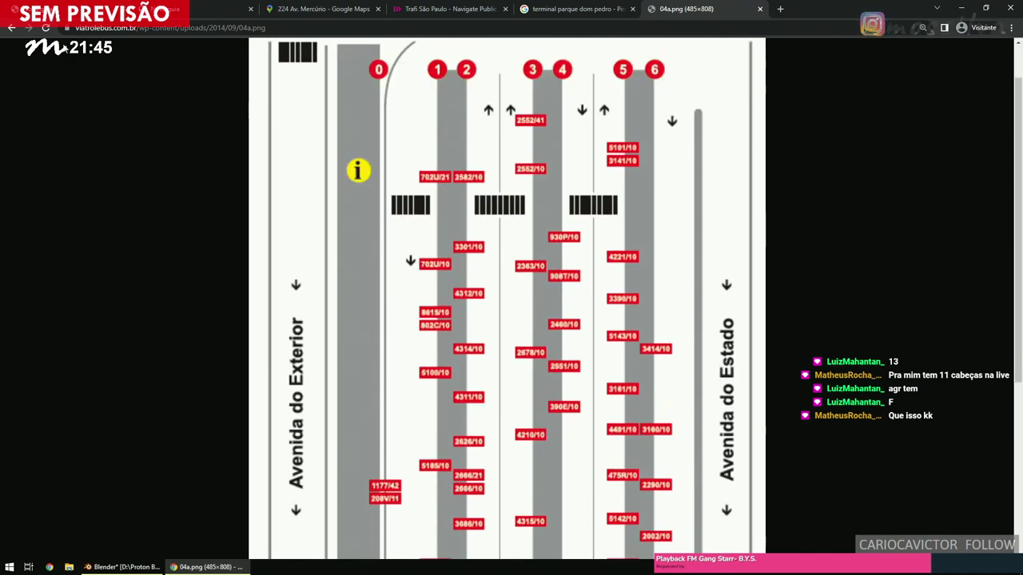
Go back to the article's bus-line tables and reset the page zoom to normal.
key(alt+Left)
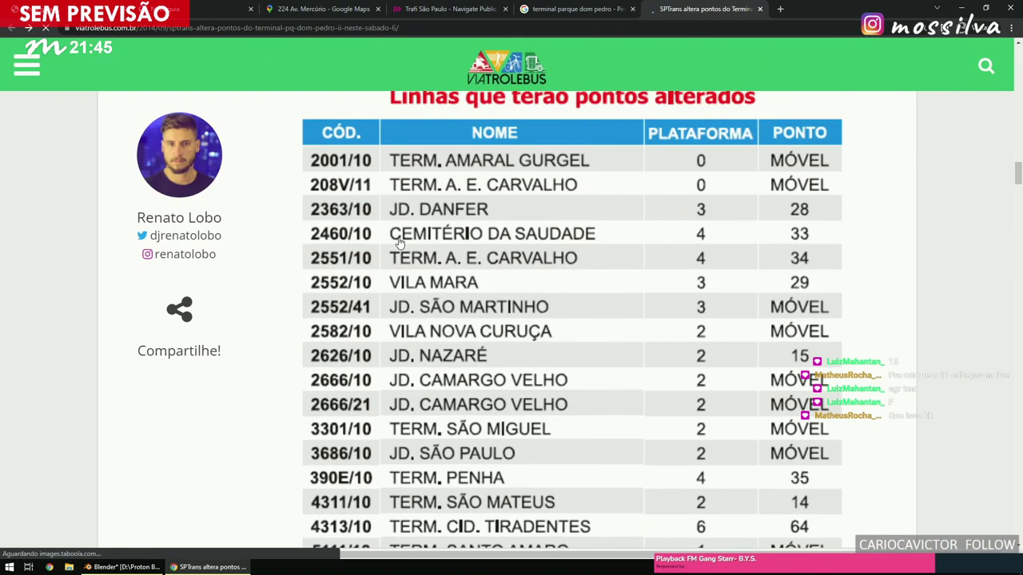
scroll(400, 242, down, 8)
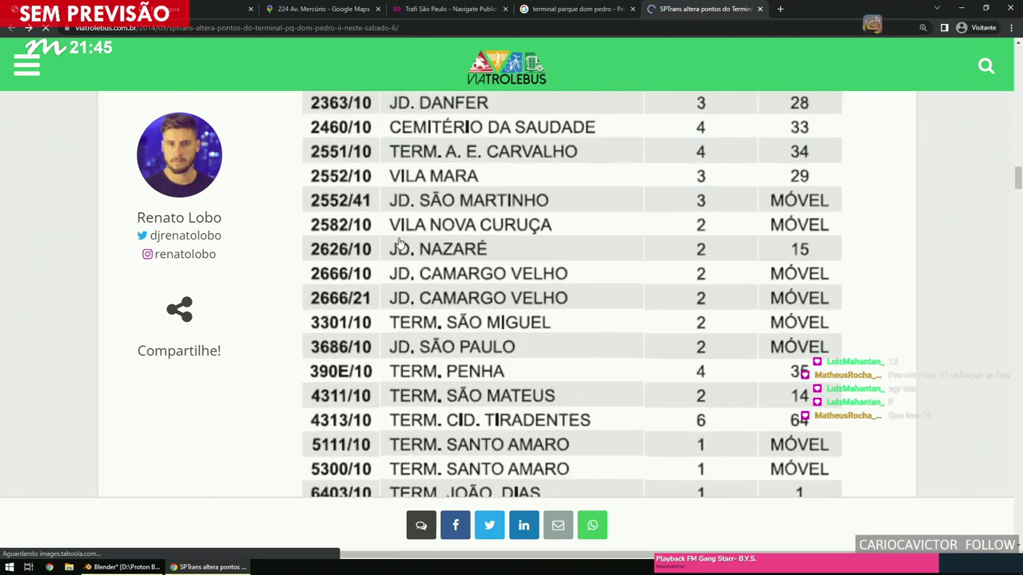
scroll(399, 242, down, 9)
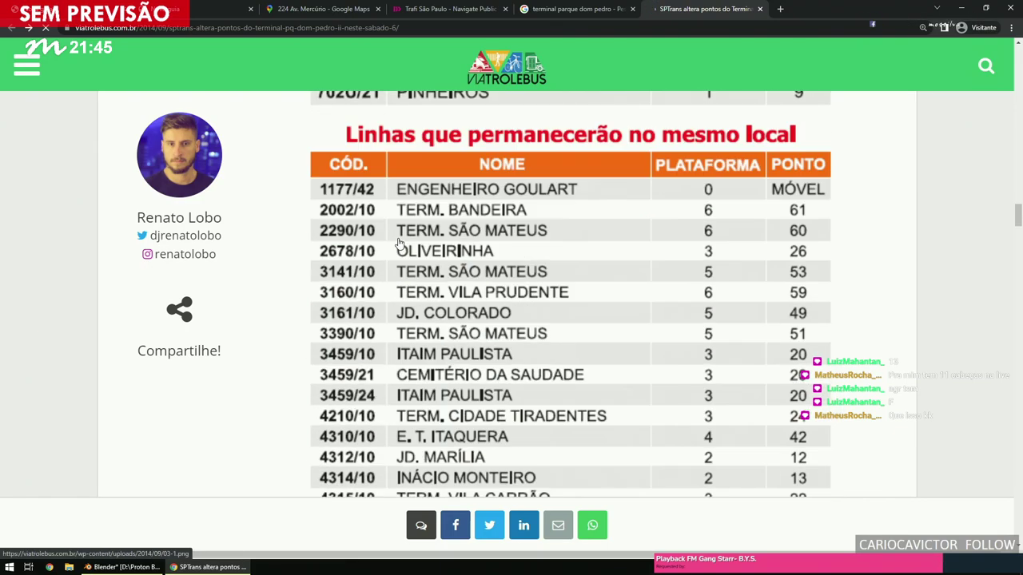
scroll(397, 245, up, 20)
scroll(394, 247, up, 4)
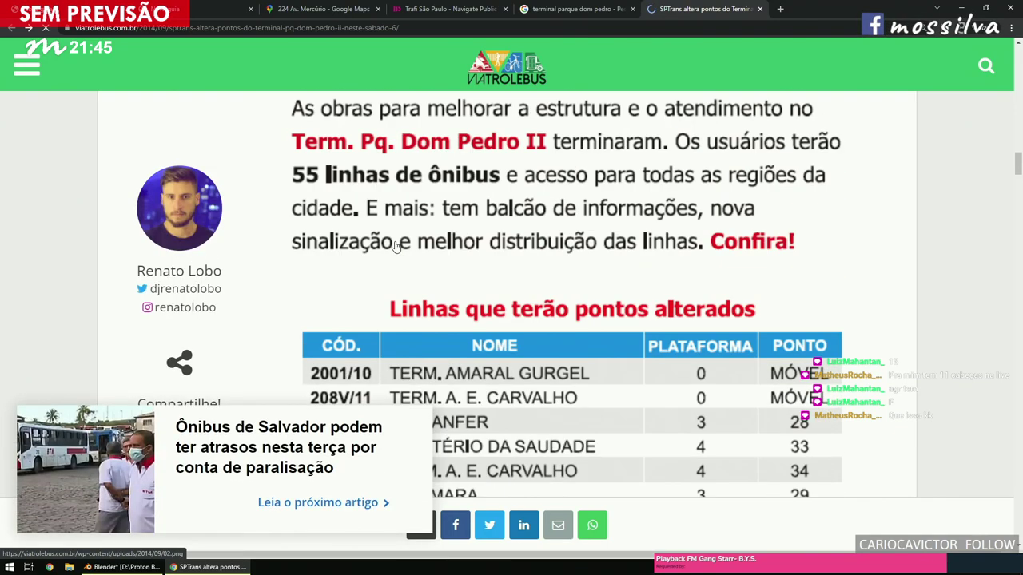
scroll(395, 246, up, 6)
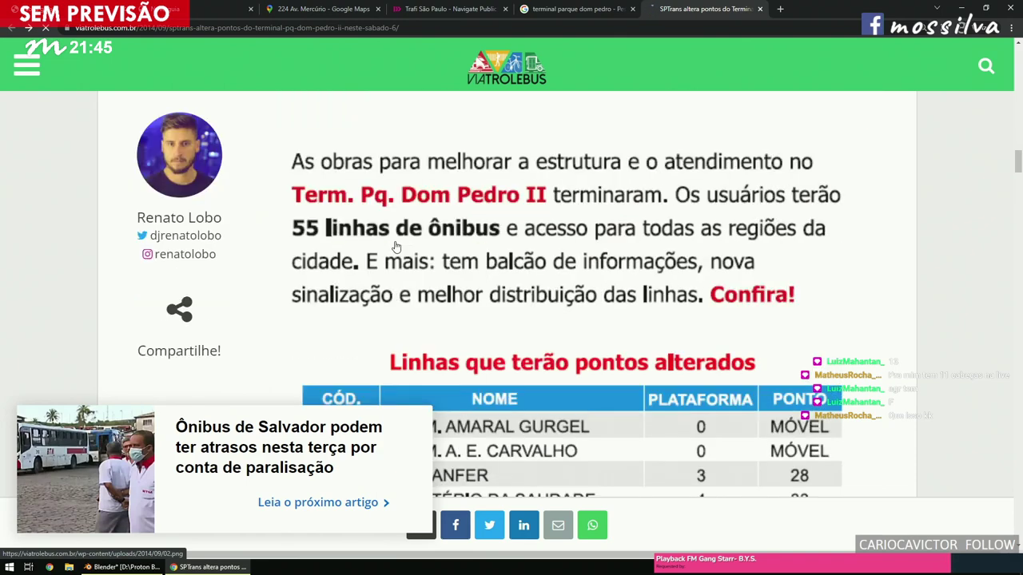
scroll(394, 246, up, 2)
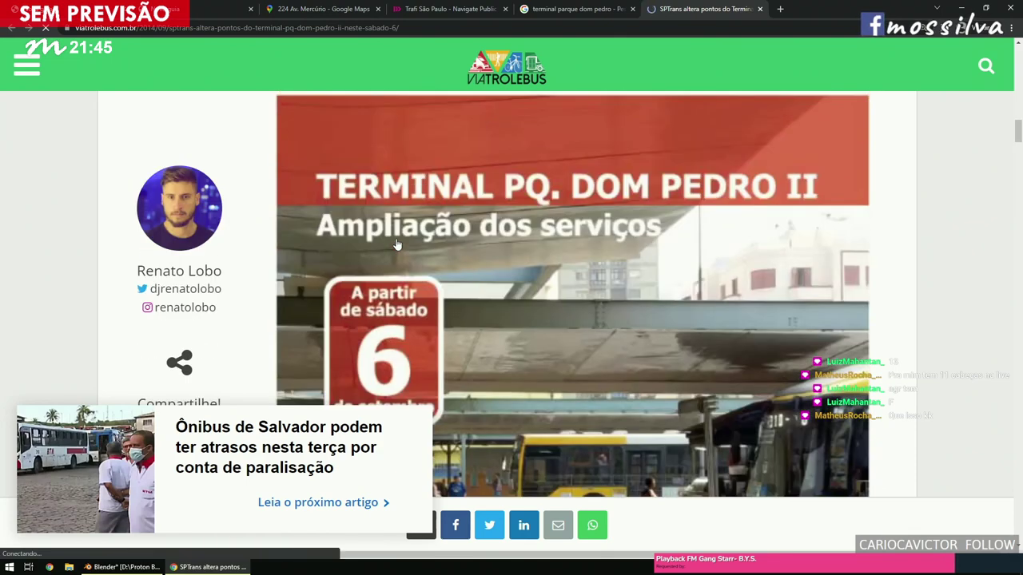
key(ctrl+0)
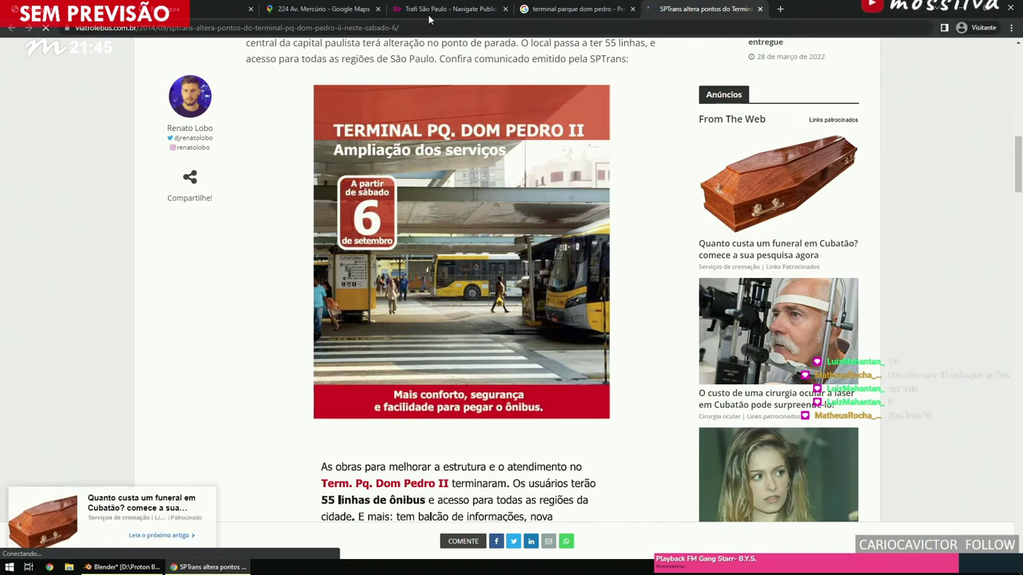
Check the Trafi map of line 2104-10.
click(447, 9)
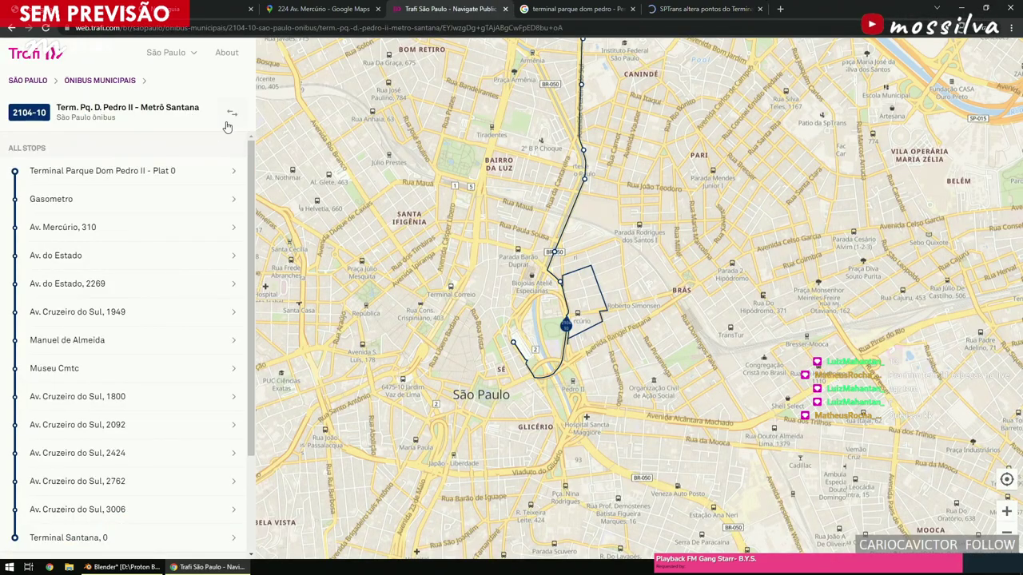
scroll(622, 341, up, 5)
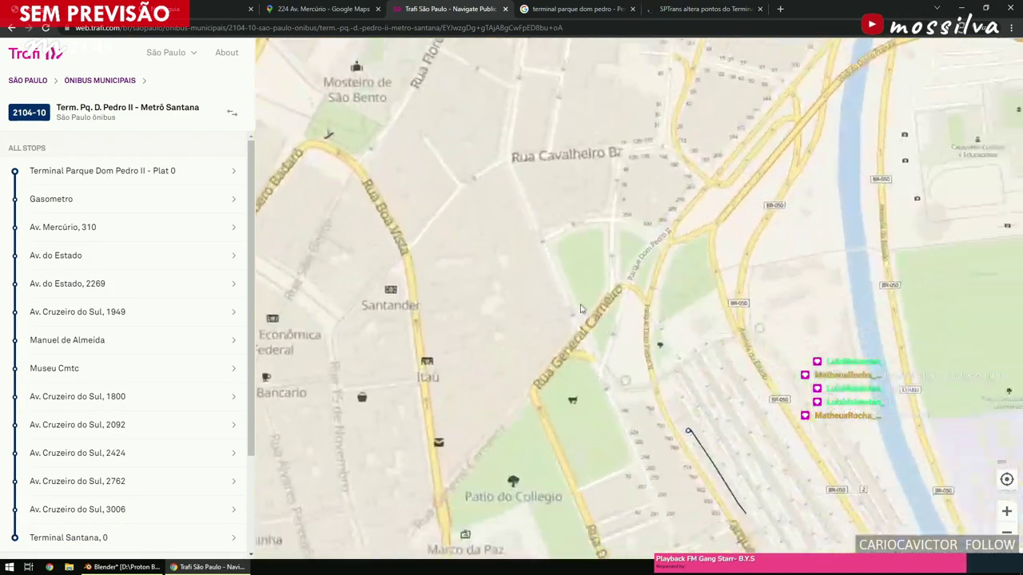
scroll(622, 341, down, 2)
scroll(571, 271, down, 2)
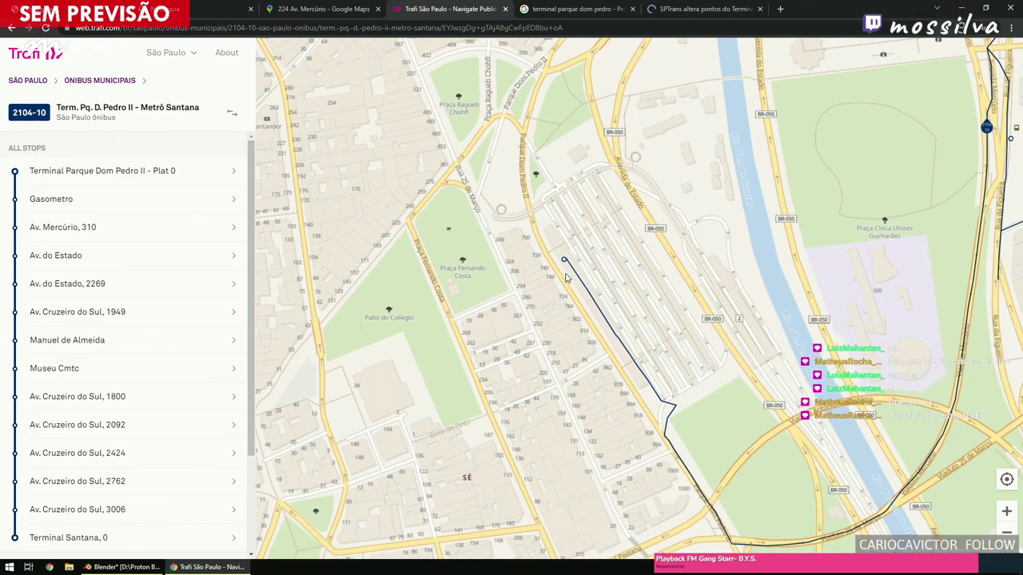
Review the SPTrans platform-change article, then return to the terminal parque dom pedro images.
click(718, 11)
scroll(424, 413, down, 5)
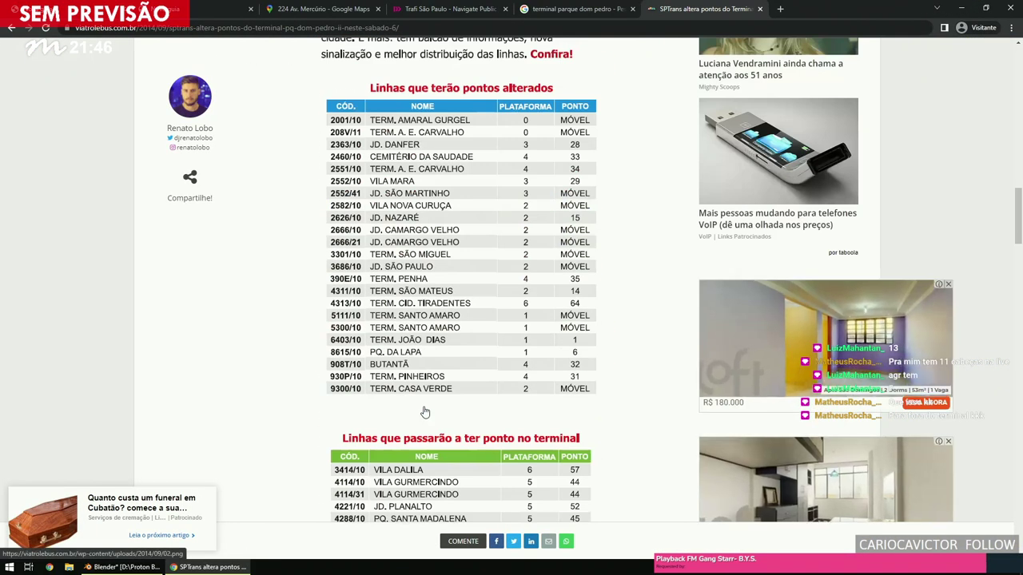
scroll(424, 412, up, 5)
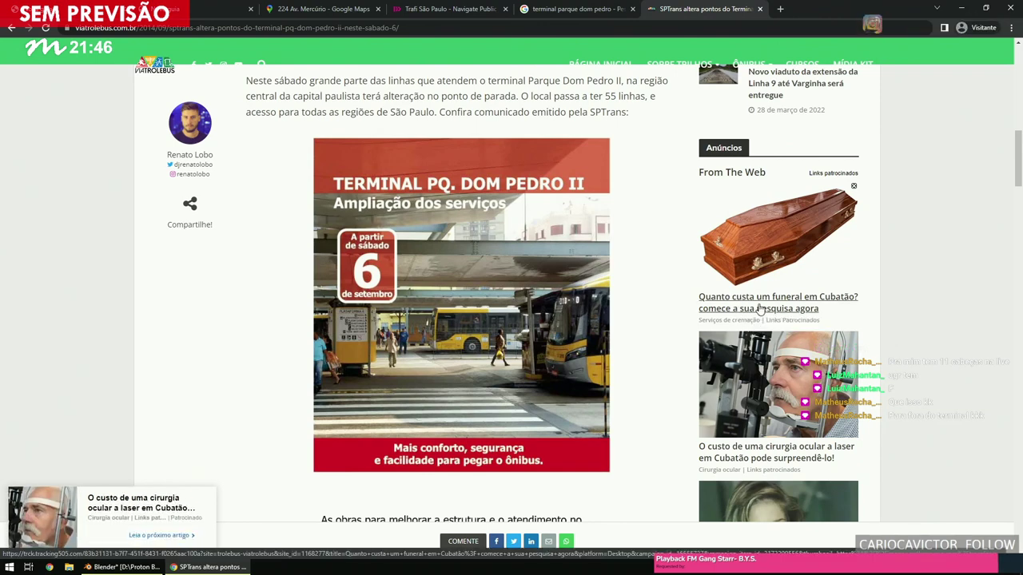
scroll(612, 305, down, 15)
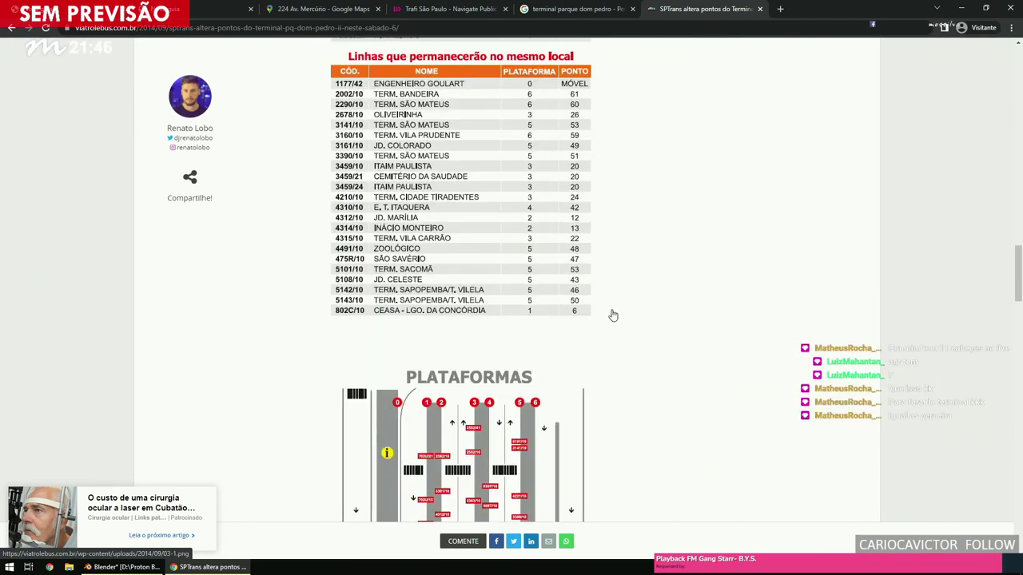
scroll(612, 317, down, 6)
scroll(609, 317, up, 3)
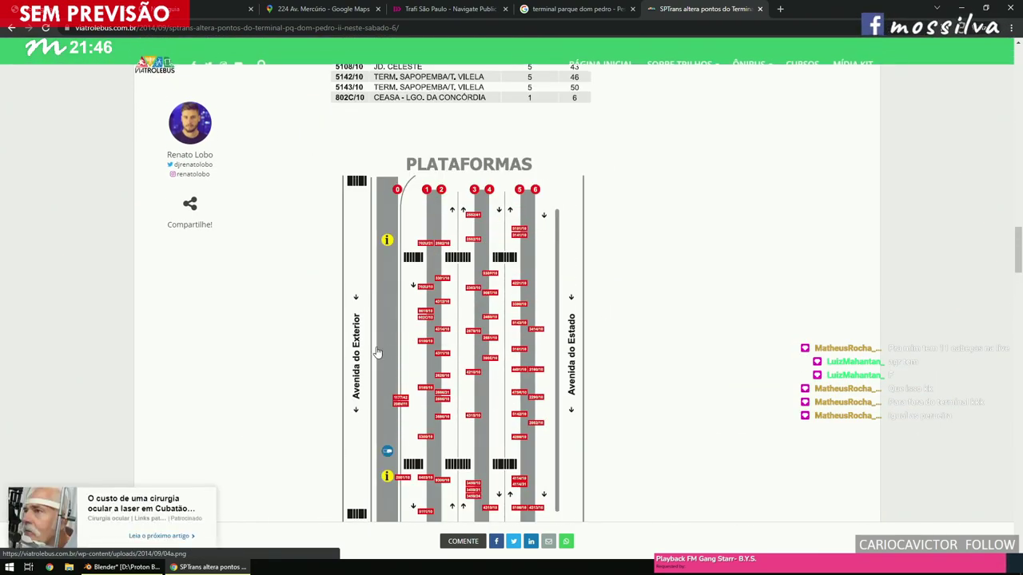
click(575, 9)
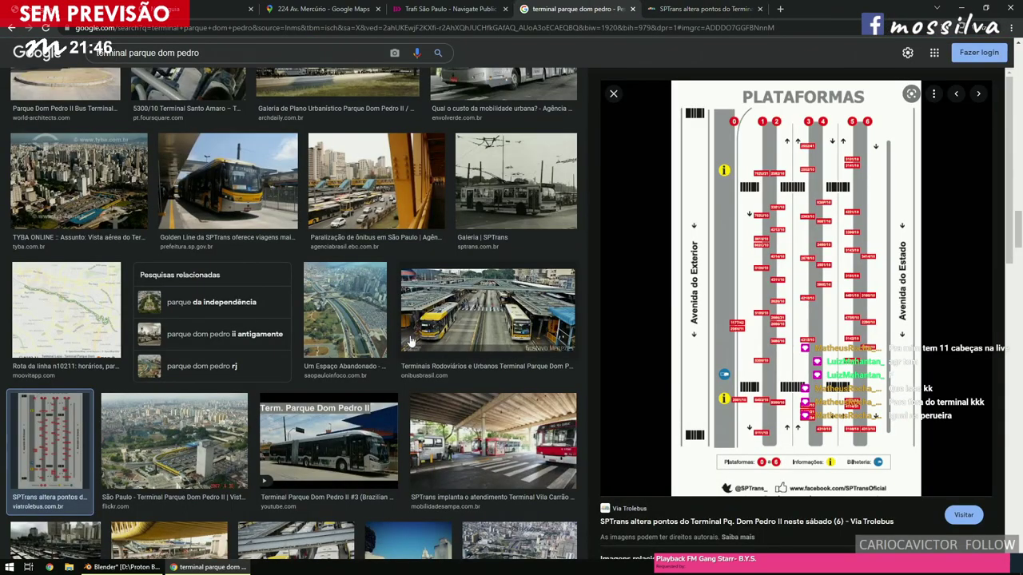
Scroll the image results and preview the aerial Plat 03 Terminal Parque Dom Pedro II photo.
scroll(409, 342, down, 8)
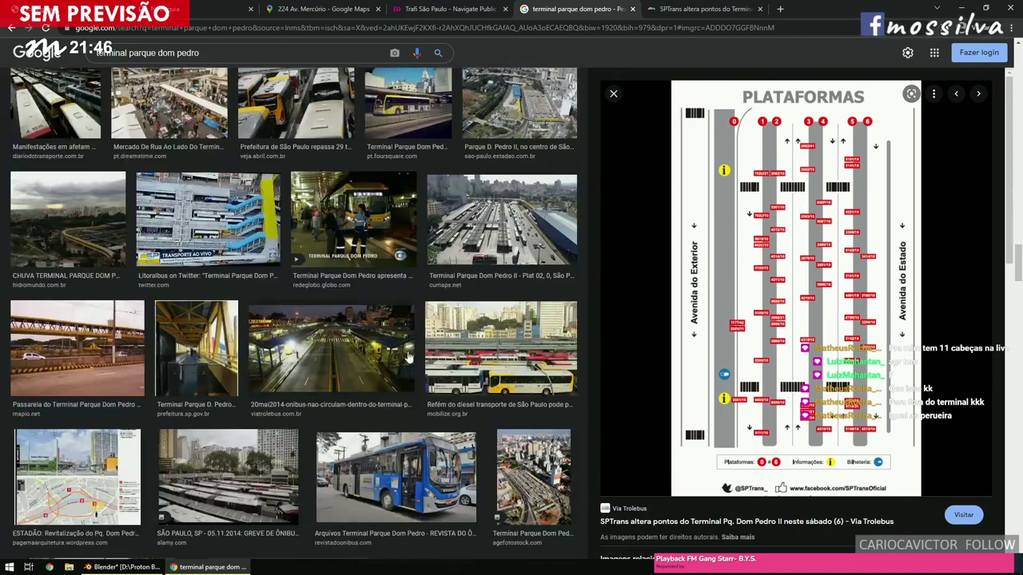
scroll(408, 361, down, 3)
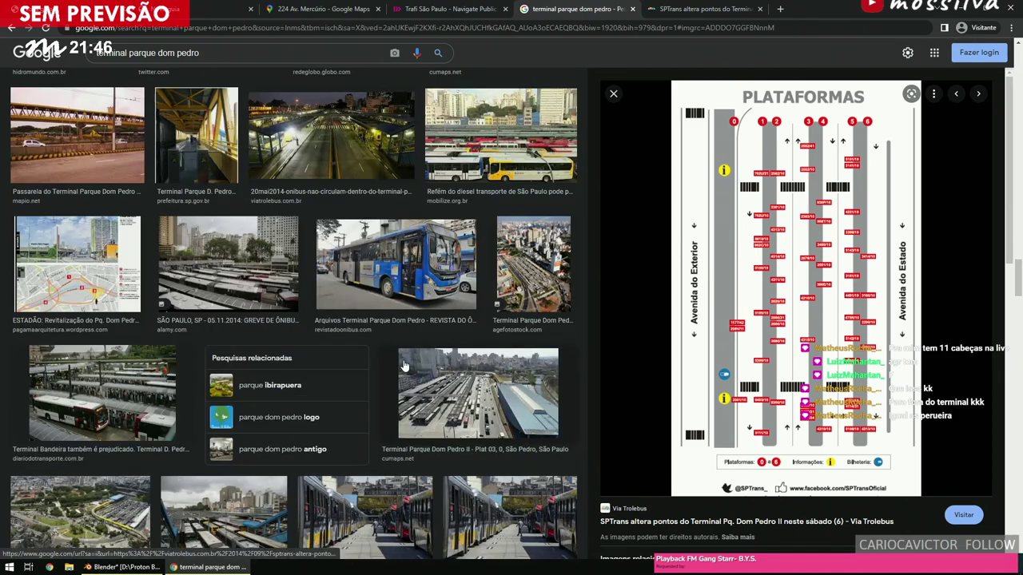
scroll(404, 366, up, 4)
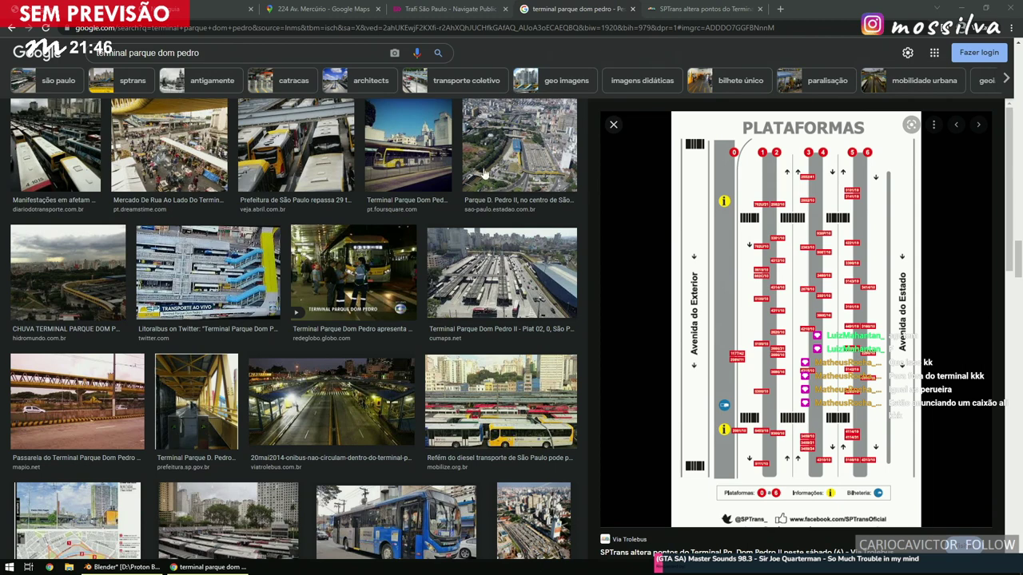
scroll(414, 255, down, 3)
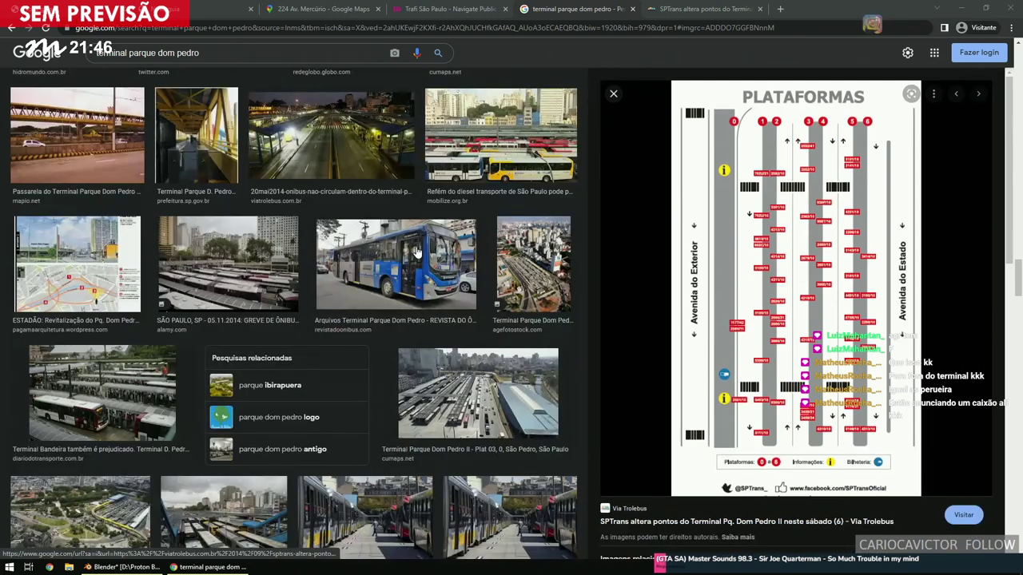
scroll(382, 260, down, 2)
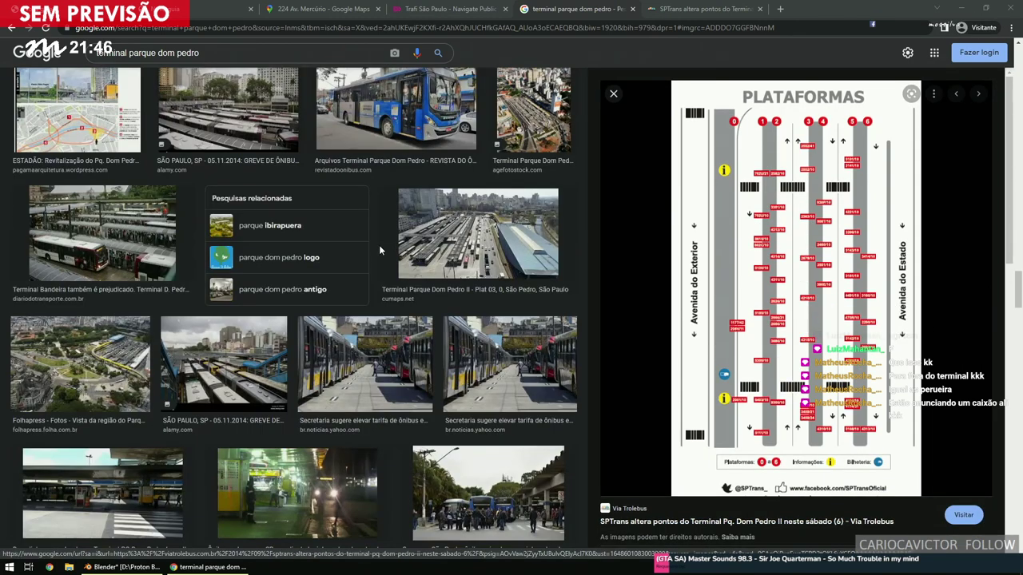
scroll(459, 233, up, 2)
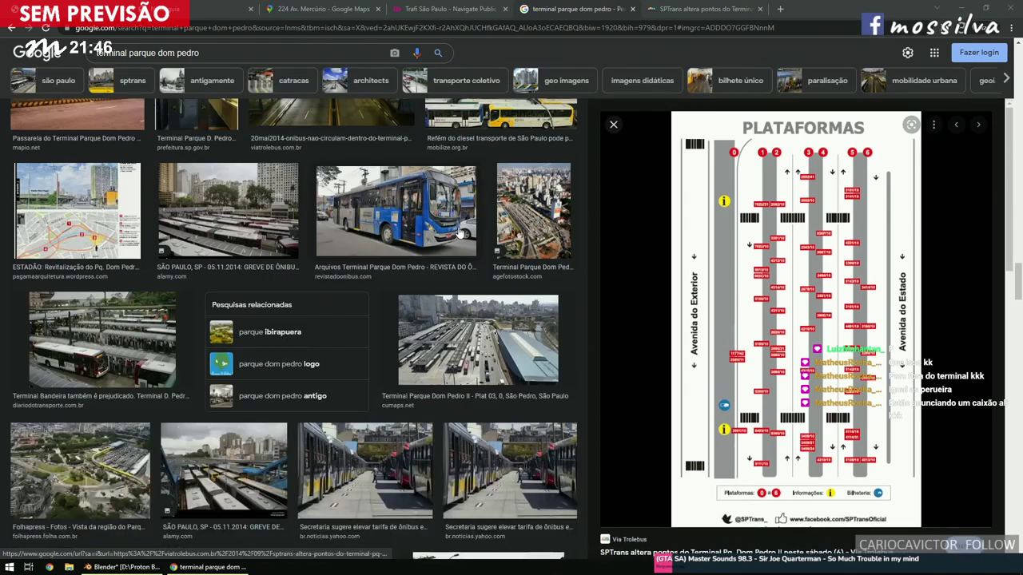
click(461, 328)
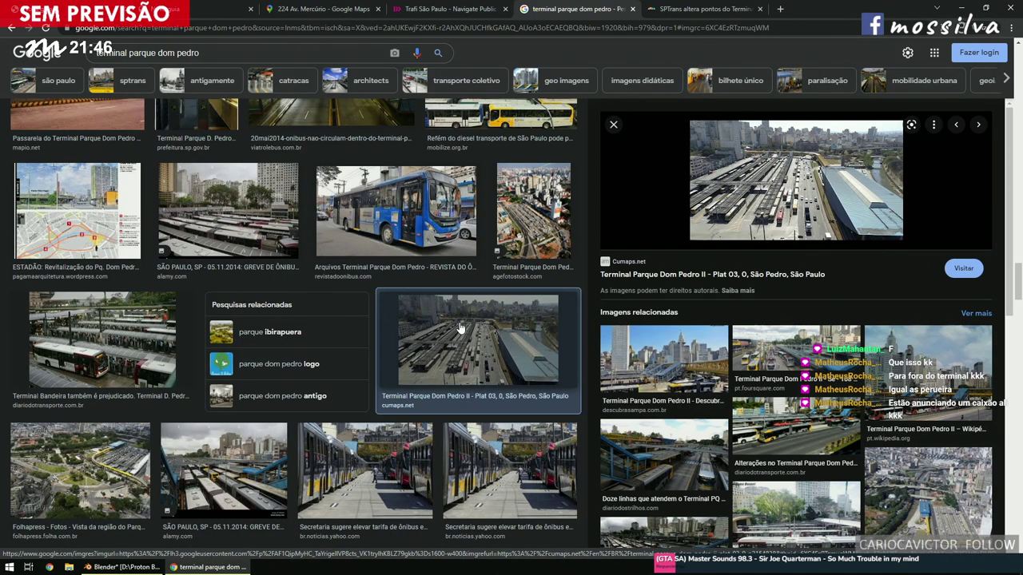
Preview the Greve de ônibus terminal photo and put the cursor in the search box.
scroll(461, 327, down, 15)
scroll(459, 327, down, 10)
scroll(457, 324, up, 2)
scroll(458, 330, up, 15)
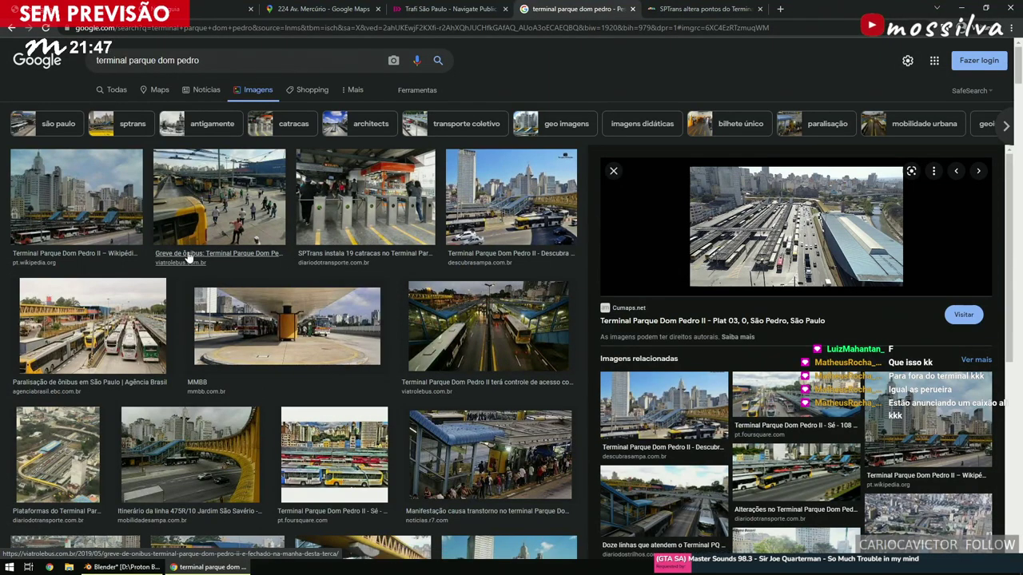
click(216, 206)
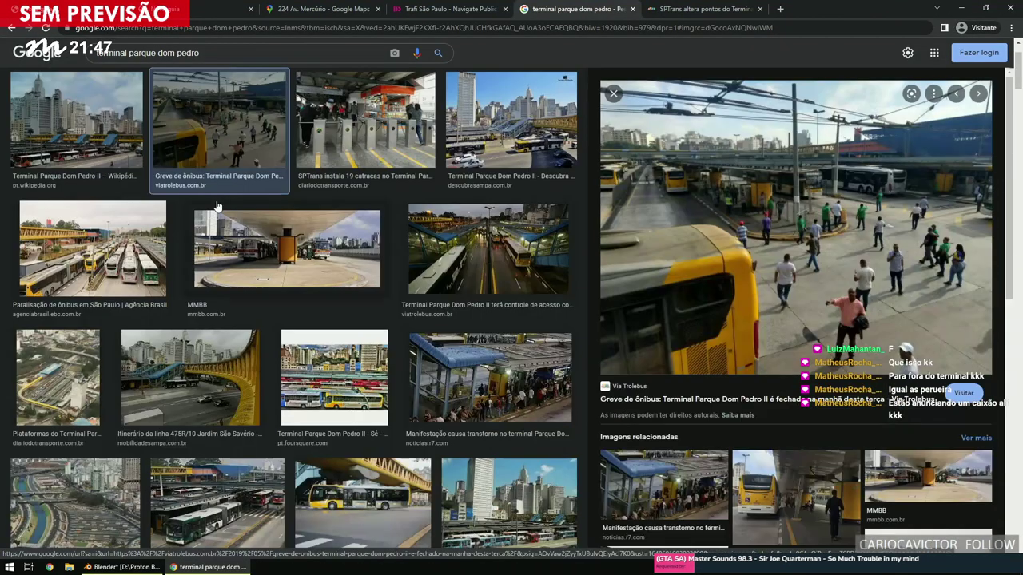
click(239, 53)
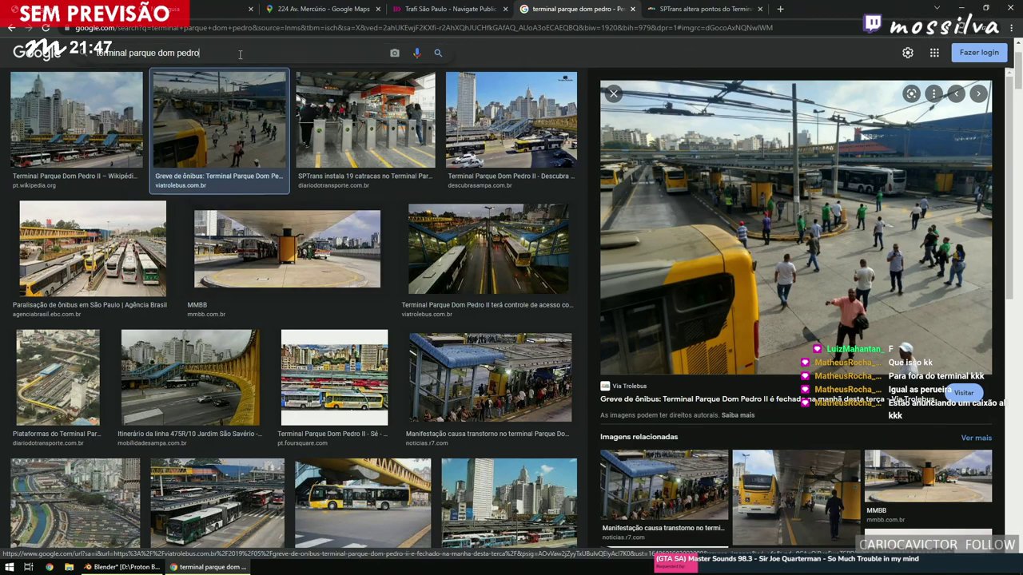
Search 'terminal parque dom pedro 2104' and open the blue SPTrans bus image's article.
text(2104)
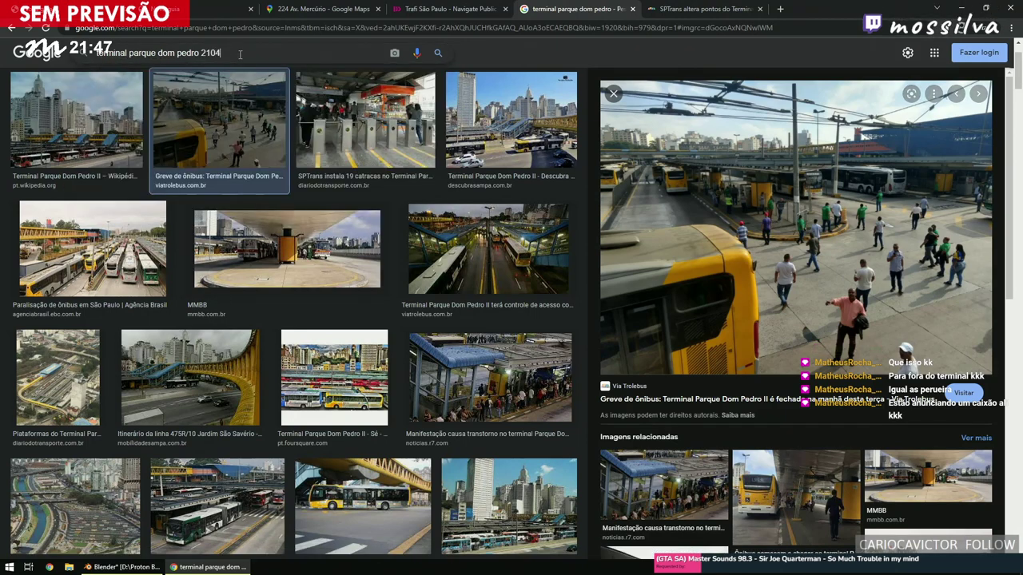
key(Return)
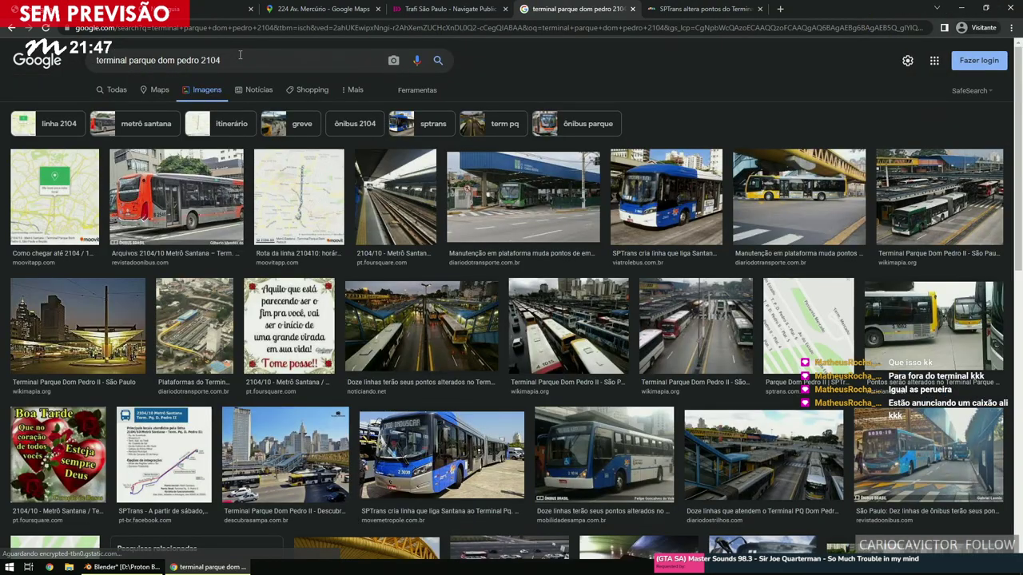
click(615, 190)
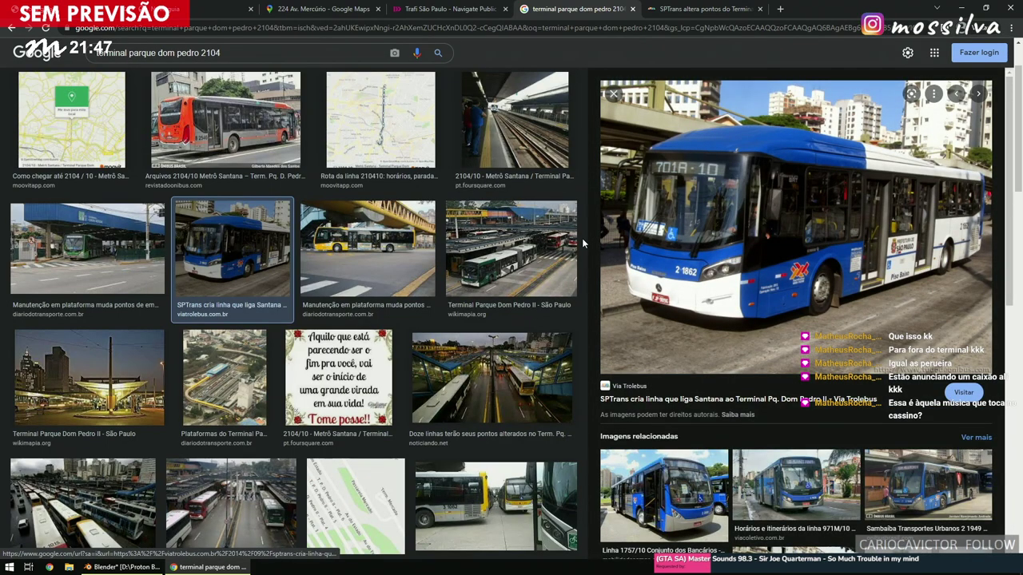
middle_click(615, 405)
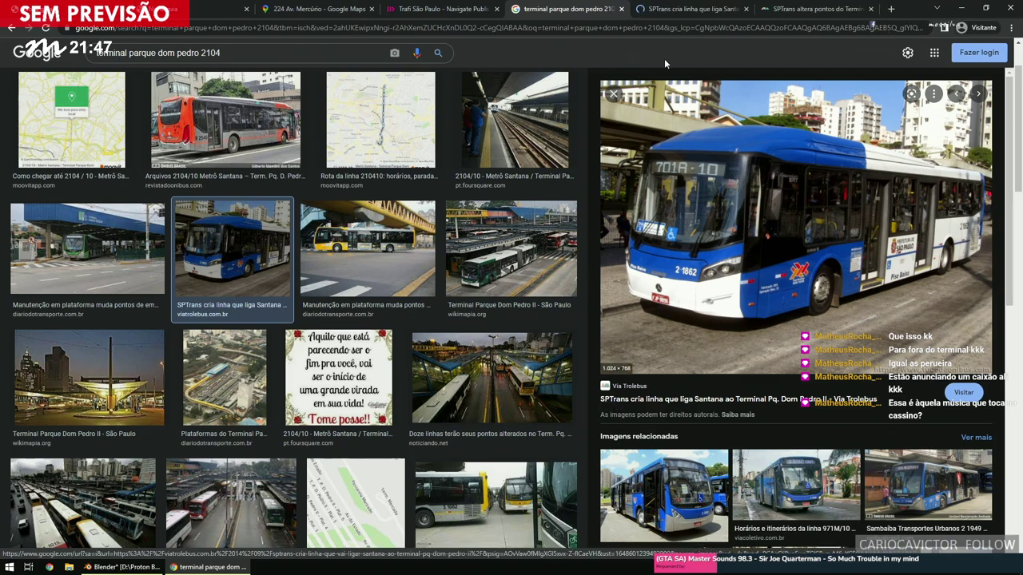
key(ctrl+Tab)
Read the article's opening, highlighting the sentence about the SPTrans announcement.
scroll(421, 387, down, 15)
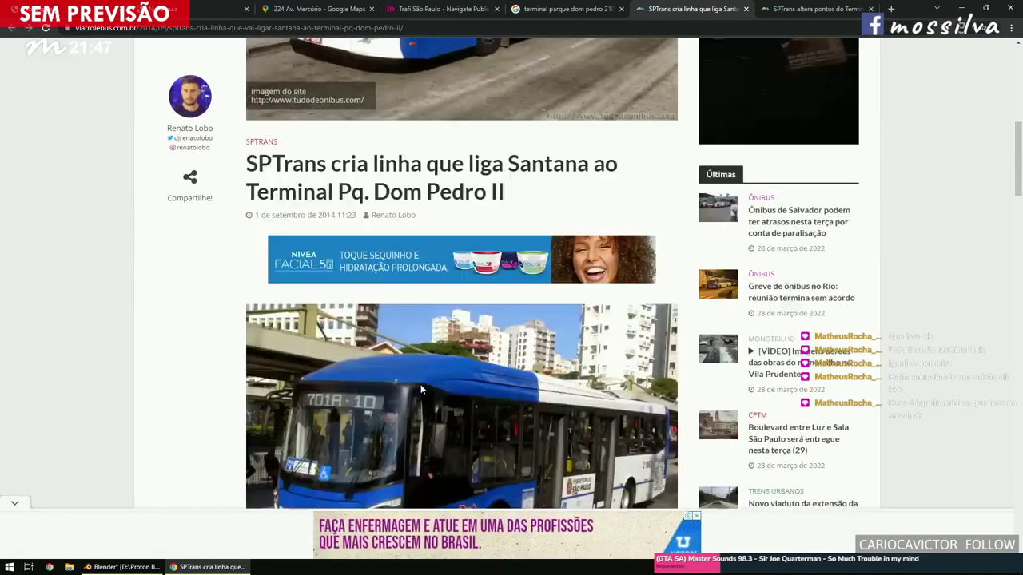
scroll(421, 389, up, 5)
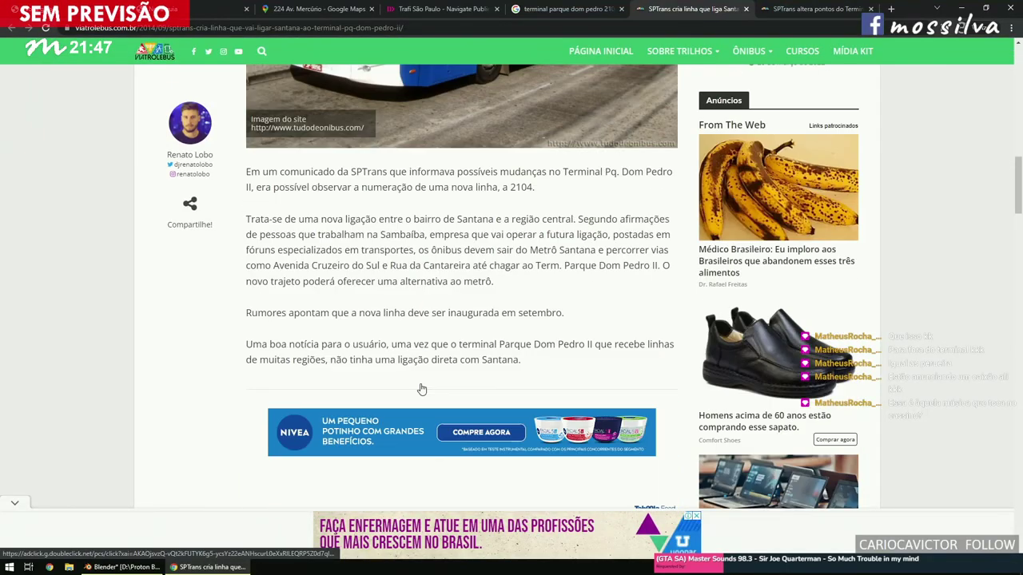
scroll(370, 283, up, 3)
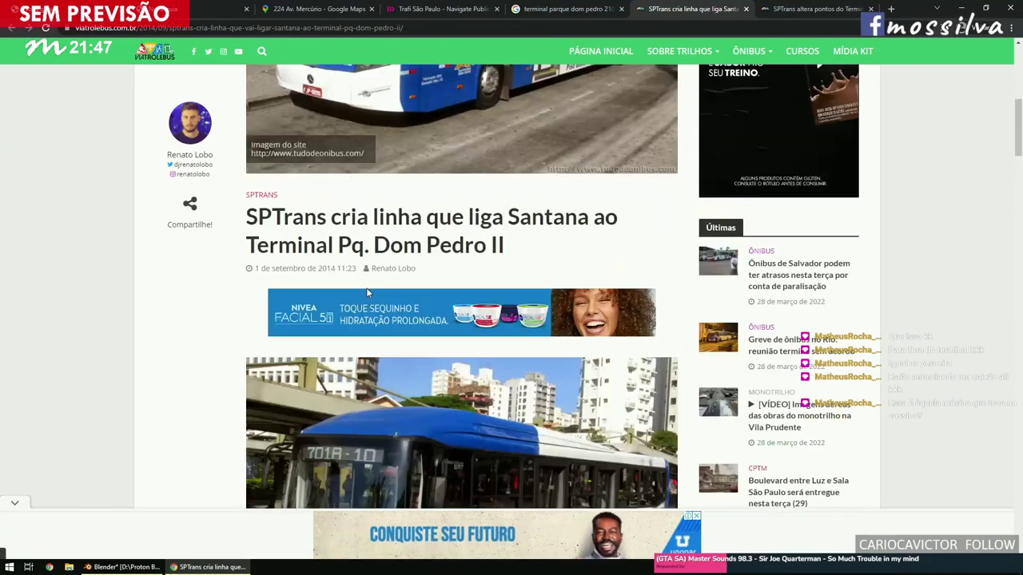
scroll(336, 297, down, 3)
scroll(336, 297, down, 2)
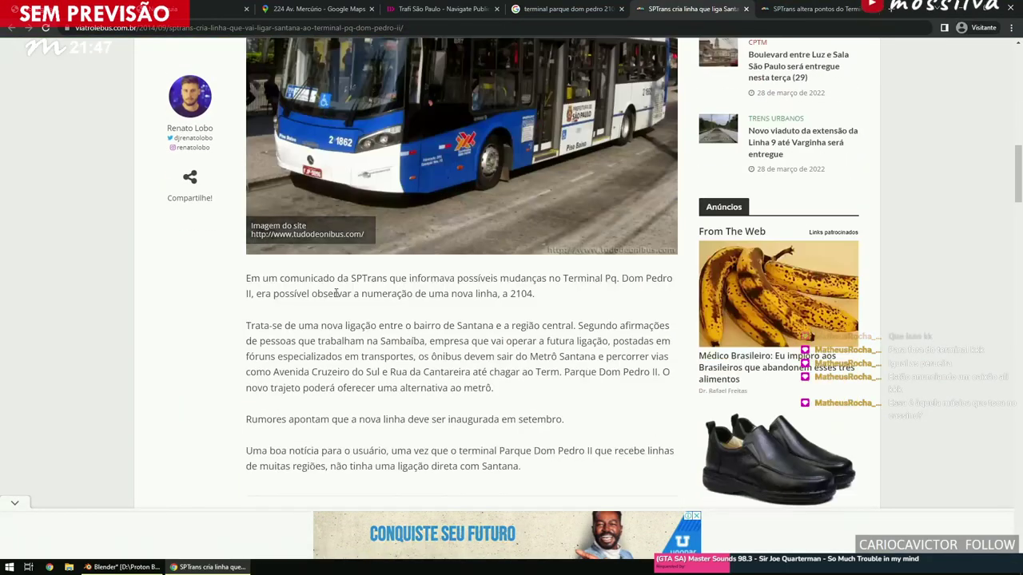
click(334, 294)
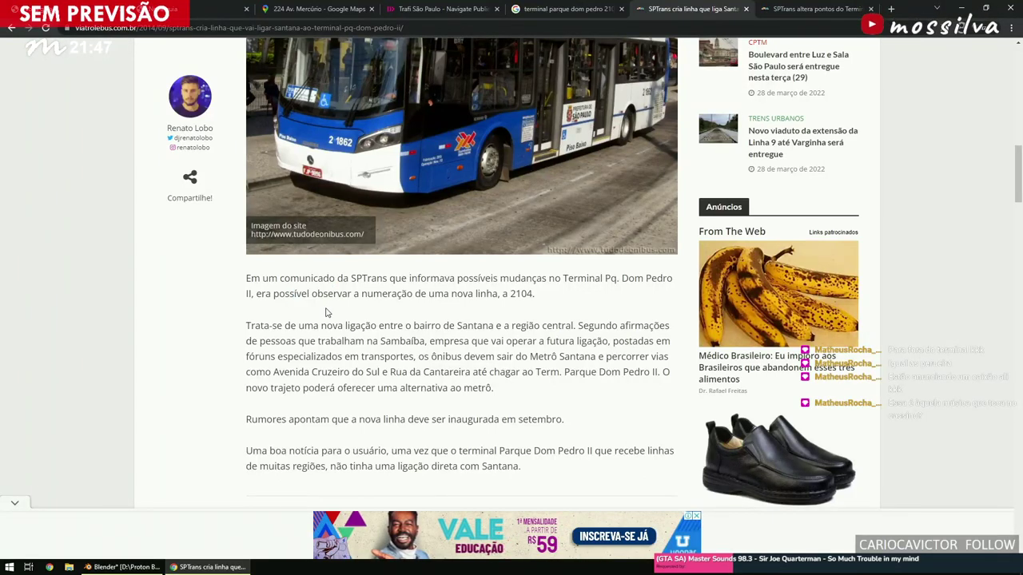
drag(264, 294, 337, 280)
click(339, 300)
Highlight passages on the route, Sambaíba workers, Rua da Cantareira and the metrô alternative.
drag(255, 335, 297, 326)
click(309, 329)
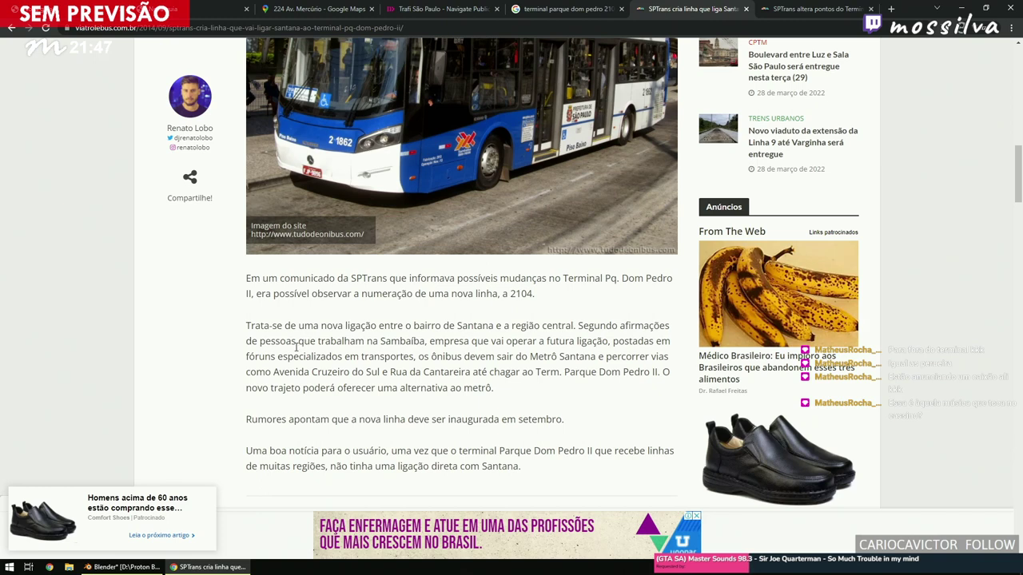
drag(258, 357, 403, 360)
drag(541, 326, 445, 341)
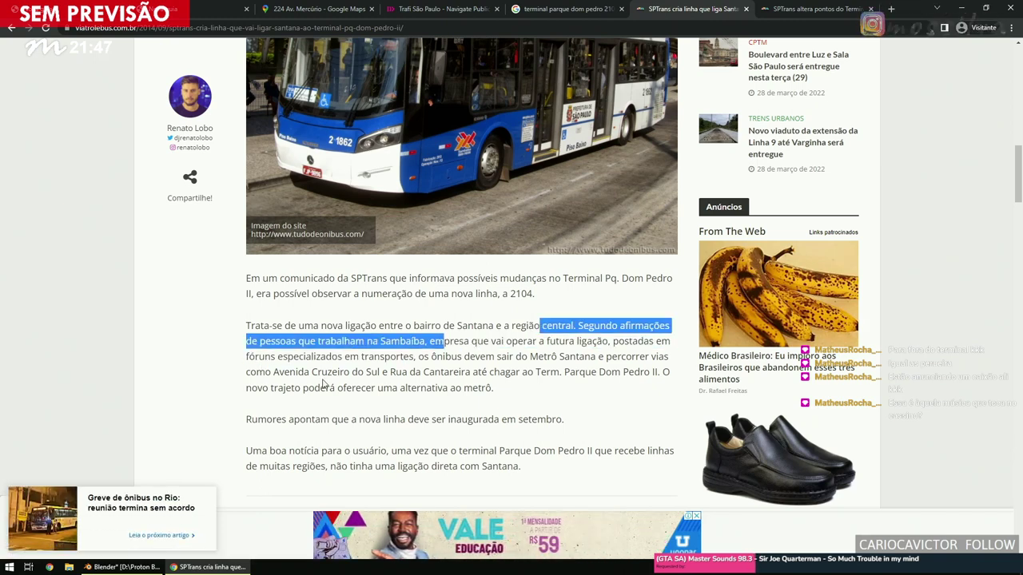
drag(314, 388, 390, 368)
click(390, 366)
drag(313, 388, 278, 419)
click(297, 407)
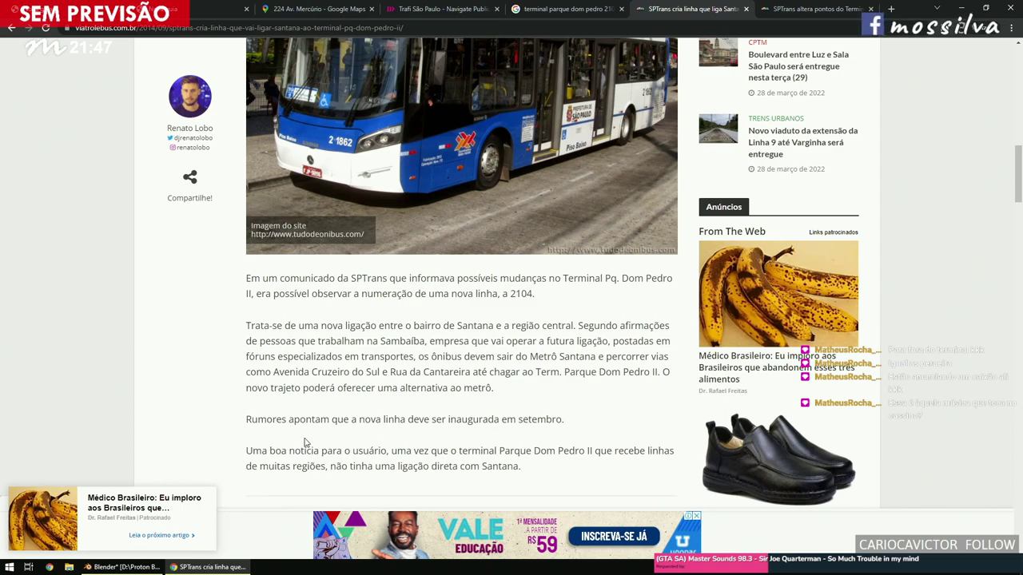
Glance at the 2104 image results, then return to the Santana line article and keep reading.
scroll(305, 440, up, 2)
scroll(305, 437, down, 7)
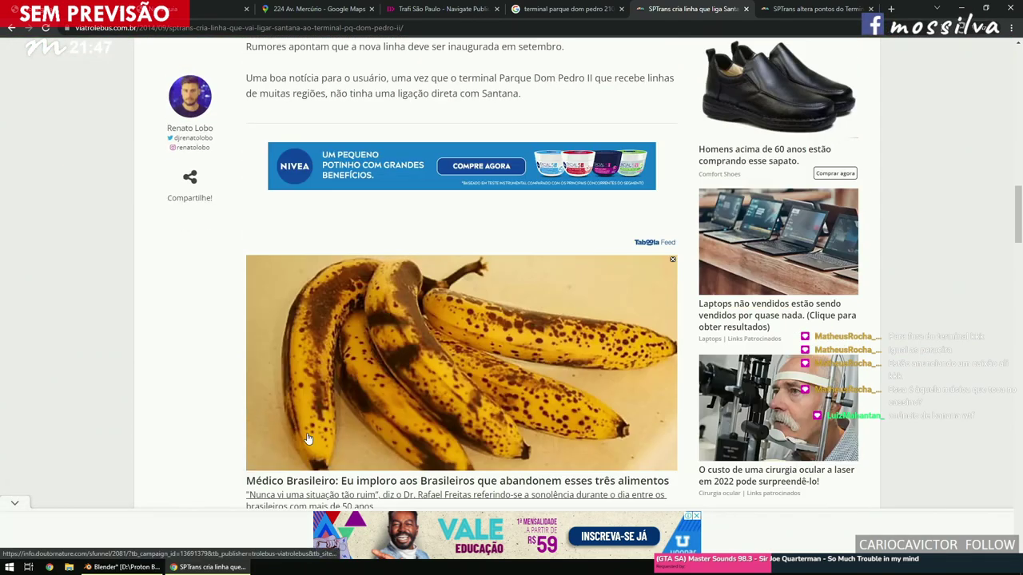
scroll(307, 438, up, 10)
click(567, 8)
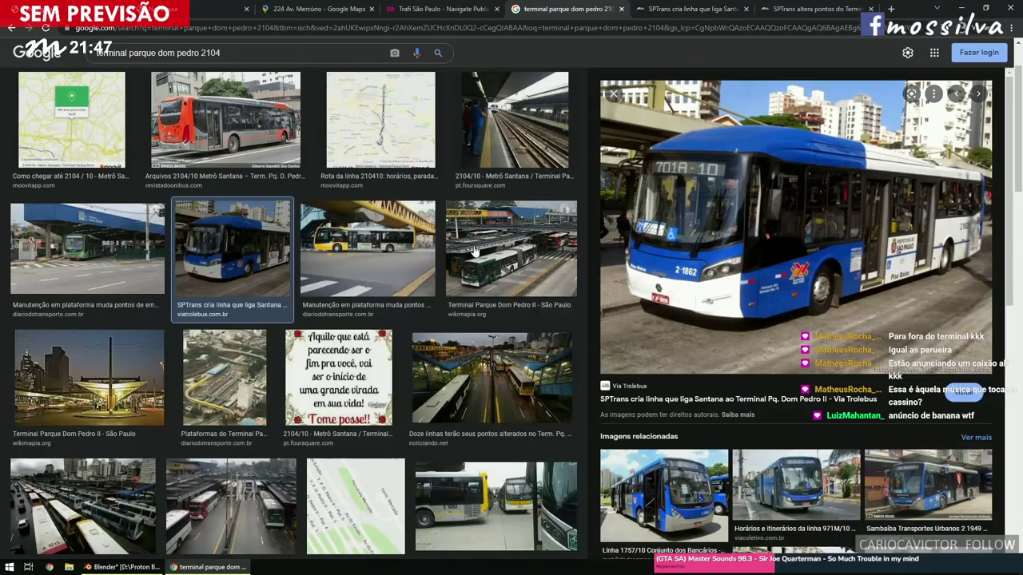
click(729, 11)
scroll(660, 348, down, 2)
scroll(660, 348, up, 1)
scroll(659, 348, down, 1)
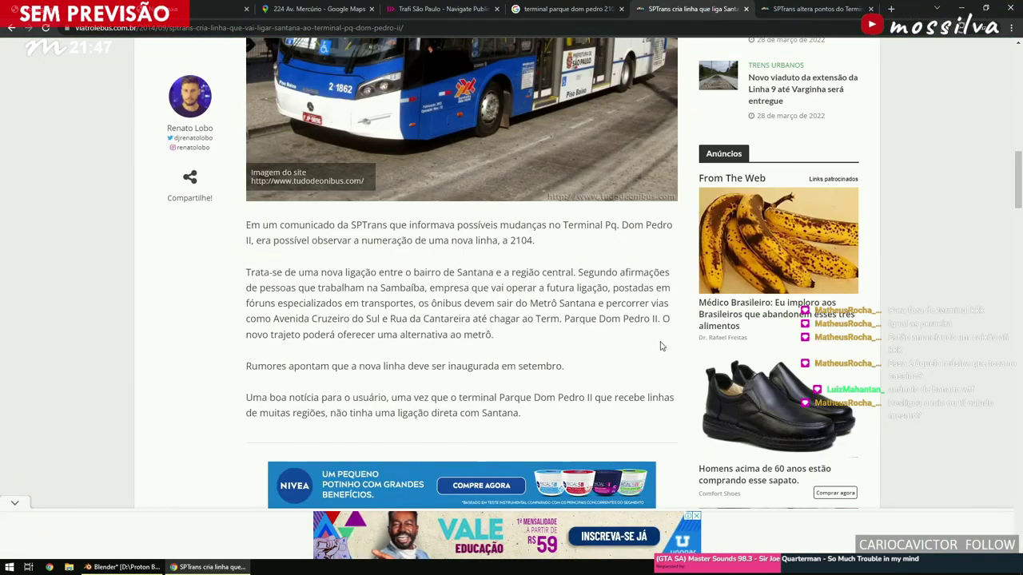
scroll(660, 347, down, 5)
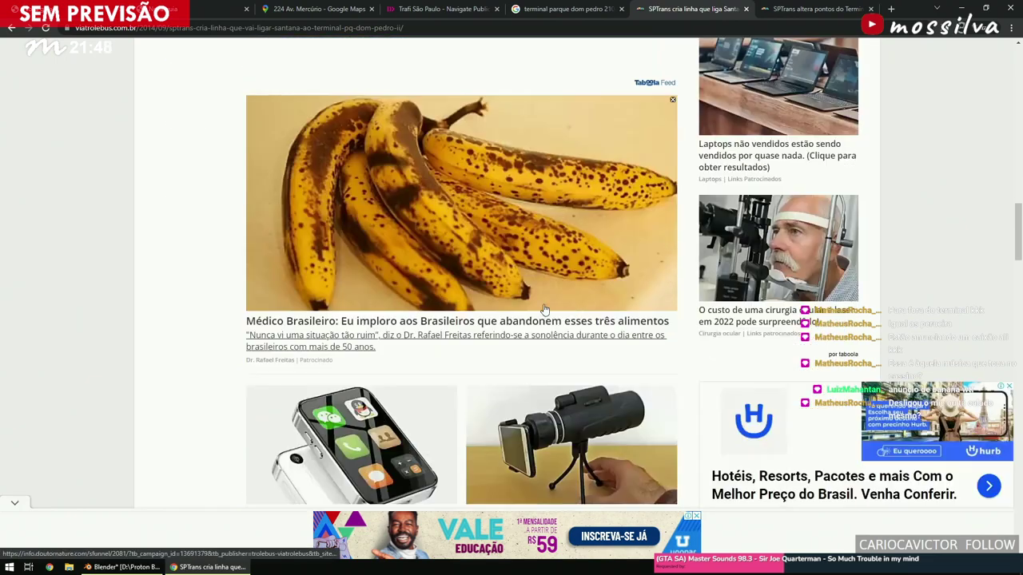
scroll(459, 267, up, 8)
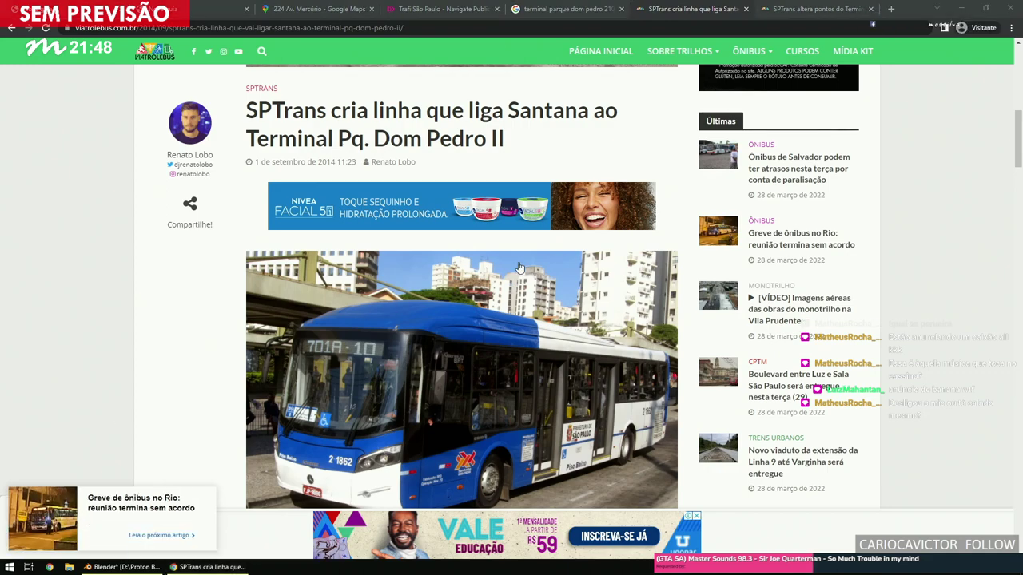
scroll(550, 299, down, 3)
scroll(549, 299, down, 4)
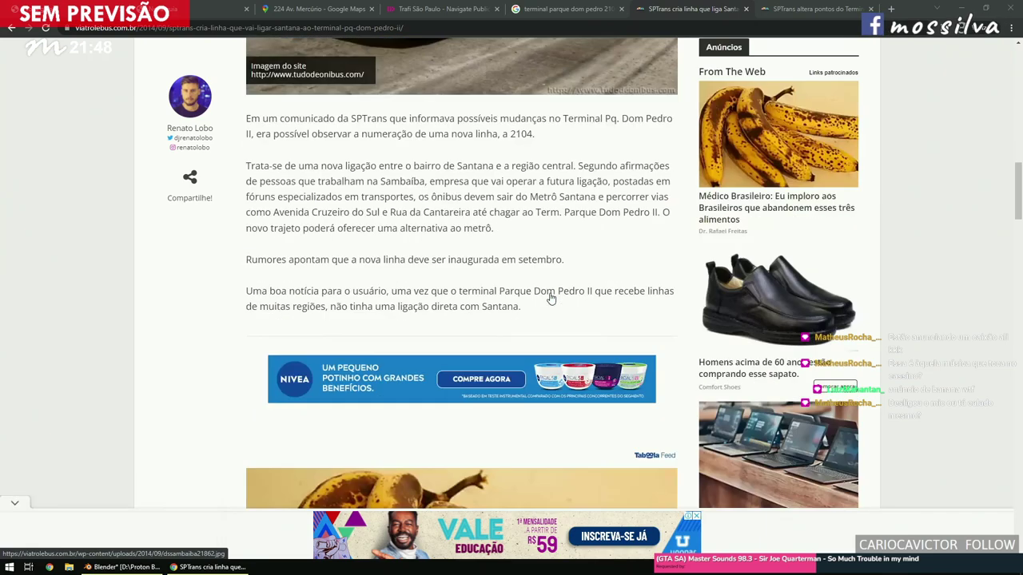
scroll(550, 299, up, 2)
From the 2104 image results, preview the 2104/10 Metrô Santana route map and background-open its Facebook source.
click(542, 7)
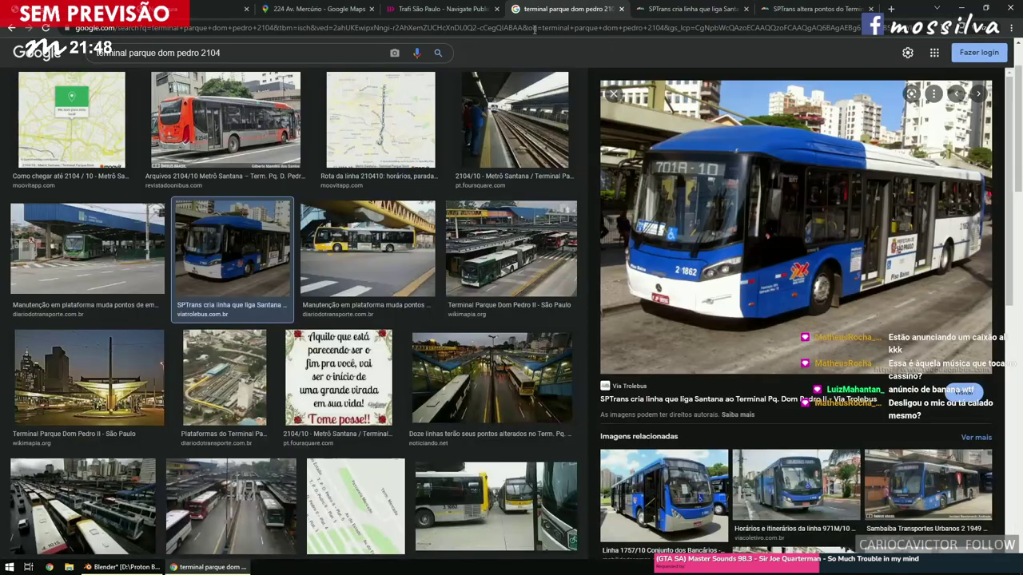
scroll(327, 314, up, 1)
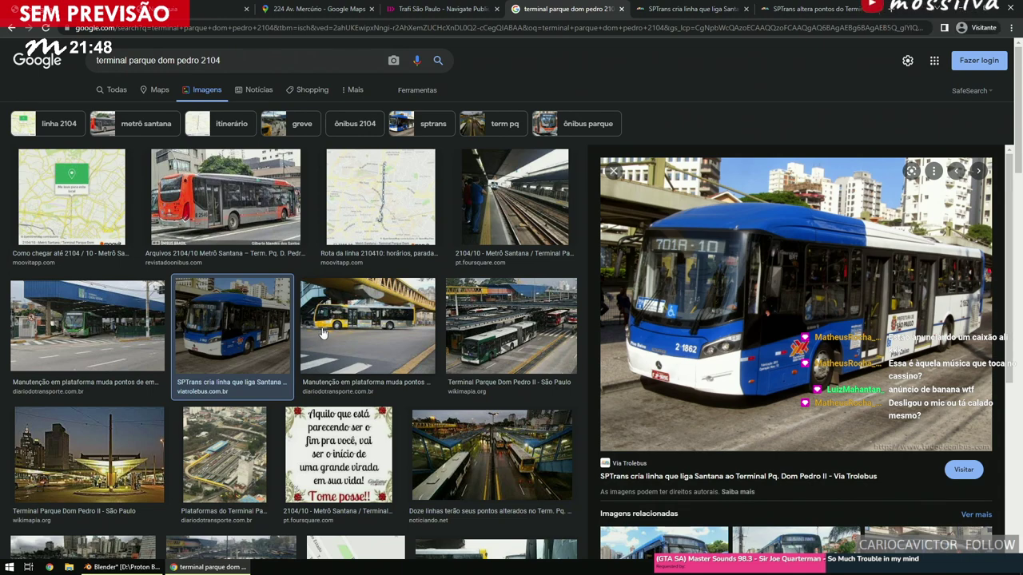
scroll(319, 334, down, 2)
scroll(318, 336, down, 2)
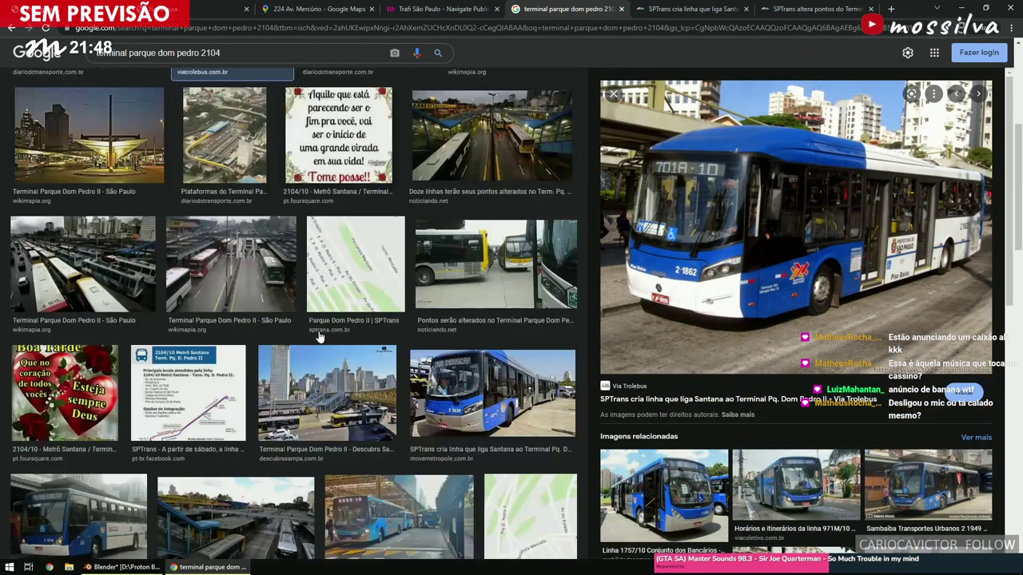
click(186, 404)
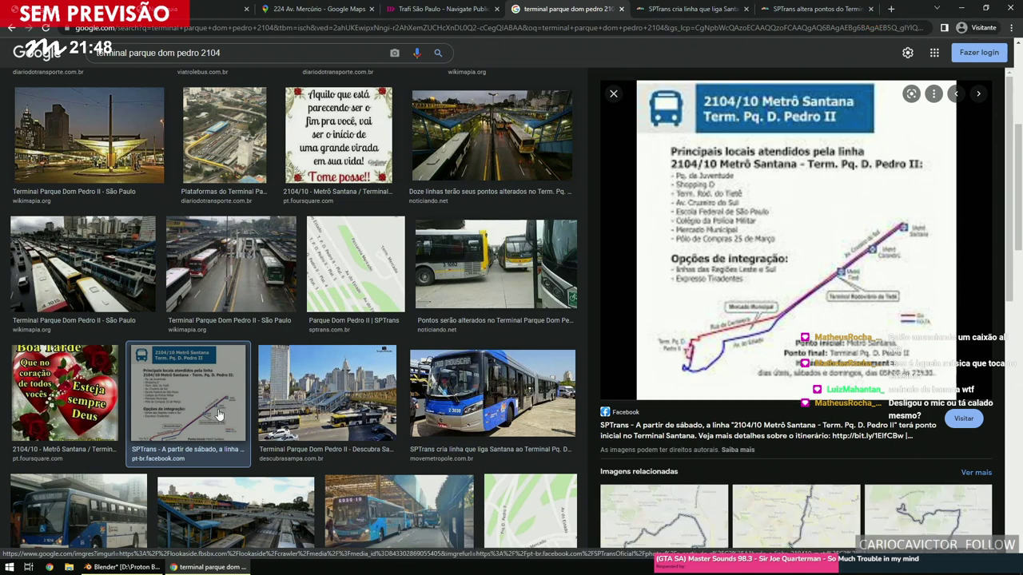
middle_click(725, 432)
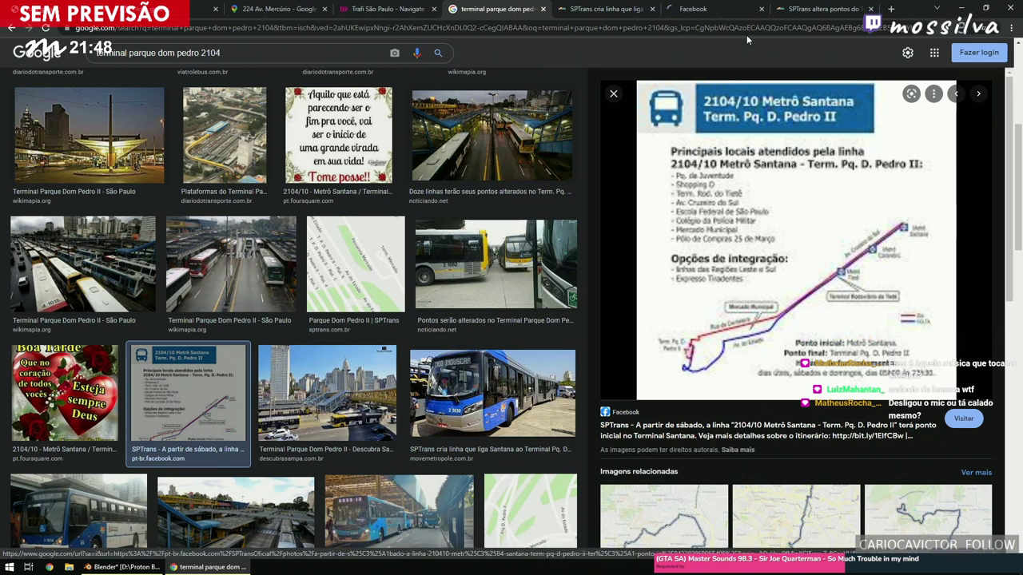
Check the SPTrans 2104/10 Facebook post and its bit.ly itinerary link, which returns page not found.
click(731, 12)
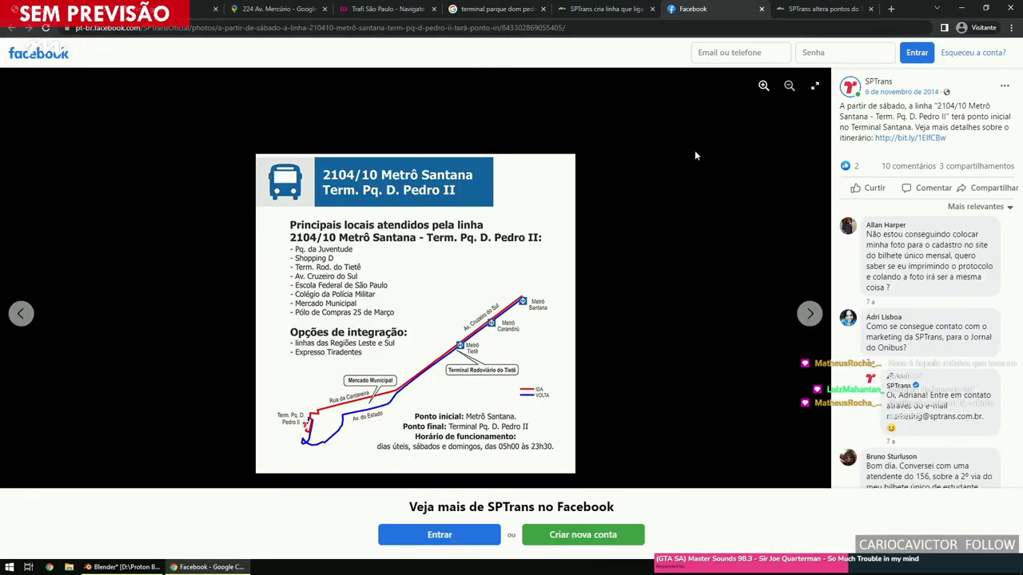
middle_click(894, 138)
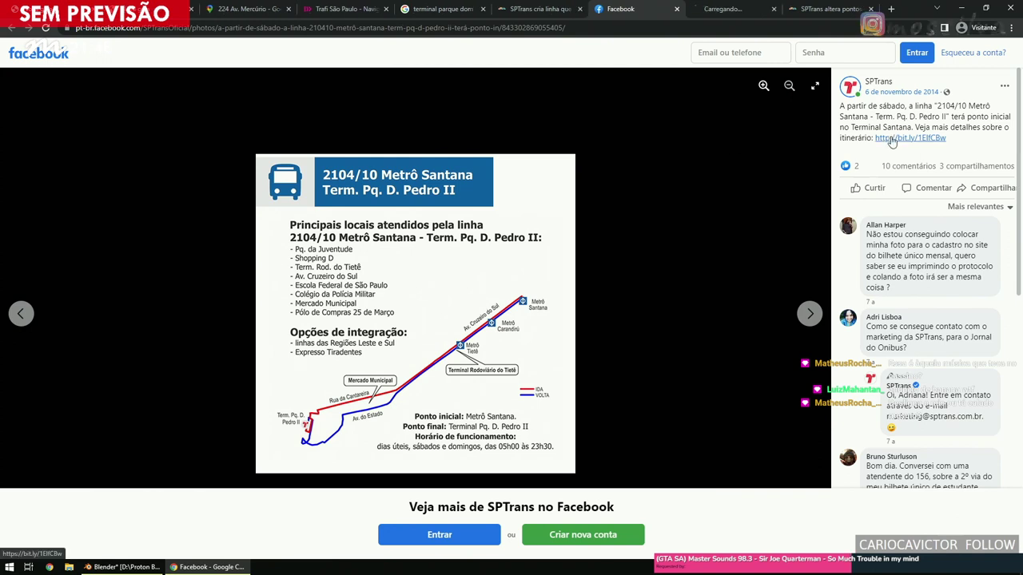
click(731, 9)
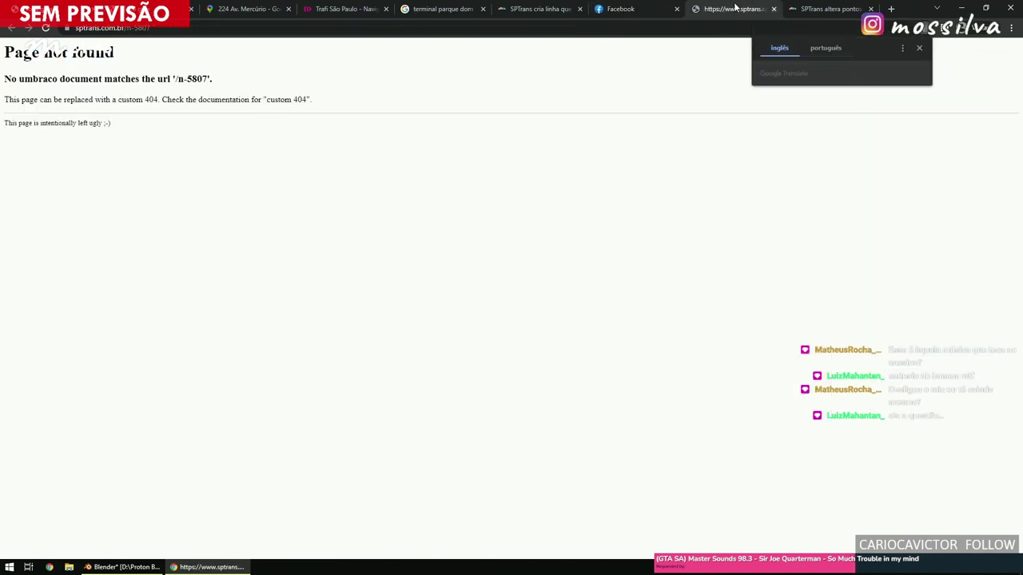
click(650, 11)
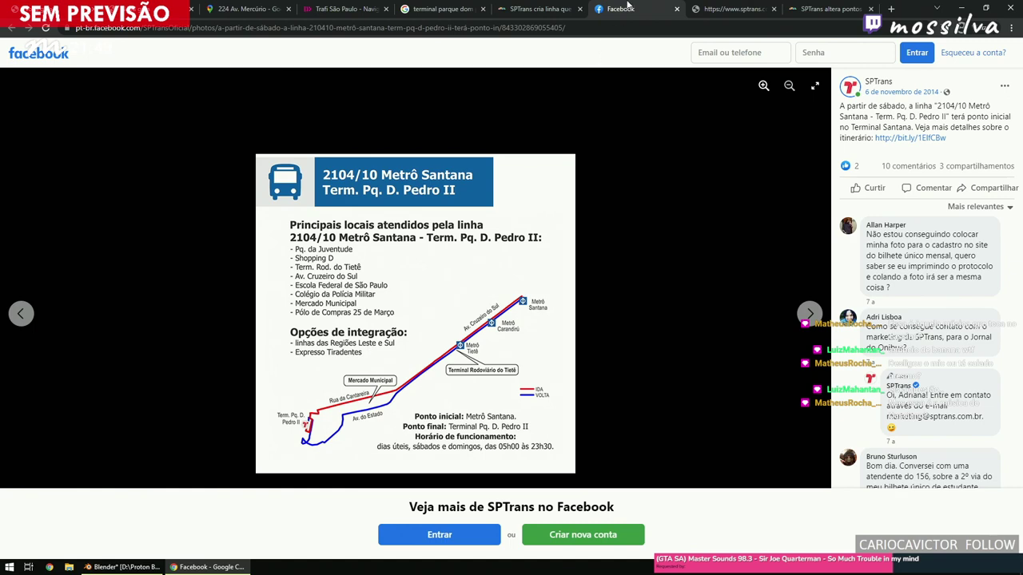
click(573, 8)
click(441, 8)
In Trafi, view line 2104-10 departures from Terminal Parque Dom Pedro II - Plat 0, then return to the article.
click(361, 8)
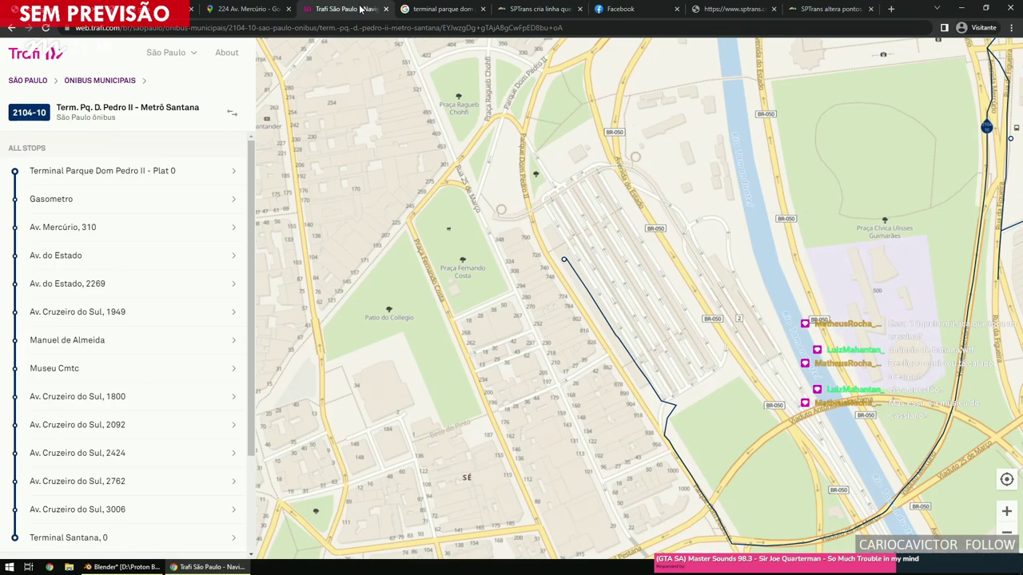
drag(525, 302, 503, 294)
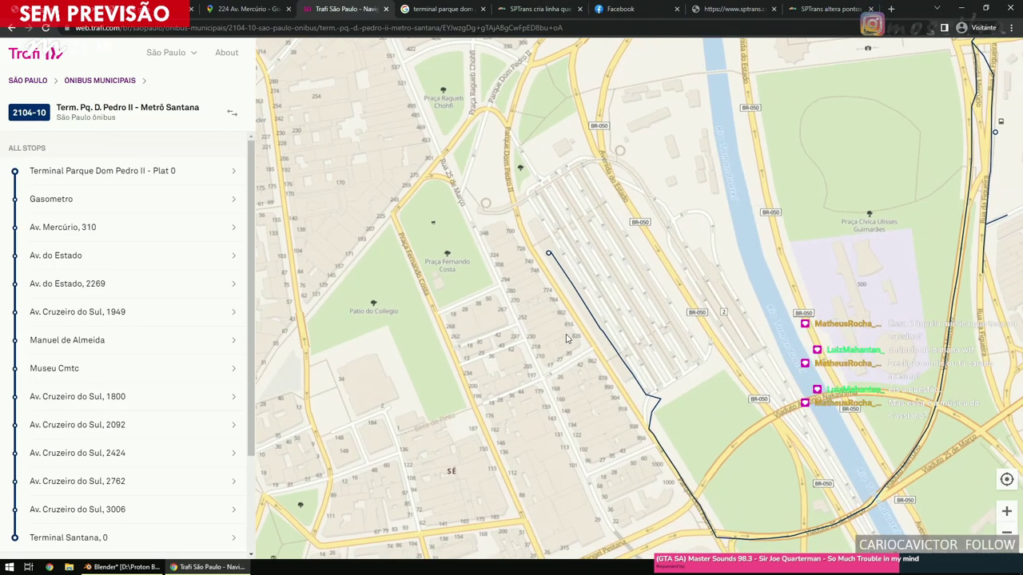
drag(604, 343, 568, 348)
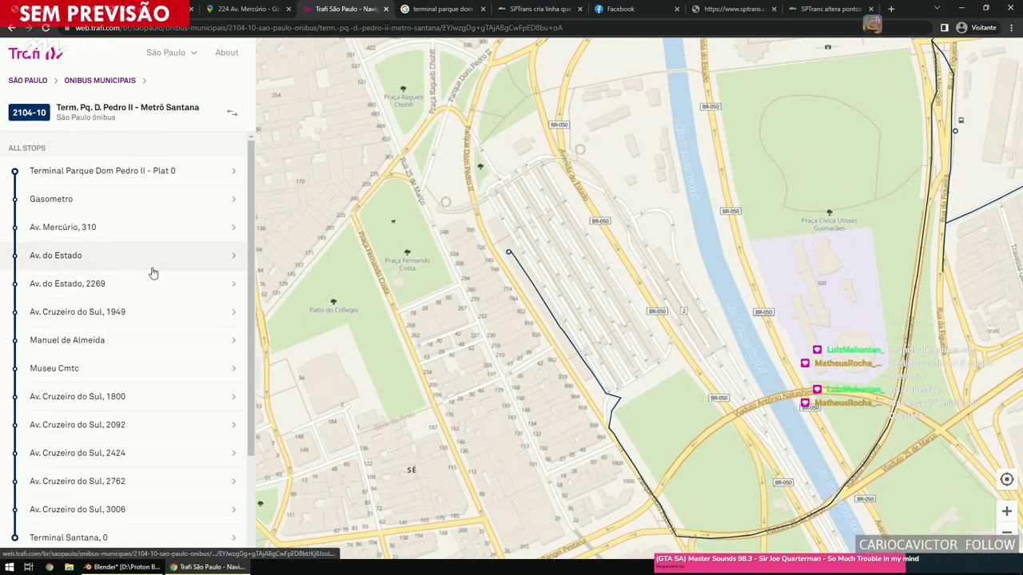
click(158, 185)
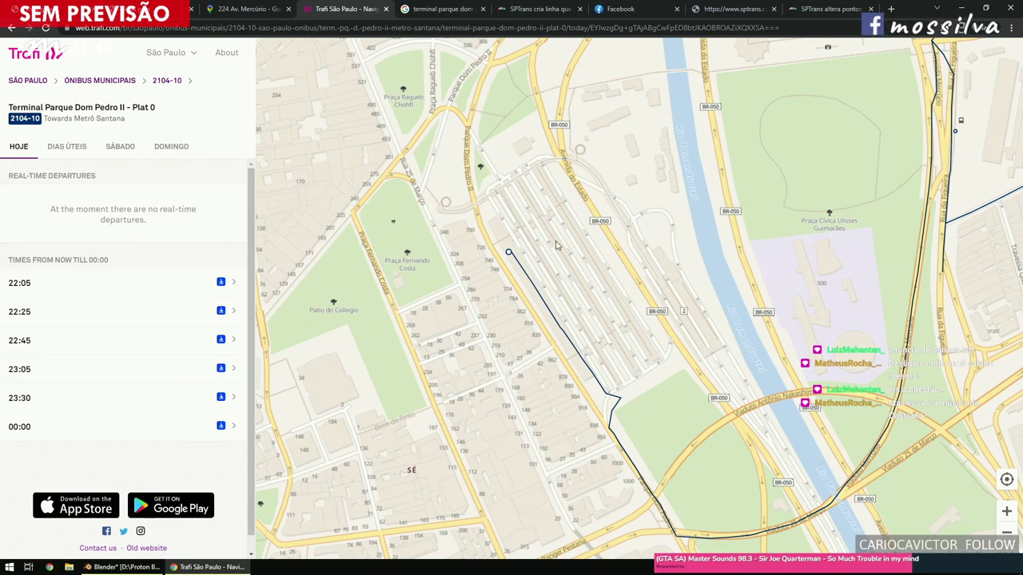
click(537, 8)
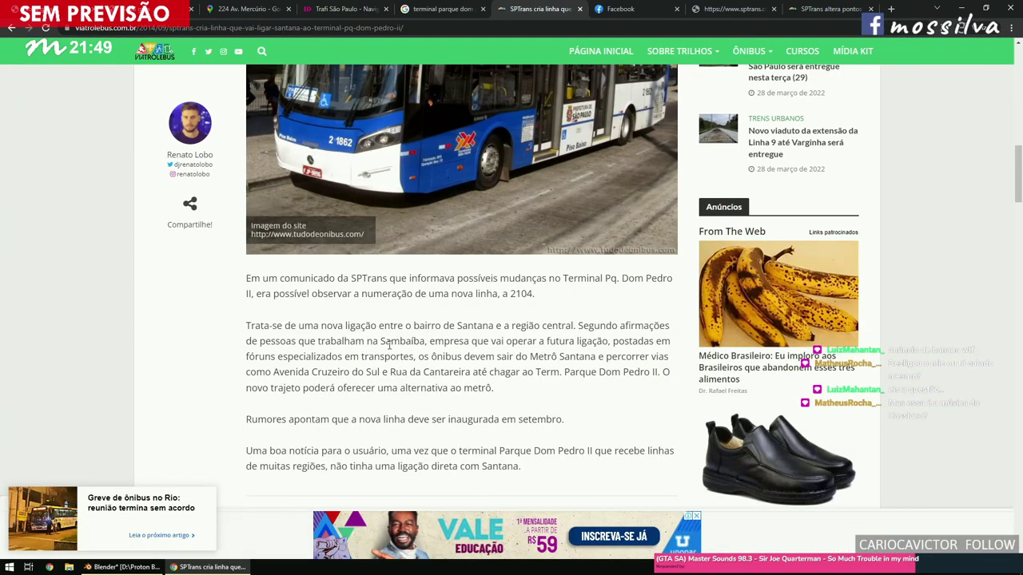
Rerun the Google Images search without '2104' and browse the terminal results.
key(ctrl+shift+Tab)
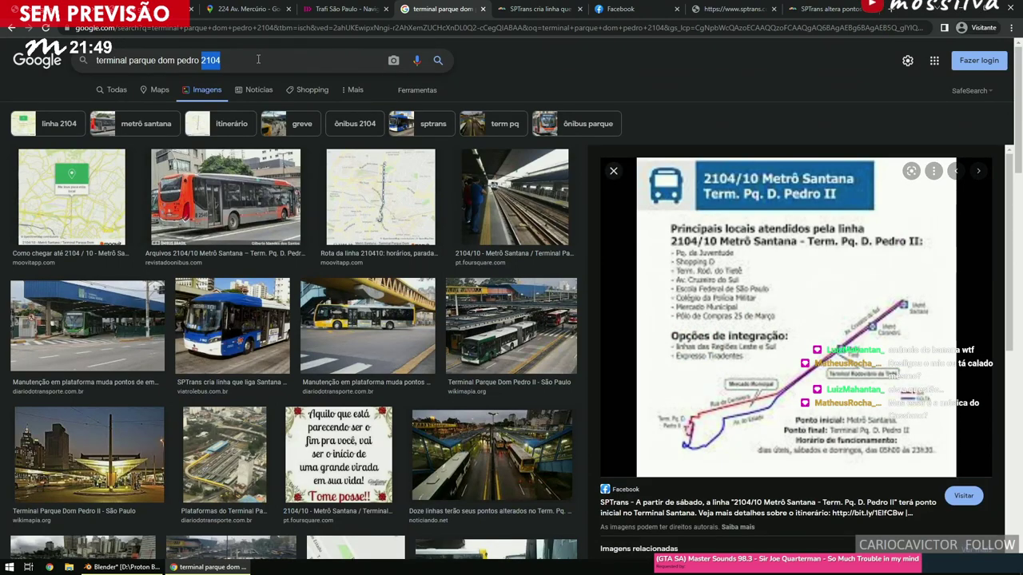
key(BackSpace)
key(Return)
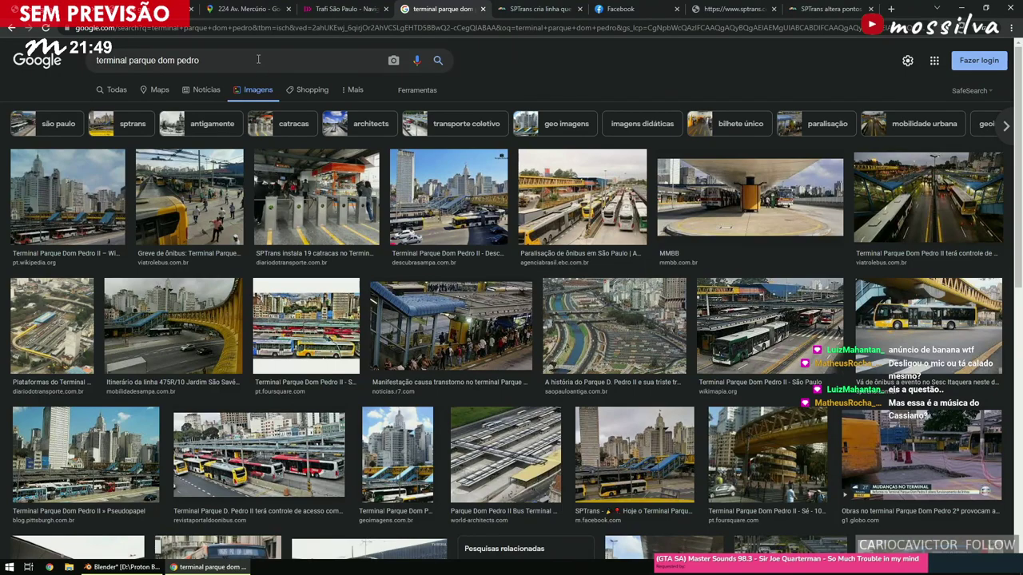
scroll(348, 165, down, 4)
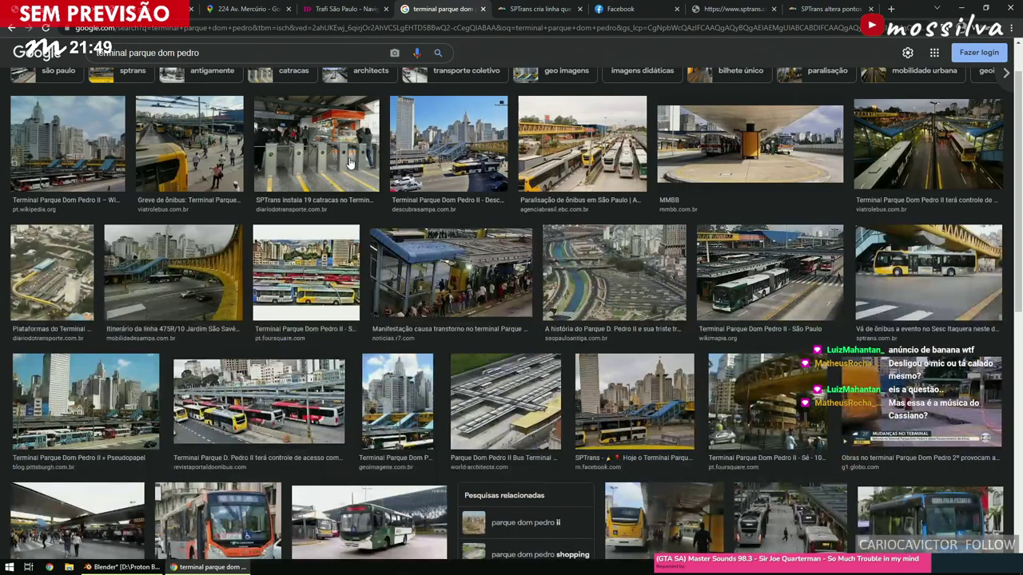
scroll(348, 173, down, 2)
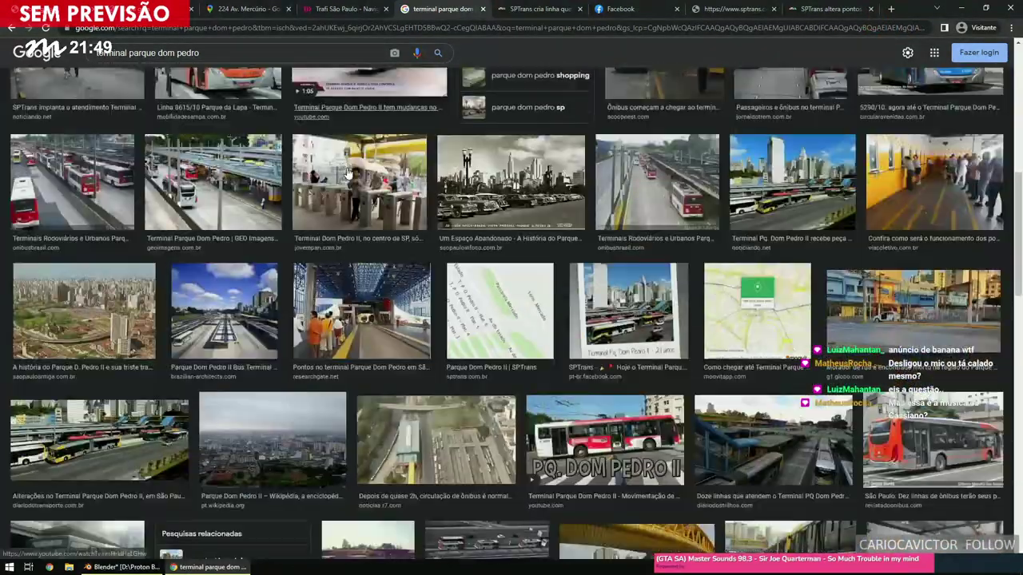
scroll(347, 173, down, 1)
scroll(348, 174, up, 7)
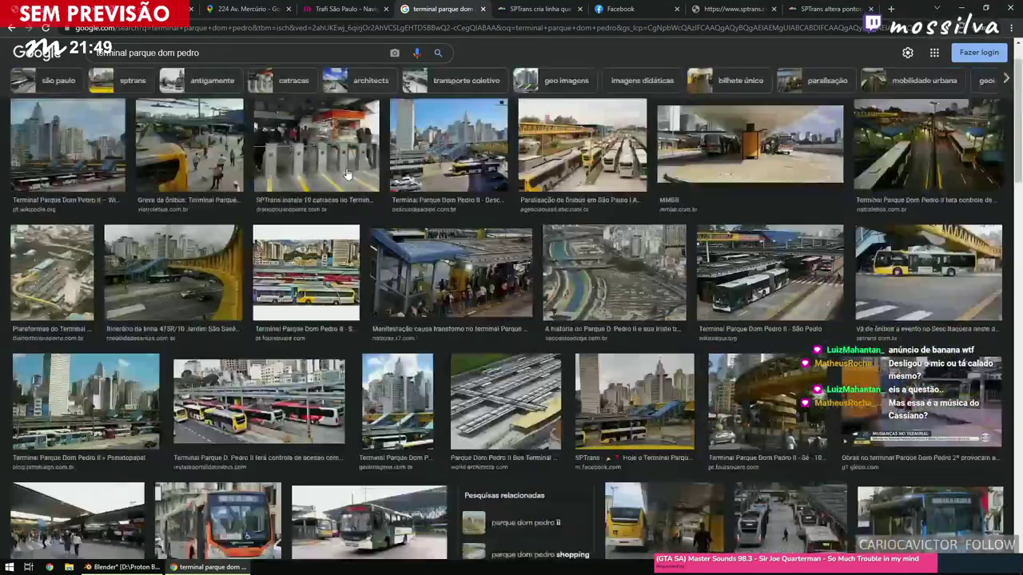
Search 'terminal parque dom pedro ii' and open the World-Architects page for the MMBB terminal image.
click(250, 61)
text(ii)
key(Return)
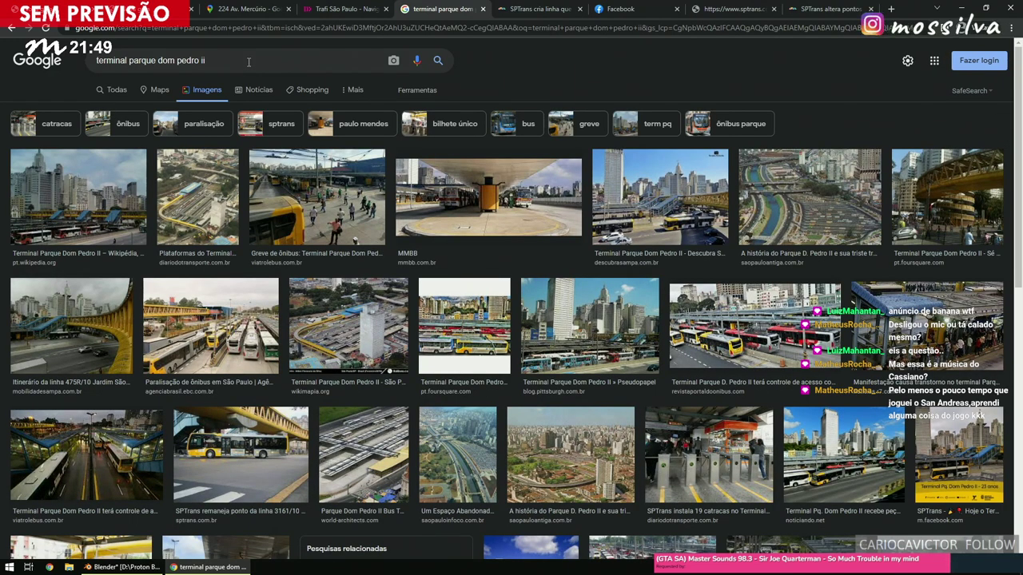
click(358, 448)
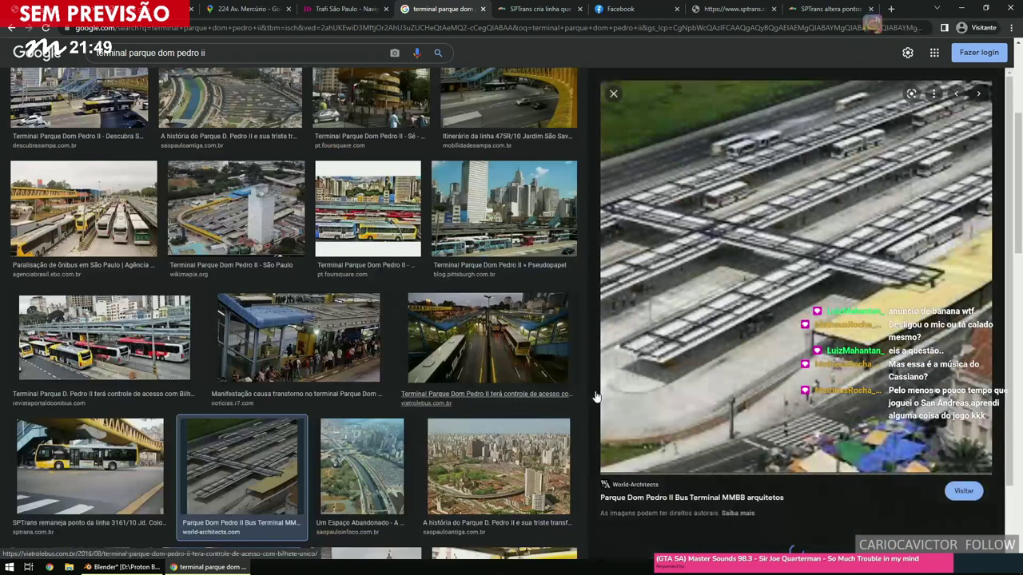
middle_click(719, 120)
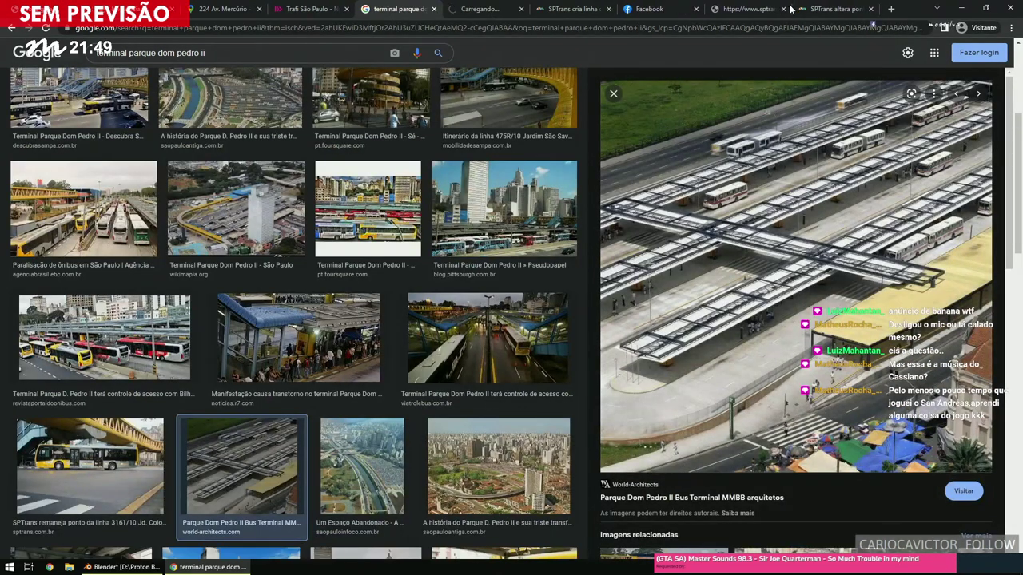
click(477, 8)
scroll(407, 231, down, 15)
Enlarge the Parque Dom Pedro II terminal site plan on World-Architects, then close it.
scroll(408, 238, down, 15)
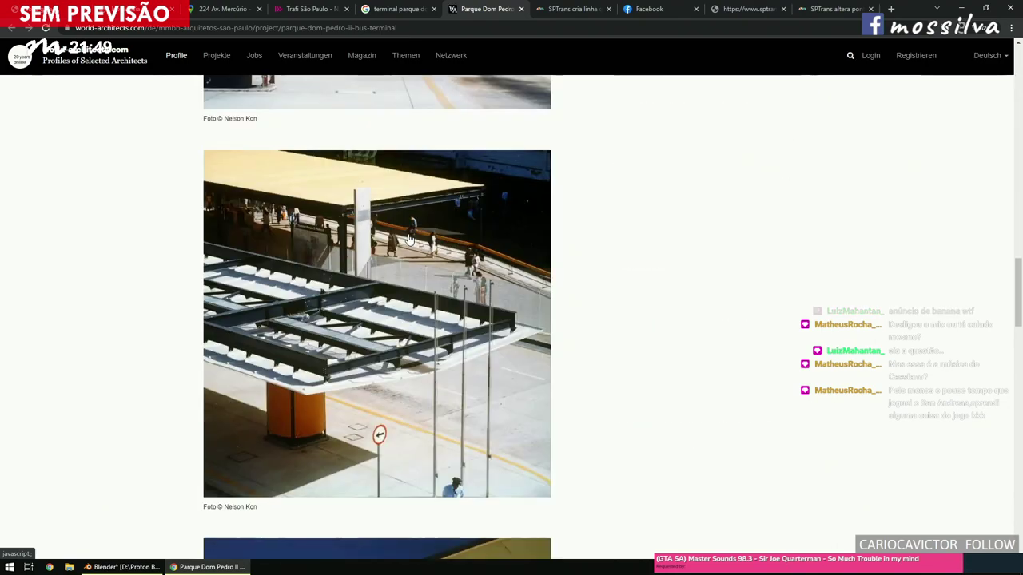
click(387, 204)
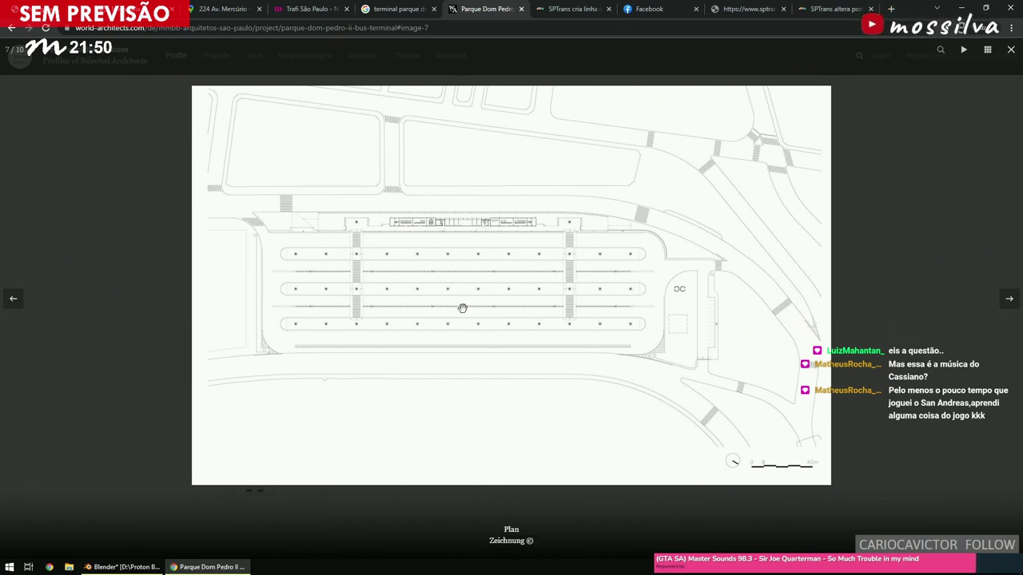
click(169, 250)
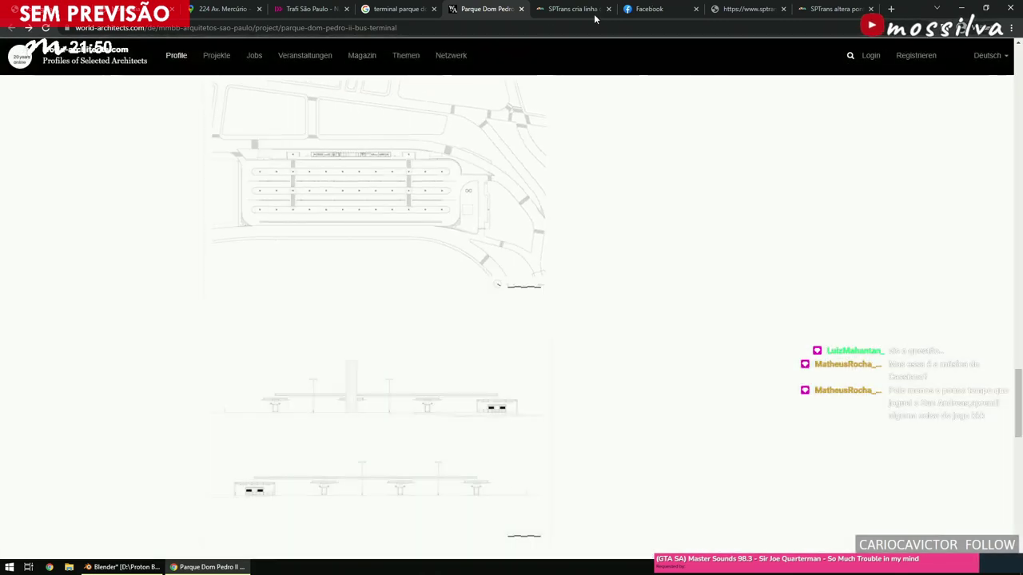
Drop Street View onto Parque Dom Pedro II and move past the graffiti wall and parked bus.
click(221, 11)
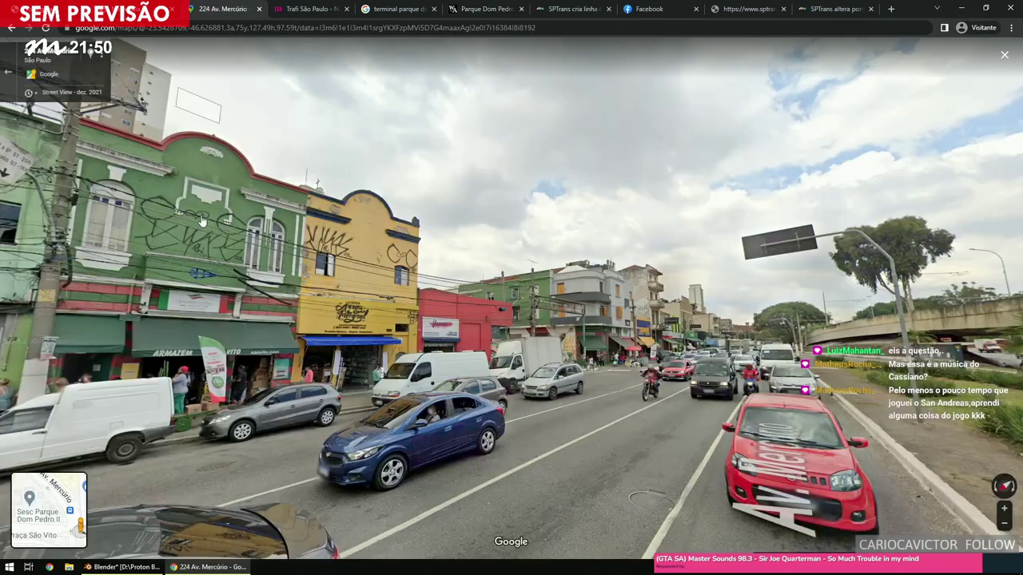
mouse_move(77, 501)
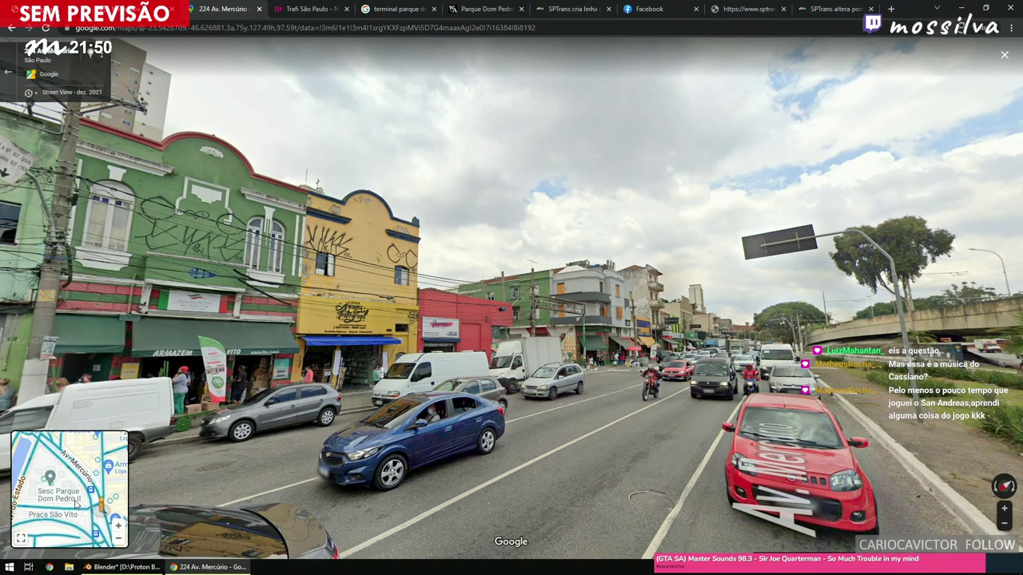
drag(74, 510, 130, 452)
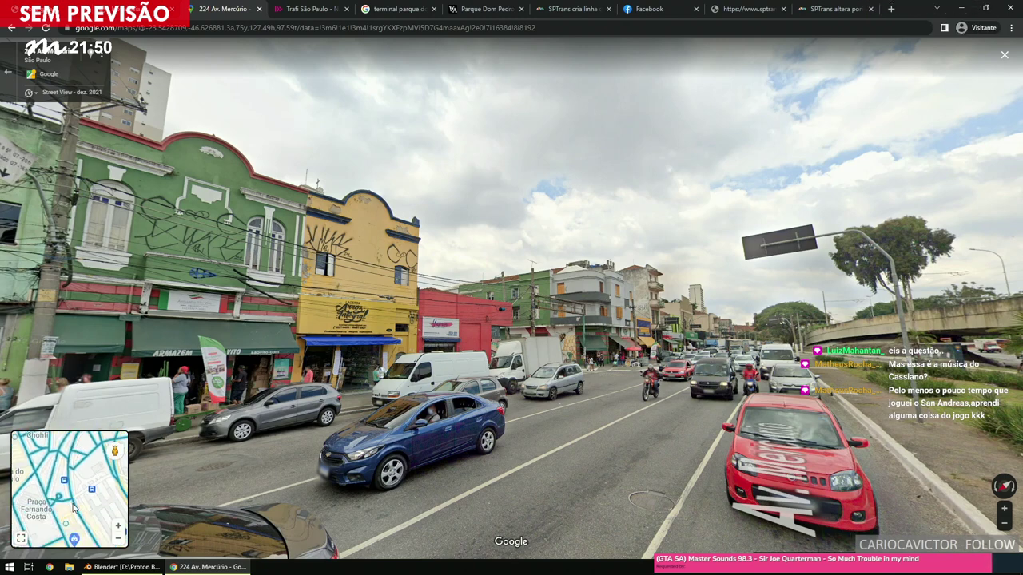
click(77, 513)
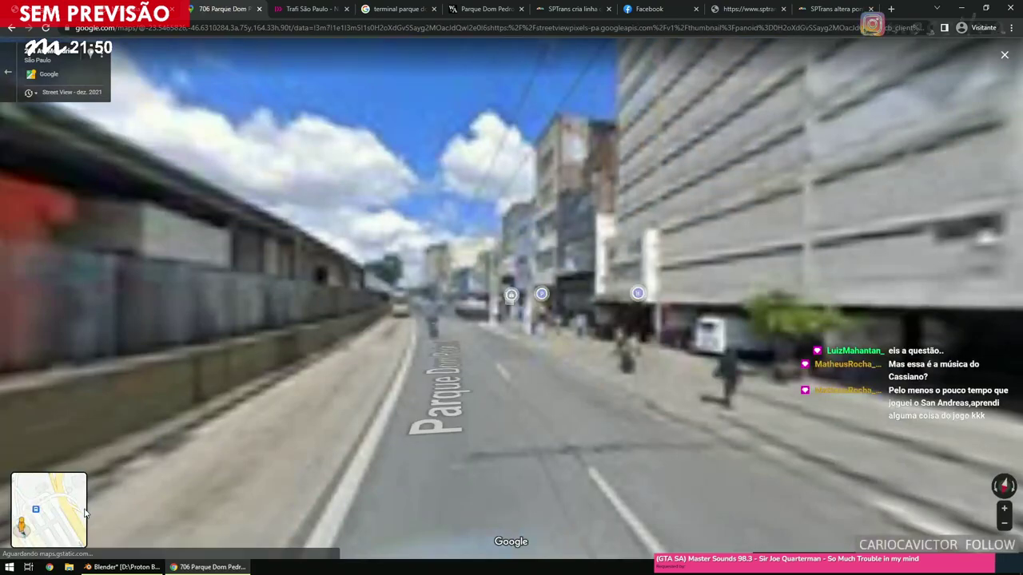
click(308, 432)
click(423, 395)
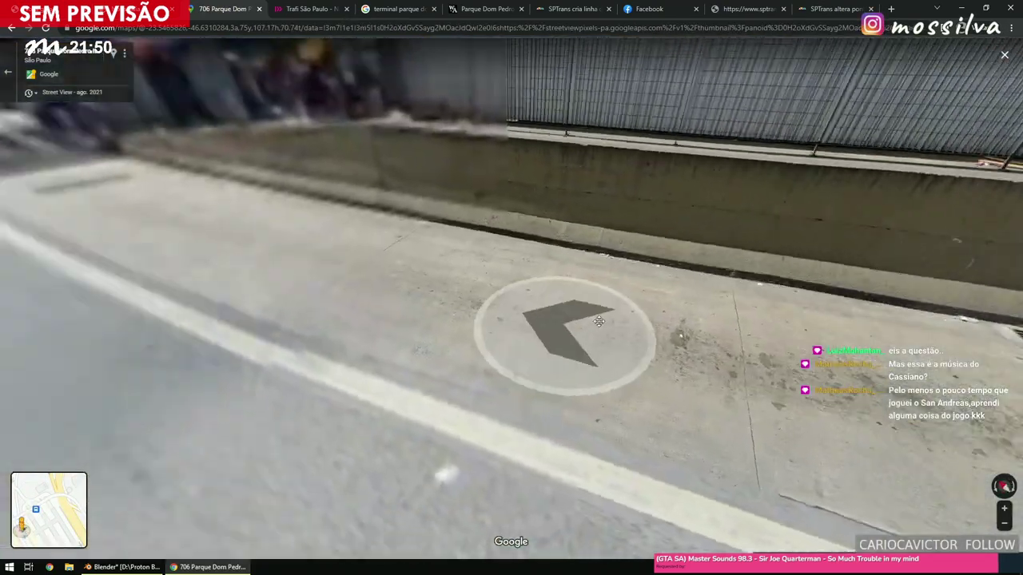
click(831, 330)
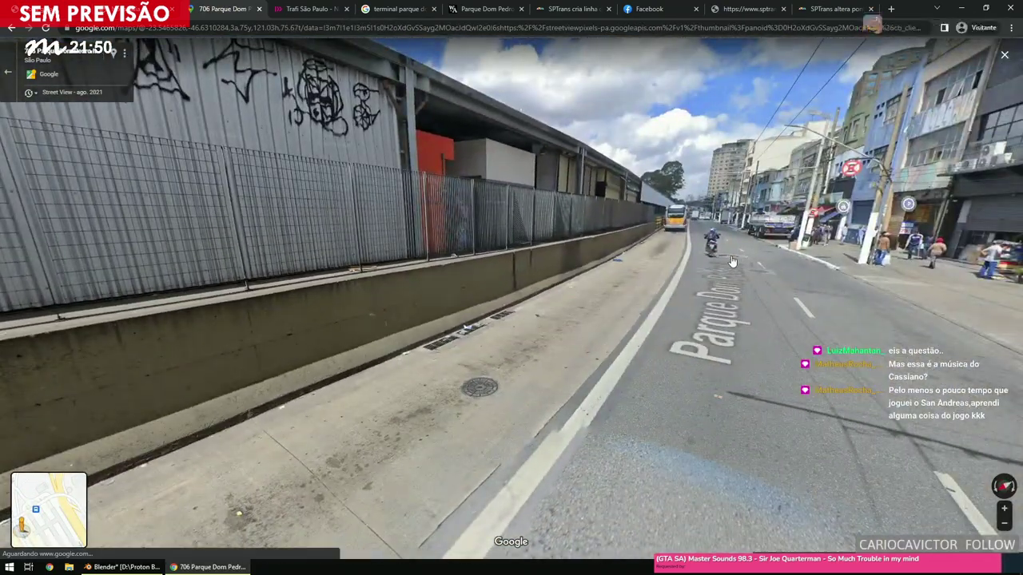
click(703, 274)
click(688, 260)
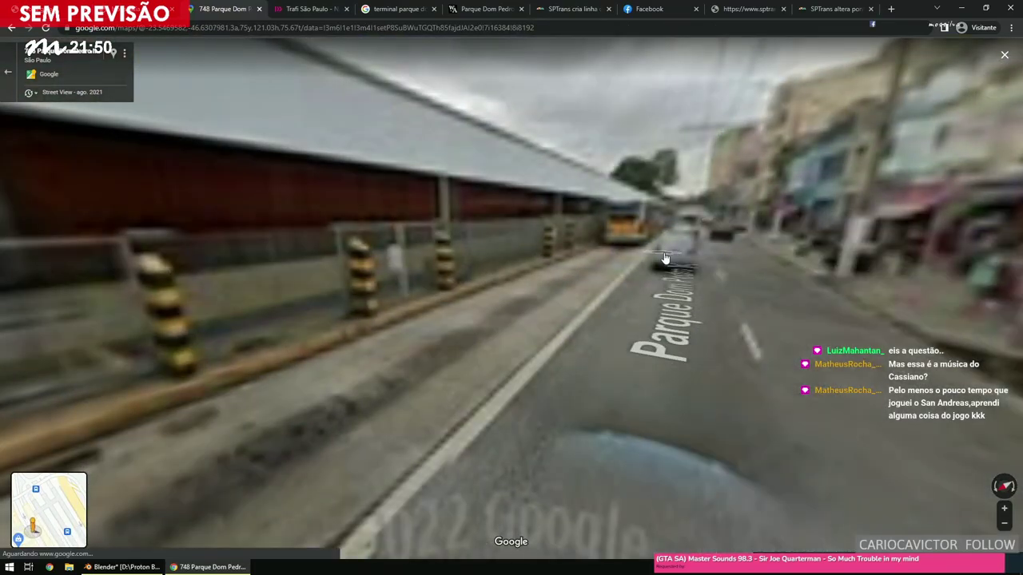
click(658, 265)
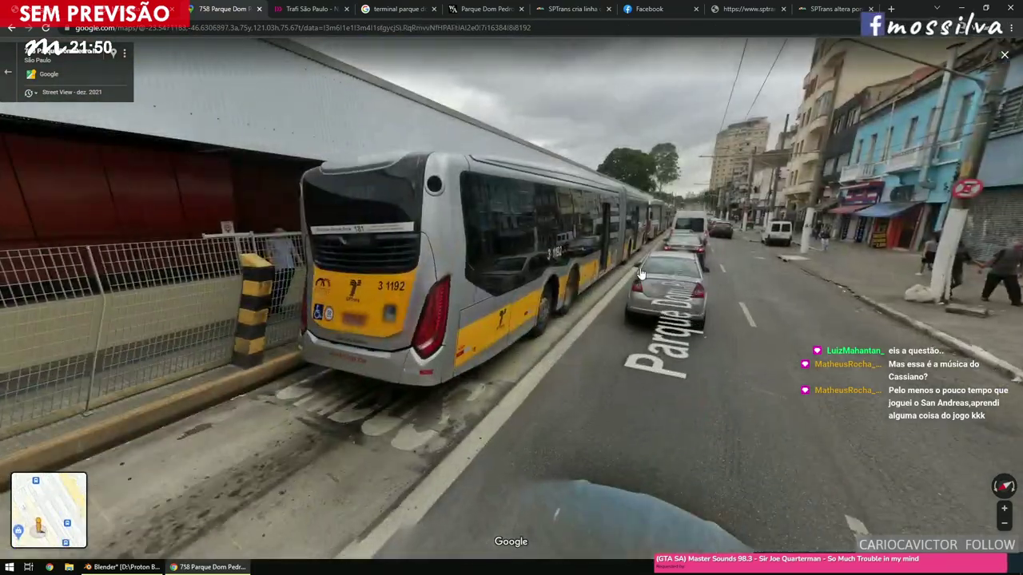
click(663, 268)
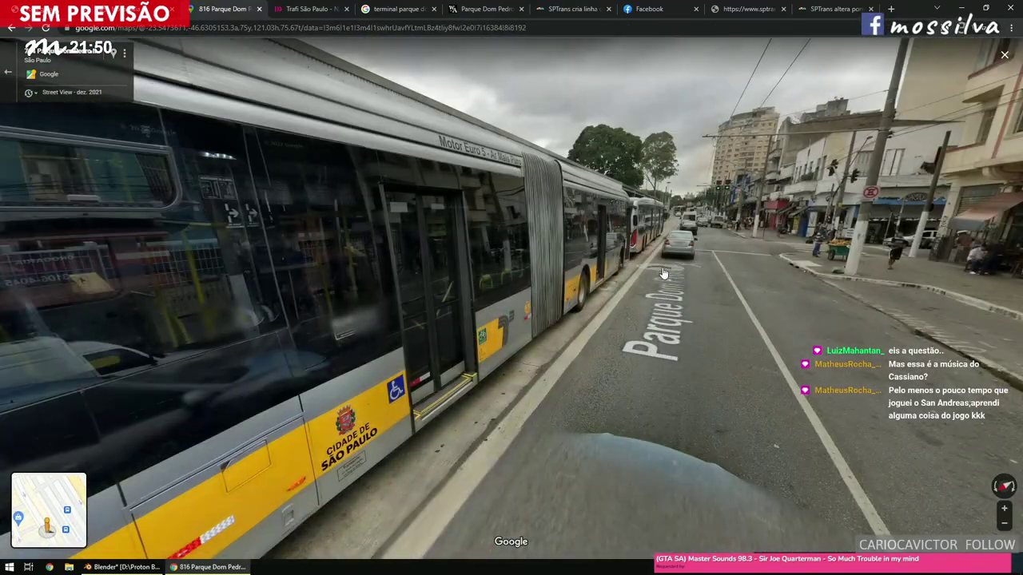
click(661, 277)
click(660, 278)
click(611, 297)
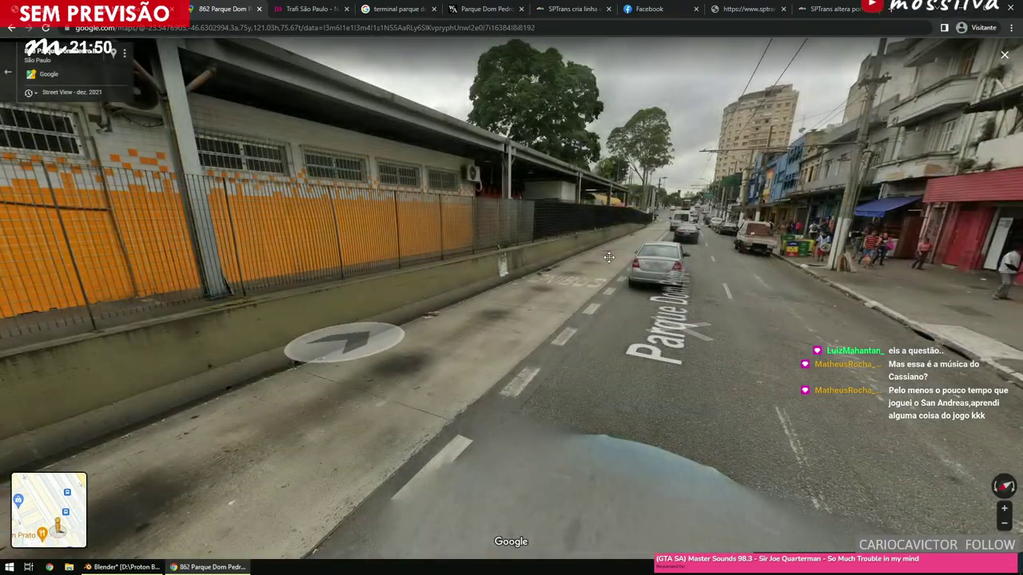
Continue along Parque Dom Pedro past the crosswalk to the bus terminal entrance and platforms.
click(343, 338)
click(548, 376)
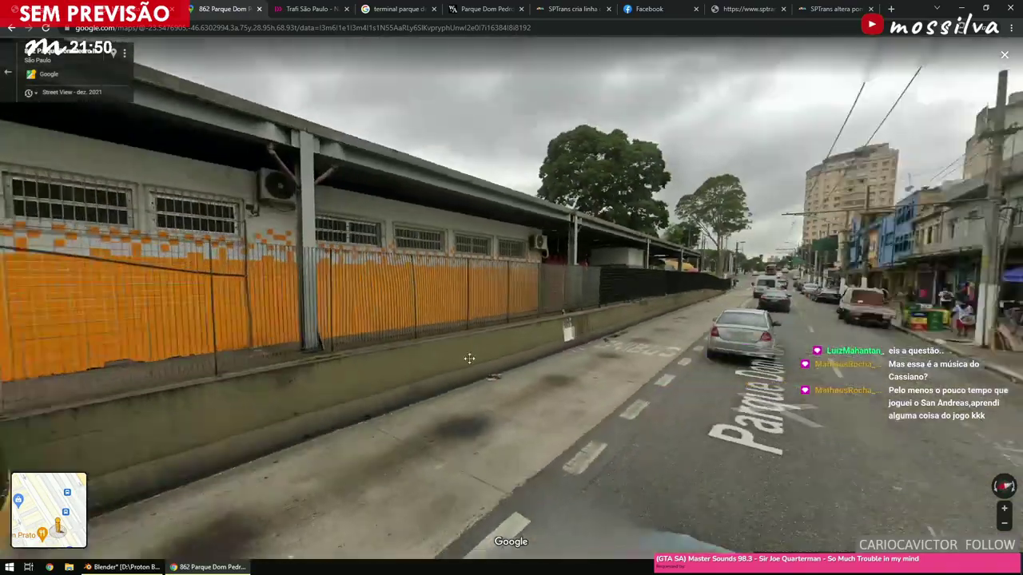
click(539, 379)
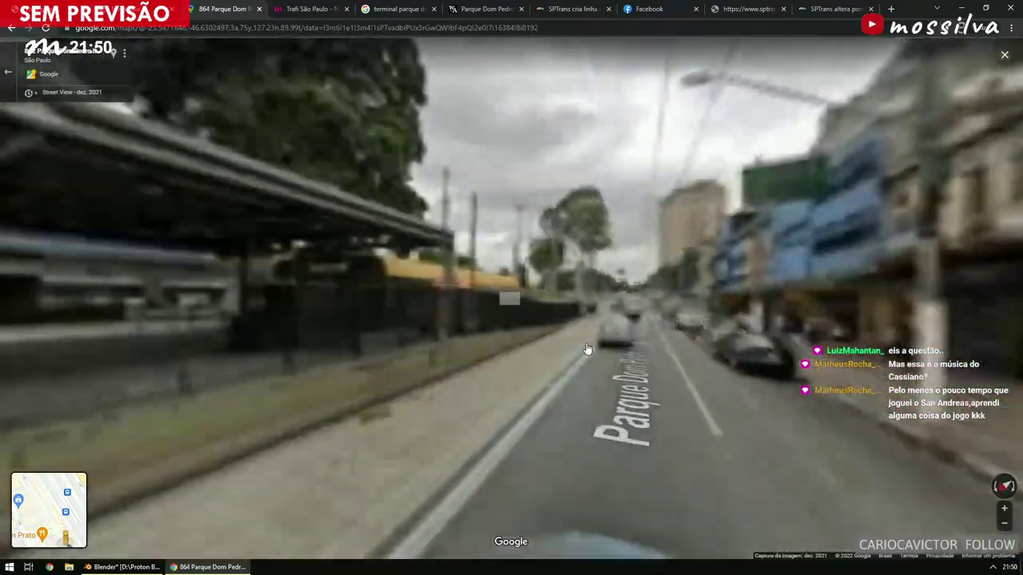
click(580, 356)
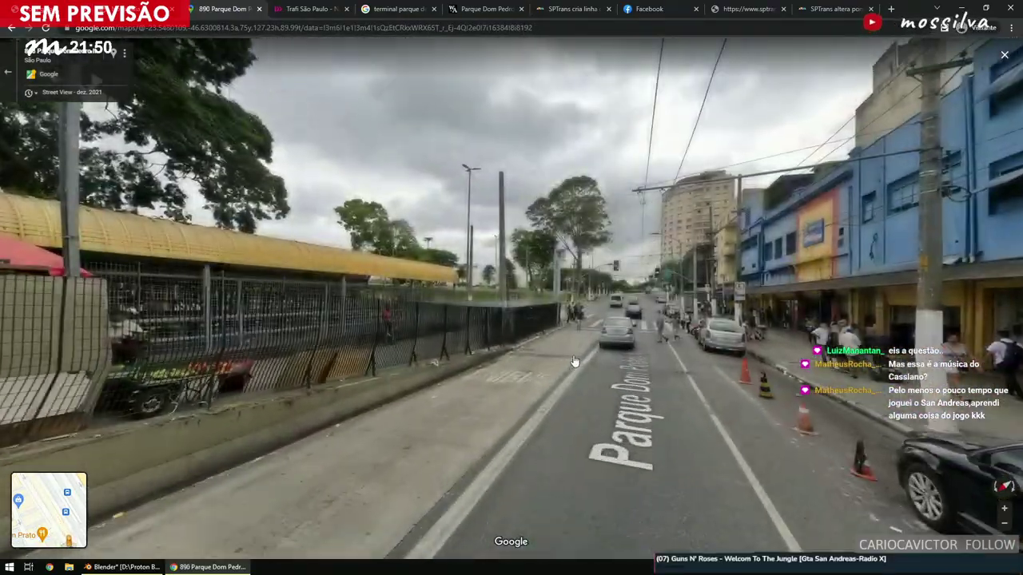
click(573, 362)
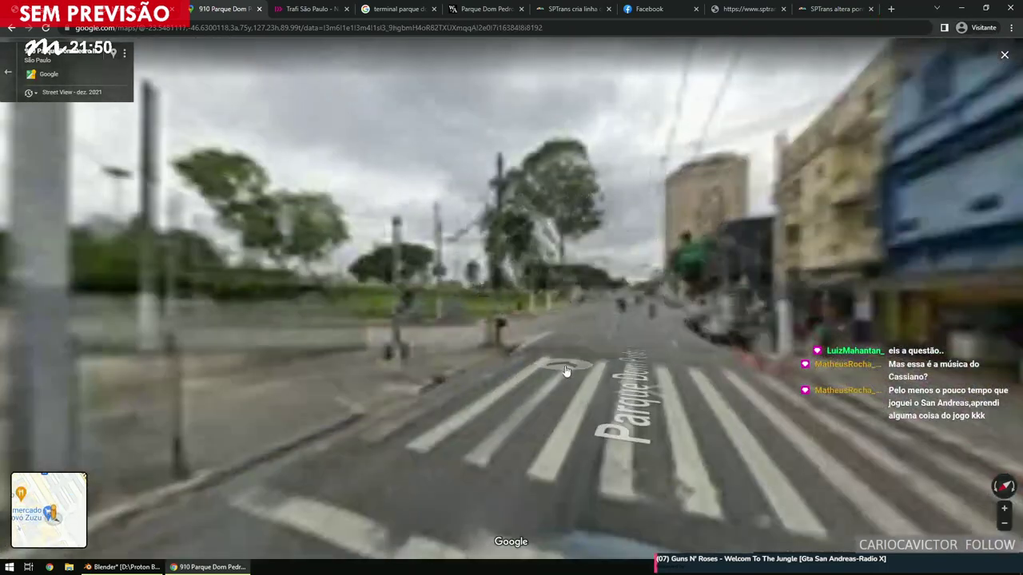
click(564, 371)
click(533, 378)
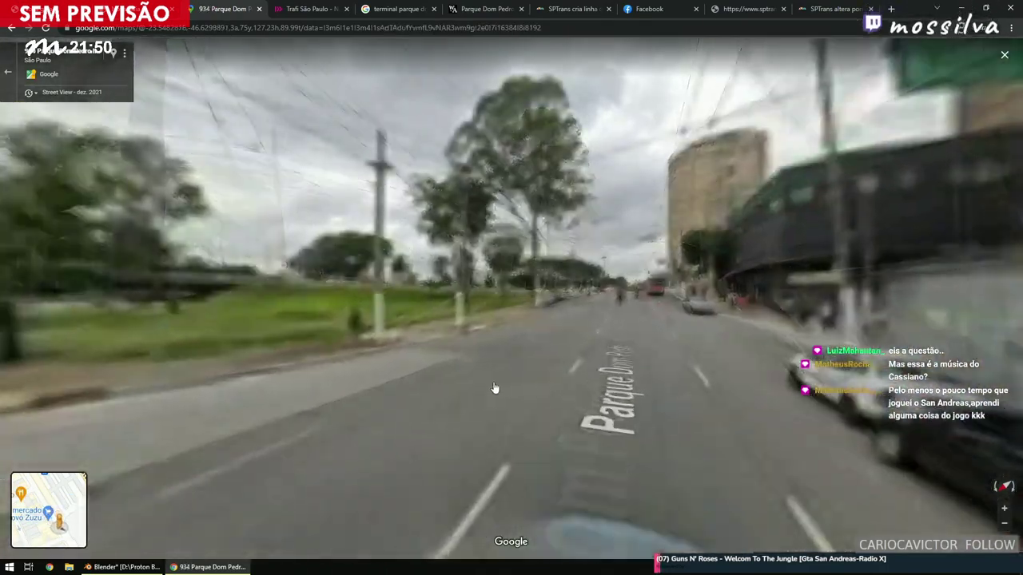
click(520, 383)
click(625, 359)
click(513, 404)
click(520, 331)
click(509, 389)
click(509, 389)
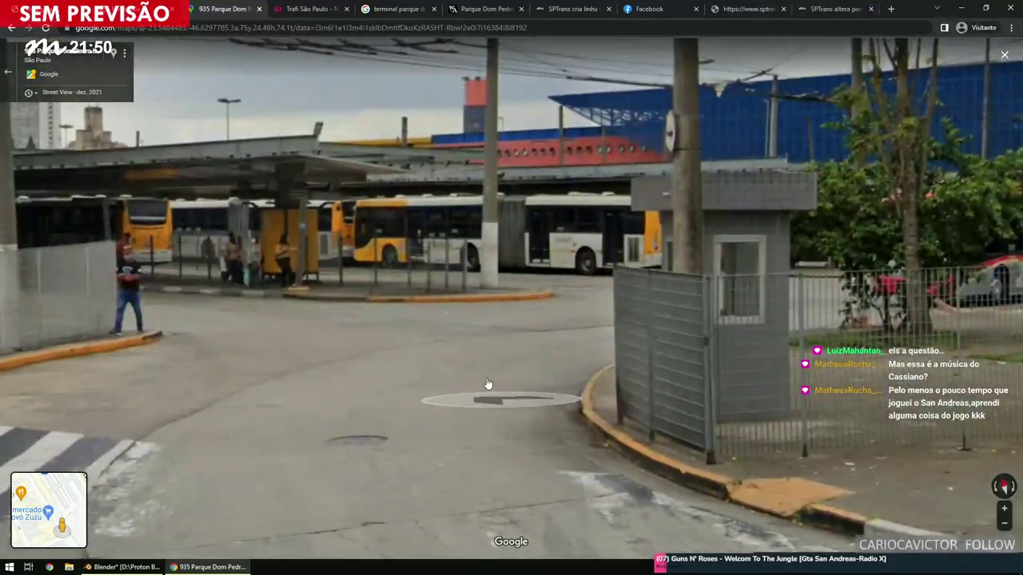
click(506, 412)
click(456, 344)
click(562, 370)
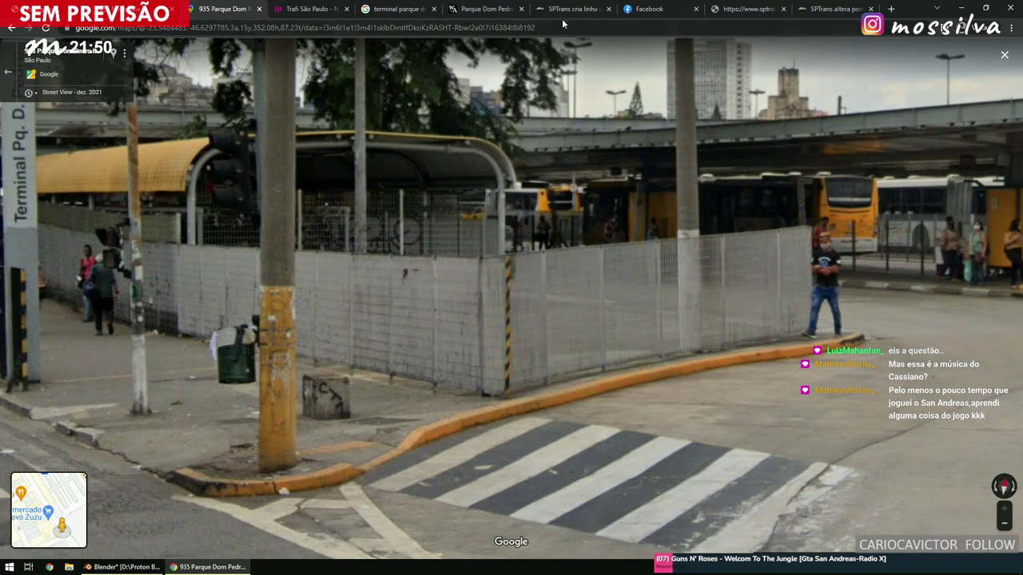
Flip back through the architects page and image results, then bring Blender to the front.
click(487, 9)
click(397, 9)
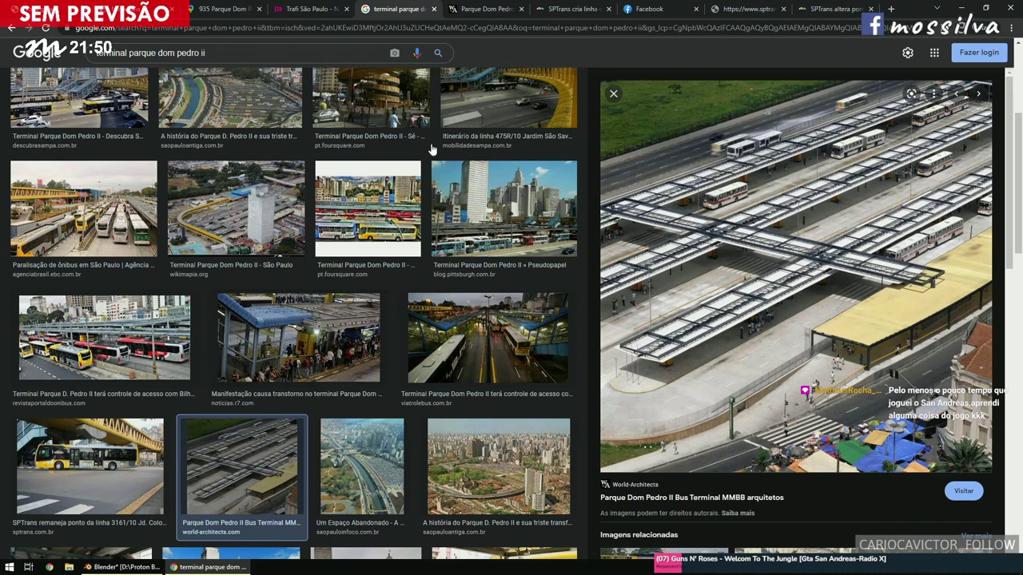
click(501, 8)
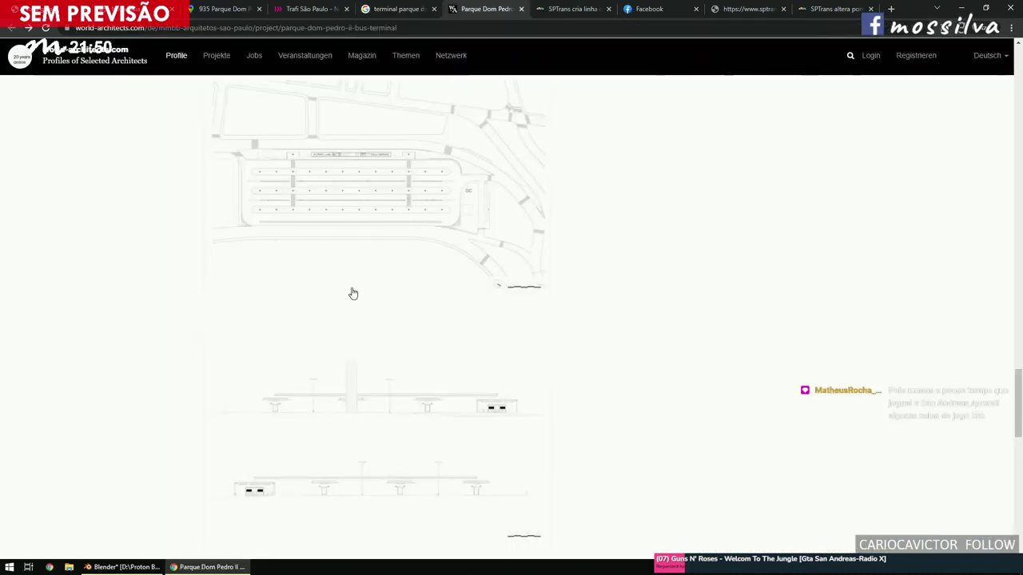
click(112, 567)
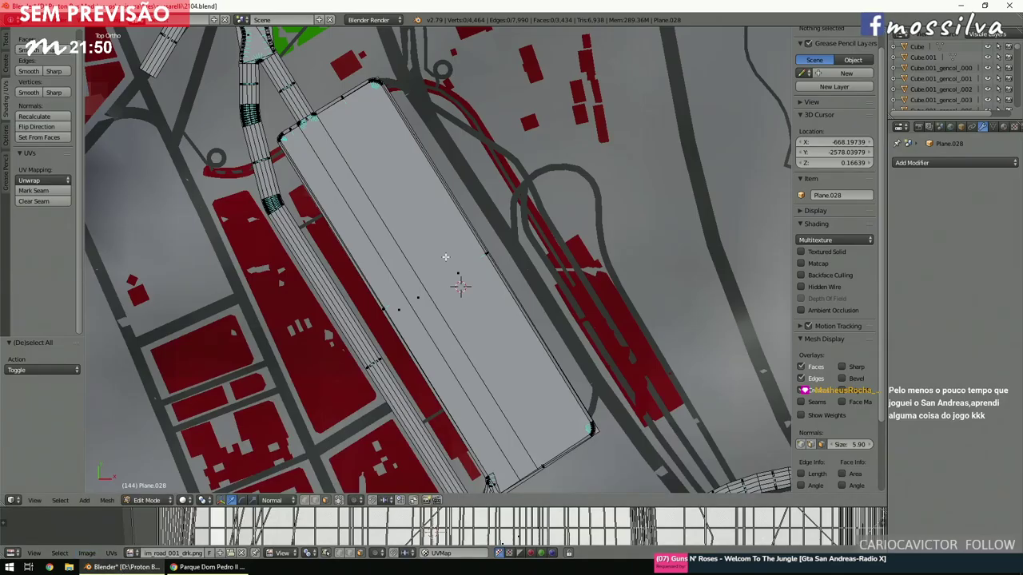
Zoom around the terminal, switch to wireframe shading, and toggle selection of the whole Plane.028 road mesh.
scroll(415, 289, up, 4)
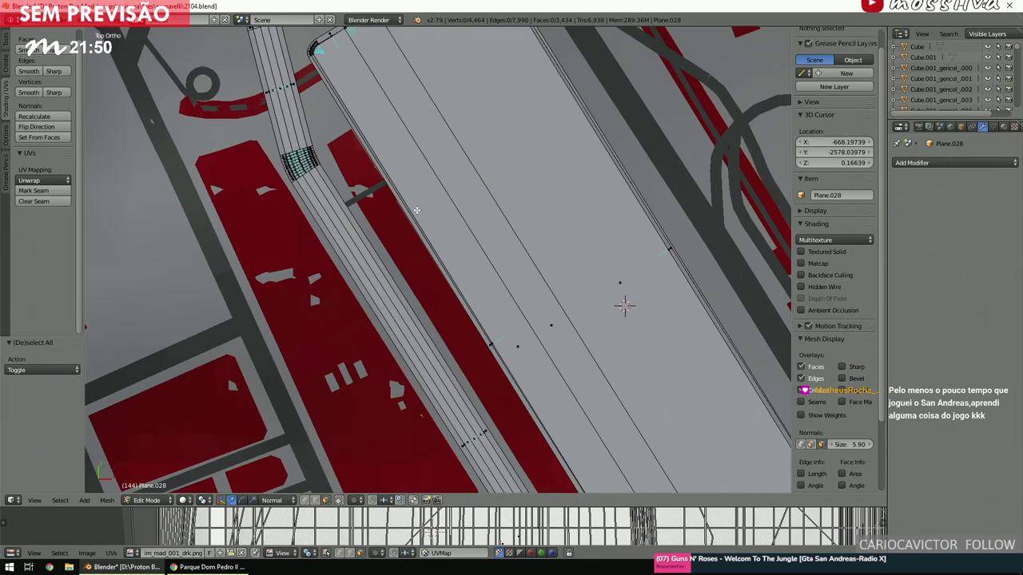
shift+scroll(417, 210, down, 3)
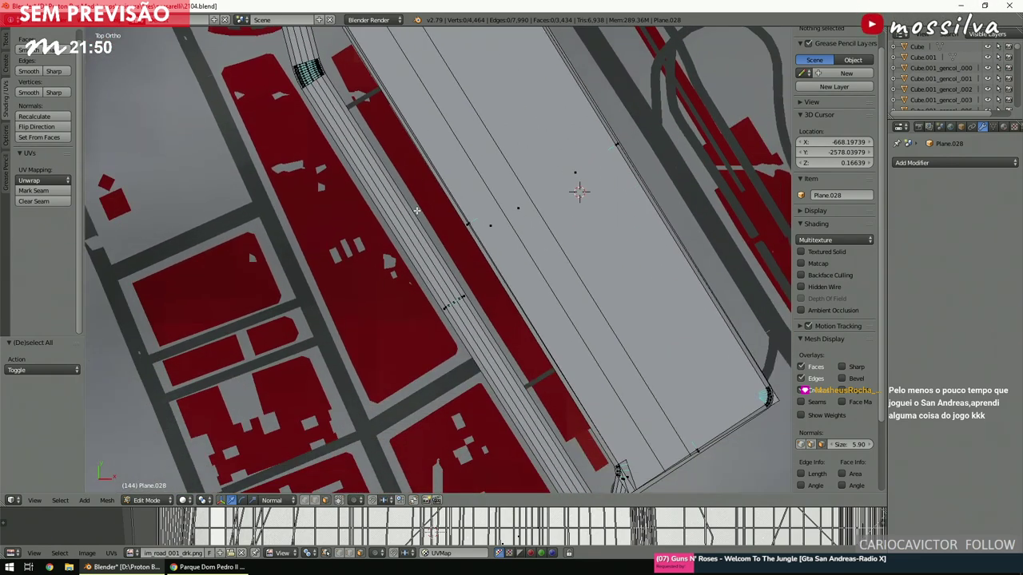
scroll(535, 270, down, 6)
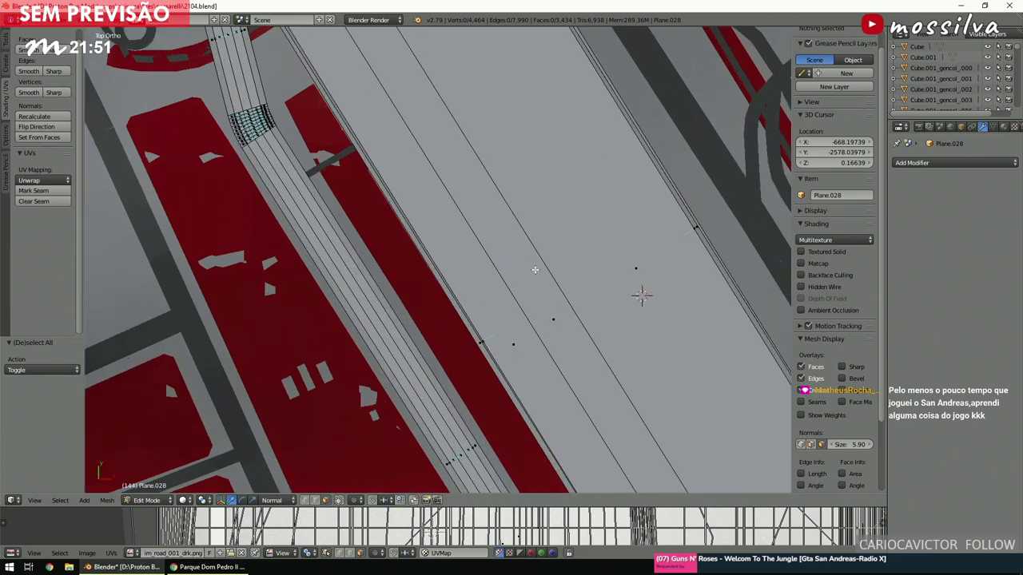
key(z)
ctrl+scroll(534, 269, down, 2)
scroll(534, 269, up, 5)
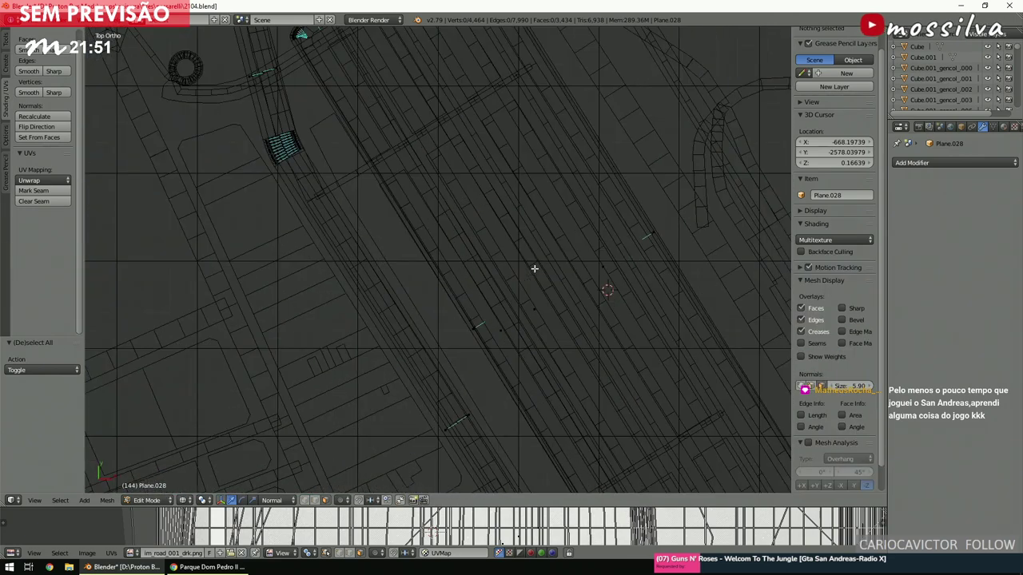
ctrl+scroll(535, 270, up, 1)
scroll(534, 269, up, 4)
shift+scroll(535, 269, down, 2)
ctrl+scroll(534, 269, up, 4)
shift+scroll(535, 269, down, 3)
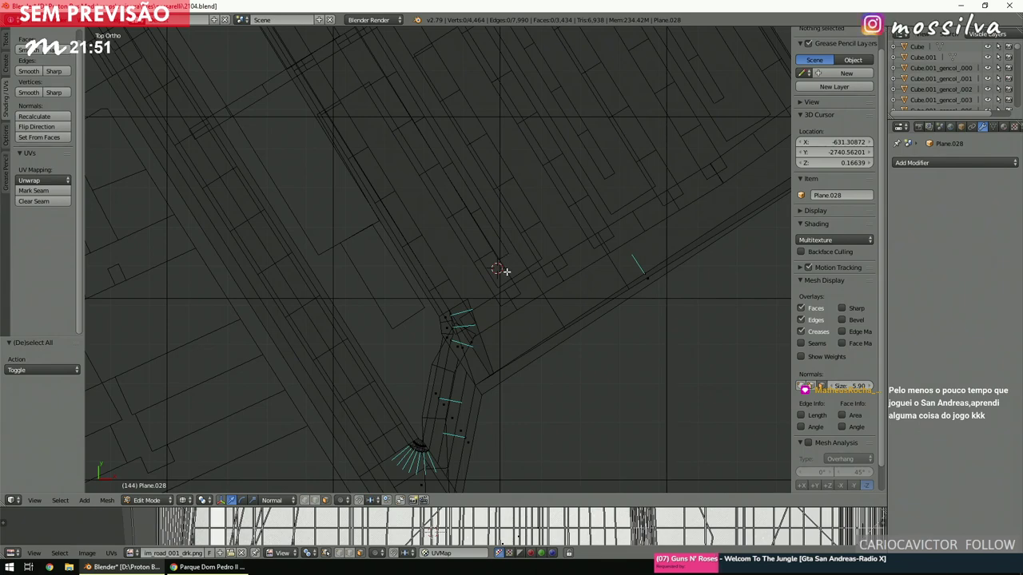
key(a)
key(a)
scroll(503, 276, down, 3)
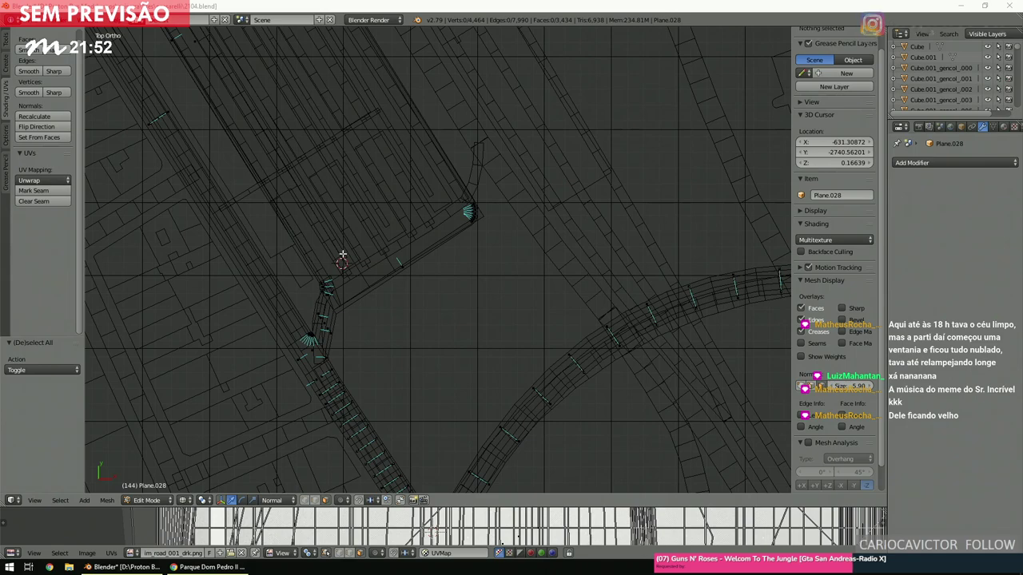
Look at the terminal site plan in the browser again, then minimize it back to Blender.
scroll(537, 232, down, 3)
shift+scroll(530, 259, up, 2)
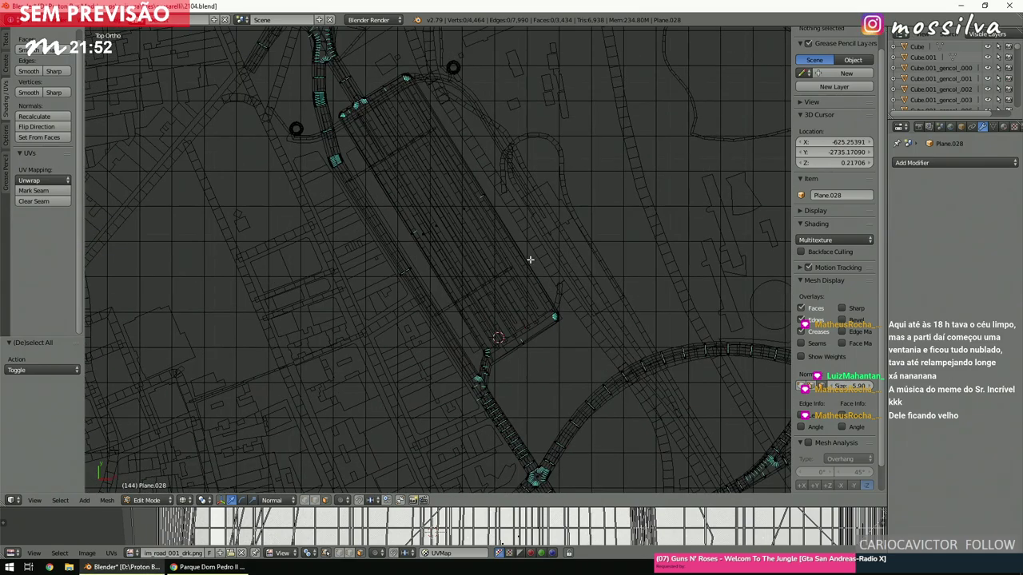
scroll(530, 260, up, 5)
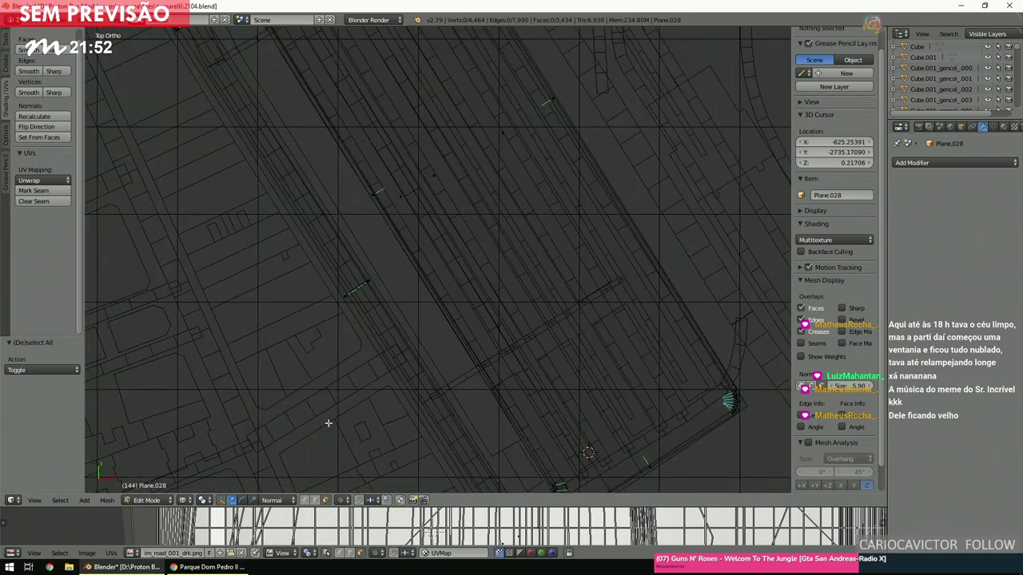
click(210, 567)
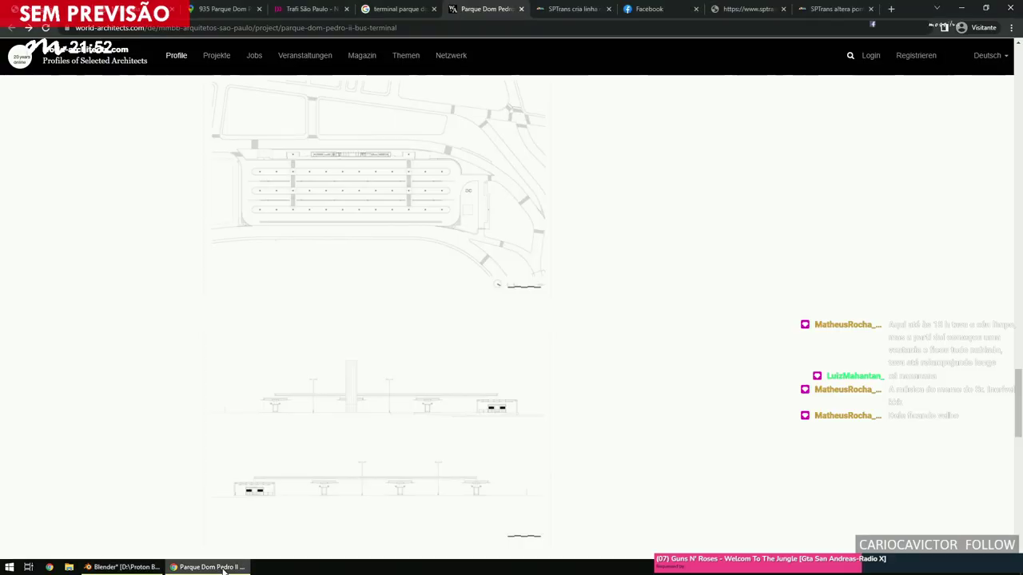
click(230, 567)
Switch Plane.028 from Edit Mode to Object Mode.
scroll(554, 268, down, 3)
click(146, 500)
click(148, 485)
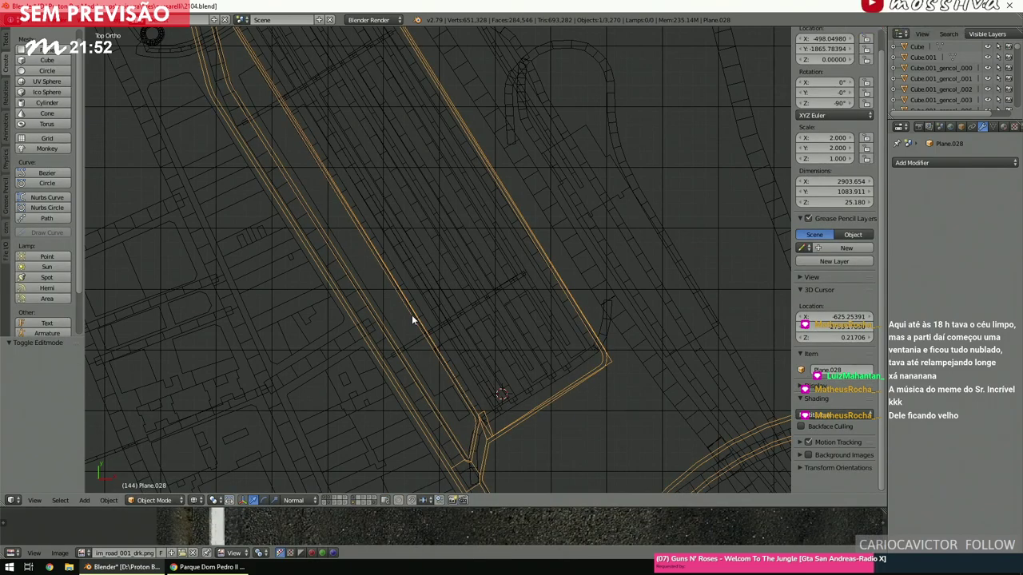
Deselect all, select and frame monstrengo_rand_99_005, then duplicate it with Shift+D.
scroll(411, 315, down, 6)
key(a)
scroll(411, 315, up, 8)
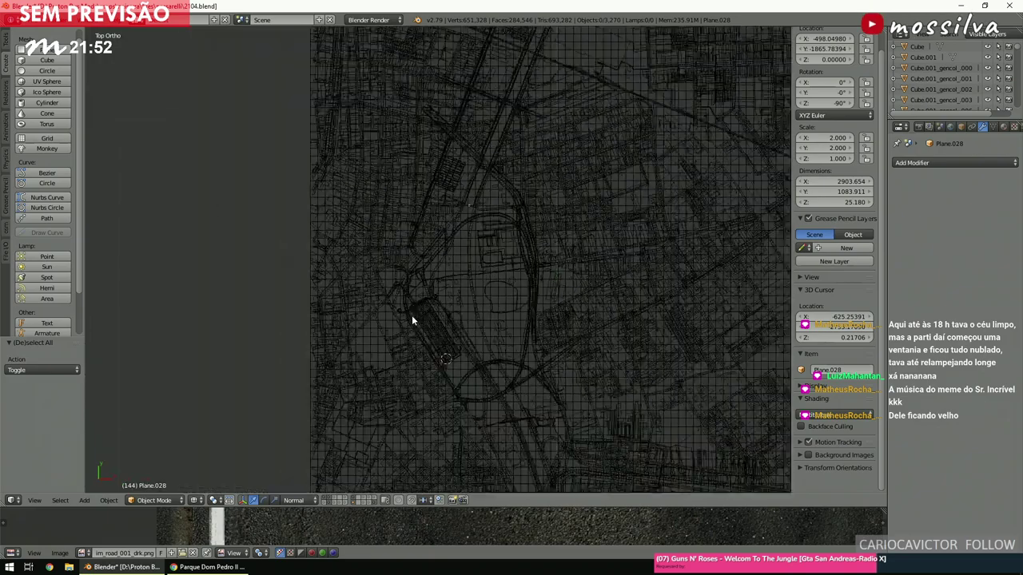
scroll(412, 319, up, 6)
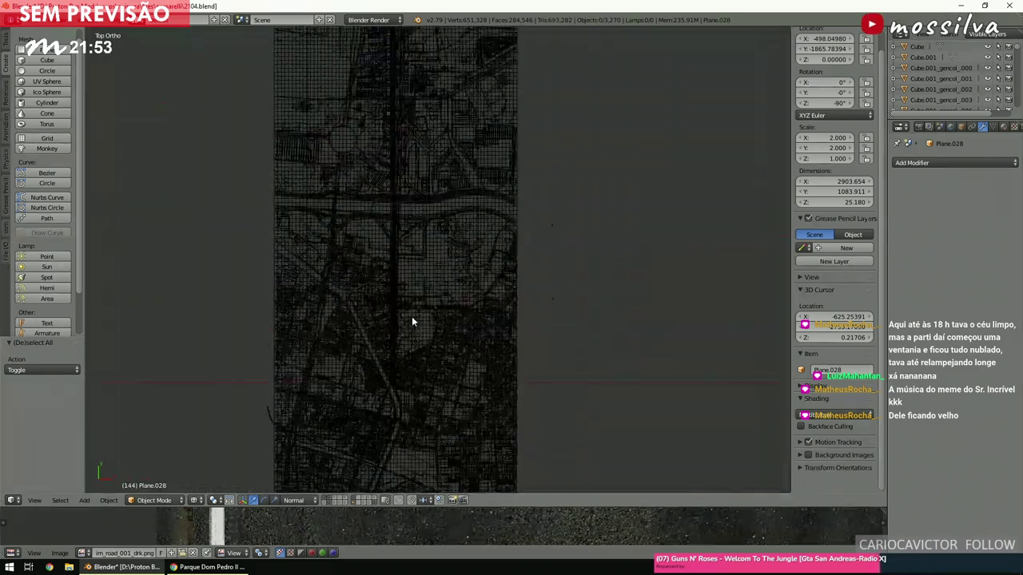
scroll(412, 316, up, 8)
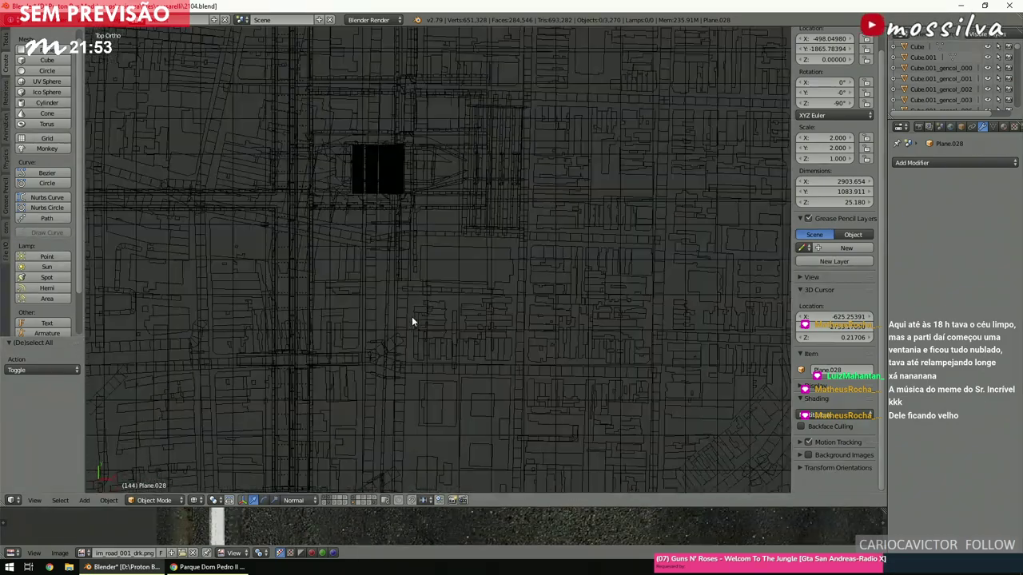
ctrl+scroll(412, 323, up, 10)
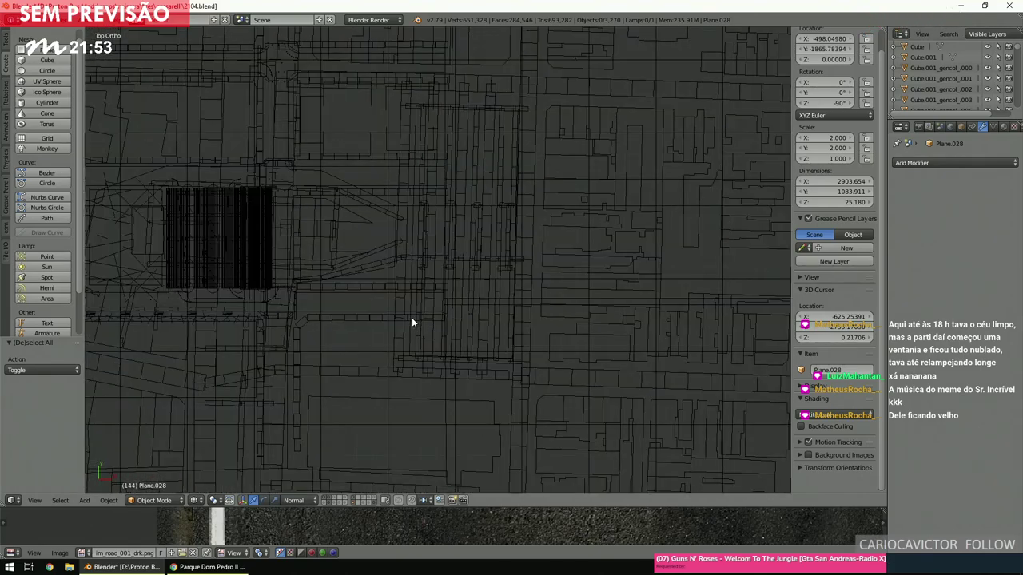
scroll(411, 317, up, 5)
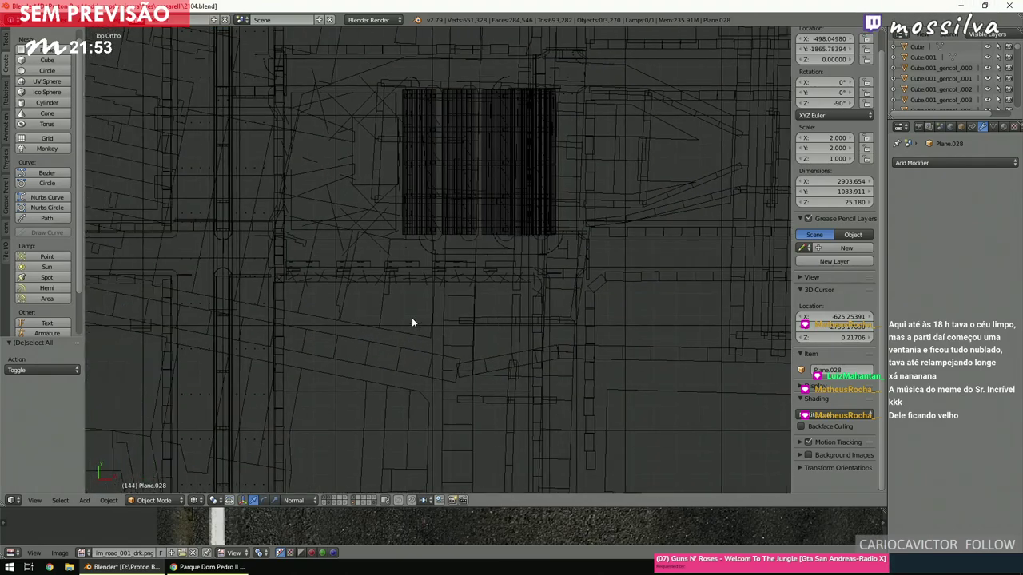
right_click(450, 271)
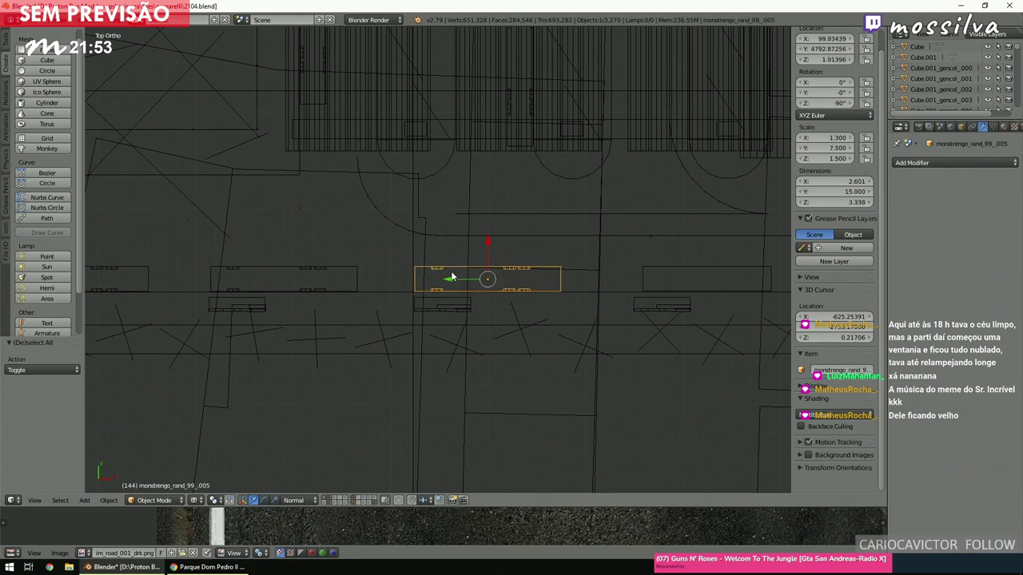
key(KP_Decimal)
key(shift+d)
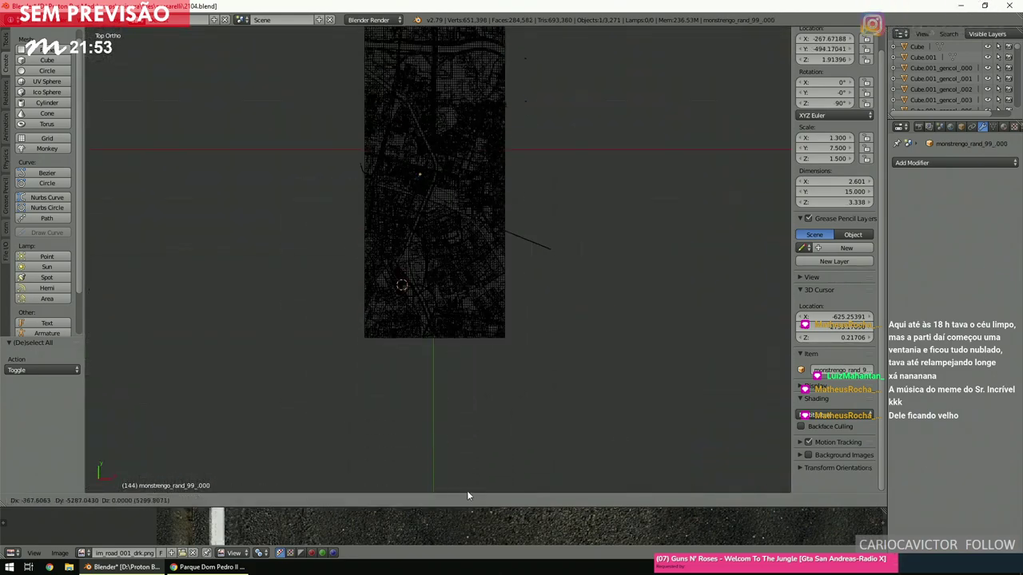
Drop the bus copy and reposition it onto the terminal's diagonal access lane.
click(469, 155)
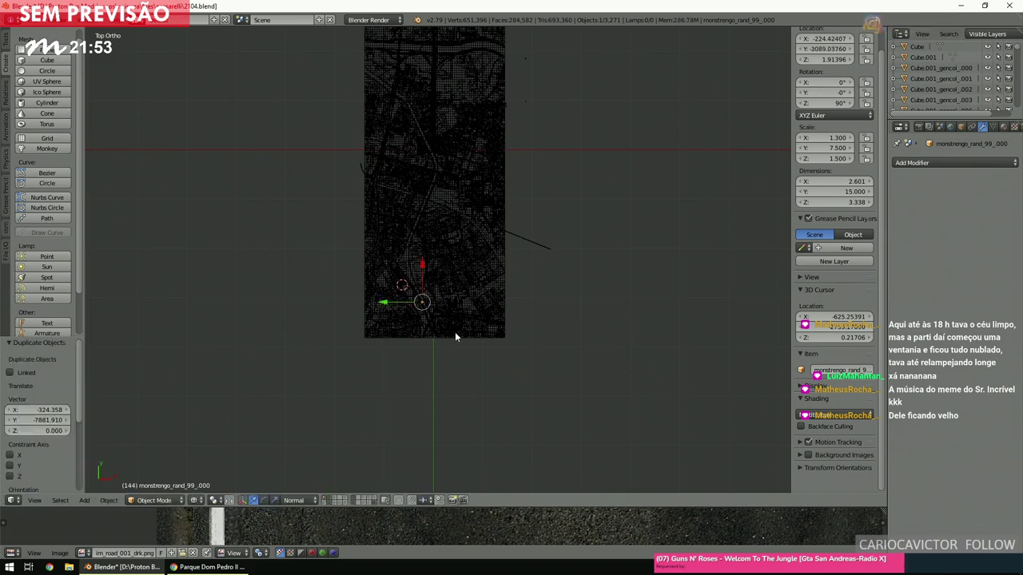
scroll(454, 322, up, 5)
shift+scroll(455, 332, up, 3)
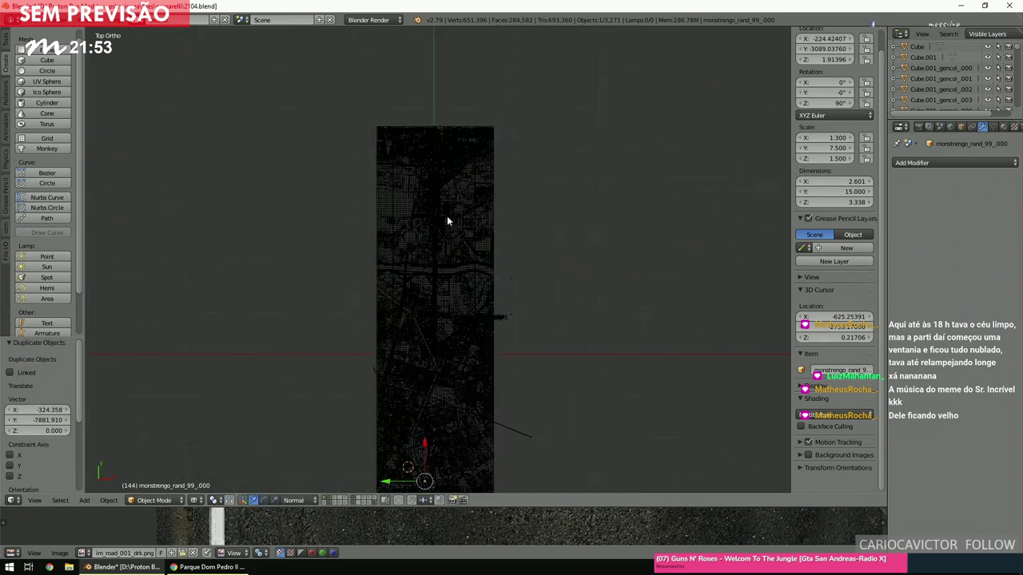
shift+scroll(436, 155, down, 3)
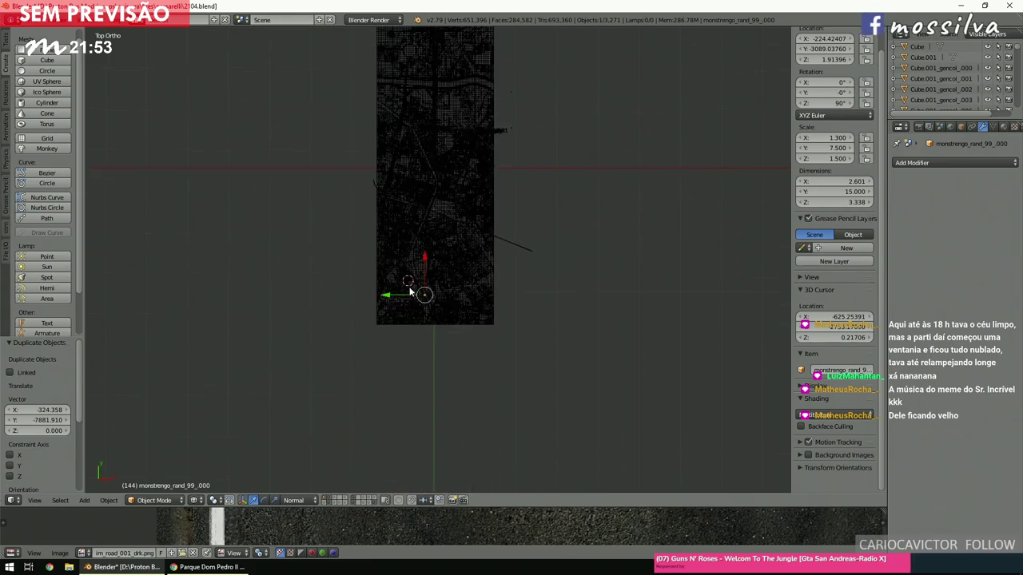
scroll(410, 293, up, 6)
scroll(412, 293, down, 3)
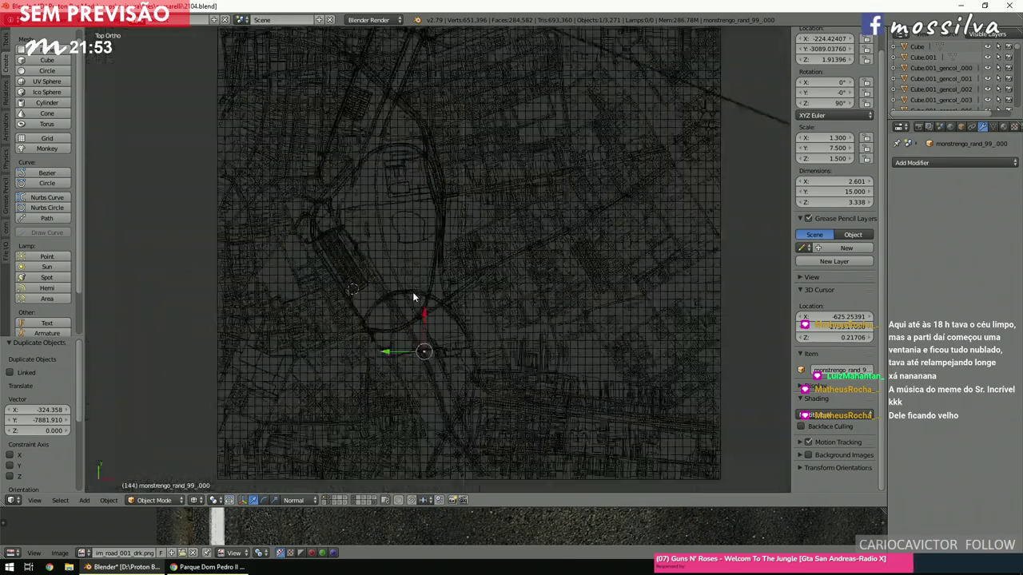
key(g)
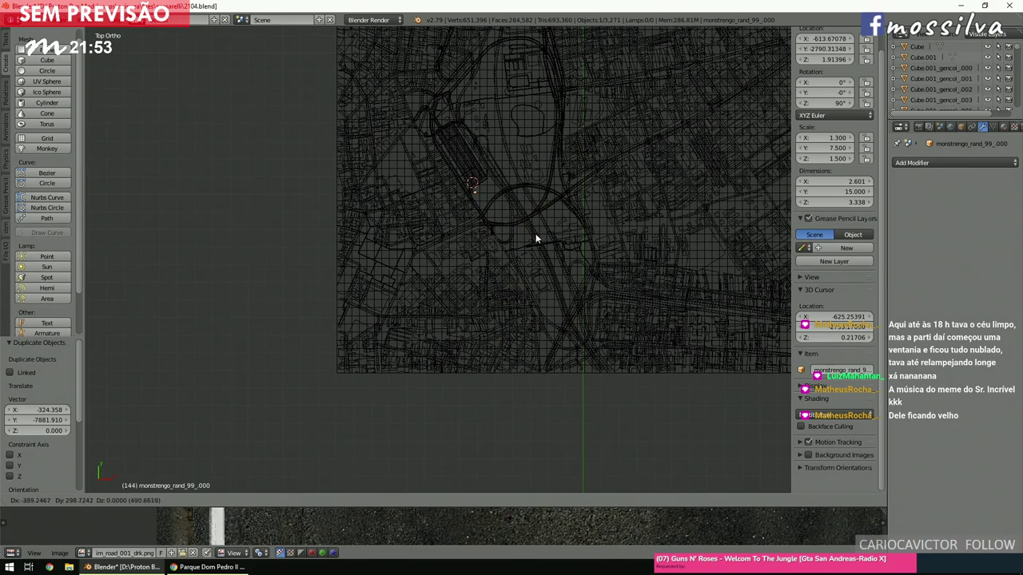
click(526, 221)
key(KP_Decimal)
scroll(527, 219, down, 10)
Rotate the copy to about 210°, nudge it along the road, then fine-tune to 211°.
key(r)
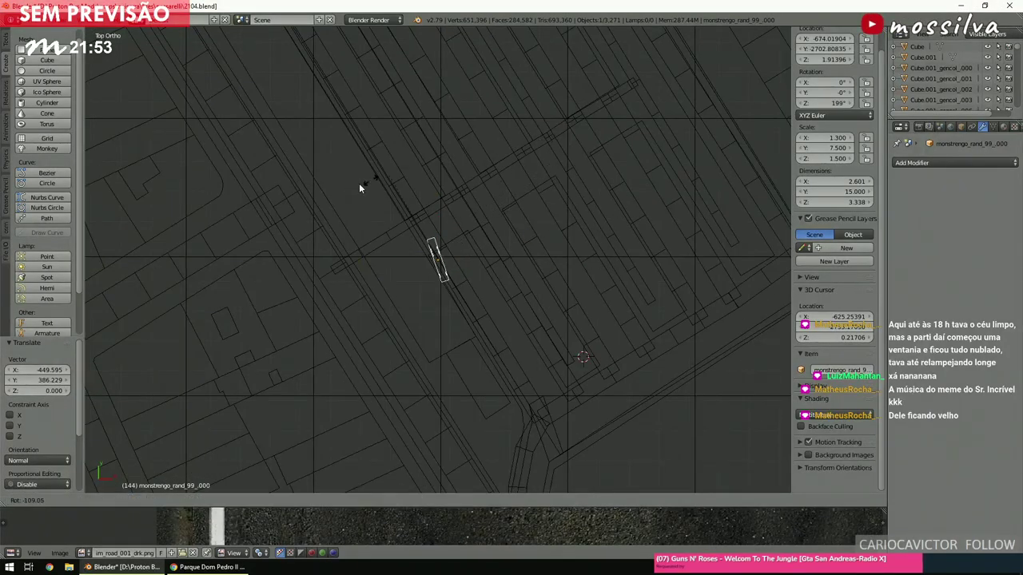
click(365, 192)
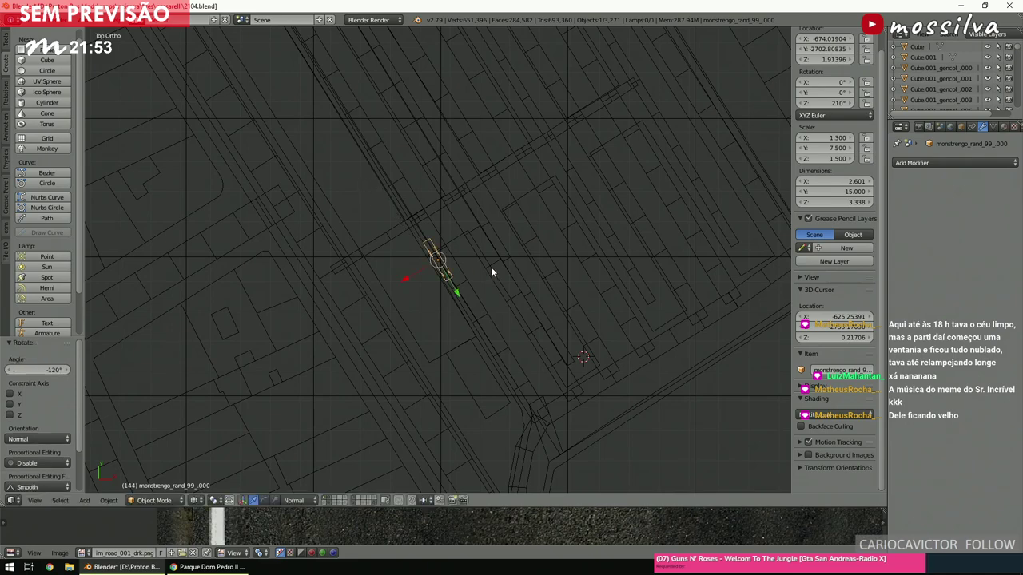
key(g)
click(533, 336)
scroll(532, 336, up, 10)
key(r)
click(567, 283)
scroll(567, 283, down, 2)
Add an Array modifier to the bus copy with relative X offset -1.2.
click(914, 165)
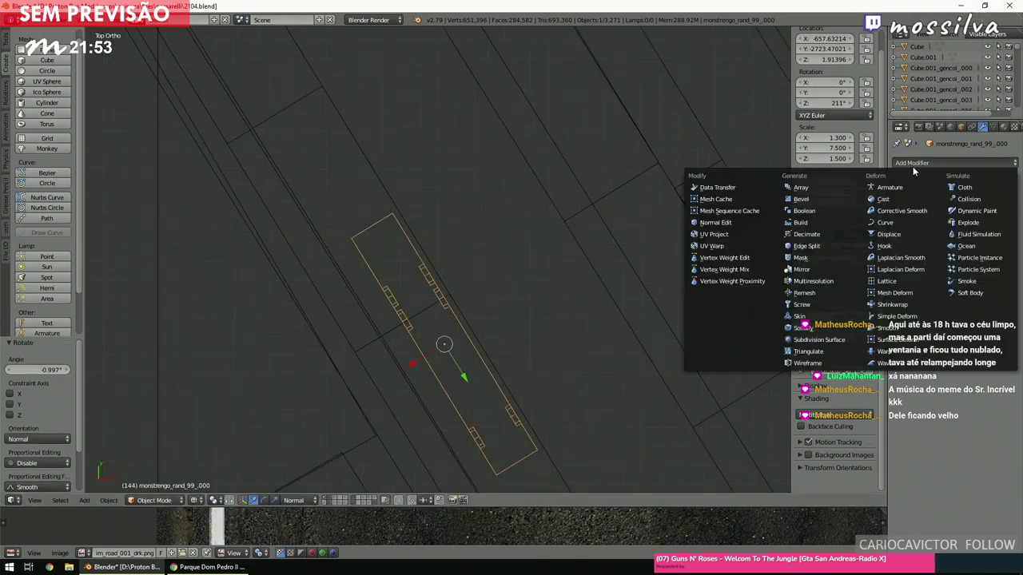
click(829, 189)
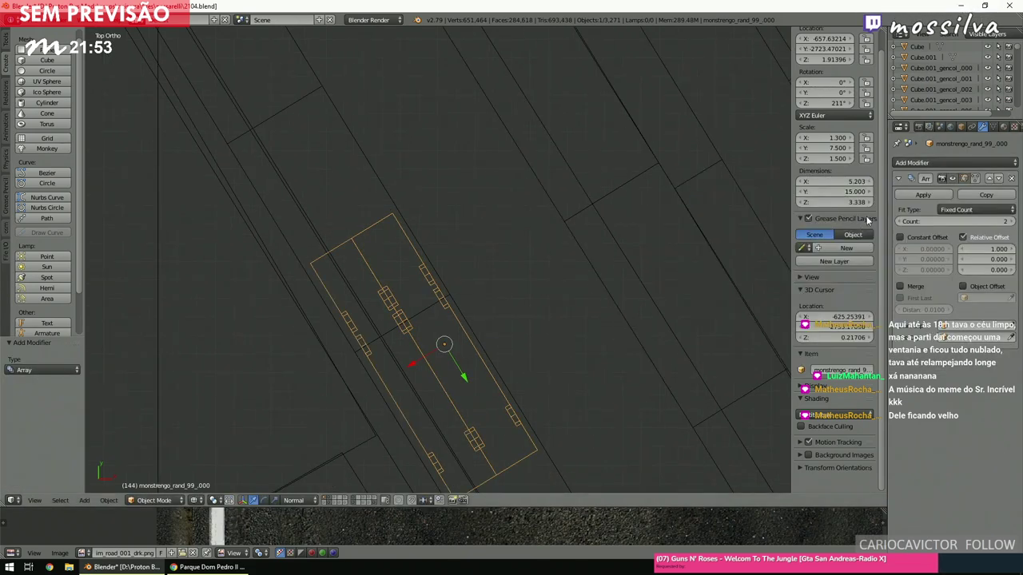
click(979, 248)
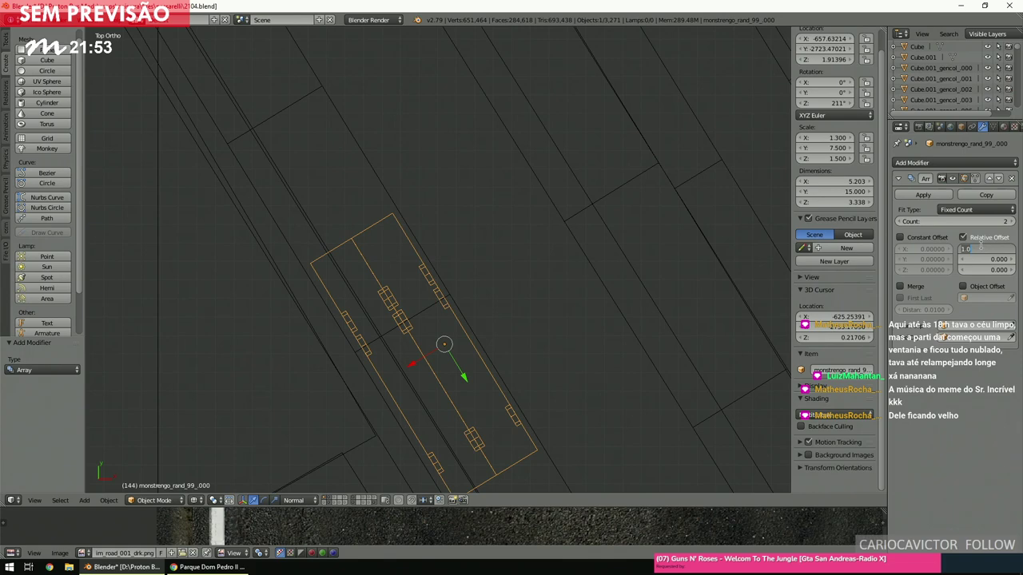
text(1.2)
key(Return)
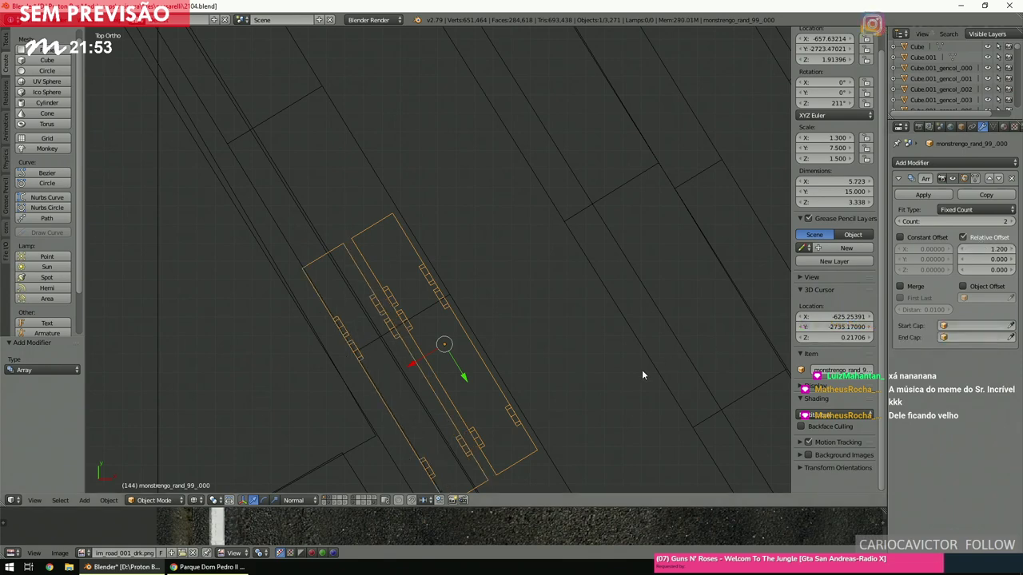
click(976, 248)
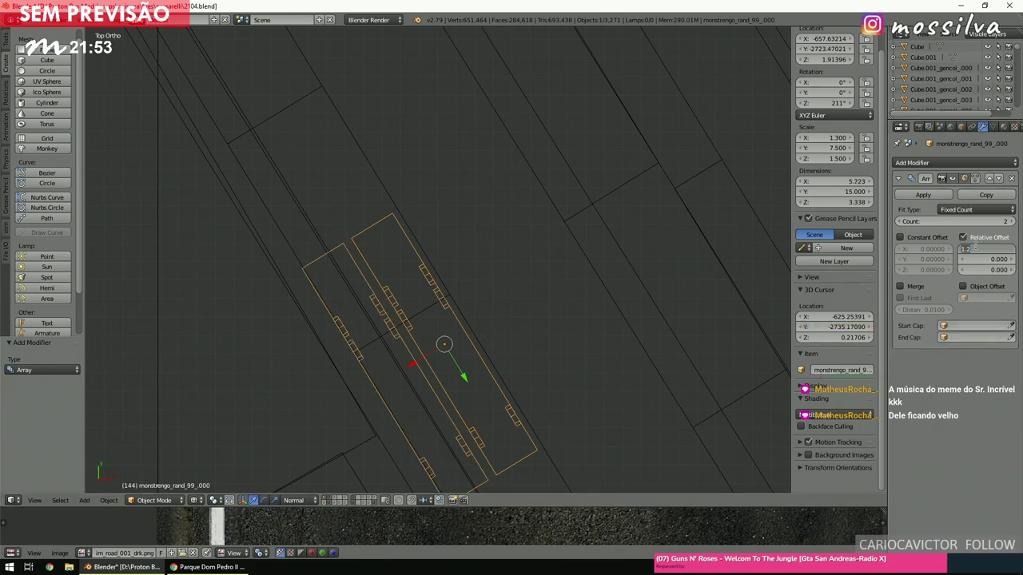
text(-1.2)
key(Return)
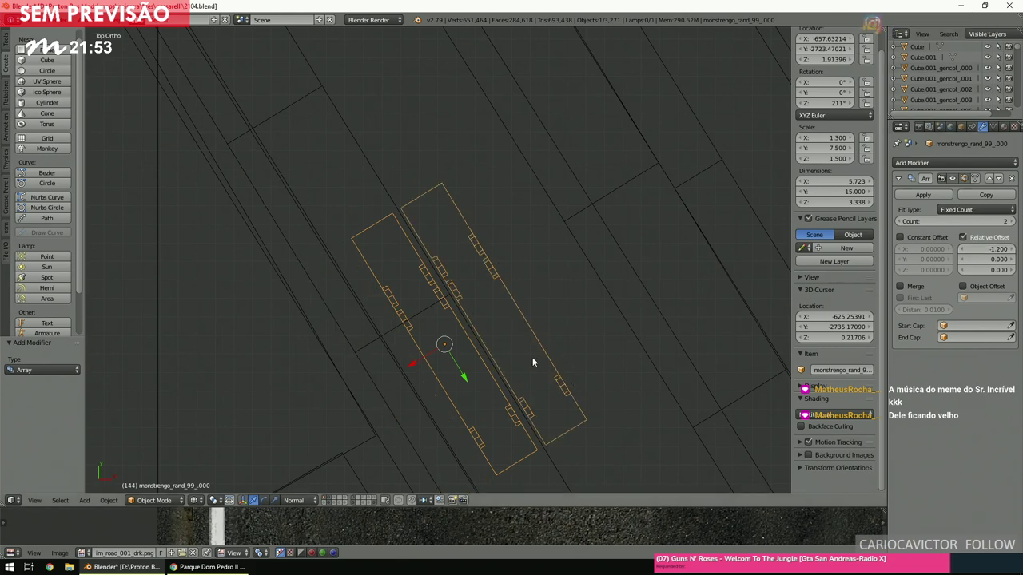
Nudge the bus pair slightly along X, checking it in solid shading before returning to top wireframe.
drag(425, 361, 418, 361)
key(z)
middle_drag(571, 370, 548, 256)
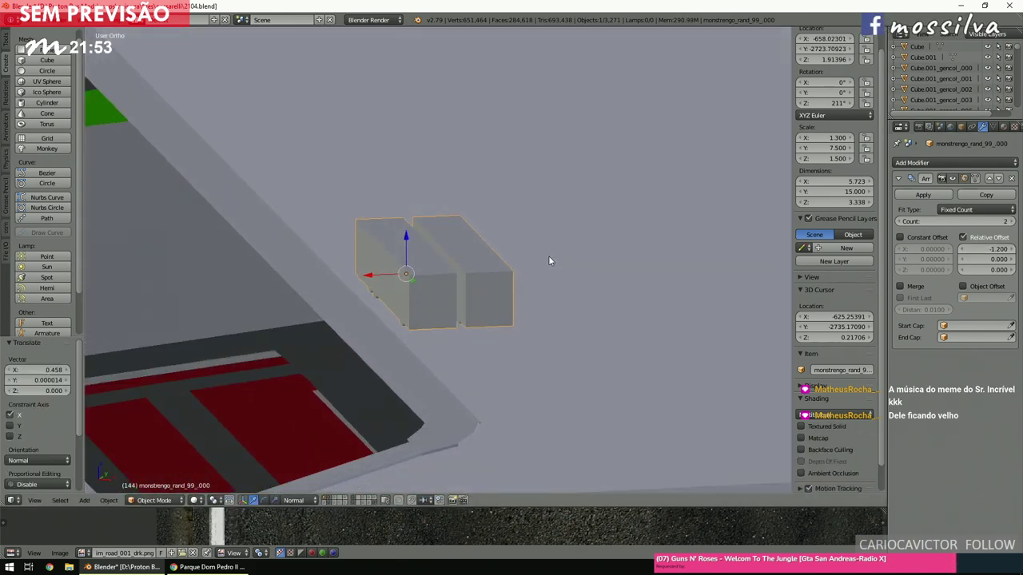
key(KP_7)
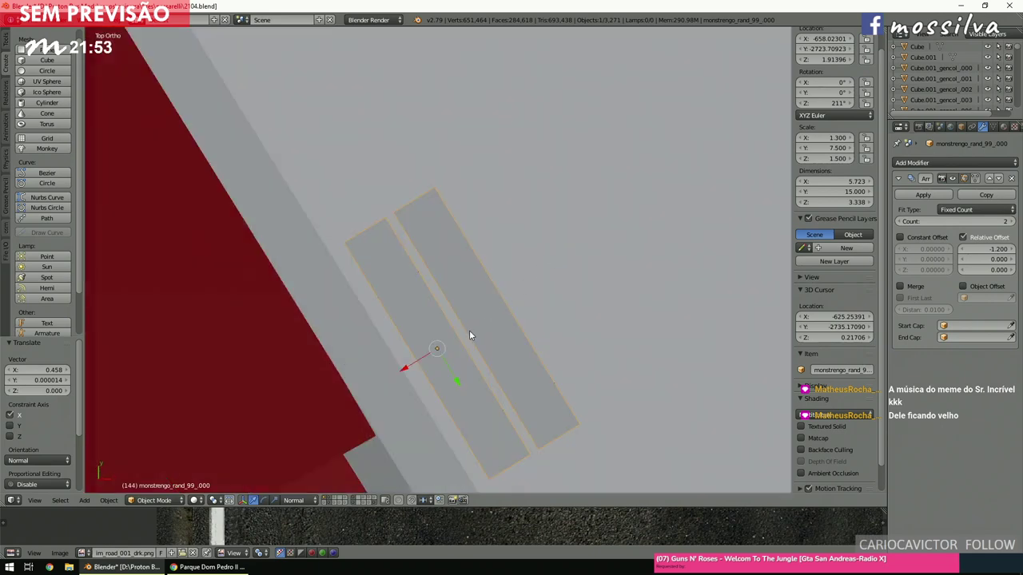
drag(424, 356, 417, 358)
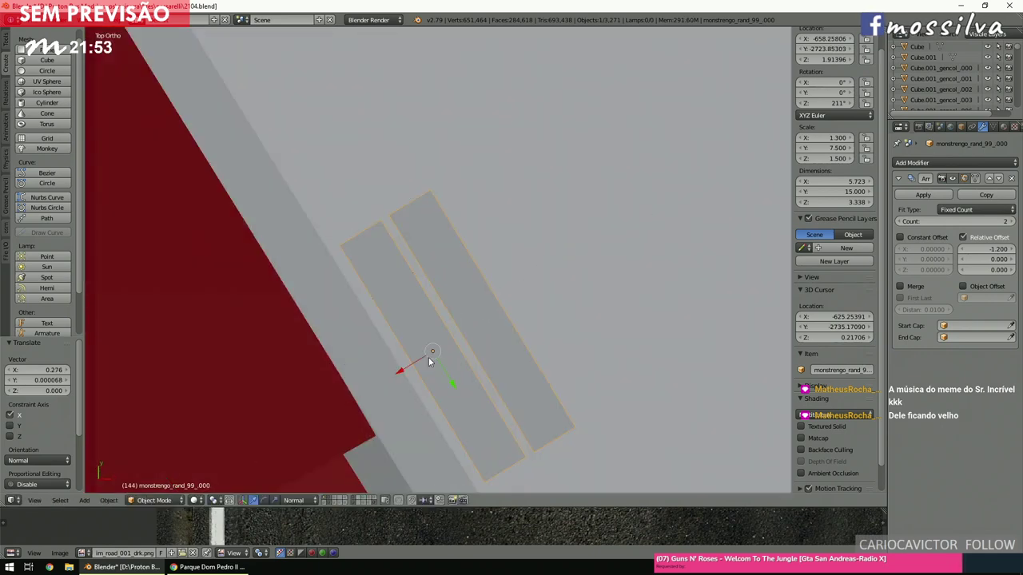
key(z)
scroll(436, 359, down, 6)
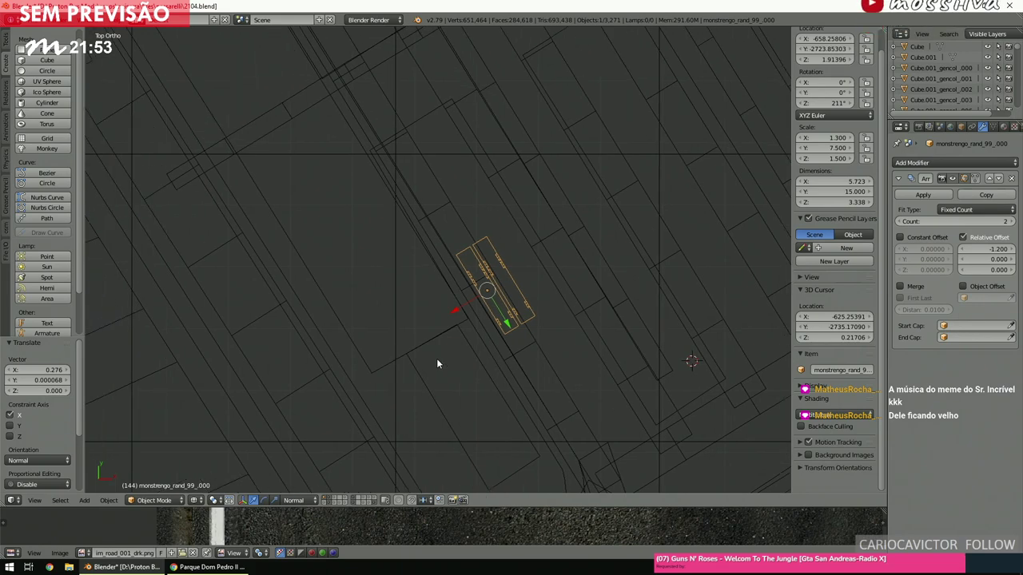
scroll(437, 363, down, 4)
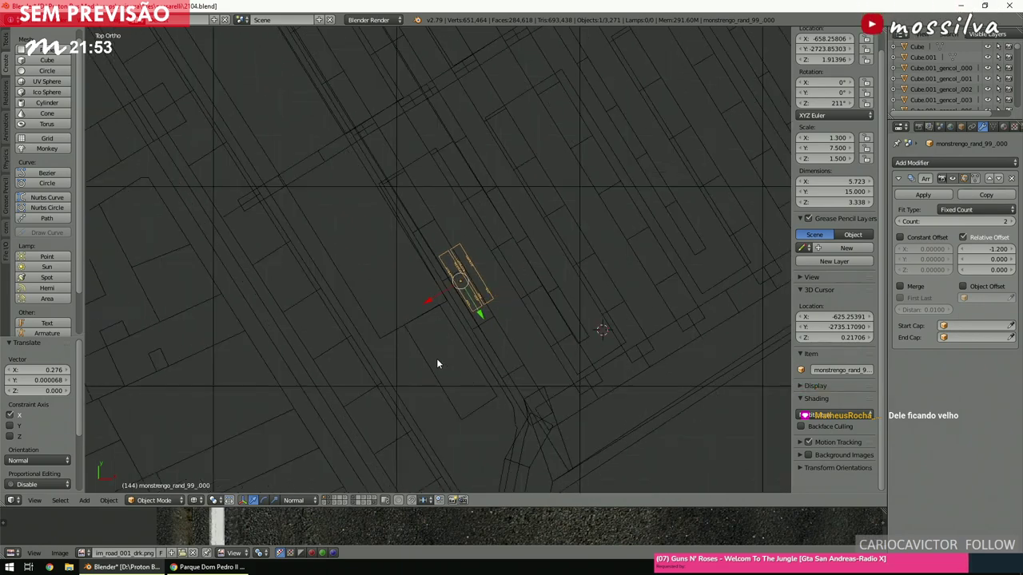
scroll(435, 361, down, 1)
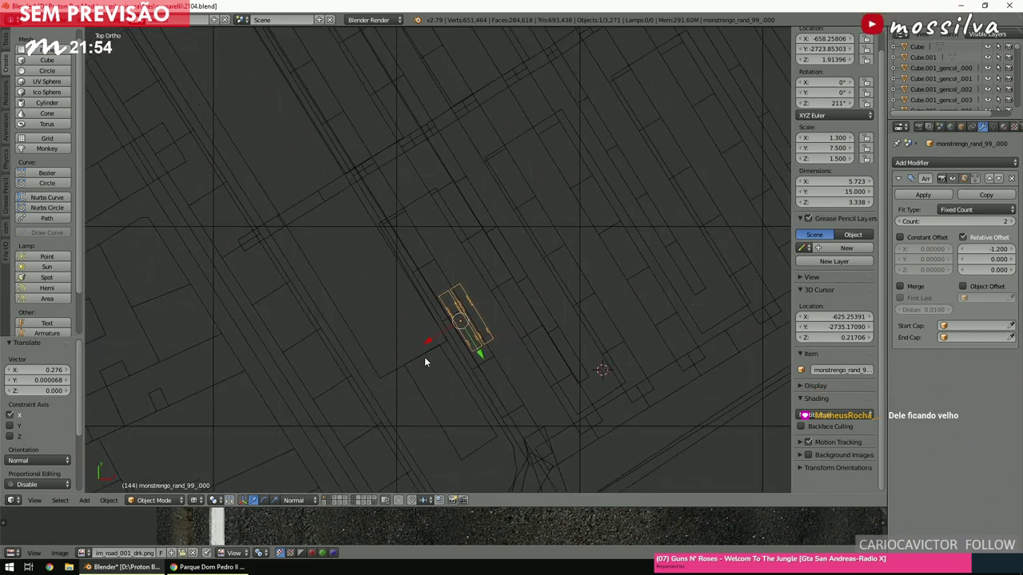
scroll(427, 343, down, 2)
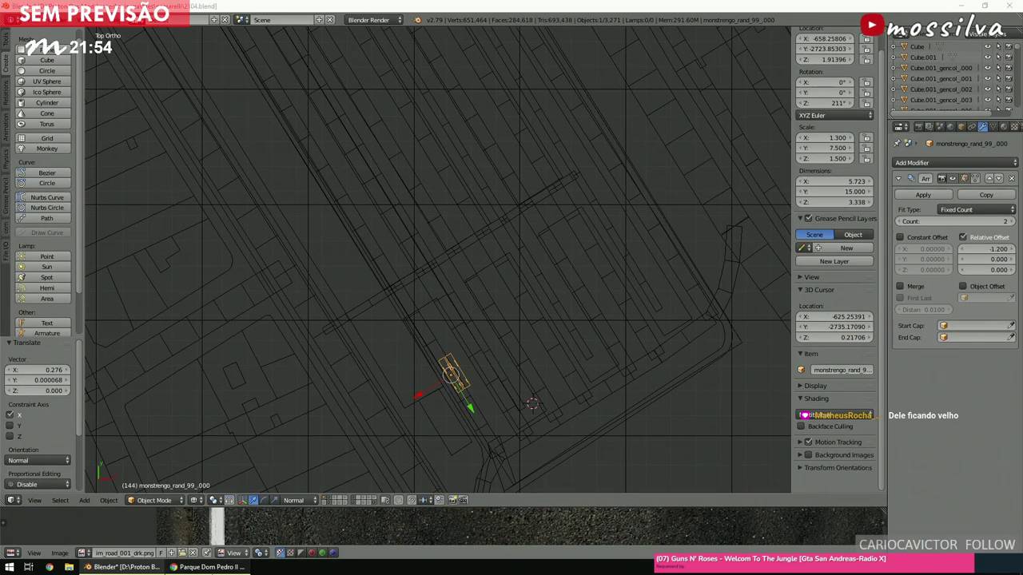
Check the terminal plan in Chrome, then pan around the Blender map to compare.
click(209, 566)
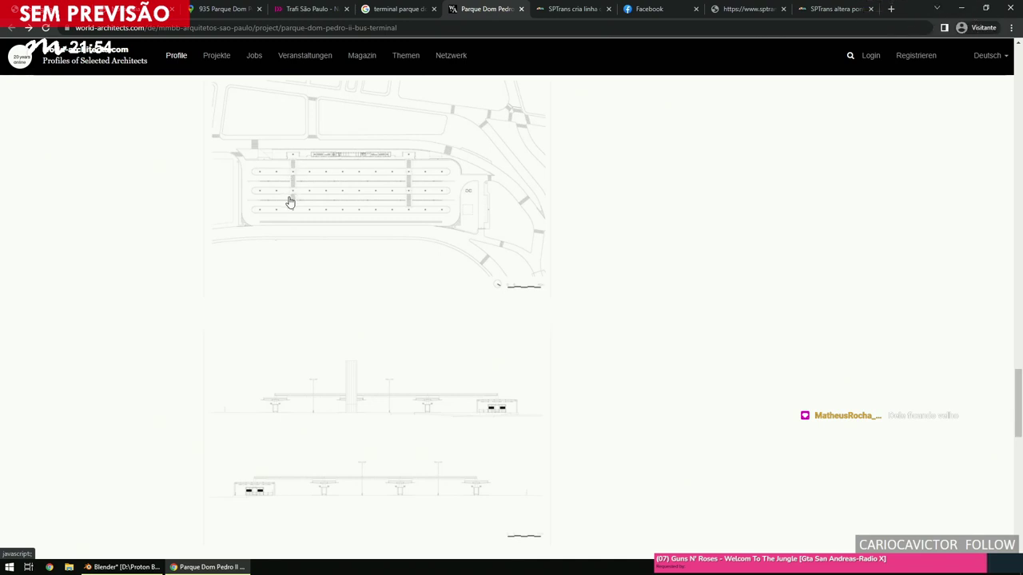
click(209, 566)
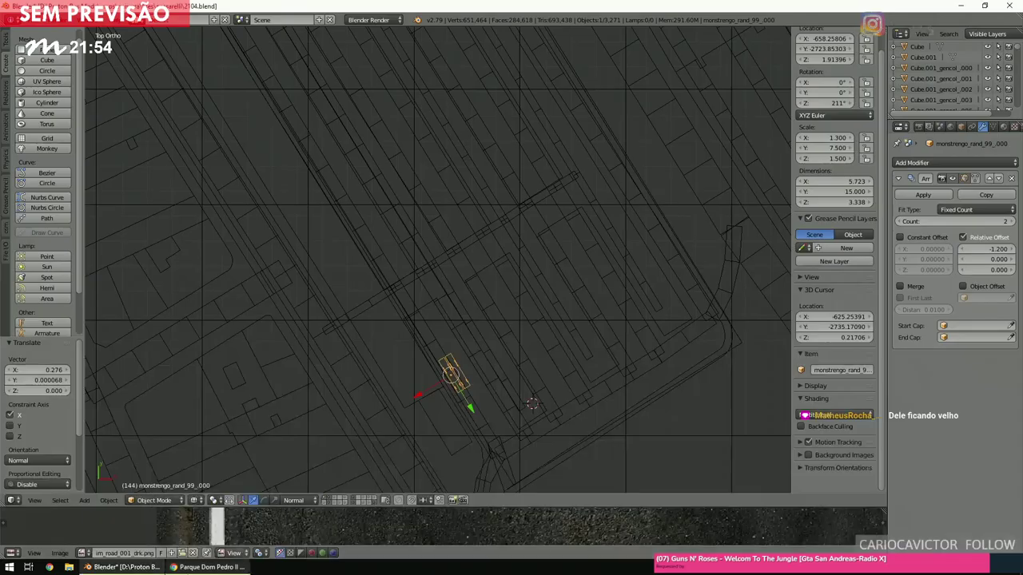
scroll(470, 331, right, 3)
scroll(470, 330, down, 3)
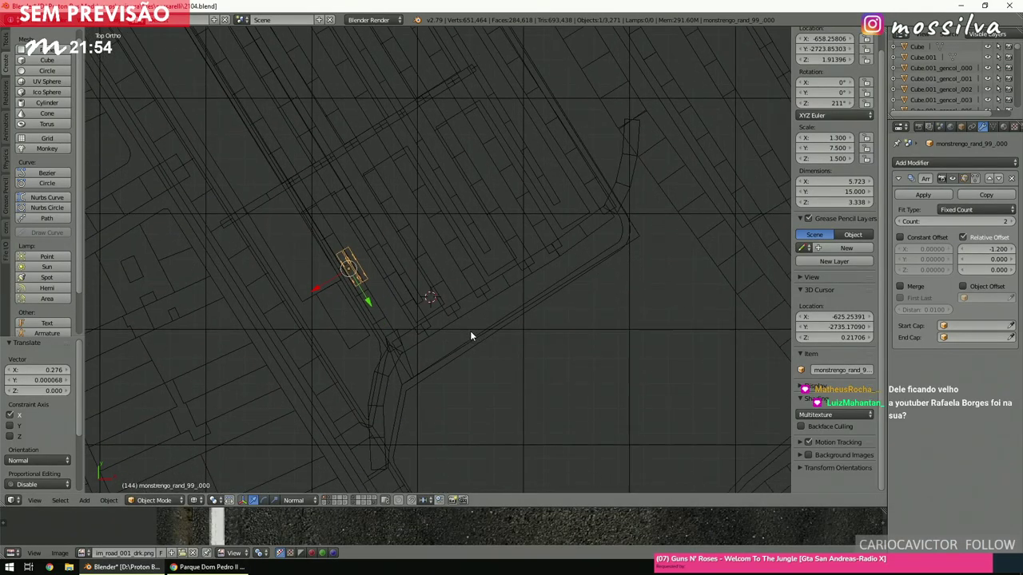
scroll(470, 336, left, 3)
scroll(469, 336, up, 3)
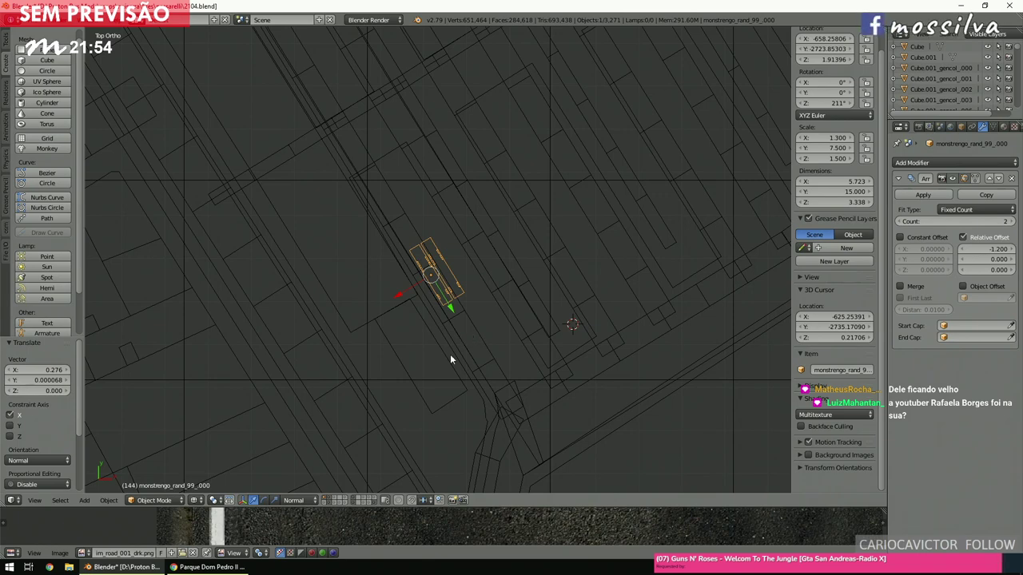
scroll(463, 339, up, 3)
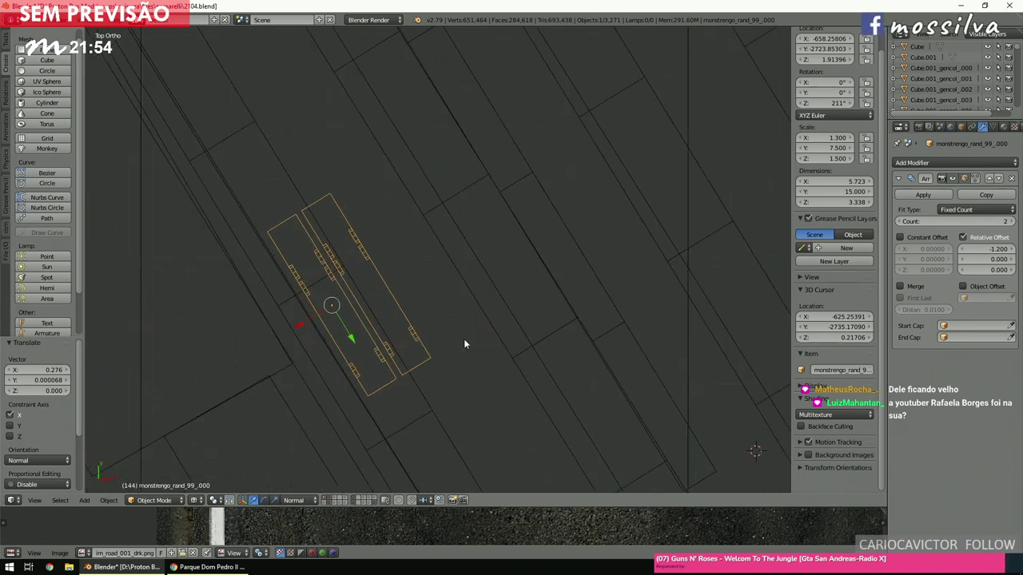
scroll(464, 339, down, 3)
ctrl+scroll(463, 344, left, 2)
shift+scroll(464, 343, up, 1)
scroll(464, 343, down, 2)
scroll(463, 342, up, 1)
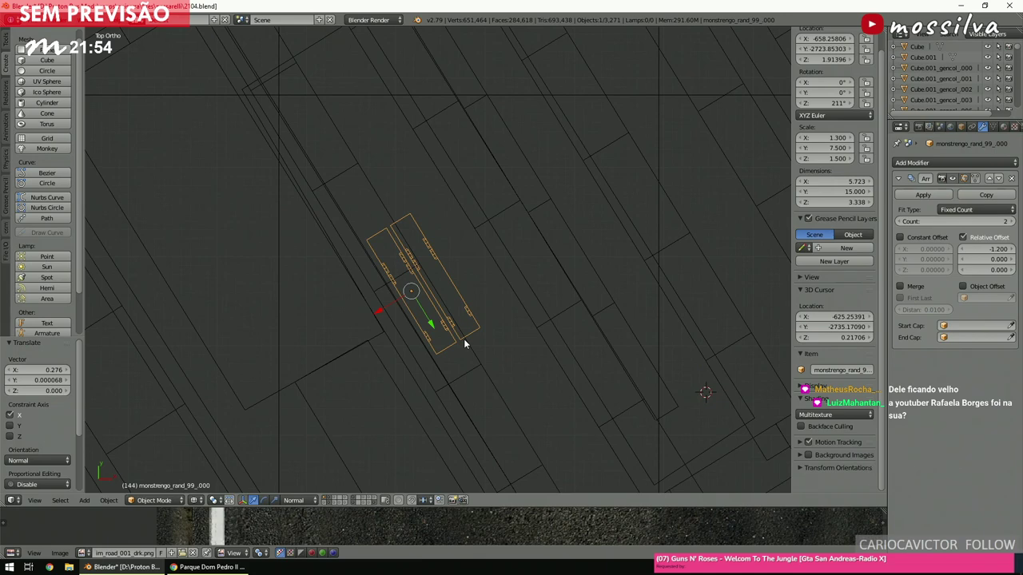
Duplicate the bus pair and slide the copy sideways along its local X axis.
key(shift+d)
key(Escape)
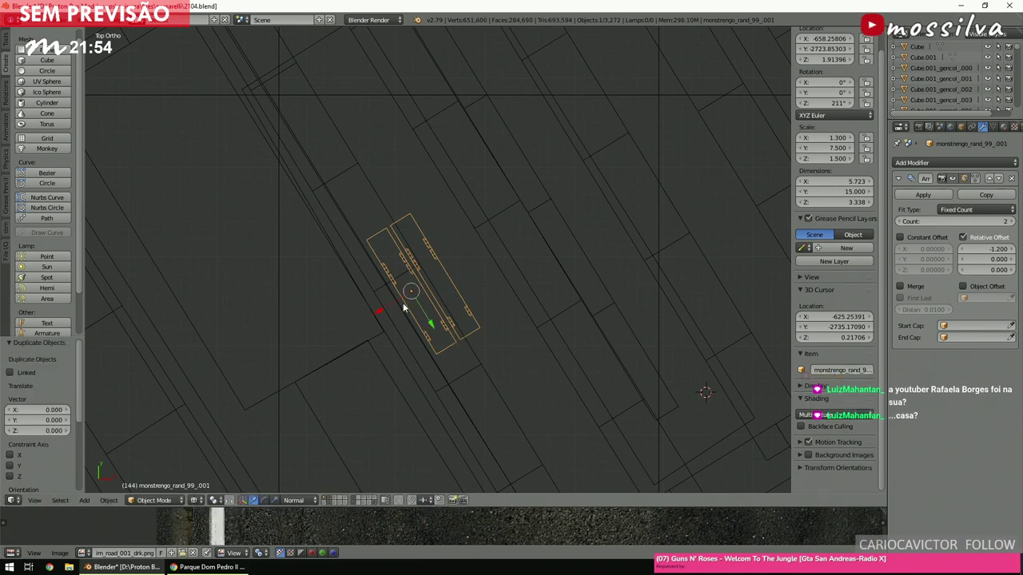
key(g)
key(x)
key(x)
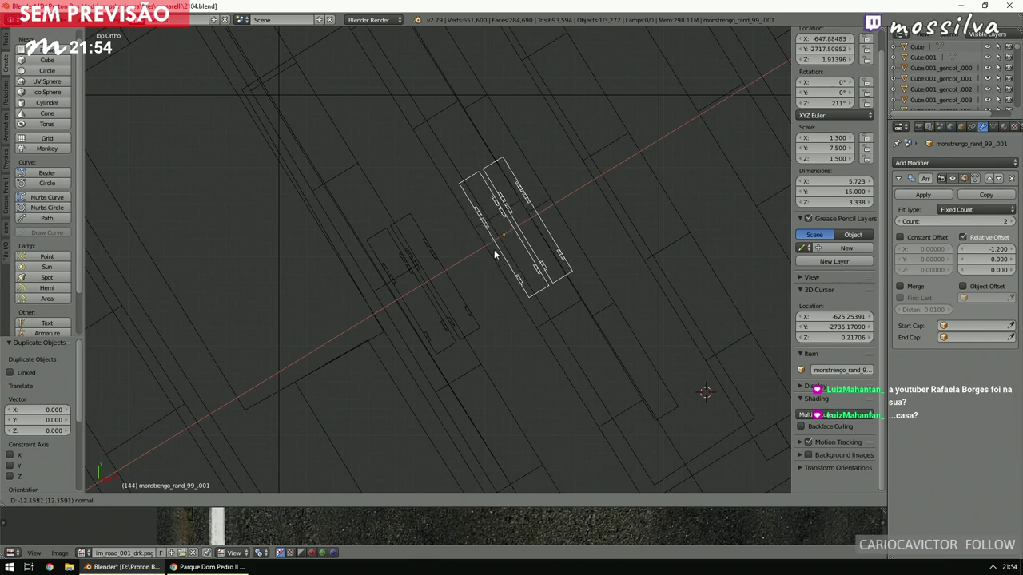
click(494, 250)
Make another copy of the bus block and slide it further along its X axis.
key(shift+d)
key(Escape)
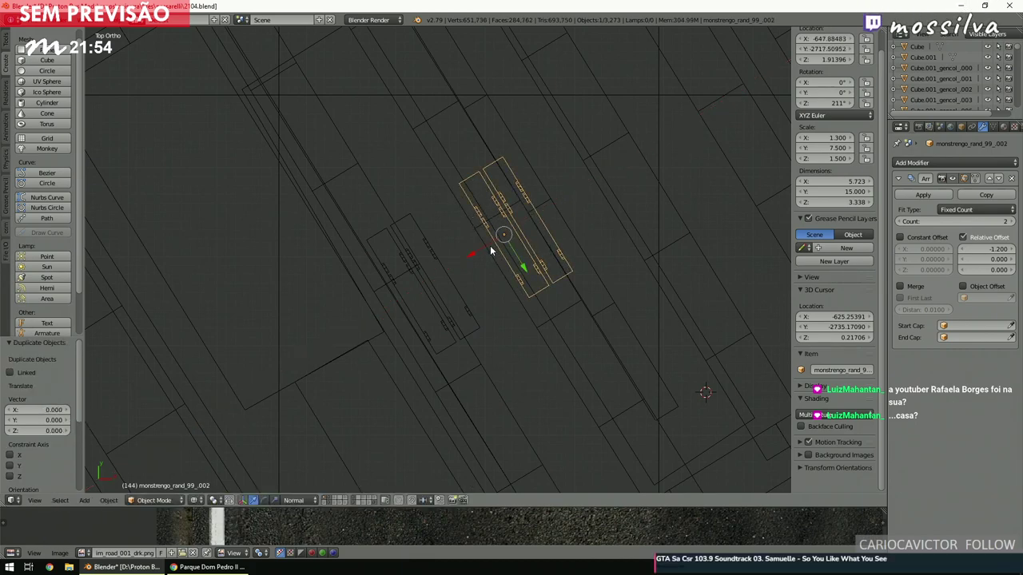
key(g)
key(x)
key(x)
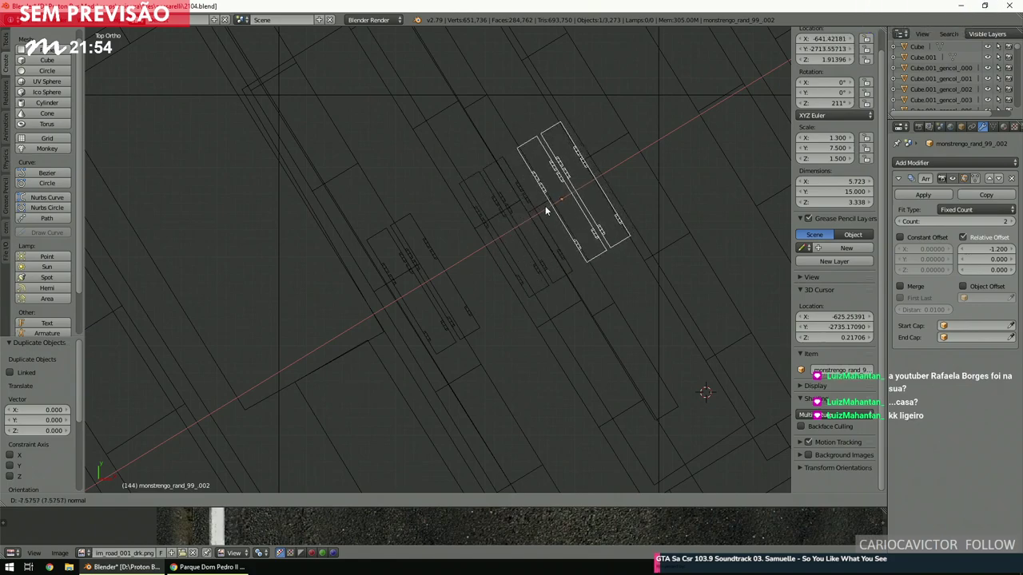
click(544, 206)
scroll(528, 230, down, 3)
scroll(528, 230, up, 4)
middle_drag(543, 212, 544, 172)
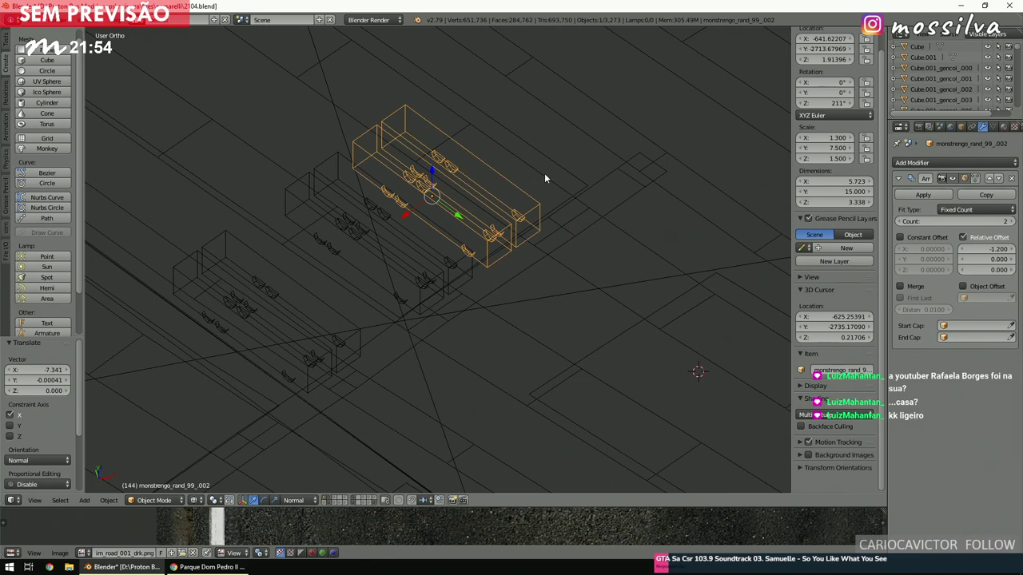
key(KP_7)
scroll(509, 232, down, 4)
shift+scroll(509, 233, up, 3)
ctrl+scroll(509, 233, up, 1)
scroll(508, 236, up, 3)
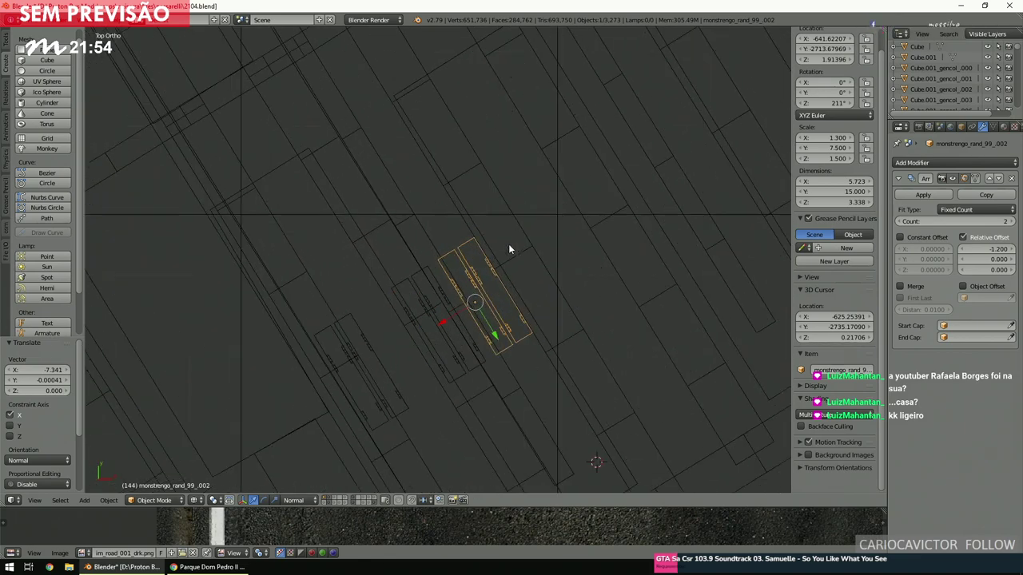
shift+scroll(508, 243, down, 3)
Duplicate two neighbouring bus blocks together and slide them about 28.6 units along X.
shift+right_click(445, 326)
ctrl+scroll(445, 326, up, 1)
shift+scroll(445, 326, up, 2)
scroll(445, 326, down, 2)
shift+scroll(445, 326, up, 1)
key(shift+d)
key(Escape)
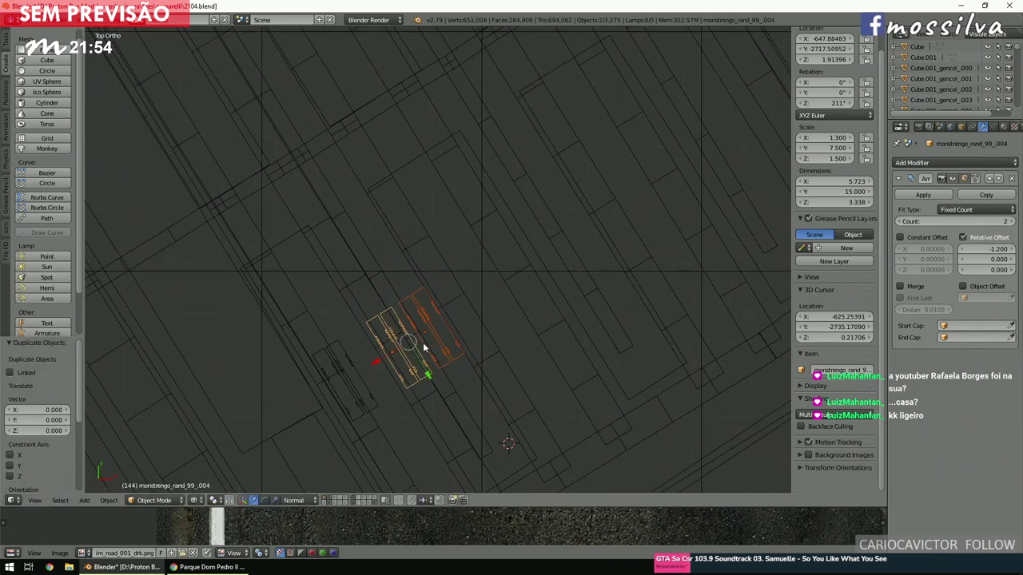
key(g)
key(x)
key(x)
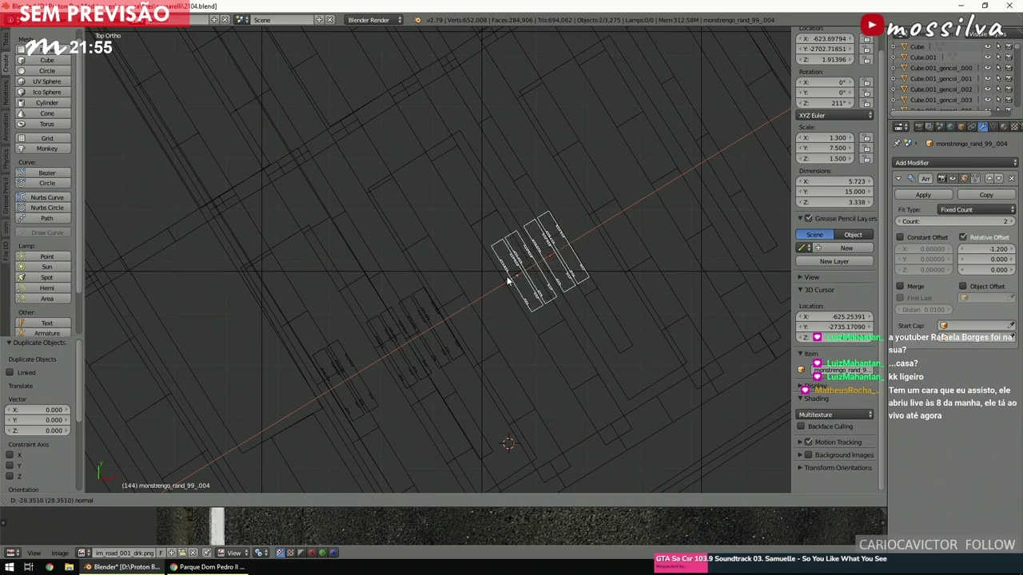
click(508, 279)
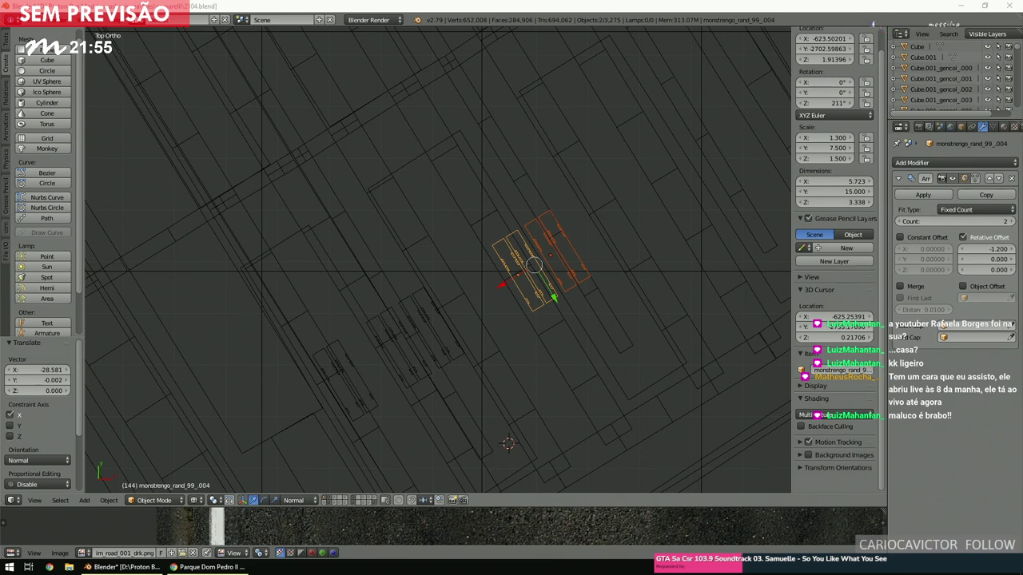
drag(509, 281, 506, 284)
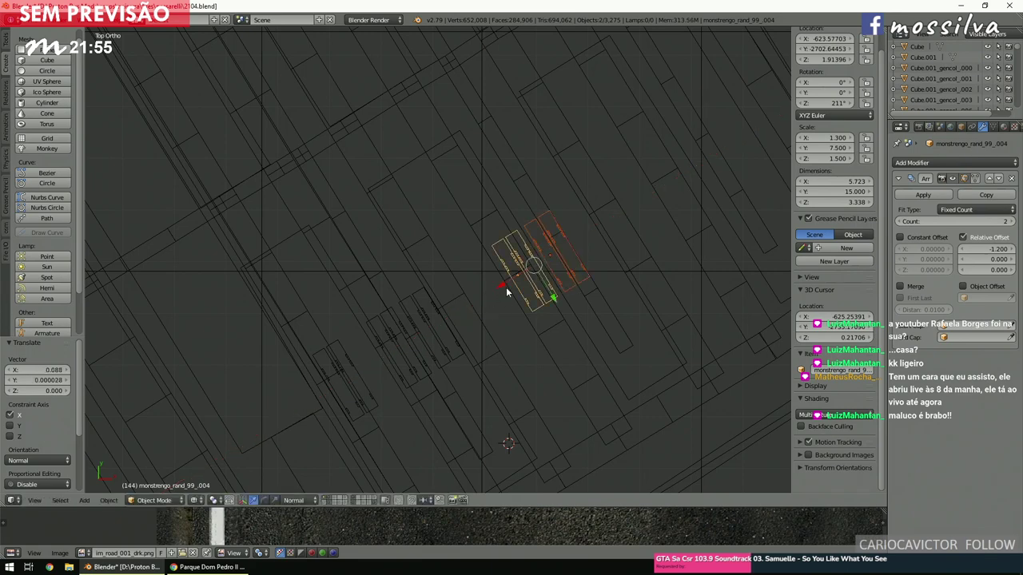
scroll(507, 292, down, 3)
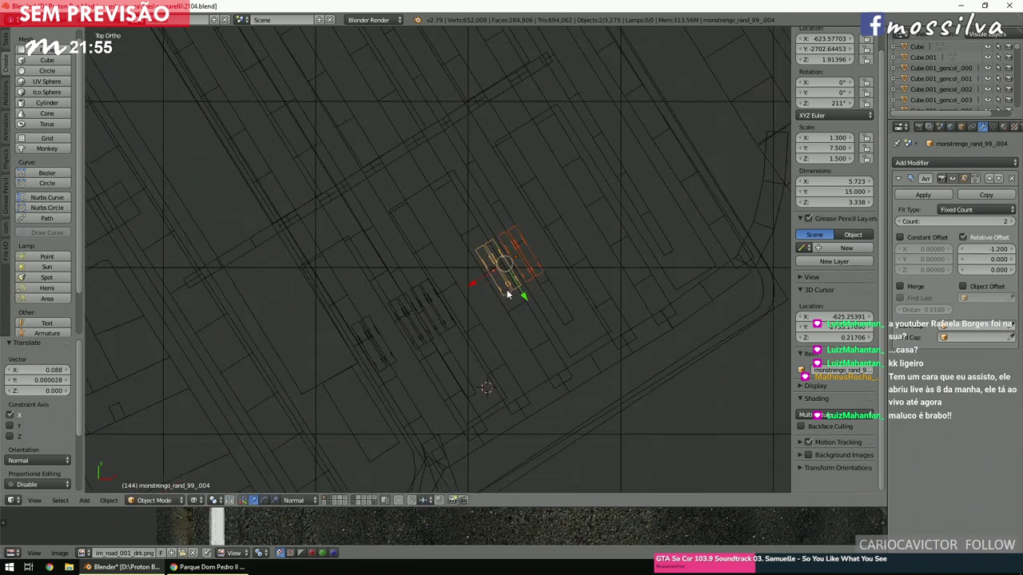
scroll(507, 295, up, 2)
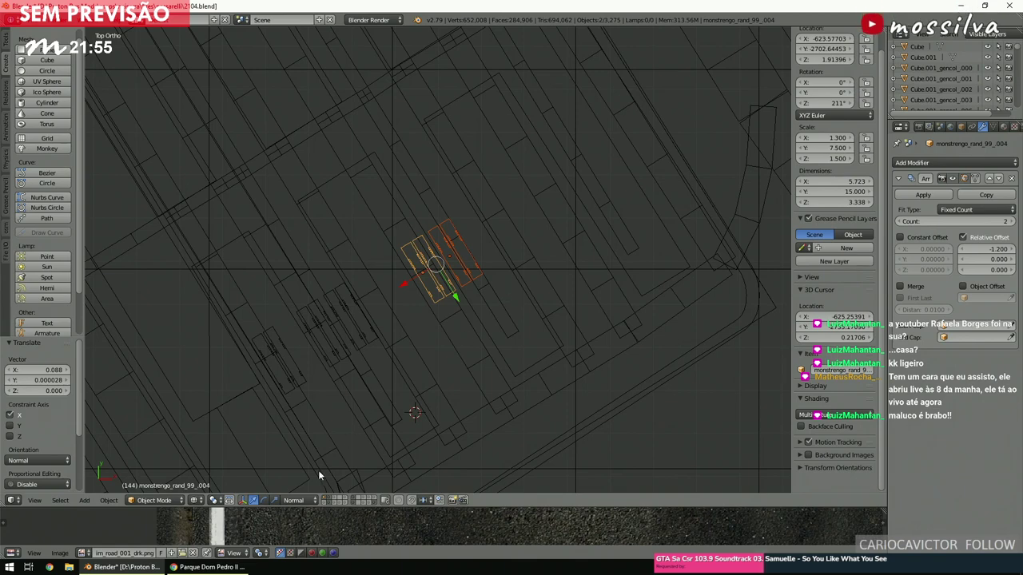
click(222, 569)
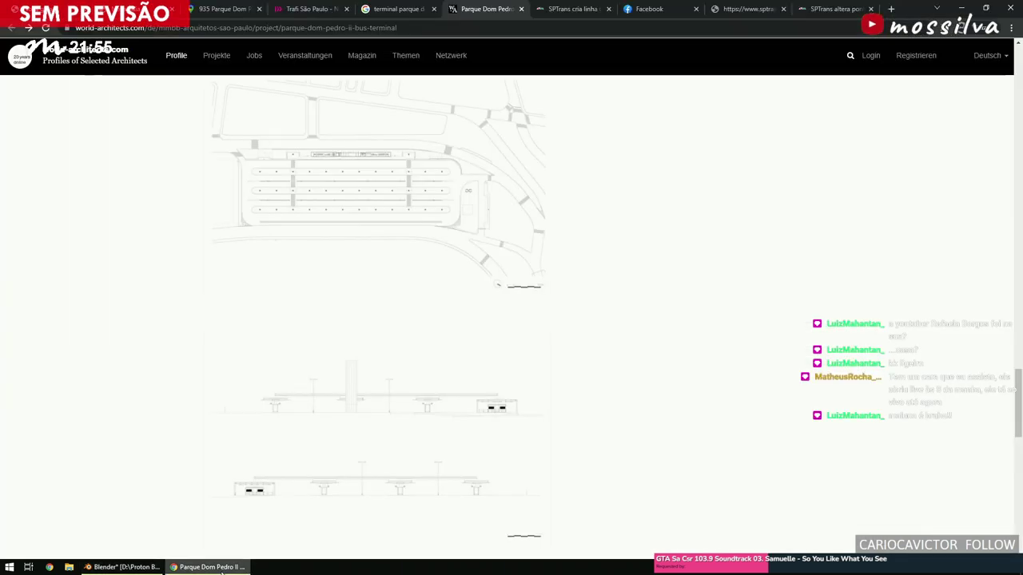
click(221, 569)
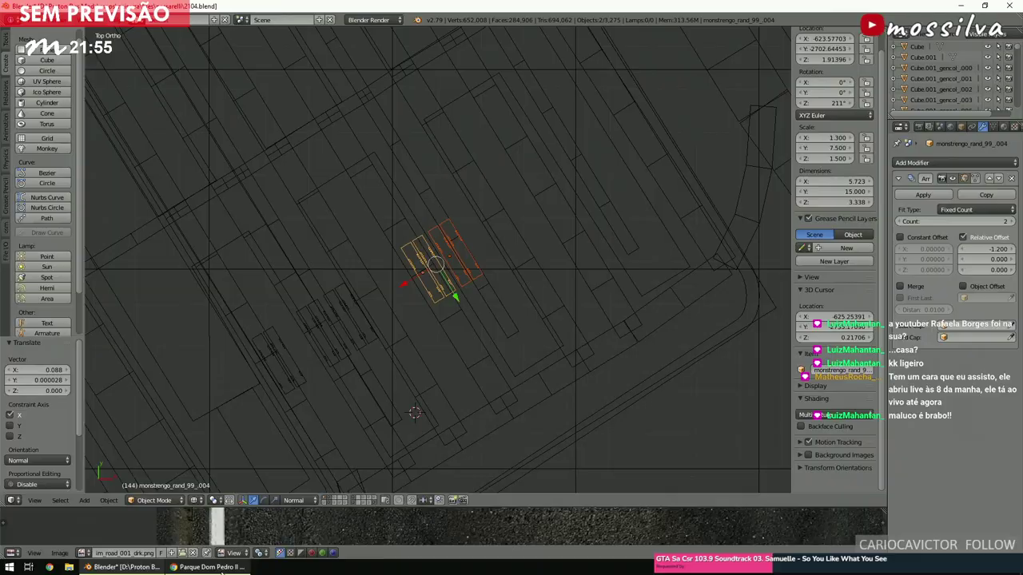
click(221, 568)
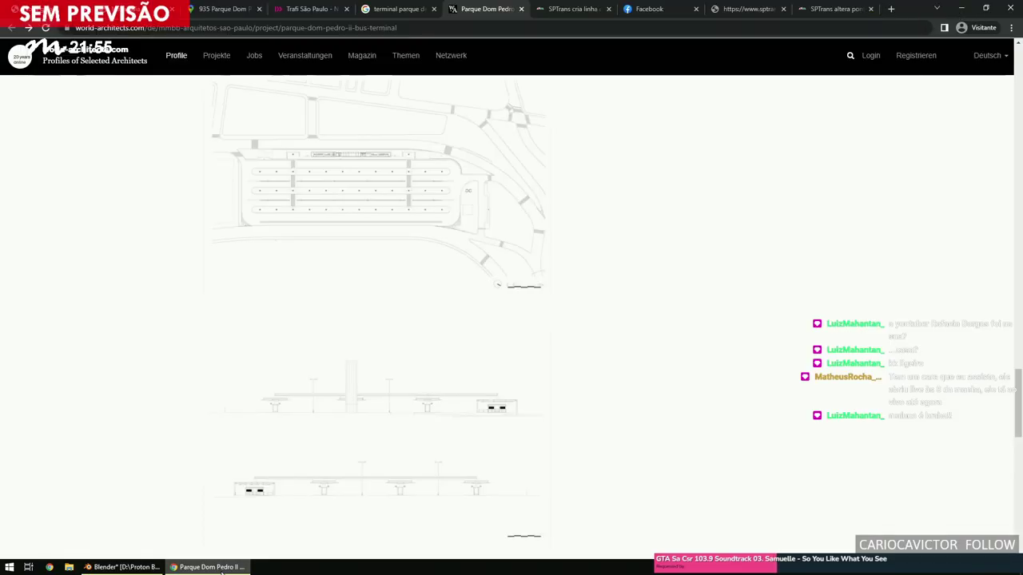
click(221, 569)
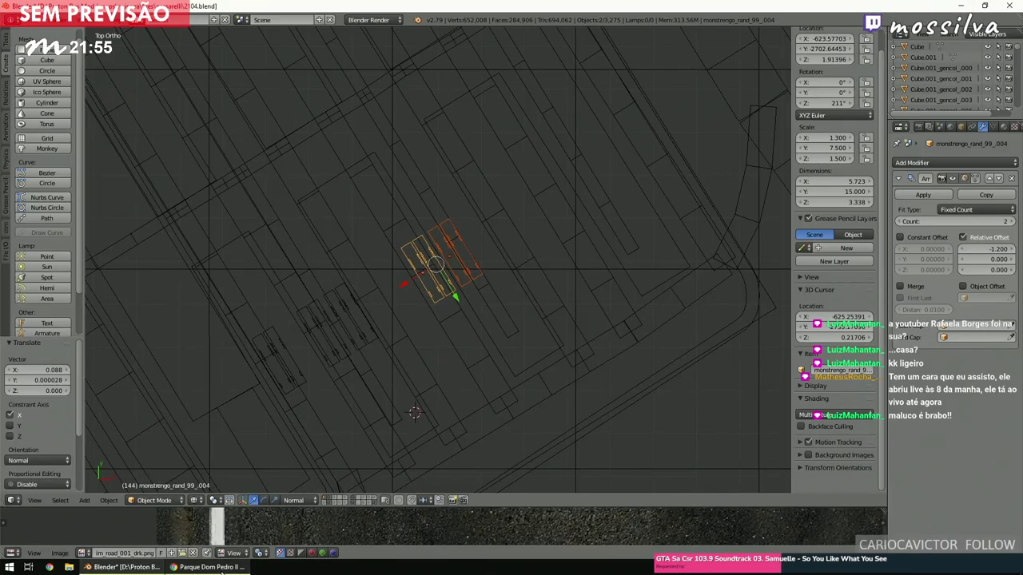
key(z)
mouse_move(449, 338)
middle_down()
mouse_move(455, 283)
mouse_move(417, 260)
middle_up()
scroll(414, 259, up, 3)
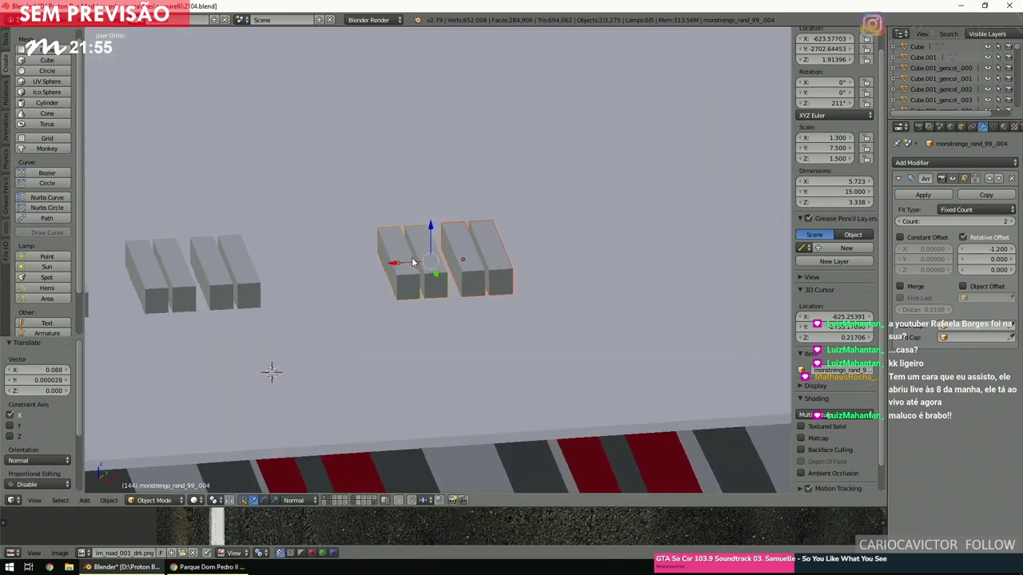
ctrl+scroll(413, 262, up, 3)
scroll(411, 257, down, 1)
scroll(412, 257, up, 1)
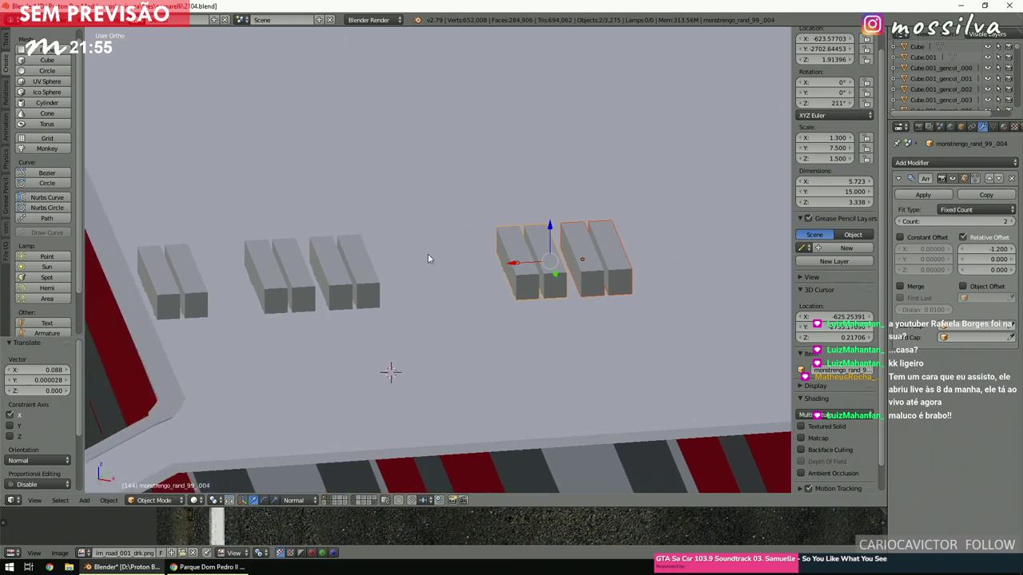
key(KP_2)
key(KP_2)
key(KP_2)
ctrl+scroll(415, 250, down, 2)
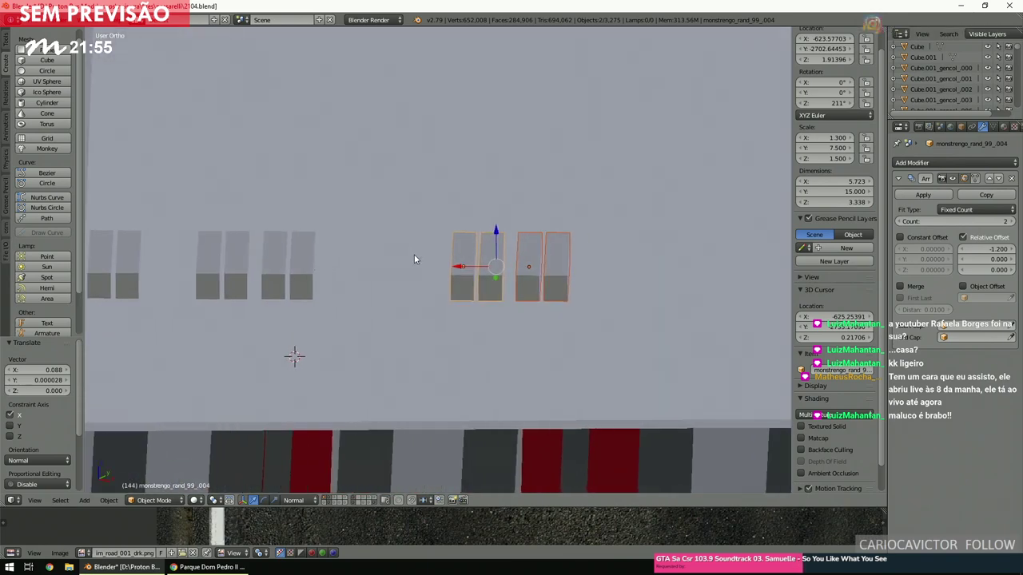
key(alt+Tab)
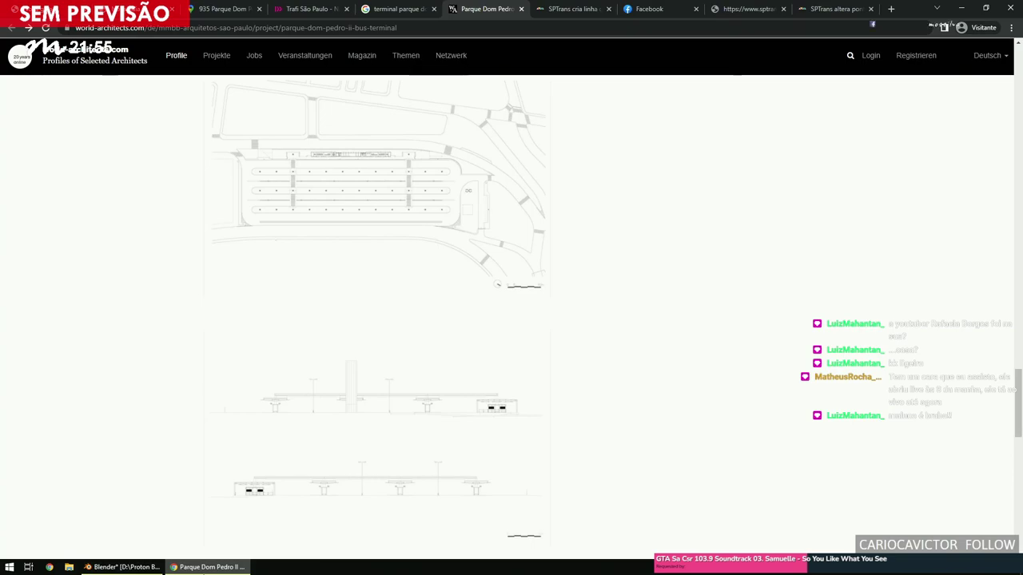
key(alt+Tab)
key(alt+Tab)
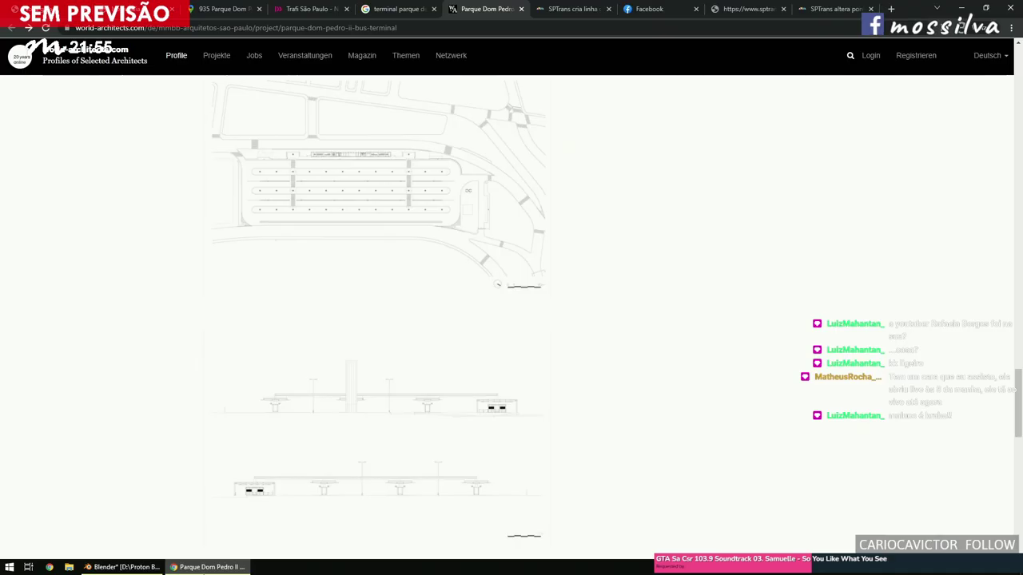
key(alt+Tab)
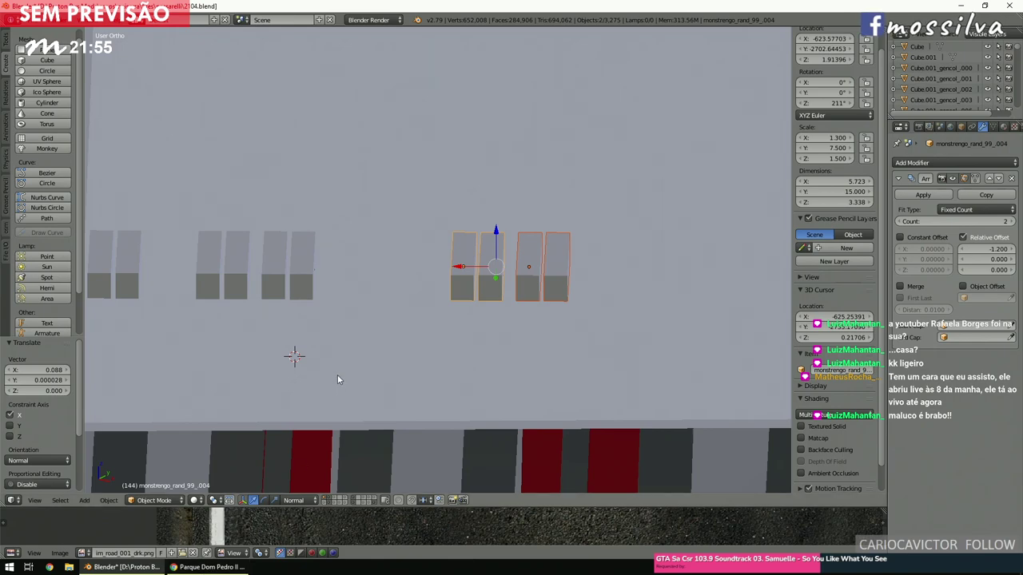
key(z)
ctrl+scroll(337, 377, up, 5)
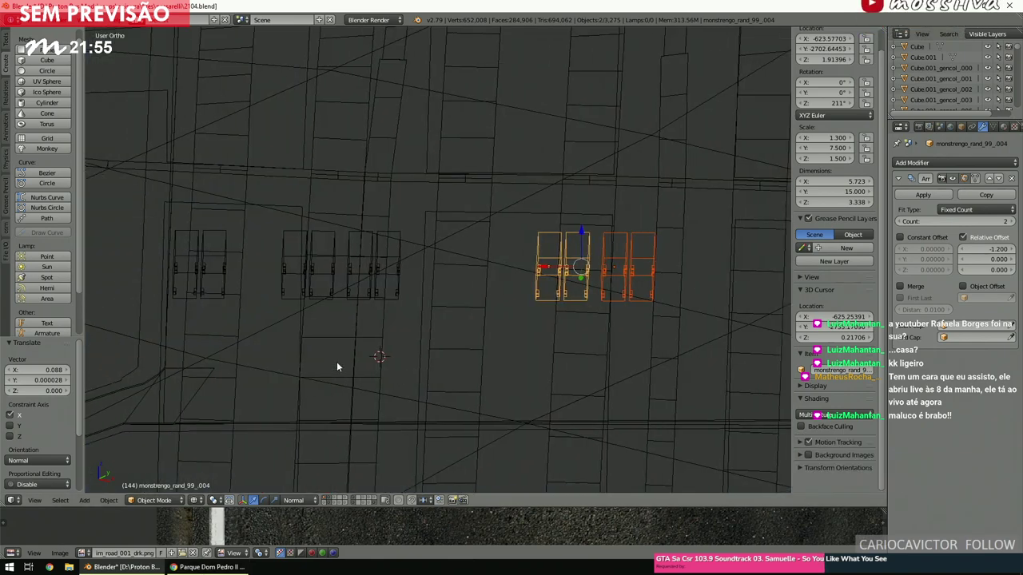
key(KP_7)
scroll(341, 364, up, 3)
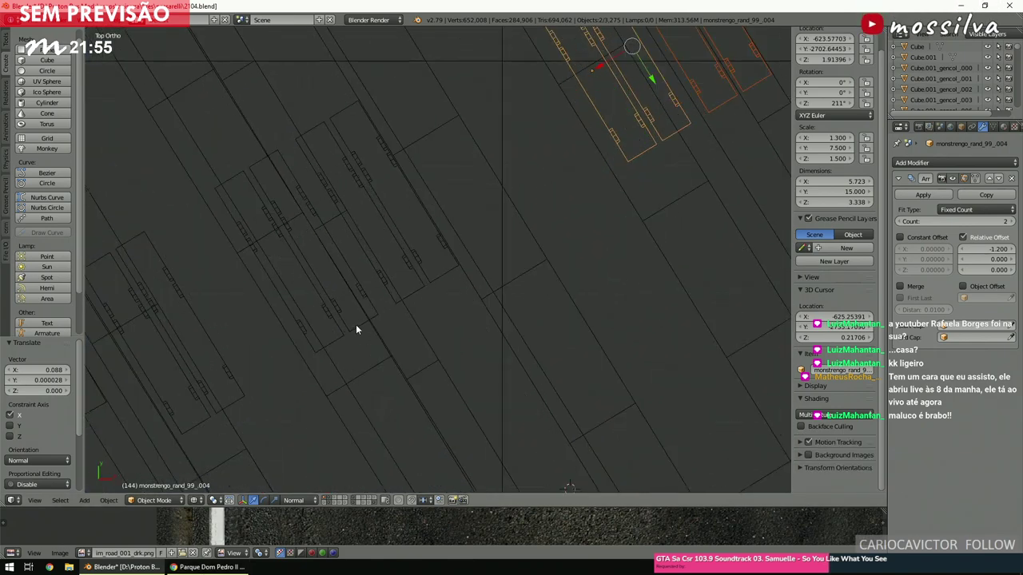
Add another bus block to the selection and slide the blocks about 3.3 units along X.
shift+right_click(357, 325)
key(KP_Decimal)
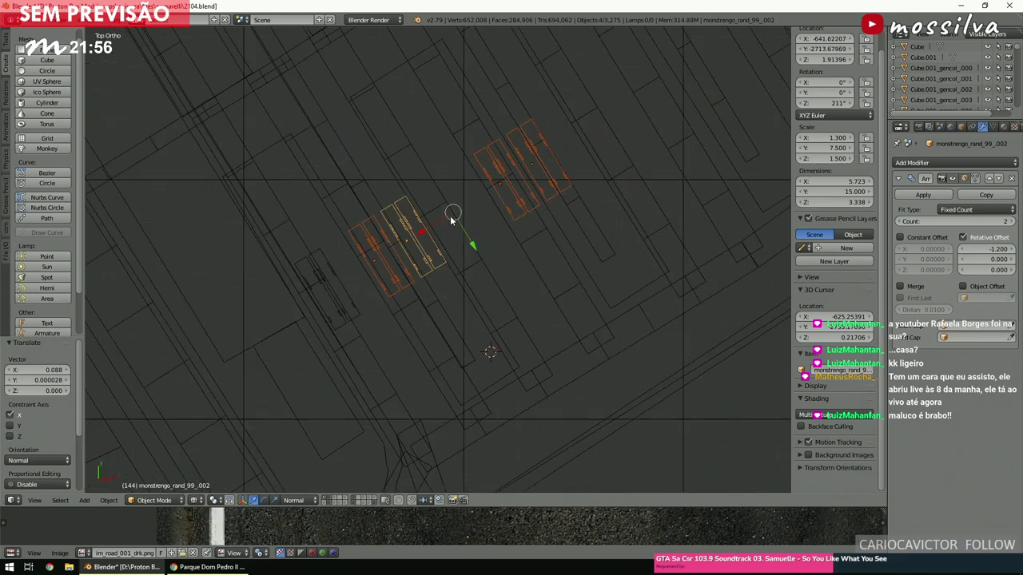
key(g)
key(x)
key(x)
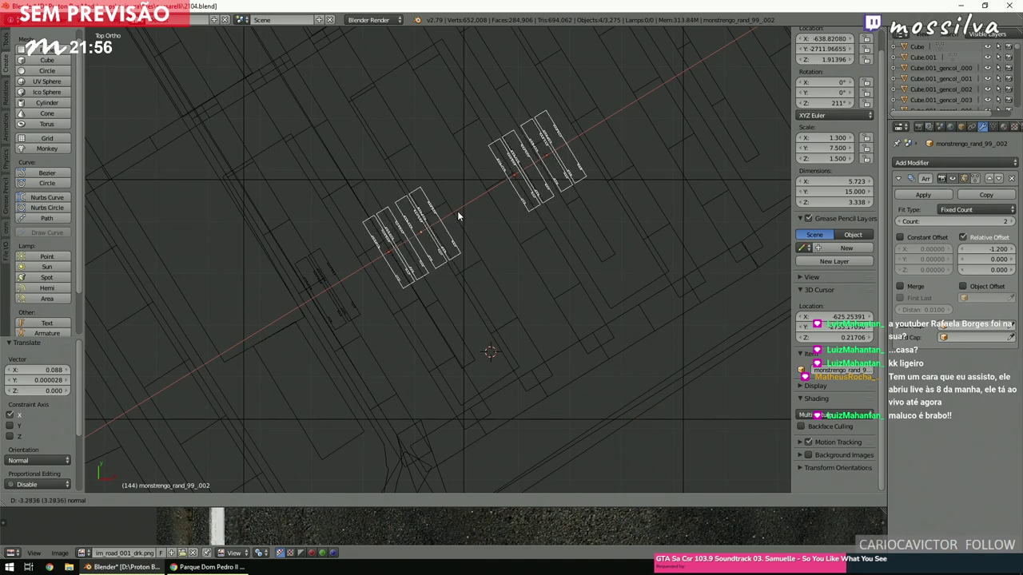
click(457, 211)
key(KP_Decimal)
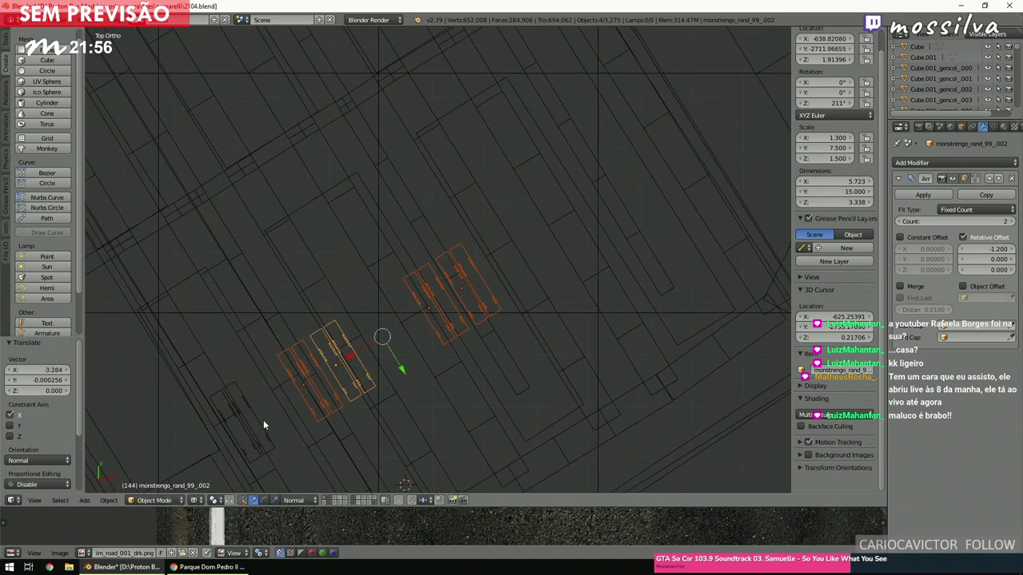
Duplicate a single bus block, slide it along X, then reset the move offset to zero.
right_click(260, 422)
key(shift+d)
right_click(260, 427)
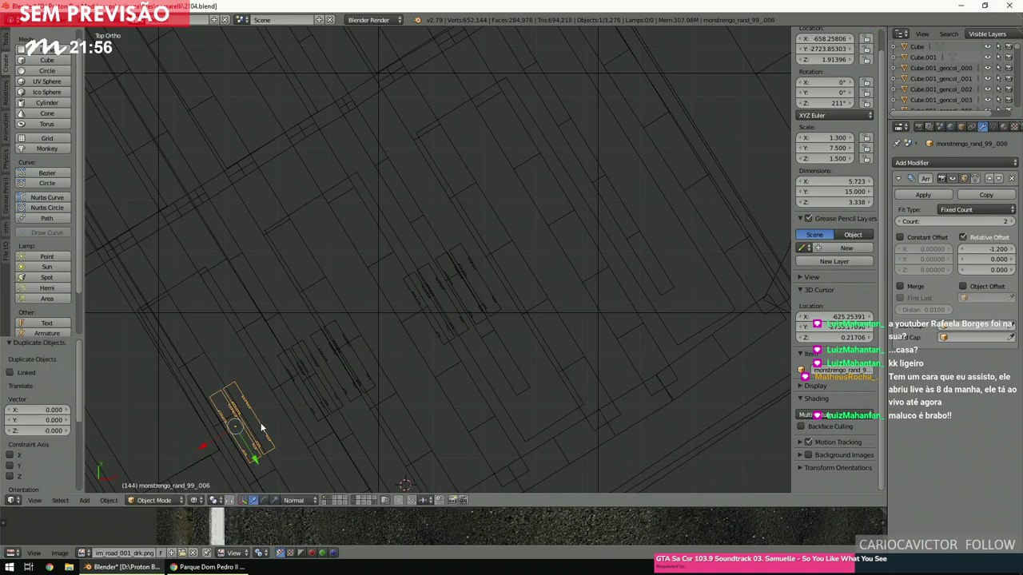
key(g)
key(x)
key(x)
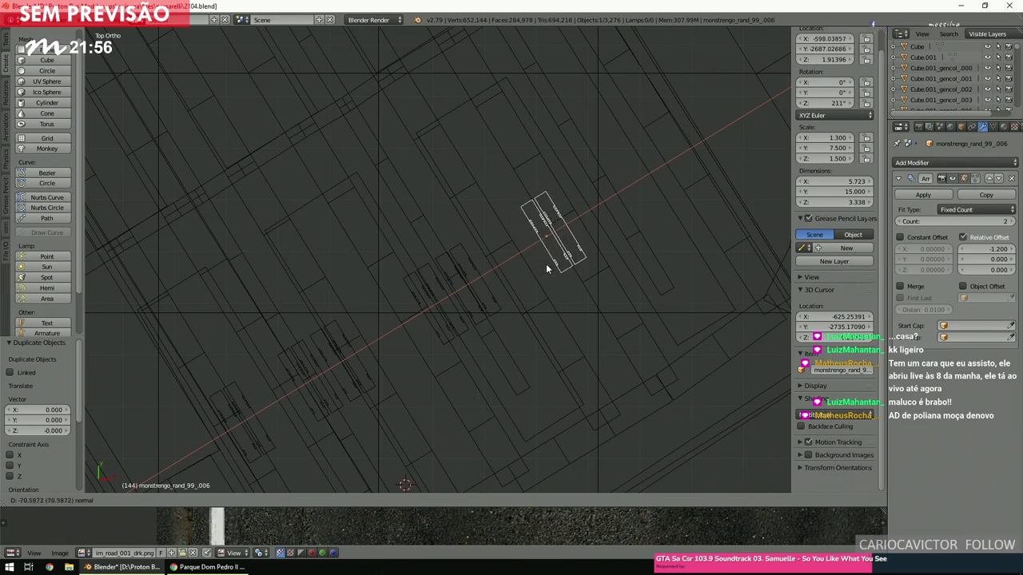
click(547, 267)
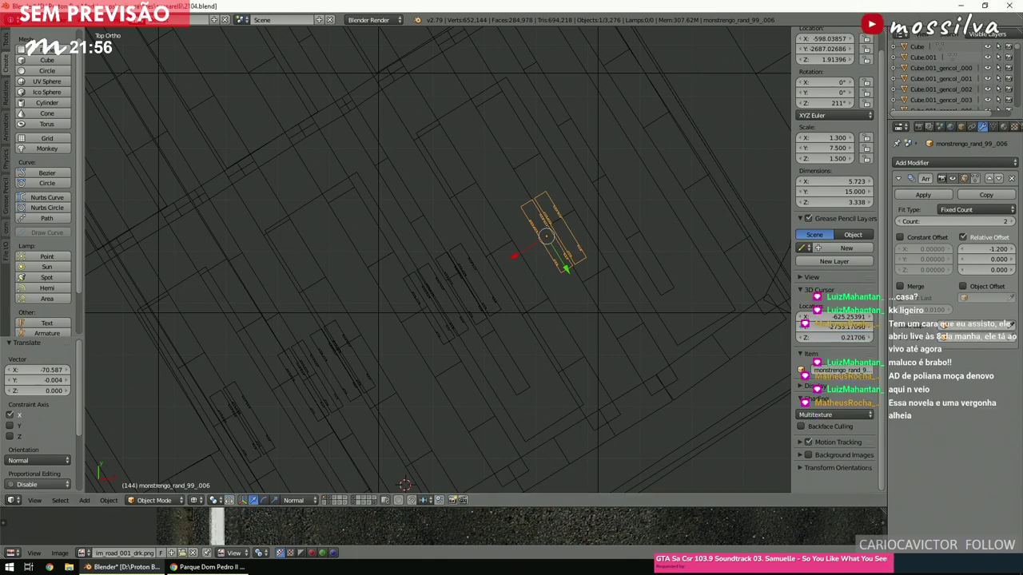
key(g)
click(84, 157)
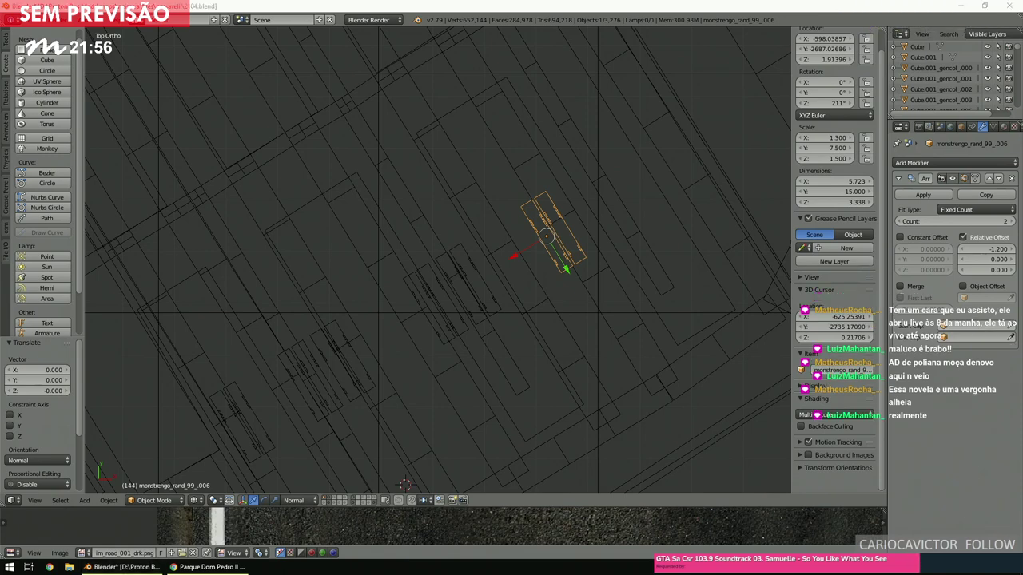
Place the 3D cursor beside the bus pair and inspect it in solid, perspective and textured views.
click(536, 298)
scroll(509, 271, down, 3)
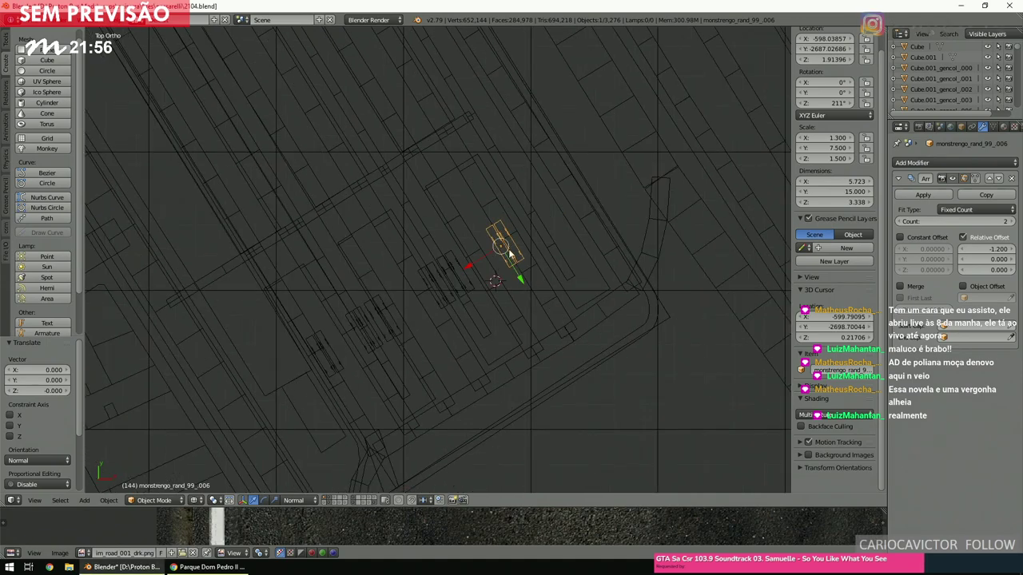
scroll(508, 248, up, 3)
ctrl+scroll(509, 248, up, 4)
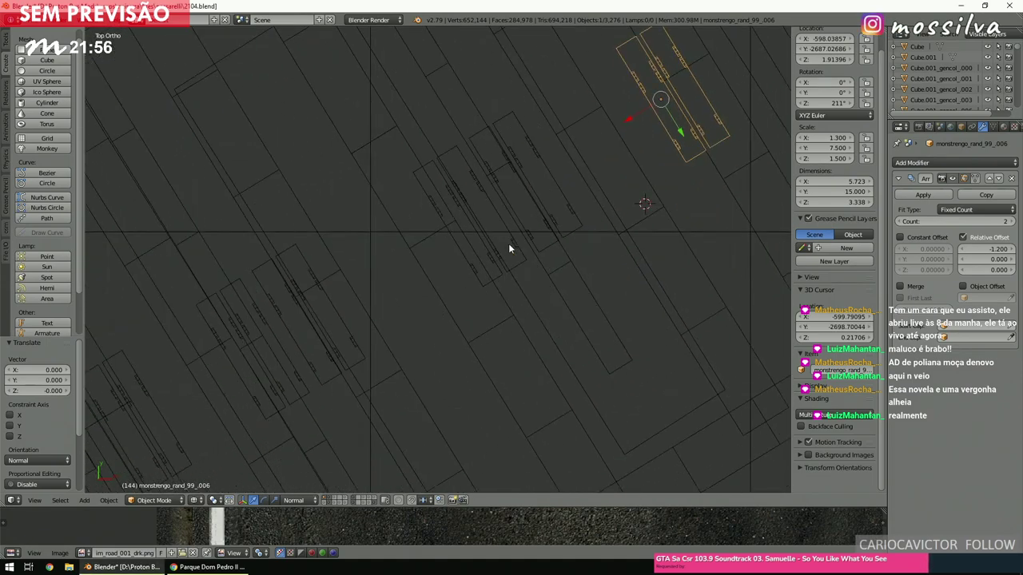
mouse_move(508, 249)
middle_down()
mouse_move(549, 163)
mouse_move(535, 168)
mouse_move(532, 158)
mouse_move(520, 194)
mouse_move(542, 213)
mouse_move(519, 218)
mouse_move(550, 226)
mouse_move(503, 224)
mouse_move(505, 236)
middle_up()
key(z)
key(KP_5)
key(alt+z)
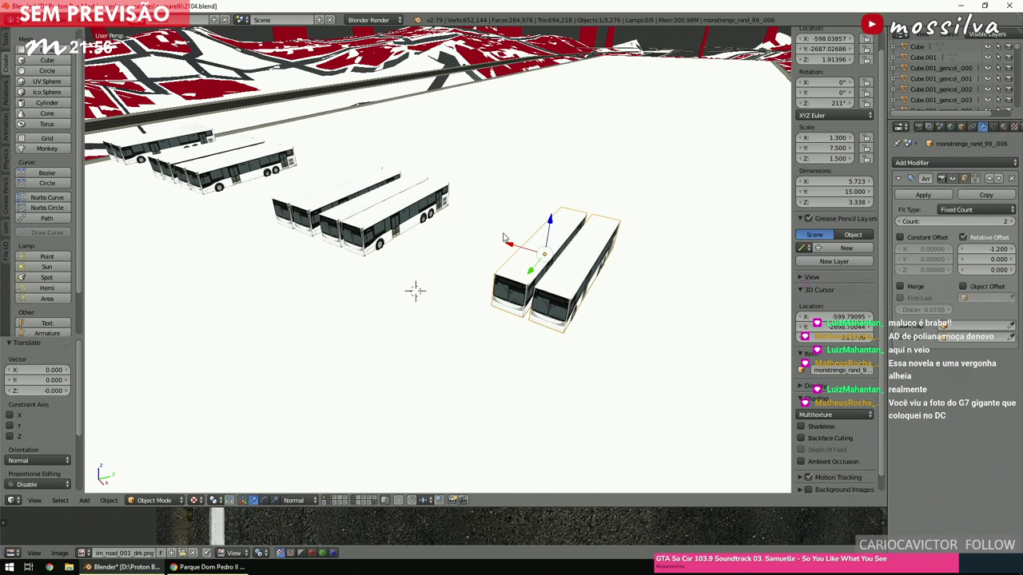
key(z)
middle_drag(502, 231, 482, 229)
key(z)
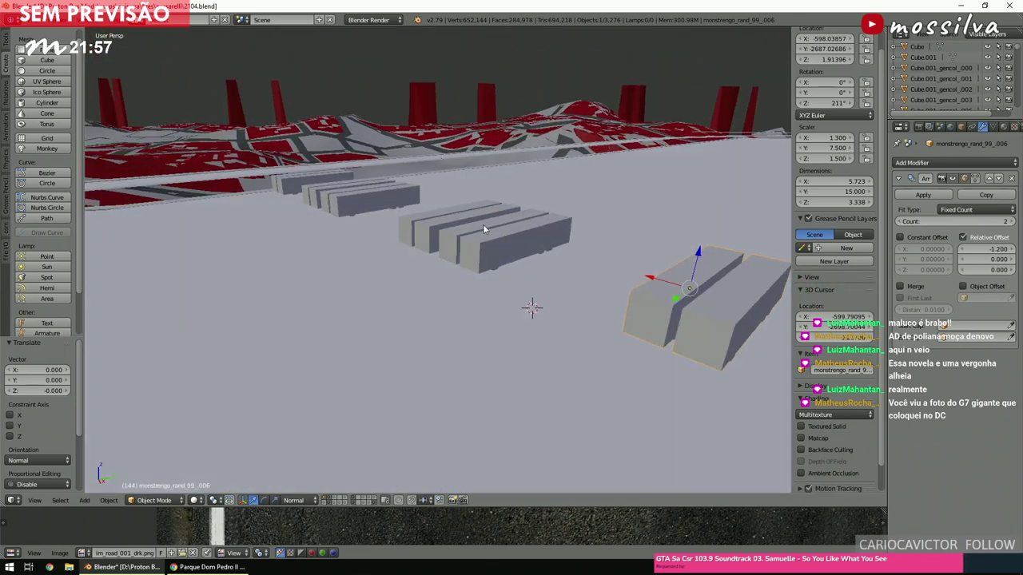
key(KP_7)
Tilt the view to check the bus blocks in solid shading, then return to top view.
scroll(484, 226, down, 4)
key(z)
ctrl+scroll(483, 236, down, 3)
ctrl+scroll(484, 237, up, 4)
shift+scroll(484, 236, up, 3)
shift+scroll(484, 236, down, 4)
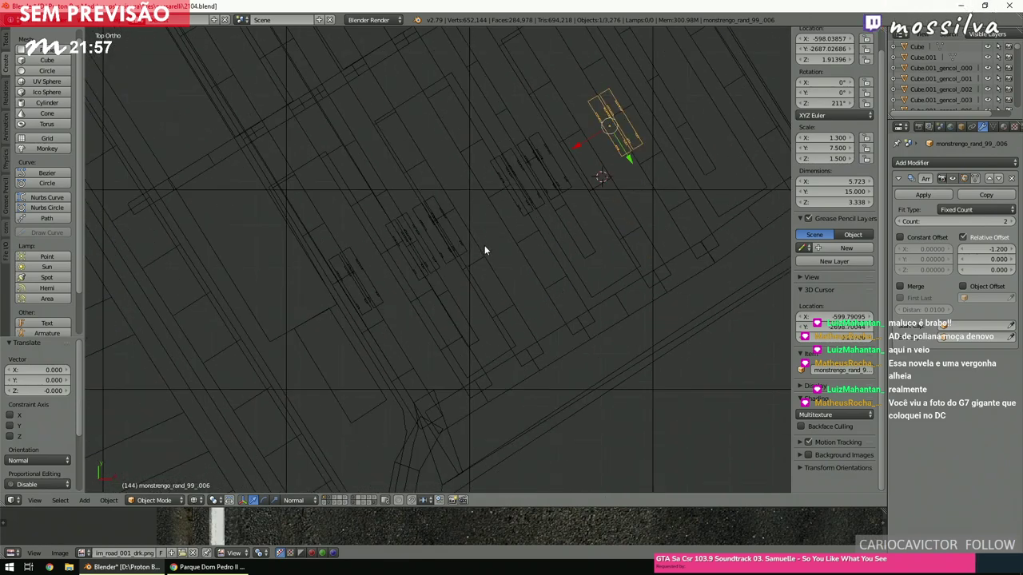
scroll(484, 250, down, 2)
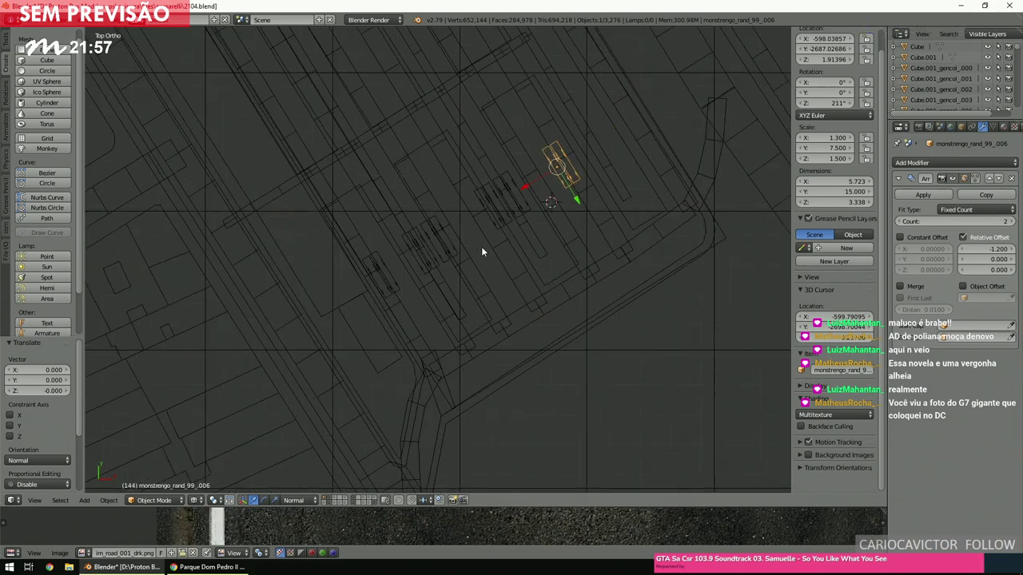
scroll(479, 256, up, 5)
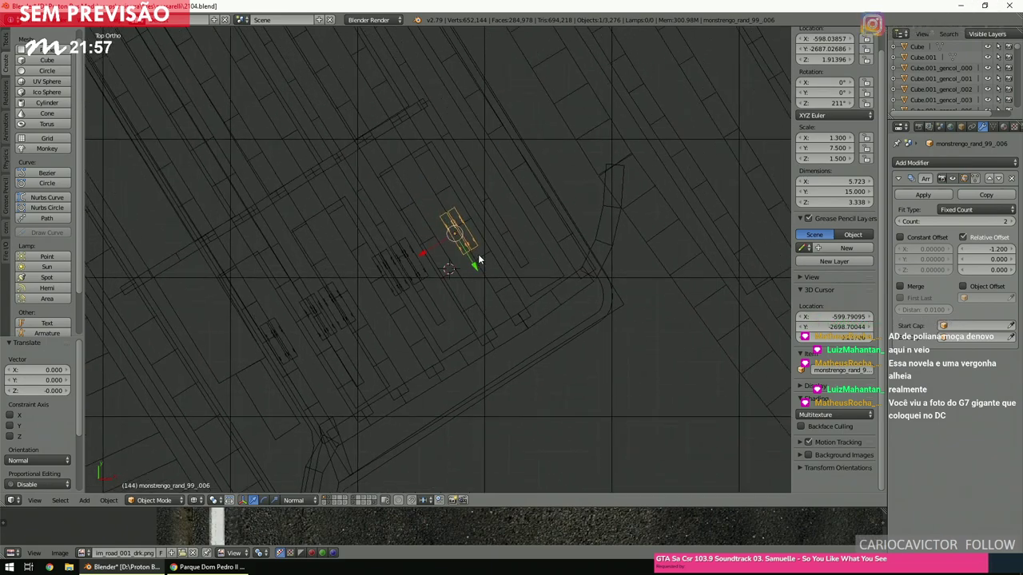
mouse_move(477, 259)
middle_down()
mouse_move(472, 269)
mouse_move(500, 194)
mouse_move(540, 209)
mouse_move(482, 201)
middle_up()
key(z)
scroll(482, 201, up, 2)
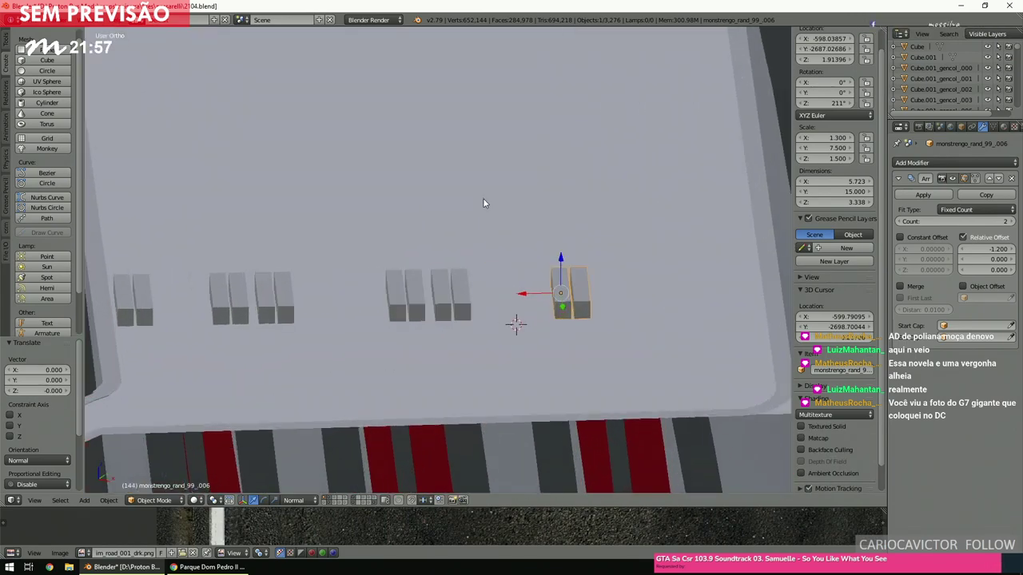
key(KP_7)
Switch back to wireframe over the map image and deselect everything.
key(z)
scroll(471, 224, down, 3)
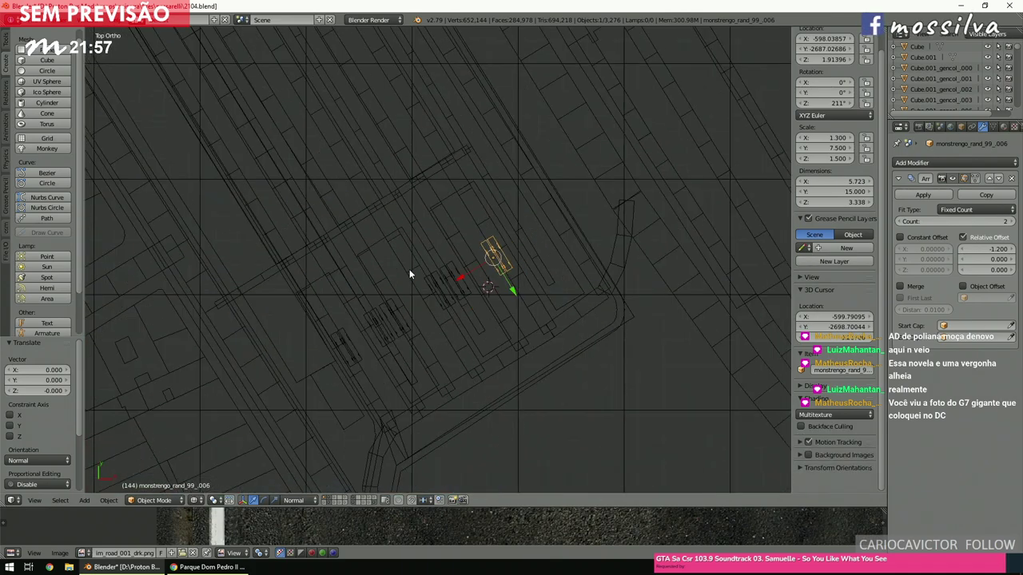
key(a)
scroll(553, 264, up, 3)
ctrl+scroll(553, 264, left, 4)
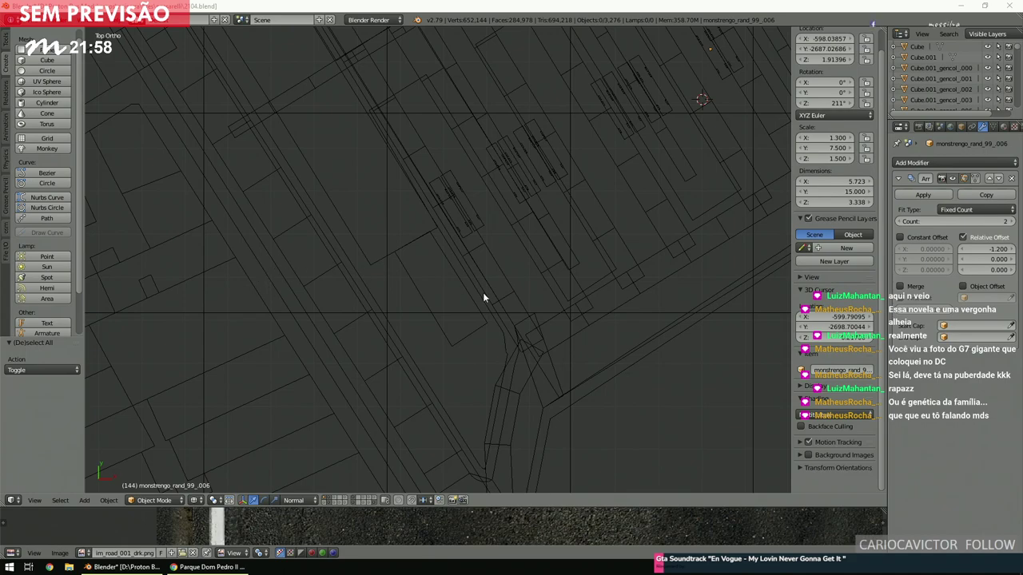
Place the 3D cursor roughly on the terminal map and zoom around to locate the bus rows.
scroll(528, 281, up, 3)
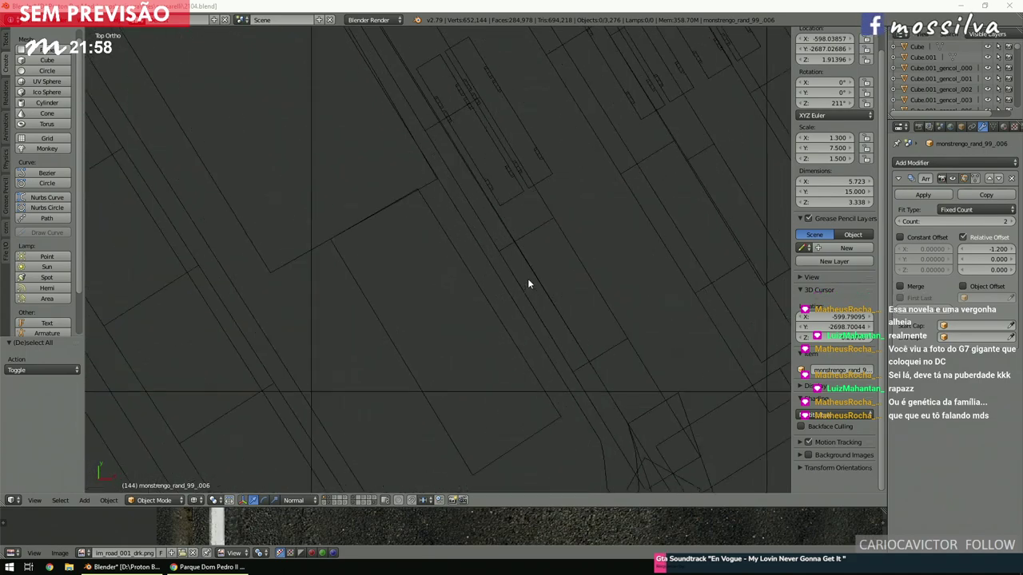
click(520, 245)
scroll(476, 266, down, 3)
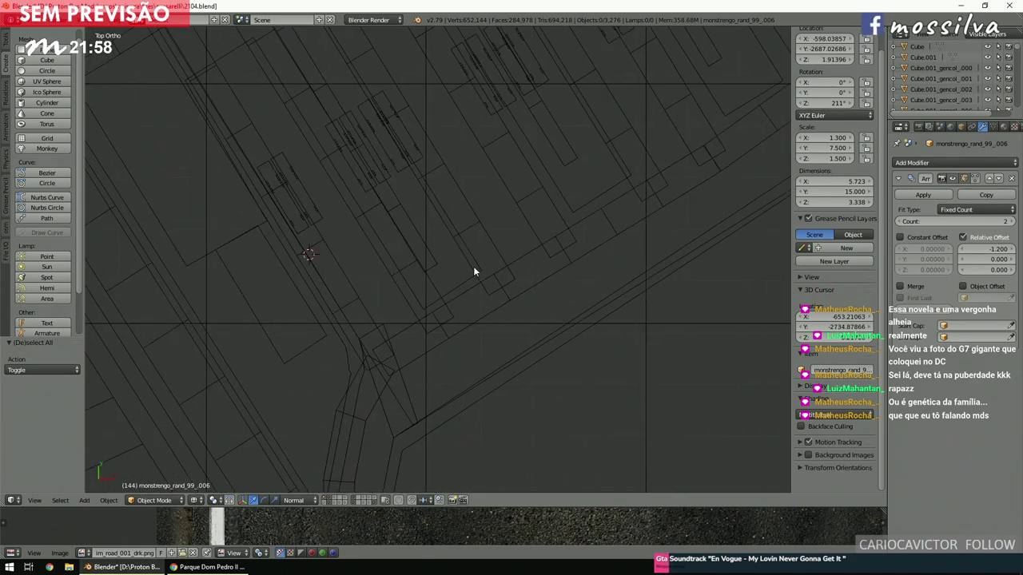
scroll(472, 274, down, 4)
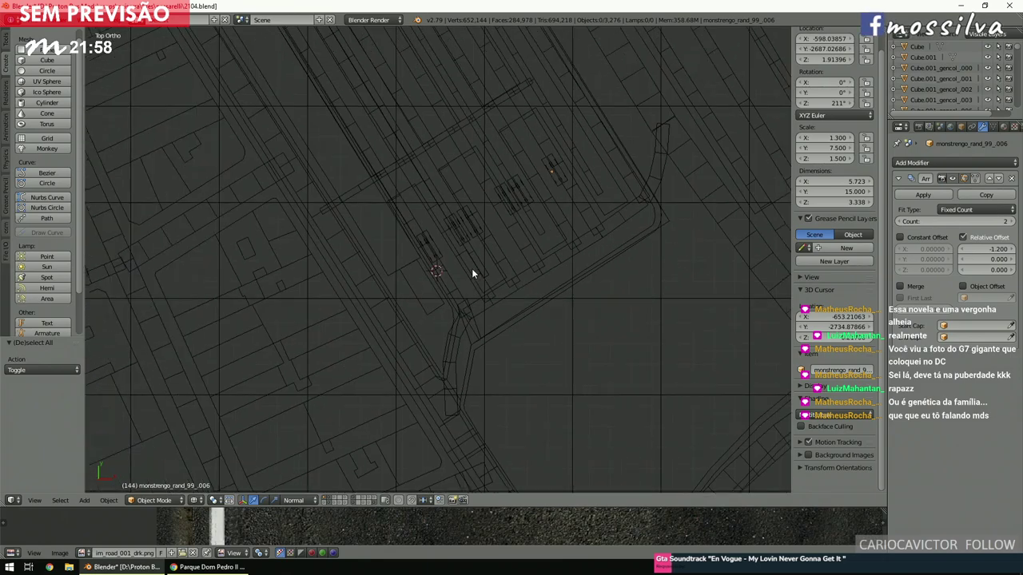
scroll(471, 270, up, 3)
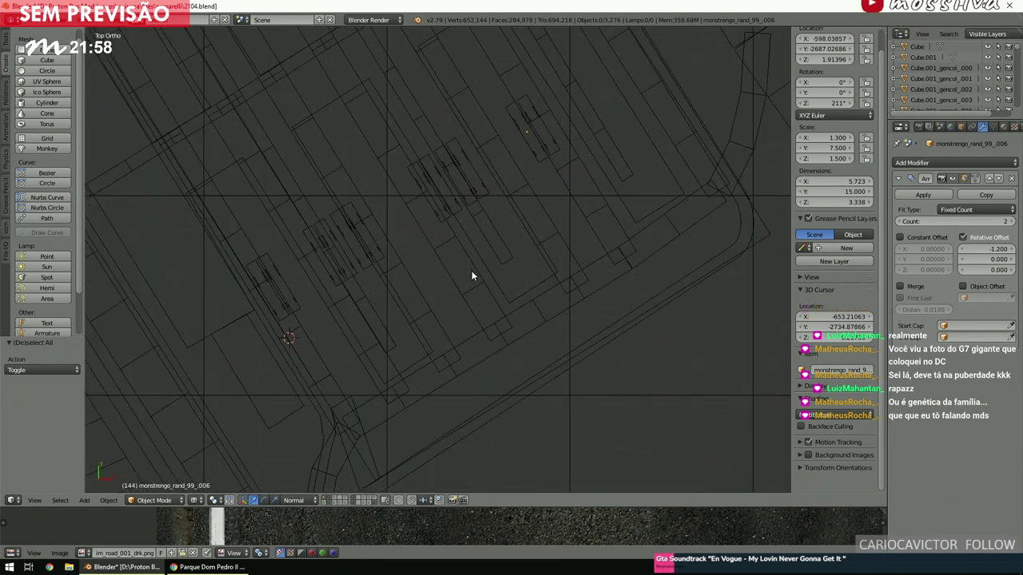
scroll(471, 276, up, 2)
ctrl+scroll(469, 277, down, 3)
shift+scroll(470, 279, down, 3)
scroll(469, 275, down, 3)
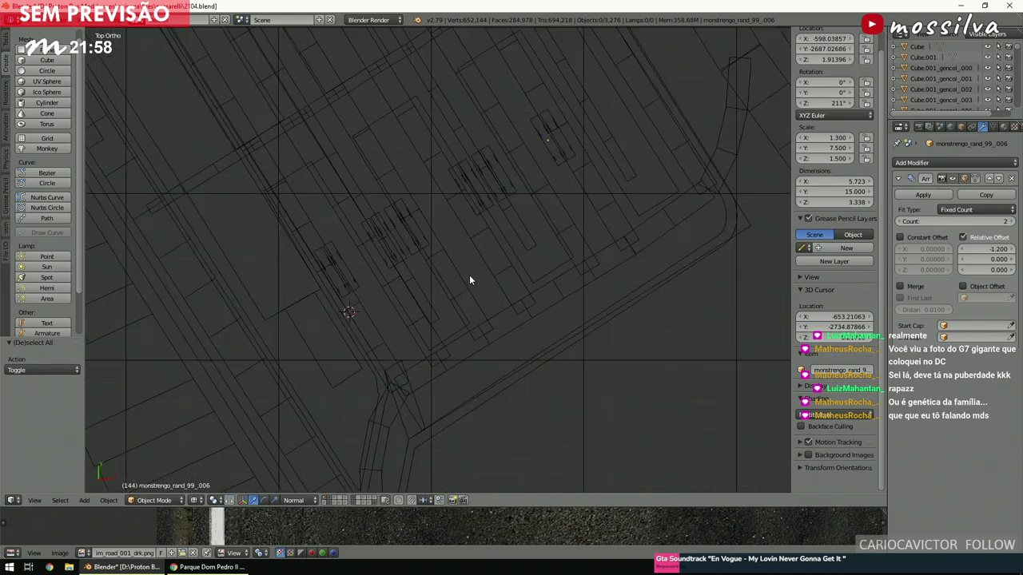
scroll(469, 281, up, 1)
scroll(468, 284, down, 3)
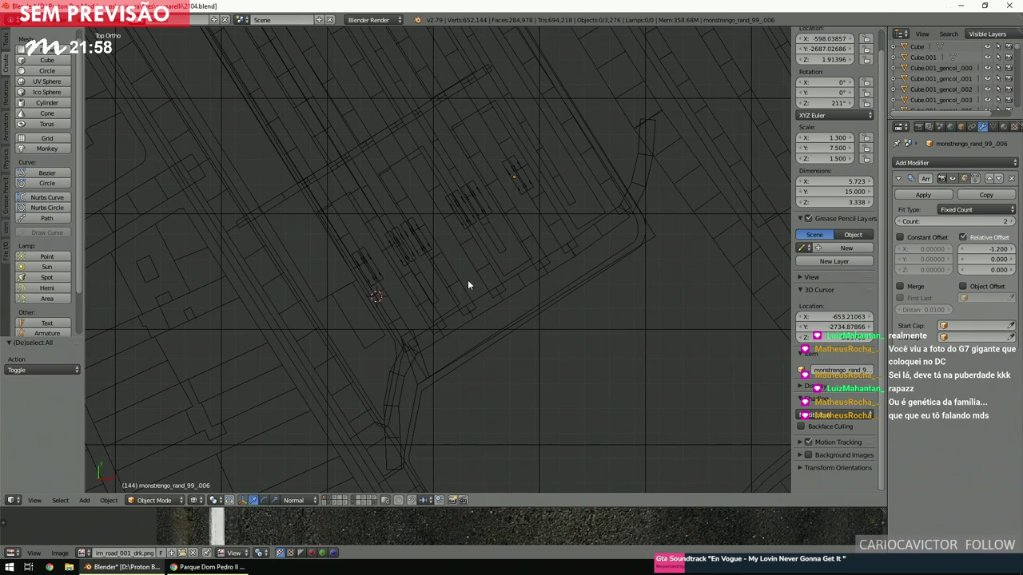
scroll(467, 285, down, 3)
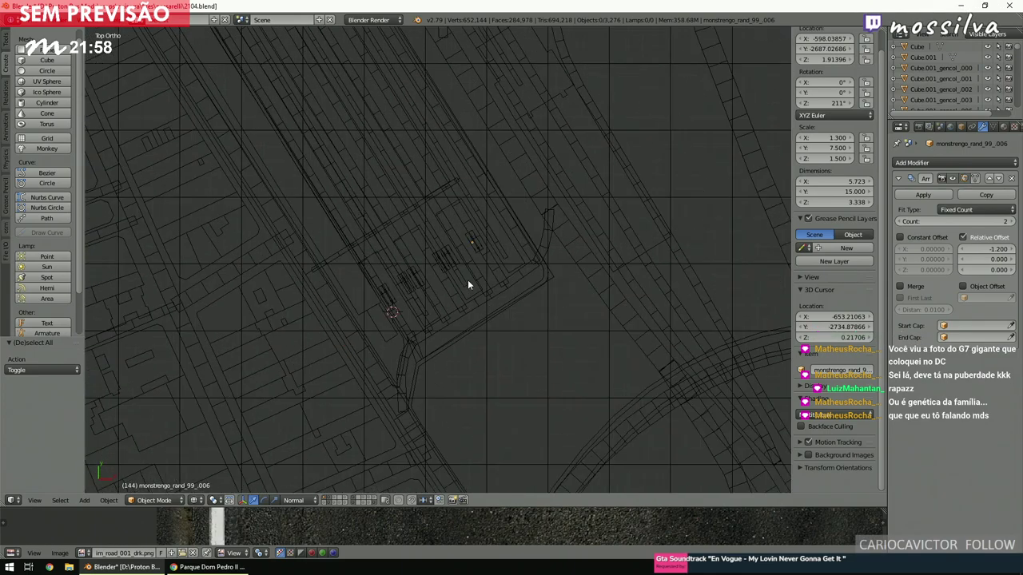
ctrl+scroll(468, 285, left, 3)
scroll(468, 286, up, 3)
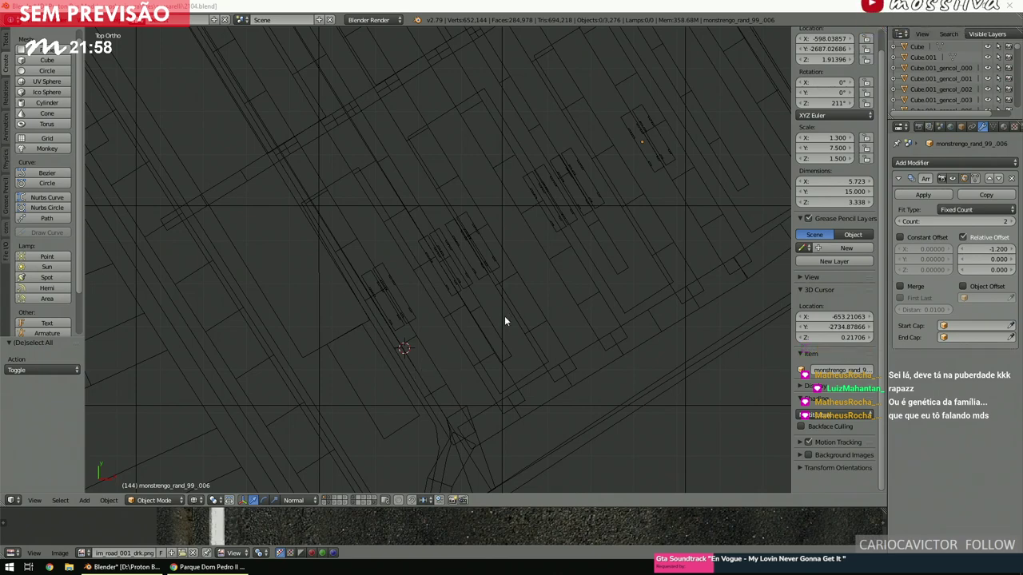
Move the 3D cursor between the bus rows and verify it from an oblique solid view.
click(445, 327)
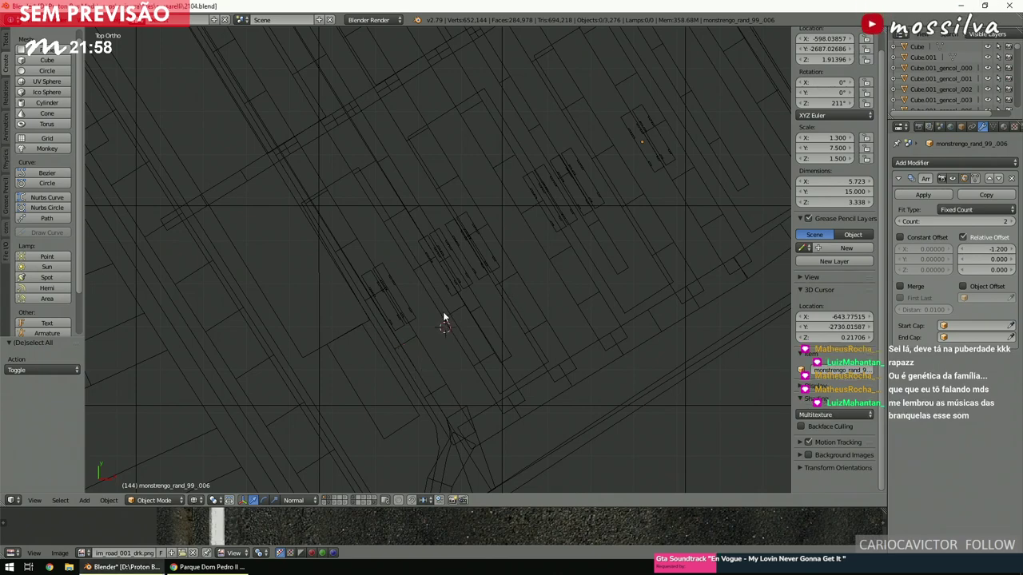
scroll(442, 312, up, 1)
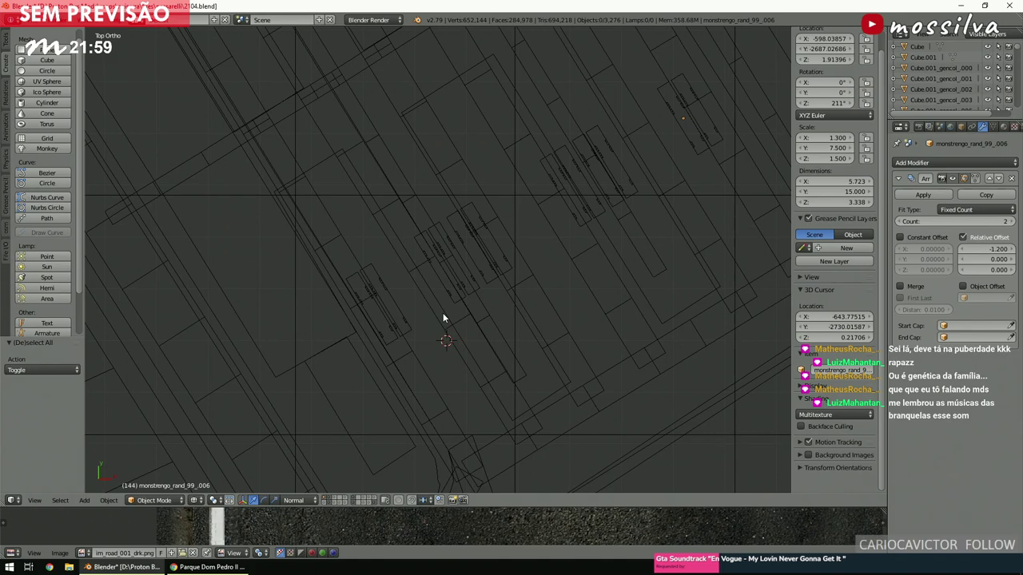
scroll(443, 317, down, 3)
key(KP_8)
key(KP_8)
key(KP_8)
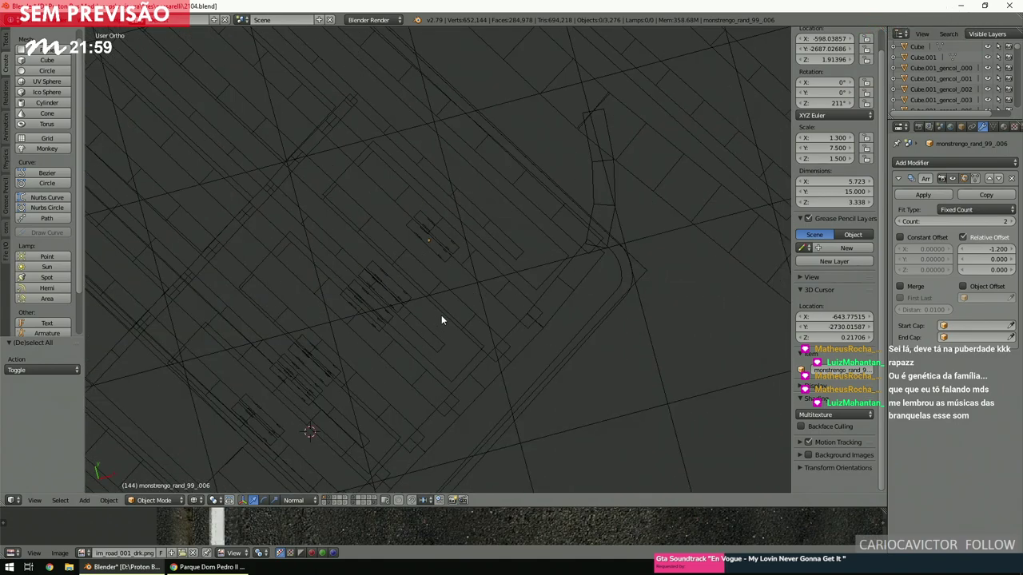
key(KP_2)
key(KP_2)
key(KP_2)
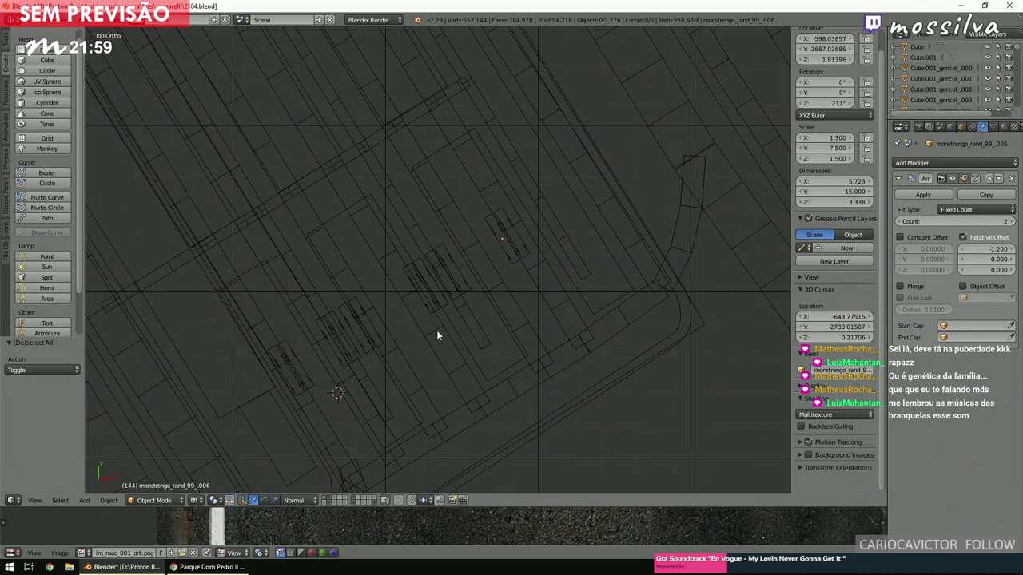
scroll(440, 331, up, 1)
mouse_move(437, 339)
middle_down()
mouse_move(440, 304)
mouse_move(471, 288)
middle_up()
key(z)
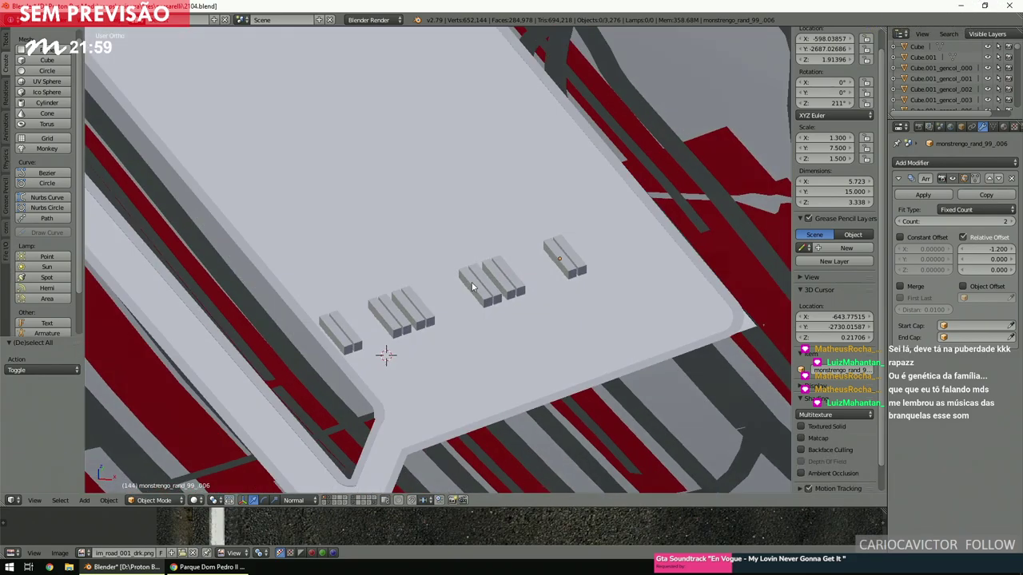
key(z)
key(KP_2)
key(KP_2)
key(KP_2)
scroll(470, 289, down, 4)
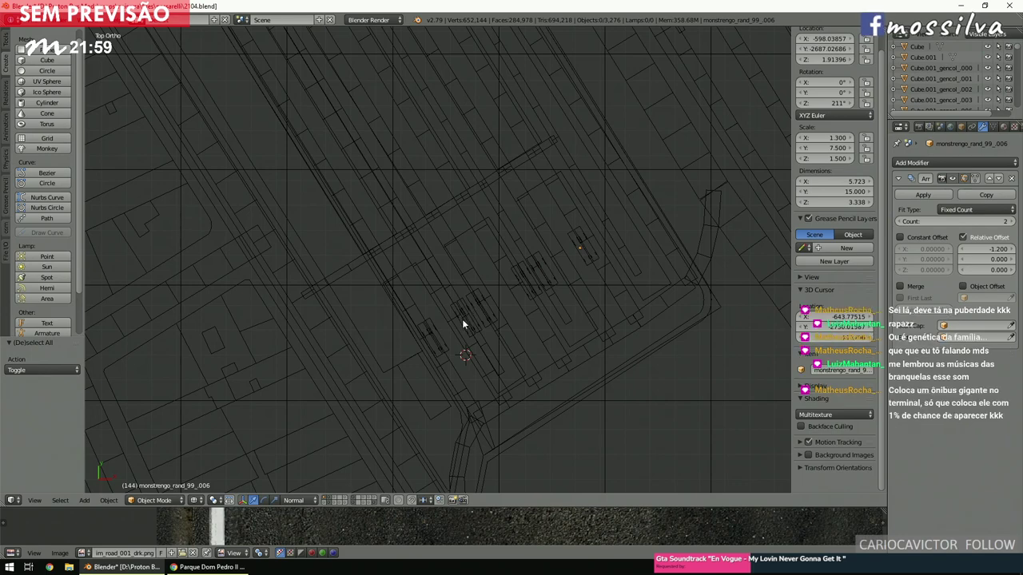
scroll(464, 322, up, 4)
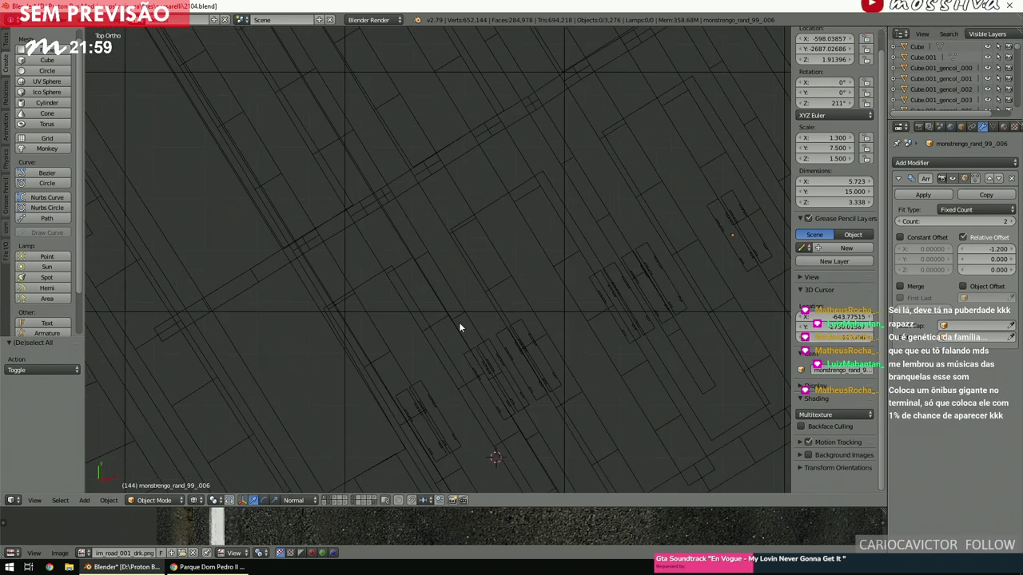
ctrl+scroll(460, 322, down, 2)
shift+scroll(461, 321, down, 2)
ctrl+scroll(462, 321, up, 1)
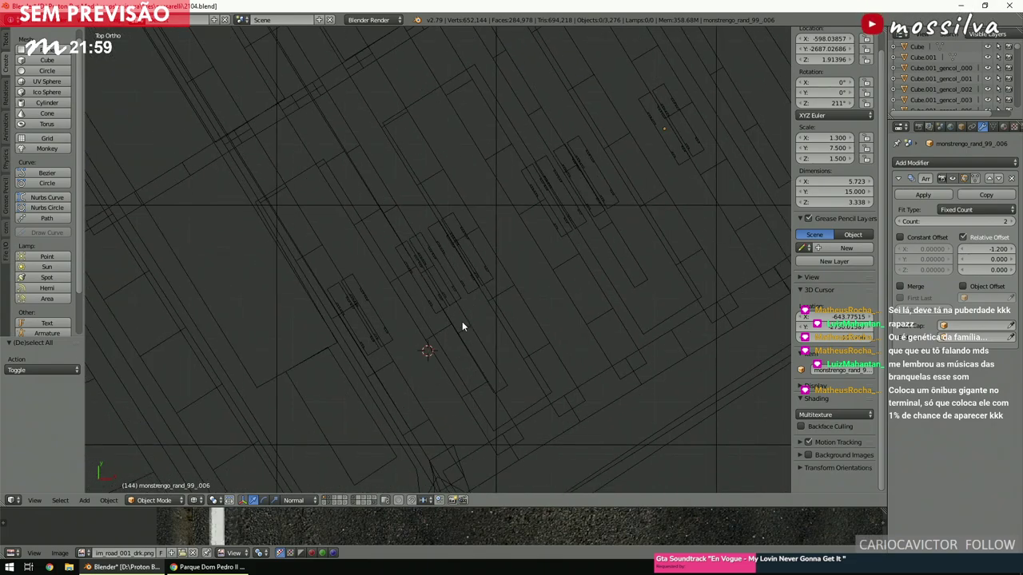
Duplicate bus monstrengo_rand_99_000 along the road and remove its array so one bus remains.
right_click(393, 339)
scroll(397, 334, down, 2)
shift+scroll(397, 333, down, 3)
key(shift+s)
key(Escape)
scroll(400, 240, down, 2)
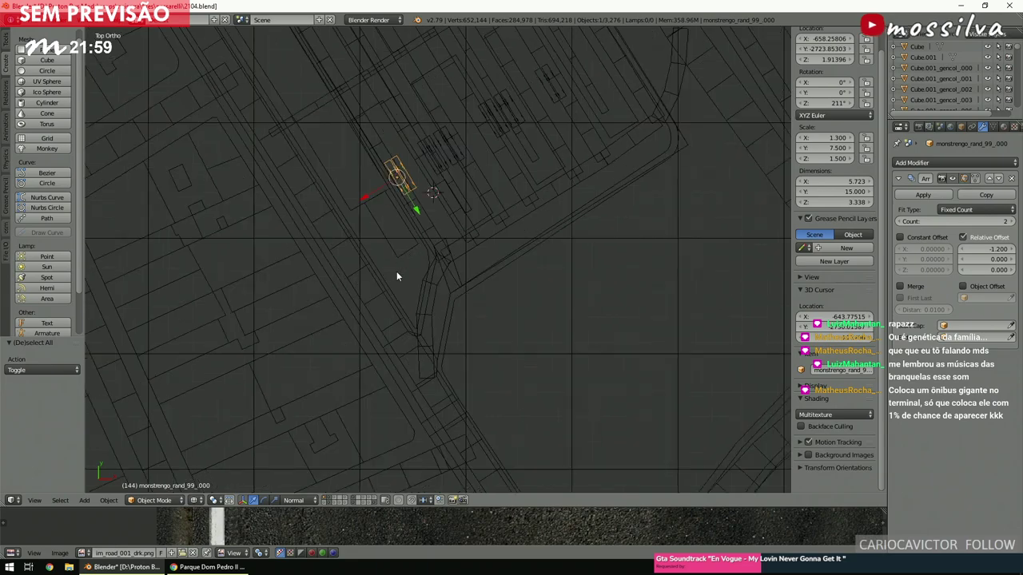
key(shift+d)
click(618, 168)
scroll(618, 169, up, 6)
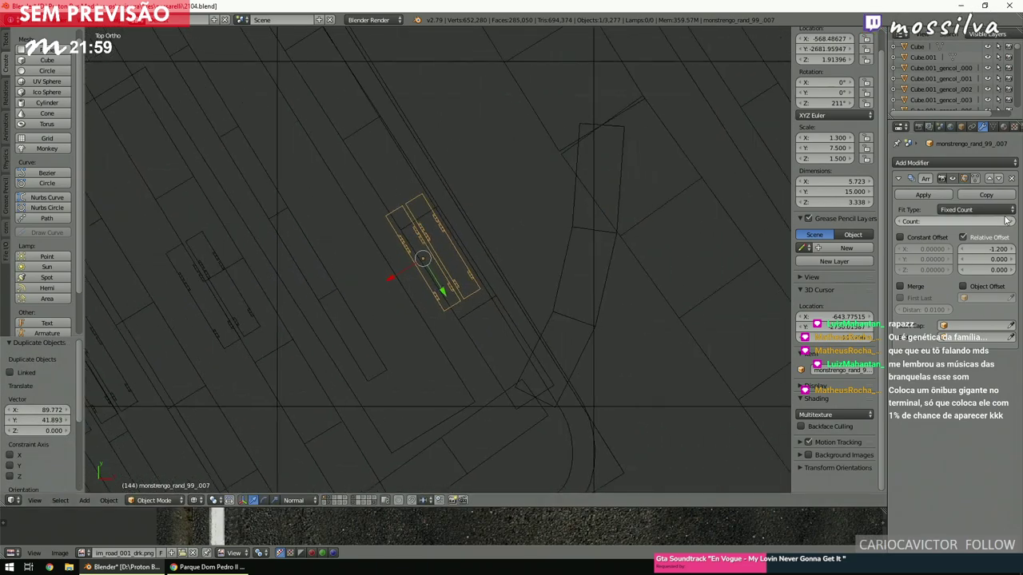
click(1011, 178)
Move the single bus into place and scale it up three times.
scroll(448, 343, up, 4)
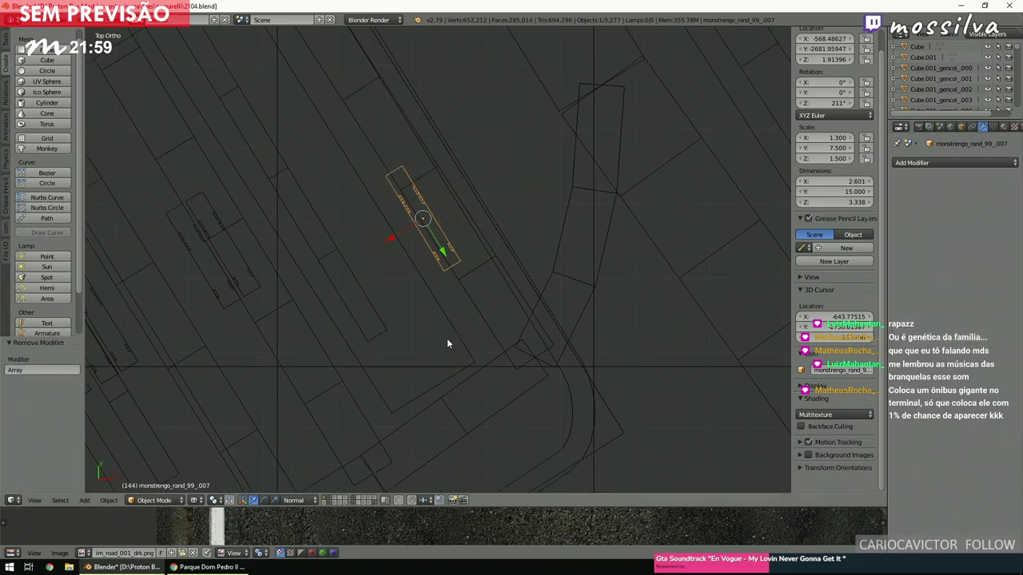
key(g)
click(511, 299)
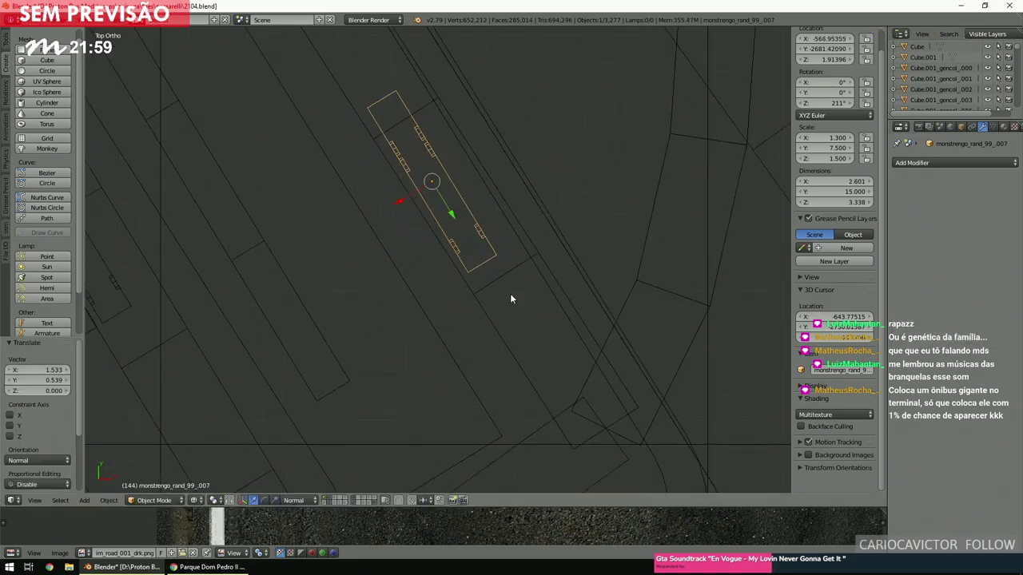
key(z)
mouse_move(510, 293)
middle_down()
mouse_move(517, 232)
mouse_move(447, 227)
middle_up()
text(s3)
key(Return)
Raise the giant bus along Z to 5.61 and show it textured.
scroll(496, 248, down, 3)
key(g)
key(z)
key(z)
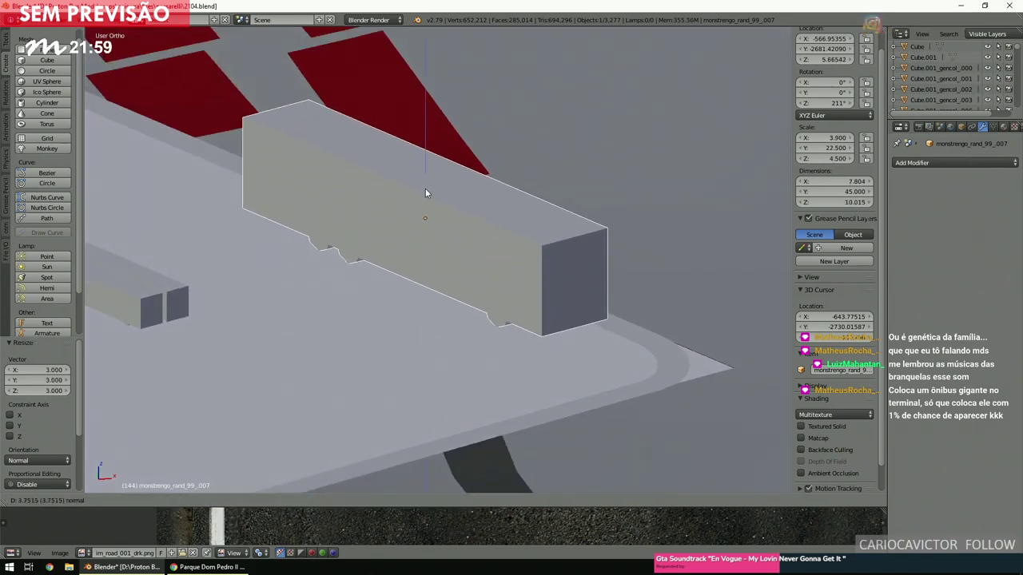
click(426, 189)
key(alt+z)
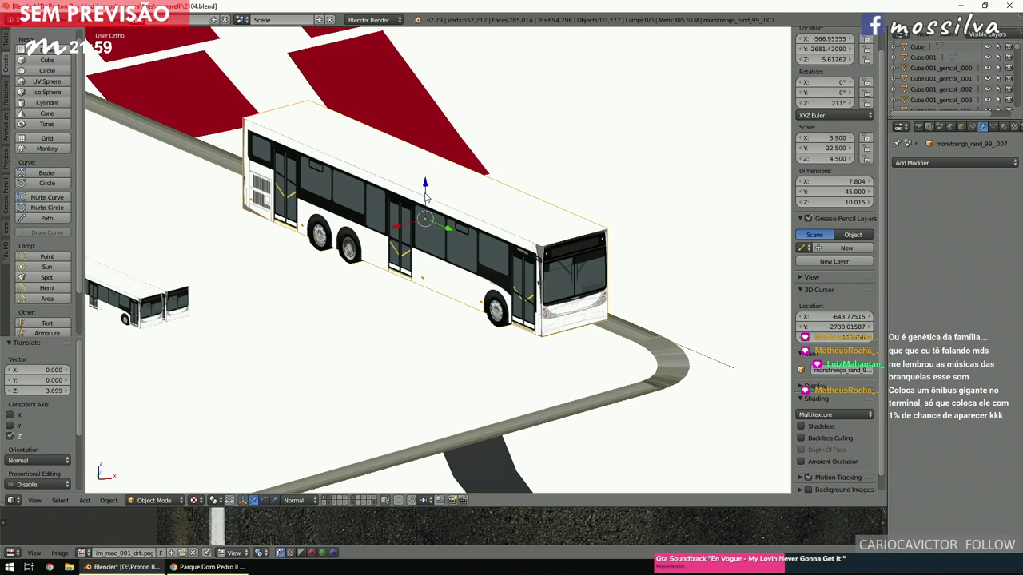
In the Object properties, change the bus name from monstrengo_rand_99_007 to monstrengo_rand_1_007.
key(z)
scroll(451, 203, up, 5)
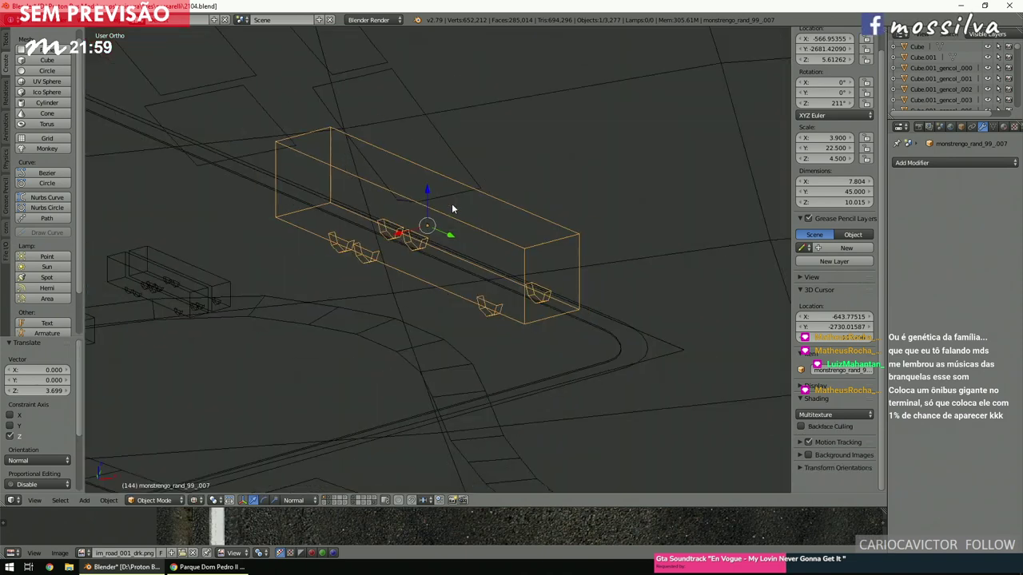
click(961, 126)
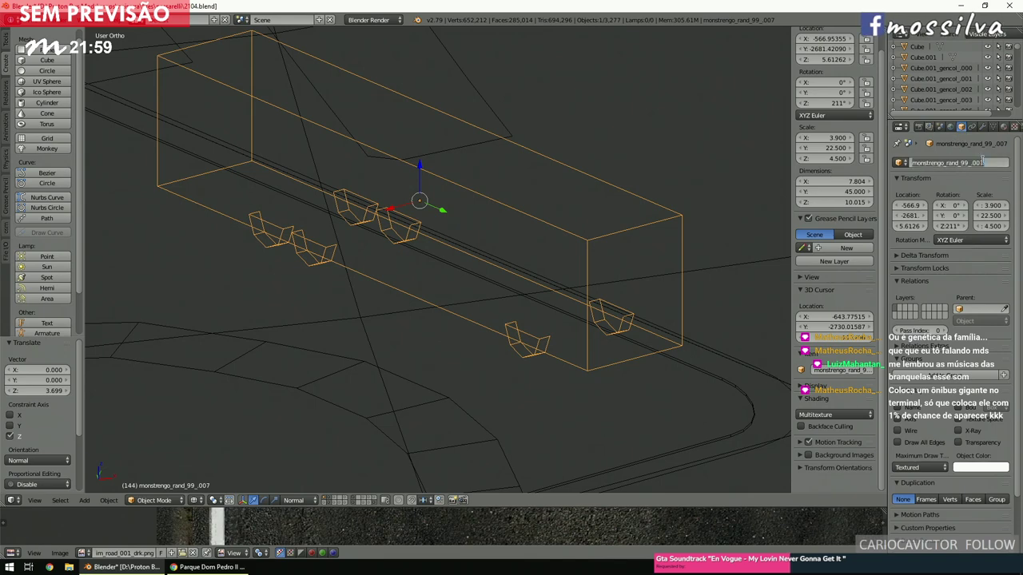
click(967, 163)
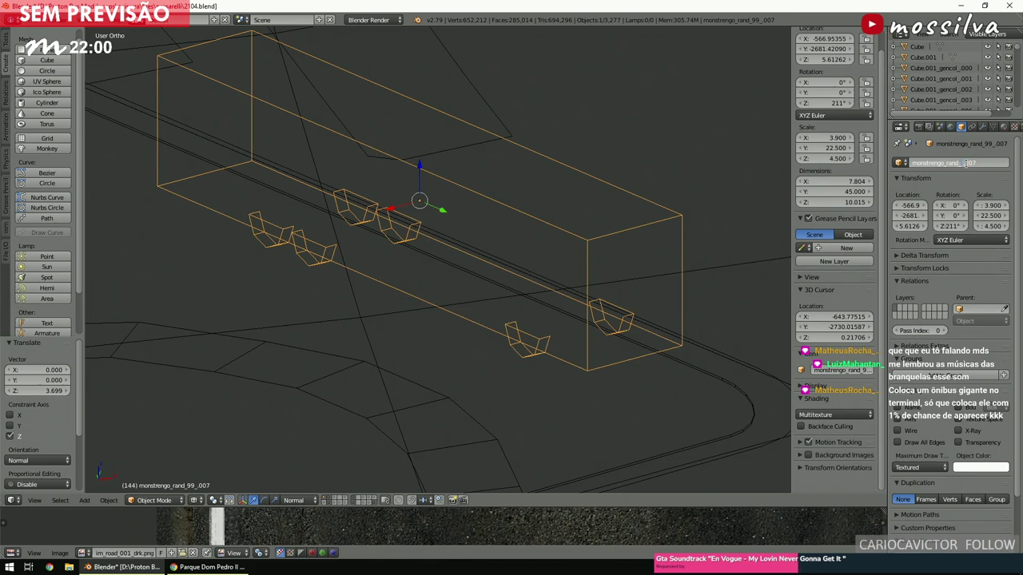
key(Return)
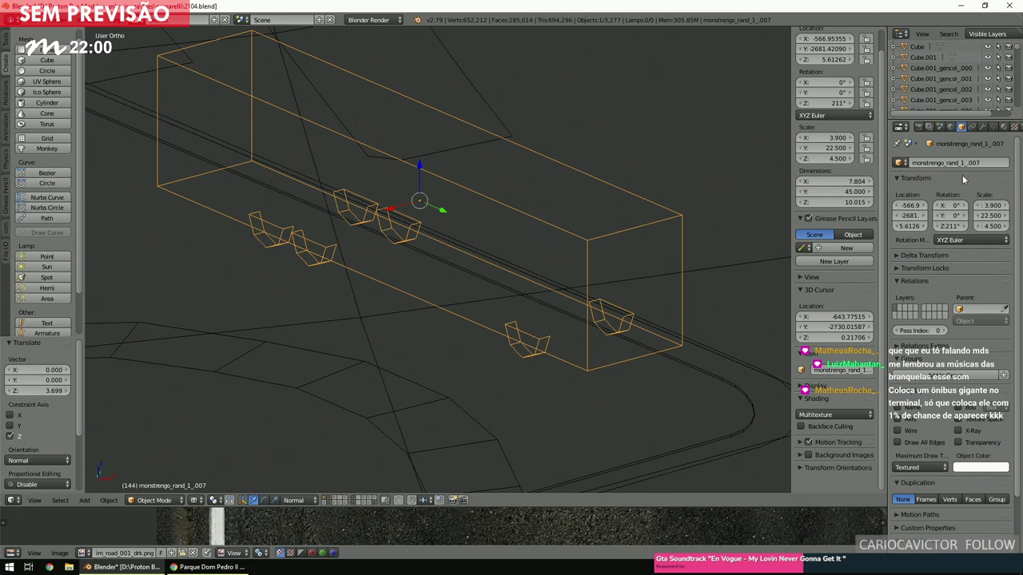
Inspect the renamed giant bus in textured view, then look straight down on the terminal.
key(z)
scroll(577, 309, down, 2)
scroll(578, 314, down, 1)
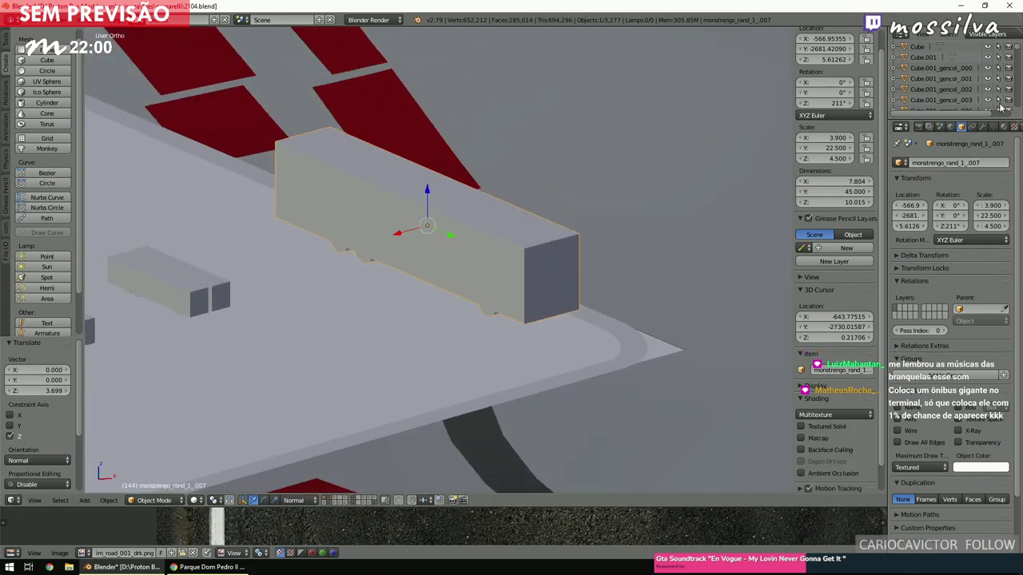
shift+middle_drag(470, 353, 550, 315)
key(alt+z)
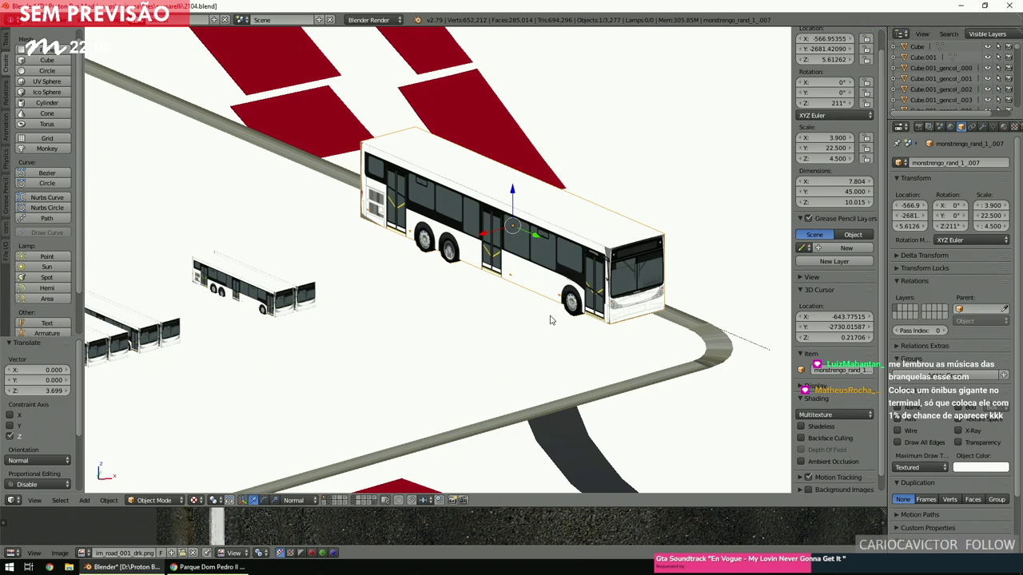
key(z)
key(KP_7)
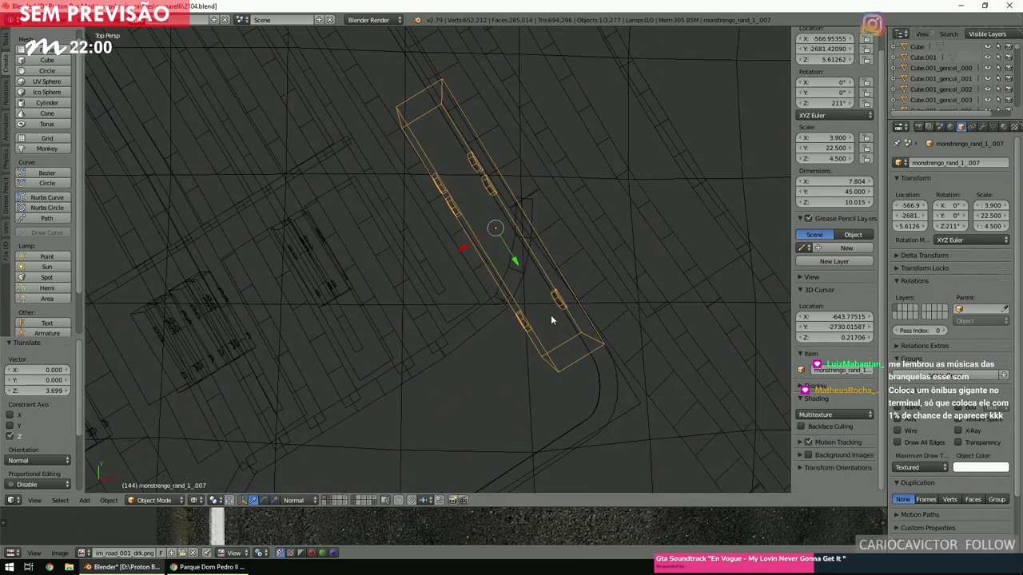
key(KP_5)
key(a)
scroll(559, 315, up, 3)
shift+scroll(571, 317, down, 2)
ctrl+scroll(571, 317, left, 4)
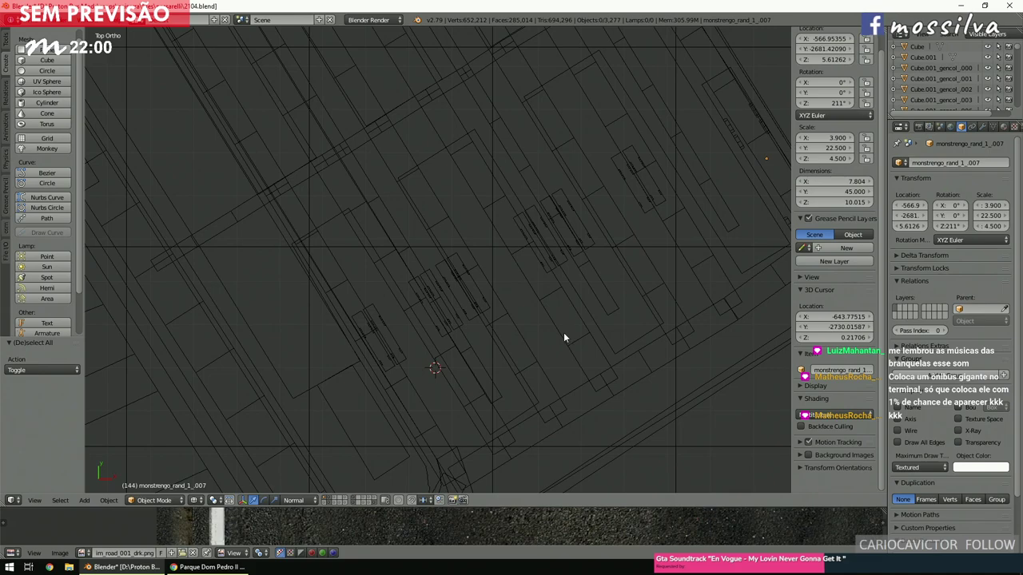
scroll(562, 332, down, 2)
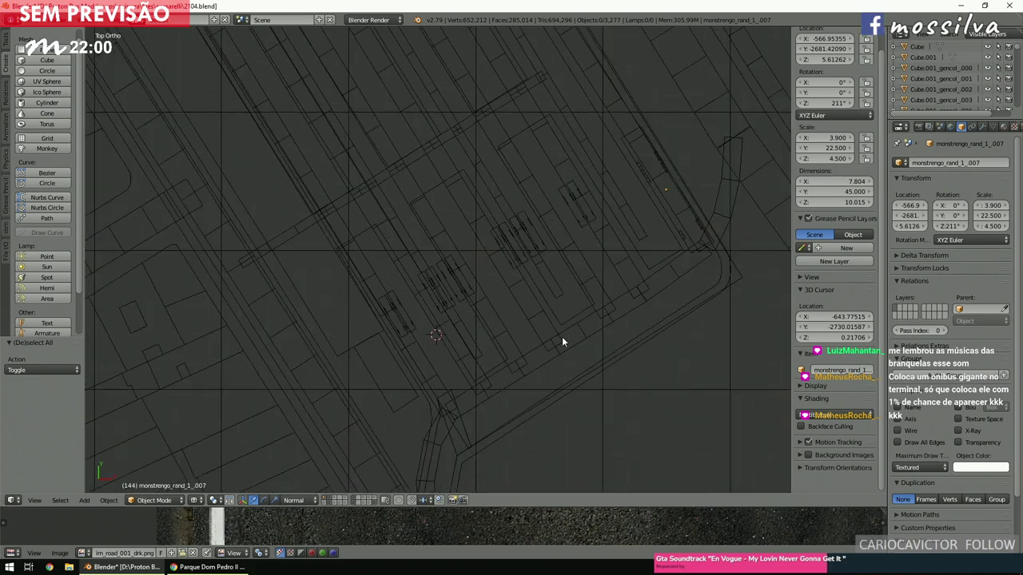
scroll(561, 340, up, 5)
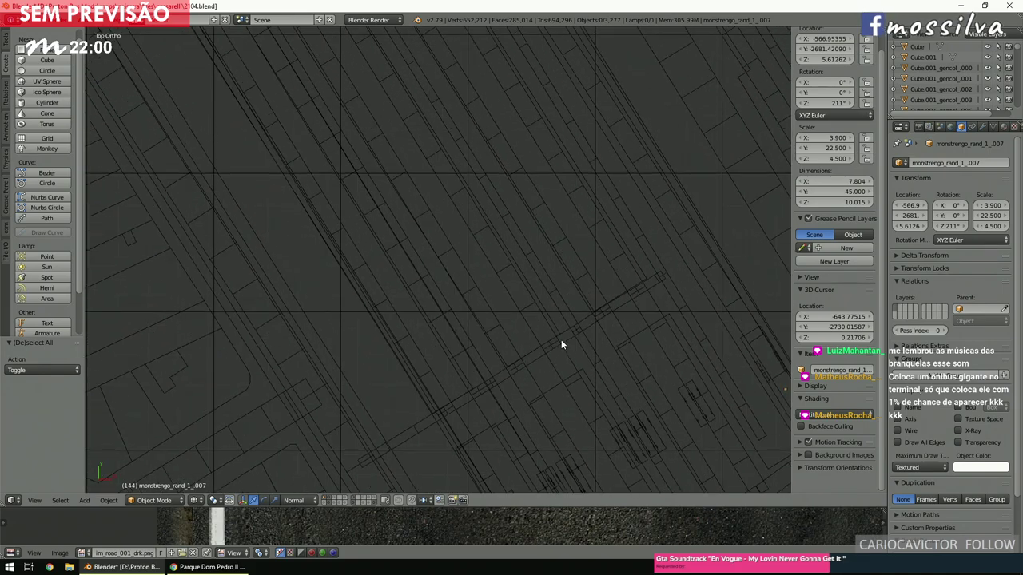
scroll(560, 340, down, 5)
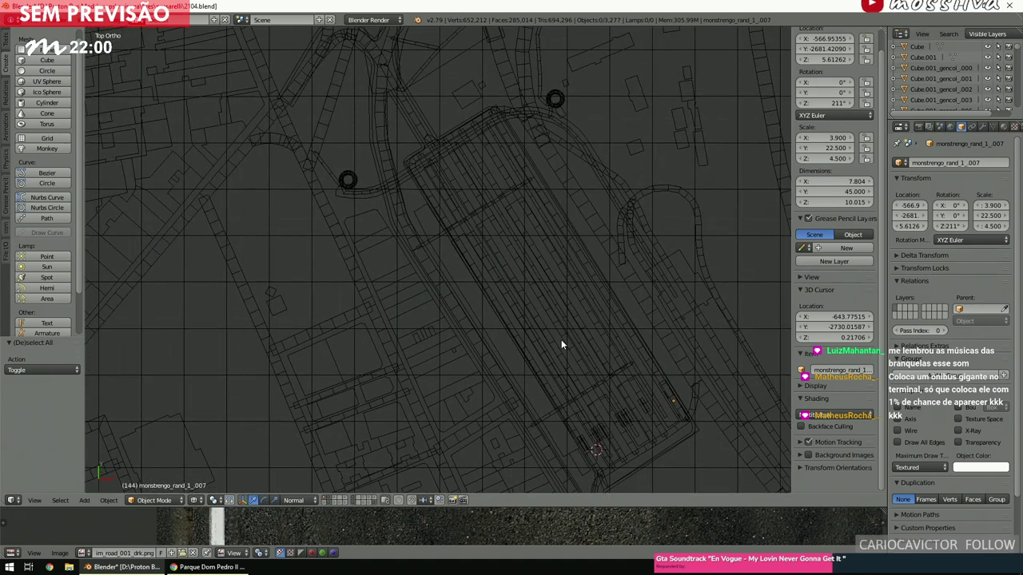
shift+scroll(561, 345, up, 4)
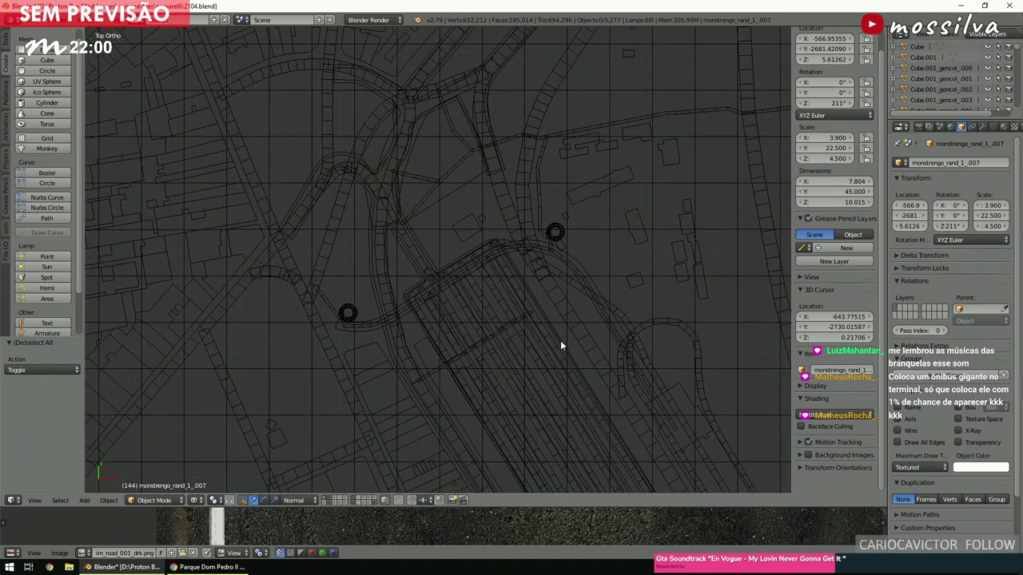
key(z)
shift+scroll(560, 341, down, 3)
ctrl+scroll(560, 342, down, 3)
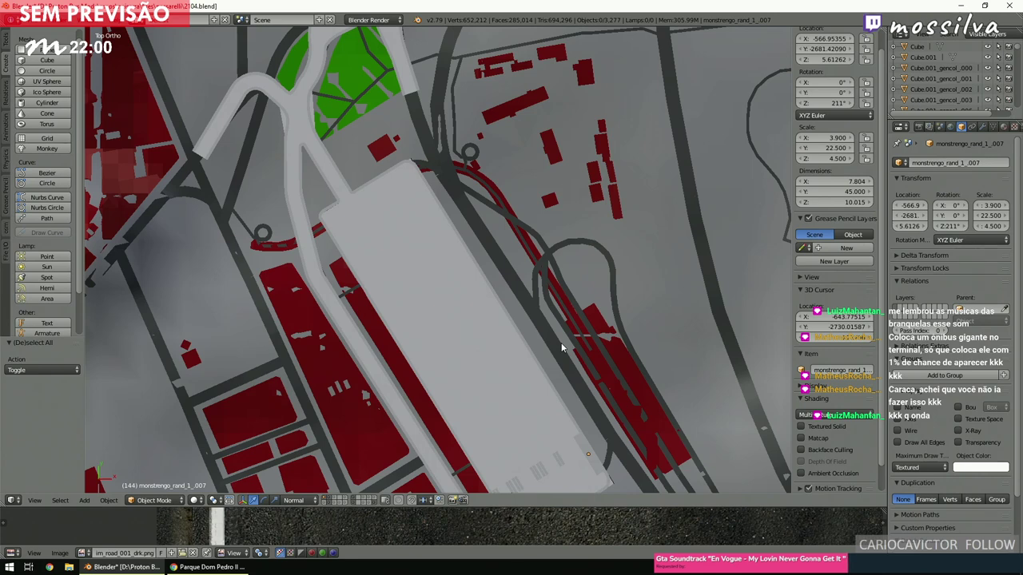
key(z)
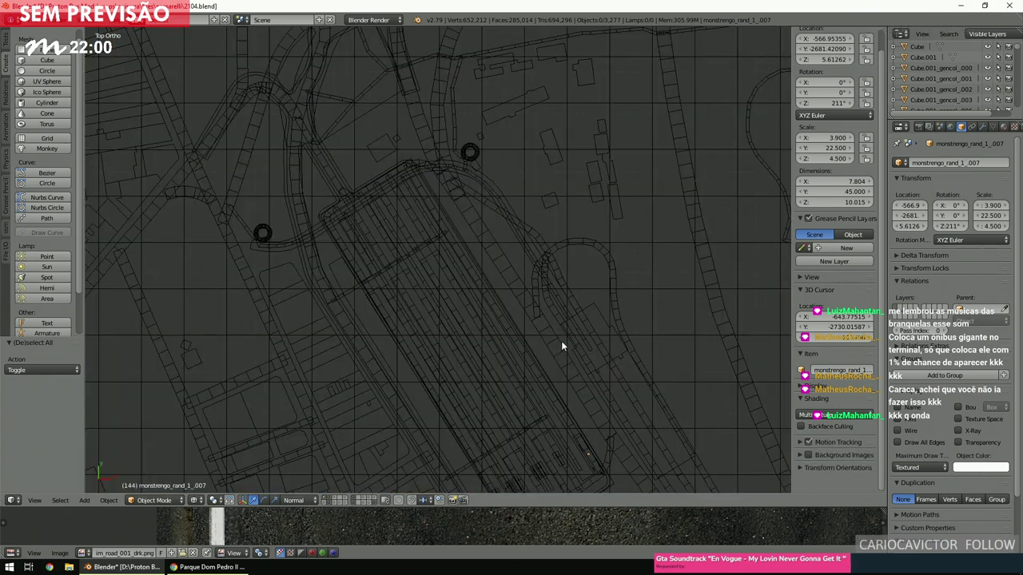
scroll(561, 341, down, 6)
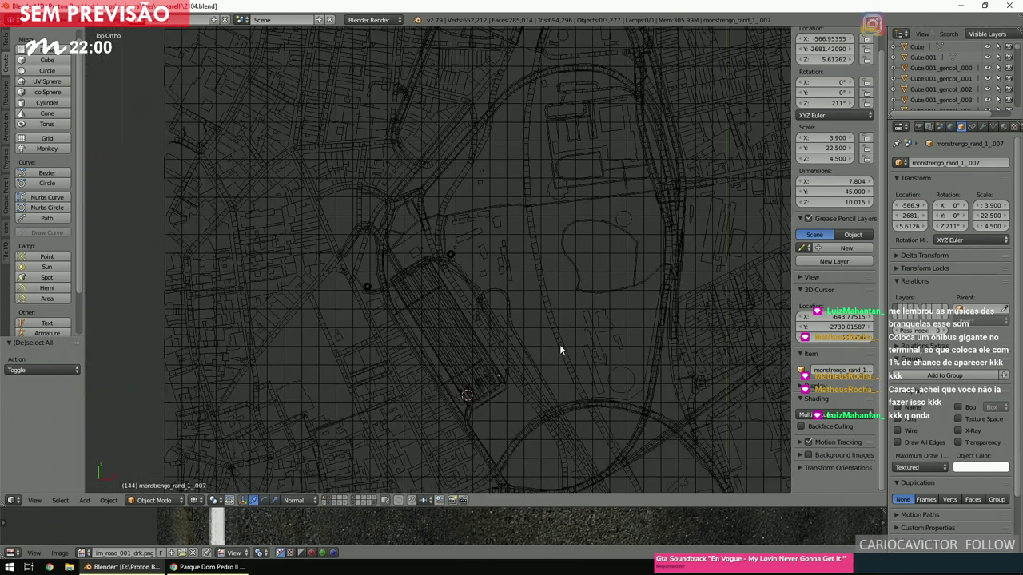
key(z)
scroll(559, 344, up, 8)
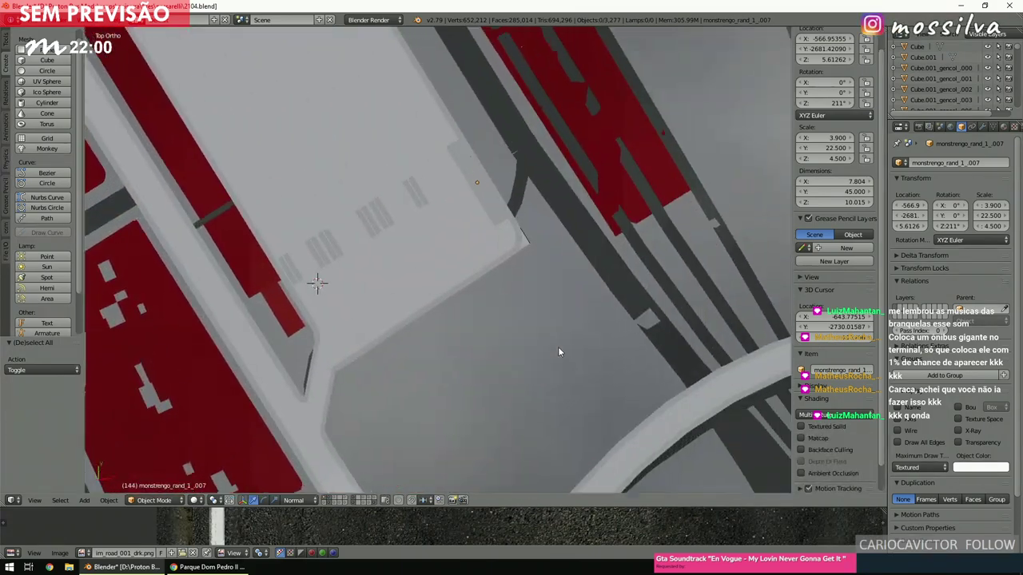
scroll(558, 351, up, 3)
middle_drag(558, 354, 570, 293)
scroll(570, 294, up, 3)
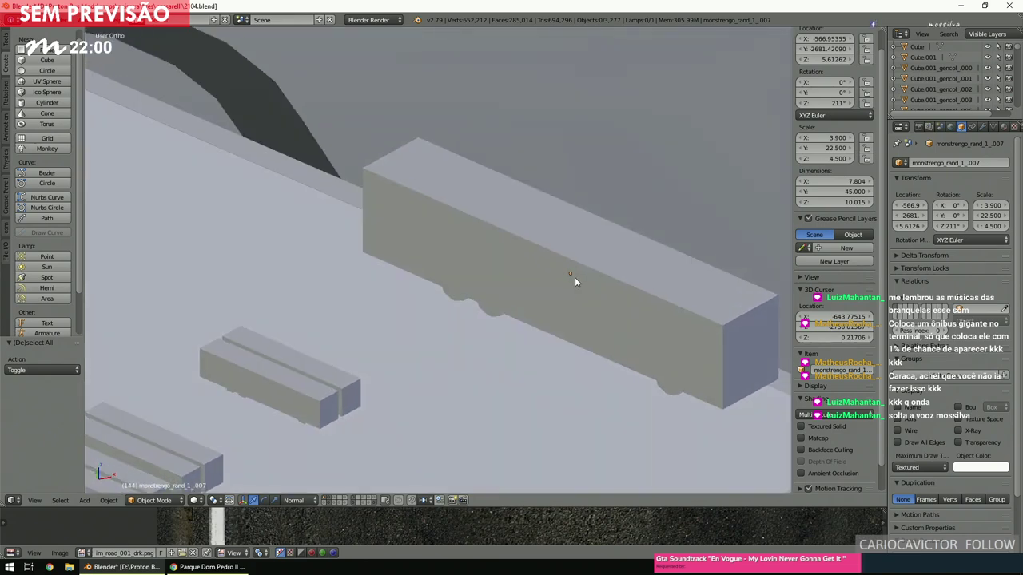
scroll(572, 280, down, 4)
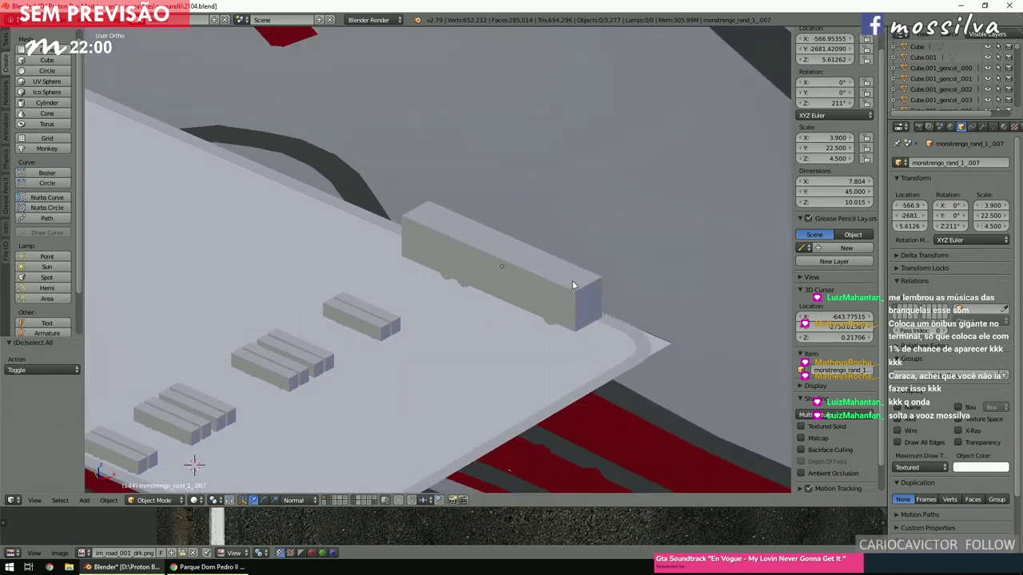
ctrl+scroll(572, 281, up, 4)
middle_drag(572, 288, 580, 280)
scroll(552, 288, up, 3)
ctrl+scroll(552, 287, down, 3)
key(z)
key(z)
scroll(584, 279, down, 3)
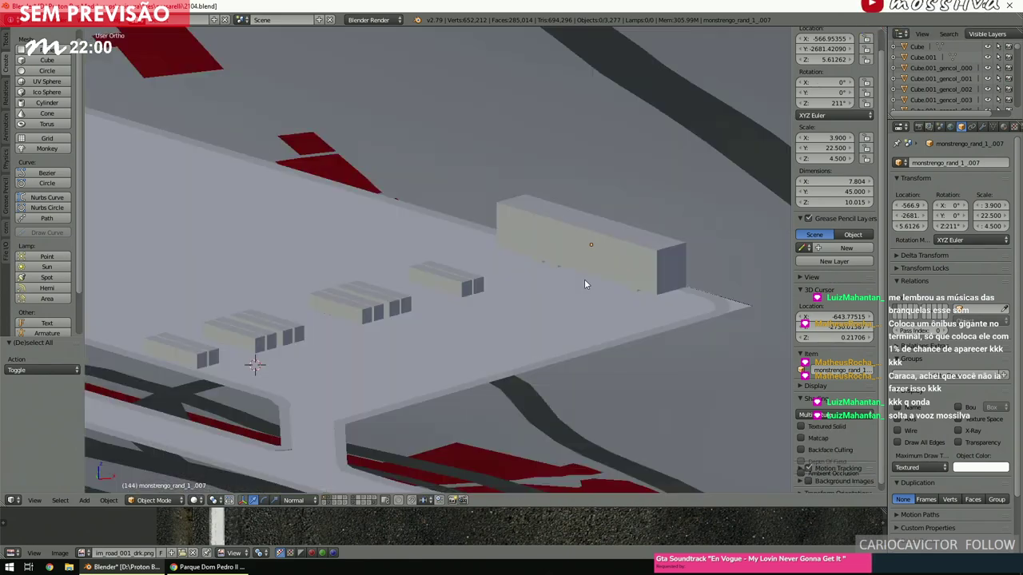
scroll(562, 294, up, 2)
middle_drag(561, 294, 592, 278)
scroll(592, 278, up, 1)
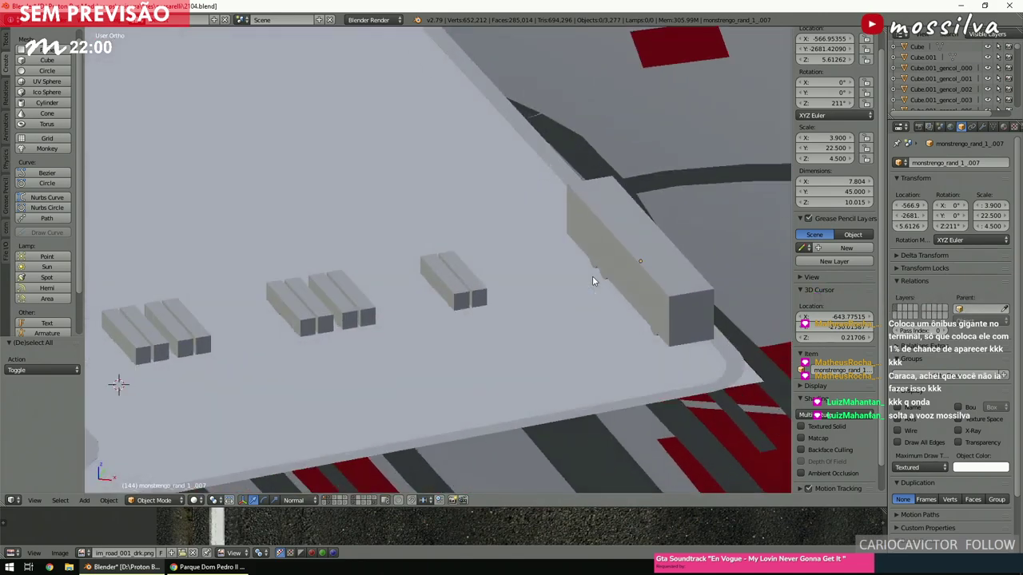
key(KP_7)
scroll(592, 275, down, 4)
key(z)
scroll(591, 278, up, 3)
scroll(590, 278, down, 4)
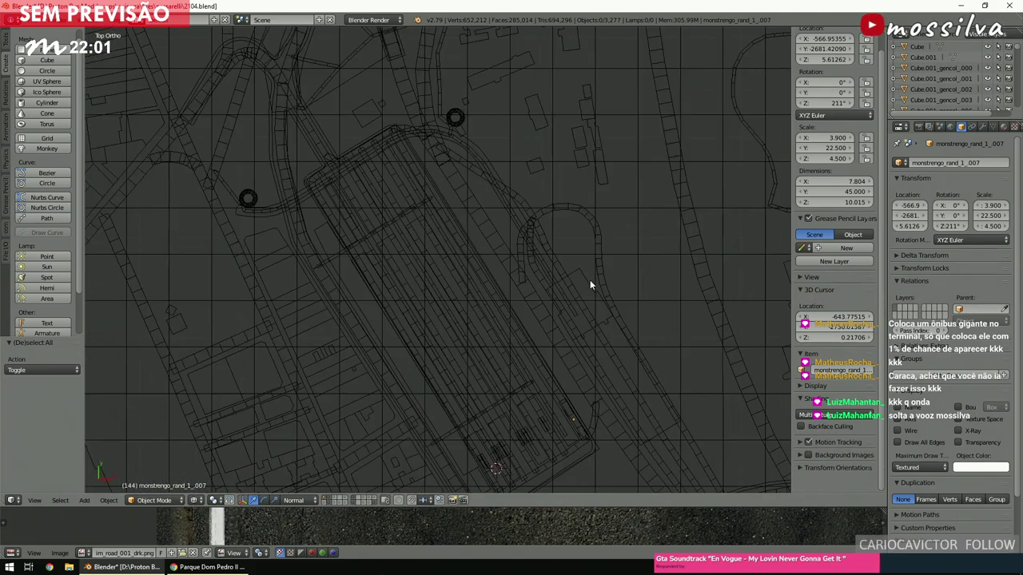
scroll(588, 281, up, 5)
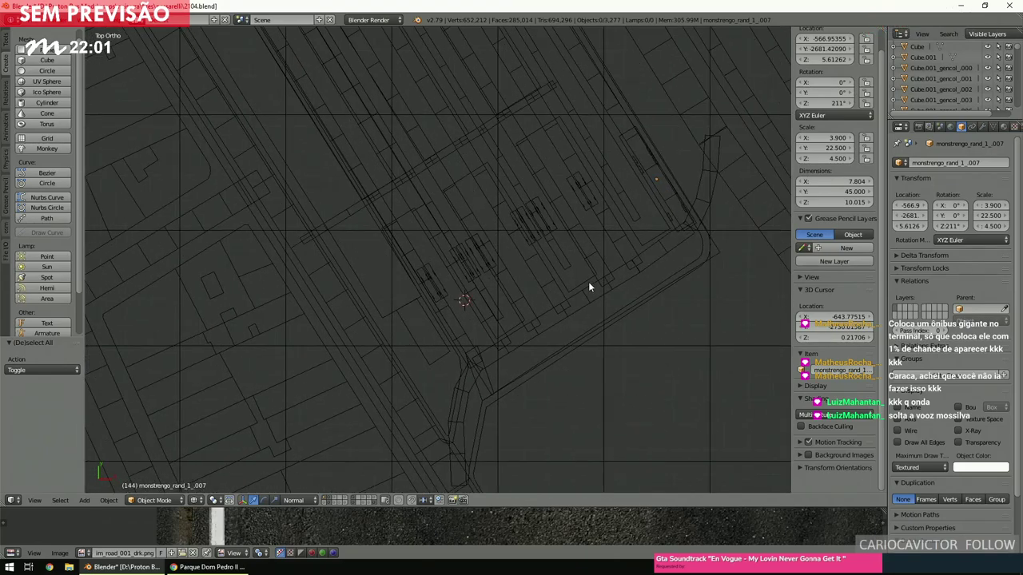
Place the 3D cursor by the road and add a new mesh cube there.
click(472, 302)
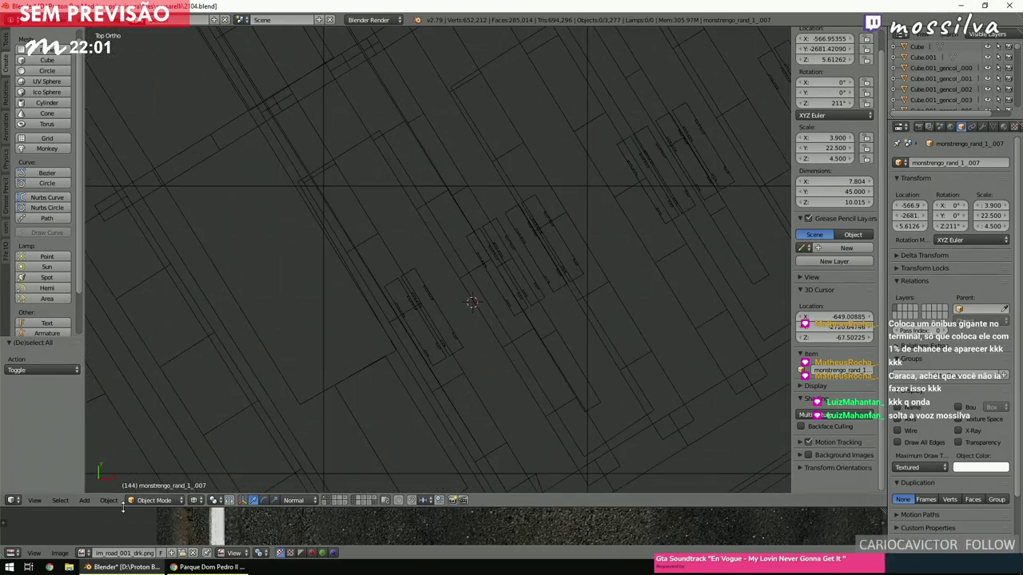
click(70, 502)
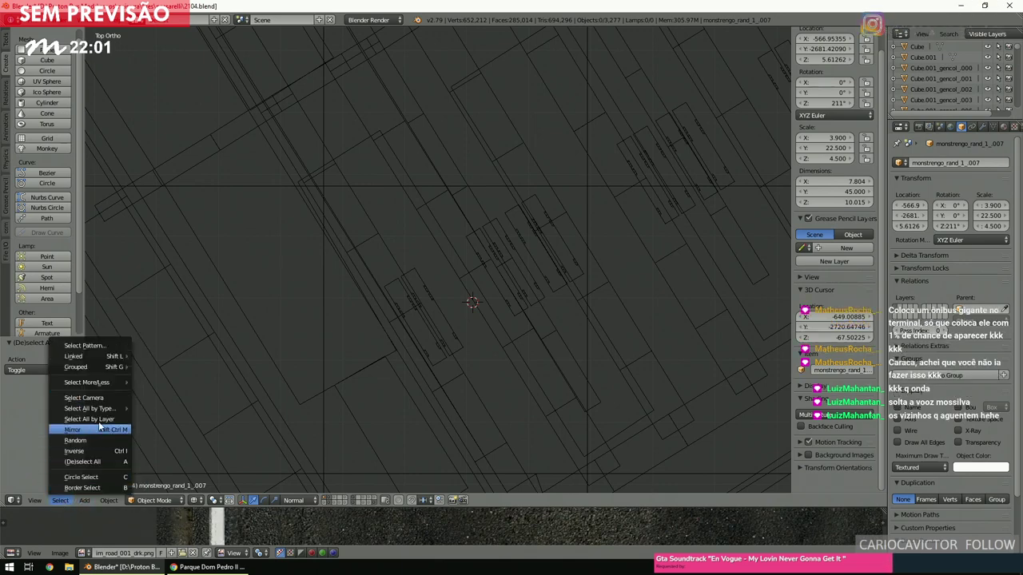
mouse_move(105, 409)
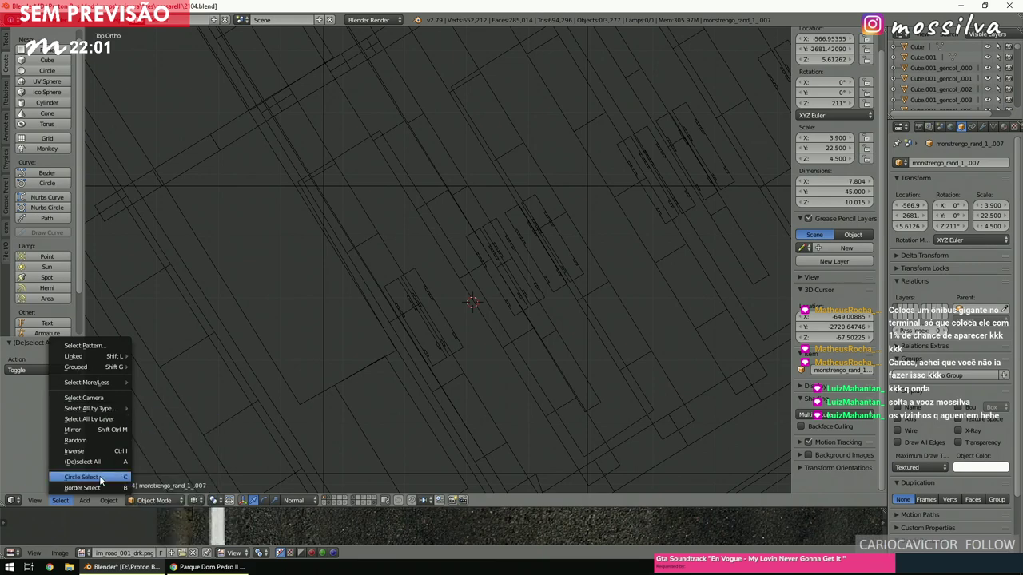
mouse_move(87, 498)
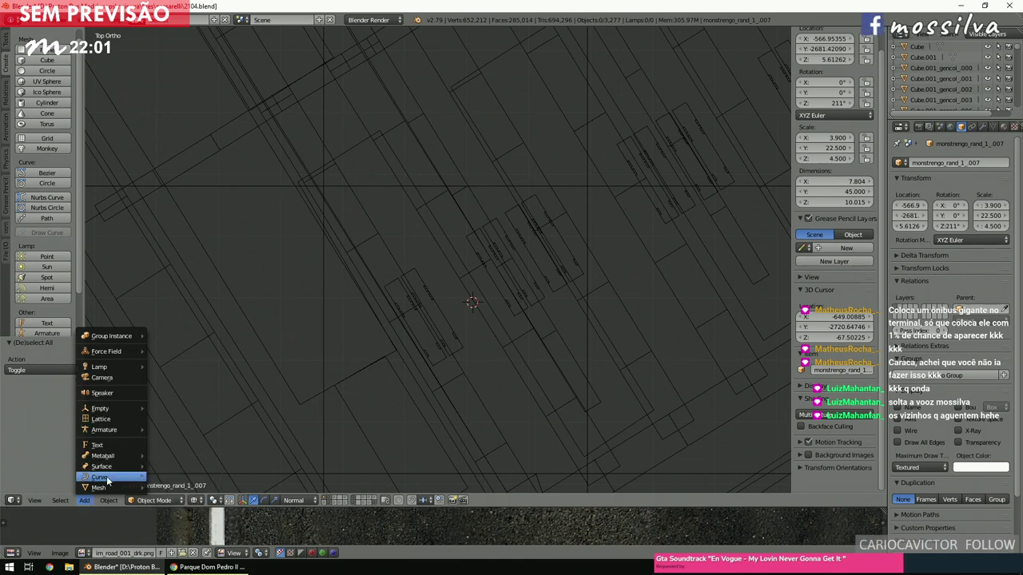
mouse_move(126, 488)
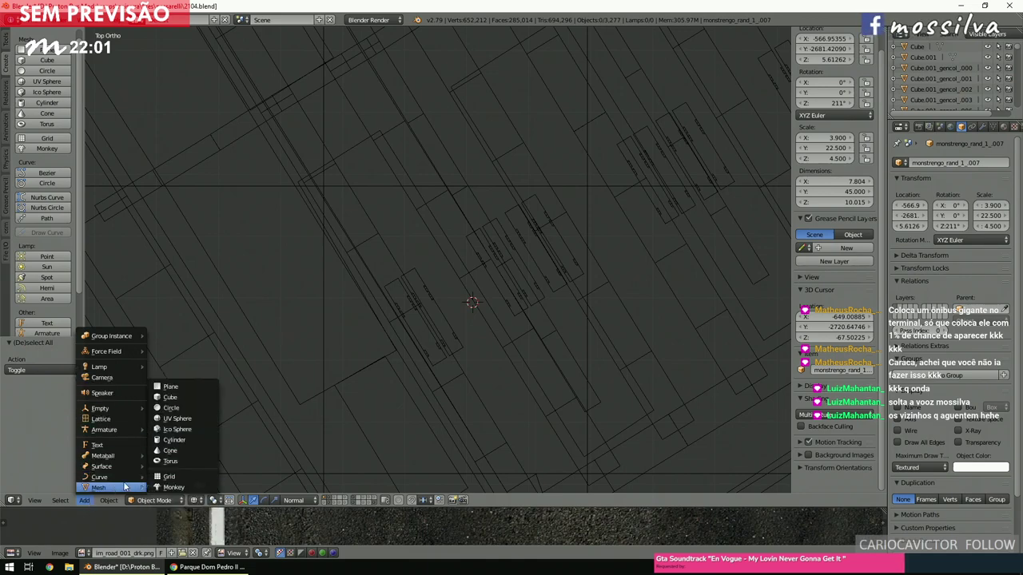
click(185, 402)
Scale the cube up to 5.197 and set its Location Z to 0.
key(s)
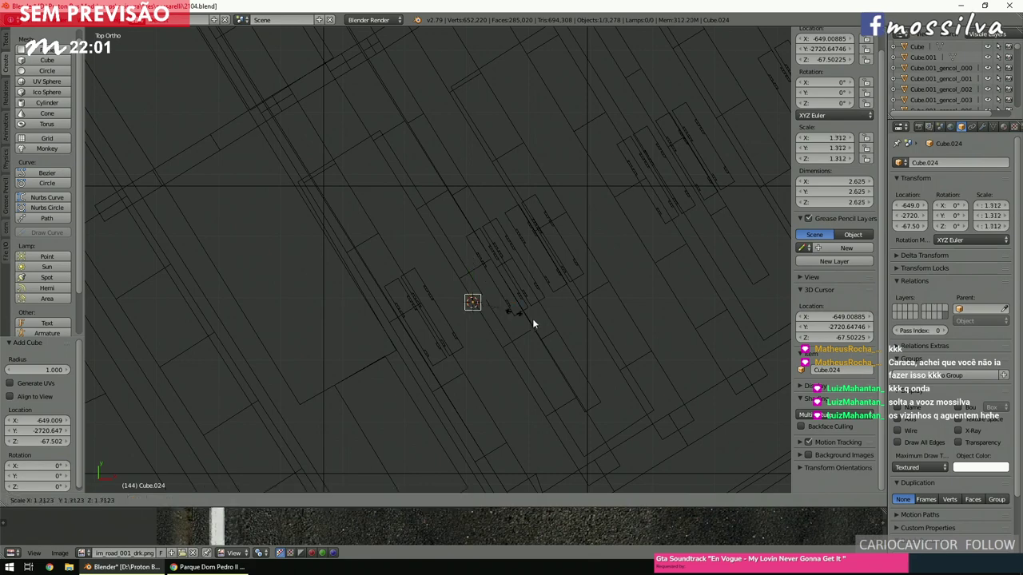
click(594, 315)
key(z)
mouse_move(592, 317)
middle_down()
mouse_move(576, 270)
mouse_move(479, 351)
middle_up()
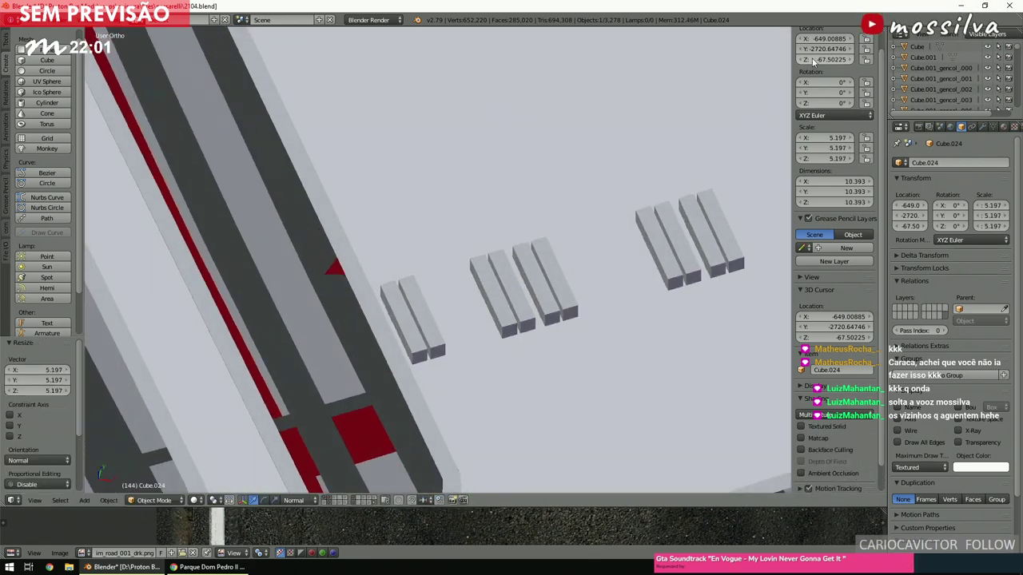
text(0)
key(Return)
scroll(460, 370, up, 5)
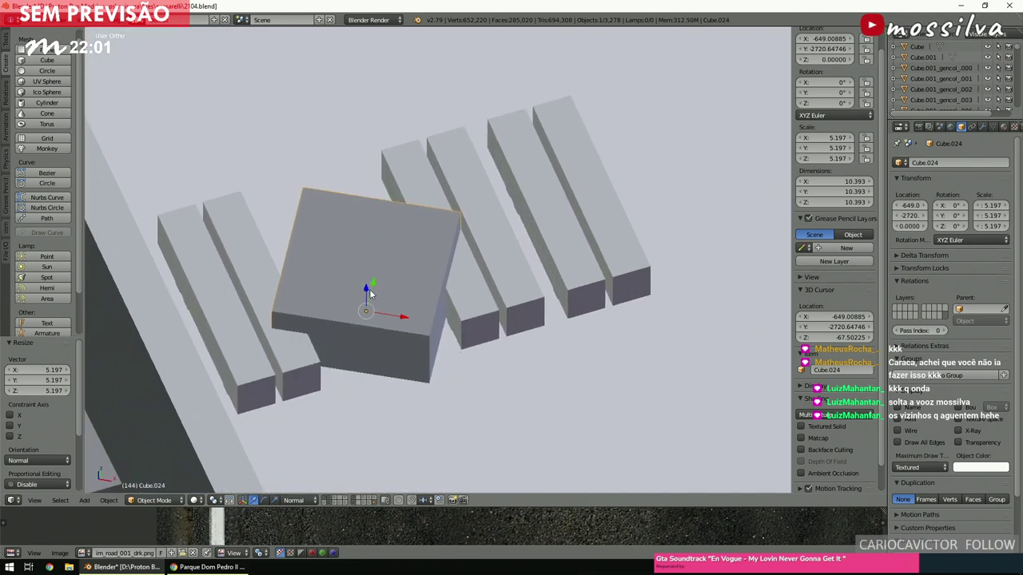
Sink the cube along Z to -4.83 so only a thin slab shows.
key(g)
key(z)
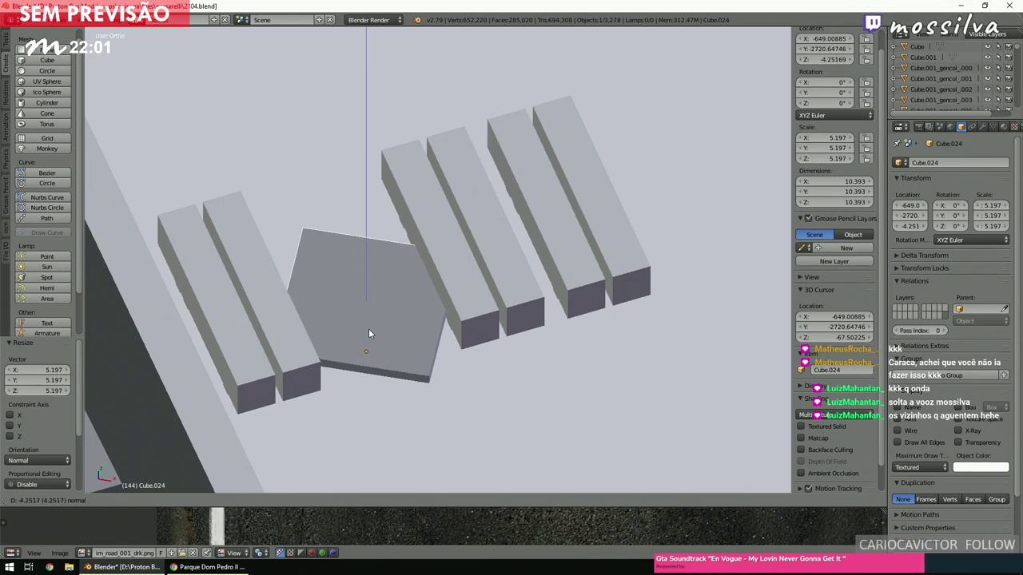
click(370, 337)
scroll(373, 332, up, 6)
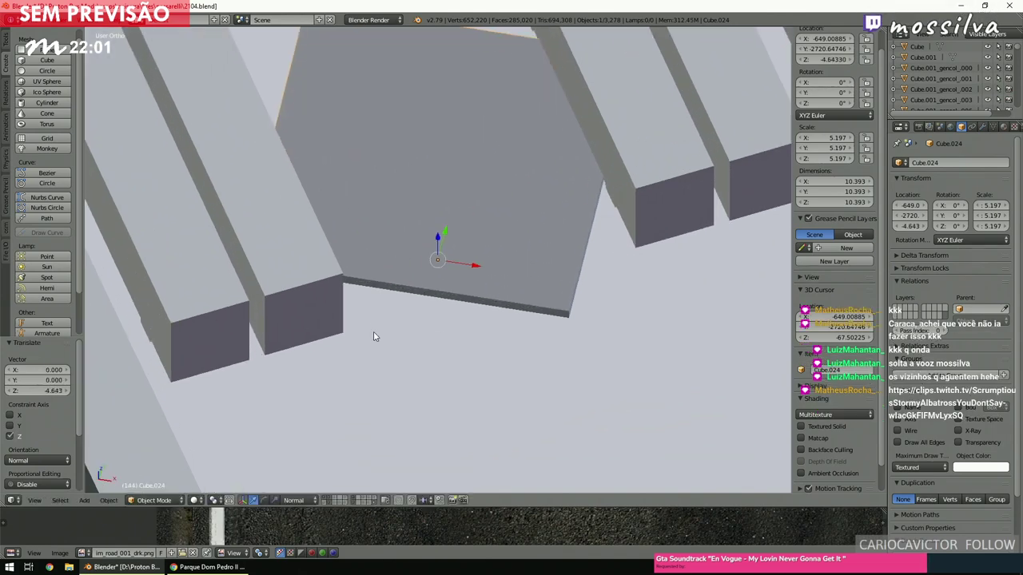
scroll(377, 335, down, 6)
middle_drag(559, 280, 461, 223)
Lower the slab slightly, then switch to a top orthographic wireframe view.
key(g)
key(z)
key(z)
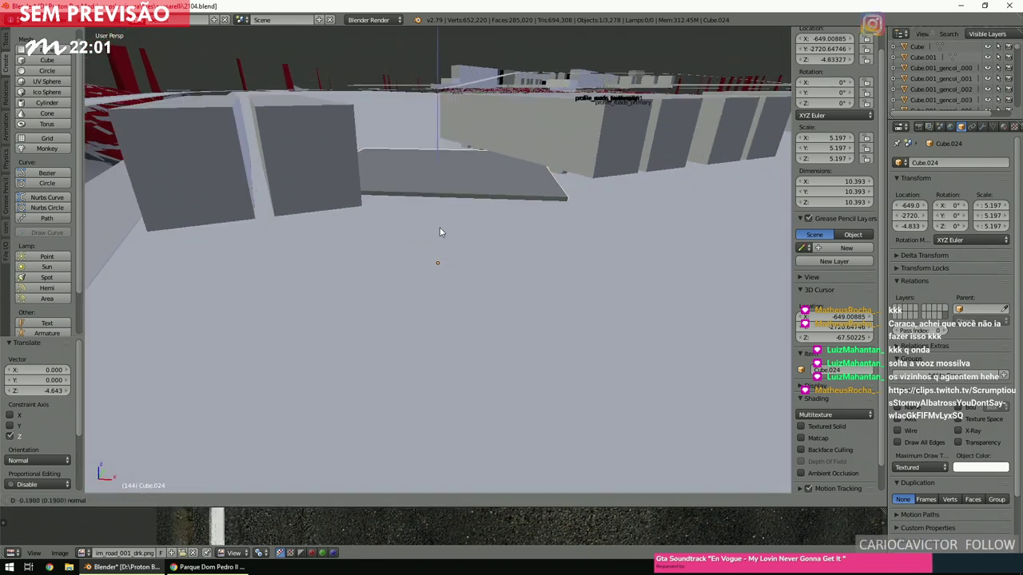
click(440, 227)
key(KP_7)
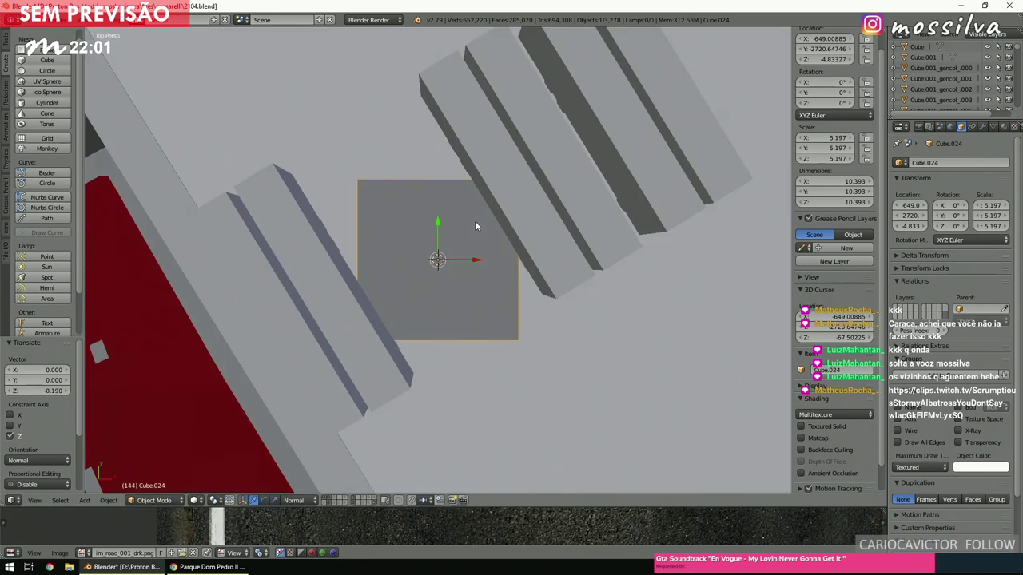
key(KP_5)
scroll(475, 220, up, 4)
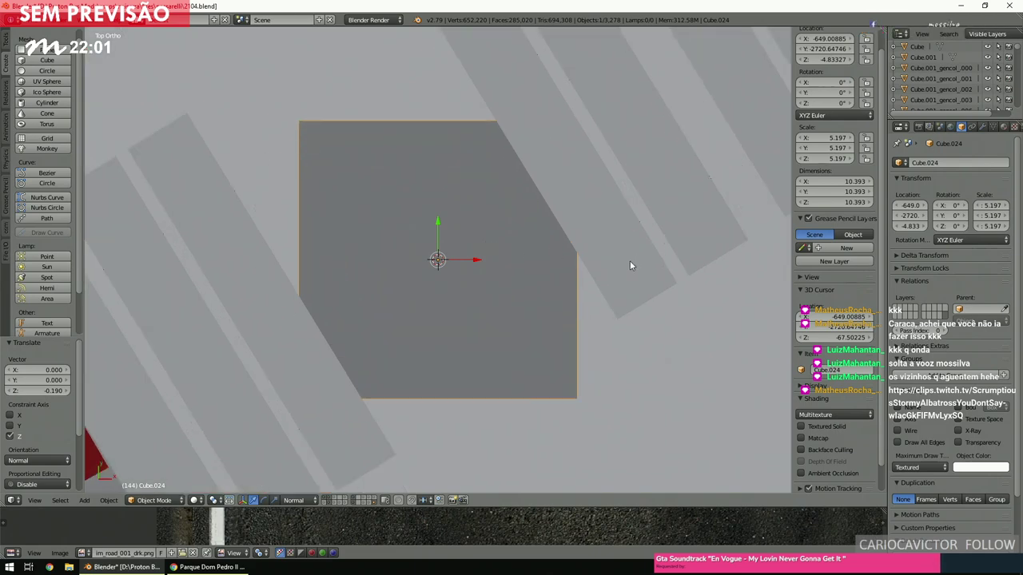
key(z)
Shrink the slab to 3.949, rotate it to -58.6°, rescale to 1.122 and nudge it.
key(s)
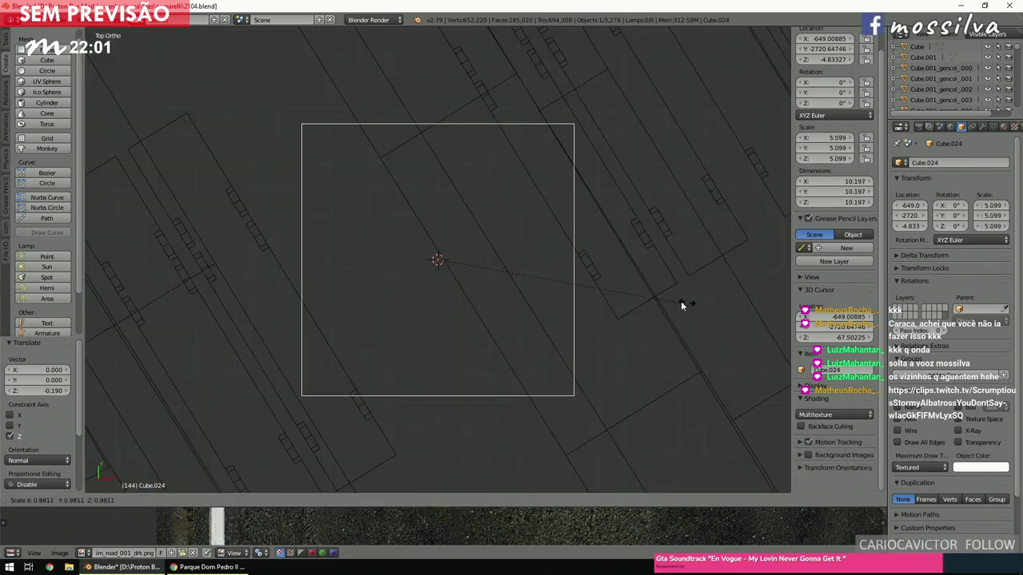
click(617, 289)
key(r)
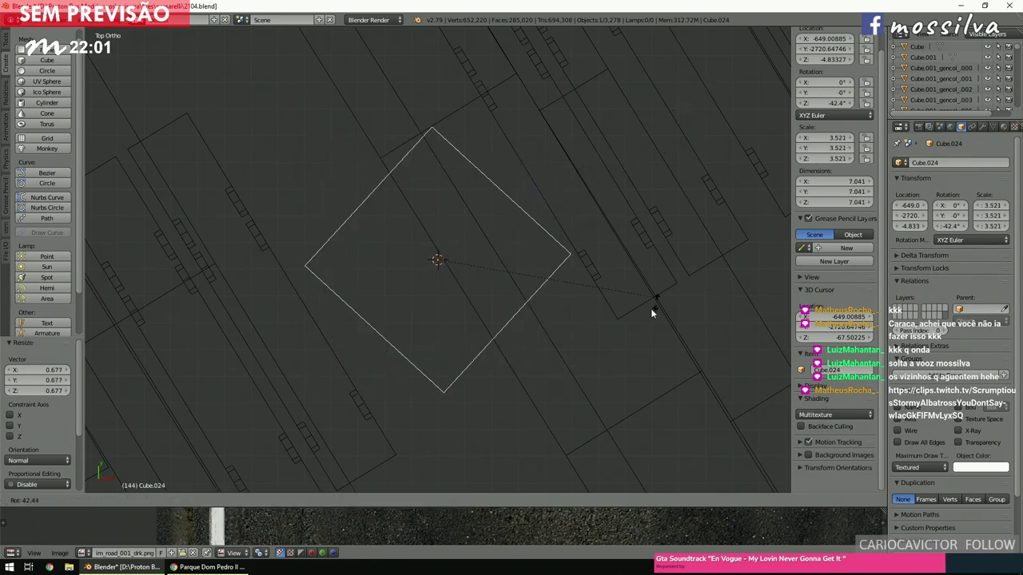
click(618, 353)
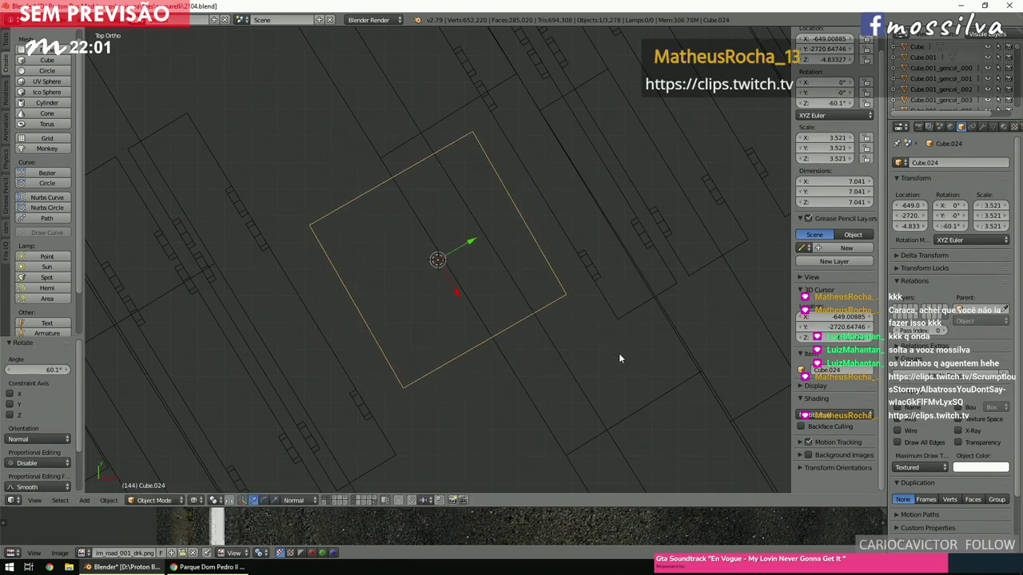
key(r)
click(708, 294)
key(s)
click(724, 307)
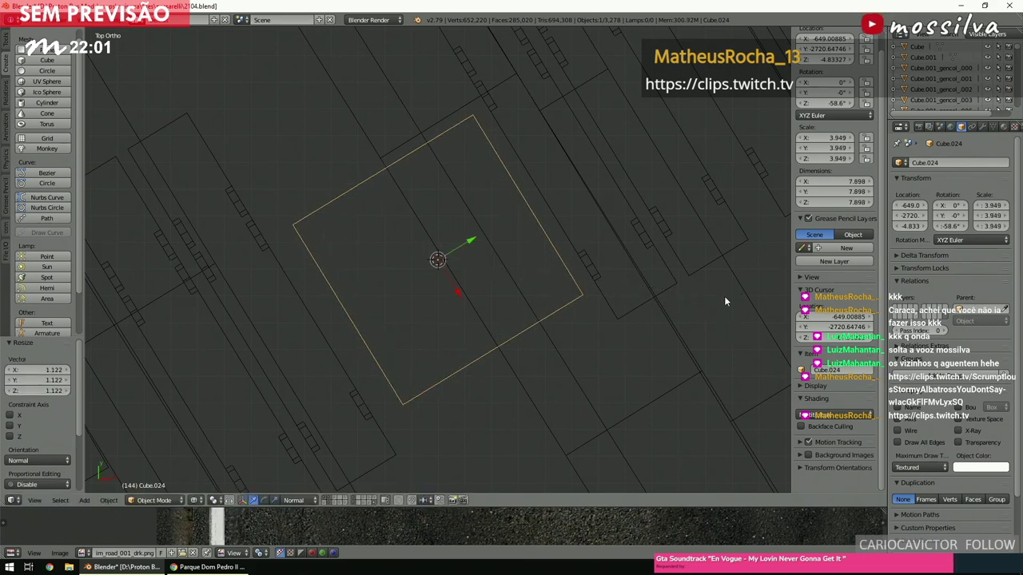
key(g)
click(725, 293)
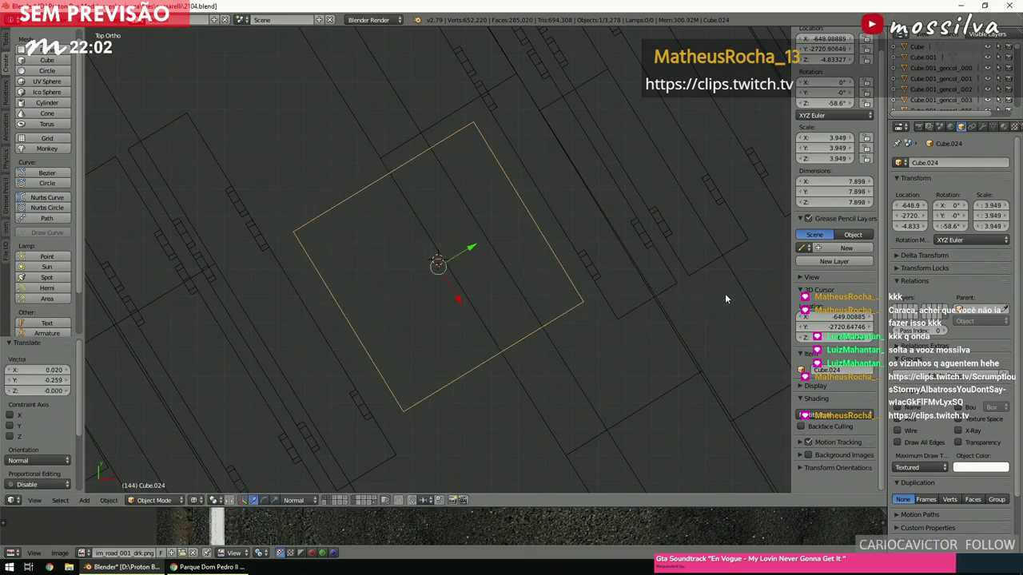
Raise the slab 1.494 units along Z in solid view.
key(z)
middle_drag(707, 279, 439, 244)
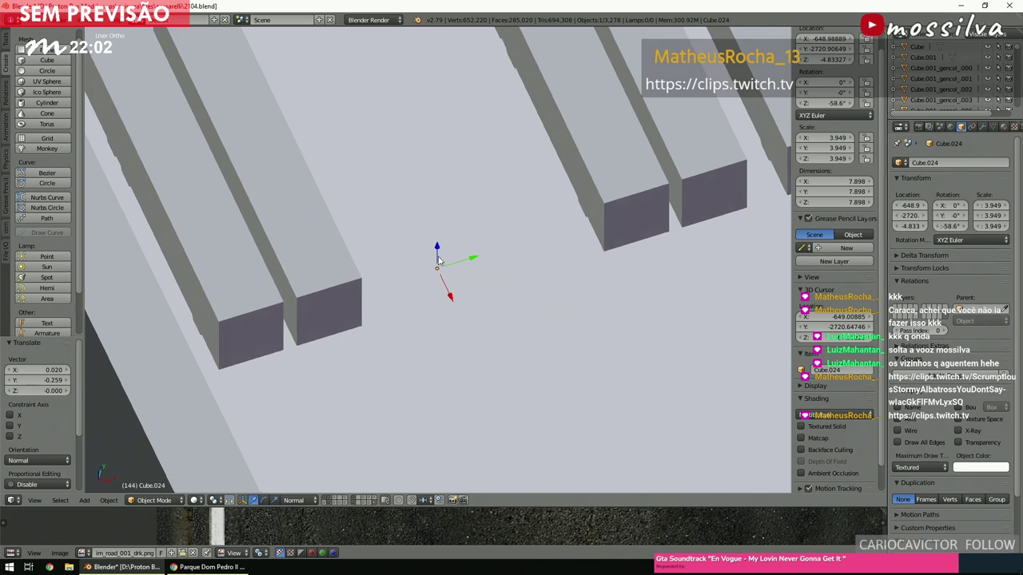
key(g)
key(z)
key(z)
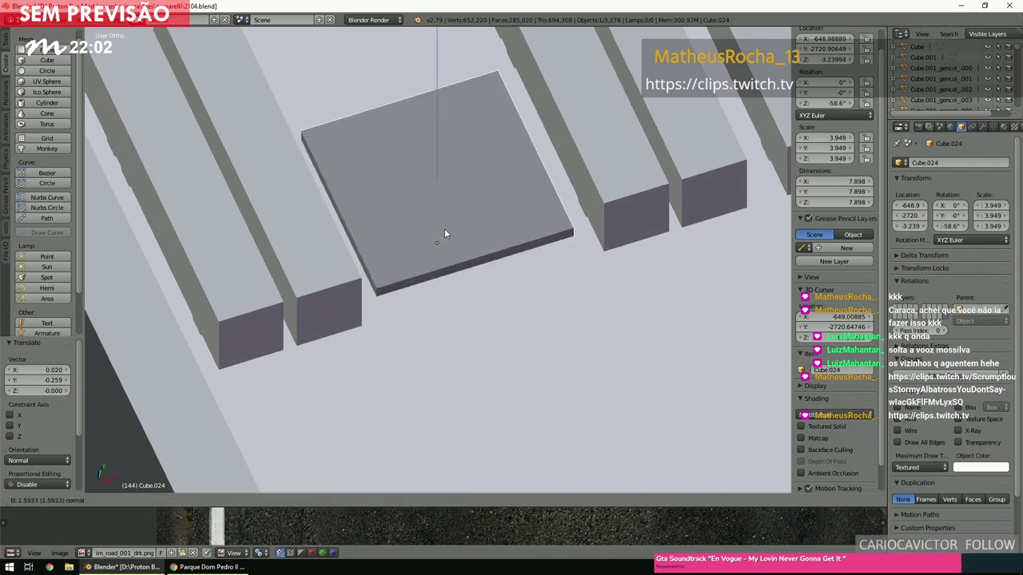
click(446, 230)
Lower the slab slightly to Z -3.565 and return to the top view.
middle_drag(446, 230, 506, 205)
scroll(465, 268, up, 4)
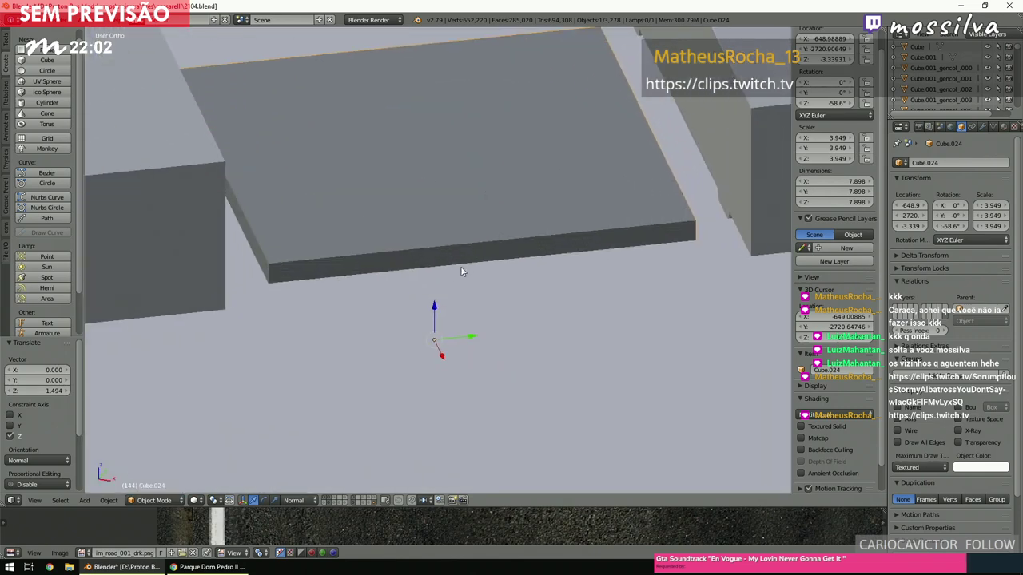
drag(435, 307, 436, 319)
click(436, 321)
scroll(467, 294, down, 3)
key(KP_7)
scroll(472, 296, down, 2)
shift+scroll(475, 312, down, 5)
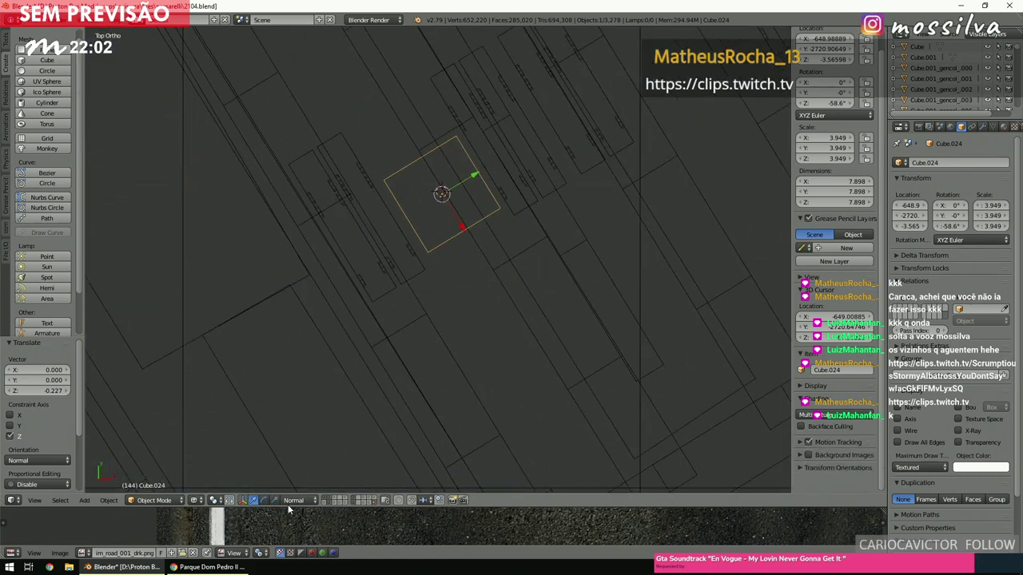
Enter Edit Mode, extrude one side face of the slab, then clear the selection.
click(154, 500)
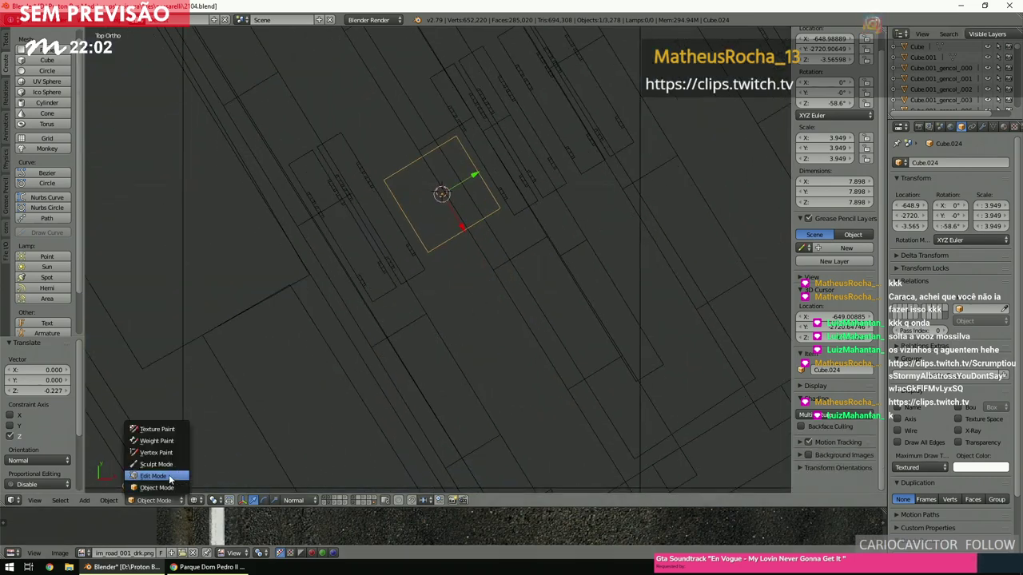
click(154, 476)
right_click(468, 232)
key(e)
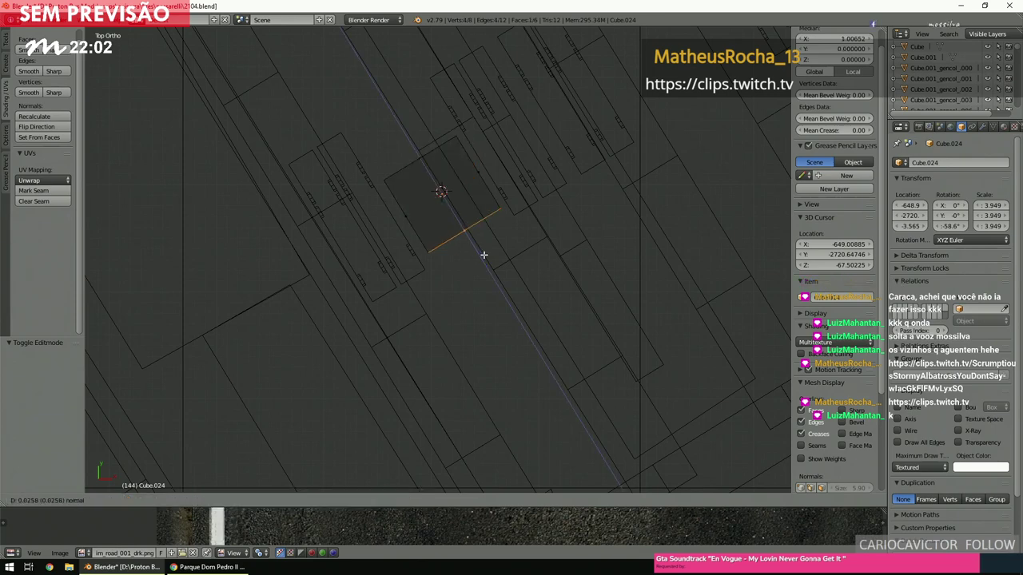
click(579, 399)
scroll(586, 327, up, 2)
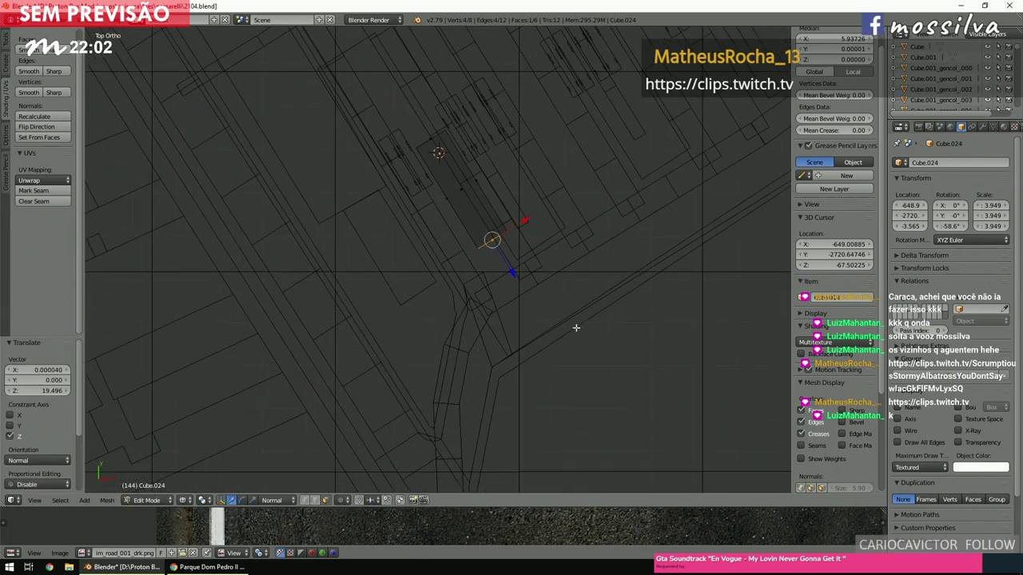
key(a)
scroll(512, 271, down, 3)
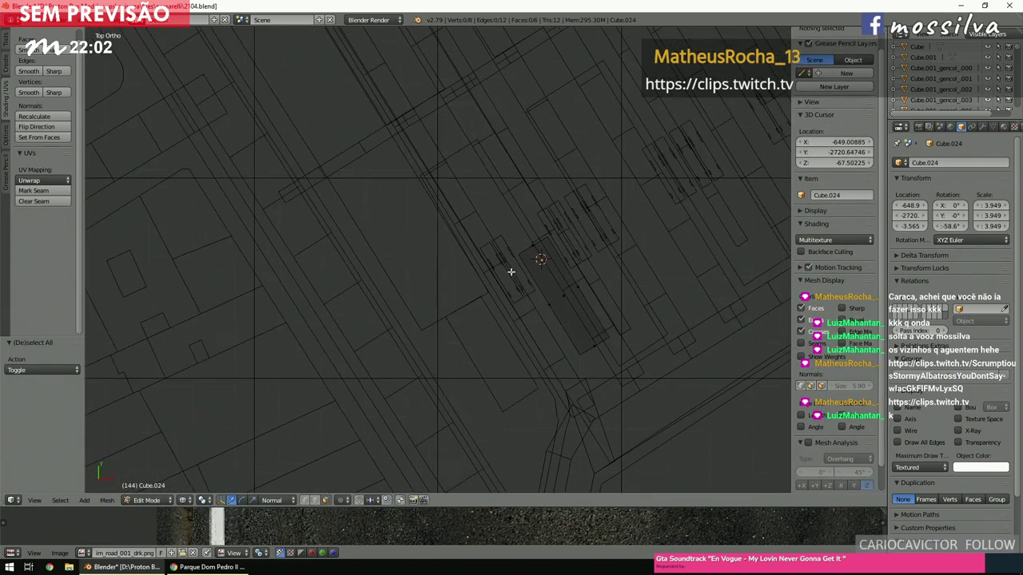
Select the opposite end face and extrude it three times along the road.
right_click(519, 282)
scroll(519, 284, up, 3)
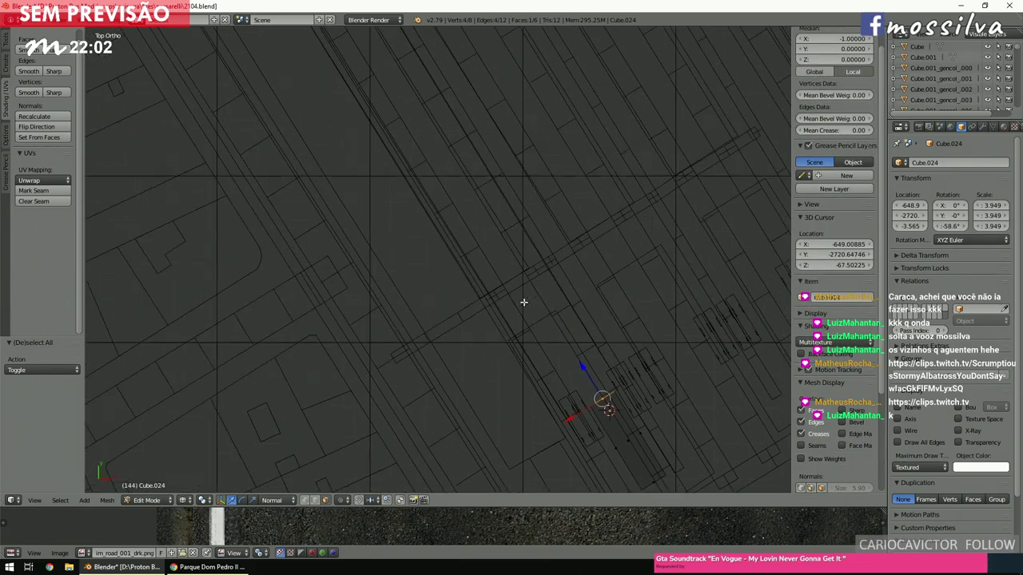
key(e)
click(437, 202)
scroll(447, 216, up, 2)
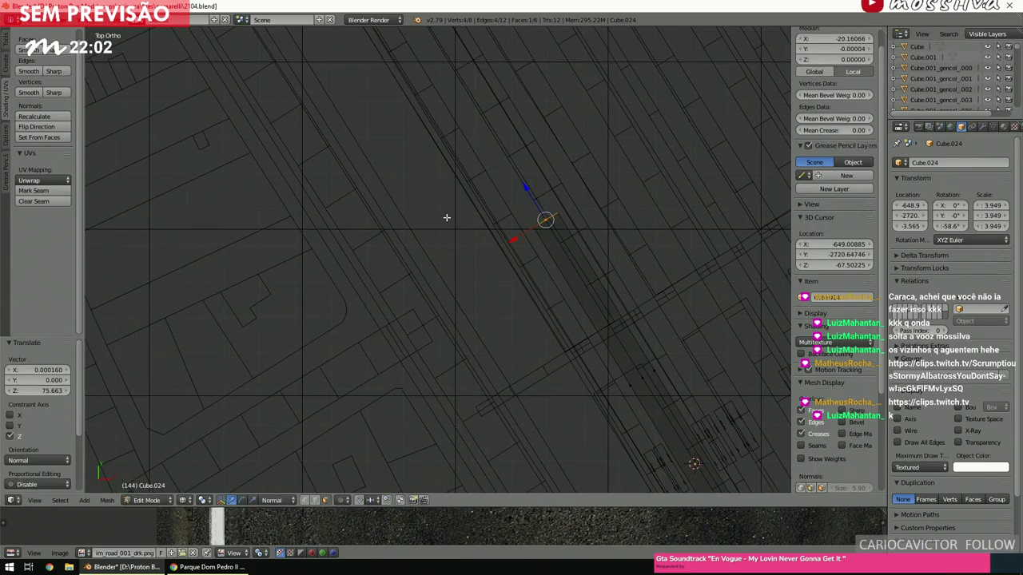
key(e)
click(455, 183)
ctrl+scroll(482, 219, up, 2)
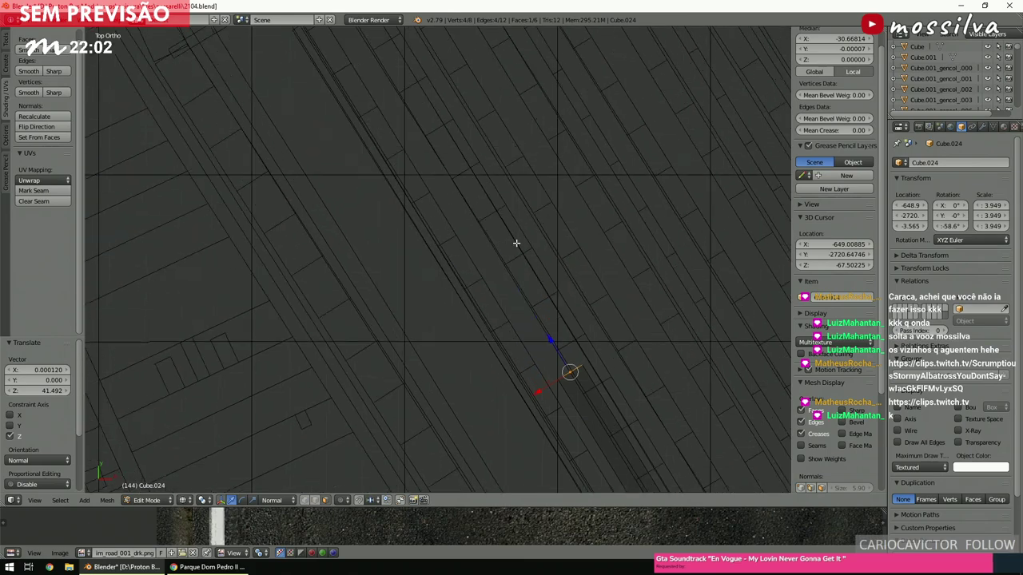
key(e)
click(470, 178)
Extrude the end face twice more up to the road's curve and view the strip shaded.
shift+scroll(470, 180, up, 3)
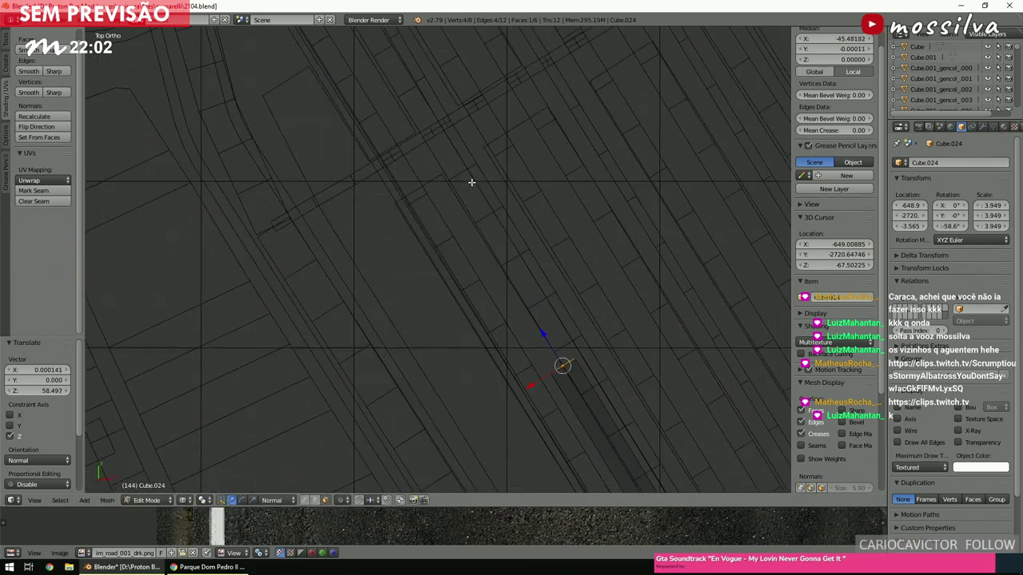
key(e)
click(427, 164)
shift+scroll(426, 167, up, 3)
key(e)
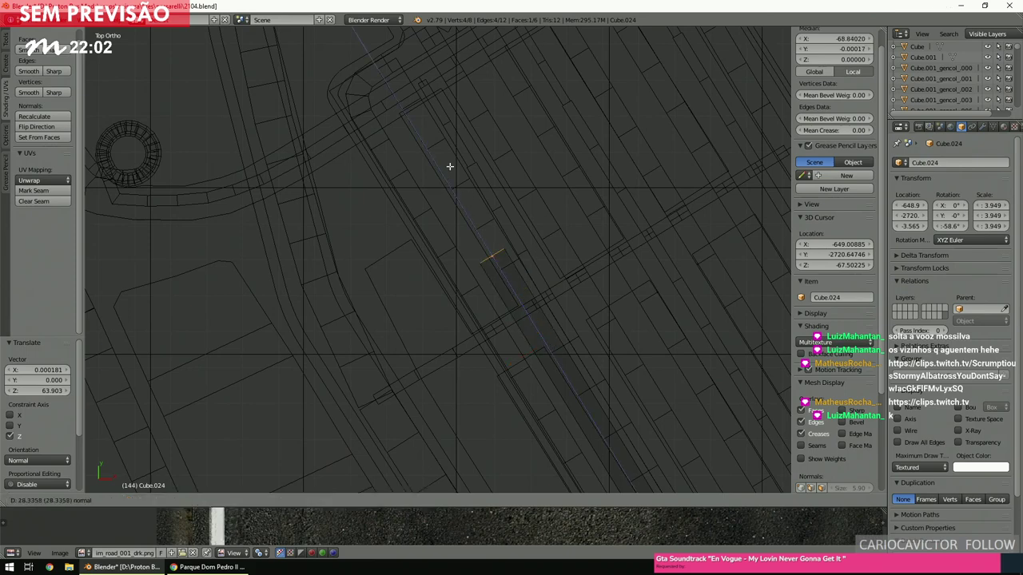
click(409, 106)
key(z)
scroll(426, 214, up, 6)
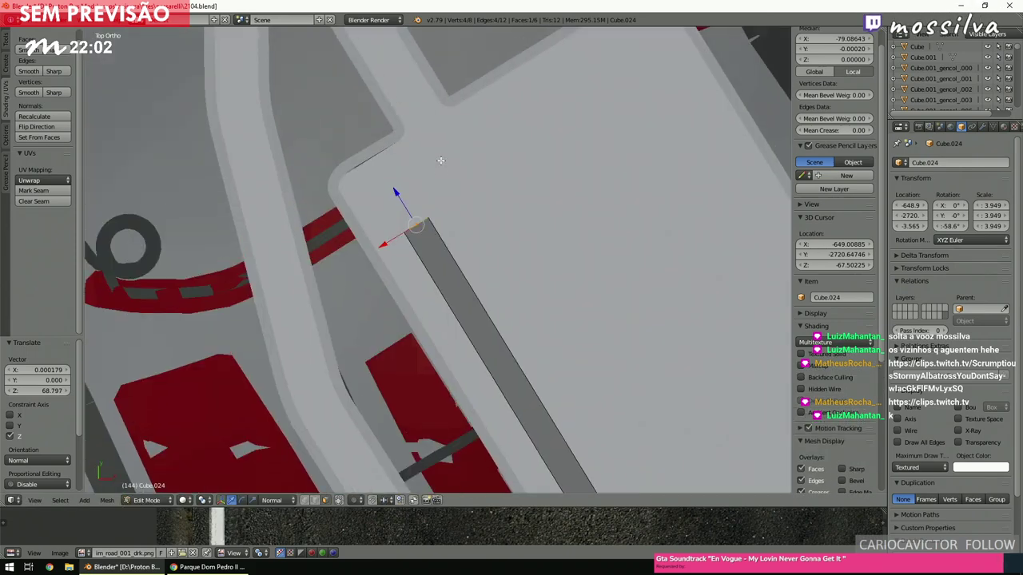
middle_drag(425, 214, 588, 215)
scroll(588, 214, up, 3)
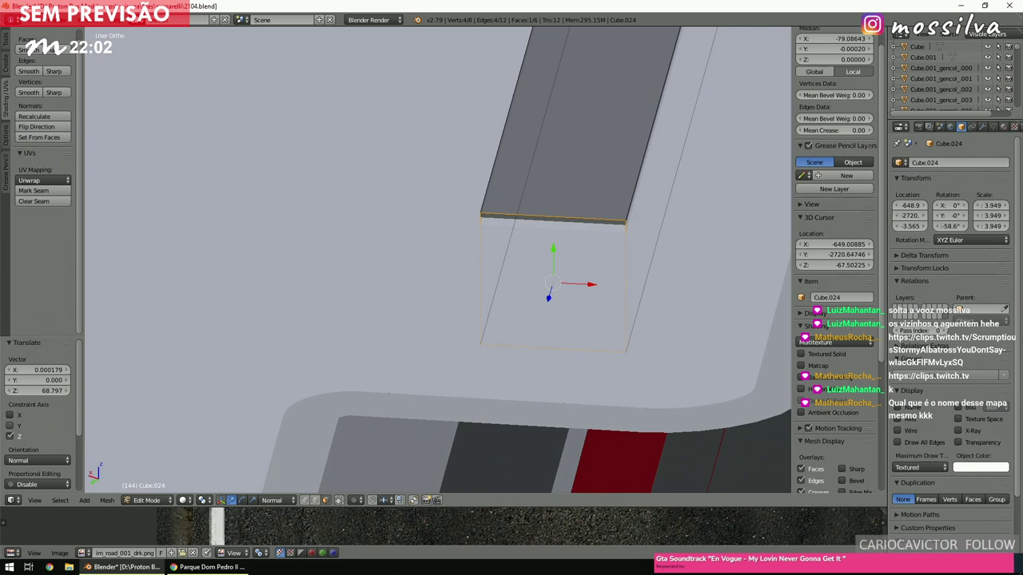
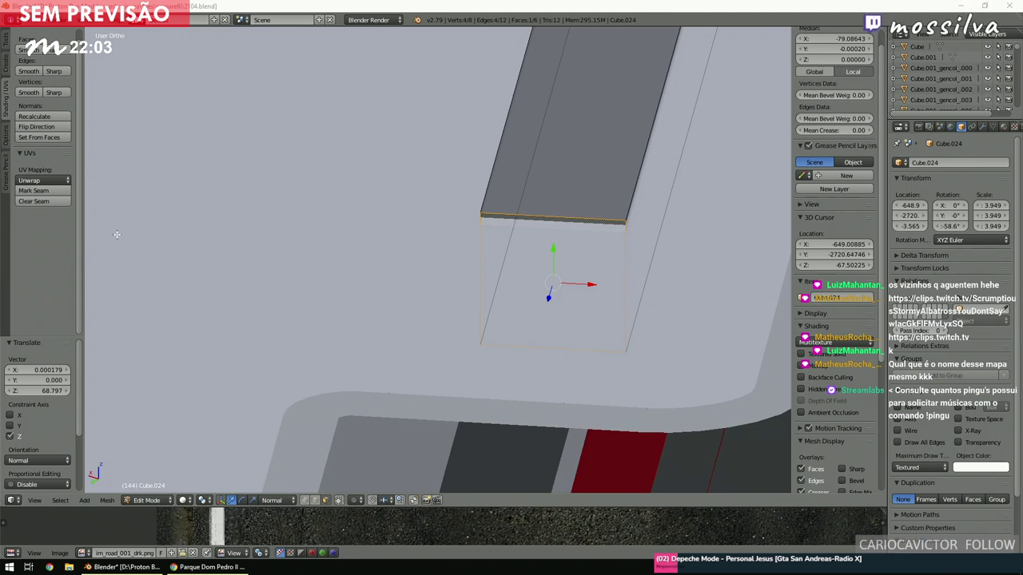
In top wireframe view, extrude the platform strip's end face 11.2 units along its normal to the curb.
scroll(538, 144, down, 4)
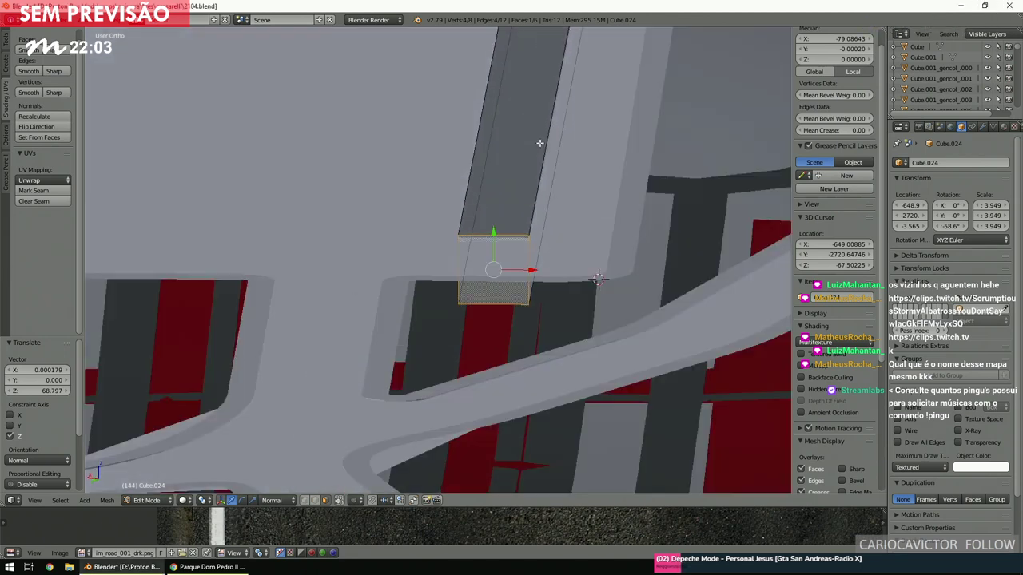
scroll(539, 147, up, 2)
key(a)
scroll(539, 152, up, 2)
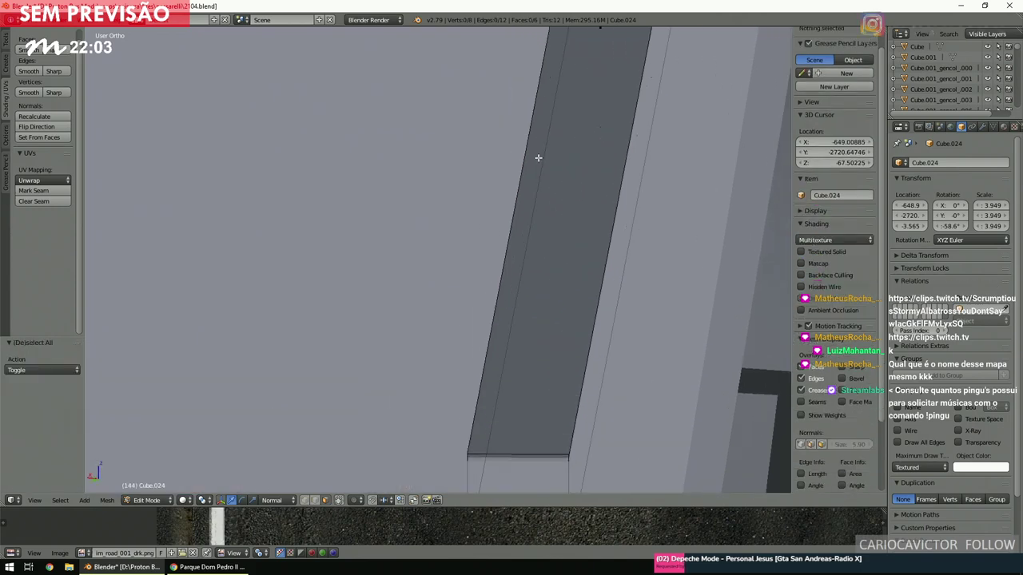
scroll(538, 157, down, 1)
scroll(537, 157, down, 4)
scroll(537, 158, up, 2)
key(KP_8)
key(KP_7)
key(z)
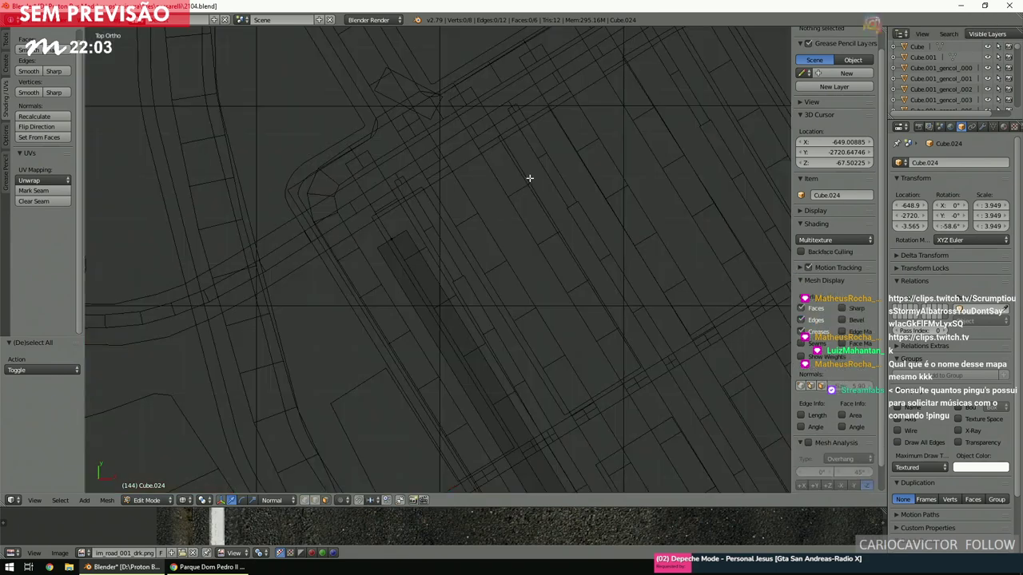
right_click(406, 233)
key(e)
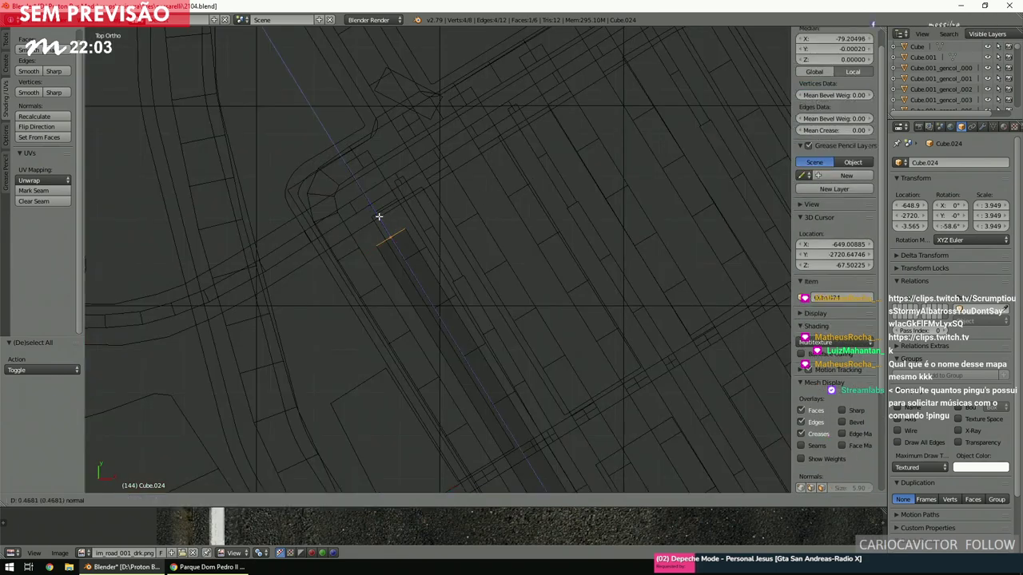
click(357, 182)
Pan across the top wireframe view to check the extended platform end.
scroll(357, 183, up, 1)
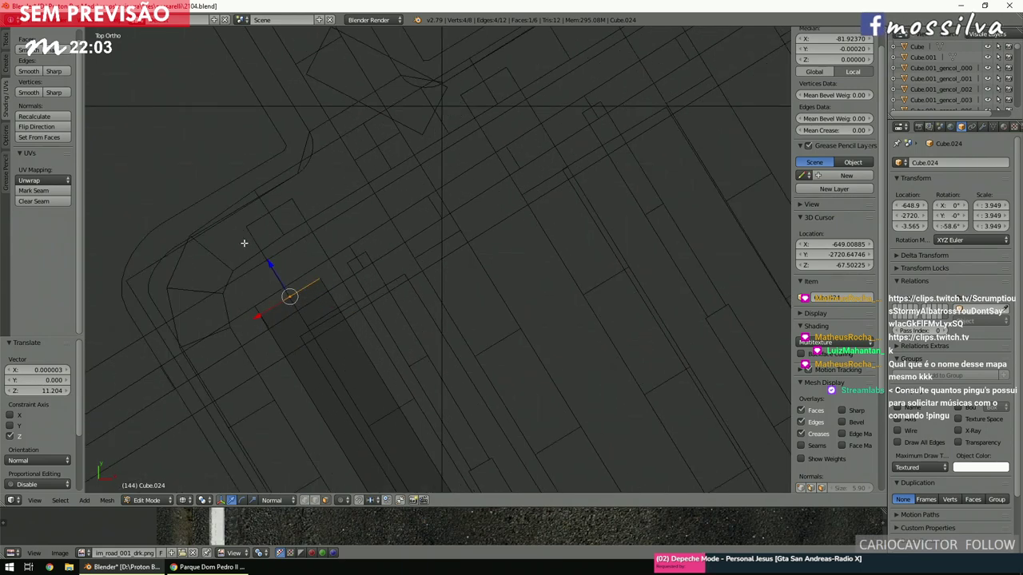
key(z)
mouse_move(219, 277)
shift+middle_down()
mouse_move(315, 242)
mouse_move(343, 432)
mouse_move(338, 197)
mouse_move(343, 216)
mouse_move(366, 189)
mouse_move(352, 167)
mouse_move(384, 184)
shift+middle_up()
key(KP_7)
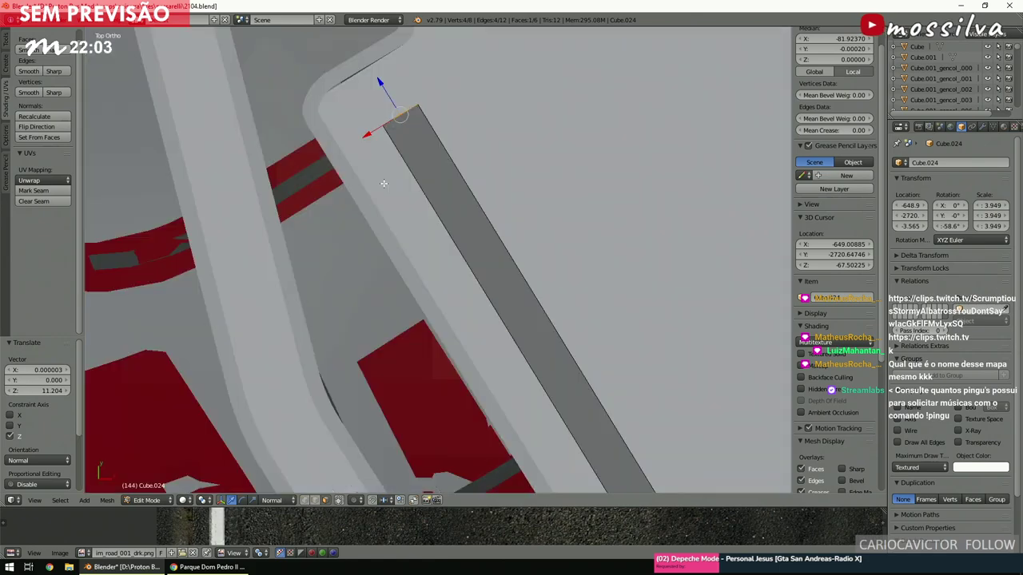
key(z)
key(ctrl+KP_6)
key(ctrl+KP_6)
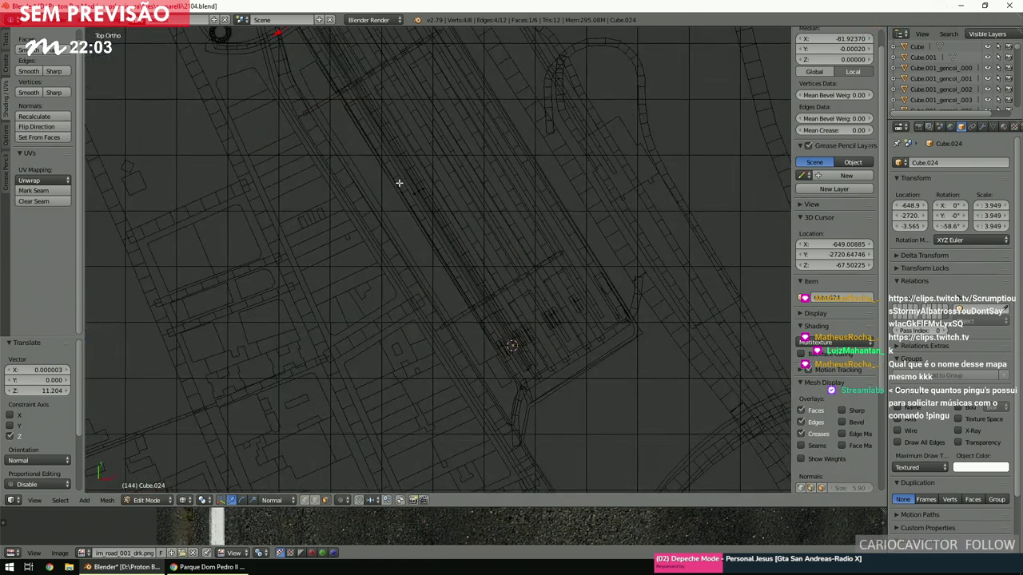
Duplicate the whole platform strip and move the copy sideways along X beside the original.
key(ctrl+l)
scroll(399, 183, up, 3)
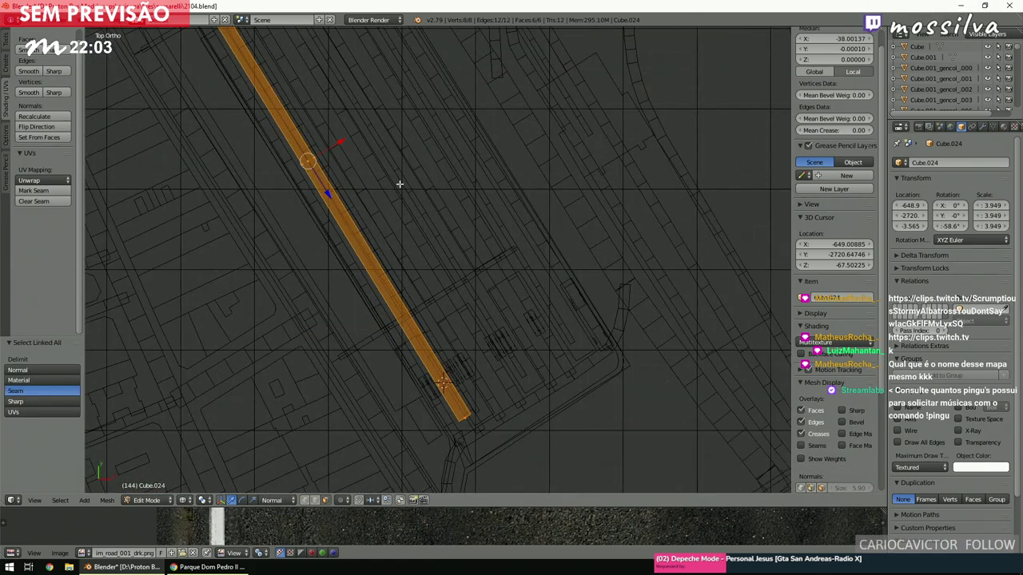
key(g)
key(Escape)
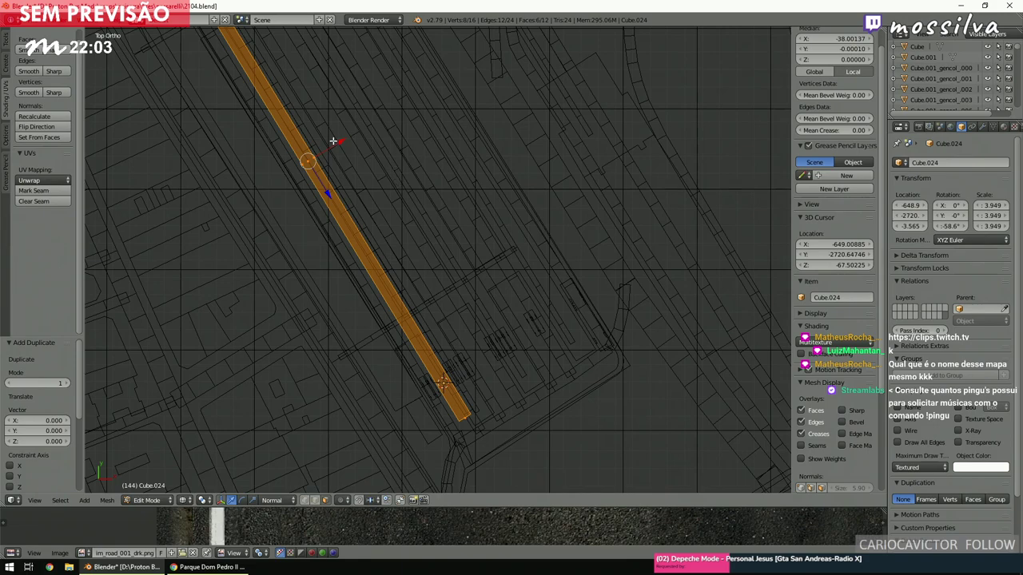
key(g)
key(x)
key(x)
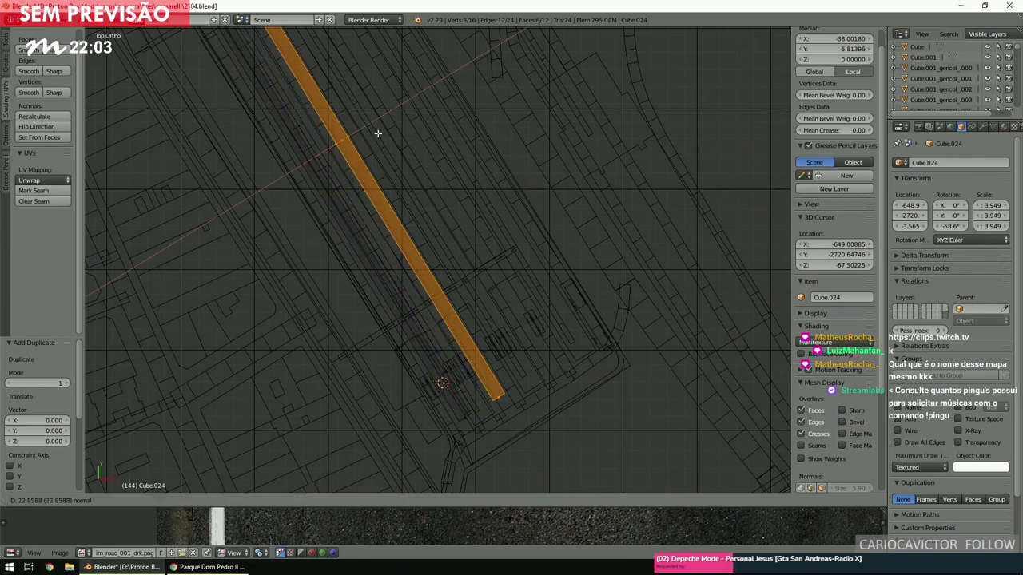
click(378, 134)
Nudge the copied strip 0.583 units along X into alignment.
scroll(378, 133, up, 4)
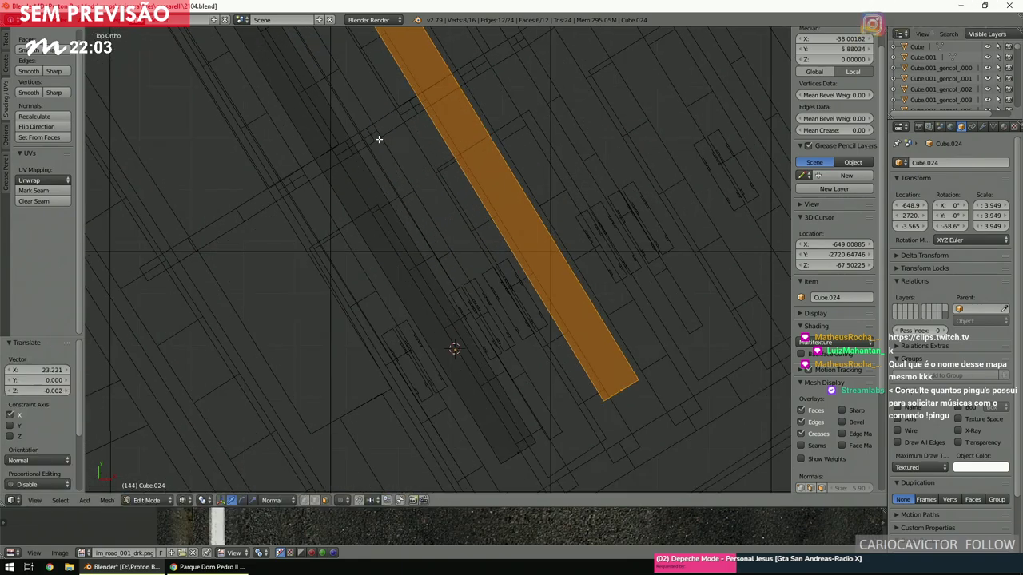
scroll(379, 139, down, 3)
scroll(379, 139, up, 2)
ctrl+scroll(379, 139, left, 2)
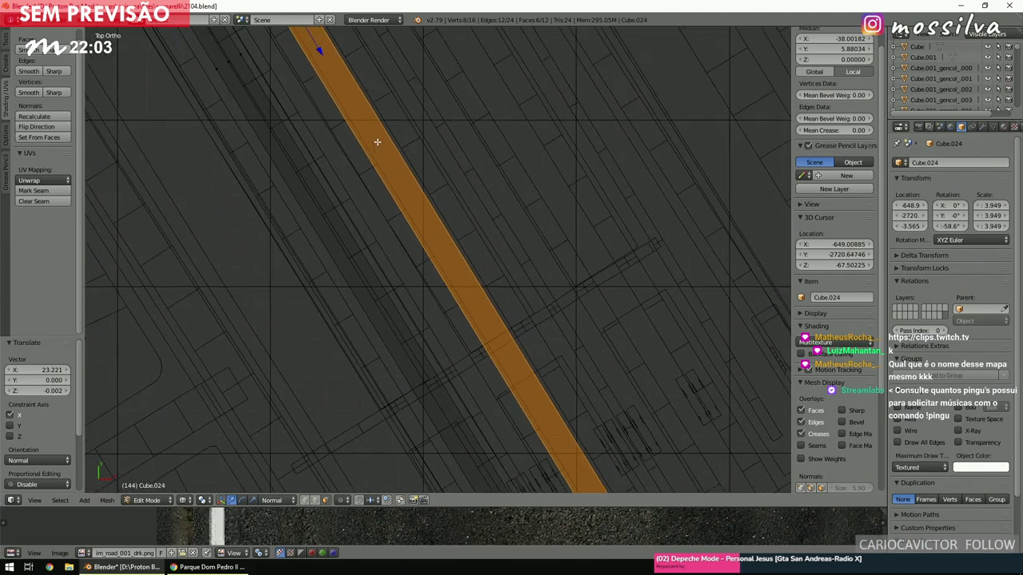
scroll(356, 85, down, 2)
drag(338, 65, 336, 62)
shift+scroll(336, 64, down, 2)
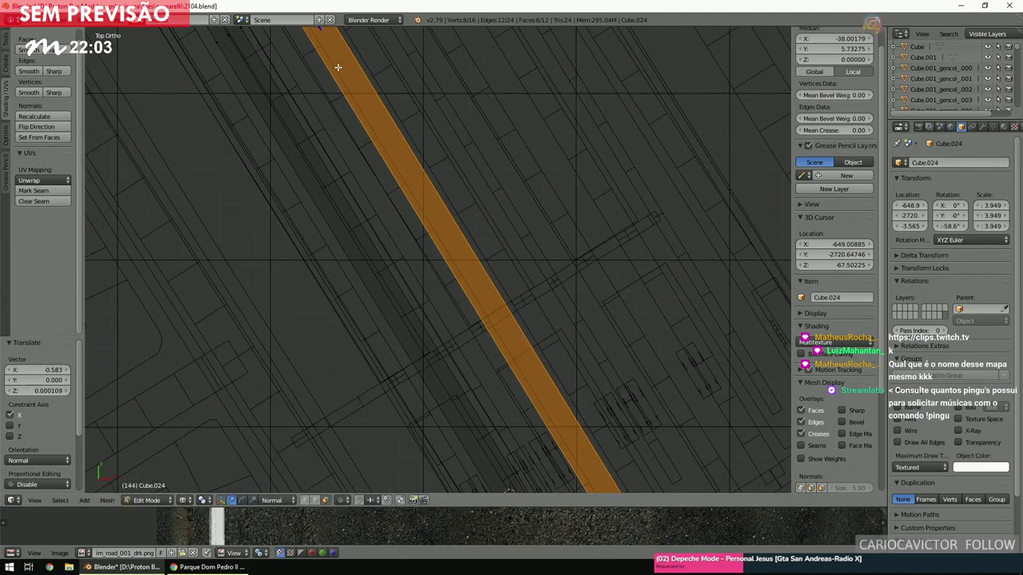
ctrl+scroll(350, 104, right, 2)
Push the copy's end face out 5.443 units along its normal to lengthen it.
right_click(345, 102)
shift+scroll(335, 88, up, 1)
ctrl+scroll(324, 72, right, 2)
shift+scroll(324, 72, down, 1)
ctrl+scroll(326, 74, left, 2)
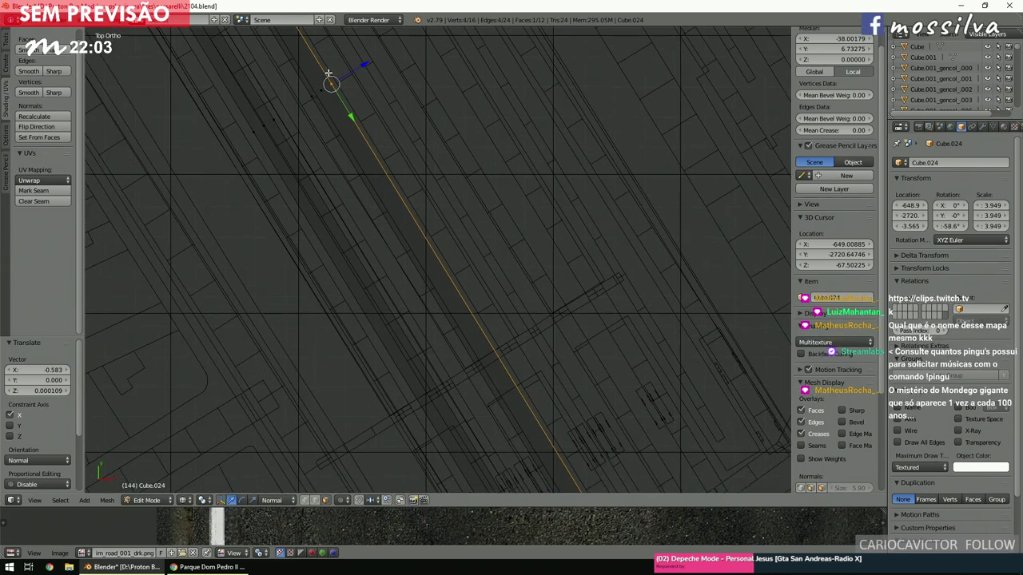
shift+scroll(340, 59, down, 1)
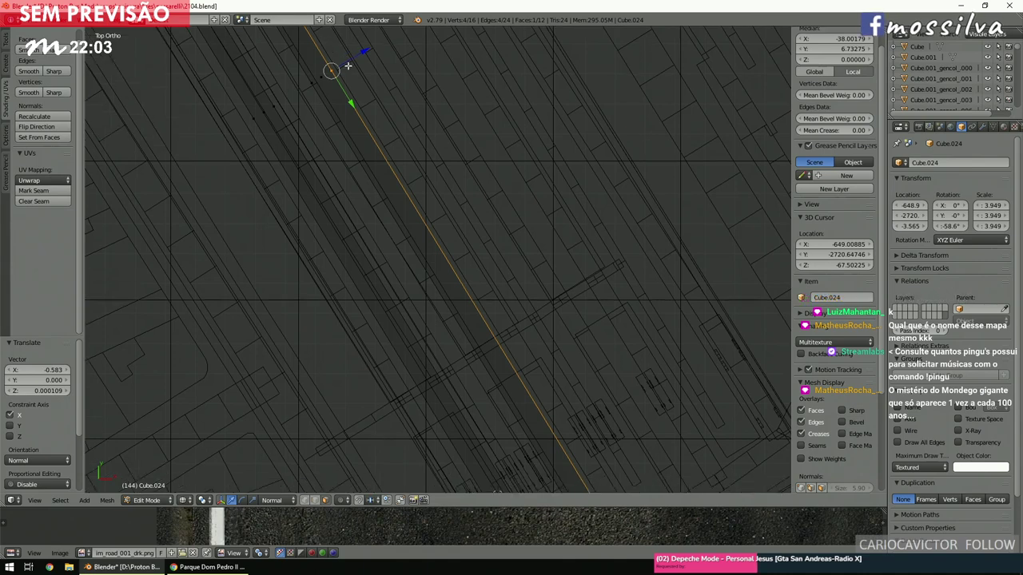
drag(360, 57, 375, 54)
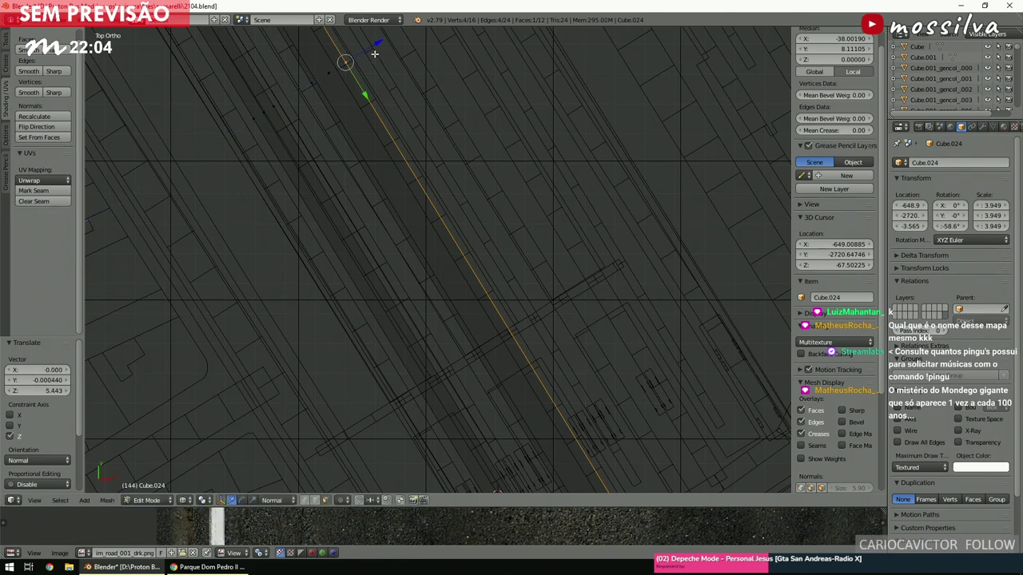
key(ctrl+l)
Duplicate the strip again in place and return to a top wireframe view.
key(shift+d)
right_click(364, 94)
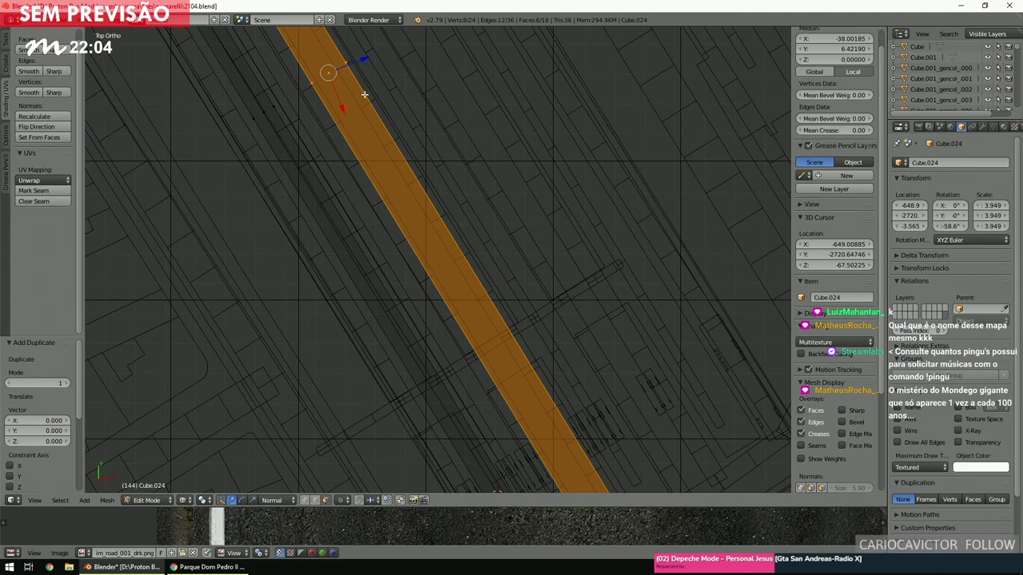
key(z)
middle_drag(495, 153, 489, 177)
scroll(490, 177, up, 6)
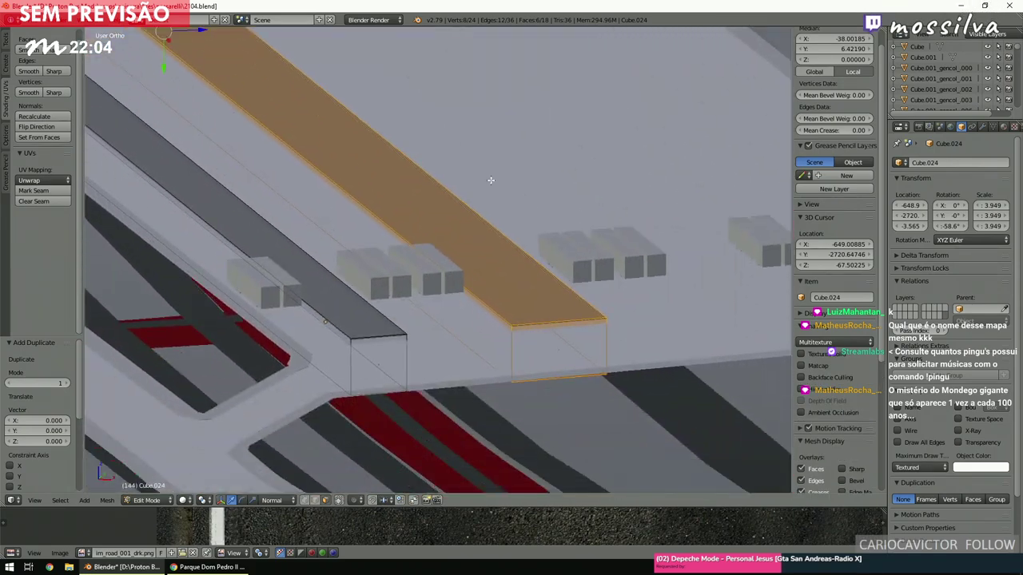
key(KP_7)
scroll(459, 207, down, 6)
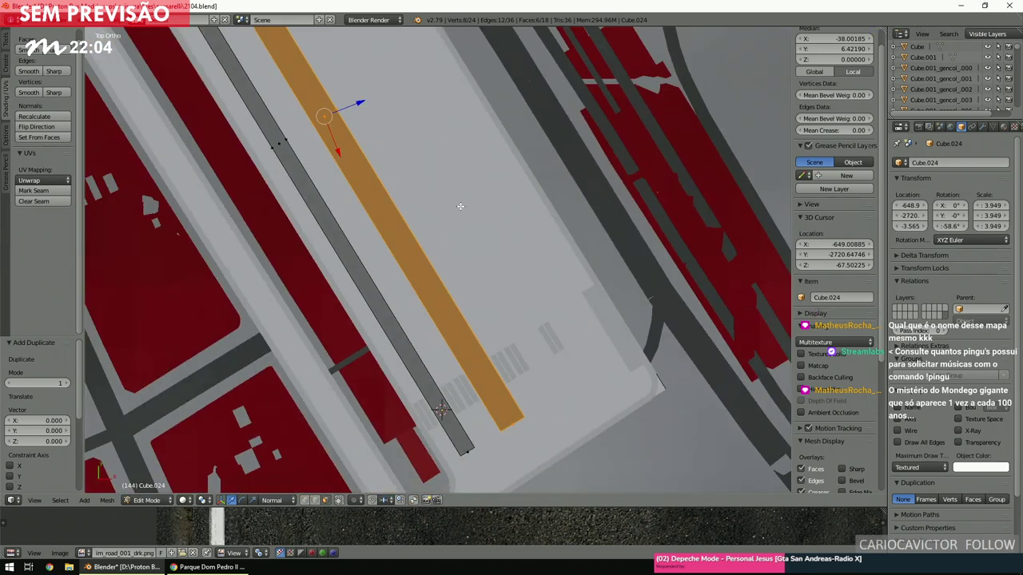
key(z)
key(ctrl+KP_4)
key(ctrl+KP_8)
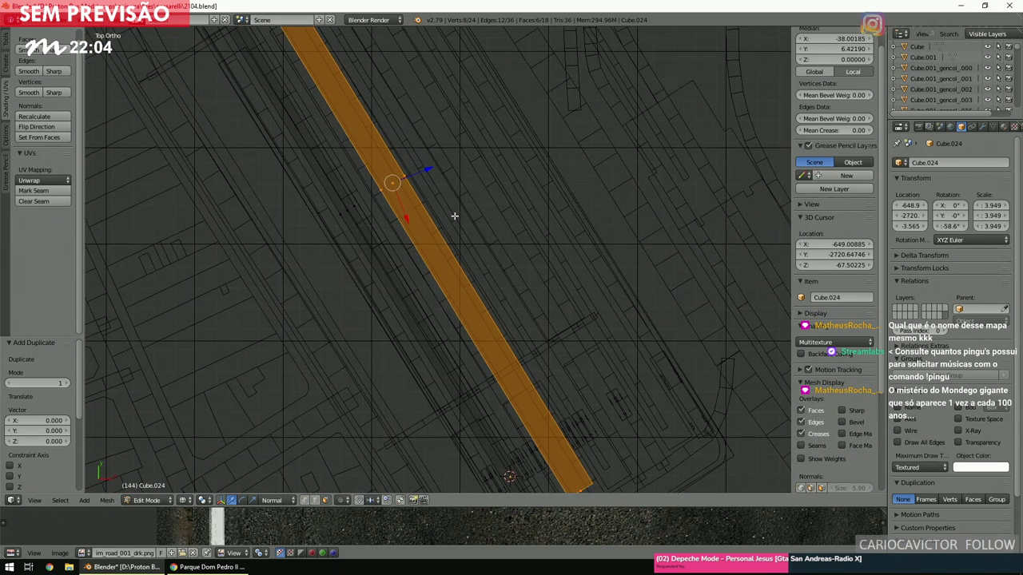
With Local orientation, slide the copy 28.862 units along local Y beside the other strips.
click(288, 500)
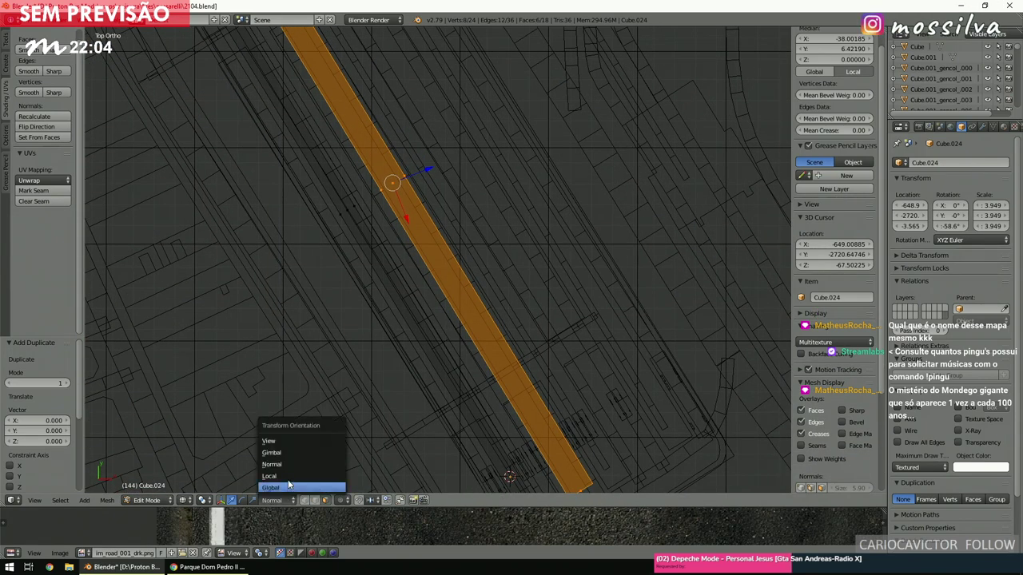
click(286, 477)
drag(427, 167, 481, 140)
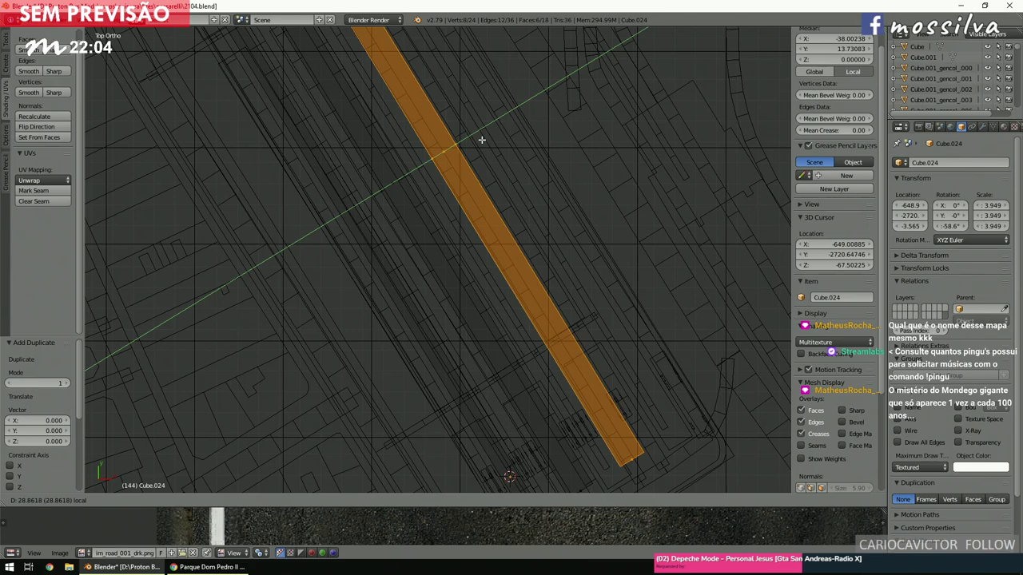
click(482, 139)
ctrl+scroll(555, 296, down, 4)
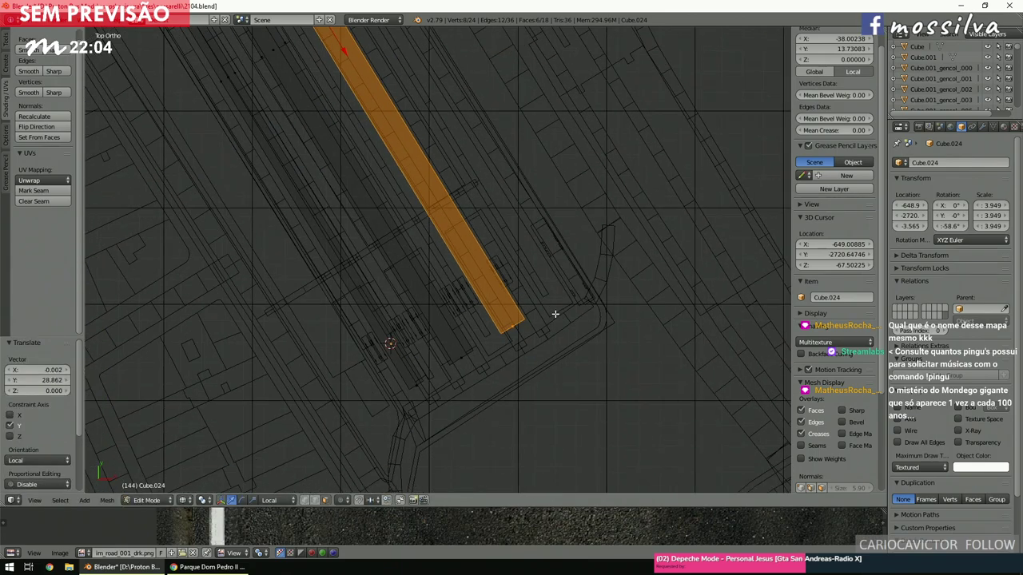
scroll(555, 312, up, 3)
shift+scroll(556, 314, down, 4)
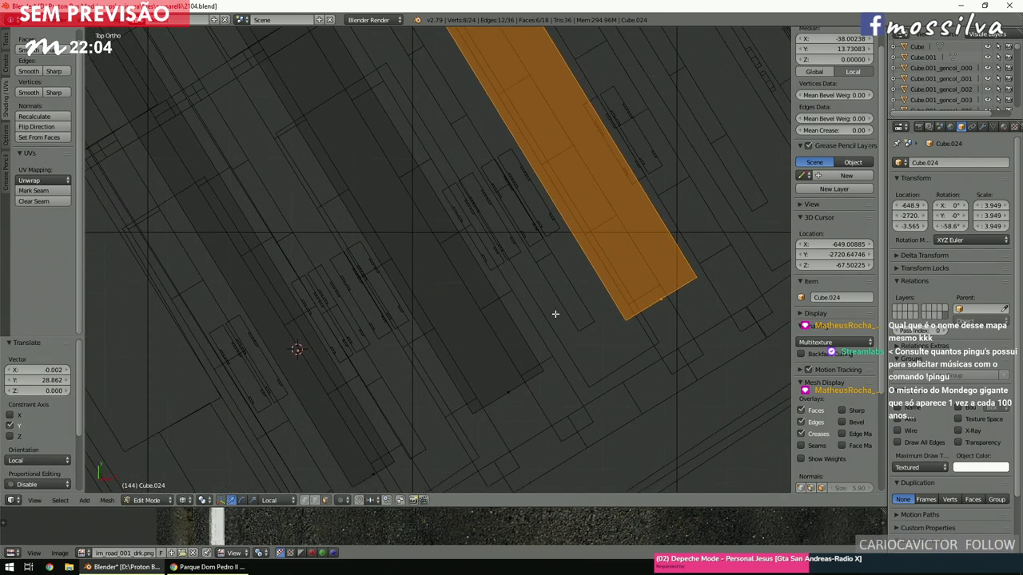
scroll(556, 314, down, 5)
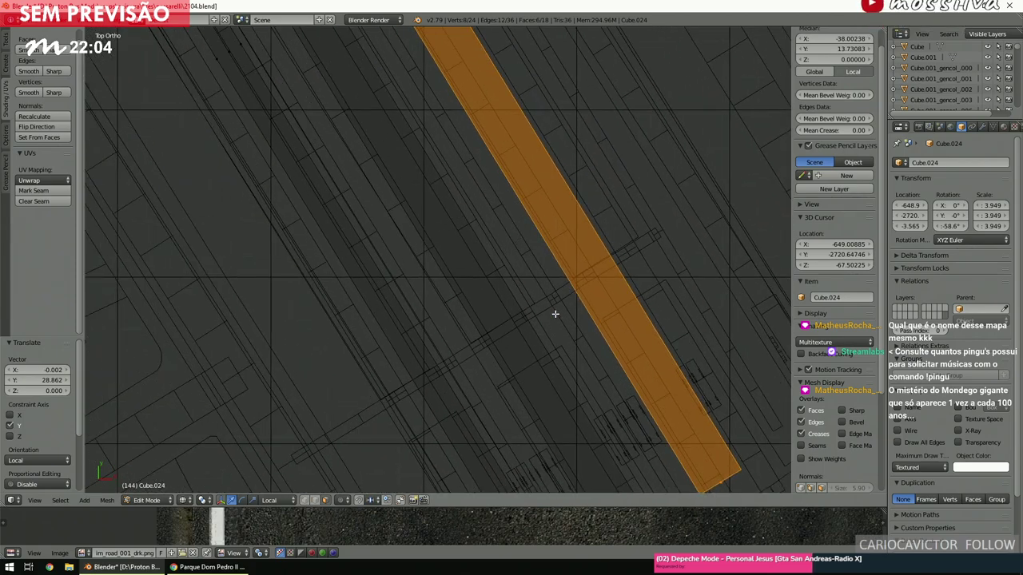
shift+scroll(555, 313, up, 5)
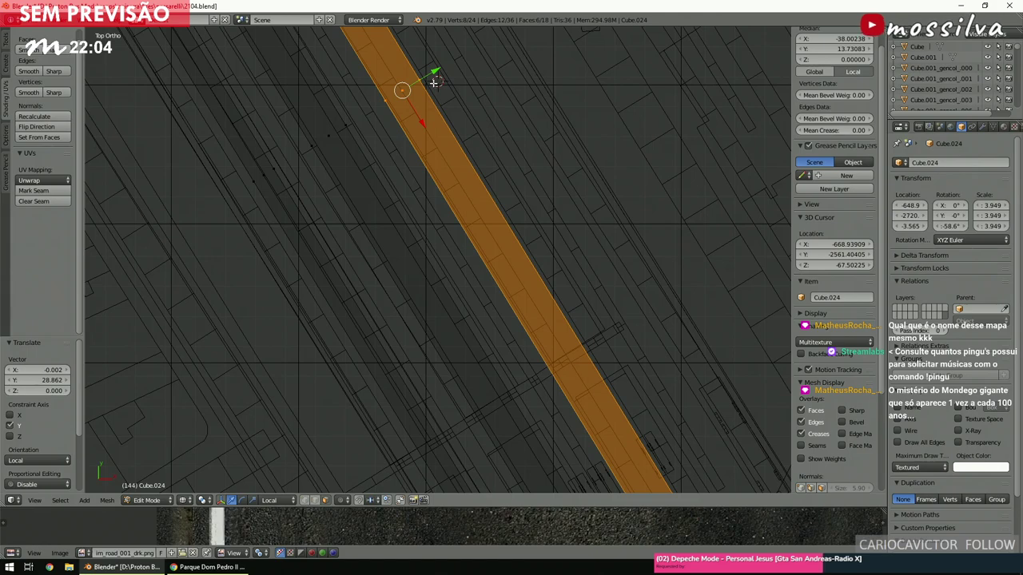
drag(433, 77, 431, 75)
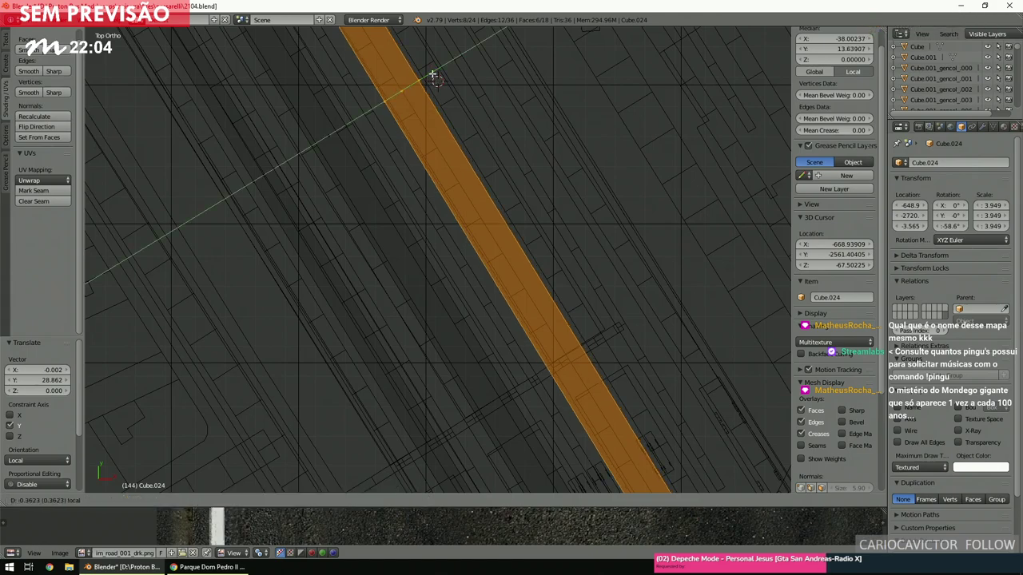
click(431, 75)
Deselect all and orbit in solid shading to view the three platforms at an angle.
ctrl+scroll(471, 178, down, 2)
scroll(471, 177, down, 2)
key(a)
scroll(472, 178, up, 4)
scroll(472, 183, up, 2)
key(z)
mouse_move(507, 235)
middle_down()
mouse_move(498, 177)
mouse_move(483, 166)
mouse_move(484, 177)
middle_up()
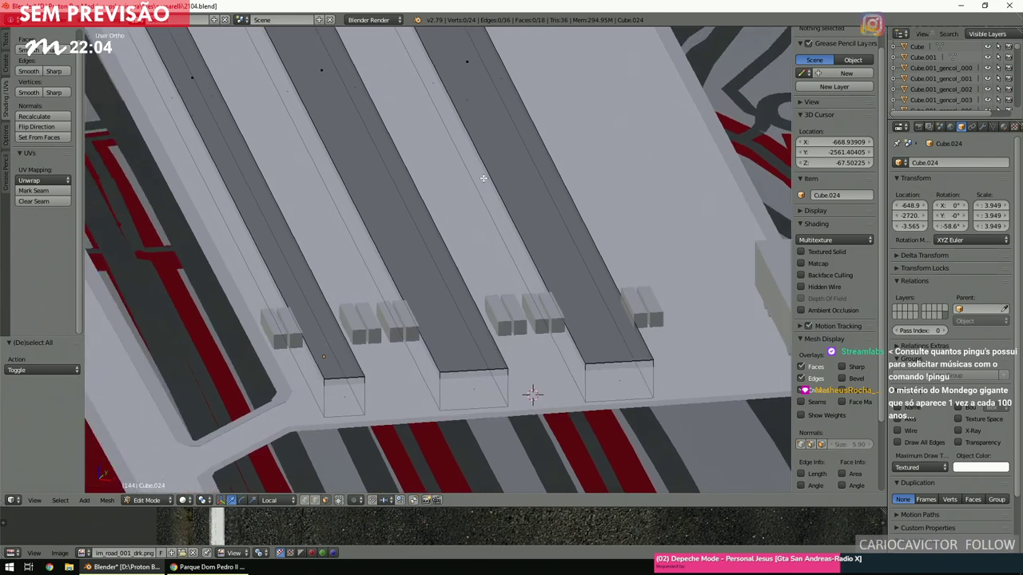
Switch Cube.024 back to Object Mode and view the three strips in Top Ortho wireframe.
key(alt+z)
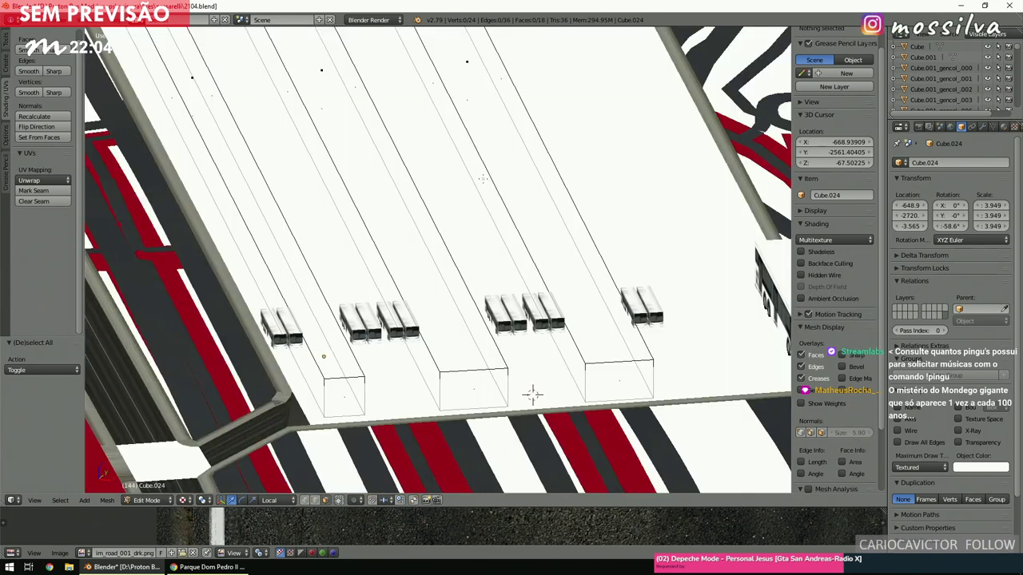
key(z)
scroll(482, 179, up, 1)
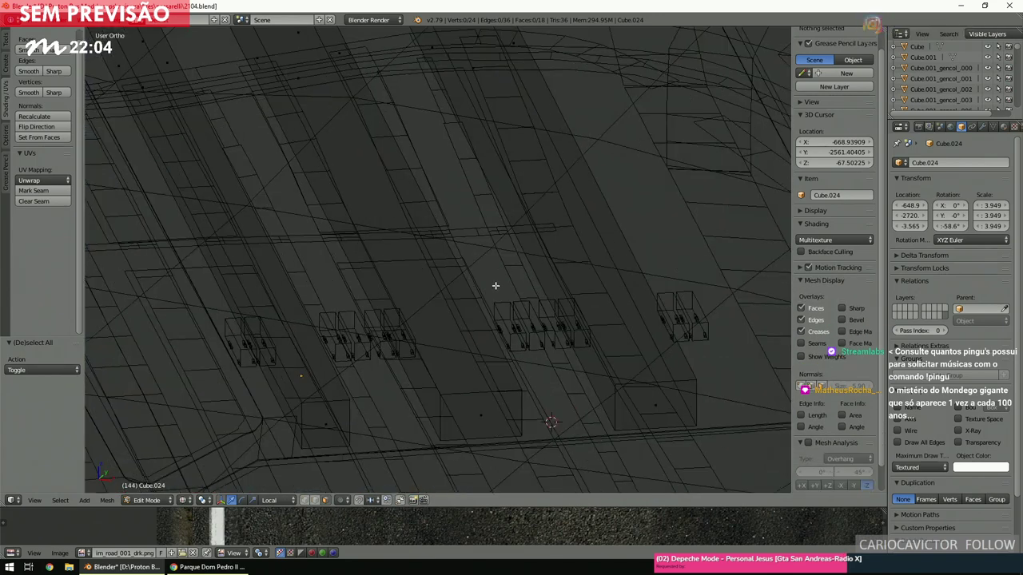
click(169, 505)
click(167, 483)
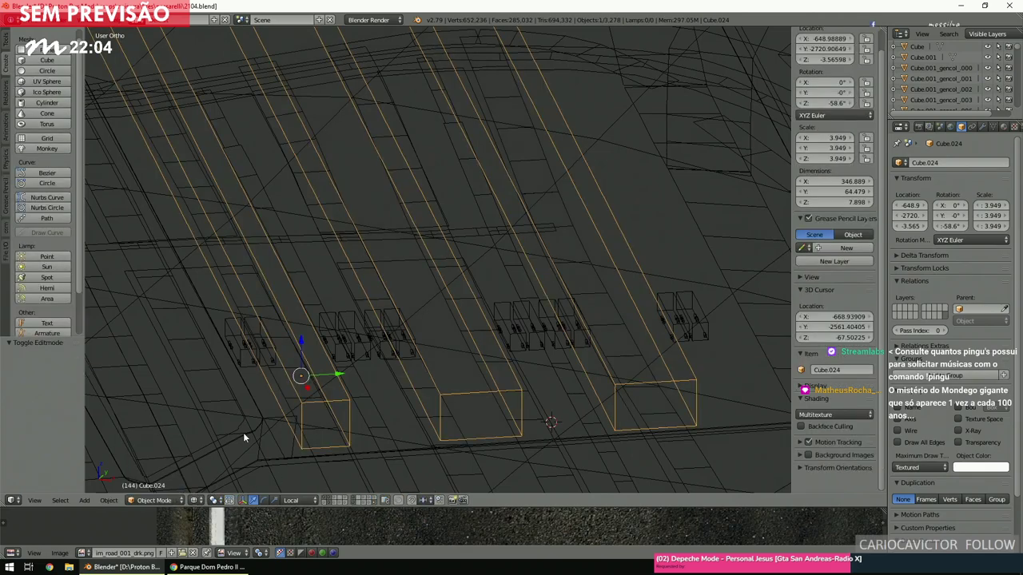
key(KP_7)
key(z)
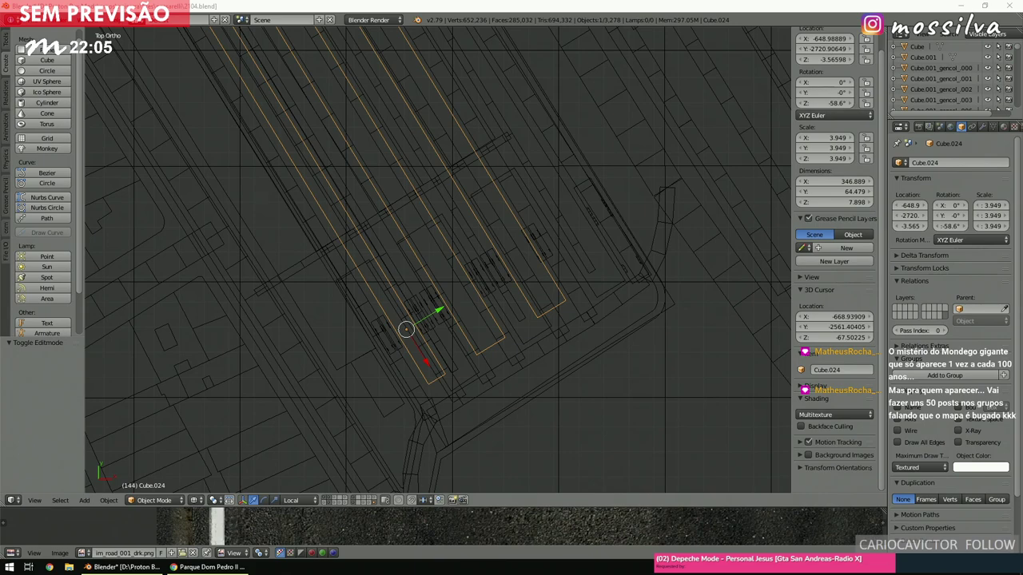
Place the 3D cursor, select the monstrengo_rand_99_006 block, then deselect everything.
scroll(409, 223, up, 5)
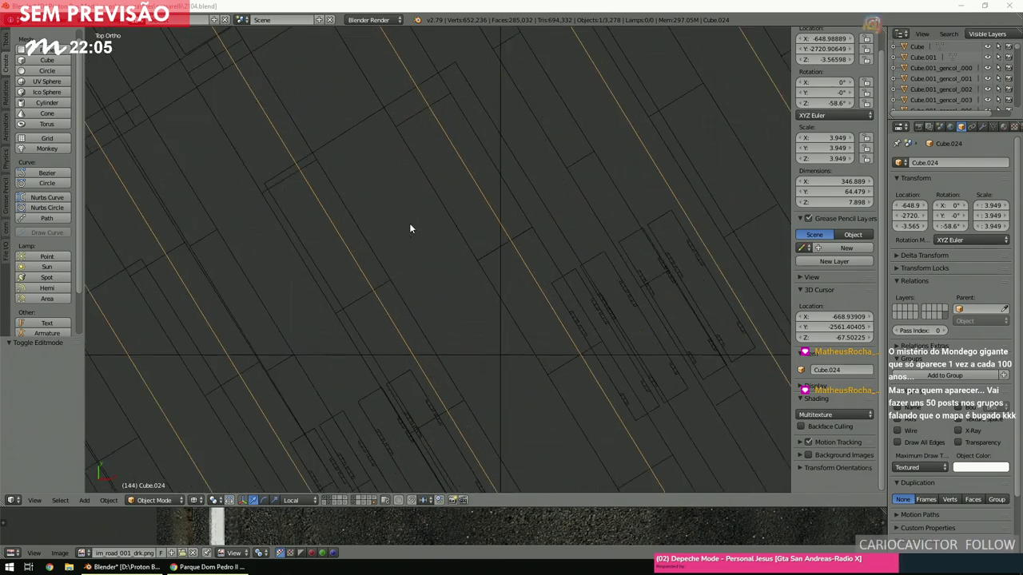
click(433, 205)
scroll(435, 204, down, 3)
scroll(434, 208, up, 3)
scroll(435, 208, up, 2)
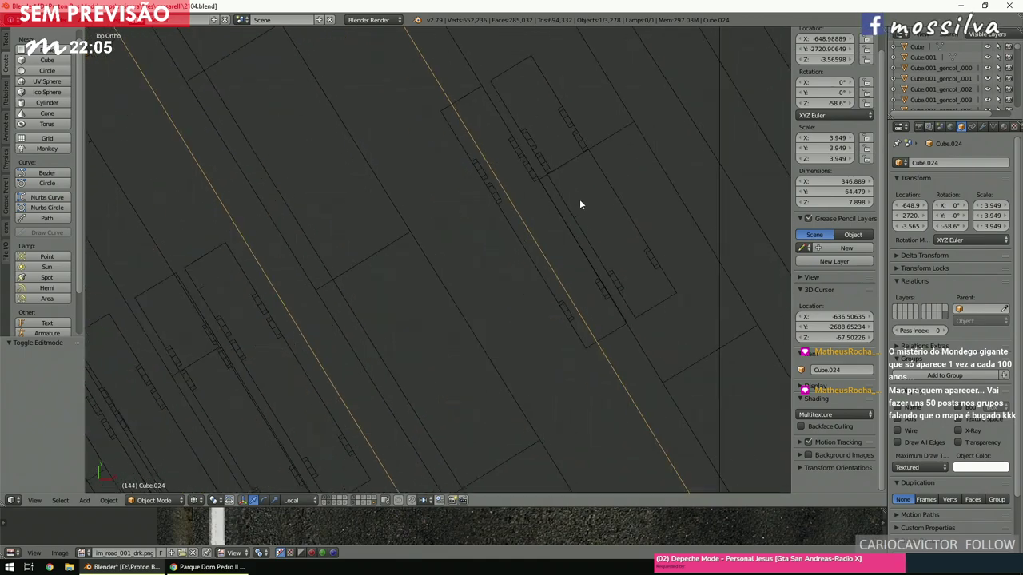
right_click(540, 228)
key(Tab)
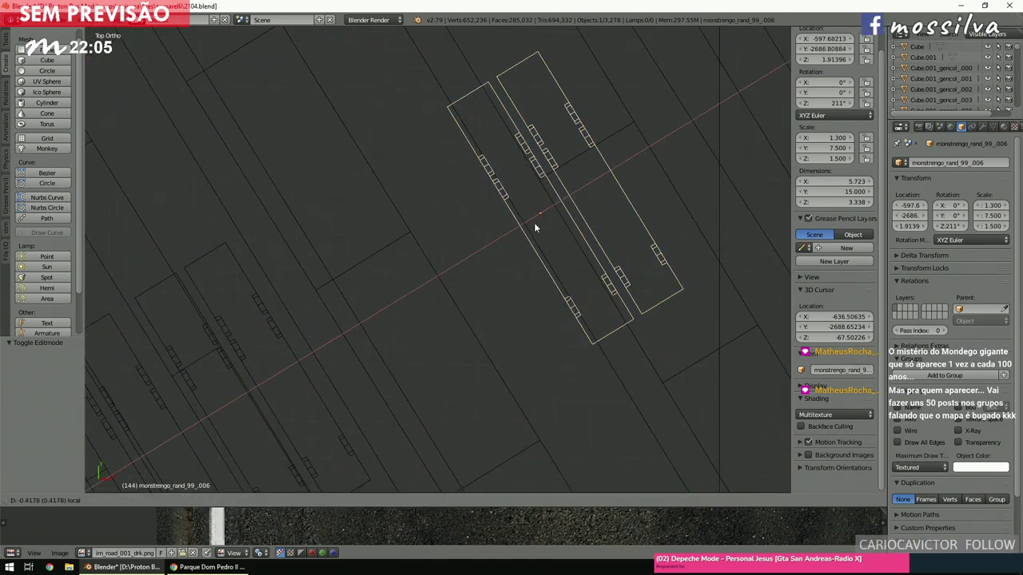
key(Tab)
key(a)
In solid shading, orbit and zoom in on the small blocks near the platform ends.
scroll(538, 224, down, 3)
scroll(538, 224, up, 3)
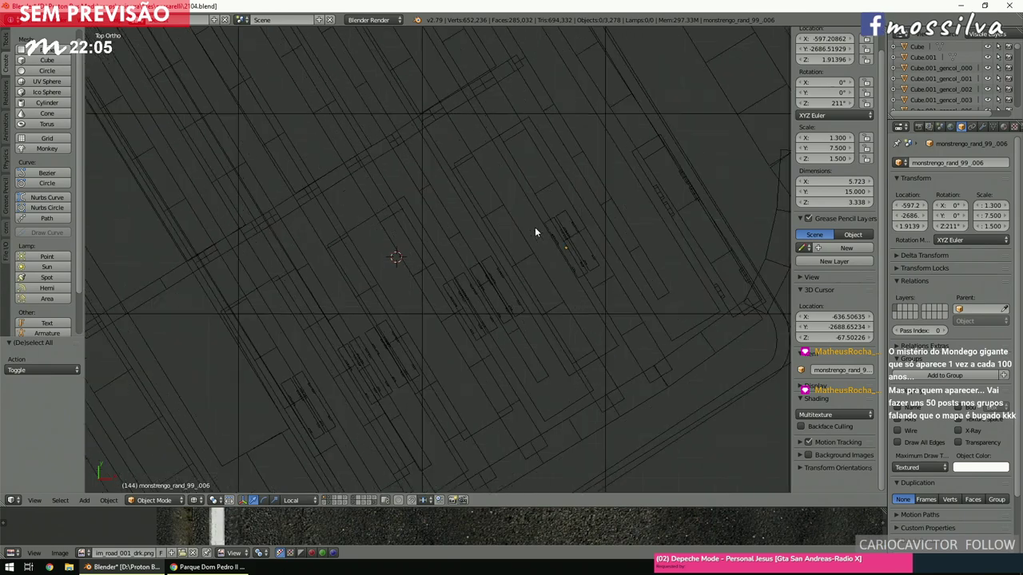
key(z)
mouse_move(550, 292)
middle_down()
mouse_move(530, 237)
mouse_move(465, 267)
middle_up()
scroll(523, 243, up, 2)
scroll(519, 254, down, 2)
scroll(503, 256, up, 3)
scroll(462, 264, down, 4)
scroll(462, 264, up, 5)
scroll(394, 268, up, 2)
scroll(395, 265, down, 3)
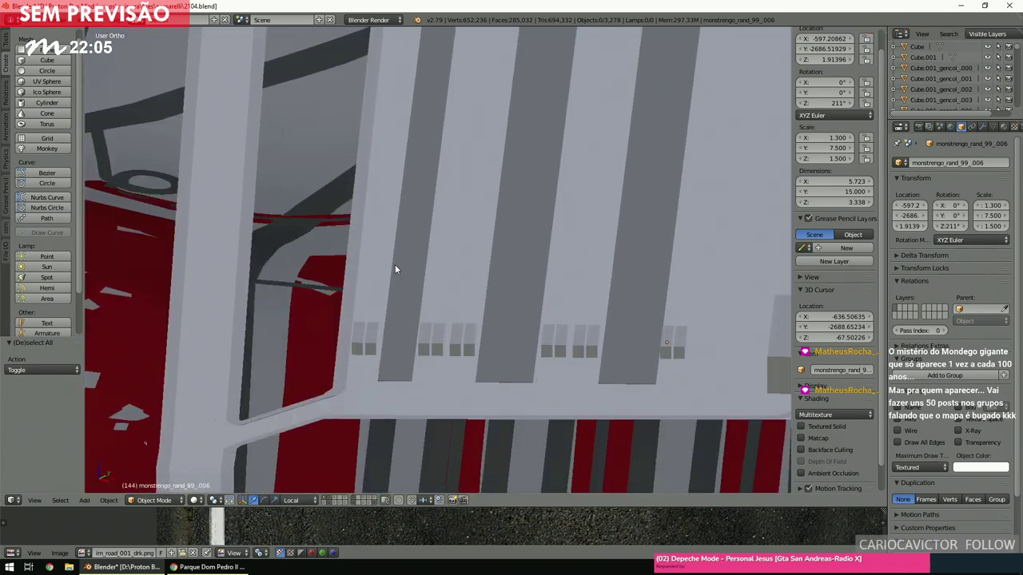
scroll(366, 282, up, 3)
scroll(366, 288, down, 2)
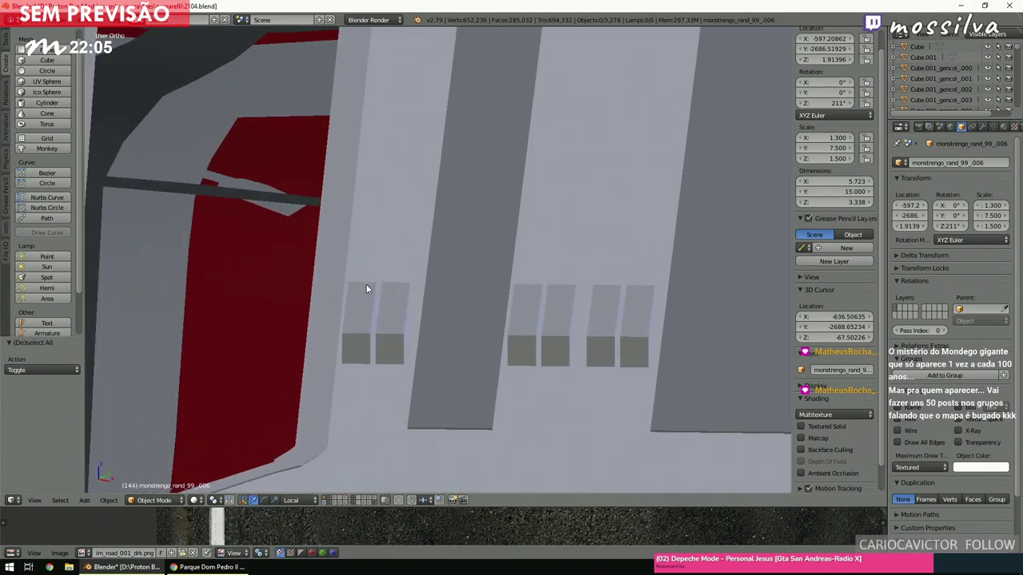
scroll(366, 288, up, 3)
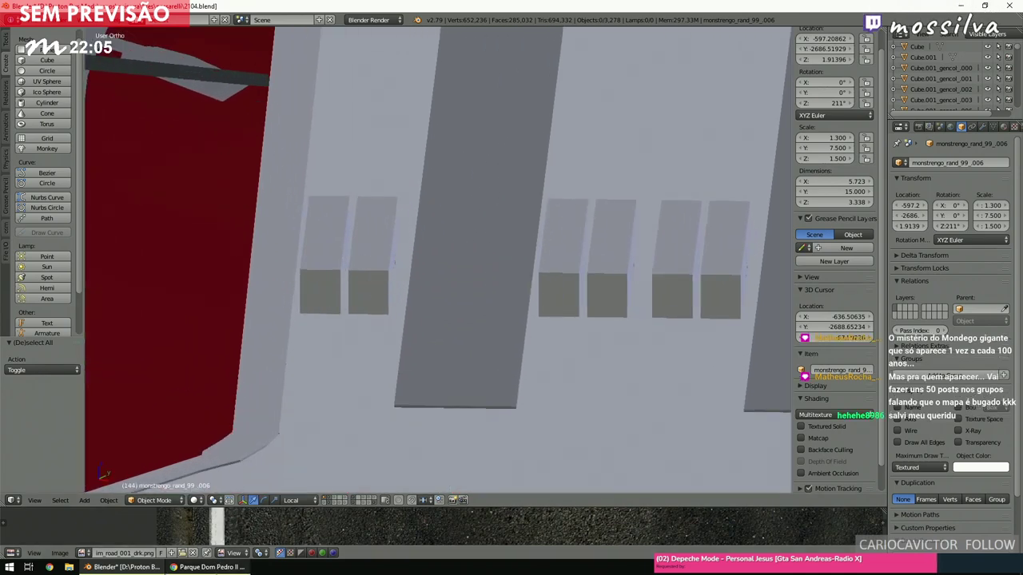
mouse_move(208, 568)
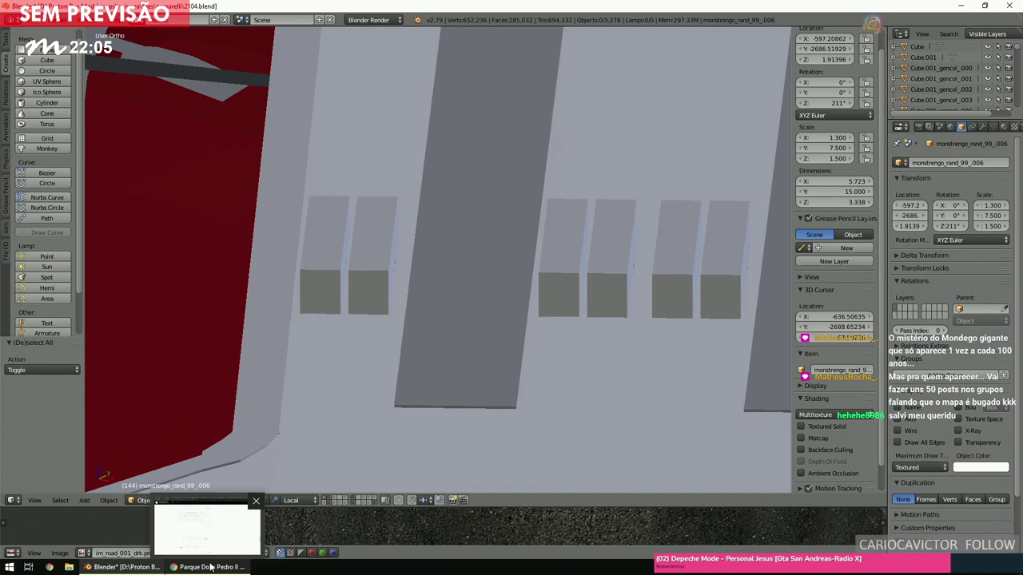
In Chrome, enlarge the terminal's site plan and open the image in a new tab.
click(212, 567)
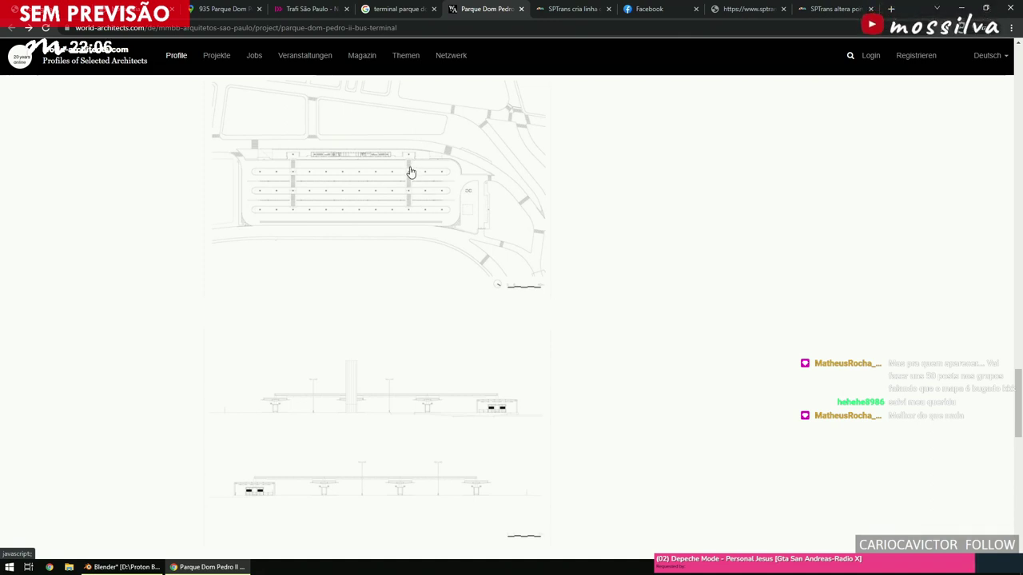
click(386, 189)
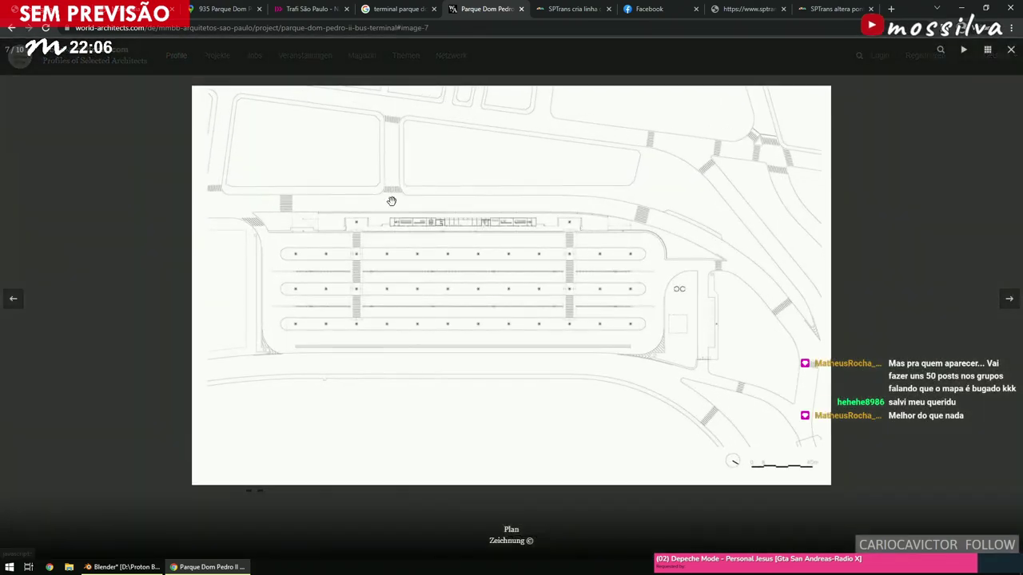
click(458, 297)
key(Left)
right_click(457, 297)
click(466, 274)
Study the plan image in its own tab at 250% zoom, then return to Blender.
click(510, 5)
ctrl+scroll(476, 291, up, 6)
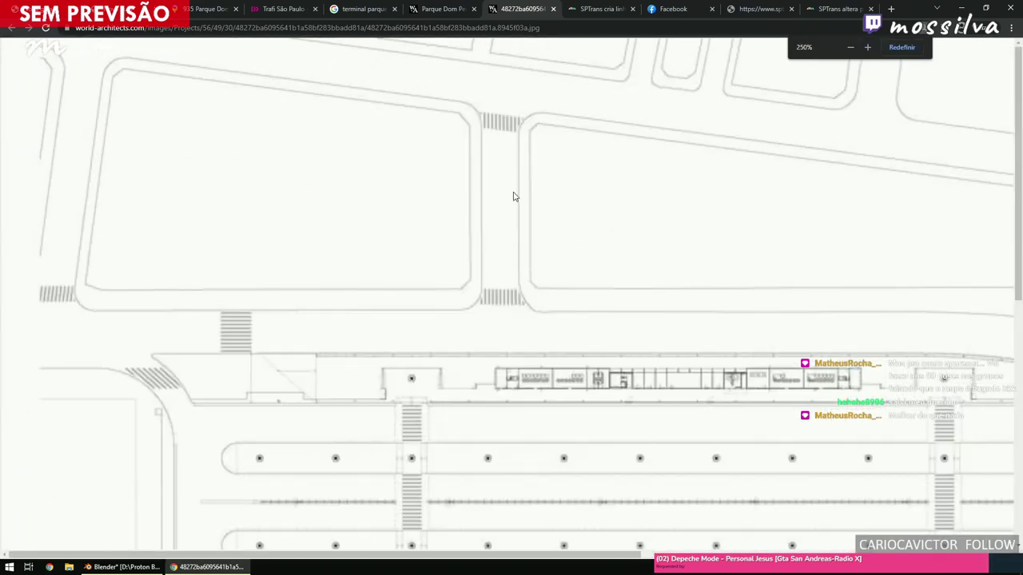
scroll(594, 239, down, 4)
scroll(592, 229, up, 1)
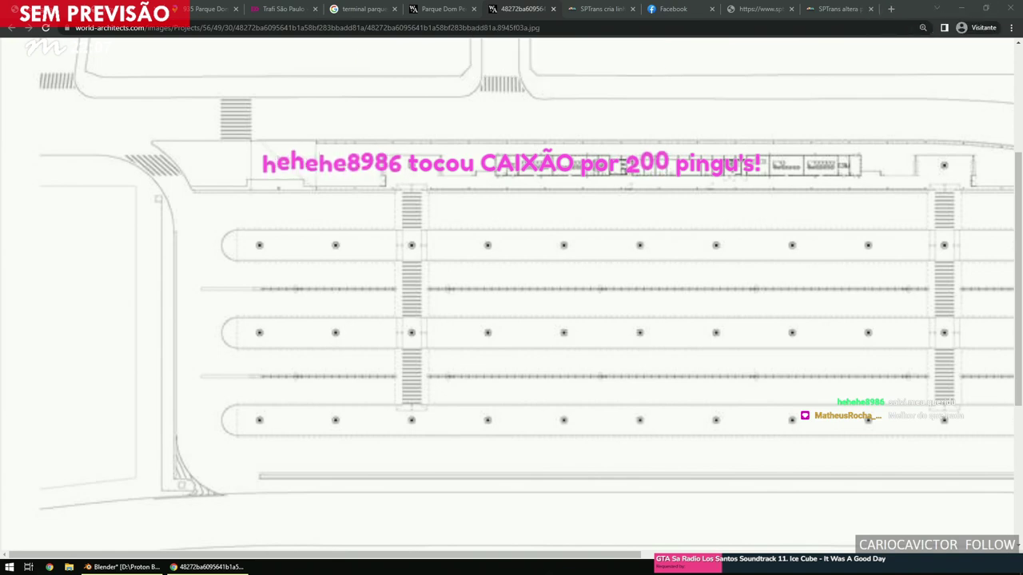
scroll(511, 213, down, 2)
scroll(511, 214, up, 2)
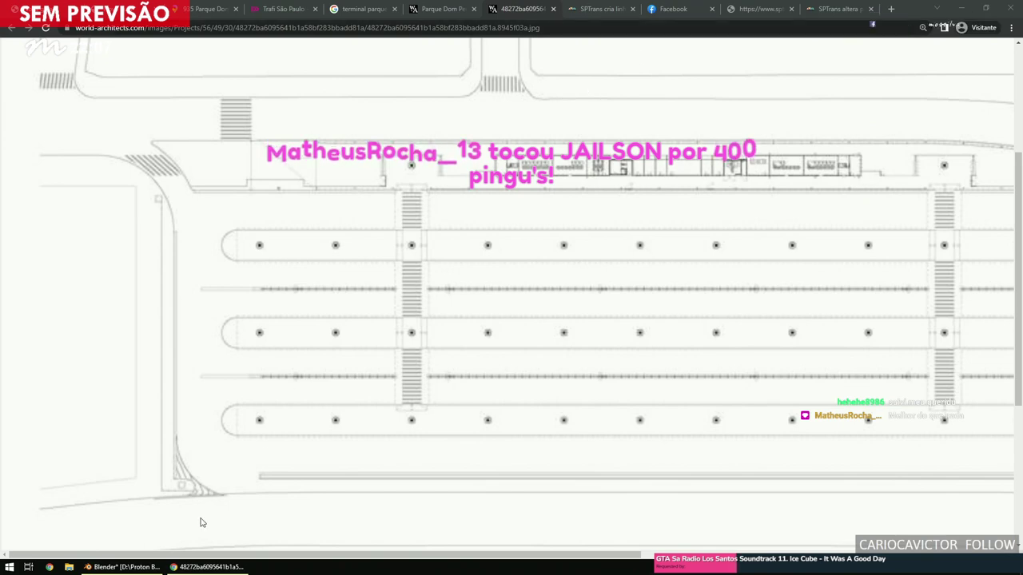
click(124, 567)
Save the project over its existing .blend file.
key(ctrl+s)
click(537, 246)
scroll(536, 247, down, 3)
scroll(536, 247, up, 5)
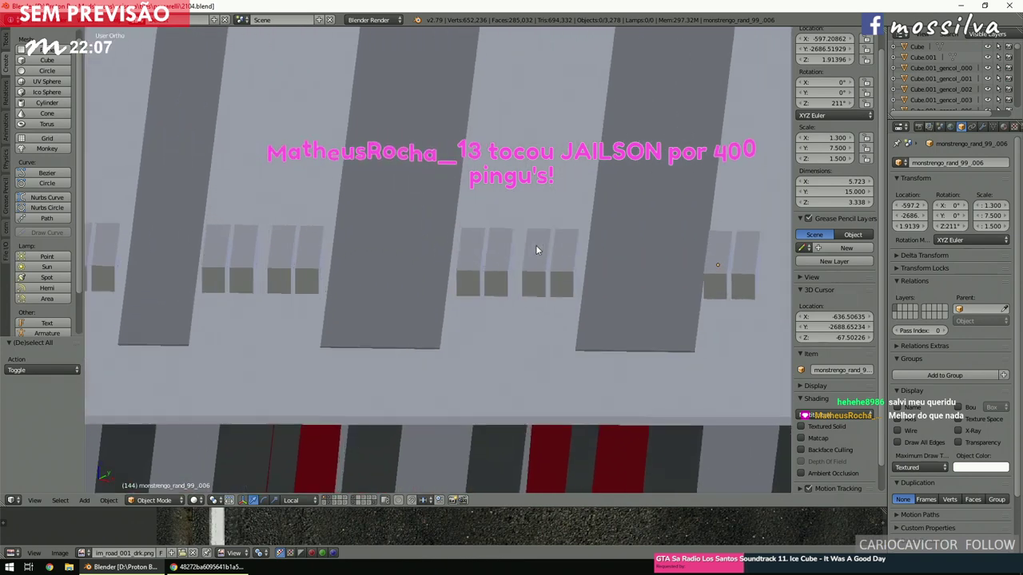
scroll(535, 244, up, 4)
Move the monstrengo_rand_1_007 block 0.517 units along X.
right_click(568, 304)
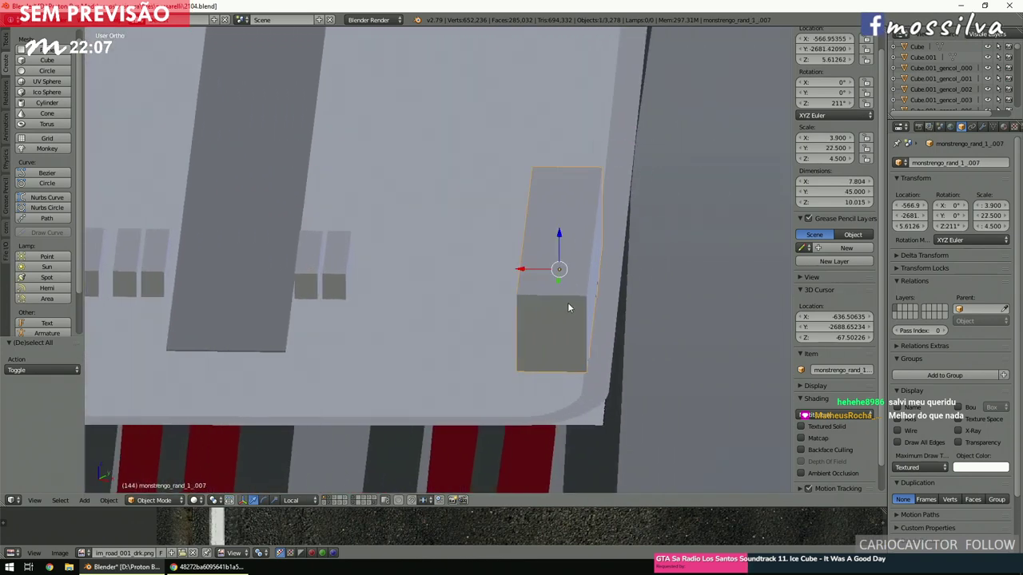
key(KP_Decimal)
key(g)
key(x)
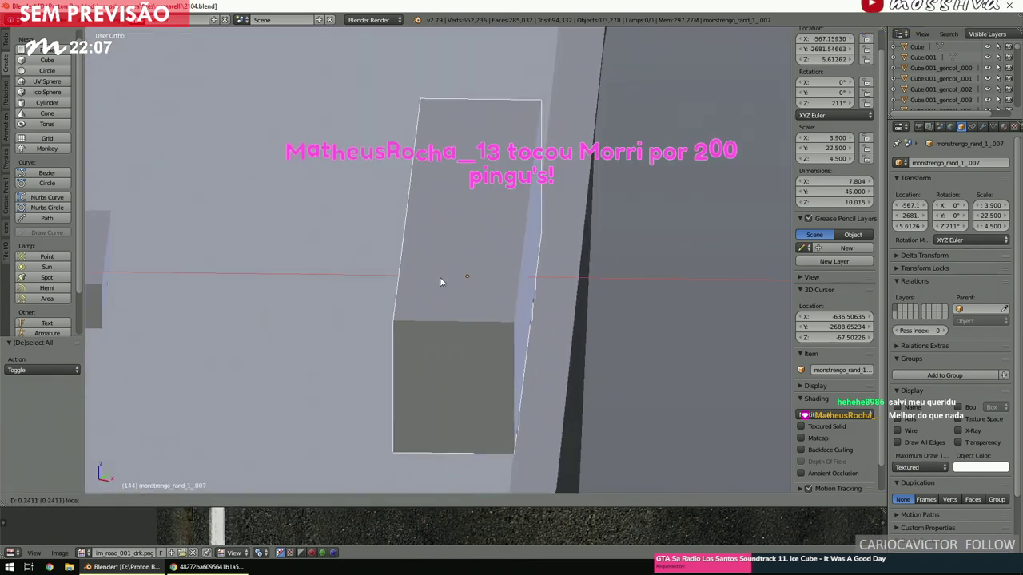
click(467, 315)
middle_drag(468, 315, 520, 313)
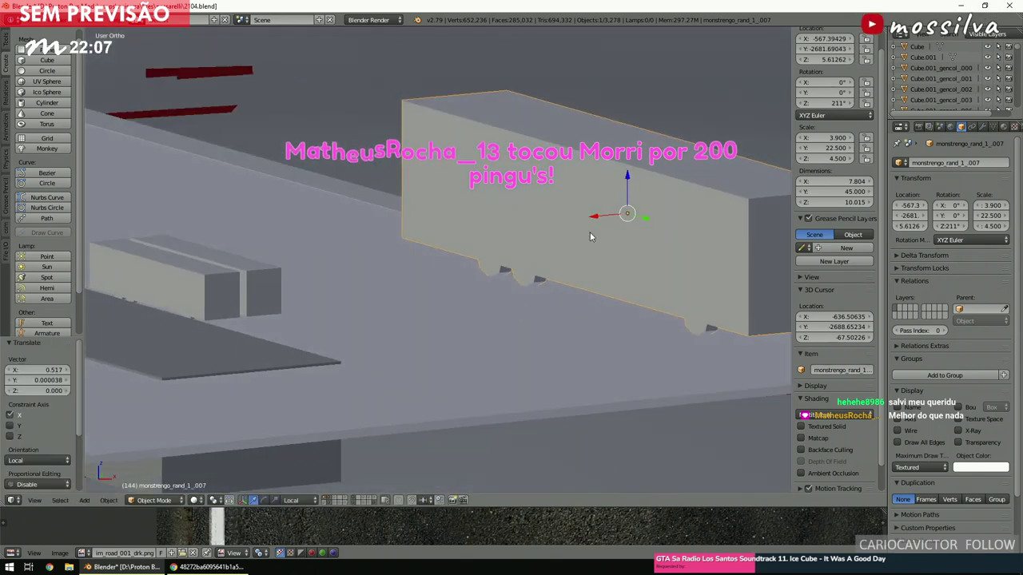
key(g)
key(z)
key(z)
right_click(630, 185)
middle_drag(630, 185, 597, 214)
scroll(597, 214, up, 3)
scroll(597, 214, down, 2)
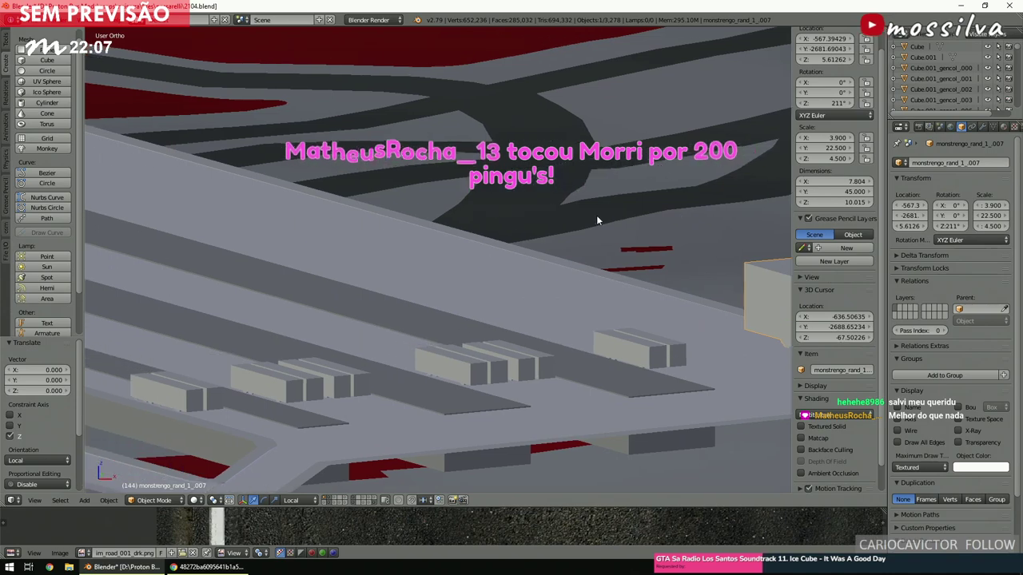
scroll(596, 215, down, 3)
From top view, place the 3D cursor beside the platforms at about X -586.6, Y -2725.8.
key(KP_7)
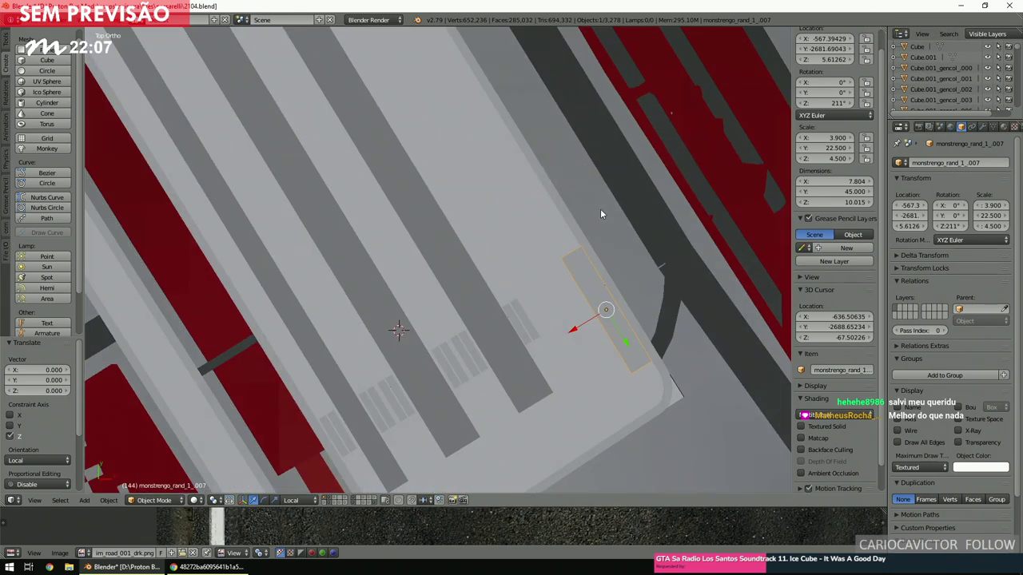
scroll(575, 249, down, 4)
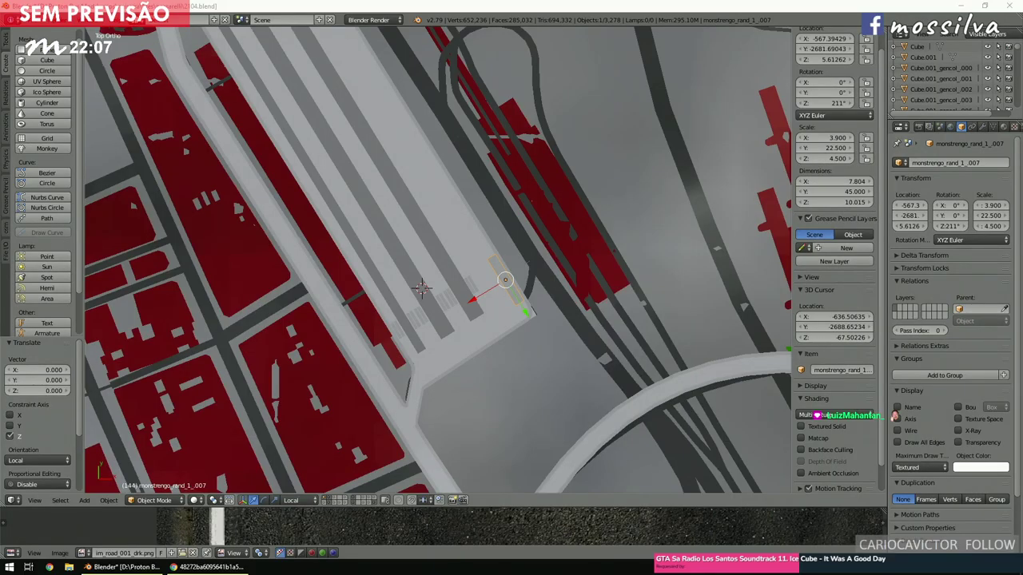
click(481, 333)
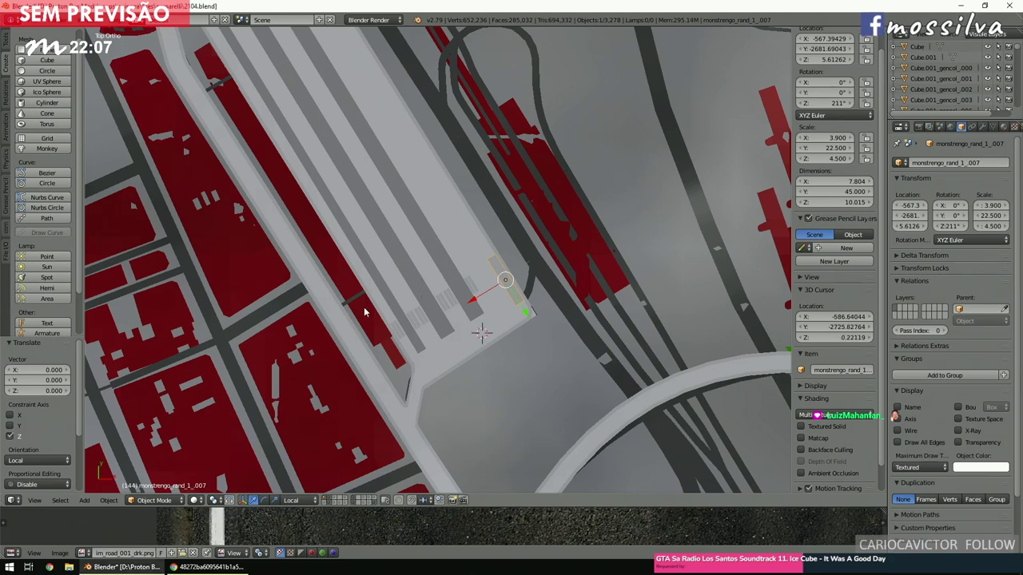
Switch to Chrome's project photo gallery and step back through the photos to the aerial terminal photo.
mouse_move(214, 568)
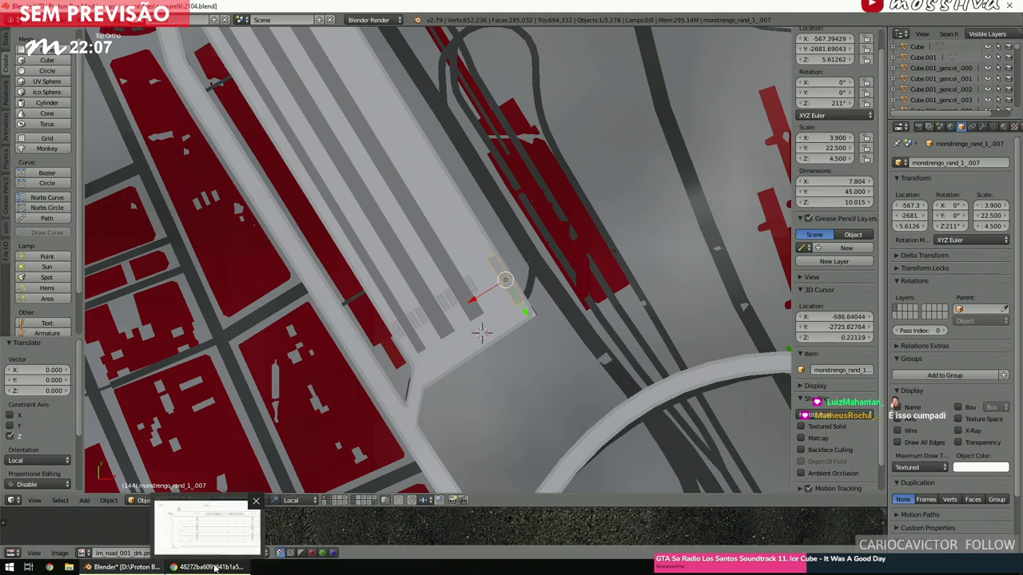
click(232, 540)
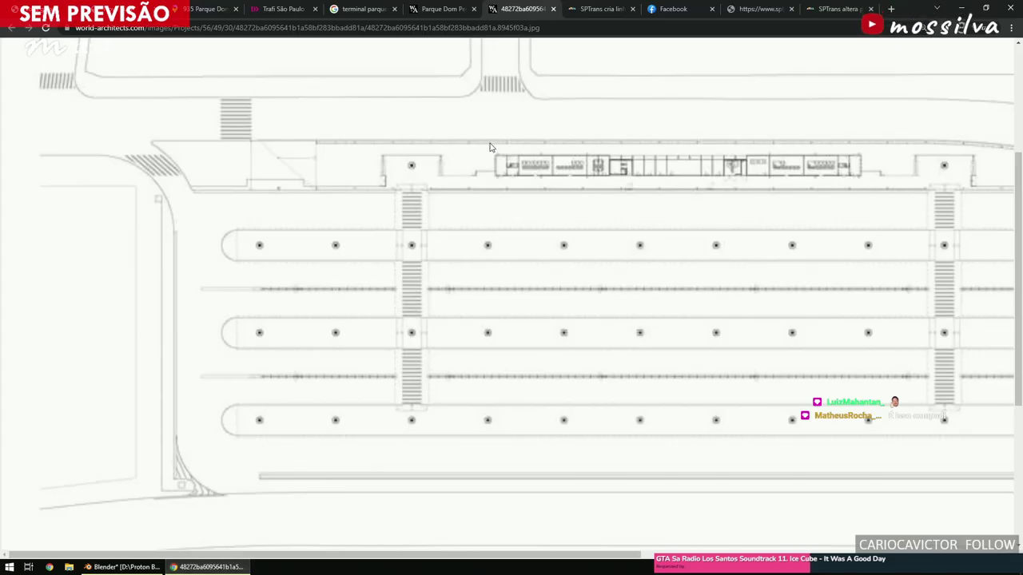
click(441, 10)
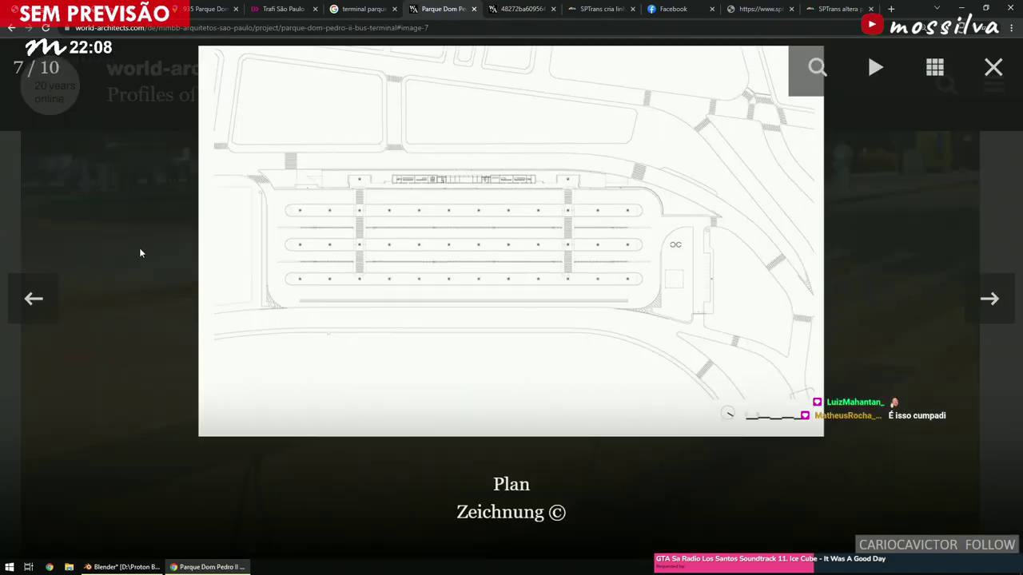
click(44, 295)
click(45, 296)
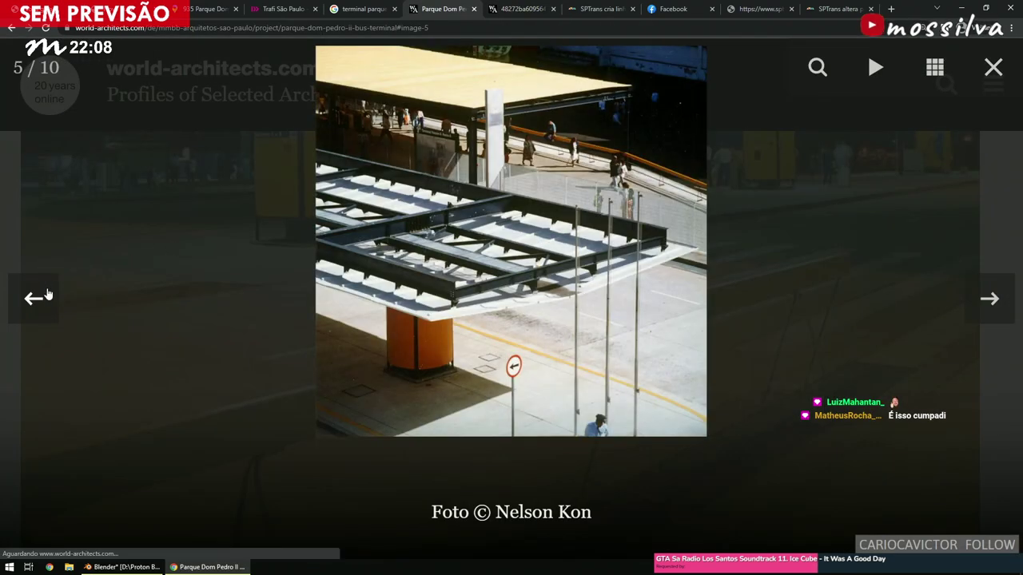
click(46, 296)
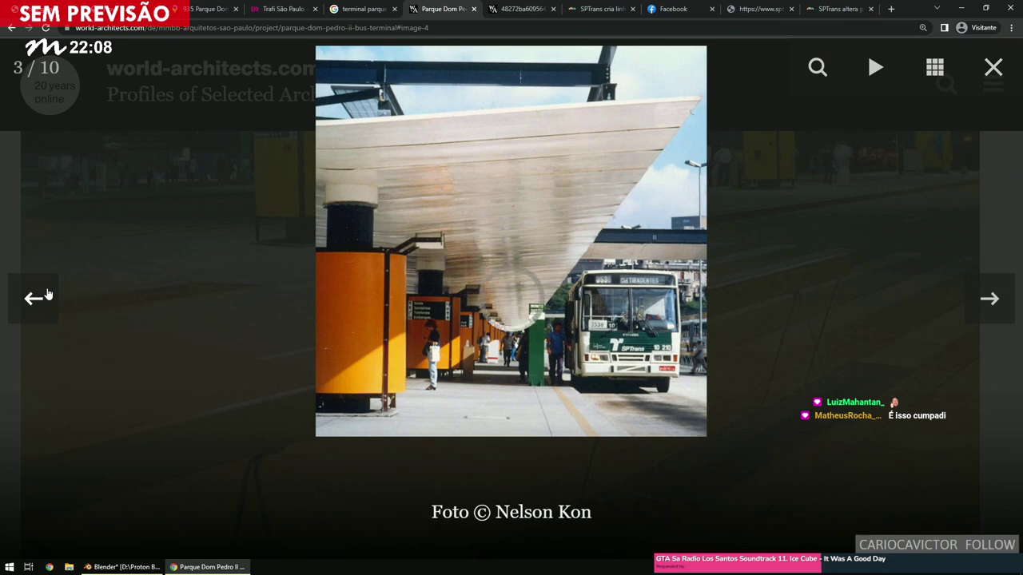
click(46, 296)
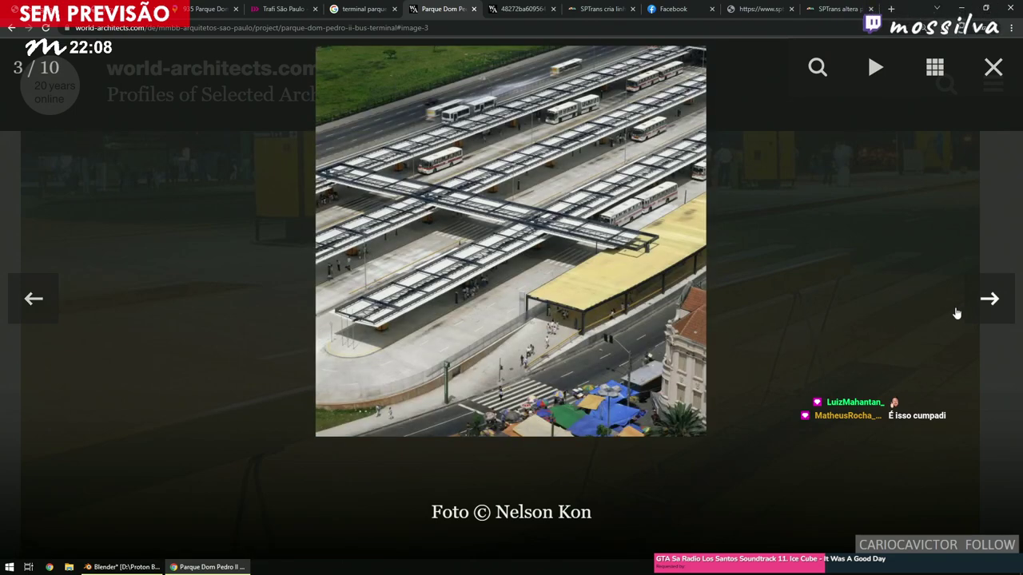
Zoom in and out on the bus canopy photo, then go back to image 1 of 10.
click(981, 306)
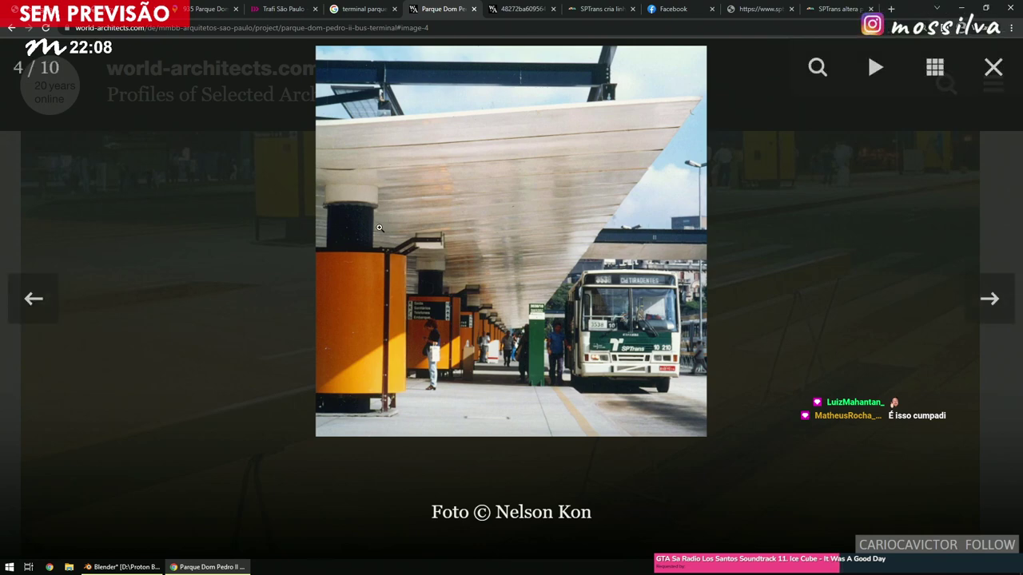
click(375, 289)
click(376, 293)
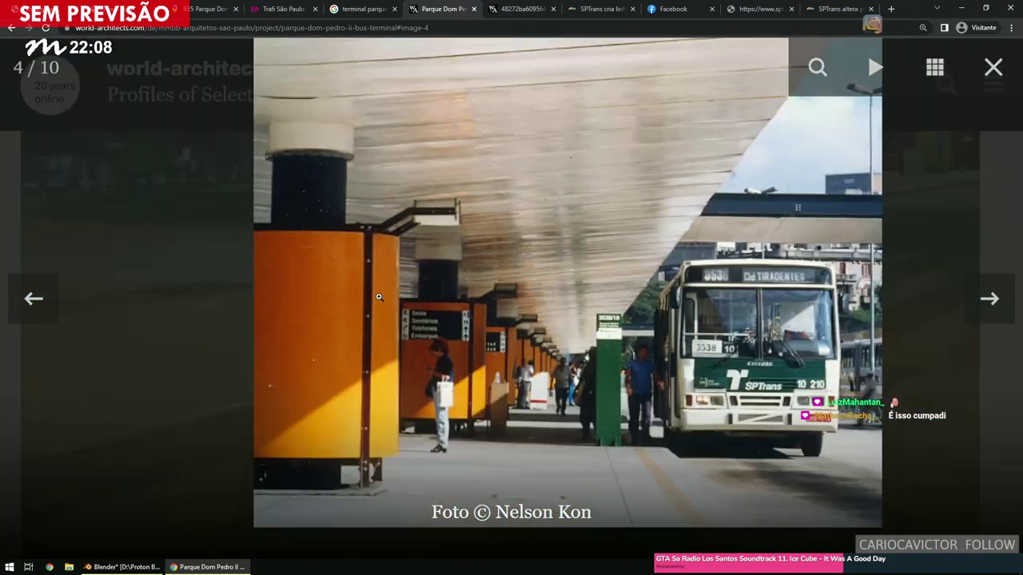
click(46, 294)
click(46, 295)
click(45, 297)
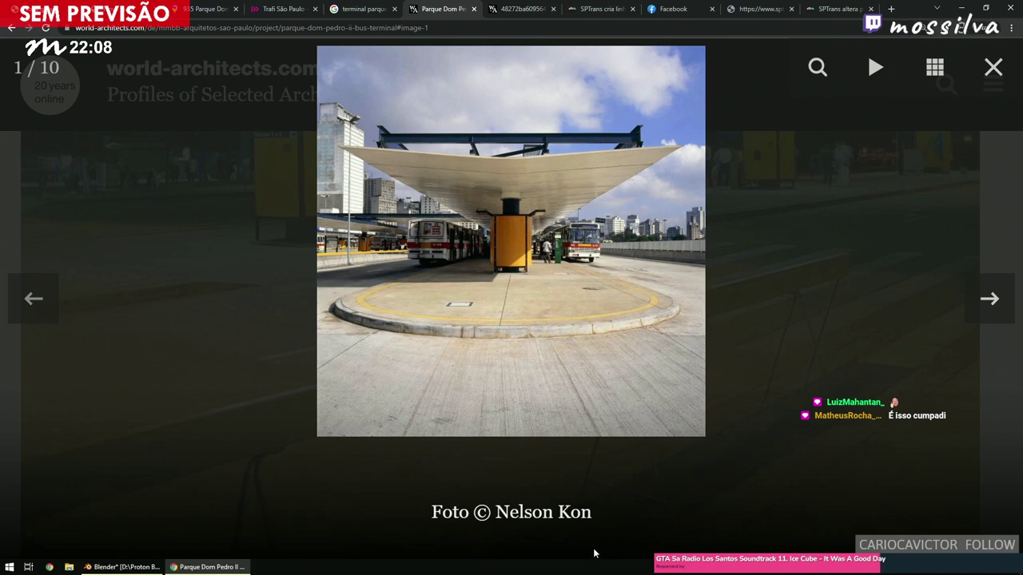
Back in Blender, deselect everything and place the 3D cursor where the pillar goes.
click(151, 569)
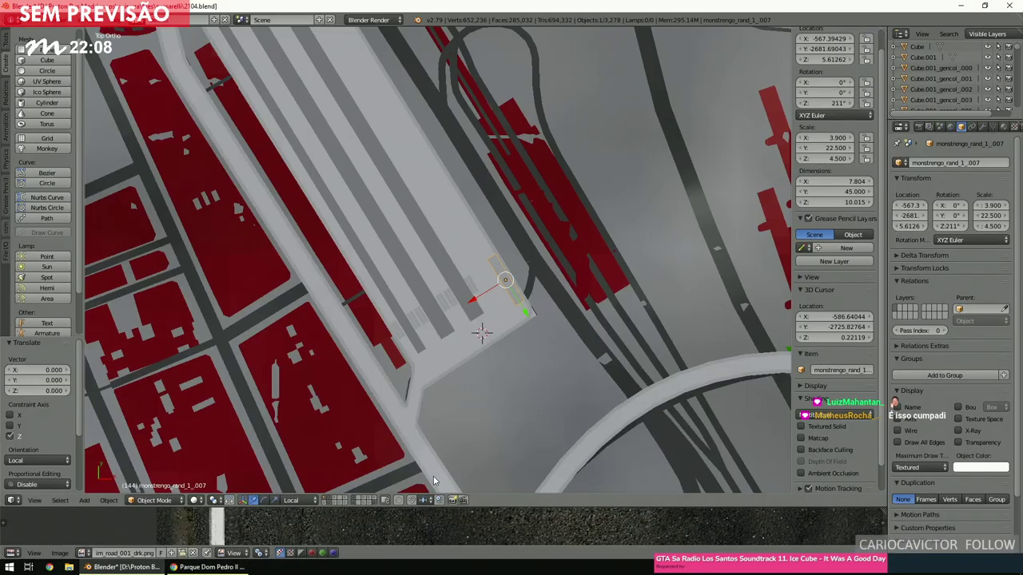
scroll(531, 369, up, 1)
scroll(530, 370, up, 3)
key(a)
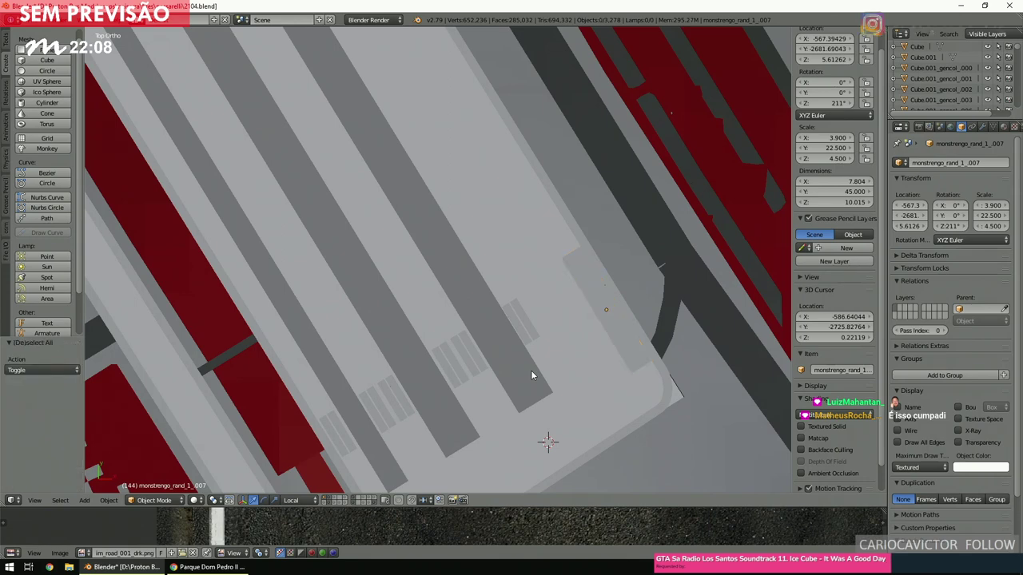
ctrl+scroll(531, 369, down, 1)
scroll(531, 367, up, 4)
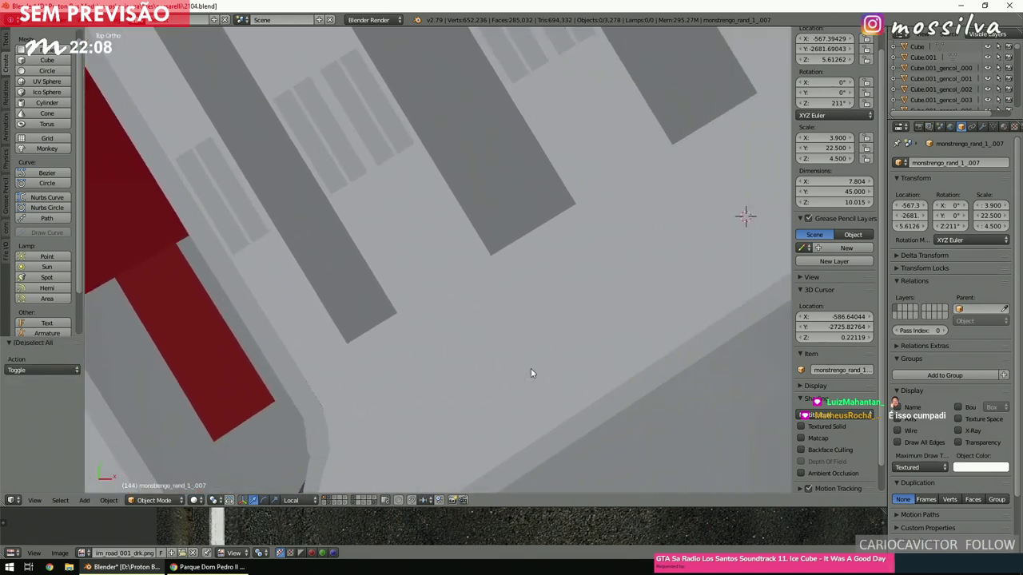
scroll(532, 373, up, 2)
click(567, 274)
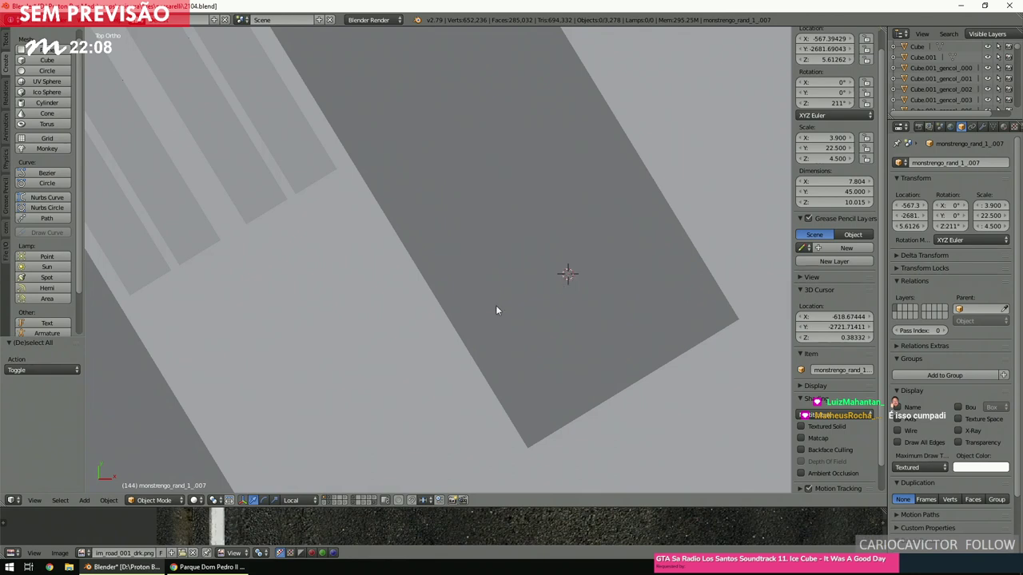
Add an 8-vertex cylinder at the 3D cursor.
click(59, 500)
mouse_move(87, 504)
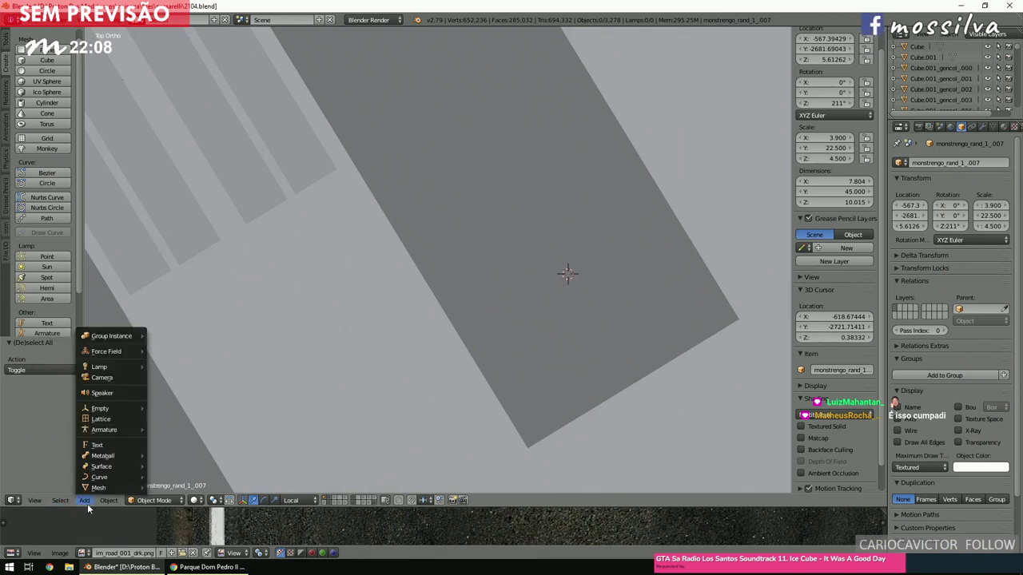
mouse_move(100, 469)
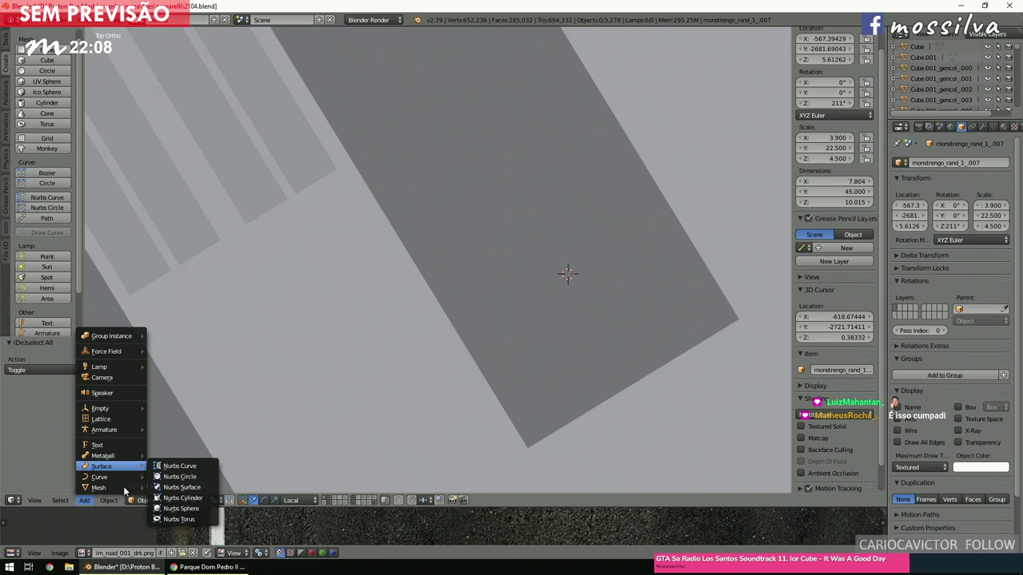
mouse_move(120, 488)
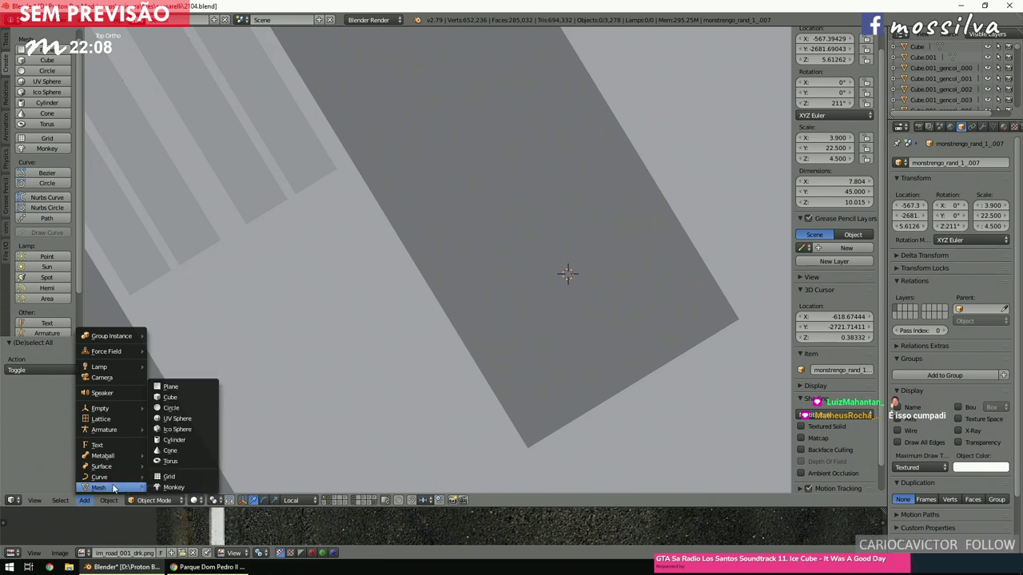
click(170, 440)
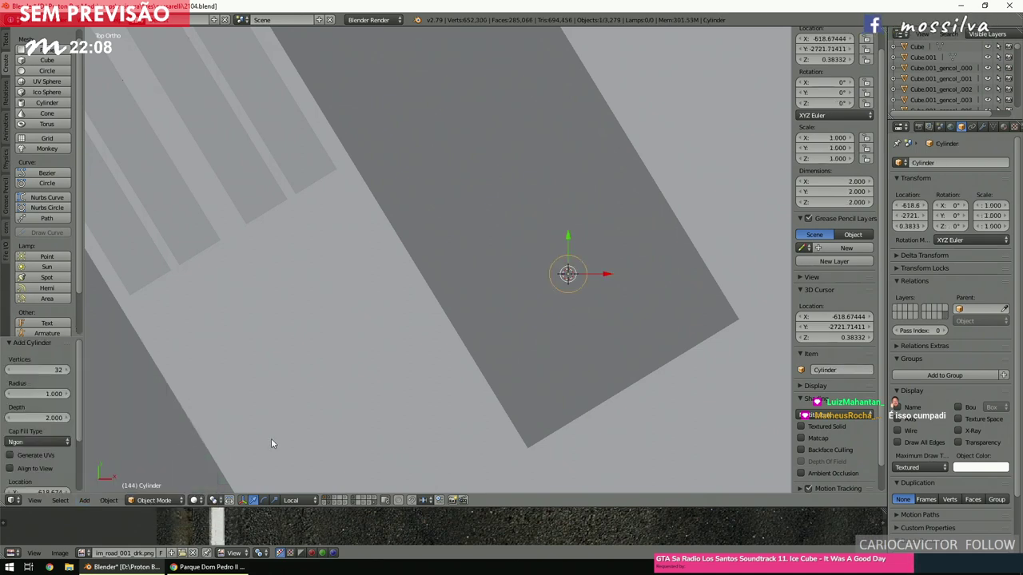
click(47, 369)
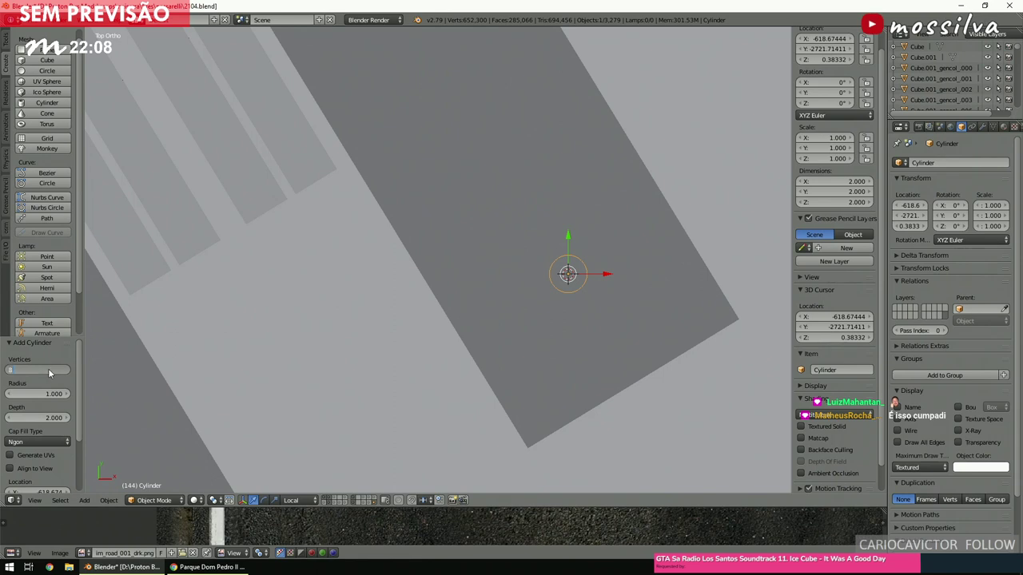
text(8)
key(Return)
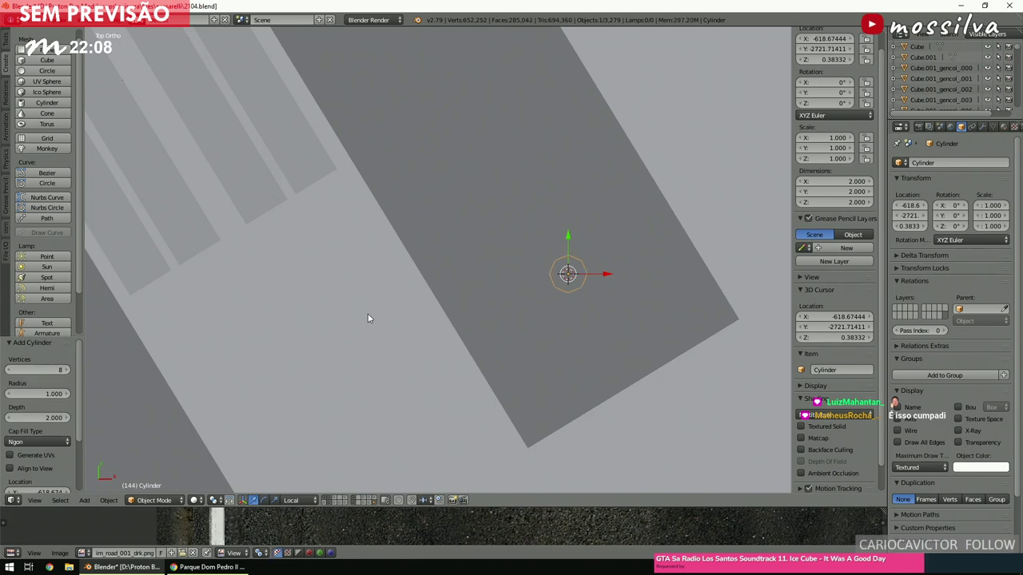
In Edit Mode, snap the 3D cursor to the centre of the cylinder's bottom face.
scroll(458, 309, up, 3)
middle_drag(566, 333, 541, 296)
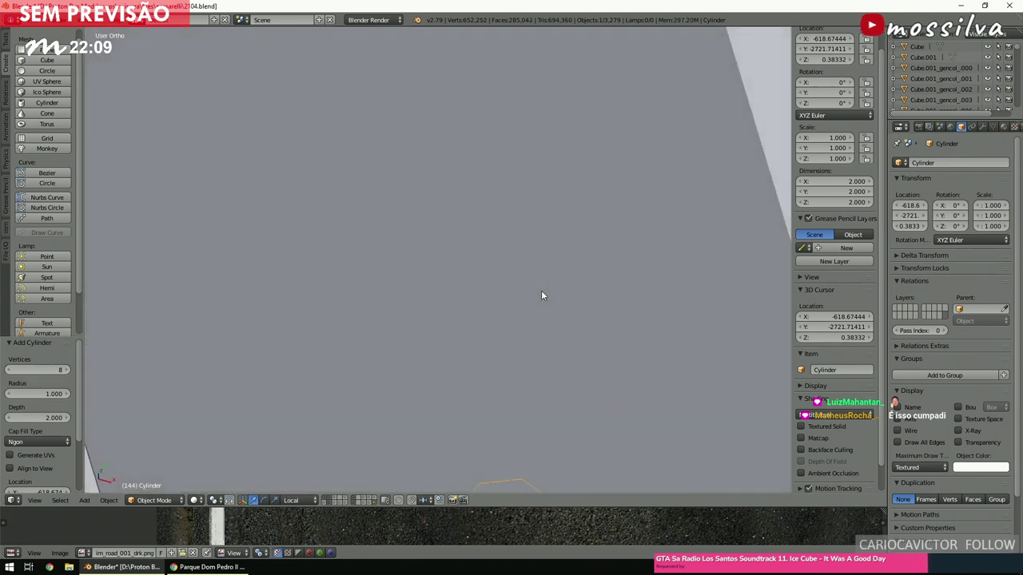
scroll(539, 294, down, 5)
scroll(528, 312, up, 2)
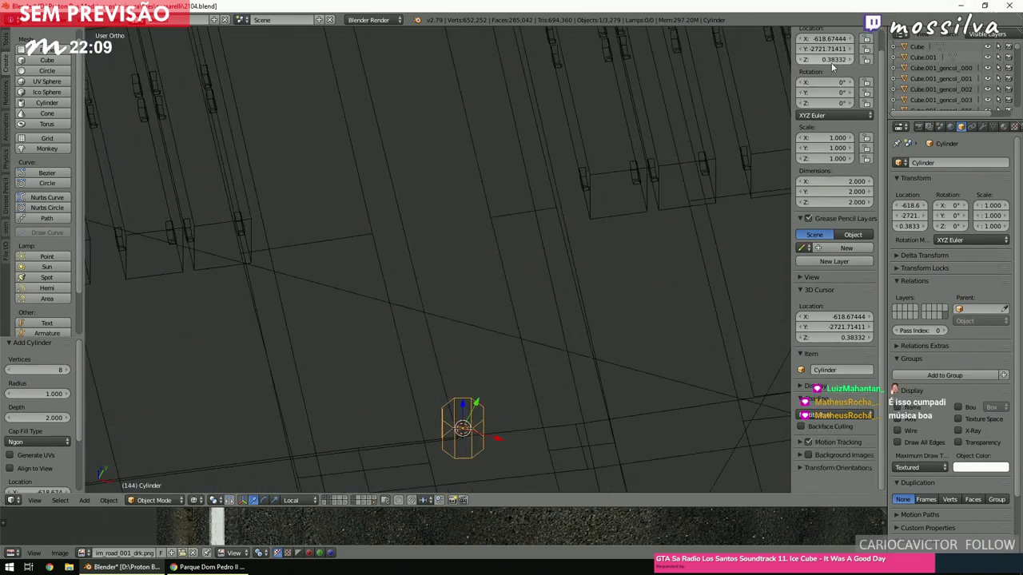
shift+scroll(595, 292, down, 5)
scroll(593, 296, up, 5)
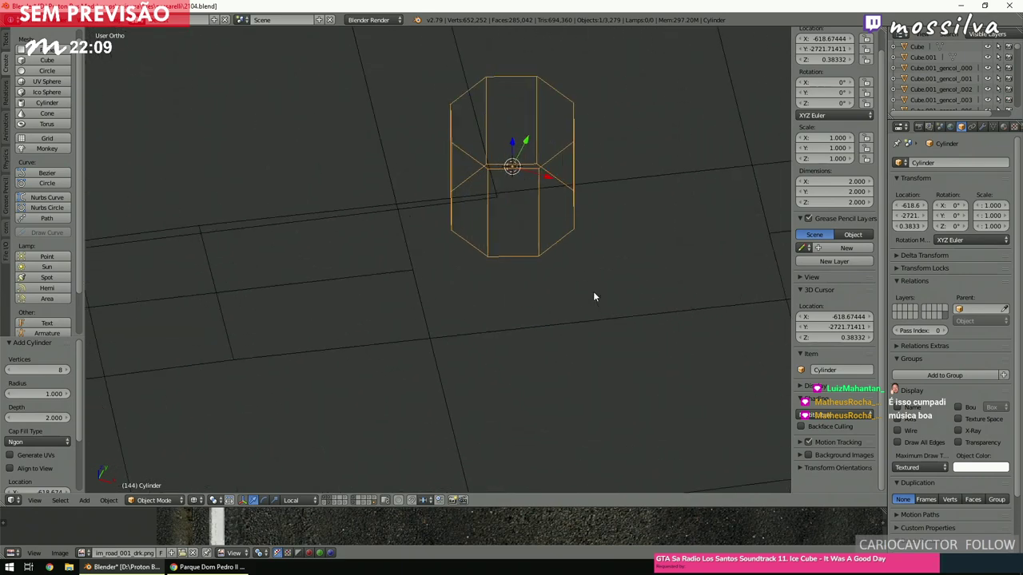
click(154, 499)
click(156, 478)
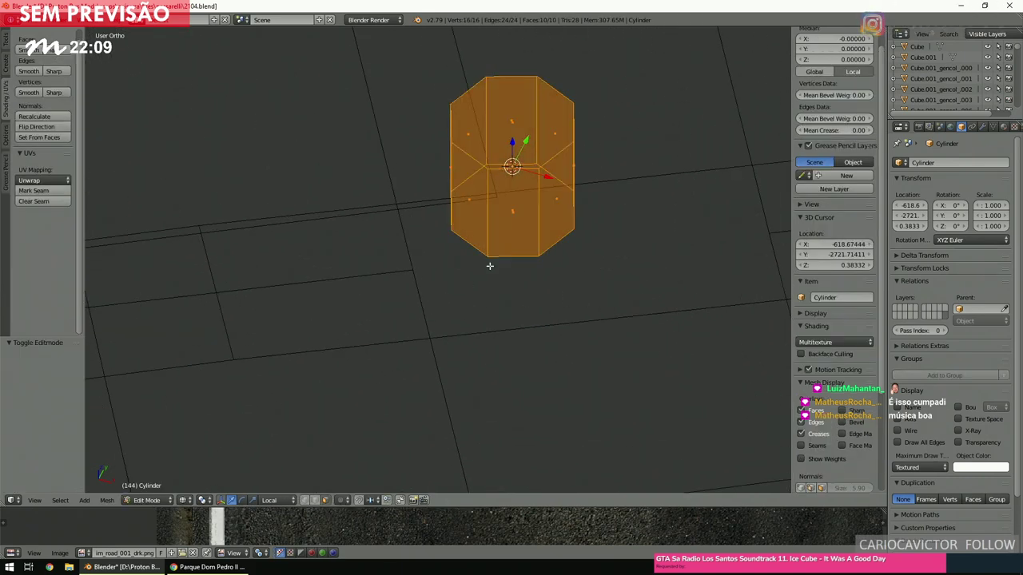
key(a)
right_click(511, 211)
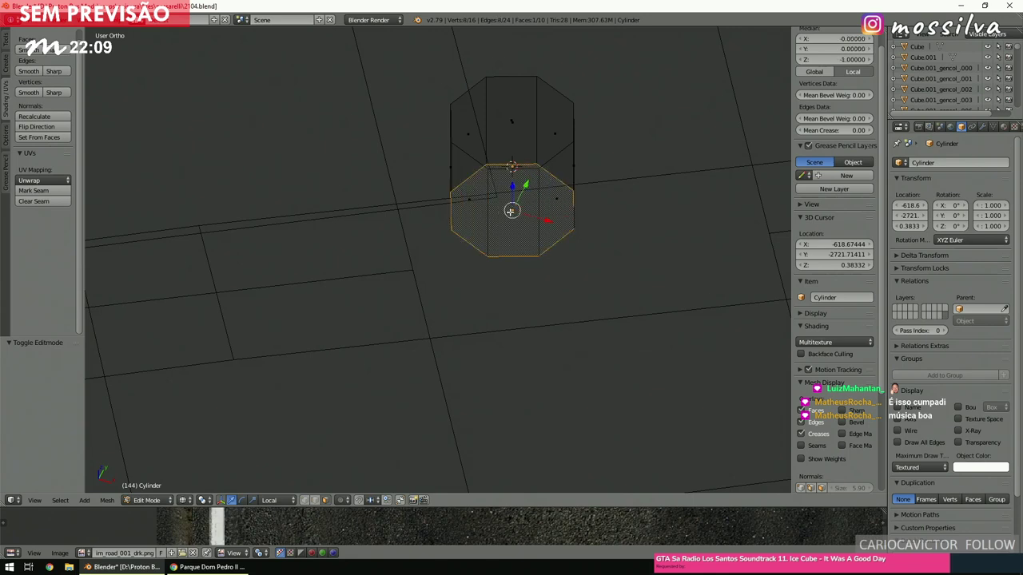
key(shift+s)
click(513, 212)
Back in Object Mode, move the cylinder's origin to its base at the 3D cursor.
click(152, 500)
click(152, 429)
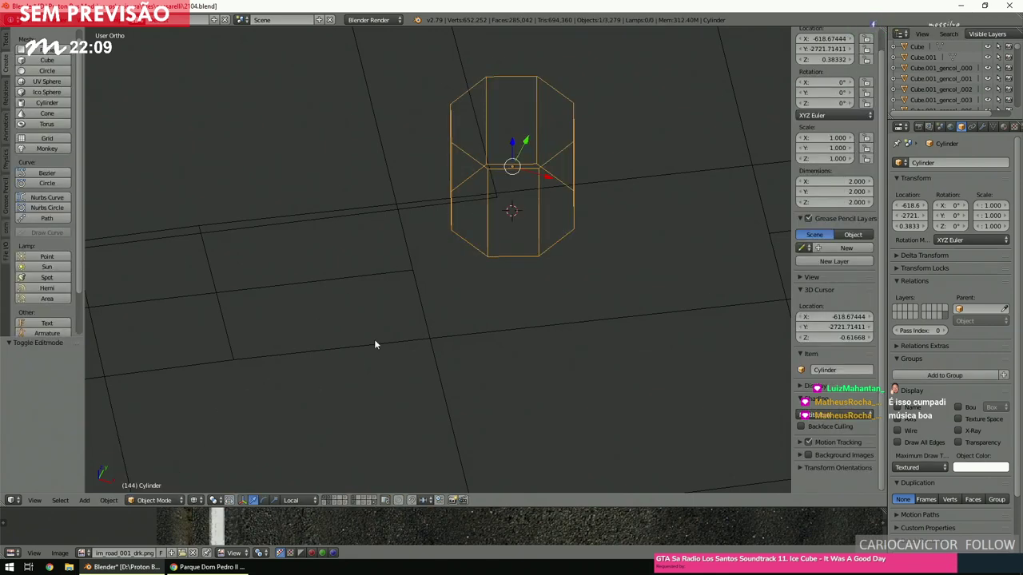
key(ctrl+alt+shift+c)
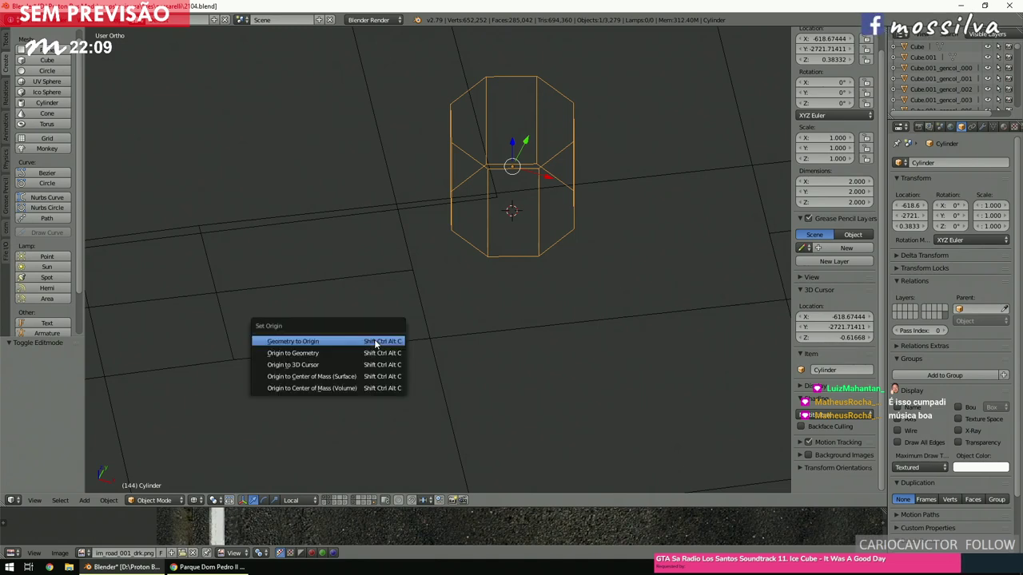
click(372, 365)
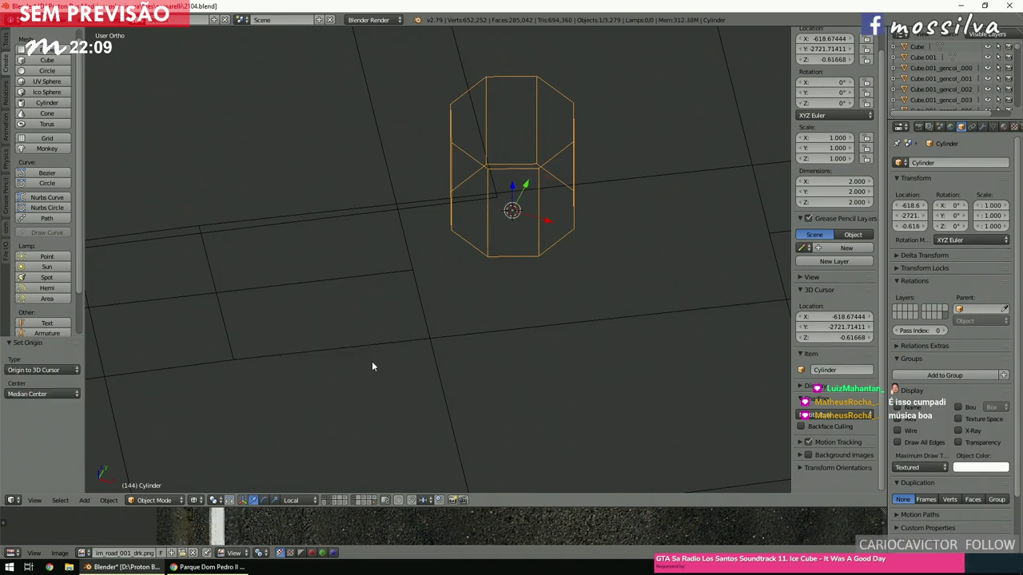
Change the cylinder's height to 6, then to 3.
click(828, 204)
text(6)
key(Return)
click(828, 202)
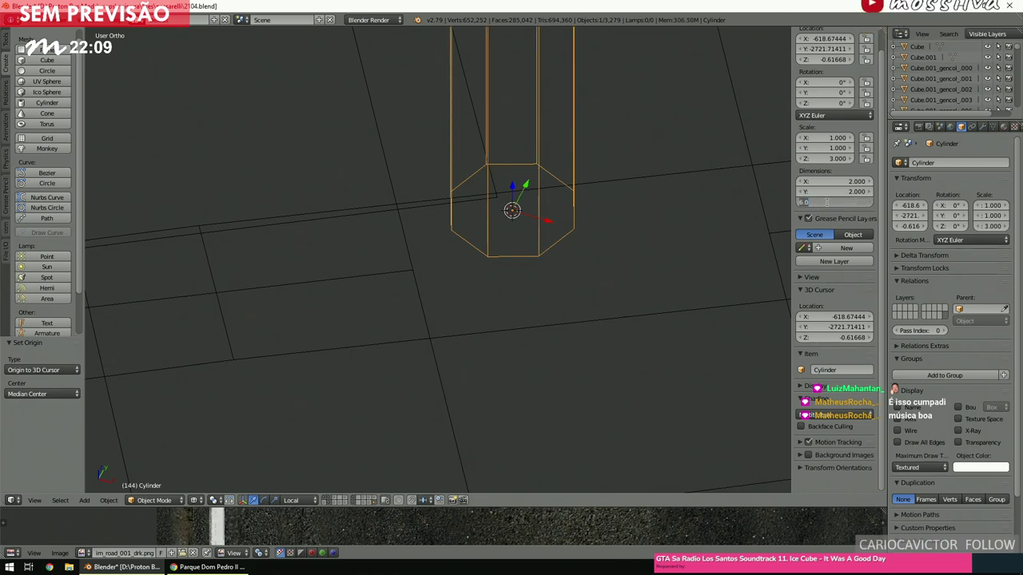
text(3)
key(Return)
From the side view, move the cylinder along Z down to platform level.
scroll(576, 214, down, 2)
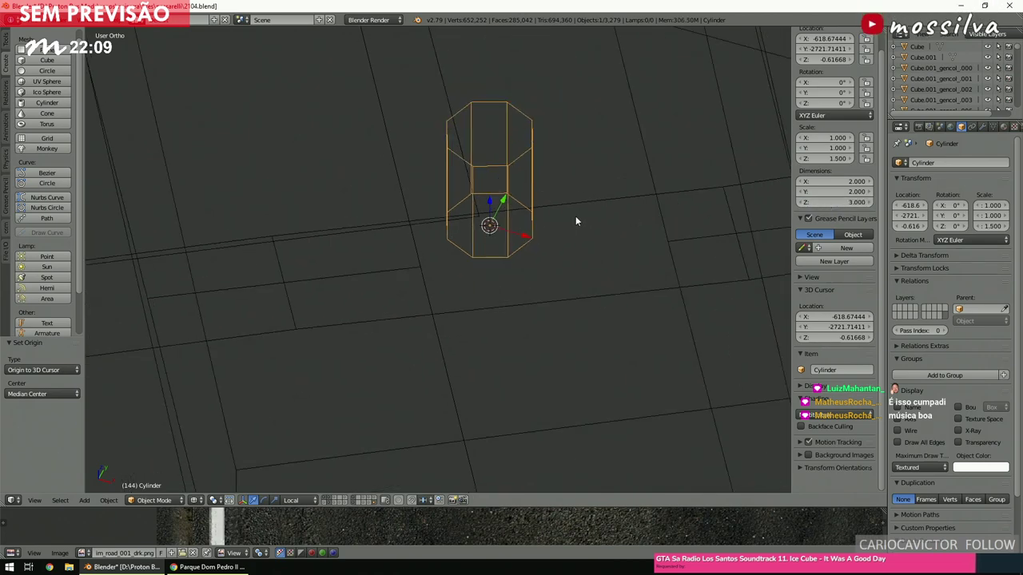
key(KP_3)
key(KP_Decimal)
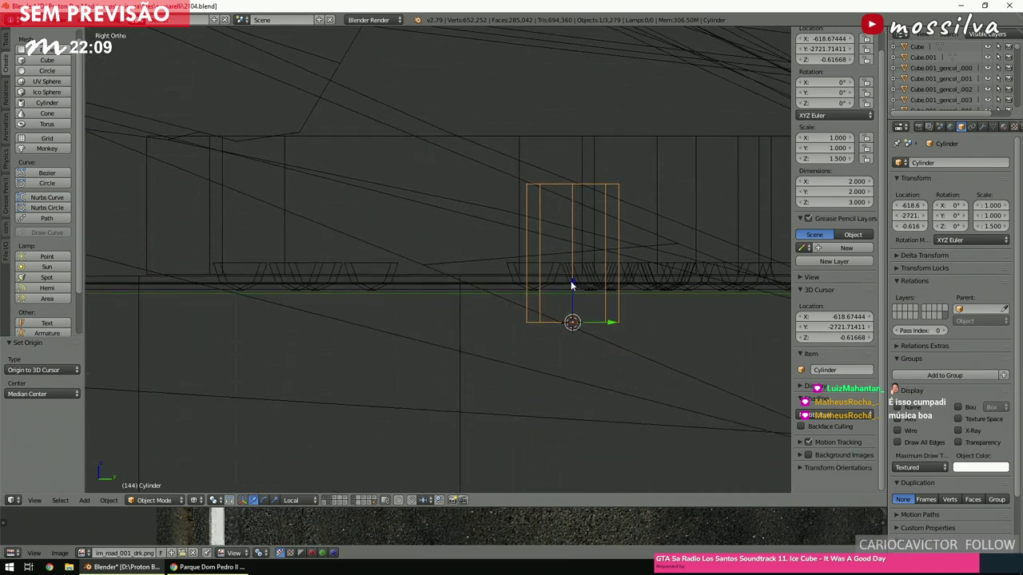
click(571, 271)
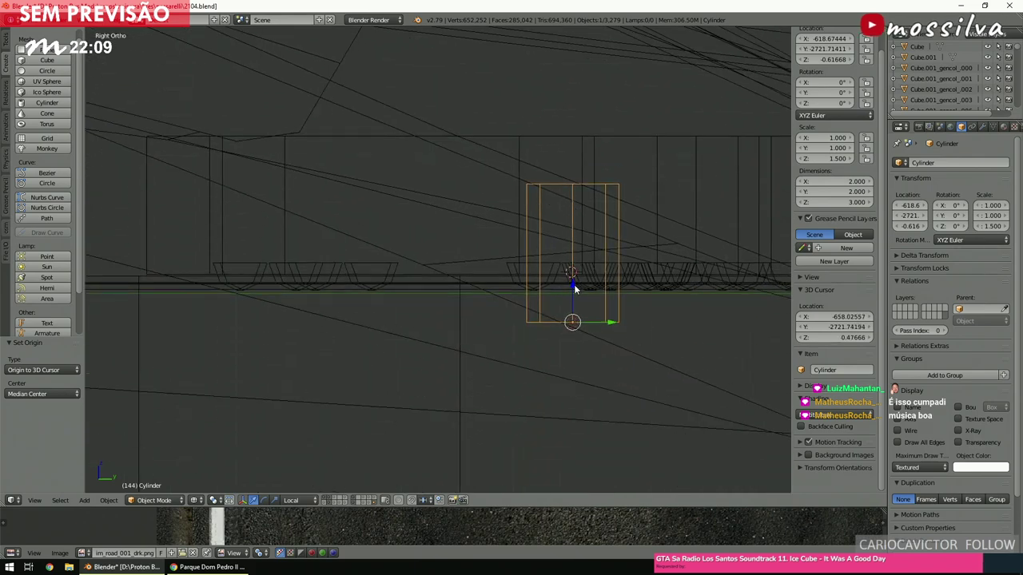
key(g)
key(z)
key(z)
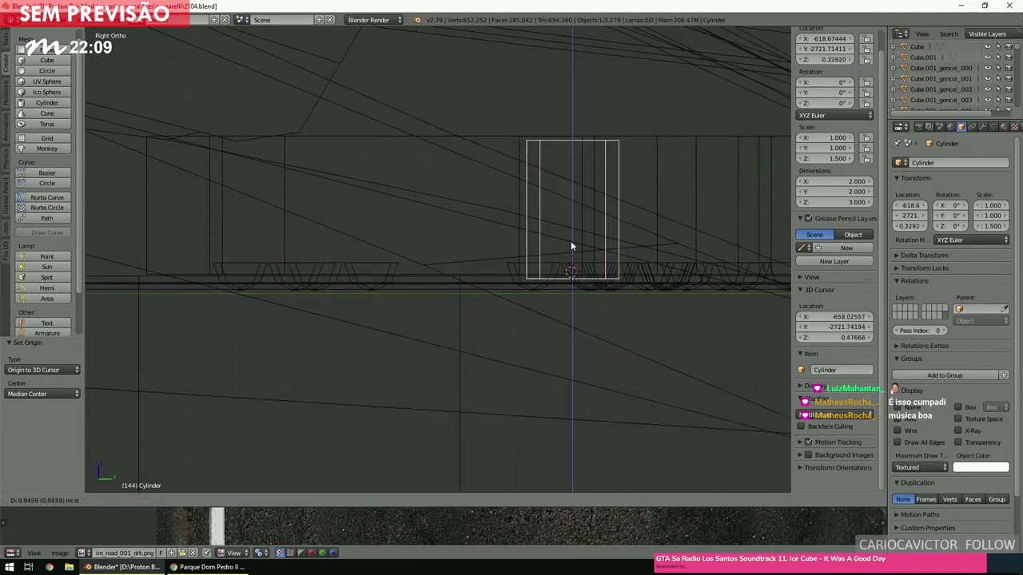
click(572, 255)
From the top view, scale the cylinder to 0.912 and place it on the terminal.
key(KP_7)
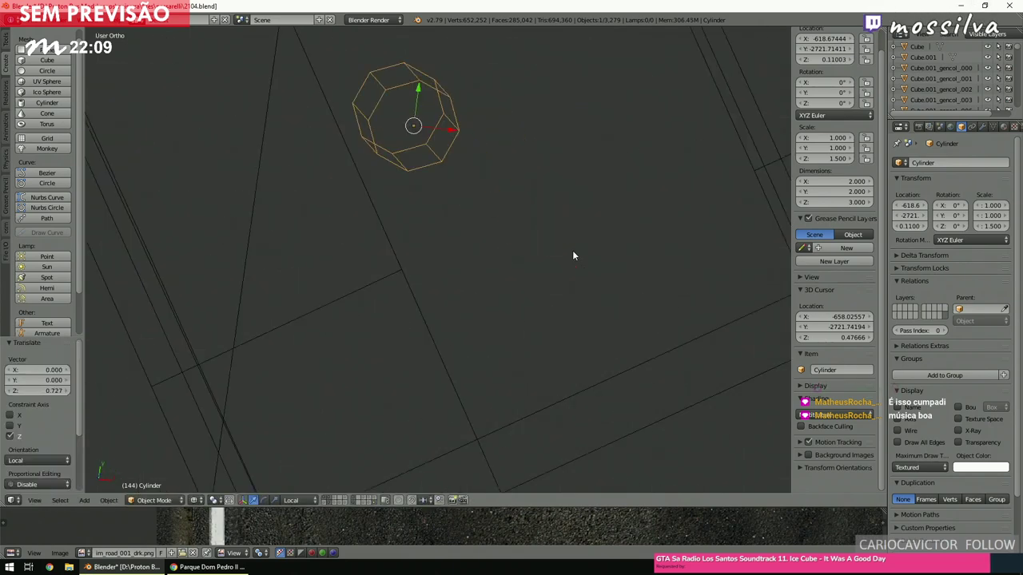
key(g)
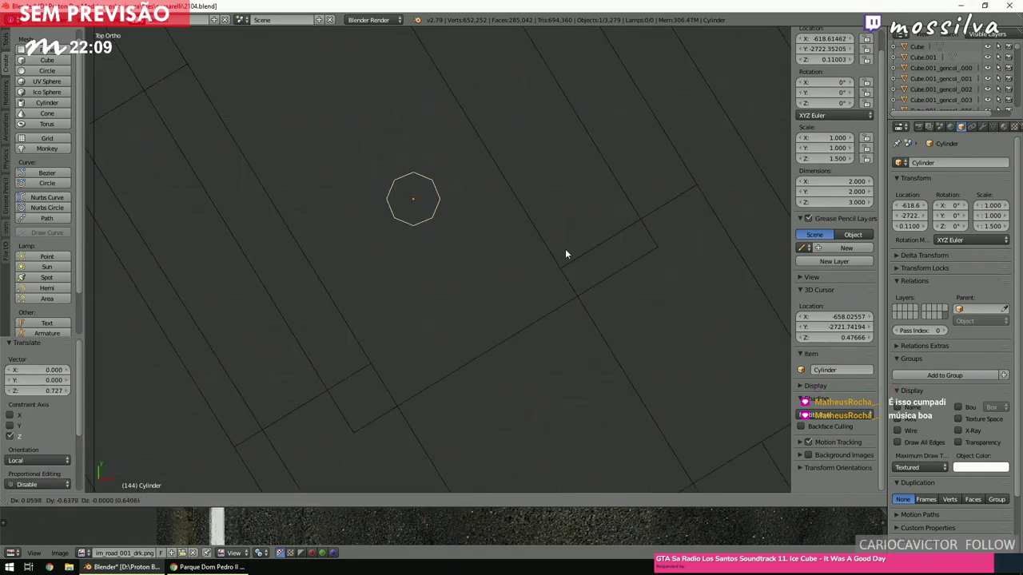
click(575, 272)
scroll(467, 252, up, 4)
scroll(465, 253, up, 2)
scroll(466, 253, down, 3)
ctrl+scroll(543, 253, down, 2)
key(s)
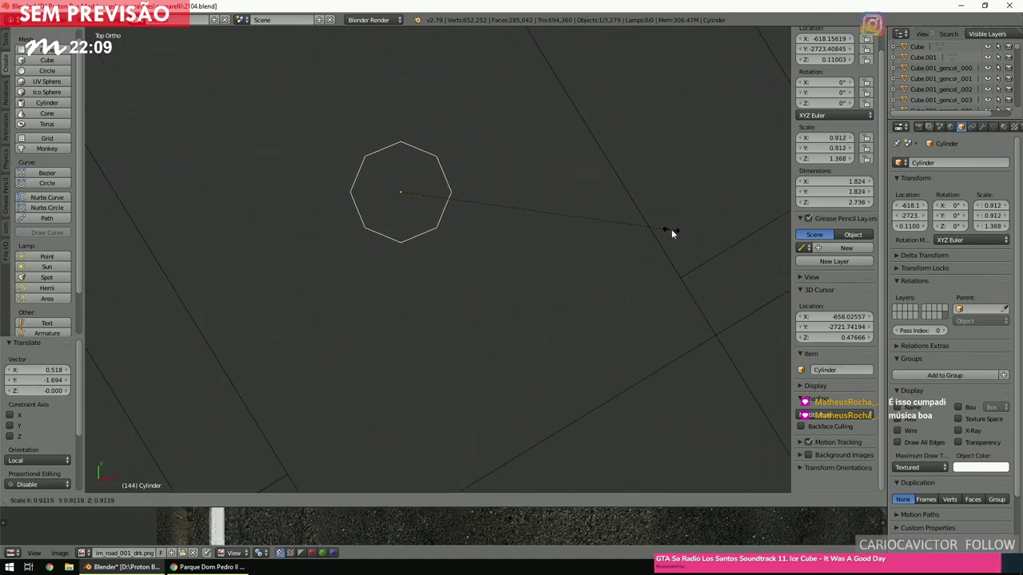
click(670, 231)
key(g)
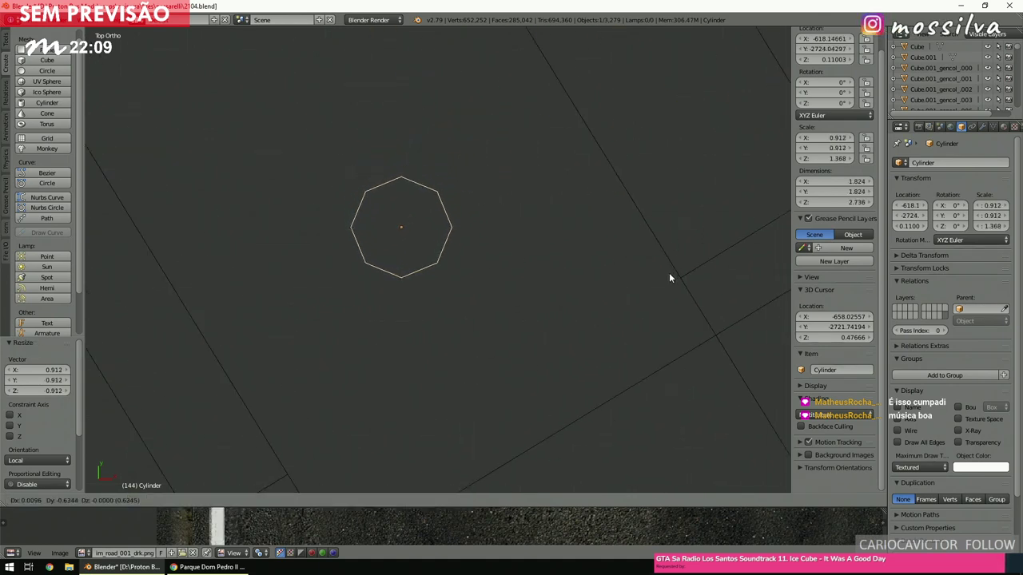
click(628, 256)
Set the 3D cursor beside the pillar and reselect the cylinder with A.
scroll(625, 254, down, 5)
shift+scroll(623, 257, up, 3)
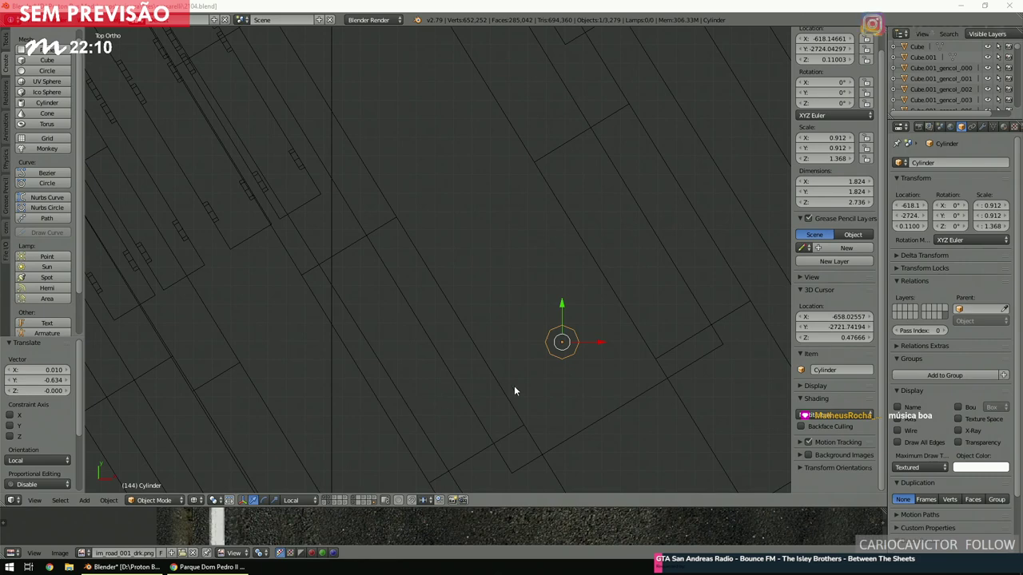
scroll(515, 389, up, 4)
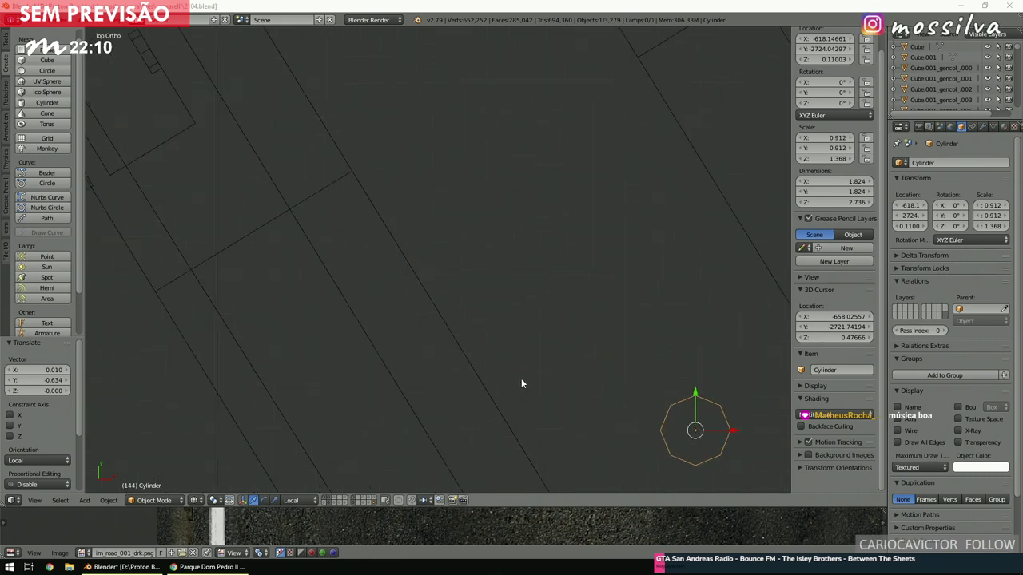
click(521, 384)
ctrl+scroll(520, 383, right, 4)
shift+scroll(520, 384, down, 4)
key(a)
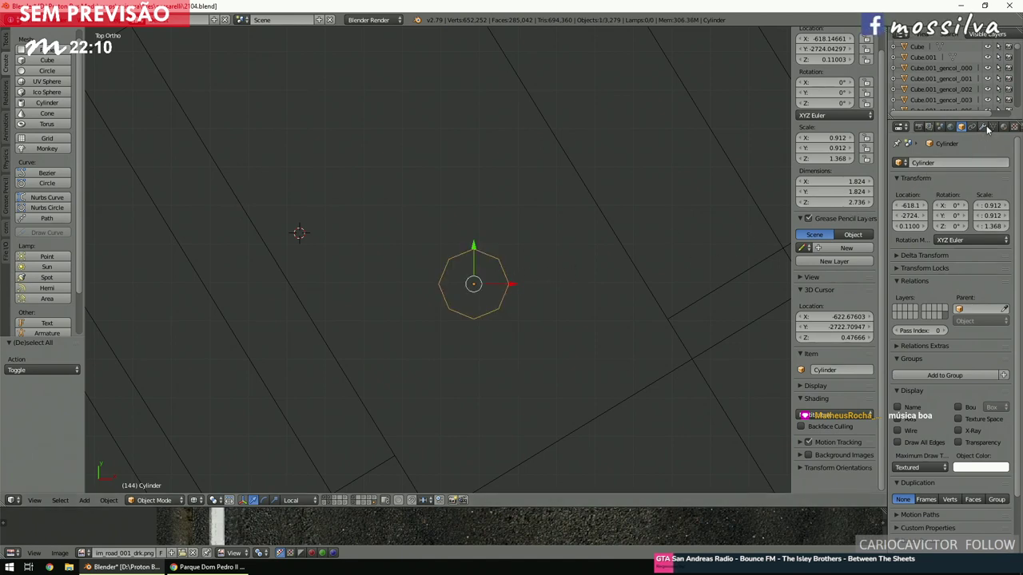
Add an Array modifier to the cylinder and rotate it to about 123°.
click(983, 128)
click(945, 163)
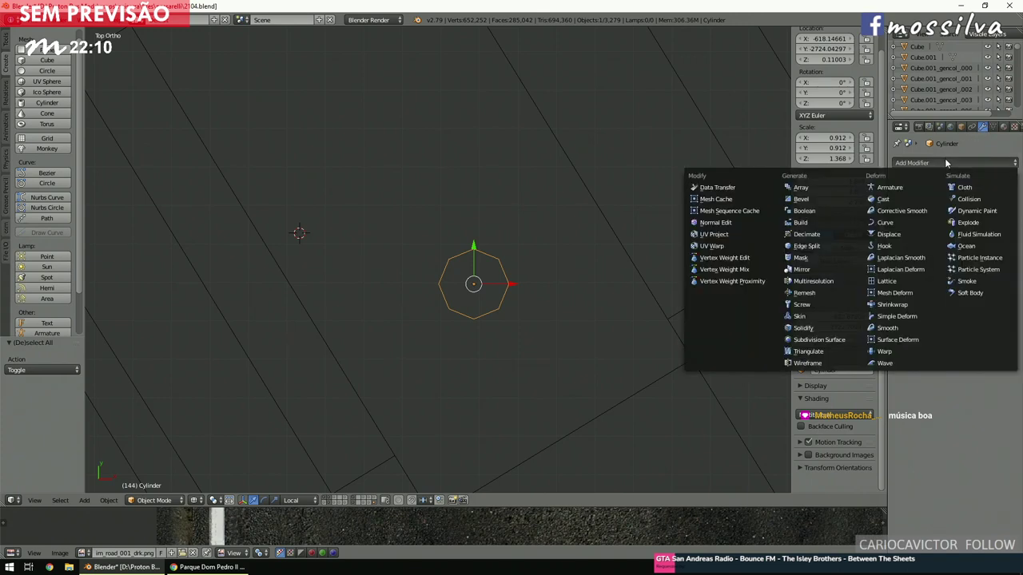
click(835, 187)
key(r)
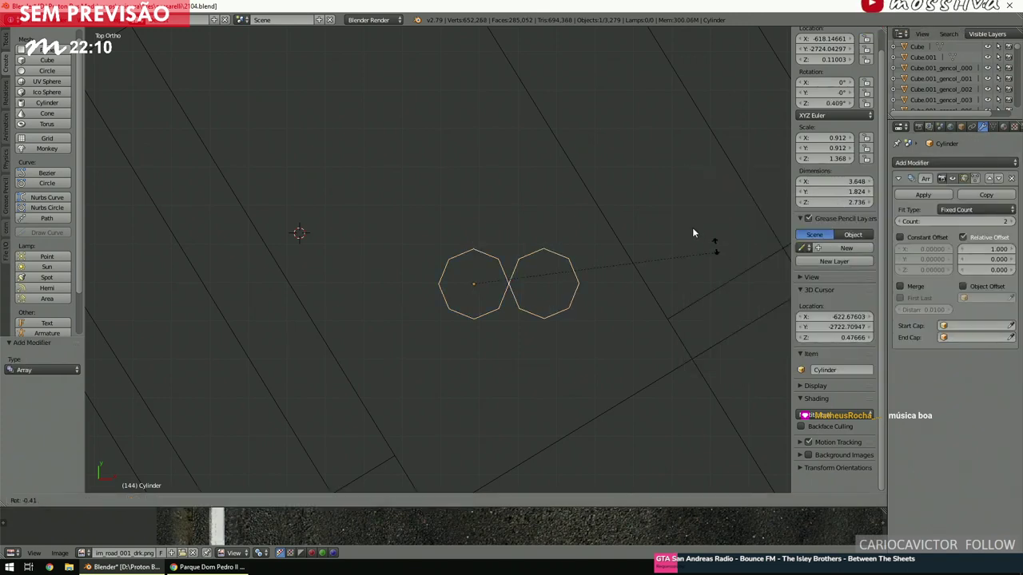
click(379, 171)
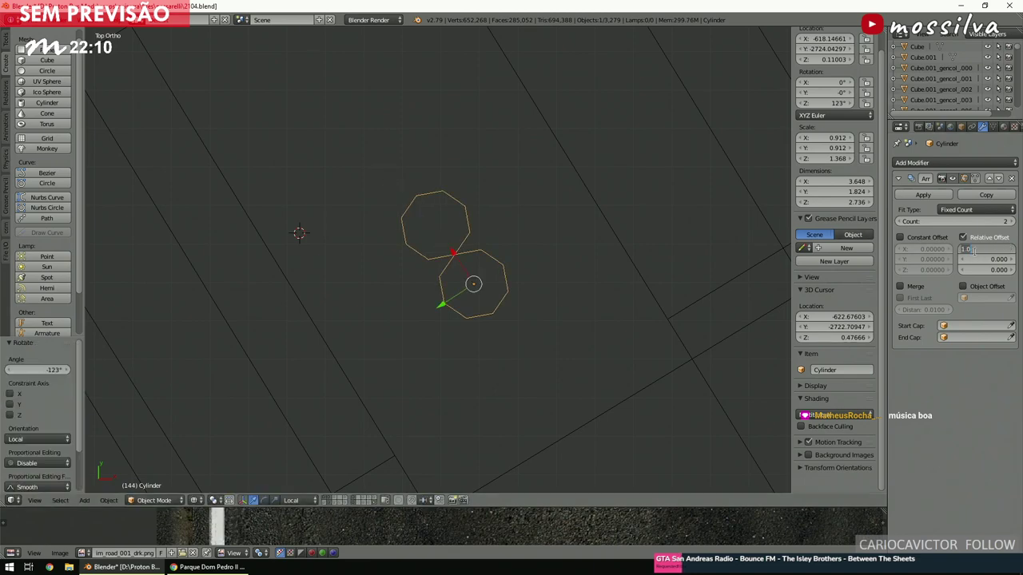
Widen the spacing between pillar copies and set the array count to 10.
text(30)
key(Return)
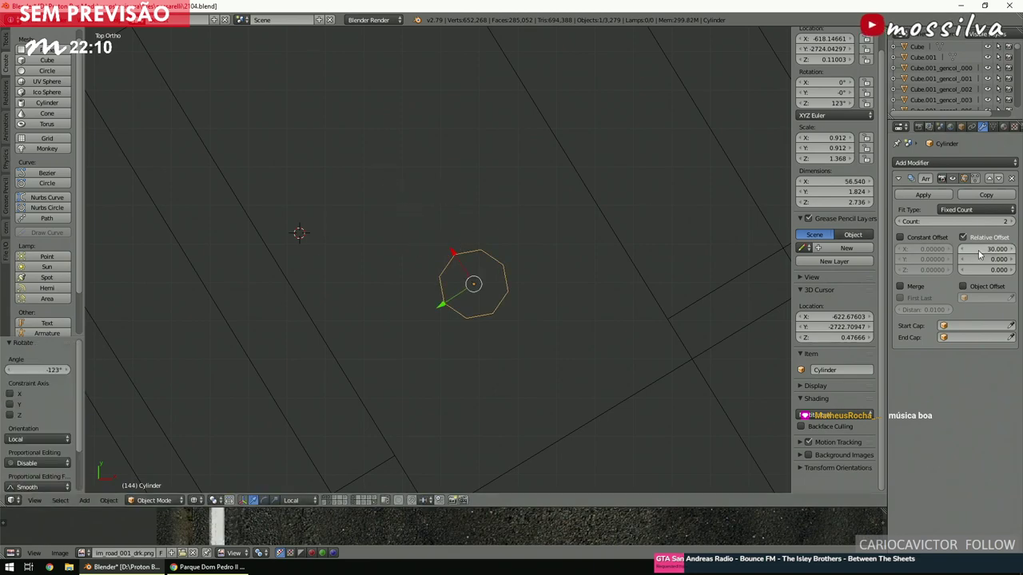
scroll(575, 285, down, 3)
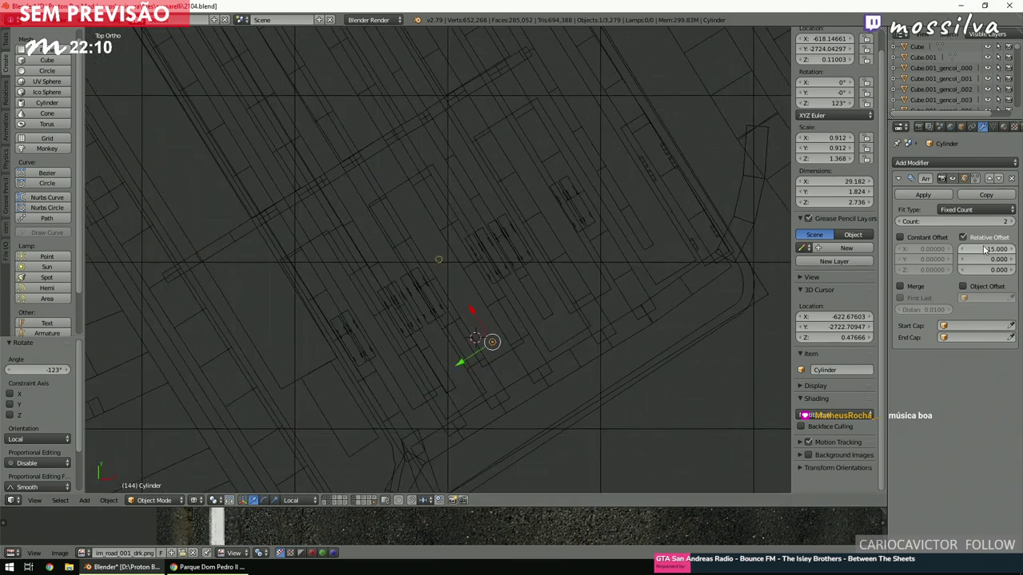
click(981, 222)
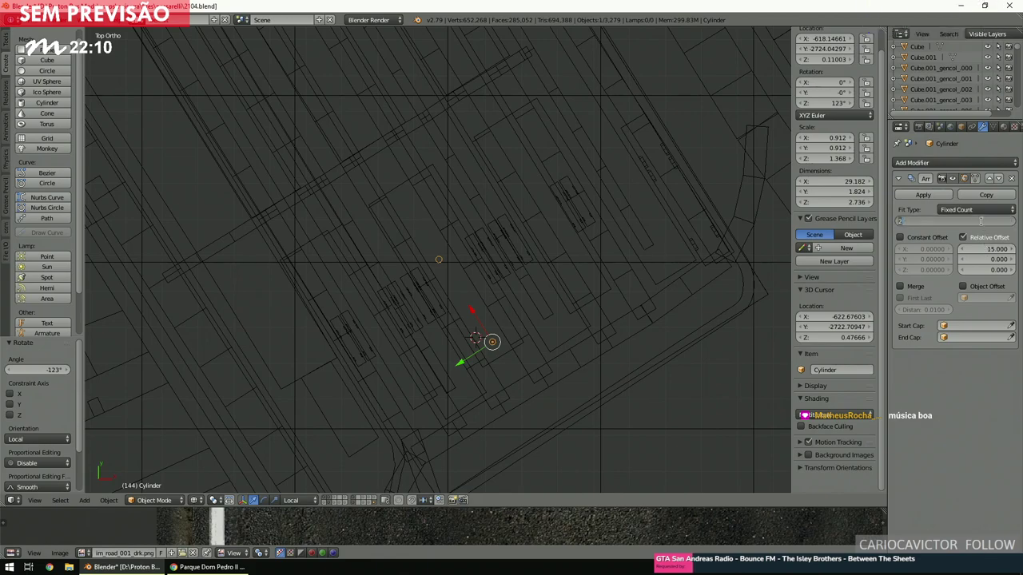
text(10)
key(Return)
scroll(517, 283, down, 3)
scroll(517, 284, up, 5)
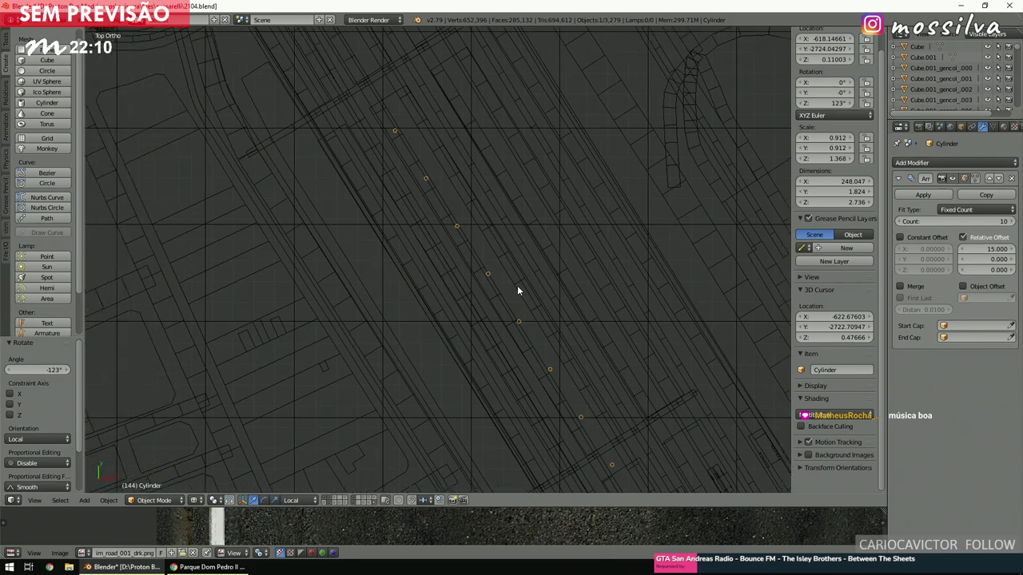
scroll(518, 289, up, 4)
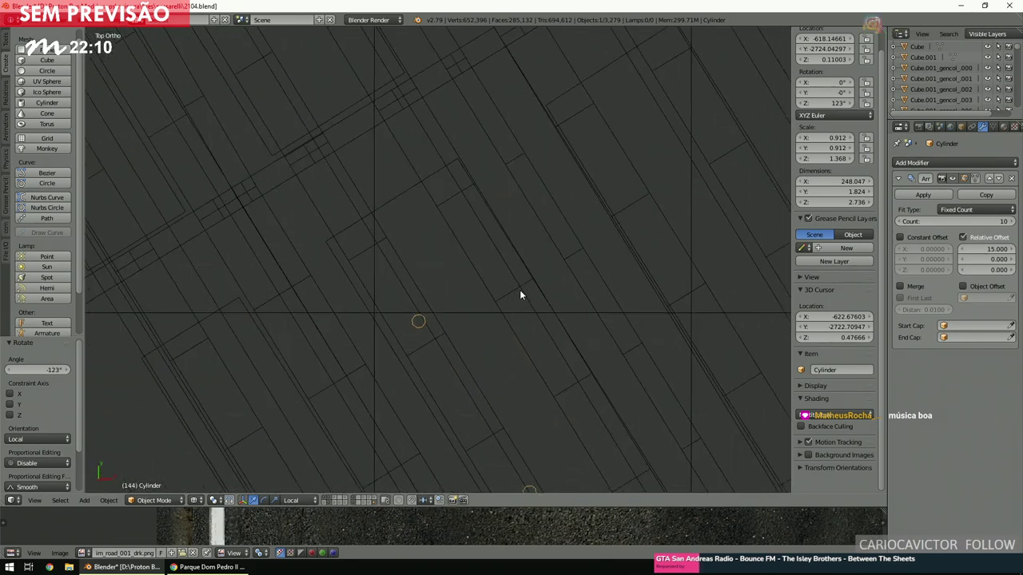
Check the buildings and service-roads objects against the pillar row, ending with the pillar row selected.
right_click(407, 198)
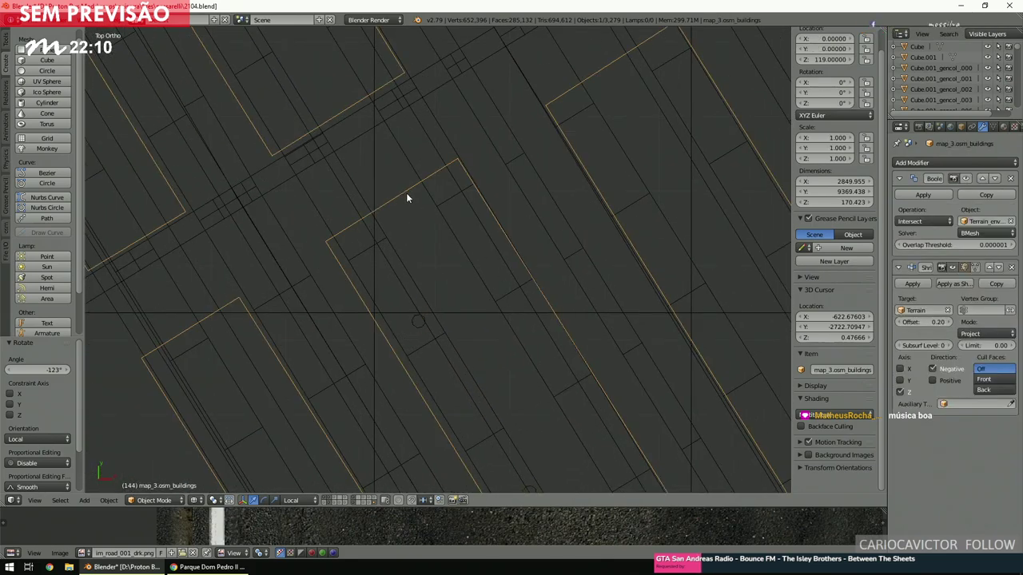
right_click(415, 325)
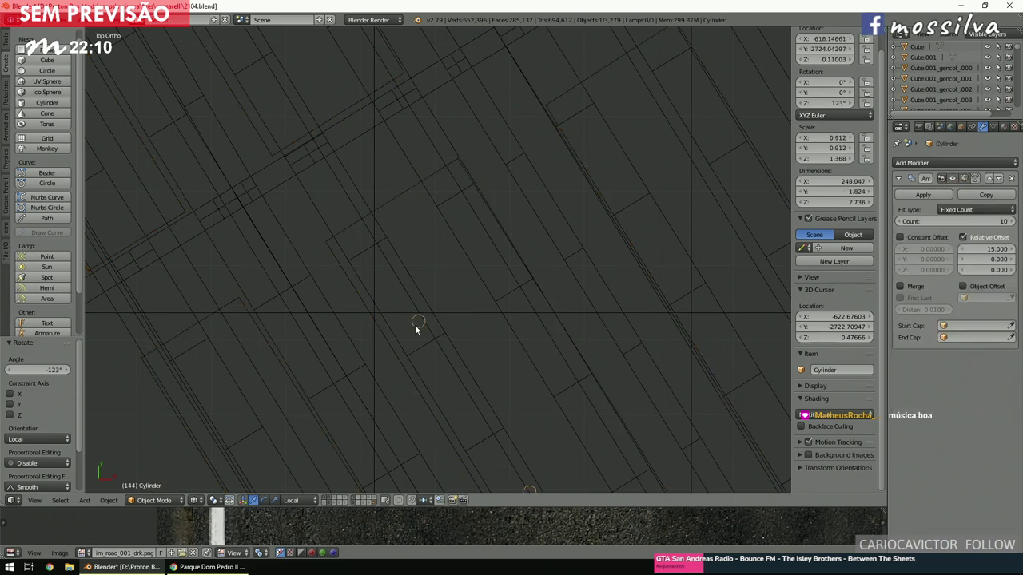
right_click(504, 234)
right_click(505, 235)
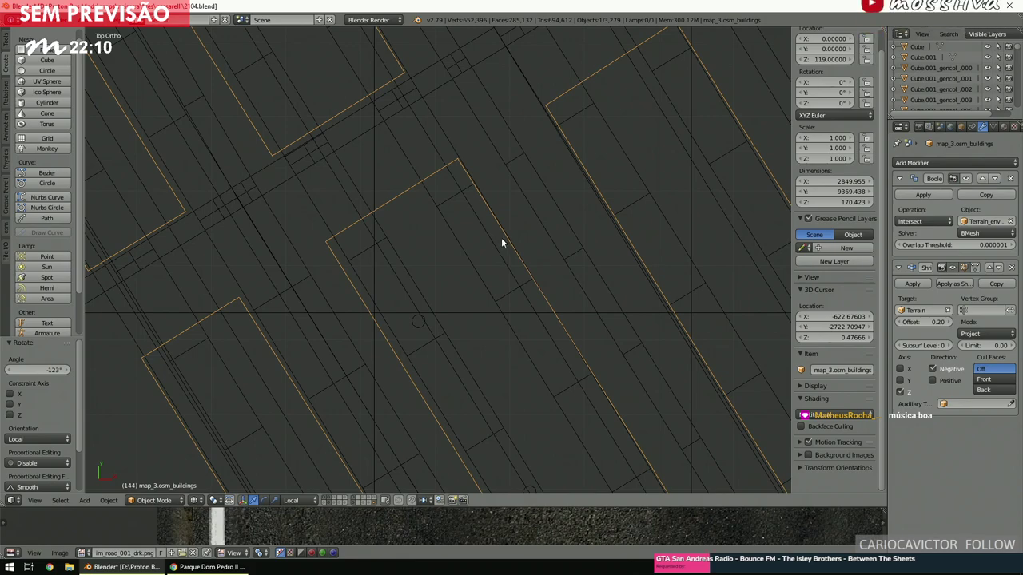
scroll(435, 283, down, 6)
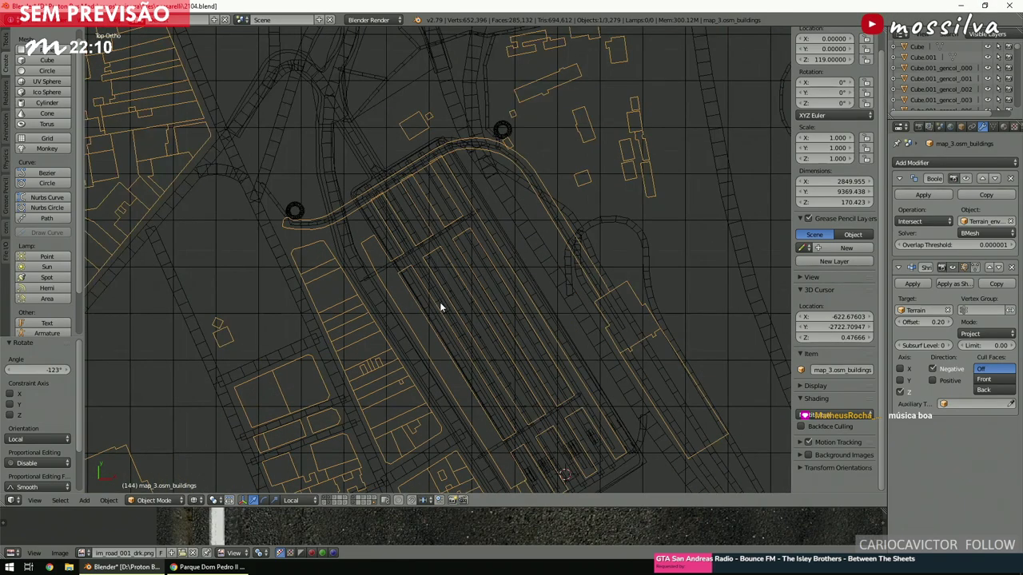
scroll(439, 305, up, 4)
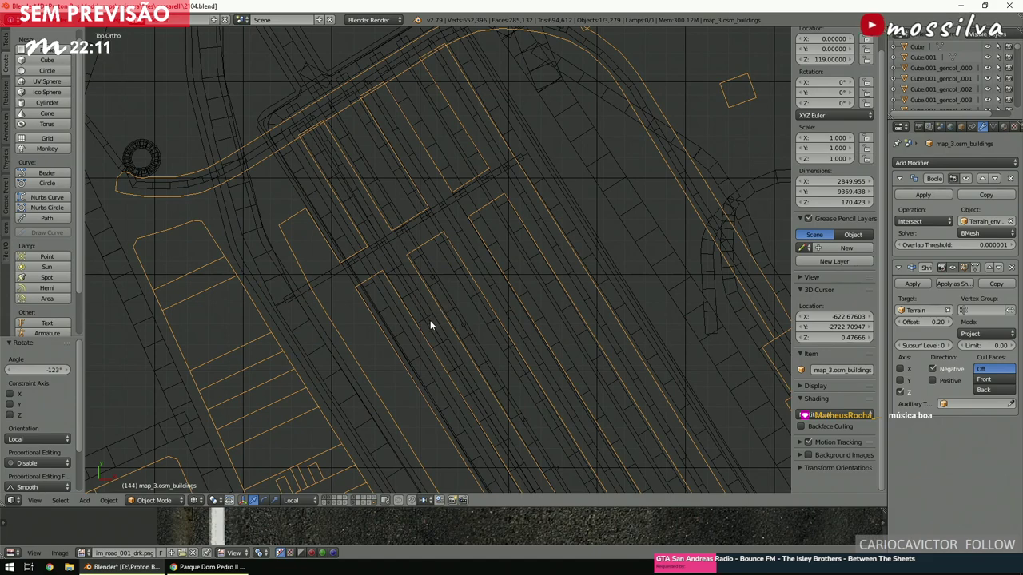
shift+scroll(431, 337, down, 8)
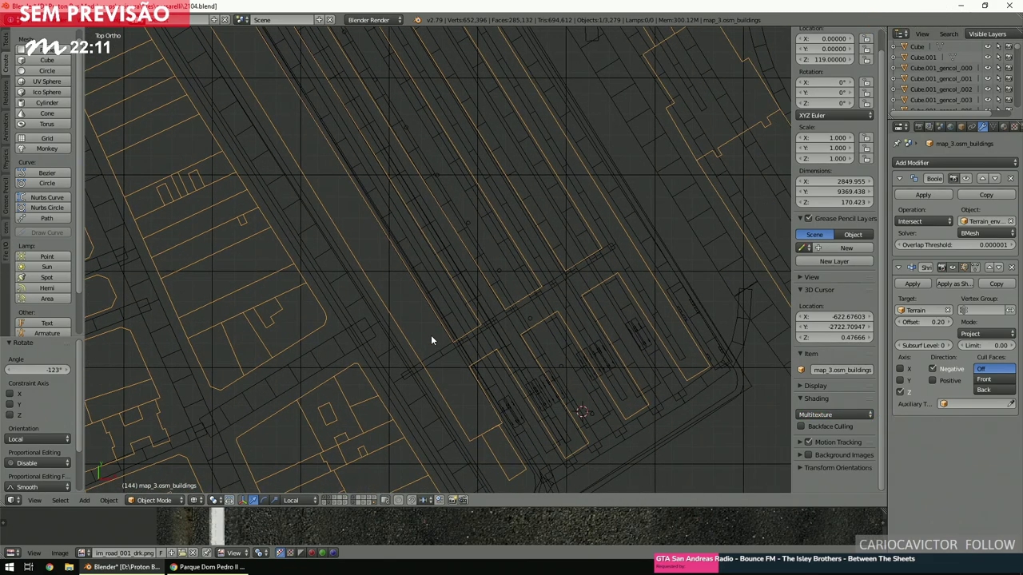
shift+scroll(431, 339, down, 3)
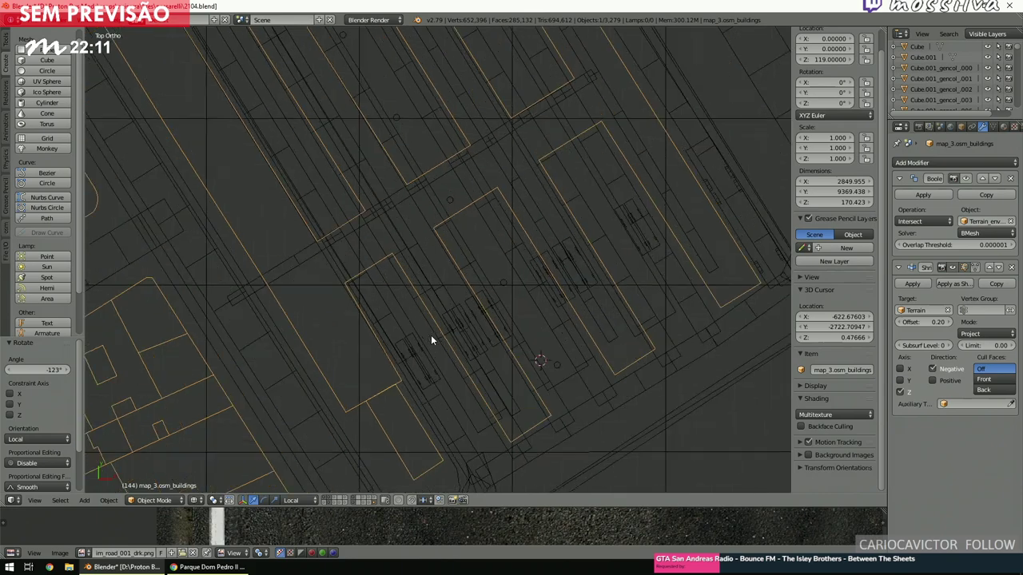
right_click(577, 398)
shift+middle_drag(565, 377, 652, 428)
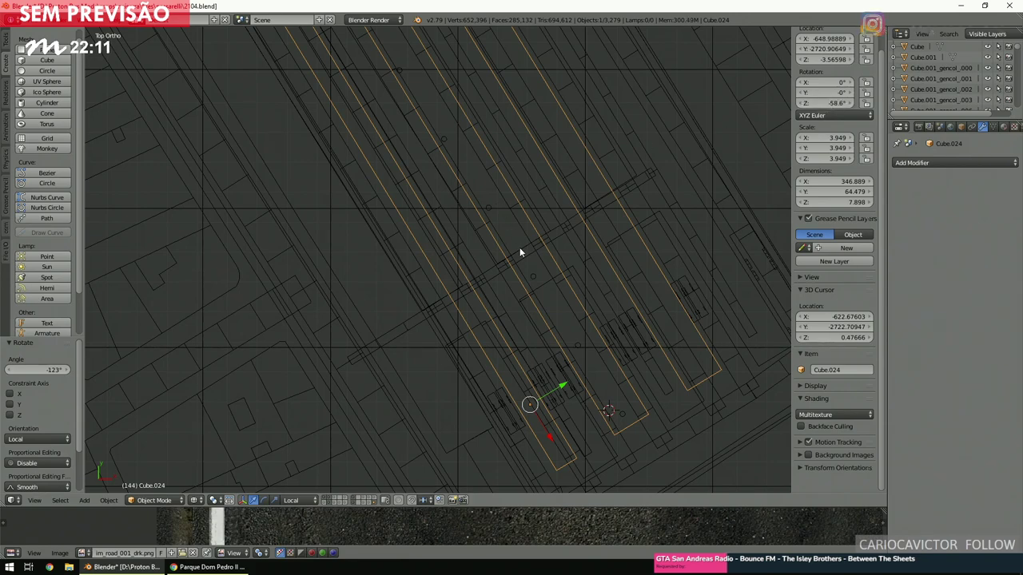
right_click(534, 276)
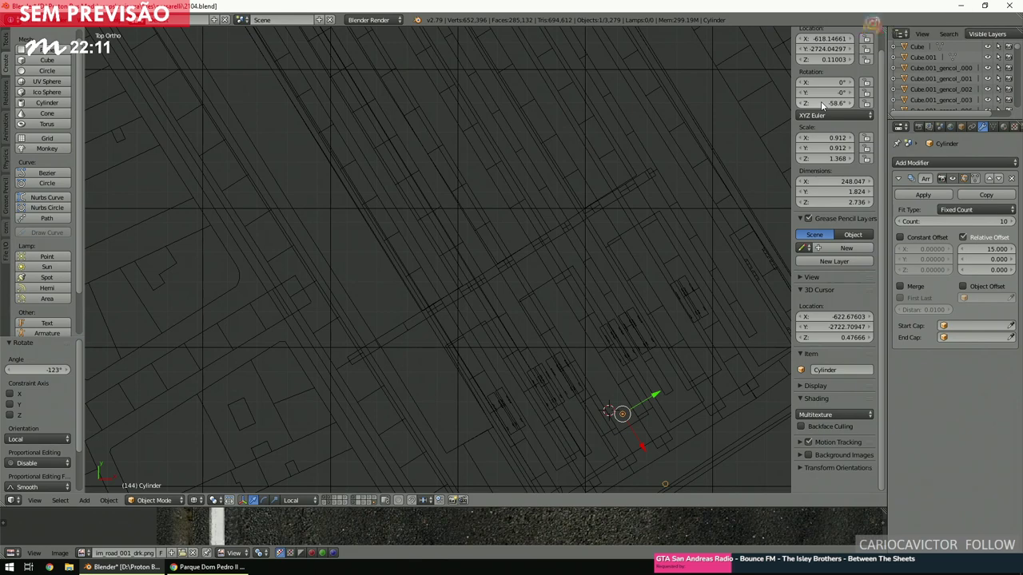
Turn the pillar row 180°, switch to solid shading, and bring the view to road level.
text(r180)
key(Return)
scroll(622, 286, up, 3)
key(z)
mouse_move(614, 315)
middle_down()
mouse_move(614, 268)
mouse_move(589, 247)
mouse_move(596, 274)
mouse_move(589, 279)
mouse_move(580, 258)
mouse_move(590, 281)
mouse_move(585, 272)
middle_up()
scroll(590, 269, up, 4)
scroll(587, 272, down, 3)
key(KP_5)
key(KP_8)
key(KP_8)
key(KP_8)
key(KP_8)
key(KP_8)
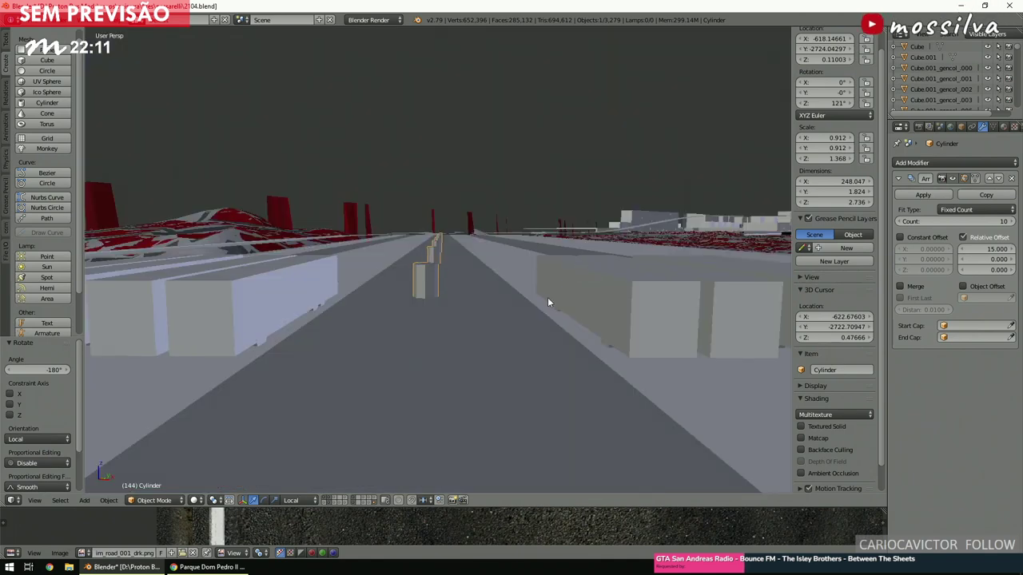
key(KP_4)
key(KP_4)
key(KP_4)
key(KP_4)
key(KP_4)
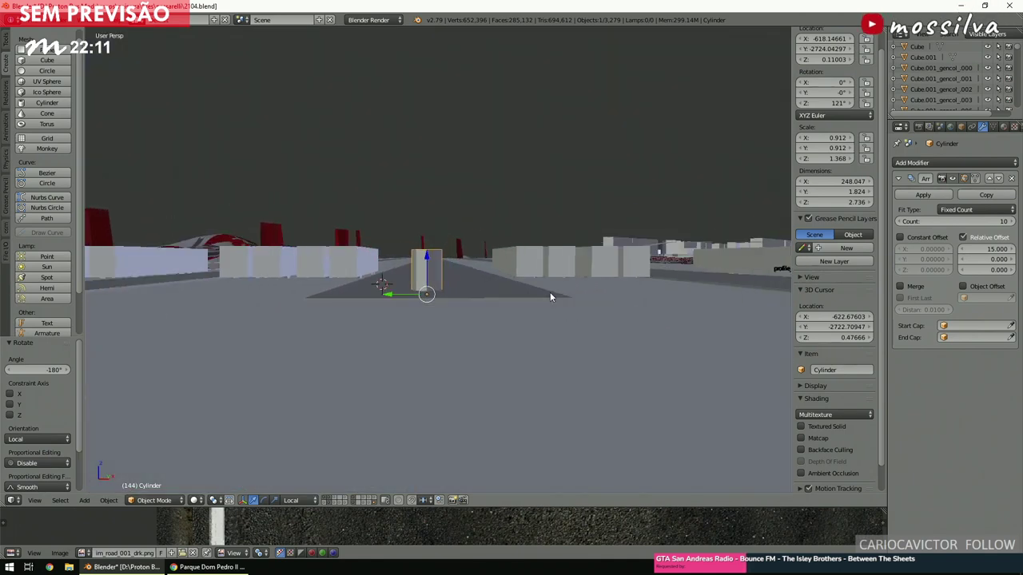
scroll(551, 293, up, 3)
key(KP_8)
key(ctrl+KP_4)
key(ctrl+KP_4)
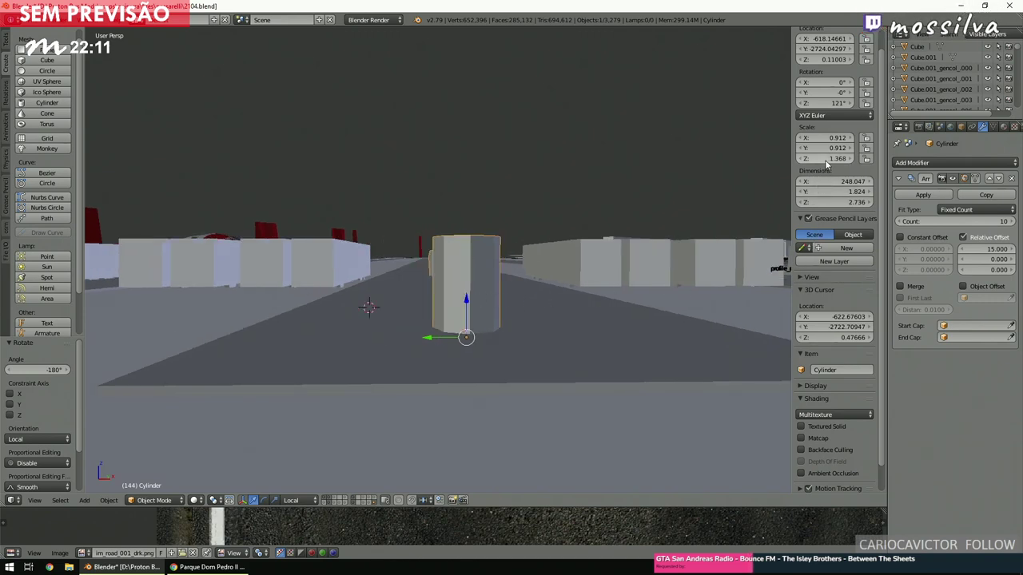
Scale the pillars' height by 3, then set it to 2, and lift them slightly.
text(3)
key(Return)
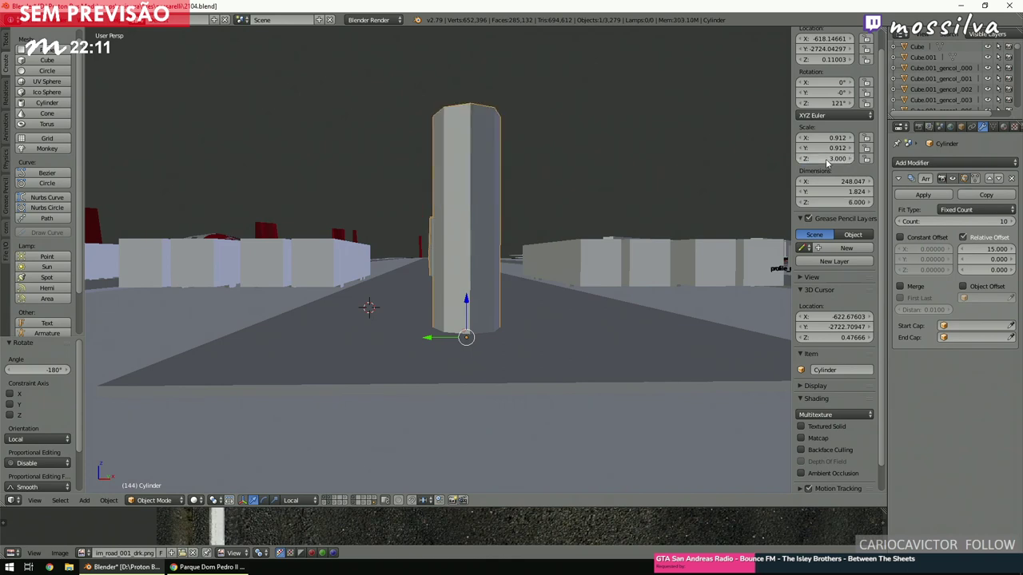
text(2)
key(Return)
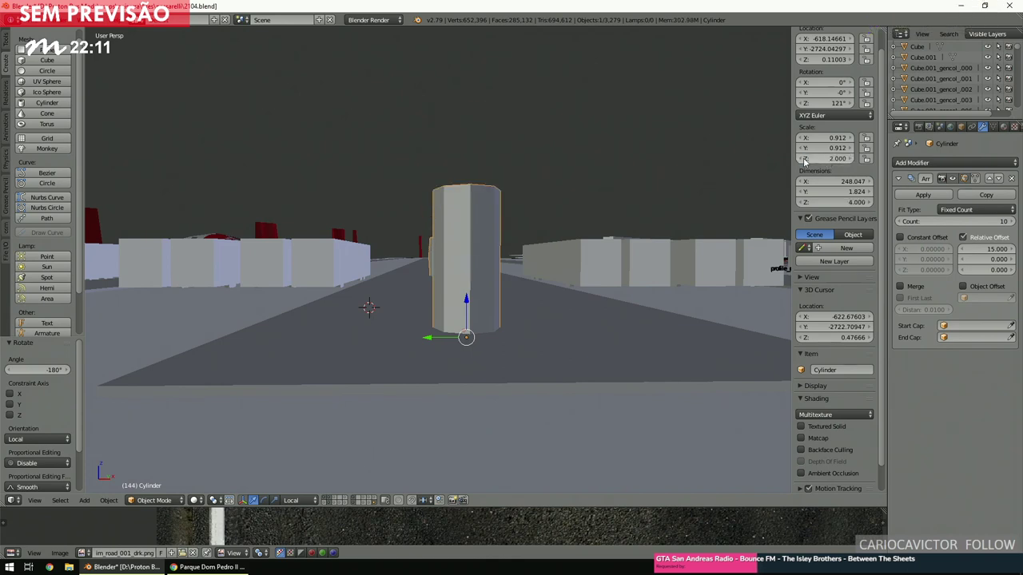
drag(470, 300, 471, 293)
middle_drag(472, 293, 464, 300)
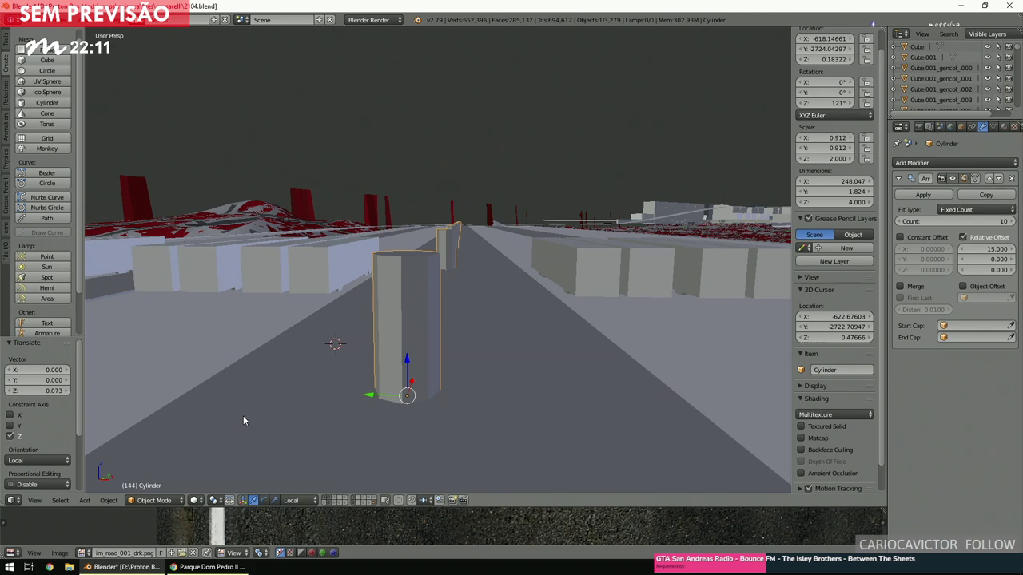
scroll(318, 383, down, 3)
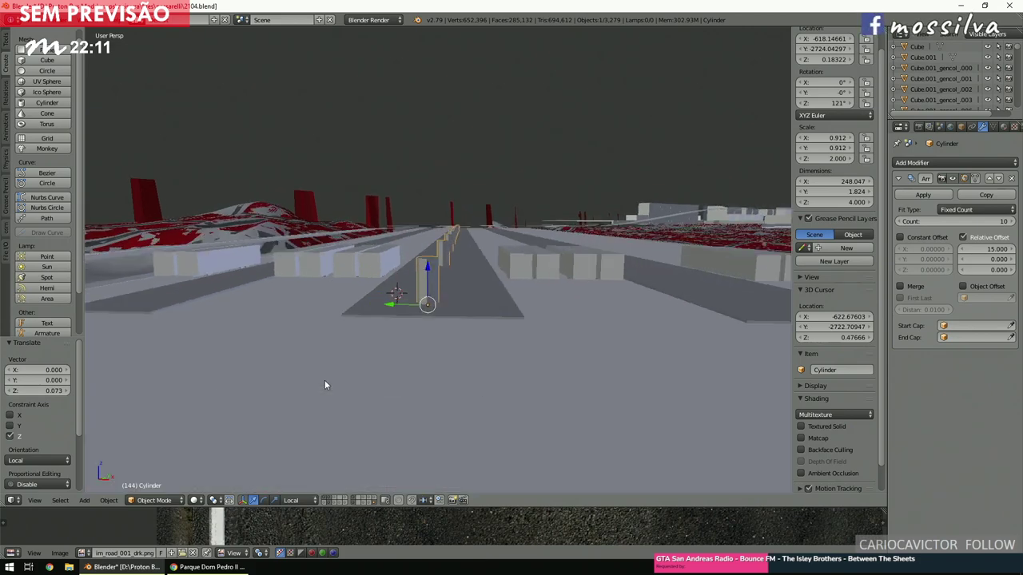
scroll(325, 385, up, 4)
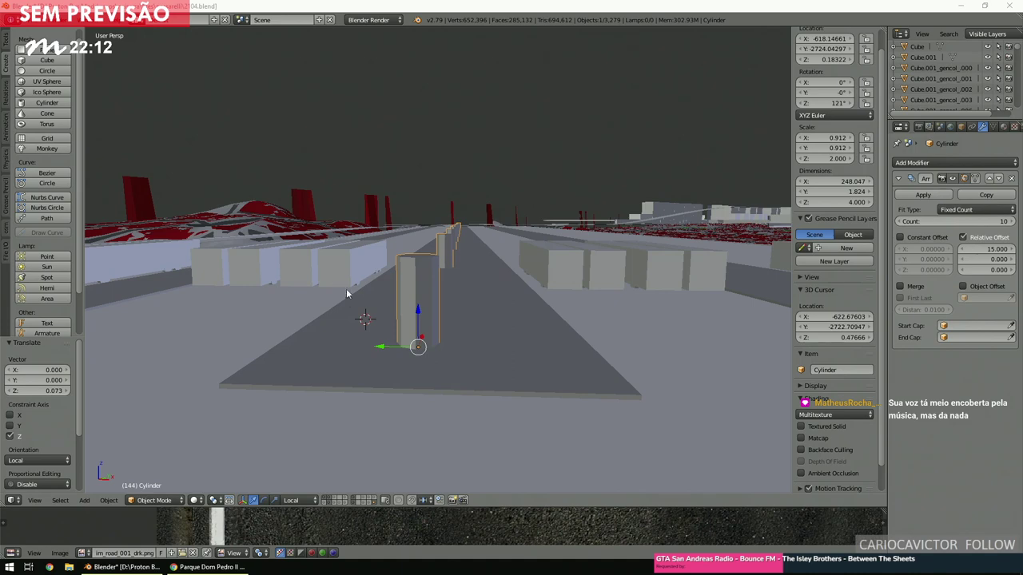
Constrain the pillar move to the vertical axis so it stands on the road, then select the road slab.
middle_drag(461, 321, 465, 335)
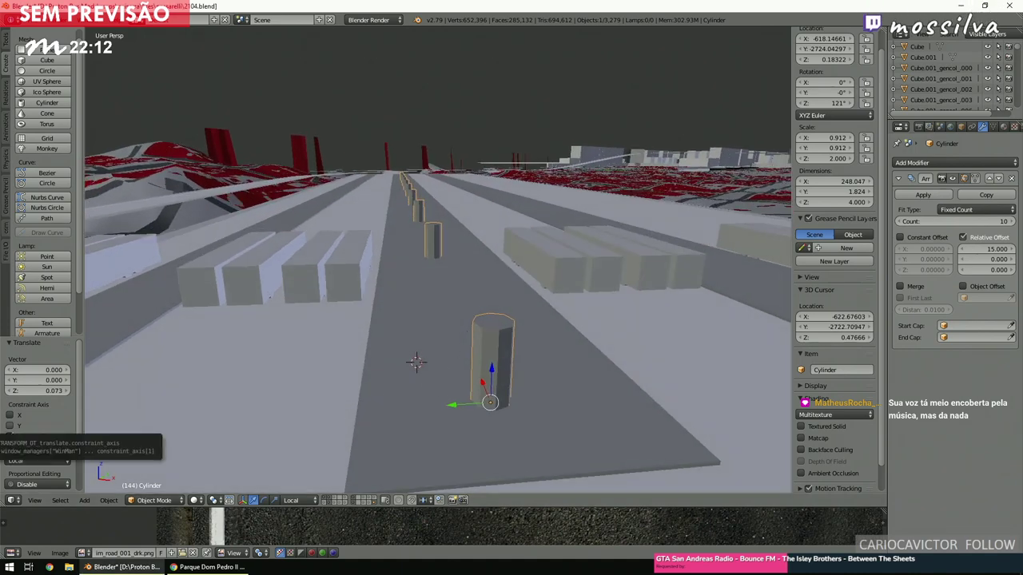
click(10, 436)
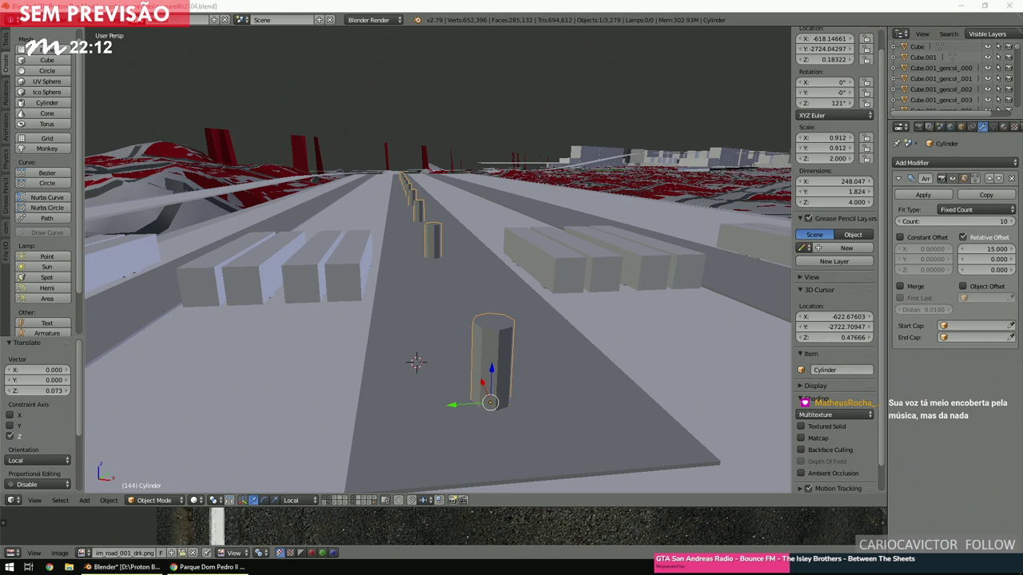
middle_drag(593, 402, 500, 408)
scroll(500, 408, up, 2)
scroll(498, 405, down, 5)
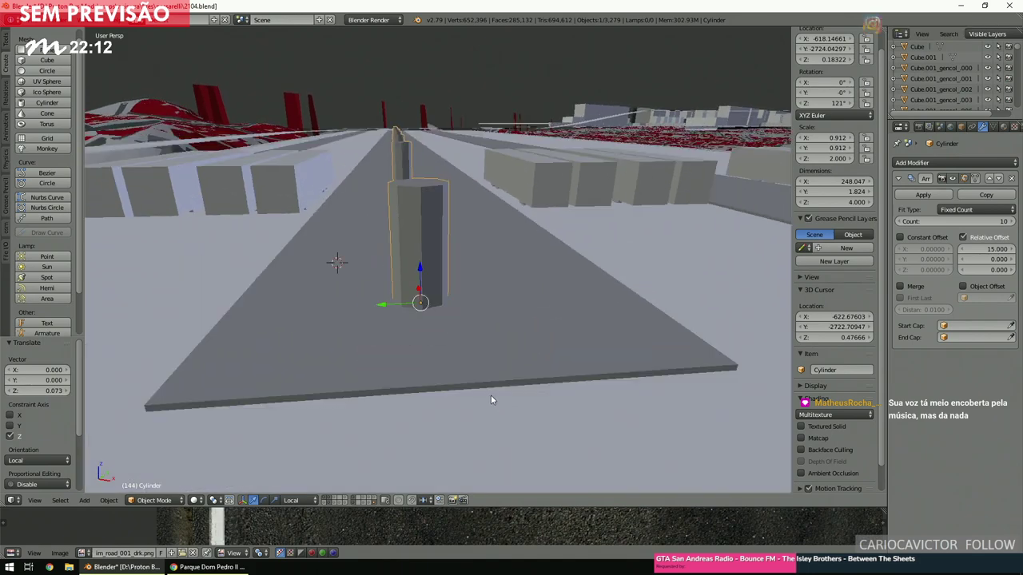
right_click(486, 384)
Snap the 3D cursor to the midpoint of the road slab edge between two corner vertices.
click(152, 500)
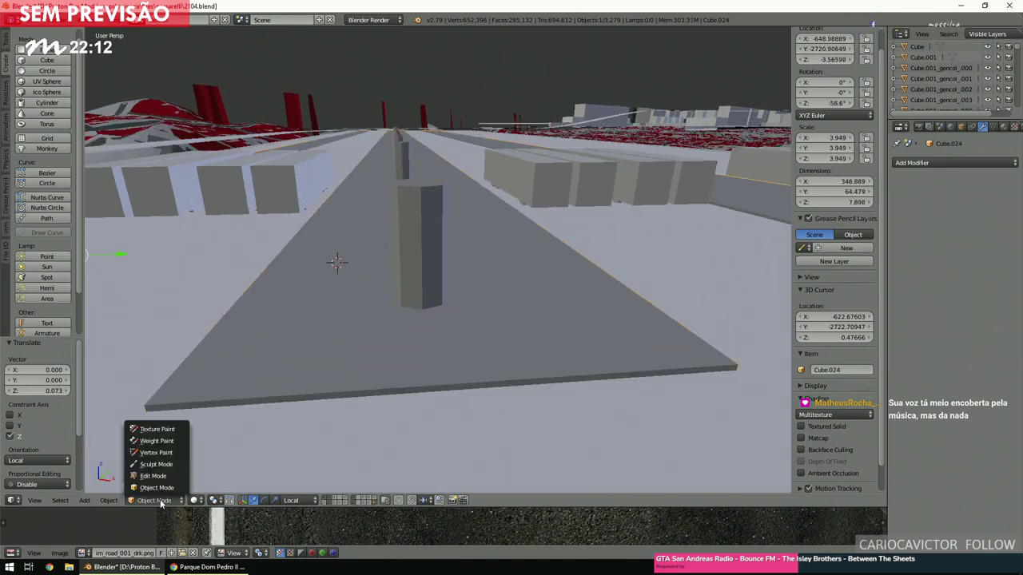
click(157, 477)
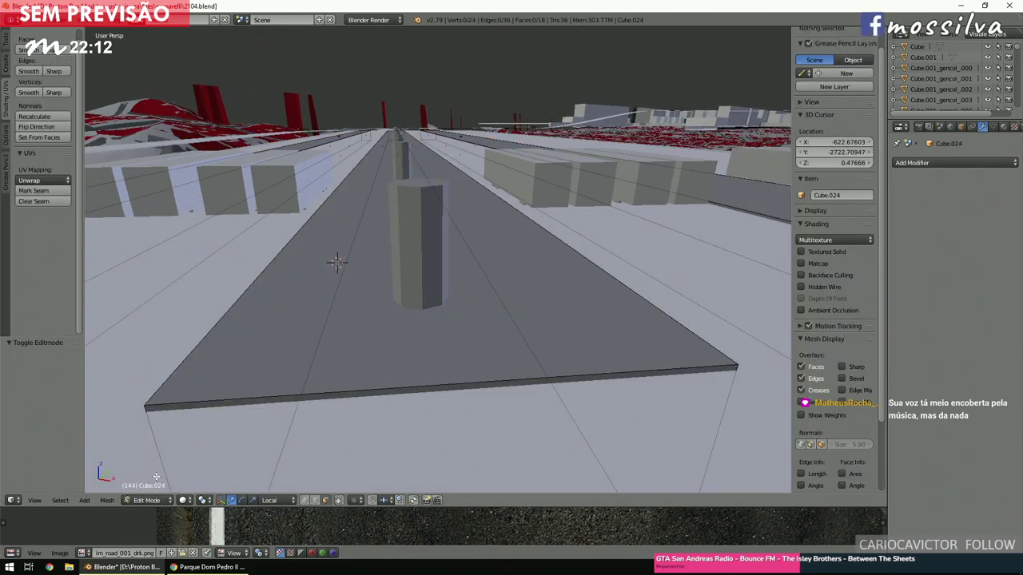
right_click(147, 398)
shift+right_click(708, 366)
key(shift+s)
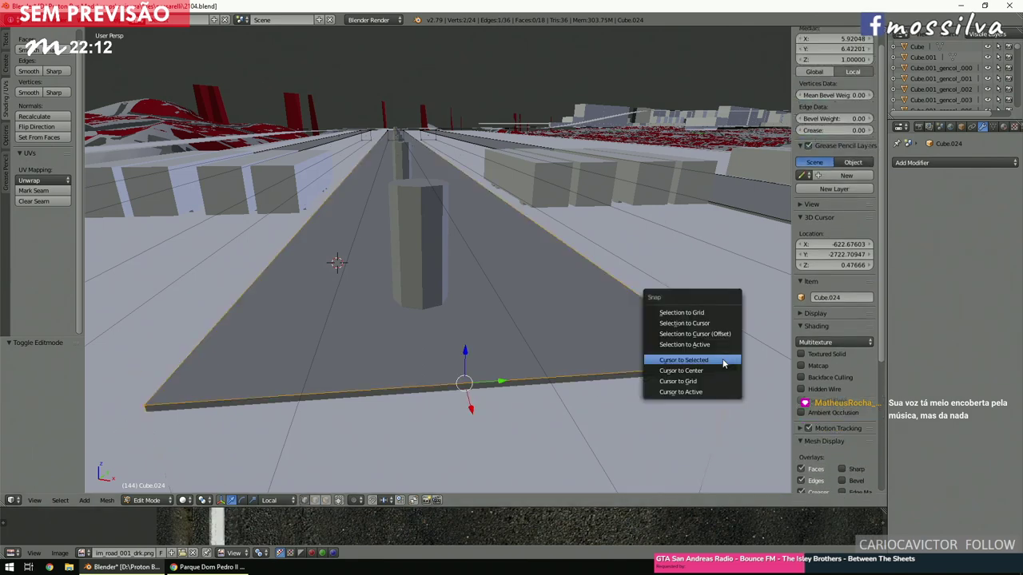
click(722, 359)
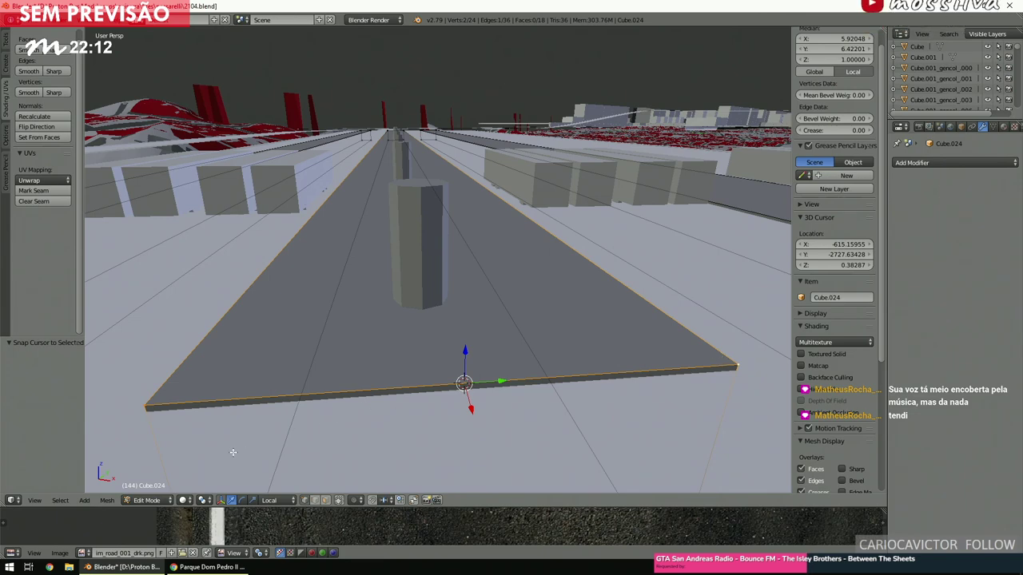
In Object Mode, snap the pole cylinder onto the 3D cursor.
click(147, 501)
click(151, 489)
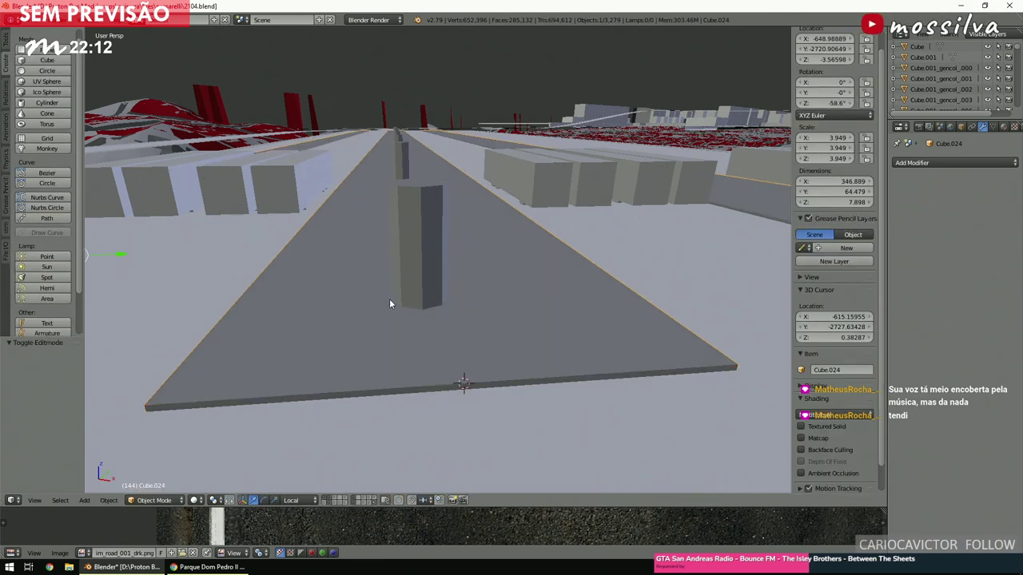
right_click(414, 278)
key(shift+s)
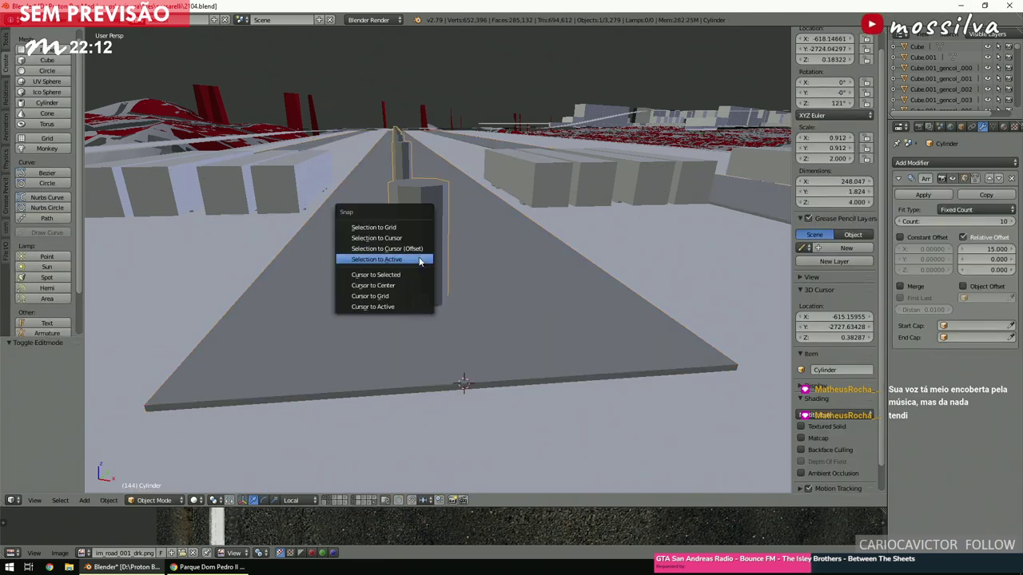
click(403, 238)
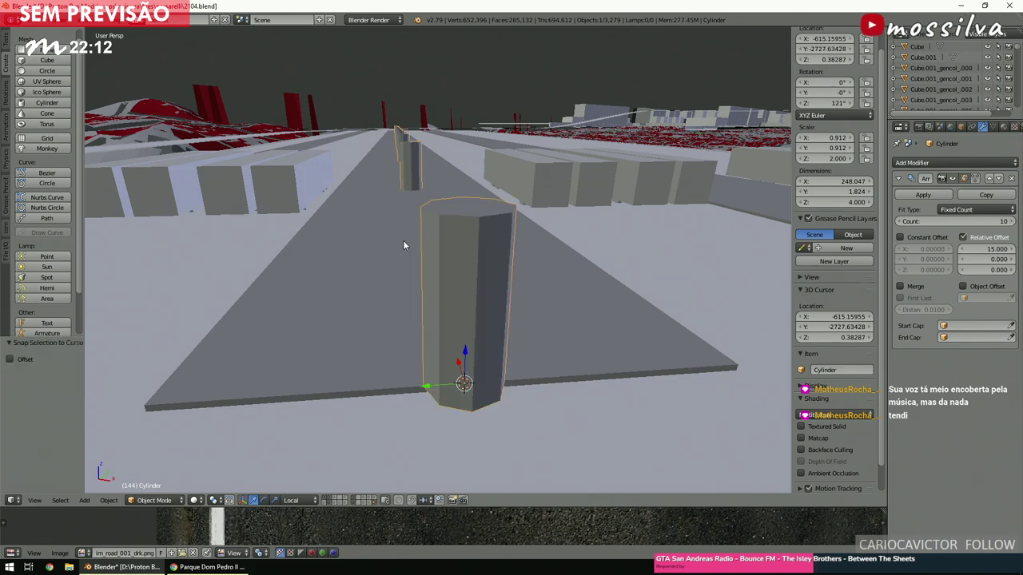
In a top wireframe view, slide the pole along its local X axis toward the platform.
key(KP_7)
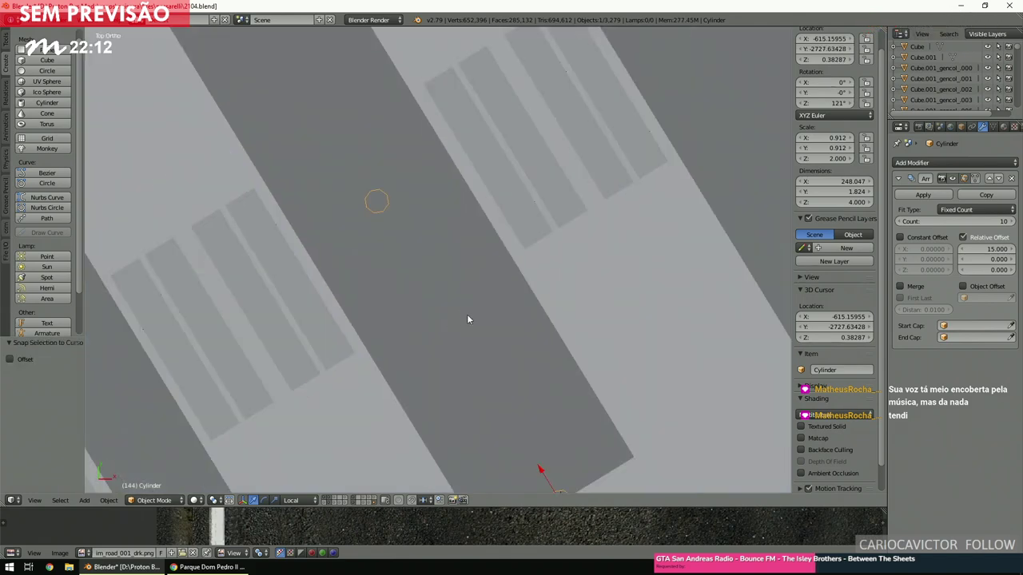
scroll(479, 343, up, 3)
key(z)
key(g)
key(x)
key(x)
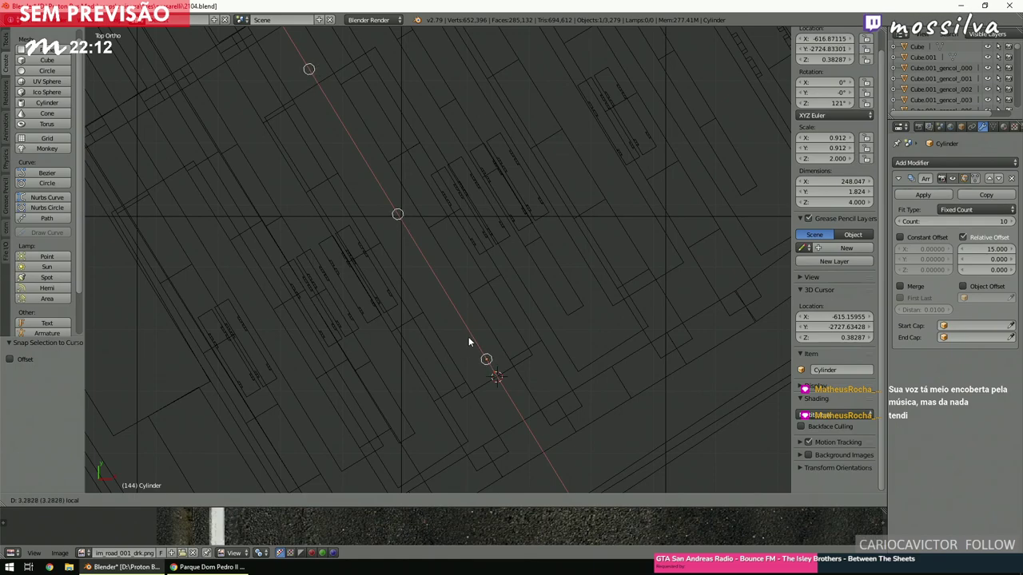
click(464, 330)
Nudge the pole twice more along X so the row starts near X -620.7, Y -2718.6.
scroll(462, 332, down, 5)
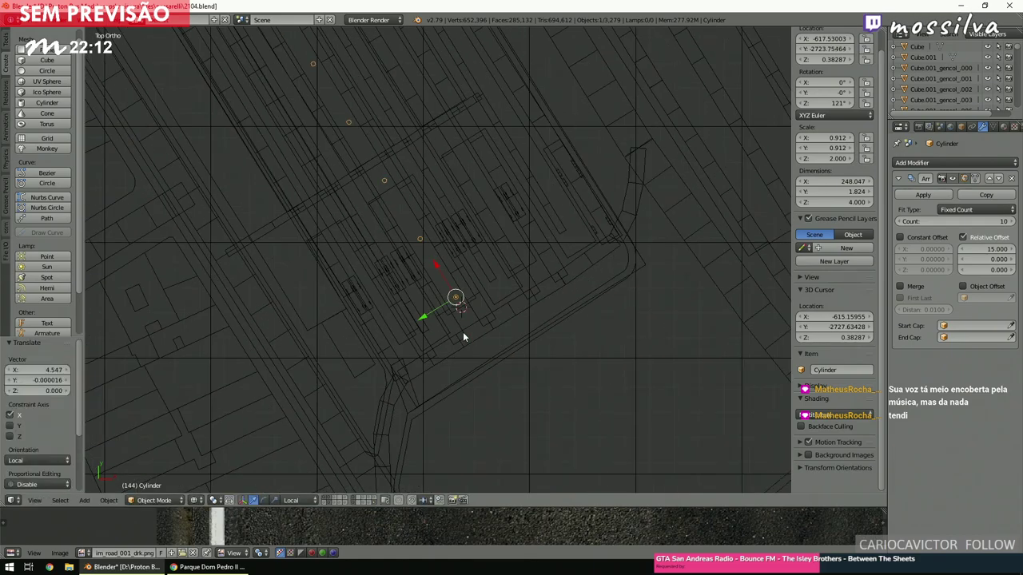
shift+scroll(461, 334, up, 10)
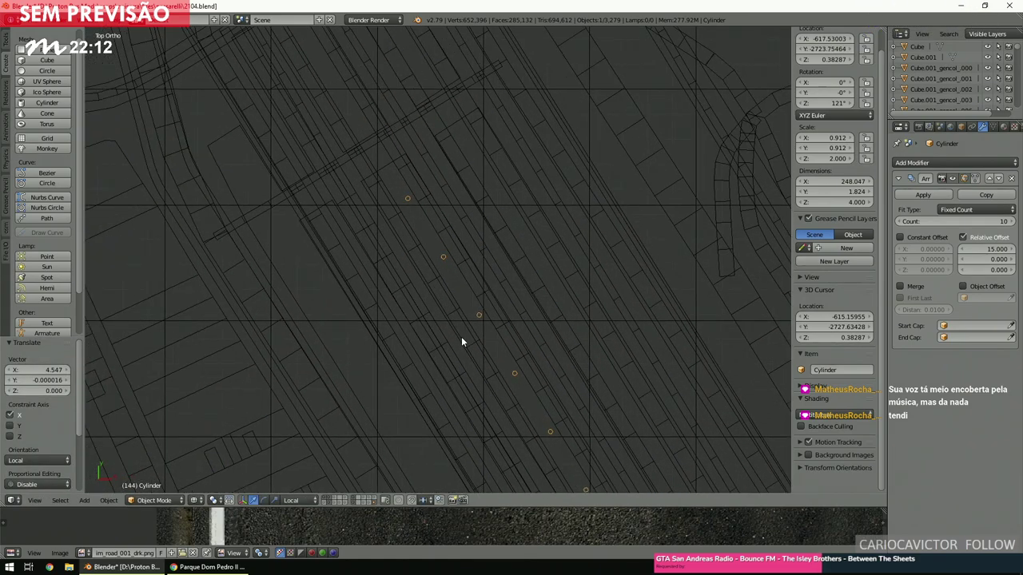
shift+scroll(461, 342, up, 8)
shift+scroll(488, 363, up, 5)
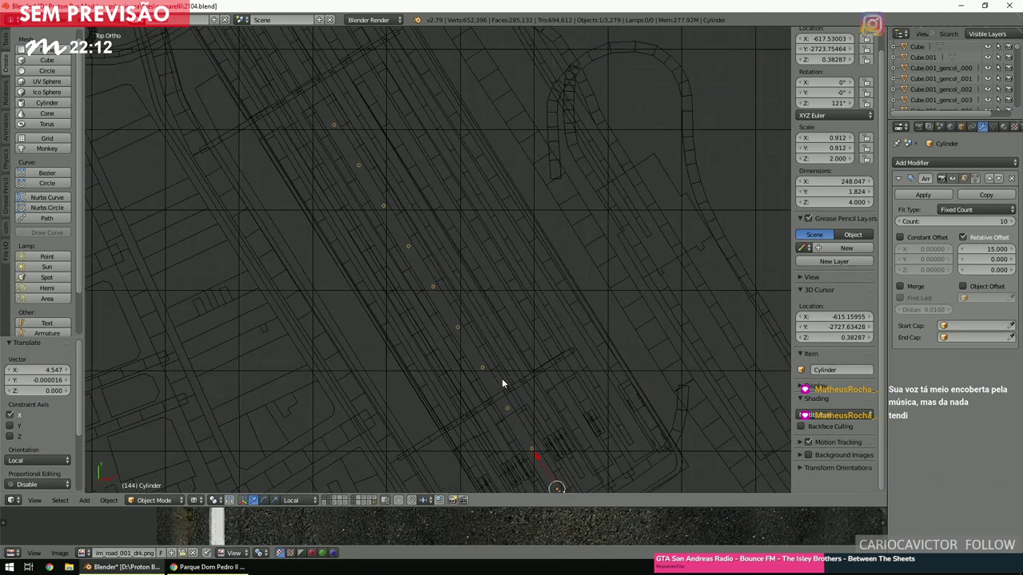
key(g)
key(x)
key(x)
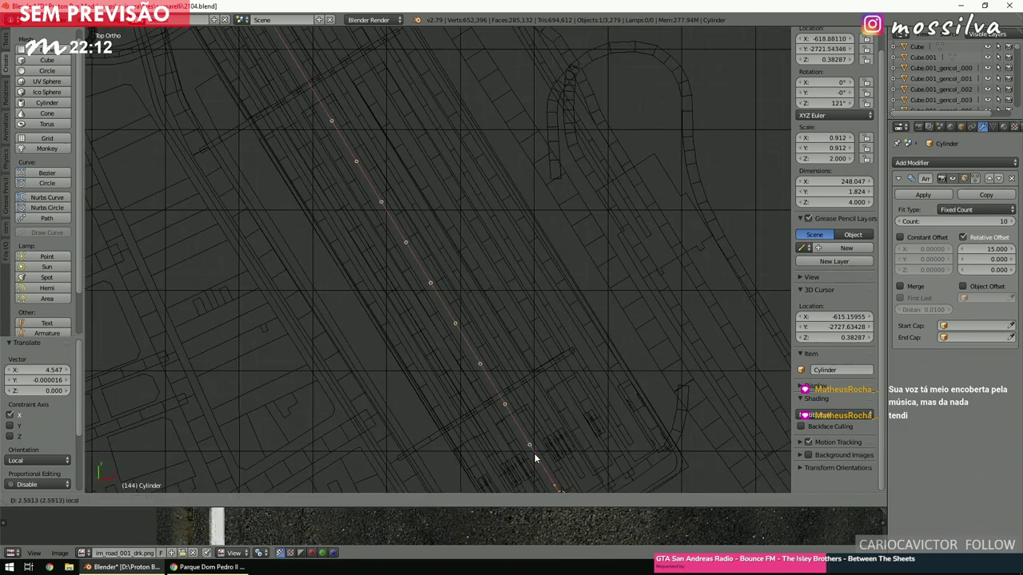
click(530, 449)
scroll(519, 418, up, 8)
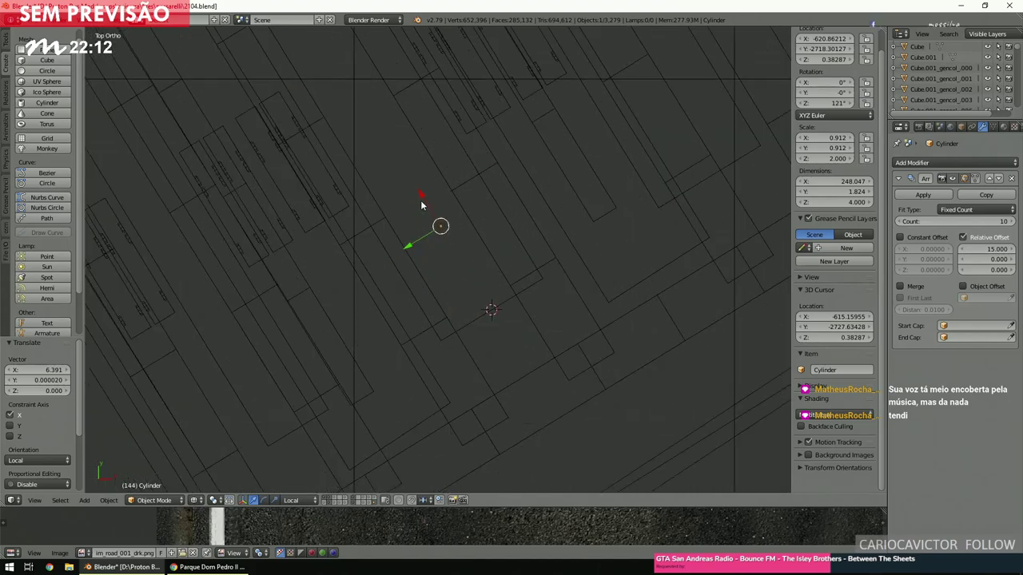
key(g)
key(x)
key(x)
click(423, 202)
ctrl+scroll(423, 202, down, 3)
ctrl+scroll(424, 206, up, 3)
scroll(421, 209, up, 4)
key(a)
ctrl+scroll(420, 214, down, 2)
middle_drag(420, 212, 450, 190)
Select the pole and compare it with the bus terminal reference photo.
right_click(430, 165)
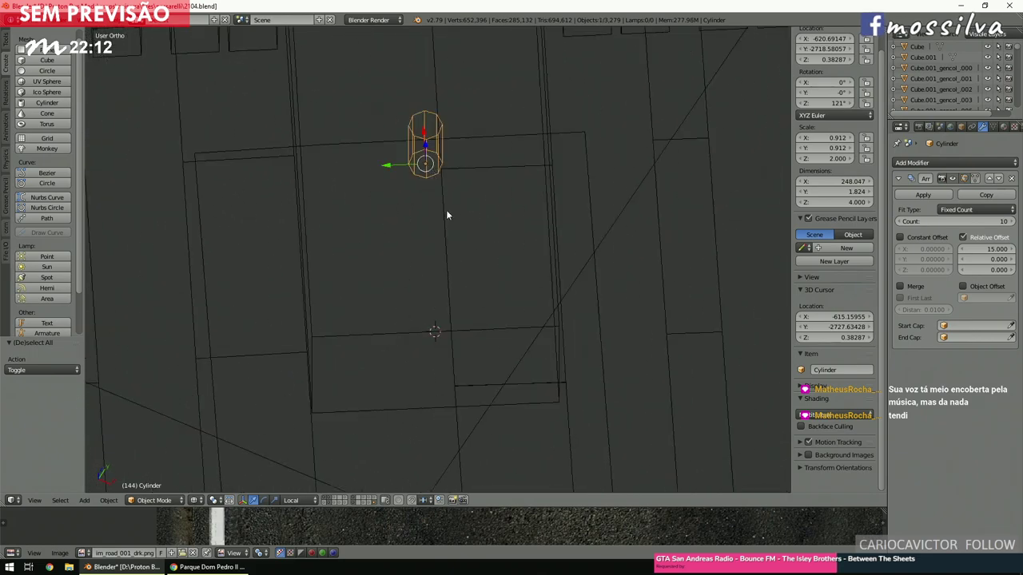
key(KP_5)
scroll(497, 224, up, 2)
key(z)
middle_drag(479, 260, 488, 231)
scroll(357, 366, up, 2)
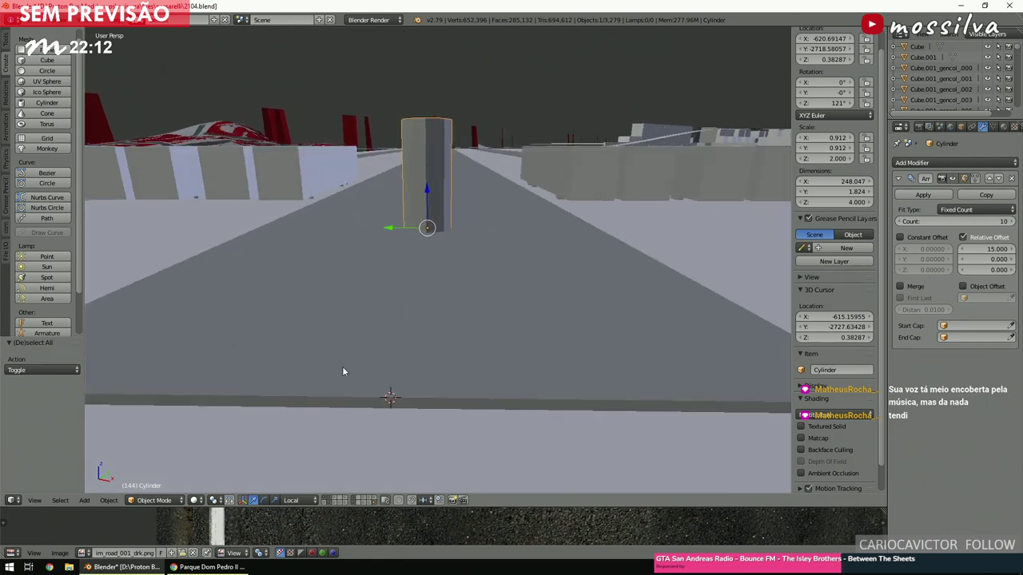
click(207, 566)
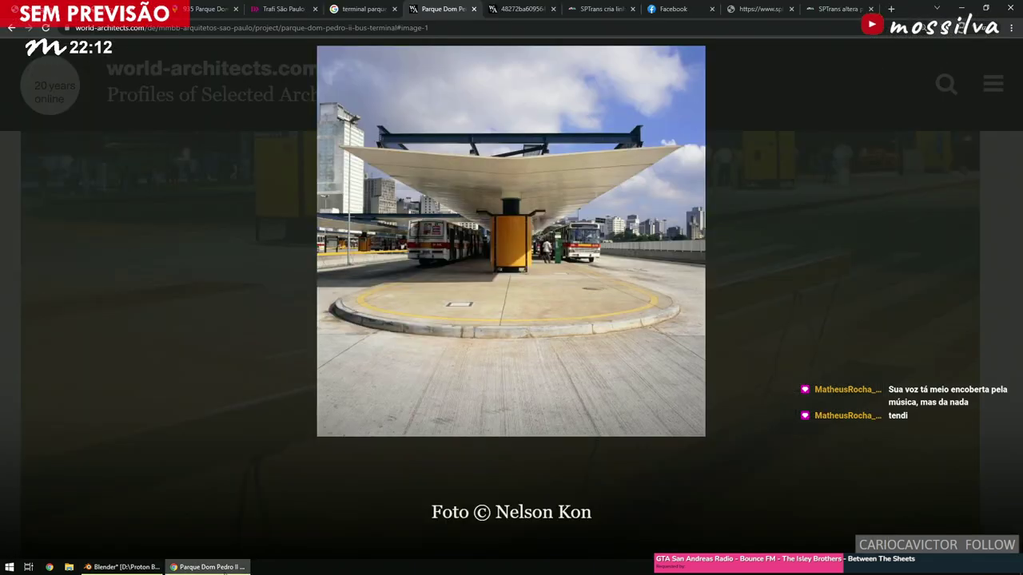
key(alt+Tab)
key(alt+Tab)
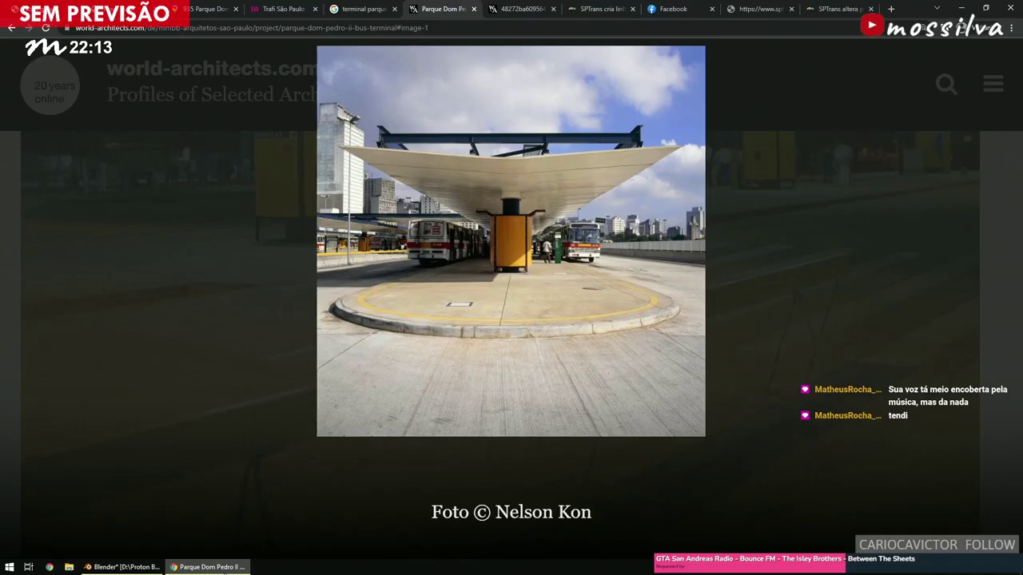
key(alt+Tab)
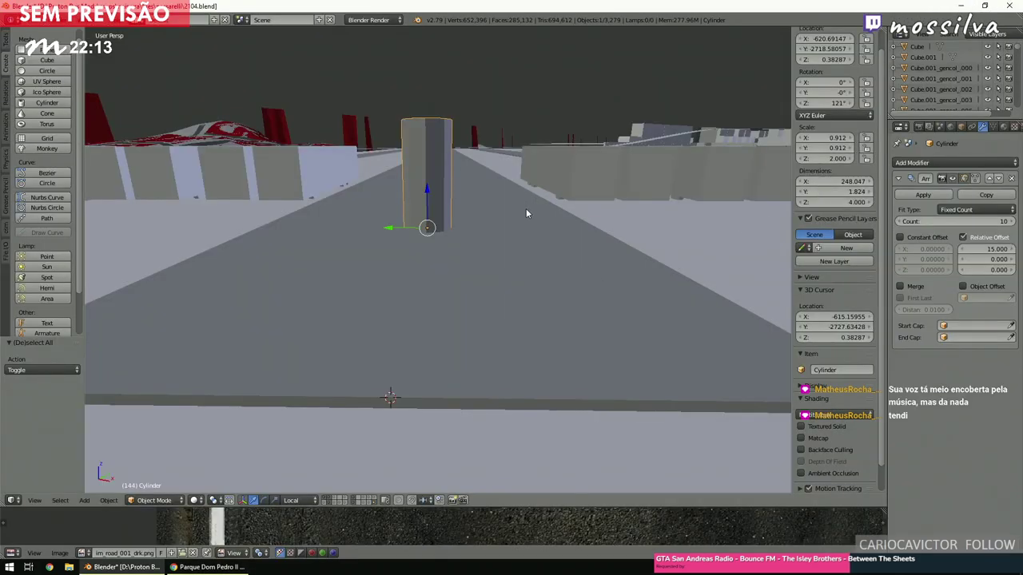
key(KP_7)
key(KP_5)
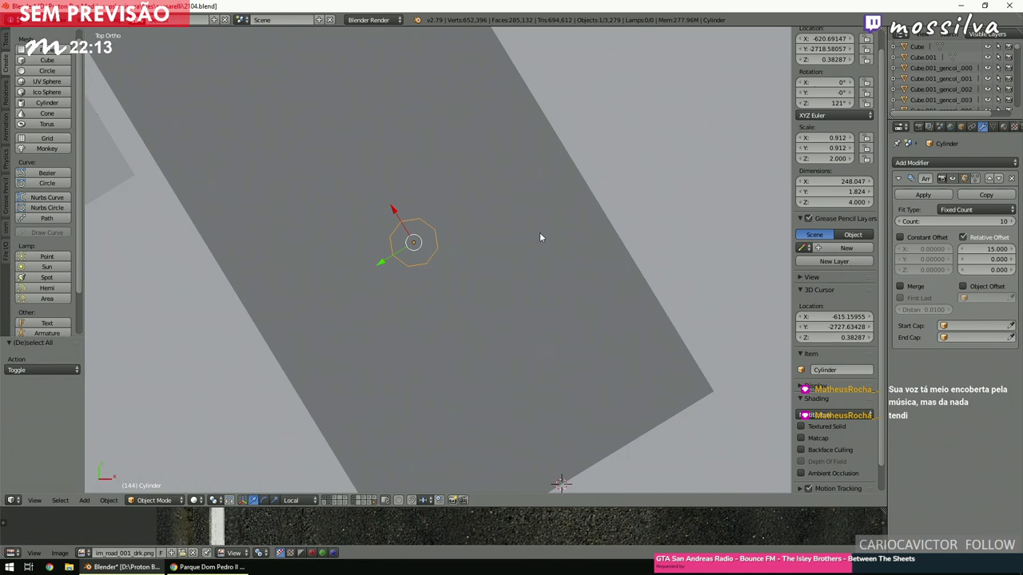
Scale the pole about 1.8x and set its Z scale to 2.
key(s)
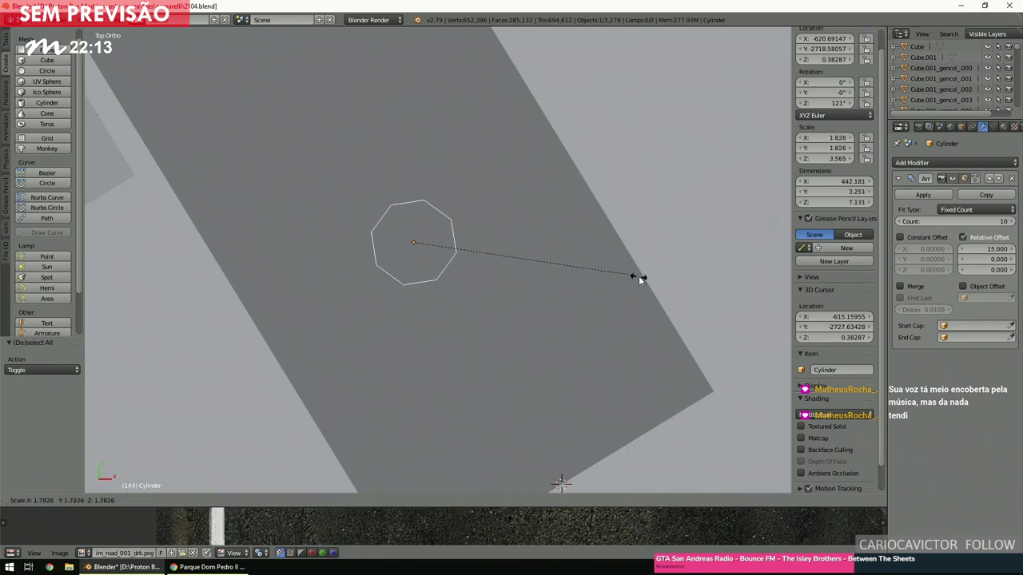
click(651, 283)
middle_drag(649, 320, 605, 235)
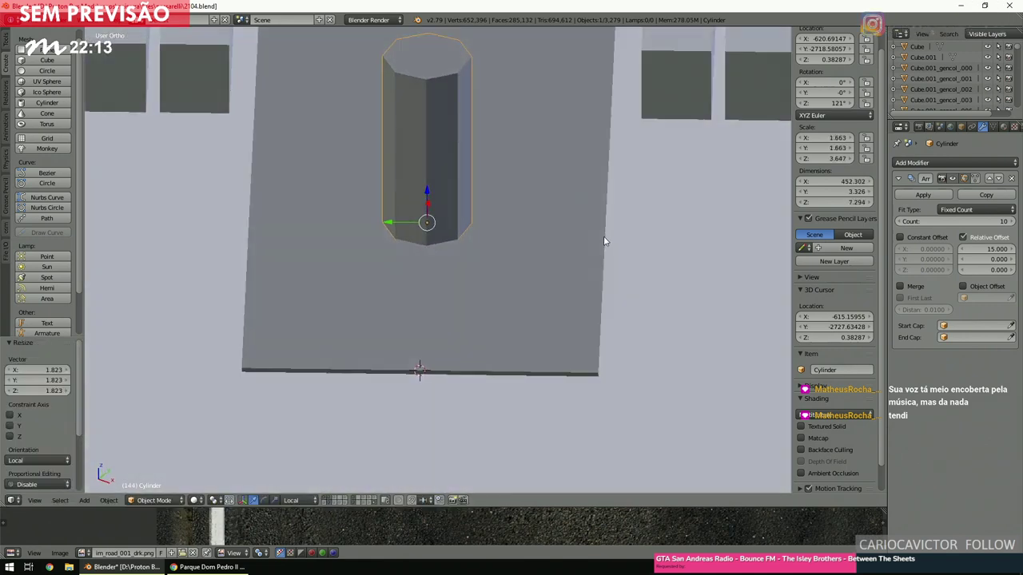
click(828, 159)
text(2)
key(Return)
scroll(542, 271, up, 3)
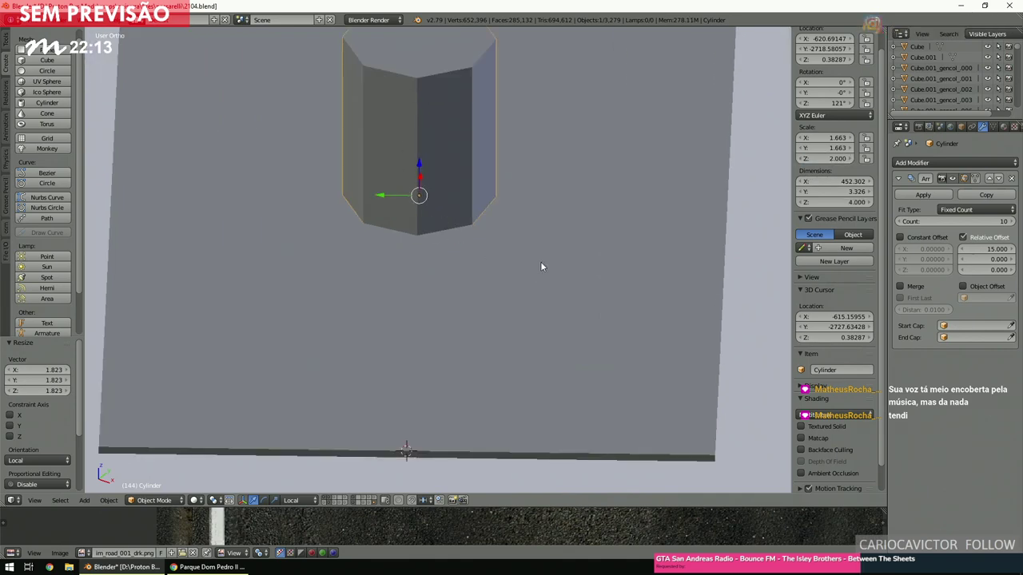
scroll(542, 229, down, 1)
middle_drag(543, 227, 541, 266)
After rechecking the photo, lower the pole 0.939 units to about Z -0.556.
key(KP_5)
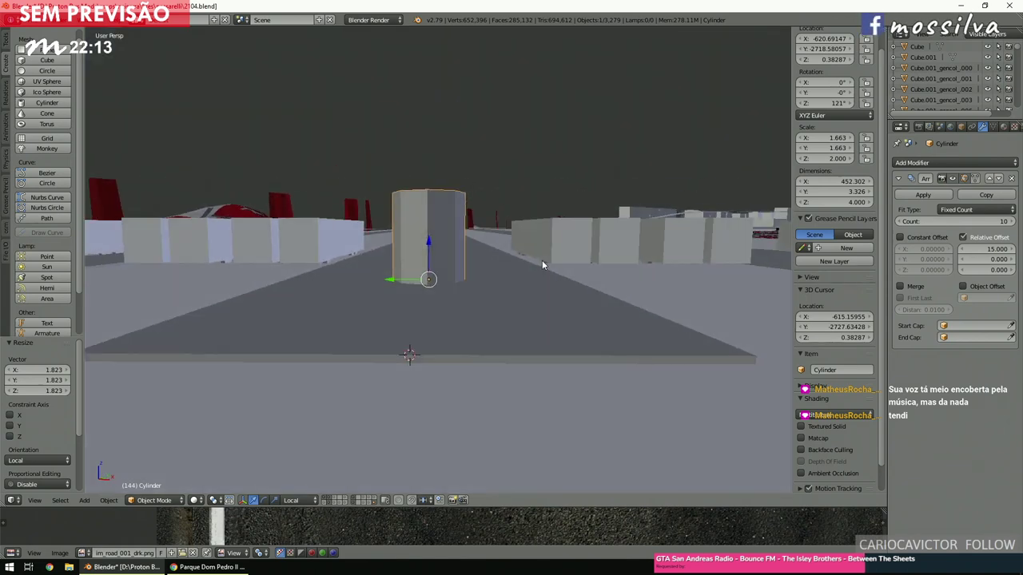
middle_drag(425, 357, 367, 418)
click(226, 567)
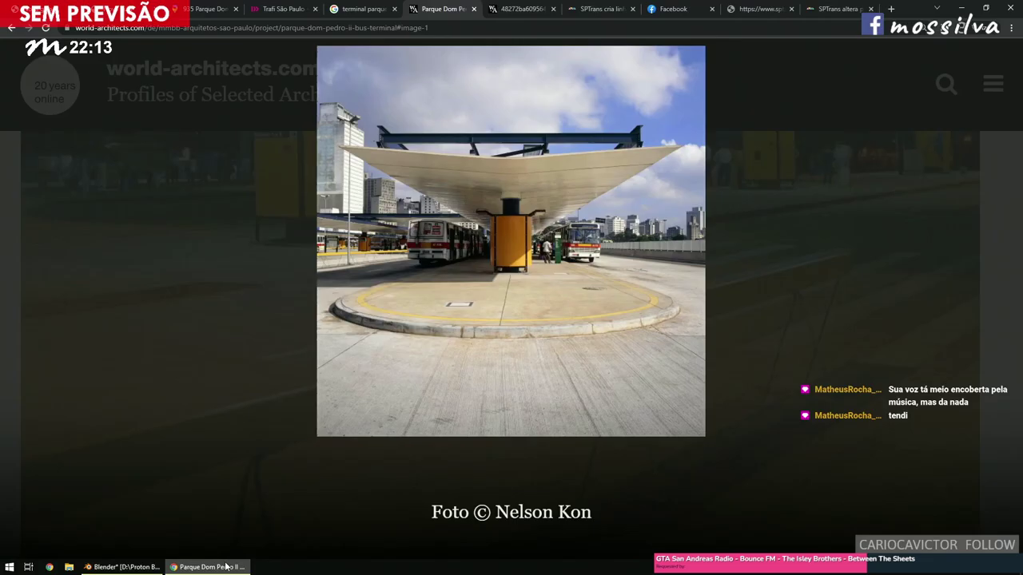
click(226, 567)
click(226, 567)
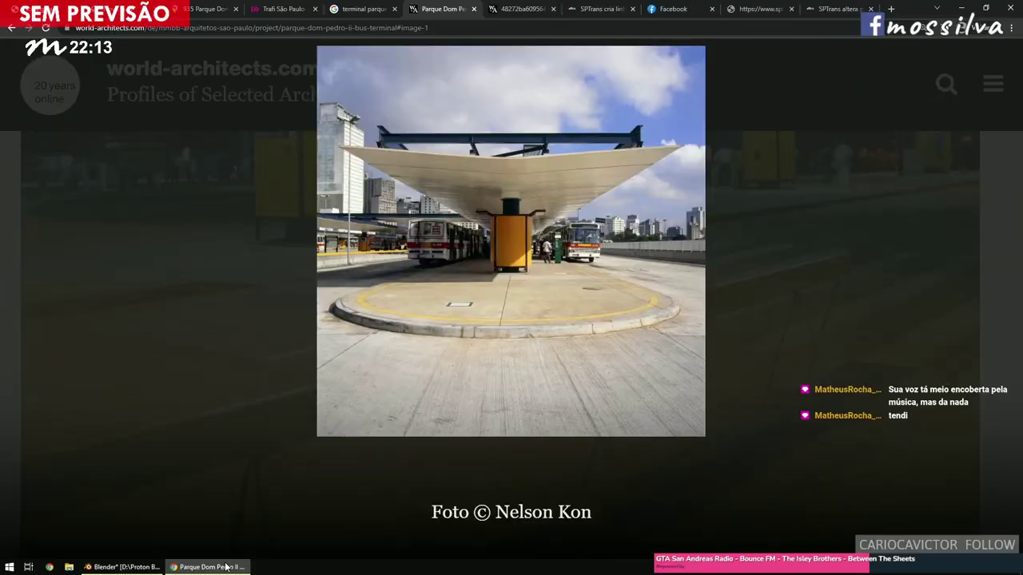
click(226, 566)
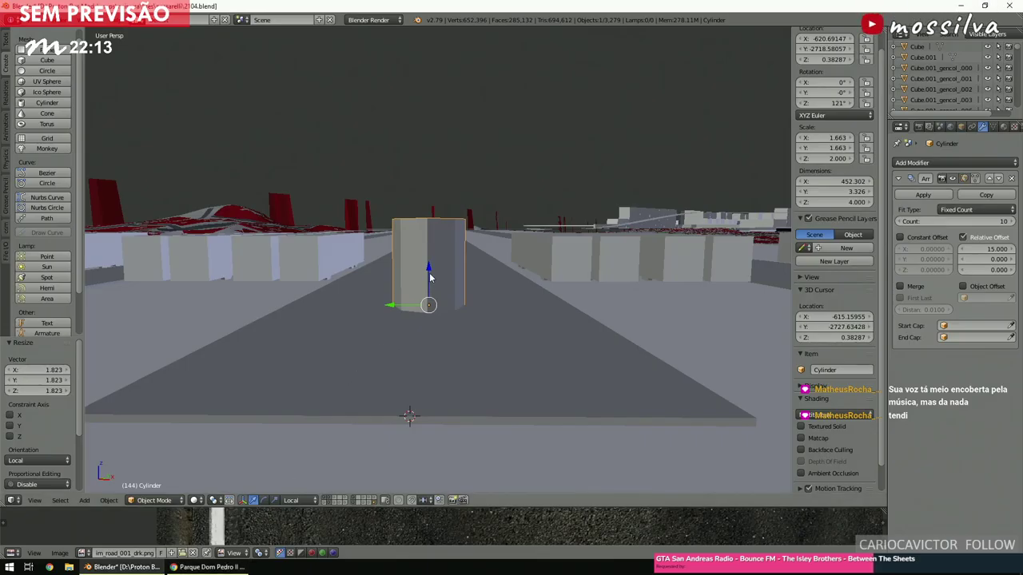
drag(429, 271, 427, 291)
scroll(428, 294, down, 3)
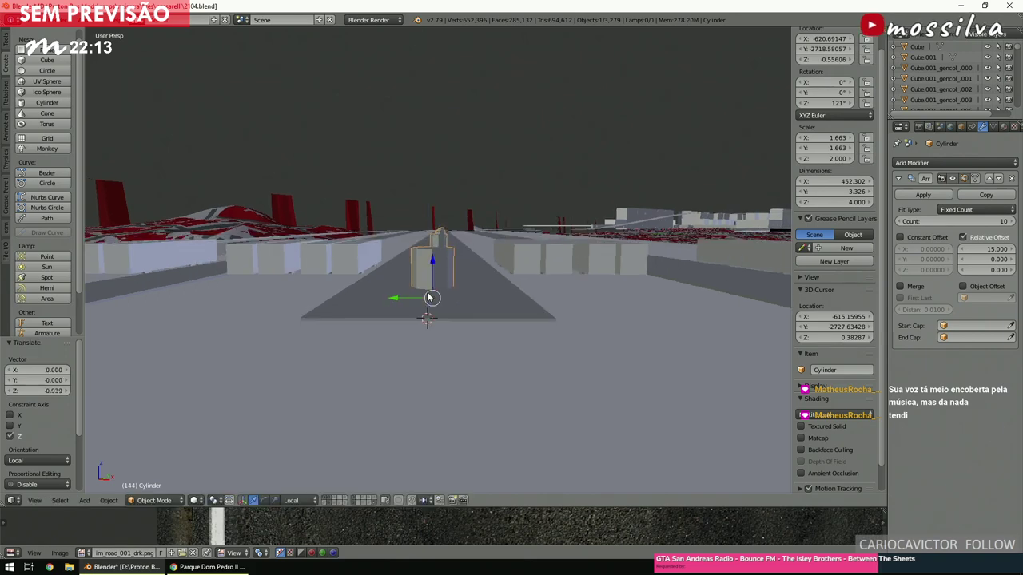
From a top view, switch the cylinder into Edit Mode.
key(KP_7)
scroll(425, 293, up, 3)
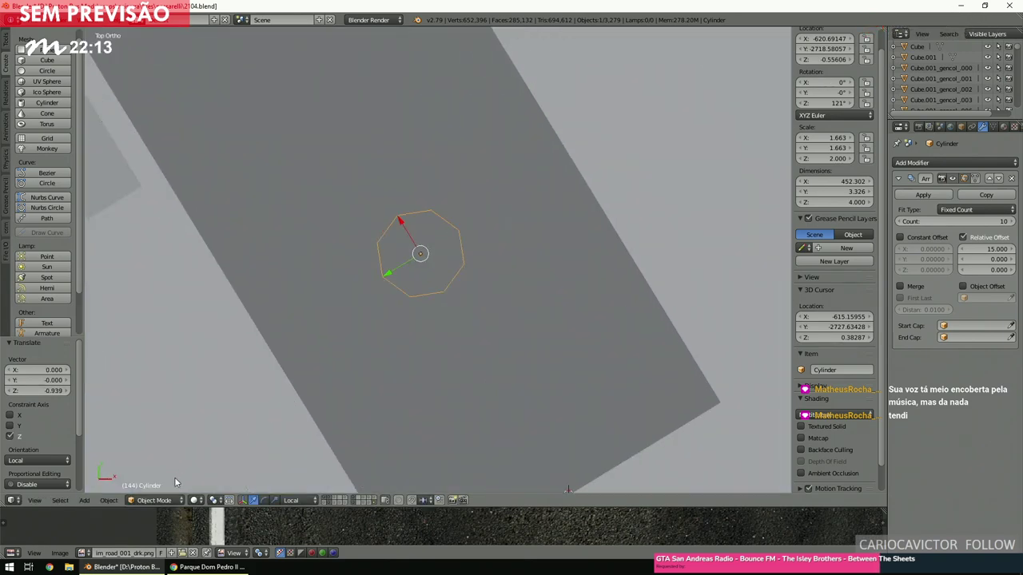
click(162, 500)
click(156, 473)
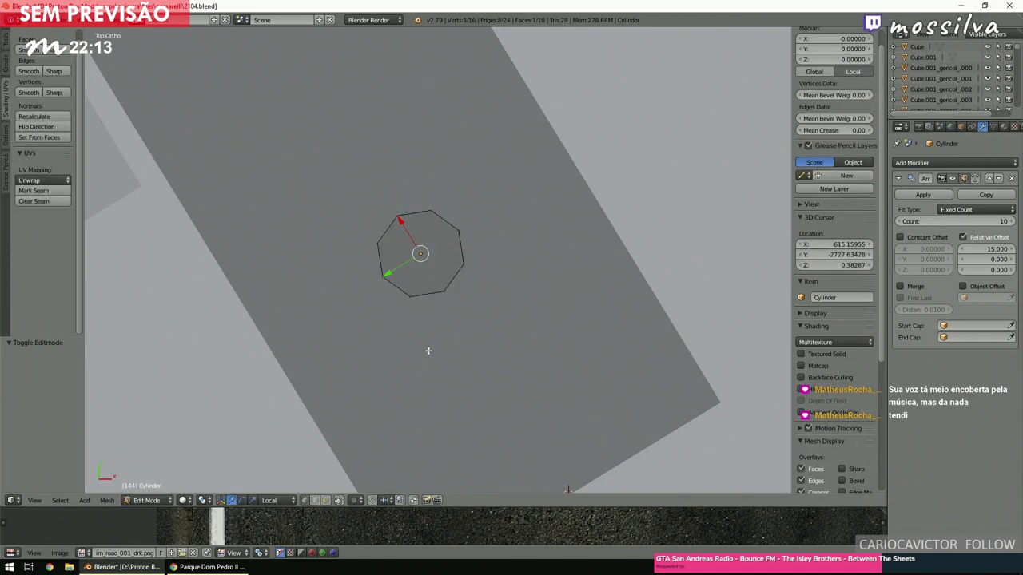
Duplicate the cylinder mesh in place and shrink the copy to half size.
key(a)
key(a)
key(shift+s)
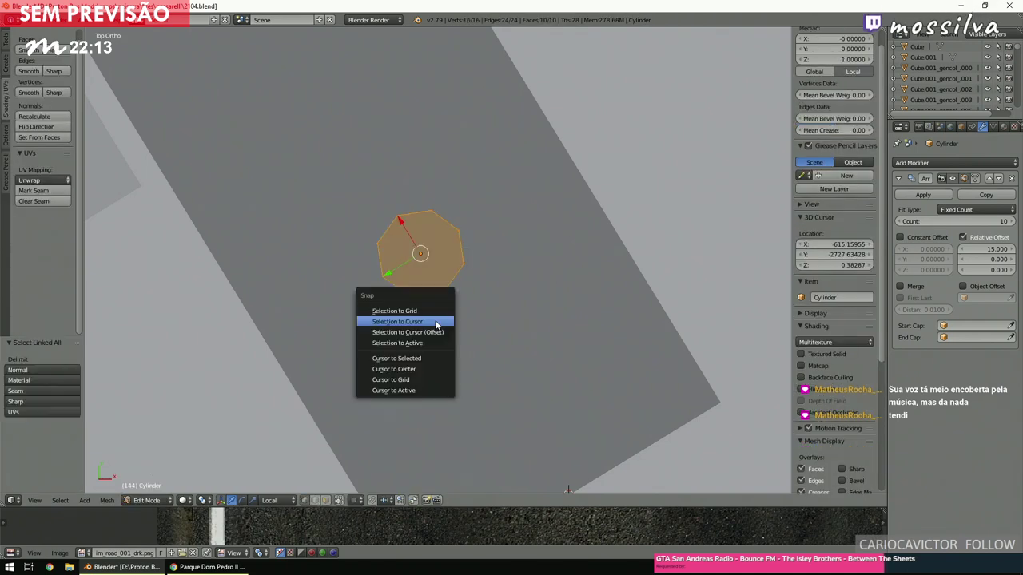
click(435, 320)
key(ctrl+z)
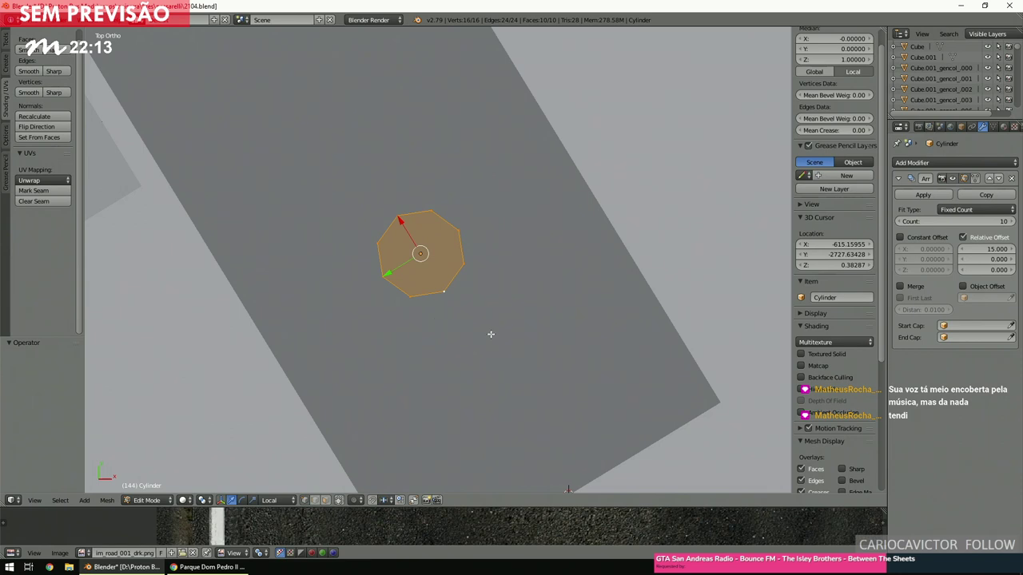
key(shift+d)
right_click(490, 335)
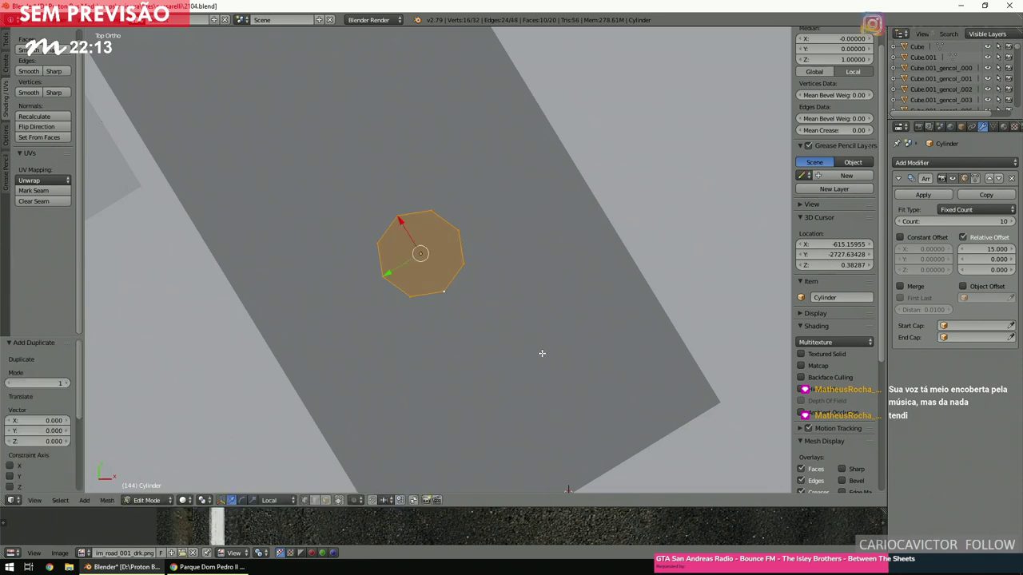
key(s)
click(486, 313)
Raise the half-size copy 2.158 units above the cylinder and compare with the reference photo.
middle_drag(486, 315, 429, 239)
drag(425, 246, 424, 200)
scroll(445, 306, up, 2)
middle_drag(444, 306, 426, 343)
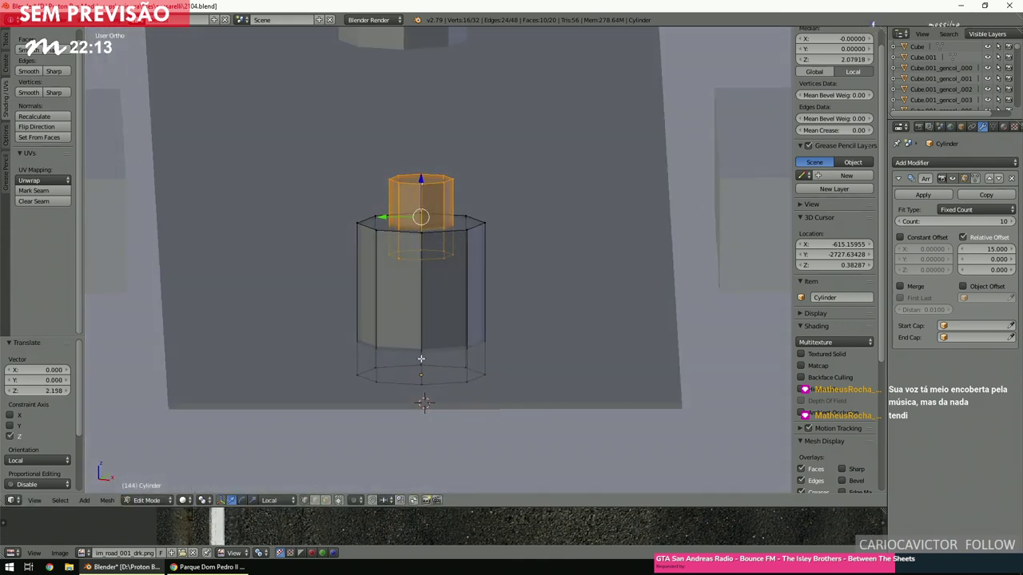
click(227, 568)
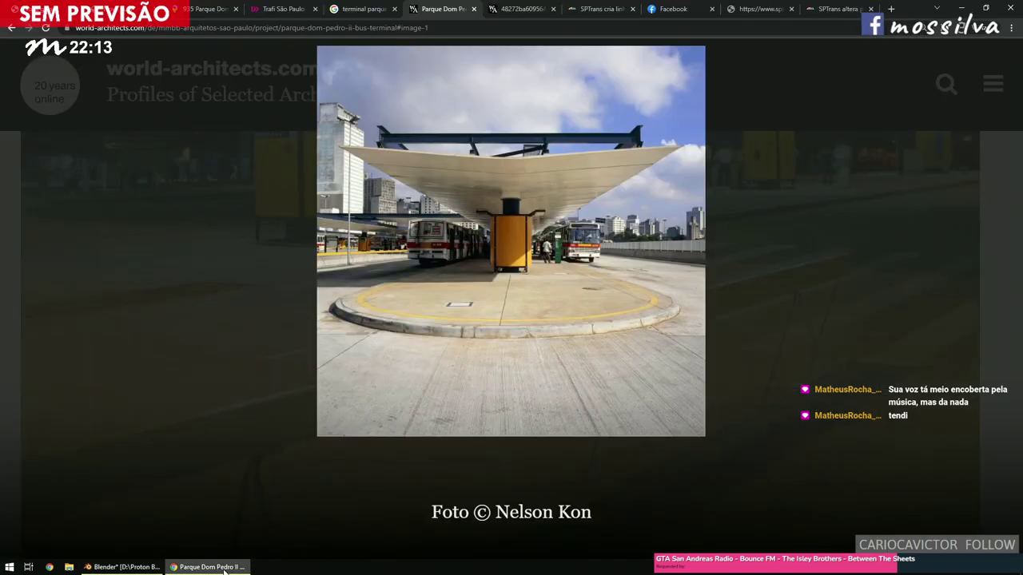
click(225, 570)
click(225, 570)
click(225, 570)
click(224, 571)
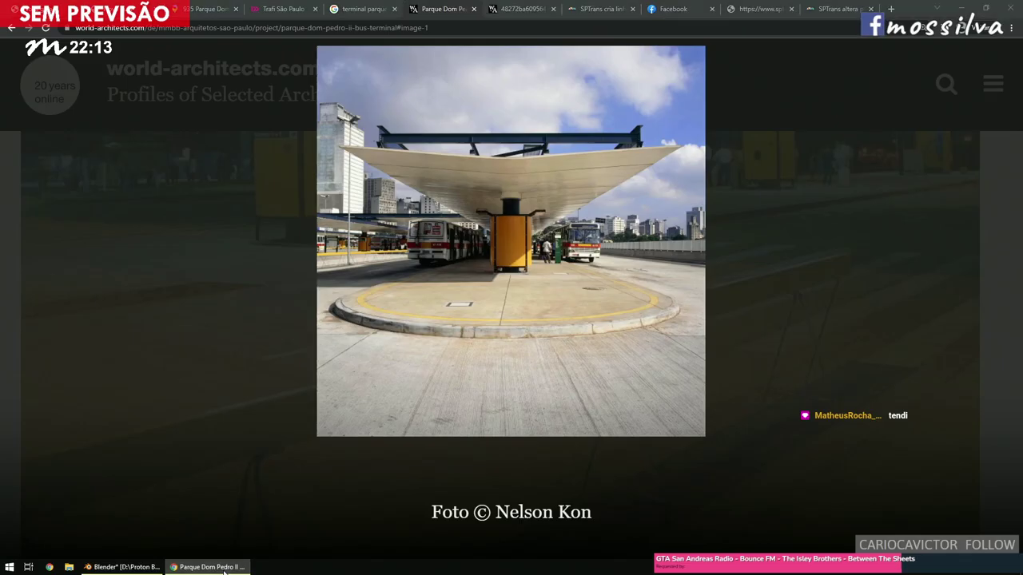
click(225, 570)
Deselect the mesh and return the stepped pillar to Object Mode.
scroll(484, 376, down, 2)
key(KP_7)
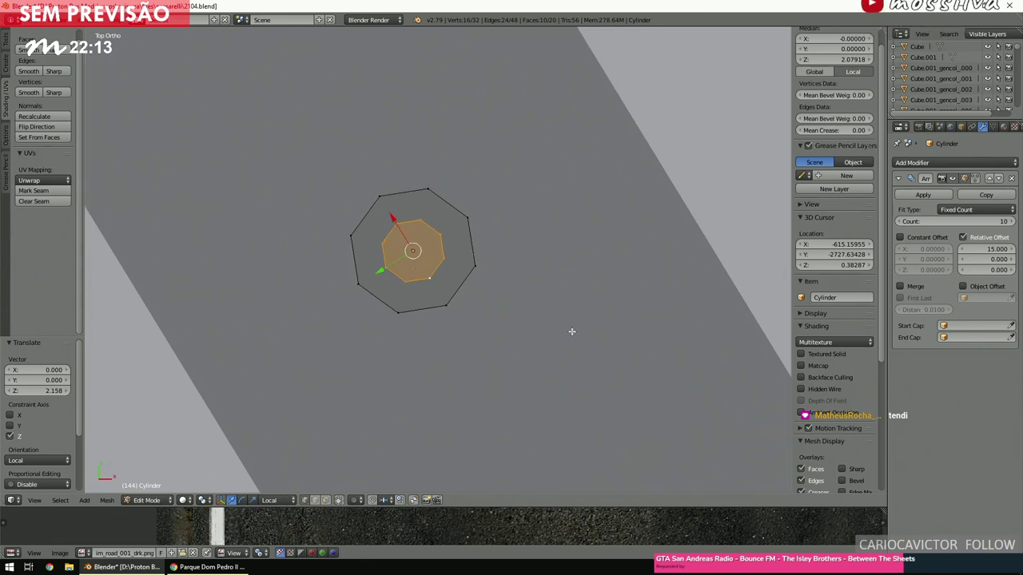
key(s)
key(Escape)
key(a)
scroll(555, 327, down, 2)
scroll(555, 326, up, 3)
middle_drag(562, 338, 523, 231)
key(z)
key(z)
scroll(495, 272, up, 2)
click(146, 500)
click(152, 474)
scroll(491, 371, up, 4)
middle_drag(491, 371, 482, 375)
key(KP_5)
scroll(498, 357, down, 5)
key(a)
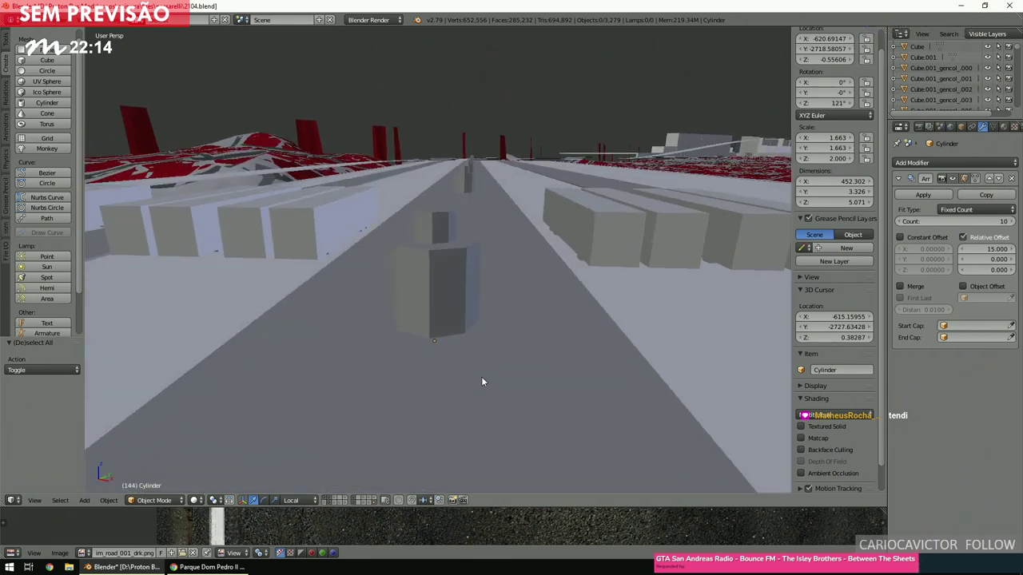
Advance the terminal gallery to its second, aerial photo.
click(210, 567)
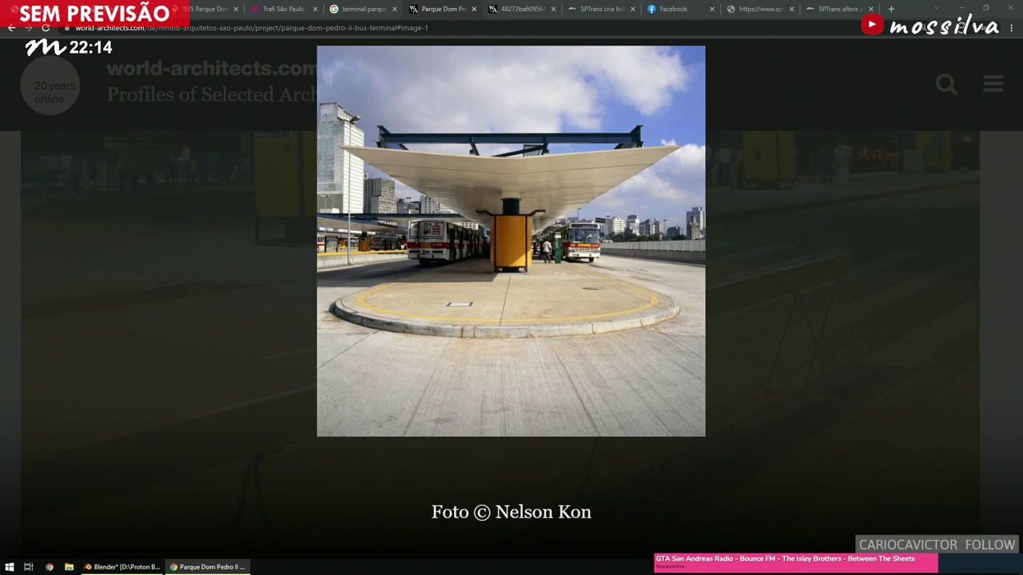
mouse_move(59, 372)
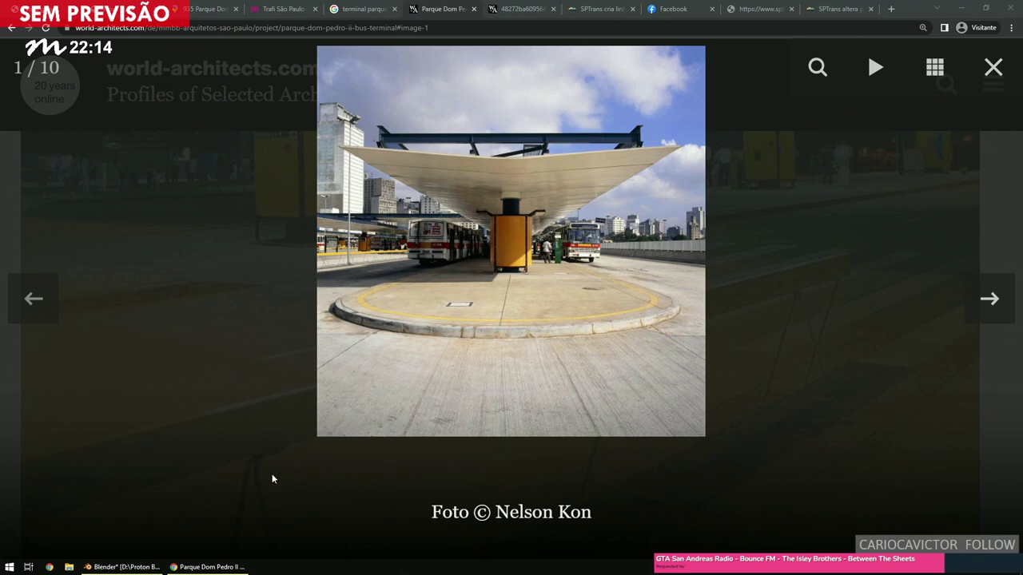
mouse_move(150, 567)
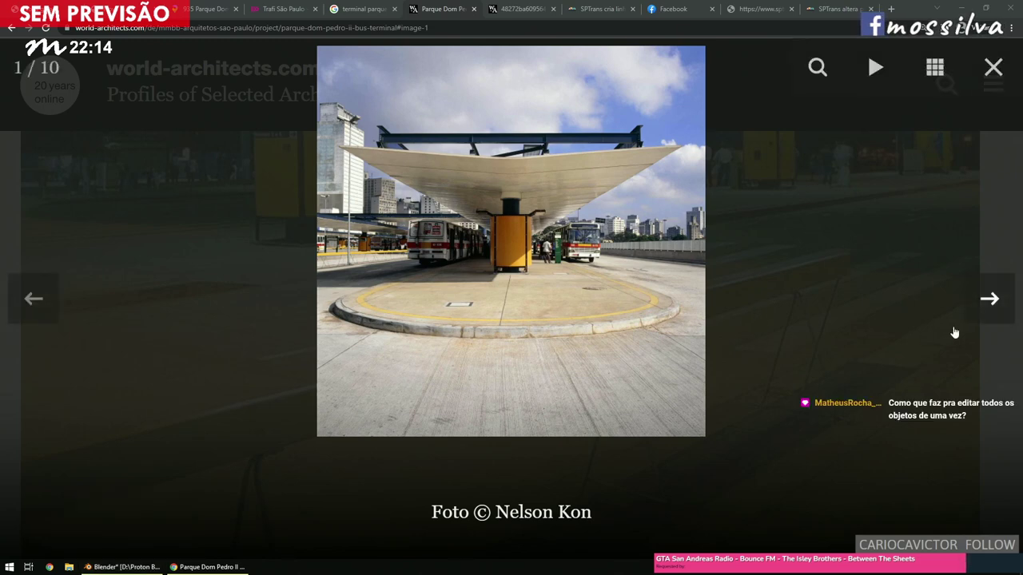
click(997, 314)
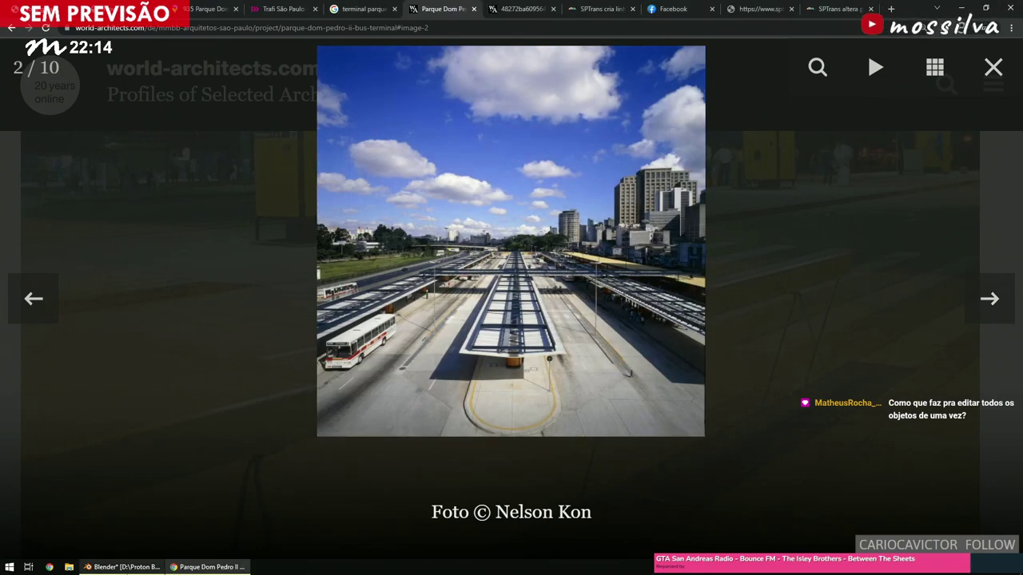
Back in Blender, pan along the road and select the stacked cylinder pillar.
click(122, 566)
middle_drag(401, 325, 521, 367)
right_click(521, 367)
scroll(414, 235, up, 2)
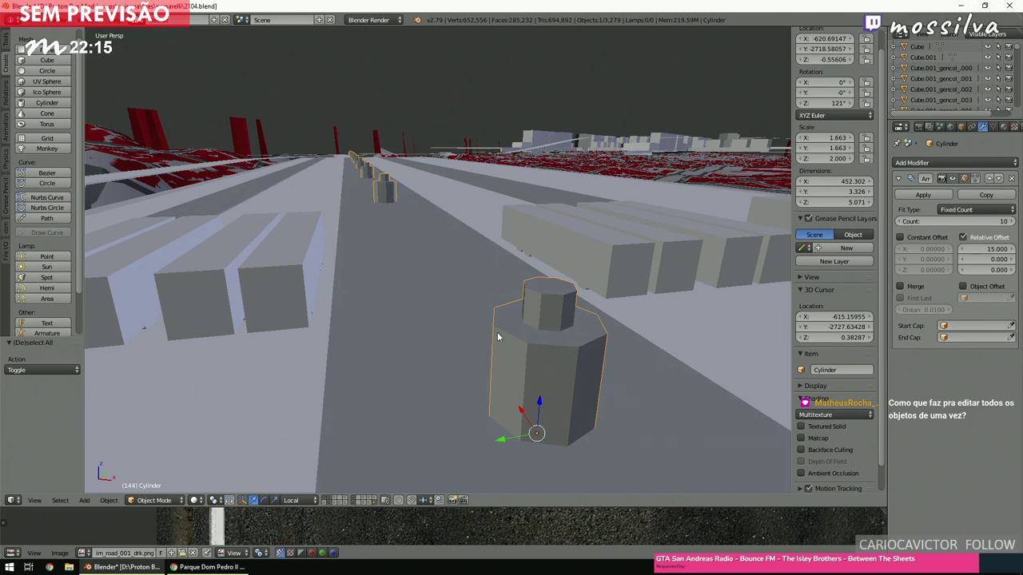
Bring up the Apply options for the cylinder pillar.
scroll(497, 335, down, 3)
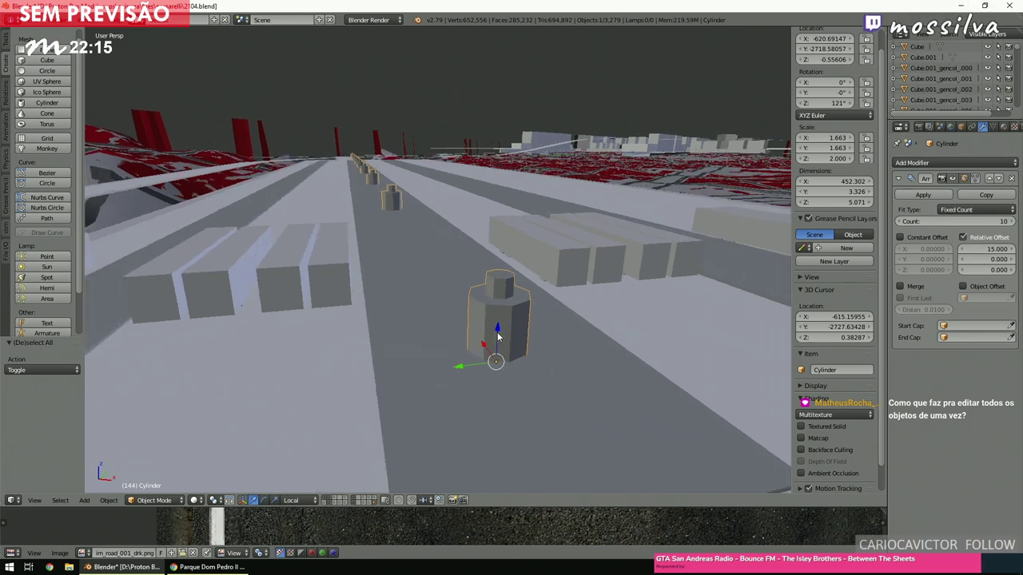
ctrl+scroll(497, 335, down, 3)
key(ctrl+a)
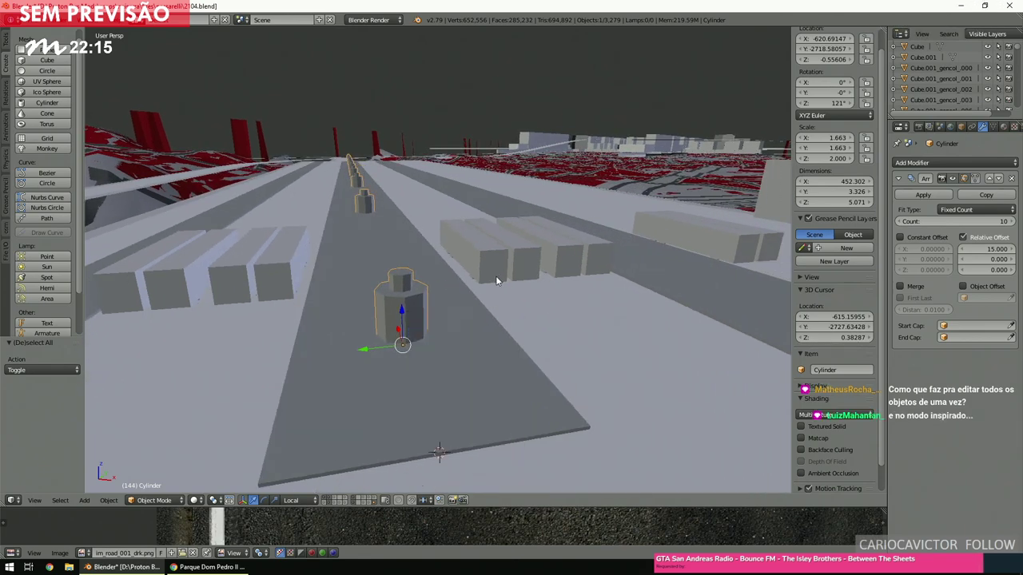
ctrl+scroll(496, 280, down, 3)
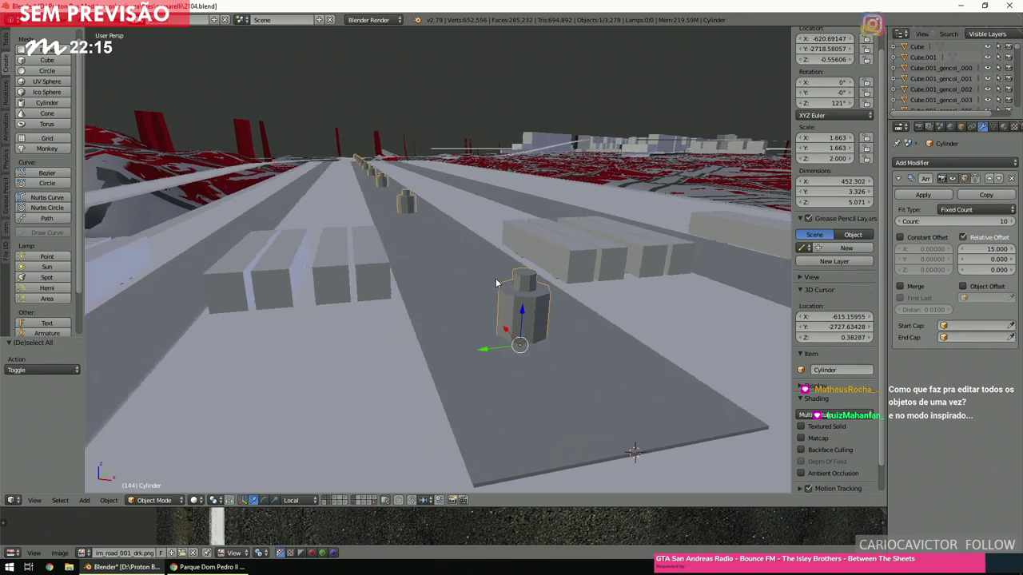
ctrl+scroll(495, 284, down, 6)
scroll(494, 280, up, 5)
Select the right-hand bench block and show the Relations tools.
right_click(457, 311)
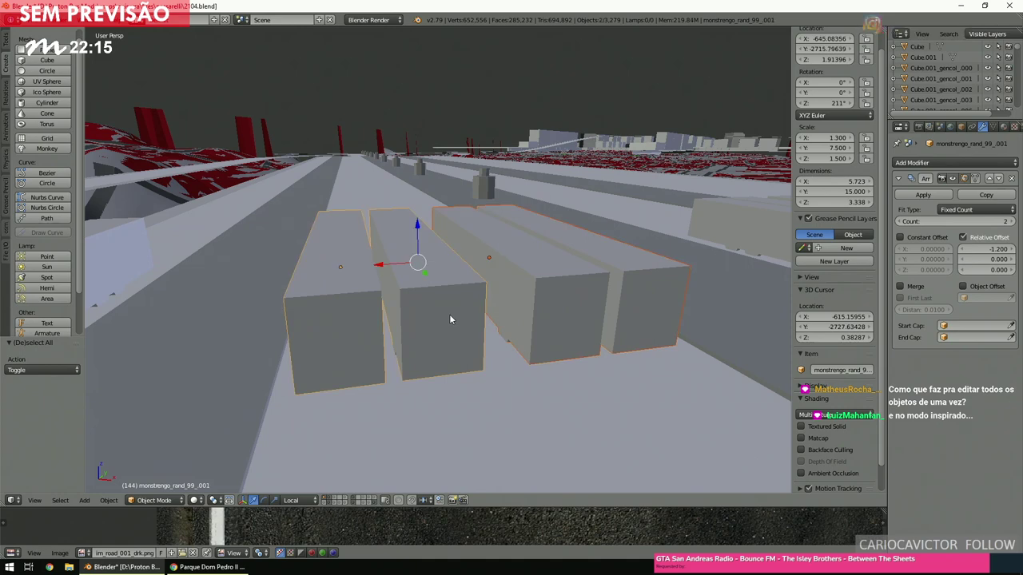
right_click(447, 317)
right_click(545, 286)
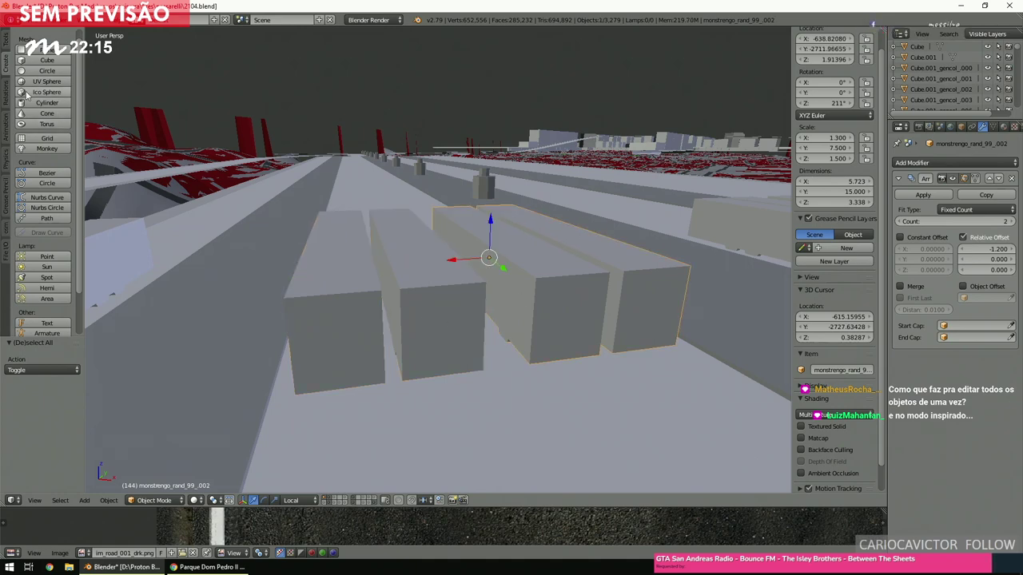
click(7, 94)
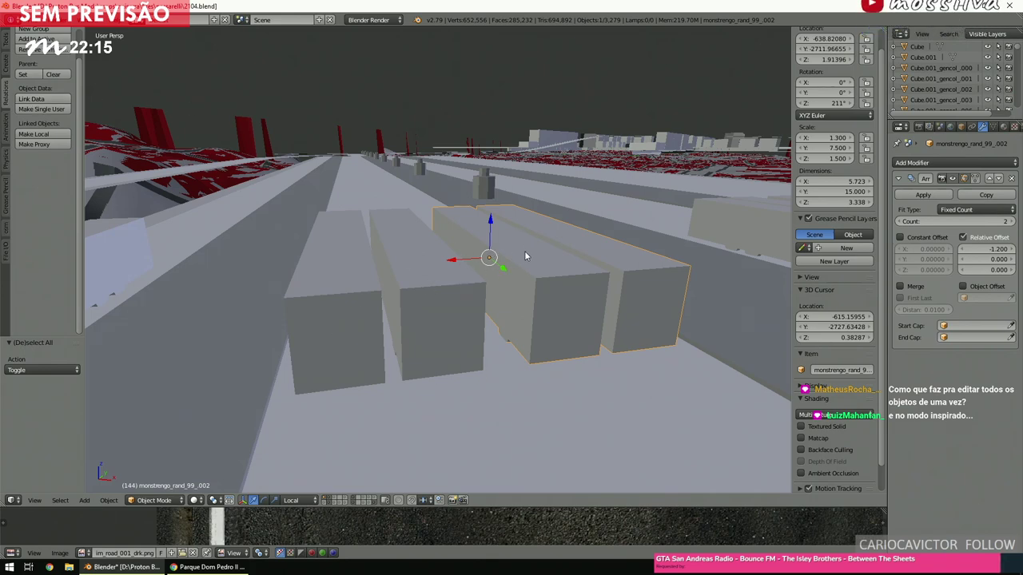
middle_drag(509, 257, 517, 245)
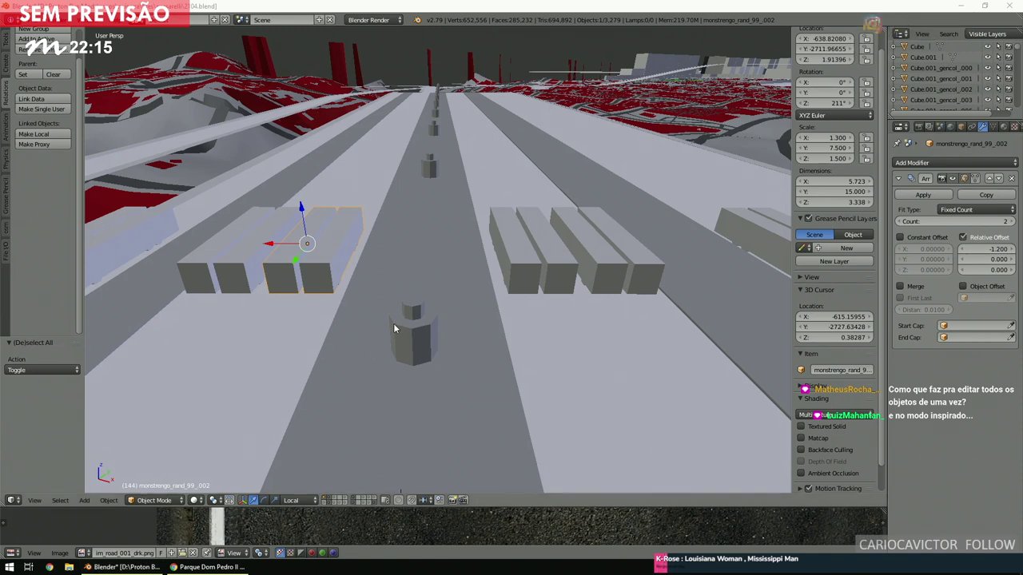
Reselect the cylinder and view the row of ten pillars from directly above.
right_click(431, 334)
ctrl+scroll(431, 334, up, 2)
shift+scroll(431, 334, up, 2)
scroll(432, 336, up, 2)
middle_drag(449, 332, 475, 330)
key(KP_7)
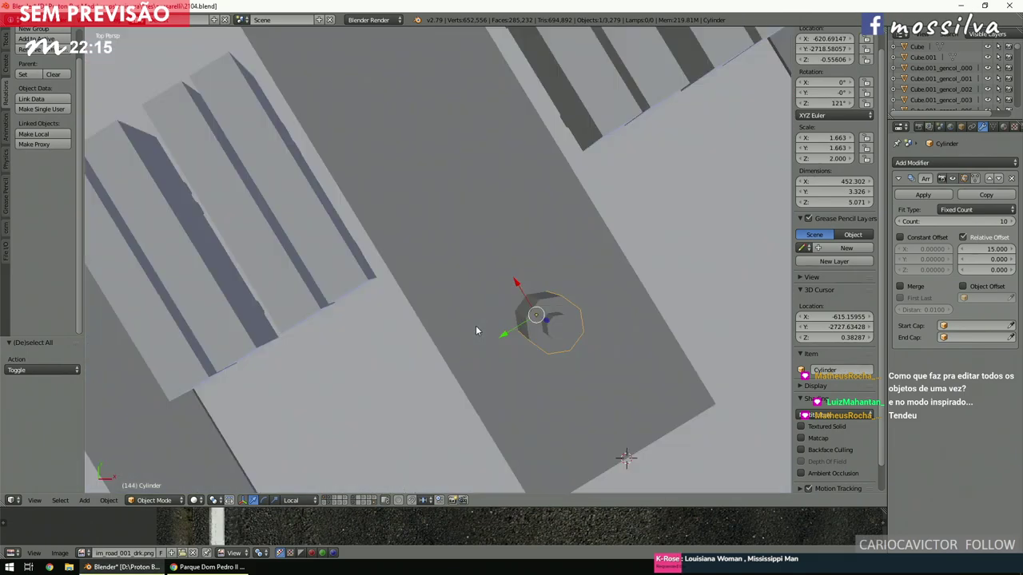
scroll(476, 329, down, 8)
scroll(476, 334, up, 6)
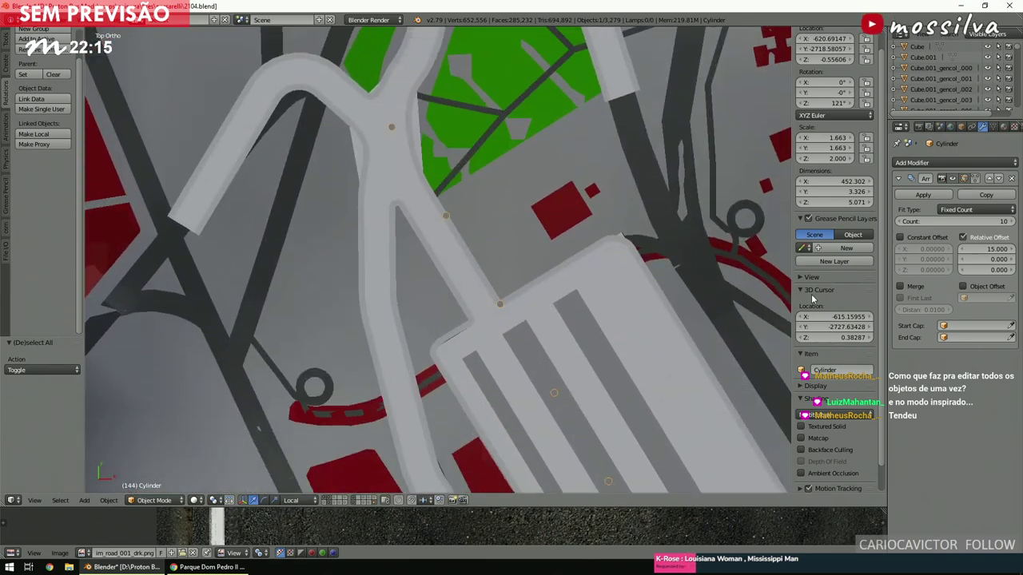
Set the pillar array Count to 8 and frame the row of pillars.
click(982, 221)
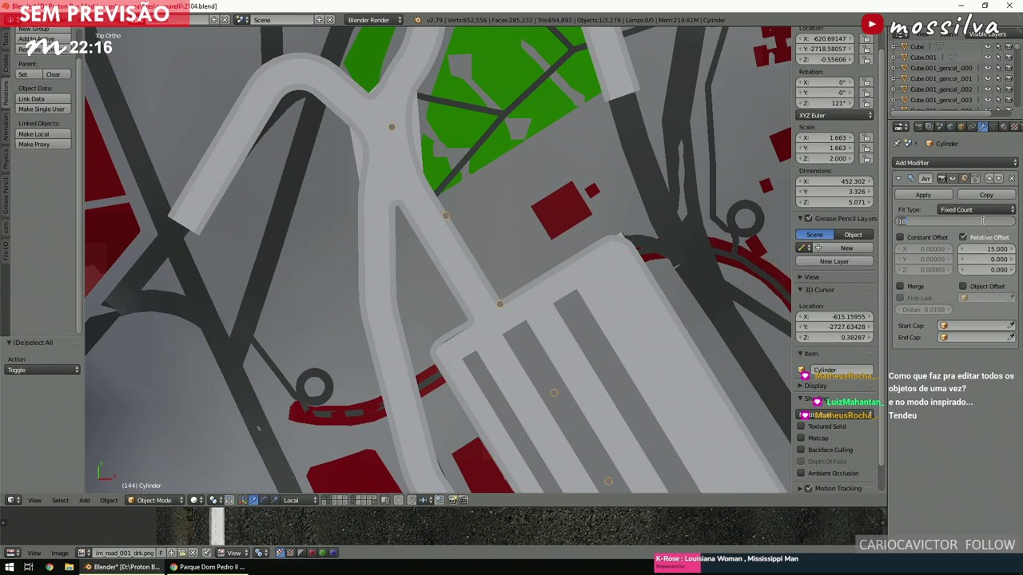
text(7)
key(Return)
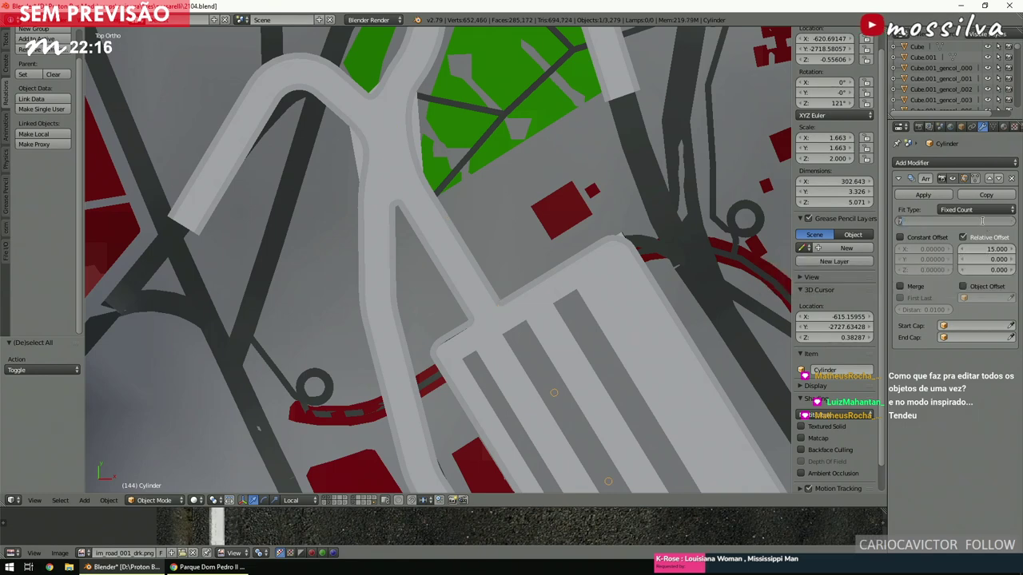
text(8)
key(Return)
key(KP_Decimal)
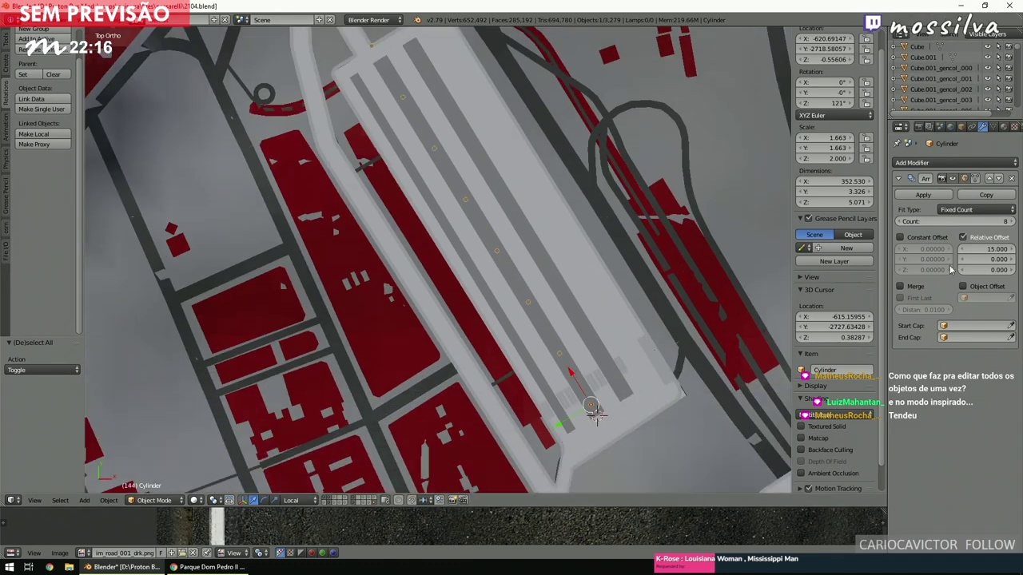
Set the array's Relative Offset X to 14.
click(974, 250)
text(11)
key(Return)
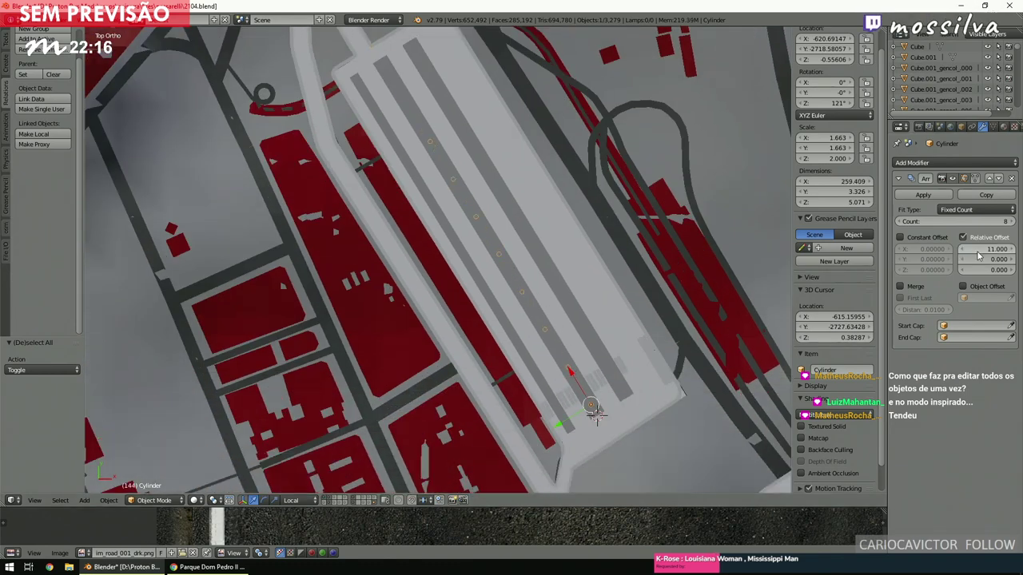
click(978, 254)
text(14)
key(Return)
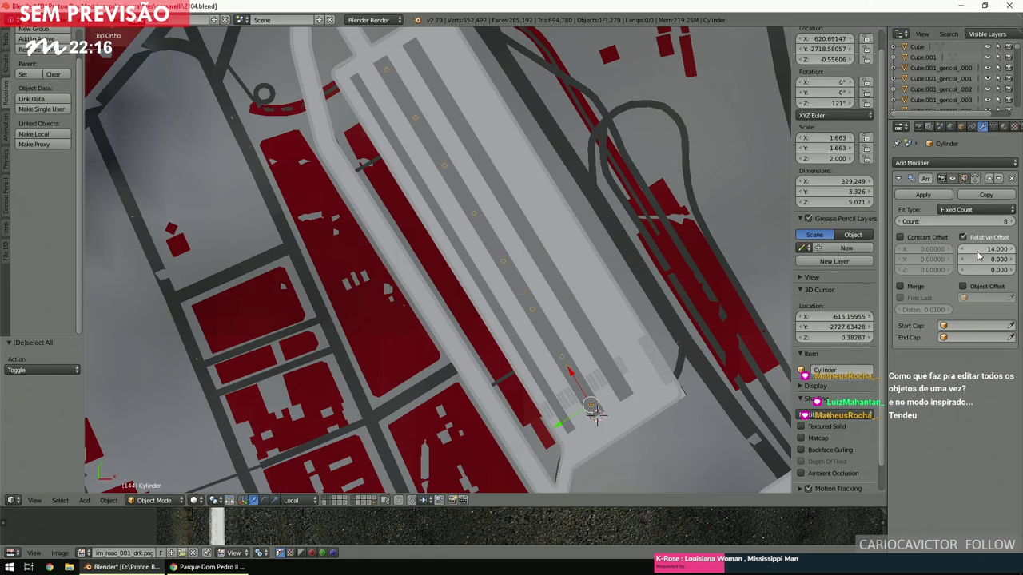
scroll(607, 305, up, 5)
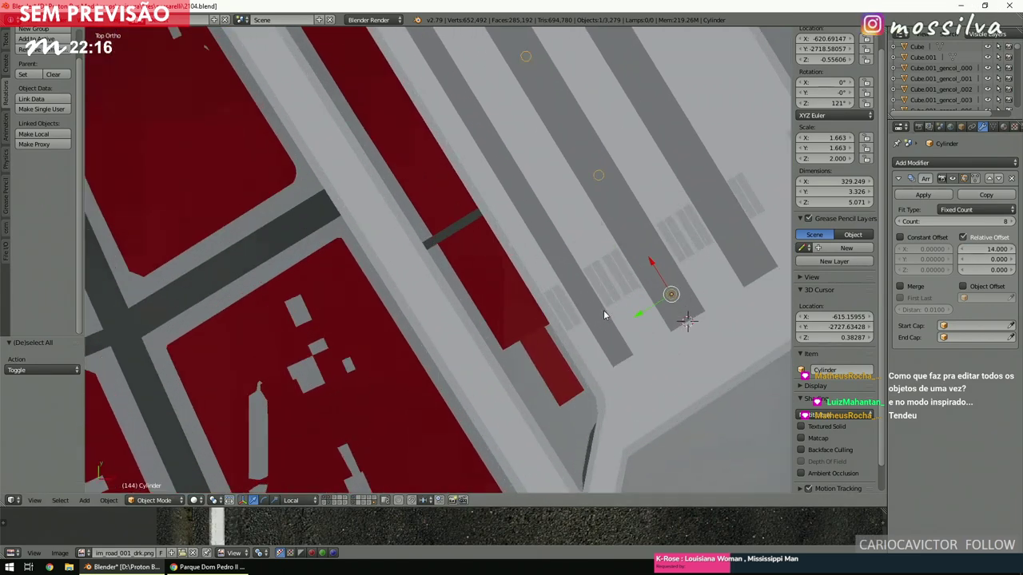
scroll(603, 310, down, 3)
Switch to wireframe and orbit to an angled view of the pillar row.
key(z)
middle_drag(602, 312, 545, 294)
scroll(571, 304, up, 3)
scroll(545, 294, up, 3)
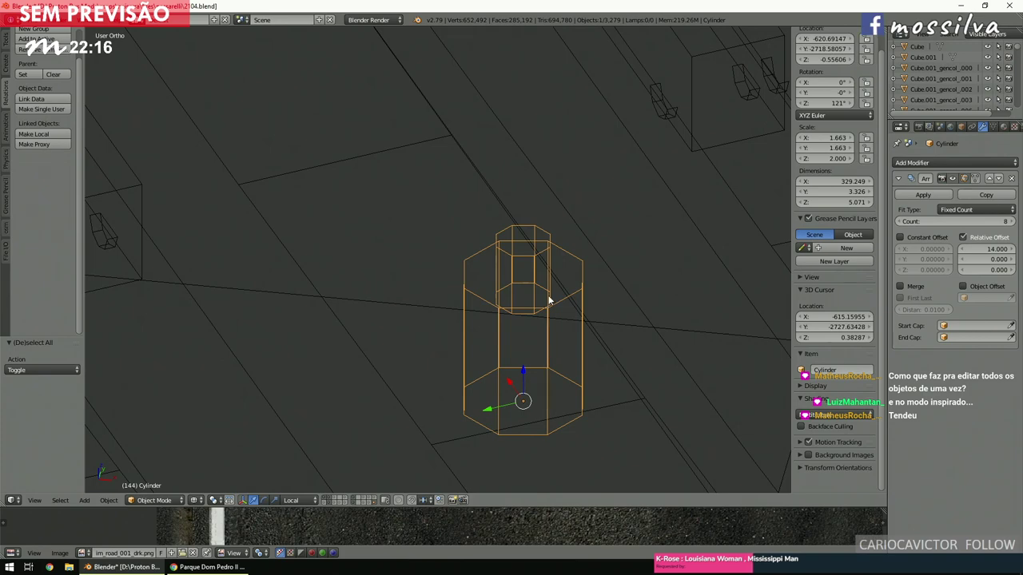
View the cylinder from Top view, then launch a second Blender instance from the taskbar.
key(KP_7)
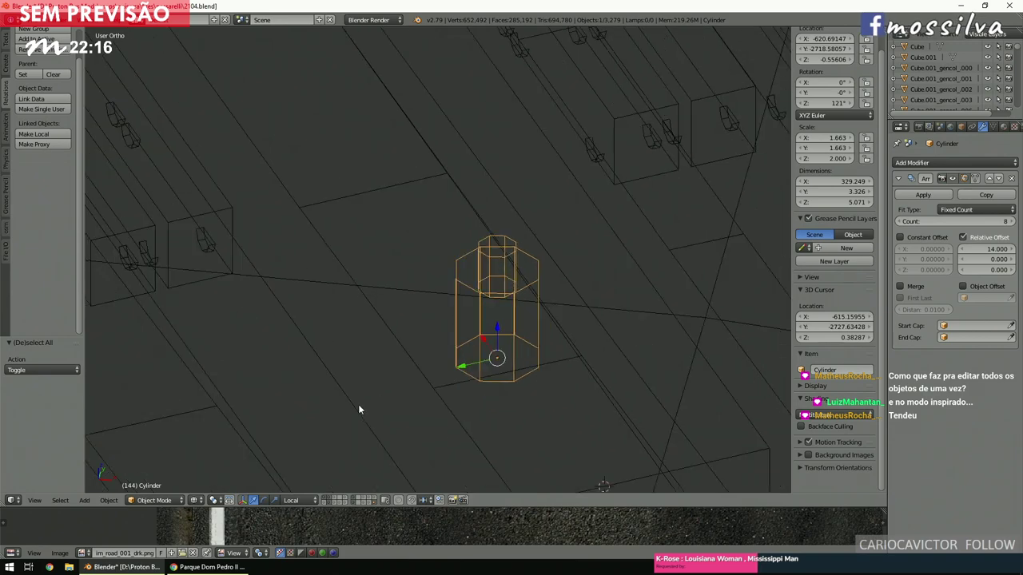
scroll(399, 383, down, 2)
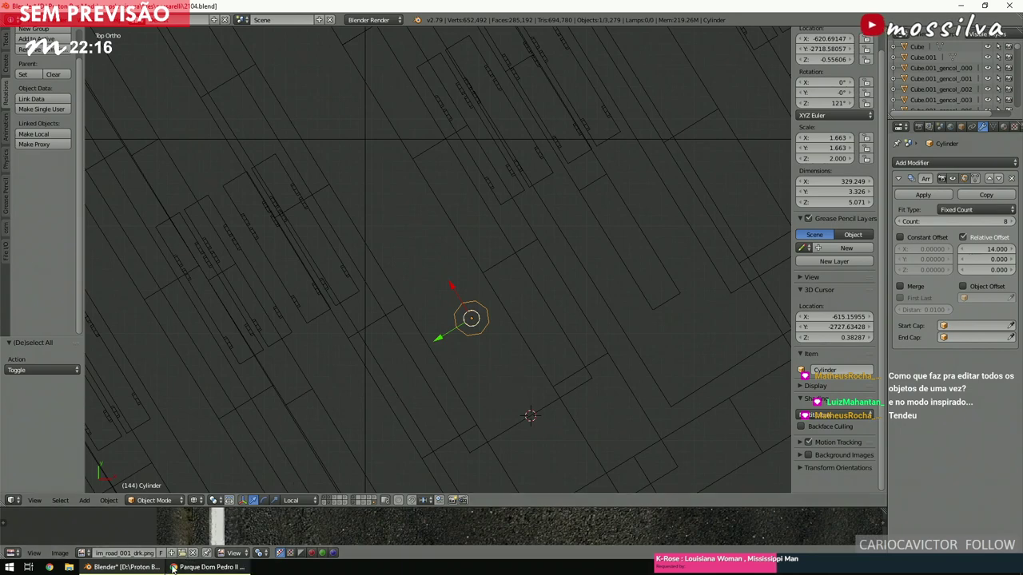
middle_click(134, 569)
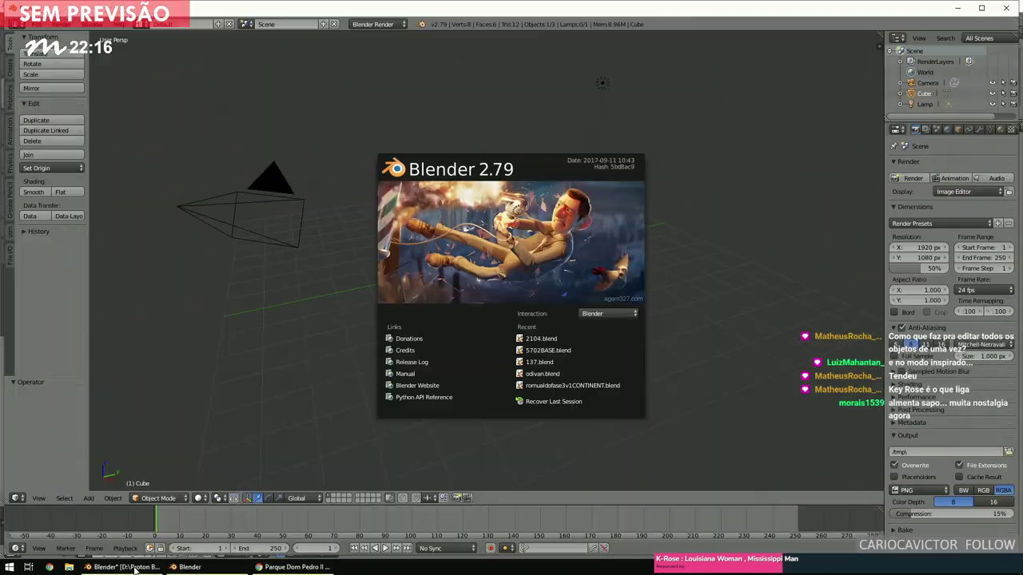
Dismiss the splash screen and open omsi_vlt.blend from the passarelli folder.
mouse_move(134, 569)
mouse_move(166, 542)
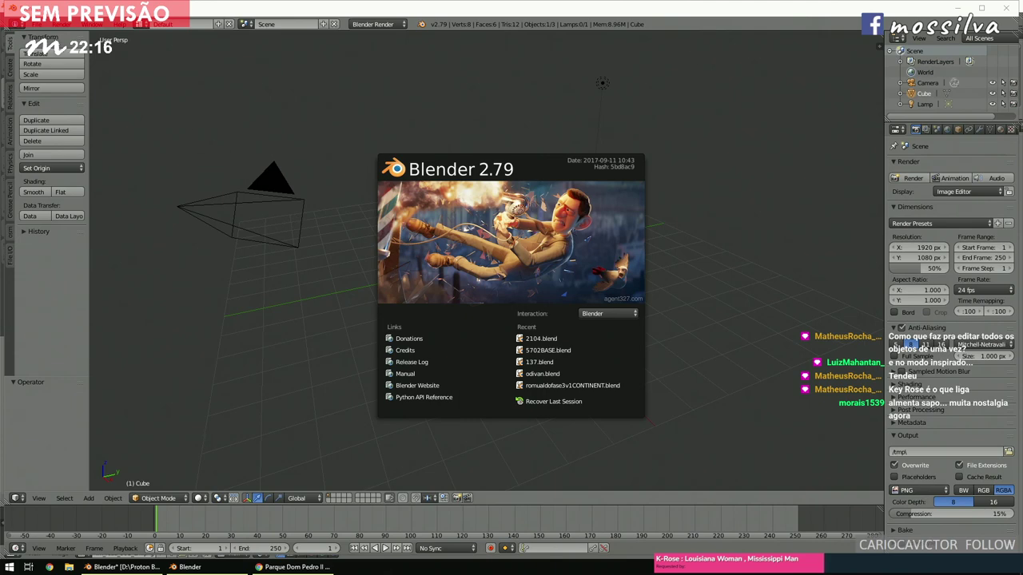
click(38, 27)
click(36, 24)
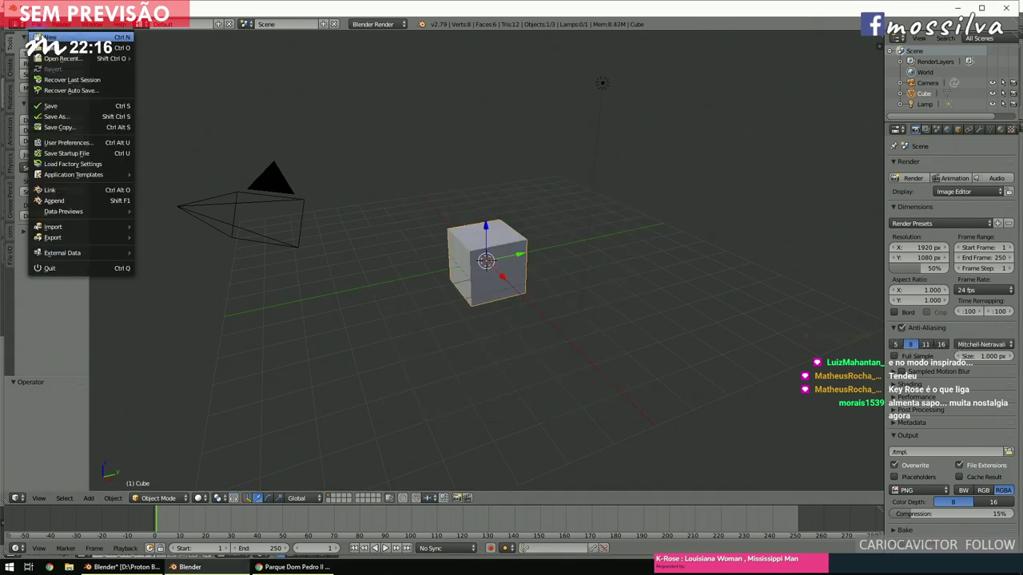
click(80, 48)
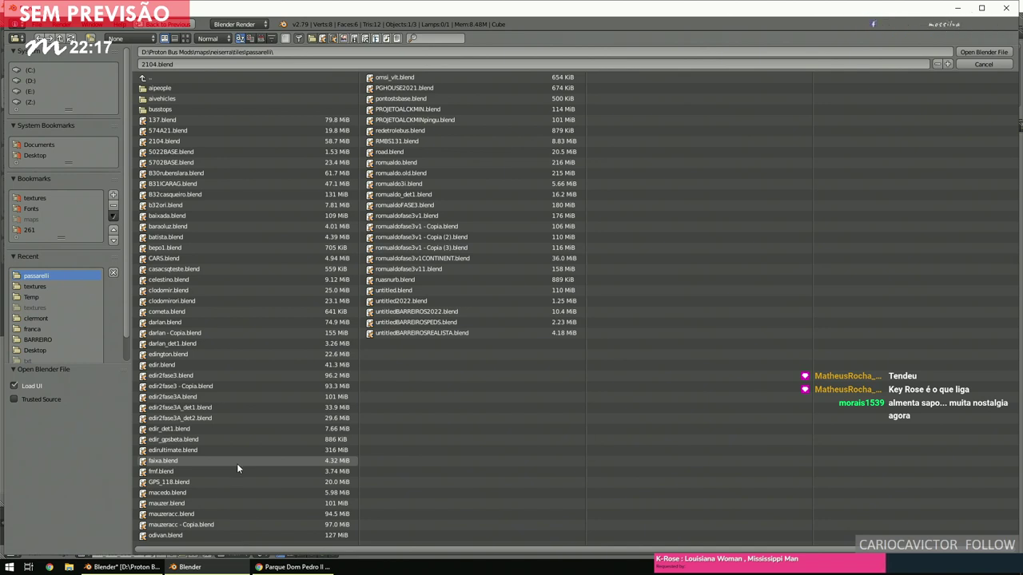
click(418, 77)
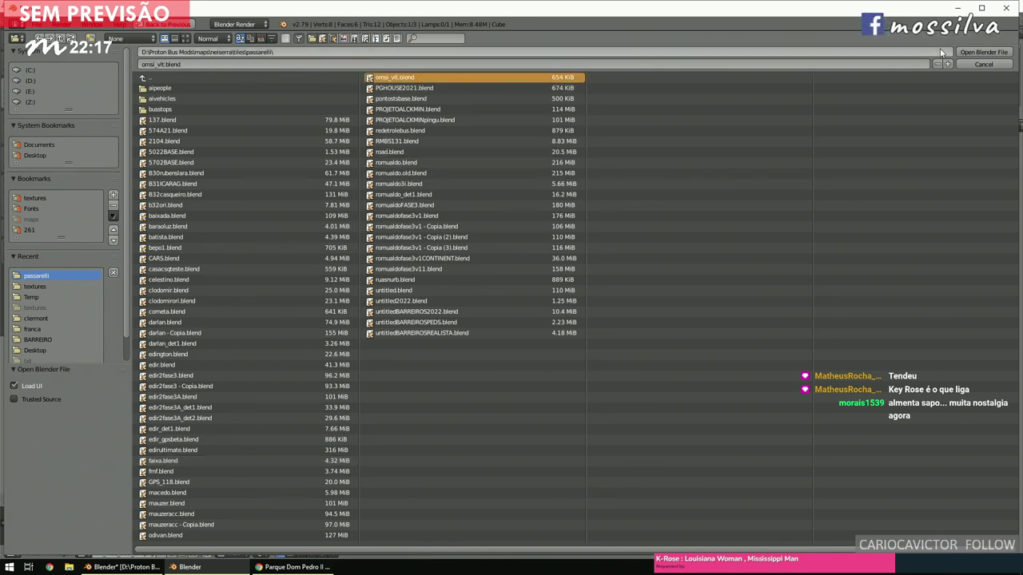
click(990, 55)
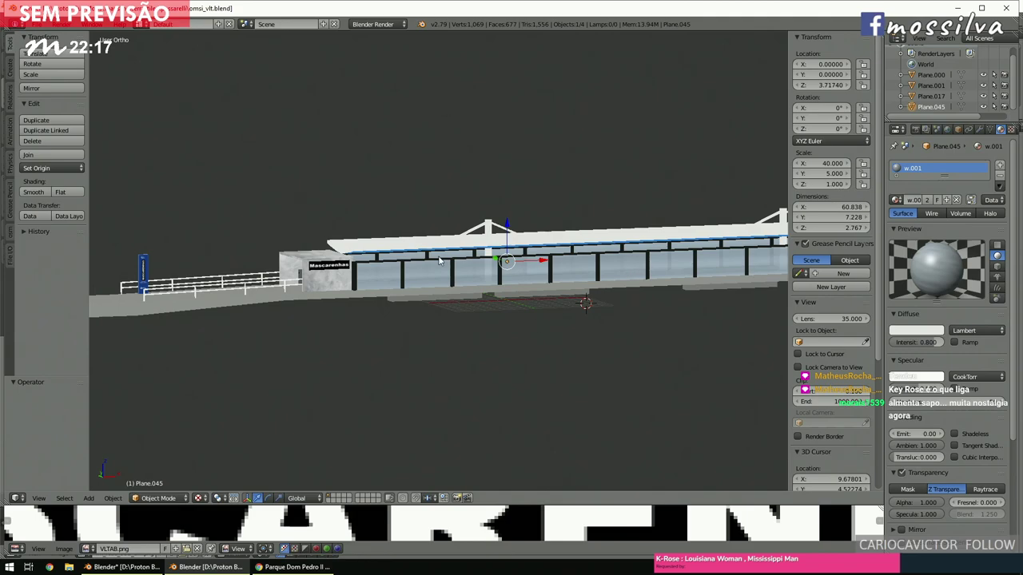
Orbit and zoom around the station model, then select the station mesh Plane.017.
scroll(428, 256, up, 4)
middle_drag(472, 258, 460, 254)
scroll(493, 269, up, 3)
scroll(483, 255, down, 3)
scroll(461, 247, up, 2)
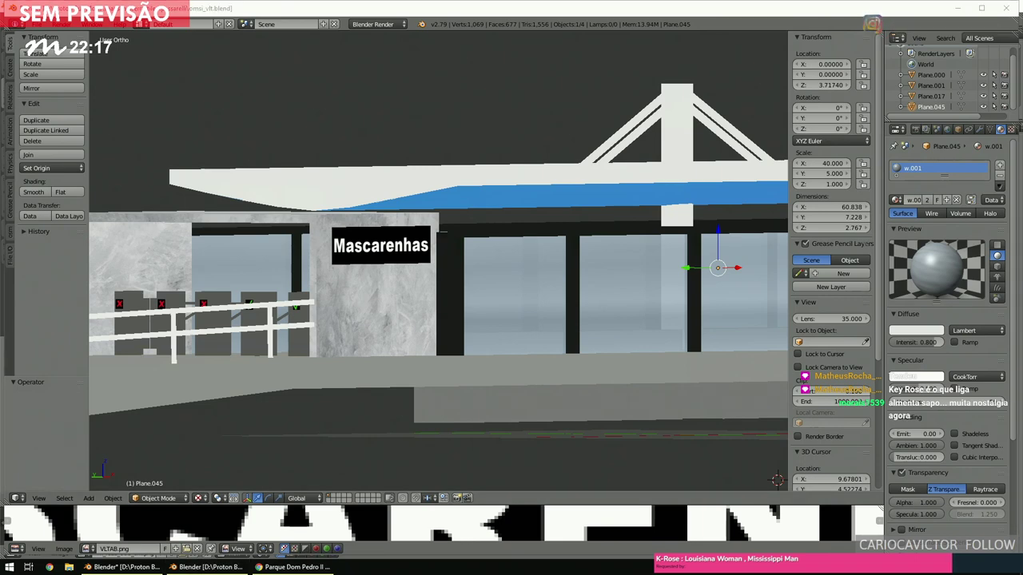
scroll(356, 274, down, 5)
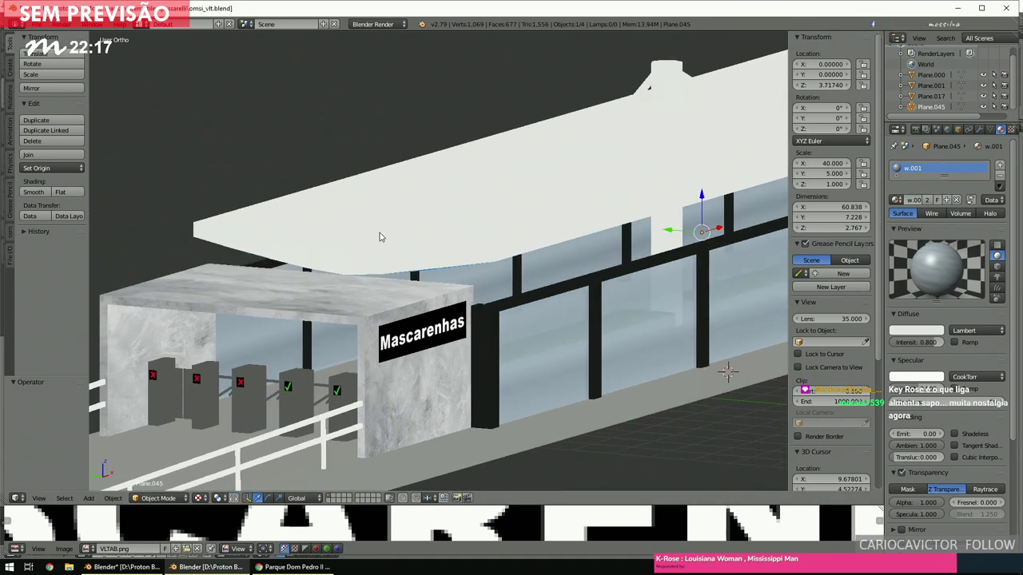
right_click(376, 228)
In wireframe, enter Edit Mode on Plane.017 and select the linked roof canopy faces.
key(z)
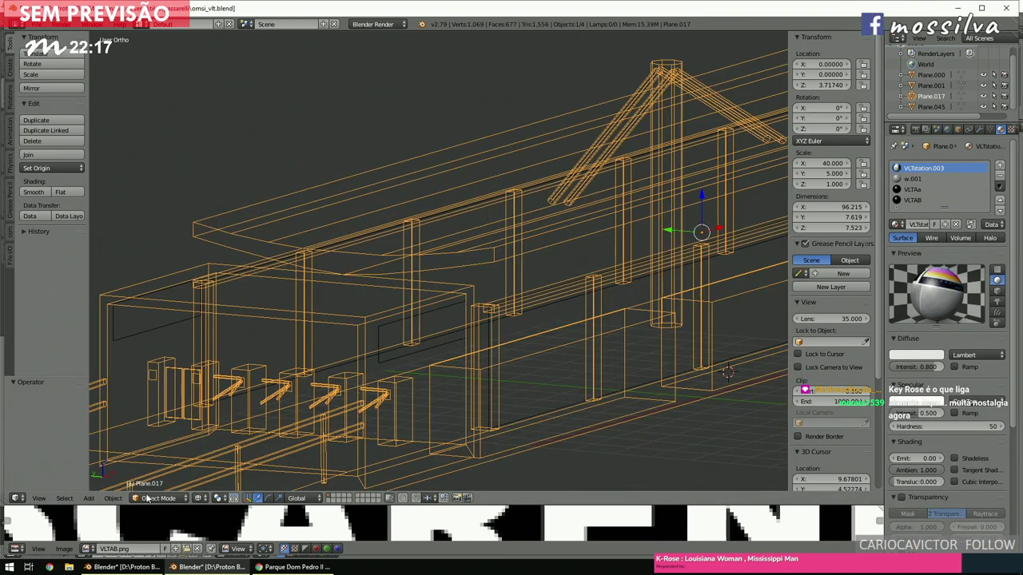
click(159, 498)
click(152, 474)
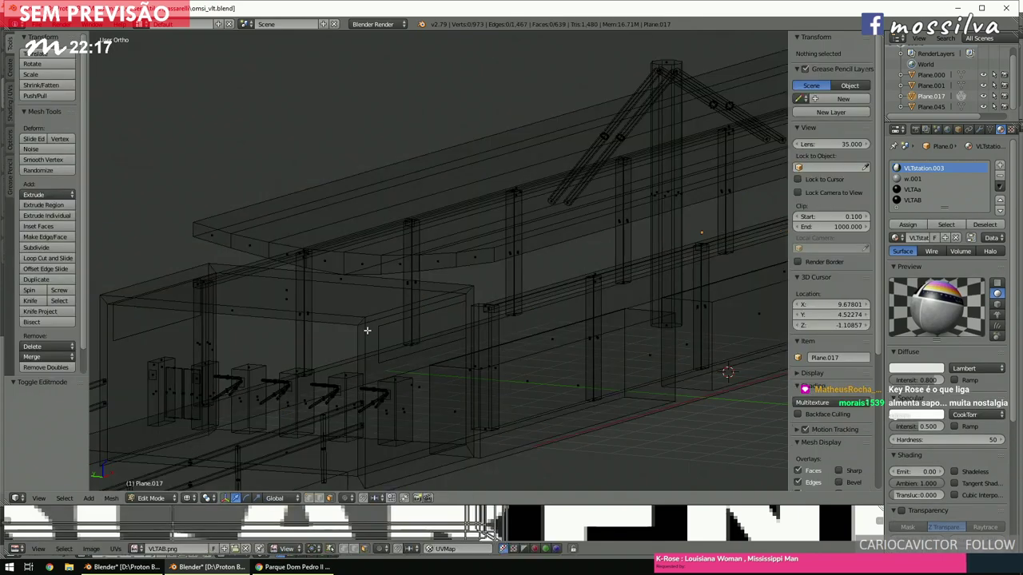
middle_drag(413, 288, 527, 266)
right_click(527, 264)
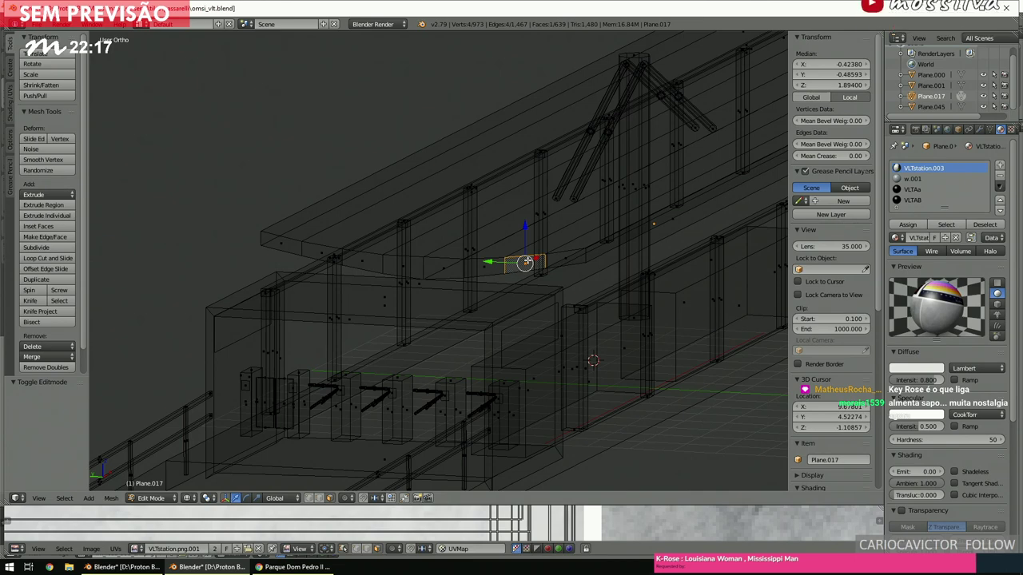
key(ctrl+l)
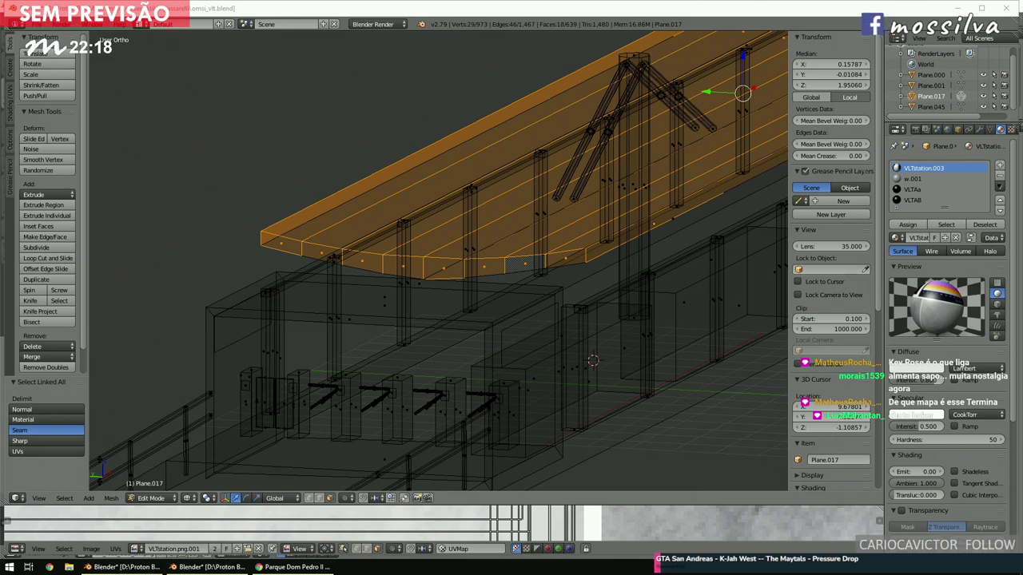
scroll(541, 277, up, 2)
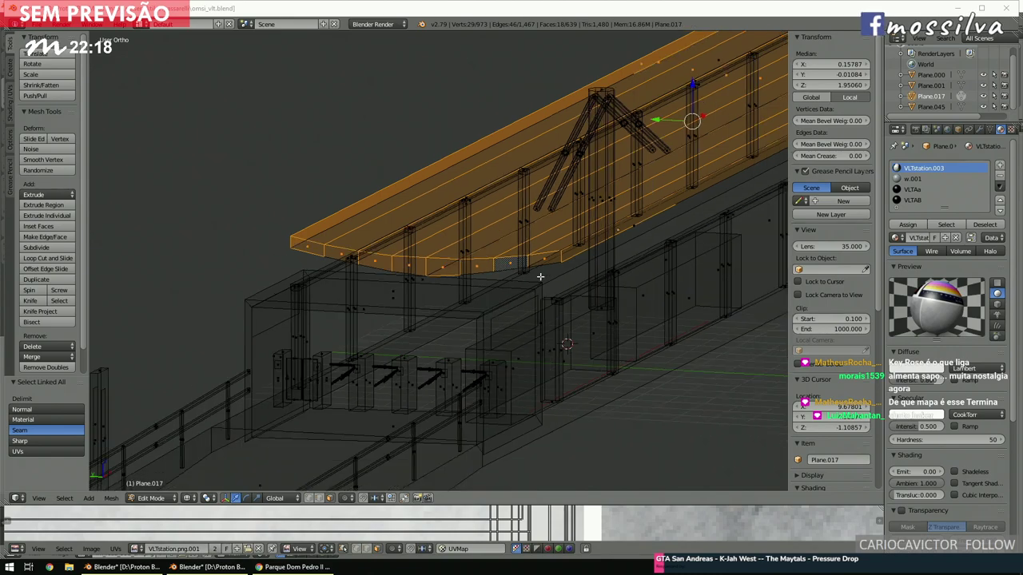
scroll(540, 279, up, 2)
scroll(539, 283, down, 5)
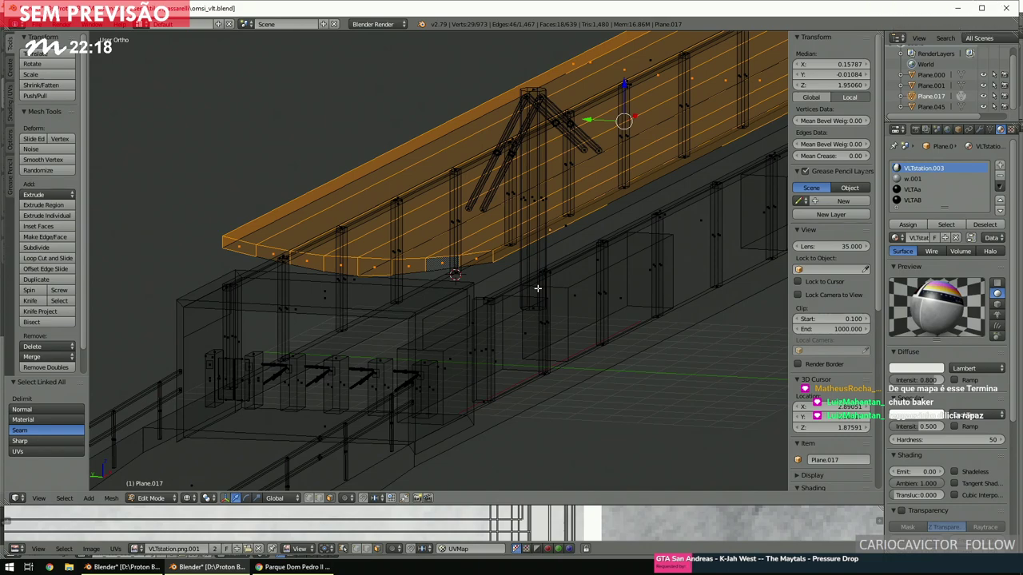
scroll(537, 288, down, 4)
Show the station with textures in side view, then from an angled view.
key(z)
scroll(537, 287, up, 3)
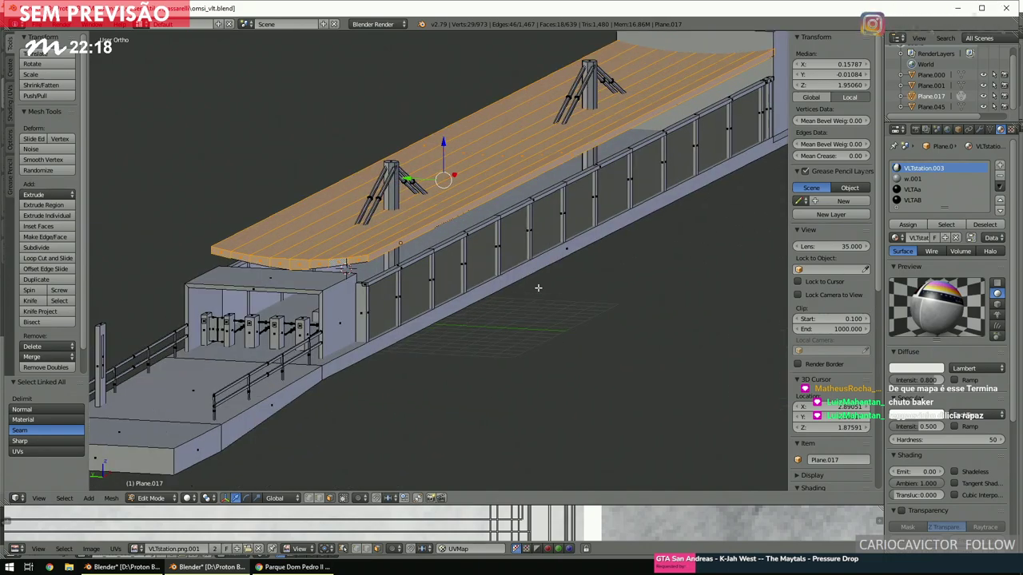
key(alt+z)
key(KP_1)
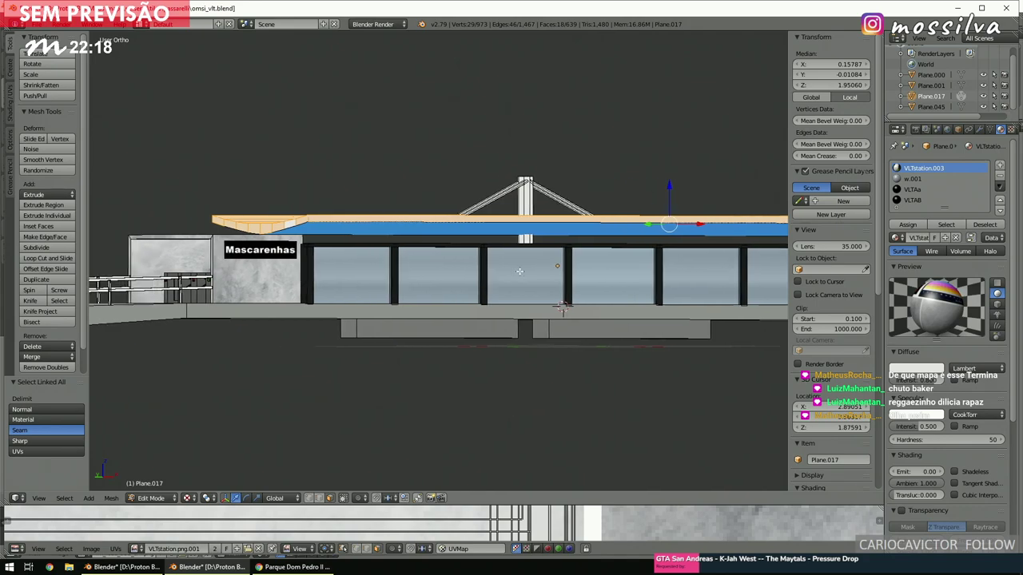
scroll(493, 282, up, 3)
scroll(492, 280, down, 3)
middle_drag(492, 280, 519, 285)
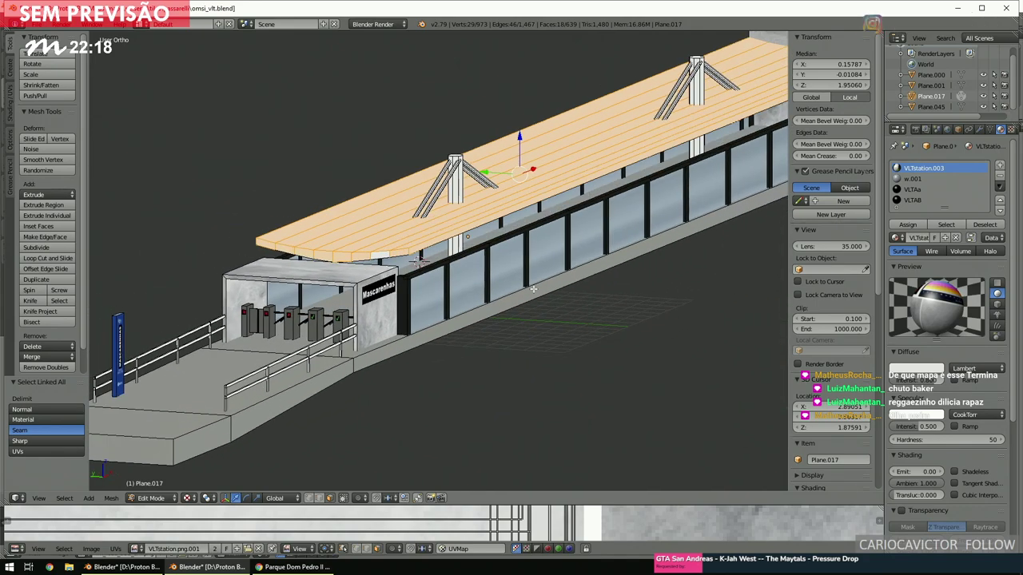
scroll(526, 285, up, 3)
scroll(527, 285, up, 8)
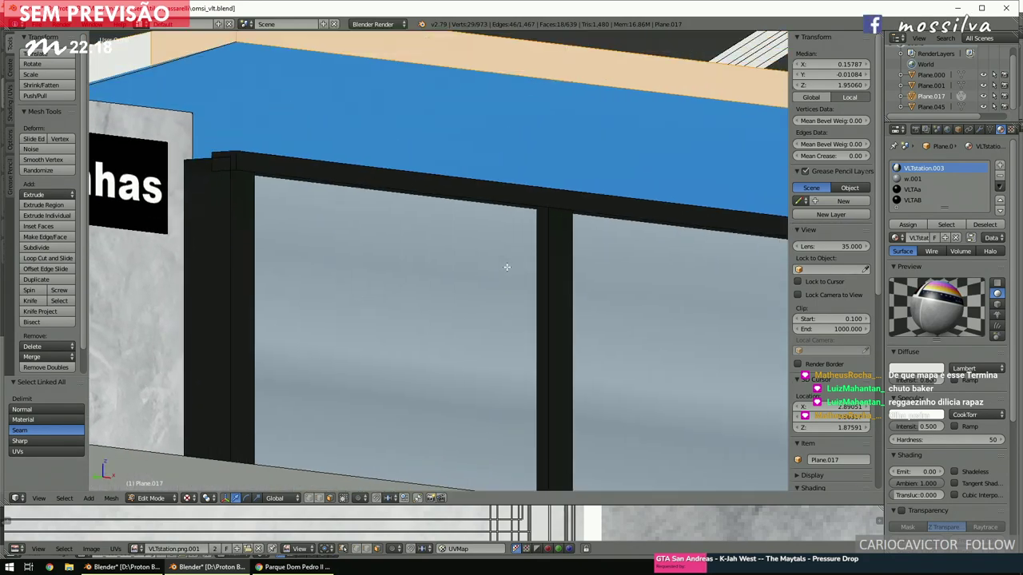
scroll(511, 269, down, 5)
Test lifting the roof canopy along Z, then undo it back to its original height.
middle_drag(524, 266, 554, 265)
scroll(490, 269, up, 3)
scroll(474, 260, down, 4)
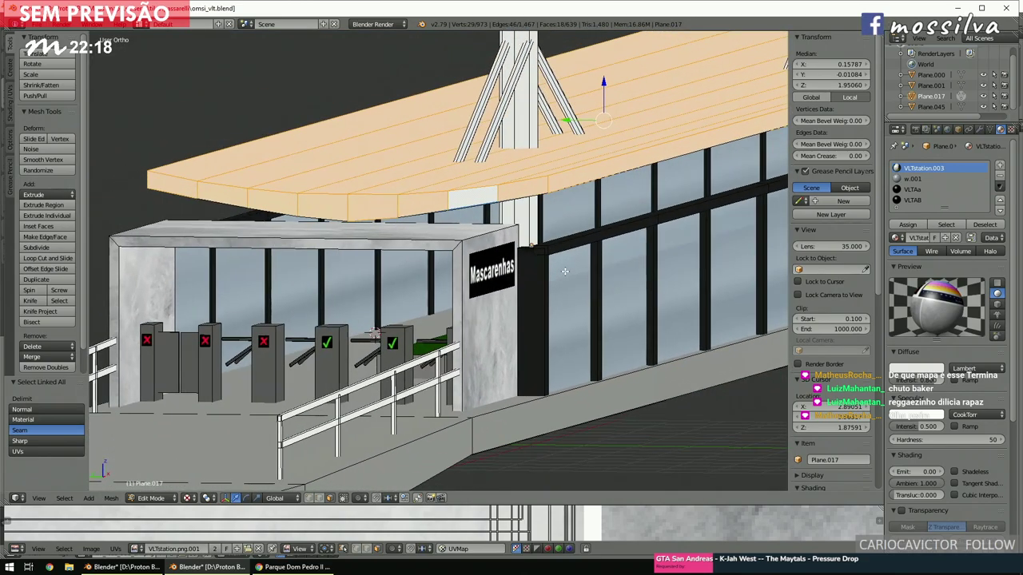
scroll(554, 265, up, 2)
middle_drag(628, 179, 551, 218)
shift+scroll(551, 218, up, 5)
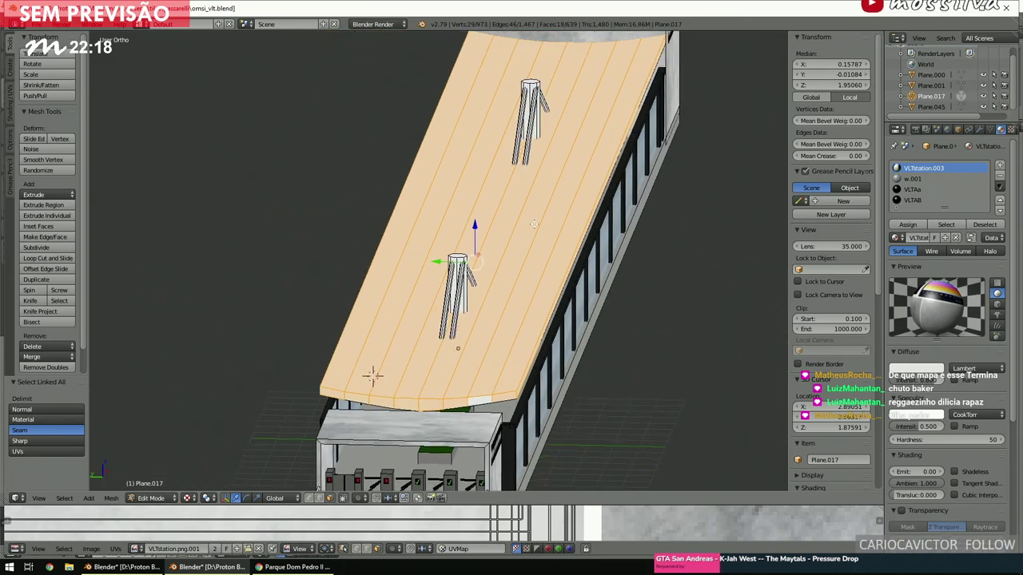
drag(473, 224, 473, 165)
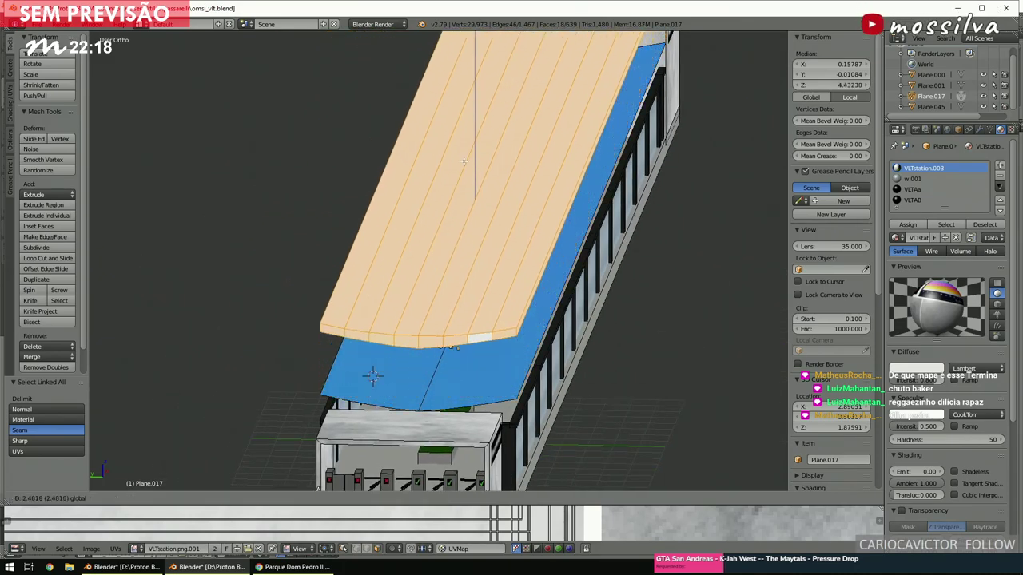
middle_drag(473, 165, 558, 309)
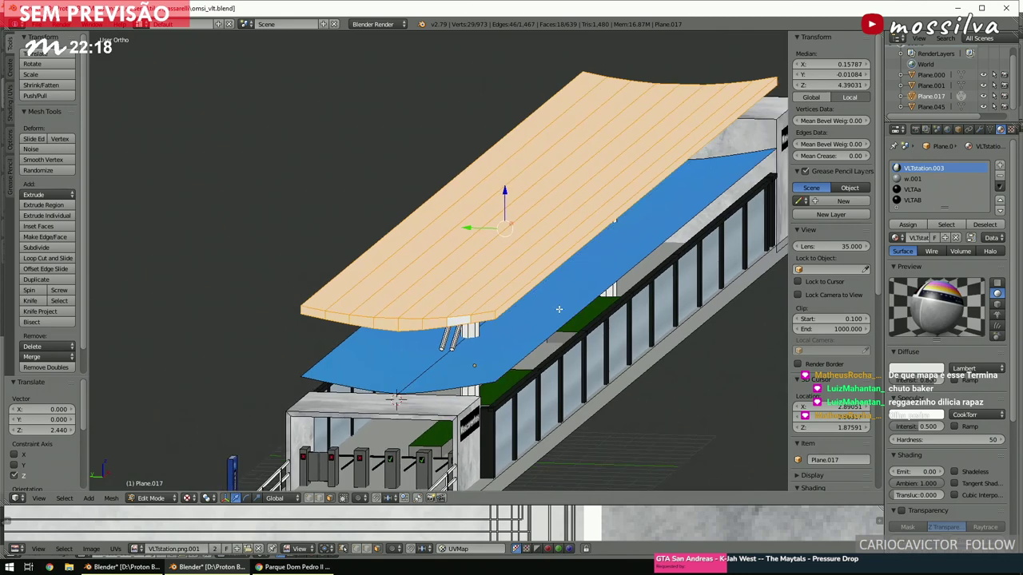
key(ctrl+z)
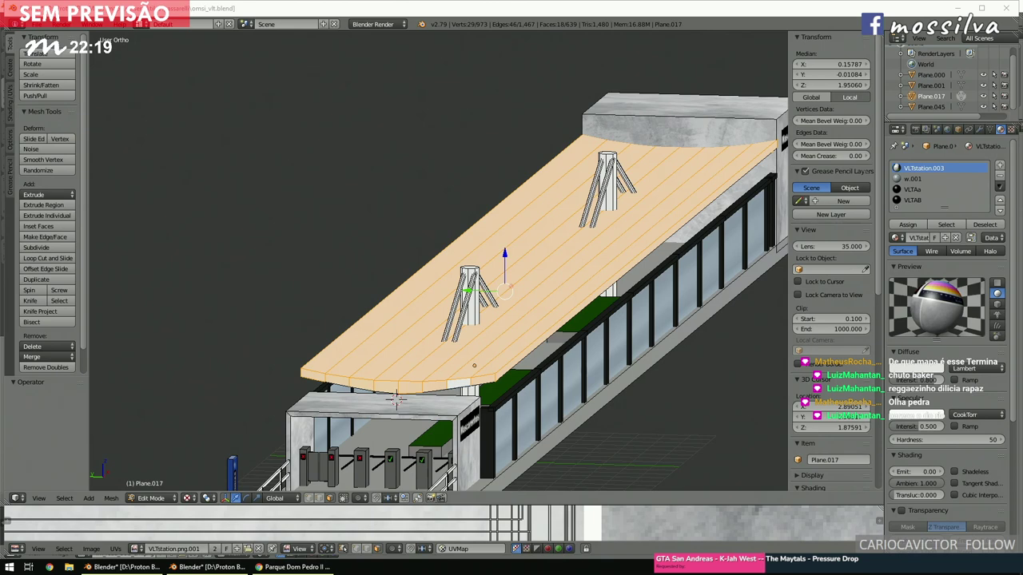
drag(0, 88, 198, 88)
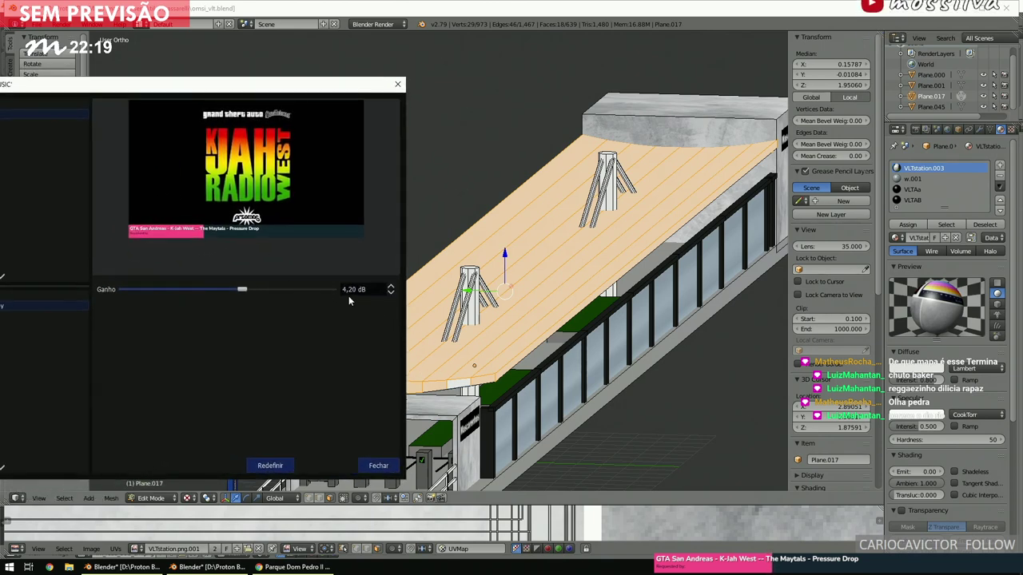
click(378, 465)
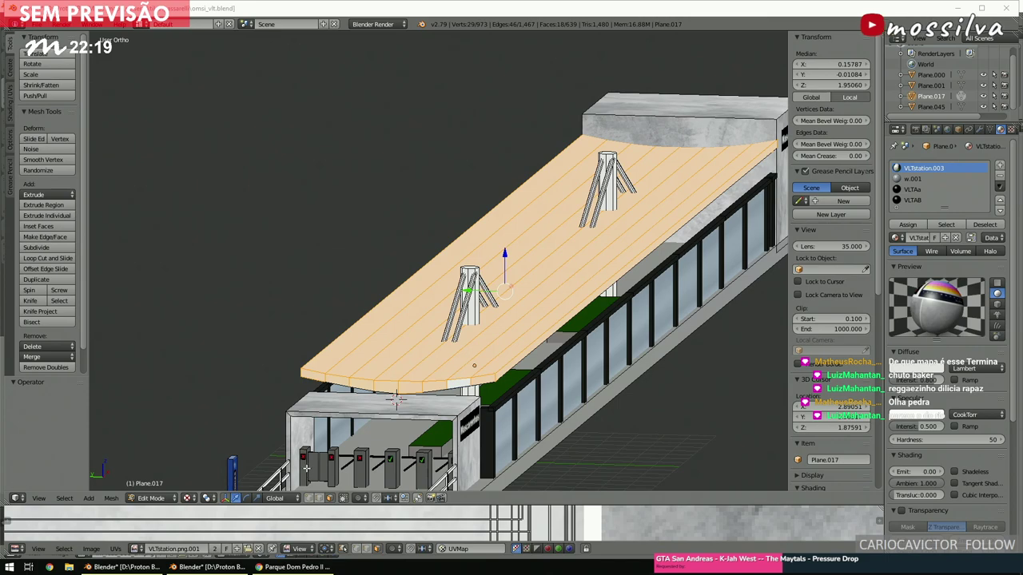
Select one roof strip and delete its eight faces.
middle_drag(517, 321, 495, 238)
right_click(496, 238)
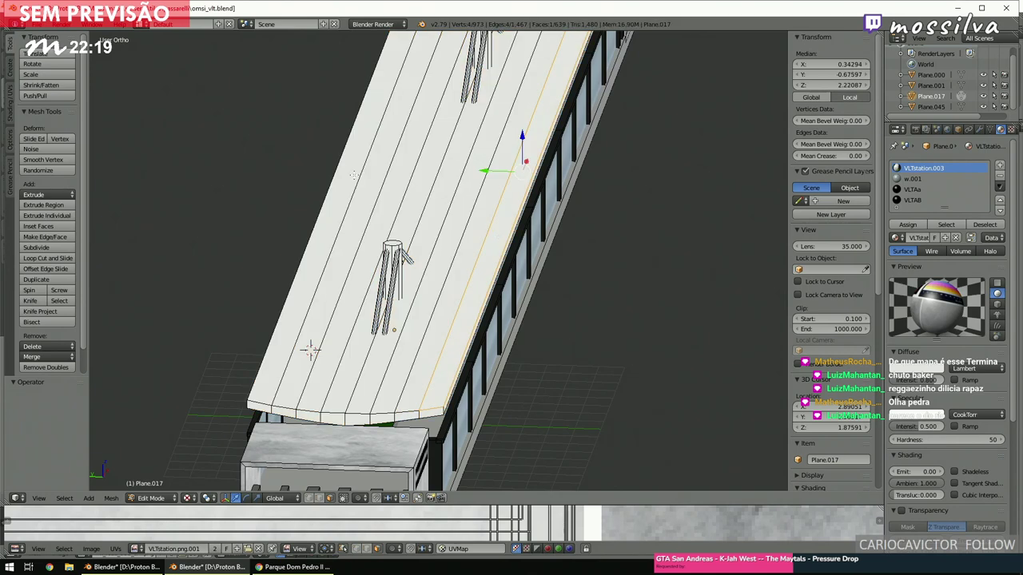
ctrl+right_click(349, 171)
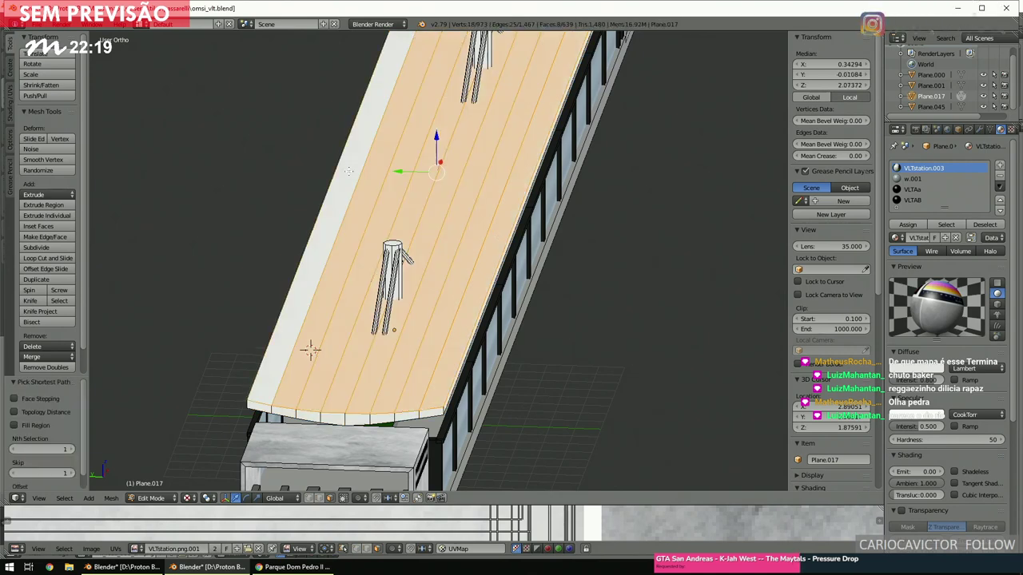
key(x)
click(326, 250)
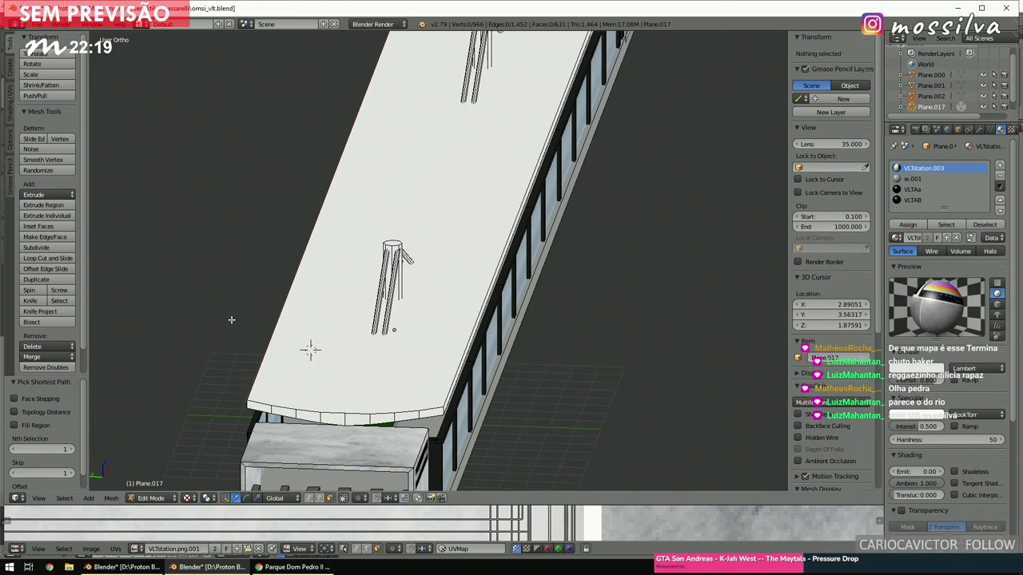
Return to Object Mode, select the roof canopy and copy it to the buffer.
click(162, 497)
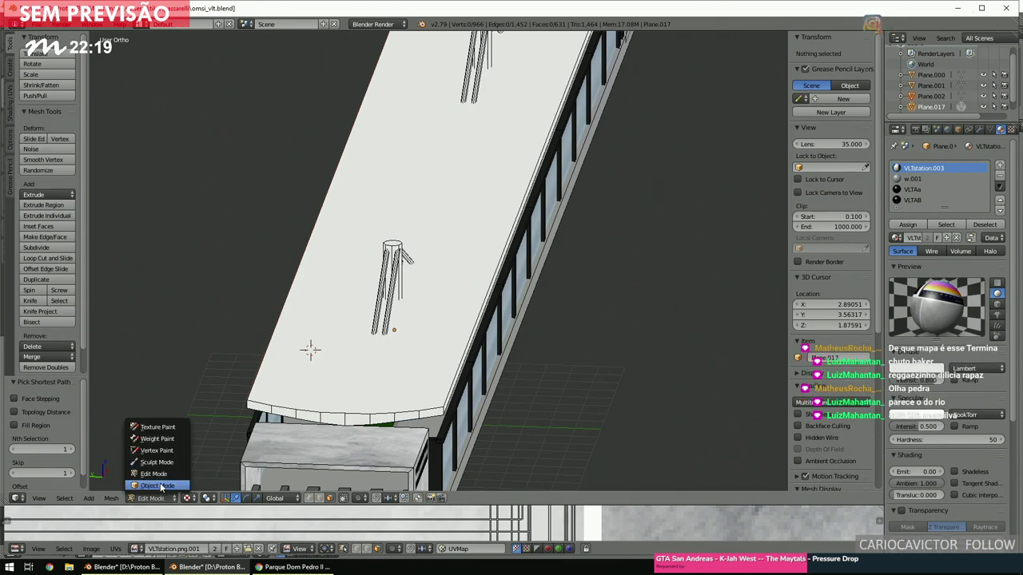
click(159, 485)
right_click(382, 418)
key(ctrl+c)
scroll(409, 357, down, 5)
middle_drag(408, 357, 467, 325)
scroll(467, 325, up, 4)
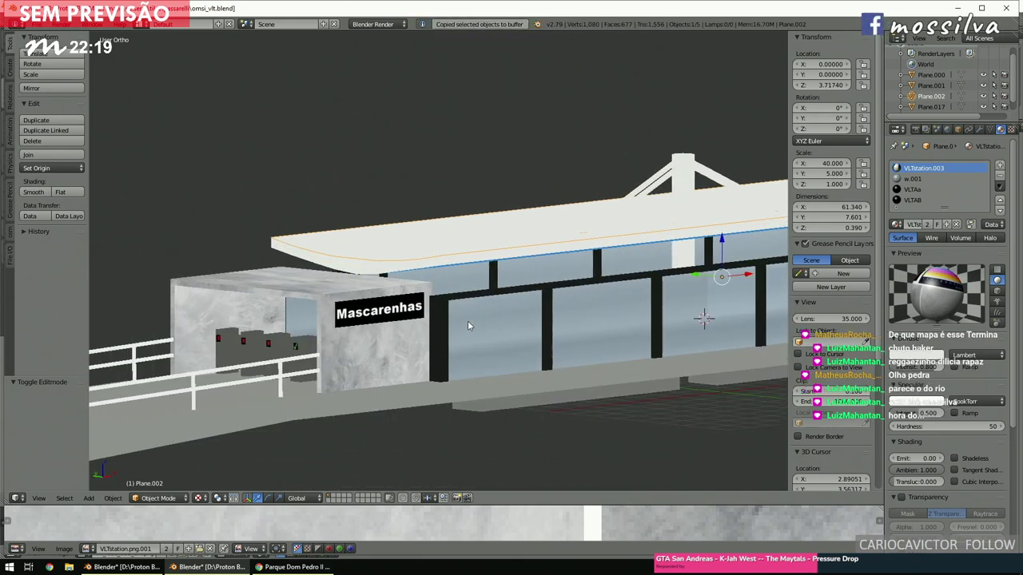
scroll(467, 325, up, 6)
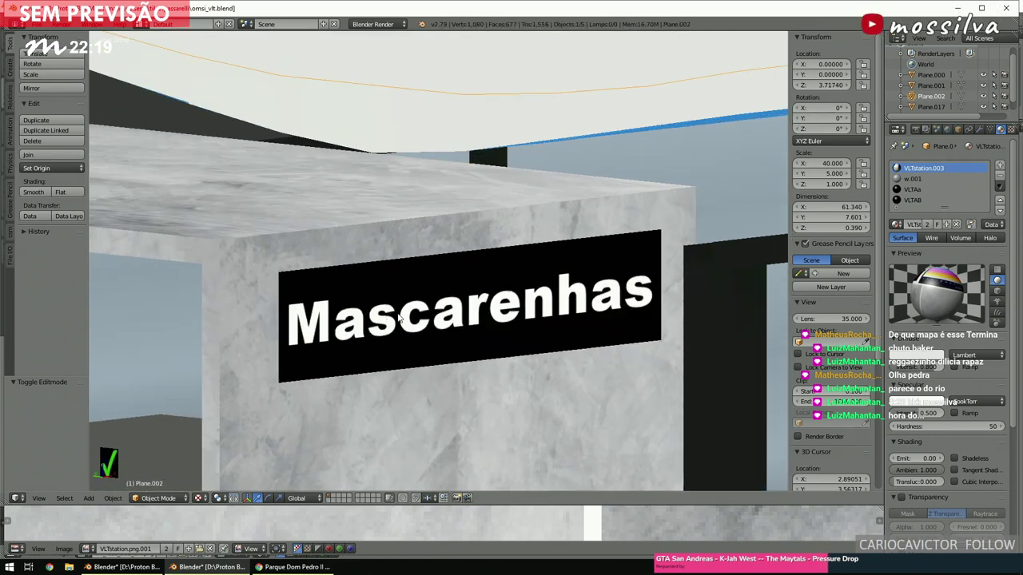
key(KP_5)
key(ctrl+c)
Check the reference photo in the browser, then bring up the city-map Blender window.
key(ctrl+Up)
click(284, 567)
key(Left)
key(Left)
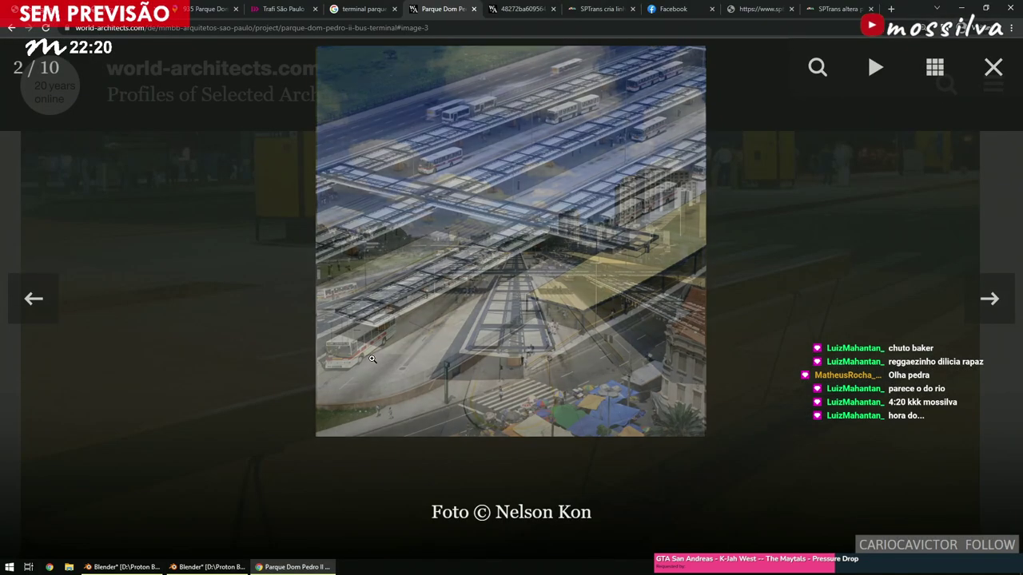
click(221, 565)
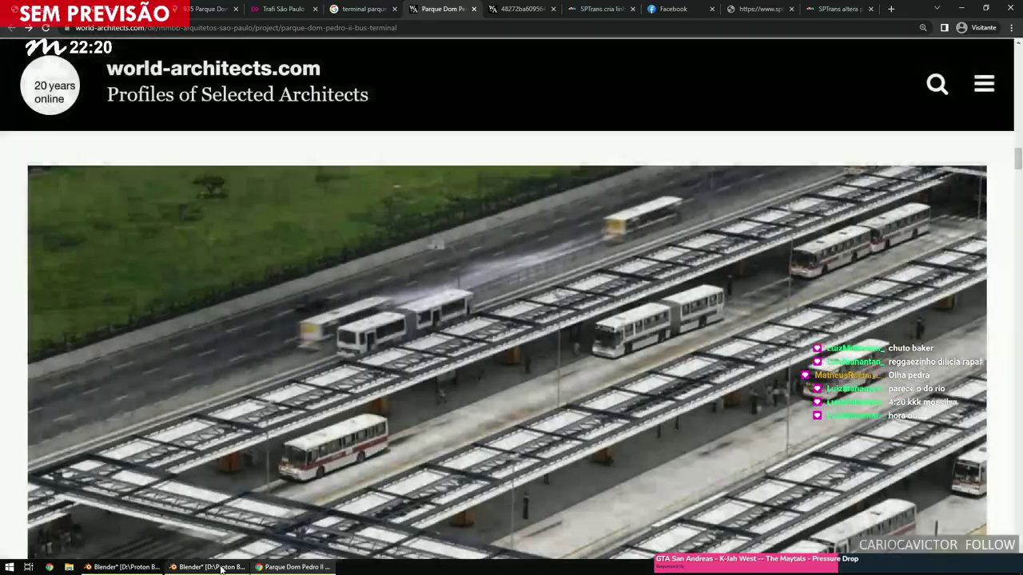
click(149, 559)
scroll(459, 366, down, 5)
Paste the roof canopy into the city map and move it over the terminal site.
scroll(459, 370, down, 3)
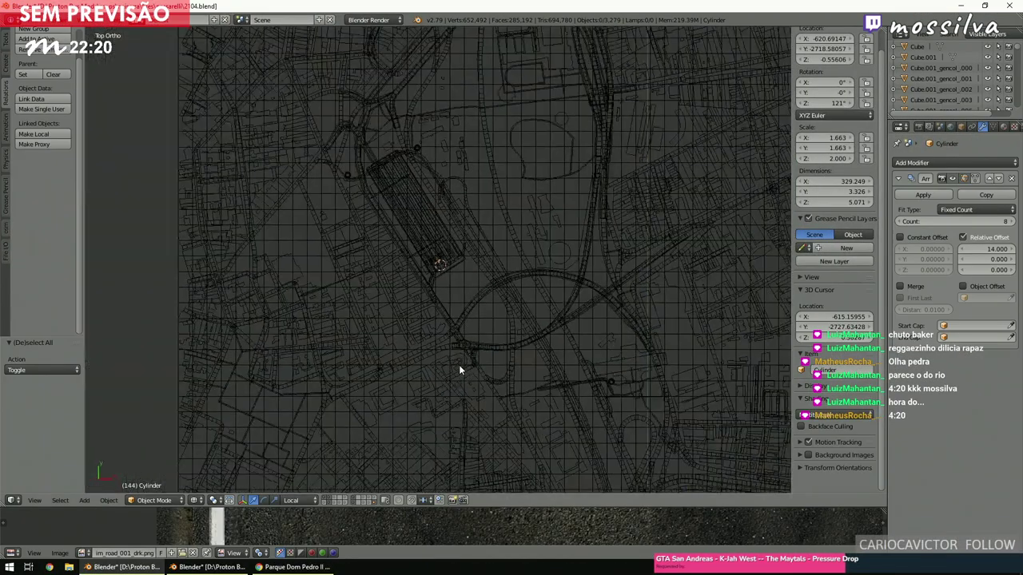
key(ctrl+v)
scroll(459, 370, down, 5)
scroll(459, 370, down, 4)
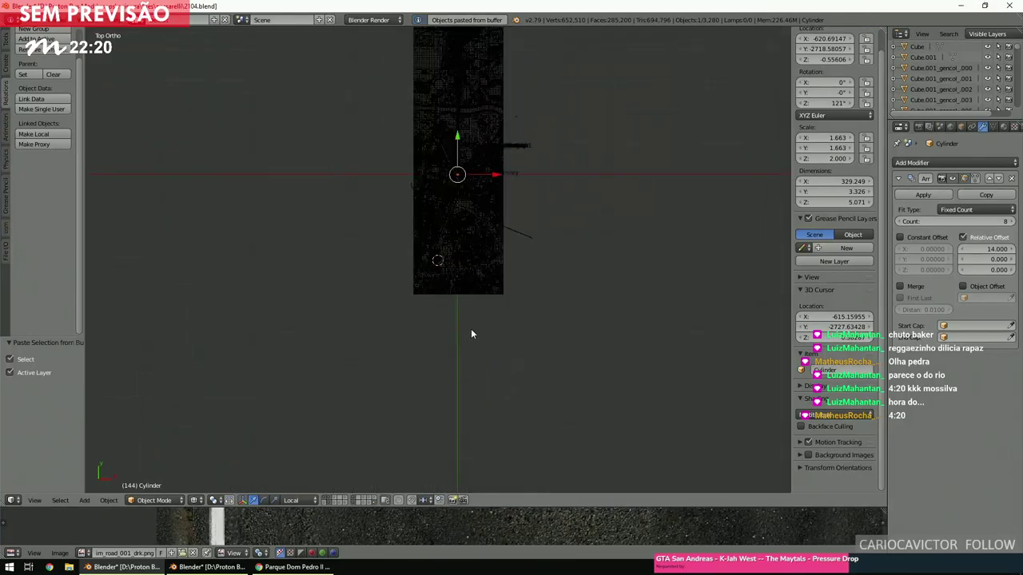
key(g)
click(477, 339)
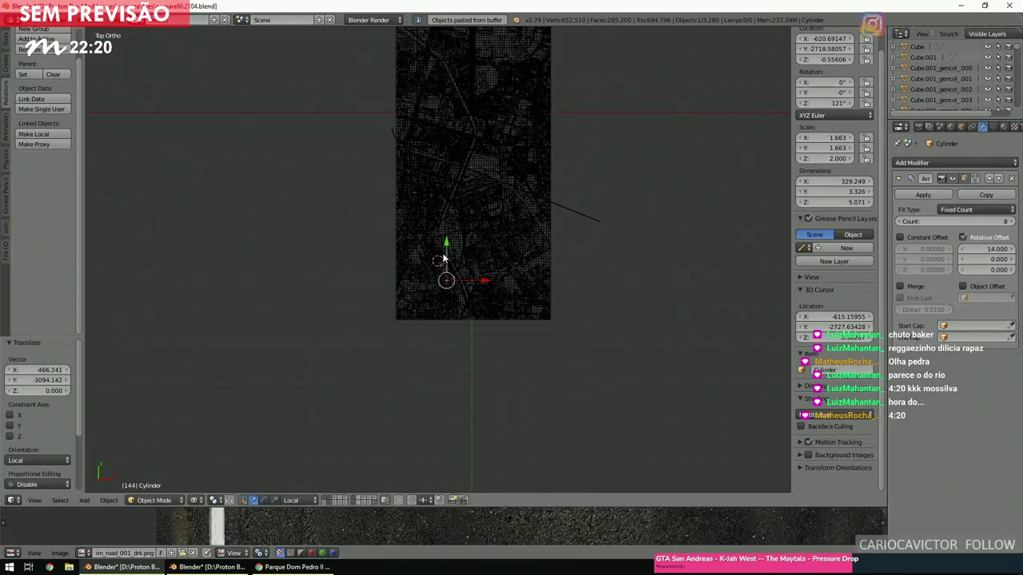
scroll(530, 358, up, 5)
key(g)
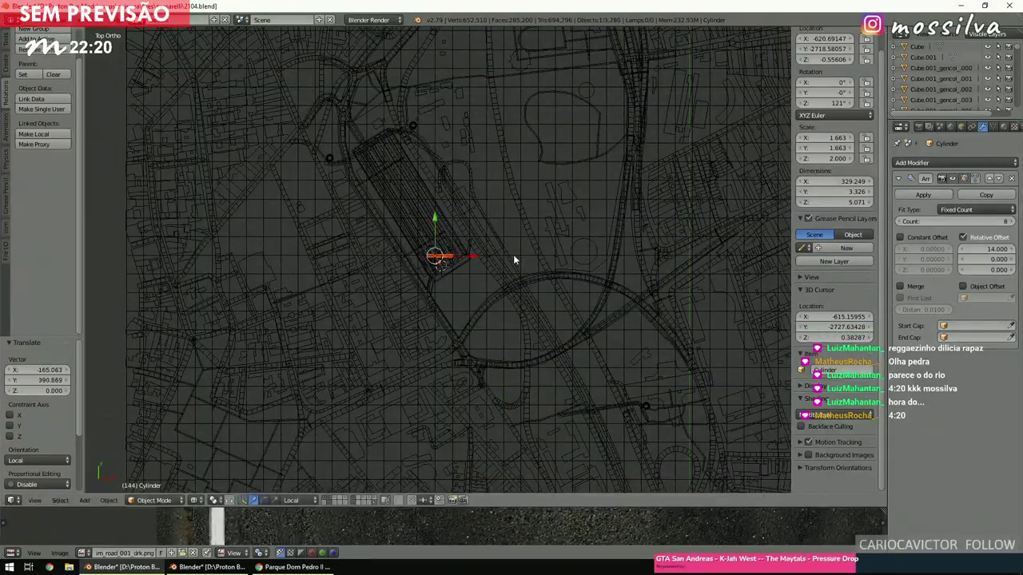
click(516, 252)
scroll(501, 274, up, 10)
key(g)
click(627, 405)
Rotate the roof by about -120° and nudge it into place.
key(r)
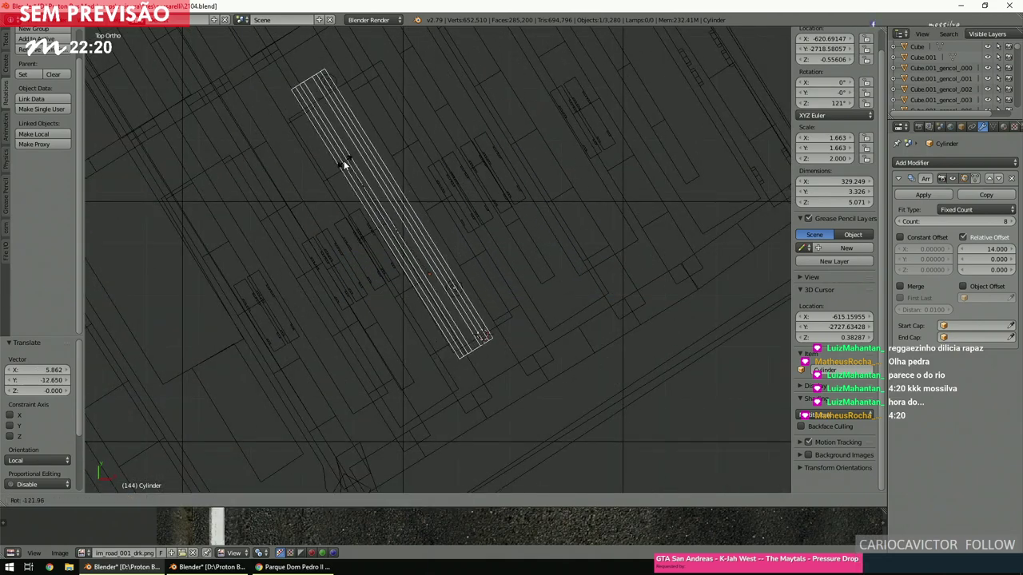
click(349, 160)
scroll(458, 280, up, 3)
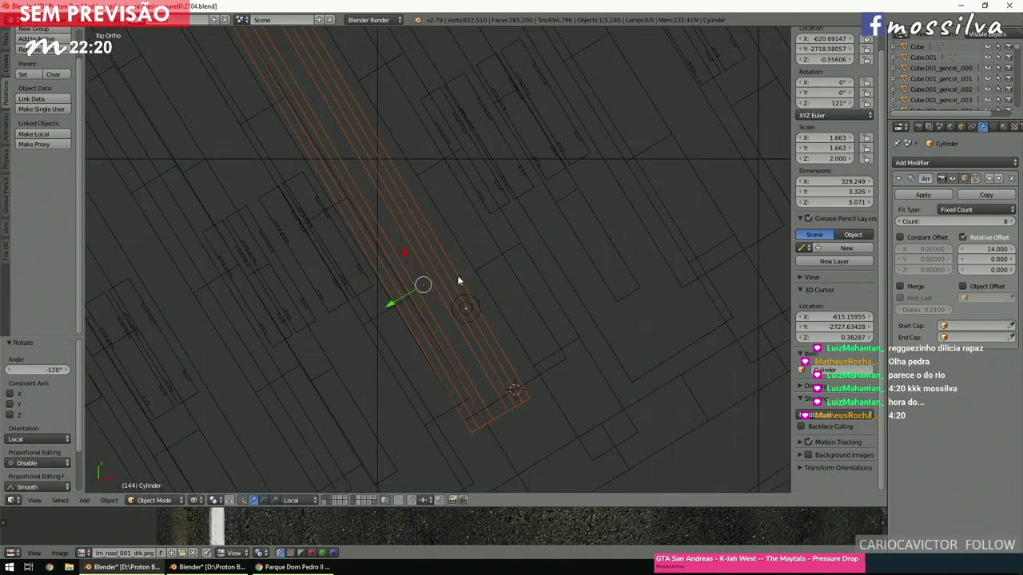
key(g)
click(589, 367)
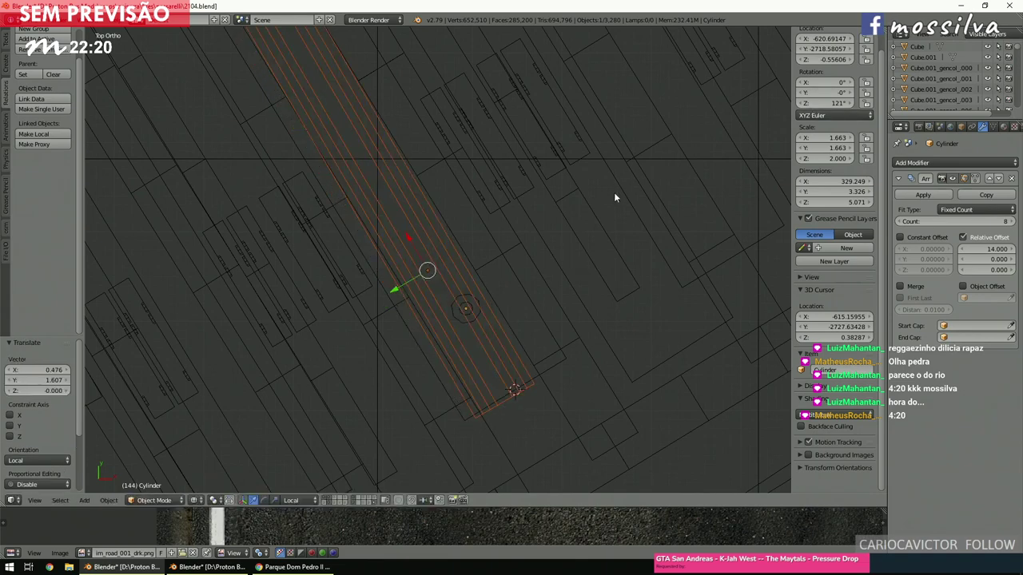
Give the roof Plane.029 the cylinder's exact 121° Z rotation.
right_click(478, 313)
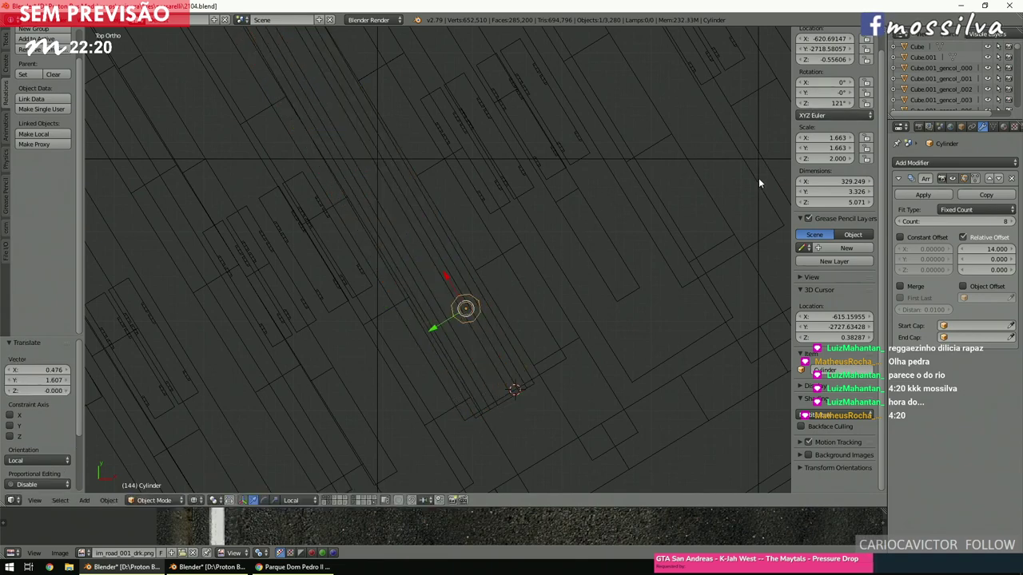
key(Return)
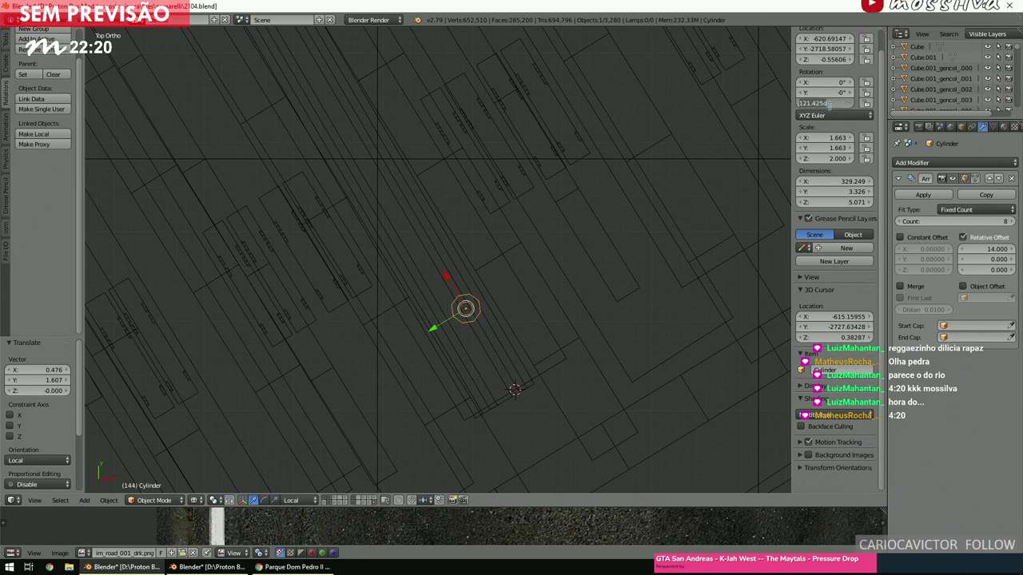
right_click(496, 344)
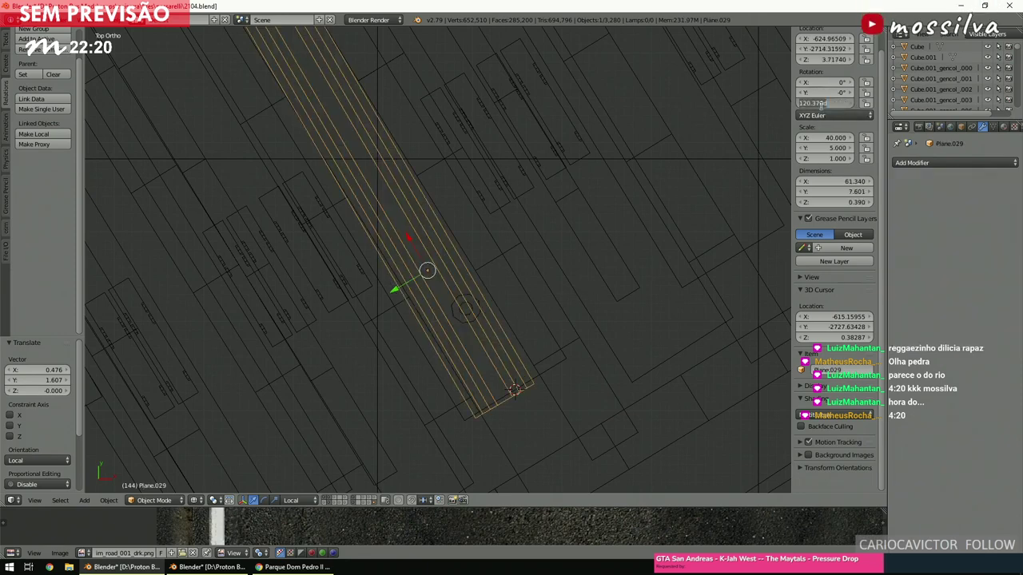
key(Escape)
ctrl+scroll(485, 230, right, 4)
shift+scroll(485, 230, down, 5)
scroll(485, 232, up, 4)
ctrl+scroll(491, 237, left, 3)
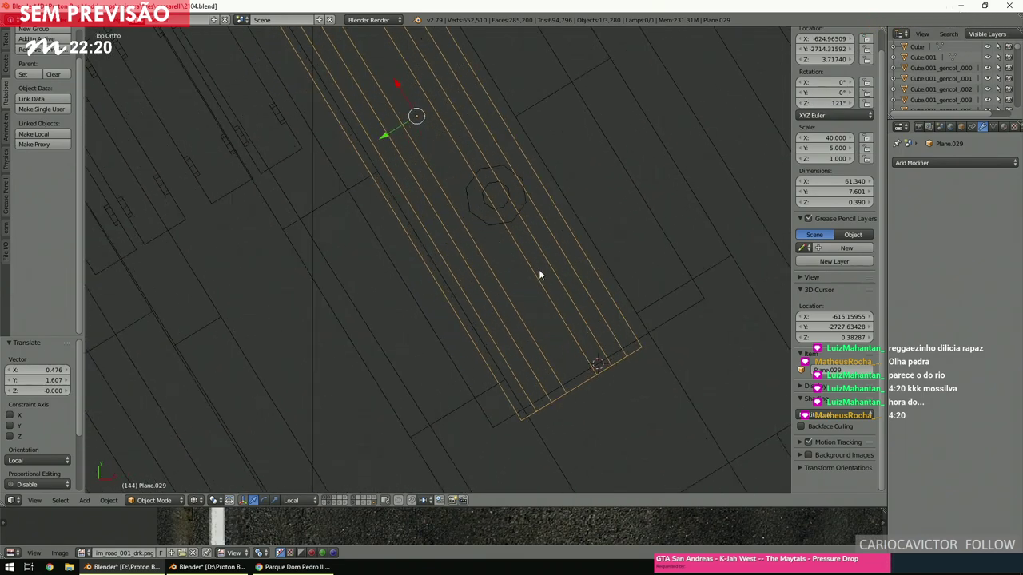
Move the roof to its final spot near X -624.1, Y -2712.7 and view it in solid shading.
key(g)
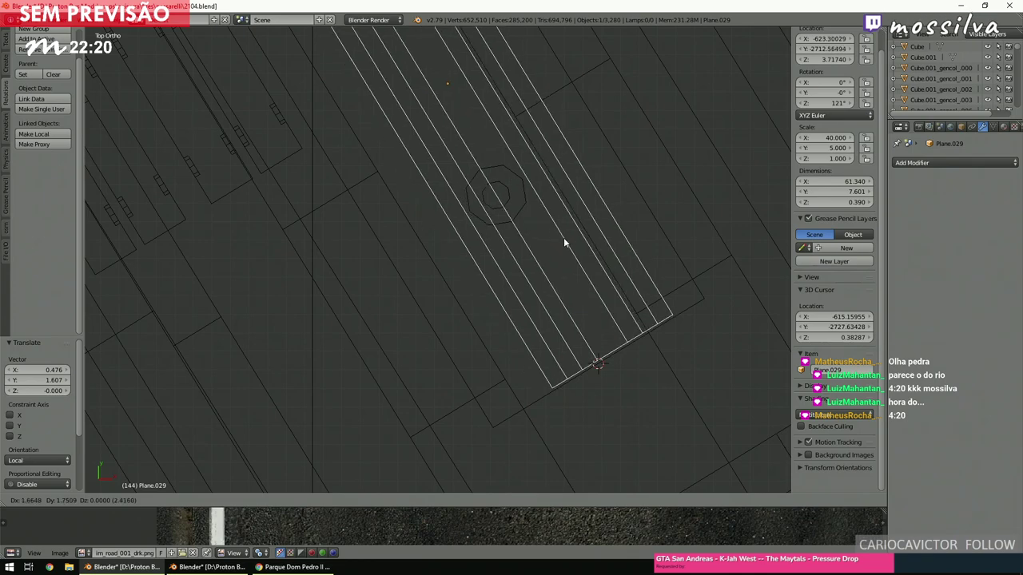
click(557, 242)
key(z)
mouse_move(554, 244)
middle_down()
mouse_move(591, 280)
mouse_move(556, 173)
mouse_move(560, 190)
mouse_move(437, 286)
middle_up()
scroll(554, 185, up, 3)
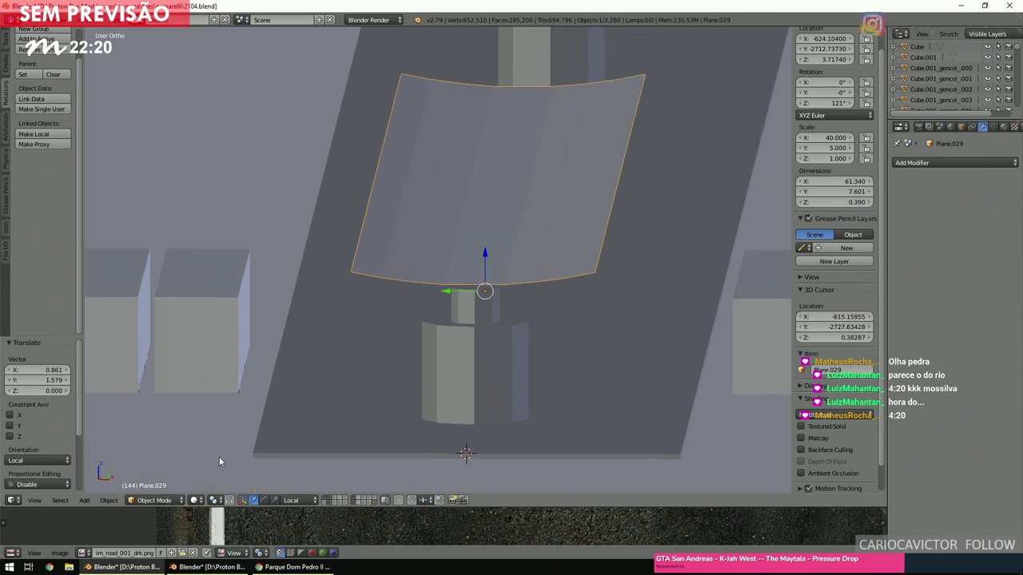
In Edit Mode, extrude all the canopy roof faces 0.2 along Z to give it thickness.
click(154, 500)
click(159, 476)
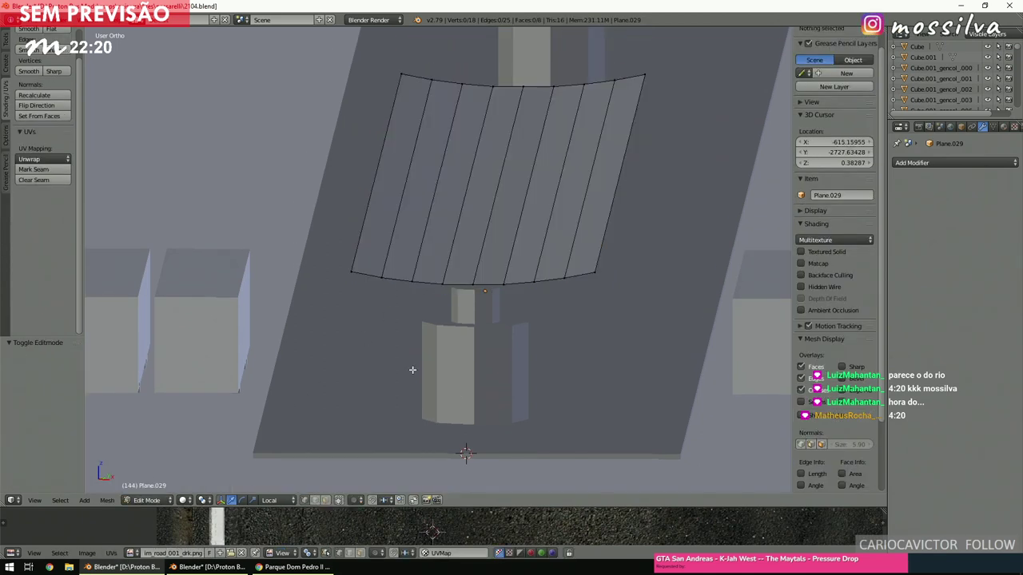
key(a)
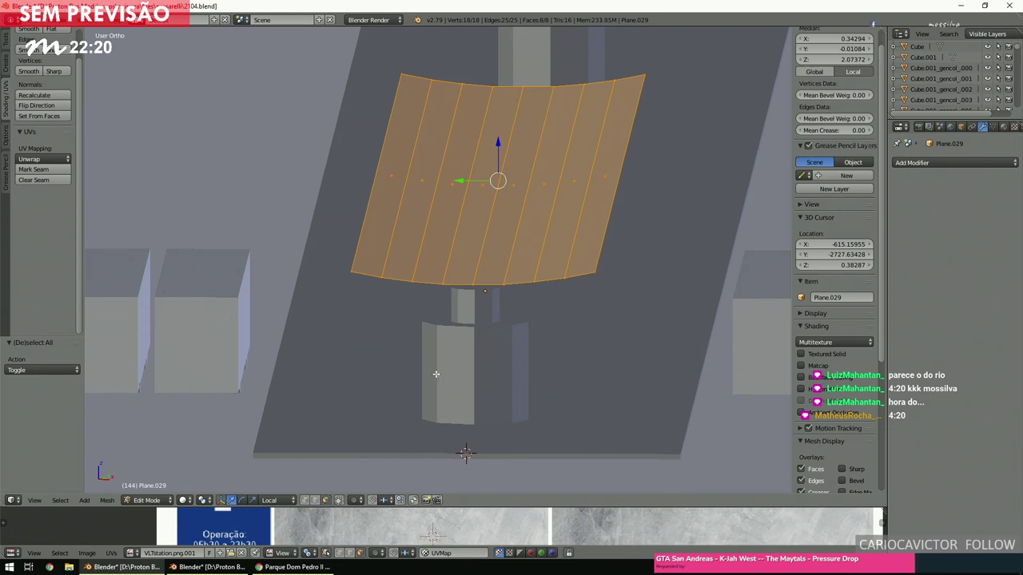
key(e)
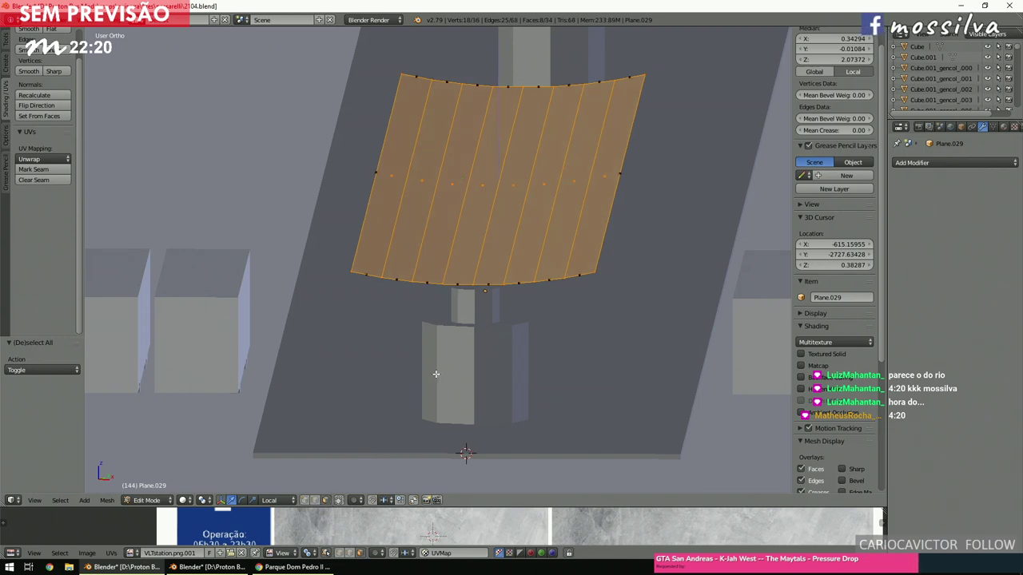
right_click(435, 374)
text(g)
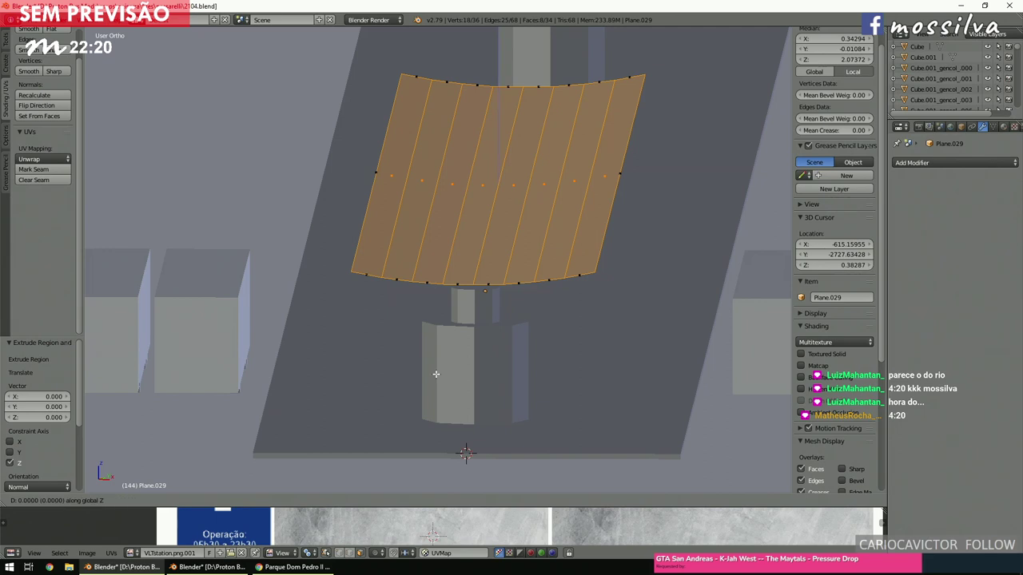
text(-1|0) = -1)
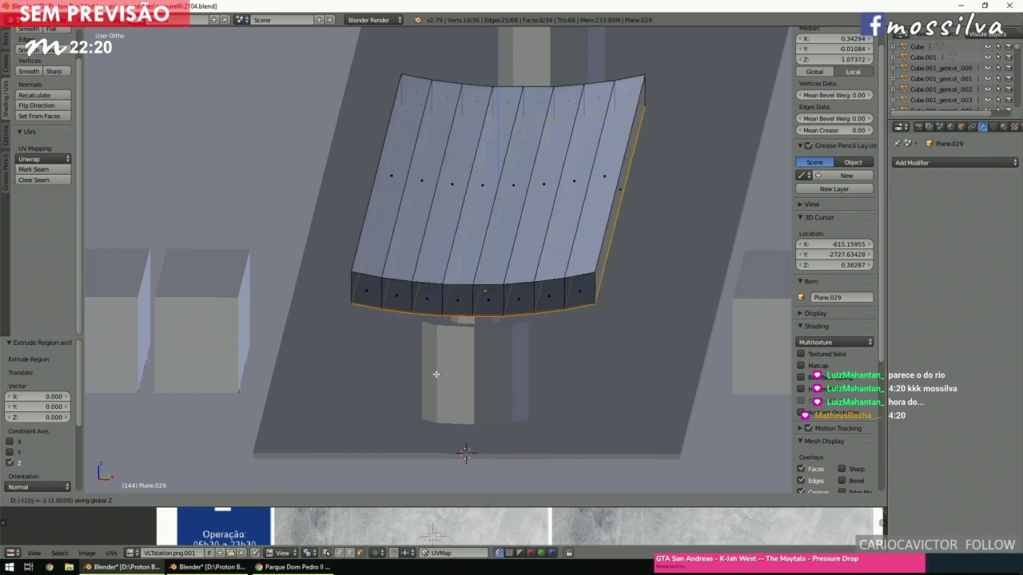
key(BackSpace)
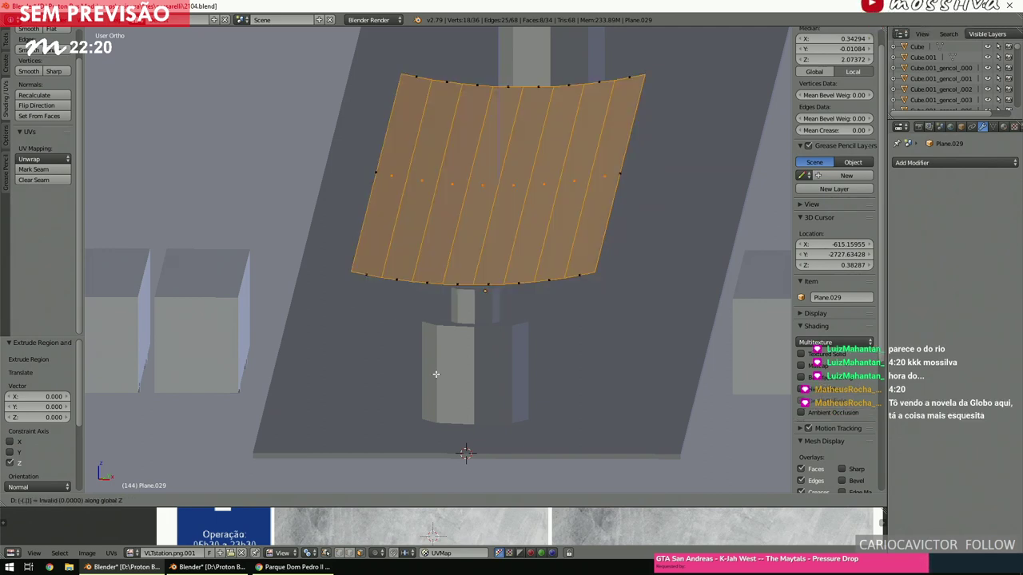
text(.2)
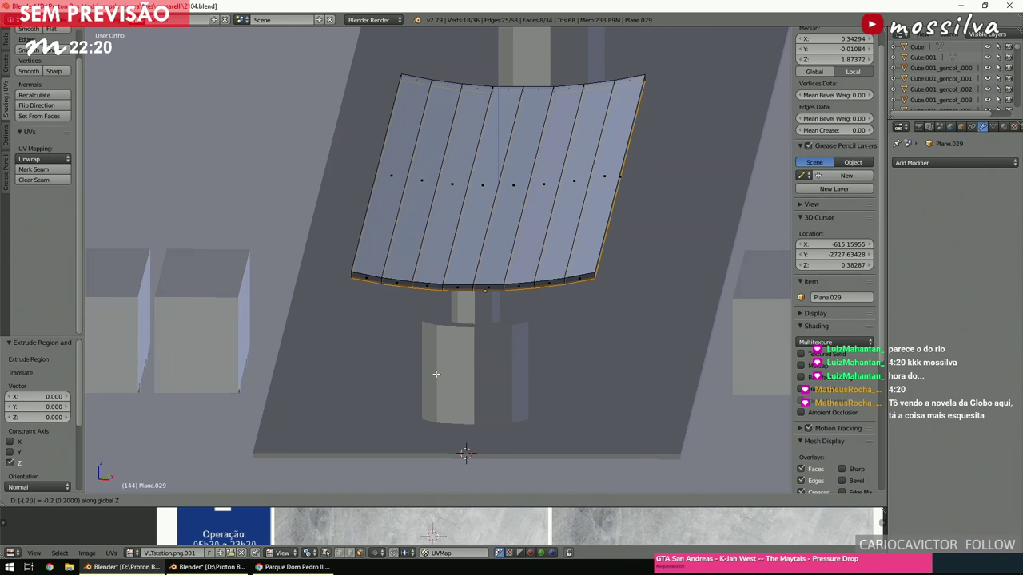
key(Return)
Display face normals on the roof mesh and inspect the plate from the front and side views.
scroll(446, 364, up, 5)
scroll(450, 362, down, 2)
shift+scroll(450, 361, up, 1)
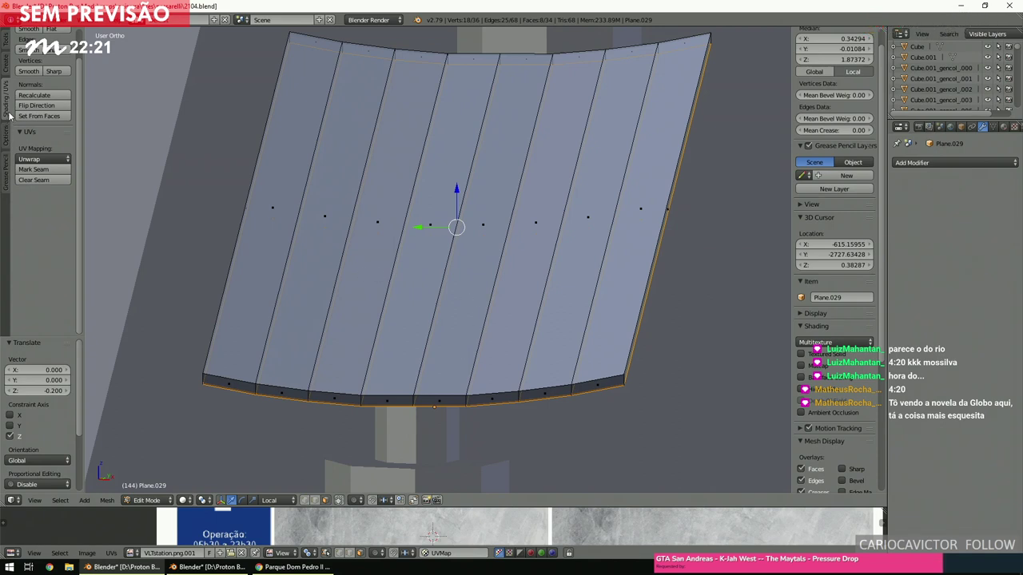
ctrl+scroll(9, 152, up, 2)
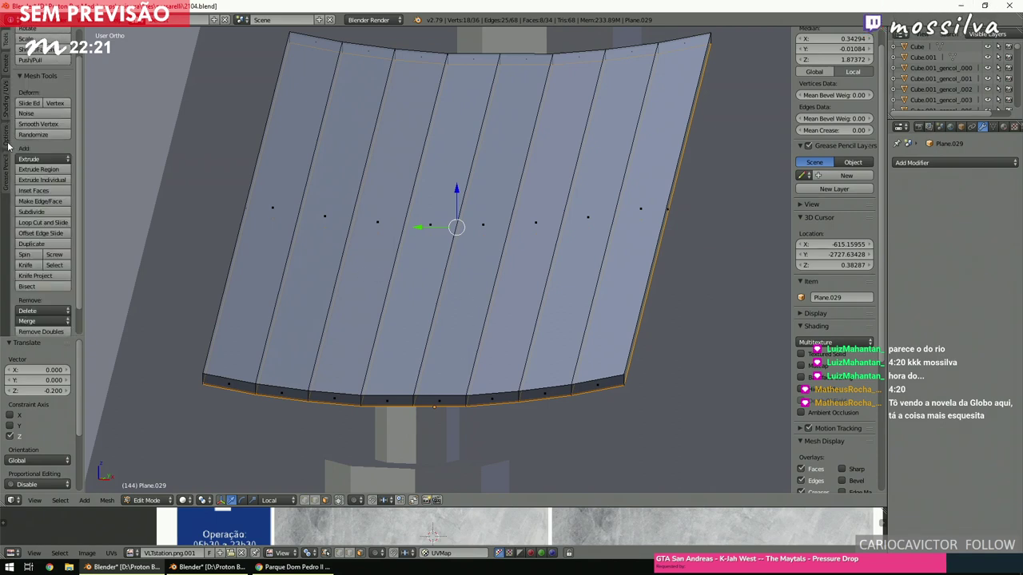
scroll(863, 311, down, 4)
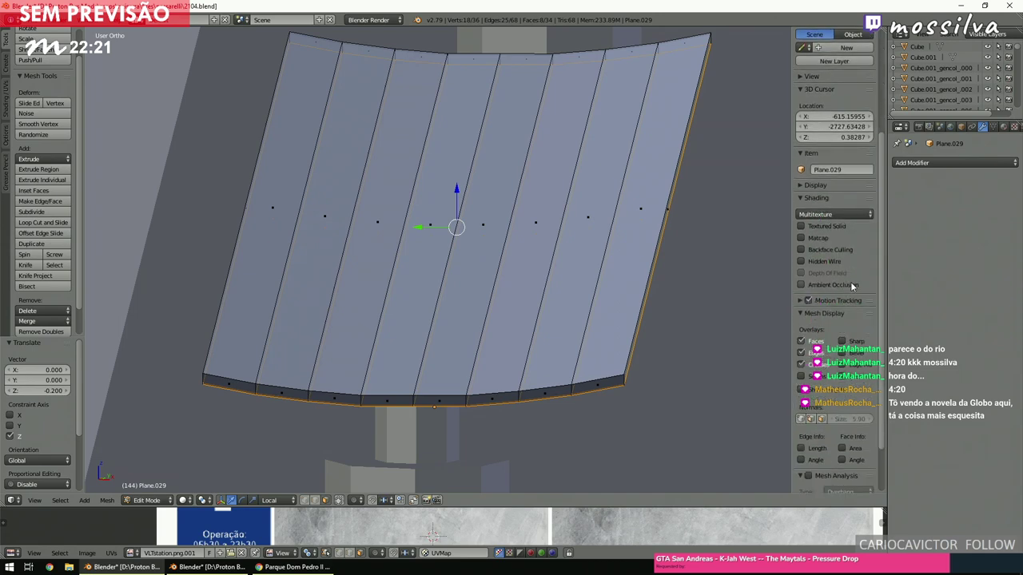
click(825, 419)
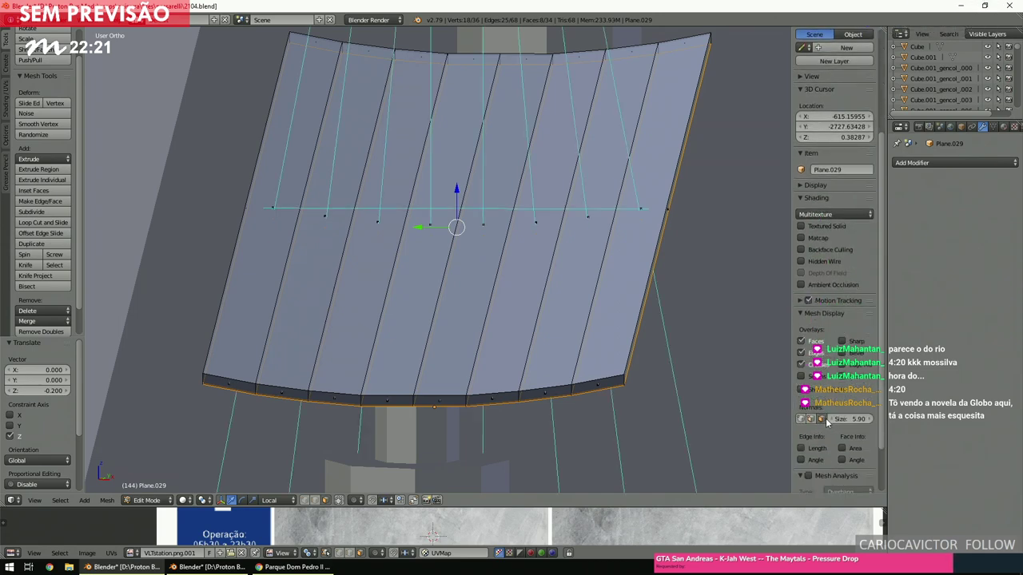
key(KP_8)
key(KP_8)
key(KP_8)
key(KP_8)
key(KP_2)
key(KP_2)
key(KP_2)
key(KP_2)
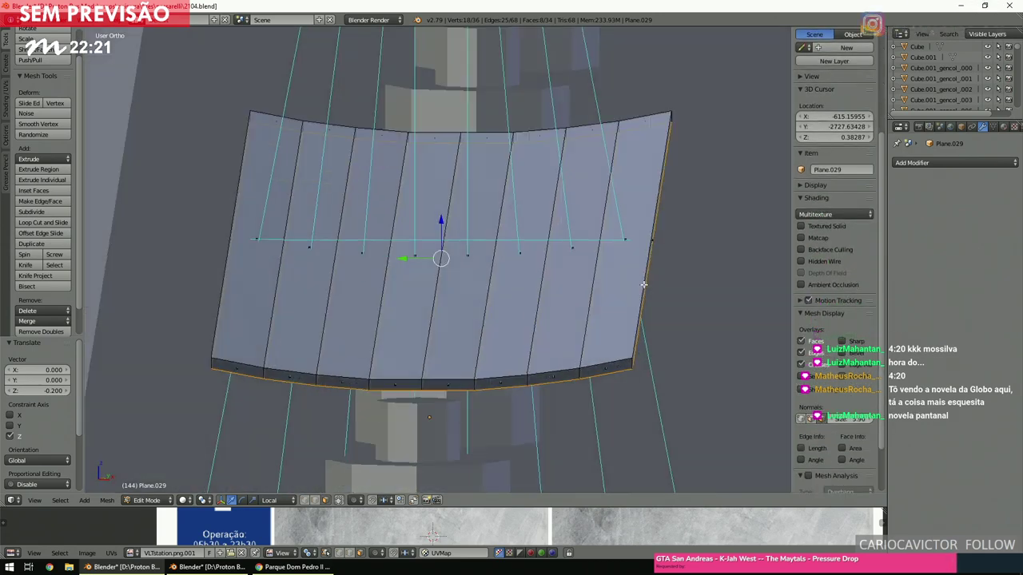
key(KP_4)
key(KP_4)
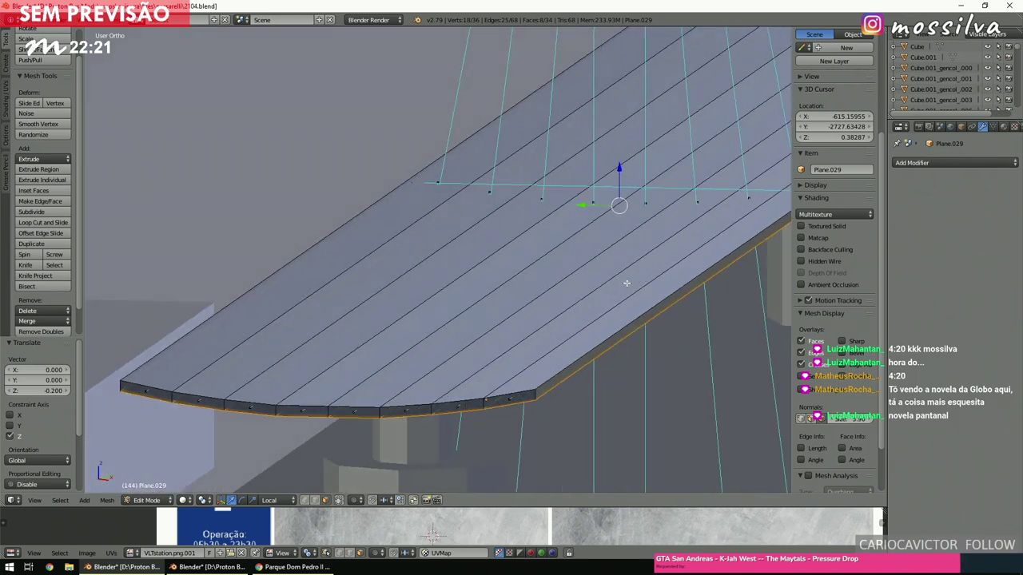
Move the whole canopy mesh 0.1 along Z, then deselect everything.
key(a)
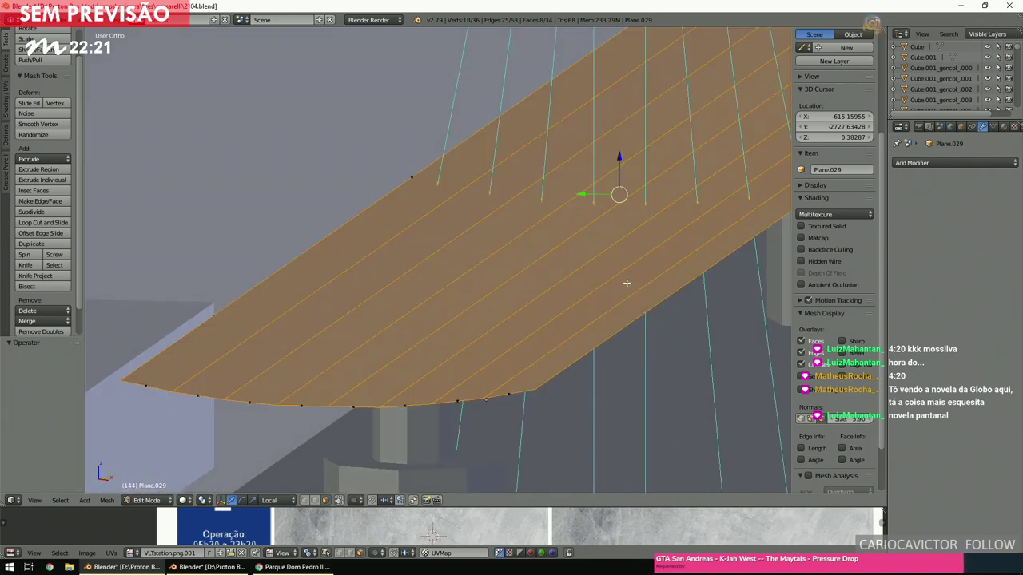
key(g)
key(z)
key(minus)
text(1)
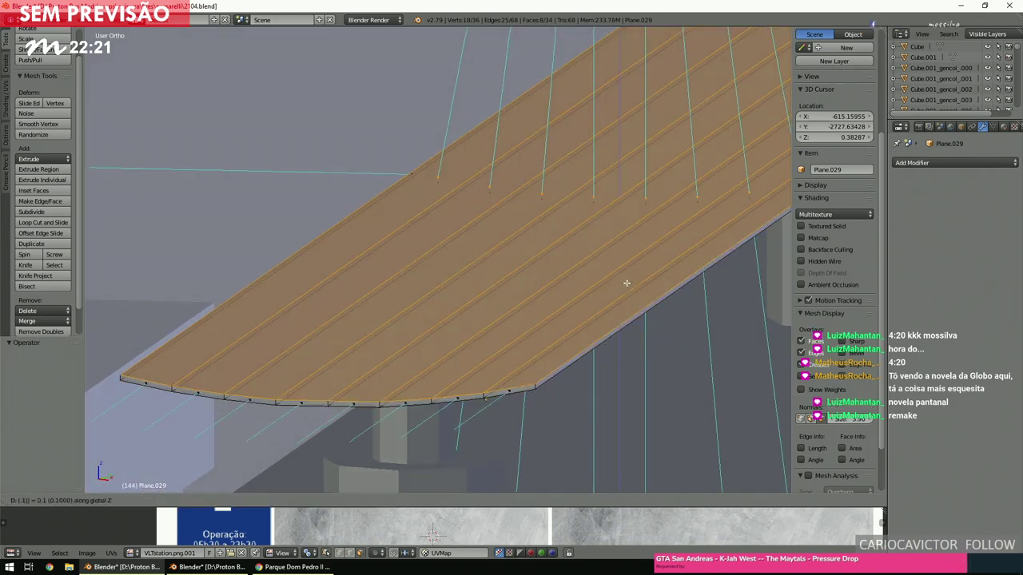
key(Return)
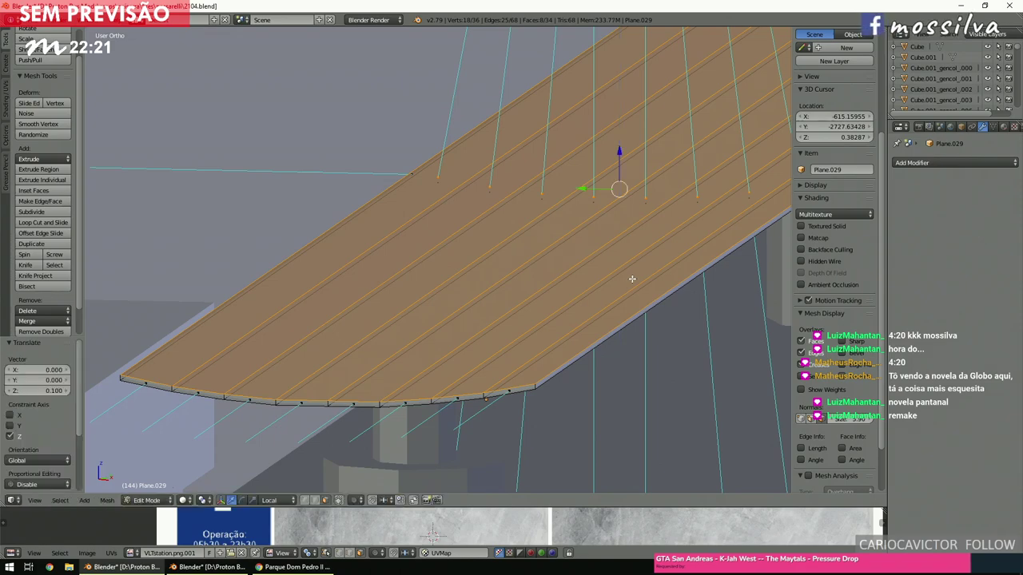
middle_drag(575, 263, 594, 274)
key(a)
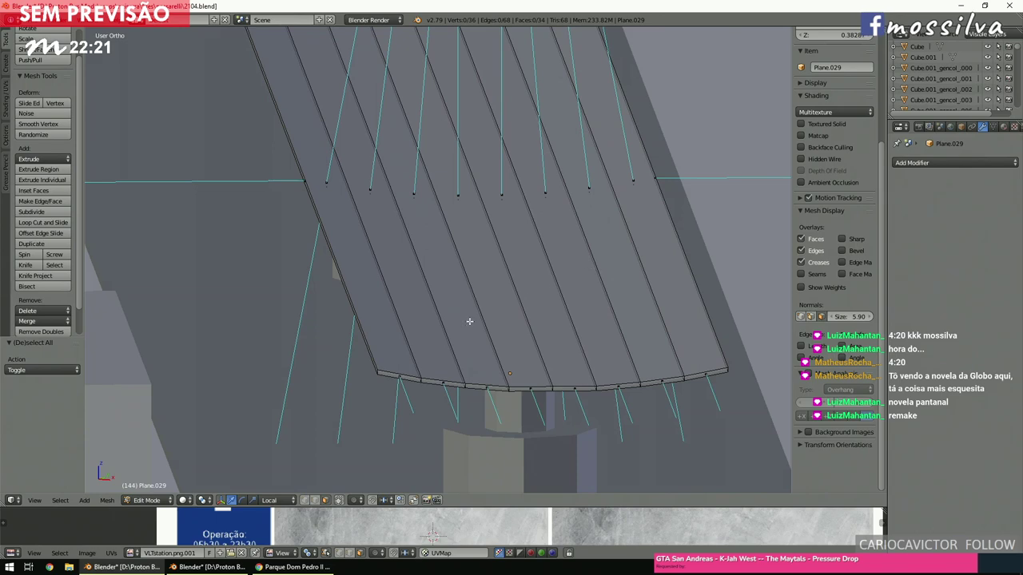
click(146, 500)
Back in Object Mode, frame the canopy and cycle through wireframe, textured and solid shading.
click(152, 489)
key(KP_Decimal)
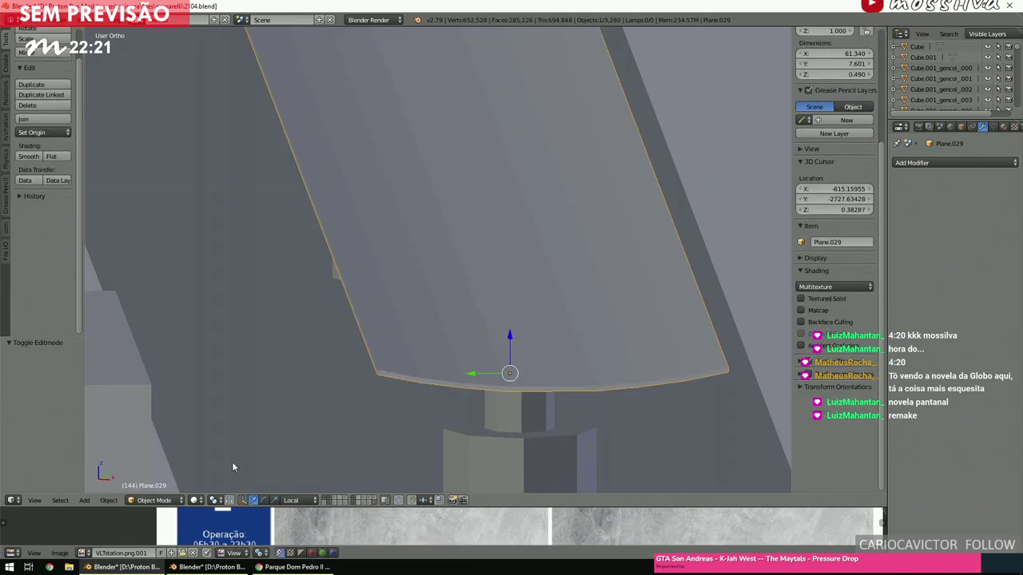
key(z)
key(KP_5)
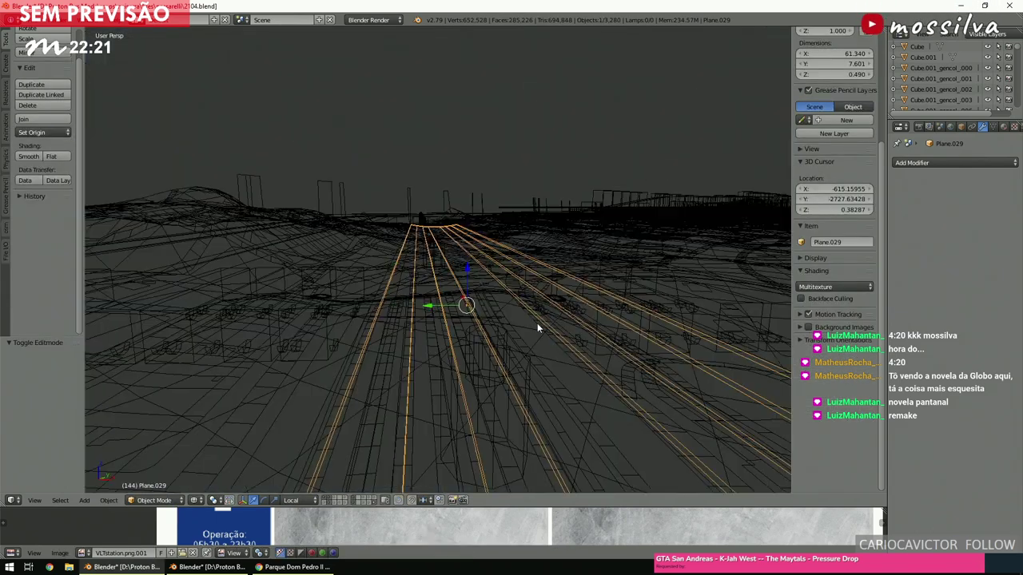
scroll(537, 326, down, 4)
scroll(532, 321, up, 5)
middle_drag(531, 318, 525, 309)
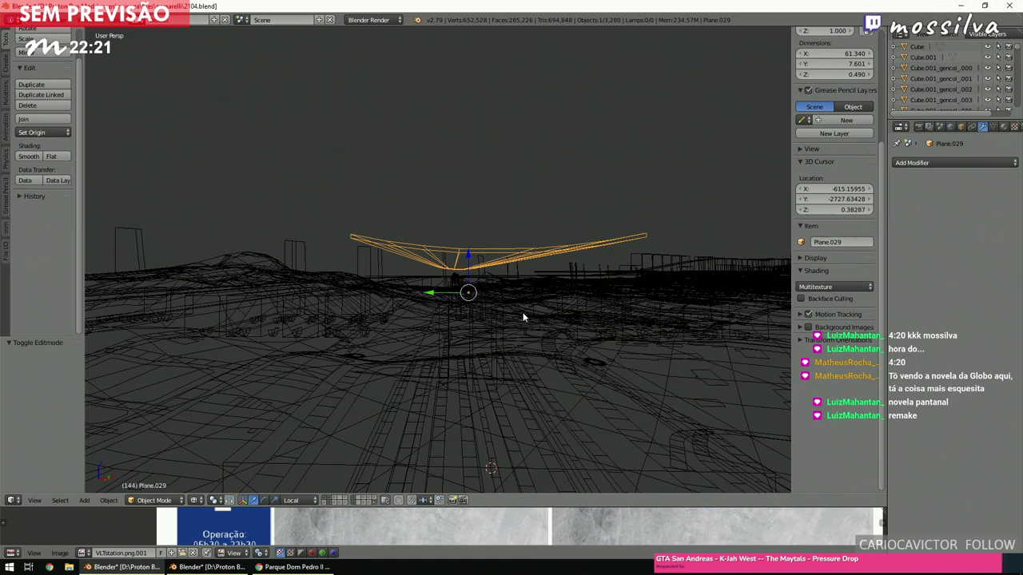
key(alt+z)
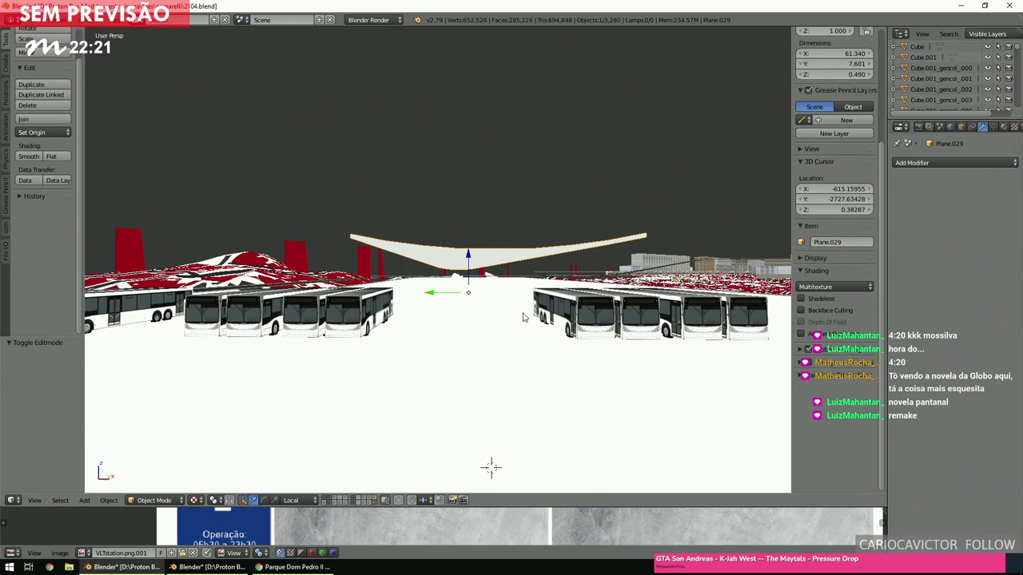
key(z)
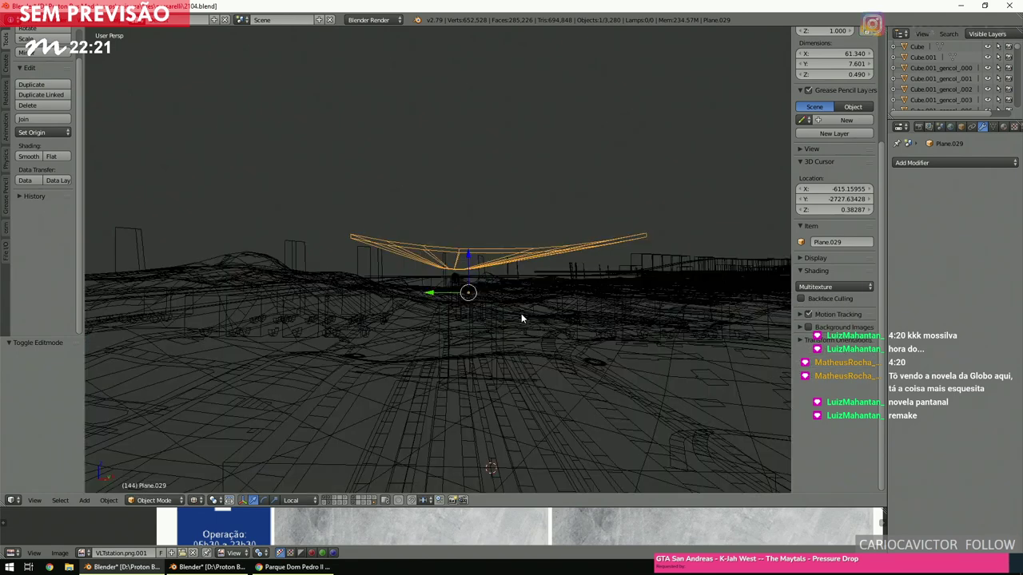
key(z)
middle_drag(521, 313, 495, 269)
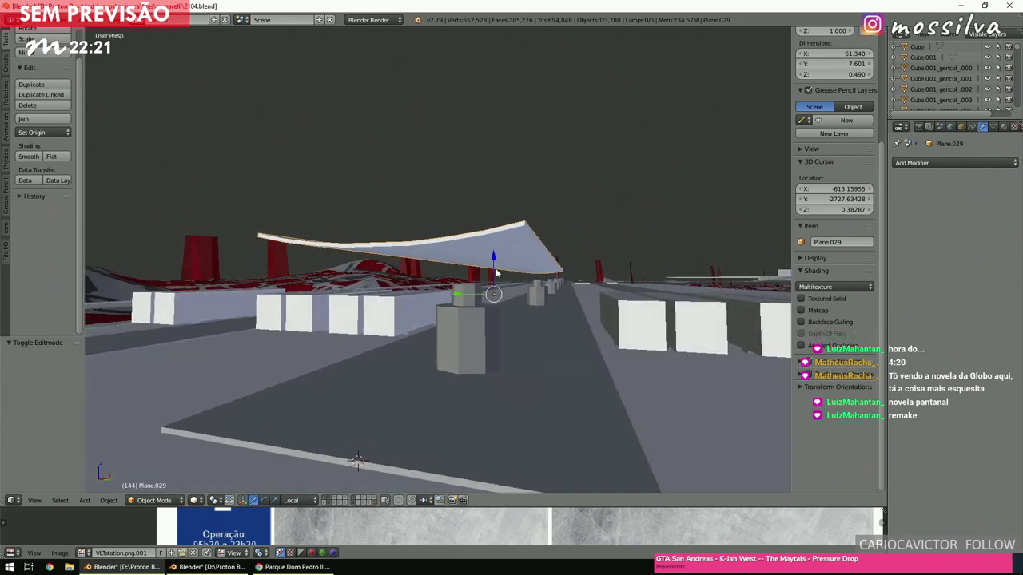
Lower the canopy 1.309 along Z so it rests on the pillar.
key(g)
key(z)
key(z)
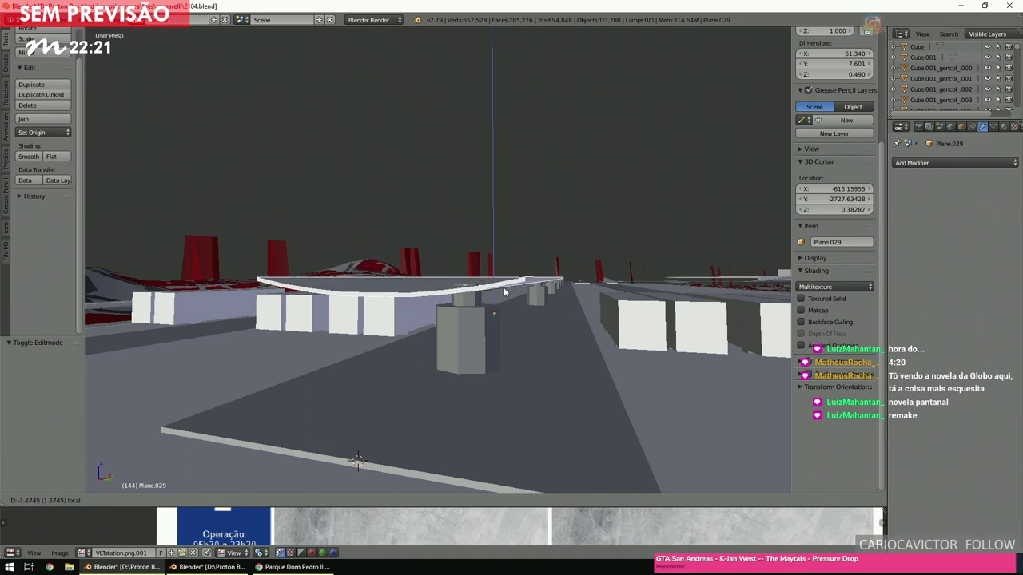
click(504, 292)
middle_drag(505, 292, 512, 310)
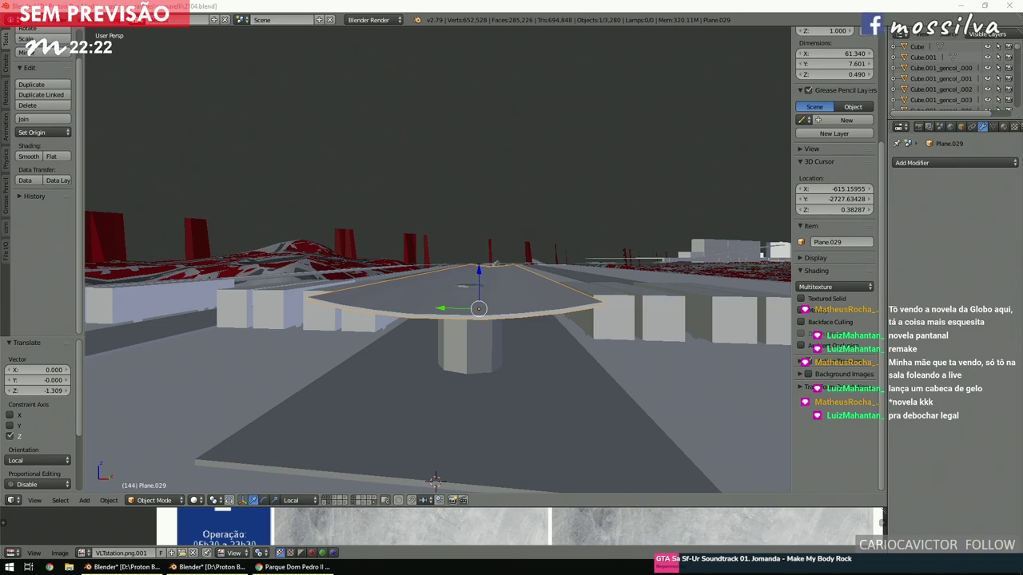
middle_drag(397, 323, 429, 322)
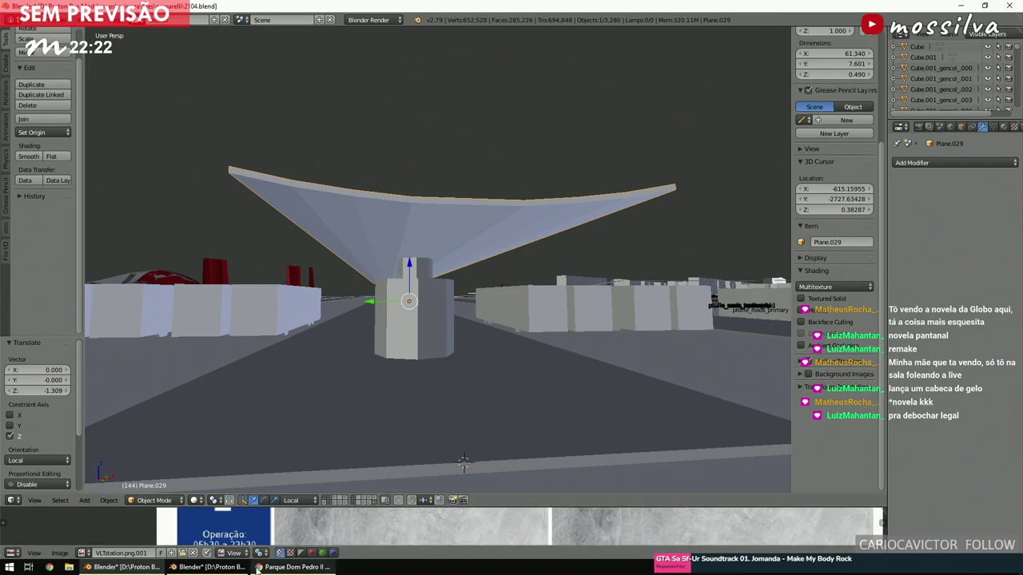
Compare against the fourth reference photo in the Chrome terminal gallery.
click(279, 568)
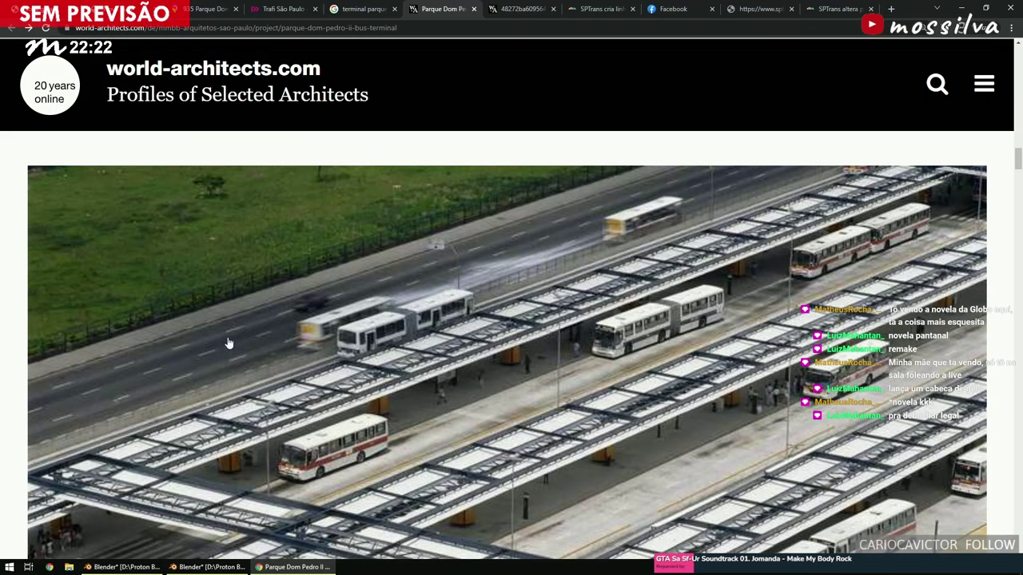
scroll(136, 338, down, 15)
click(278, 349)
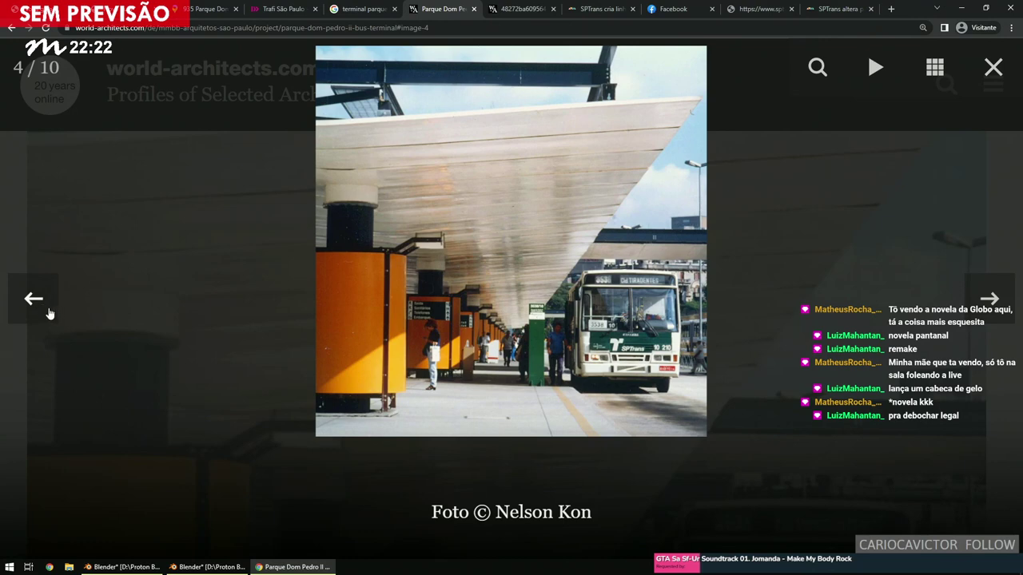
click(124, 567)
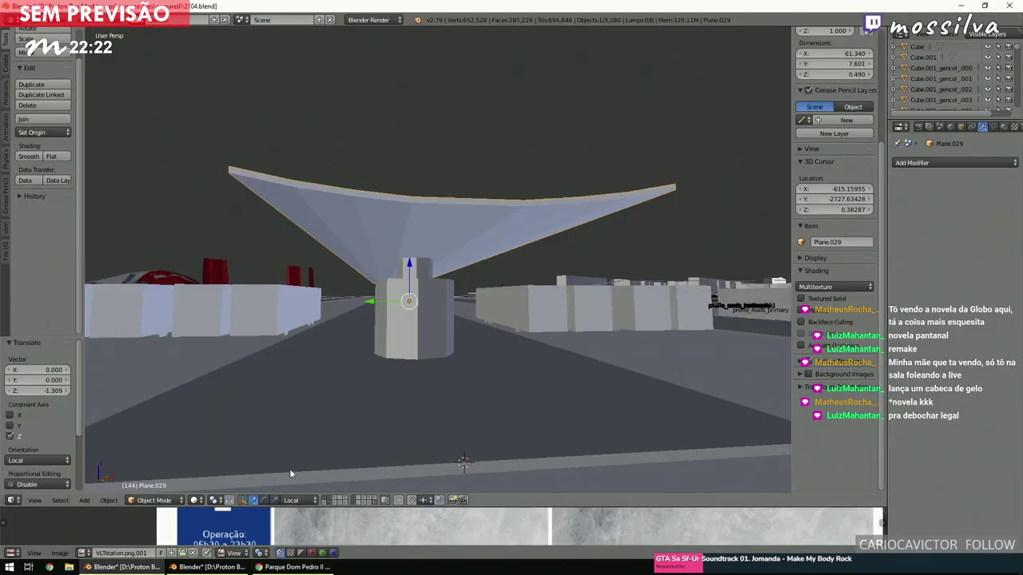
middle_drag(448, 333, 480, 351)
scroll(415, 336, down, 3)
shift+scroll(479, 347, up, 6)
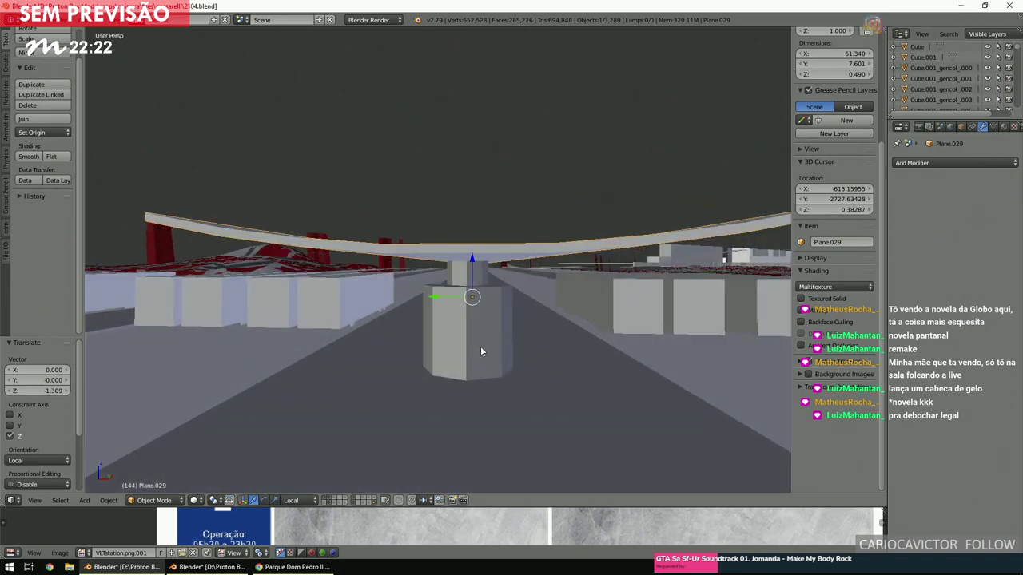
scroll(479, 347, down, 3)
right_click(457, 359)
Select the road slab Plane.028 from a top-down orthographic view and enter Edit Mode.
key(KP_Decimal)
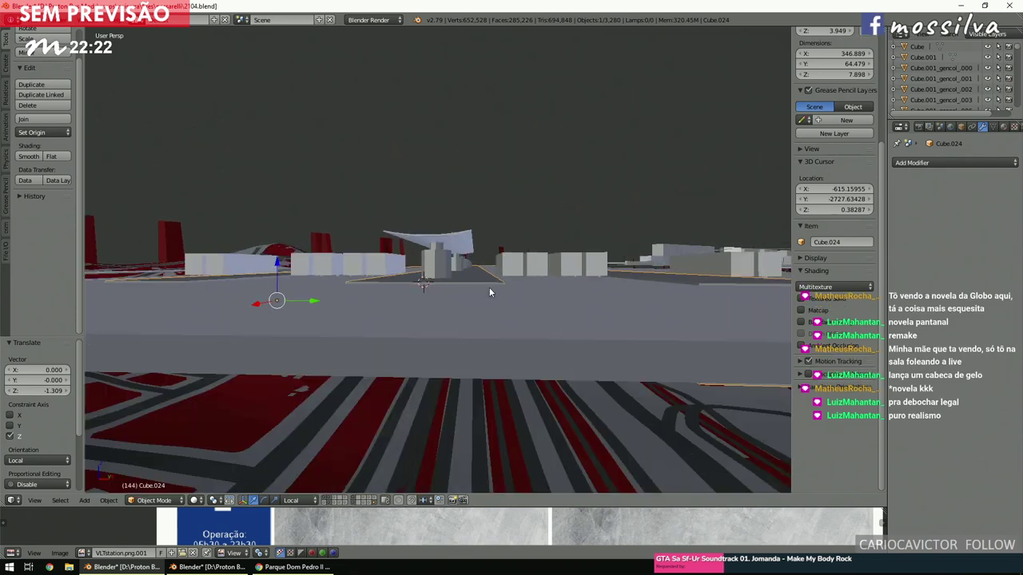
right_click(495, 338)
key(KP_8)
key(KP_8)
key(KP_7)
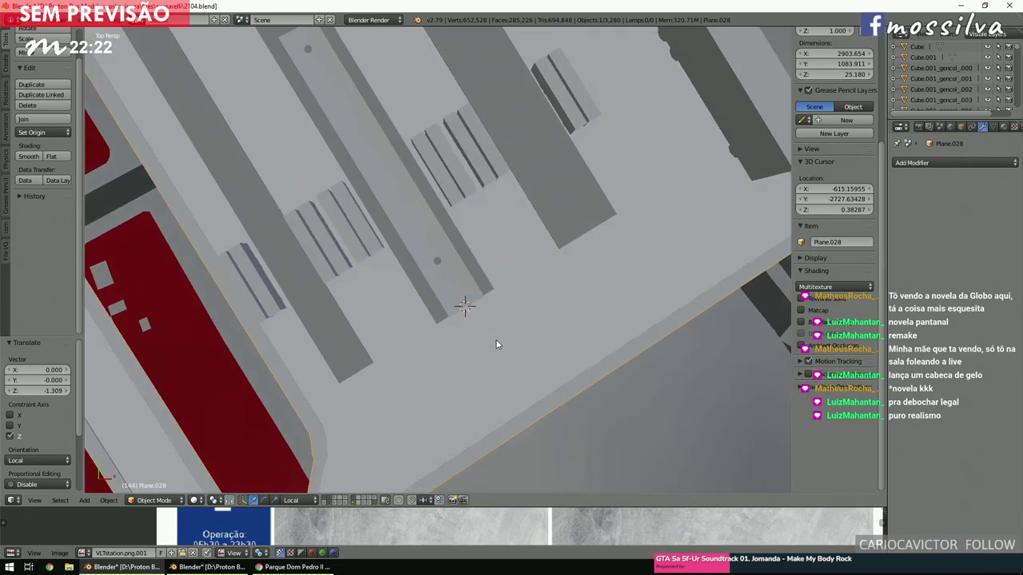
scroll(496, 339, up, 3)
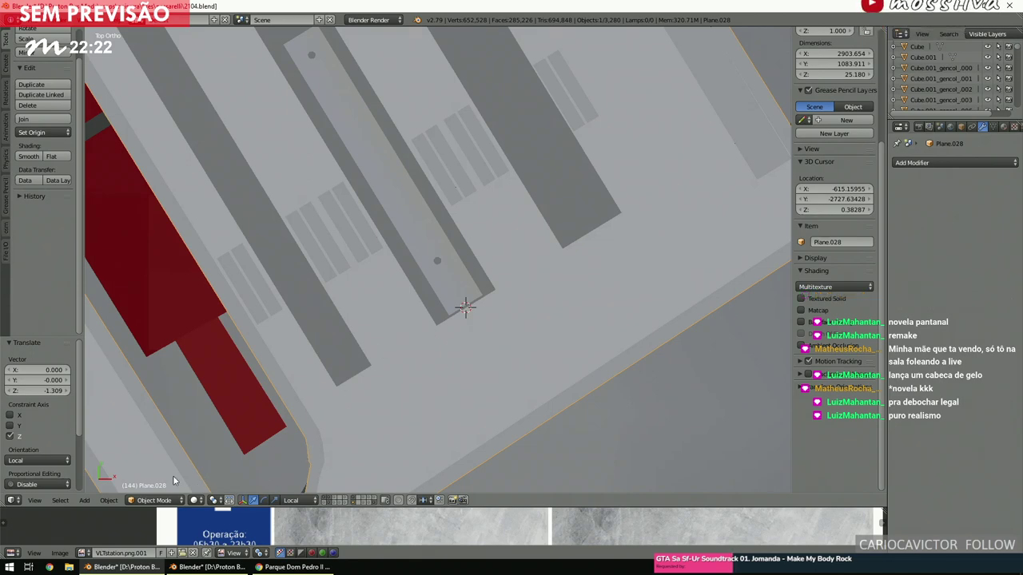
click(154, 501)
click(154, 476)
scroll(389, 424, down, 2)
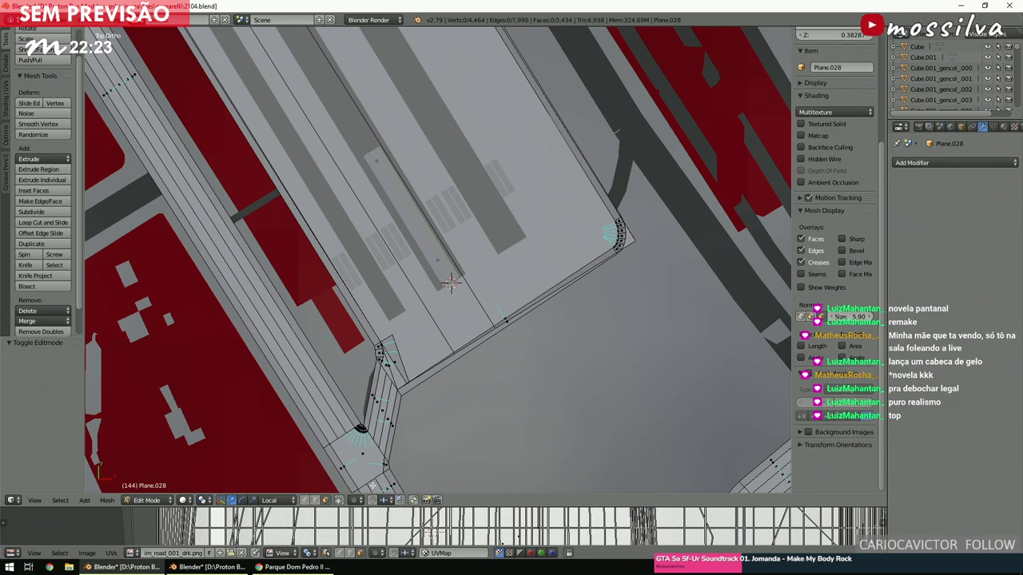
scroll(439, 306, down, 3)
scroll(358, 206, up, 5)
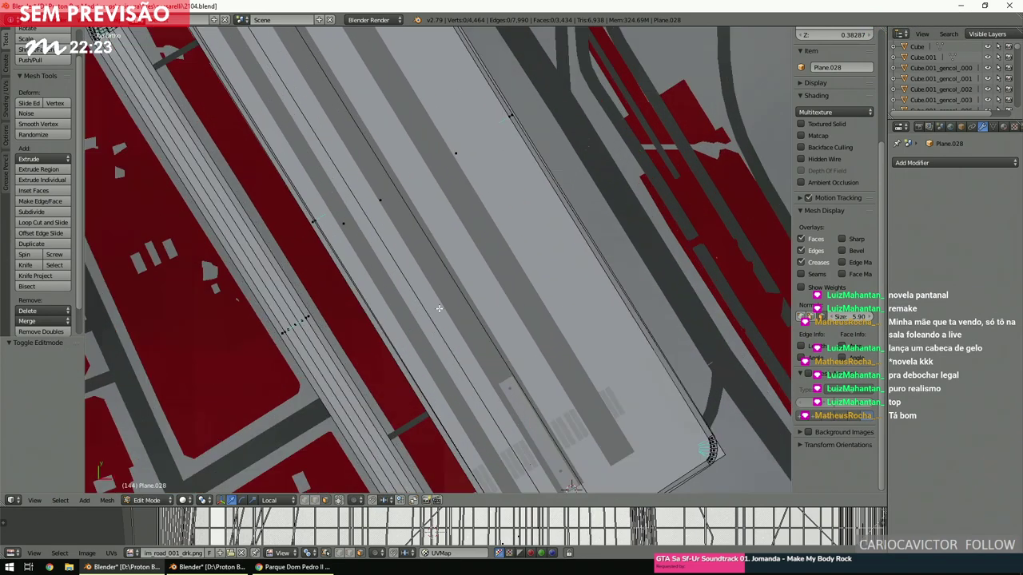
Assign the im_road_001_drk.png texture to the long road stripe faces.
right_click(358, 206)
shift+scroll(498, 206, down, 3)
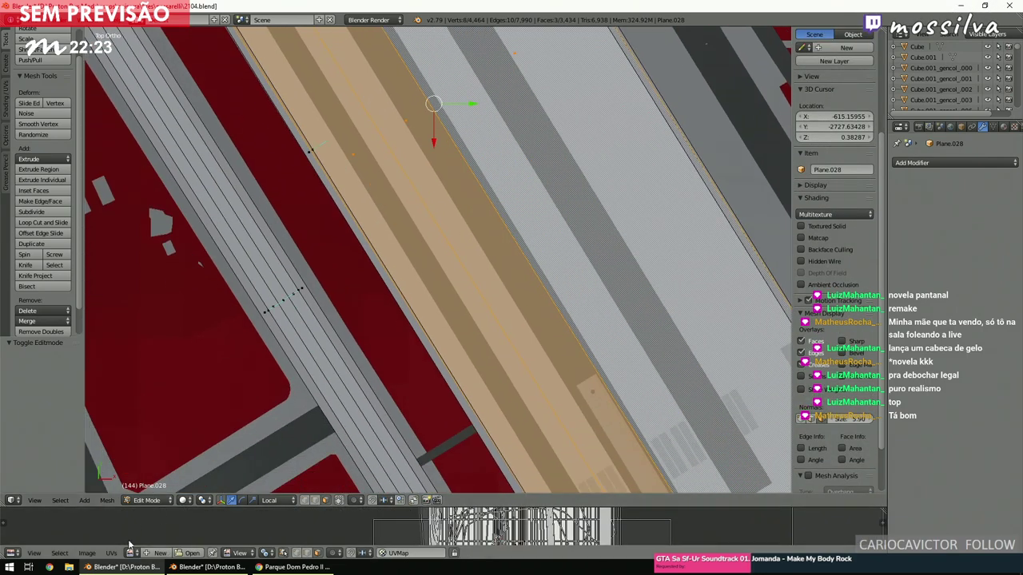
click(131, 553)
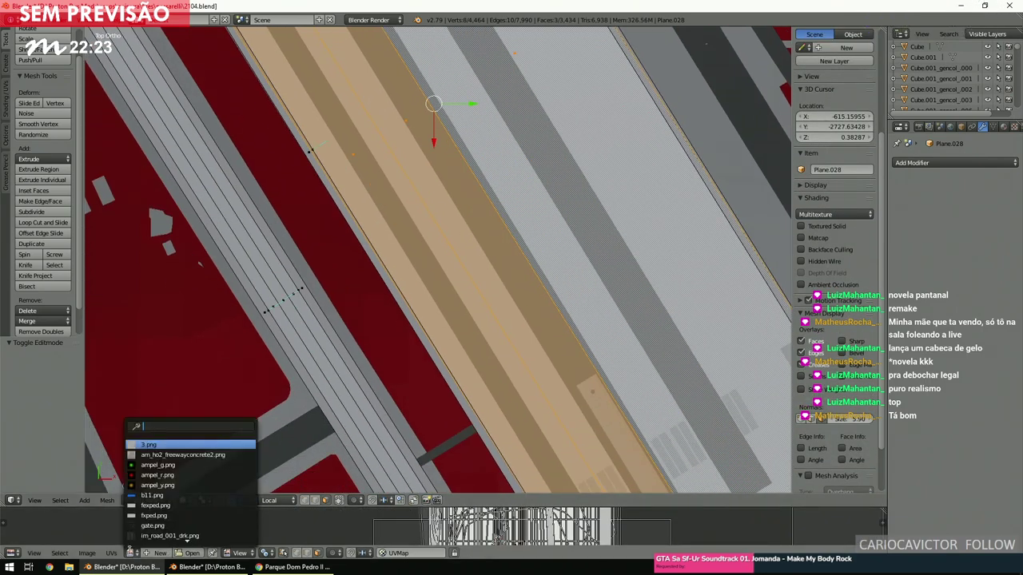
scroll(160, 511, down, 3)
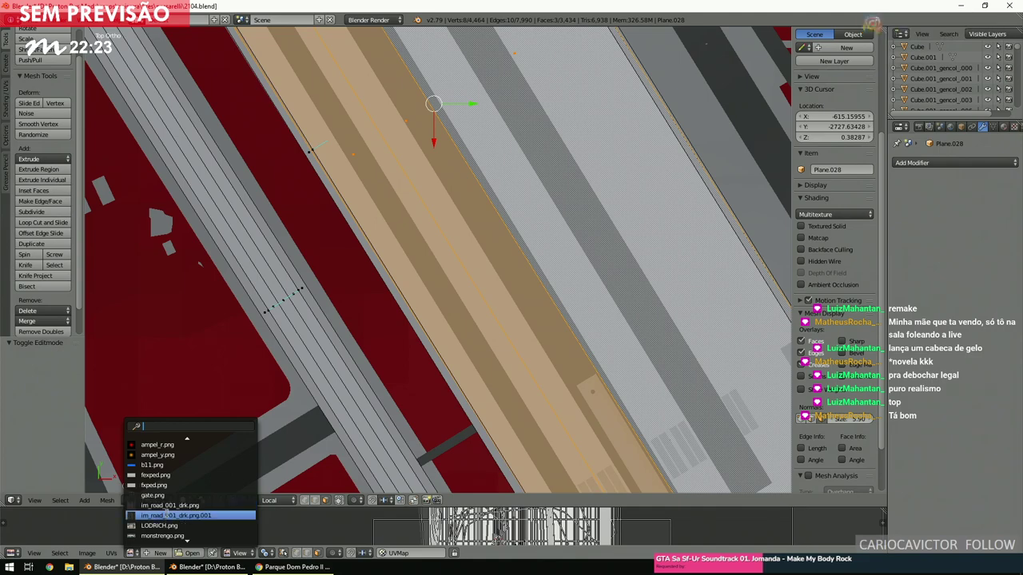
click(168, 505)
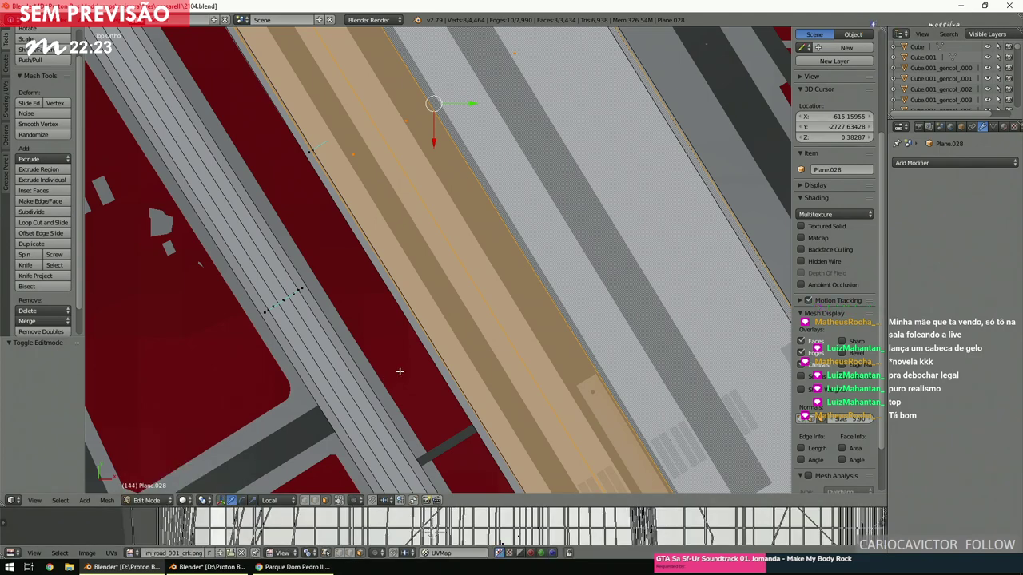
key(alt+z)
key(z)
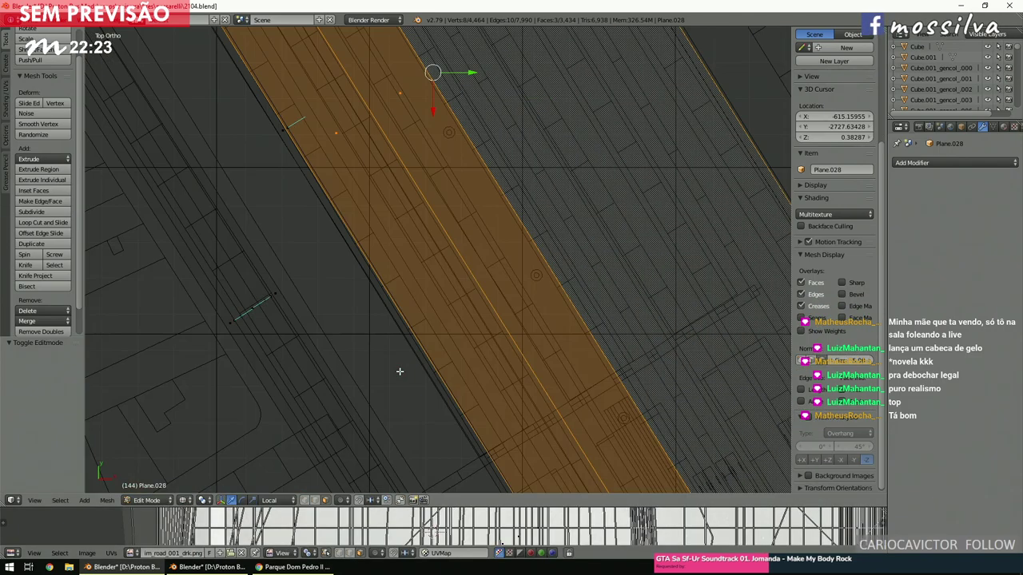
scroll(400, 371, down, 3)
Reposition the 3D cursor, deselect all faces, and return to Object Mode with textured display.
key(shift+s)
click(461, 354)
scroll(464, 352, down, 5)
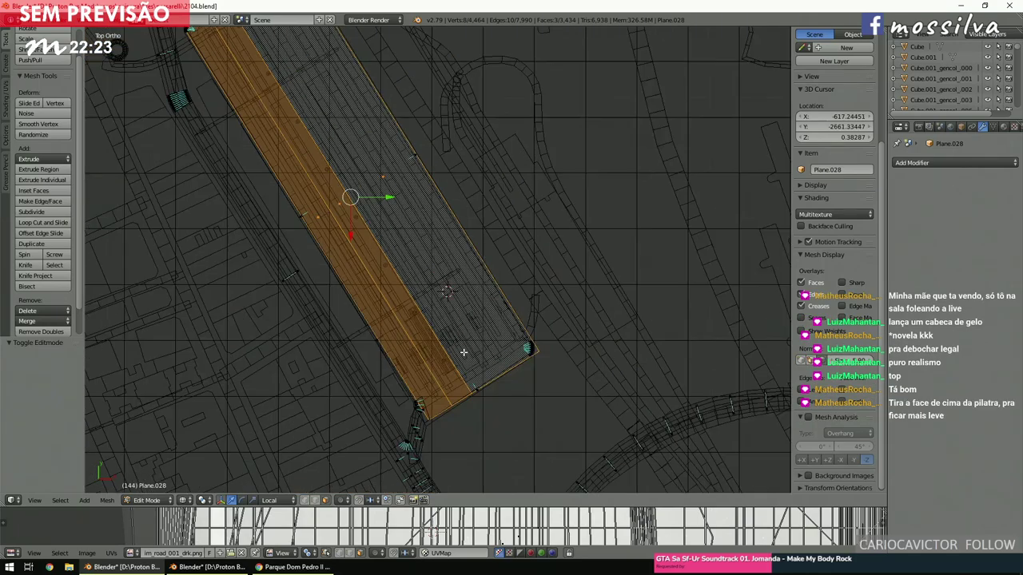
shift+scroll(463, 352, down, 3)
key(a)
shift+scroll(464, 352, down, 3)
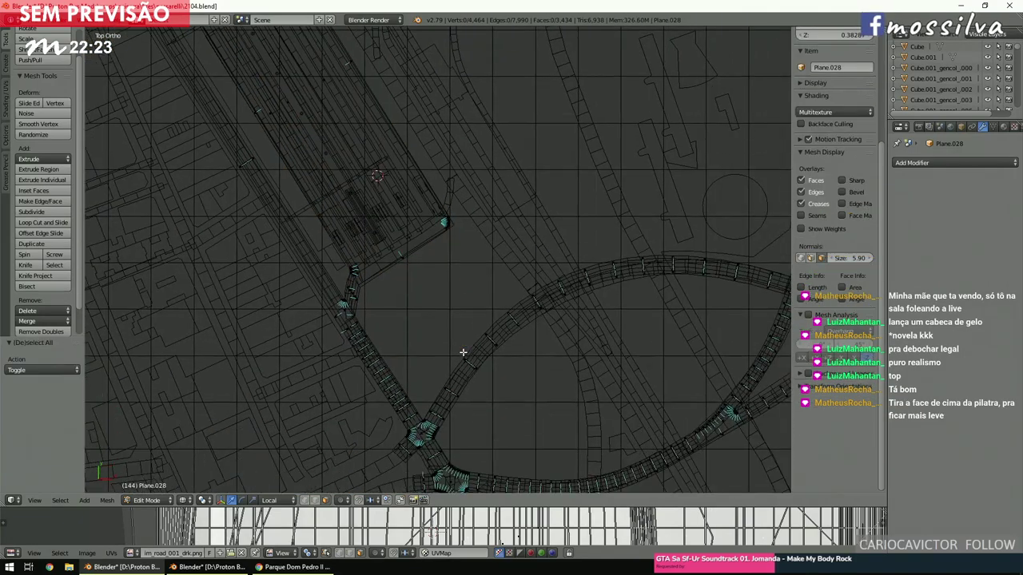
scroll(462, 352, up, 2)
click(146, 500)
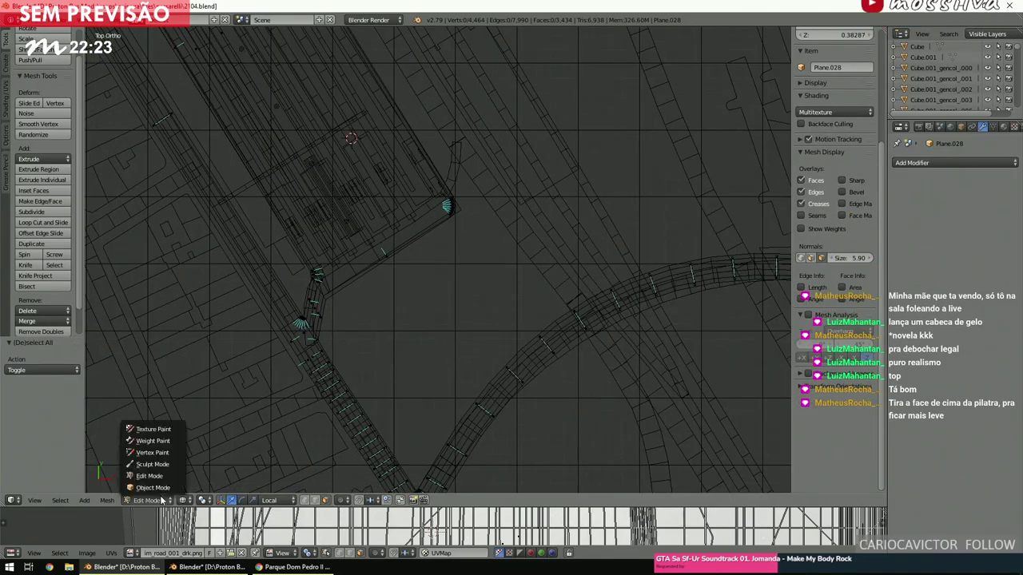
click(148, 487)
key(alt+z)
scroll(397, 336, up, 5)
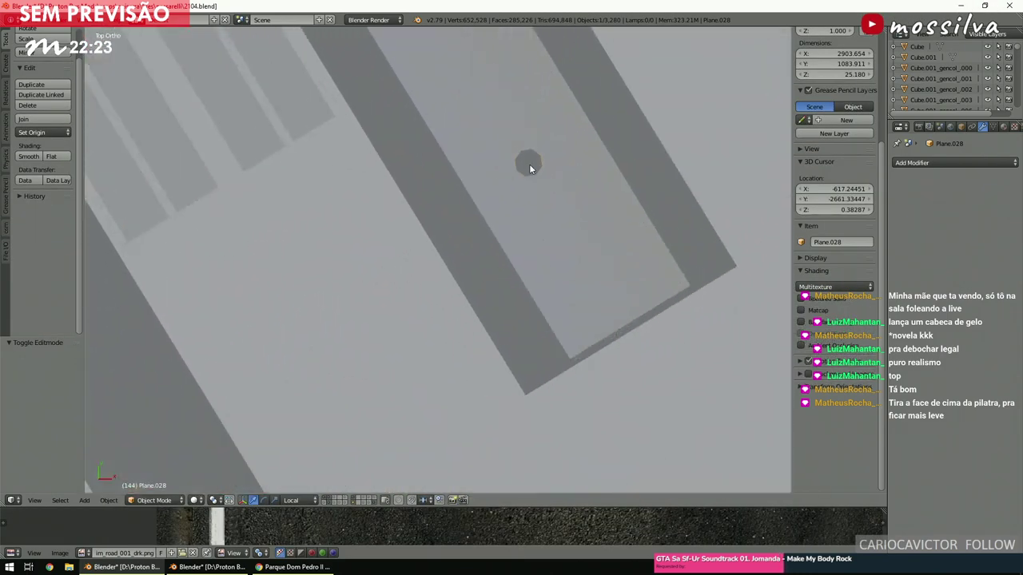
Select the pillar cylinder, enter Edit Mode and delete its top cap face.
right_click(529, 164)
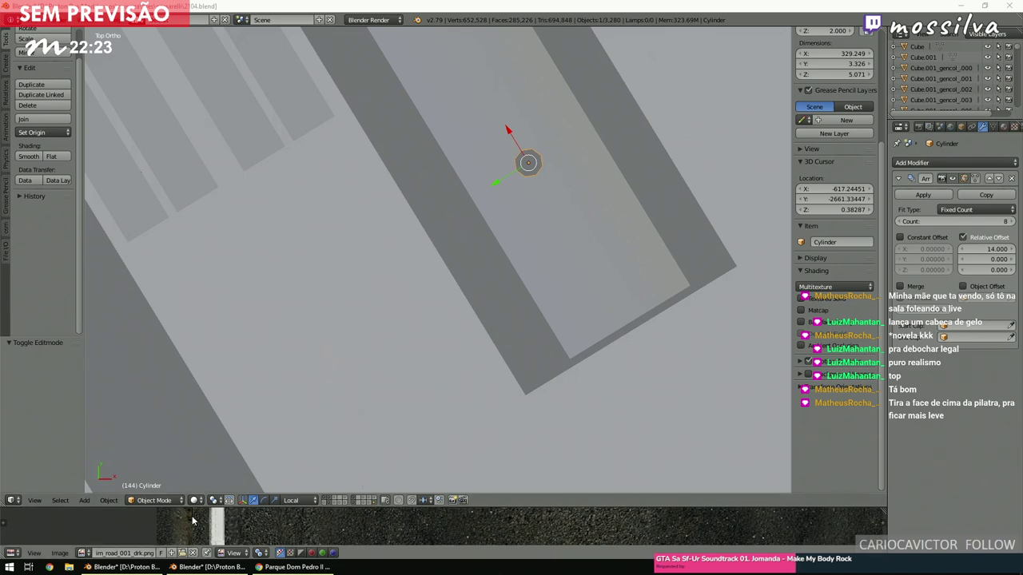
click(154, 501)
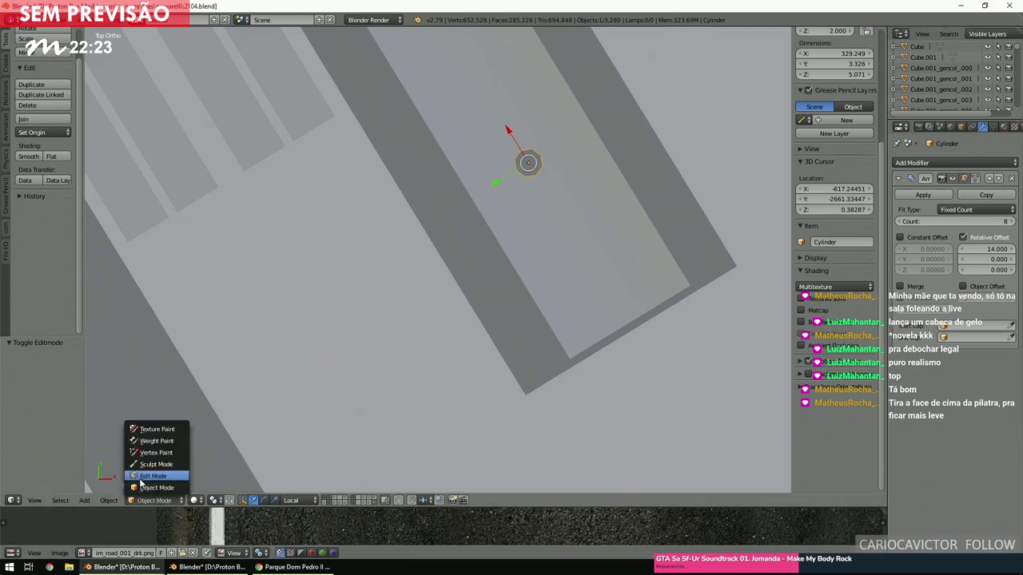
click(141, 482)
middle_drag(379, 380, 436, 305)
right_click(415, 300)
key(x)
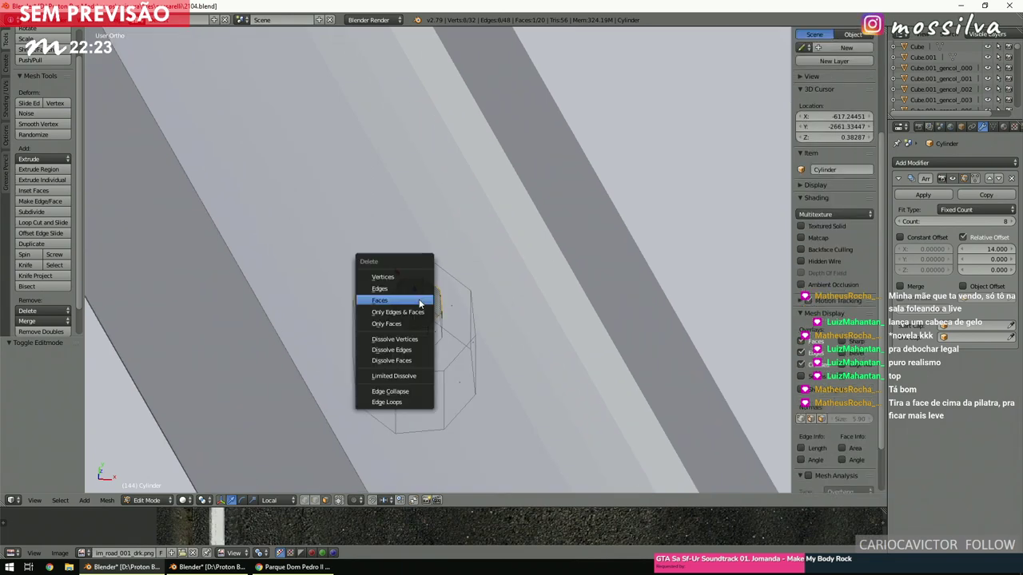
click(415, 304)
ctrl+scroll(430, 323, down, 3)
scroll(430, 323, up, 4)
Delete the remaining cap face and the bottom face of the cylinder.
middle_drag(432, 320, 479, 266)
right_click(360, 196)
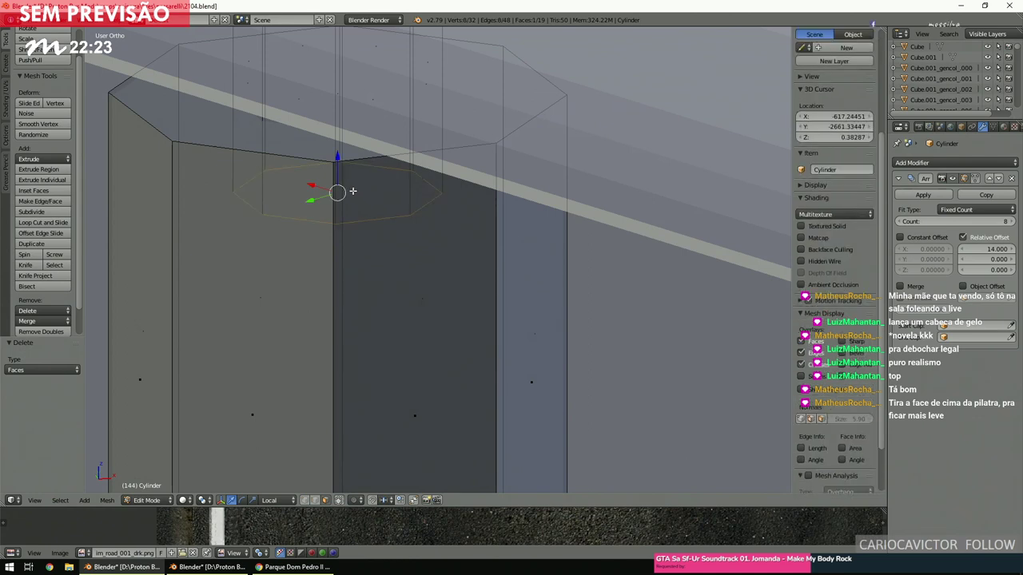
key(x)
click(353, 193)
shift+scroll(469, 279, down, 5)
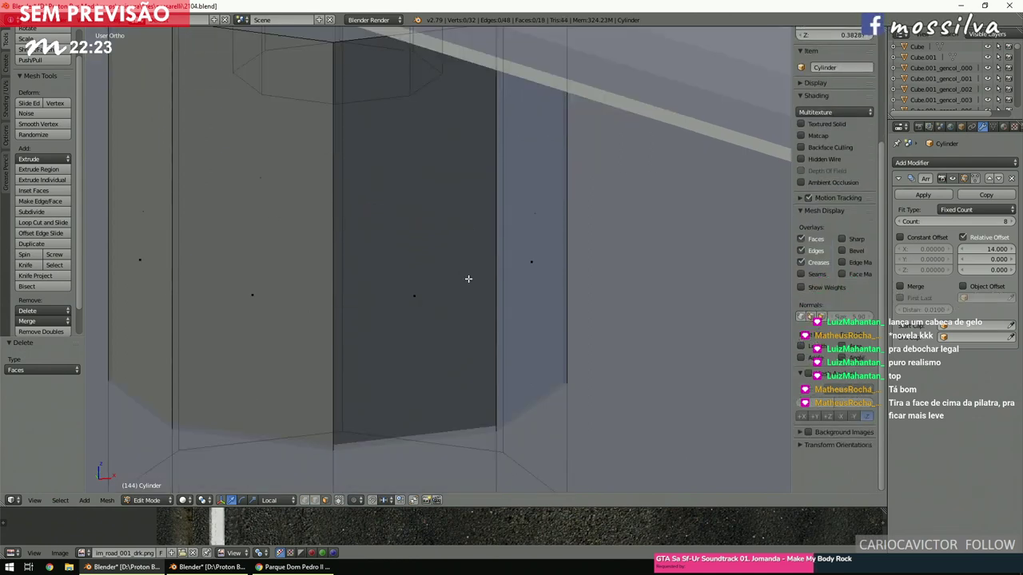
right_click(334, 275)
key(x)
click(329, 274)
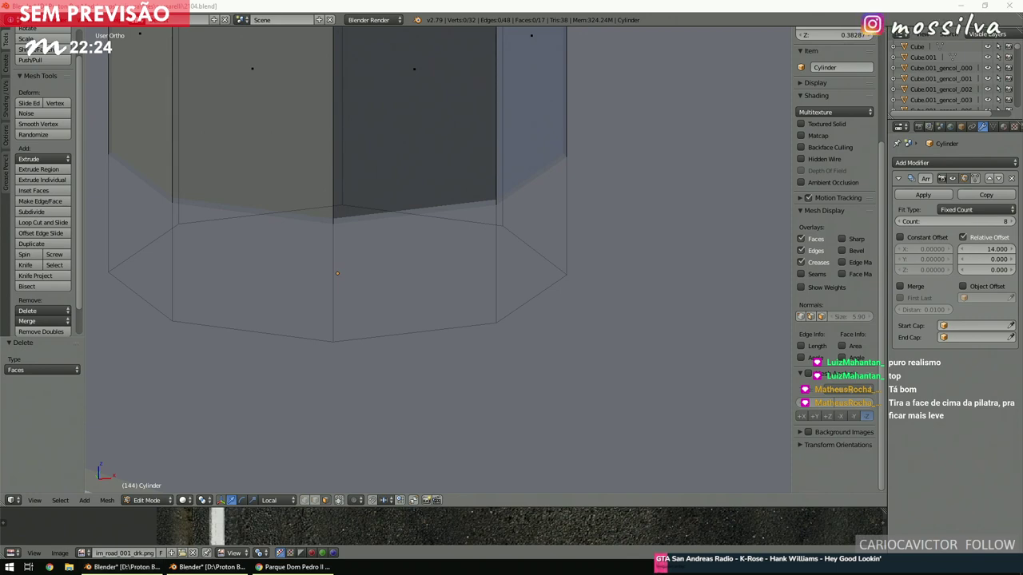
scroll(554, 312, down, 5)
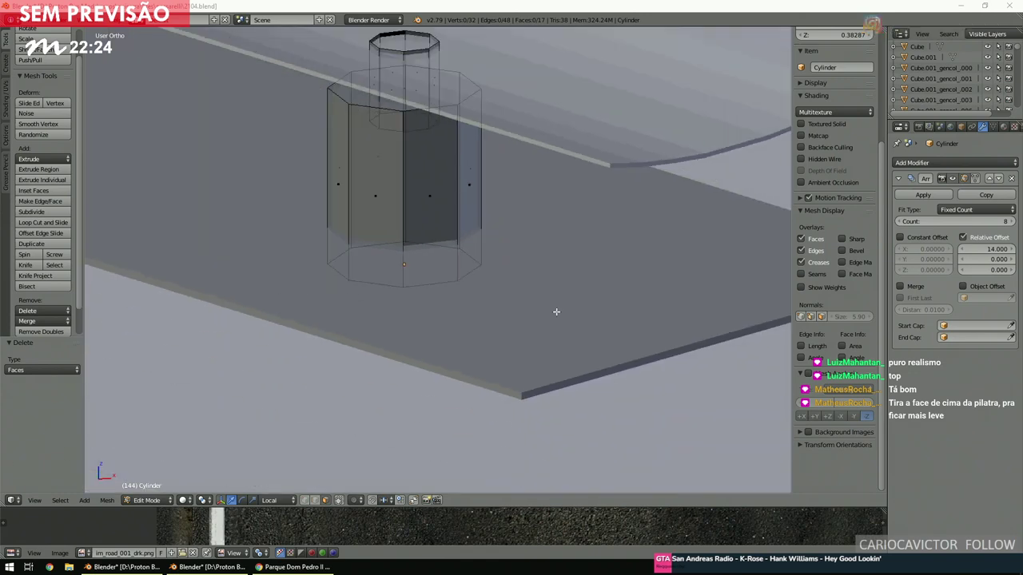
scroll(354, 344, up, 3)
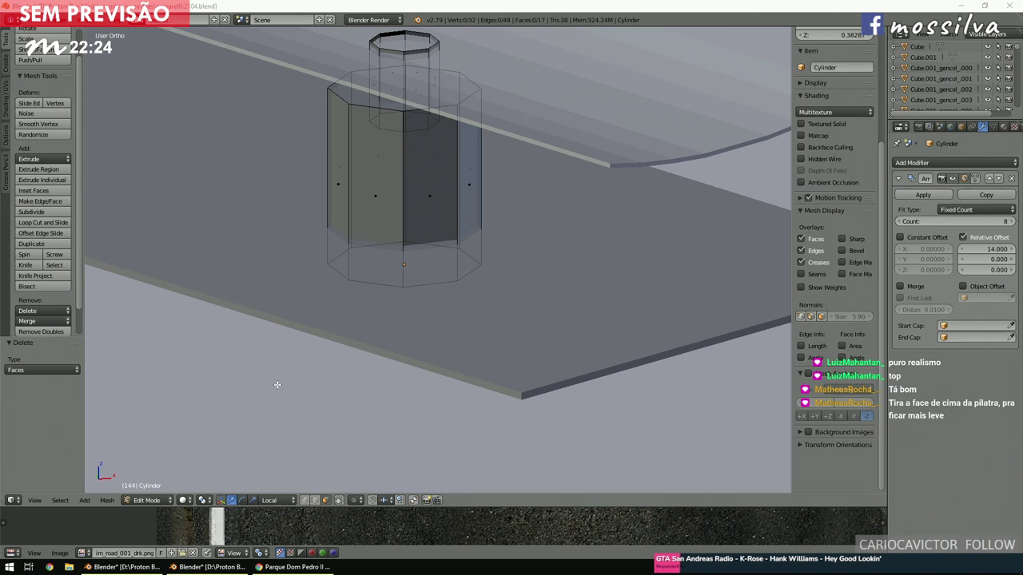
Select all cylinder vertices and load the pallete2.png.000 palette image in the UV editor.
key(a)
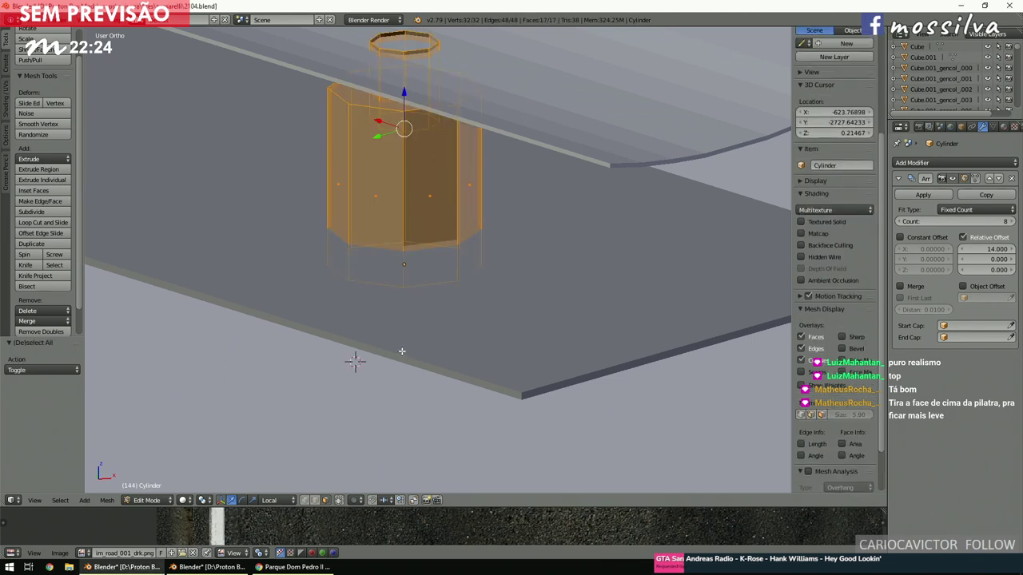
click(82, 553)
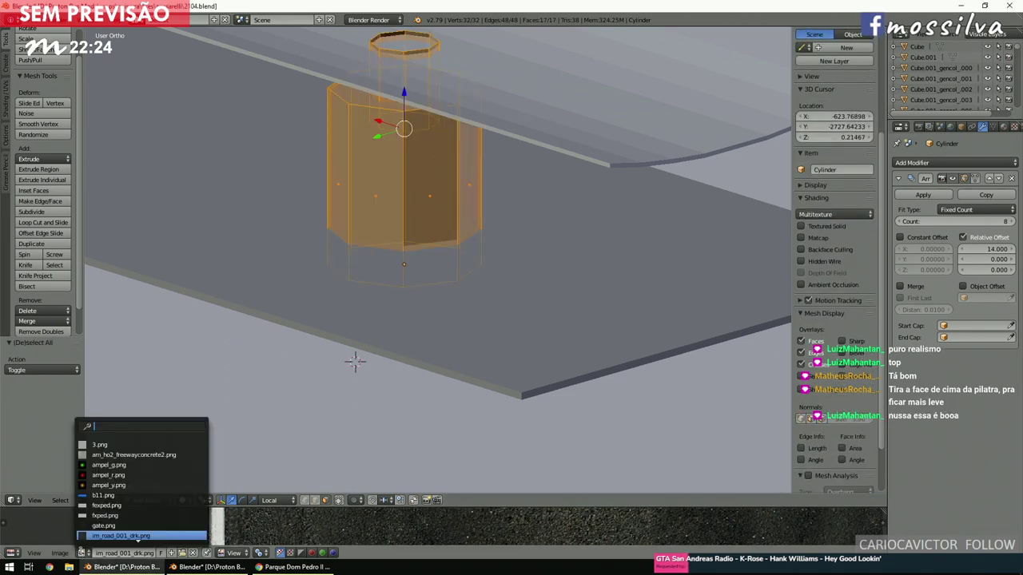
scroll(104, 512, down, 12)
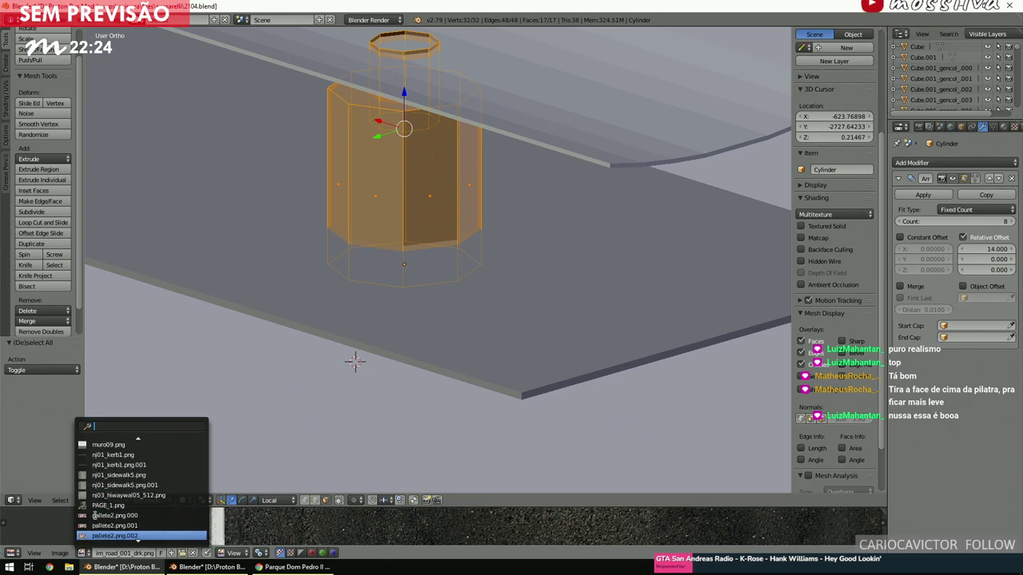
click(124, 454)
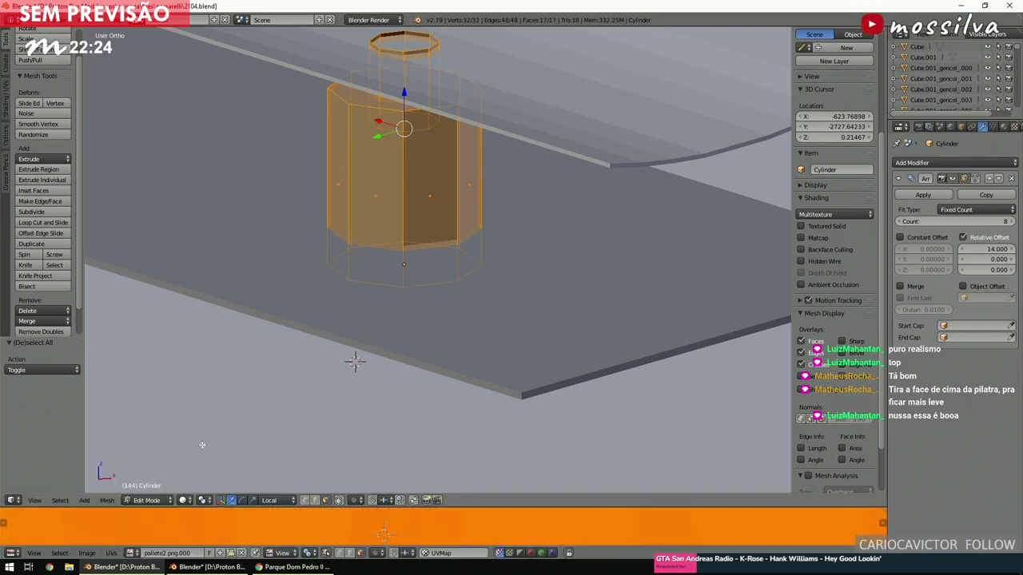
scroll(406, 387, down, 6)
scroll(406, 387, up, 5)
Select a pillar side face plus its seam-linked faces, checking the terminal reference photo.
middle_drag(406, 387, 385, 367)
scroll(385, 367, up, 4)
right_click(417, 358)
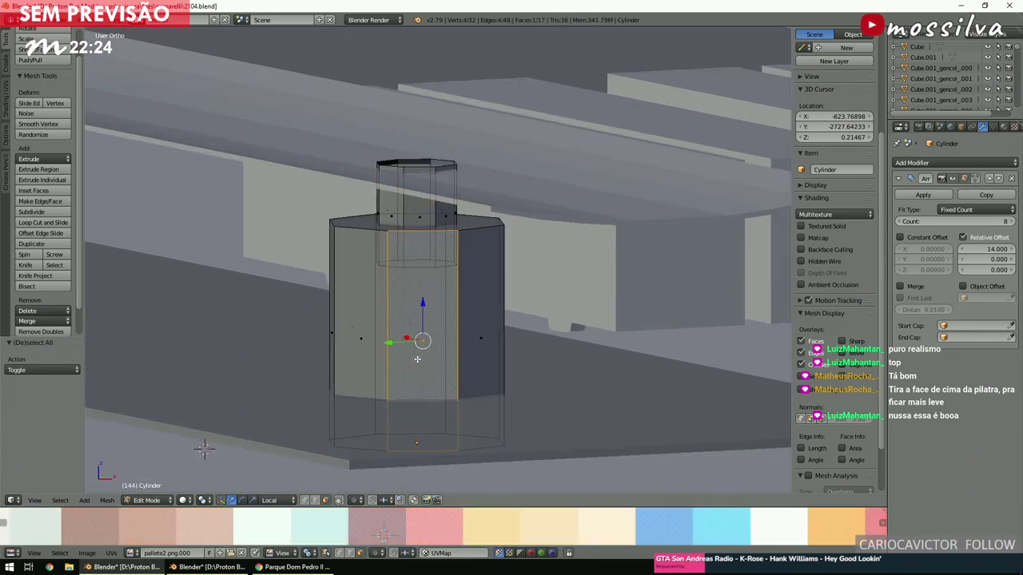
key(ctrl+l)
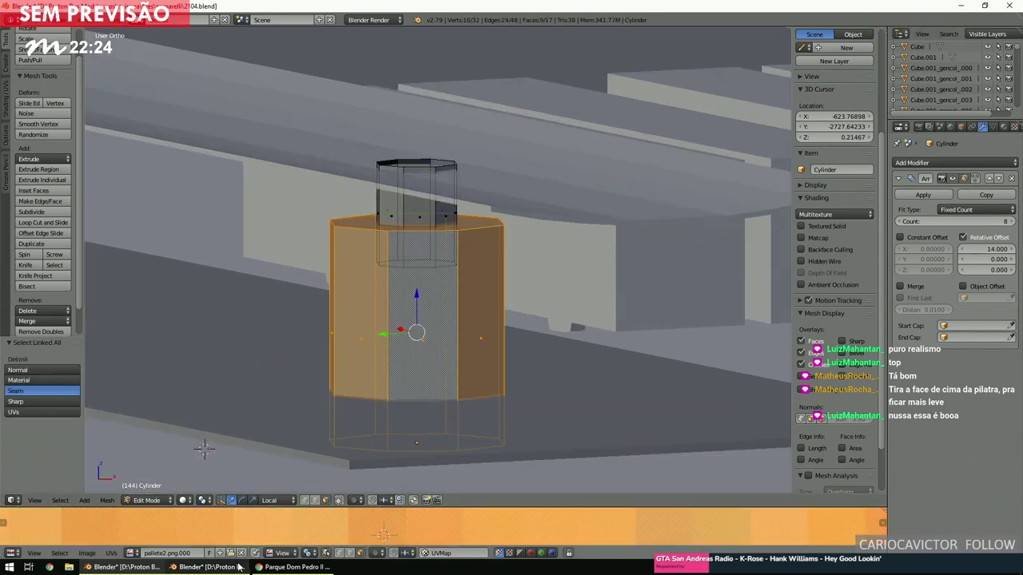
click(238, 567)
click(267, 567)
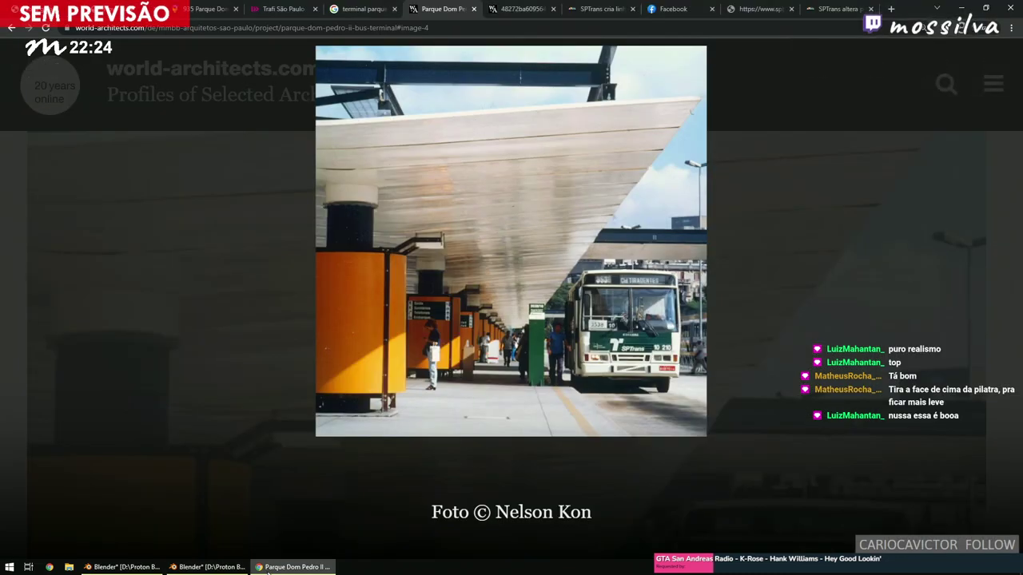
click(128, 567)
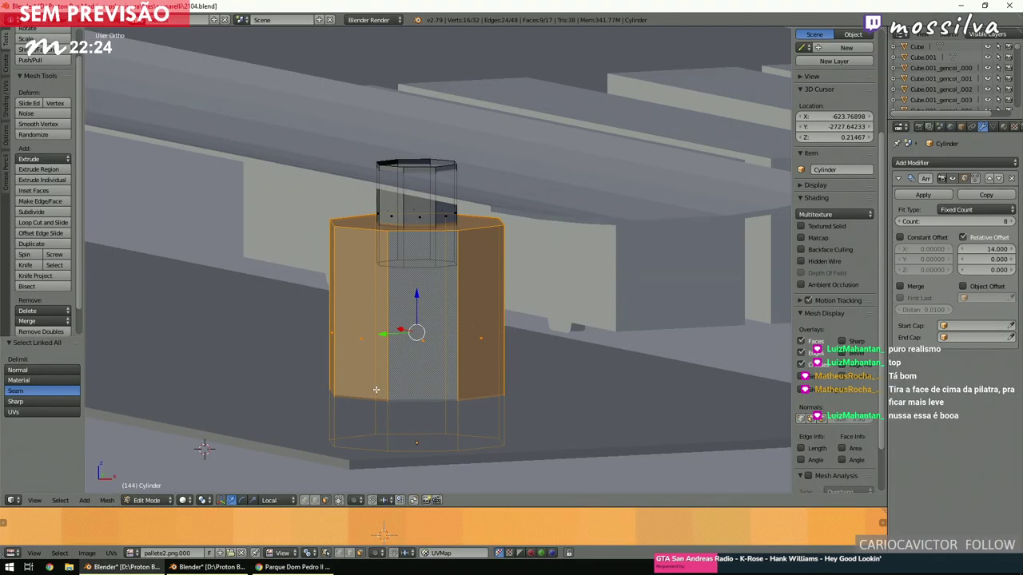
Isolate and frame the cylinder, and enlarge the UV editing area.
key(KP_Divide)
scroll(555, 357, up, 5)
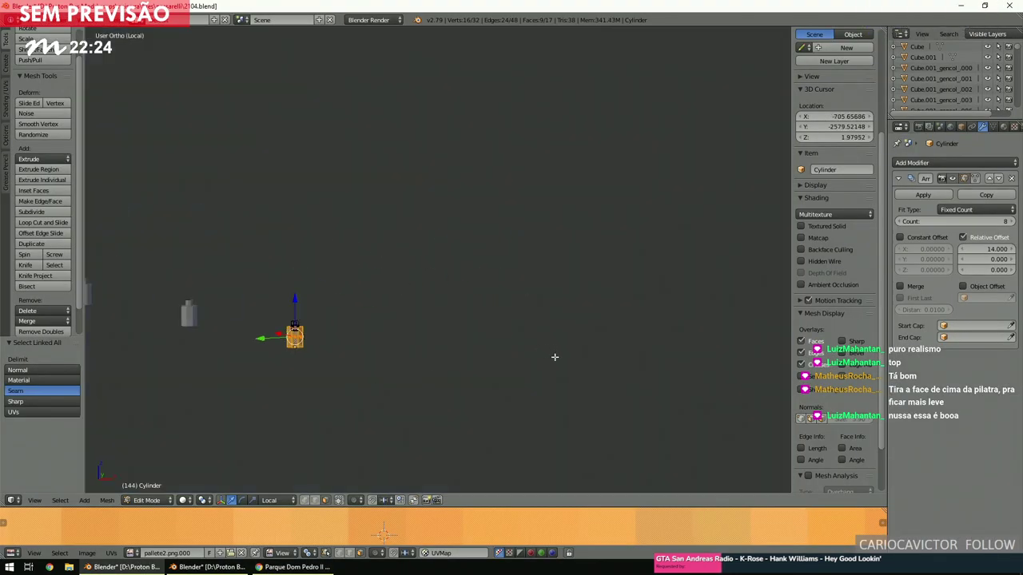
key(KP_Decimal)
scroll(333, 453, down, 3)
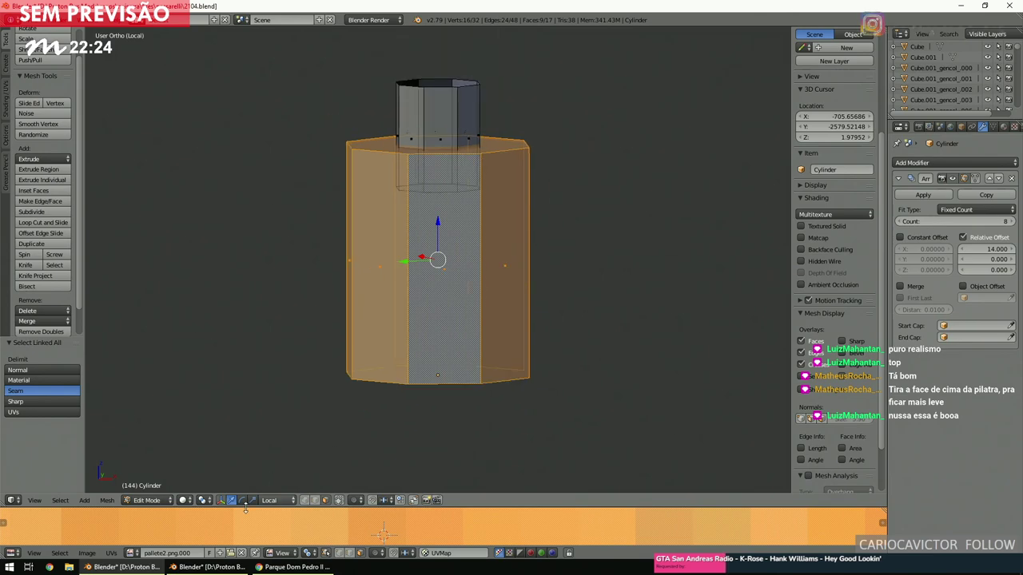
scroll(272, 515, down, 5)
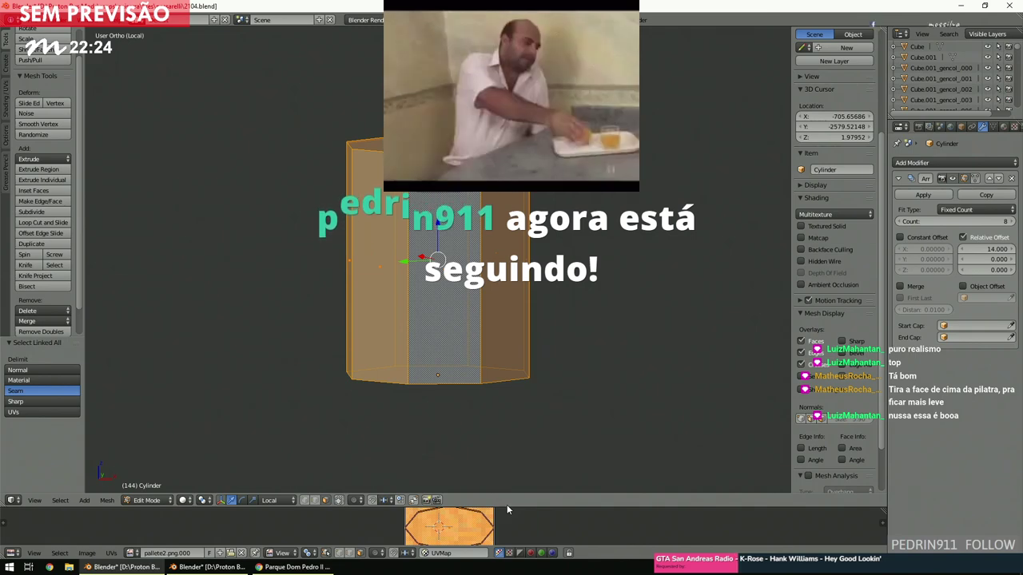
drag(508, 506, 518, 352)
scroll(527, 402, up, 5)
Shrink the UV octagon and move it across the palette toward the orange swatch.
key(s)
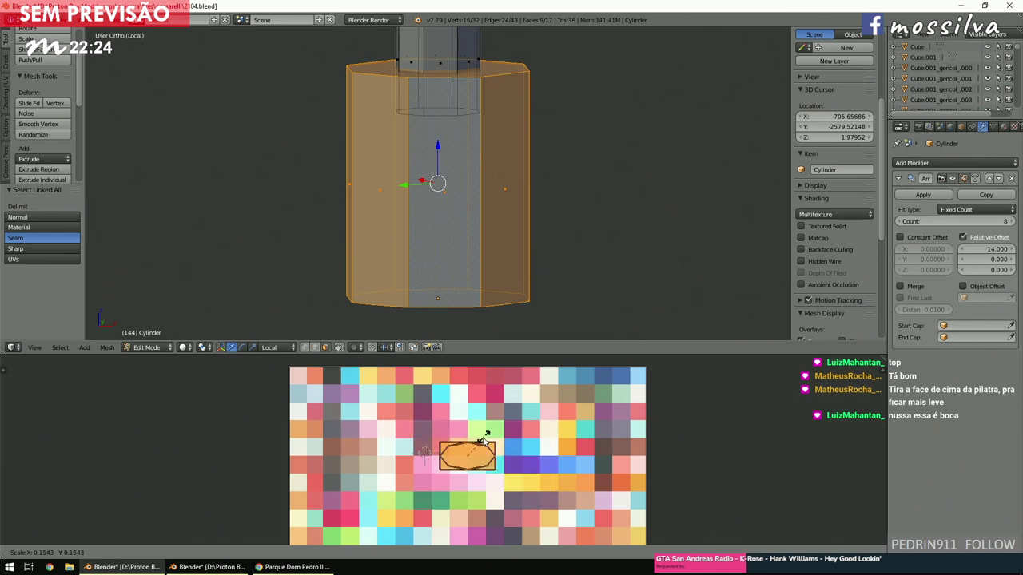
click(484, 437)
middle_drag(488, 435, 536, 421)
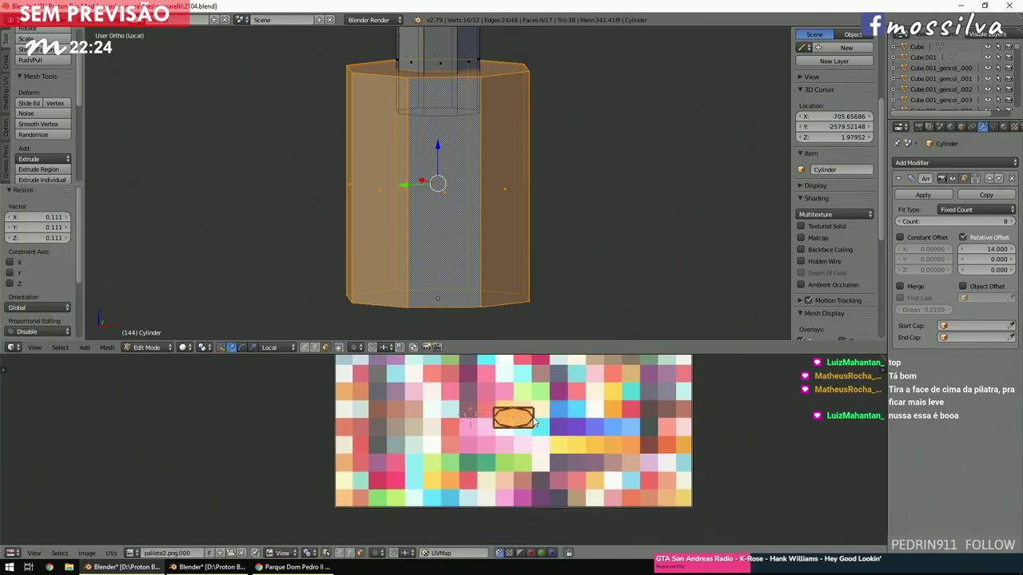
key(g)
click(513, 472)
middle_drag(512, 472, 501, 466)
key(g)
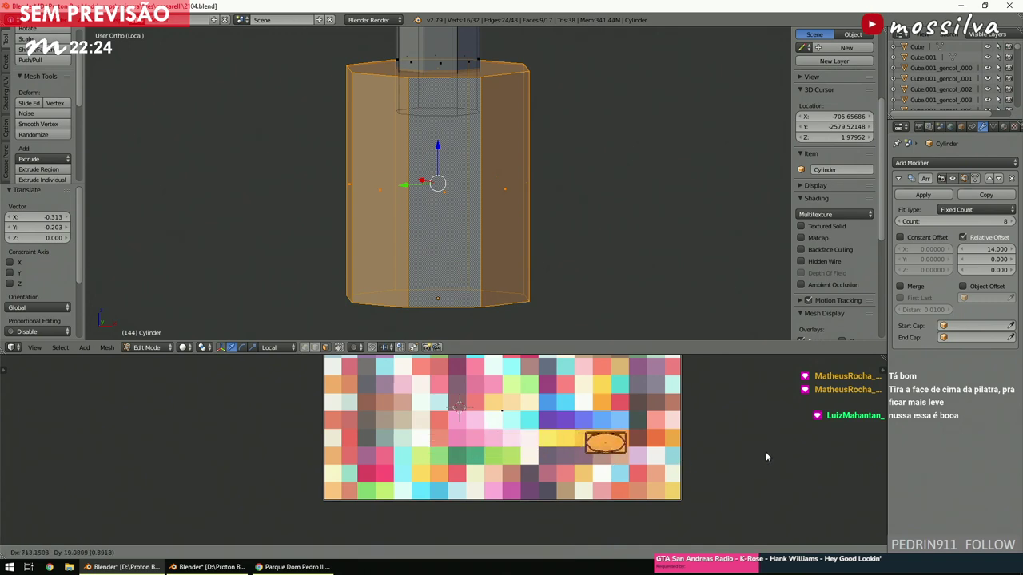
click(765, 458)
Shrink the UV octagon further so it sits inside the orange square.
scroll(764, 455, up, 1)
middle_drag(736, 464, 591, 460)
key(s)
click(663, 463)
scroll(771, 479, up, 5)
key(g)
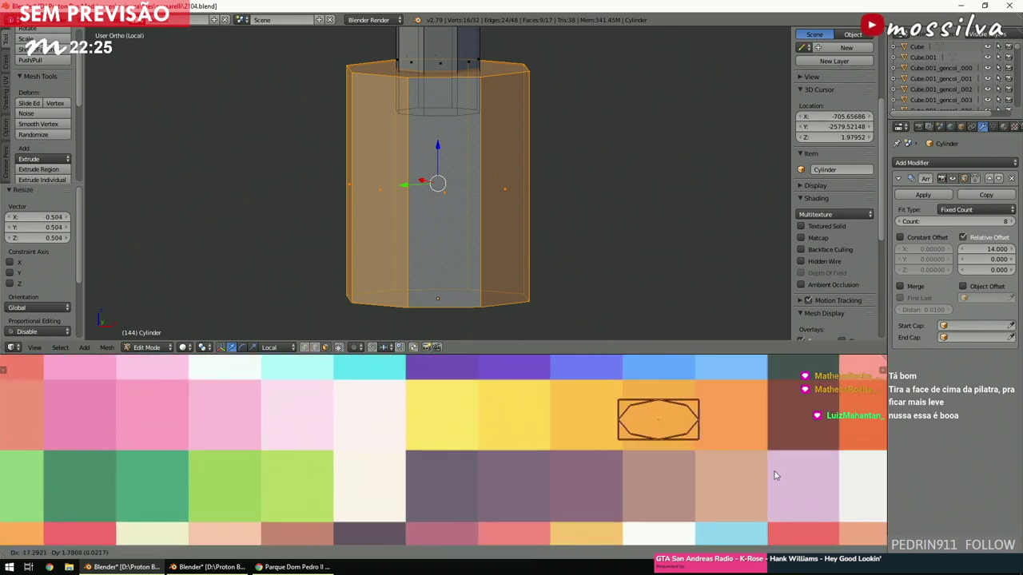
key(s)
click(714, 460)
Invert the selection to pick the pillar's top part.
key(a)
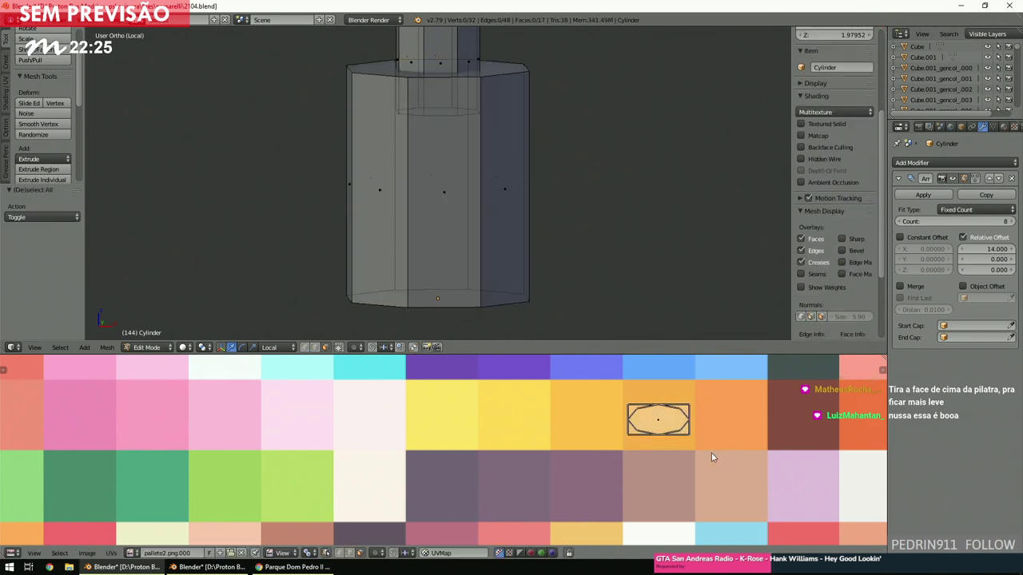
key(a)
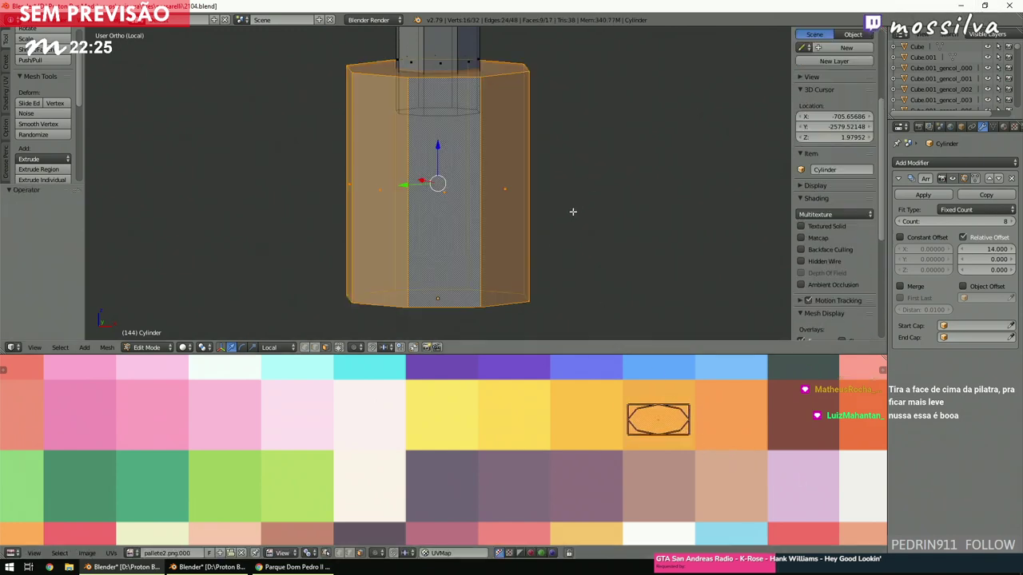
key(ctrl+i)
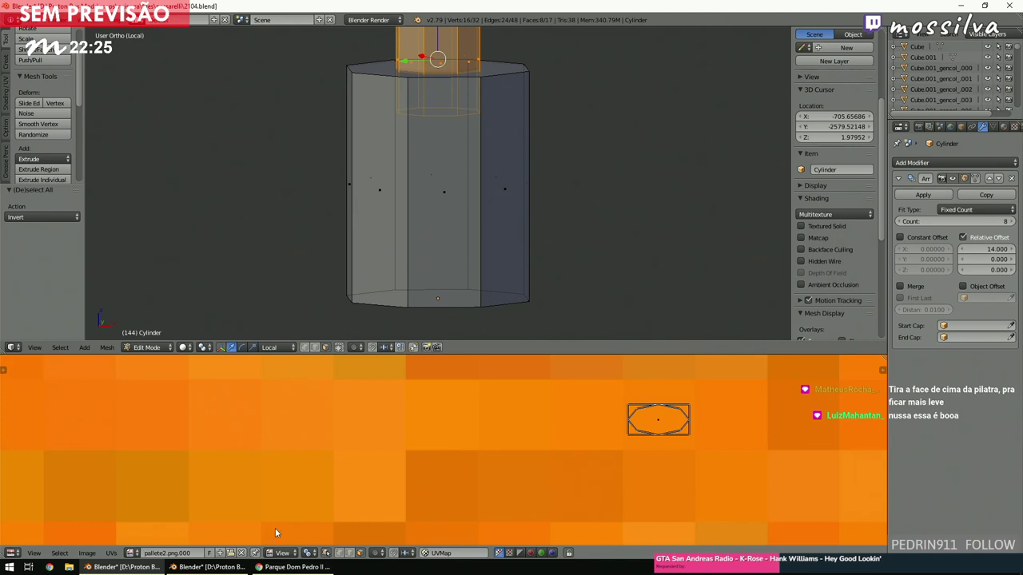
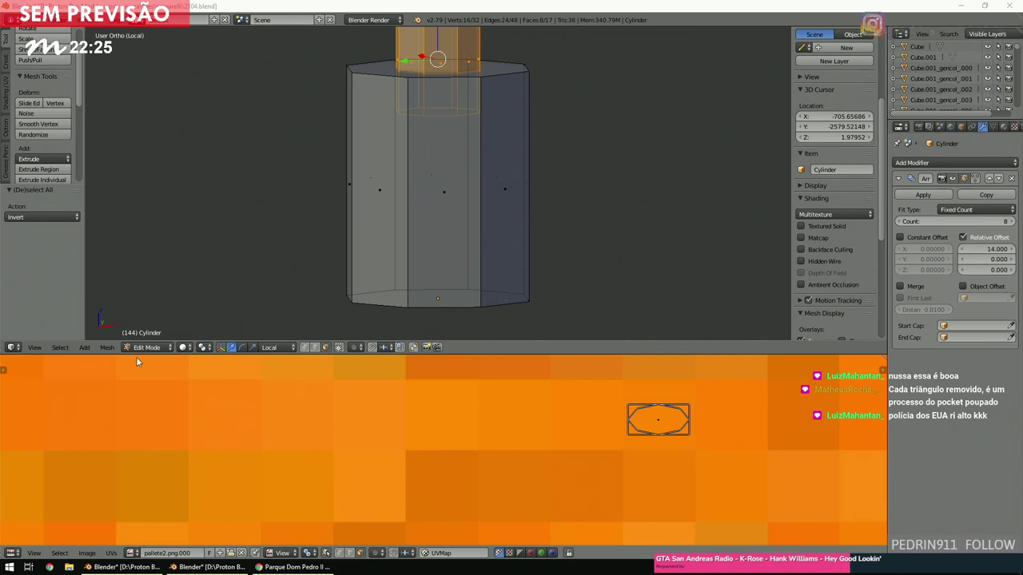
Shrink the selected UV face to 0.078, pivoting at the image's right edge.
scroll(612, 441, down, 4)
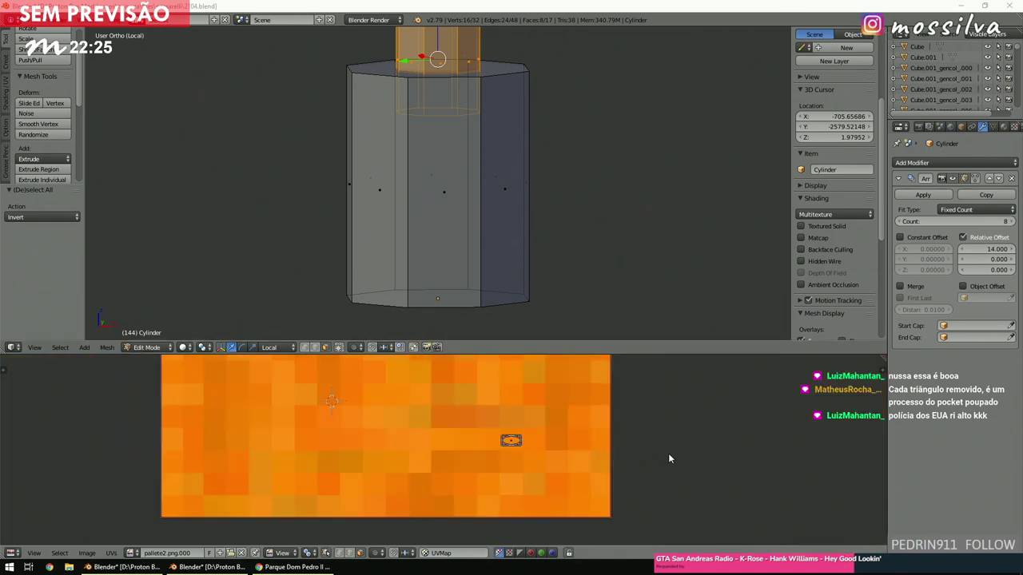
click(608, 445)
key(s)
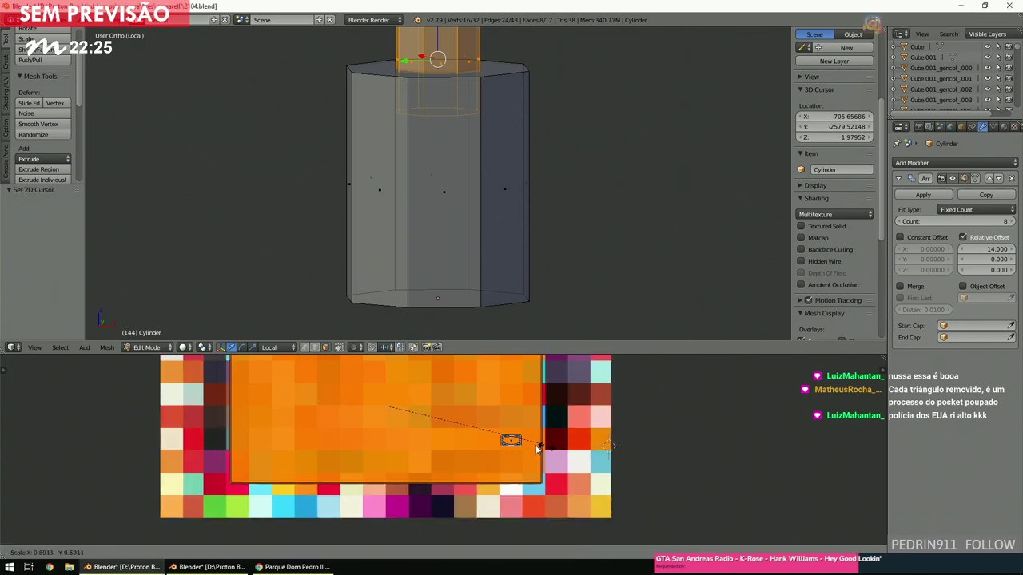
click(406, 408)
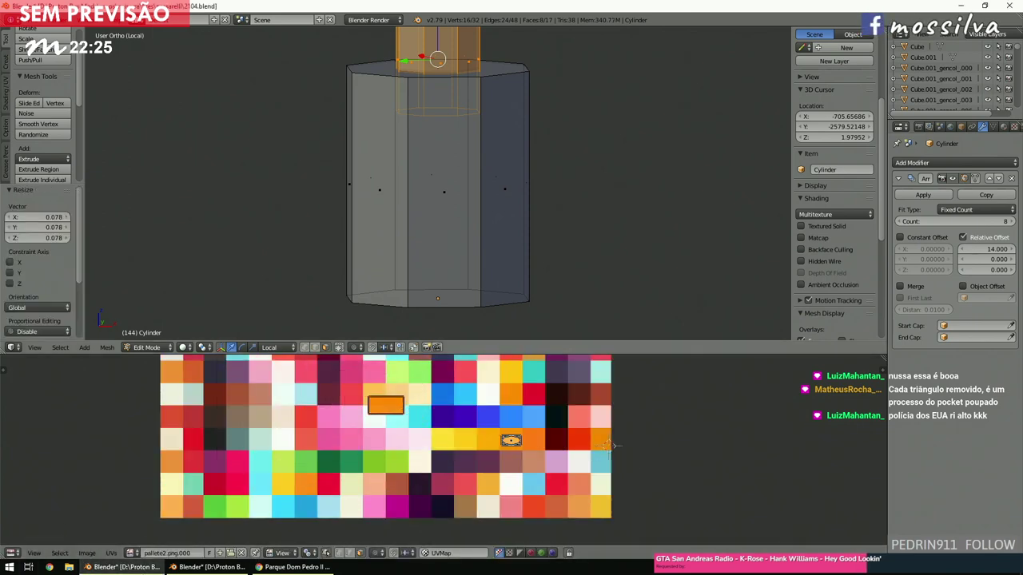
Check the bus terminal reference photo for the pillar colours.
click(292, 567)
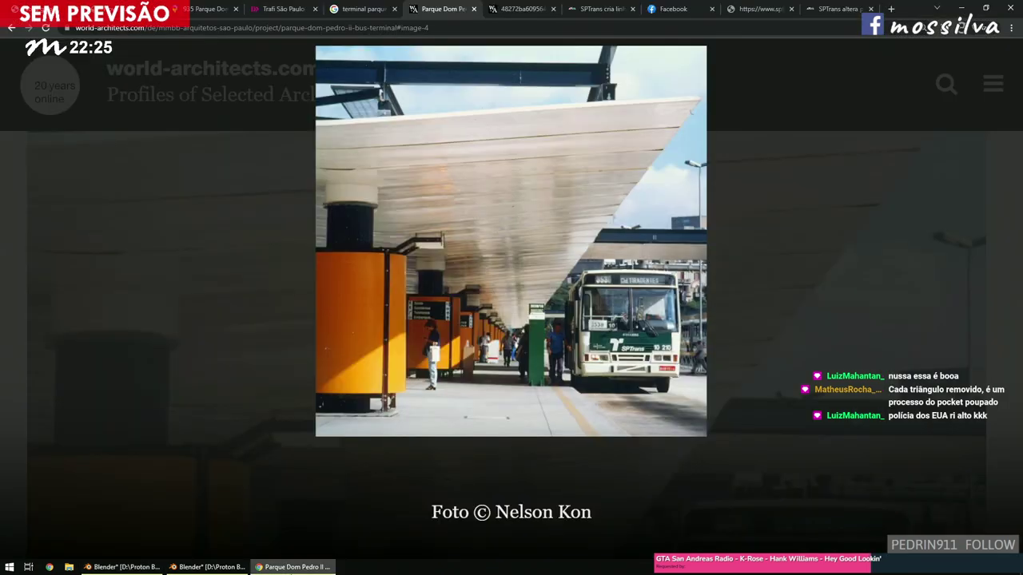
key(alt+Tab)
scroll(470, 467, down, 1)
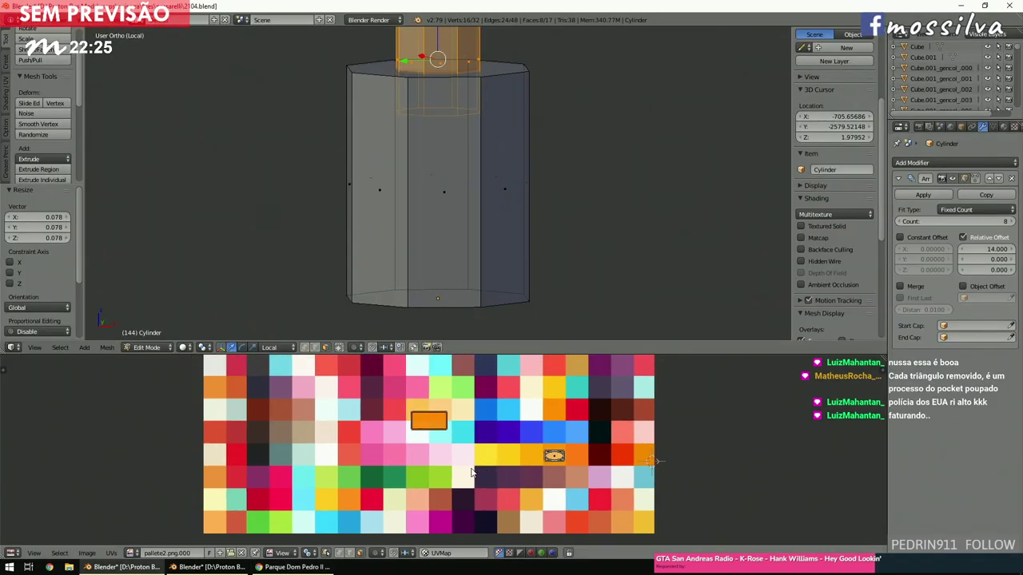
scroll(469, 467, up, 3)
Move and shrink the pillar's UV face onto the green palette swatch.
key(g)
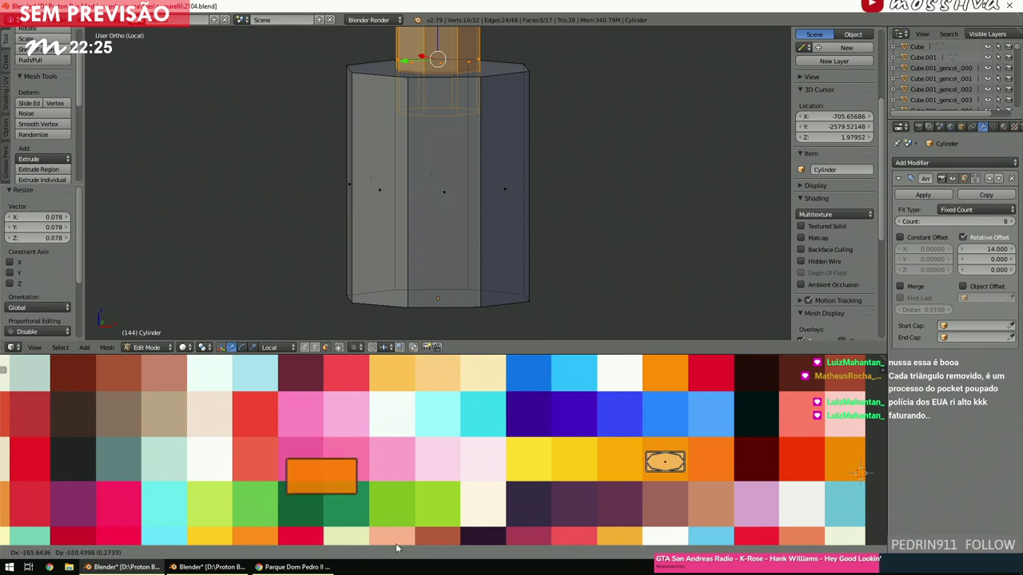
click(374, 552)
key(s)
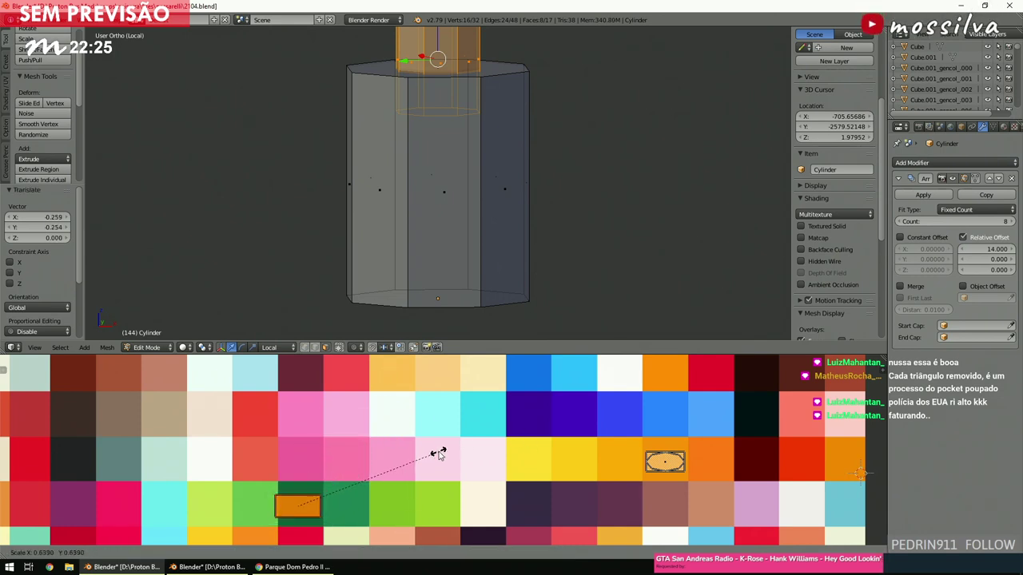
click(423, 458)
key(g)
click(429, 458)
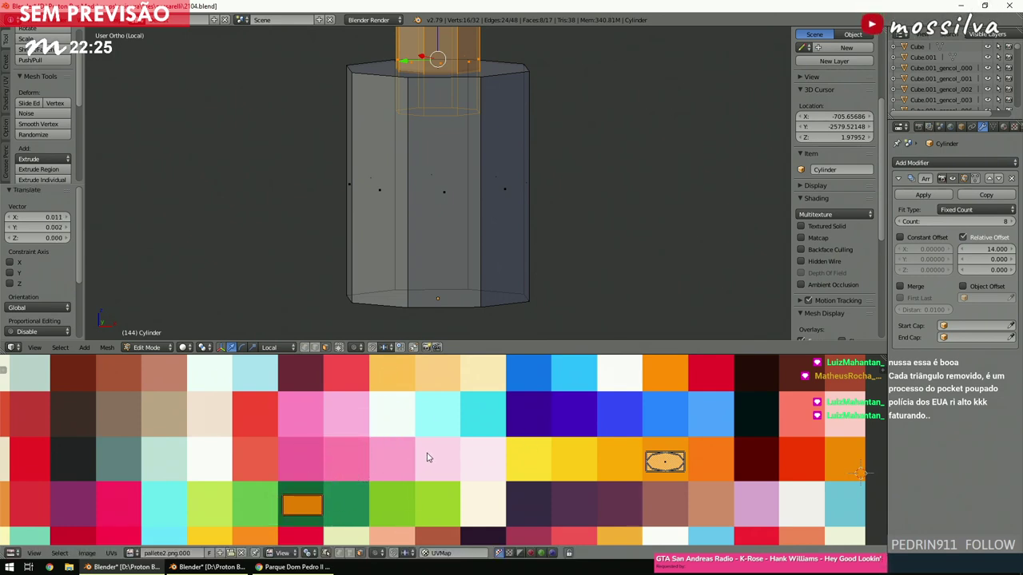
Deselect the pillar geometry, show textures and exit local view to the full scene.
key(a)
key(alt+z)
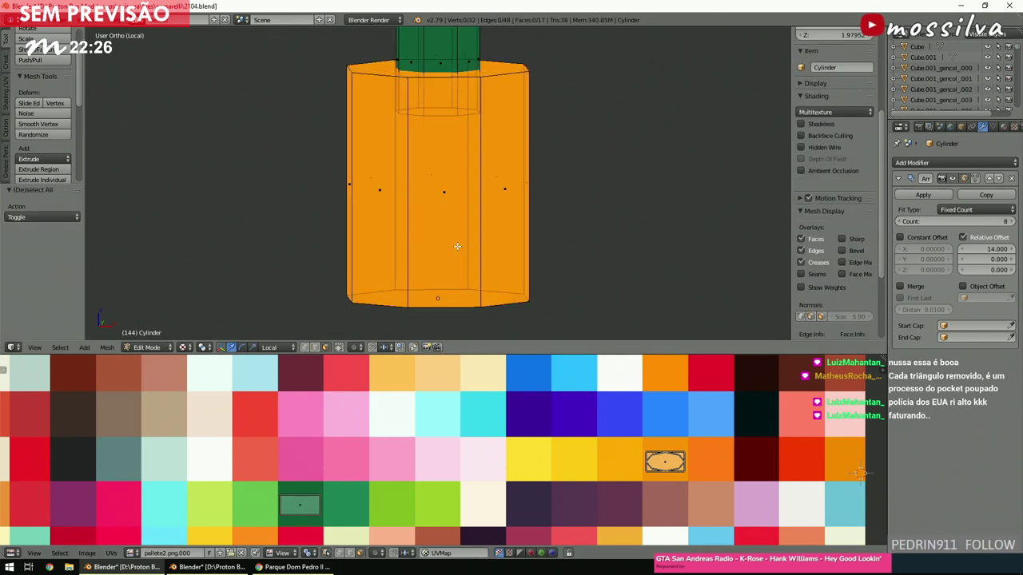
scroll(457, 246, down, 3)
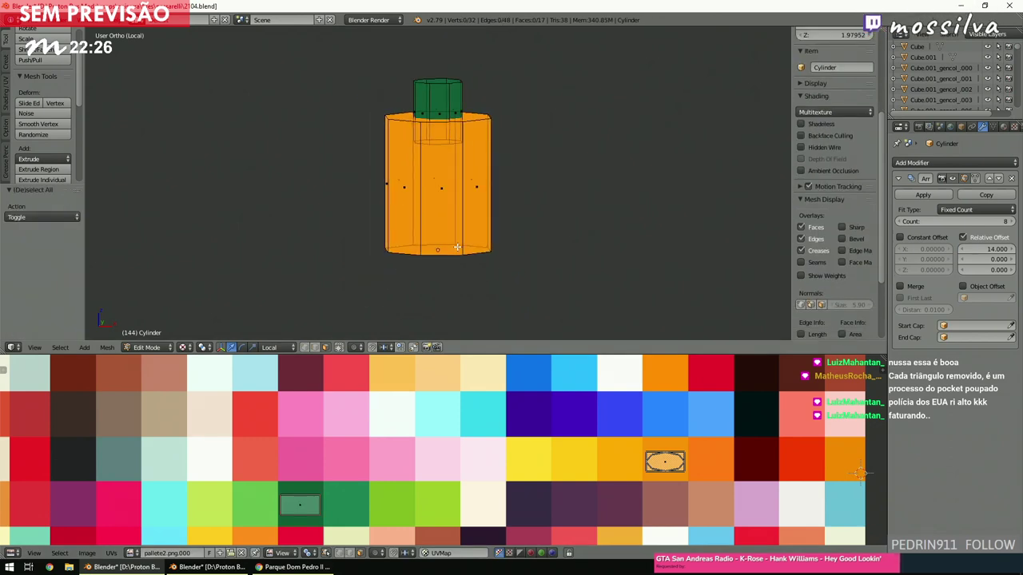
key(KP_Divide)
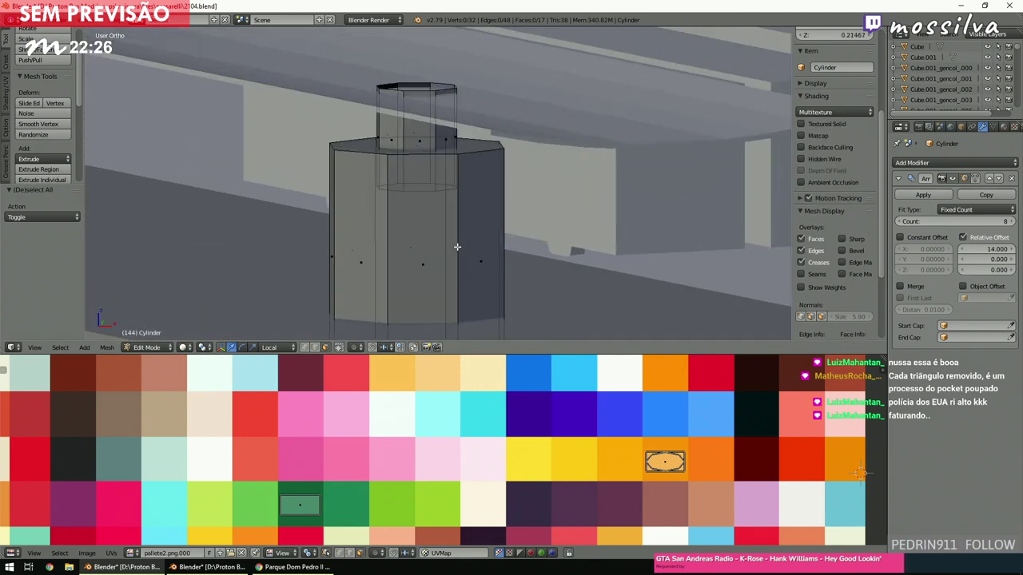
Orbit to a zoomed-out perspective side view of the pillar under the canopy.
middle_drag(609, 242, 579, 230)
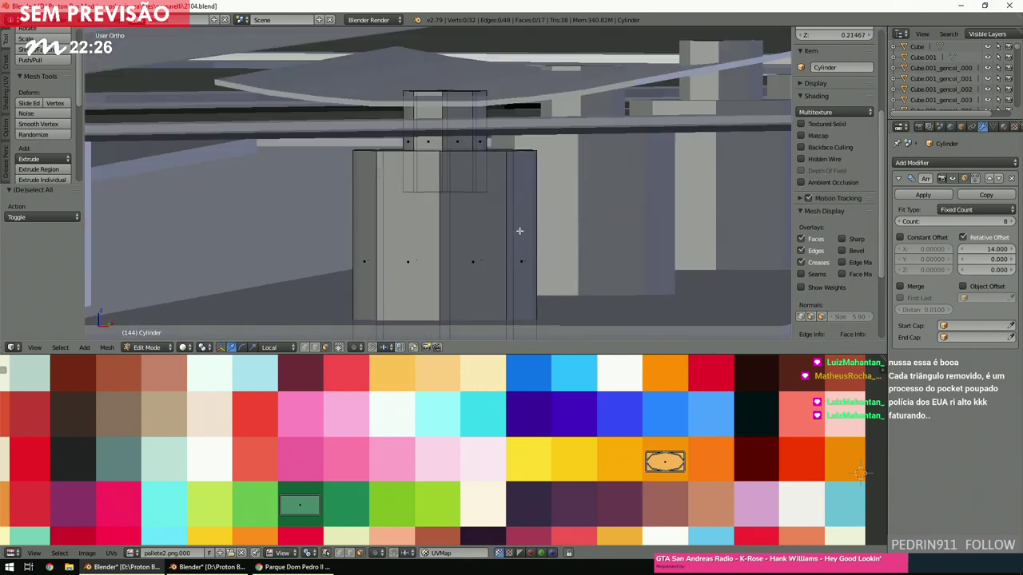
right_click(480, 263)
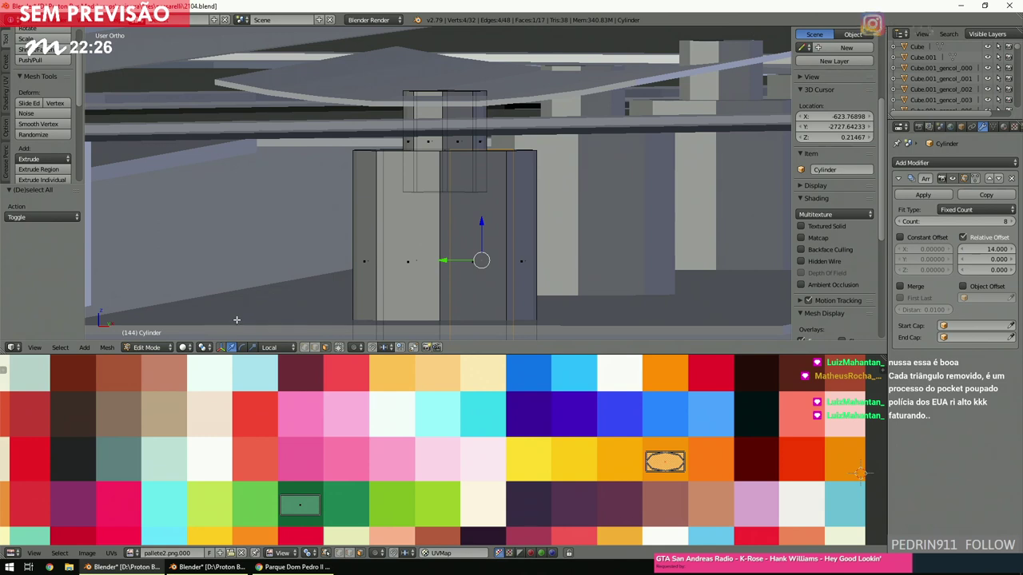
key(KP_5)
scroll(416, 263, down, 5)
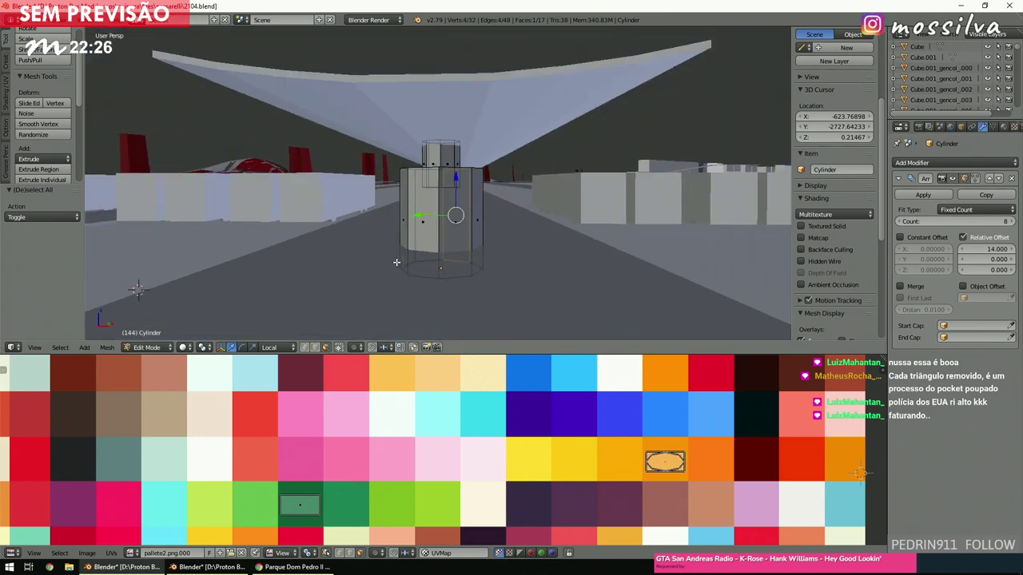
scroll(420, 260, up, 3)
scroll(420, 260, down, 2)
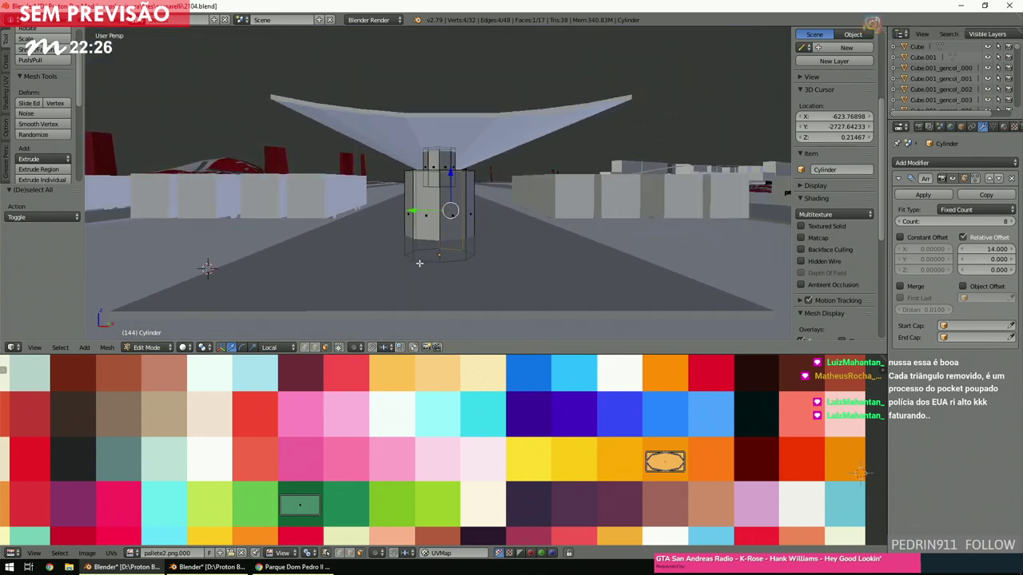
click(166, 349)
Select the platform floor Cube.024 and enter Edit Mode with all geometry selected.
click(212, 329)
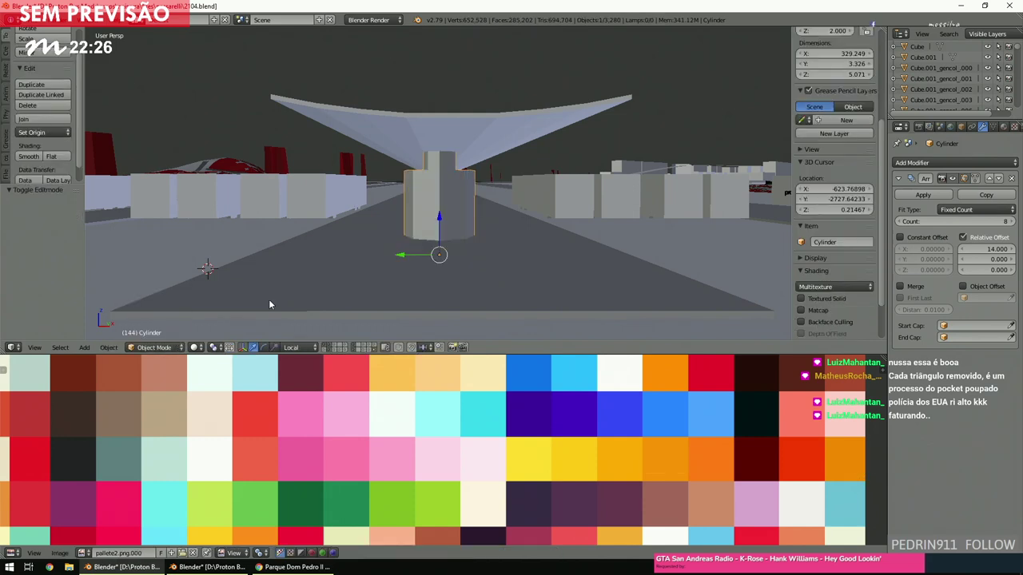
right_click(268, 298)
click(178, 345)
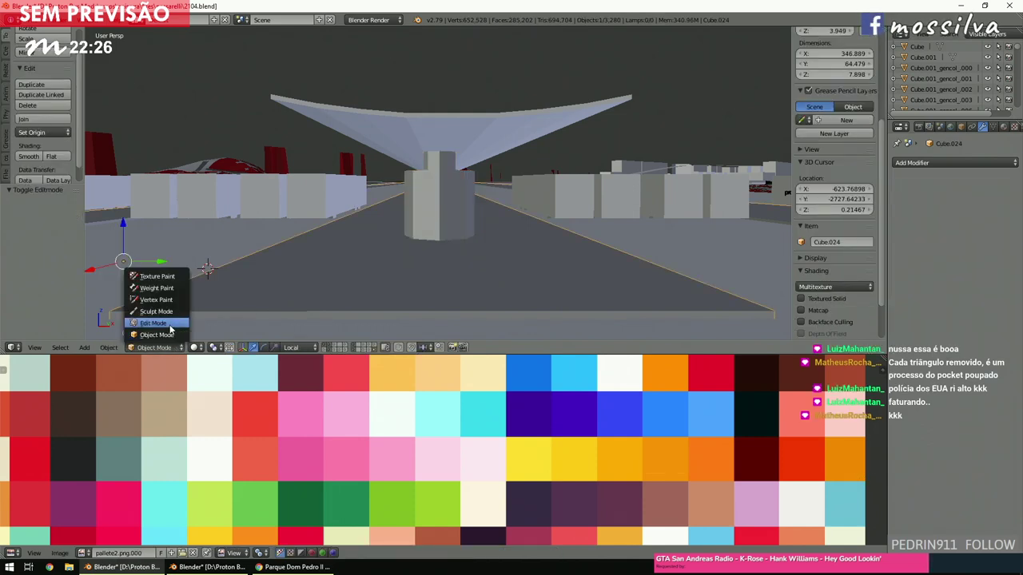
click(152, 329)
key(a)
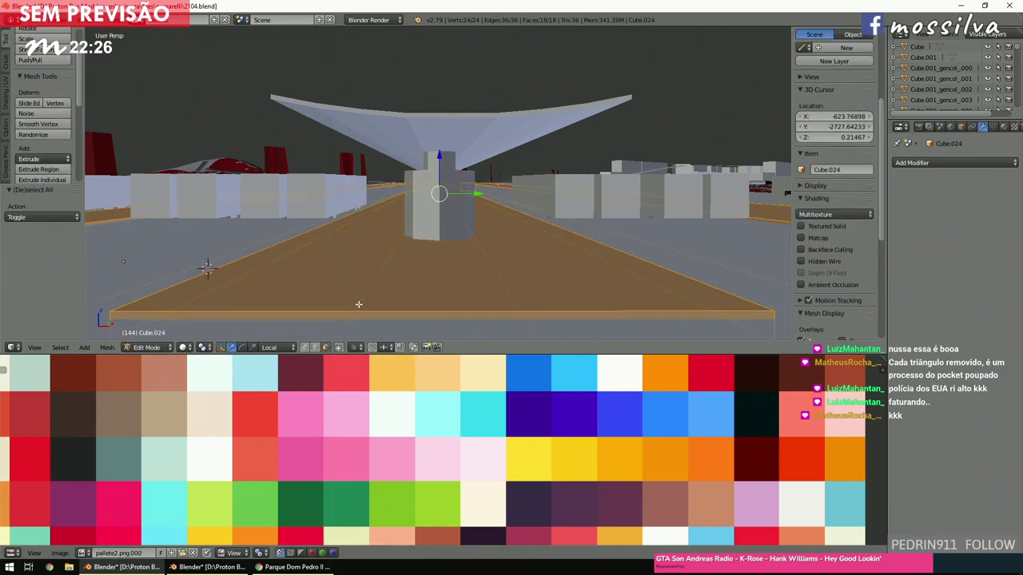
Assign st_marys_doria.png to the floor and view it textured as wood grain.
click(83, 553)
text(st)
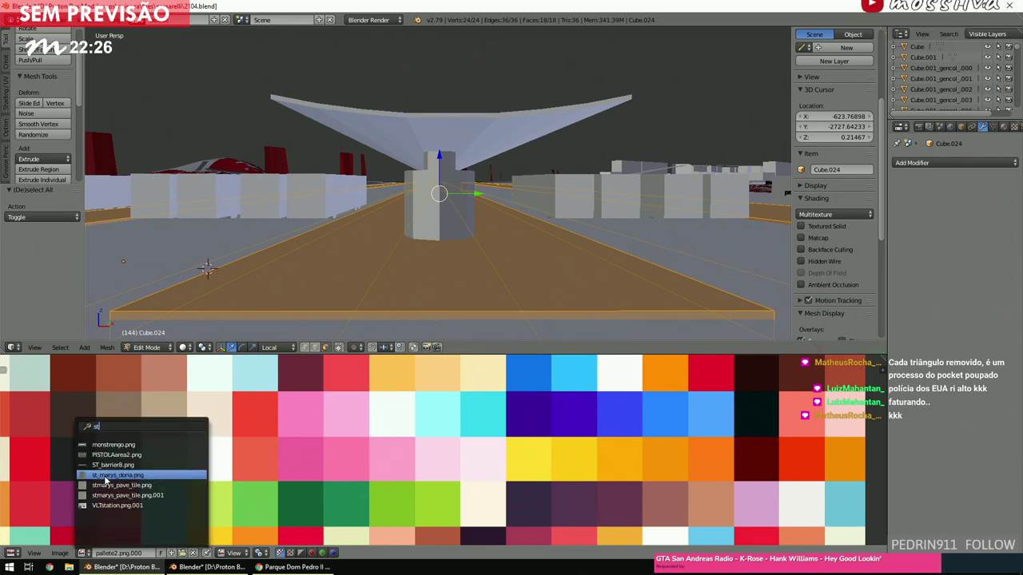
click(117, 475)
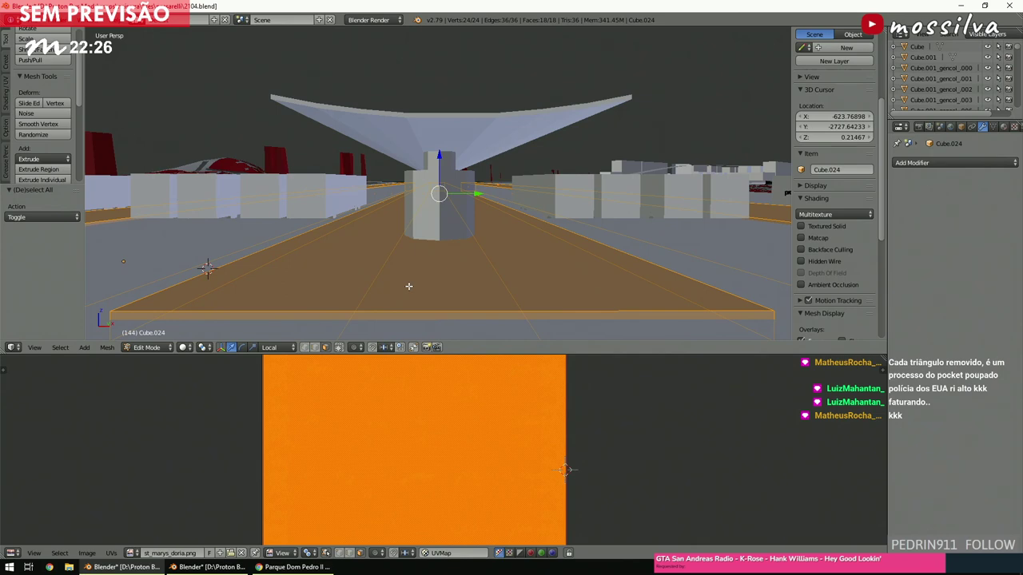
key(alt+z)
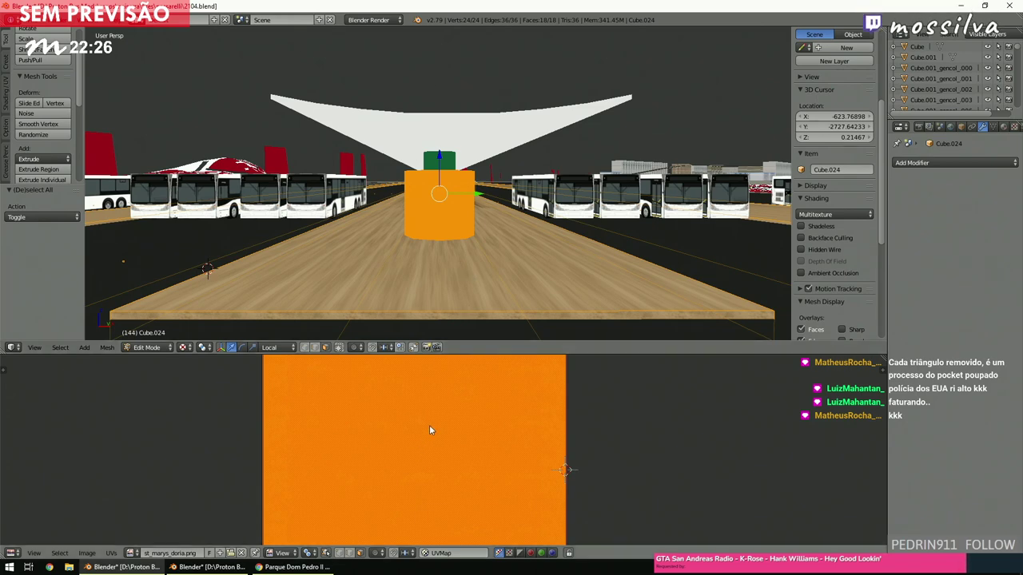
right_click(421, 230)
Switch to wireframe and inspect the sketch image full-size in an enlarged image editor.
key(z)
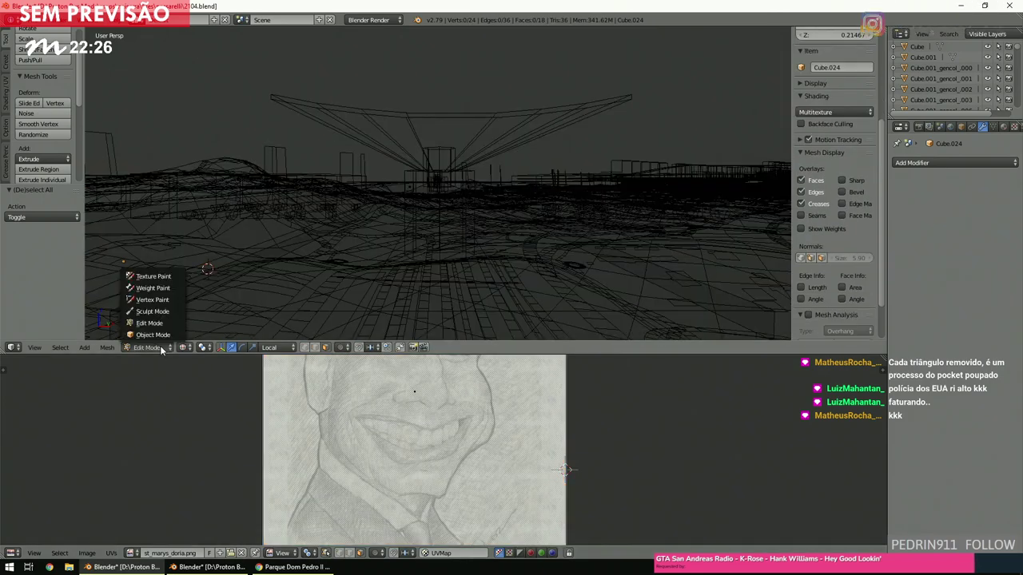
click(344, 426)
scroll(523, 431, down, 3)
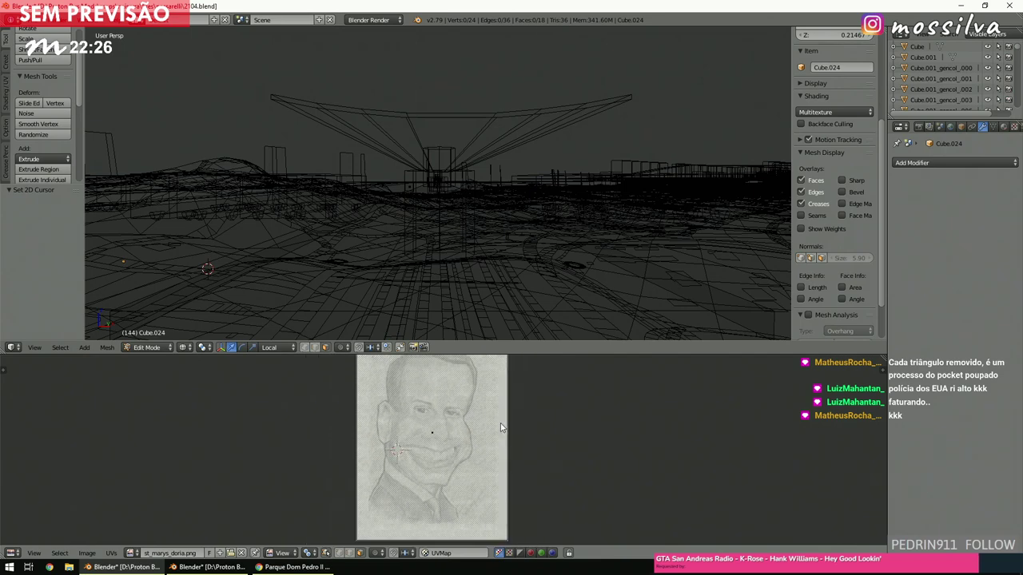
drag(496, 353, 497, 75)
scroll(441, 223, up, 2)
scroll(441, 223, up, 3)
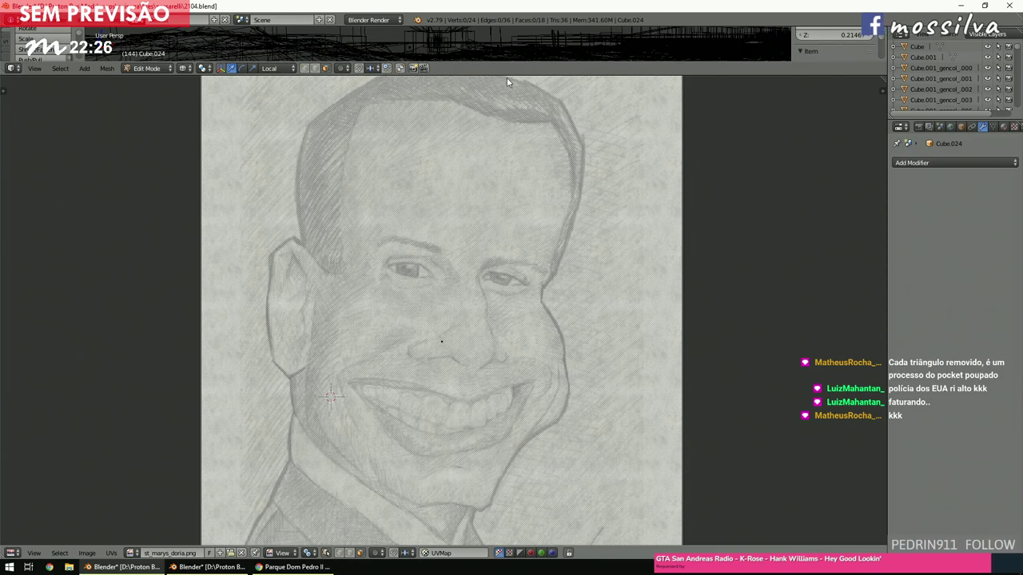
drag(506, 75, 300, 421)
Return to Object Mode, load tex2.png in the image editor and go back to solid shading.
click(175, 423)
click(163, 413)
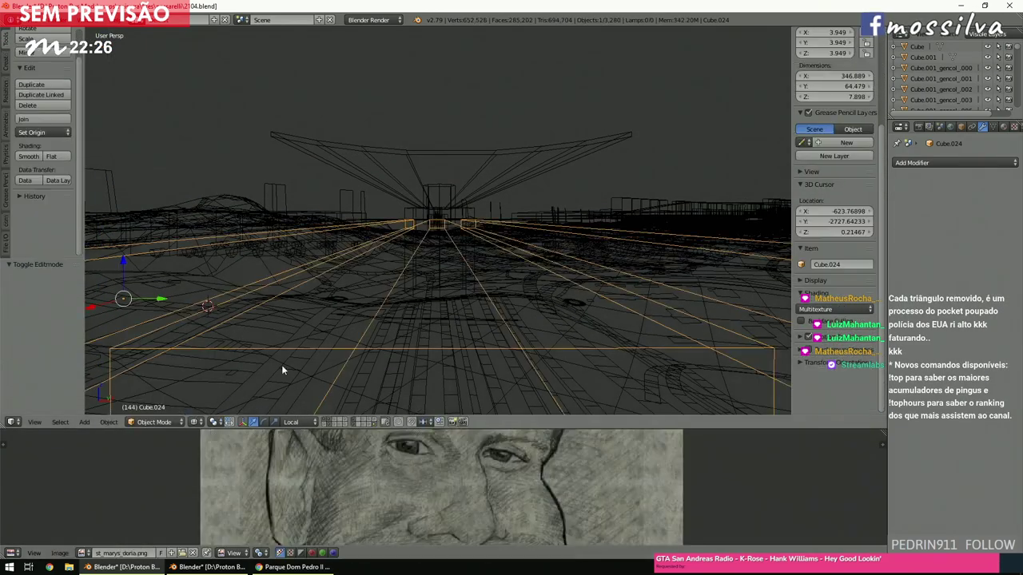
scroll(486, 268, down, 3)
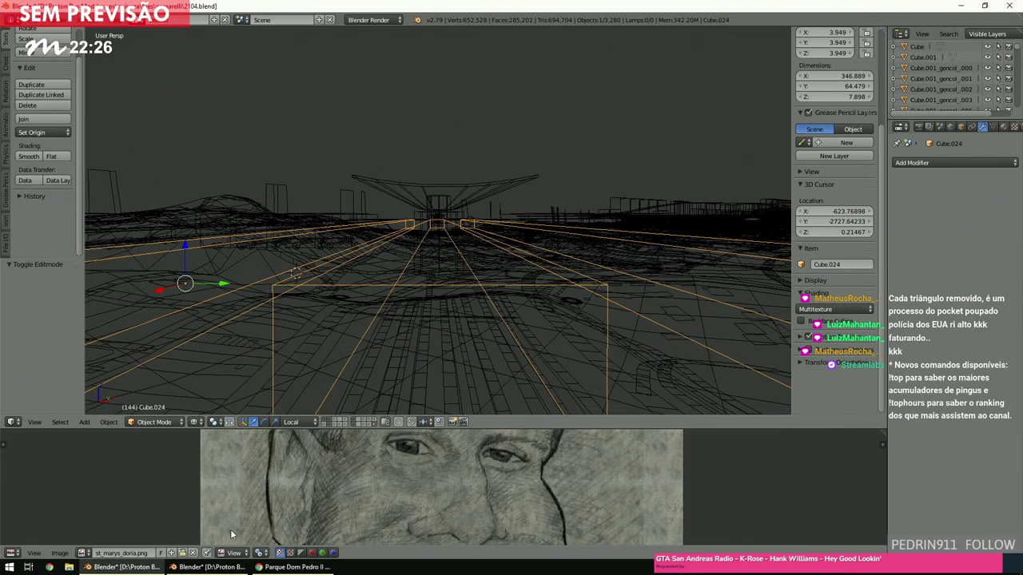
click(82, 552)
click(104, 526)
middle_drag(409, 325, 397, 338)
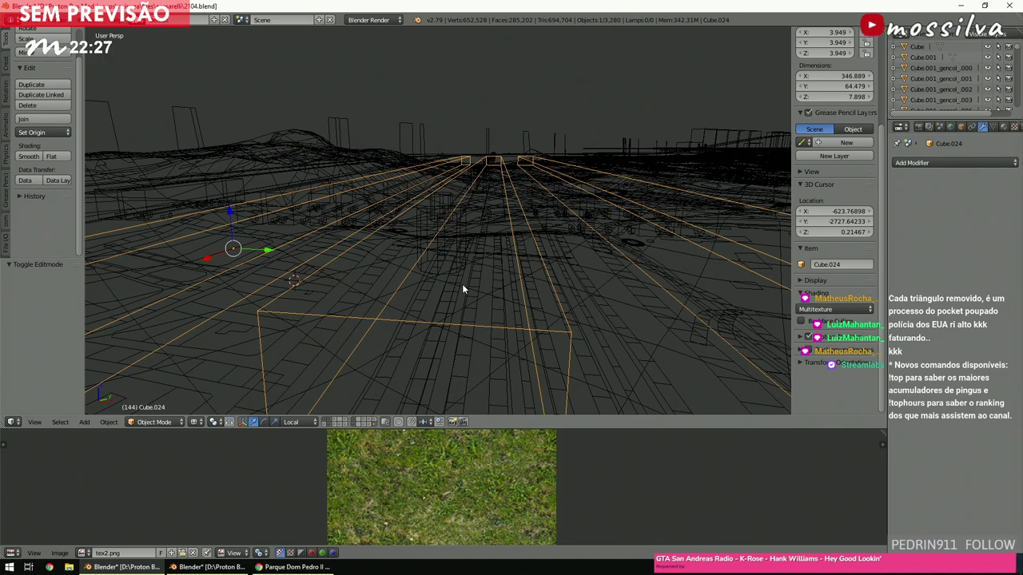
key(z)
middle_drag(474, 293, 484, 280)
scroll(484, 281, up, 2)
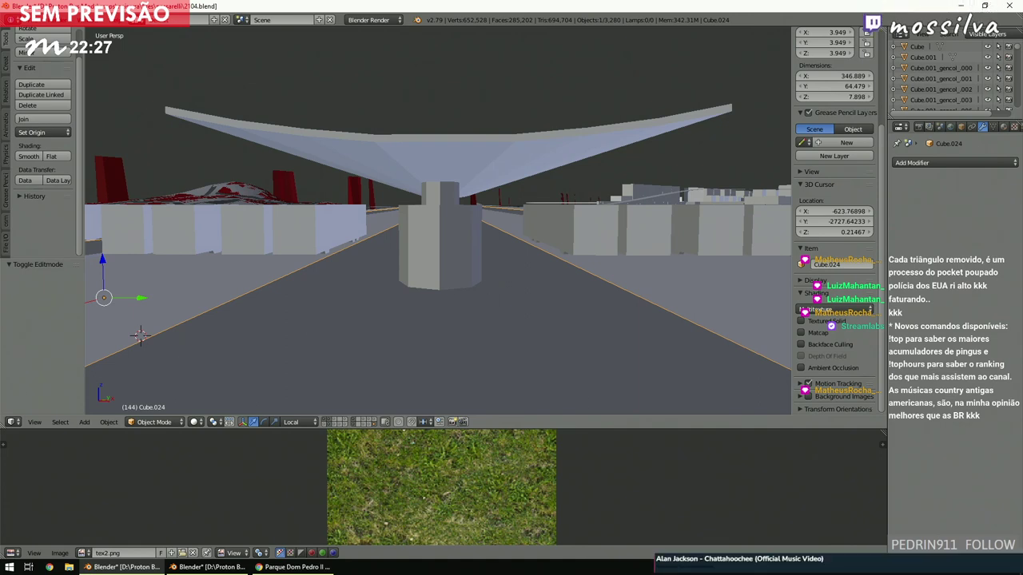
Show textures and walk along the platform at eye level toward the canopy.
key(alt+z)
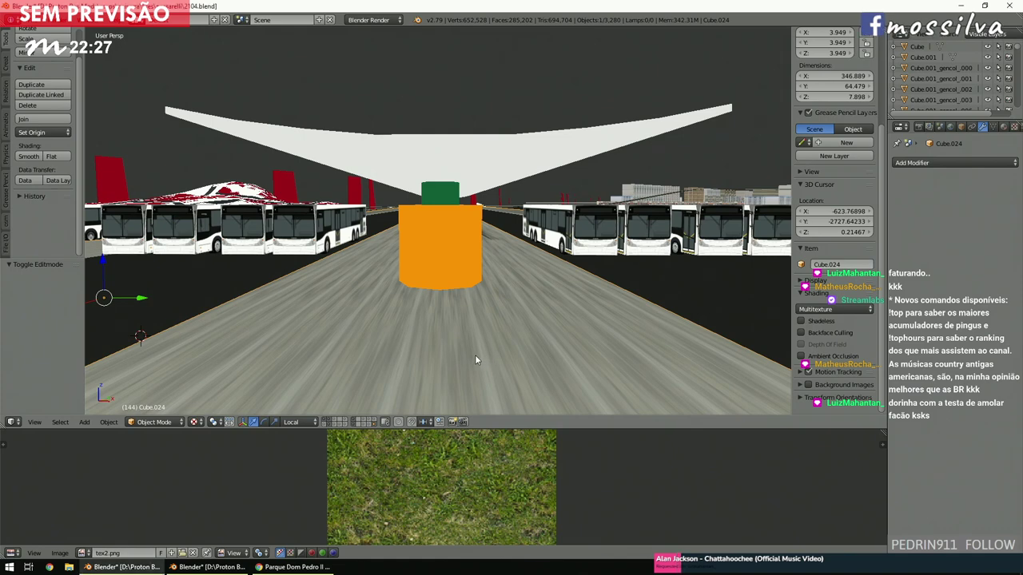
key(w)
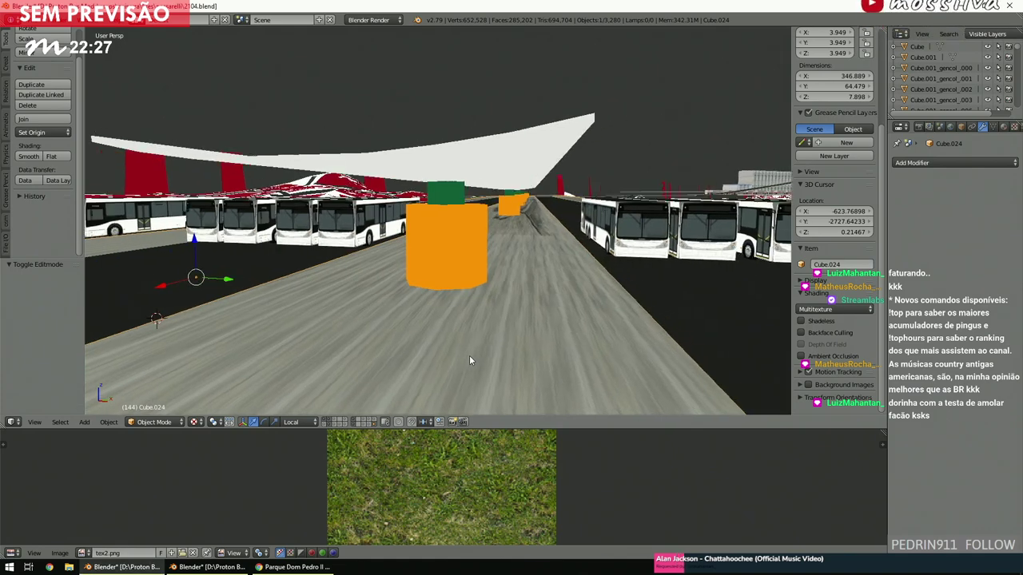
key(w)
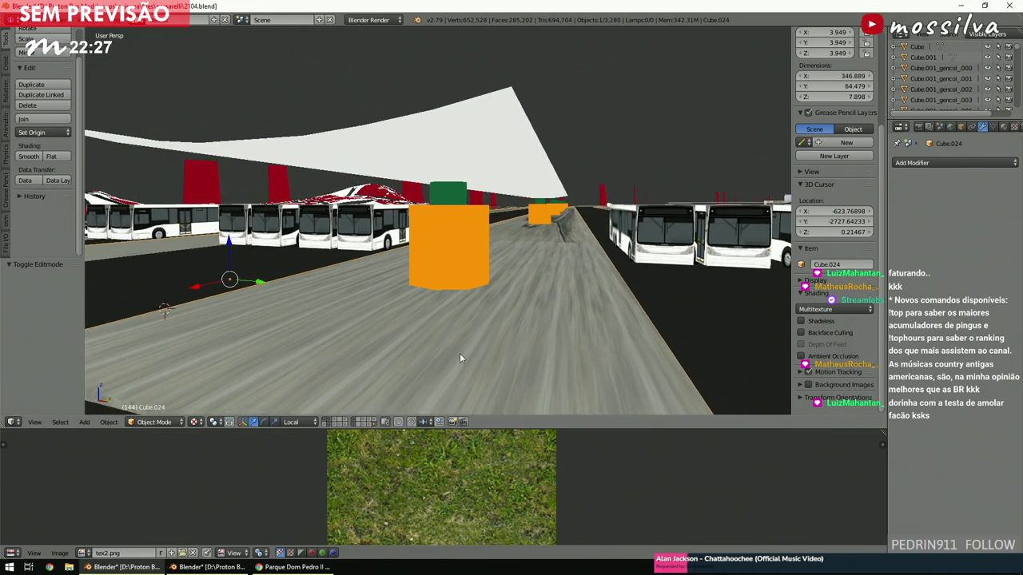
key(w)
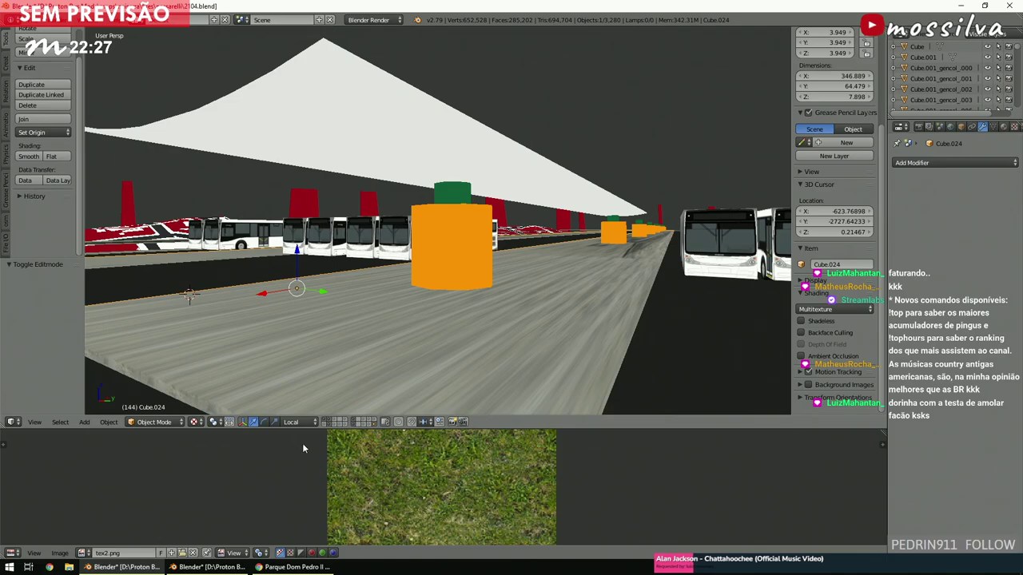
Compare the model with the reference photo of the real terminal canopy.
click(291, 566)
key(alt+Tab)
key(alt+Tab)
key(alt+Tab)
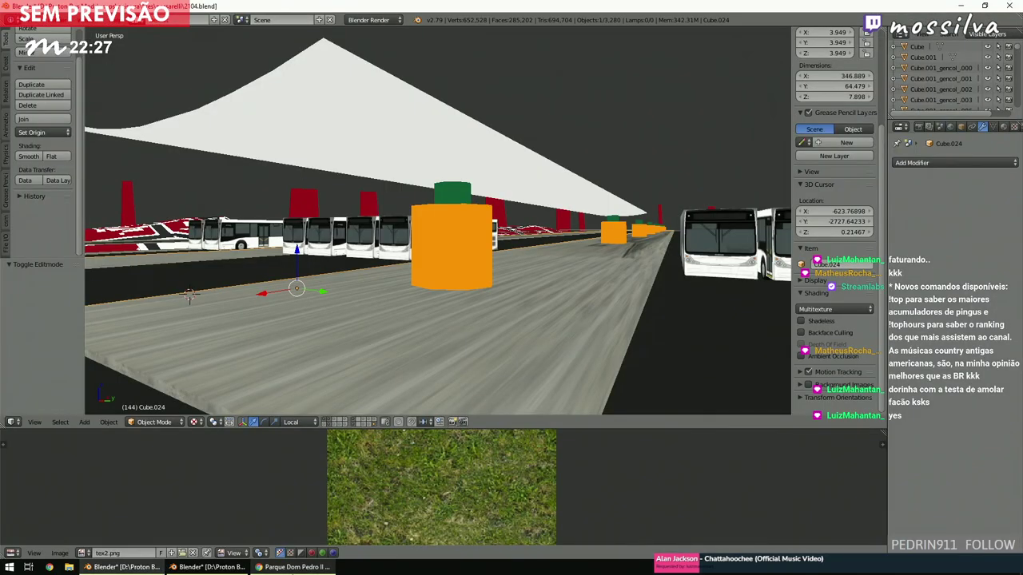
key(alt+Tab)
key(alt+Tab)
key(alt+Tab)
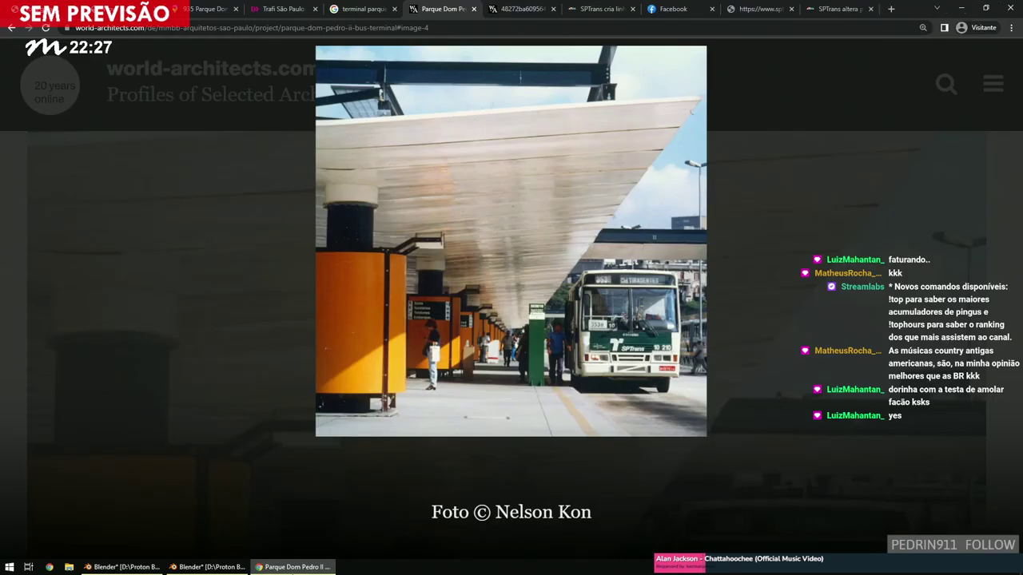
key(alt+Tab)
key(alt+Tab)
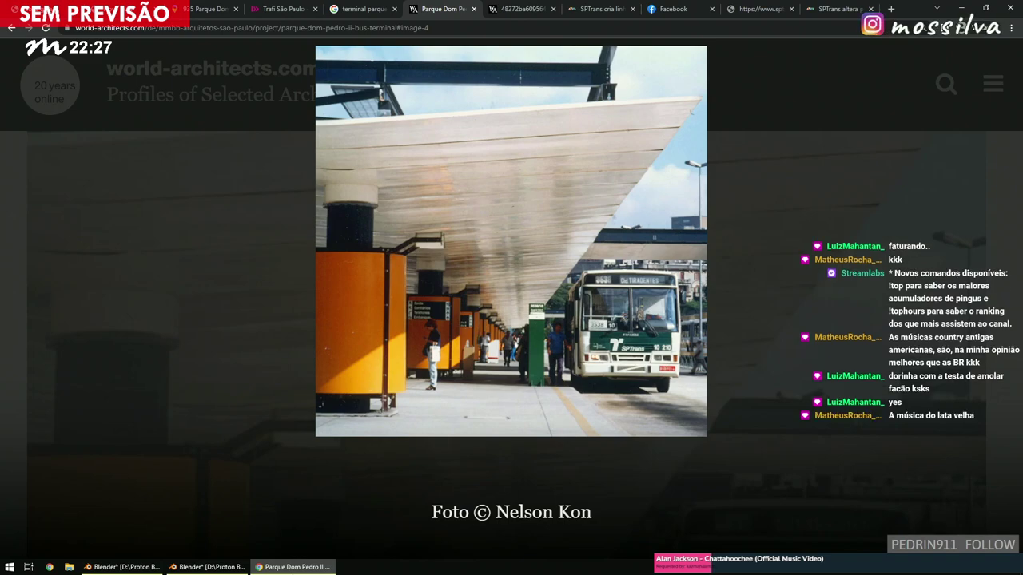
key(alt+Tab)
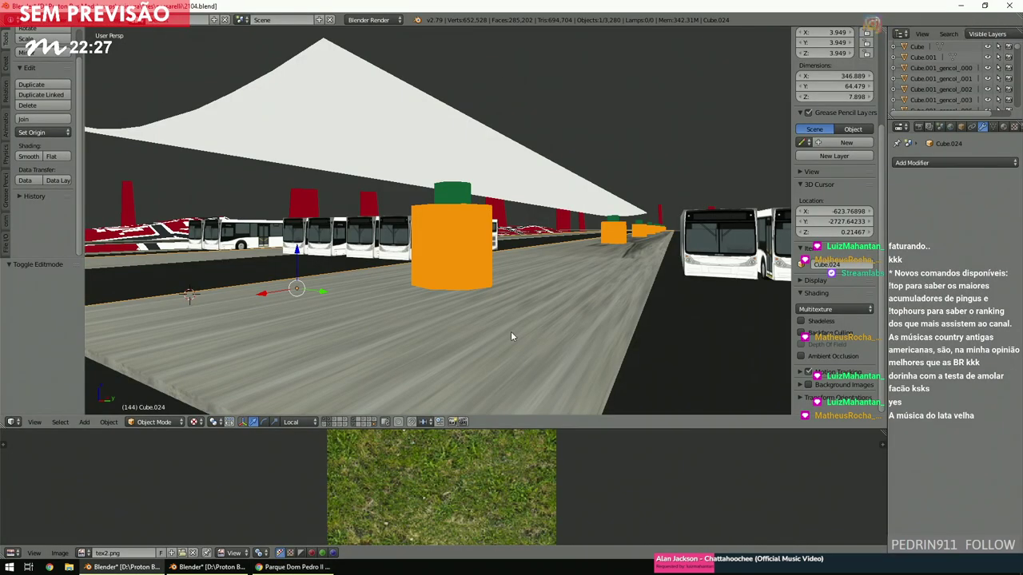
In wireframe top view, select the octagonal Cylinder and enter Edit Mode with nothing selected.
key(z)
scroll(511, 336, up, 3)
key(KP_7)
scroll(511, 331, up, 3)
scroll(445, 251, up, 2)
right_click(447, 250)
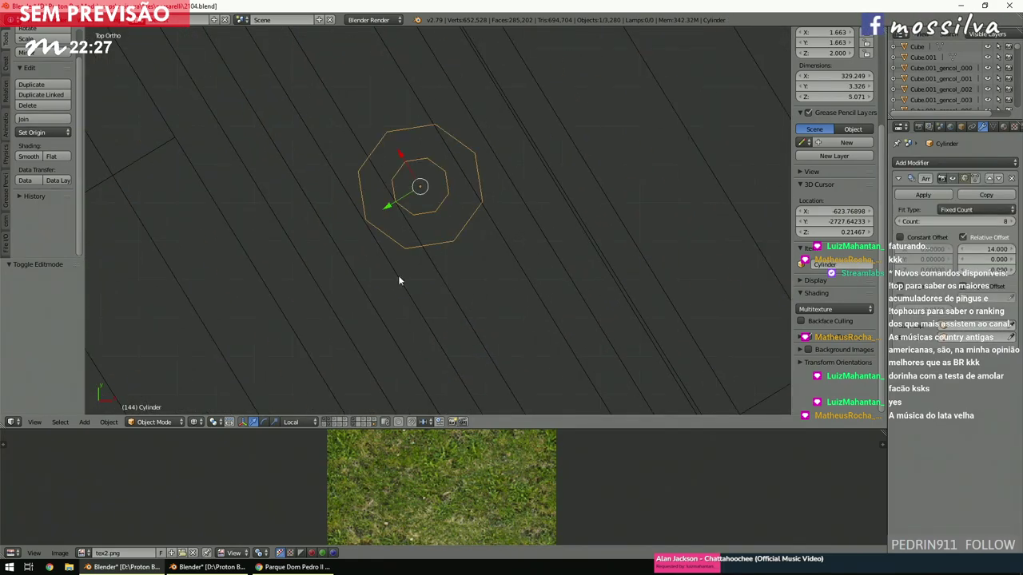
click(154, 422)
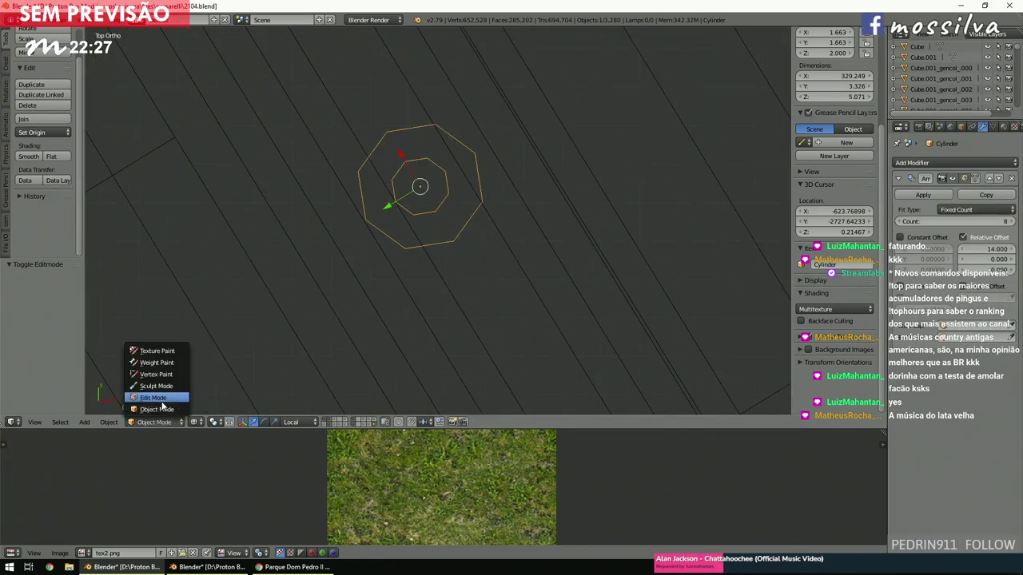
click(154, 397)
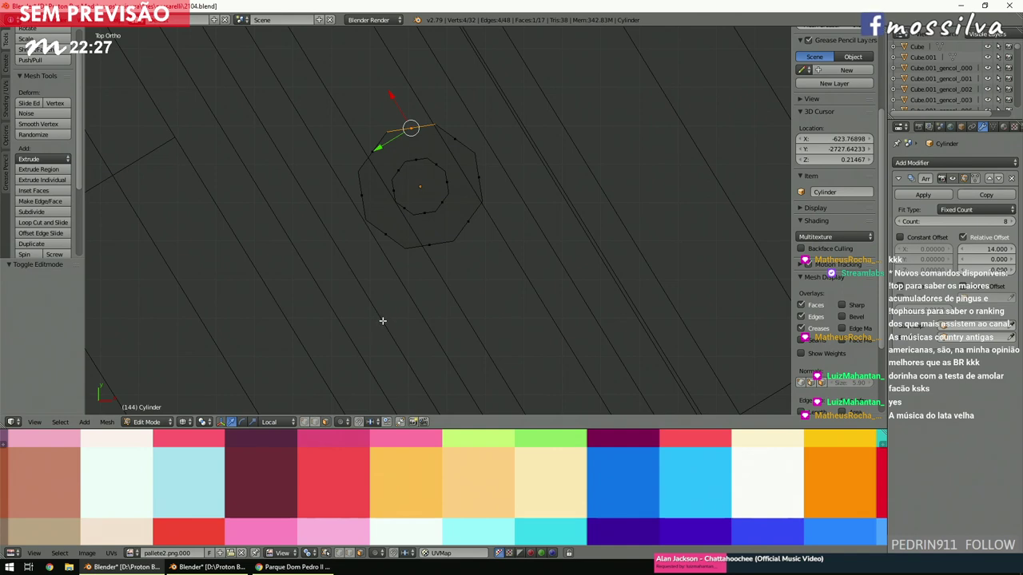
key(a)
Place the 3D cursor just beside the pillar and check the reference photo.
shift+scroll(382, 319, down, 3)
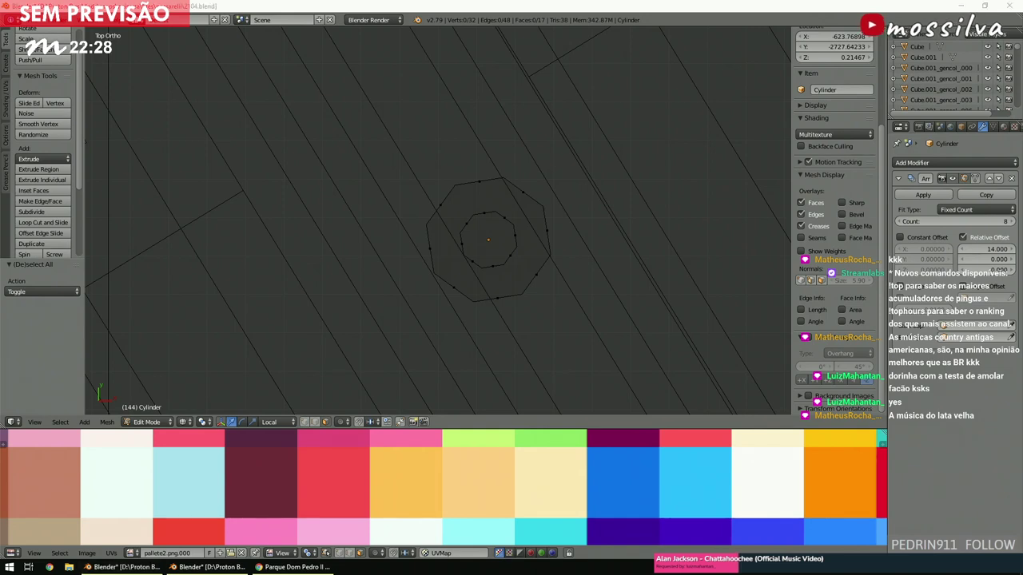
click(453, 331)
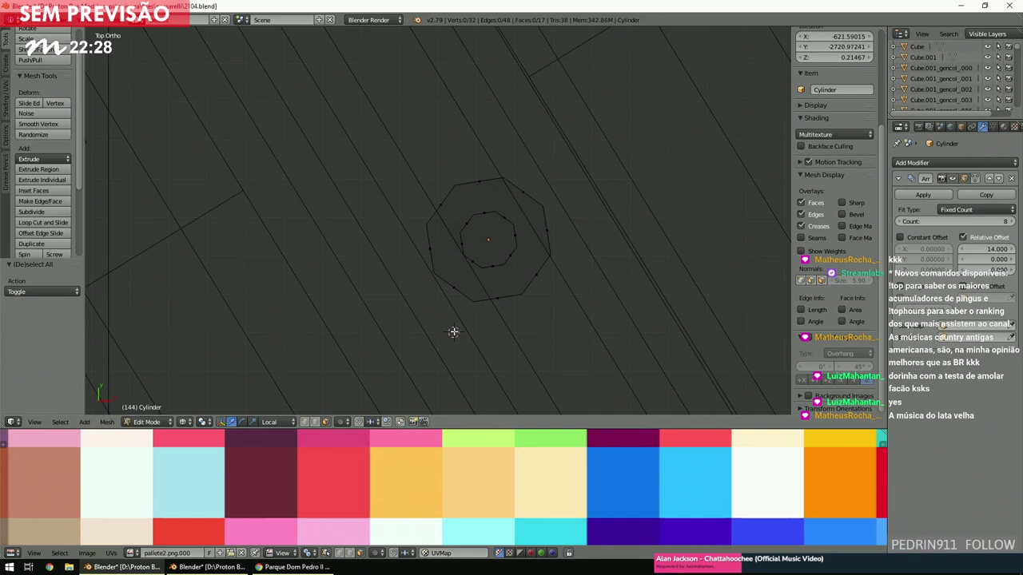
scroll(414, 314, up, 2)
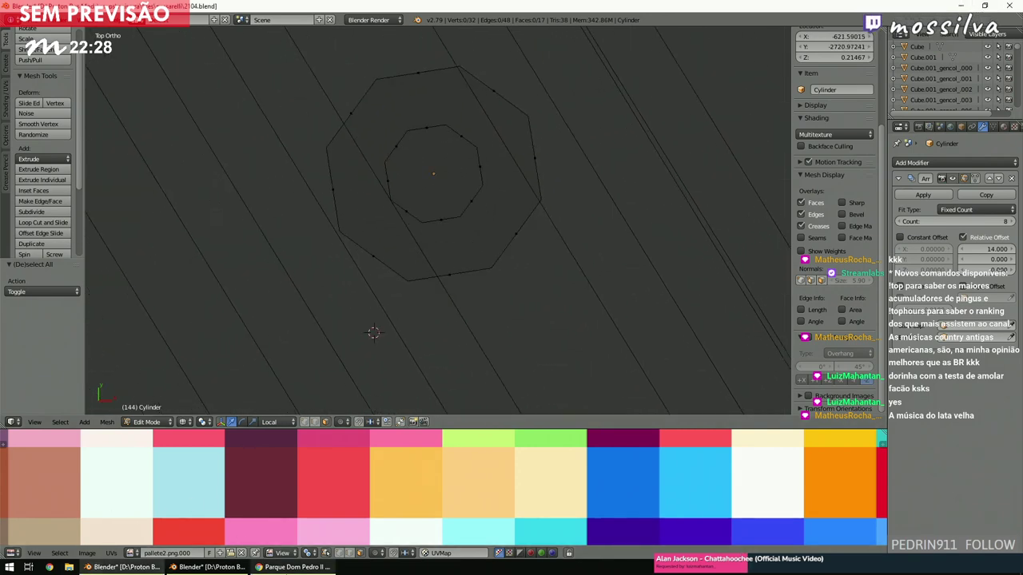
click(291, 567)
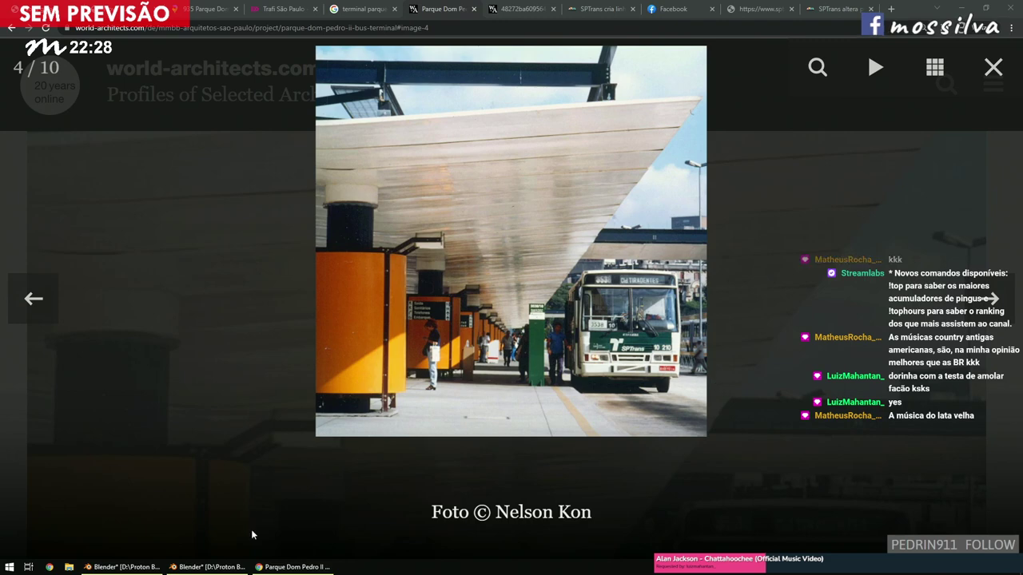
click(195, 566)
scroll(424, 285, down, 6)
scroll(428, 284, up, 5)
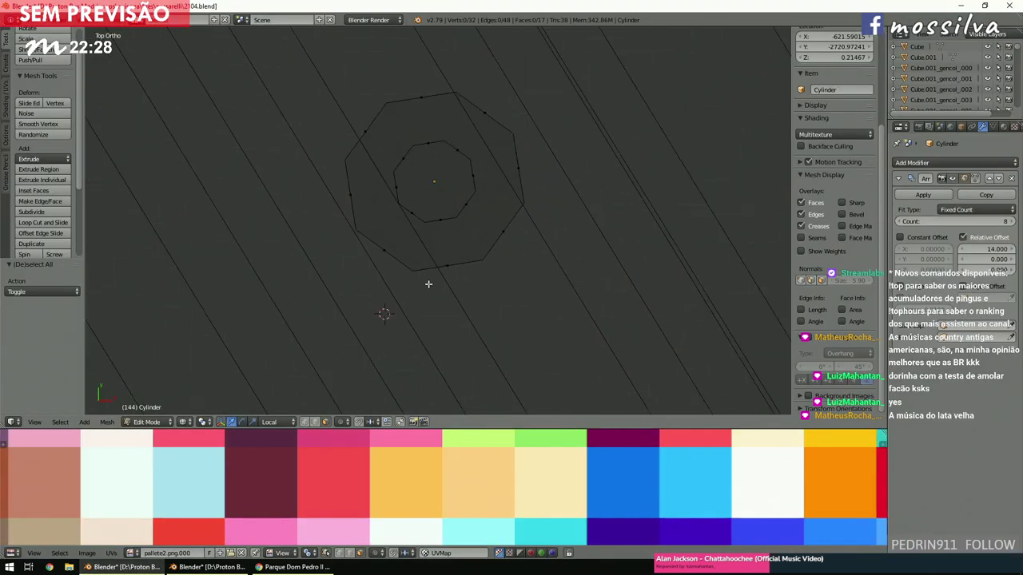
Inspect a thin face of the cylinder, then return to Object Mode in top view.
right_click(392, 254)
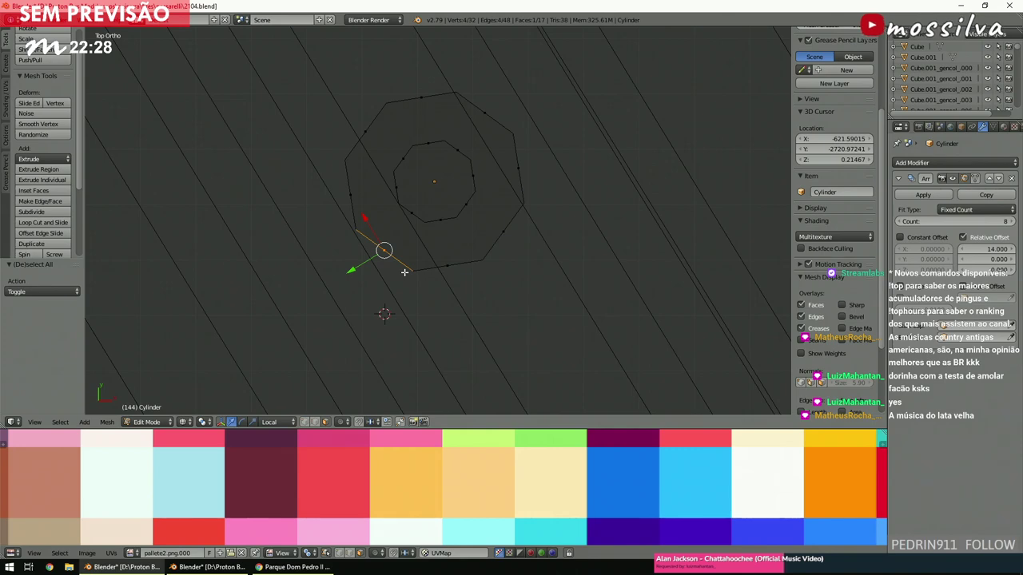
key(a)
scroll(404, 272, down, 5)
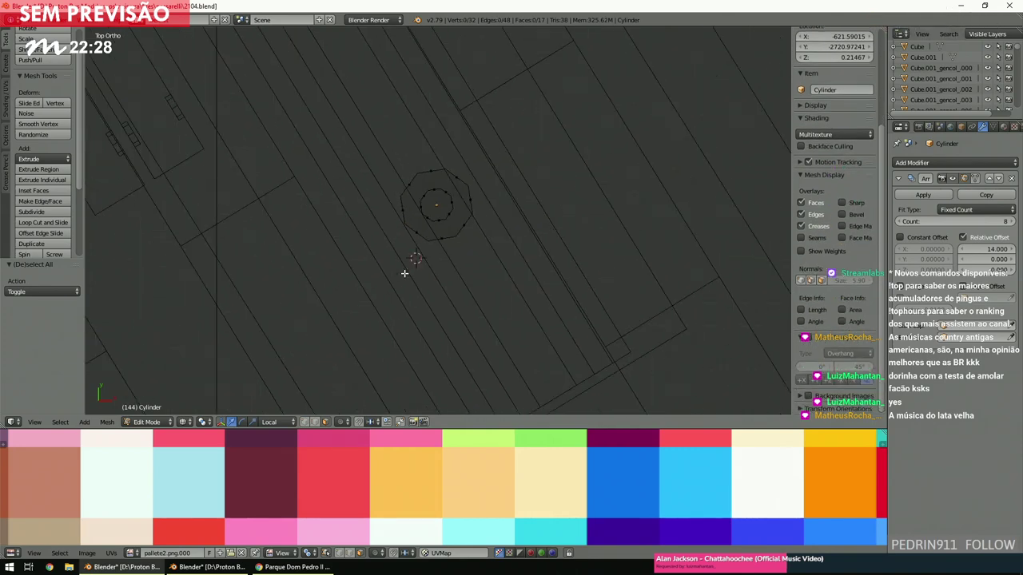
scroll(405, 274, up, 3)
shift+scroll(404, 273, up, 3)
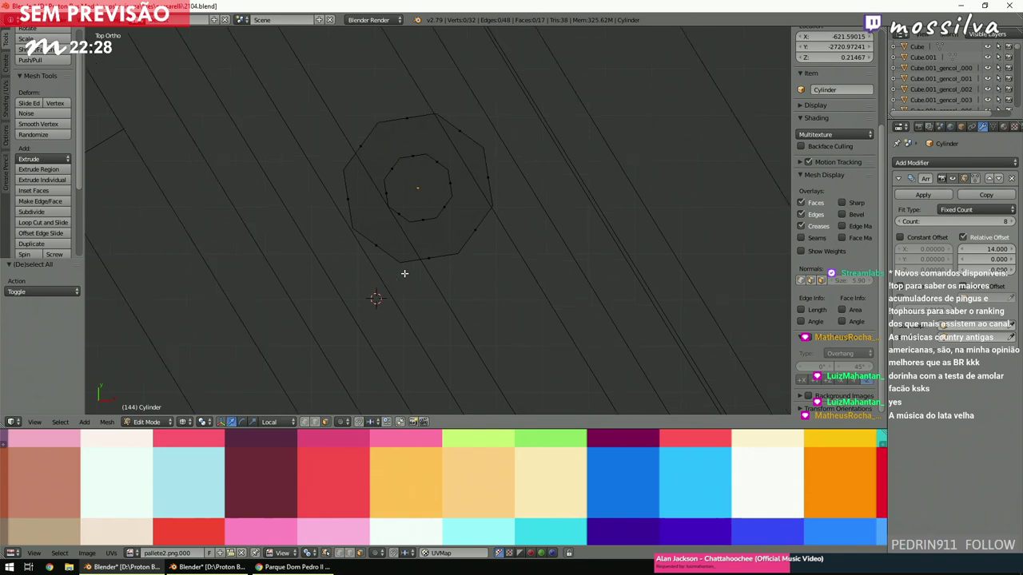
click(146, 422)
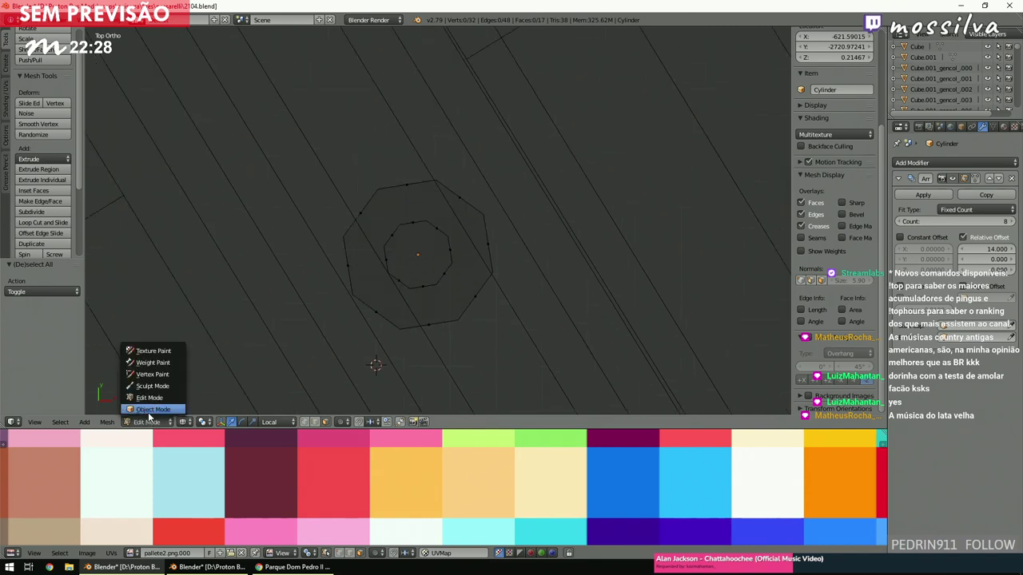
click(145, 405)
scroll(450, 269, down, 4)
middle_drag(449, 264, 505, 260)
key(KP_7)
scroll(501, 269, up, 5)
shift+scroll(477, 275, down, 4)
Select Plane.029, enter Edit Mode and circle-select its striped block.
right_click(466, 241)
key(KP_Decimal)
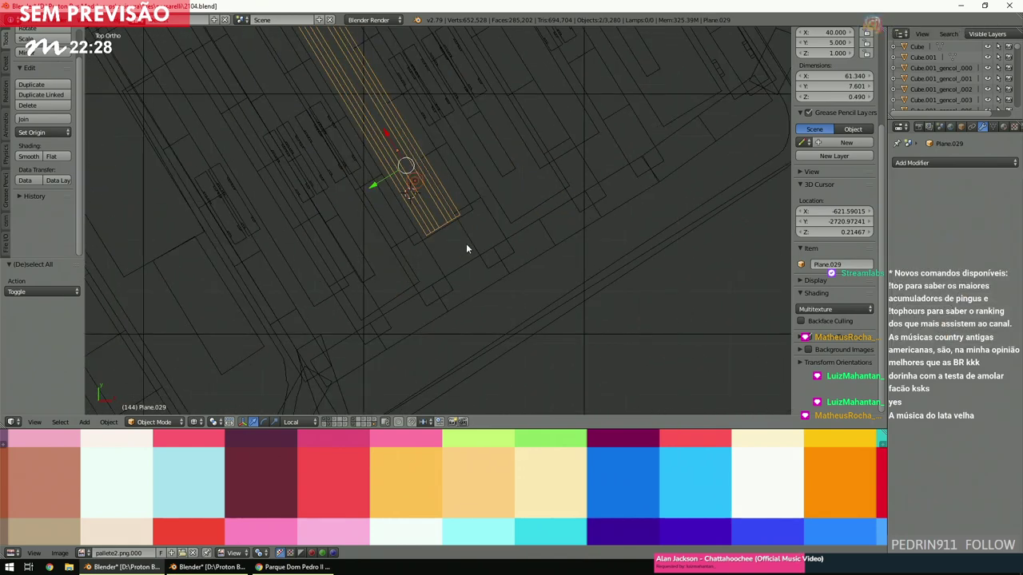
ctrl+scroll(470, 249, up, 2)
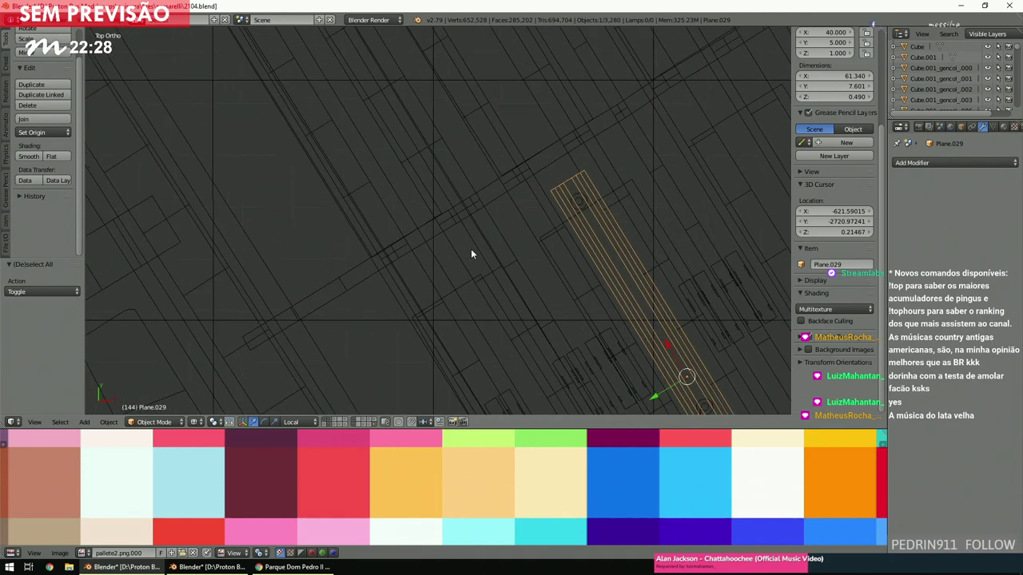
shift+scroll(471, 249, up, 1)
click(172, 423)
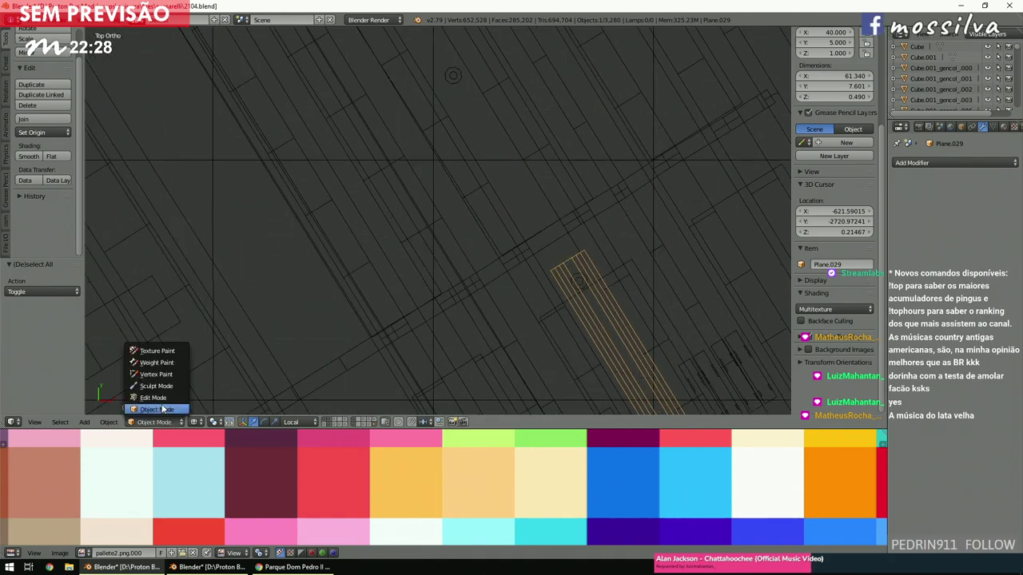
click(168, 405)
scroll(403, 294, down, 3)
scroll(403, 294, up, 2)
shift+scroll(403, 294, down, 2)
ctrl+scroll(403, 294, down, 2)
scroll(404, 294, up, 3)
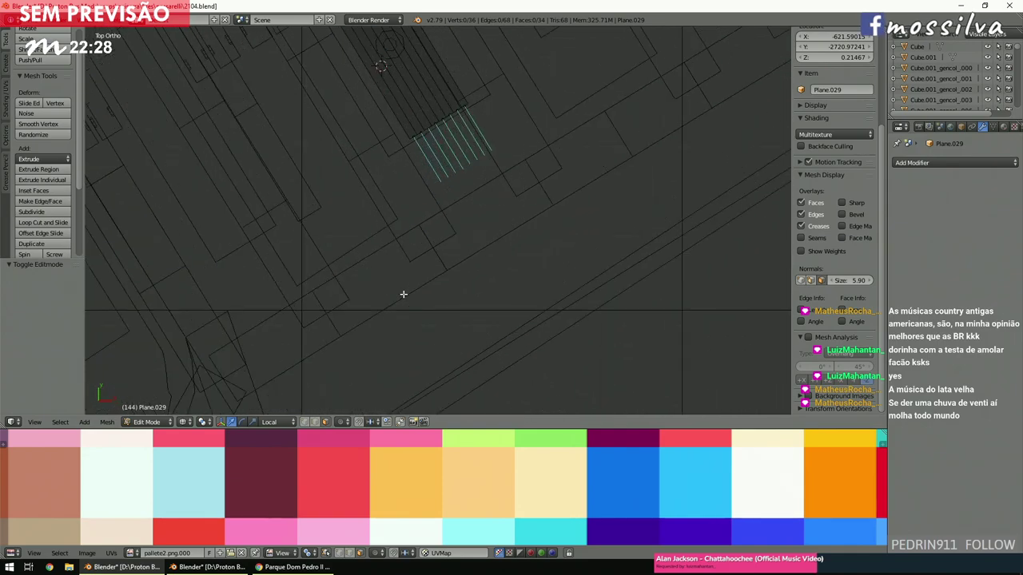
scroll(404, 294, down, 5)
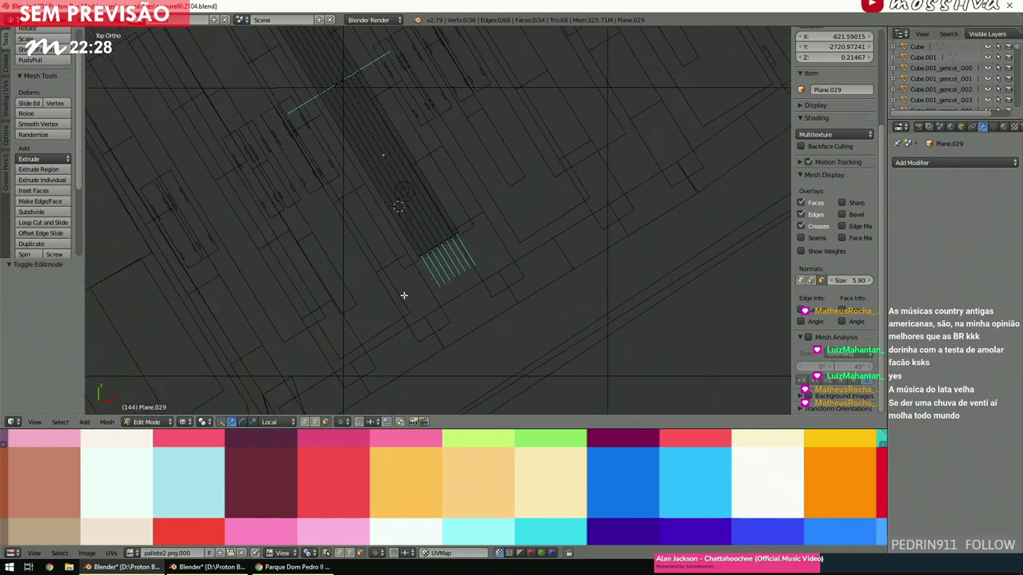
ctrl+scroll(403, 294, up, 3)
shift+scroll(403, 295, up, 4)
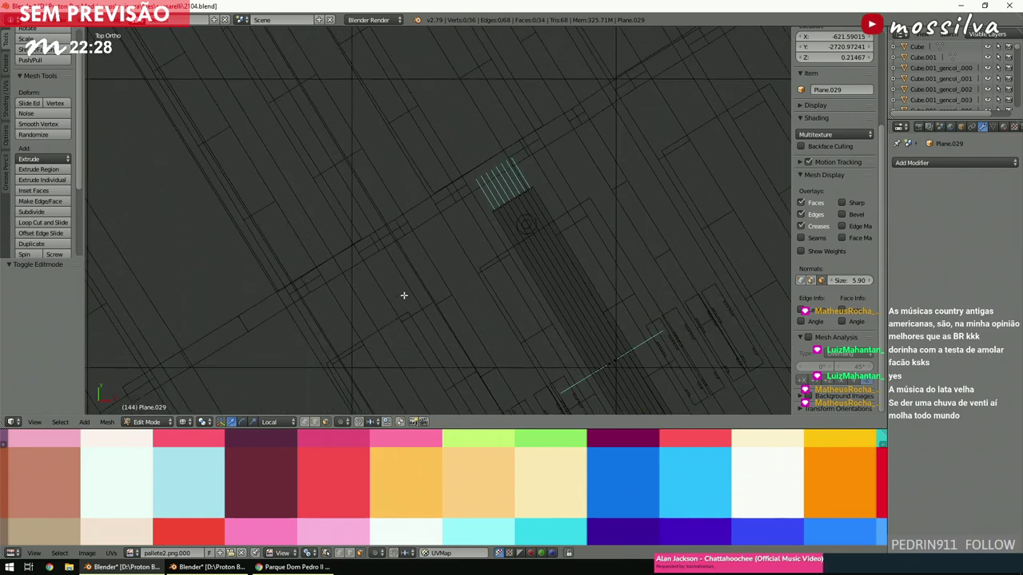
key(c)
drag(459, 228, 578, 162)
right_click(574, 163)
Slide the striped block along the plane's X axis in several moves, then deselect all.
scroll(707, 144, down, 5)
ctrl+scroll(707, 144, up, 3)
shift+scroll(646, 258, up, 2)
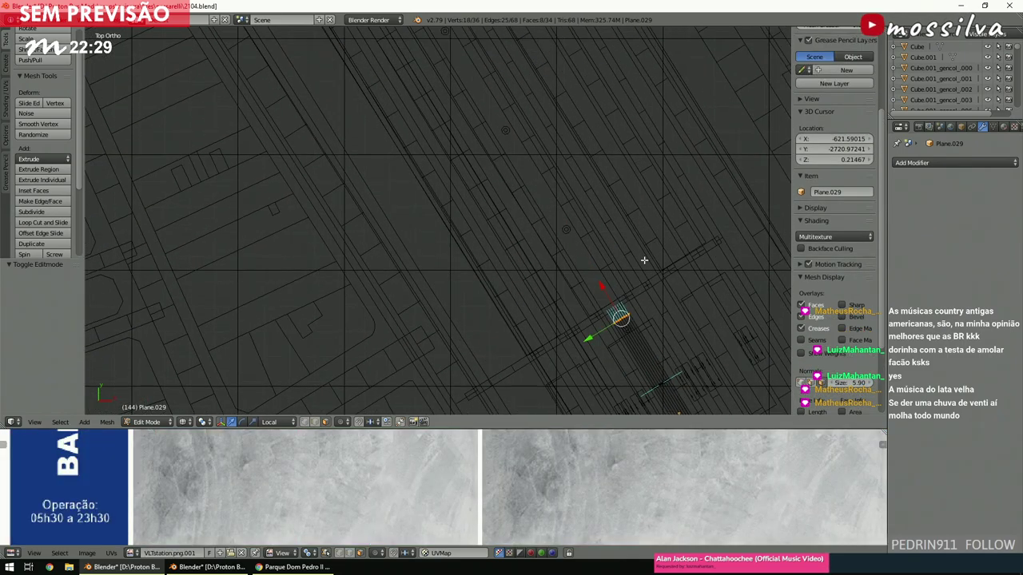
key(g)
key(x)
key(x)
click(480, 153)
ctrl+scroll(484, 162, up, 4)
shift+scroll(484, 162, up, 3)
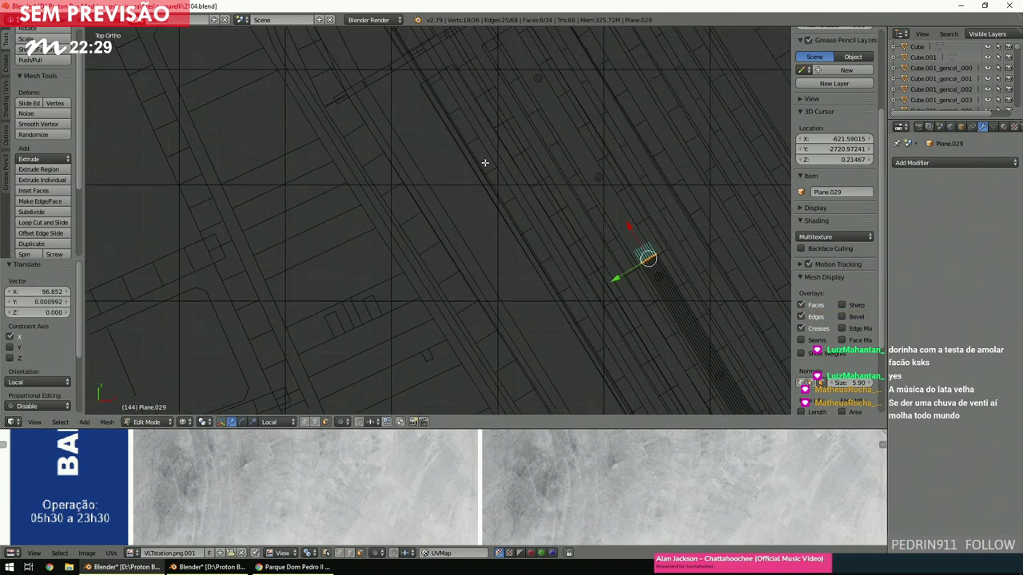
shift+scroll(619, 279, up, 2)
key(g)
key(x)
key(x)
click(504, 190)
shift+scroll(504, 190, up, 3)
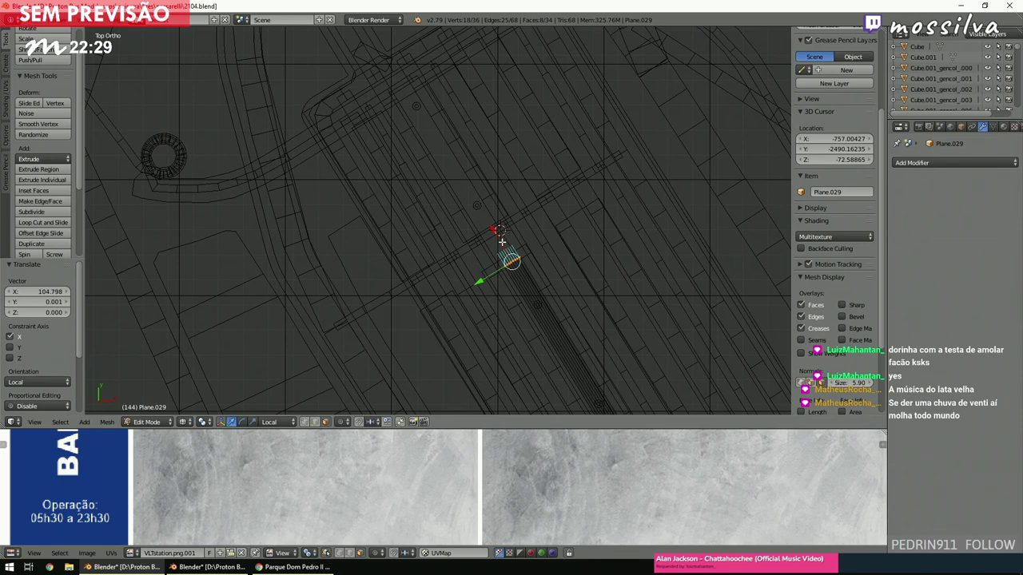
key(g)
key(x)
key(x)
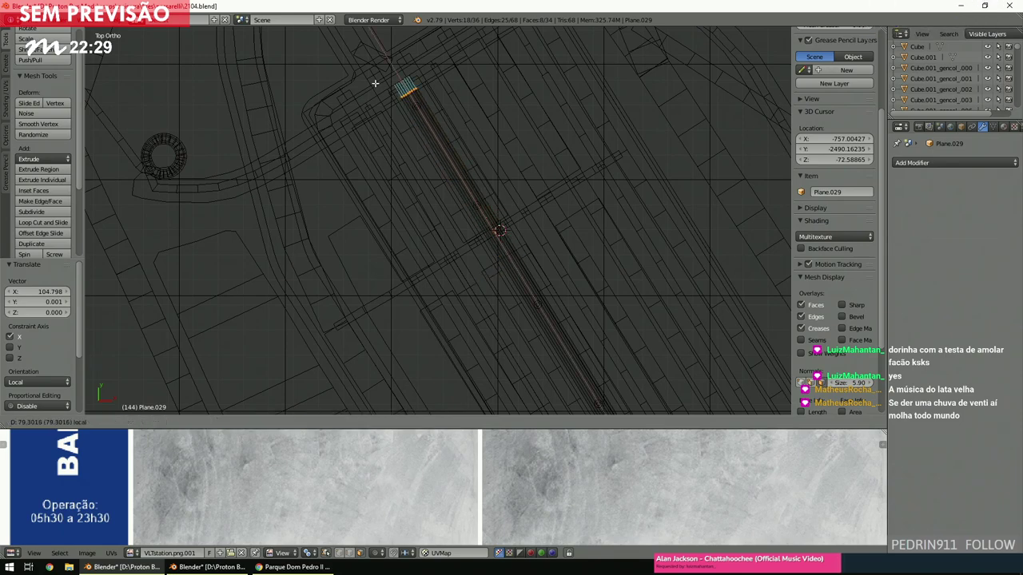
click(374, 83)
scroll(392, 130, up, 3)
scroll(413, 174, up, 2)
shift+scroll(413, 175, up, 4)
scroll(514, 246, up, 2)
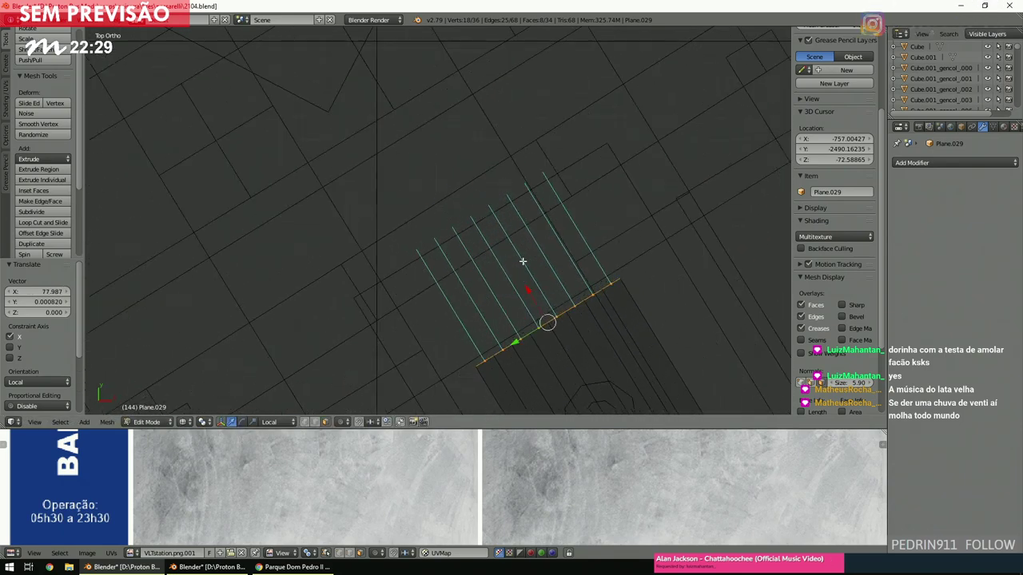
key(g)
key(x)
key(x)
click(529, 295)
key(a)
Snap the 3D cursor between the rim's two end edges and return to Object Mode.
scroll(515, 267, down, 6)
scroll(515, 268, up, 6)
ctrl+scroll(515, 268, down, 4)
shift+scroll(515, 268, up, 2)
scroll(515, 268, up, 6)
scroll(516, 271, up, 2)
middle_drag(520, 276, 596, 202)
right_click(635, 194)
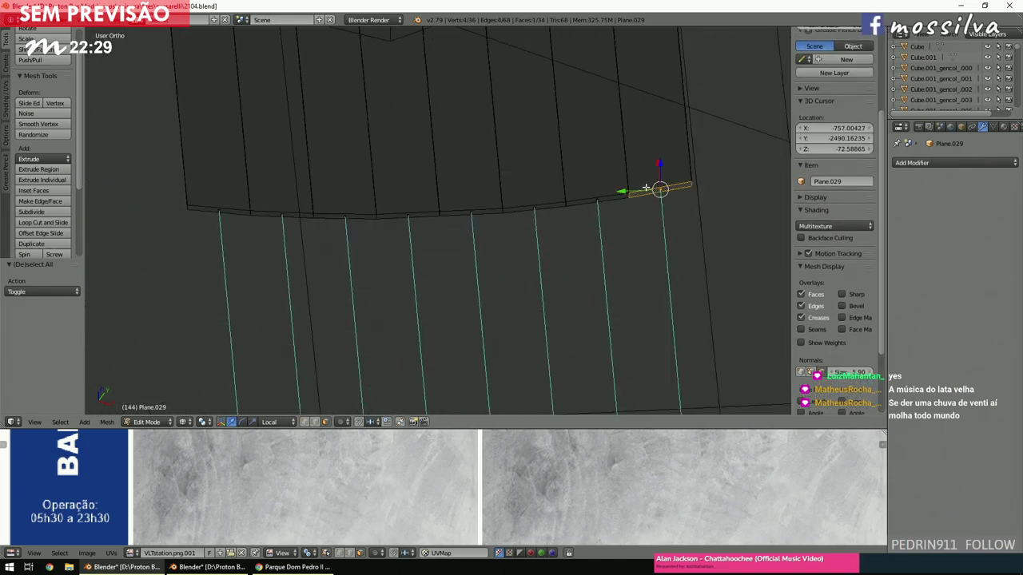
shift+right_click(251, 211)
key(shift+s)
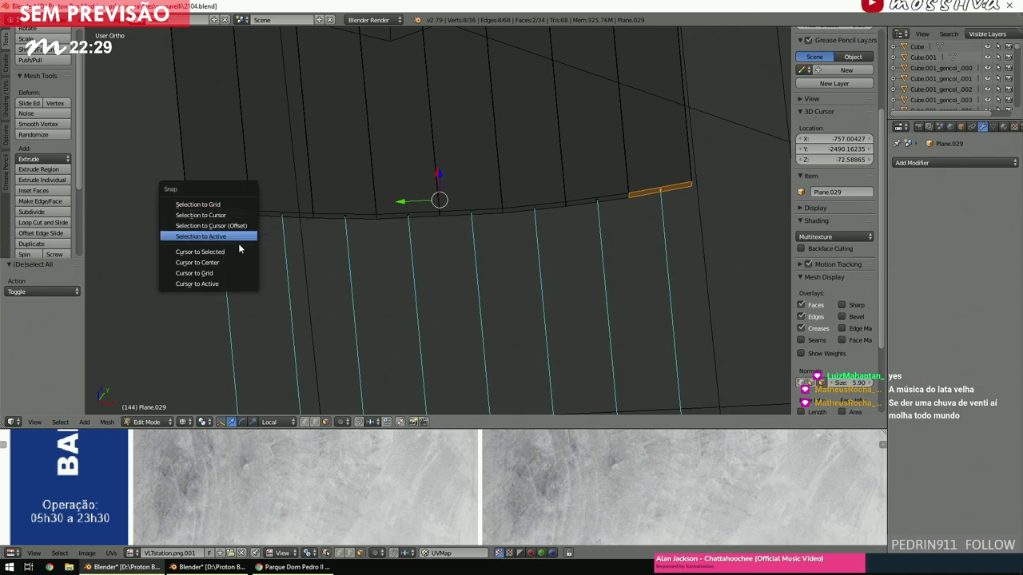
click(209, 251)
click(162, 423)
click(160, 418)
Set the strip's origin to the 3D cursor, then snap the strip onto the pillar cylinder's position.
key(shift+ctrl+alt+c)
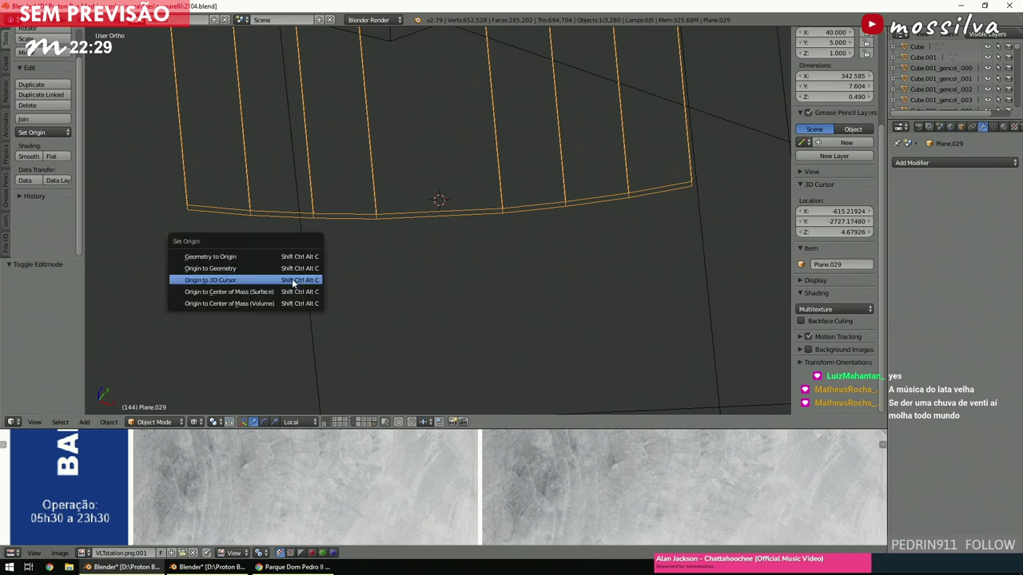
click(292, 280)
scroll(468, 239, down, 5)
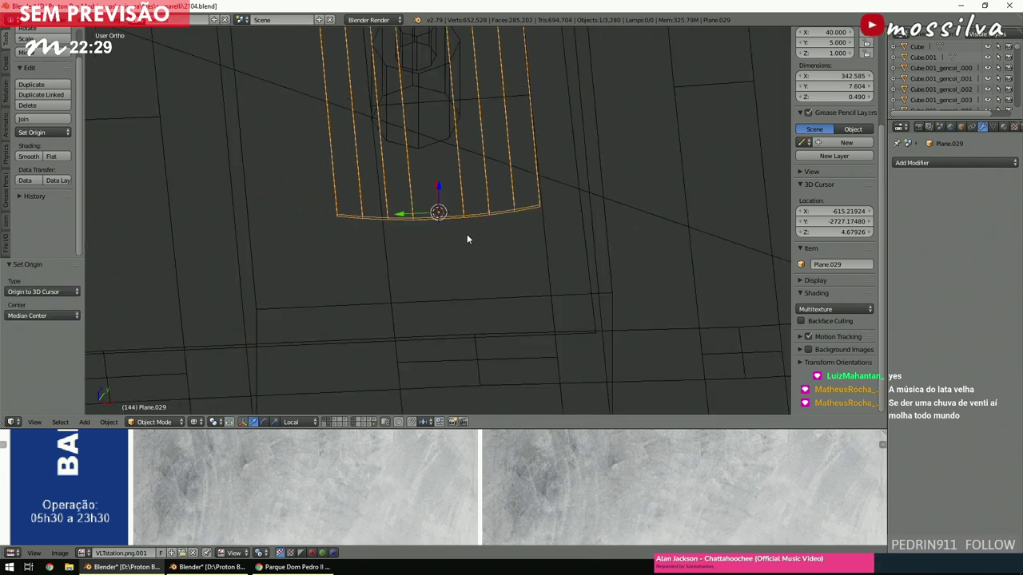
key(KP_7)
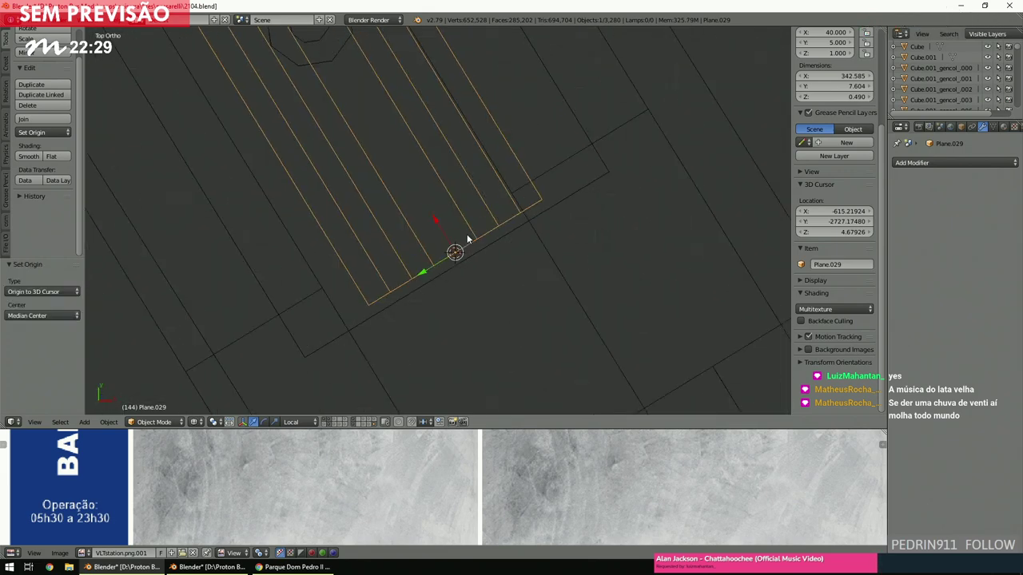
scroll(415, 172, down, 2)
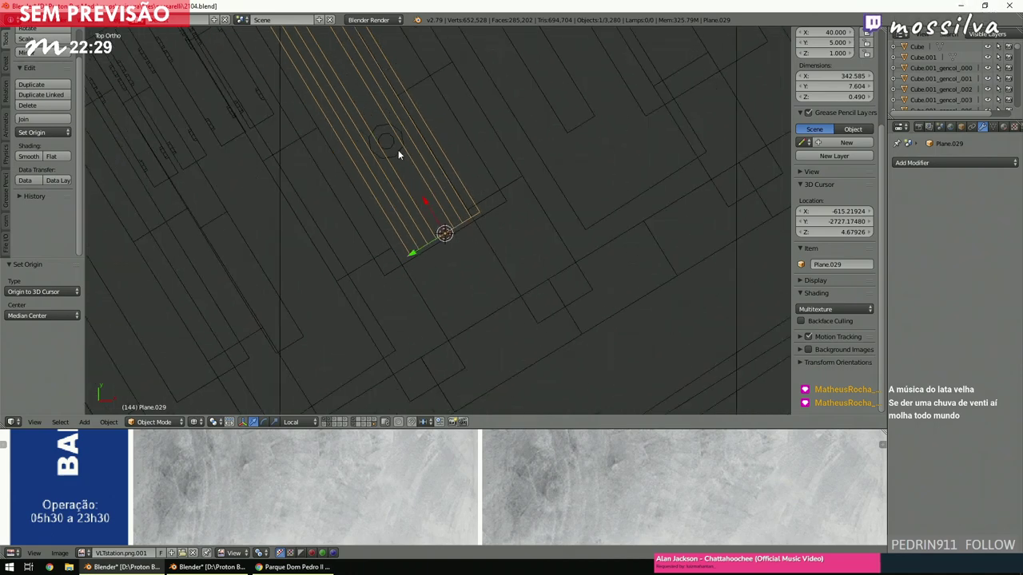
right_click(397, 150)
key(shift+s)
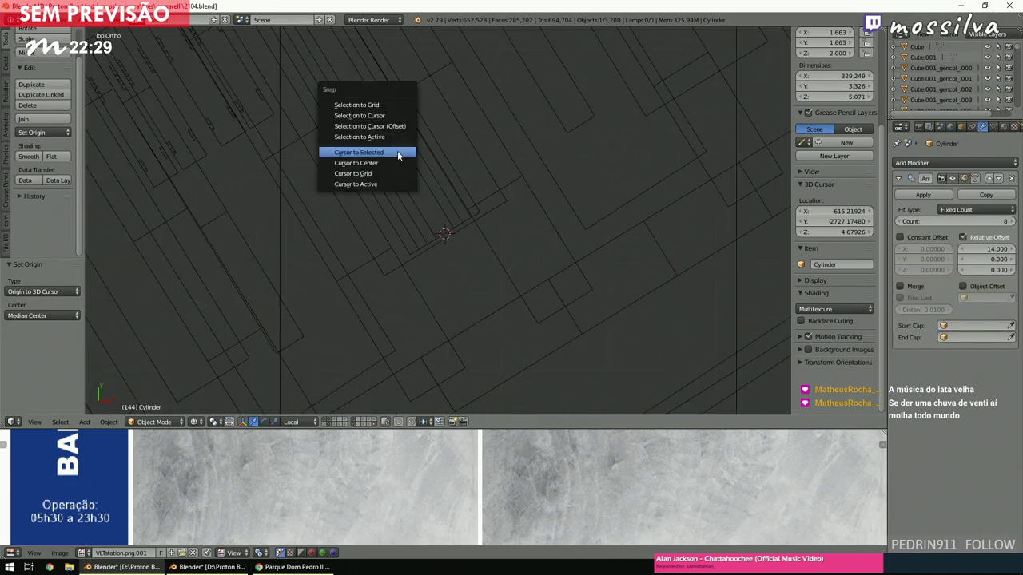
click(397, 150)
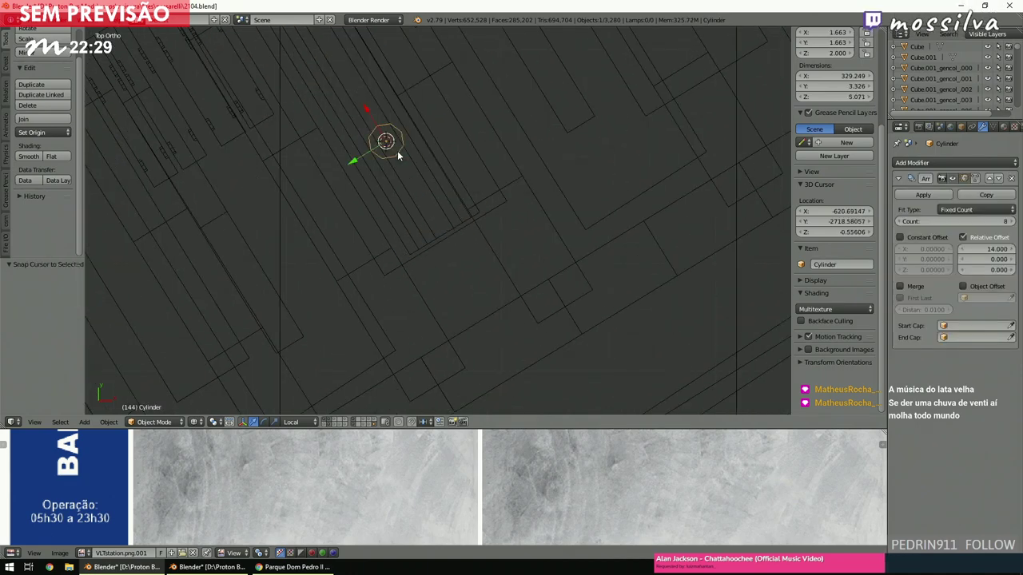
right_click(418, 212)
key(shift+s)
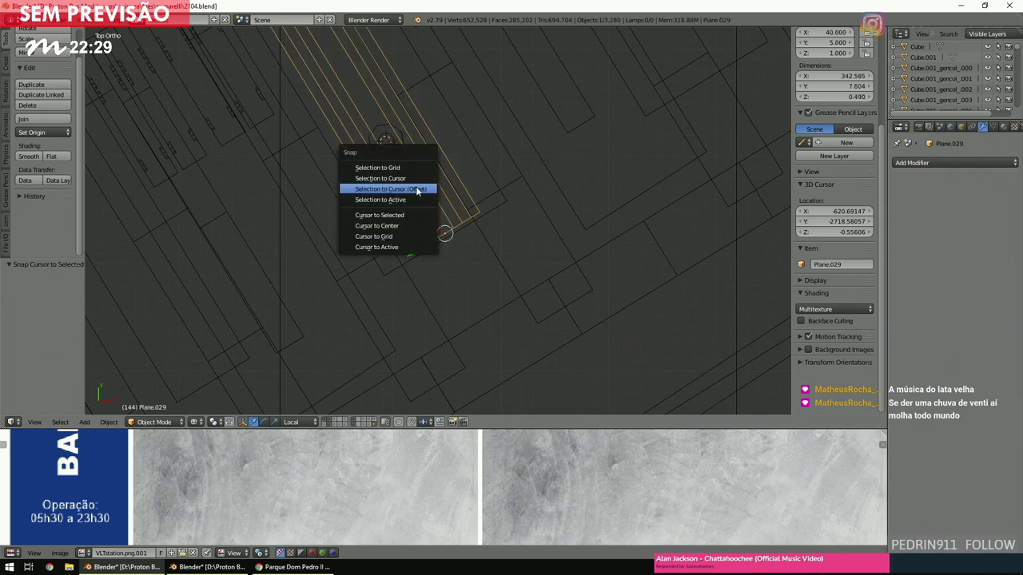
click(416, 180)
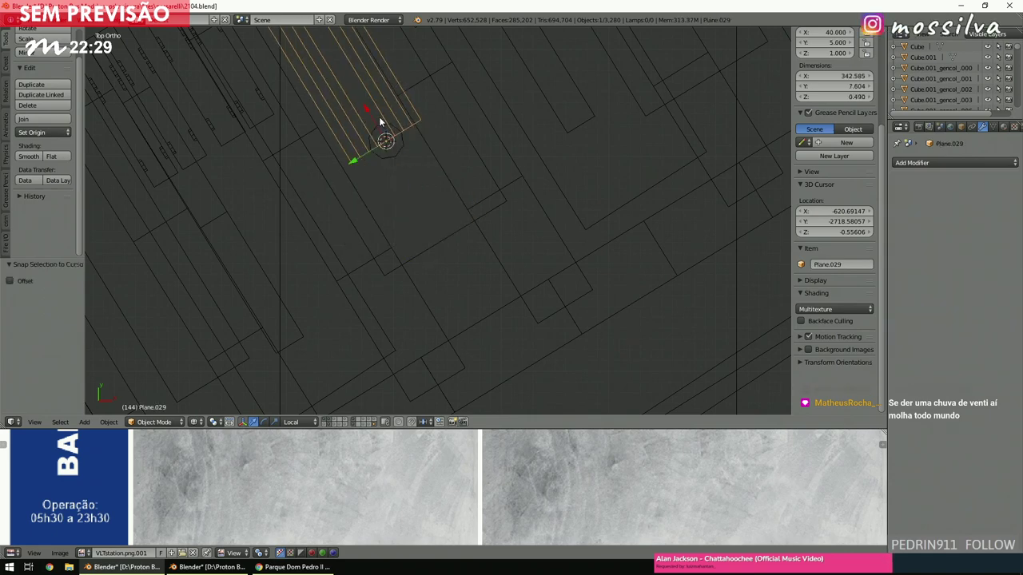
Shift Plane.029 along its local X to -9.904 to line it up with the pillars.
key(g)
key(x)
key(x)
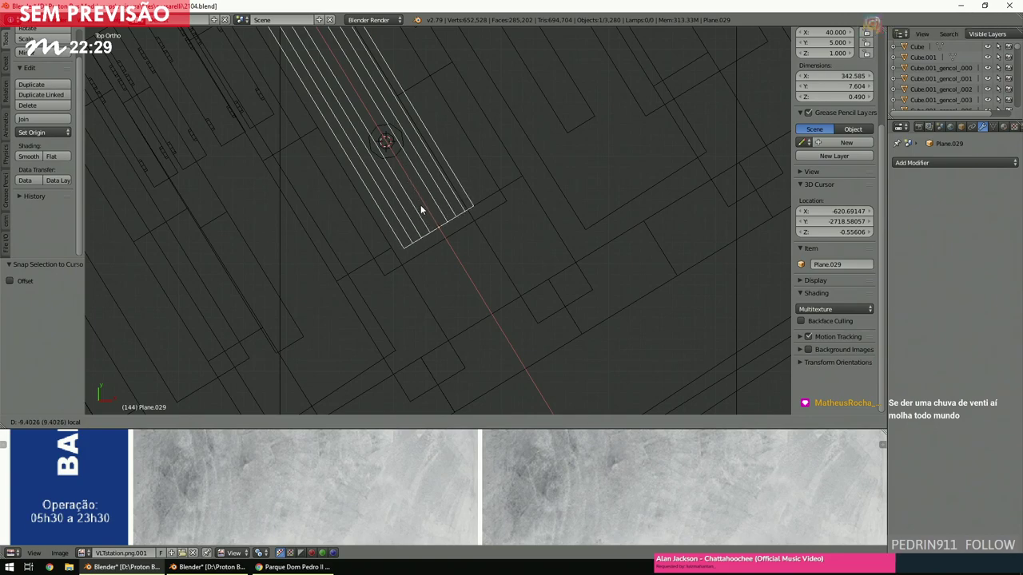
click(432, 239)
scroll(436, 252, down, 3)
scroll(437, 254, up, 3)
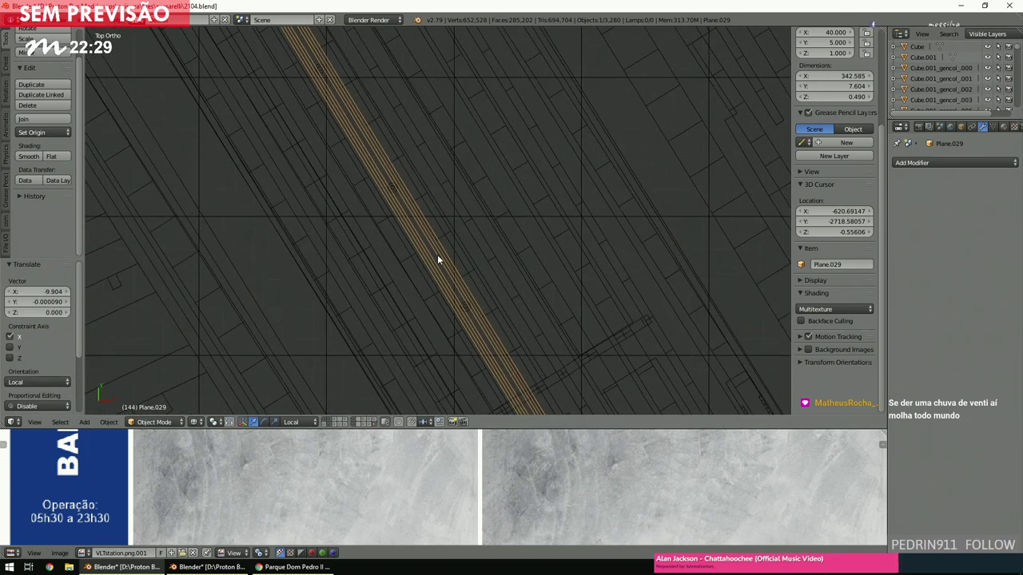
scroll(437, 255, down, 2)
scroll(437, 257, down, 2)
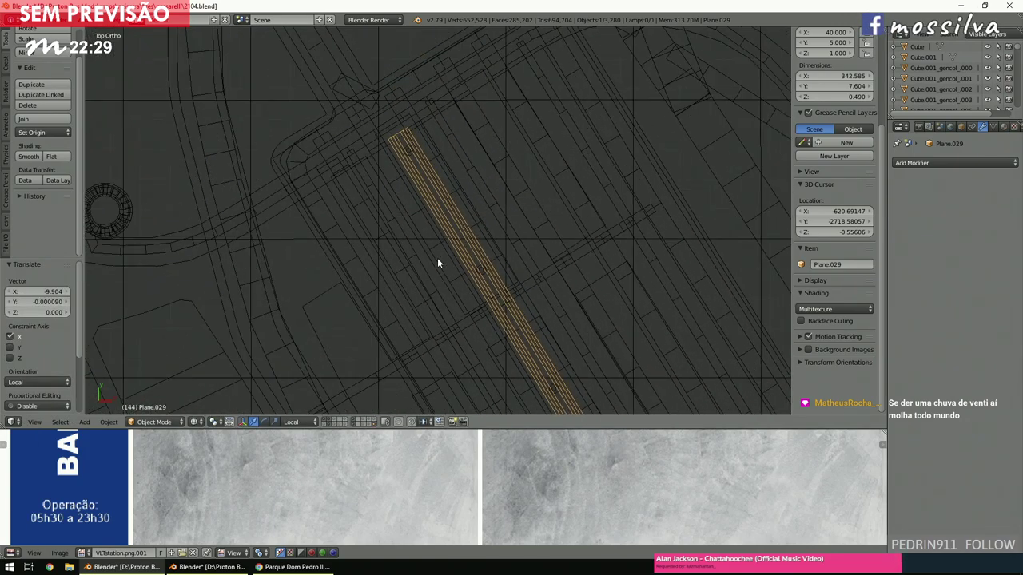
scroll(437, 258, down, 3)
scroll(437, 259, up, 8)
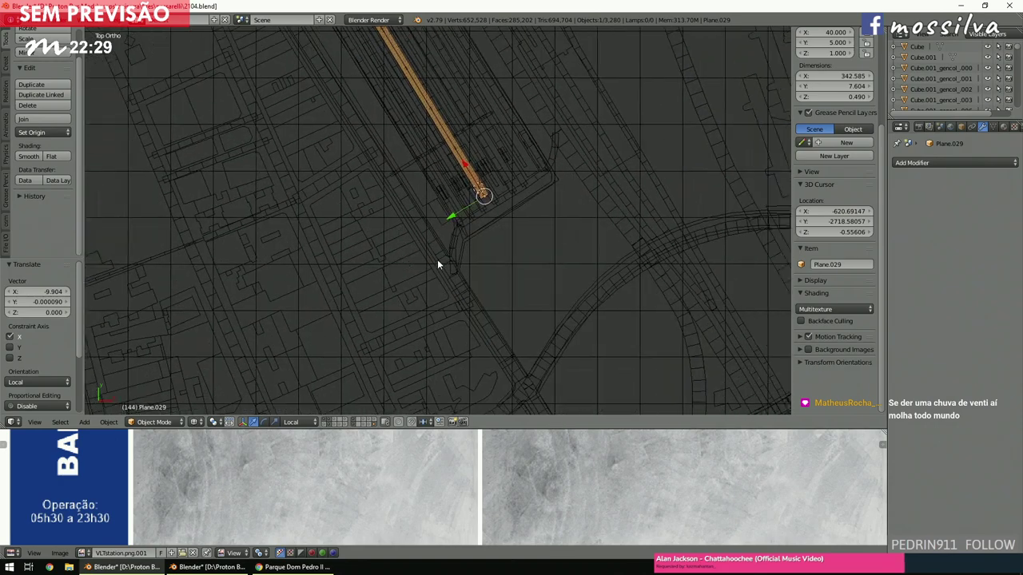
scroll(437, 259, up, 2)
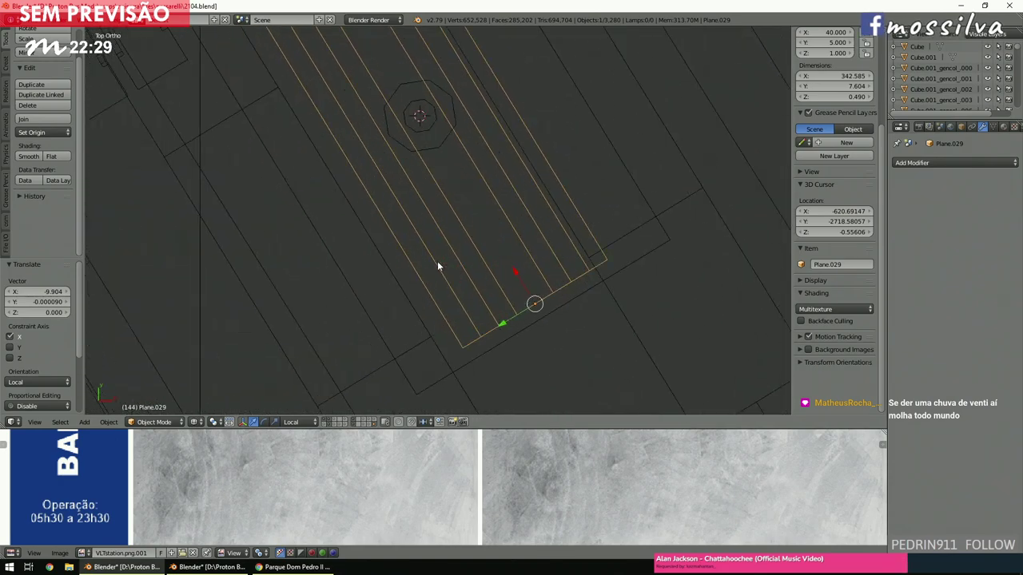
key(g)
key(x)
key(x)
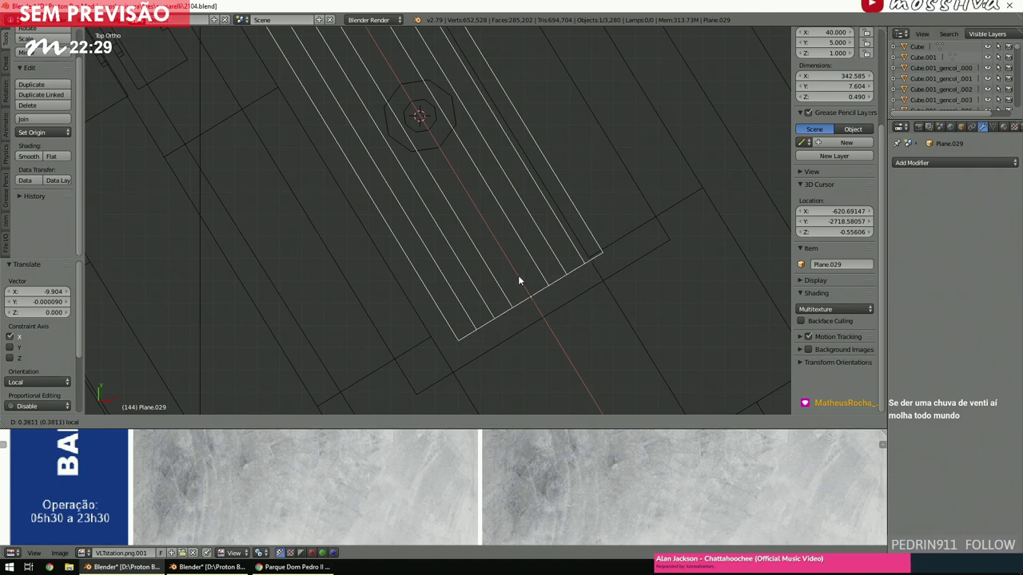
click(517, 275)
Duplicate the strip together with its pillar array.
shift+right_click(446, 156)
scroll(449, 180, down, 6)
key(shift+d)
Slide the duplicated platform sideways along local Y beside the original.
right_click(449, 186)
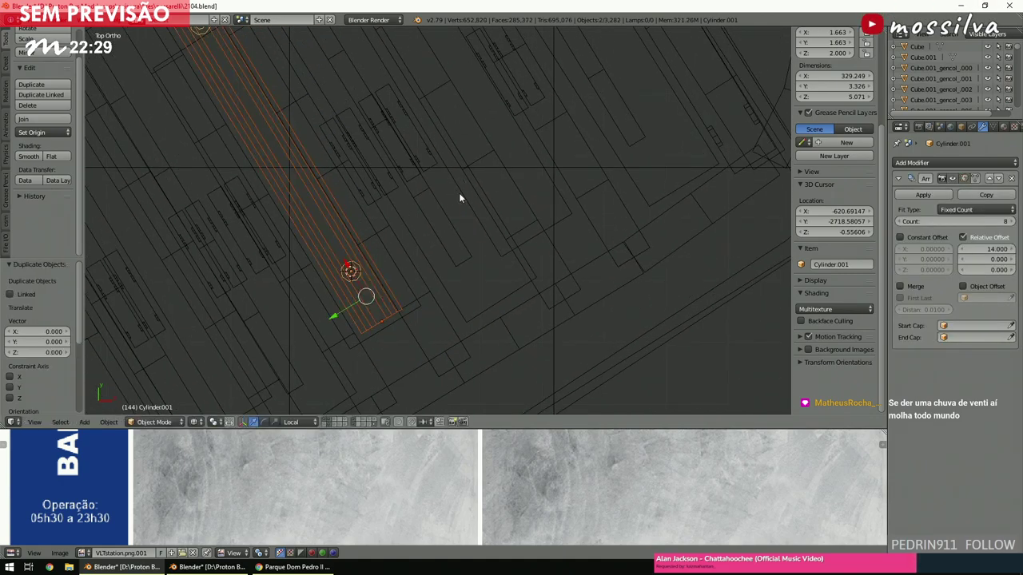
key(z)
key(z)
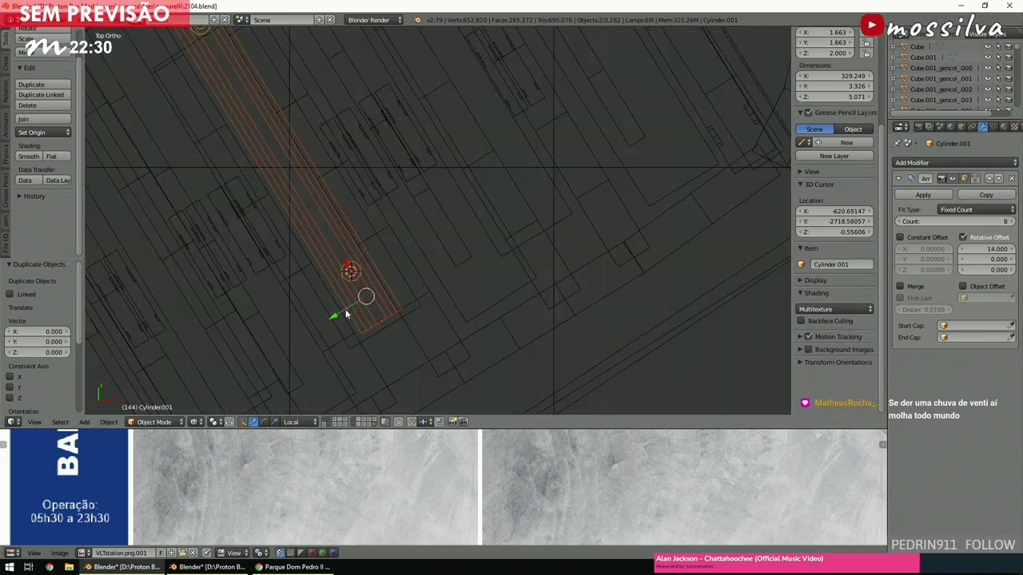
key(g)
key(y)
key(y)
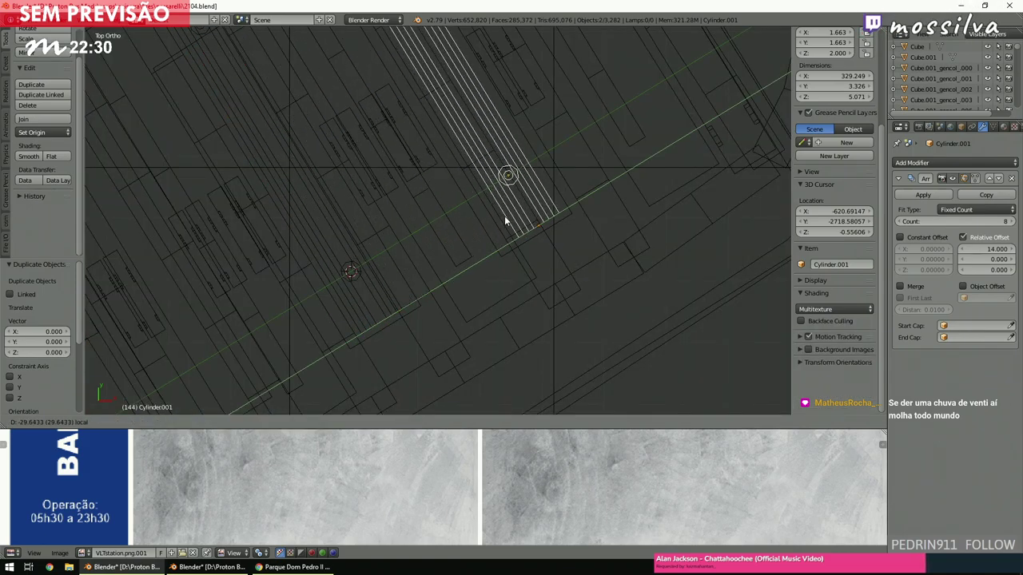
click(502, 216)
key(ctrl+KP_6)
key(ctrl+KP_8)
key(z)
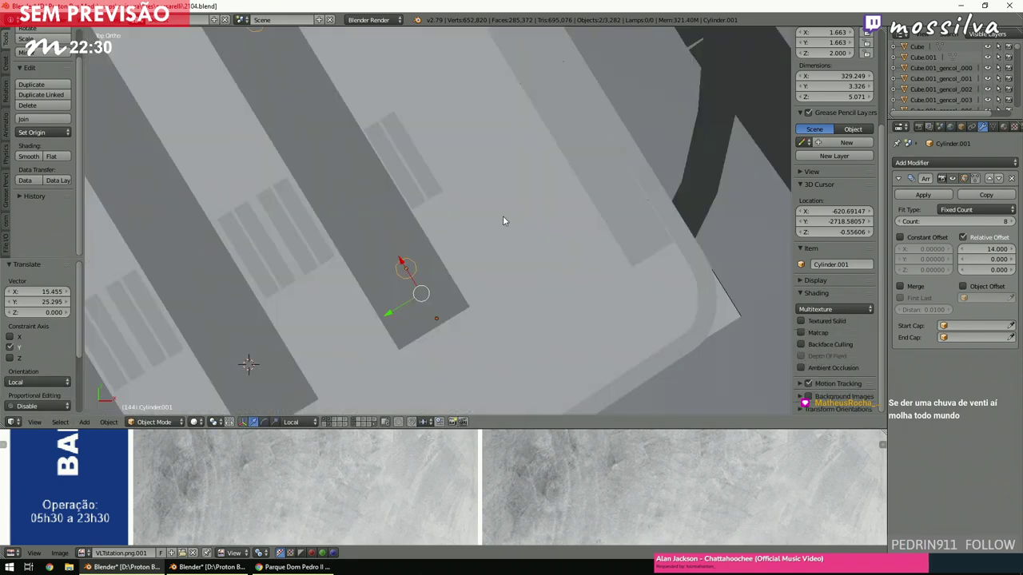
key(ctrl+KP_4)
key(ctrl+KP_4)
key(ctrl+KP_4)
key(ctrl+KP_2)
key(ctrl+KP_2)
key(z)
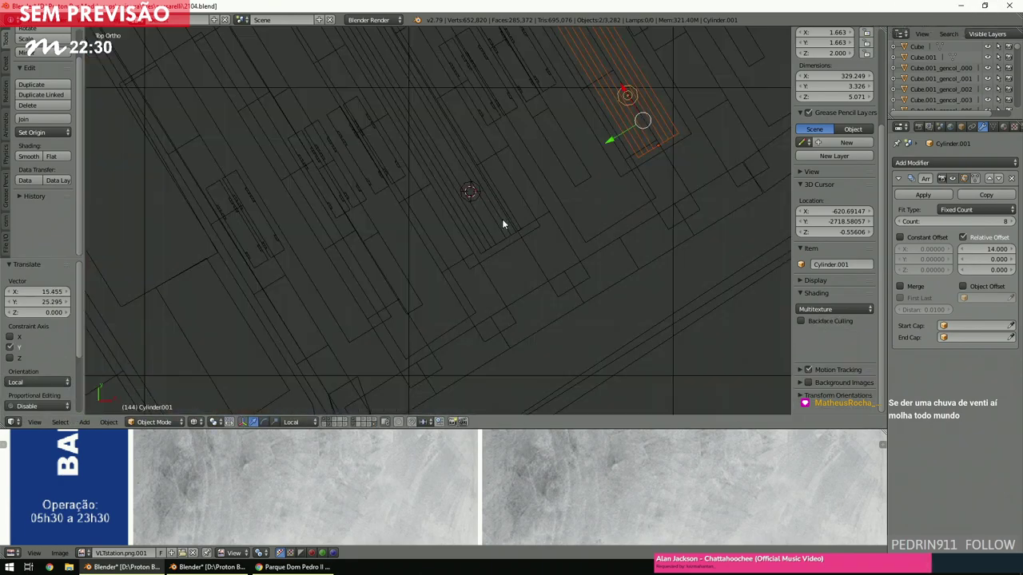
Duplicate the pillared platform again and place it along local Y as the next platform.
key(shift+d)
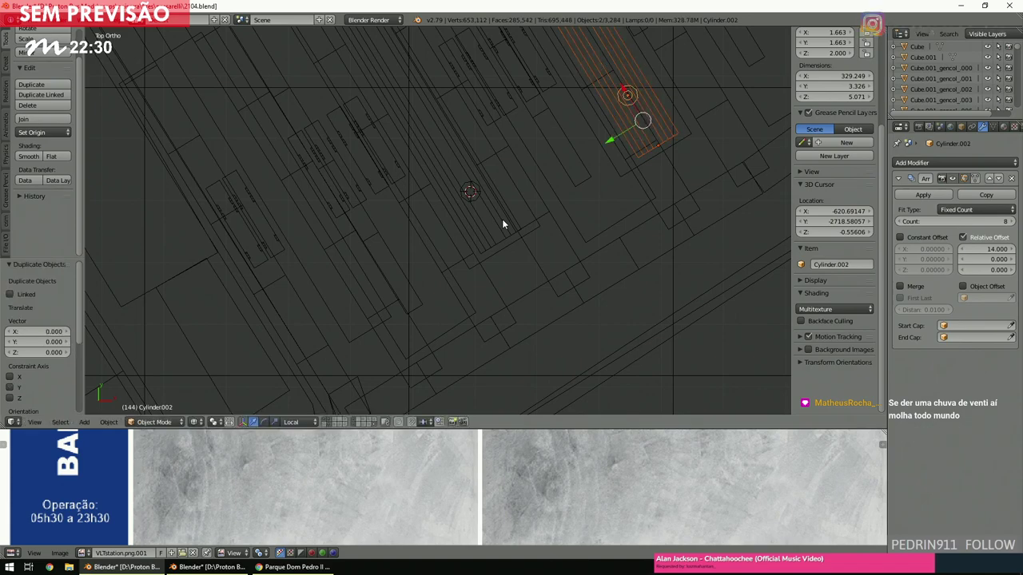
key(y)
key(y)
click(334, 332)
scroll(396, 261, up, 4)
key(z)
scroll(406, 255, down, 2)
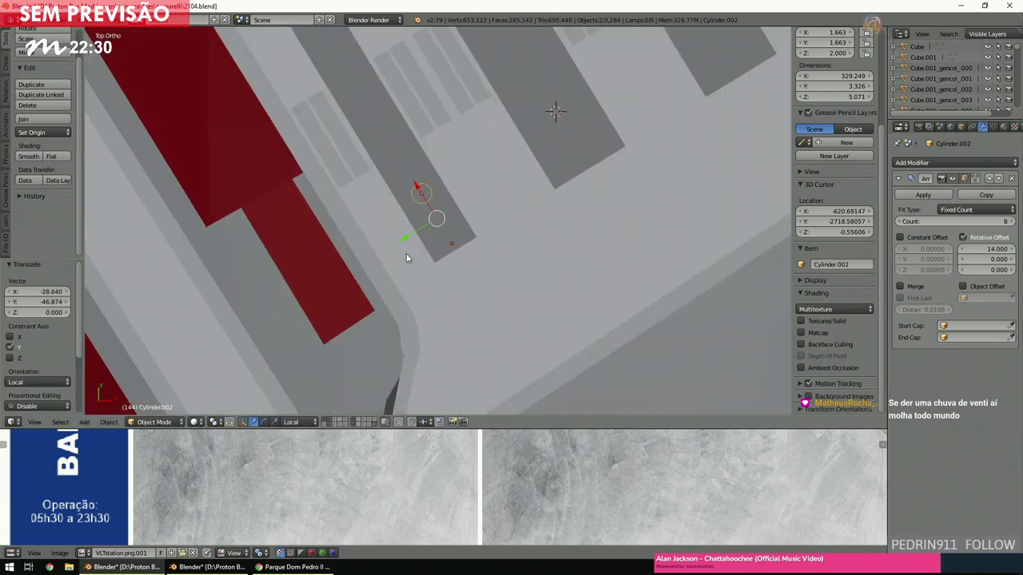
key(z)
scroll(406, 254, up, 5)
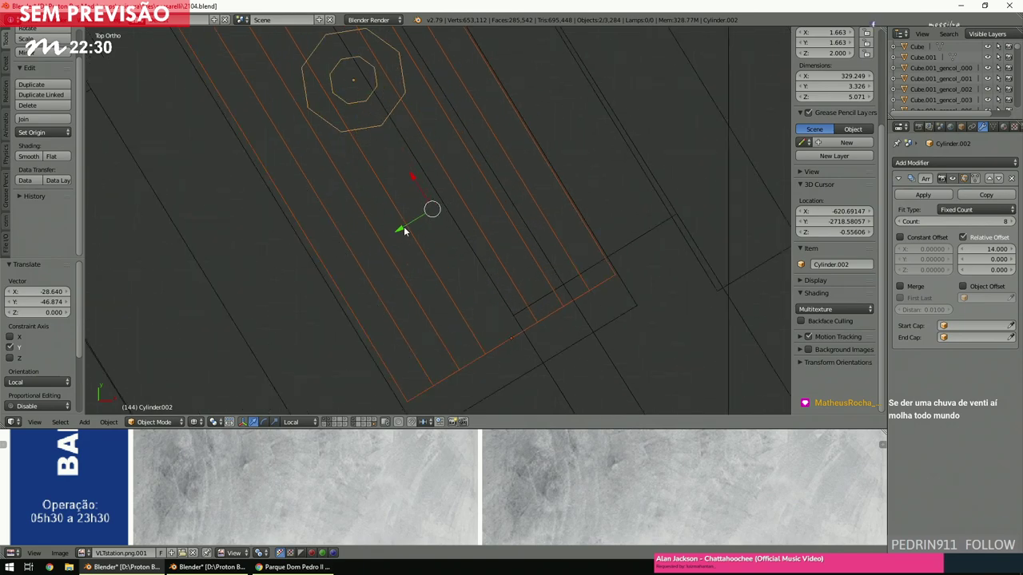
Duplicate the pillar array as Cylinder.002 along local Y, then view the platforms in perspective.
key(shift+d)
key(y)
key(y)
click(403, 231)
key(z)
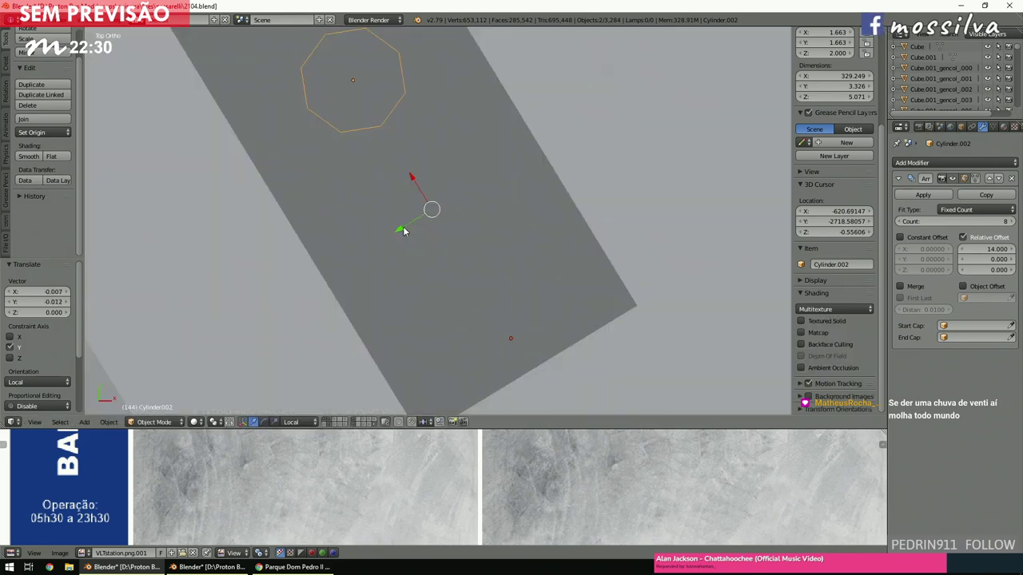
key(KP_5)
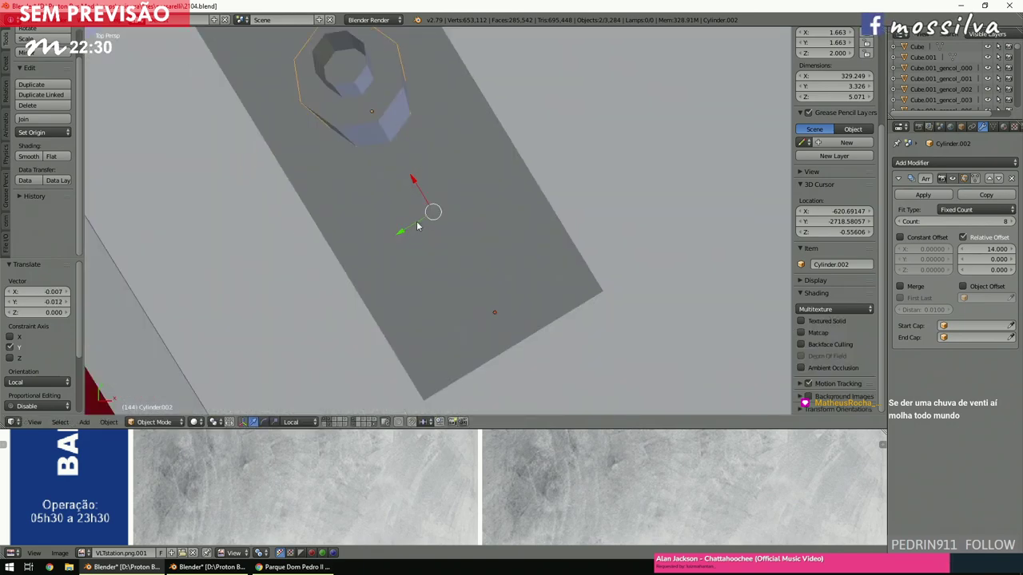
scroll(432, 219, down, 2)
middle_drag(454, 212, 470, 162)
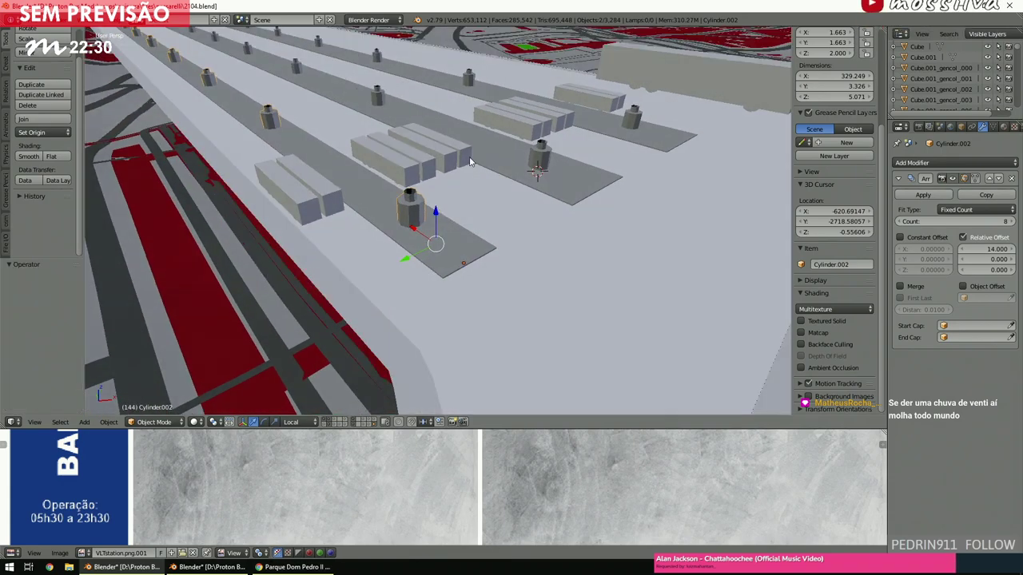
Select three platform strips and raise them along their local Z.
key(z)
middle_drag(461, 171, 466, 215)
scroll(466, 215, down, 1)
scroll(466, 215, down, 1)
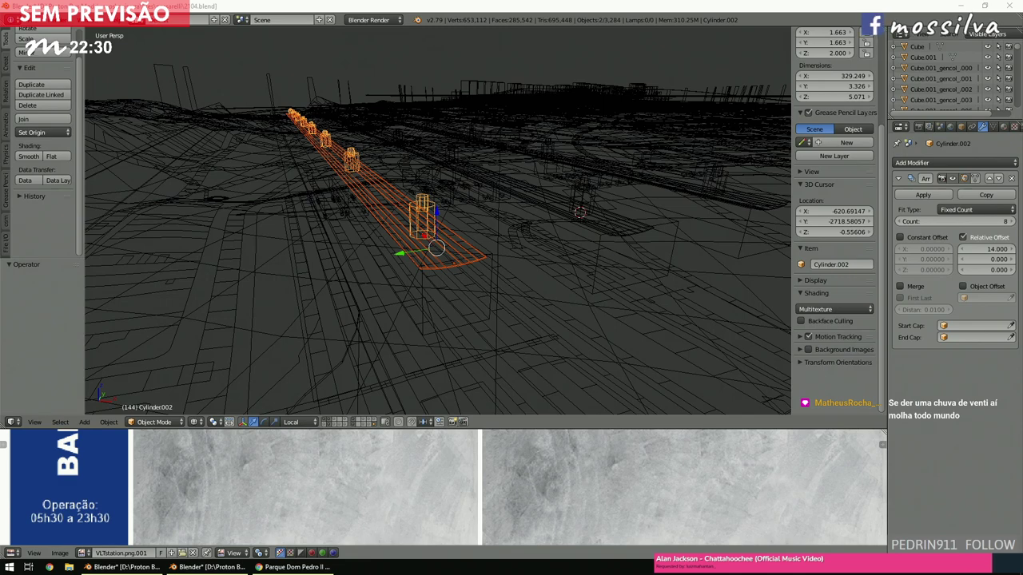
right_click(627, 230)
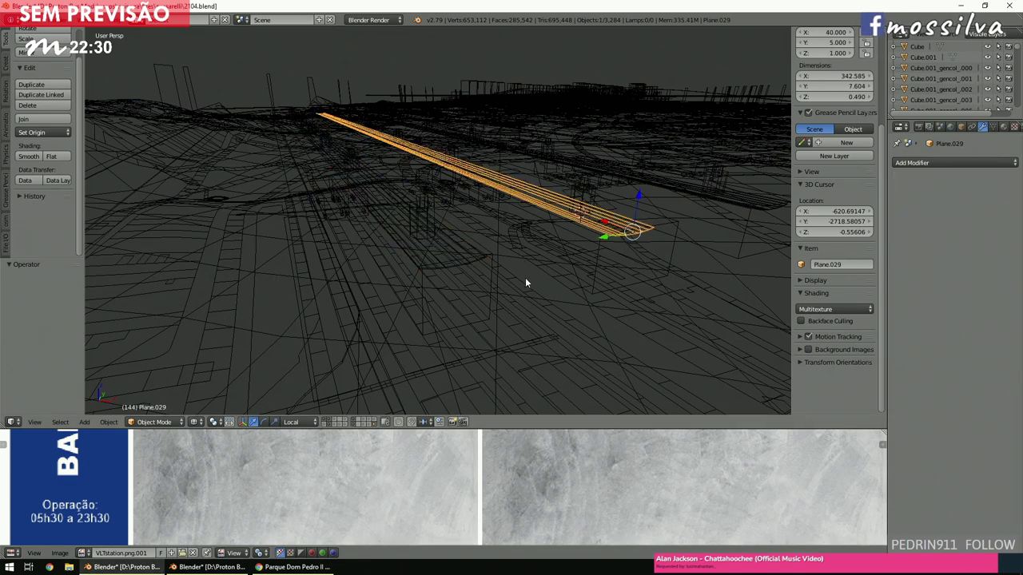
shift+right_click(467, 254)
key(KP_Decimal)
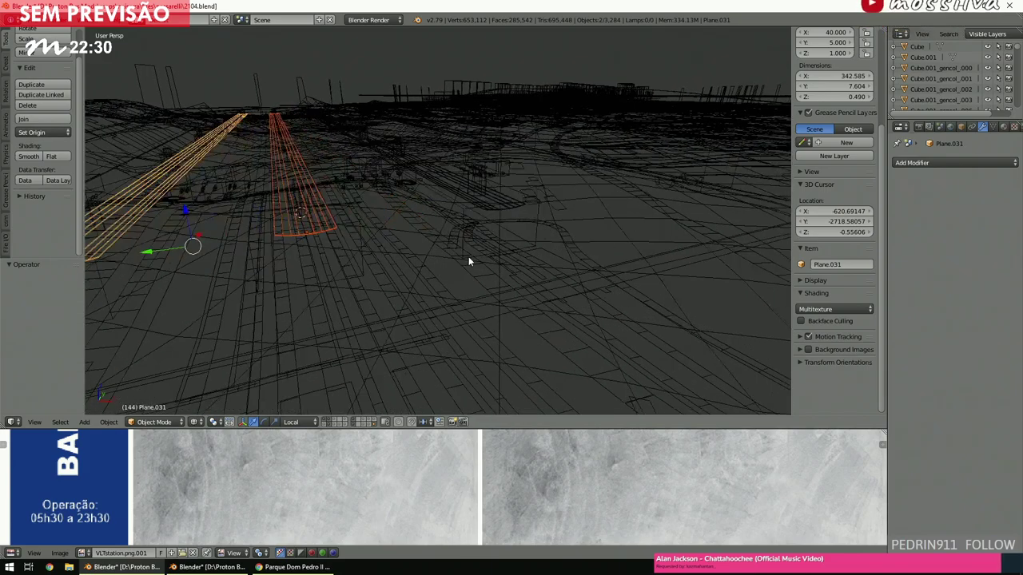
shift+right_click(569, 291)
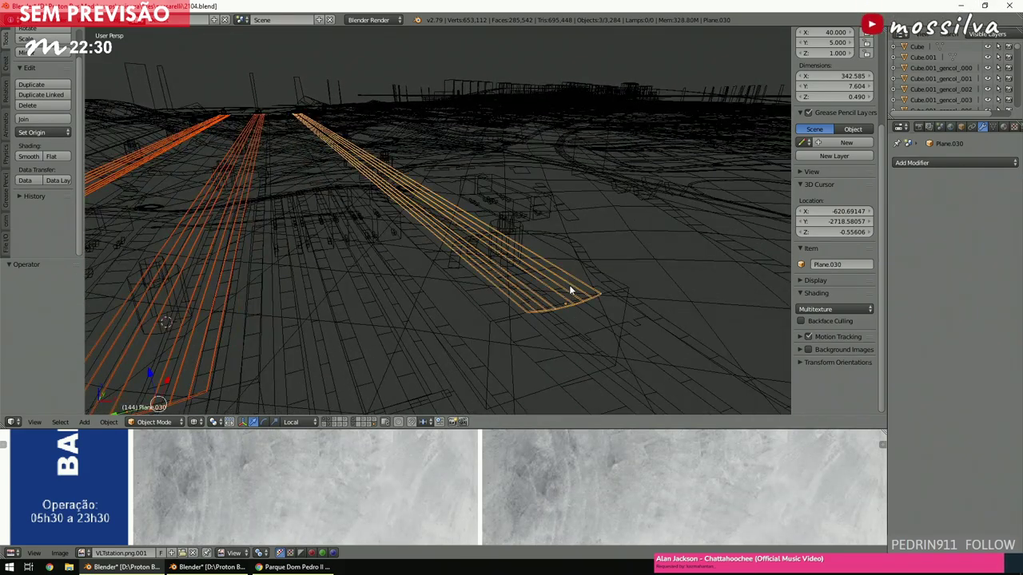
key(z)
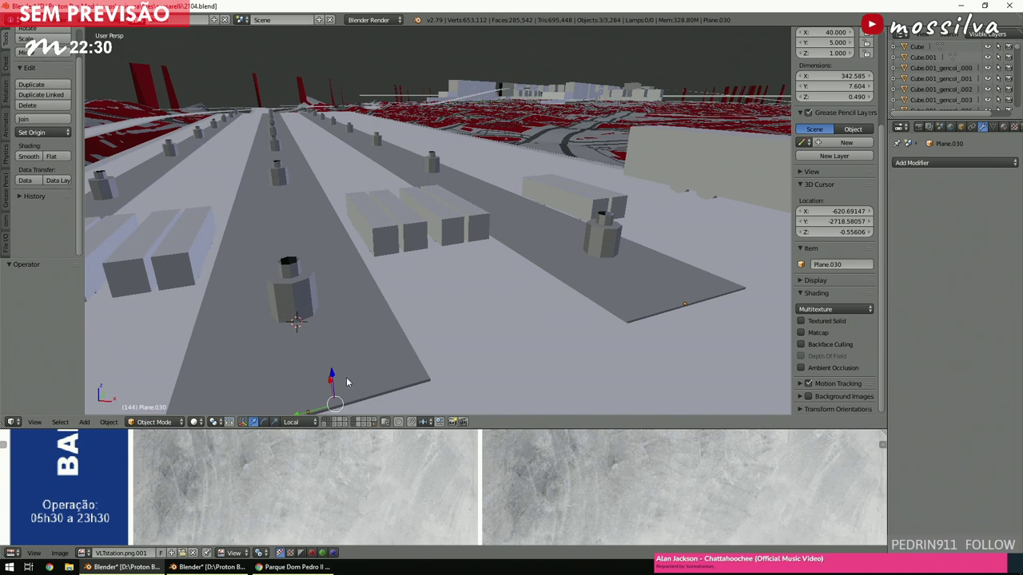
middle_drag(424, 348, 374, 362)
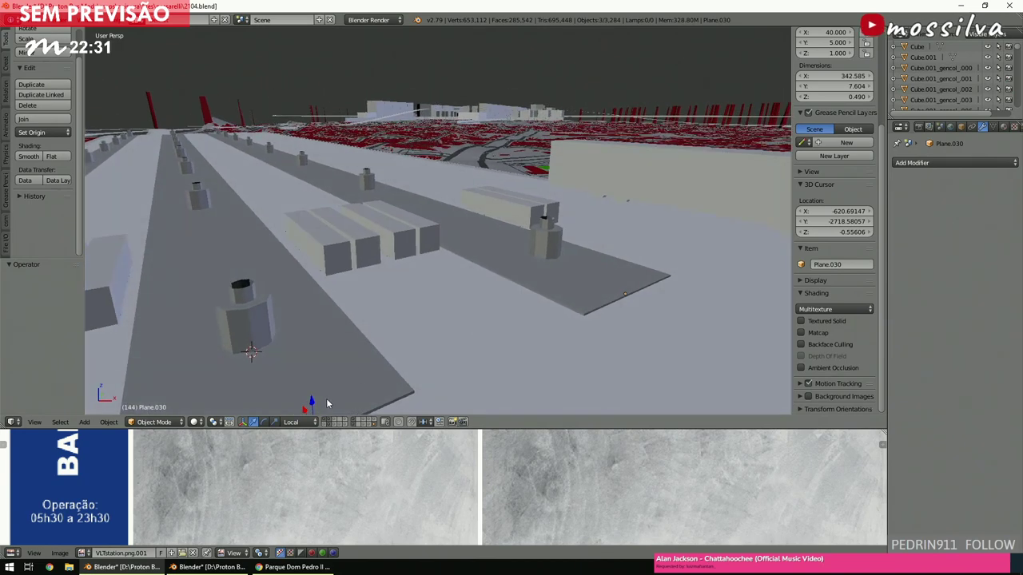
drag(311, 401, 302, 306)
middle_drag(306, 307, 437, 291)
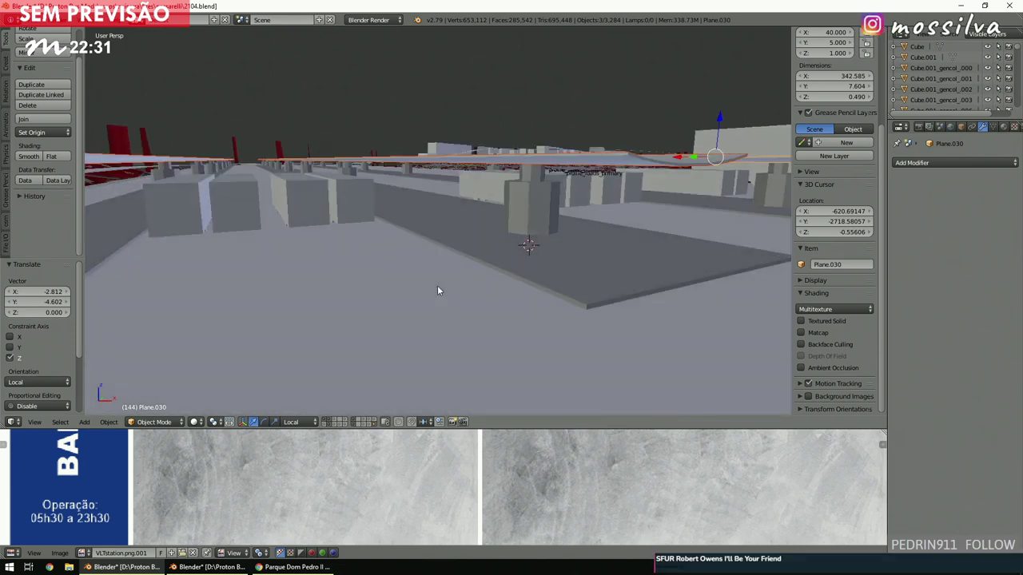
Preview the scene textured and in wireframe, place the 3D cursor beside the slab, and deselect.
key(alt+z)
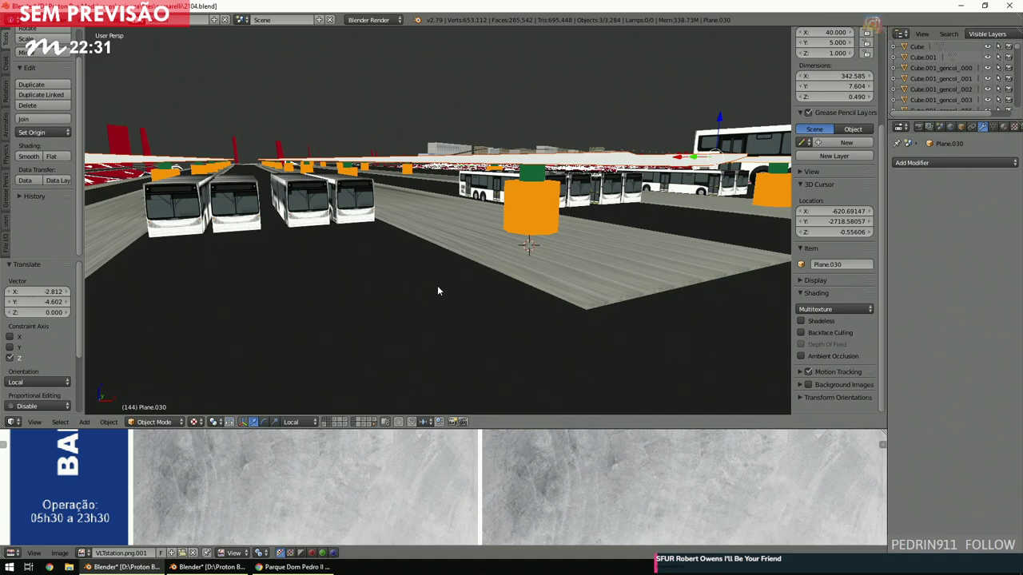
key(z)
key(z)
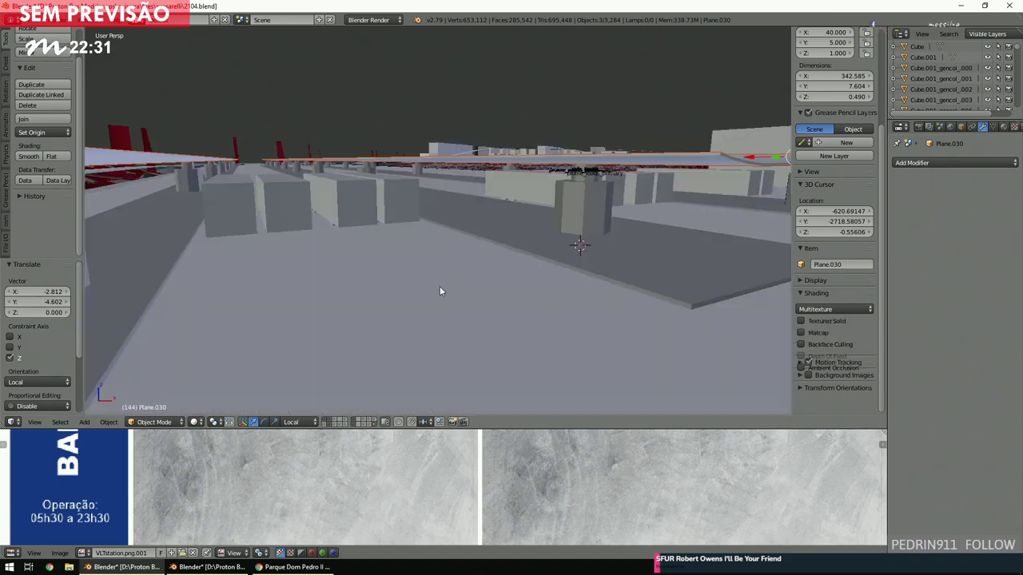
middle_drag(439, 292, 246, 321)
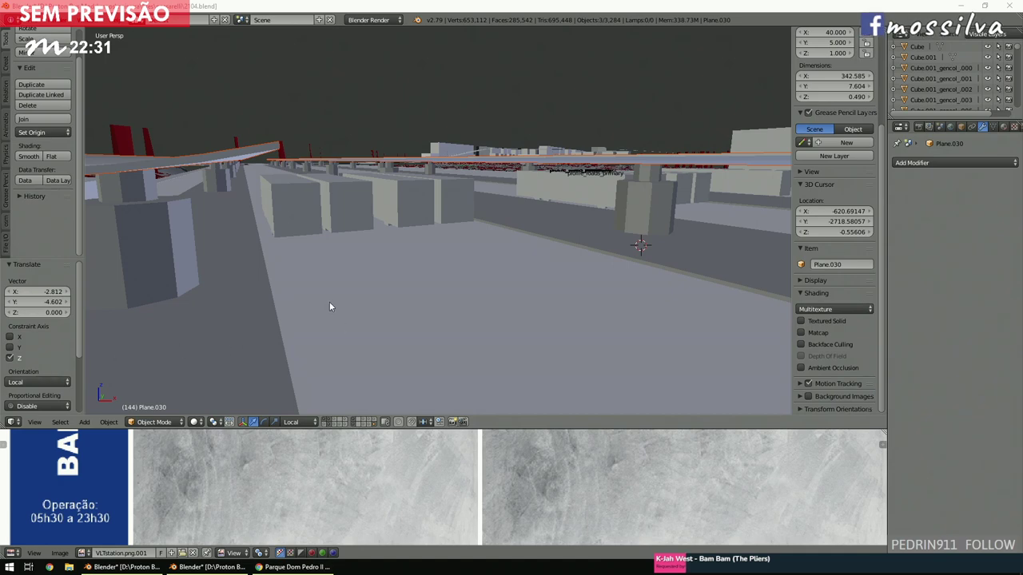
click(350, 283)
middle_drag(345, 299, 350, 280)
key(a)
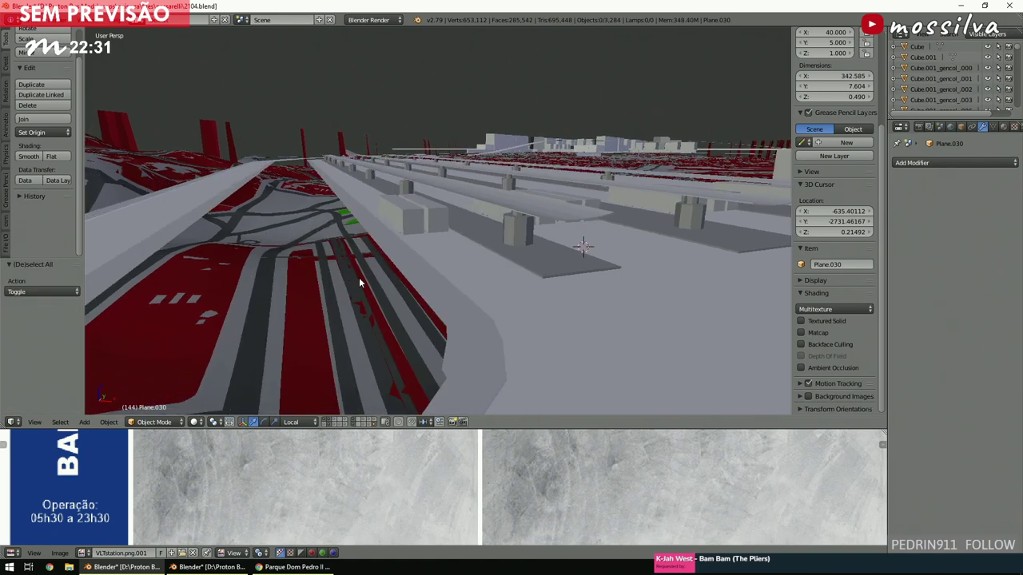
Preview the Via Trolebus, Wikimapia, strike, protest and access-control photos, ending on the MMBB aerial view.
click(292, 566)
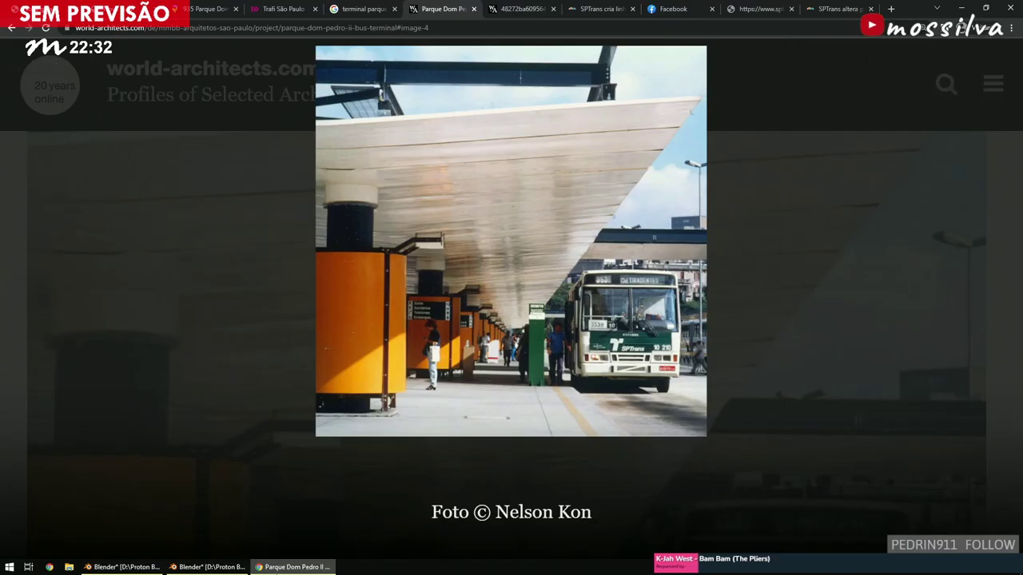
click(363, 8)
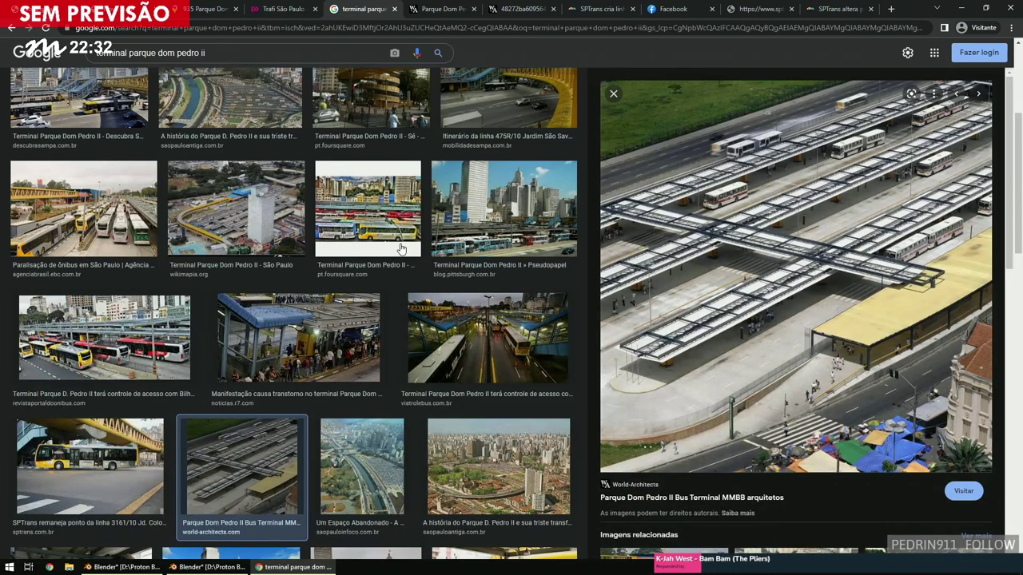
click(508, 360)
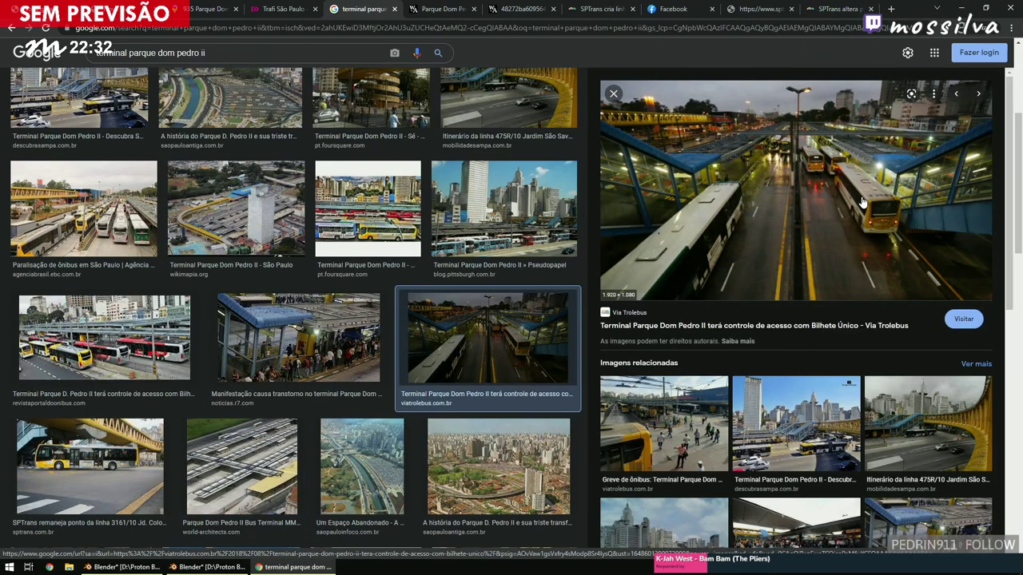
click(254, 217)
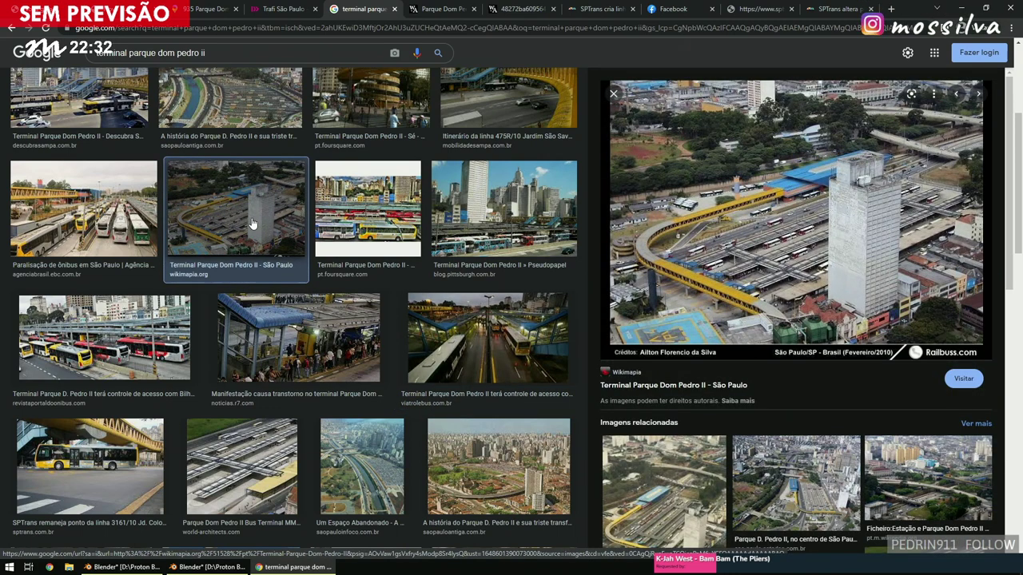
click(152, 214)
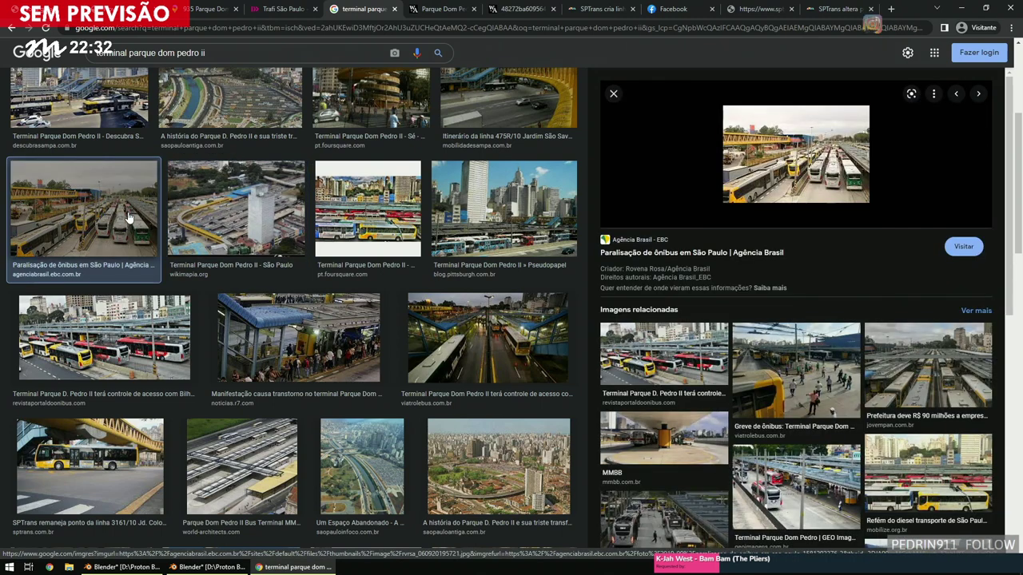
click(328, 363)
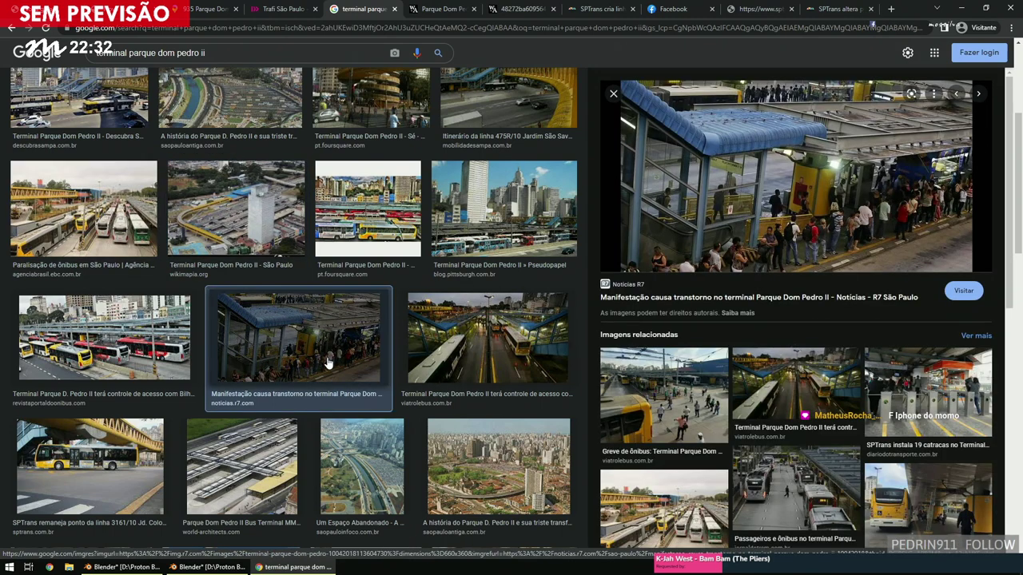
click(96, 323)
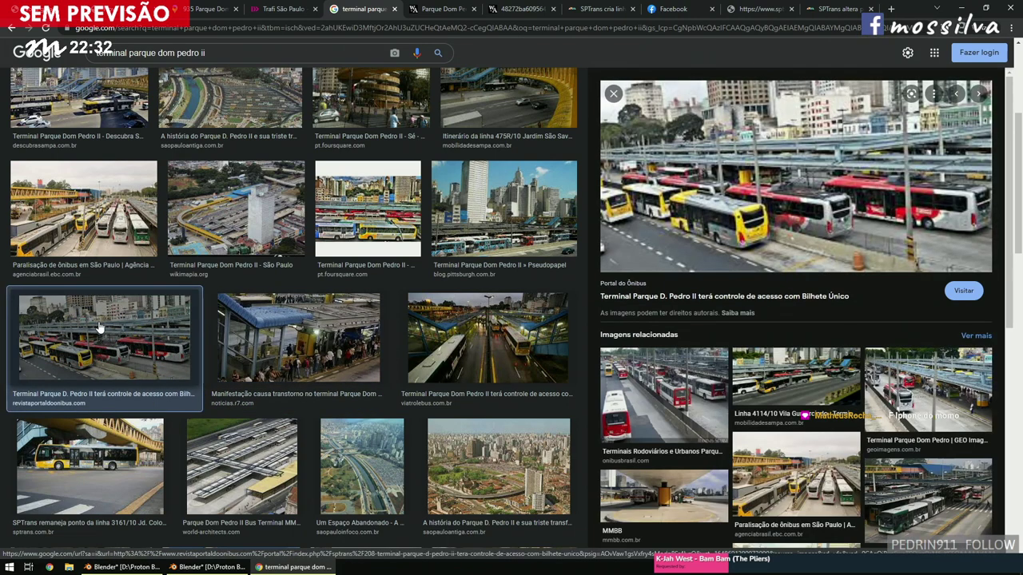
click(212, 444)
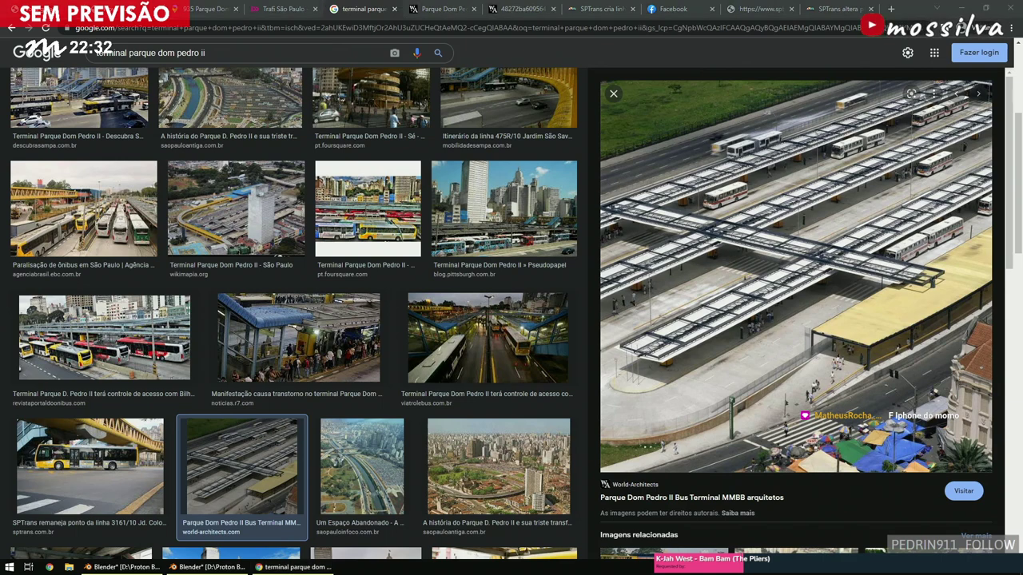
Compare the omsi_vlt station file with the terminal project, viewing the station in wireframe.
click(208, 567)
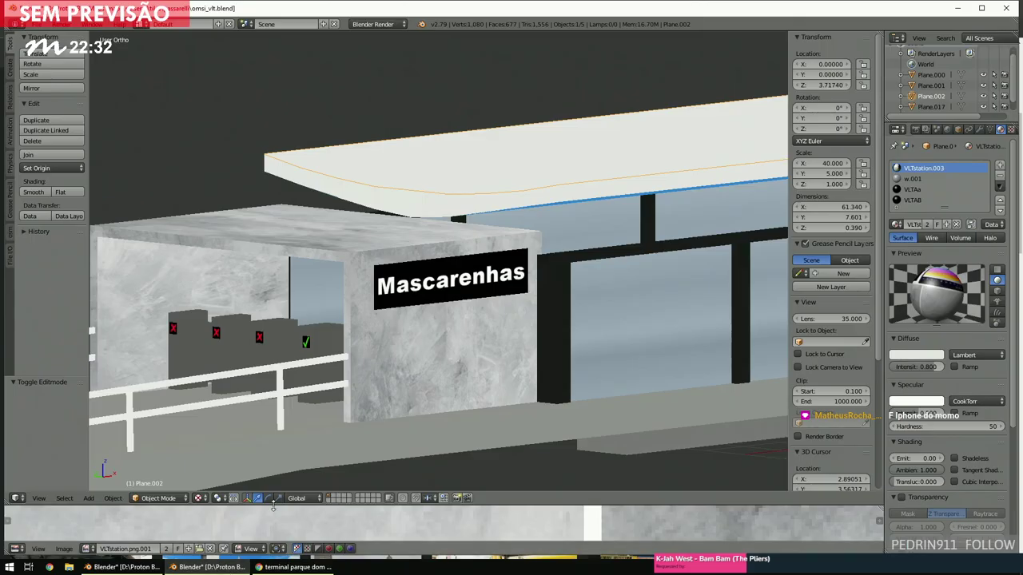
key(z)
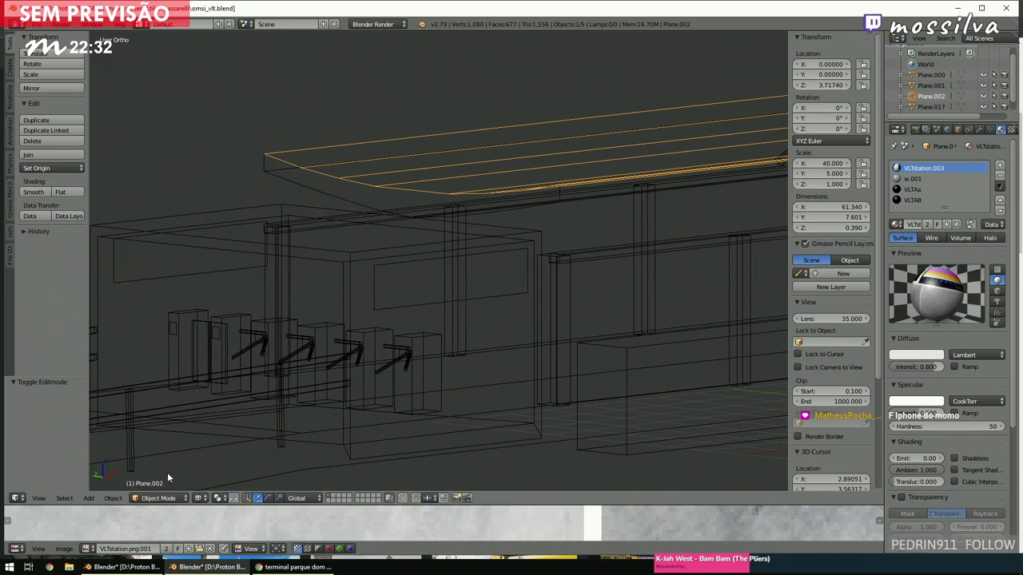
click(124, 567)
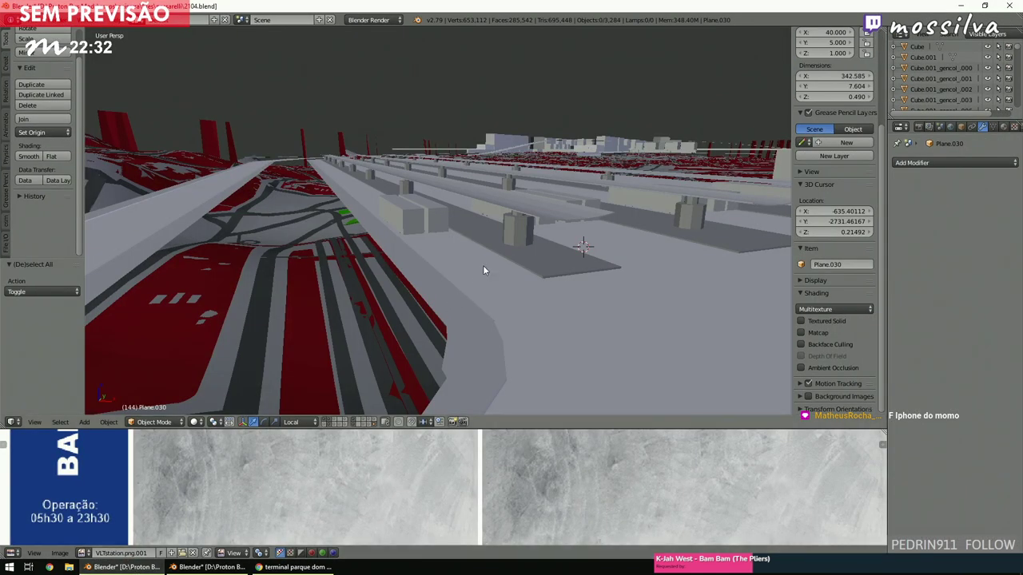
middle_drag(499, 248, 448, 266)
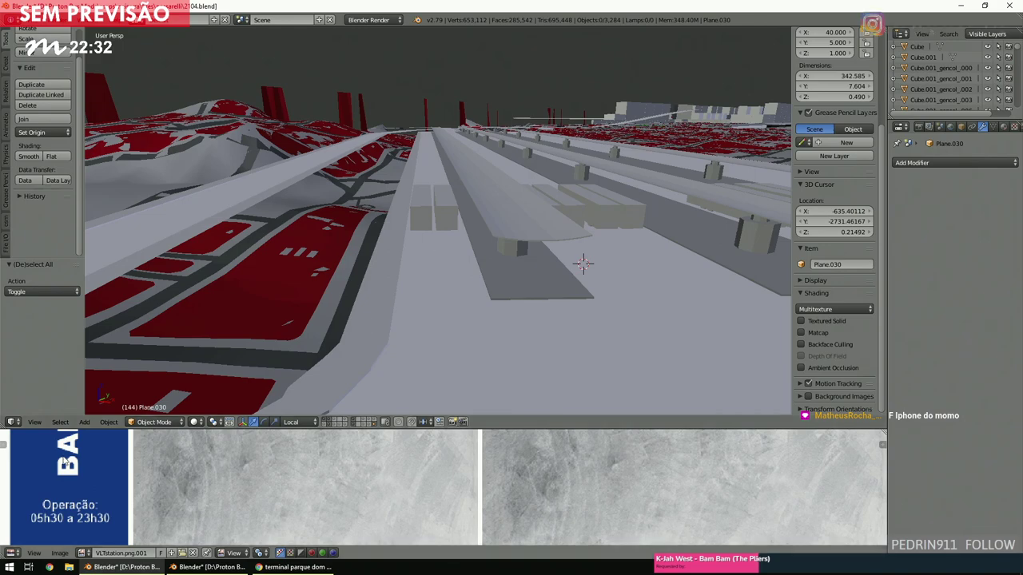
click(209, 567)
click(124, 567)
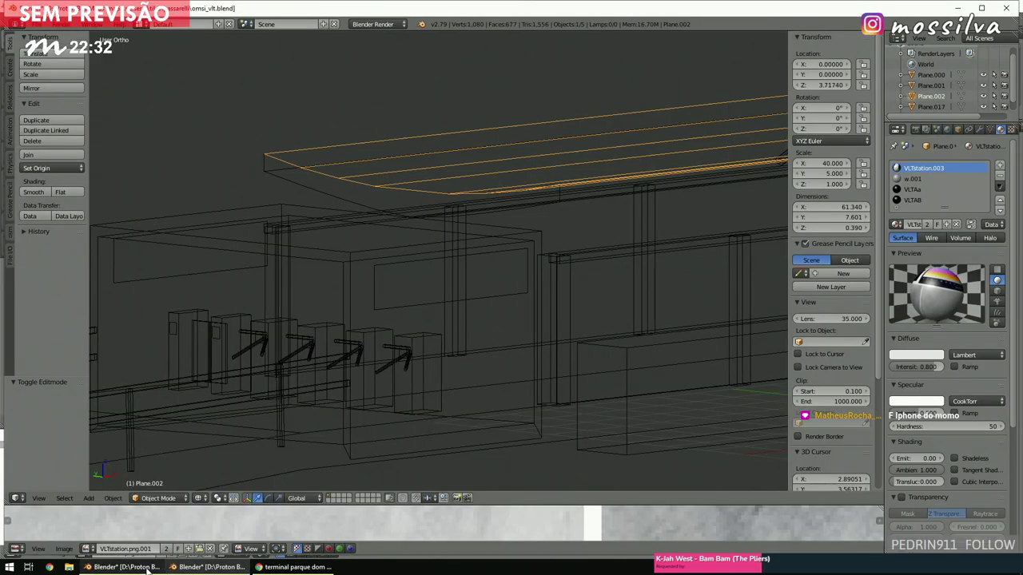
click(294, 567)
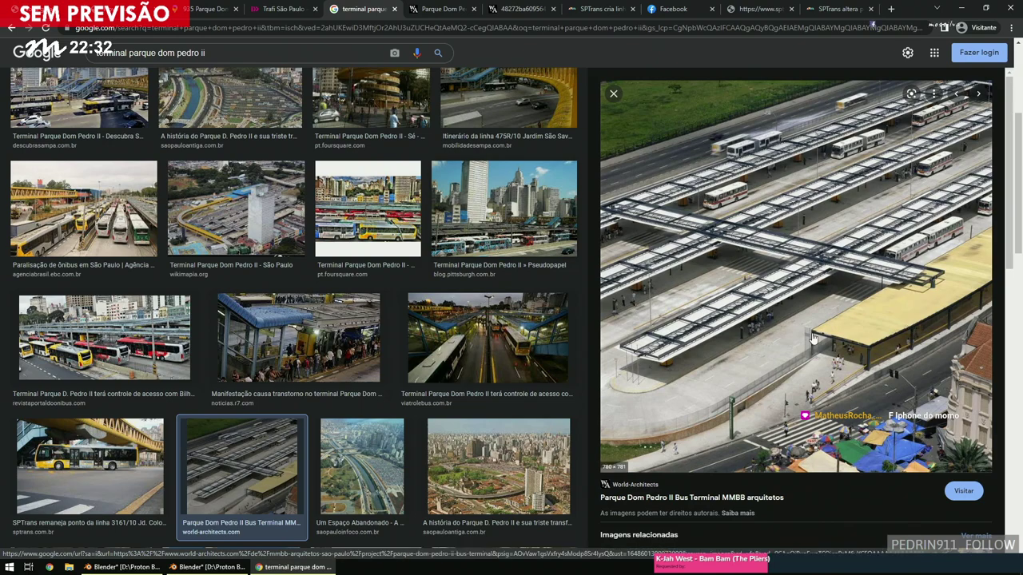
Close the omsi_vlt.blend window without saving.
click(212, 567)
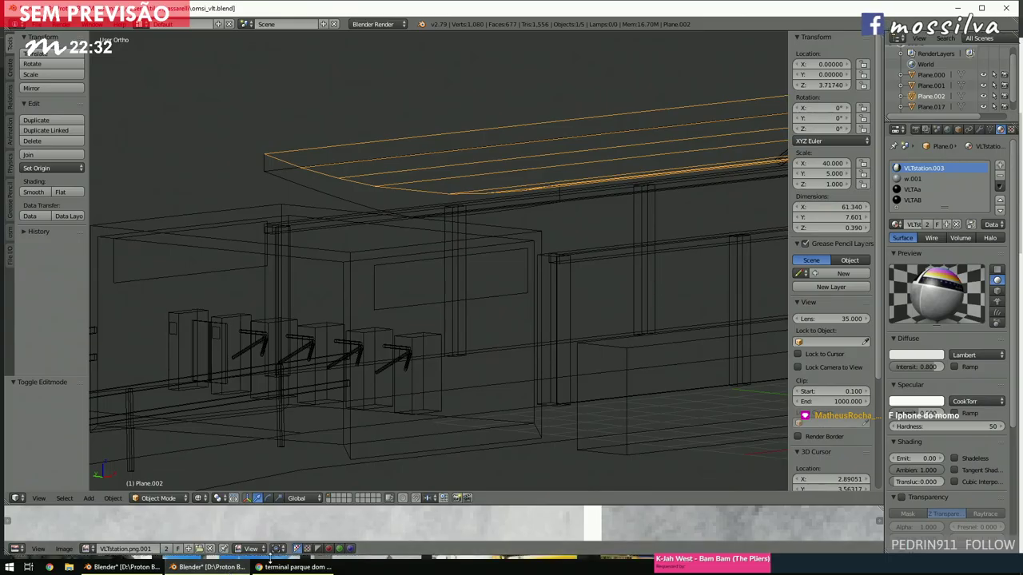
scroll(415, 327, down, 5)
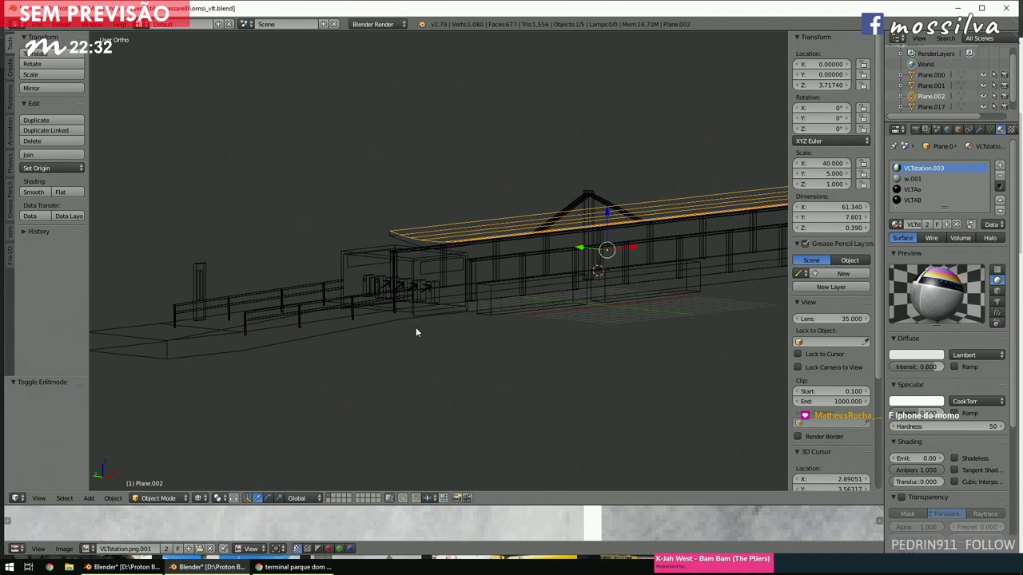
click(1015, 8)
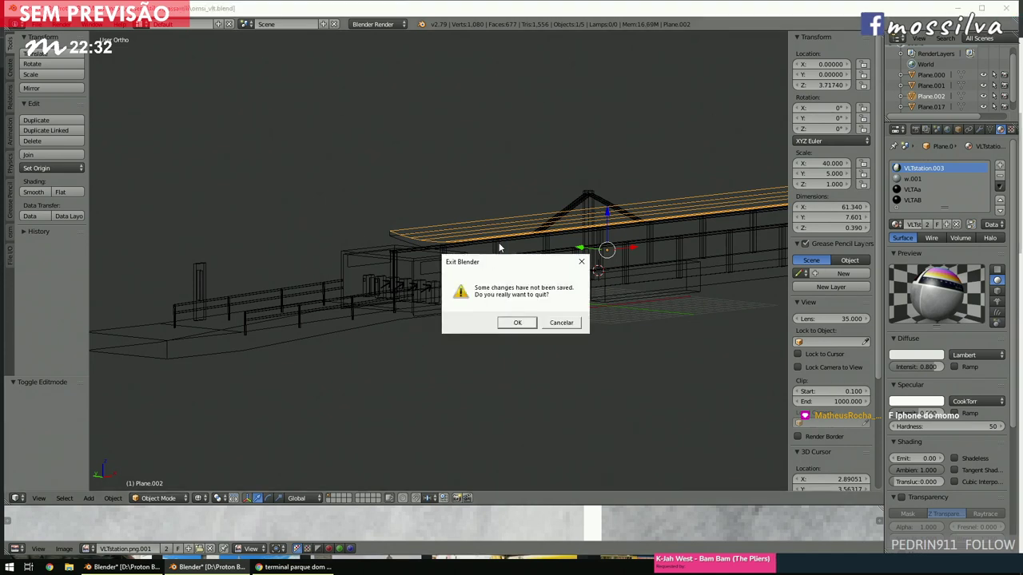
click(511, 325)
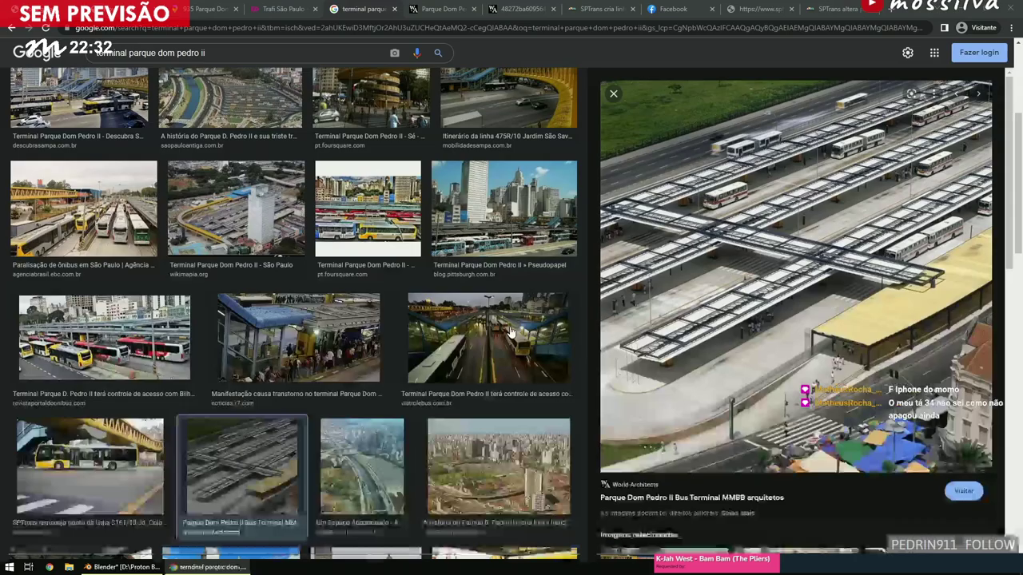
Select the long walkway plane Plane.031 in a top orthographic wireframe view.
click(124, 567)
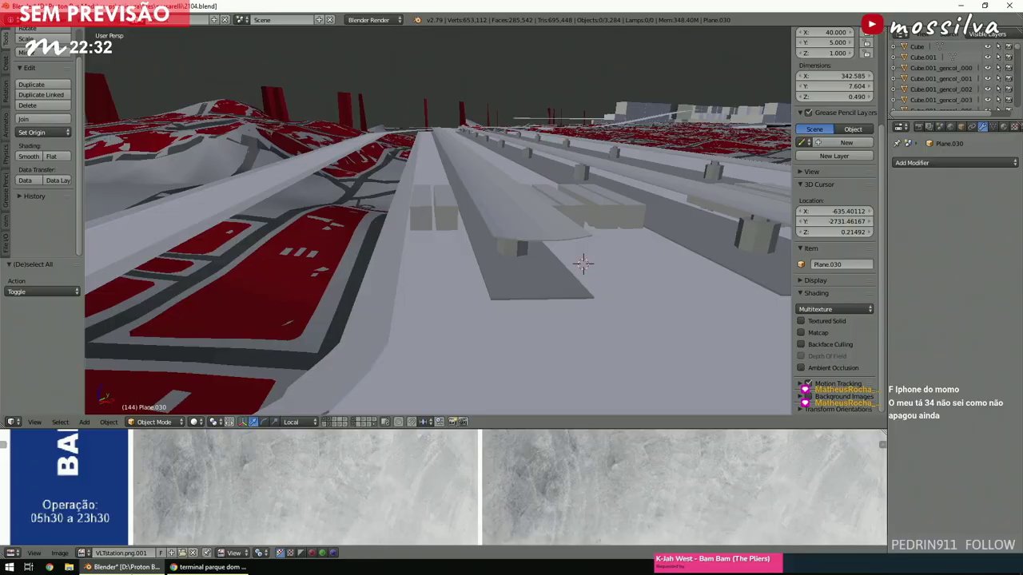
middle_drag(453, 324, 526, 245)
key(z)
key(a)
right_click(529, 239)
right_click(531, 246)
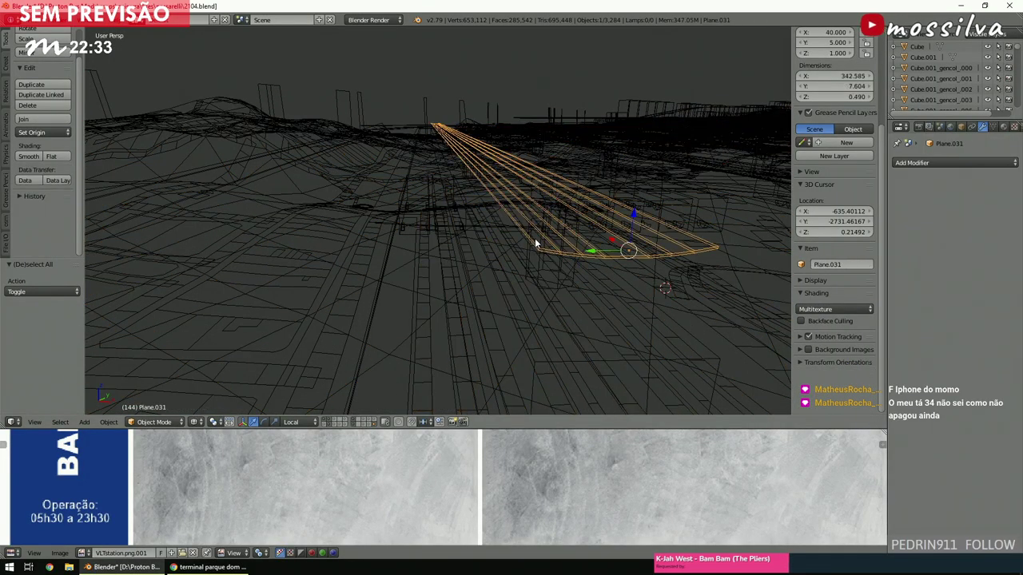
key(KP_7)
scroll(577, 247, up, 3)
key(KP_5)
scroll(577, 247, down, 5)
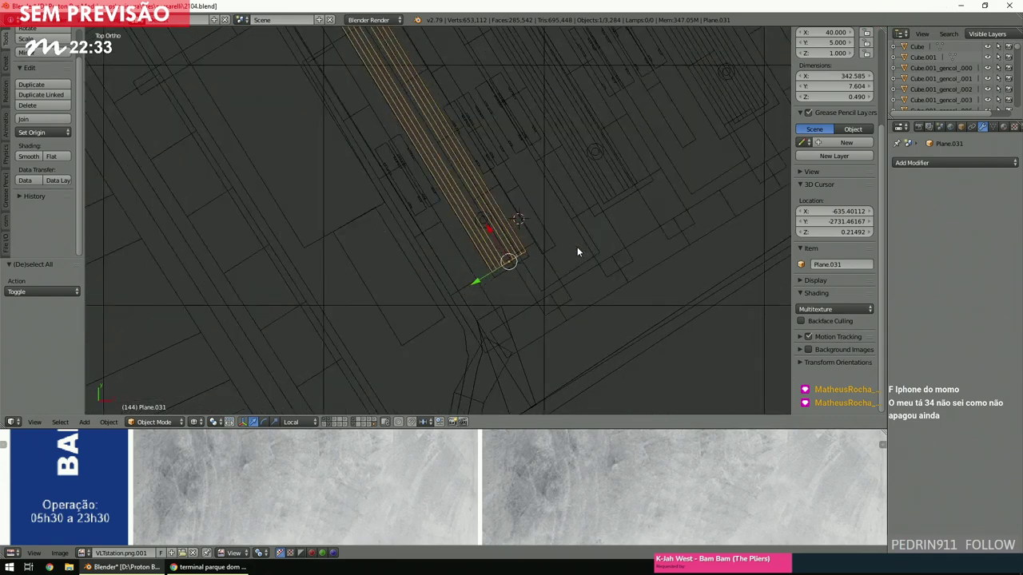
Duplicate the walkway plane, rotate the copy 90° and move it up to the platforms.
key(shift+d)
click(655, 235)
text(90)
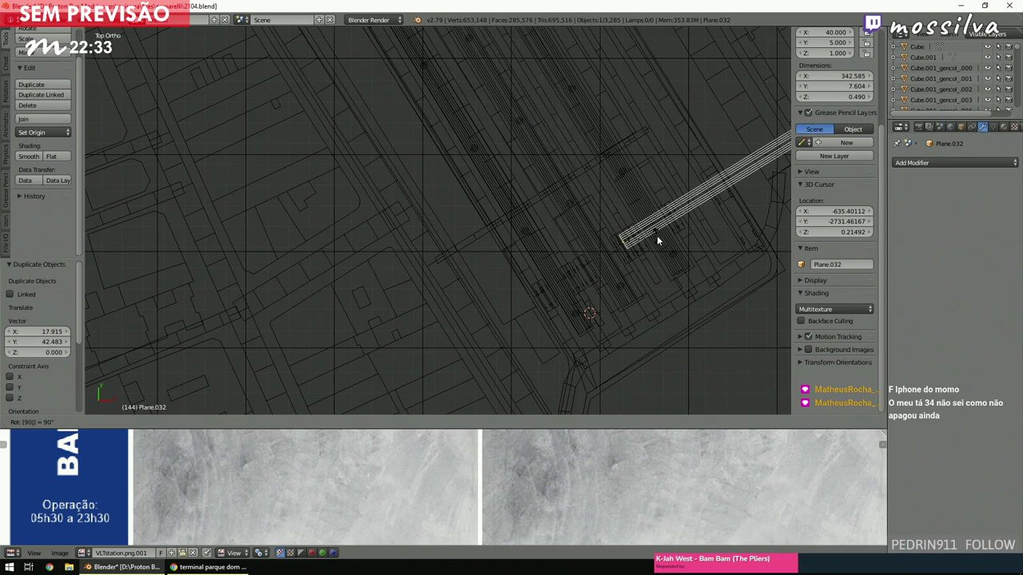
key(Return)
key(g)
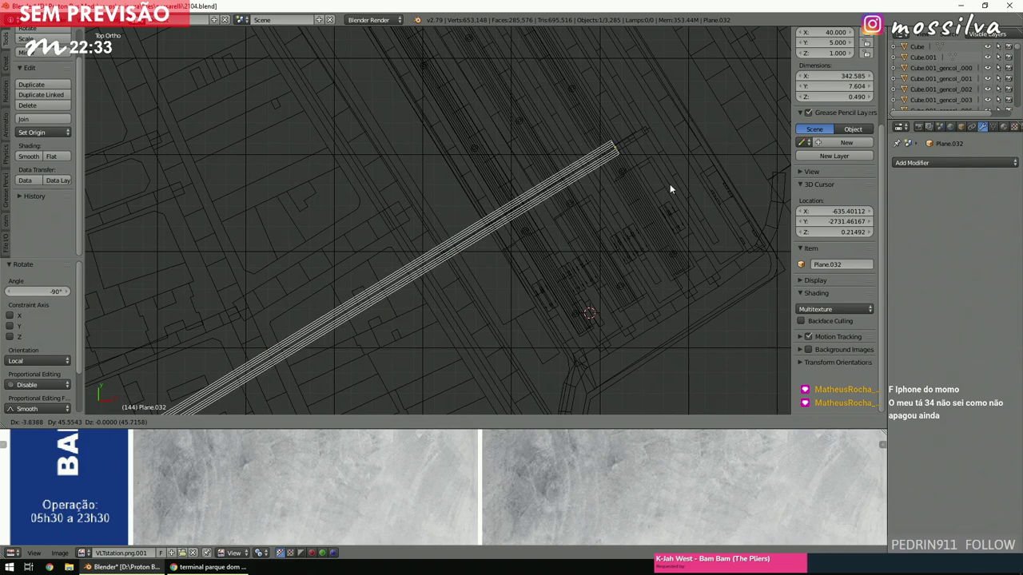
click(670, 184)
Compare the new walkway against the aerial reference photo.
click(209, 566)
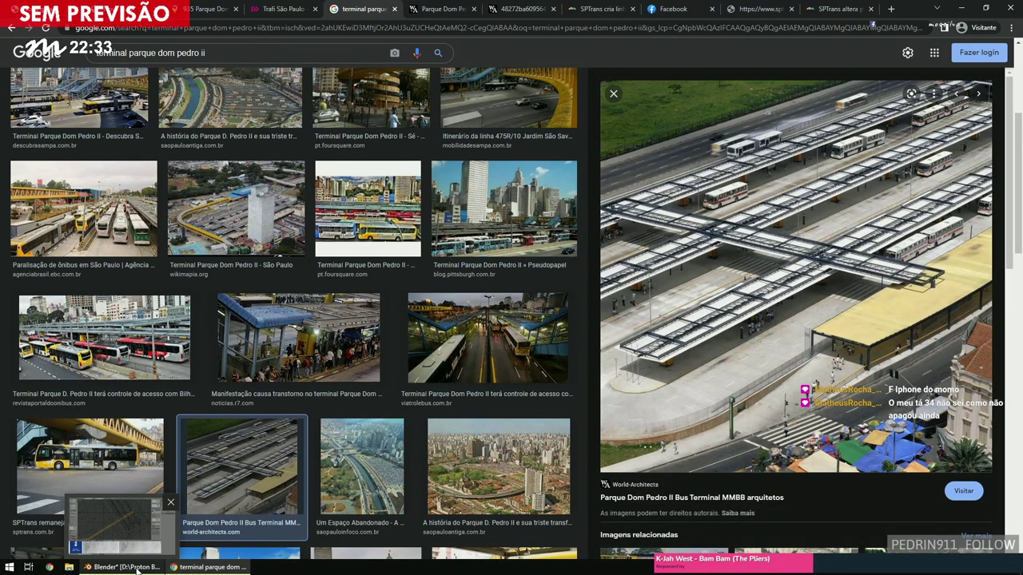
click(127, 567)
click(209, 566)
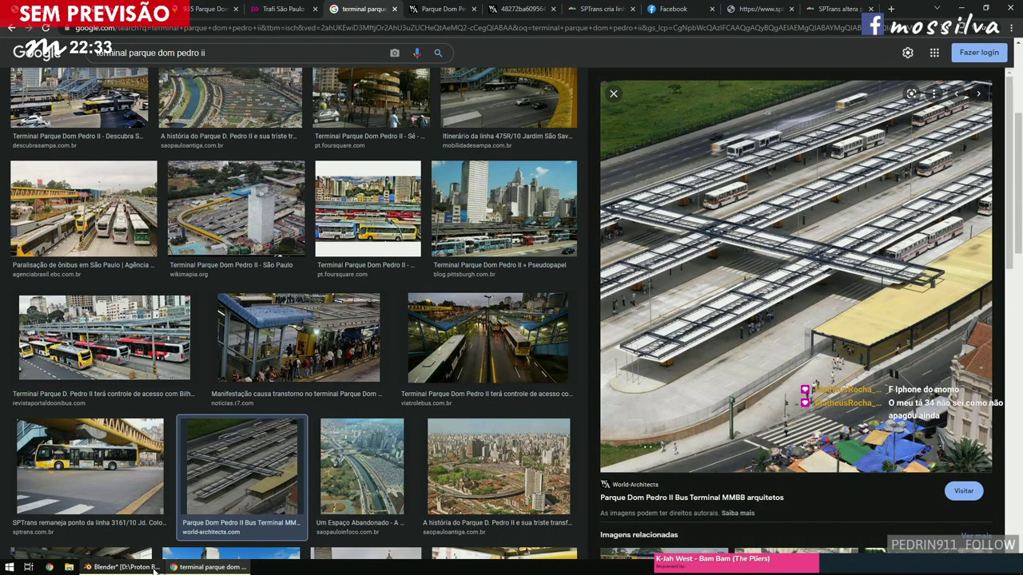
click(139, 570)
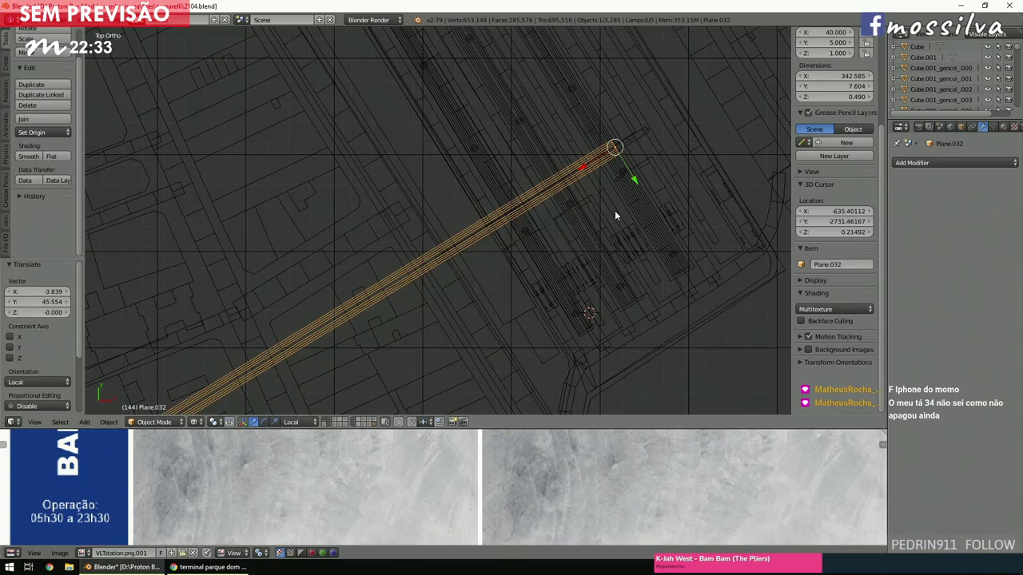
Set the walkway plane's X dimension to 90, after trying 50 and 40.
scroll(614, 210, up, 3)
scroll(838, 173, up, 4)
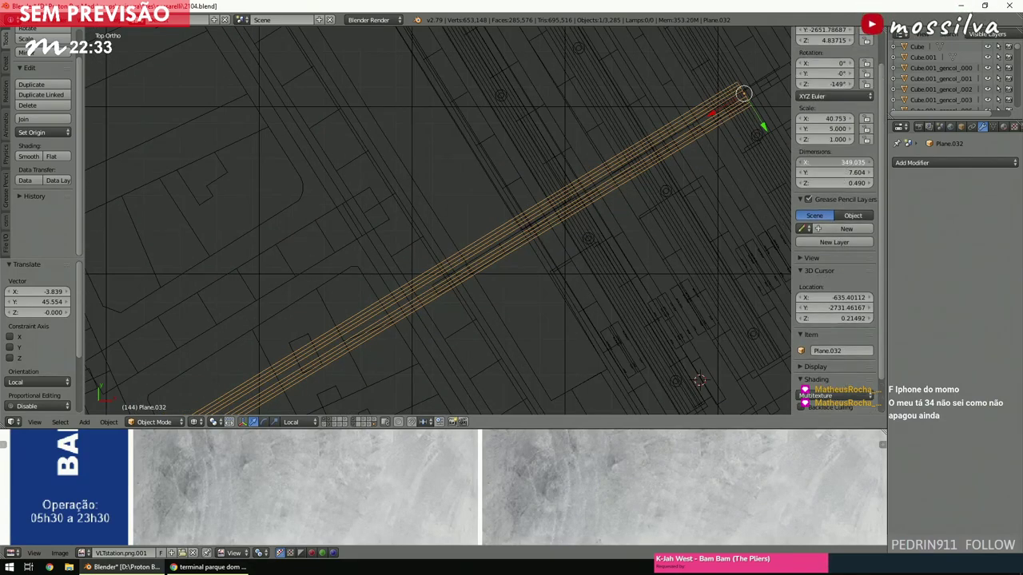
key(Return)
click(830, 163)
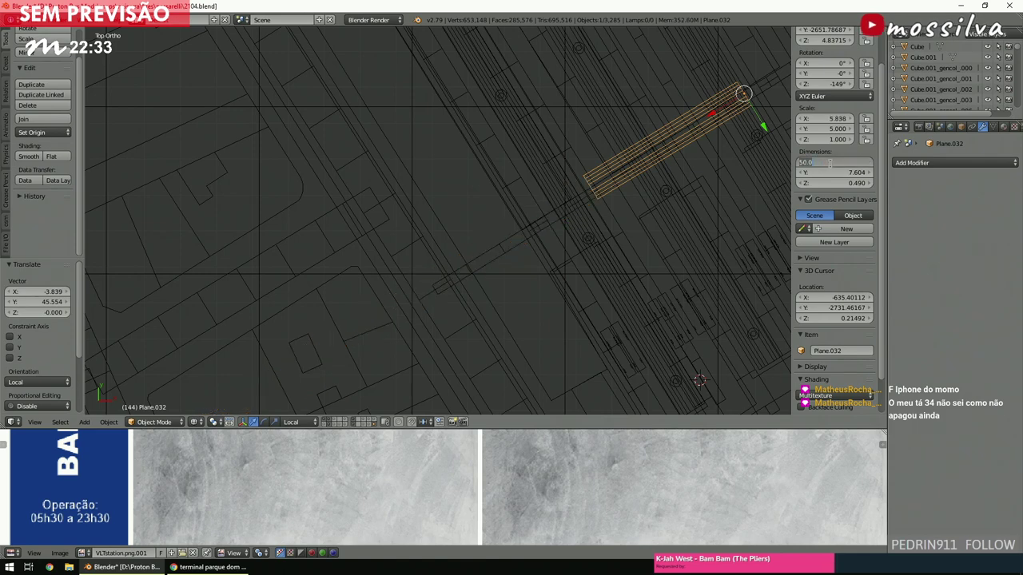
text(40)
key(Return)
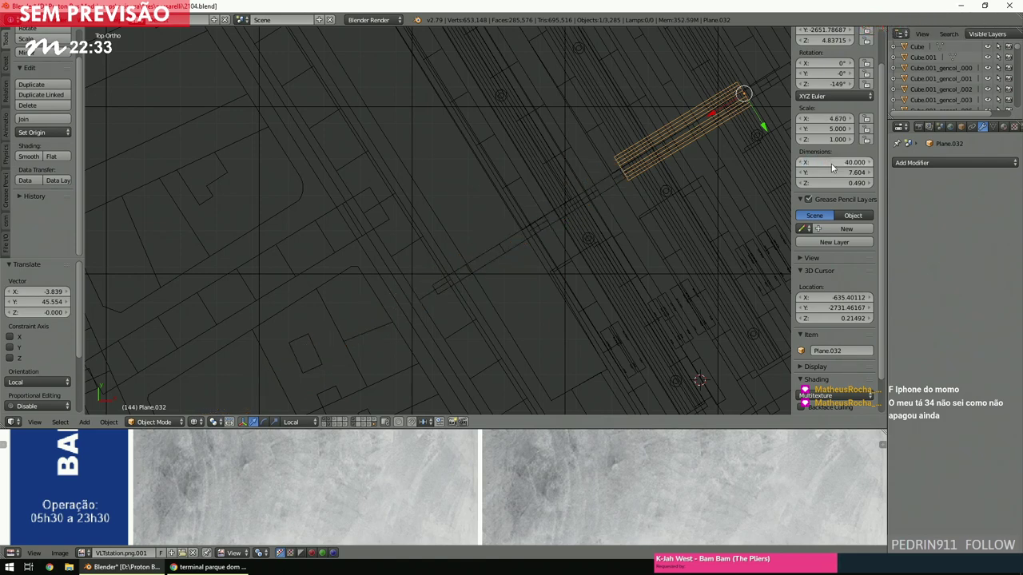
click(831, 163)
text(90)
key(Return)
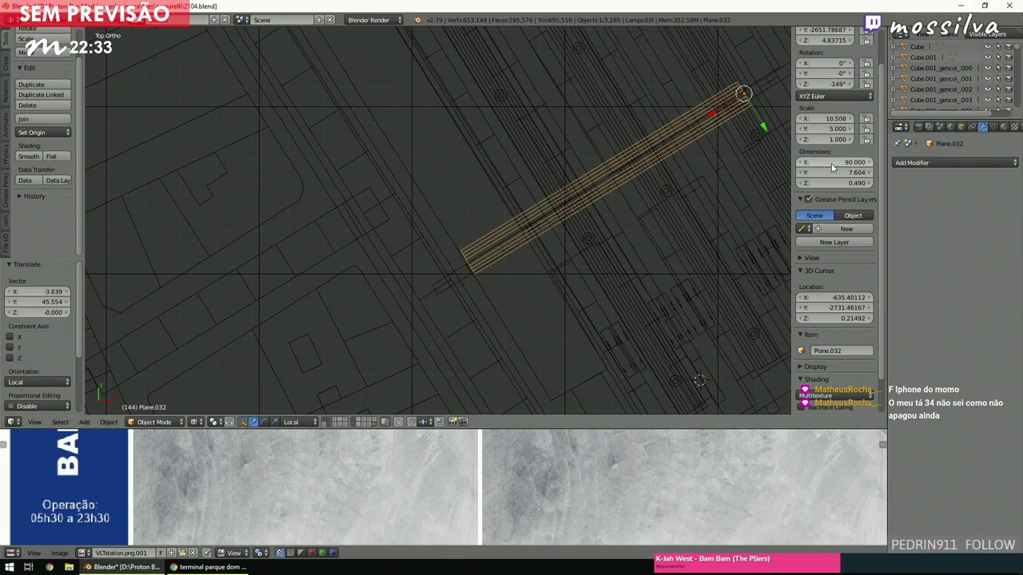
Slide the plane slightly along its local X, checking its end from another angle.
key(g)
key(x)
click(719, 112)
key(z)
scroll(719, 112, up, 6)
scroll(679, 160, up, 3)
drag(711, 148, 713, 144)
click(711, 139)
key(z)
mouse_move(710, 140)
middle_down()
mouse_move(623, 96)
mouse_move(614, 110)
middle_up()
key(z)
scroll(636, 175, up, 6)
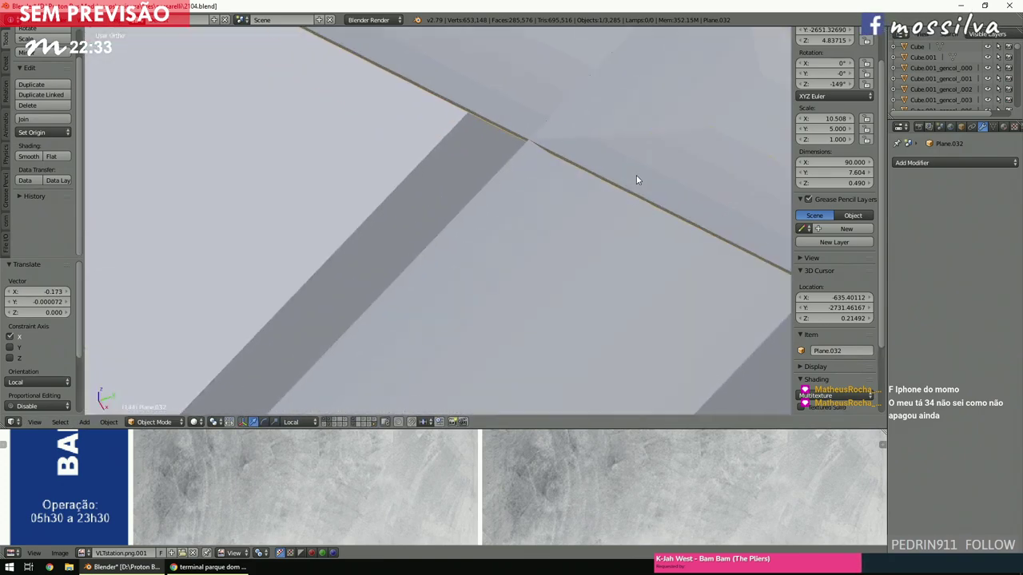
shift+scroll(636, 175, down, 2)
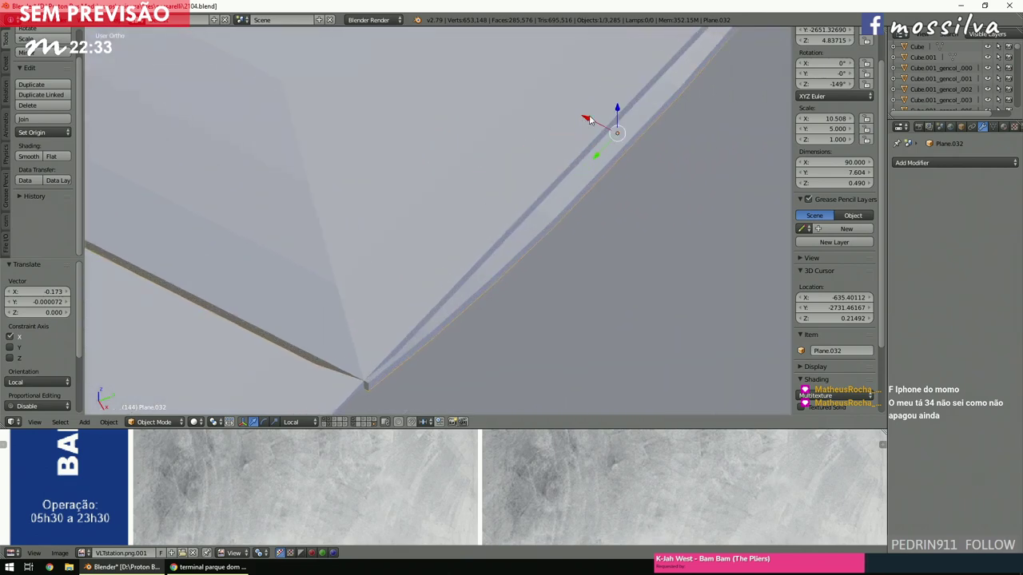
Fine-tune the plane's position along local X, then duplicate it in place from top view.
key(g)
key(x)
key(x)
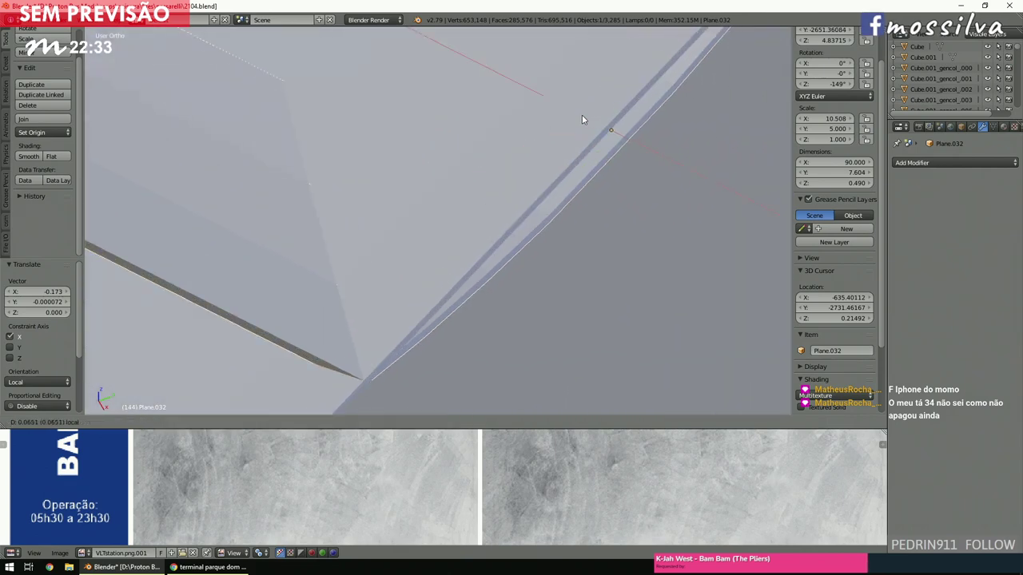
click(582, 120)
scroll(582, 121, down, 8)
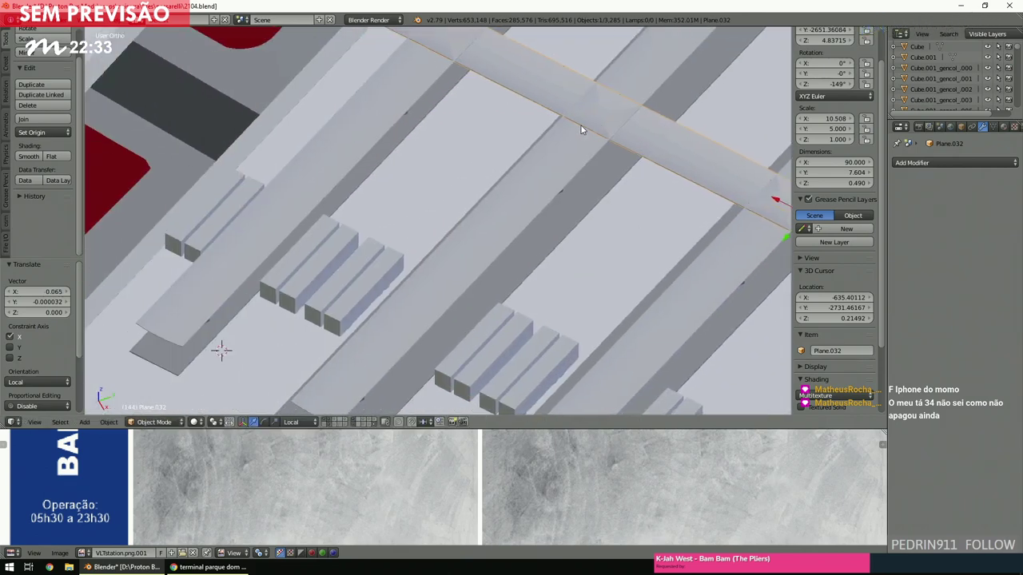
scroll(581, 126, up, 5)
scroll(581, 126, down, 5)
middle_drag(580, 127, 600, 146)
key(KP_7)
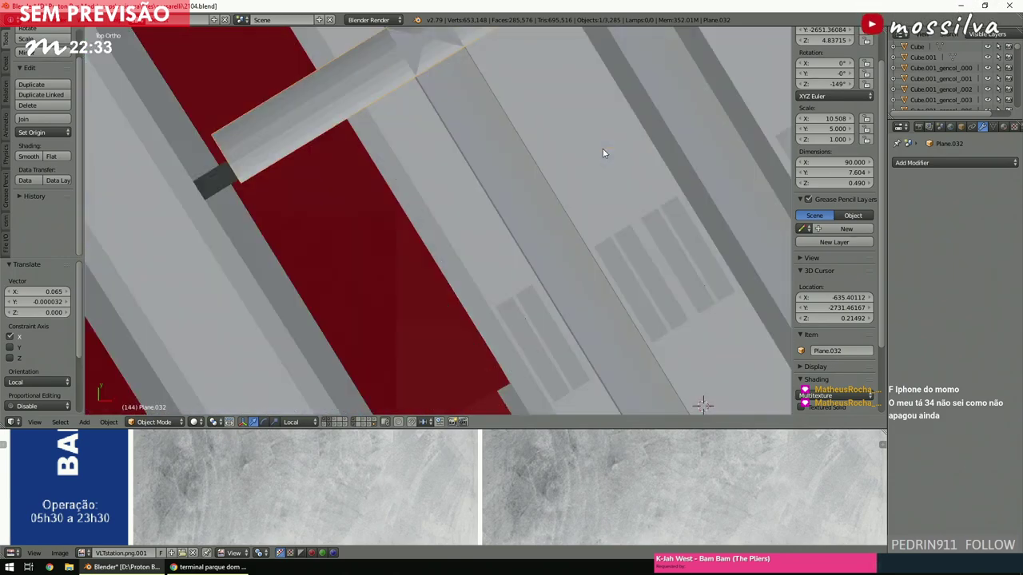
key(z)
scroll(602, 148, down, 5)
key(shift+d)
right_click(603, 149)
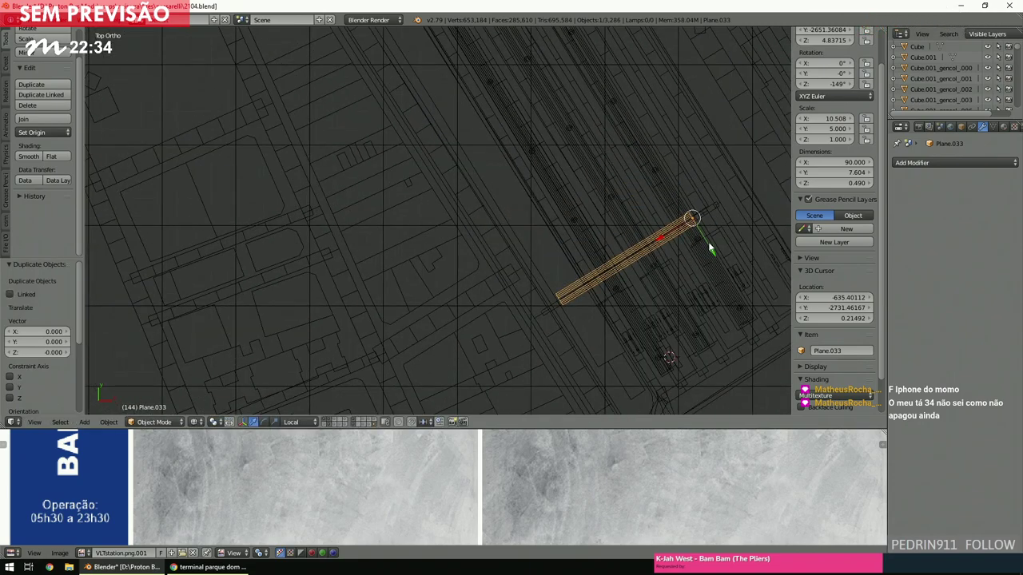
Shift the copied walkway Plane.033 -100 along its local Y as a second crossing walkway.
key(g)
key(y)
click(579, 100)
shift+scroll(577, 111, up, 5)
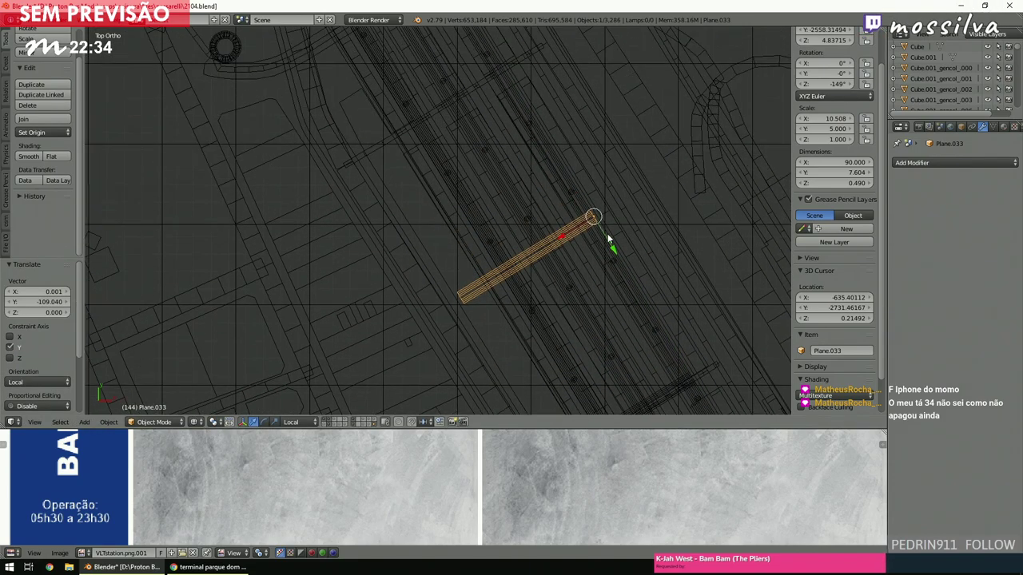
key(g)
key(y)
click(515, 95)
ctrl+scroll(520, 100, up, 4)
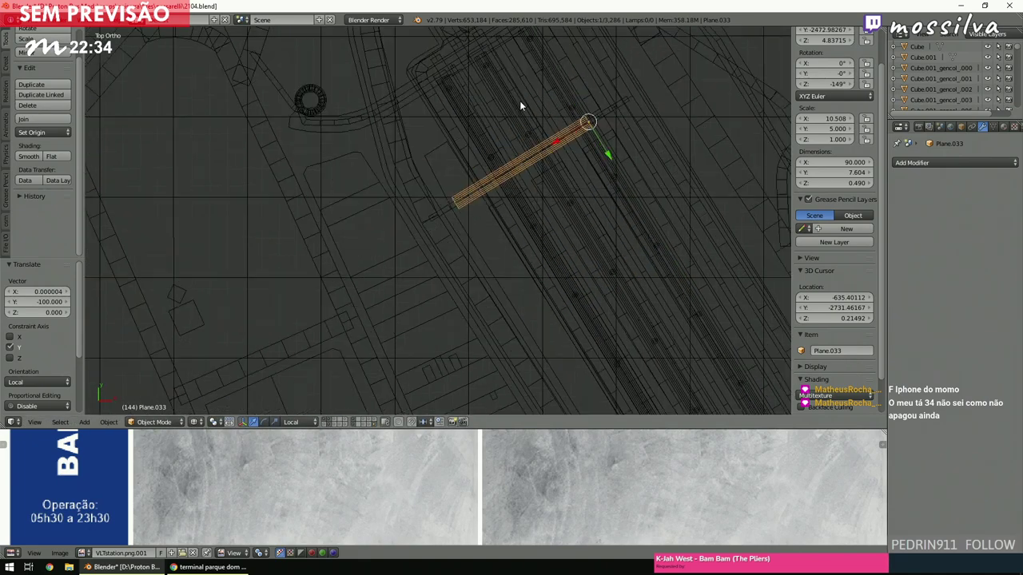
shift+scroll(520, 104, up, 5)
scroll(535, 172, up, 3)
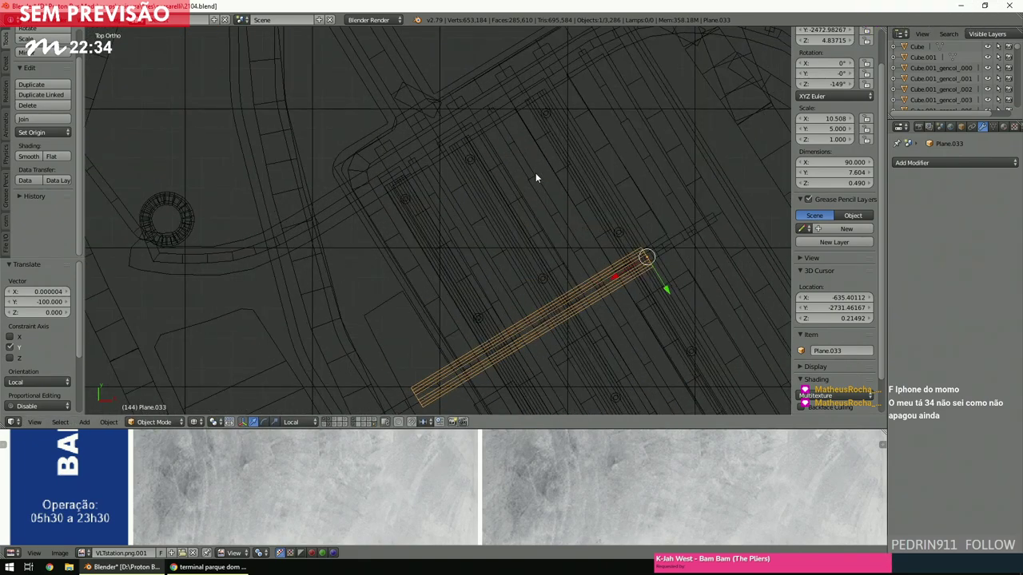
shift+scroll(535, 173, down, 3)
ctrl+scroll(539, 176, up, 3)
scroll(540, 174, up, 2)
scroll(535, 174, up, 2)
ctrl+scroll(535, 174, up, 4)
scroll(535, 179, up, 1)
scroll(525, 175, up, 2)
ctrl+scroll(526, 174, down, 2)
shift+scroll(556, 180, up, 1)
ctrl+scroll(575, 176, down, 2)
Deselect everything and view the terminal in textured shading from a tilted angle.
shift+scroll(591, 173, down, 2)
shift+scroll(640, 170, up, 2)
drag(678, 155, 682, 156)
key(a)
shift+scroll(585, 205, down, 5)
shift+scroll(584, 205, down, 4)
scroll(584, 204, down, 6)
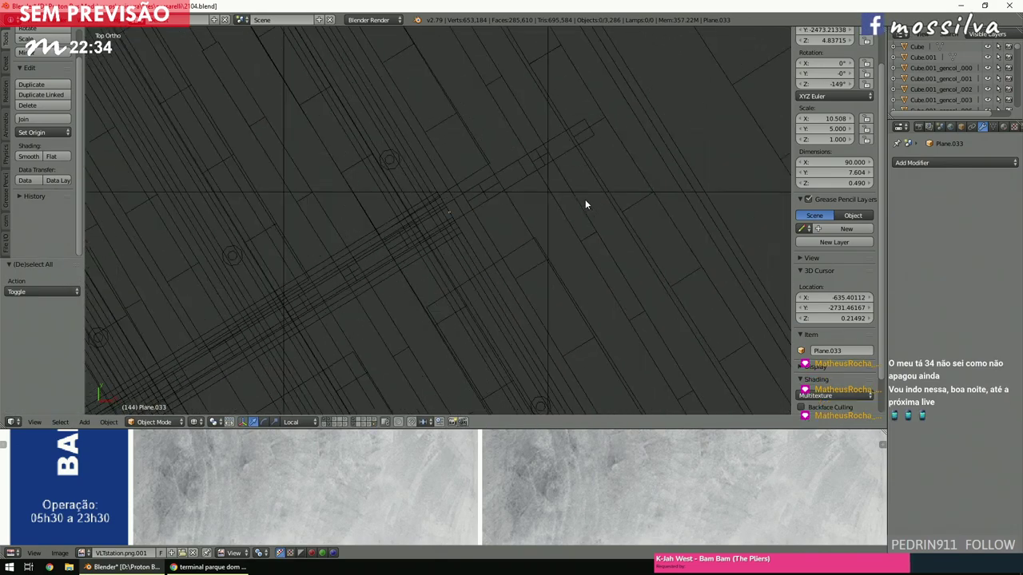
key(z)
mouse_move(584, 206)
middle_down()
mouse_move(577, 222)
mouse_move(586, 168)
mouse_move(584, 181)
mouse_move(569, 158)
middle_up()
scroll(578, 222, up, 5)
scroll(562, 156, down, 4)
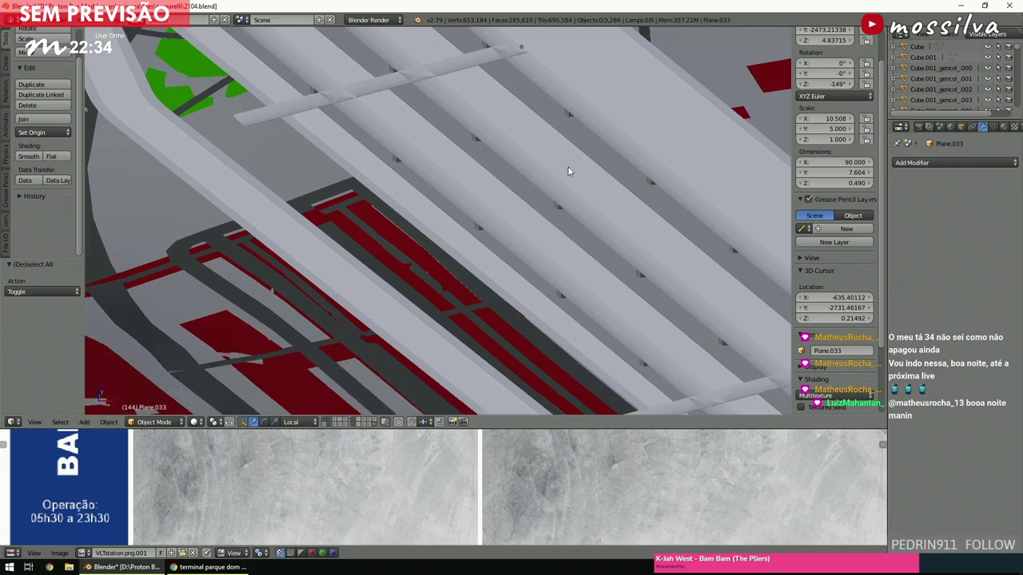
key(alt+z)
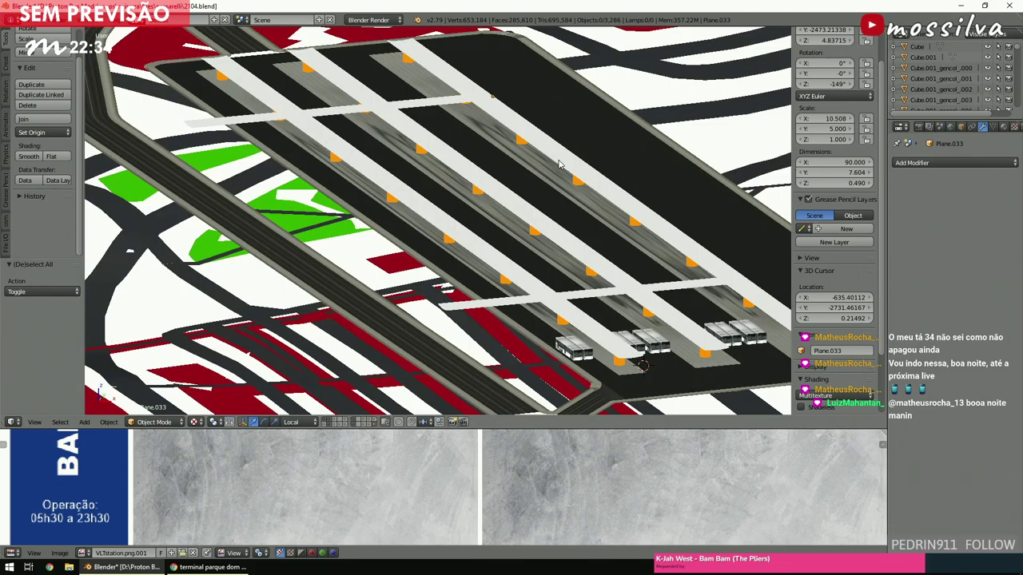
Enter Edit Mode on Cube.024 and apply stmarys_pave_tile.png to all its faces.
key(z)
right_click(465, 260)
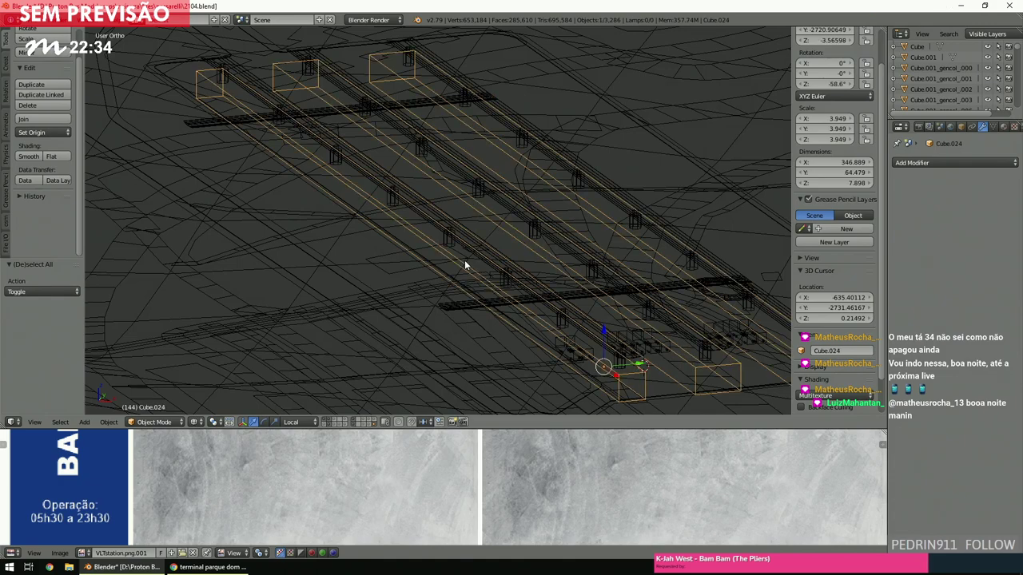
click(155, 422)
click(160, 396)
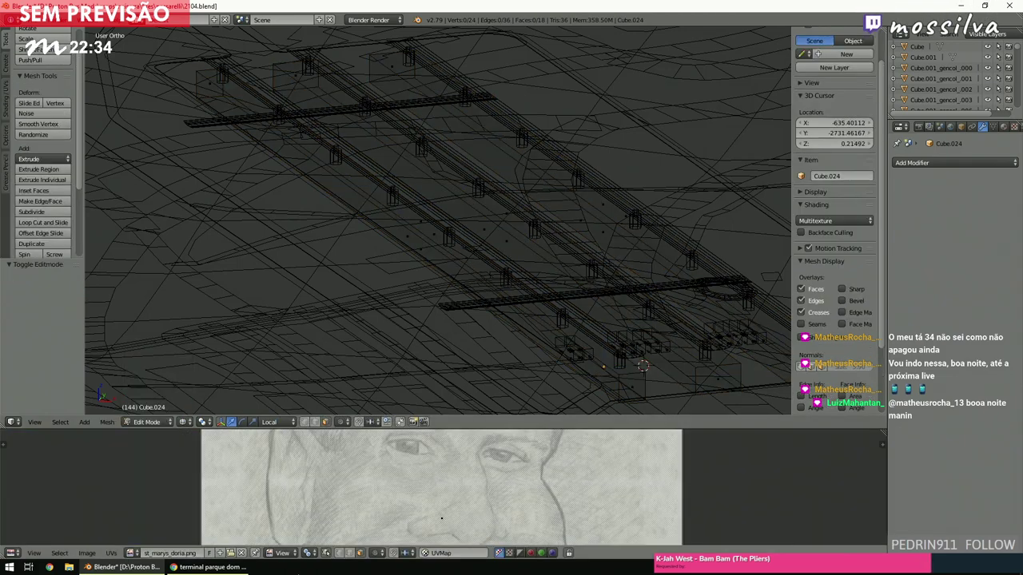
click(131, 553)
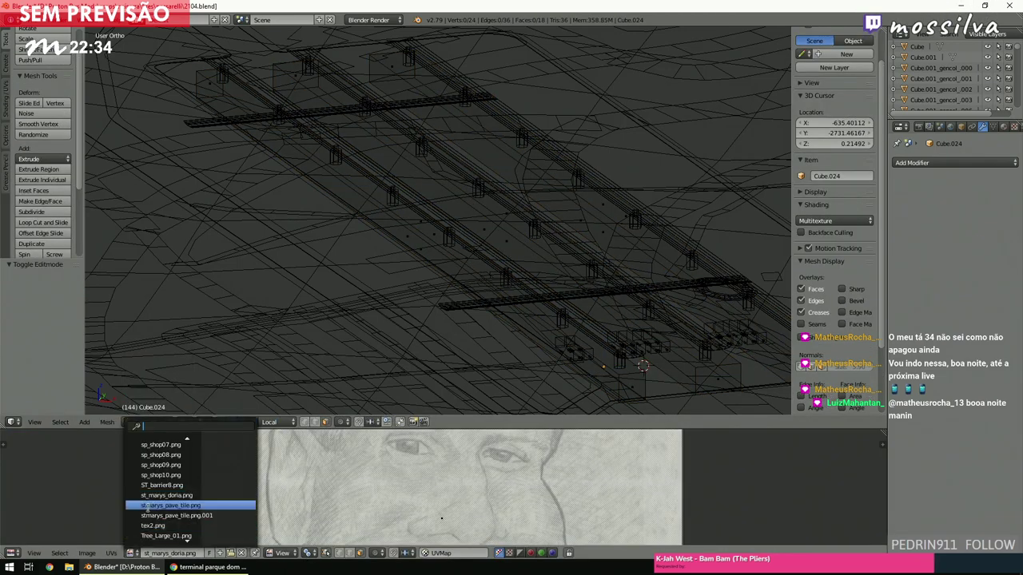
key(Escape)
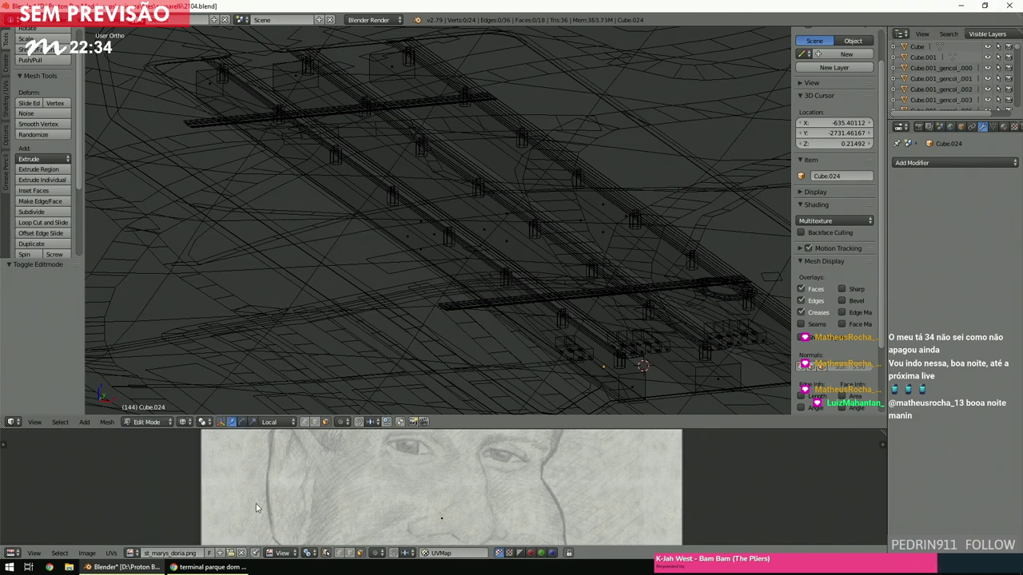
key(a)
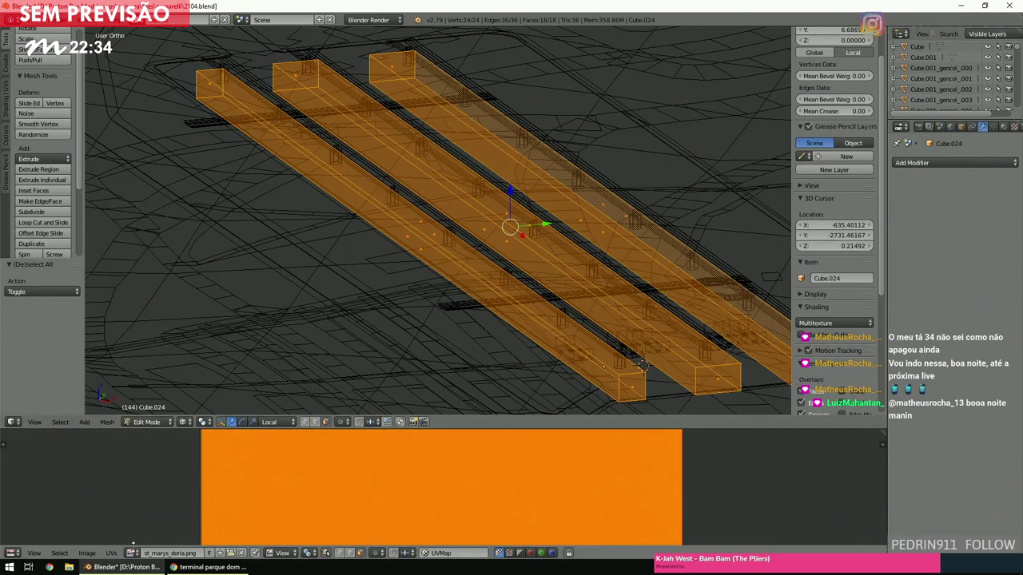
click(132, 553)
click(155, 510)
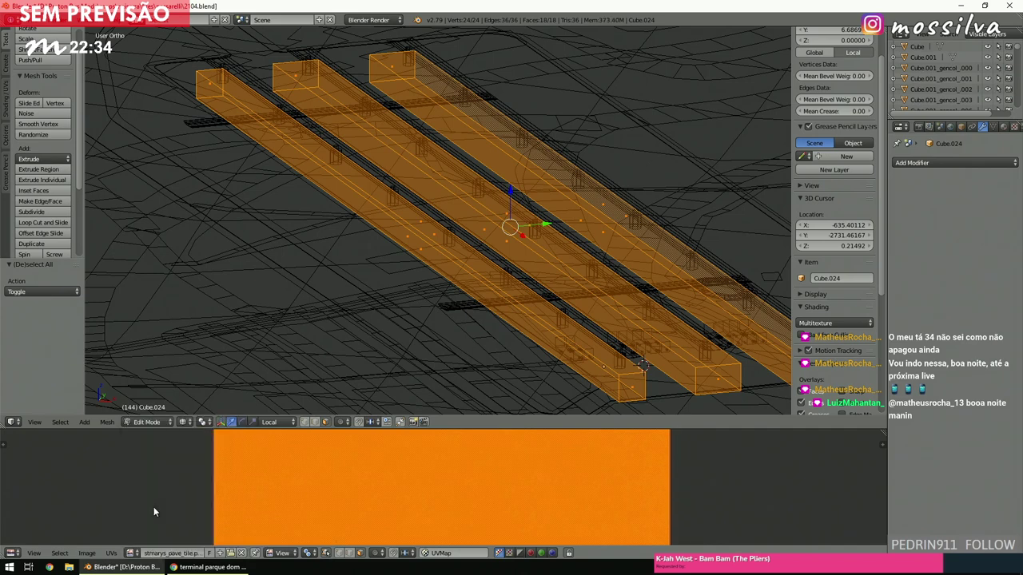
Delete three long faces of the platform blocks, then preview them textured.
right_click(430, 262)
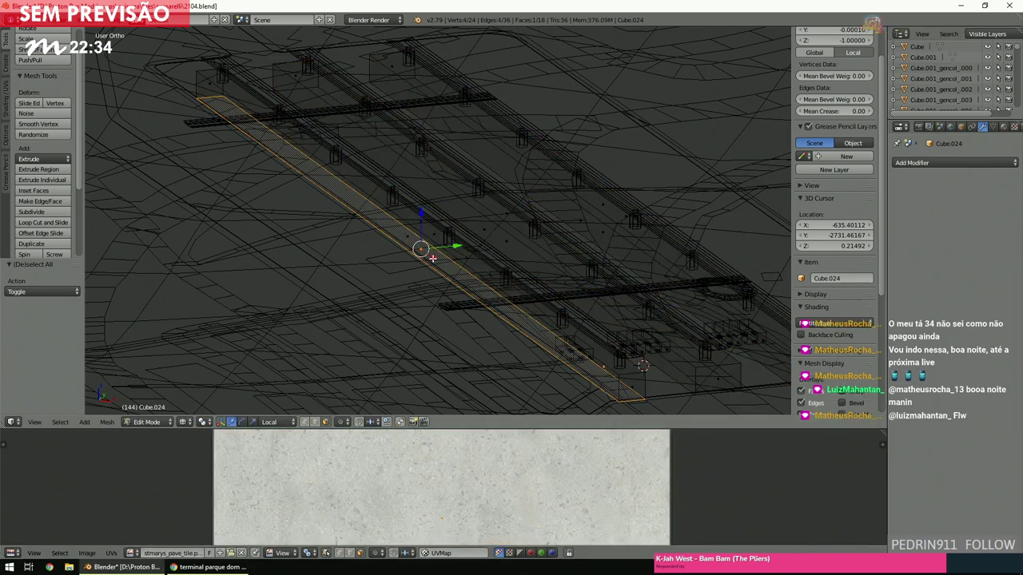
shift+right_click(509, 245)
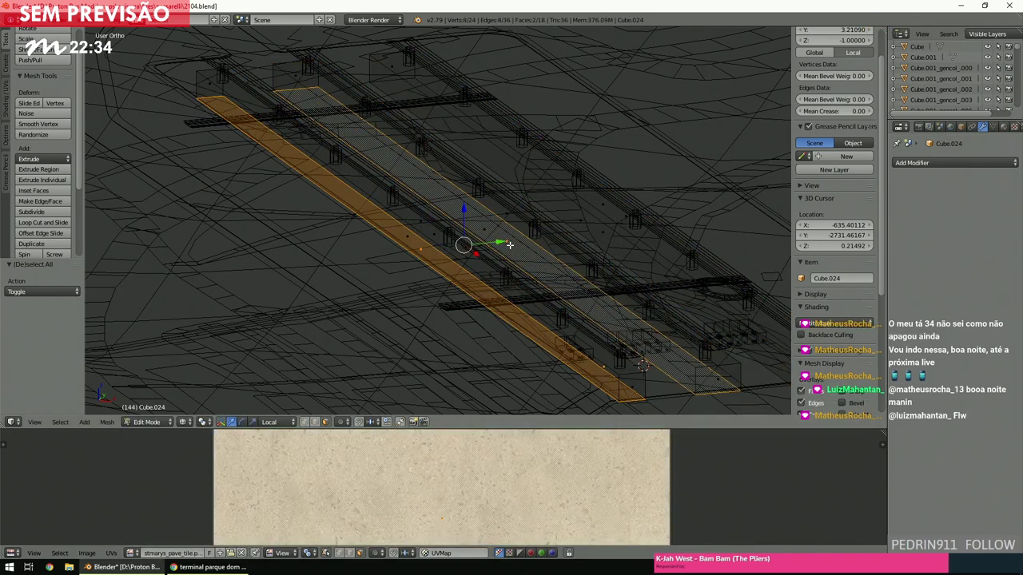
shift+right_click(591, 226)
shift+right_click(603, 229)
shift+right_click(609, 231)
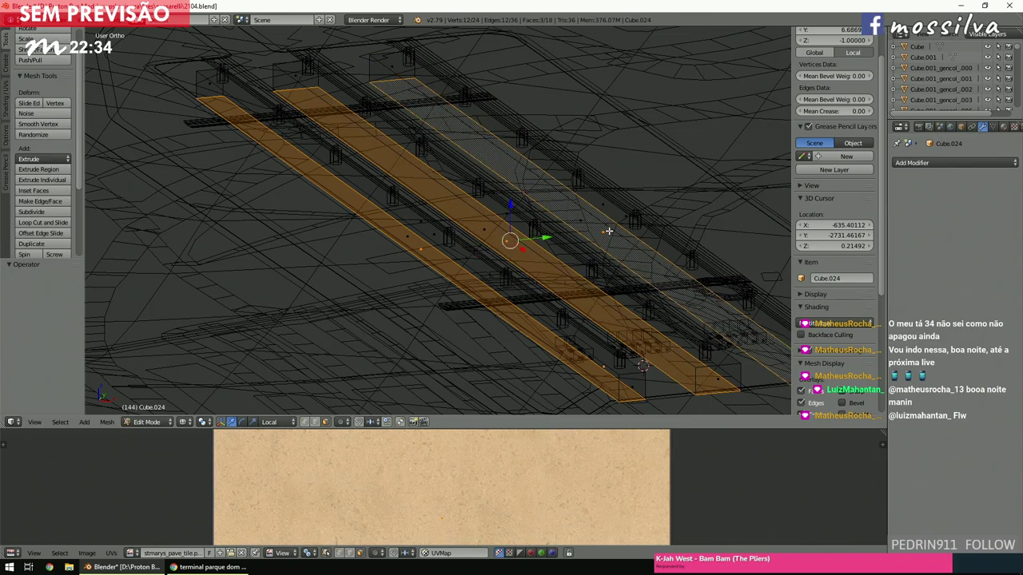
middle_drag(609, 231, 507, 240)
key(x)
click(588, 231)
right_click(441, 239)
key(a)
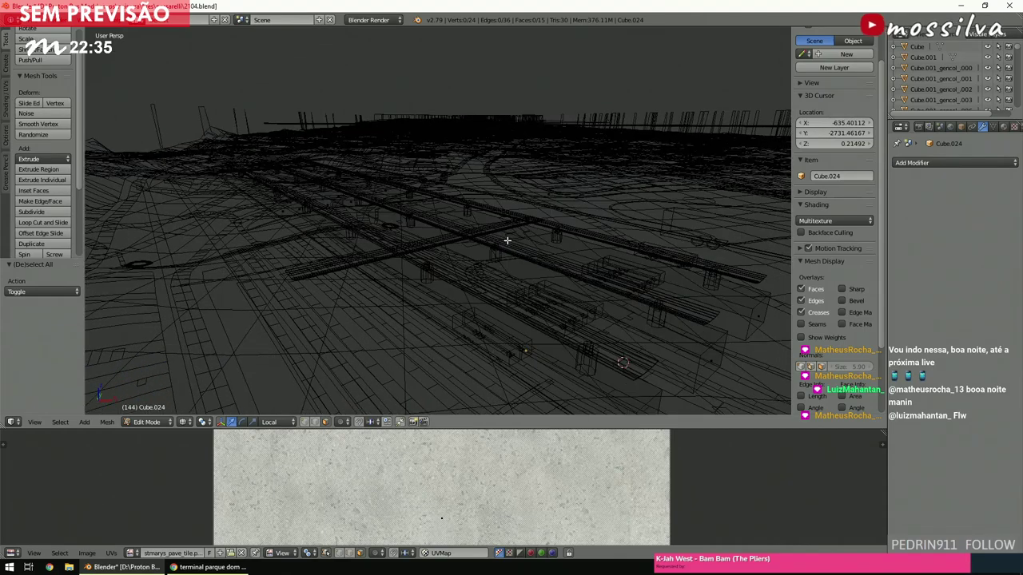
key(alt+z)
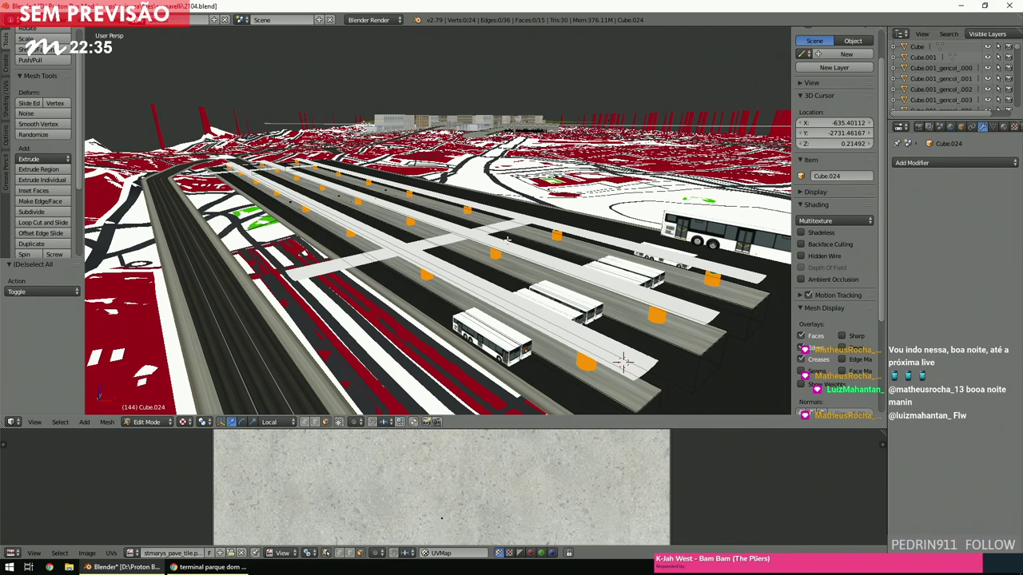
Return Cube.024 to Object Mode and orbit around the platforms in textured shading.
key(z)
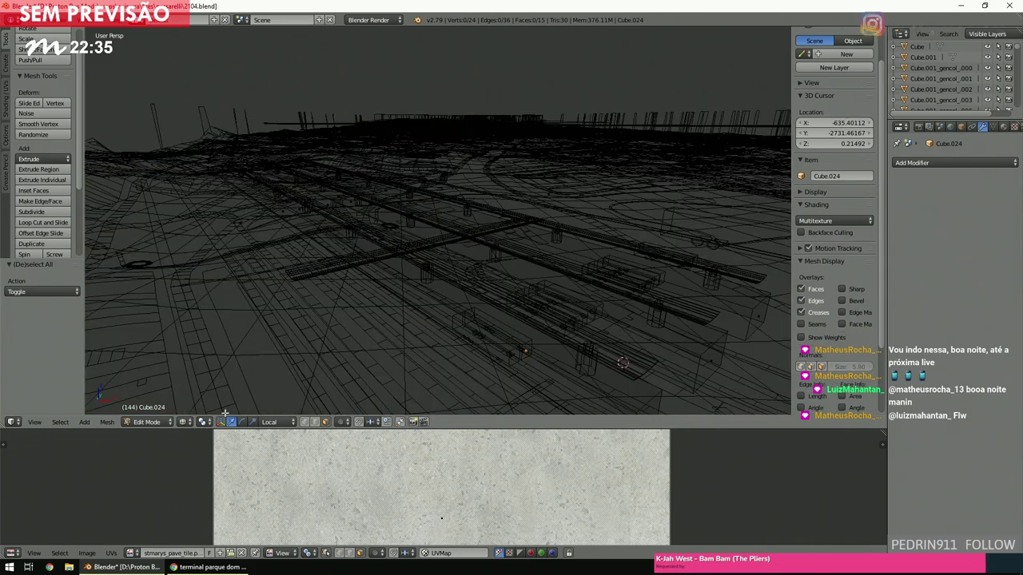
click(157, 420)
click(156, 409)
mouse_move(432, 346)
middle_down()
mouse_move(453, 289)
mouse_move(467, 313)
middle_up()
key(z)
scroll(468, 318, down, 3)
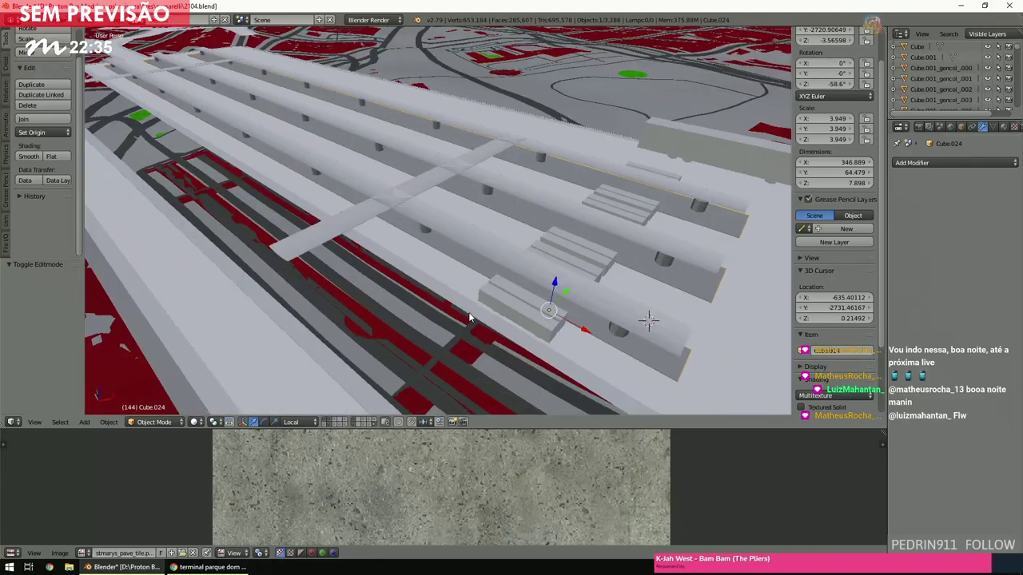
scroll(468, 314, up, 12)
scroll(468, 317, down, 3)
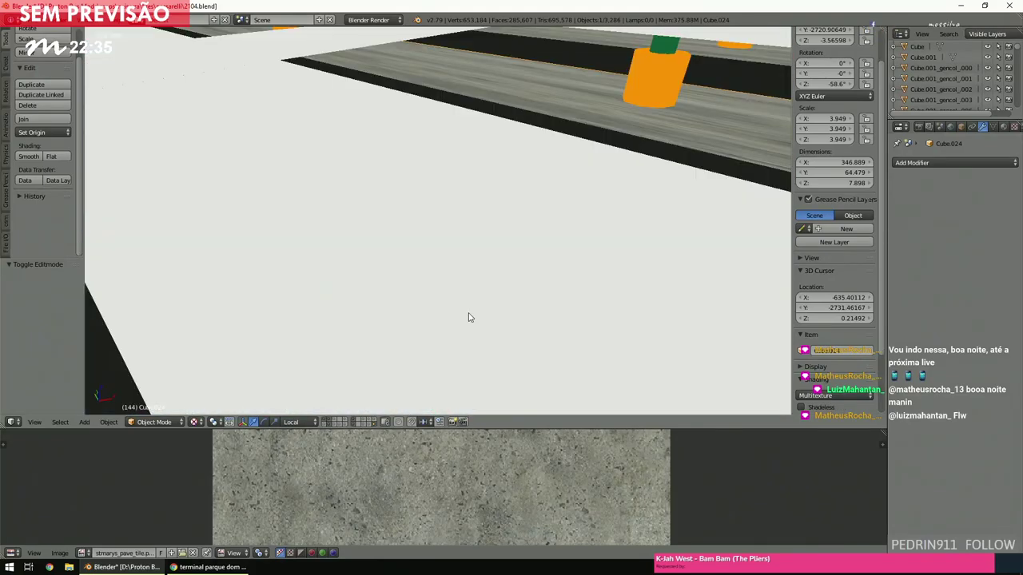
key(z)
scroll(468, 318, down, 8)
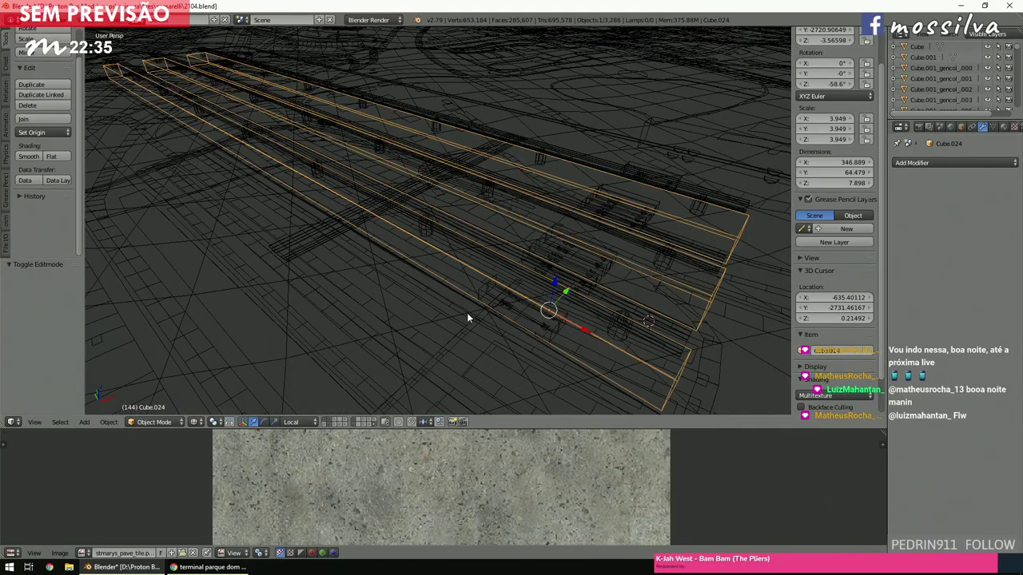
key(z)
key(z)
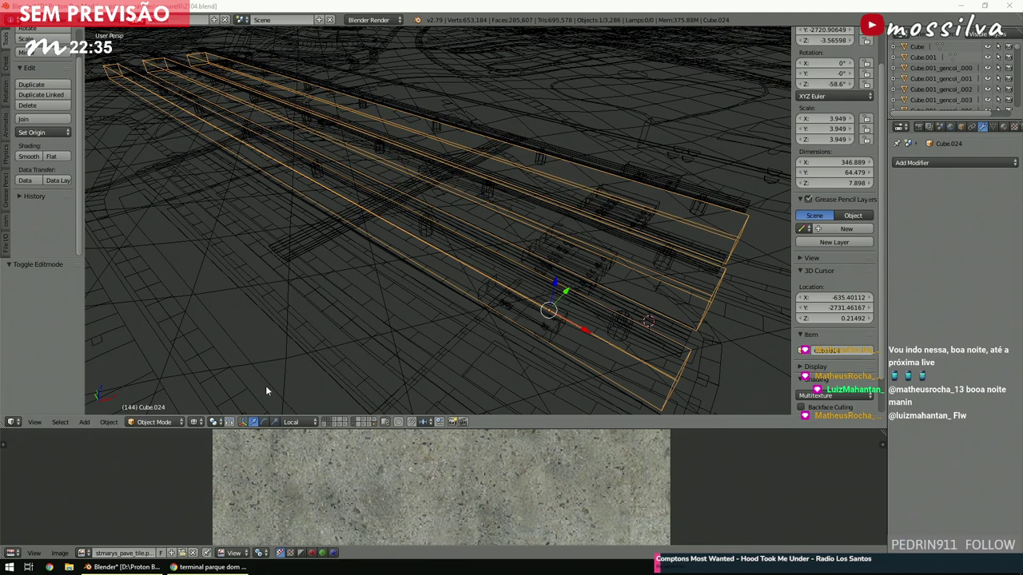
Zoom into a straight-down top view of the station and select the Cylinder.001 pillar row.
scroll(436, 294, down, 5)
middle_drag(440, 254, 409, 263)
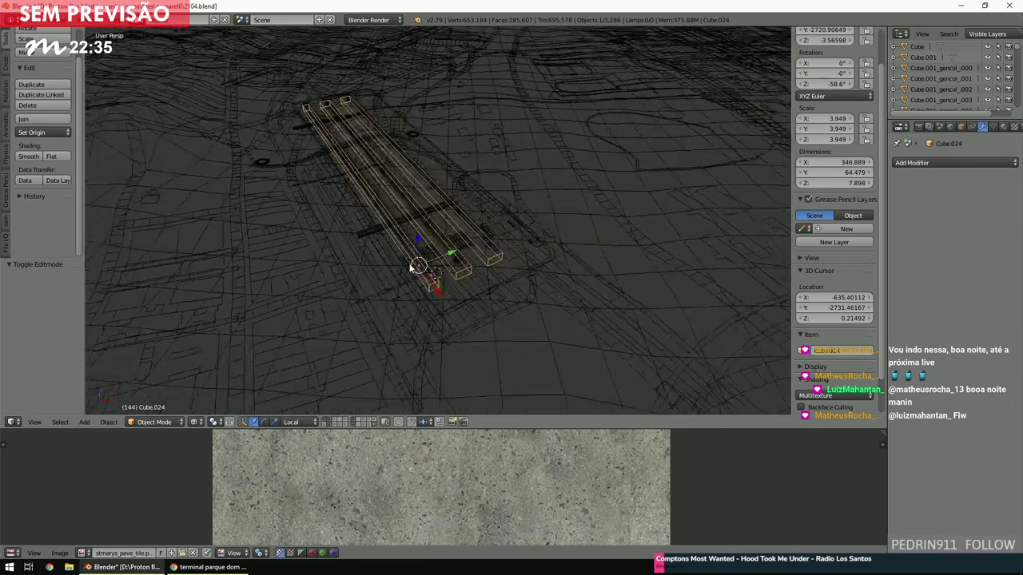
key(a)
scroll(409, 263, up, 1)
key(KP_7)
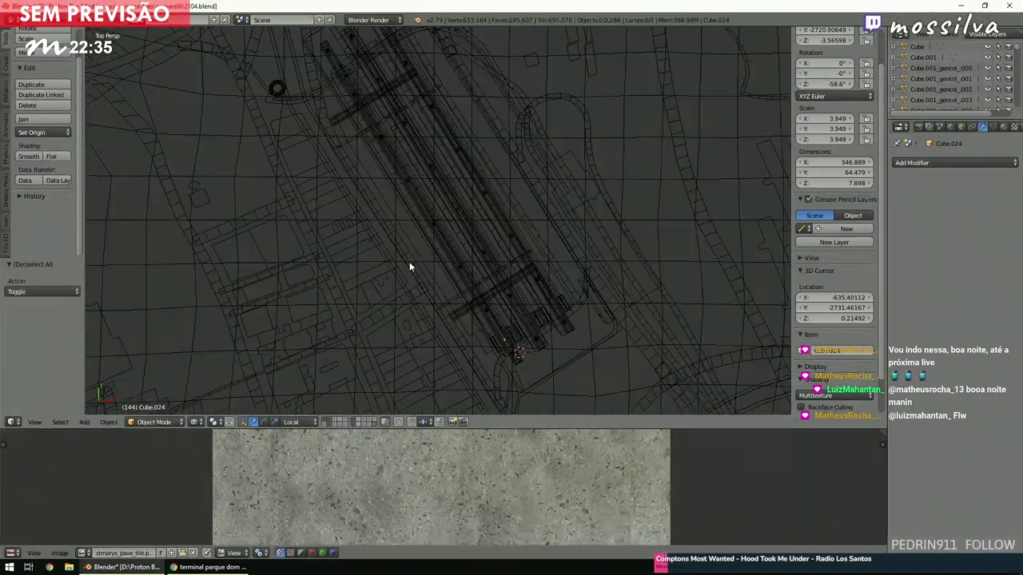
scroll(409, 261, up, 8)
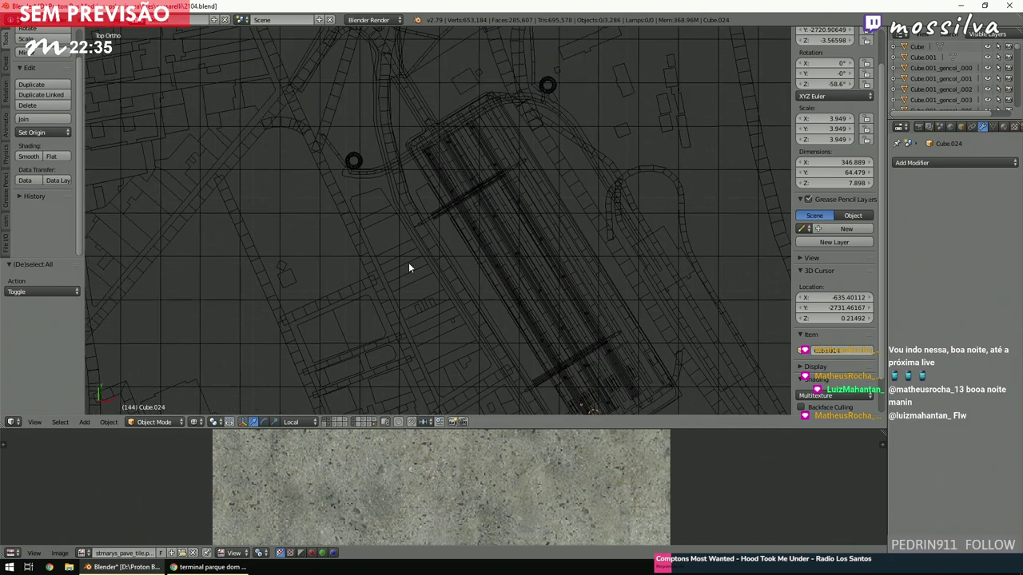
scroll(408, 264, up, 5)
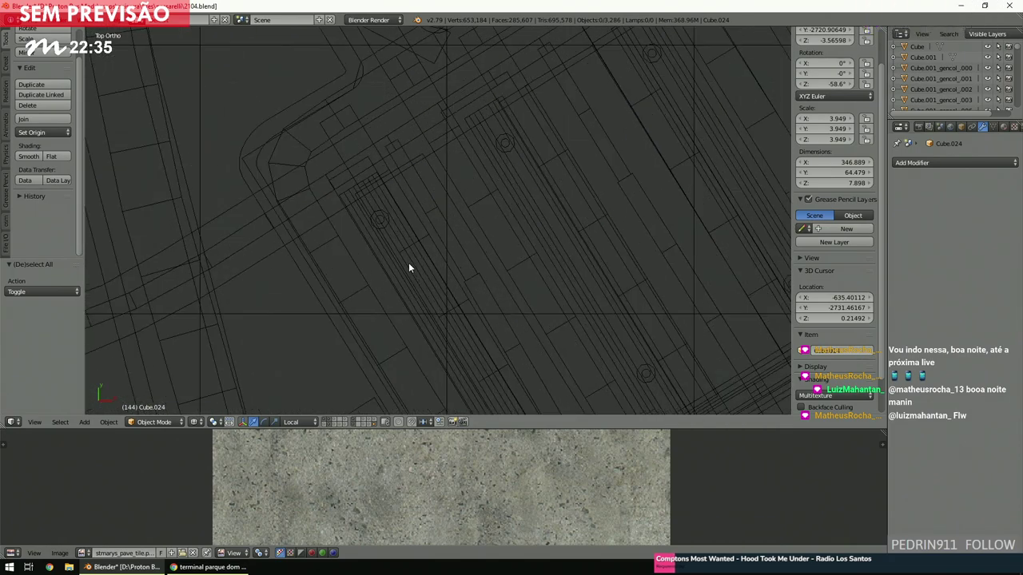
middle_drag(409, 272, 476, 234)
scroll(476, 234, down, 5)
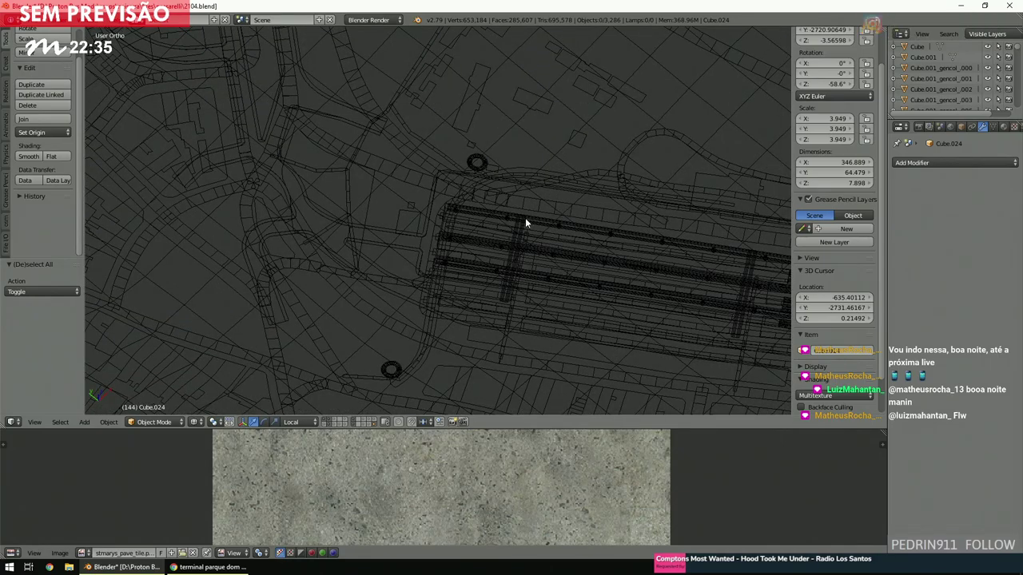
middle_drag(534, 215, 523, 219)
key(KP_7)
scroll(508, 228, up, 5)
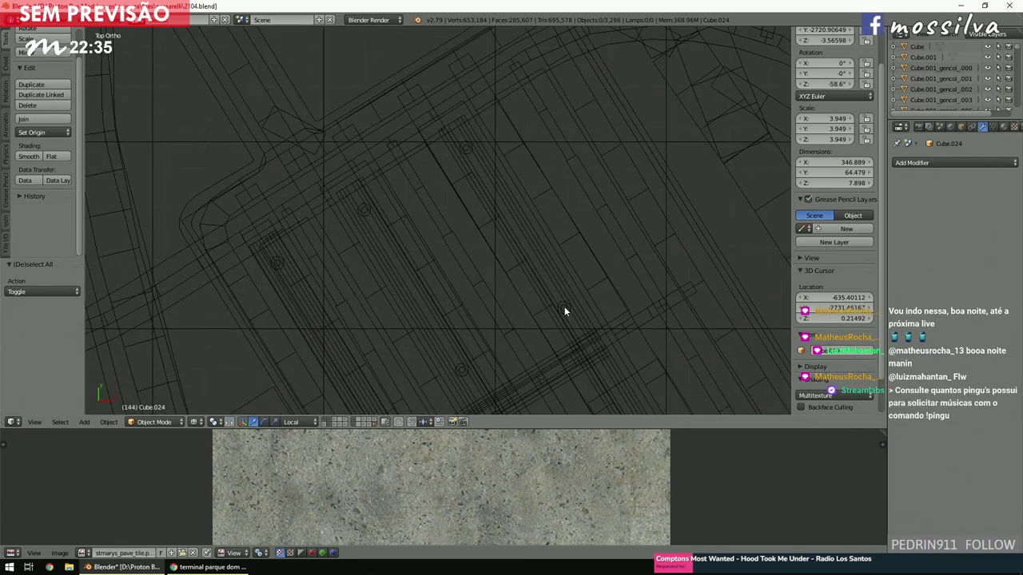
right_click(565, 310)
Set the Array relative offset X to 13 on each of the three Cylinder pillar rows.
scroll(564, 309, down, 4)
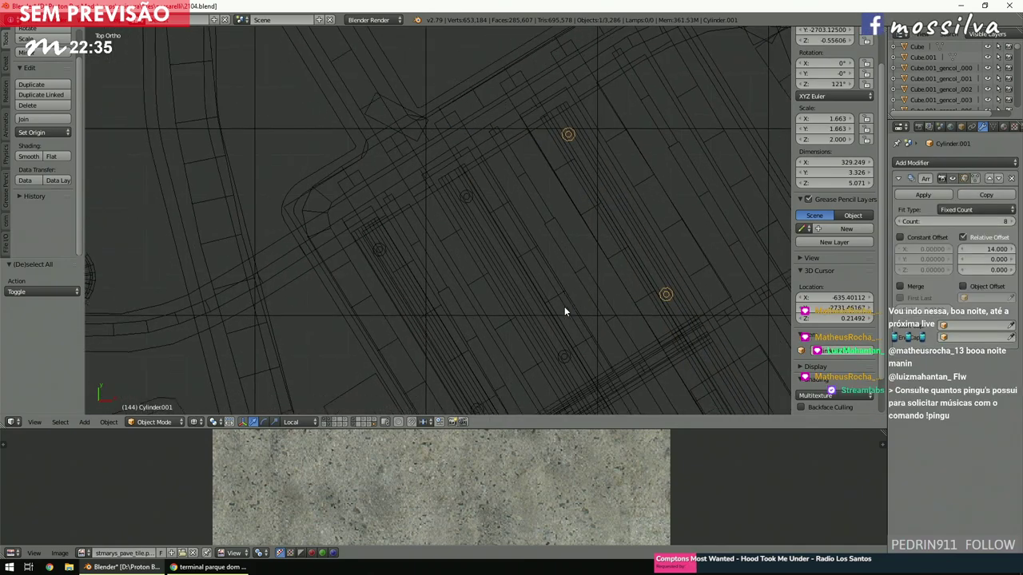
shift+scroll(562, 302, down, 3)
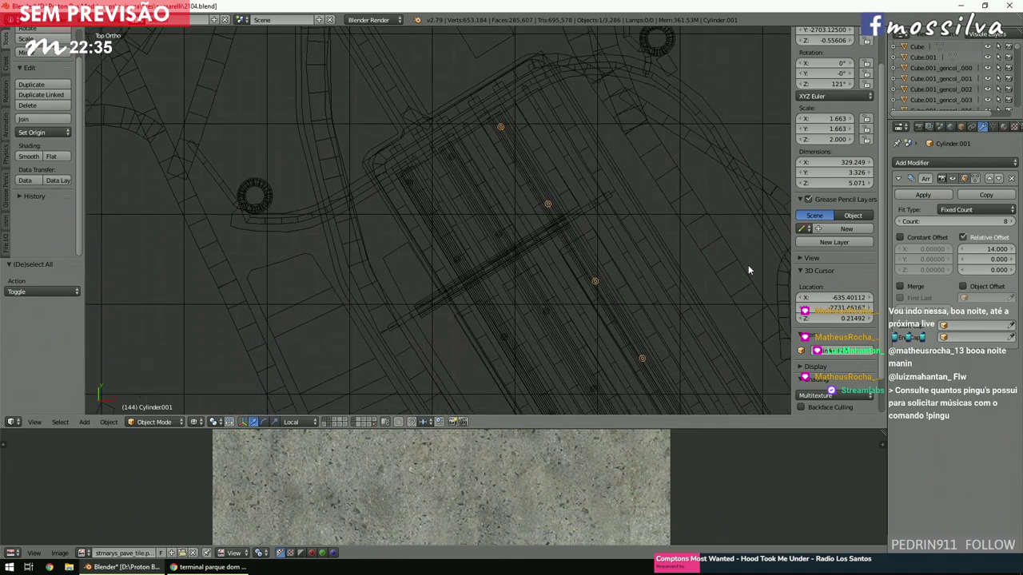
text(13)
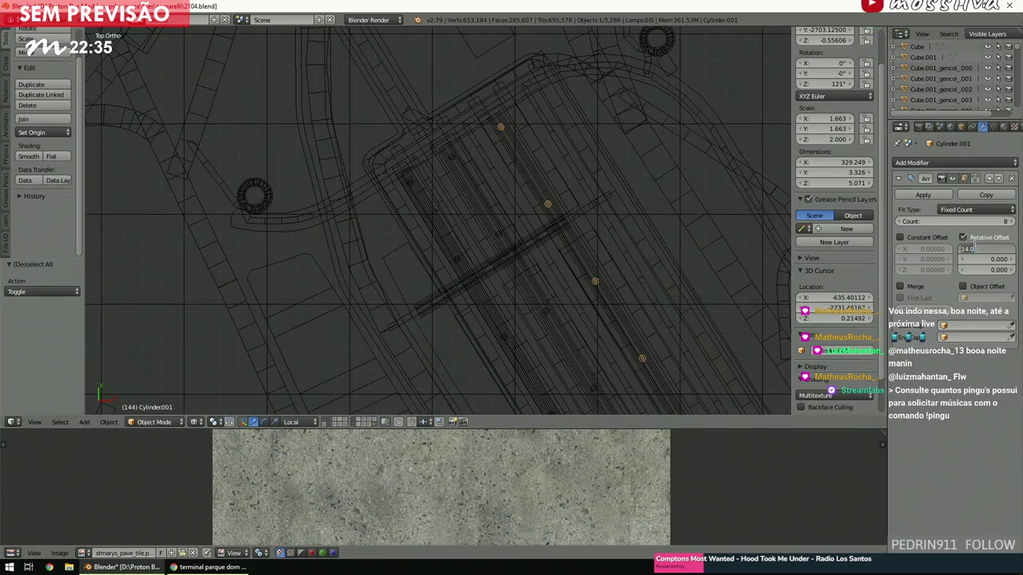
key(Return)
scroll(581, 308, up, 4)
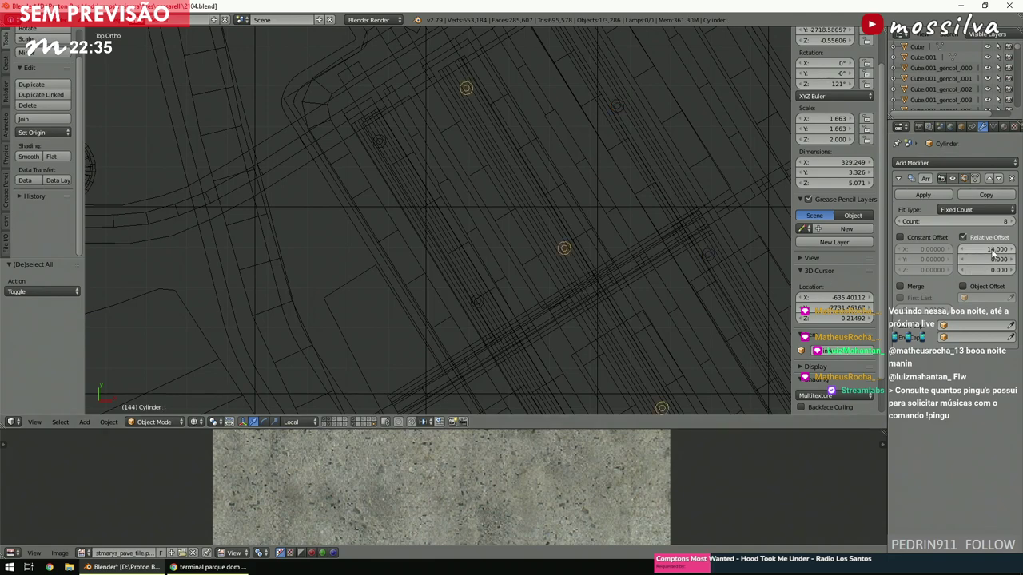
text(13)
key(Return)
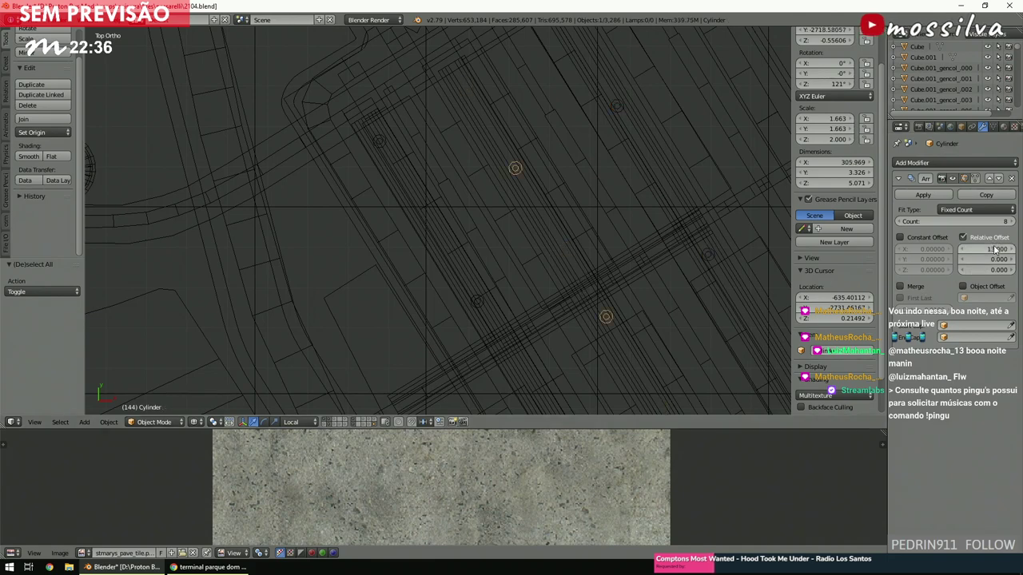
right_click(481, 295)
right_click(481, 297)
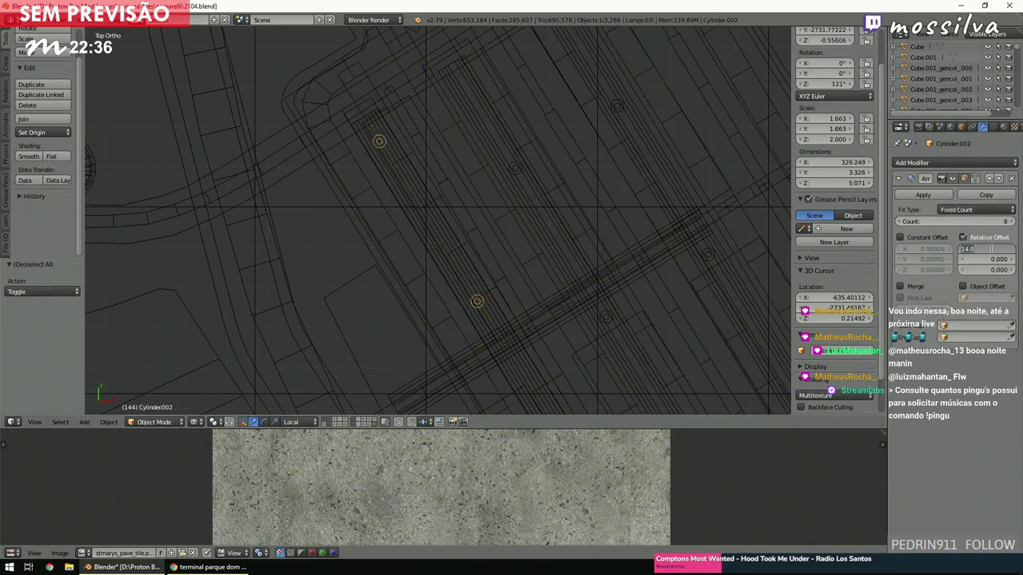
key(Return)
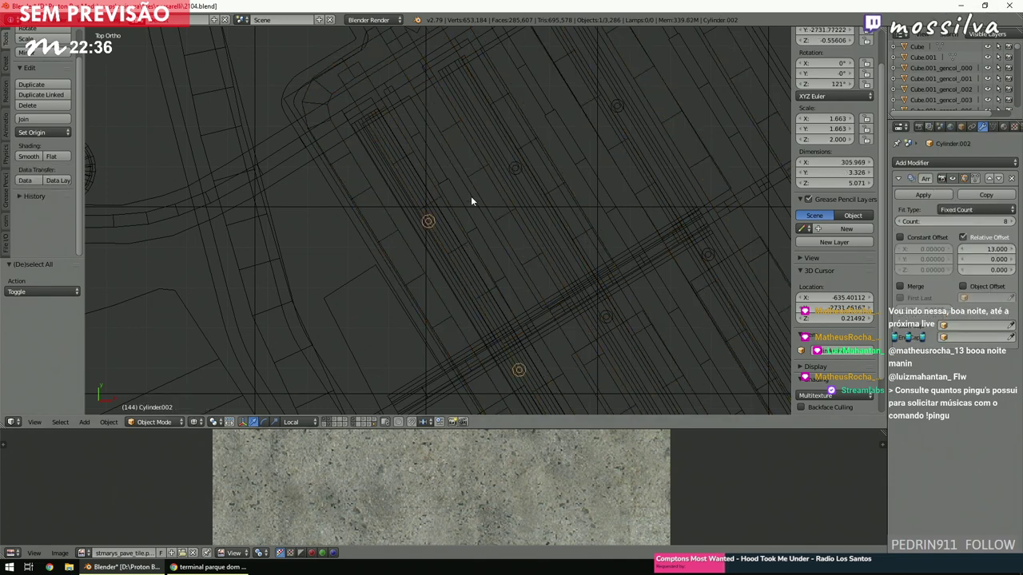
Set Dimensions X to 320 for strips Plane.031, Plane.029 and Plane.030.
right_click(397, 163)
click(826, 162)
text(320)
key(Return)
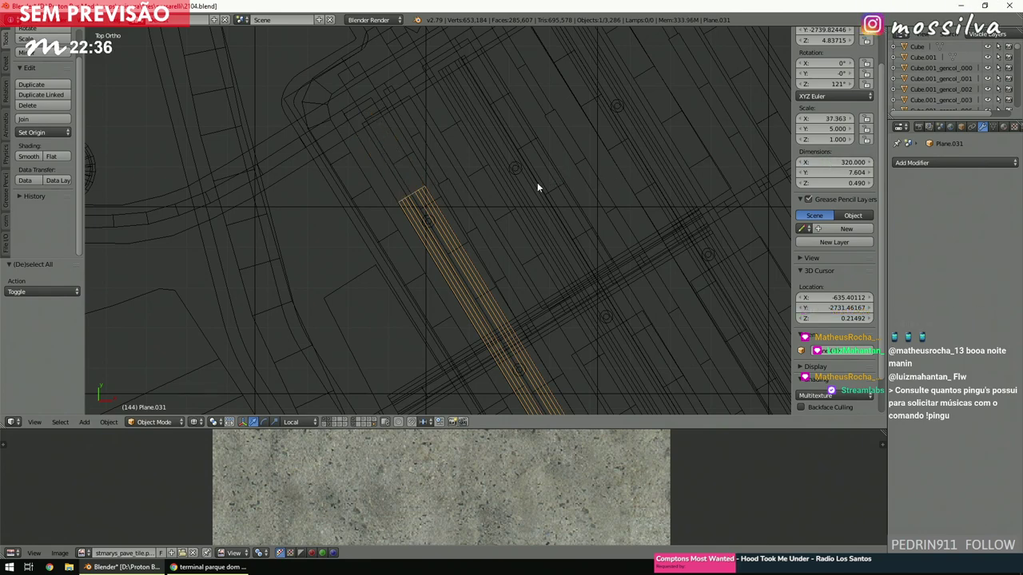
right_click(536, 182)
click(836, 162)
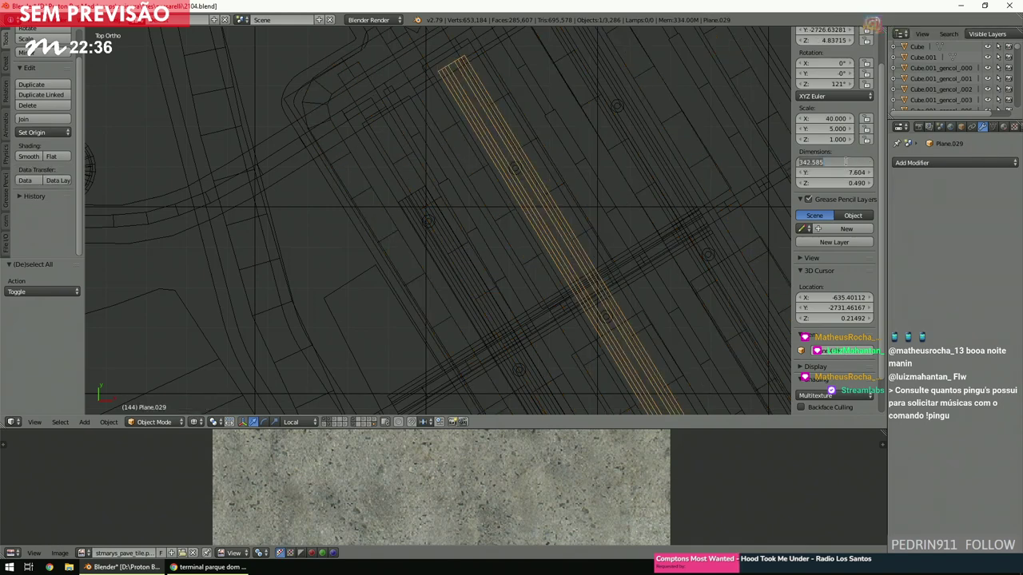
text(320.0)
key(Return)
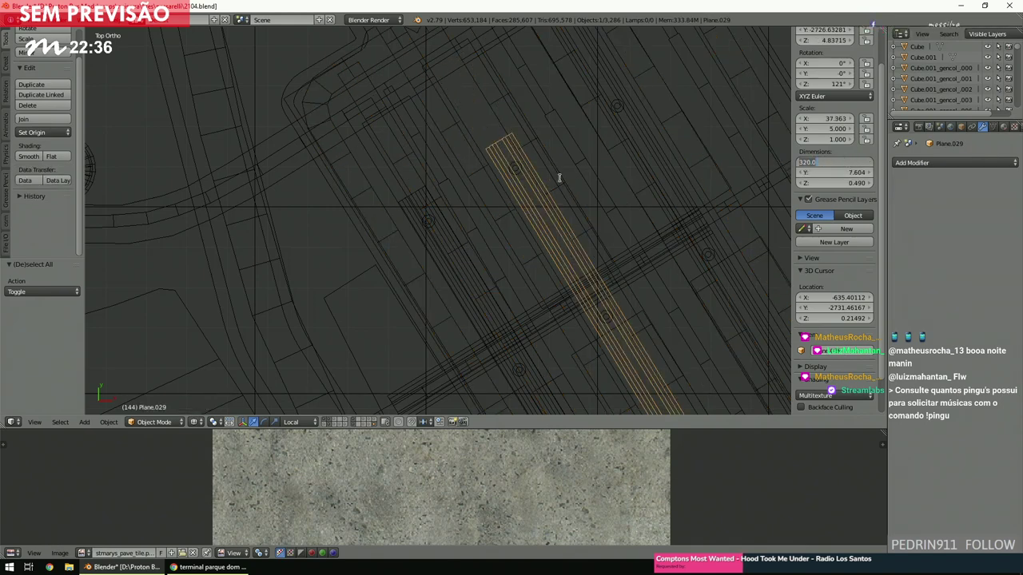
right_click(647, 148)
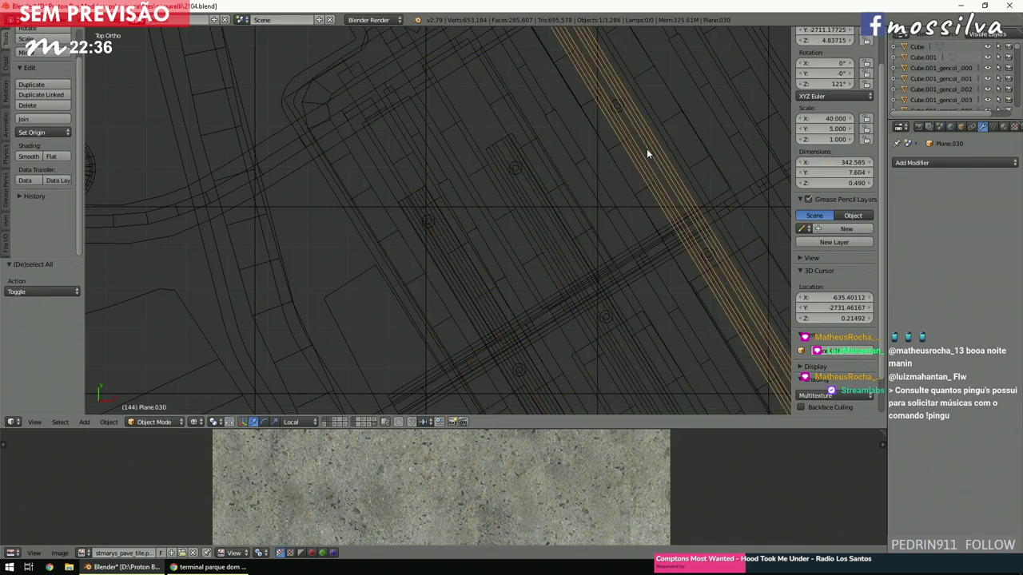
click(837, 157)
text(320)
key(Return)
Switch to solid shading and orbit to view the platforms at an angle.
scroll(575, 215, down, 1)
key(z)
mouse_move(574, 218)
middle_down()
mouse_move(604, 173)
mouse_move(447, 264)
mouse_move(486, 245)
middle_up()
Orbit over the station platforms and snap to the top view.
scroll(605, 176, down, 2)
scroll(496, 310, up, 3)
scroll(497, 310, down, 4)
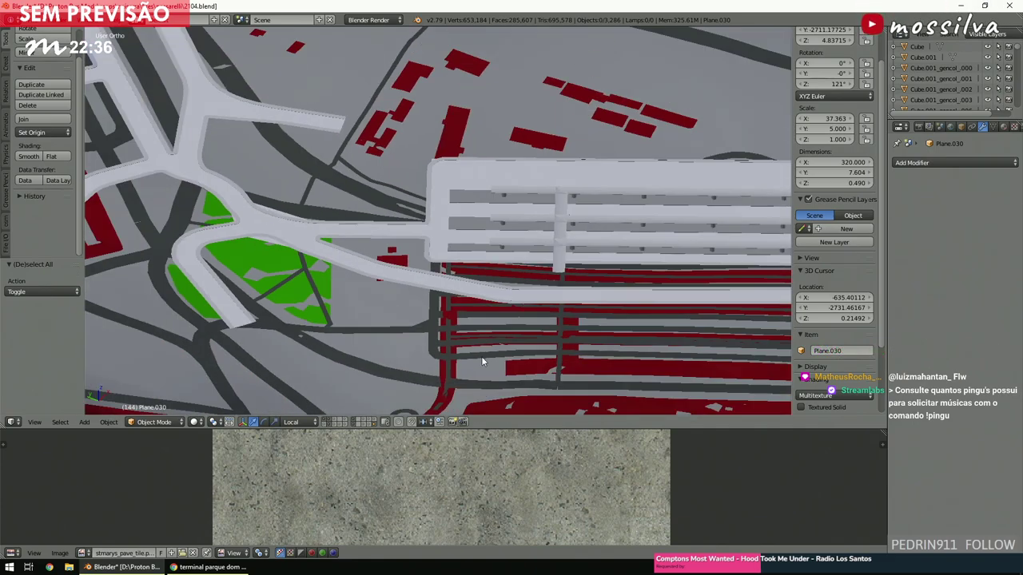
scroll(482, 237, up, 2)
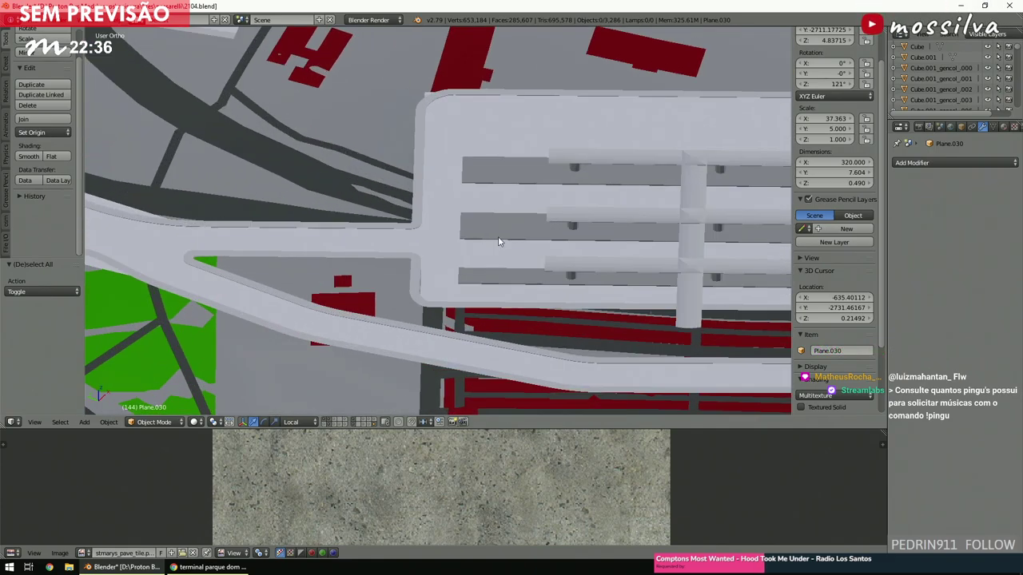
middle_drag(479, 239, 475, 238)
key(KP_7)
scroll(475, 238, up, 3)
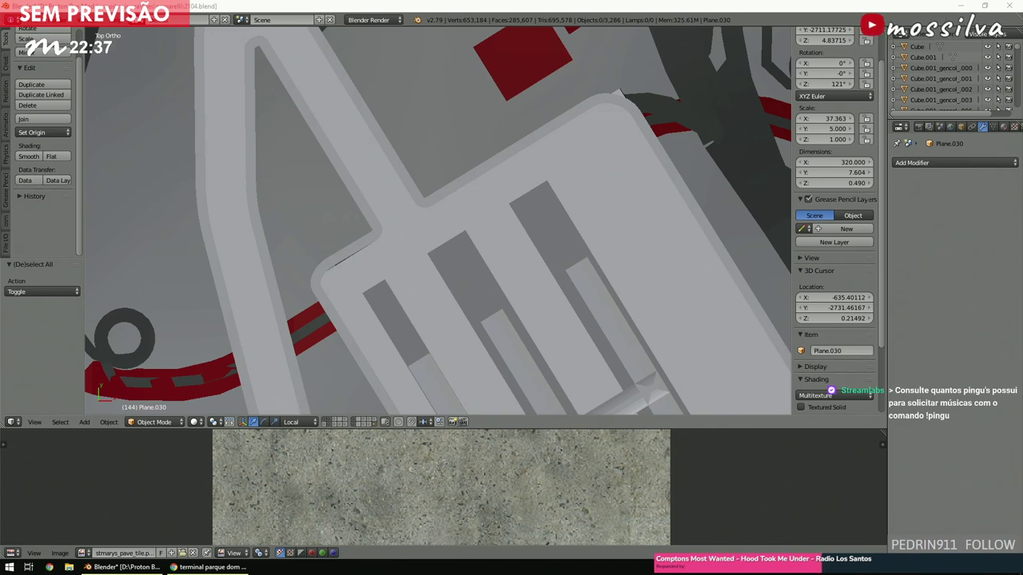
Place the 3D cursor at the terminal's corner and check it in wireframe and solid views.
click(423, 267)
key(z)
scroll(424, 267, down, 5)
ctrl+scroll(424, 267, down, 3)
shift+scroll(424, 267, down, 3)
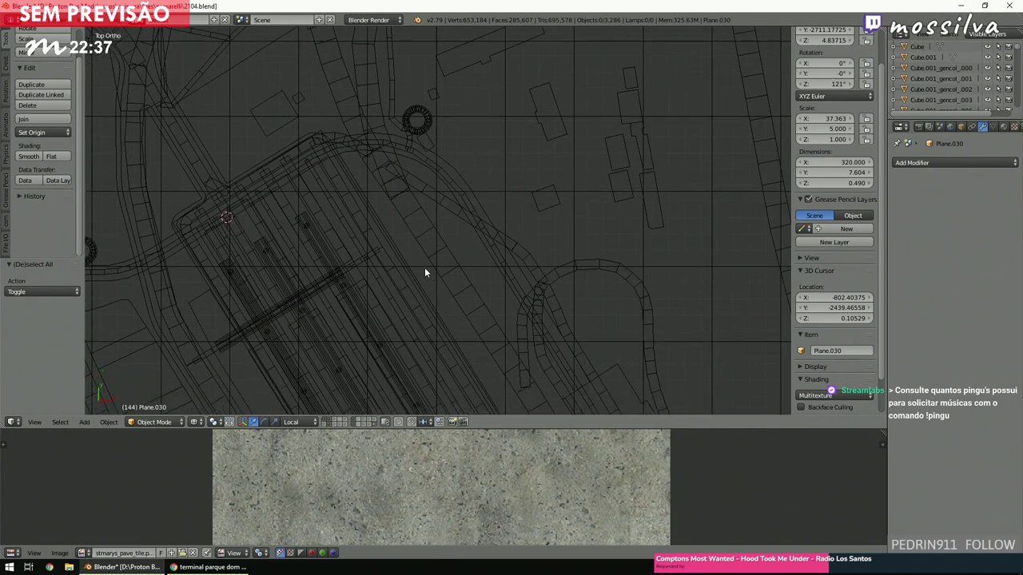
key(z)
scroll(432, 276, down, 2)
middle_drag(432, 276, 457, 233)
scroll(493, 272, up, 3)
shift+scroll(492, 267, down, 6)
scroll(456, 234, up, 2)
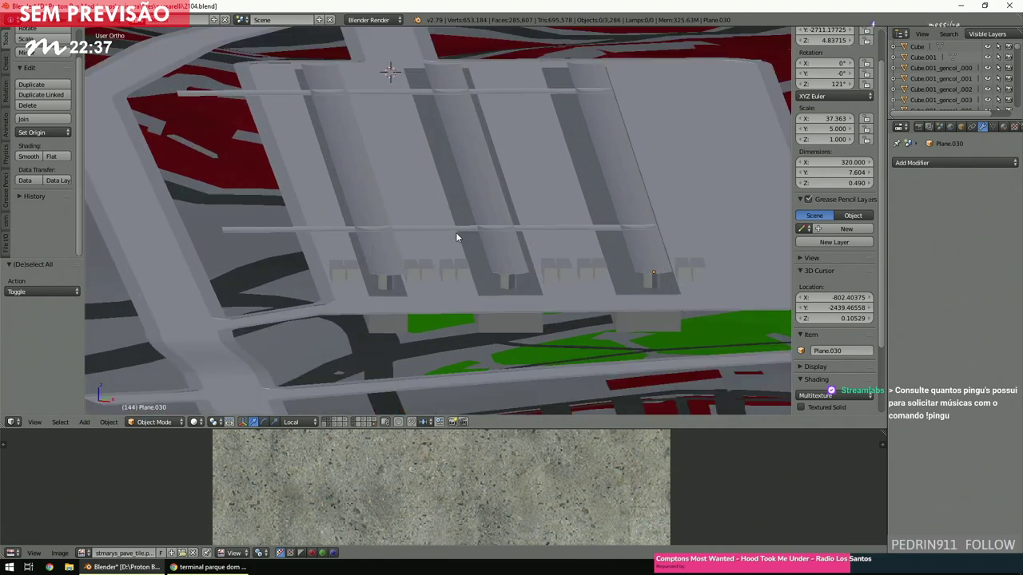
Preview the platforms with textures, then compare wireframe and solid shading from the top view.
key(alt+z)
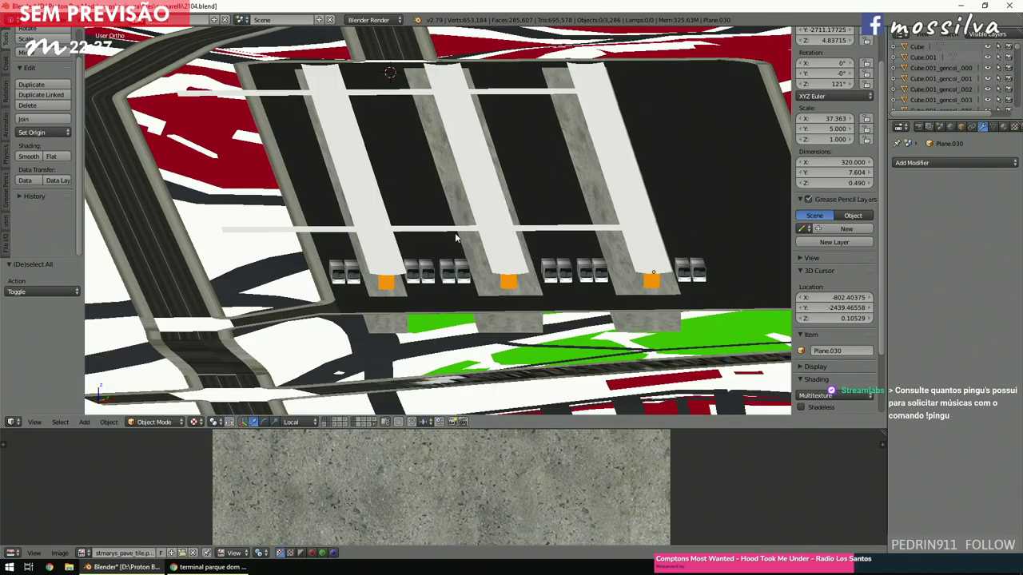
key(z)
key(KP_7)
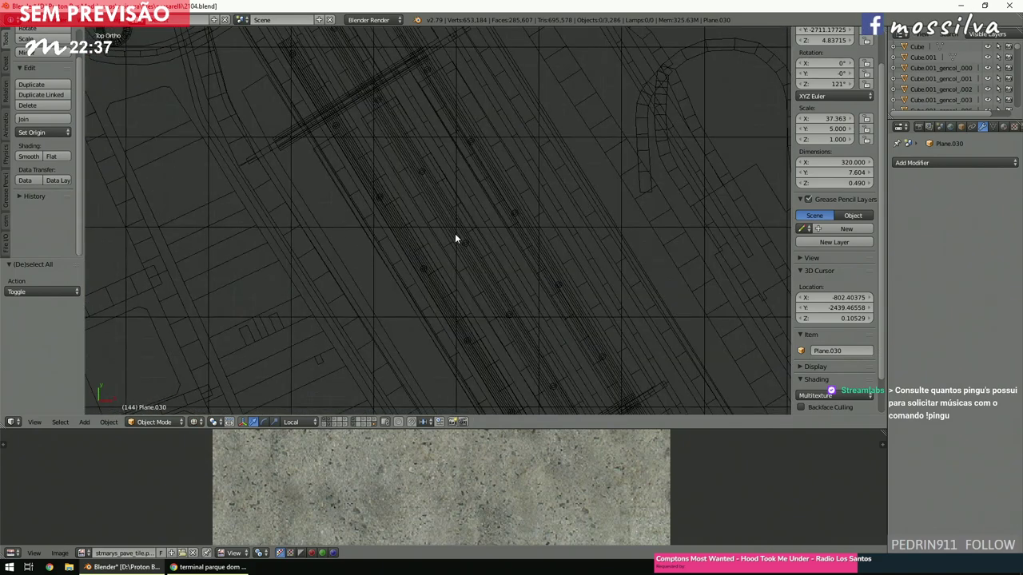
scroll(457, 242, down, 6)
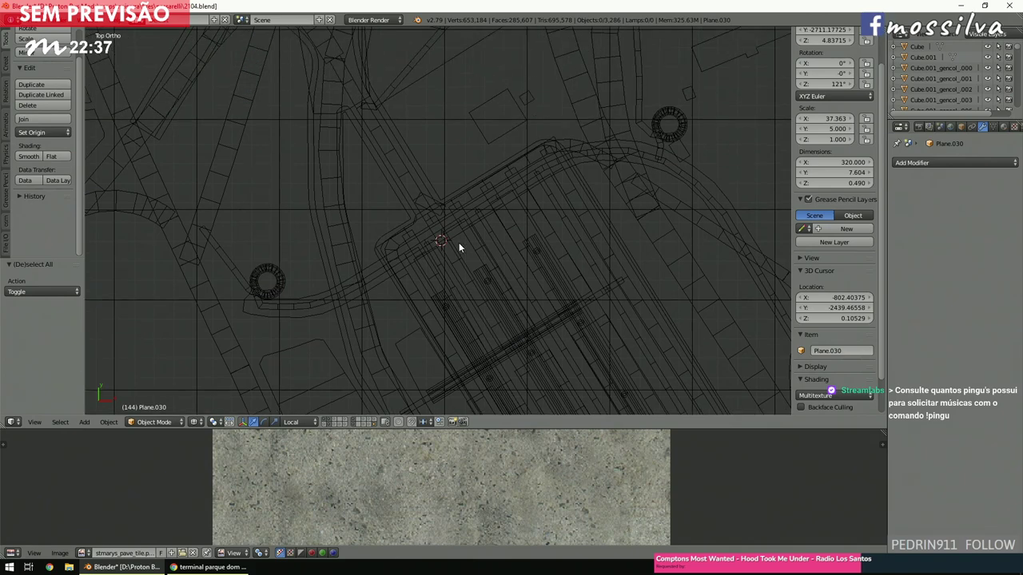
key(z)
scroll(458, 247, up, 2)
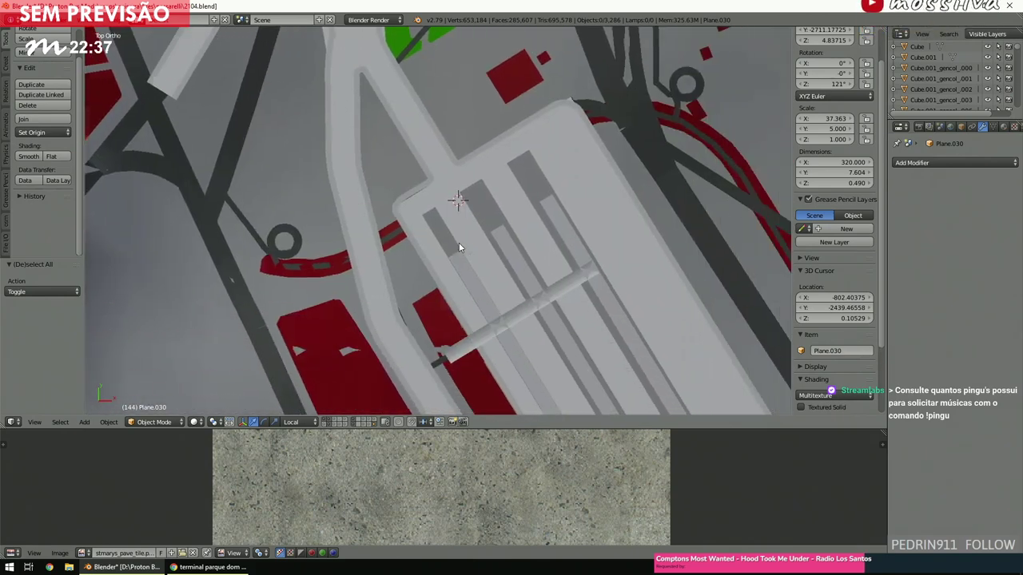
shift+scroll(459, 246, down, 5)
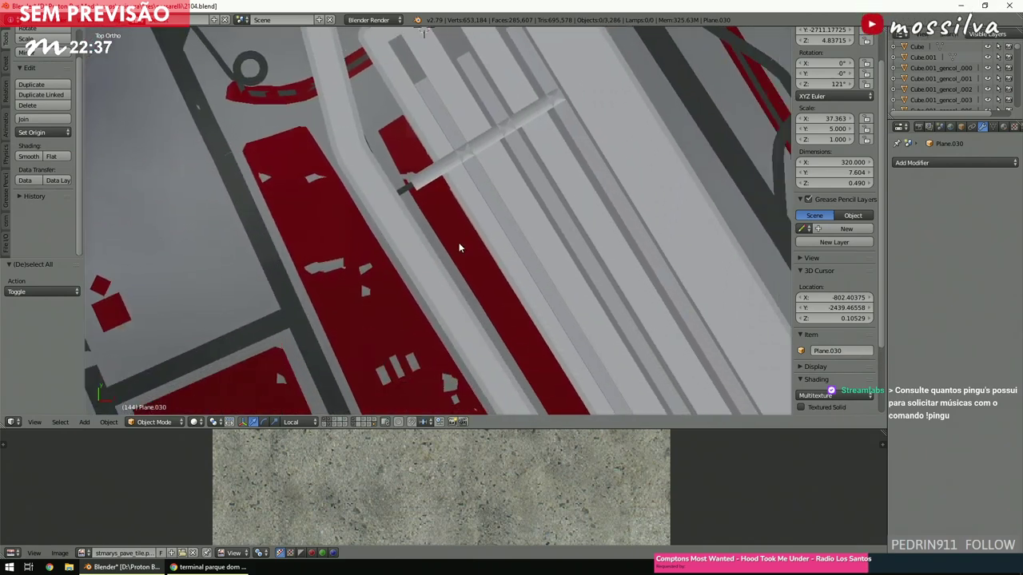
scroll(460, 245, down, 4)
scroll(462, 246, up, 6)
key(z)
scroll(462, 248, down, 6)
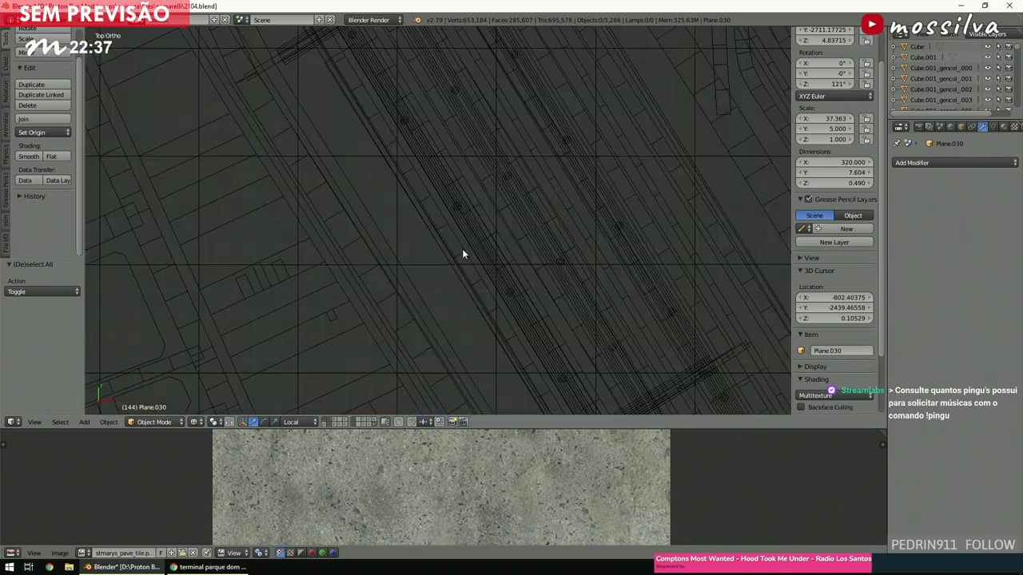
shift+scroll(462, 249, up, 3)
ctrl+scroll(461, 249, up, 3)
scroll(461, 251, up, 2)
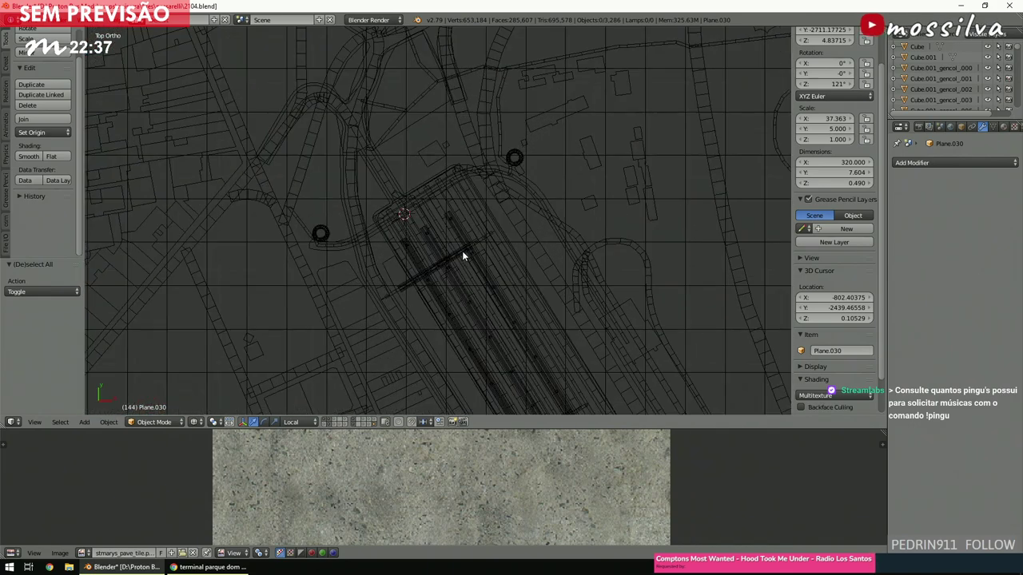
Zoom across the wireframe layout, then return to solid shading at an oblique angle.
shift+scroll(462, 256, down, 2)
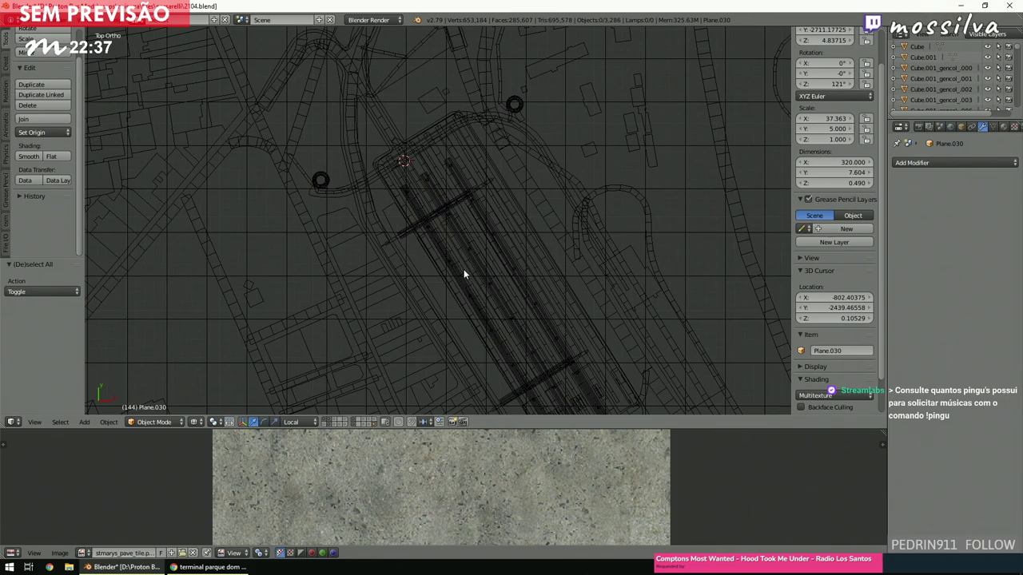
shift+scroll(462, 273, up, 1)
shift+scroll(461, 272, up, 1)
scroll(462, 273, up, 5)
scroll(462, 272, down, 2)
shift+scroll(462, 276, down, 1)
scroll(461, 276, up, 3)
scroll(462, 277, down, 3)
key(z)
scroll(461, 277, up, 4)
key(KP_8)
key(KP_8)
key(KP_8)
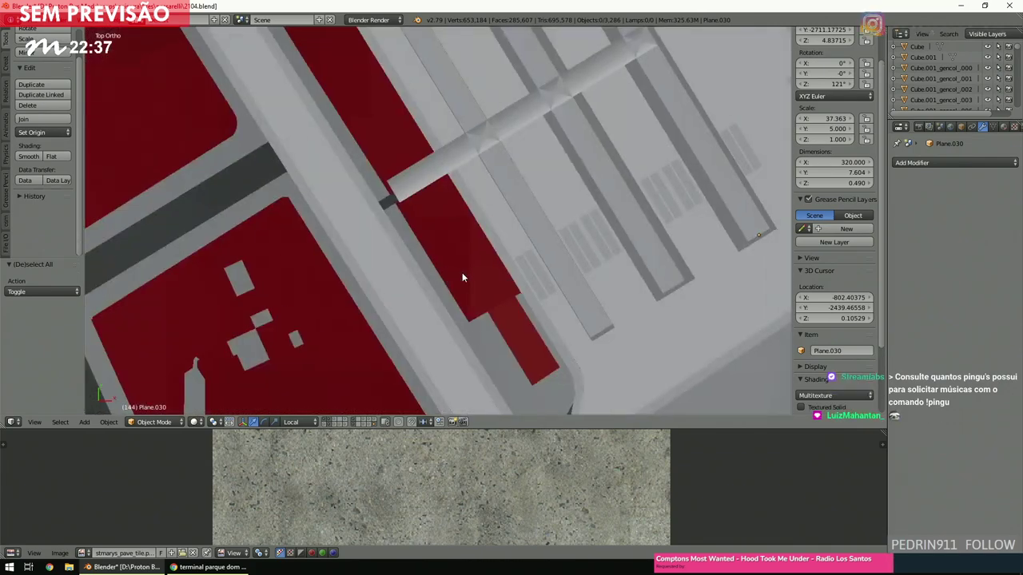
middle_drag(462, 247, 430, 202)
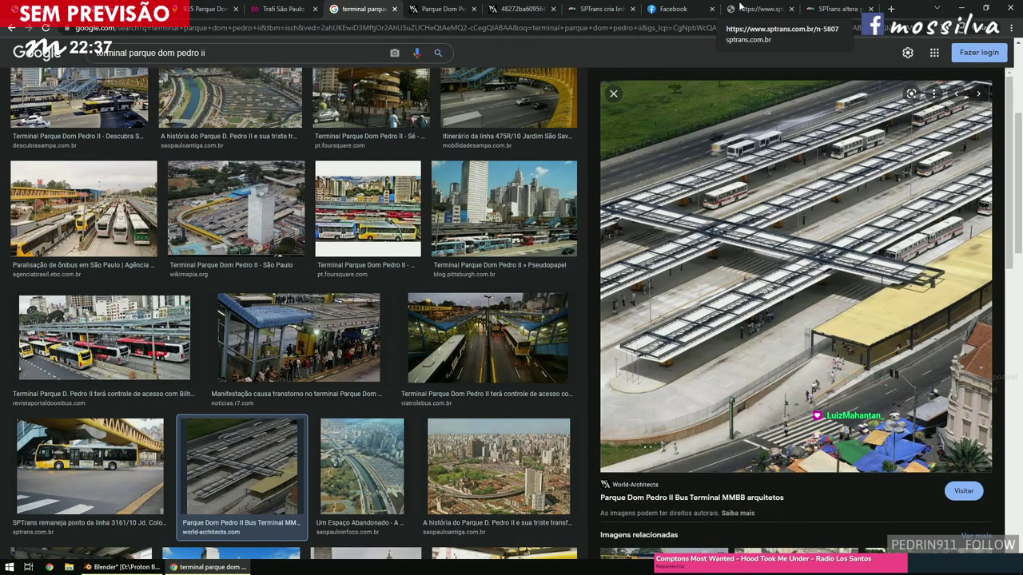
Close the leftover SPTrans news, SPTrans website and Facebook tabs.
click(871, 9)
click(871, 9)
click(871, 9)
click(870, 9)
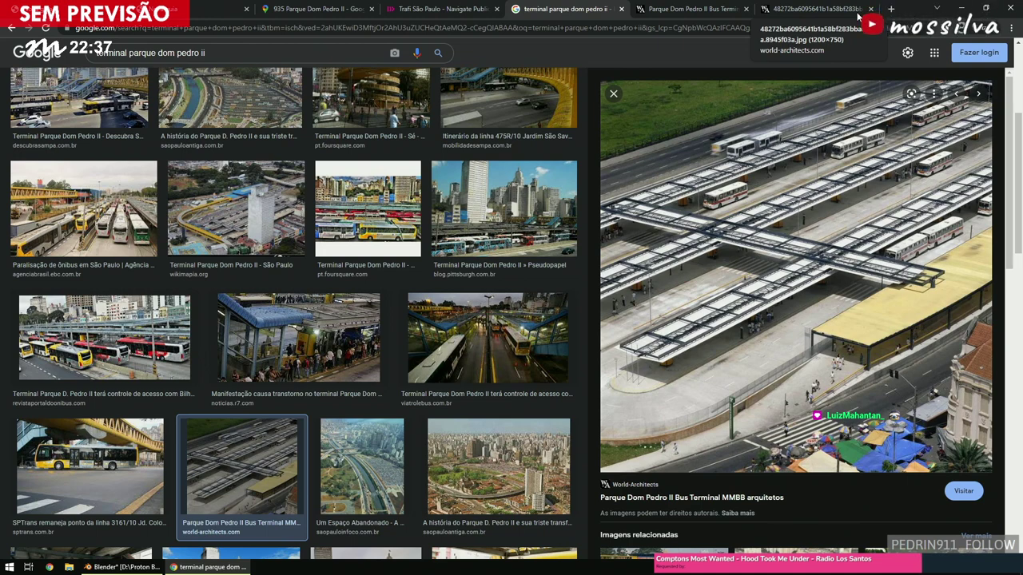
Review the floor plan, terminal page and image results, ending on the Trafi route map.
click(827, 8)
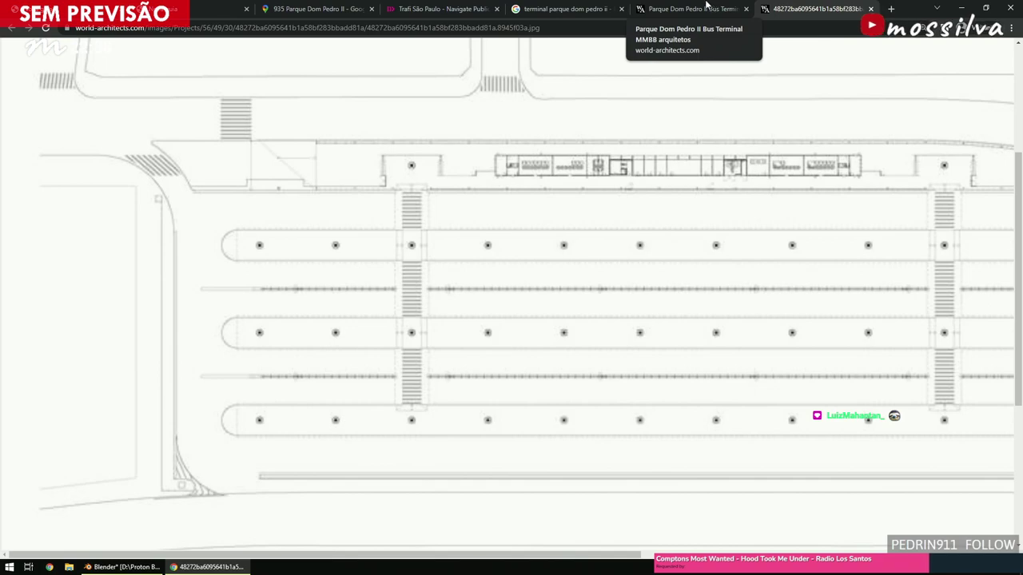
click(706, 8)
click(616, 7)
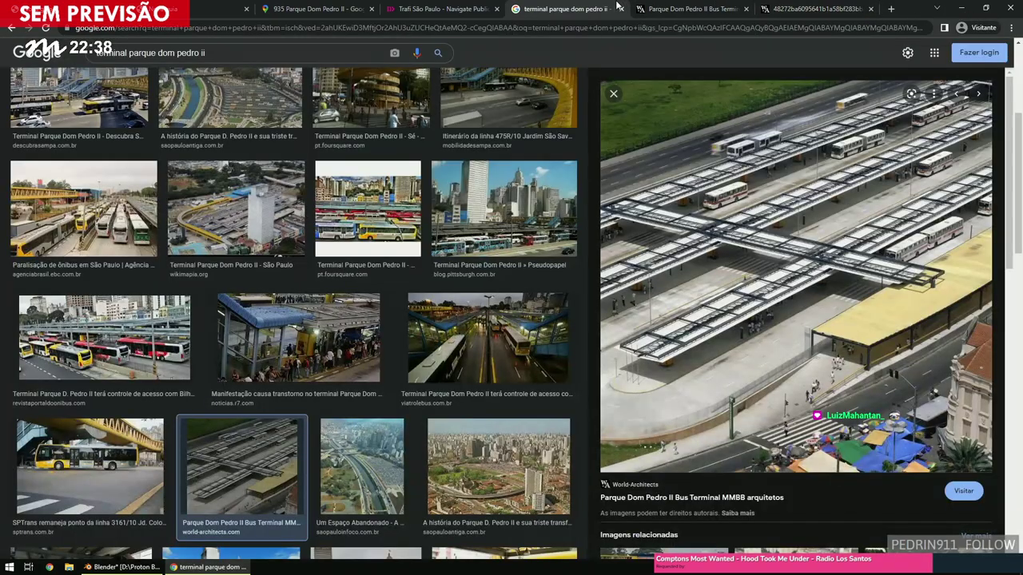
click(440, 7)
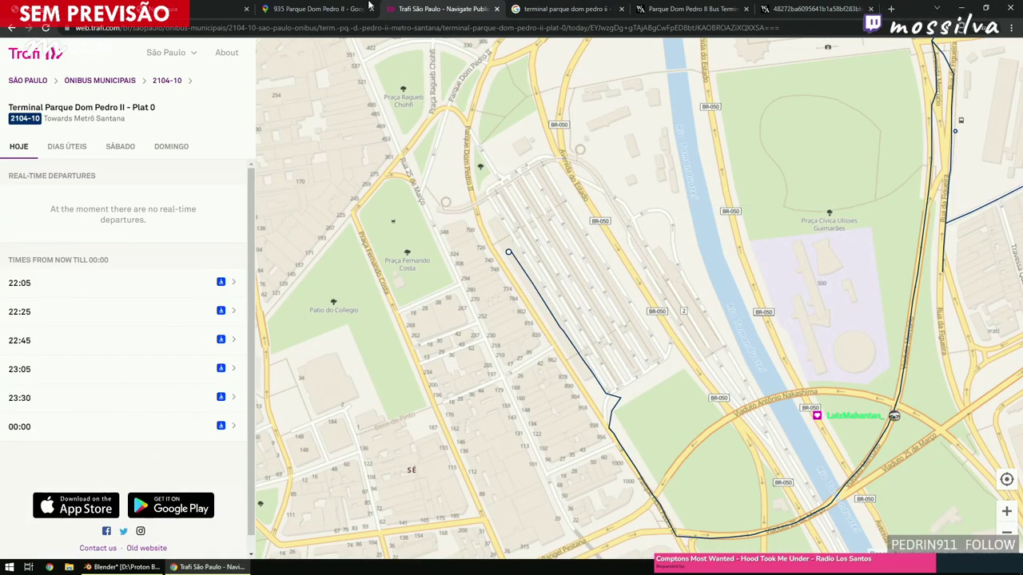
click(350, 6)
click(396, 7)
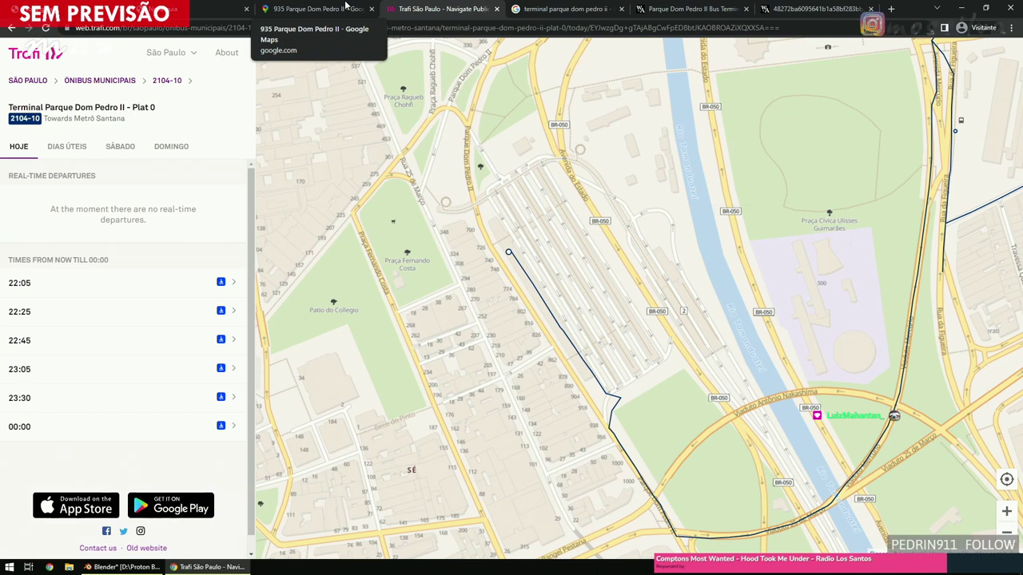
In Street View, walk along Parque Dom Pedro road beside the terminal sidewalk.
click(345, 6)
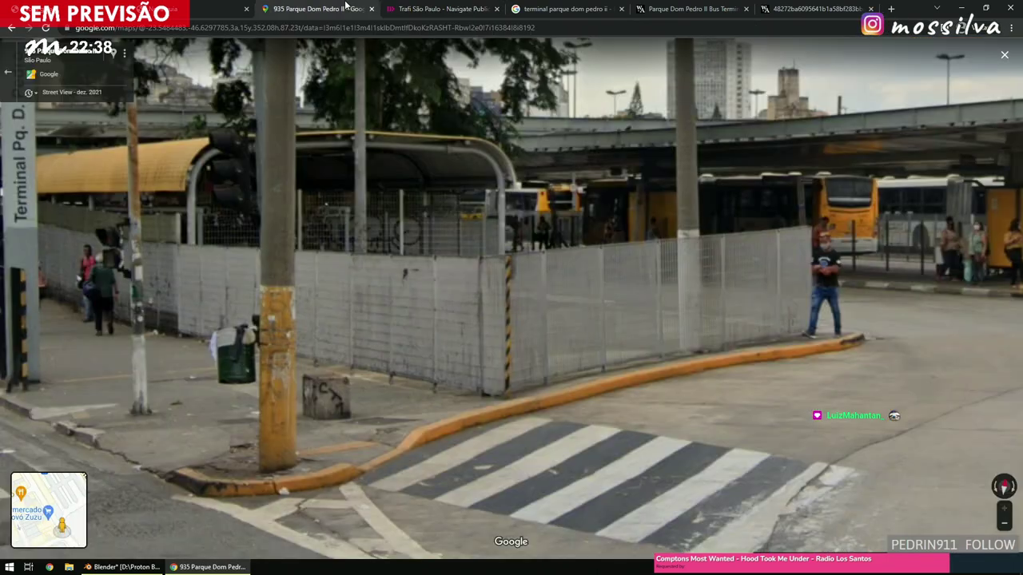
click(651, 368)
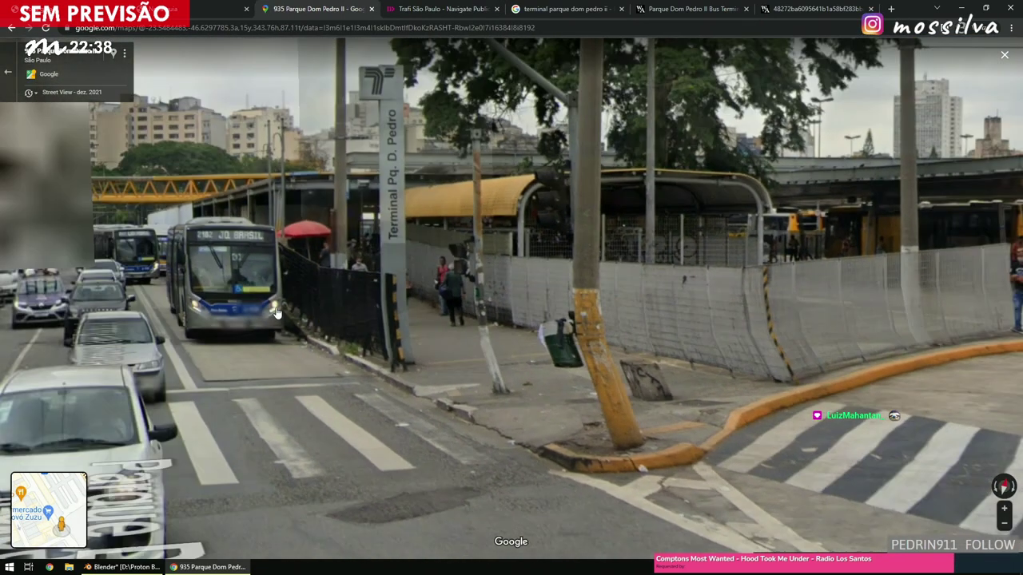
click(275, 313)
click(457, 369)
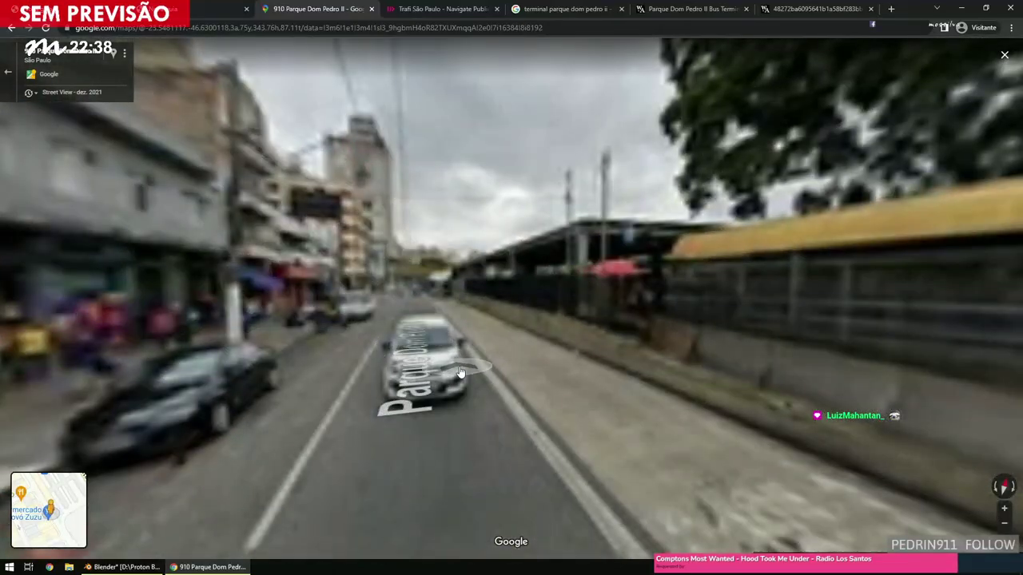
click(459, 373)
drag(559, 392, 357, 376)
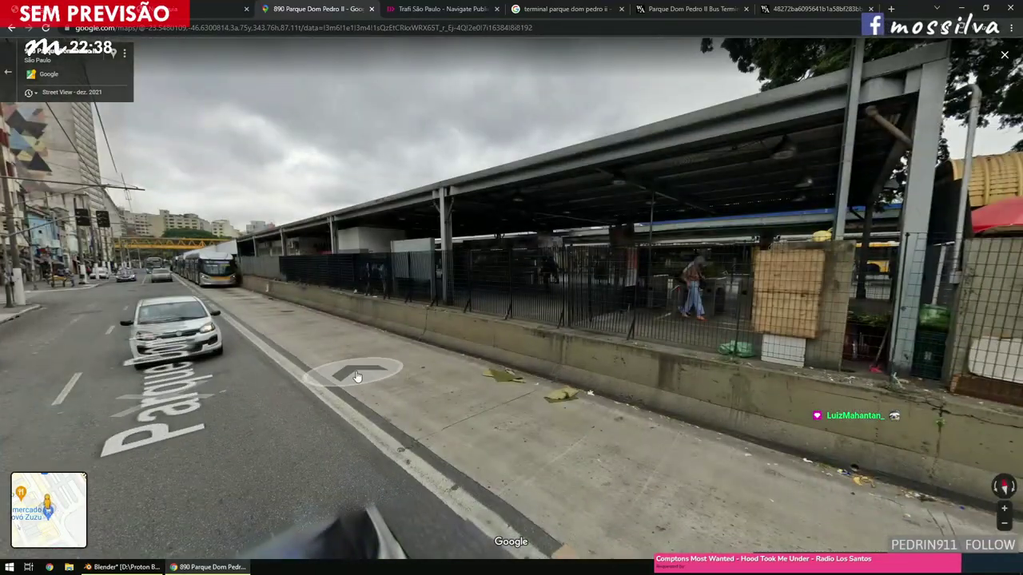
click(355, 374)
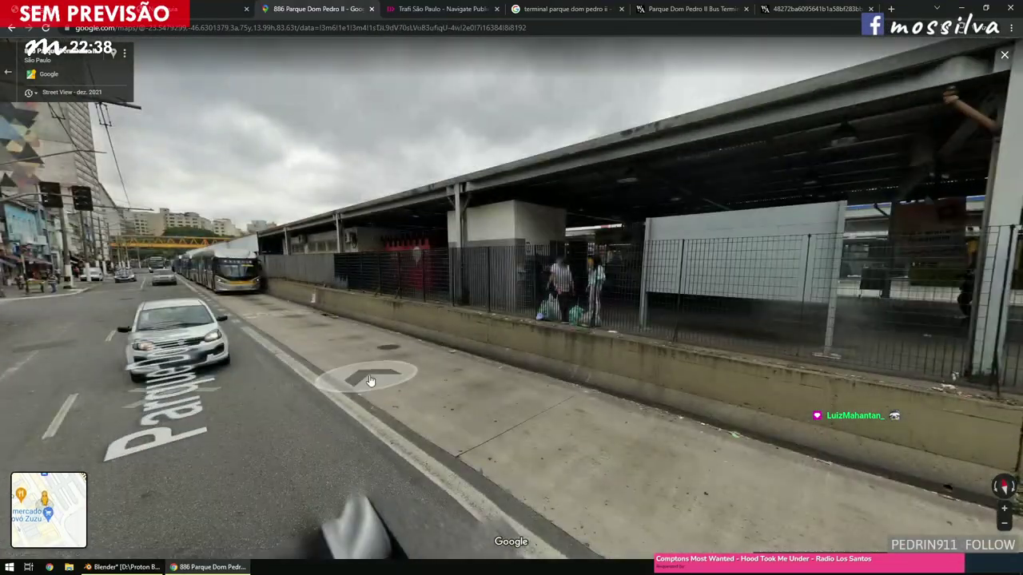
click(370, 380)
click(337, 357)
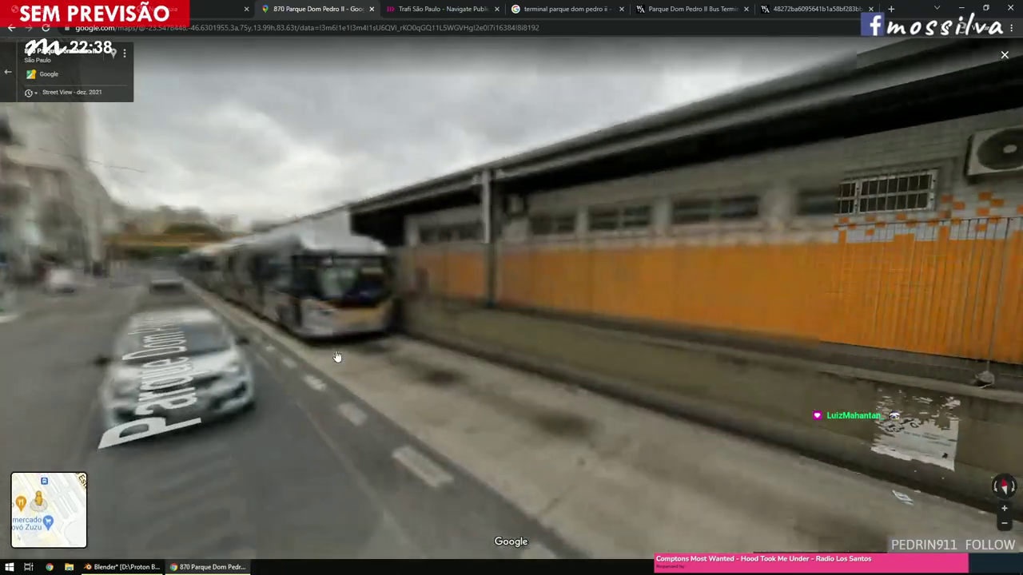
click(330, 356)
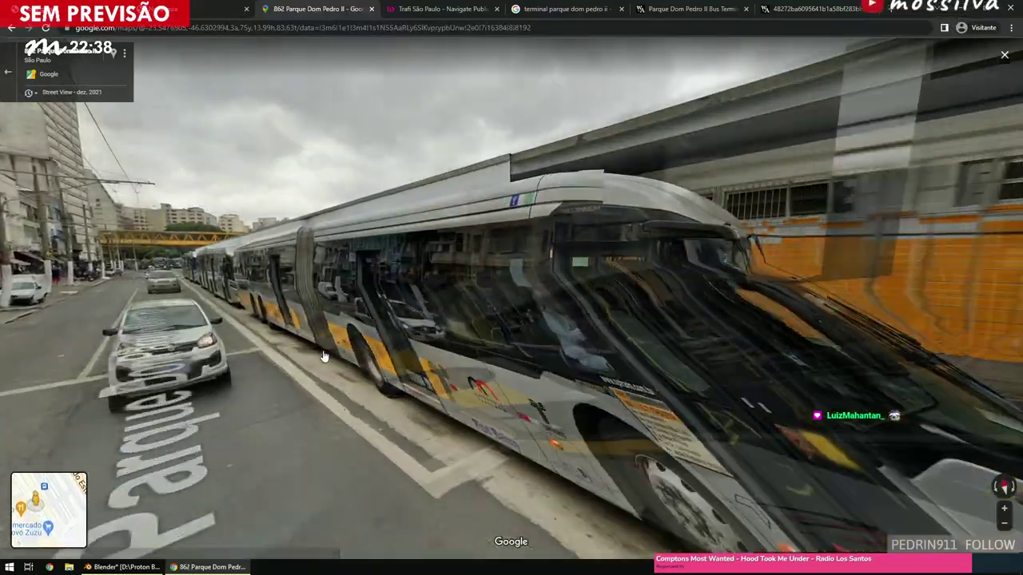
click(324, 355)
click(326, 353)
click(318, 345)
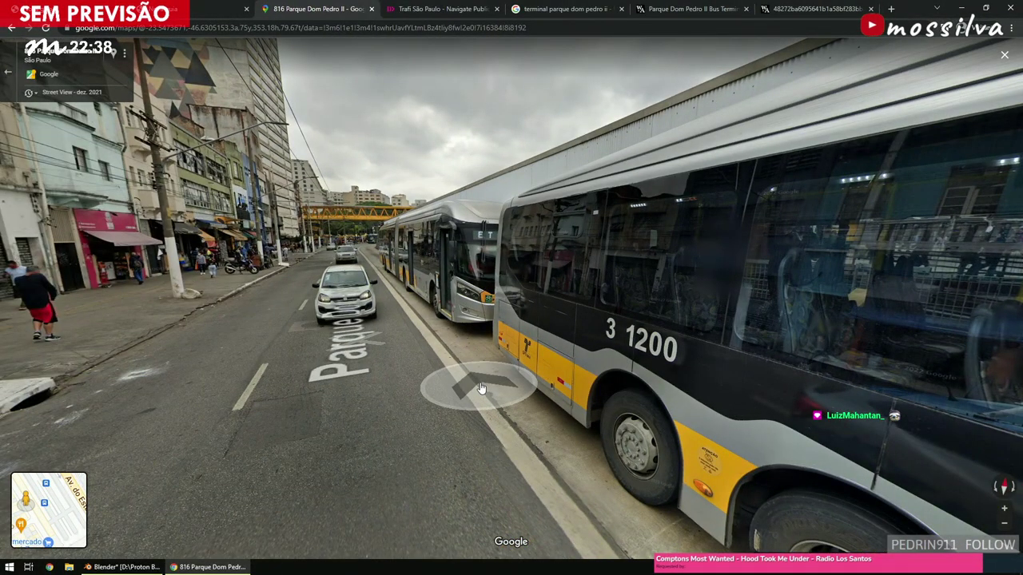
Continue past the parked buses to the yellow footbridge, then return to Blender.
click(480, 389)
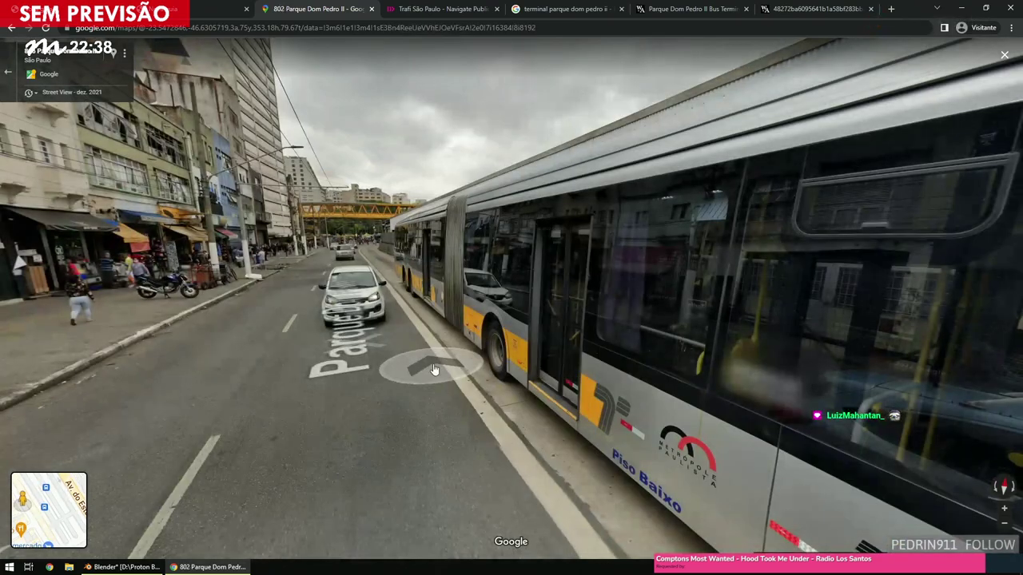
click(433, 370)
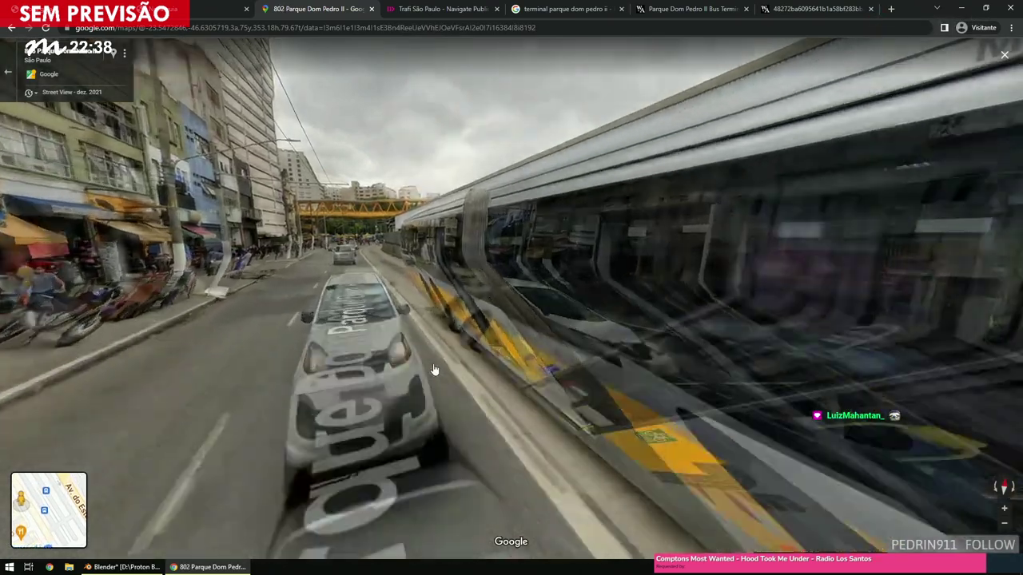
click(434, 370)
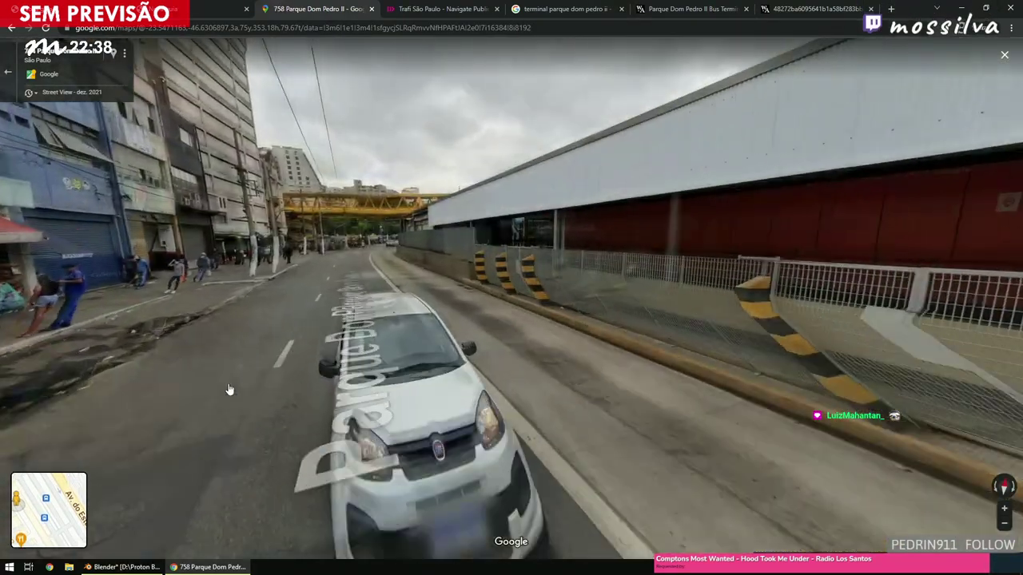
click(229, 389)
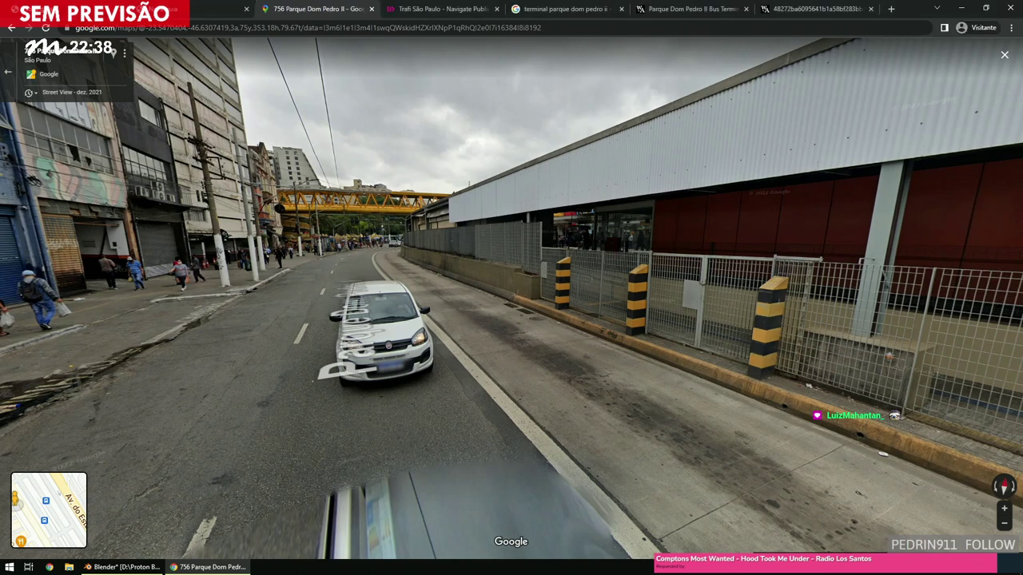
click(589, 326)
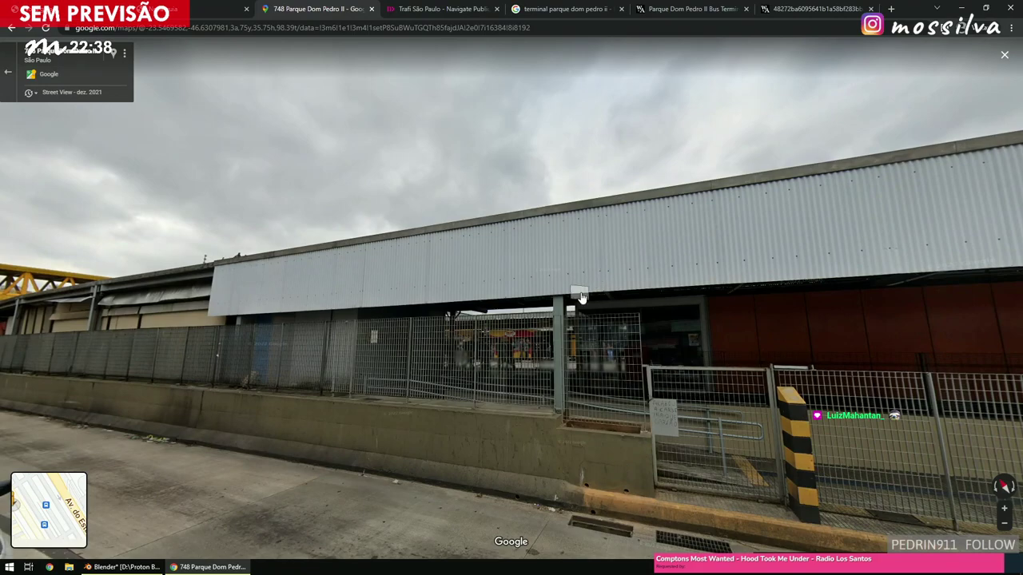
click(581, 297)
scroll(559, 281, up, 2)
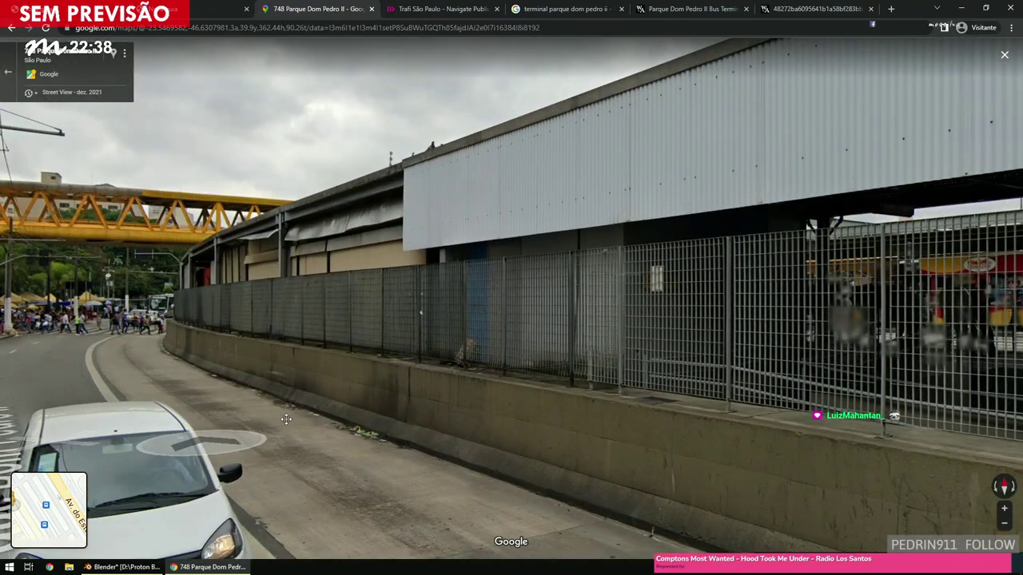
click(212, 448)
click(569, 365)
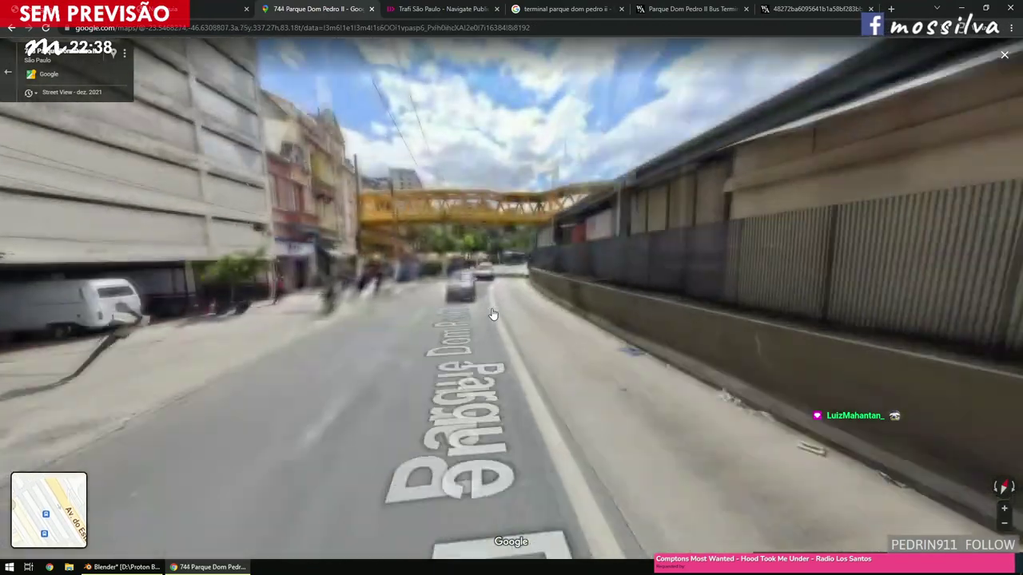
click(492, 314)
click(548, 322)
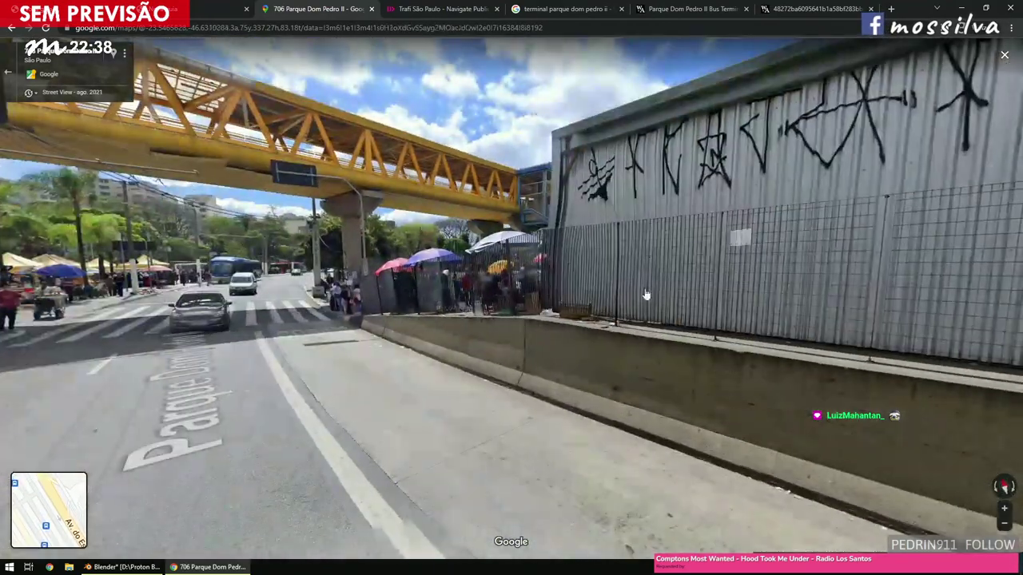
click(124, 566)
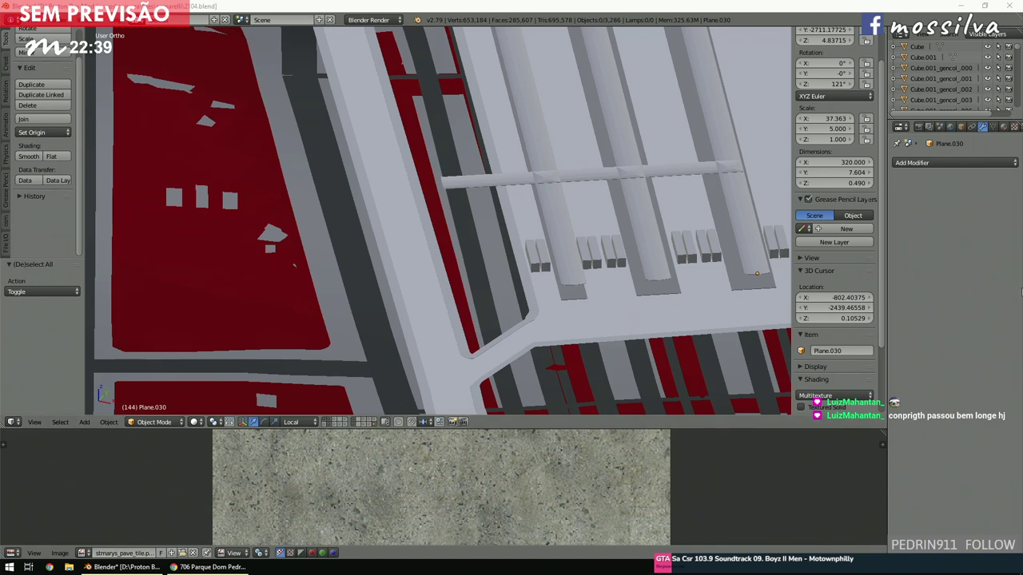
Place the 3D cursor beside the platforms and survey the map from the top view.
click(542, 289)
middle_drag(530, 285, 548, 270)
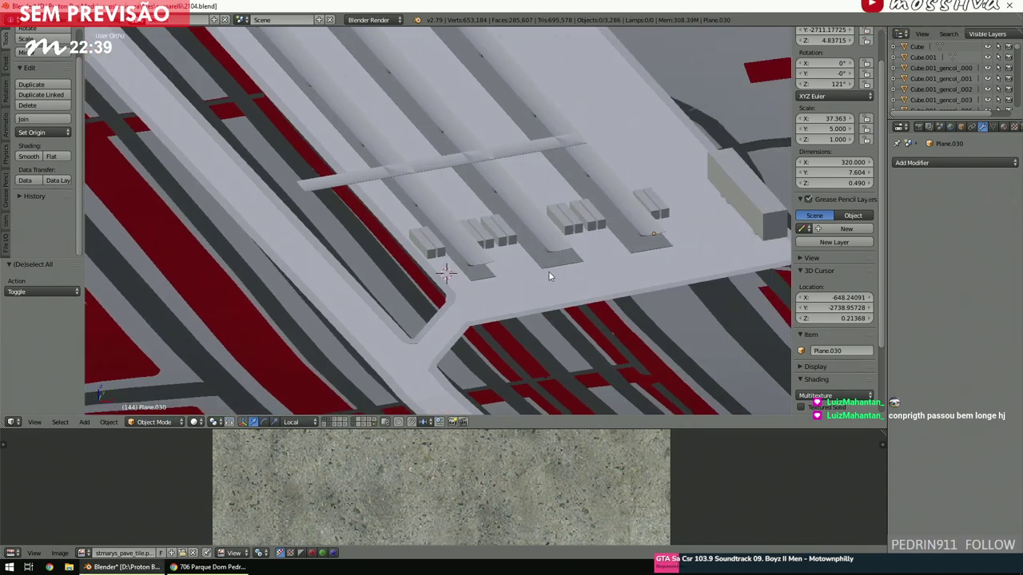
key(KP_7)
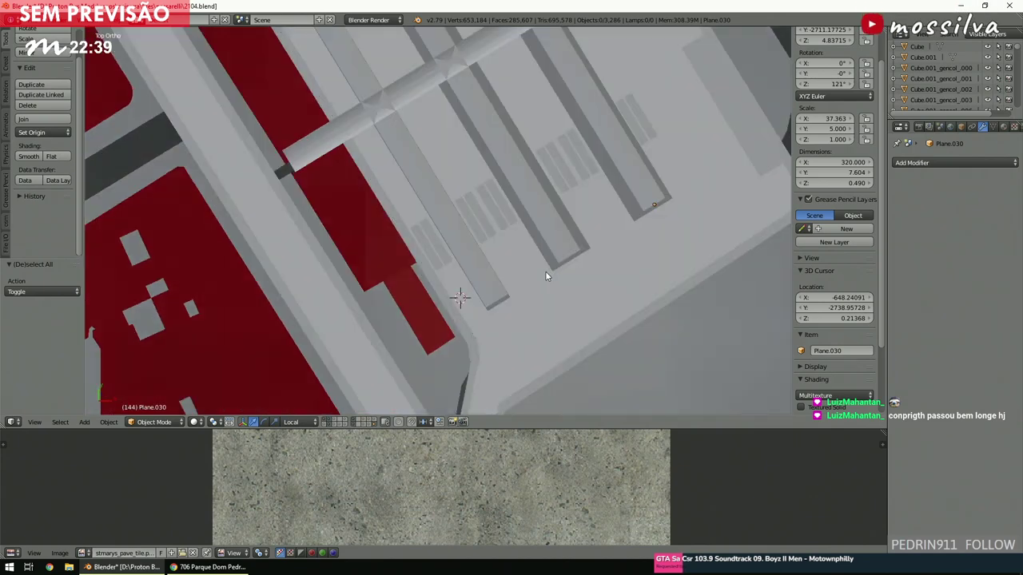
key(ctrl+KP_4)
ctrl+scroll(596, 140, down, 10)
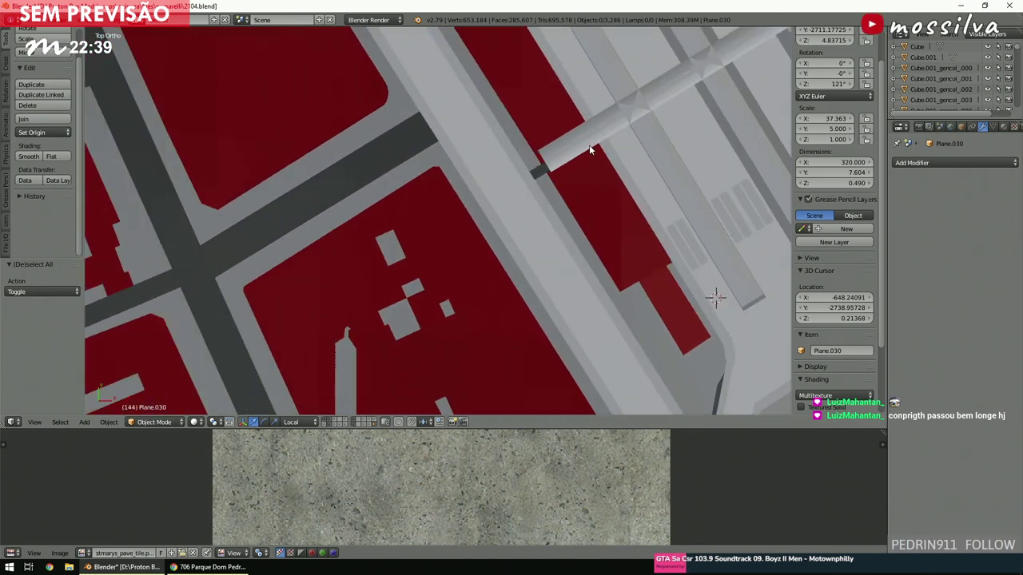
scroll(578, 157, down, 3)
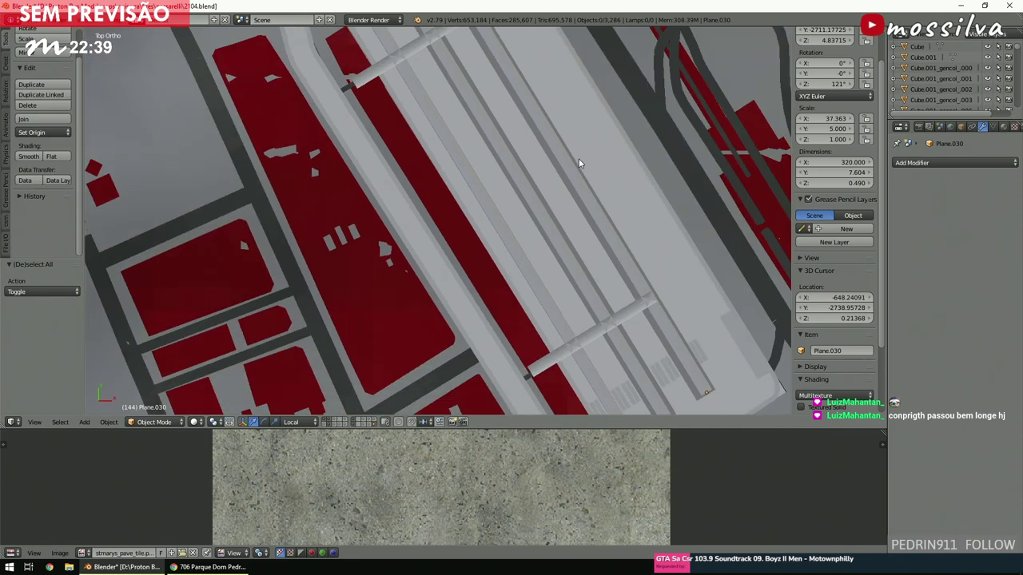
ctrl+scroll(579, 158, down, 6)
scroll(577, 159, up, 3)
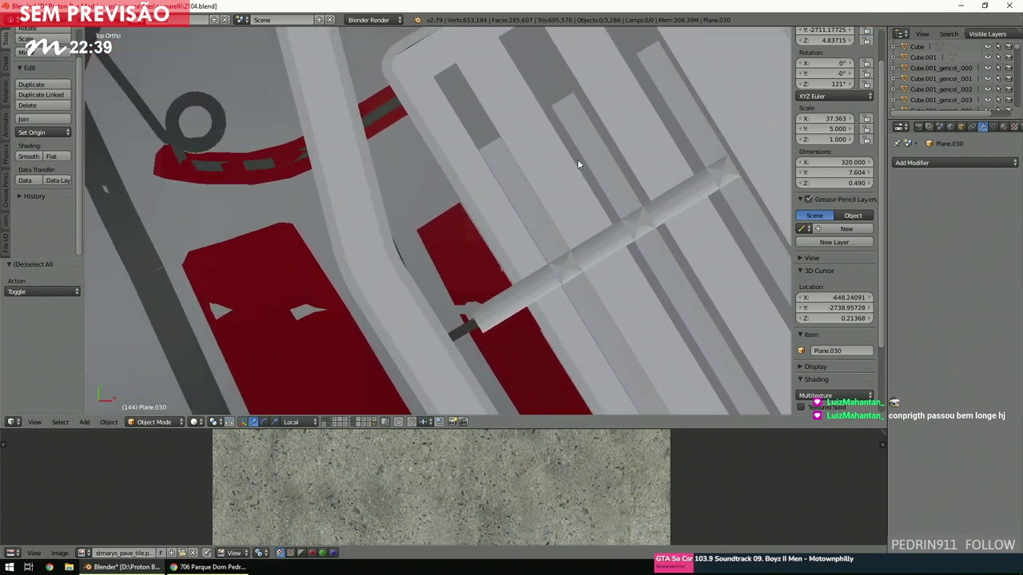
scroll(513, 211, up, 3)
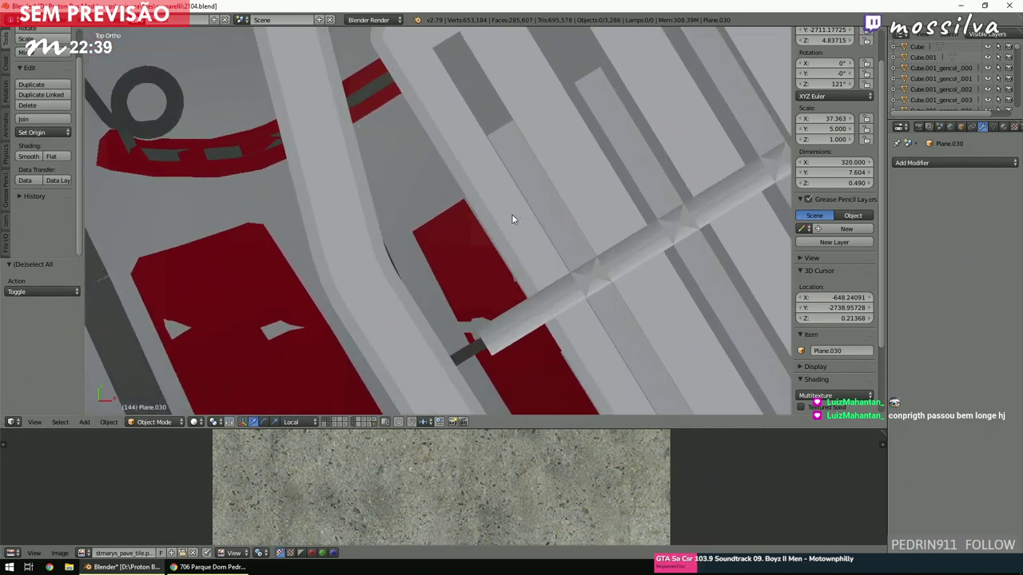
scroll(511, 216, down, 6)
scroll(513, 220, down, 5)
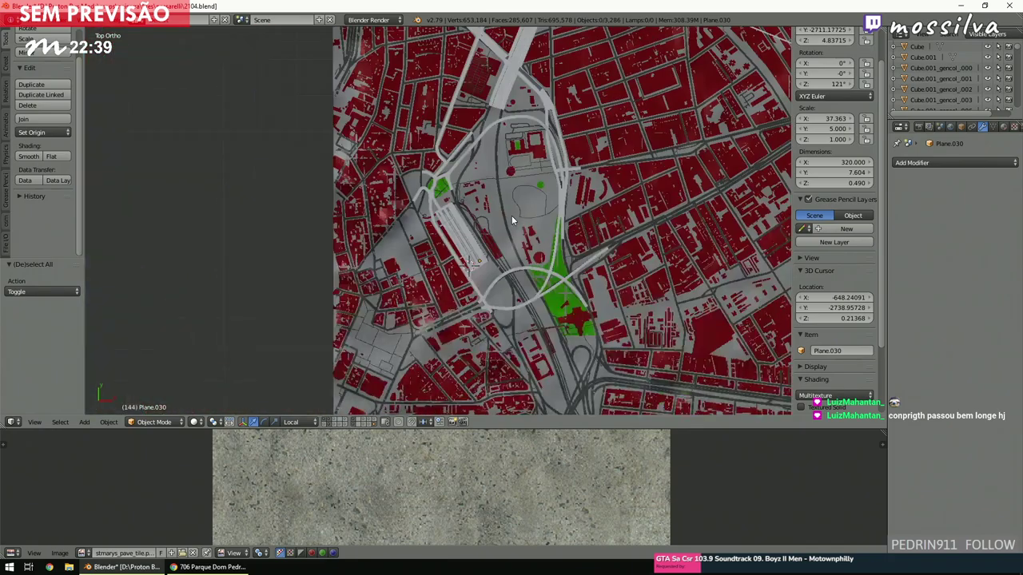
Check the layout in wireframe, then return to solid shading and tilt to a 3D view.
key(z)
scroll(509, 218, up, 2)
ctrl+scroll(509, 218, down, 3)
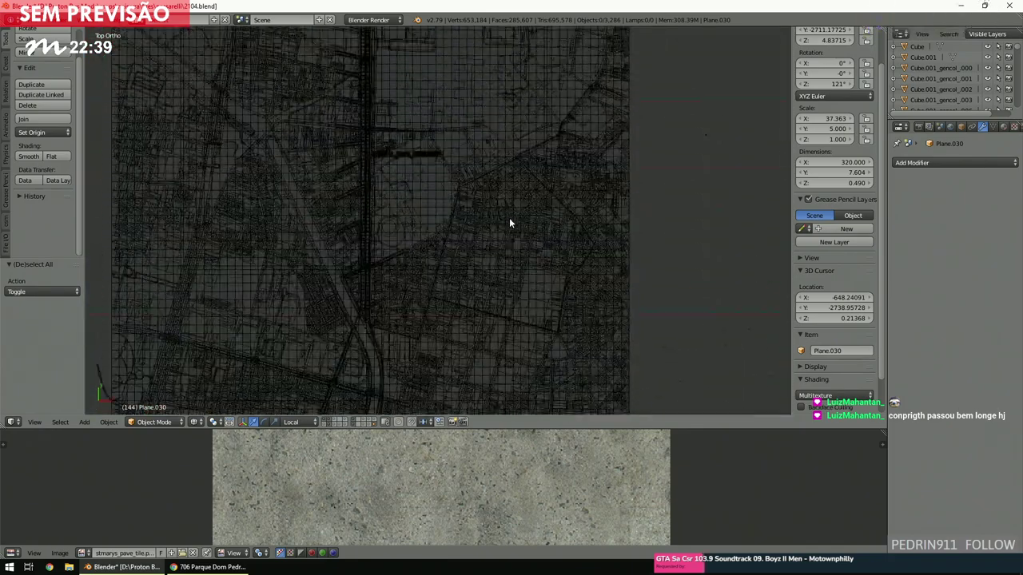
shift+scroll(509, 217, up, 5)
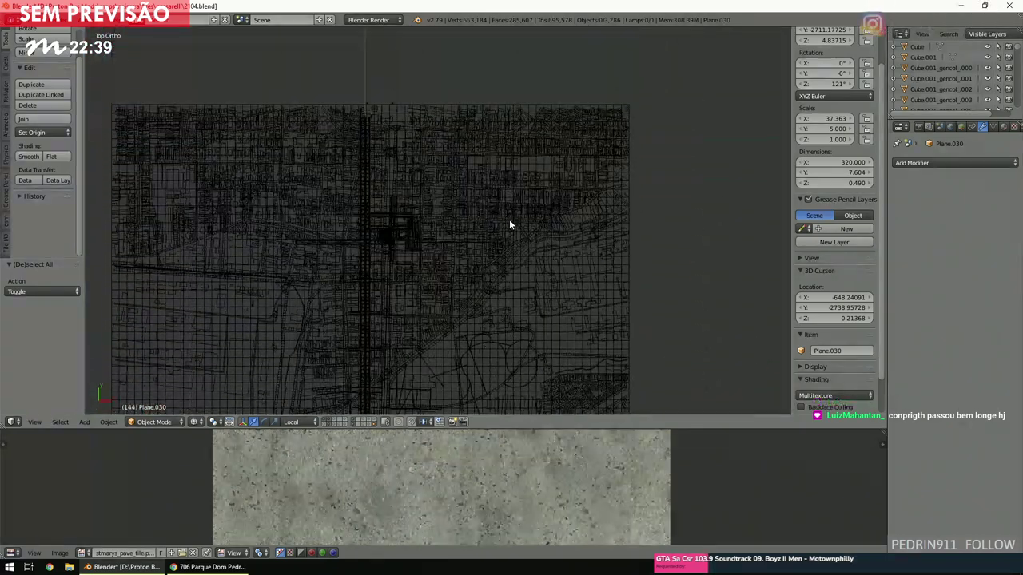
scroll(509, 219, up, 3)
shift+scroll(509, 220, down, 4)
ctrl+scroll(509, 220, down, 2)
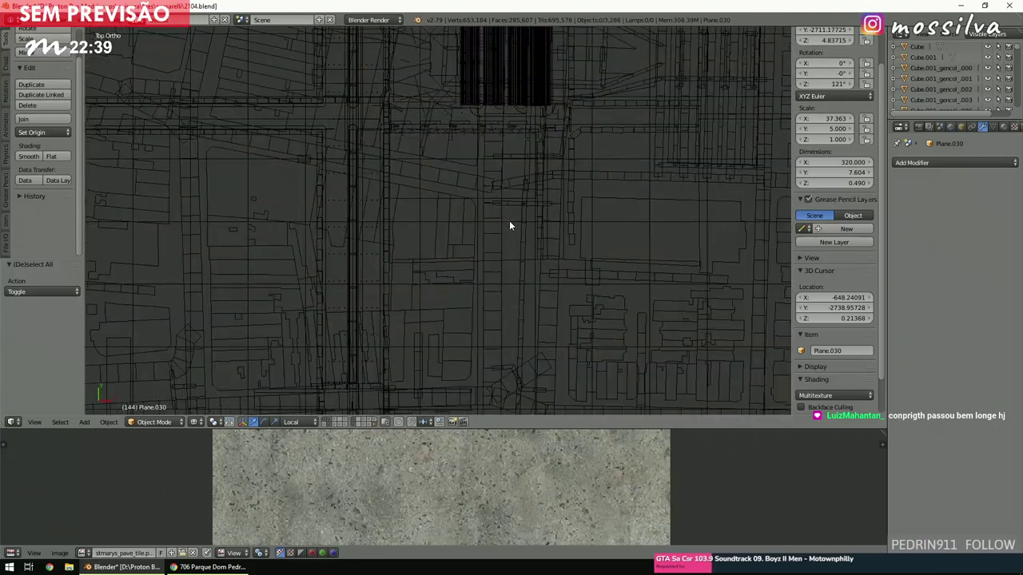
key(z)
scroll(509, 224, up, 1)
mouse_move(548, 242)
middle_down()
mouse_move(509, 291)
mouse_move(509, 265)
middle_up()
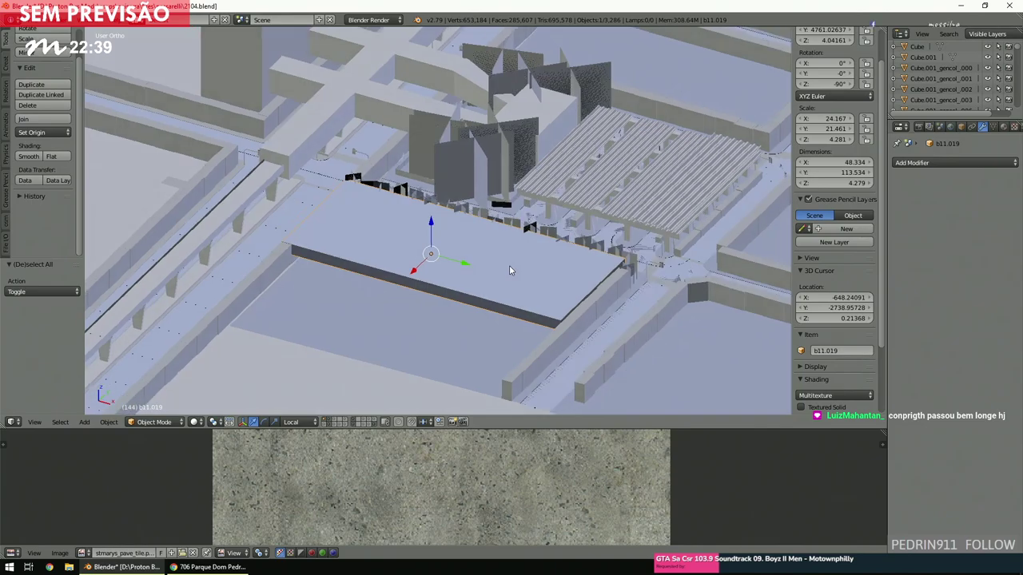
In a top wireframe view, duplicate the terminal slab as b11.024 and shift it down-left.
key(KP_7)
scroll(511, 270, down, 2)
key(z)
scroll(538, 269, down, 3)
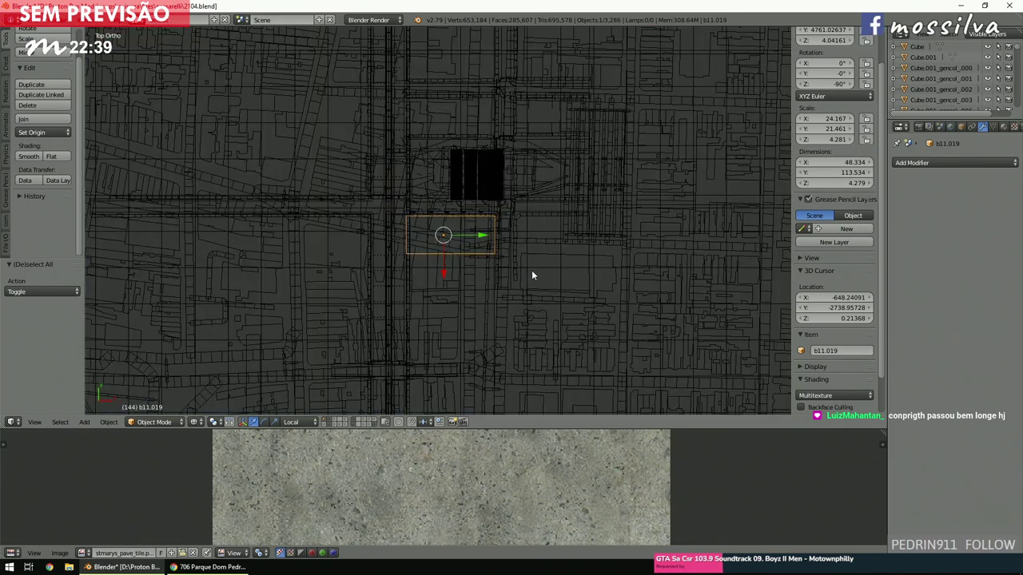
shift+scroll(532, 274, down, 3)
scroll(529, 268, down, 3)
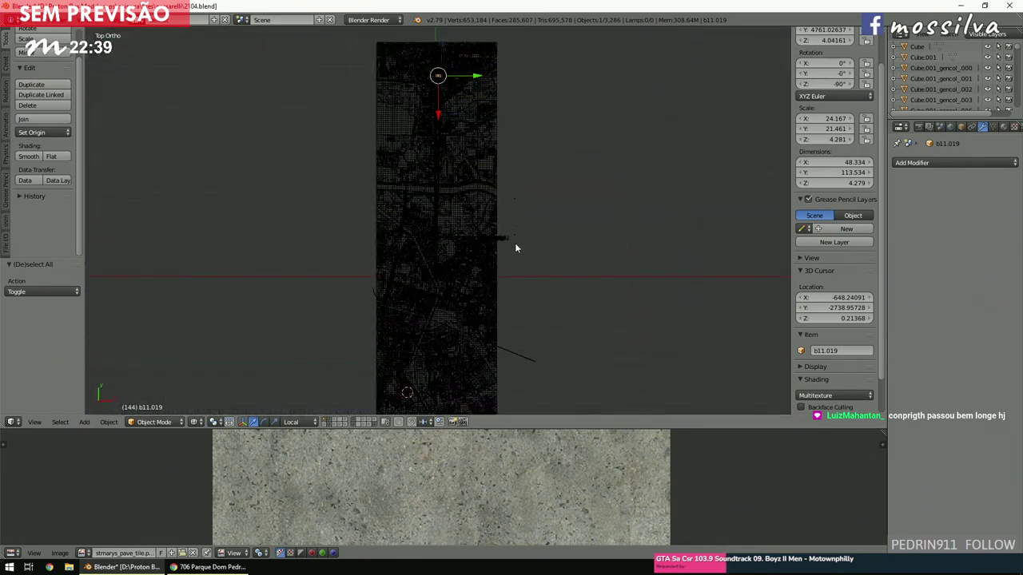
key(shift+d)
click(515, 102)
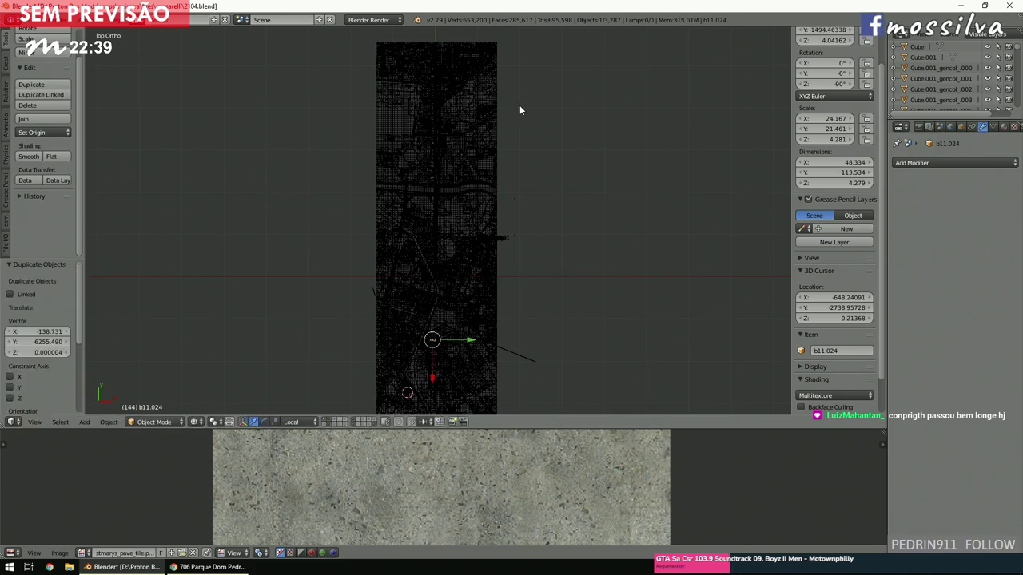
key(KP_Decimal)
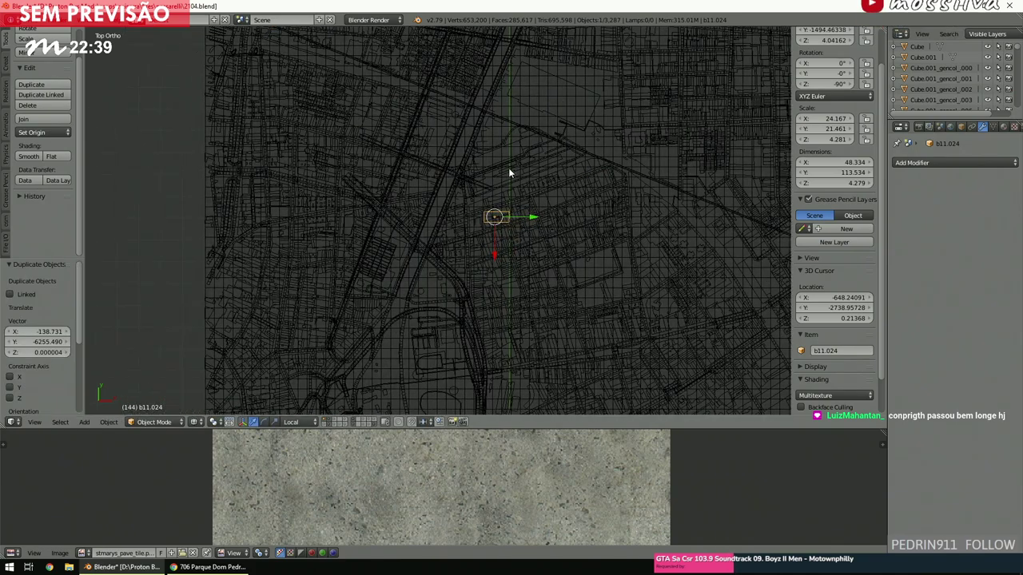
key(g)
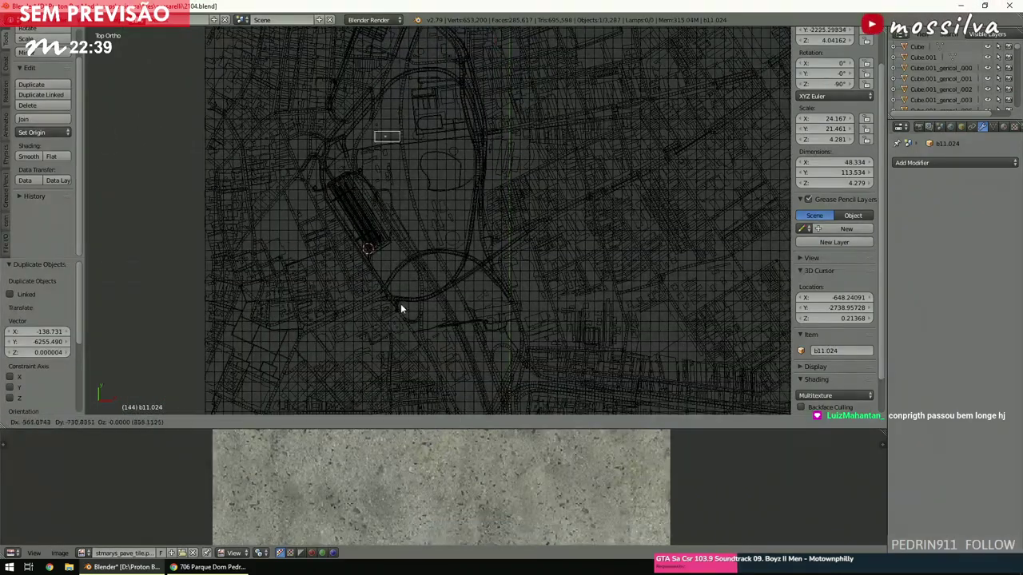
click(384, 329)
scroll(409, 222, down, 4)
shift+scroll(407, 223, up, 8)
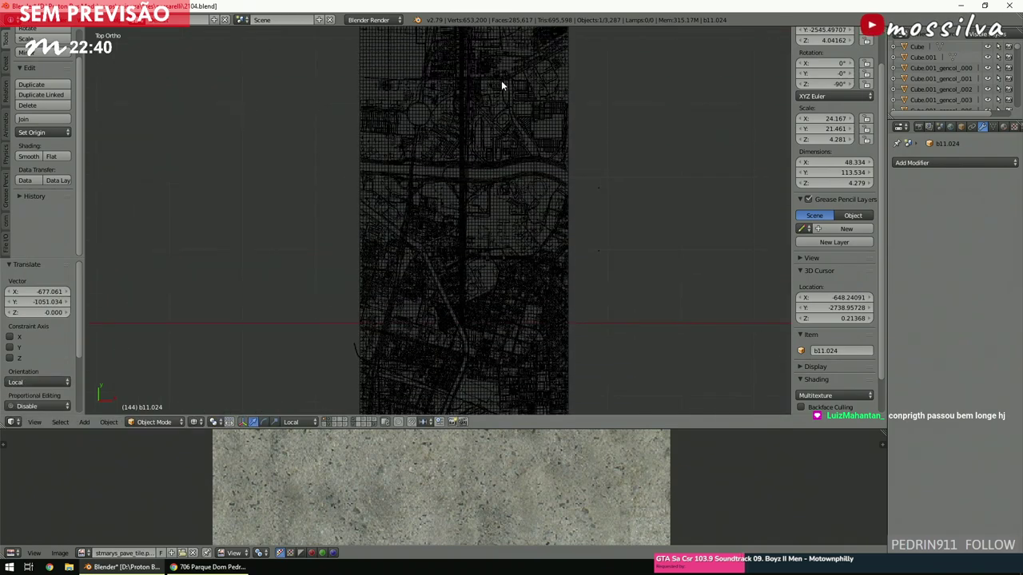
Toggle scene layers to hide the dense city map and show the textured map.
click(374, 423)
scroll(482, 278, down, 4)
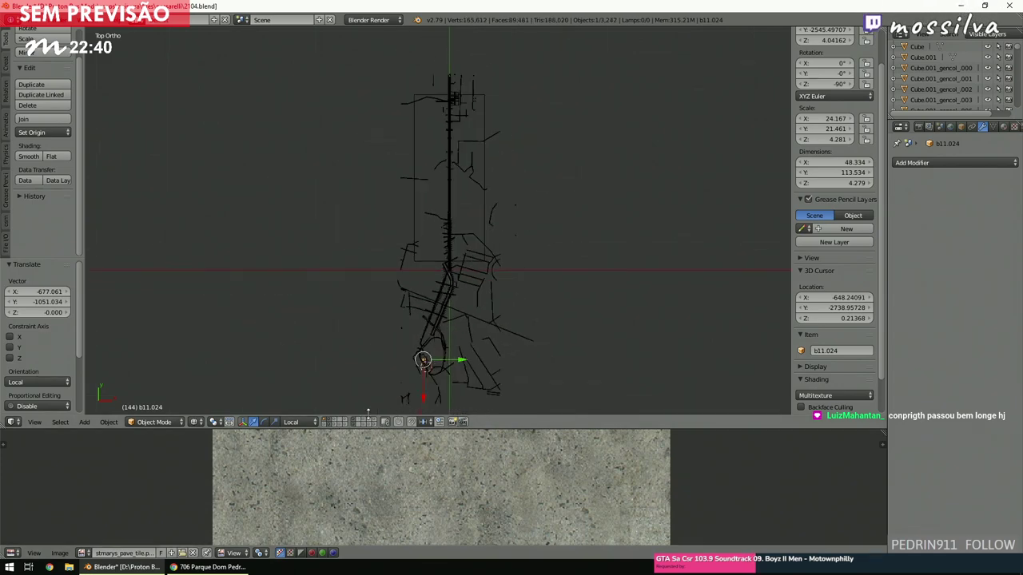
click(353, 424)
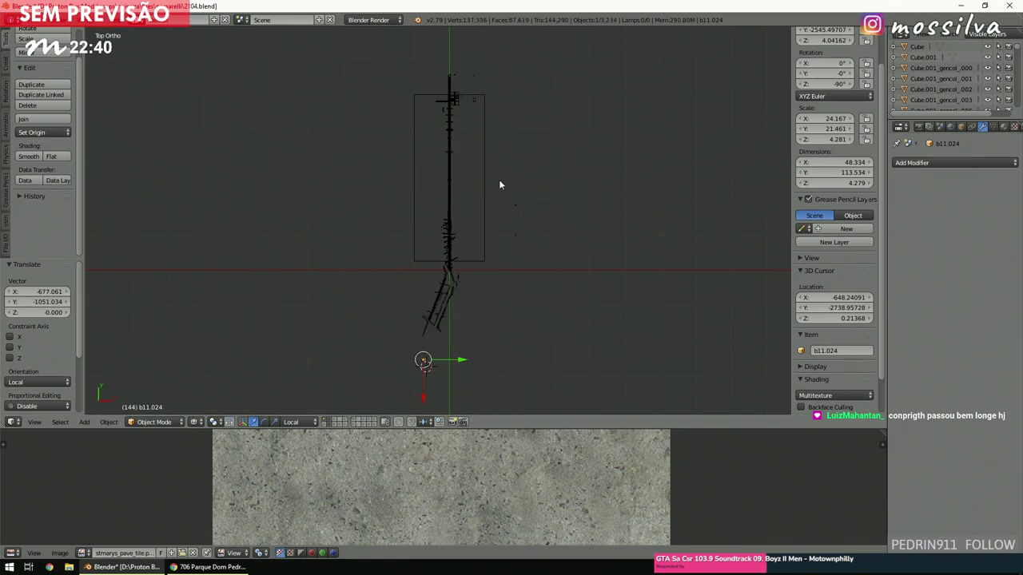
shift+scroll(439, 300, down, 3)
shift+click(353, 423)
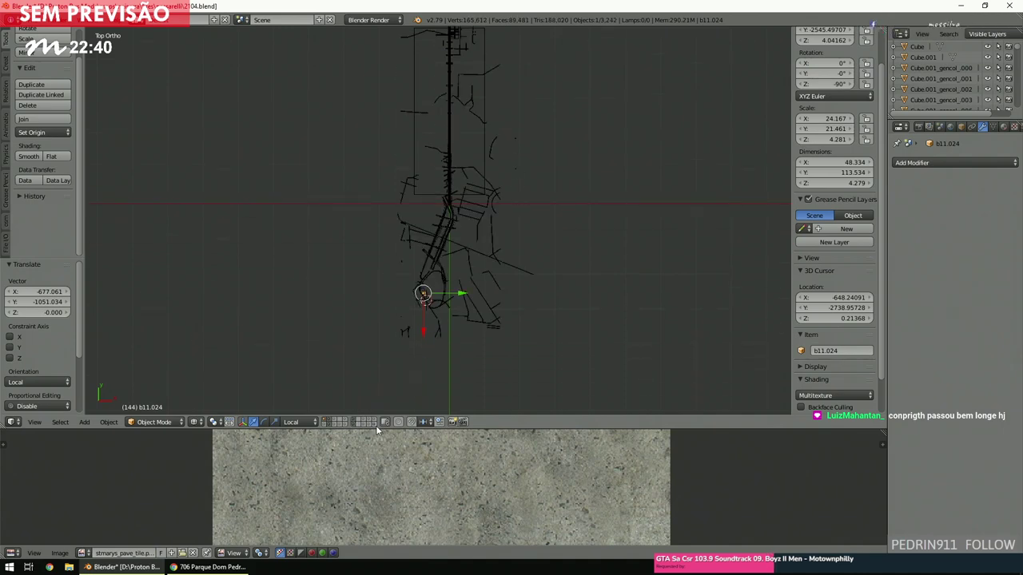
shift+click(354, 423)
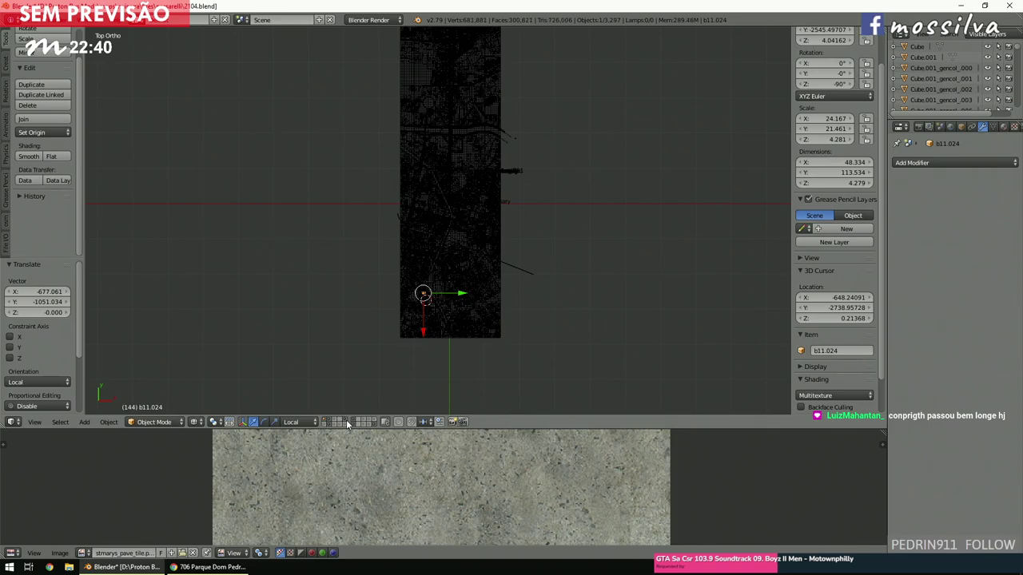
shift+click(345, 424)
scroll(462, 267, up, 5)
scroll(462, 268, down, 4)
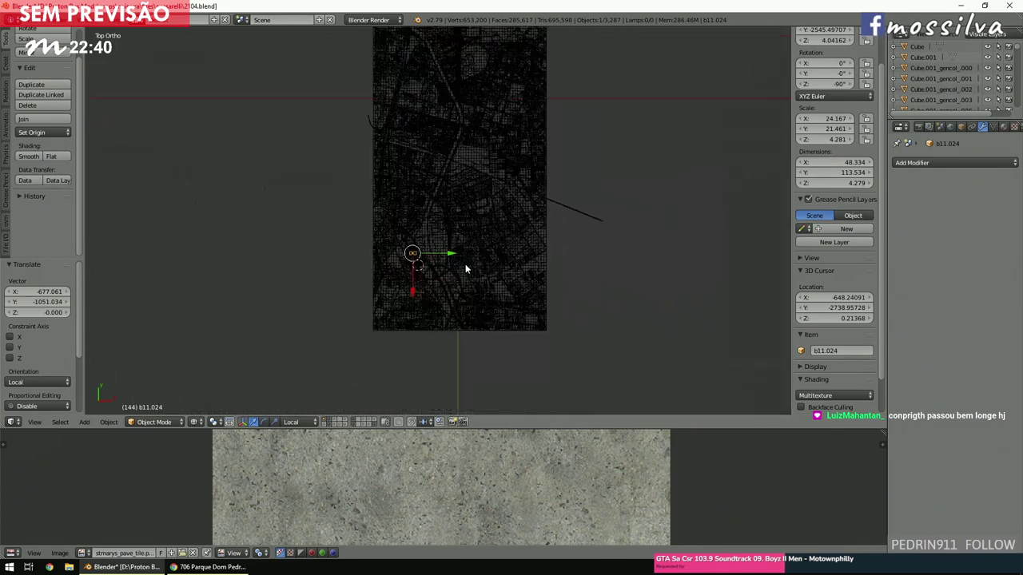
scroll(465, 269, up, 8)
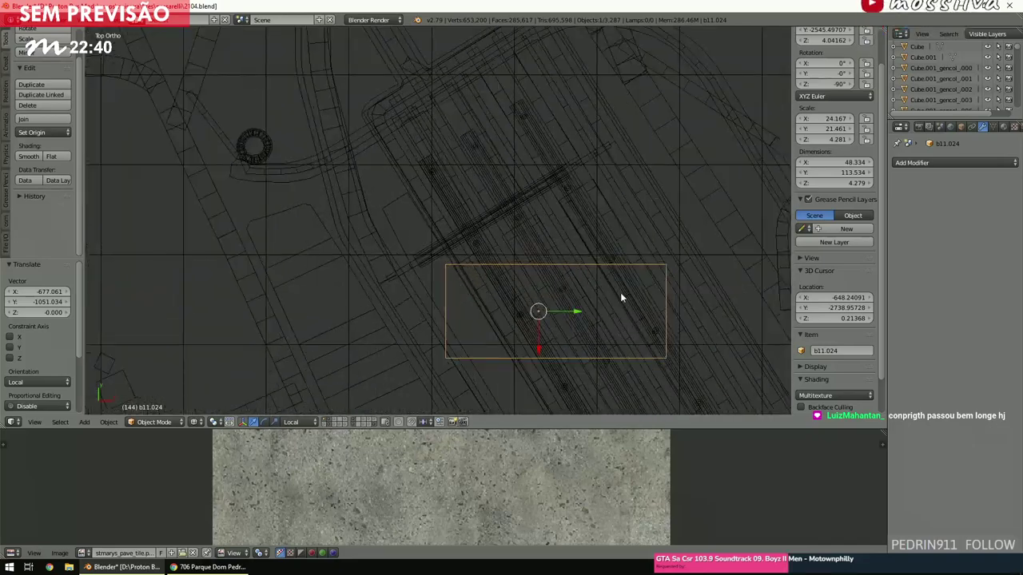
Place b11.024 over the terminal platforms, rotated to -149° on Z to follow them.
key(g)
click(536, 244)
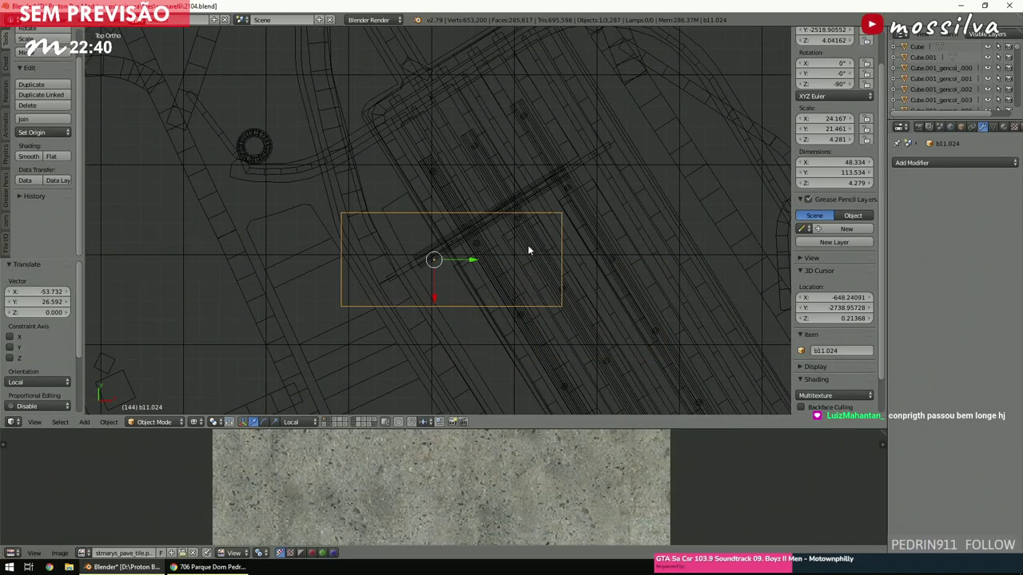
key(r)
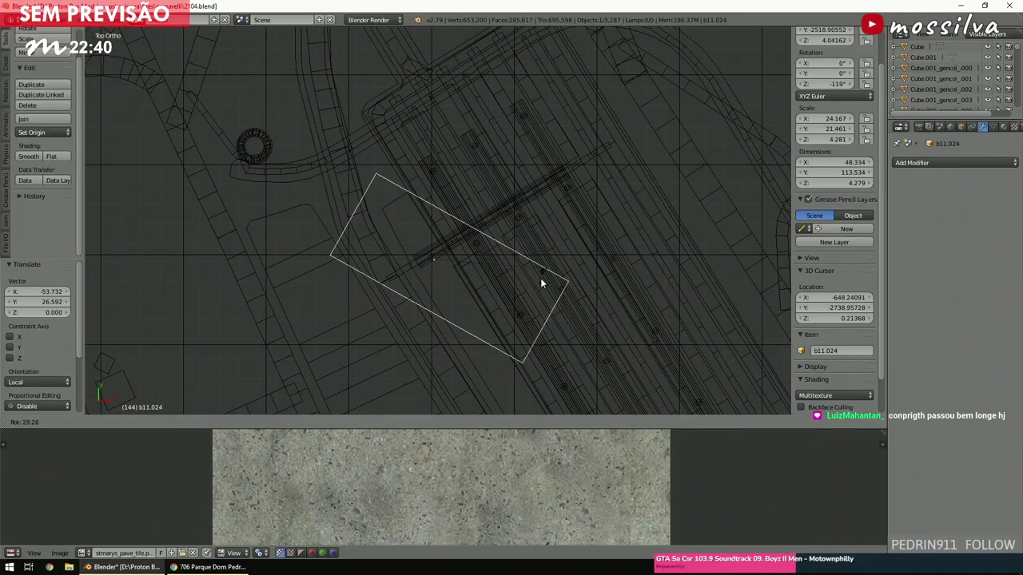
click(555, 306)
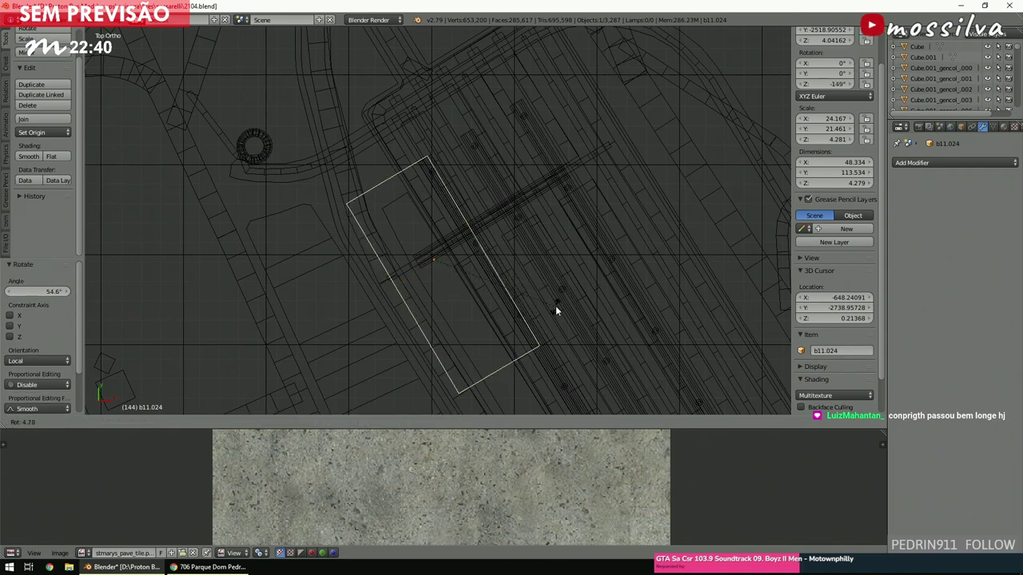
scroll(537, 271, down, 5)
scroll(530, 259, up, 5)
key(g)
click(536, 288)
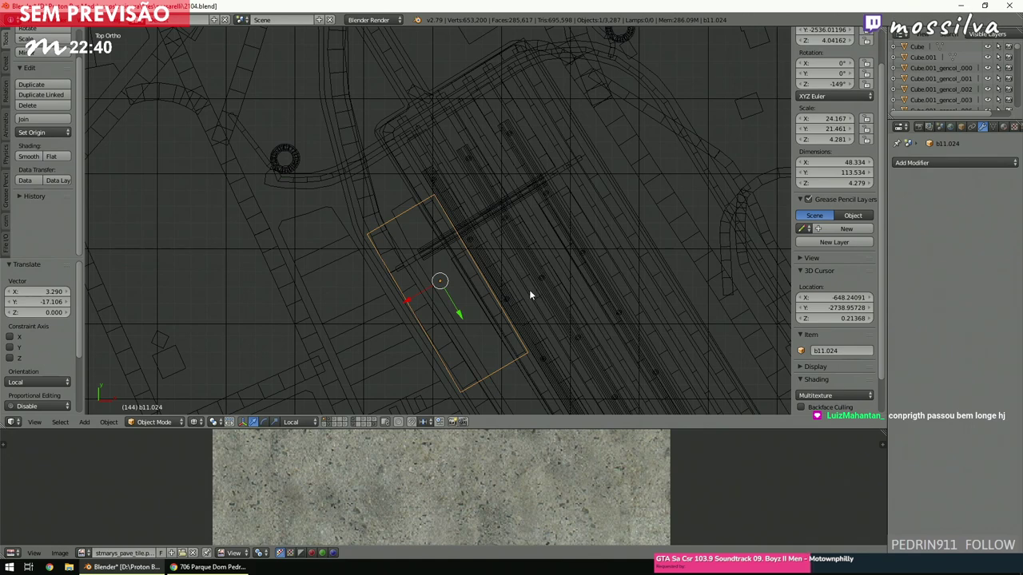
Scale the block down to about 0.78, then again to about 0.7.
key(s)
click(517, 306)
key(x)
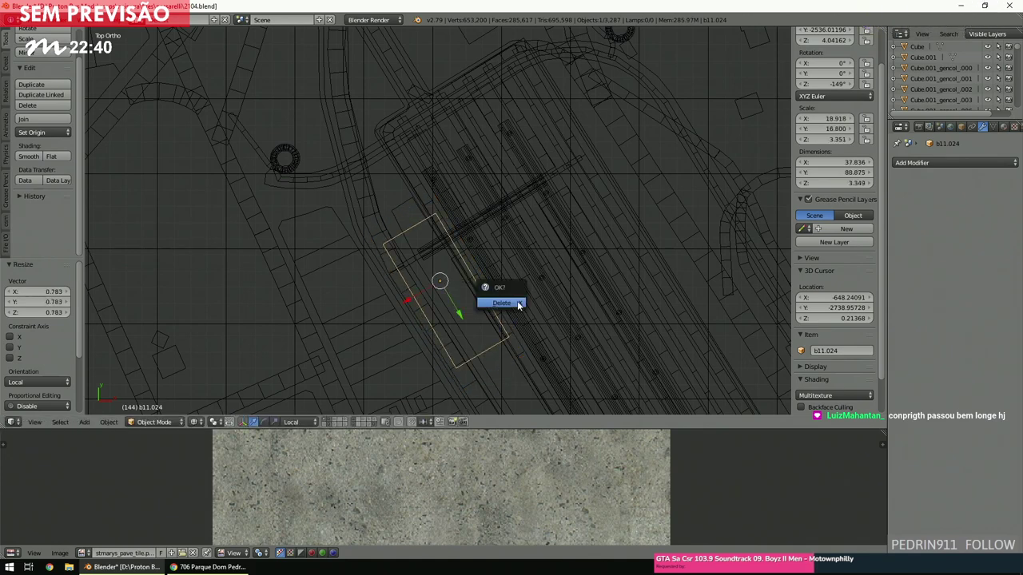
mouse_move(482, 299)
middle_down()
mouse_move(497, 266)
mouse_move(503, 286)
mouse_move(501, 247)
middle_up()
key(z)
key(KP_7)
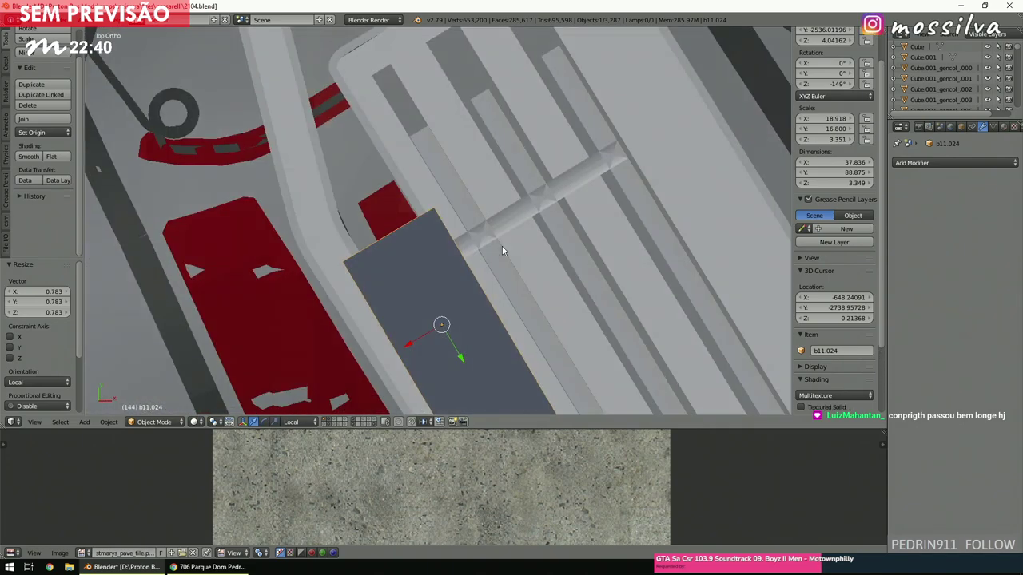
key(z)
key(KP_Decimal)
key(s)
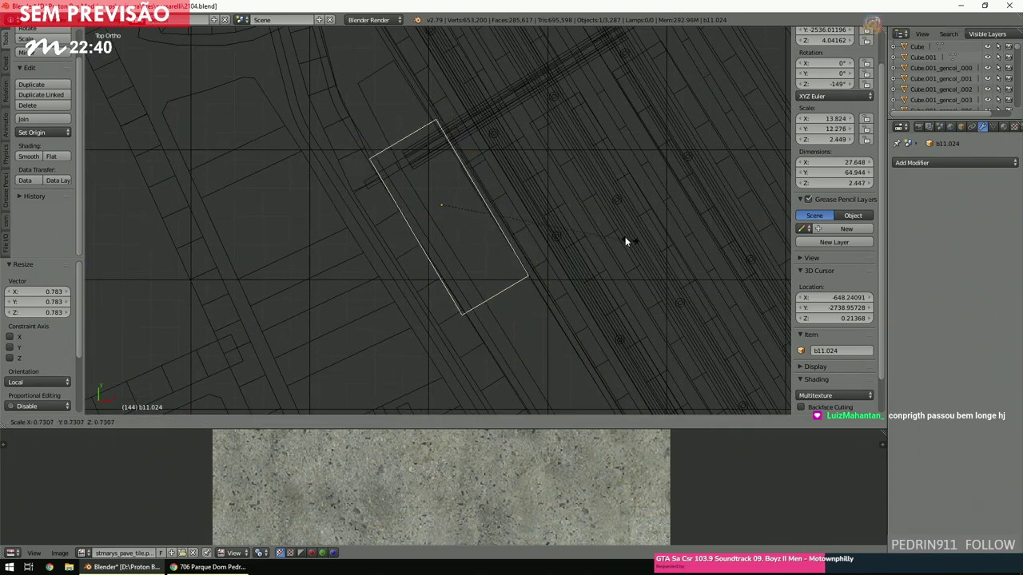
click(626, 236)
key(z)
key(z)
key(z)
shift+scroll(734, 302, up, 3)
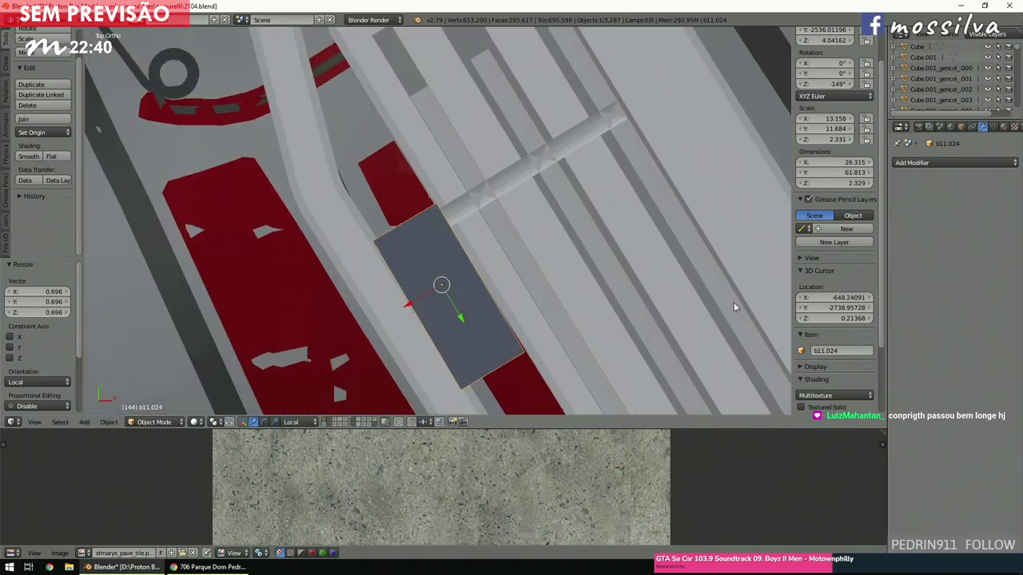
Move the slab beside the walkway and turn it a further 90° to 31.4° on Z.
key(g)
click(707, 254)
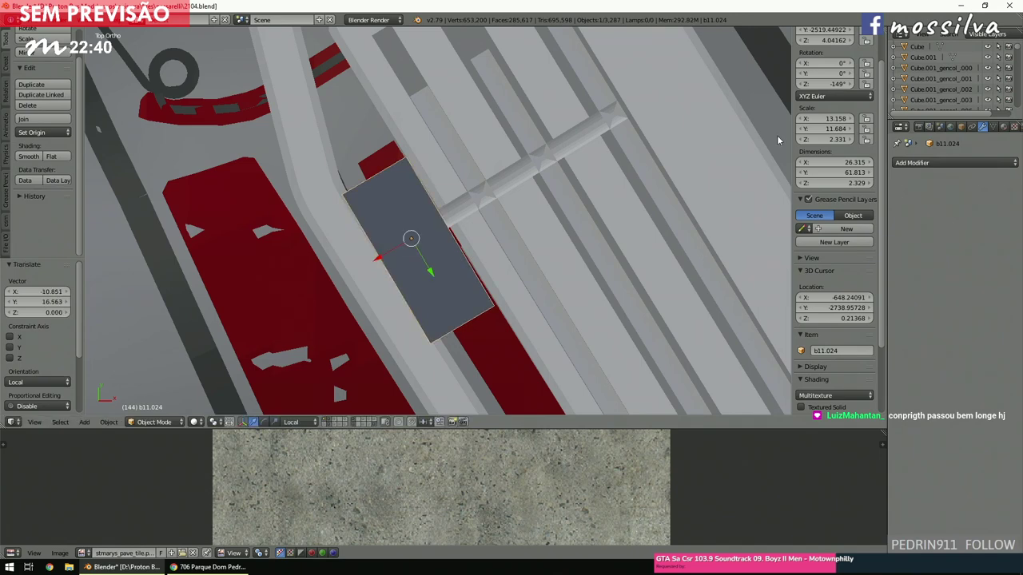
key(Return)
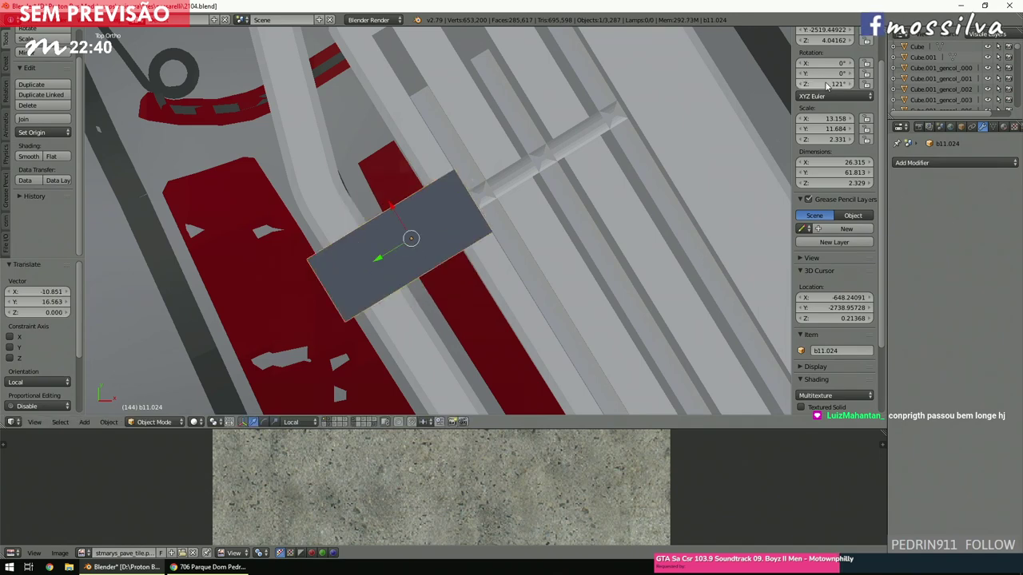
scroll(444, 181, up, 4)
text(r)
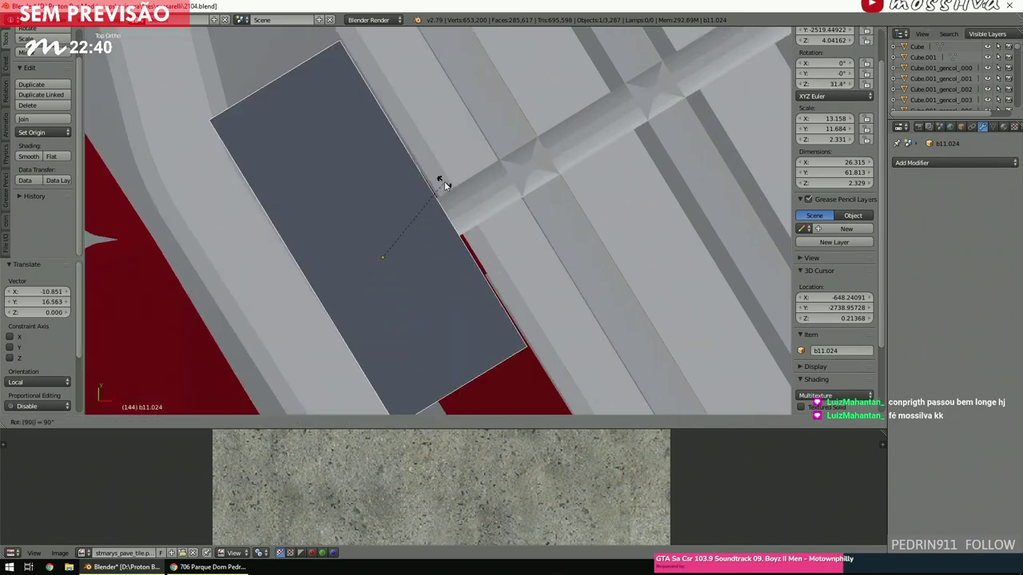
text(90)
key(Return)
Slide the slab 2.368 along its local X axis.
key(z)
ctrl+scroll(448, 235, up, 2)
key(g)
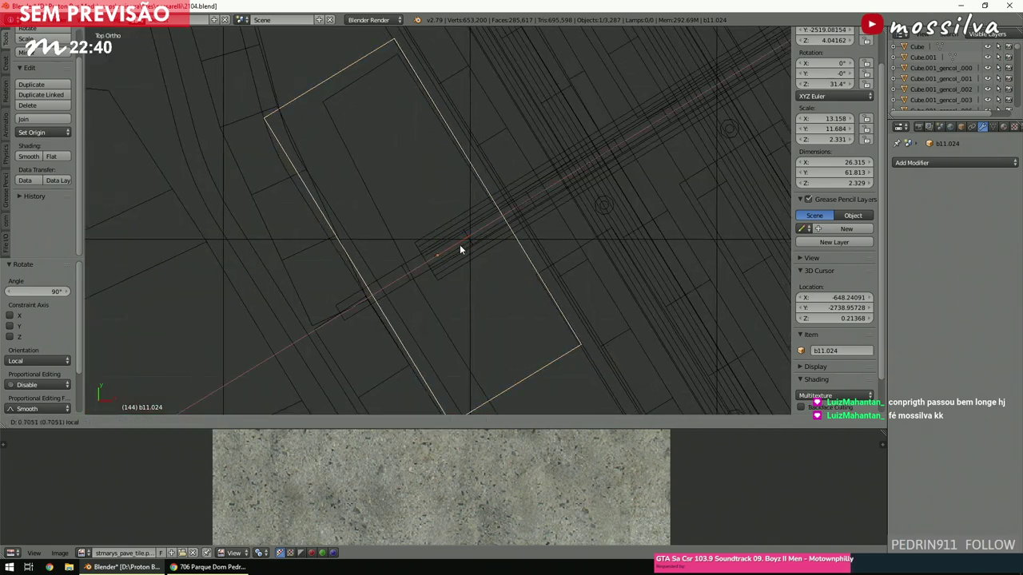
key(x)
key(x)
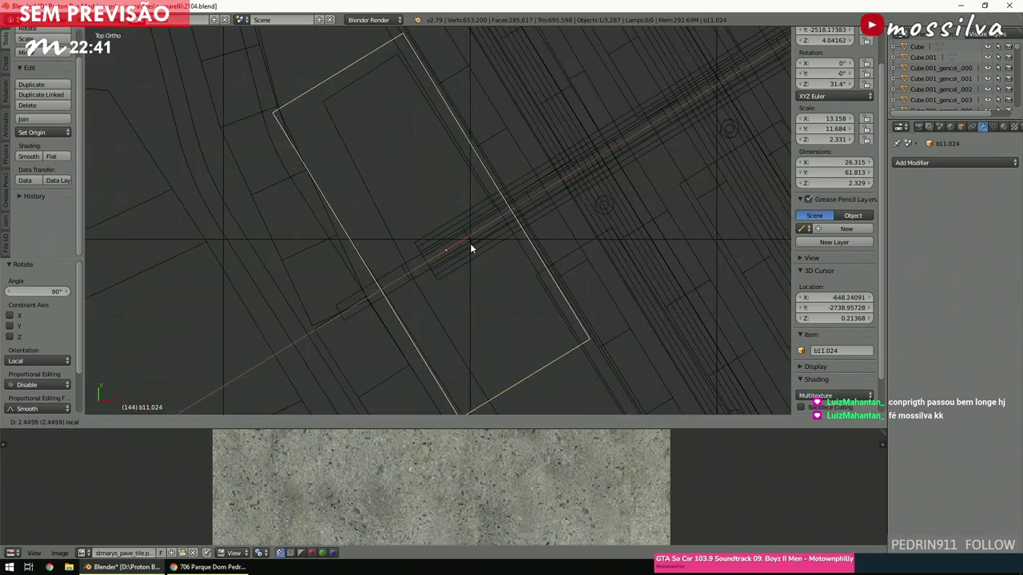
click(471, 247)
key(z)
mouse_move(470, 247)
middle_down()
mouse_move(507, 263)
mouse_move(484, 160)
mouse_move(550, 219)
mouse_move(497, 212)
middle_up()
scroll(511, 248, up, 3)
Scale the slab by 1.315 along Z, making it 3.063 tall.
scroll(496, 213, up, 2)
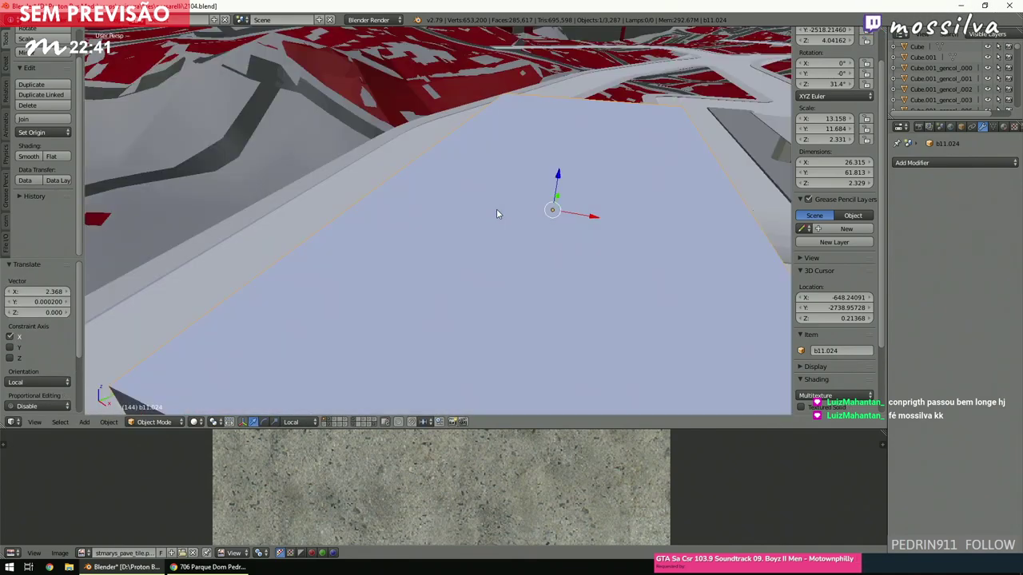
scroll(504, 207, down, 6)
scroll(526, 240, up, 6)
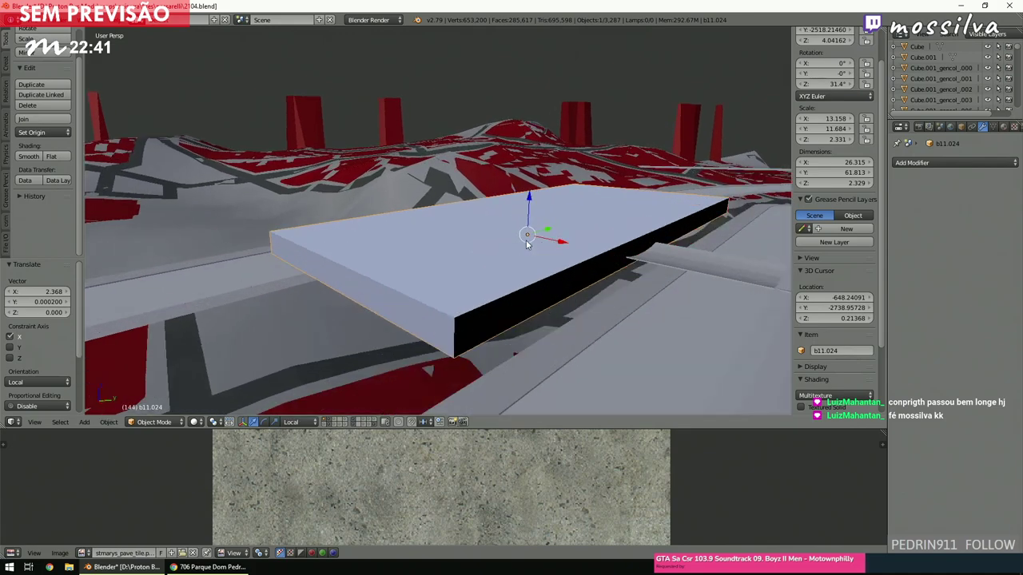
scroll(526, 241, down, 2)
key(z)
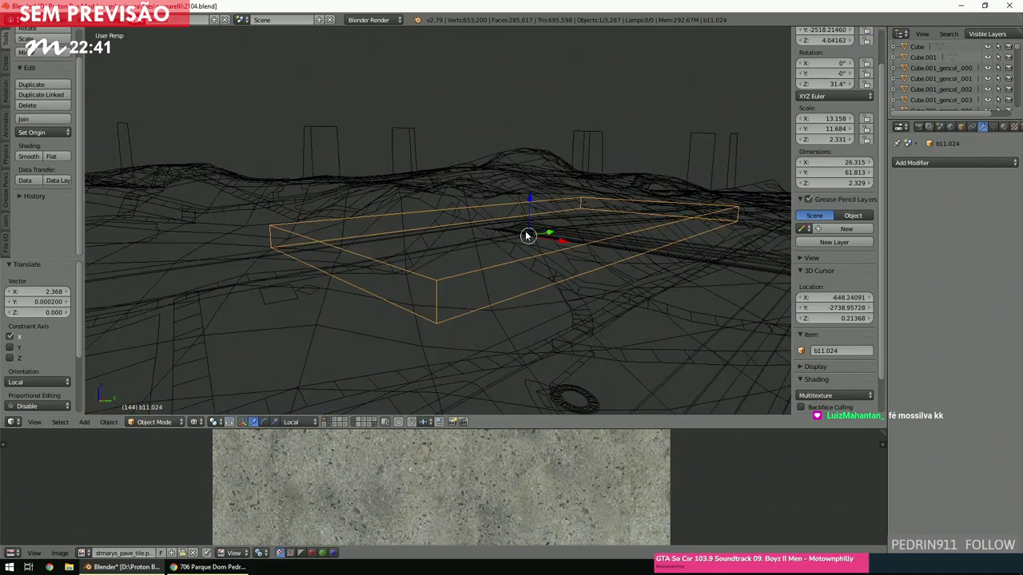
key(alt+z)
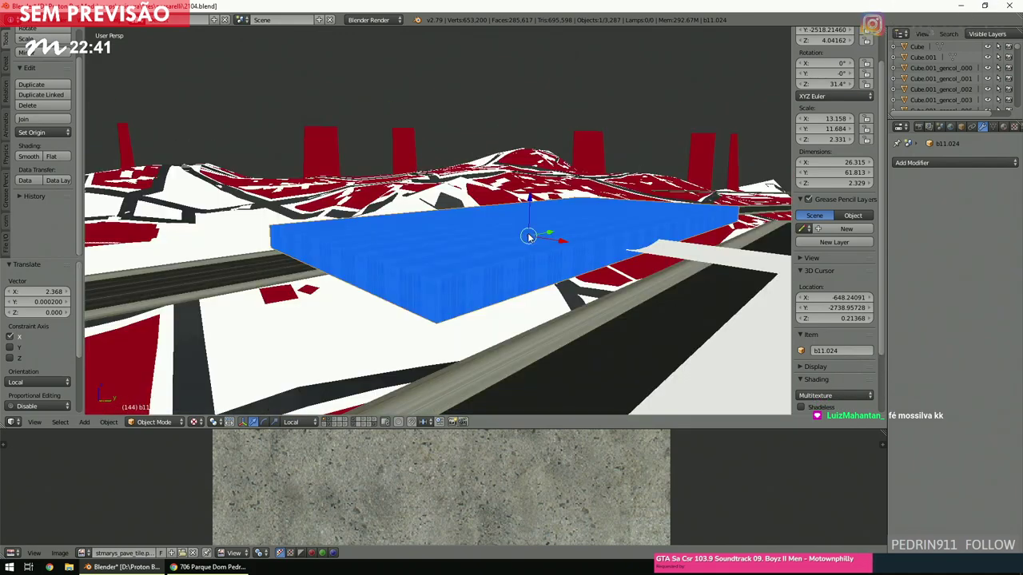
key(z)
middle_drag(588, 228, 490, 242)
key(KP_5)
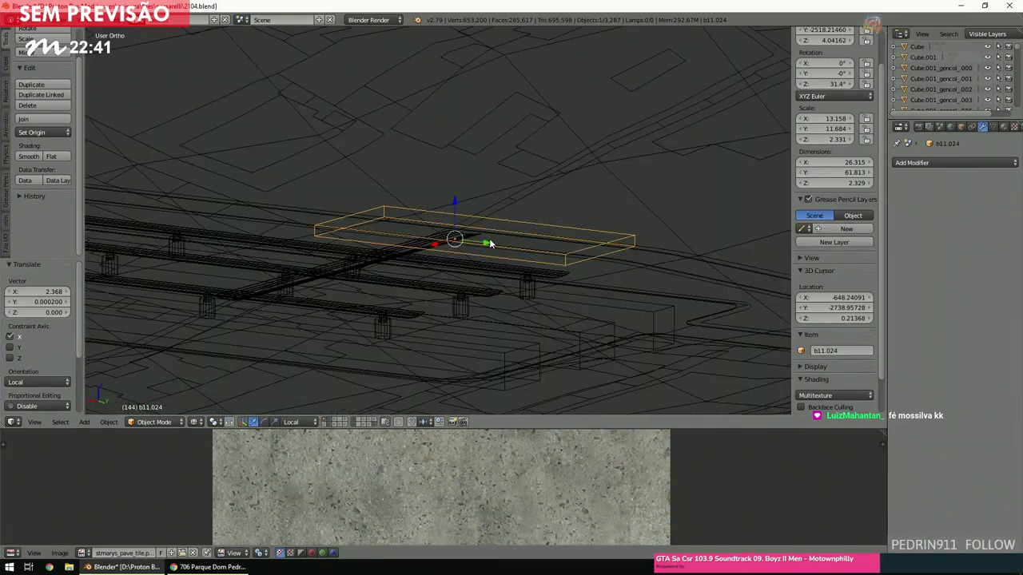
key(KP_5)
scroll(490, 242, up, 4)
key(alt+z)
scroll(528, 291, up, 2)
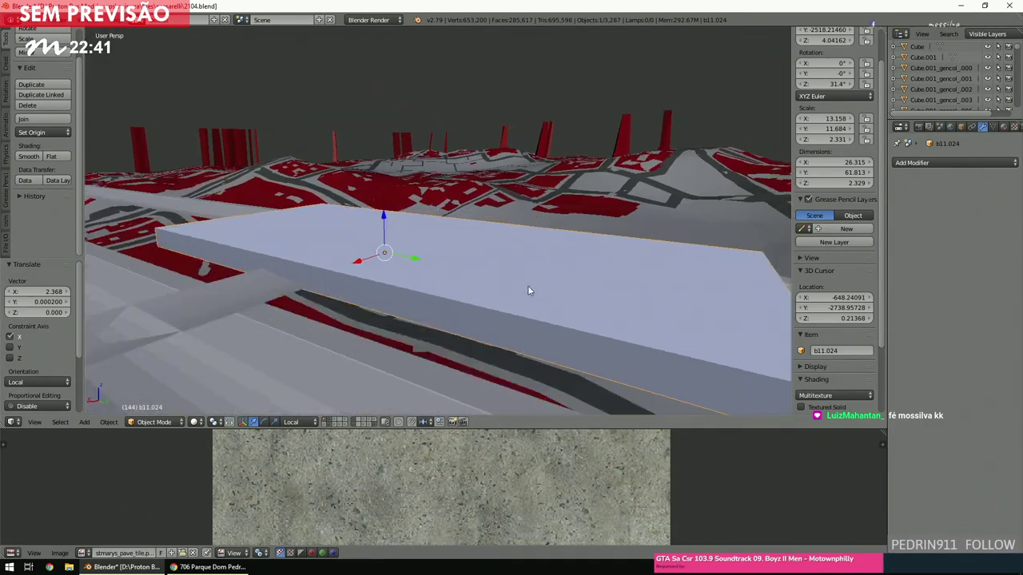
scroll(527, 291, down, 3)
middle_drag(528, 286, 507, 282)
key(s)
key(z)
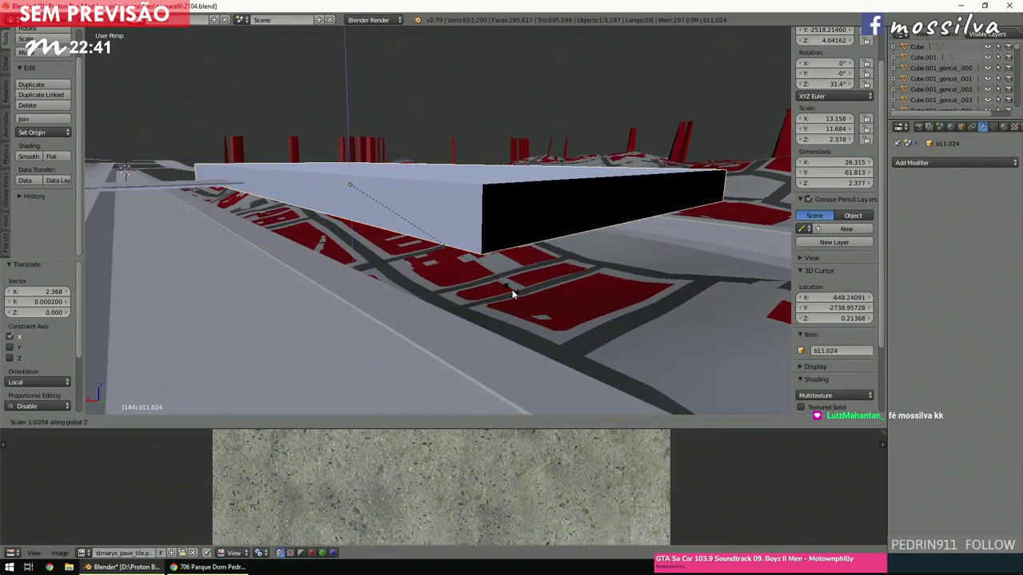
click(530, 343)
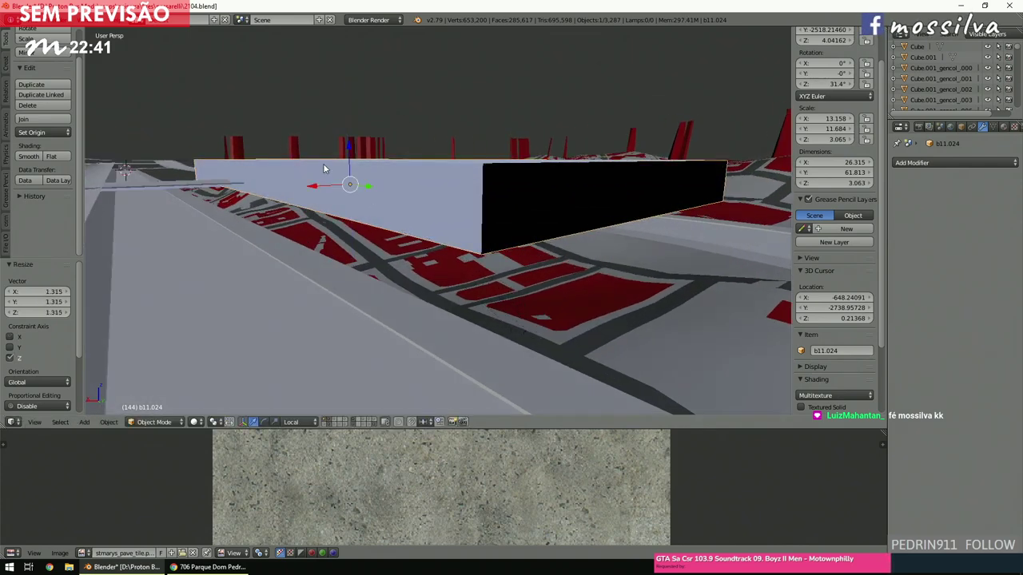
Raise the slab 0.203 along its local Z, then return to a top wireframe view.
key(g)
key(z)
key(z)
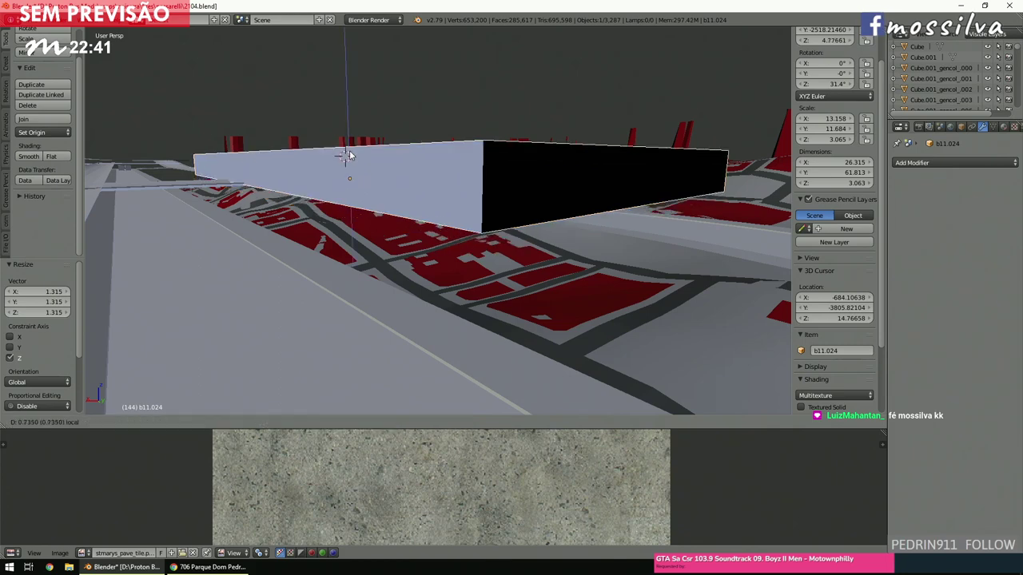
click(349, 161)
middle_drag(349, 160, 359, 226)
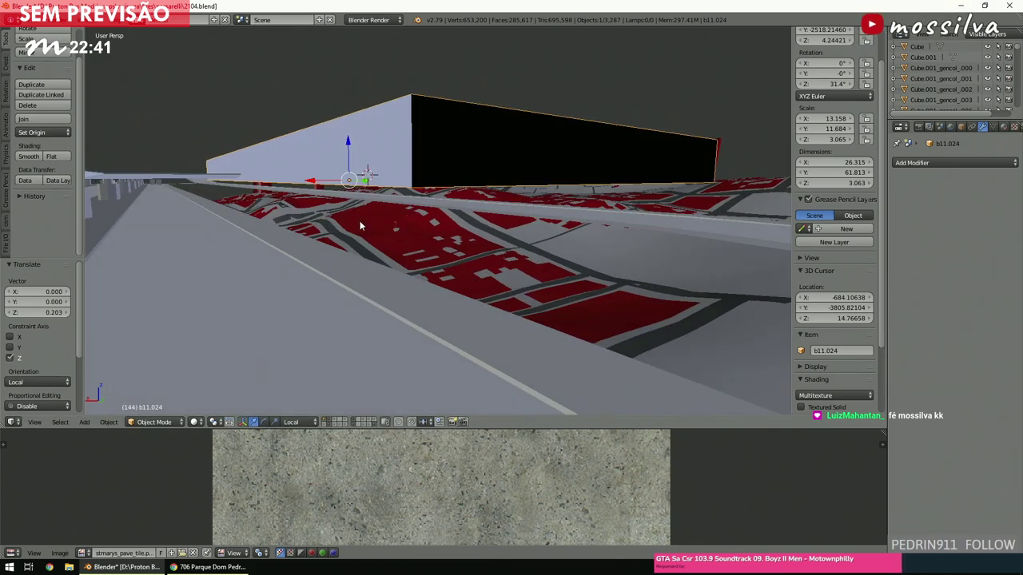
key(KP_Decimal)
key(KP_7)
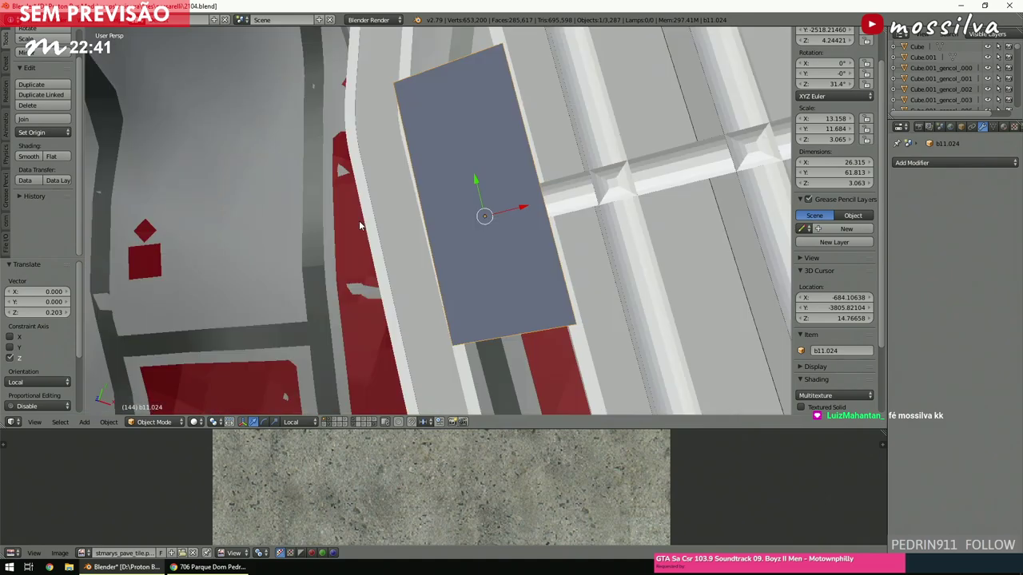
key(z)
scroll(357, 223, down, 4)
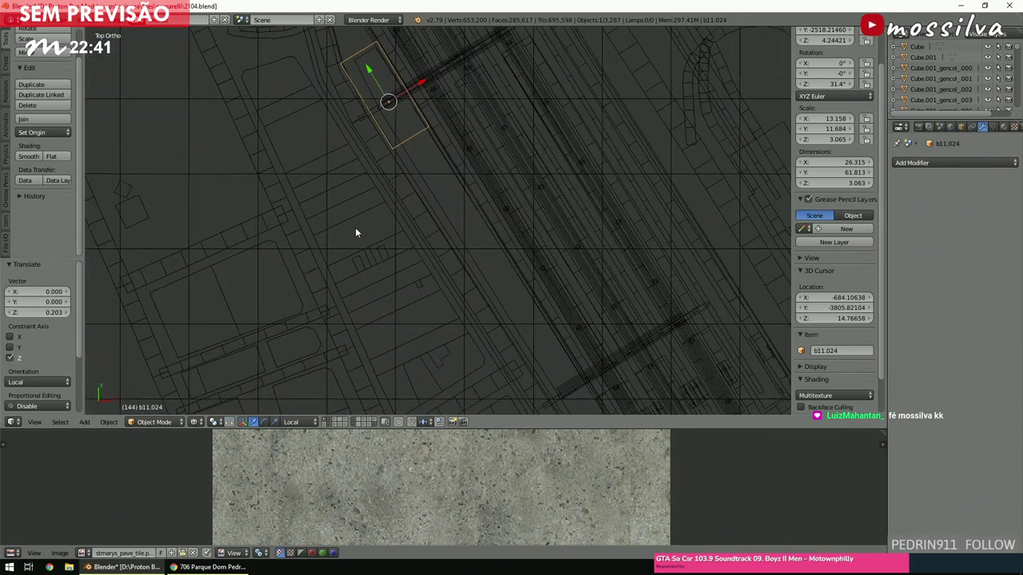
In Edit Mode, pull the slab's end face along local Y to -141.022 to lengthen it.
click(162, 422)
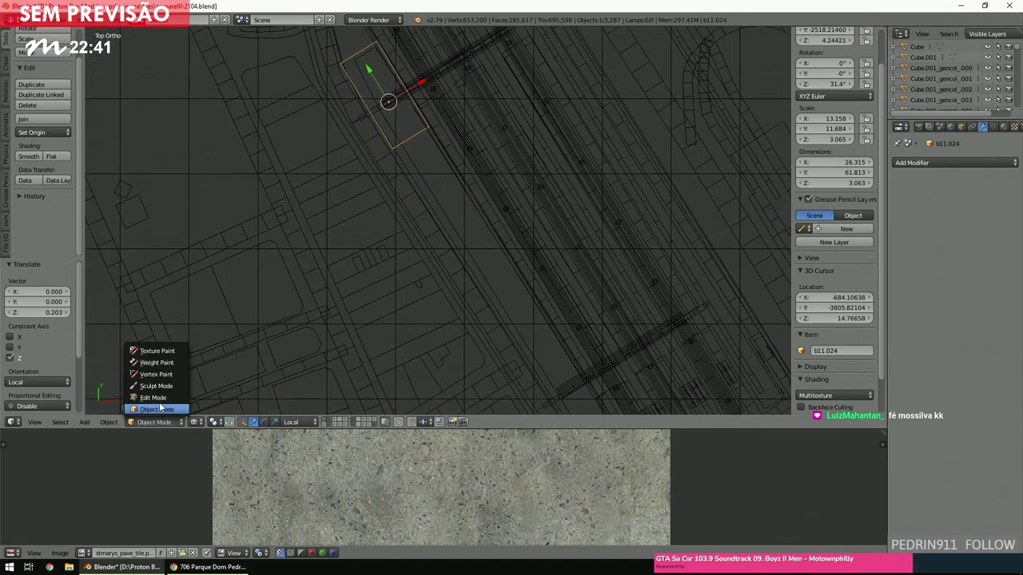
click(158, 401)
ctrl+scroll(258, 264, right, 3)
right_click(355, 148)
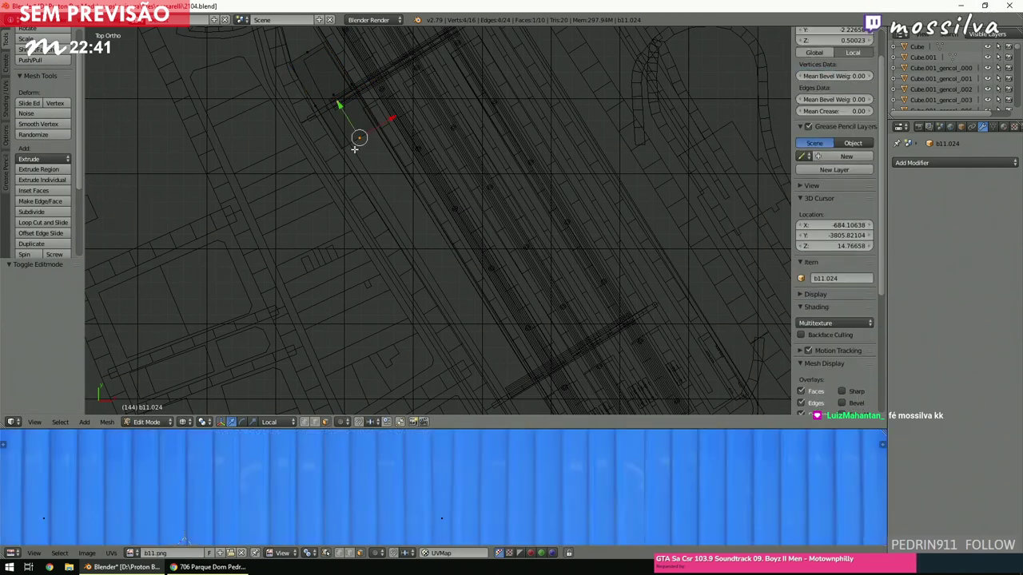
key(c)
key(Escape)
click(342, 120)
drag(349, 124, 441, 297)
shift+middle_drag(442, 297, 436, 147)
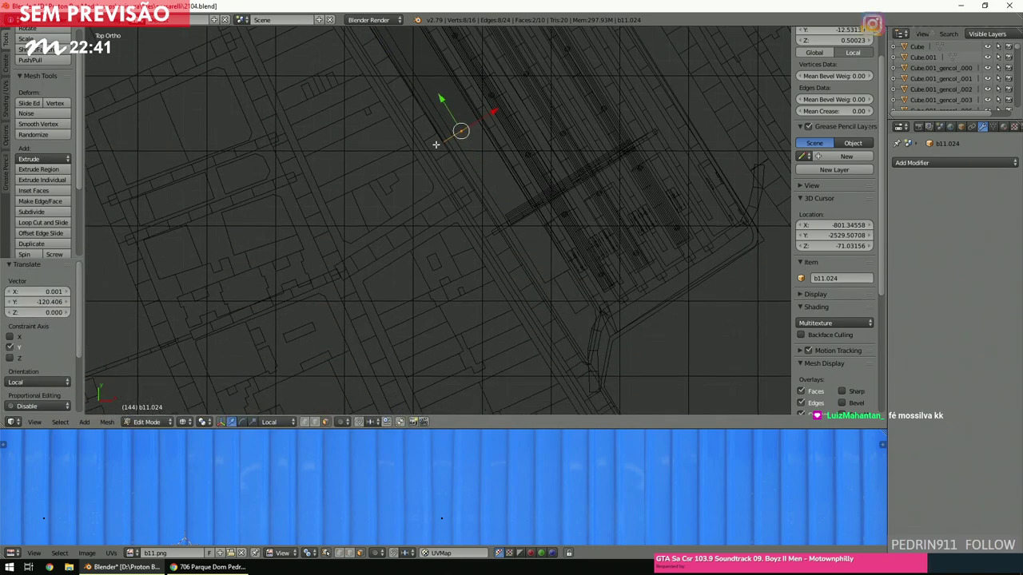
key(g)
key(y)
key(y)
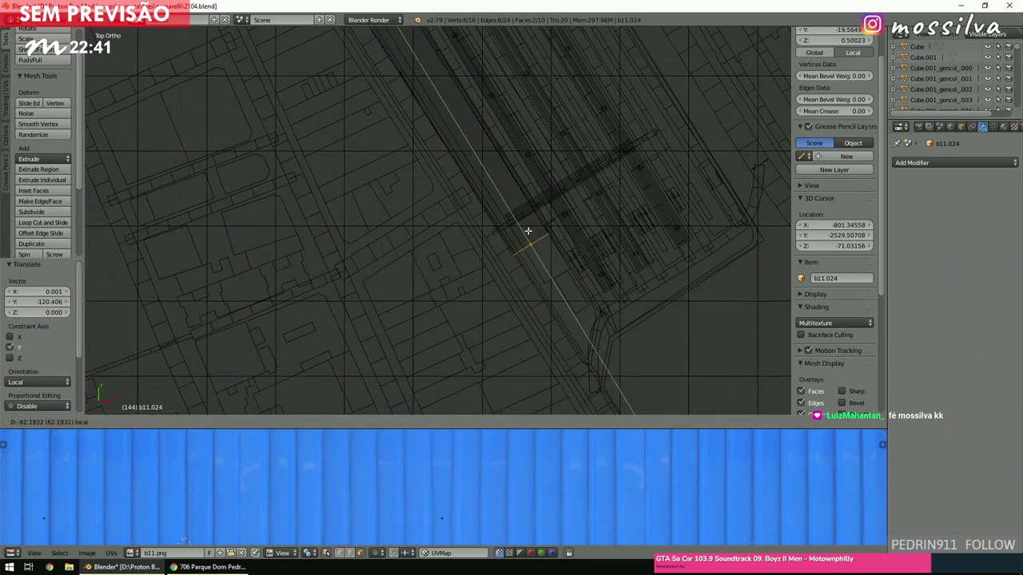
click(573, 306)
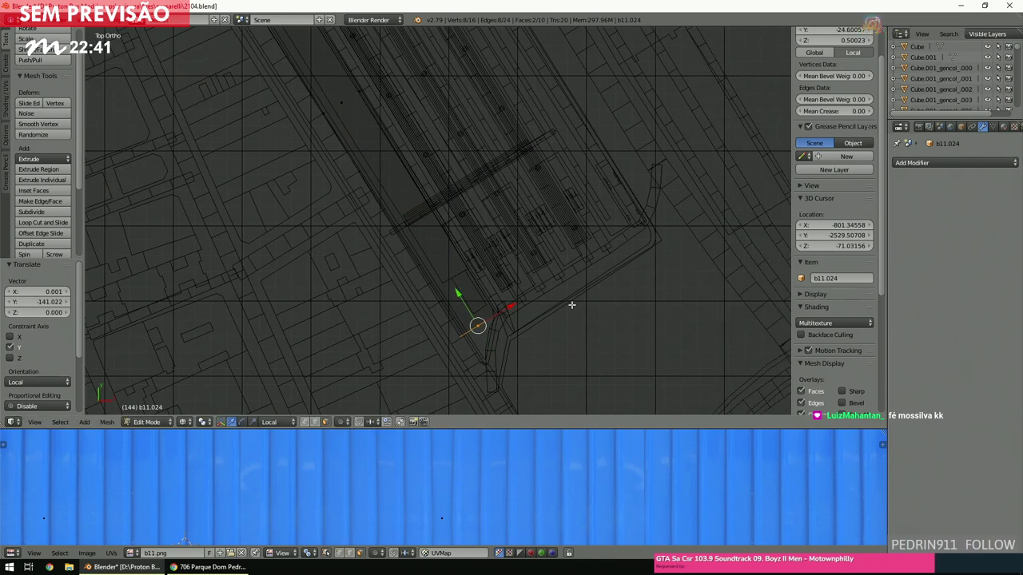
Slide the end edge along local X, widening it by 2.477, then adjust it again.
key(z)
scroll(571, 305, up, 5)
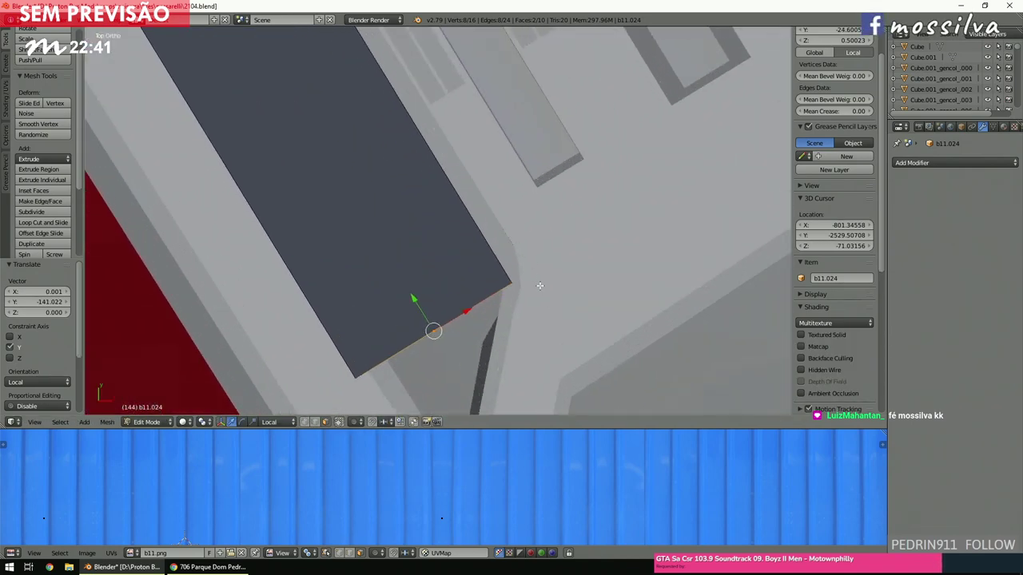
scroll(525, 297, down, 1)
key(g)
key(x)
key(x)
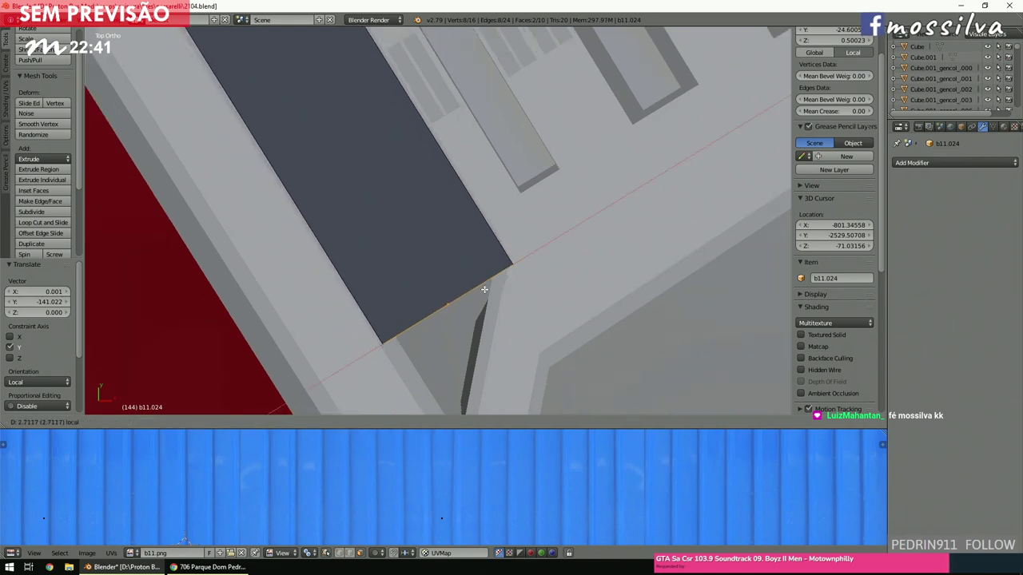
click(482, 290)
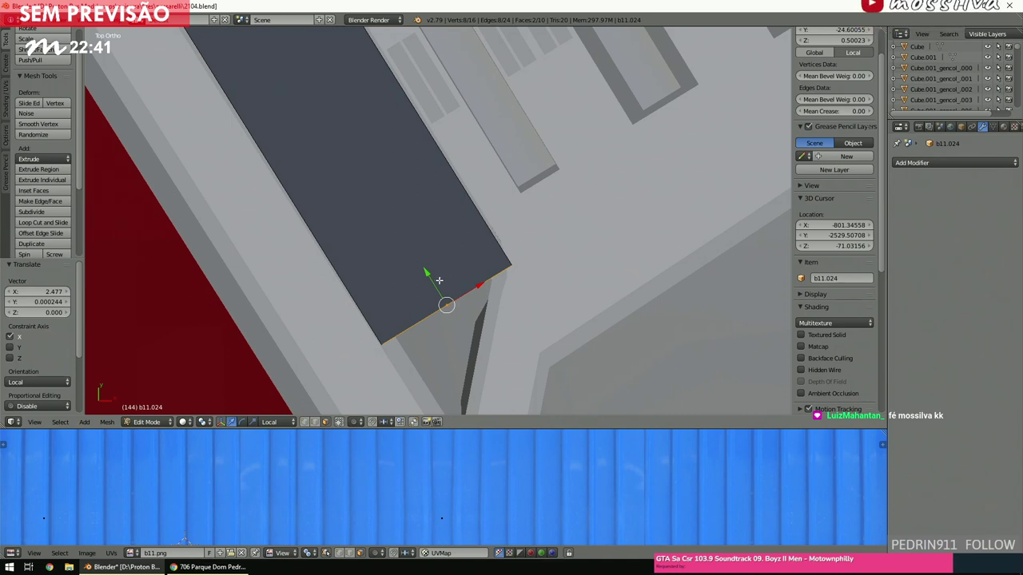
key(g)
key(x)
key(x)
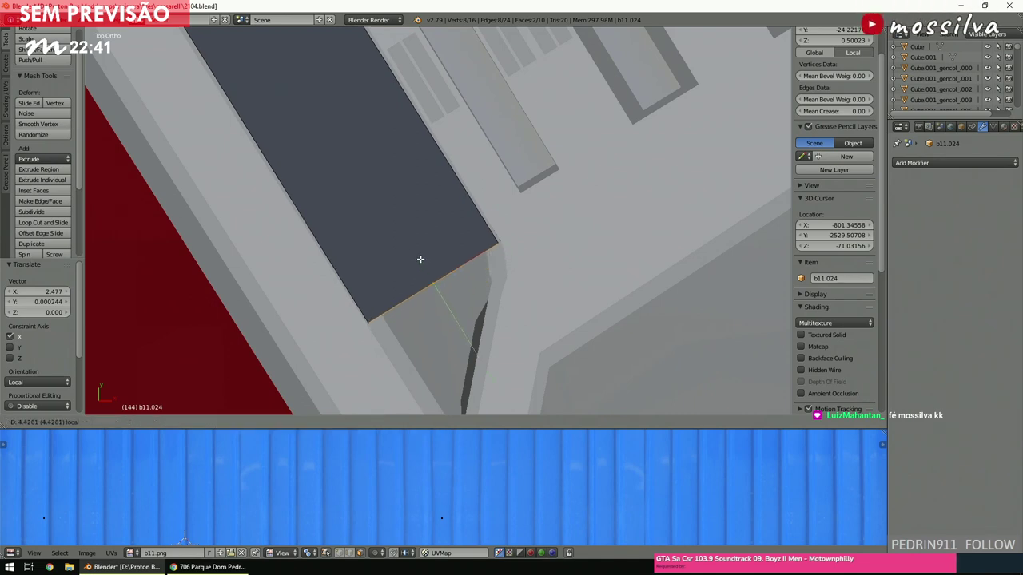
key(z)
click(420, 258)
key(a)
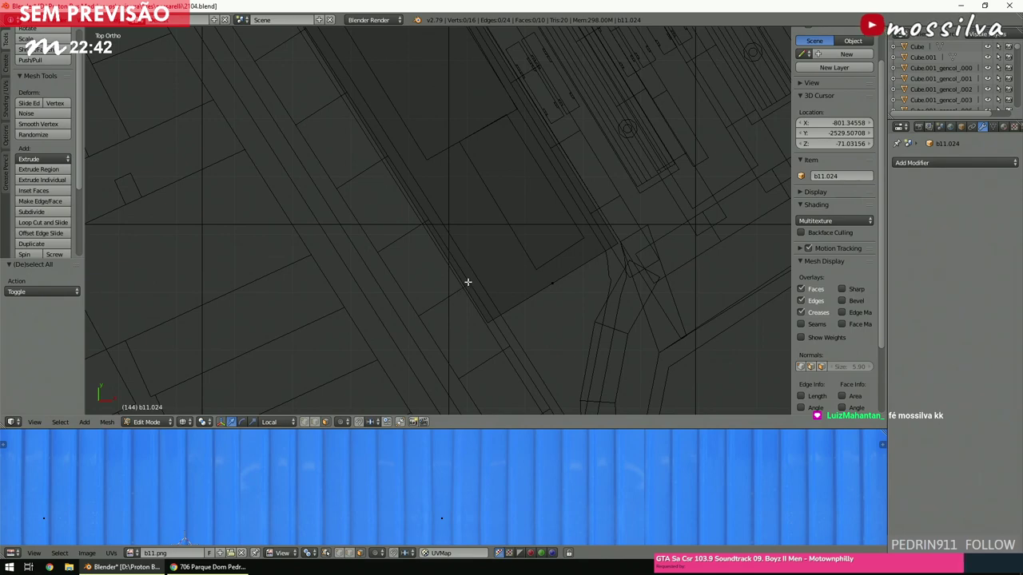
Inspect the stretched block from low angles in textured and solid shading.
middle_drag(465, 283, 552, 267)
right_click(550, 256)
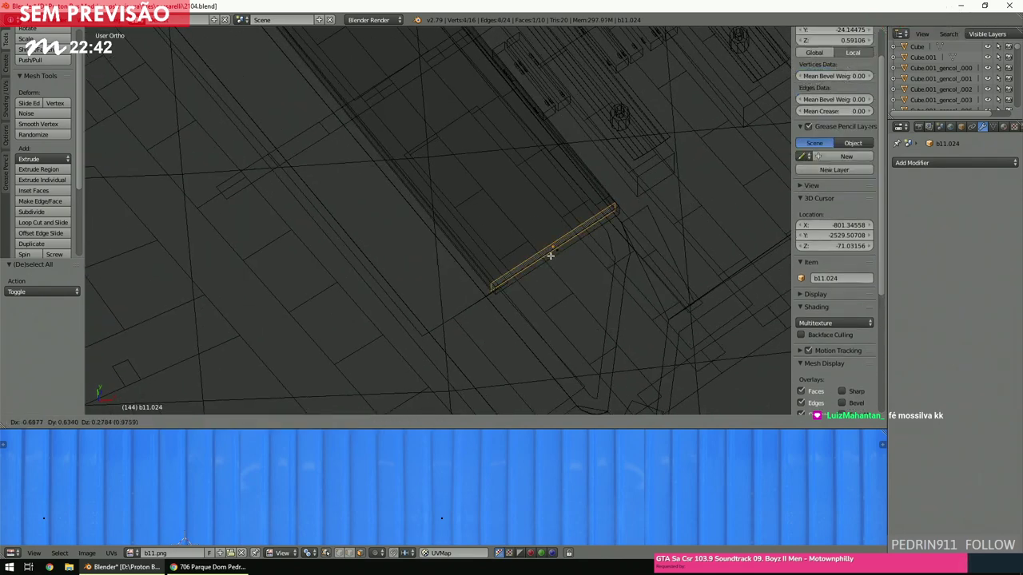
key(ctrl+space)
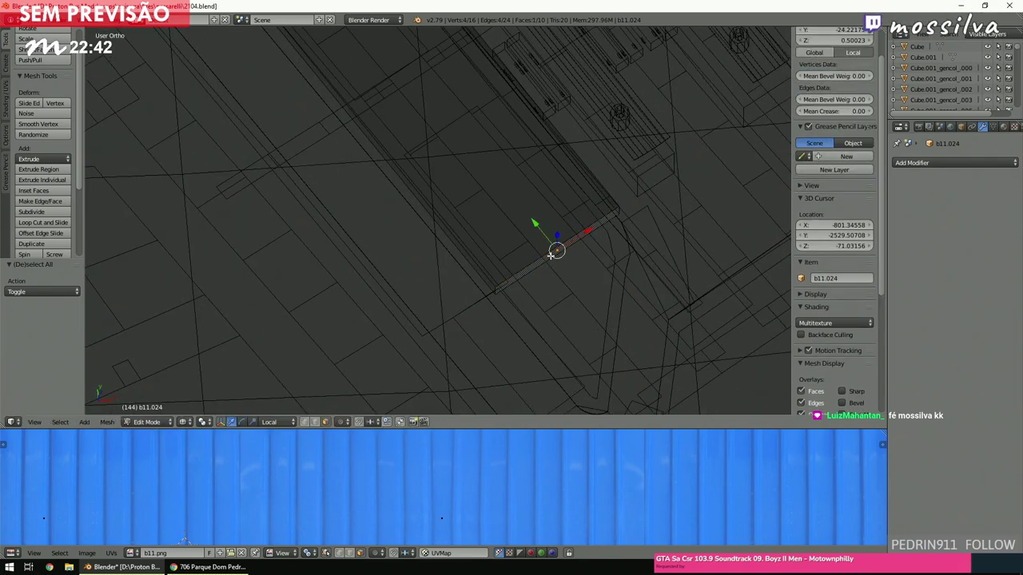
key(KP_5)
scroll(551, 257, up, 1)
ctrl+scroll(551, 271, down, 4)
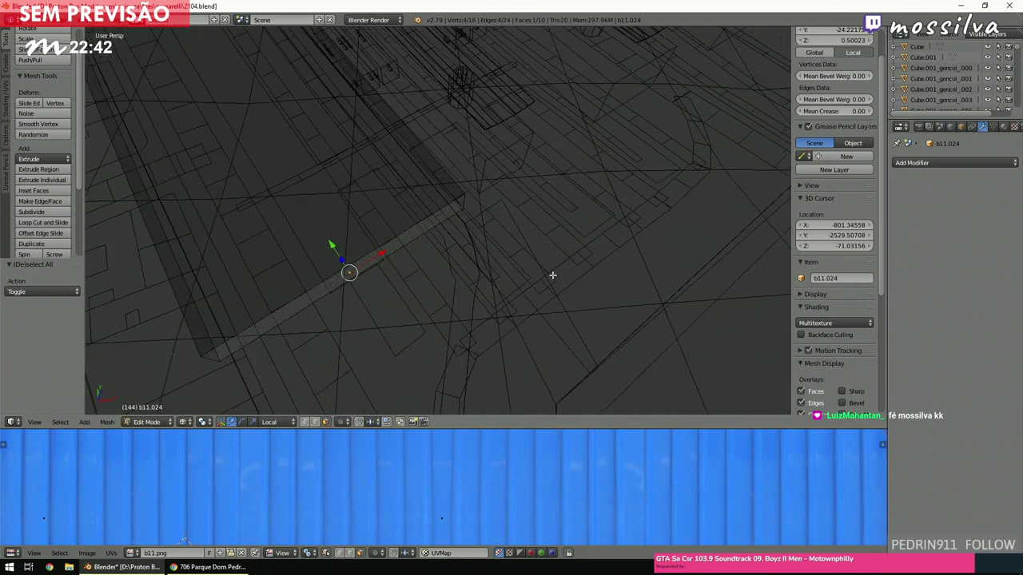
middle_drag(554, 279, 522, 226)
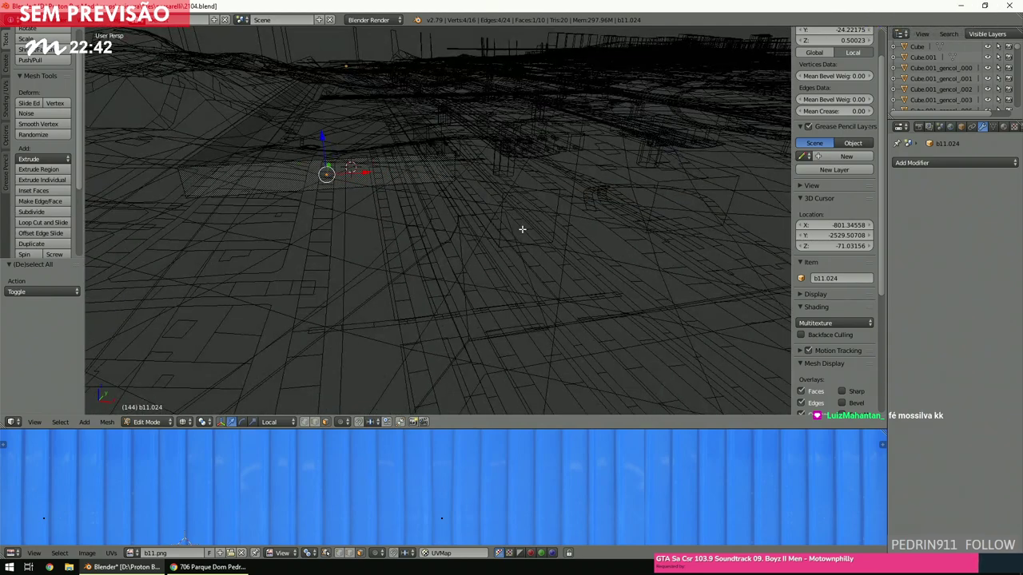
key(alt+z)
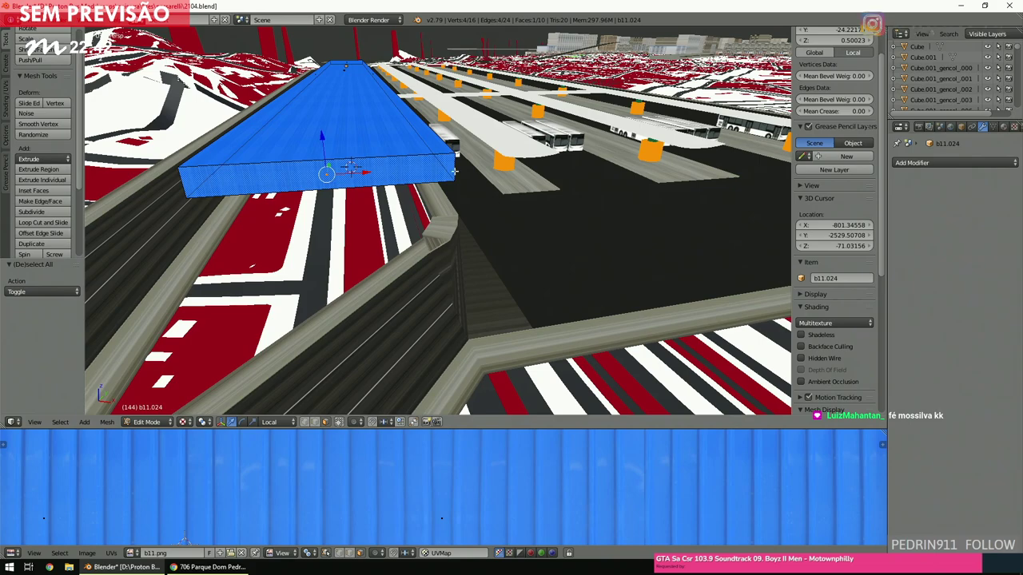
key(alt+z)
scroll(465, 152, up, 5)
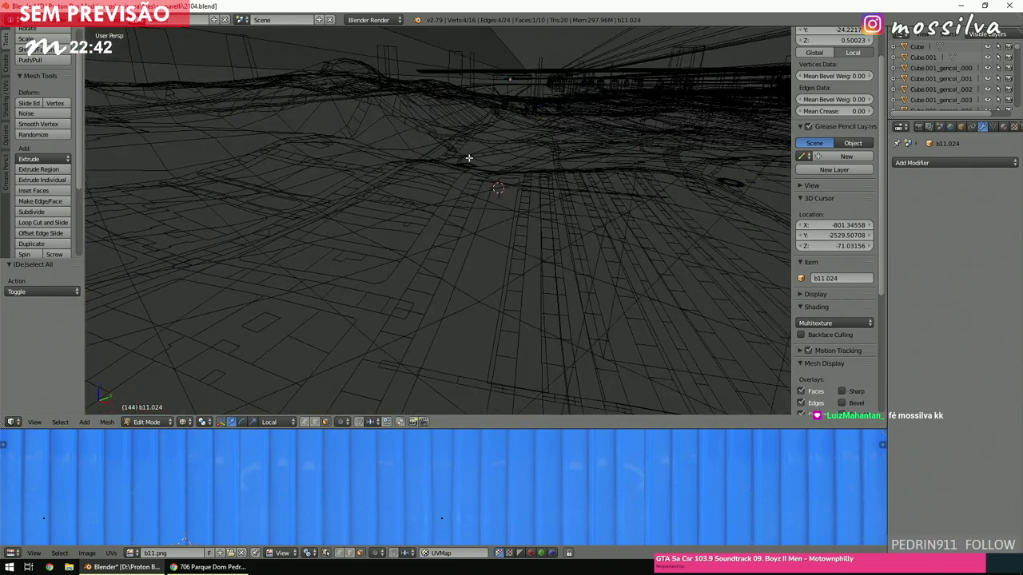
scroll(469, 158, up, 4)
key(z)
scroll(466, 157, up, 4)
scroll(452, 154, down, 5)
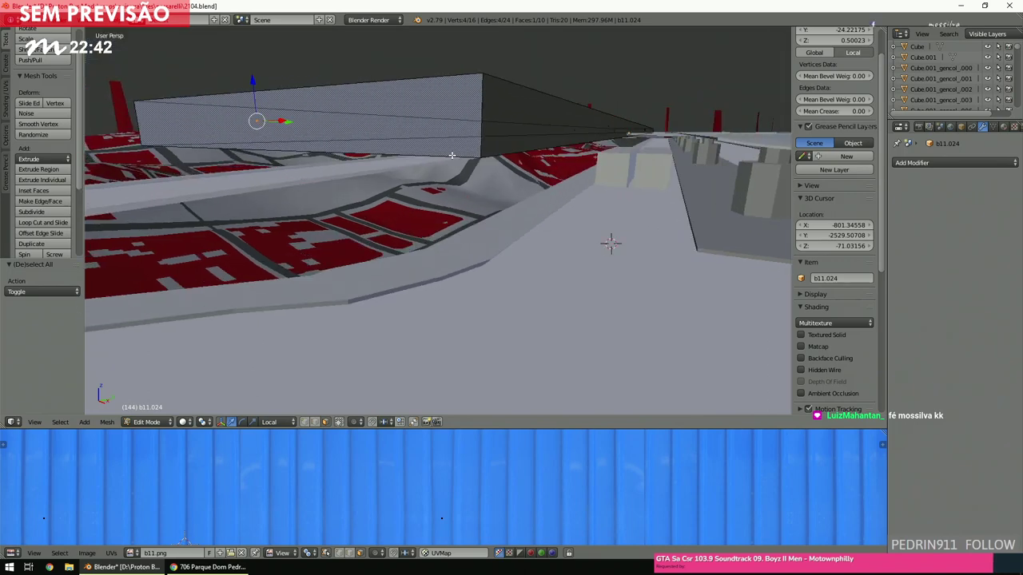
scroll(452, 154, down, 5)
key(a)
scroll(467, 160, up, 2)
middle_drag(467, 160, 477, 181)
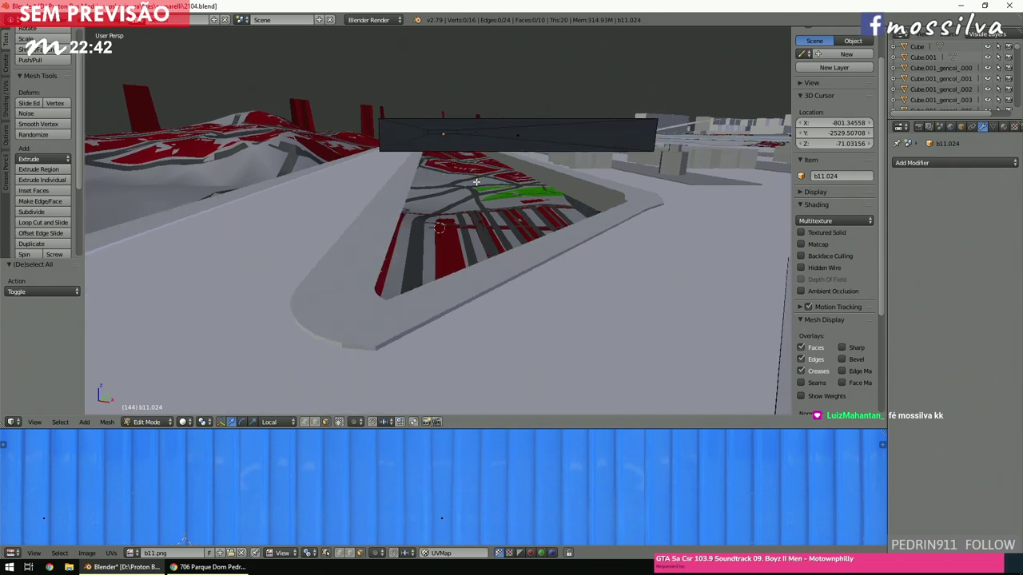
Return to Object Mode, deselect the block, and view the scene top-down in wireframe.
click(160, 421)
click(156, 411)
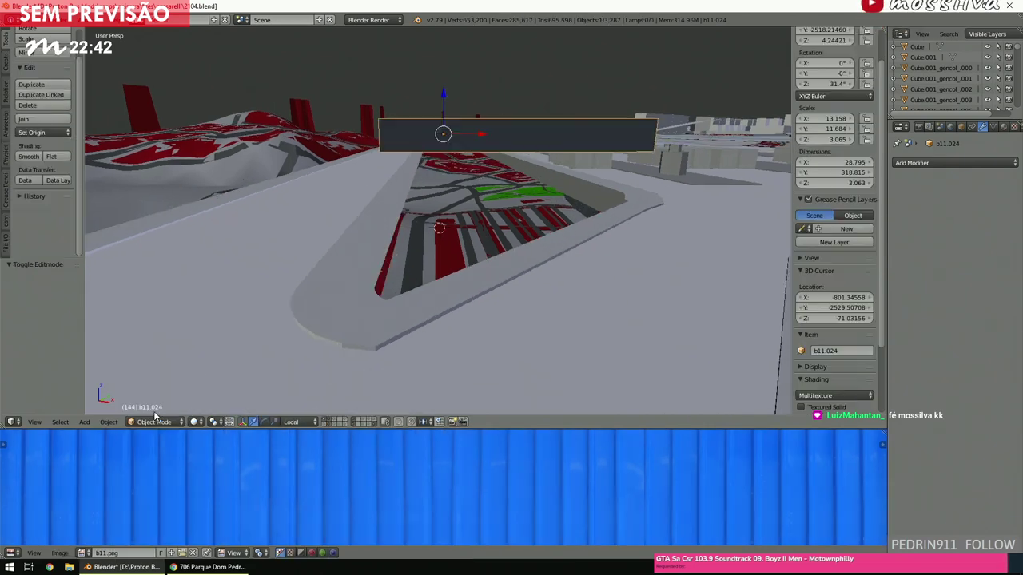
key(a)
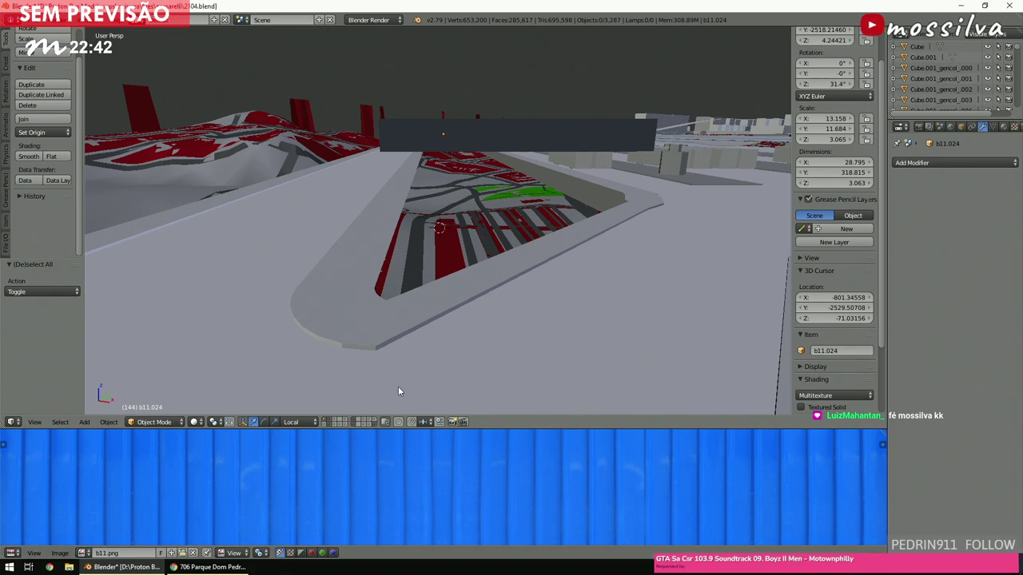
middle_drag(420, 297, 451, 309)
key(z)
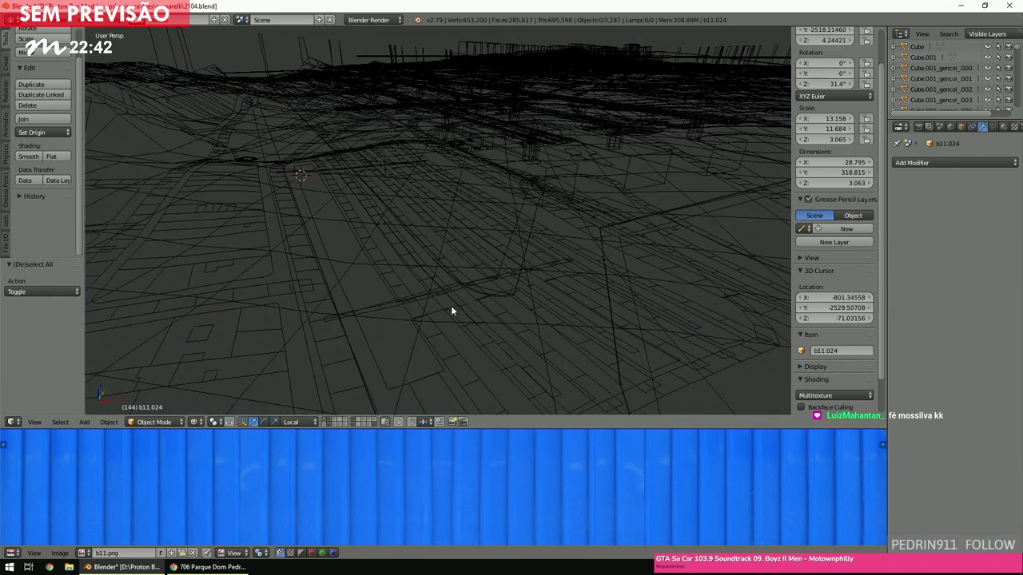
key(KP_7)
key(KP_5)
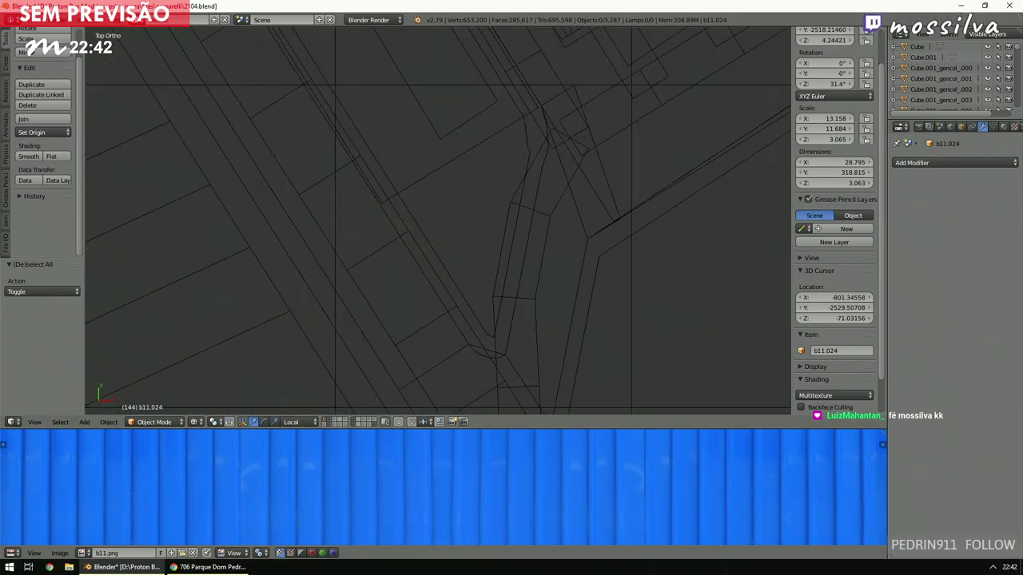
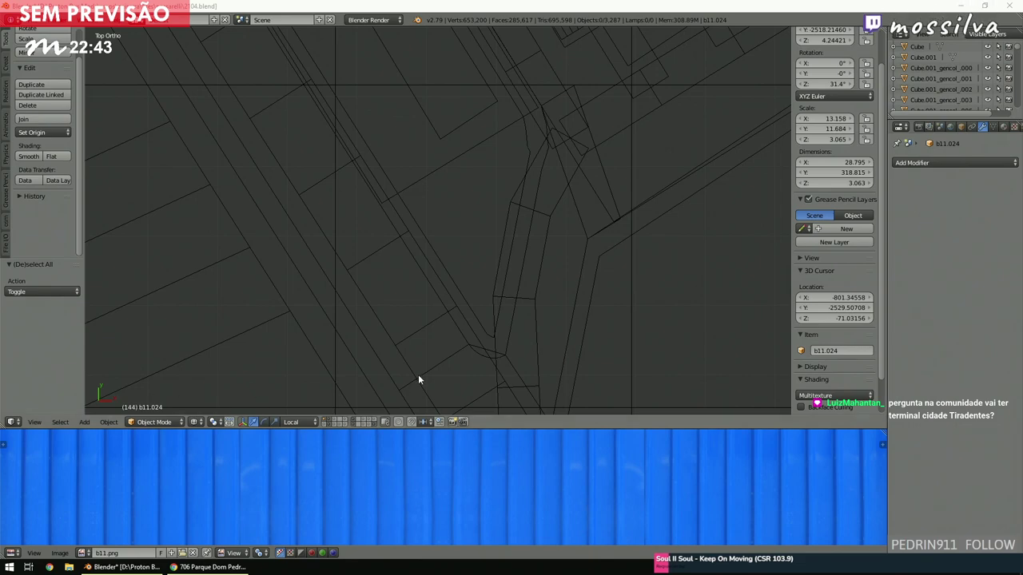
Place the 3D cursor near the bus terminal and zoom in on it.
click(459, 272)
scroll(459, 271, down, 5)
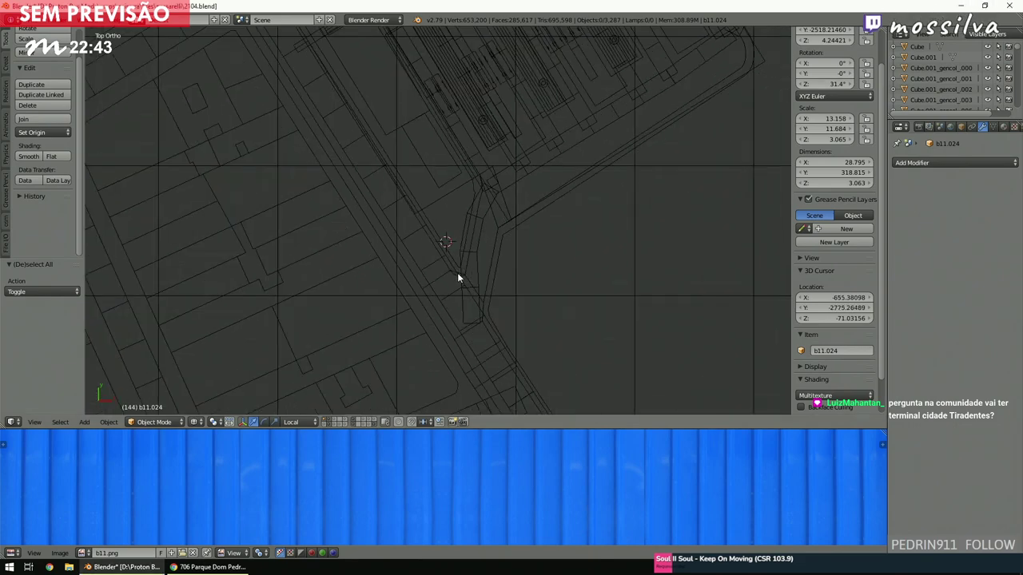
scroll(456, 280, down, 4)
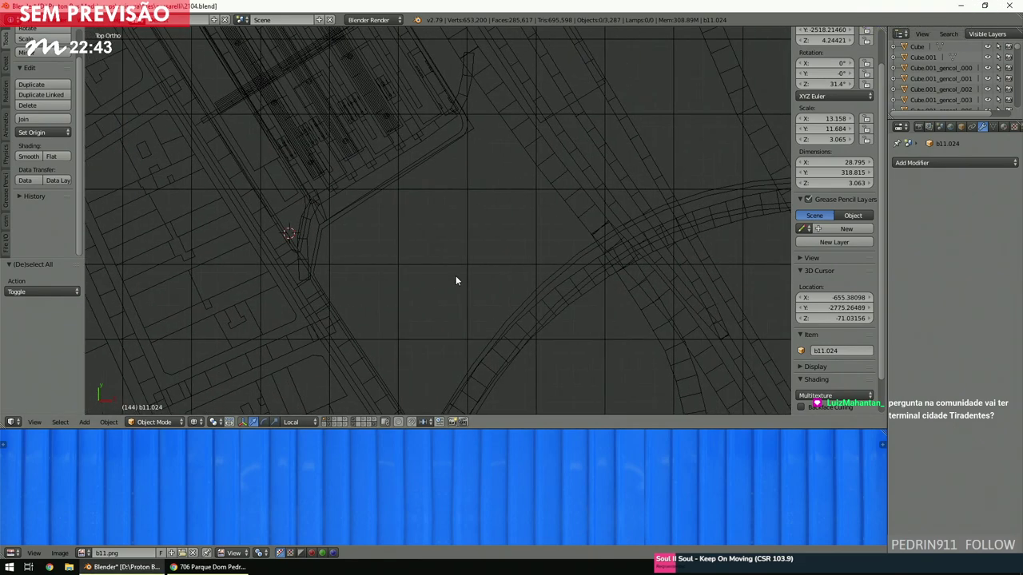
shift+scroll(455, 276, up, 5)
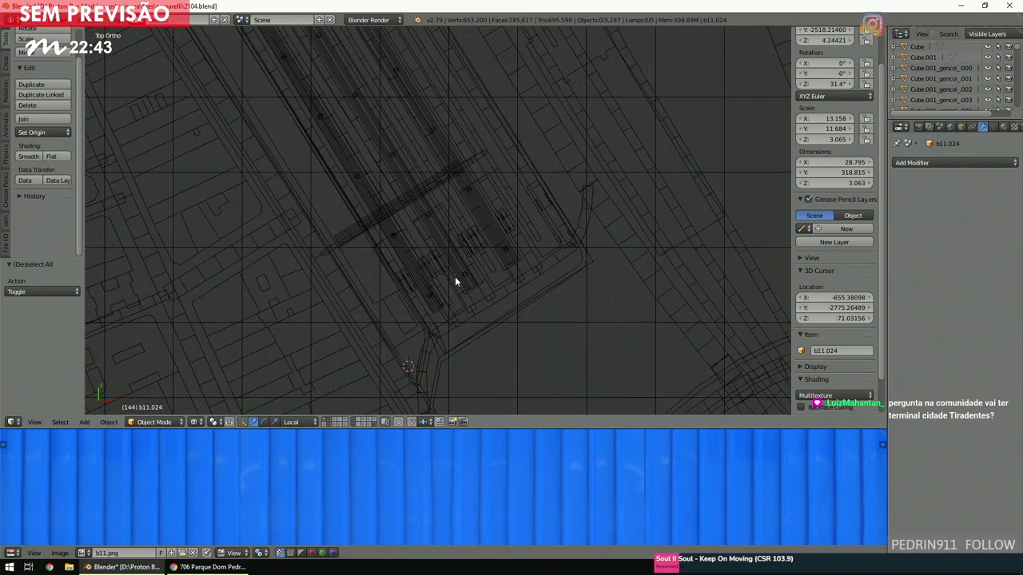
scroll(438, 281, up, 3)
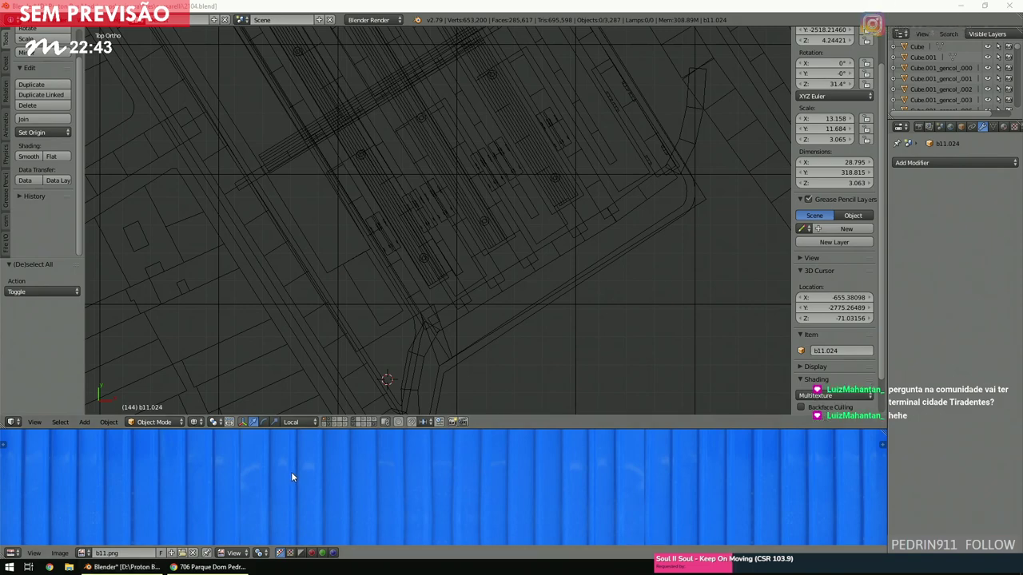
scroll(391, 299, up, 2)
scroll(392, 307, down, 4)
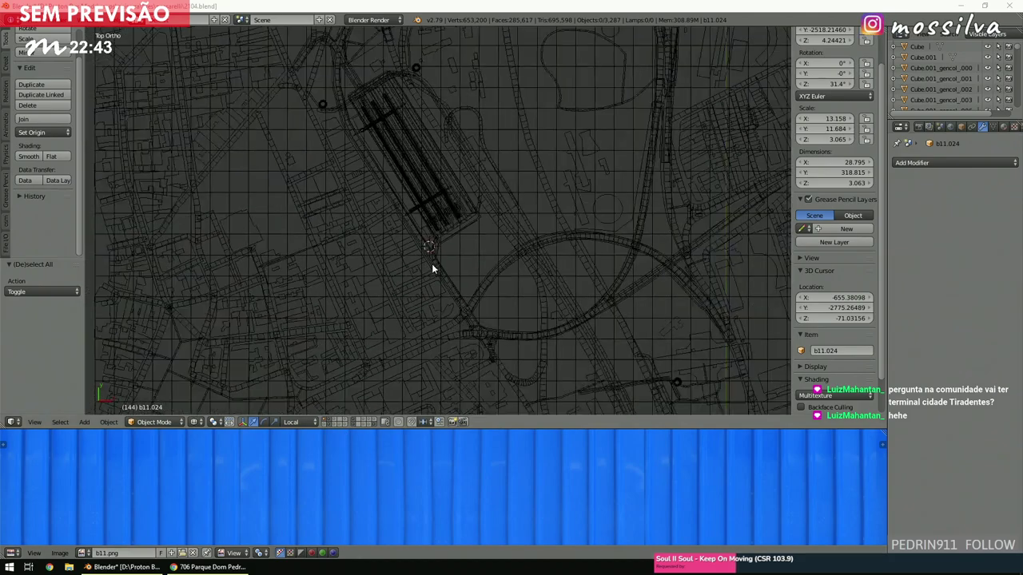
click(429, 265)
scroll(432, 255, up, 3)
scroll(431, 259, up, 4)
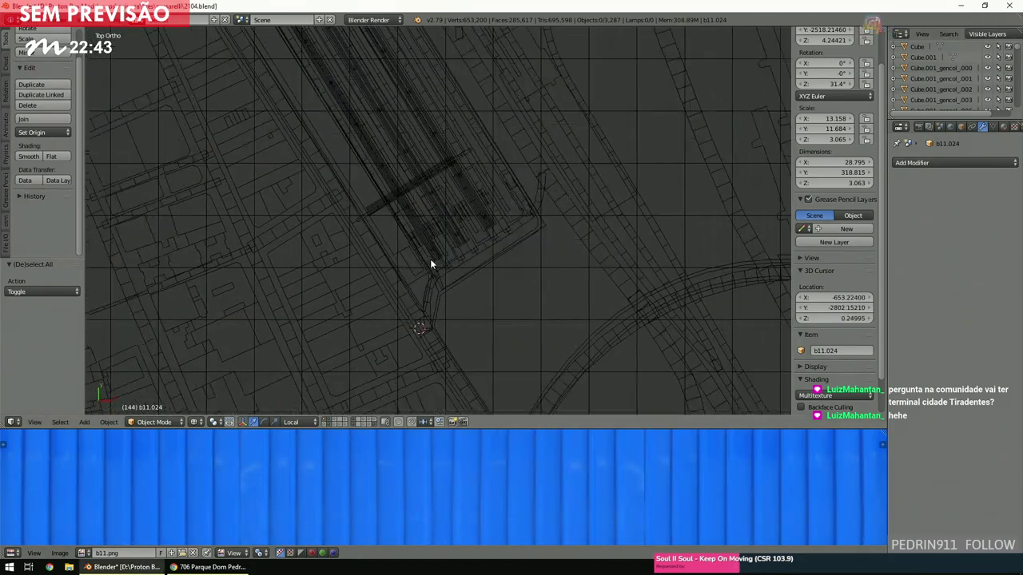
scroll(429, 264, up, 2)
Switch to solid shading and orbit into a tilted User Ortho view of the terminal.
key(z)
scroll(426, 272, up, 1)
mouse_move(506, 322)
middle_down()
mouse_move(484, 249)
mouse_move(449, 234)
mouse_move(447, 253)
mouse_move(468, 256)
mouse_move(393, 293)
middle_up()
scroll(463, 239, down, 1)
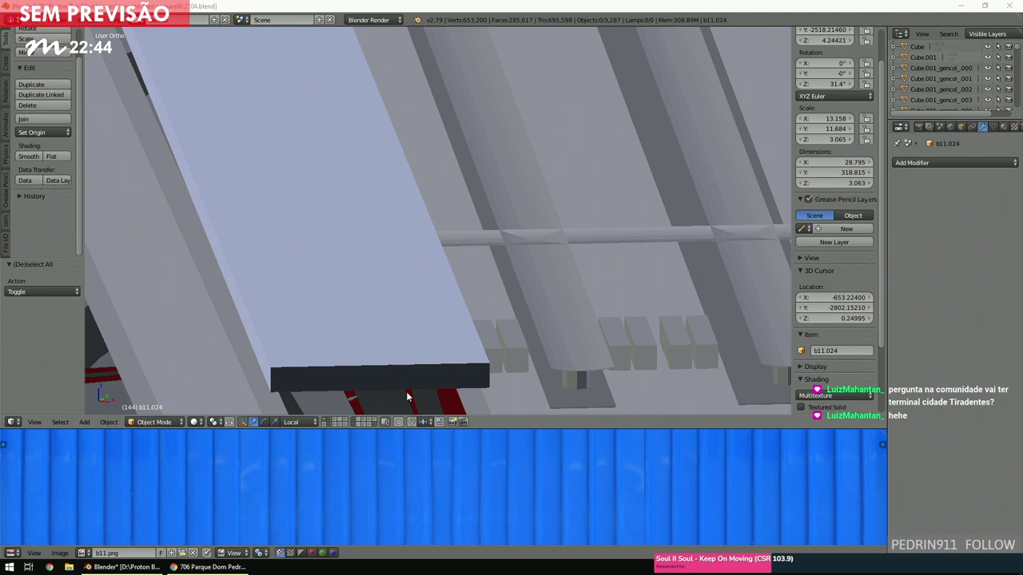
Set the 3D cursor on the plank and orbit the view around it.
click(362, 377)
middle_drag(362, 377, 372, 320)
scroll(371, 325, down, 2)
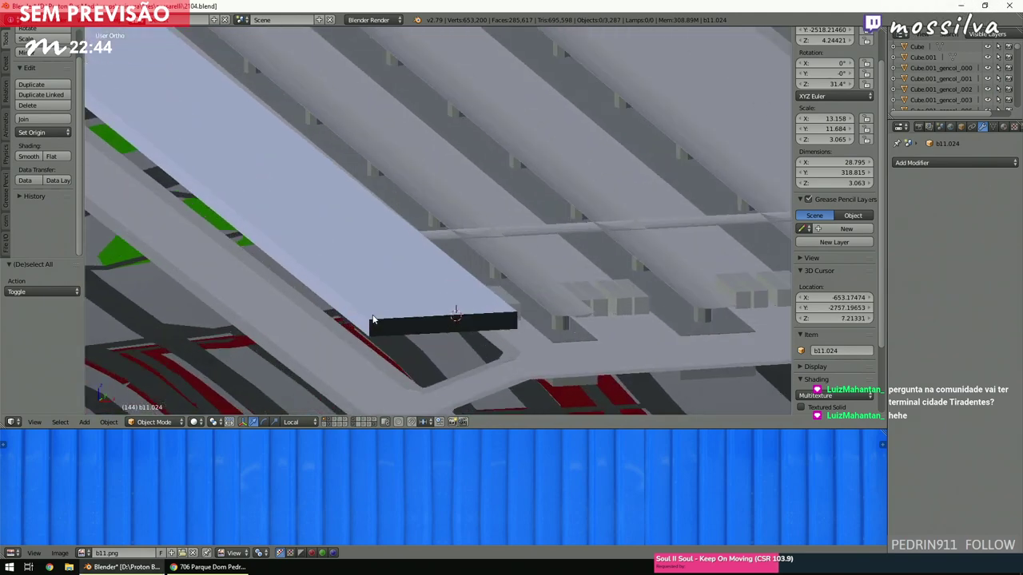
scroll(372, 320, up, 2)
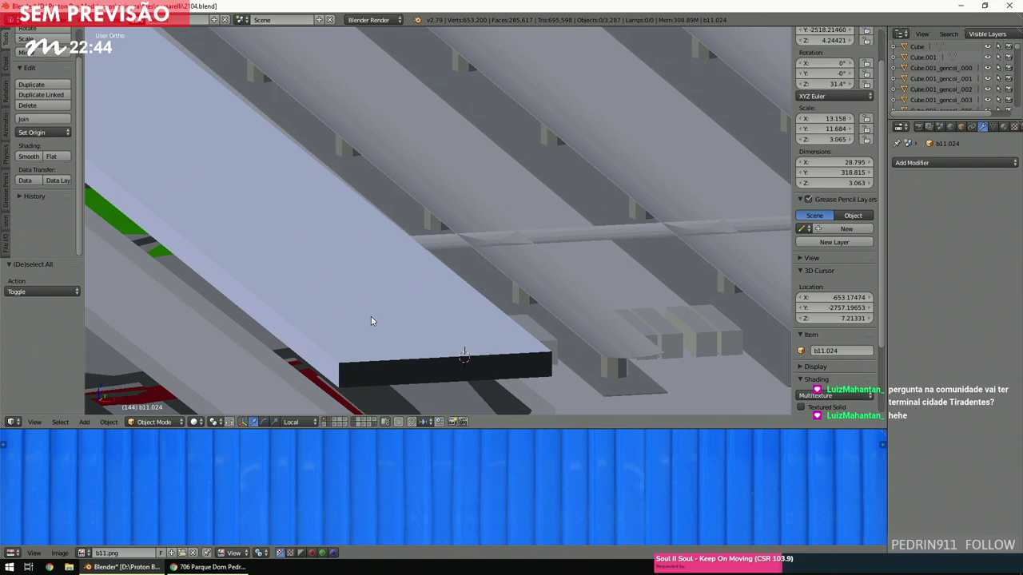
scroll(372, 314, down, 3)
Return to the top-down wireframe view and select the road mesh Plane.028.
key(KP_7)
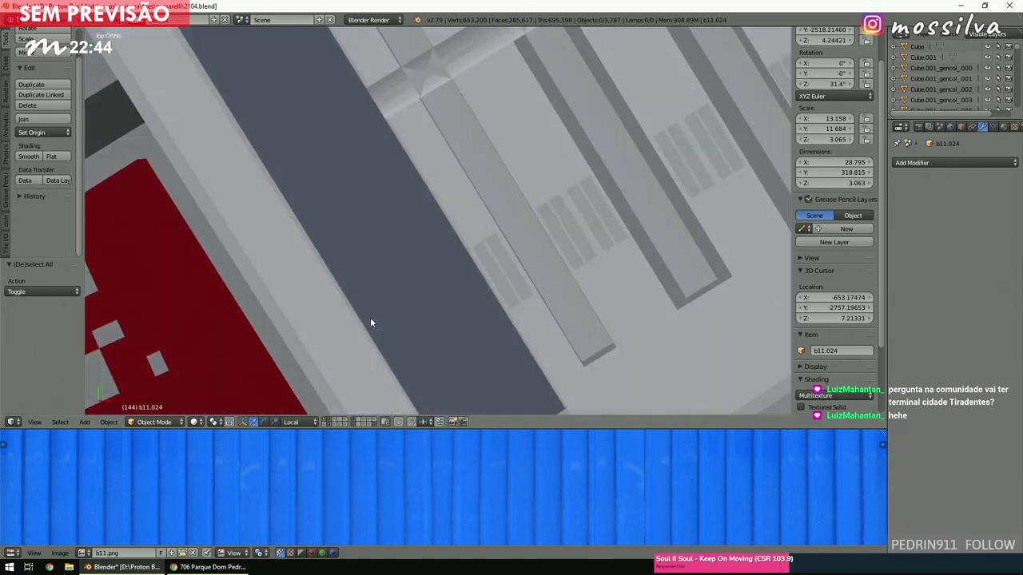
key(z)
scroll(353, 330, down, 3)
right_click(399, 306)
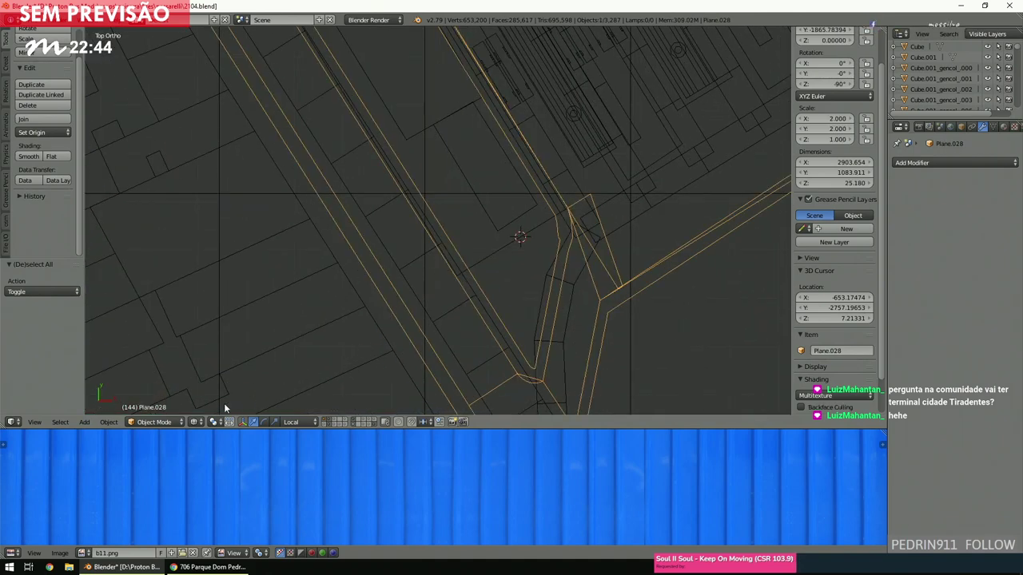
In Edit Mode, duplicate a connected road strip and rotate and move the copy up-left.
click(154, 422)
click(156, 403)
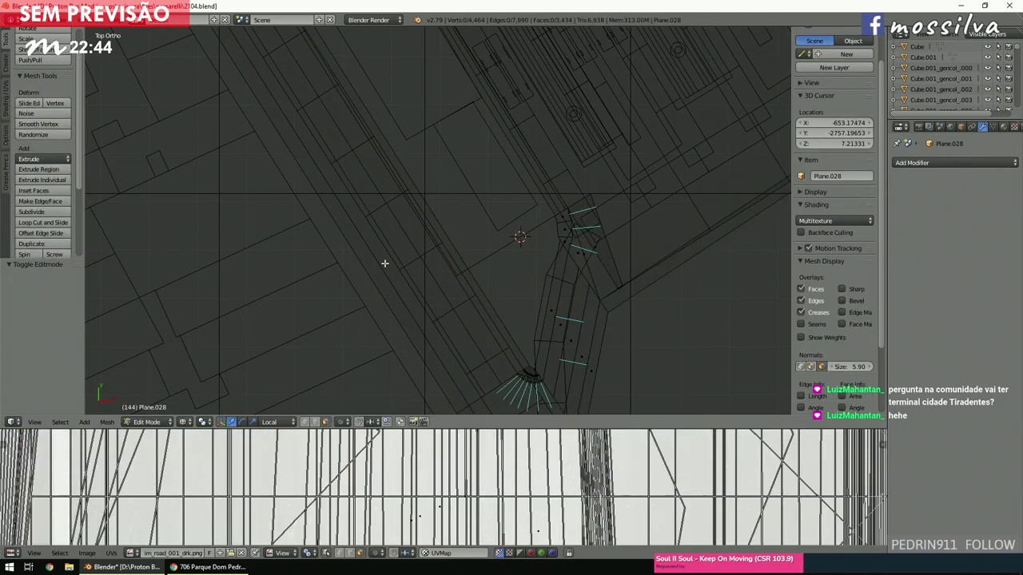
key(l)
key(shift+d)
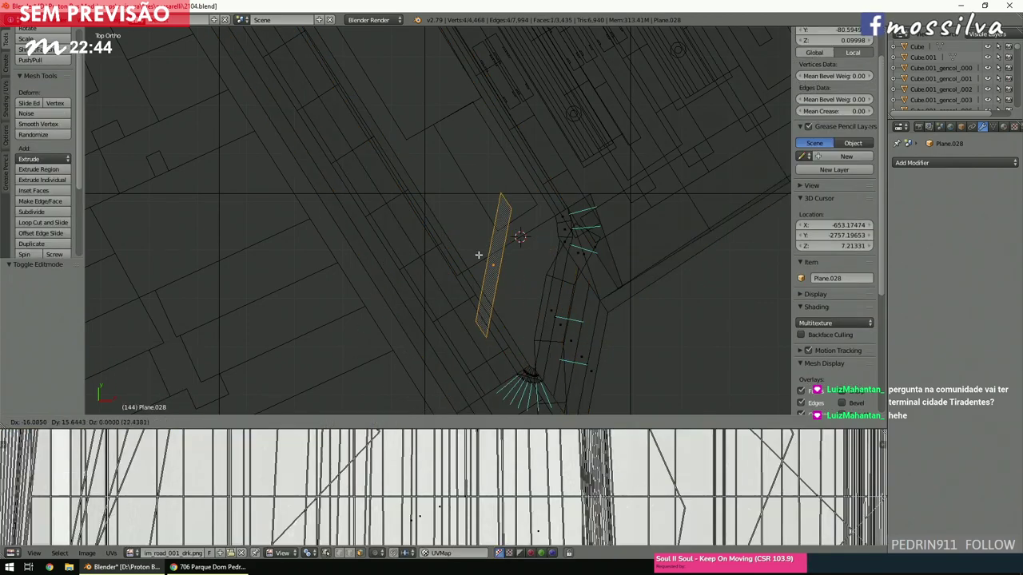
click(470, 254)
key(r)
click(651, 312)
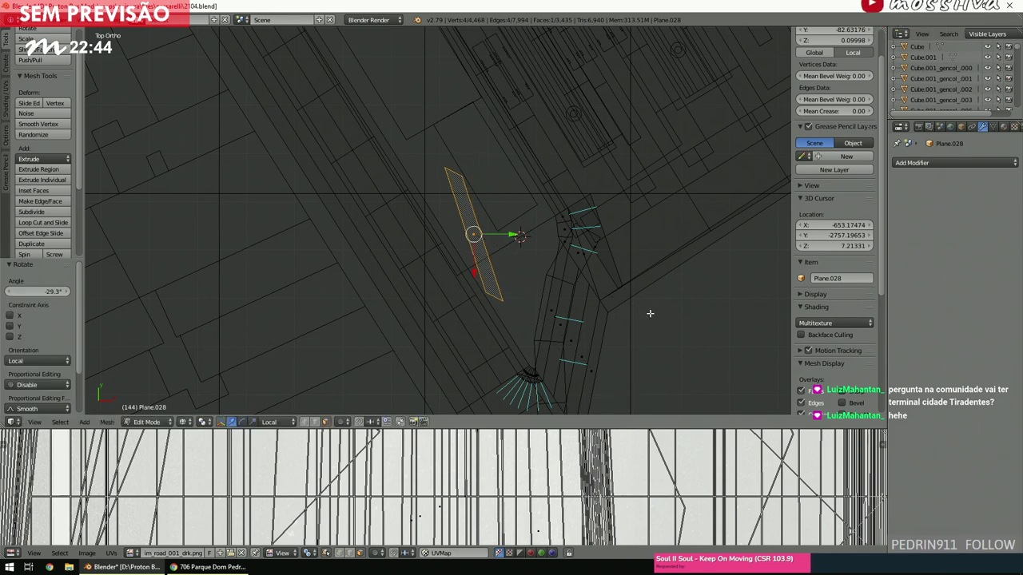
key(g)
click(650, 274)
key(r)
click(742, 274)
key(g)
click(733, 261)
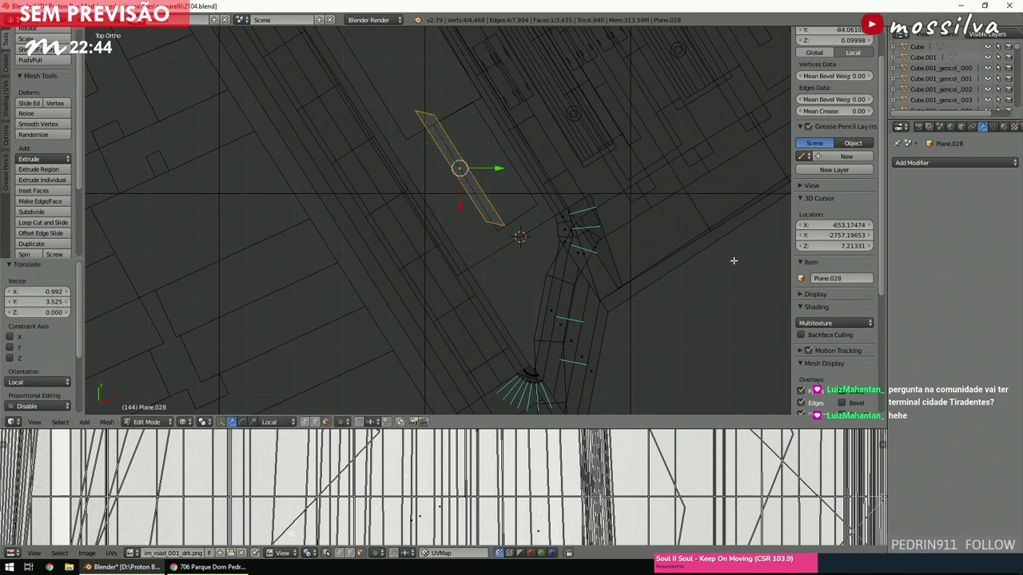
Clear the selection and move a single vertex of the copied strip lower down.
scroll(685, 285, down, 2)
scroll(623, 285, up, 2)
scroll(623, 285, down, 1)
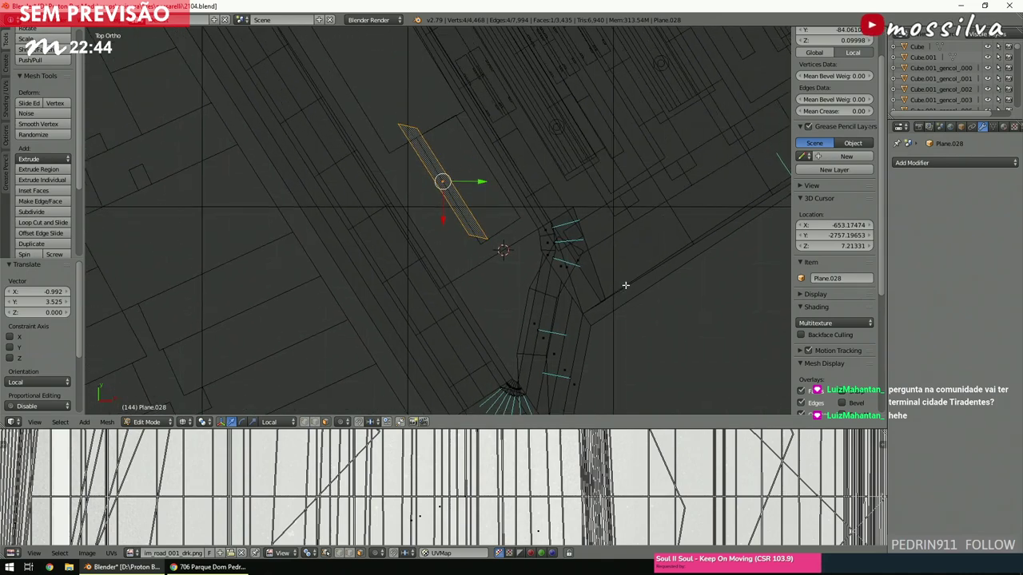
key(a)
scroll(567, 240, down, 1)
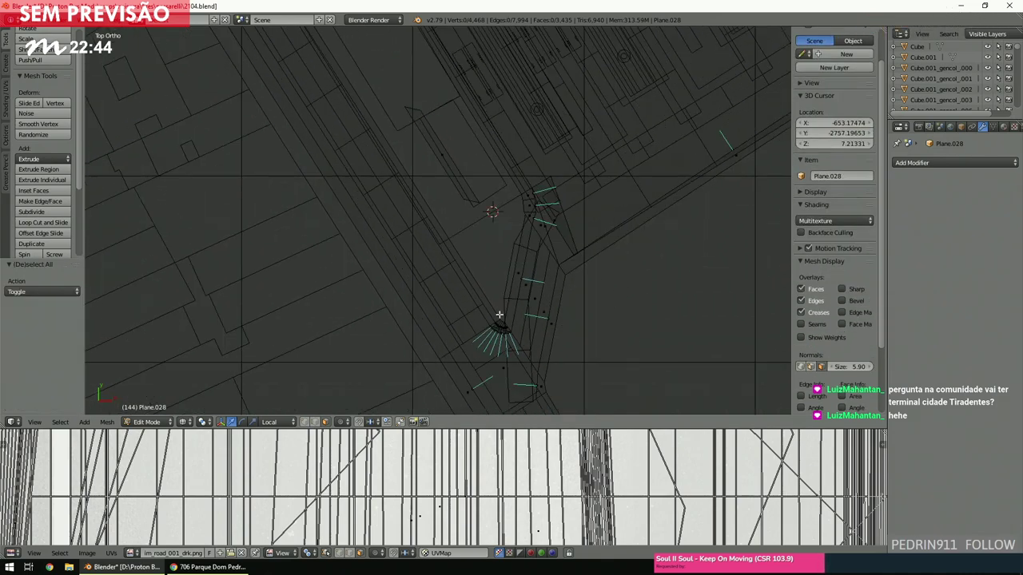
scroll(502, 311, up, 3)
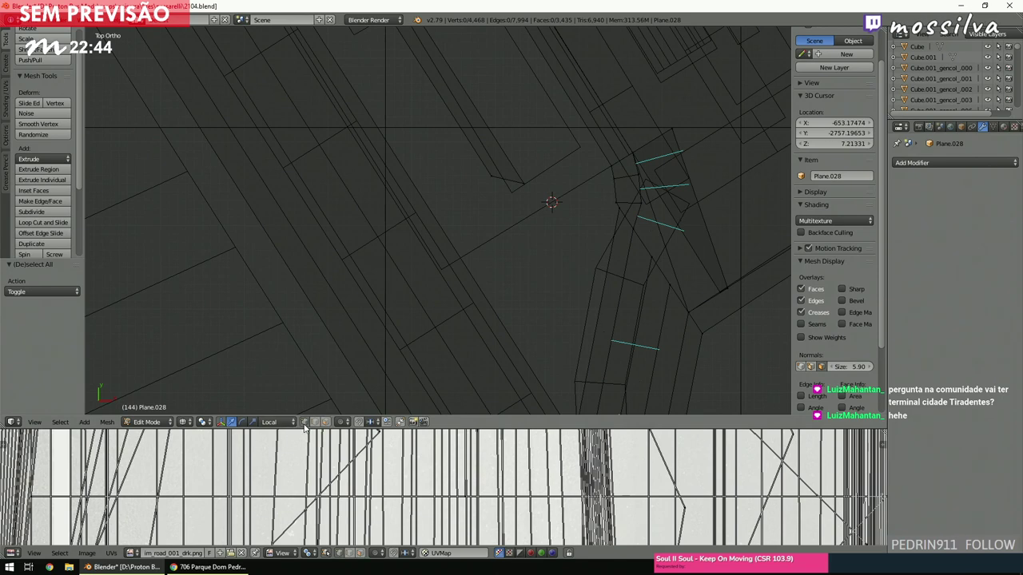
right_click(486, 212)
scroll(489, 210, down, 1)
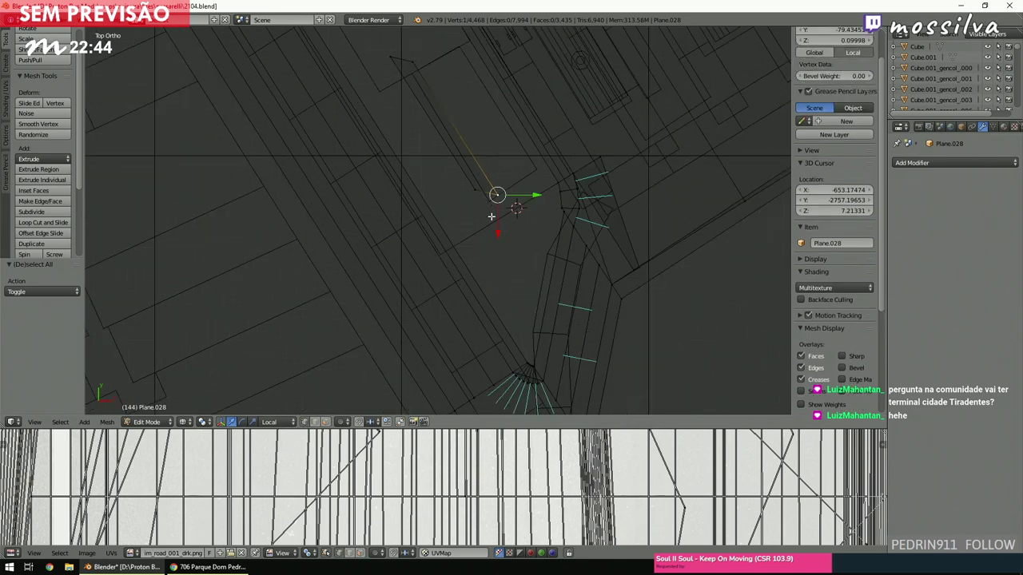
key(g)
click(489, 242)
Undo and reposition that vertex several times, finally placing it up and to the right.
key(ctrl+z)
key(g)
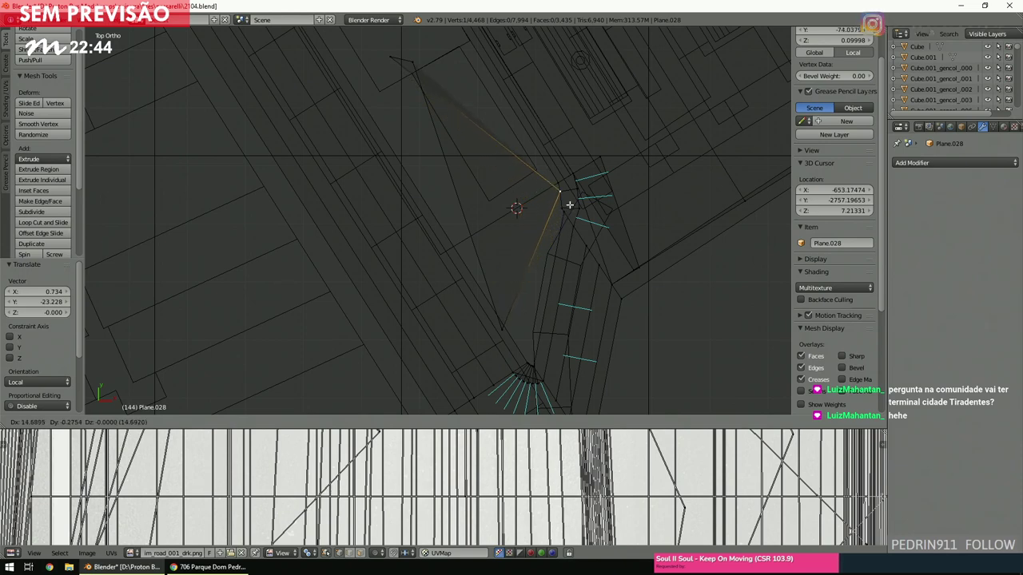
click(569, 189)
key(ctrl+z)
key(g)
click(499, 315)
key(g)
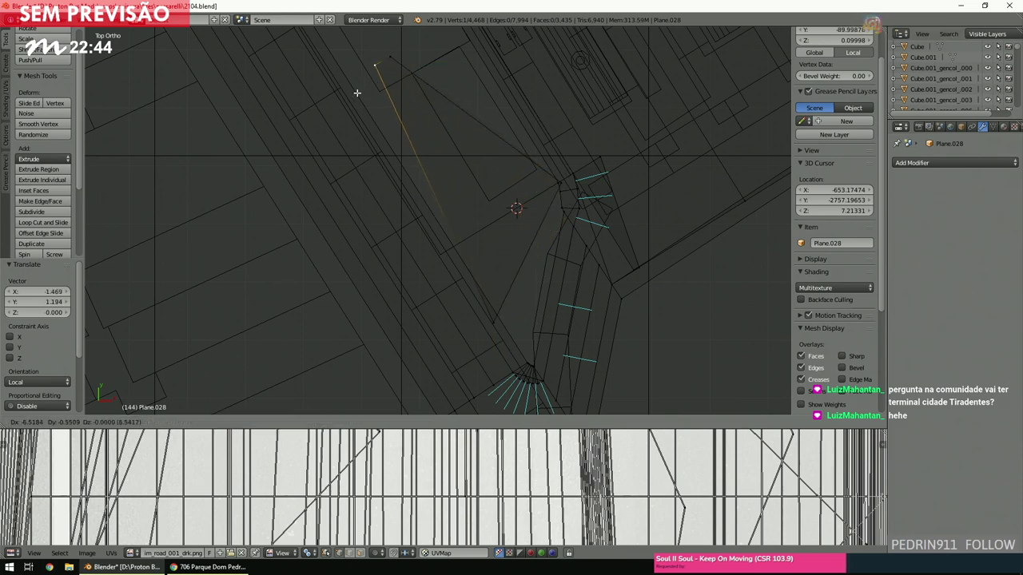
click(331, 103)
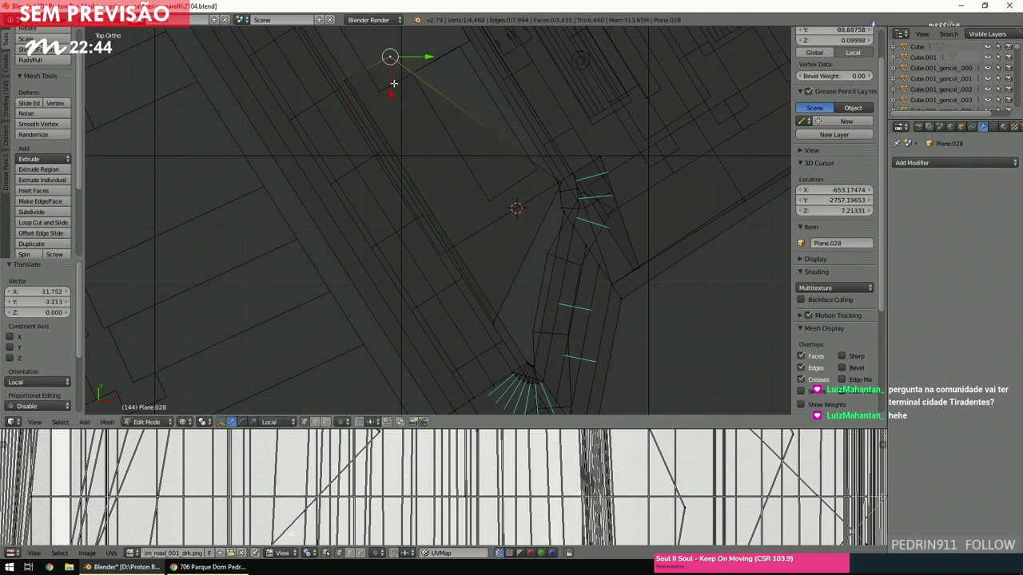
key(g)
click(468, 44)
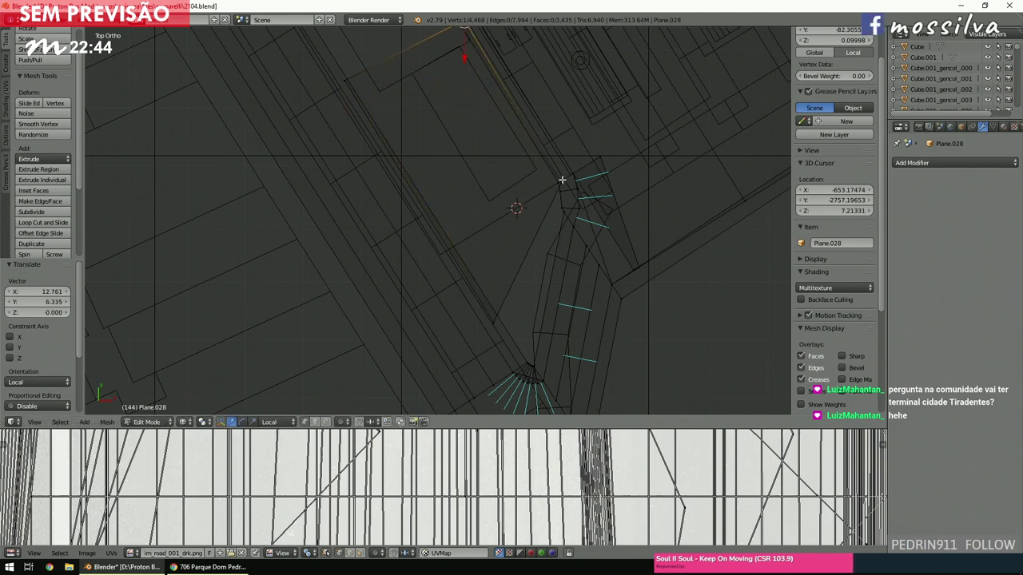
Move the new slanted edge and extrude another segment downward from it.
shift+right_click(501, 308)
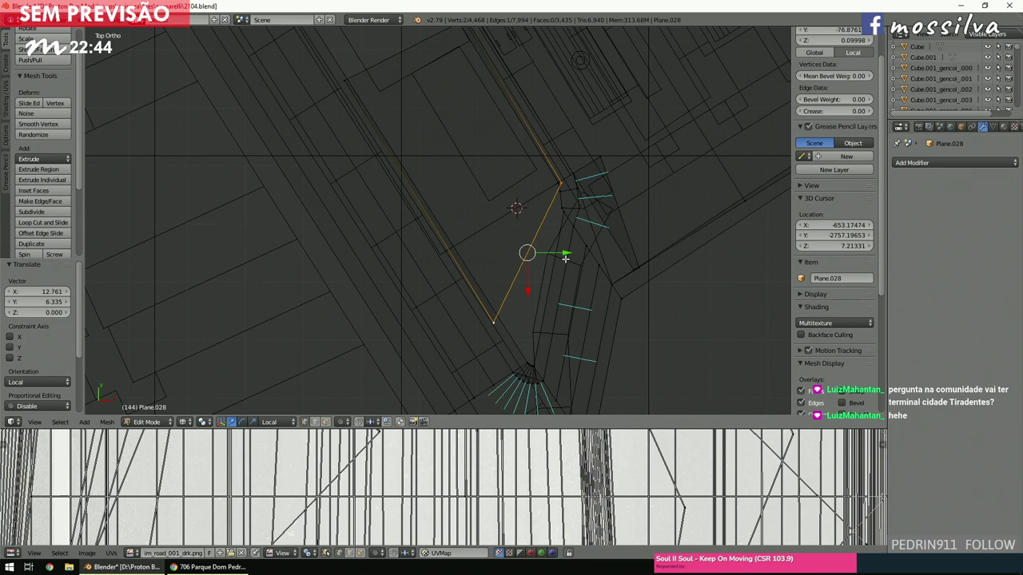
key(g)
click(569, 294)
shift+scroll(559, 303, down, 2)
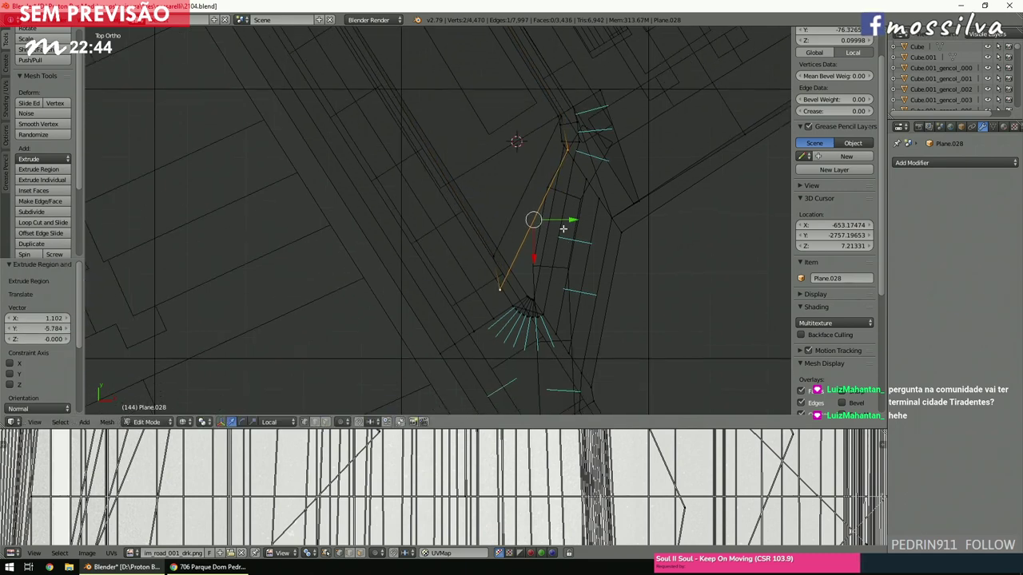
key(e)
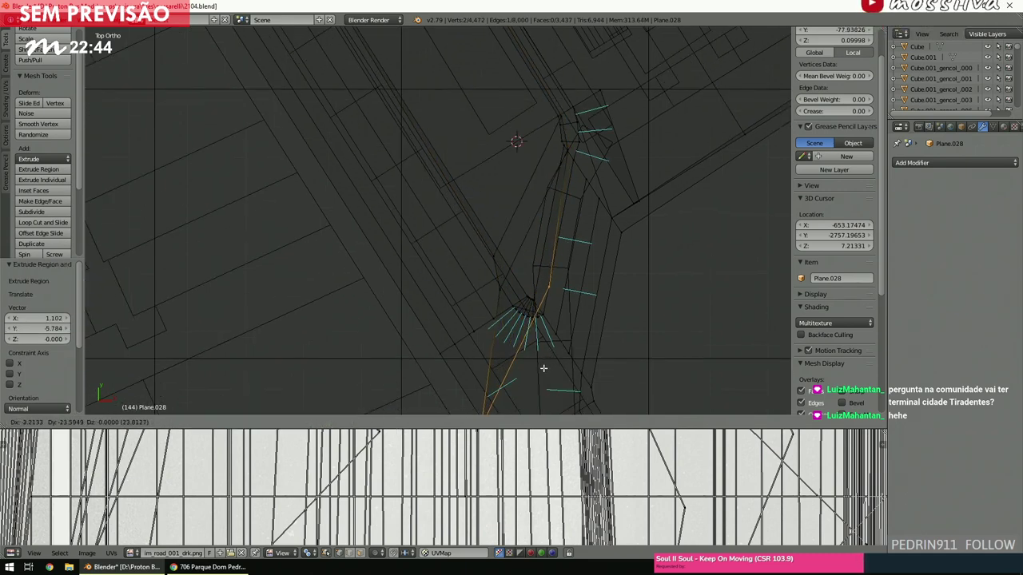
click(539, 367)
shift+scroll(539, 359, down, 2)
scroll(559, 271, up, 3)
Adjust the vertices near the curved fan, placing the 3D cursor at its centre.
right_click(546, 203)
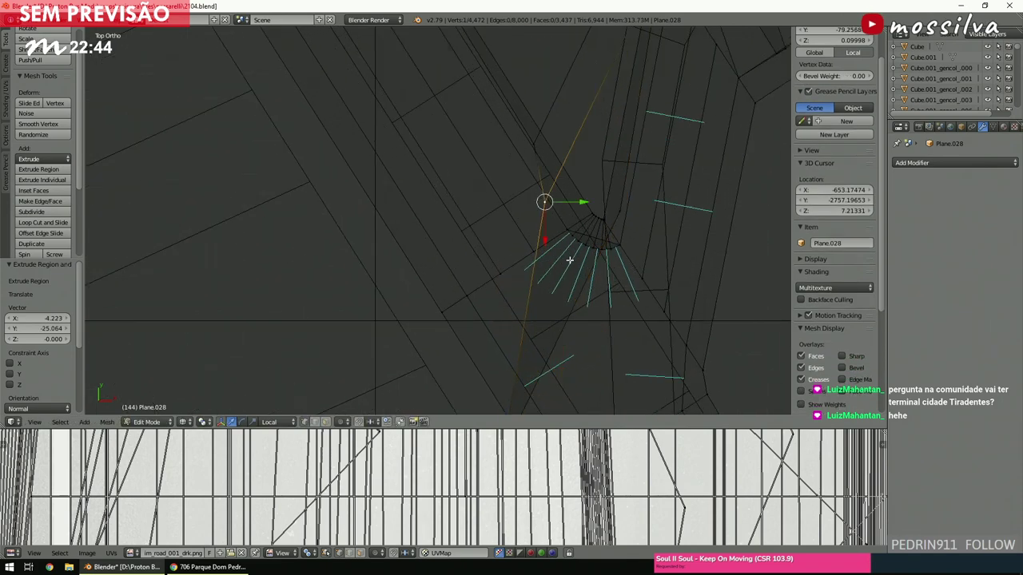
key(g)
click(582, 246)
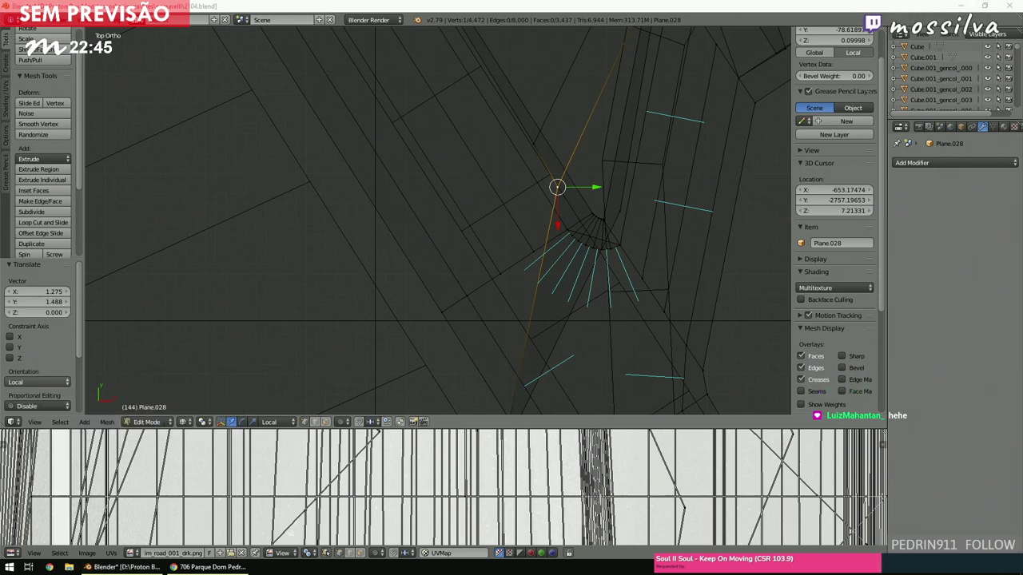
click(605, 239)
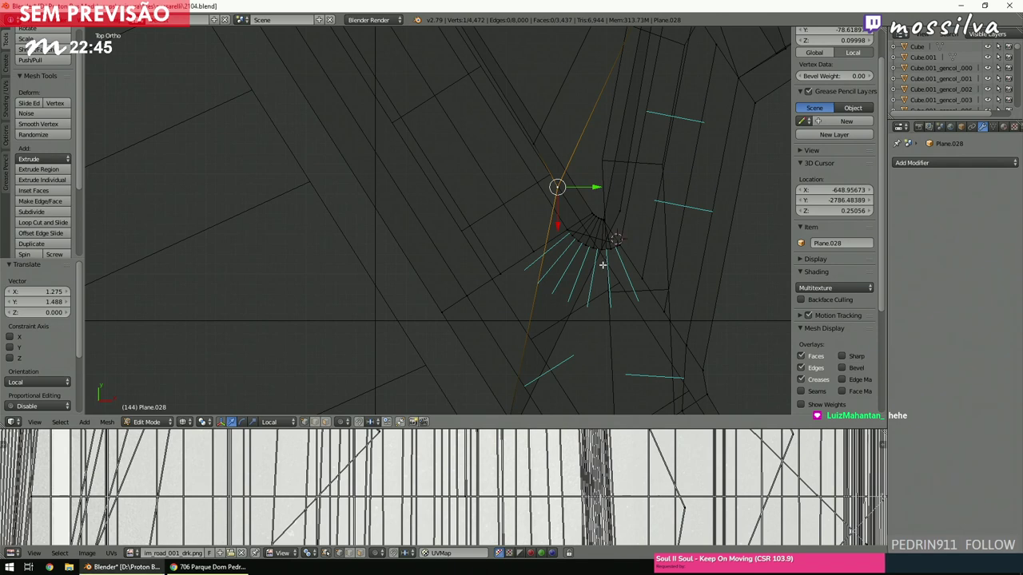
scroll(568, 331, down, 4)
right_click(484, 381)
scroll(490, 392, up, 2)
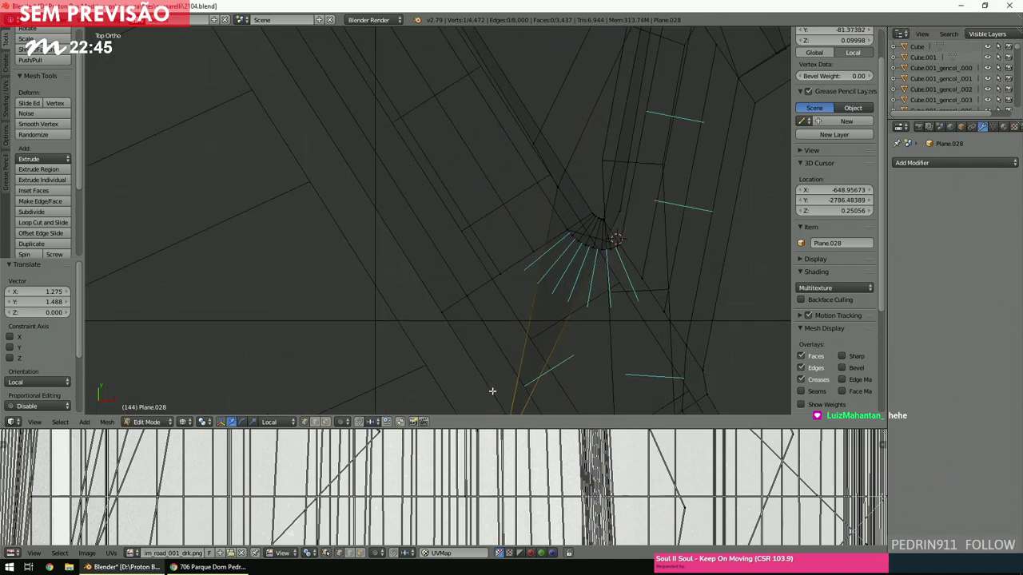
key(g)
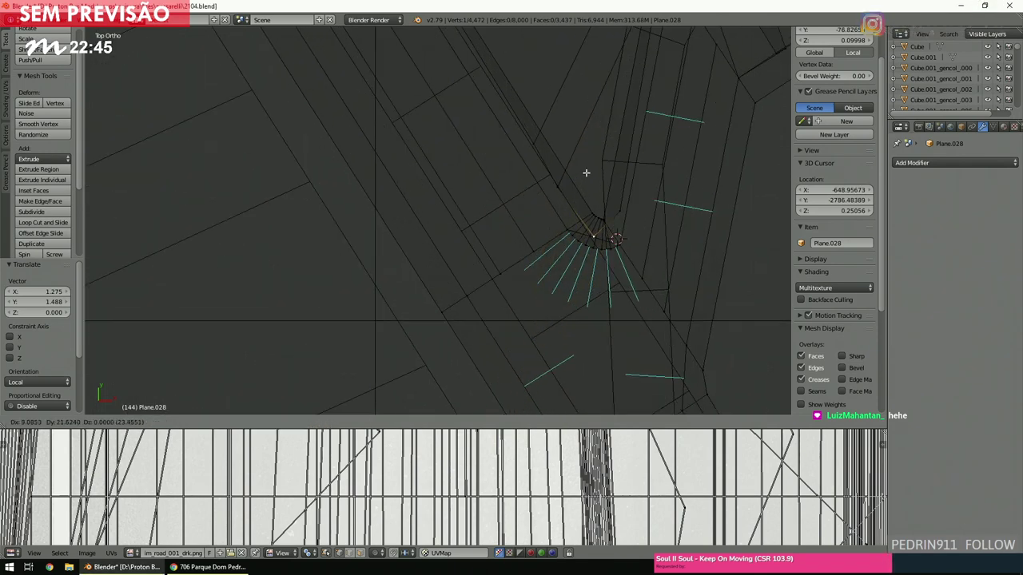
click(585, 173)
key(a)
ctrl+scroll(524, 246, down, 2)
shift+scroll(527, 248, up, 8)
shift+scroll(529, 250, up, 6)
Select the edge at the road strip's end and move it up-left onto the street.
right_click(565, 310)
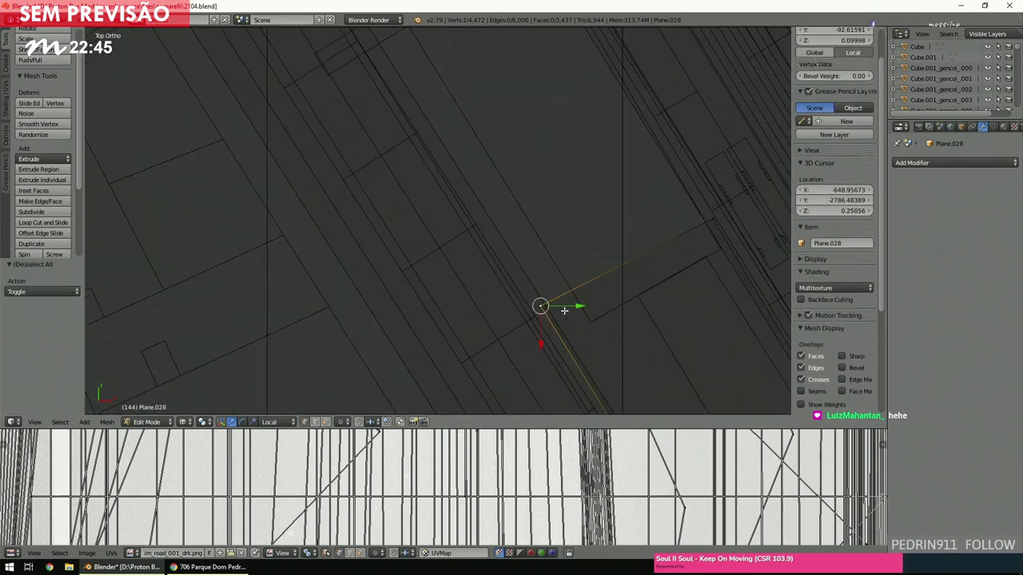
shift+right_click(685, 228)
scroll(490, 254, down, 3)
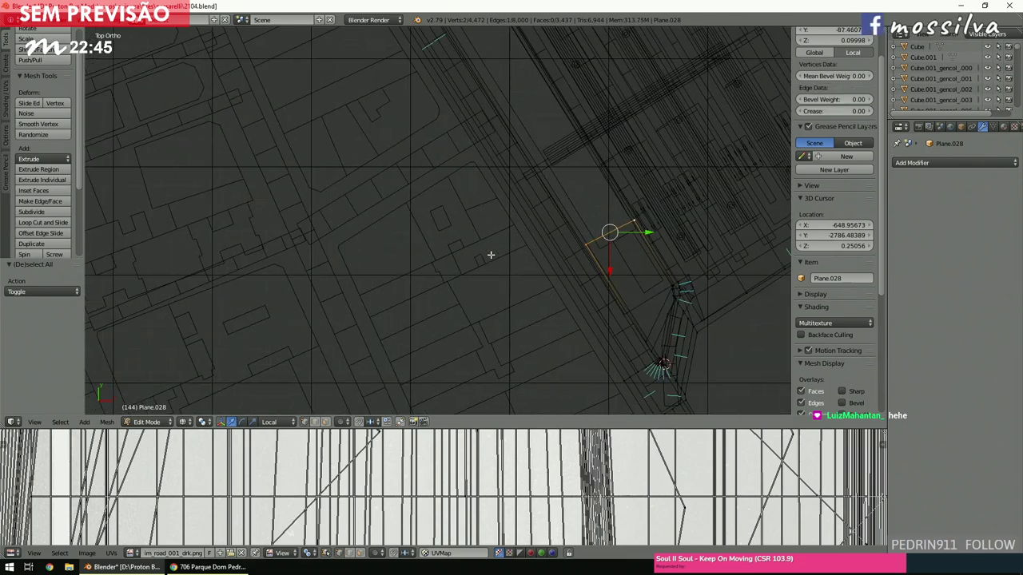
scroll(491, 254, down, 4)
shift+scroll(495, 260, up, 4)
key(g)
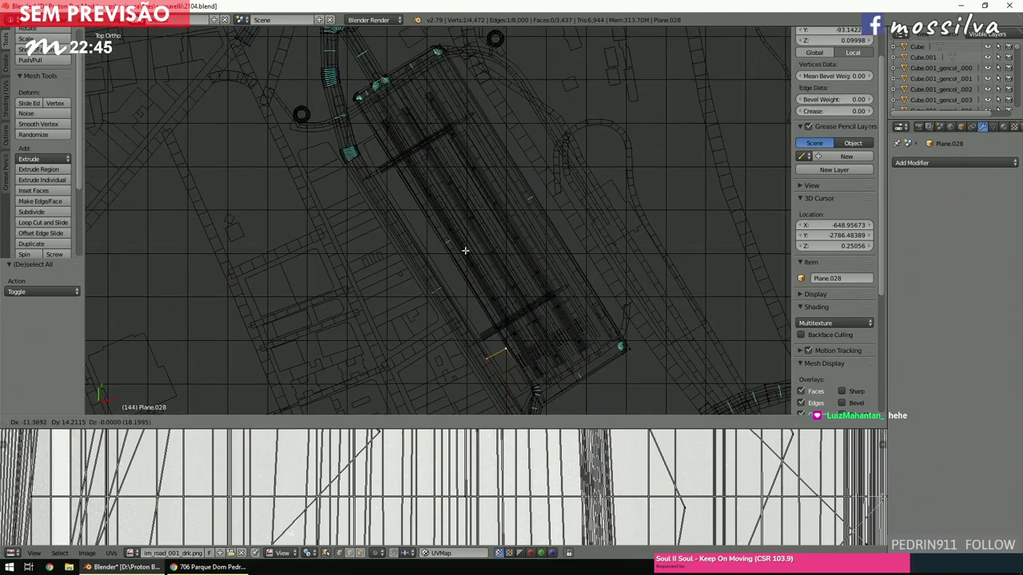
click(397, 145)
ctrl+scroll(404, 156, down, 2)
shift+scroll(402, 210, up, 2)
scroll(402, 221, up, 3)
shift+scroll(404, 221, down, 2)
ctrl+scroll(404, 222, up, 3)
scroll(404, 221, up, 3)
scroll(404, 221, down, 4)
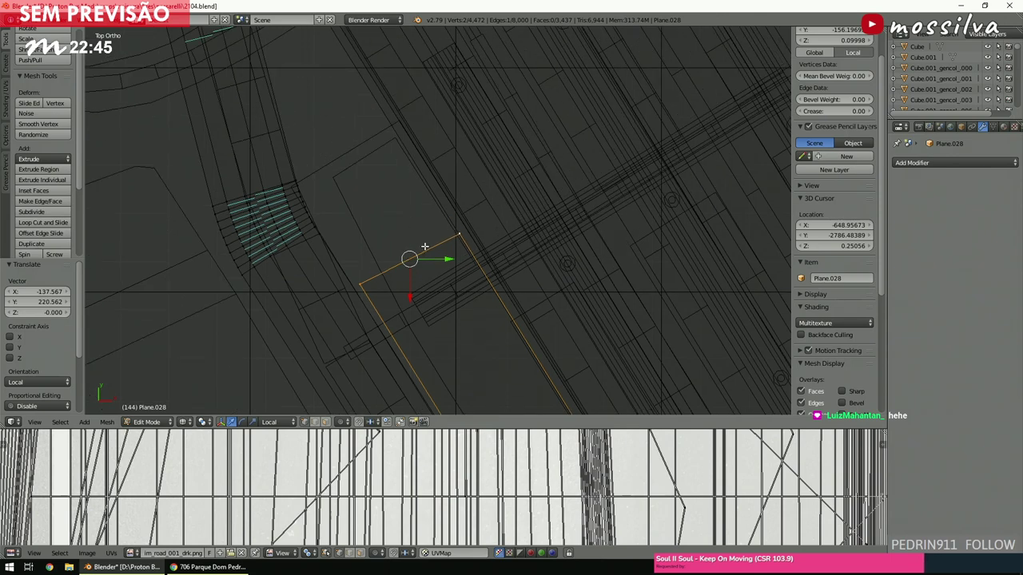
key(g)
click(394, 196)
Reposition the edge's left-end vertex, nudging it up and to the right.
right_click(345, 226)
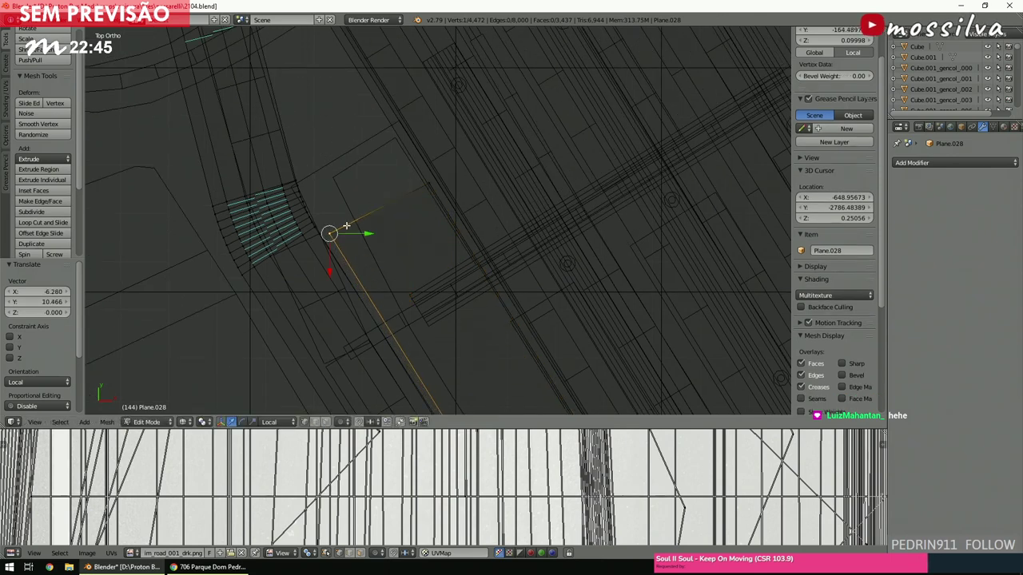
key(g)
click(325, 245)
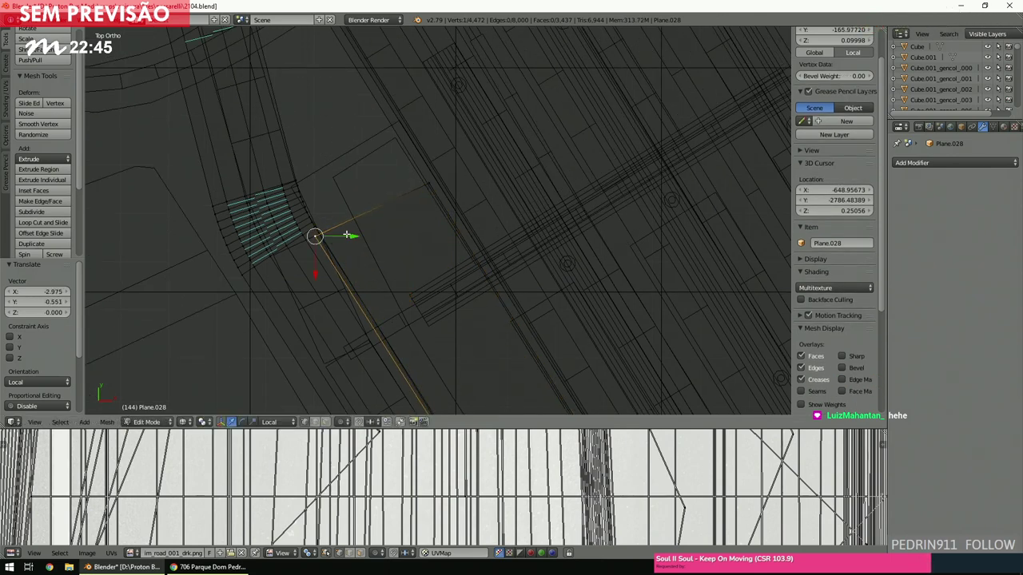
key(g)
click(427, 183)
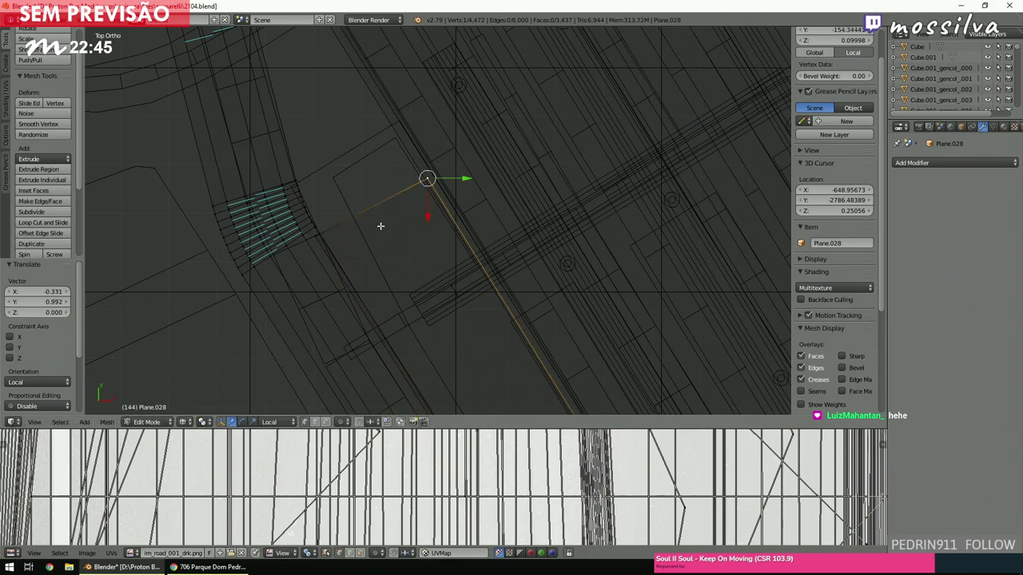
ctrl+scroll(339, 243, up, 2)
scroll(340, 243, up, 2)
scroll(319, 248, down, 2)
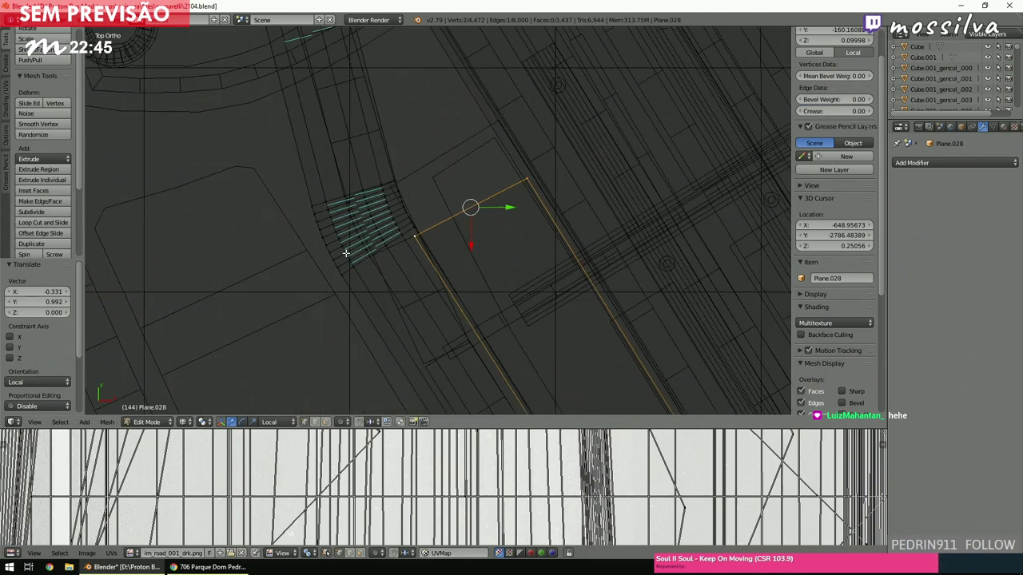
shift+scroll(335, 254, up, 2)
Extrude the edge twice toward the roundabout street, forming a new road strip.
key(e)
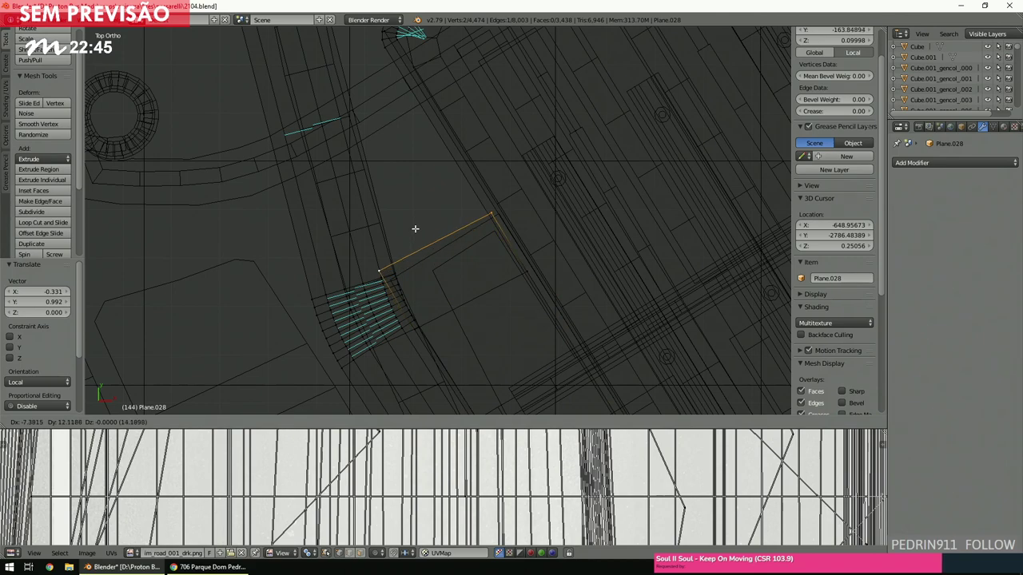
click(415, 229)
scroll(415, 233, down, 2)
key(e)
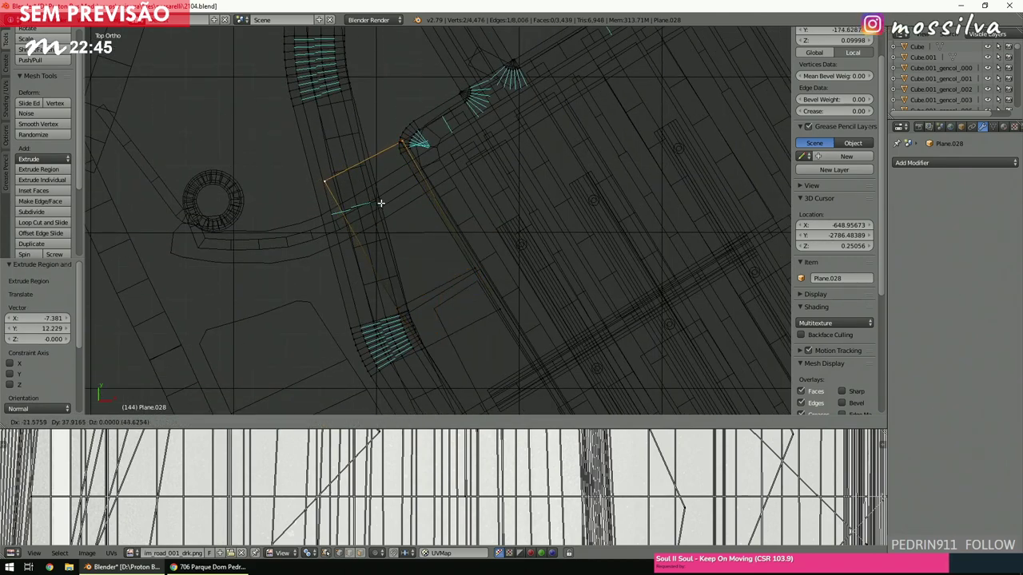
click(380, 203)
key(a)
shift+scroll(434, 279, down, 2)
scroll(429, 283, up, 2)
scroll(429, 286, up, 1)
Move the corner vertex near the stairs onto the street edge and select the linked strip.
right_click(415, 284)
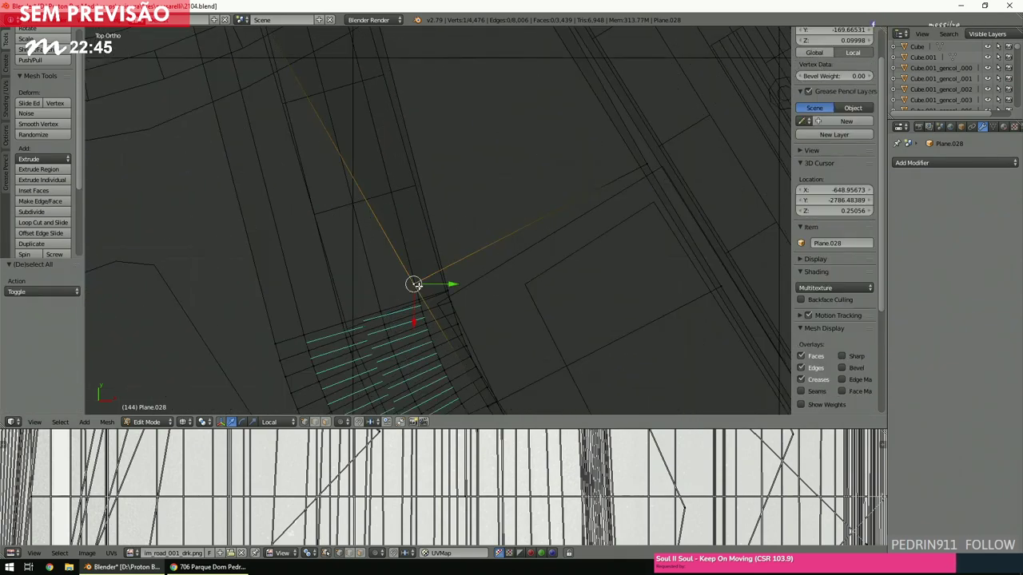
key(g)
click(449, 284)
scroll(452, 284, down, 2)
shift+scroll(451, 284, up, 2)
scroll(383, 239, up, 2)
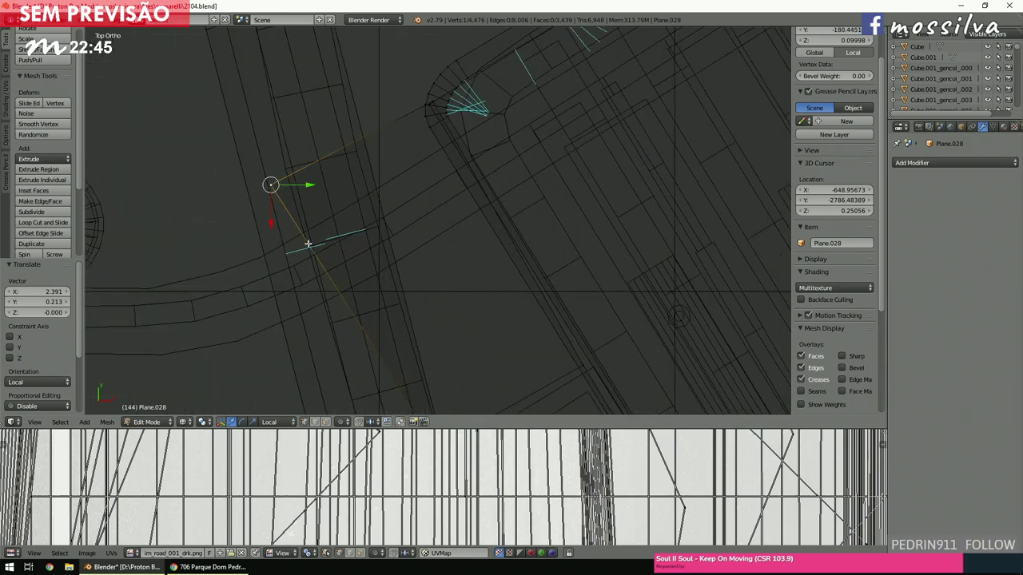
key(g)
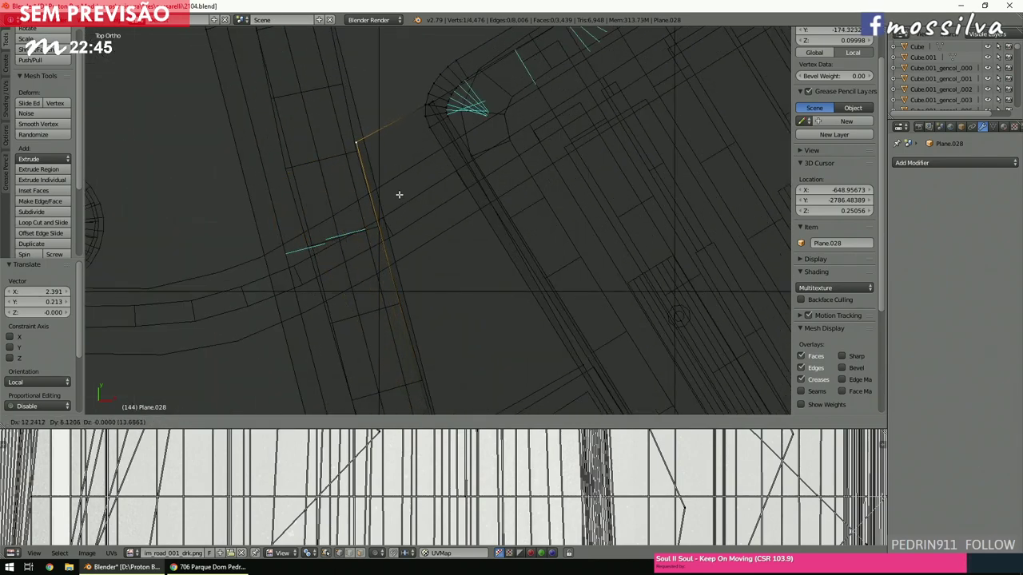
click(398, 192)
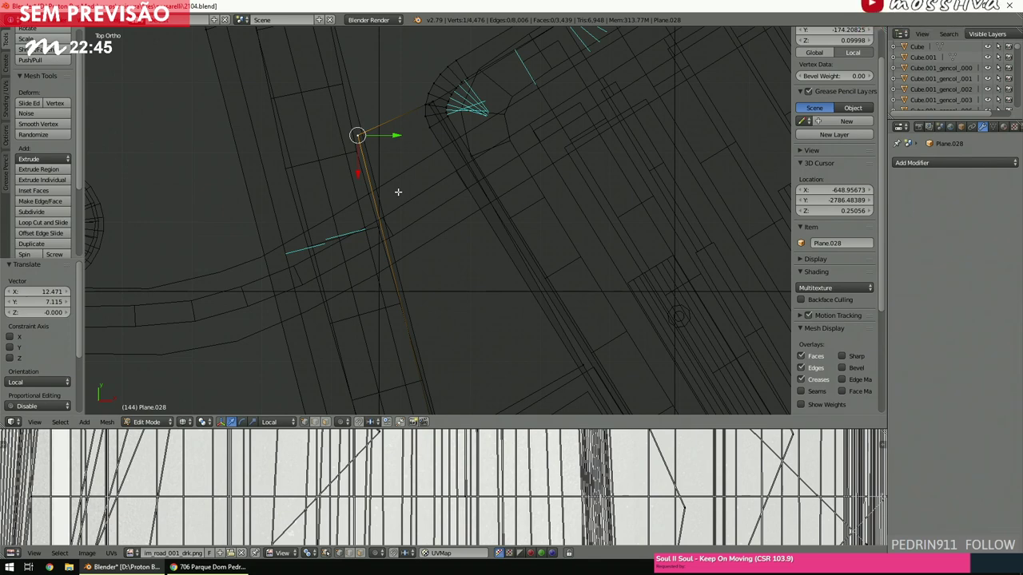
key(ctrl+l)
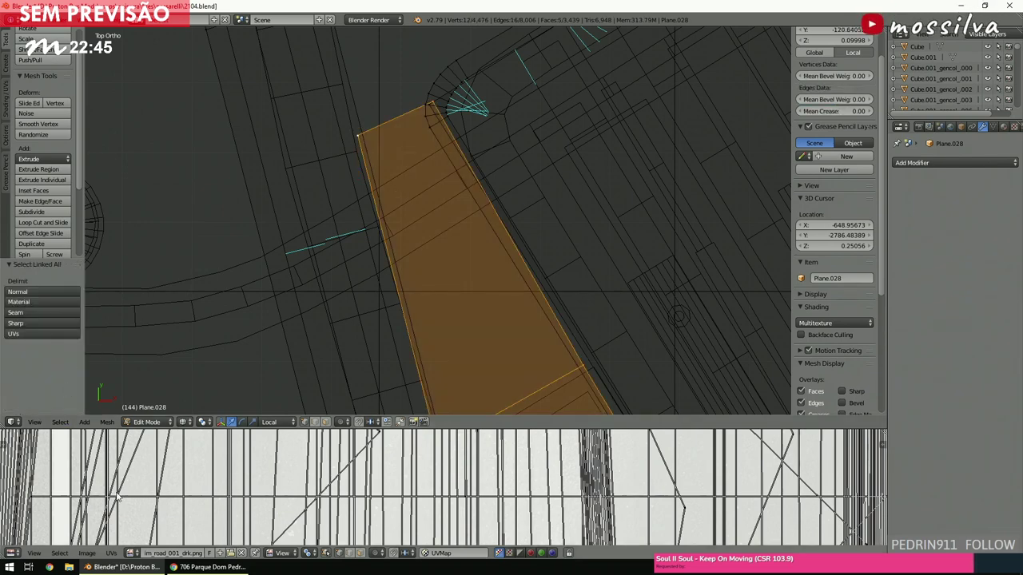
Assign the original stmarys_pave_tile.png image, not its .001 copy, to the selected strip faces.
click(140, 554)
text(s)
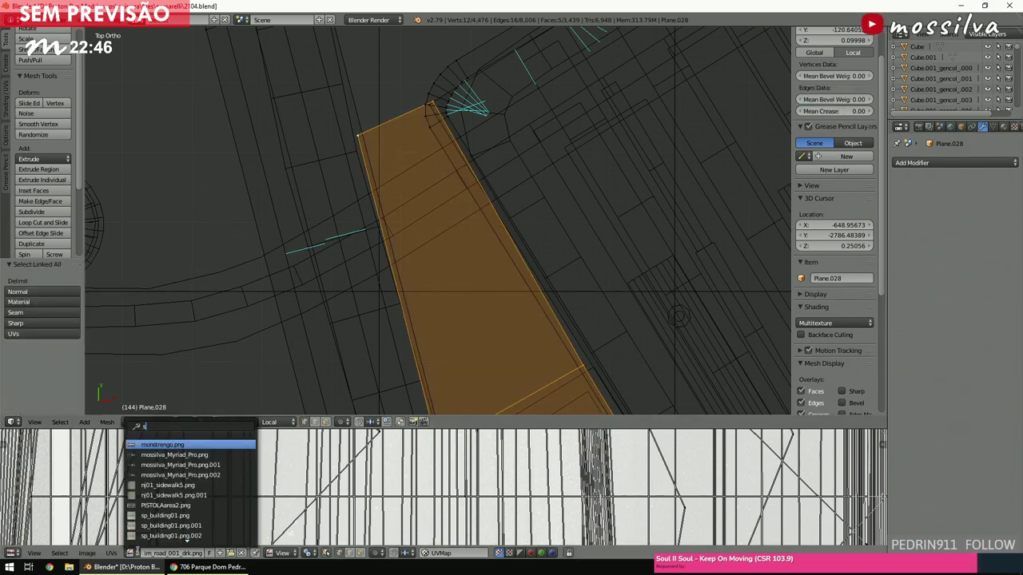
text(t)
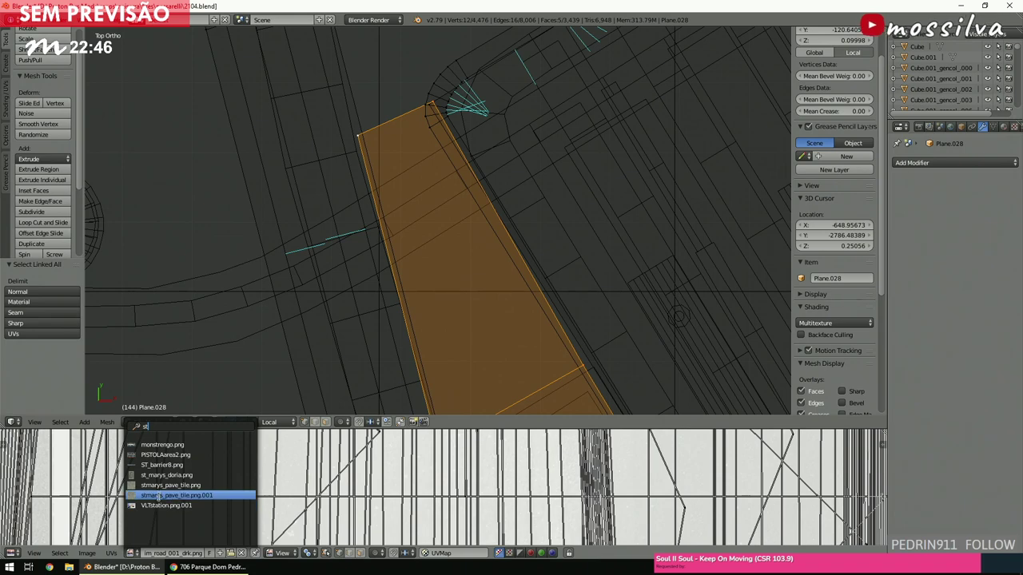
click(157, 496)
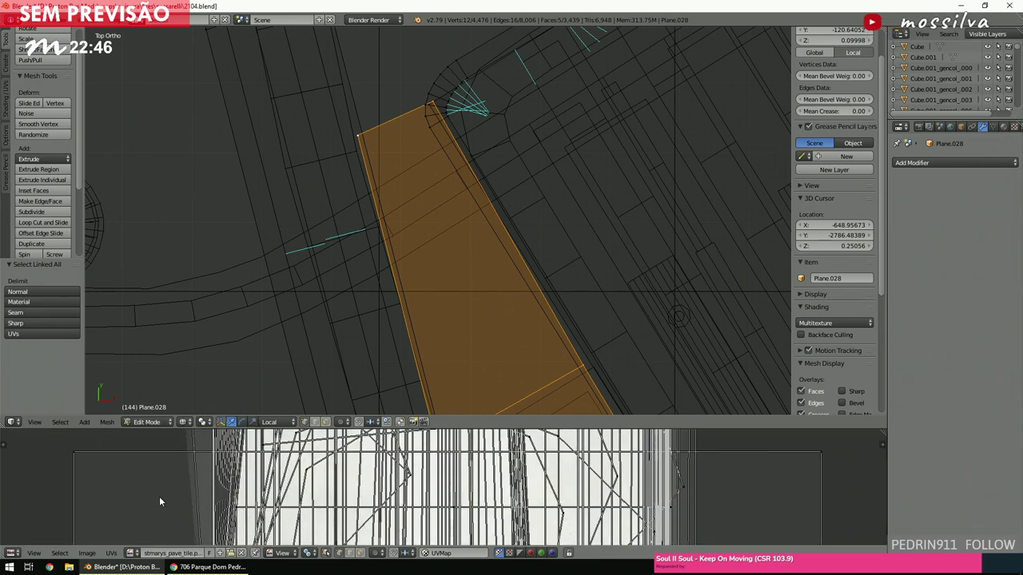
click(130, 554)
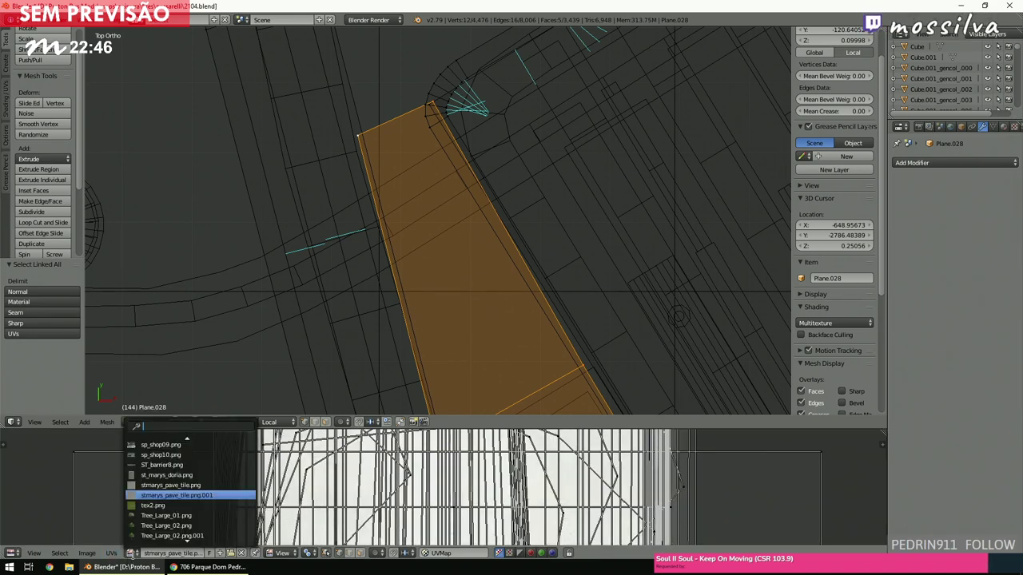
click(160, 485)
scroll(365, 328, down, 4)
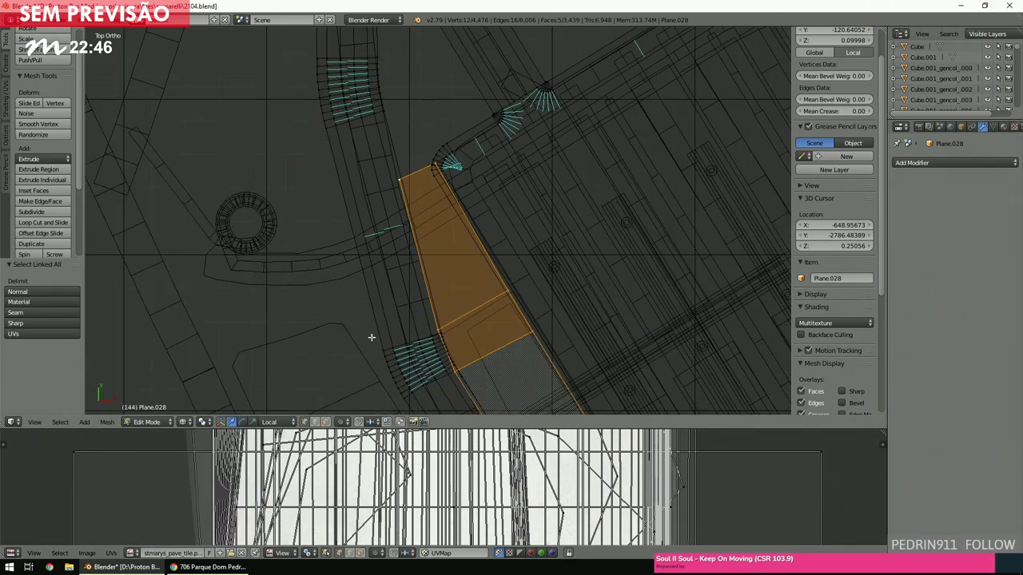
key(KP_5)
Orbit along the strip and toggle textured display to check how it looks.
scroll(371, 338, up, 3)
mouse_move(371, 337)
middle_down()
mouse_move(474, 290)
mouse_move(467, 267)
mouse_move(315, 235)
mouse_move(390, 219)
mouse_move(373, 221)
mouse_move(493, 253)
mouse_move(458, 253)
middle_up()
scroll(466, 267, down, 4)
key(alt+z)
key(z)
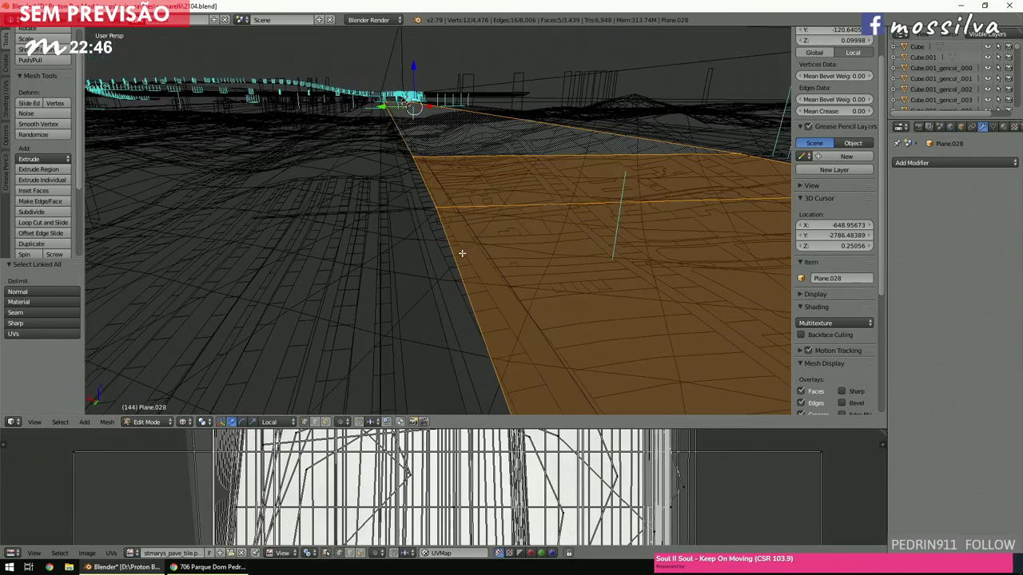
key(alt+z)
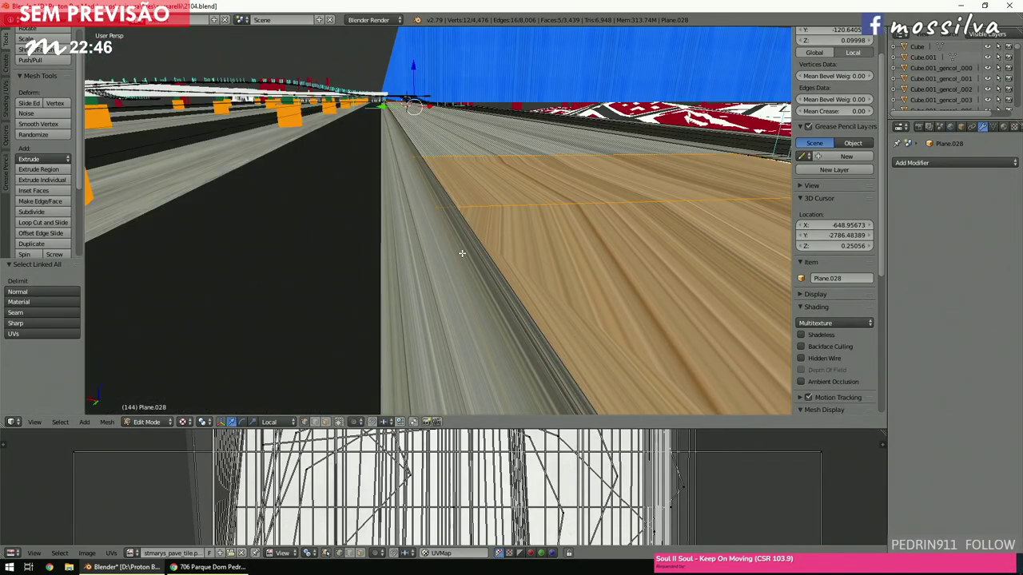
key(z)
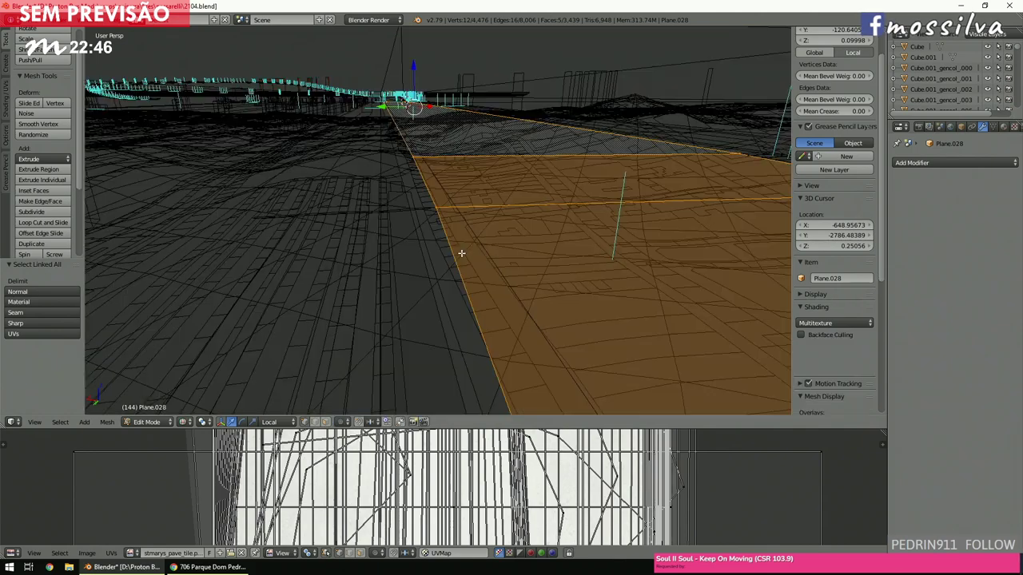
scroll(461, 254, down, 4)
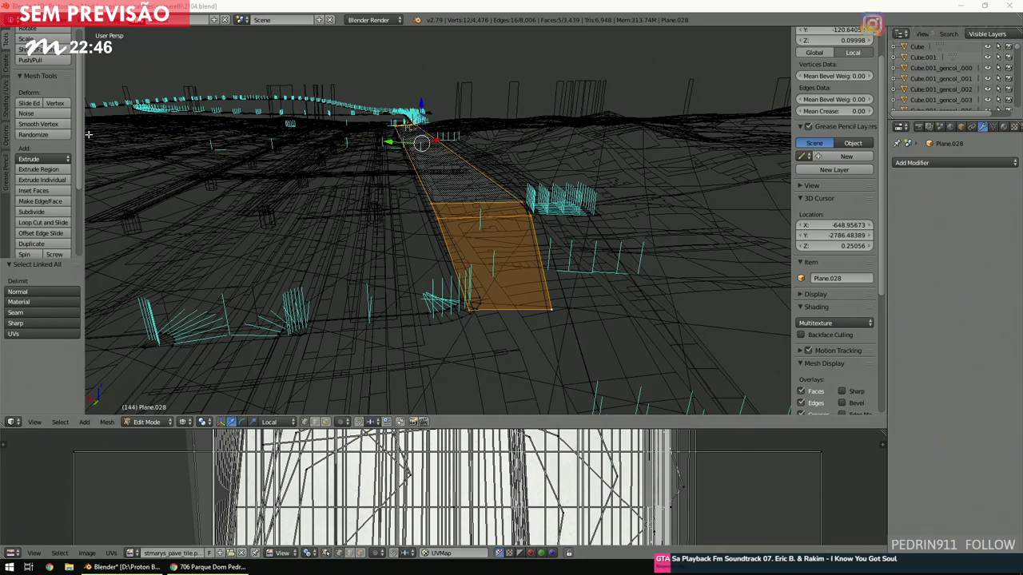
Flip the strip's normals with Flip Direction and return to the top-down view.
click(8, 104)
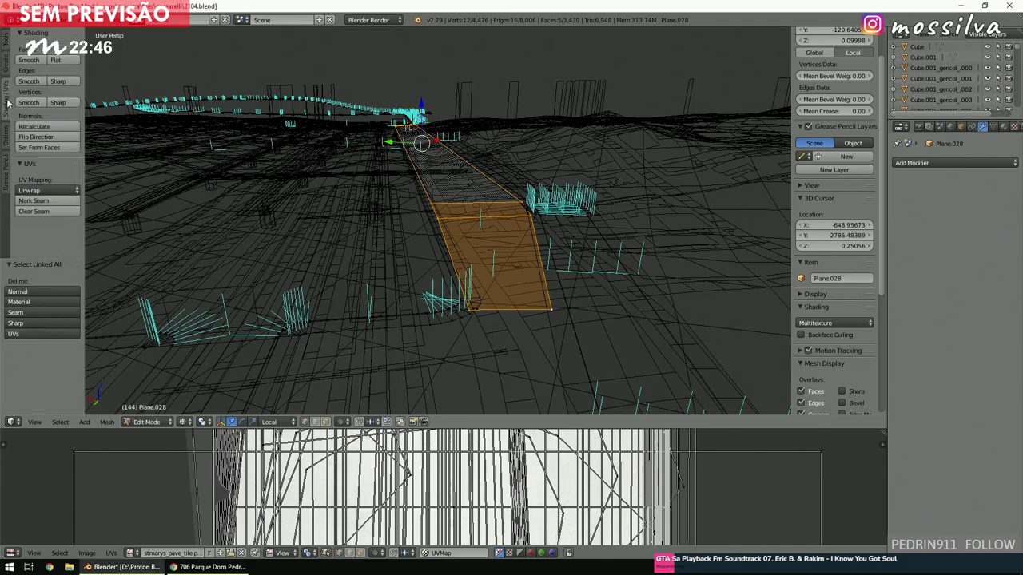
click(36, 136)
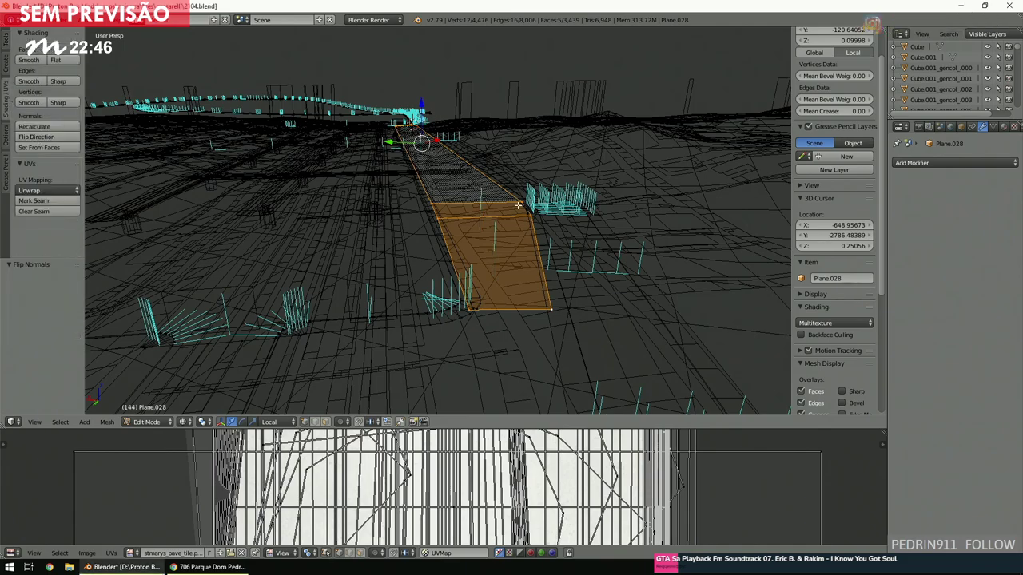
middle_drag(488, 200, 521, 191)
key(KP_7)
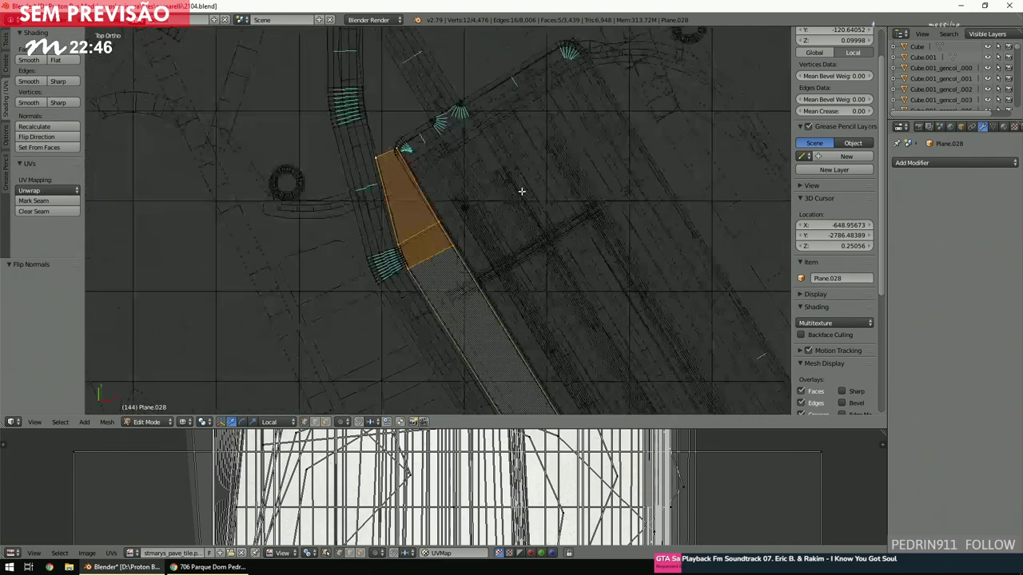
Orbit and zoom around the road mesh, deselect everything, and switch to solid shading.
scroll(506, 211, up, 3)
scroll(503, 213, up, 4)
middle_drag(504, 213, 546, 201)
scroll(511, 131, up, 2)
key(a)
ctrl+scroll(548, 201, down, 1)
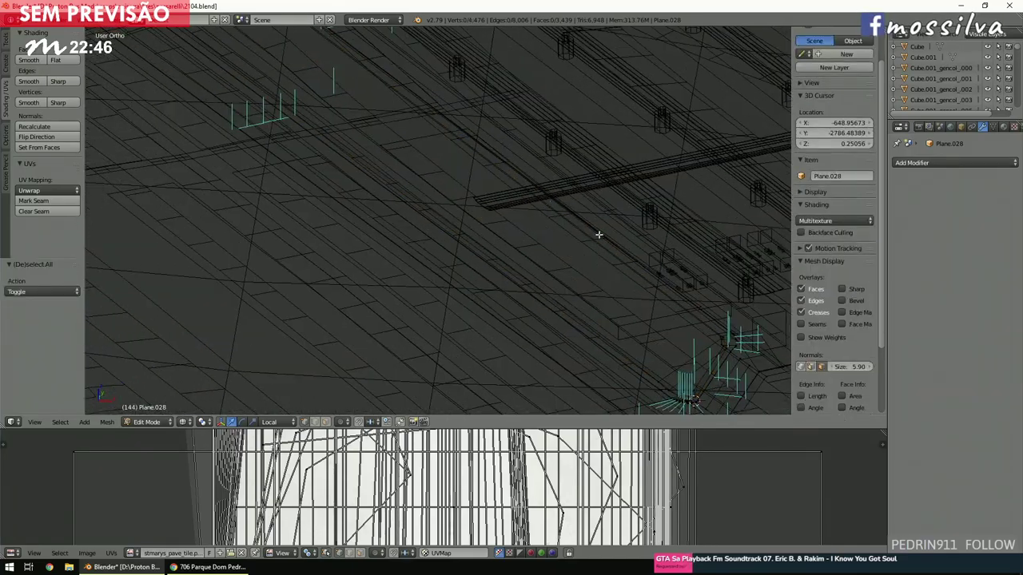
middle_drag(599, 233, 593, 226)
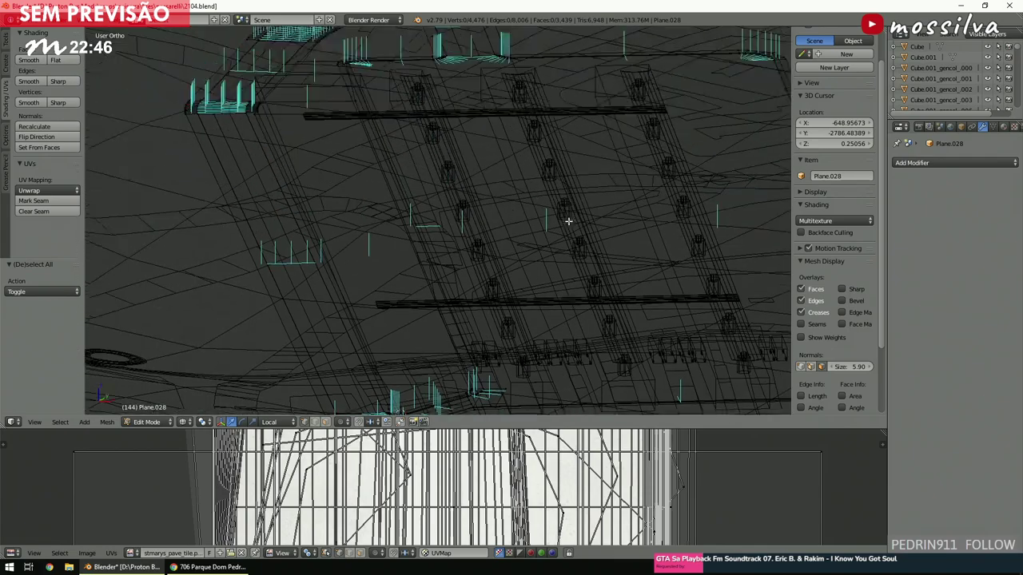
middle_drag(568, 225, 575, 234)
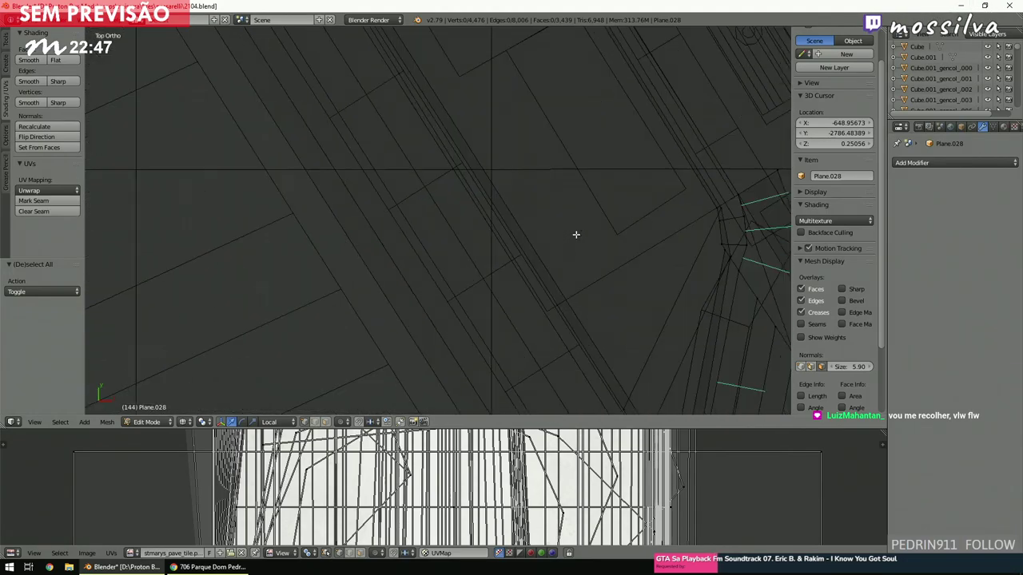
key(z)
scroll(559, 240, up, 4)
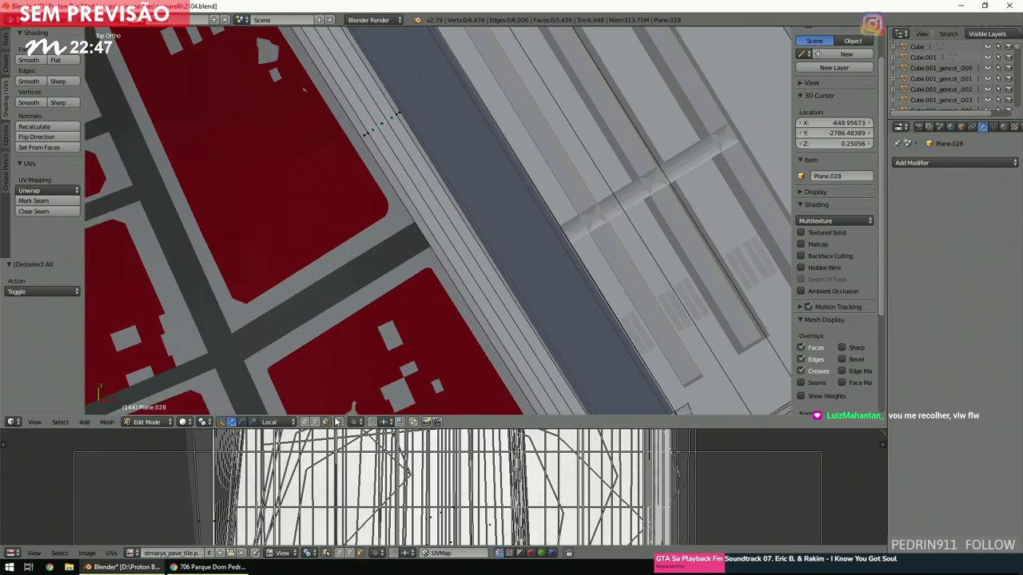
Select an element on the upper road edge and inspect it in wireframe.
right_click(414, 124)
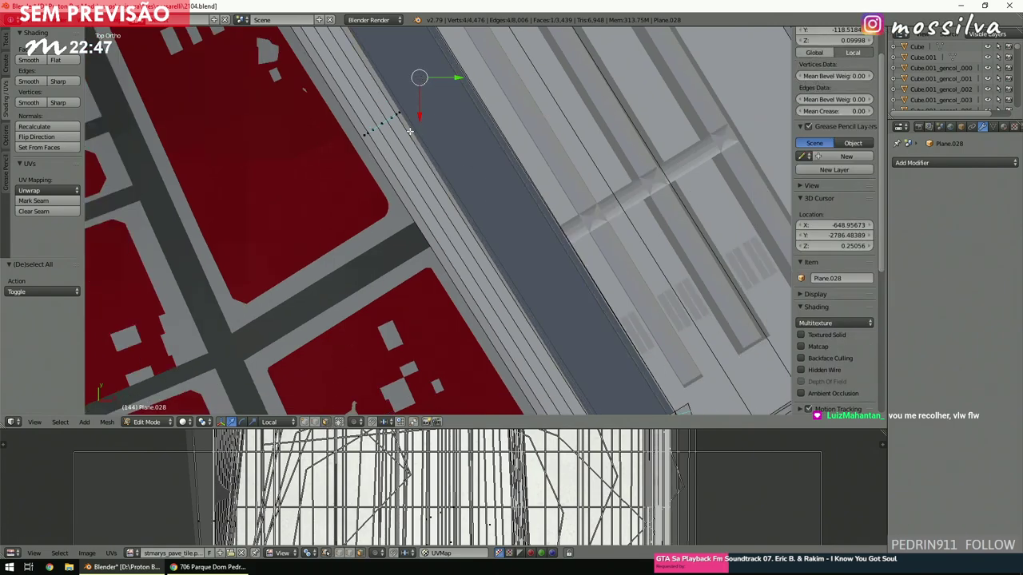
middle_drag(446, 181, 482, 199)
scroll(481, 198, up, 5)
scroll(479, 207, down, 4)
scroll(472, 224, up, 3)
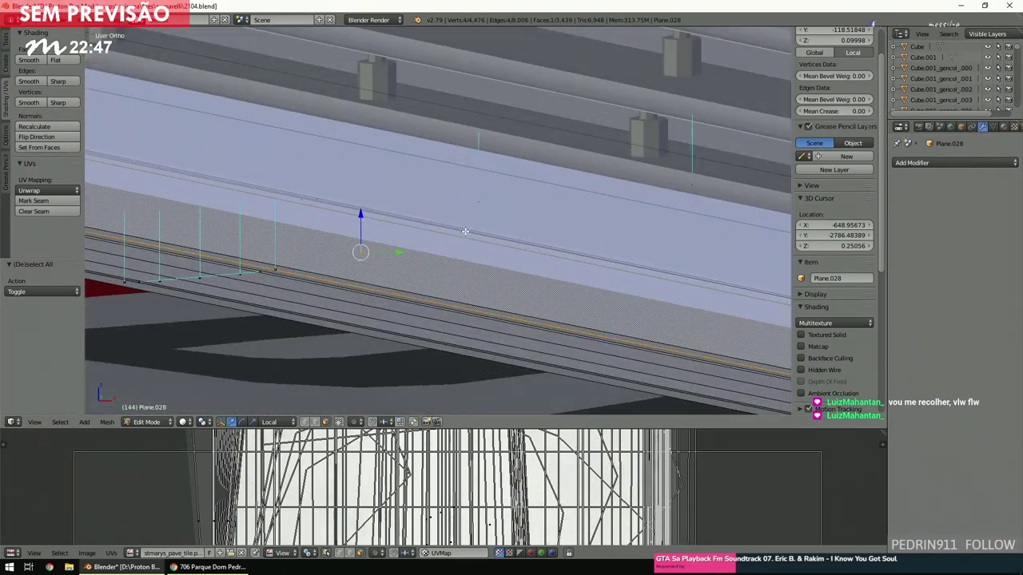
key(z)
scroll(465, 230, down, 1)
In Top Ortho with nothing selected, place the 3D cursor at -720.394, -2689.081 by the terminal.
key(a)
key(KP_7)
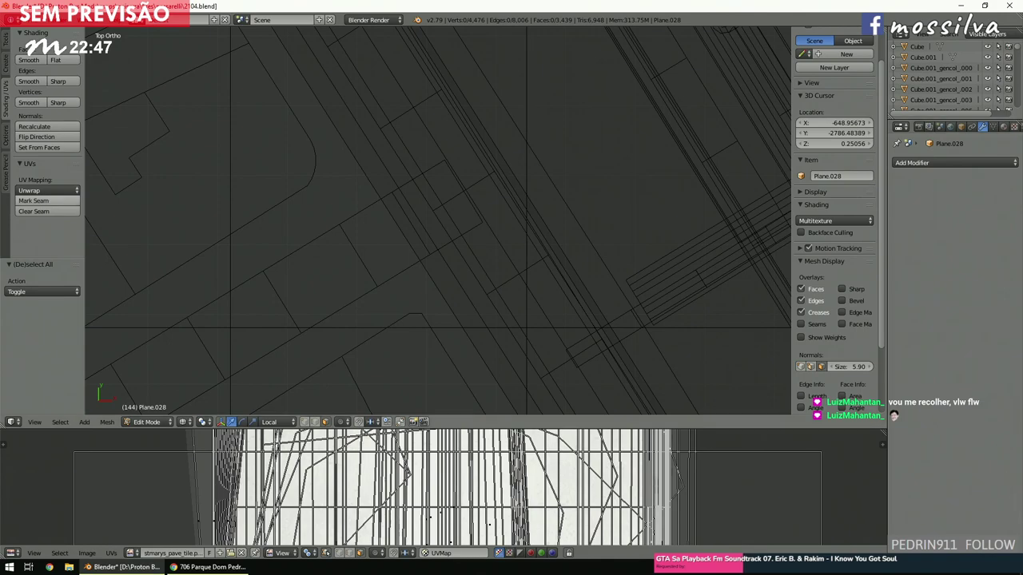
scroll(426, 221, down, 2)
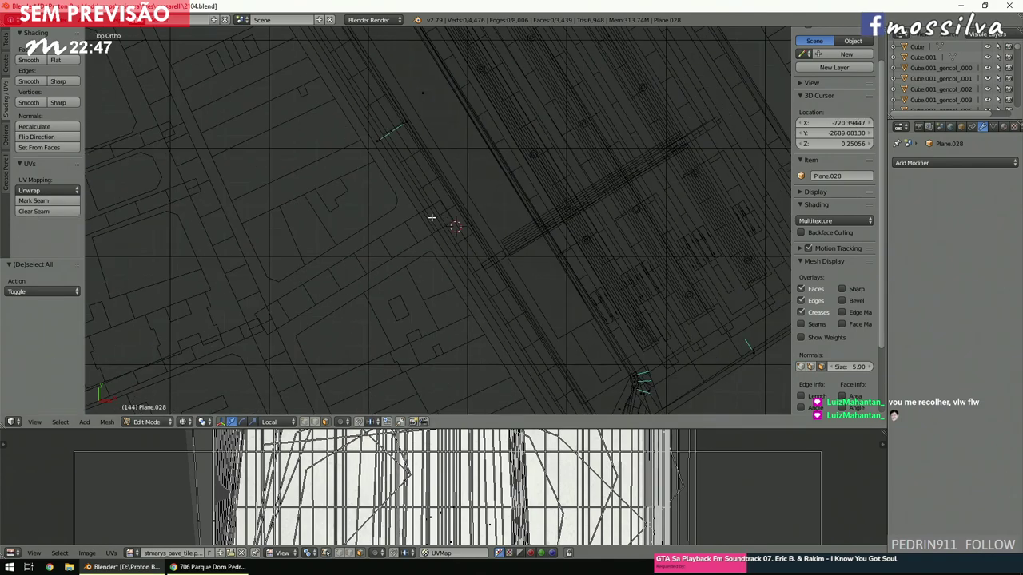
click(423, 228)
ctrl+scroll(423, 231, down, 3)
ctrl+scroll(424, 230, up, 3)
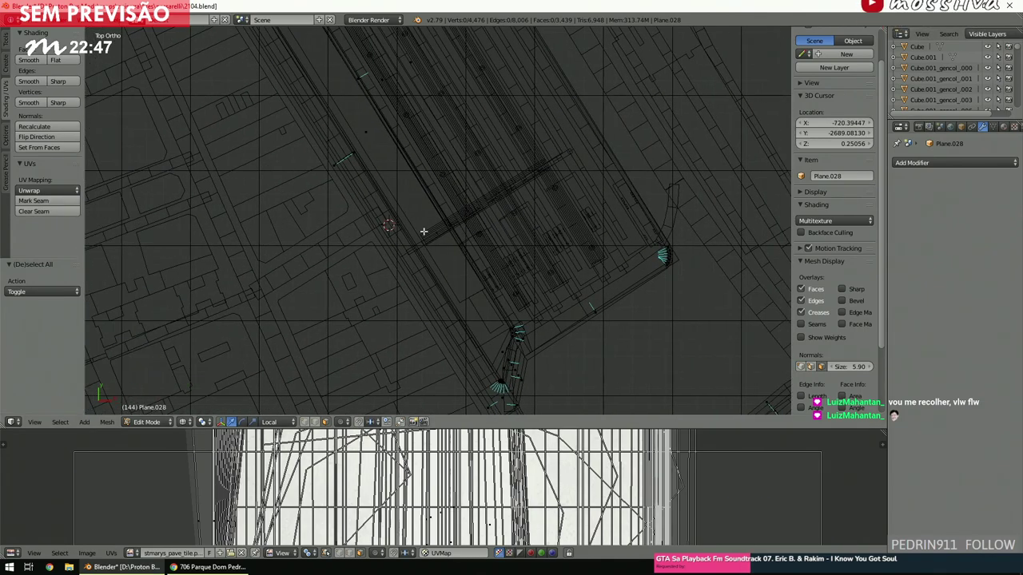
shift+scroll(423, 230, up, 8)
scroll(423, 231, down, 3)
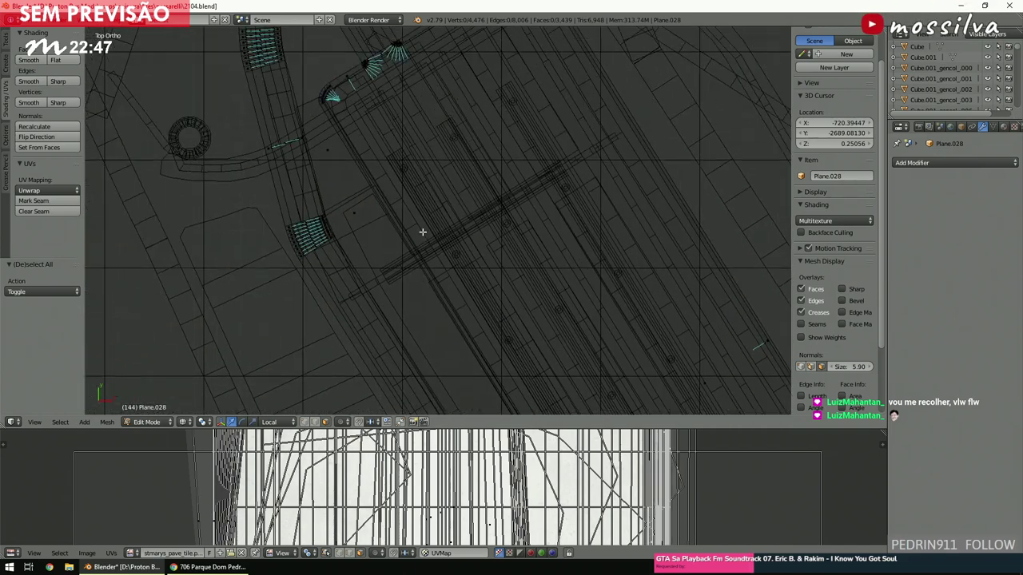
shift+scroll(422, 232, up, 5)
key(z)
scroll(421, 234, down, 2)
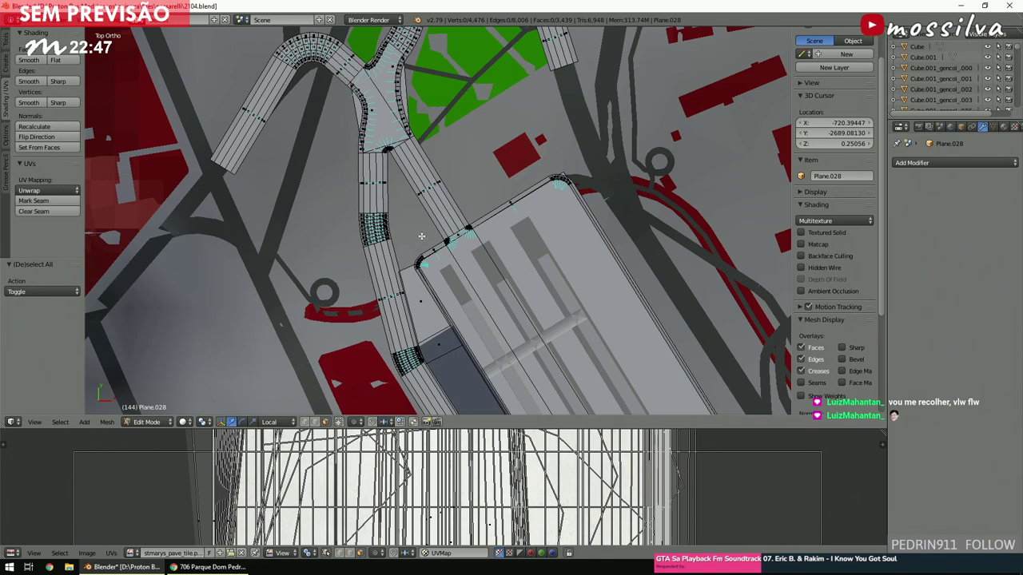
Select and frame a junction face, then a road edge near the terminal, orbiting to inspect both.
ctrl+scroll(421, 234, up, 3)
shift+scroll(421, 236, up, 10)
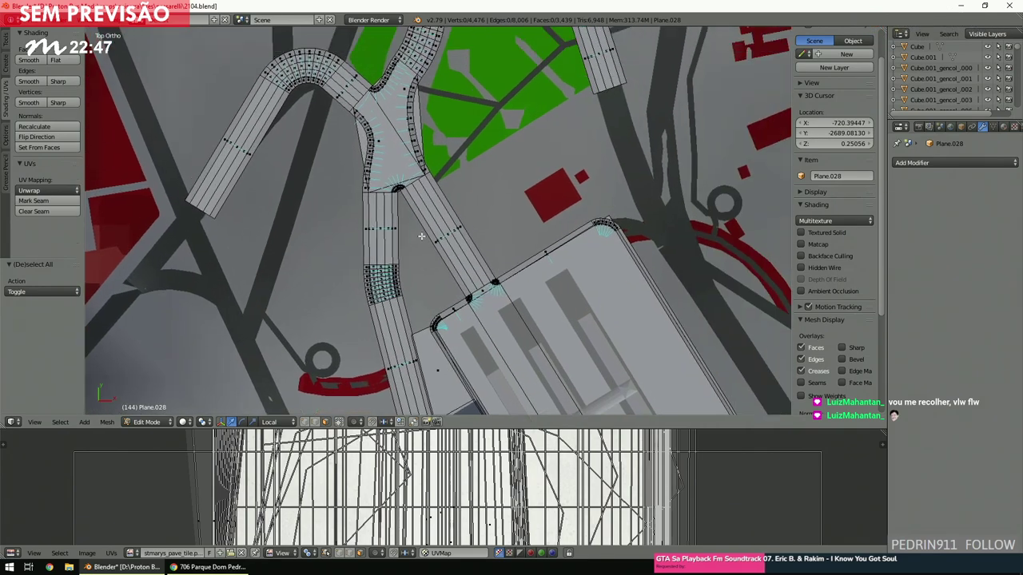
shift+scroll(421, 236, up, 5)
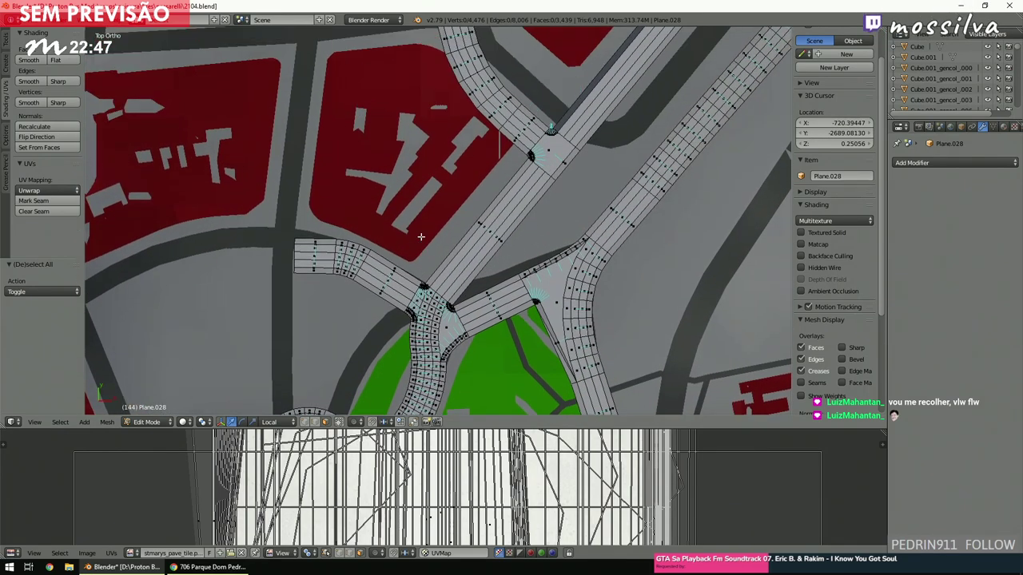
shift+scroll(421, 236, down, 9)
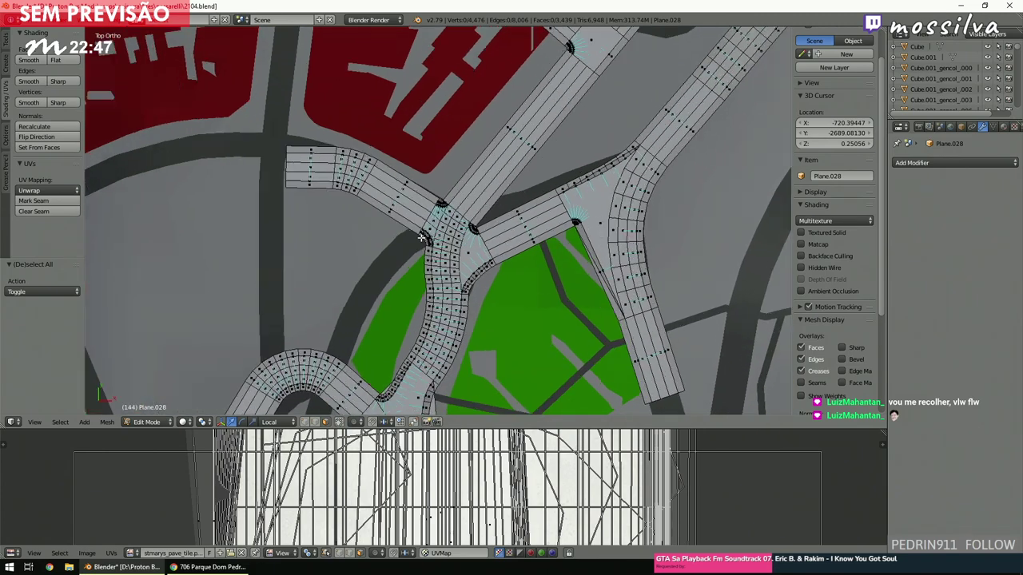
scroll(421, 238, up, 3)
right_click(498, 152)
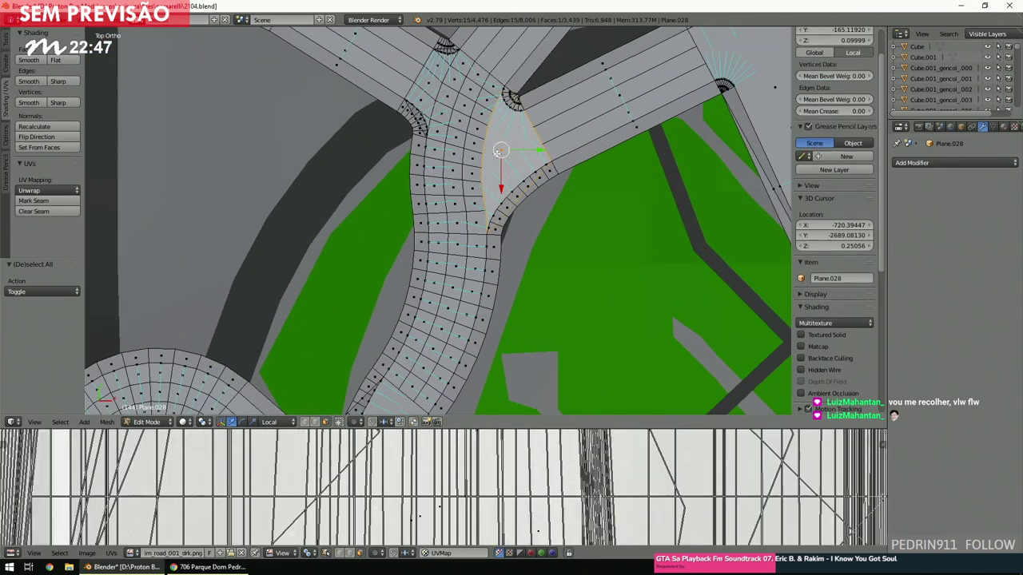
key(KP_Decimal)
middle_drag(498, 152, 453, 235)
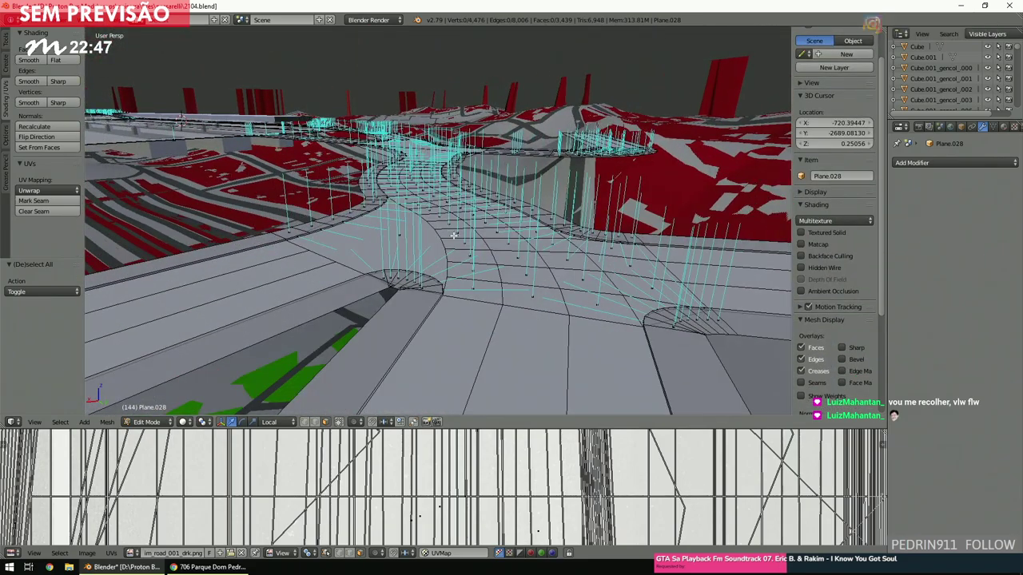
middle_drag(429, 250, 467, 262)
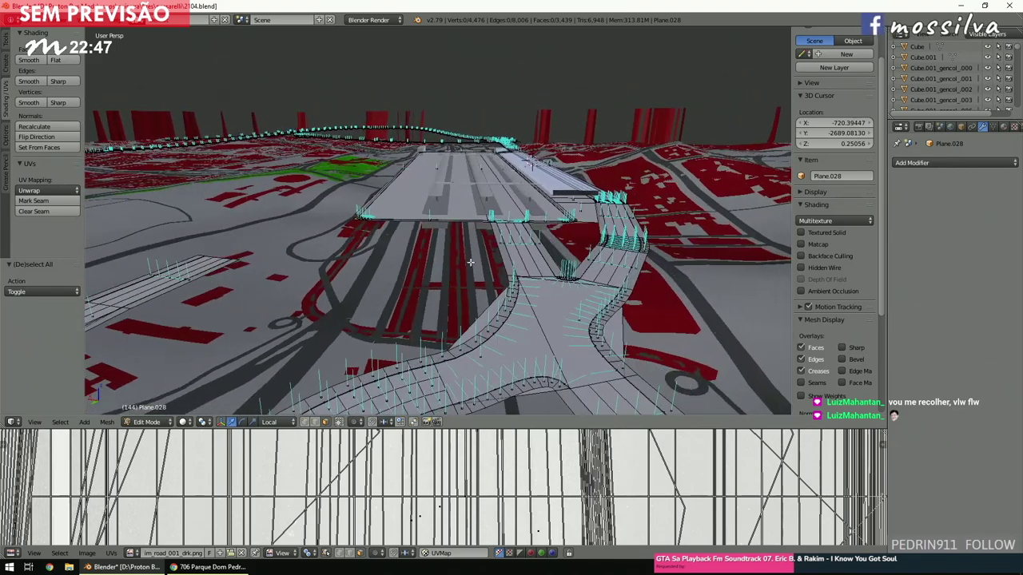
right_click(514, 230)
key(KP_Decimal)
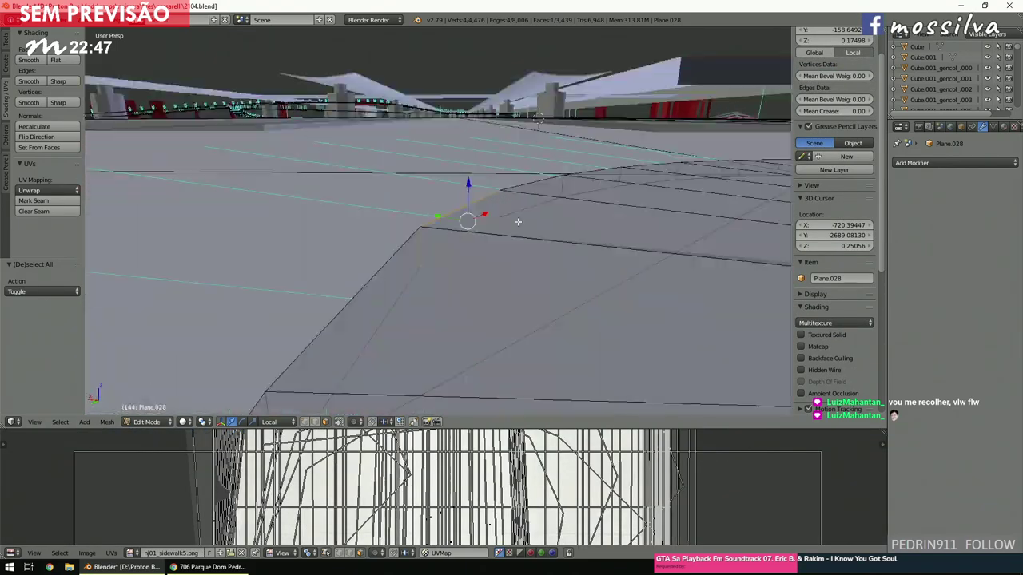
middle_drag(518, 221, 604, 271)
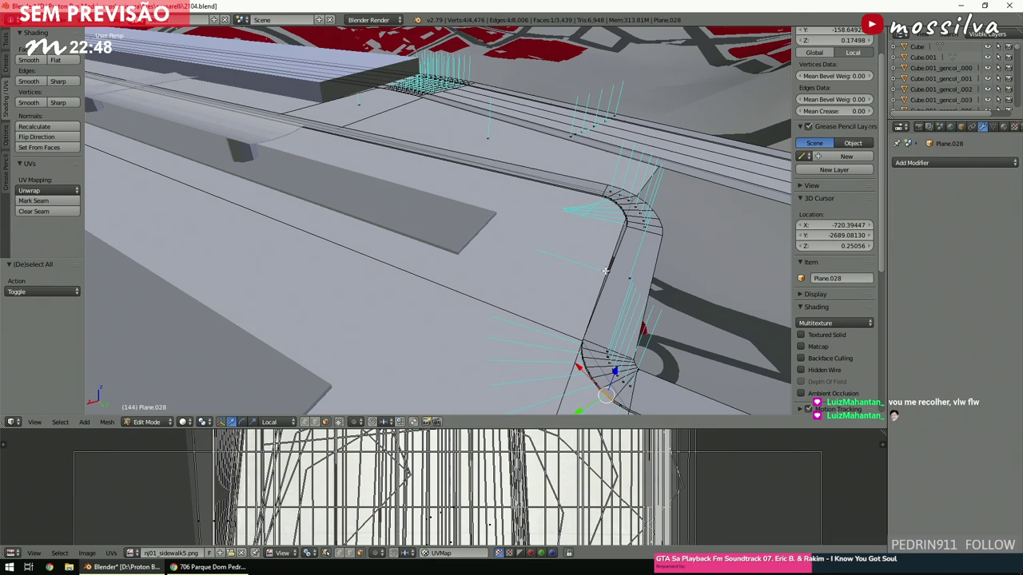
Return to the top view with nothing selected and wireframe shading on.
key(KP_7)
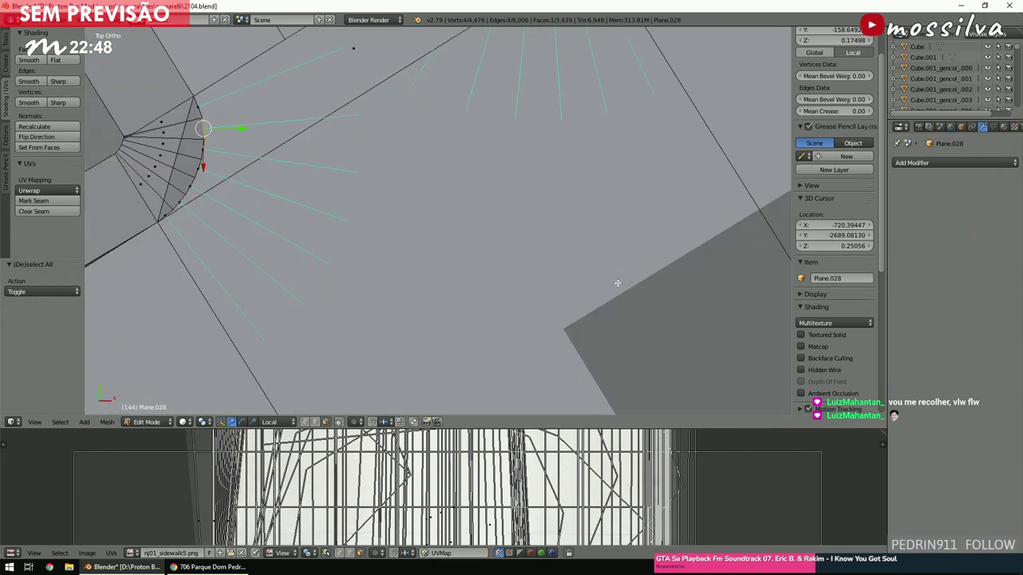
key(a)
scroll(617, 282, down, 3)
scroll(618, 282, down, 6)
key(z)
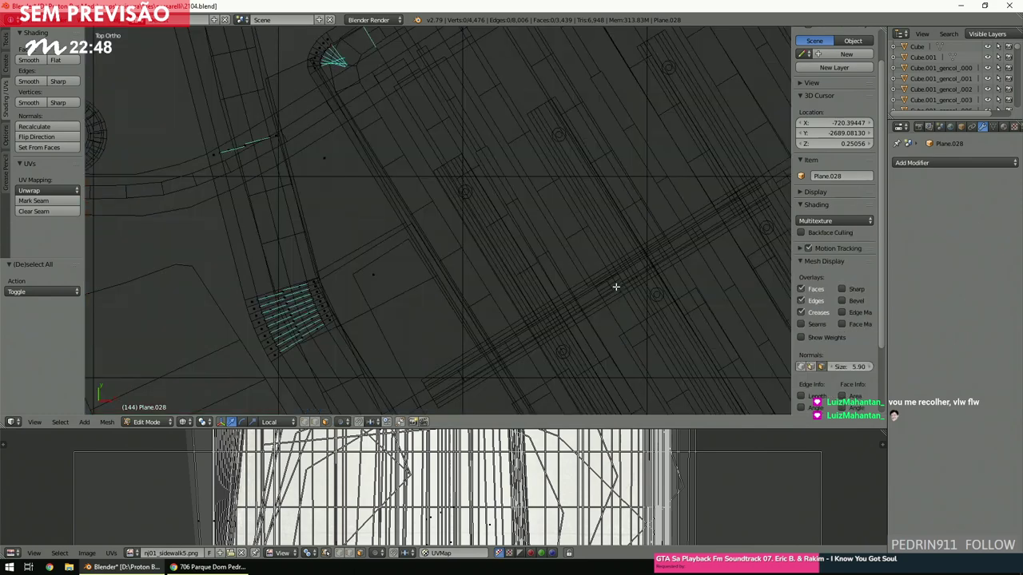
shift+scroll(614, 288, down, 8)
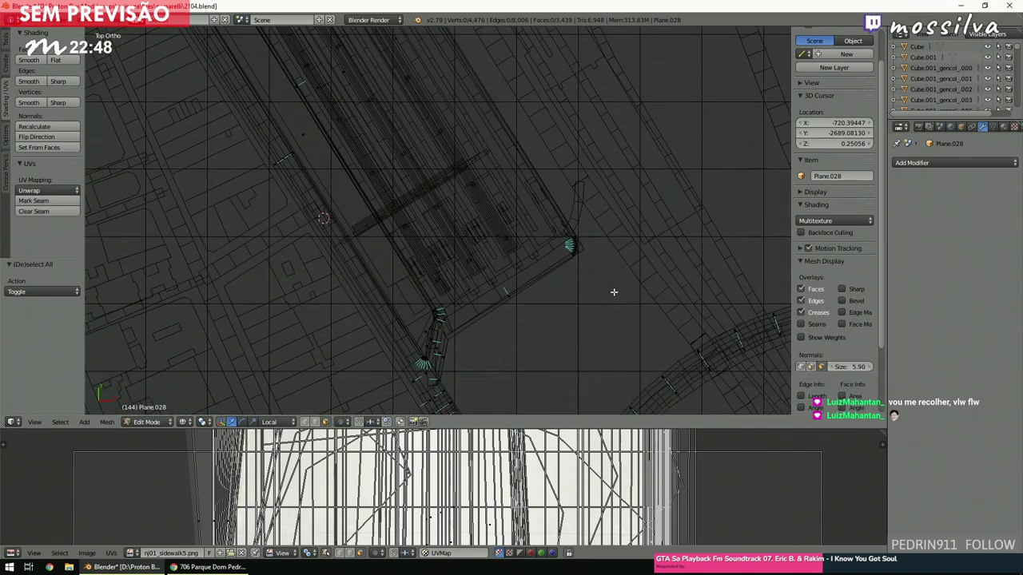
ctrl+scroll(613, 292, down, 4)
shift+scroll(614, 292, down, 4)
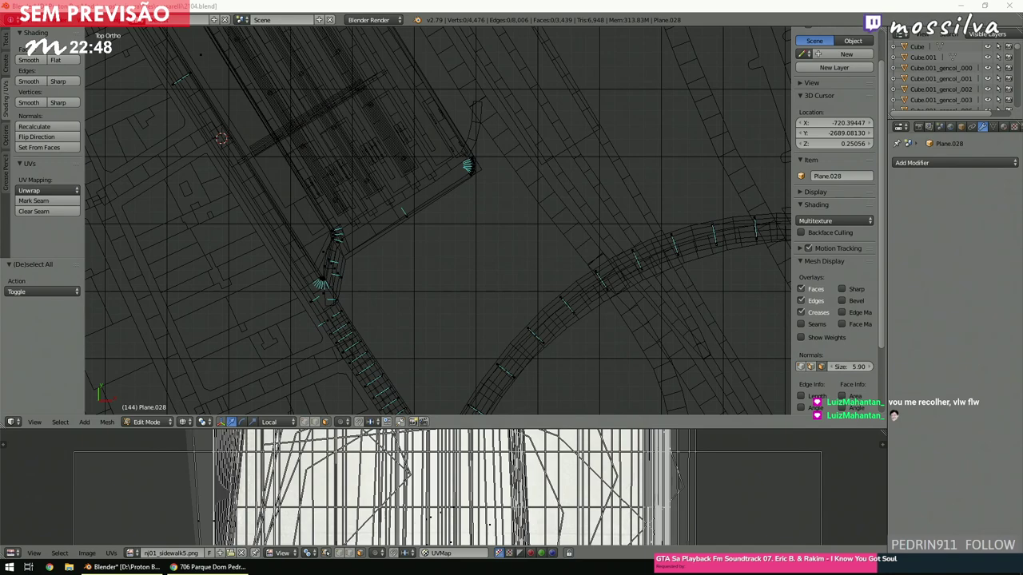
click(487, 236)
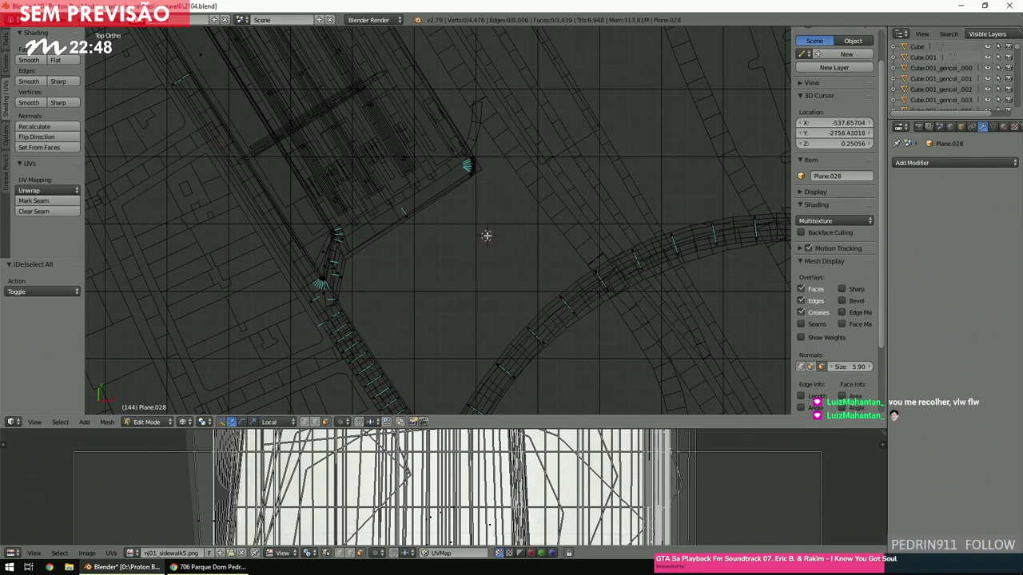
scroll(364, 236, down, 3)
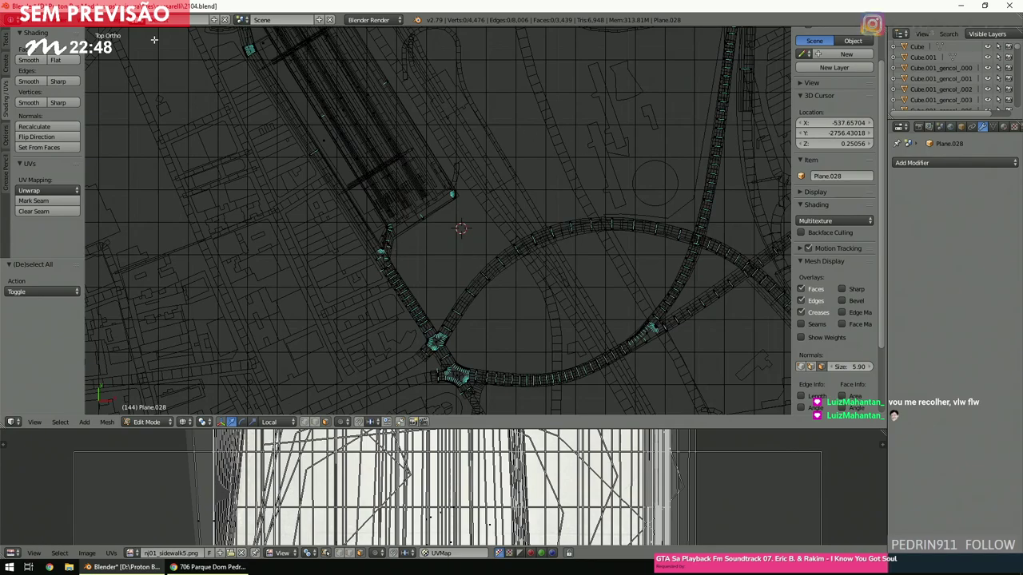
shift+middle_drag(479, 291, 495, 283)
scroll(495, 283, up, 1)
right_click(500, 276)
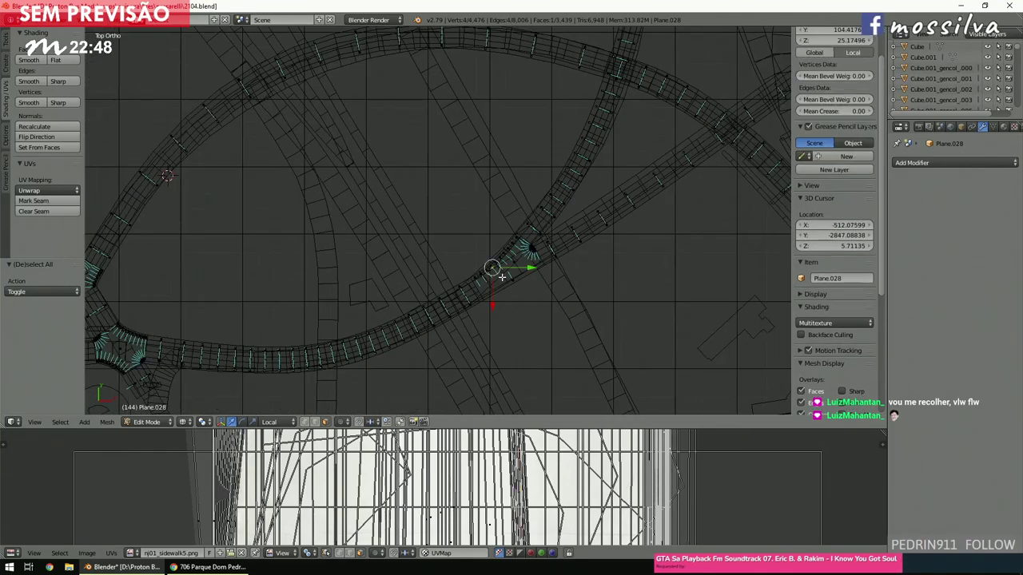
right_click(513, 265)
key(KP_5)
key(KP_Decimal)
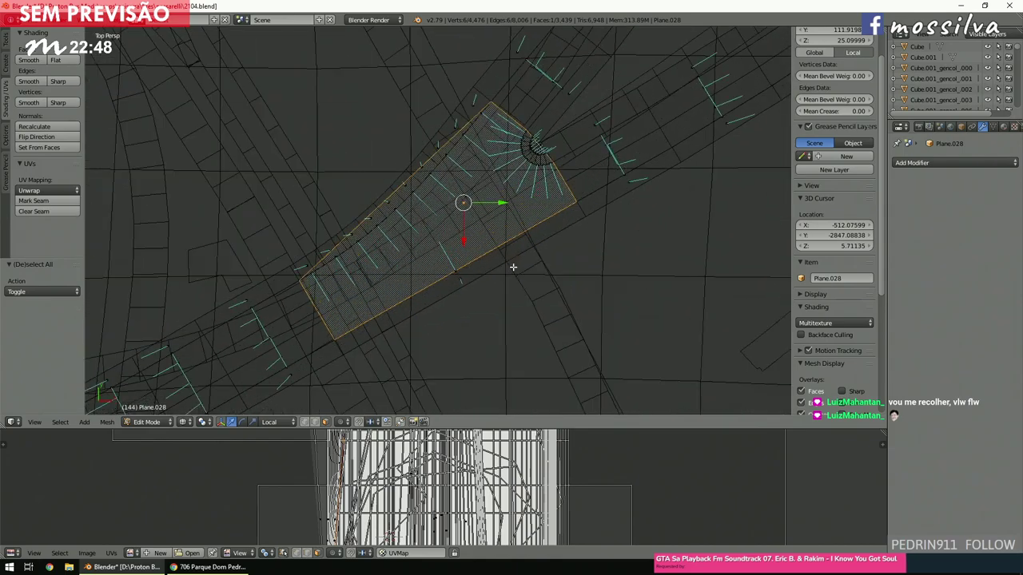
middle_drag(517, 273, 548, 202)
key(a)
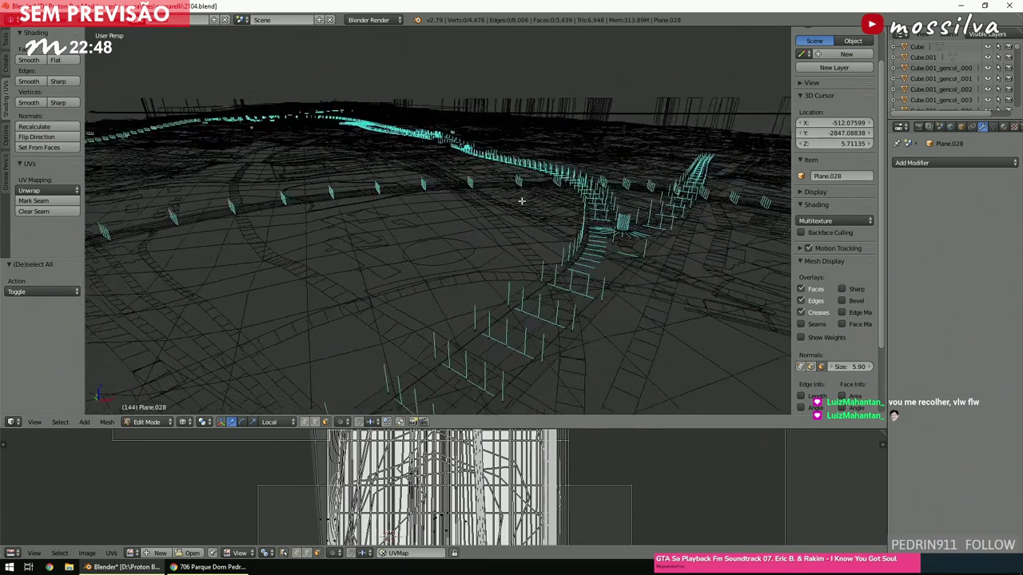
mouse_move(485, 199)
middle_down()
mouse_move(567, 249)
mouse_move(481, 228)
mouse_move(473, 240)
mouse_move(484, 245)
middle_up()
key(z)
scroll(567, 249, down, 5)
key(KP_7)
key(z)
scroll(480, 244, down, 3)
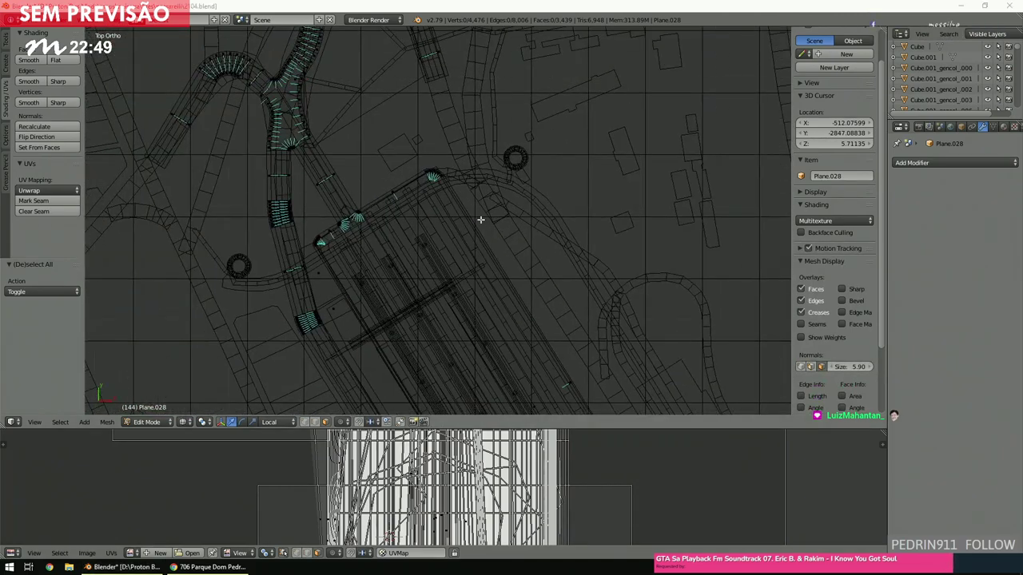
Brush-select the end of the street north of the bus terminal.
shift+scroll(480, 219, up, 5)
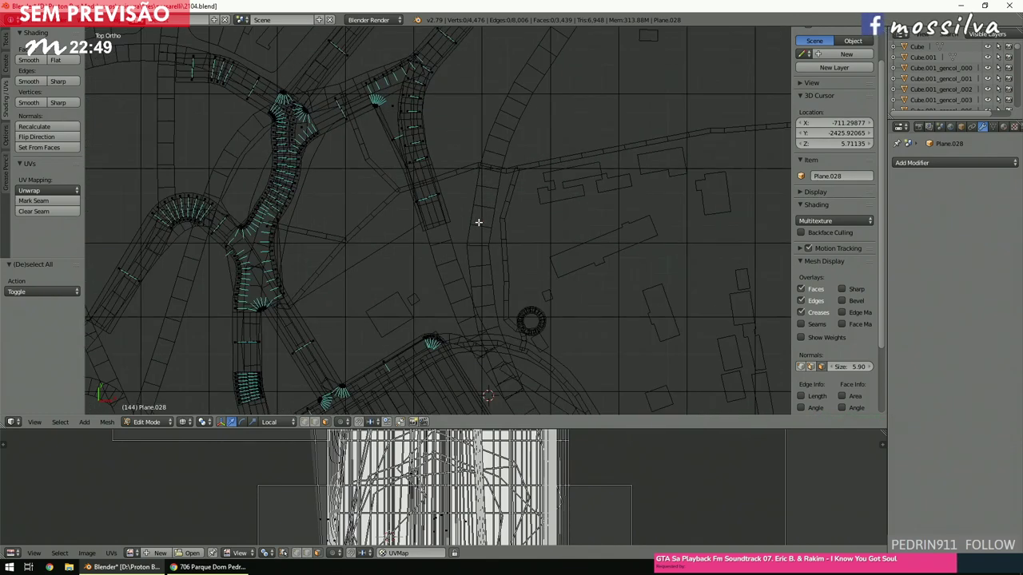
click(307, 423)
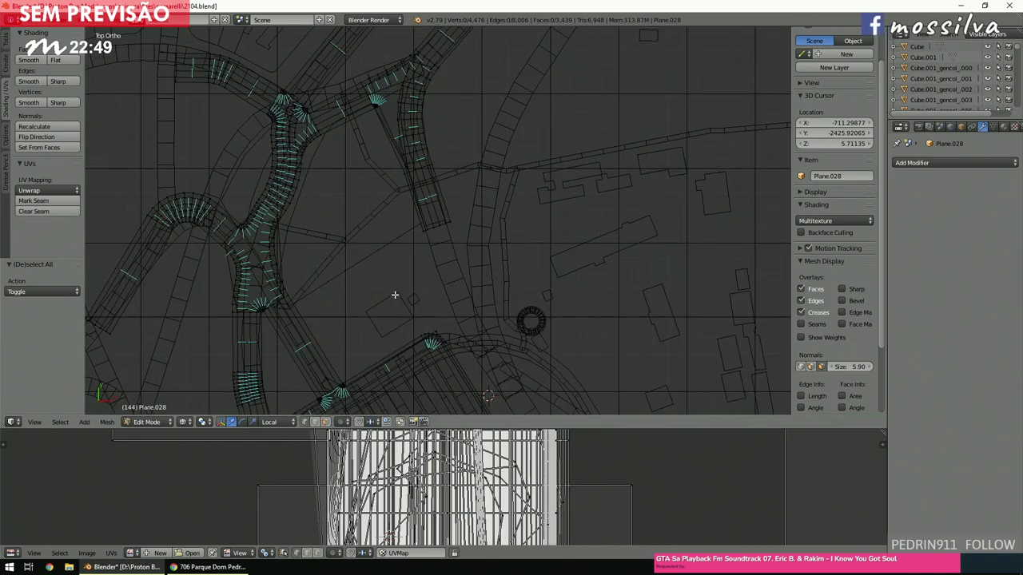
key(c)
scroll(445, 242, up, 3)
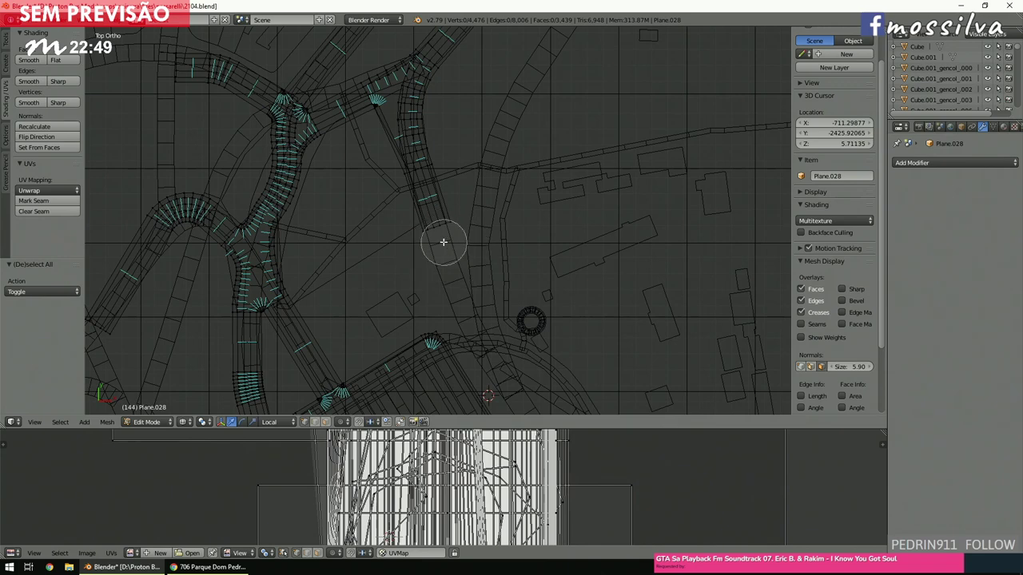
click(436, 230)
shift+middle_drag(437, 230, 446, 145)
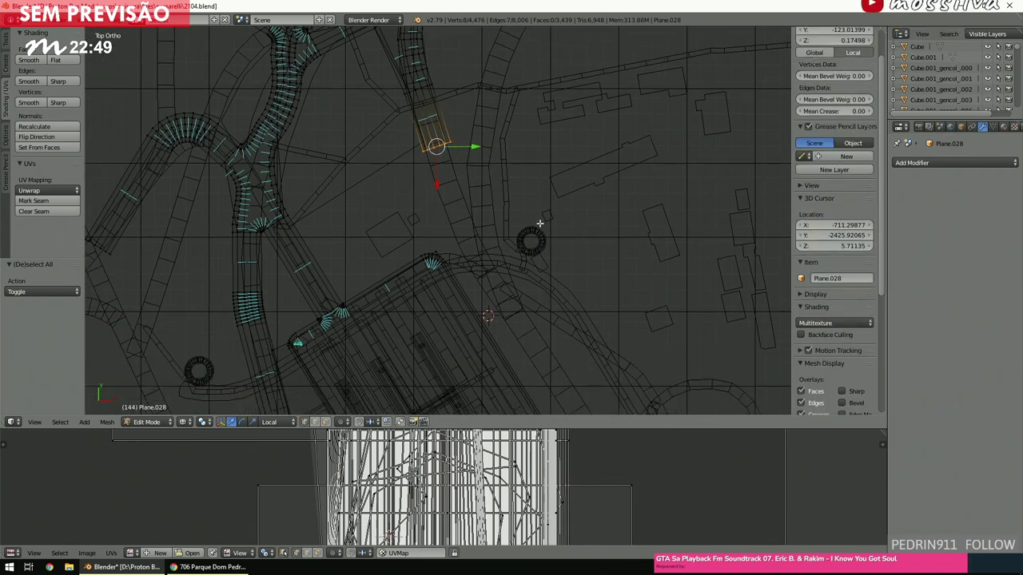
Extend the street end toward the terminal, rotating it -11.7° to follow the road.
key(g)
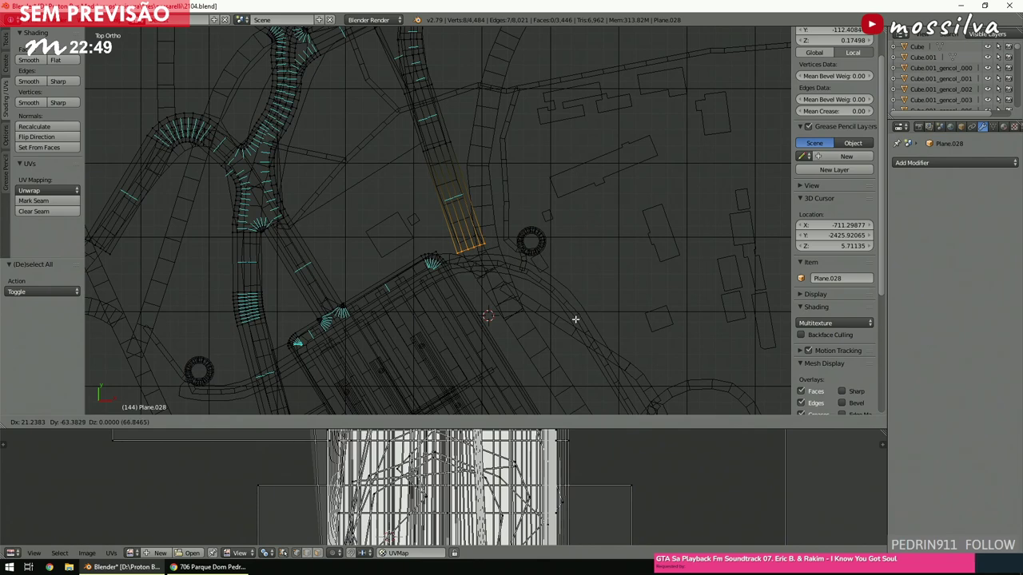
click(575, 319)
shift+scroll(567, 297, down, 5)
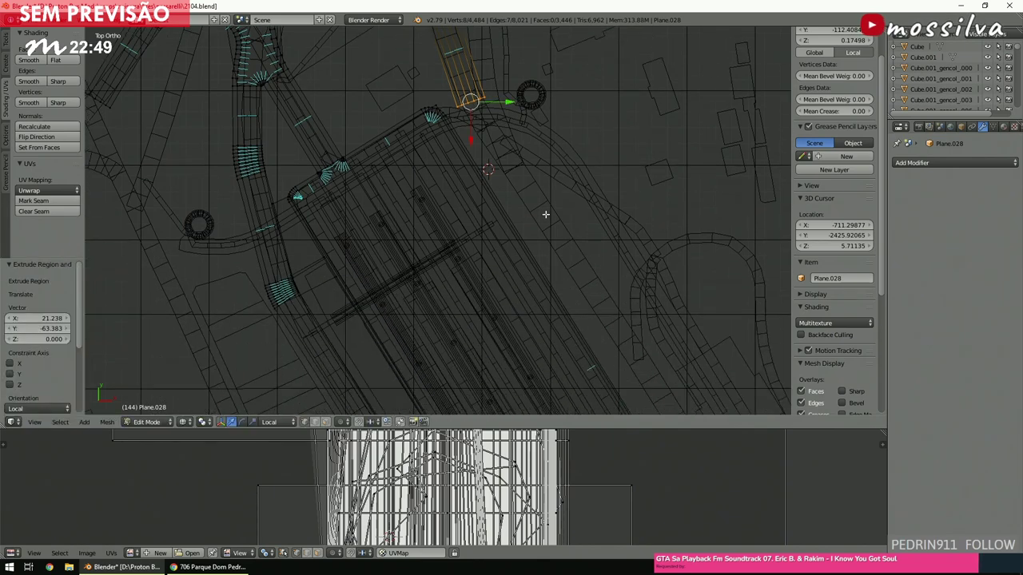
key(e)
click(589, 284)
key(r)
click(757, 274)
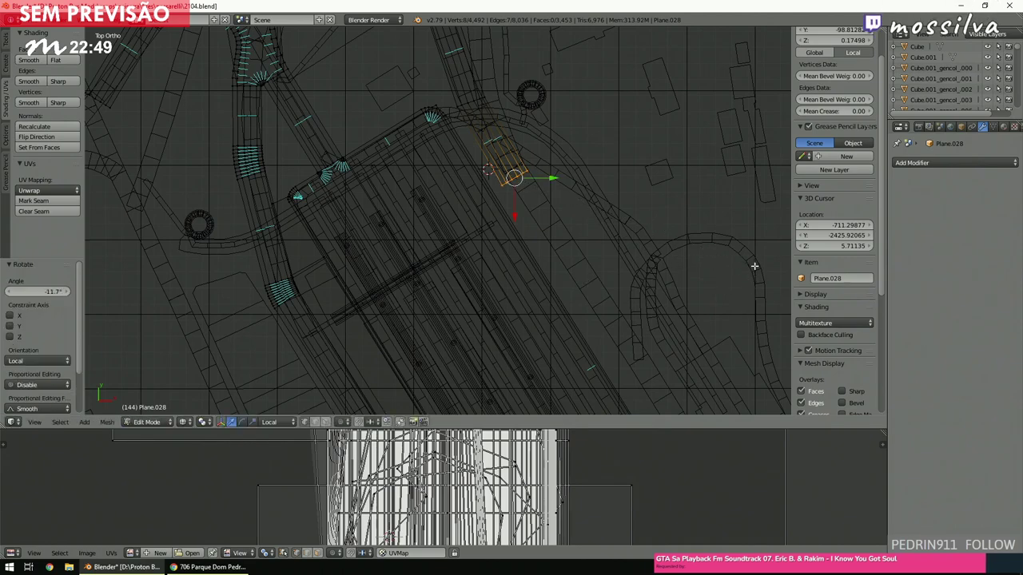
key(g)
click(755, 273)
Move the strip end down to meet the roundabout road and check it in solid shading.
scroll(694, 283, down, 5)
shift+scroll(691, 286, up, 4)
shift+scroll(690, 288, up, 10)
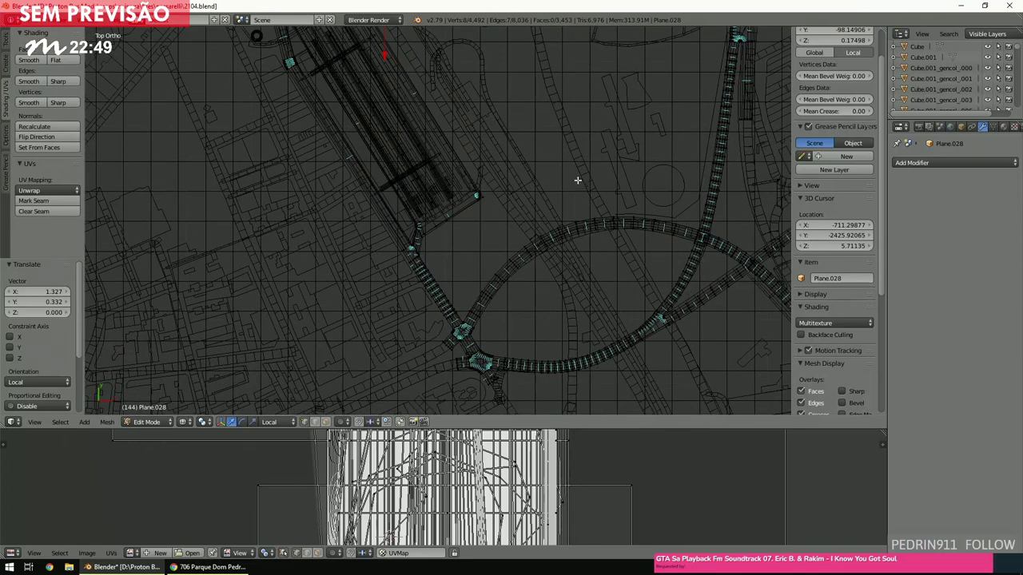
key(g)
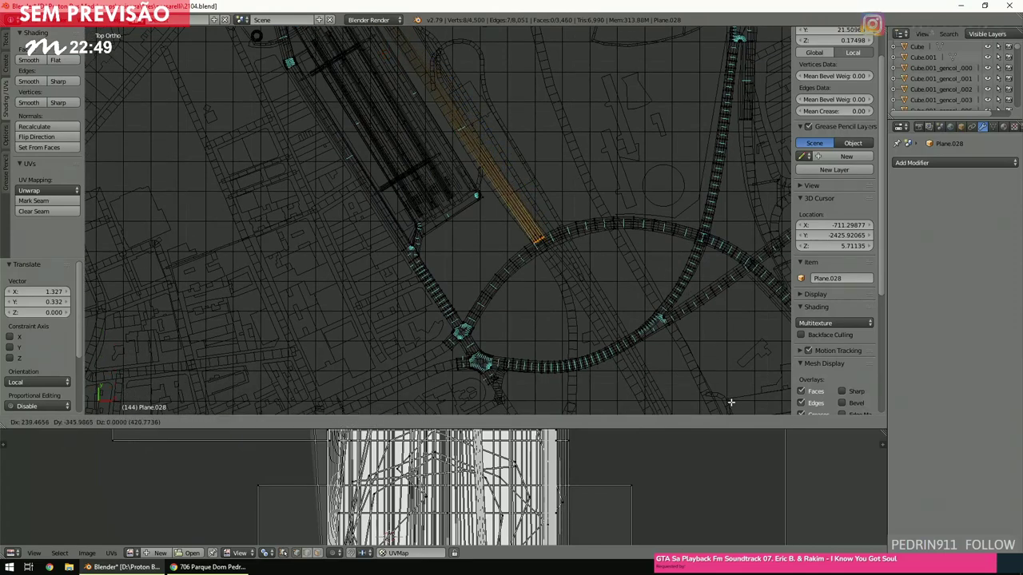
click(730, 406)
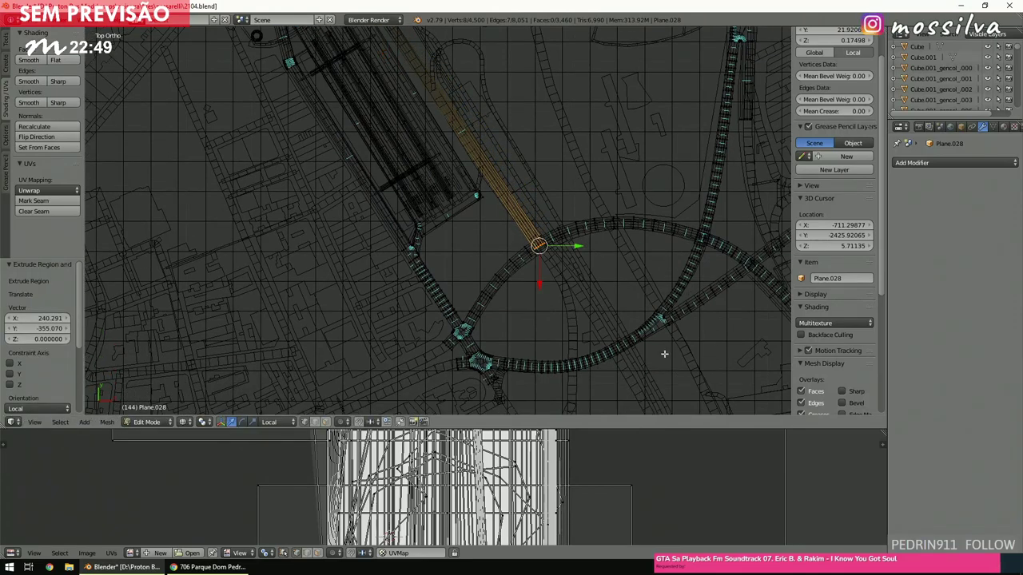
ctrl+scroll(542, 264, down, 3)
scroll(542, 264, up, 5)
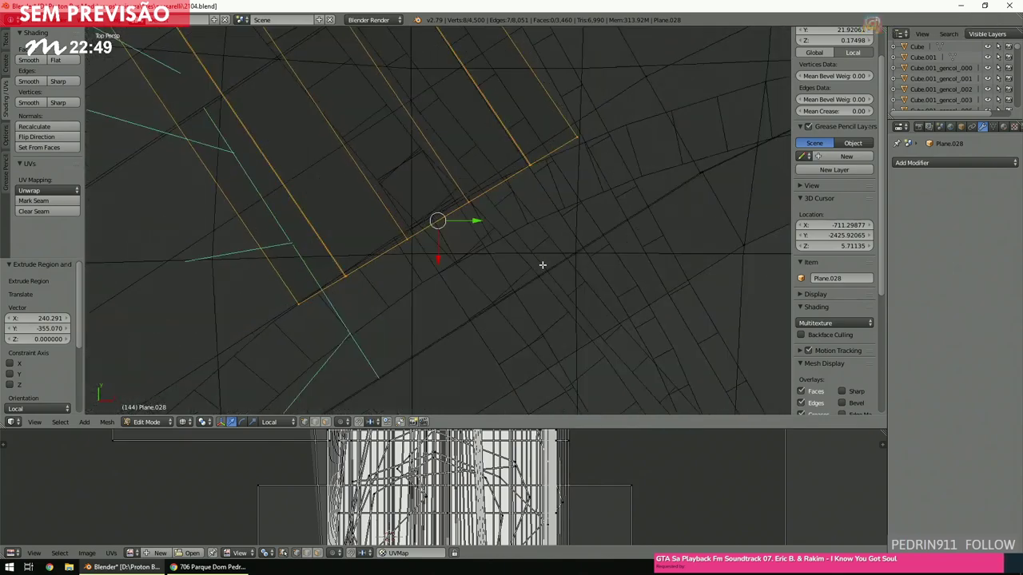
key(z)
mouse_move(541, 265)
middle_down()
mouse_move(465, 214)
mouse_move(440, 167)
mouse_move(364, 228)
middle_up()
scroll(465, 214, down, 4)
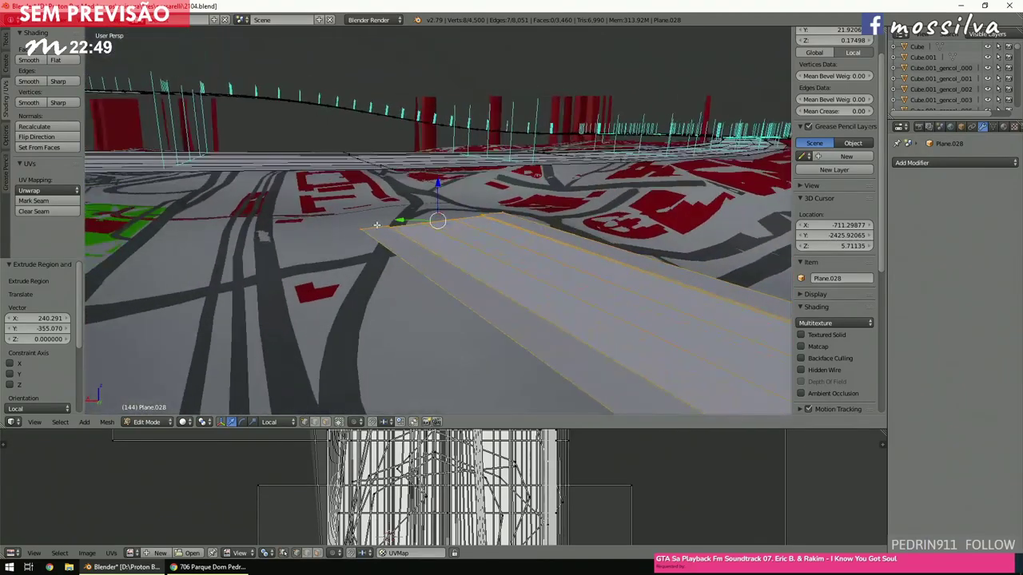
In top wireframe view, shift the strip end by X 32.135, Y -48.642, then deselect all.
middle_drag(387, 167, 498, 236)
key(KP_7)
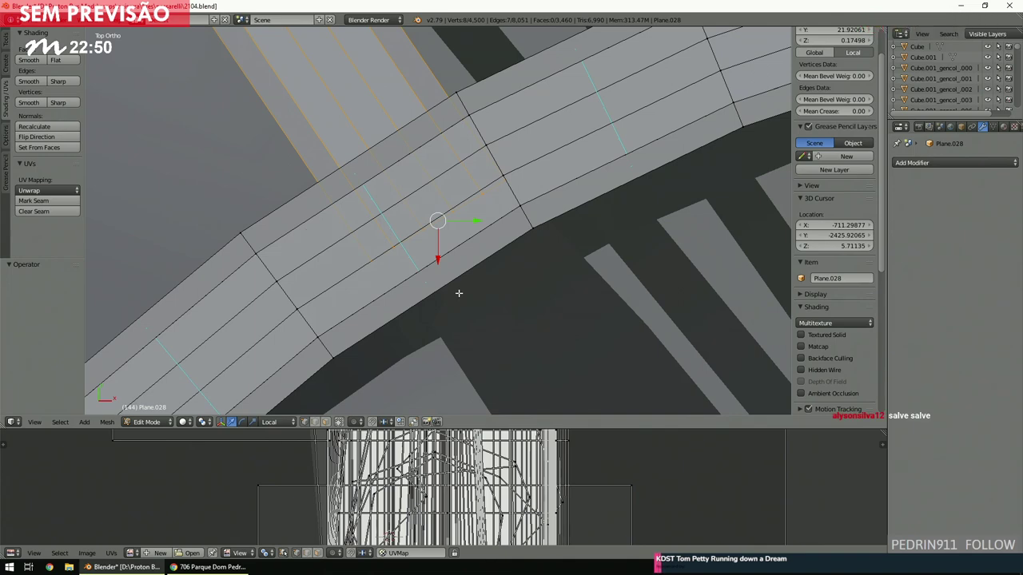
scroll(459, 294, down, 2)
key(z)
scroll(456, 294, down, 3)
scroll(457, 296, up, 2)
key(g)
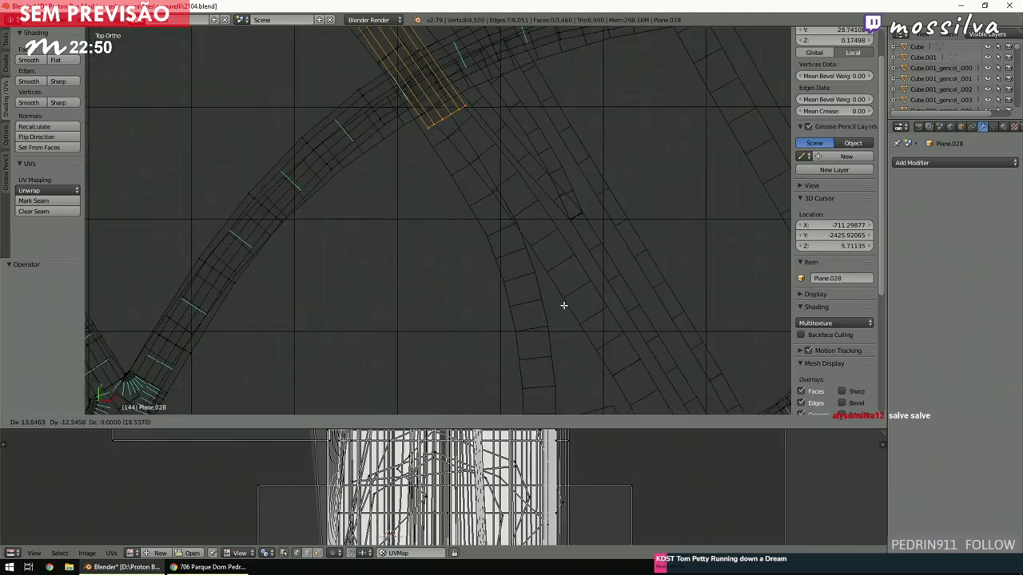
click(493, 260)
scroll(469, 237, down, 2)
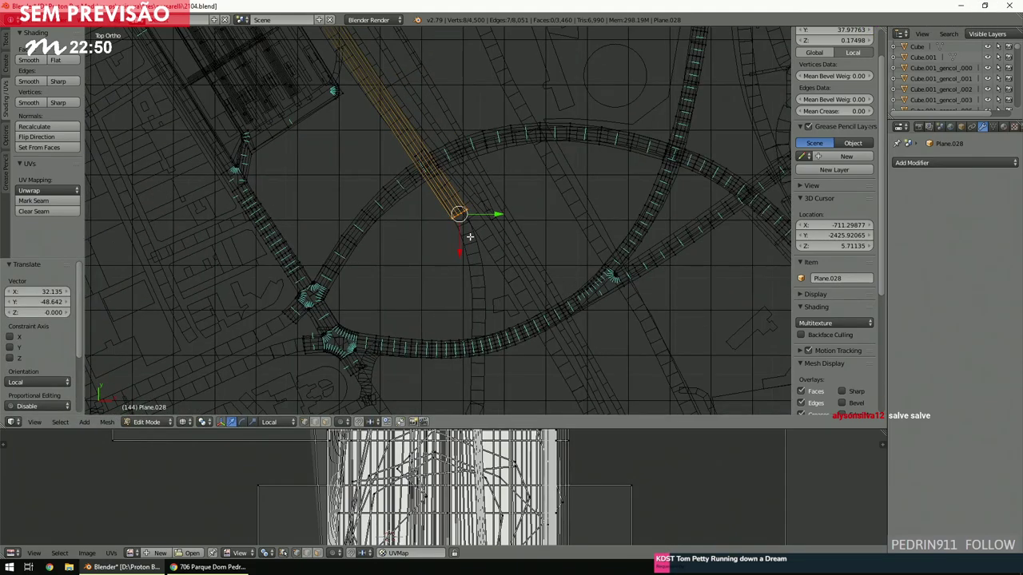
key(a)
shift+scroll(468, 237, down, 5)
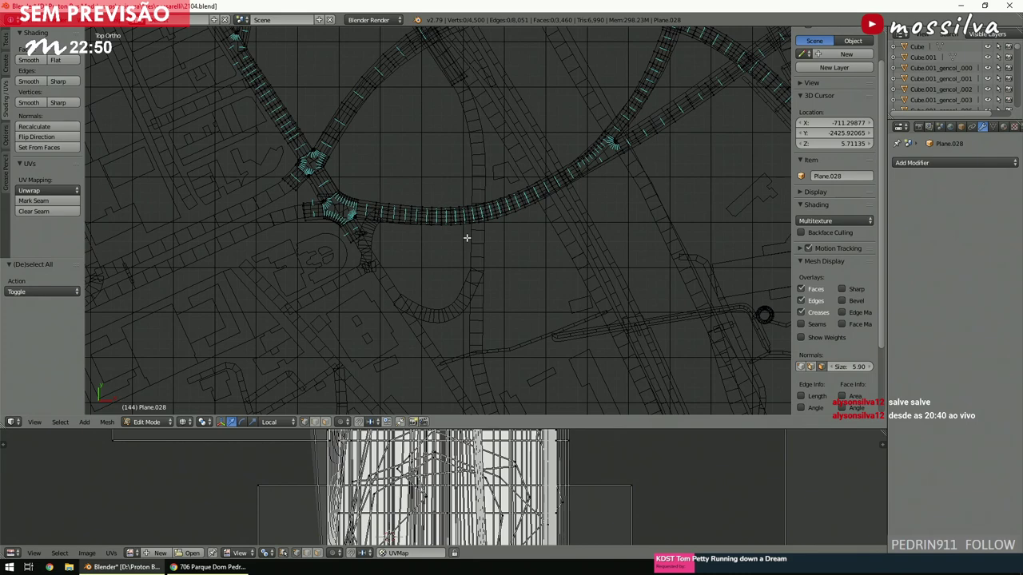
ctrl+scroll(466, 238, down, 2)
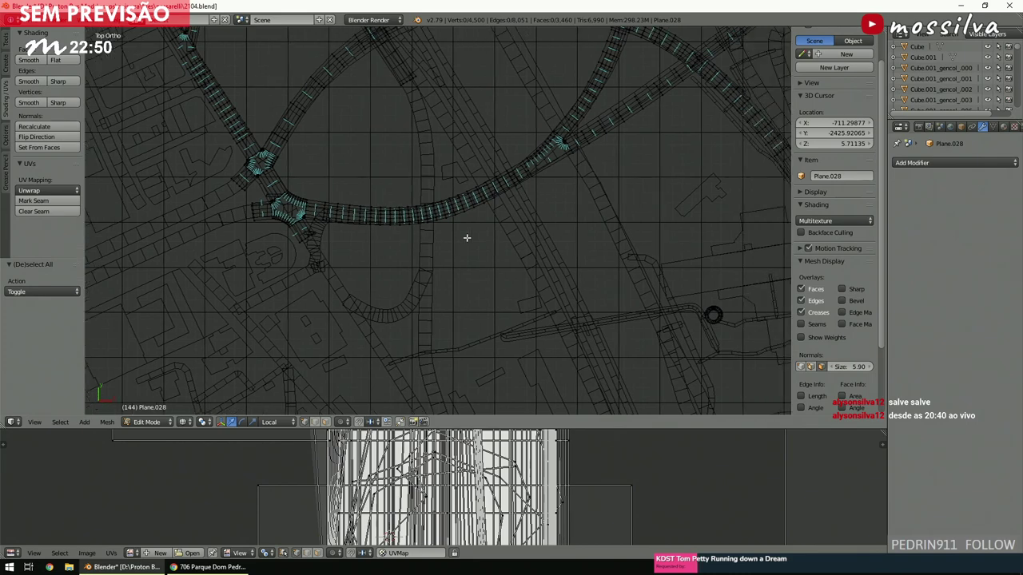
ctrl+scroll(466, 237, up, 3)
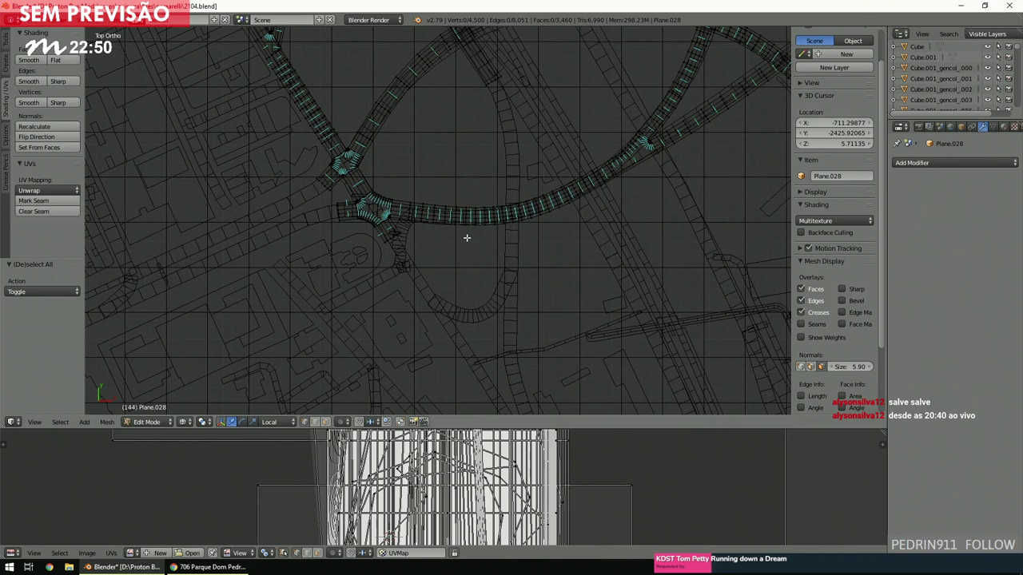
ctrl+scroll(467, 237, up, 5)
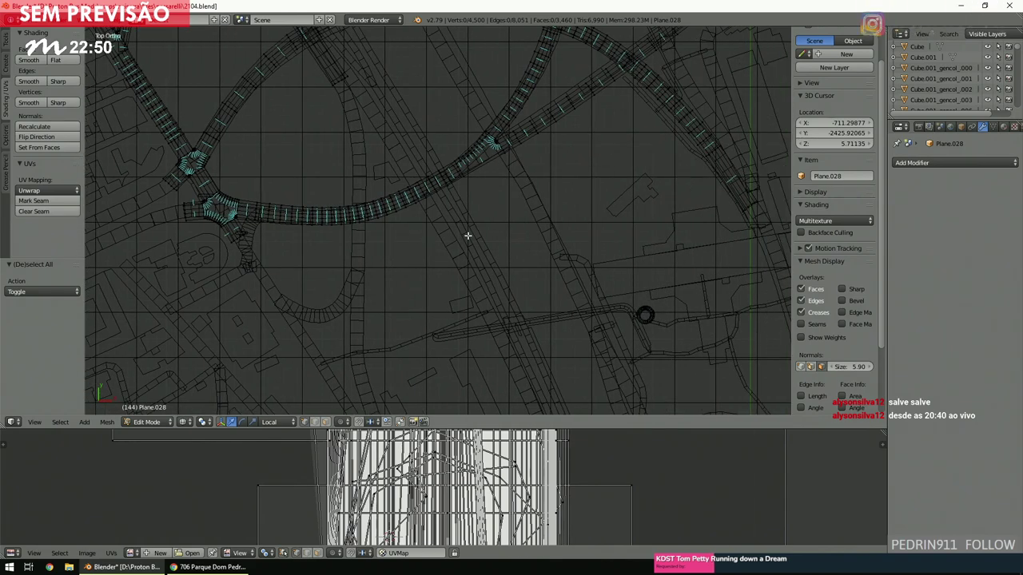
scroll(467, 235, up, 6)
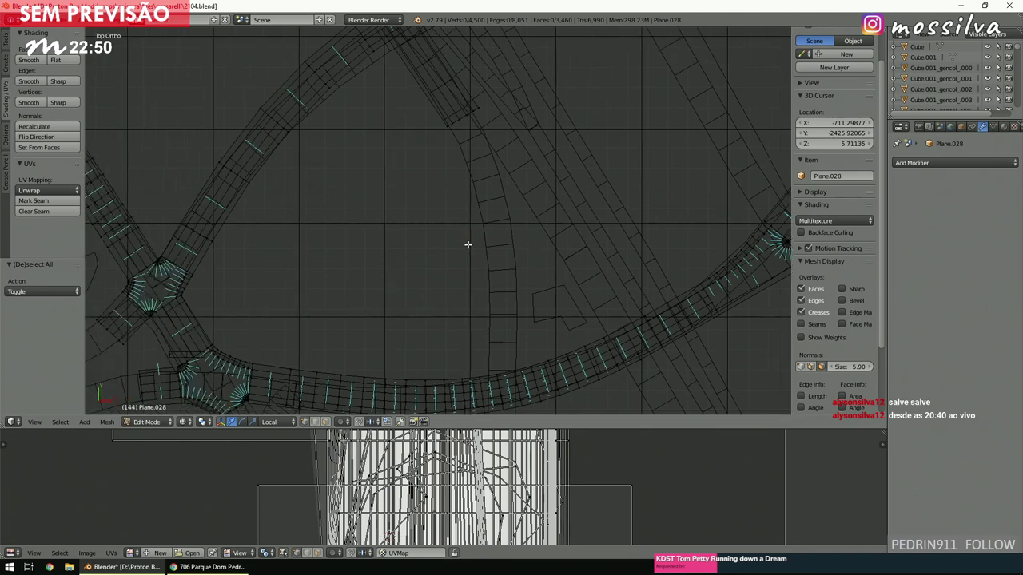
Brush-select a strip of ring-road faces, then rotate and move them onto the vertical street.
key(c)
drag(418, 151, 480, 117)
key(Escape)
scroll(478, 128, down, 3)
key(r)
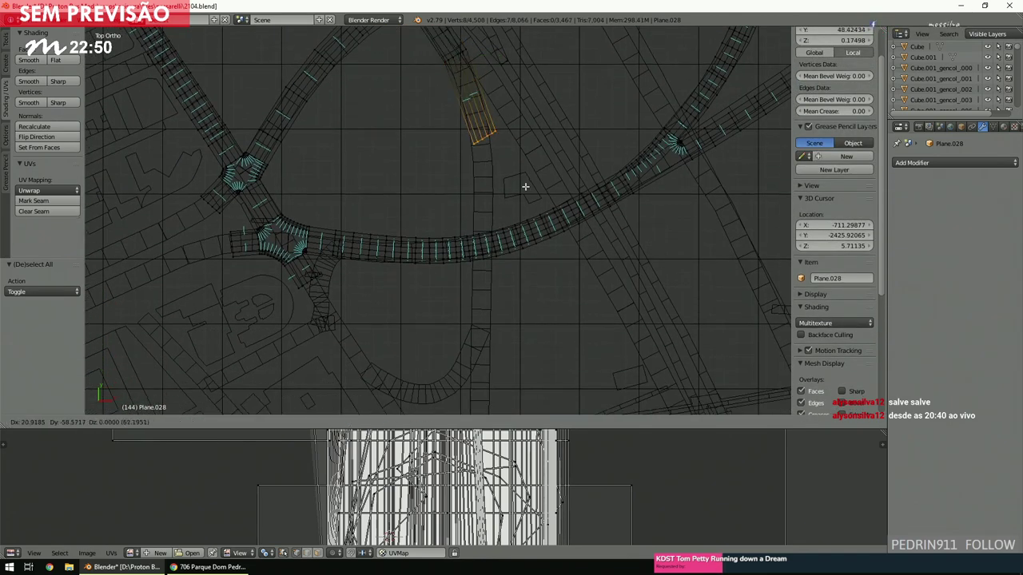
click(524, 188)
key(g)
click(529, 210)
Extrude the edge row twice, extending the road 112.275 units down the street.
middle_drag(554, 269, 520, 218)
key(KP_7)
scroll(521, 219, down, 2)
scroll(523, 218, up, 1)
key(e)
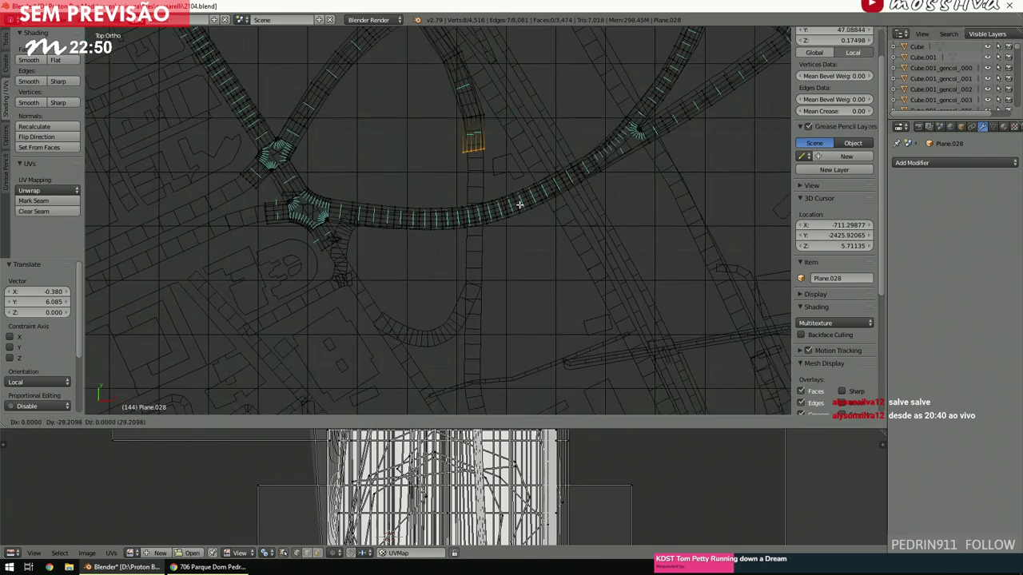
click(522, 207)
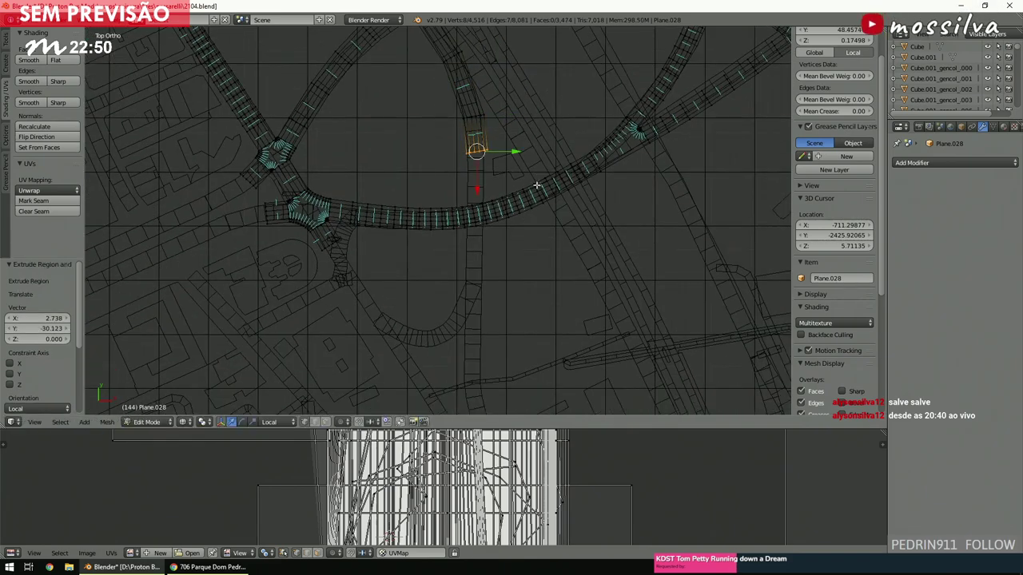
key(e)
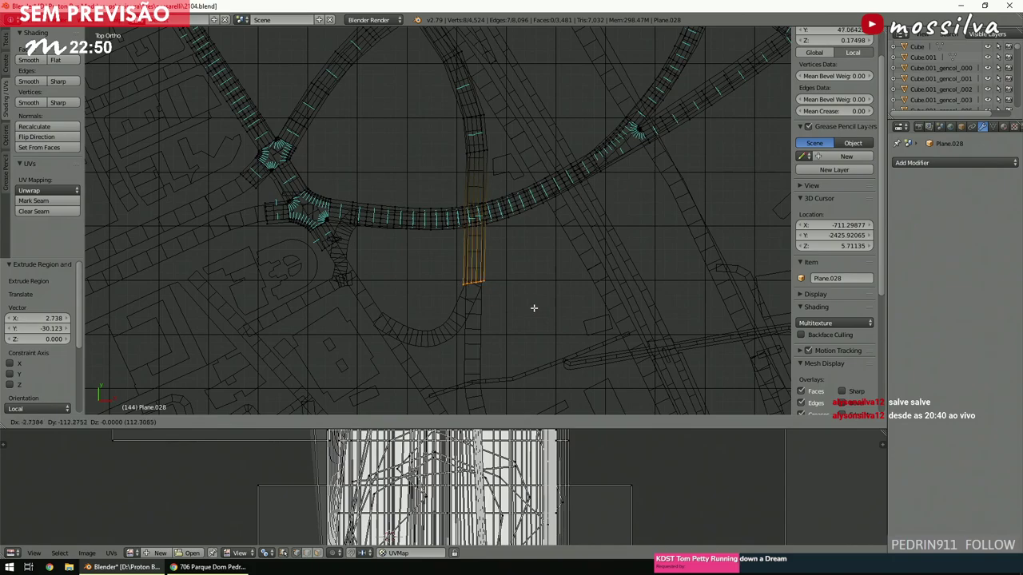
click(534, 307)
Inspect the new road strip in solid shading, then return to the top wireframe view.
scroll(534, 296, up, 5)
key(z)
middle_drag(545, 259, 553, 217)
scroll(523, 259, up, 6)
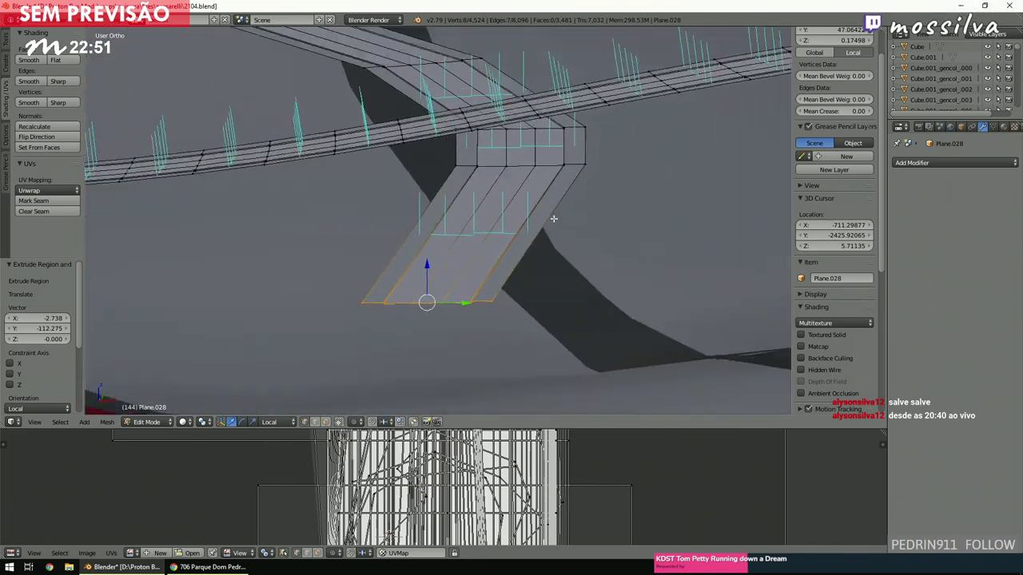
scroll(555, 214, down, 4)
key(z)
middle_drag(528, 223, 516, 233)
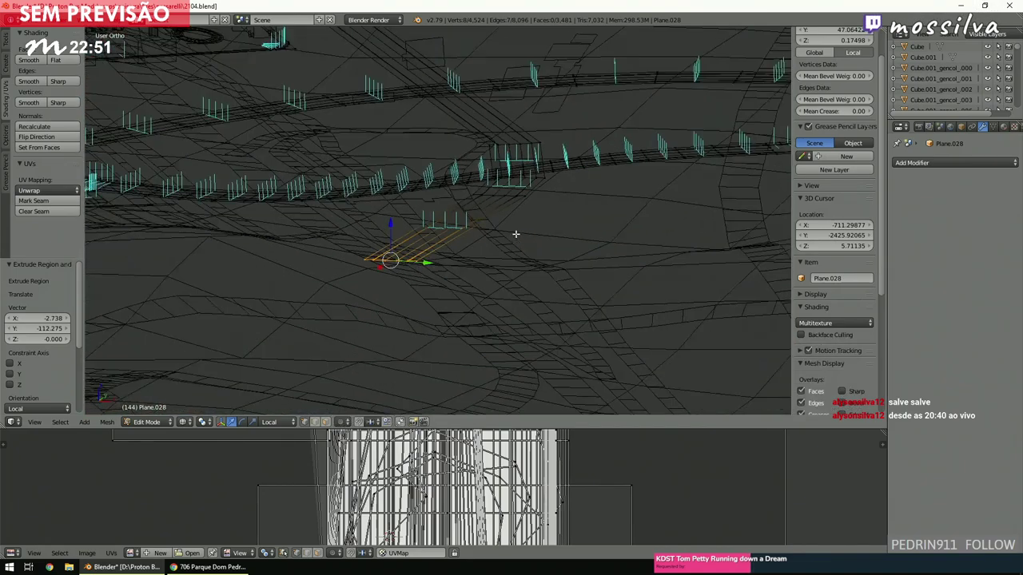
key(KP_7)
scroll(512, 239, down, 3)
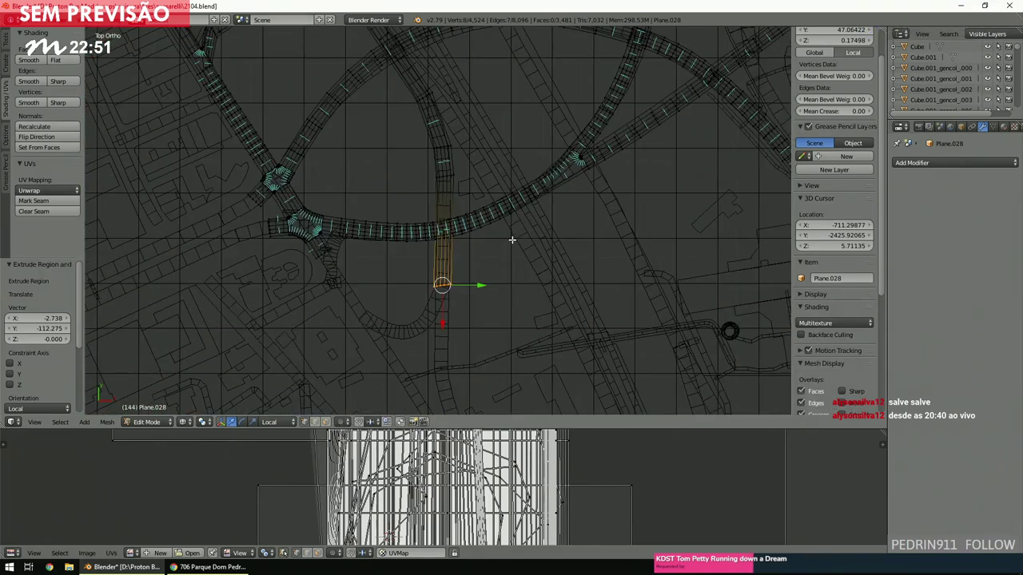
ctrl+scroll(511, 241, up, 3)
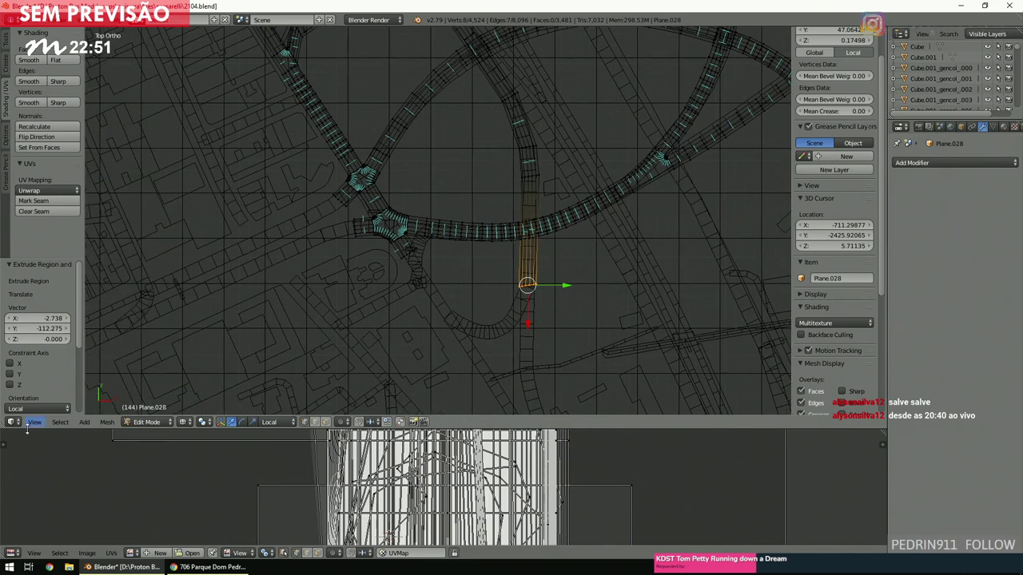
click(200, 566)
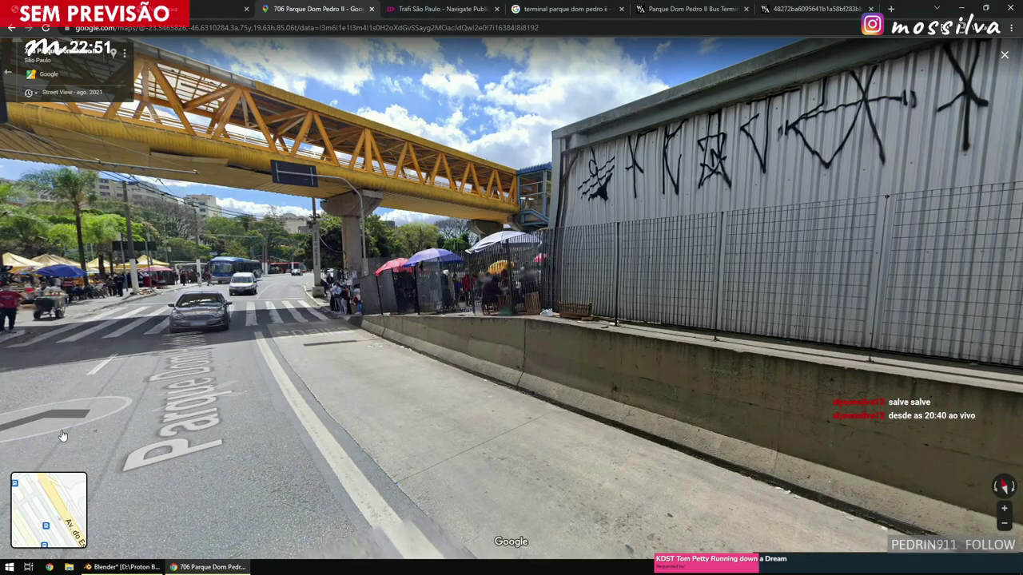
mouse_move(103, 508)
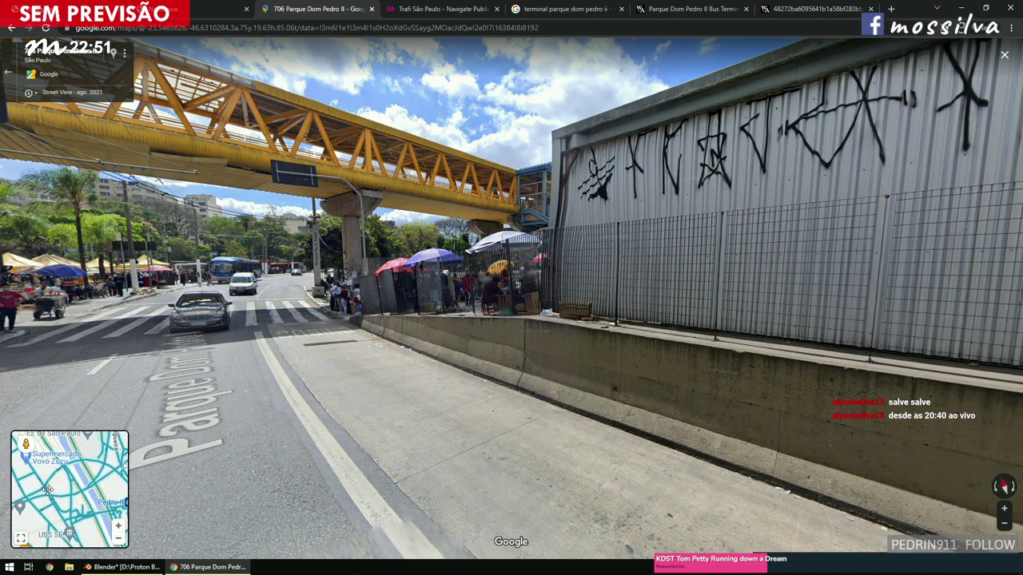
click(48, 489)
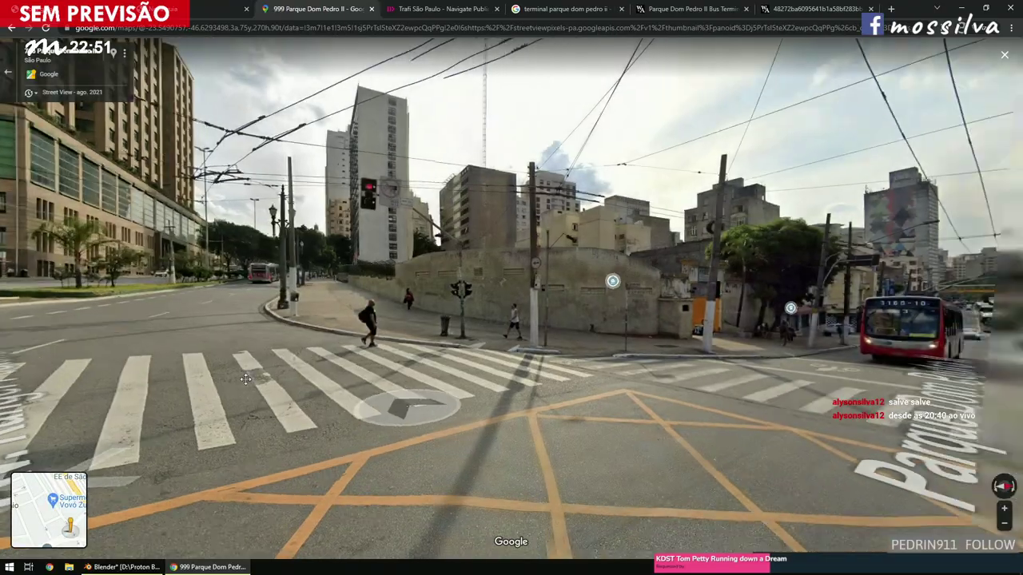
click(245, 379)
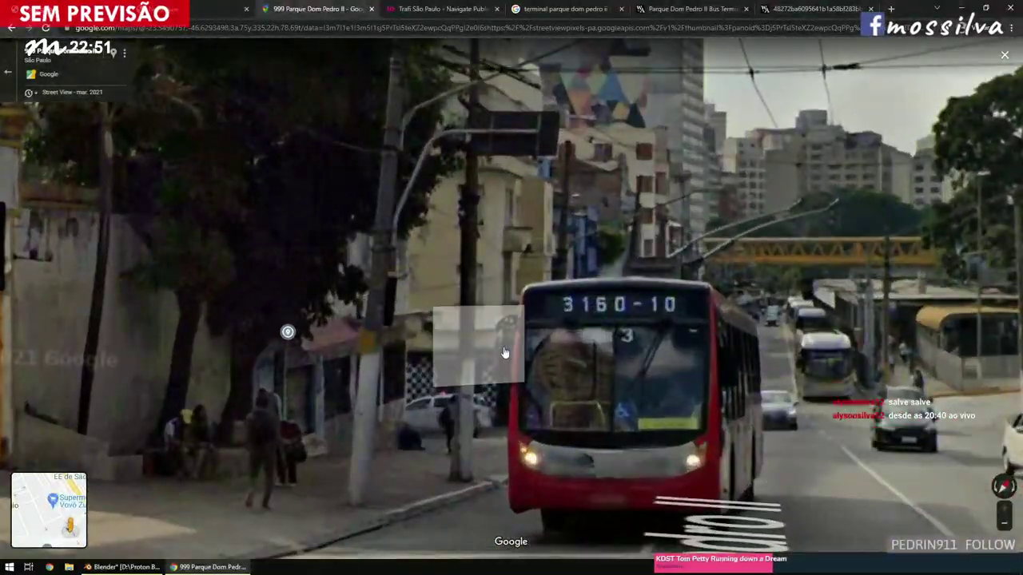
click(504, 352)
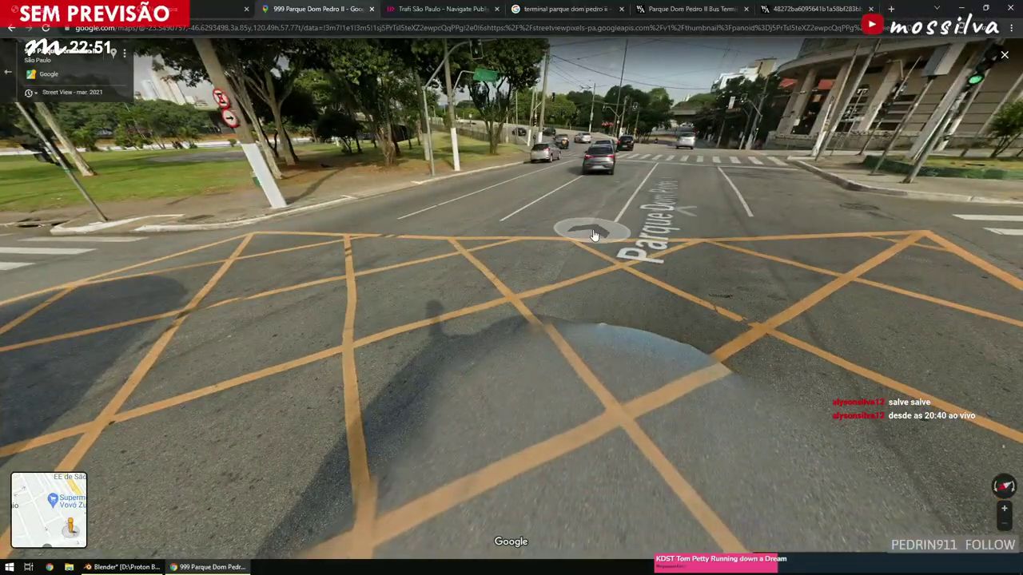
click(583, 221)
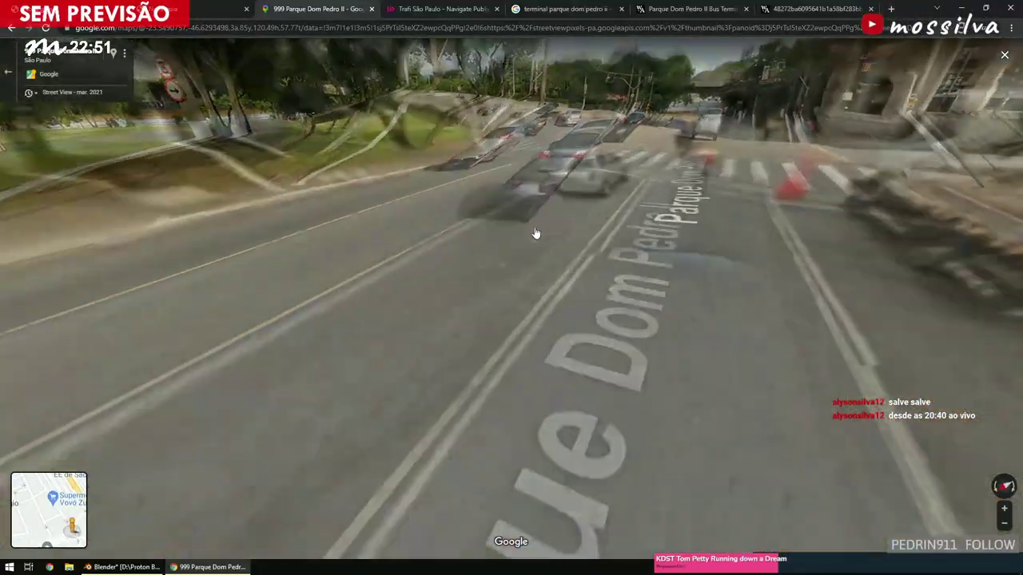
click(534, 236)
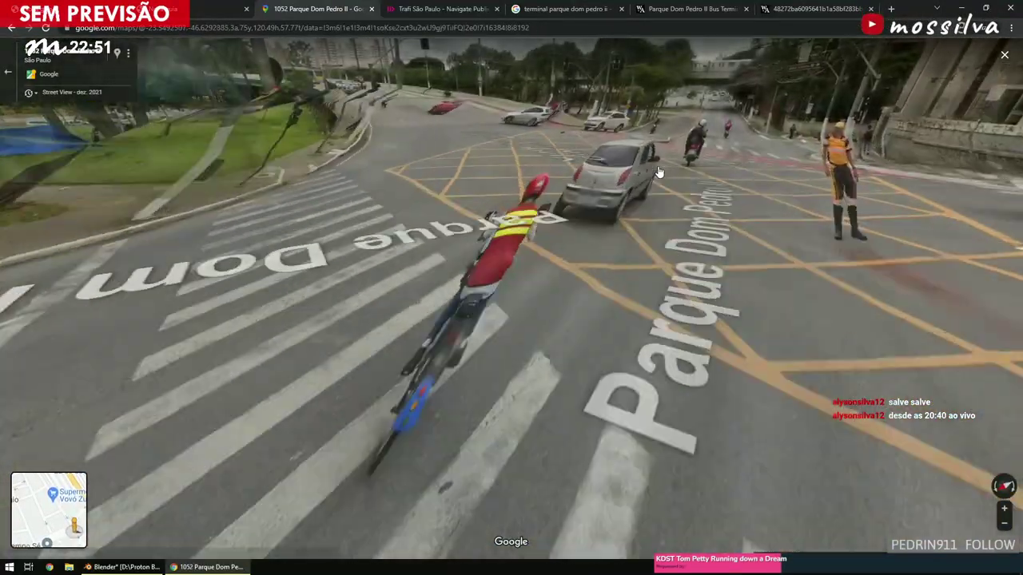
click(659, 172)
click(649, 197)
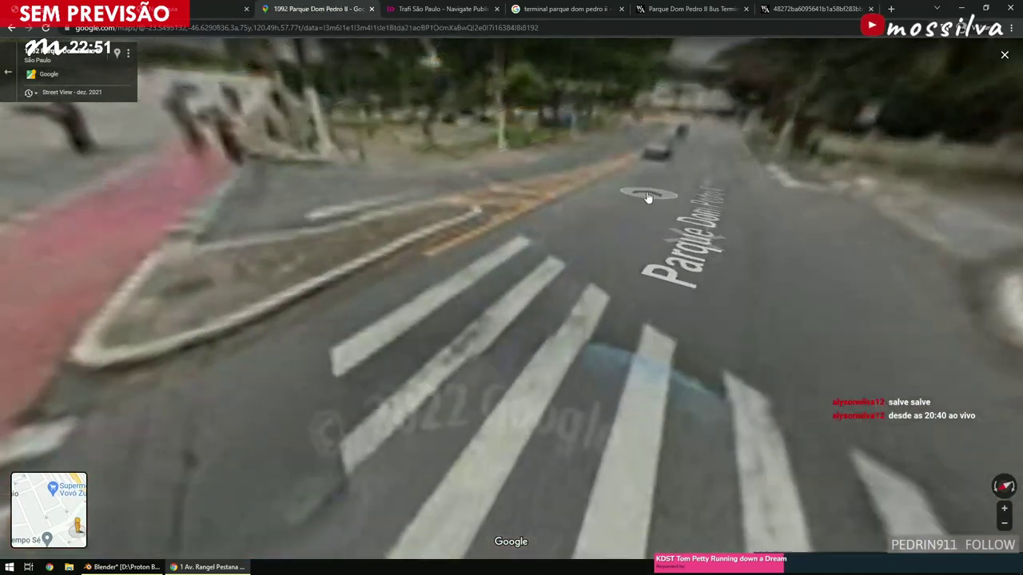
click(142, 570)
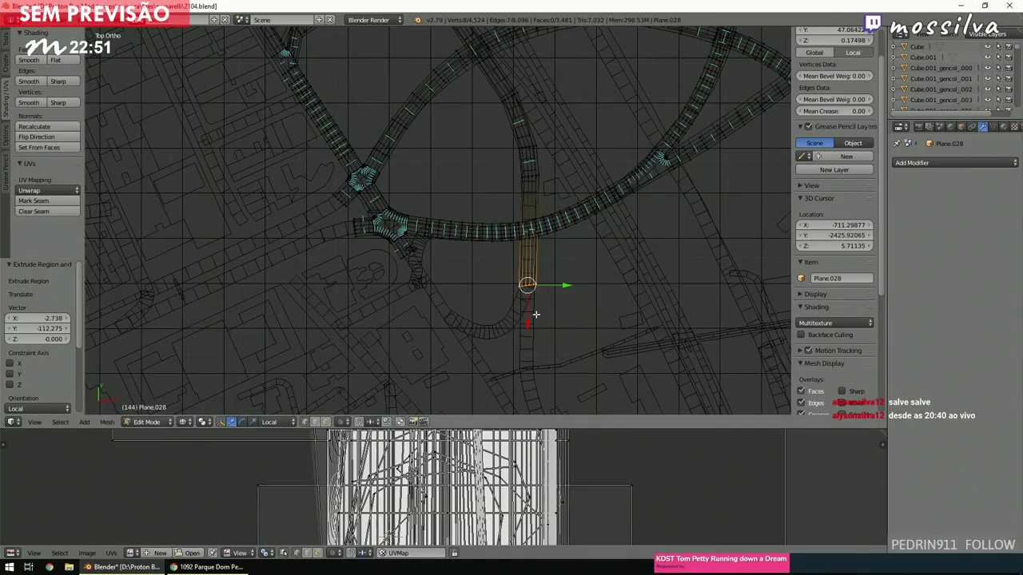
Rotate the new road strip 11.6° and extrude its end twice further south.
scroll(534, 313, up, 4)
key(r)
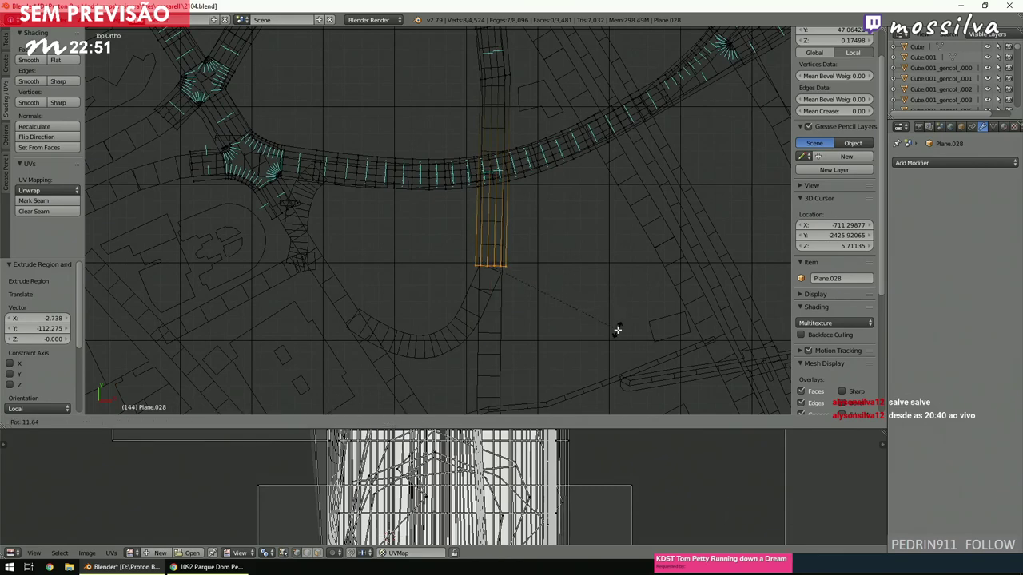
click(617, 330)
scroll(587, 284, down, 2)
shift+scroll(586, 283, down, 2)
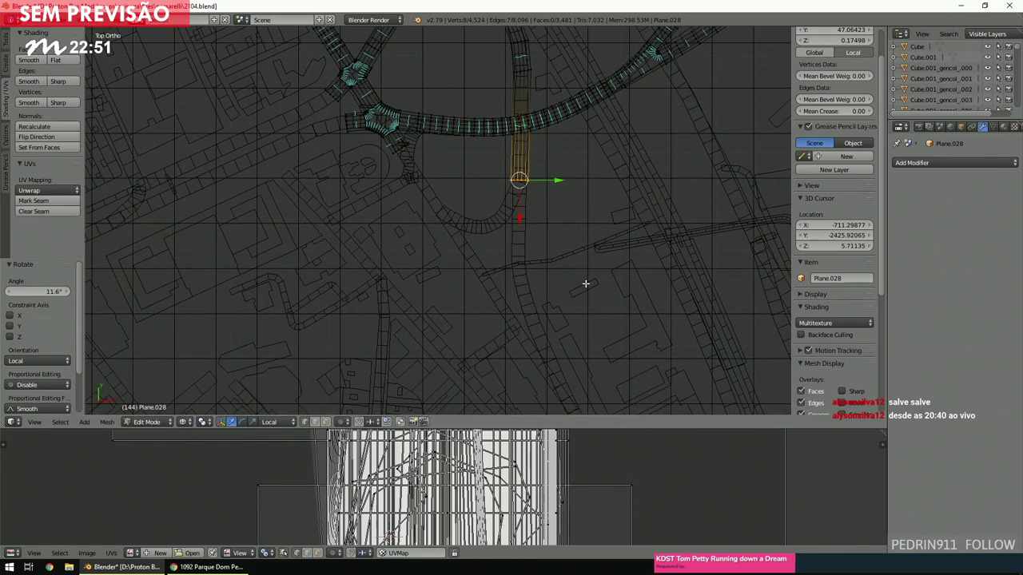
key(e)
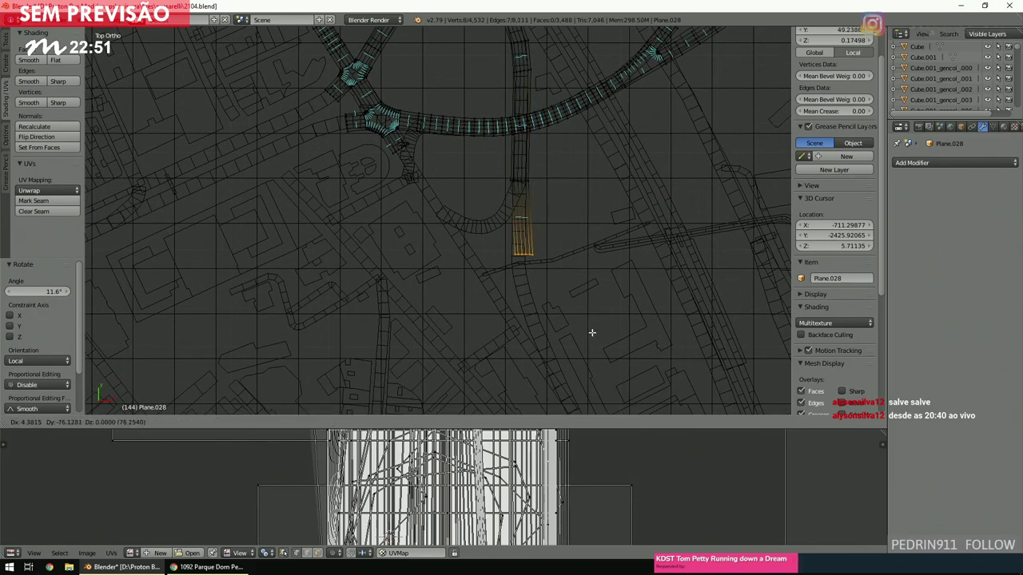
click(612, 320)
key(e)
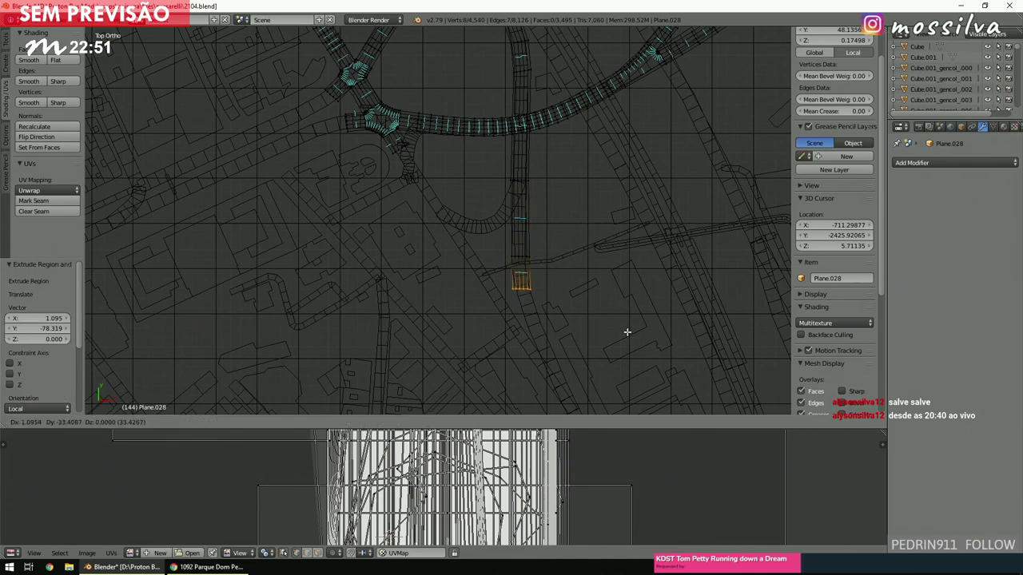
click(630, 332)
Rotate the strip's end -15.8° and extrude one more short road segment.
key(r)
click(643, 296)
key(e)
click(649, 319)
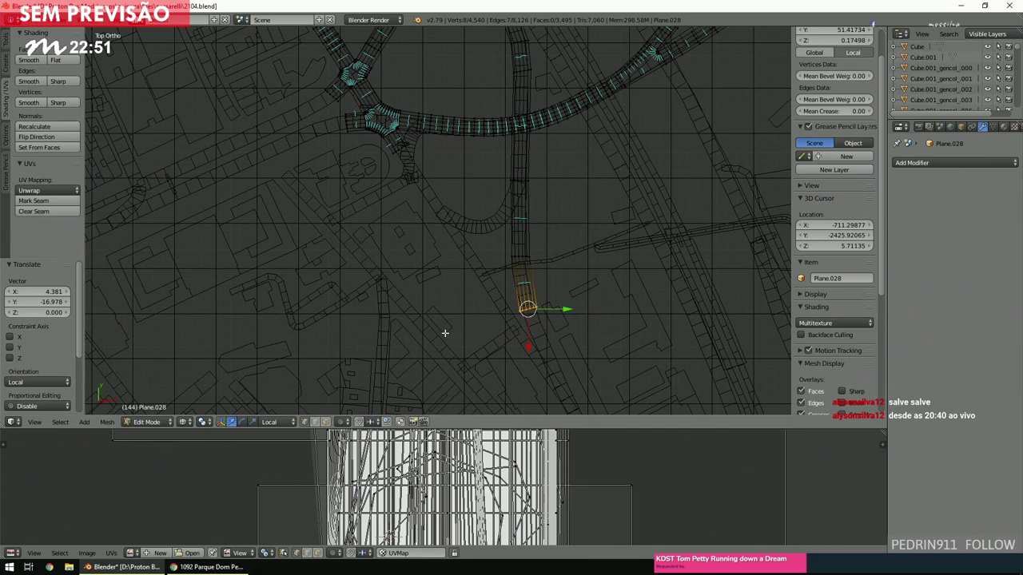
Deselect all and circle-select the long straight road strip beside the terminal.
key(a)
scroll(374, 353, down, 3)
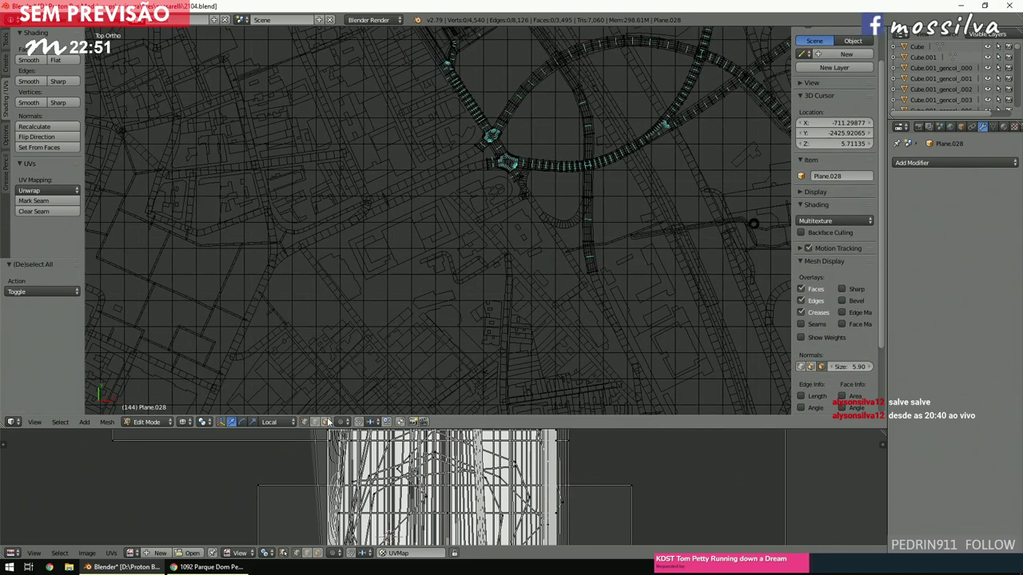
scroll(524, 229, up, 5)
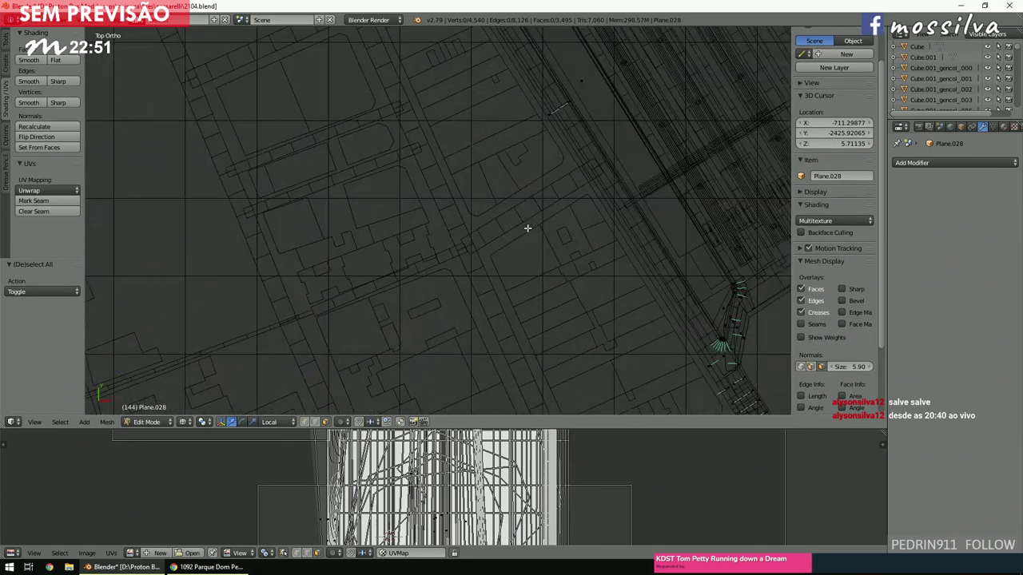
scroll(527, 228, down, 3)
key(c)
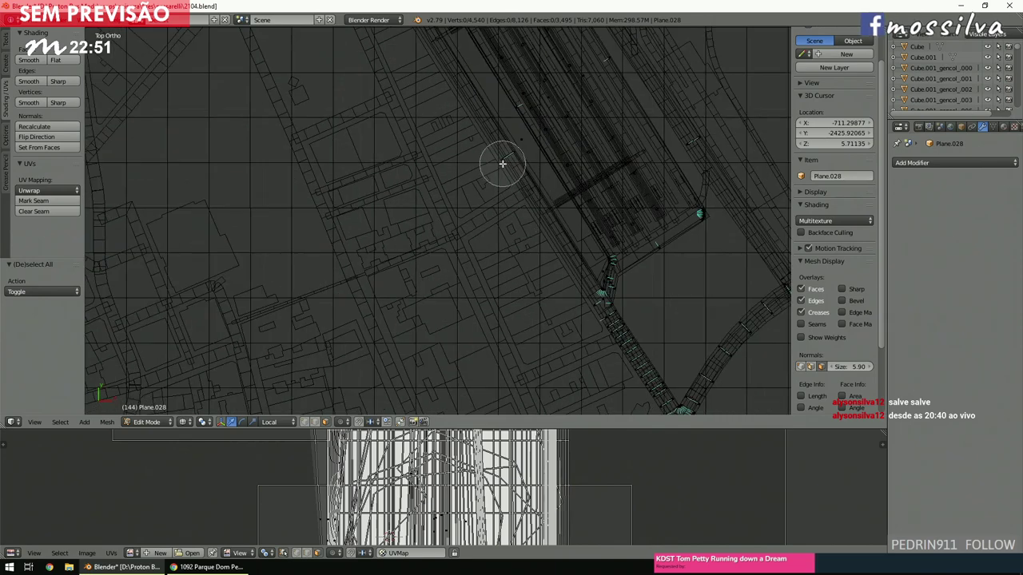
click(502, 163)
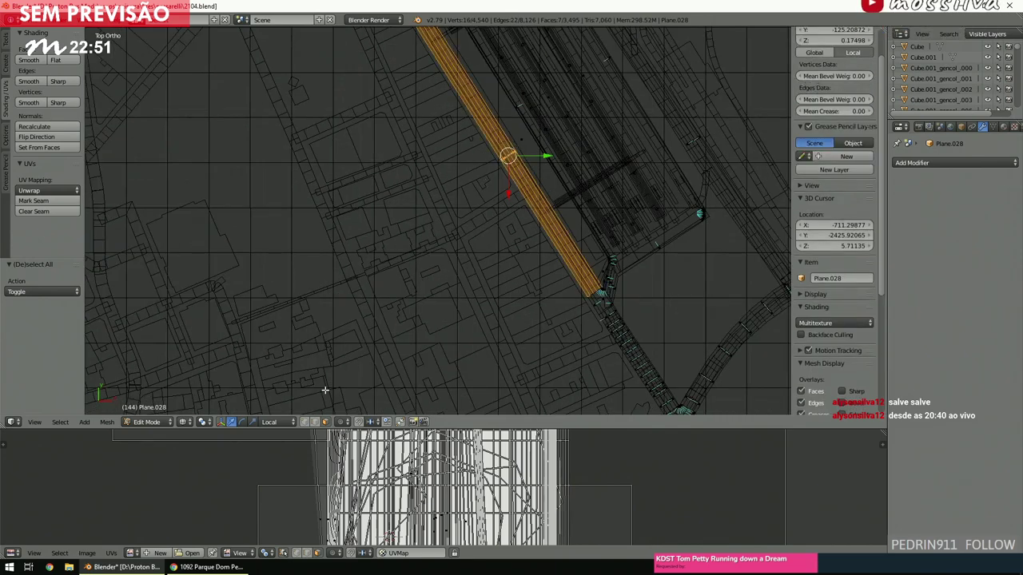
Set the transform orientation to Normal.
click(276, 421)
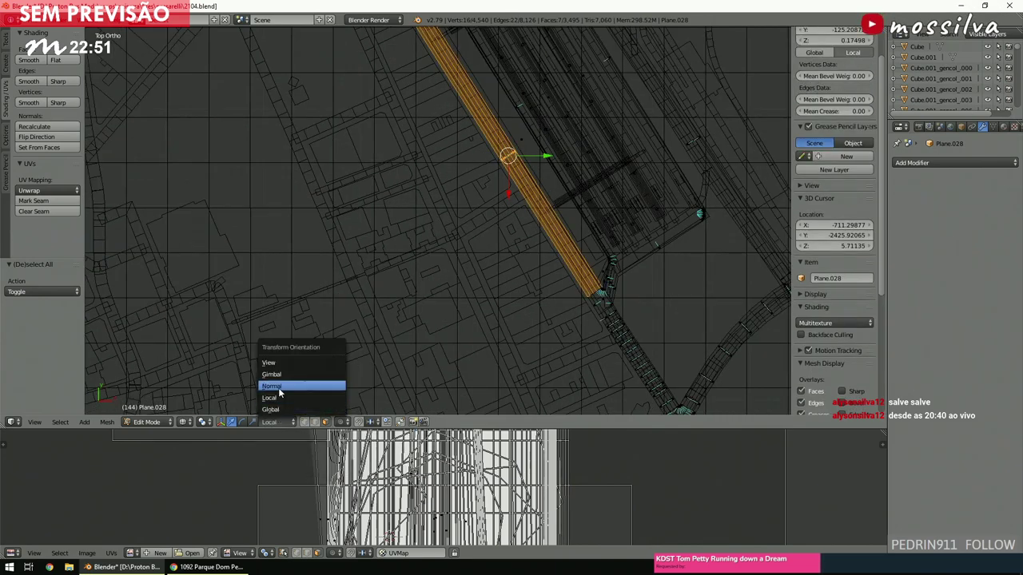
click(272, 386)
ctrl+scroll(345, 359, right, 3)
scroll(346, 301, down, 4)
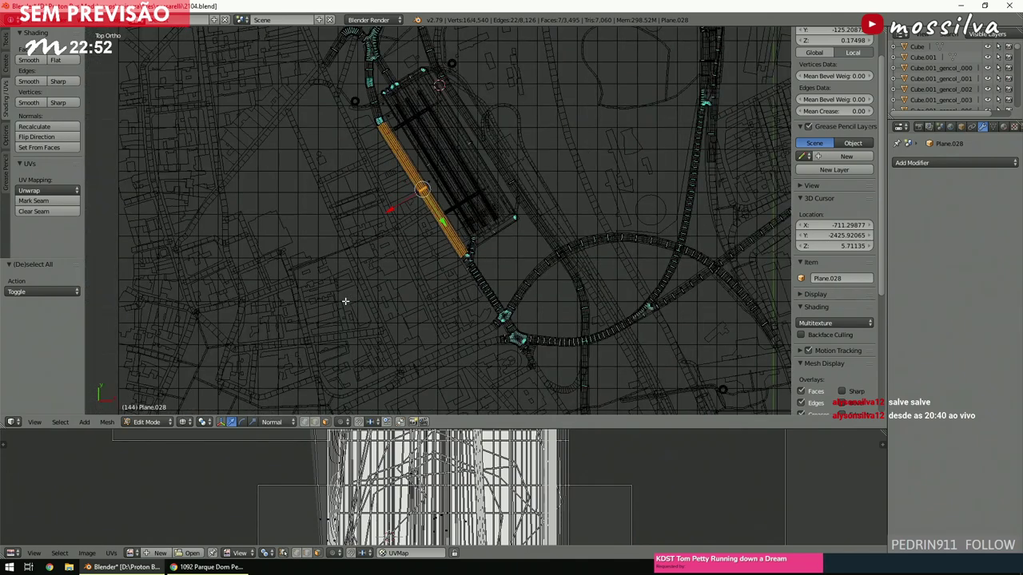
Duplicate the long road strip, slide the copy about 648 units along local Y, then deselect.
key(shift+d)
shift+scroll(405, 196, down, 3)
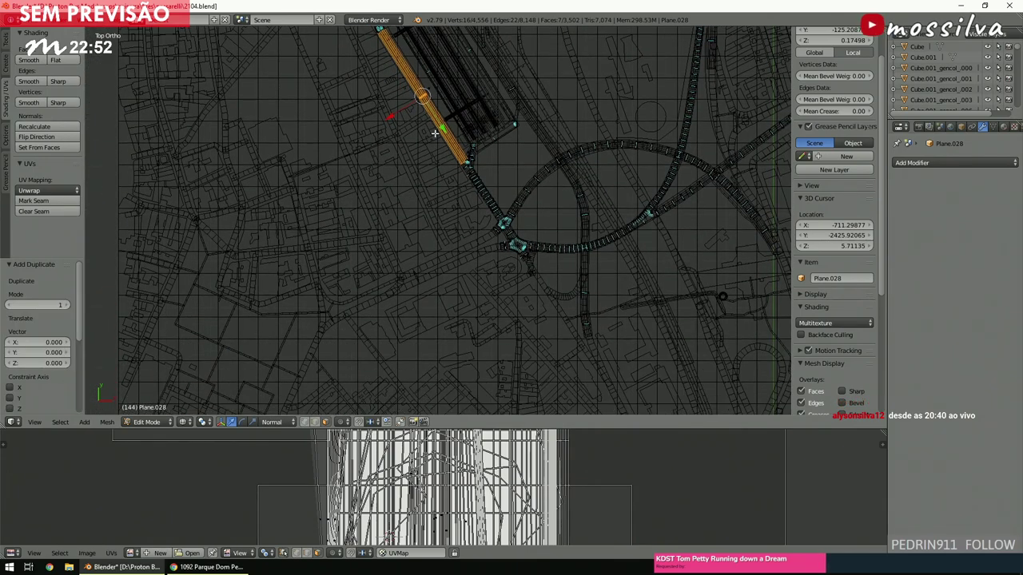
key(g)
key(y)
key(y)
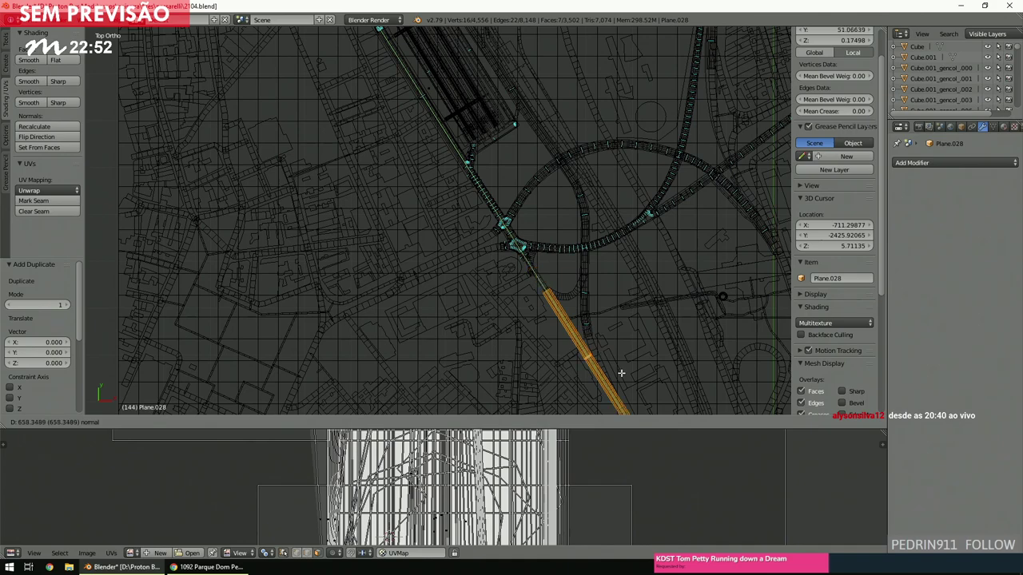
click(617, 370)
key(KP_Decimal)
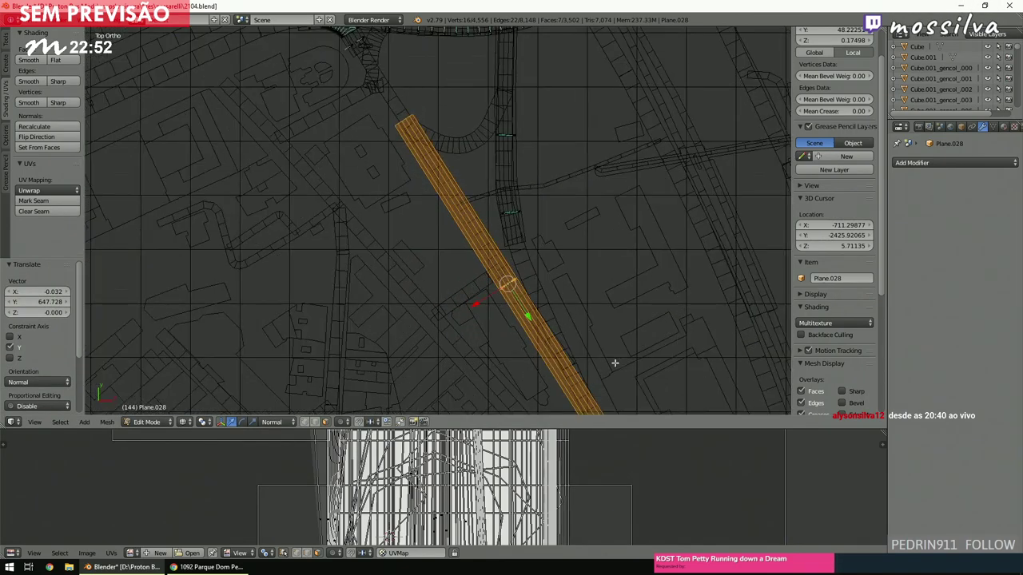
key(a)
scroll(614, 362, up, 5)
scroll(615, 363, down, 5)
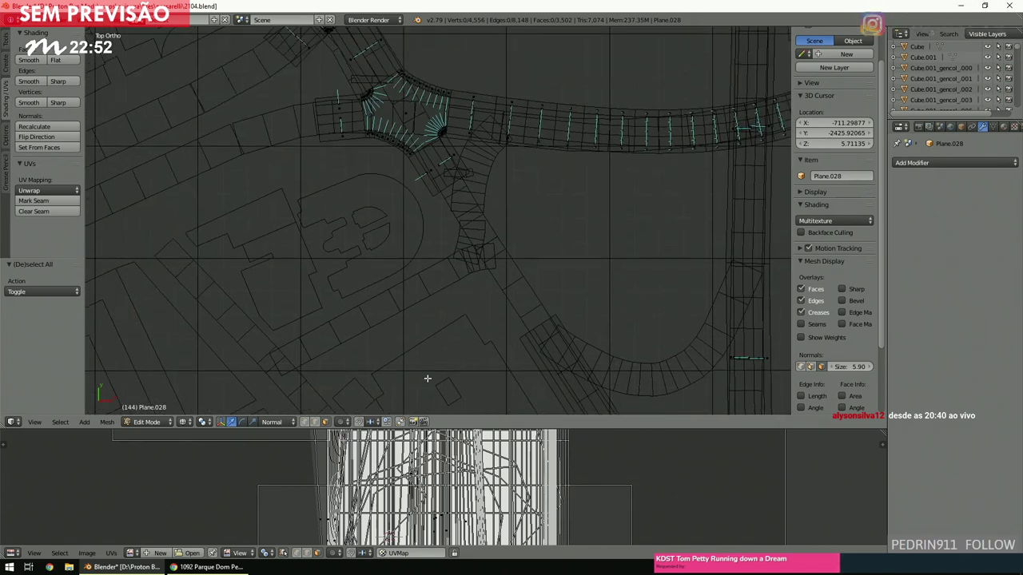
Circle-select vertices at the road junction, then clear that selection.
key(c)
drag(463, 192, 434, 201)
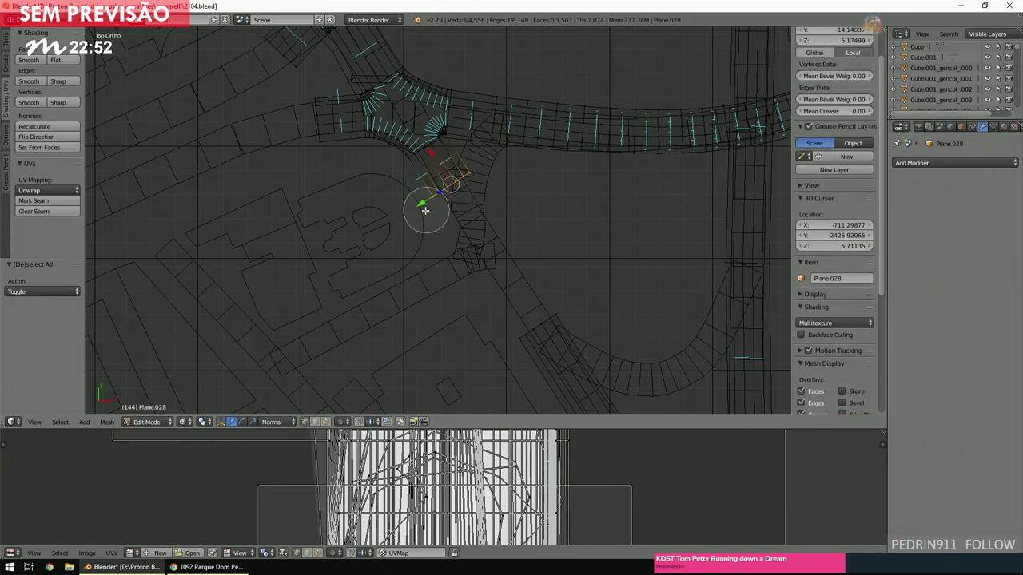
key(Escape)
key(a)
scroll(479, 273, up, 3)
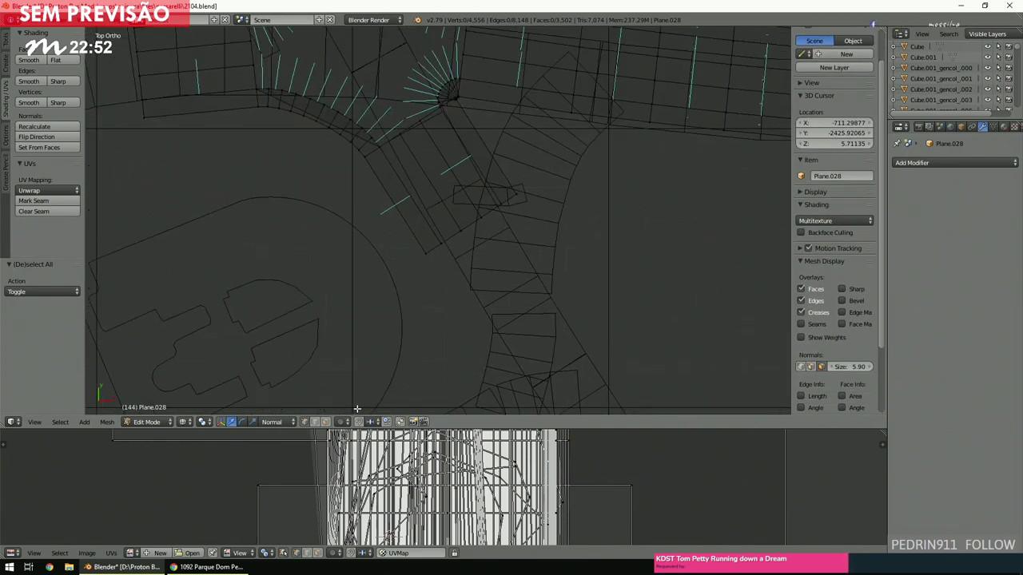
In face select mode with solid shading, trial-select the road's end faces, then deselect and return to wireframe.
click(325, 422)
key(z)
scroll(425, 256, up, 4)
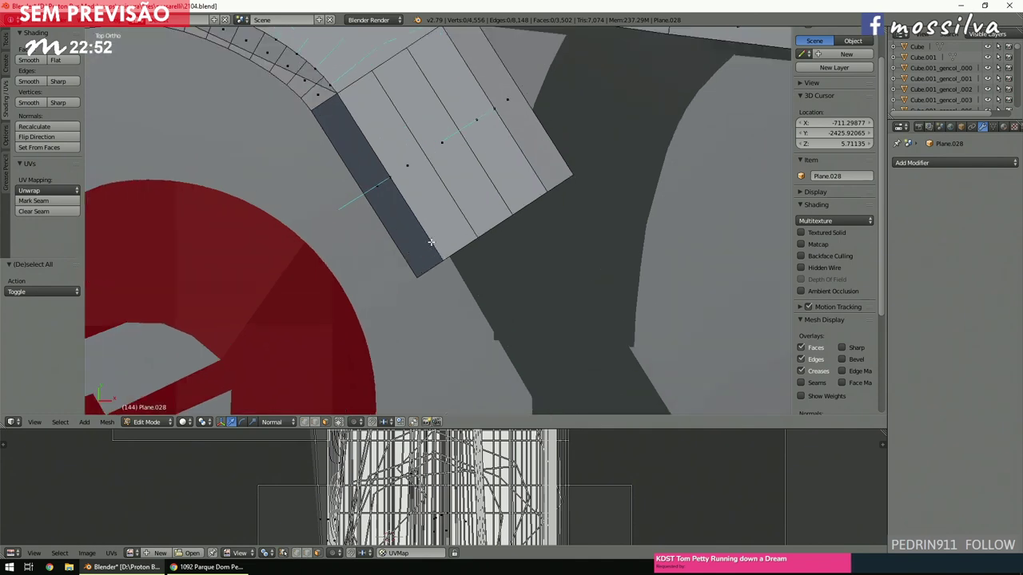
right_click(389, 187)
shift+right_click(379, 187)
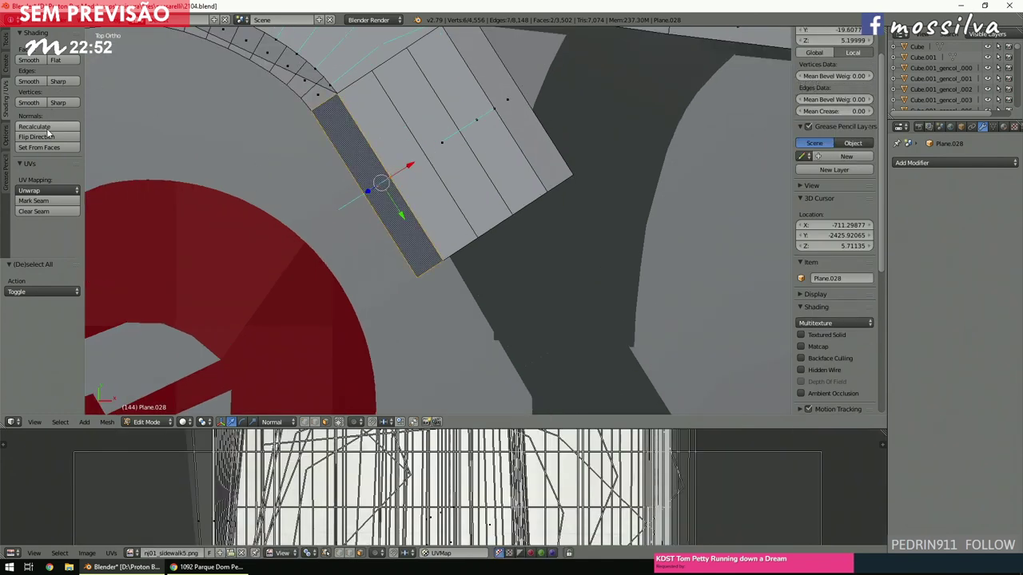
key(a)
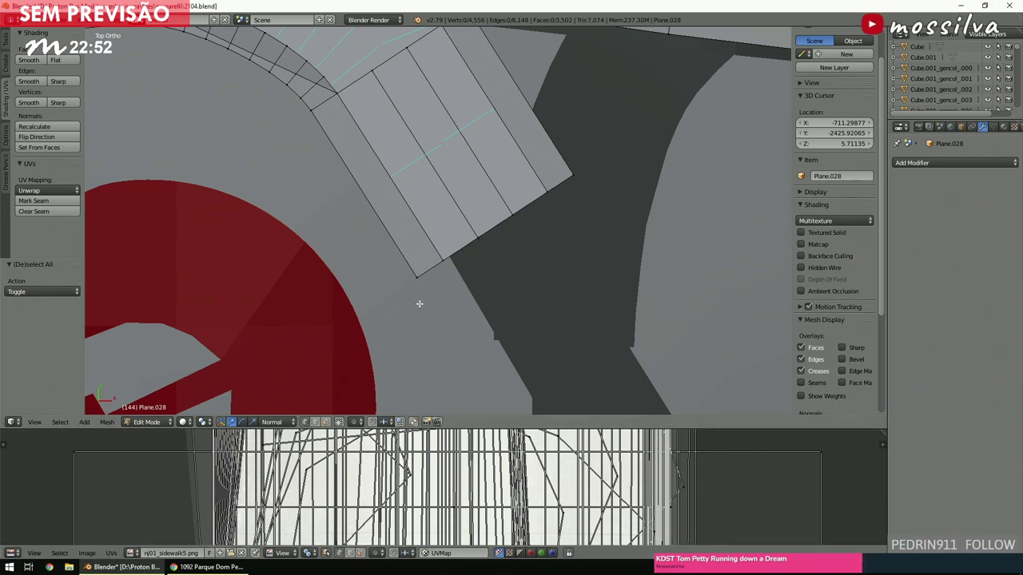
key(Escape)
key(z)
Circle-select the facing end faces of the original strip and its copy, then search Bridge Edge Loops.
key(c)
mouse_move(569, 174)
mouse_down()
mouse_move(392, 269)
mouse_move(388, 283)
mouse_up()
mouse_move(477, 283)
shift+middle_down()
mouse_move(430, 183)
mouse_move(314, 167)
mouse_move(264, 117)
shift+middle_up()
key(c)
drag(453, 295, 368, 328)
key(space)
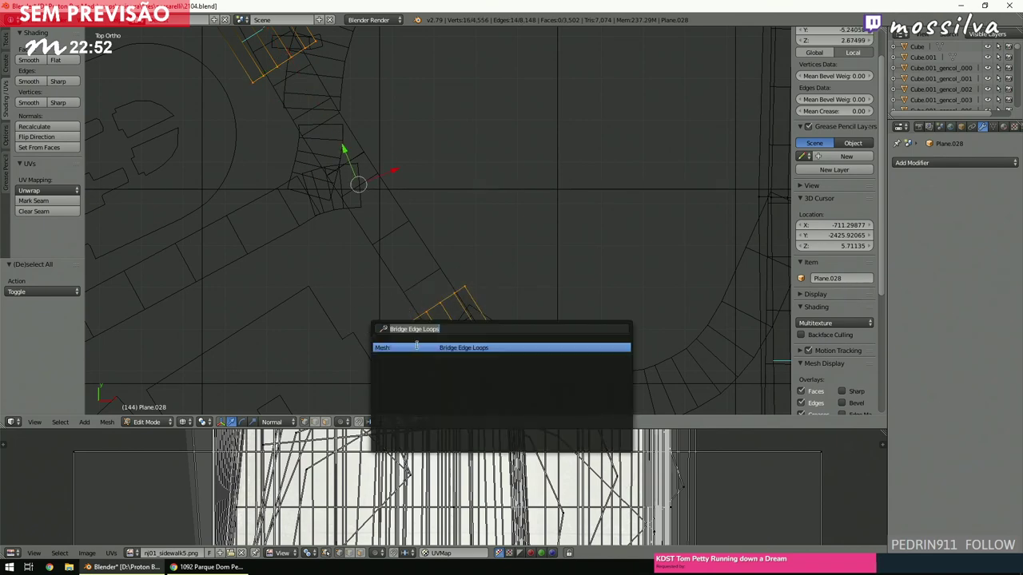
Run Bridge Edge Loops on the two road ends with Number of Cuts set to 6.
key(Return)
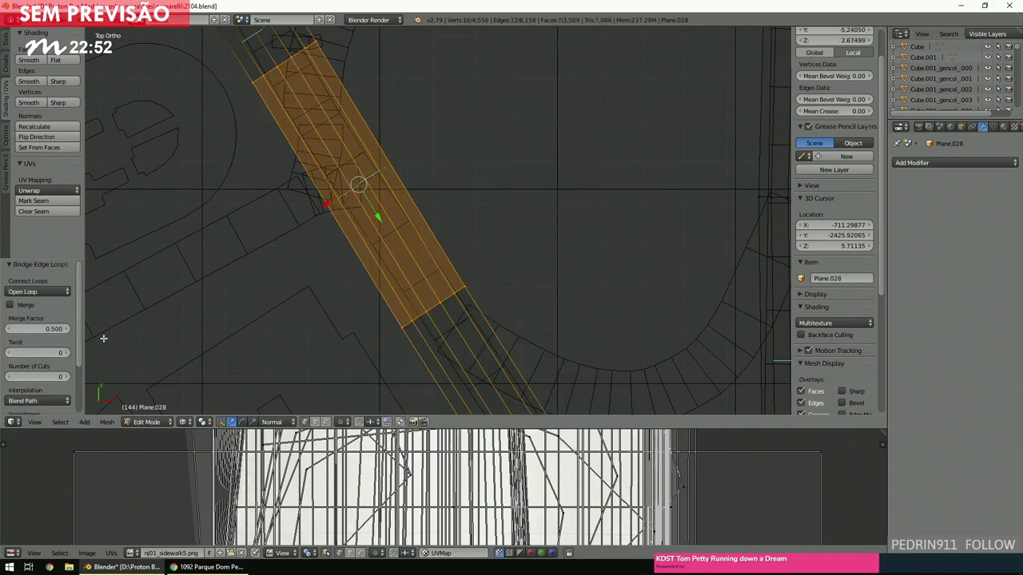
text(6)
key(Return)
Inspect the new bridged road from oblique angles in solid perspective view.
scroll(411, 247, up, 2)
mouse_move(410, 247)
middle_down()
mouse_move(434, 184)
mouse_move(421, 197)
mouse_move(433, 226)
mouse_move(401, 219)
mouse_move(405, 239)
middle_up()
key(z)
key(KP_5)
scroll(405, 240, up, 2)
middle_drag(406, 237, 613, 249)
scroll(434, 267, up, 4)
scroll(434, 266, down, 4)
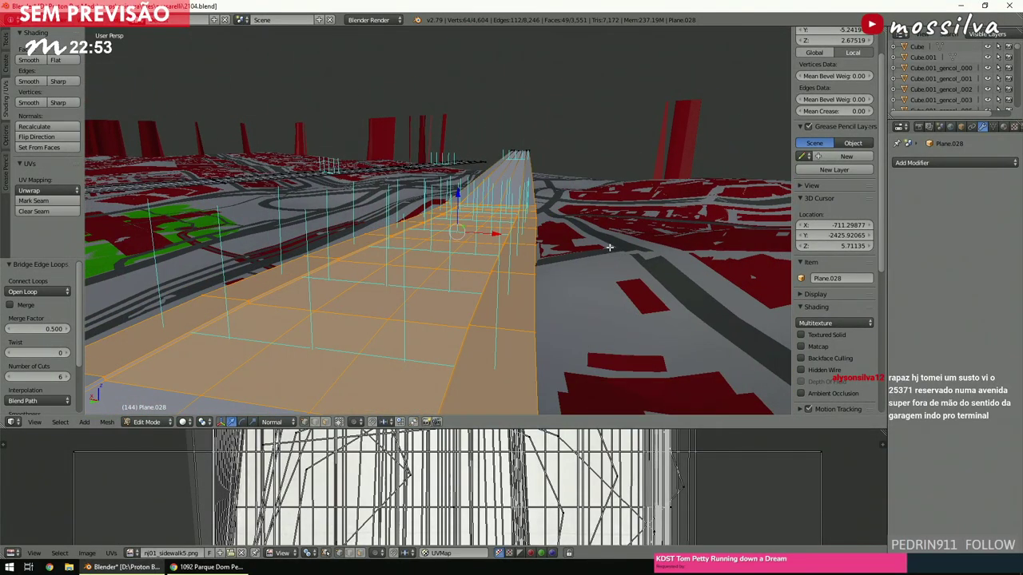
scroll(608, 248, down, 1)
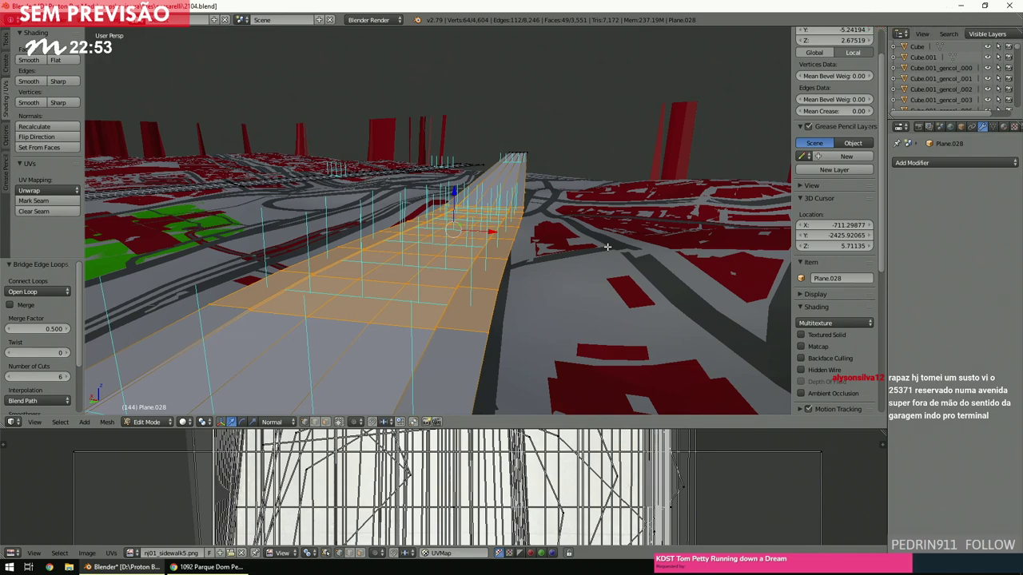
middle_drag(607, 243, 569, 247)
scroll(569, 248, up, 2)
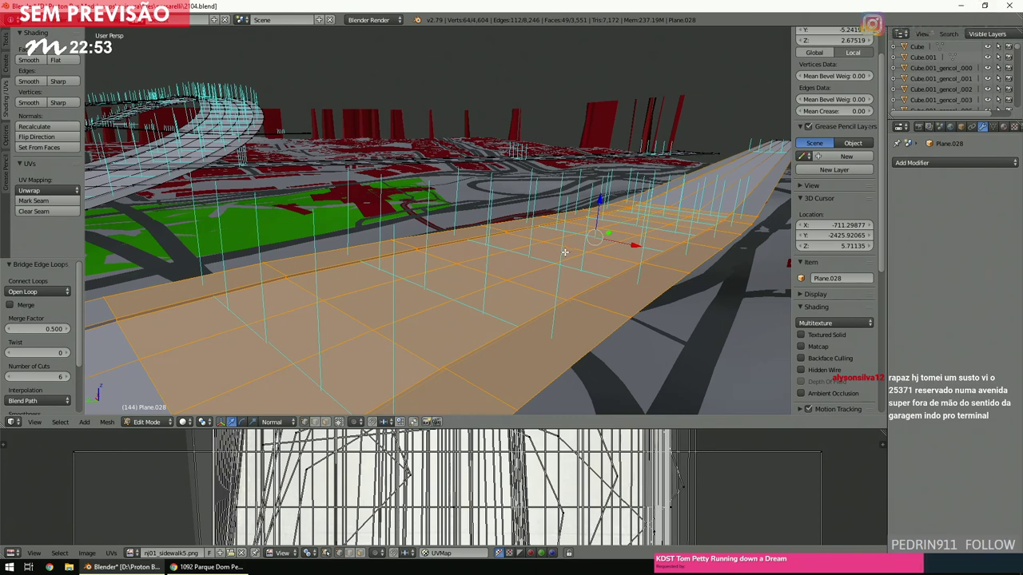
Orbit in perspective to check the bridged road along its length, leaving nothing selected.
key(a)
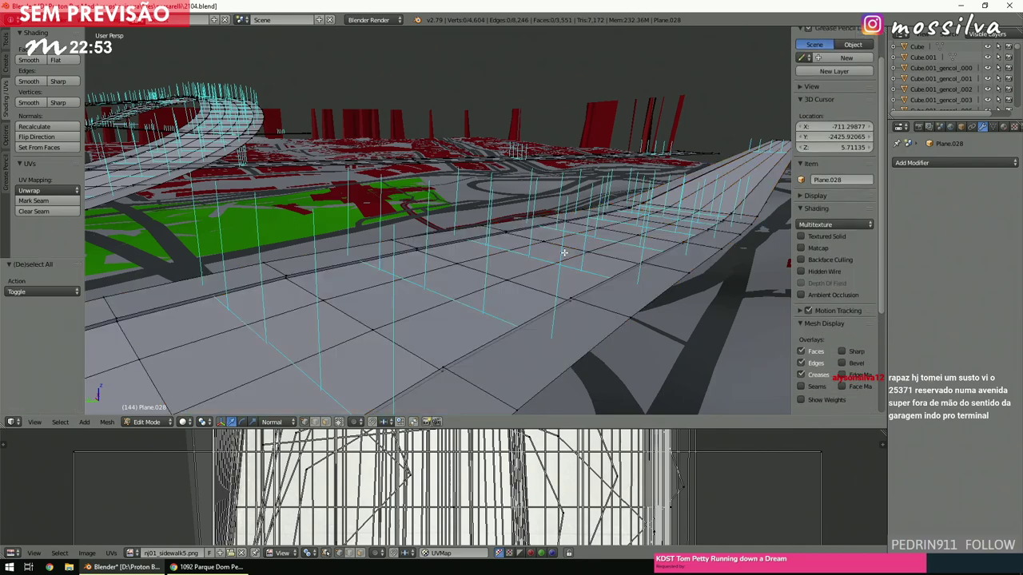
scroll(564, 253, down, 4)
middle_drag(626, 240, 440, 304)
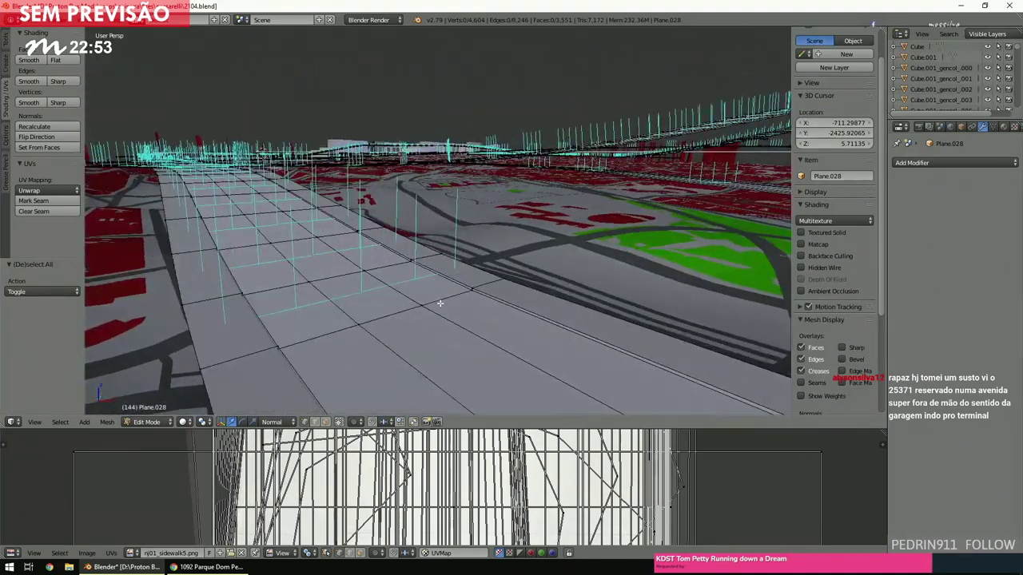
right_click(440, 304)
key(KP_5)
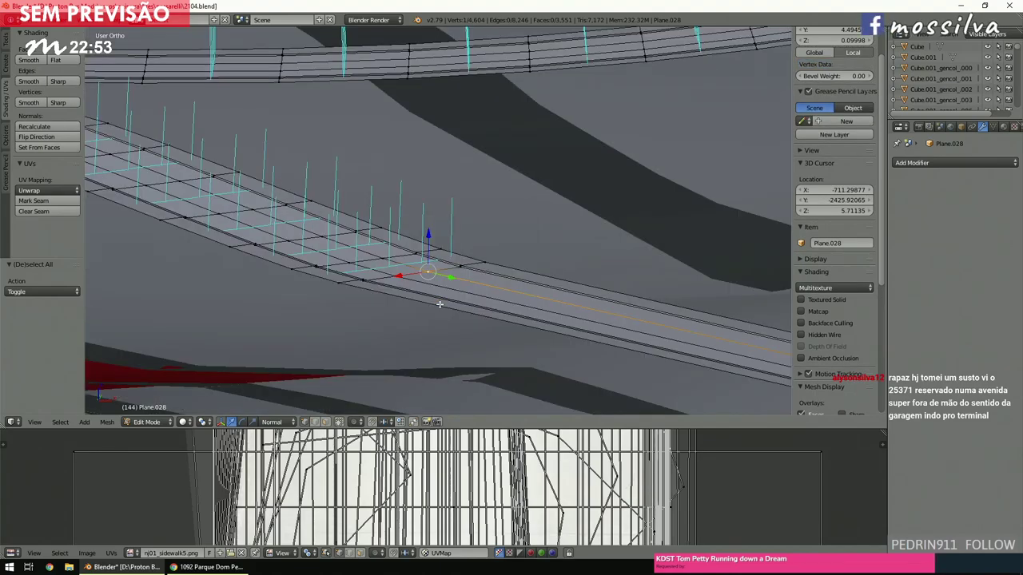
key(KP_5)
scroll(443, 302, up, 8)
key(a)
middle_drag(449, 304, 438, 291)
From top view, box-select the straight road's faces crossing the loop's middle and delete them.
key(KP_7)
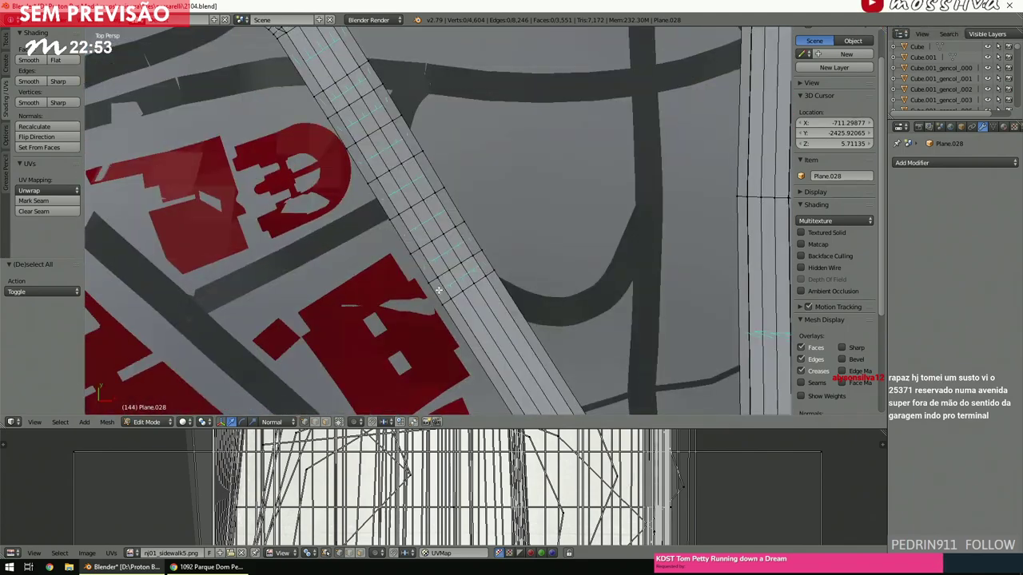
scroll(447, 291, up, 3)
scroll(464, 292, down, 3)
scroll(474, 293, up, 2)
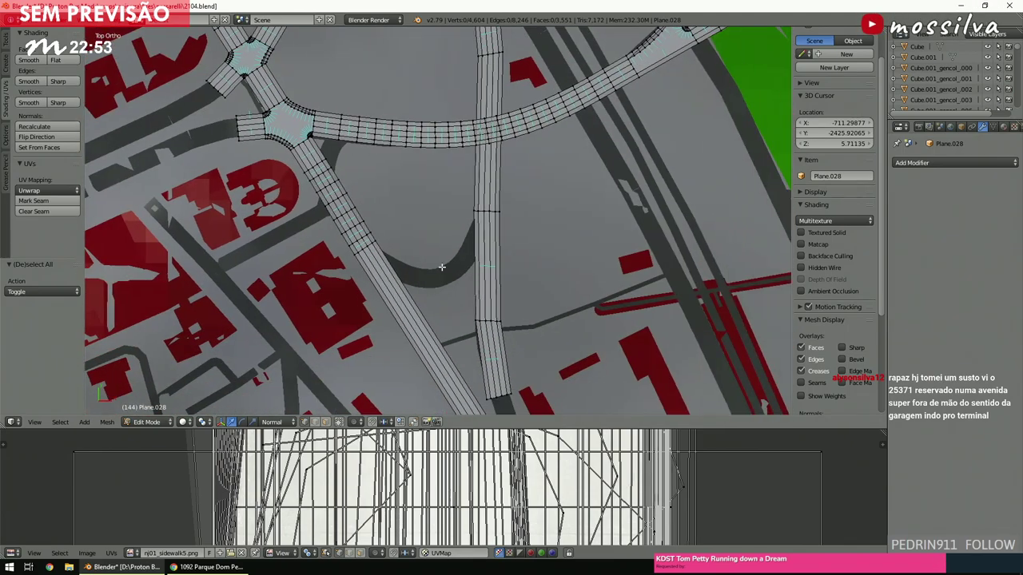
shift+scroll(389, 209, up, 10)
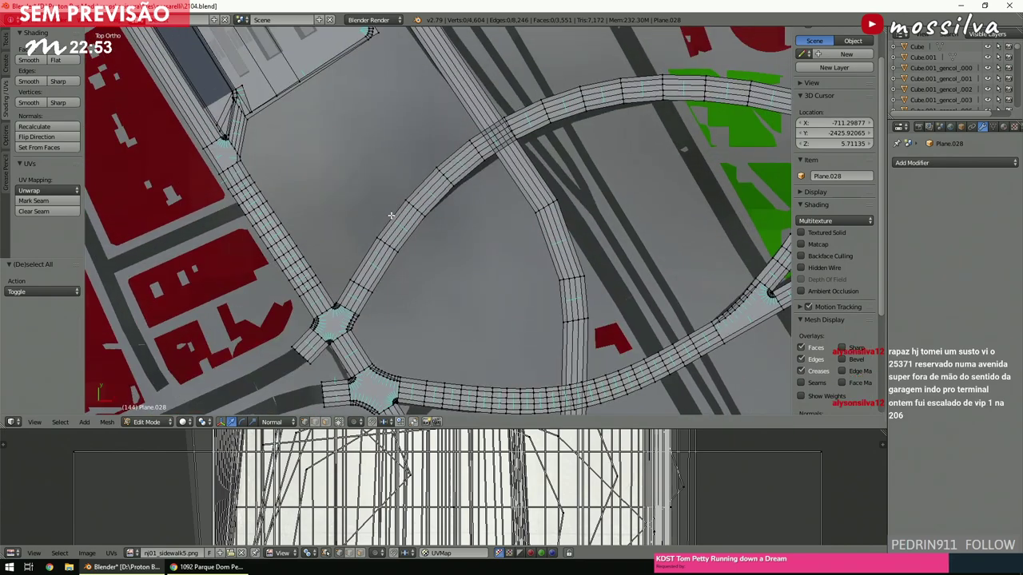
shift+scroll(392, 220, down, 3)
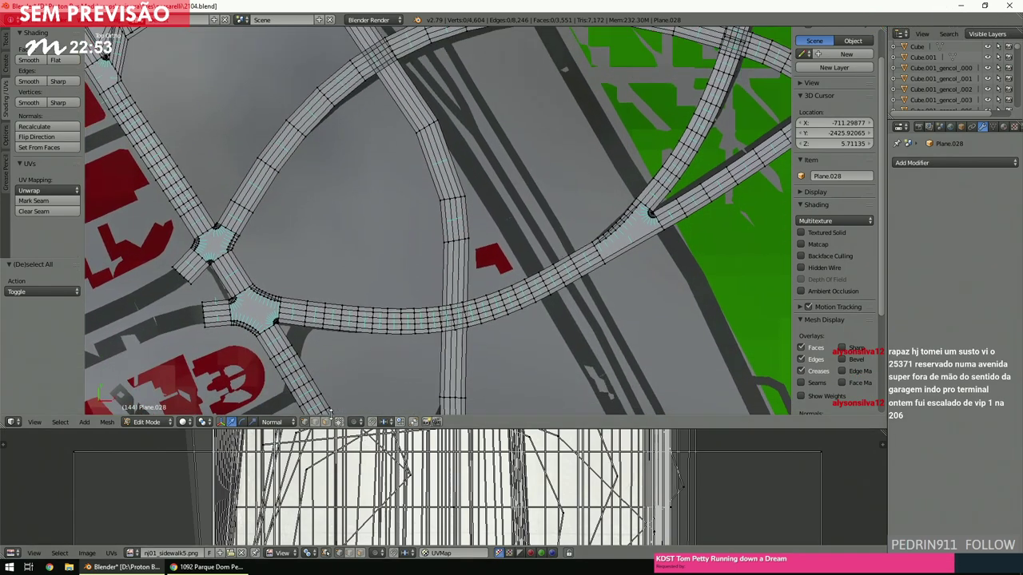
shift+scroll(402, 306, up, 2)
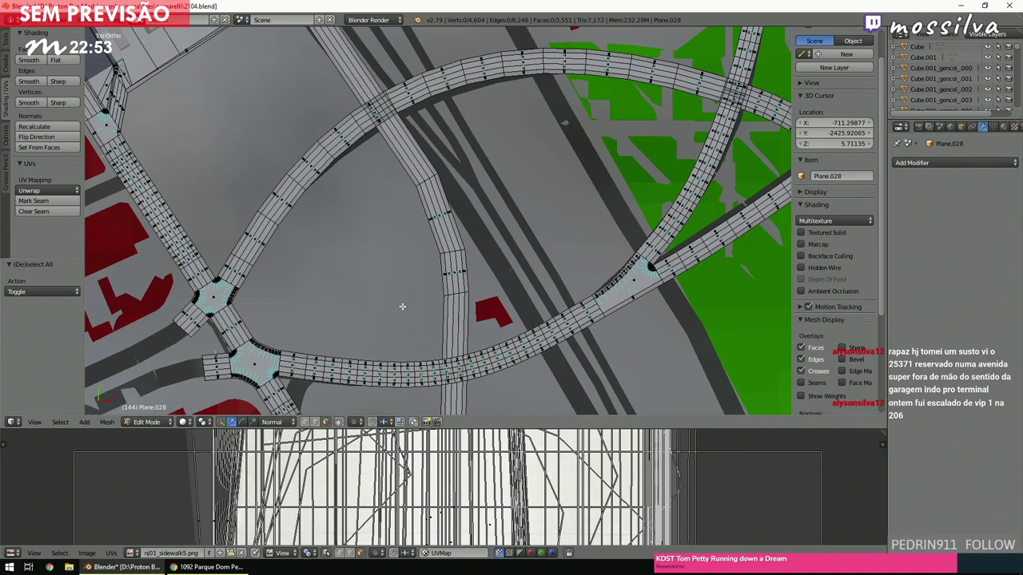
key(b)
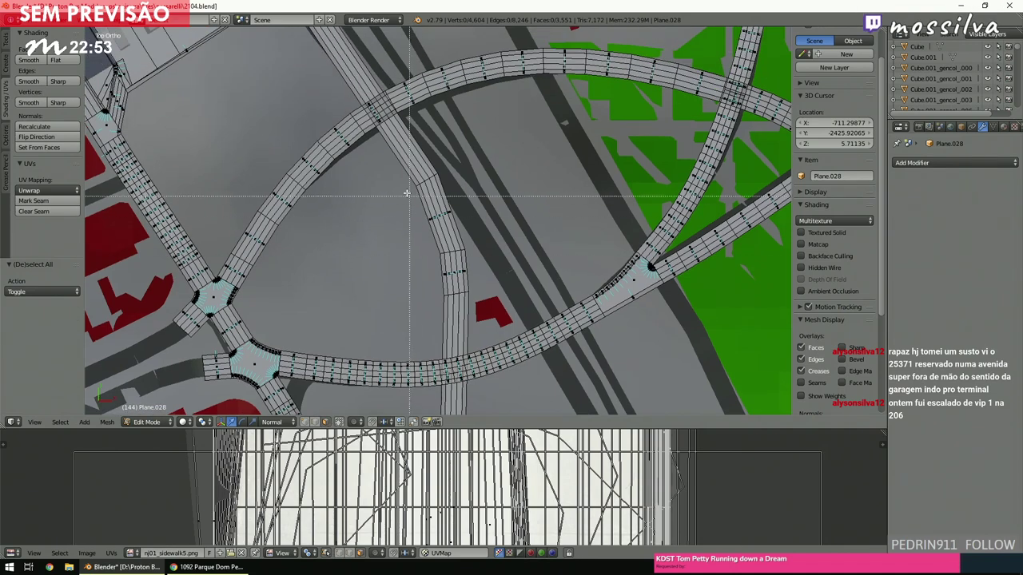
drag(486, 284, 486, 284)
key(x)
click(490, 290)
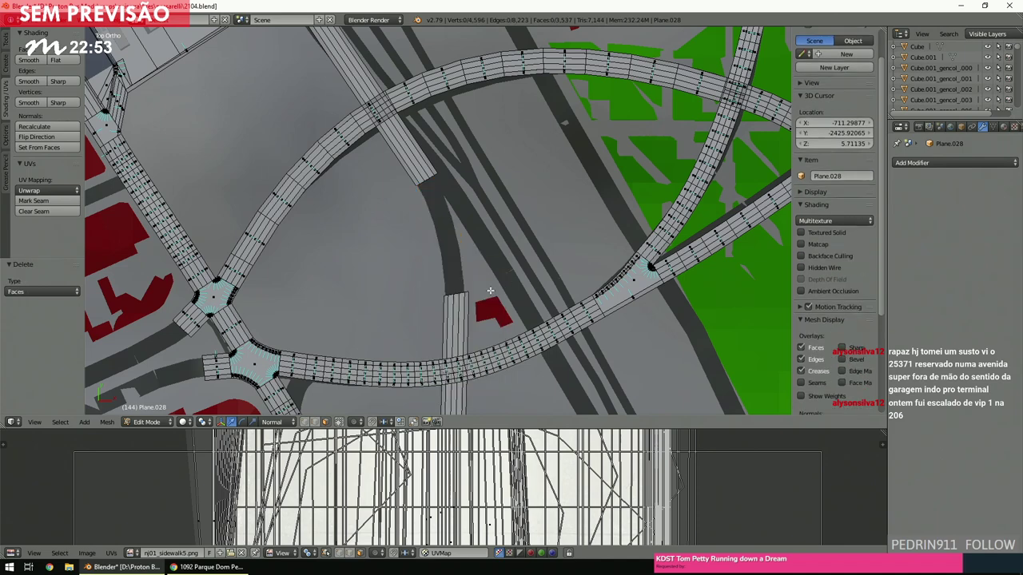
click(313, 422)
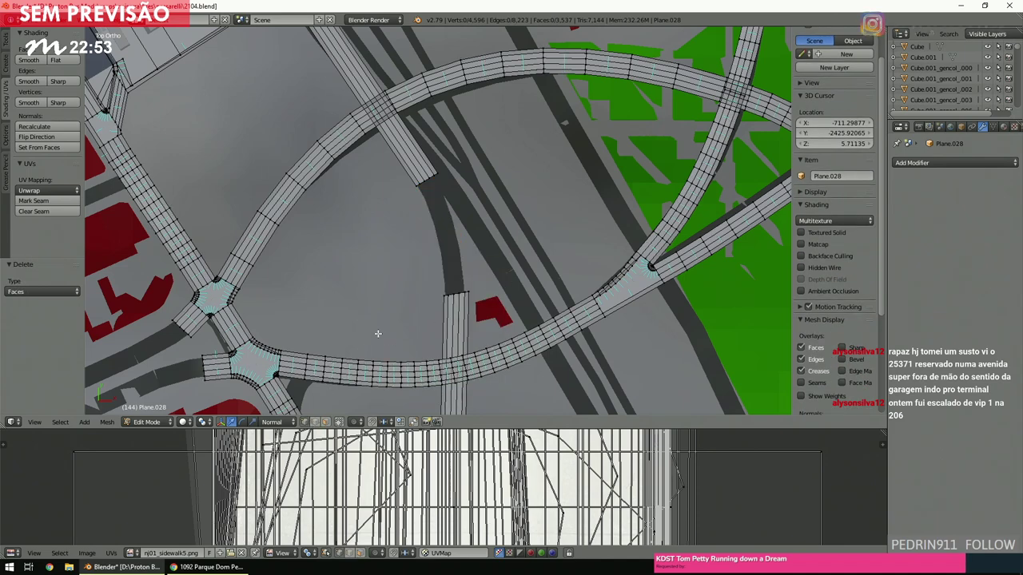
Select the vertical and diagonal strip ends and bridge them with six cuts.
key(z)
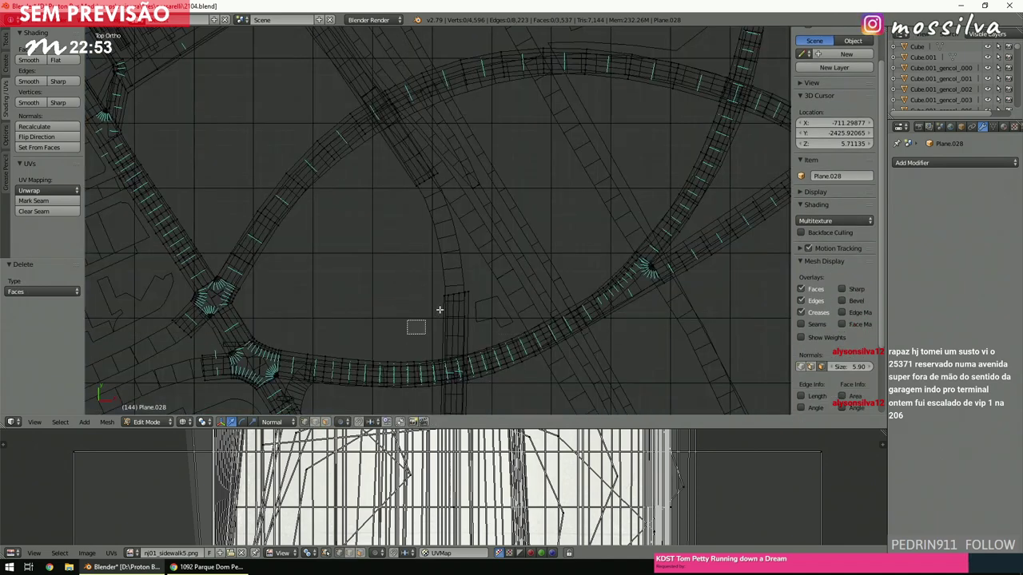
right_click(431, 320)
shift+right_click(453, 167)
key(space)
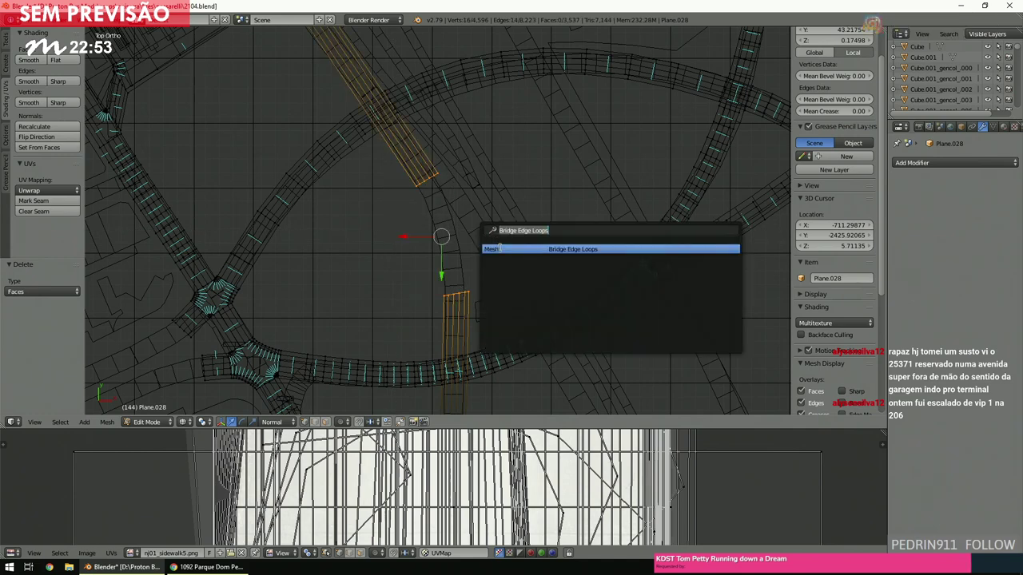
click(507, 253)
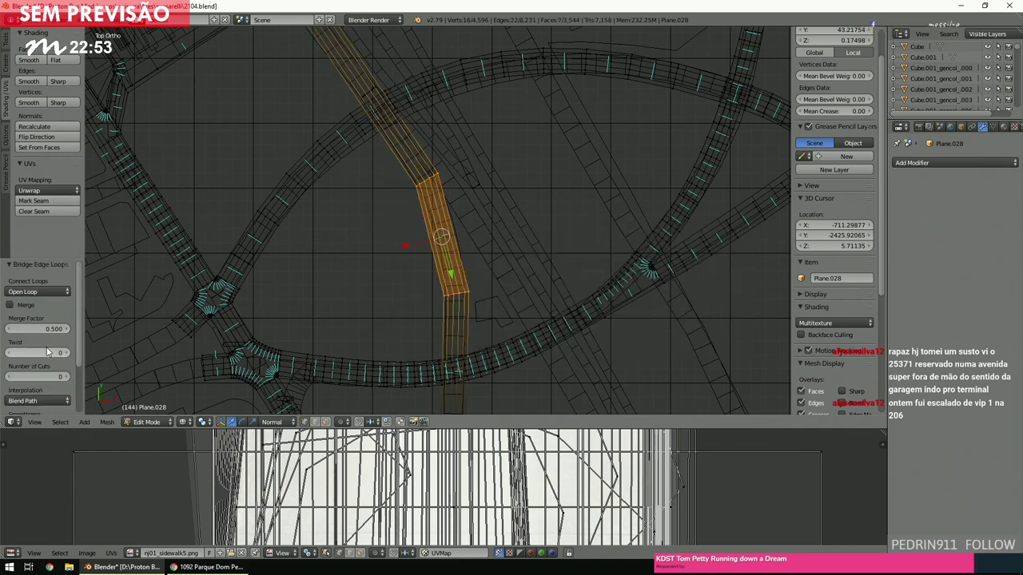
drag(54, 376, 57, 381)
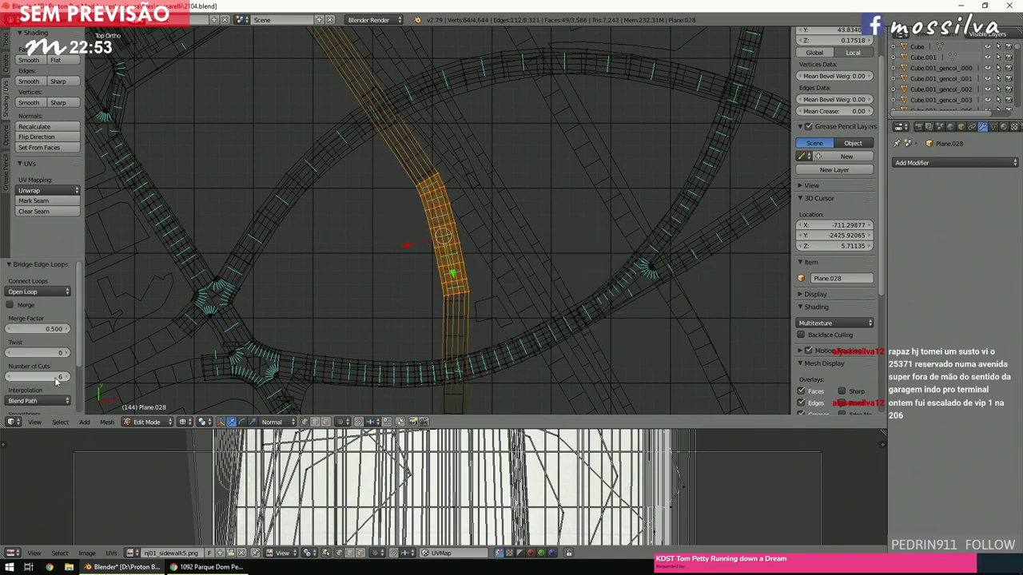
scroll(67, 372, down, 3)
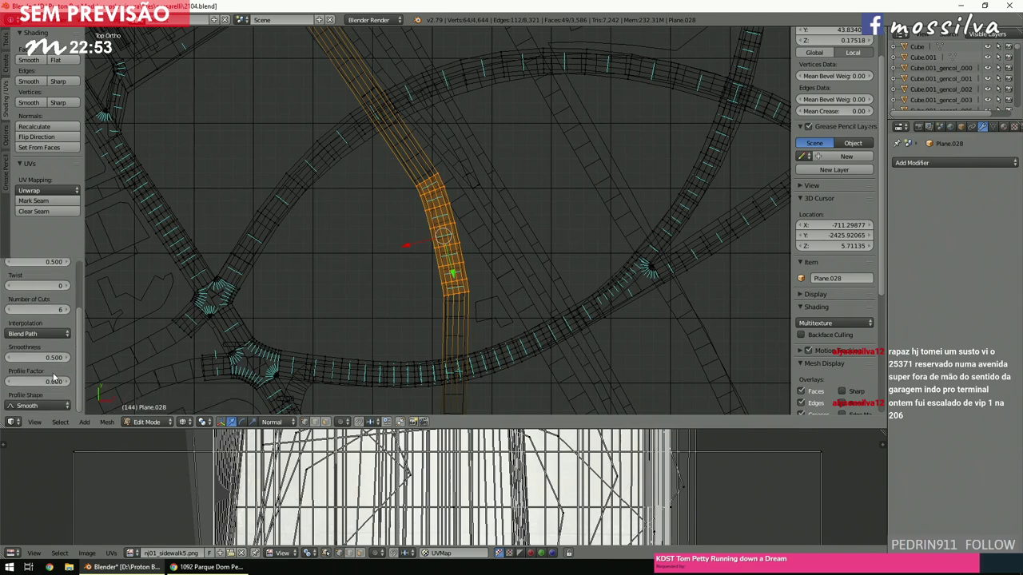
Try Blend Surface interpolation on the bridge, then revert it to Blend Path.
click(37, 334)
click(35, 297)
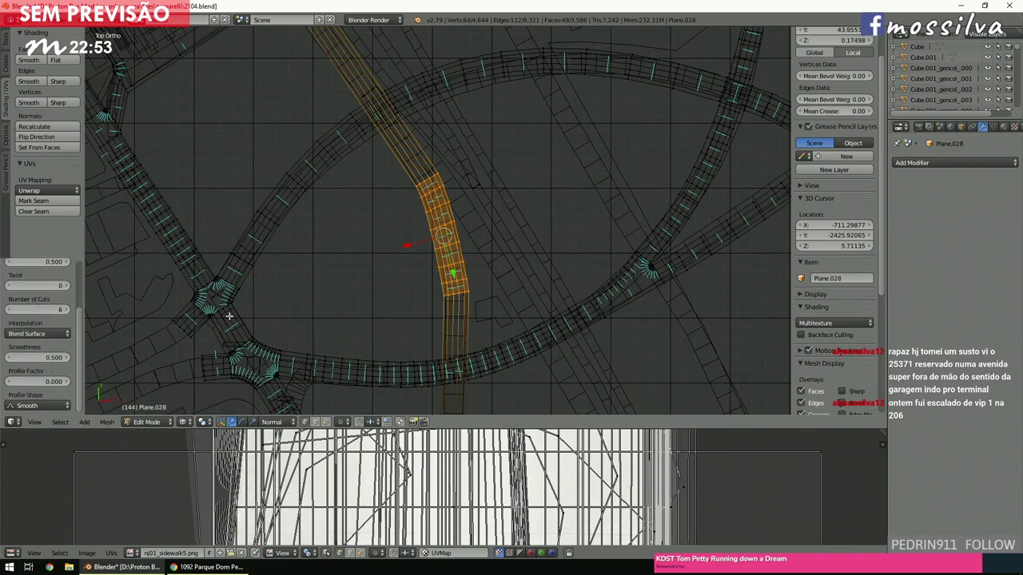
scroll(327, 319, up, 3)
ctrl+scroll(328, 319, up, 3)
shift+scroll(328, 319, down, 4)
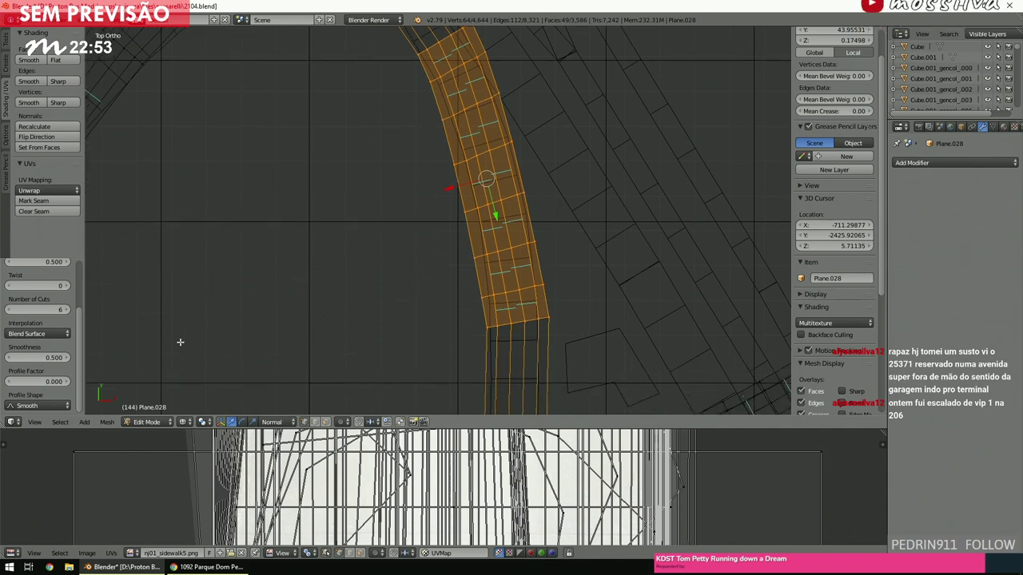
click(44, 334)
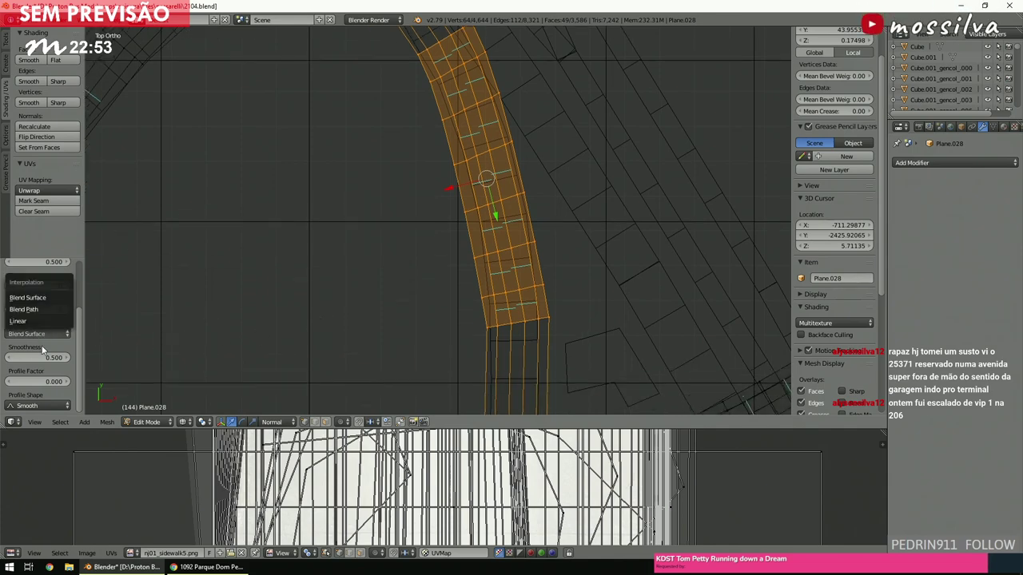
click(35, 309)
Inspect the trial bridge in solid and top views, then undo it and deselect all.
key(z)
middle_drag(484, 309, 475, 240)
shift+scroll(471, 236, down, 4)
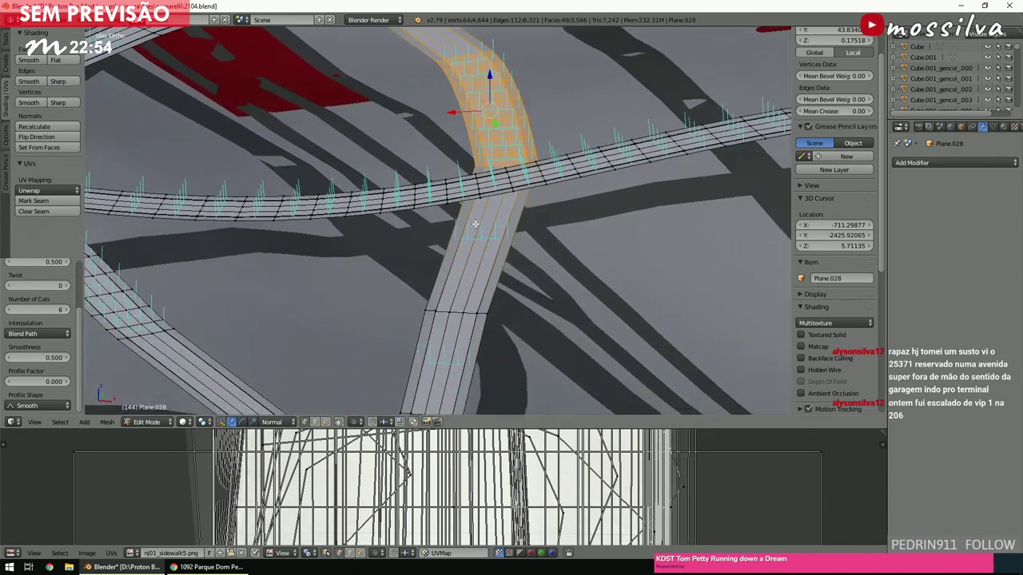
key(KP_7)
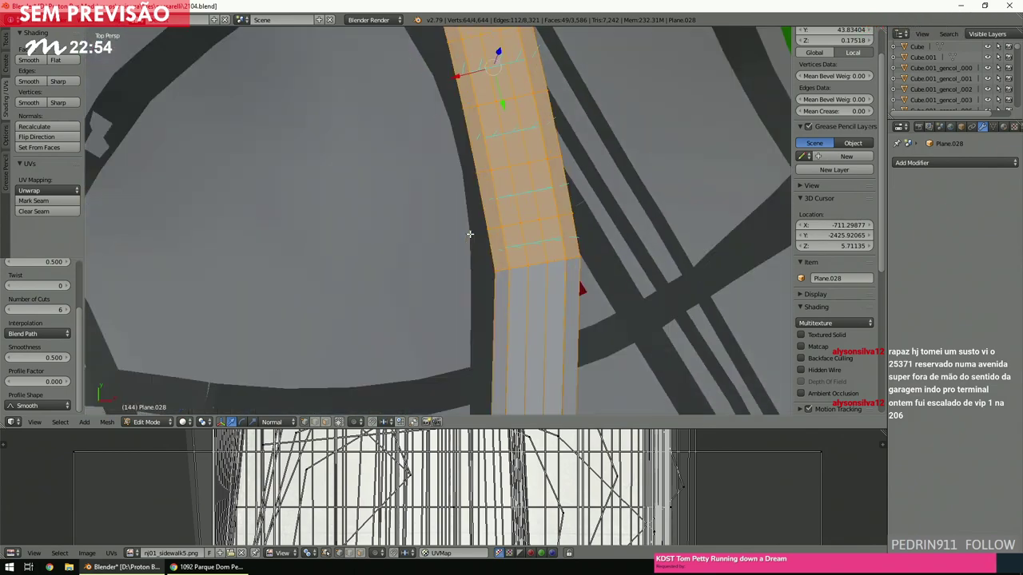
key(z)
scroll(461, 239, down, 6)
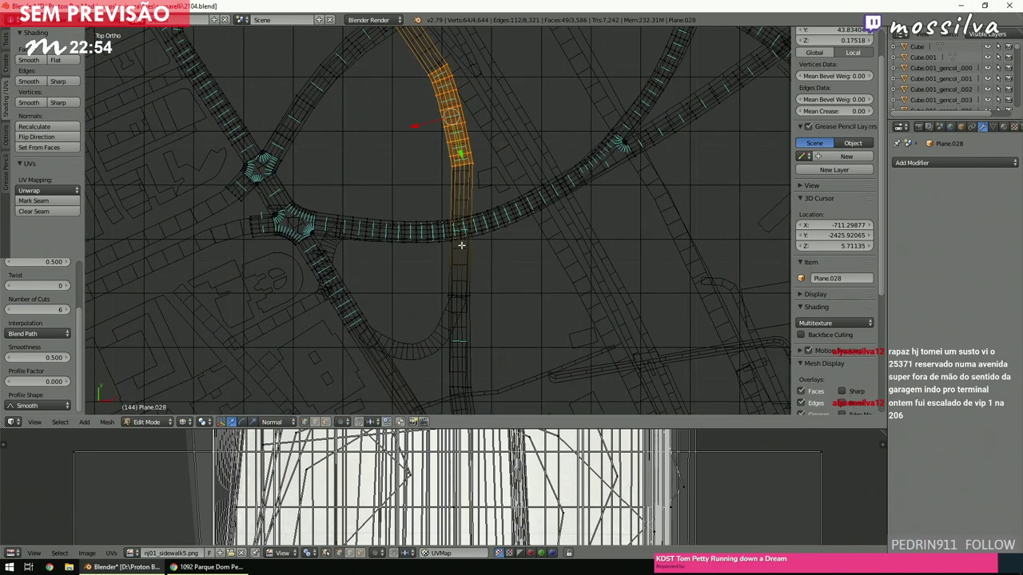
key(ctrl+z)
key(a)
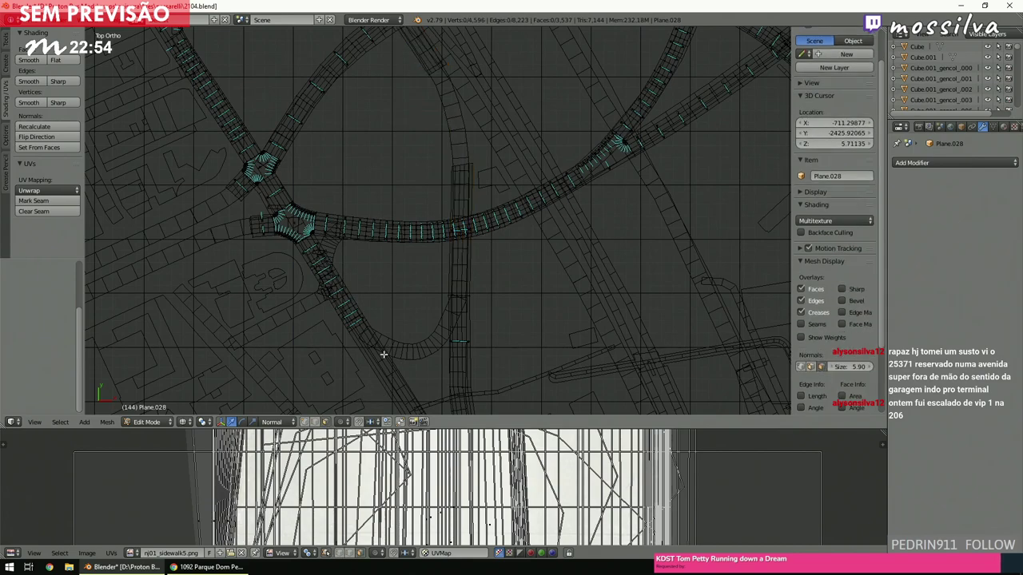
Box-select and delete the seven faces over the road crossing.
middle_drag(428, 288, 506, 224)
scroll(507, 224, up, 2)
key(b)
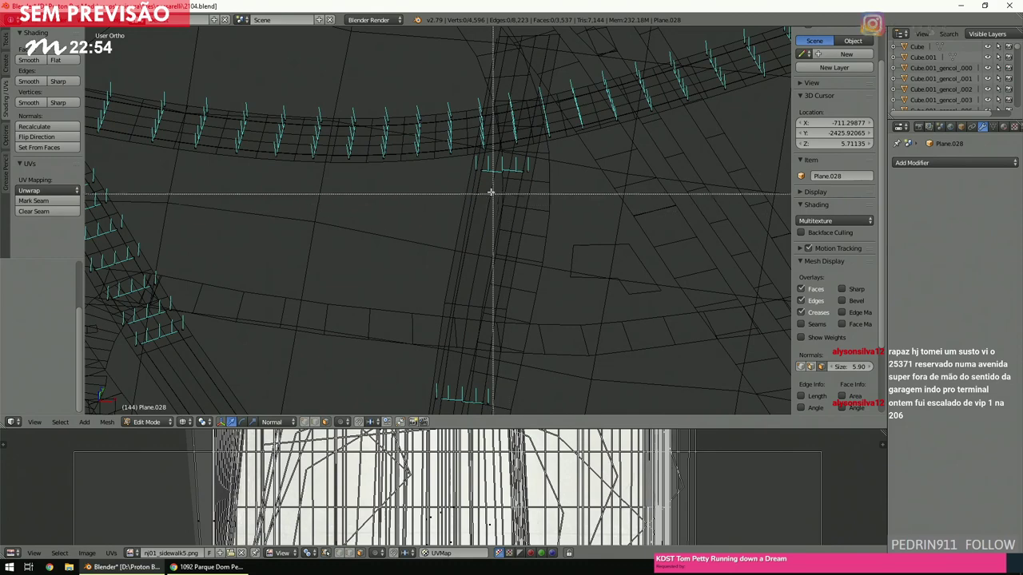
drag(467, 162, 543, 196)
key(x)
click(543, 196)
key(KP_7)
key(z)
scroll(522, 238, down, 5)
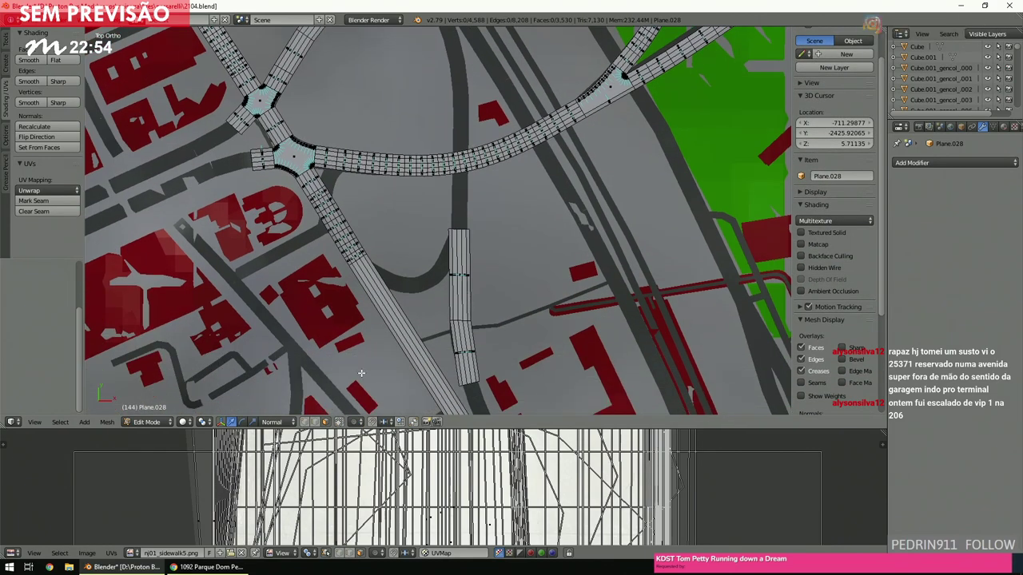
Box-select the short strip's top edge and the diagonal strip's lower end, and bridge the edge loops.
shift+middle_drag(424, 239, 424, 335)
scroll(424, 317, up, 3)
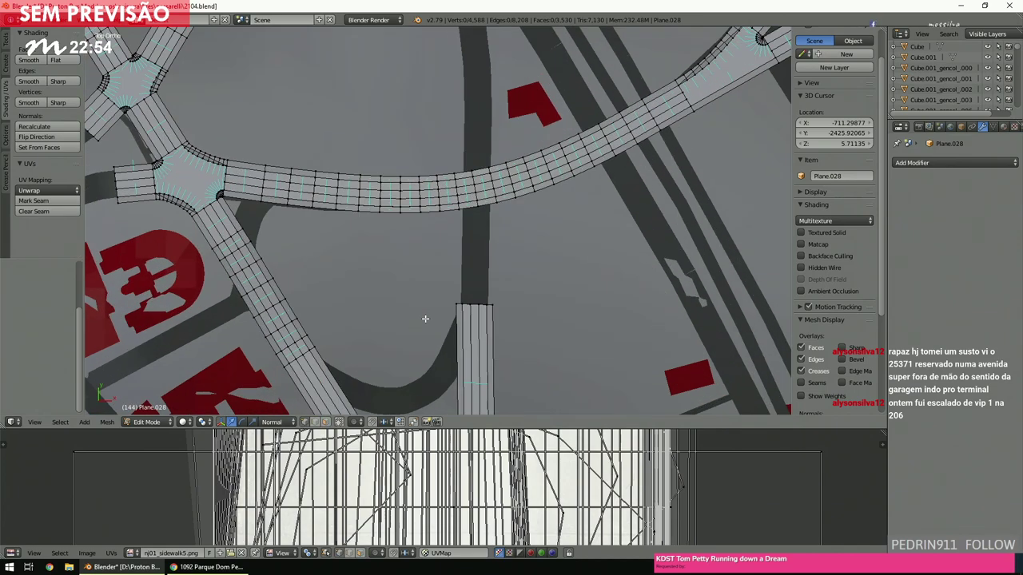
key(z)
key(b)
drag(429, 281, 512, 310)
scroll(525, 312, down, 3)
scroll(525, 315, up, 4)
key(b)
drag(388, 353, 492, 294)
key(space)
click(526, 312)
scroll(463, 269, down, 3)
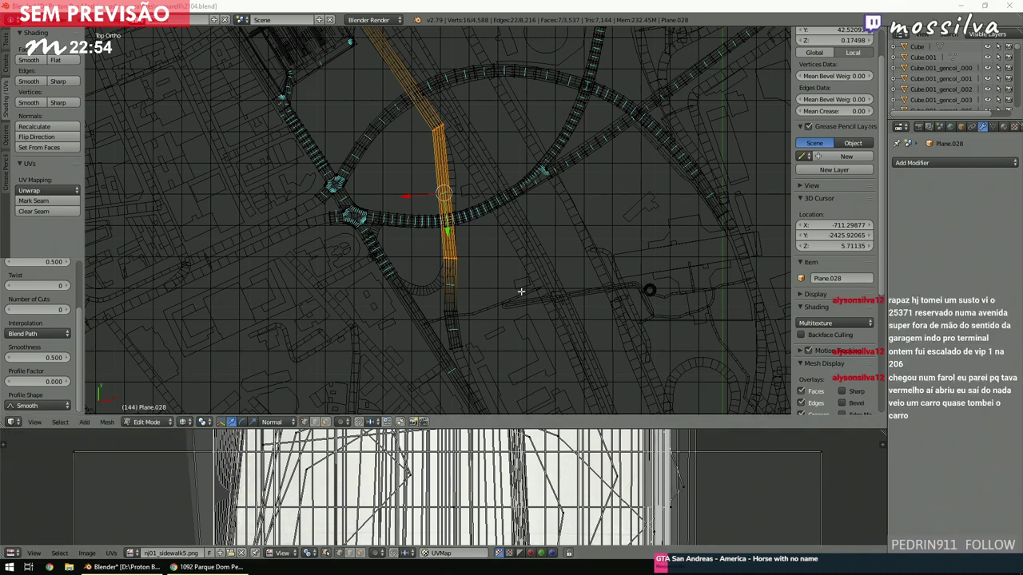
Set the bridge's Number of Cuts to 9 in the operator panel.
click(484, 241)
scroll(479, 231, up, 3)
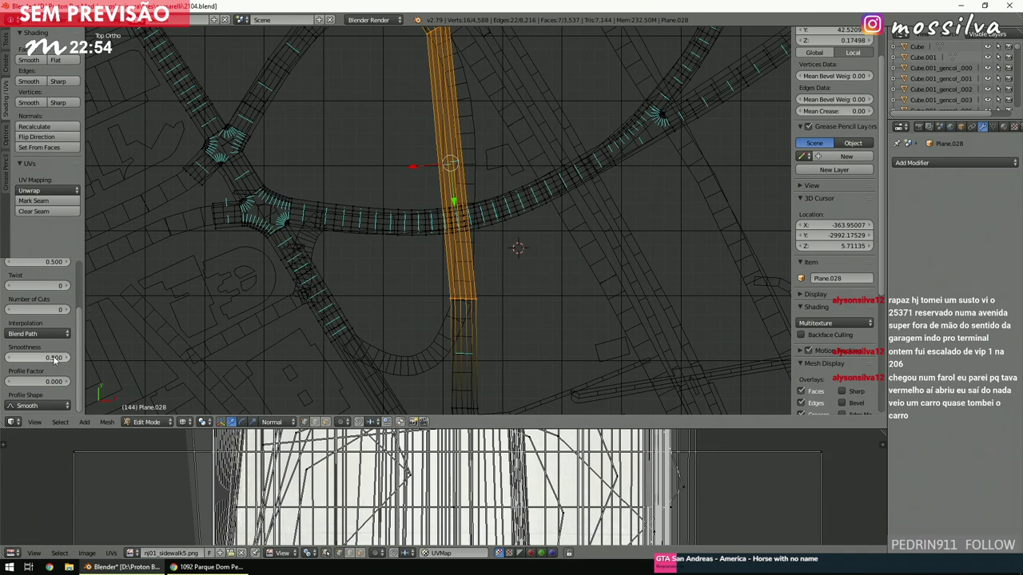
click(38, 311)
text(9)
key(Return)
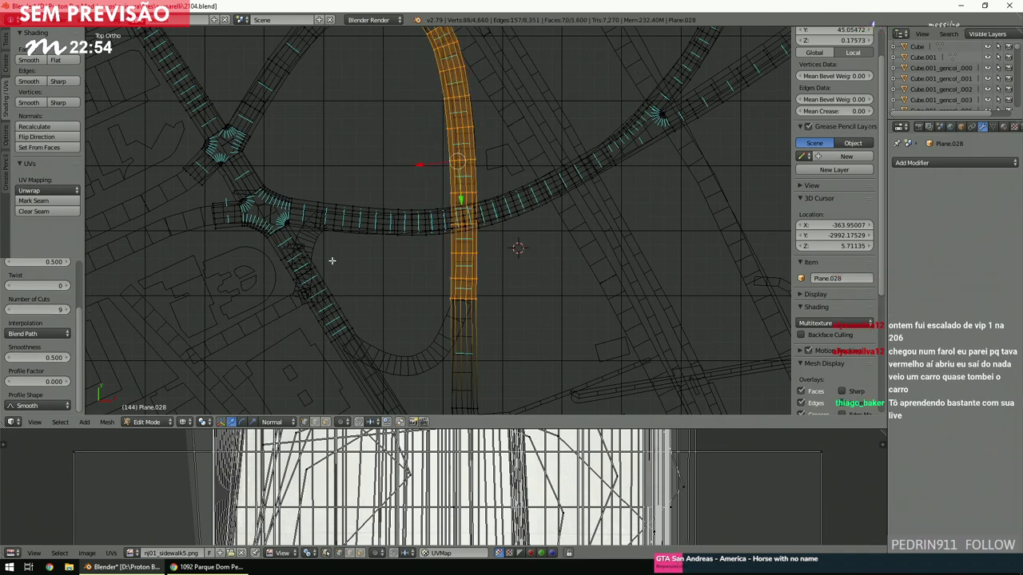
Inspect the curved nine-cut bridge in solid shading and top view.
key(z)
scroll(426, 266, up, 4)
mouse_move(423, 274)
middle_down()
mouse_move(433, 211)
mouse_move(418, 194)
middle_up()
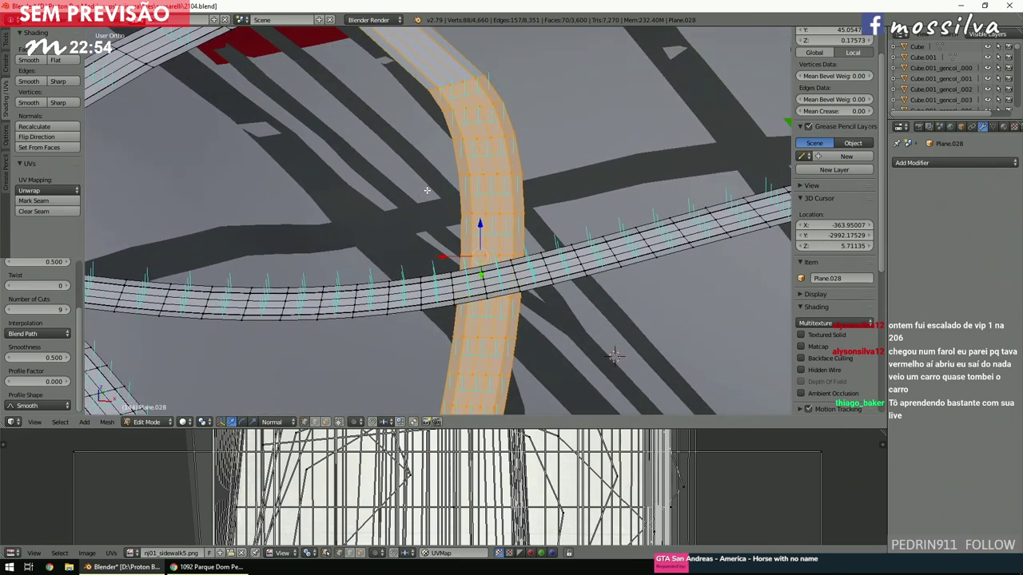
scroll(427, 189, down, 5)
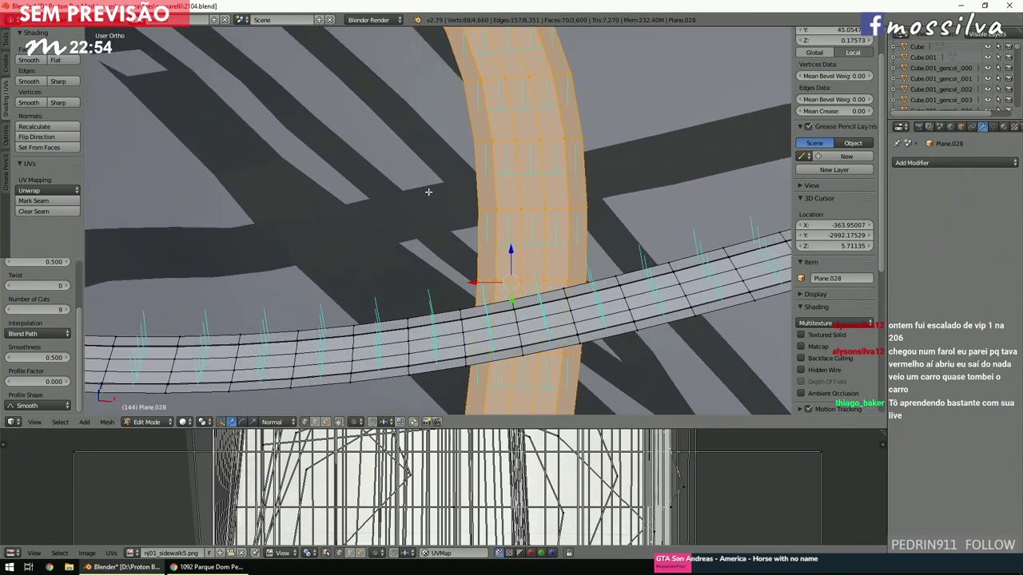
scroll(423, 186, up, 5)
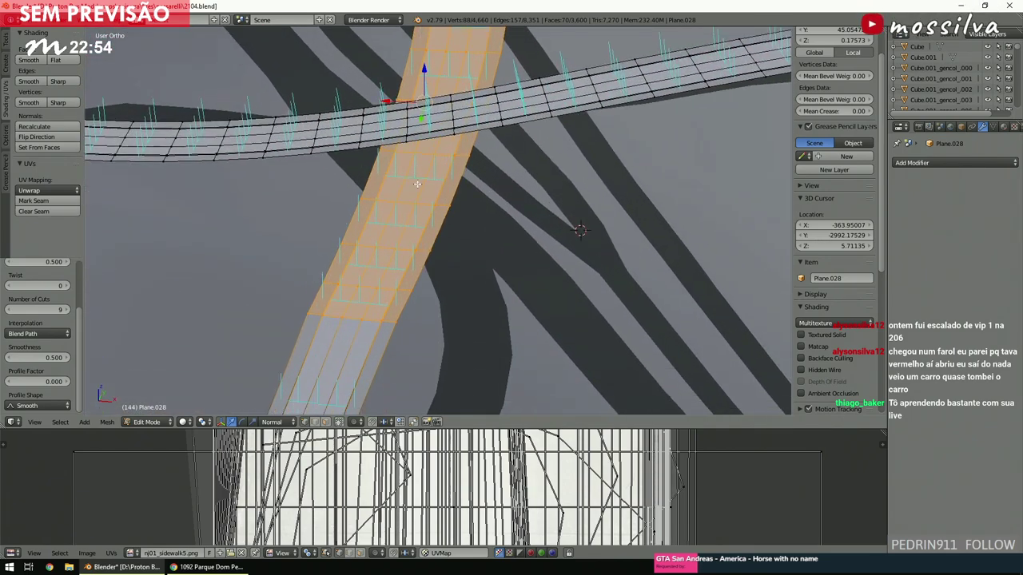
key(KP_7)
scroll(423, 186, down, 3)
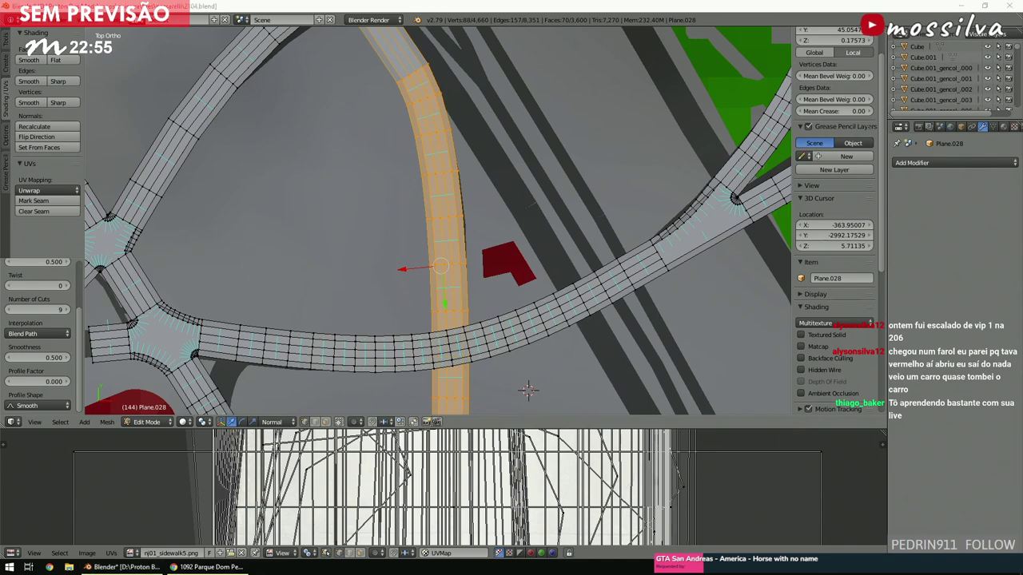
scroll(528, 390, down, 7)
scroll(459, 260, up, 2)
click(475, 248)
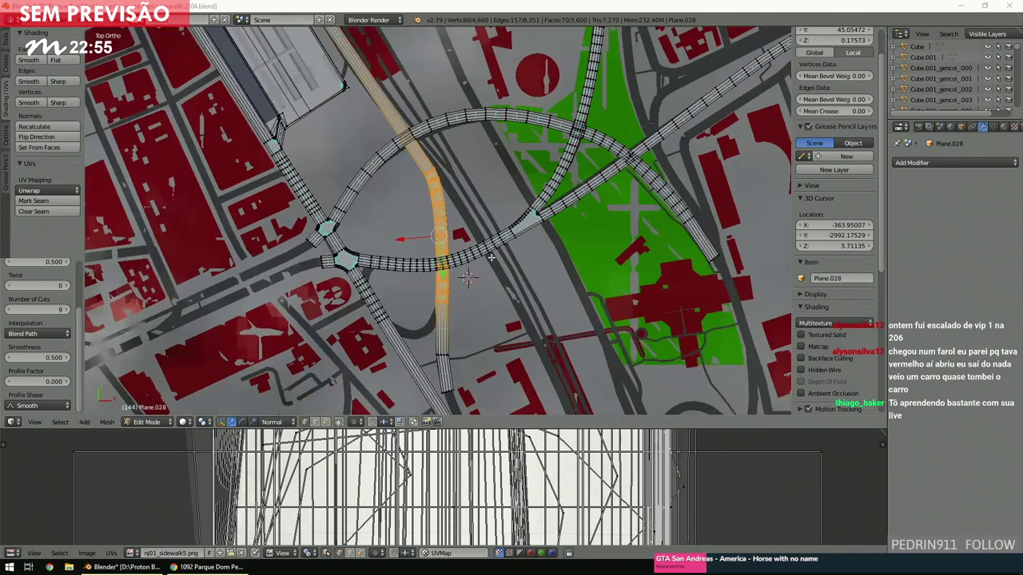
key(z)
scroll(495, 257, up, 6)
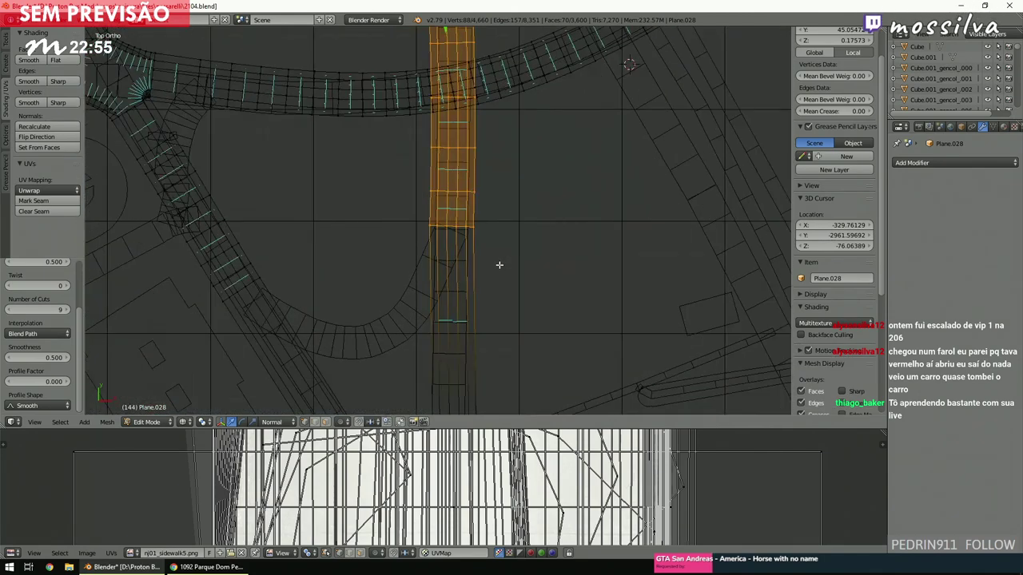
key(a)
scroll(498, 264, up, 3)
key(c)
drag(450, 247, 298, 218)
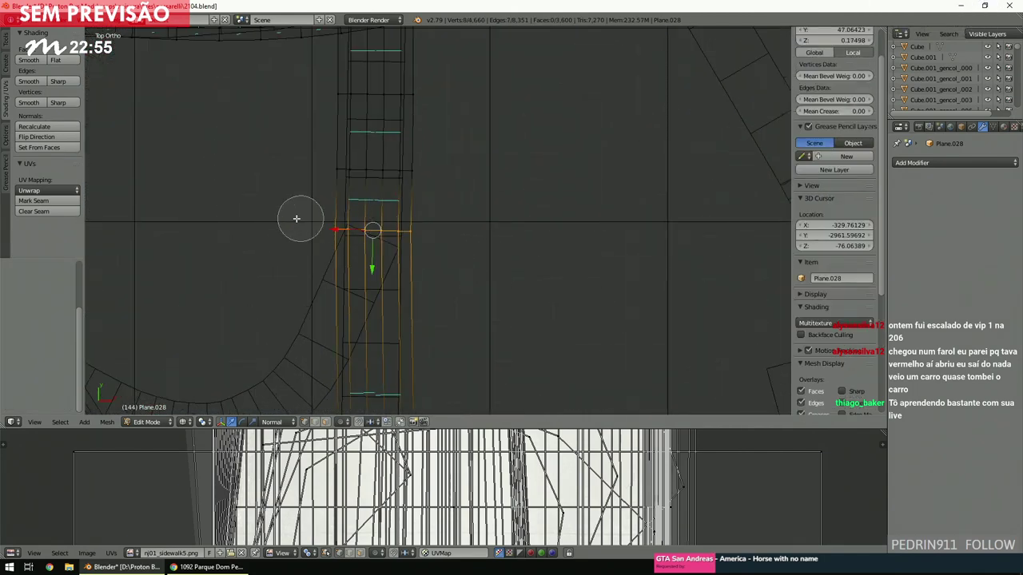
right_click(311, 224)
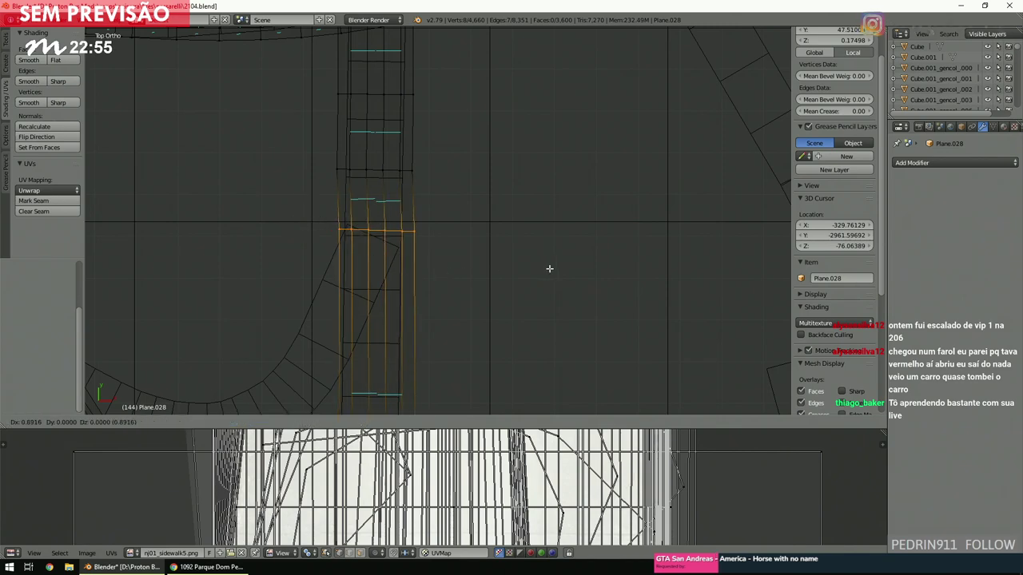
key(a)
scroll(540, 269, down, 3)
scroll(537, 274, up, 5)
right_click(442, 165)
middle_drag(447, 164, 630, 140)
key(z)
scroll(630, 140, up, 5)
scroll(406, 206, down, 5)
middle_drag(406, 206, 406, 206)
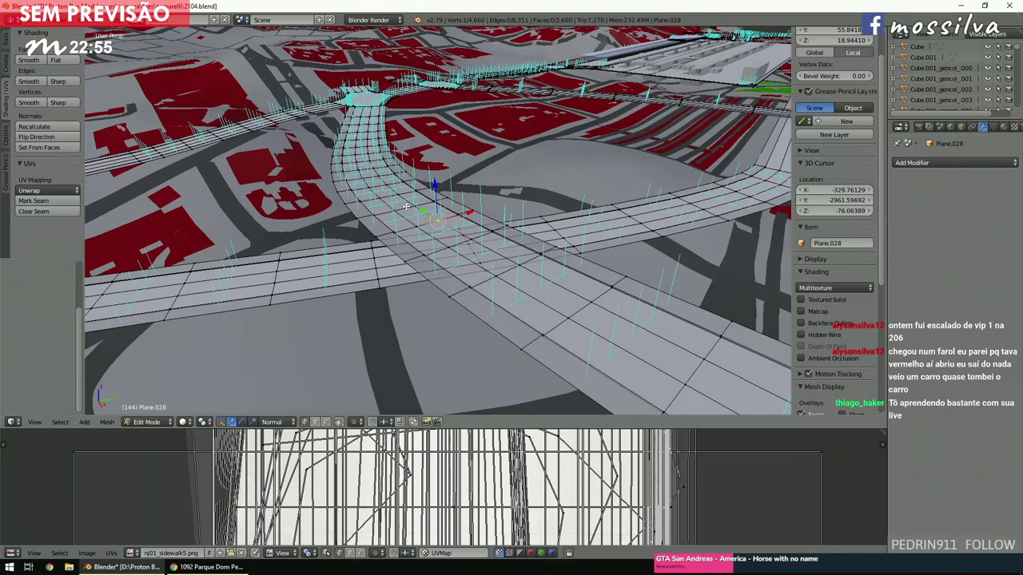
key(a)
middle_drag(406, 206, 464, 223)
middle_drag(555, 141, 538, 195)
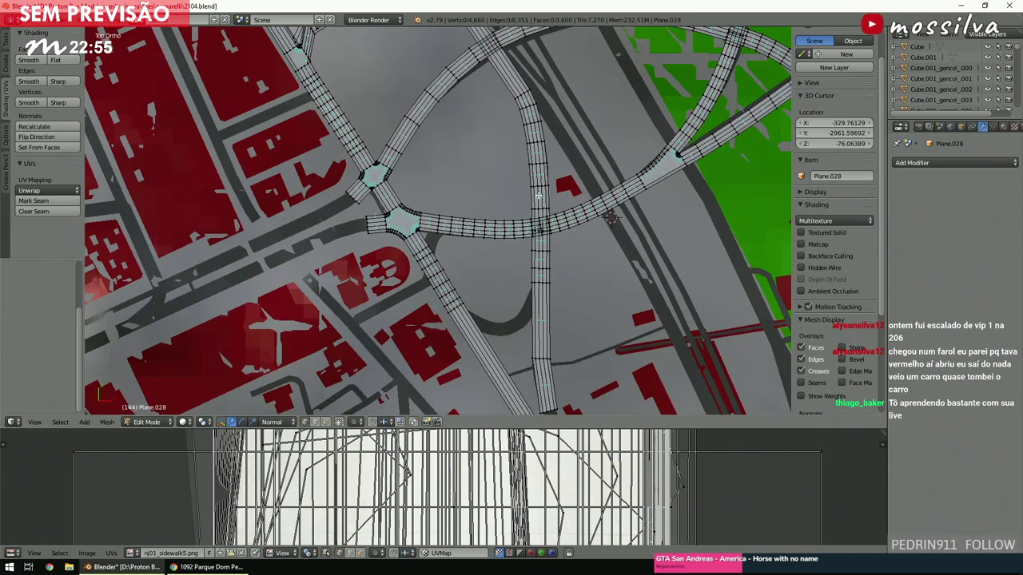
scroll(538, 195, up, 4)
scroll(534, 201, down, 3)
key(z)
scroll(532, 206, up, 2)
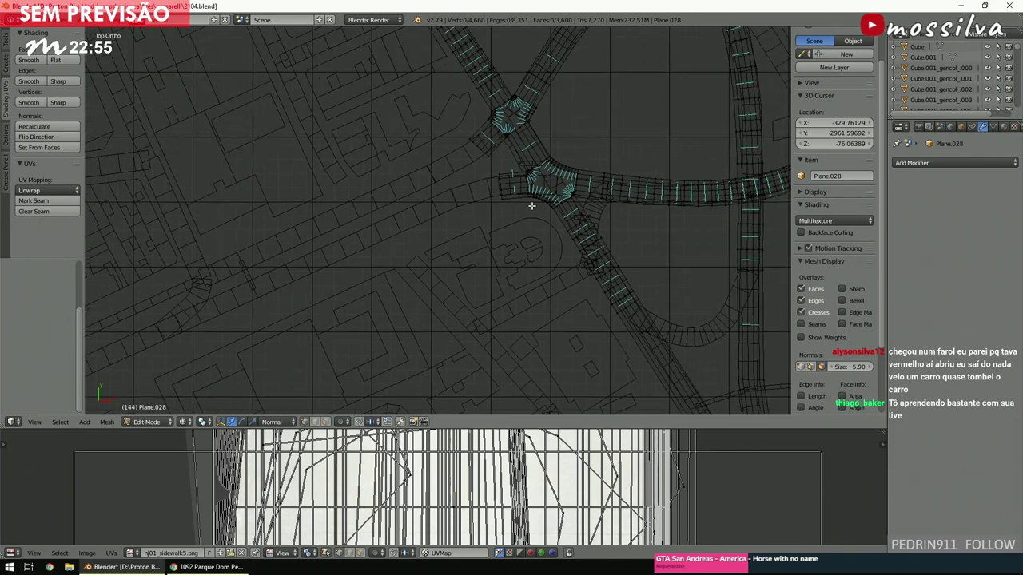
scroll(531, 205, up, 3)
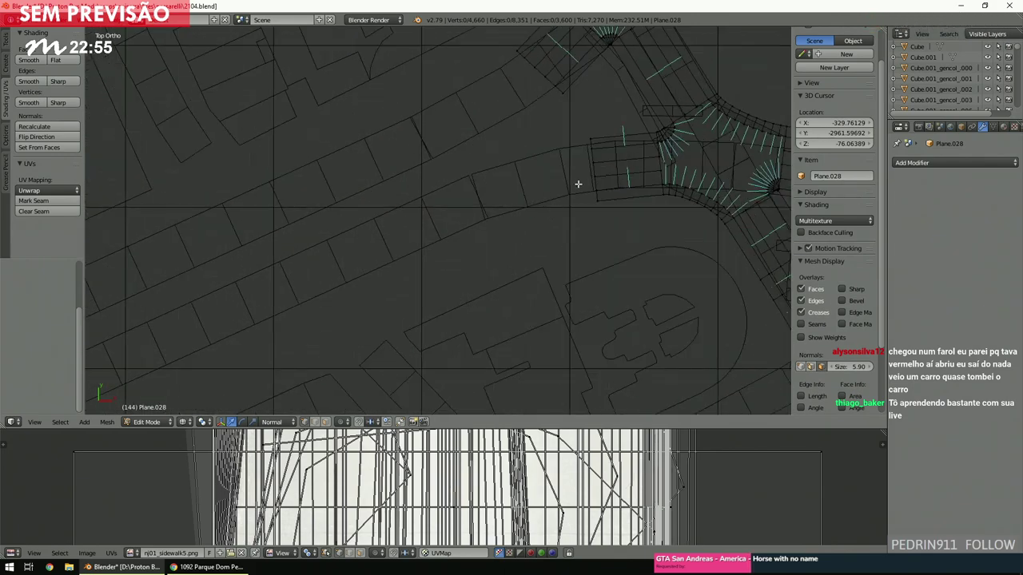
key(b)
key(Escape)
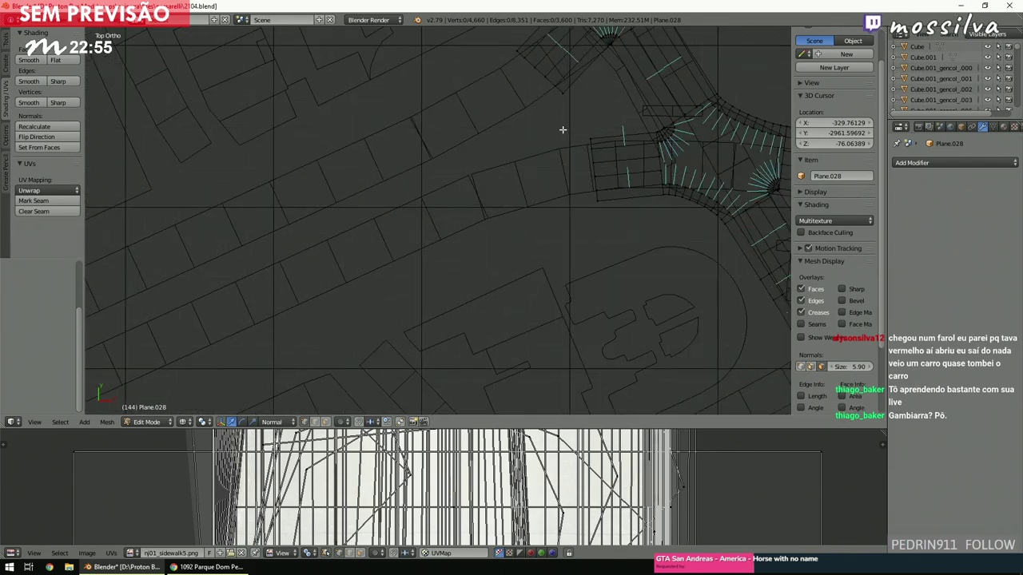
scroll(511, 165, down, 4)
scroll(511, 171, up, 3)
scroll(511, 171, down, 2)
scroll(512, 176, up, 4)
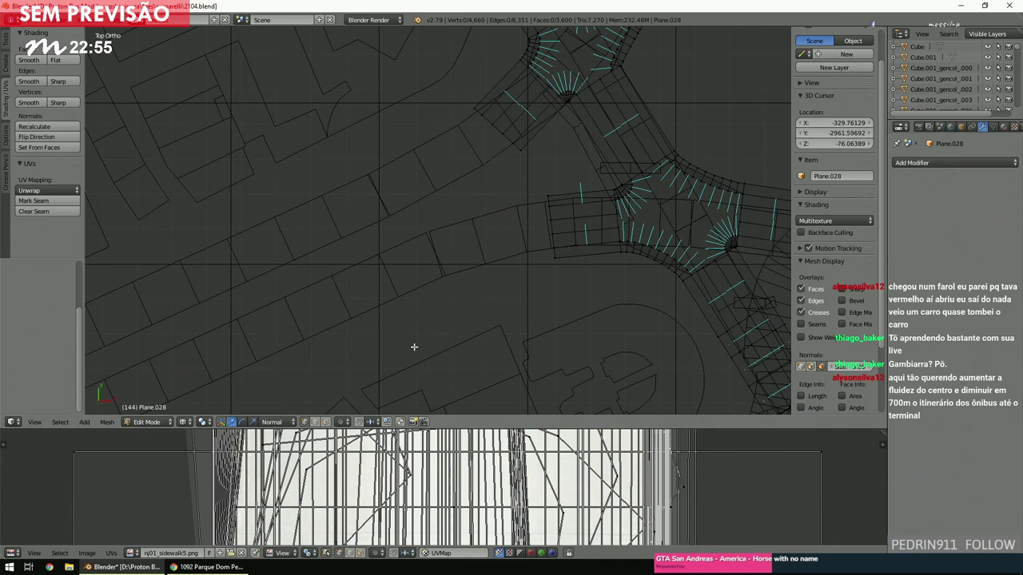
key(c)
Try selecting the road faces beside the roundabout and the road block, then clear the selection.
click(549, 220)
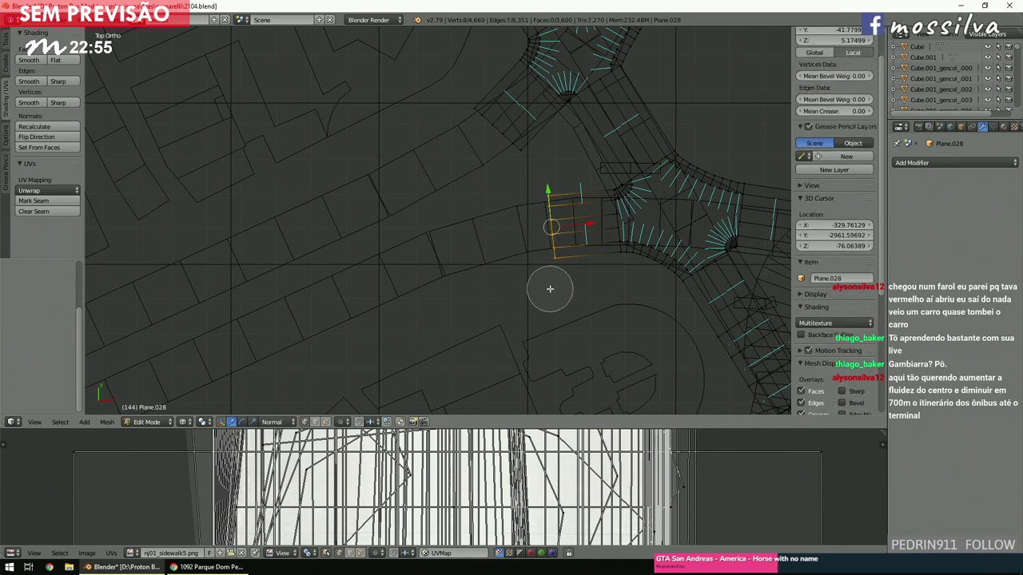
right_click(550, 288)
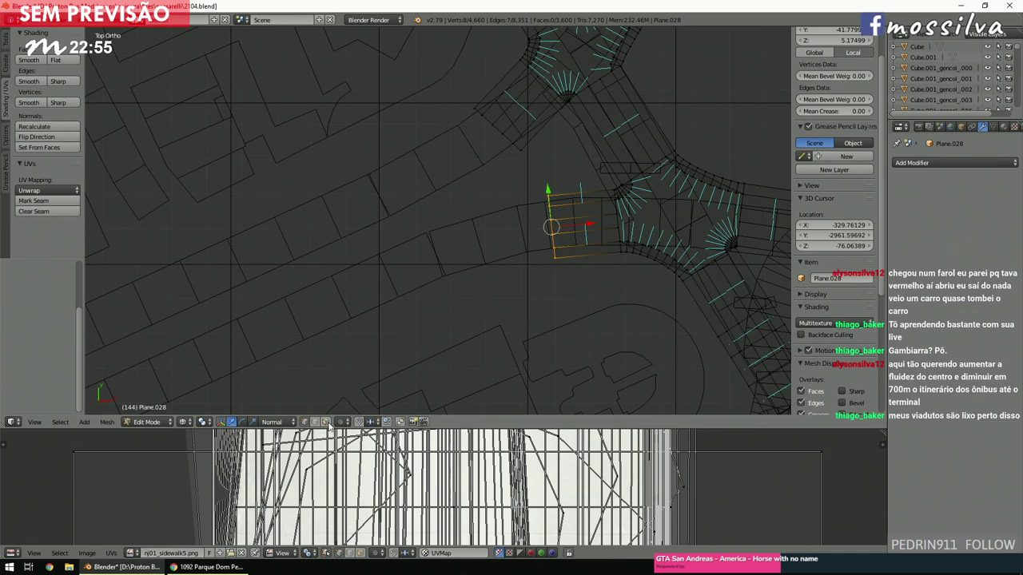
key(a)
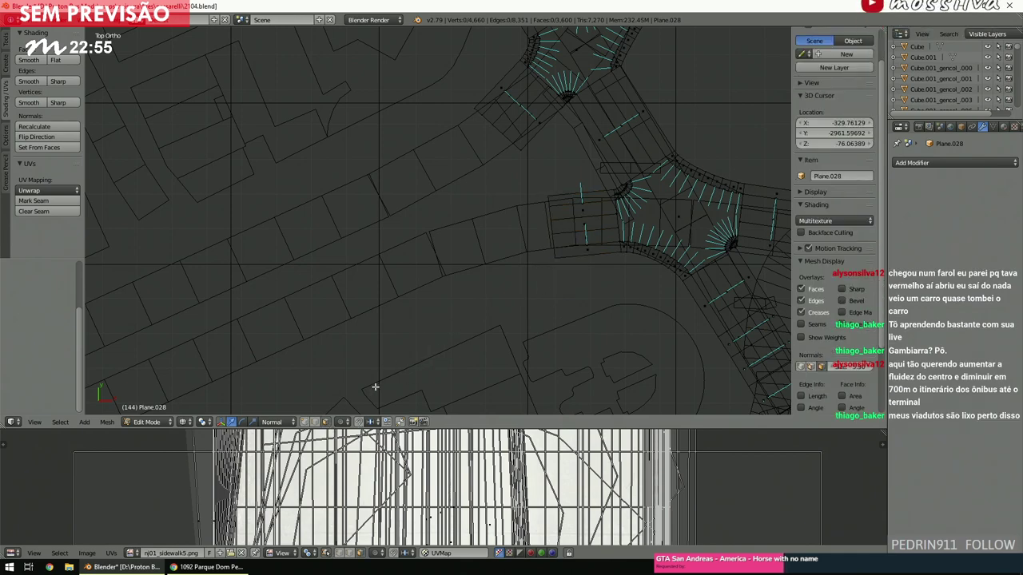
ctrl+scroll(503, 316, up, 2)
scroll(503, 316, up, 4)
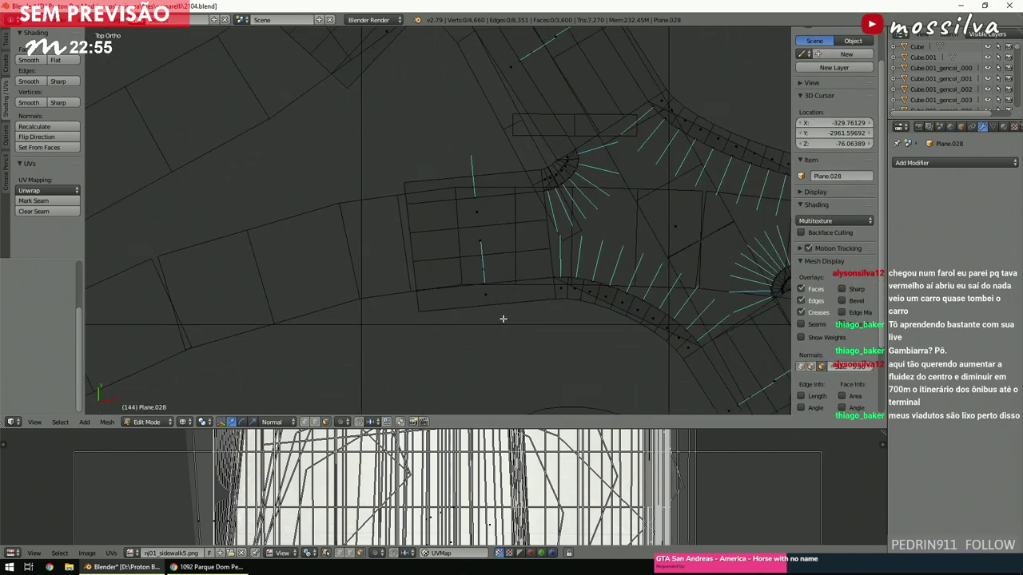
right_click(475, 244)
shift+right_click(474, 242)
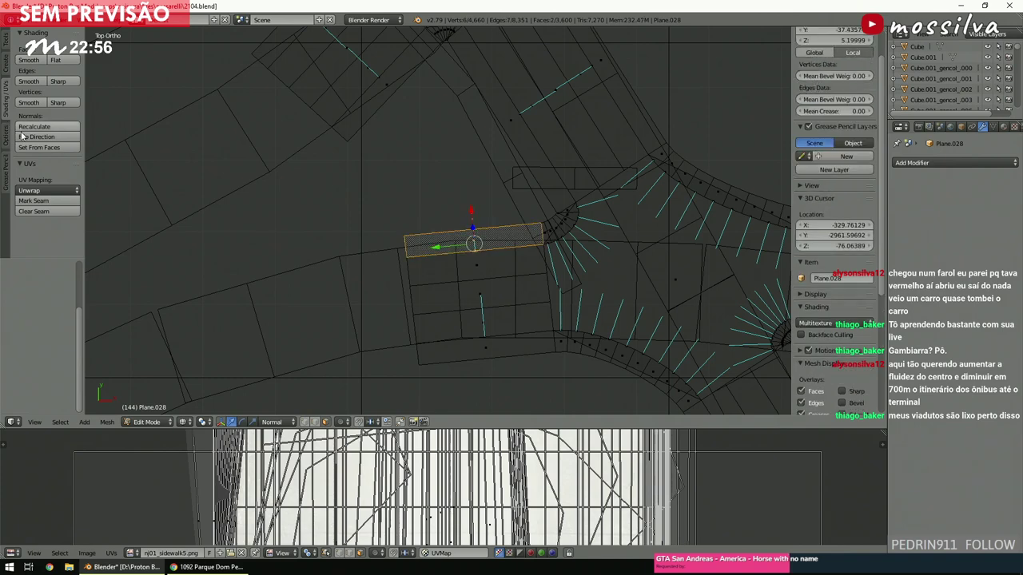
key(a)
shift+scroll(379, 263, down, 3)
Box-select the central road block, shift it left and rotate it to follow the curve.
key(b)
drag(504, 128, 578, 281)
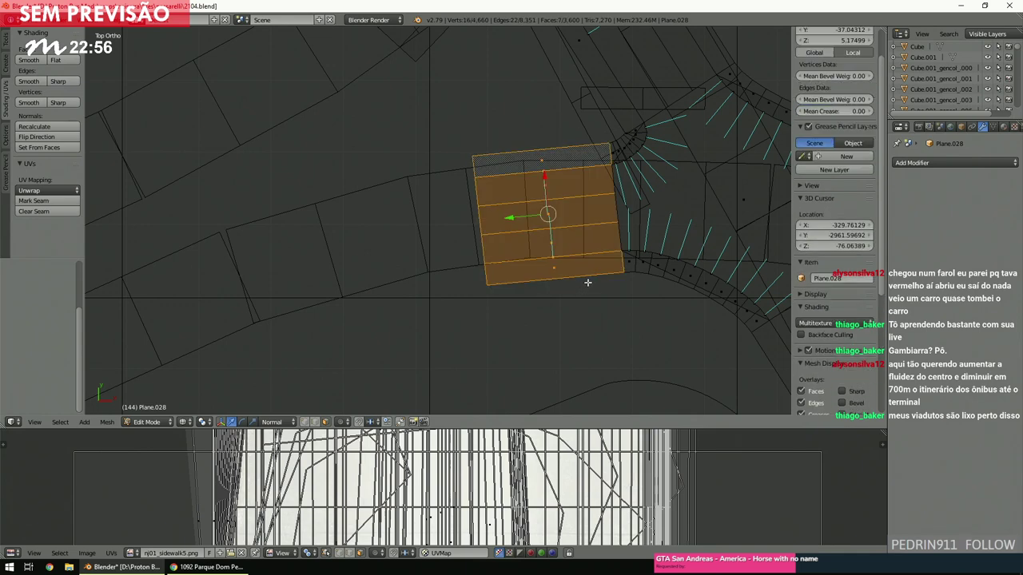
key(g)
click(336, 344)
shift+scroll(340, 338, down, 2)
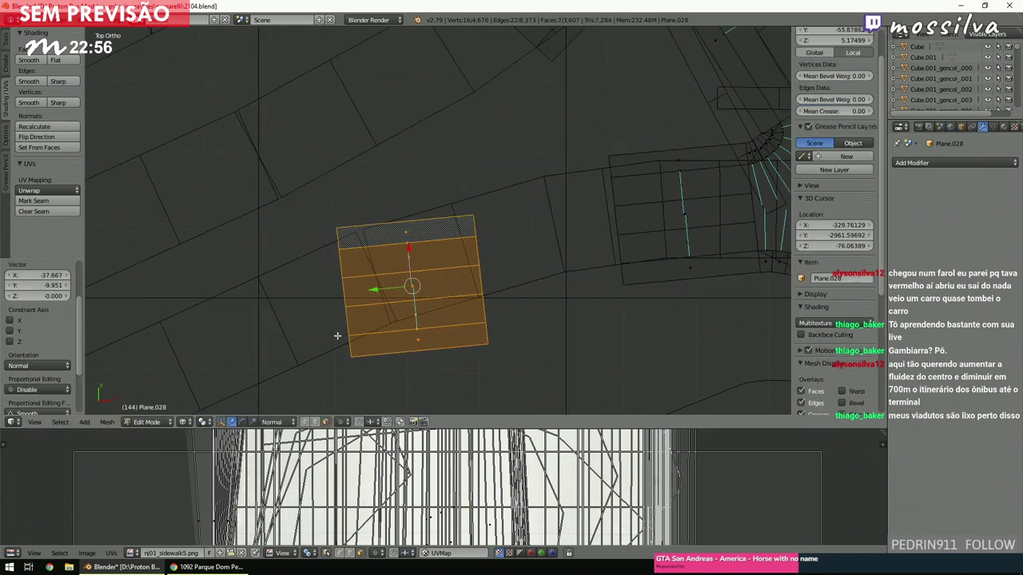
scroll(352, 334, up, 1)
key(r)
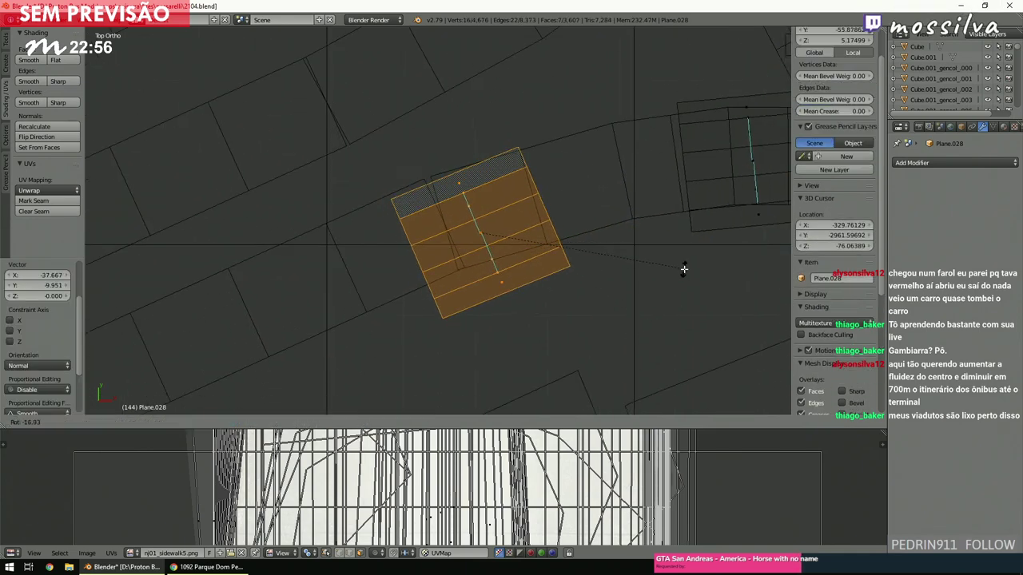
click(683, 270)
key(g)
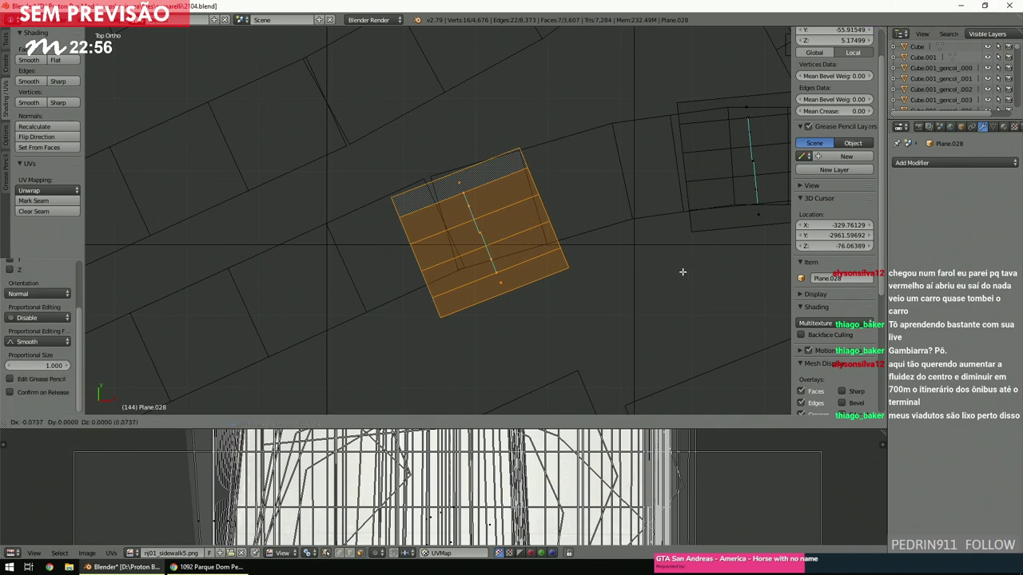
click(641, 274)
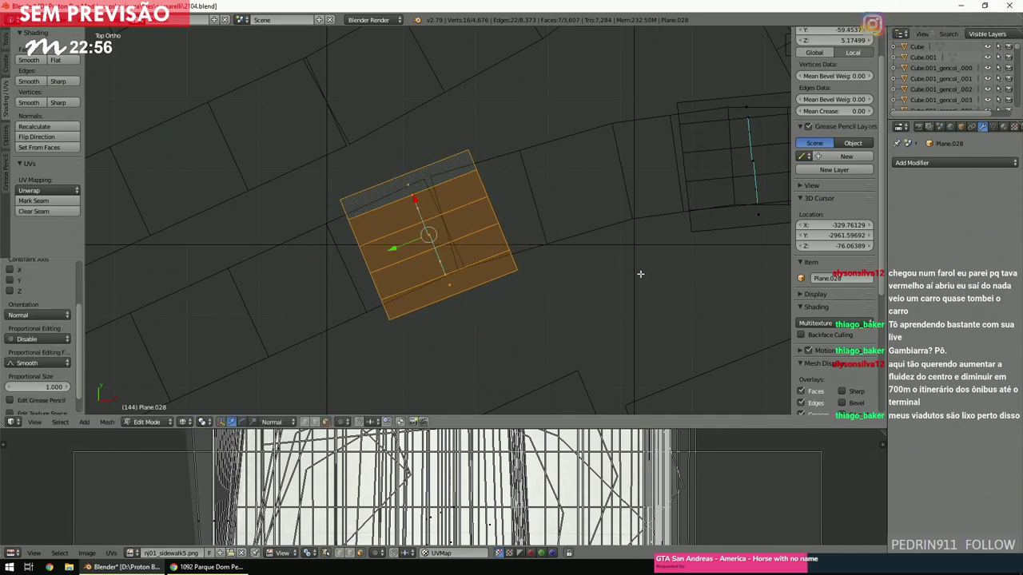
key(a)
ctrl+scroll(640, 274, down, 3)
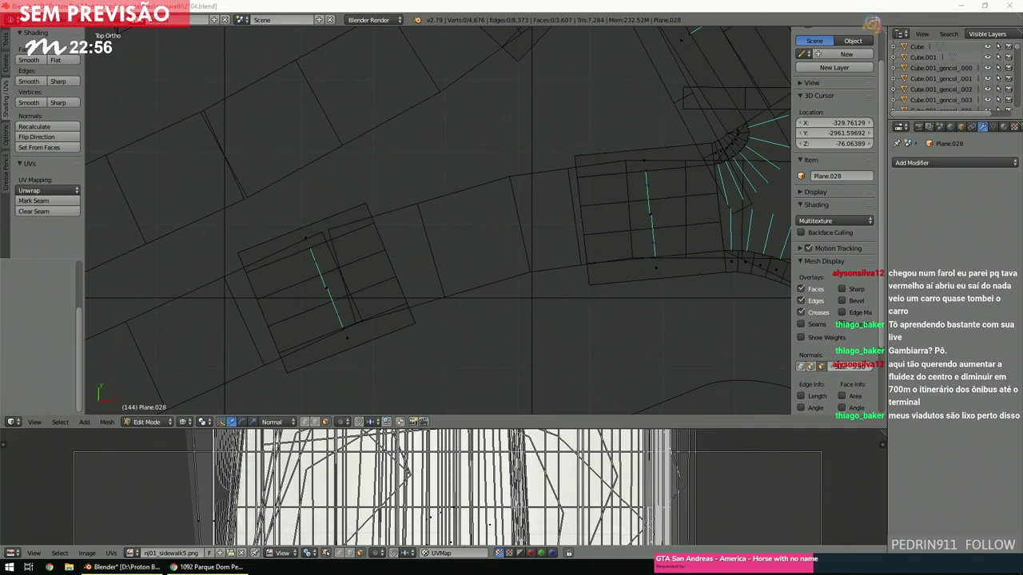
Bridge the moved block's end to the curved road's facing end with 3 cuts.
click(529, 309)
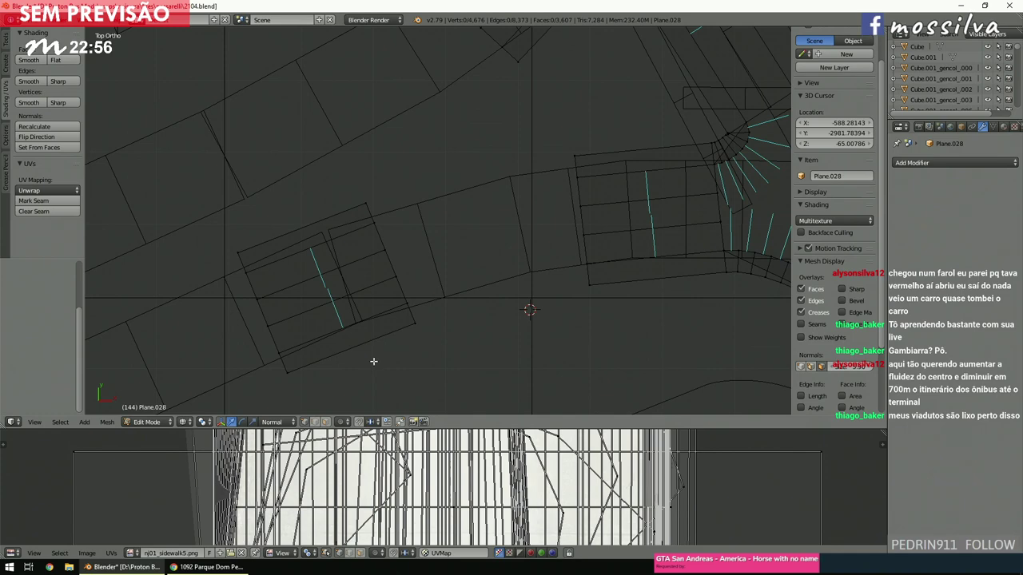
right_click(404, 307)
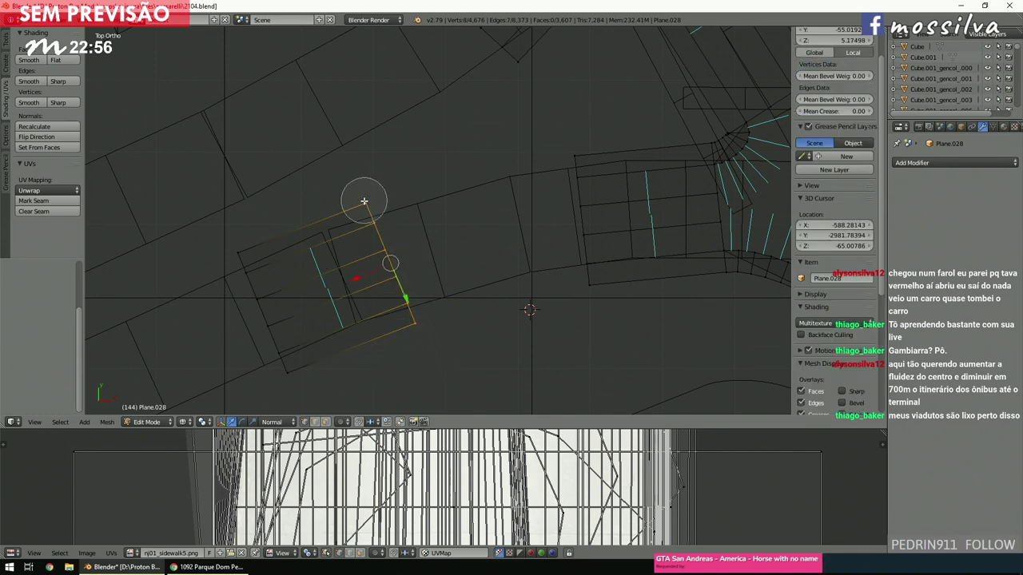
mouse_move(607, 198)
mouse_down()
mouse_move(584, 161)
mouse_move(607, 297)
mouse_up()
right_click(608, 297)
key(space)
click(662, 317)
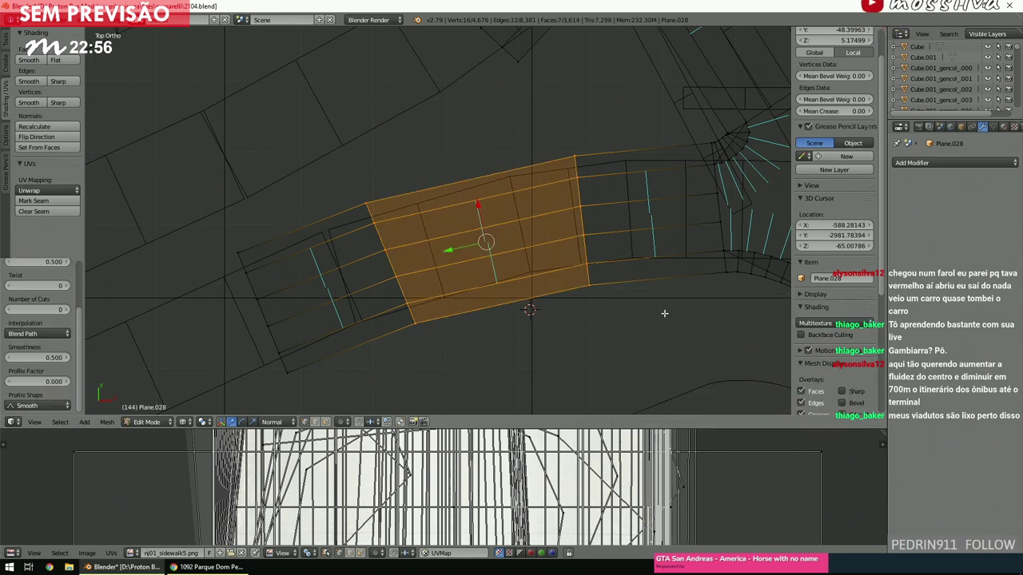
click(55, 310)
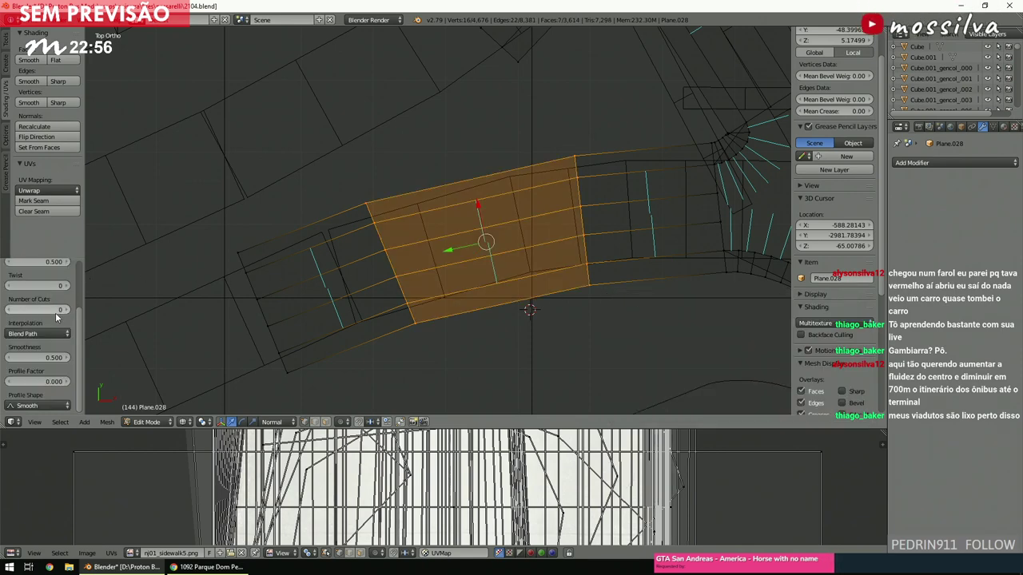
text(3)
key(Return)
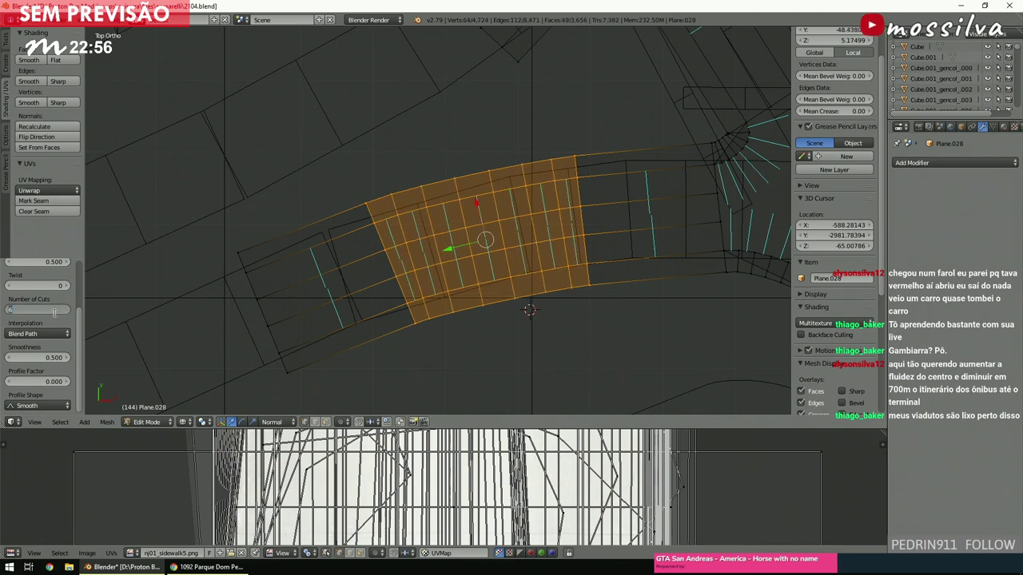
scroll(492, 279, up, 2)
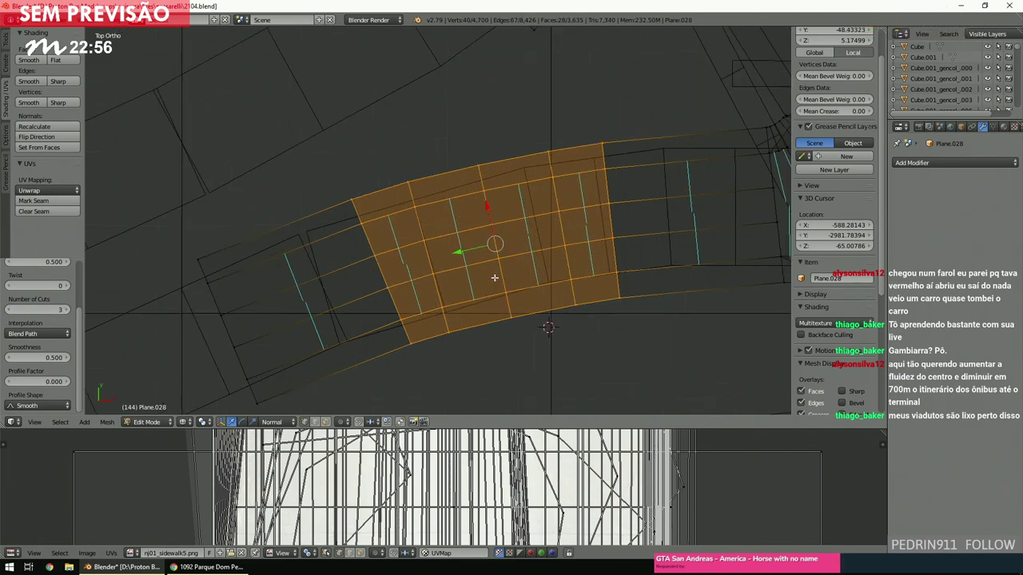
Duplicate the upper road strip, rotate the copy and place it along the upper street.
key(a)
shift+scroll(494, 277, up, 4)
ctrl+scroll(494, 277, up, 3)
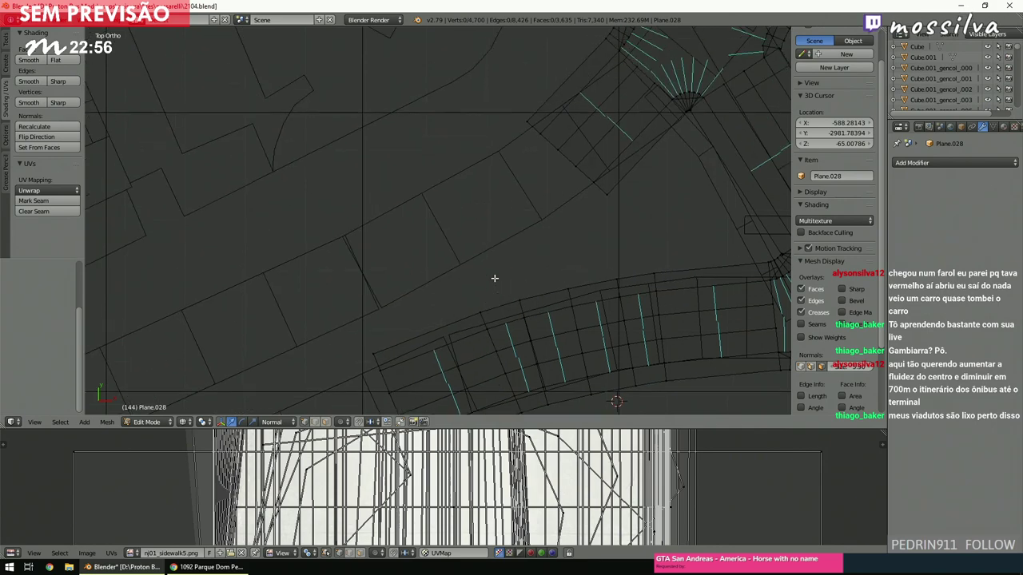
right_click(569, 148)
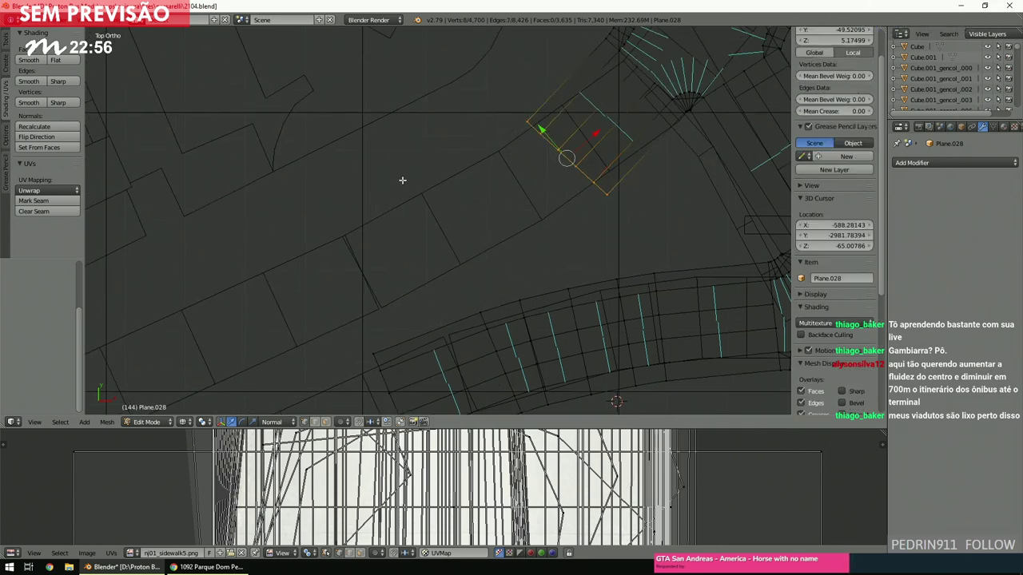
key(ctrl+l)
key(shift+d)
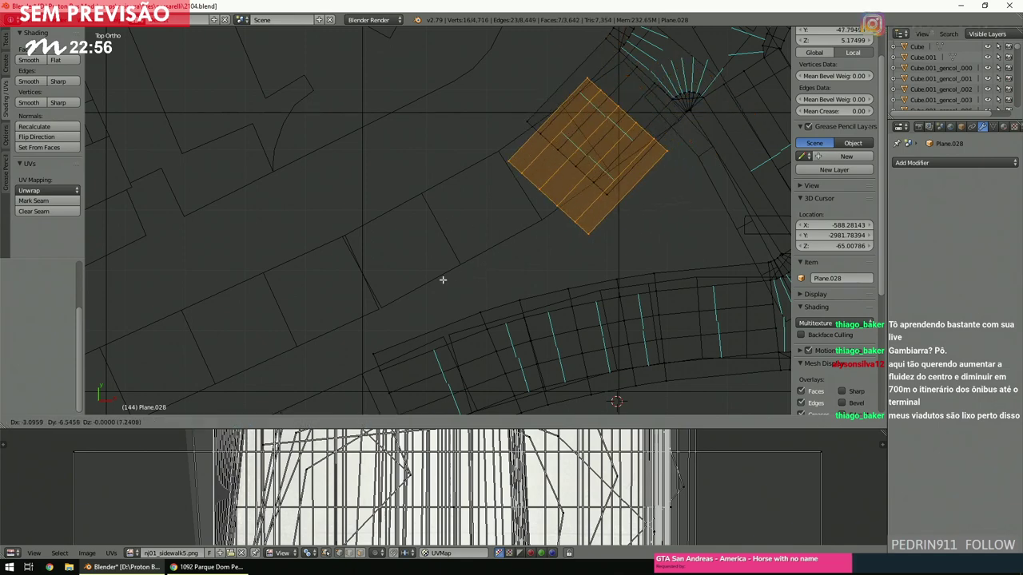
click(297, 312)
key(r)
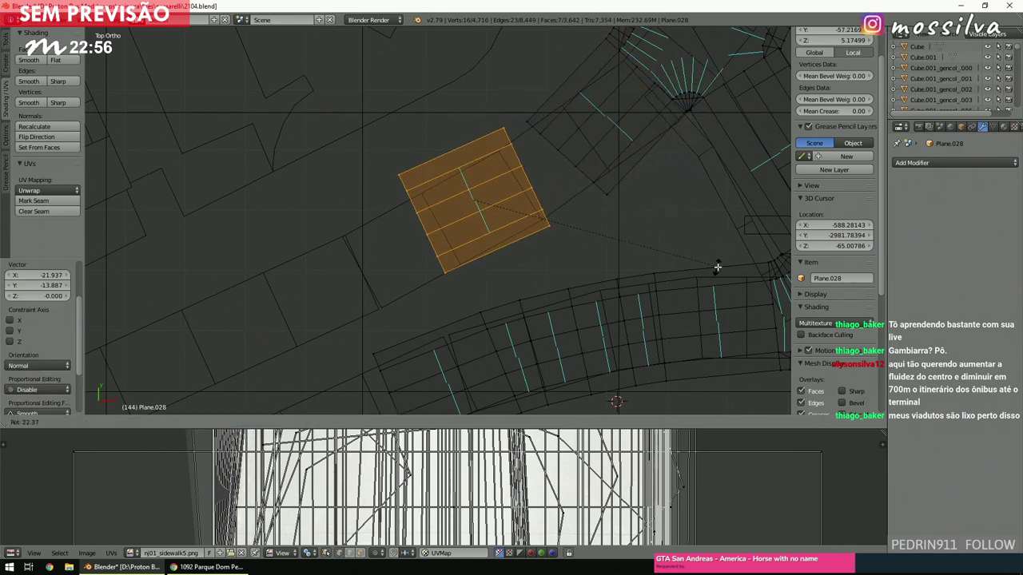
click(714, 267)
key(g)
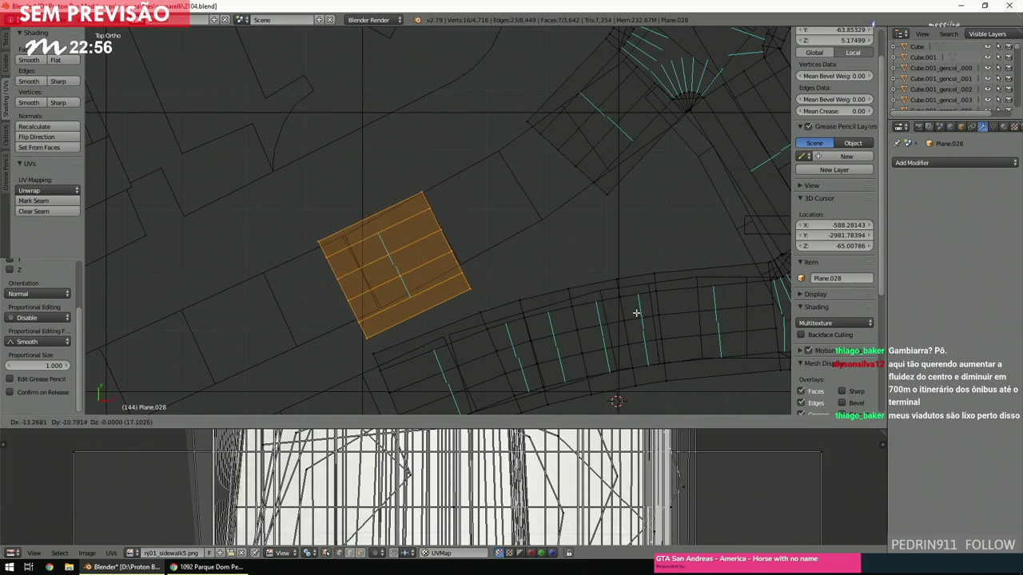
click(635, 309)
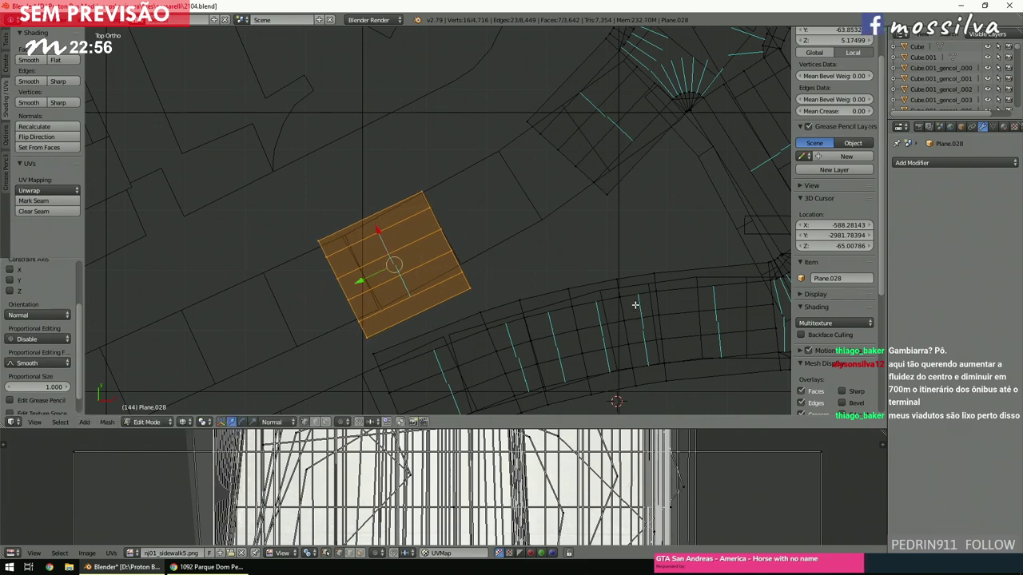
Select the facing edges of both strips and try Bridge Edge Loops on them twice.
key(a)
key(c)
drag(623, 229, 527, 120)
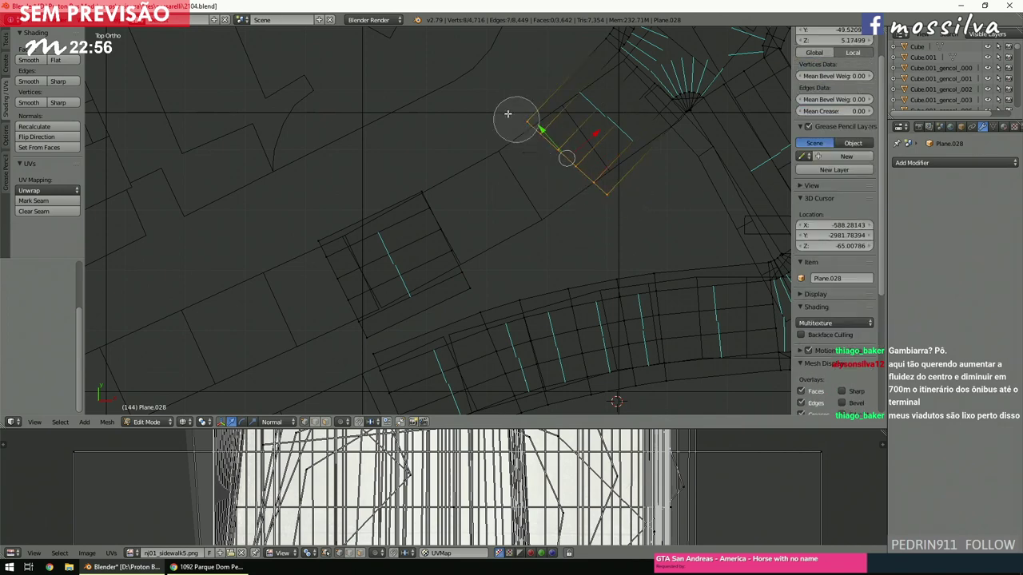
mouse_move(457, 170)
mouse_down()
mouse_move(443, 193)
mouse_move(479, 241)
mouse_move(488, 279)
mouse_move(426, 210)
mouse_up()
right_click(426, 211)
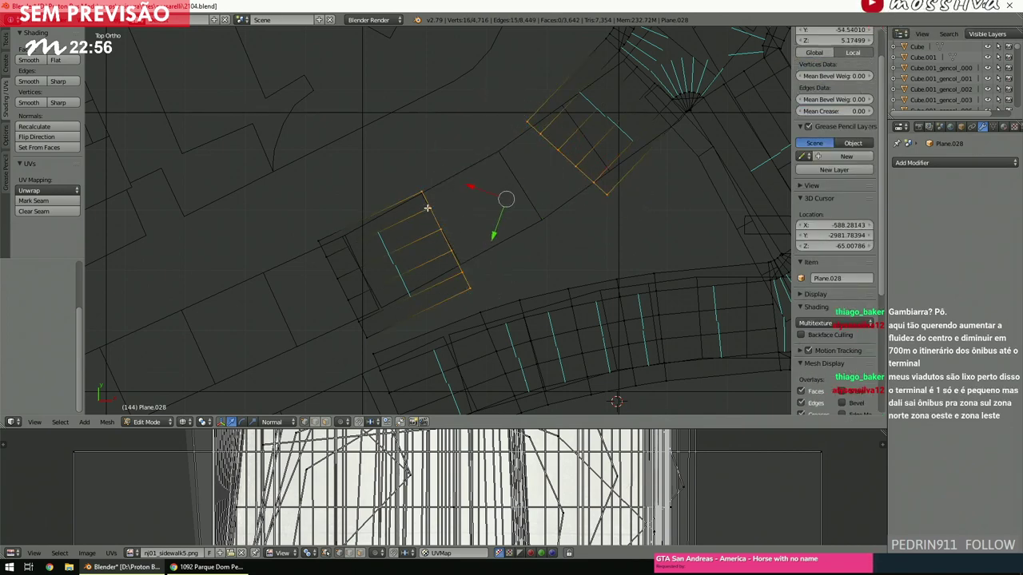
key(space)
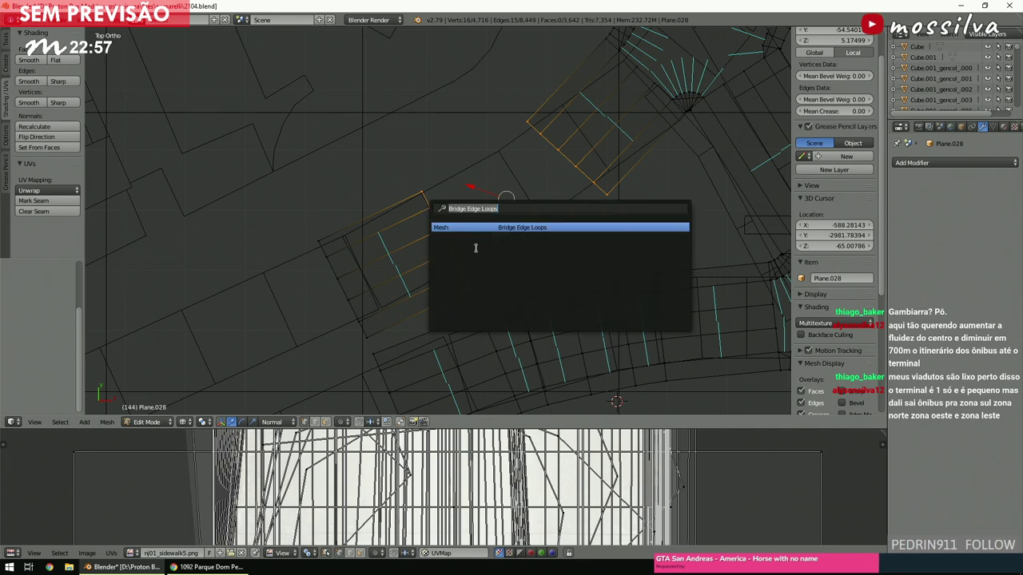
click(490, 230)
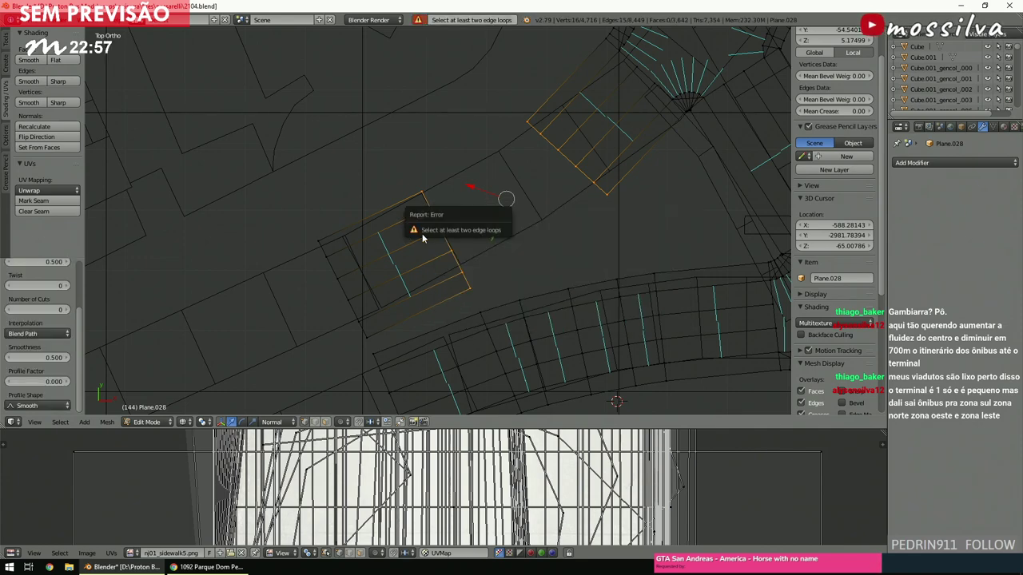
key(a)
key(c)
mouse_move(594, 192)
mouse_down()
mouse_move(559, 165)
mouse_move(475, 155)
mouse_move(432, 222)
mouse_move(469, 279)
mouse_up()
right_click(466, 279)
key(space)
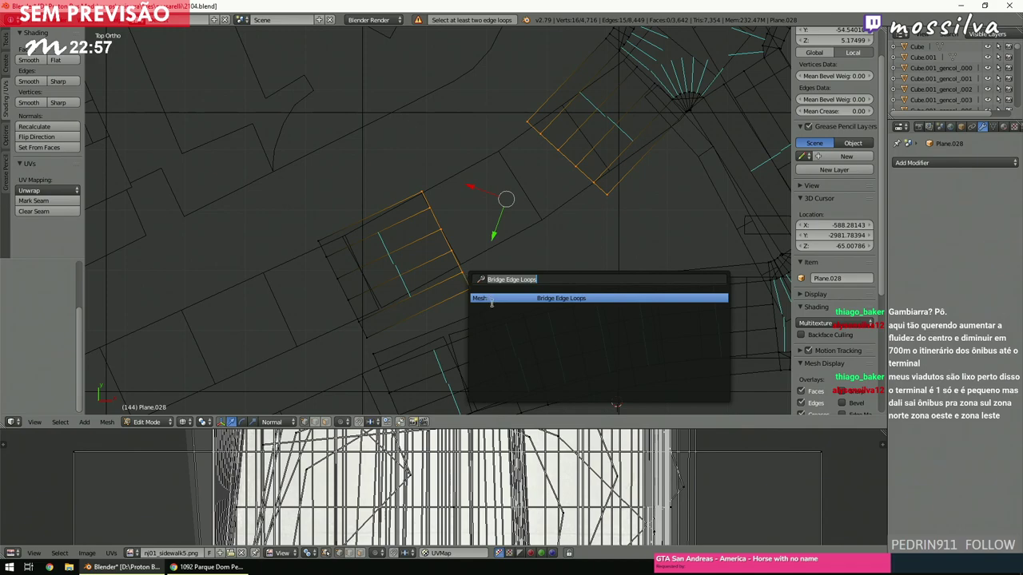
click(491, 302)
middle_drag(539, 248, 542, 258)
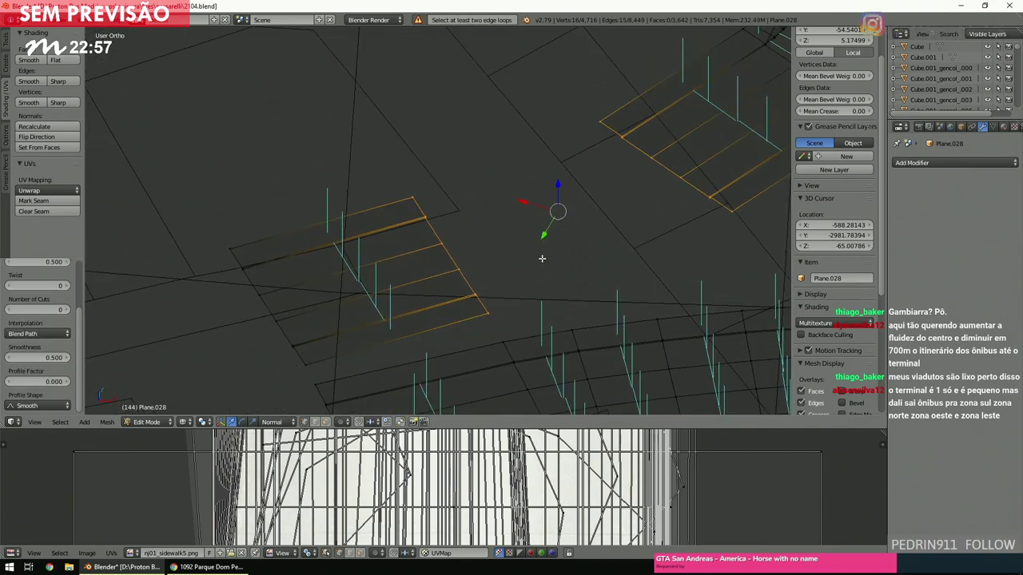
Undo the duplicated strip and failed selections, returning to the top-down view.
key(a)
scroll(539, 265, up, 2)
scroll(539, 266, down, 2)
key(ctrl+z)
key(ctrl+shift+z)
key(ctrl+z)
scroll(538, 266, up, 2)
key(ctrl+z)
key(ctrl+z)
key(KP_Decimal)
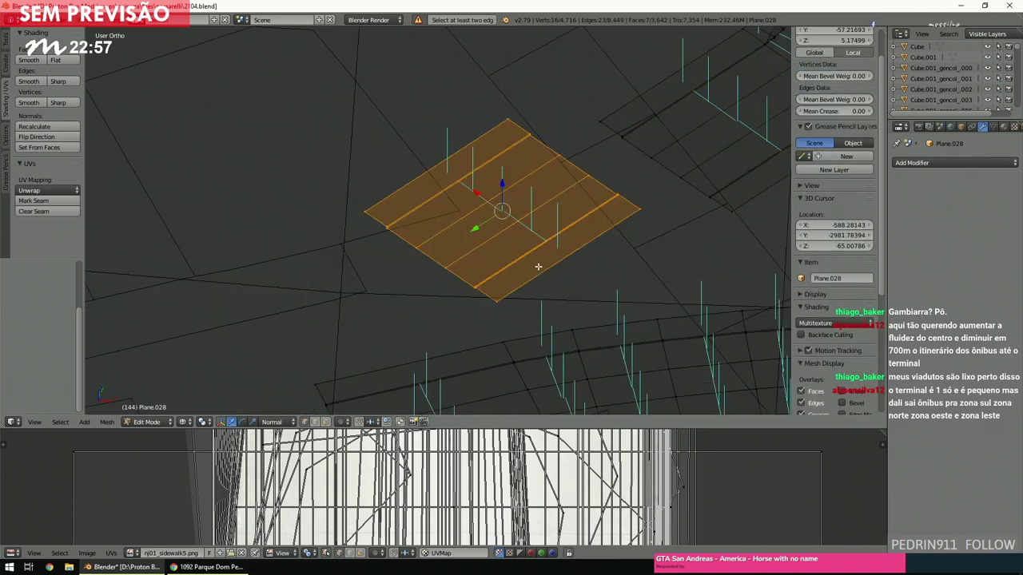
key(ctrl+z)
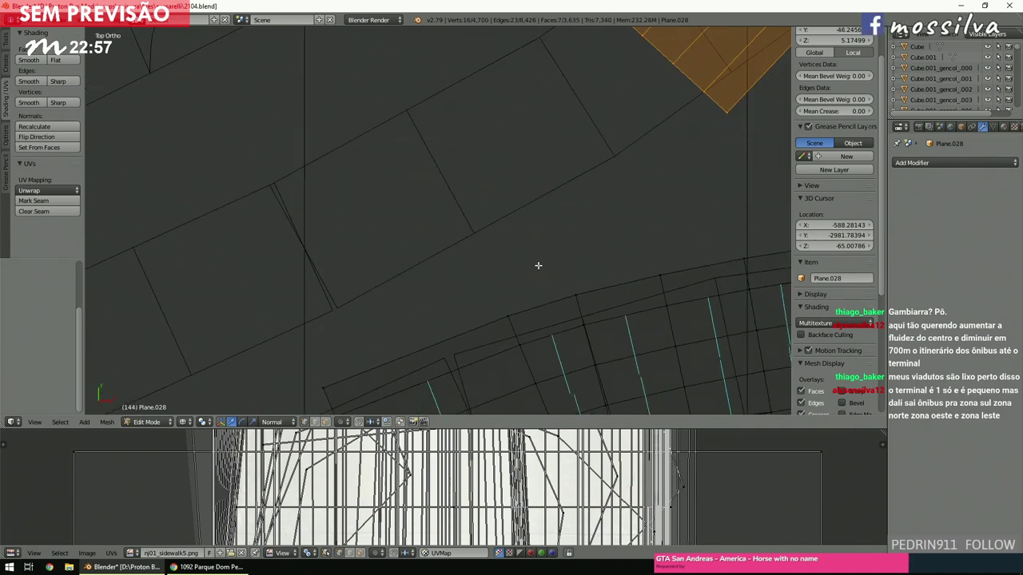
key(ctrl+z)
key(KP_7)
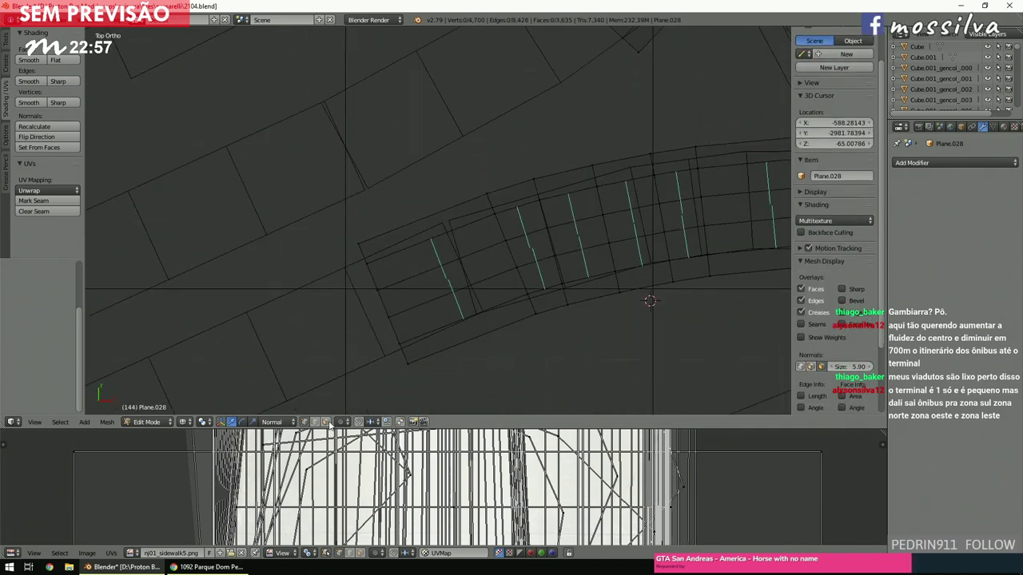
Brush-select the small road plane, shift it up-left and rotate it into line.
key(c)
drag(411, 228, 481, 352)
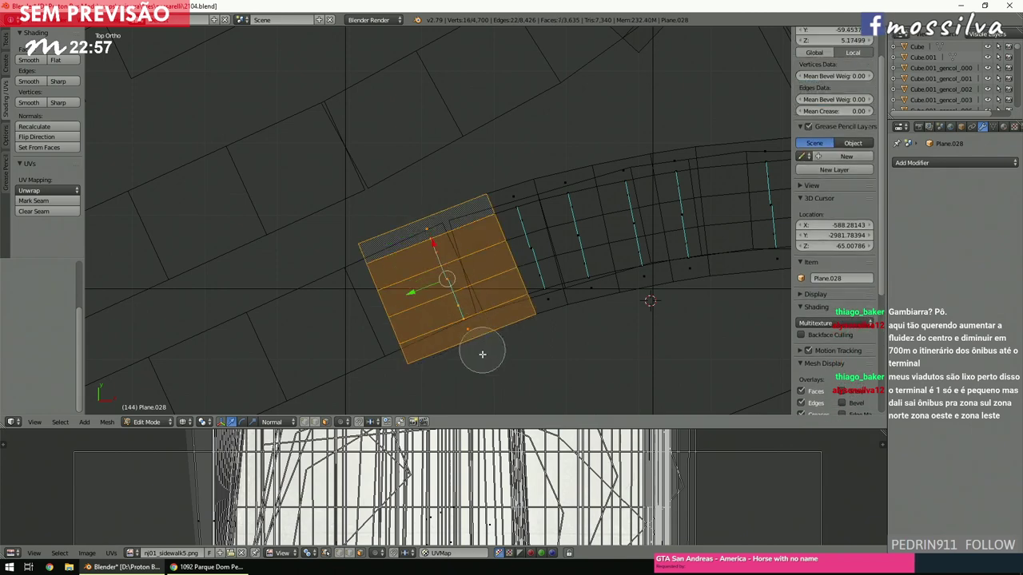
key(Escape)
key(g)
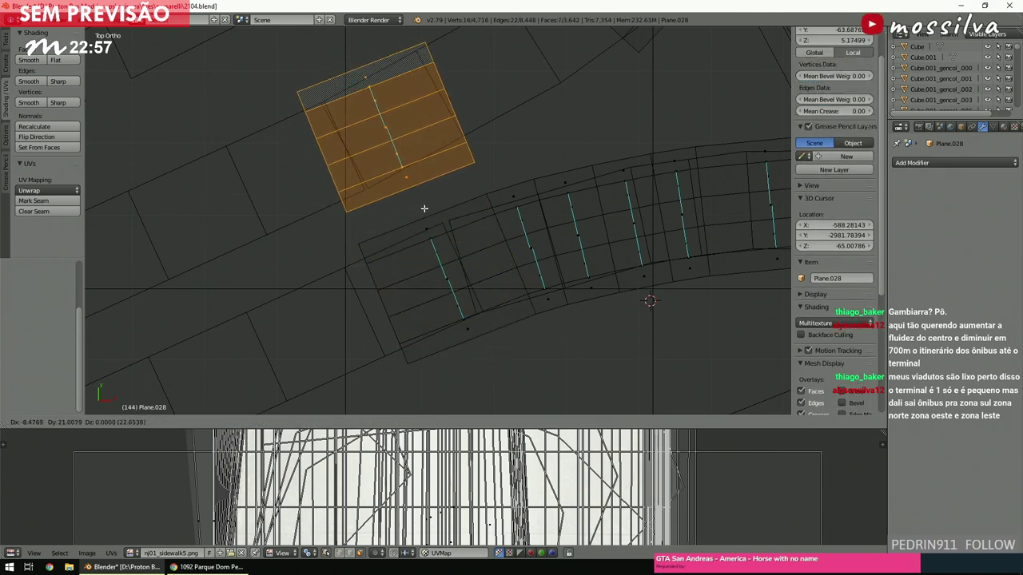
click(424, 210)
key(r)
click(590, 243)
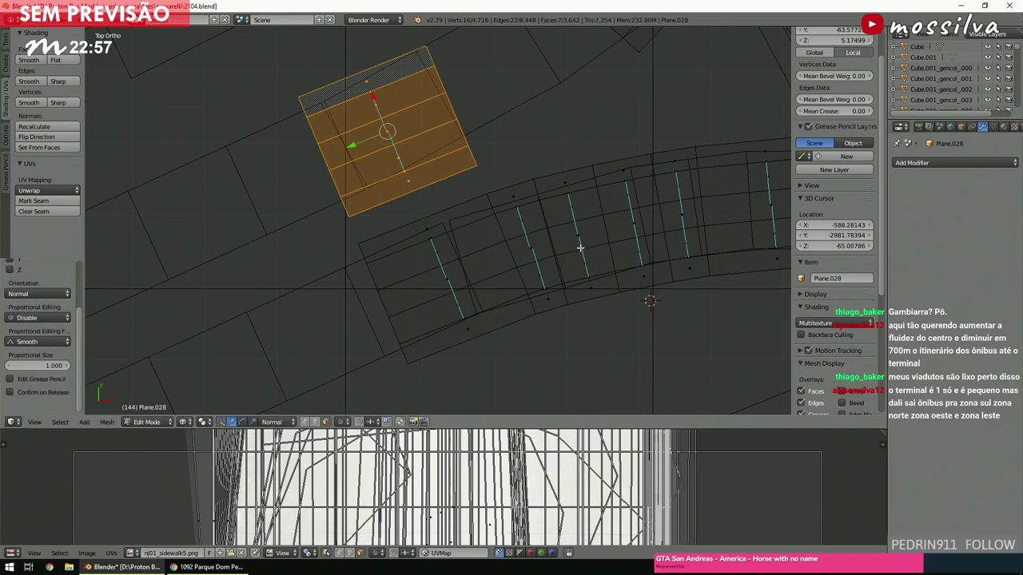
key(a)
ctrl+scroll(543, 248, up, 5)
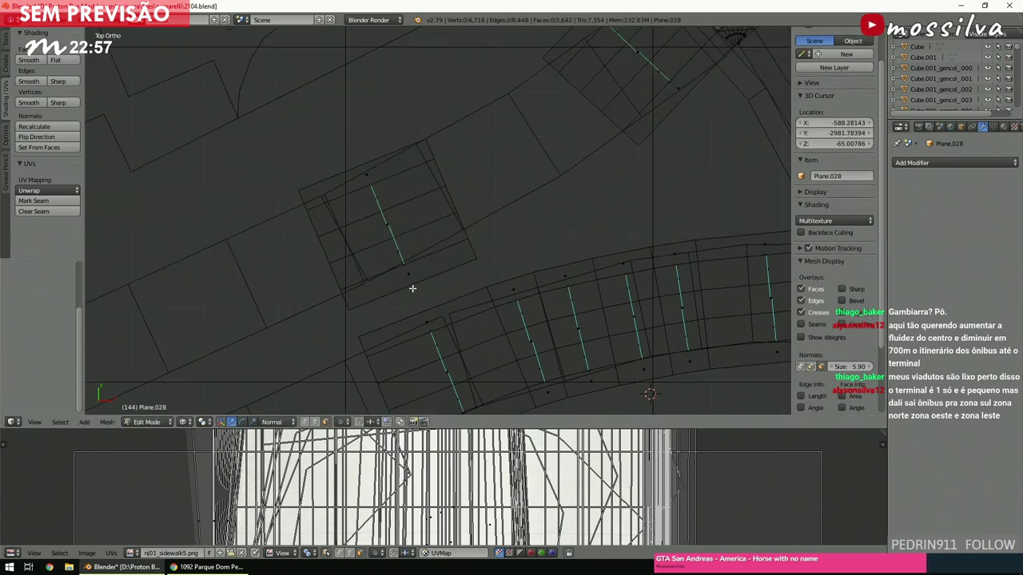
right_click(411, 287)
key(a)
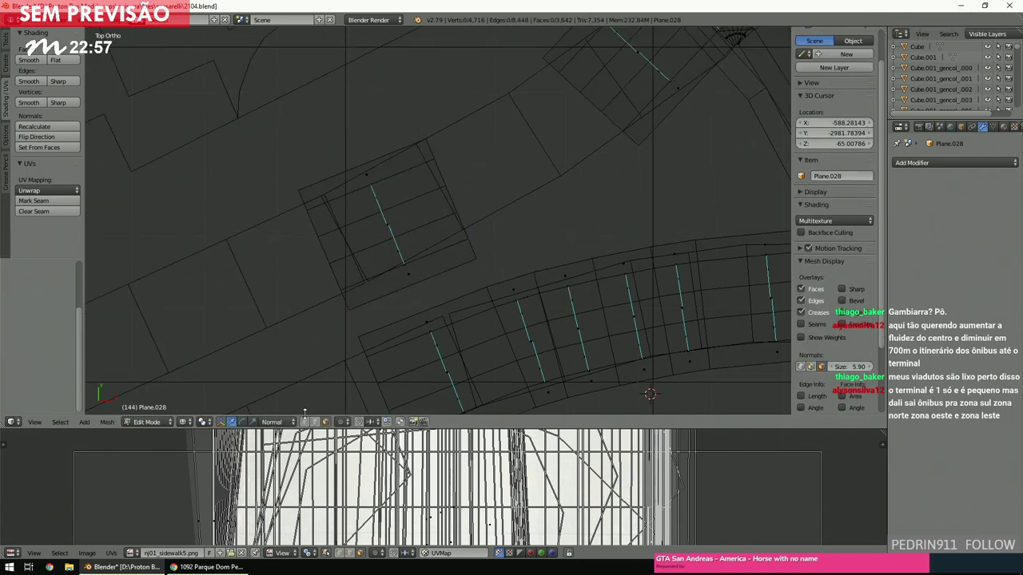
shift+scroll(463, 302, up, 4)
Select both planes' faces and bridge them with Bridge Edge Loops using 3 cuts.
key(c)
mouse_move(474, 327)
mouse_down()
mouse_move(426, 209)
mouse_move(632, 211)
mouse_move(652, 226)
mouse_move(522, 112)
mouse_up()
right_click(535, 157)
key(space)
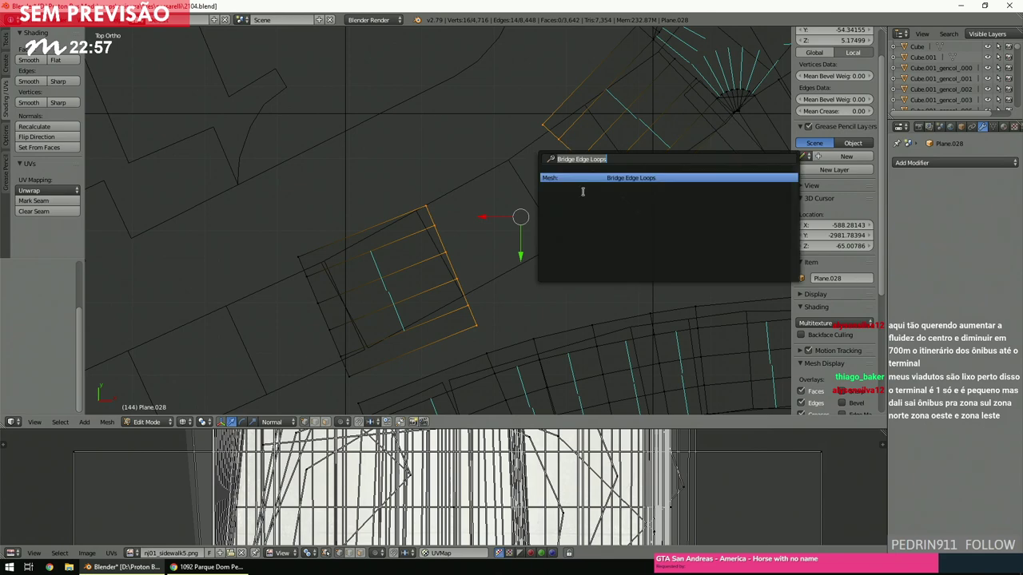
click(589, 178)
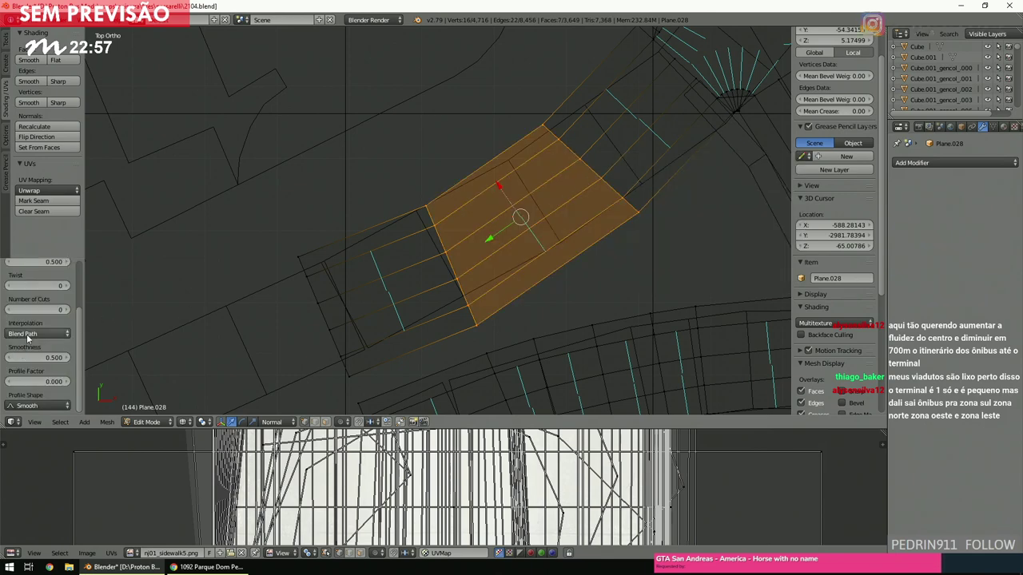
click(36, 310)
text(3)
key(Return)
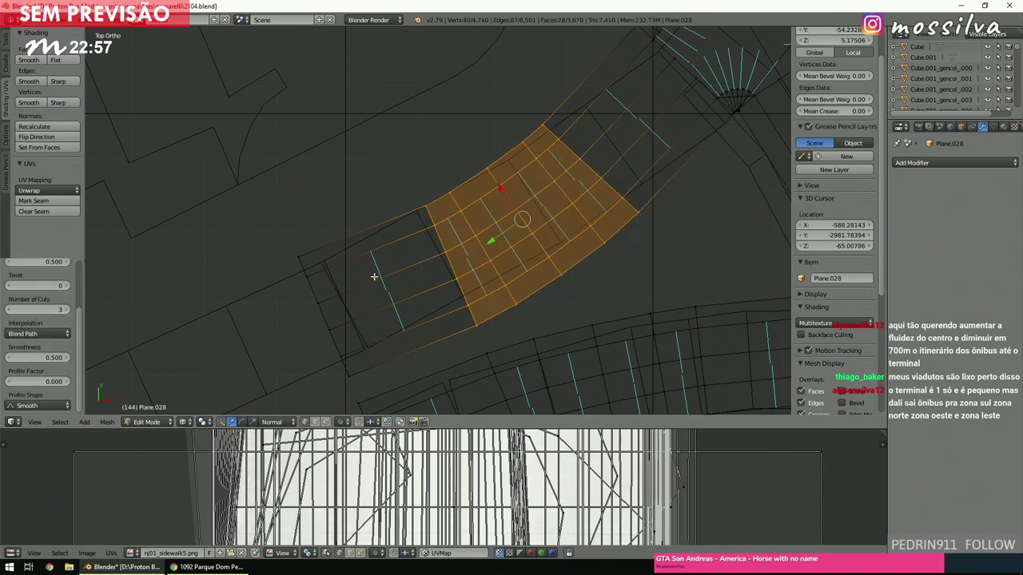
Pan to the next road pieces and select both road blocks' faces.
key(a)
scroll(371, 276, up, 3)
shift+middle_drag(382, 274, 360, 360)
shift+scroll(424, 317, down, 3)
mouse_move(545, 350)
mouse_down()
mouse_move(579, 338)
mouse_move(451, 69)
mouse_up()
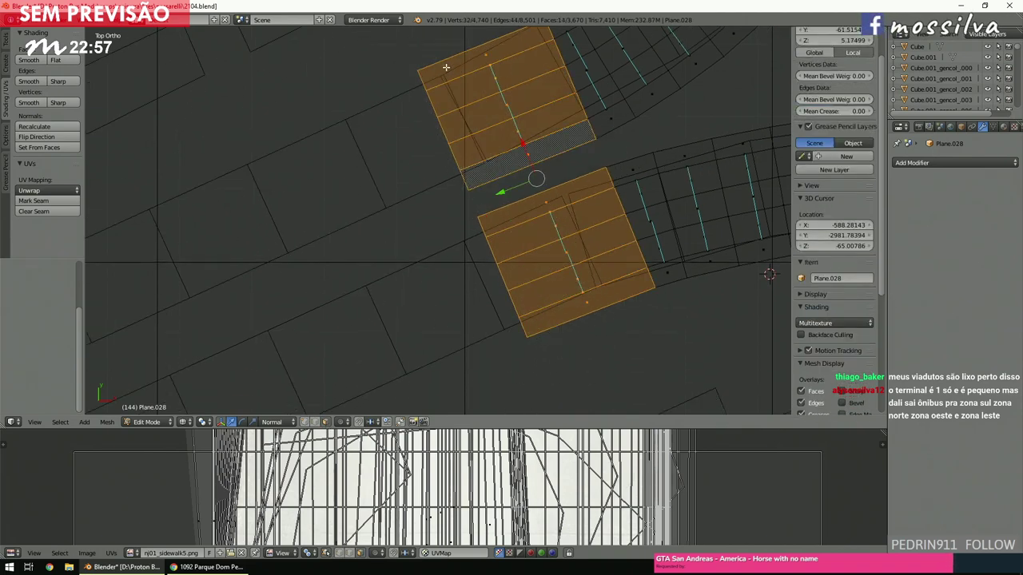
click(206, 566)
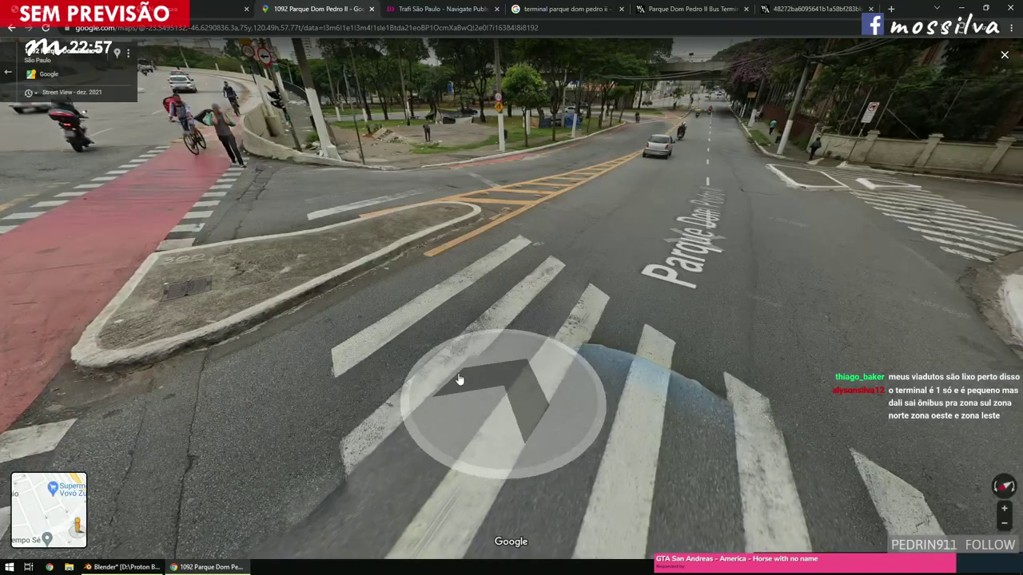
click(502, 385)
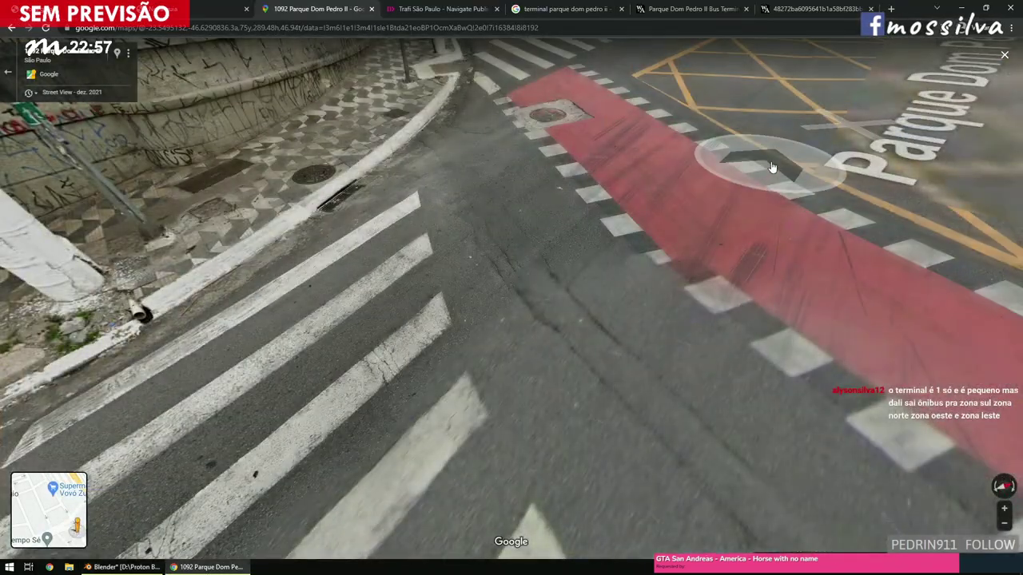
click(773, 168)
click(693, 296)
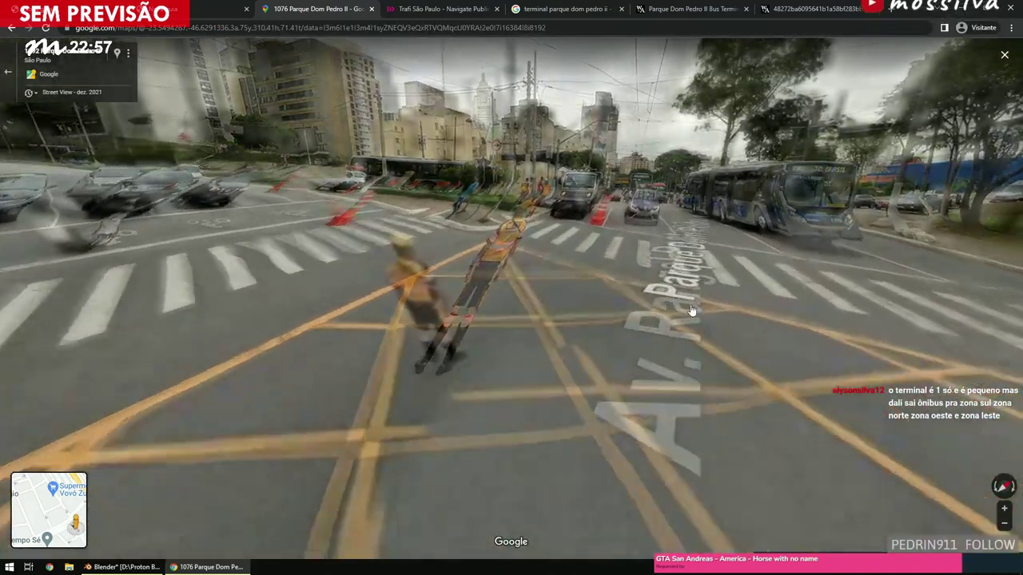
click(703, 291)
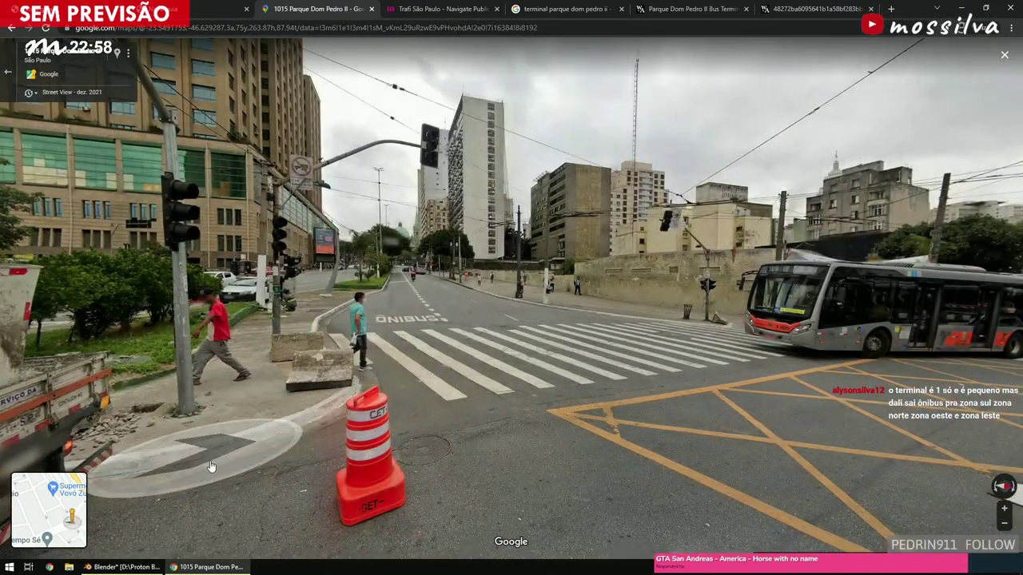
Return to Blender and bring the selected road blocks into view.
click(148, 569)
scroll(491, 293, down, 5)
shift+middle_drag(501, 288, 602, 244)
Reposition the road blocks and frame them, undoing a trial move along Y.
key(g)
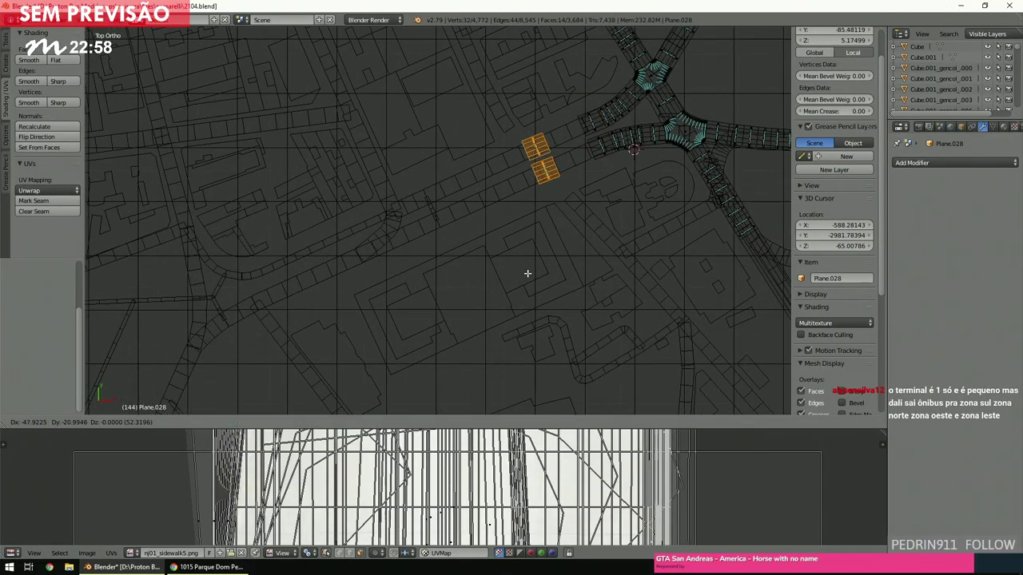
click(447, 305)
key(KP_Decimal)
scroll(468, 276, down, 3)
ctrl+scroll(468, 276, down, 4)
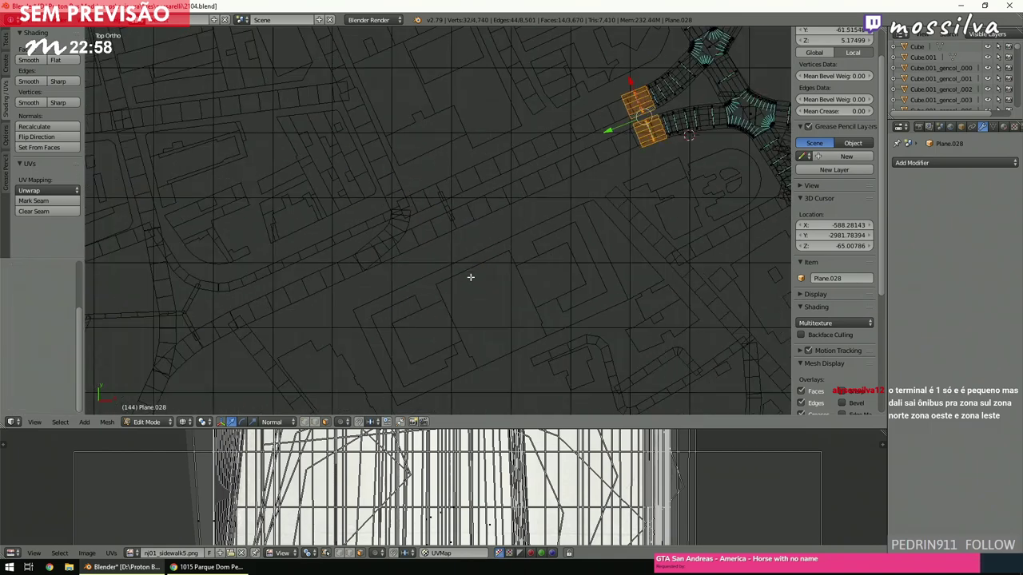
shift+scroll(500, 260, up, 1)
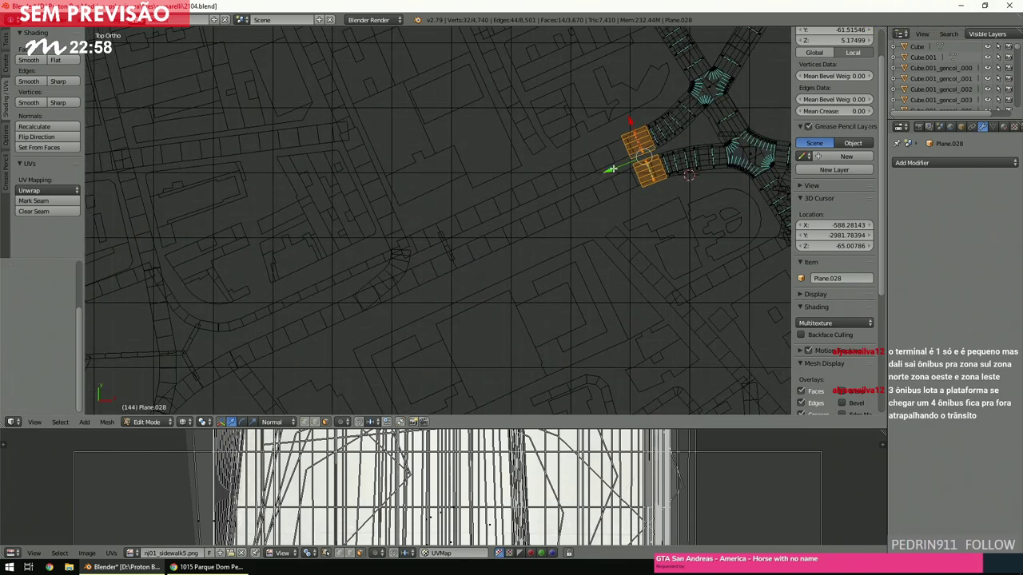
scroll(816, 152, up, 2)
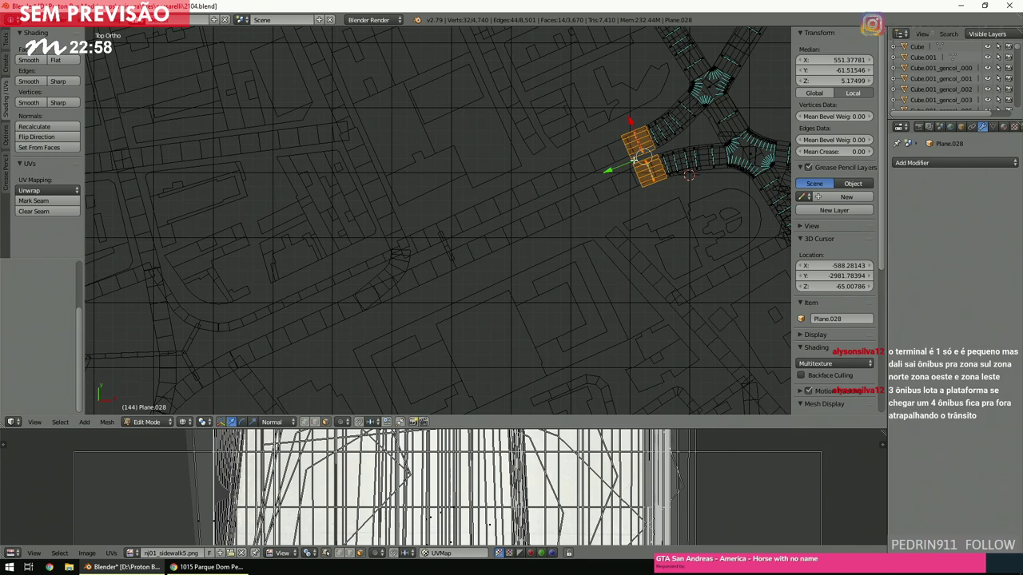
key(g)
key(y)
key(y)
click(572, 185)
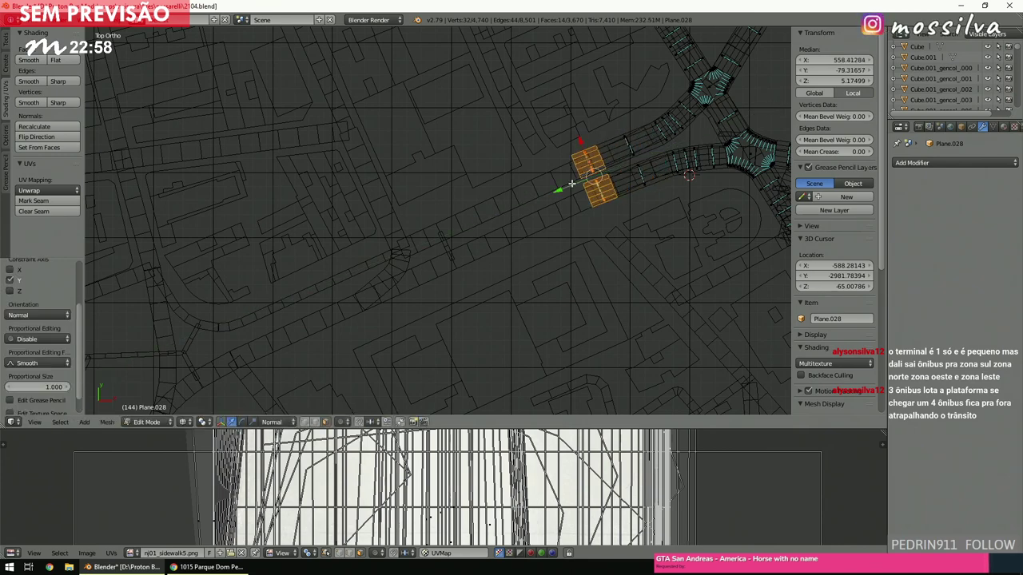
key(ctrl+z)
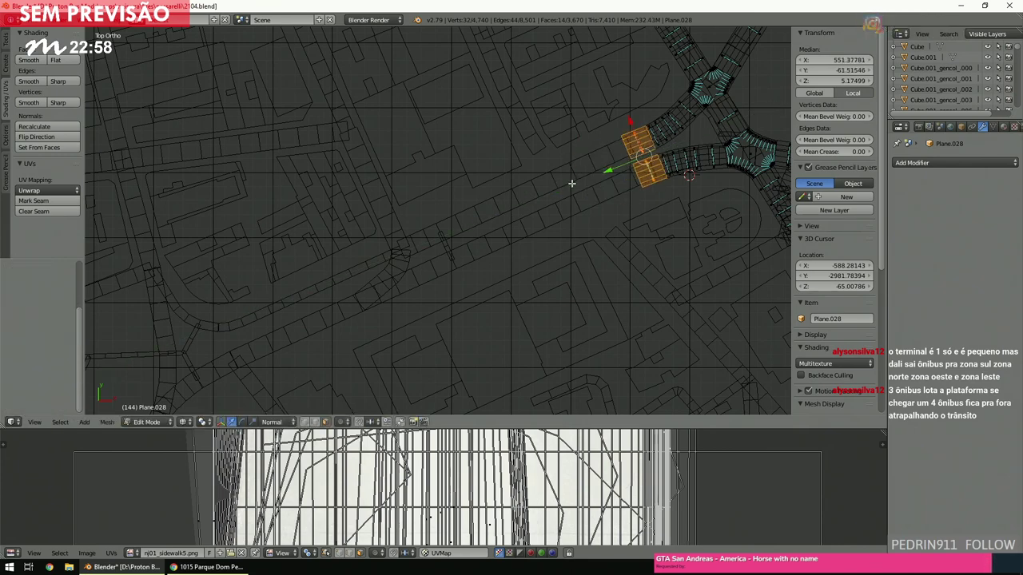
Nudge the road blocks slightly along the X axis after cancelling other moves.
key(g)
key(y)
key(y)
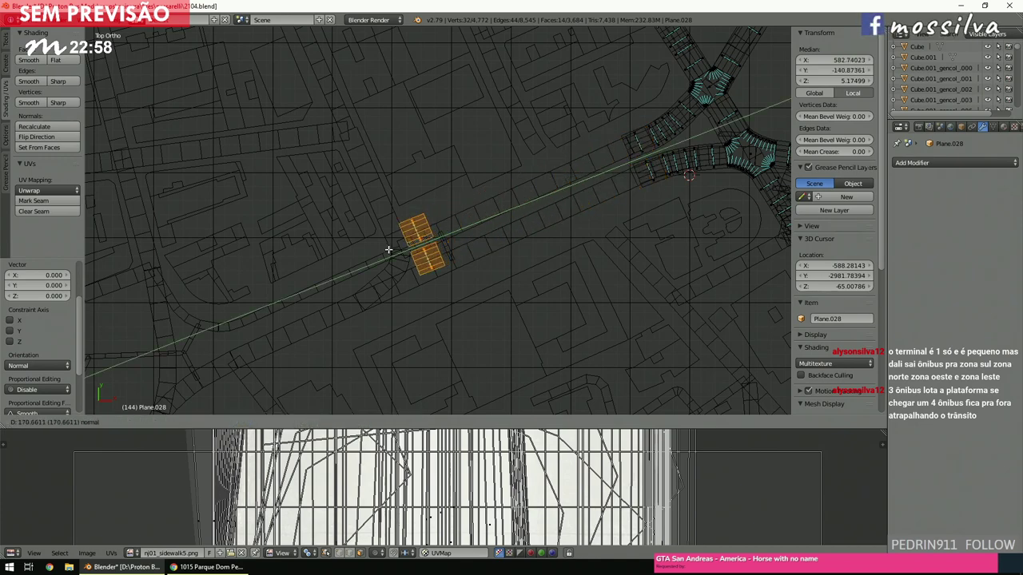
key(Escape)
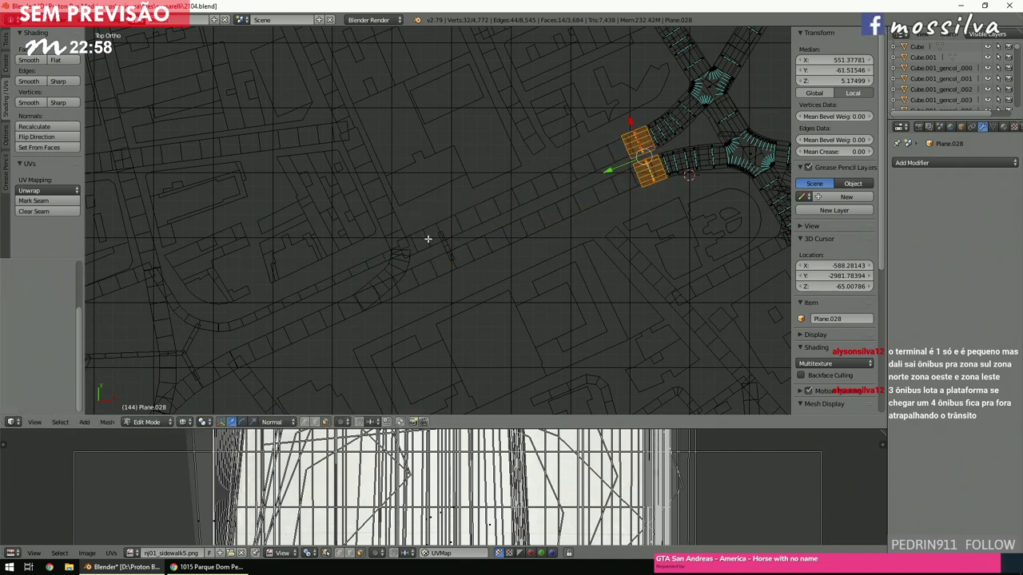
ctrl+scroll(617, 213, down, 5)
scroll(618, 212, up, 8)
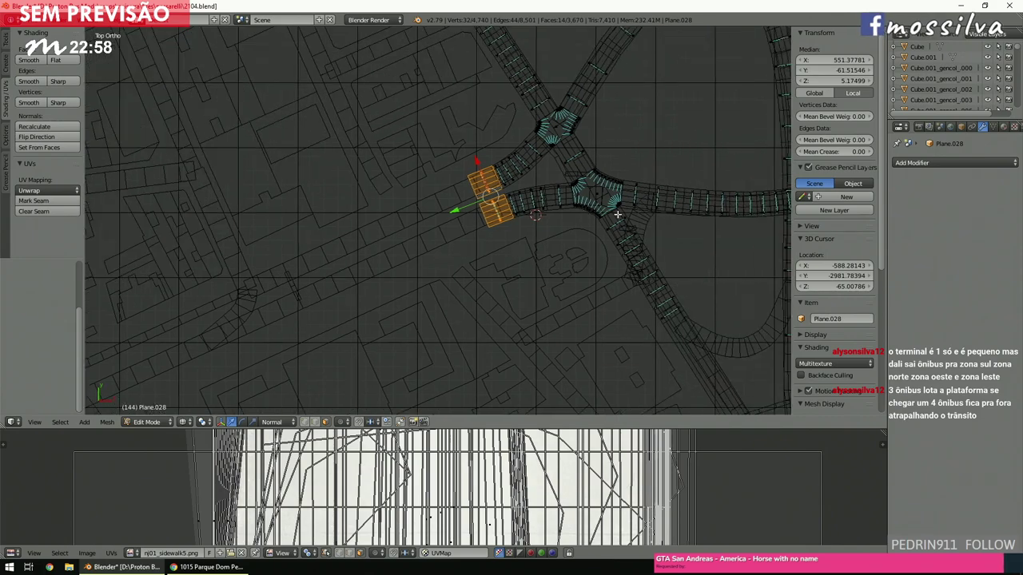
key(r)
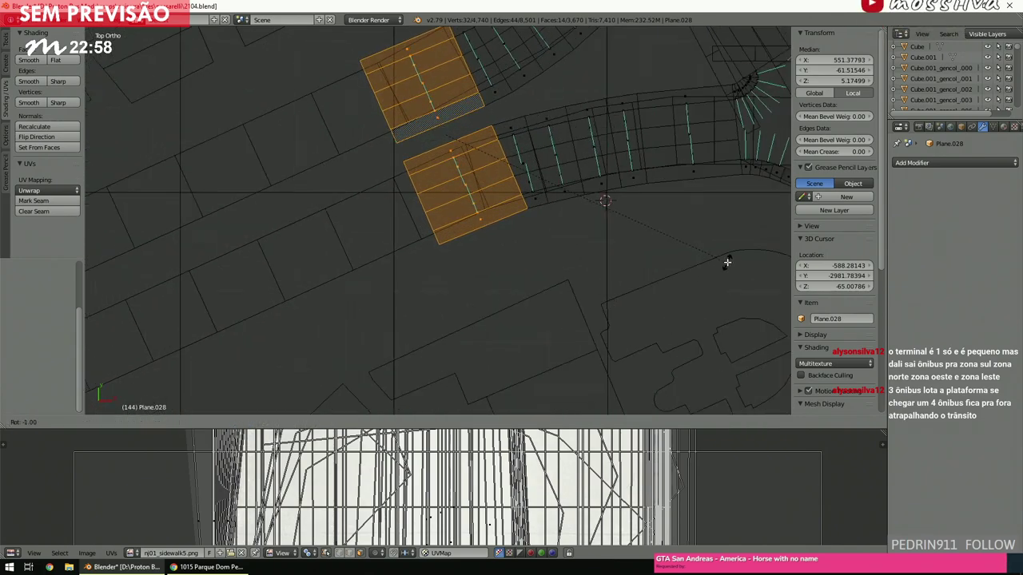
key(Escape)
key(g)
key(x)
key(x)
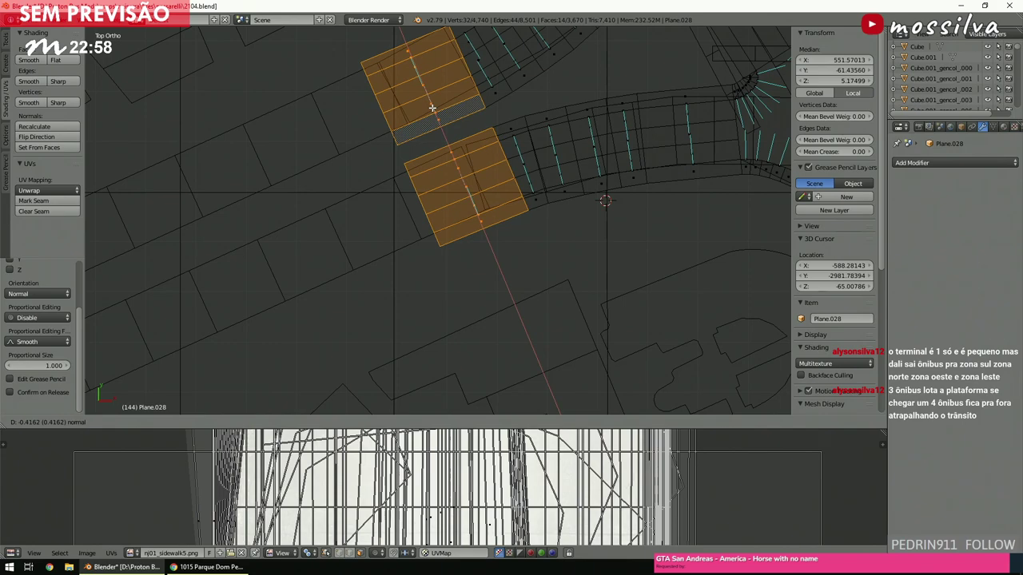
click(431, 104)
scroll(471, 194, down, 8)
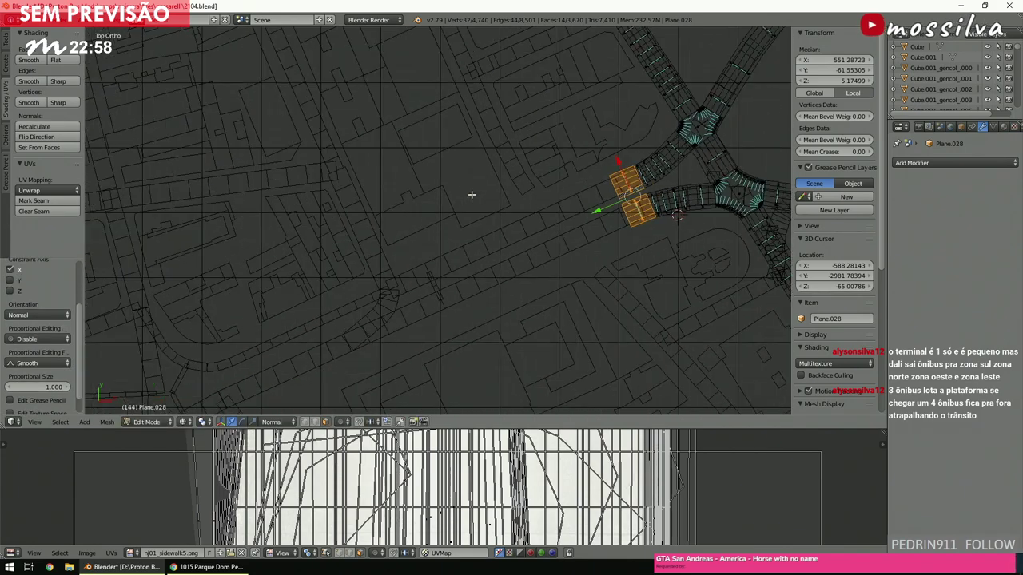
Duplicate the road blocks and slide the copy along Y further down the avenue.
key(shift+d)
key(Escape)
key(g)
key(y)
key(y)
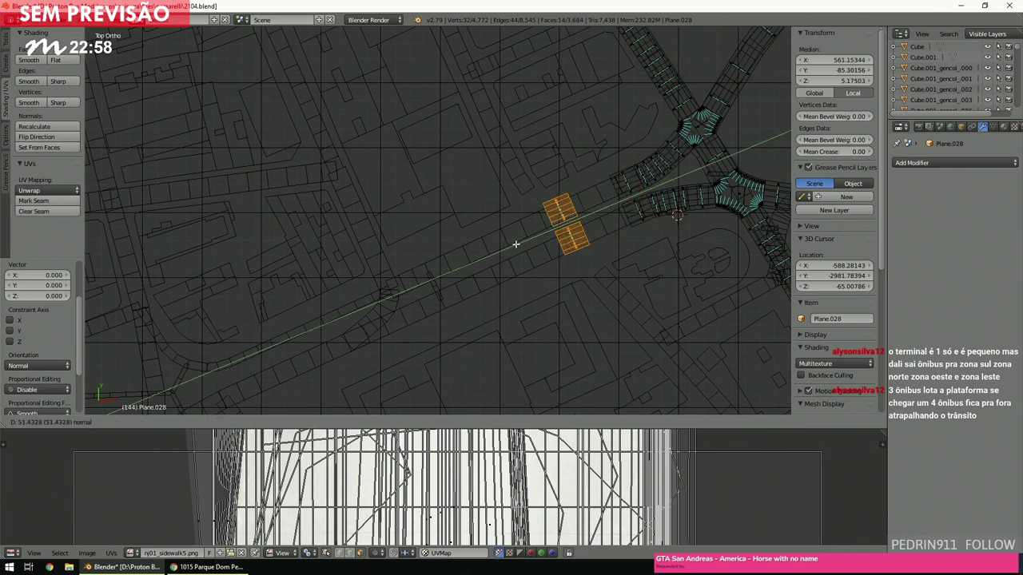
click(385, 287)
Raise the copied road blocks 7 units along Z.
middle_drag(497, 303, 509, 235)
key(g)
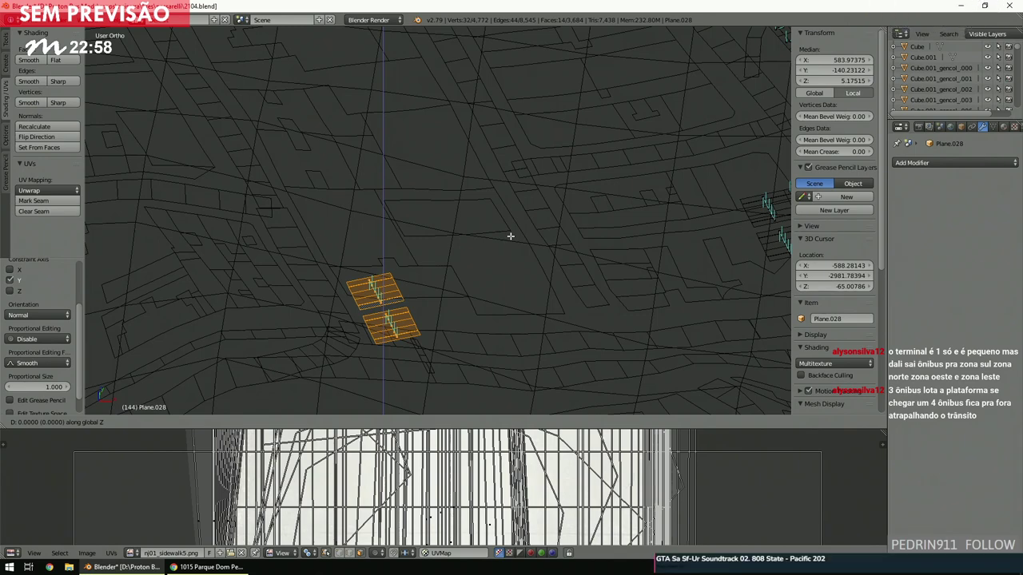
text(7)
key(Return)
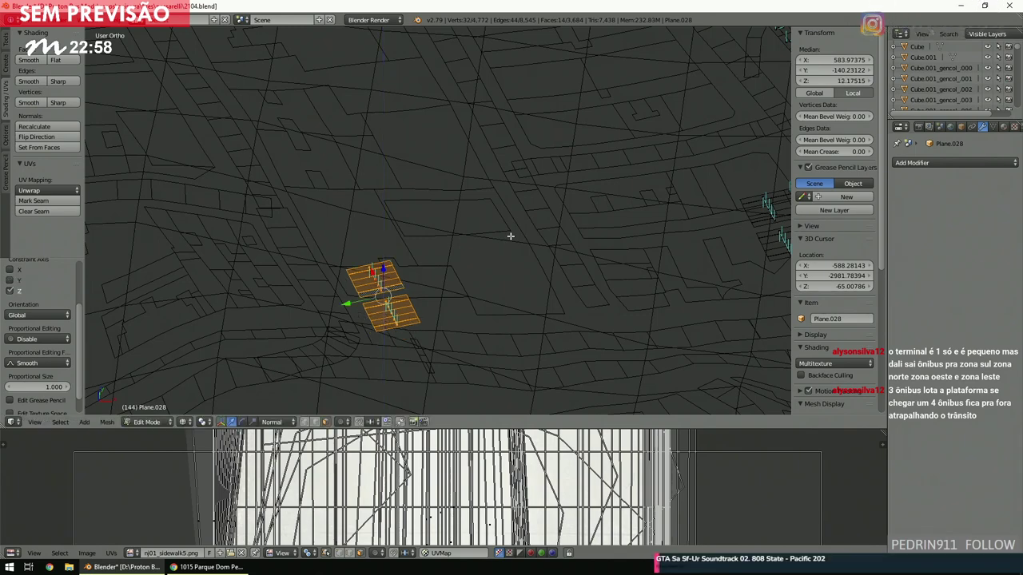
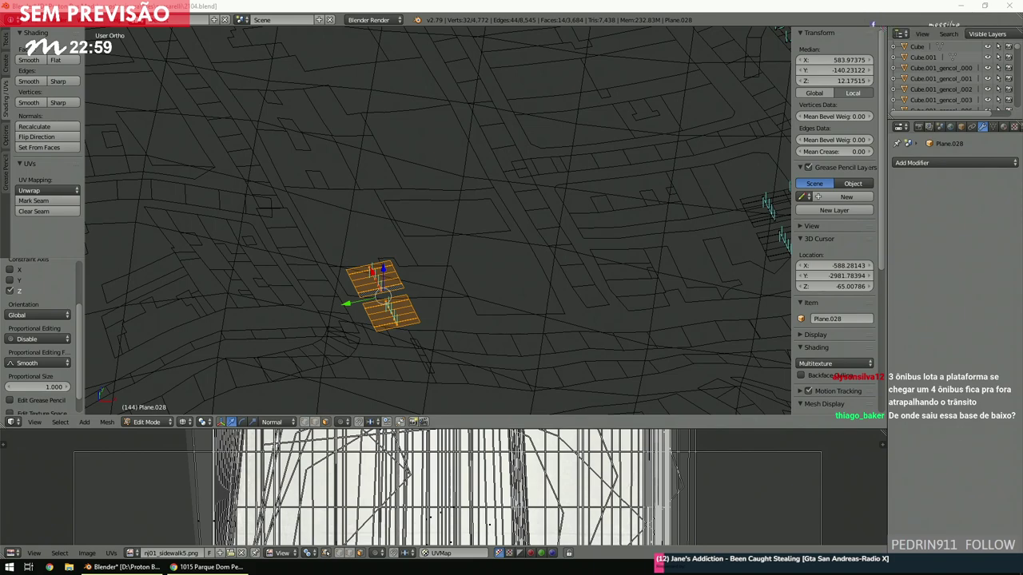
Show the city map in solid shading and deselect everything.
middle_drag(593, 263, 537, 282)
scroll(536, 282, down, 1)
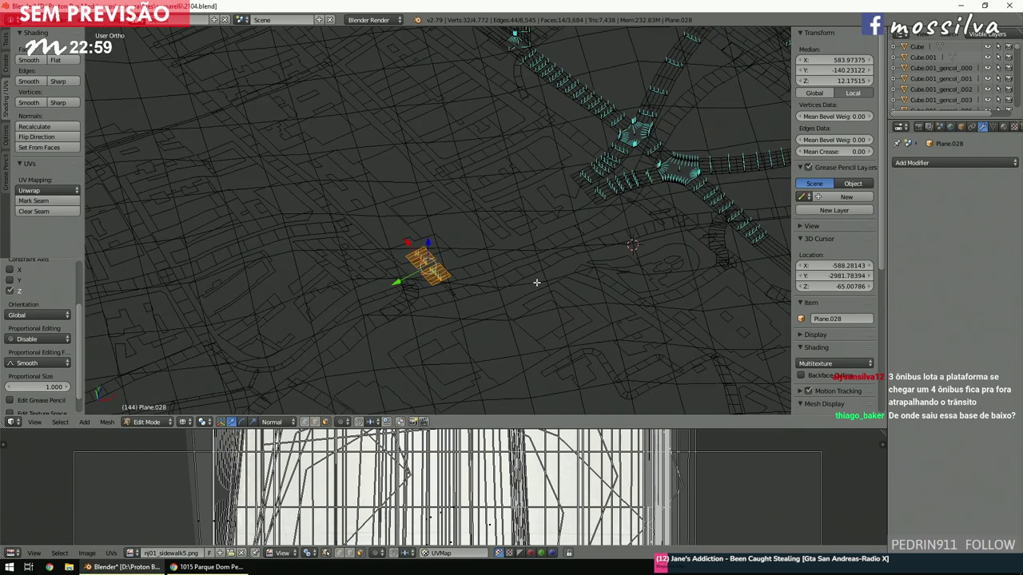
key(z)
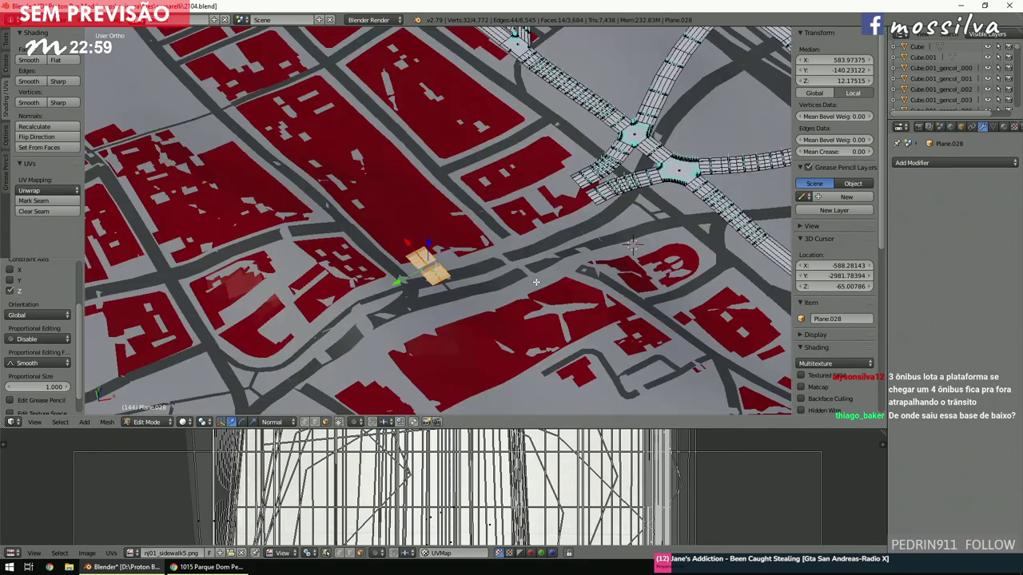
scroll(536, 282, down, 6)
middle_drag(536, 282, 495, 282)
scroll(496, 281, up, 6)
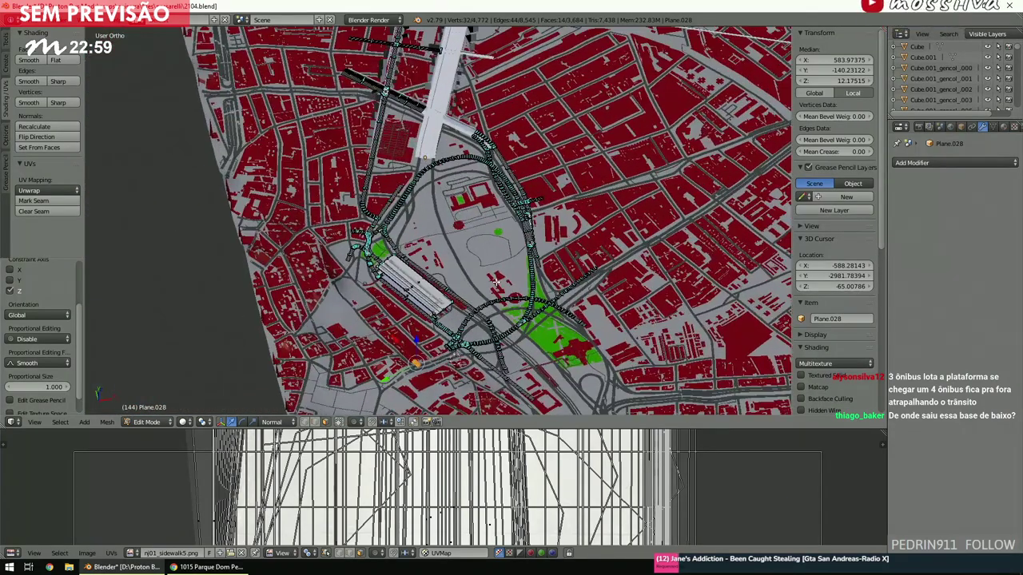
scroll(496, 281, up, 4)
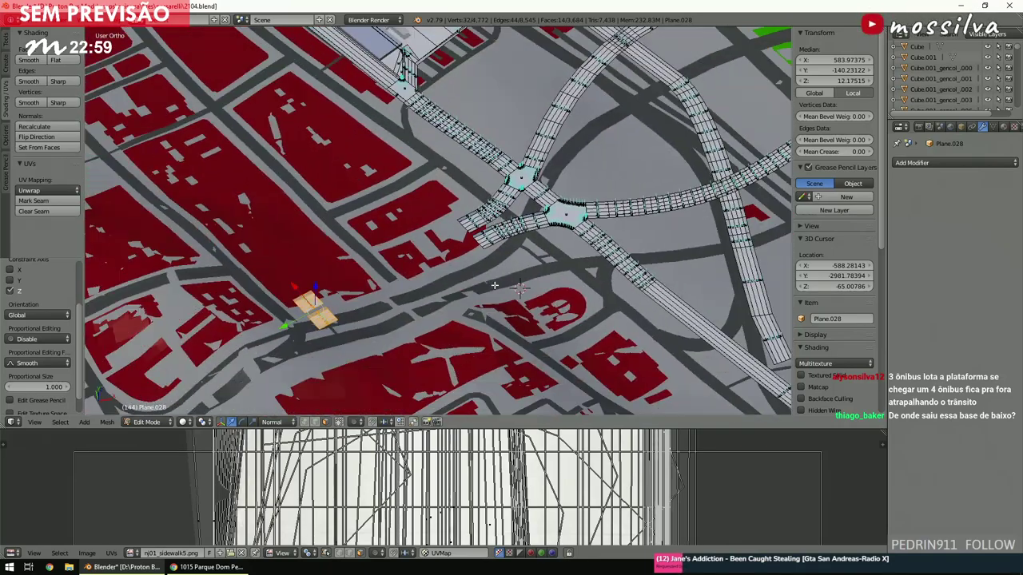
scroll(495, 285, up, 4)
key(a)
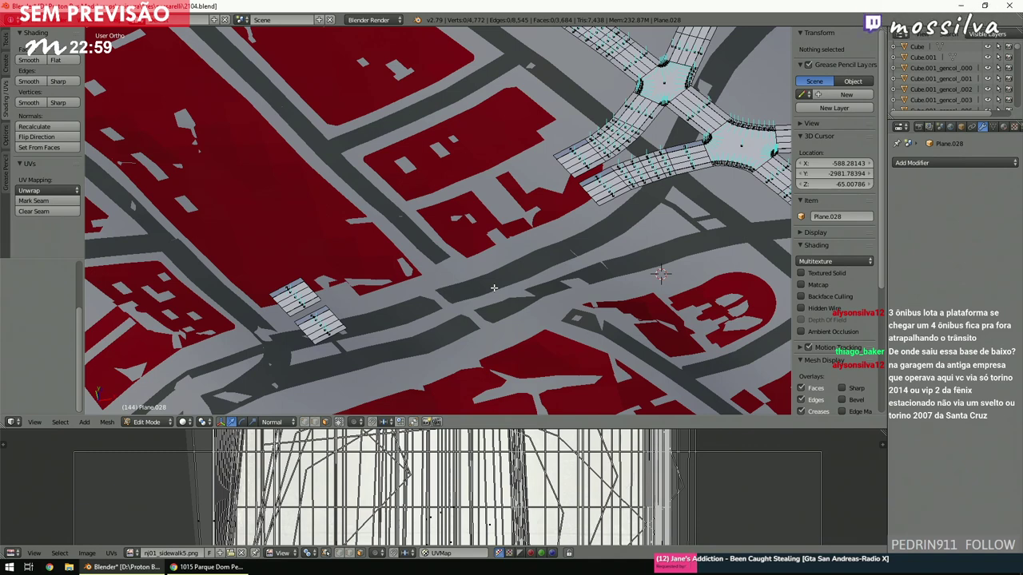
Circle-select the vertices at the open end of the intersection road.
scroll(492, 287, down, 5)
scroll(495, 300, up, 6)
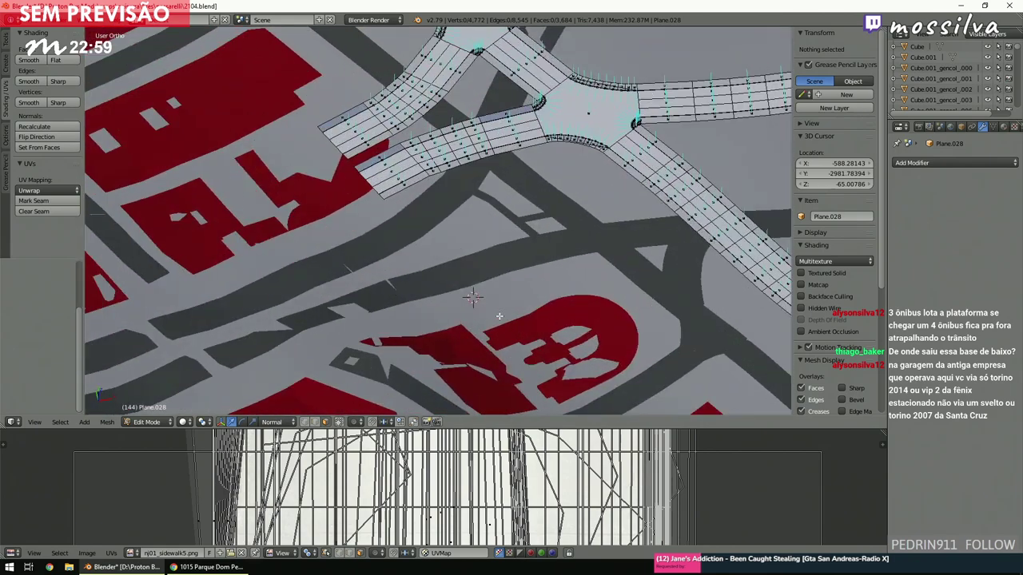
scroll(500, 316, down, 5)
scroll(479, 319, up, 3)
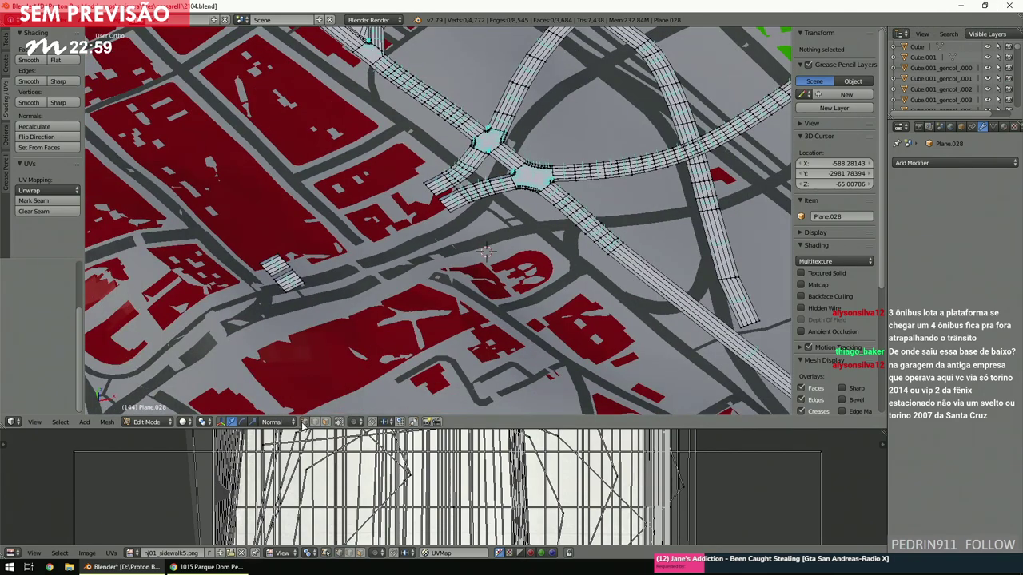
scroll(393, 312, up, 6)
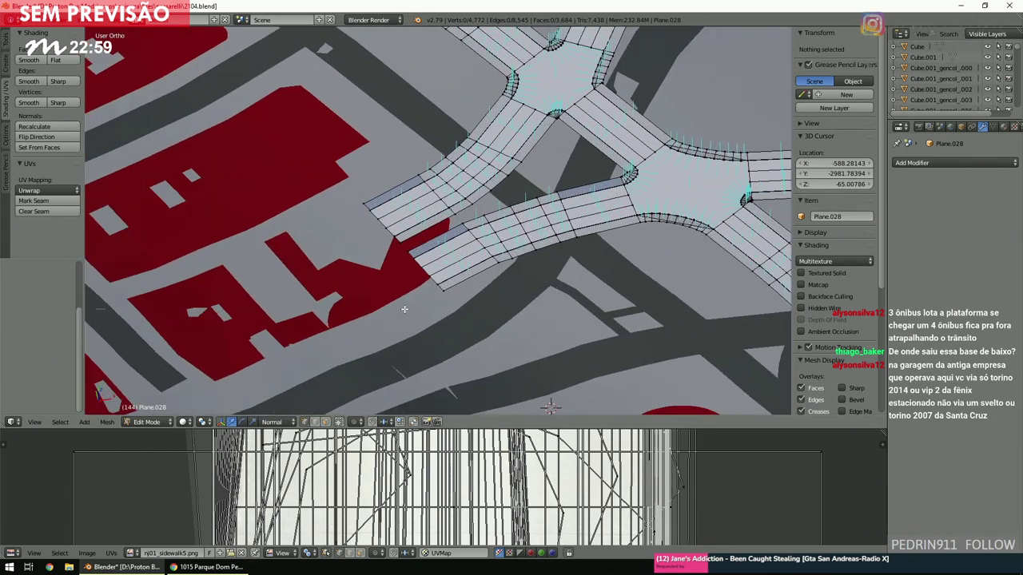
key(c)
click(422, 273)
key(Escape)
Add the lower short strip's edge to the selection with circle select.
scroll(446, 299, down, 4)
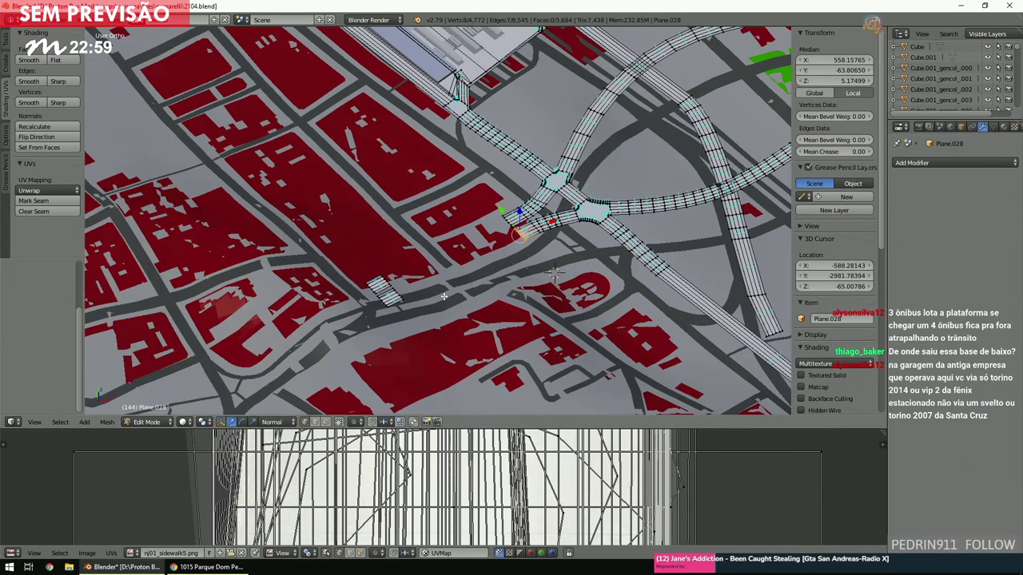
scroll(444, 301, up, 4)
scroll(446, 304, up, 2)
key(c)
click(453, 290)
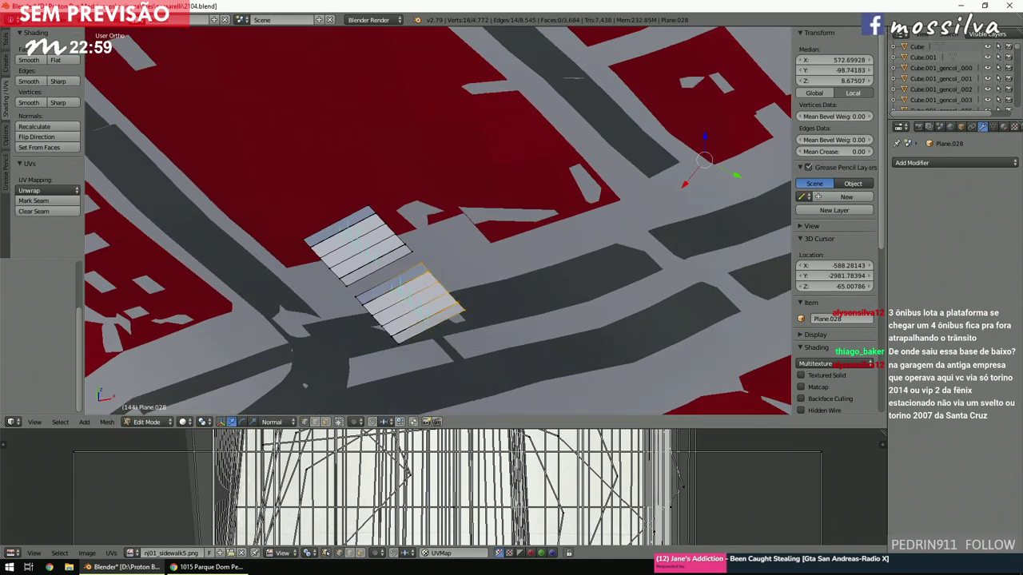
scroll(4, 164, down, 1)
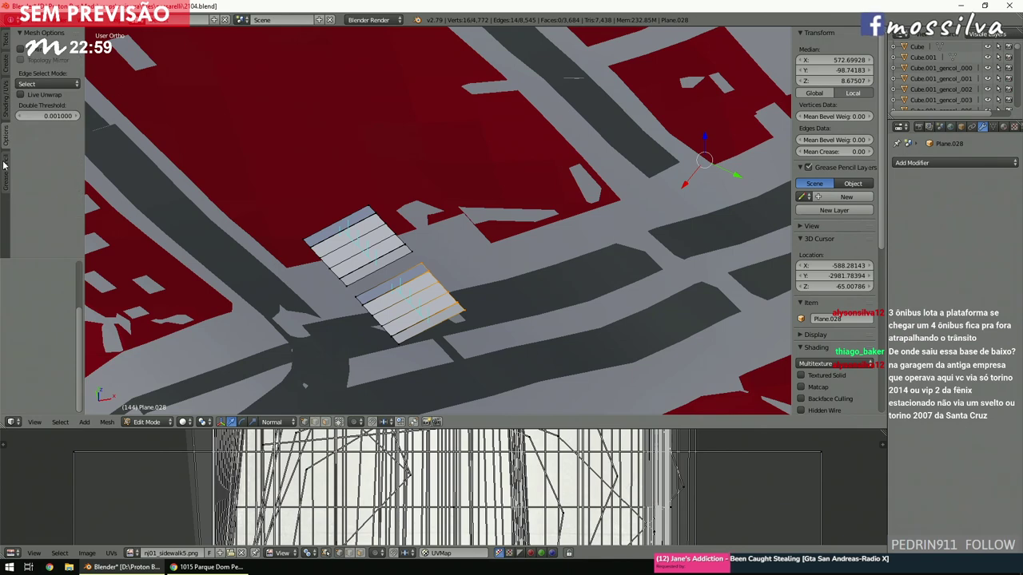
scroll(4, 164, up, 1)
Launch a second Blender instance, dismiss the splash, and start the blender-osm map area selection.
middle_click(127, 568)
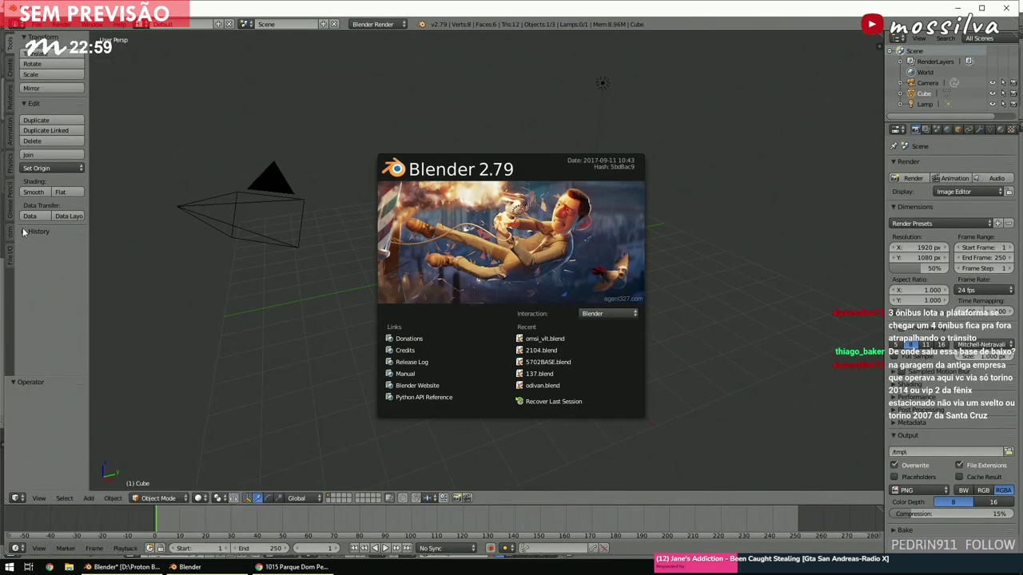
click(11, 234)
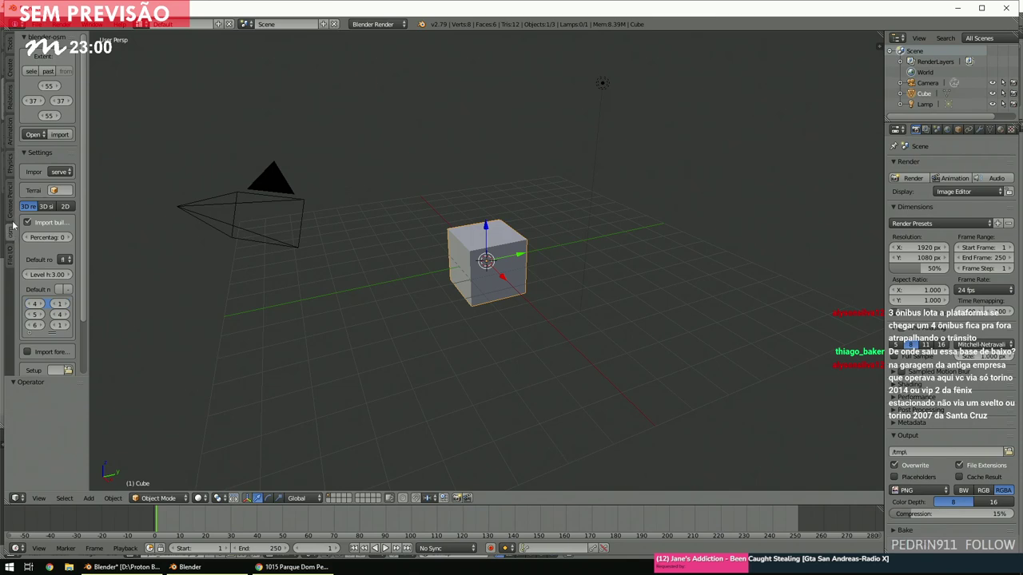
click(32, 73)
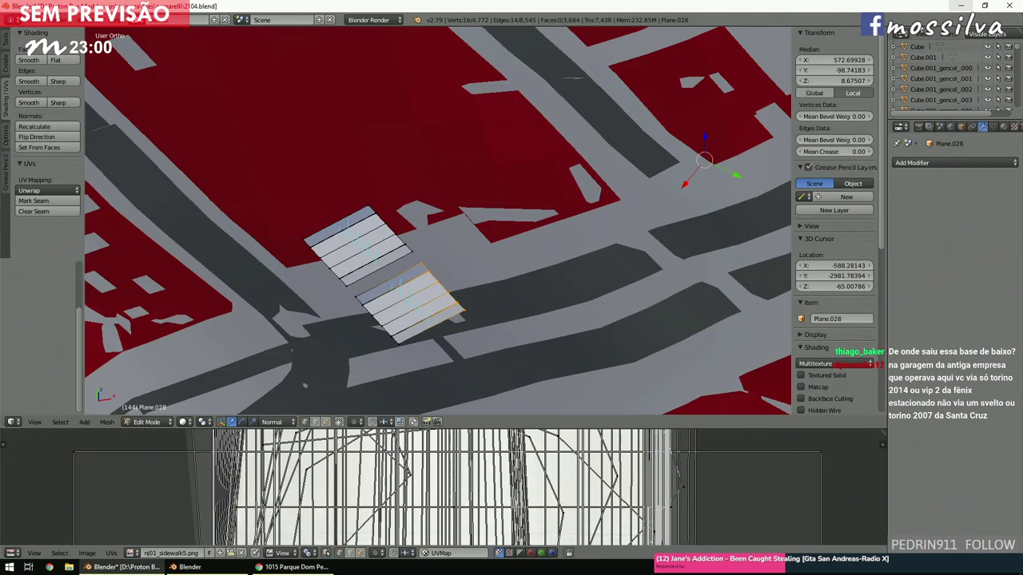
Bridge the two selected edge loops with Number of Cuts set to 6.
scroll(547, 239, up, 4)
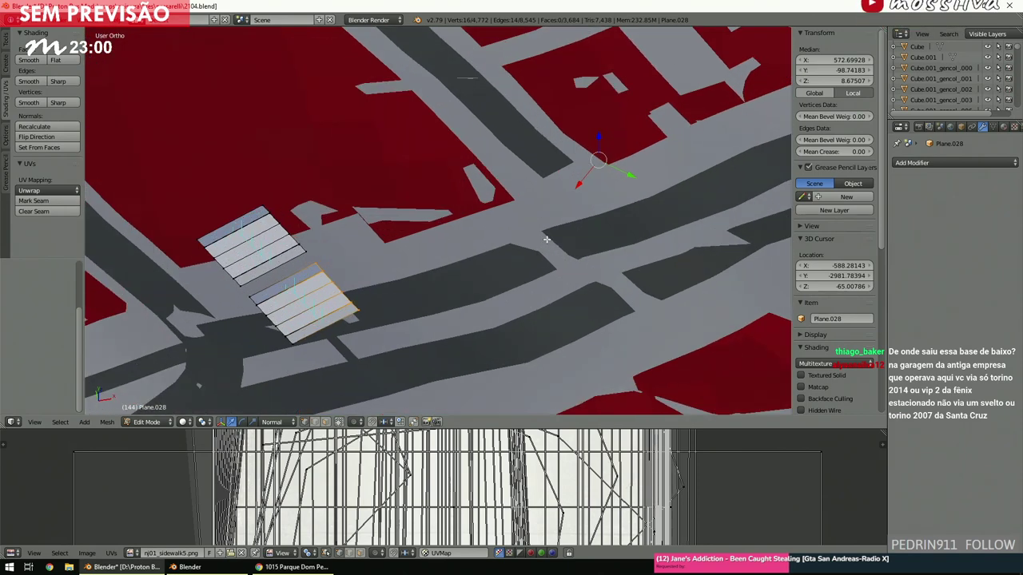
key(space)
text(bridge)
key(Return)
scroll(508, 250, down, 3)
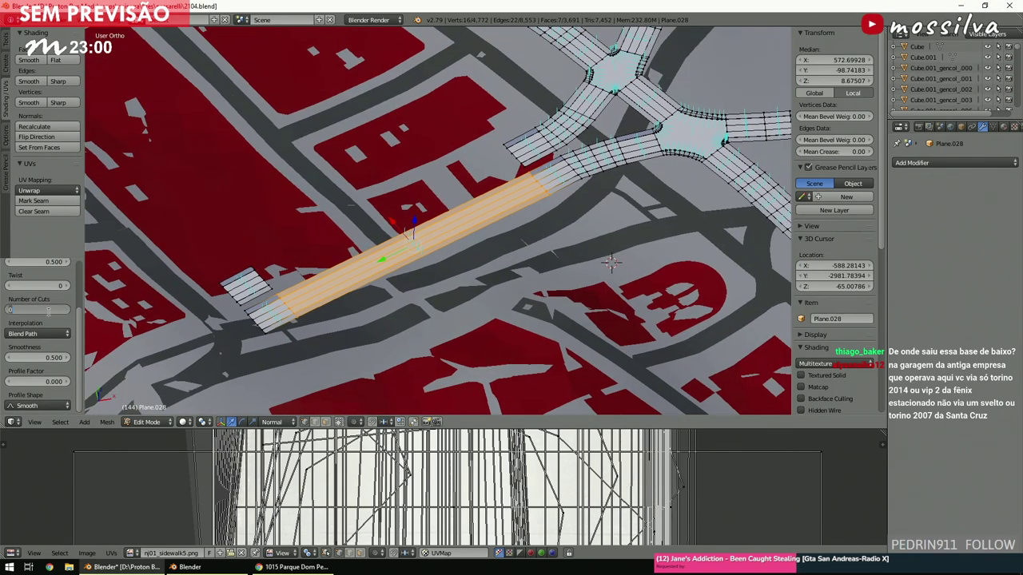
text(6)
key(Return)
Deselect all, switch to edge select mode, and look over the new strip from above.
scroll(392, 238, up, 2)
middle_drag(392, 237, 426, 329)
key(a)
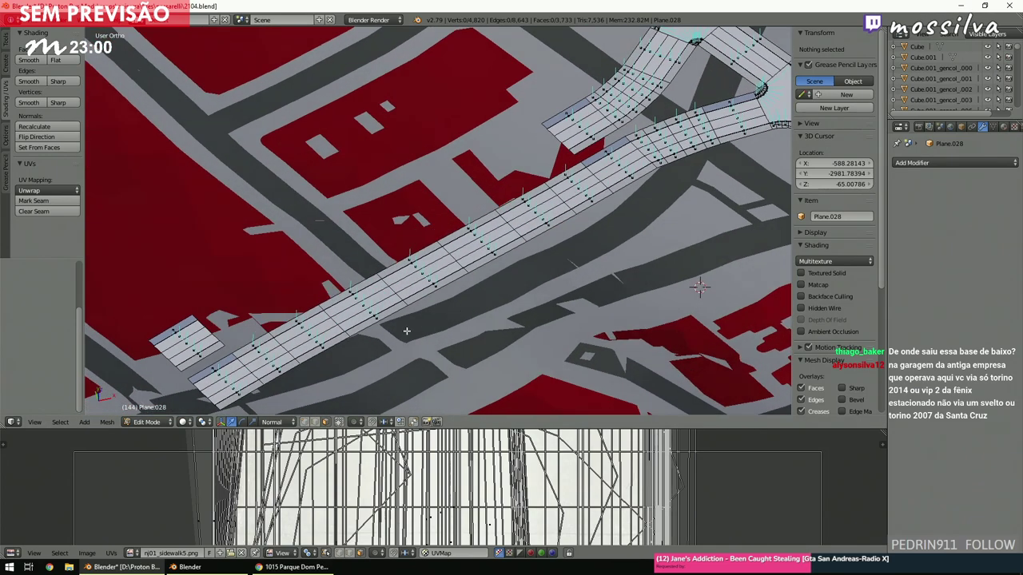
click(314, 421)
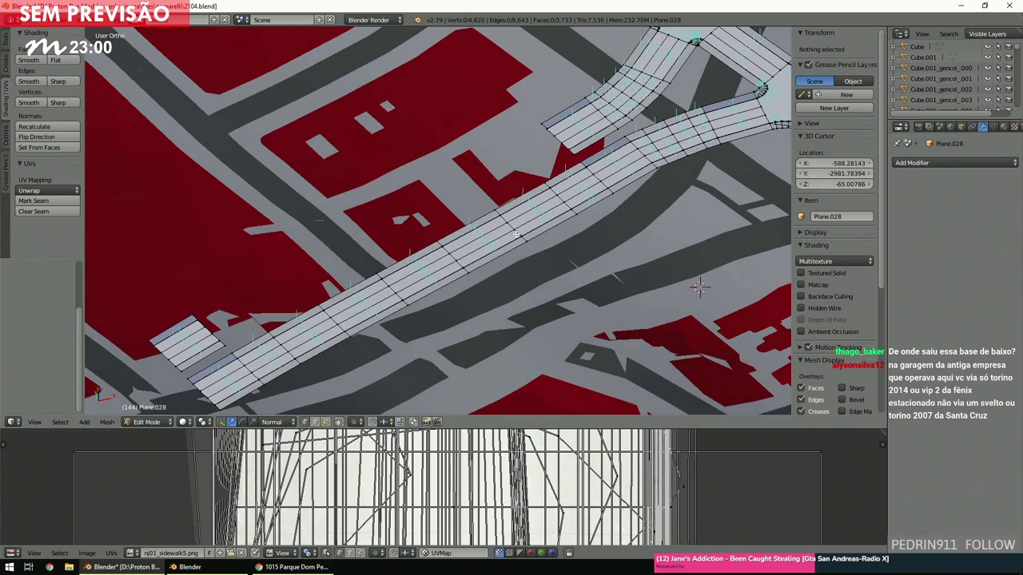
key(KP_7)
scroll(525, 232, up, 3)
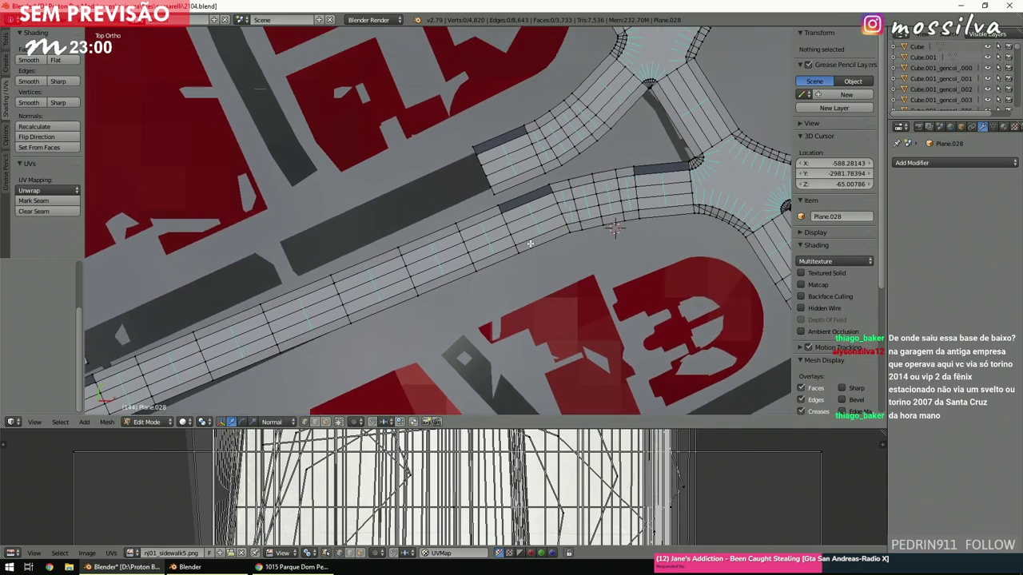
scroll(483, 243, down, 3)
middle_drag(484, 247, 461, 283)
scroll(509, 244, up, 4)
middle_drag(536, 358, 432, 255)
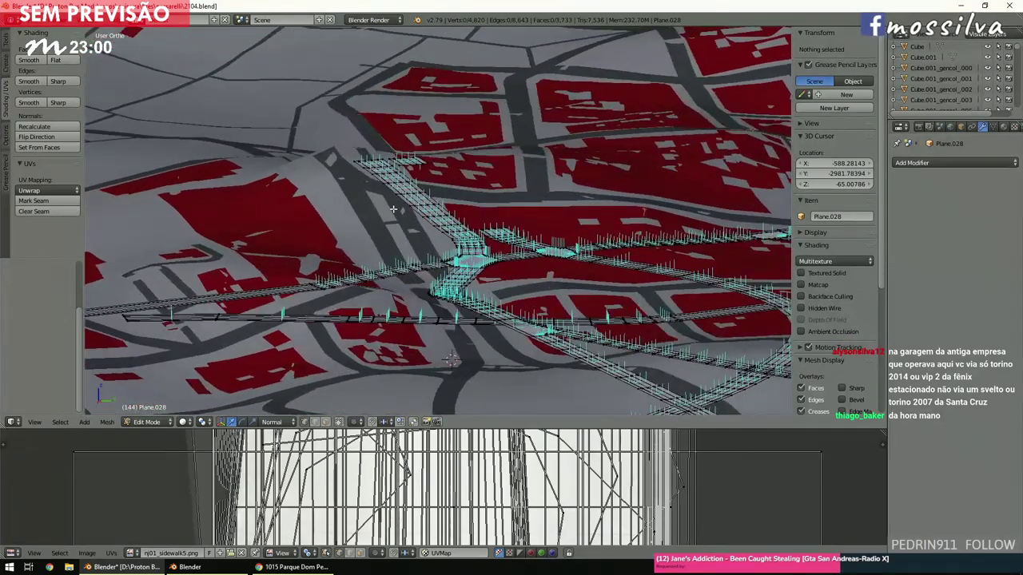
scroll(386, 209, up, 3)
scroll(319, 195, down, 4)
middle_drag(319, 195, 460, 247)
scroll(424, 241, up, 3)
scroll(425, 241, up, 4)
In top wireframe view, circle-select the upper road end and the upper short strip's end.
key(KP_7)
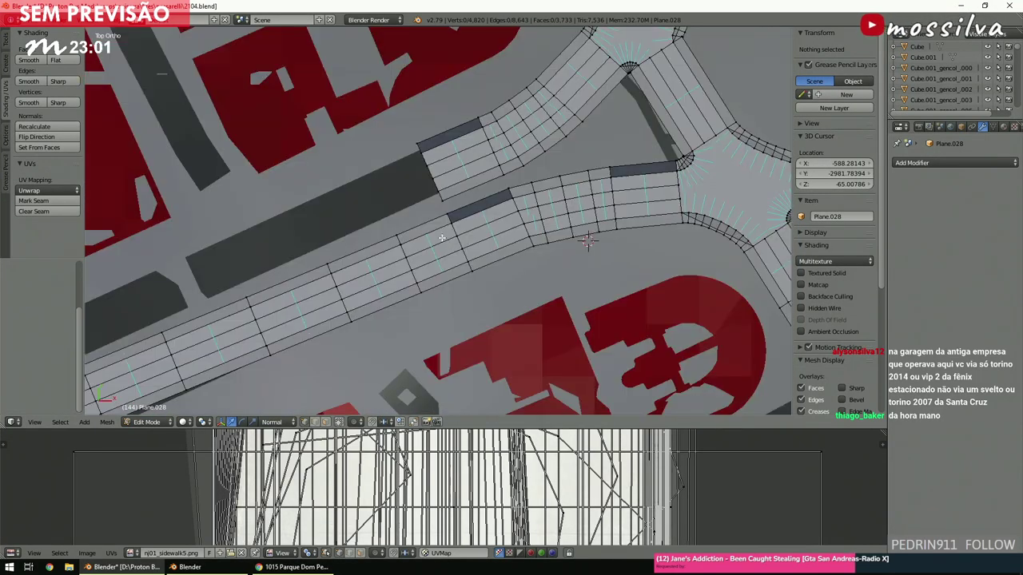
key(z)
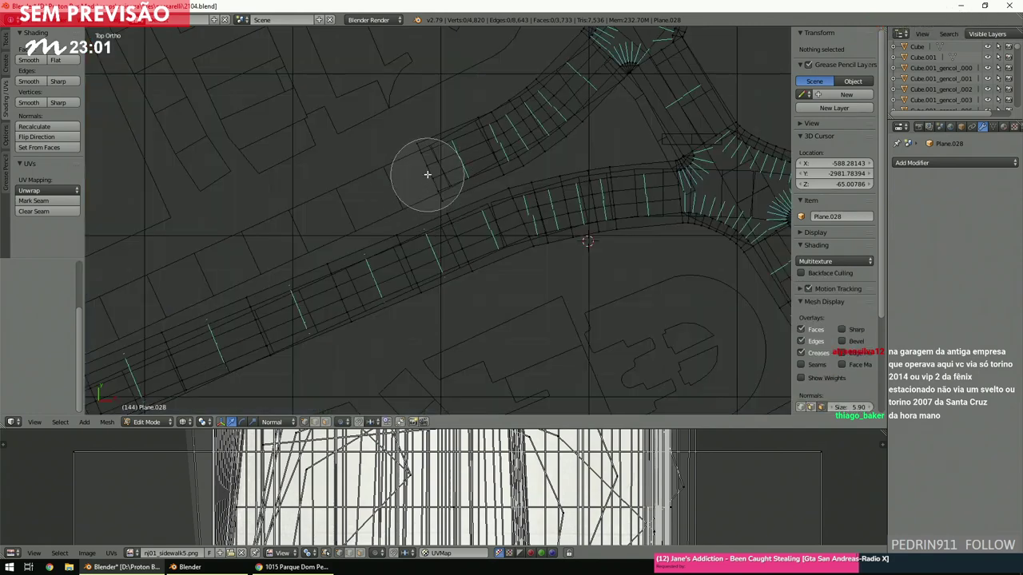
drag(427, 175, 422, 168)
key(Escape)
scroll(429, 201, up, 5)
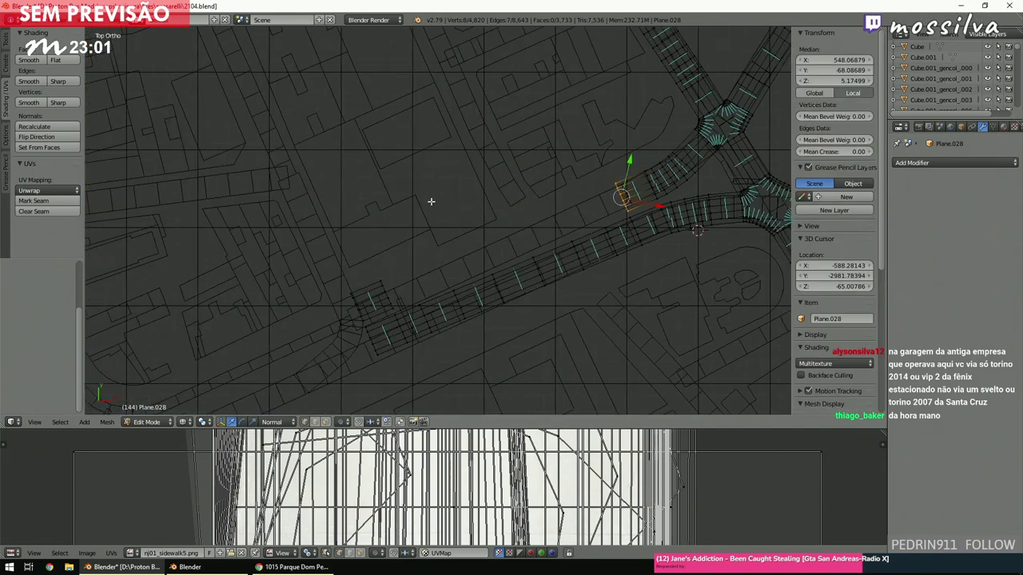
ctrl+scroll(432, 208, up, 2)
key(c)
click(427, 174)
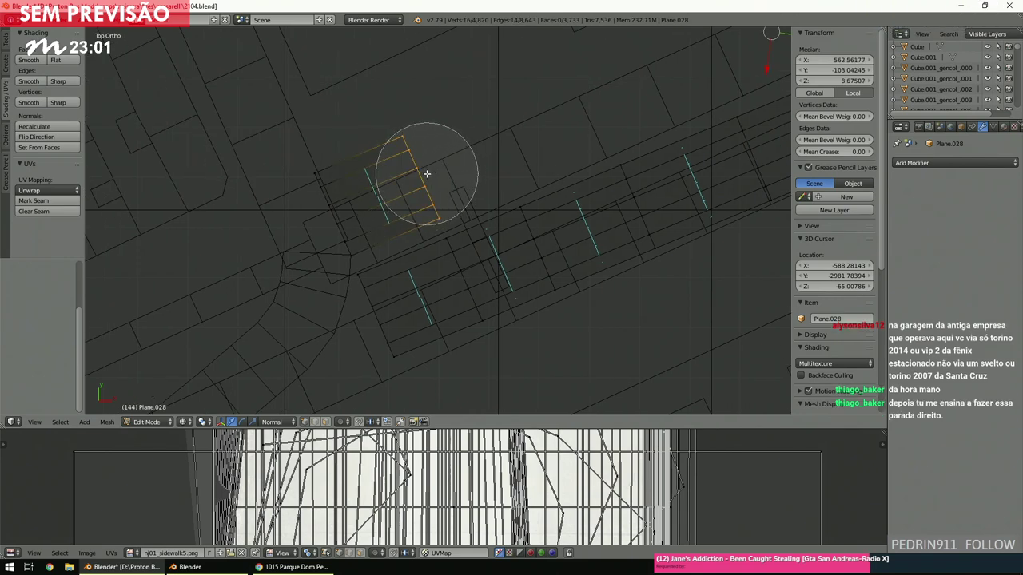
Bridge the two upper edge loops with 6 cuts.
key(space)
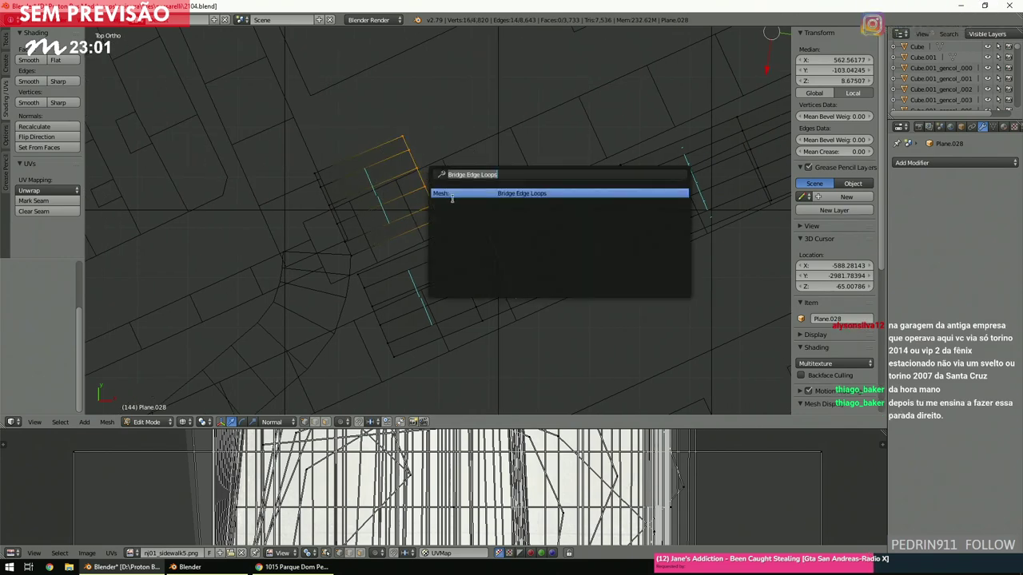
click(451, 194)
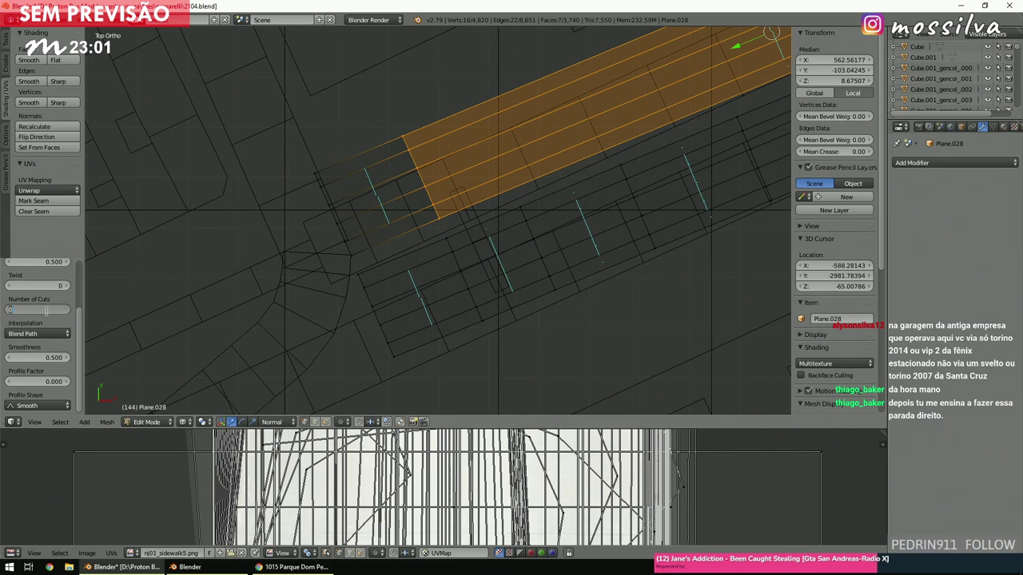
text(6)
key(Return)
Return to solid shading, frame the new strip from the top, and deselect all.
scroll(452, 199, down, 3)
key(z)
scroll(452, 199, up, 5)
mouse_move(452, 200)
middle_down()
mouse_move(522, 174)
mouse_move(560, 125)
middle_up()
scroll(522, 173, down, 4)
key(KP_7)
key(KP_Decimal)
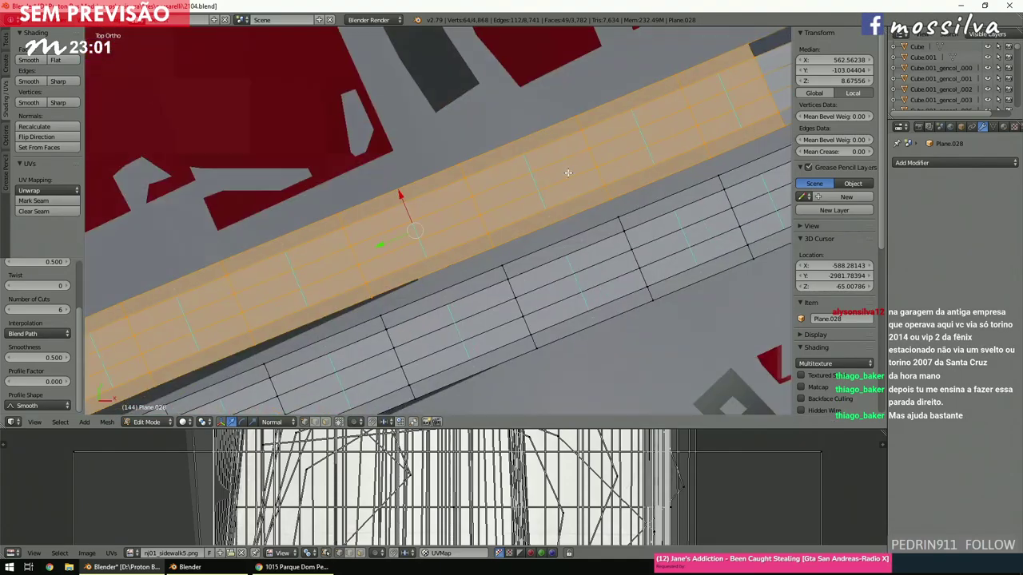
key(a)
scroll(527, 223, down, 6)
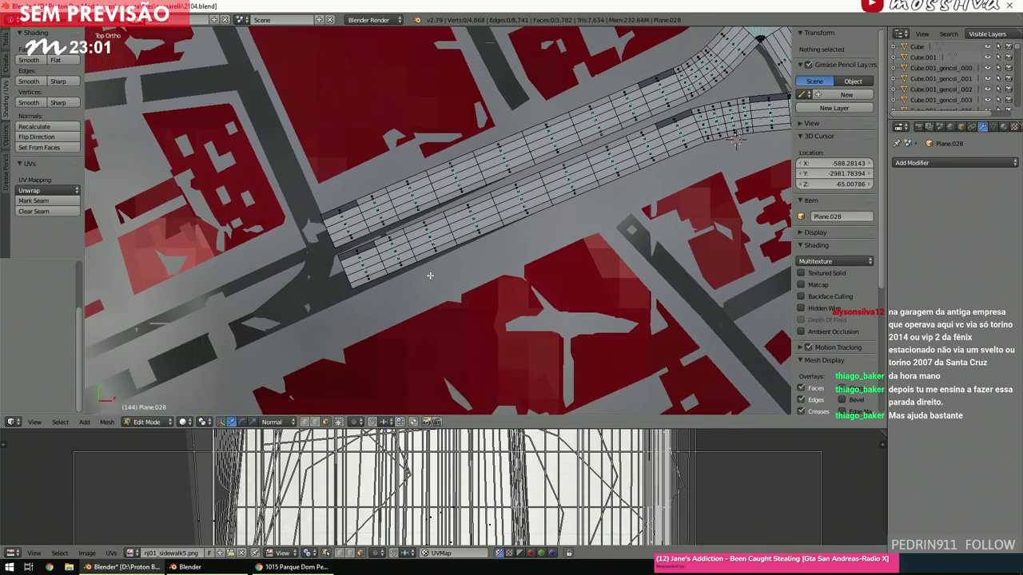
Flip the normal of the dark face at the sidewalk edge.
scroll(429, 274, up, 6)
shift+scroll(429, 274, down, 2)
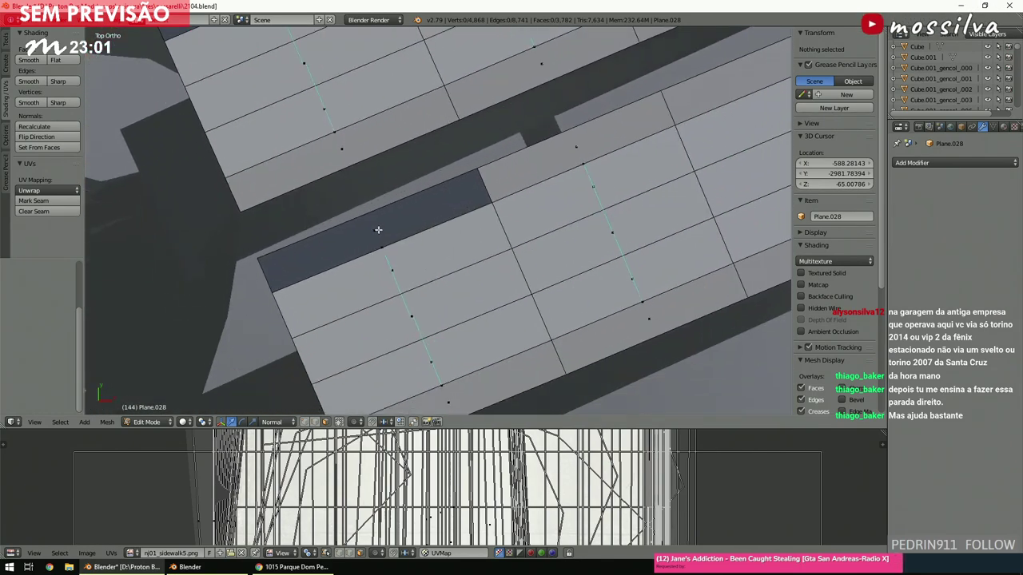
right_click(378, 231)
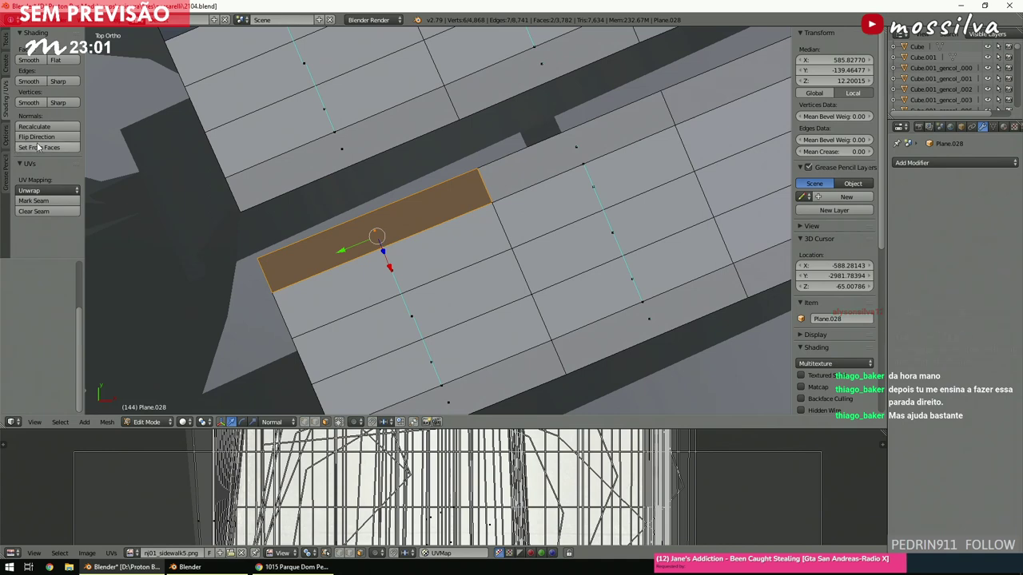
shift+right_click(372, 221)
shift+right_click(372, 221)
shift+middle_drag(372, 221, 312, 175)
shift+scroll(318, 164, up, 4)
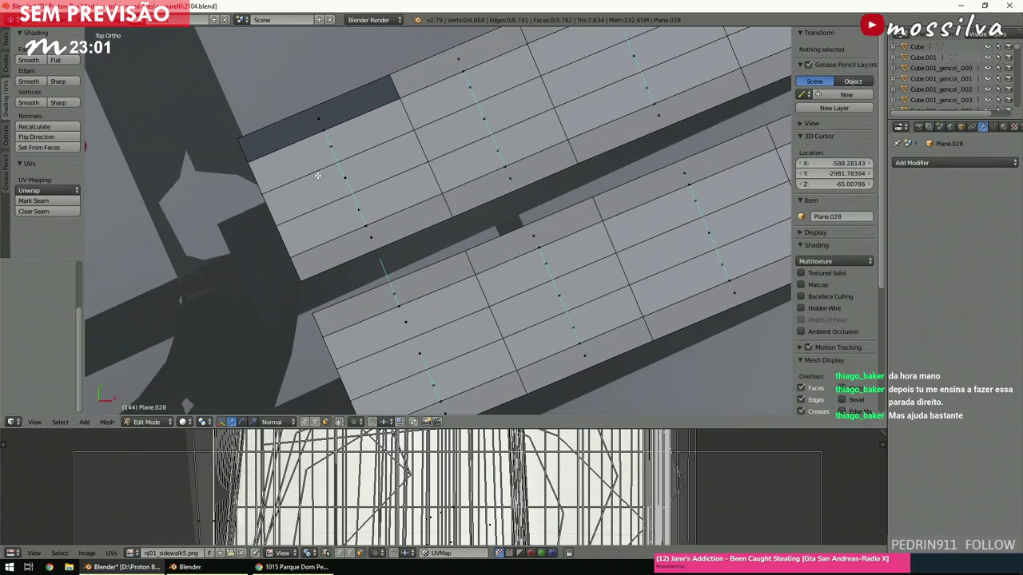
right_click(323, 151)
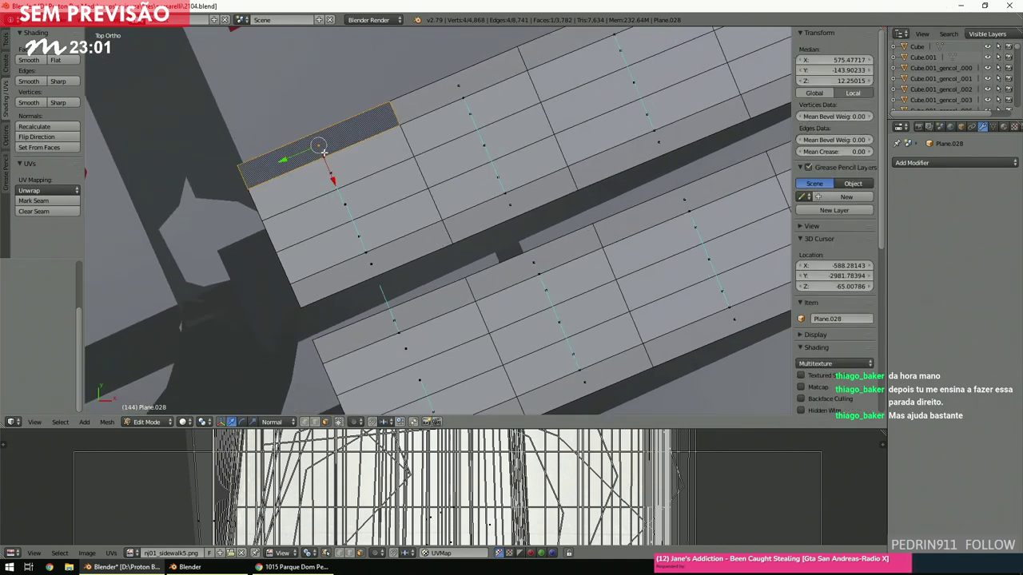
click(36, 140)
key(a)
key(KP_Divide)
Flip the normal of the next dark sidewalk face.
shift+middle_drag(429, 178, 337, 198)
scroll(337, 198, up, 6)
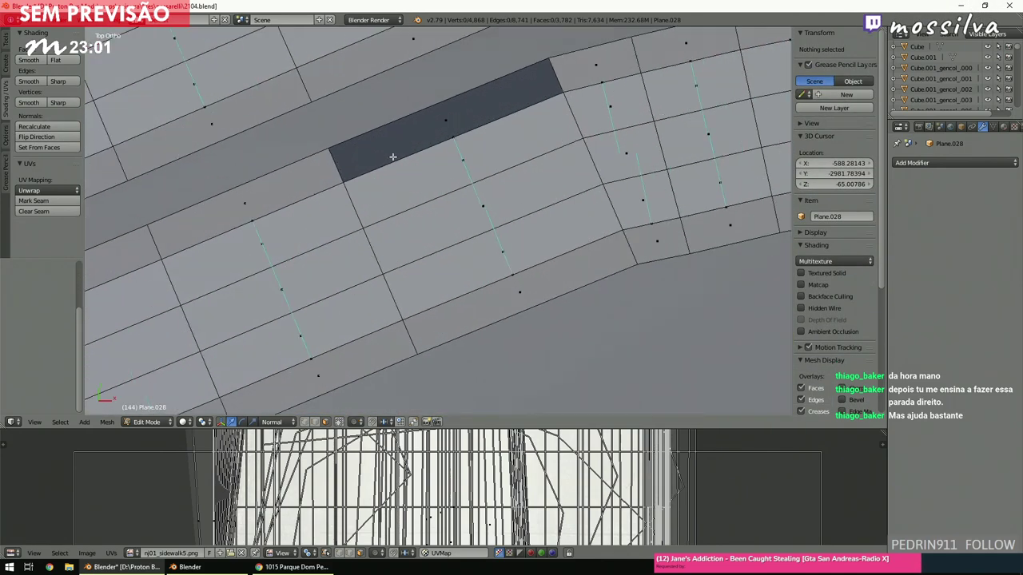
right_click(437, 143)
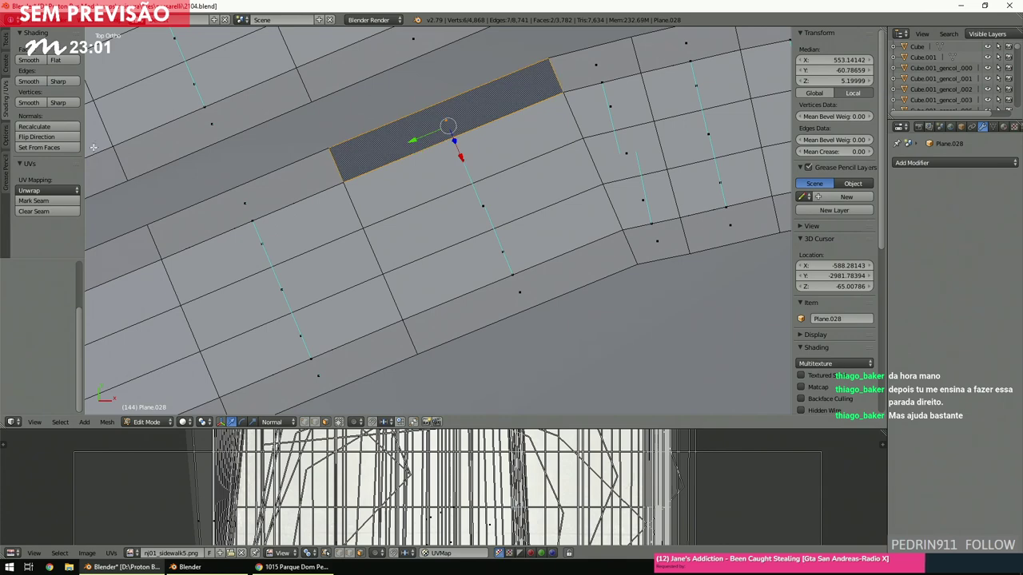
click(36, 137)
key(a)
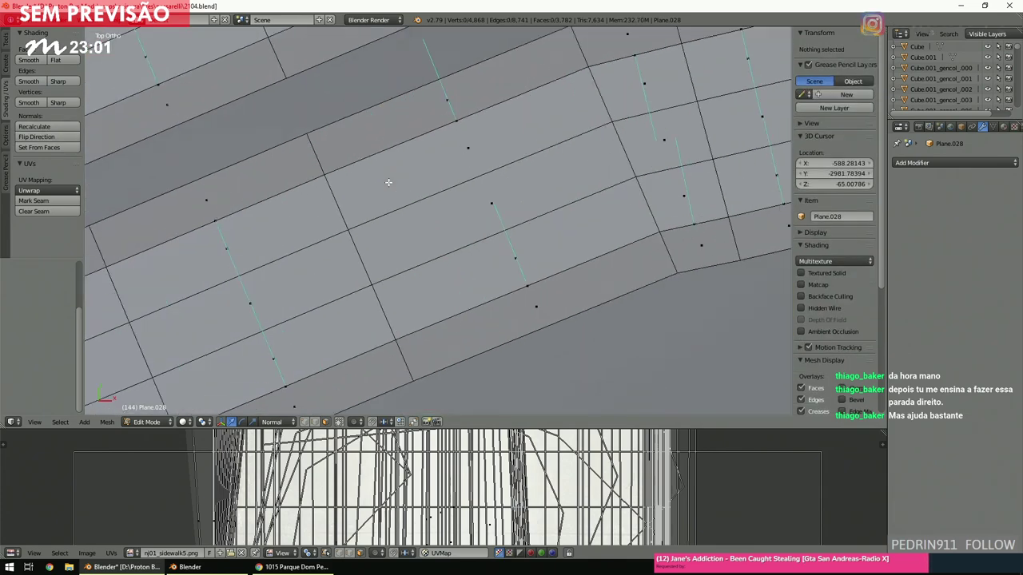
key(KP_Divide)
Flip two more dark faces, including the one beside the junction curb, then deselect.
scroll(389, 182, up, 3)
scroll(389, 182, up, 3)
right_click(372, 152)
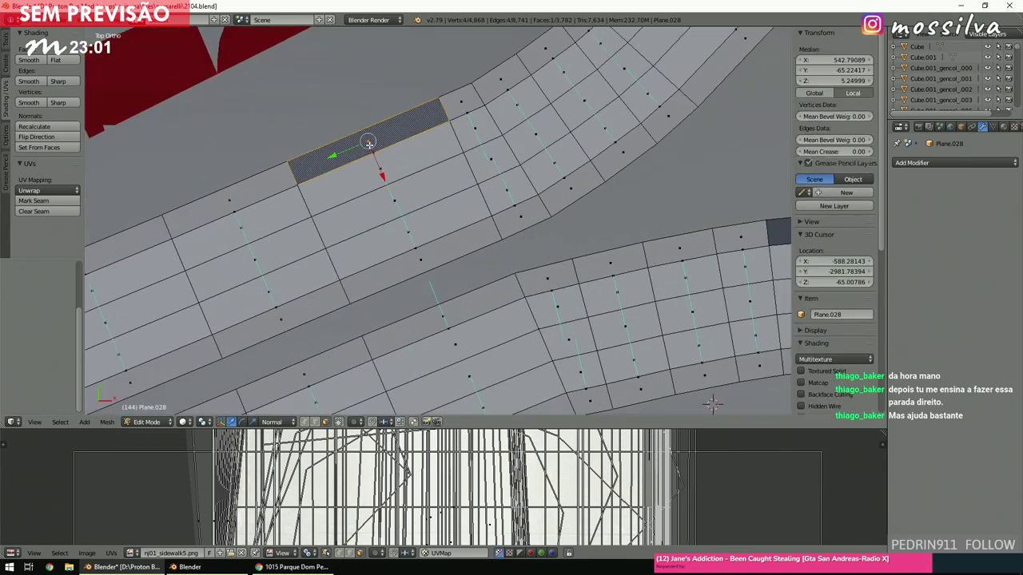
click(50, 139)
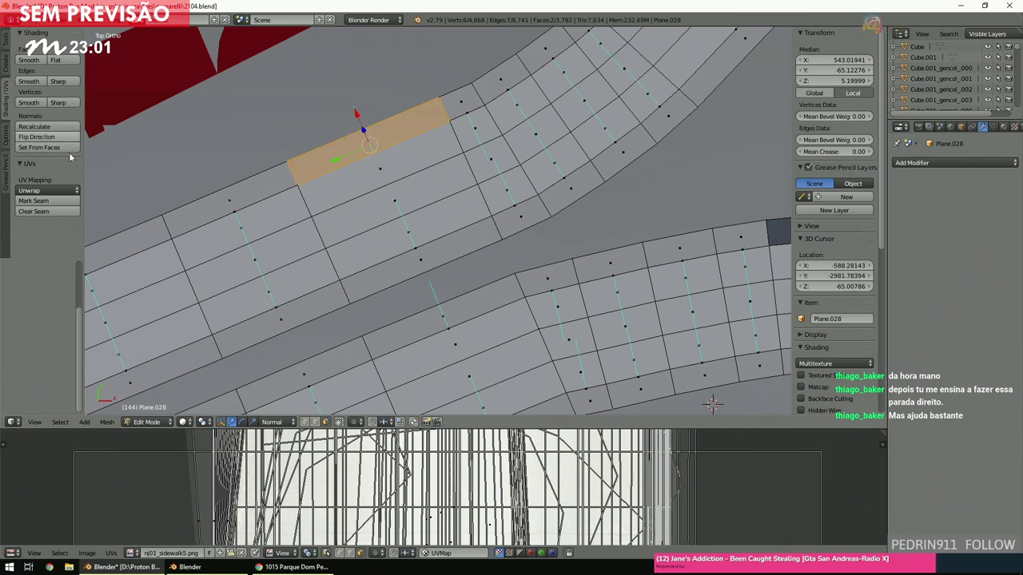
key(a)
ctrl+scroll(480, 242, down, 8)
right_click(480, 240)
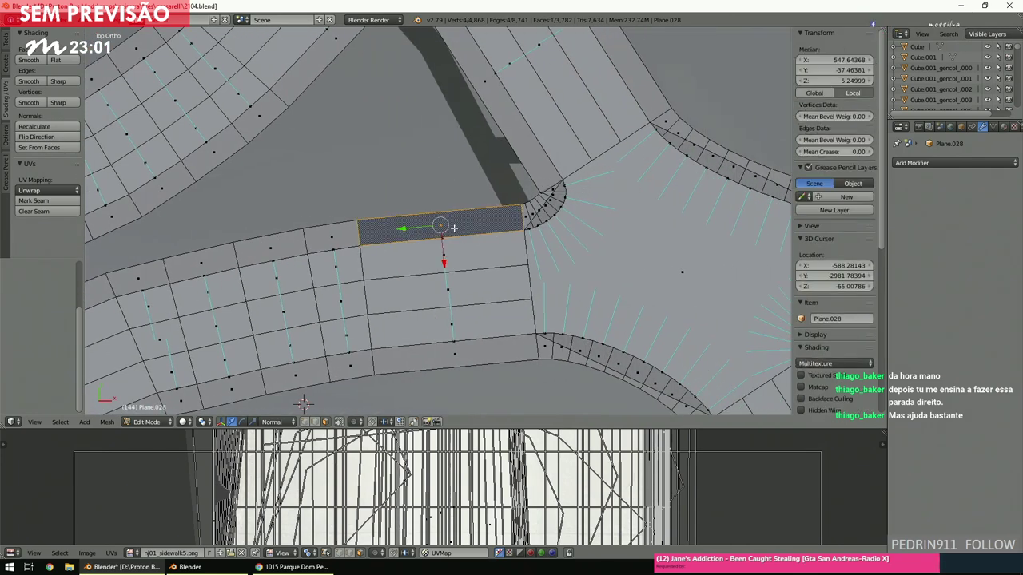
click(68, 139)
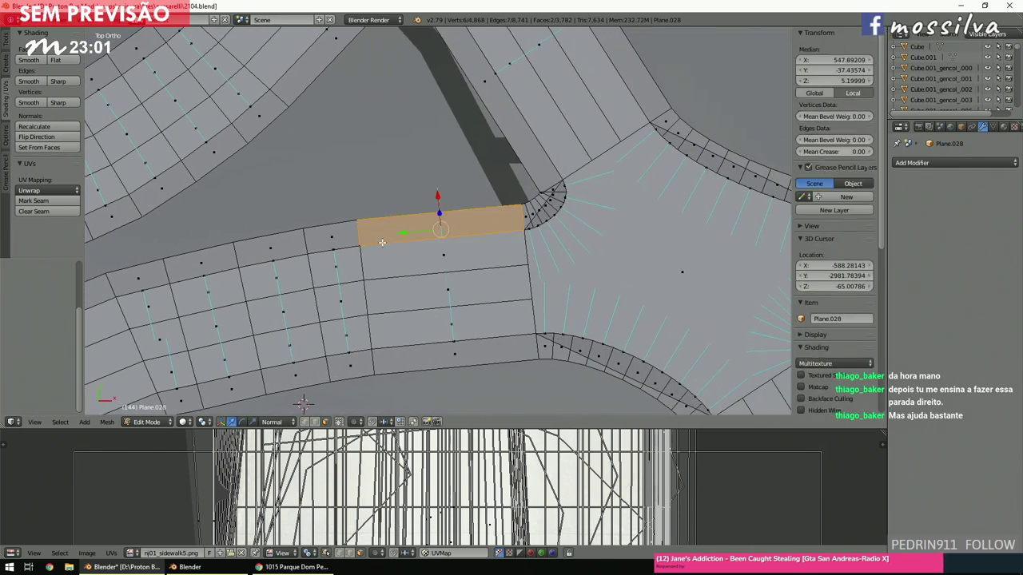
scroll(382, 242, down, 6)
key(a)
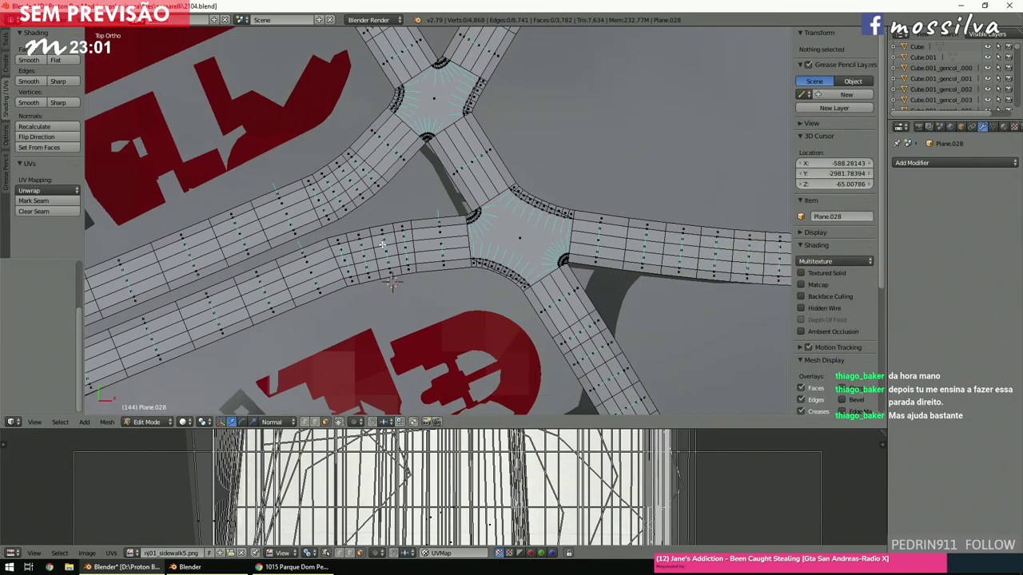
Inspect a road face in textured view, then switch to wireframe and deselect it.
right_click(433, 196)
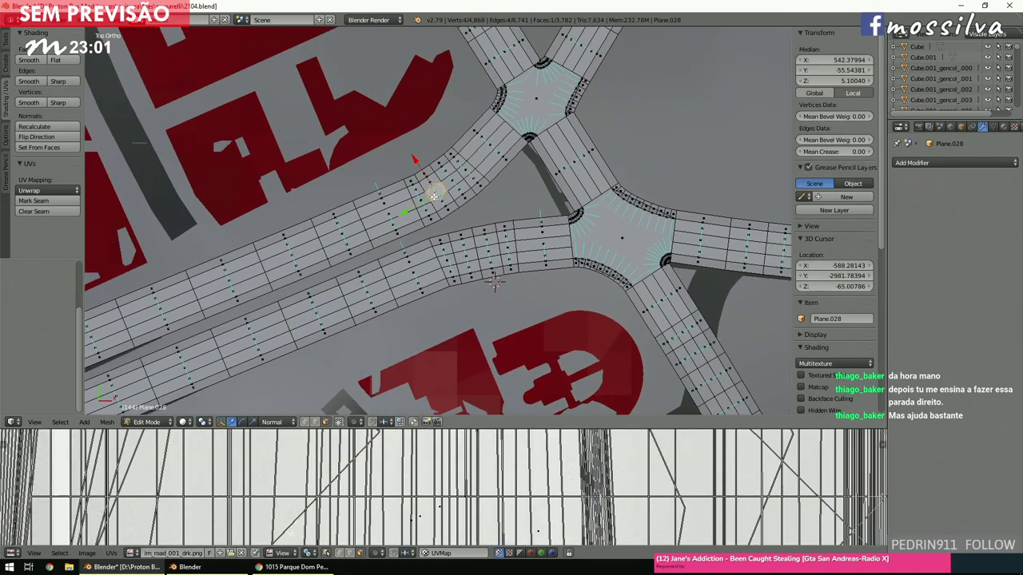
key(KP_Decimal)
middle_drag(529, 366, 533, 165)
scroll(533, 165, down, 5)
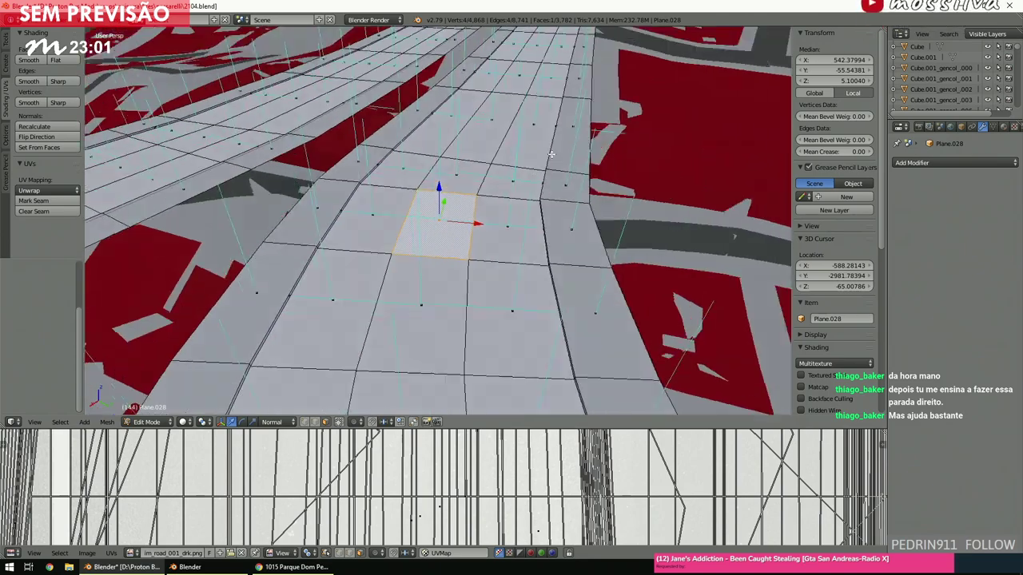
key(alt+z)
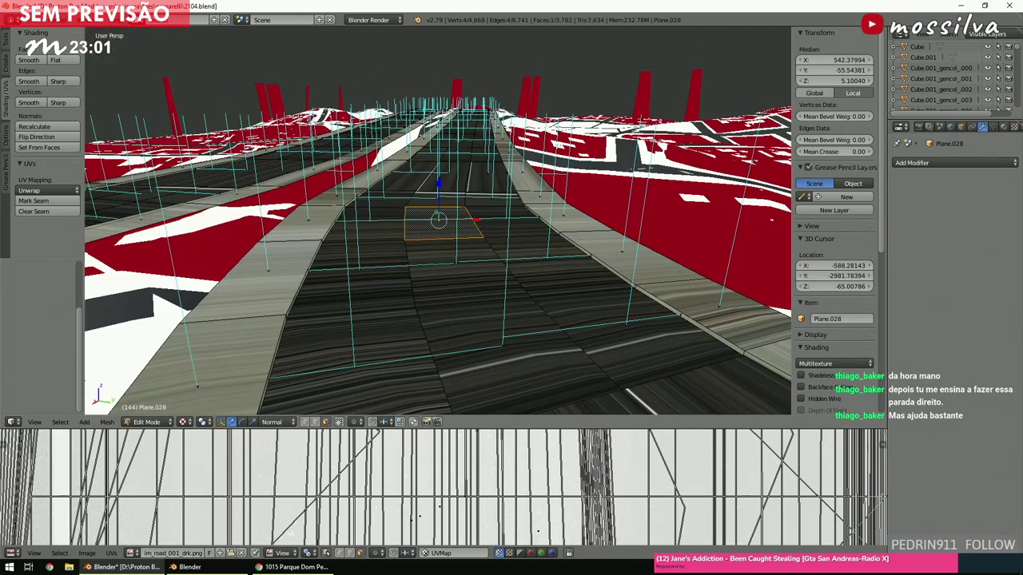
key(z)
key(a)
scroll(430, 218, up, 3)
middle_drag(431, 184, 430, 218)
Survey the road network across the city map from top and tilted views.
key(KP_7)
scroll(429, 219, down, 3)
scroll(434, 225, down, 6)
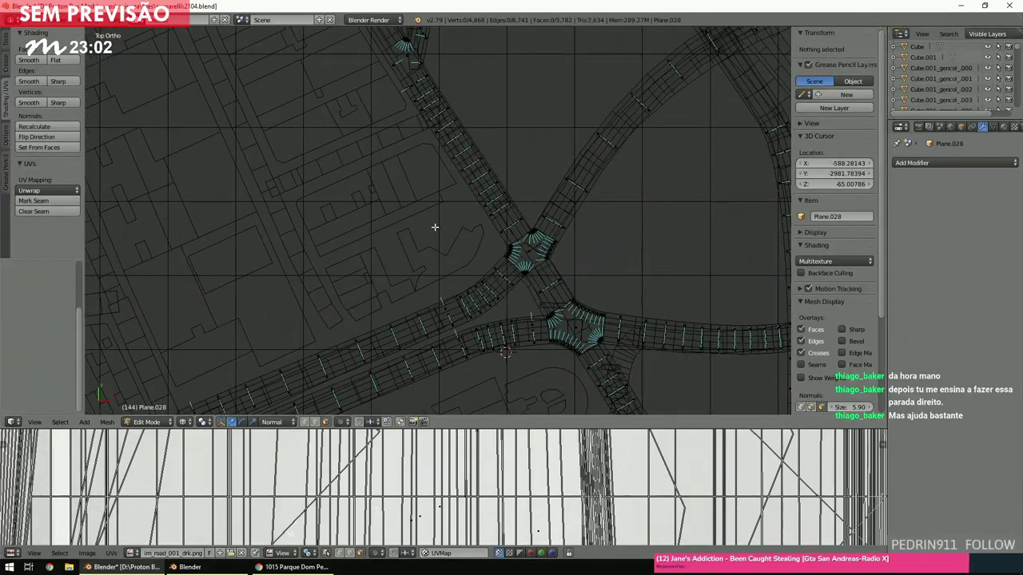
ctrl+scroll(433, 230, up, 2)
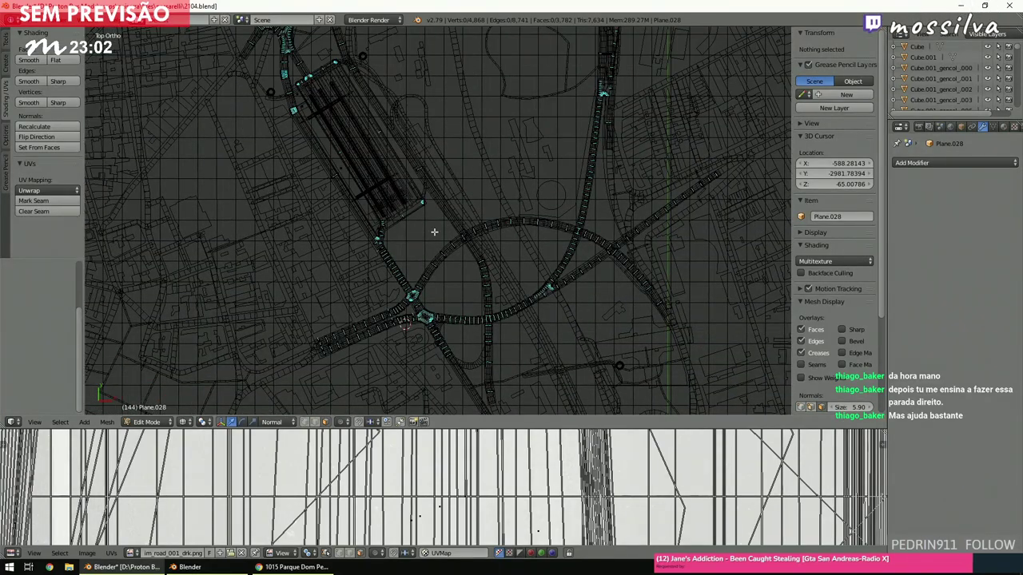
scroll(433, 232, down, 3)
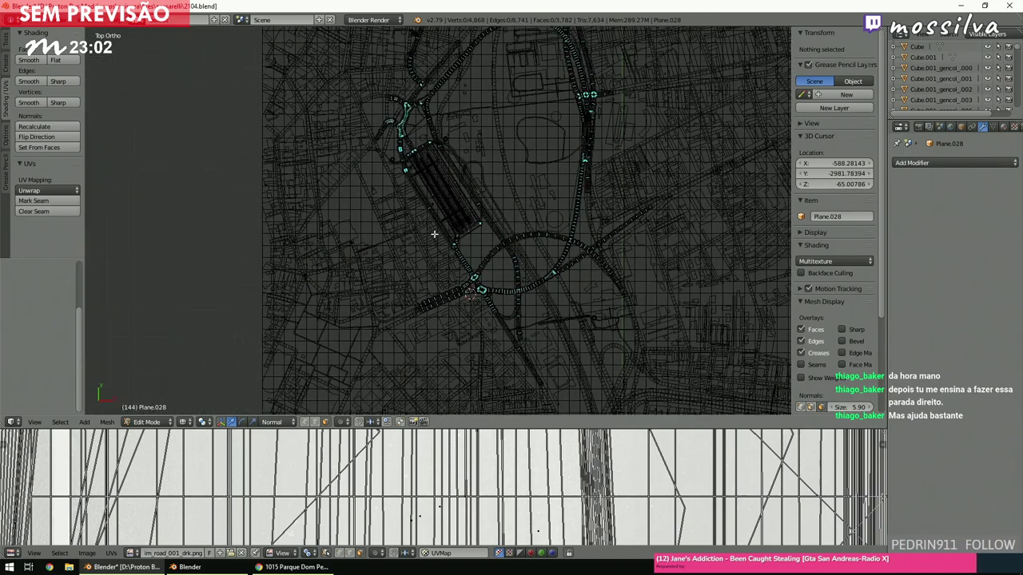
ctrl+scroll(434, 231, down, 2)
shift+scroll(435, 233, up, 4)
scroll(439, 240, up, 3)
key(z)
mouse_move(440, 241)
middle_down()
mouse_move(502, 181)
mouse_move(615, 196)
middle_up()
scroll(549, 207, down, 2)
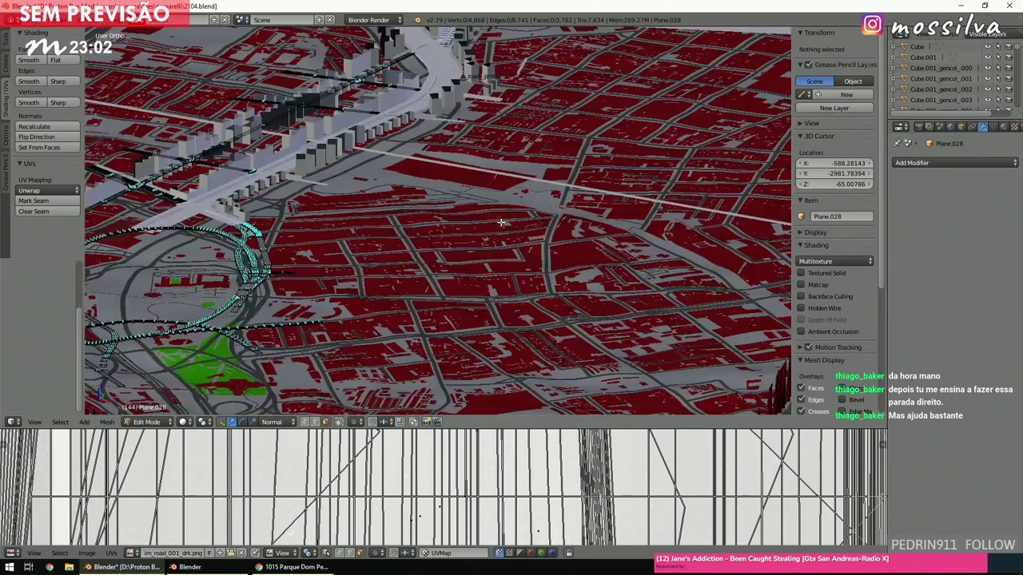
scroll(502, 222, up, 2)
middle_drag(502, 222, 437, 226)
scroll(496, 223, down, 3)
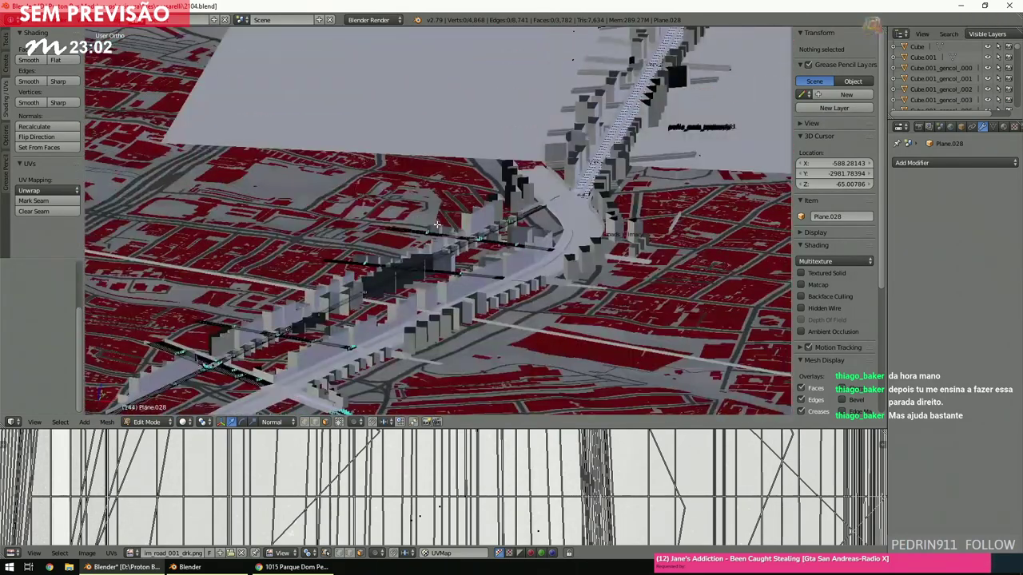
key(KP_7)
key(z)
scroll(439, 228, up, 1)
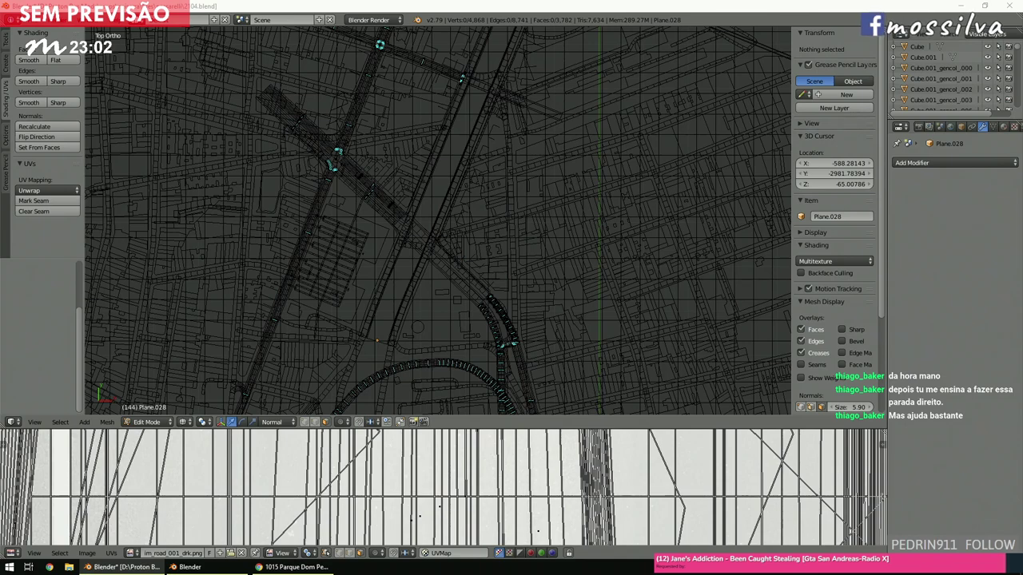
Place the 3D cursor on the map and switch from Edit Mode to Object Mode.
click(412, 328)
scroll(414, 293, down, 6)
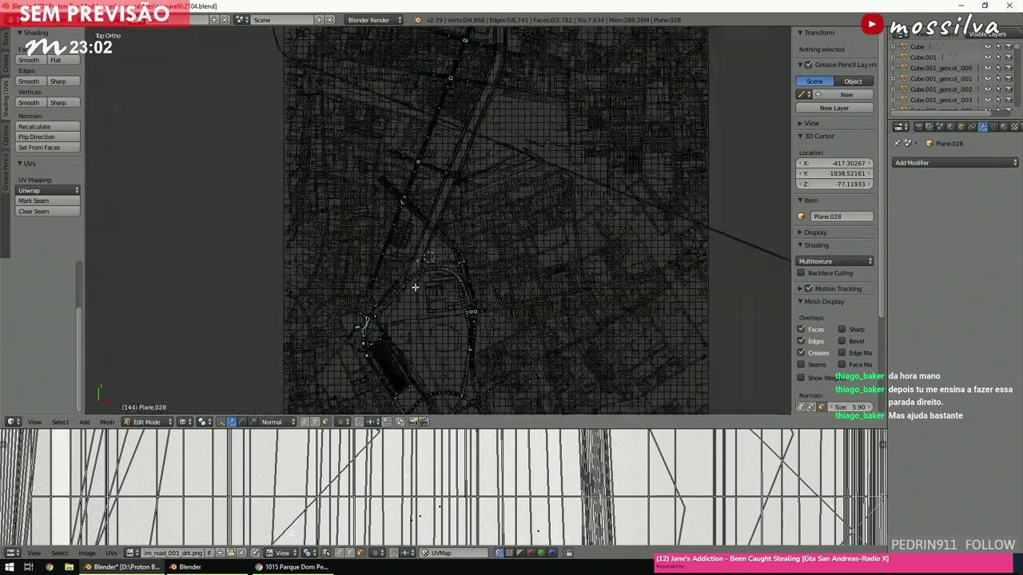
click(165, 423)
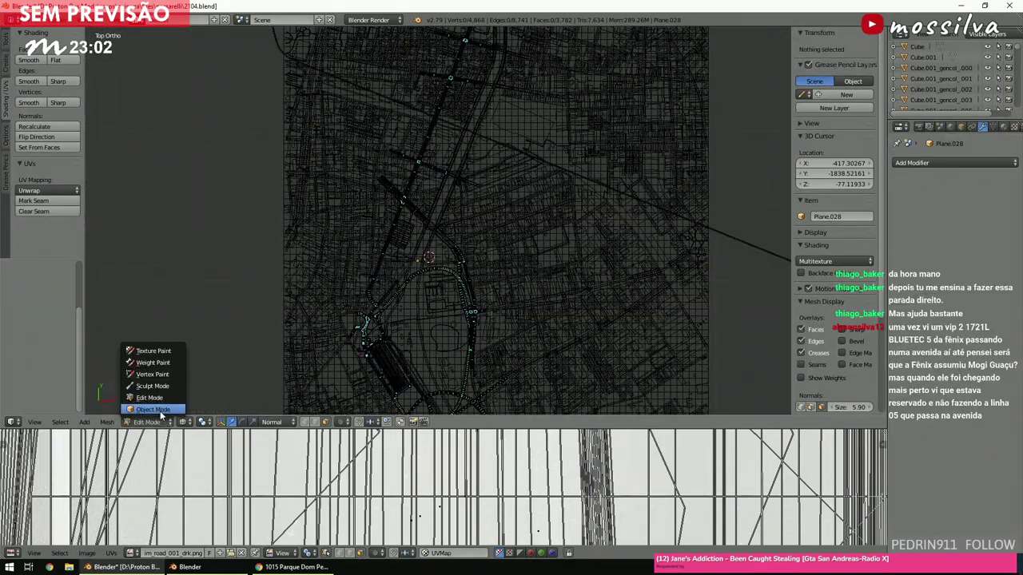
click(153, 409)
Deselect the road mesh and look over the map around the rail station and junction.
key(a)
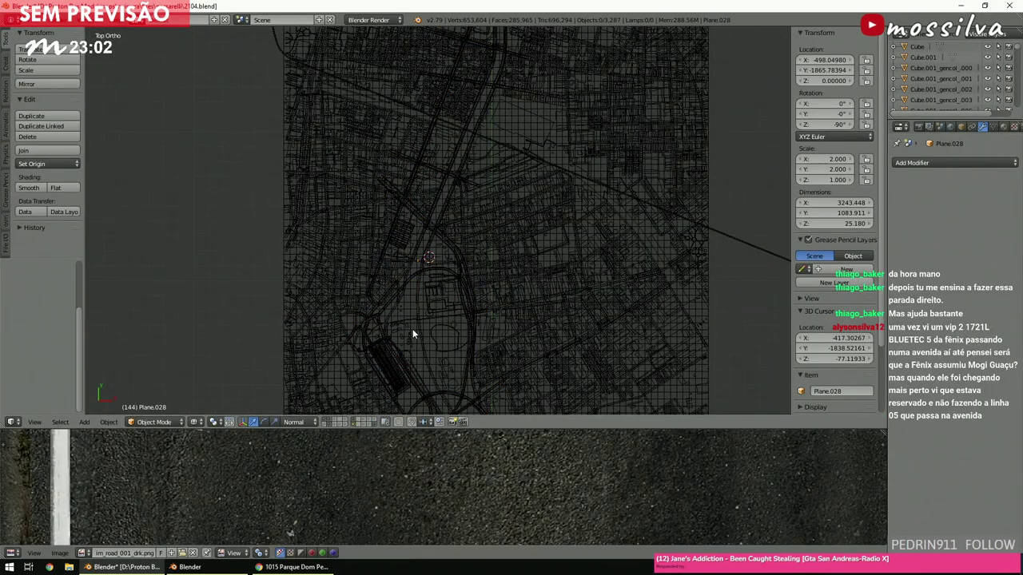
shift+scroll(413, 329, down, 6)
scroll(421, 330, up, 3)
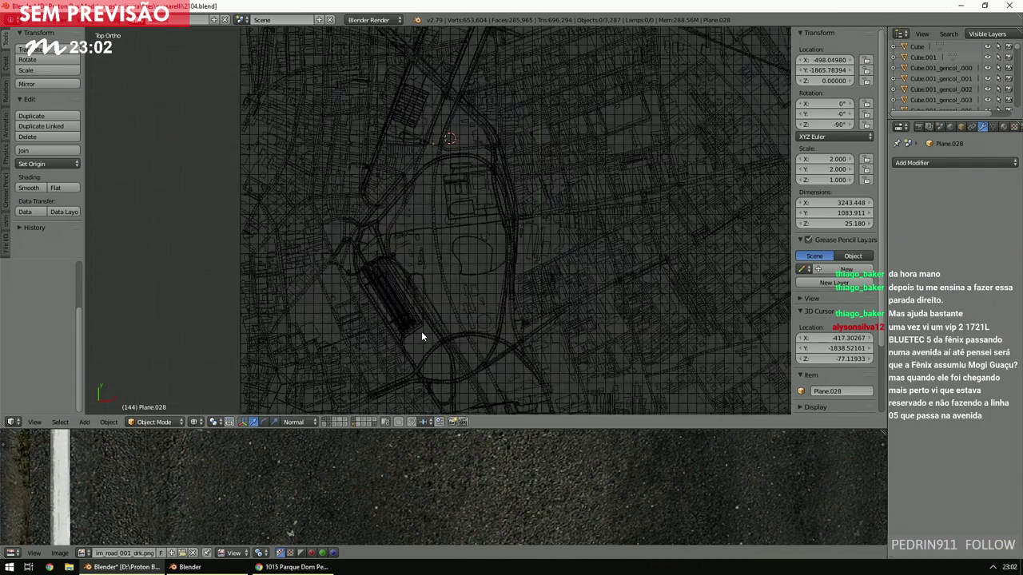
shift+scroll(421, 332, down, 4)
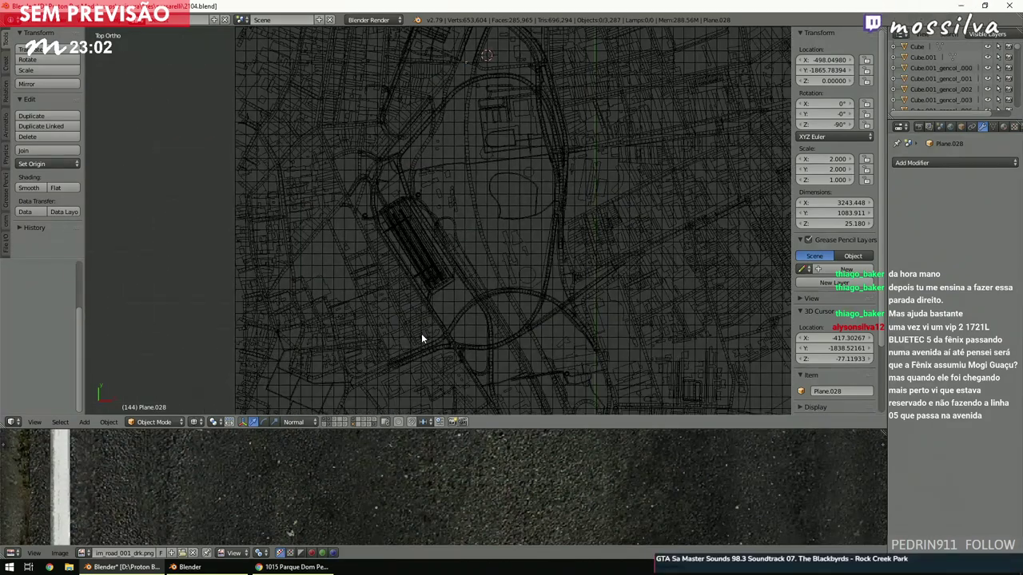
ctrl+scroll(421, 333, right, 2)
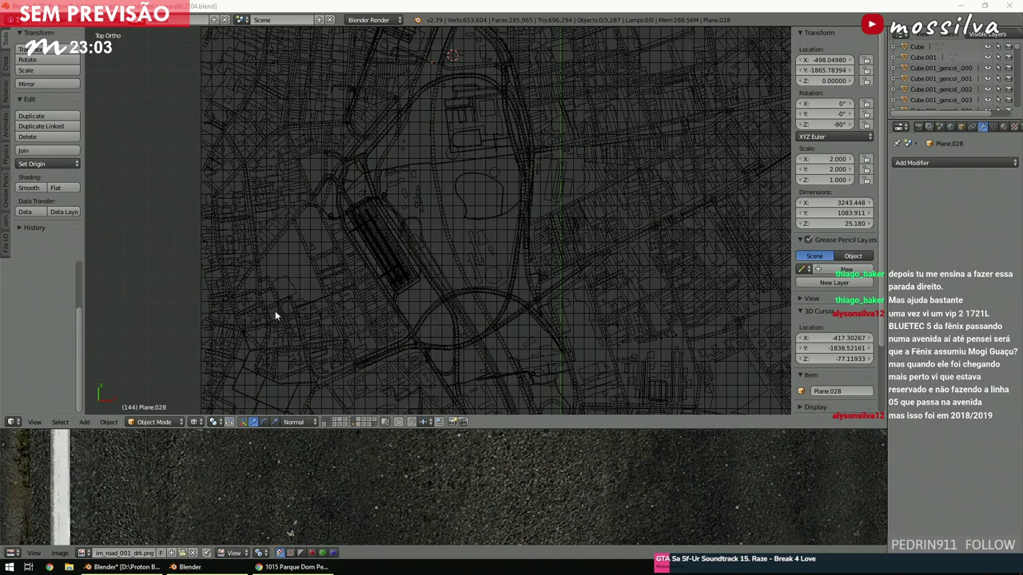
click(428, 265)
scroll(428, 266, up, 4)
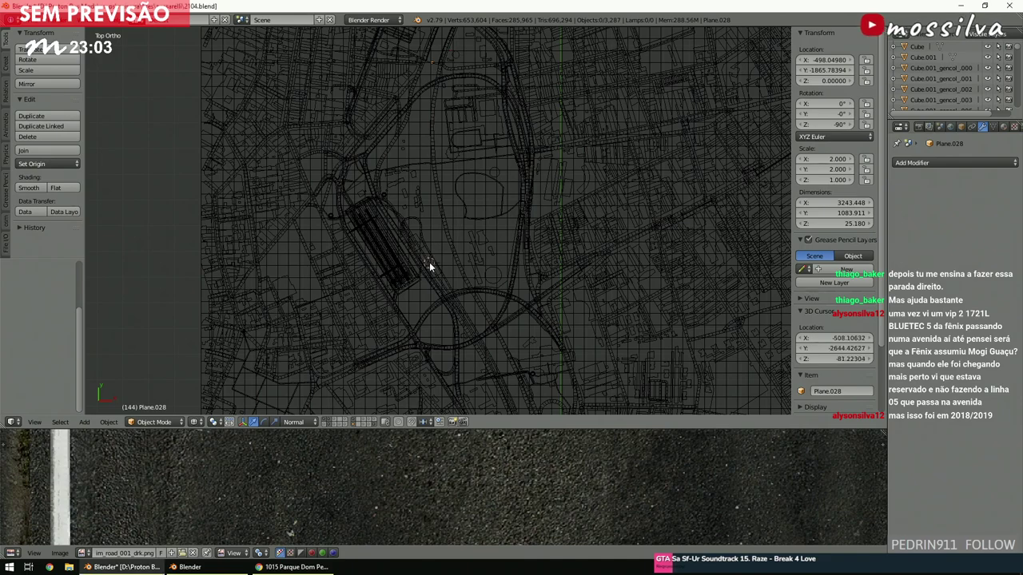
shift+scroll(415, 268, down, 10)
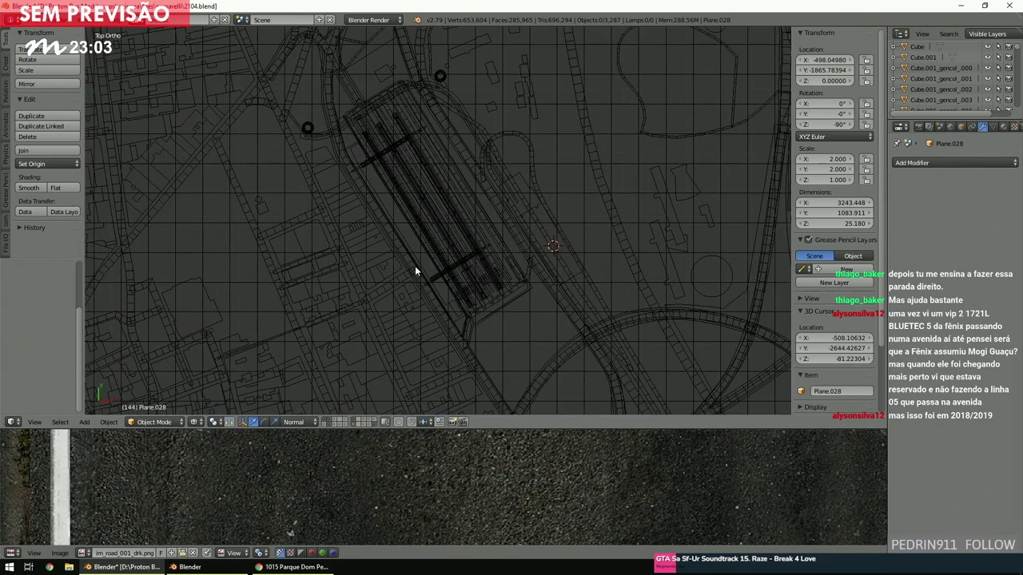
scroll(415, 272, up, 6)
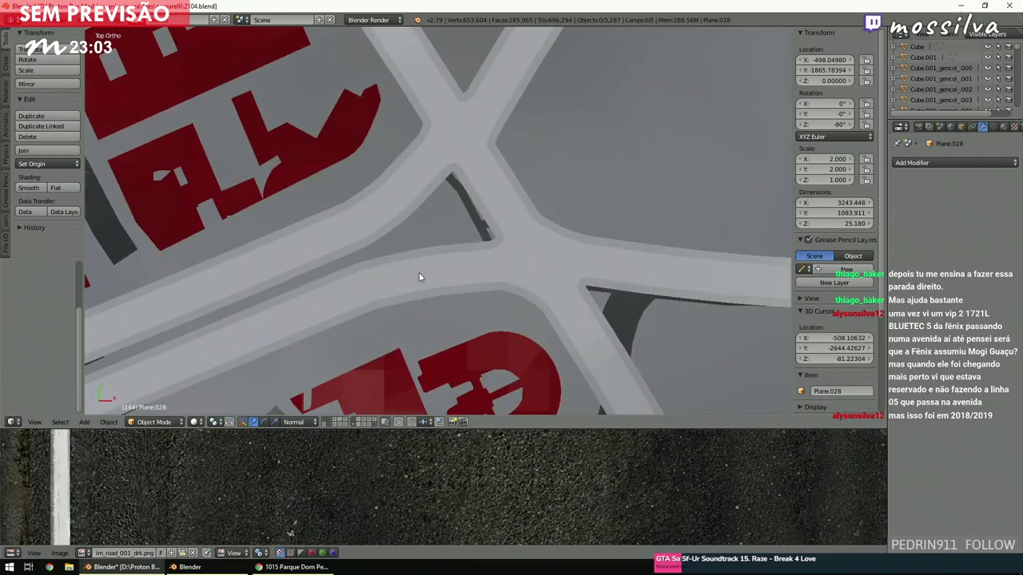
middle_drag(419, 272, 426, 224)
scroll(421, 236, down, 5)
ctrl+scroll(421, 240, left, 3)
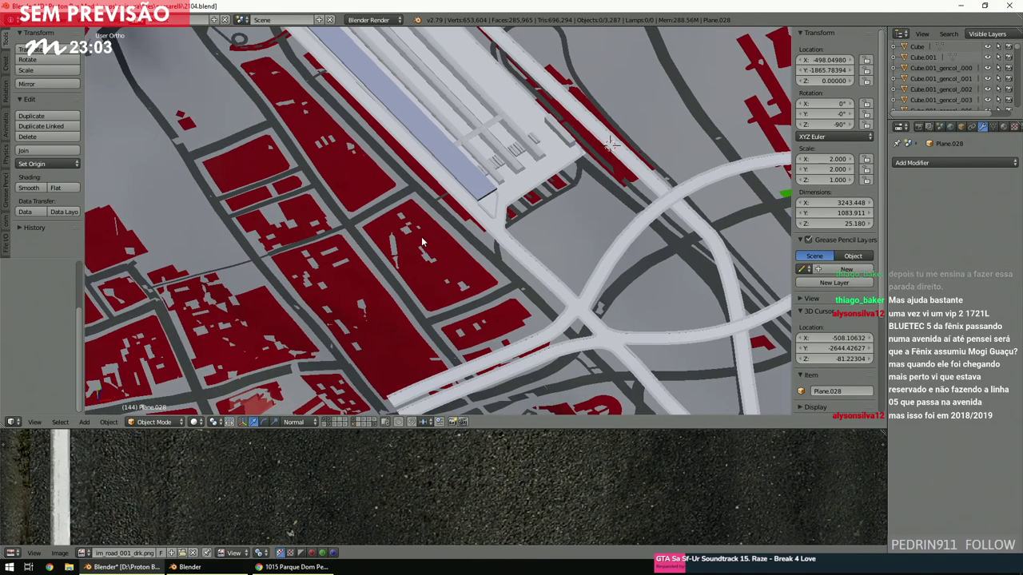
Inspect the road from top view, toggling between wireframe and solid shading.
key(KP_7)
key(z)
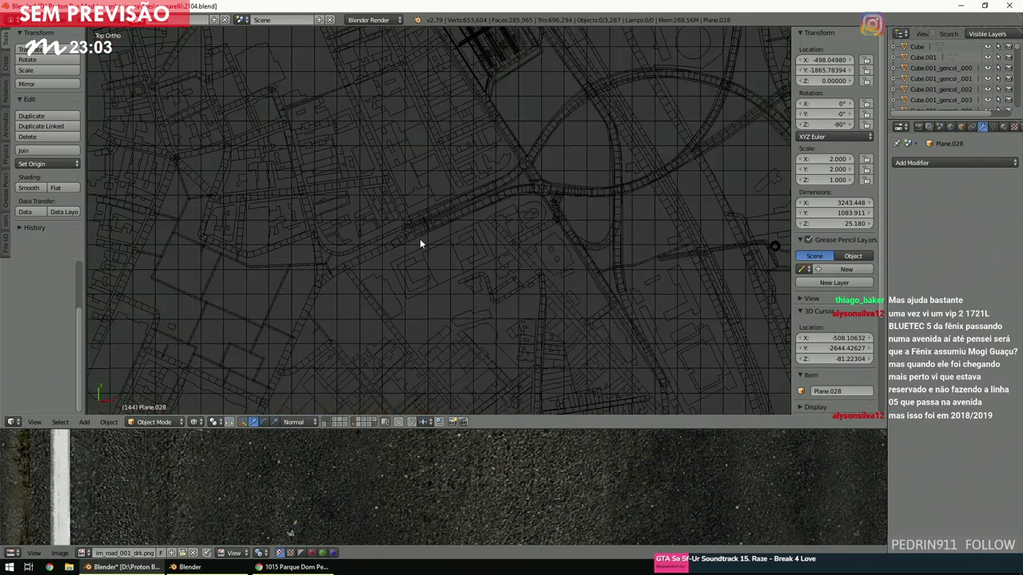
scroll(419, 238, up, 5)
click(523, 166)
scroll(422, 238, down, 1)
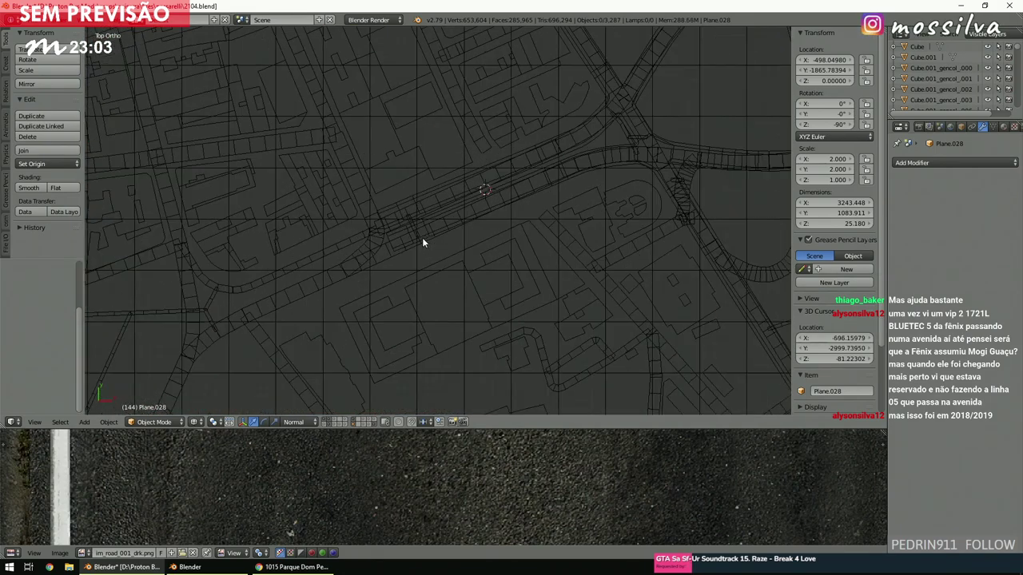
key(z)
scroll(423, 241, up, 3)
scroll(423, 242, down, 4)
click(406, 211)
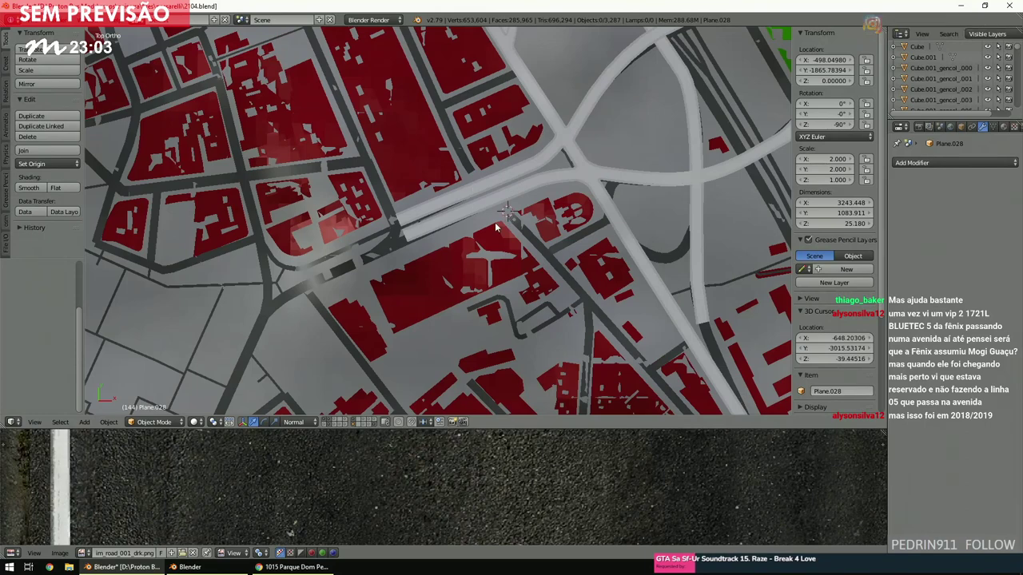
Zoom out, then return to a top-down wireframe view of the map.
shift+scroll(493, 221, up, 10)
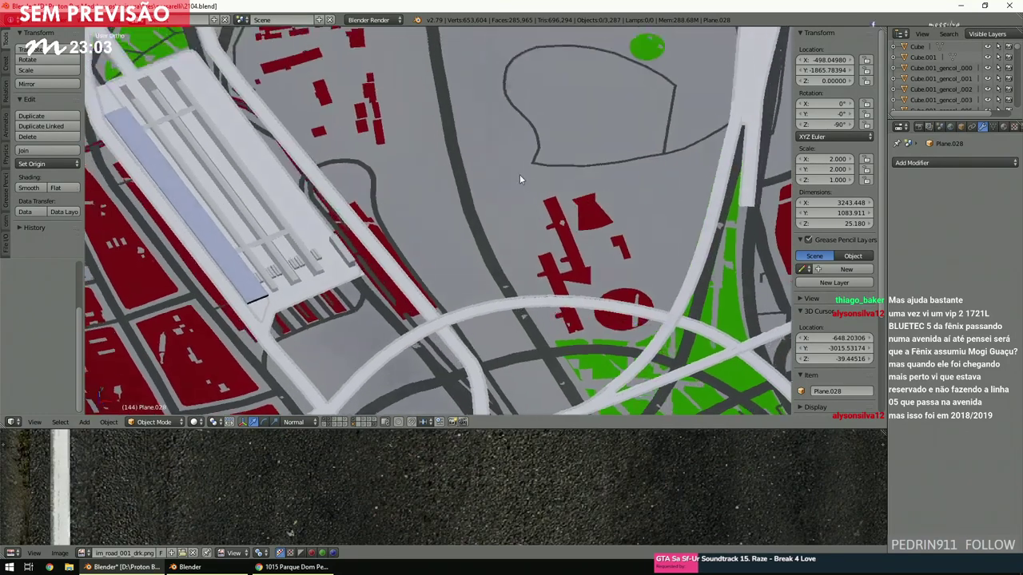
ctrl+scroll(512, 184, down, 5)
shift+scroll(511, 184, down, 10)
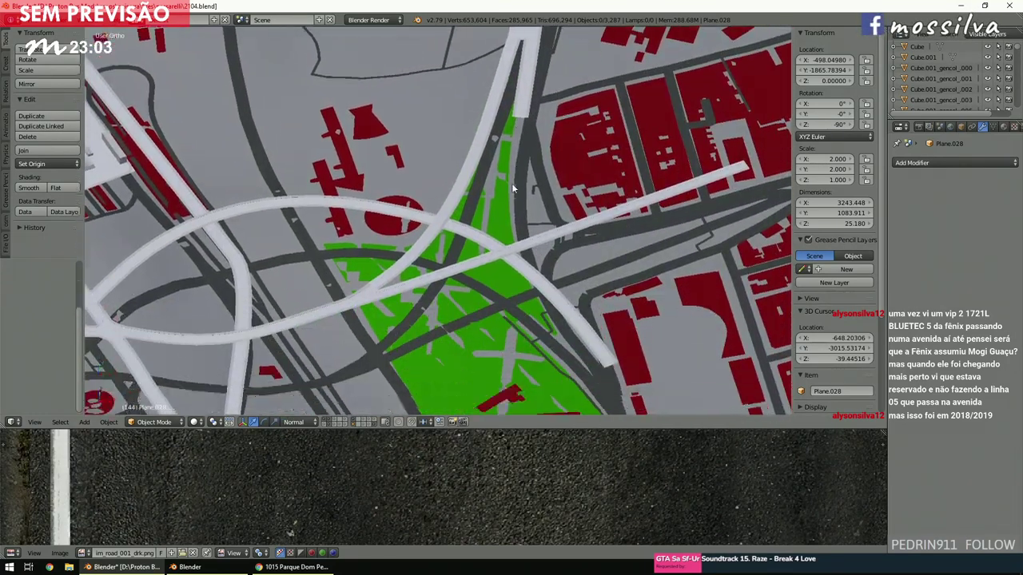
ctrl+scroll(491, 191, down, 5)
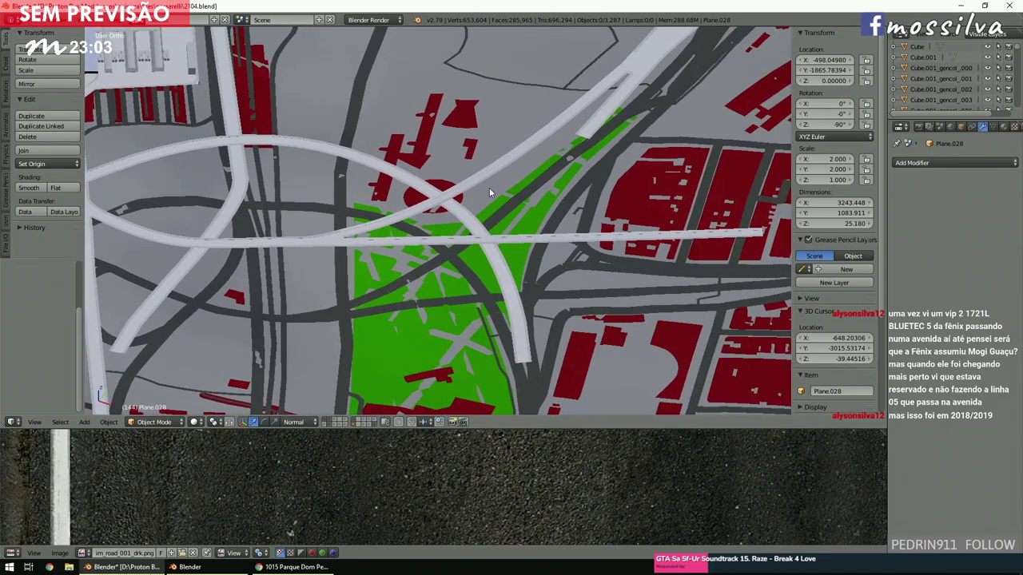
key(KP_7)
key(z)
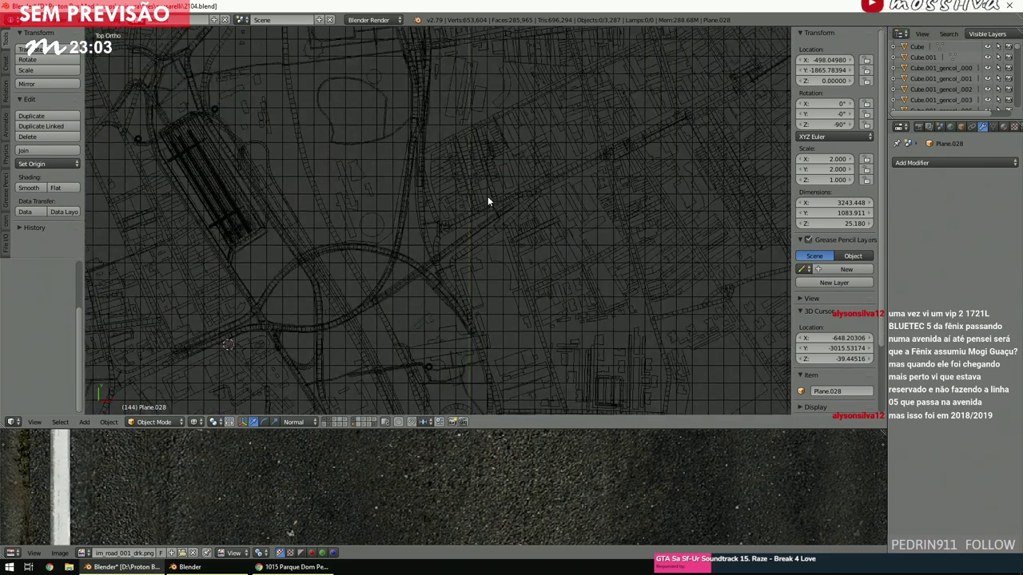
scroll(488, 198, up, 8)
Select the Plane.028 road strip and enter Edit Mode.
right_click(513, 201)
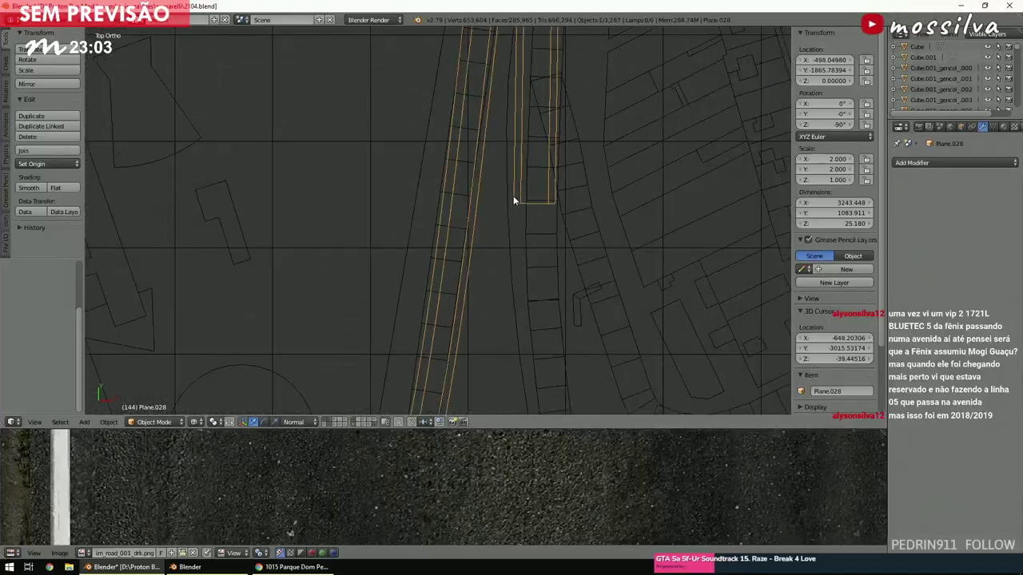
click(161, 422)
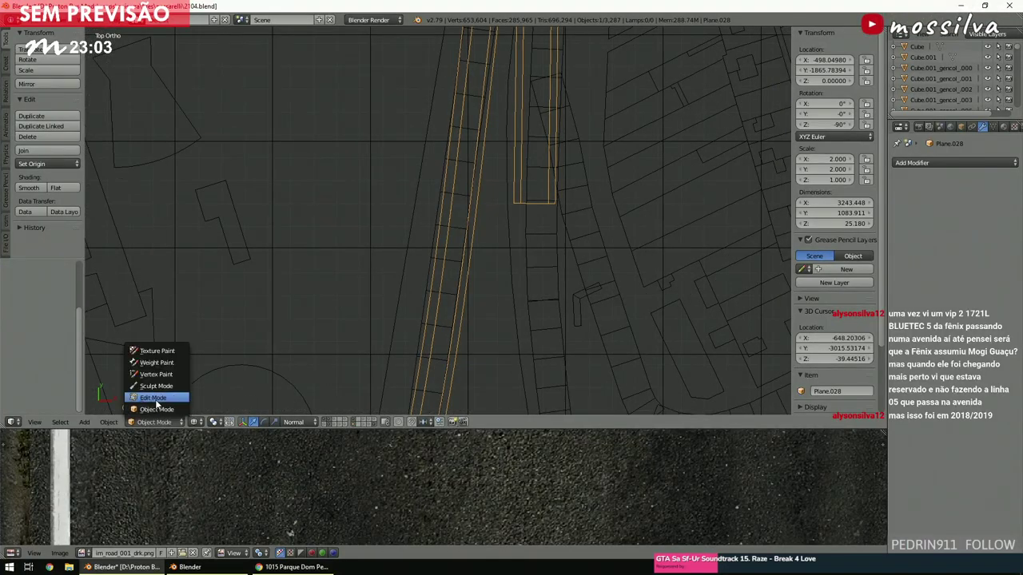
click(157, 398)
shift+scroll(408, 352, down, 3)
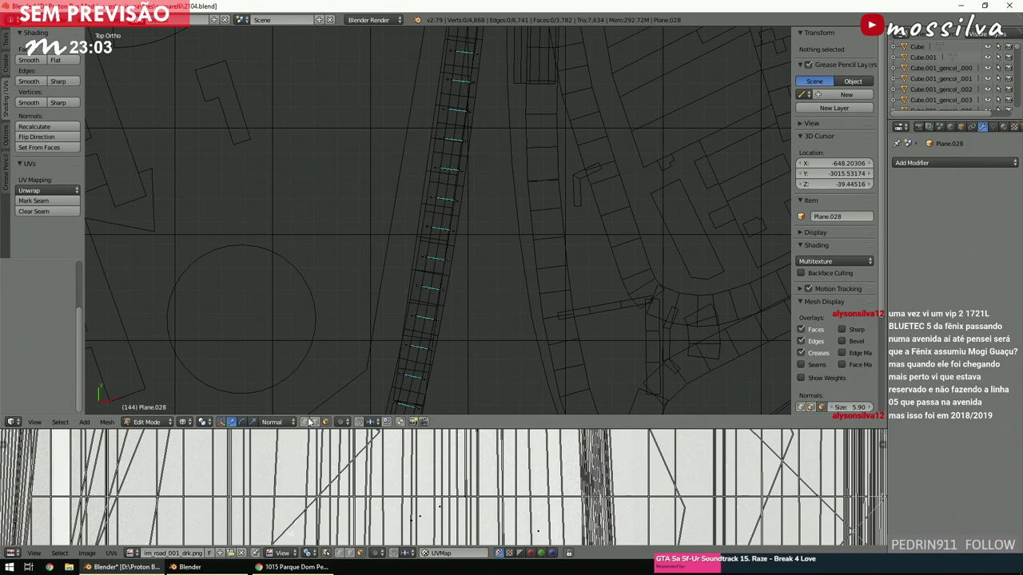
scroll(429, 314, down, 4)
Circle-select the strip's end vertices and extrude the first two sections along the street.
key(c)
click(495, 104)
key(Escape)
key(e)
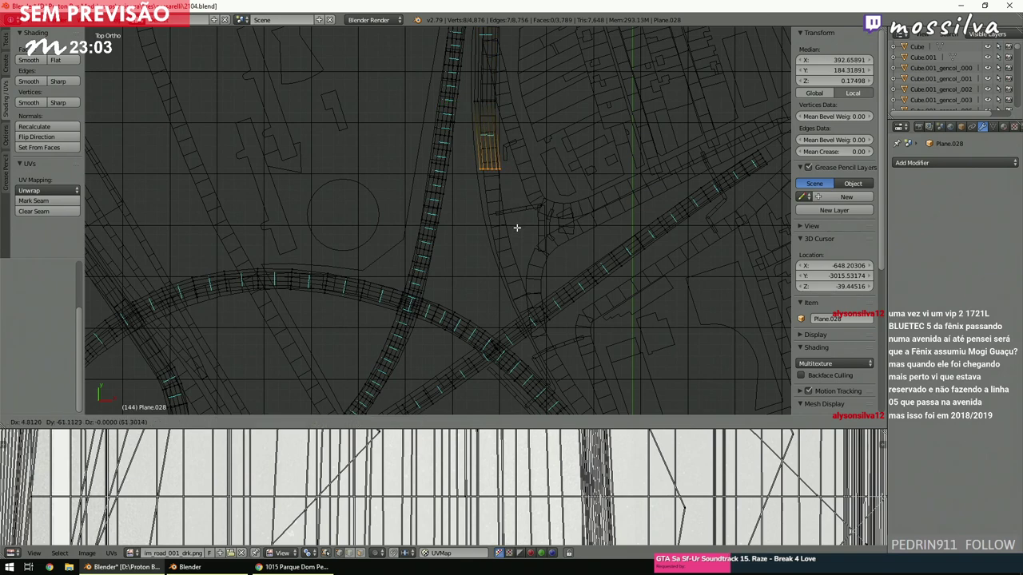
click(519, 226)
key(e)
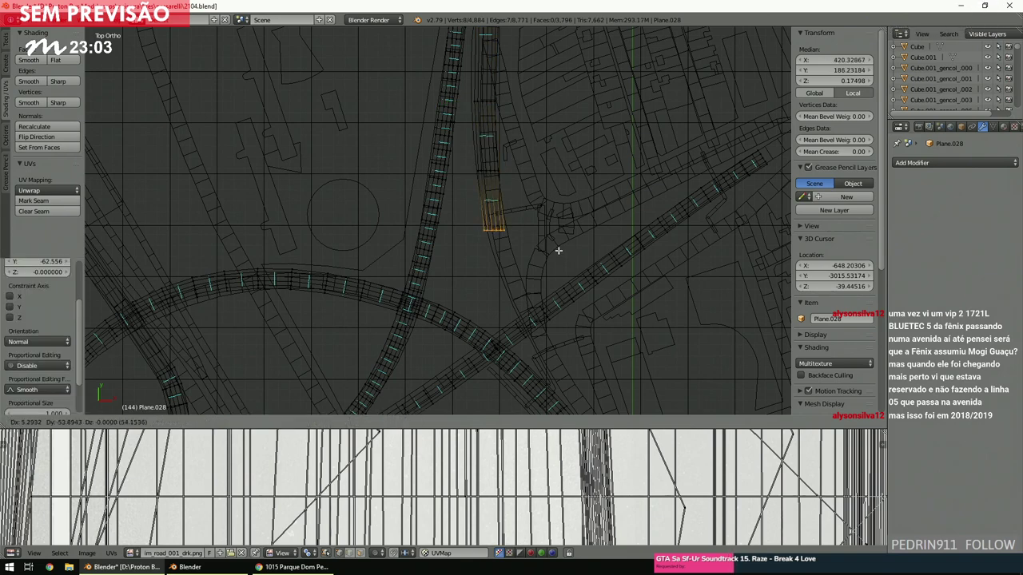
click(560, 252)
Extrude three more road sections down the street toward the crossing avenue.
shift+scroll(559, 220, down, 2)
key(e)
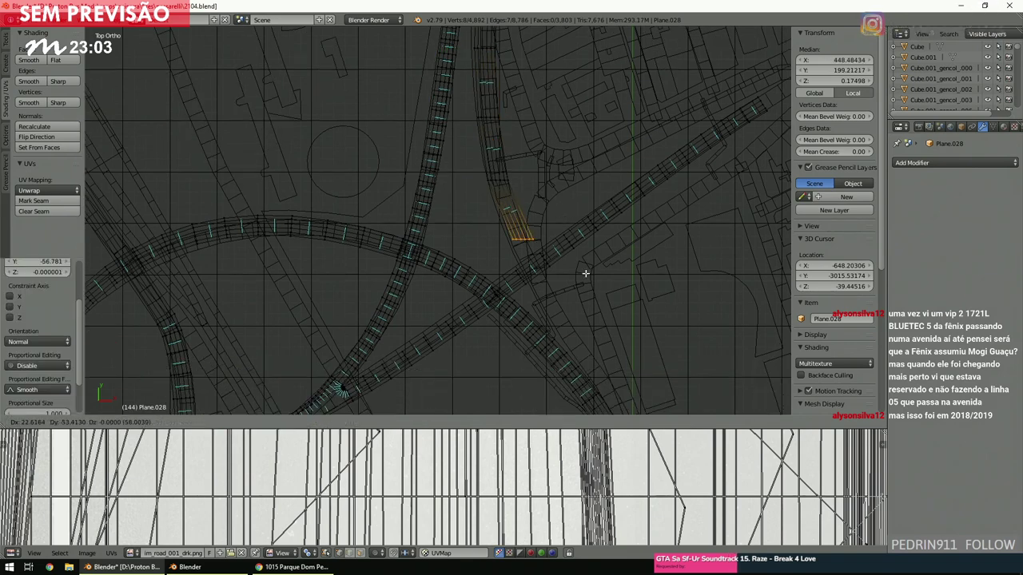
click(587, 278)
shift+scroll(586, 240, down, 2)
key(e)
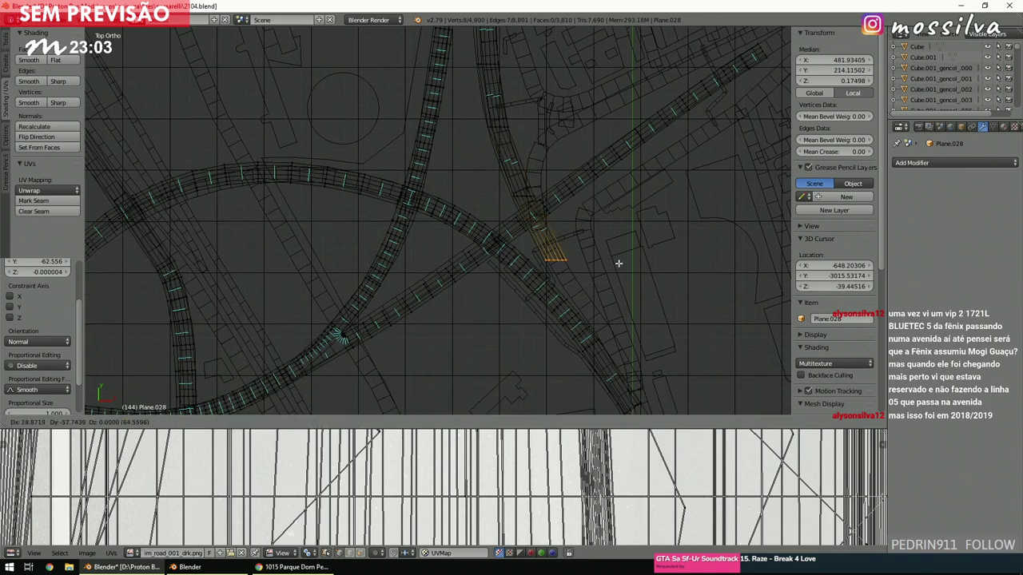
click(624, 273)
shift+scroll(607, 235, down, 4)
key(e)
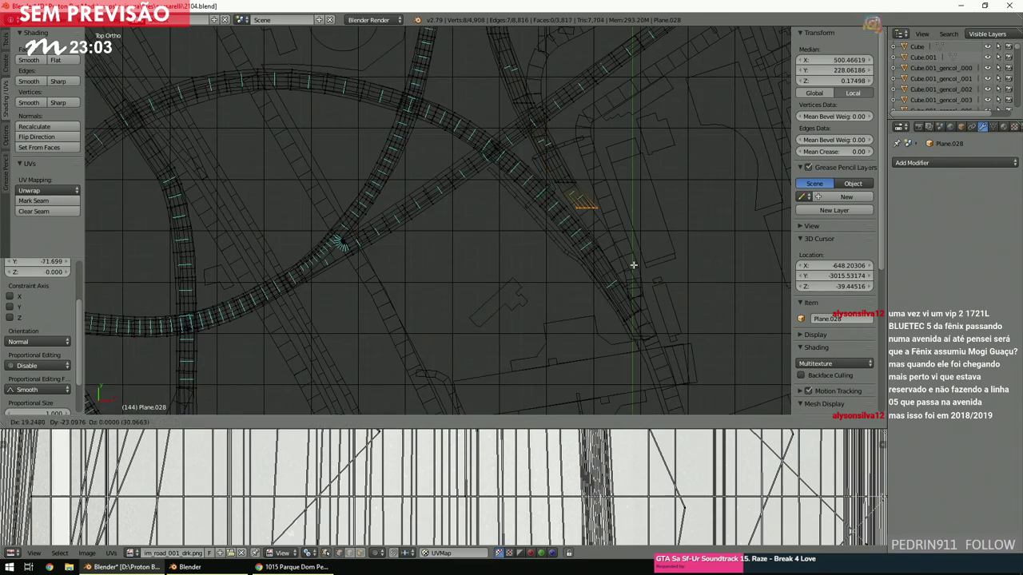
click(654, 300)
Check the extended road in solid shading, then return to top-down wireframe.
scroll(636, 283, up, 4)
middle_drag(678, 264, 676, 274)
key(z)
scroll(607, 283, down, 3)
middle_drag(606, 283, 567, 229)
scroll(567, 228, up, 3)
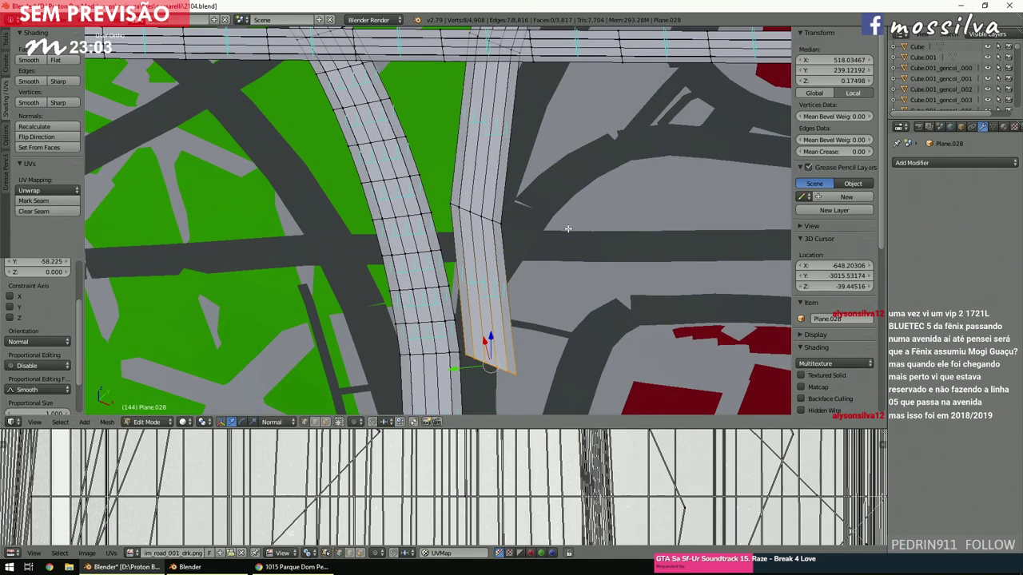
scroll(567, 229, down, 4)
scroll(567, 228, up, 4)
key(z)
key(KP_7)
scroll(567, 230, down, 2)
Clear the vertex selection and zoom around the map to review the road network.
key(a)
scroll(569, 230, down, 1)
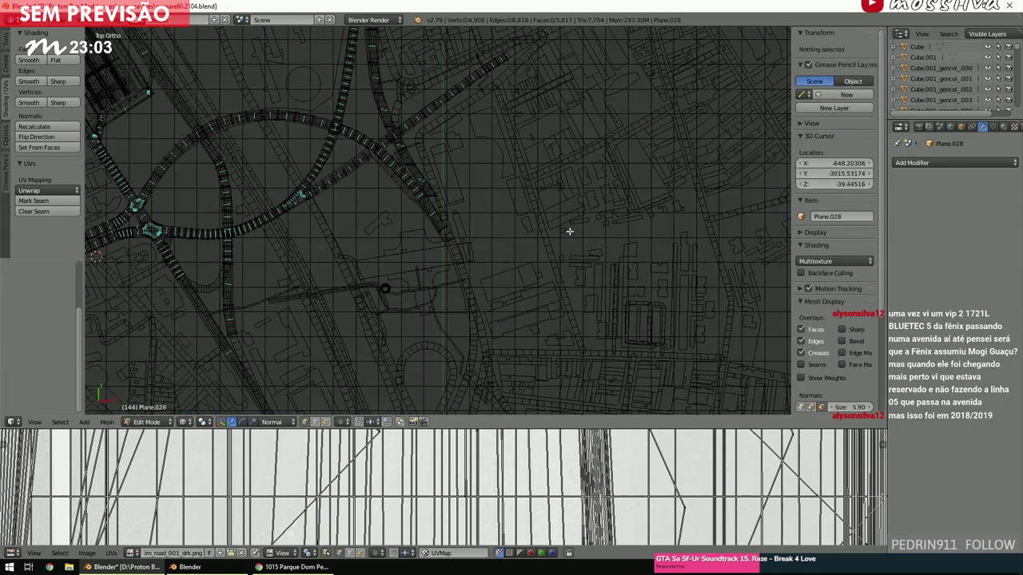
ctrl+scroll(569, 231, up, 3)
ctrl+scroll(572, 238, up, 4)
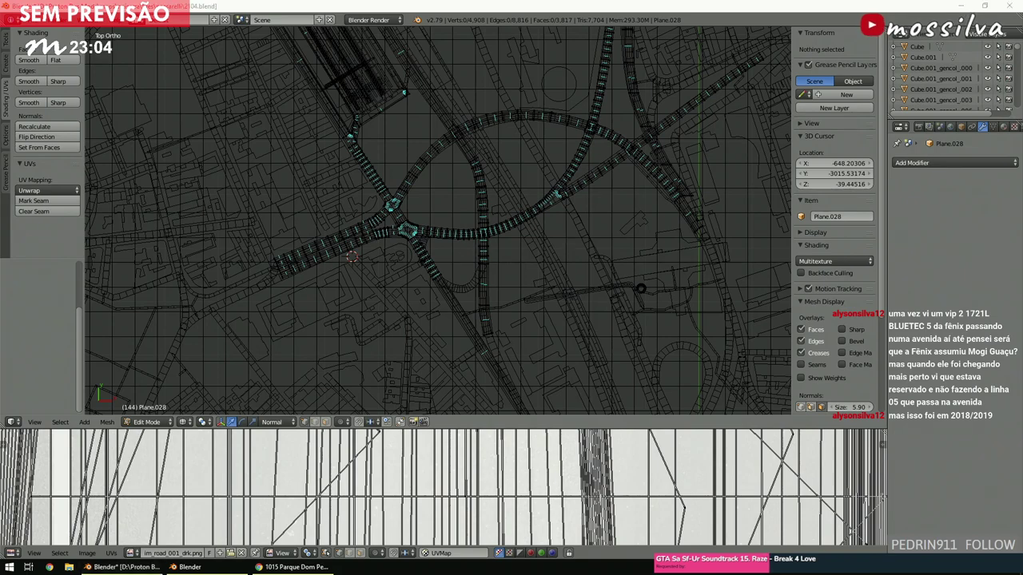
scroll(463, 299, up, 2)
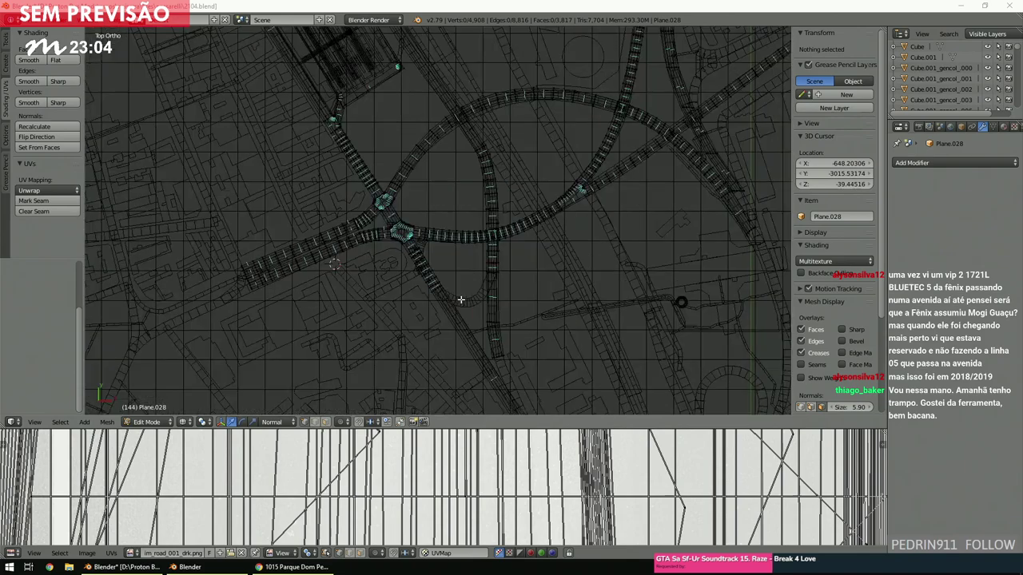
click(460, 301)
scroll(451, 296, down, 3)
ctrl+scroll(451, 297, down, 3)
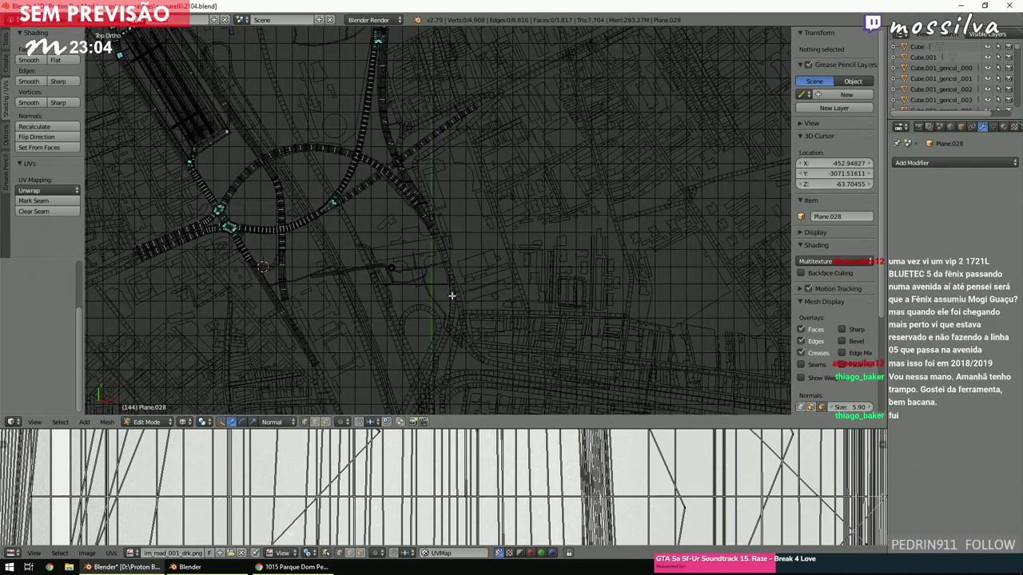
shift+scroll(452, 296, up, 3)
scroll(452, 296, up, 5)
scroll(451, 296, down, 5)
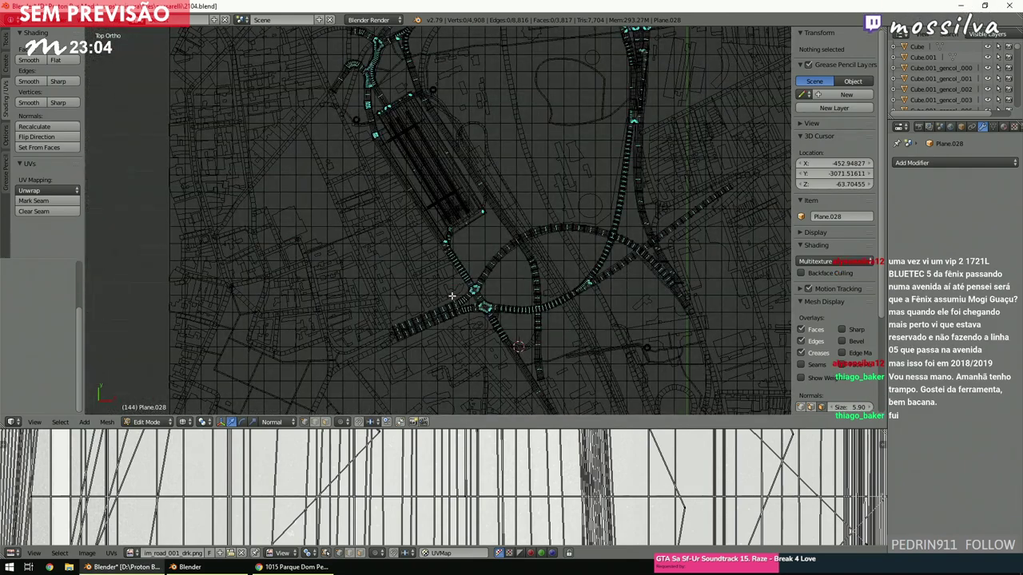
ctrl+scroll(450, 298, down, 2)
shift+scroll(450, 298, up, 2)
scroll(449, 298, up, 1)
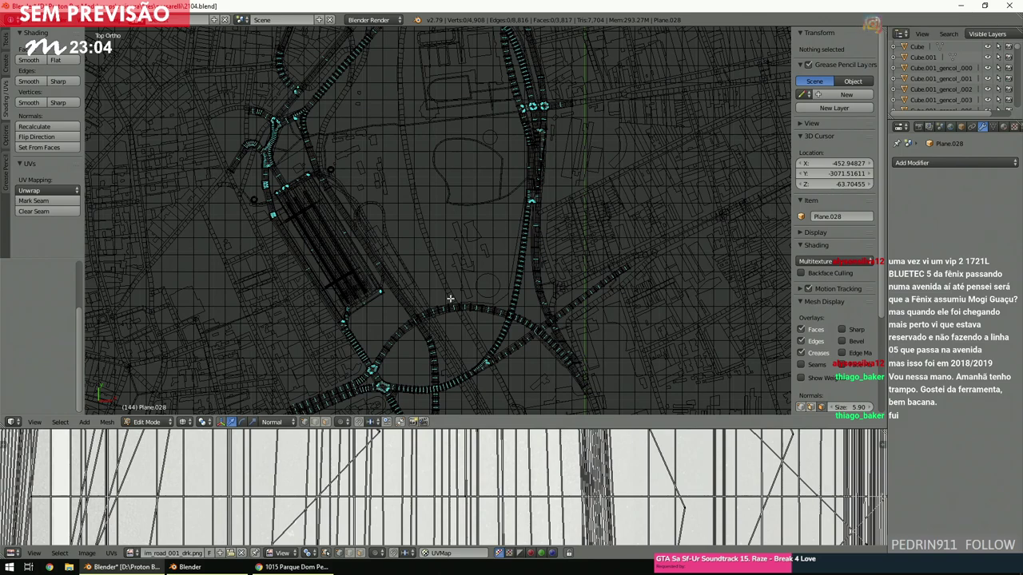
Zoom in on the rounded junction corner with solid shading showing the coloured map.
ctrl+scroll(452, 297, down, 3)
shift+scroll(454, 297, up, 5)
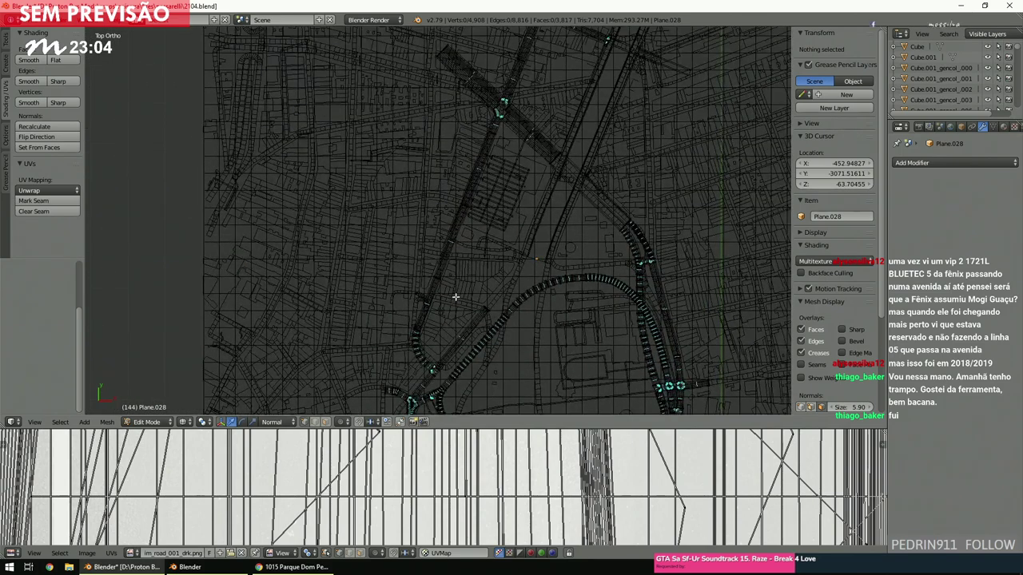
ctrl+scroll(456, 297, up, 5)
shift+scroll(455, 298, up, 3)
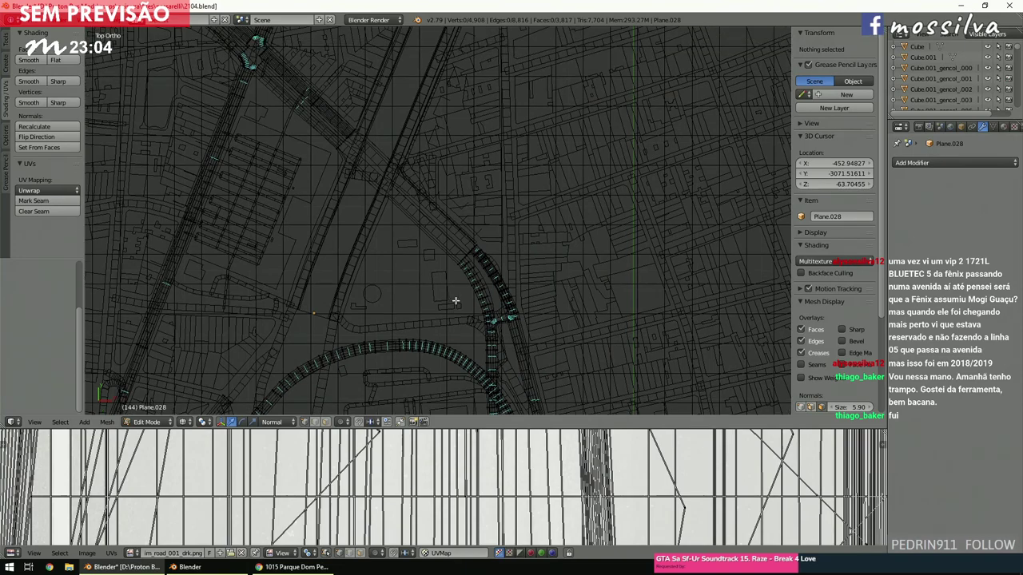
ctrl+scroll(456, 298, up, 5)
ctrl+scroll(456, 300, down, 6)
scroll(454, 301, up, 3)
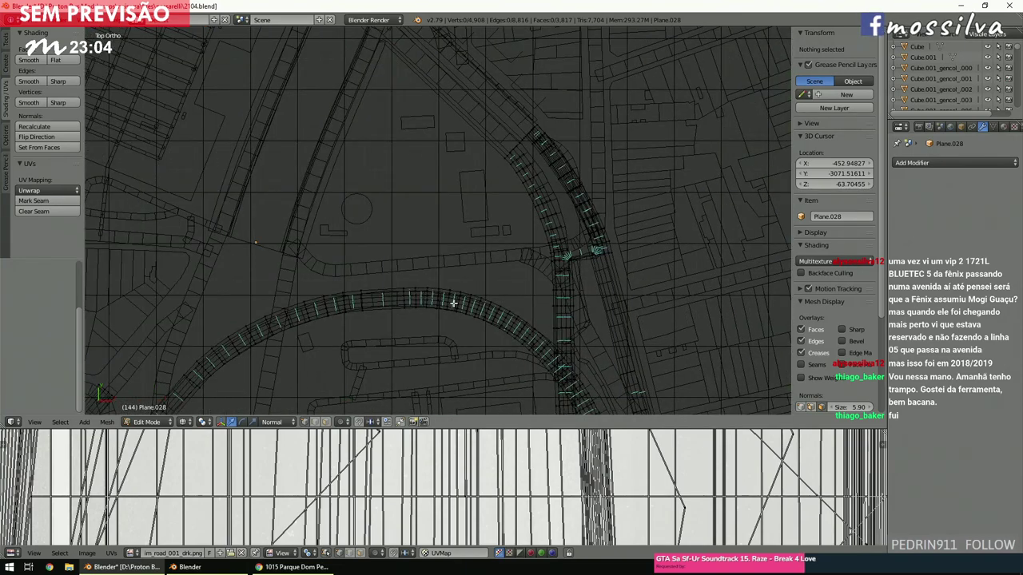
scroll(453, 303, down, 6)
ctrl+scroll(455, 304, down, 3)
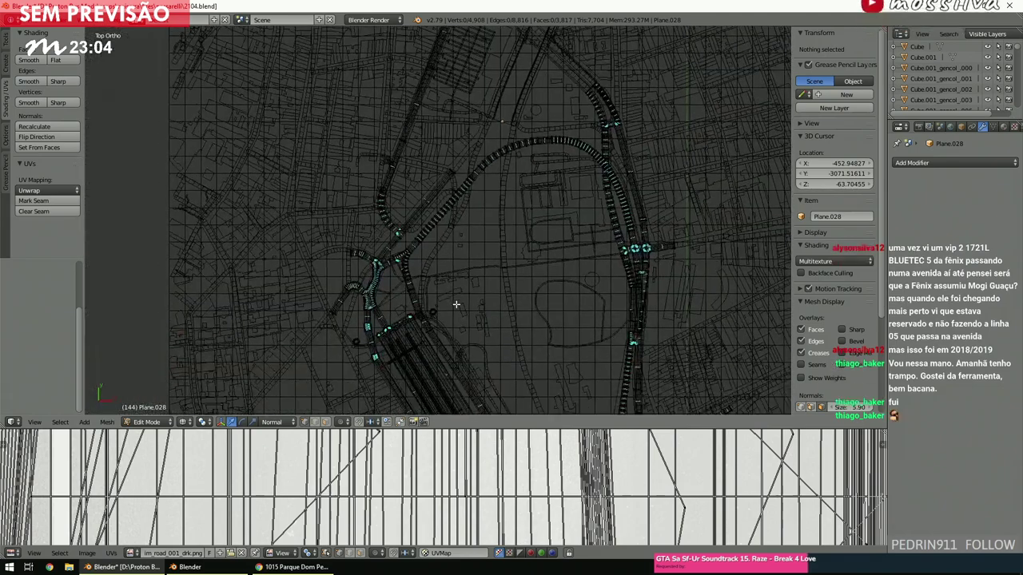
scroll(456, 303, up, 4)
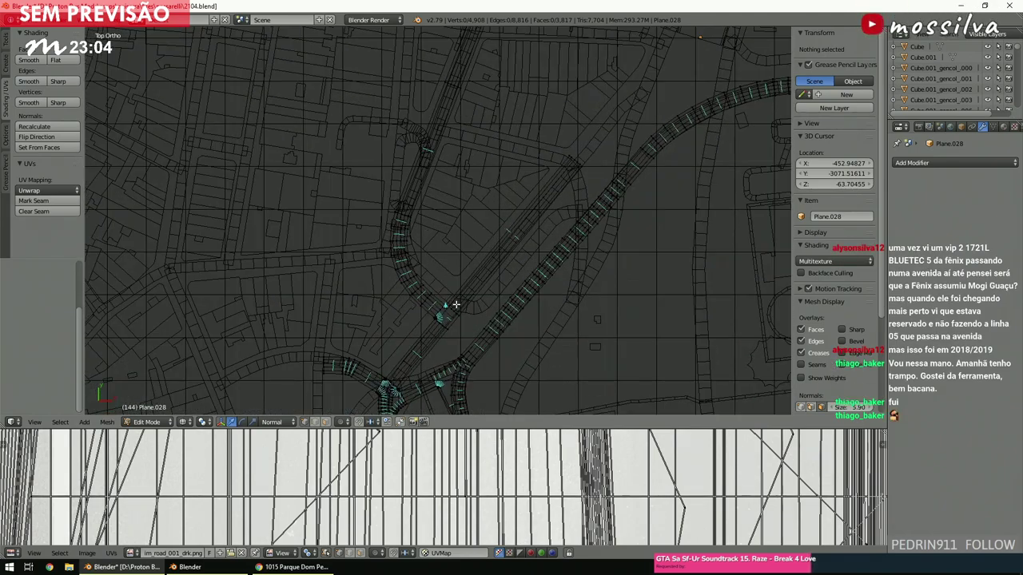
scroll(455, 305, up, 5)
key(z)
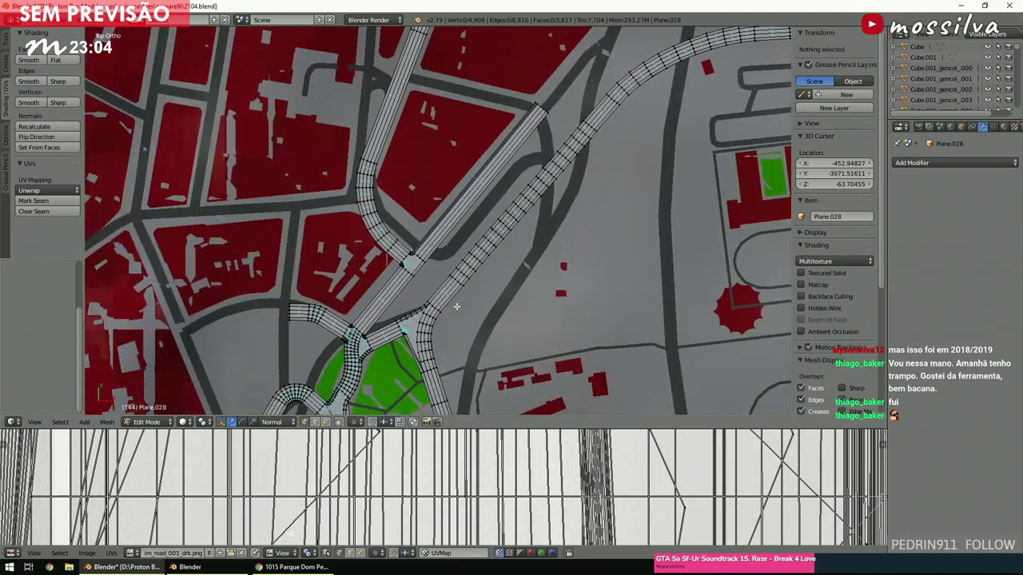
scroll(472, 295, up, 6)
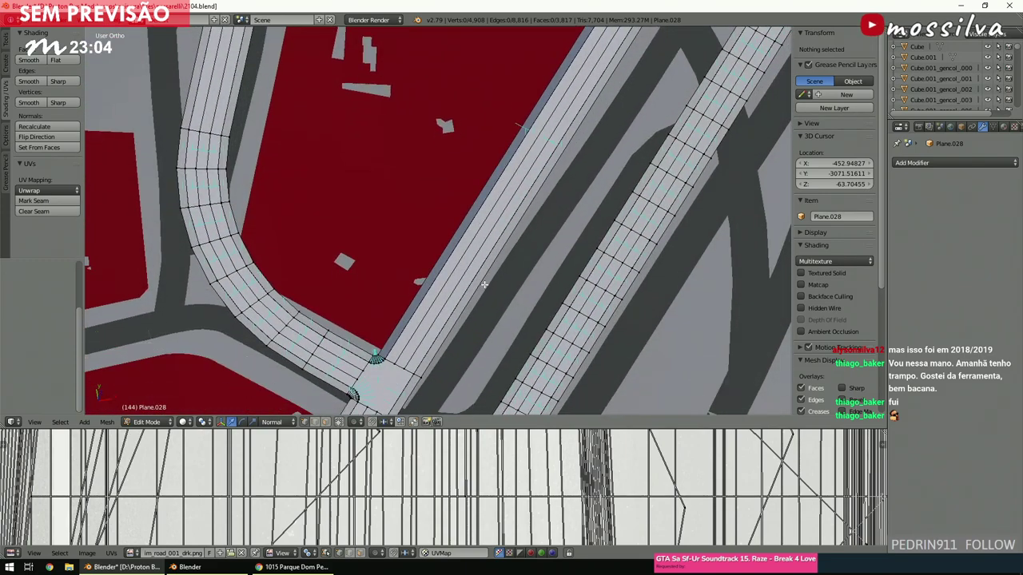
scroll(481, 286, down, 2)
From top view, select a face beside the rounded corner.
key(KP_7)
scroll(477, 294, up, 2)
shift+scroll(478, 294, down, 3)
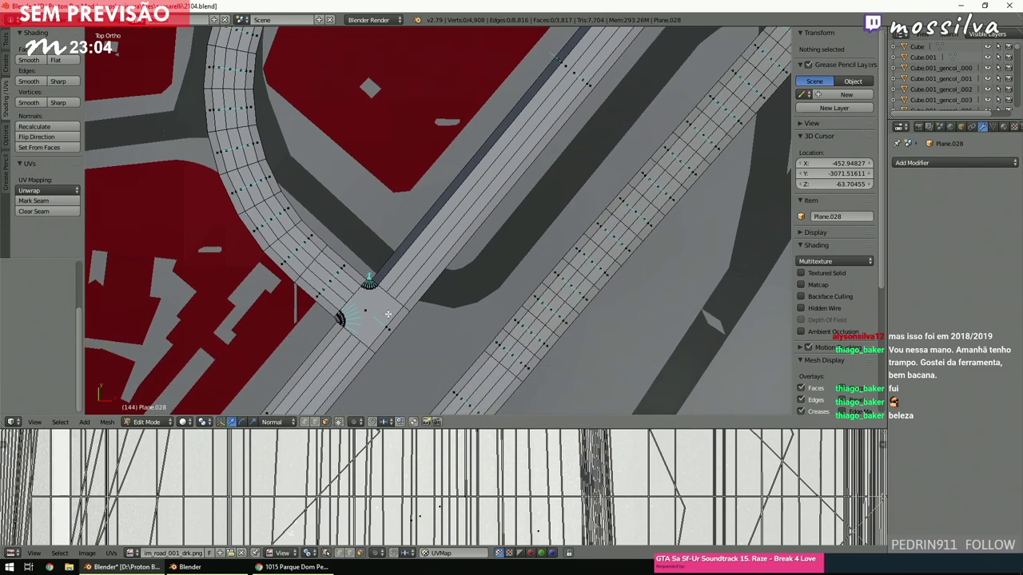
scroll(389, 313, up, 6)
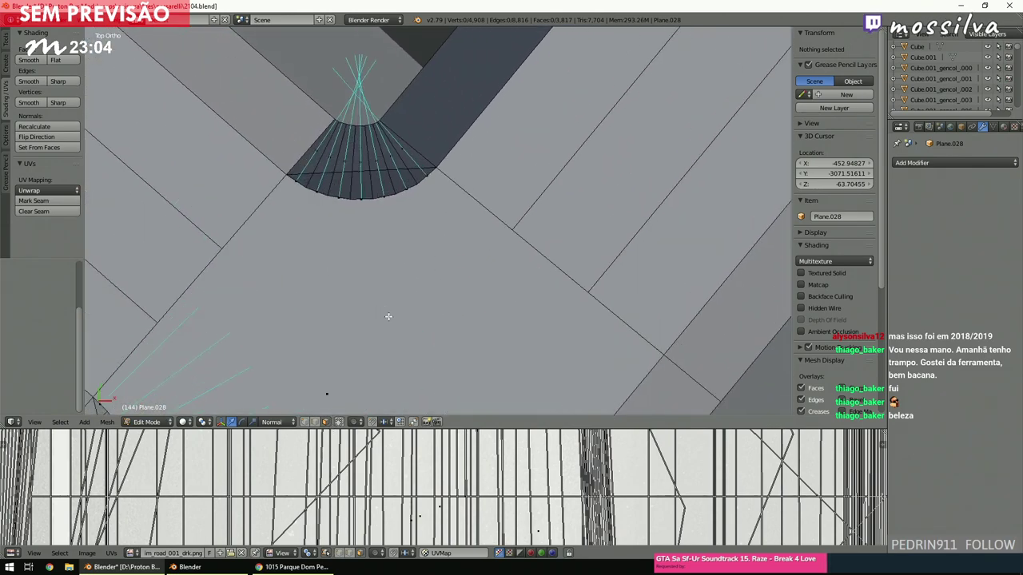
right_click(319, 149)
scroll(457, 282, down, 3)
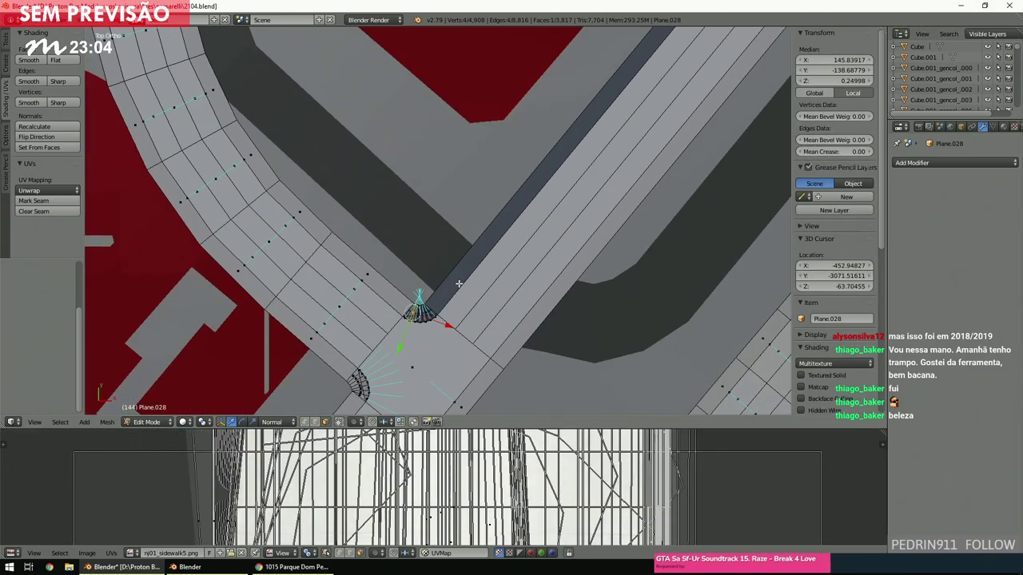
scroll(621, 200, down, 4)
scroll(605, 226, up, 7)
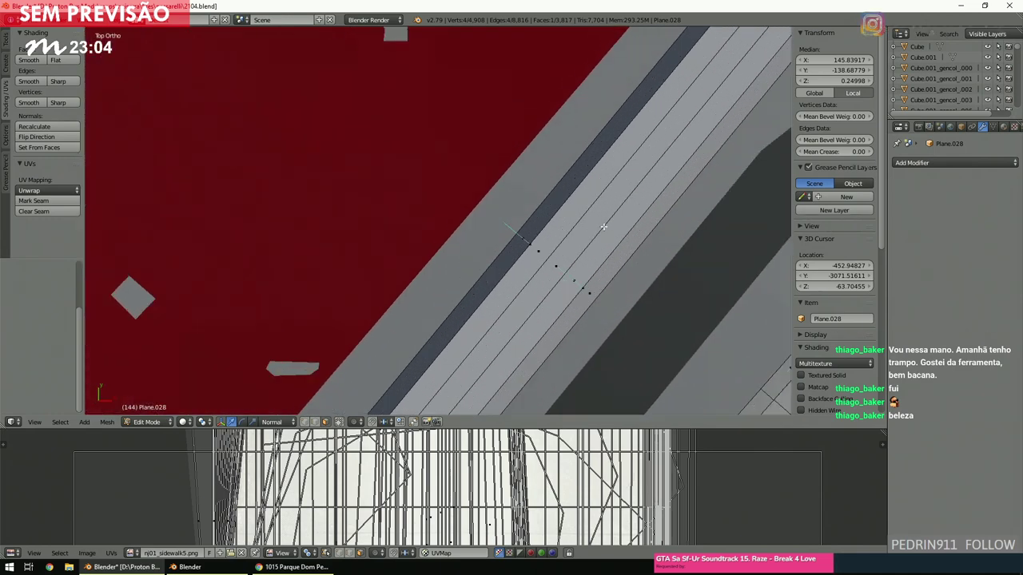
Select the diagonal road strip faces, grow the selection, and flip their normals.
ctrl+right_click(530, 231)
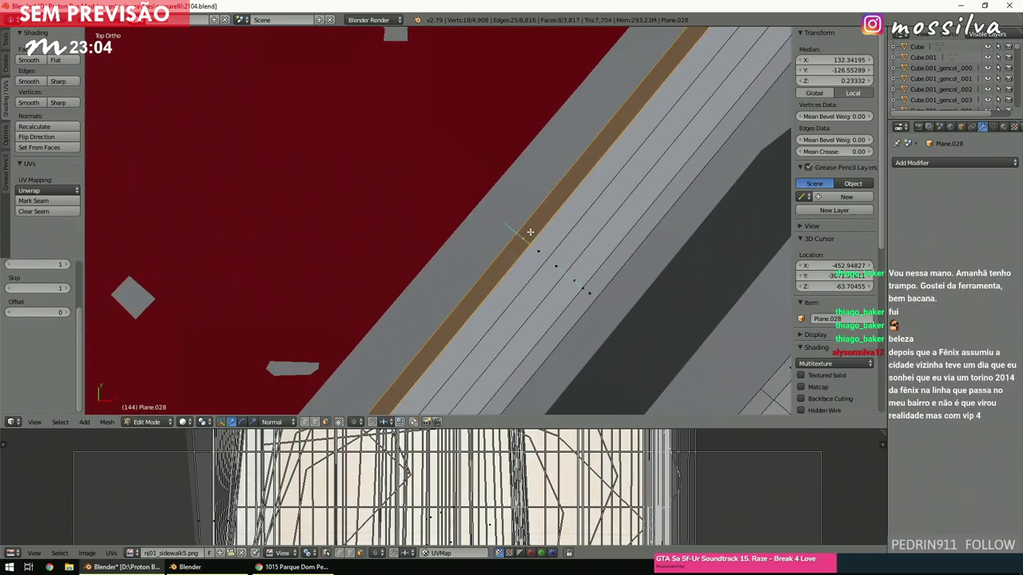
key(ctrl+KP_Add)
scroll(541, 238, down, 3)
scroll(541, 237, up, 1)
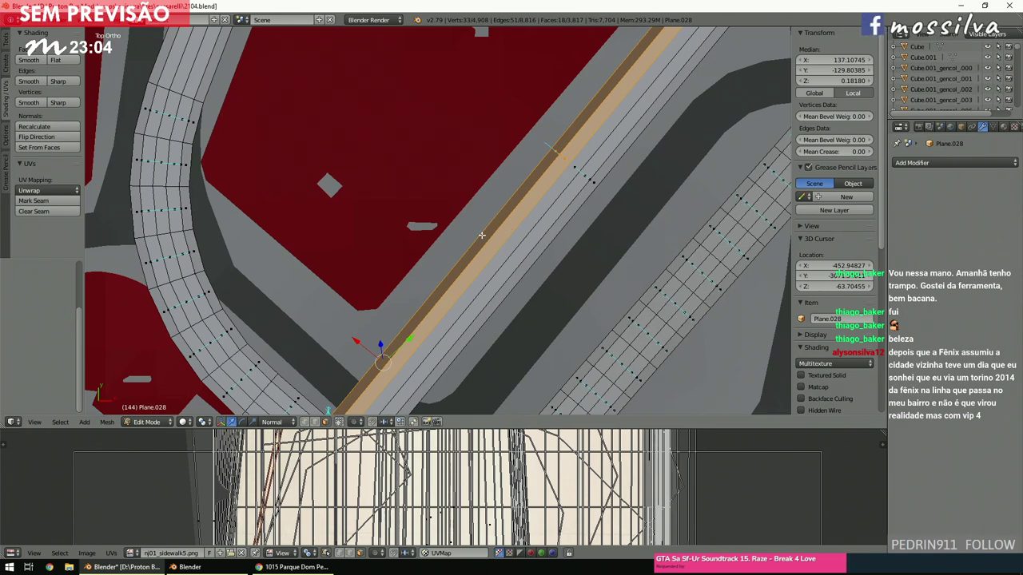
click(35, 140)
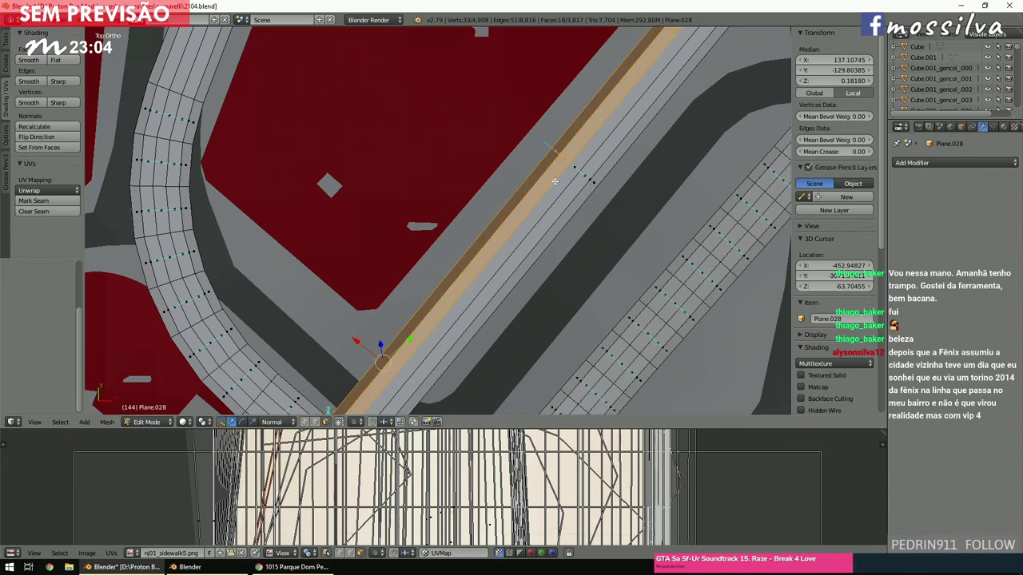
Deselect the strip-end and junction faces, flip the remaining normals, then clear the selection.
shift+right_click(348, 409)
scroll(322, 189, down, 3)
scroll(445, 296, up, 8)
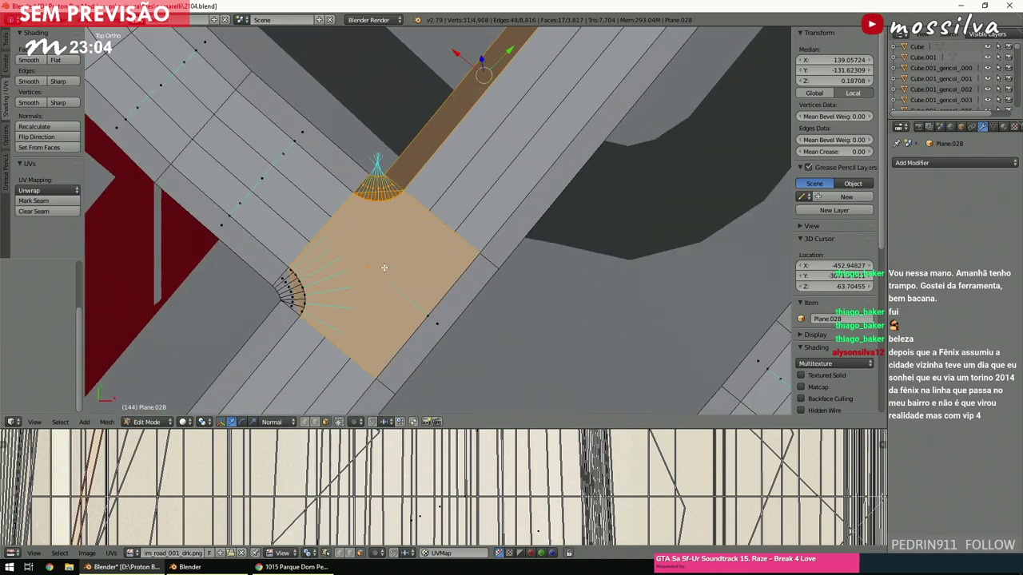
shift+right_click(369, 267)
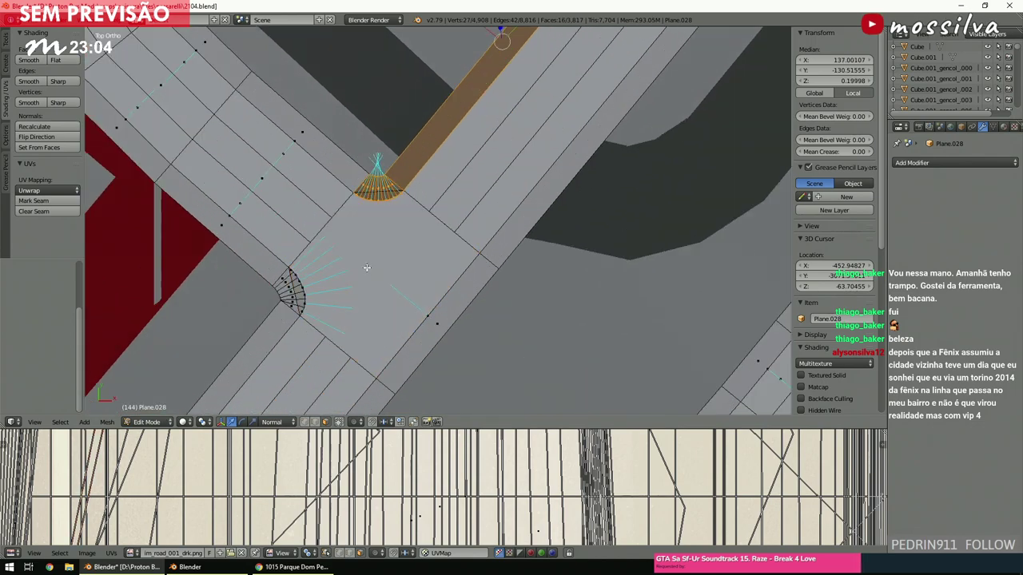
click(66, 138)
key(a)
shift+middle_drag(569, 214, 477, 242)
scroll(477, 243, down, 4)
scroll(477, 242, up, 4)
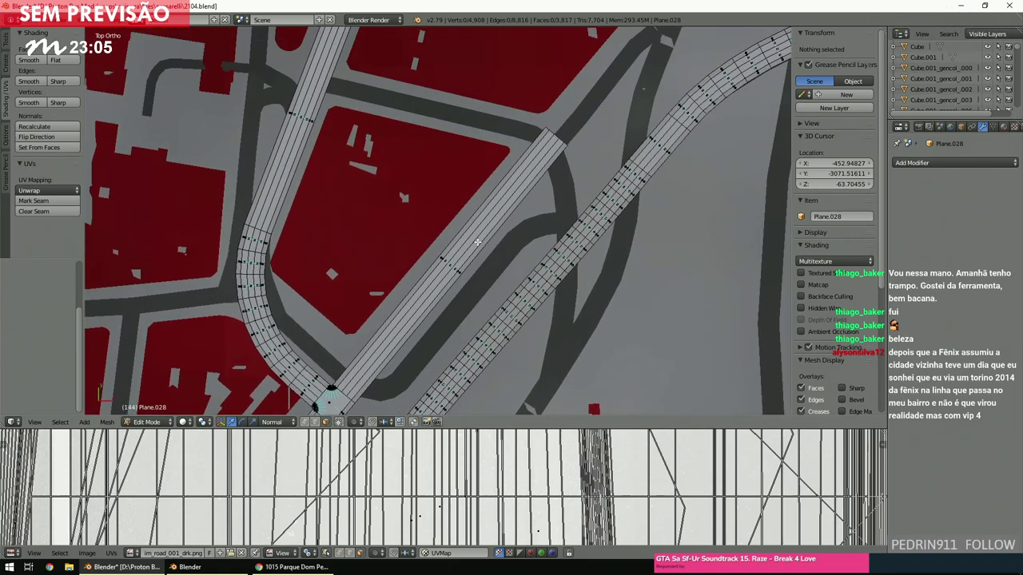
shift+scroll(477, 242, down, 6)
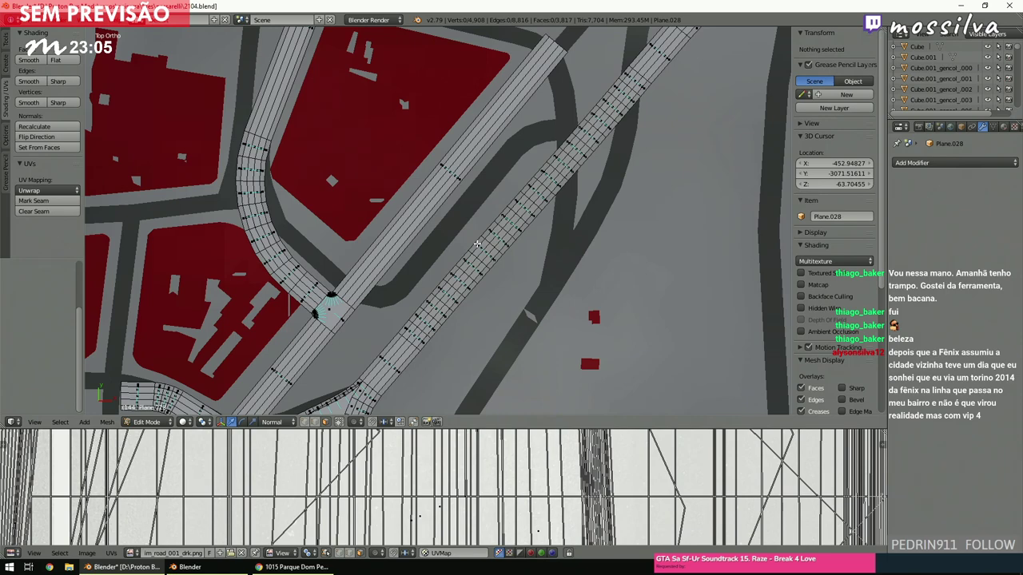
scroll(477, 243, down, 3)
scroll(477, 244, up, 2)
ctrl+scroll(476, 244, down, 4)
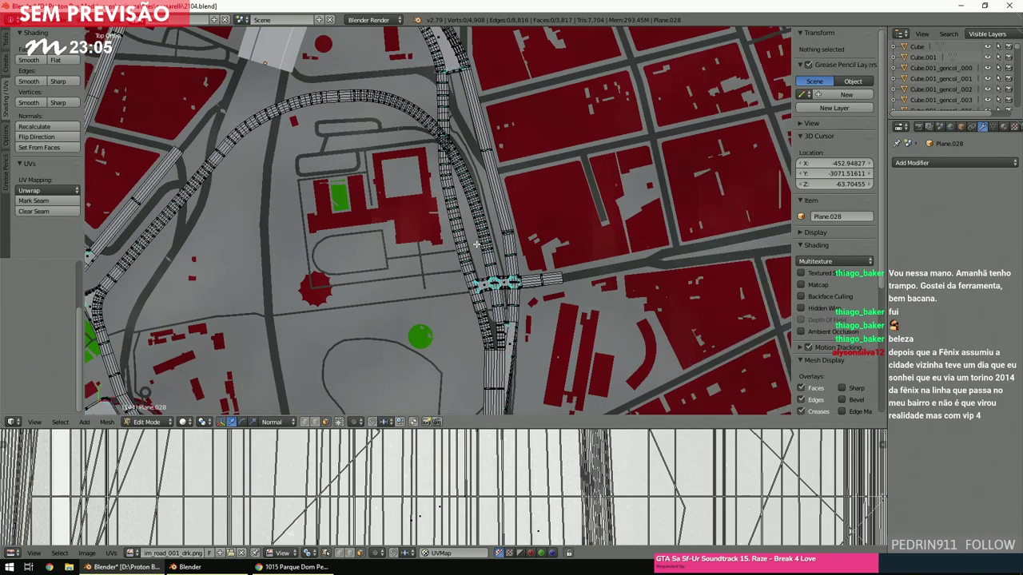
ctrl+scroll(477, 243, down, 2)
shift+scroll(477, 243, down, 4)
scroll(476, 246, up, 5)
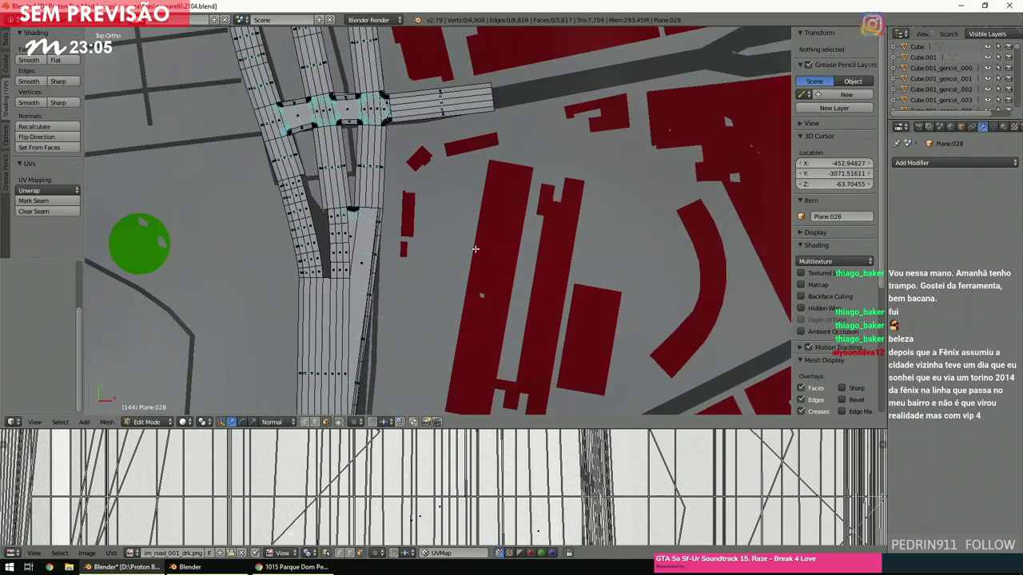
scroll(474, 249, down, 2)
ctrl+scroll(474, 252, up, 3)
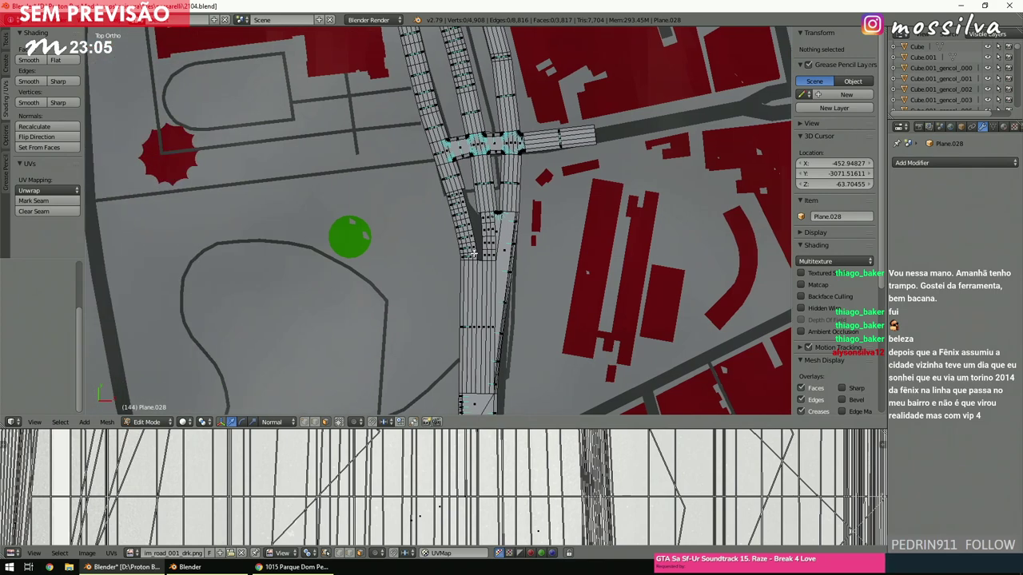
scroll(474, 252, down, 3)
scroll(473, 252, up, 2)
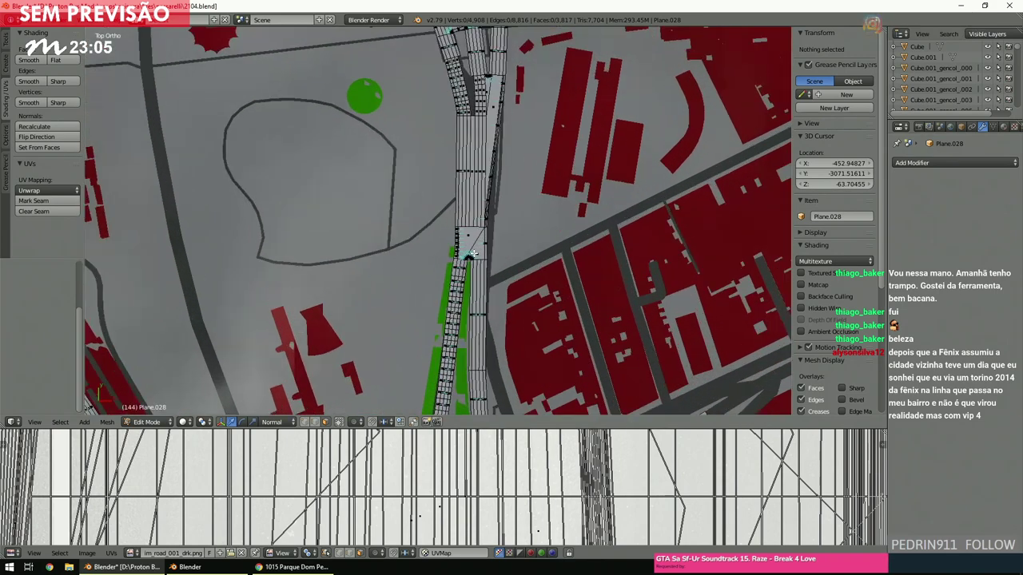
shift+scroll(473, 252, down, 2)
ctrl+scroll(473, 254, down, 2)
shift+scroll(473, 254, up, 1)
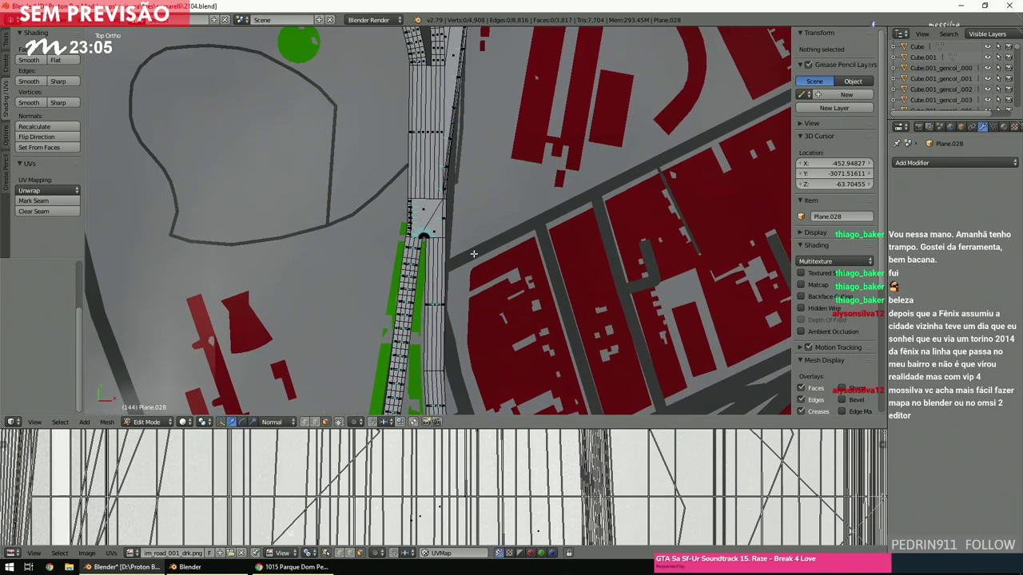
scroll(474, 254, up, 3)
shift+scroll(474, 254, up, 2)
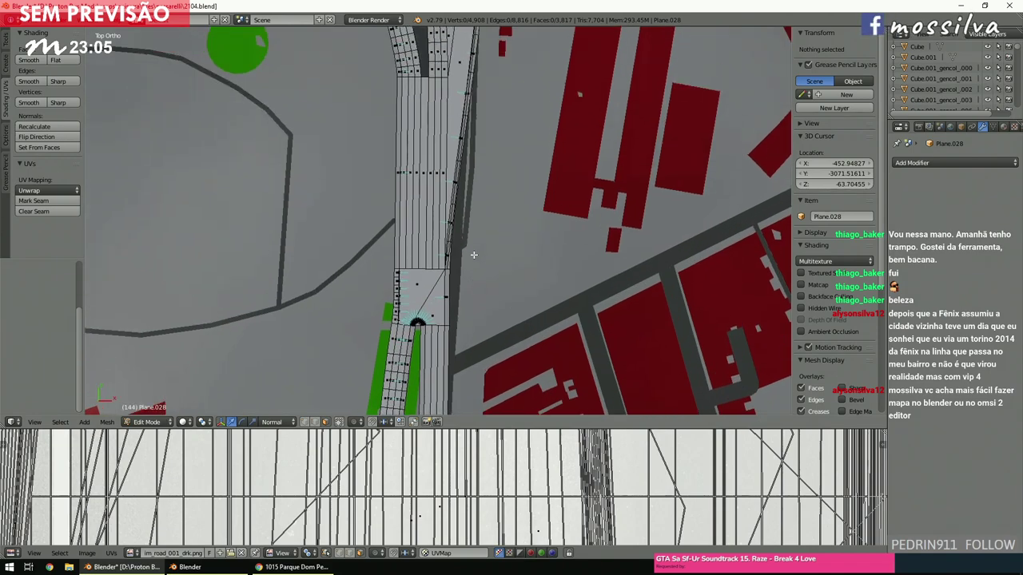
shift+scroll(473, 254, up, 4)
scroll(474, 254, up, 3)
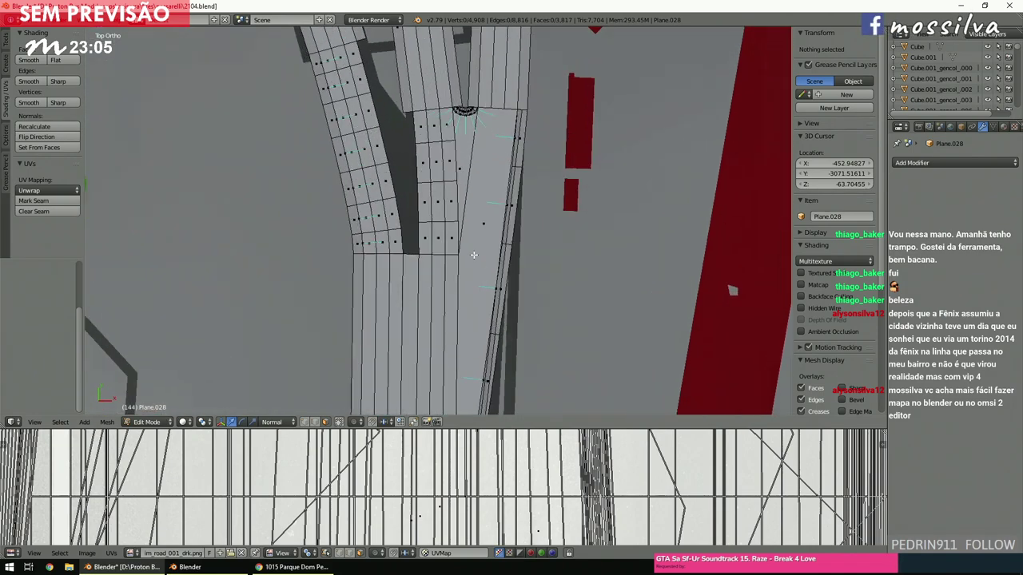
shift+scroll(473, 254, up, 2)
ctrl+scroll(474, 254, up, 2)
shift+scroll(474, 254, up, 1)
scroll(474, 254, up, 2)
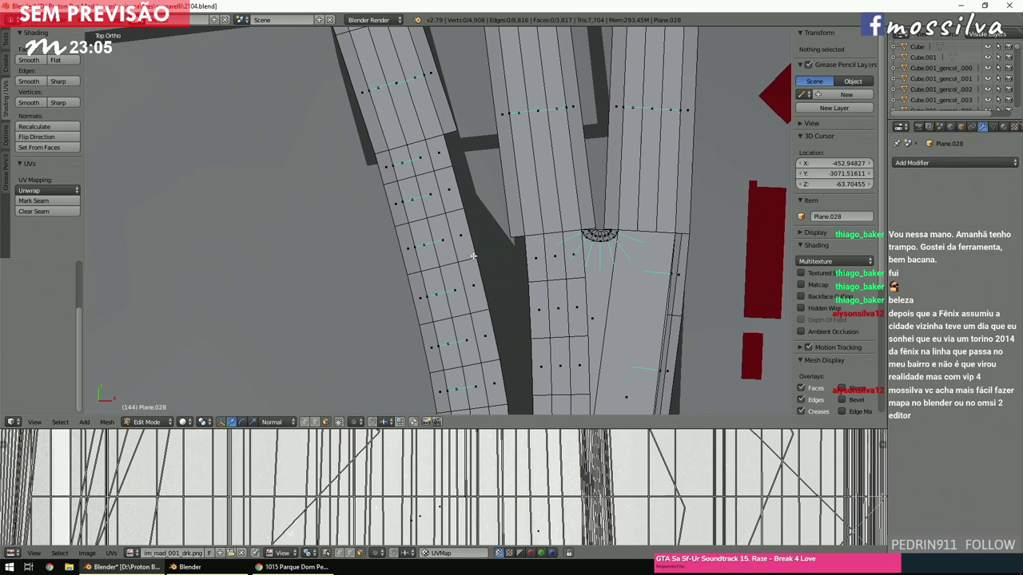
ctrl+scroll(474, 256, down, 3)
scroll(473, 256, up, 2)
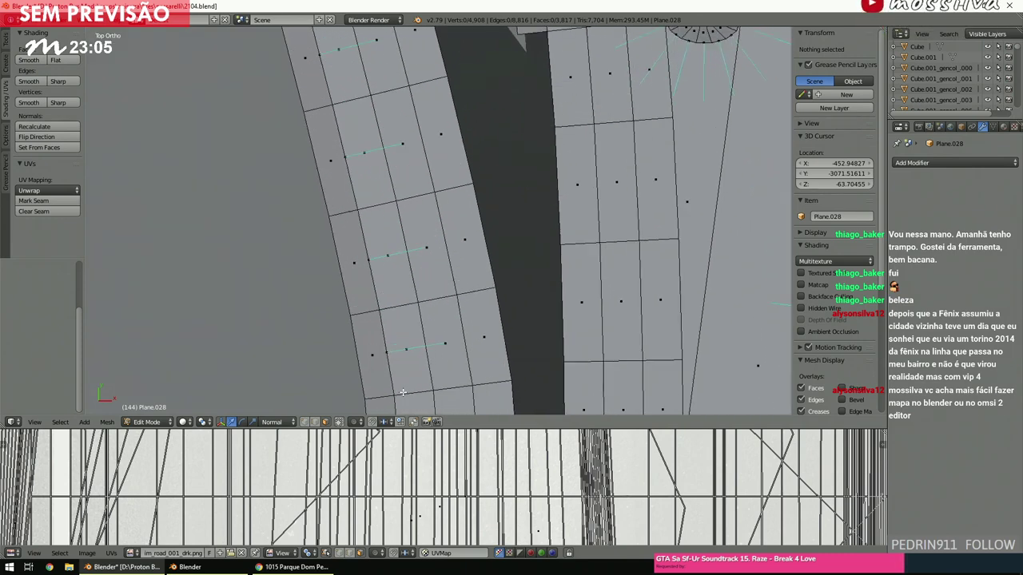
In Edge select mode, fill faces between edge pairs across the dark gap between the sidewalk strips.
click(315, 422)
shift+scroll(536, 258, down, 3)
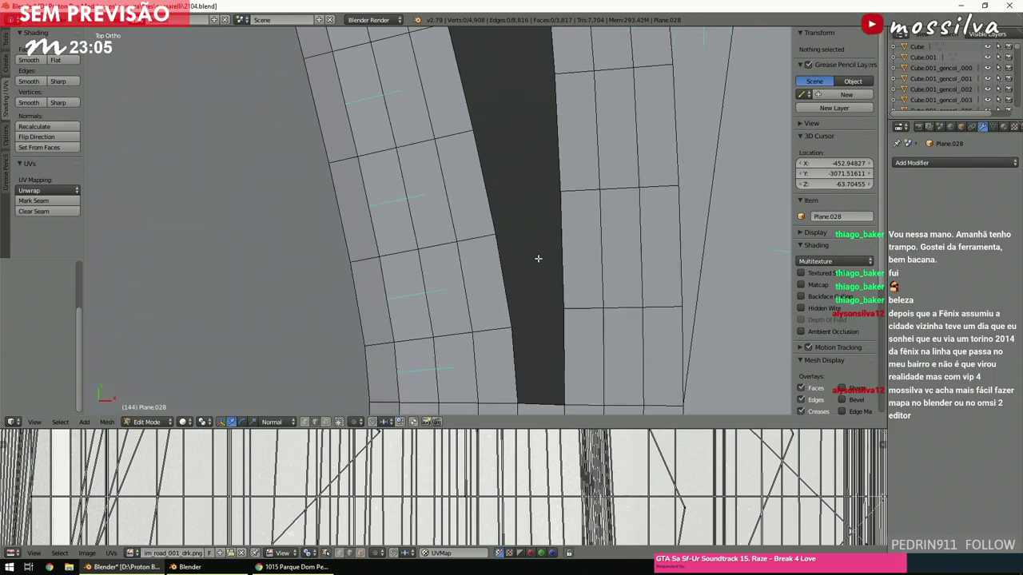
right_click(555, 303)
shift+right_click(508, 331)
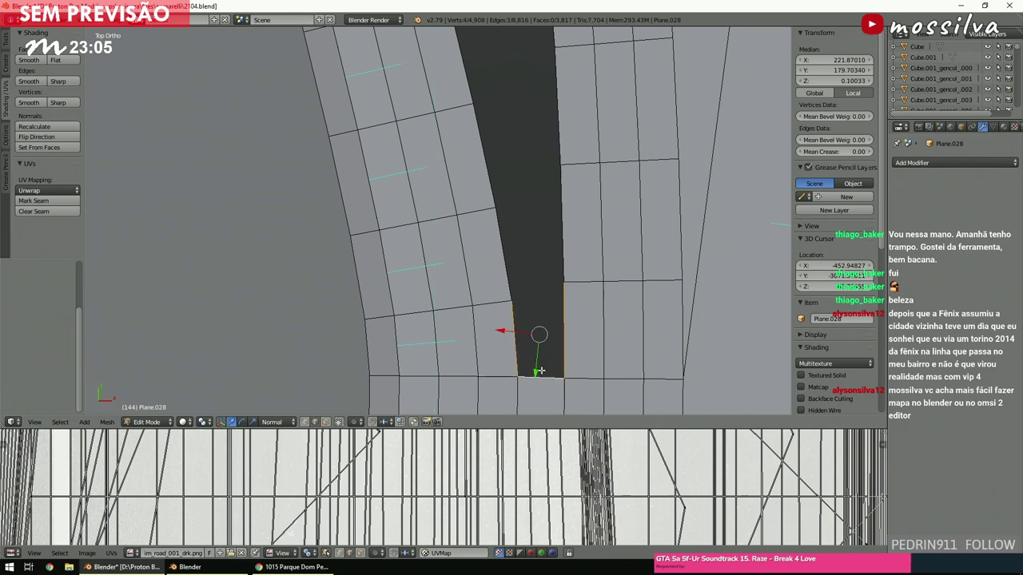
key(f)
right_click(545, 246)
shift+right_click(511, 263)
key(f)
right_click(496, 246)
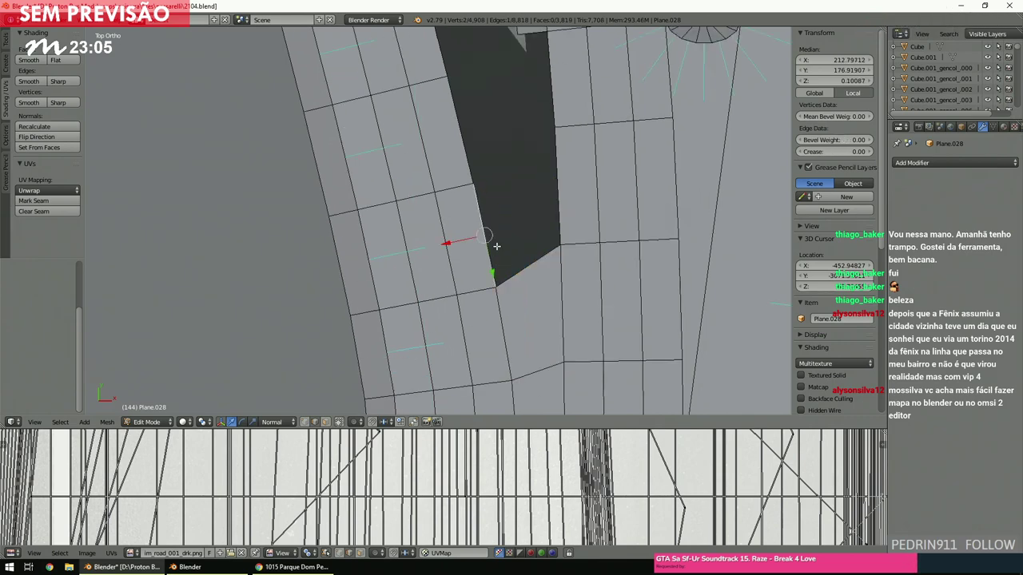
shift+right_click(545, 201)
shift+scroll(546, 200, up, 1)
key(f)
right_click(502, 193)
key(f)
Fill three triangle faces to close the rest of the gap.
key(a)
shift+scroll(471, 214, up, 2)
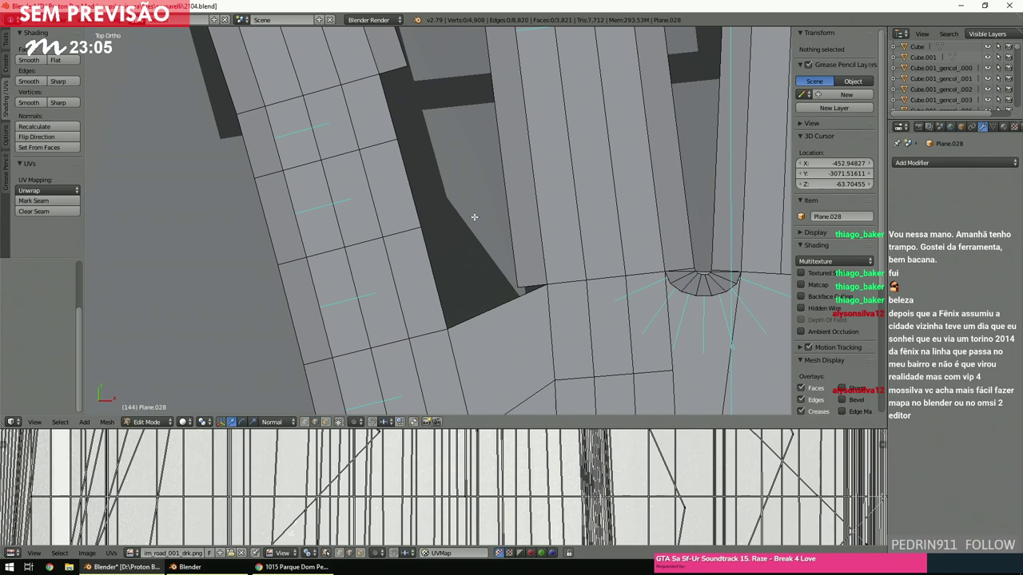
right_click(493, 314)
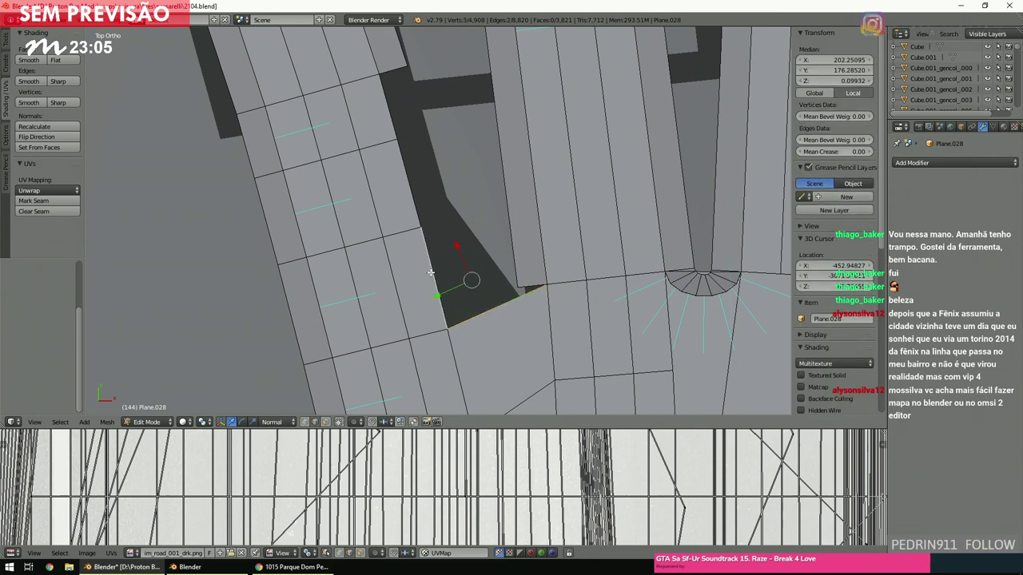
shift+right_click(431, 273)
key(f)
right_click(447, 250)
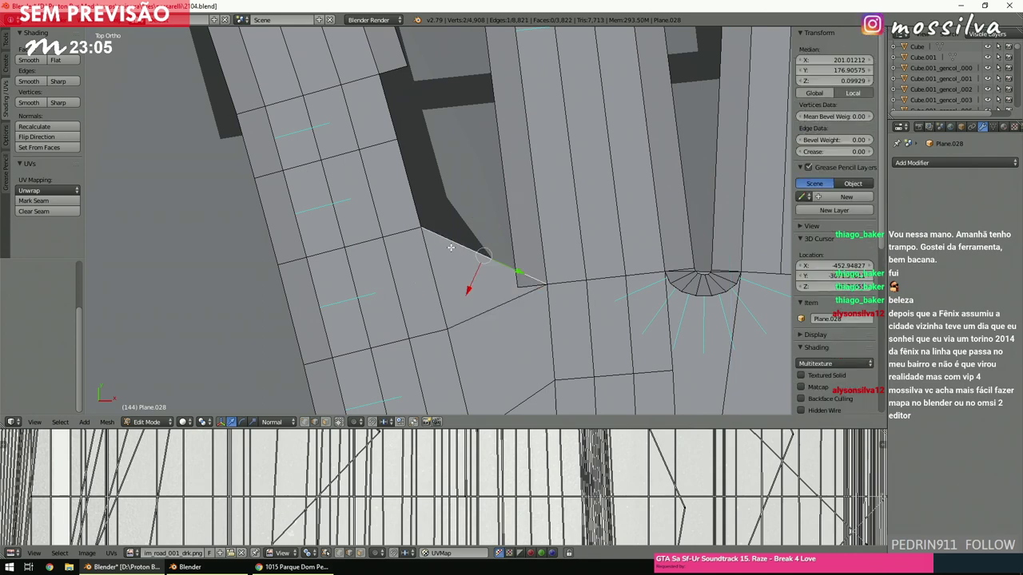
shift+right_click(407, 188)
key(f)
right_click(453, 185)
shift+right_click(394, 113)
key(f)
key(a)
Inspect the filled area, then show the mesh as wireframe in top orthographic view.
middle_drag(395, 113, 515, 211)
shift+scroll(515, 210, down, 8)
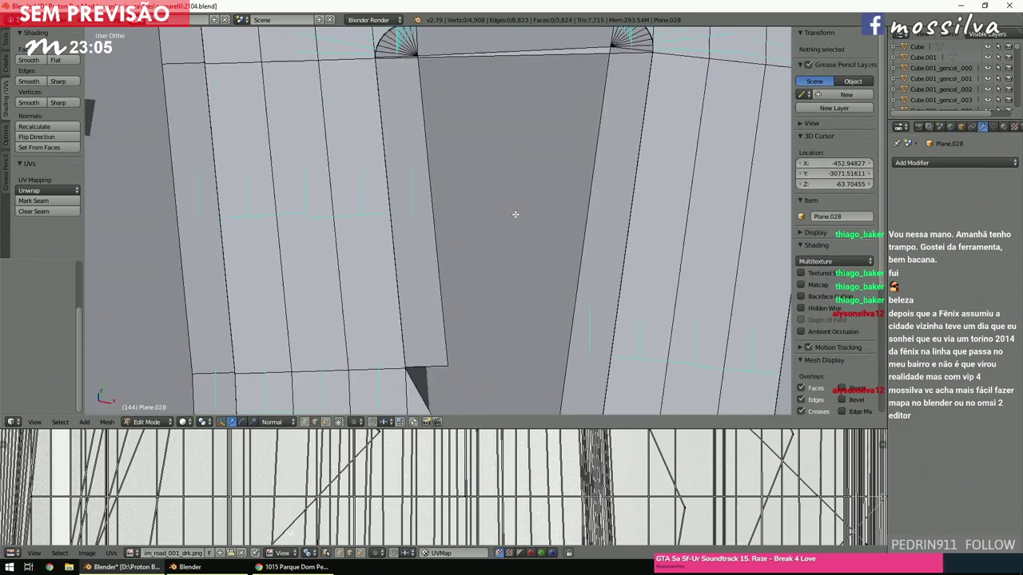
scroll(515, 214, down, 2)
scroll(515, 216, down, 4)
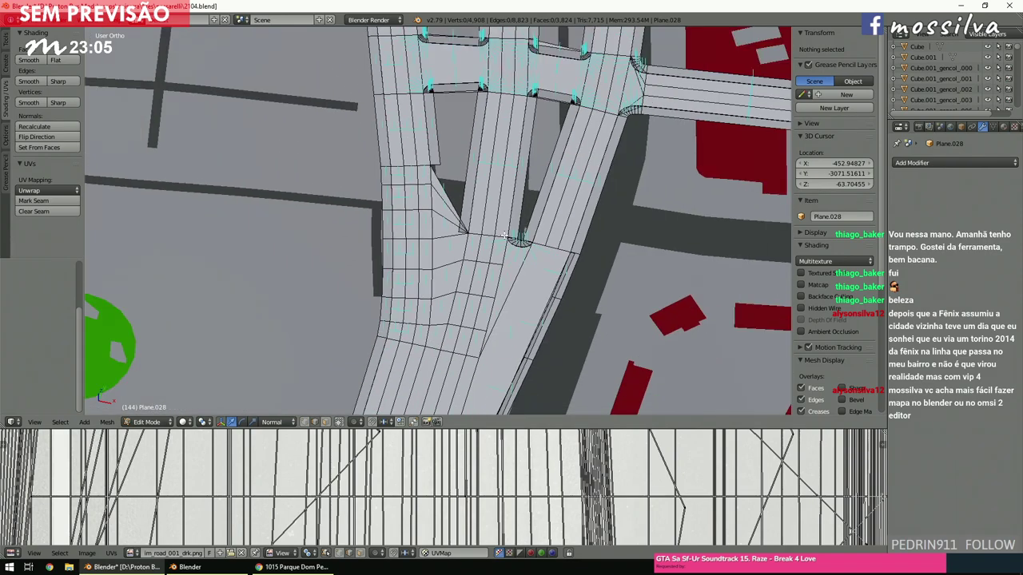
scroll(495, 246, up, 6)
key(z)
key(KP_7)
scroll(494, 246, down, 5)
scroll(496, 247, up, 5)
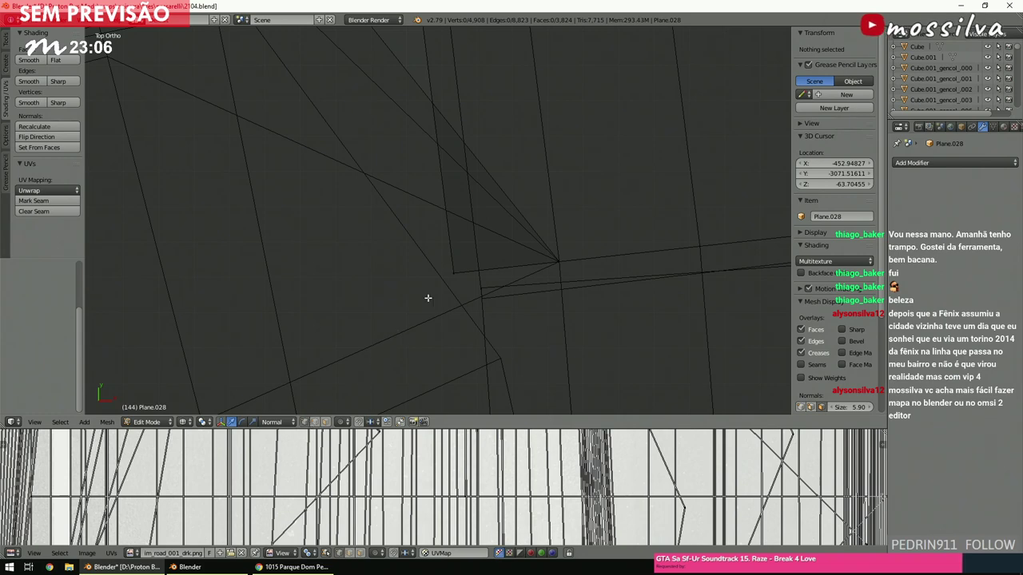
Move the 3D cursor onto the vertex at the triangle's corner.
right_click(453, 273)
scroll(446, 290, down, 3)
ctrl+scroll(446, 290, up, 2)
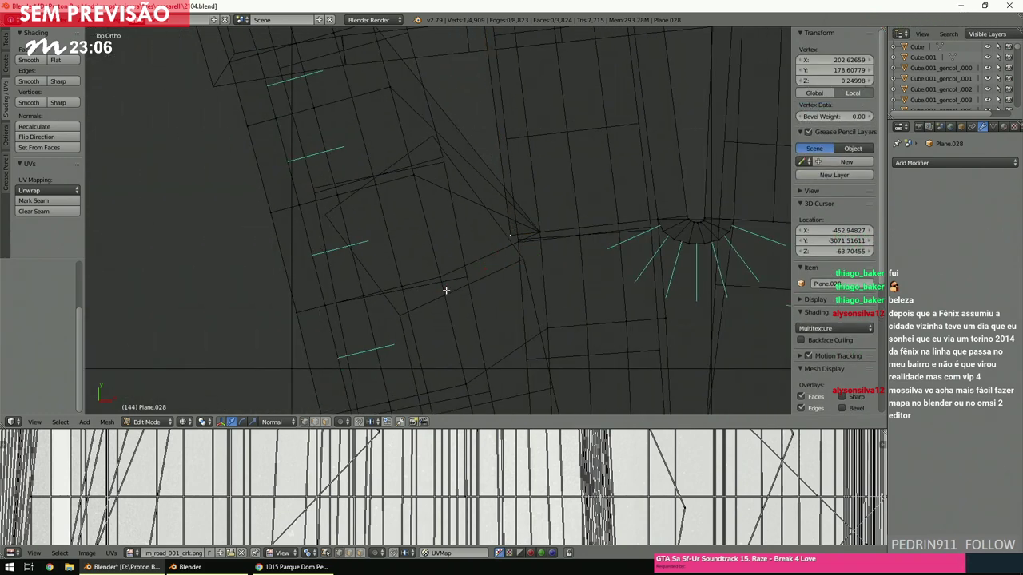
key(g)
key(Escape)
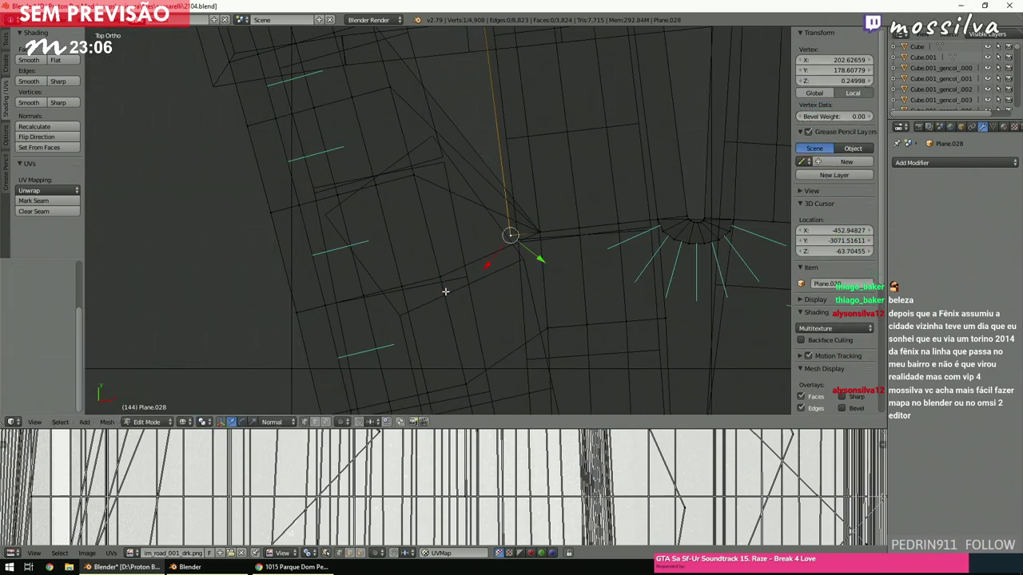
key(g)
key(Escape)
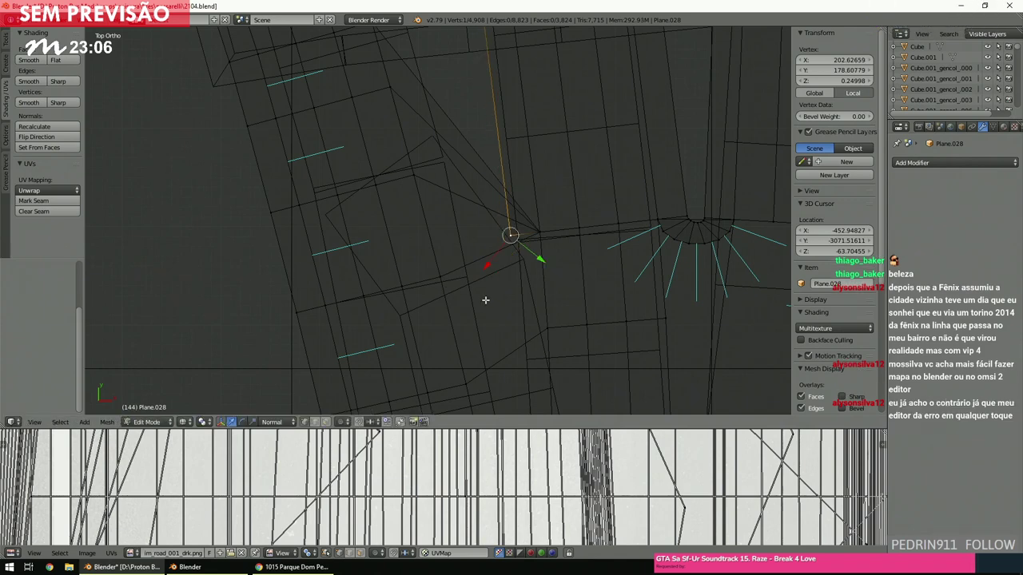
key(shift+s)
click(485, 299)
key(ctrl+z)
key(shift+s)
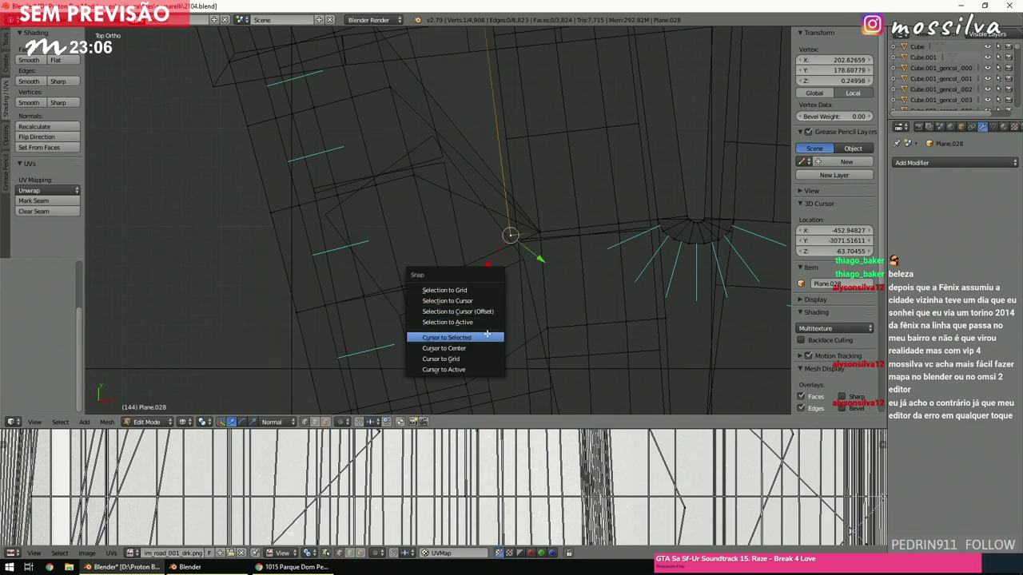
click(487, 337)
Spin the selected edge around the 3D cursor into a rounded corner fan.
scroll(485, 335, up, 4)
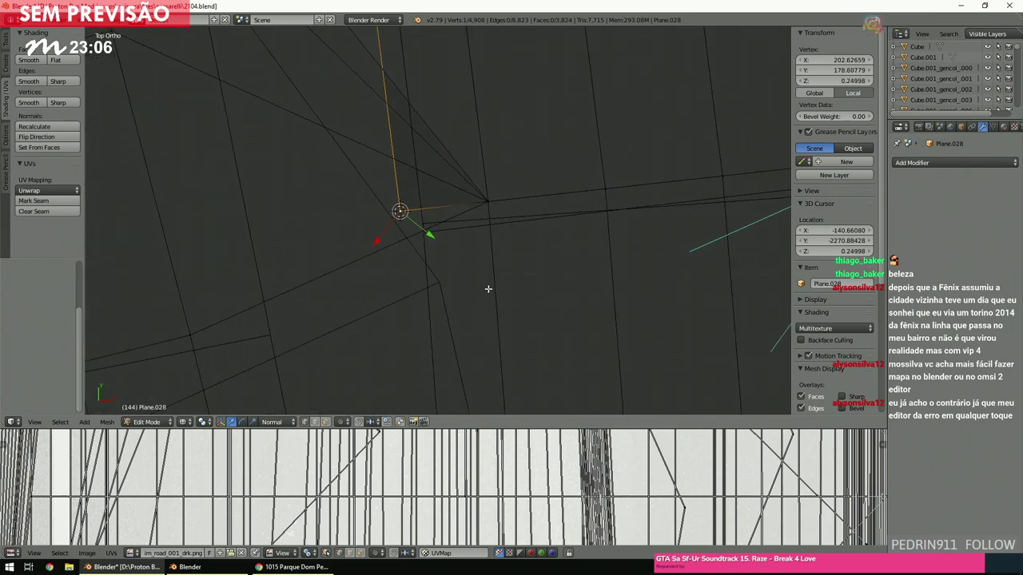
shift+click(479, 198)
scroll(480, 200, down, 3)
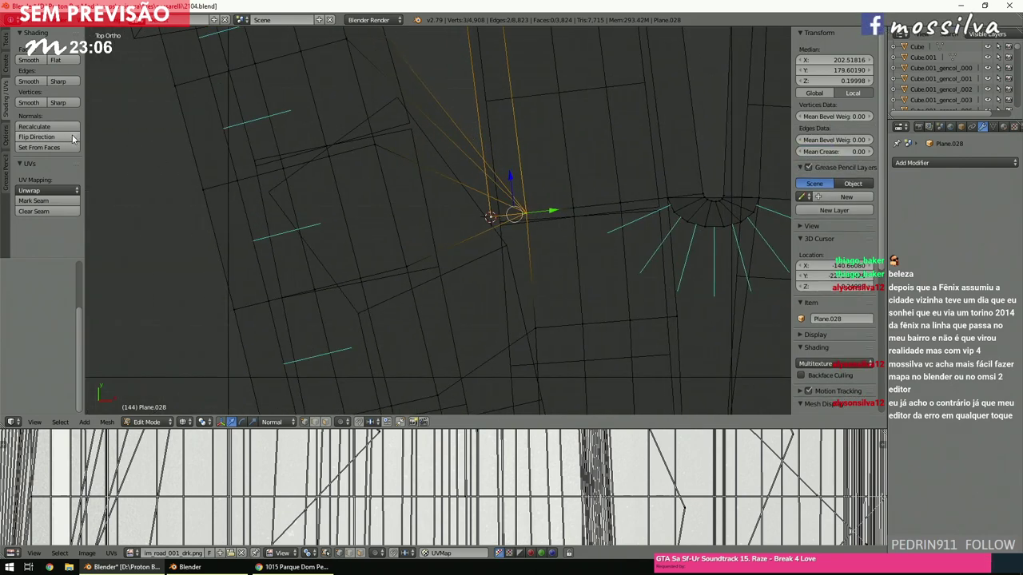
click(8, 79)
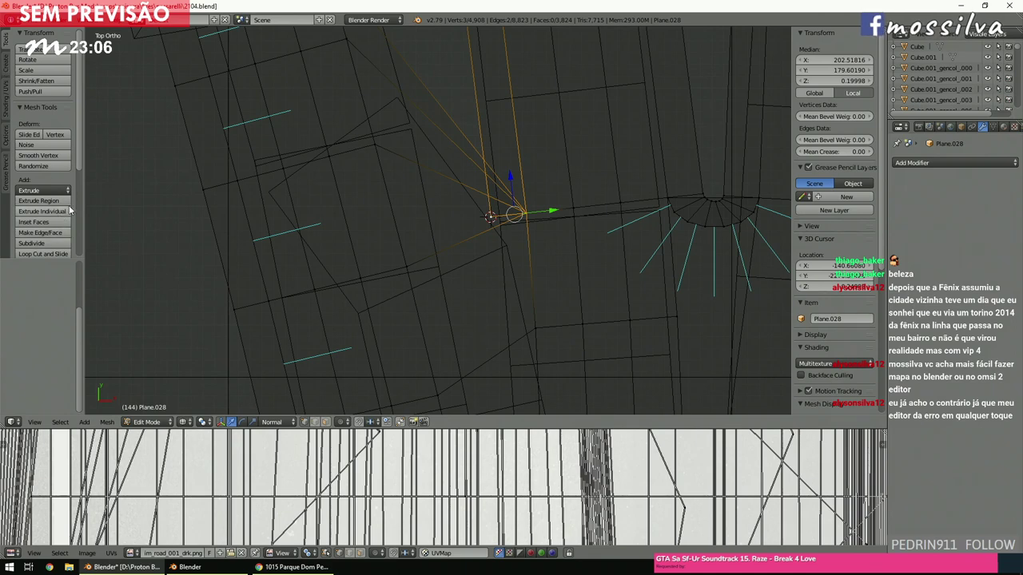
scroll(48, 195, down, 4)
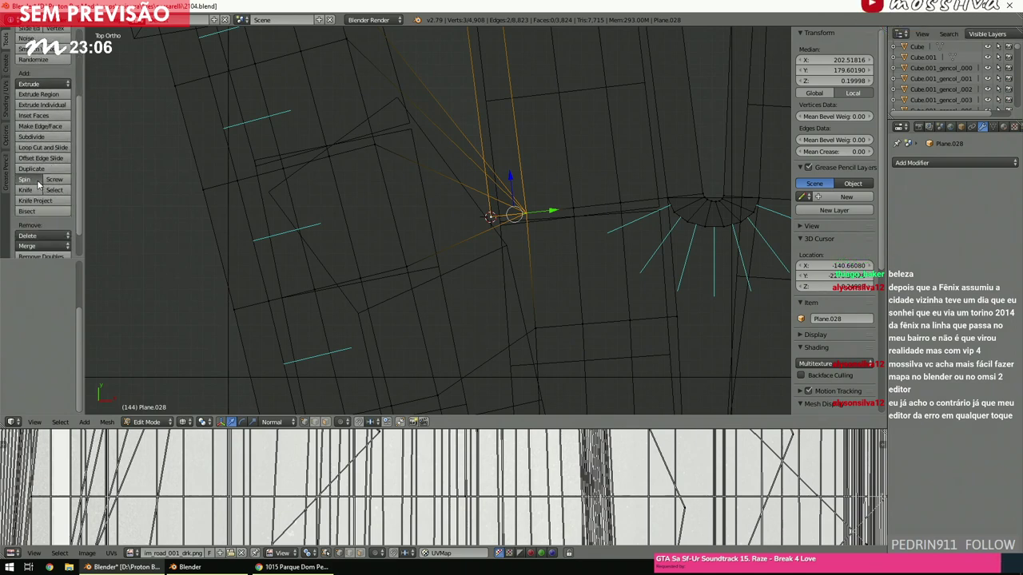
click(37, 179)
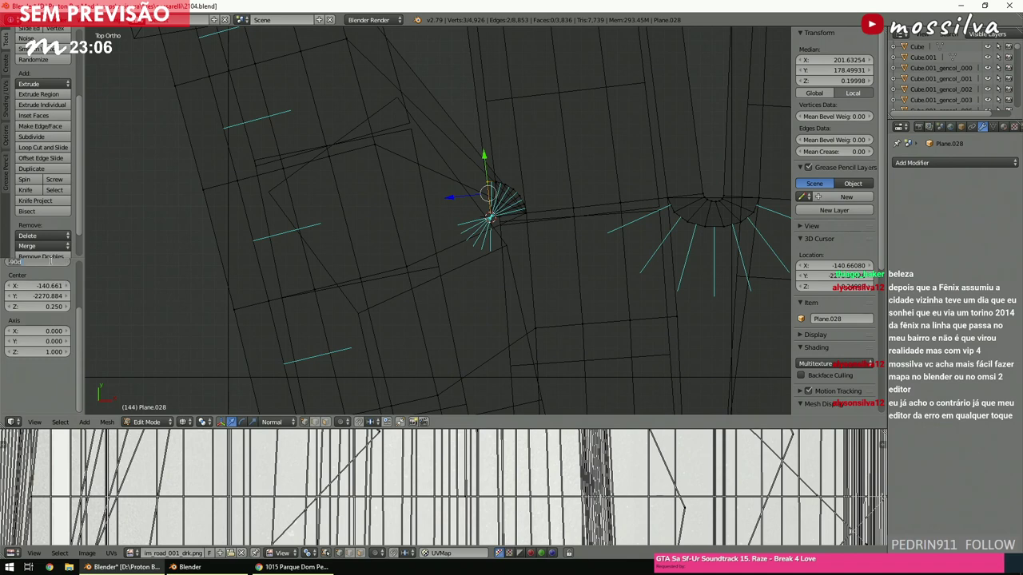
drag(49, 270, 53, 265)
ctrl+scroll(372, 265, up, 3)
shift+scroll(373, 265, up, 5)
shift+scroll(373, 265, down, 4)
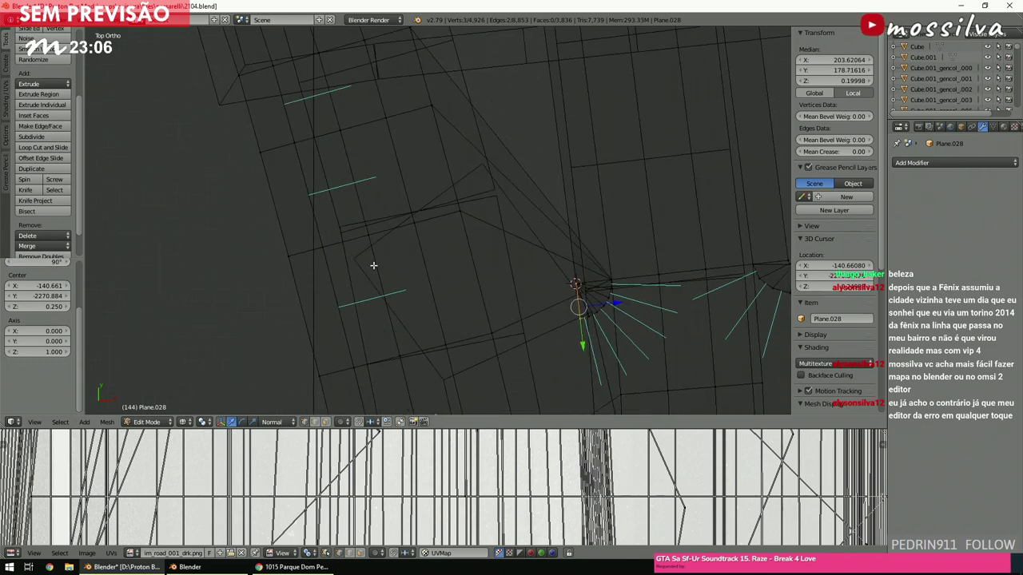
ctrl+scroll(596, 287, up, 2)
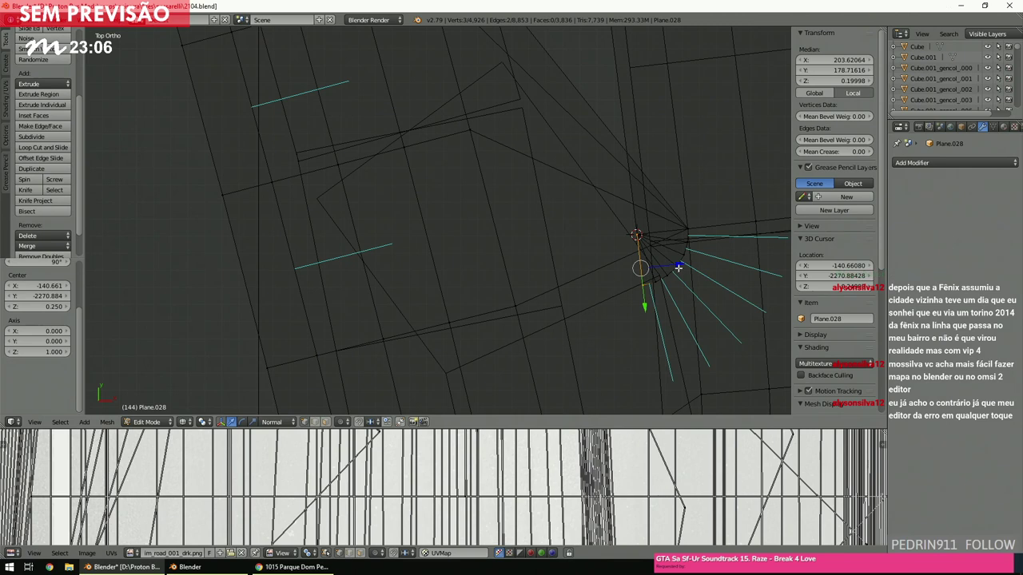
Extrude the selected edge into a new strip and check it in solid view.
key(e)
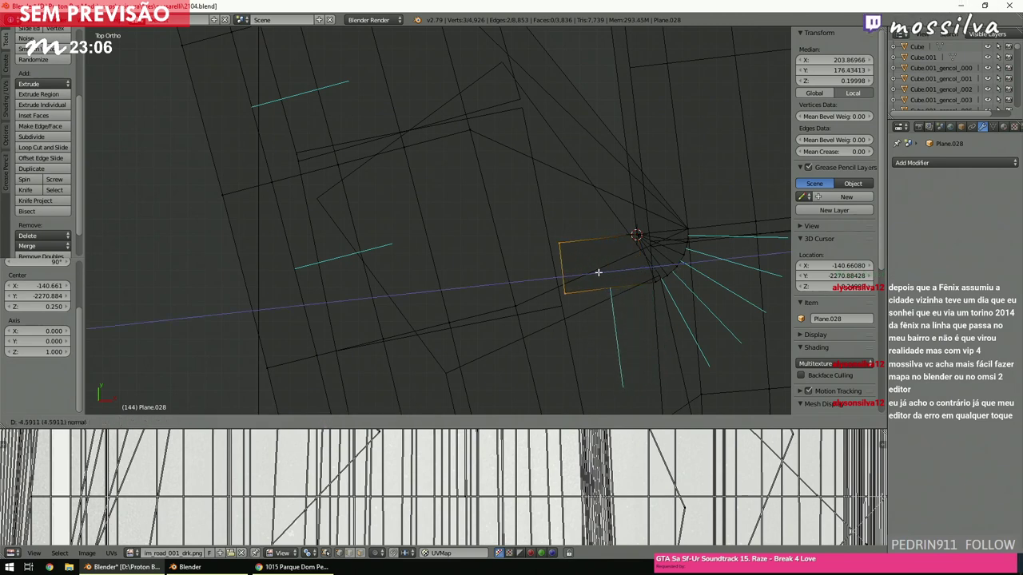
click(593, 273)
key(z)
ctrl+scroll(548, 269, down, 2)
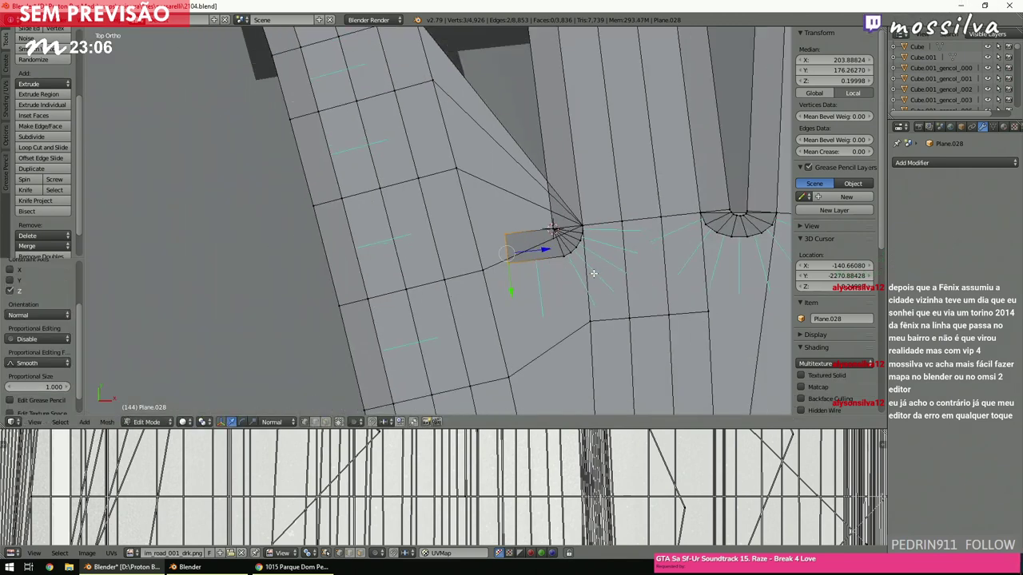
ctrl+scroll(593, 274, up, 2)
Snap the 3D cursor to the new corner vertex and spin a second rounded corner.
right_click(576, 252)
key(shift+s)
click(559, 256)
key(z)
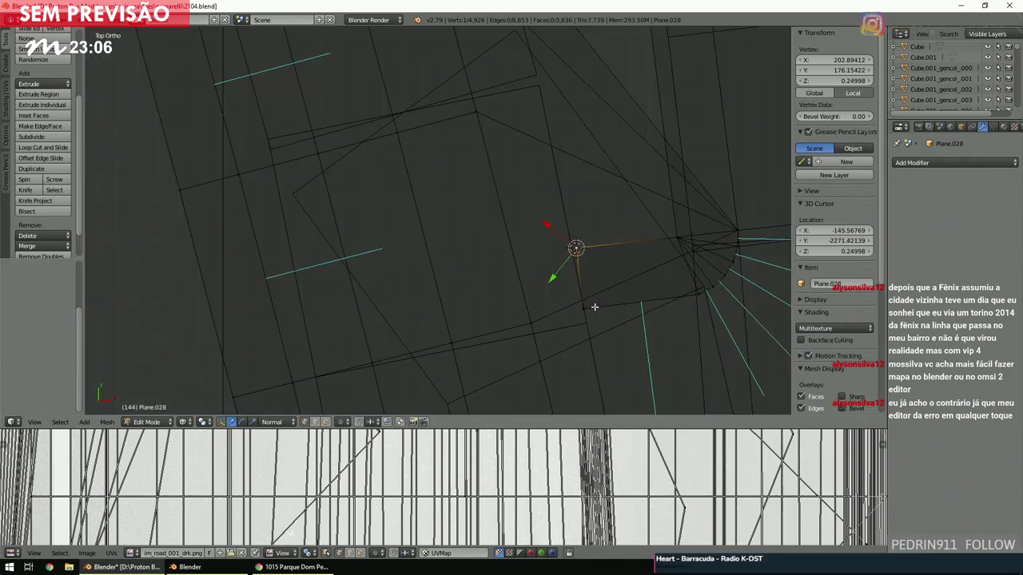
shift+right_click(577, 299)
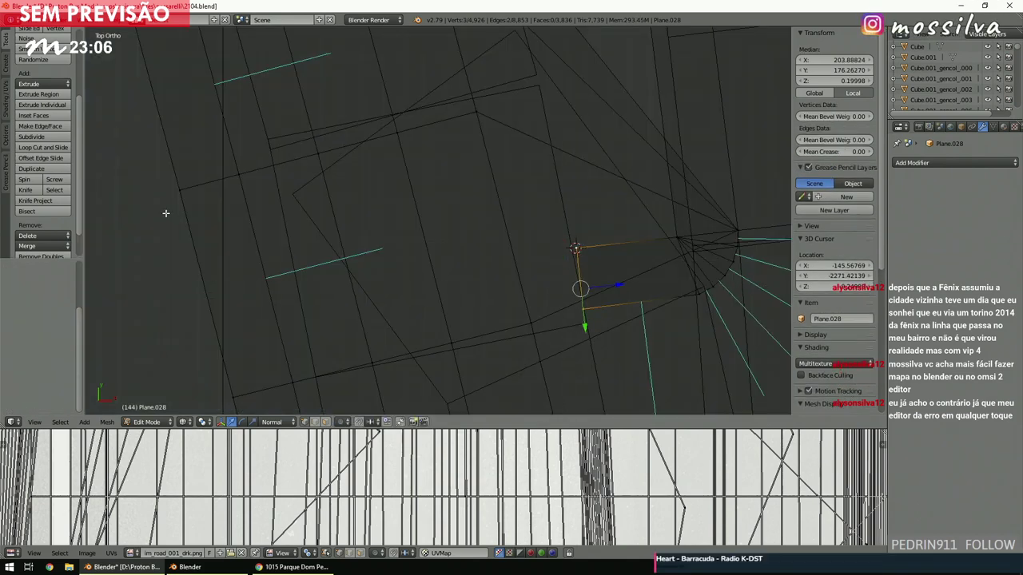
click(39, 182)
shift+scroll(484, 265, up, 8)
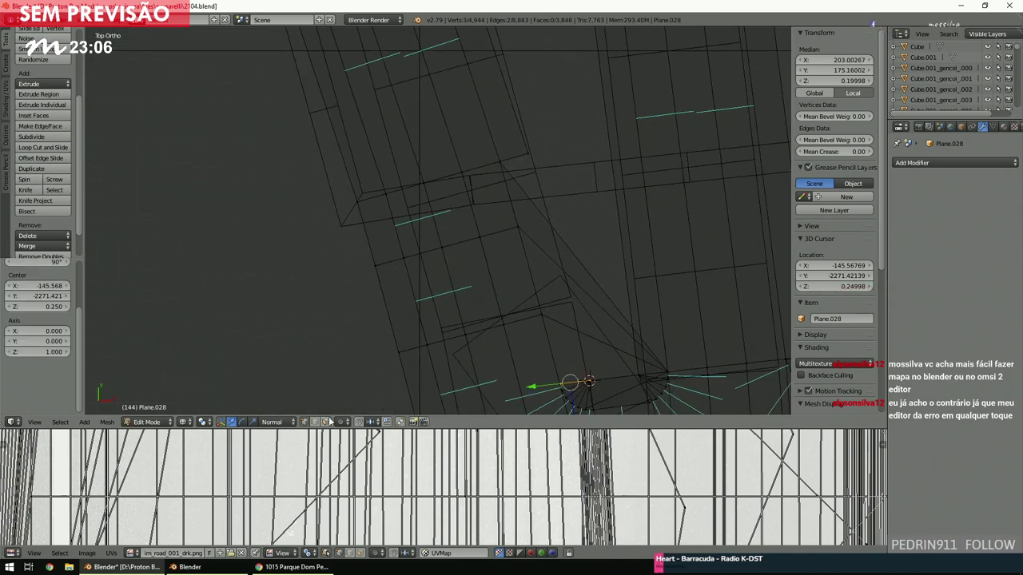
middle_drag(479, 264, 483, 296)
scroll(486, 270, up, 6)
Bridge the selected curved edges with Bridge Edge Loops.
shift+right_click(473, 298)
key(KP_2)
key(KP_2)
key(KP_2)
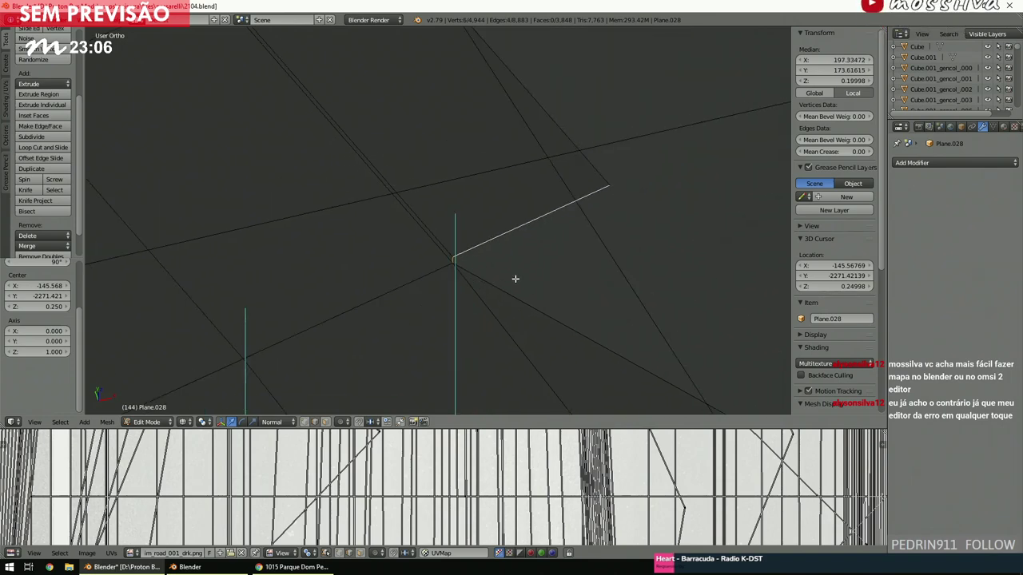
key(space)
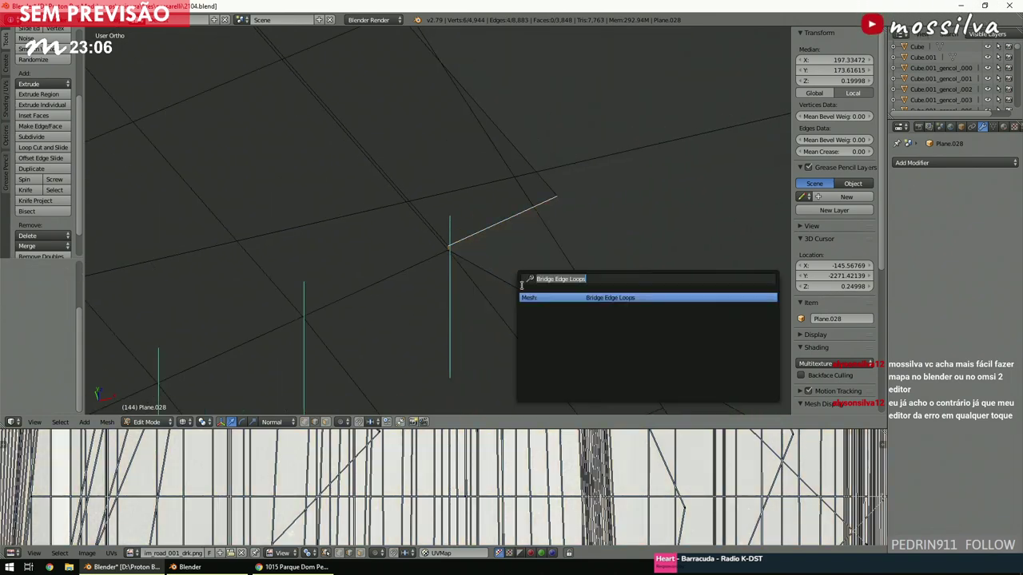
key(Return)
key(a)
scroll(523, 283, down, 5)
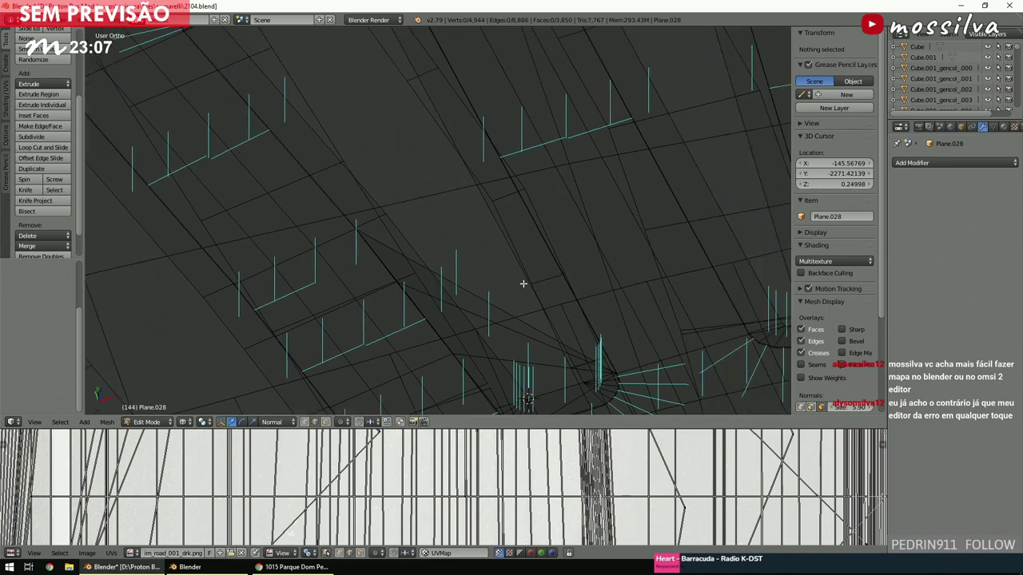
Inspect the junction corners in solid and textured views, then return to top view.
key(z)
key(KP_2)
key(KP_2)
key(KP_2)
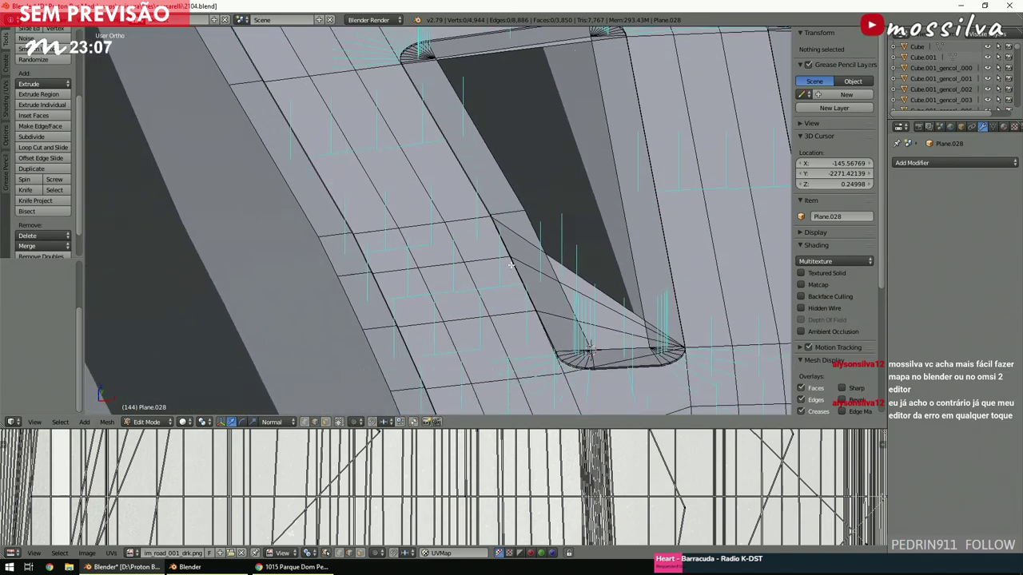
key(KP_4)
key(KP_4)
key(KP_4)
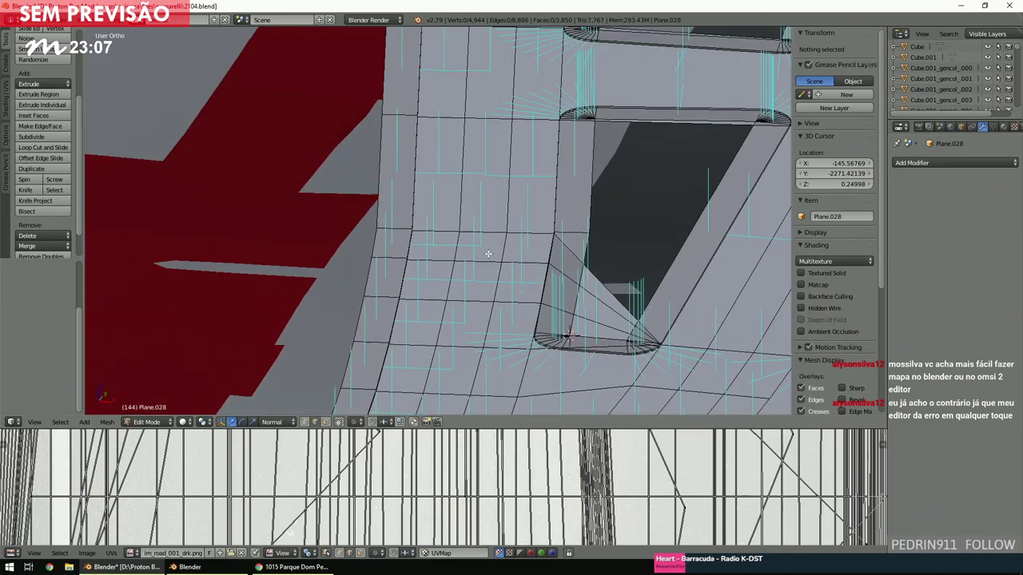
key(KP_4)
key(alt+z)
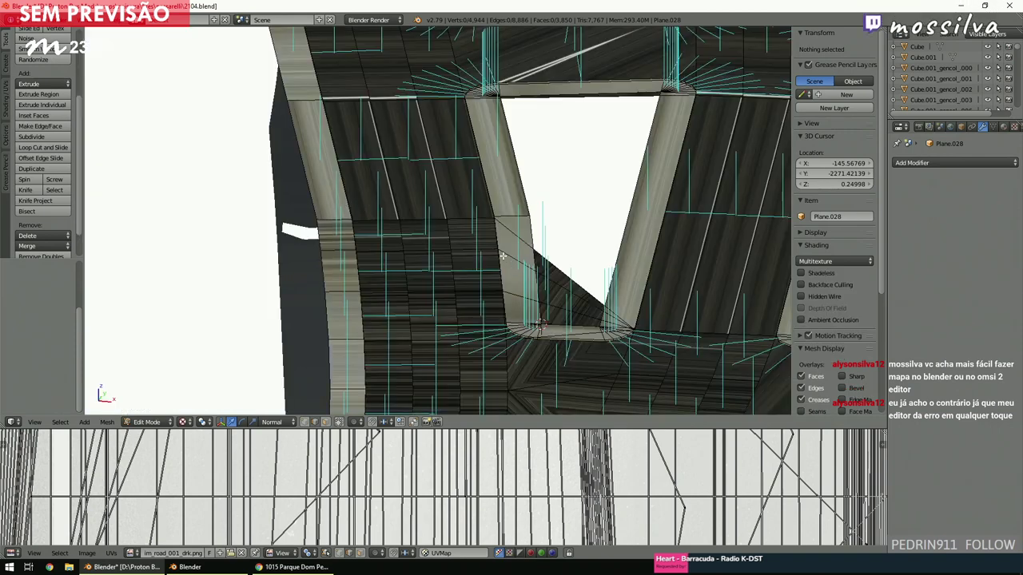
key(z)
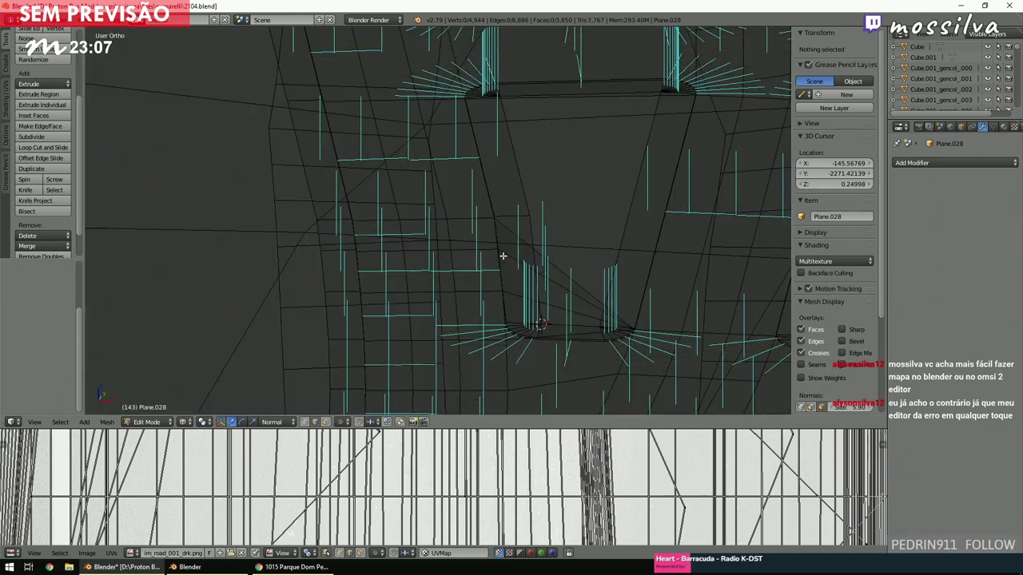
key(KP_7)
shift+scroll(487, 257, up, 8)
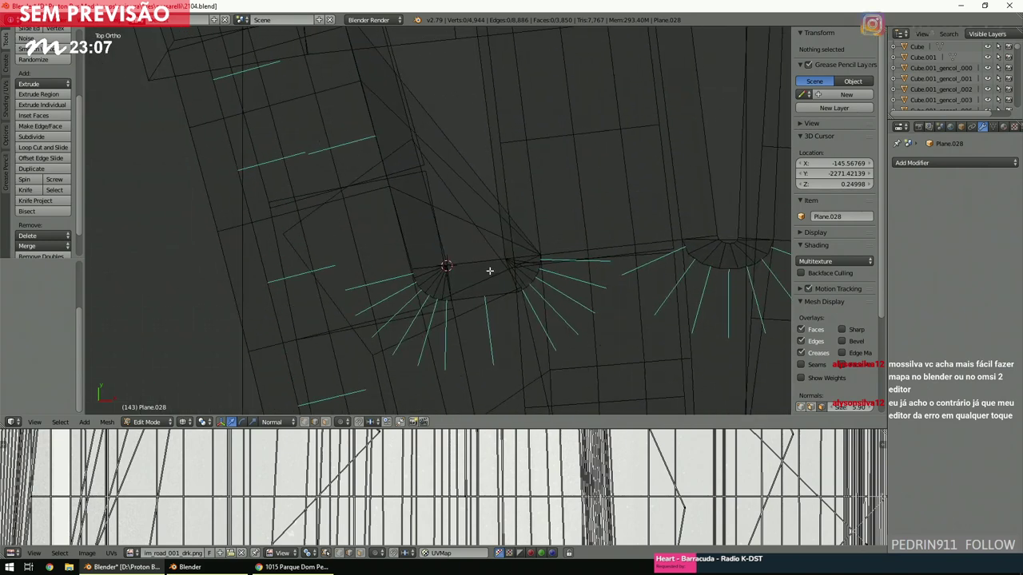
key(z)
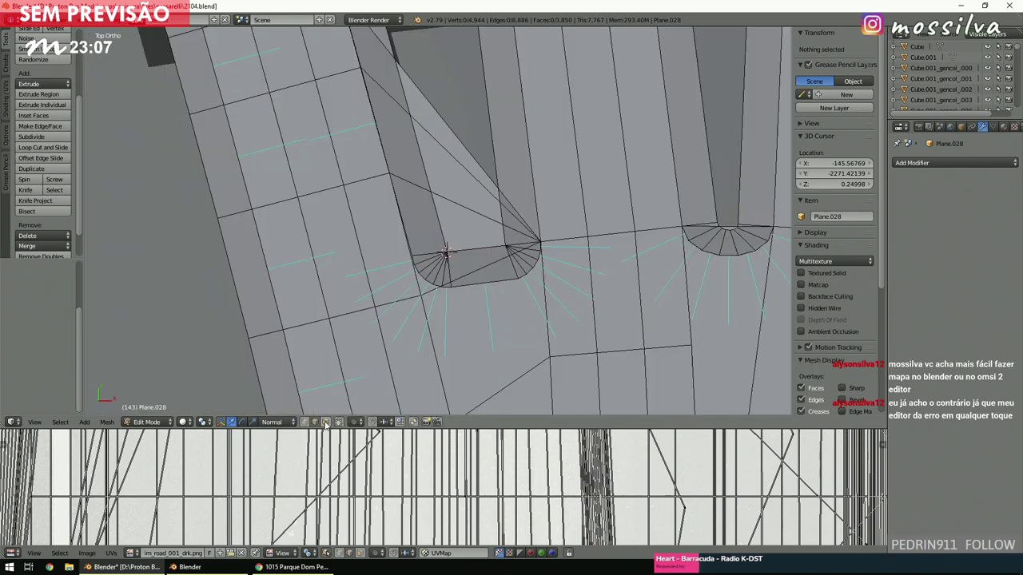
In Face select mode, delete the long triangular face and the thin sliver beside it.
click(326, 422)
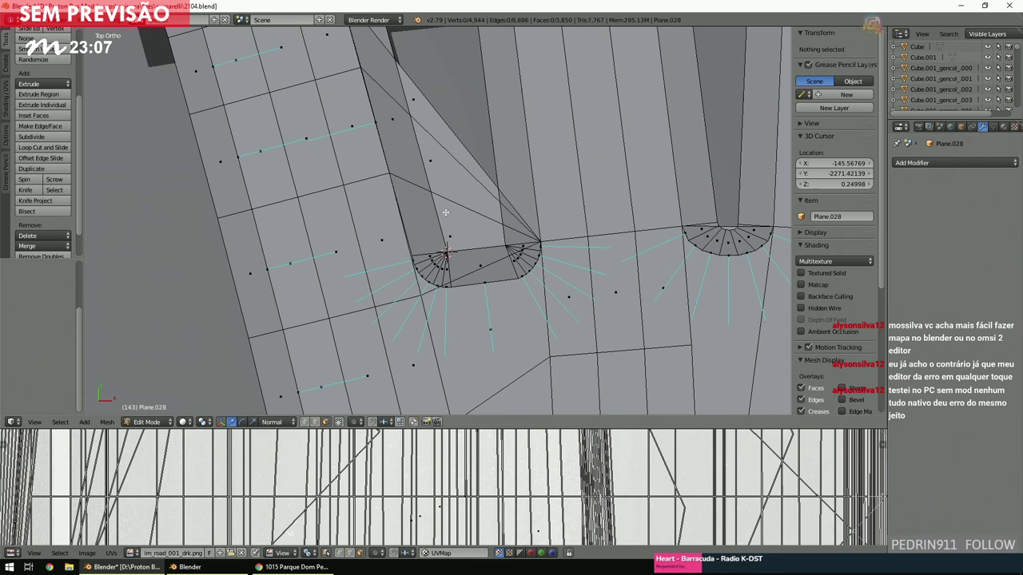
right_click(433, 167)
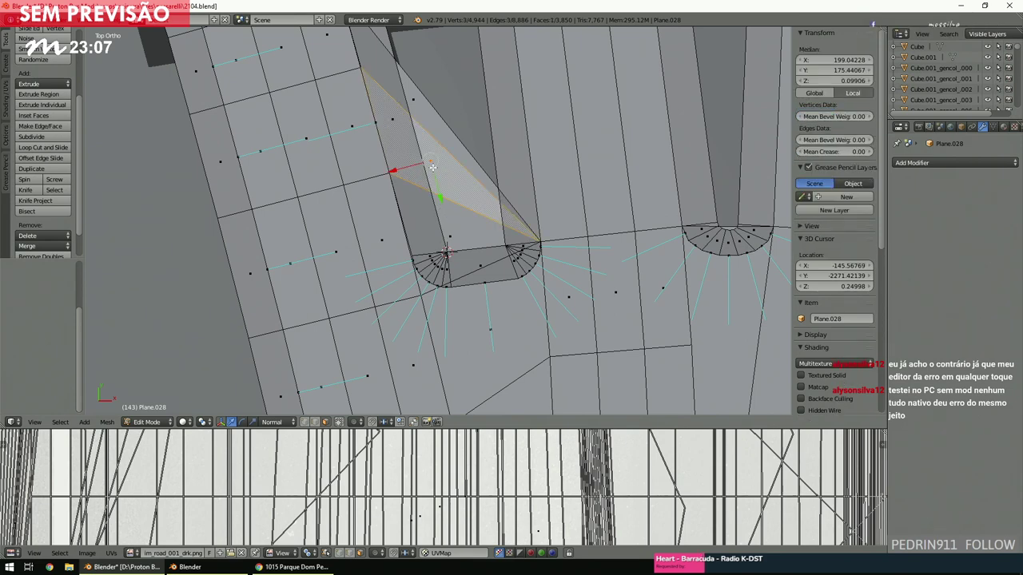
key(x)
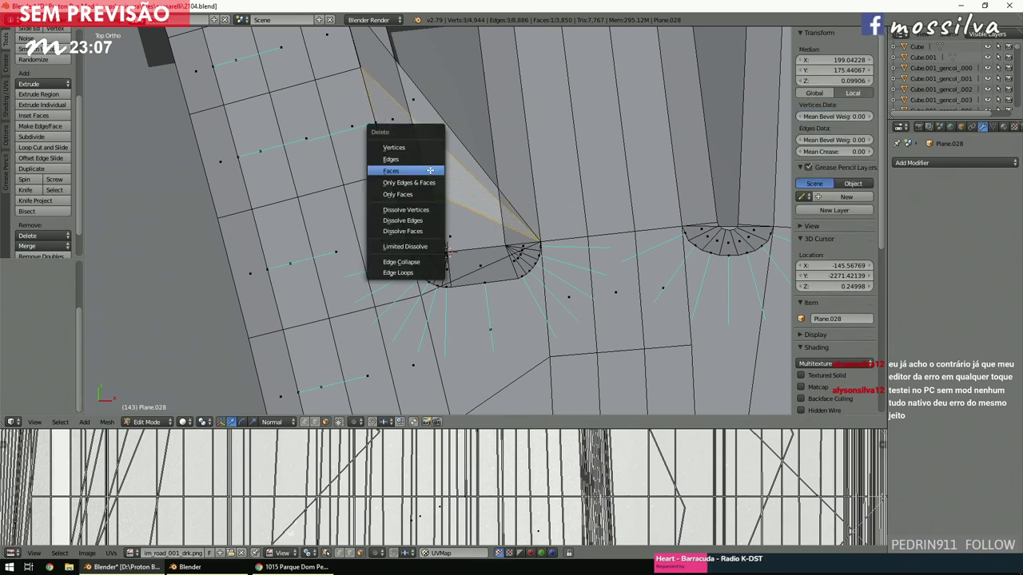
click(430, 169)
right_click(412, 108)
key(x)
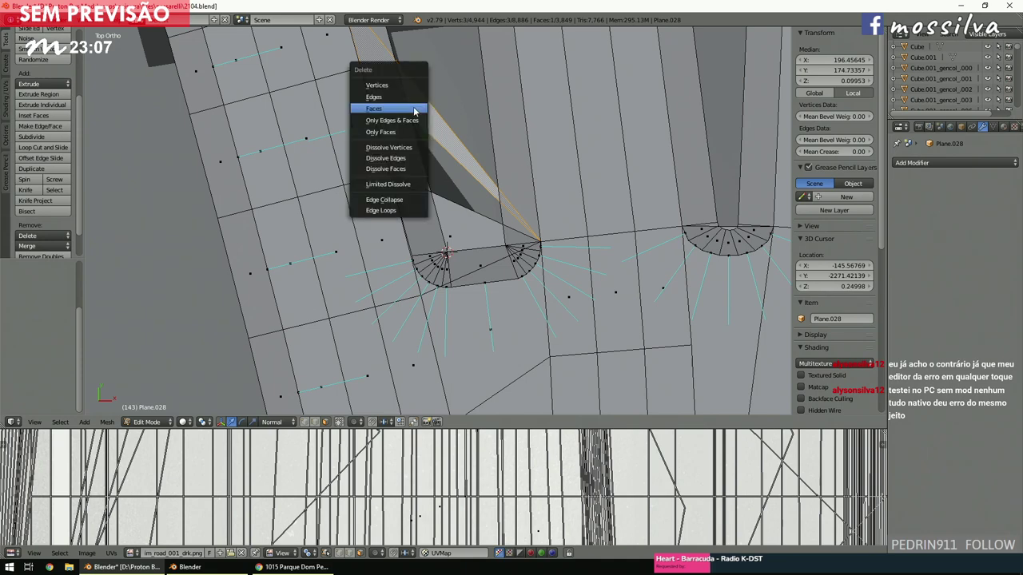
click(412, 107)
Zoom over the junctions near the park, then save the blend file over the existing one.
scroll(469, 183, up, 3)
scroll(469, 182, down, 2)
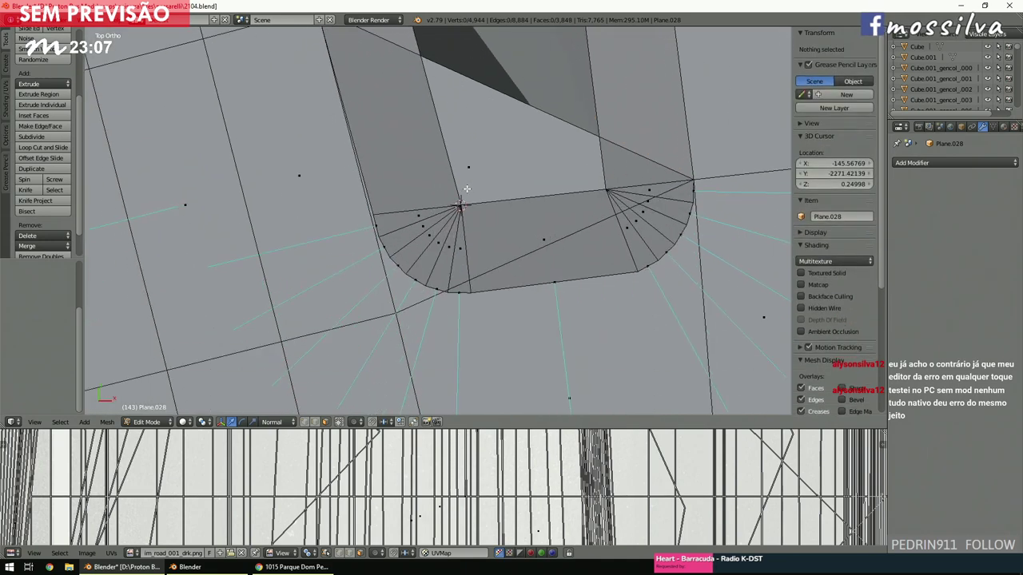
scroll(466, 200, down, 3)
scroll(466, 210, up, 4)
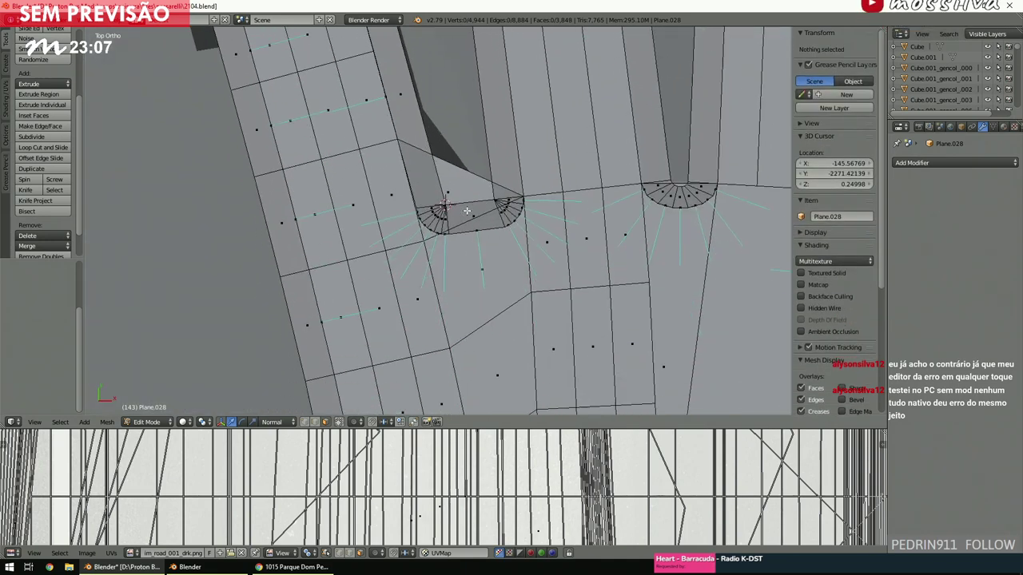
scroll(467, 211, down, 4)
scroll(466, 211, down, 5)
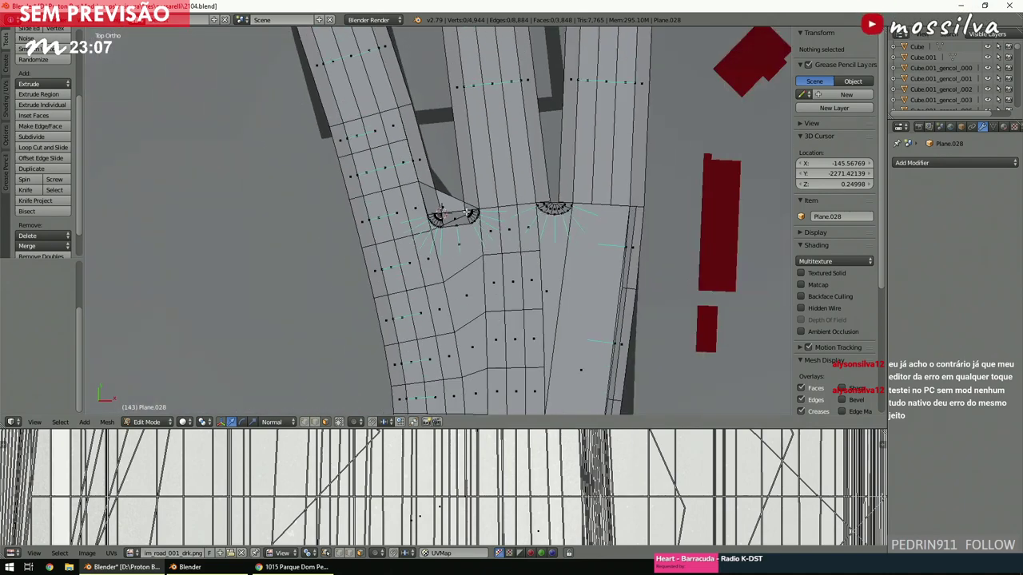
scroll(467, 211, up, 3)
scroll(466, 211, up, 2)
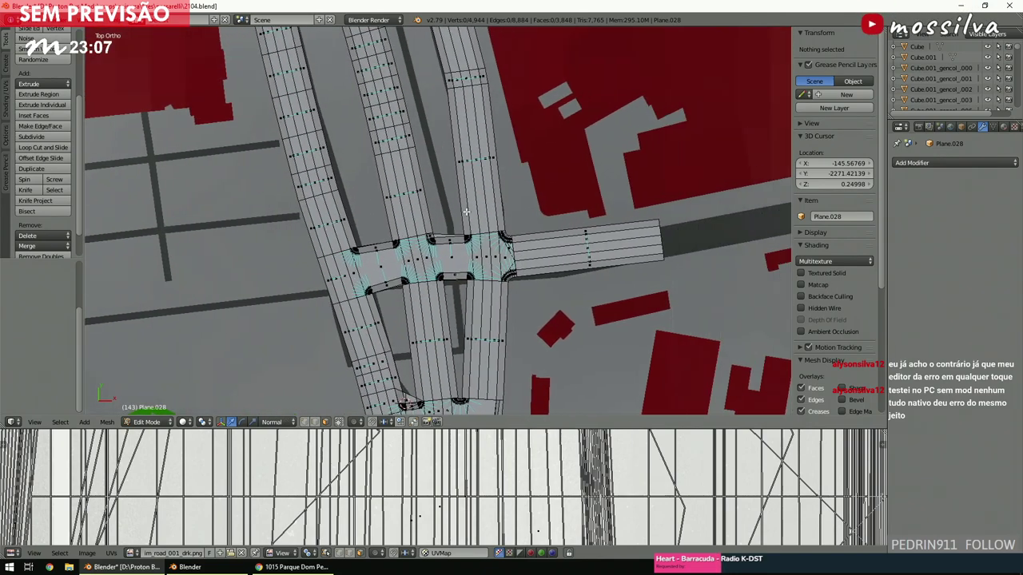
scroll(466, 212, up, 6)
scroll(467, 213, down, 2)
scroll(467, 212, down, 3)
shift+scroll(467, 213, up, 5)
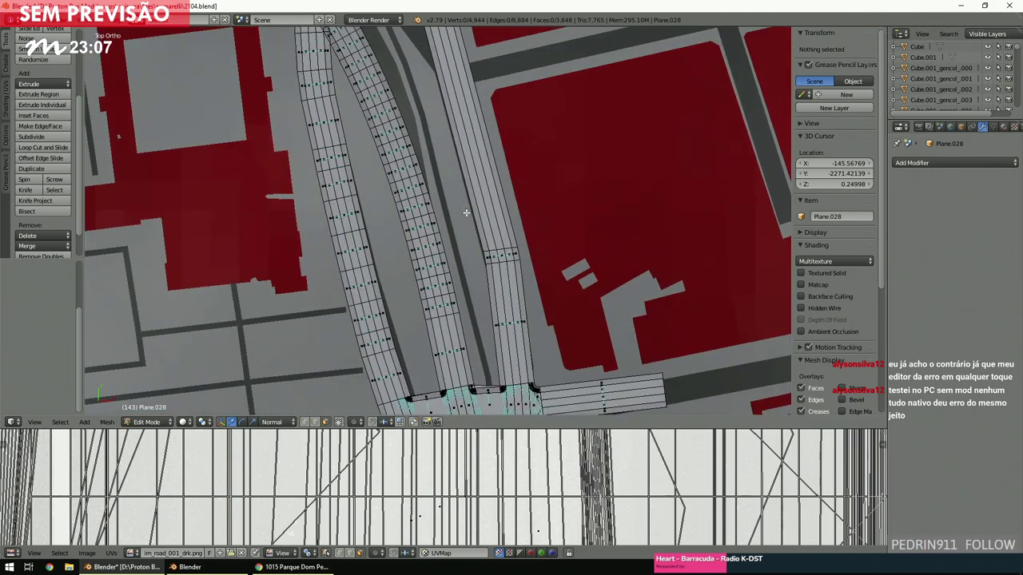
ctrl+scroll(466, 214, up, 4)
shift+scroll(466, 214, up, 5)
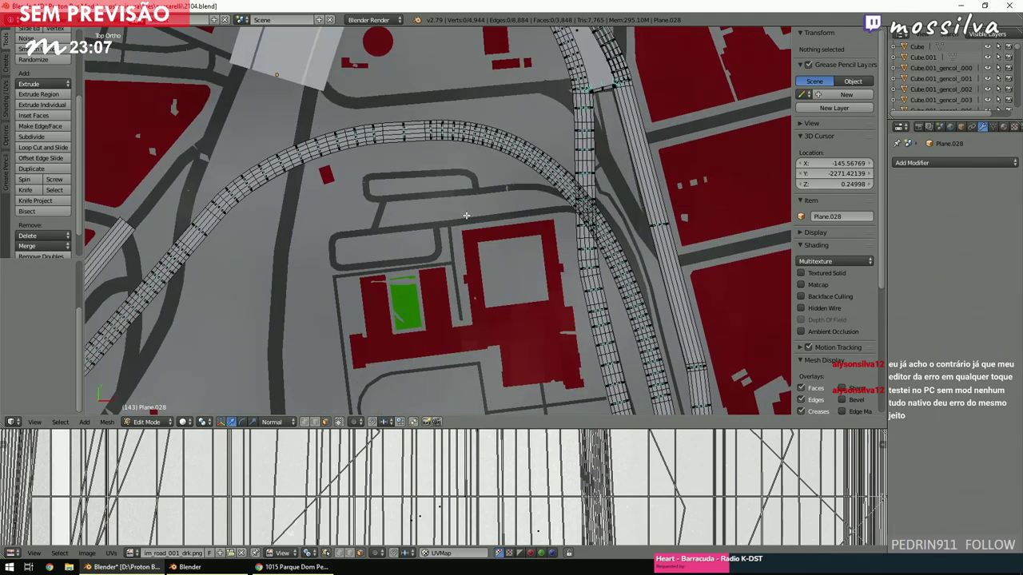
scroll(467, 216, up, 4)
scroll(467, 215, down, 2)
ctrl+scroll(467, 215, up, 3)
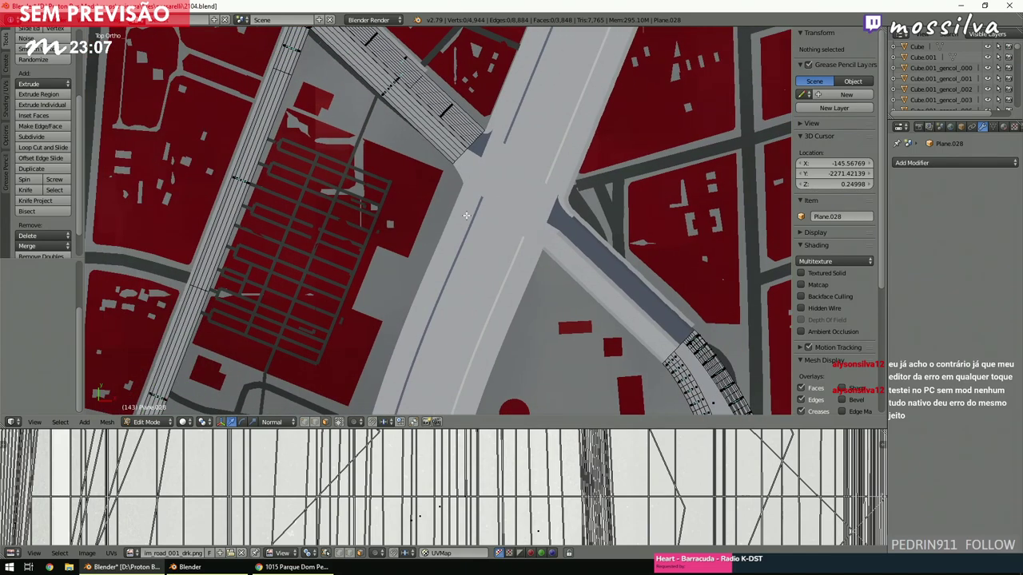
shift+scroll(466, 215, down, 6)
ctrl+scroll(466, 216, down, 4)
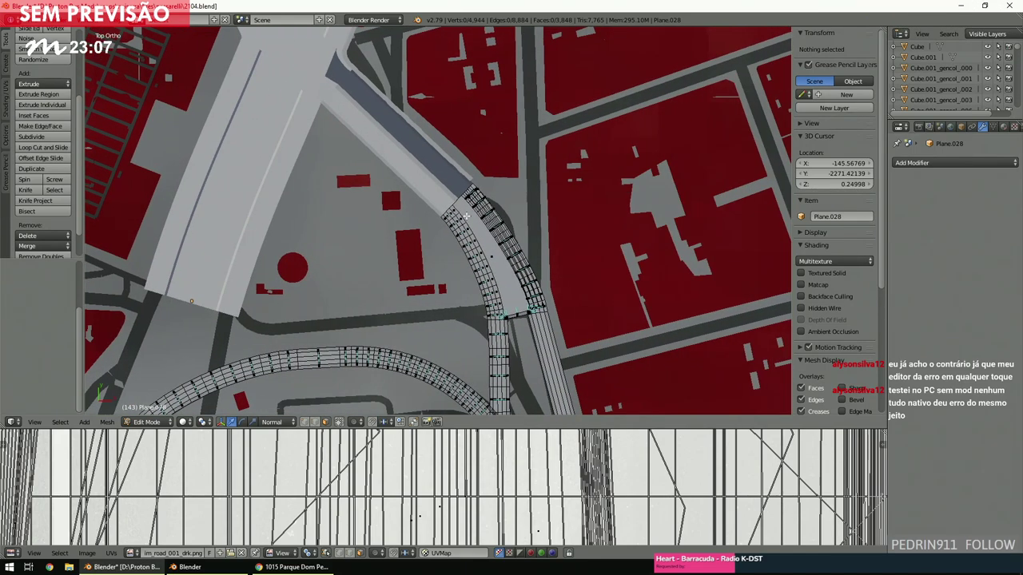
scroll(466, 216, up, 4)
scroll(467, 216, down, 5)
ctrl+scroll(467, 216, up, 4)
shift+scroll(466, 216, down, 3)
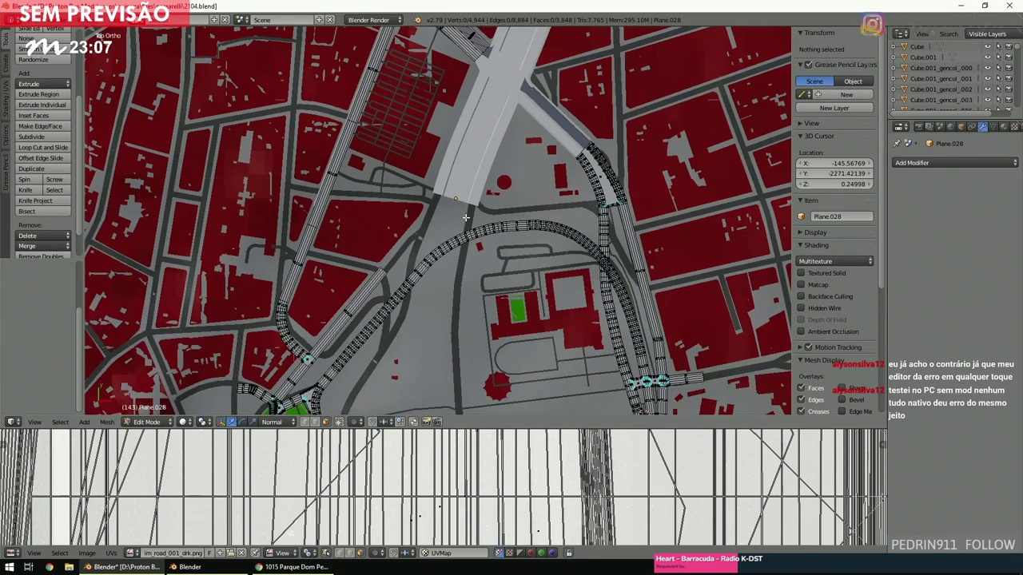
key(ctrl+s)
click(466, 217)
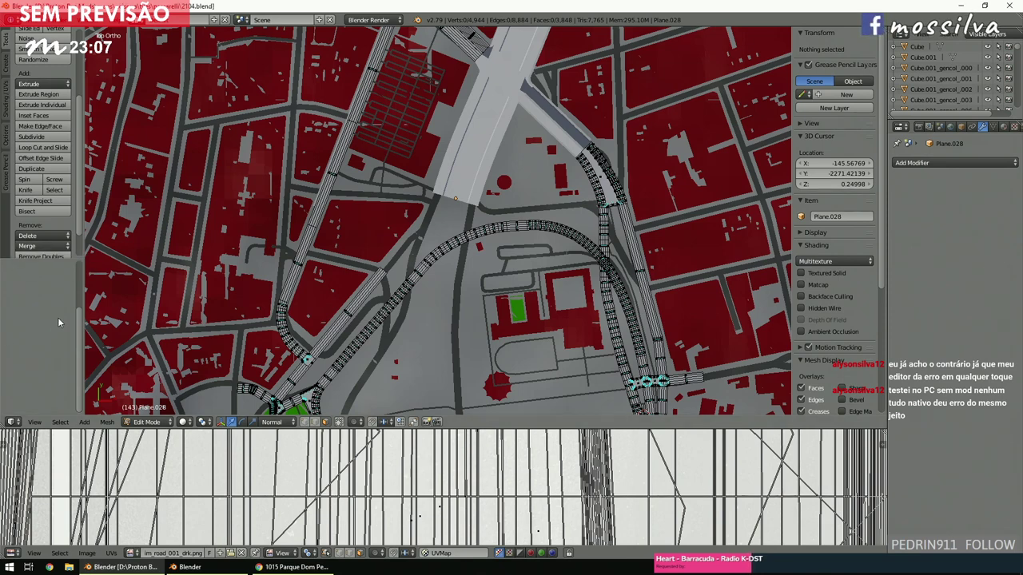
Place the 3D cursor on the map and save the file over the existing one again.
scroll(471, 255, down, 2)
click(464, 245)
scroll(483, 273, up, 3)
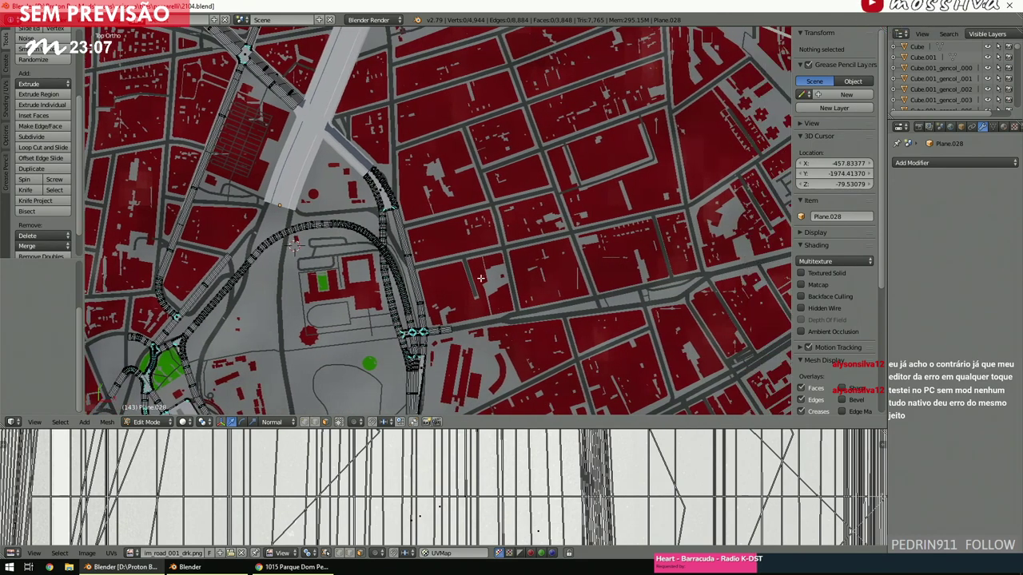
shift+scroll(477, 284, up, 3)
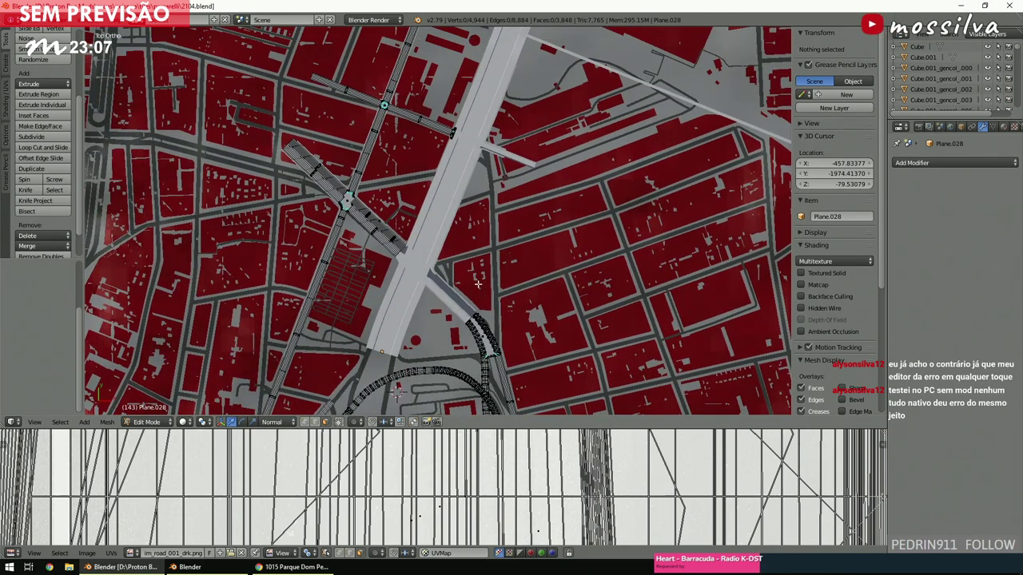
shift+scroll(477, 284, down, 9)
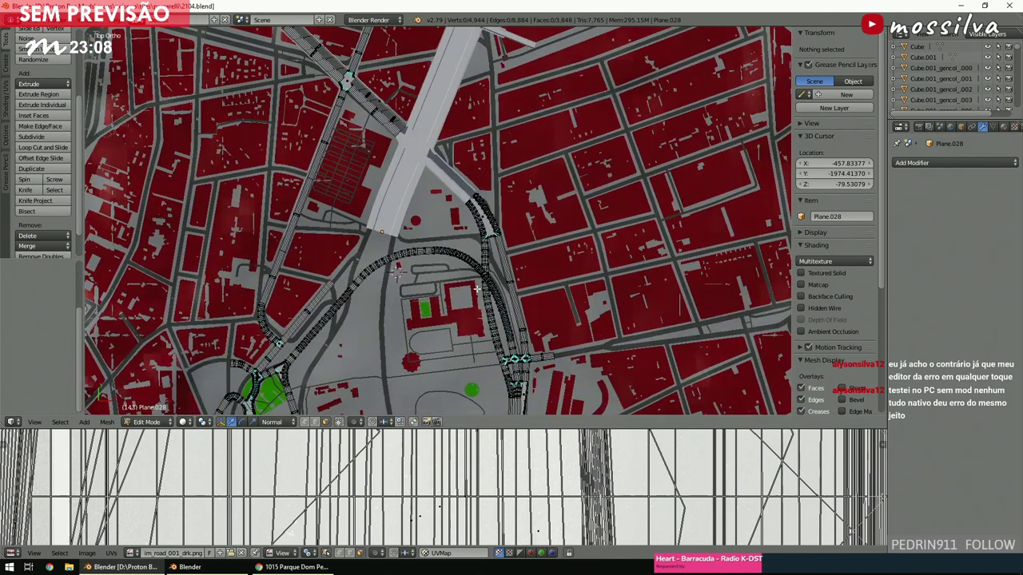
key(ctrl+s)
click(477, 290)
Pan and zoom in top view to review the beveled junction corners around the green park.
shift+scroll(476, 291, down, 5)
ctrl+scroll(477, 291, left, 5)
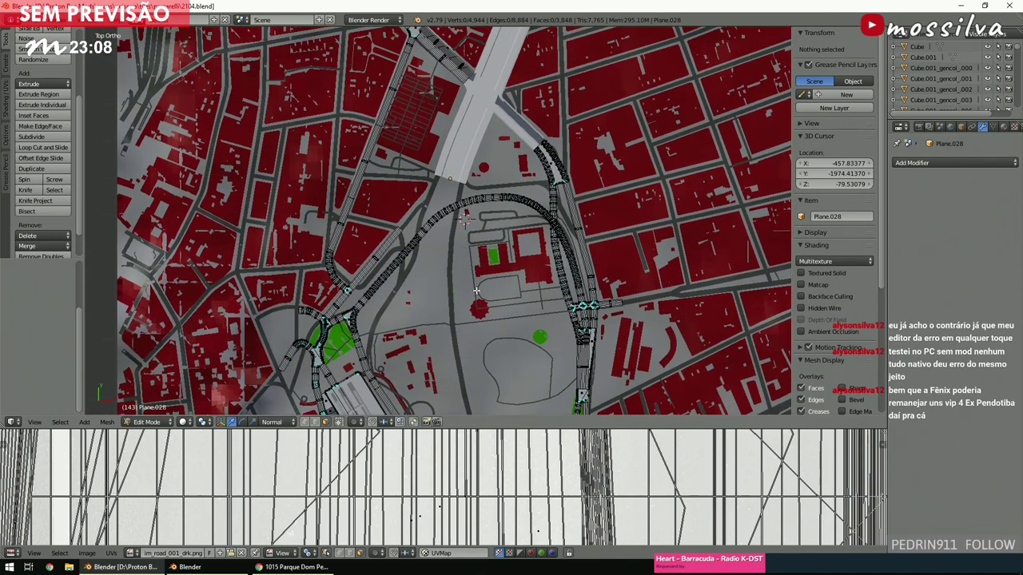
shift+scroll(477, 292, down, 2)
ctrl+scroll(477, 291, left, 6)
scroll(477, 292, up, 2)
shift+scroll(477, 291, down, 8)
scroll(477, 291, down, 2)
ctrl+alt+scroll(477, 292, up, 2)
shift+scroll(477, 292, up, 3)
scroll(477, 292, up, 3)
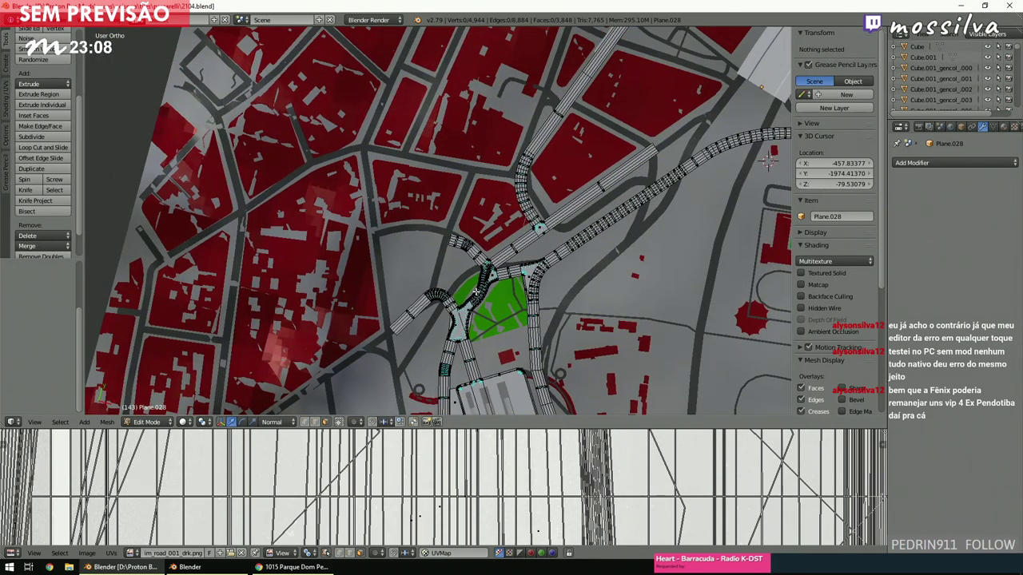
scroll(477, 292, down, 3)
key(KP_7)
ctrl+scroll(477, 291, right, 5)
scroll(477, 294, up, 3)
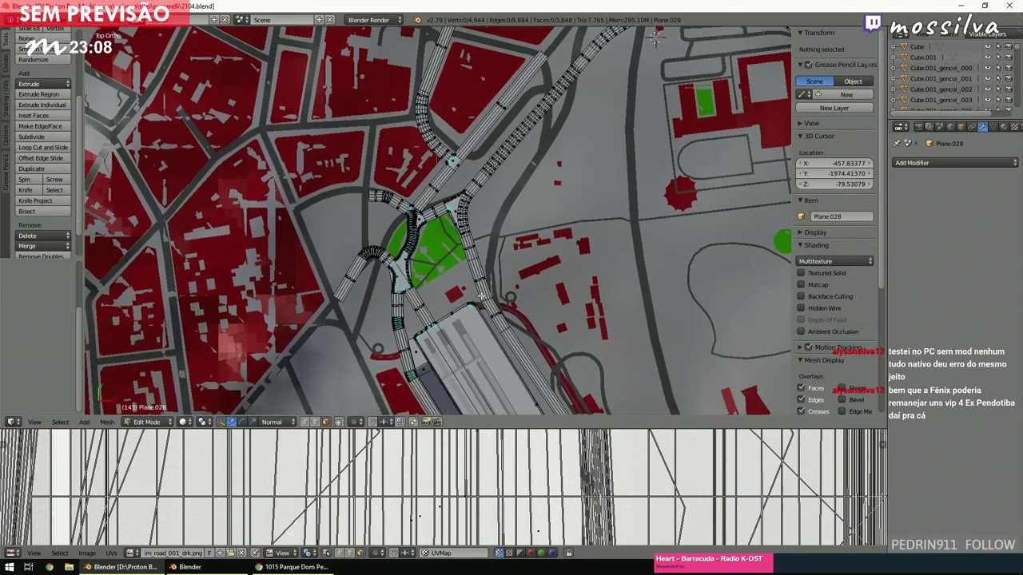
ctrl+scroll(481, 296, left, 6)
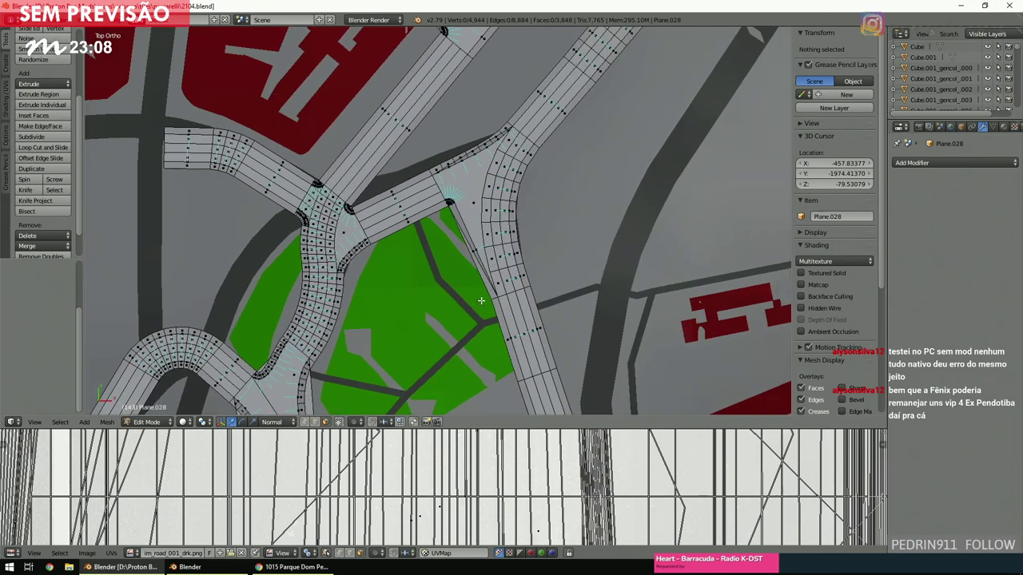
scroll(481, 300, up, 2)
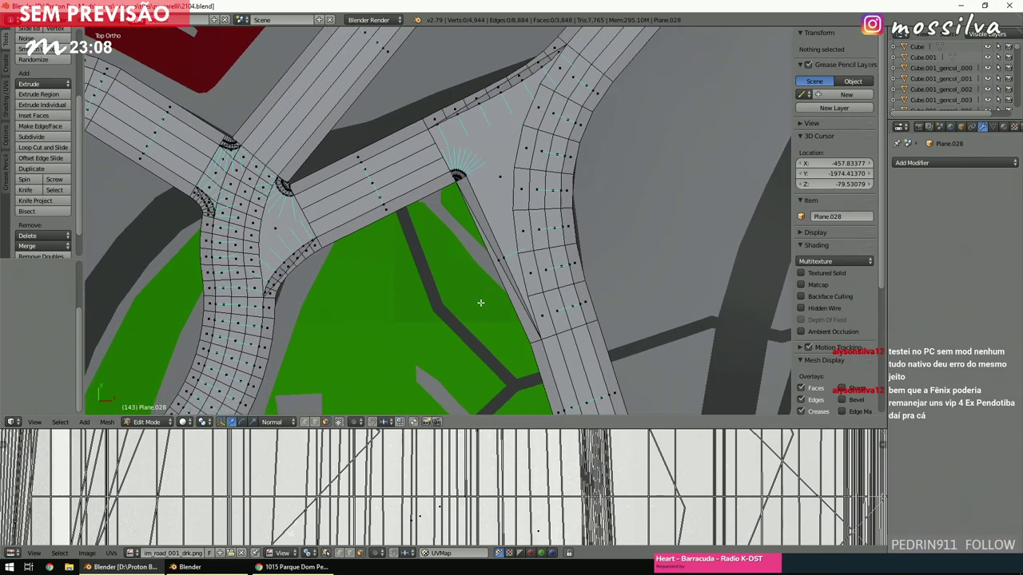
scroll(473, 286, up, 1)
Zoom and tilt the view, then snap back to the top view of the map.
scroll(454, 256, down, 6)
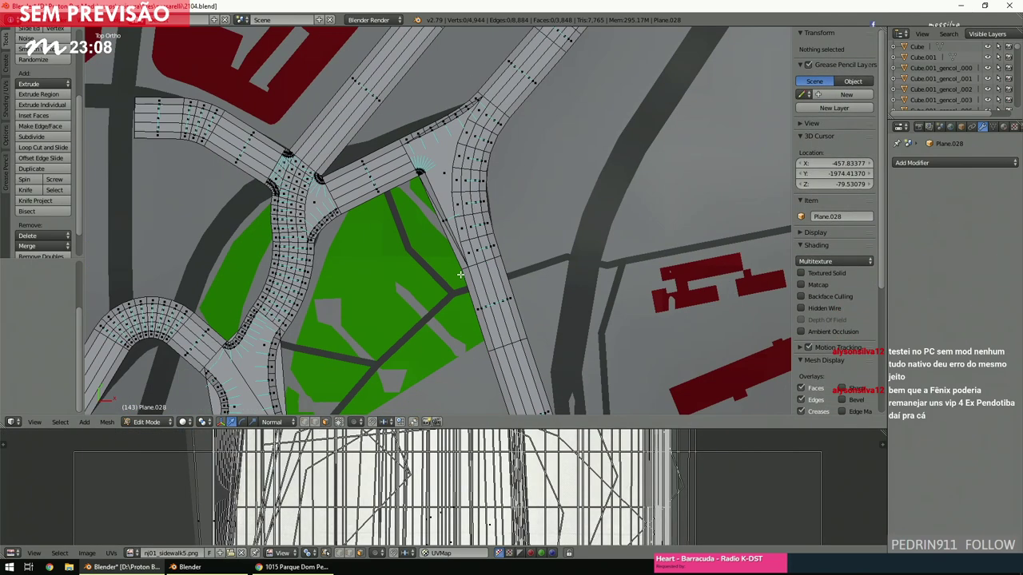
shift+scroll(456, 274, down, 3)
scroll(461, 278, up, 4)
scroll(460, 278, down, 5)
shift+scroll(461, 278, down, 3)
scroll(461, 278, up, 3)
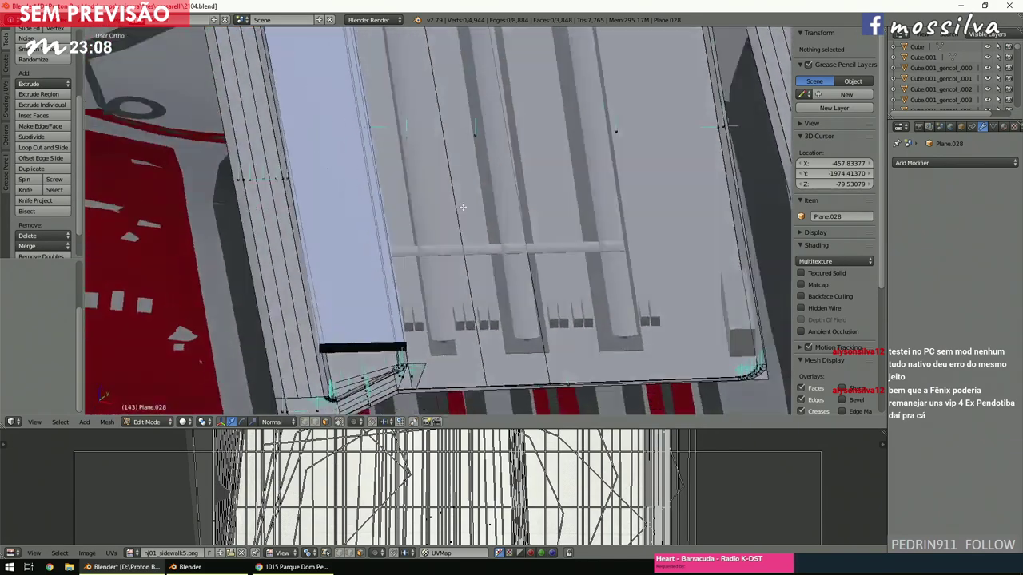
scroll(463, 207, down, 3)
middle_drag(456, 199, 463, 187)
scroll(460, 193, up, 2)
key(KP_7)
scroll(461, 193, down, 4)
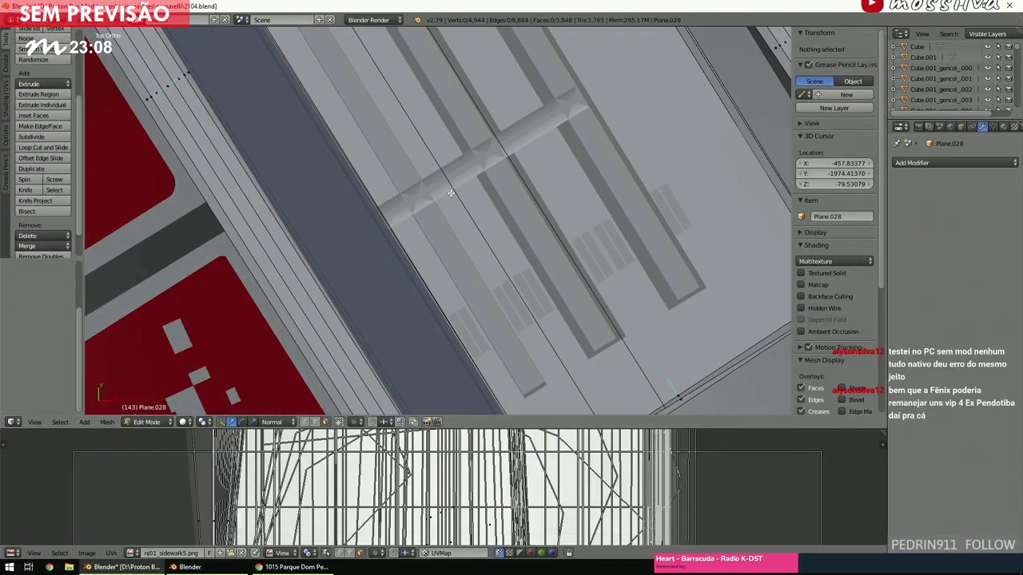
scroll(464, 209, up, 2)
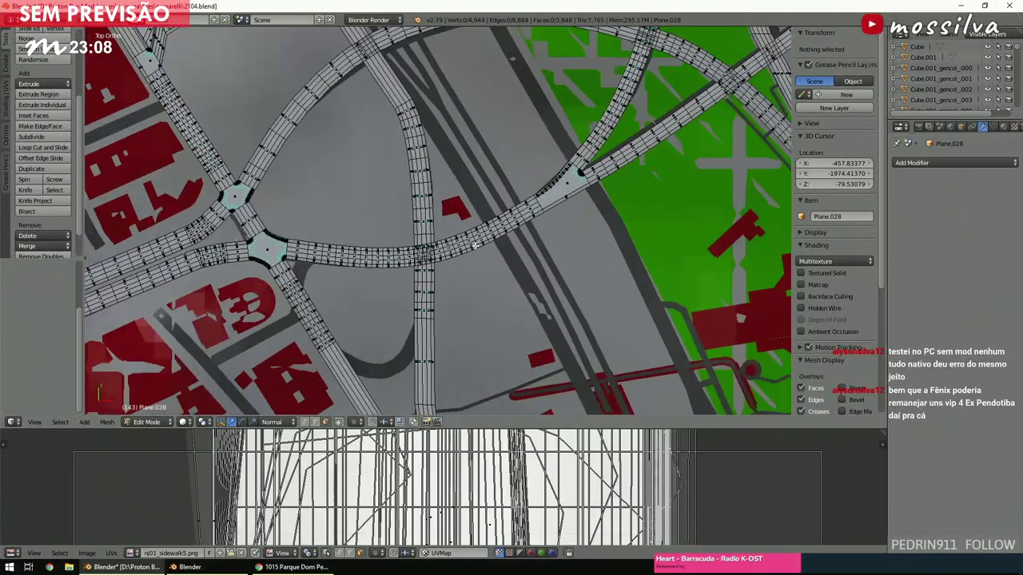
Switch the viewport to wireframe, orbit over the roads, and return to Top Ortho view.
key(z)
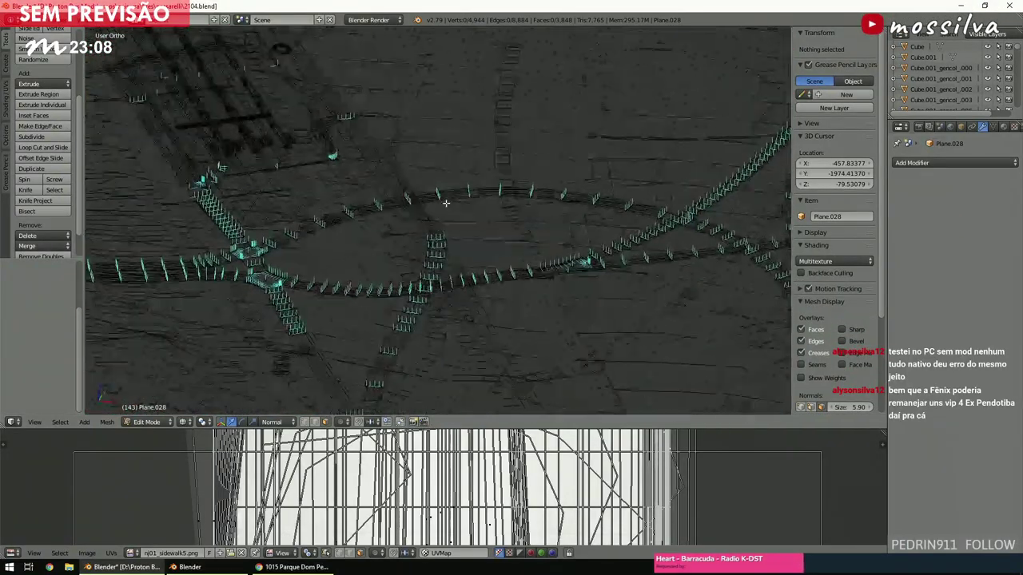
middle_drag(442, 198, 423, 231)
key(KP_7)
shift+scroll(423, 237, up, 10)
ctrl+scroll(421, 240, down, 8)
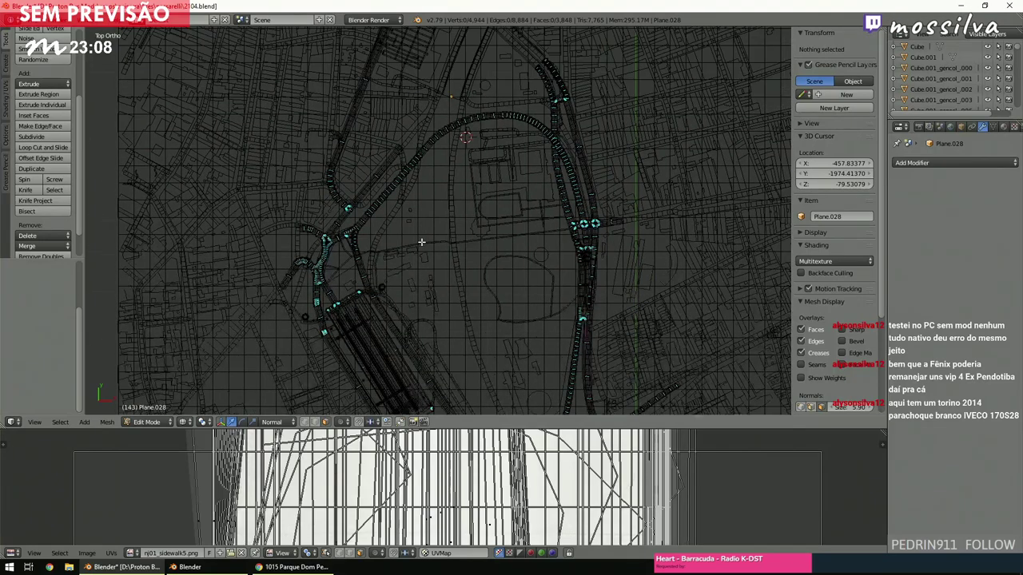
ctrl+scroll(421, 244, up, 4)
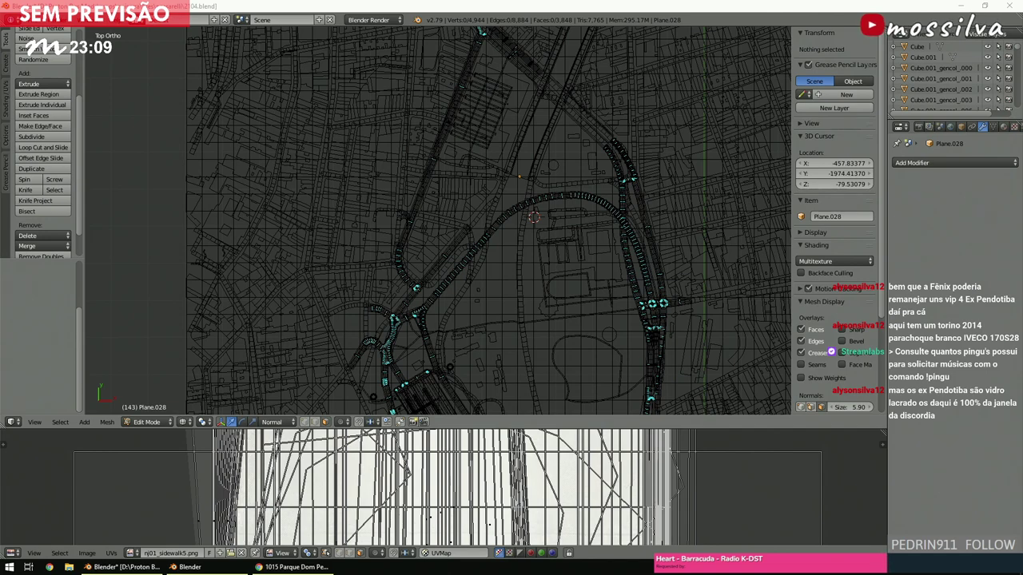
scroll(519, 264, down, 4)
click(502, 265)
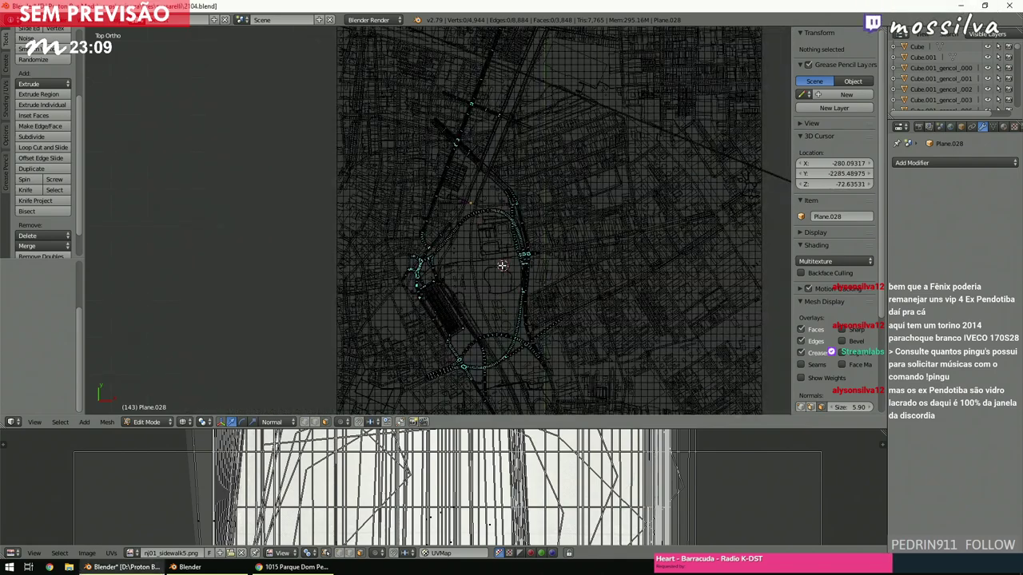
scroll(502, 265, up, 6)
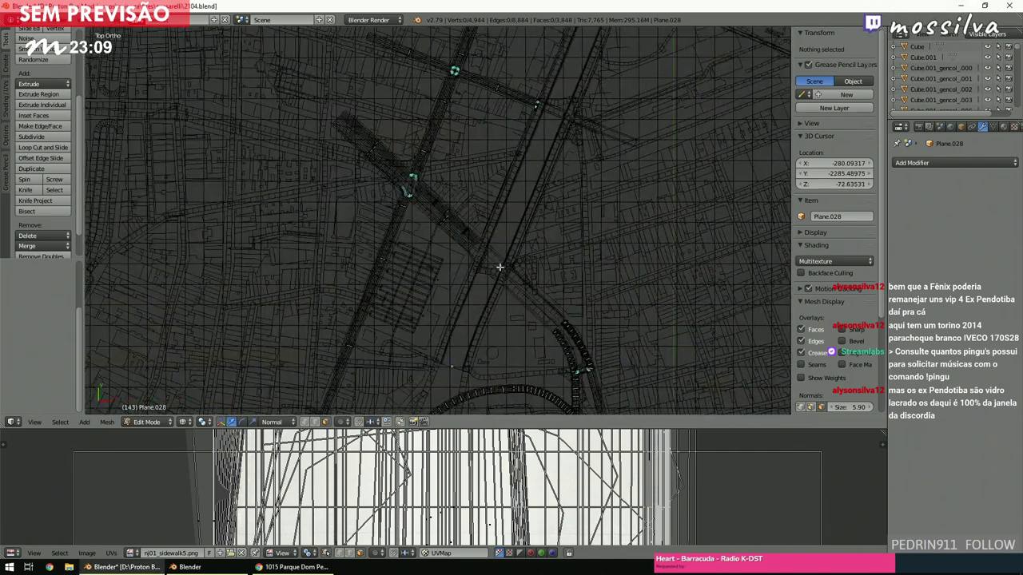
key(z)
scroll(499, 267, down, 3)
scroll(497, 270, up, 4)
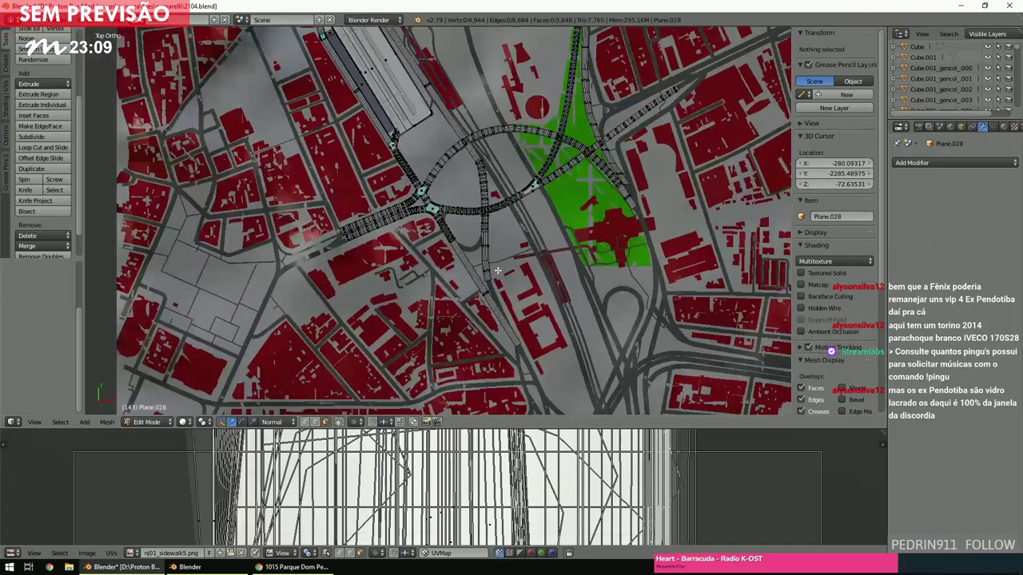
scroll(497, 270, up, 5)
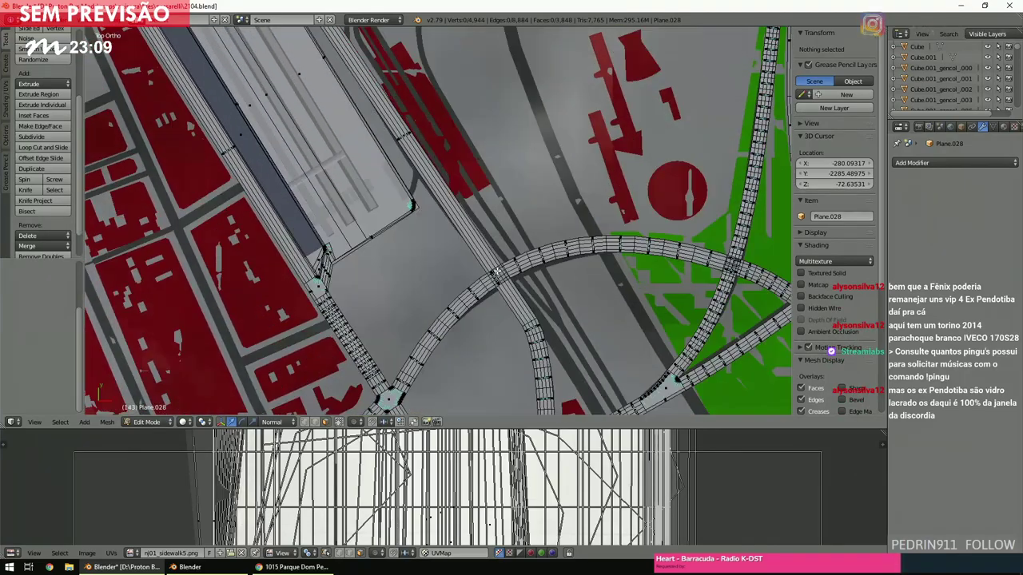
scroll(497, 270, down, 3)
shift+scroll(497, 270, up, 5)
scroll(497, 272, up, 3)
shift+scroll(496, 272, up, 4)
shift+scroll(496, 272, up, 10)
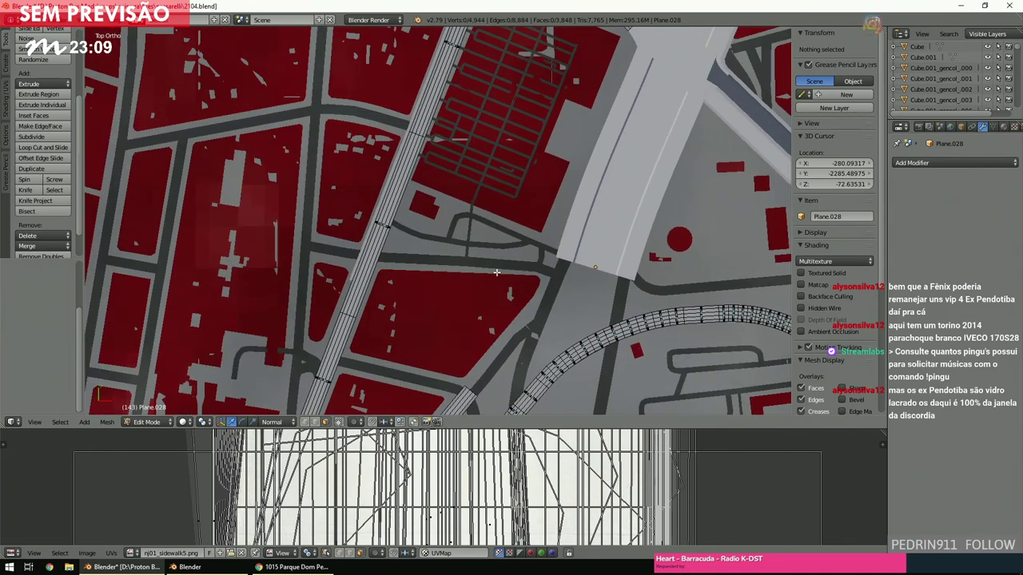
ctrl+scroll(495, 273, down, 3)
scroll(495, 273, up, 6)
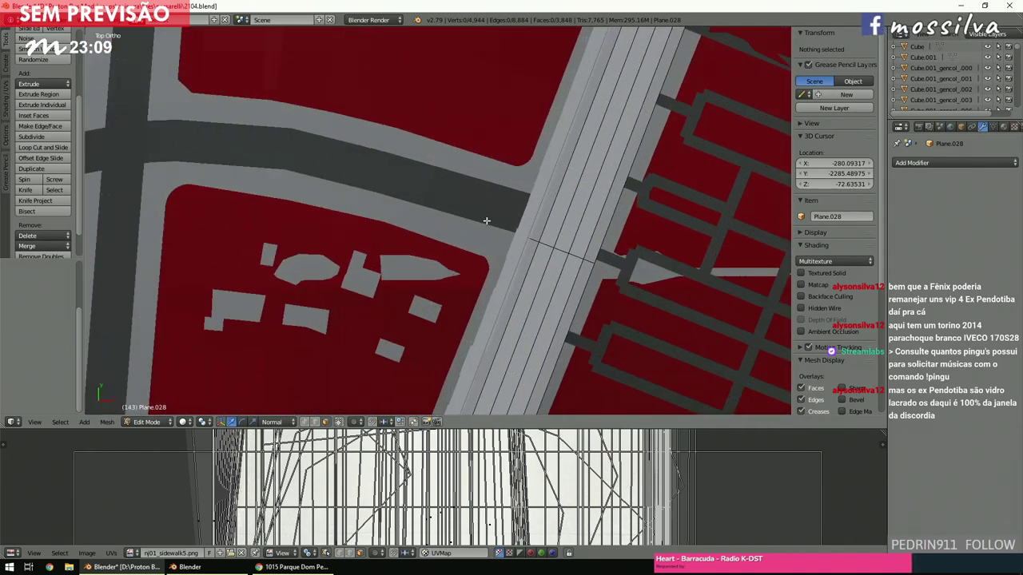
scroll(504, 234, down, 5)
shift+scroll(486, 230, down, 4)
shift+scroll(486, 230, down, 5)
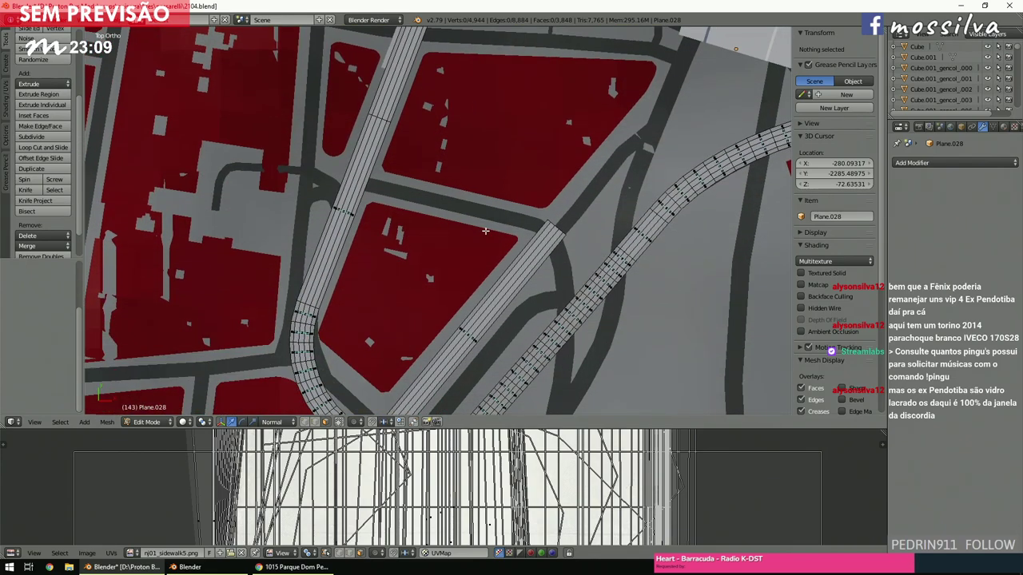
shift+middle_drag(485, 230, 311, 232)
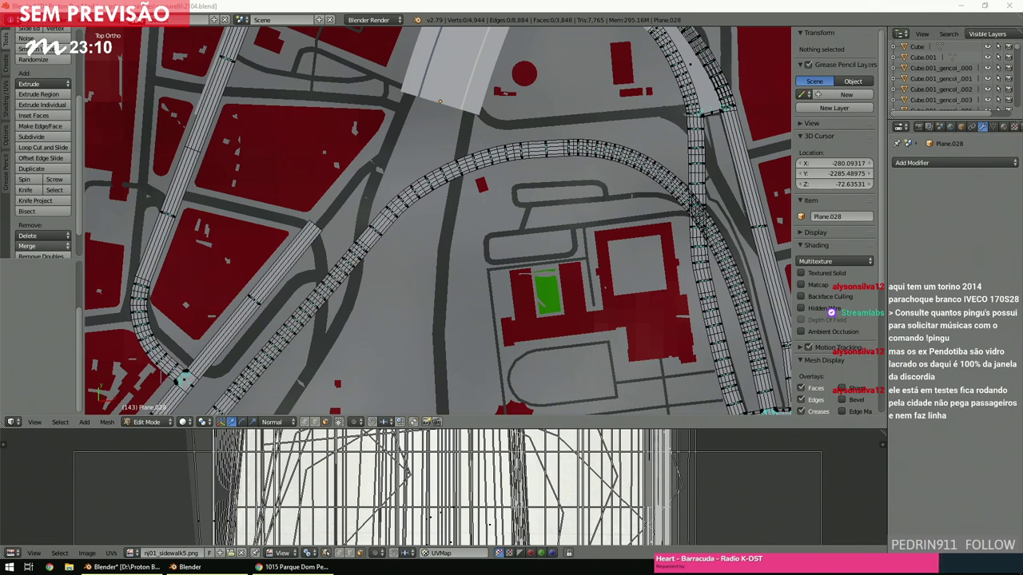
scroll(438, 220, down, 4)
click(431, 254)
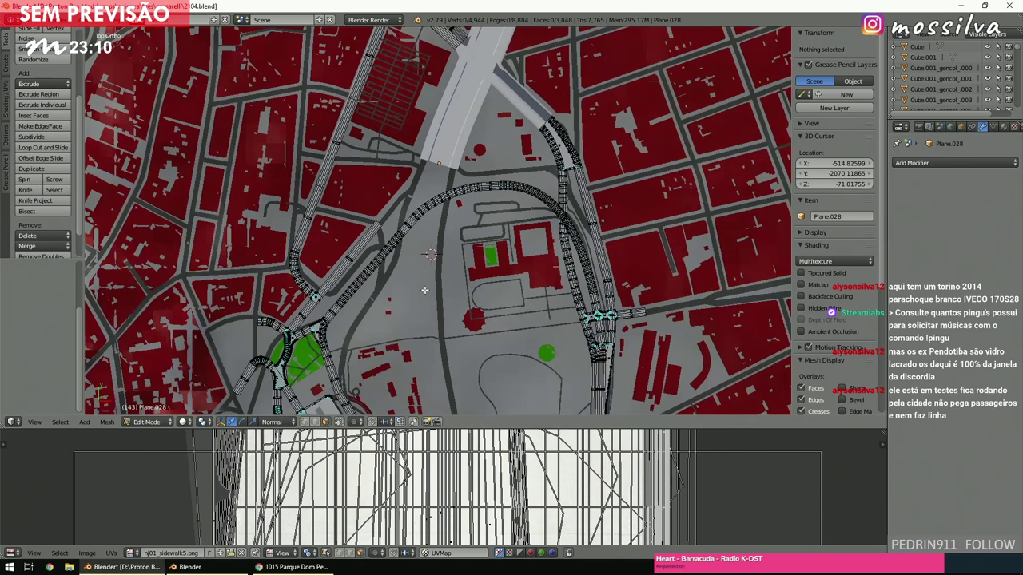
ctrl+scroll(424, 290, up, 3)
shift+scroll(425, 290, down, 3)
key(z)
scroll(424, 291, up, 2)
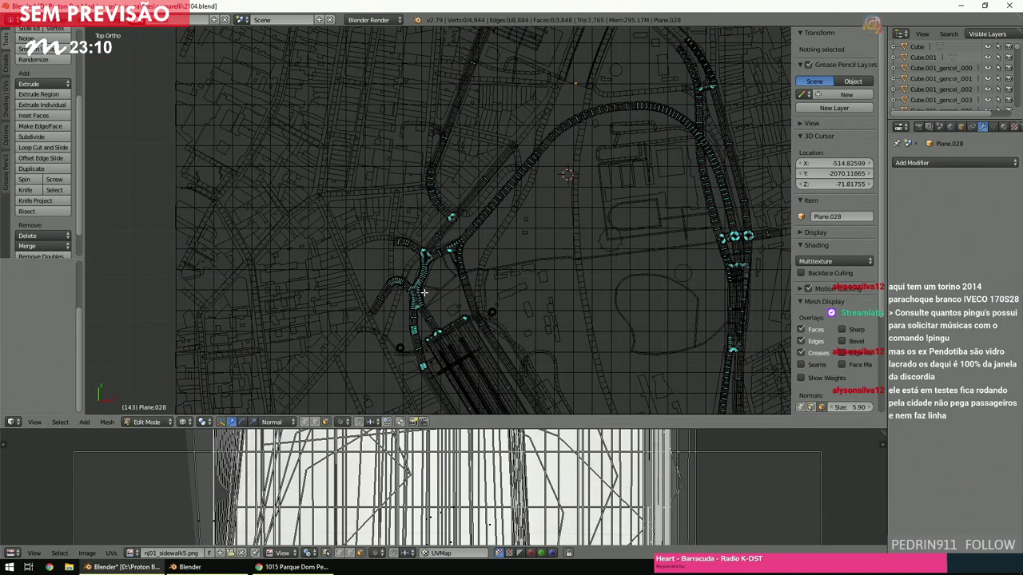
scroll(424, 293, up, 4)
shift+scroll(424, 294, up, 4)
ctrl+scroll(424, 293, up, 5)
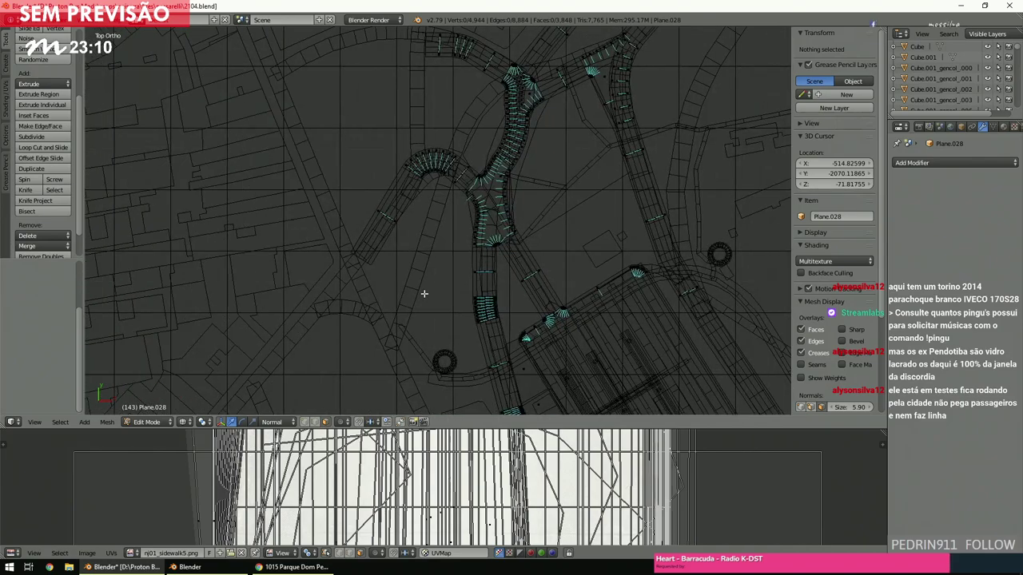
scroll(424, 293, down, 4)
ctrl+scroll(425, 293, up, 4)
shift+scroll(425, 293, up, 3)
ctrl+scroll(424, 293, up, 1)
scroll(423, 296, up, 2)
scroll(424, 297, up, 6)
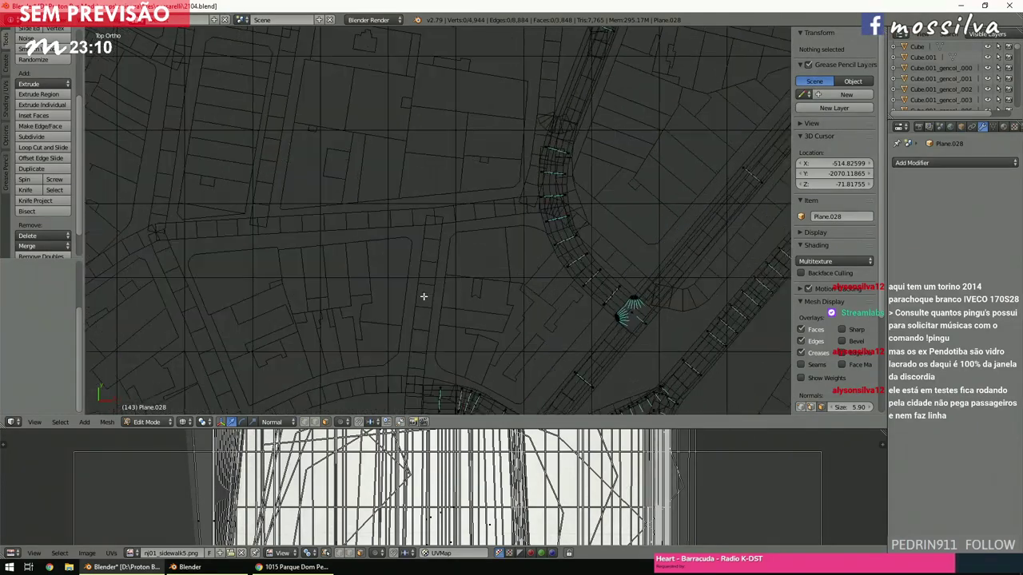
scroll(424, 296, up, 2)
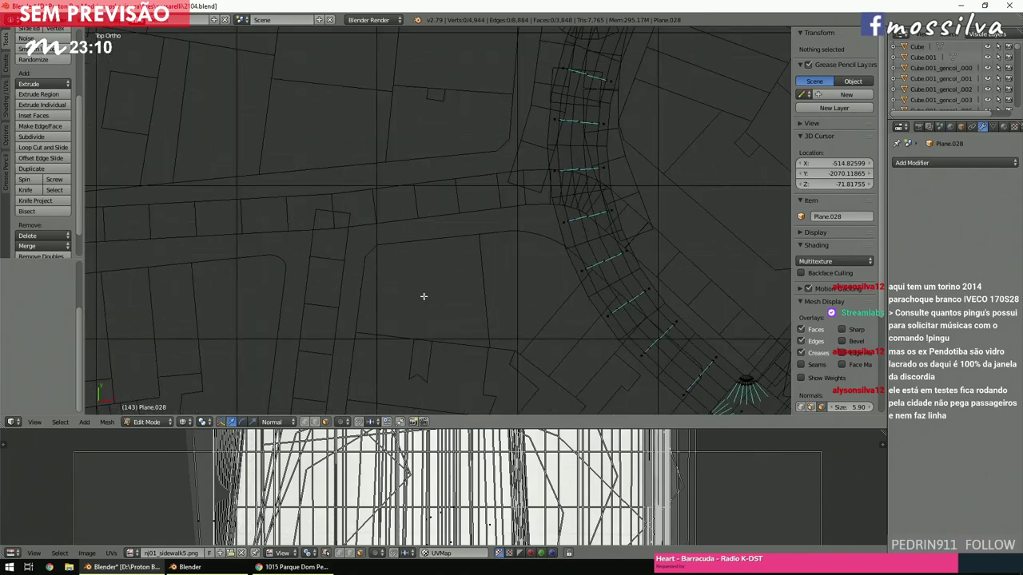
ctrl+scroll(424, 296, up, 3)
shift+scroll(423, 297, down, 3)
Move and rotate the seven-face road patch near the corner to align with the street.
ctrl+scroll(423, 296, up, 3)
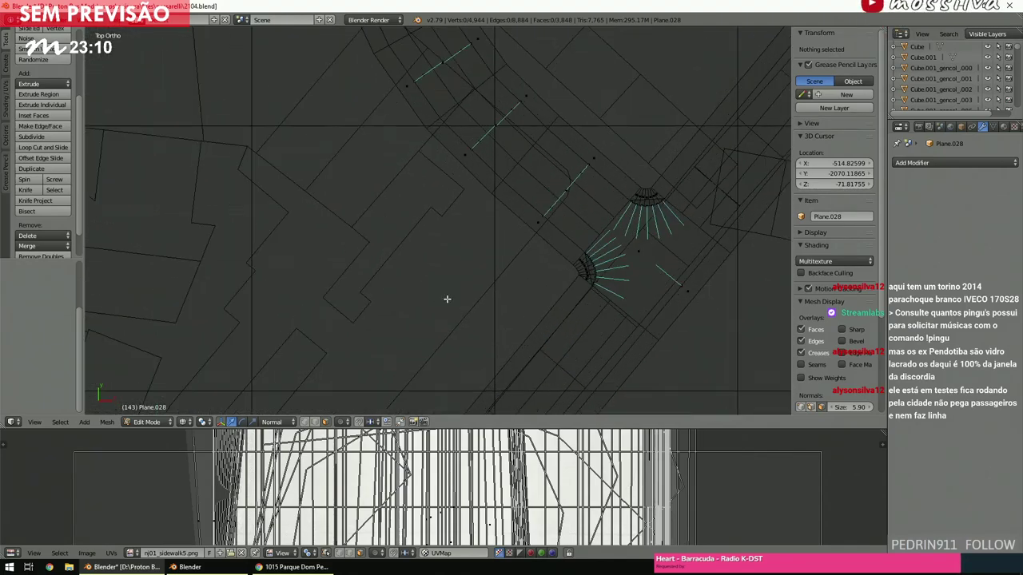
key(c)
drag(577, 205, 586, 176)
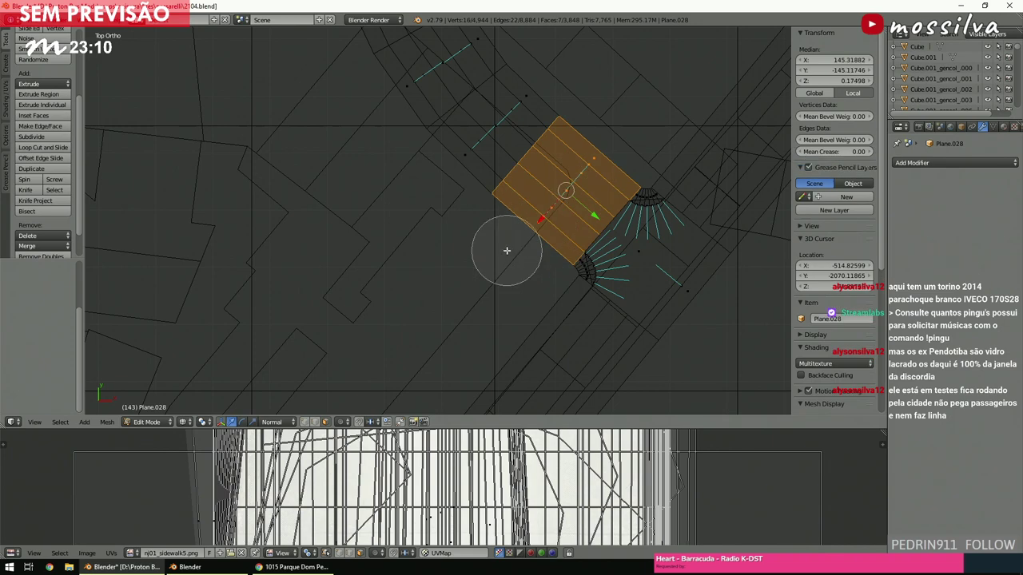
scroll(507, 250, down, 5)
ctrl+scroll(507, 250, up, 3)
shift+scroll(506, 250, up, 2)
key(g)
scroll(565, 218, up, 3)
click(661, 200)
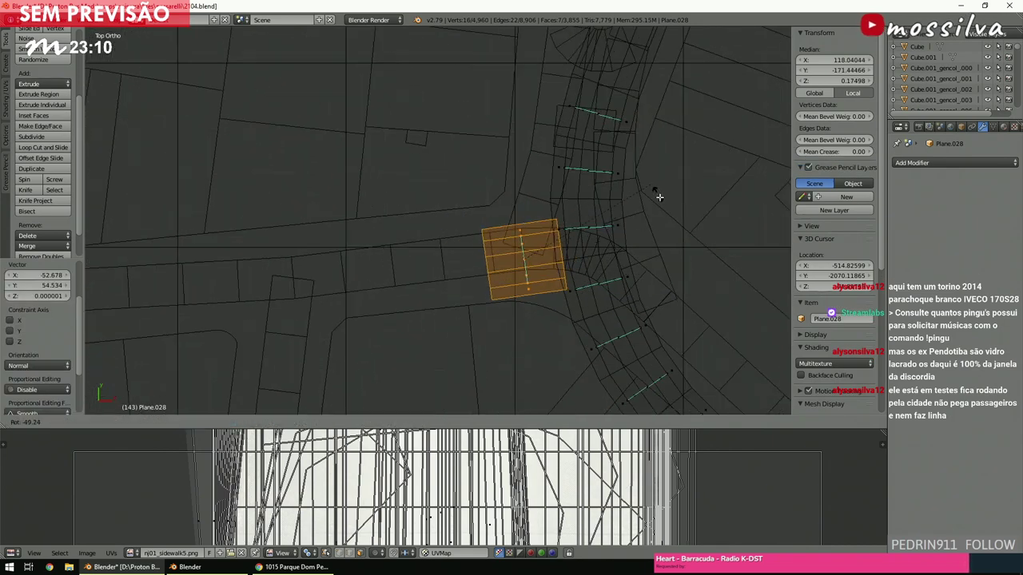
key(g)
key(r)
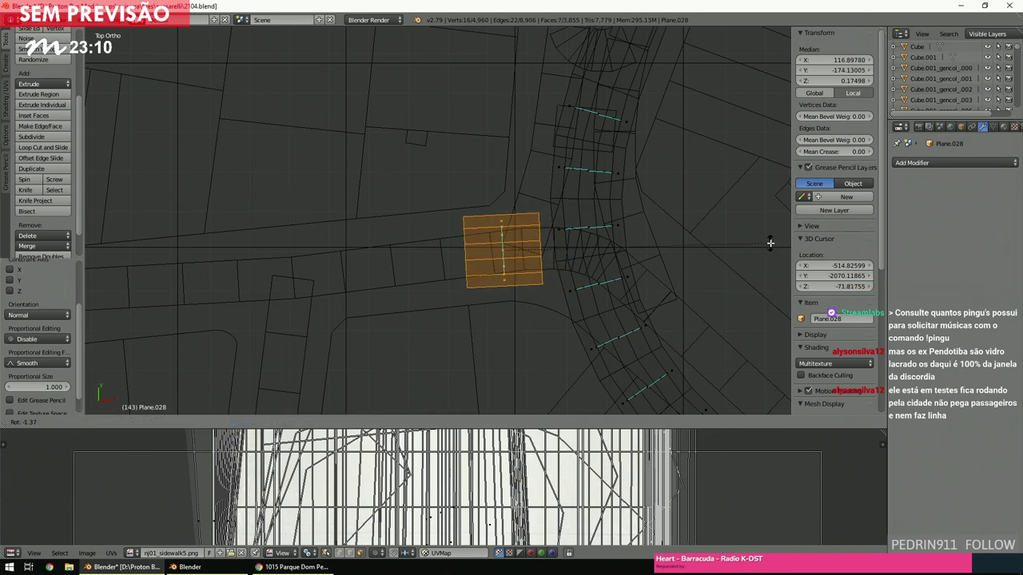
key(g)
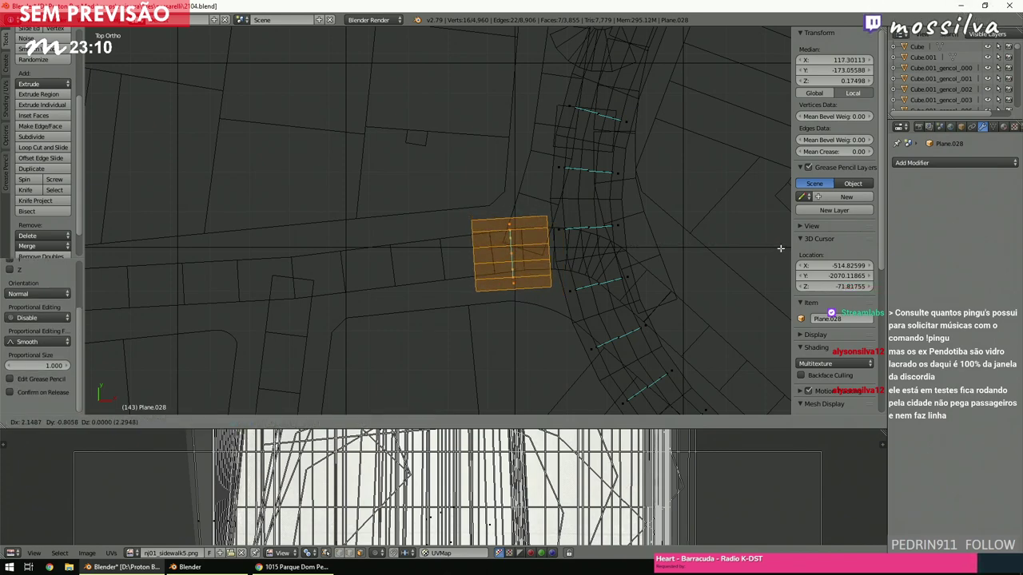
click(780, 249)
key(a)
Delete the four faces at the curved corner and box-select the edges bordering the gap.
shift+middle_drag(780, 249, 634, 288)
scroll(634, 288, up, 3)
right_click(515, 300)
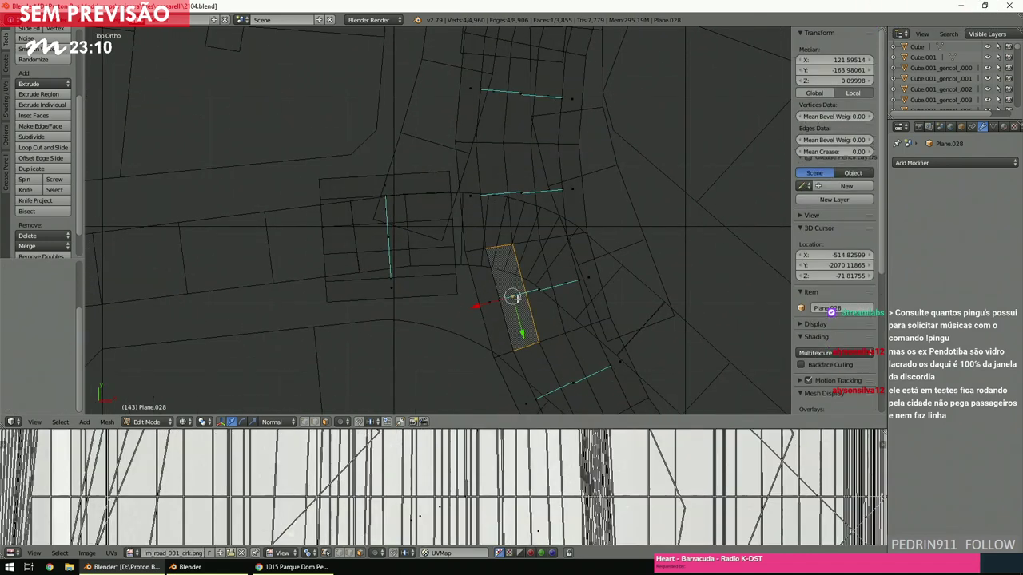
shift+right_click(490, 304)
shift+right_click(461, 204)
shift+right_click(480, 188)
key(x)
click(480, 188)
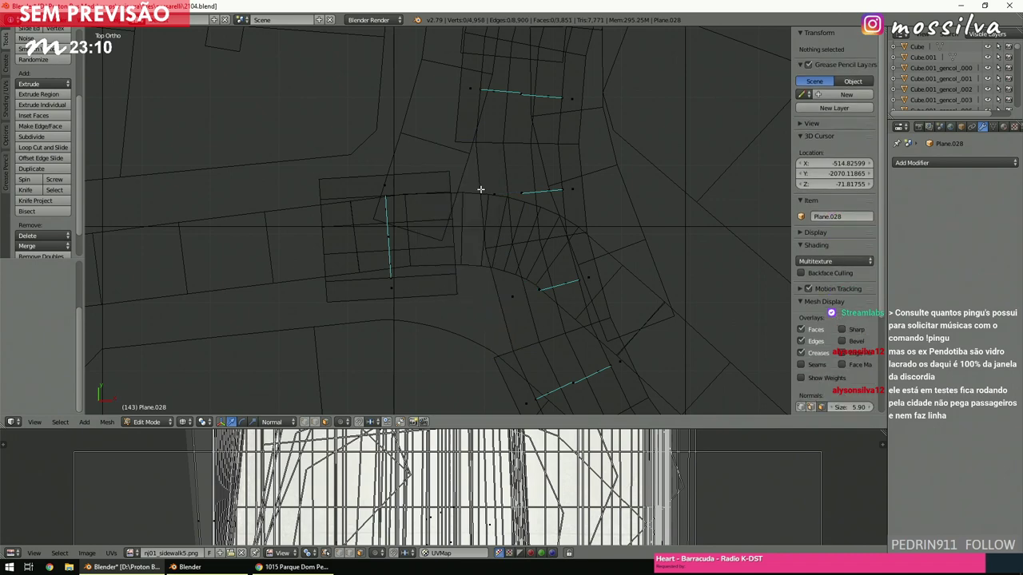
key(b)
drag(420, 204, 484, 130)
Bridge the selected gap edges with Bridge Edge Loops using 6 cuts for a rounded corner.
key(space)
click(537, 199)
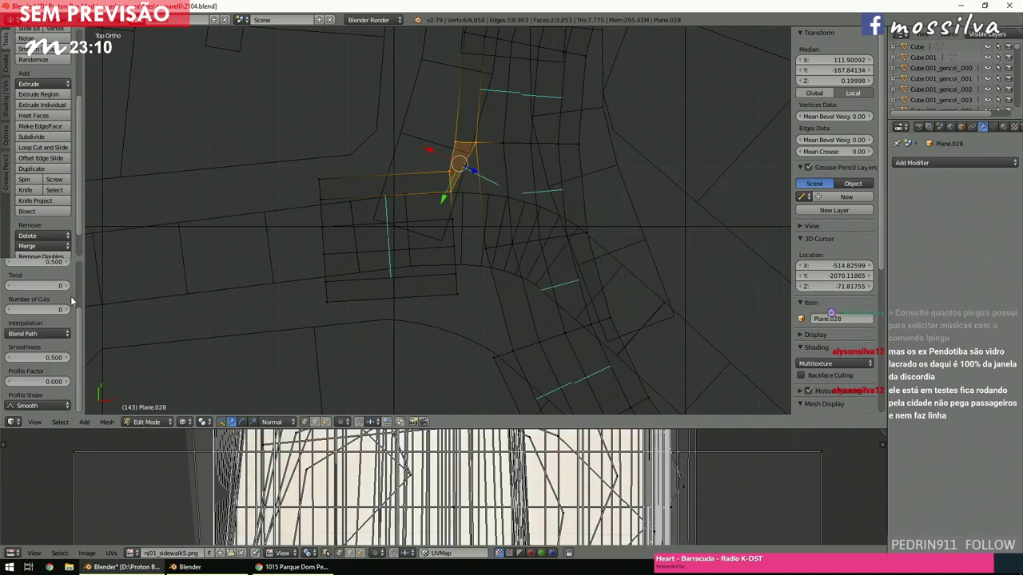
text(6)
key(Return)
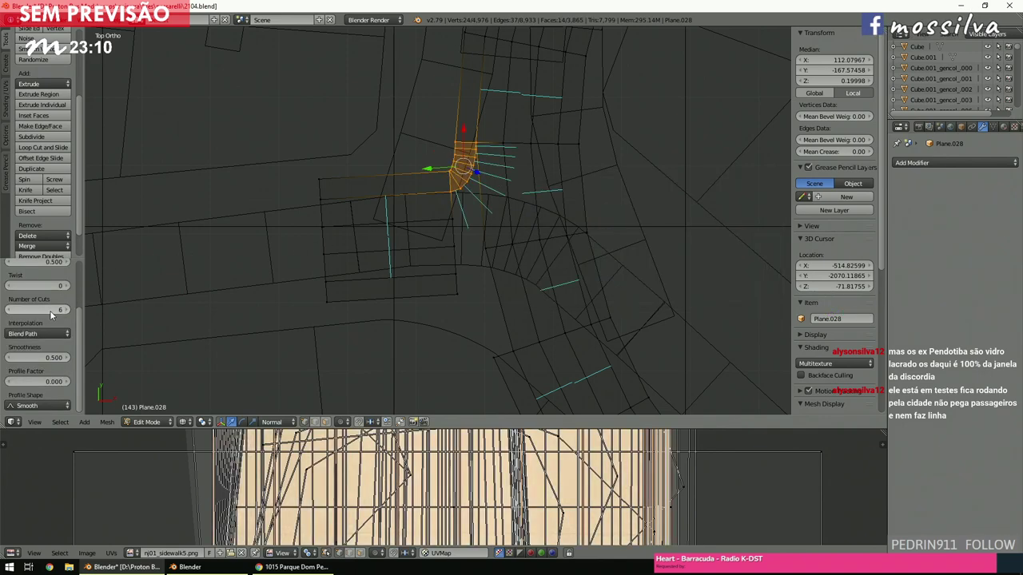
ctrl+scroll(50, 312, down, 3)
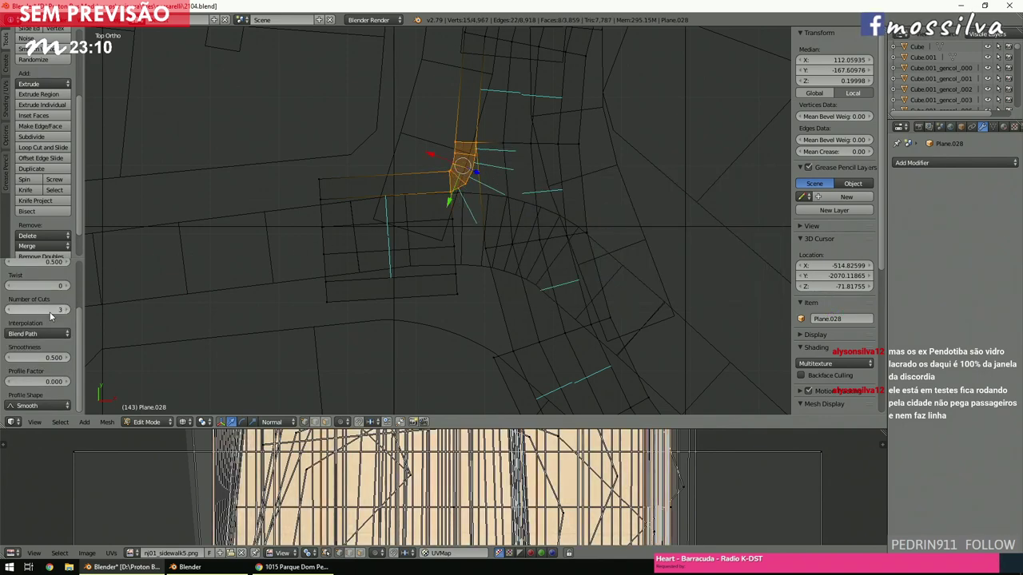
ctrl+scroll(50, 311, up, 3)
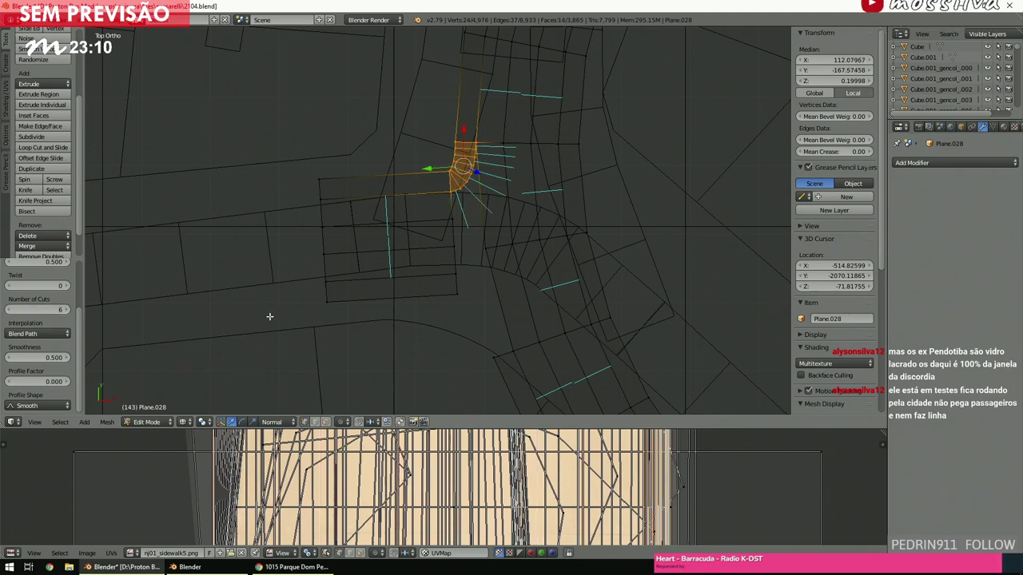
Deselect all and orbit to inspect the rounded corner, returning to top orthographic view.
key(a)
scroll(468, 326, up, 3)
middle_drag(468, 326, 505, 263)
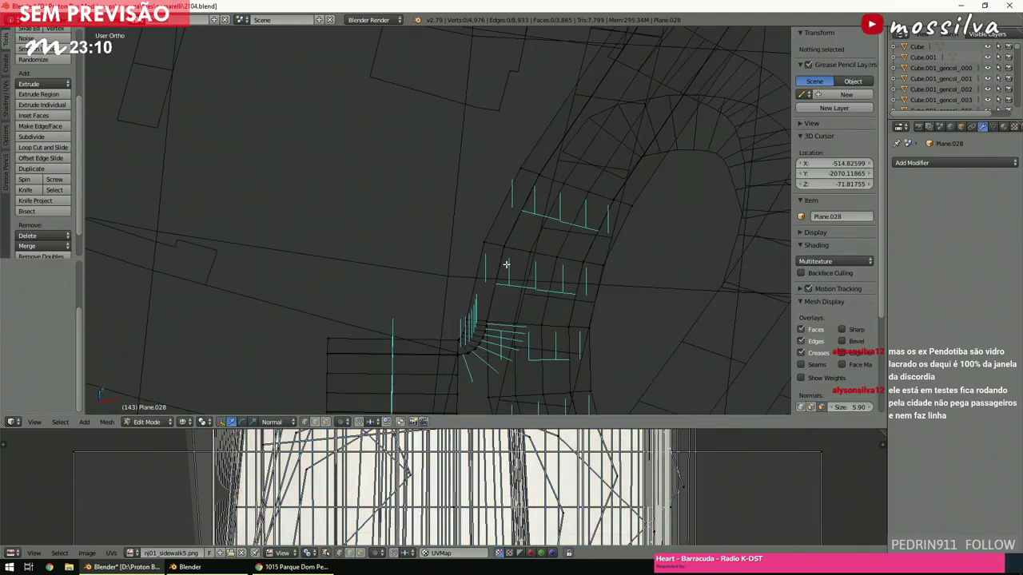
key(KP_7)
shift+scroll(505, 265, up, 5)
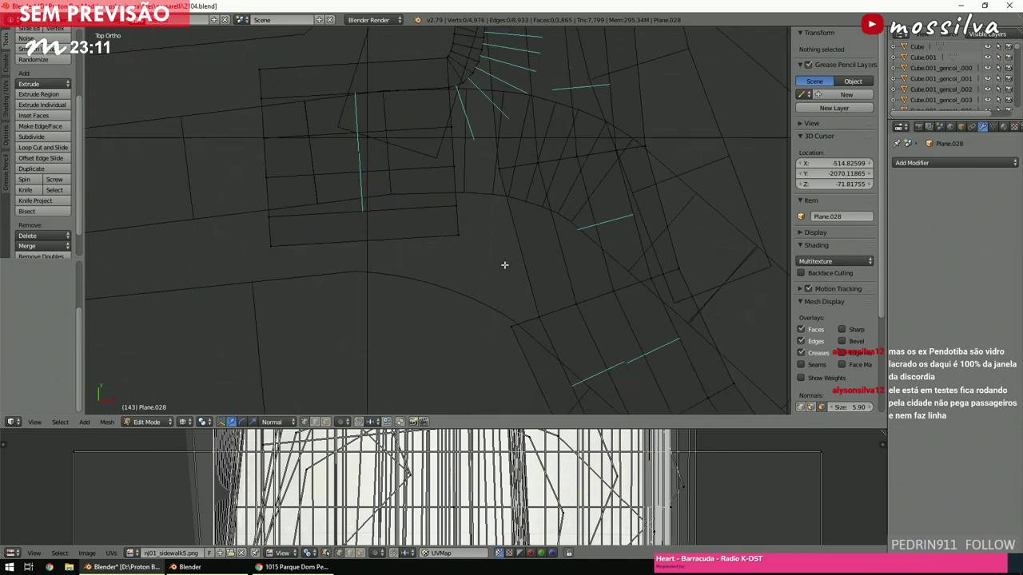
Box-select the second corner's gap edges and bridge them with 6 cuts.
key(b)
drag(440, 198, 468, 242)
key(b)
drag(493, 290, 558, 347)
key(space)
click(576, 365)
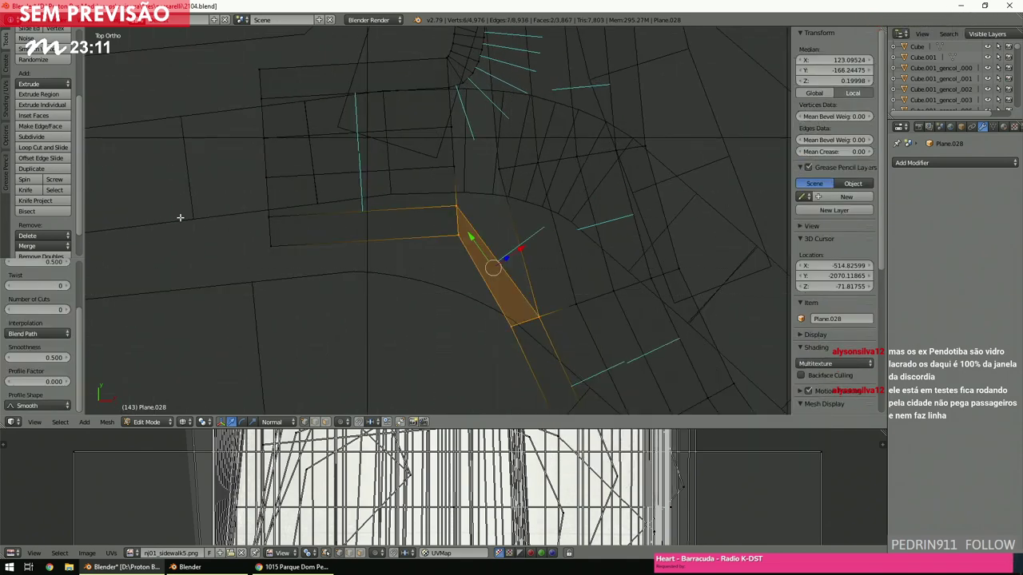
click(46, 312)
text(6)
key(Return)
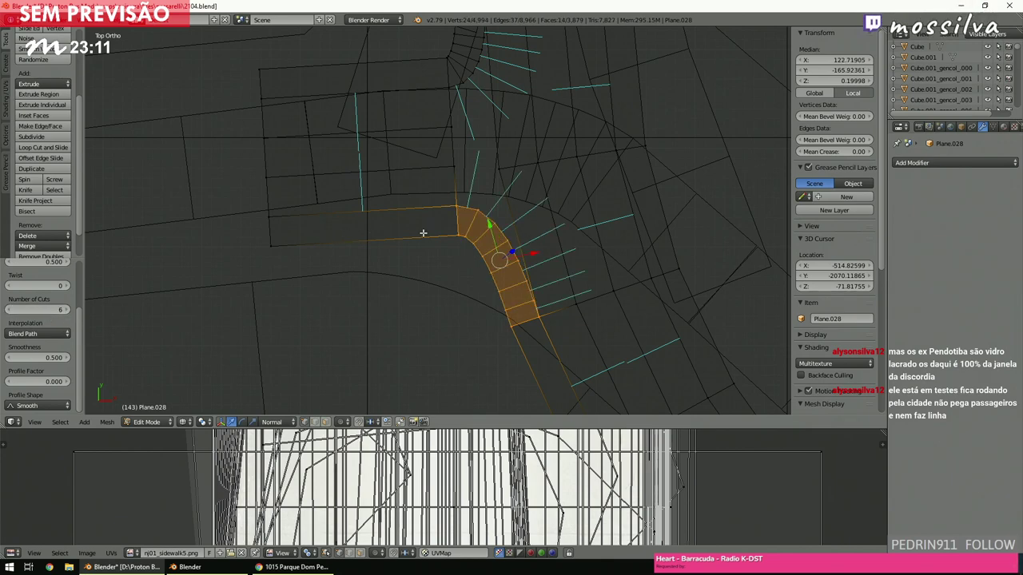
Bridge the cyan-lined strip's edge loop with the left strip's loop to fill between them.
key(a)
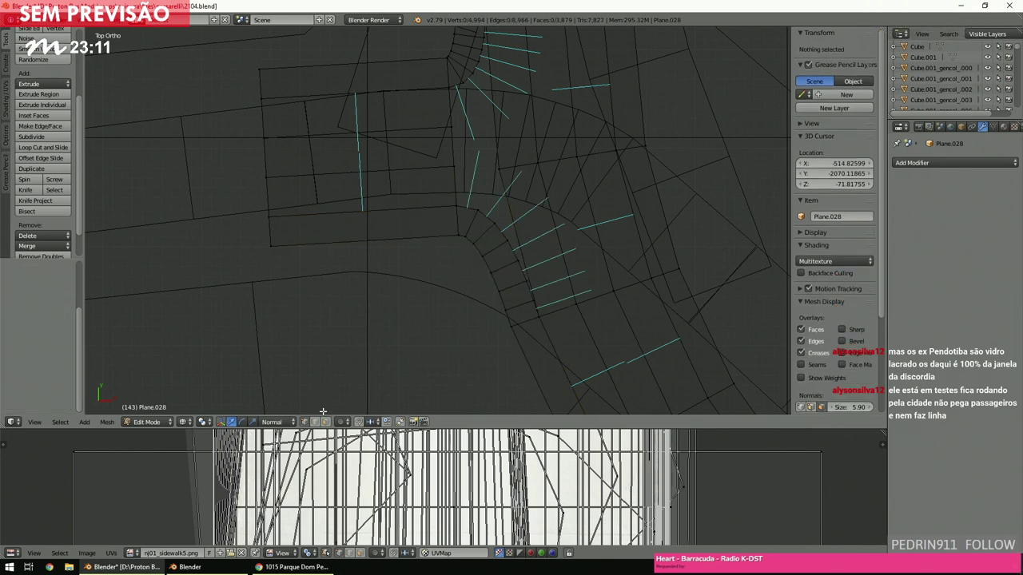
alt+right_click(520, 238)
shift+scroll(504, 210, up, 3)
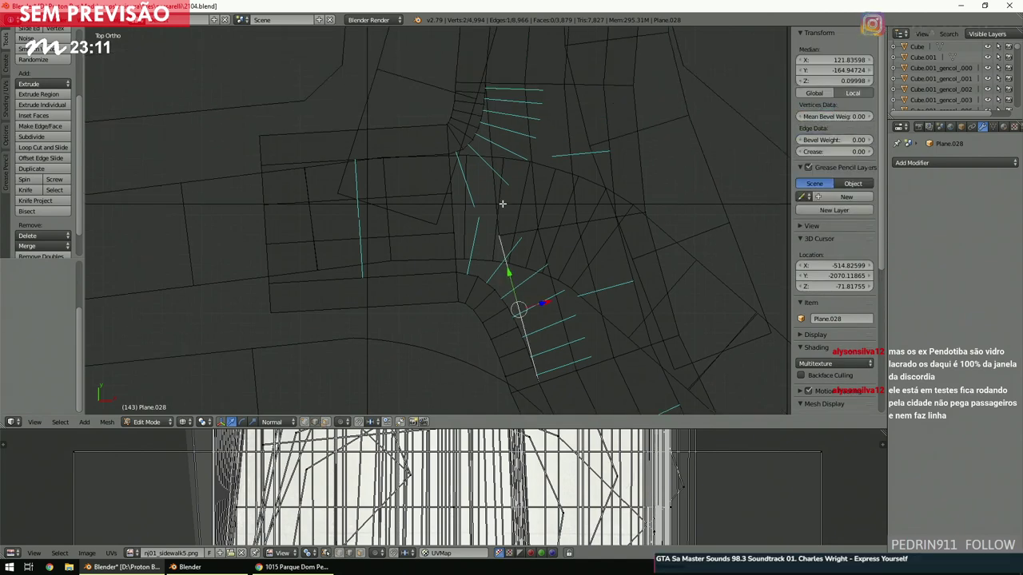
alt+shift+right_click(449, 171)
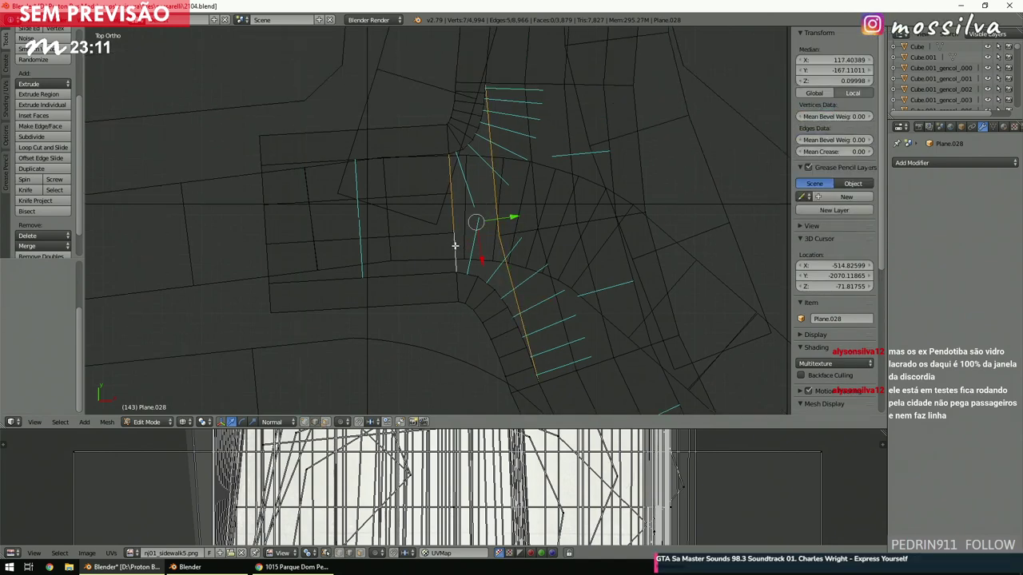
key(space)
key(Return)
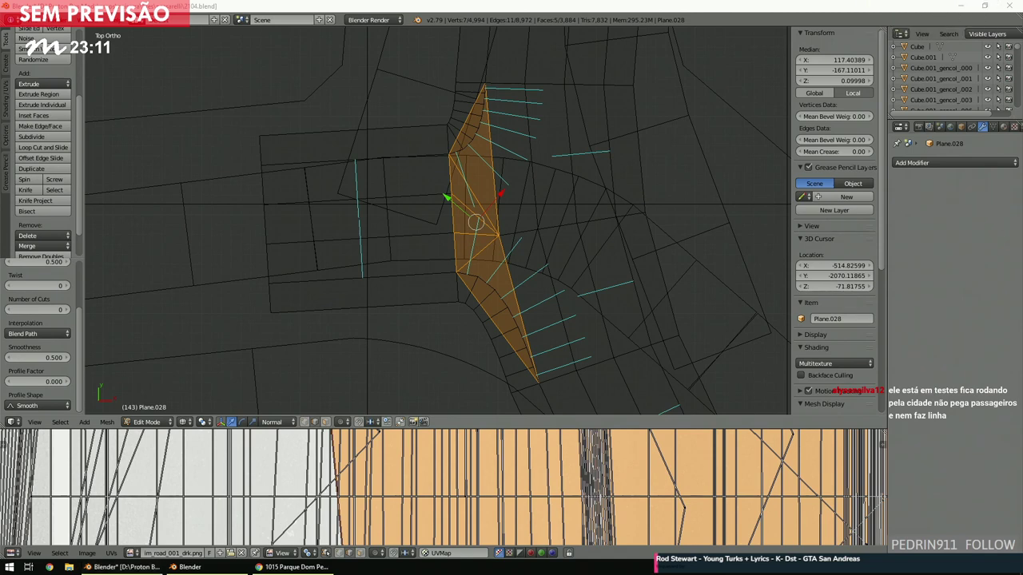
Deselect everything and place the 3D cursor at a new spot on the map.
key(a)
click(297, 279)
ctrl+scroll(367, 278, left, 5)
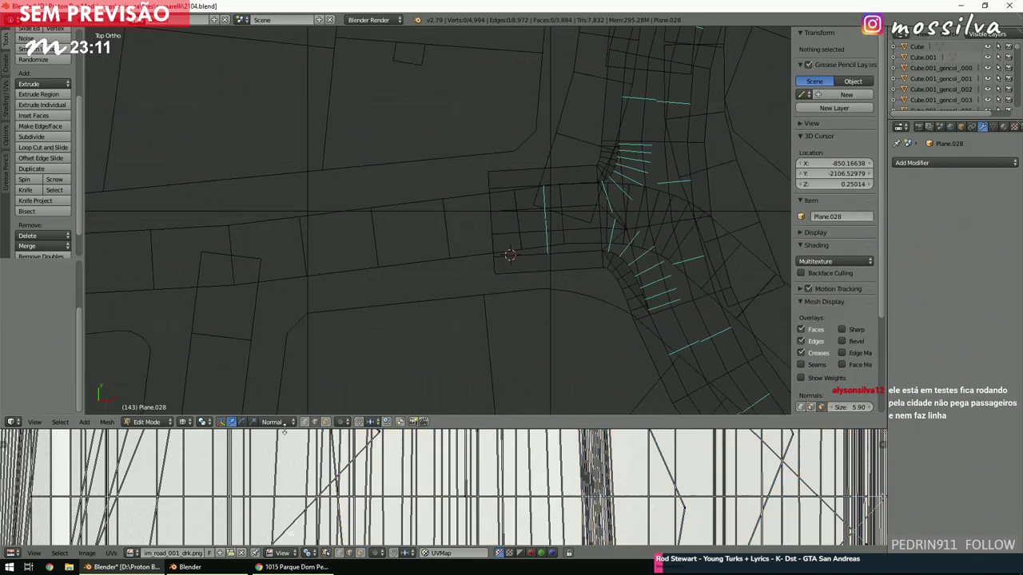
scroll(463, 253, down, 2)
Circle-select the small face patch at the street end and extrude it along the street.
key(c)
drag(459, 210, 469, 214)
right_click(474, 287)
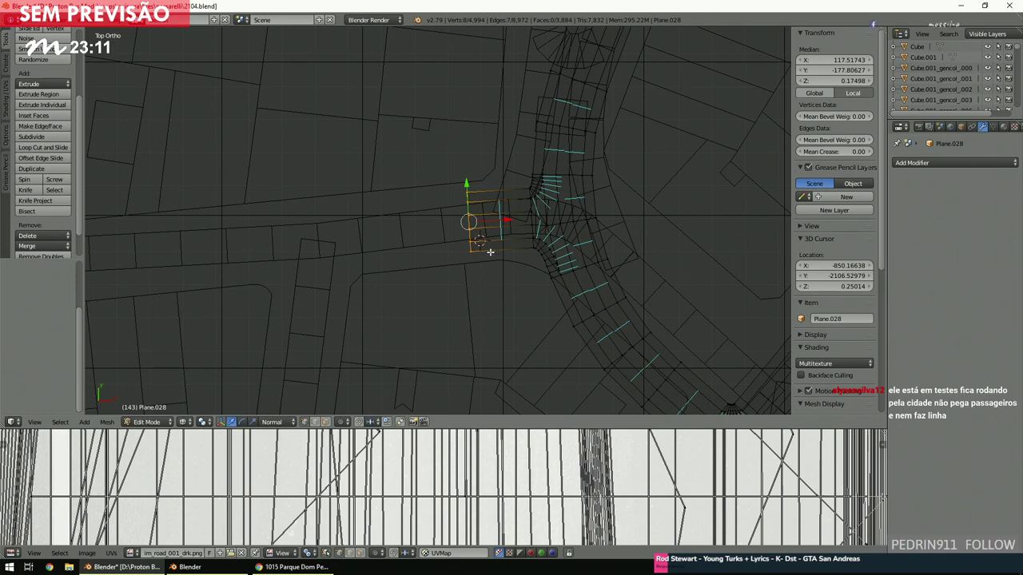
key(e)
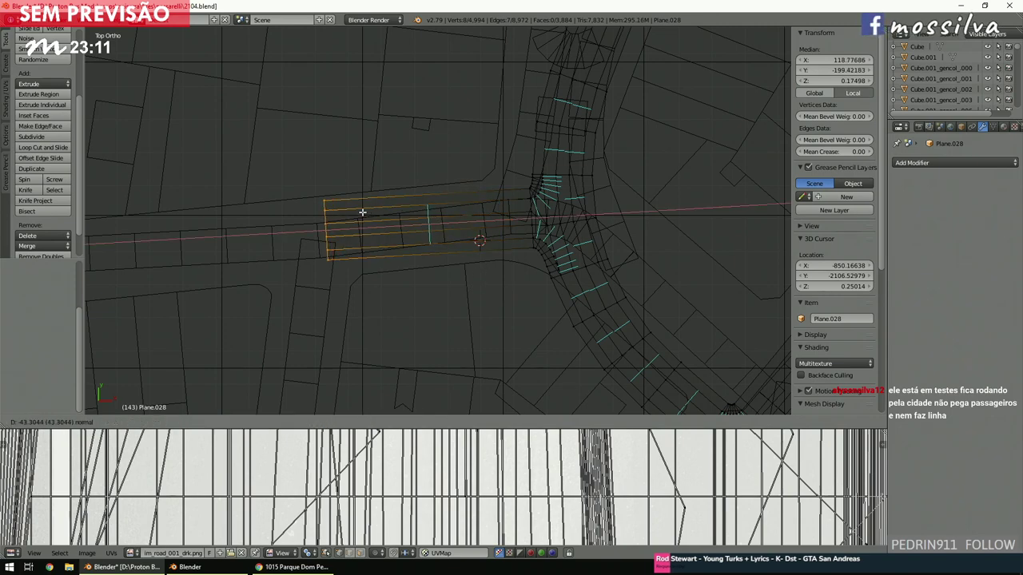
click(362, 212)
scroll(384, 236, down, 5)
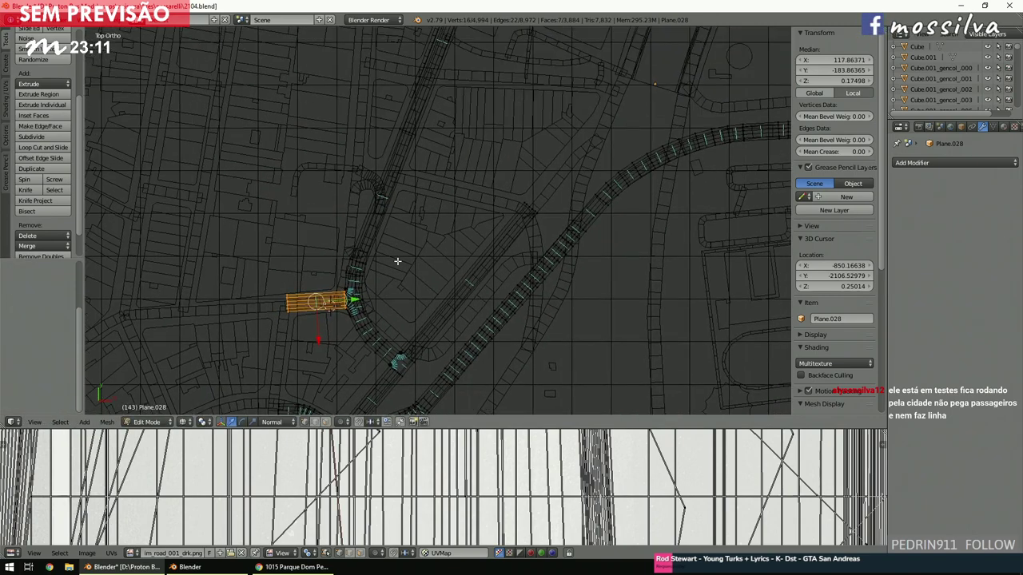
Duplicate the road strip onto another street and rotate the copy.
key(shift+d)
click(538, 193)
scroll(535, 238, up, 2)
scroll(535, 238, up, 1)
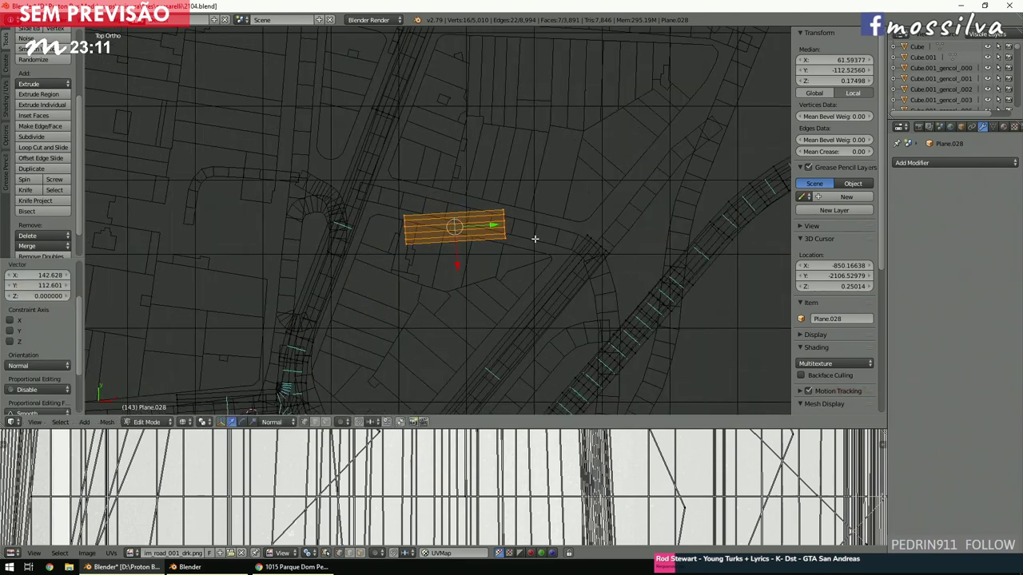
key(r)
click(696, 296)
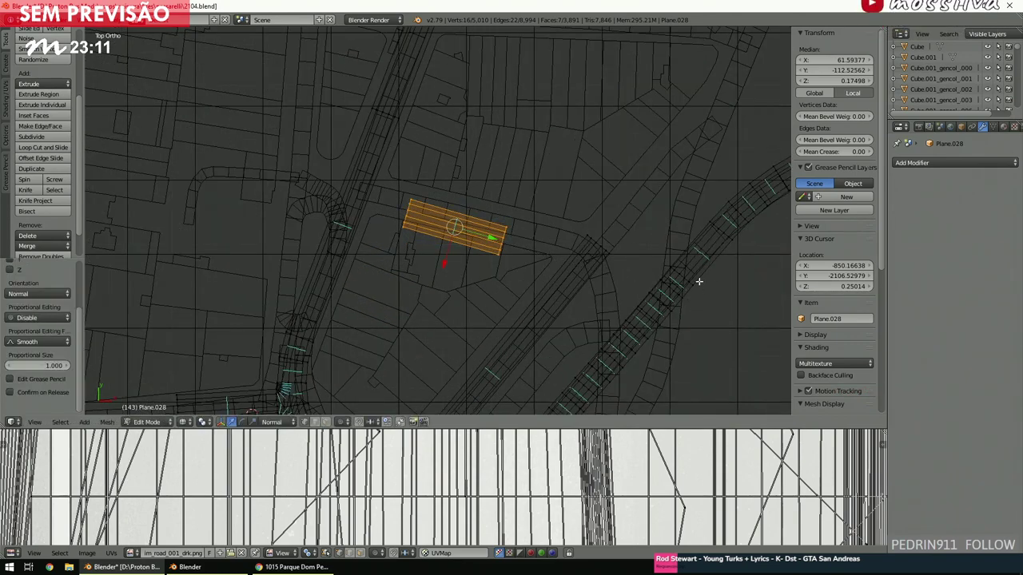
Move and rotate the copied strip so it lines up with the street on the map.
key(g)
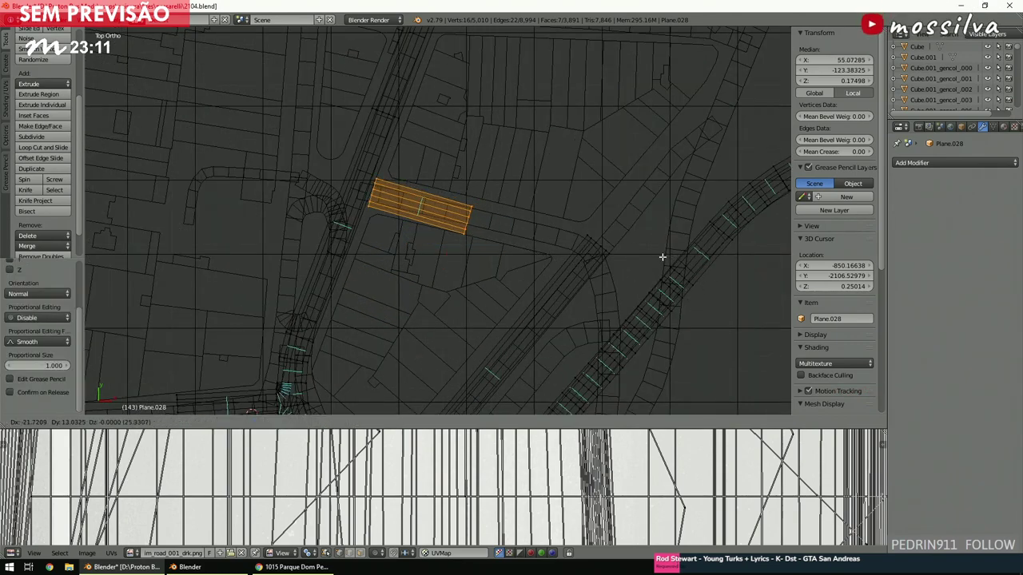
click(661, 256)
ctrl+scroll(661, 256, up, 3)
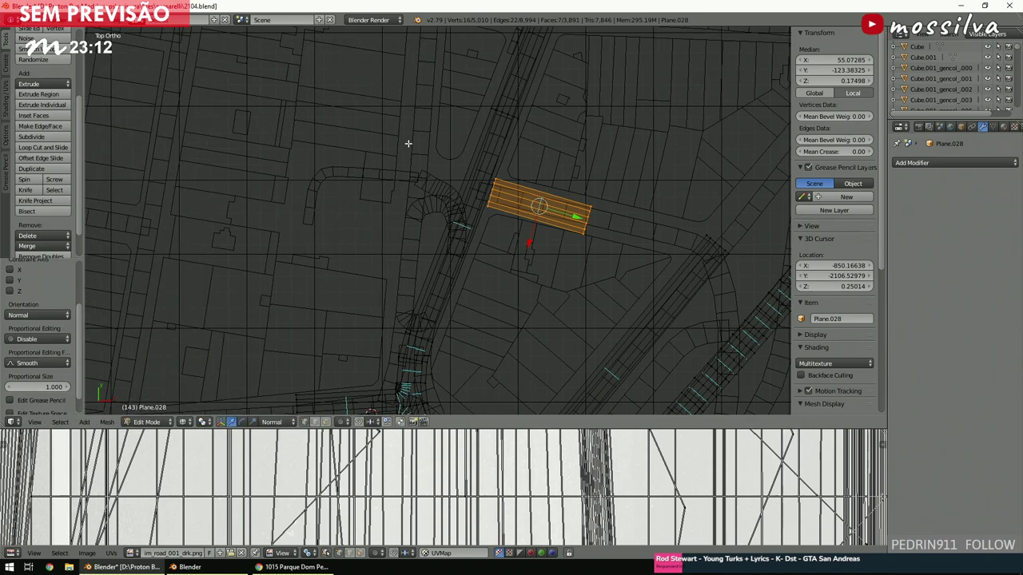
shift+scroll(408, 295, down, 2)
shift+scroll(405, 292, up, 2)
scroll(415, 297, up, 2)
scroll(417, 302, up, 2)
ctrl+scroll(417, 301, down, 2)
shift+scroll(417, 301, down, 2)
key(r)
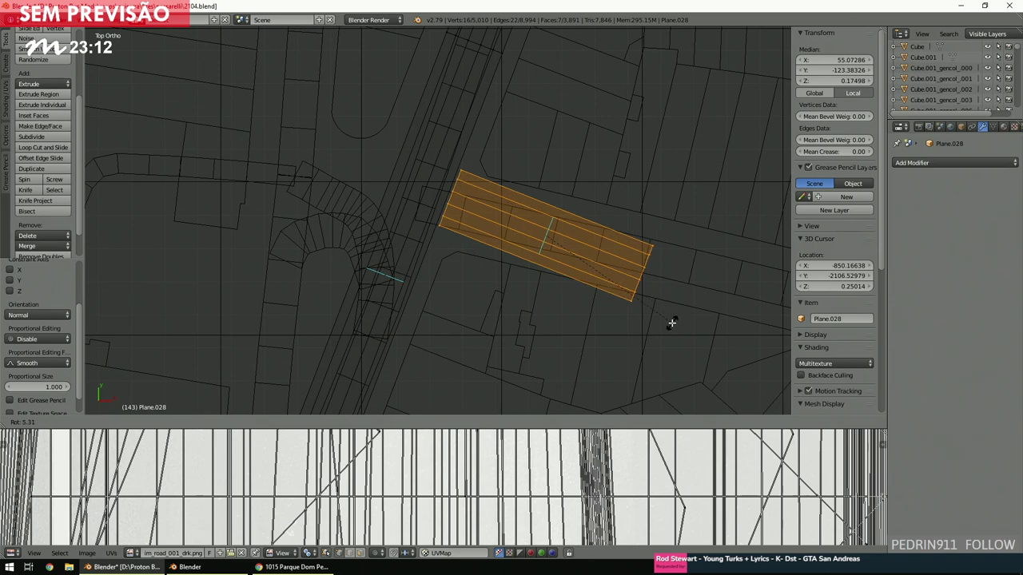
click(671, 322)
key(a)
ctrl+scroll(551, 270, up, 3)
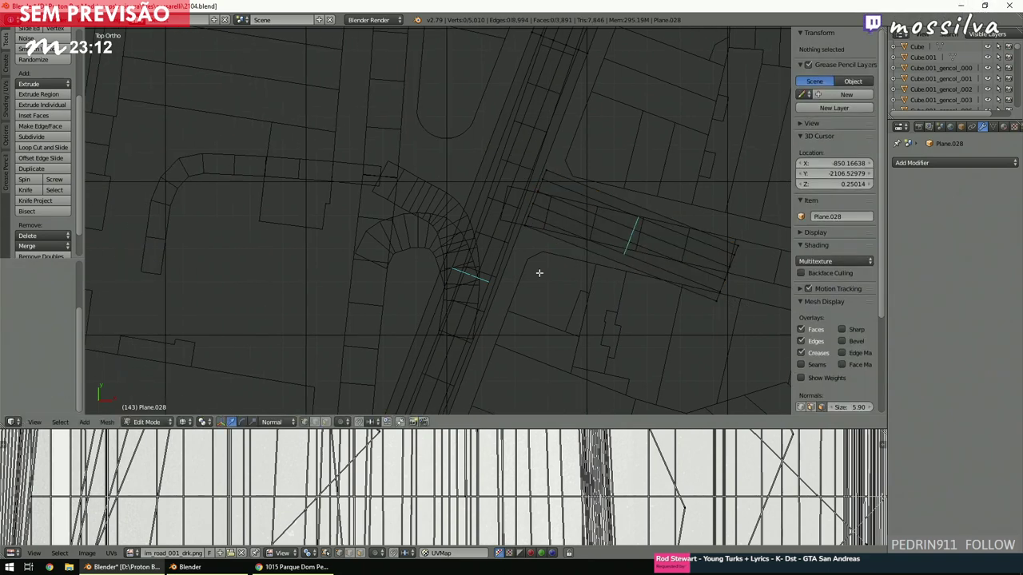
Add two loop cuts across the crossing strip, then switch to solid shading.
click(40, 147)
click(482, 272)
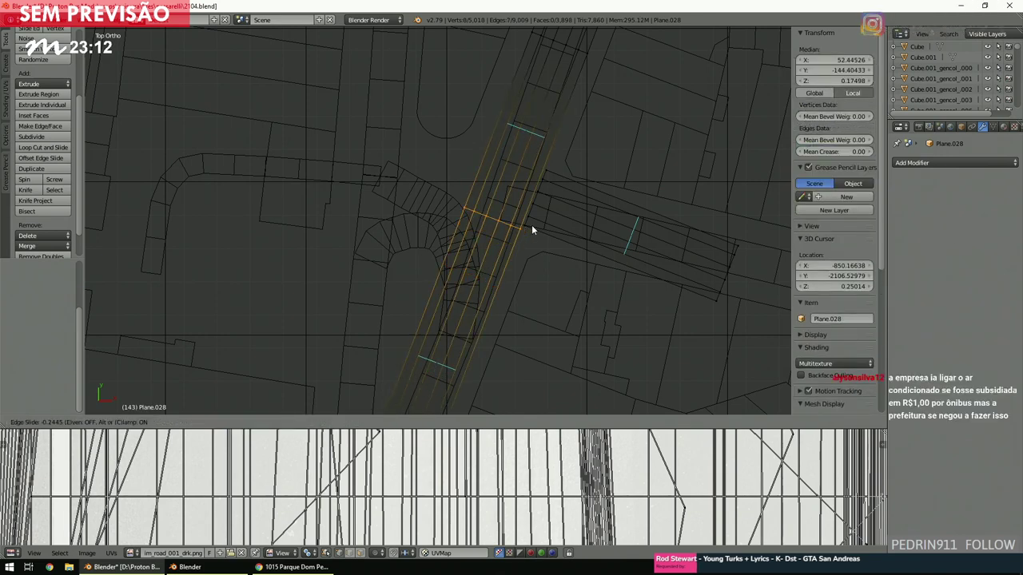
click(532, 224)
key(a)
shift+middle_drag(527, 234, 452, 237)
click(63, 148)
click(454, 254)
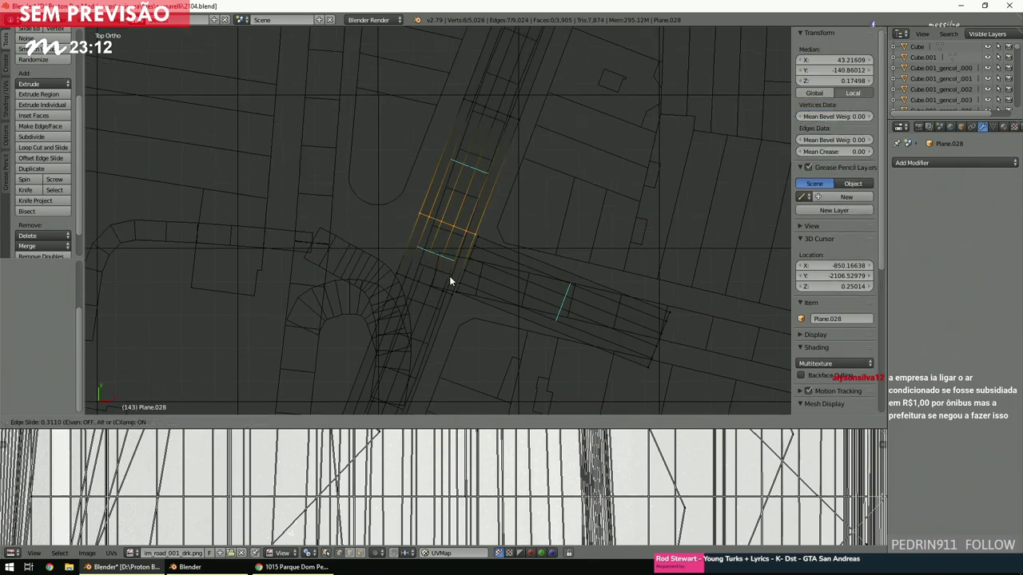
click(451, 271)
key(a)
scroll(451, 273, up, 5)
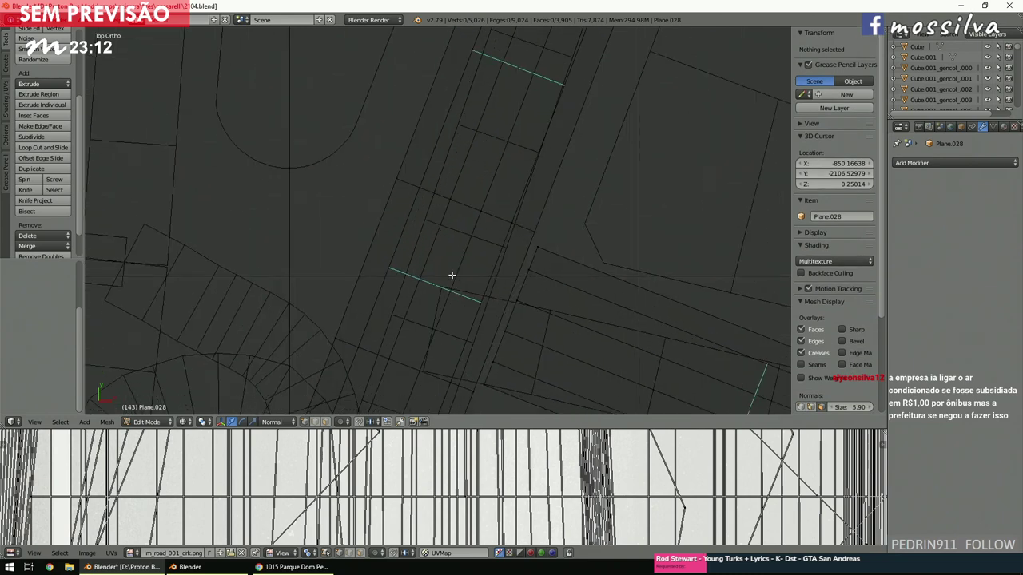
key(z)
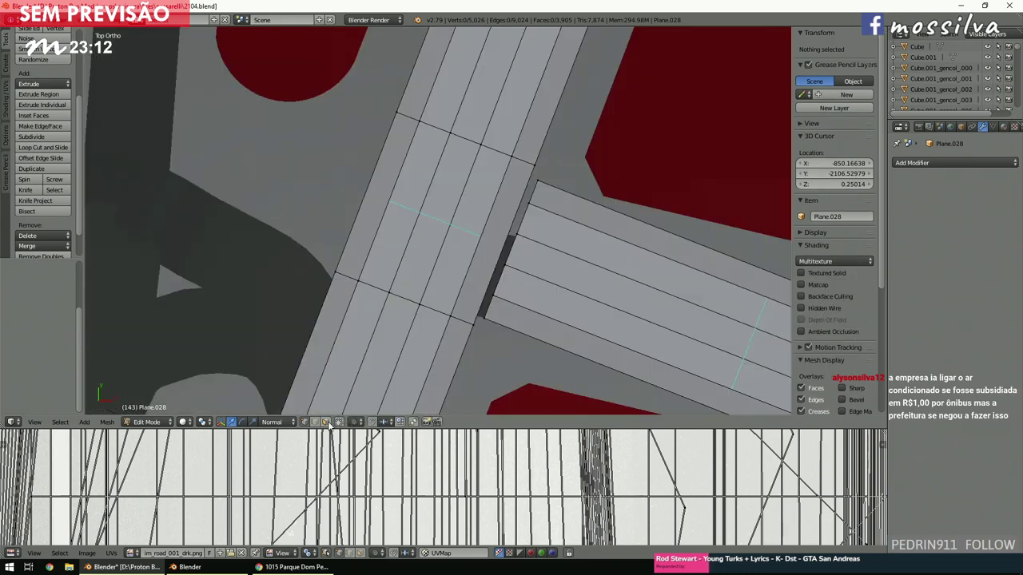
Delete the thin face strip at the junction and switch to wireframe view.
scroll(494, 284, up, 1)
right_click(492, 240)
key(x)
click(489, 241)
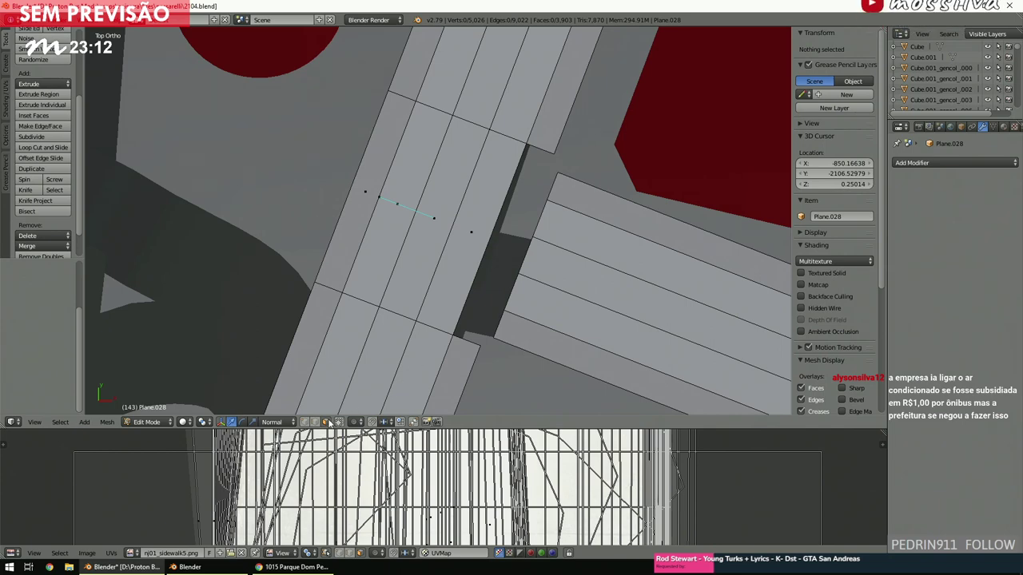
key(z)
Bridge the two edges at the first corner with Bridge Edge Loops using 6 cuts.
key(b)
drag(445, 299, 543, 368)
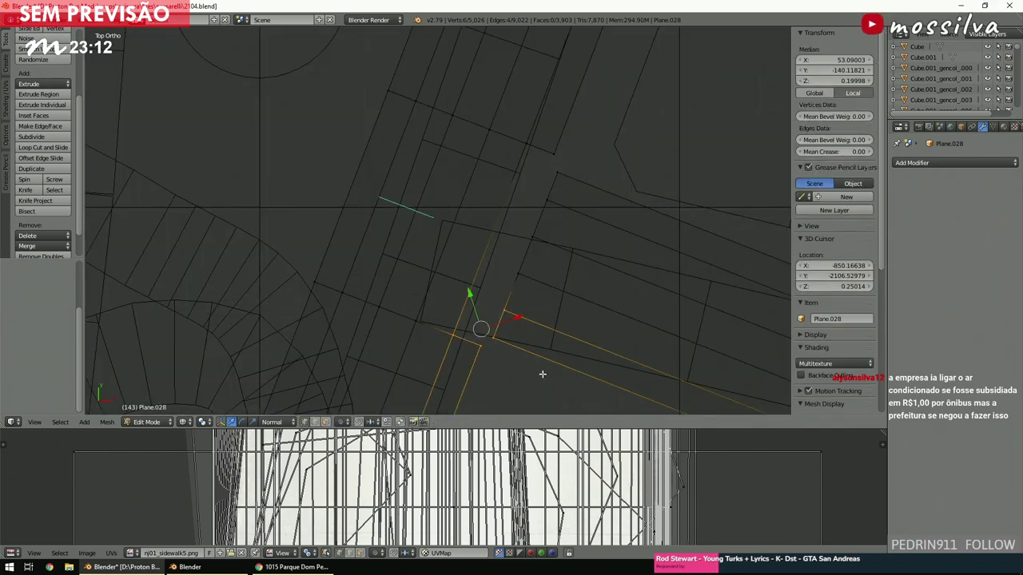
key(space)
text(bridge)
key(Return)
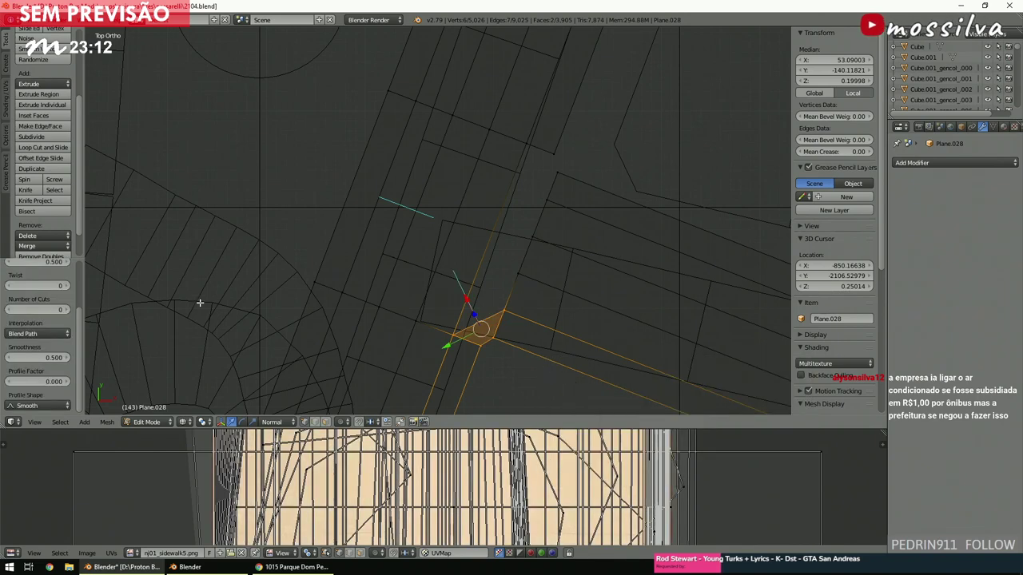
click(37, 308)
text(6)
key(Return)
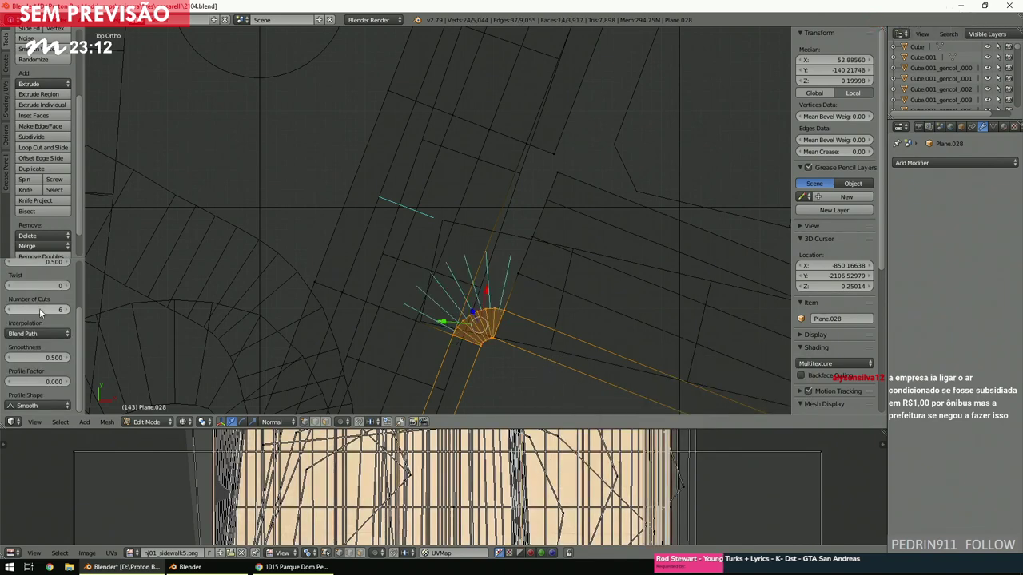
key(a)
Bridge the second corner's edges the same way with 6 cuts.
shift+scroll(503, 231, up, 3)
key(b)
drag(495, 258, 572, 205)
key(space)
key(Return)
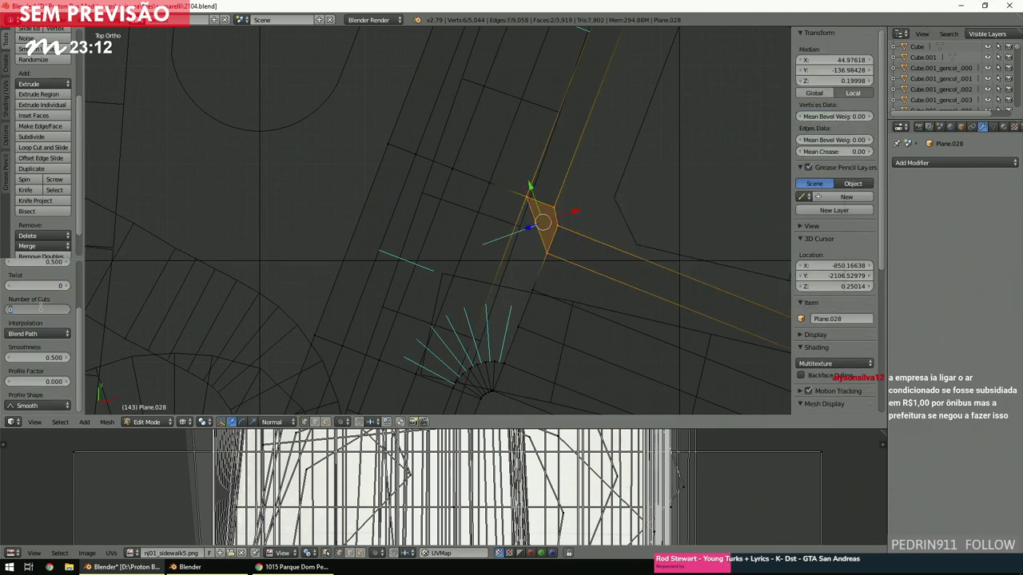
key(Return)
ctrl+scroll(365, 289, down, 2)
Inspect the edges between the two rounded fans, toggling solid and wireframe shading.
key(a)
ctrl+scroll(366, 291, down, 3)
shift+scroll(368, 293, down, 4)
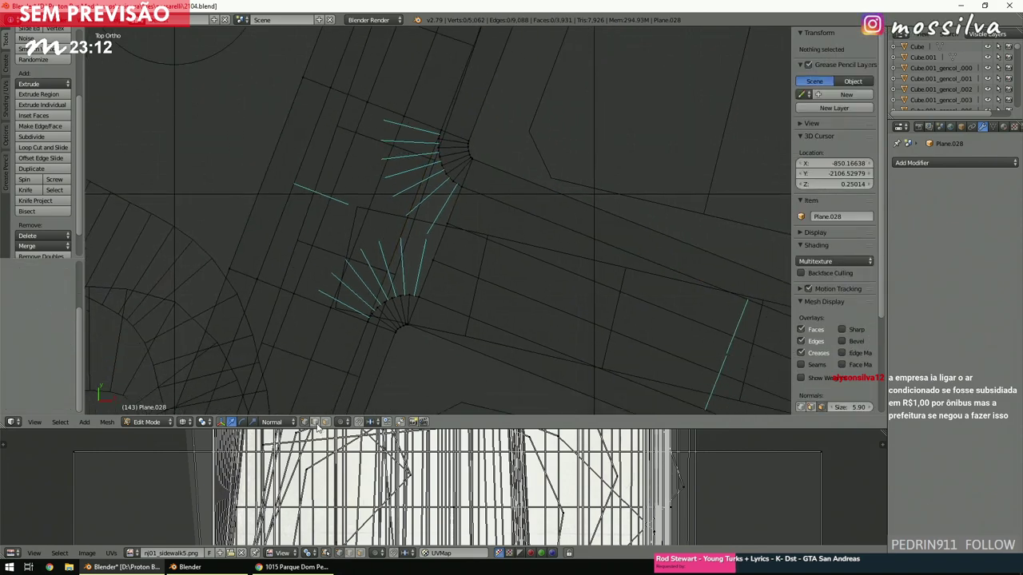
right_click(436, 247)
shift+right_click(439, 242)
shift+right_click(436, 246)
shift+right_click(438, 244)
shift+right_click(415, 210)
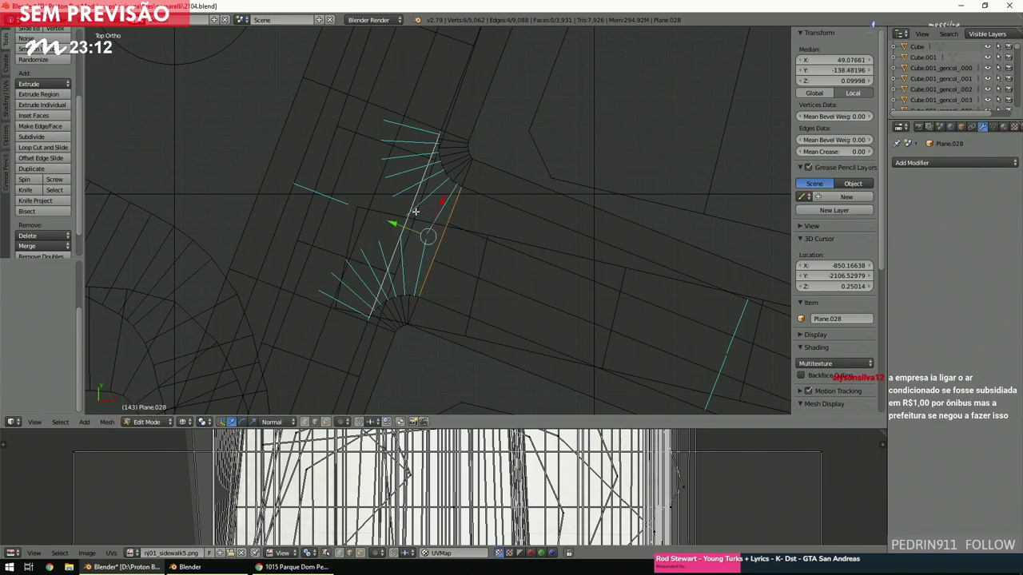
key(a)
key(z)
scroll(417, 246, up, 2)
key(z)
scroll(419, 247, down, 5)
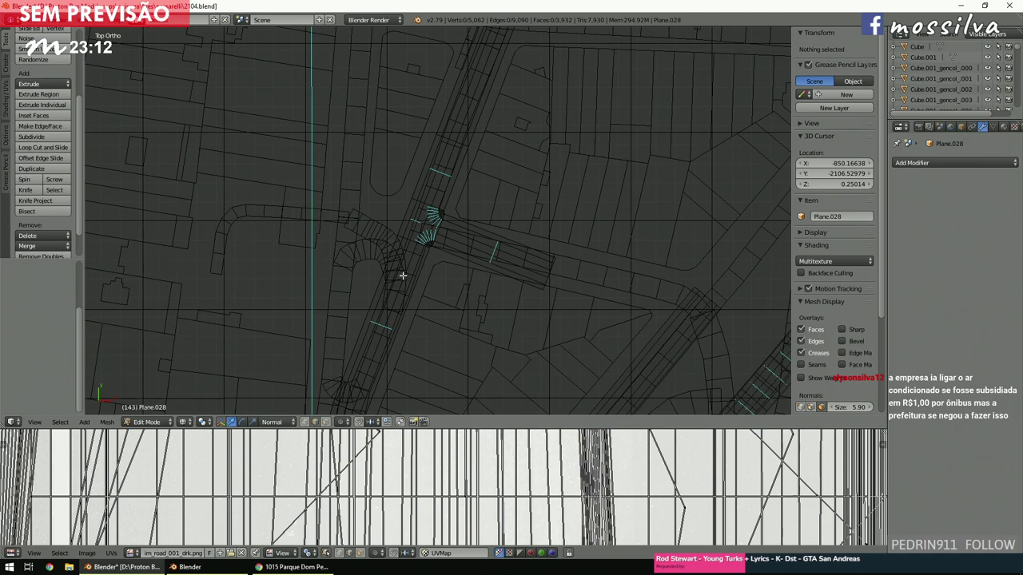
Circle-select the road strip faces and make a copy left in place.
key(c)
drag(522, 256, 504, 252)
right_click(499, 260)
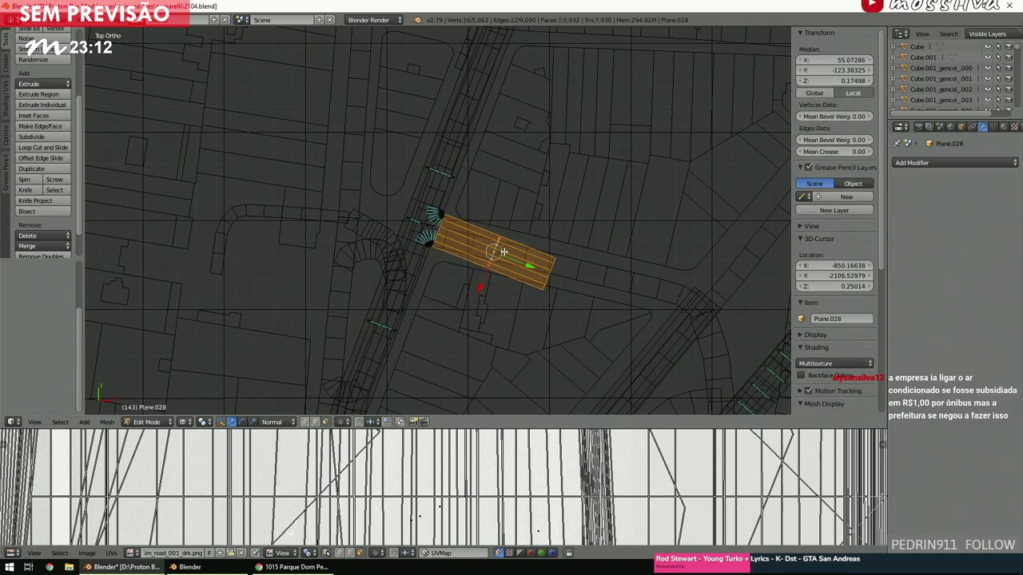
scroll(517, 196, down, 3)
shift+middle_drag(517, 195, 516, 287)
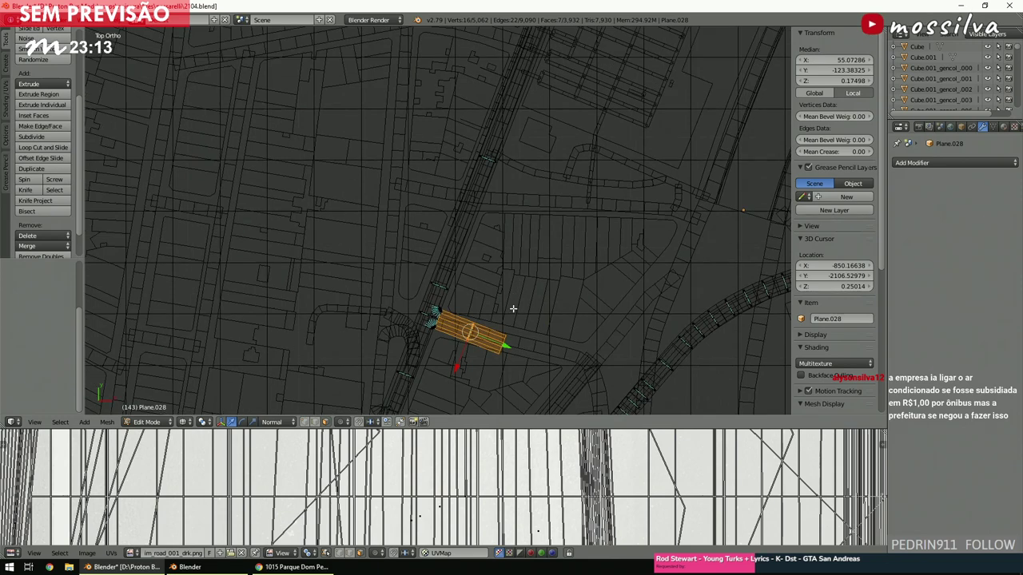
key(g)
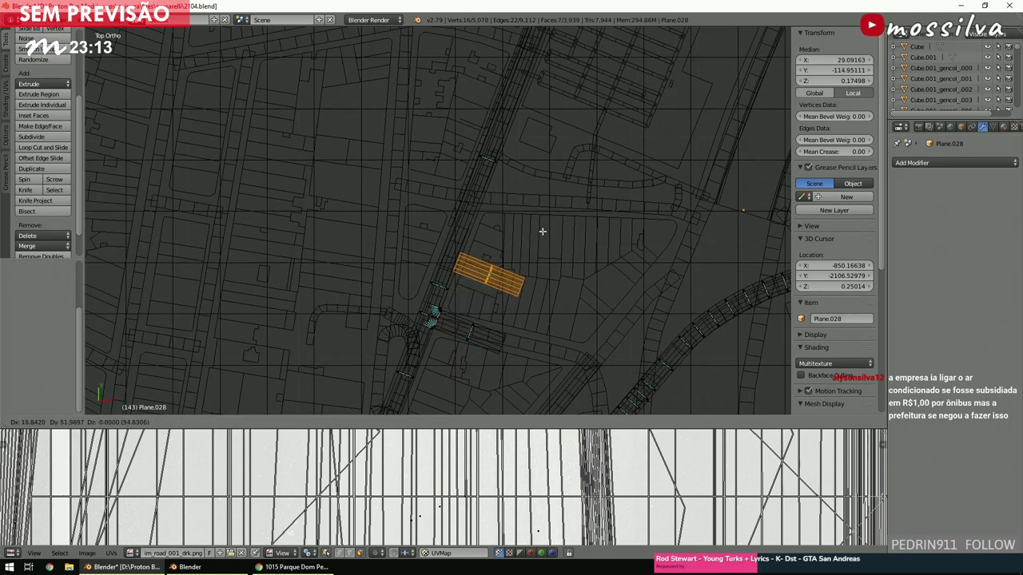
right_click(562, 194)
Move the copied strip along X toward the railway crossing and nudge it into place.
key(g)
key(x)
key(x)
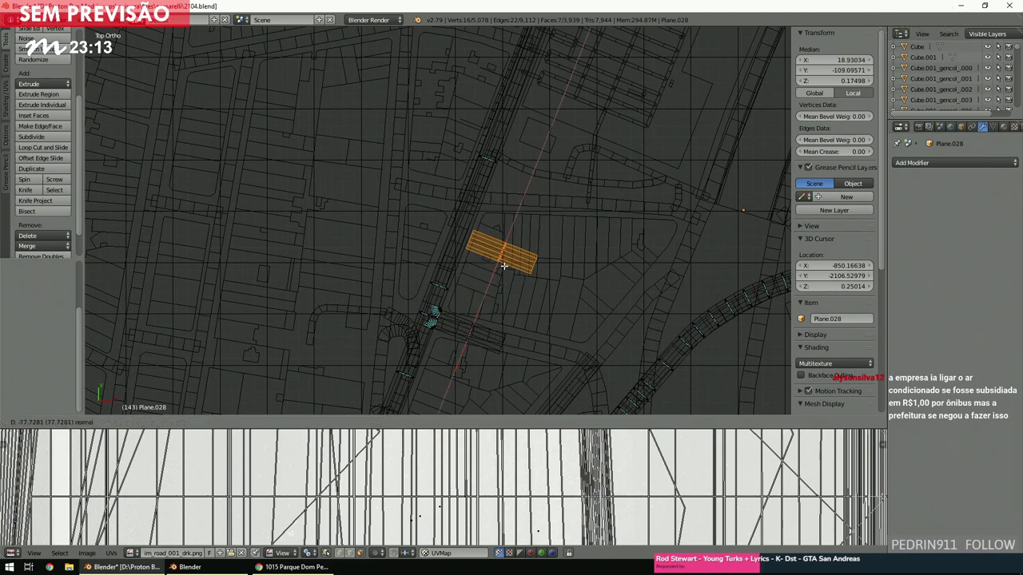
click(540, 196)
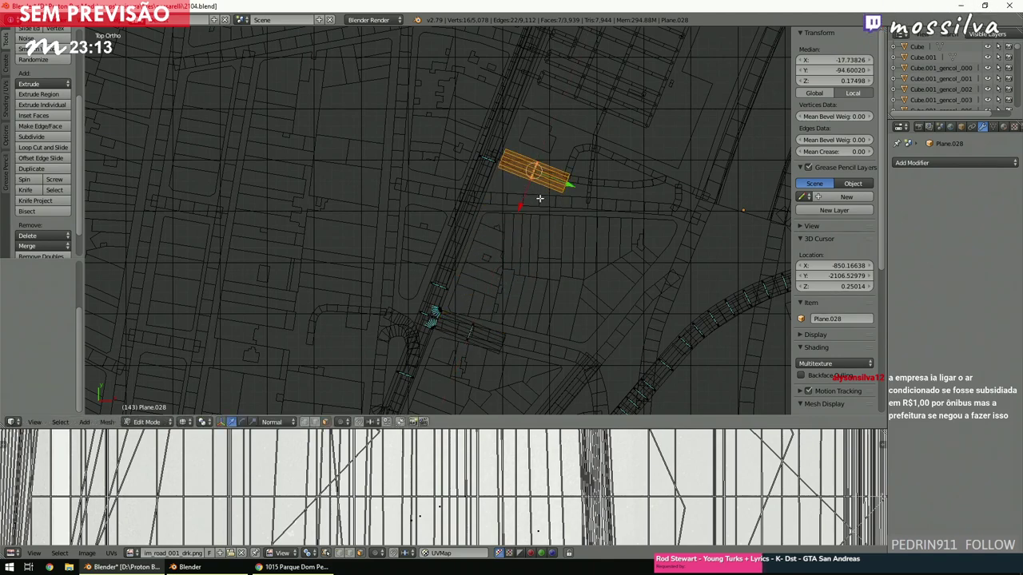
shift+middle_drag(540, 196, 539, 198)
scroll(539, 199, up, 1)
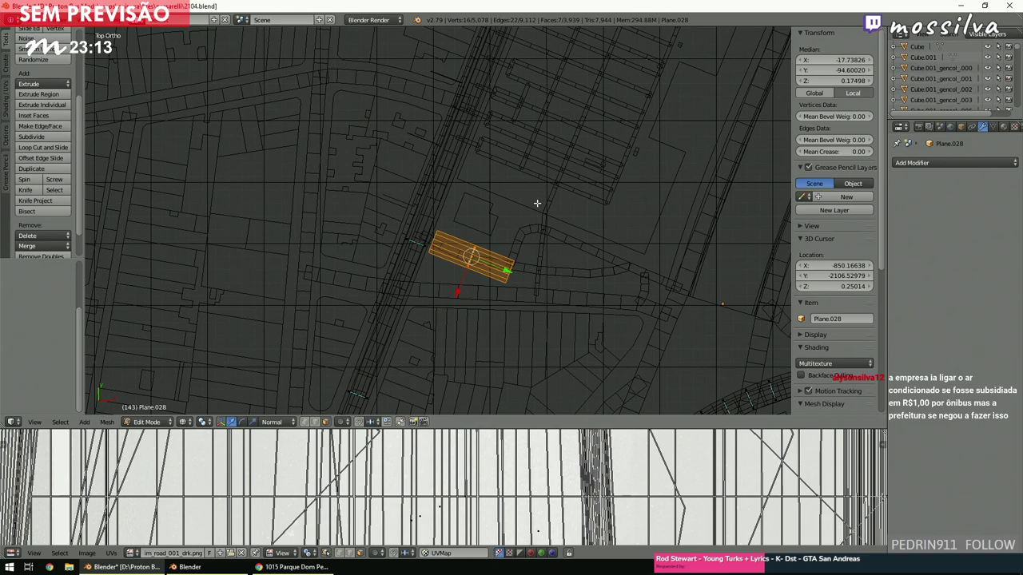
shift+scroll(538, 203, down, 2)
scroll(539, 205, up, 2)
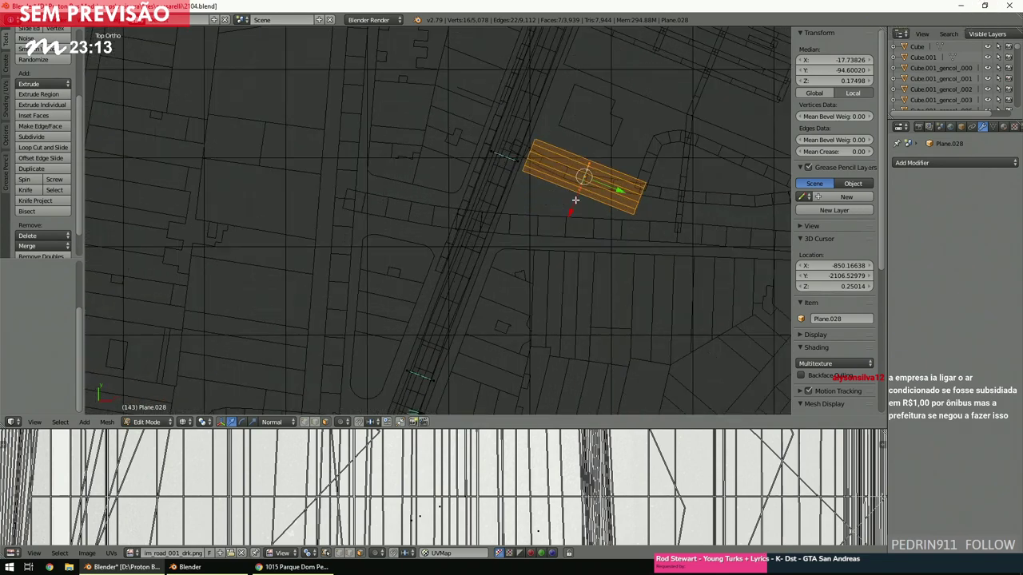
key(g)
click(546, 254)
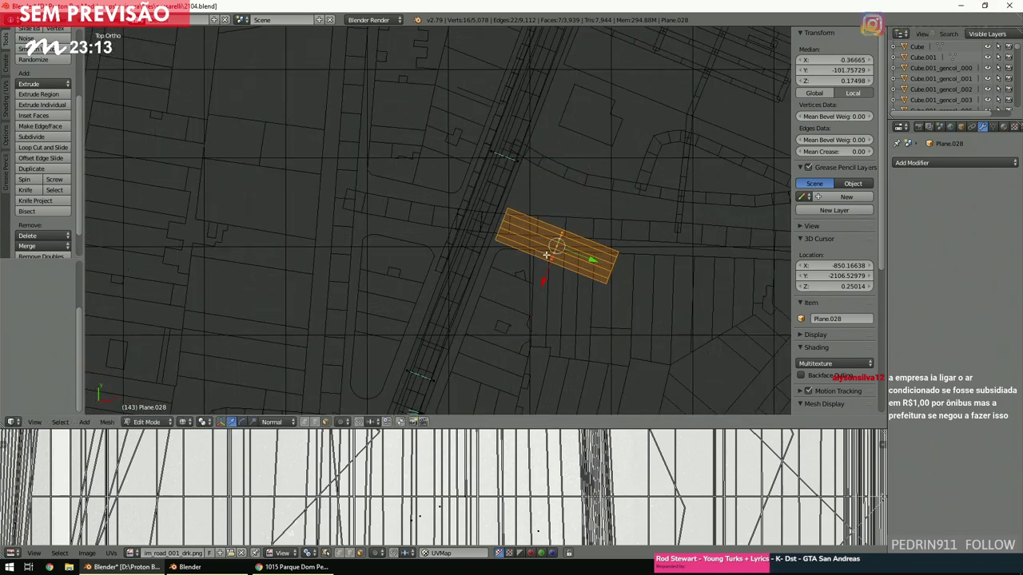
key(g)
click(548, 275)
Slide the copied strip along its length on the Y axis.
scroll(549, 274, up, 2)
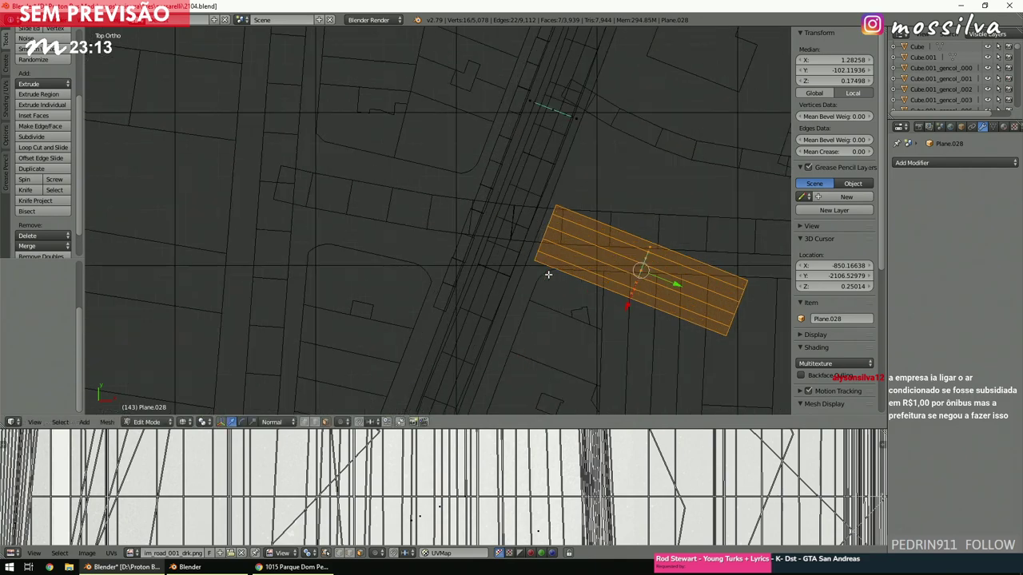
key(g)
key(y)
key(y)
click(675, 286)
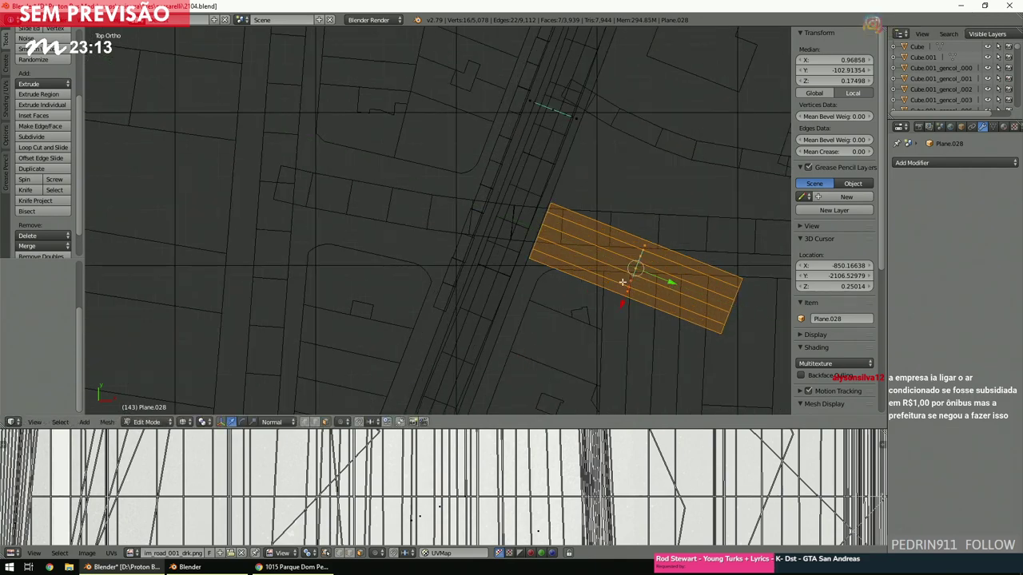
scroll(621, 281, down, 4)
shift+scroll(621, 281, down, 3)
ctrl+scroll(621, 281, left, 2)
shift+scroll(622, 282, down, 6)
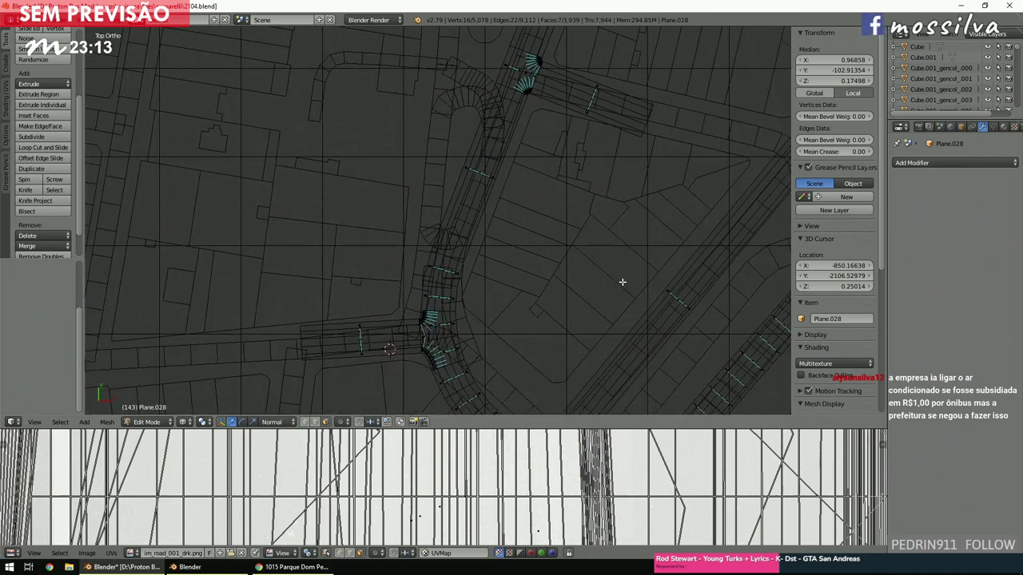
scroll(622, 282, down, 1)
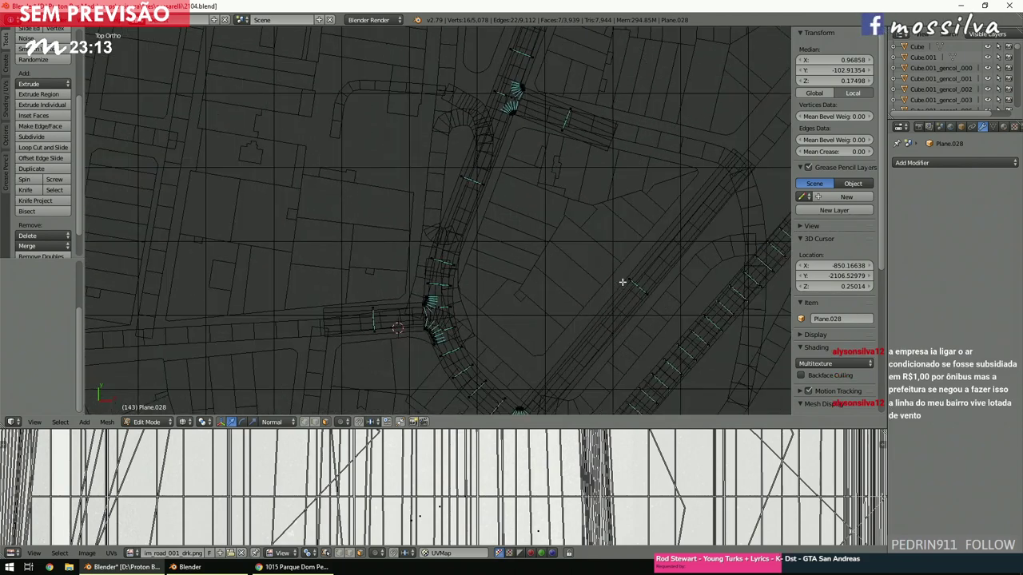
shift+scroll(623, 282, up, 5)
ctrl+scroll(623, 282, down, 3)
shift+scroll(622, 282, up, 5)
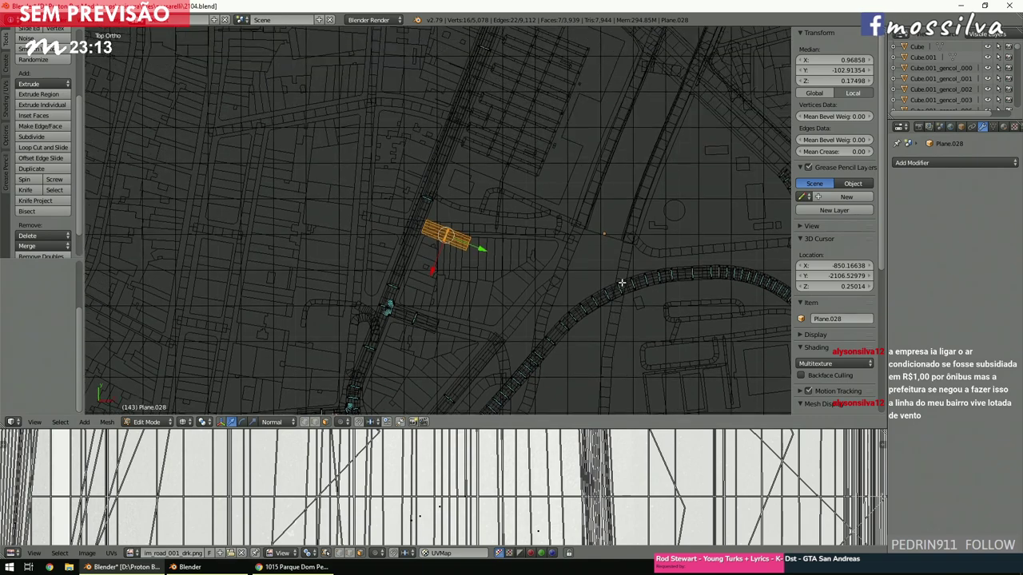
ctrl+scroll(622, 282, up, 2)
scroll(620, 283, up, 4)
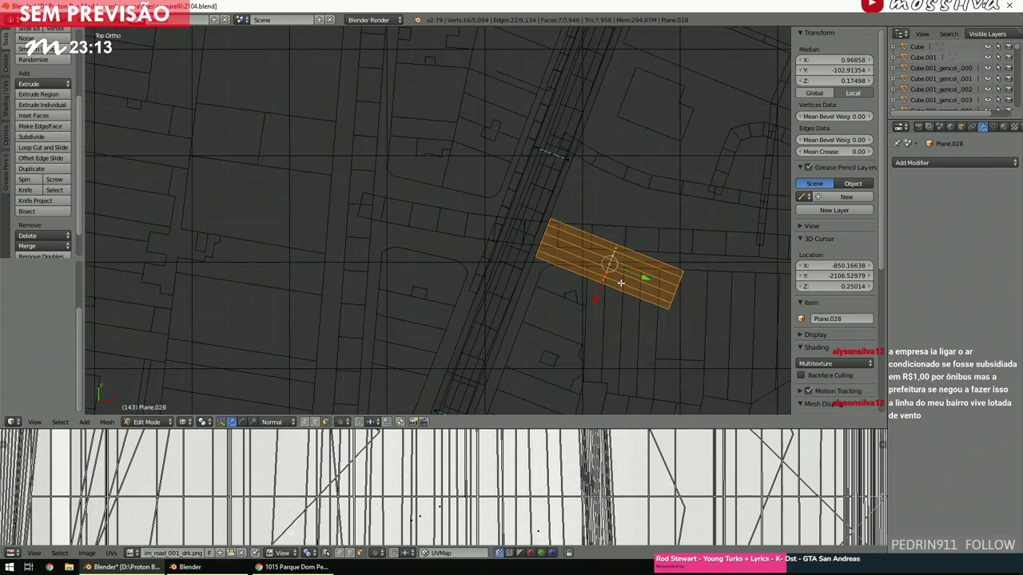
Move the second copy along the street on Y and fine-tune its position.
key(g)
key(y)
key(y)
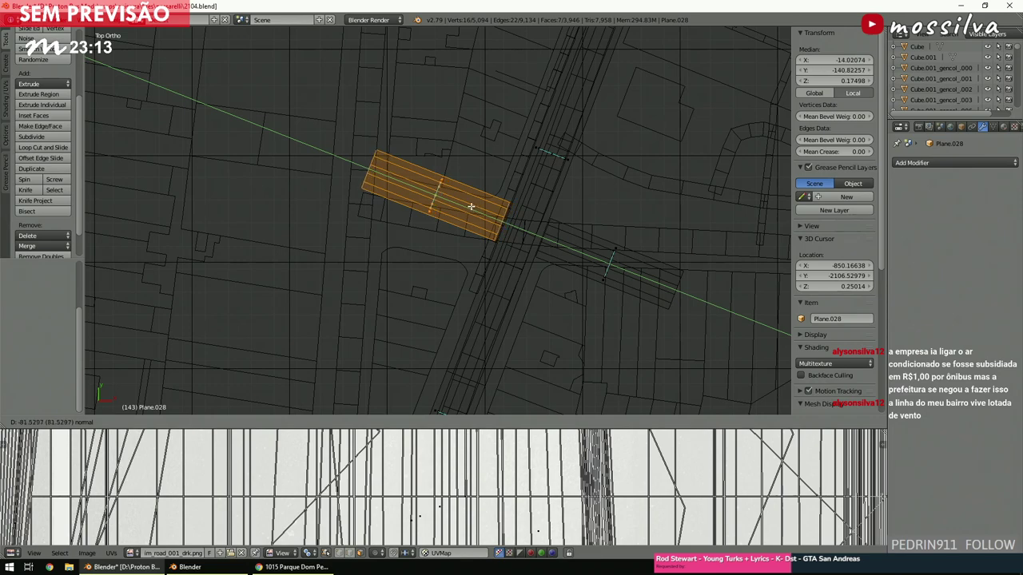
click(472, 206)
scroll(468, 171, up, 4)
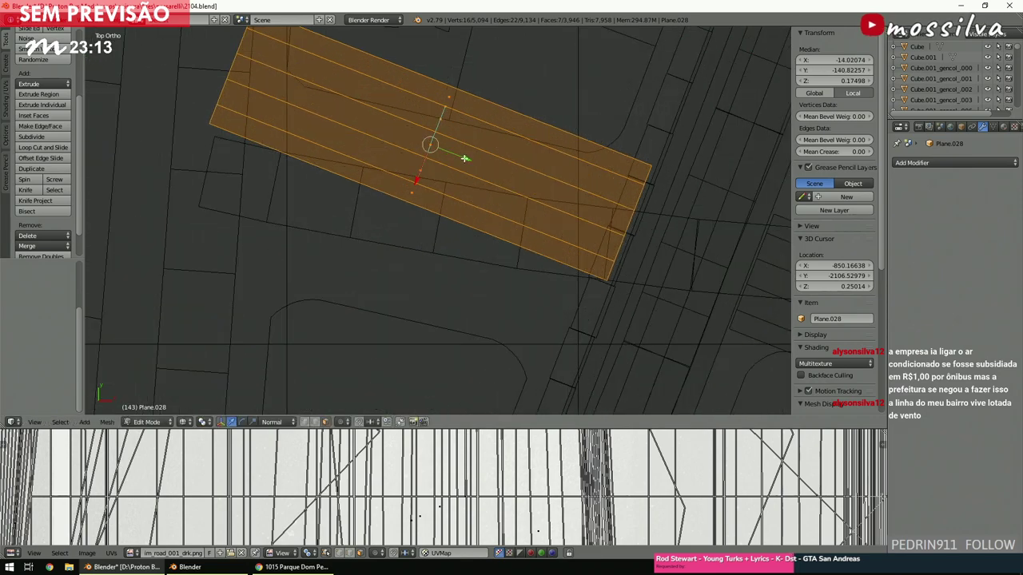
key(g)
key(y)
key(y)
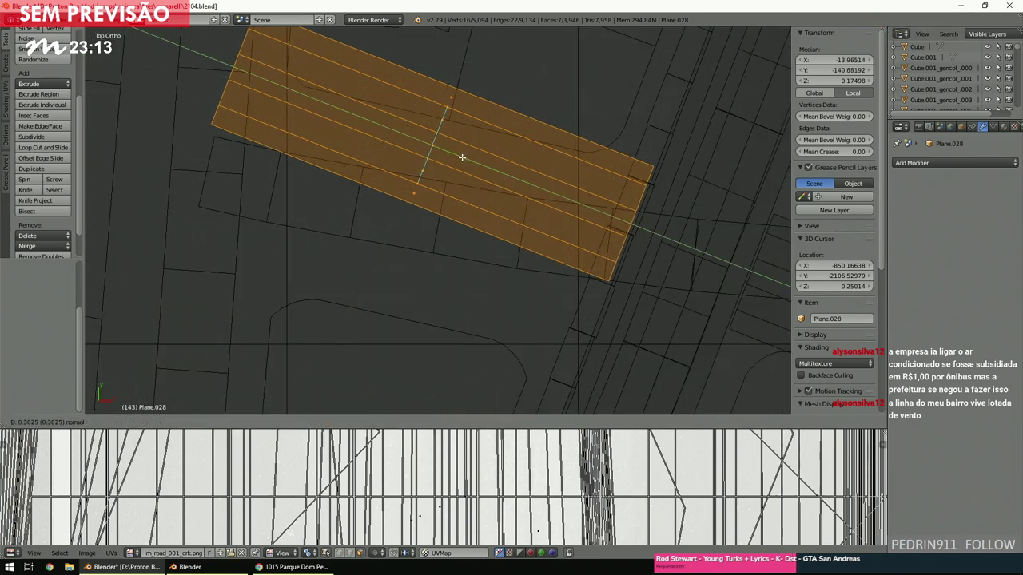
click(462, 158)
scroll(462, 157, down, 3)
key(a)
scroll(479, 256, up, 3)
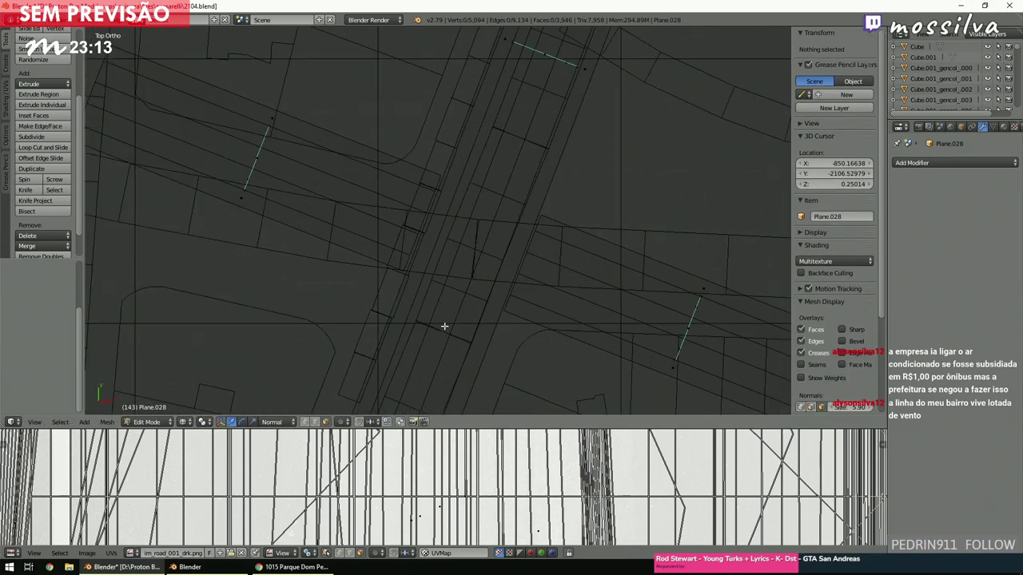
Cut two edge loops across the road strip at the rail crossing, sliding each into position.
scroll(421, 275, down, 2)
shift+scroll(421, 275, down, 1)
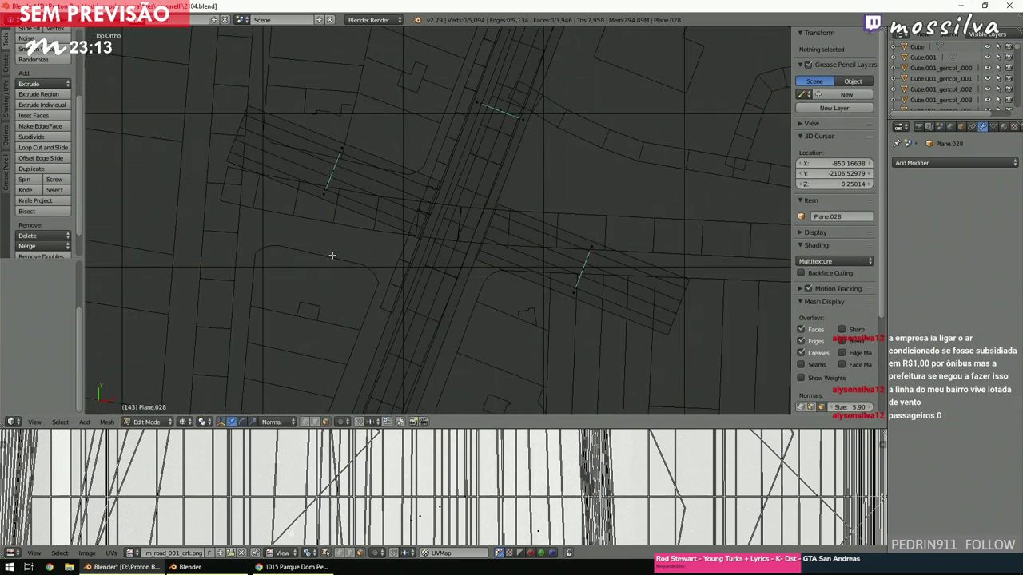
click(53, 147)
click(488, 217)
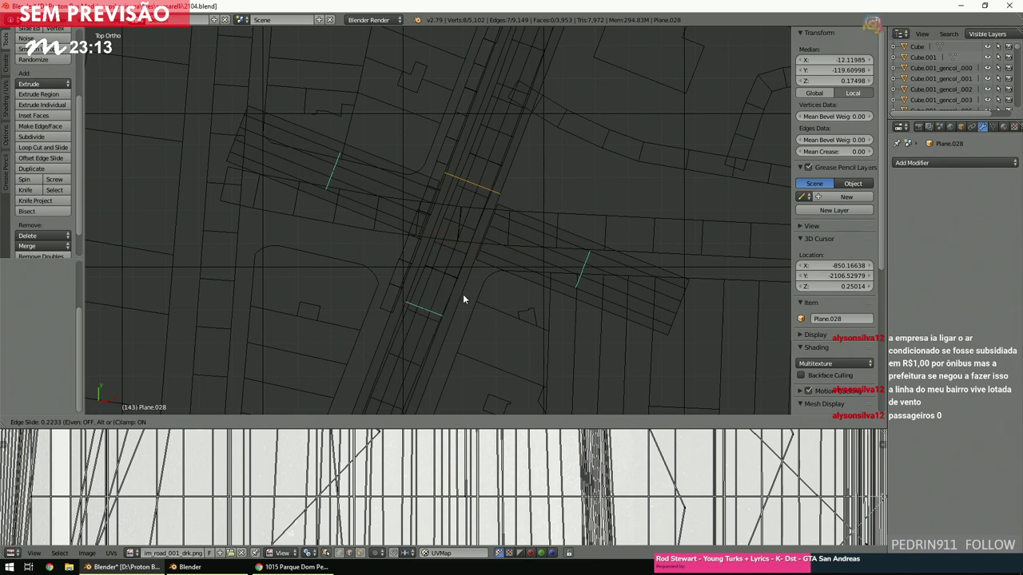
click(462, 296)
key(a)
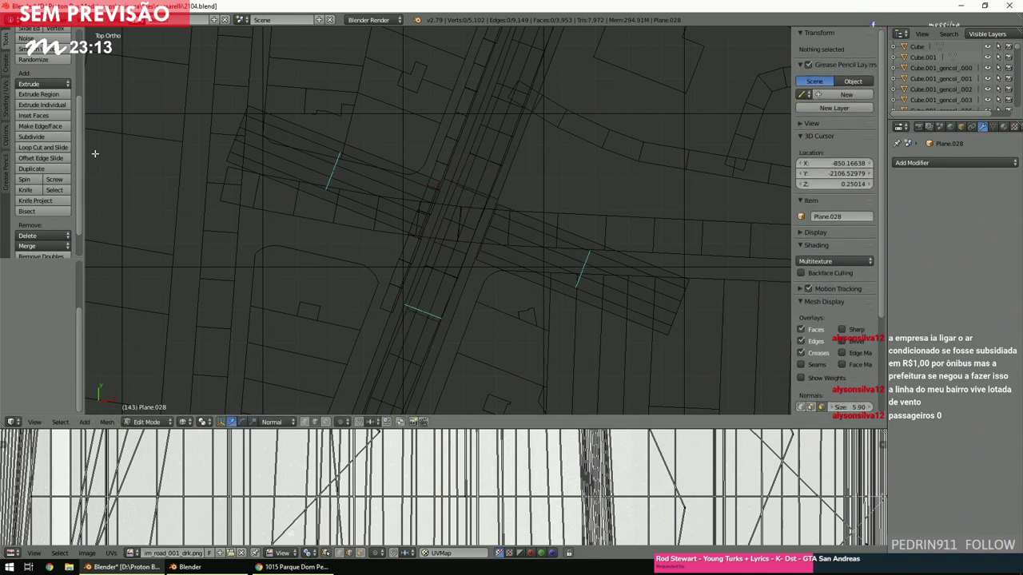
click(52, 147)
click(418, 310)
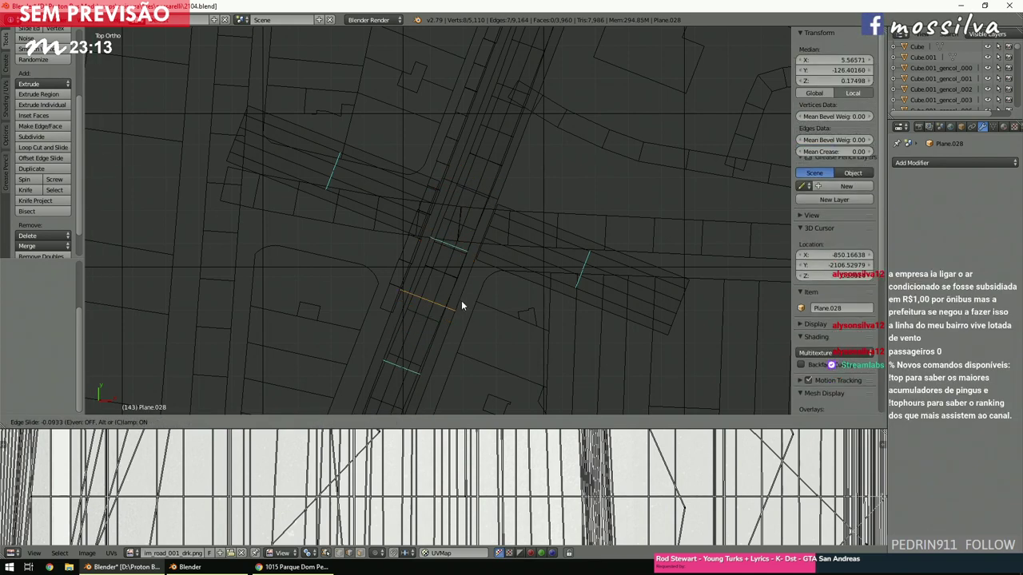
click(472, 262)
key(a)
scroll(472, 262, up, 5)
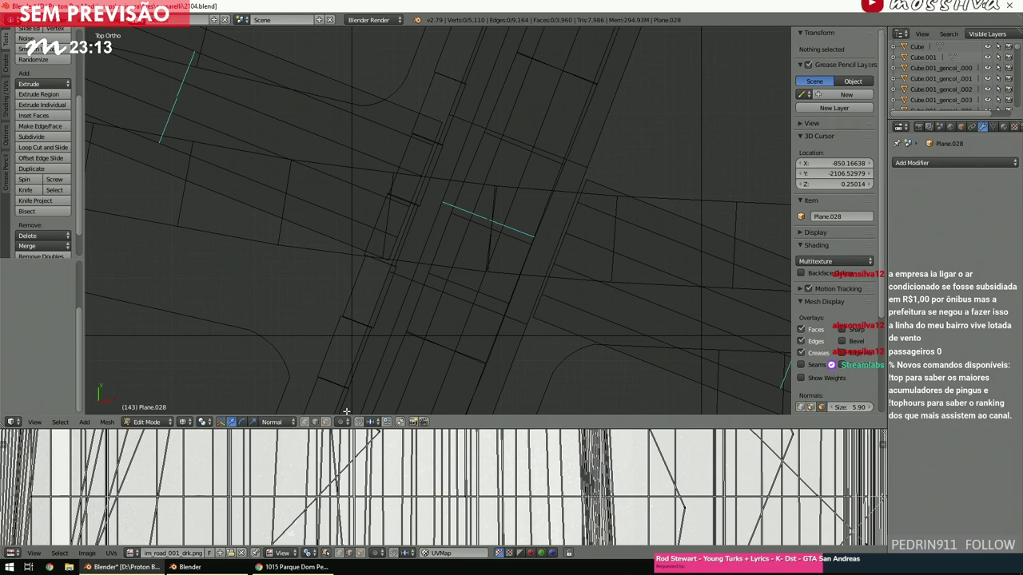
Delete the slanted strip faces and neighbouring faces at the street crossing.
right_click(564, 255)
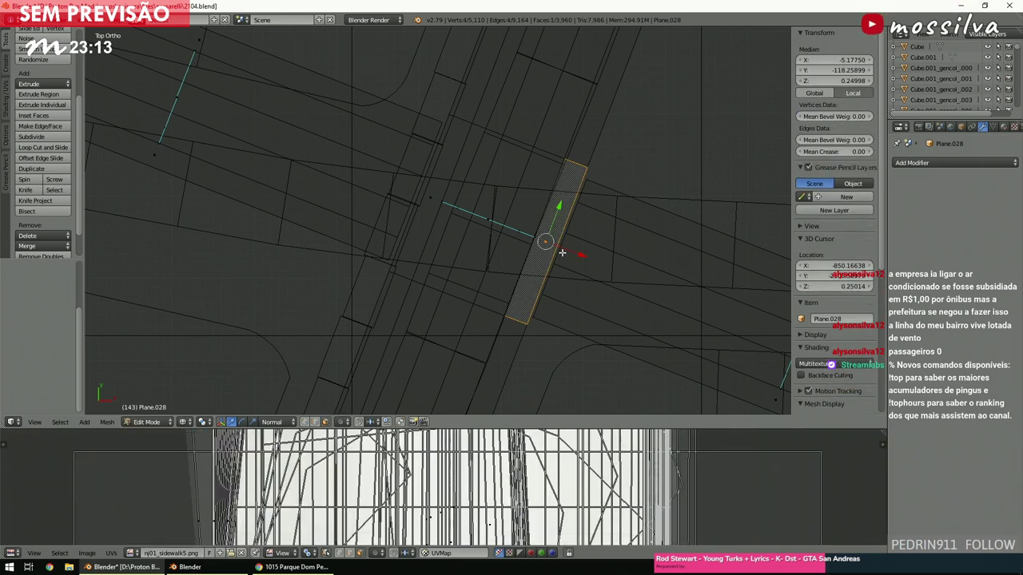
shift+right_click(539, 239)
key(x)
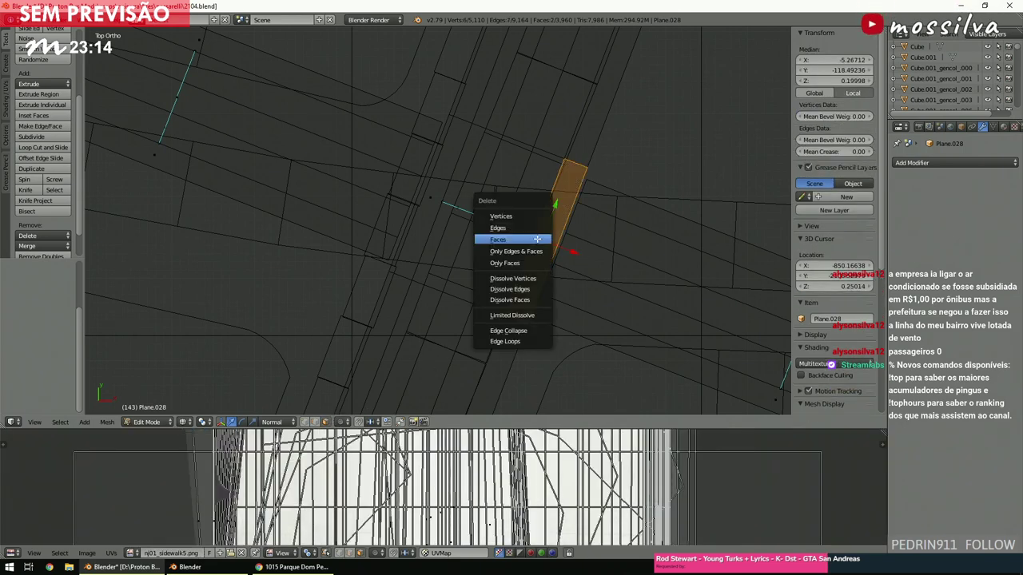
click(537, 238)
right_click(440, 200)
shift+right_click(434, 200)
key(x)
click(433, 200)
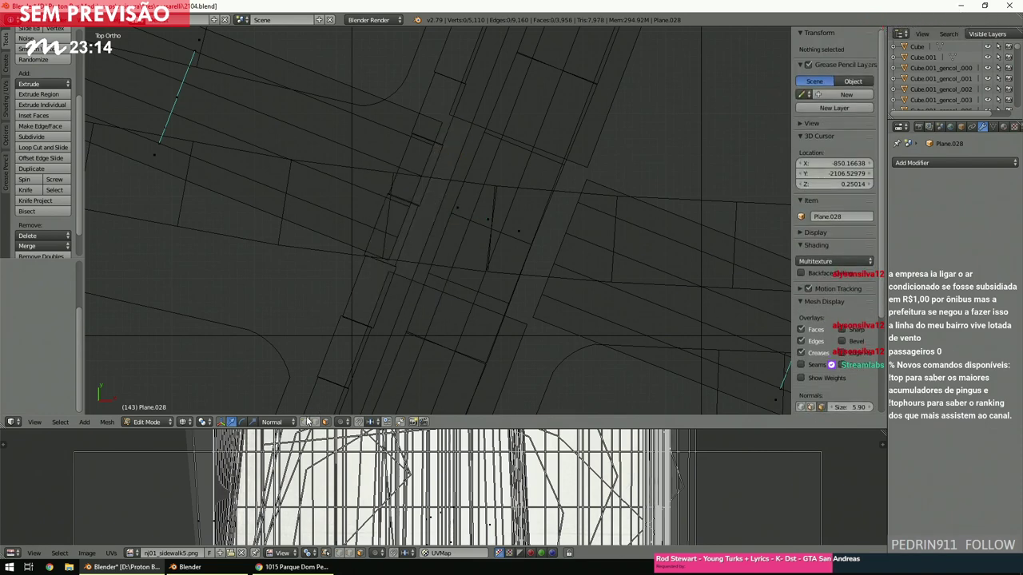
Box-select the vertices around the first corner gap and fill them, setting cuts to 8.
key(b)
drag(603, 215, 562, 152)
key(space)
text(fill)
key(Return)
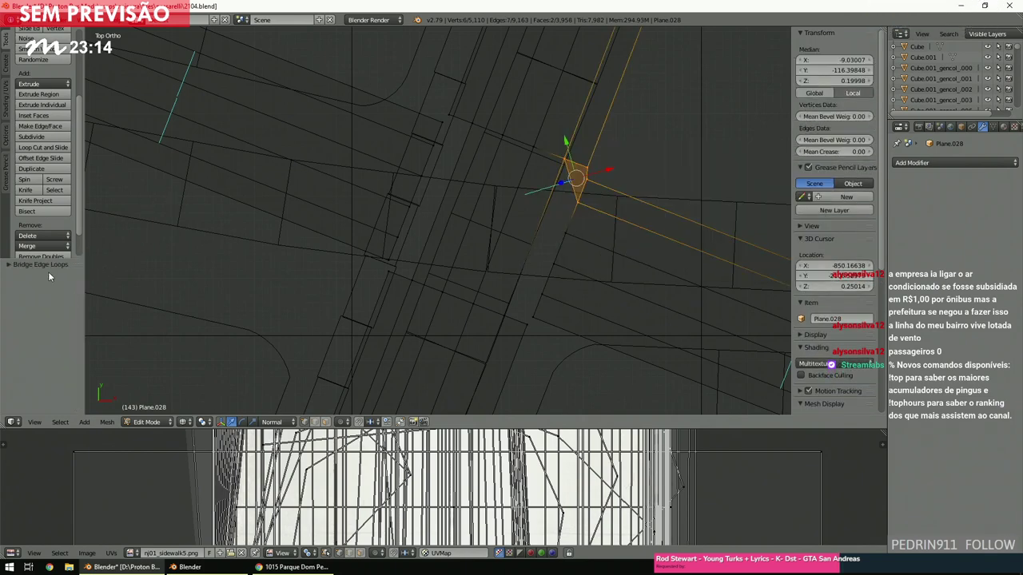
click(46, 266)
click(42, 375)
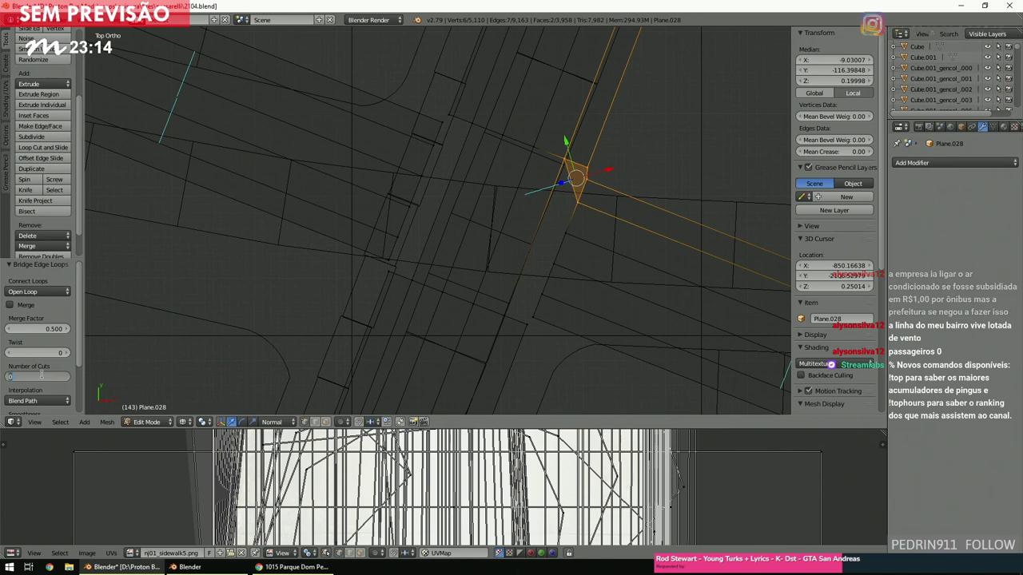
text(8)
key(Return)
key(a)
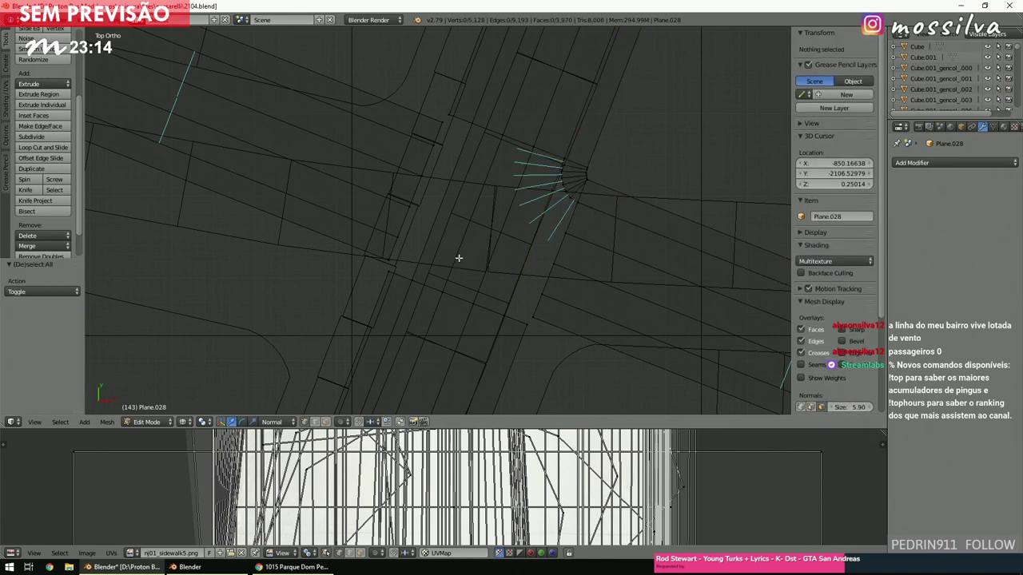
Bridge the second corner's edge loops with 6 cuts to round it.
key(b)
drag(495, 286, 557, 335)
key(space)
click(461, 327)
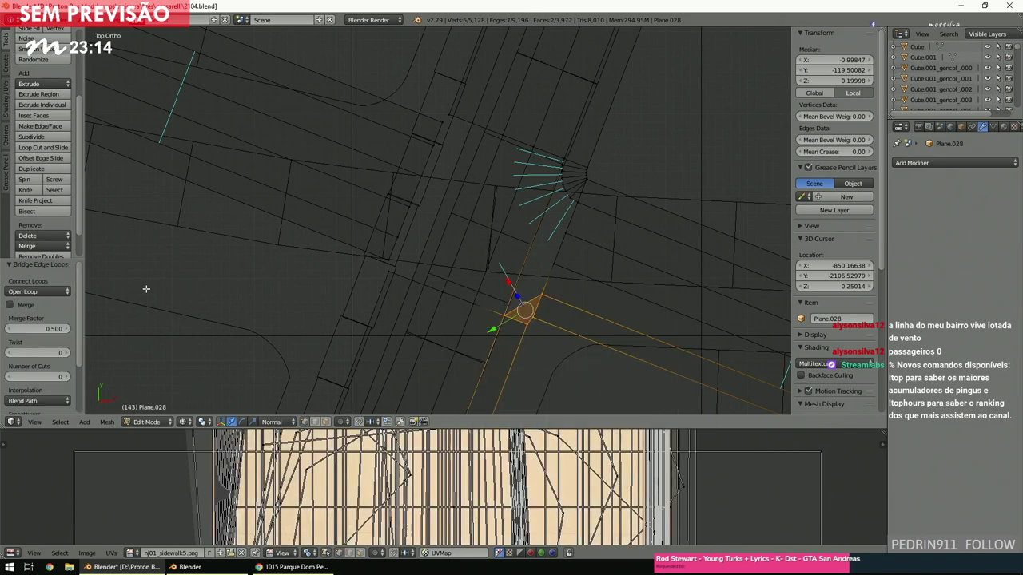
click(32, 377)
text(6)
key(Return)
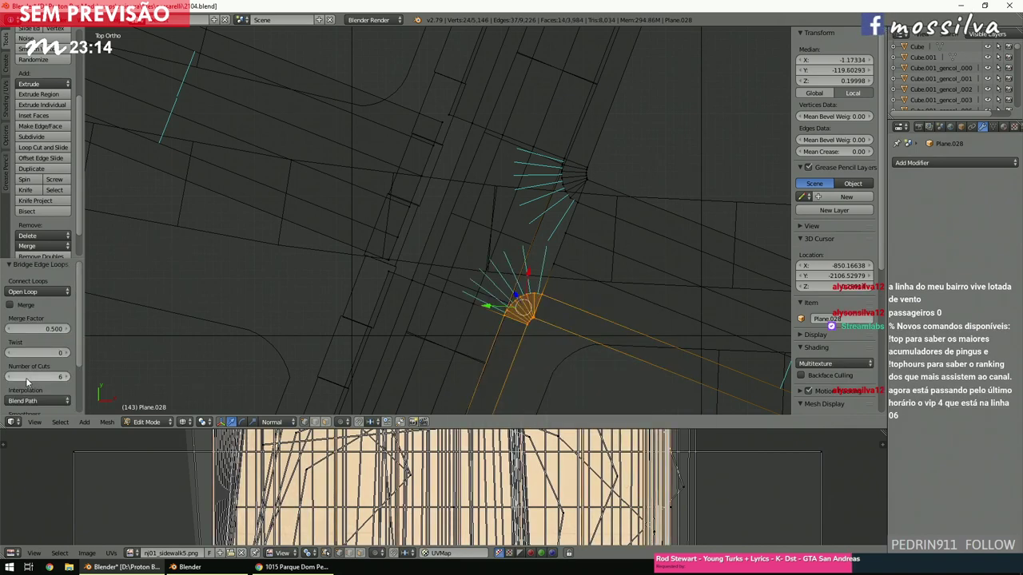
key(a)
Bridge the third corner's edges into a rounded fan face.
key(b)
drag(374, 235, 425, 291)
key(space)
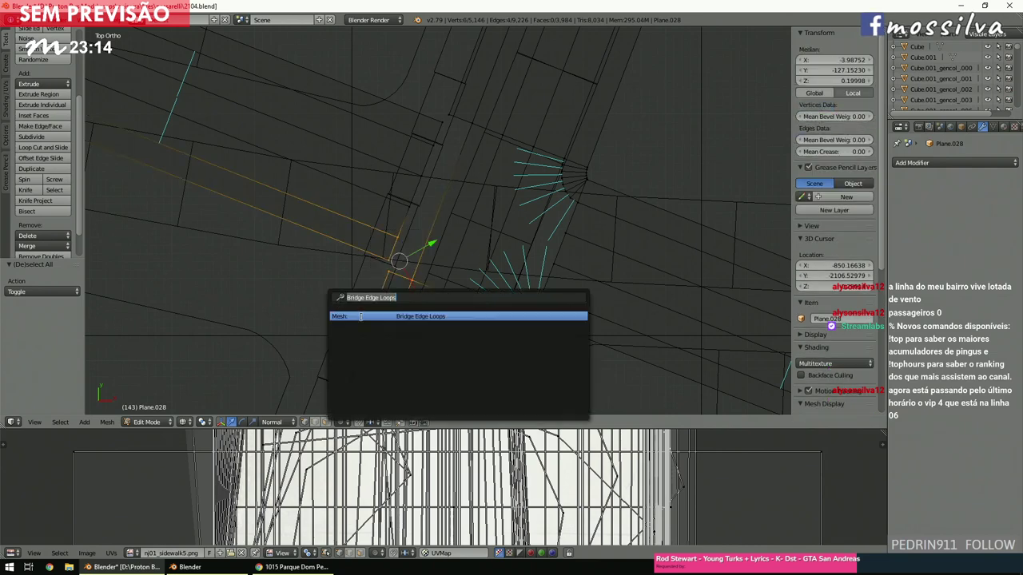
click(361, 317)
click(48, 375)
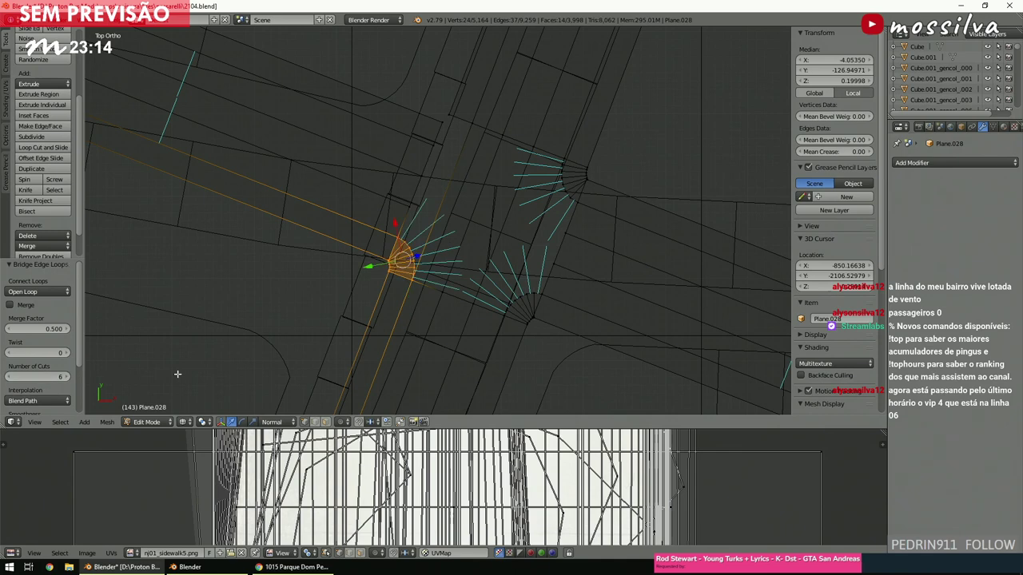
key(a)
Bridge the fourth corner's edge loops with 6 cuts.
scroll(520, 282, up, 2)
key(b)
drag(422, 155, 495, 220)
key(space)
text(bridge)
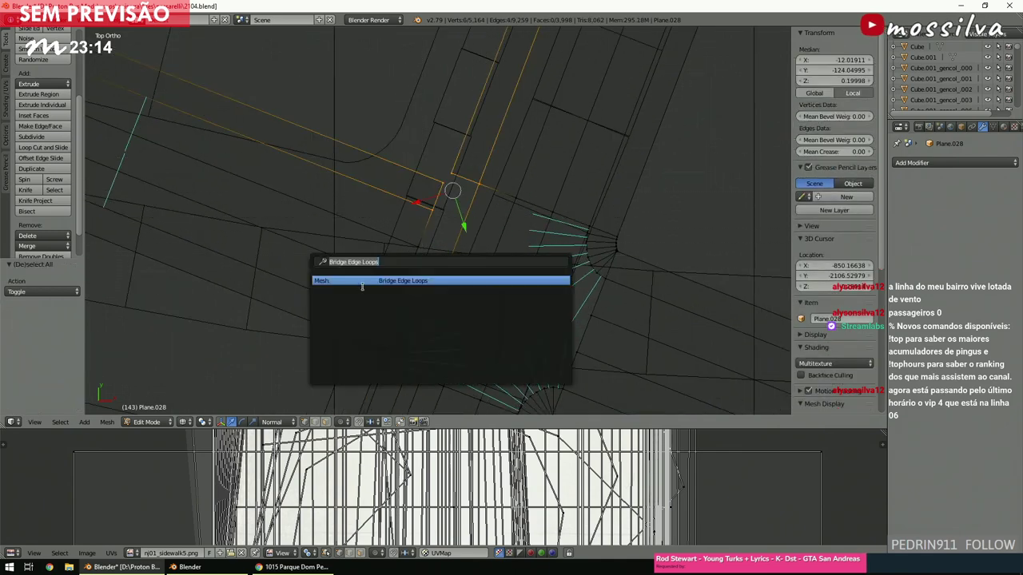
key(Return)
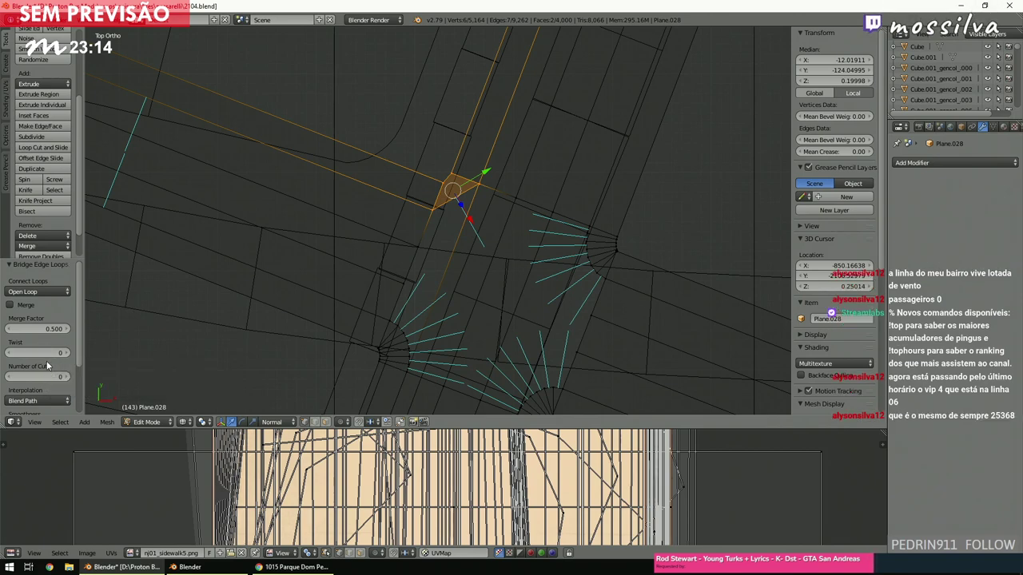
click(32, 376)
text(6)
key(Return)
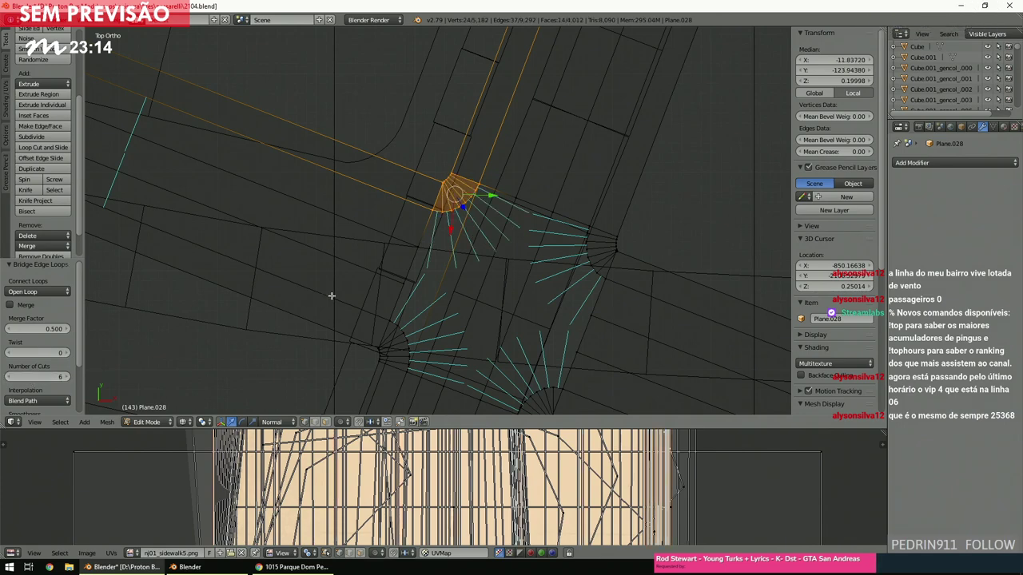
key(a)
shift+scroll(343, 296, down, 3)
ctrl+scroll(344, 296, down, 3)
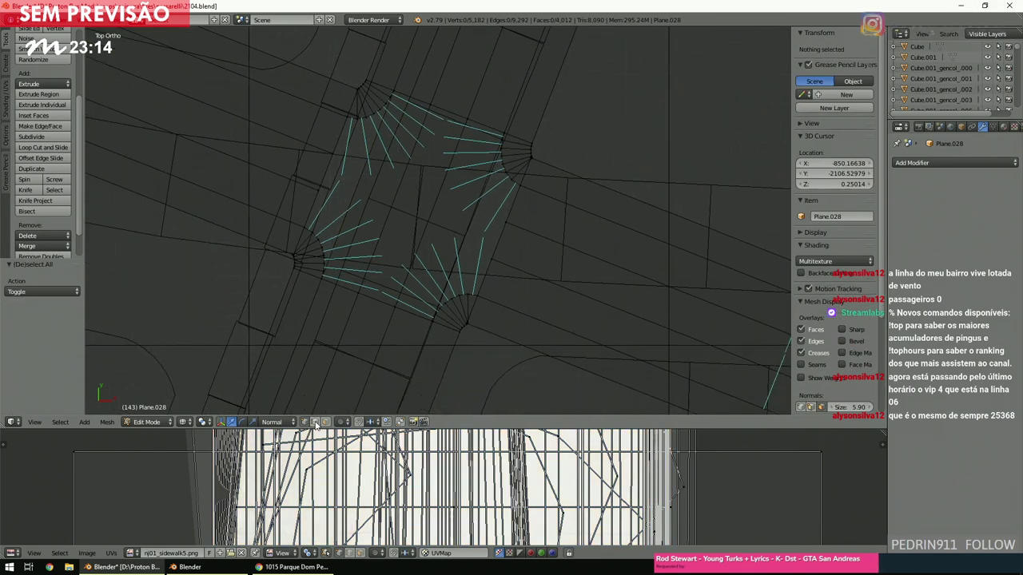
Fill faces across the right and left gaps between corners, then view in solid shading.
right_click(482, 277)
shift+right_click(504, 240)
shift+right_click(467, 230)
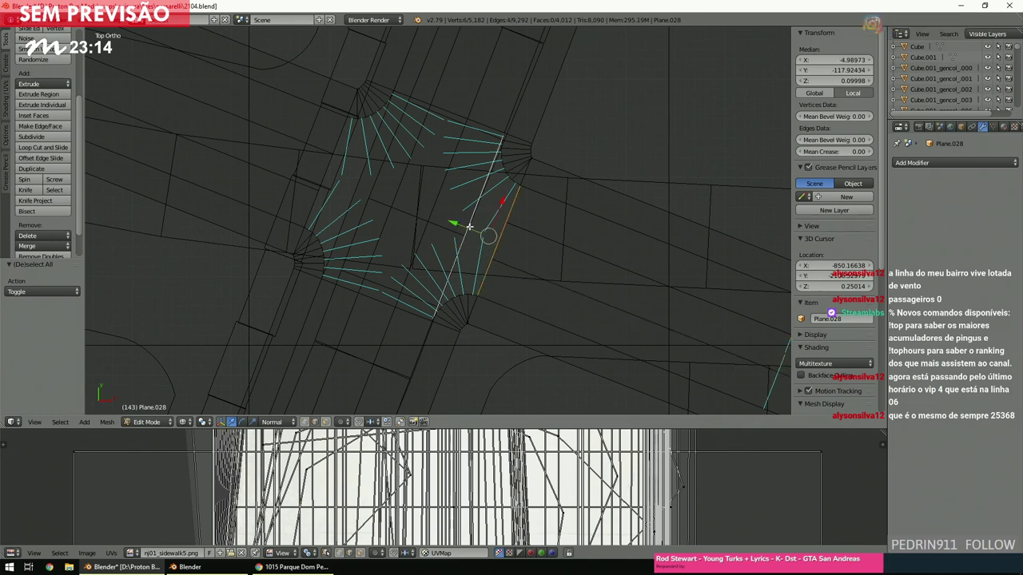
key(f)
right_click(367, 170)
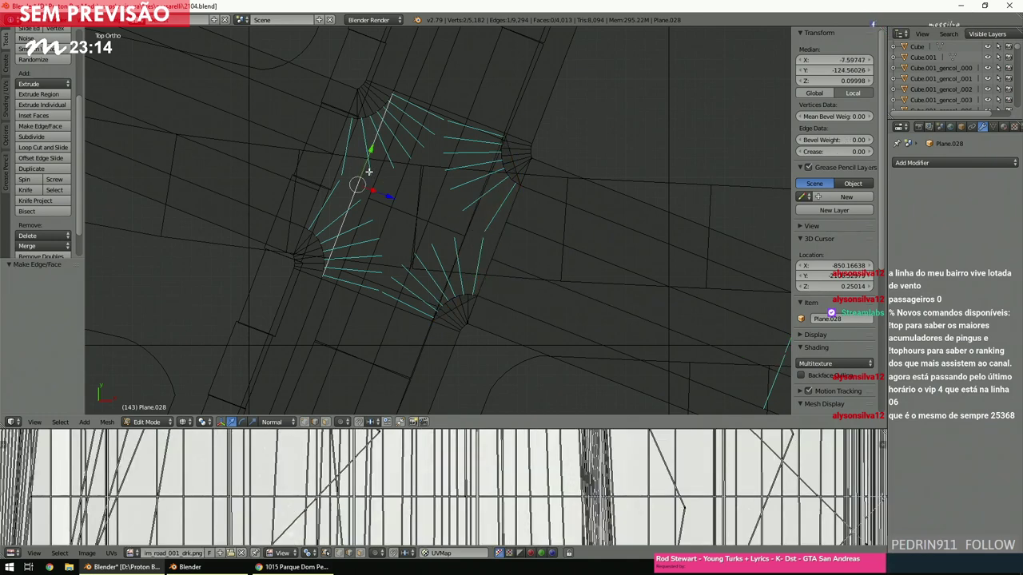
shift+right_click(324, 180)
shift+right_click(315, 204)
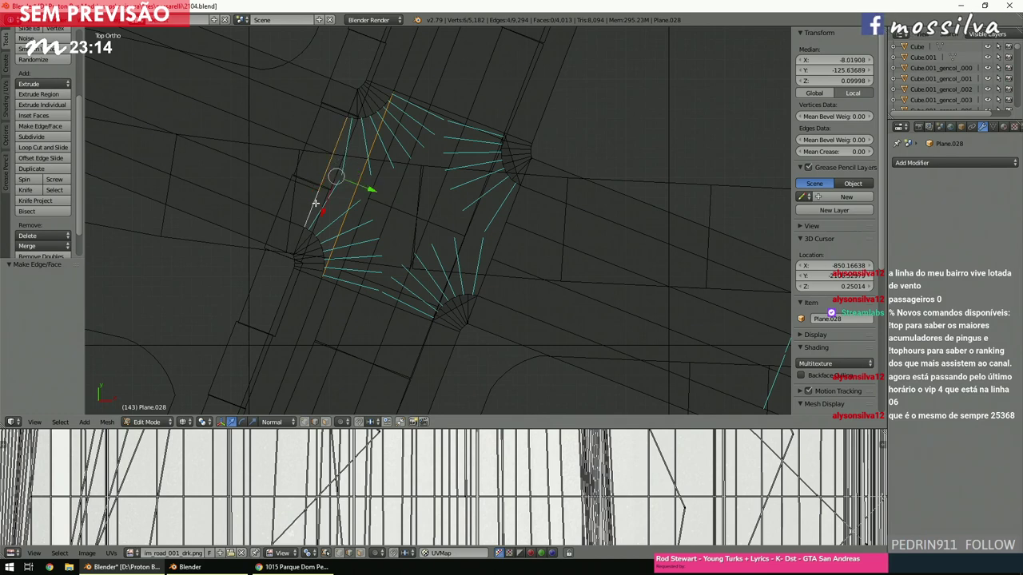
key(f)
key(a)
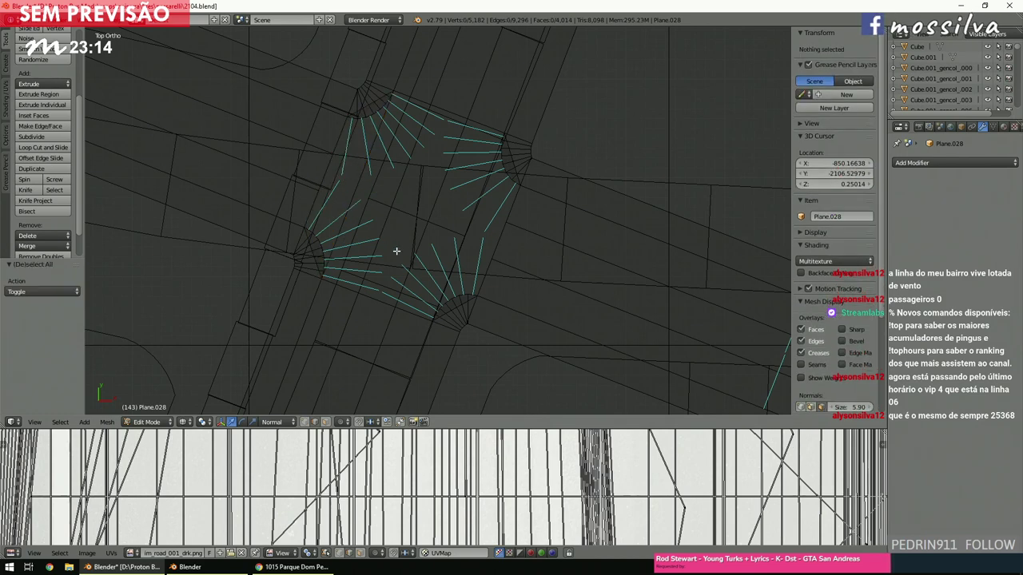
key(z)
key(alt+z)
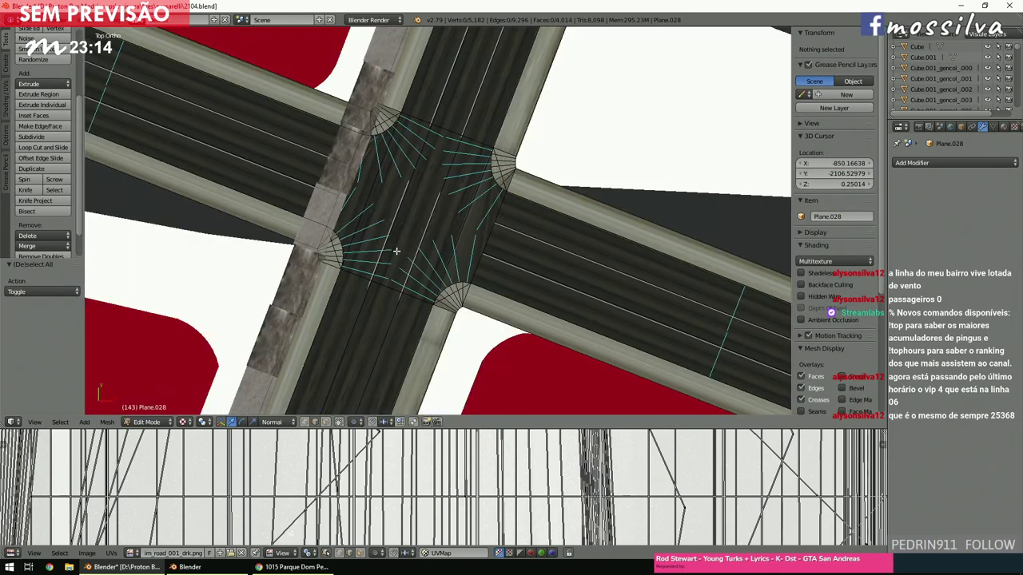
key(z)
scroll(442, 242, up, 4)
middle_drag(443, 242, 420, 194)
scroll(420, 194, down, 2)
key(KP_7)
scroll(422, 192, down, 5)
ctrl+scroll(439, 201, up, 2)
shift+scroll(438, 201, up, 8)
ctrl+scroll(438, 202, down, 3)
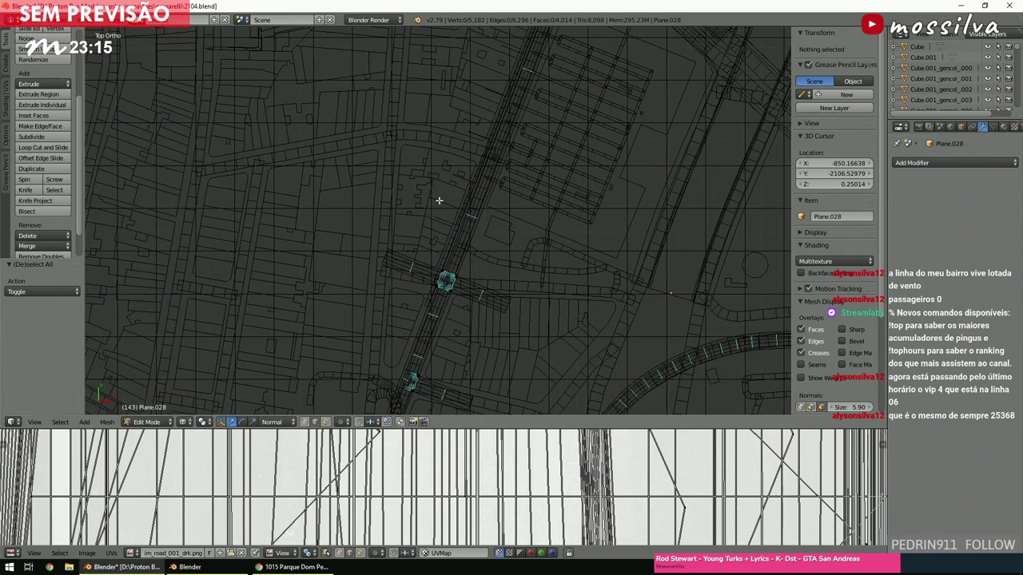
ctrl+scroll(439, 201, up, 2)
shift+scroll(438, 202, down, 6)
ctrl+scroll(439, 202, up, 1)
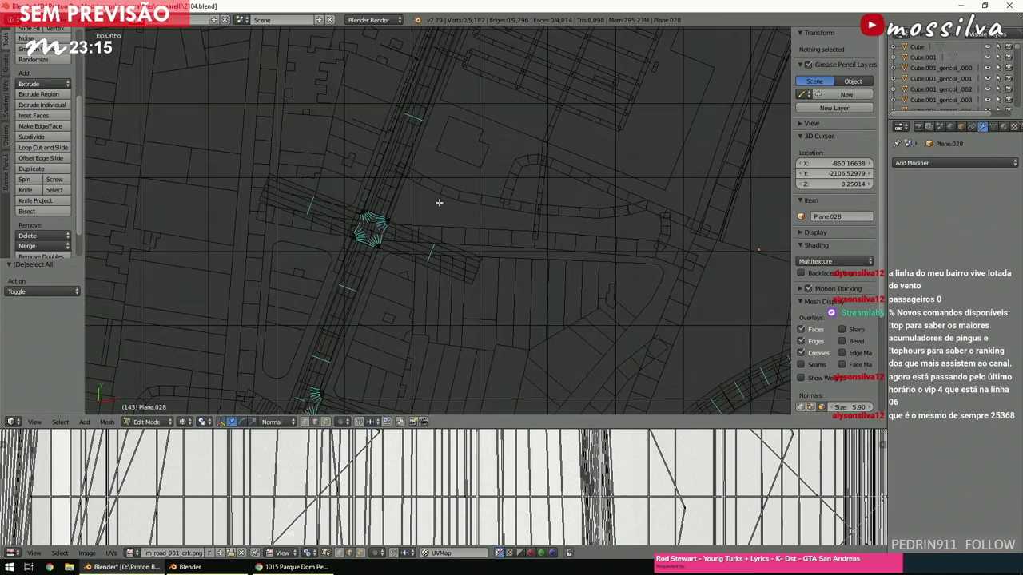
ctrl+scroll(439, 204, down, 3)
ctrl+scroll(439, 205, down, 1)
shift+scroll(439, 206, down, 5)
shift+scroll(438, 206, up, 1)
ctrl+scroll(438, 205, down, 3)
shift+scroll(439, 206, down, 2)
scroll(439, 206, up, 3)
ctrl+scroll(439, 205, up, 2)
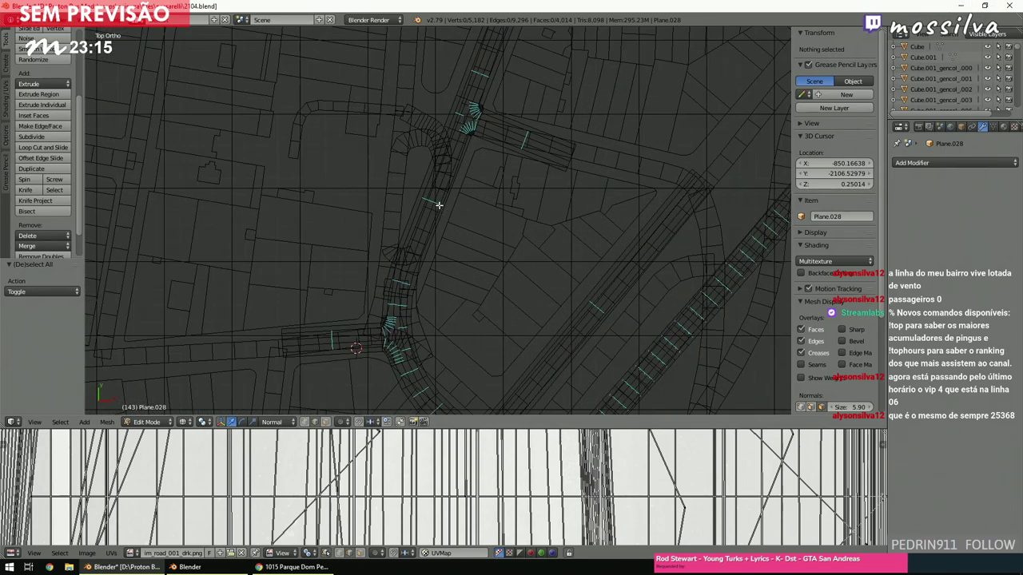
shift+scroll(439, 206, down, 2)
ctrl+scroll(438, 205, down, 3)
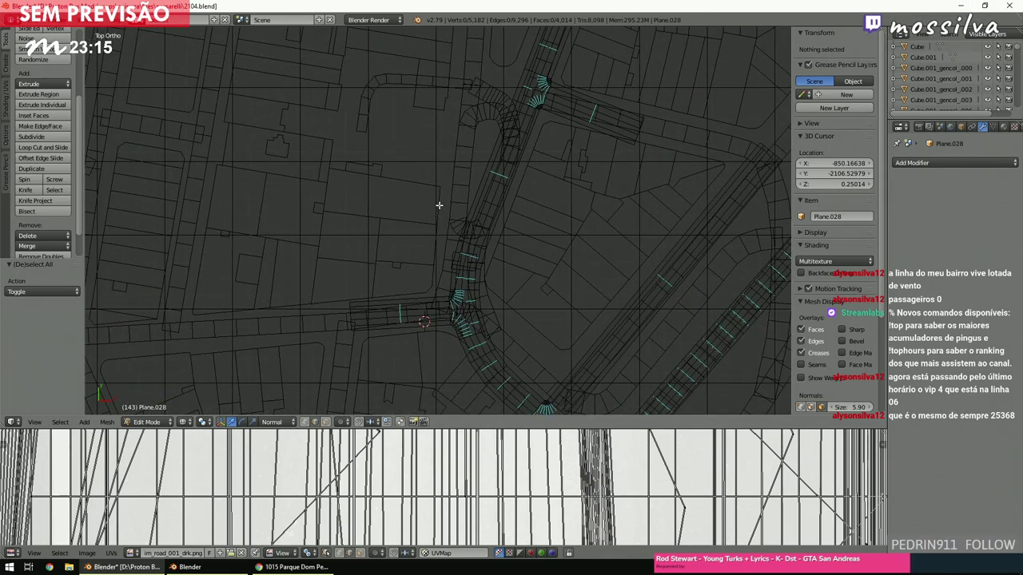
scroll(438, 206, up, 1)
ctrl+scroll(439, 204, down, 2)
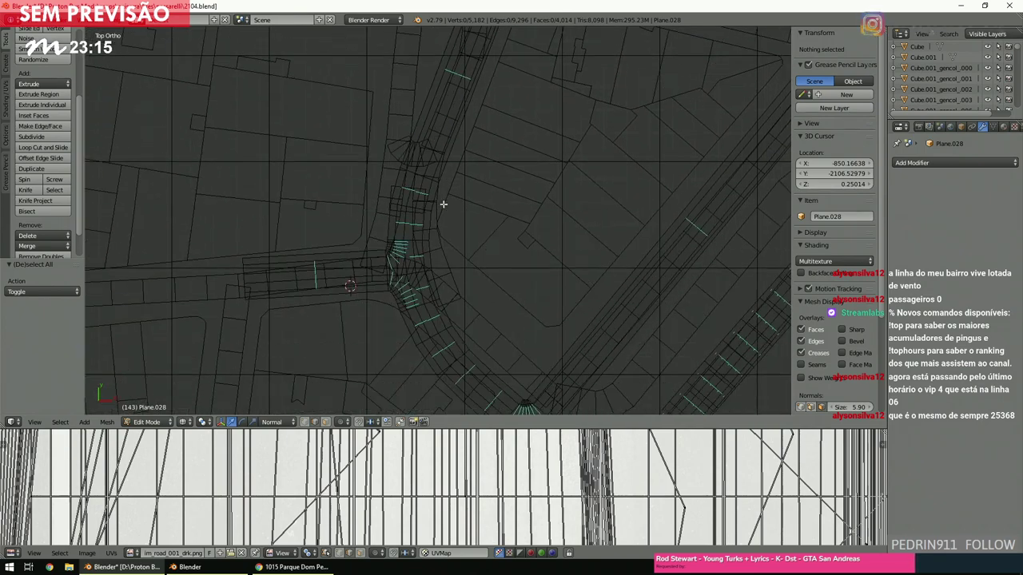
shift+scroll(443, 205, down, 2)
key(z)
scroll(442, 205, up, 1)
middle_drag(442, 204, 467, 121)
key(KP_7)
key(z)
scroll(485, 174, down, 4)
scroll(487, 180, up, 5)
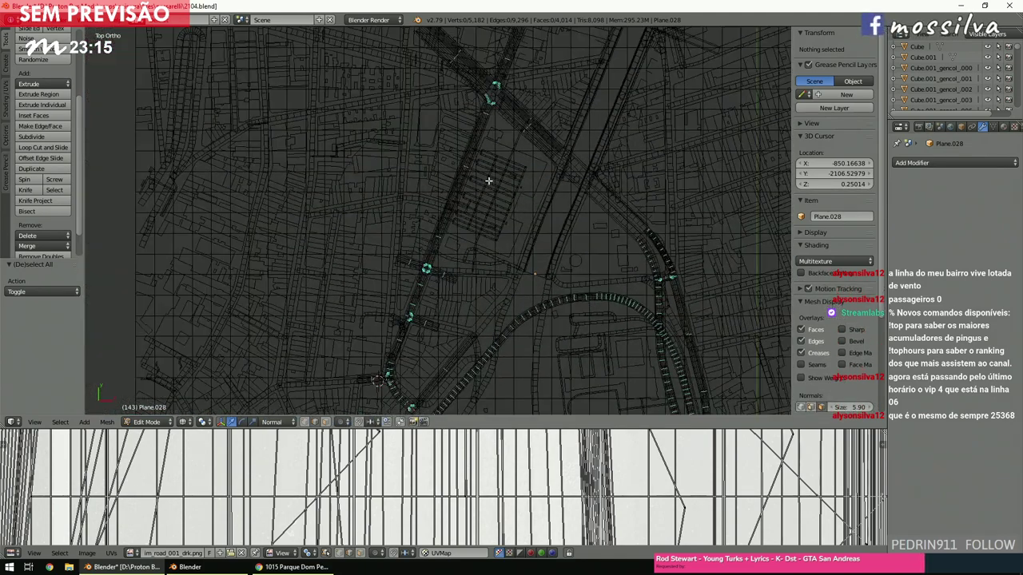
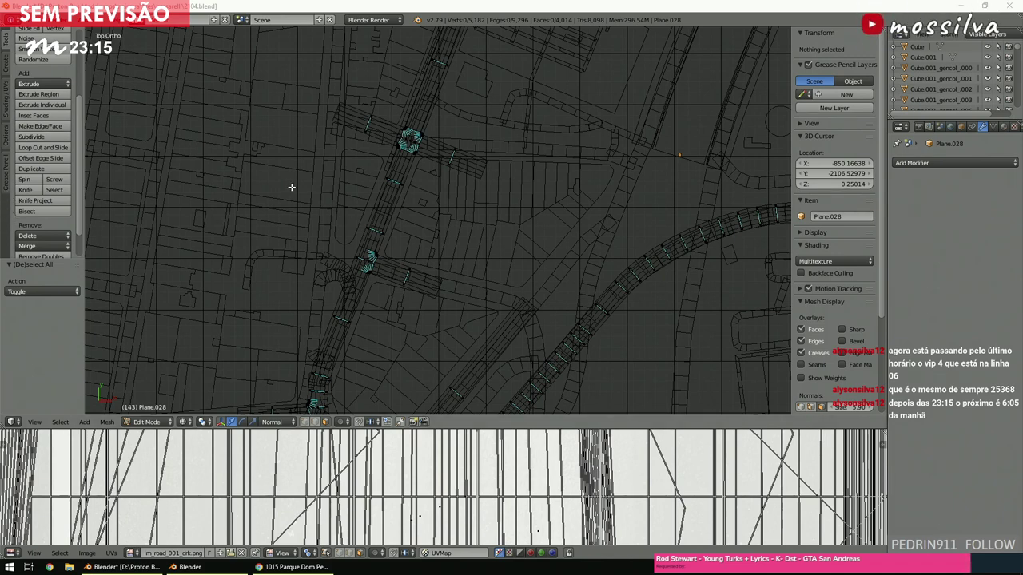
Circle-select the crosswalk strip faces at the lower intersection.
click(421, 242)
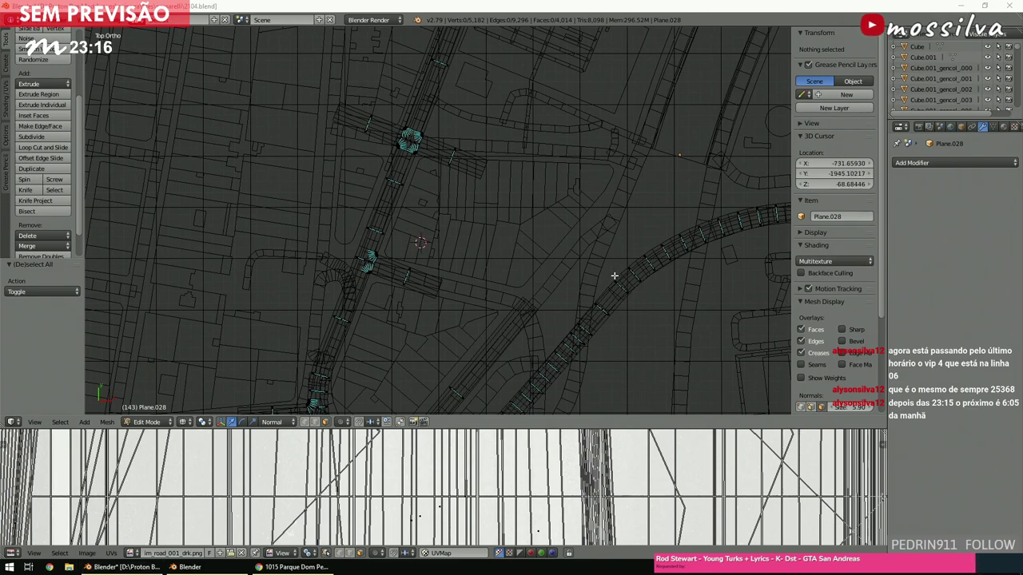
click(470, 220)
scroll(470, 220, up, 6)
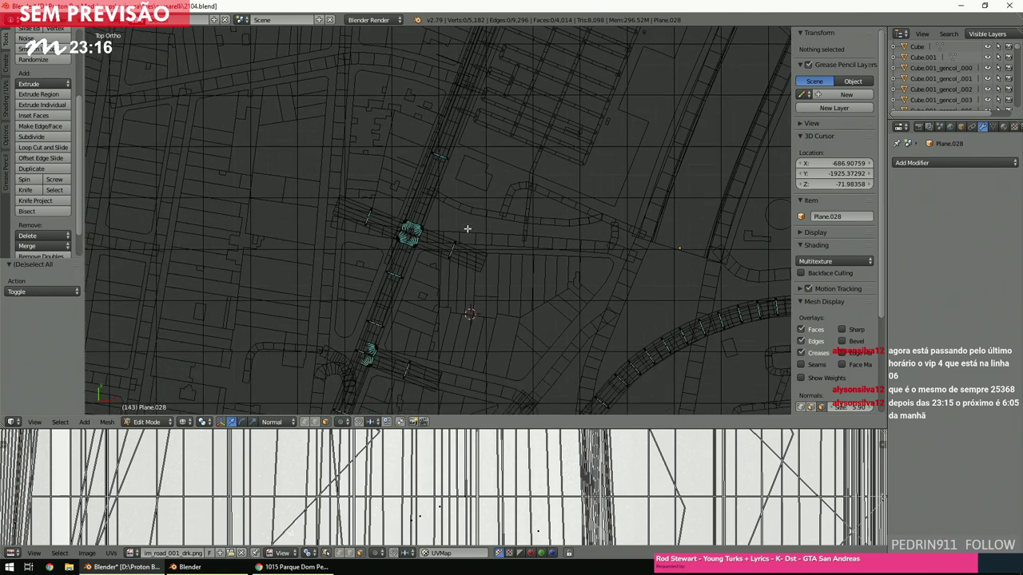
scroll(471, 233, up, 1)
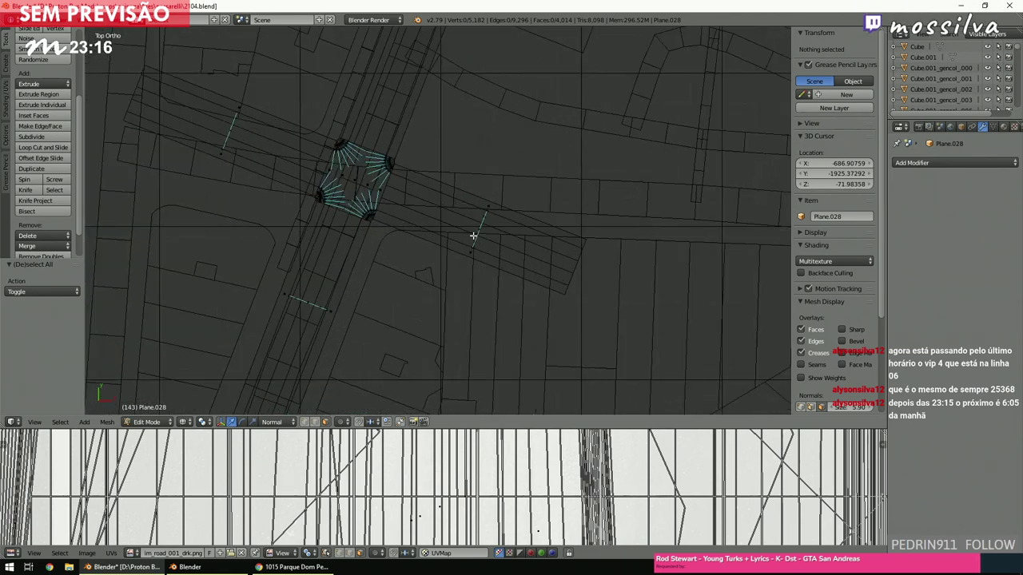
key(c)
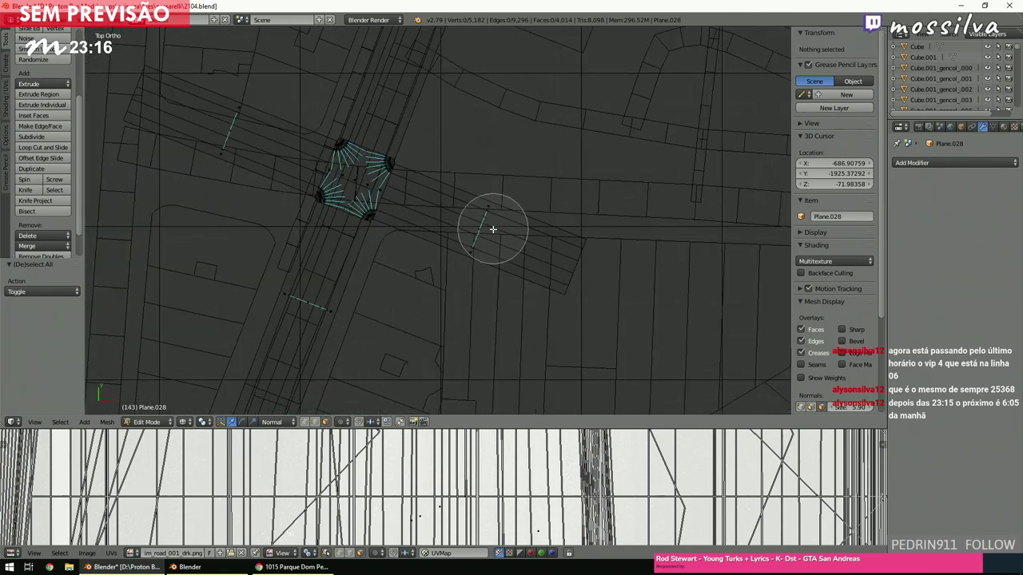
click(484, 234)
key(Escape)
scroll(483, 236, down, 5)
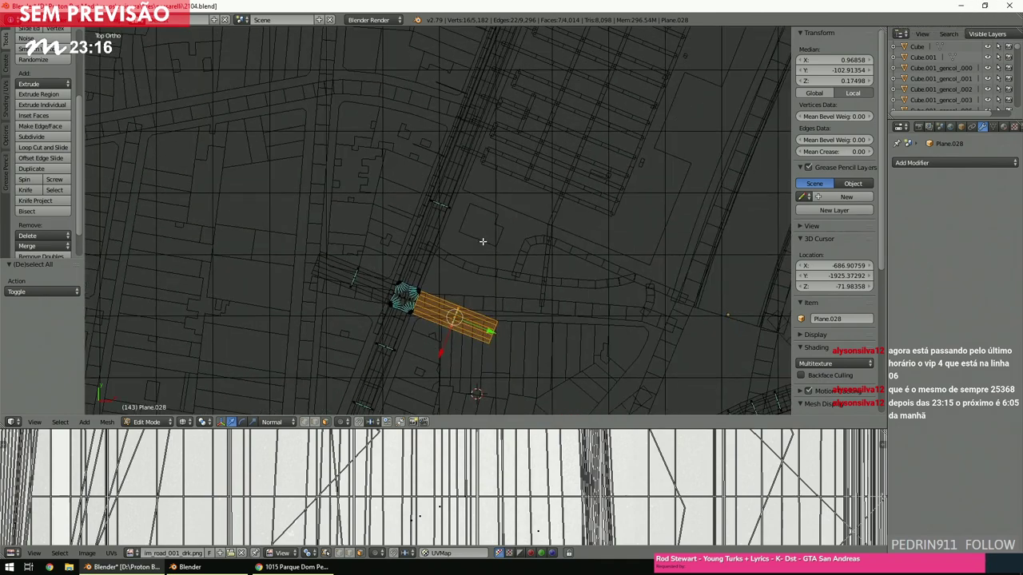
Duplicate the crosswalk strip and place the copy across the road at the upper intersection.
key(shift+d)
right_click(483, 241)
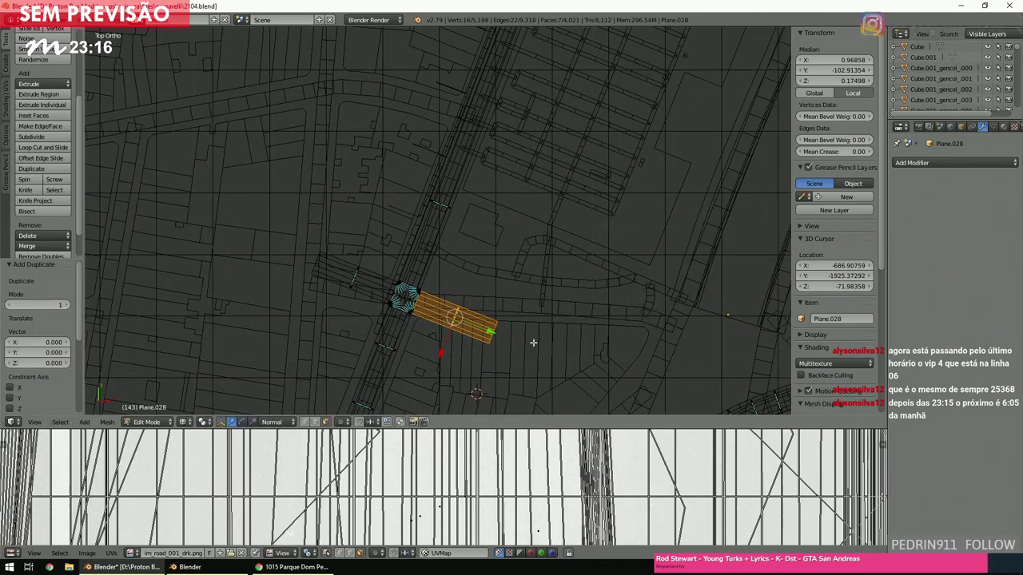
key(g)
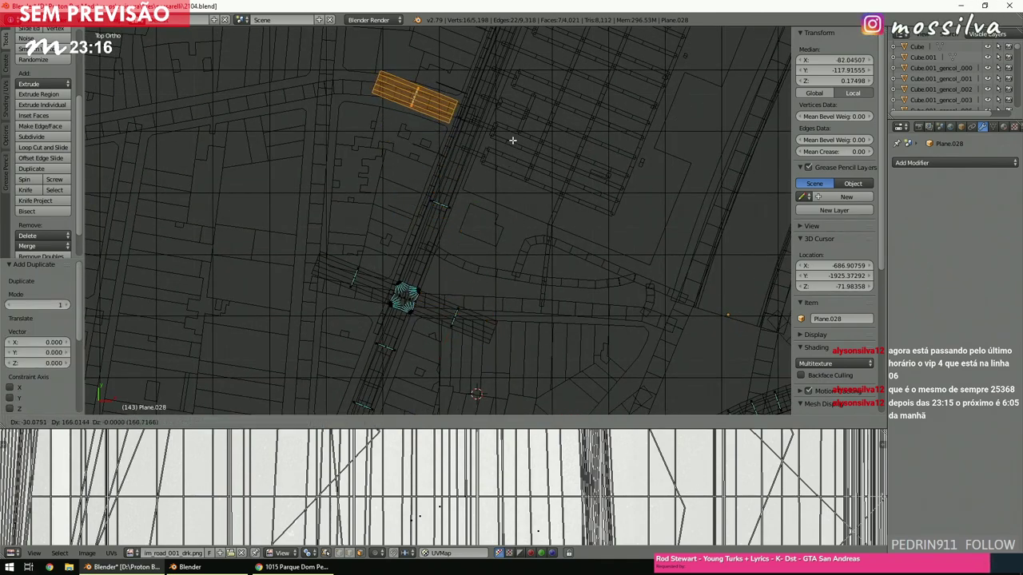
click(514, 143)
shift+scroll(514, 152, up, 5)
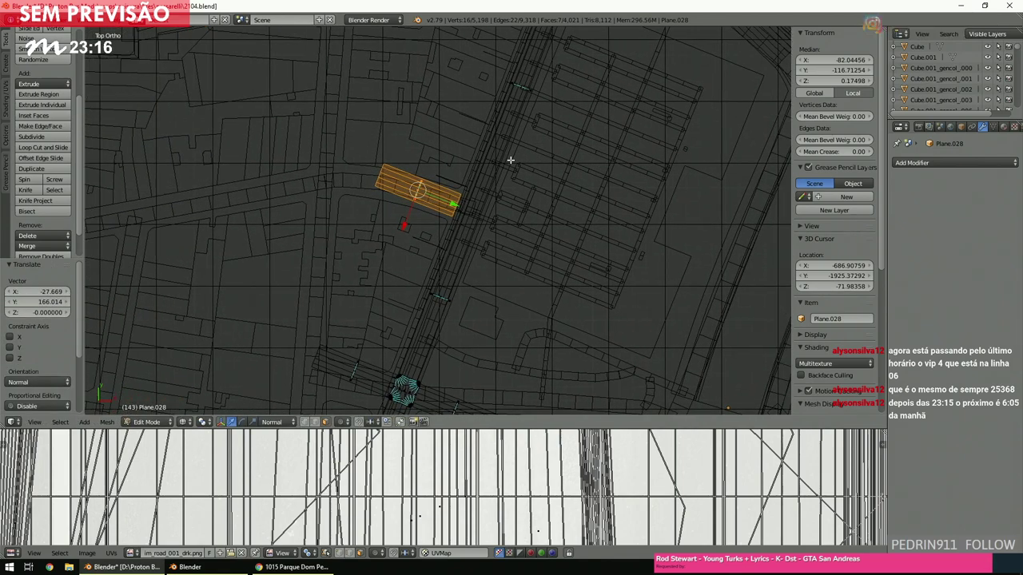
scroll(510, 160, up, 7)
drag(377, 104, 405, 122)
scroll(541, 239, down, 4)
shift+scroll(548, 262, down, 2)
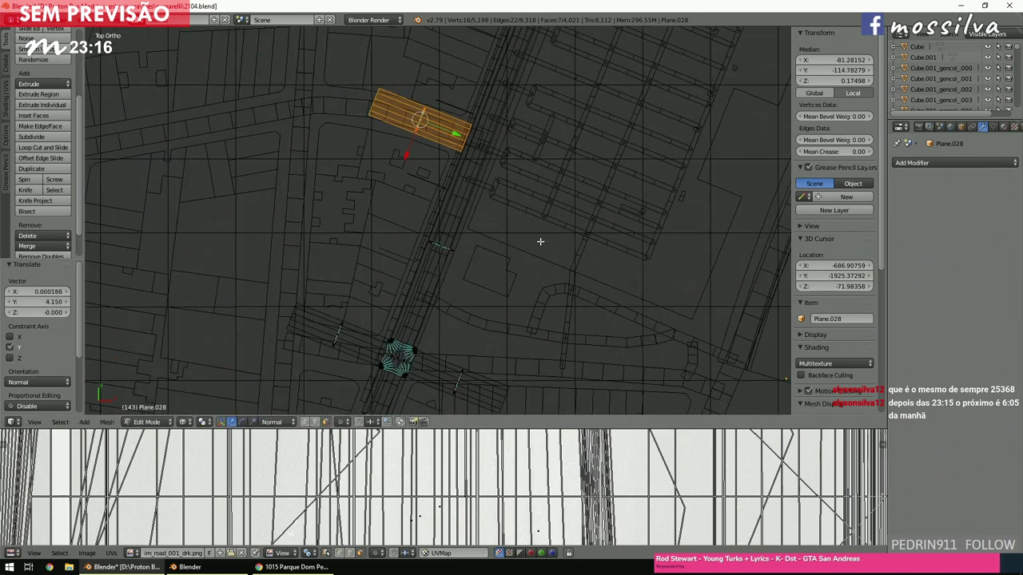
key(a)
scroll(550, 247, up, 2)
ctrl+scroll(549, 248, up, 3)
shift+scroll(548, 247, up, 3)
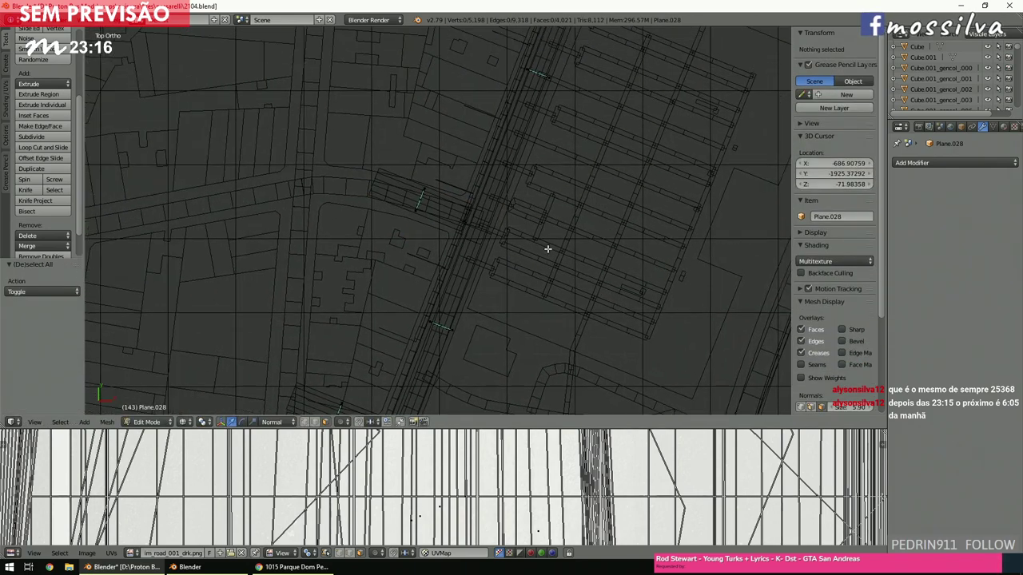
Abandon the started loop cut, inspect the mesh in 3D, and return to top view.
click(41, 149)
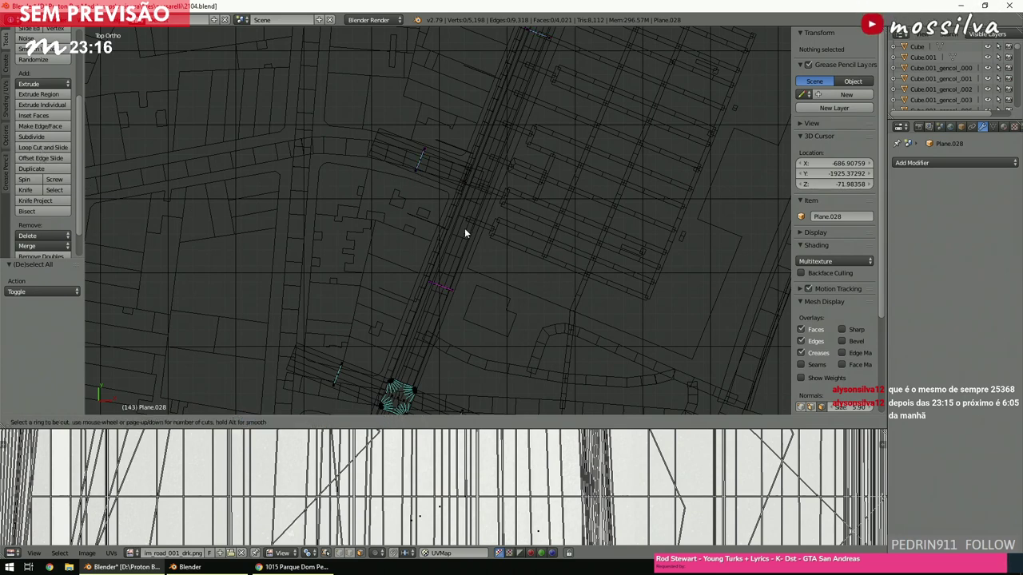
key(Escape)
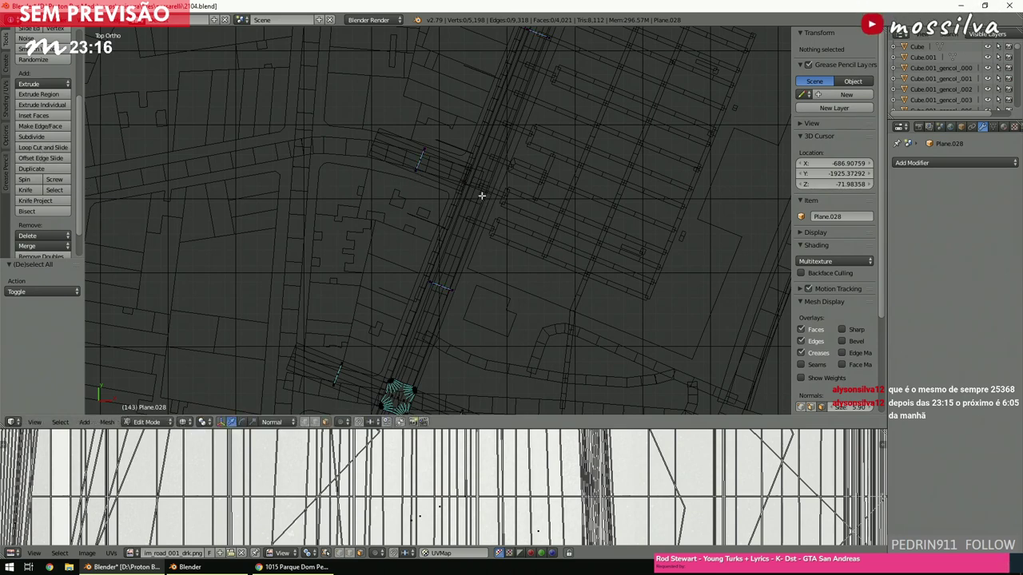
scroll(481, 195, up, 5)
middle_drag(548, 216, 525, 179)
key(KP_7)
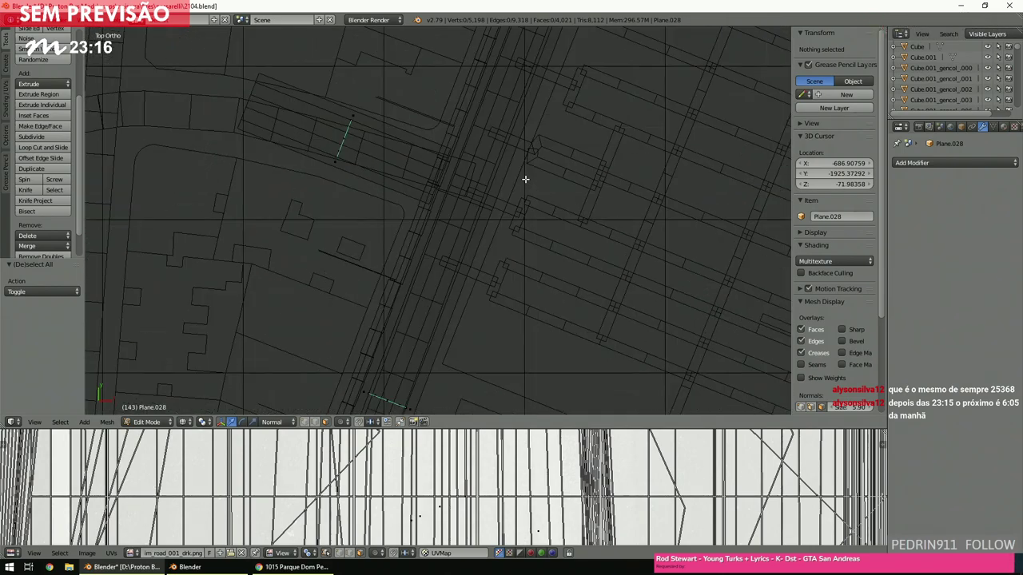
shift+scroll(403, 173, up, 2)
Select the whole copied crosswalk and slide it about 13.14 units along its local X axis.
right_click(358, 153)
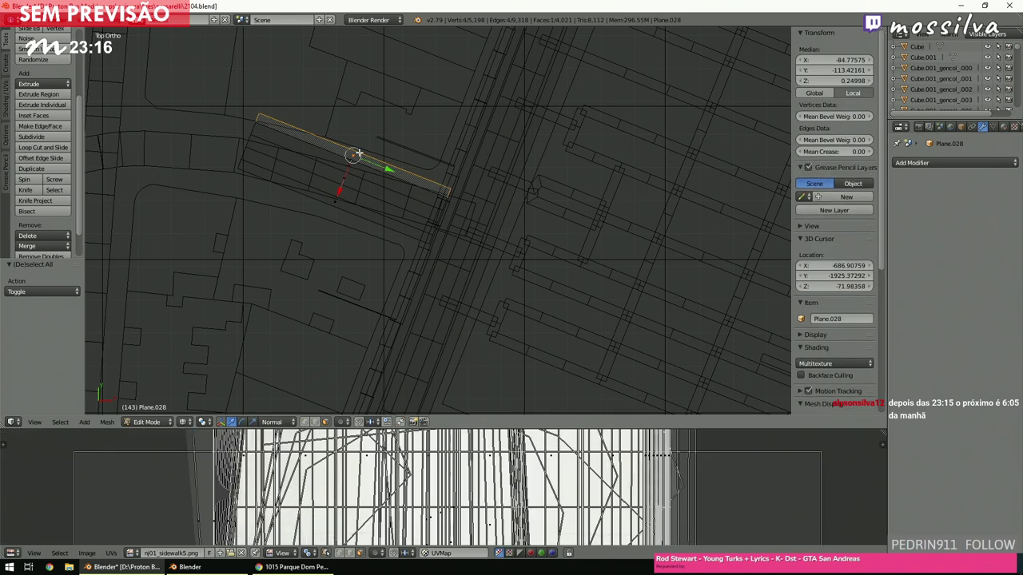
key(ctrl+l)
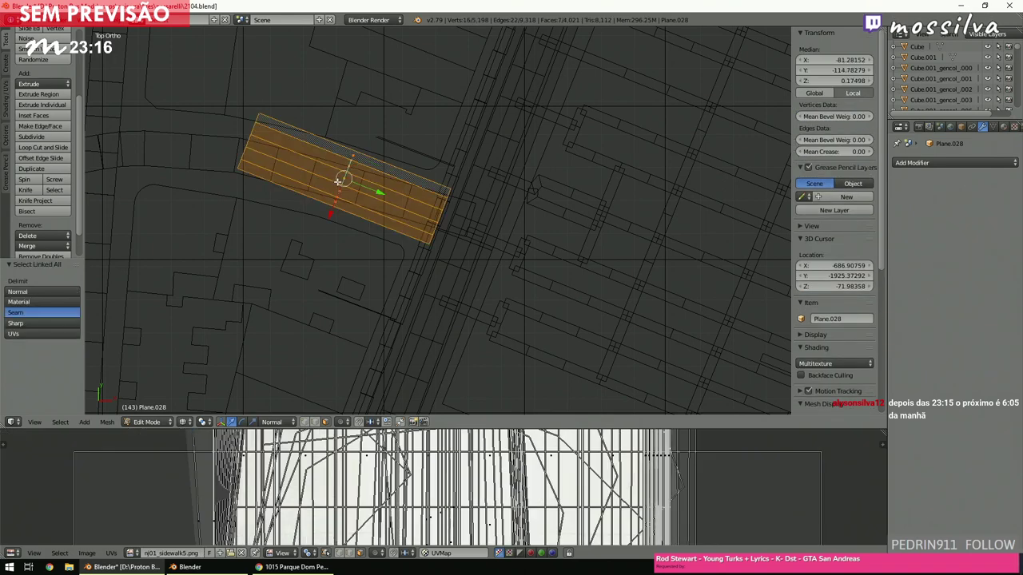
key(g)
key(x)
key(x)
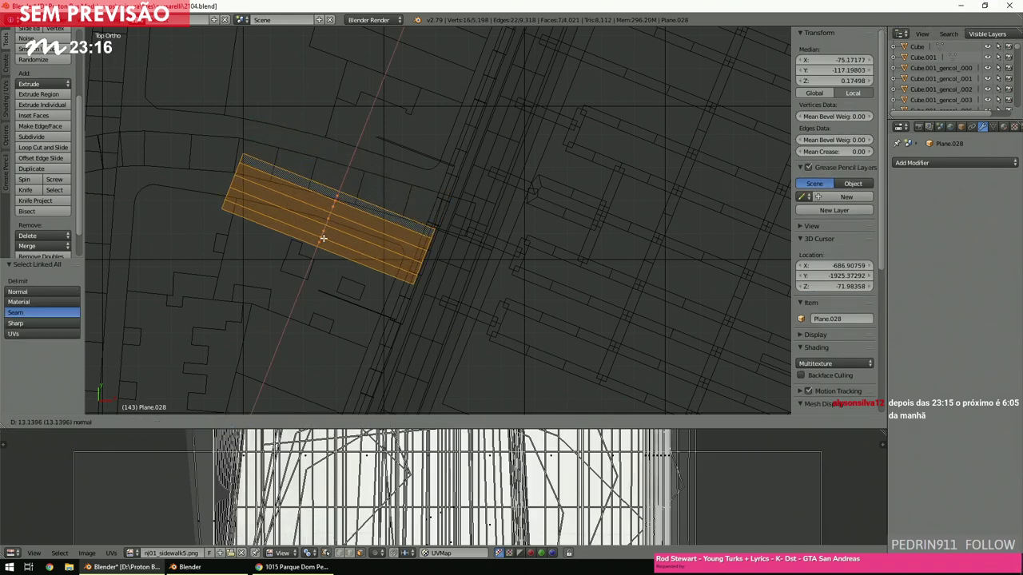
click(322, 240)
shift+scroll(370, 235, down, 4)
key(a)
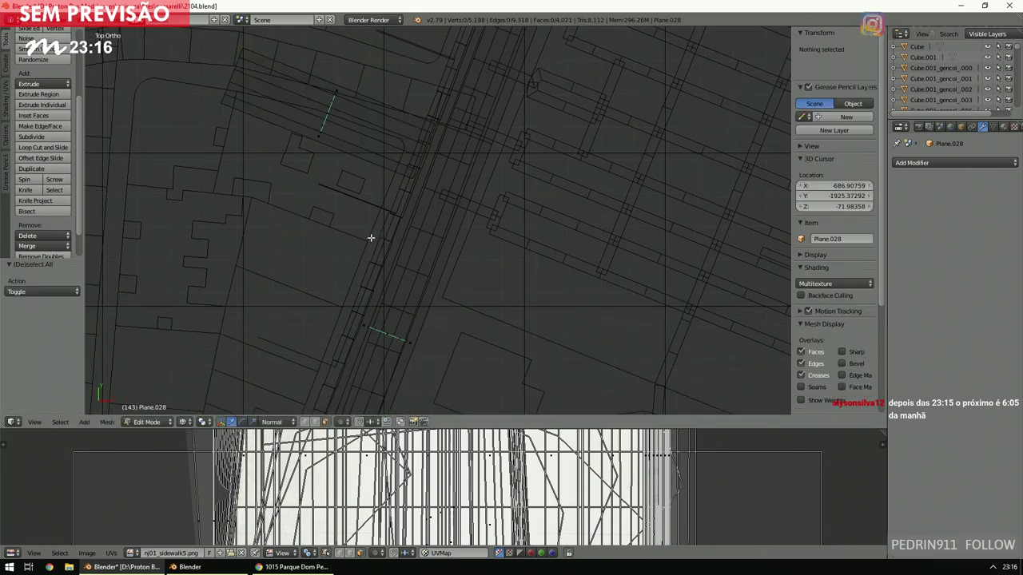
shift+scroll(370, 232, down, 2)
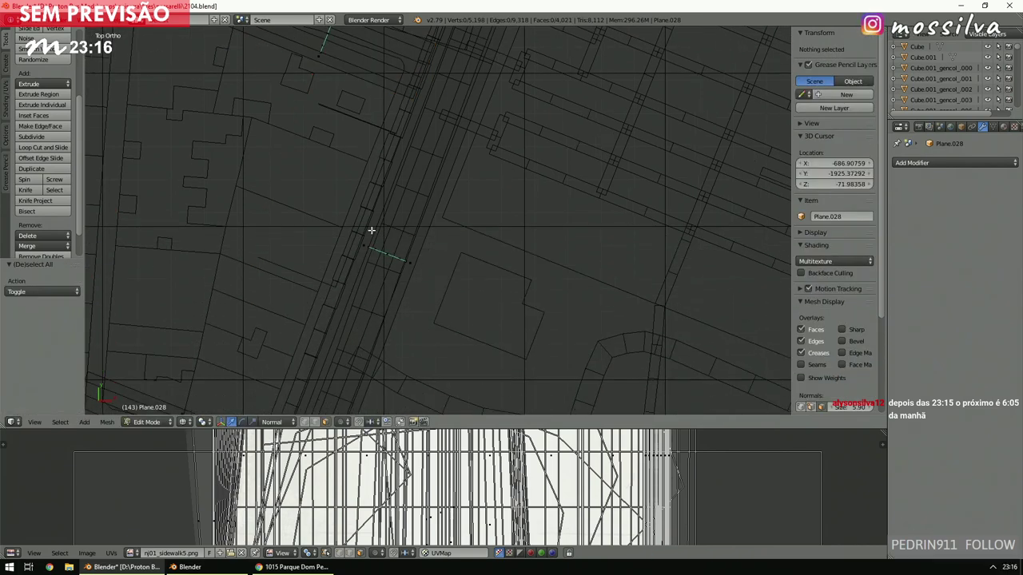
Add an edge loop across the road strip, slid to factor -0.707.
click(41, 147)
click(345, 291)
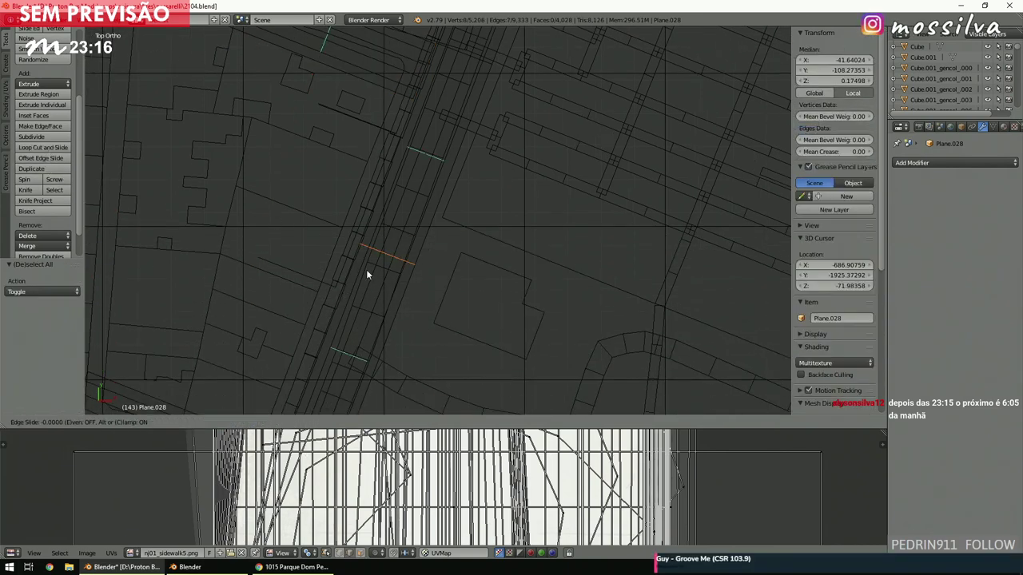
click(420, 159)
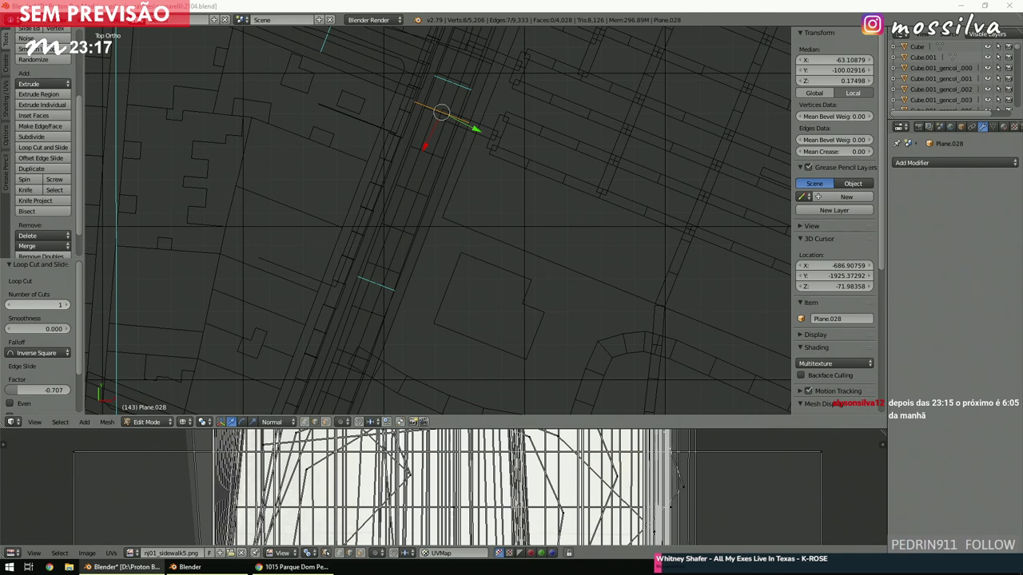
scroll(413, 227, down, 2)
scroll(413, 226, up, 3)
Place the 3D cursor near the corner at about X -703.68, Y -1772.97 and deselect all.
click(415, 225)
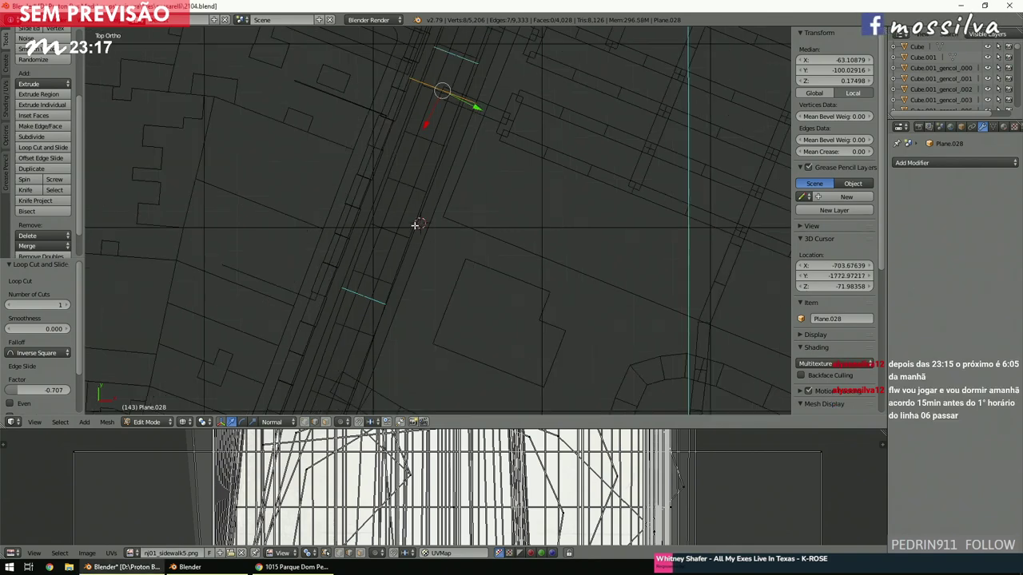
shift+scroll(414, 226, up, 5)
key(a)
shift+scroll(414, 226, up, 1)
scroll(414, 226, up, 4)
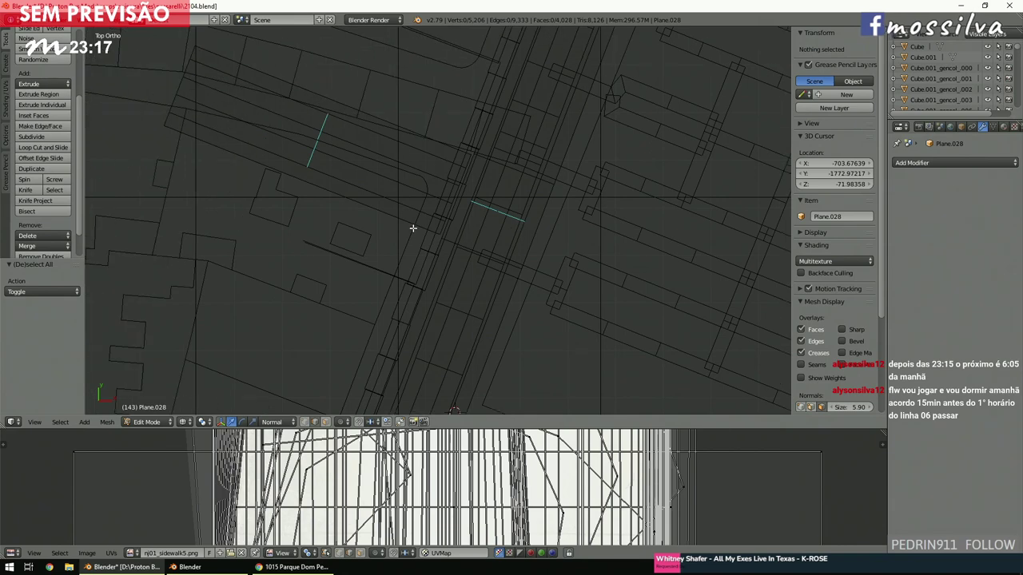
ctrl+scroll(413, 229, up, 3)
shift+scroll(413, 229, up, 2)
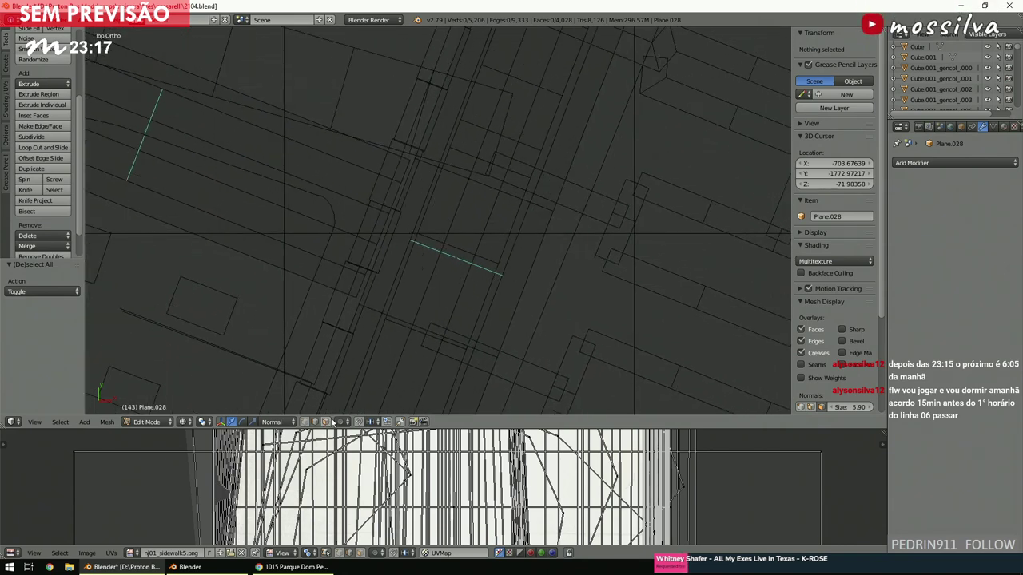
Delete the long face strip running along the road.
scroll(439, 281, up, 2)
right_click(410, 267)
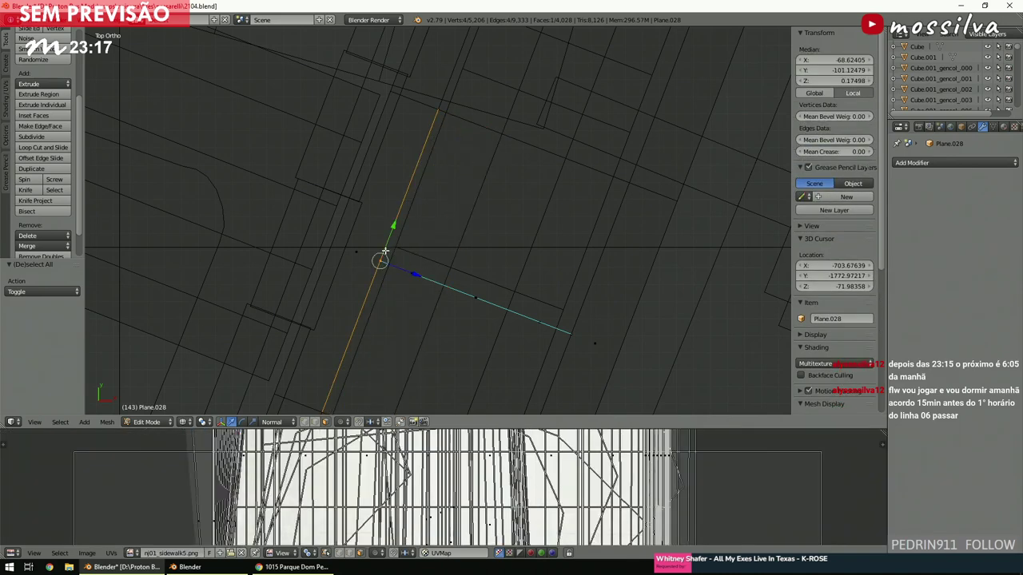
key(x)
click(359, 256)
scroll(359, 256, up, 2)
shift+scroll(359, 256, down, 3)
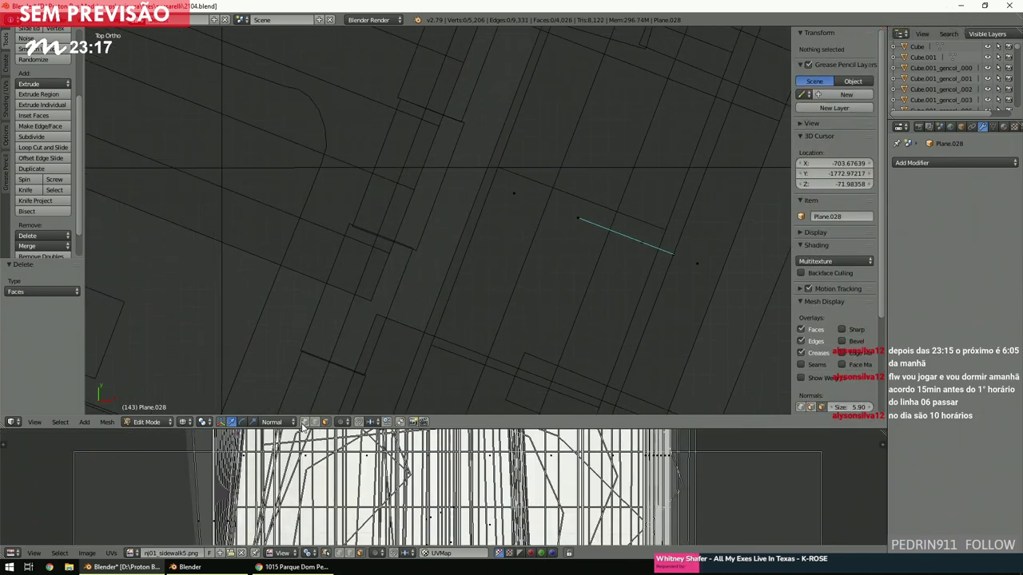
Bridge the edges around the first street corner into a six-cut fan.
key(b)
drag(349, 240, 450, 354)
key(space)
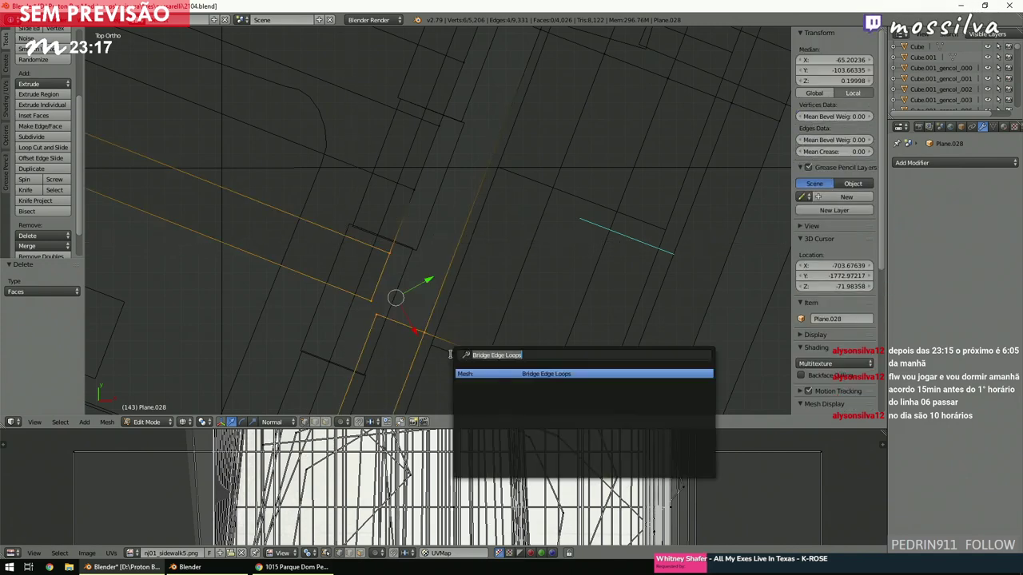
click(471, 373)
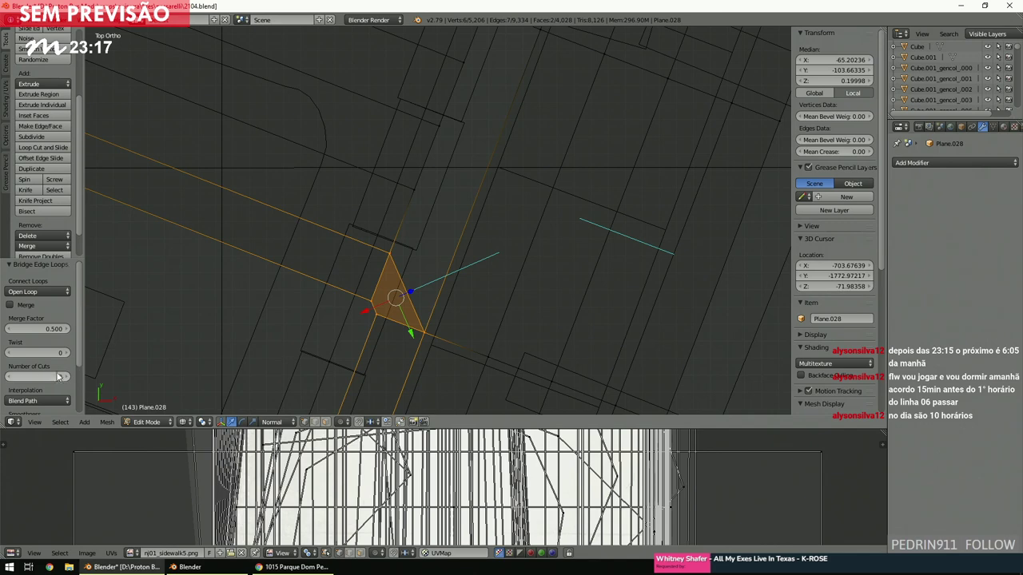
key(Return)
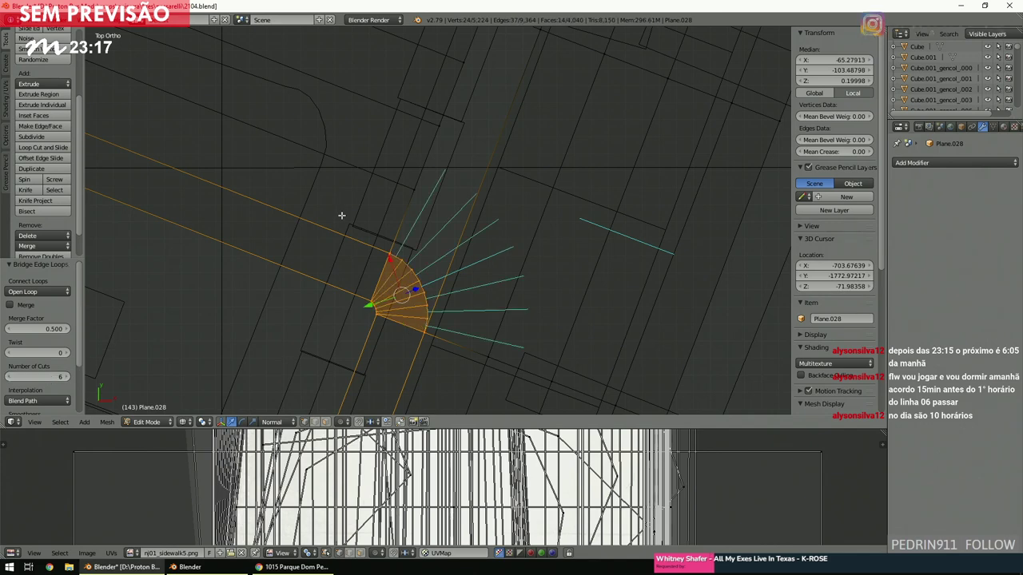
key(a)
shift+middle_drag(342, 217, 406, 200)
shift+scroll(404, 199, up, 3)
shift+scroll(403, 200, up, 5)
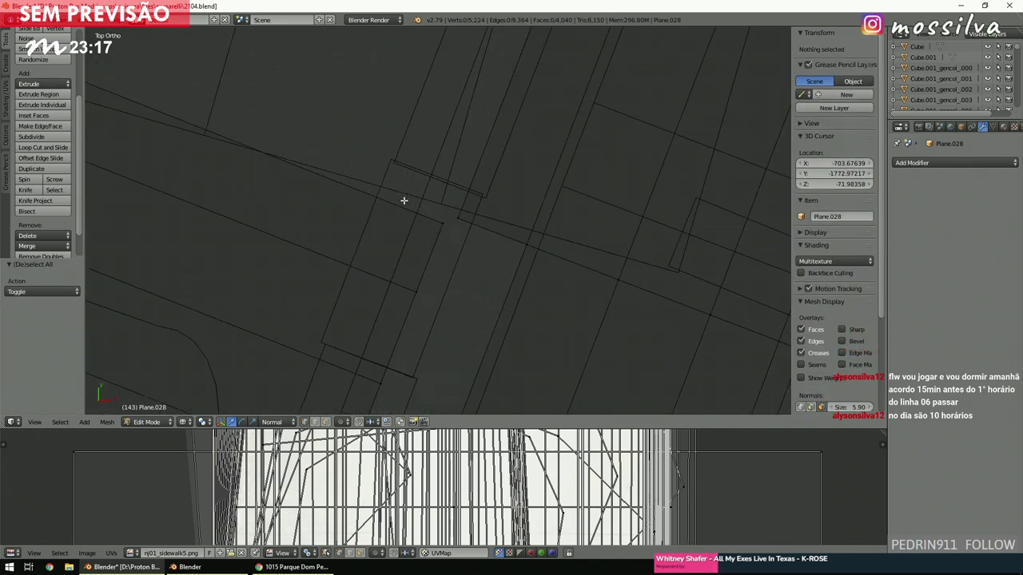
Bridge the second corner's two edge loops with Number of Cuts set to 6.
key(b)
drag(372, 322, 536, 204)
key(space)
click(580, 222)
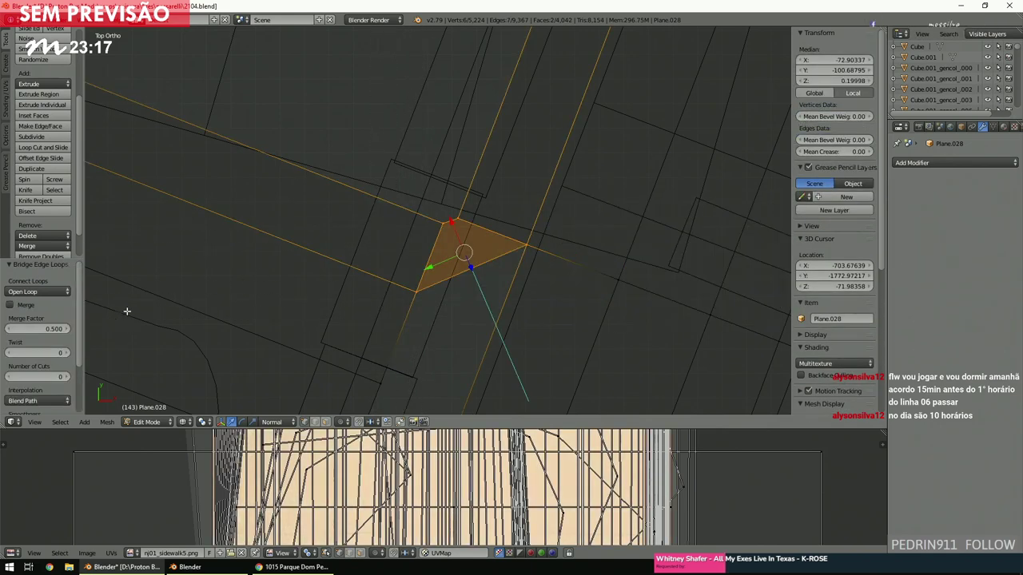
click(34, 374)
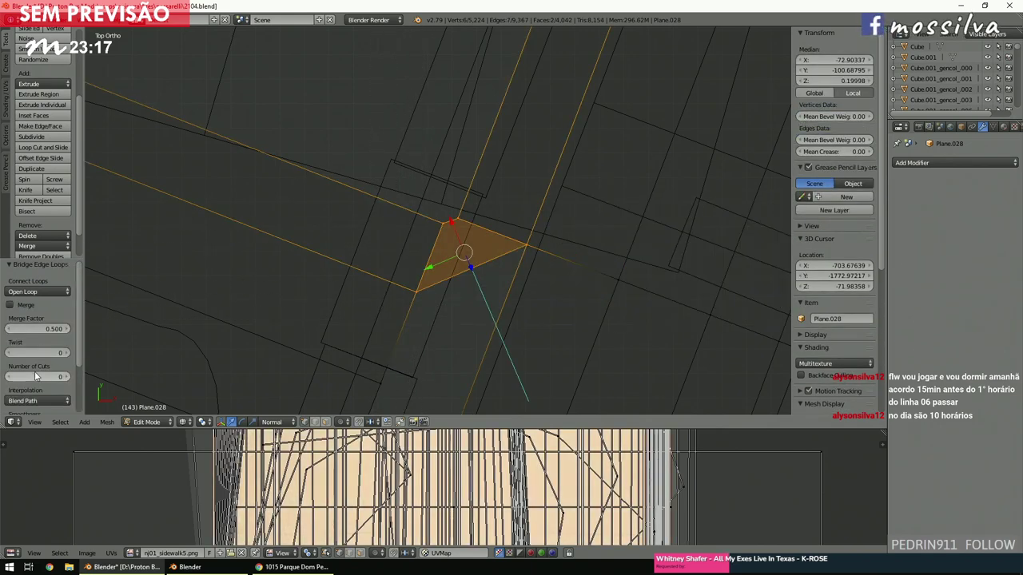
text(6)
key(Return)
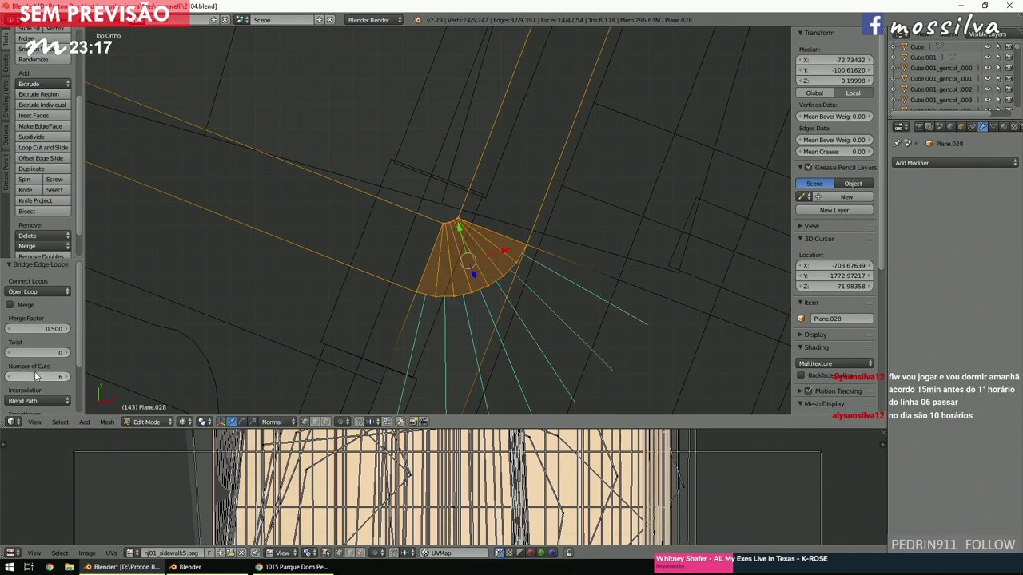
key(a)
scroll(503, 251, down, 2)
scroll(410, 311, up, 2)
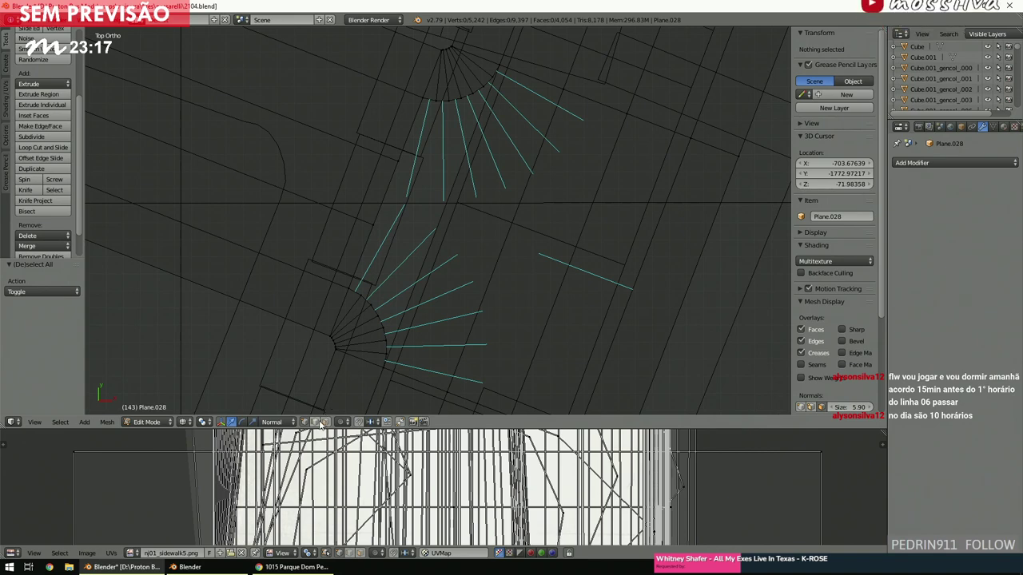
Fill a new face between the four side edges joining the two corner fans.
right_click(405, 297)
shift+right_click(405, 147)
shift+right_click(386, 190)
shift+right_click(368, 242)
key(f)
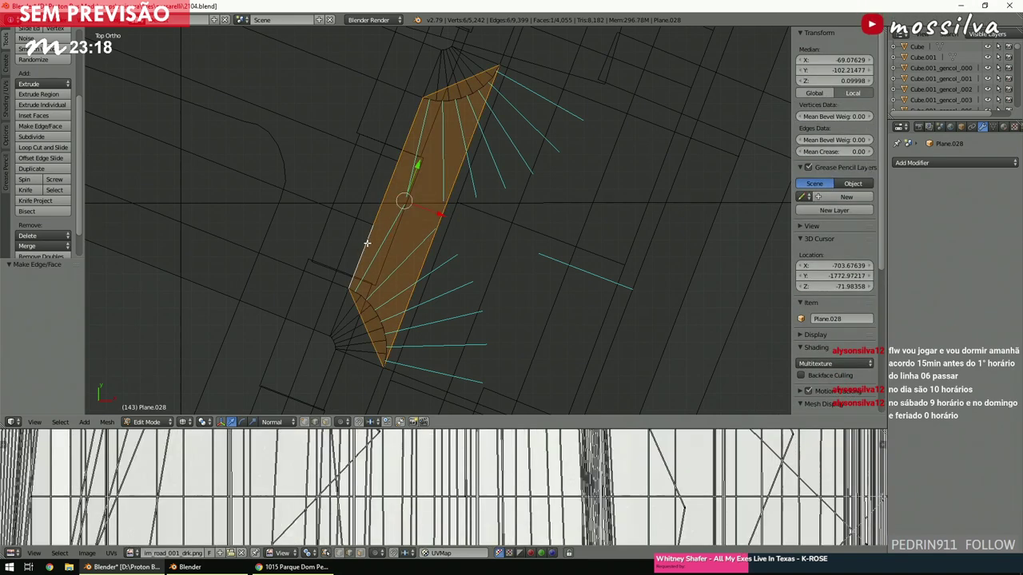
key(a)
scroll(367, 245, down, 4)
scroll(367, 245, down, 6)
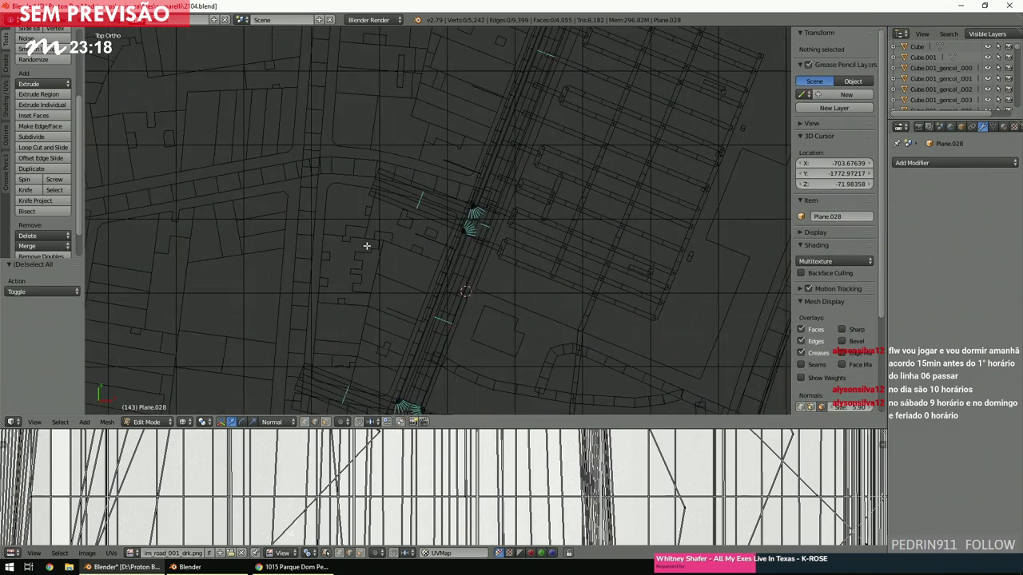
shift+scroll(367, 245, down, 8)
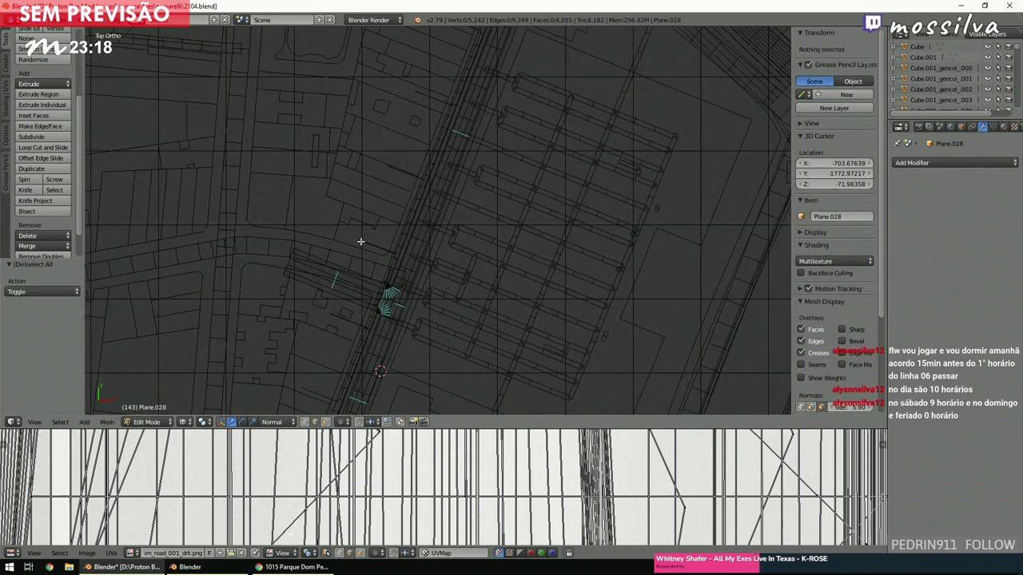
scroll(361, 244, down, 2)
shift+scroll(361, 243, up, 6)
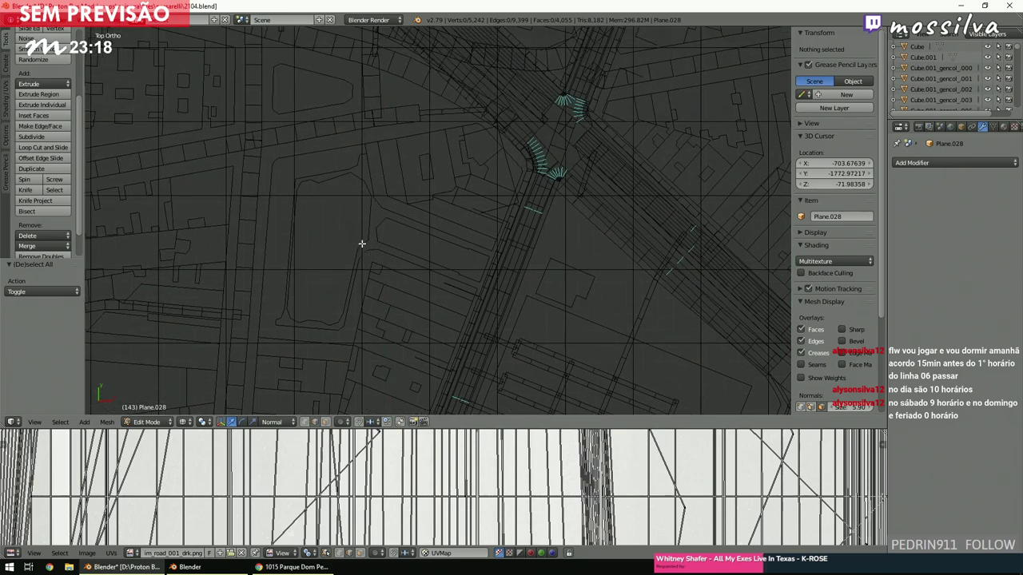
ctrl+scroll(362, 243, down, 5)
scroll(361, 243, up, 3)
shift+scroll(362, 244, up, 5)
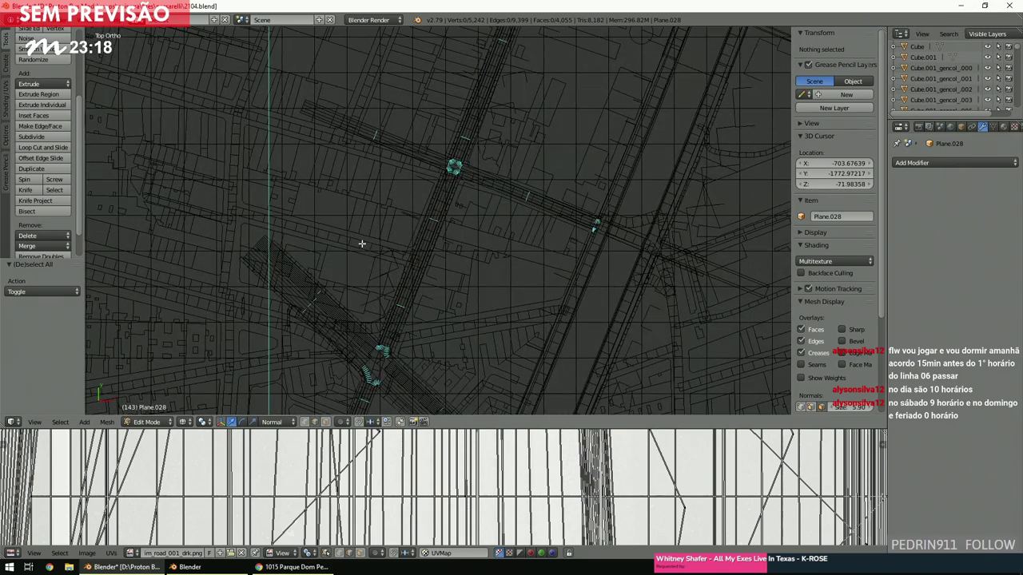
ctrl+scroll(361, 244, down, 3)
shift+scroll(391, 244, up, 8)
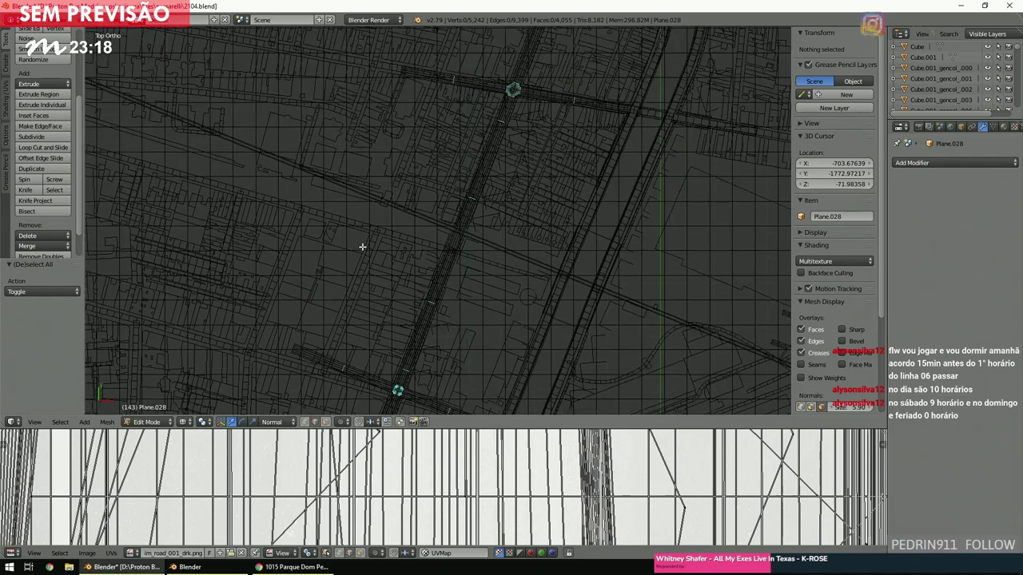
ctrl+scroll(439, 269, down, 2)
shift+scroll(439, 269, up, 4)
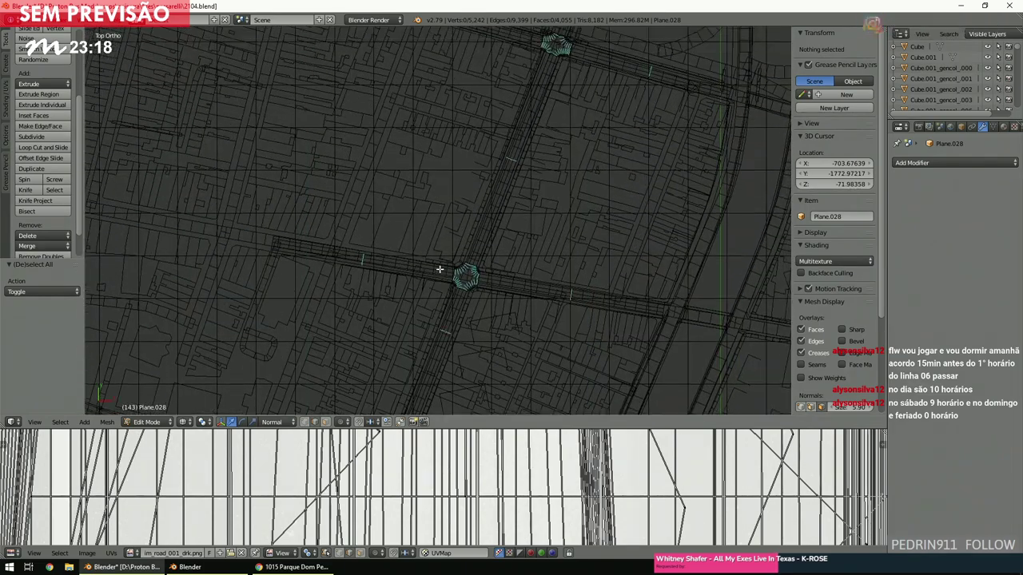
shift+scroll(556, 243, down, 3)
shift+scroll(556, 243, up, 5)
shift+scroll(556, 243, down, 1)
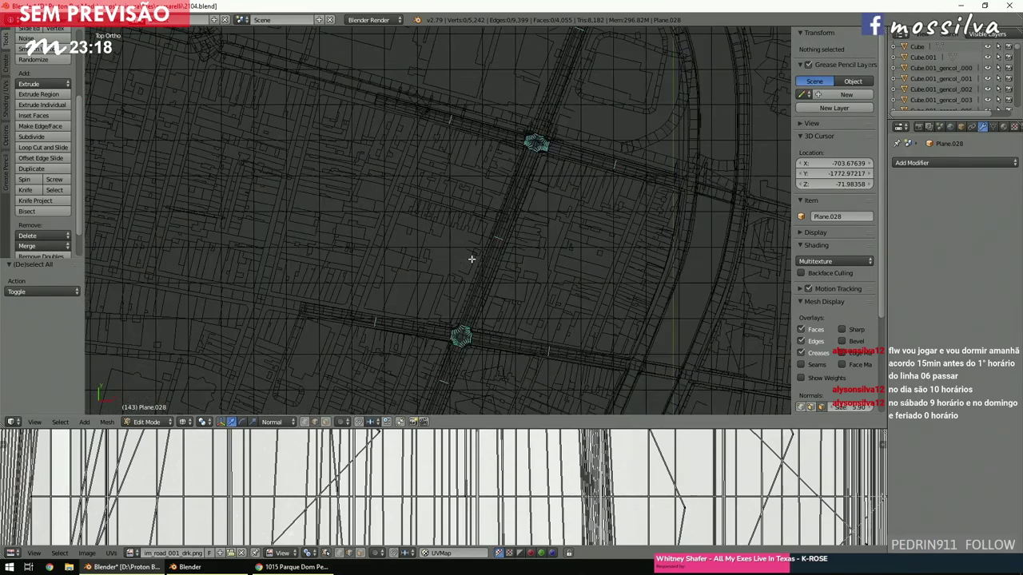
scroll(471, 258, down, 3)
scroll(472, 259, up, 5)
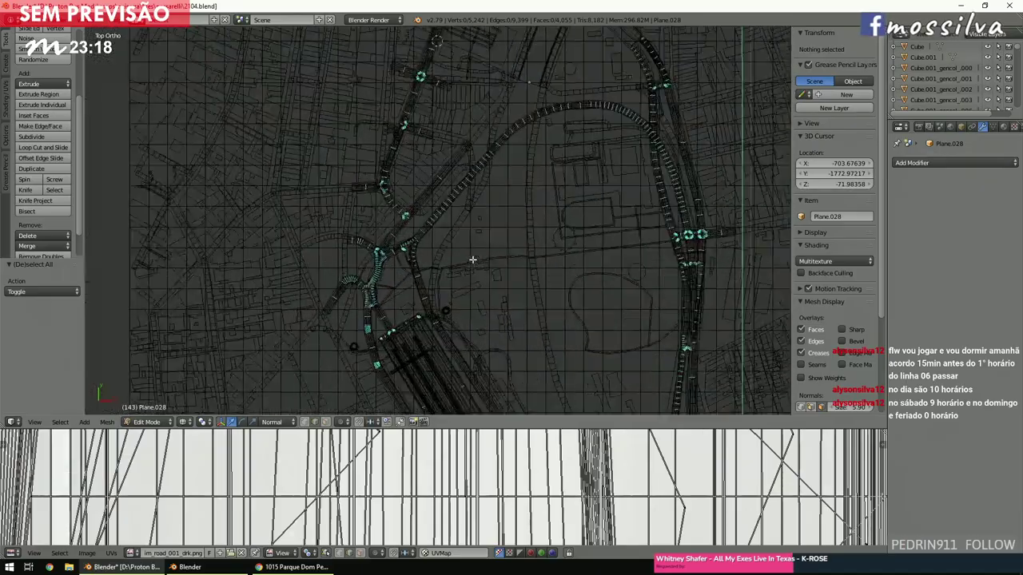
scroll(473, 262, up, 4)
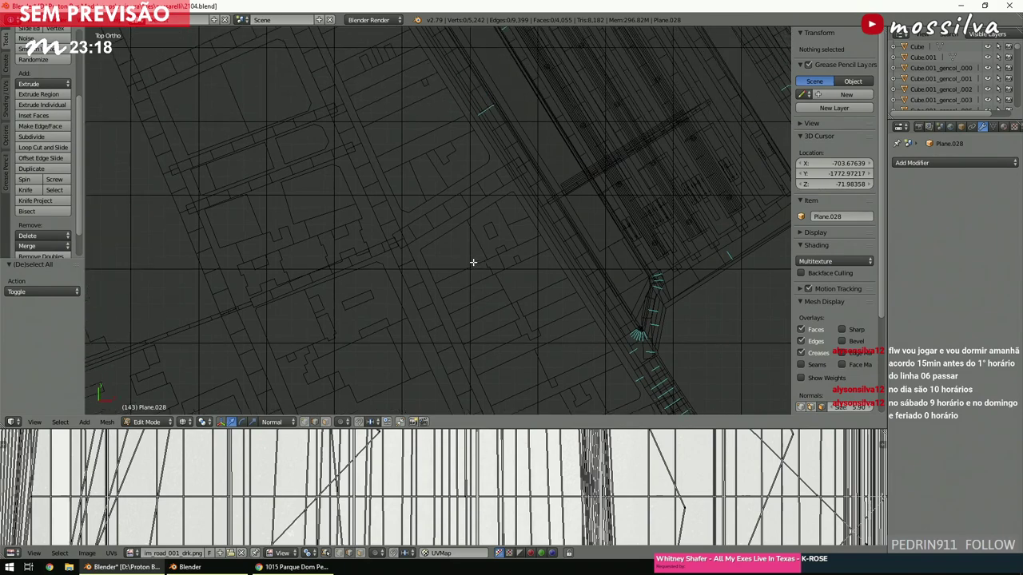
scroll(473, 262, down, 4)
scroll(472, 264, up, 6)
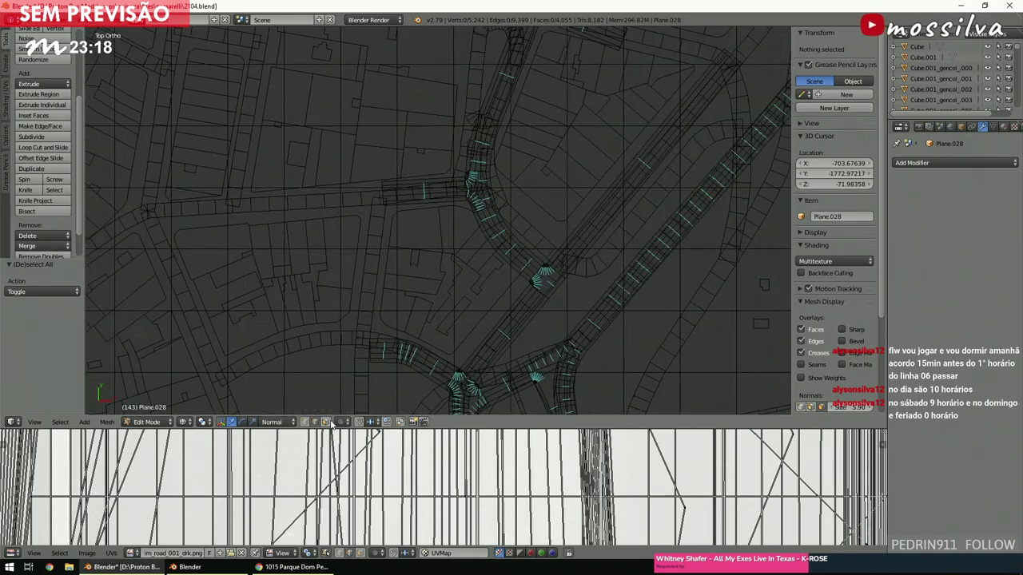
mouse_move(402, 338)
shift+middle_down()
mouse_move(429, 290)
mouse_move(497, 279)
shift+middle_up()
key(c)
click(483, 257)
scroll(483, 257, down, 8)
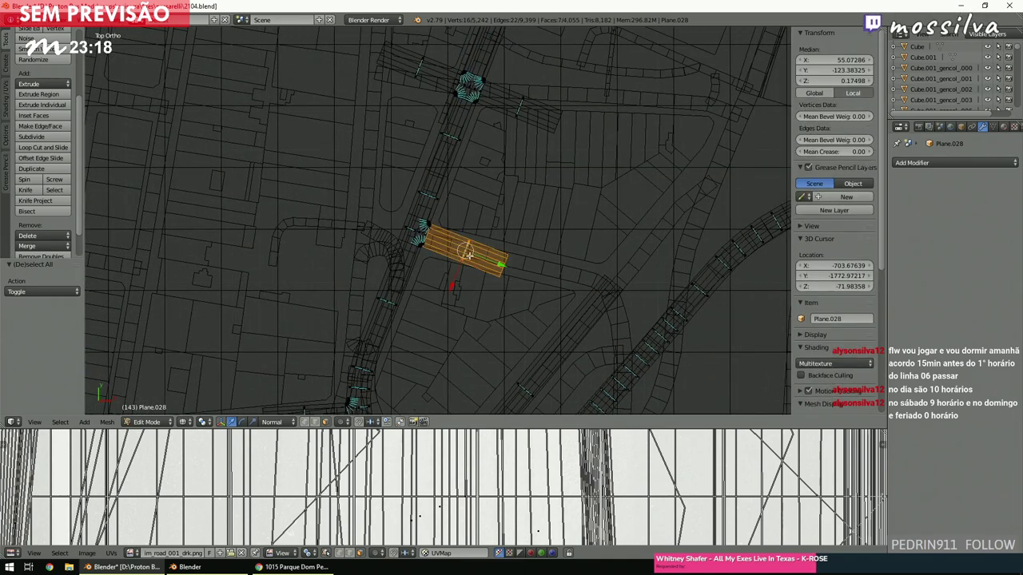
key(shift+d)
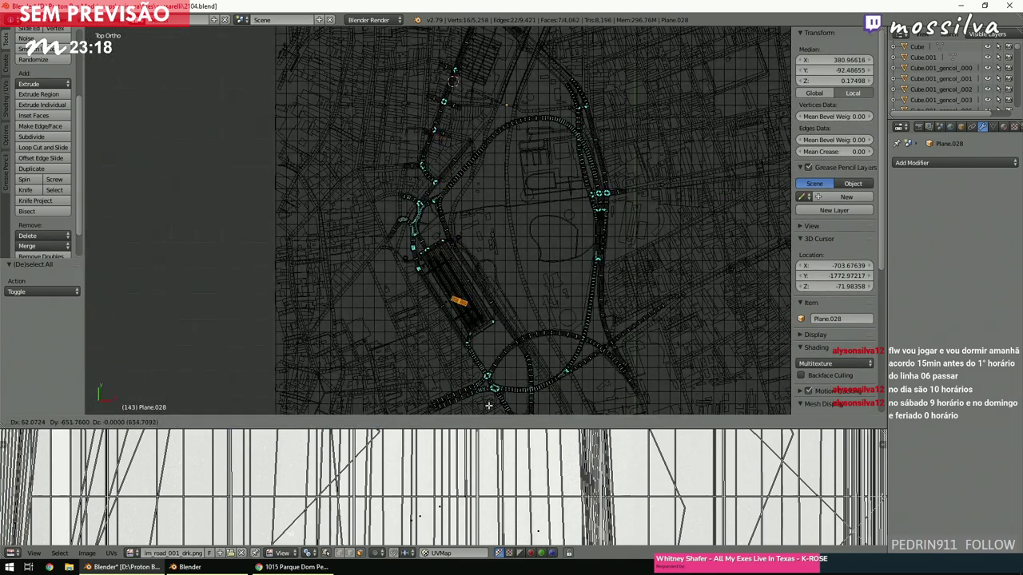
click(479, 403)
shift+middle_drag(469, 293, 468, 200)
scroll(469, 200, up, 5)
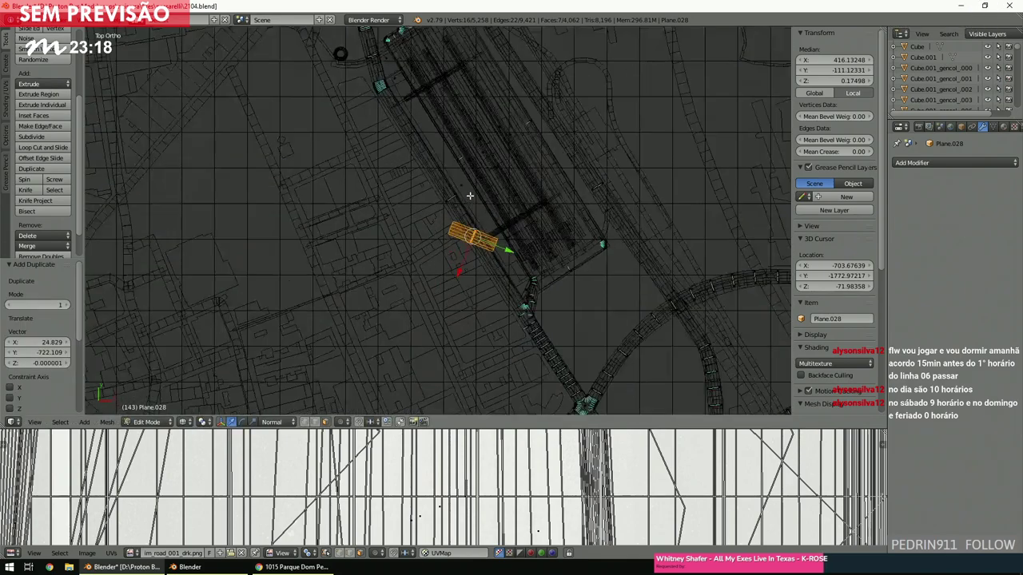
shift+scroll(468, 200, down, 4)
ctrl+scroll(469, 199, right, 3)
ctrl+scroll(470, 194, left, 2)
shift+scroll(470, 194, up, 2)
scroll(532, 229, up, 3)
key(r)
click(637, 142)
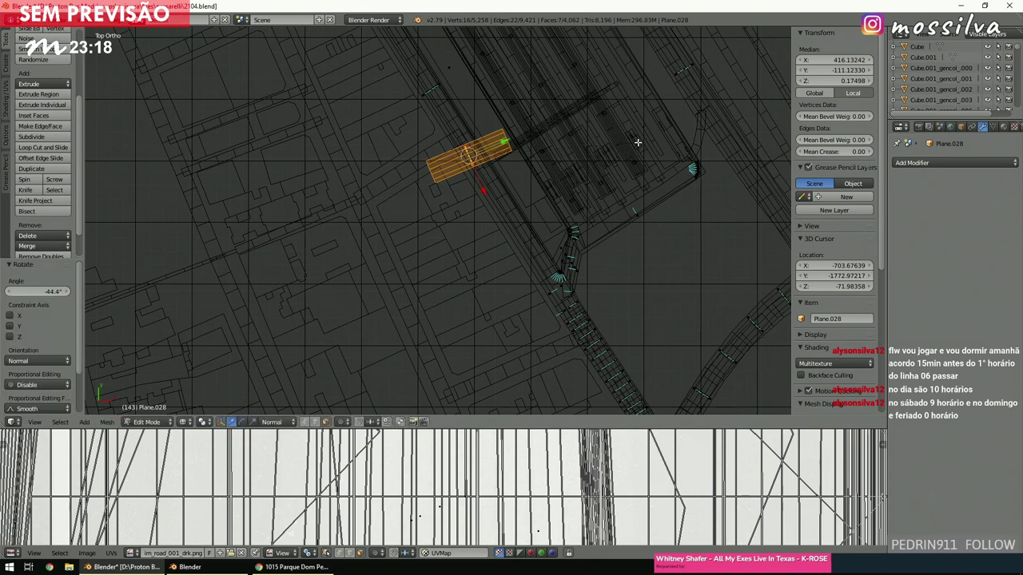
key(g)
click(580, 149)
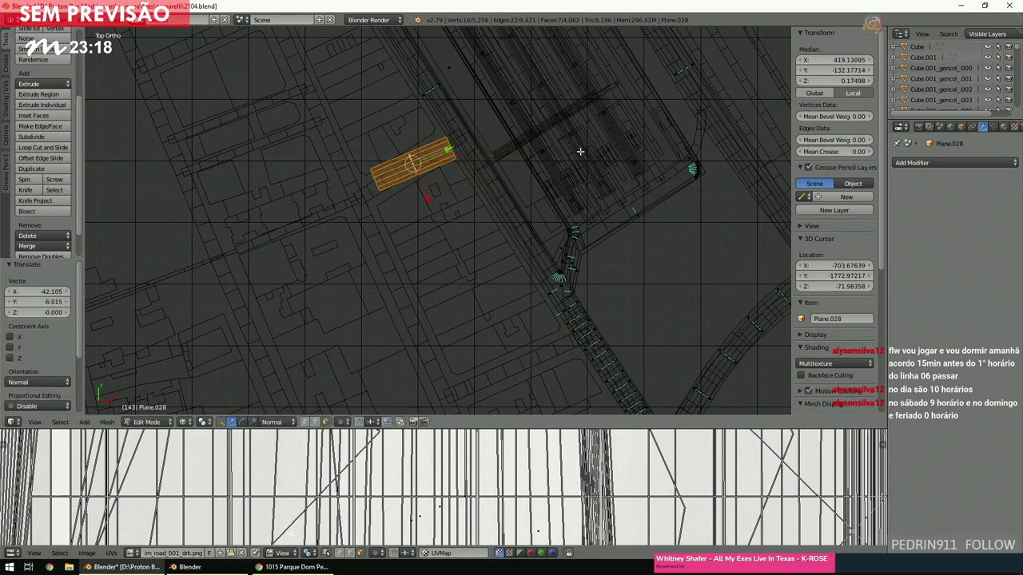
shift+scroll(577, 157, up, 2)
scroll(577, 156, up, 2)
key(x)
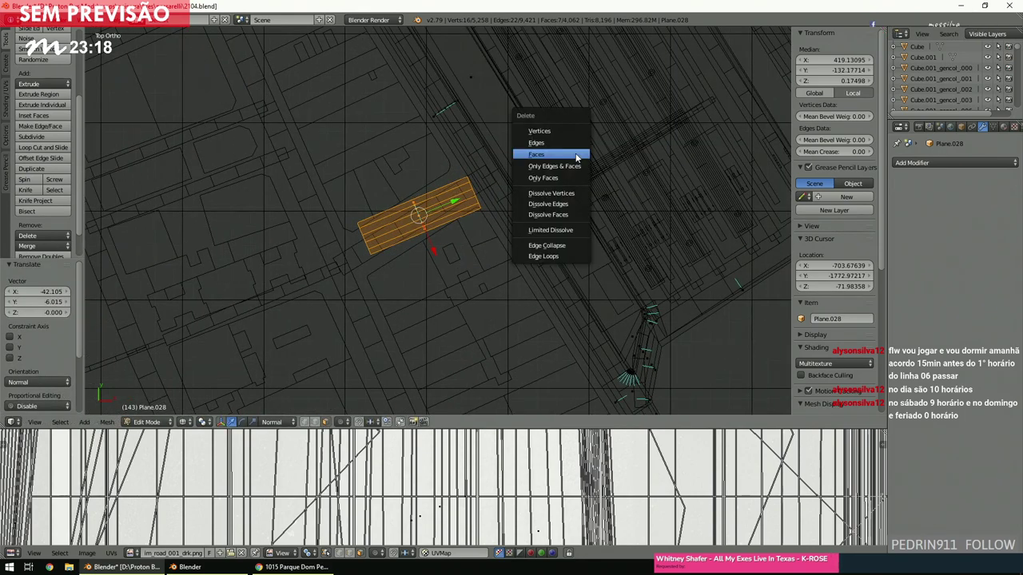
click(577, 153)
scroll(561, 152, down, 4)
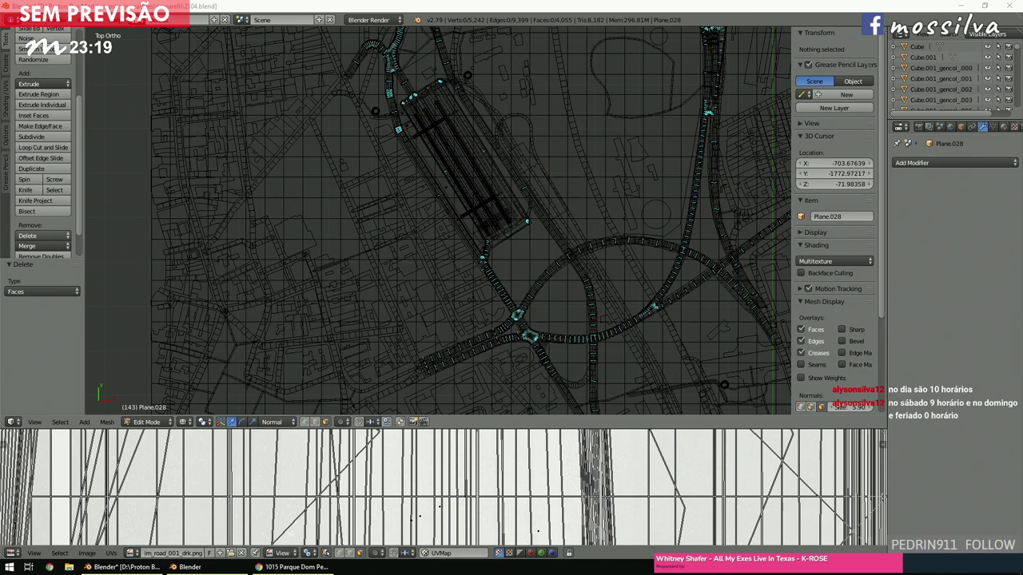
Pan and zoom across the top view to review the road mesh and corner fans.
click(314, 289)
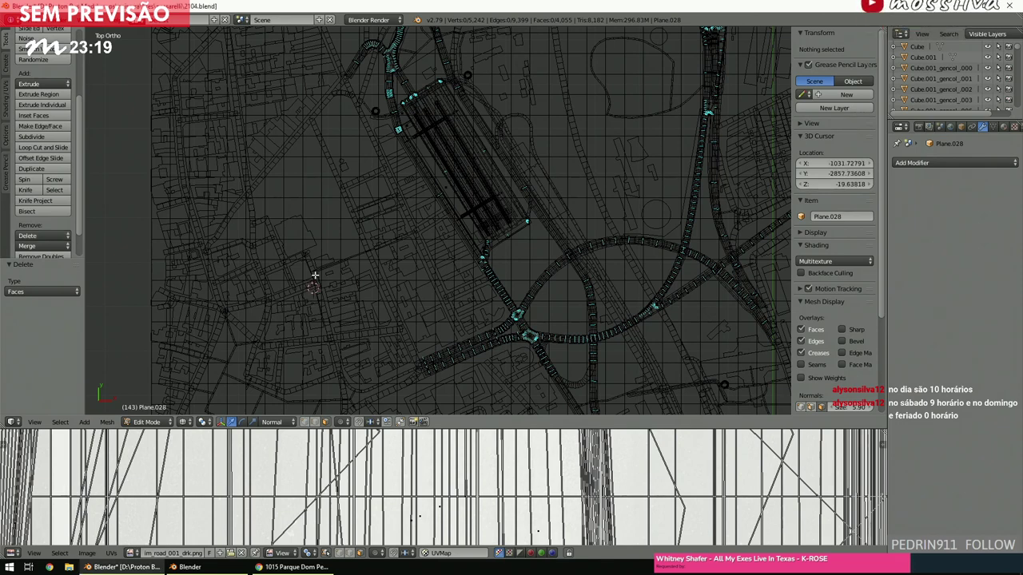
scroll(336, 268, down, 3)
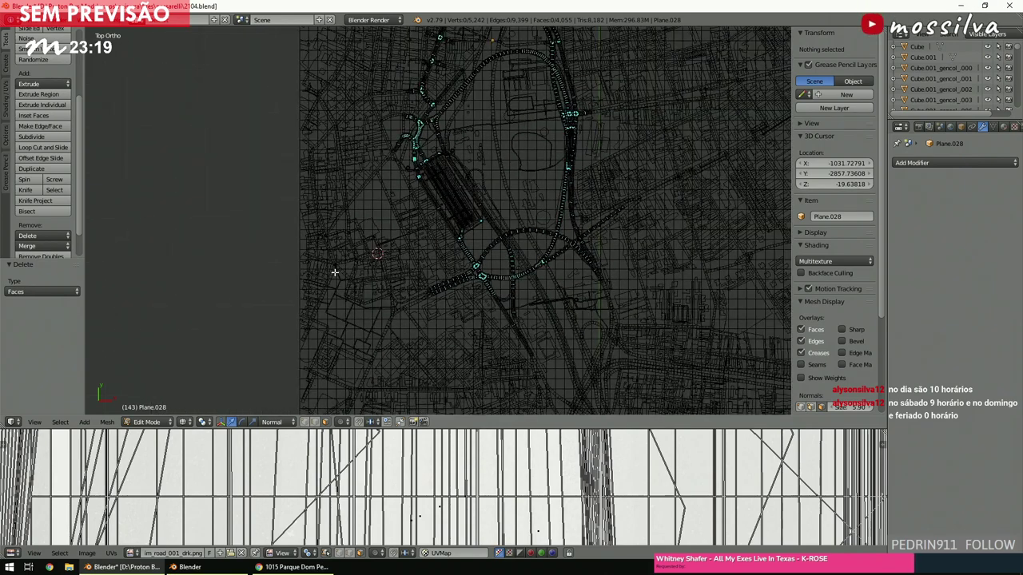
scroll(370, 244, up, 4)
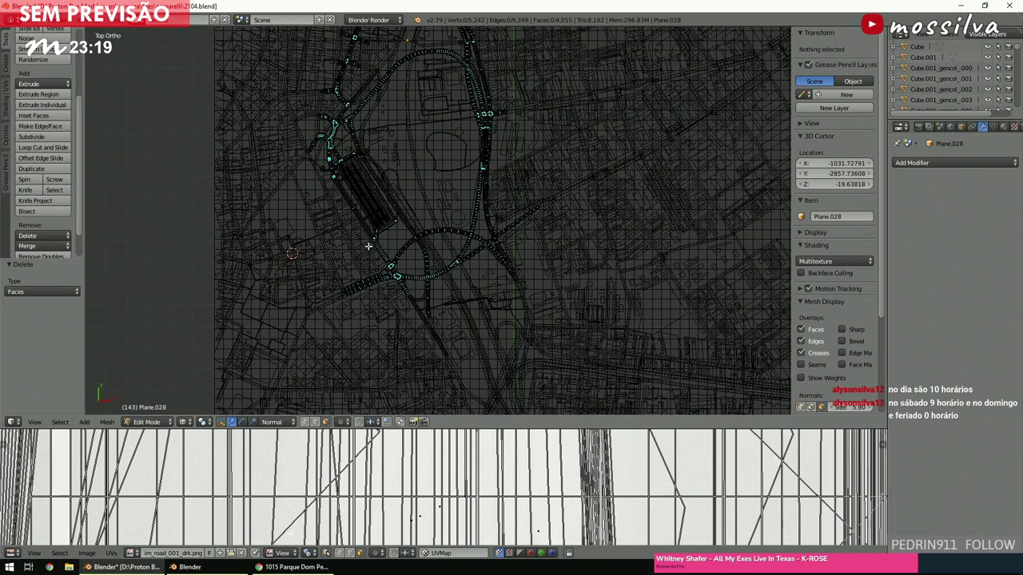
scroll(367, 250, down, 2)
scroll(370, 244, up, 5)
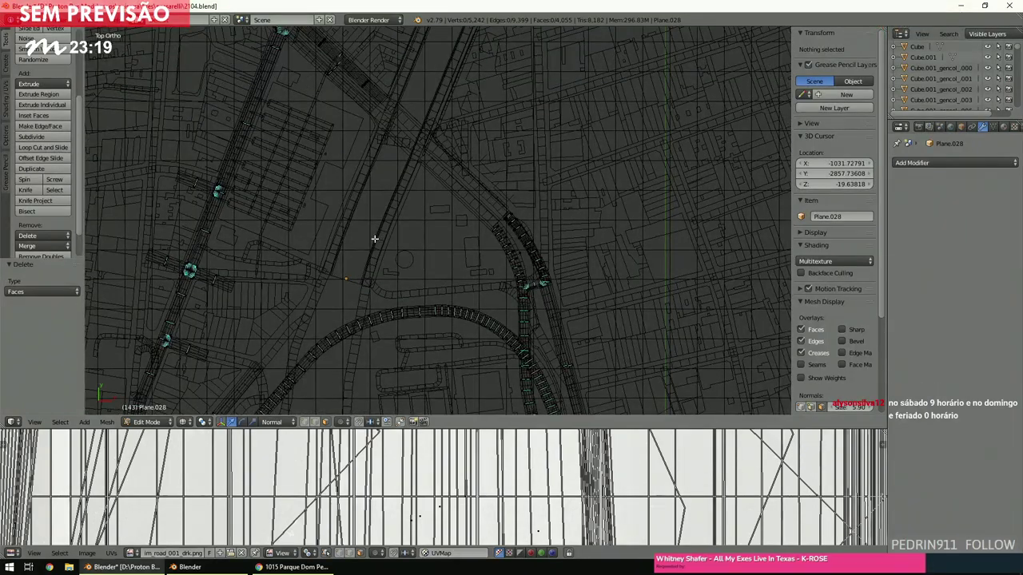
scroll(374, 238, down, 2)
scroll(374, 239, up, 4)
scroll(373, 239, down, 2)
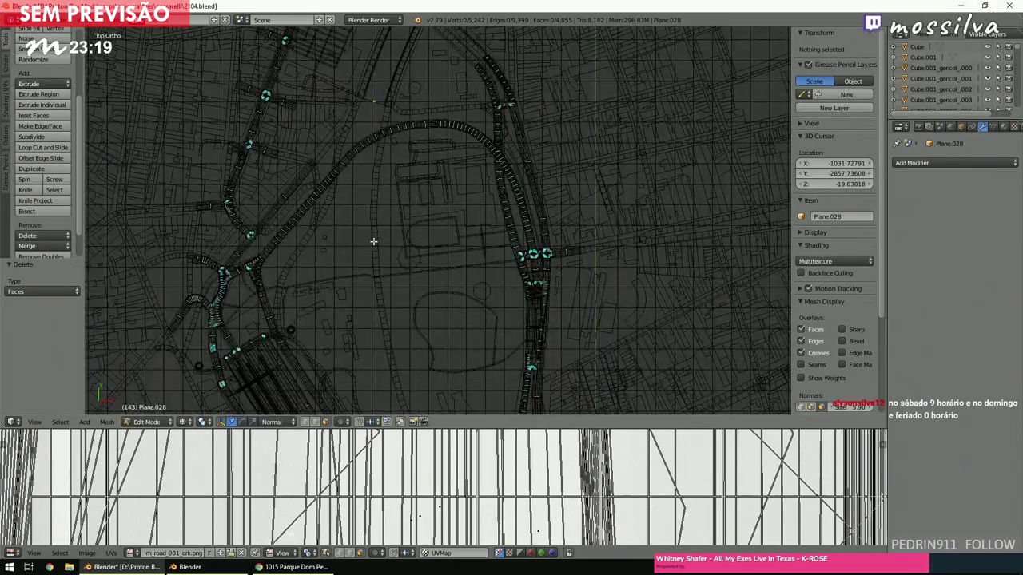
shift+scroll(373, 241, down, 4)
scroll(373, 241, up, 4)
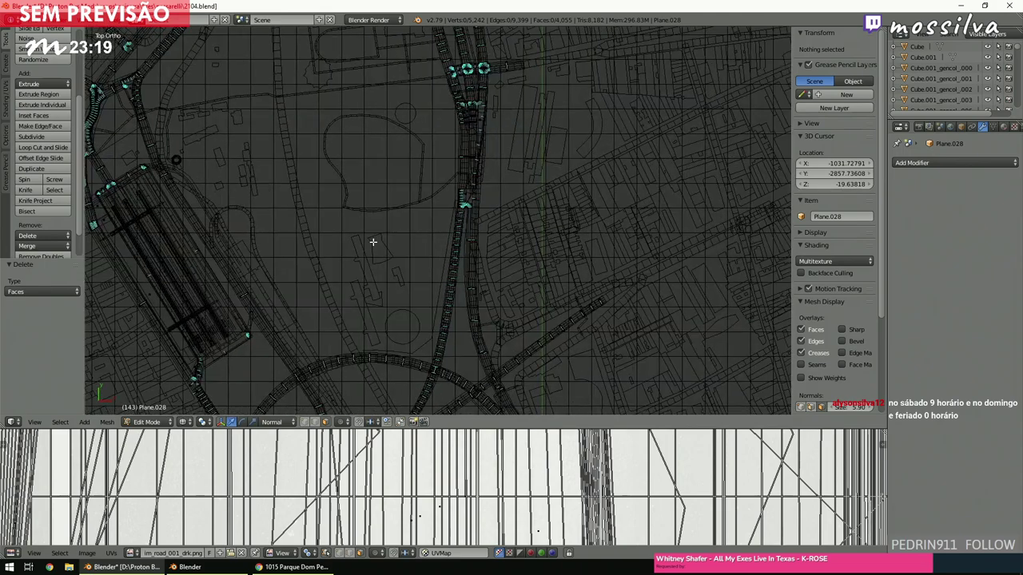
scroll(373, 241, down, 2)
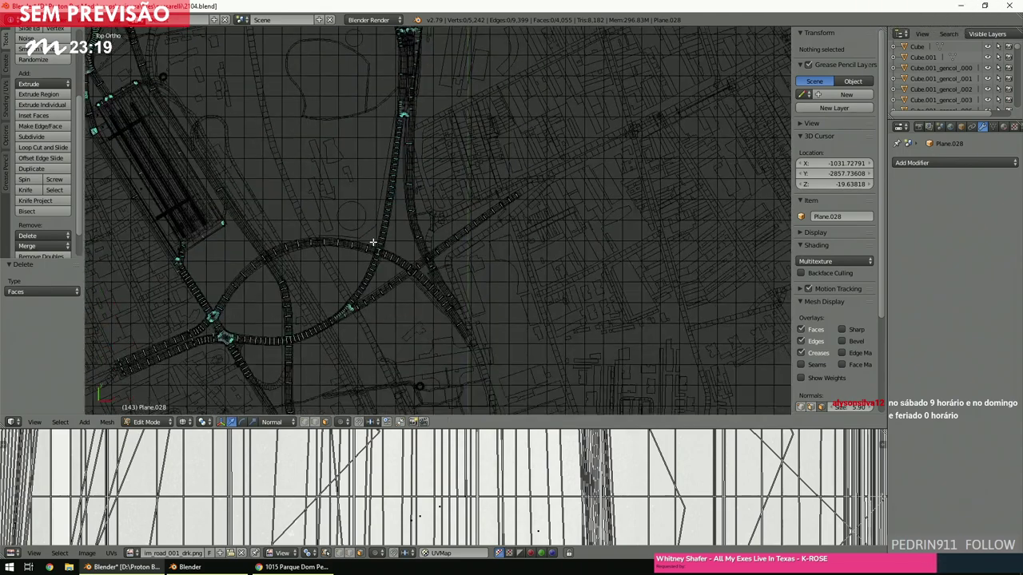
ctrl+scroll(373, 241, left, 4)
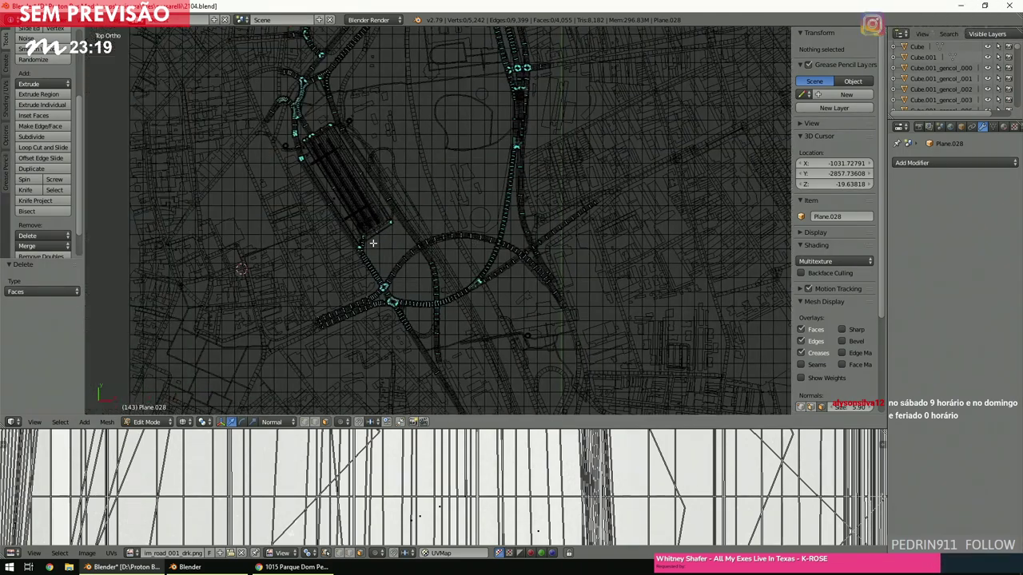
shift+scroll(373, 241, up, 3)
shift+scroll(373, 242, up, 3)
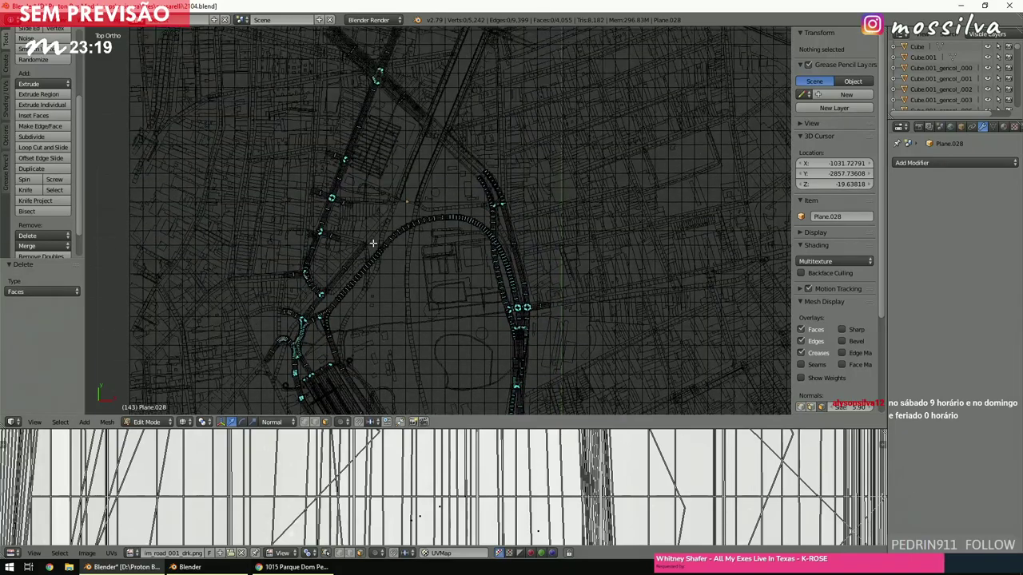
ctrl+scroll(373, 242, left, 2)
scroll(373, 242, up, 3)
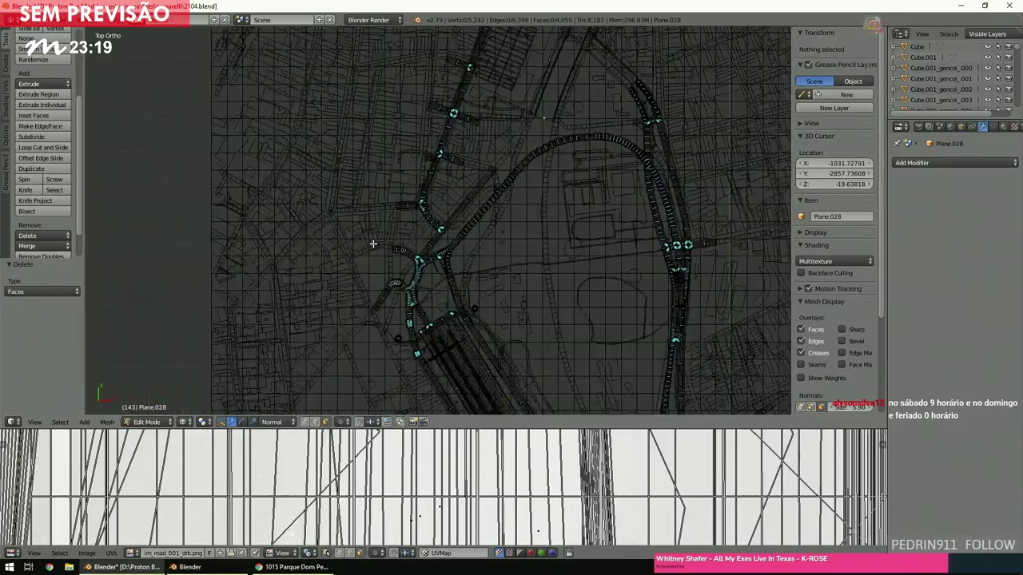
Save the blend file.
ctrl+scroll(373, 243, right, 3)
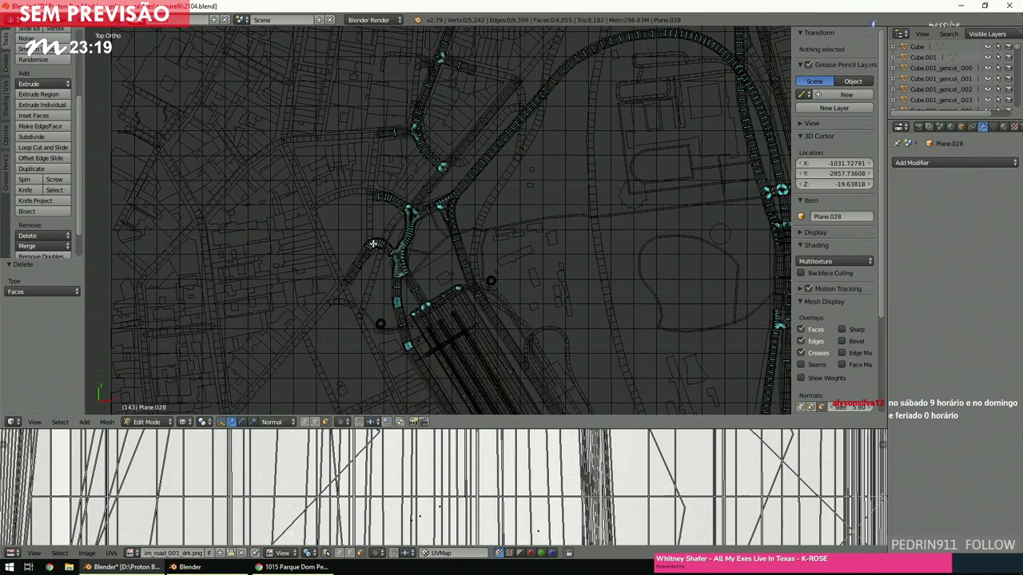
shift+scroll(373, 243, up, 2)
shift+scroll(374, 243, up, 5)
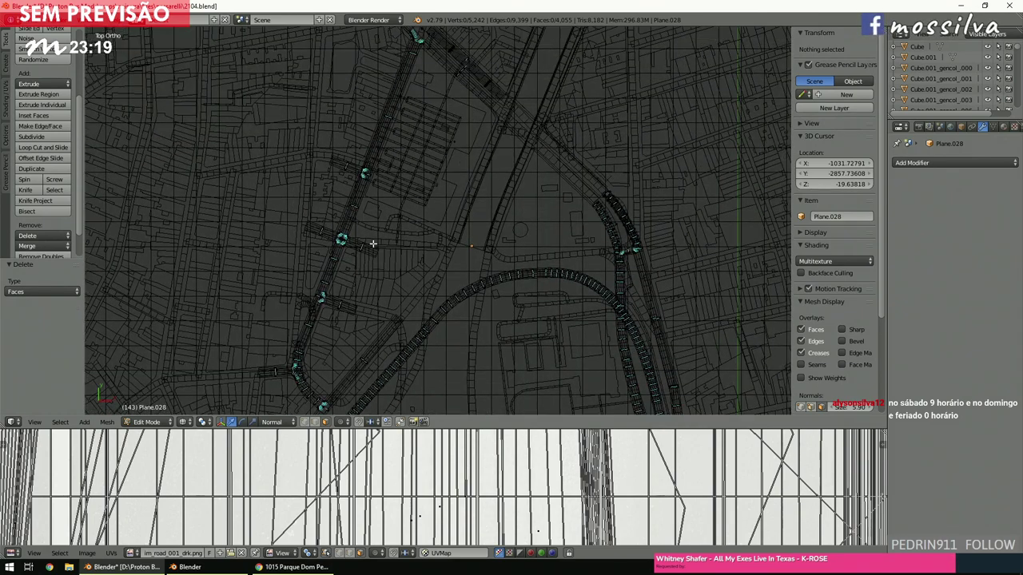
shift+scroll(373, 243, up, 5)
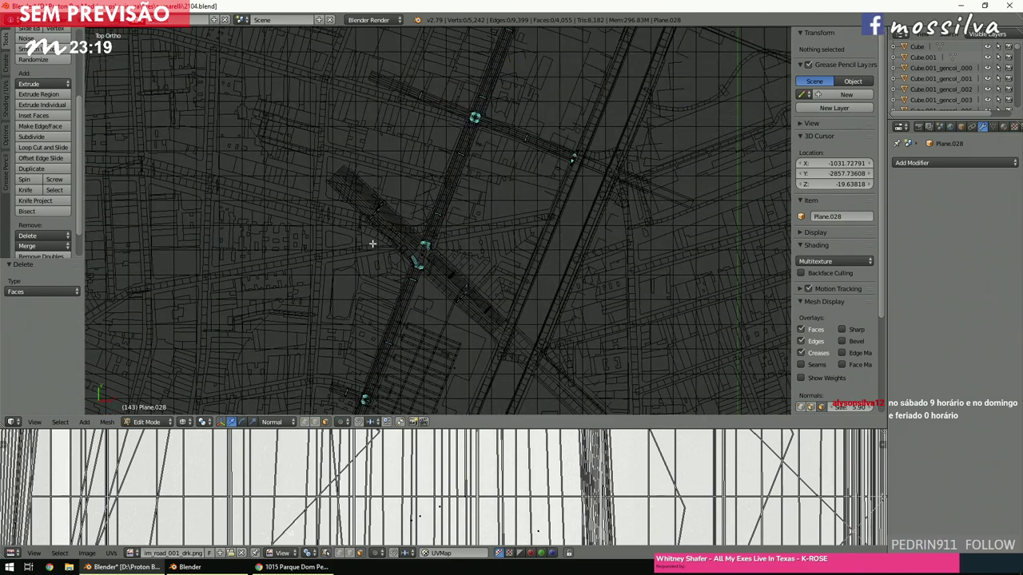
key(ctrl+q)
key(Escape)
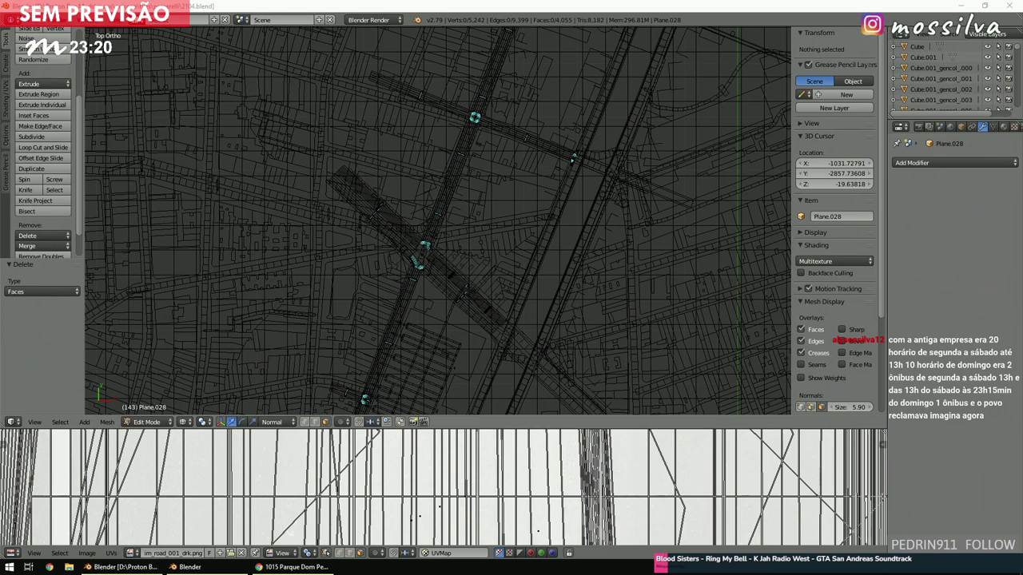
Place the 3D cursor on the map and pan along the road to the strip's end.
click(449, 290)
shift+scroll(443, 298, down, 8)
ctrl+scroll(445, 300, right, 5)
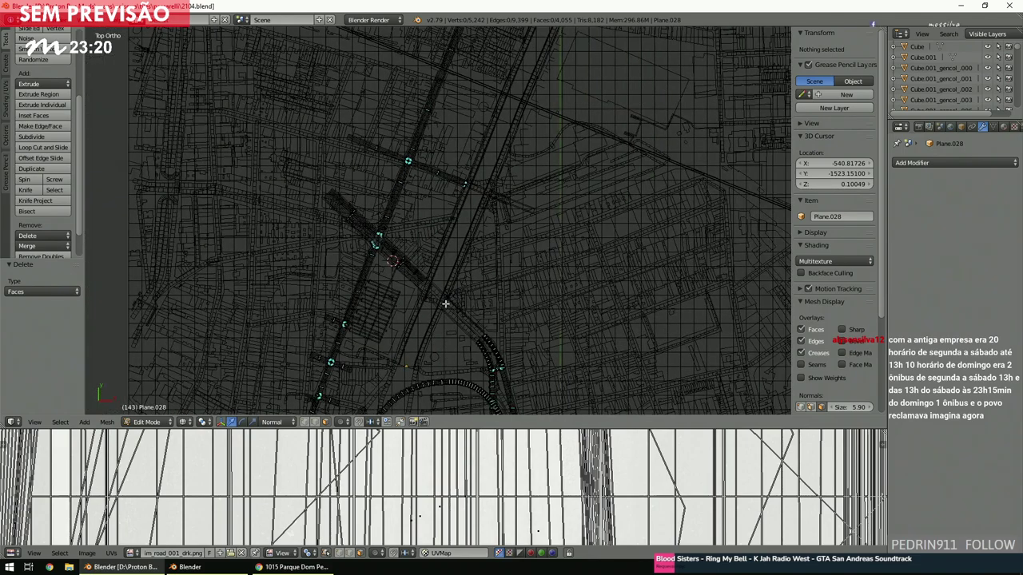
shift+scroll(447, 306, down, 3)
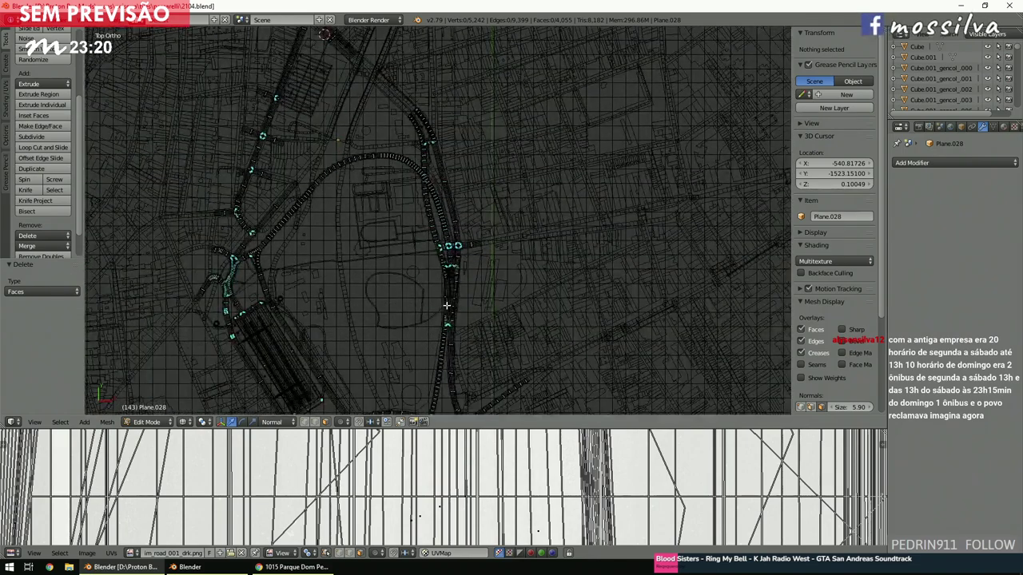
ctrl+scroll(447, 306, left, 4)
ctrl+scroll(447, 306, right, 3)
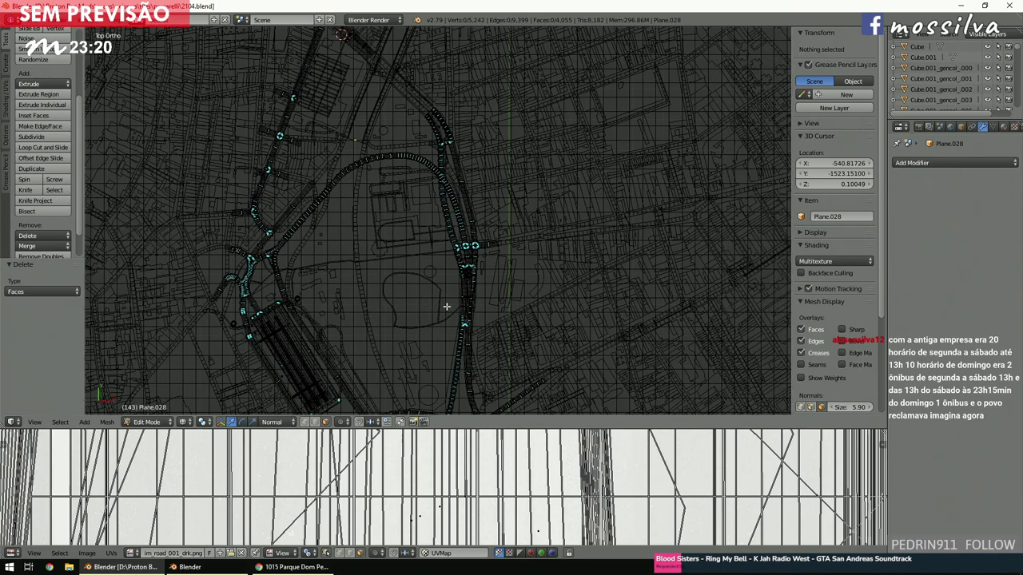
shift+scroll(447, 306, down, 9)
ctrl+scroll(446, 306, right, 3)
shift+scroll(446, 306, up, 9)
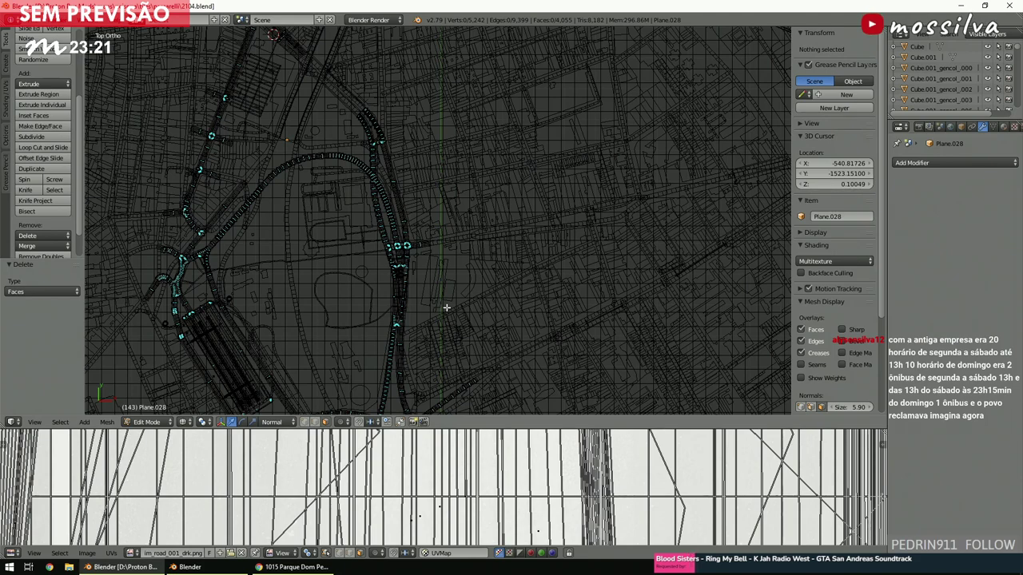
ctrl+scroll(447, 307, left, 4)
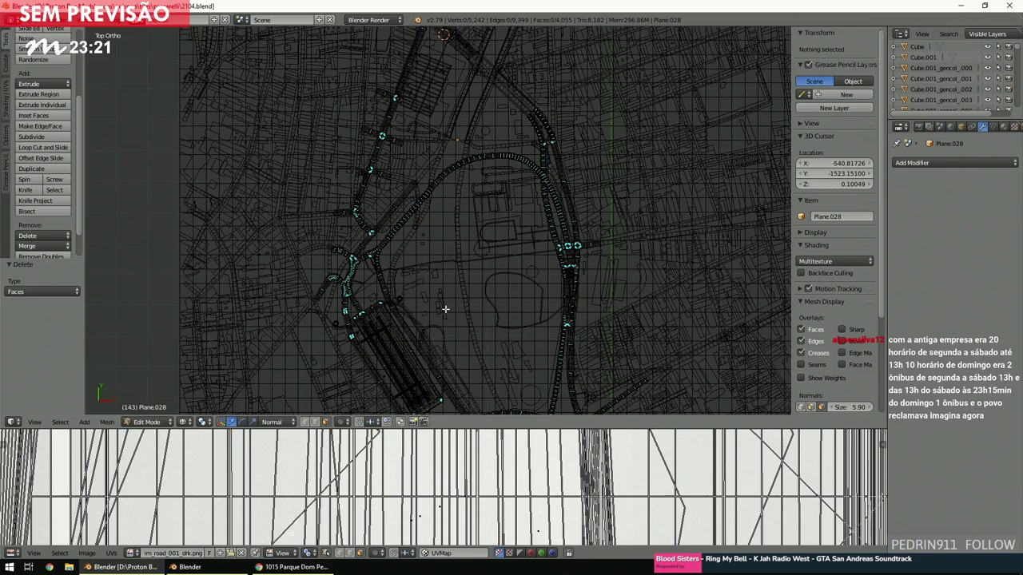
ctrl+scroll(445, 310, left, 1)
shift+scroll(442, 313, up, 3)
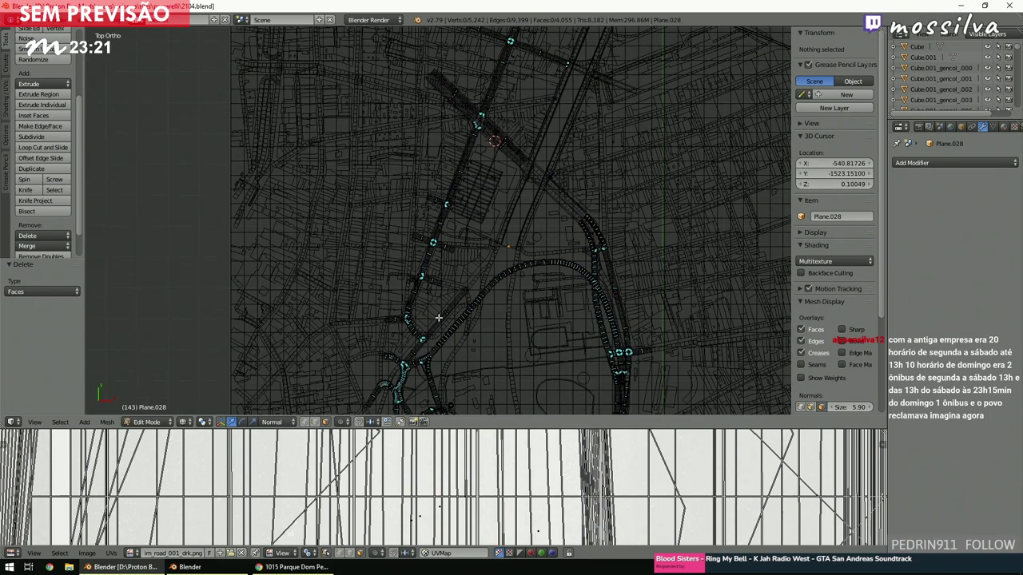
ctrl+scroll(437, 317, right, 1)
shift+scroll(438, 318, up, 3)
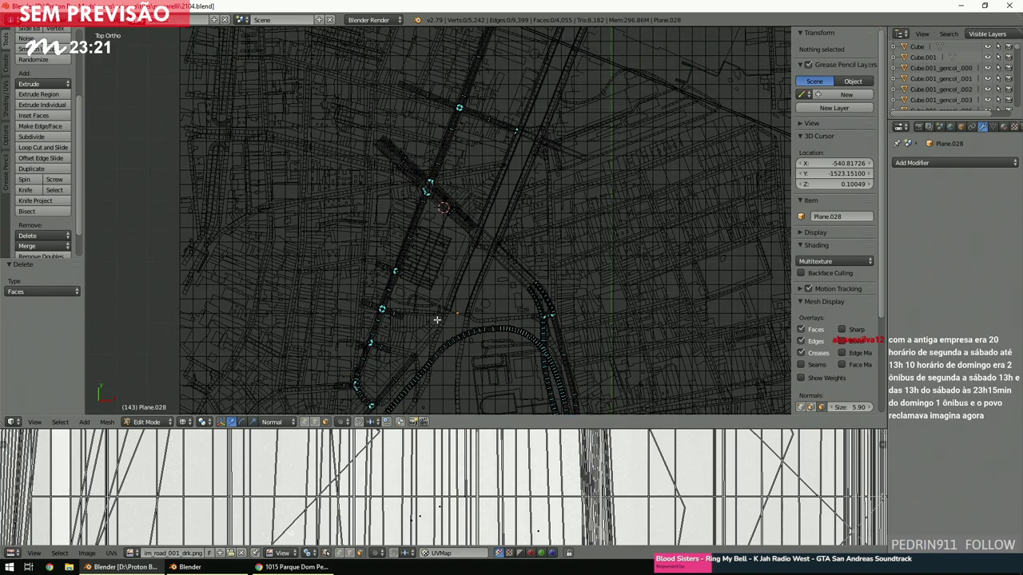
ctrl+scroll(437, 319, right, 2)
shift+scroll(436, 320, up, 4)
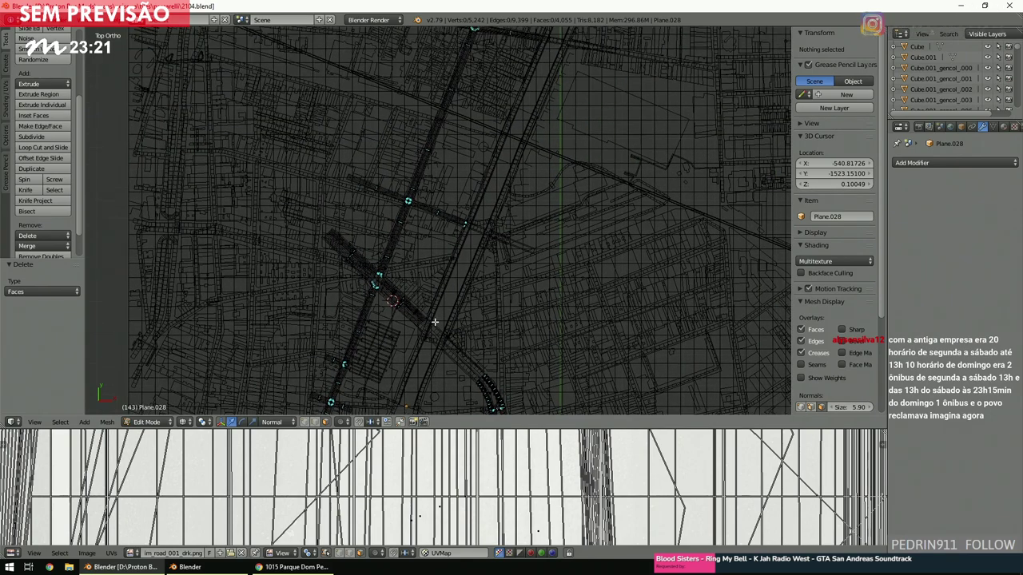
shift+scroll(433, 322, up, 2)
ctrl+scroll(434, 322, right, 4)
shift+scroll(433, 324, up, 3)
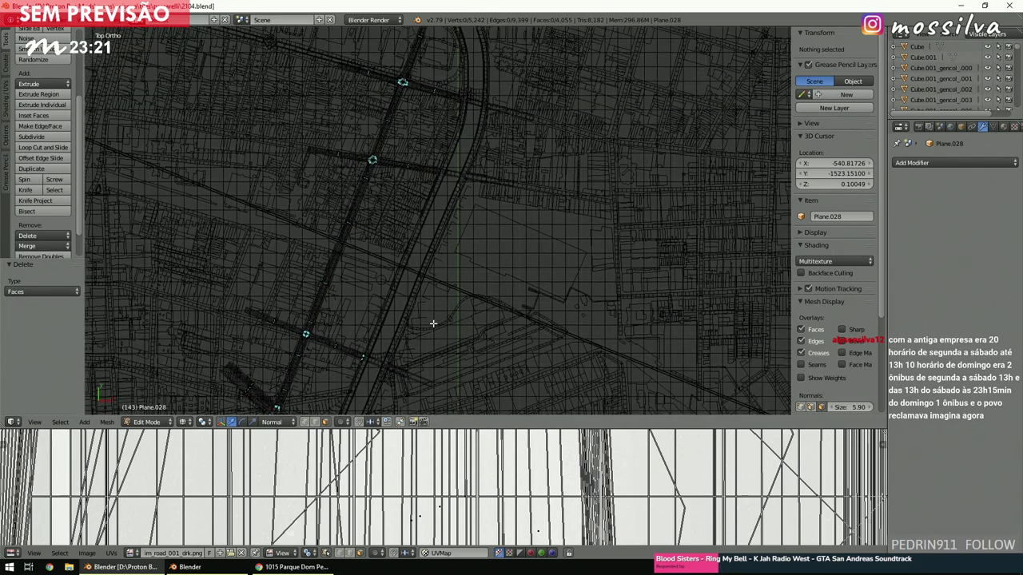
shift+scroll(433, 324, up, 4)
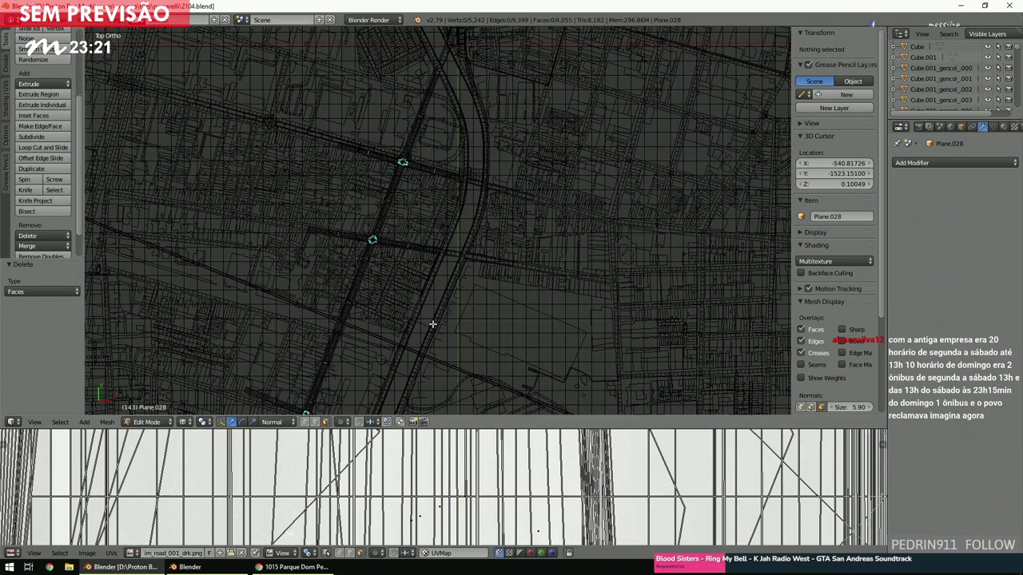
shift+scroll(432, 324, up, 5)
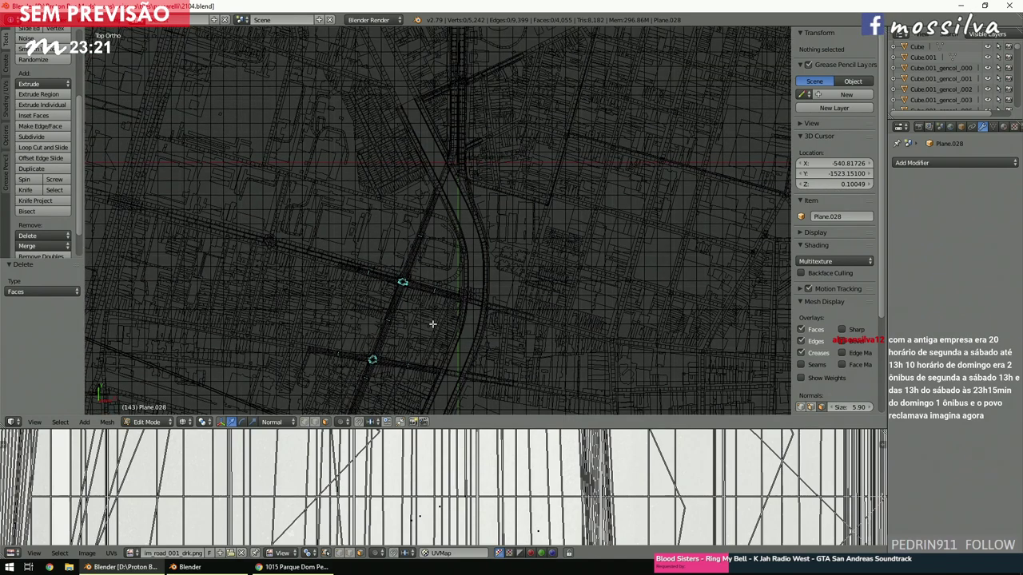
shift+scroll(433, 324, up, 1)
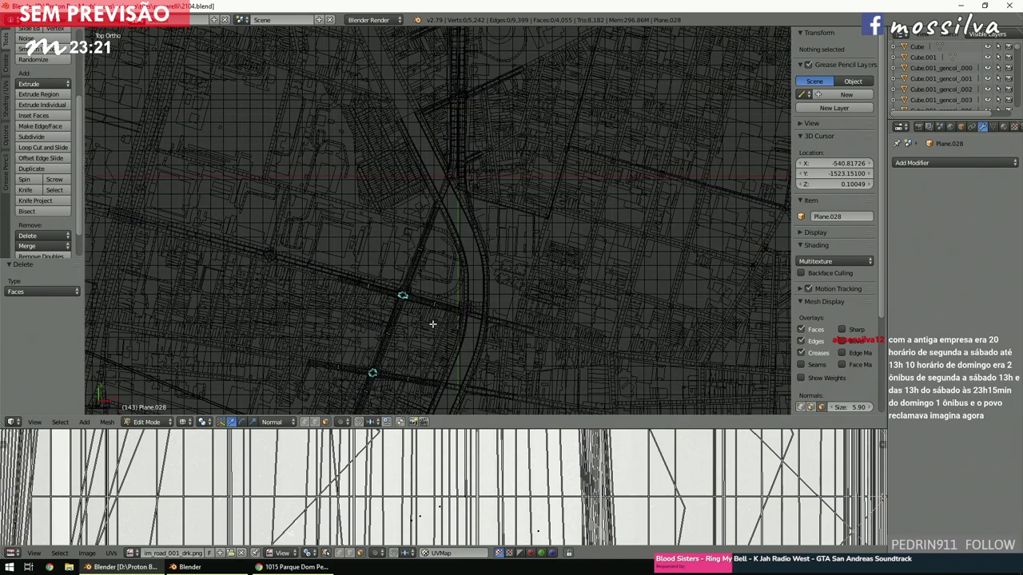
scroll(432, 324, up, 3)
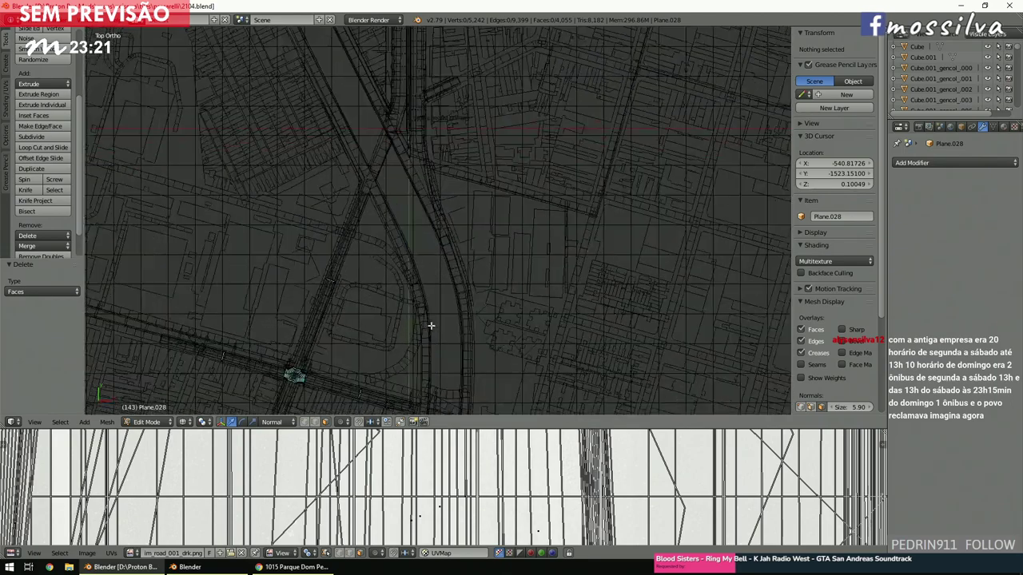
ctrl+scroll(431, 330, left, 5)
shift+scroll(431, 330, down, 3)
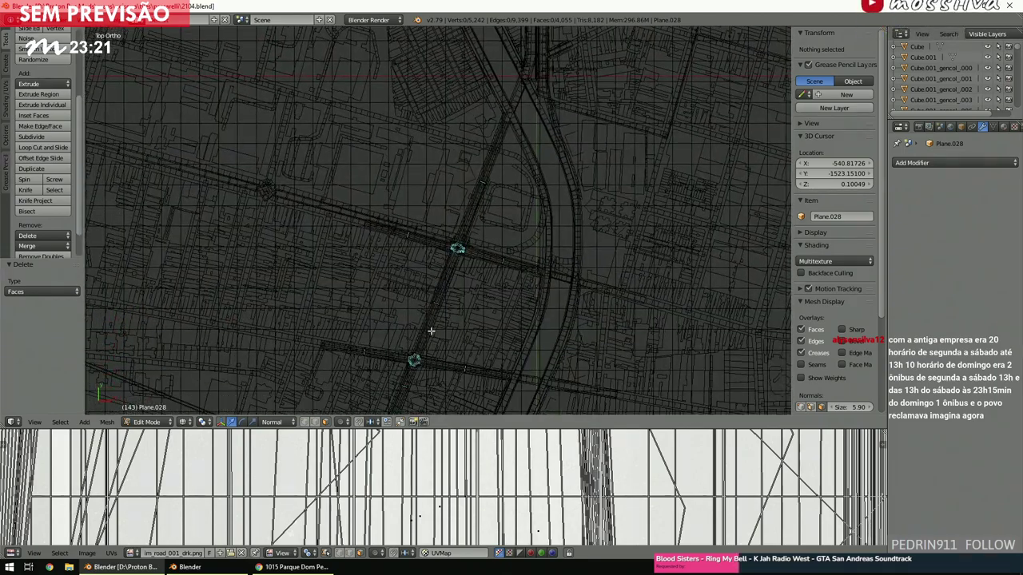
scroll(430, 330, down, 5)
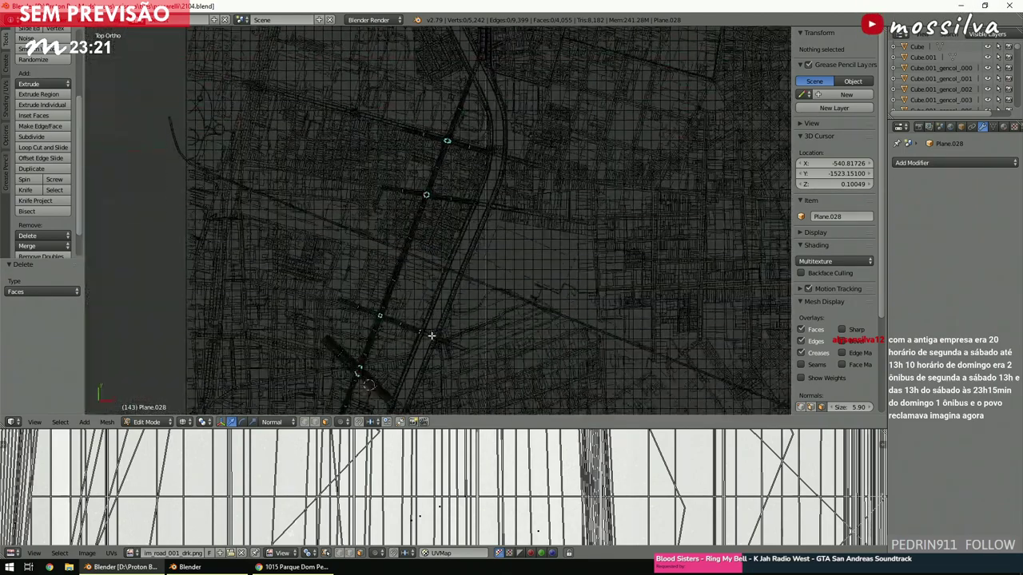
shift+scroll(431, 336, down, 3)
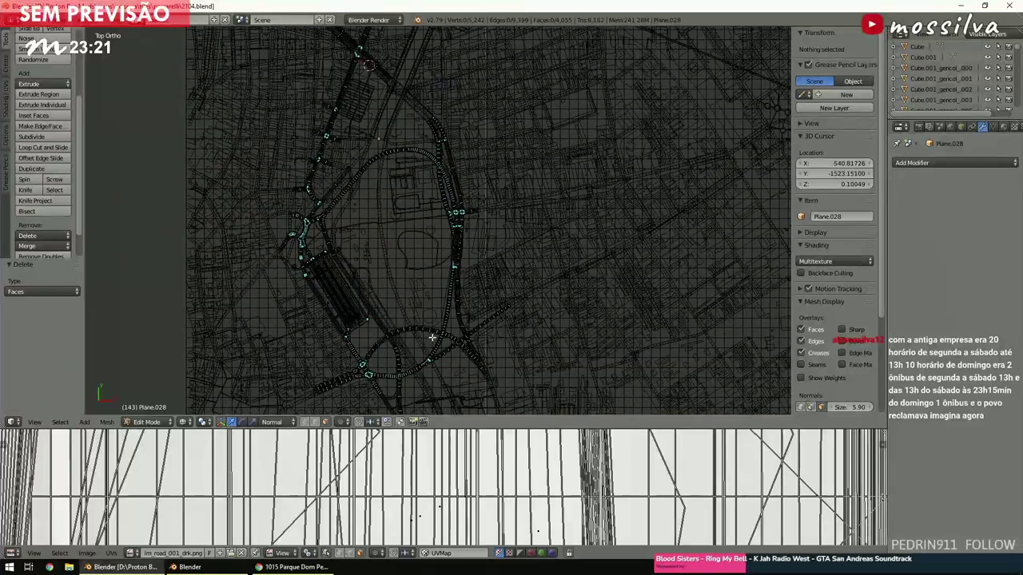
shift+scroll(432, 337, down, 3)
ctrl+scroll(431, 337, left, 1)
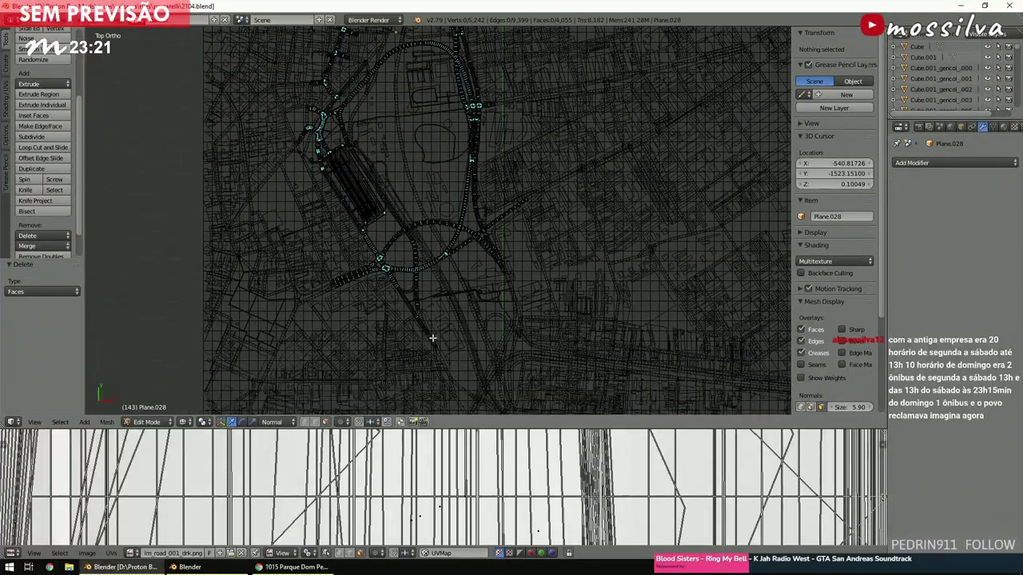
shift+scroll(431, 337, down, 1)
Save the blend file, check the map in solid shading, then go back to wireframe.
key(ctrl+s)
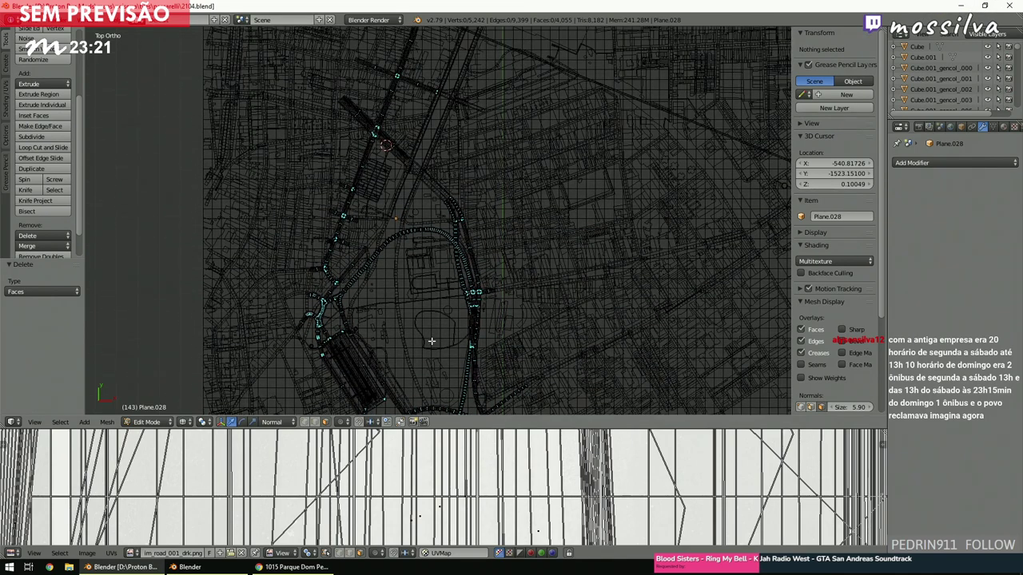
key(z)
scroll(432, 341, up, 8)
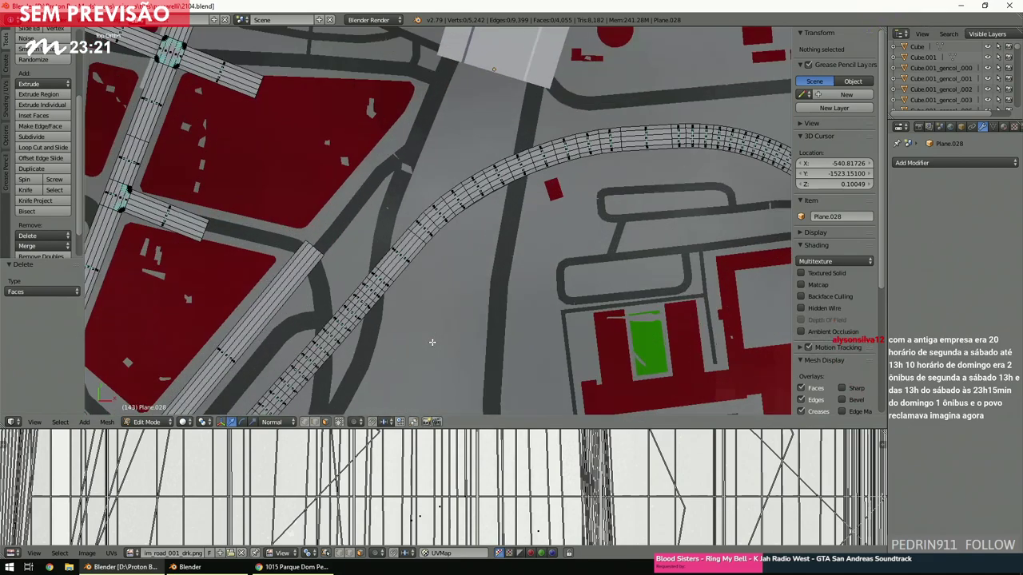
scroll(432, 342, down, 5)
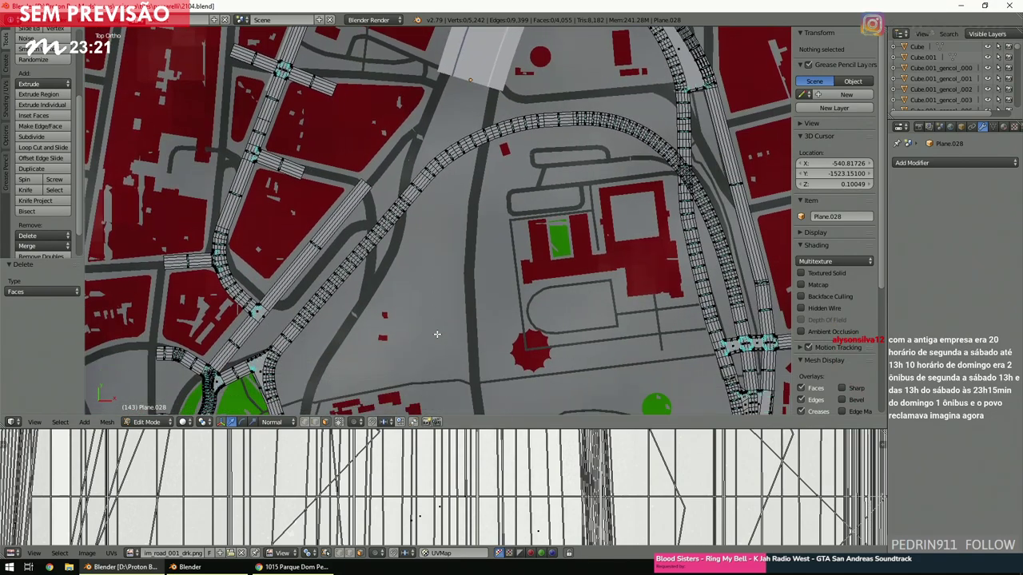
key(z)
scroll(436, 333, down, 1)
shift+scroll(436, 335, down, 6)
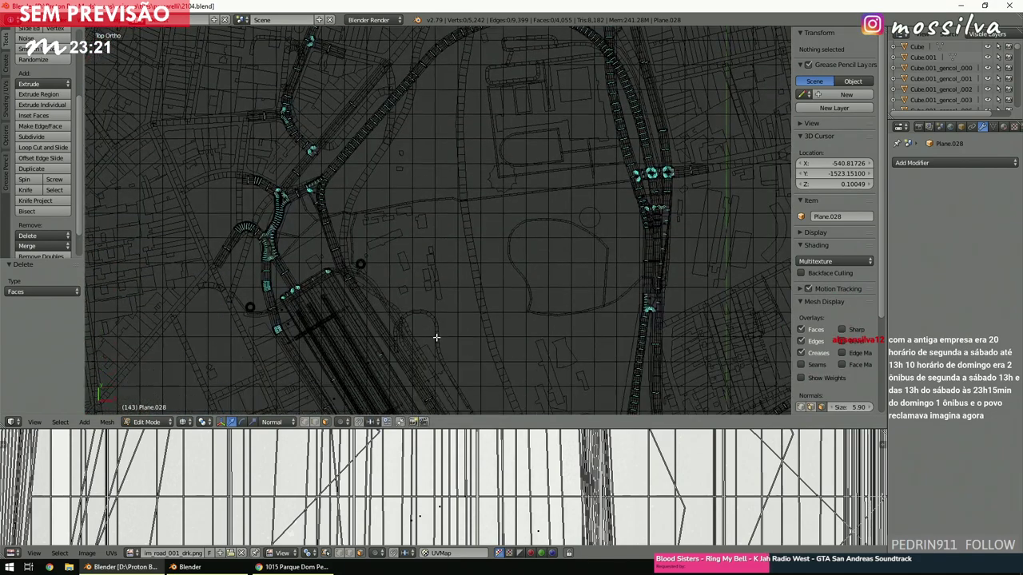
shift+scroll(436, 338, down, 1)
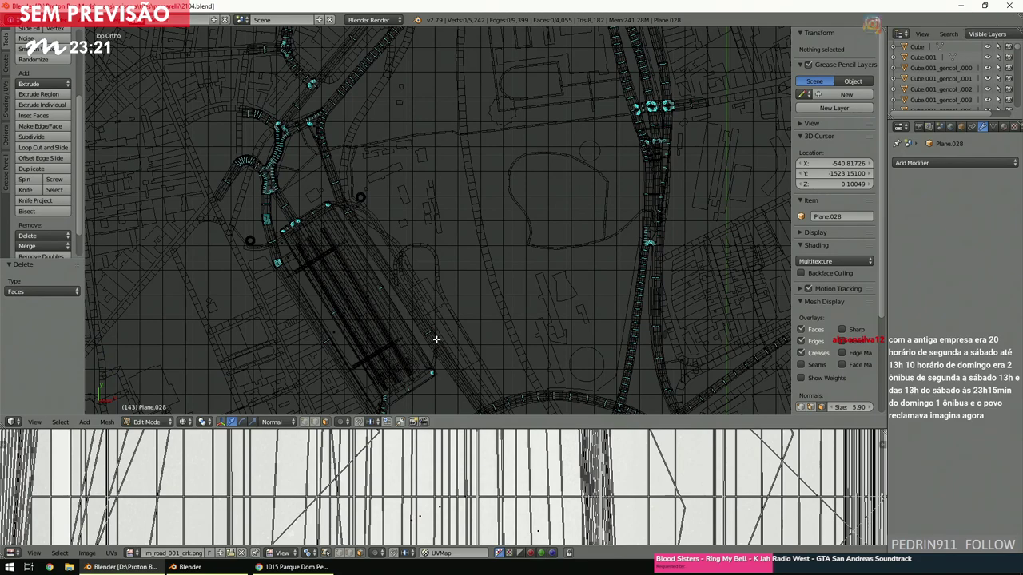
ctrl+scroll(436, 340, down, 4)
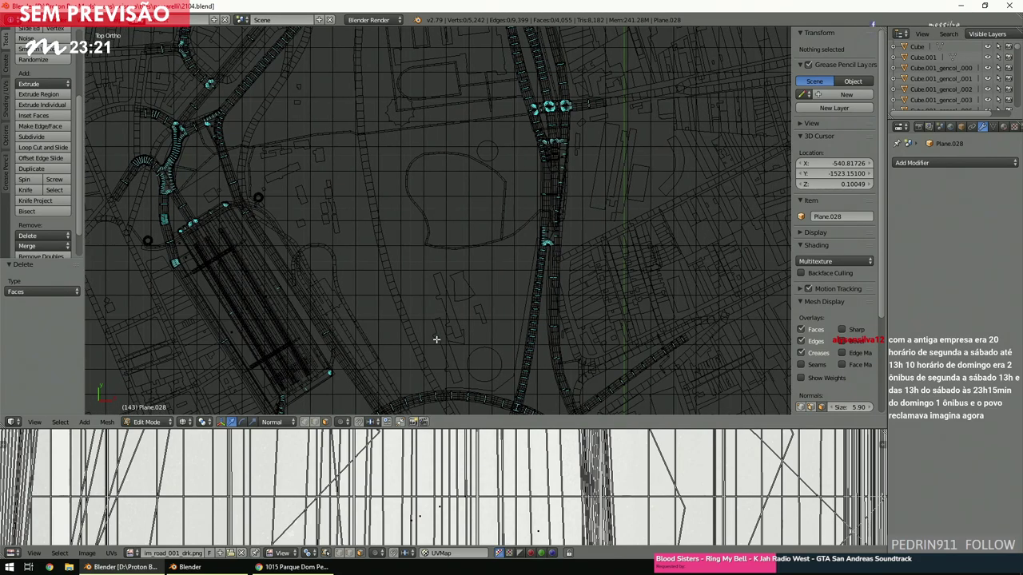
shift+scroll(436, 339, down, 8)
ctrl+scroll(436, 339, down, 4)
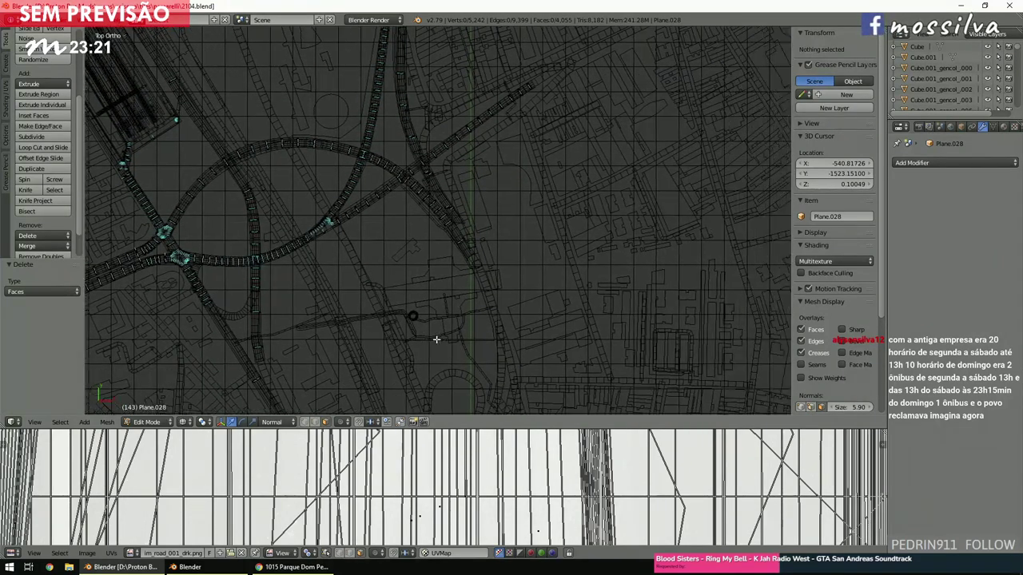
ctrl+scroll(437, 339, up, 2)
shift+scroll(437, 340, down, 4)
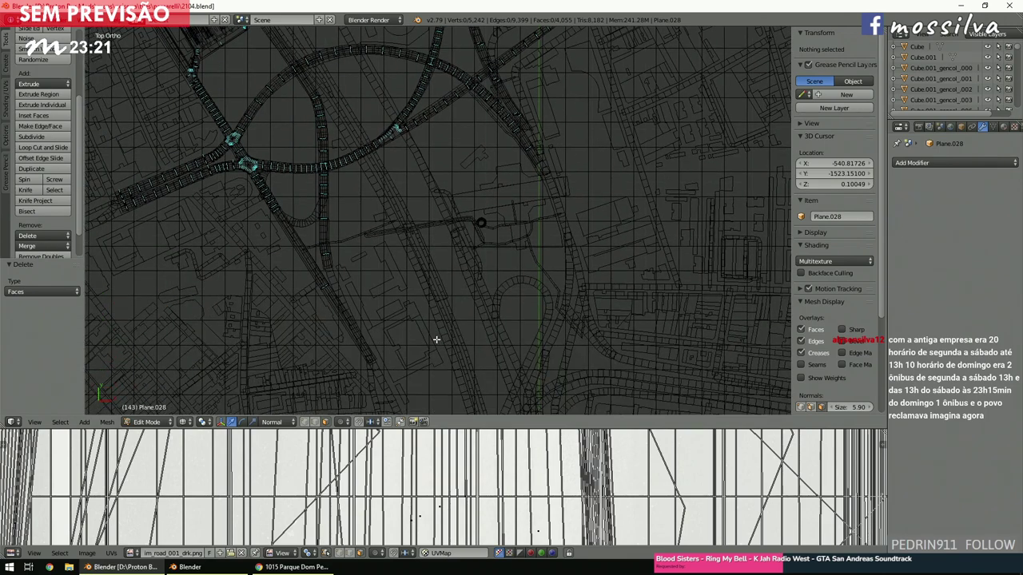
ctrl+scroll(436, 339, up, 4)
shift+scroll(436, 339, down, 4)
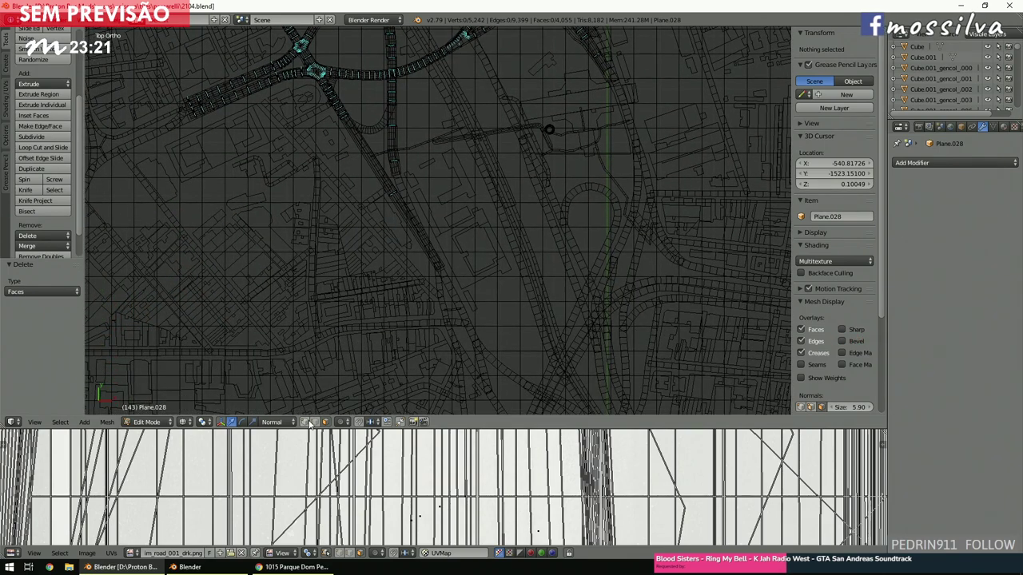
scroll(456, 277, up, 5)
ctrl+scroll(457, 278, up, 2)
shift+scroll(457, 278, up, 2)
scroll(458, 278, up, 2)
Circle-select the strip's end vertices, extrude them into a new section down the road, then deselect all.
key(c)
drag(506, 237, 592, 210)
key(Escape)
scroll(530, 237, down, 1)
ctrl+scroll(530, 237, down, 3)
shift+scroll(529, 239, down, 2)
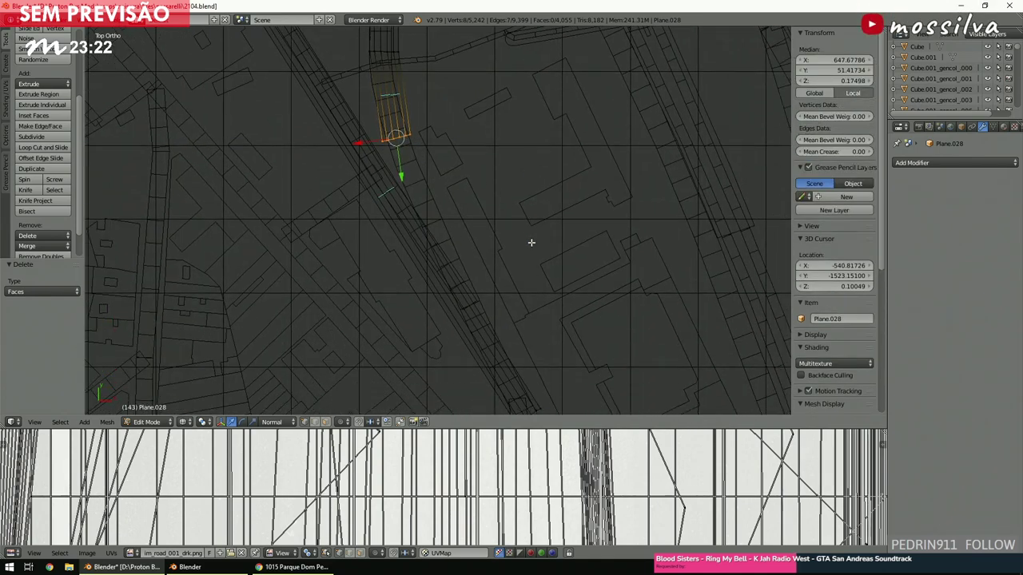
key(e)
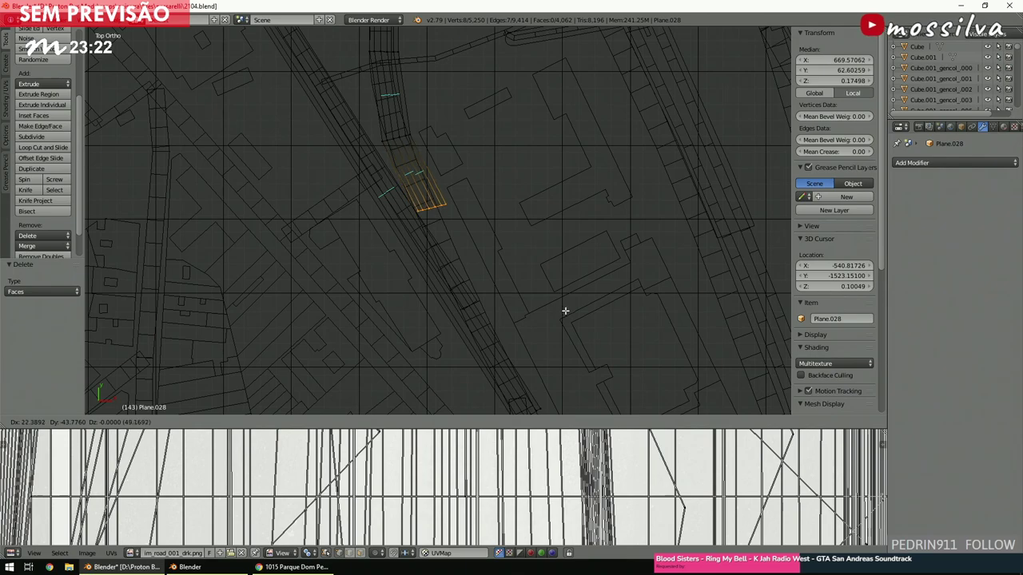
click(565, 311)
key(a)
scroll(536, 279, down, 4)
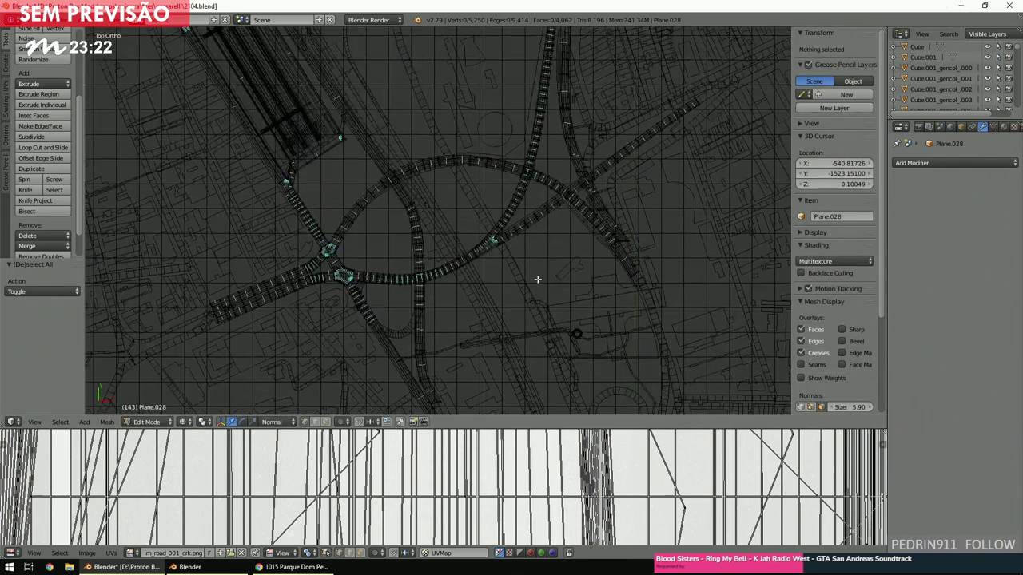
Save over the blend file, set the 3D cursor near X -577.34, Y -1798.59, and save again.
shift+scroll(538, 279, up, 8)
shift+scroll(537, 279, up, 6)
scroll(537, 279, up, 2)
key(F6)
key(Escape)
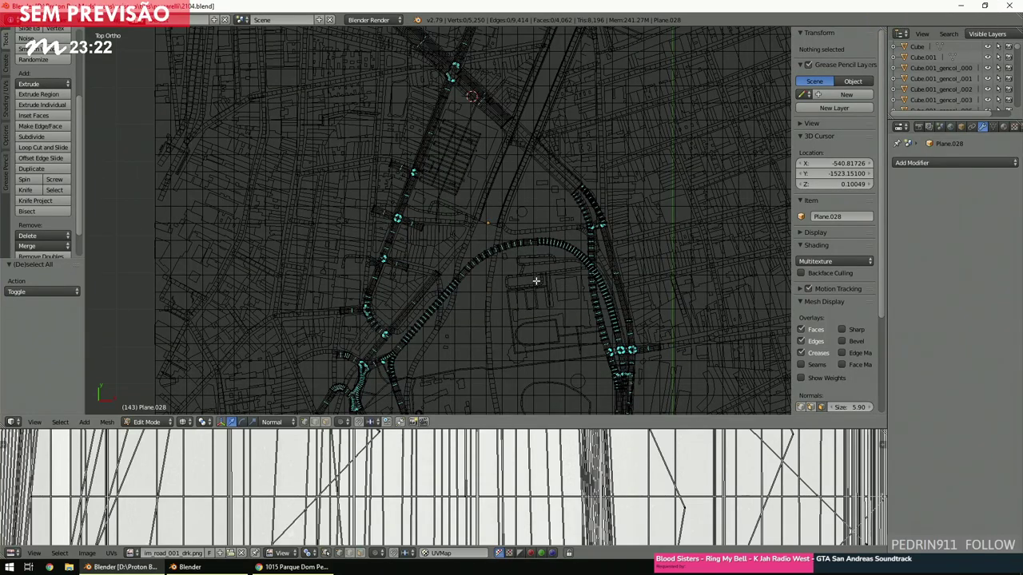
shift+scroll(536, 280, up, 6)
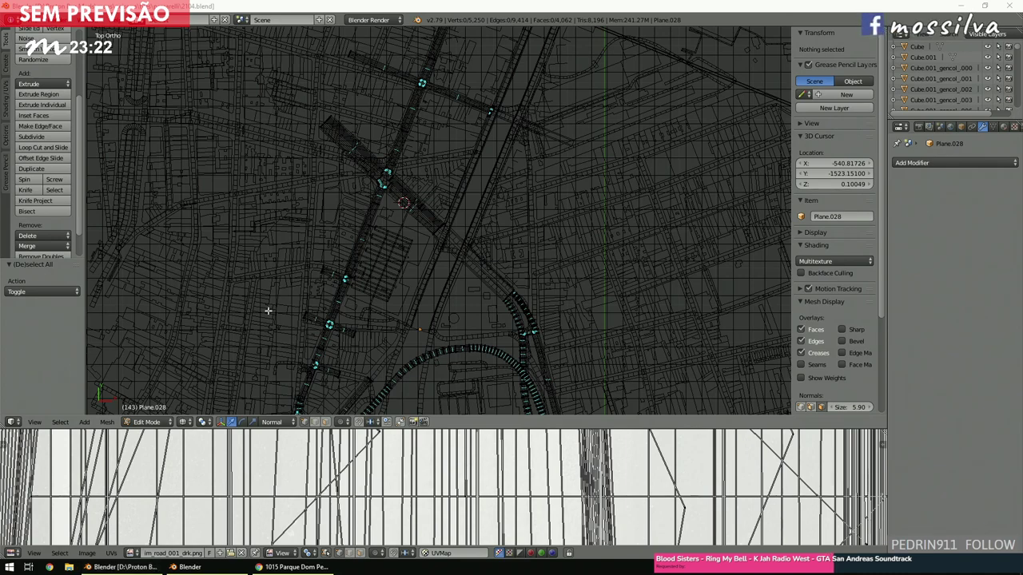
click(391, 303)
scroll(391, 303, down, 3)
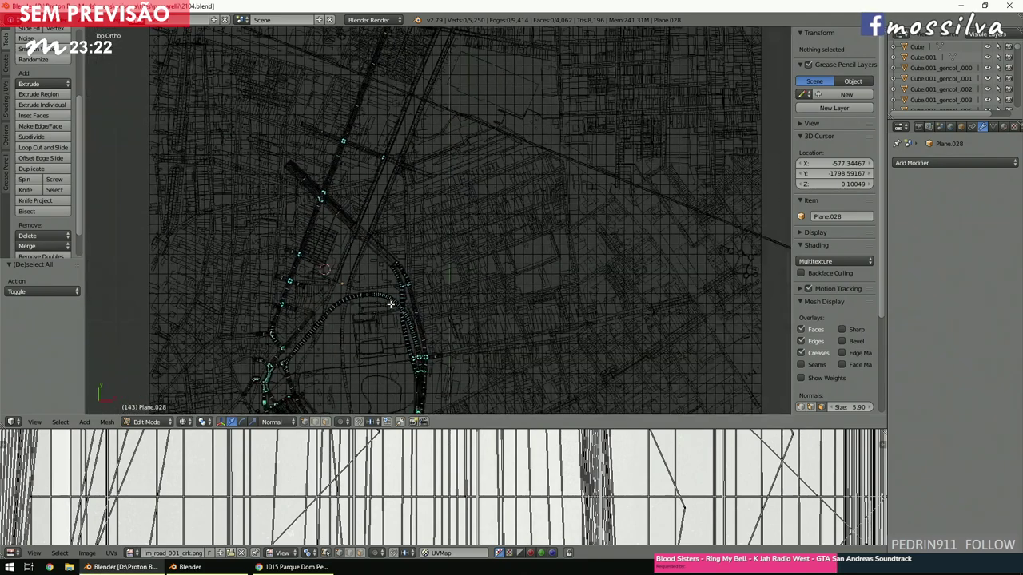
key(space)
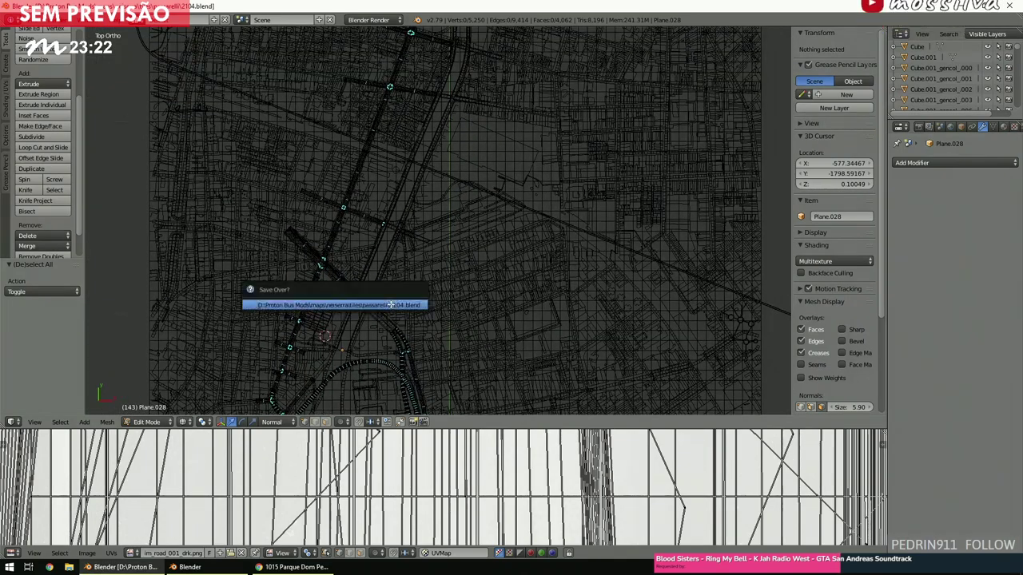
Confirm the overwrite, switch to Object Mode, and frame the view on the road mesh.
key(Return)
click(146, 422)
click(148, 412)
key(space)
key(Return)
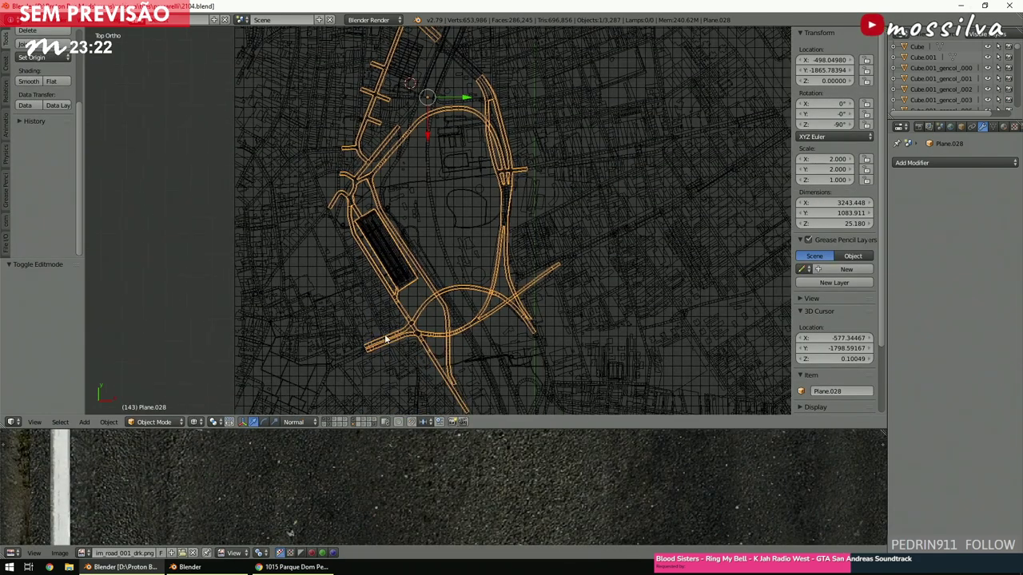
Deselect everything and view the map in solid shading from a tilted angle.
key(a)
scroll(384, 340, up, 3)
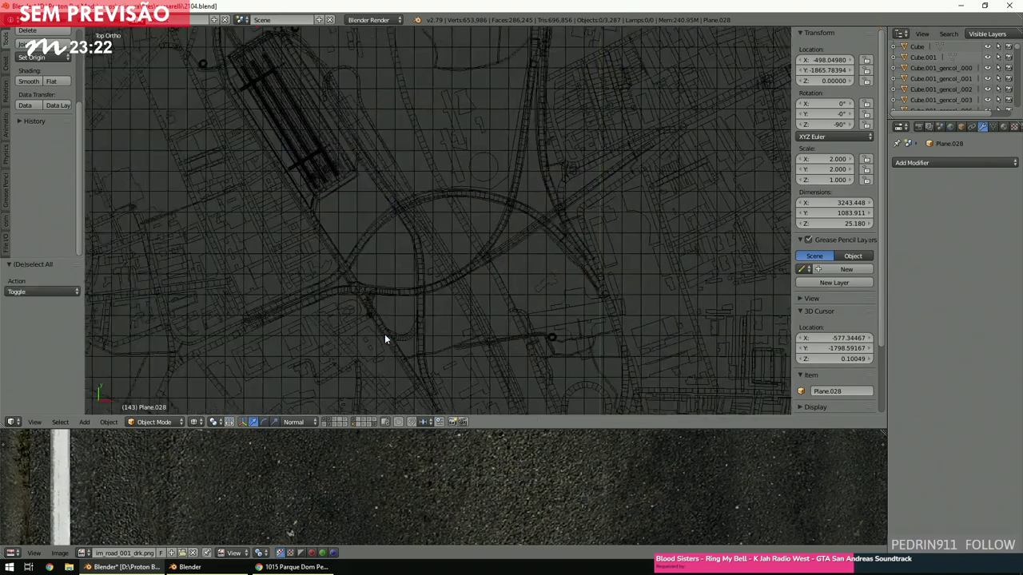
key(z)
mouse_move(384, 334)
middle_down()
mouse_move(400, 309)
mouse_move(394, 290)
mouse_move(389, 304)
middle_up()
middle_drag(491, 283, 176, 423)
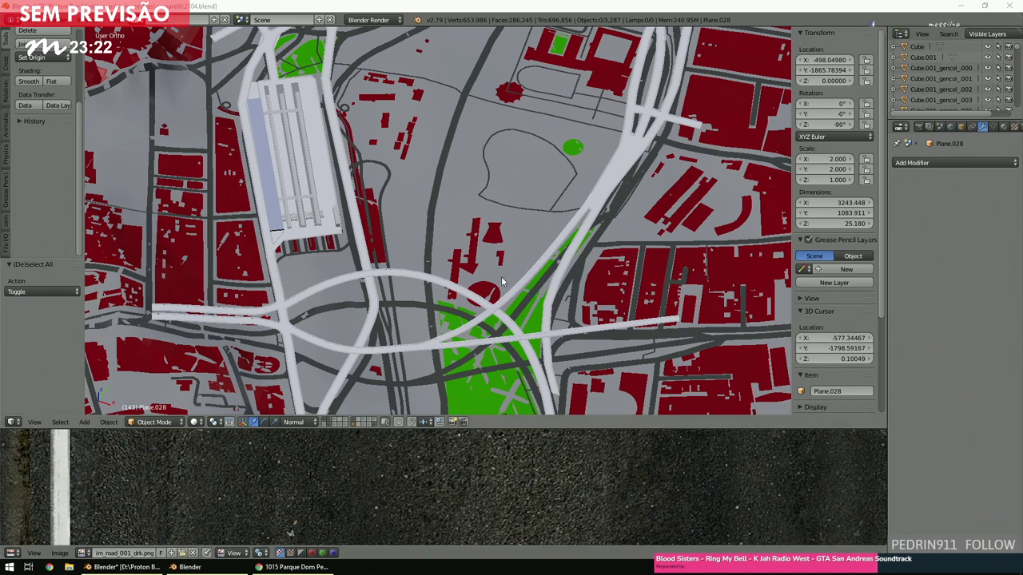
Select the bus station Plane.031, frame it, and orbit to a low perspective angle.
key(KP_Divide)
key(KP_Divide)
scroll(502, 275, down, 3)
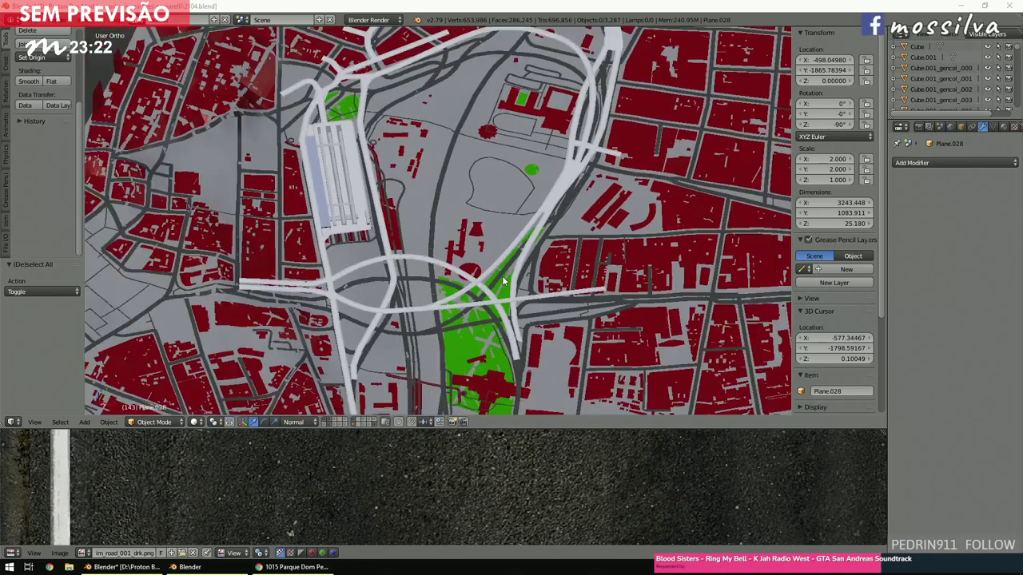
right_click(351, 221)
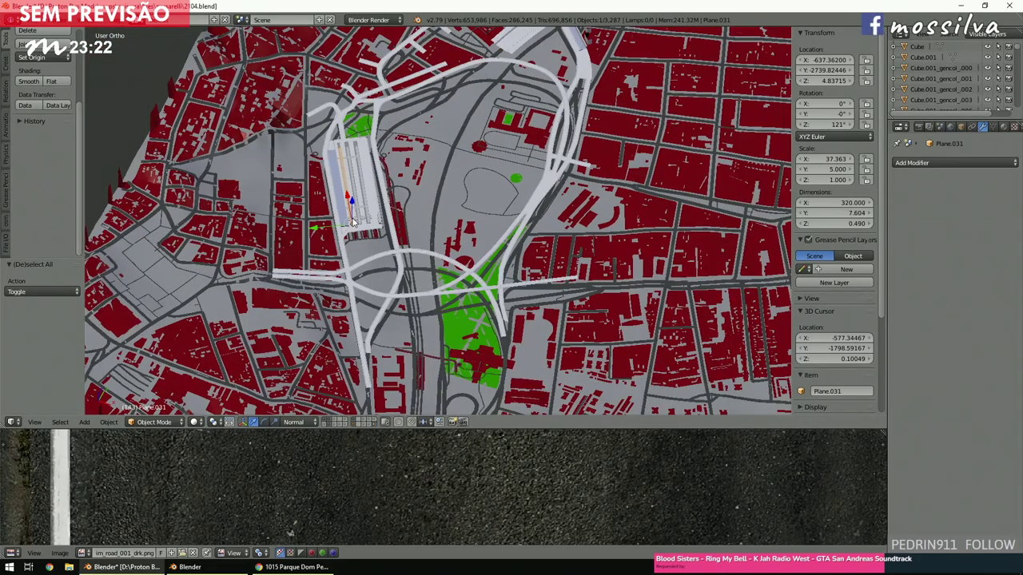
key(KP_Decimal)
key(KP_2)
key(KP_2)
key(KP_2)
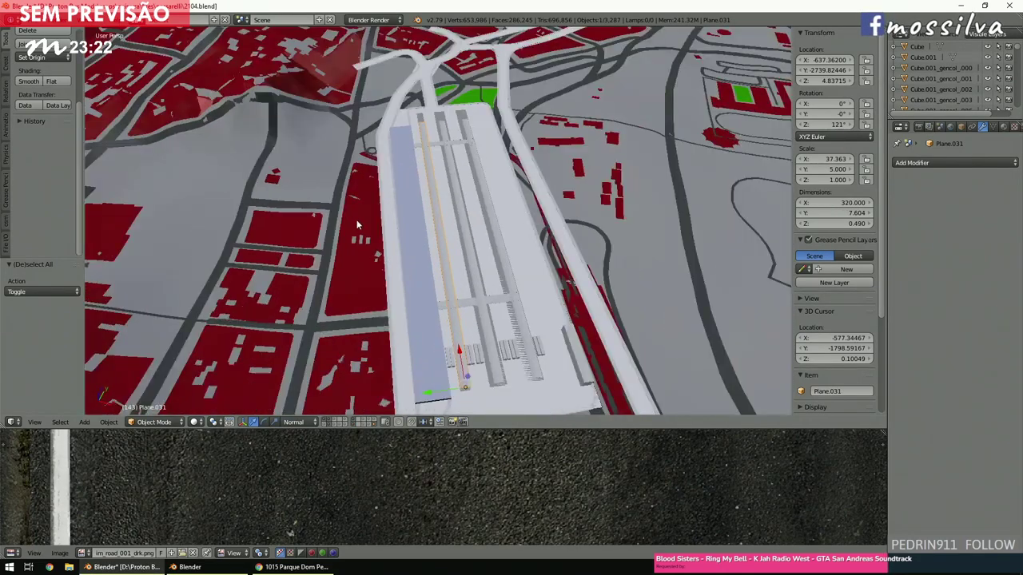
scroll(360, 231, up, 2)
key(KP_2)
key(KP_2)
scroll(360, 227, up, 2)
scroll(390, 218, up, 2)
middle_drag(389, 218, 463, 221)
scroll(471, 232, up, 3)
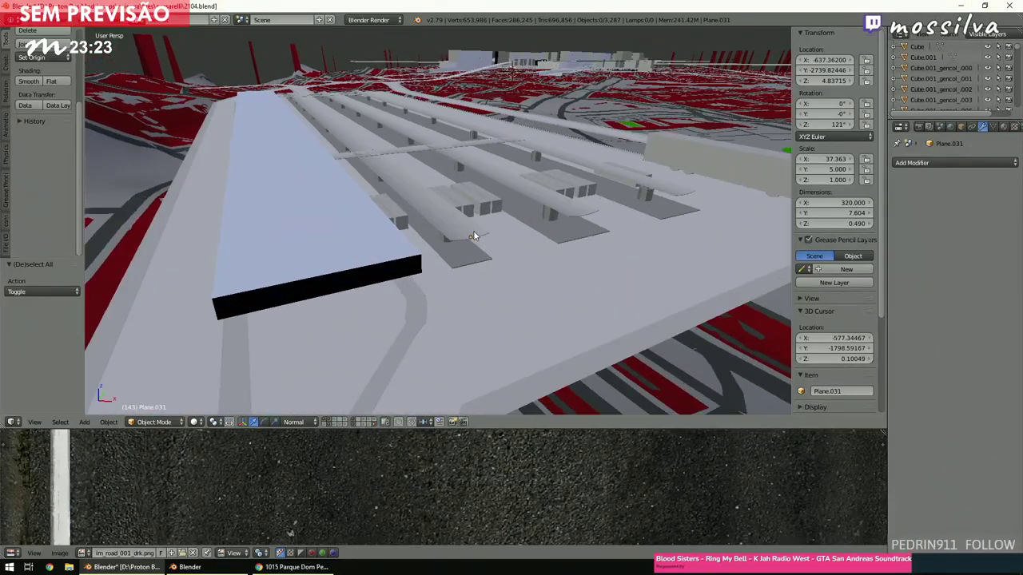
scroll(470, 232, up, 5)
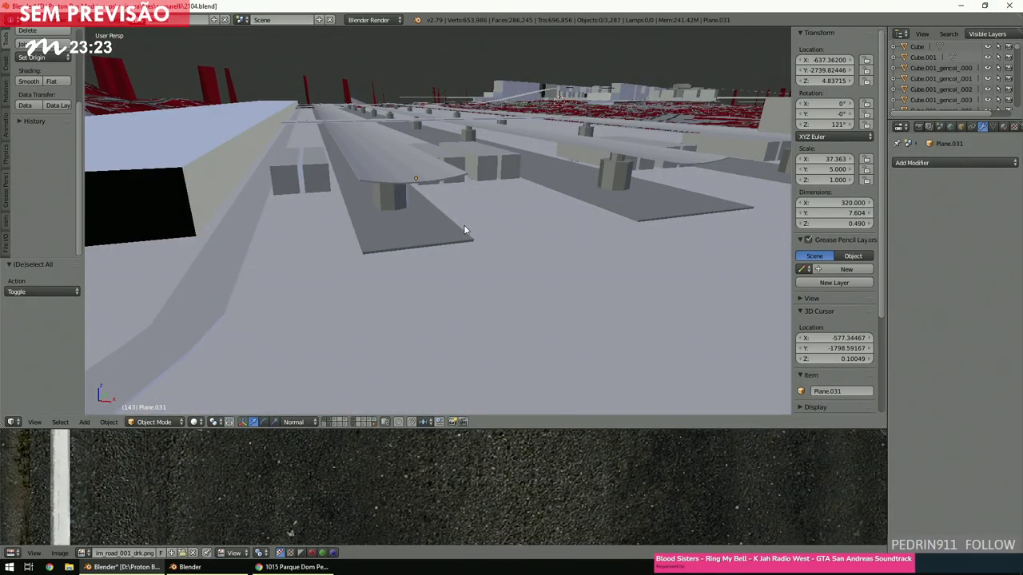
Show the station with textures, then return to a top-down view.
key(alt+z)
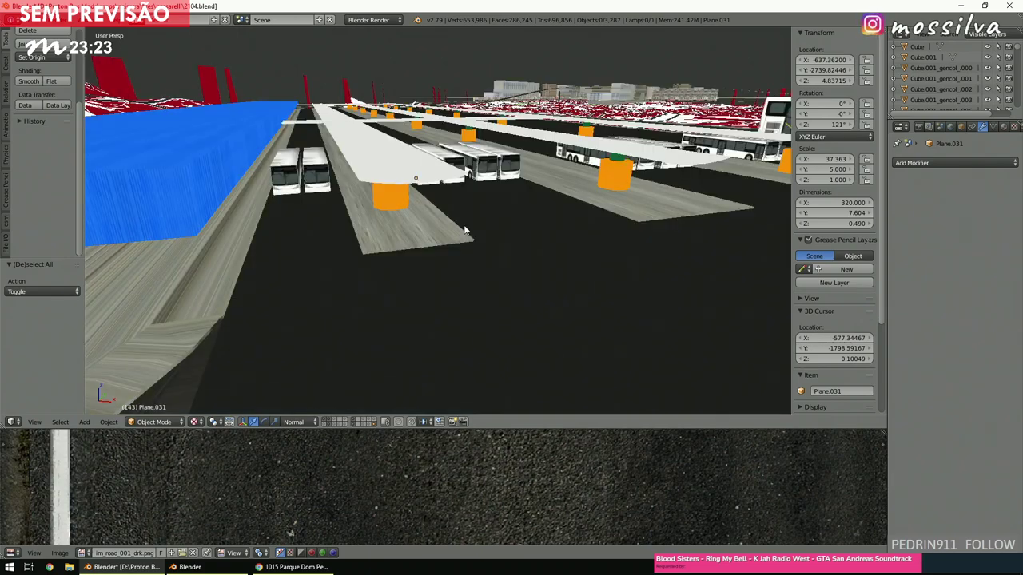
scroll(464, 226, up, 5)
middle_drag(463, 224, 446, 241)
key(KP_7)
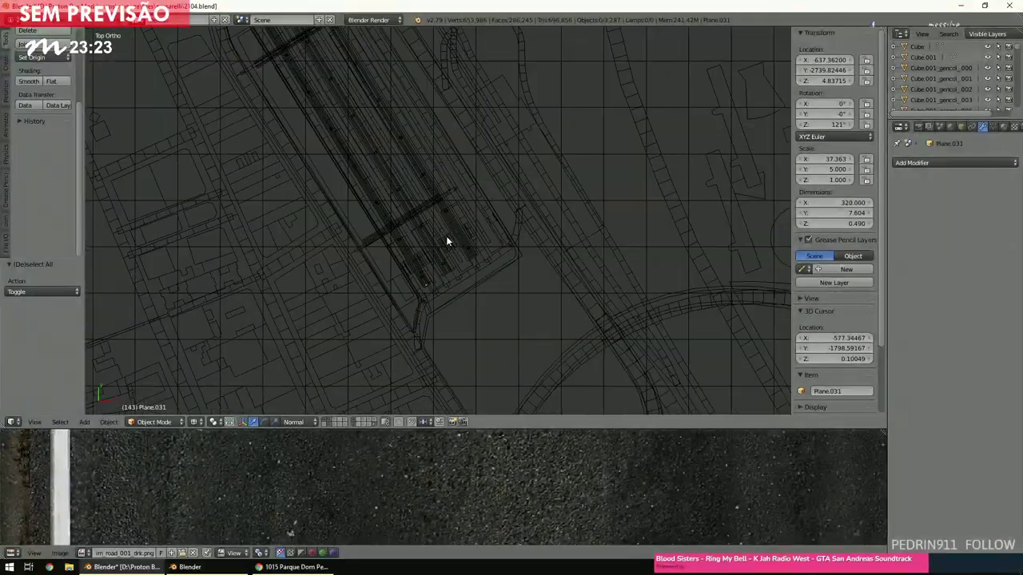
Zoom and pan out until the whole tall rectangular map plane is visible in wireframe.
scroll(446, 239, up, 2)
scroll(446, 239, down, 4)
scroll(443, 241, up, 2)
shift+scroll(443, 244, up, 10)
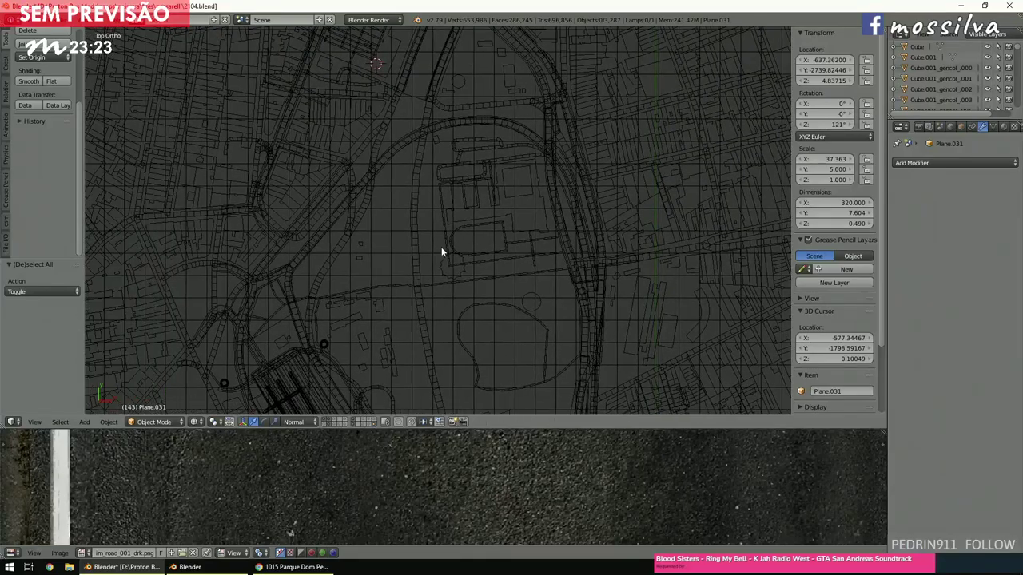
shift+scroll(441, 246, up, 2)
shift+scroll(439, 249, up, 5)
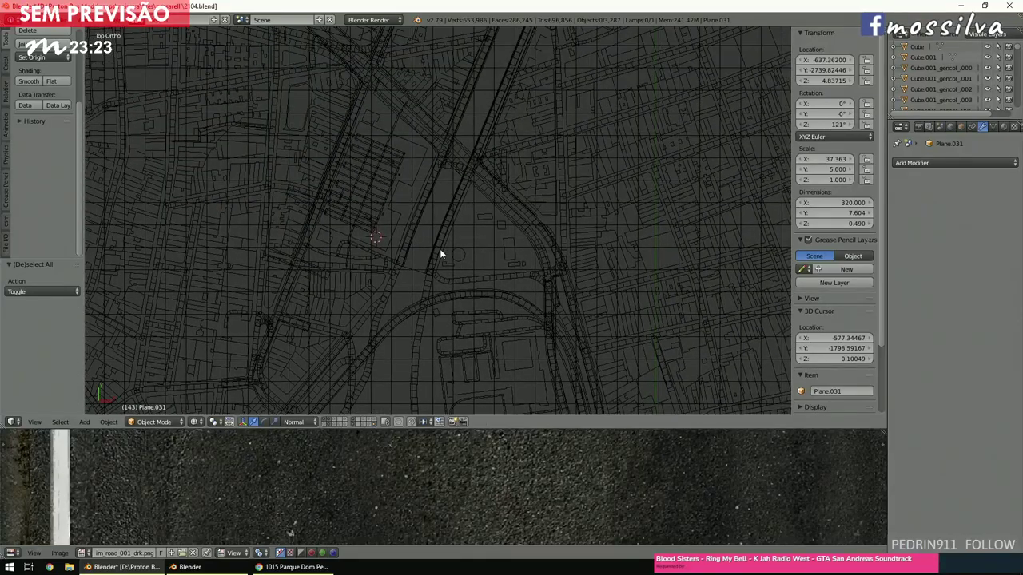
scroll(439, 248, down, 8)
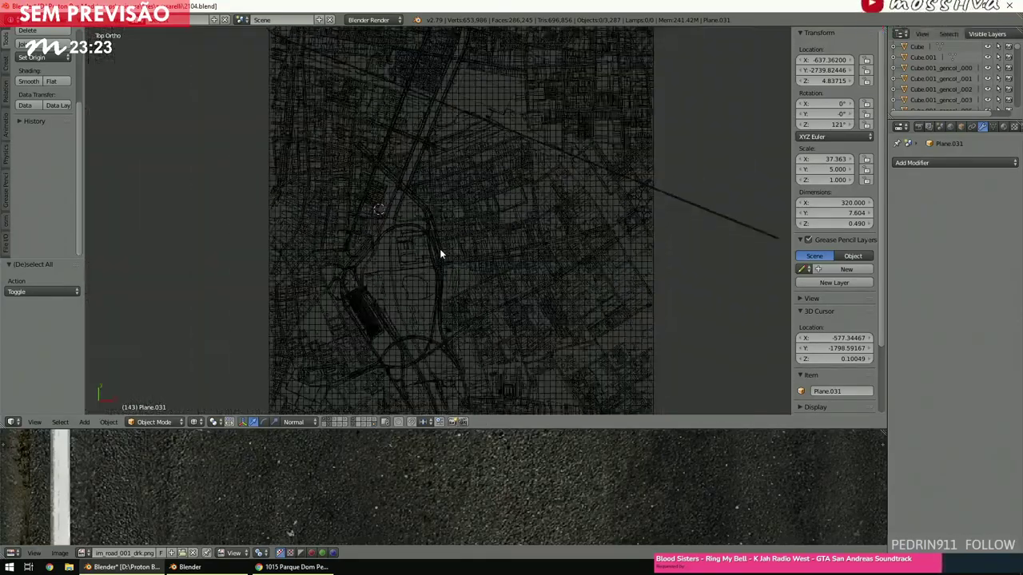
scroll(439, 254, up, 3)
scroll(440, 254, down, 4)
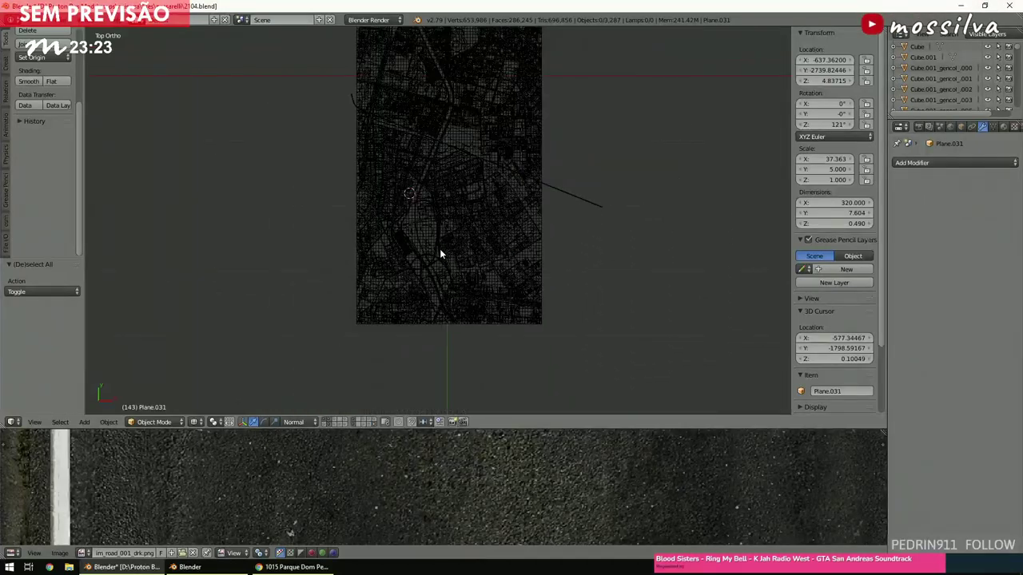
shift+scroll(440, 254, up, 5)
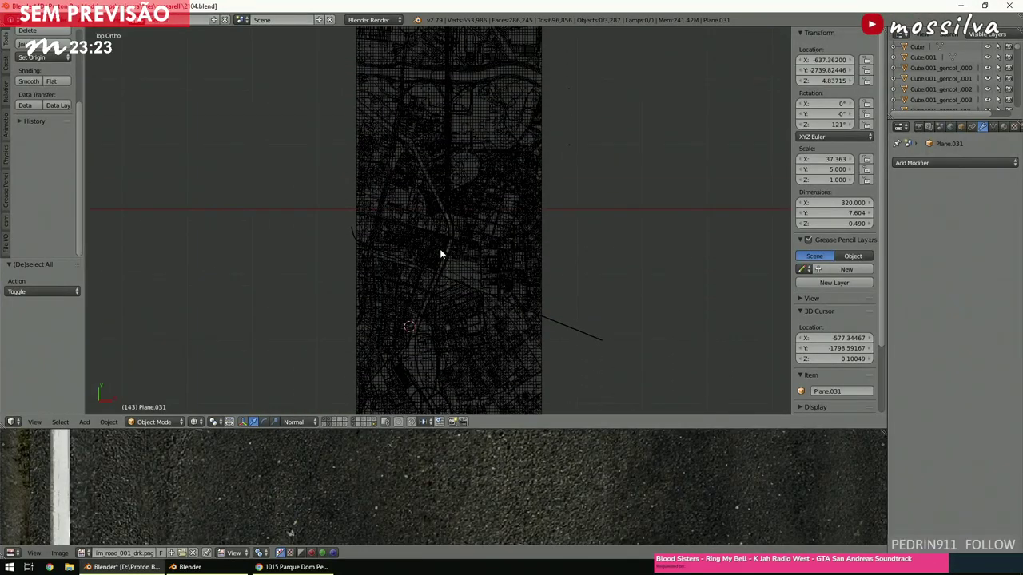